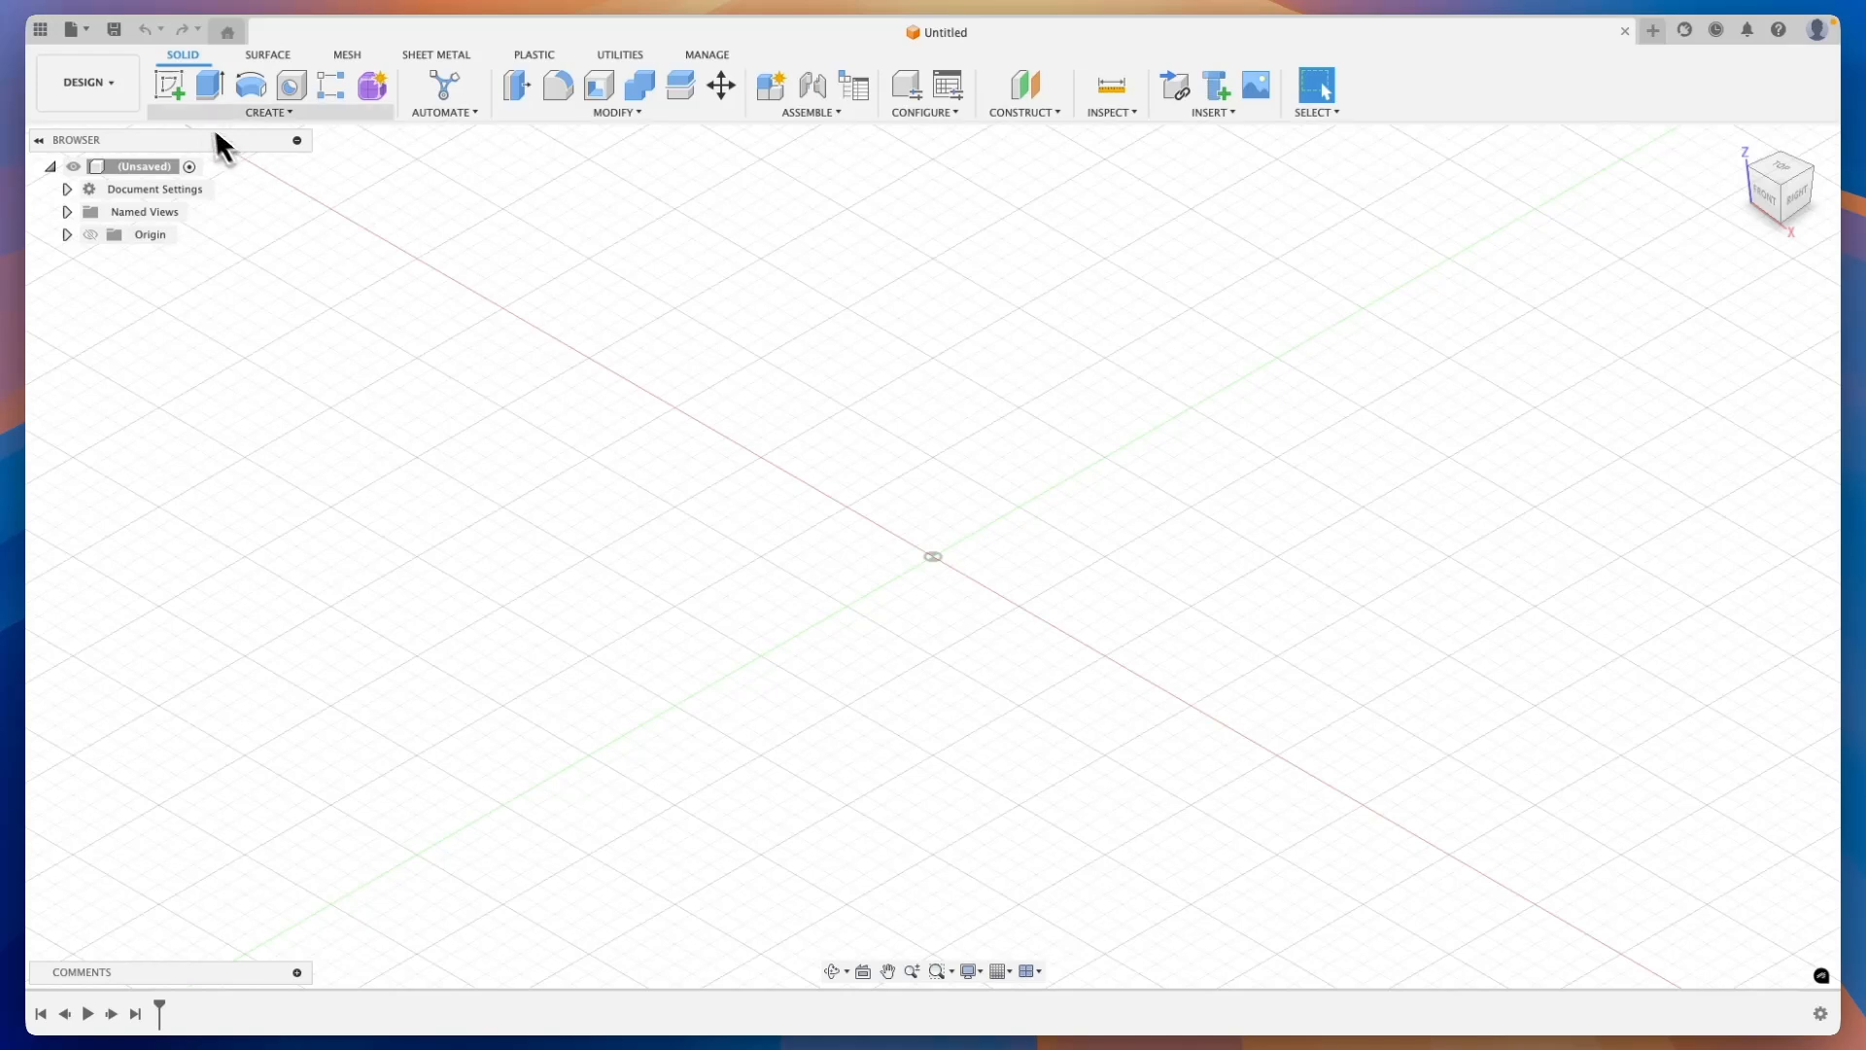
Sketch a center rectangle on the horizontal XY plane, centred on the origin, 100 mm wide and 70 mm high, and finish the sketch
{"action": "left_click", "coordinate": [180, 91]}
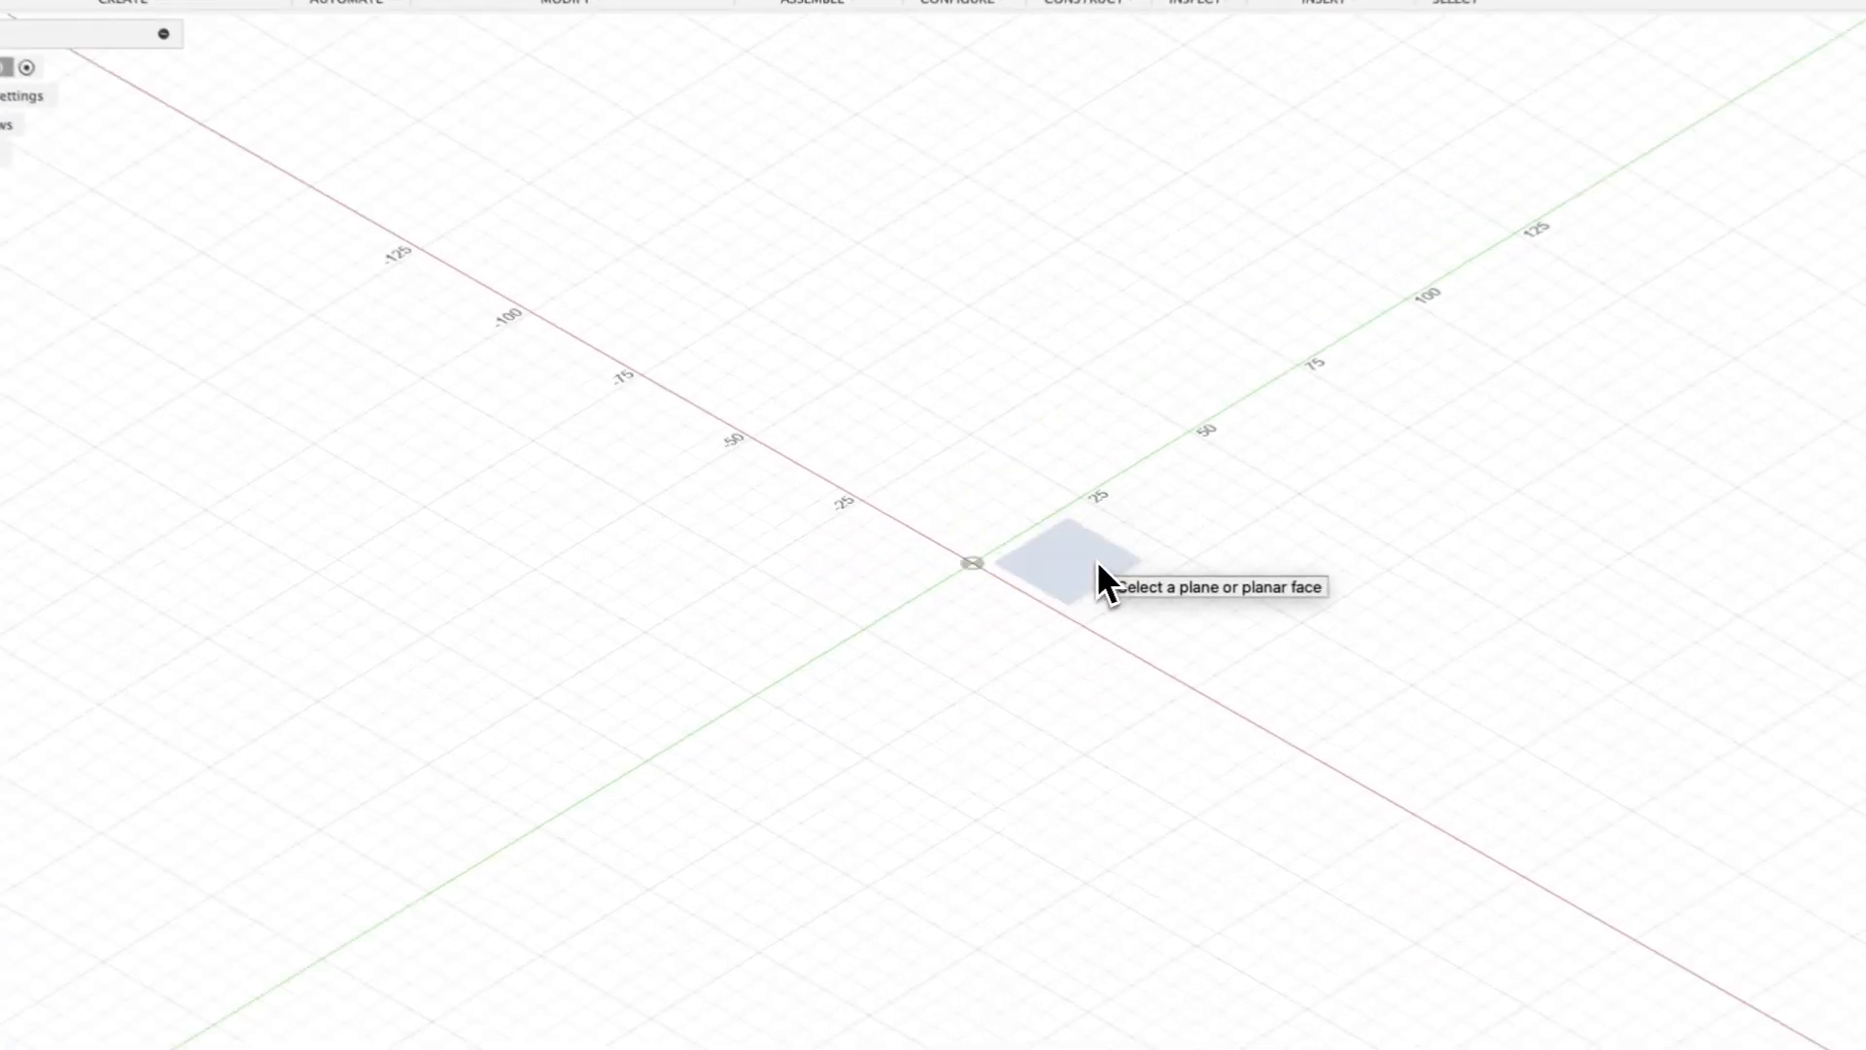
{"action": "left_click", "coordinate": [1033, 560]}
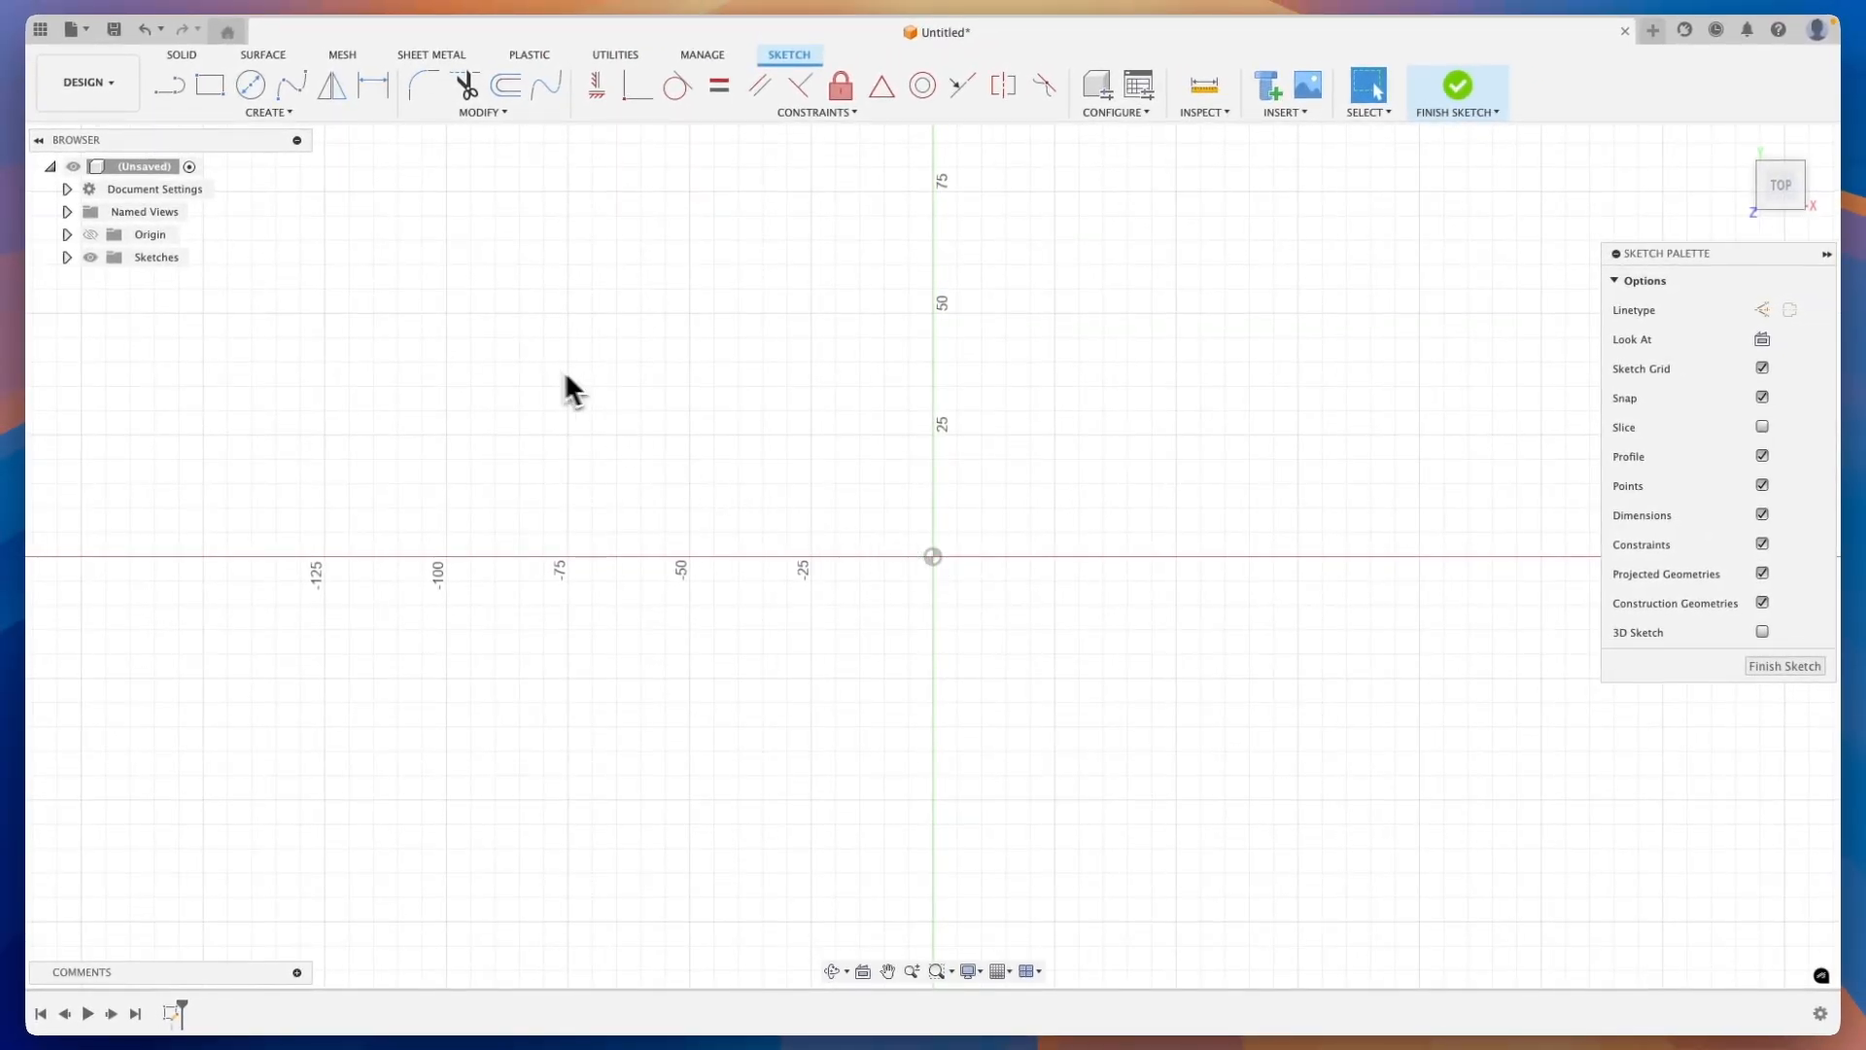
{"action": "left_click", "coordinate": [288, 113]}
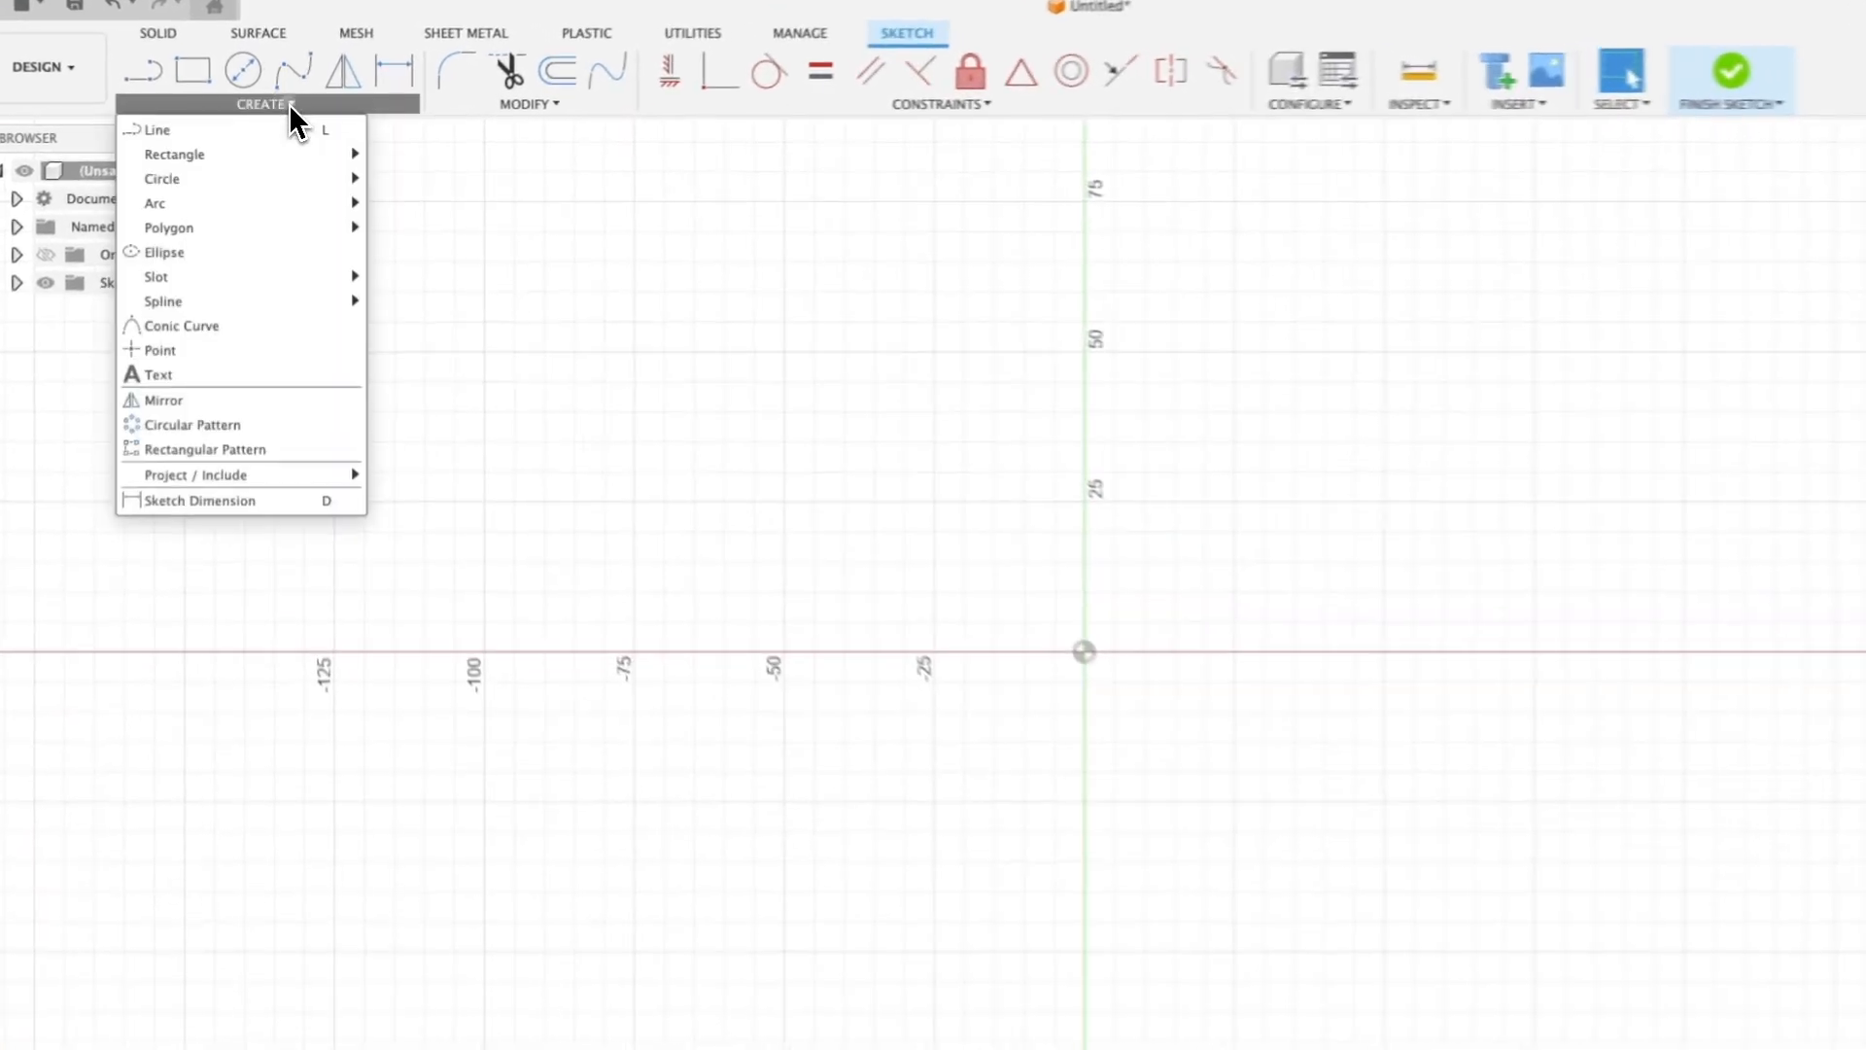
{"action": "mouse_move", "coordinate": [248, 157]}
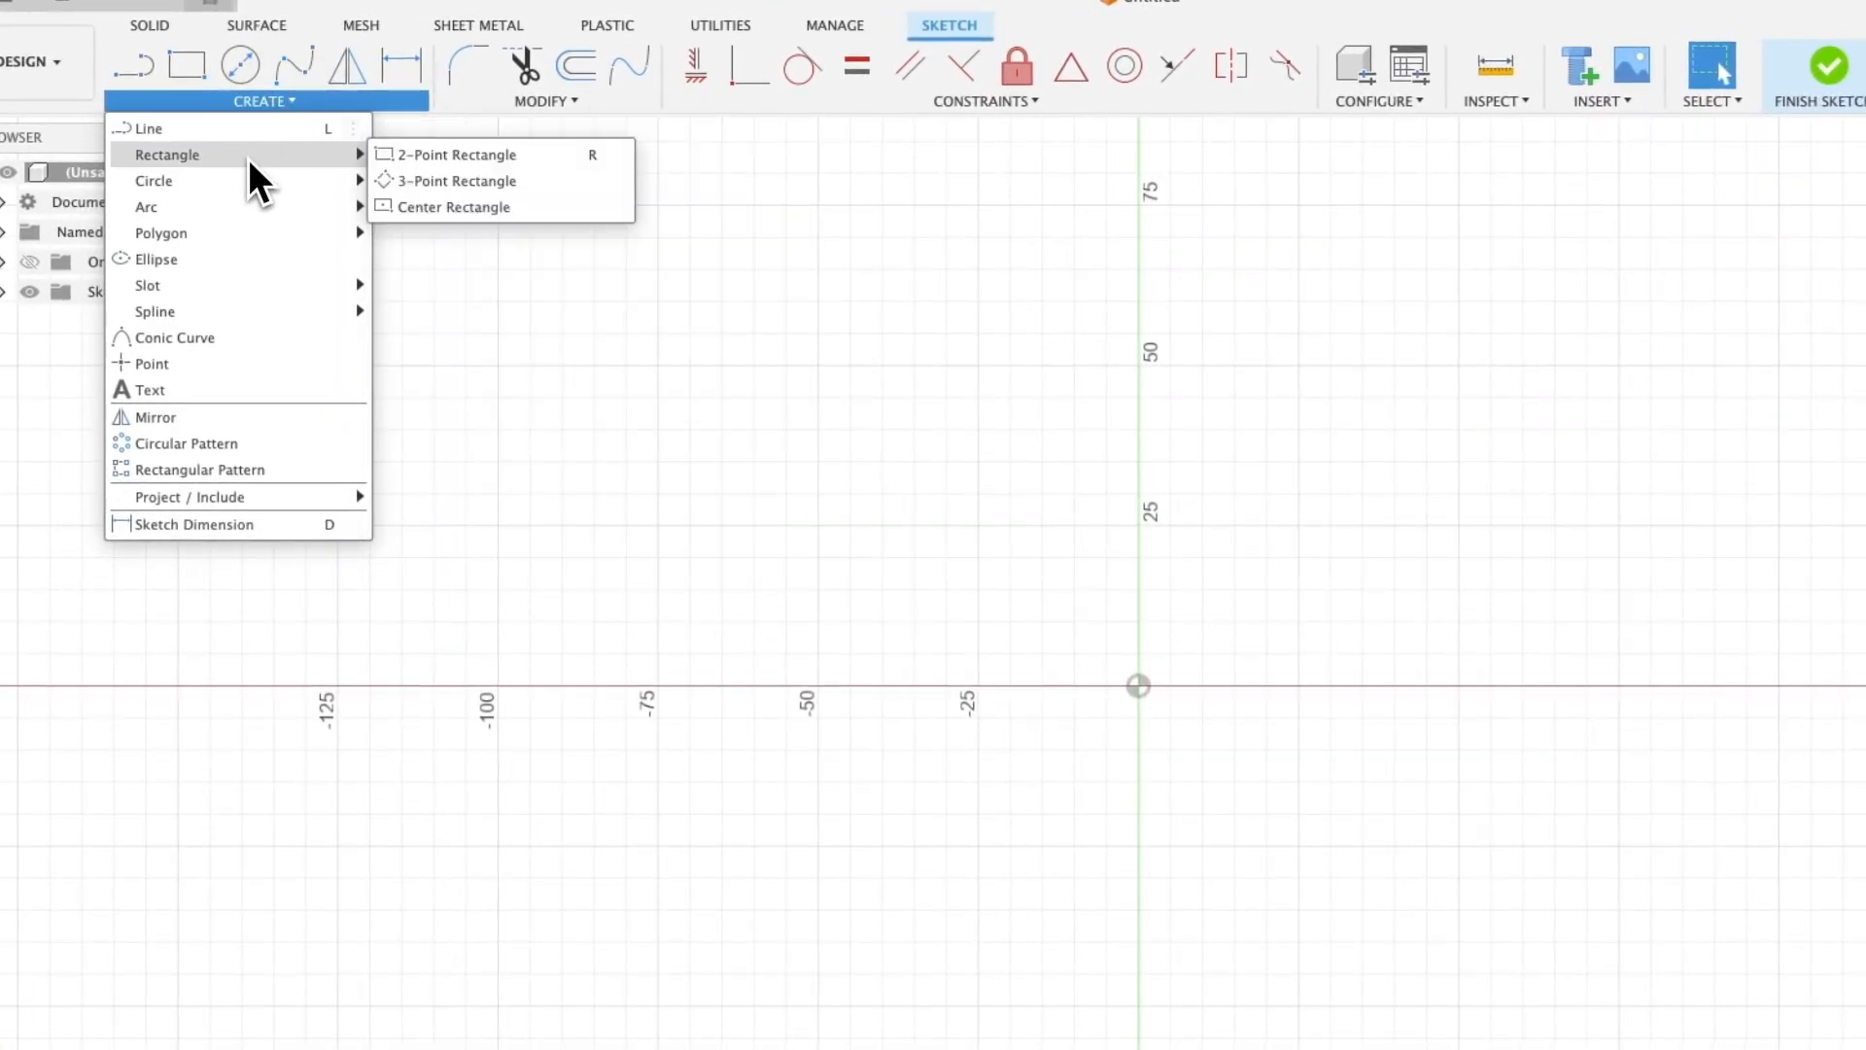
{"action": "left_click", "coordinate": [481, 207]}
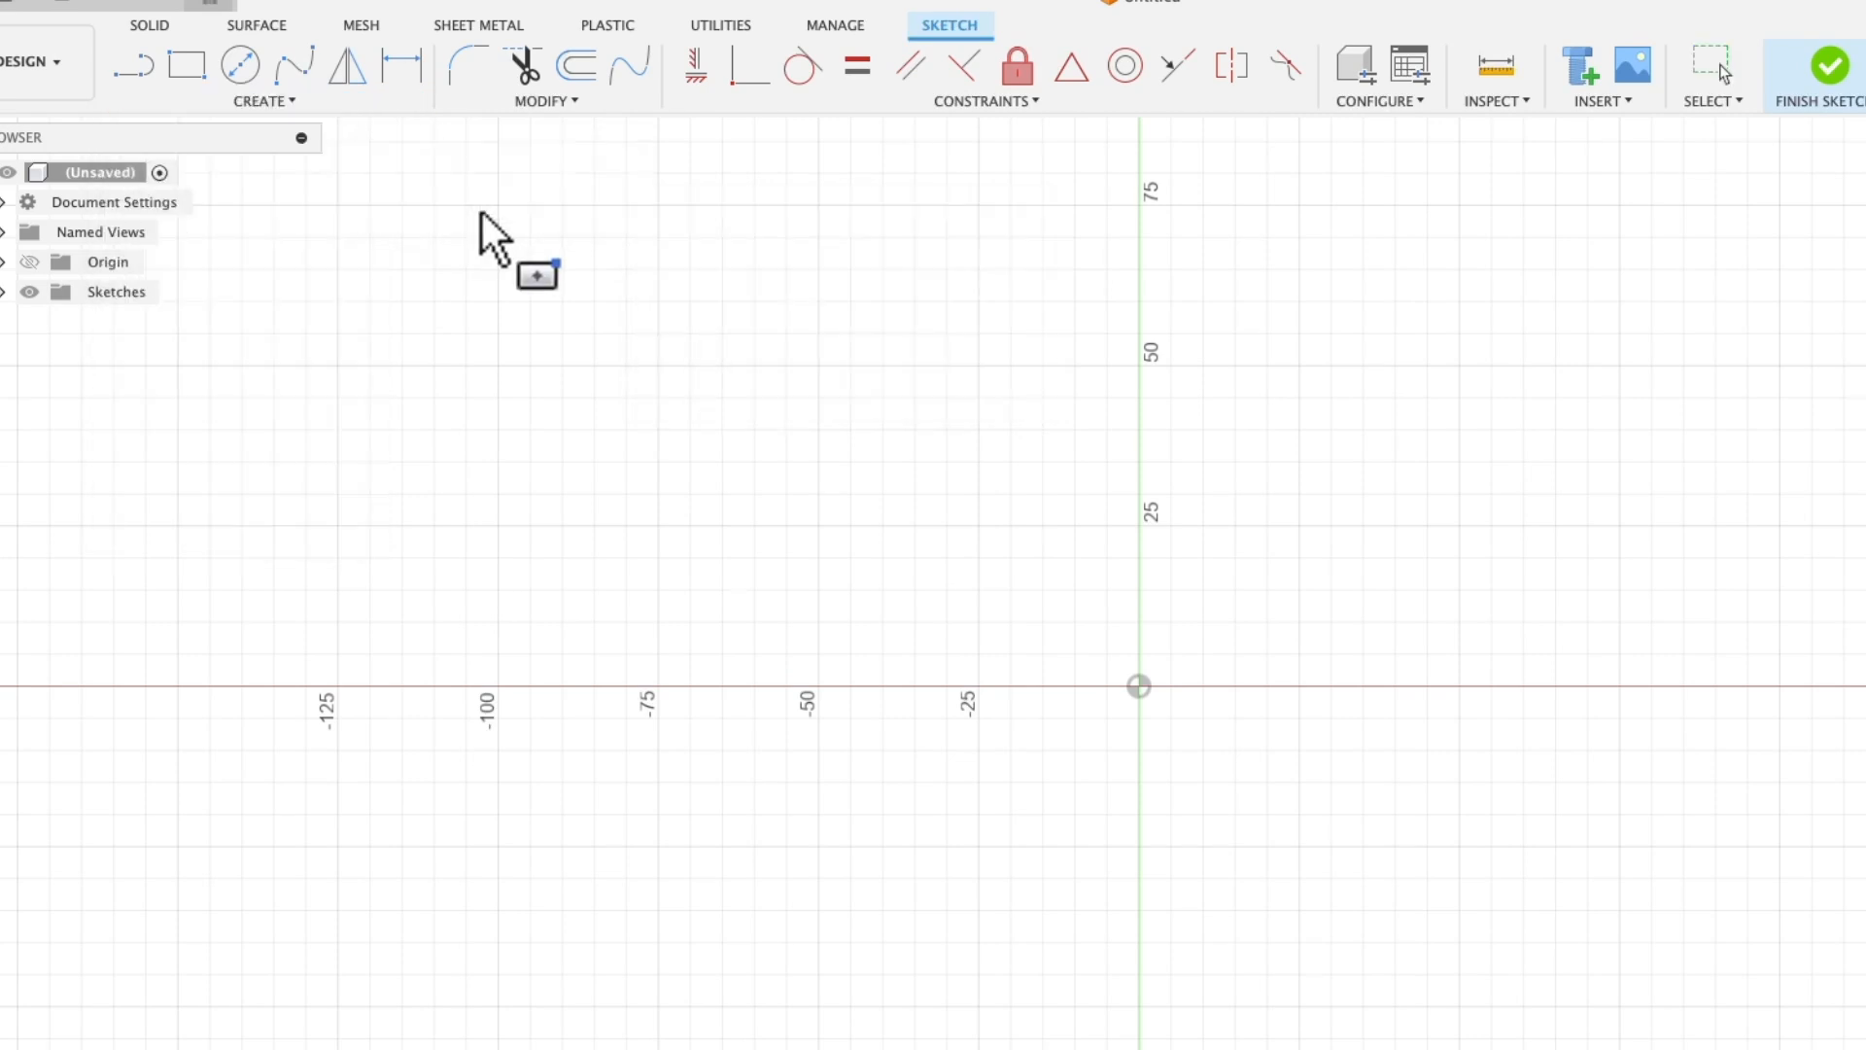
{"action": "left_click", "coordinate": [1141, 686]}
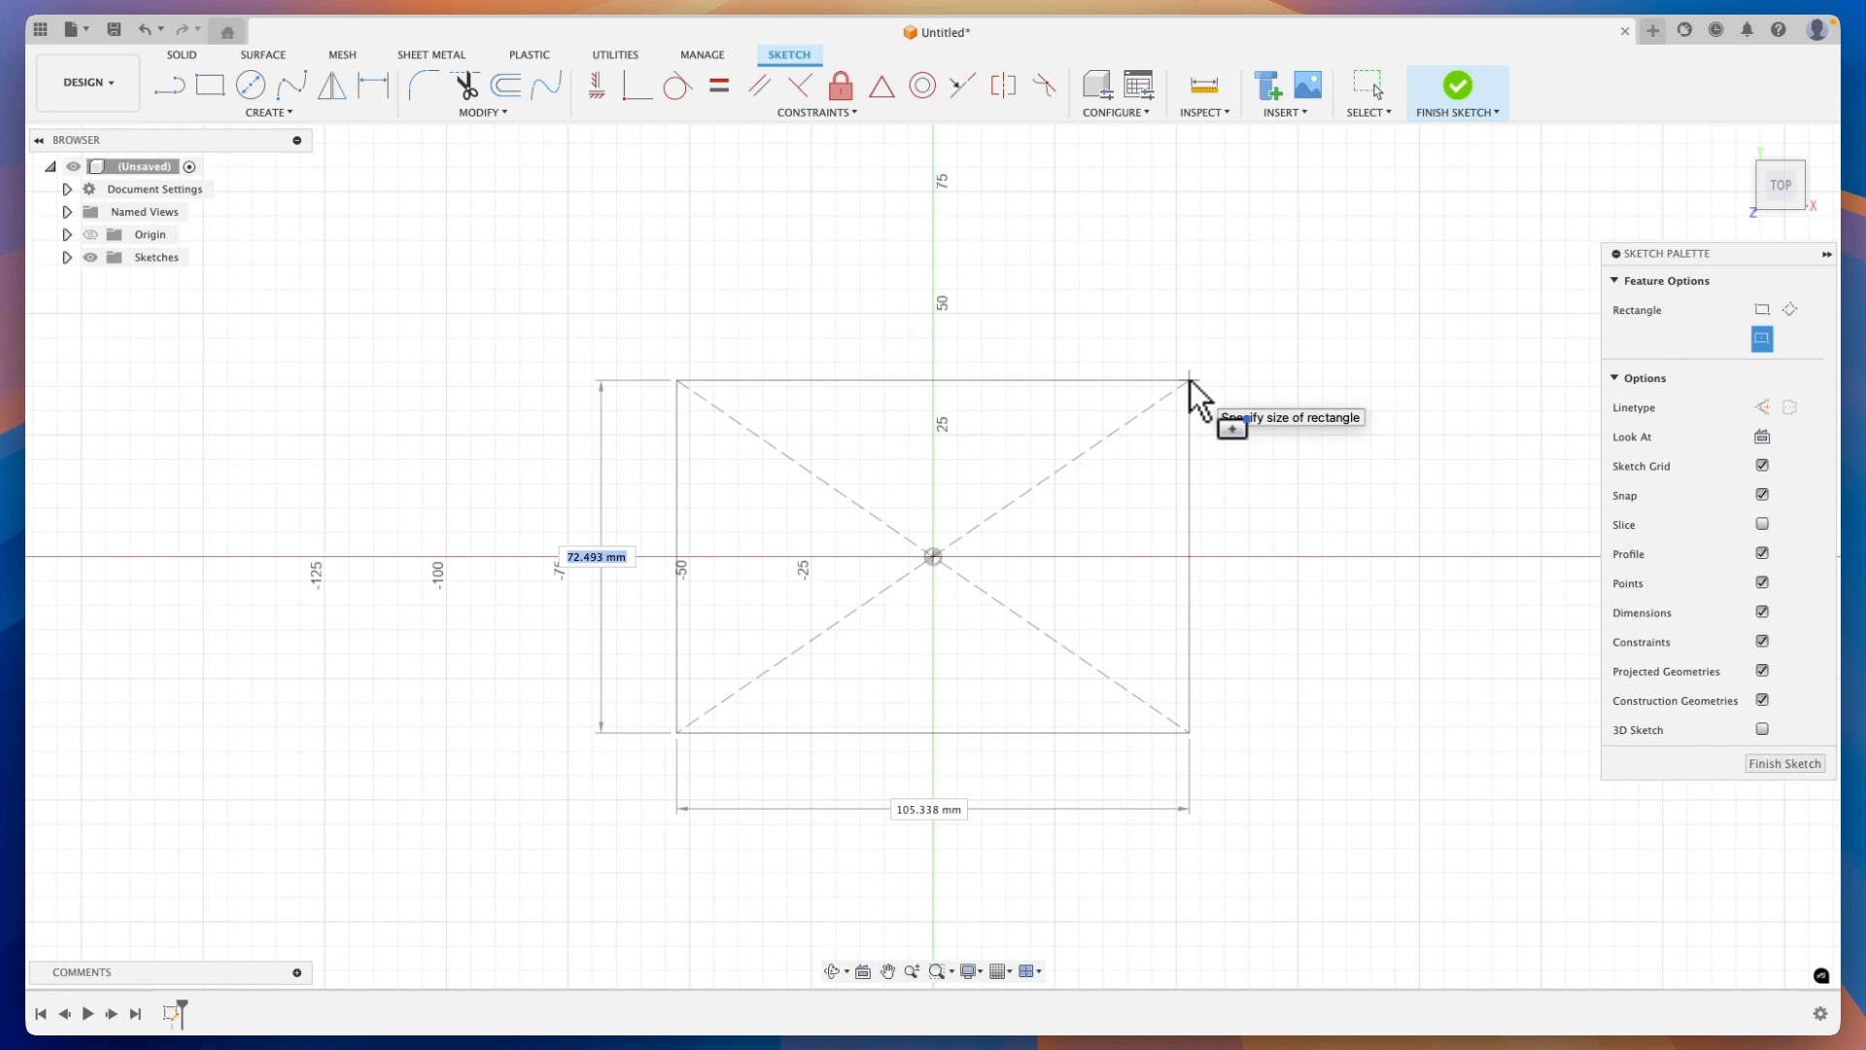
{"action": "type", "text": "70"}
{"action": "key", "text": "Tab"}
{"action": "type", "text": "100"}
{"action": "key", "text": "Return"}
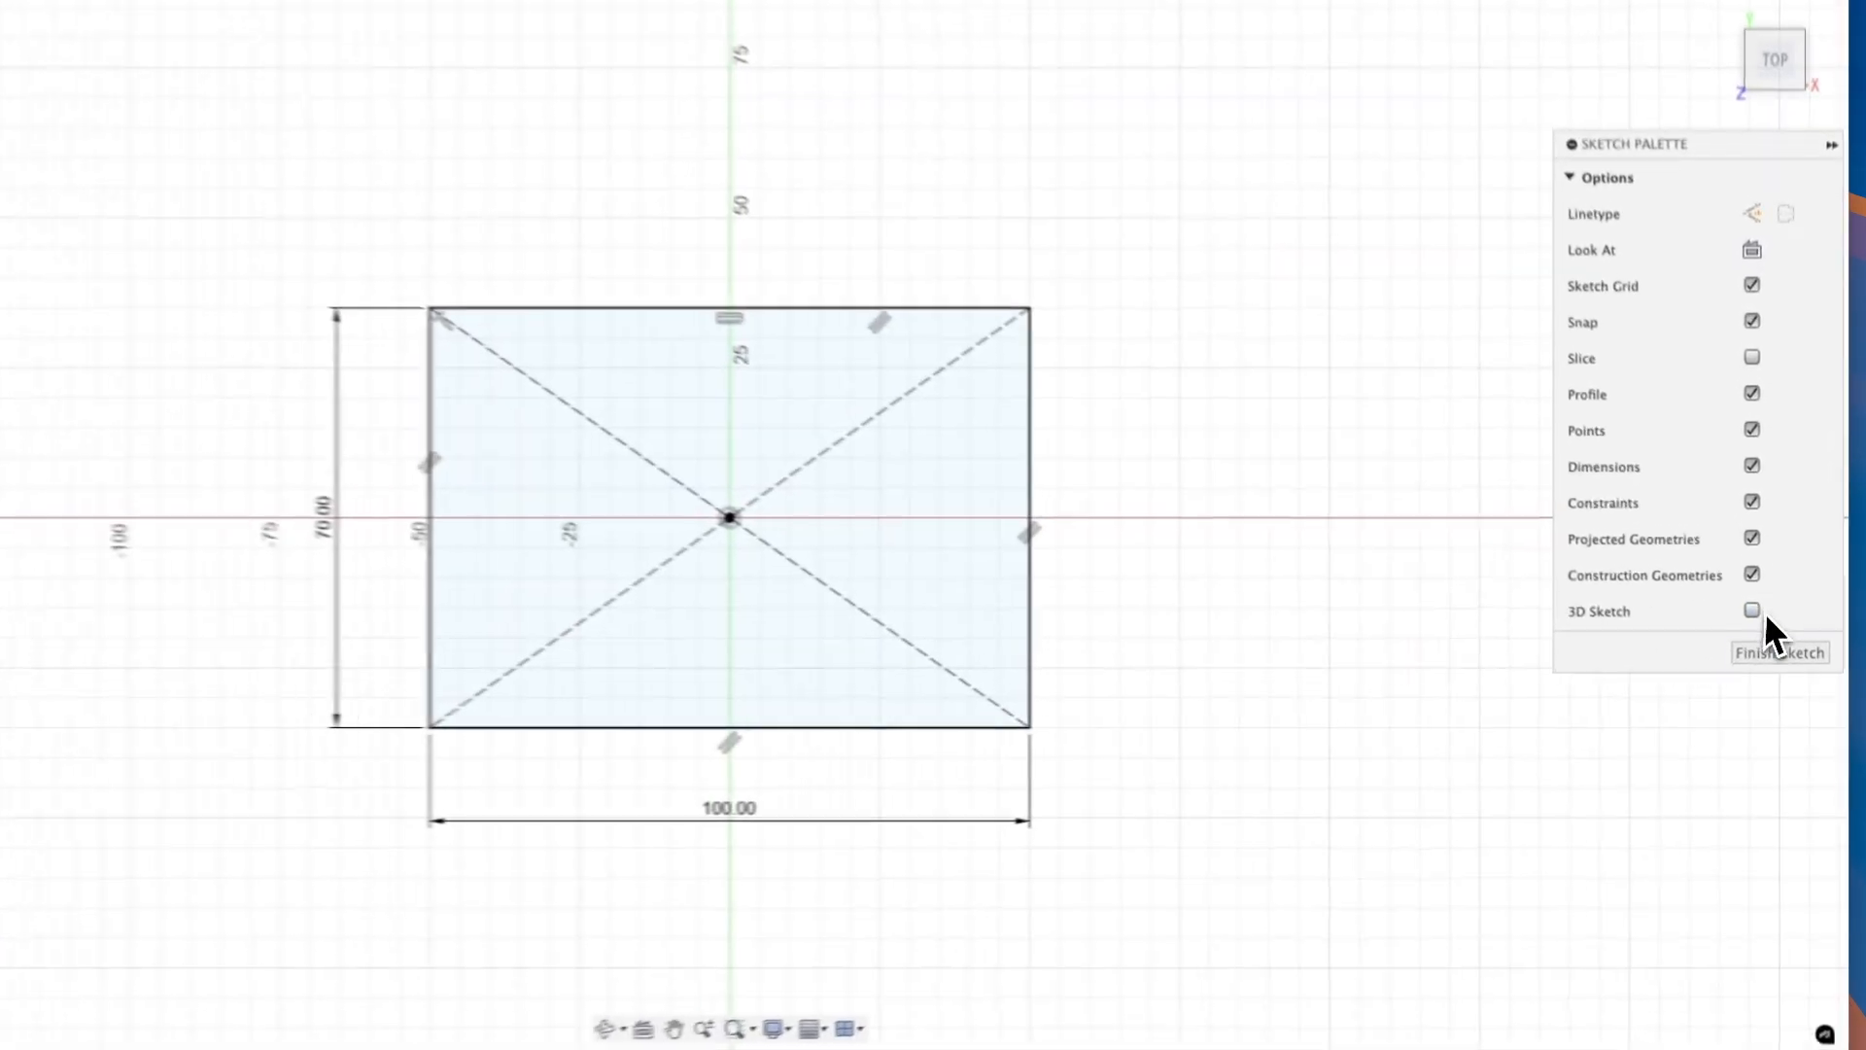
{"action": "left_click", "coordinate": [1769, 650]}
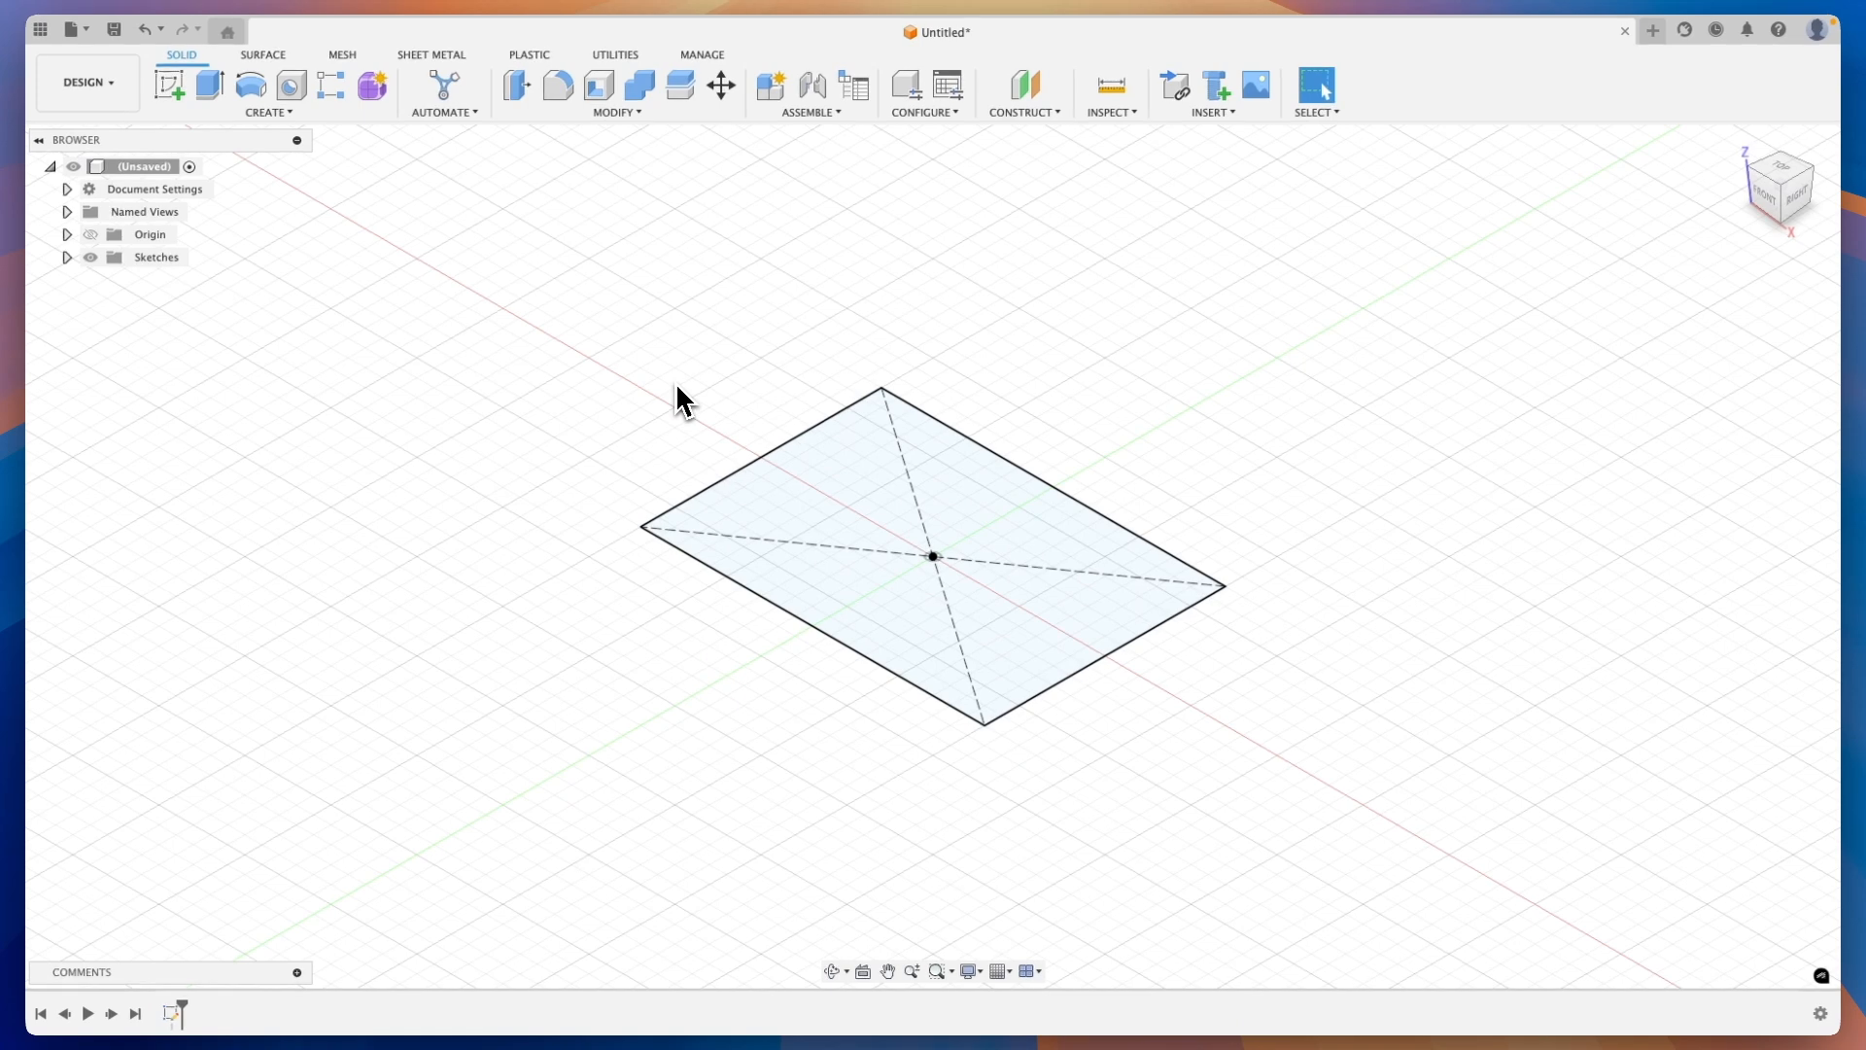
Extrude the rectangle profile upward 25 mm as a new body
{"action": "left_click", "coordinate": [843, 470]}
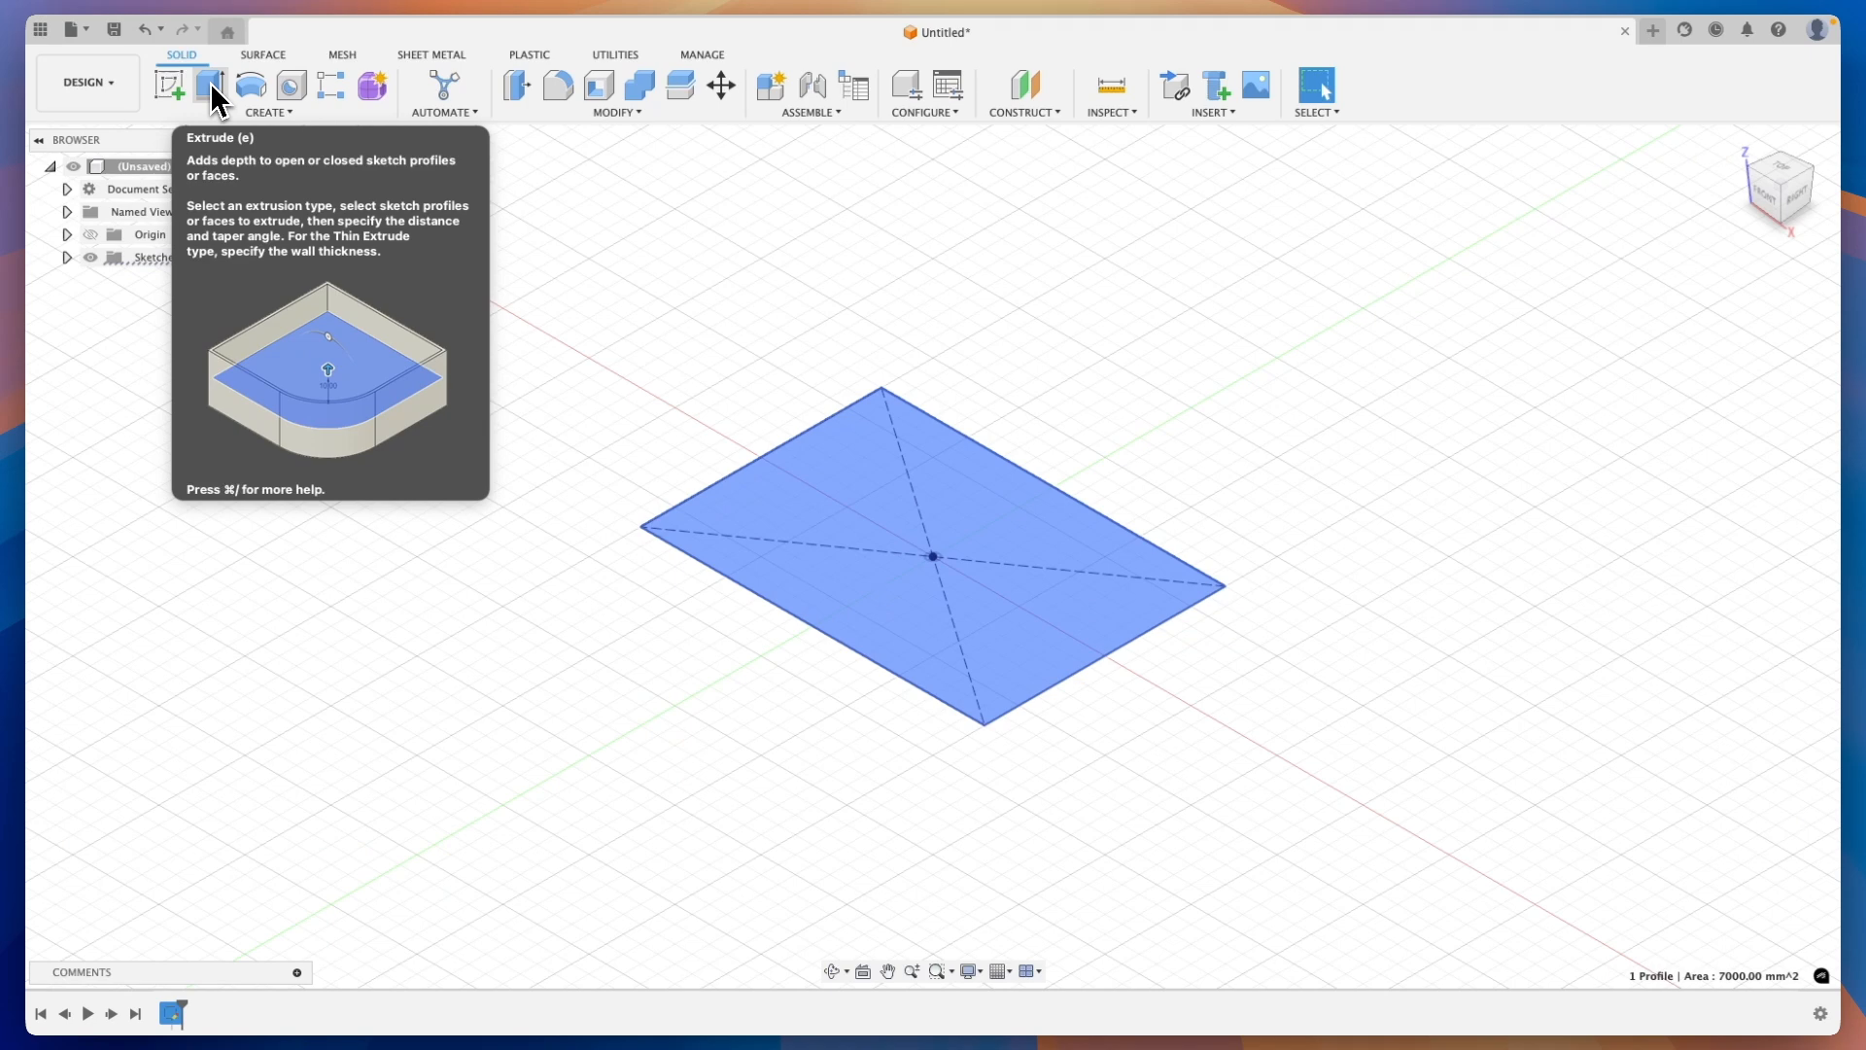
{"action": "left_click", "coordinate": [211, 86]}
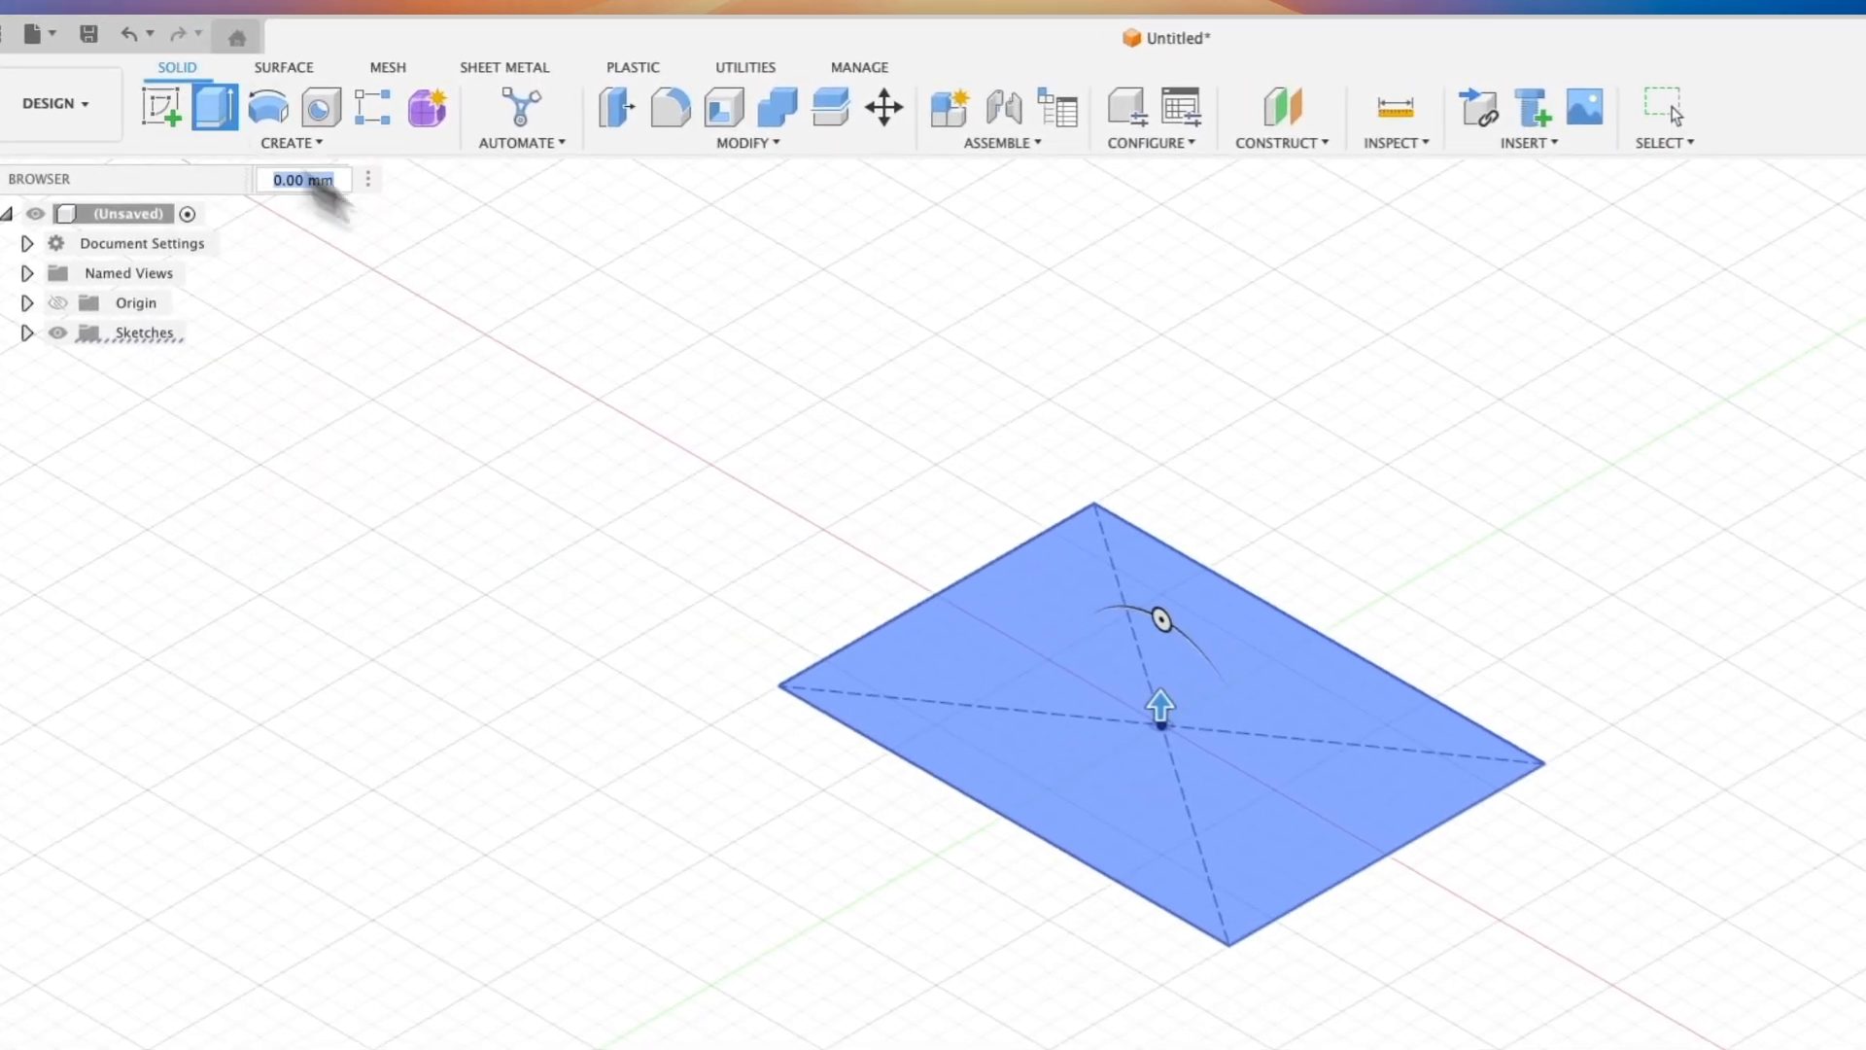
{"action": "left_click_drag", "start_coordinate": [1164, 708], "coordinate": [1157, 566]}
{"action": "mouse_move", "coordinate": [881, 437]}
{"action": "left_mouse_down"}
{"action": "mouse_move", "coordinate": [879, 516]}
{"action": "mouse_move", "coordinate": [866, 400]}
{"action": "mouse_move", "coordinate": [865, 460]}
{"action": "left_mouse_up"}
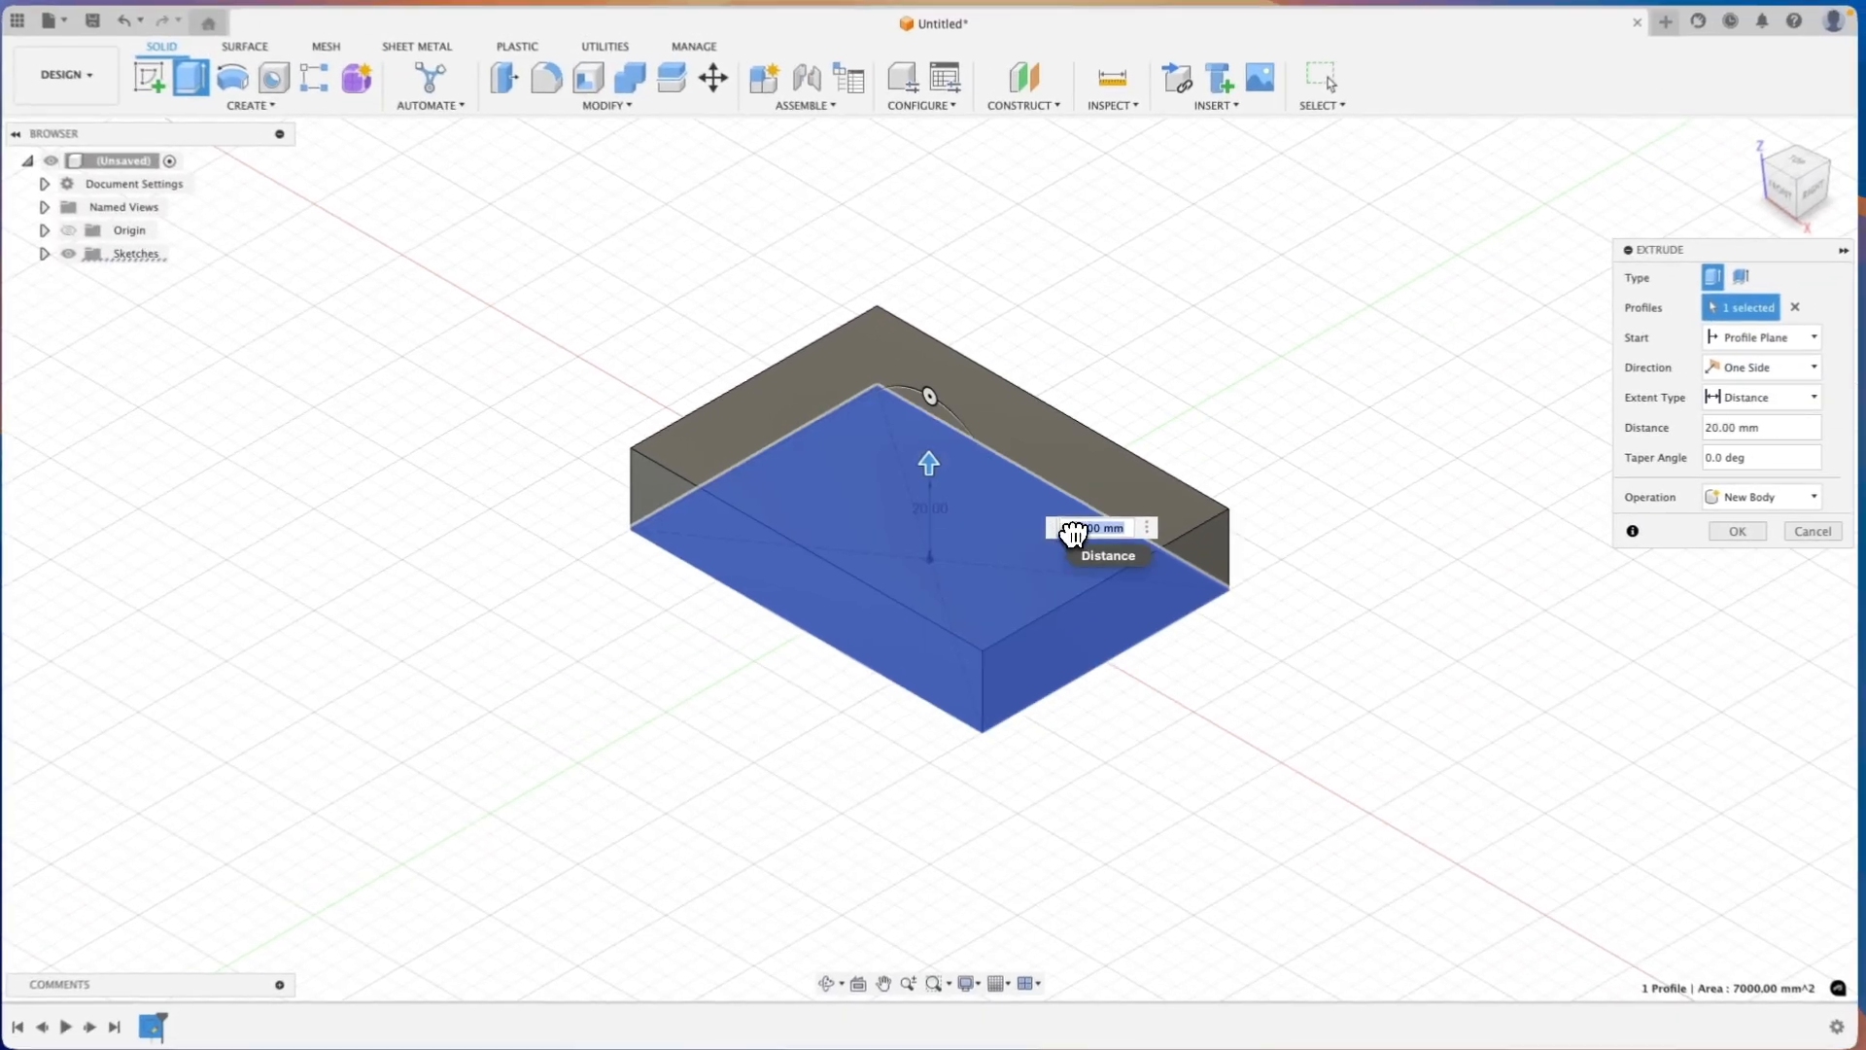
{"action": "type", "text": "25"}
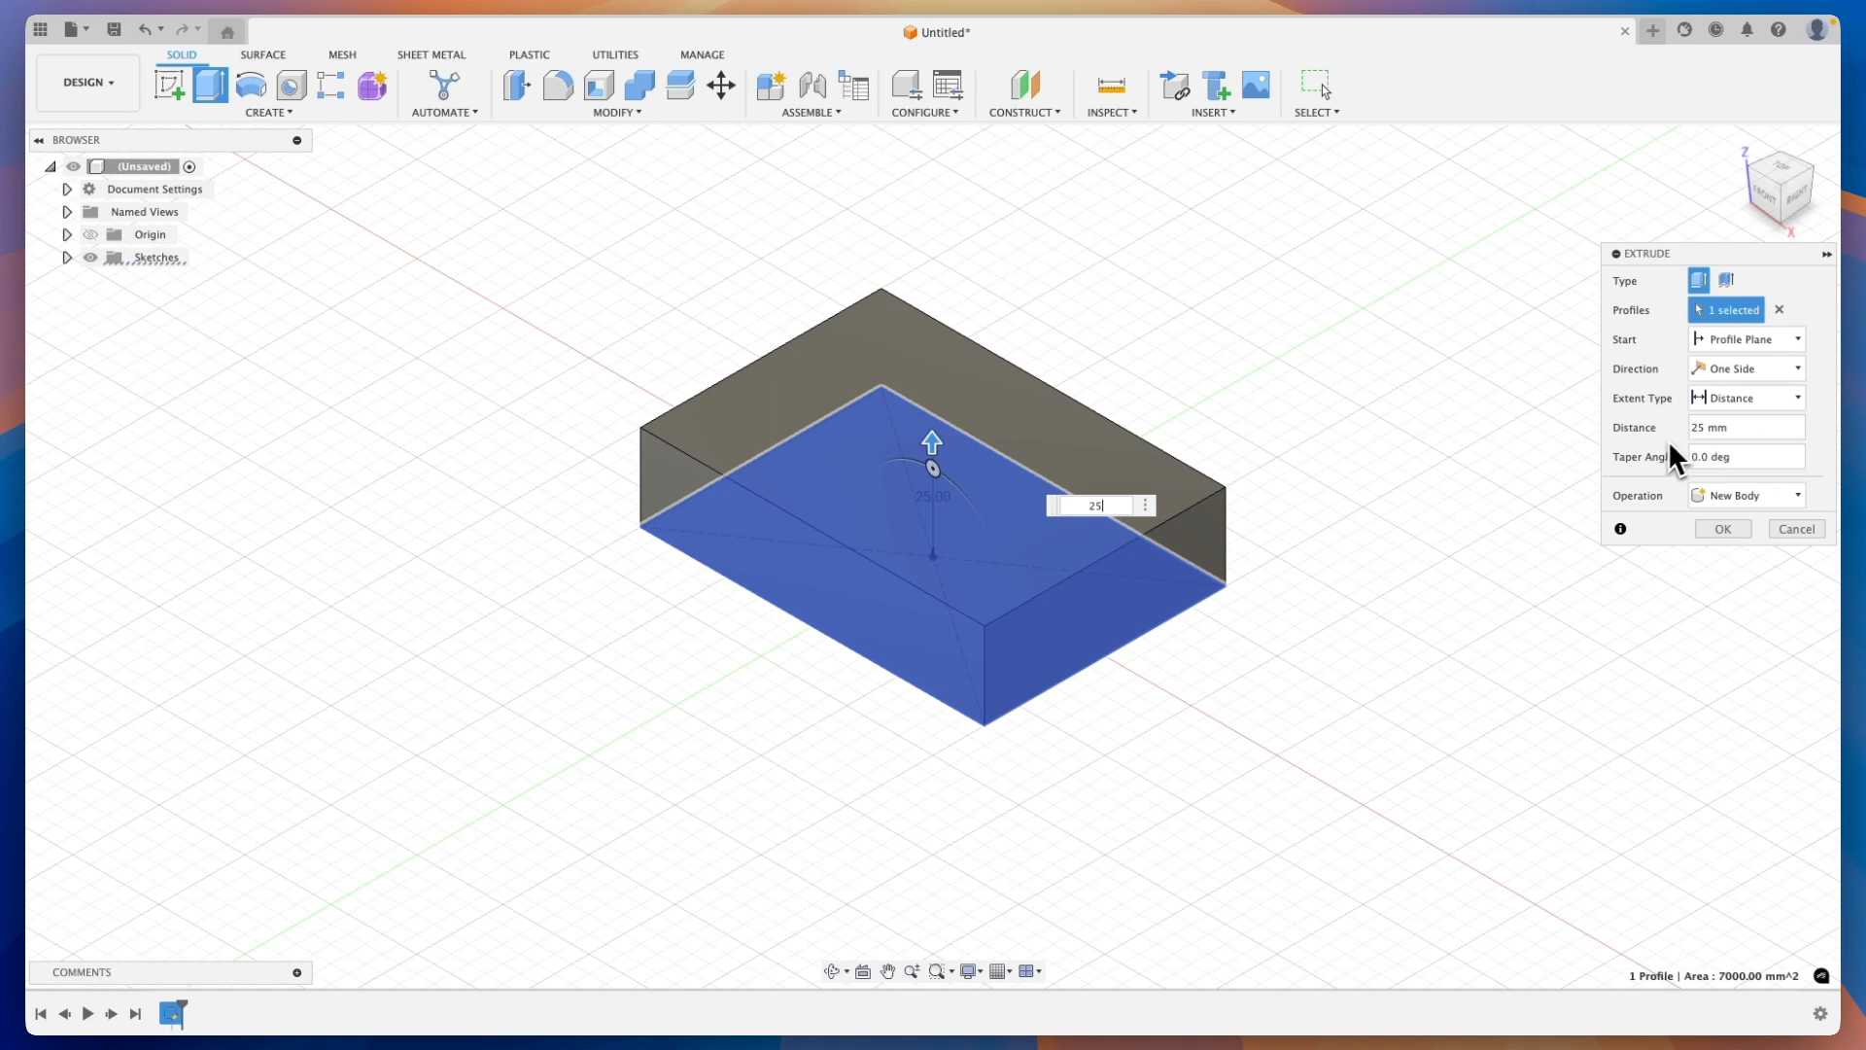
{"action": "left_click", "coordinate": [1711, 531]}
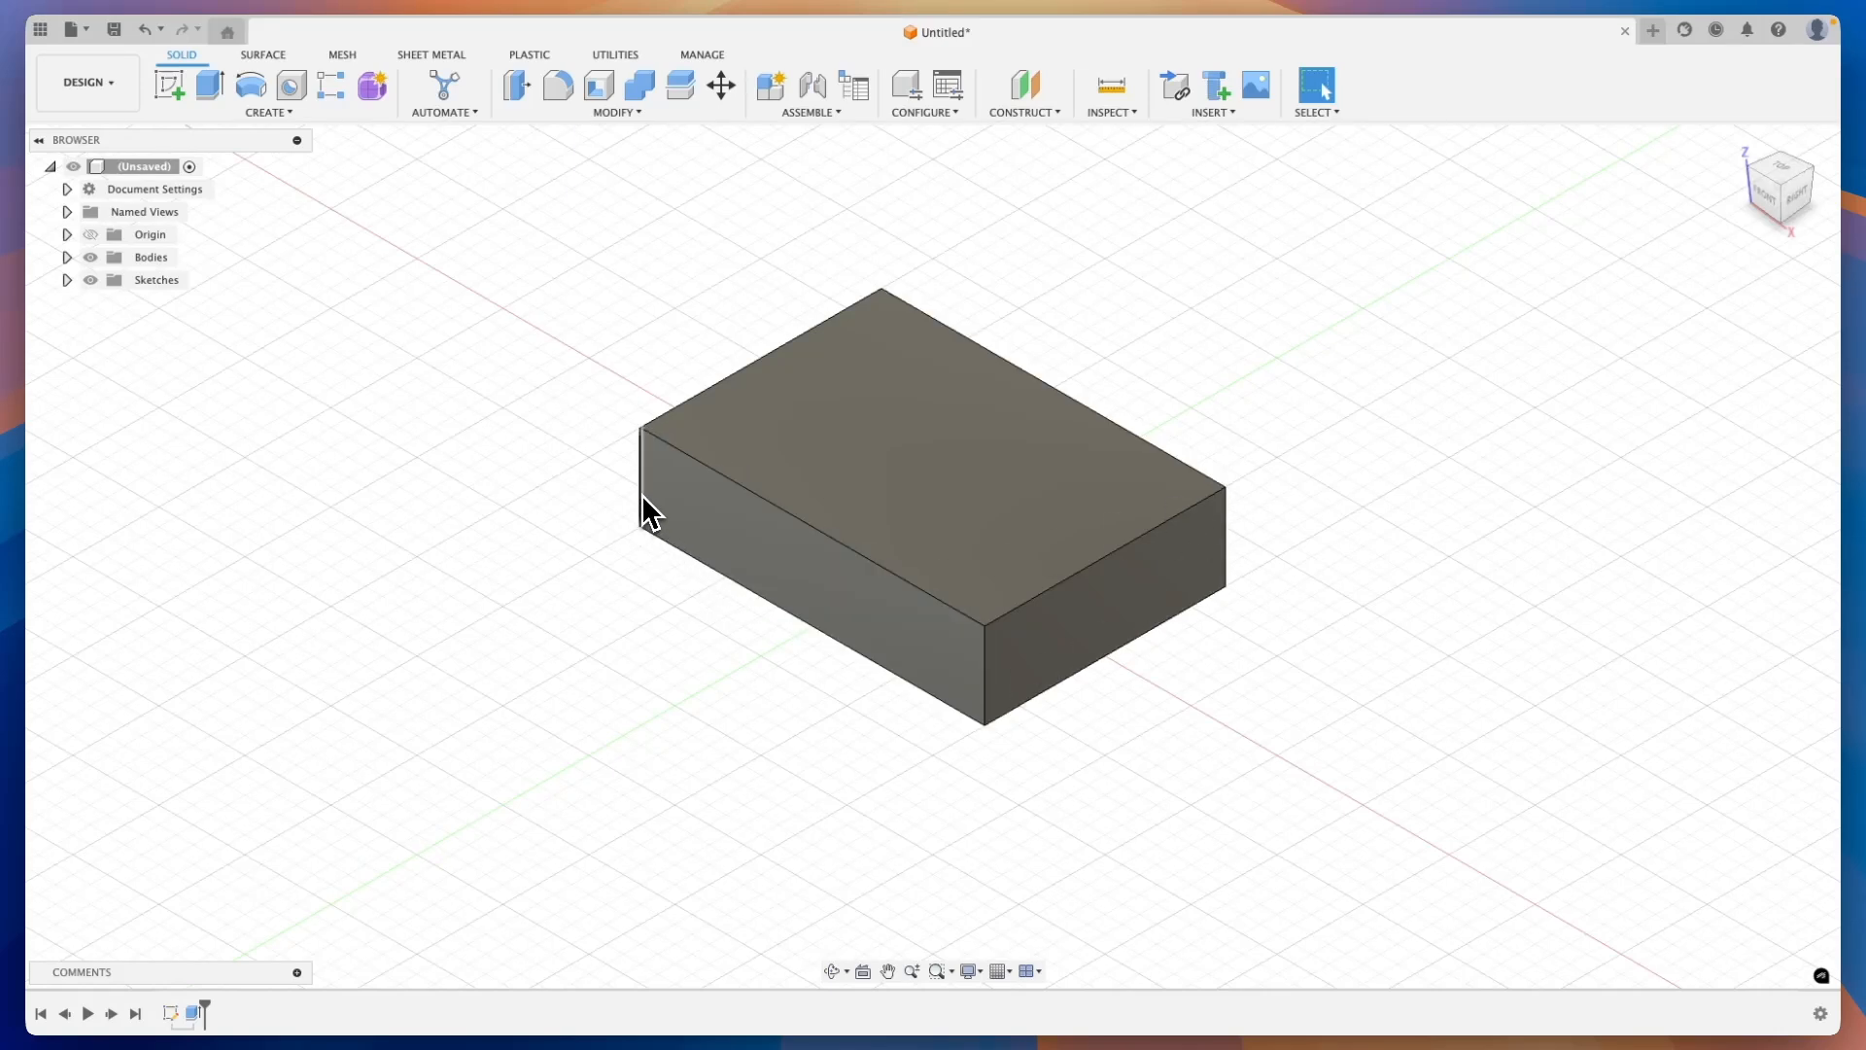
Fillet the four vertical corner edges of the block with a 10 mm radius
{"action": "left_click", "coordinate": [643, 498]}
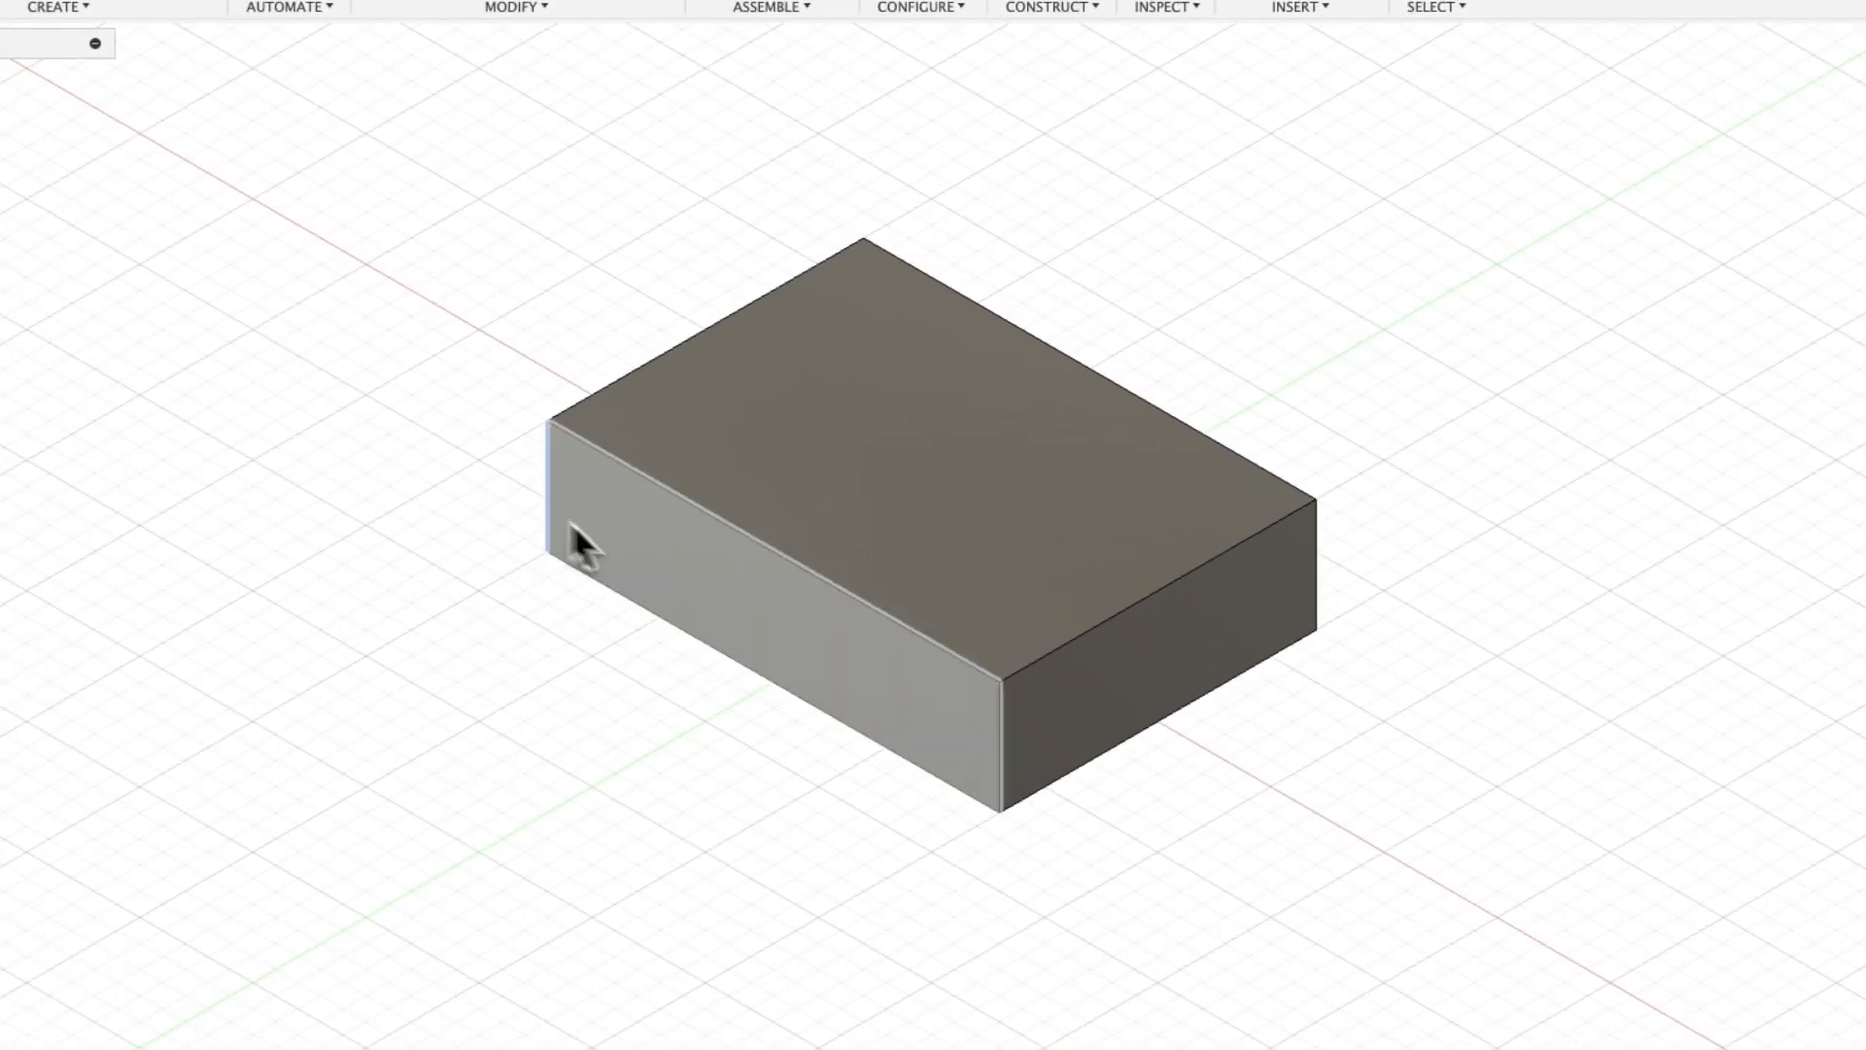
{"action": "left_click", "coordinate": [1001, 739]}
{"action": "left_click", "coordinate": [1322, 569], "text": "shift"}
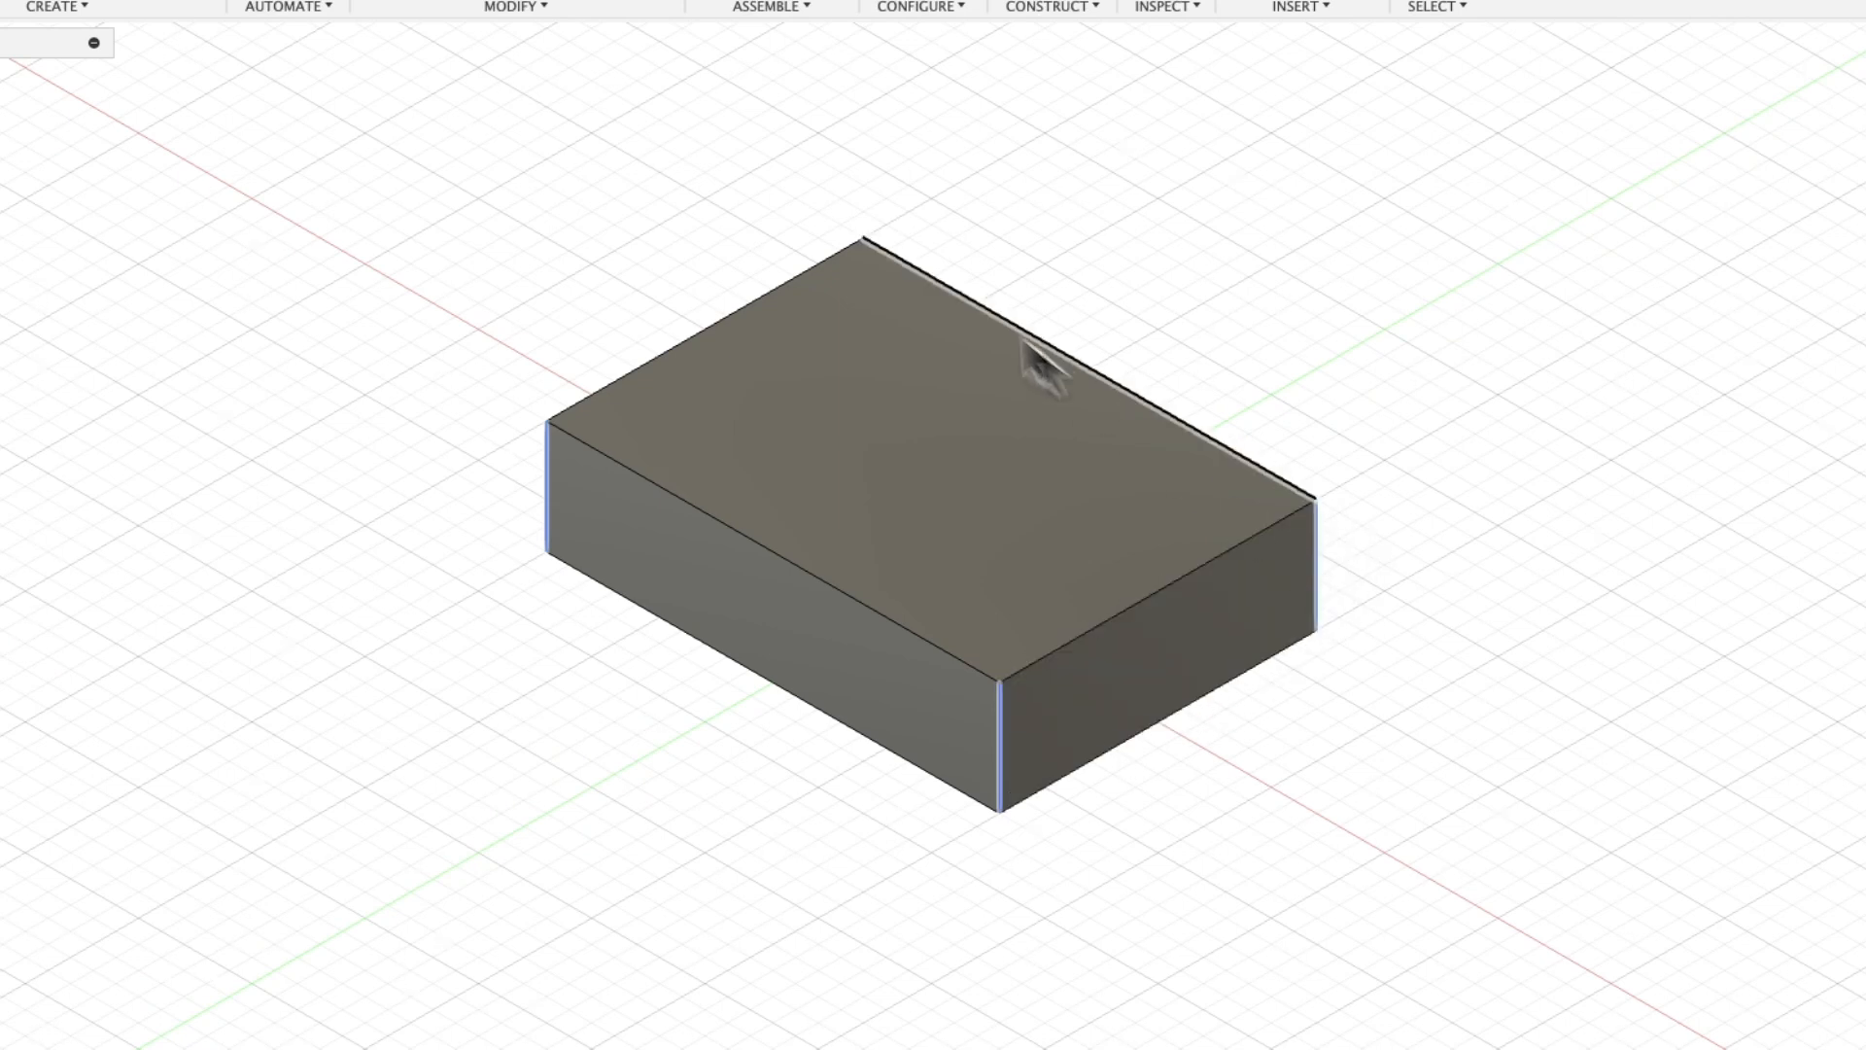
{"action": "middle_click_drag", "start_coordinate": [832, 307], "coordinate": [668, 395], "text": "shift"}
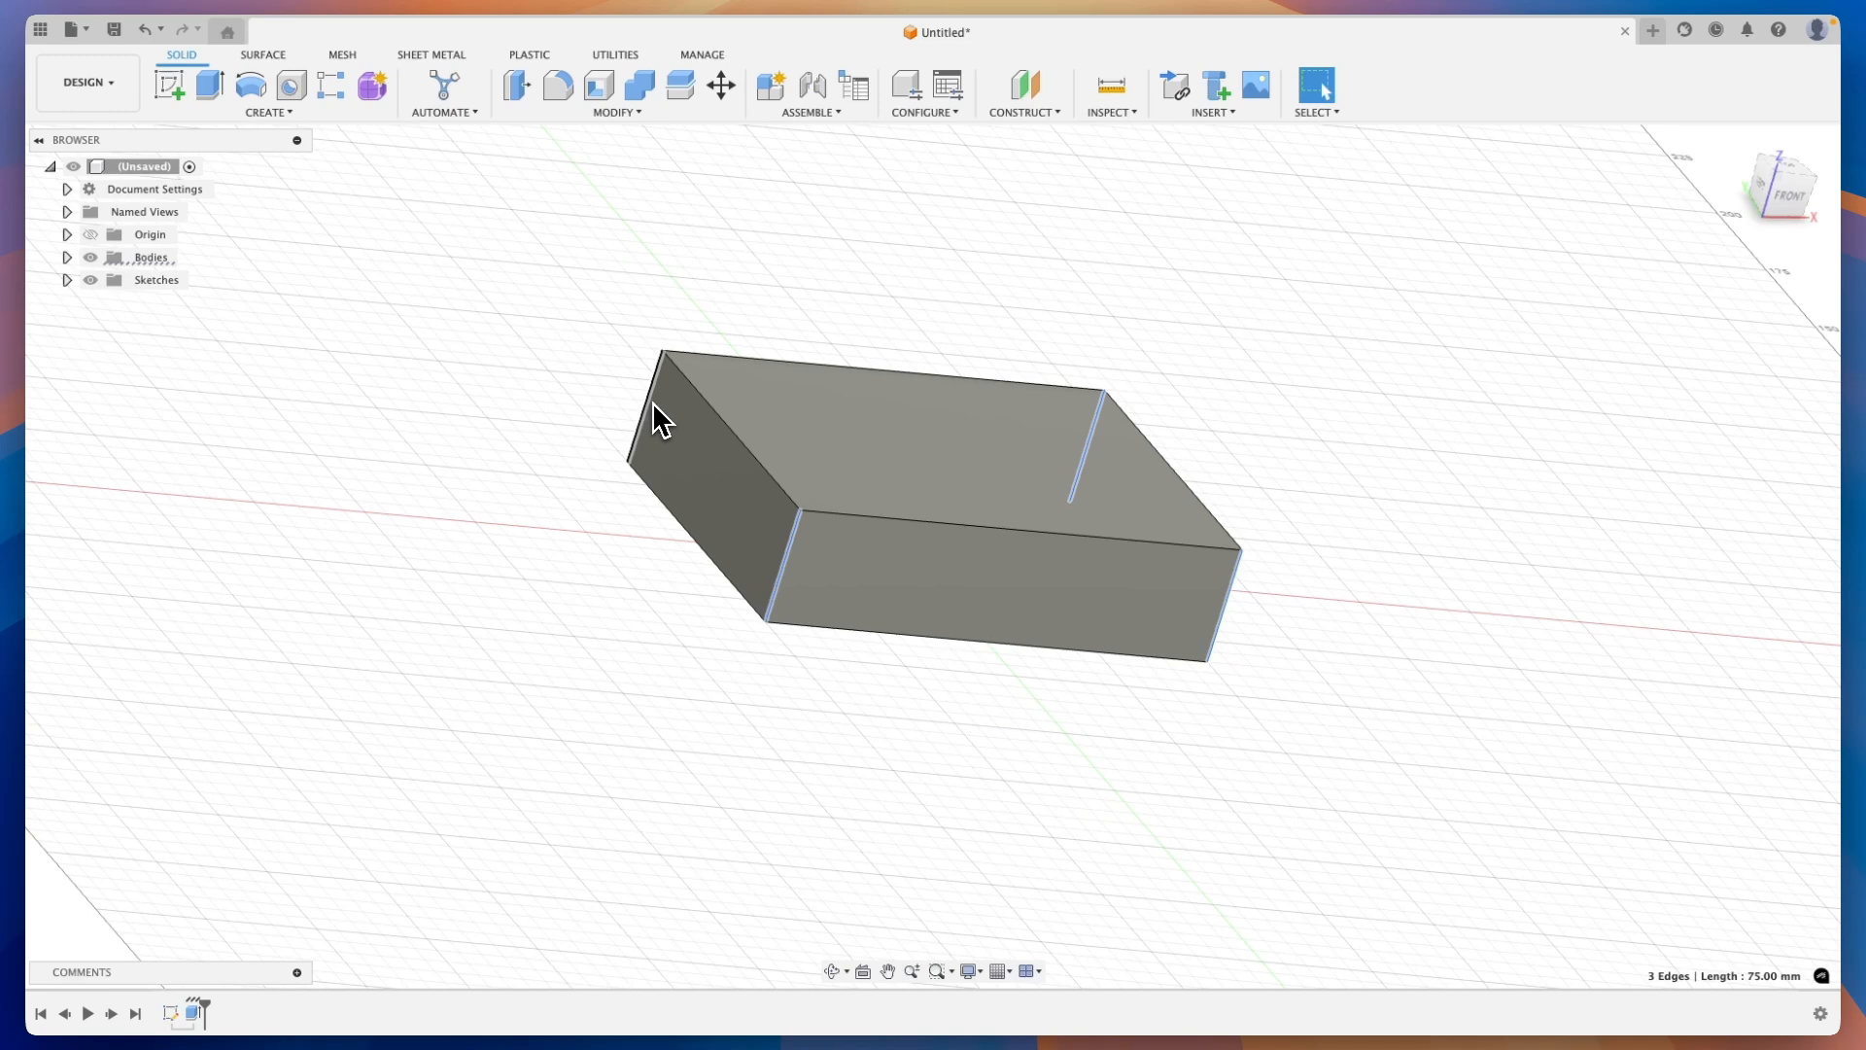
{"action": "left_click", "coordinate": [654, 404], "text": "shift"}
{"action": "scroll", "coordinate": [659, 407], "scroll_direction": "right", "scroll_amount": 3, "text": "shift"}
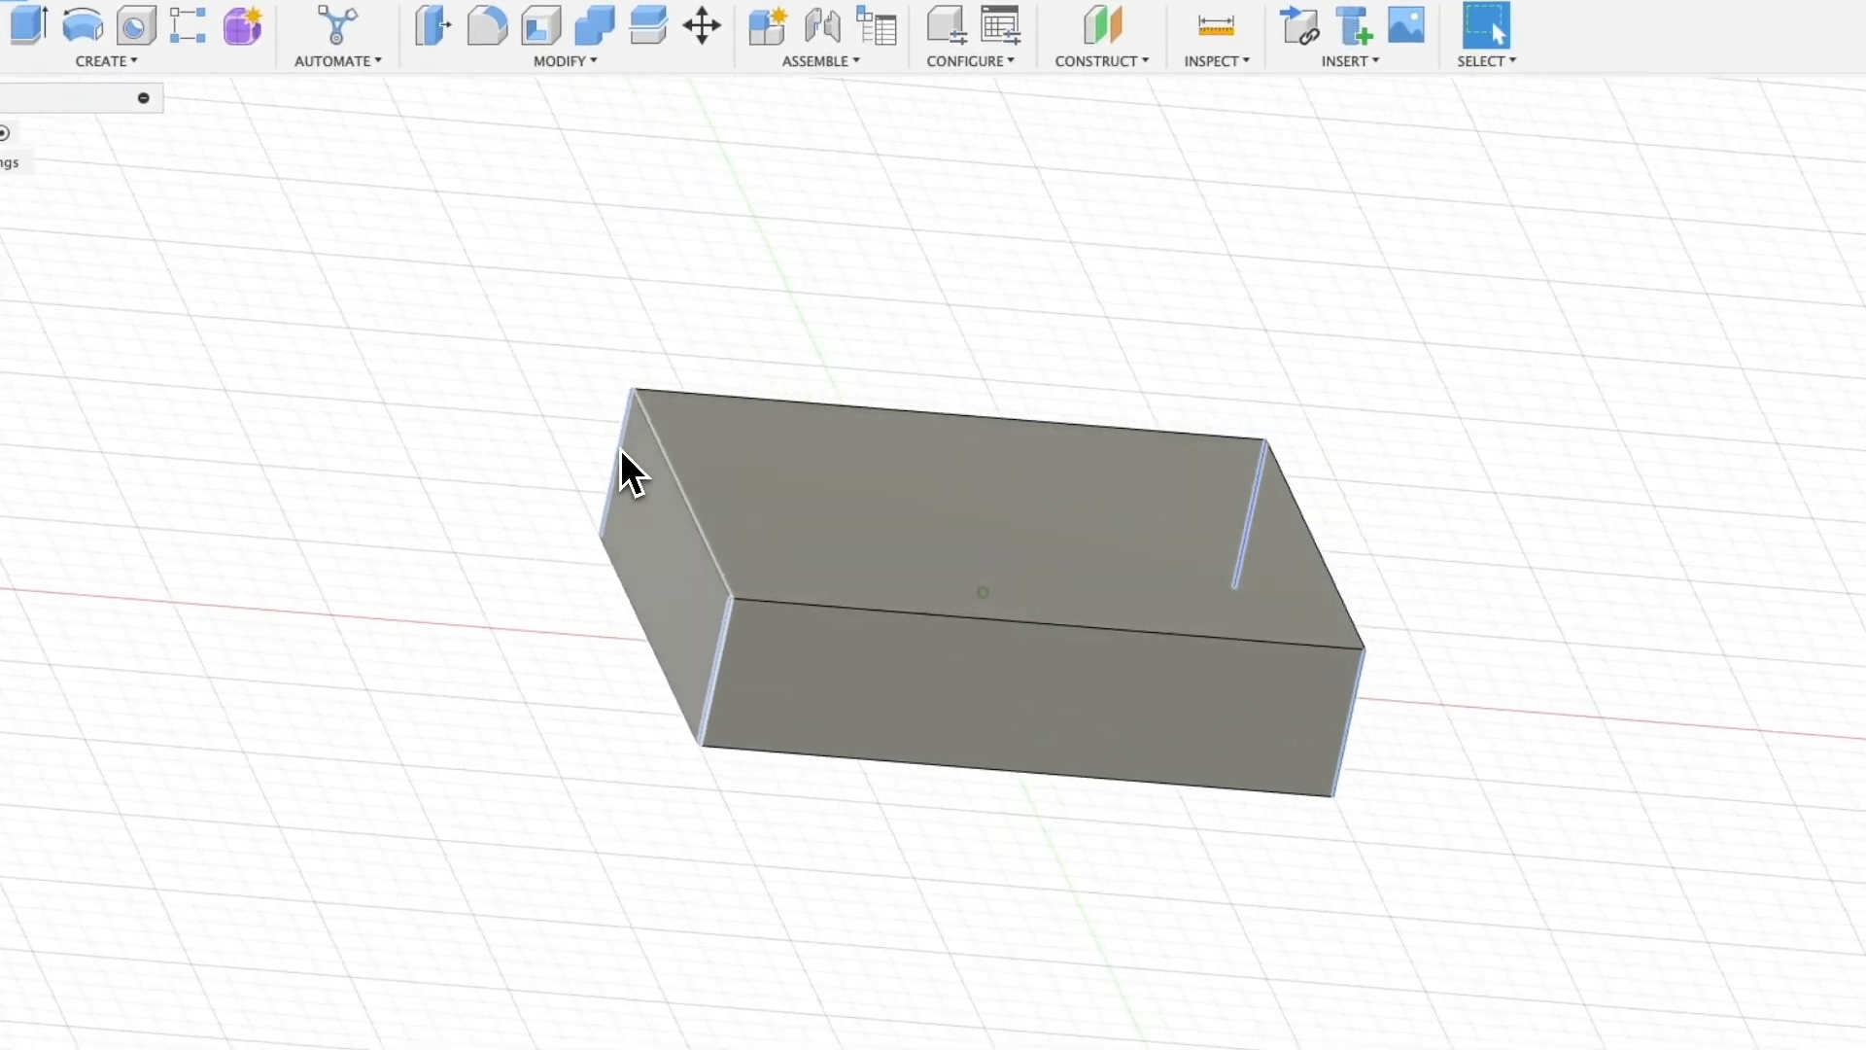
{"action": "middle_click_drag", "start_coordinate": [620, 449], "coordinate": [1082, 675], "text": "shift"}
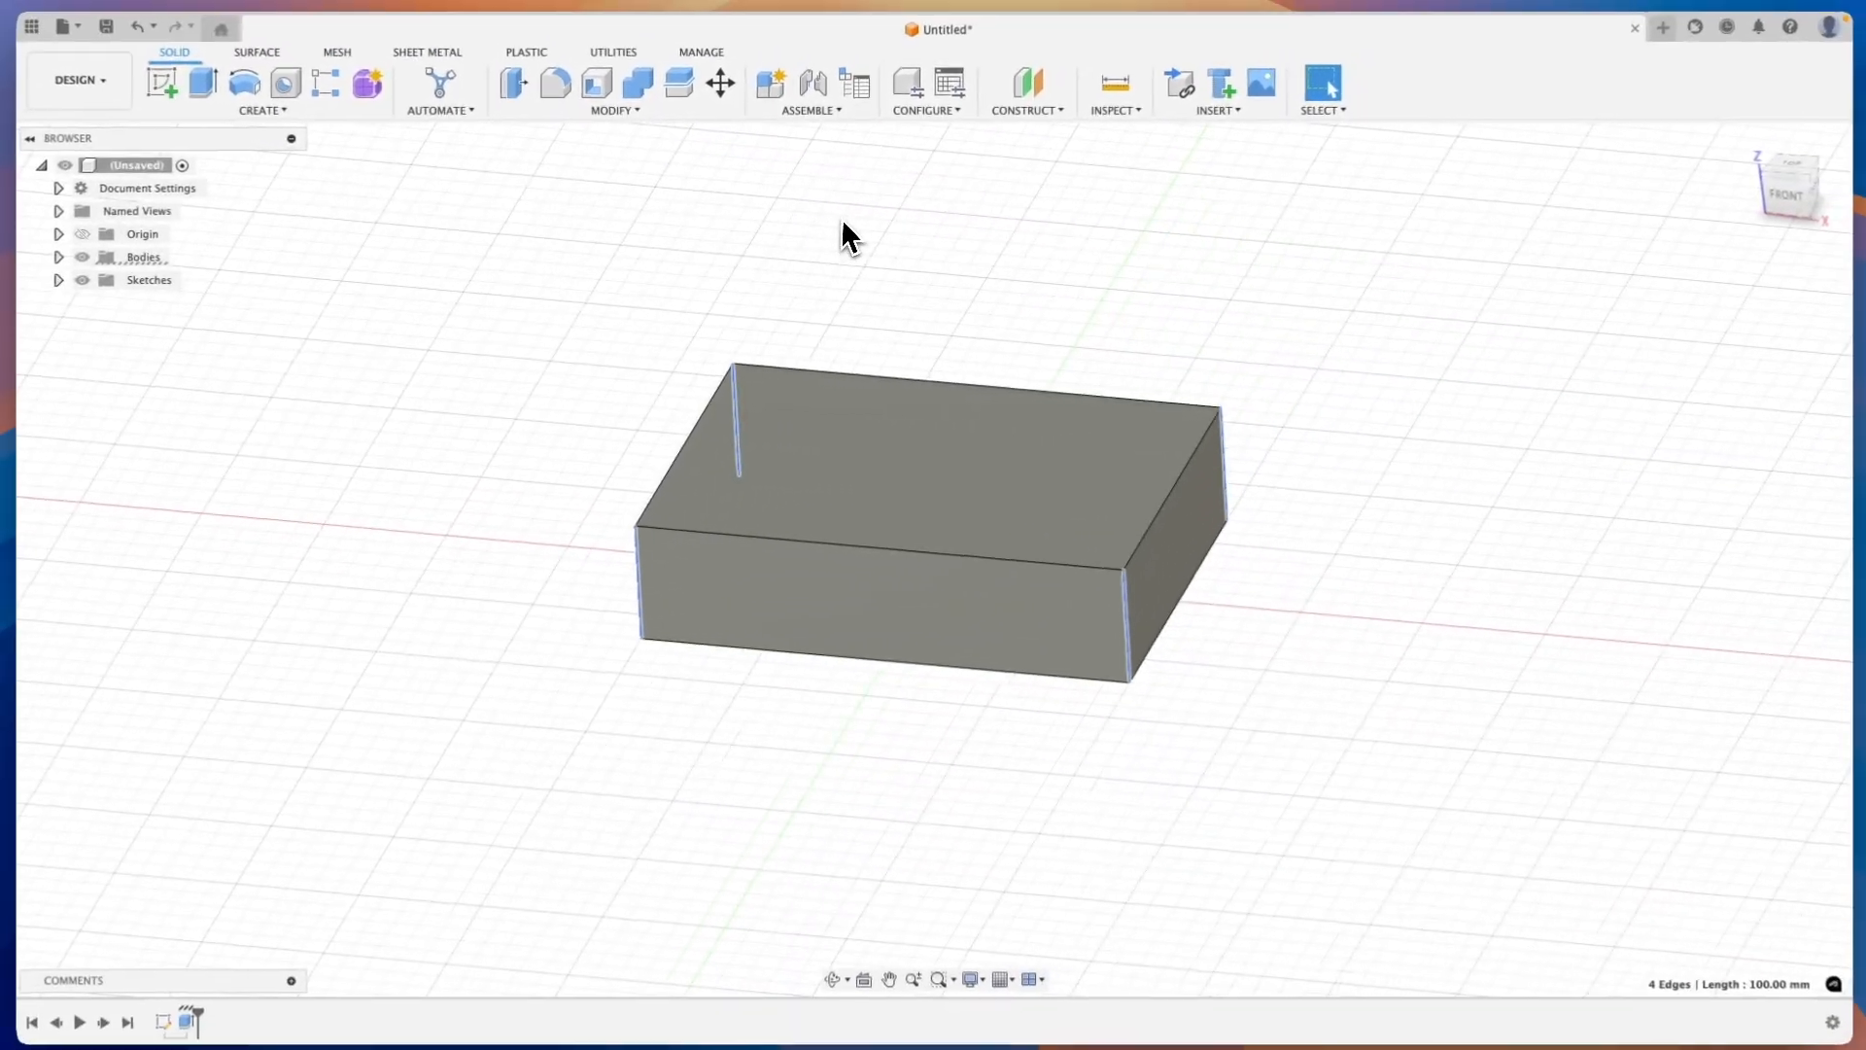
{"action": "left_click", "coordinate": [570, 95]}
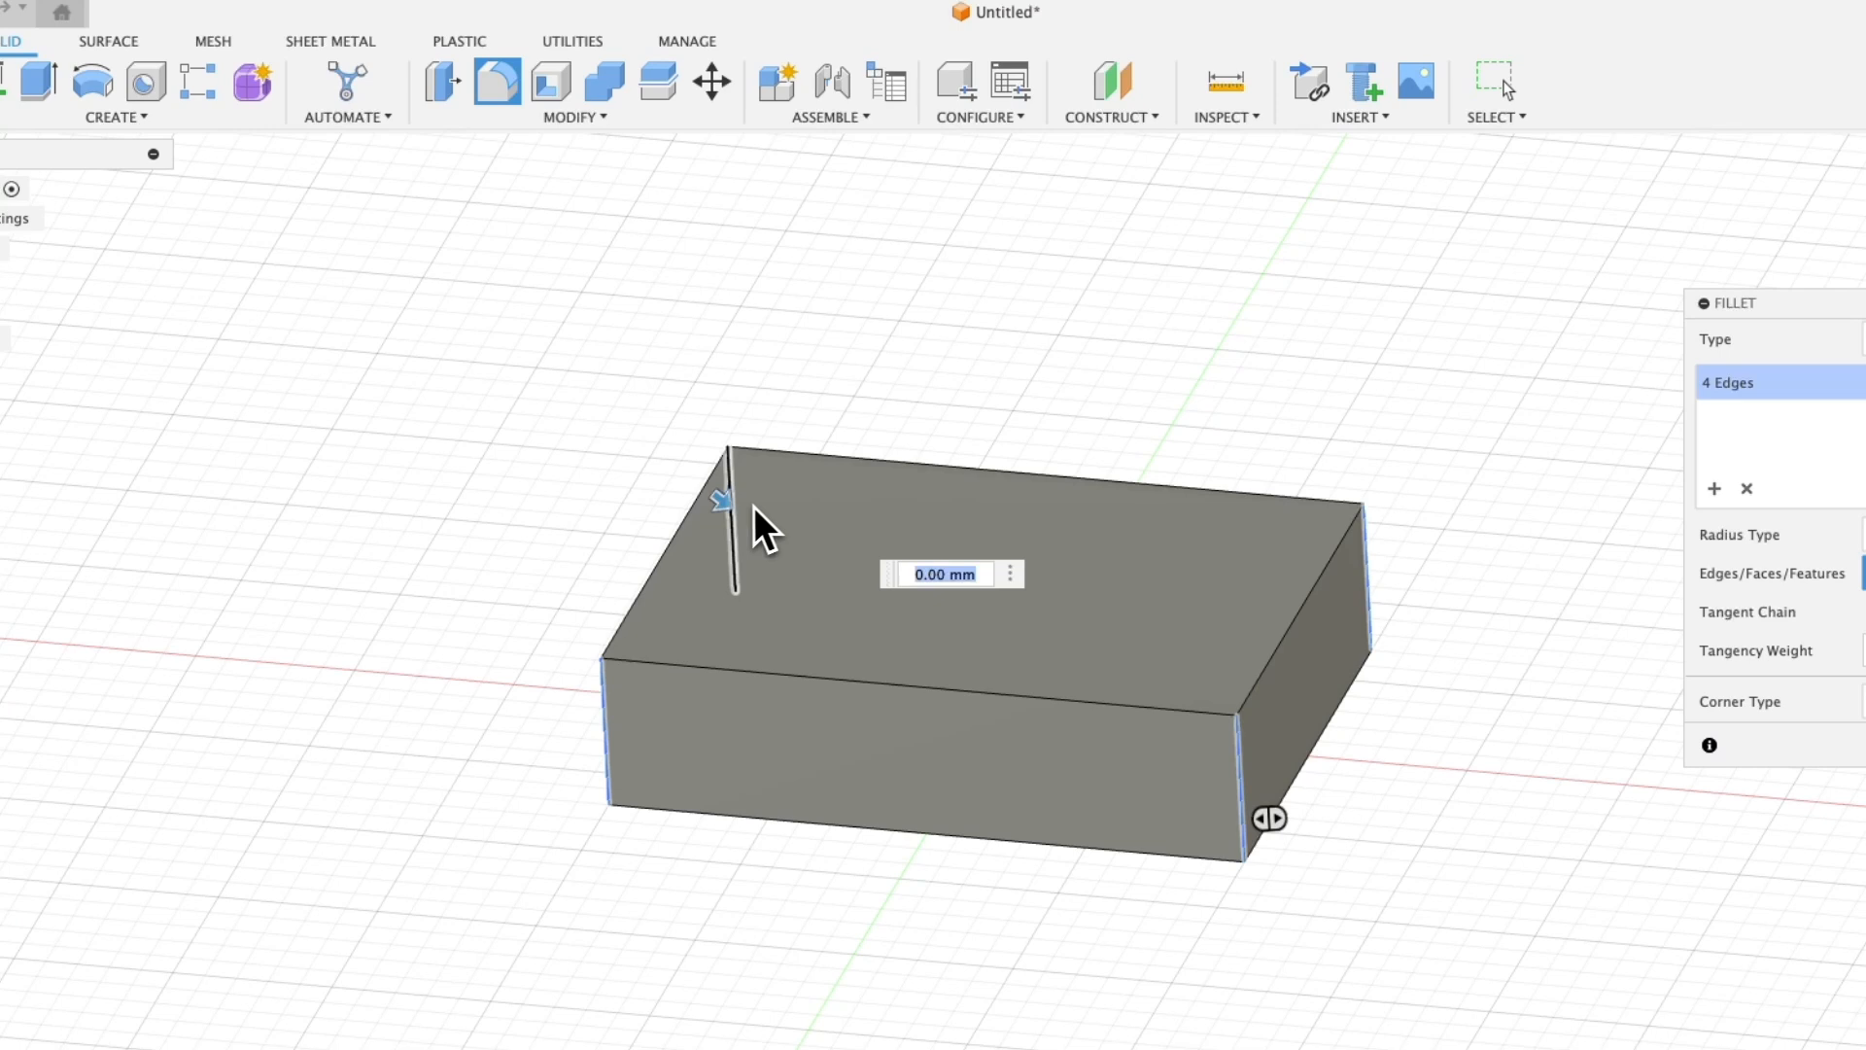
{"action": "left_click_drag", "start_coordinate": [721, 502], "coordinate": [738, 521]}
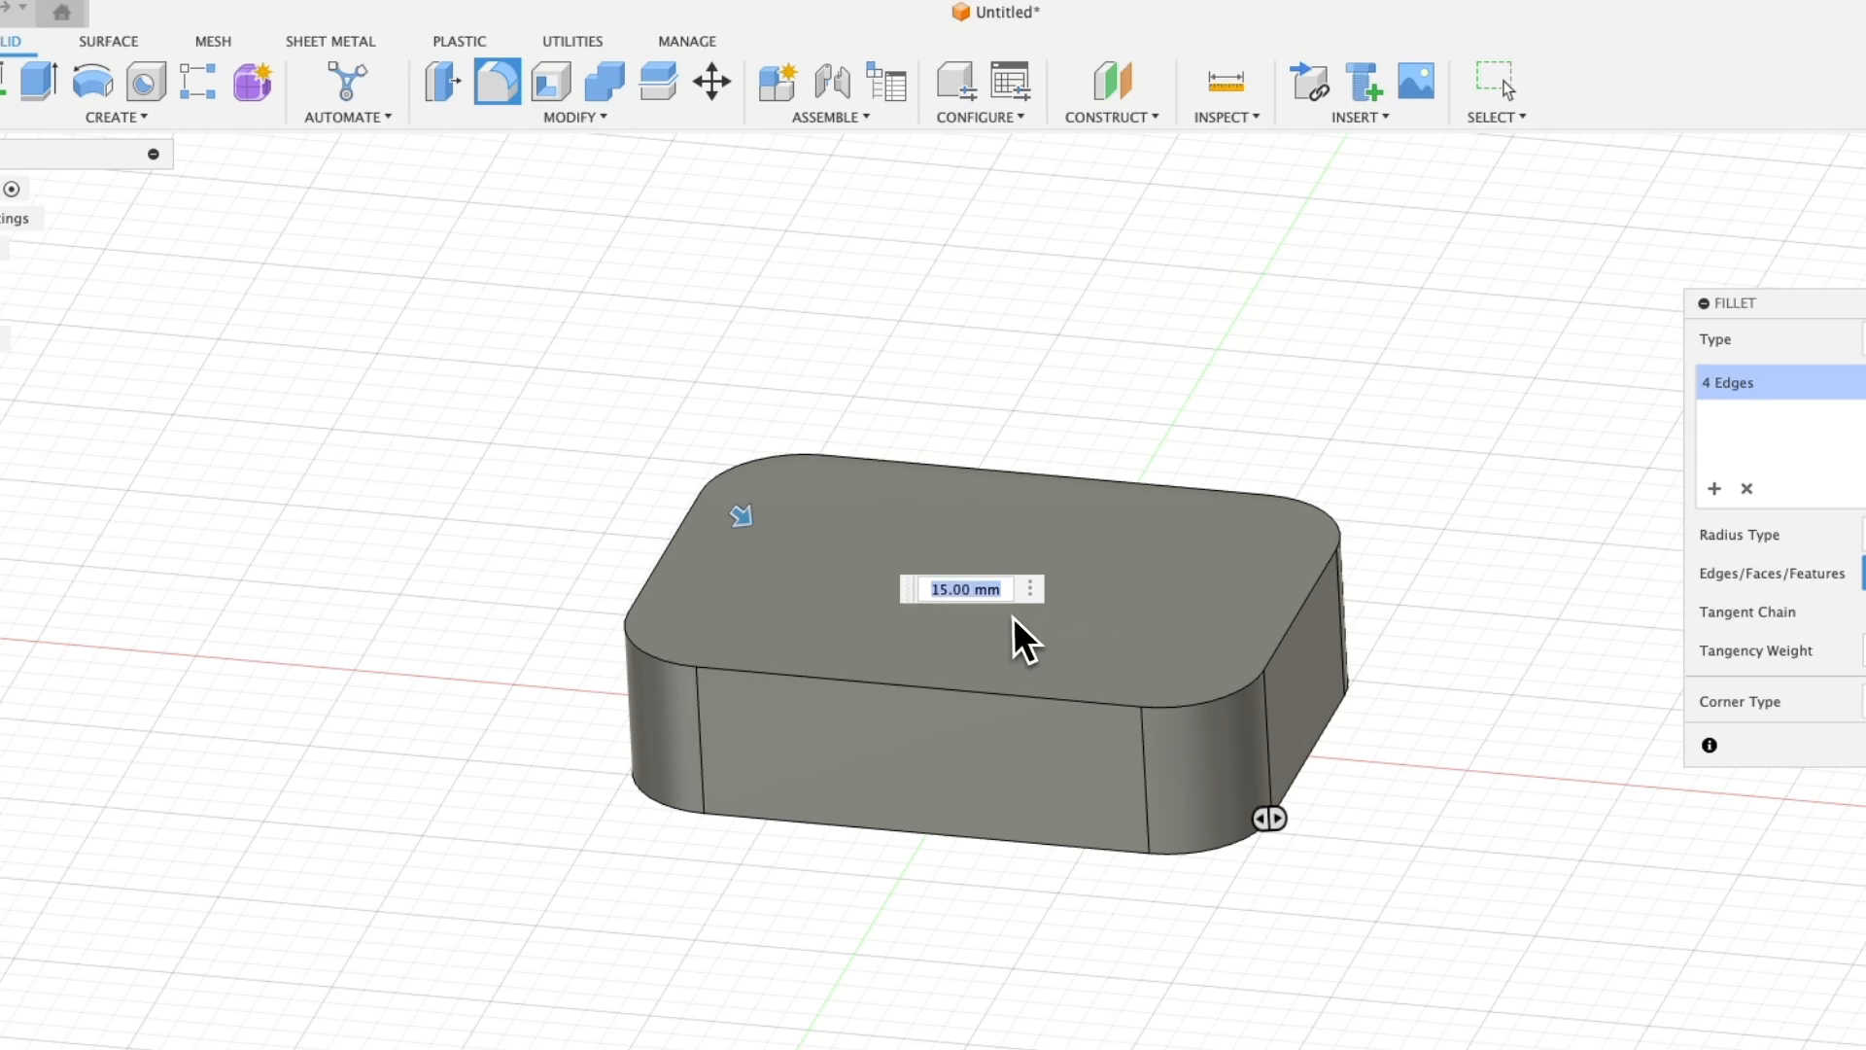
{"action": "type", "text": "10"}
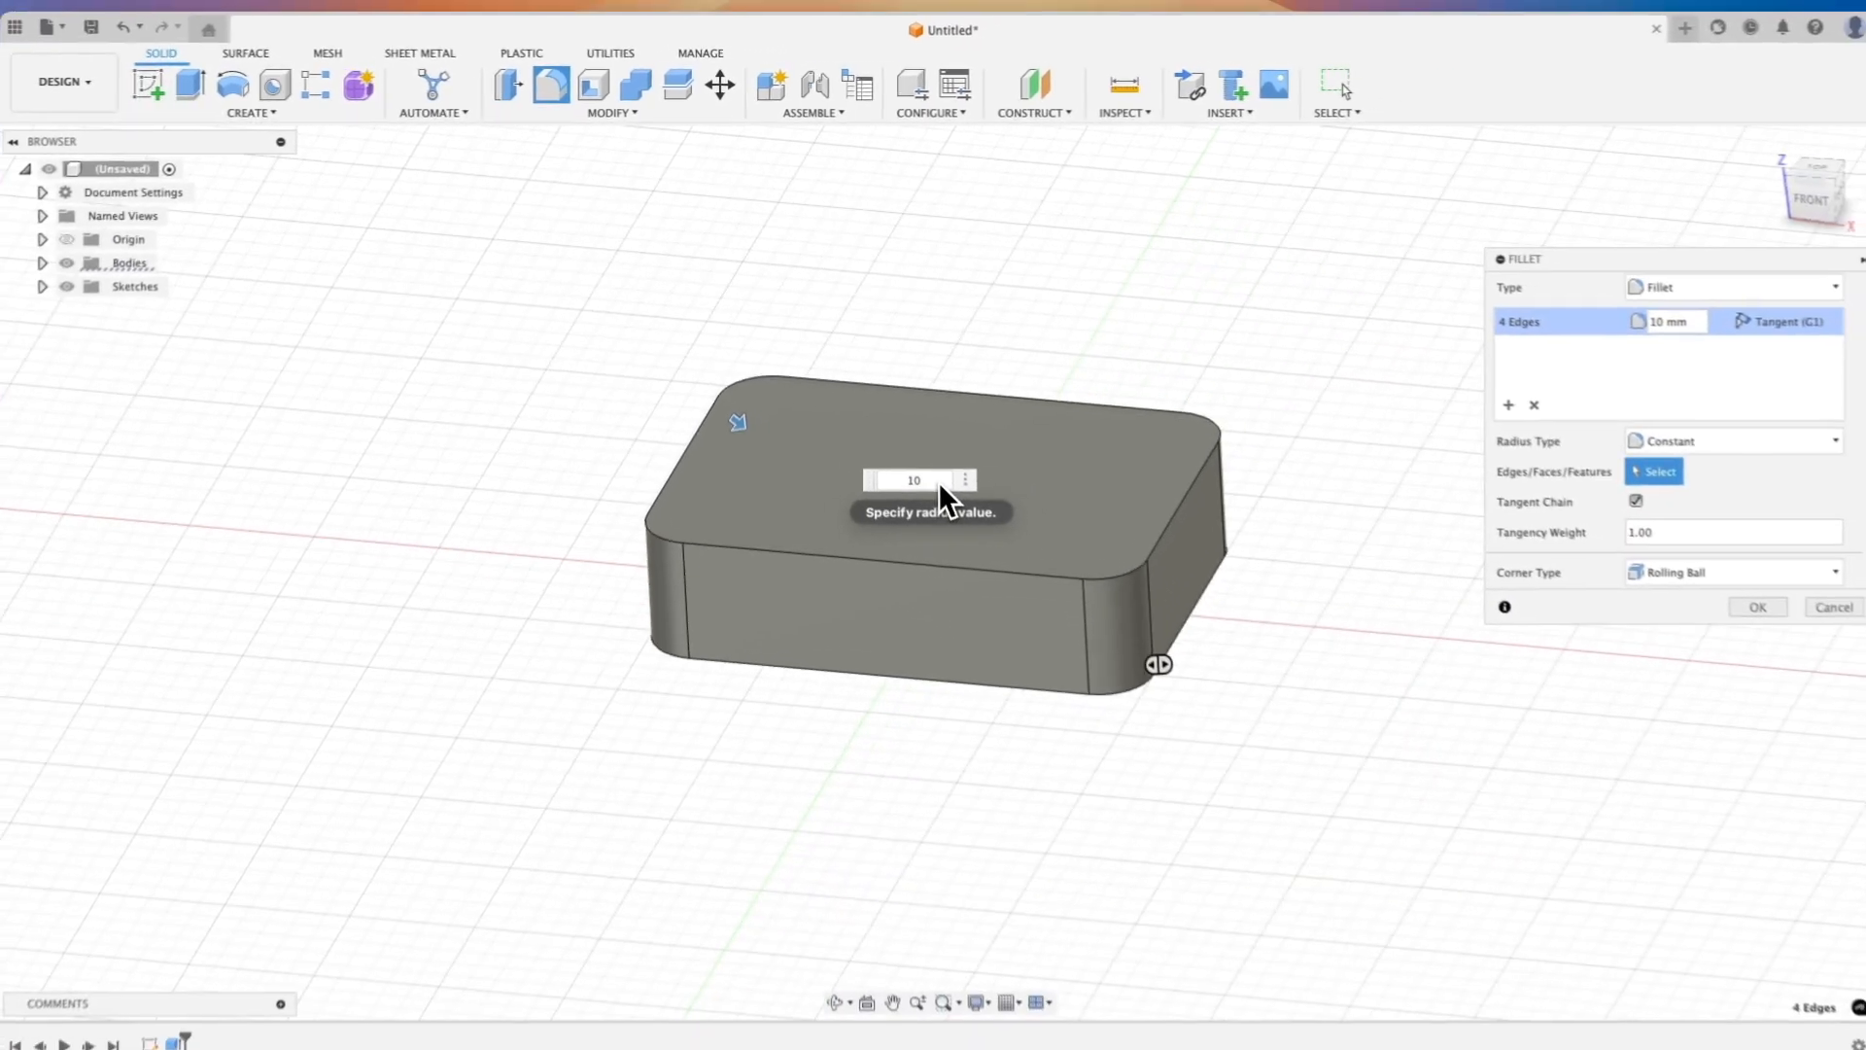
{"action": "key", "text": "Return"}
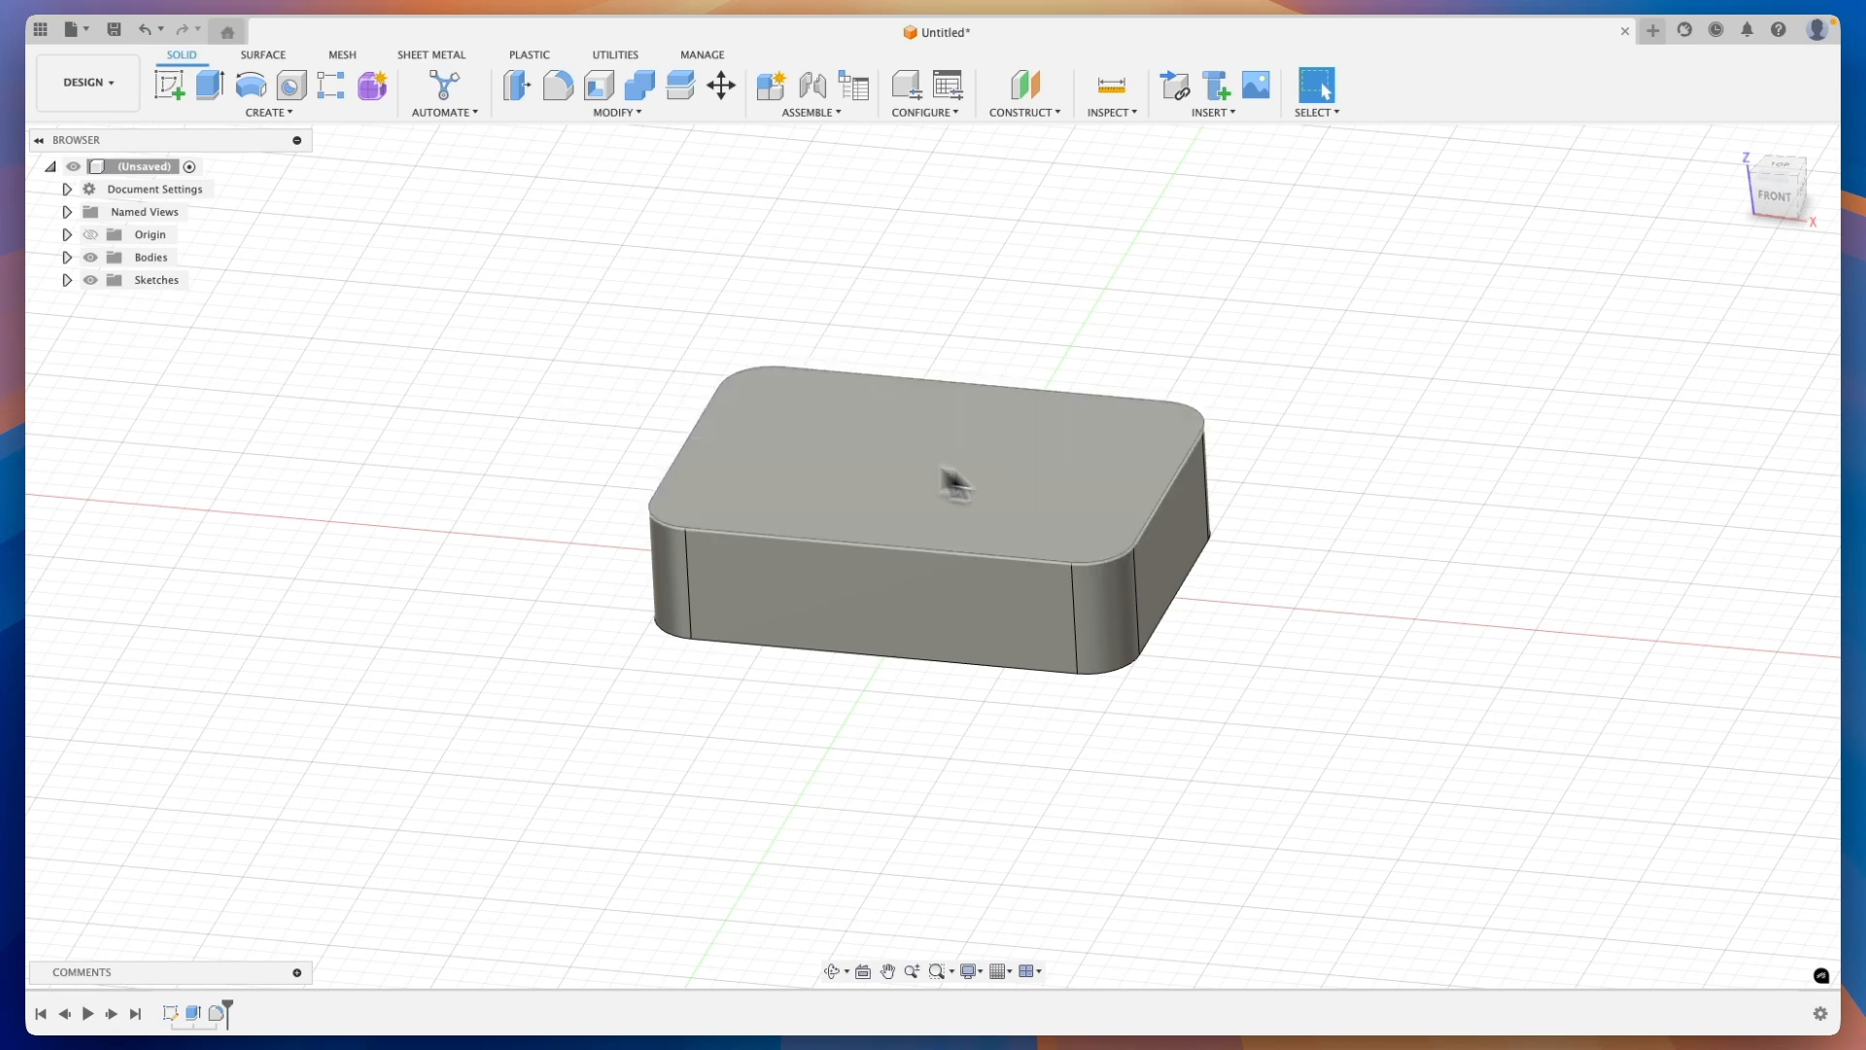
Start a sketch on the block's top face, offset its outline inward by 10 mm, and finish the sketch
{"action": "left_click", "coordinate": [1025, 484]}
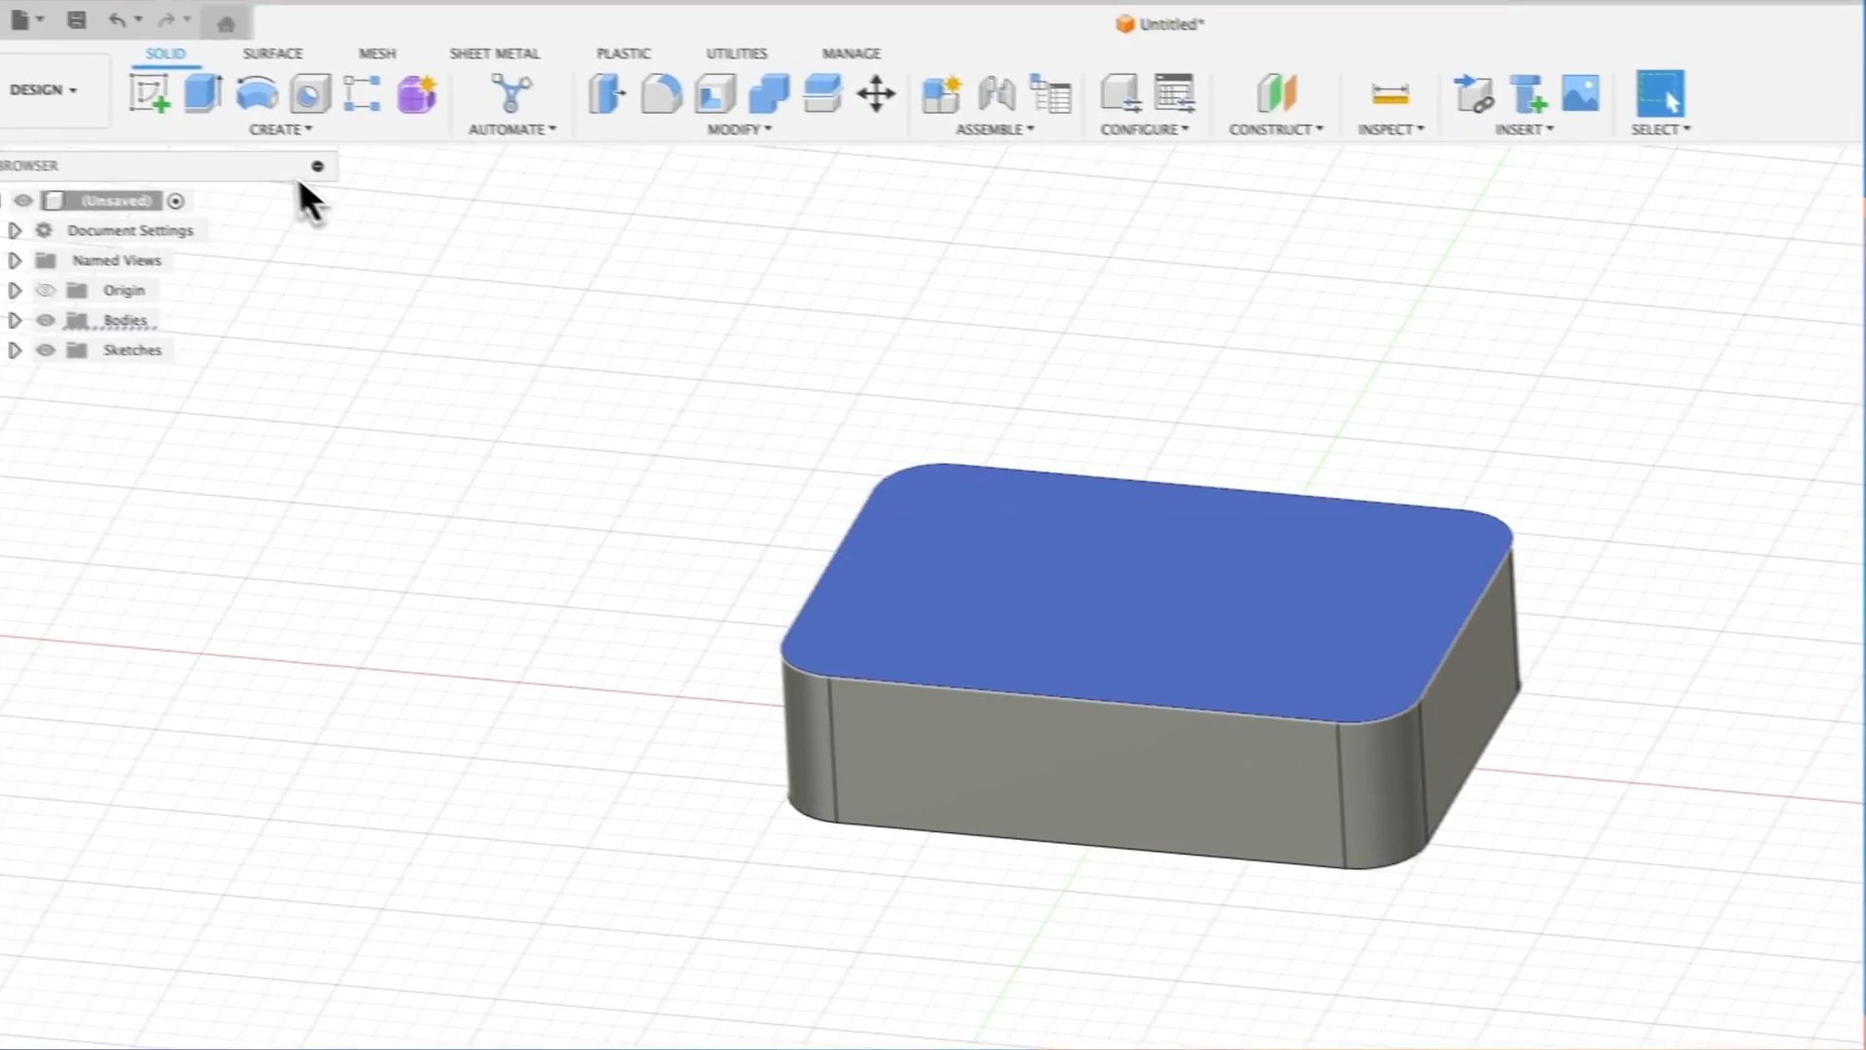
{"action": "left_click", "coordinate": [216, 115]}
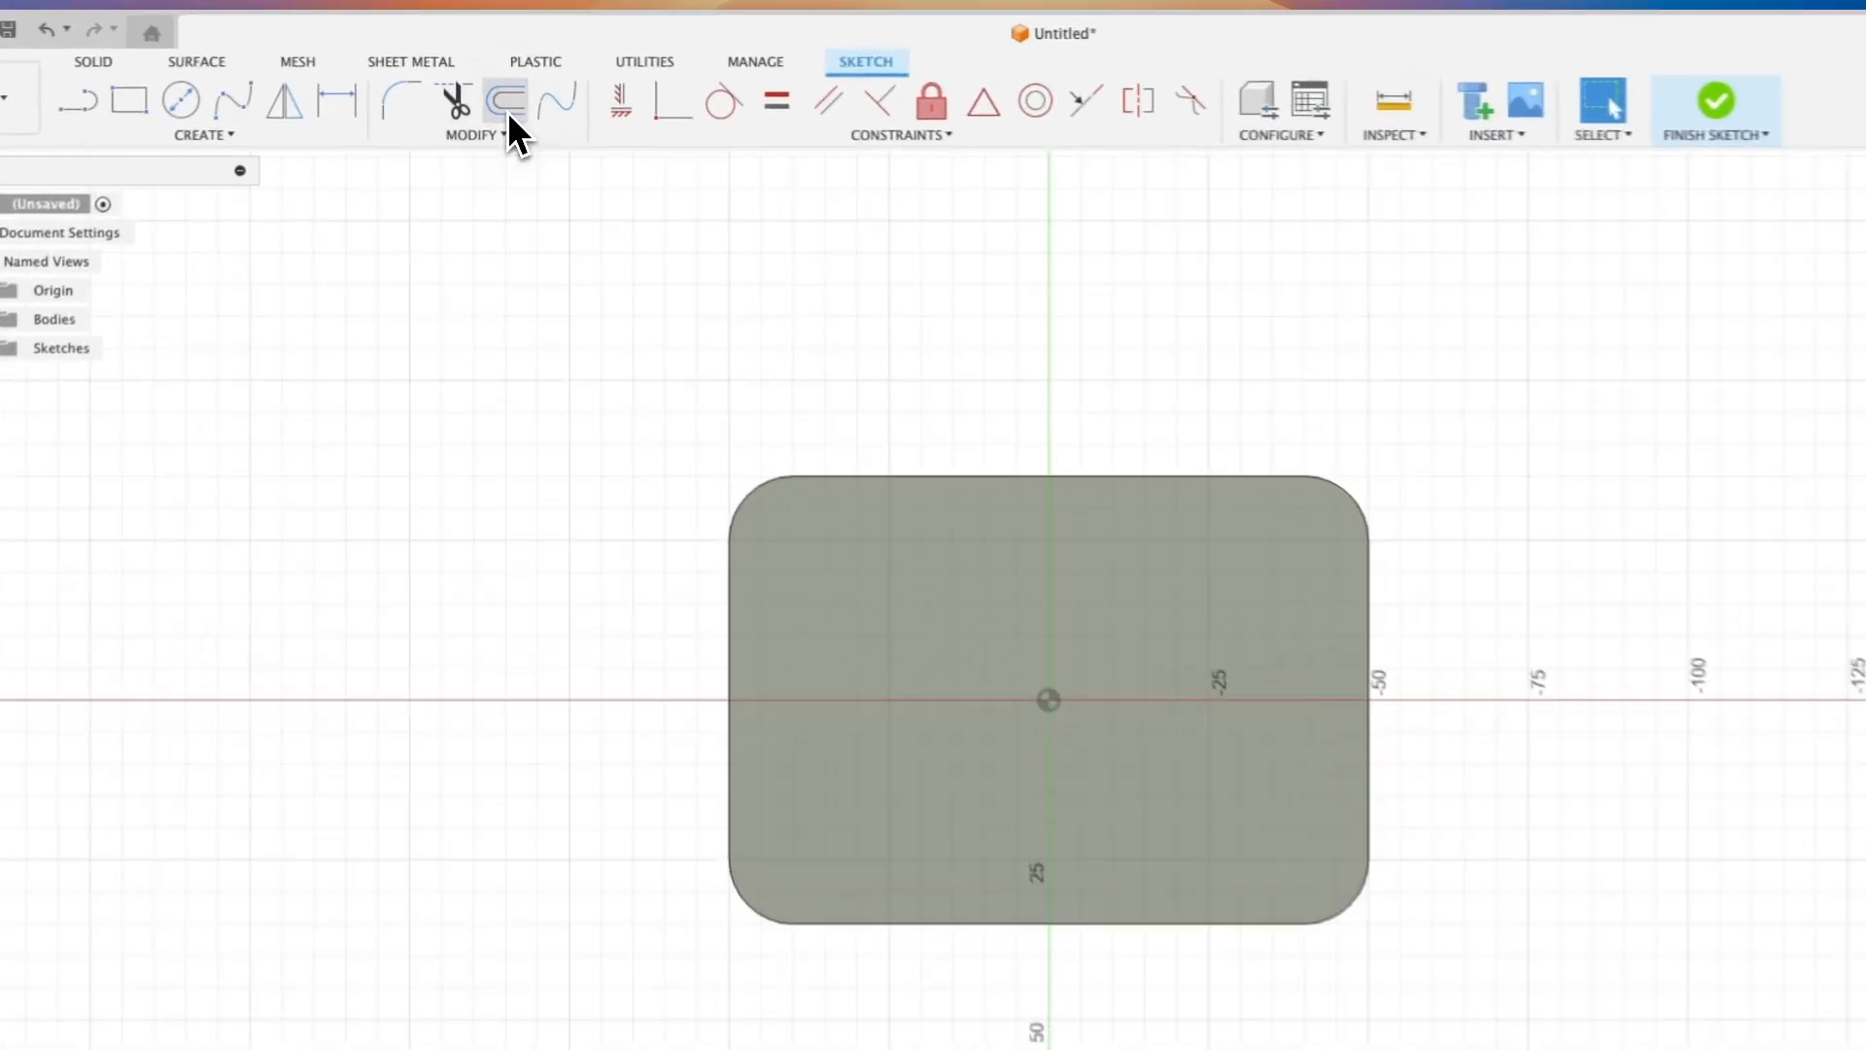
{"action": "left_click", "coordinate": [510, 99]}
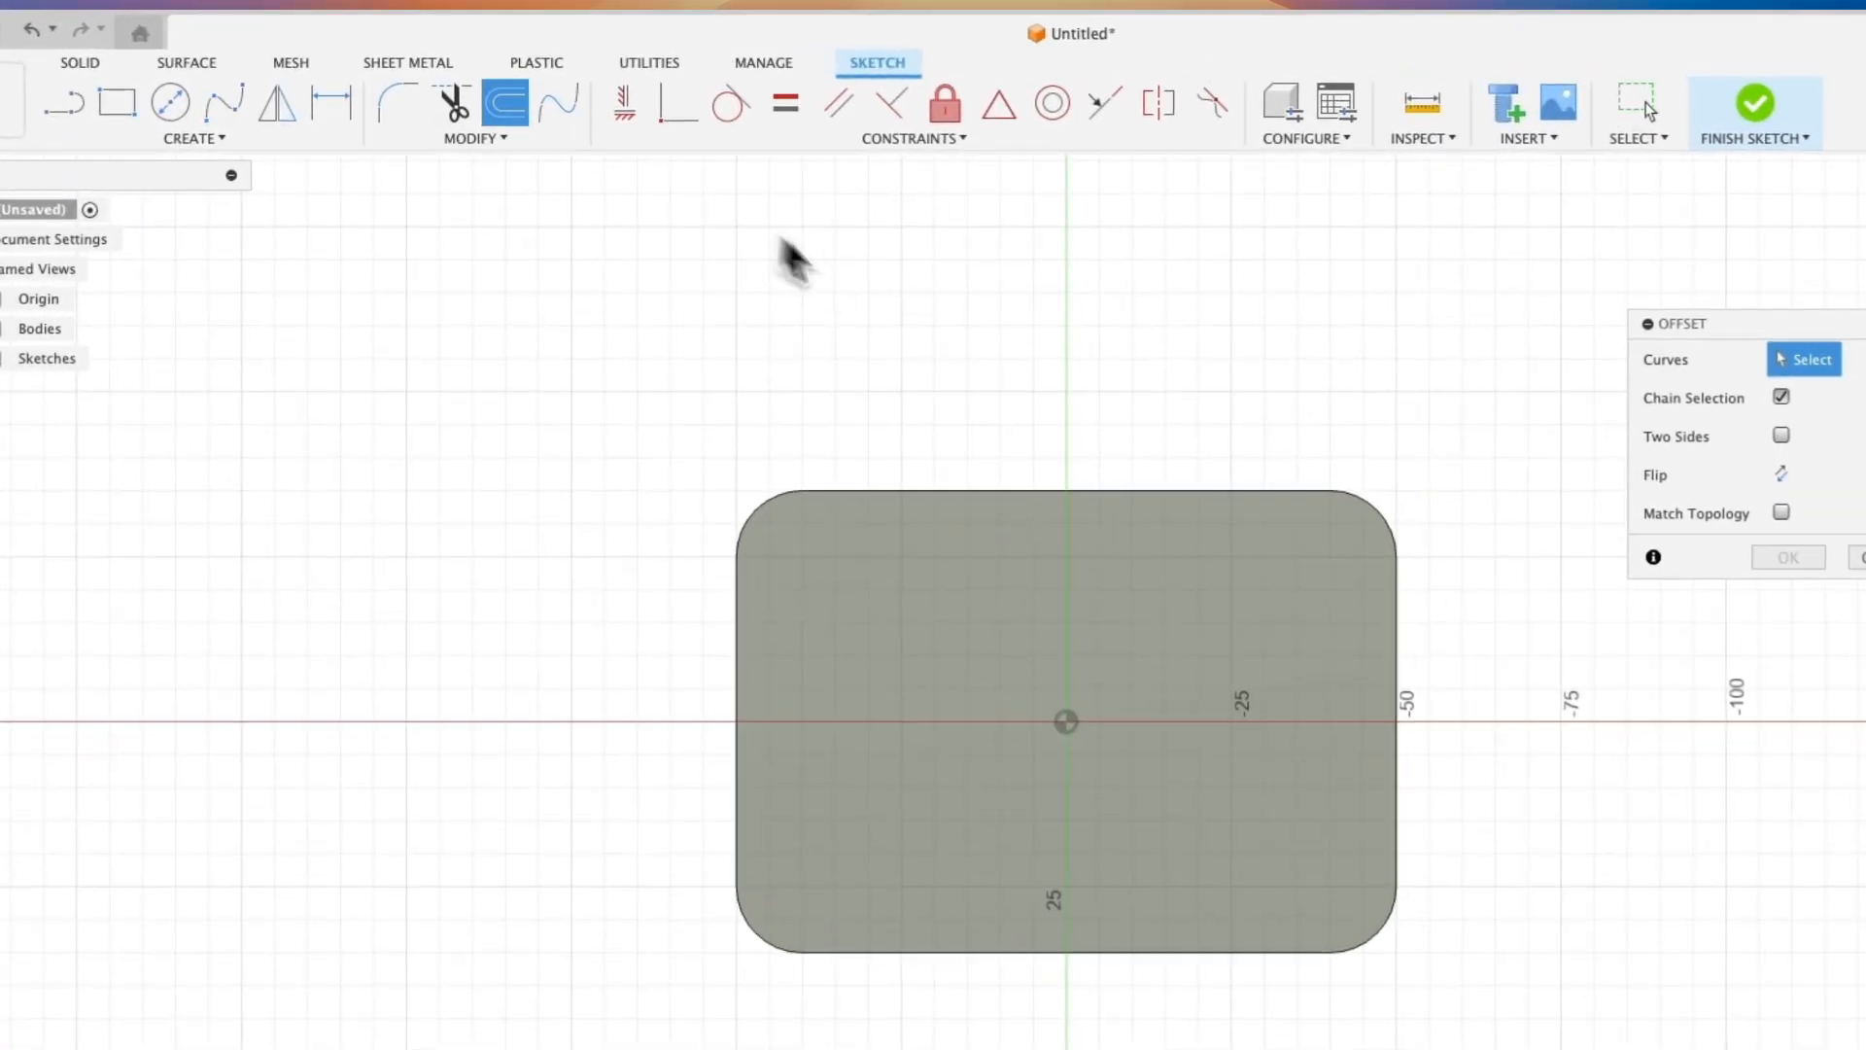
{"action": "left_click", "coordinate": [962, 493]}
{"action": "left_click_drag", "start_coordinate": [958, 486], "coordinate": [953, 548]}
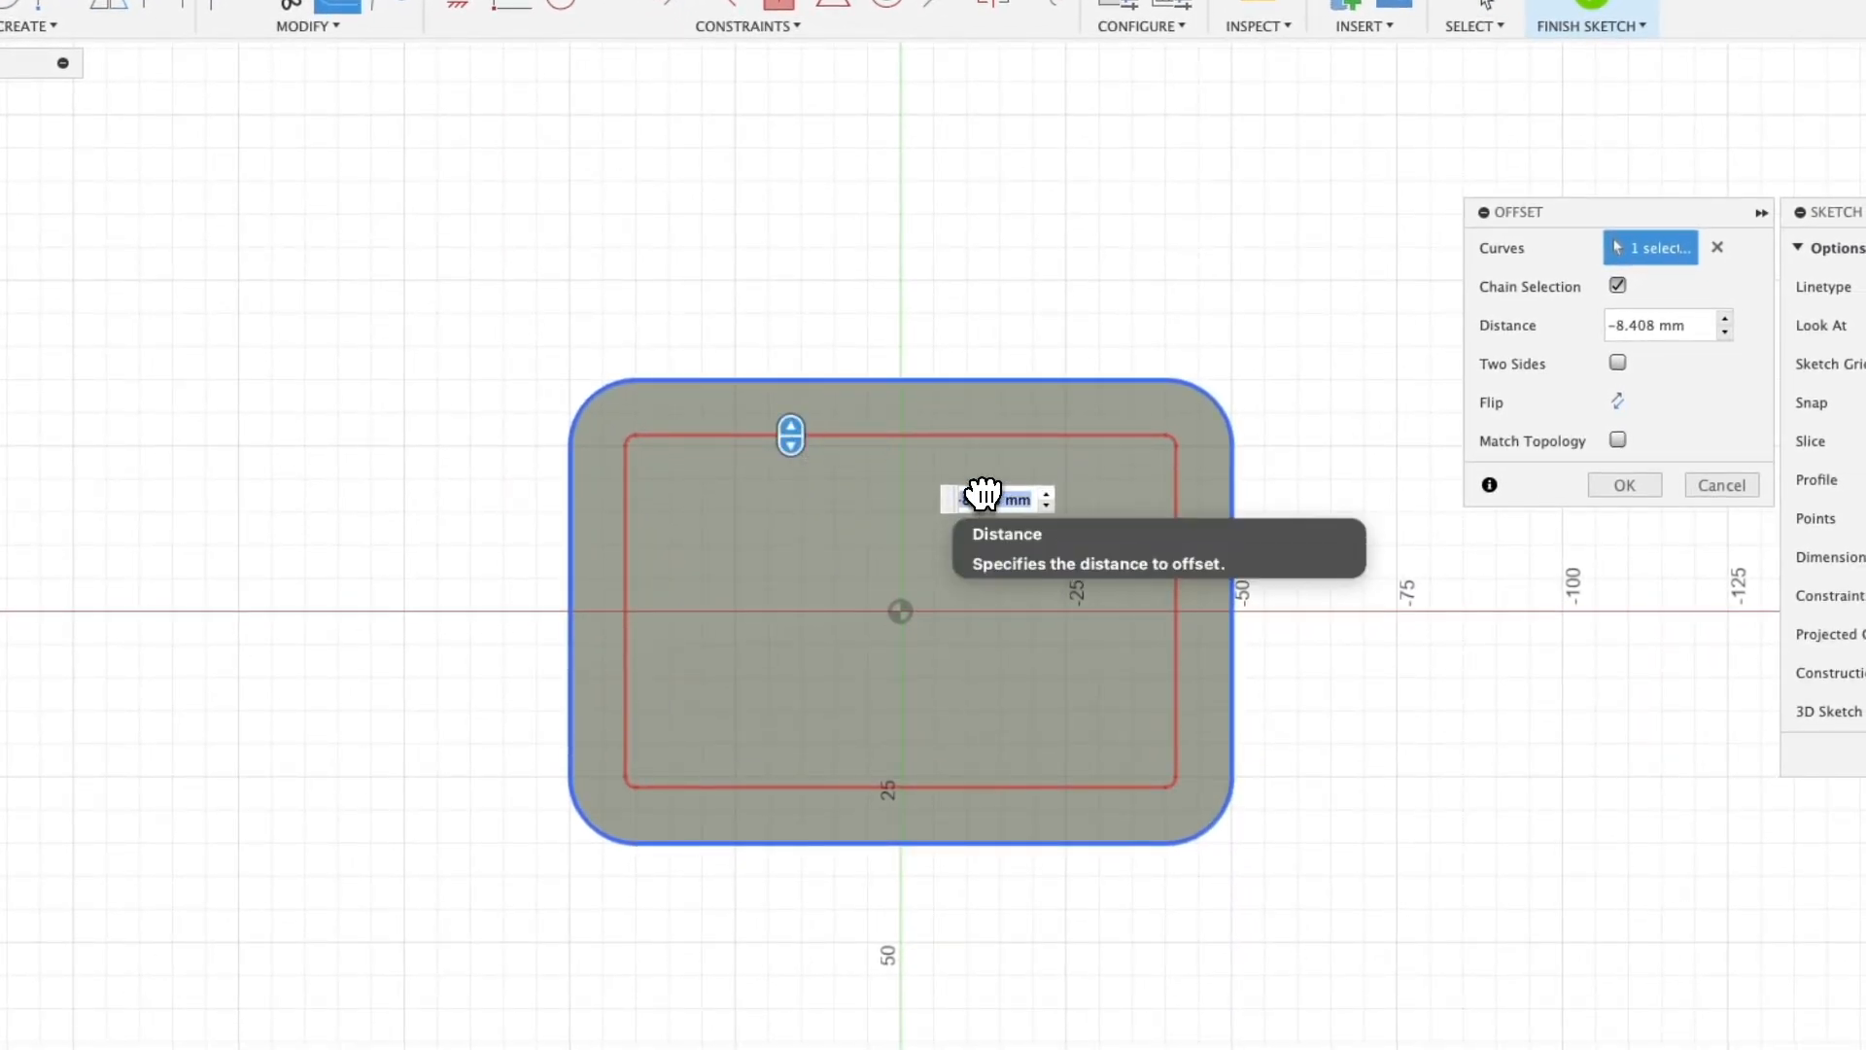
{"action": "type", "text": "-"}
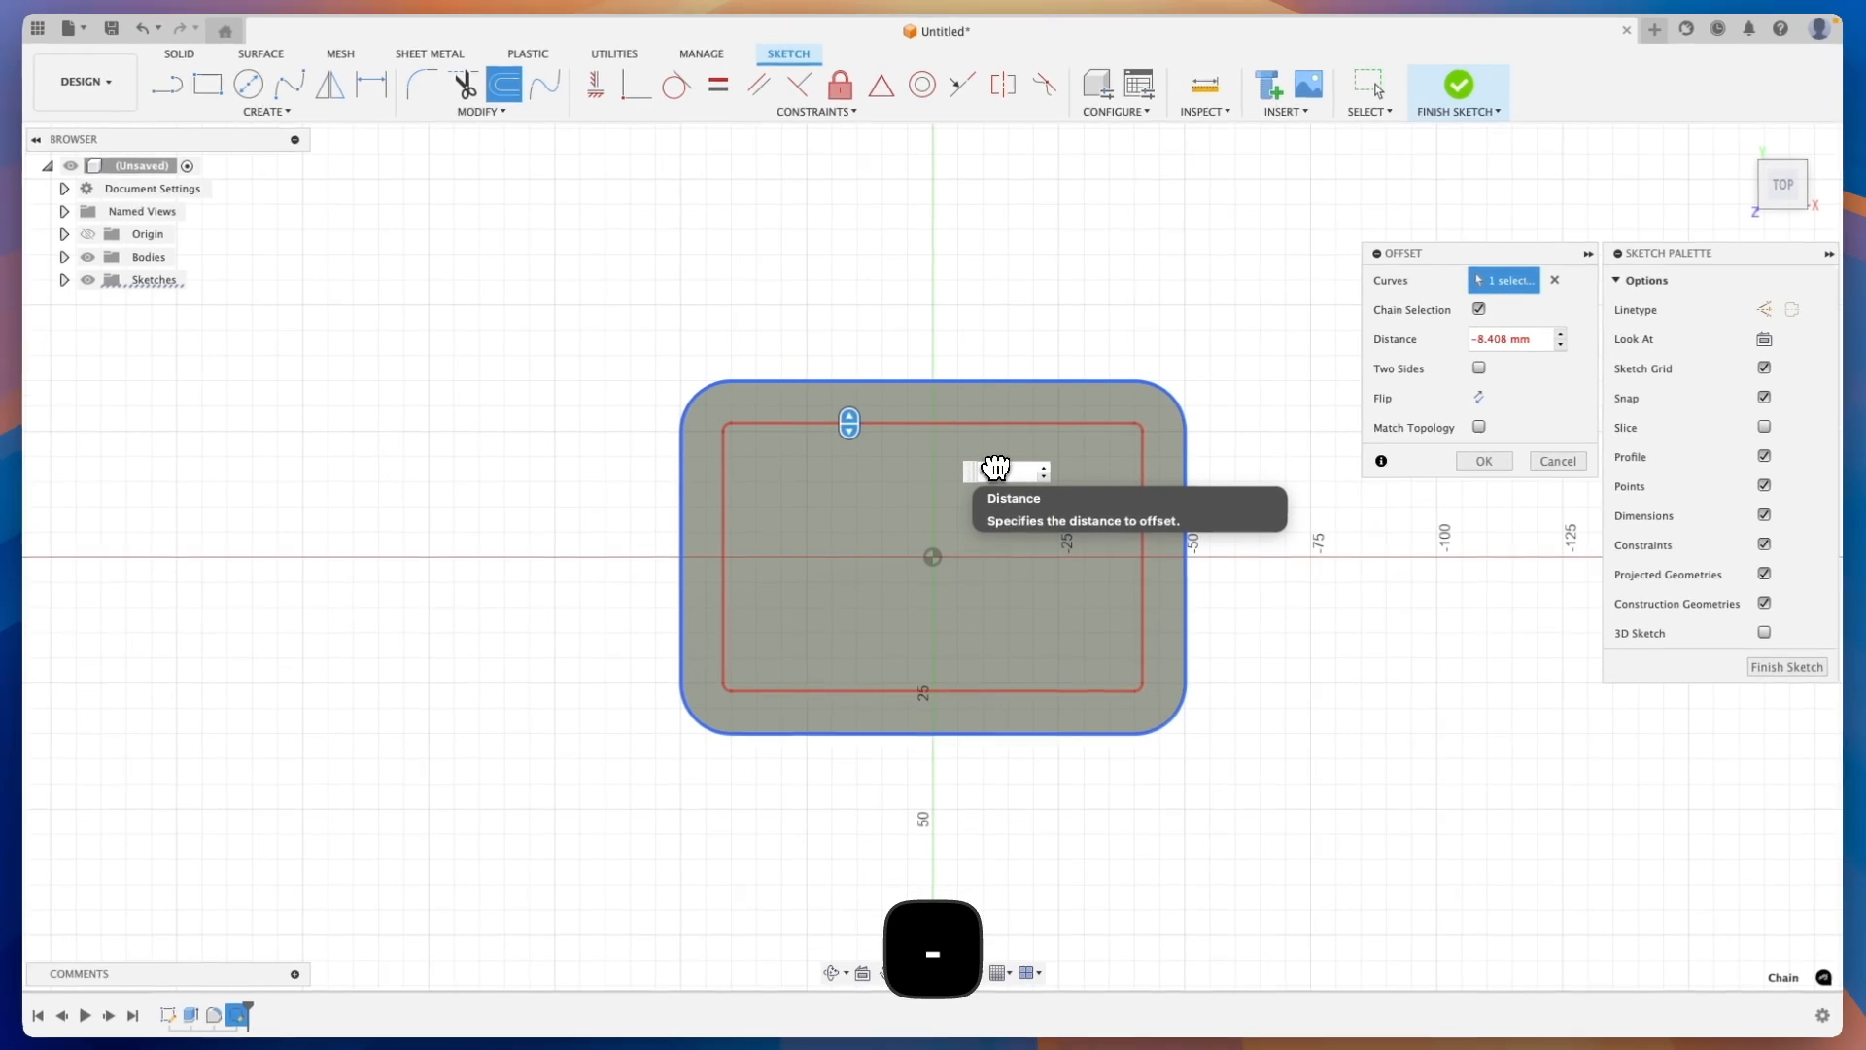
{"action": "type", "text": "10"}
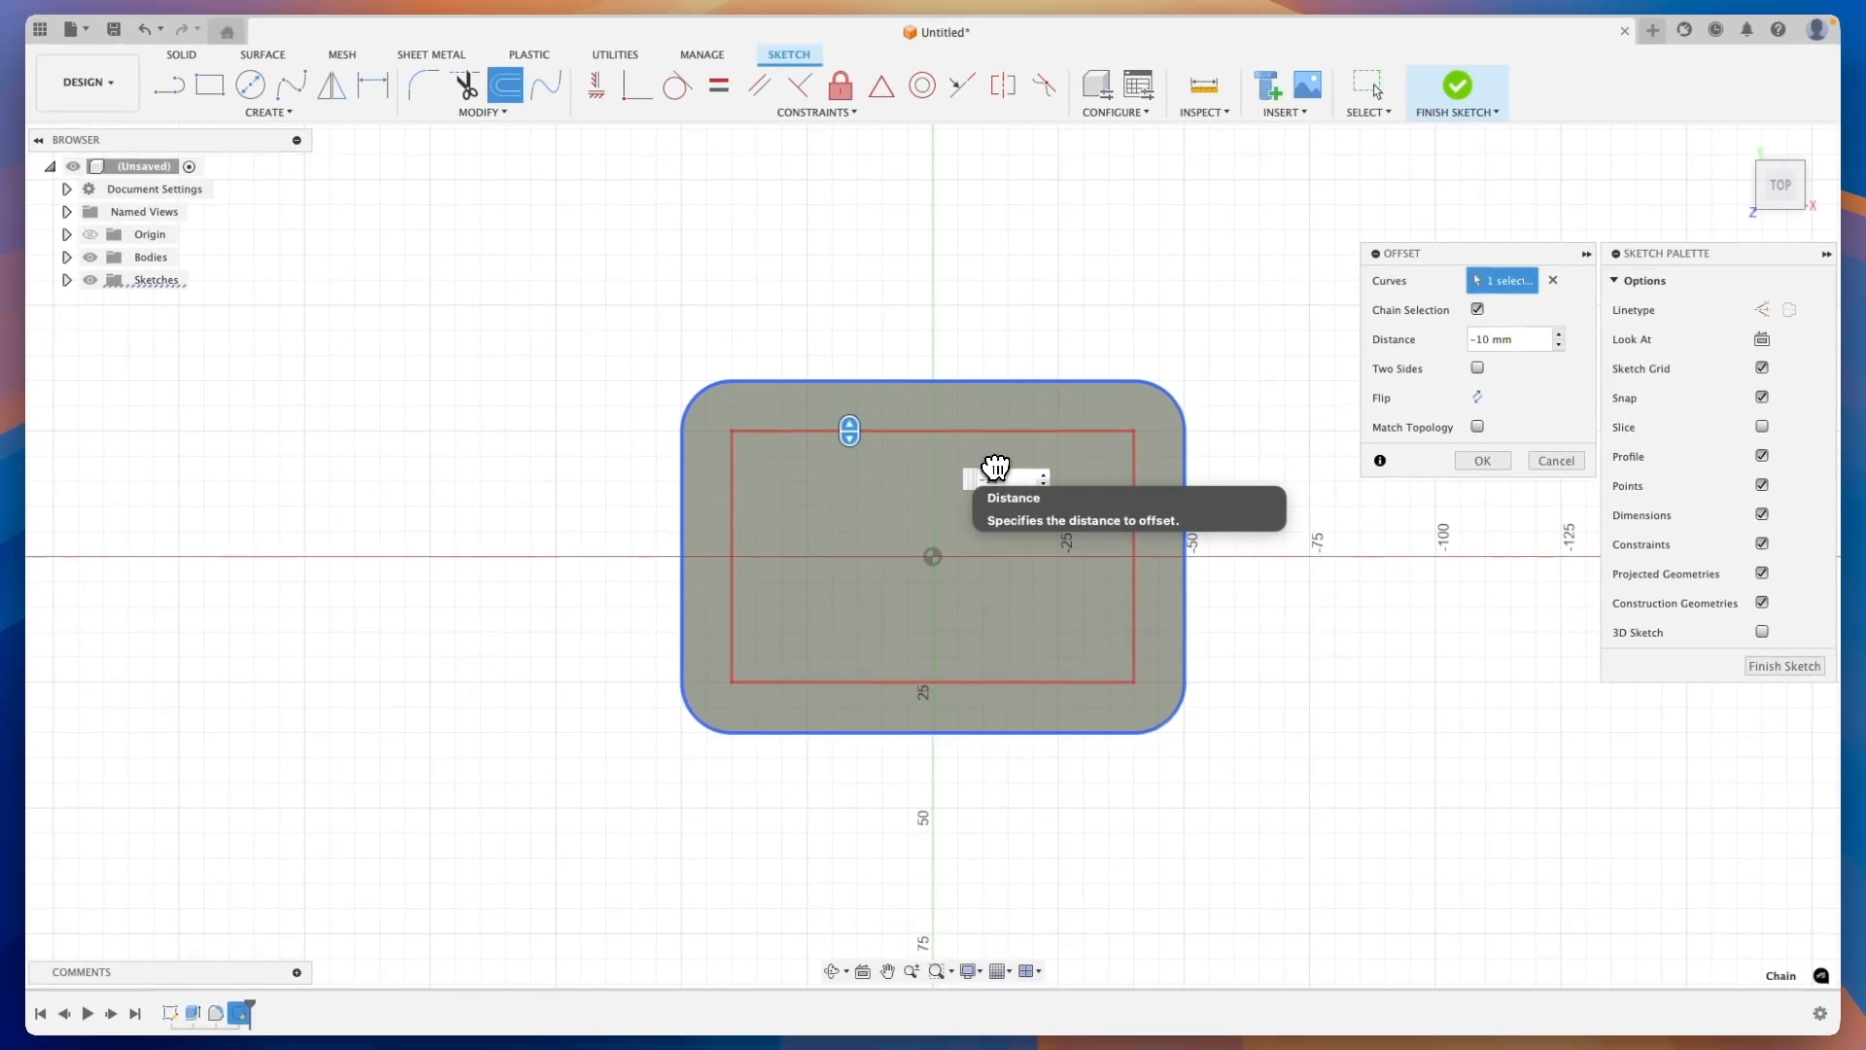
{"action": "key", "text": "Return"}
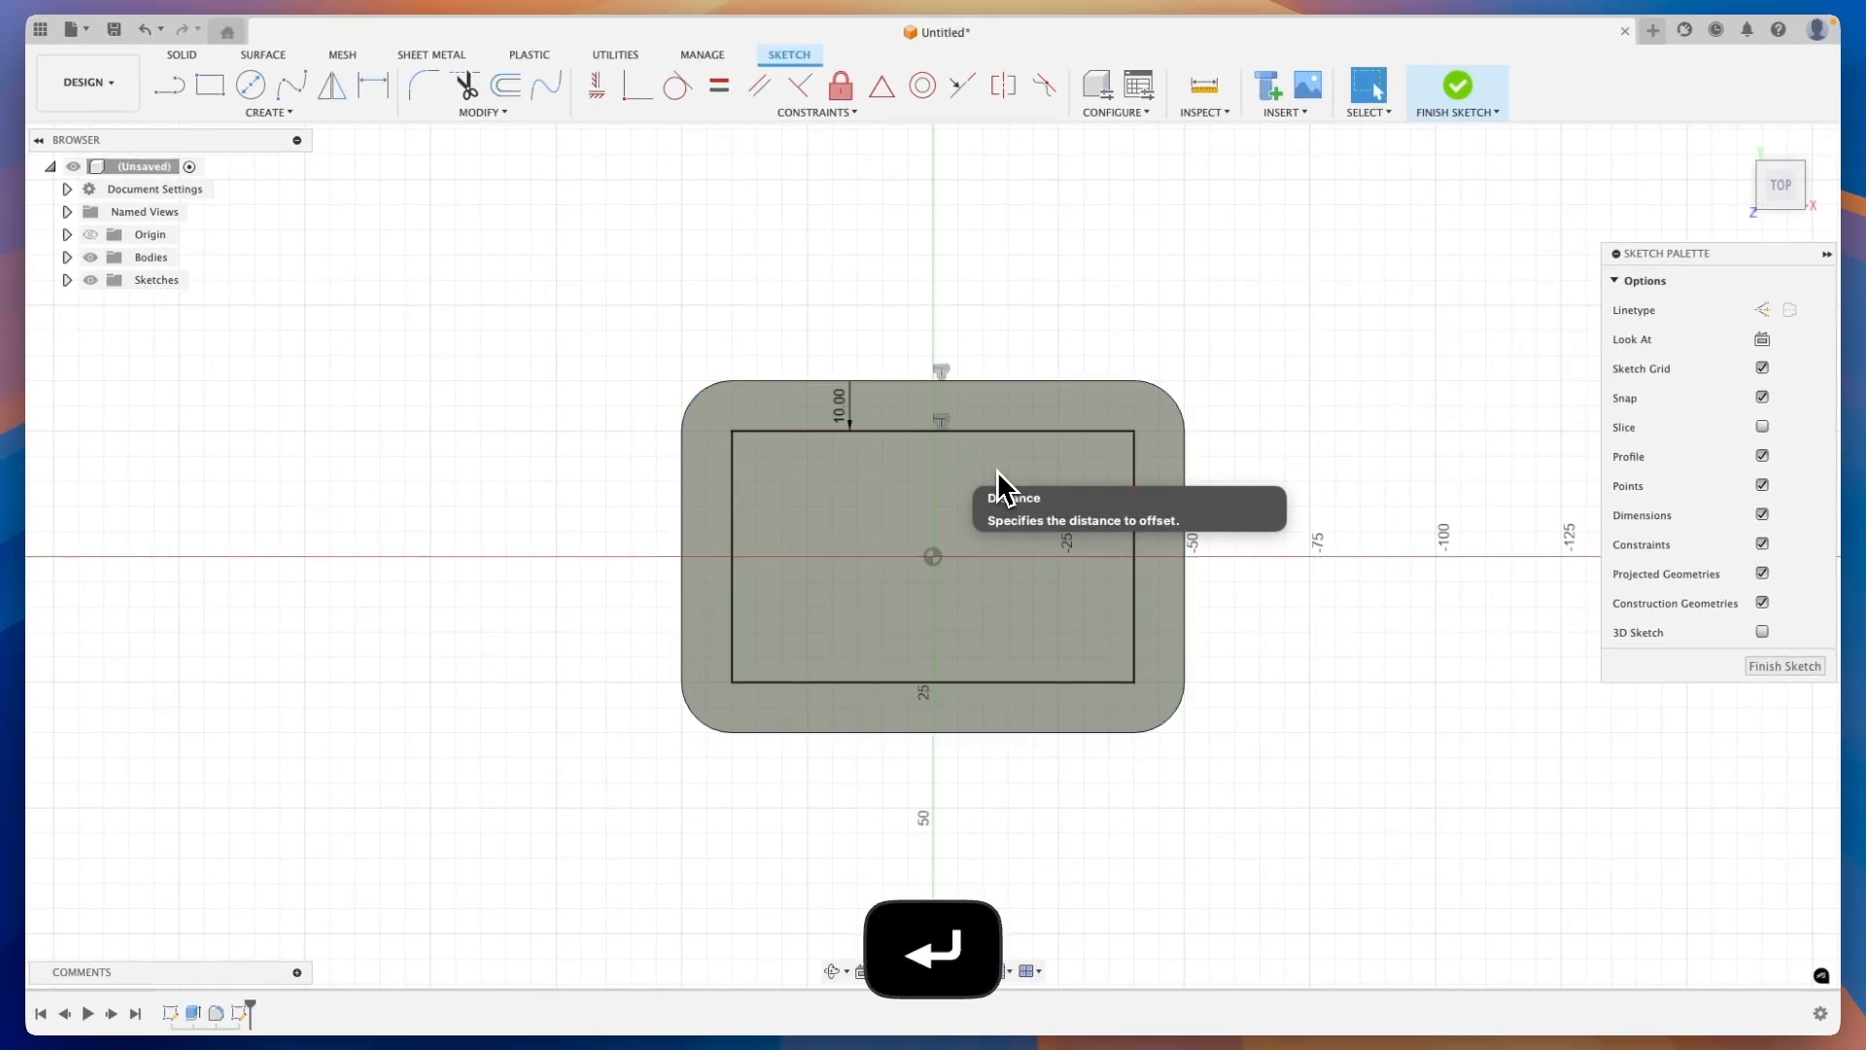
{"action": "left_click", "coordinate": [1787, 670]}
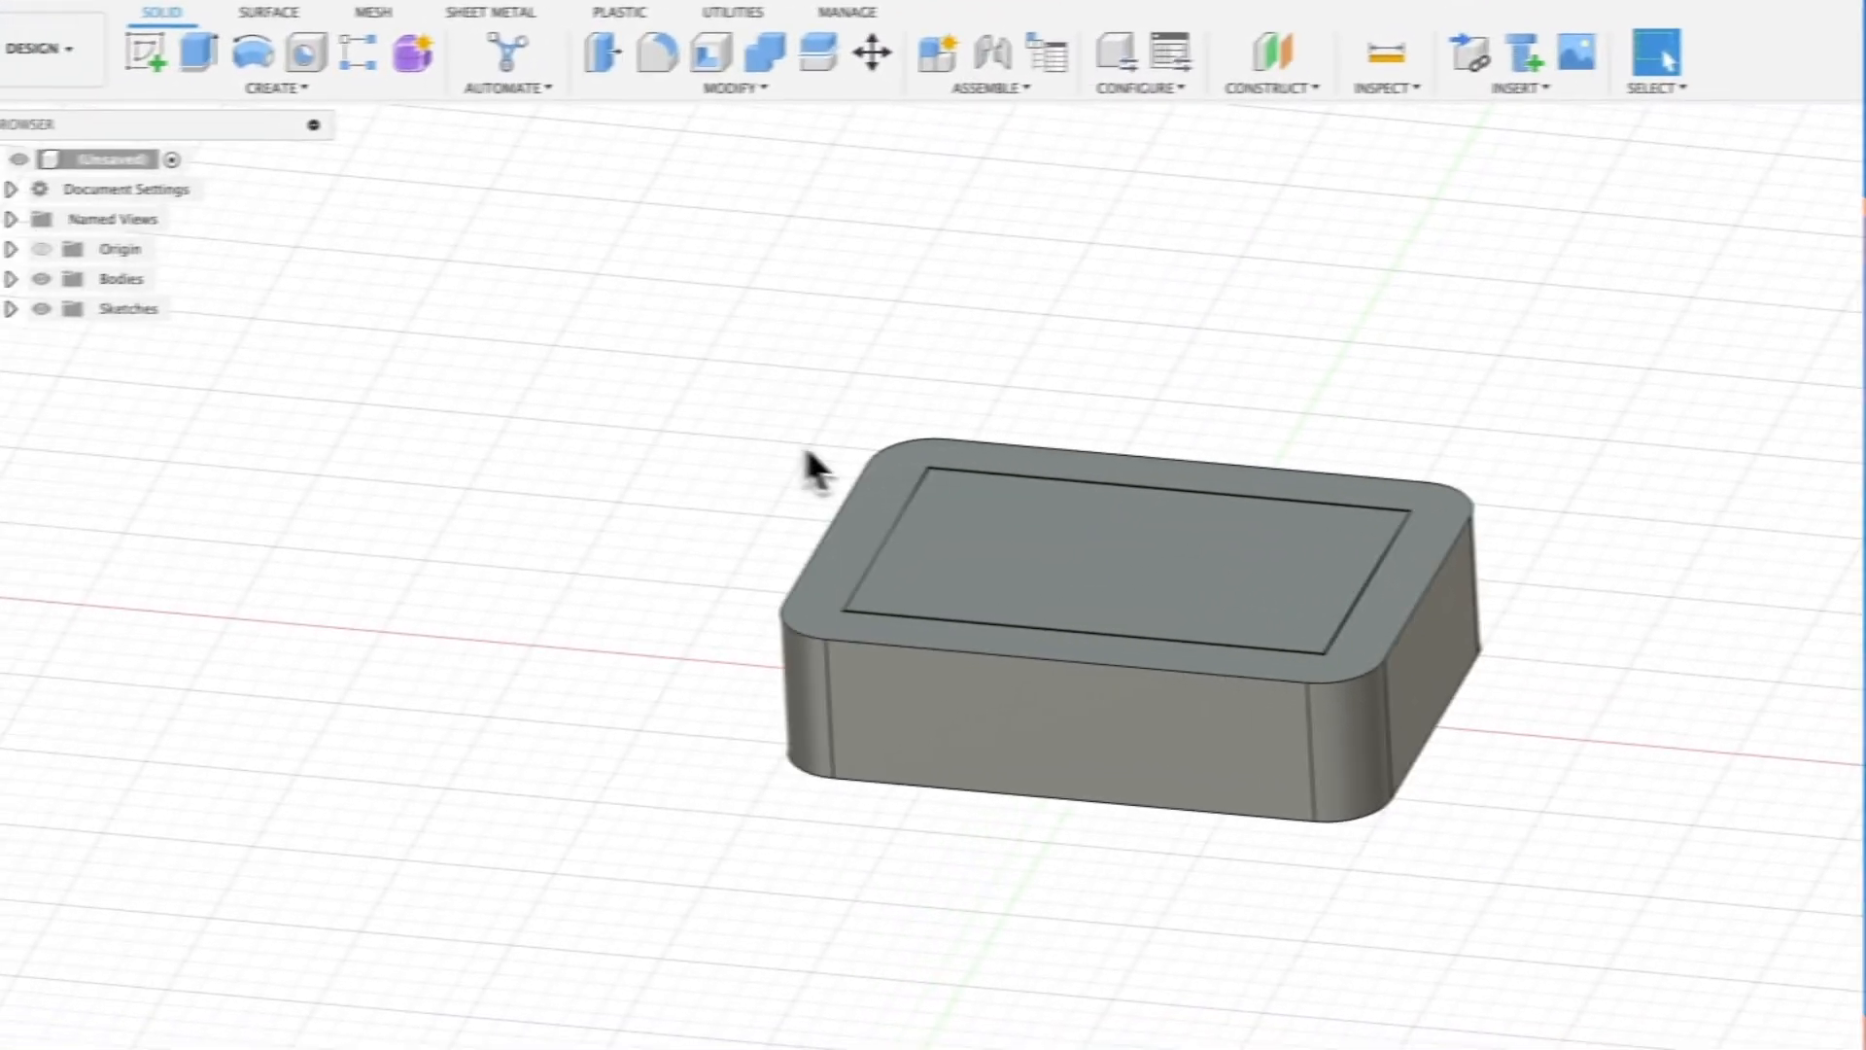
Extrude the outer ring profile on the block's top face 15 mm downward as a cut, leaving the inner rectangle raised
{"action": "left_click", "coordinate": [851, 549]}
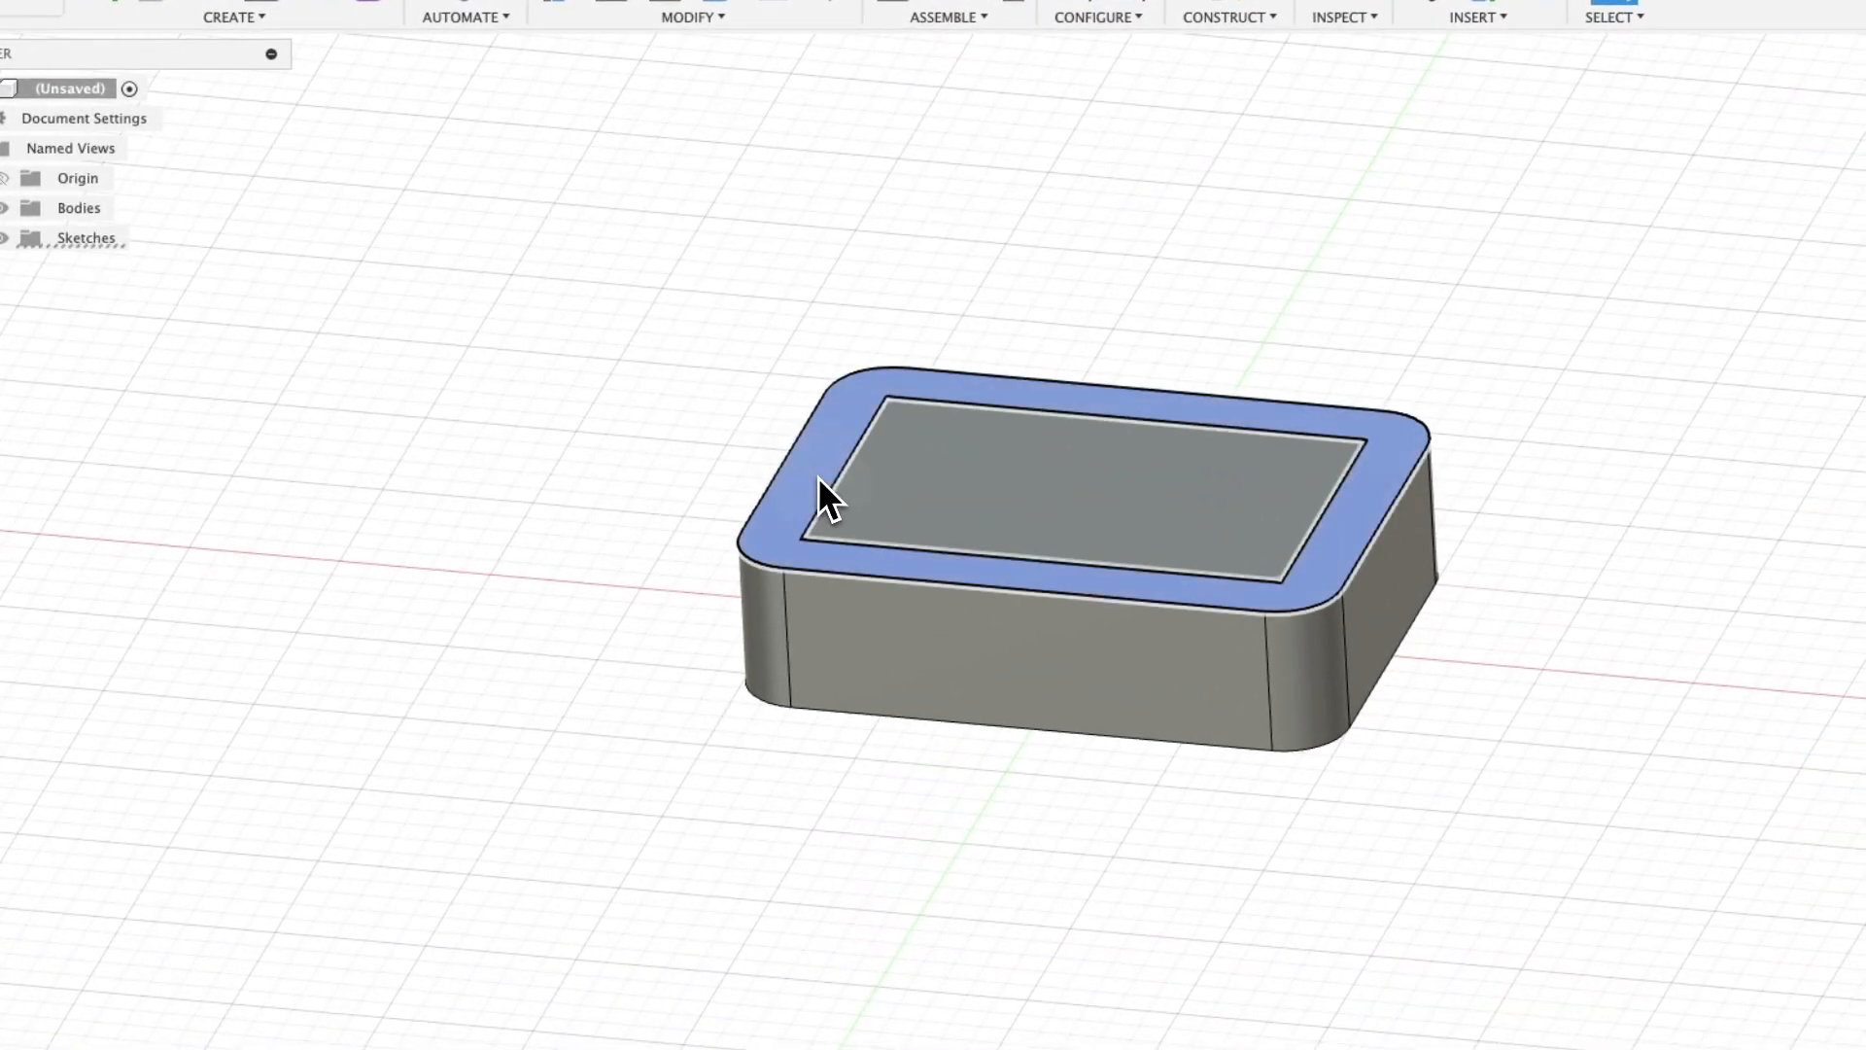
{"action": "left_click", "coordinate": [789, 525]}
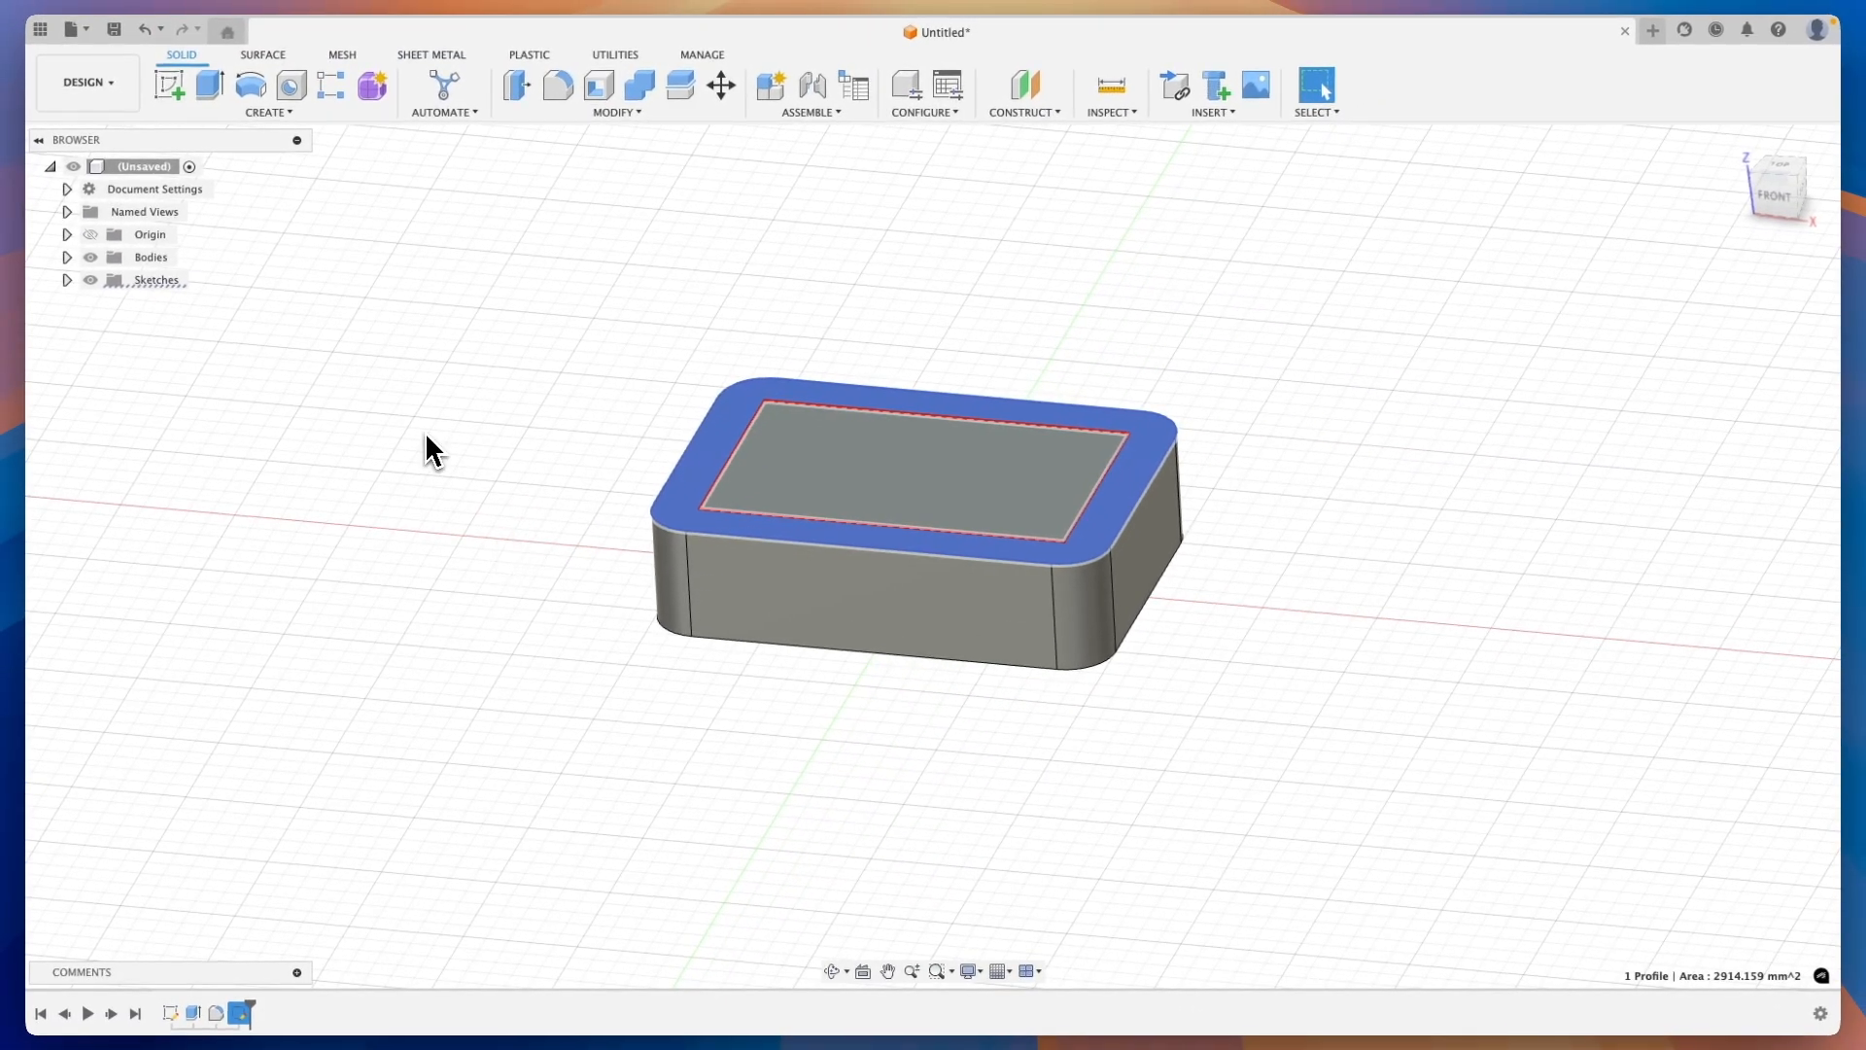
{"action": "key", "text": "e"}
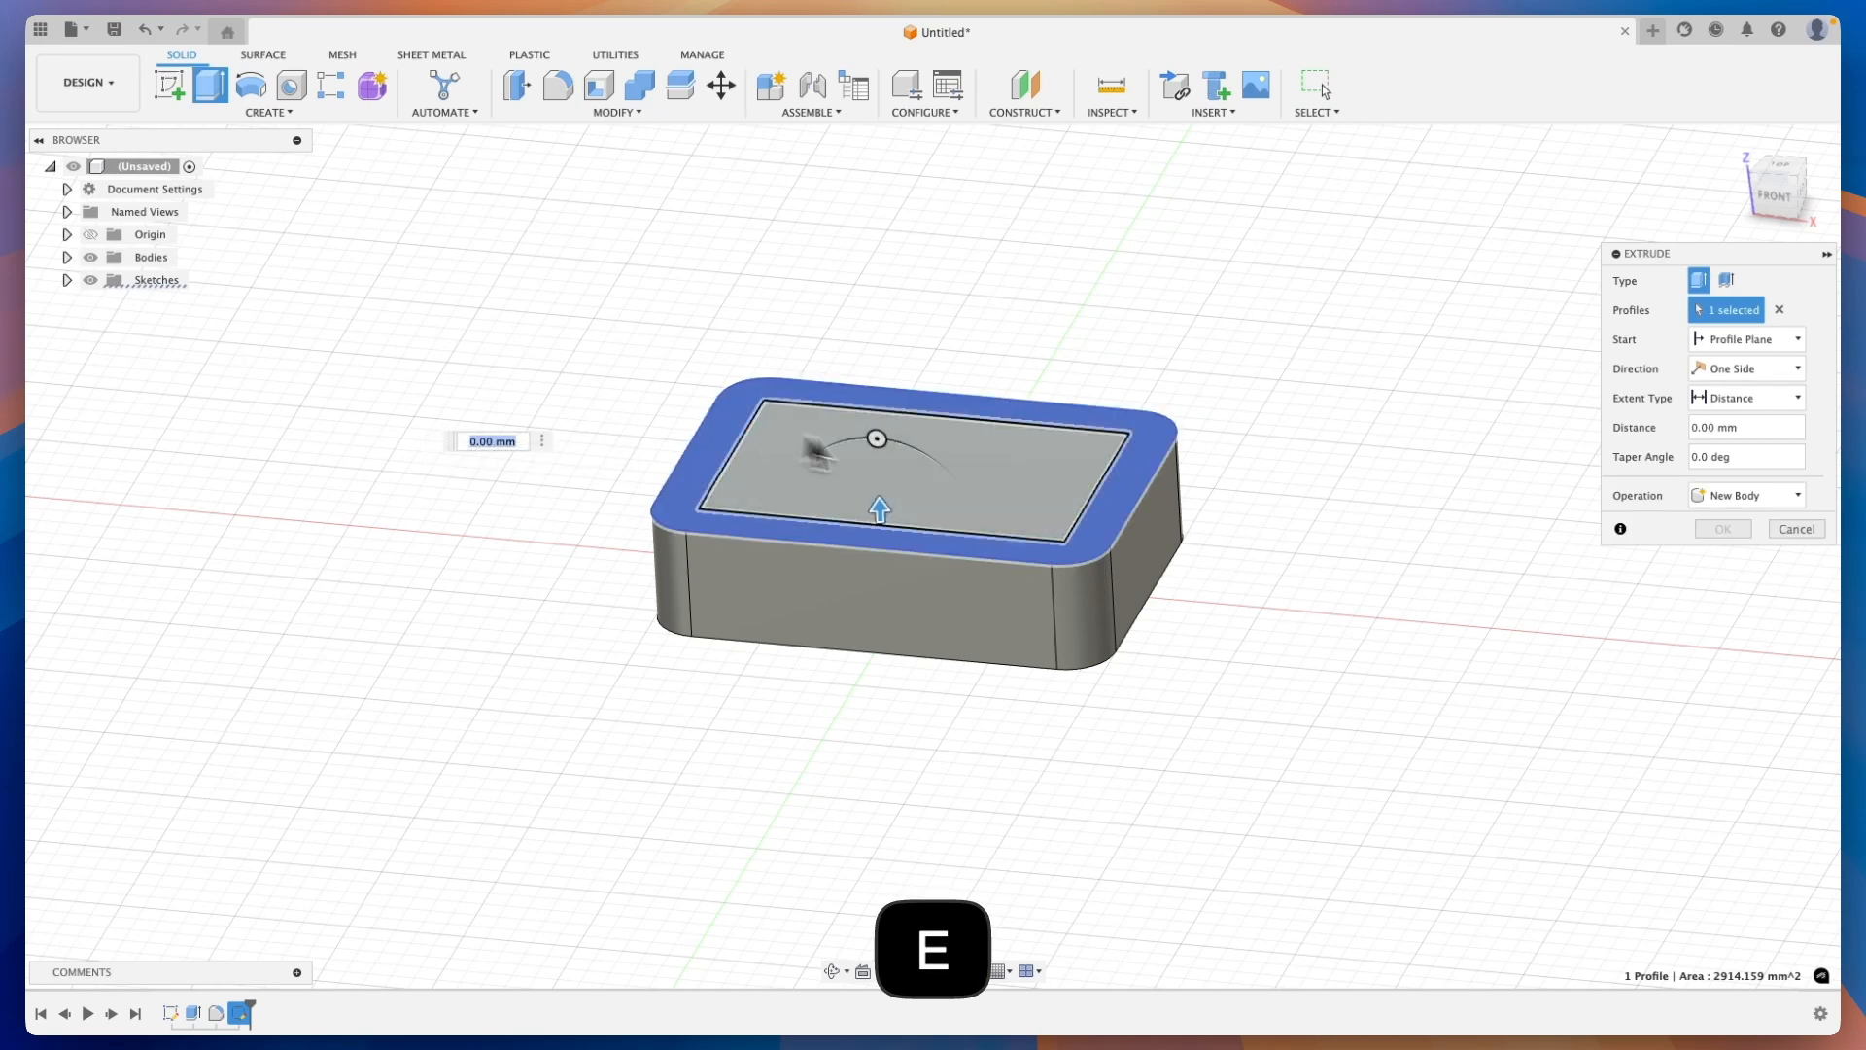
{"action": "left_click_drag", "start_coordinate": [883, 514], "coordinate": [871, 464]}
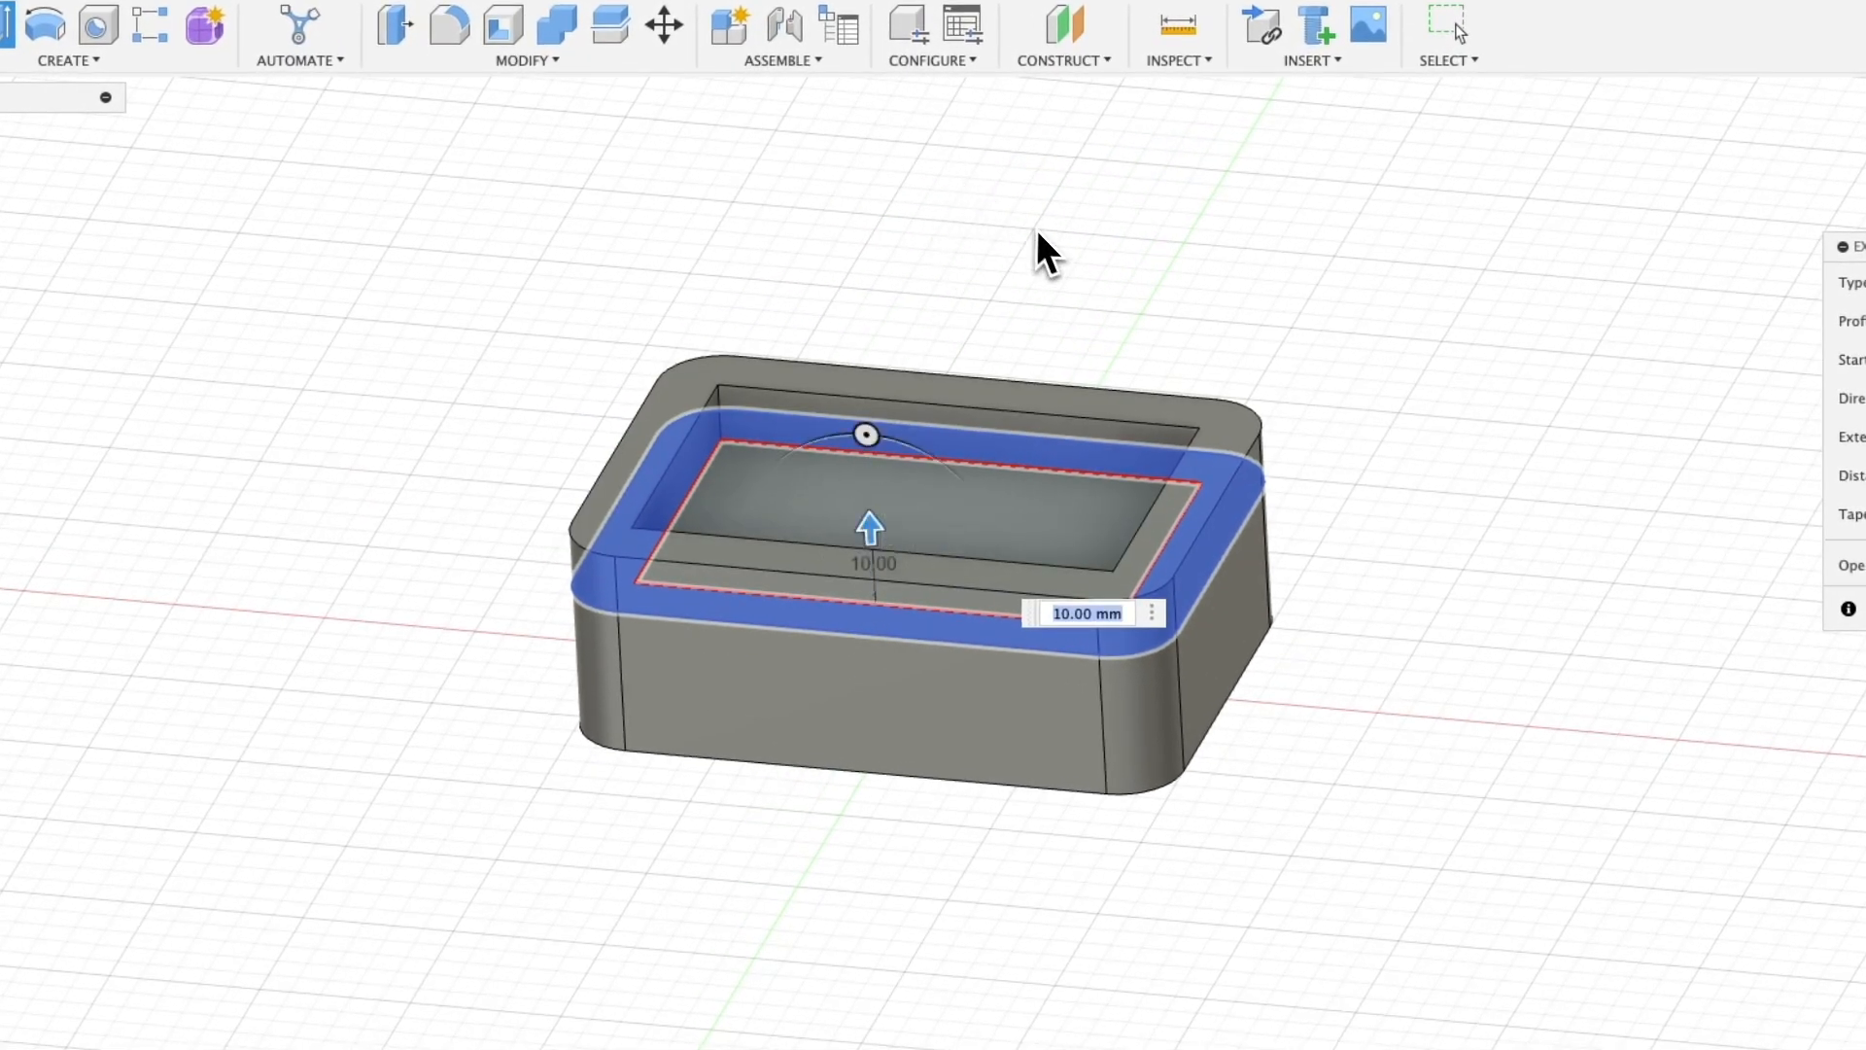
{"action": "scroll", "coordinate": [1043, 236], "scroll_direction": "up", "scroll_amount": 5, "text": "shift"}
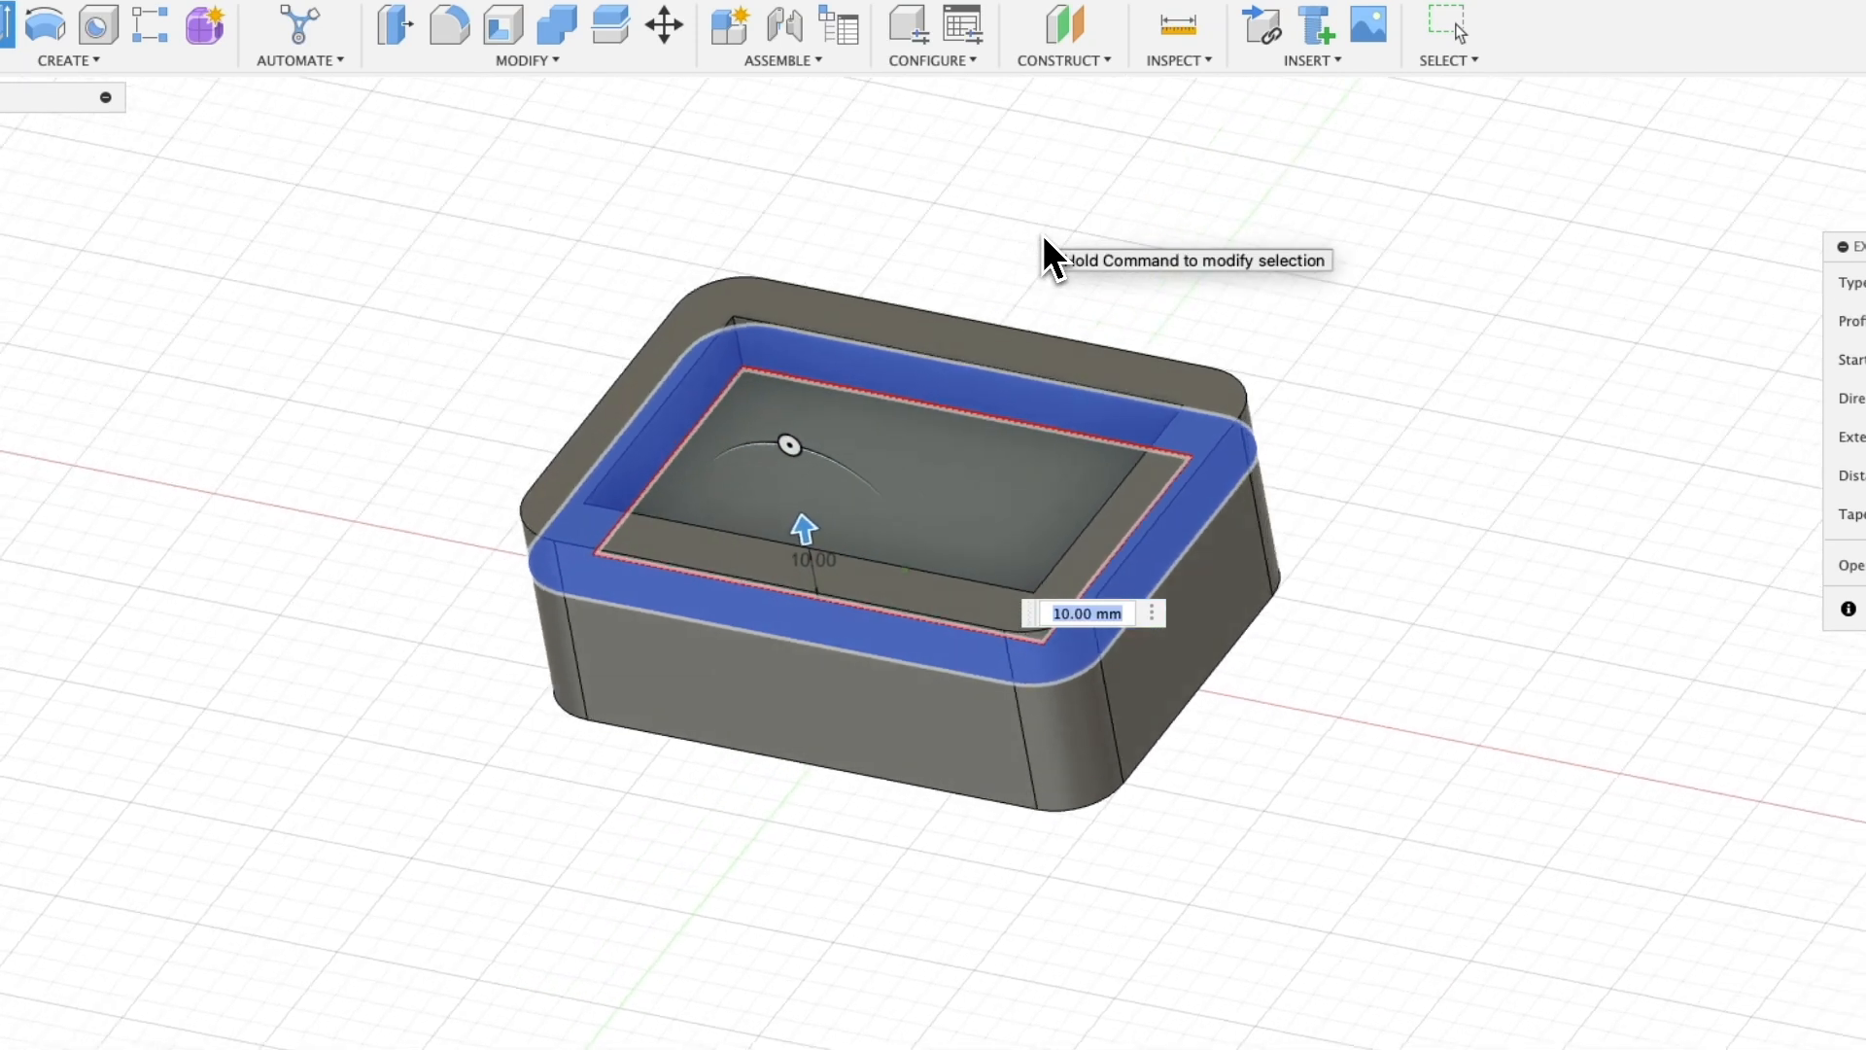
{"action": "left_click_drag", "start_coordinate": [785, 556], "coordinate": [791, 638]}
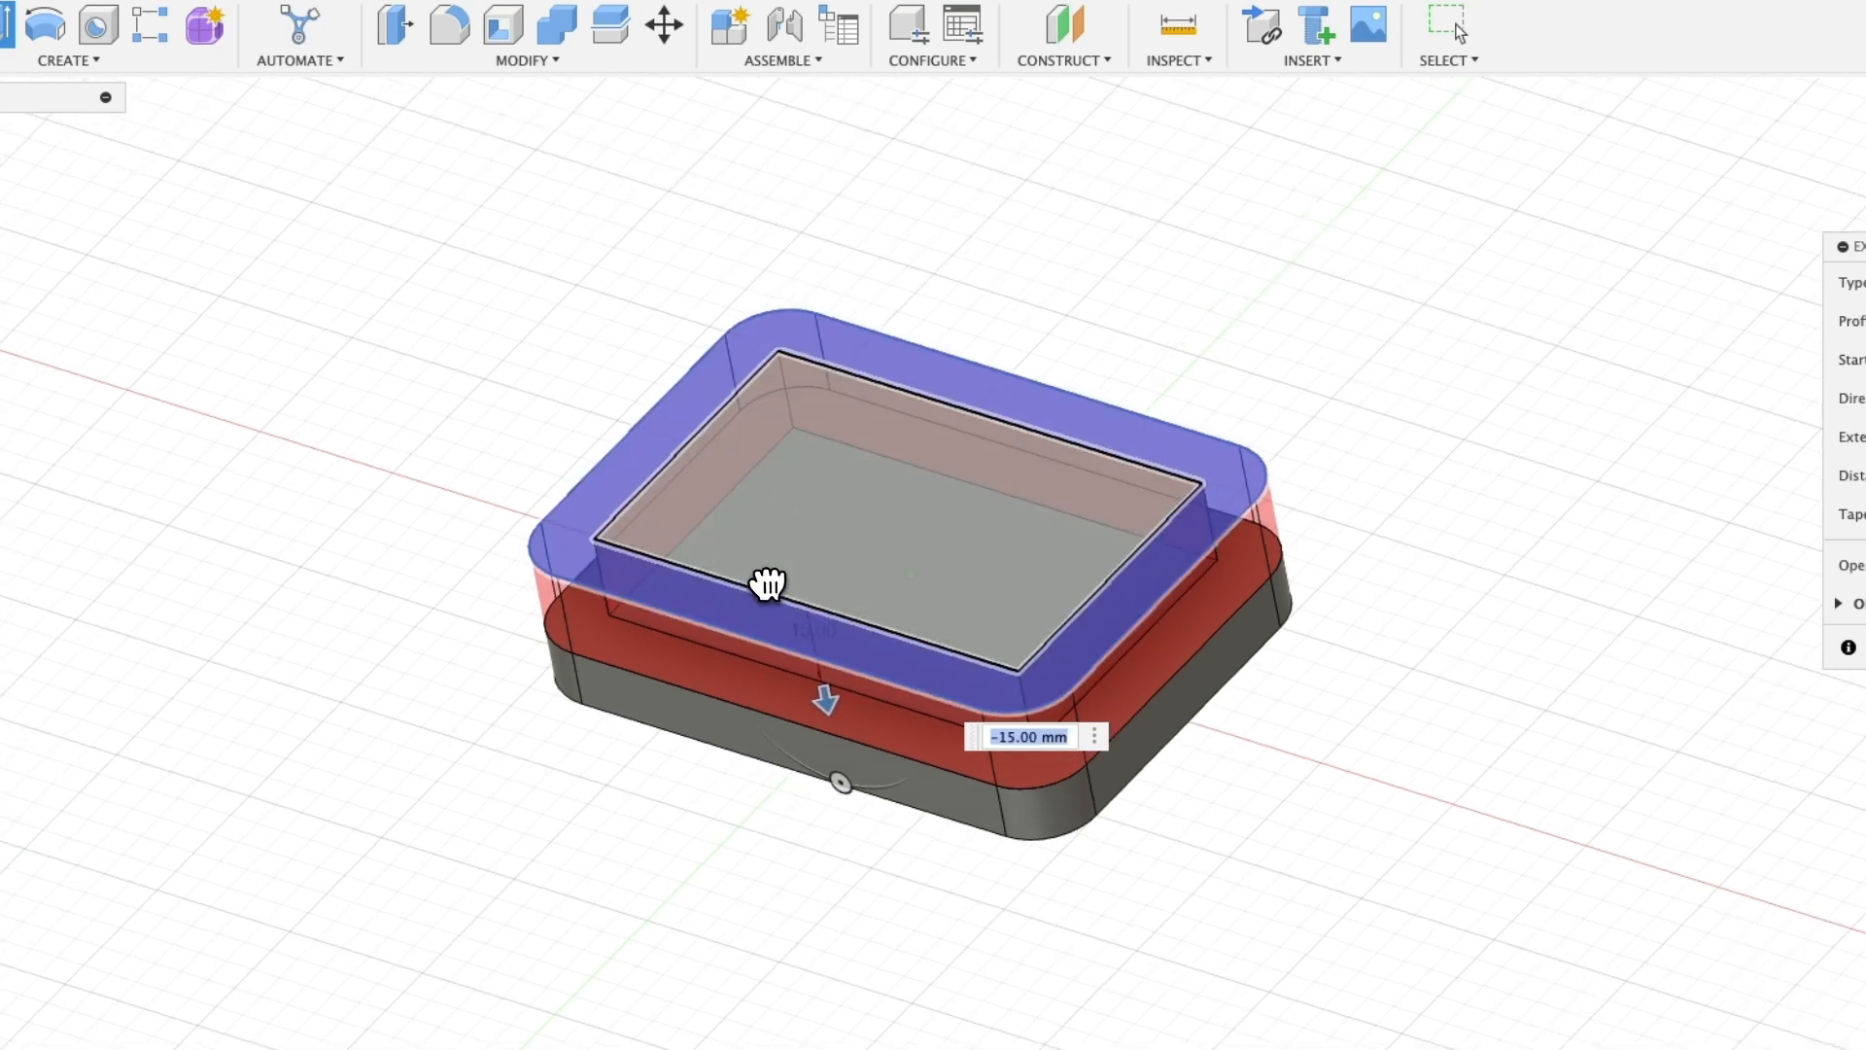
{"action": "scroll", "coordinate": [765, 582], "scroll_direction": "down", "scroll_amount": 5, "text": "shift"}
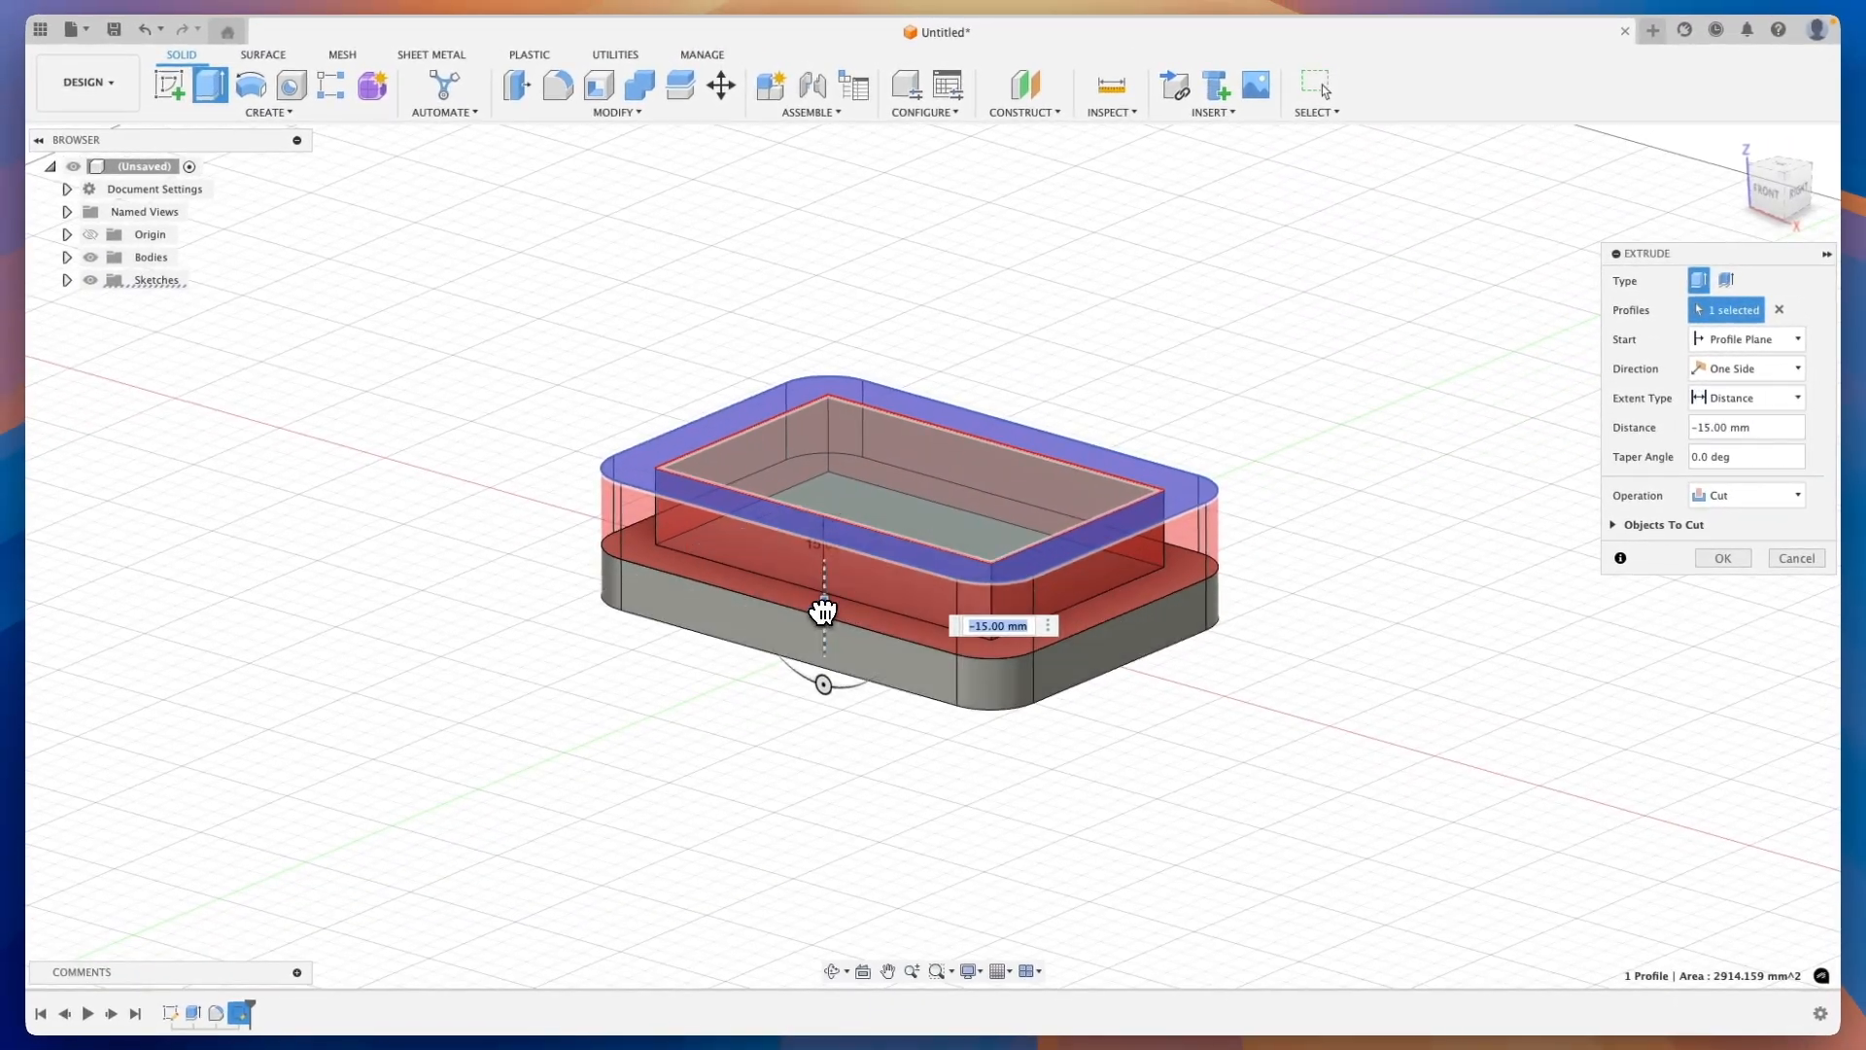
{"action": "scroll", "coordinate": [823, 609], "scroll_direction": "down", "scroll_amount": 1}
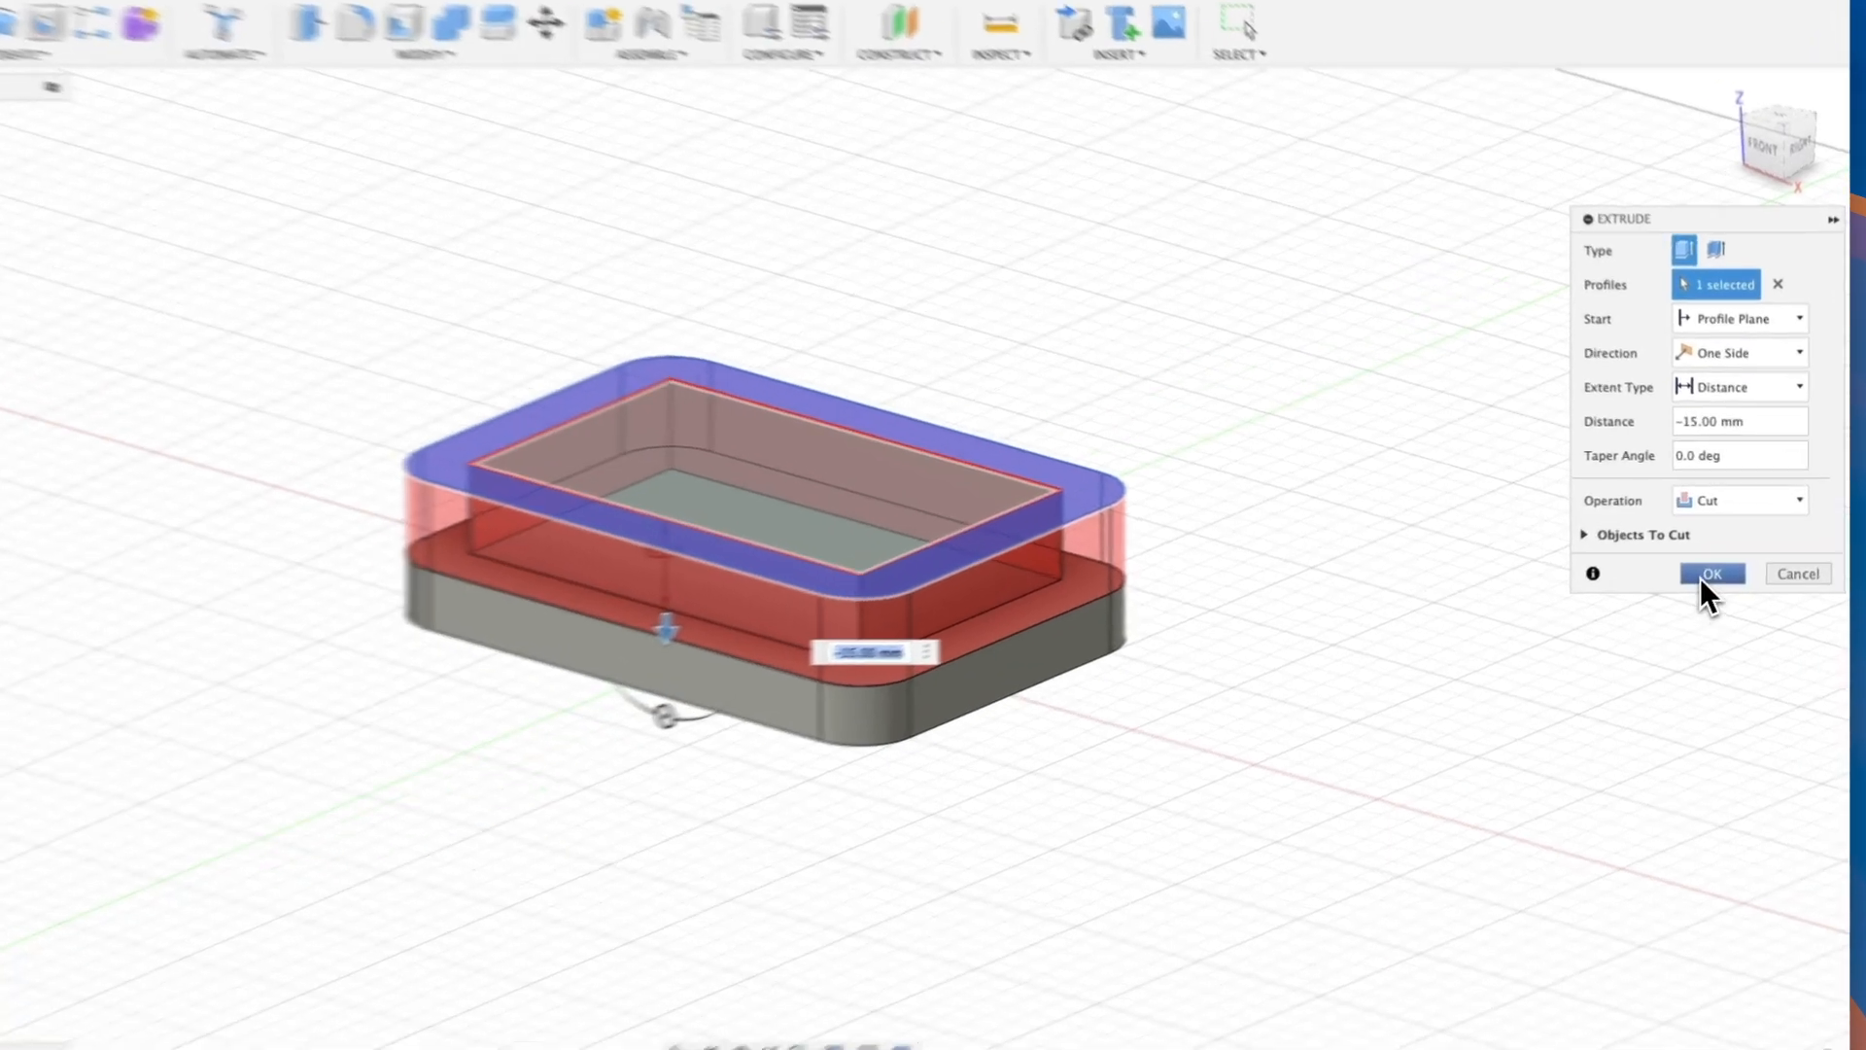
{"action": "left_click", "coordinate": [1710, 559]}
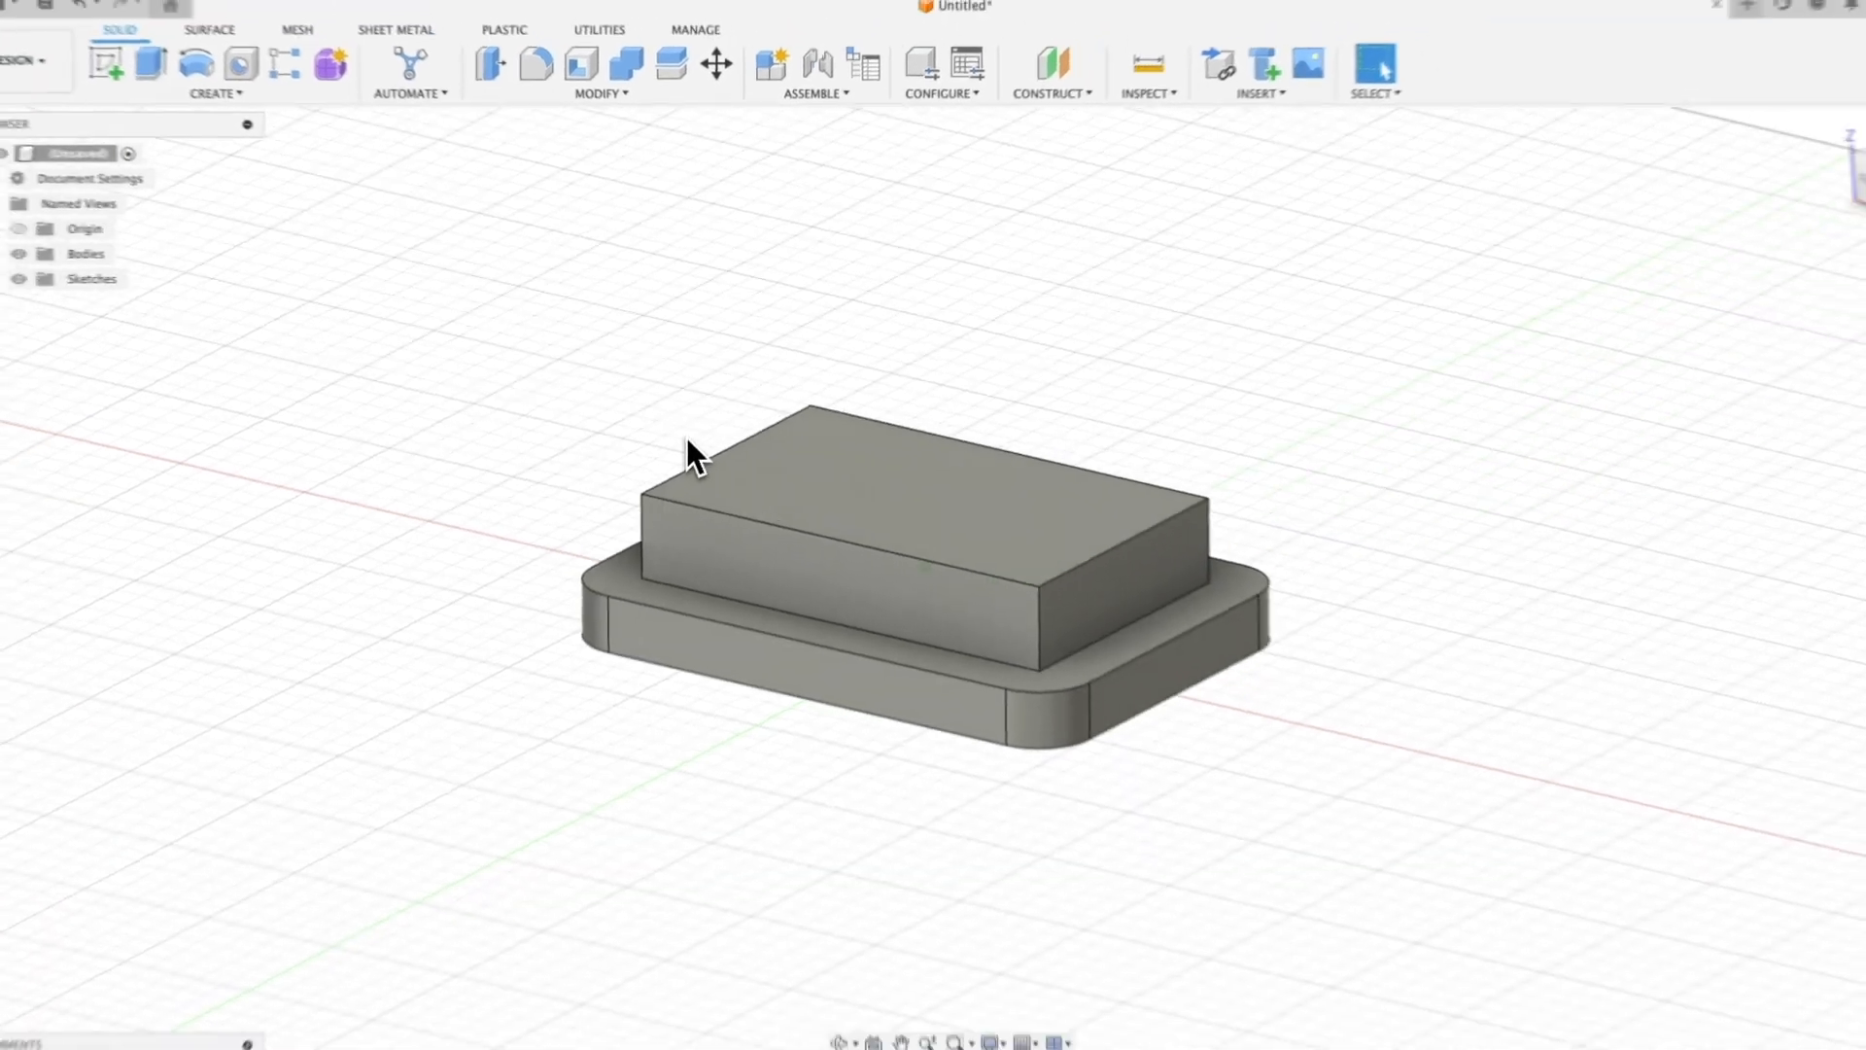
Chamfer the four vertical corner edges of the raised rectangular block with an equal distance of 10 mm
{"action": "scroll", "coordinate": [694, 425], "scroll_direction": "up", "scroll_amount": 5, "text": "shift"}
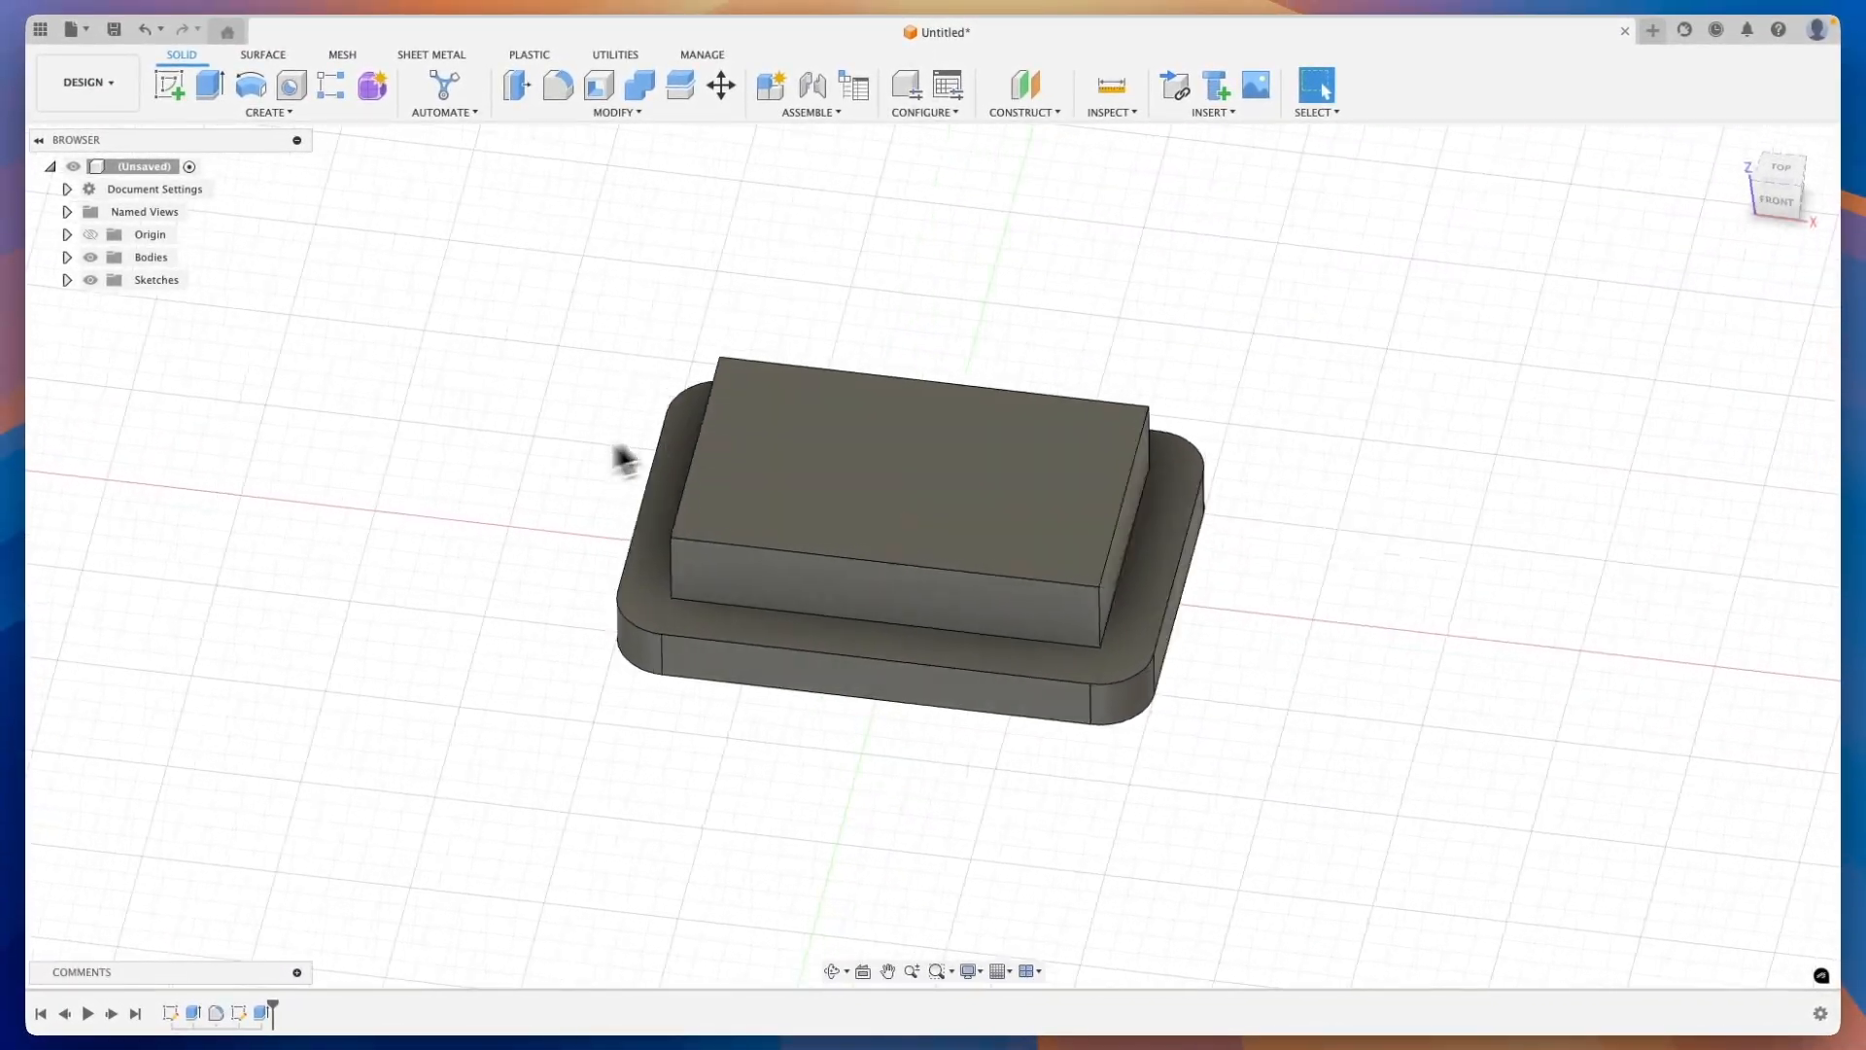
{"action": "left_click", "coordinate": [674, 567]}
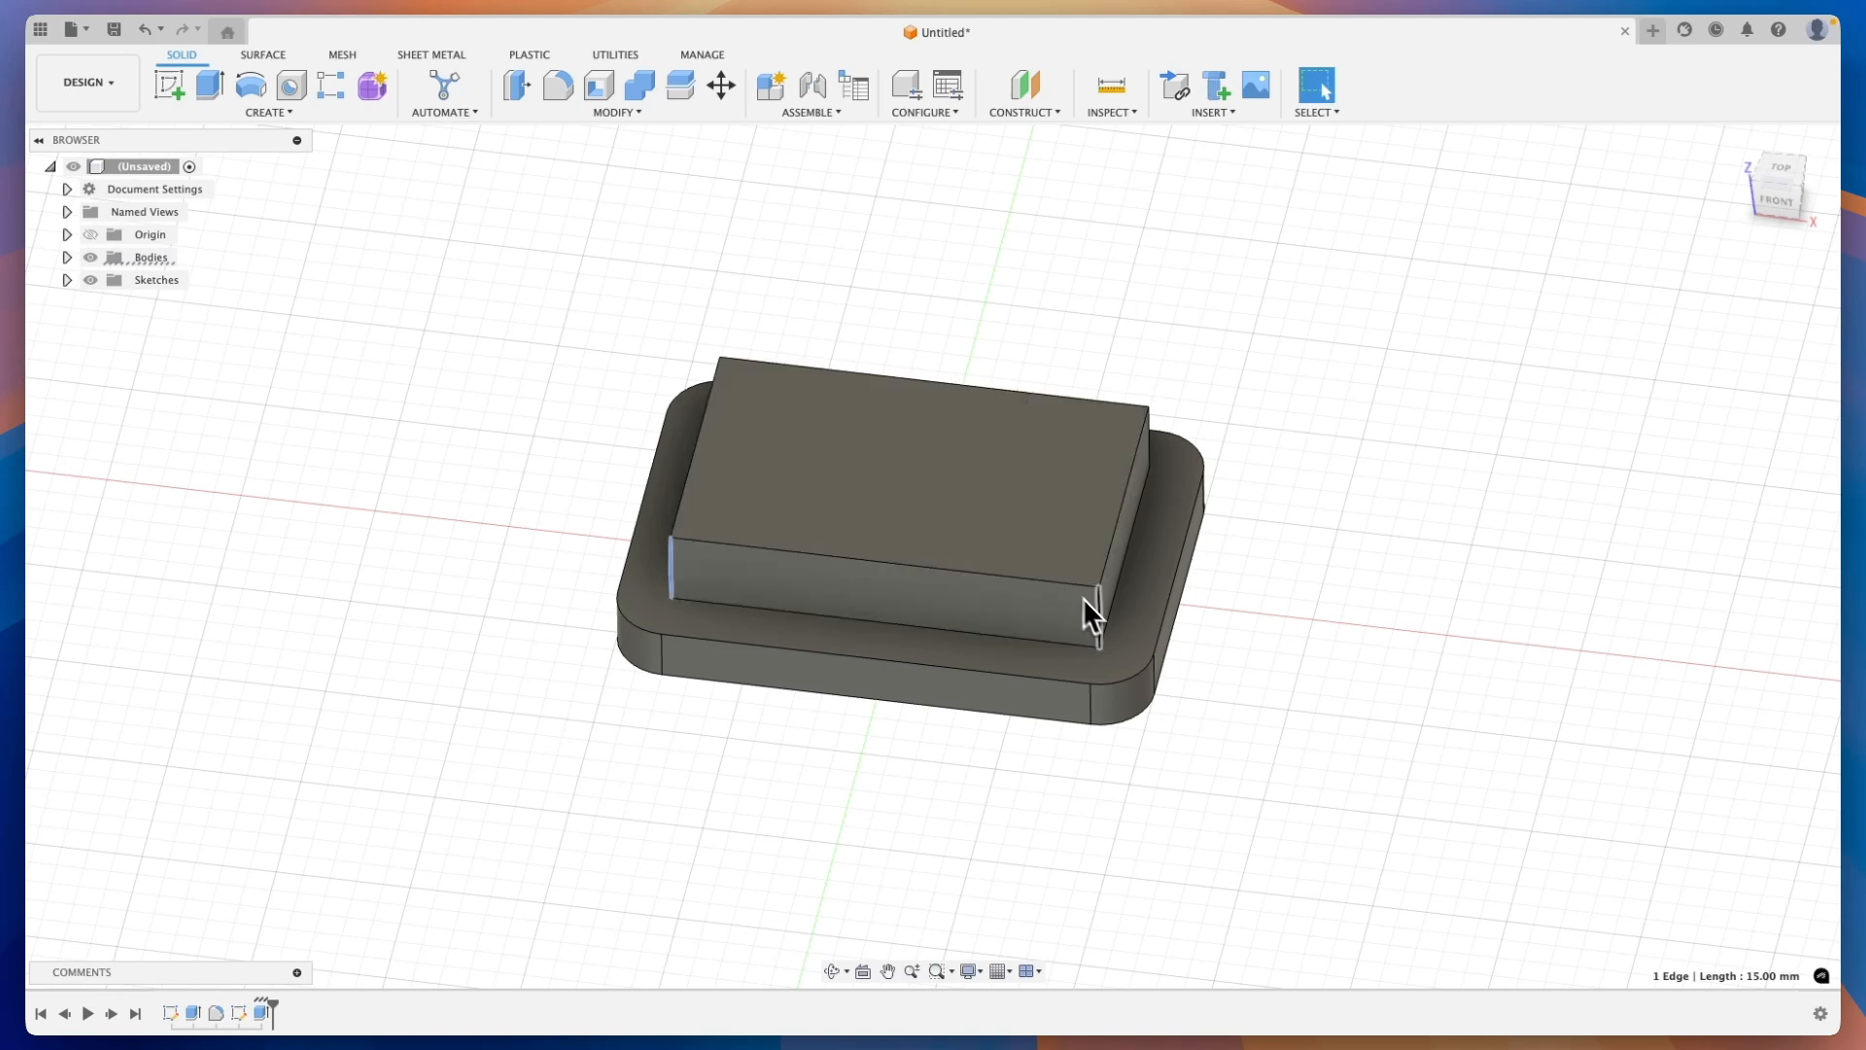
{"action": "left_click", "coordinate": [1101, 625]}
{"action": "middle_click_drag", "start_coordinate": [1121, 617], "coordinate": [783, 575], "text": "shift"}
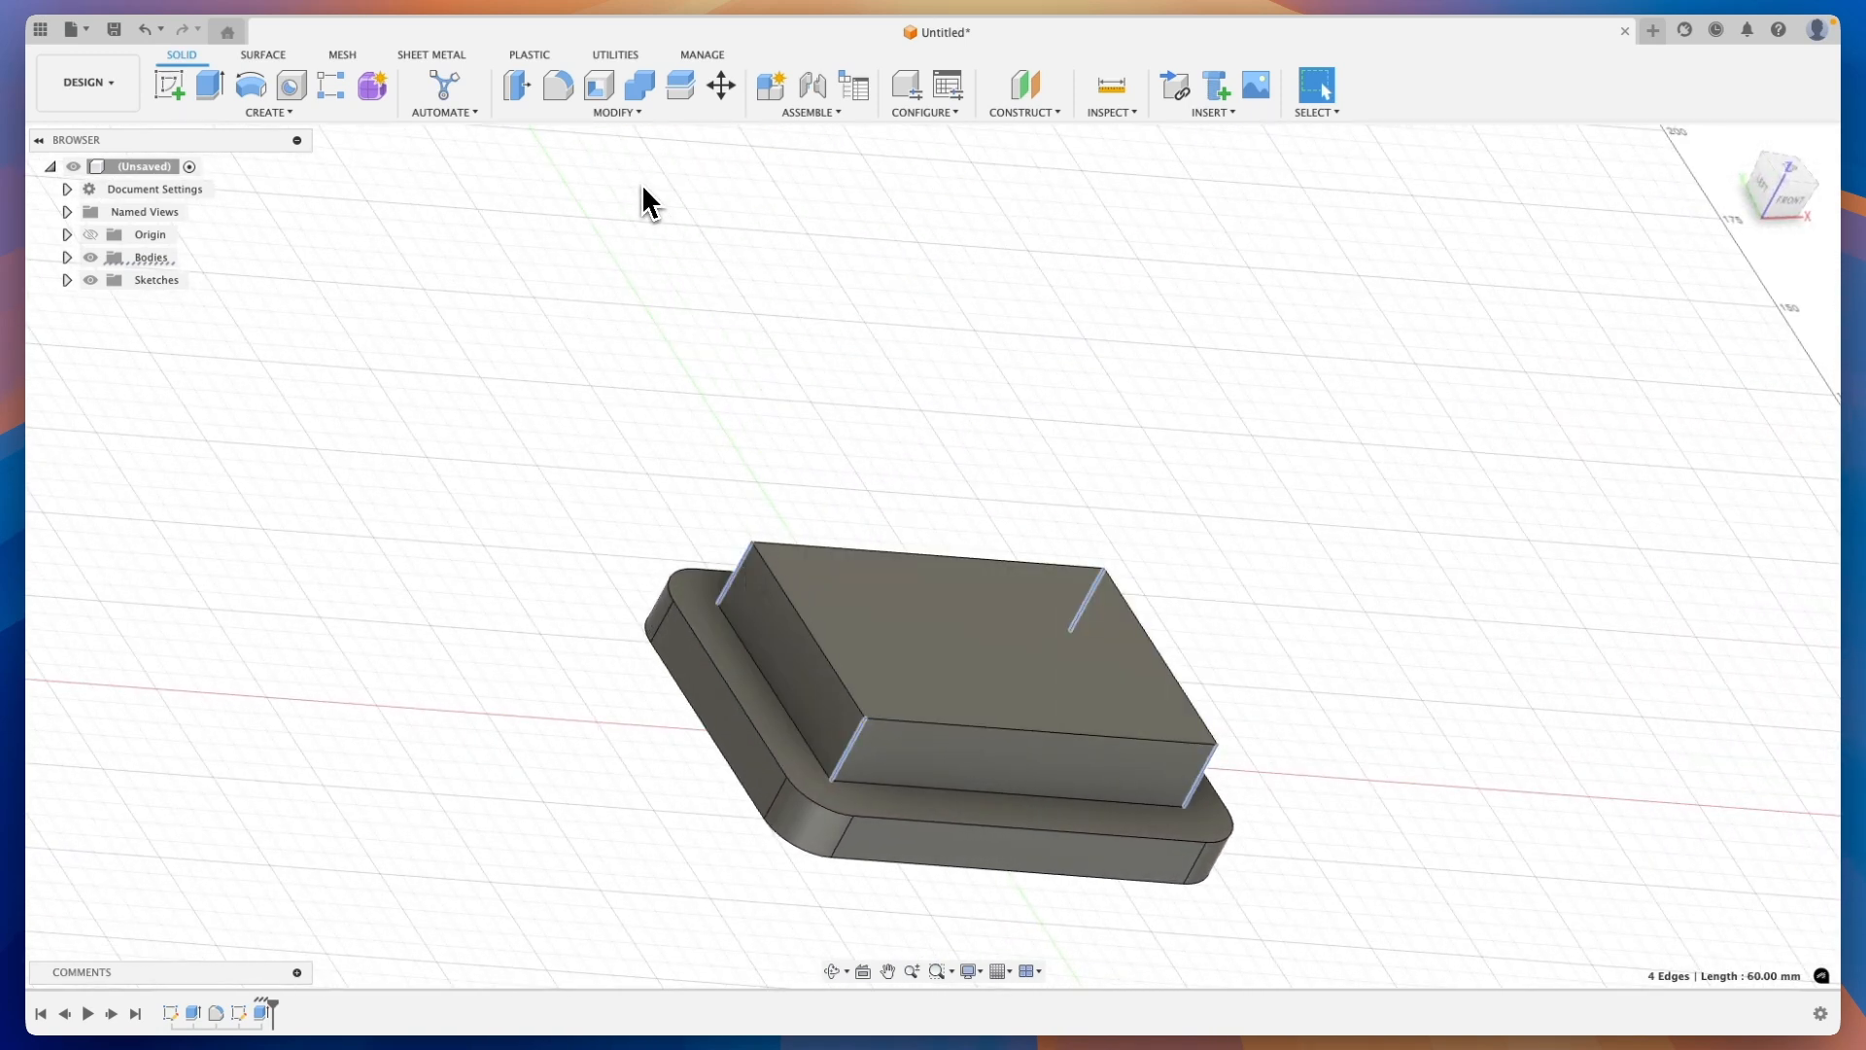
{"action": "left_click", "coordinate": [638, 114]}
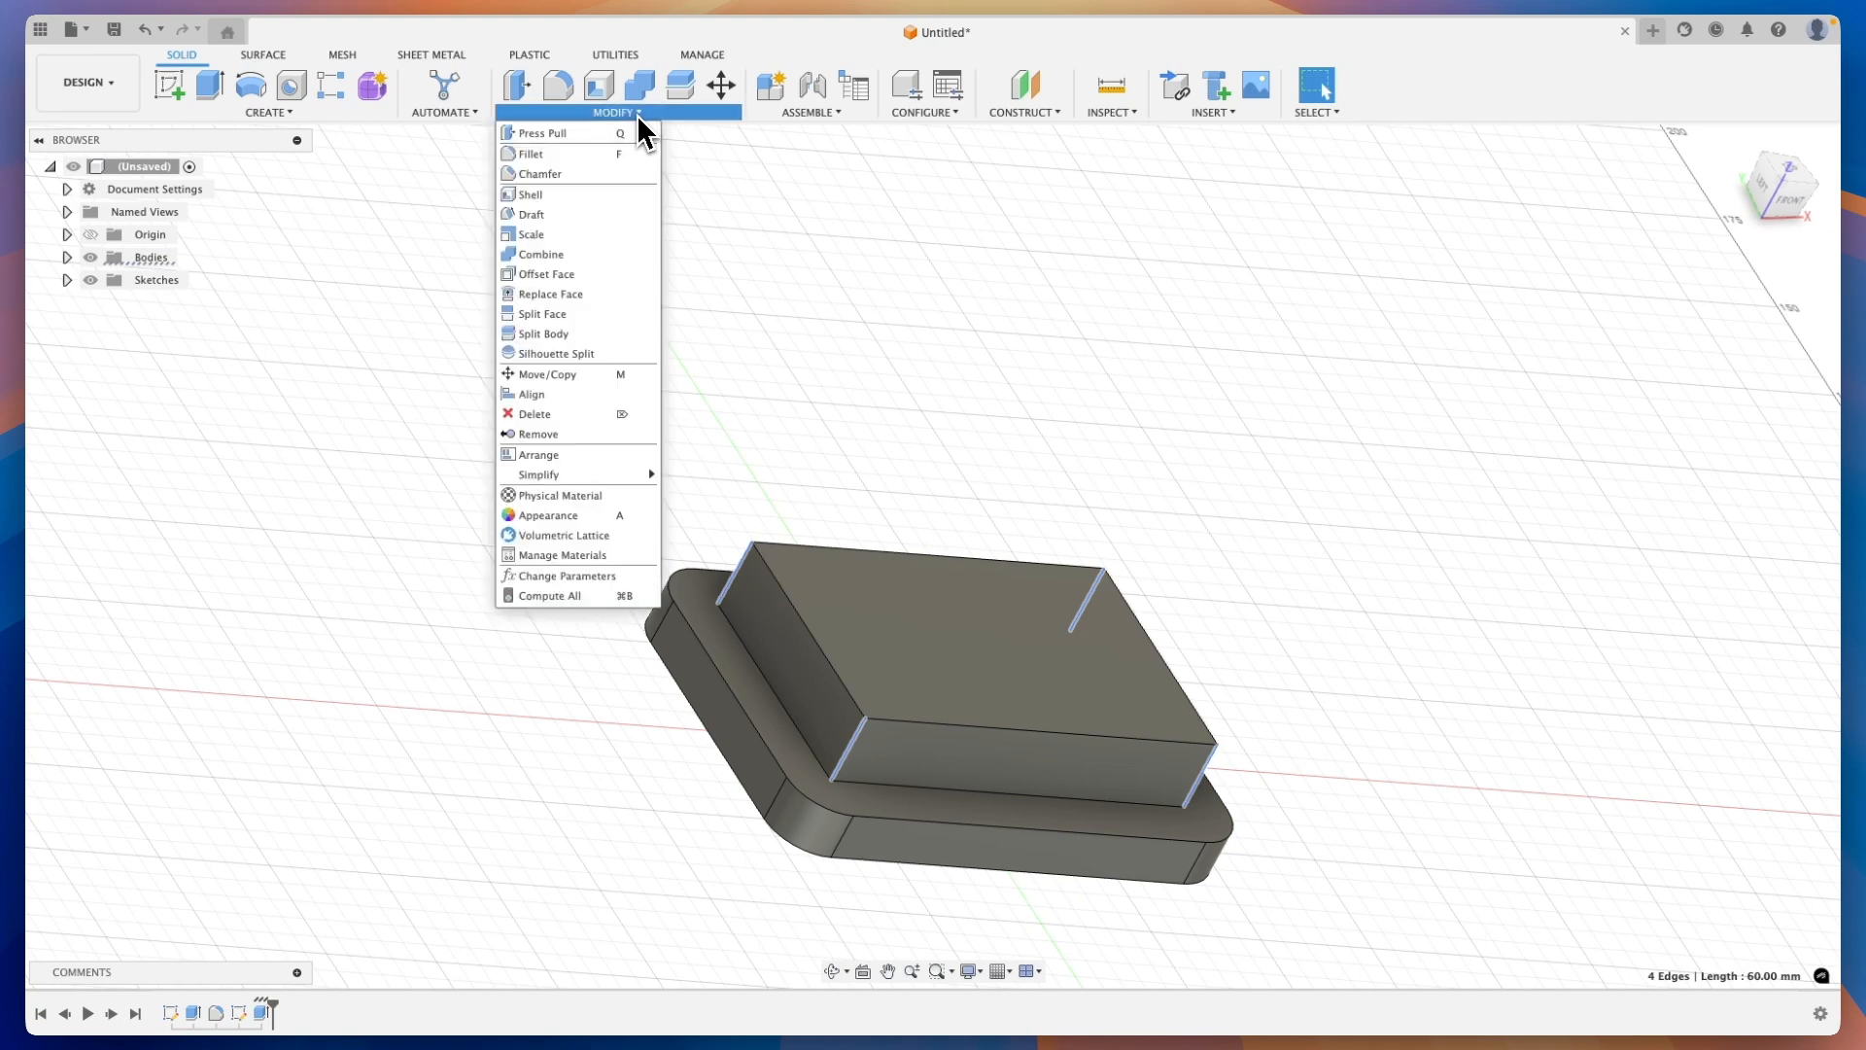
{"action": "left_click", "coordinate": [571, 178]}
{"action": "middle_click_drag", "start_coordinate": [954, 688], "coordinate": [810, 737], "text": "shift"}
{"action": "mouse_move", "coordinate": [756, 746]}
{"action": "left_mouse_down"}
{"action": "mouse_move", "coordinate": [771, 709]}
{"action": "mouse_move", "coordinate": [765, 727]}
{"action": "left_mouse_up"}
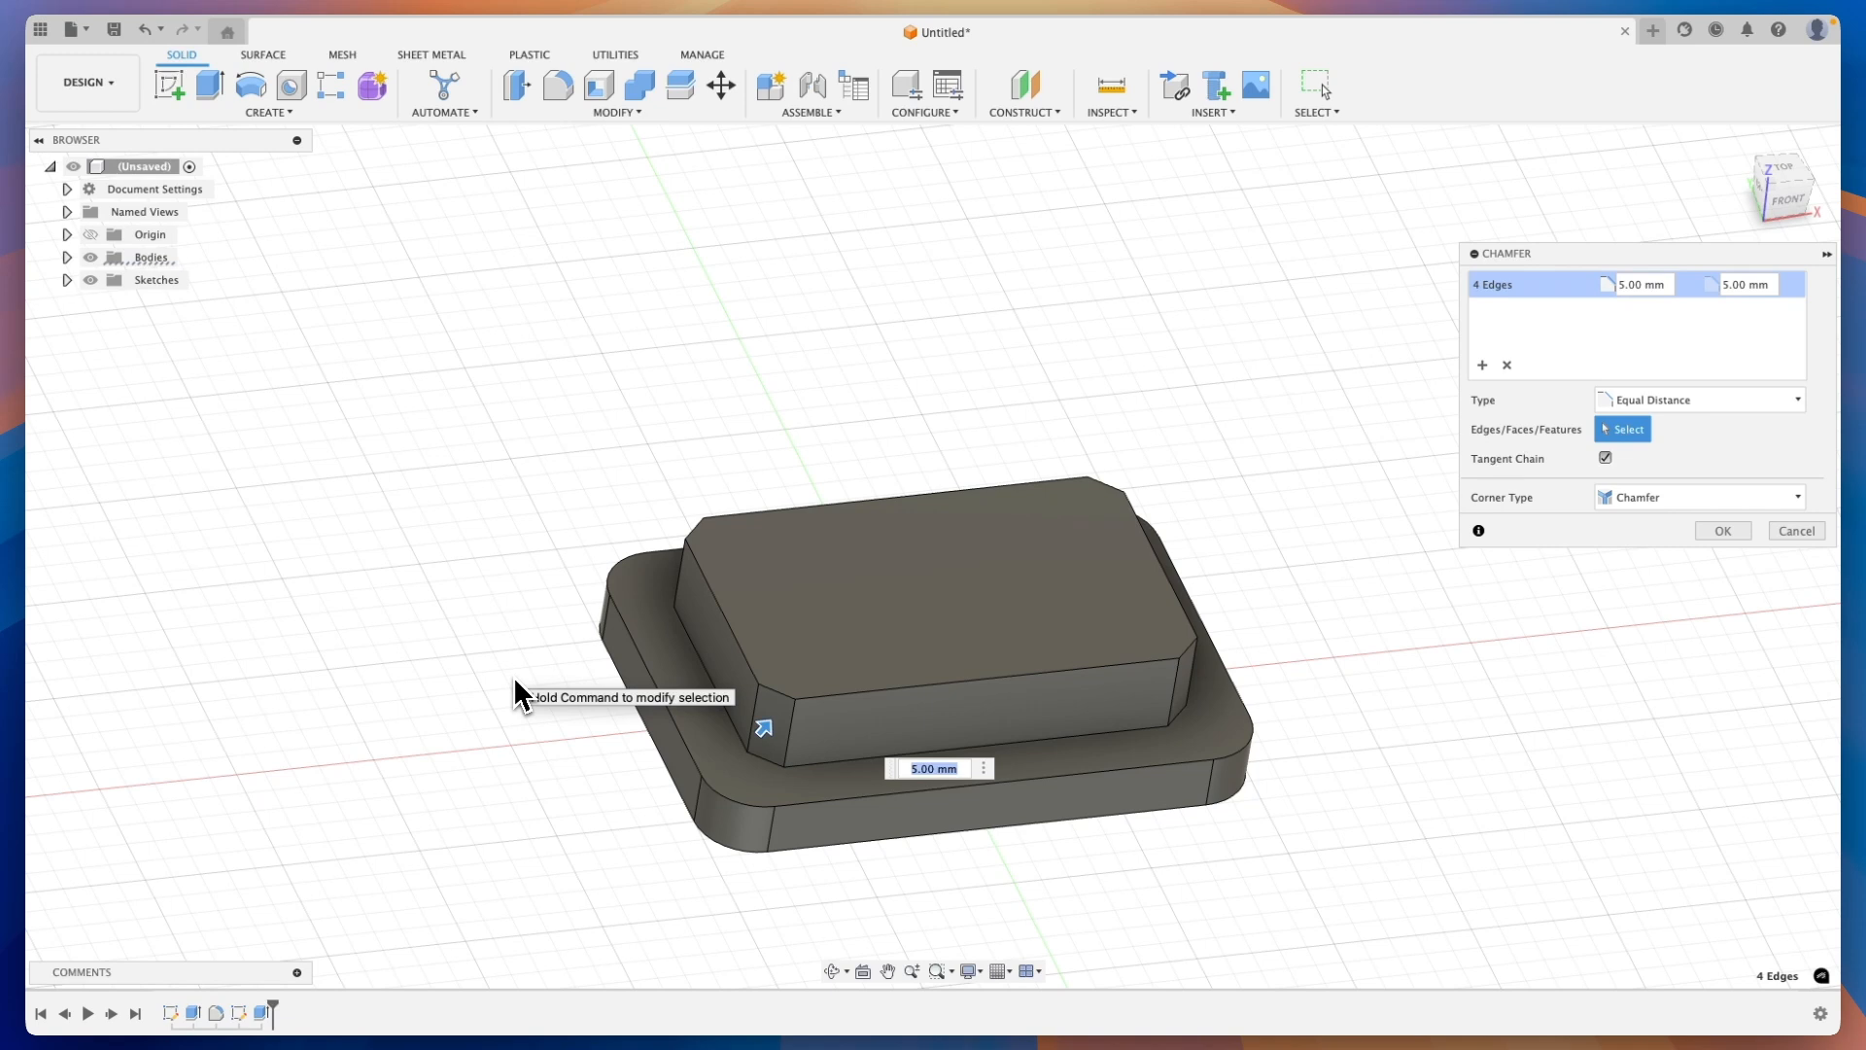
{"action": "type", "text": "10"}
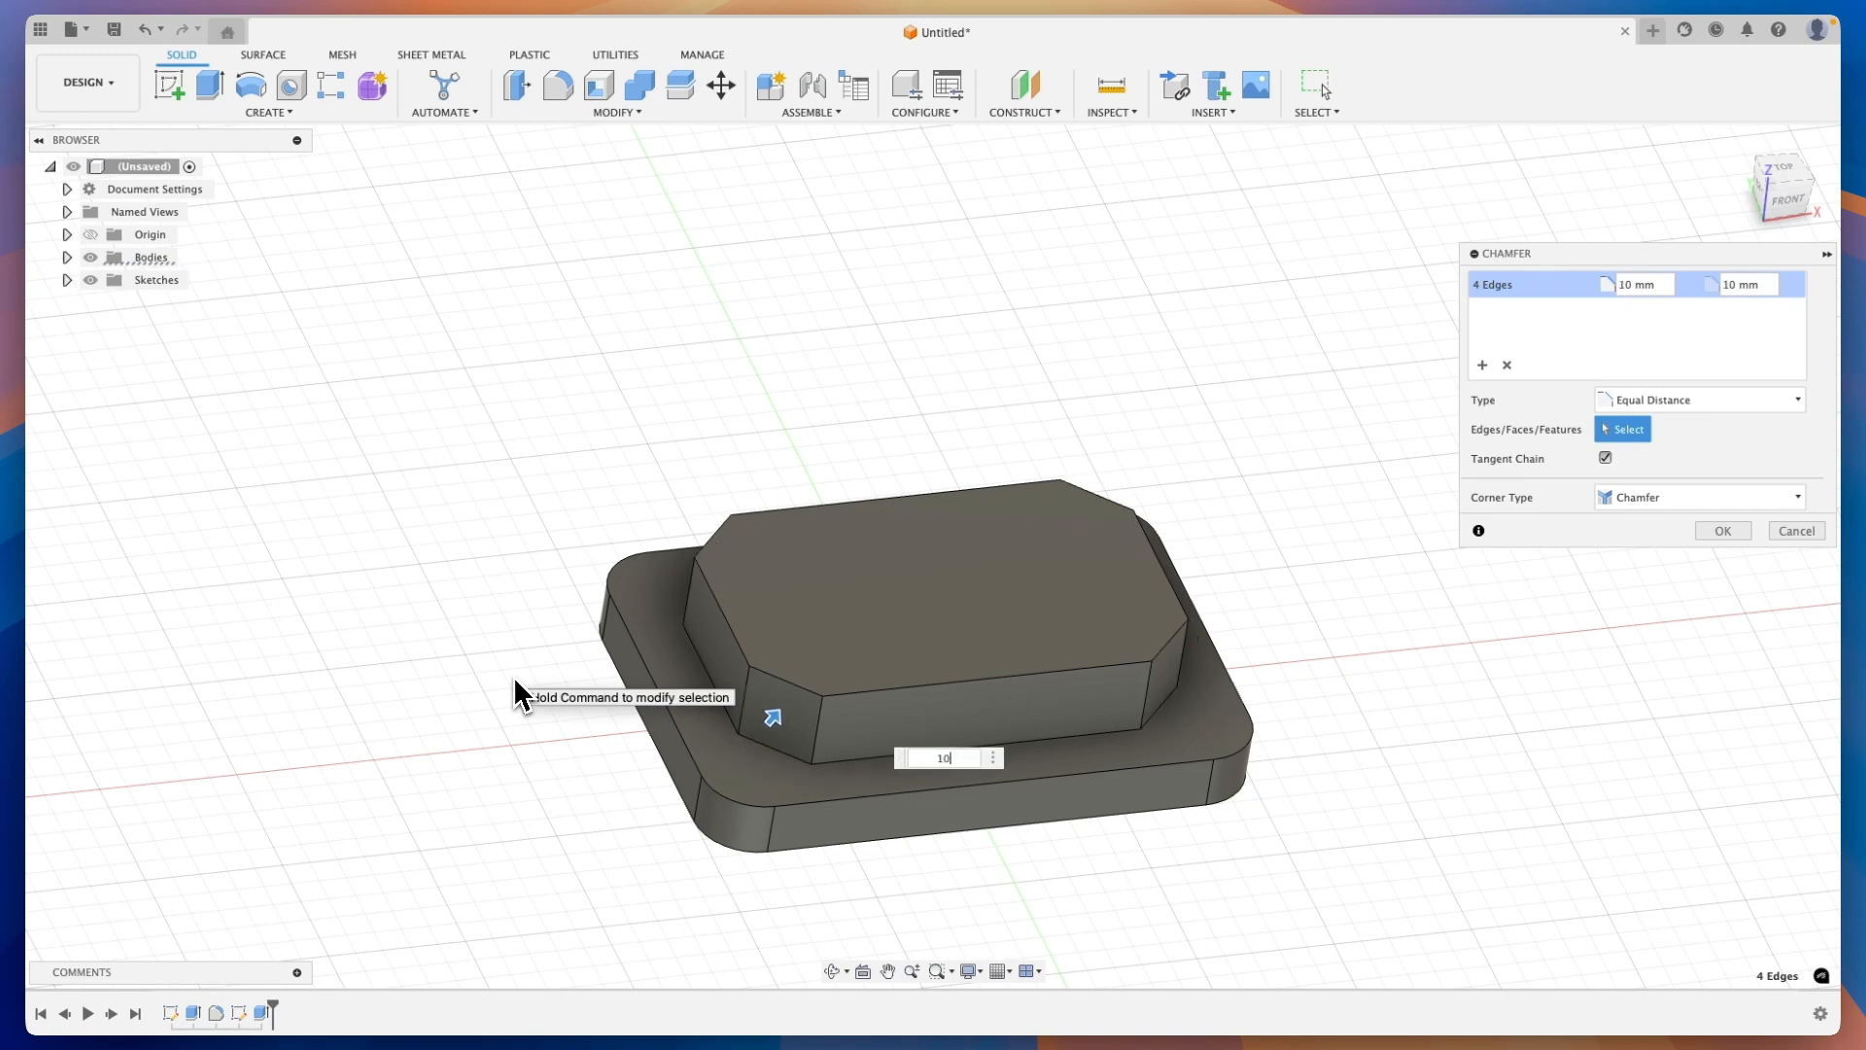
{"action": "key", "text": "Return"}
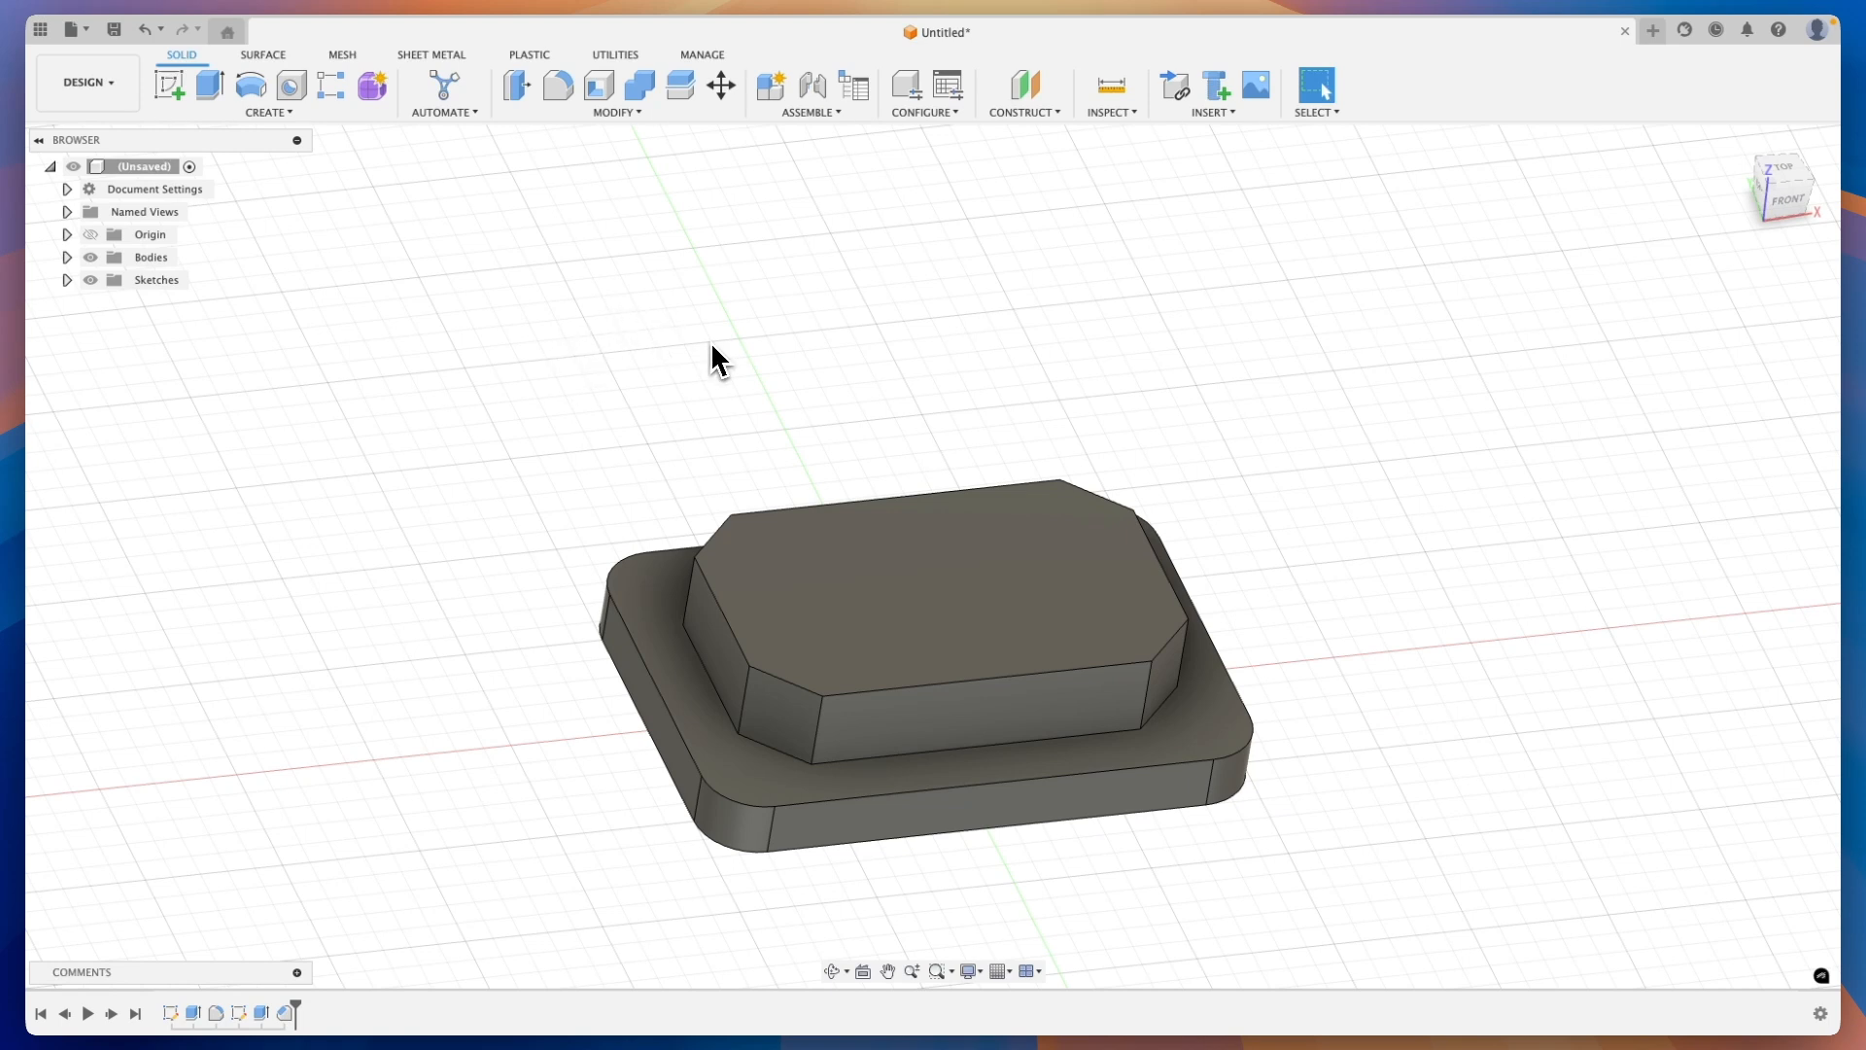
Start a sketch on the raised block's top face and draw a horizontal center-to-center slot about 18 mm wide, roughly centred on the origin
{"action": "left_click", "coordinate": [939, 583]}
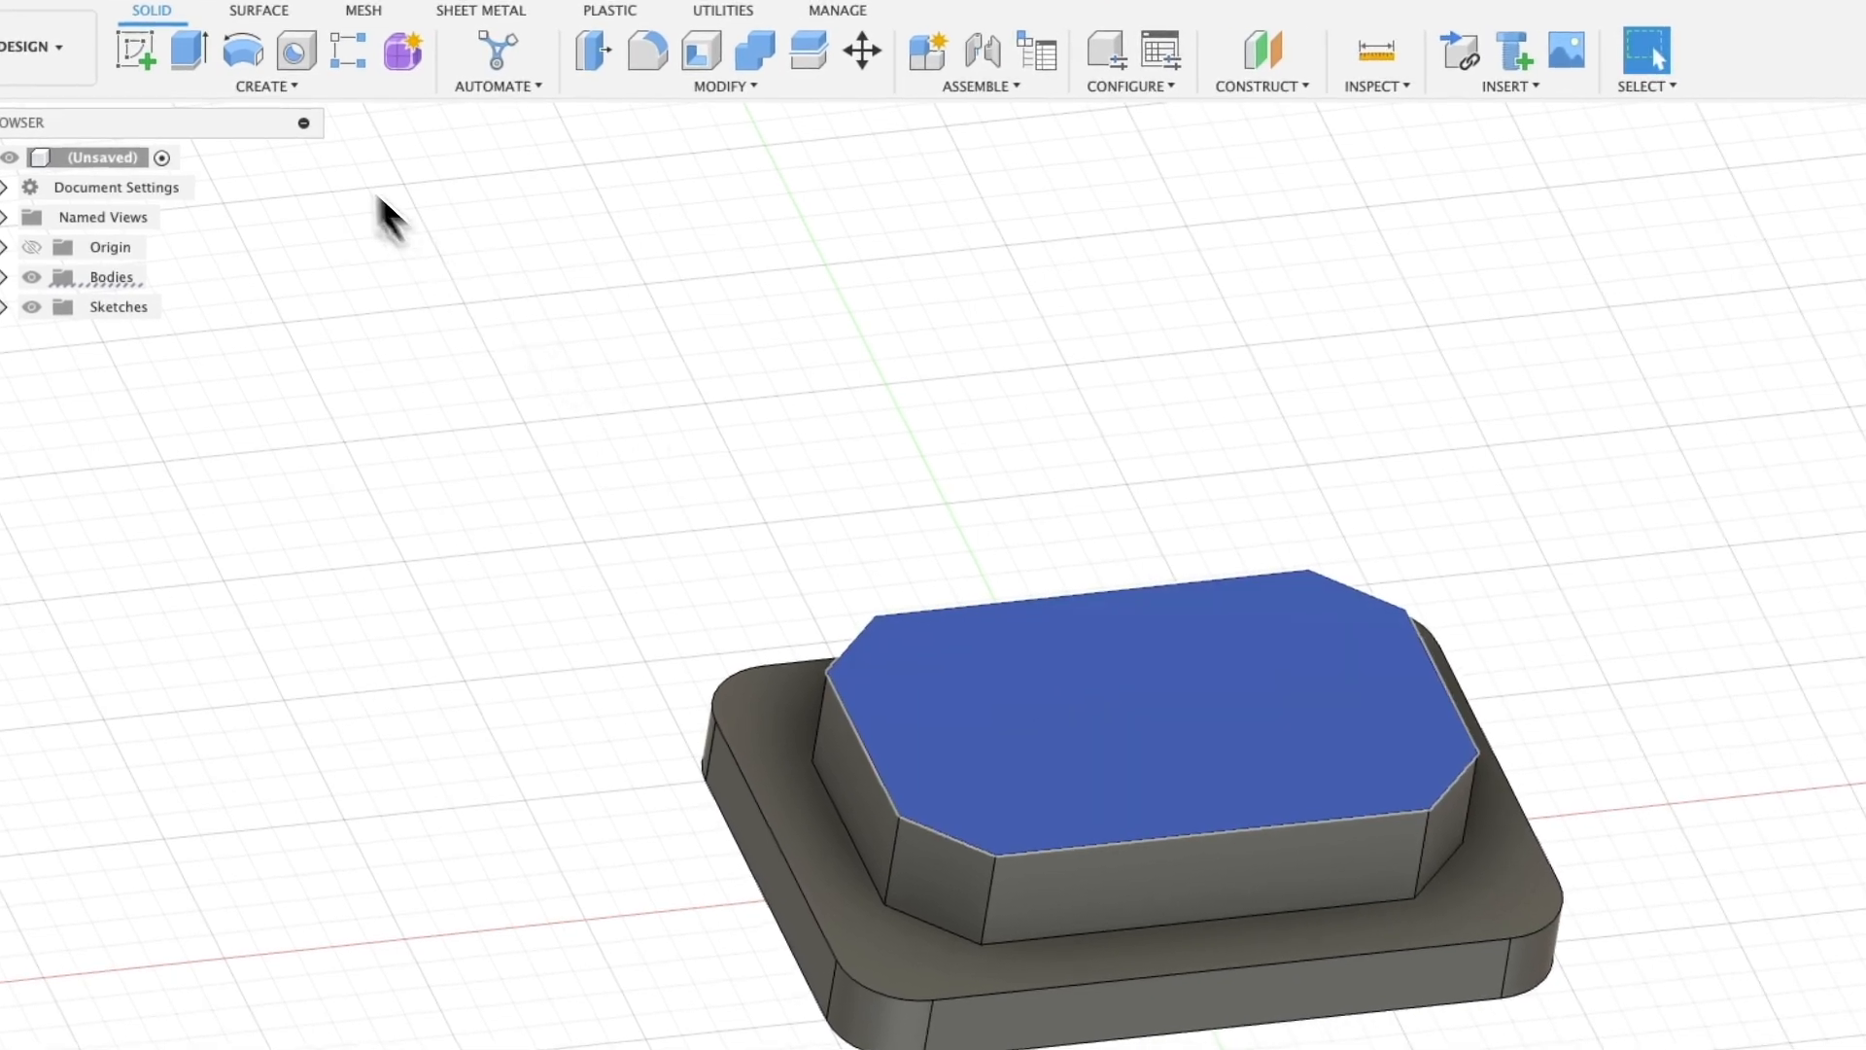
{"action": "left_click", "coordinate": [135, 49]}
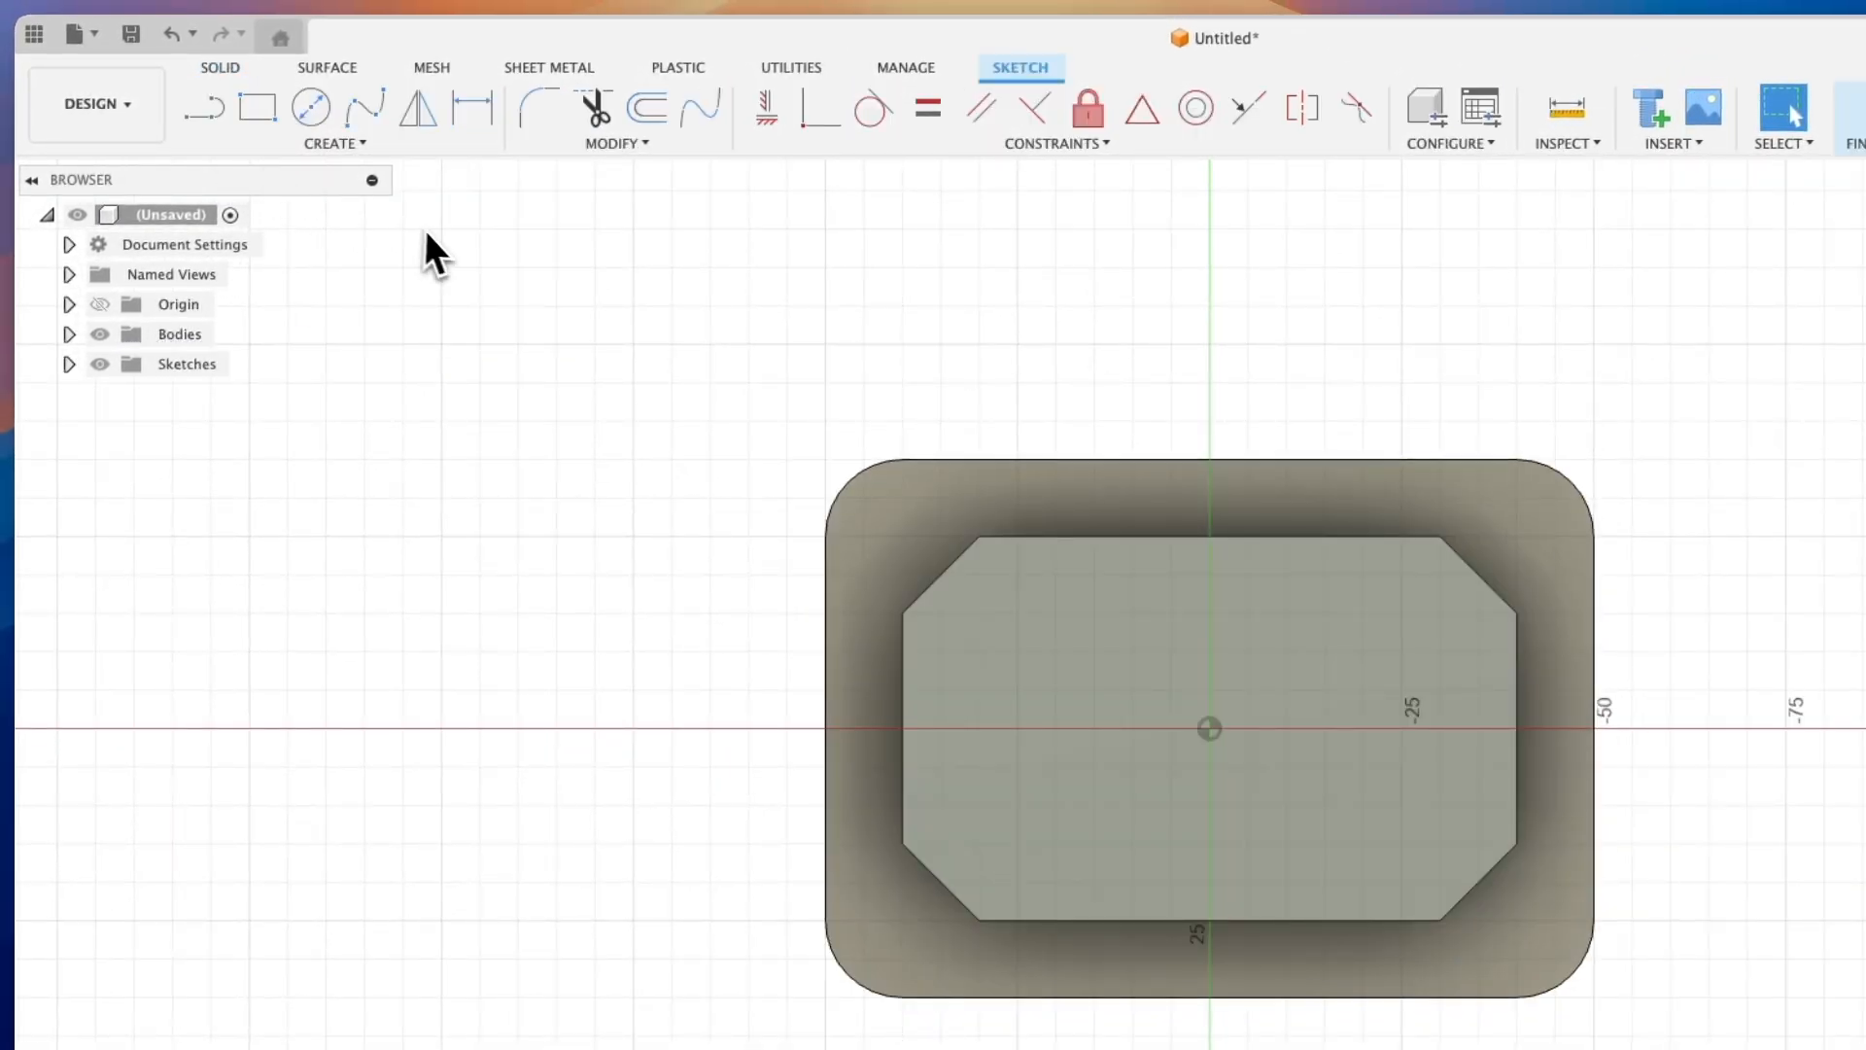
{"action": "left_click", "coordinate": [394, 153]}
{"action": "mouse_move", "coordinate": [245, 331]}
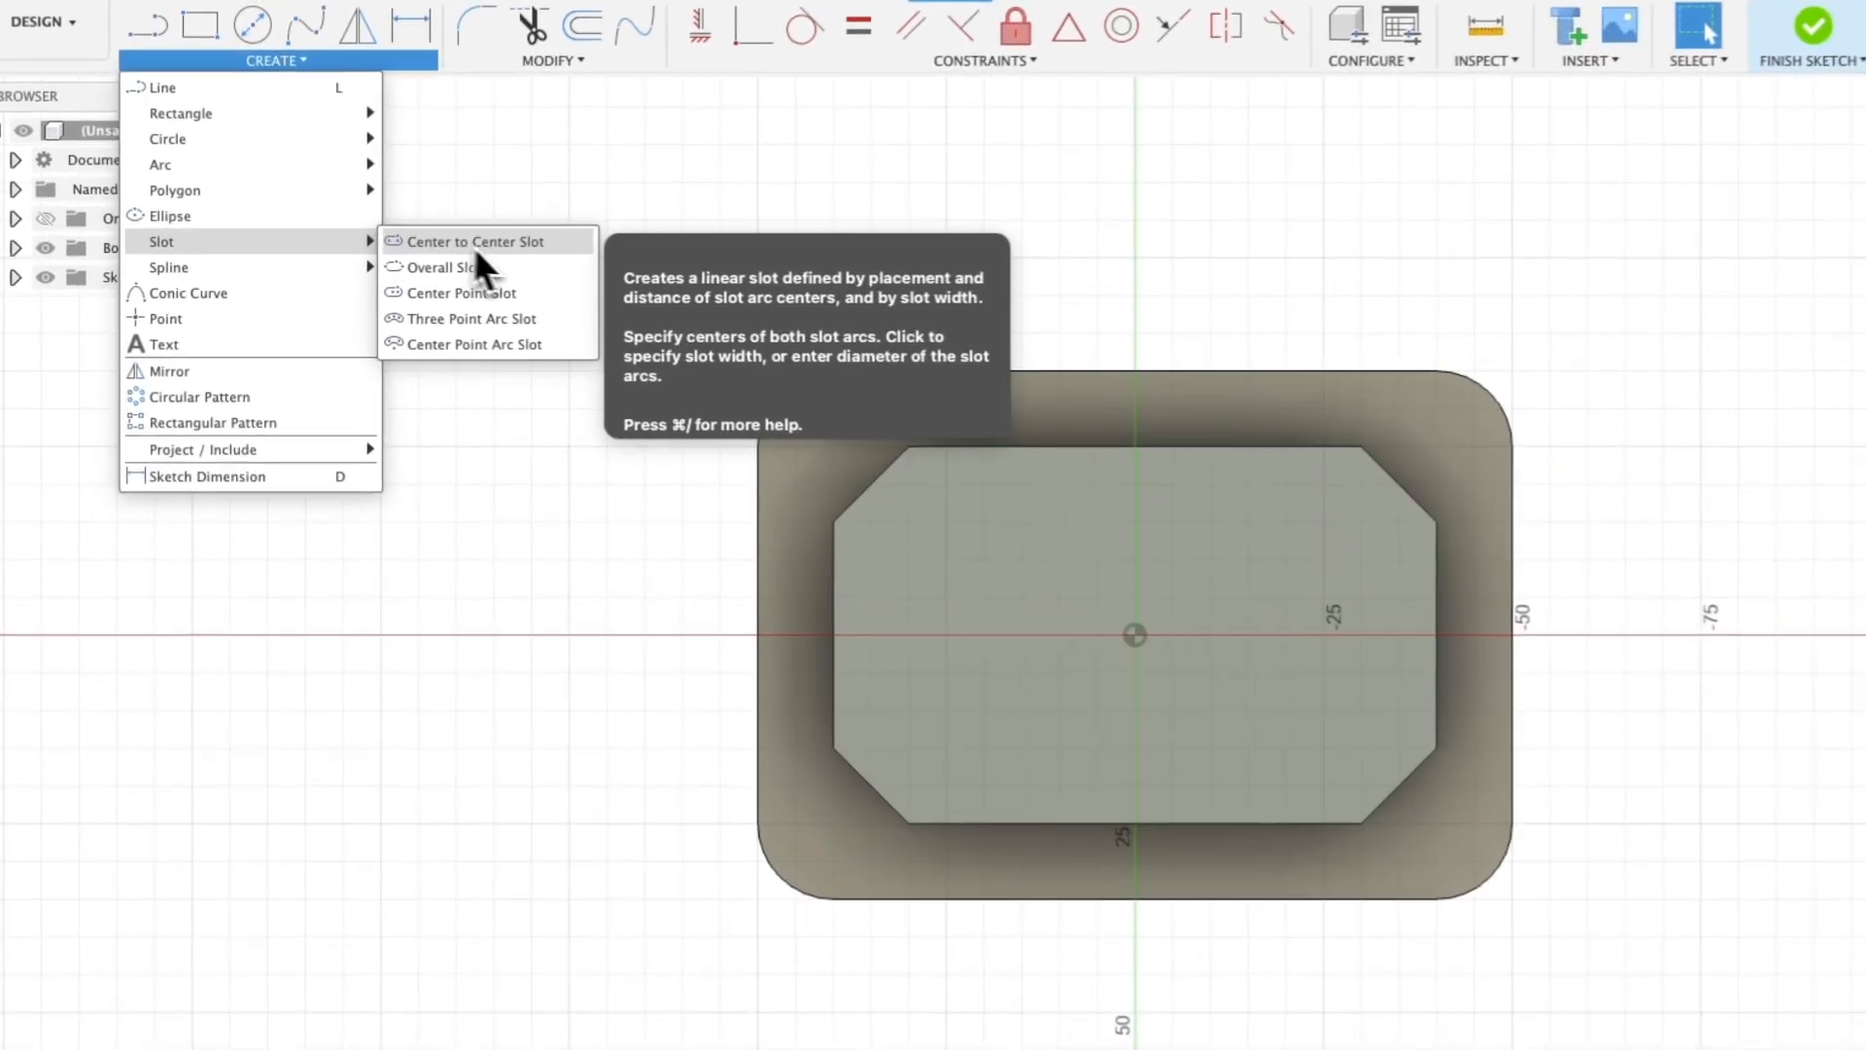
{"action": "left_click", "coordinate": [476, 245]}
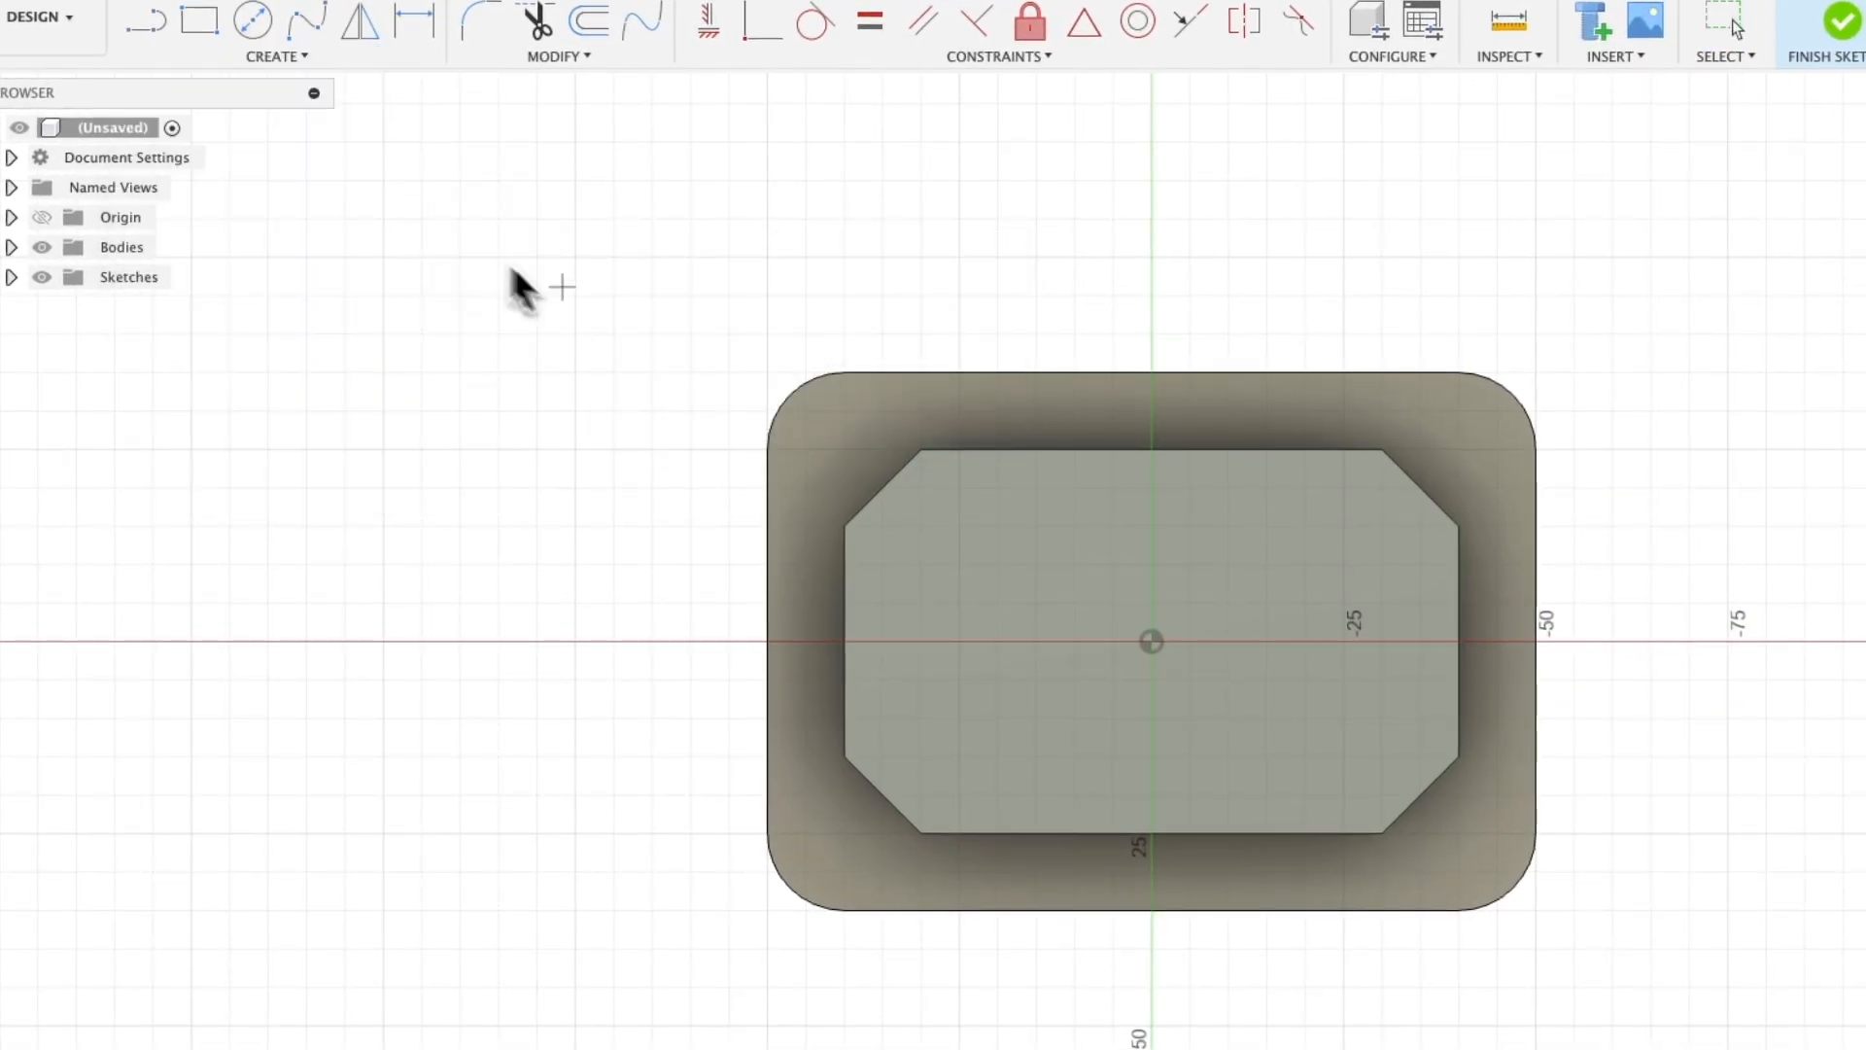
{"action": "left_click", "coordinate": [849, 563]}
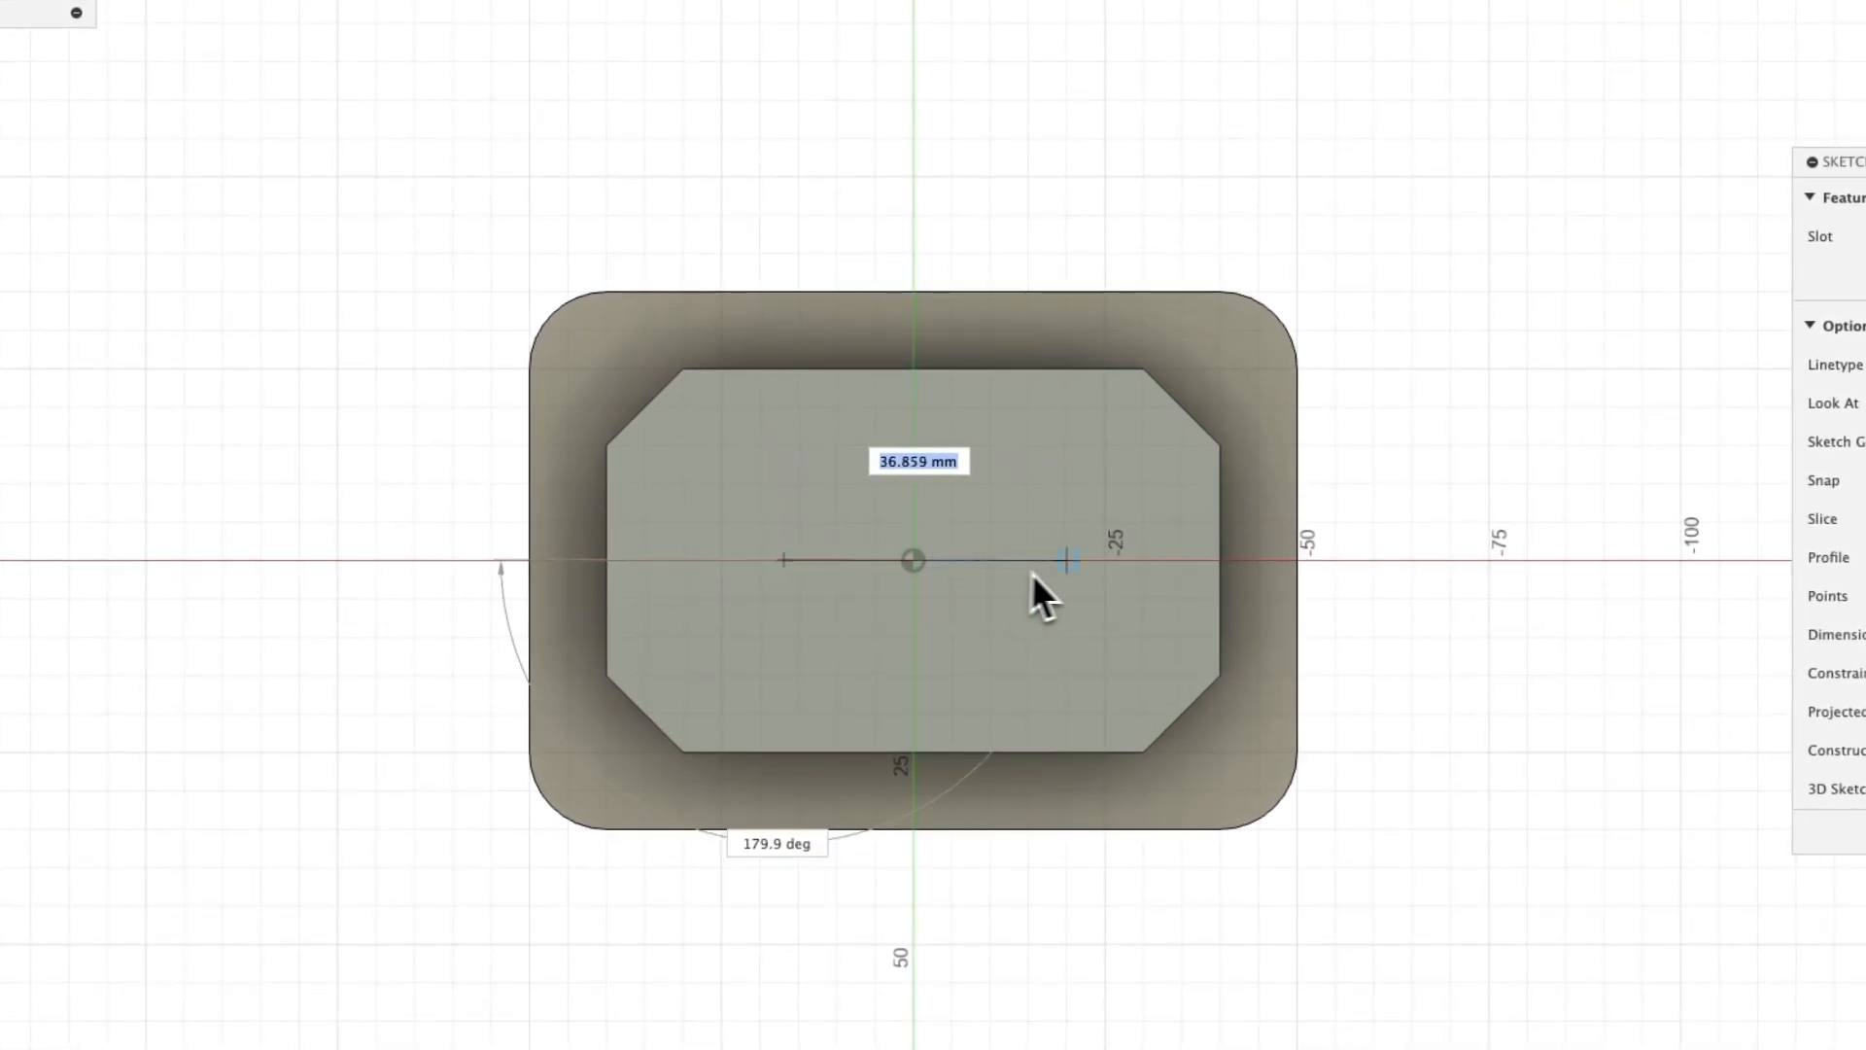
{"action": "left_click", "coordinate": [1080, 563]}
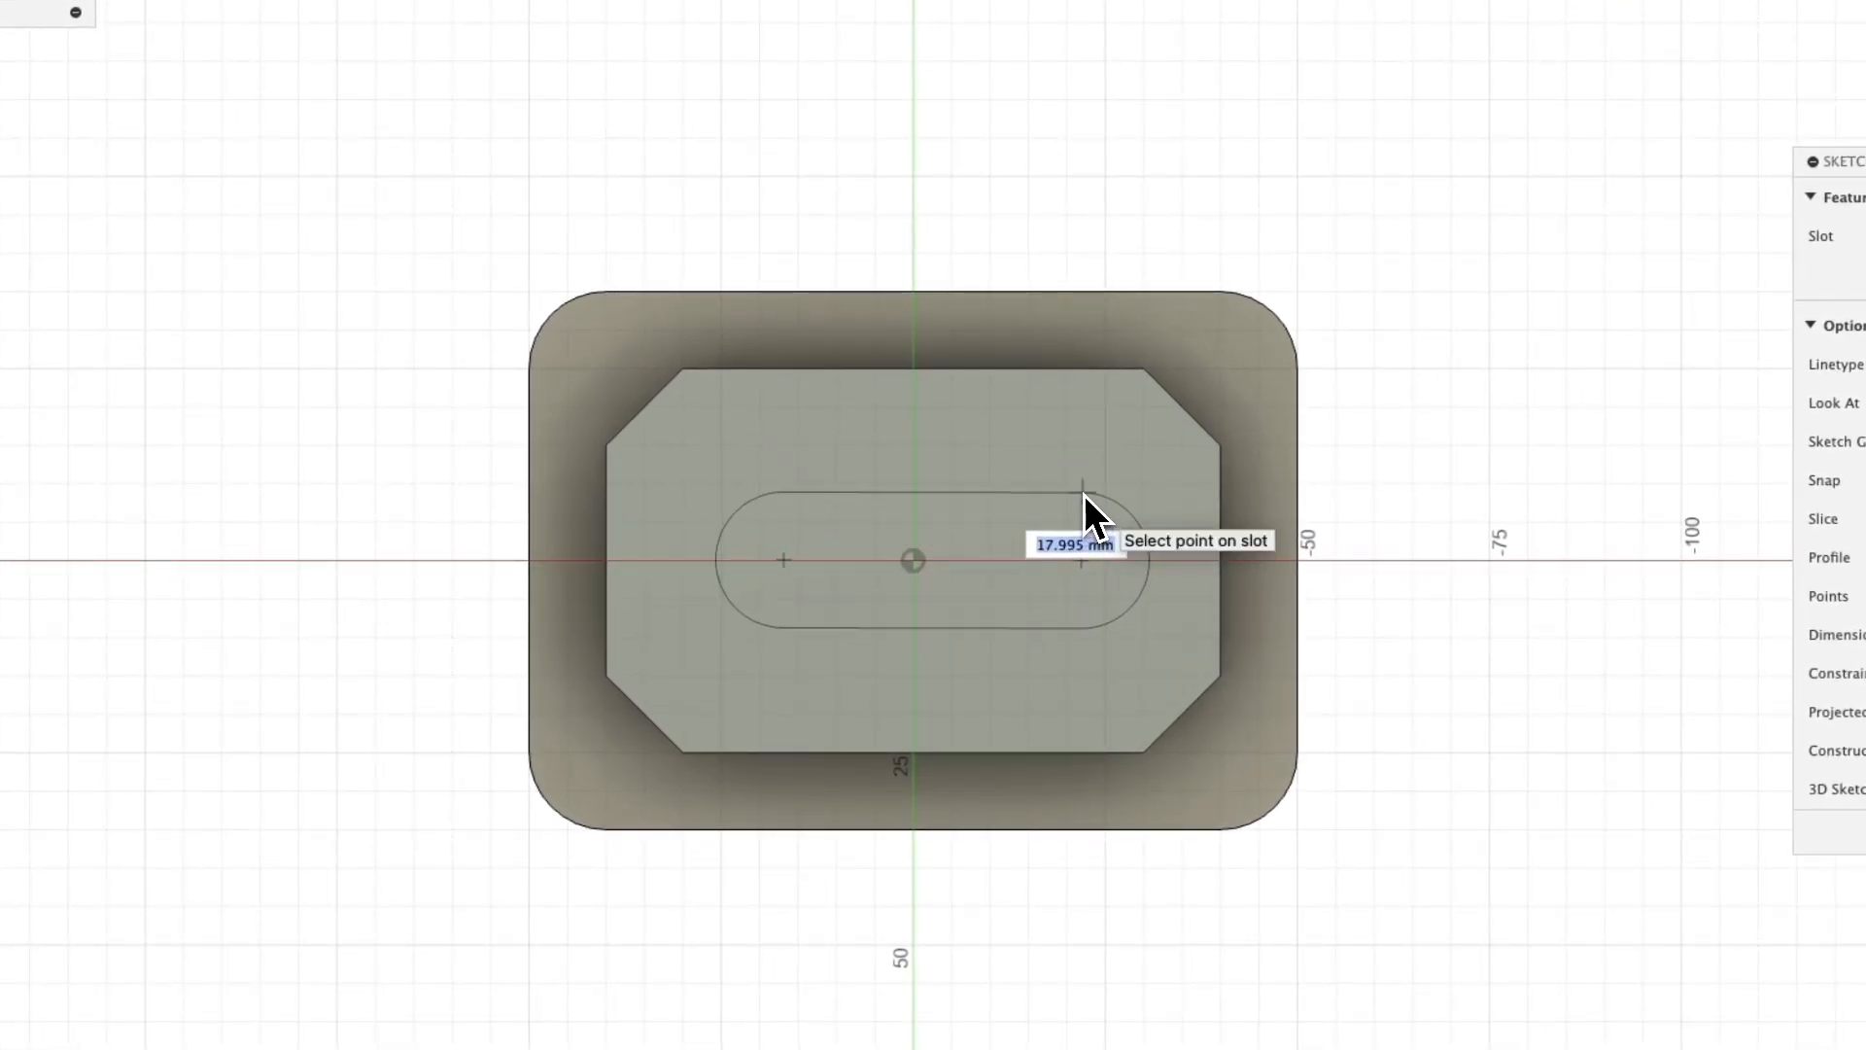
{"action": "left_click", "coordinate": [1085, 497]}
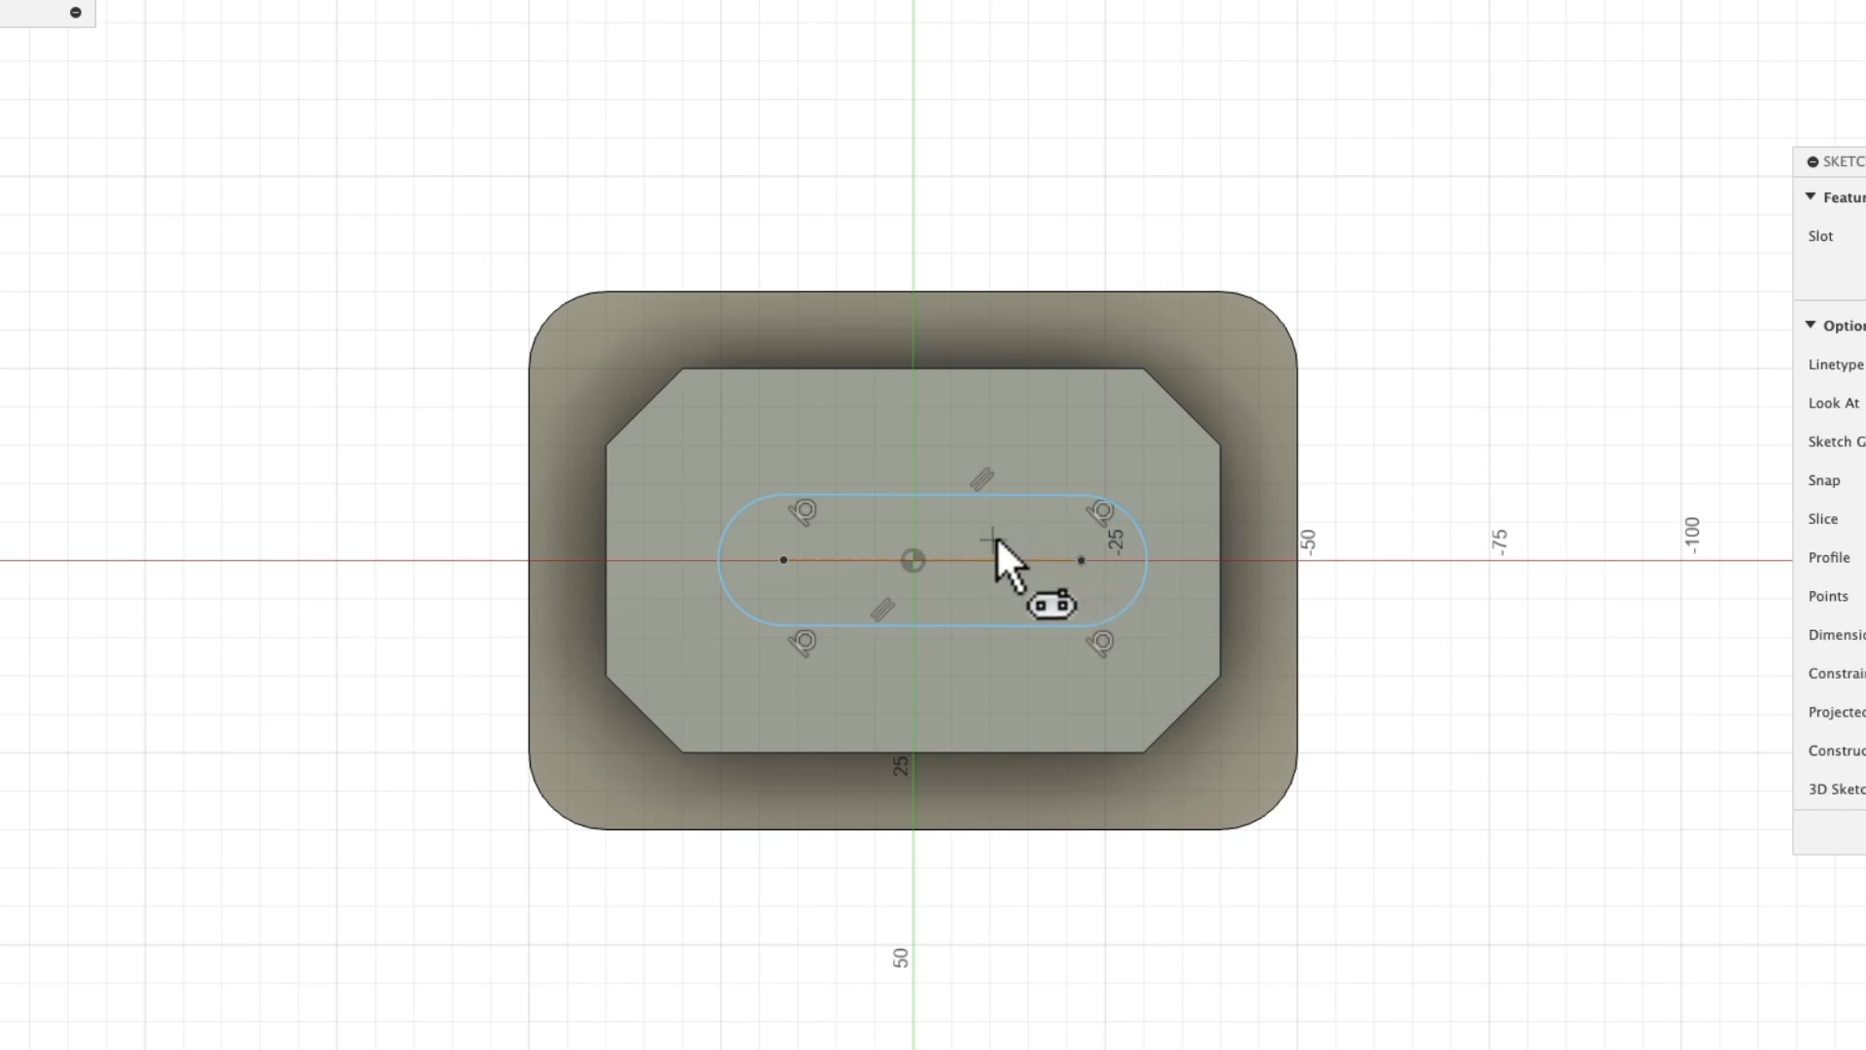
{"action": "key", "text": "Escape"}
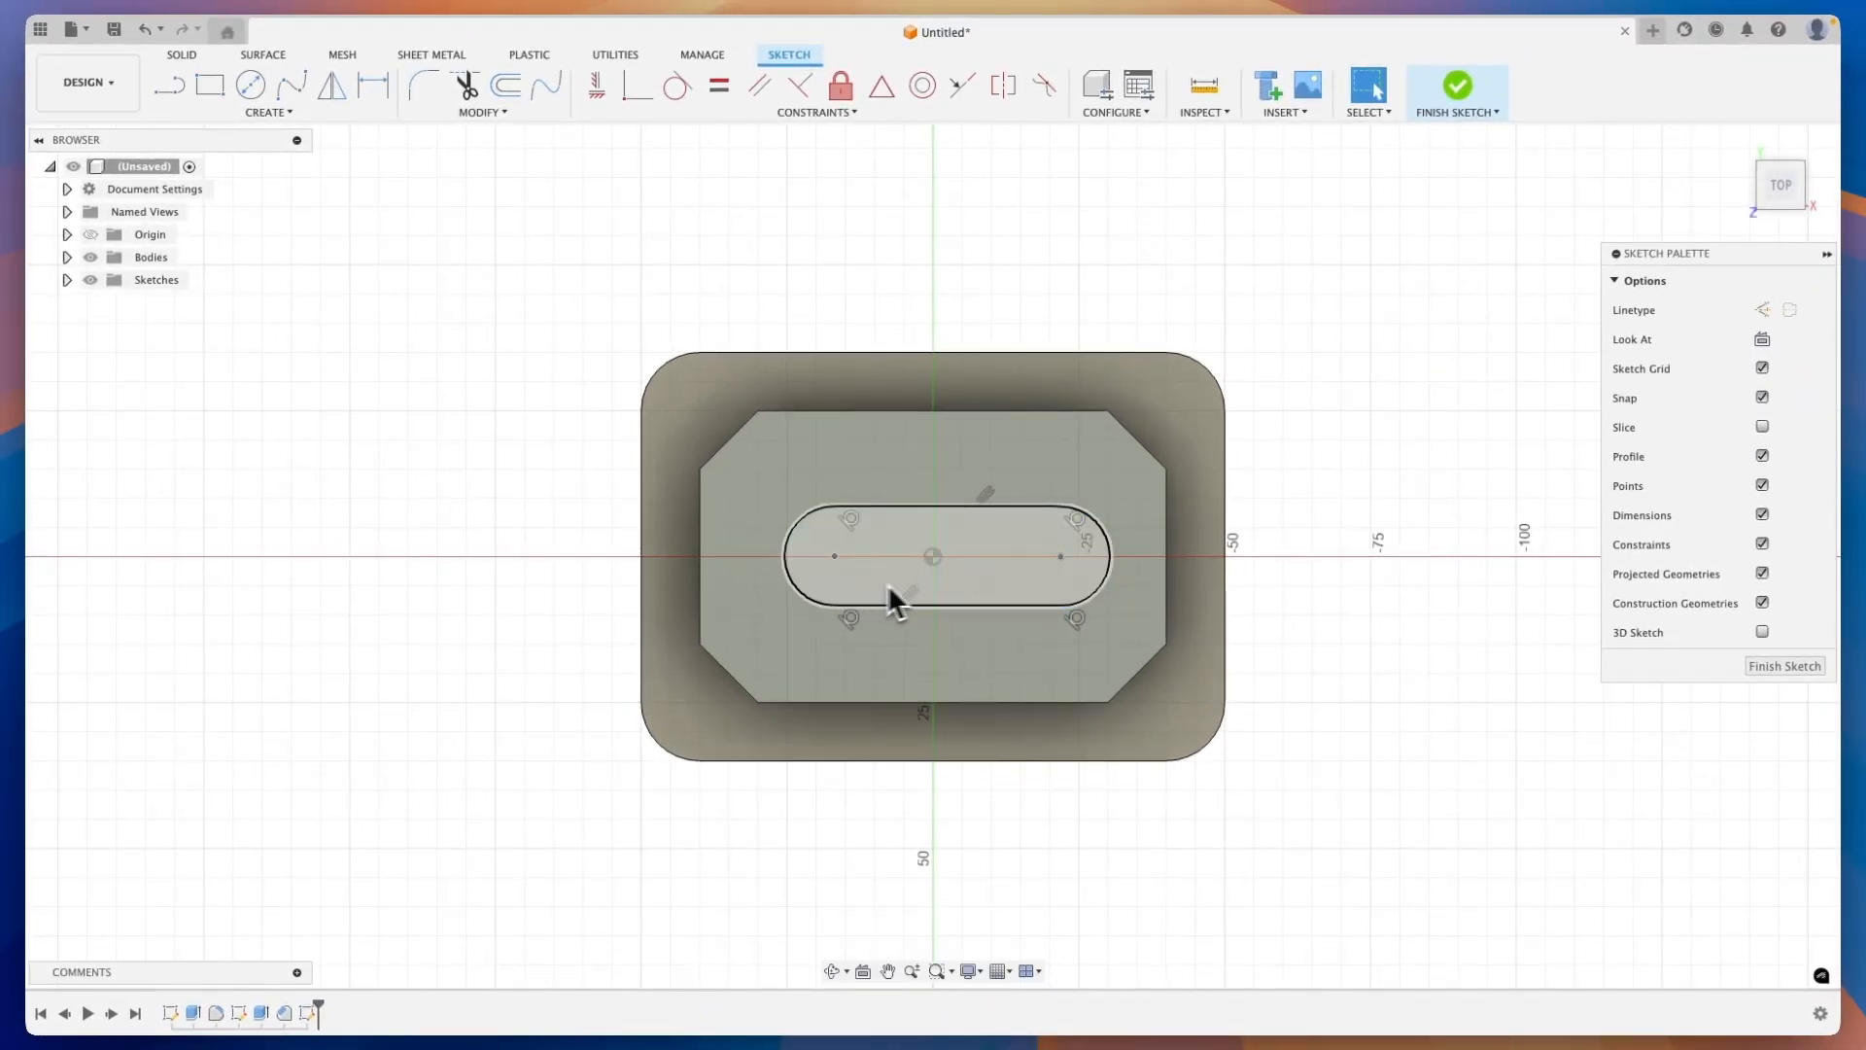
Shift and widen the slot slightly freehand, and dimension the distance between its arc centres to 40 mm
{"action": "mouse_move", "coordinate": [956, 559]}
{"action": "left_mouse_down"}
{"action": "mouse_move", "coordinate": [994, 529]}
{"action": "mouse_move", "coordinate": [894, 563]}
{"action": "mouse_move", "coordinate": [989, 505]}
{"action": "mouse_move", "coordinate": [880, 578]}
{"action": "mouse_move", "coordinate": [980, 582]}
{"action": "mouse_move", "coordinate": [926, 542]}
{"action": "mouse_move", "coordinate": [973, 541]}
{"action": "mouse_move", "coordinate": [940, 575]}
{"action": "mouse_move", "coordinate": [941, 558]}
{"action": "left_mouse_up"}
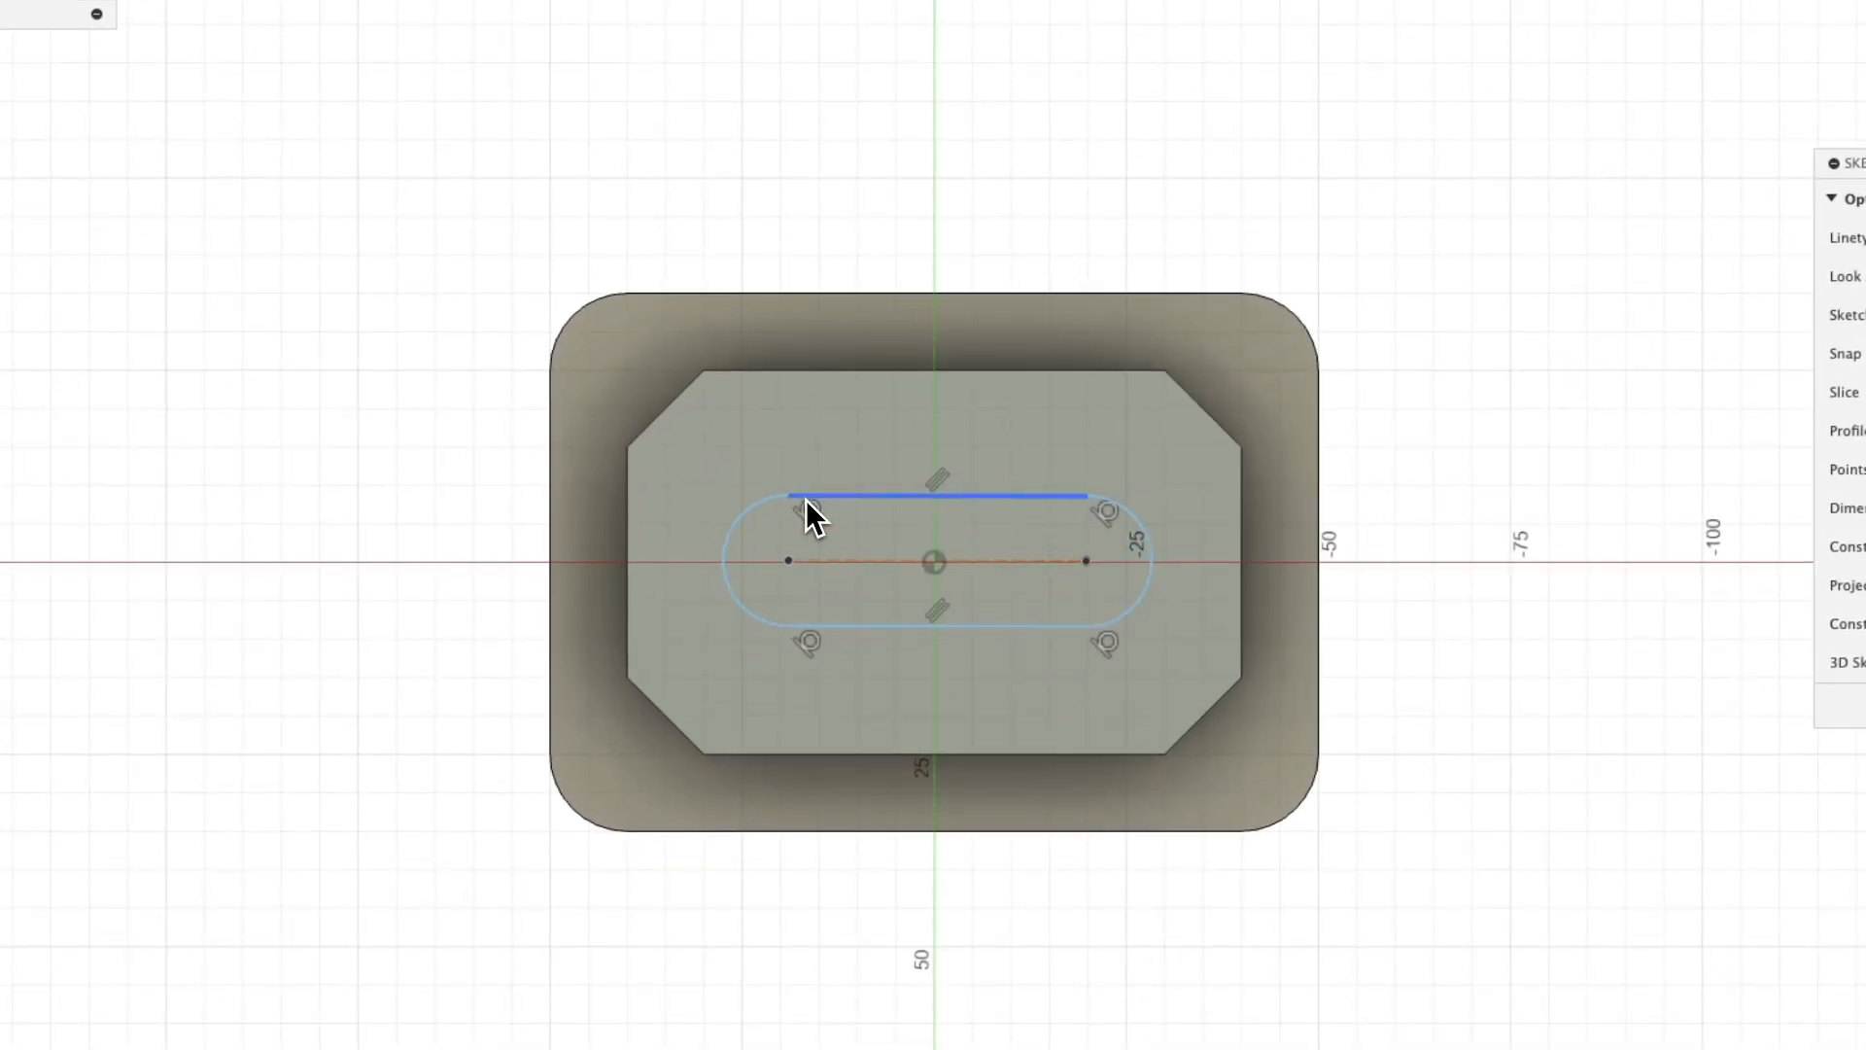
{"action": "left_click_drag", "start_coordinate": [793, 504], "coordinate": [800, 480]}
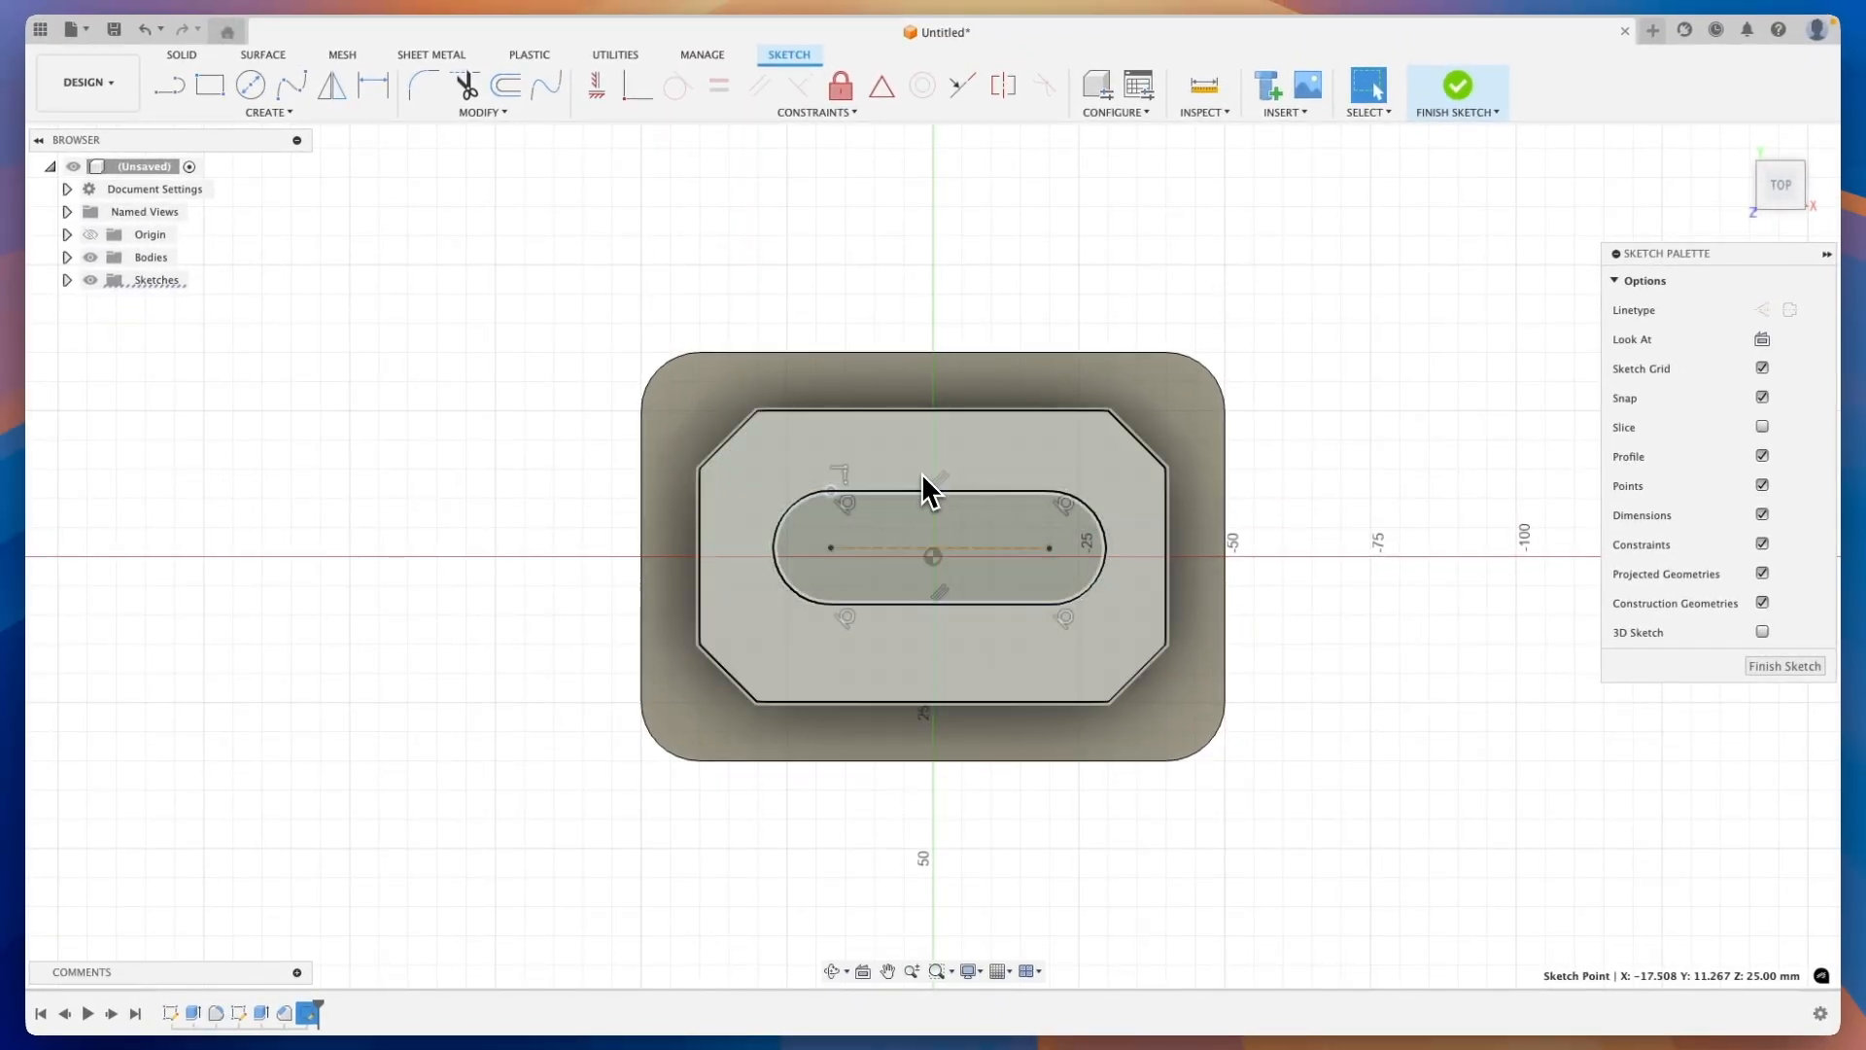
{"action": "left_click", "coordinate": [870, 550]}
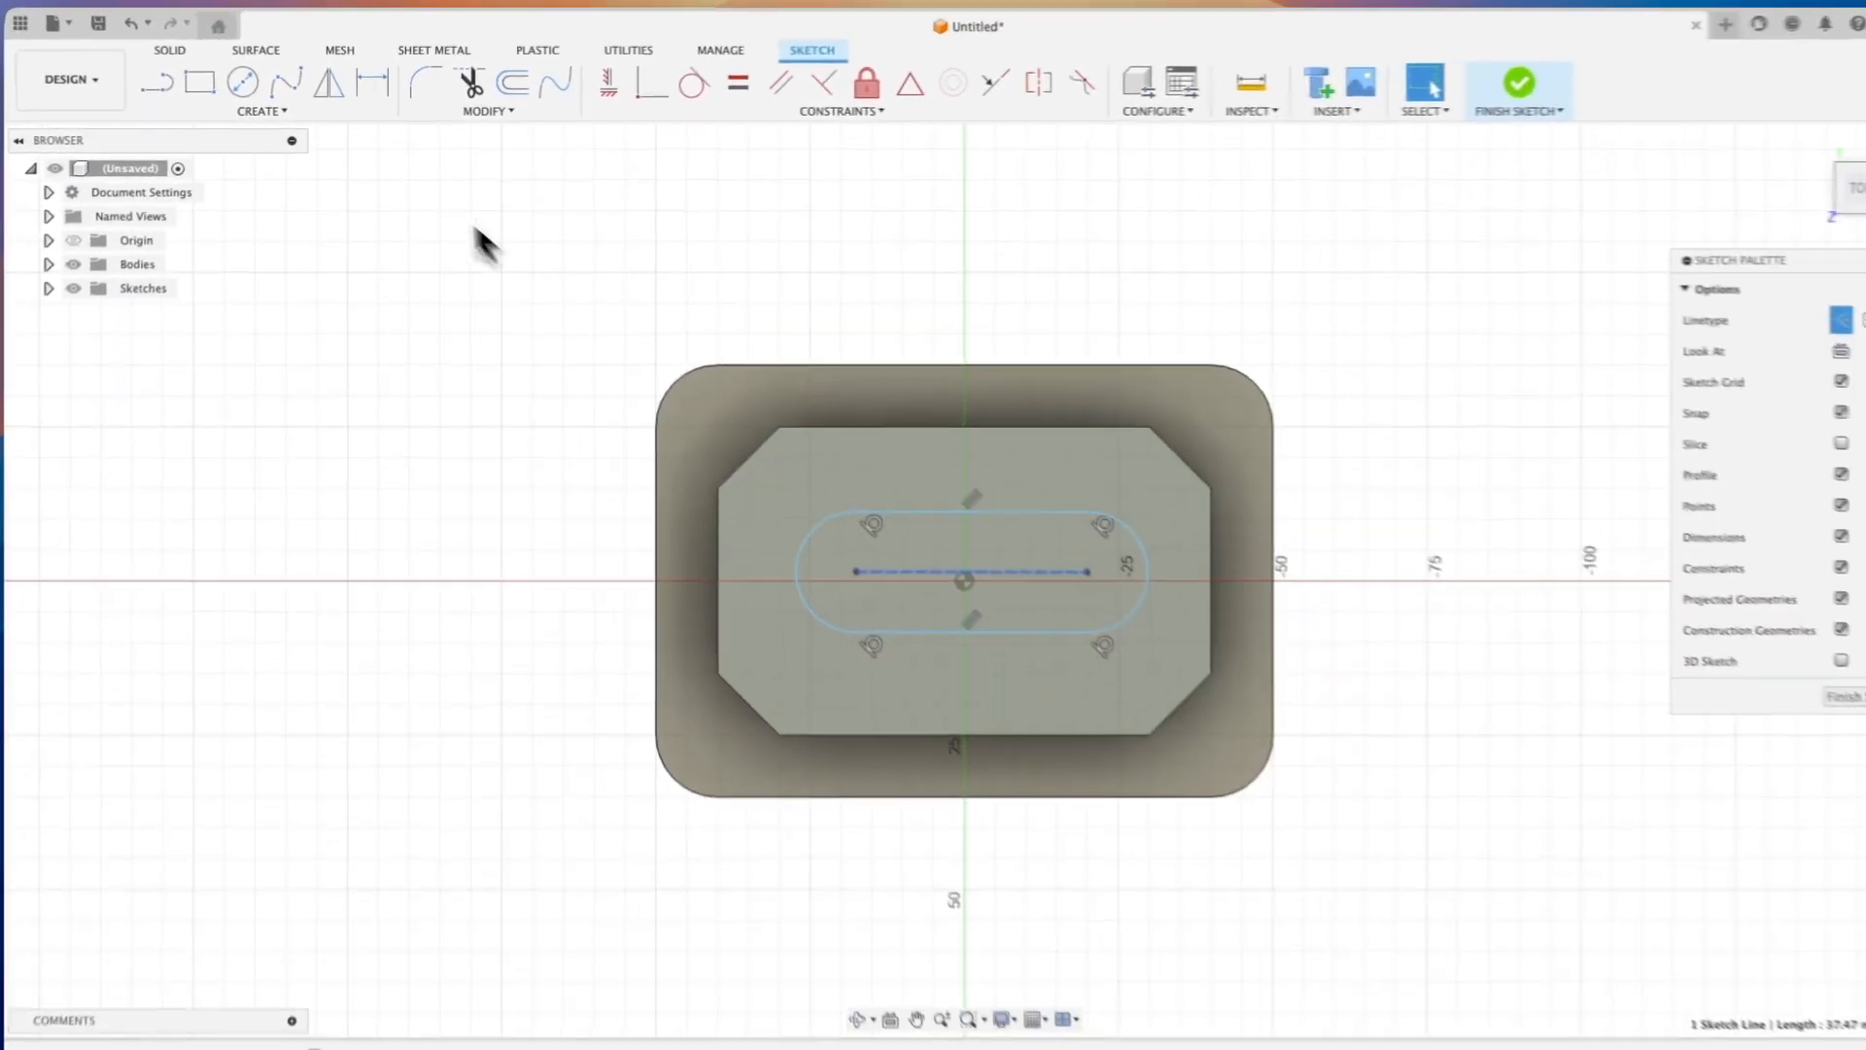
{"action": "left_click", "coordinate": [377, 99]}
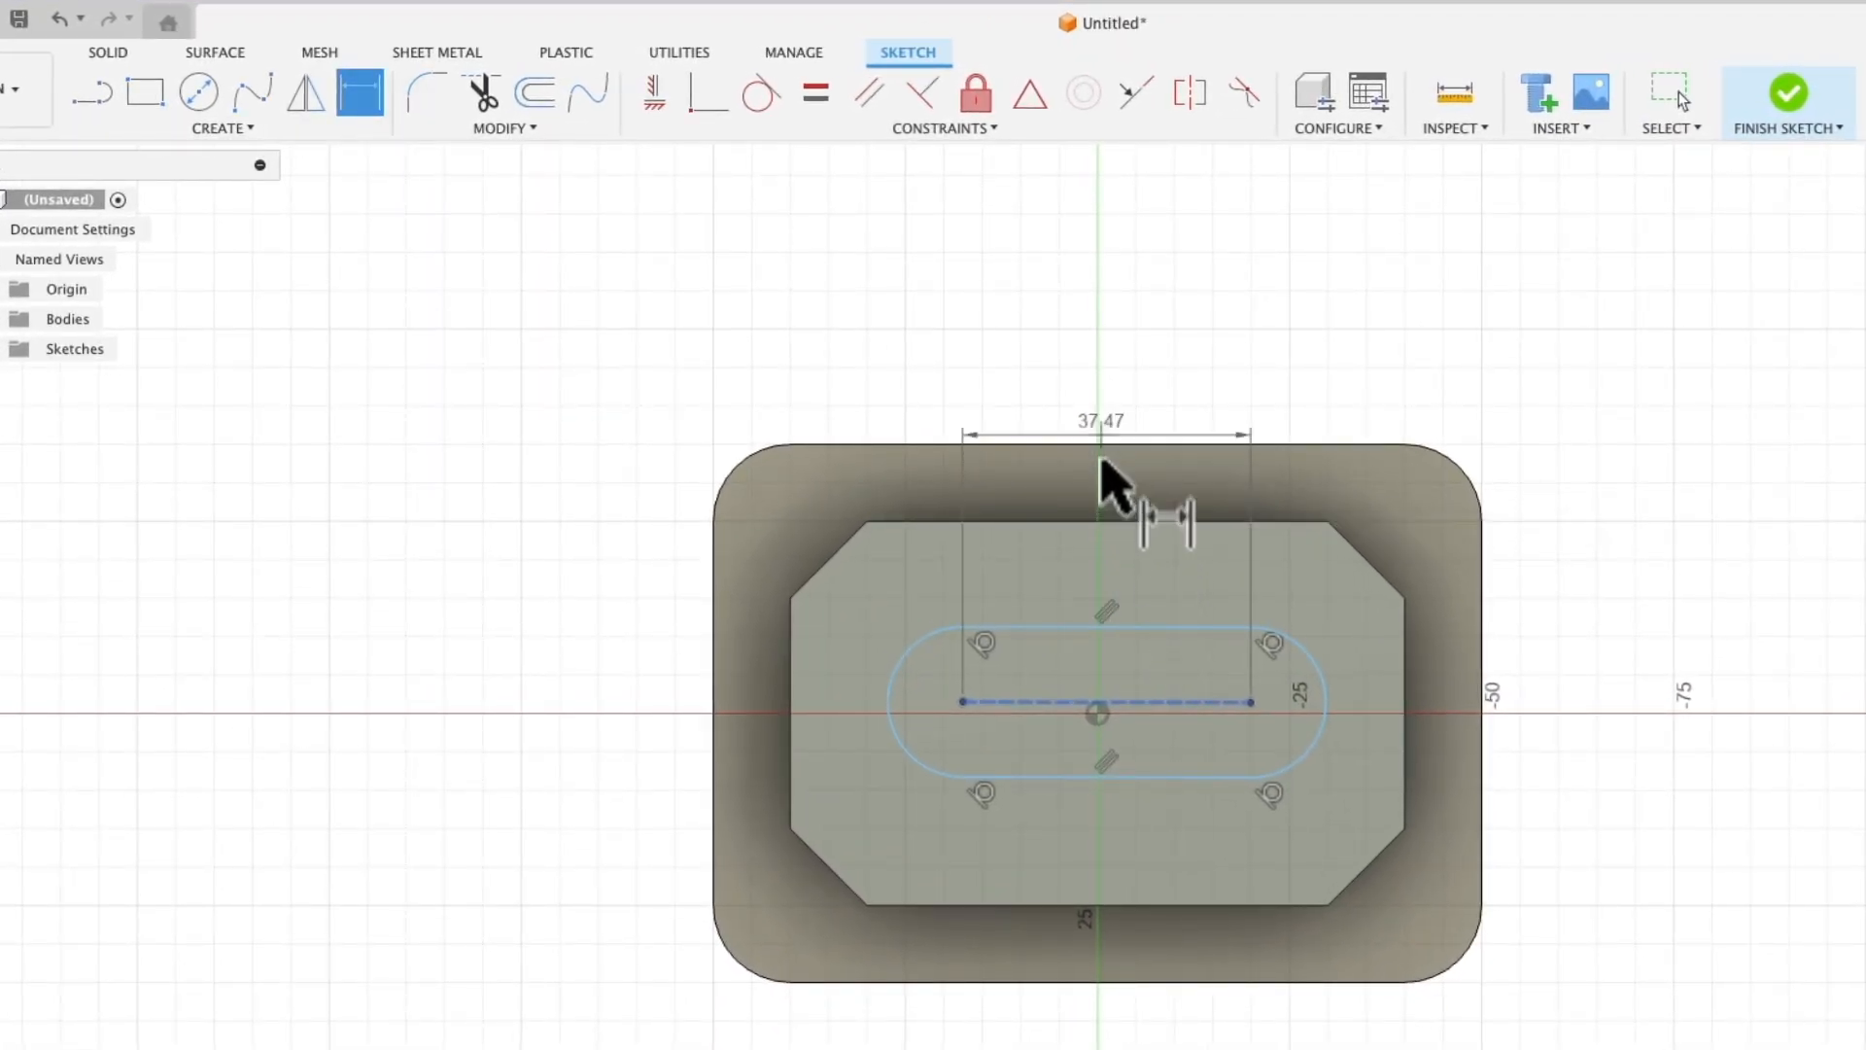
{"action": "left_click", "coordinate": [1106, 416]}
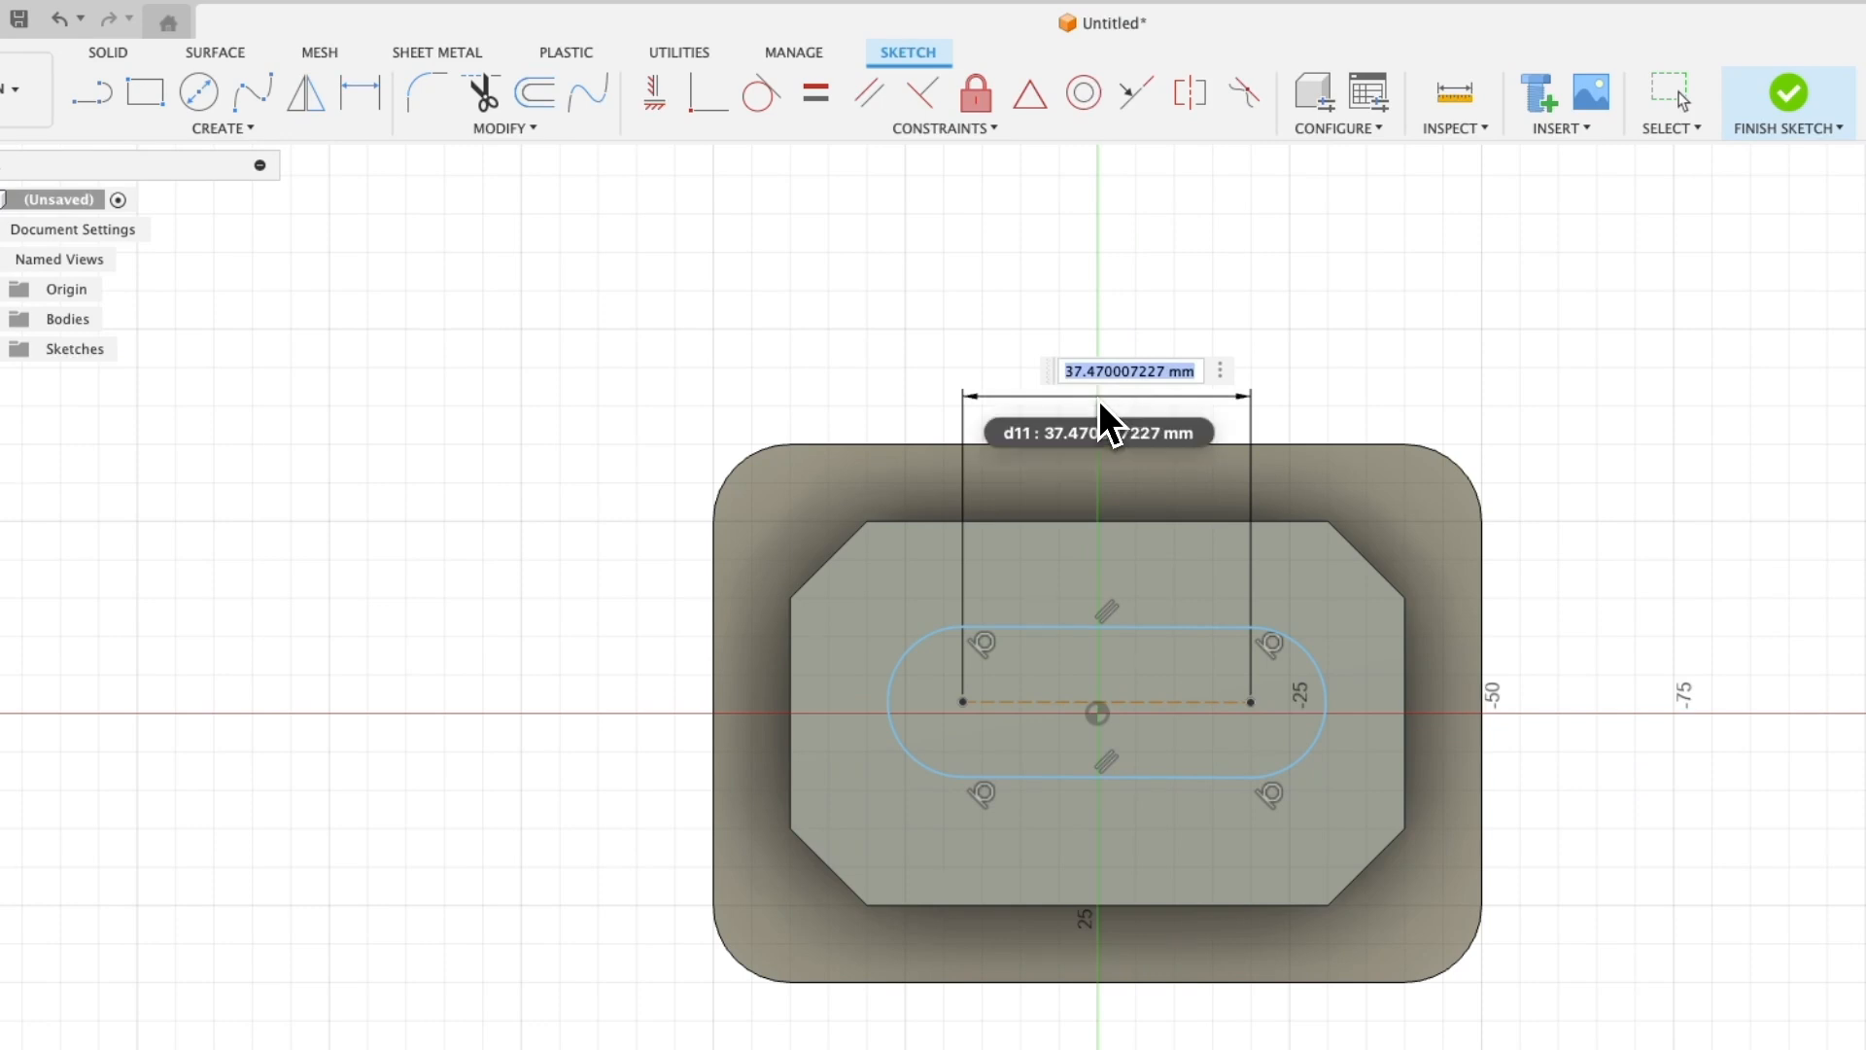
{"action": "type", "text": "40"}
{"action": "key", "text": "Return"}
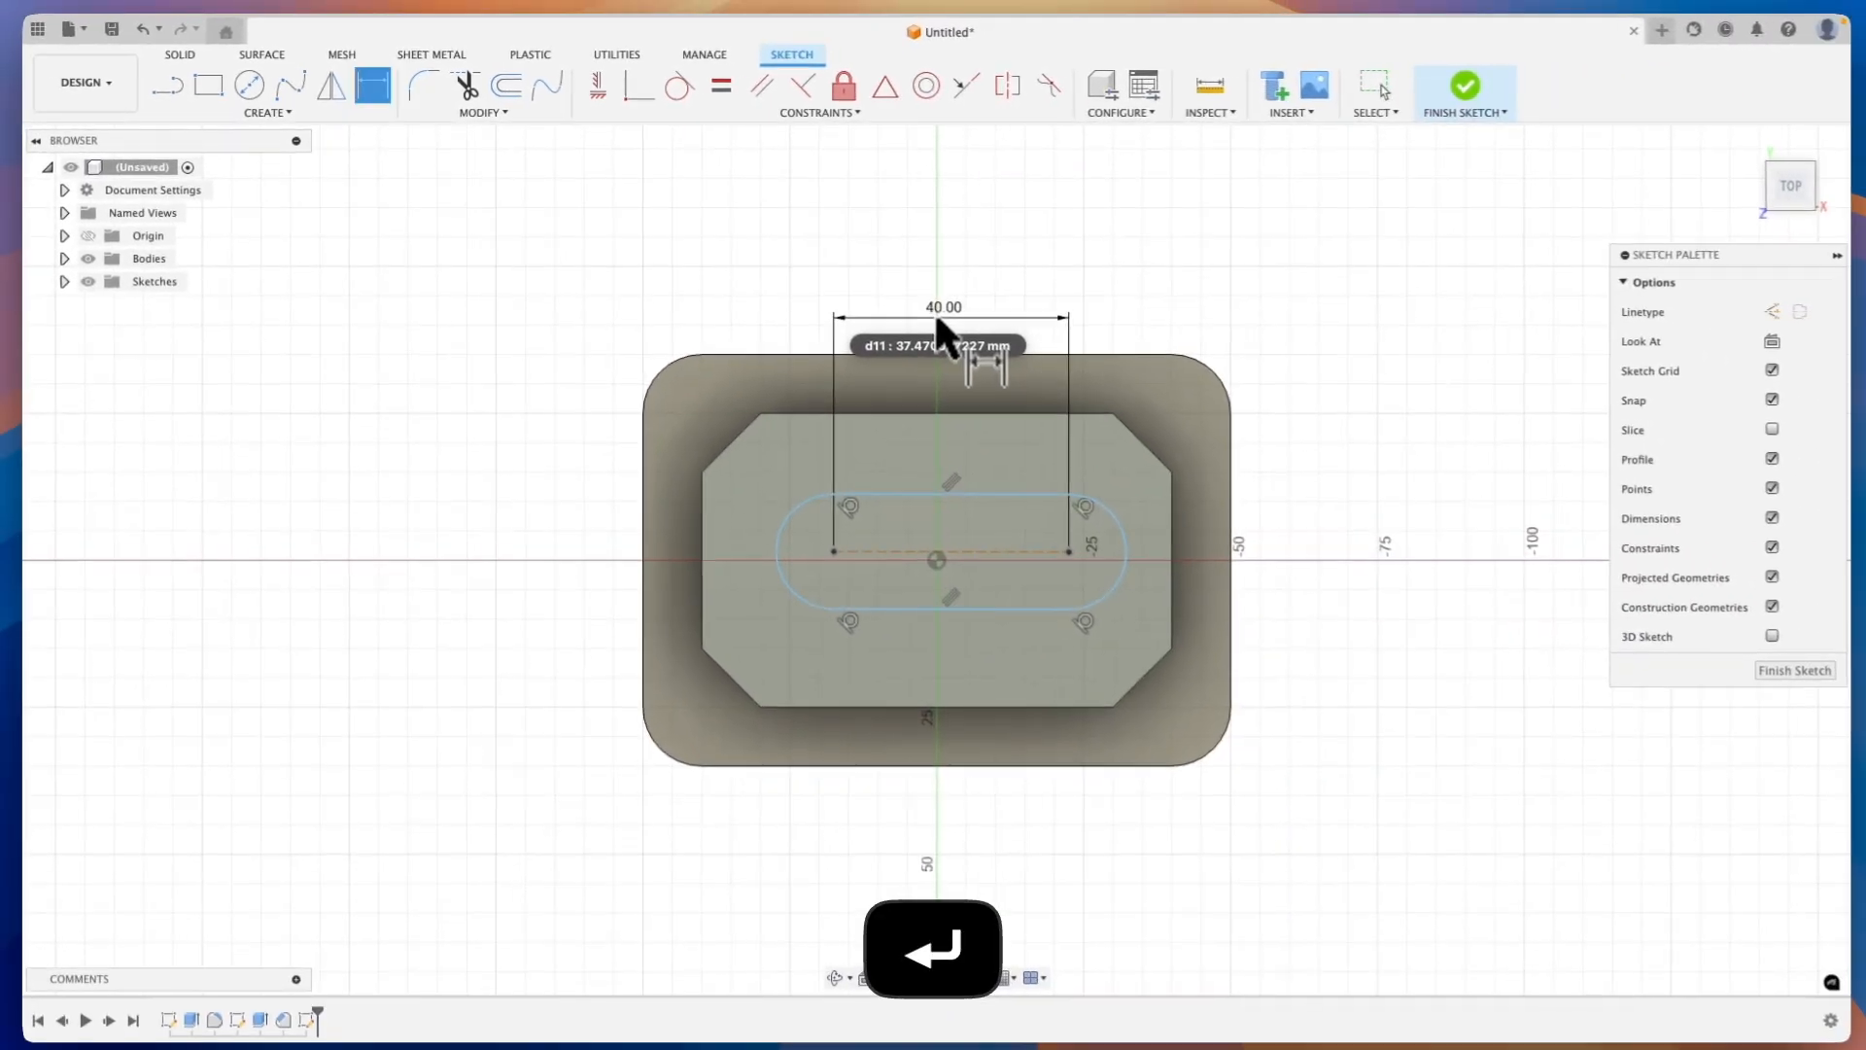
Dimension the slot's end arc with a 15 mm radius and leave the dimension command
{"action": "left_click", "coordinate": [1113, 526]}
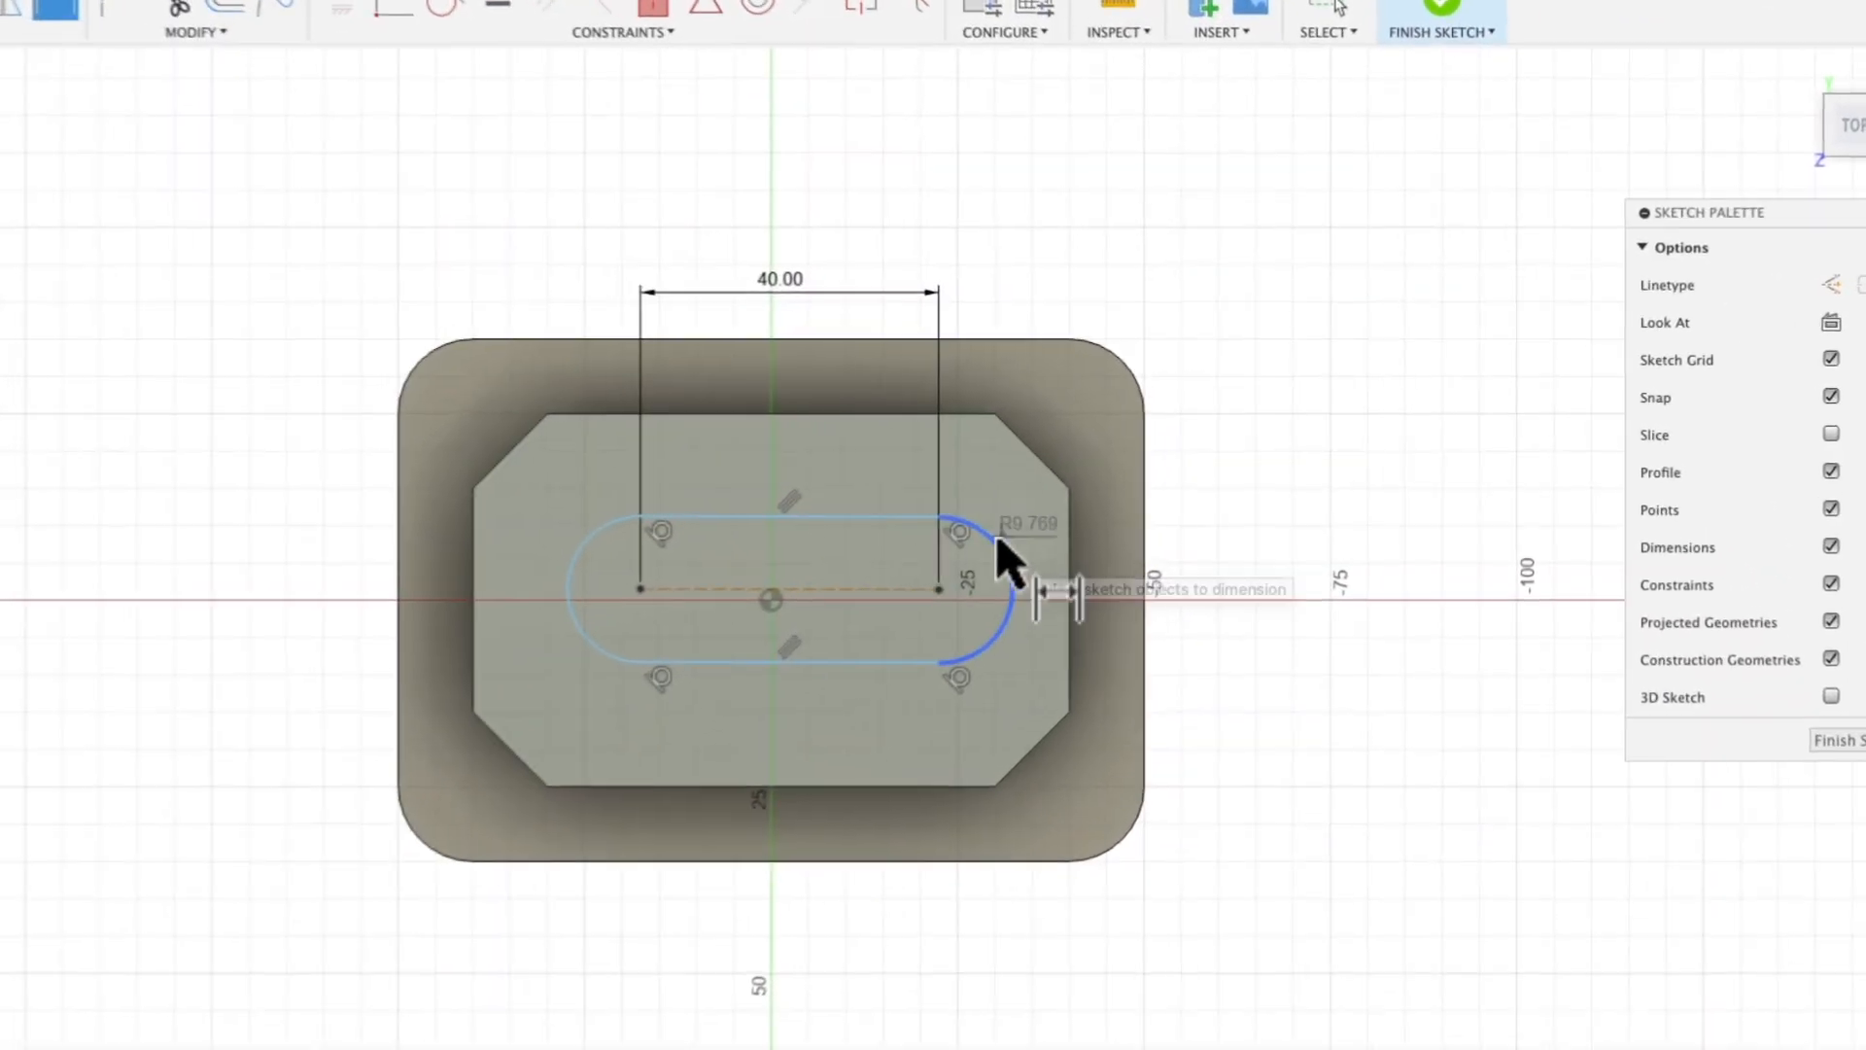
{"action": "left_click", "coordinate": [1250, 429]}
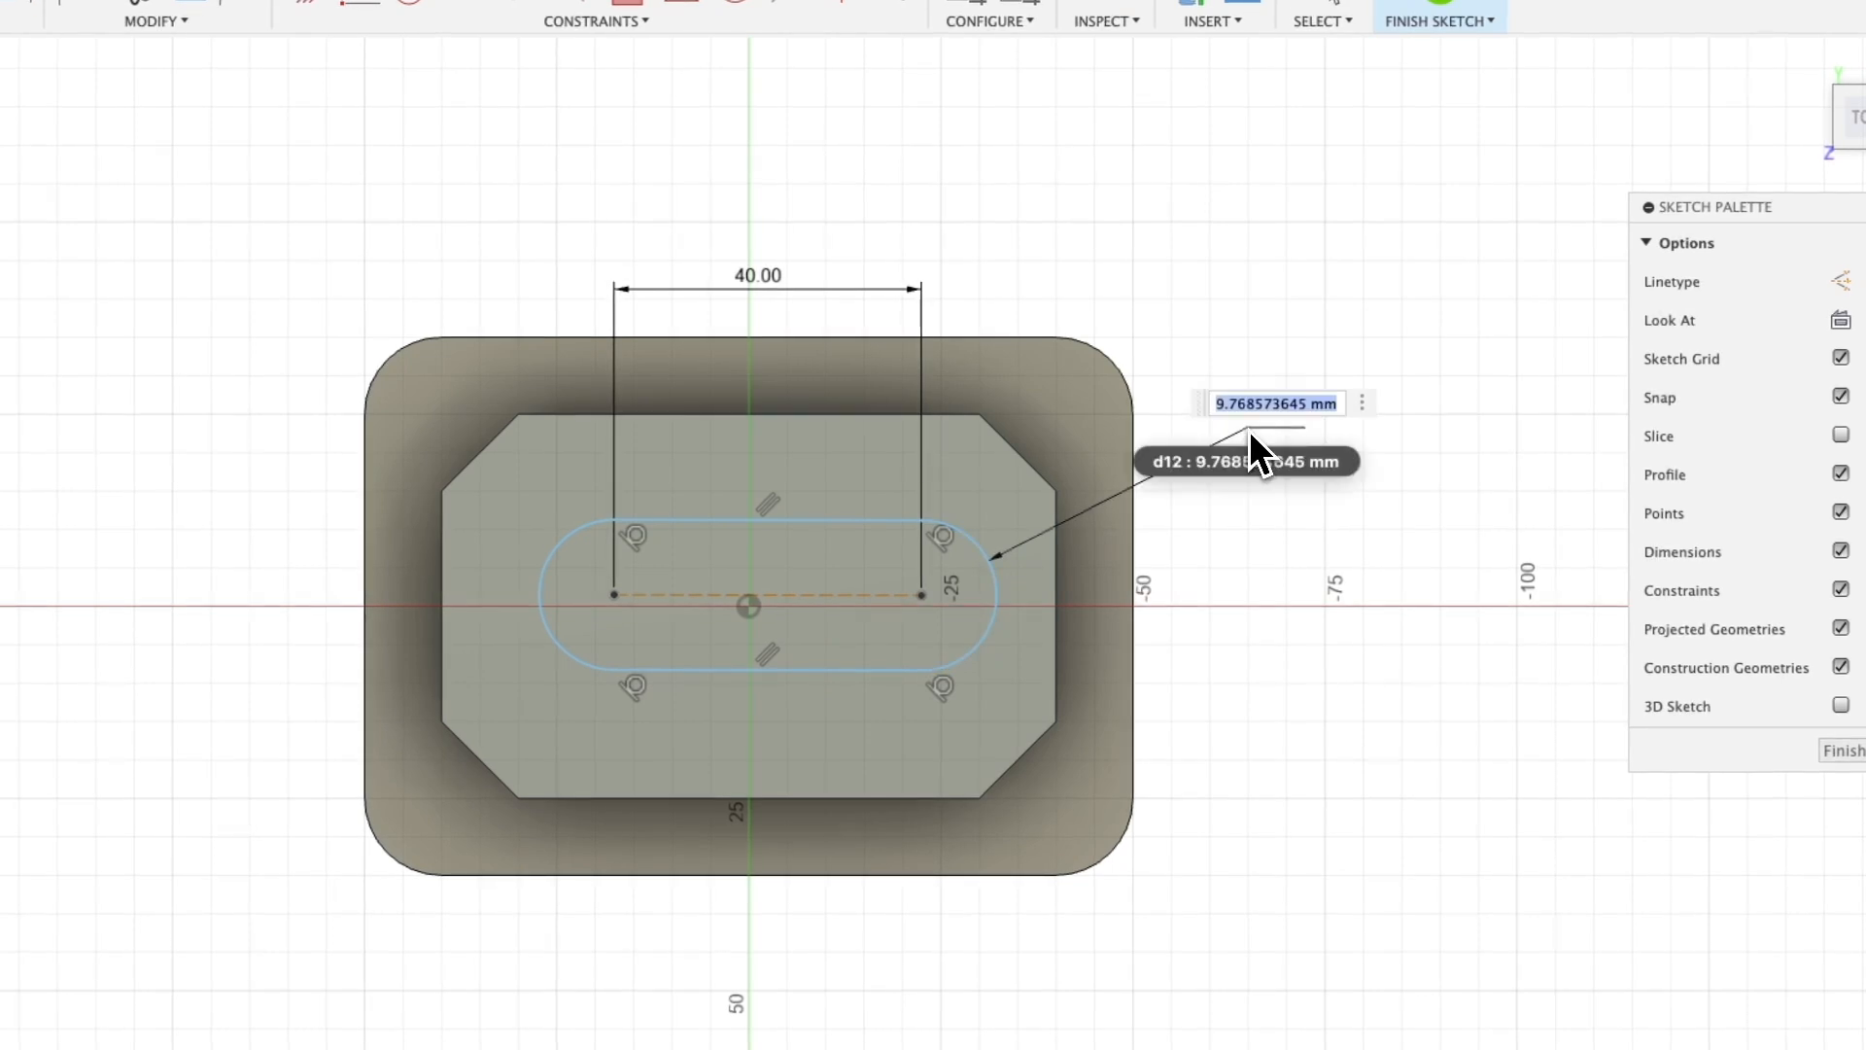
{"action": "type", "text": "15"}
{"action": "key", "text": "Return"}
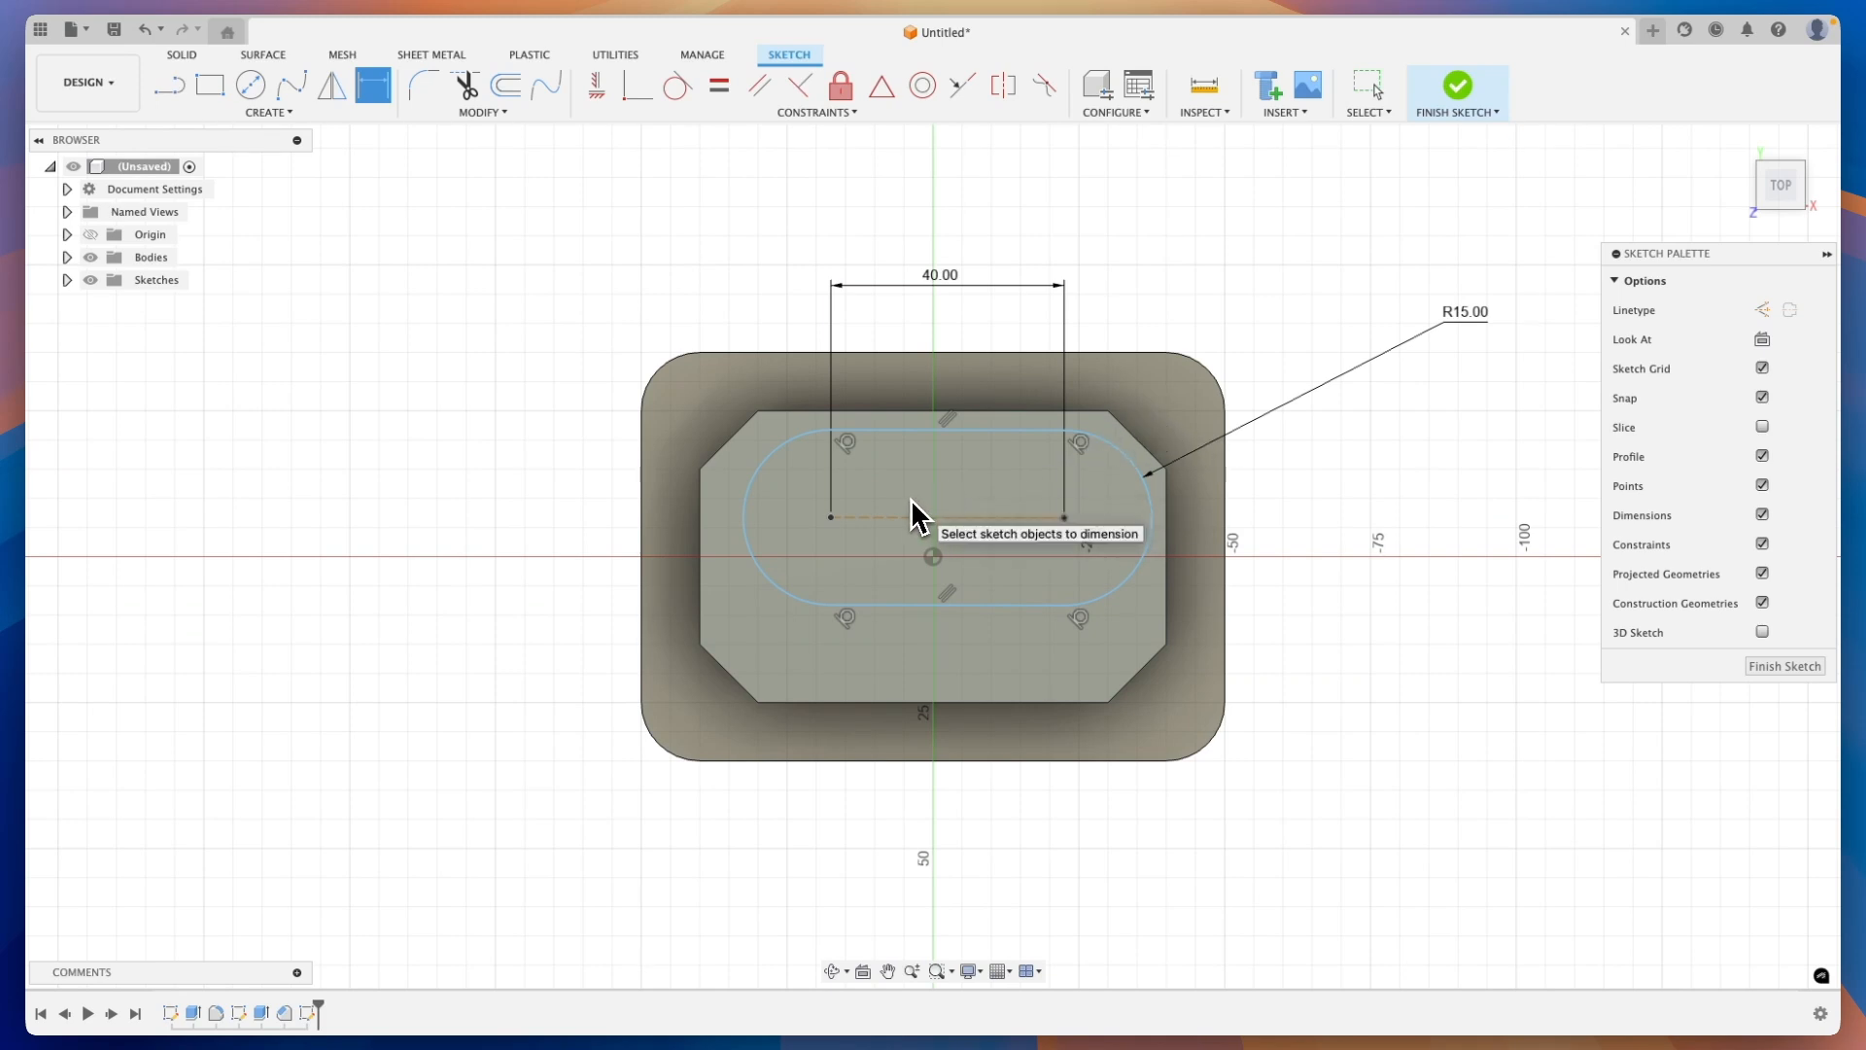
{"action": "key", "text": "Escape"}
Centre the slot on the origin with a midpoint constraint between its construction centre line and the origin point
{"action": "left_click", "coordinate": [975, 518]}
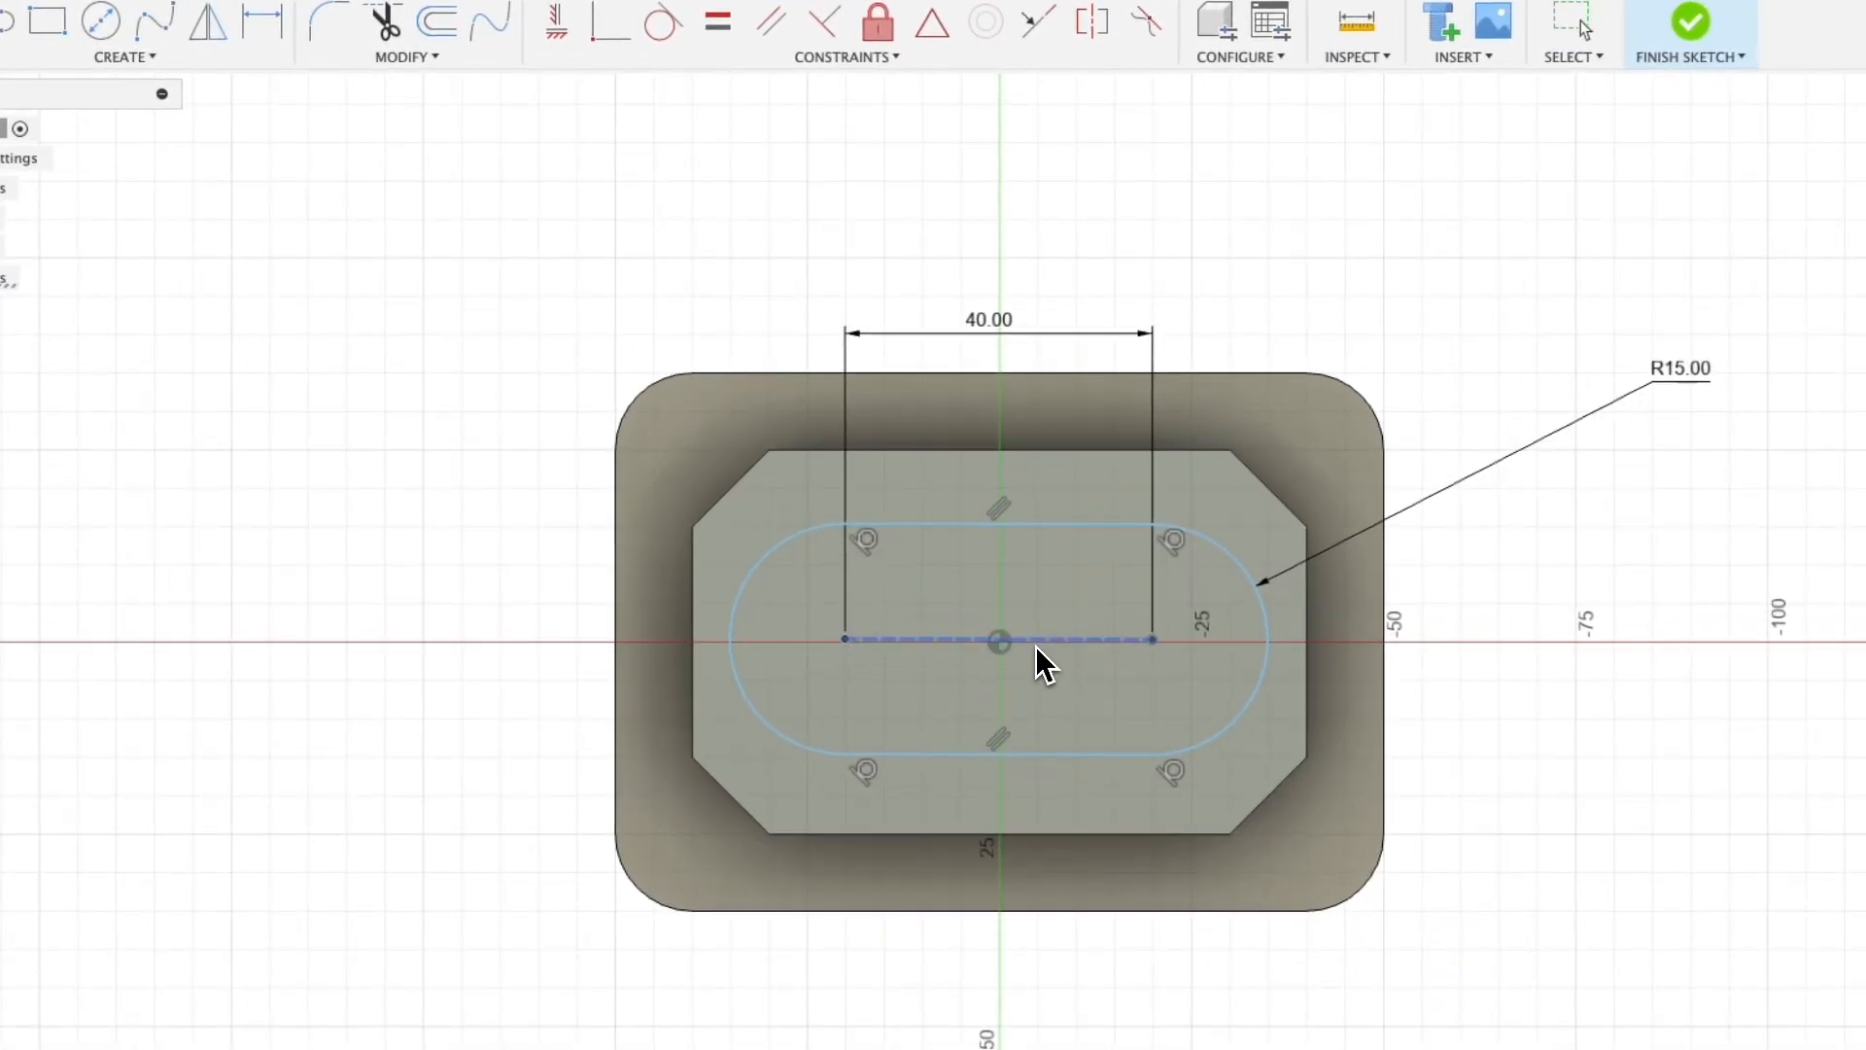
{"action": "left_click_drag", "start_coordinate": [1038, 645], "coordinate": [1035, 633]}
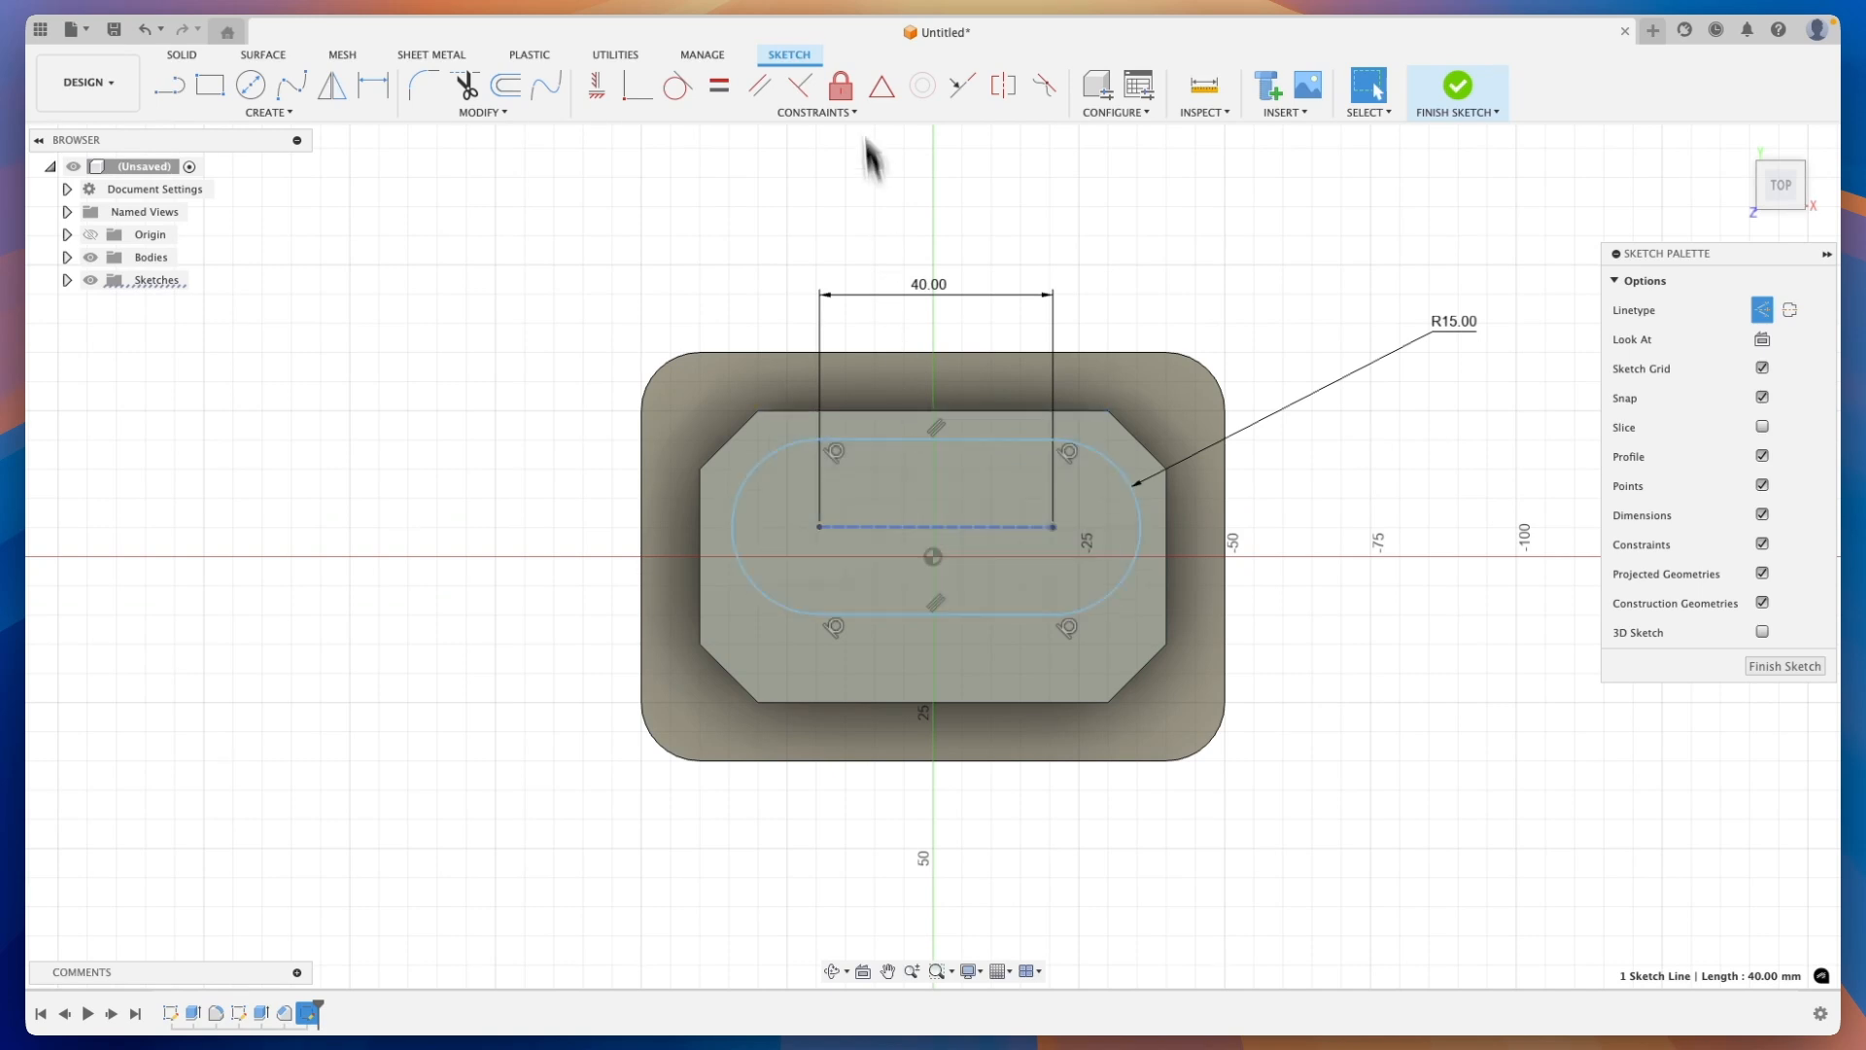
{"action": "left_click", "coordinate": [881, 87]}
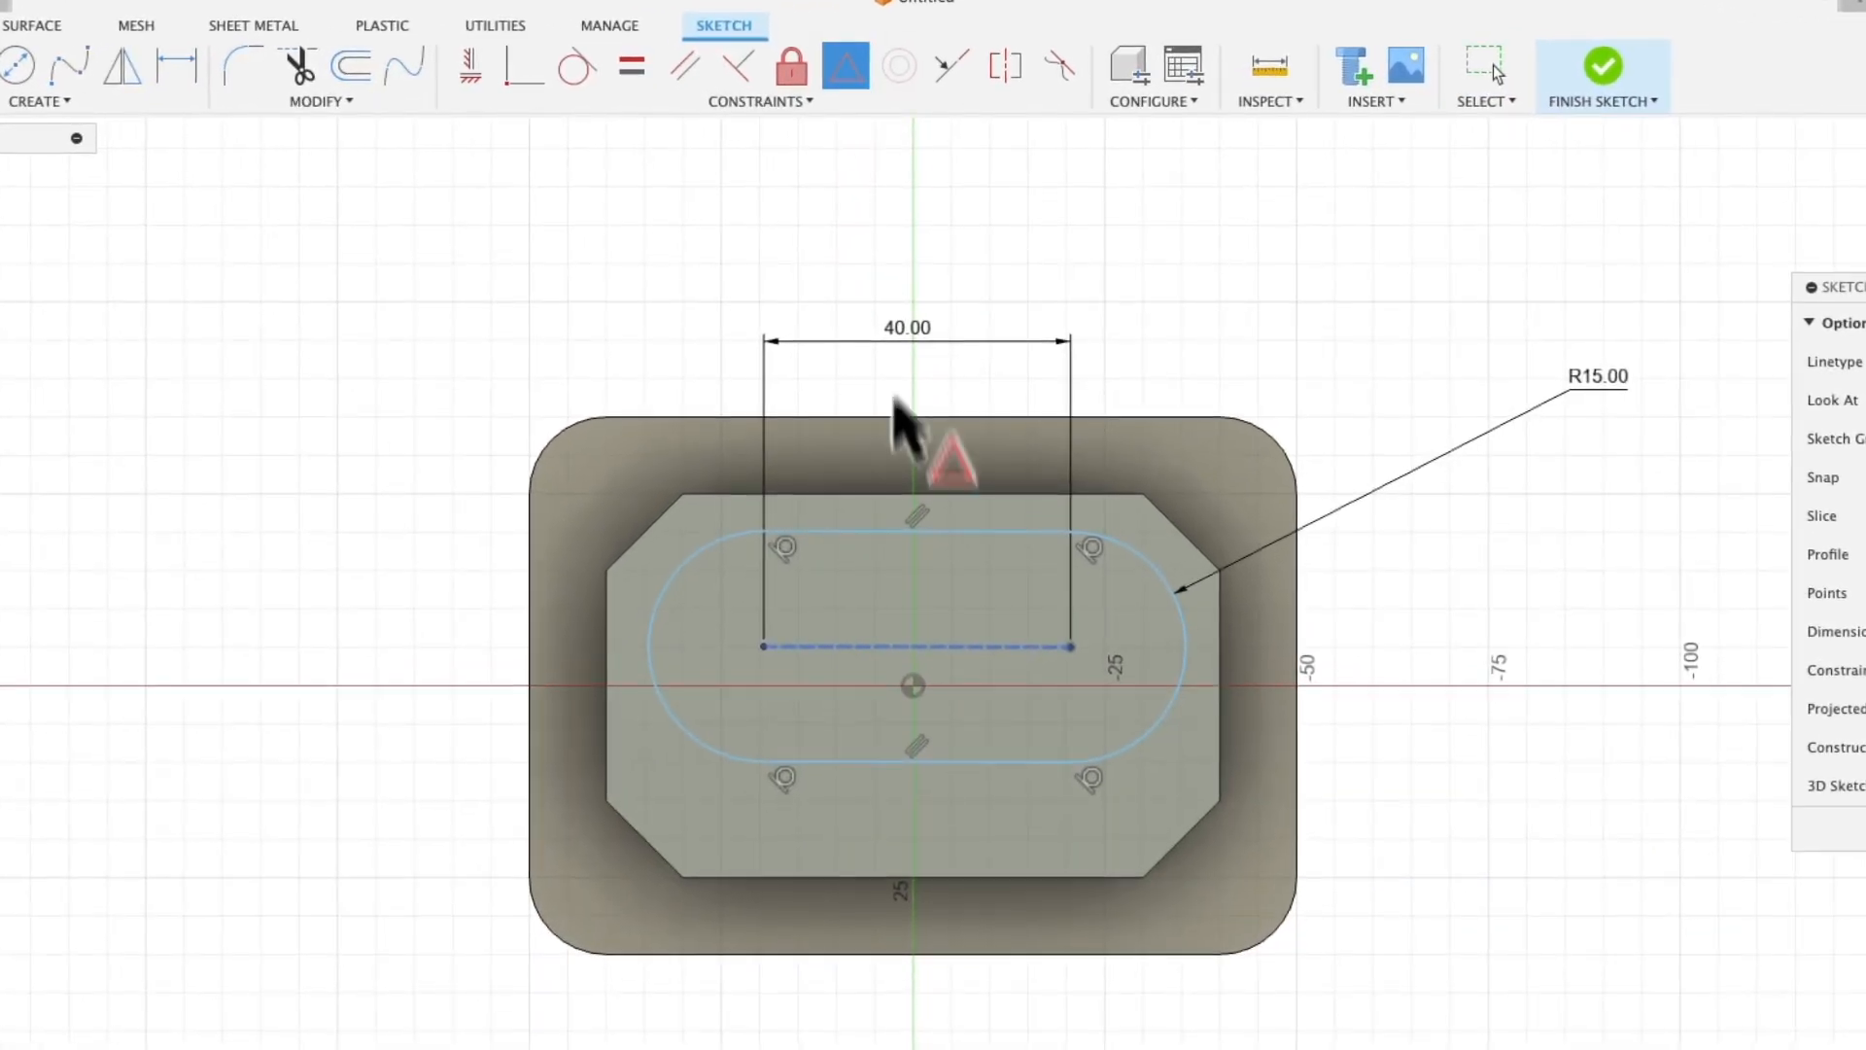
{"action": "left_click", "coordinate": [912, 687]}
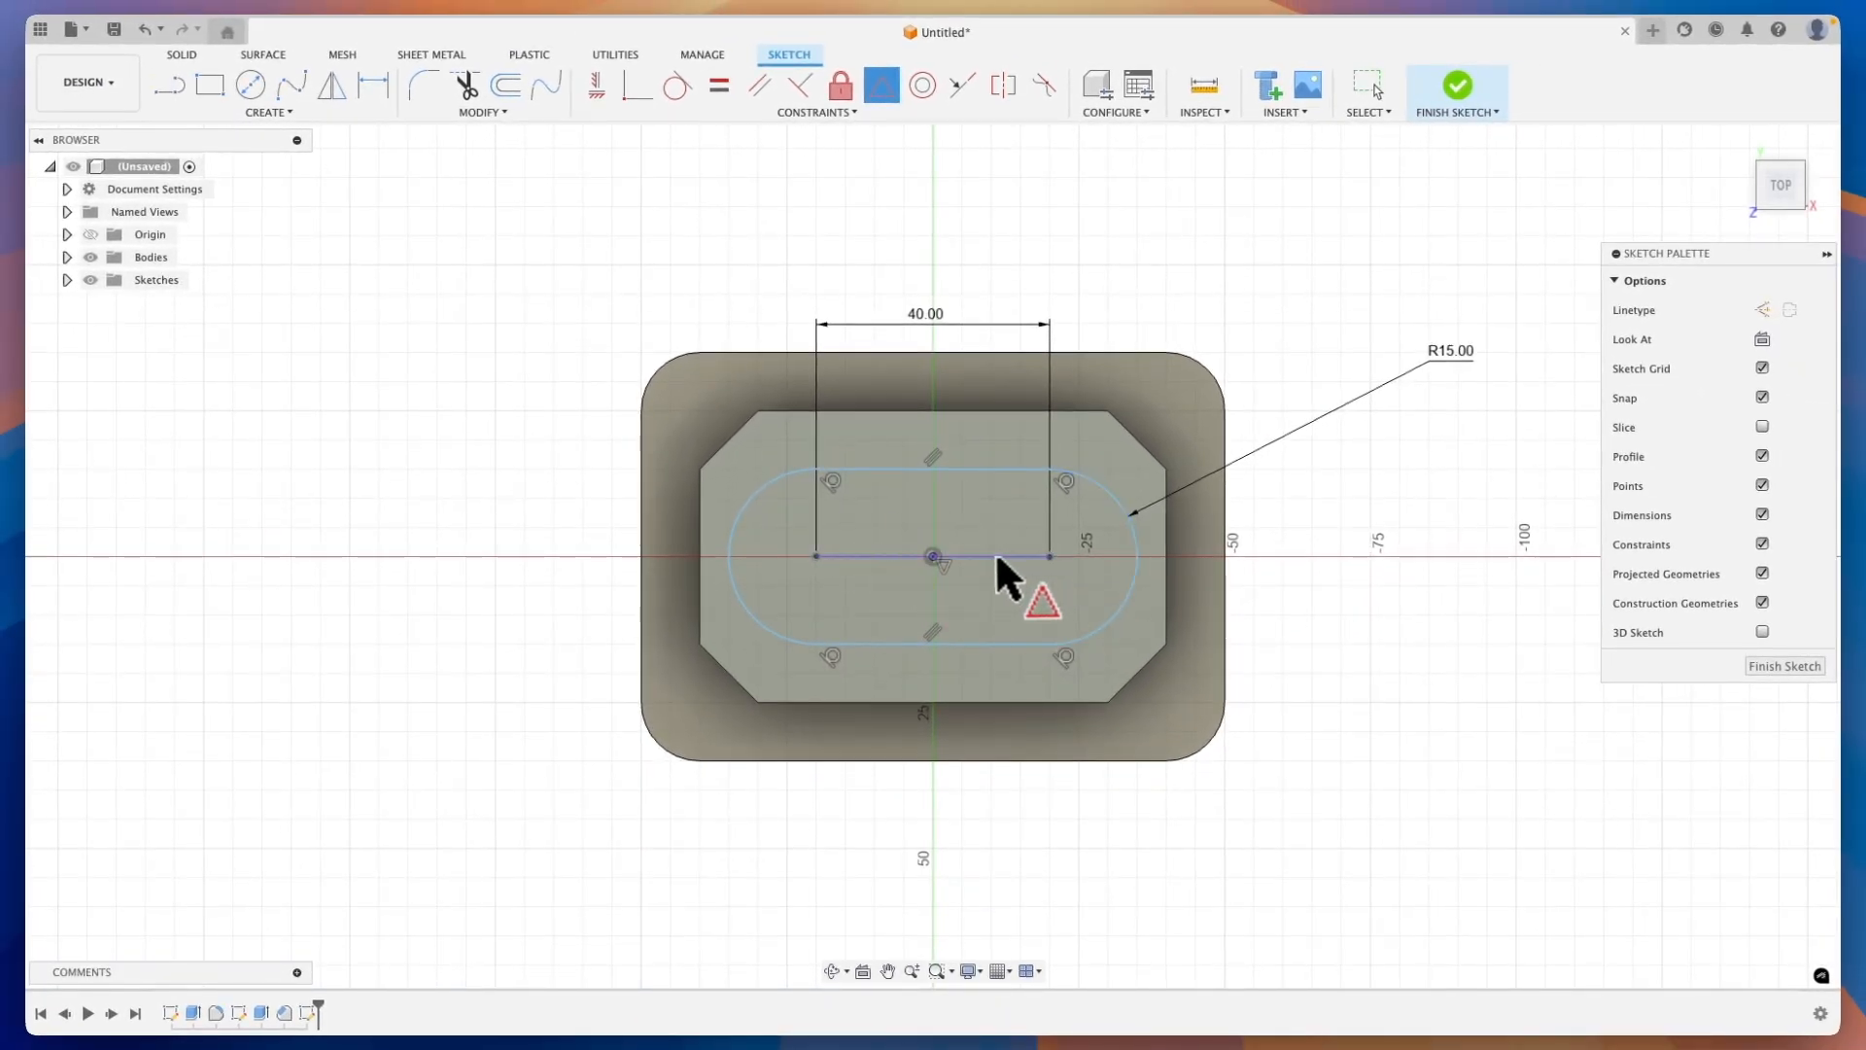
{"action": "key", "text": "Escape"}
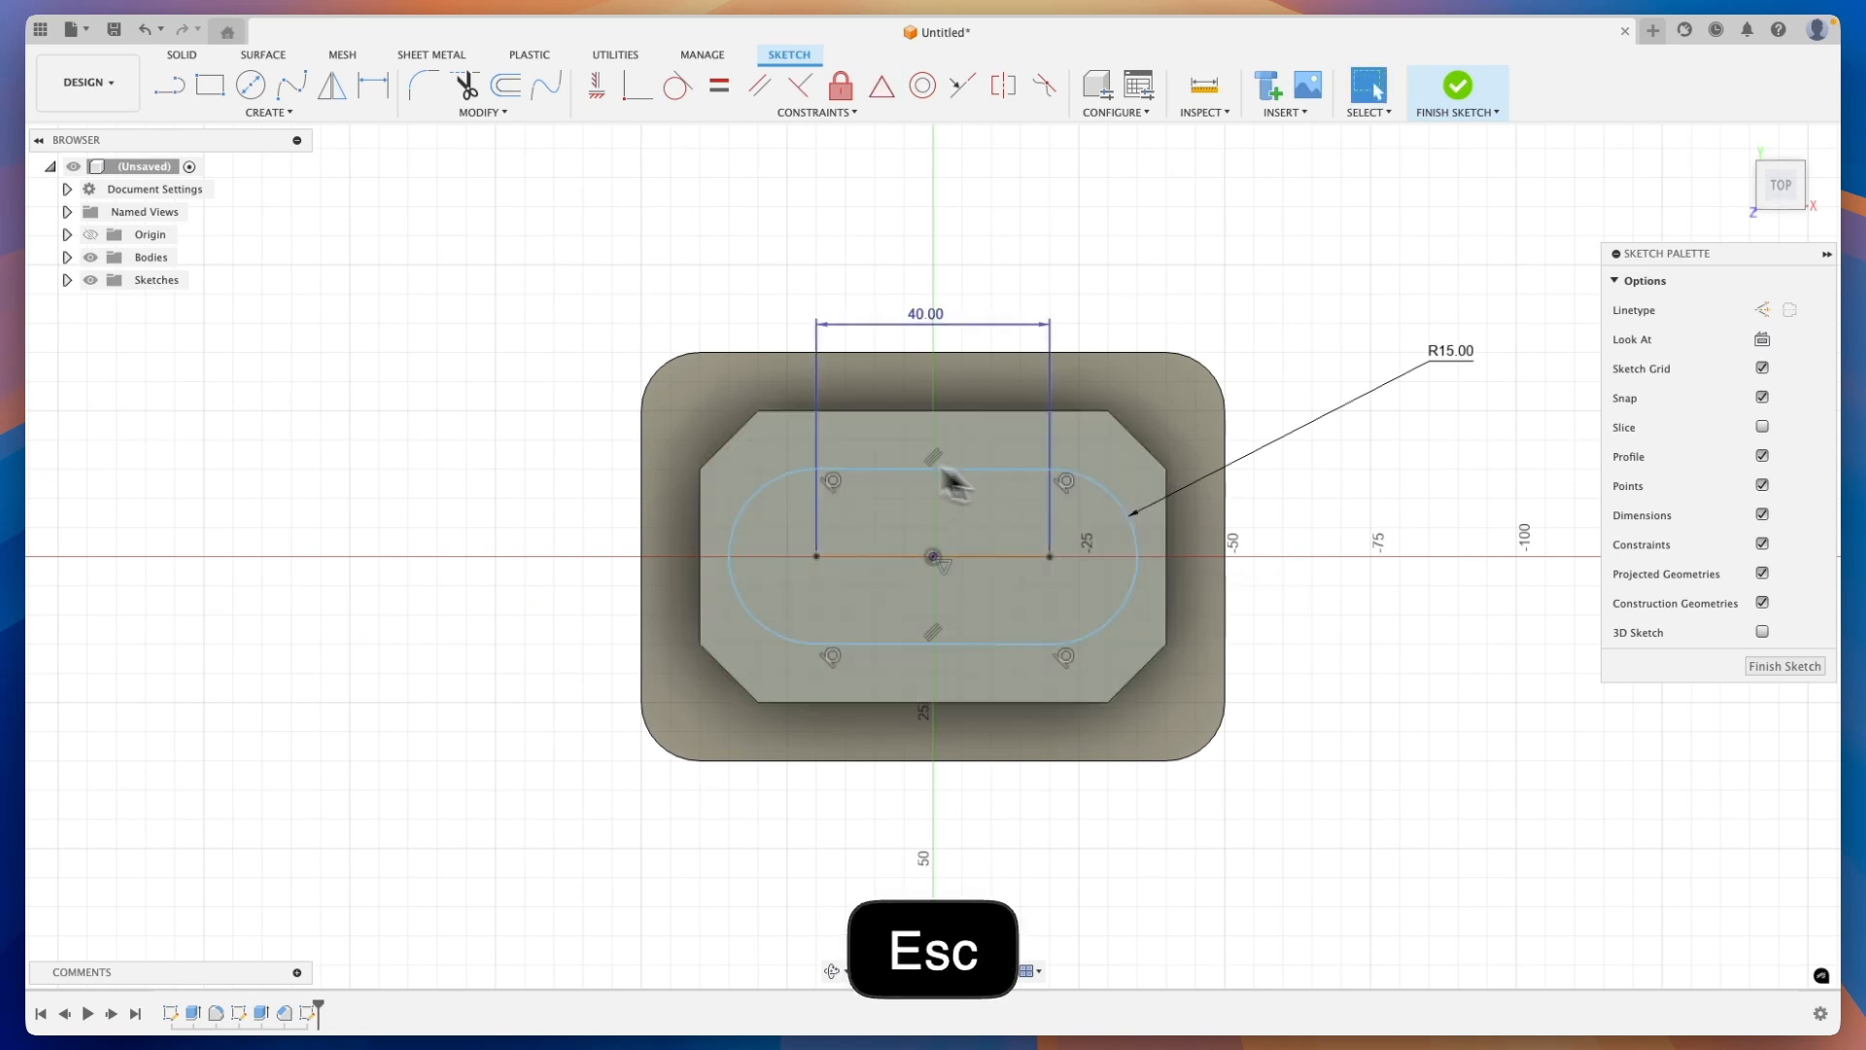
Rotate the slot freehand about the origin to test its remaining freedom of movement
{"action": "left_click", "coordinate": [928, 469]}
{"action": "mouse_move", "coordinate": [1069, 476]}
{"action": "left_mouse_down"}
{"action": "mouse_move", "coordinate": [1006, 556]}
{"action": "mouse_move", "coordinate": [1019, 505]}
{"action": "mouse_move", "coordinate": [1014, 545]}
{"action": "left_mouse_up"}
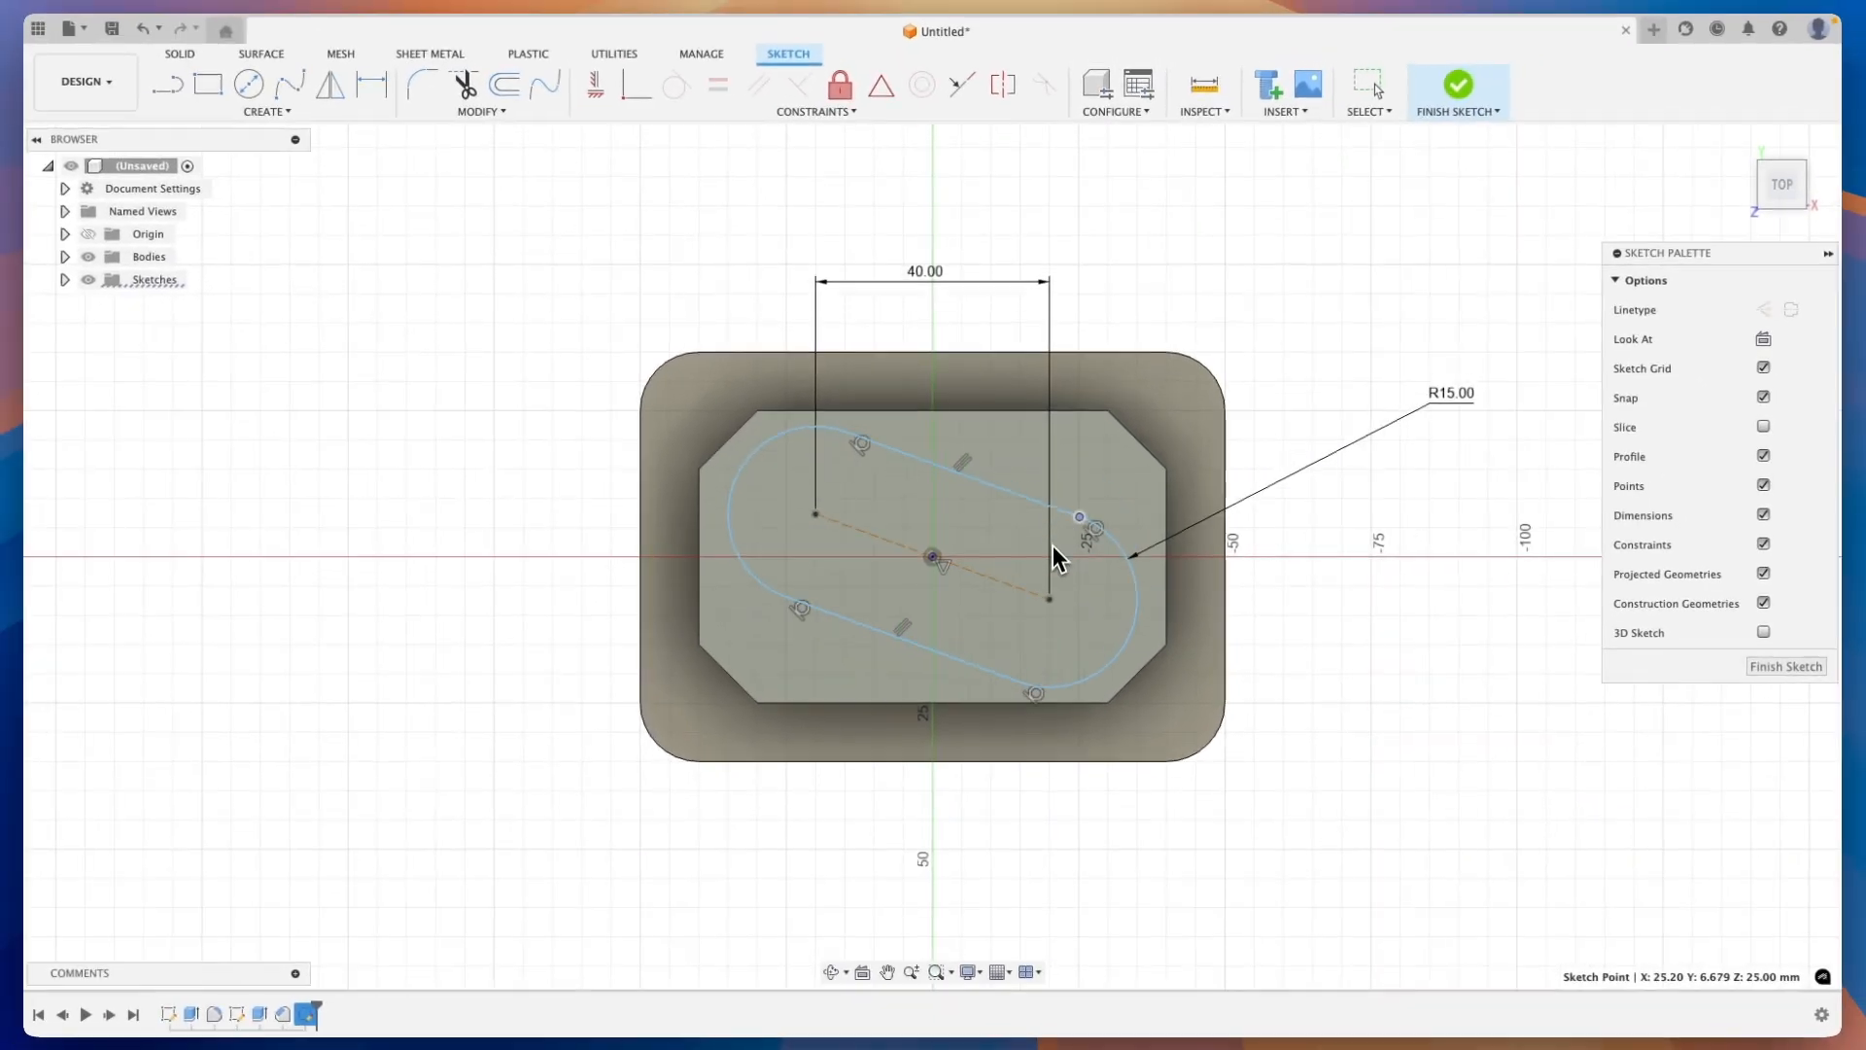
{"action": "mouse_move", "coordinate": [1052, 545]}
{"action": "left_mouse_down"}
{"action": "mouse_move", "coordinate": [1062, 534]}
{"action": "mouse_move", "coordinate": [1057, 554]}
{"action": "left_mouse_up"}
{"action": "mouse_move", "coordinate": [1104, 472]}
{"action": "left_mouse_down"}
{"action": "mouse_move", "coordinate": [1044, 388]}
{"action": "mouse_move", "coordinate": [1046, 415]}
{"action": "left_mouse_up"}
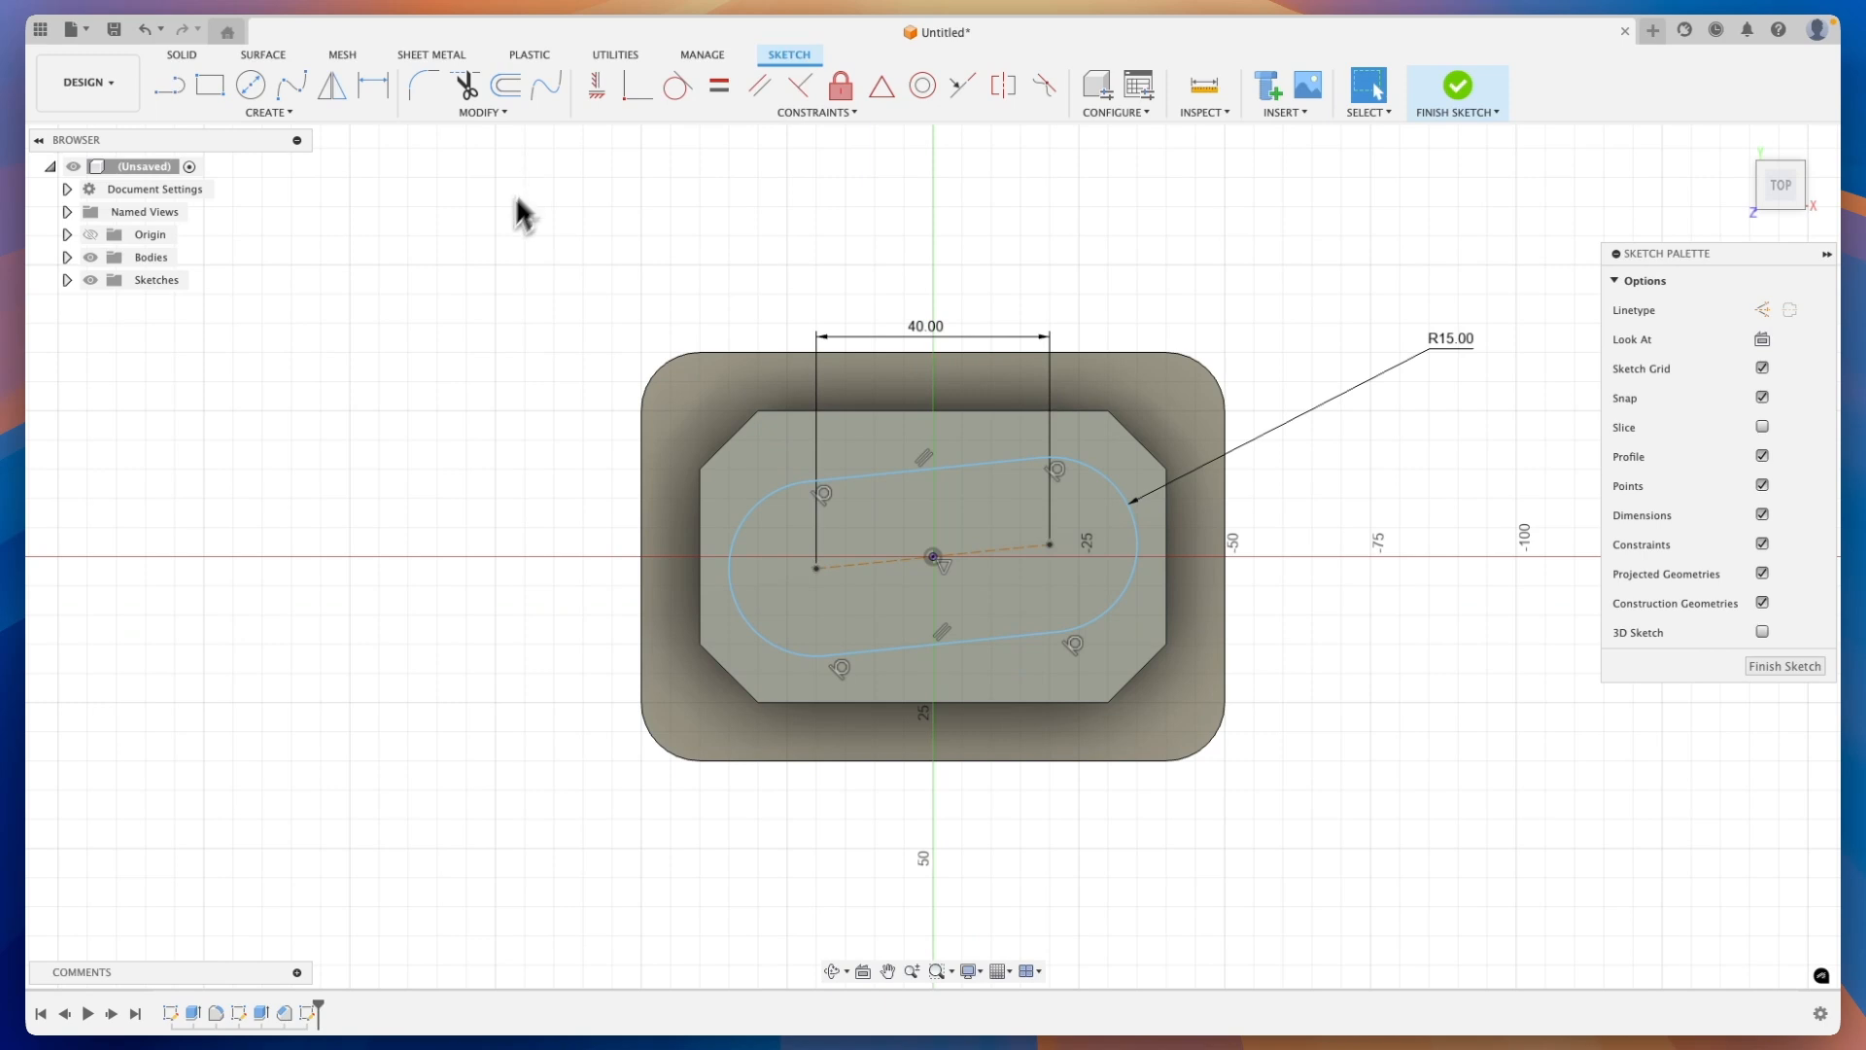
Try a horizontal constraint between one of the slot's arc centres and the origin, and undo it
{"action": "left_click", "coordinate": [597, 87]}
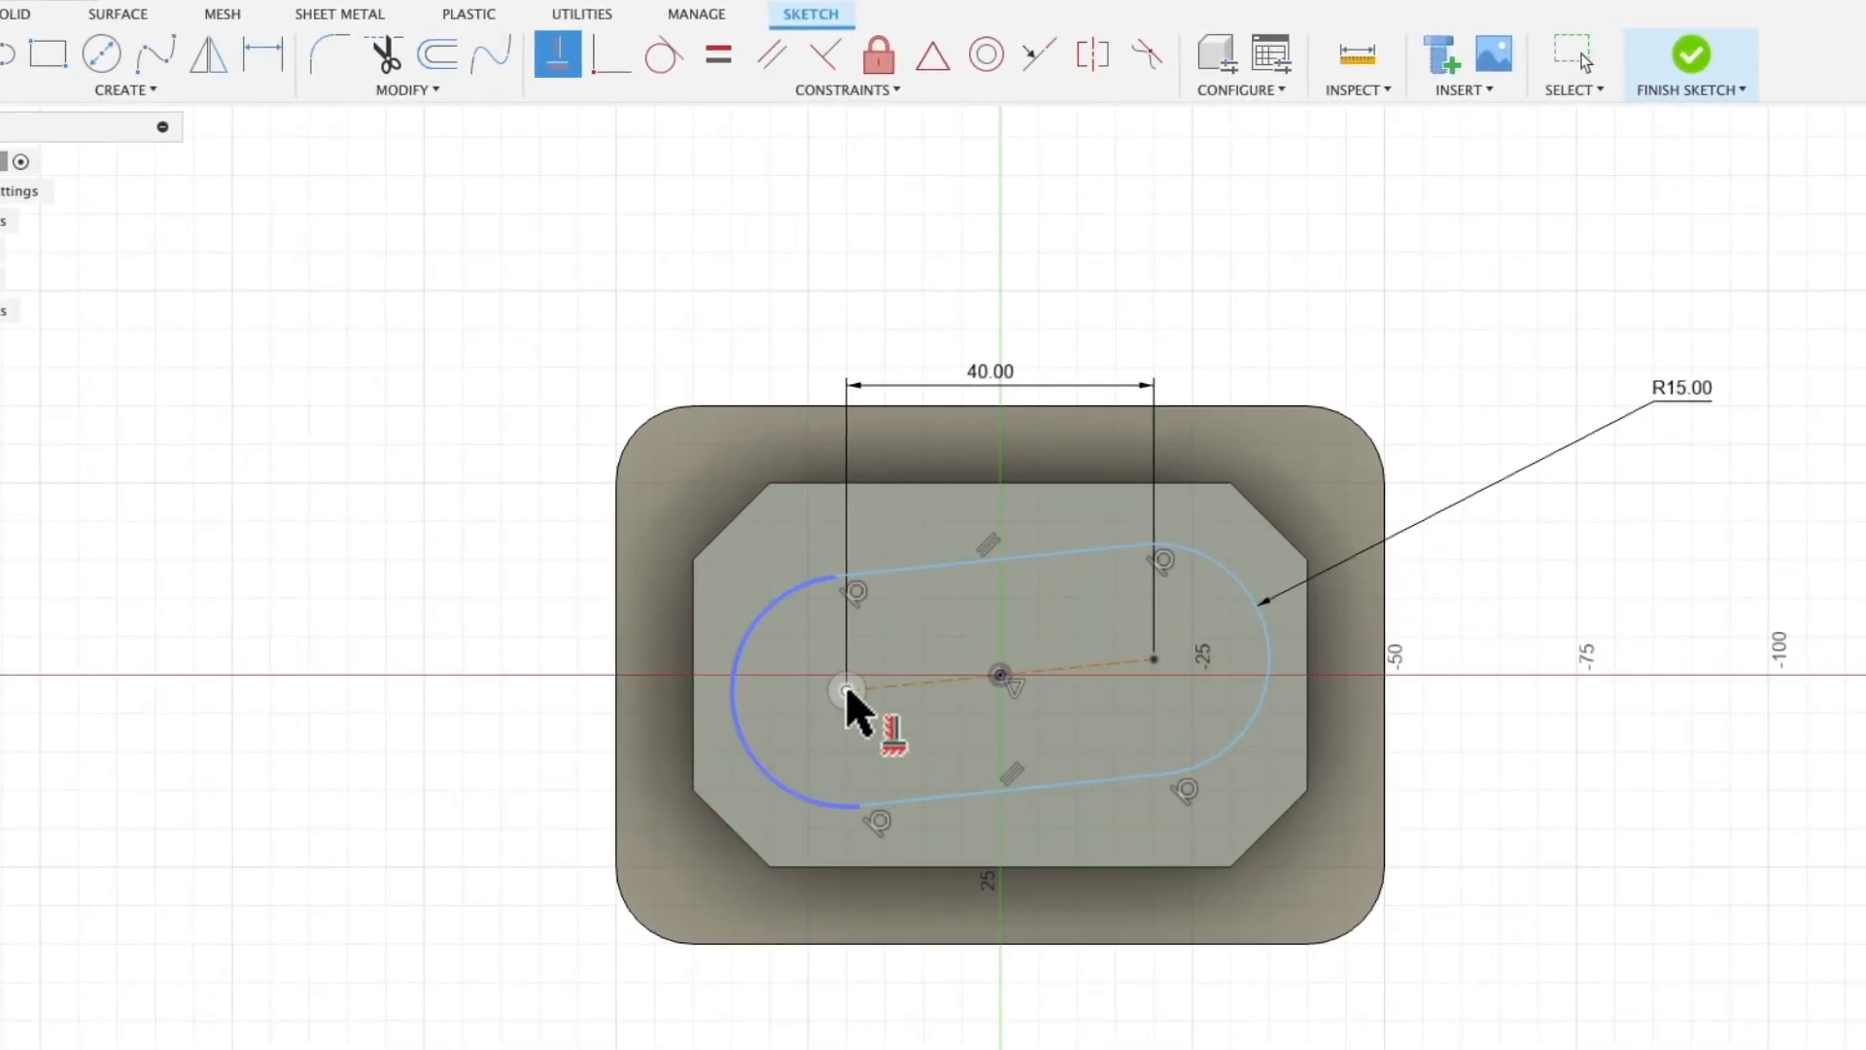
{"action": "left_click", "coordinate": [844, 680]}
{"action": "left_click", "coordinate": [1006, 680]}
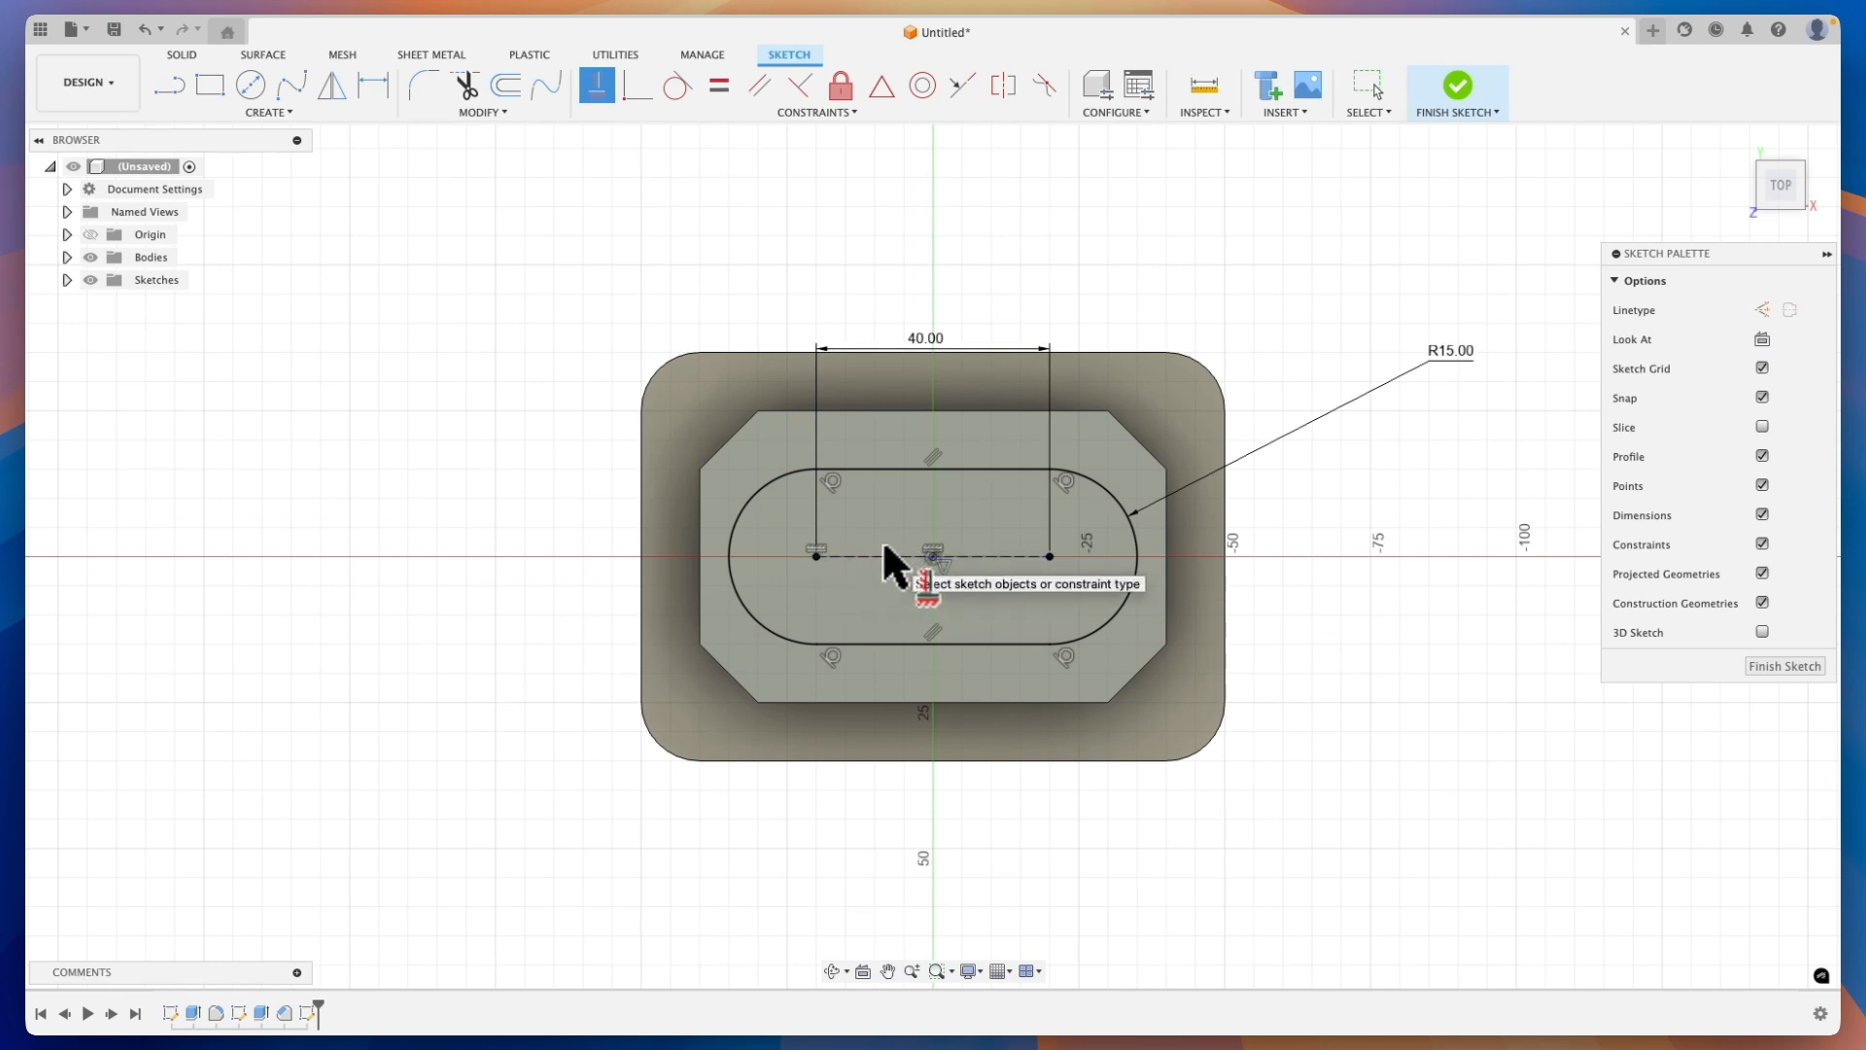
{"action": "key", "text": "z"}
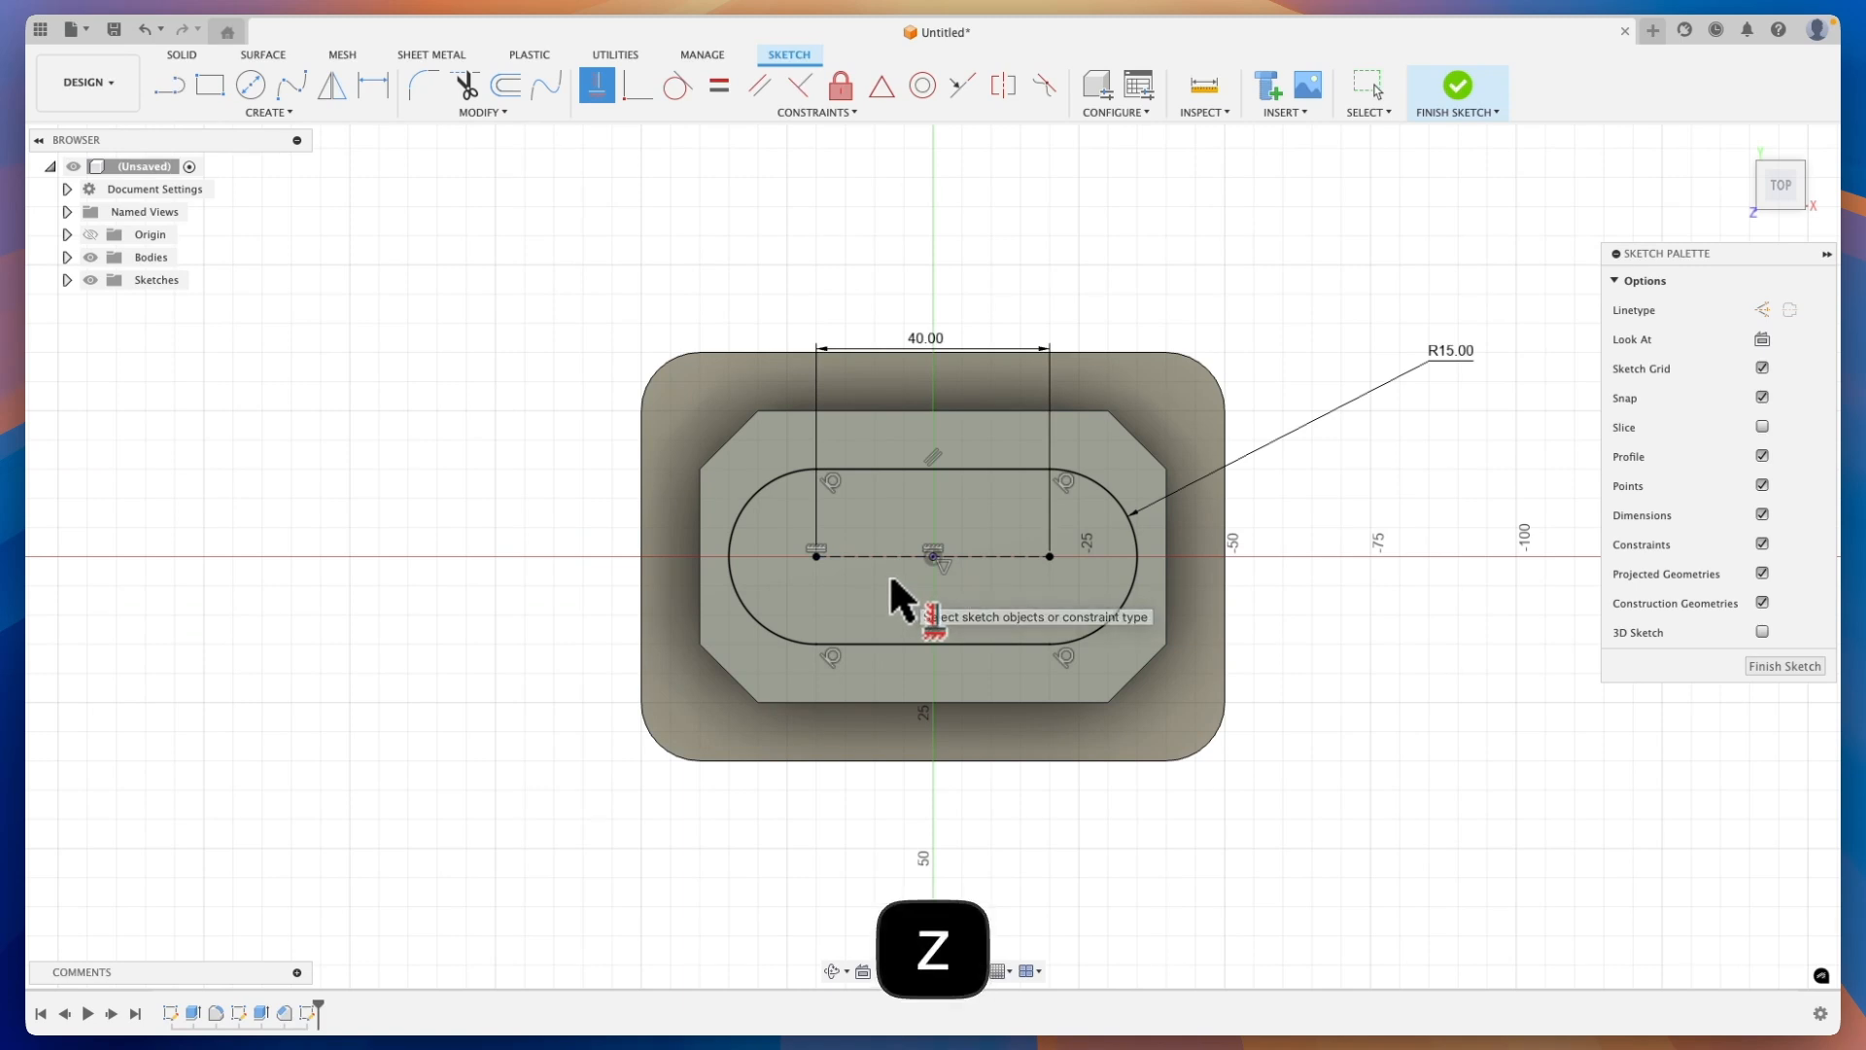
{"action": "key", "text": "super+z"}
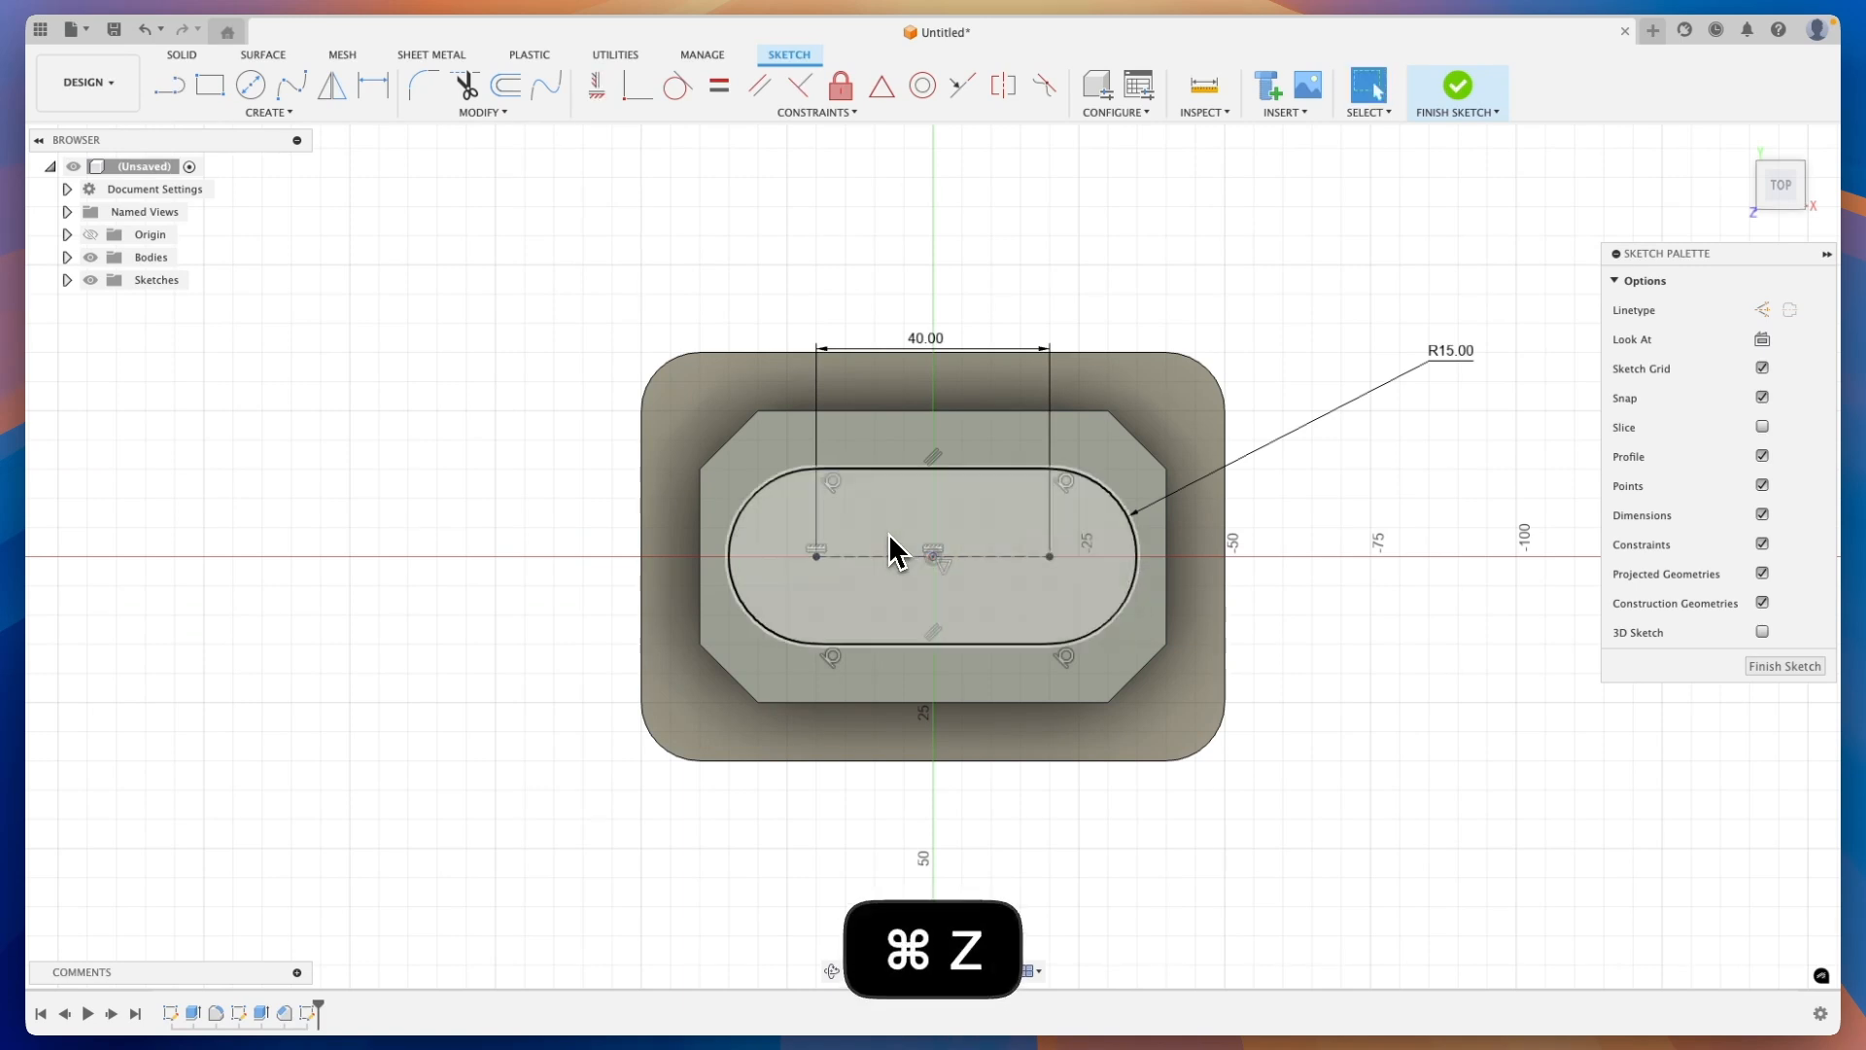
{"action": "key", "text": "super+z"}
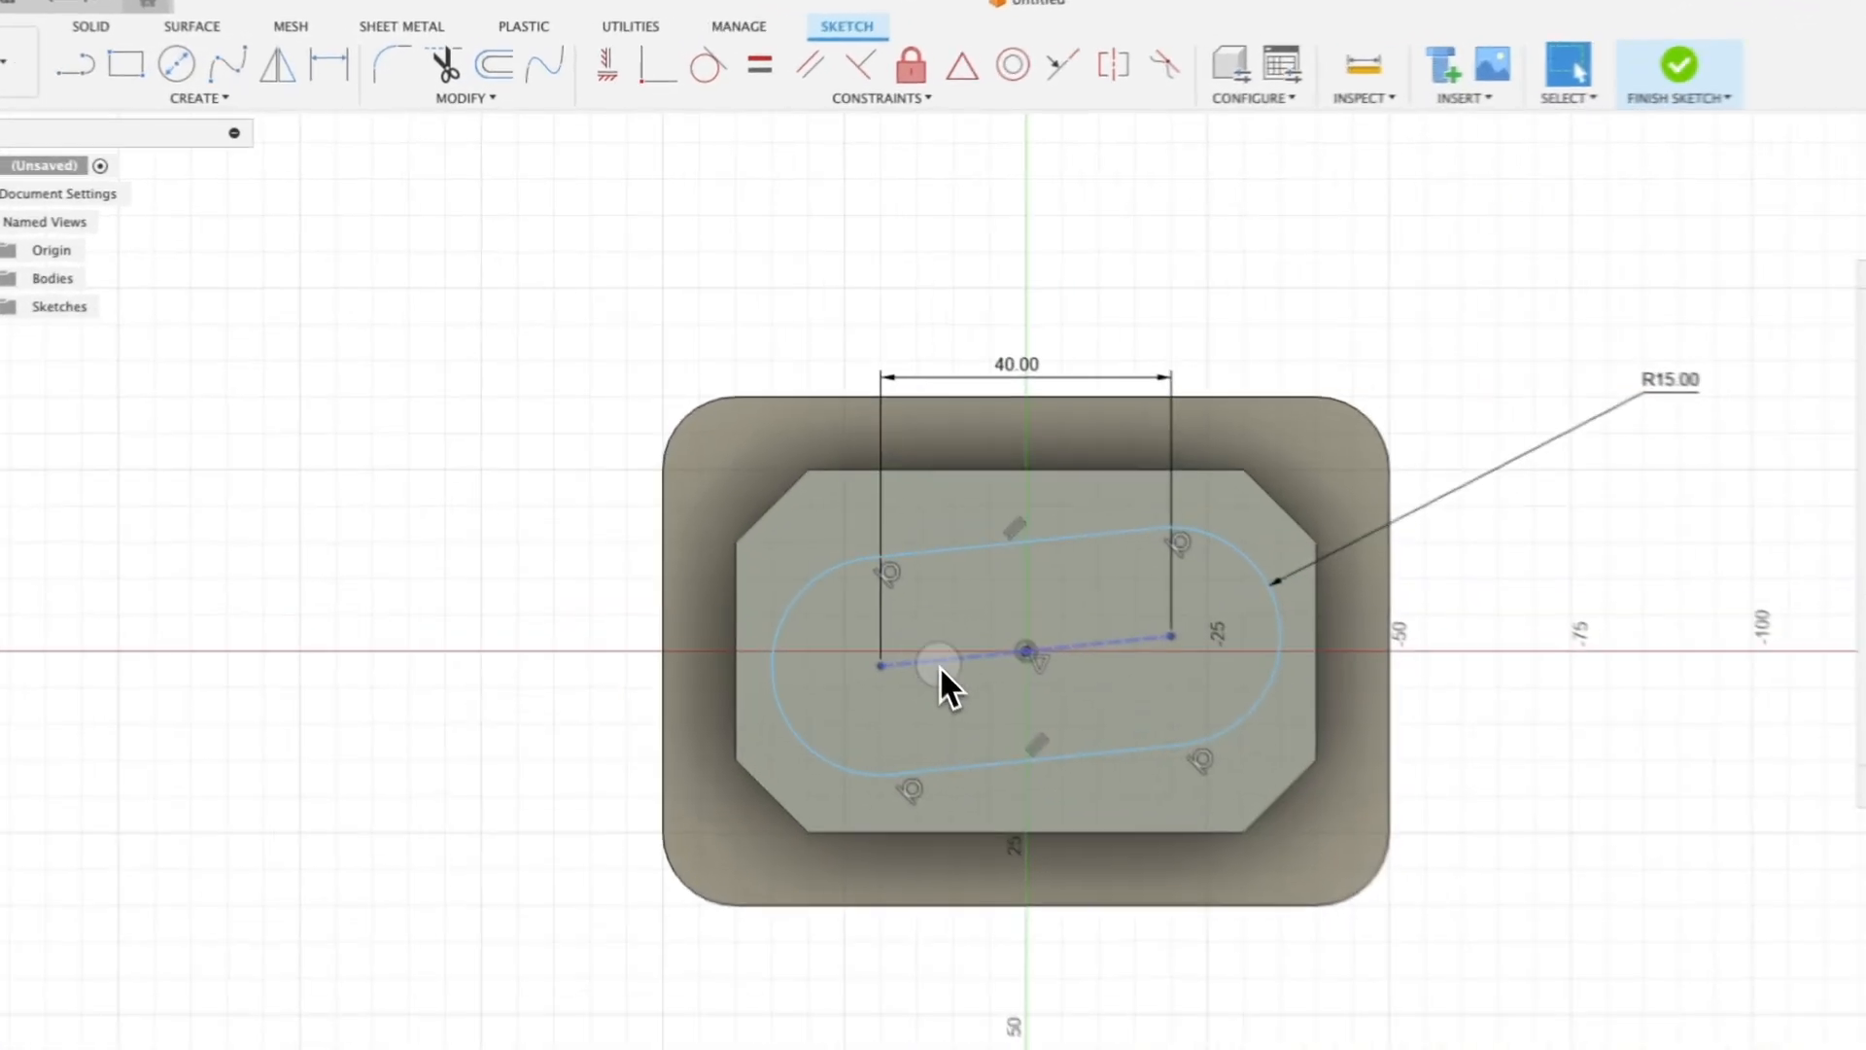
Constrain the slot's construction centre line to horizontal and finish the sketch
{"action": "left_click", "coordinate": [616, 78]}
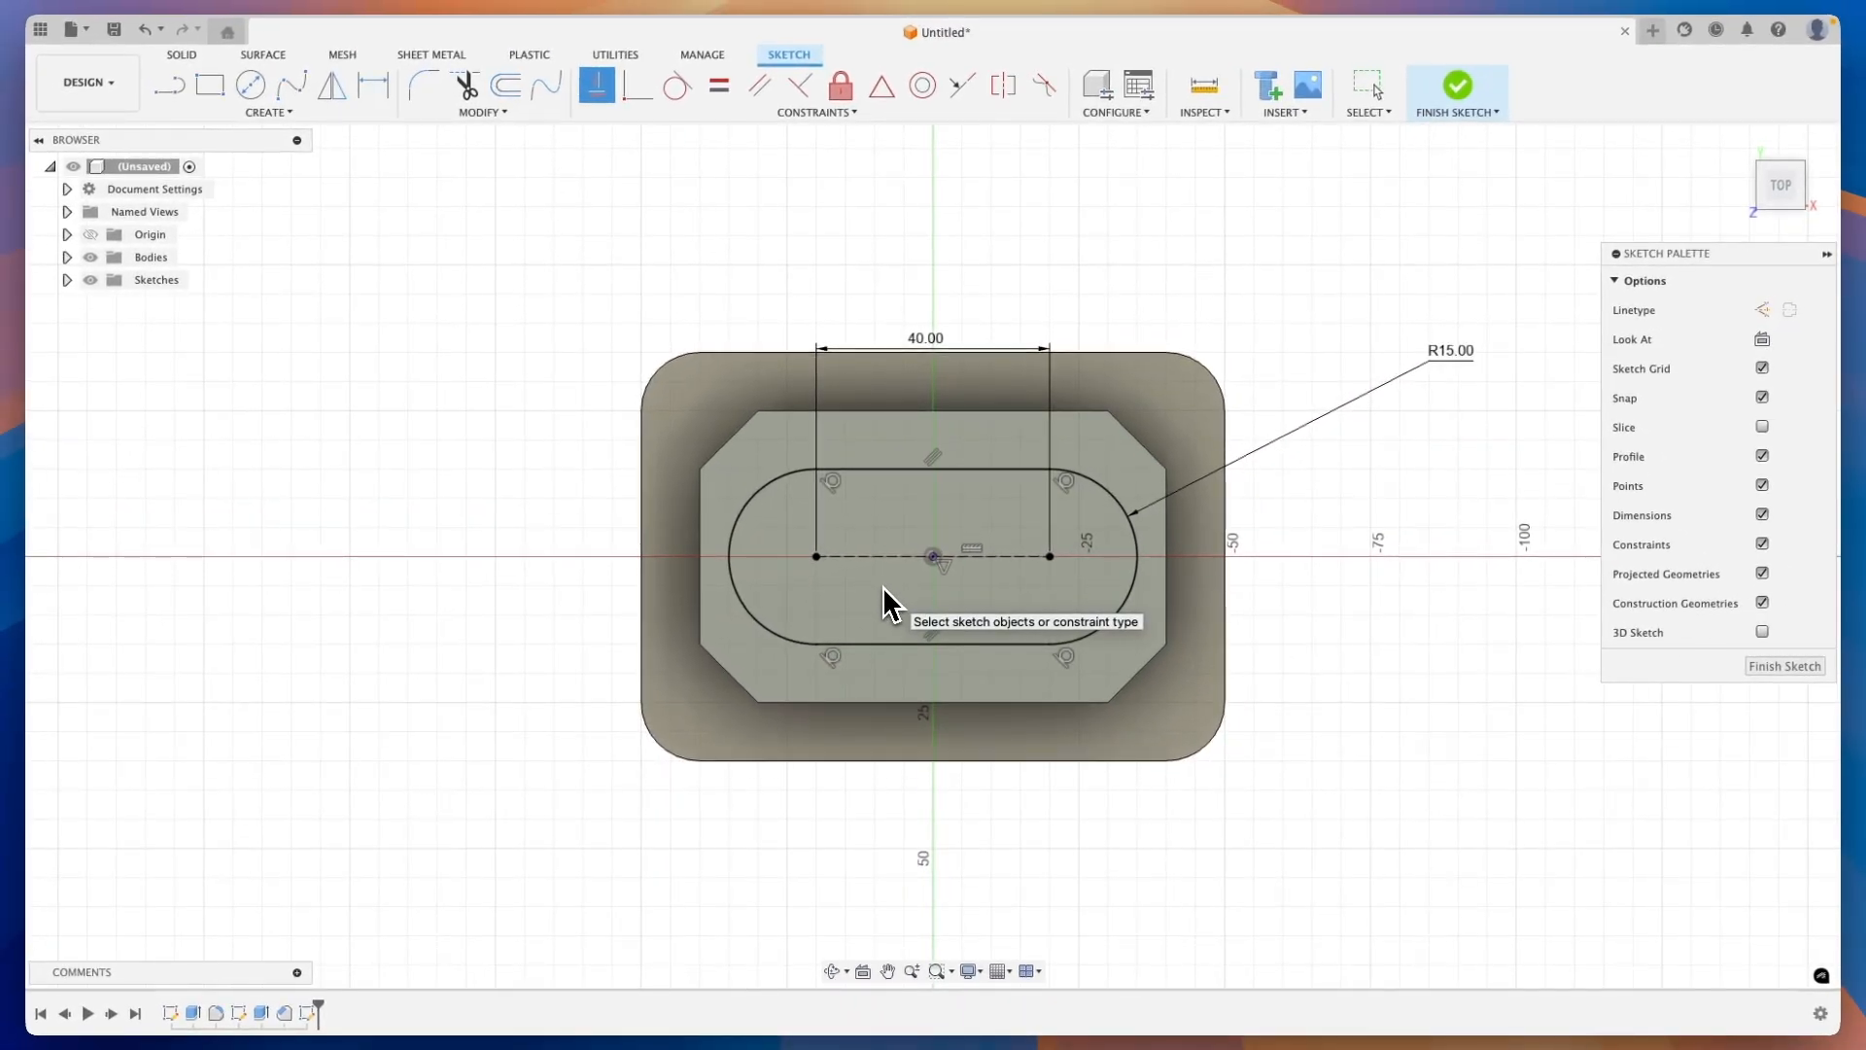
{"action": "left_click", "coordinate": [1786, 667]}
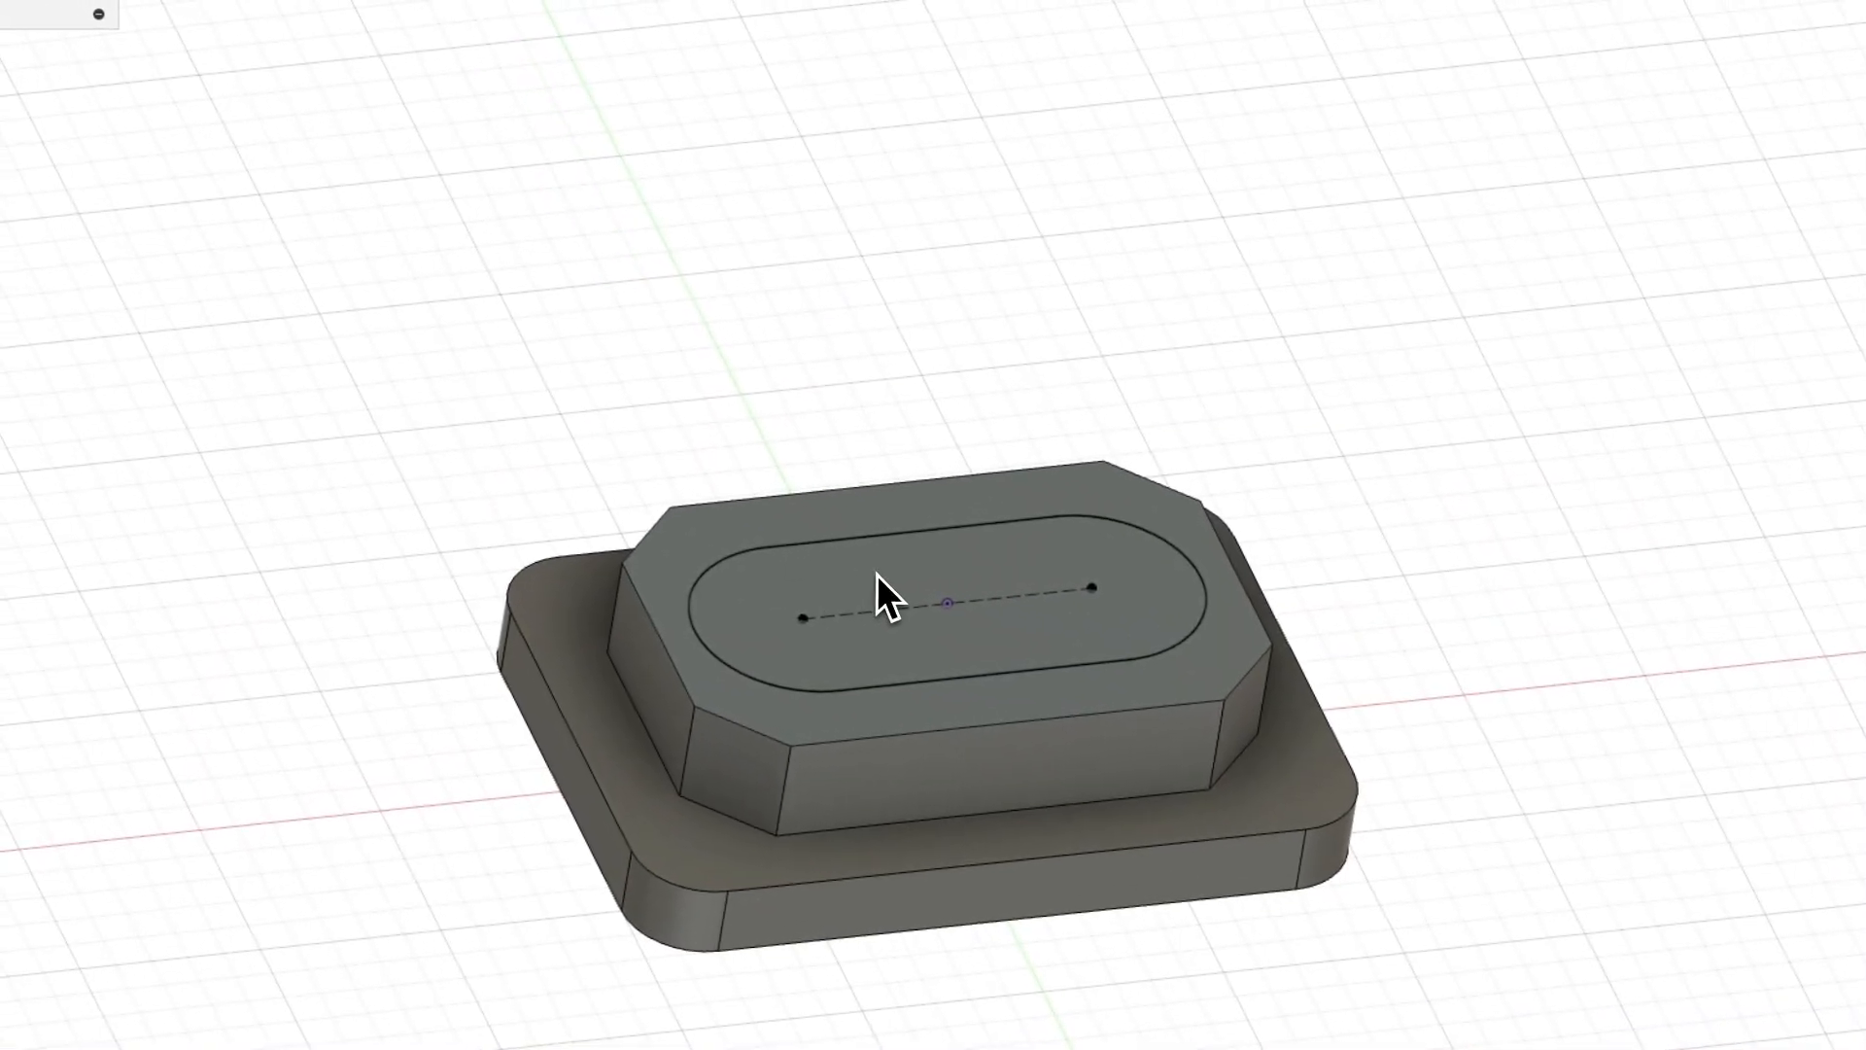
Extrude the slot profile by -10 mm as a cut into the raised block
{"action": "left_click", "coordinate": [917, 577]}
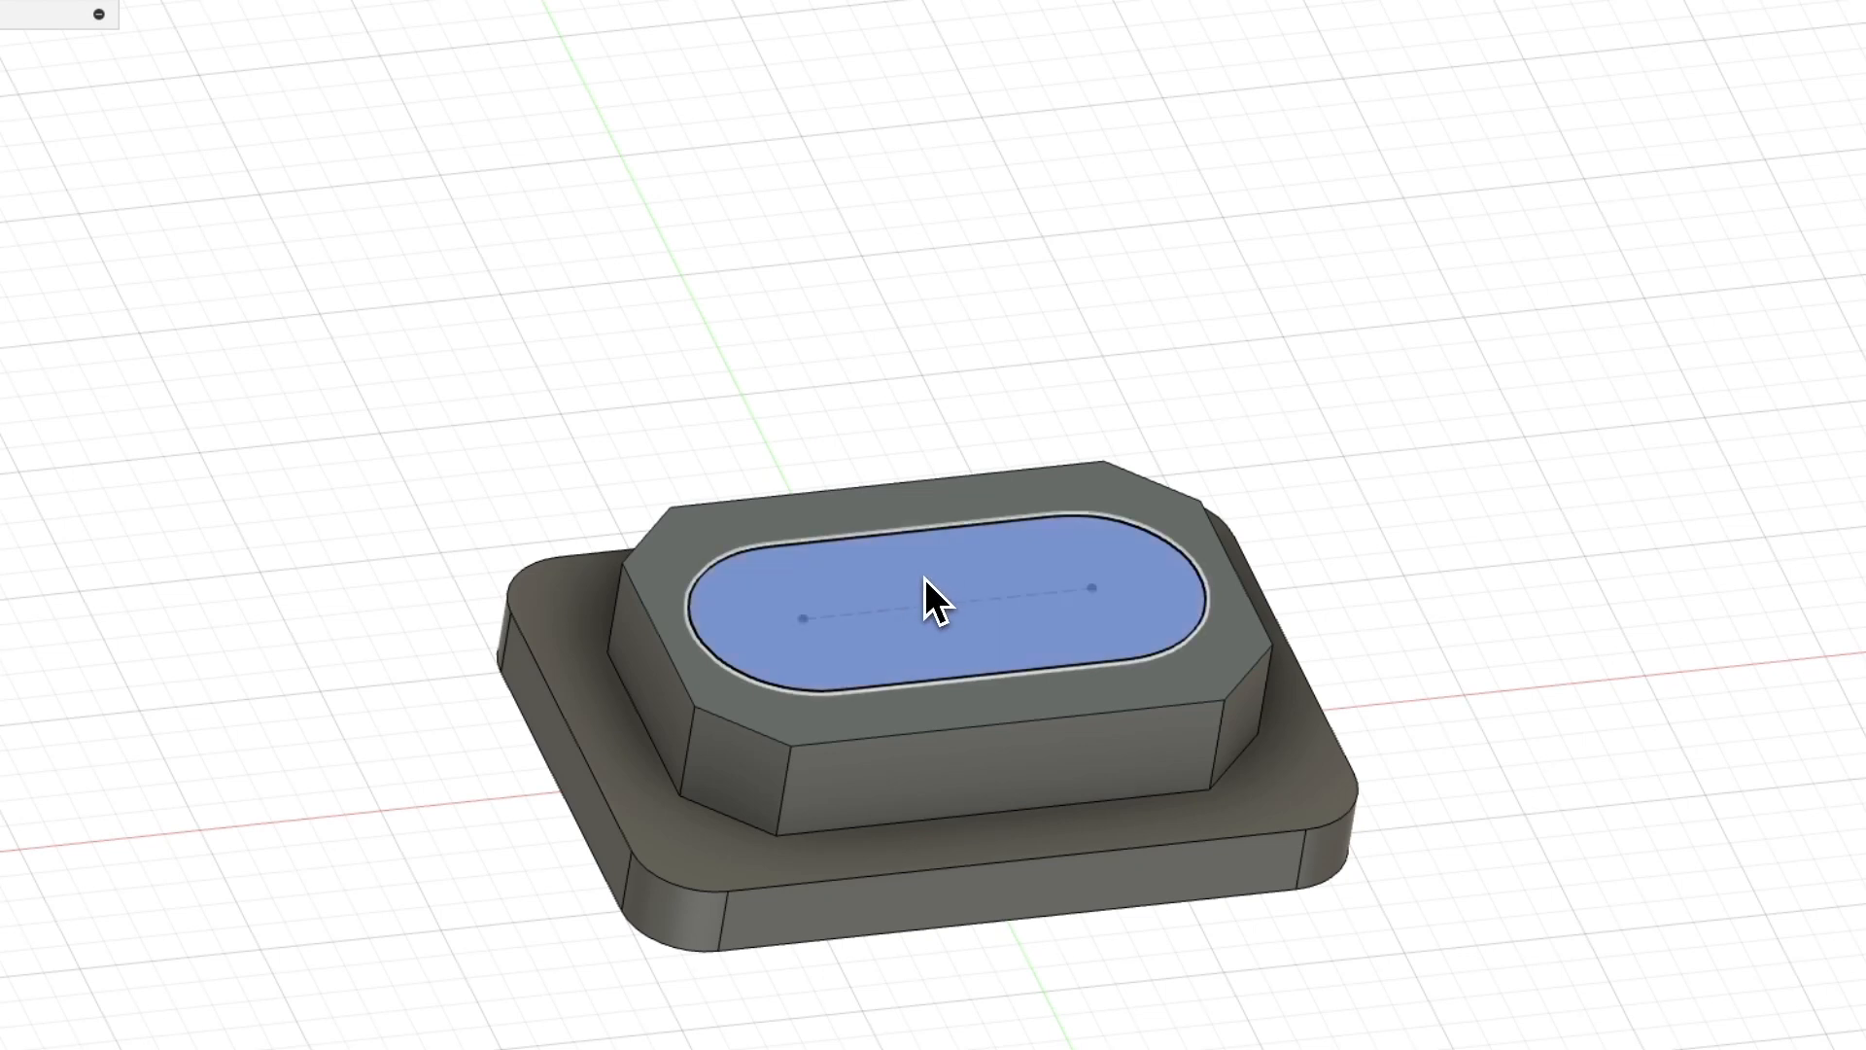
{"action": "key", "text": "e"}
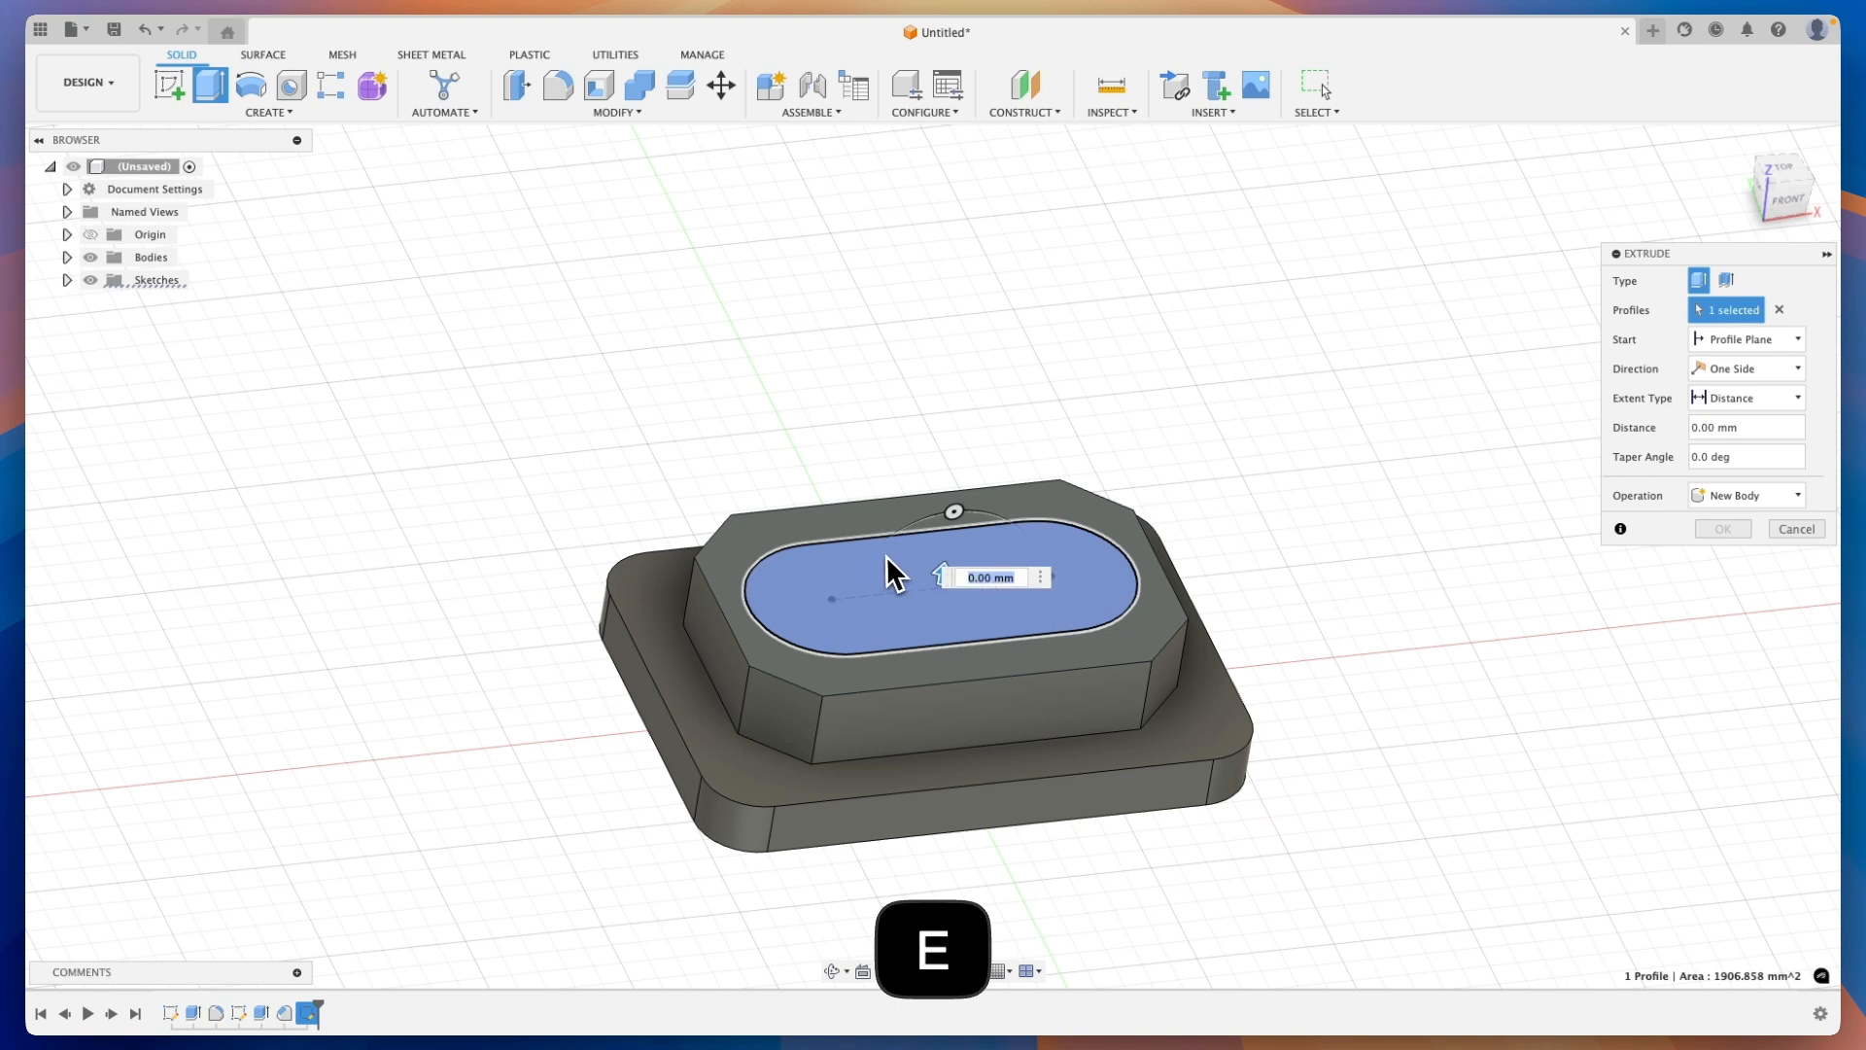
{"action": "left_click_drag", "start_coordinate": [941, 577], "coordinate": [908, 583]}
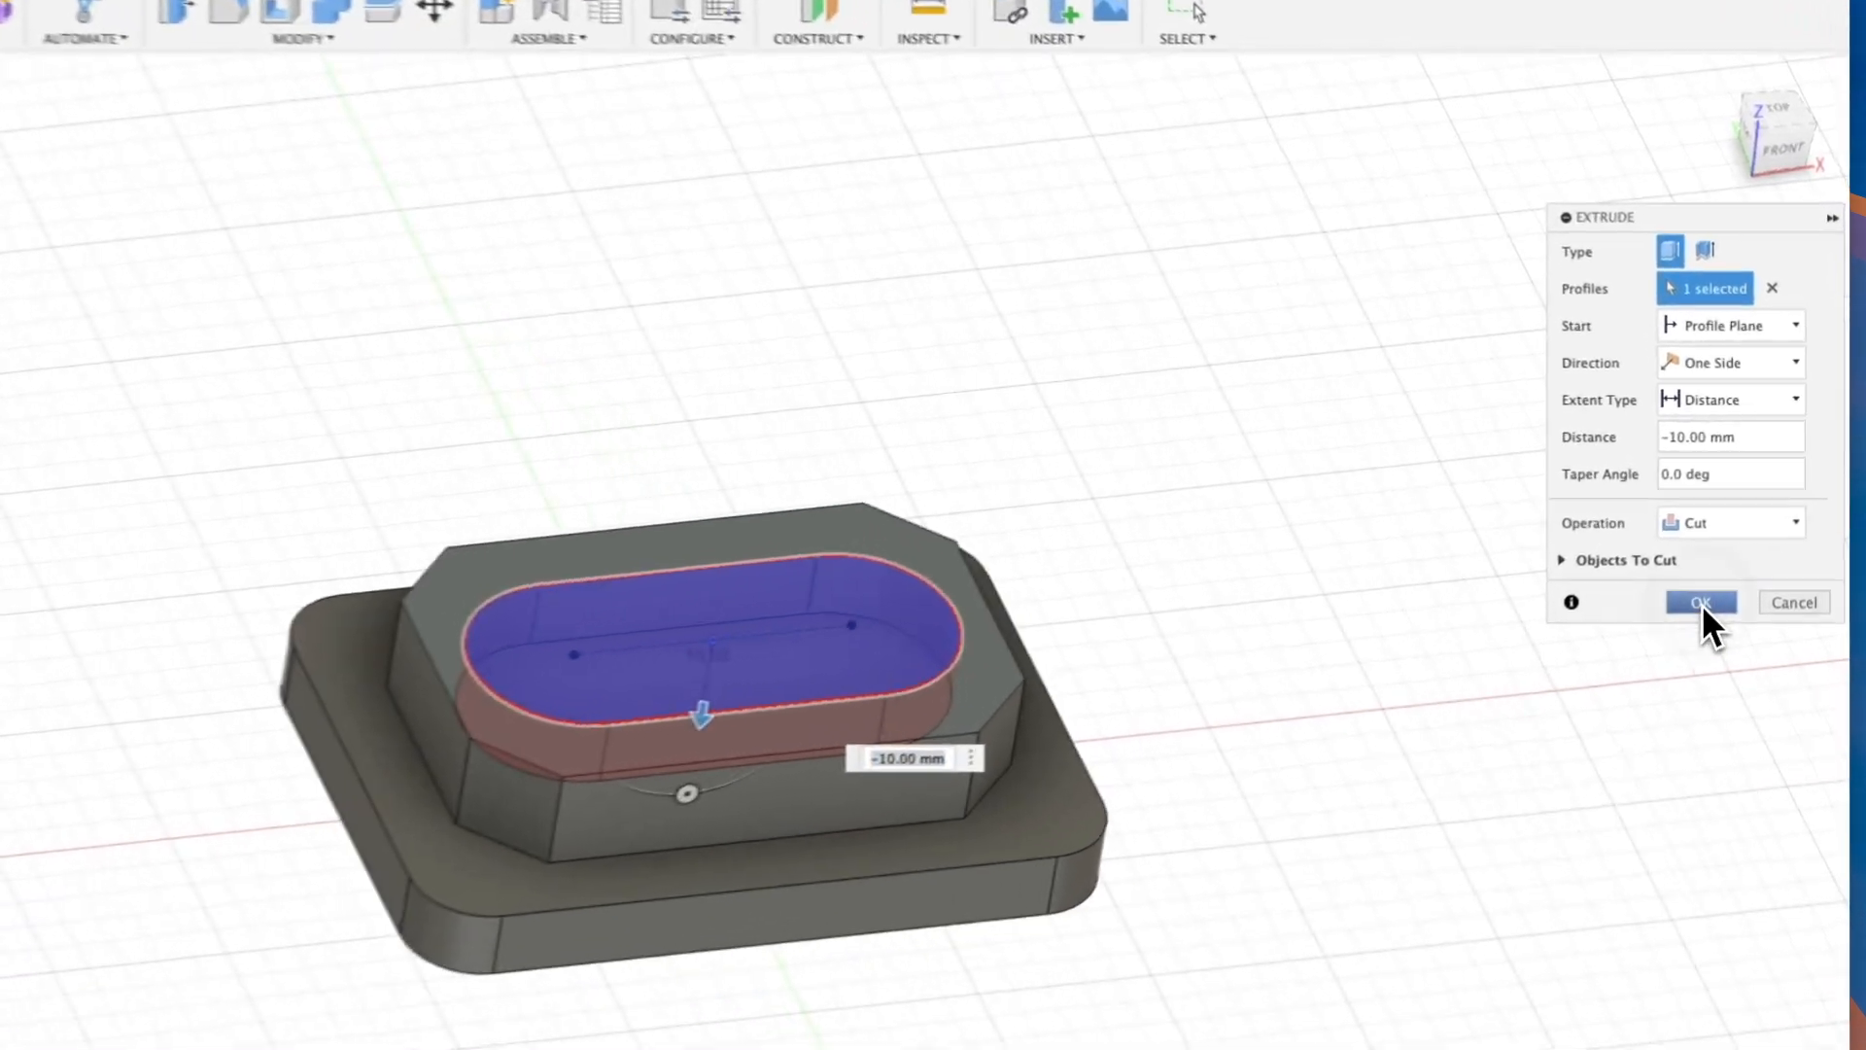
{"action": "left_click", "coordinate": [1723, 560]}
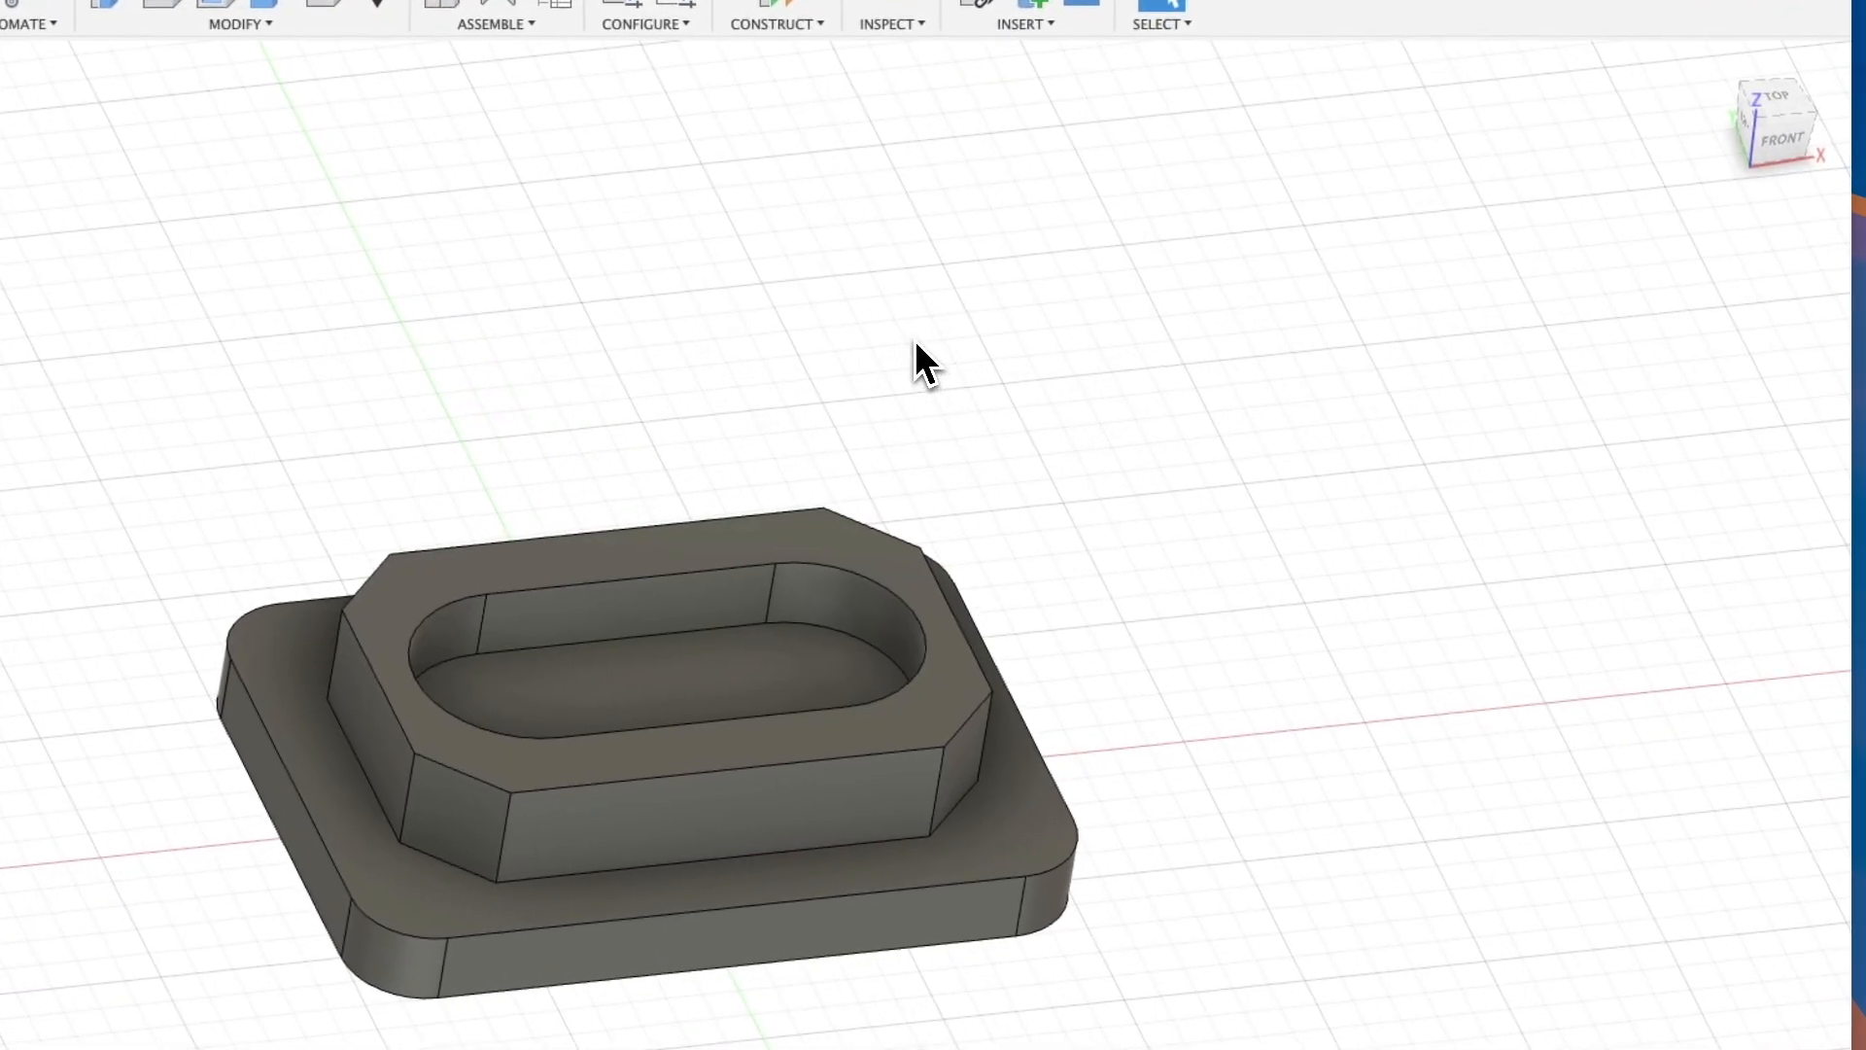
Reopen the base rectangle's sketch from the design history to review its geometry, and close it without edits
{"action": "middle_click_drag", "start_coordinate": [913, 341], "coordinate": [1032, 460], "text": "shift"}
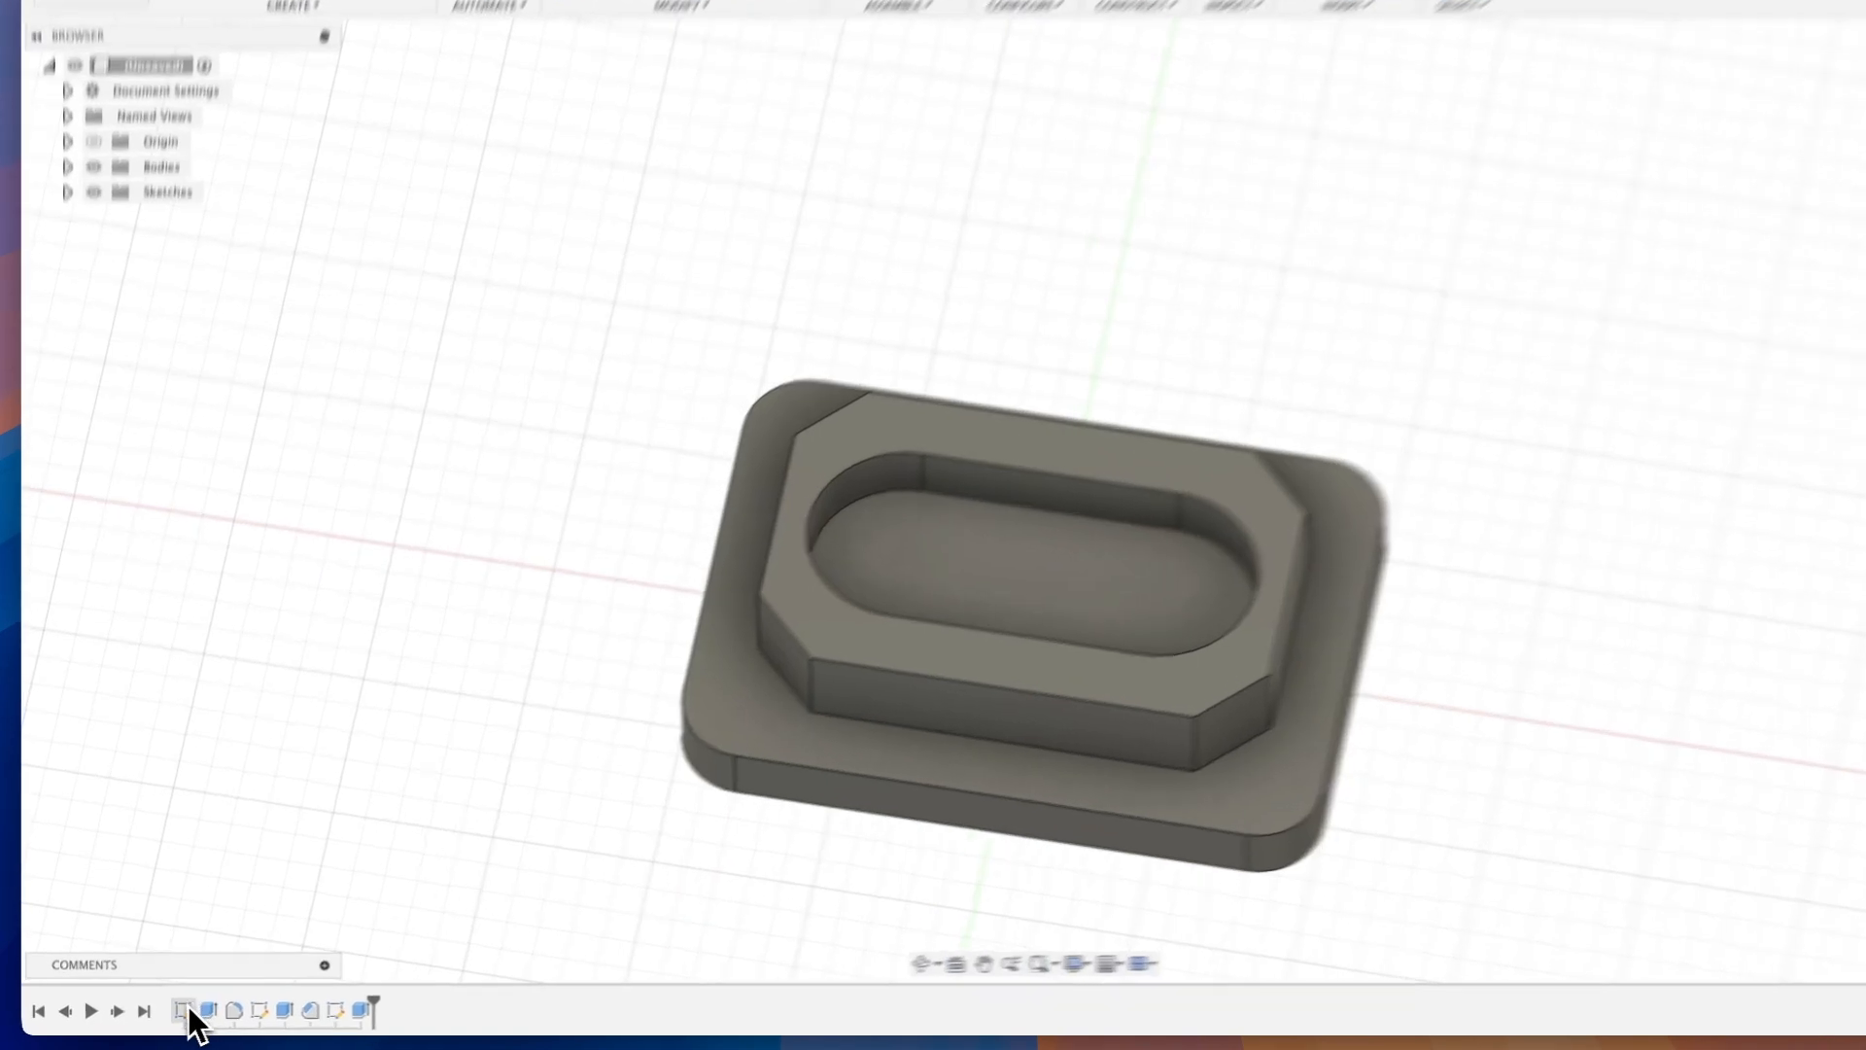
{"action": "left_click", "coordinate": [175, 1016]}
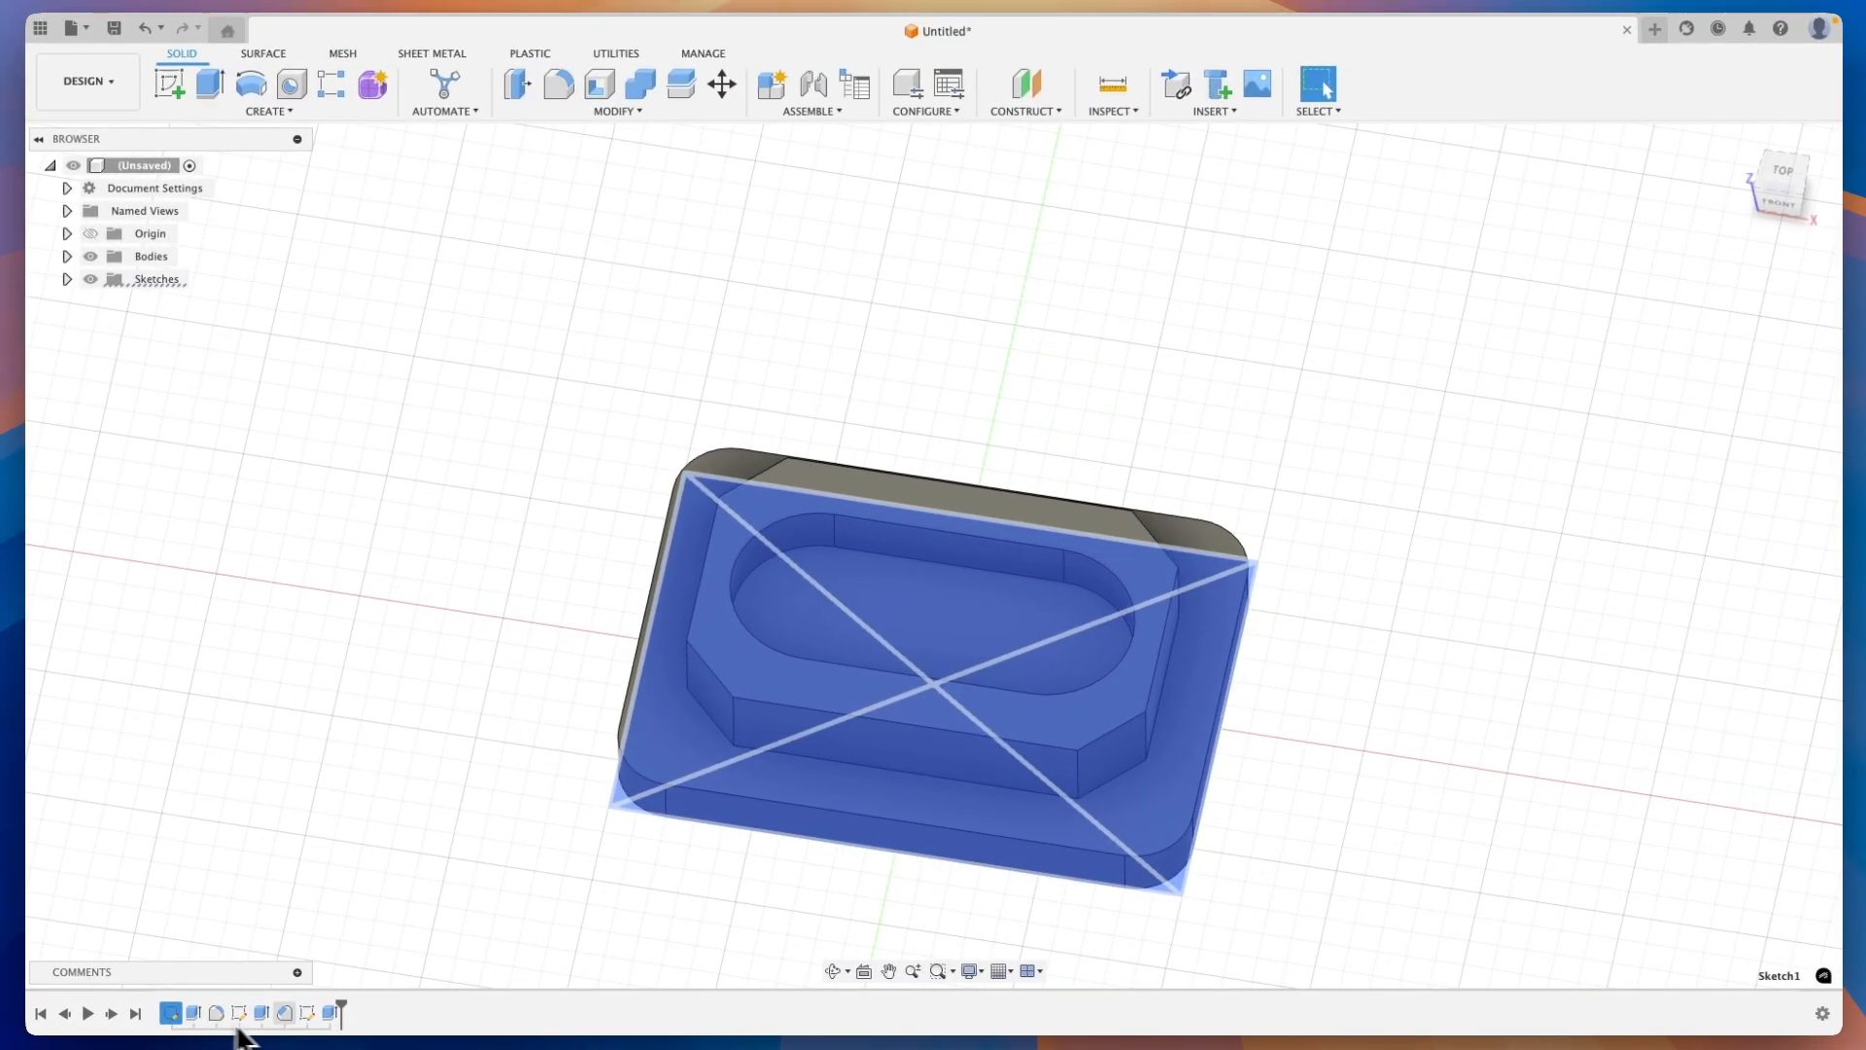
{"action": "key", "text": "Escape"}
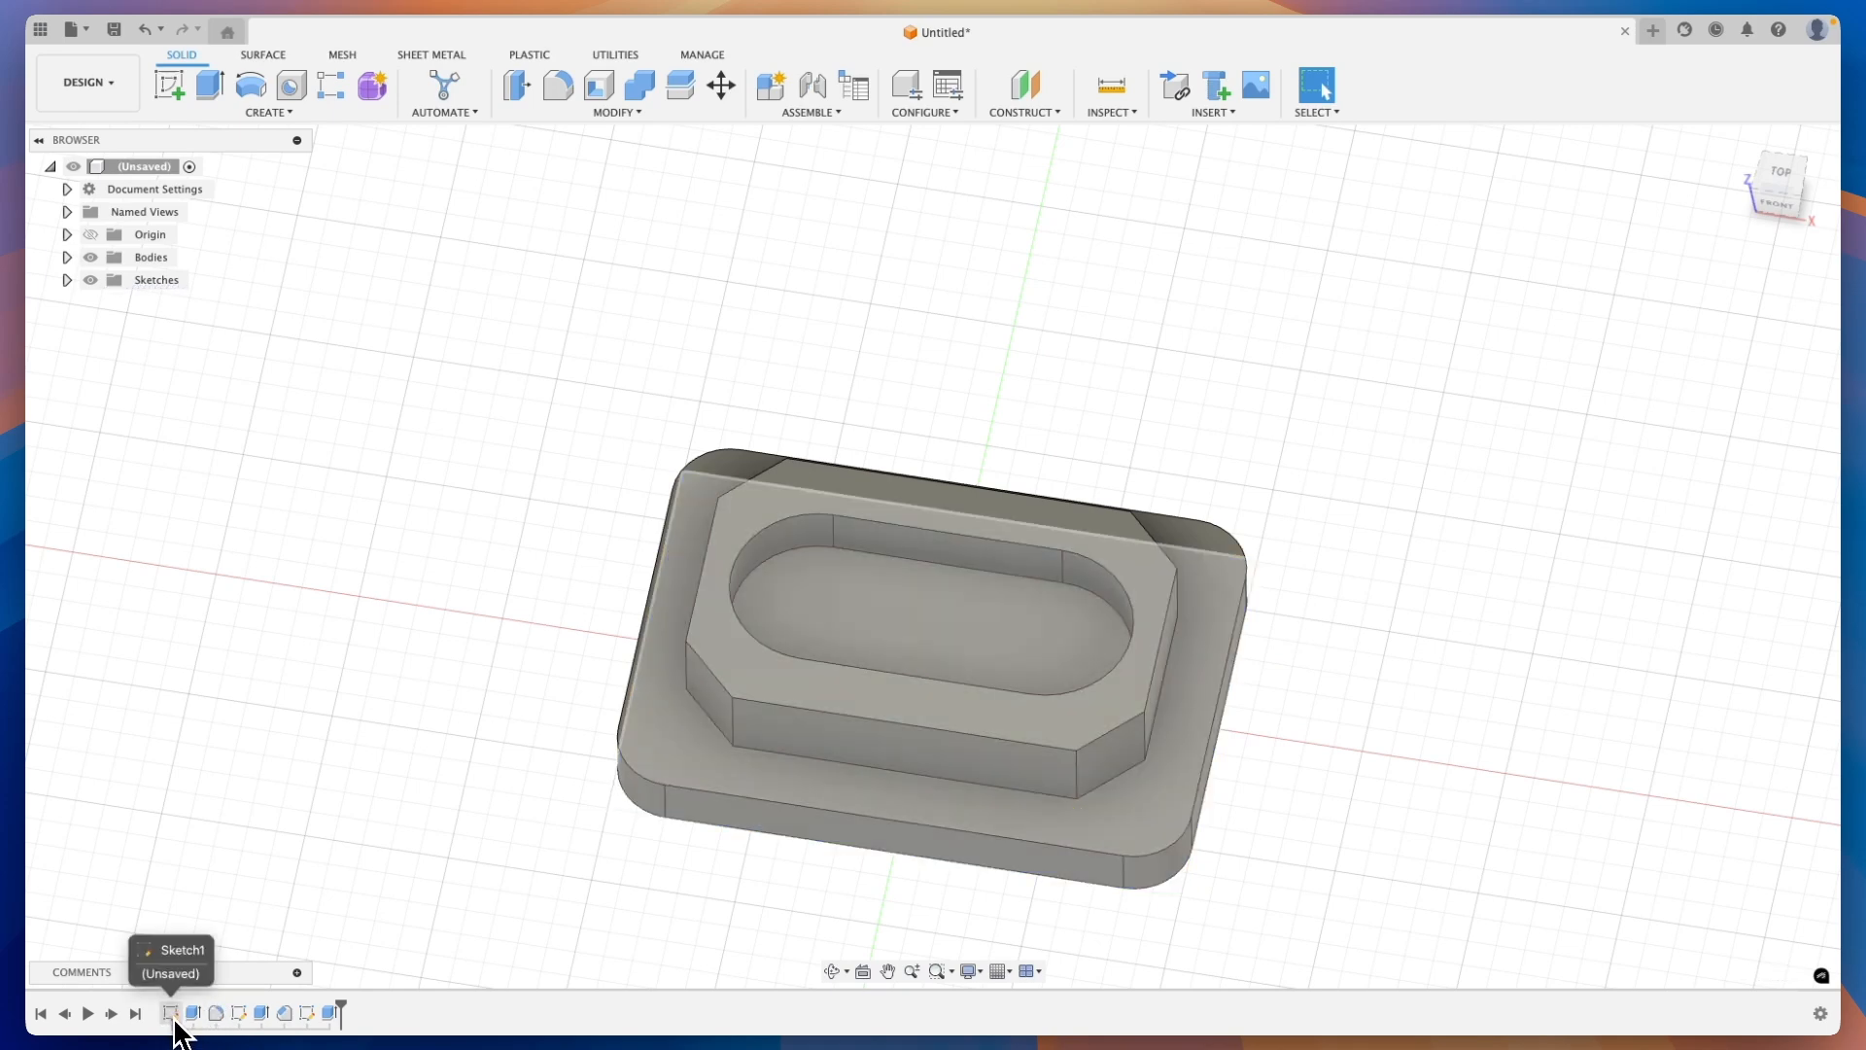
{"action": "right_click", "coordinate": [171, 1014]}
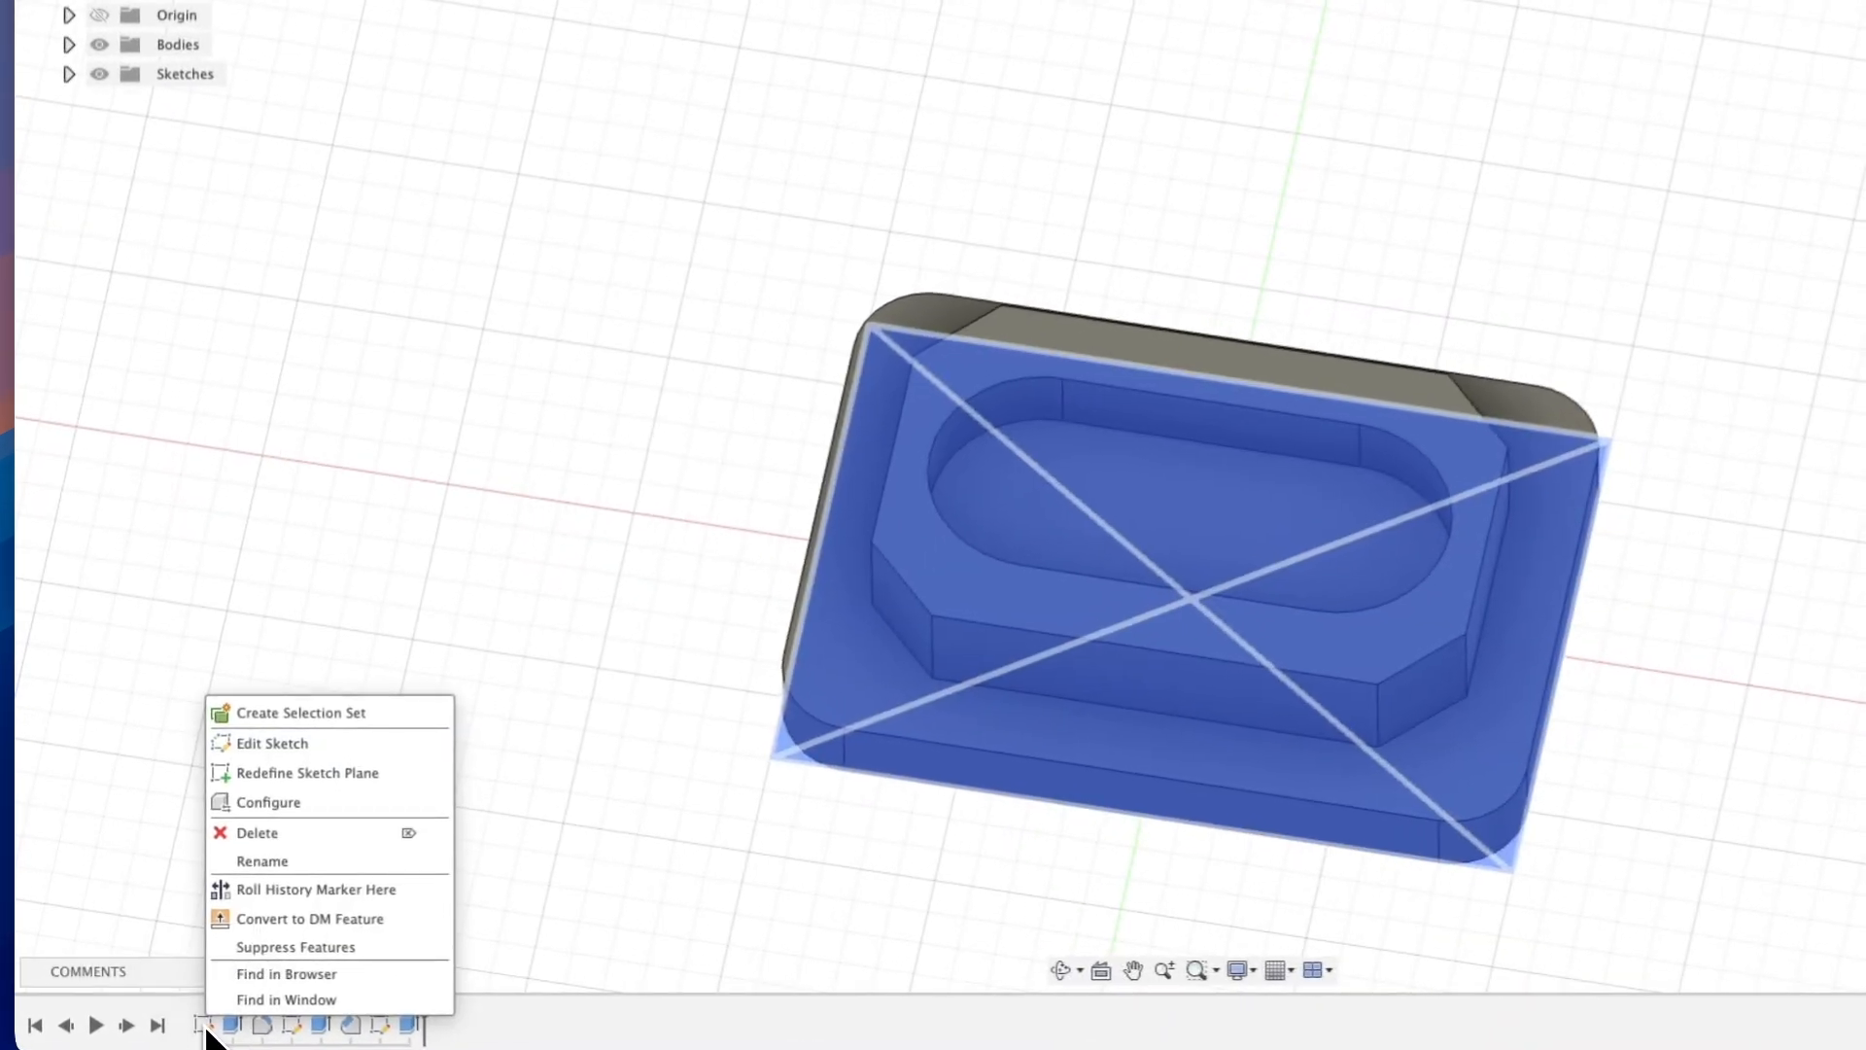
{"action": "left_click", "coordinate": [289, 741]}
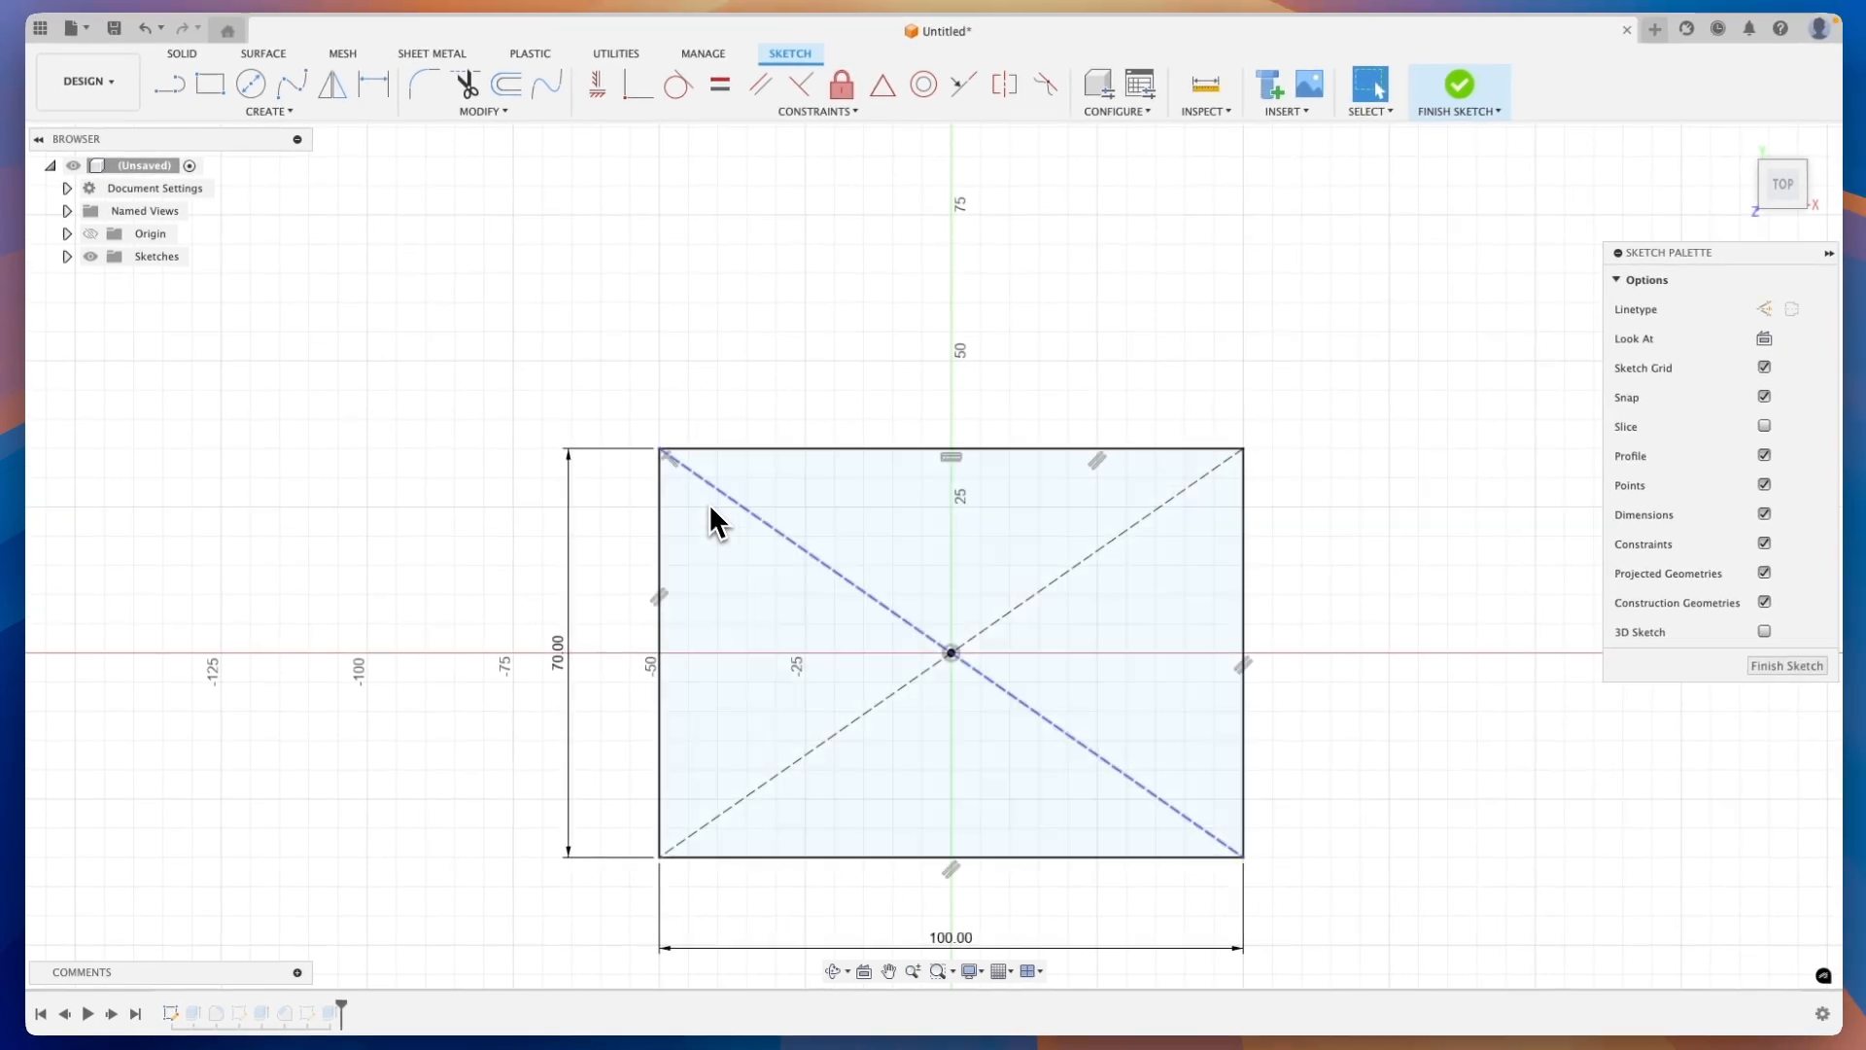
{"action": "left_click", "coordinate": [1759, 666]}
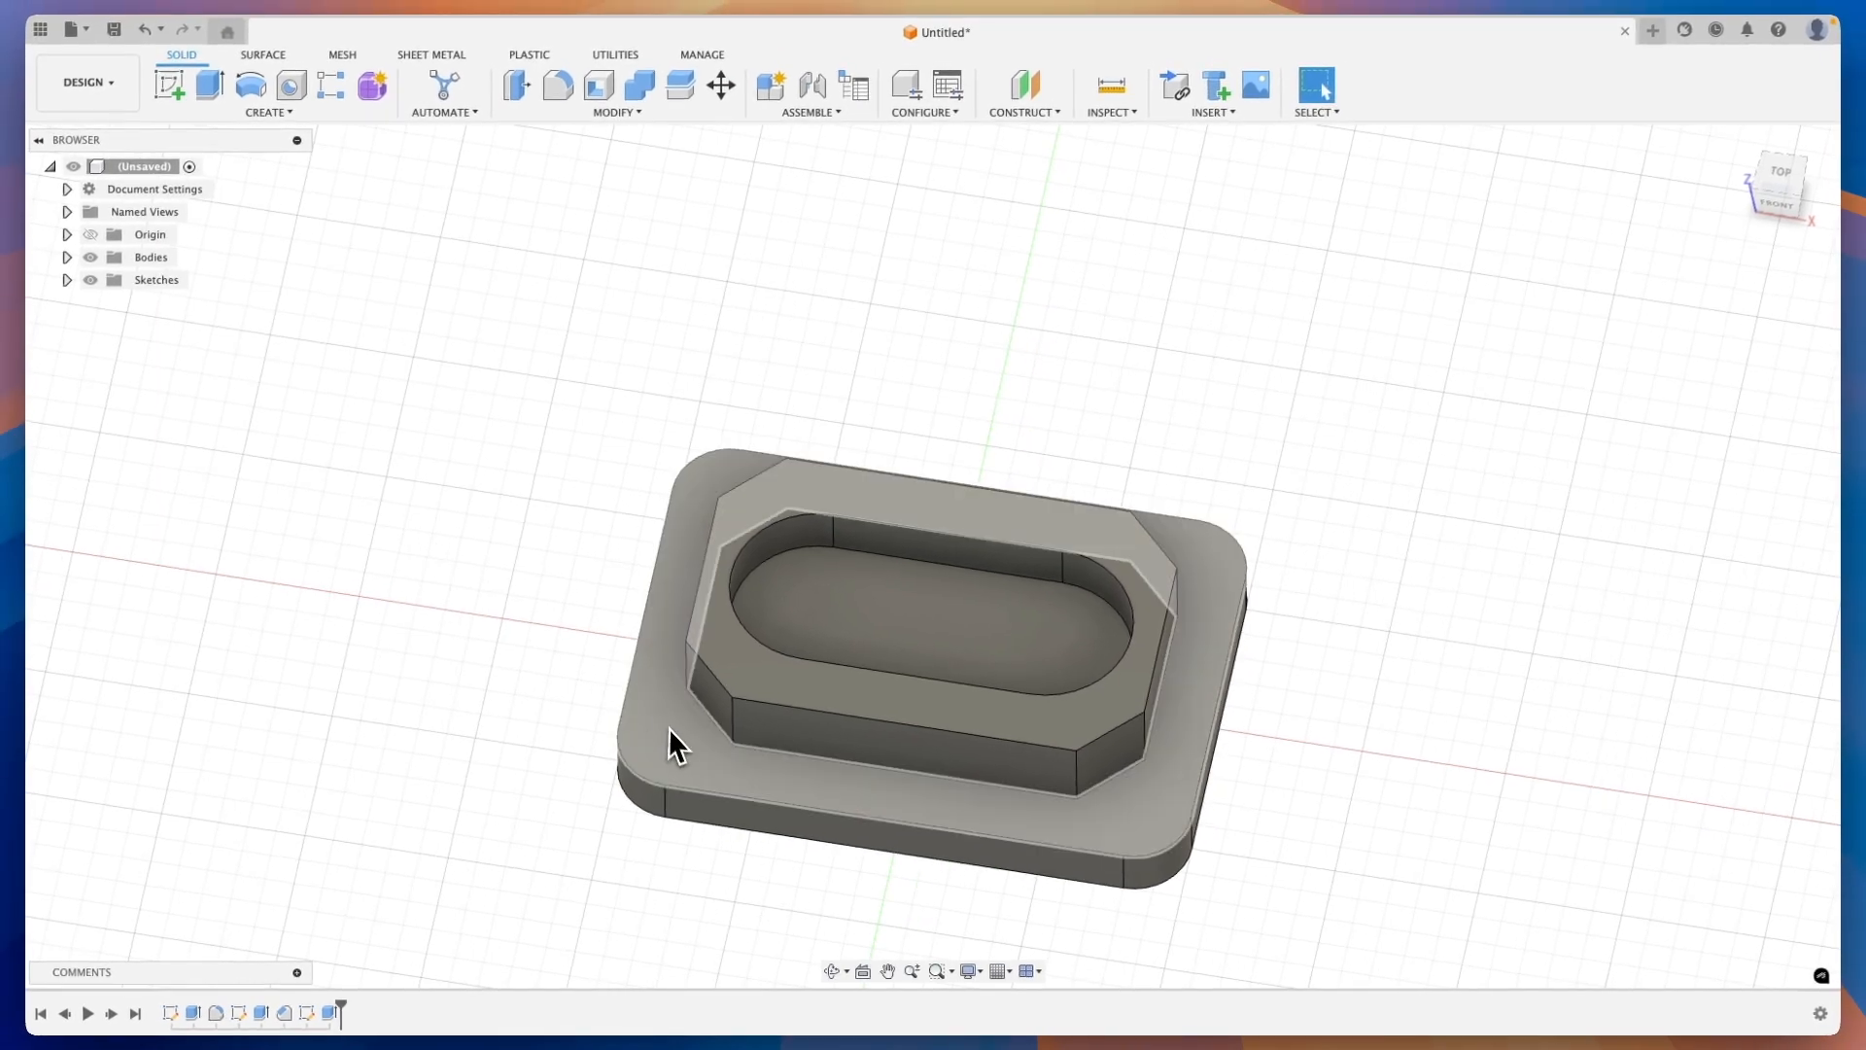
Start a sketch on the base's upper face and draw a 5 mm diameter circle centred on the upper-left corner's rounding
{"action": "left_click", "coordinate": [670, 727]}
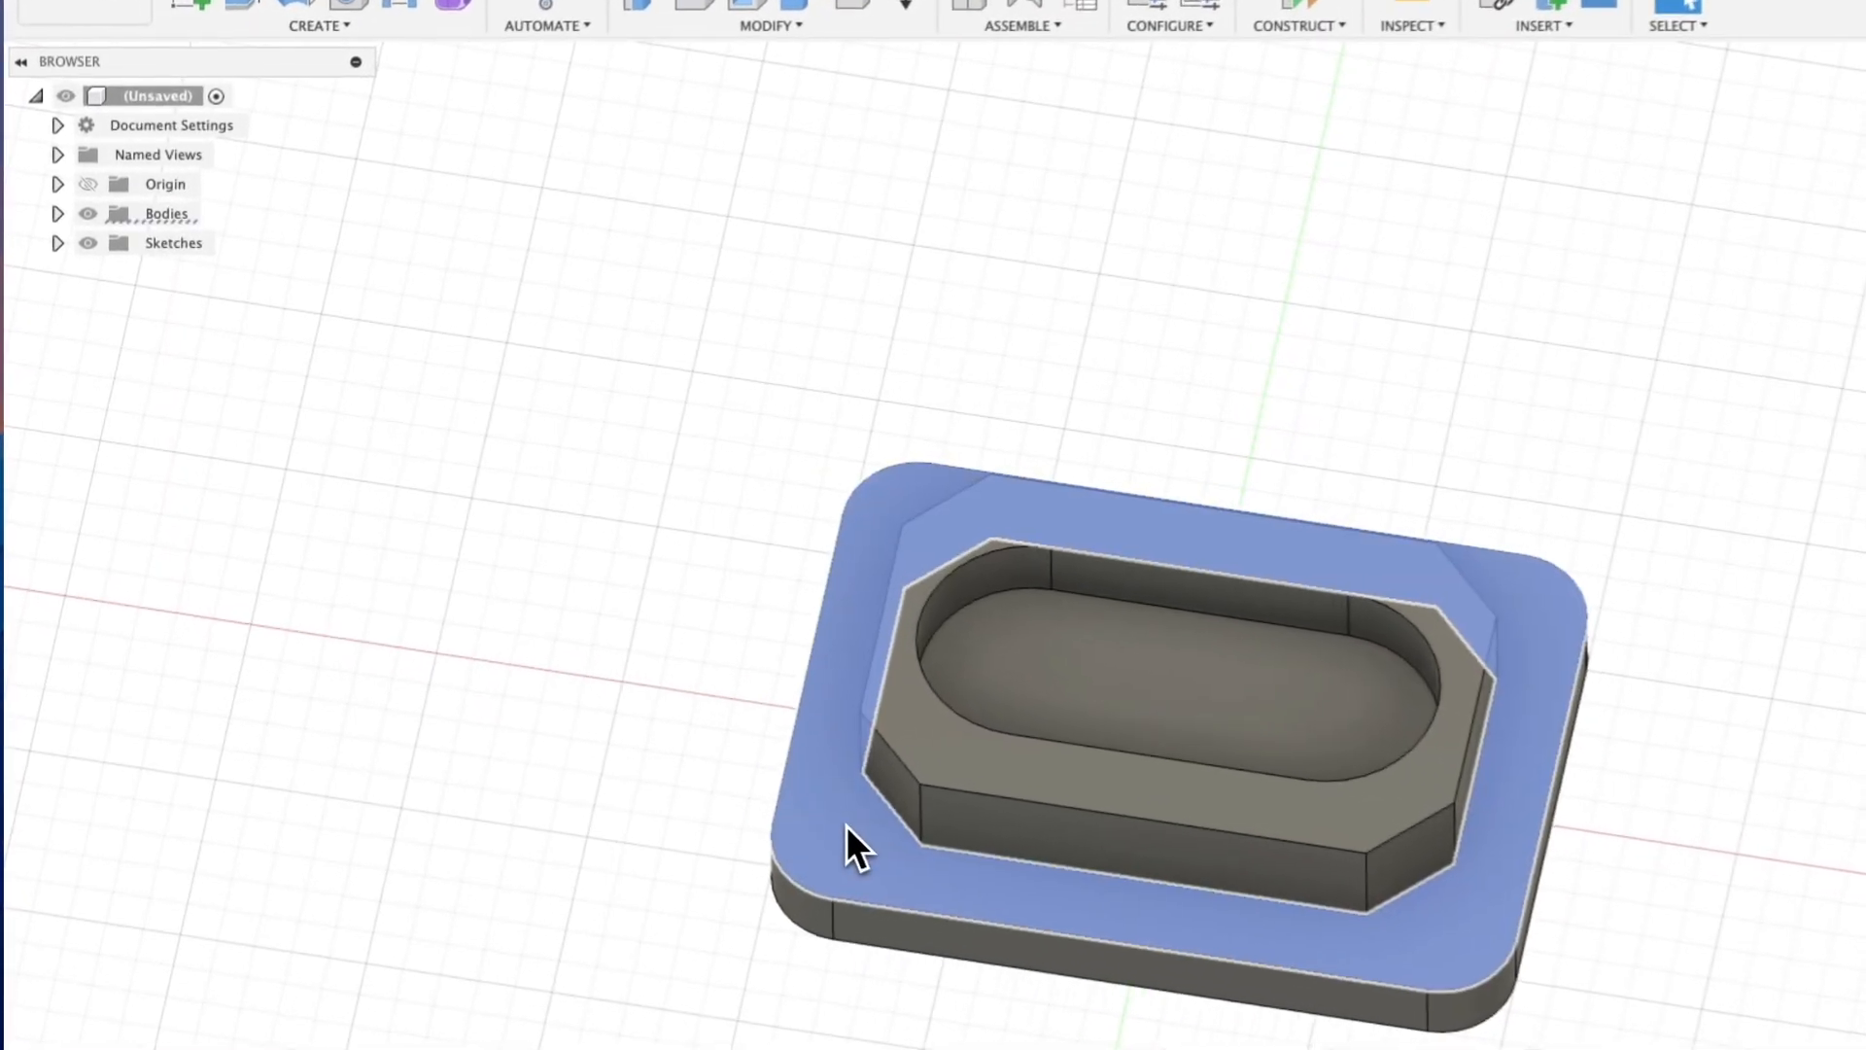
{"action": "left_click", "coordinate": [847, 829]}
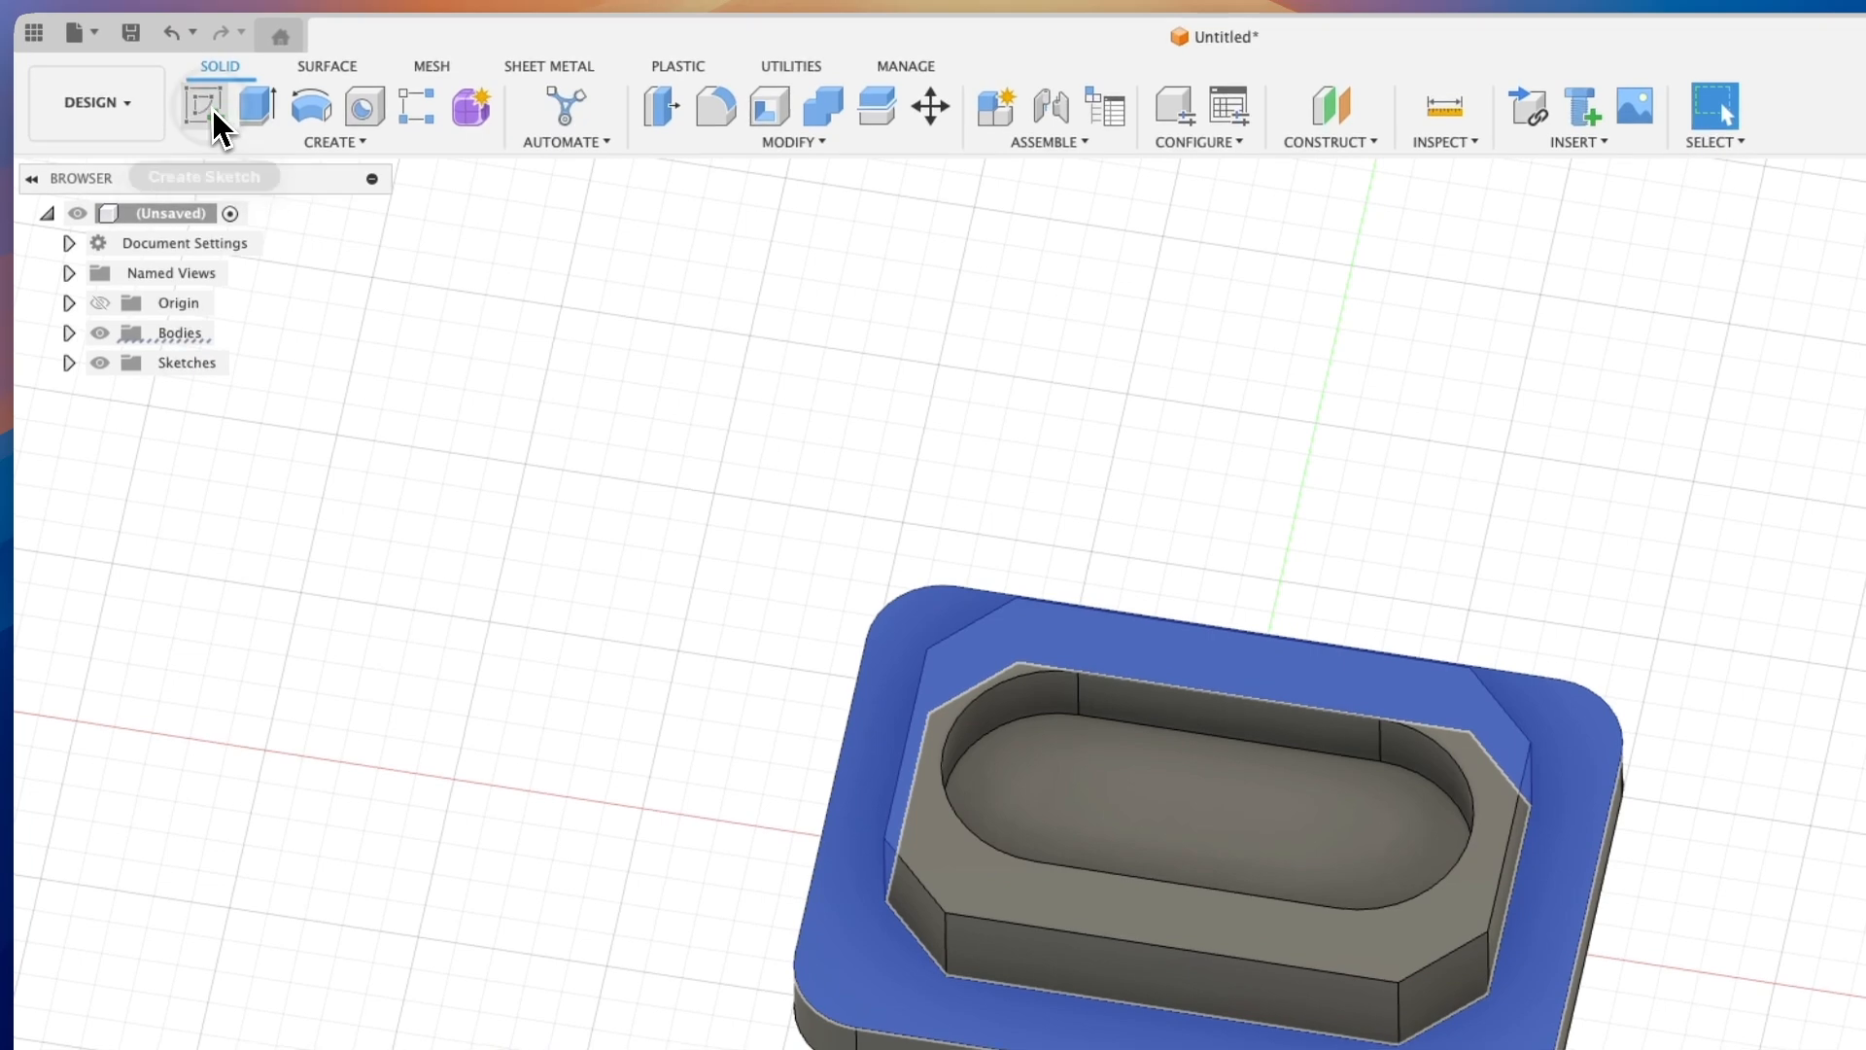
{"action": "left_click", "coordinate": [212, 109]}
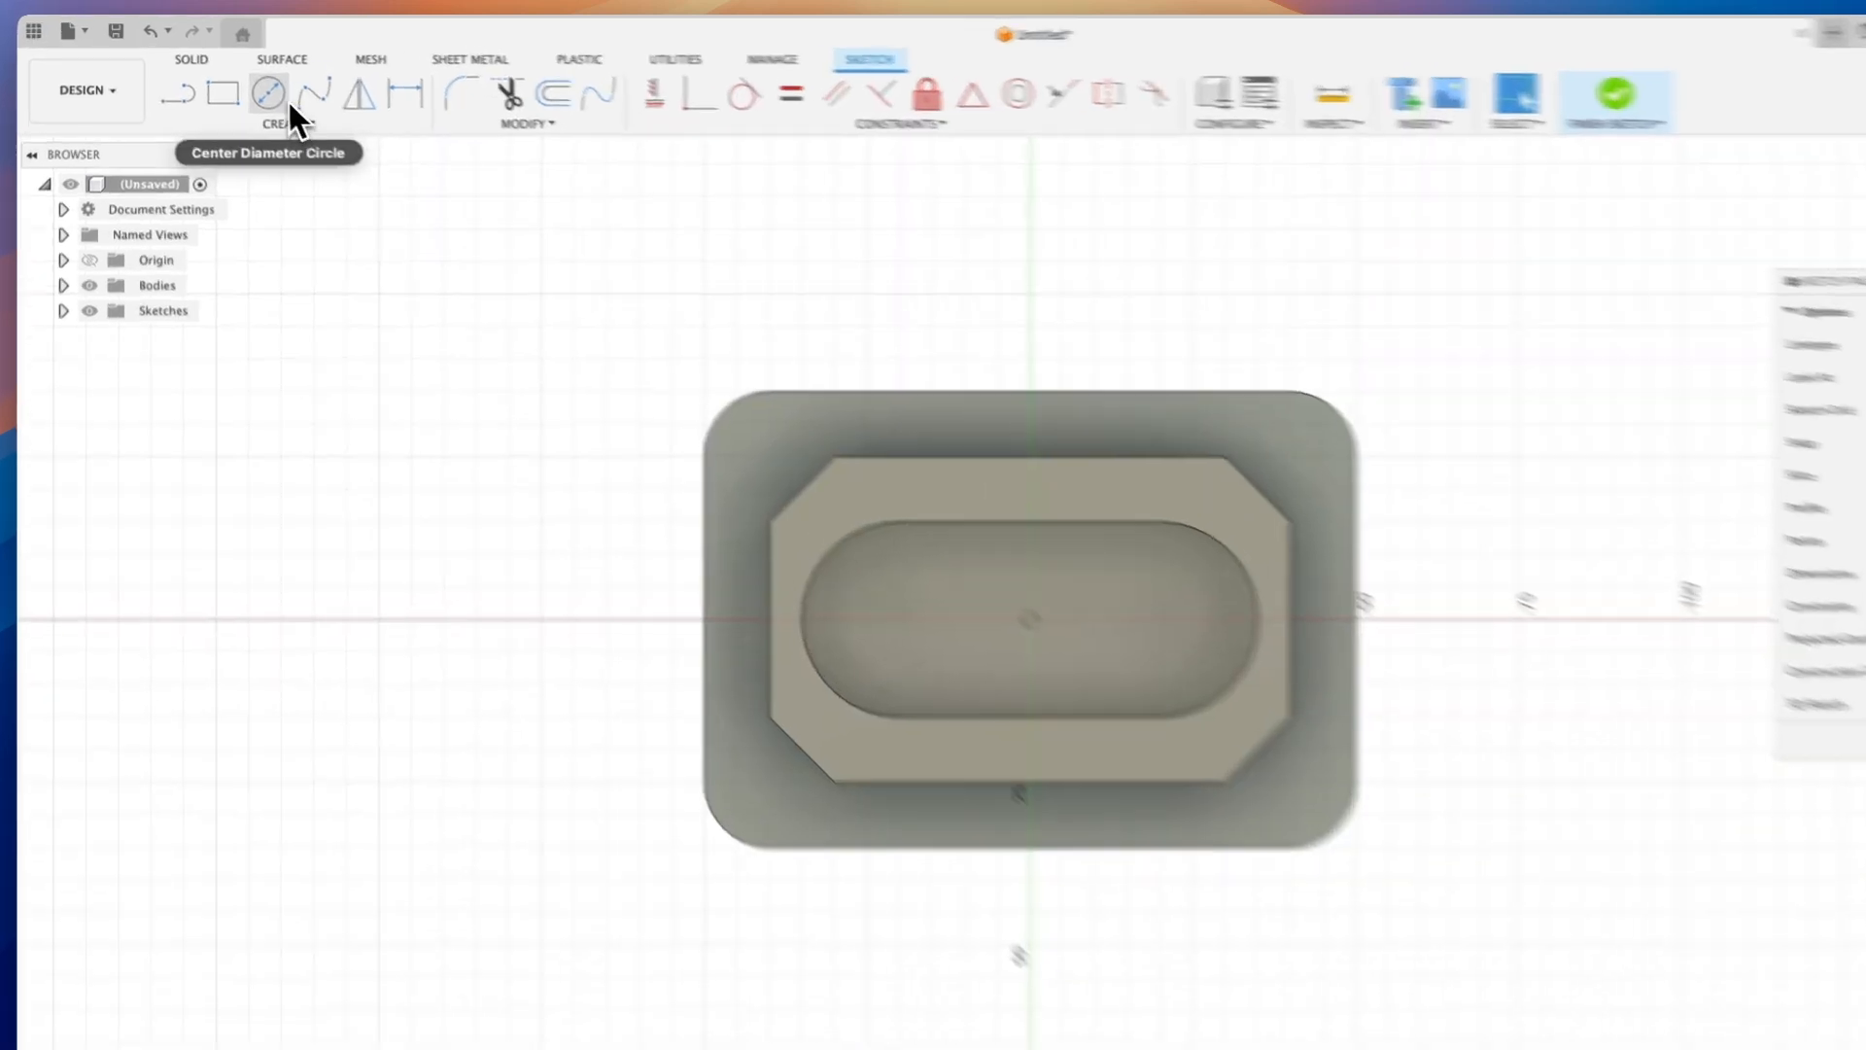
{"action": "left_click", "coordinate": [250, 85]}
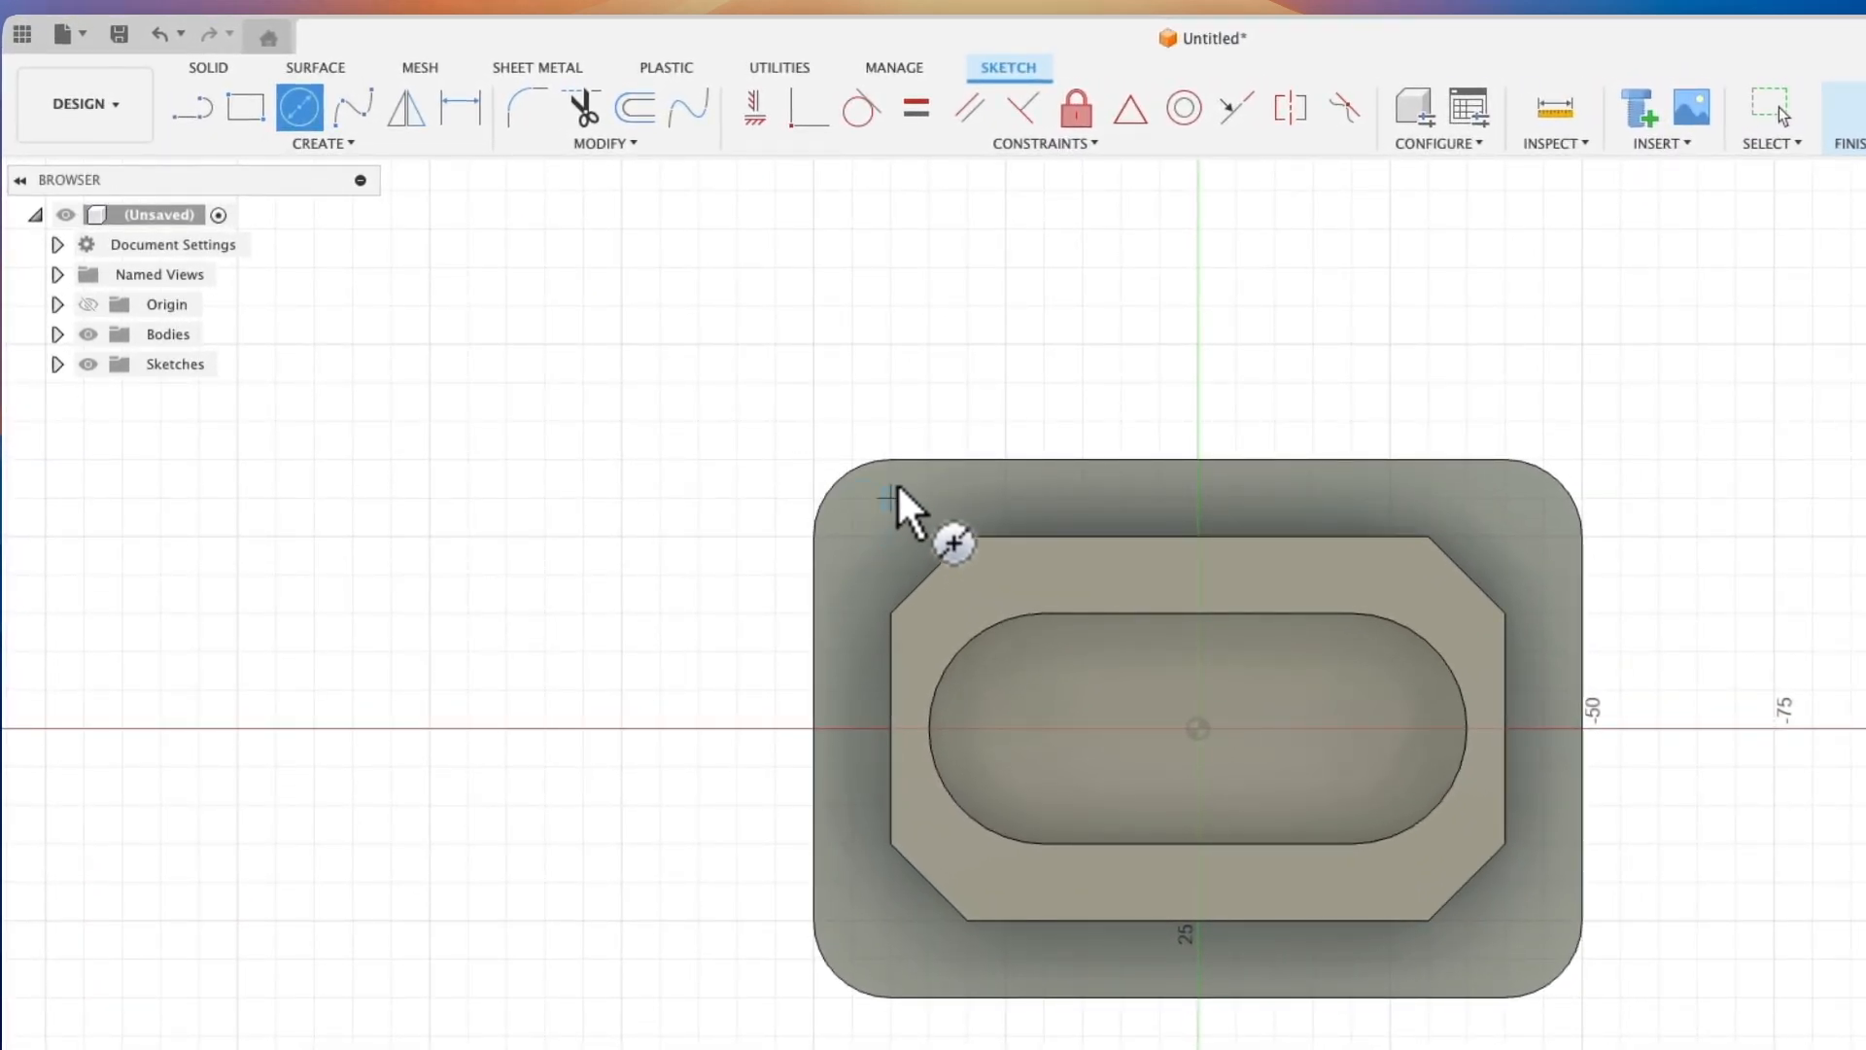
{"action": "left_click", "coordinate": [892, 534]}
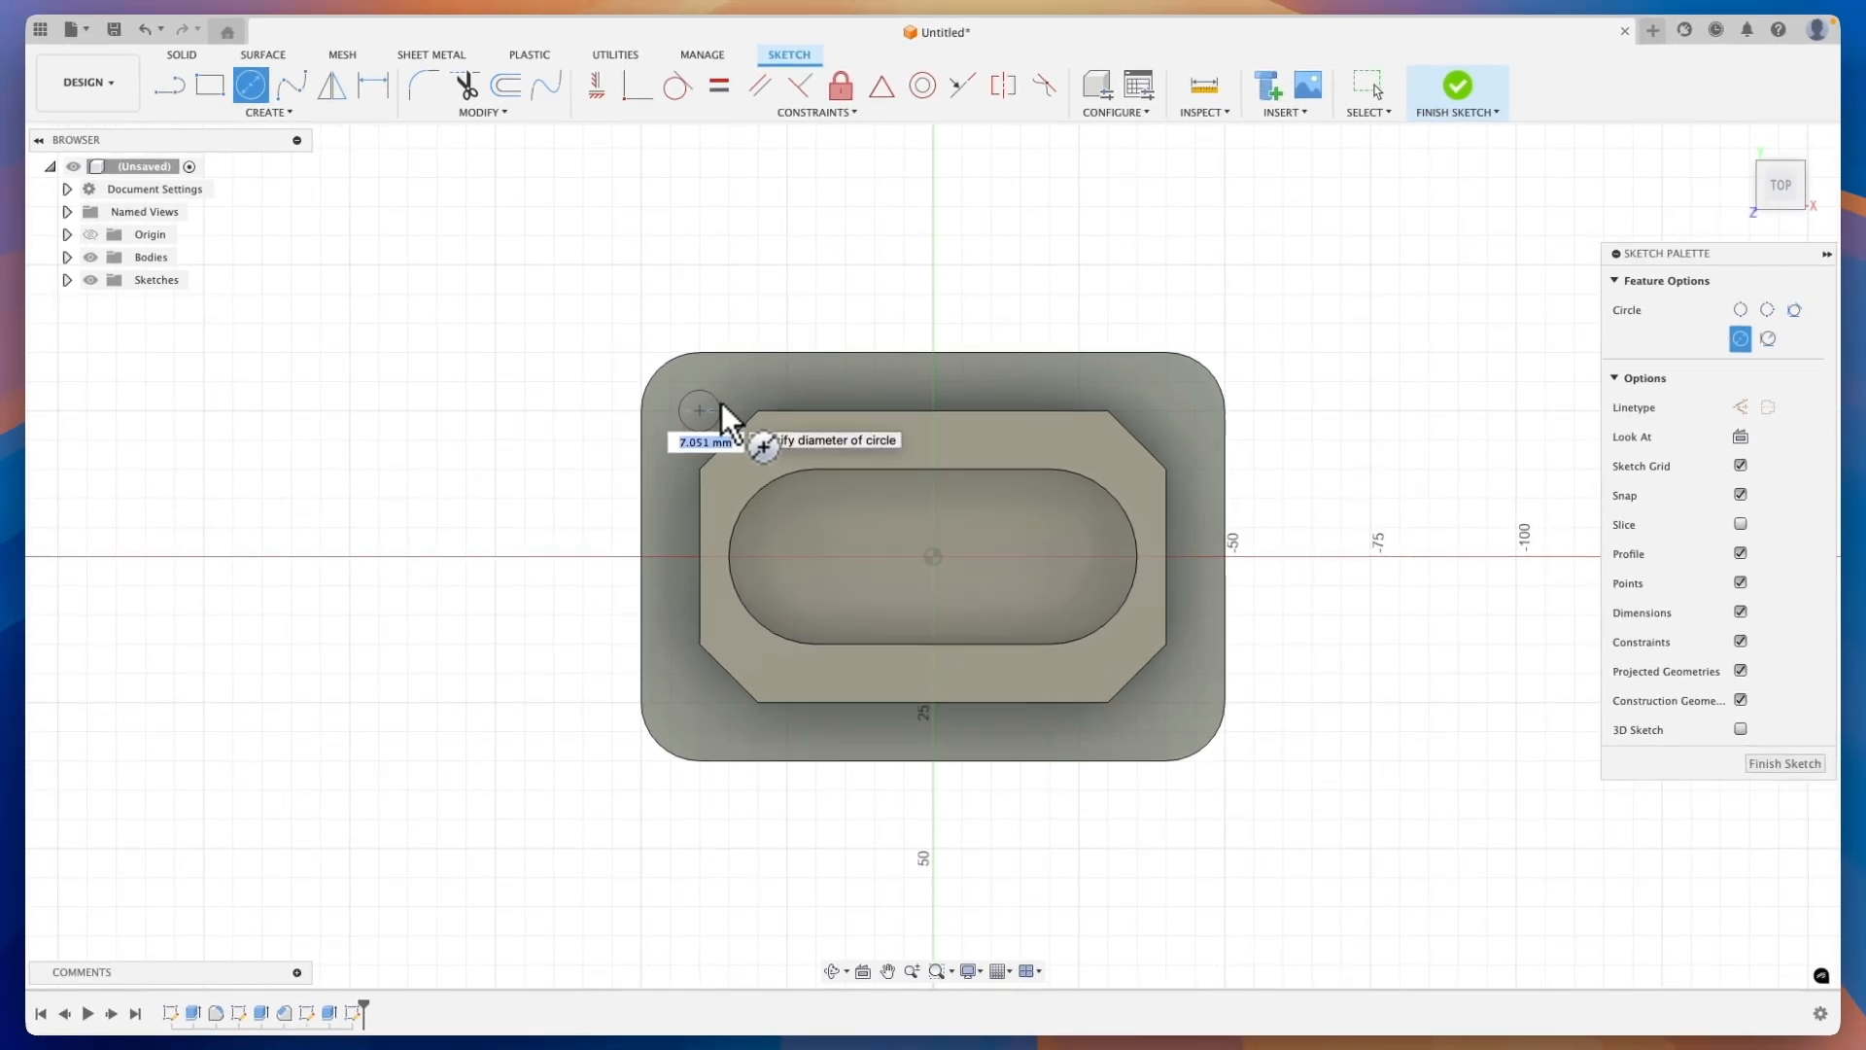
{"action": "type", "text": "5"}
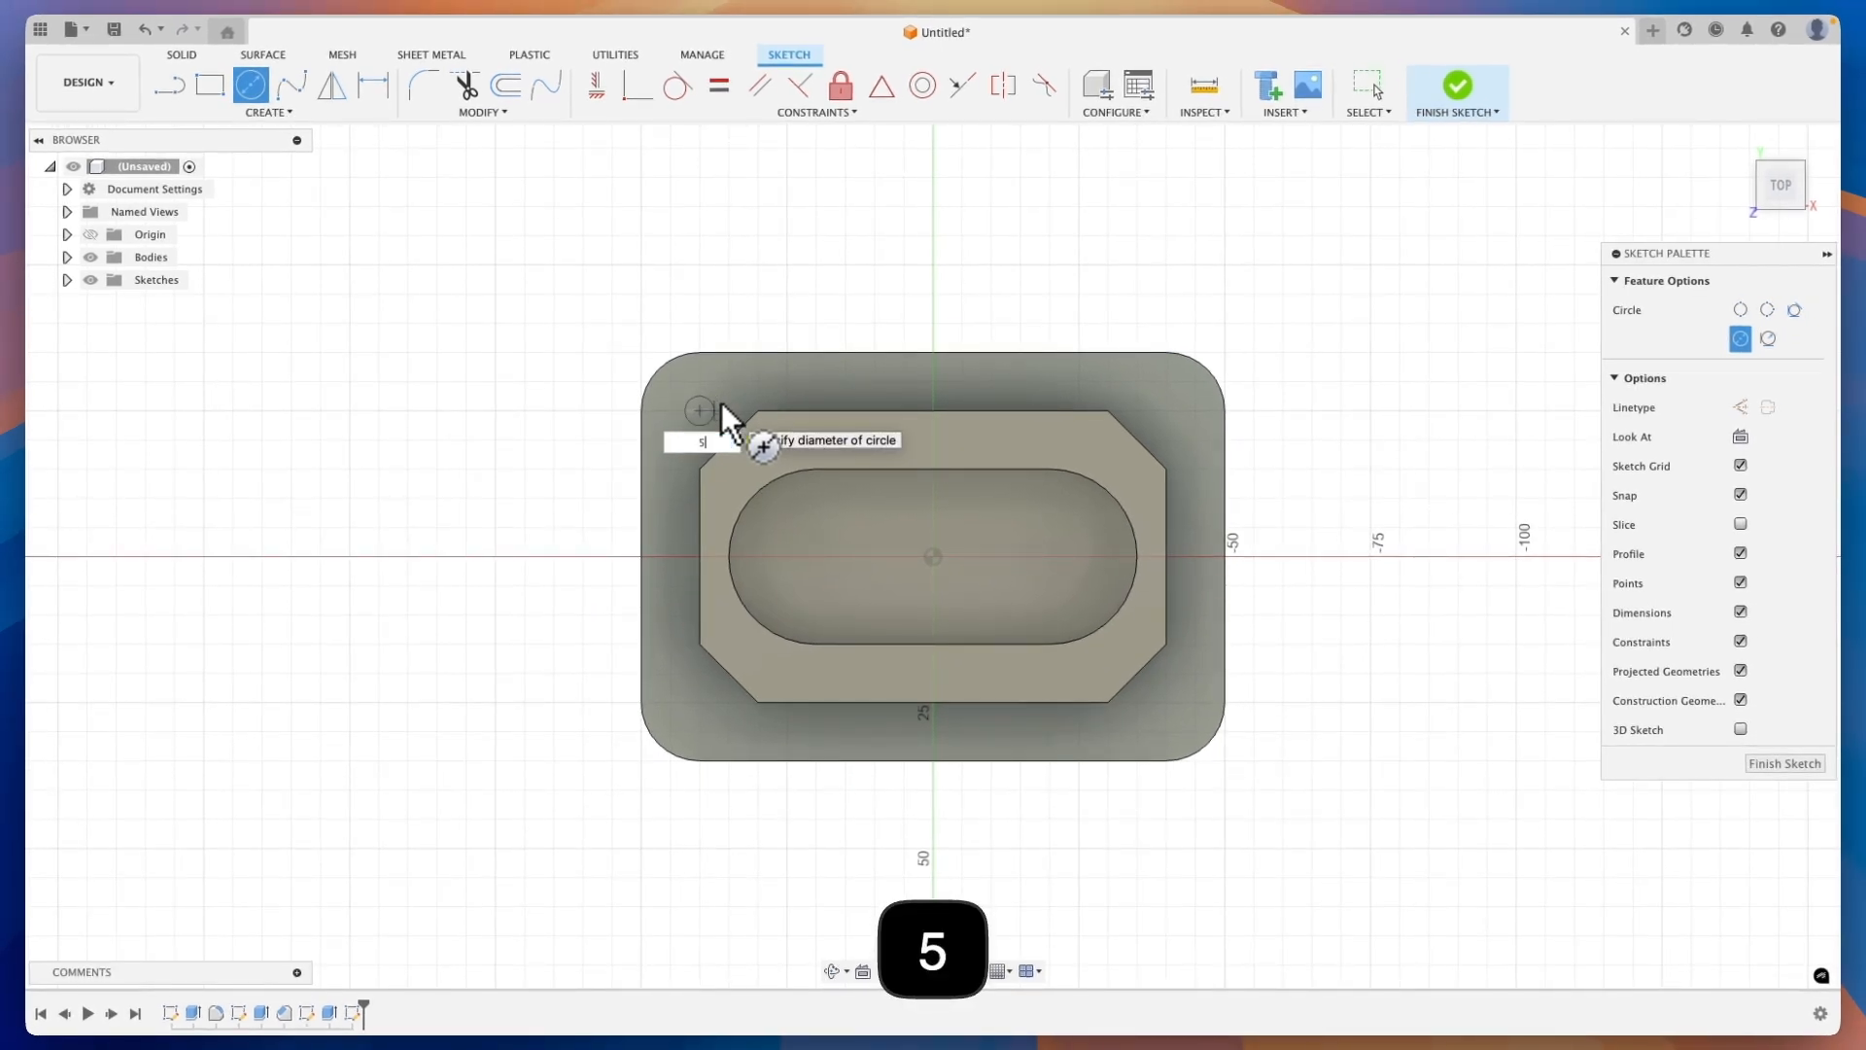
{"action": "key", "text": "Return"}
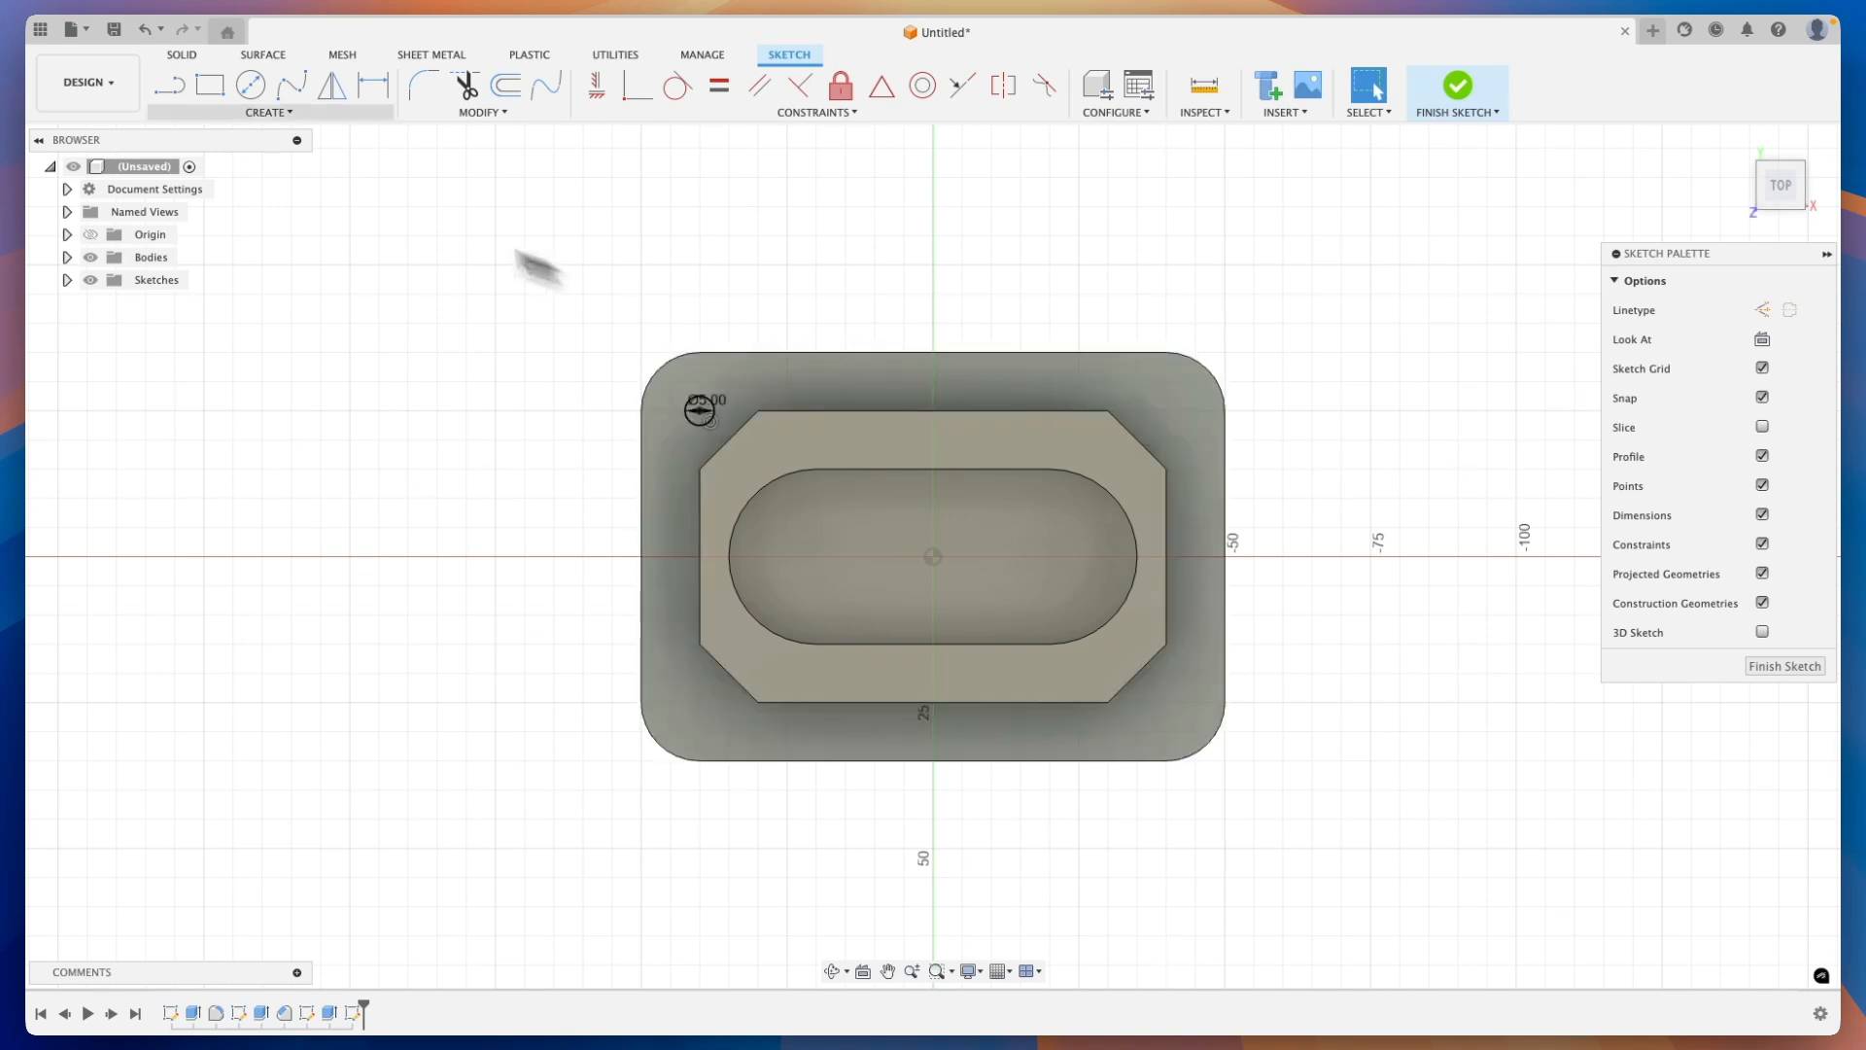
Draw three more circles on the base's upper face, one centred on each of the remaining corner roundings
{"action": "left_click", "coordinate": [251, 85]}
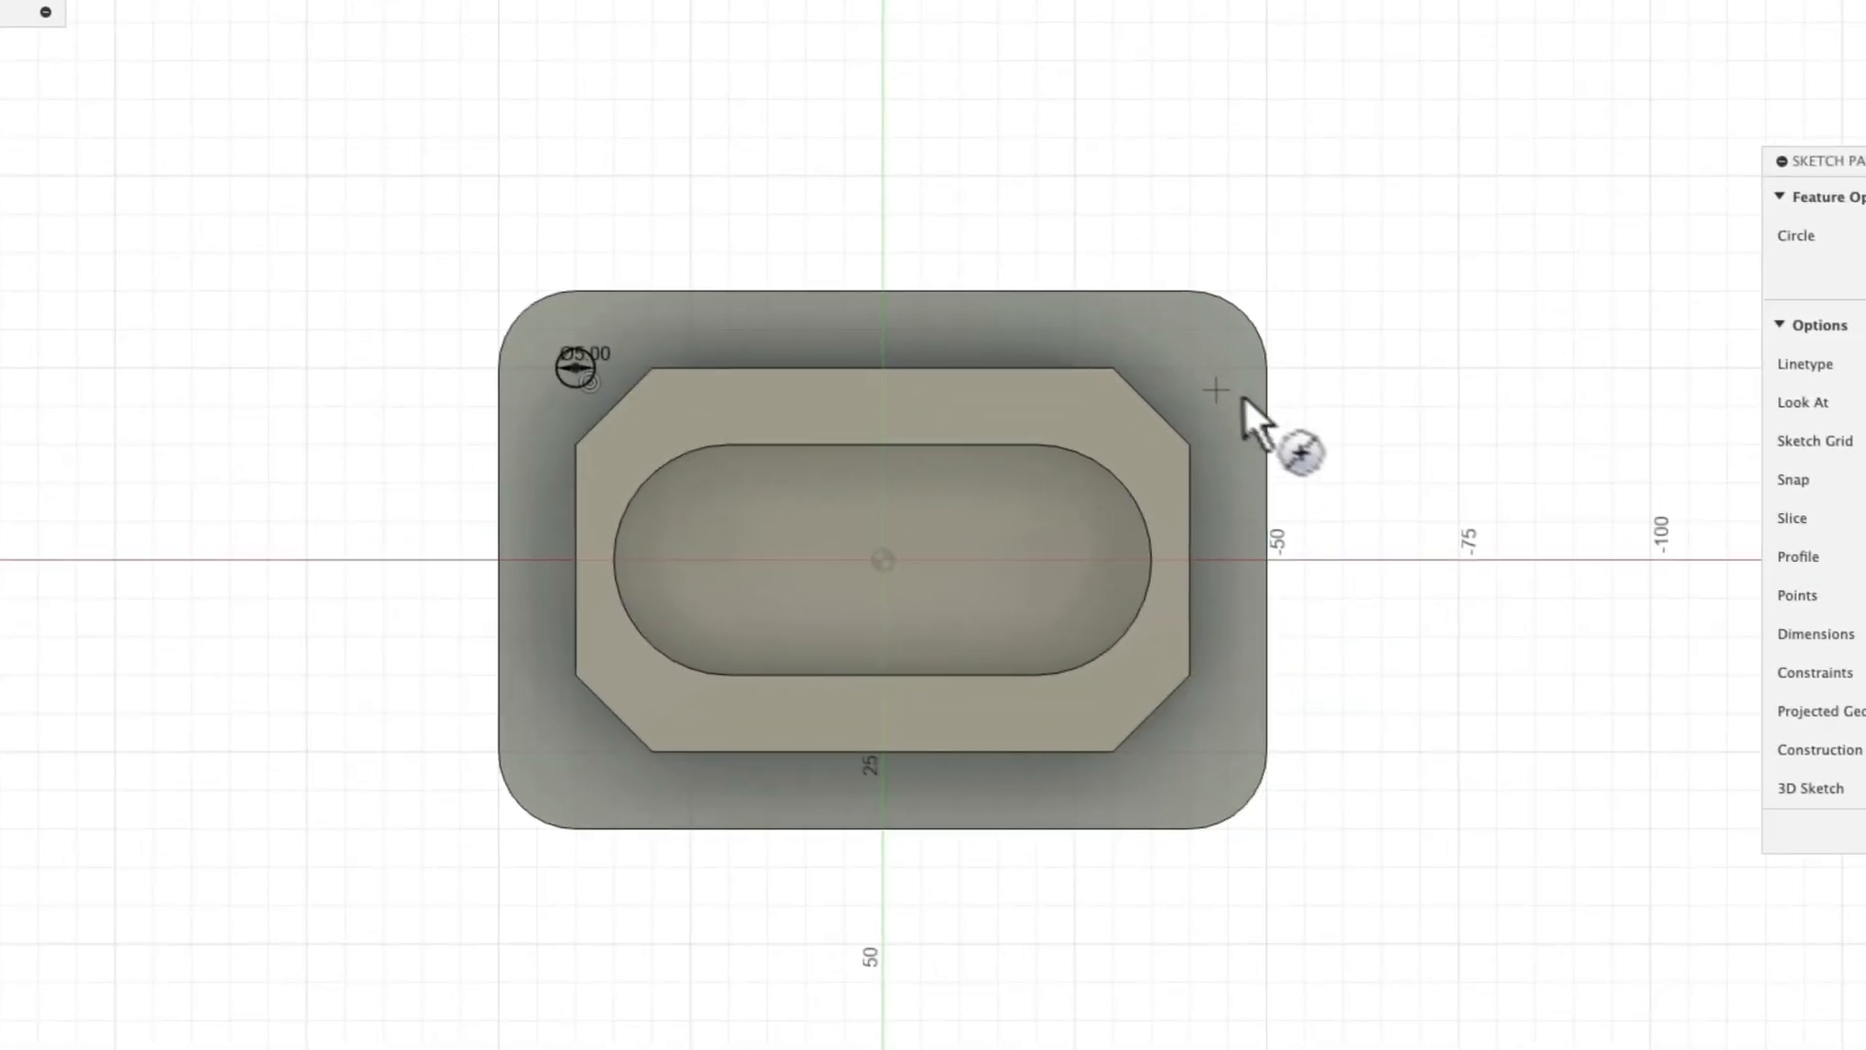
{"action": "left_click", "coordinate": [1191, 369]}
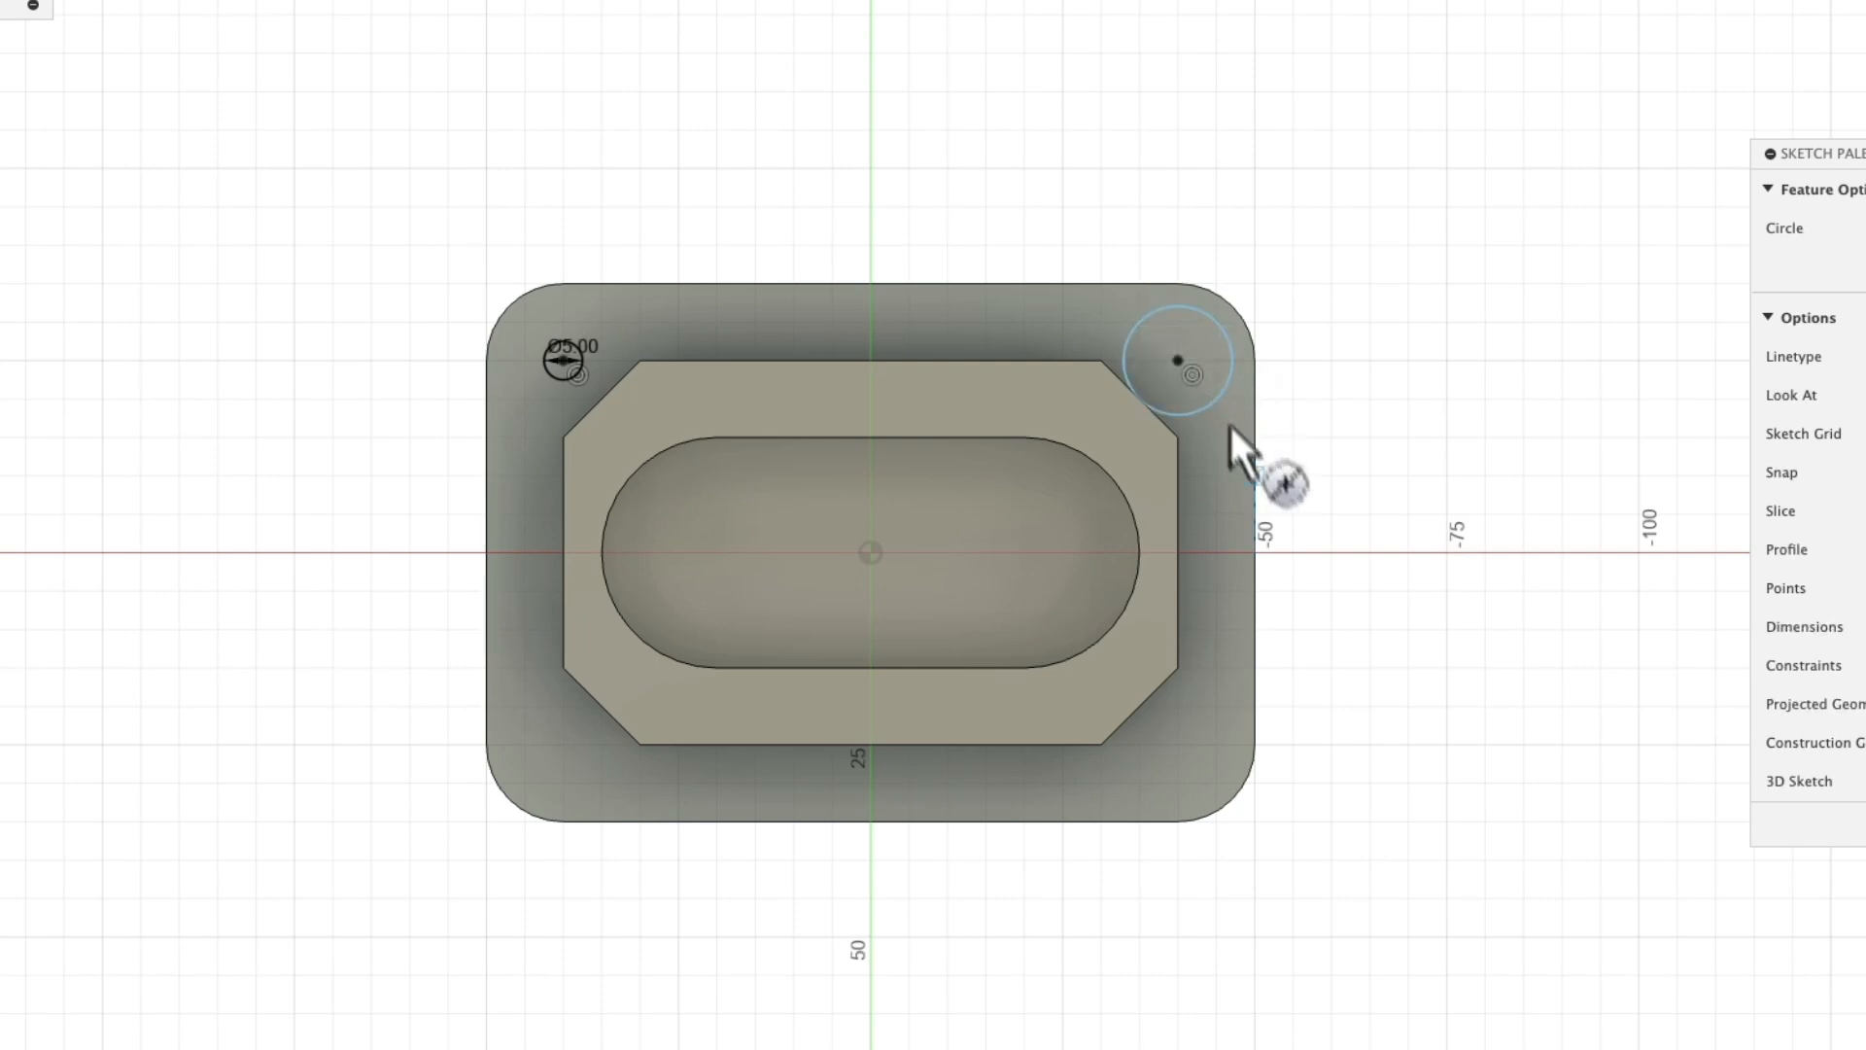
{"action": "left_click", "coordinate": [1178, 745]}
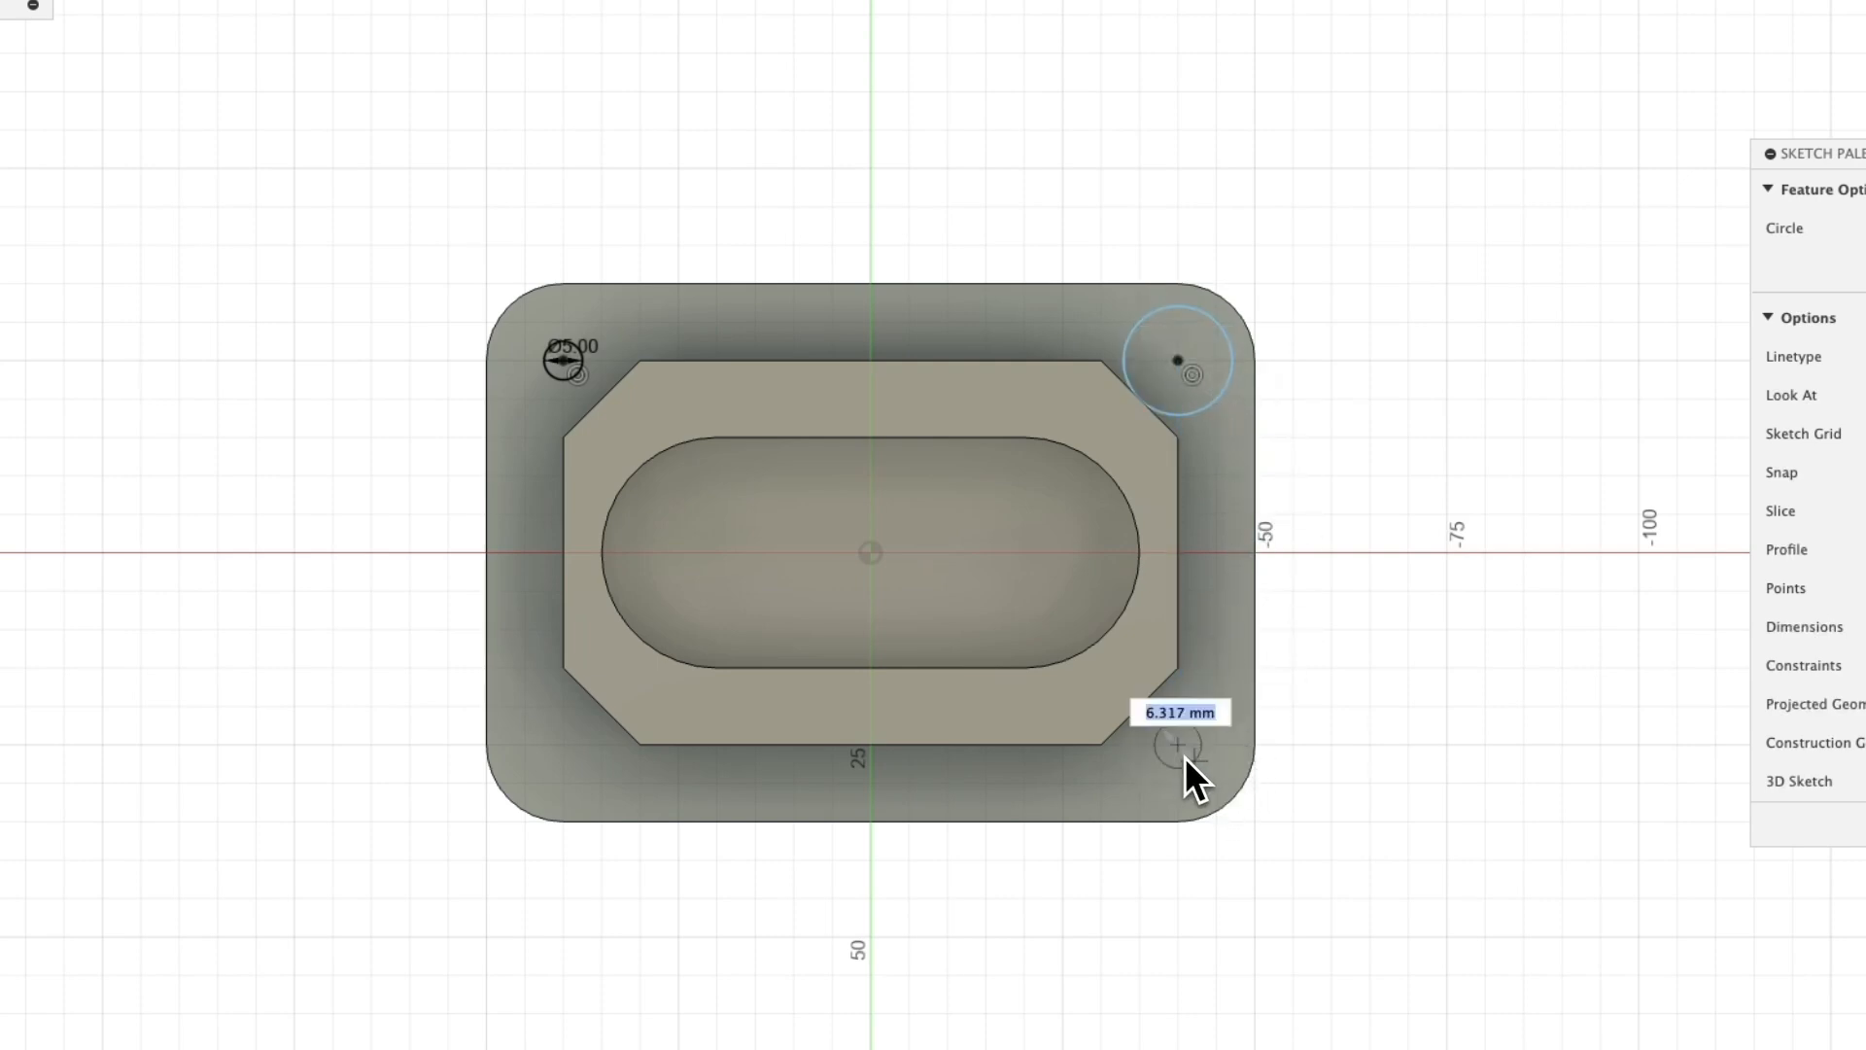
{"action": "left_click", "coordinate": [1204, 783]}
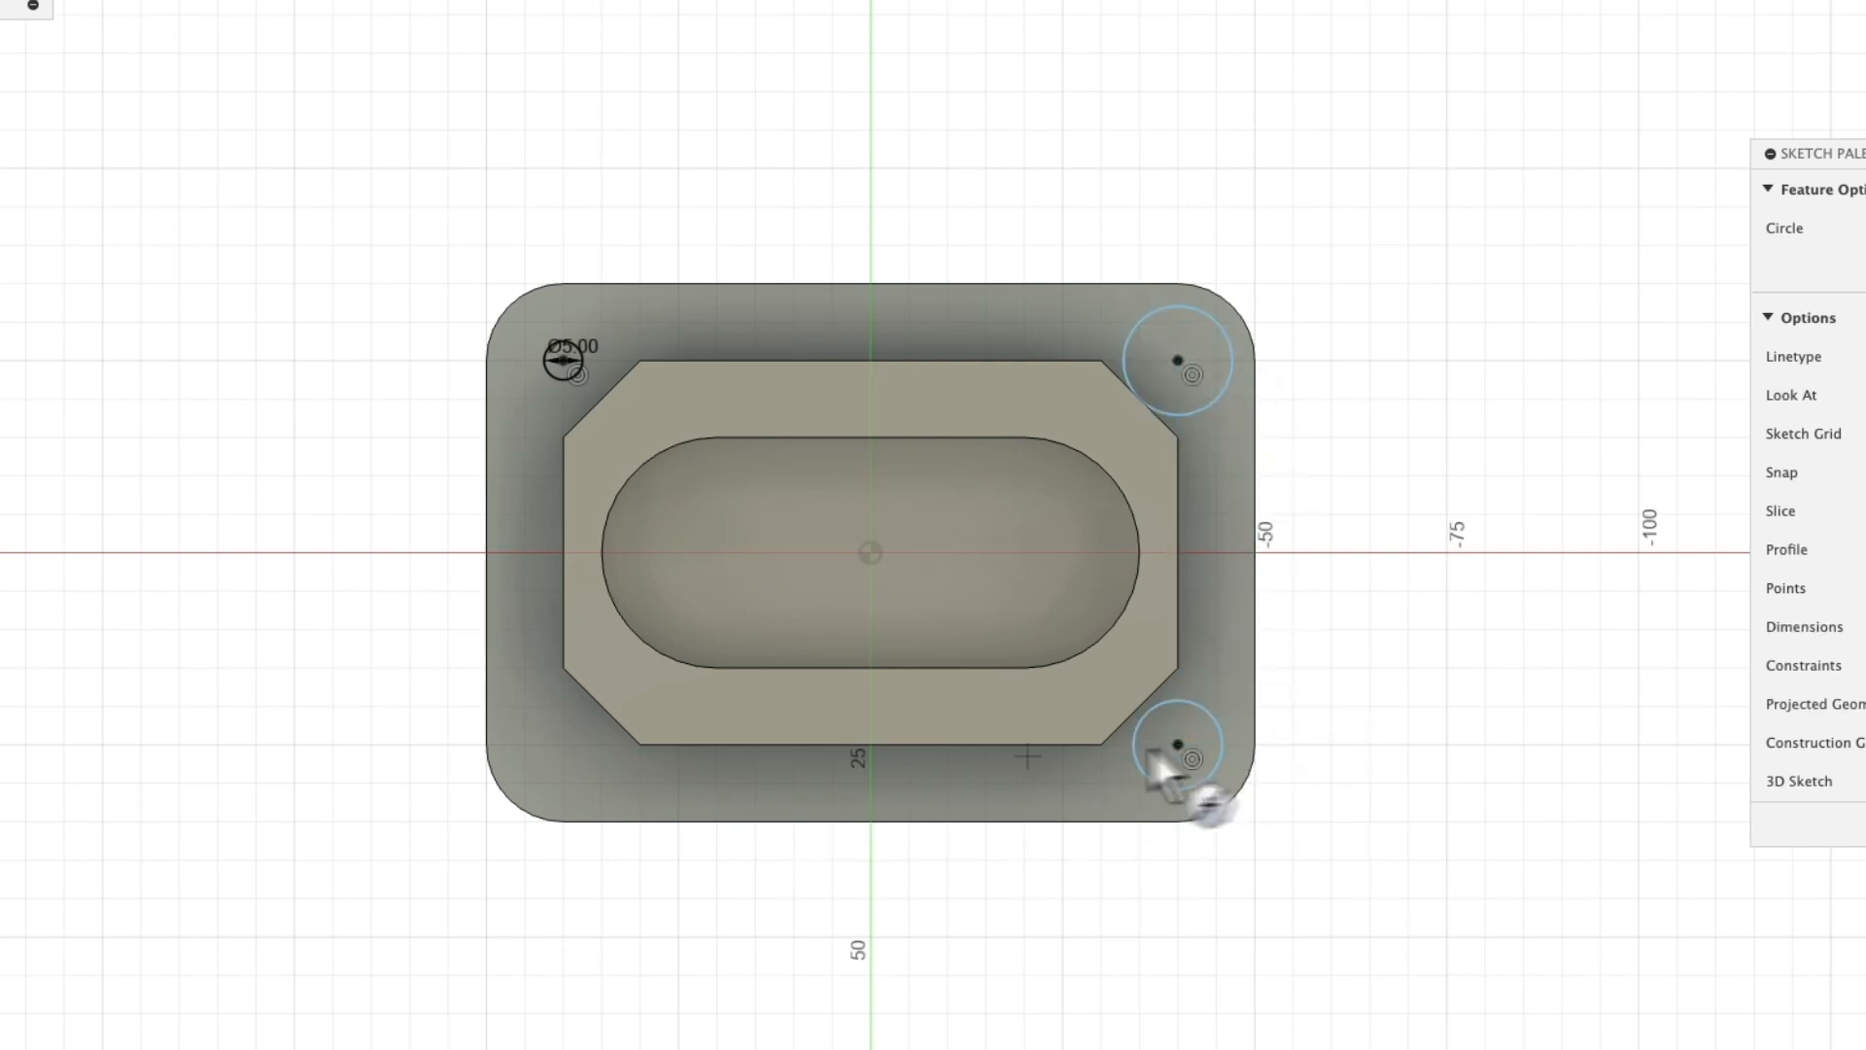
{"action": "left_click", "coordinate": [560, 744]}
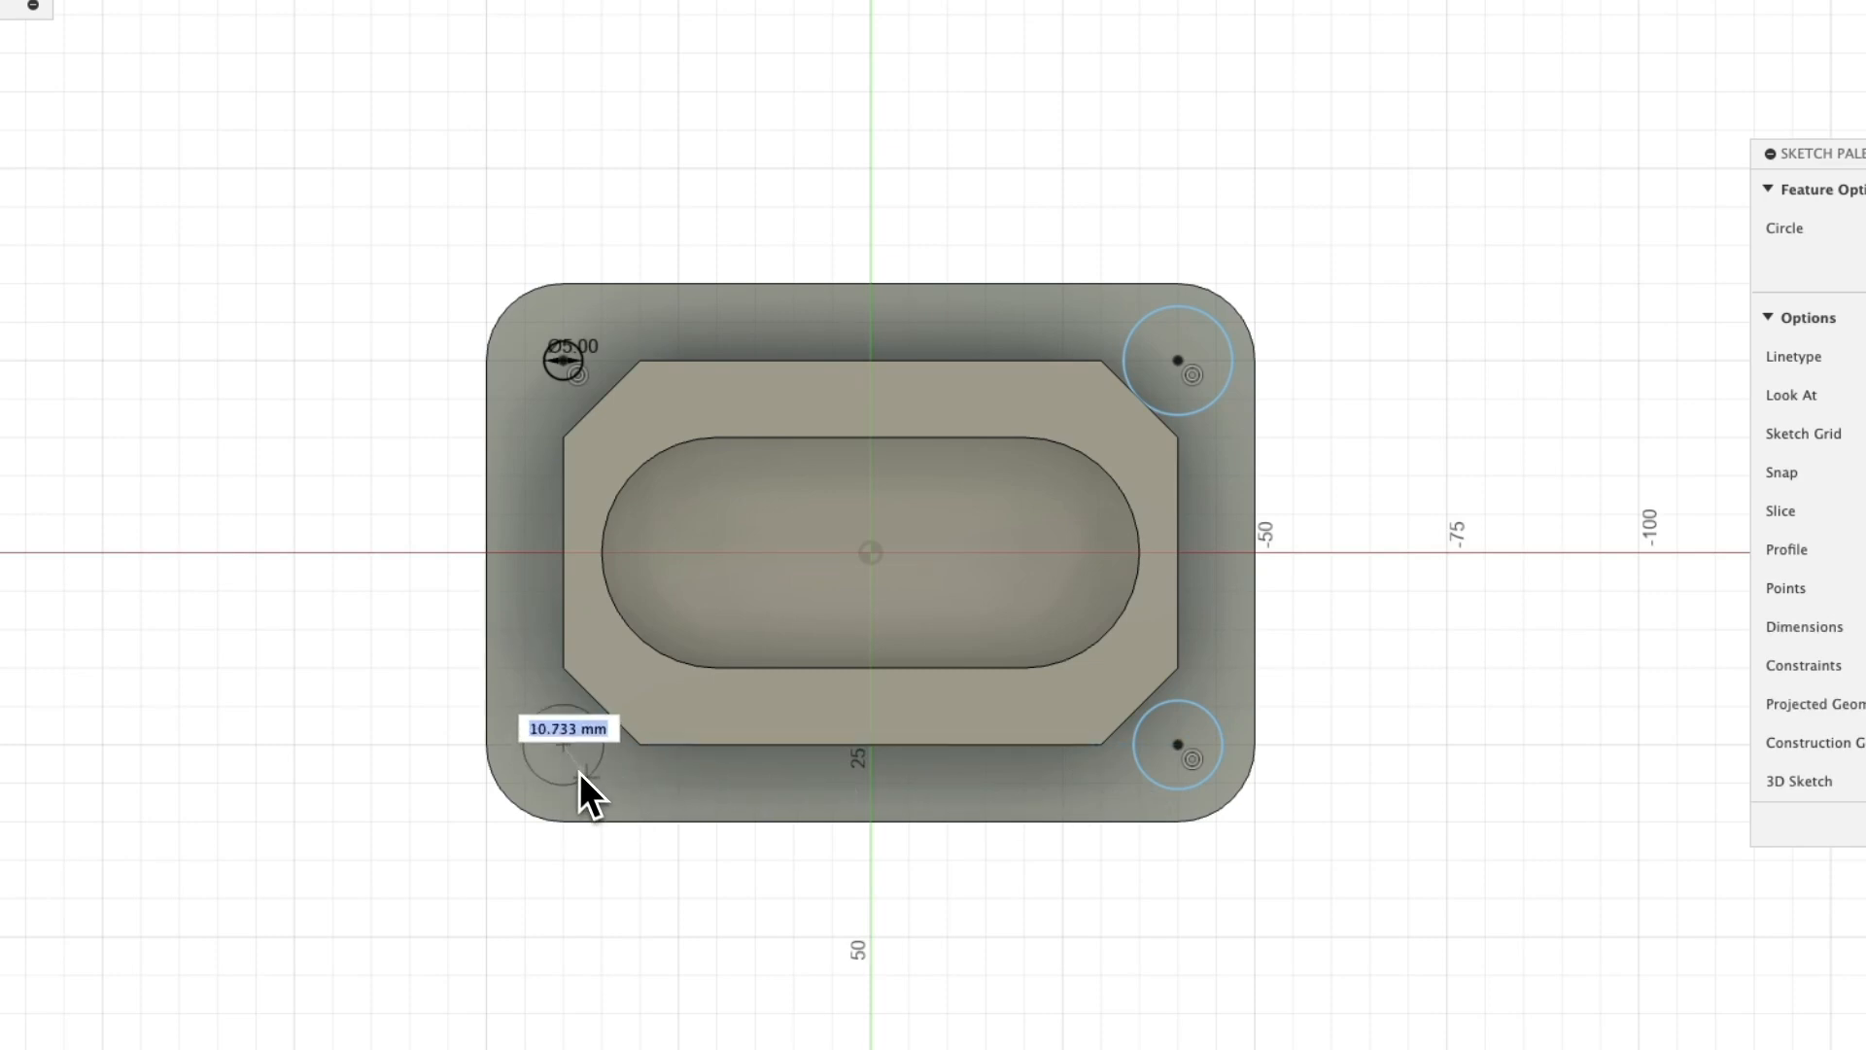
{"action": "left_click", "coordinate": [587, 785]}
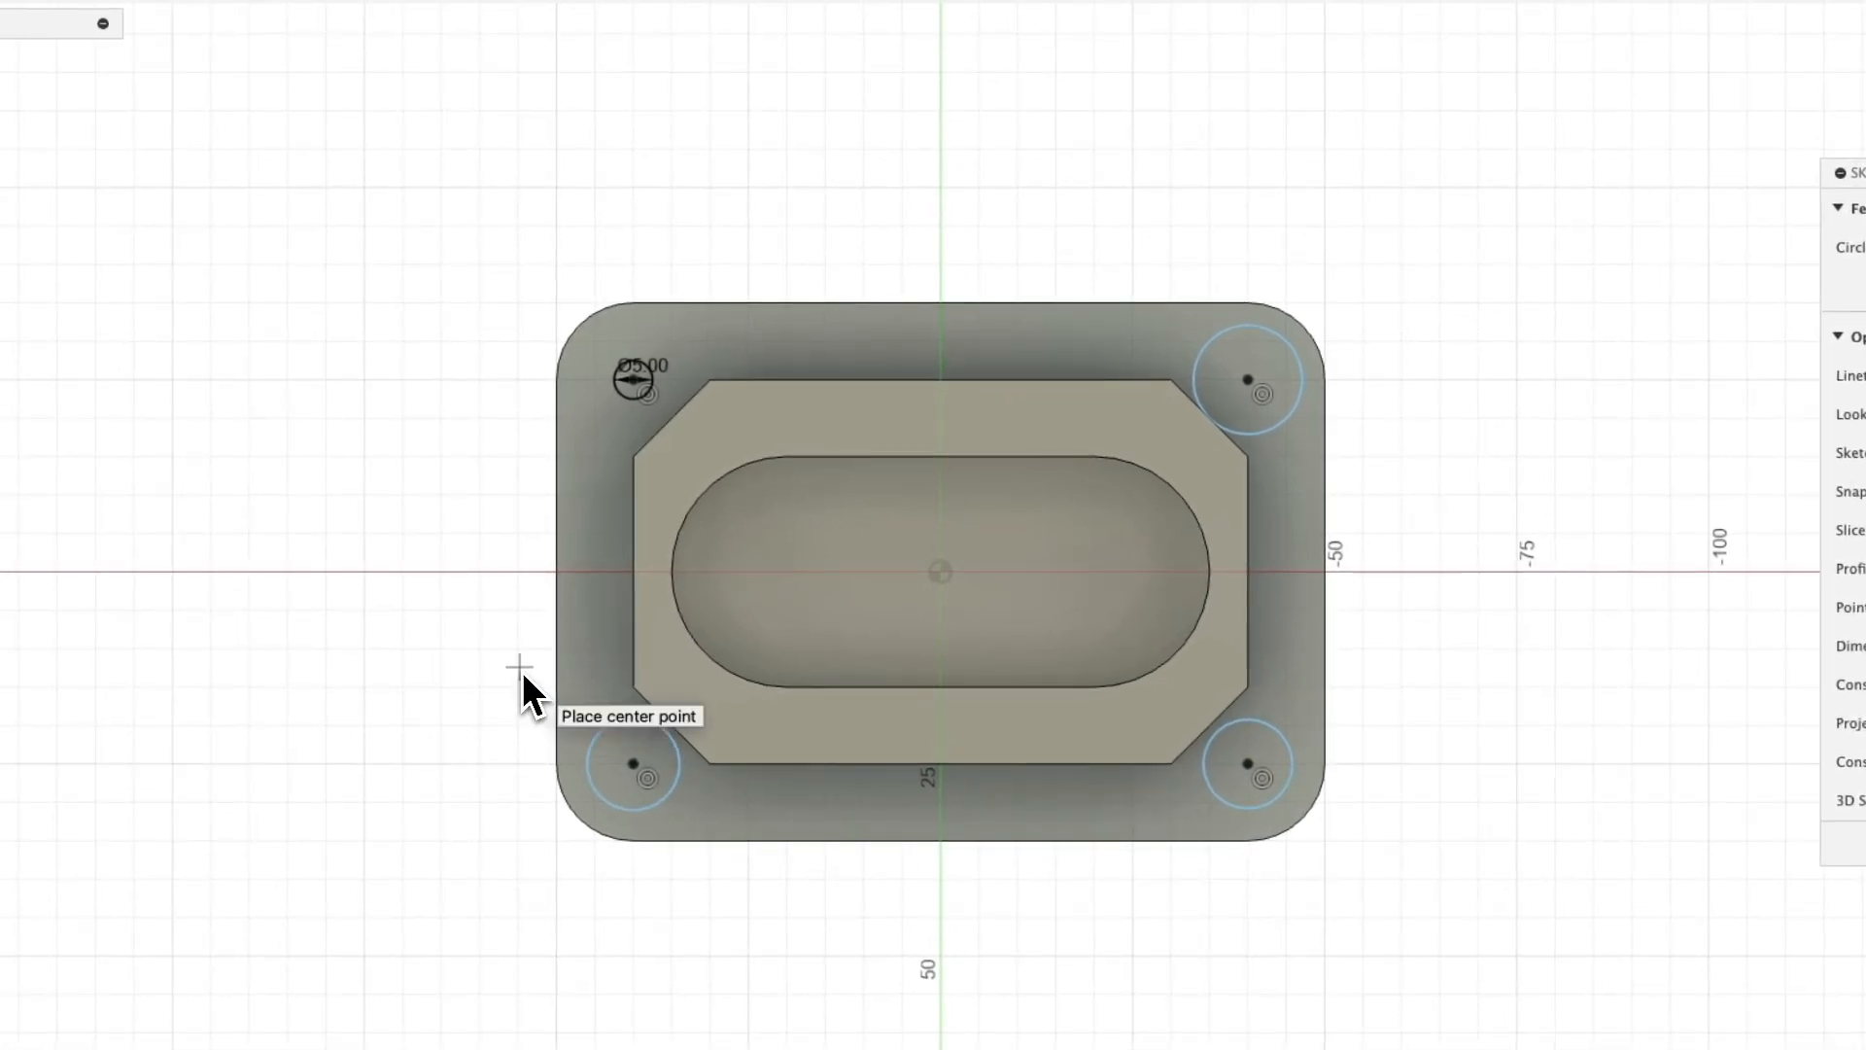
{"action": "key", "text": "Escape"}
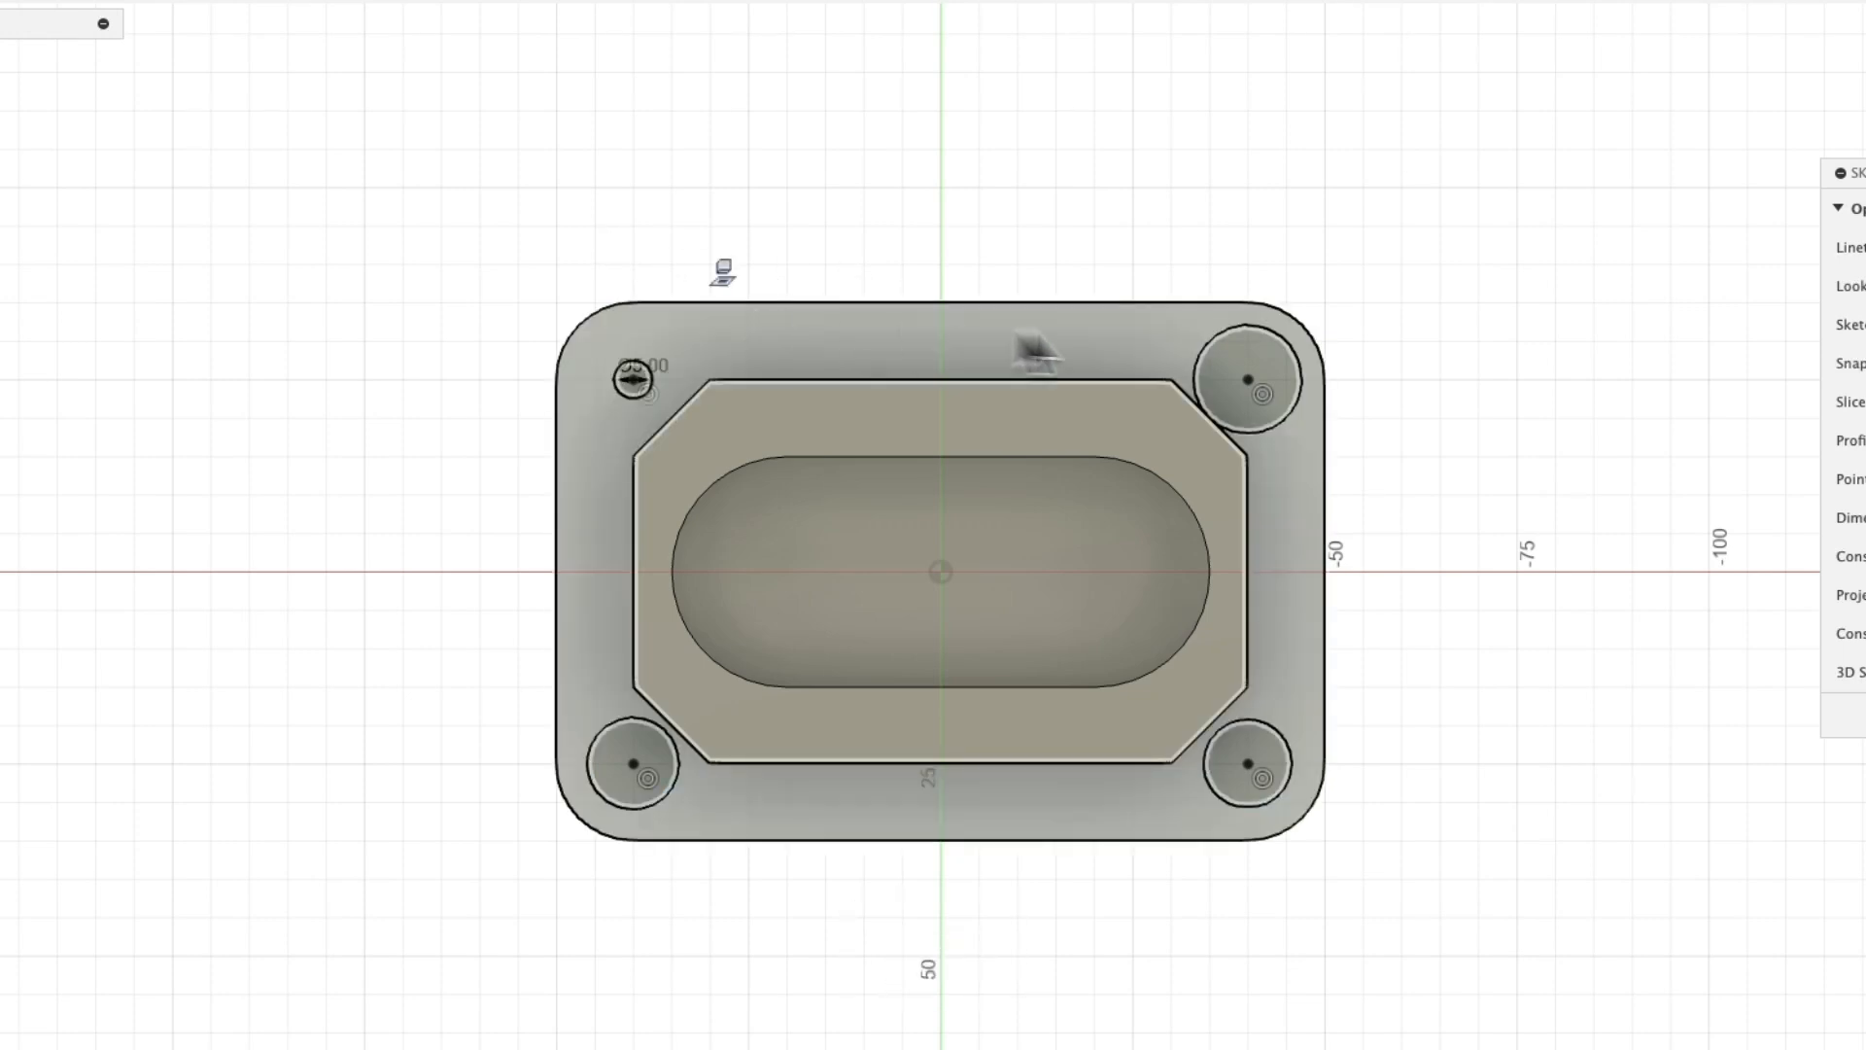
Apply an Equal constraint to the four corner circles
{"action": "left_click", "coordinate": [1234, 361]}
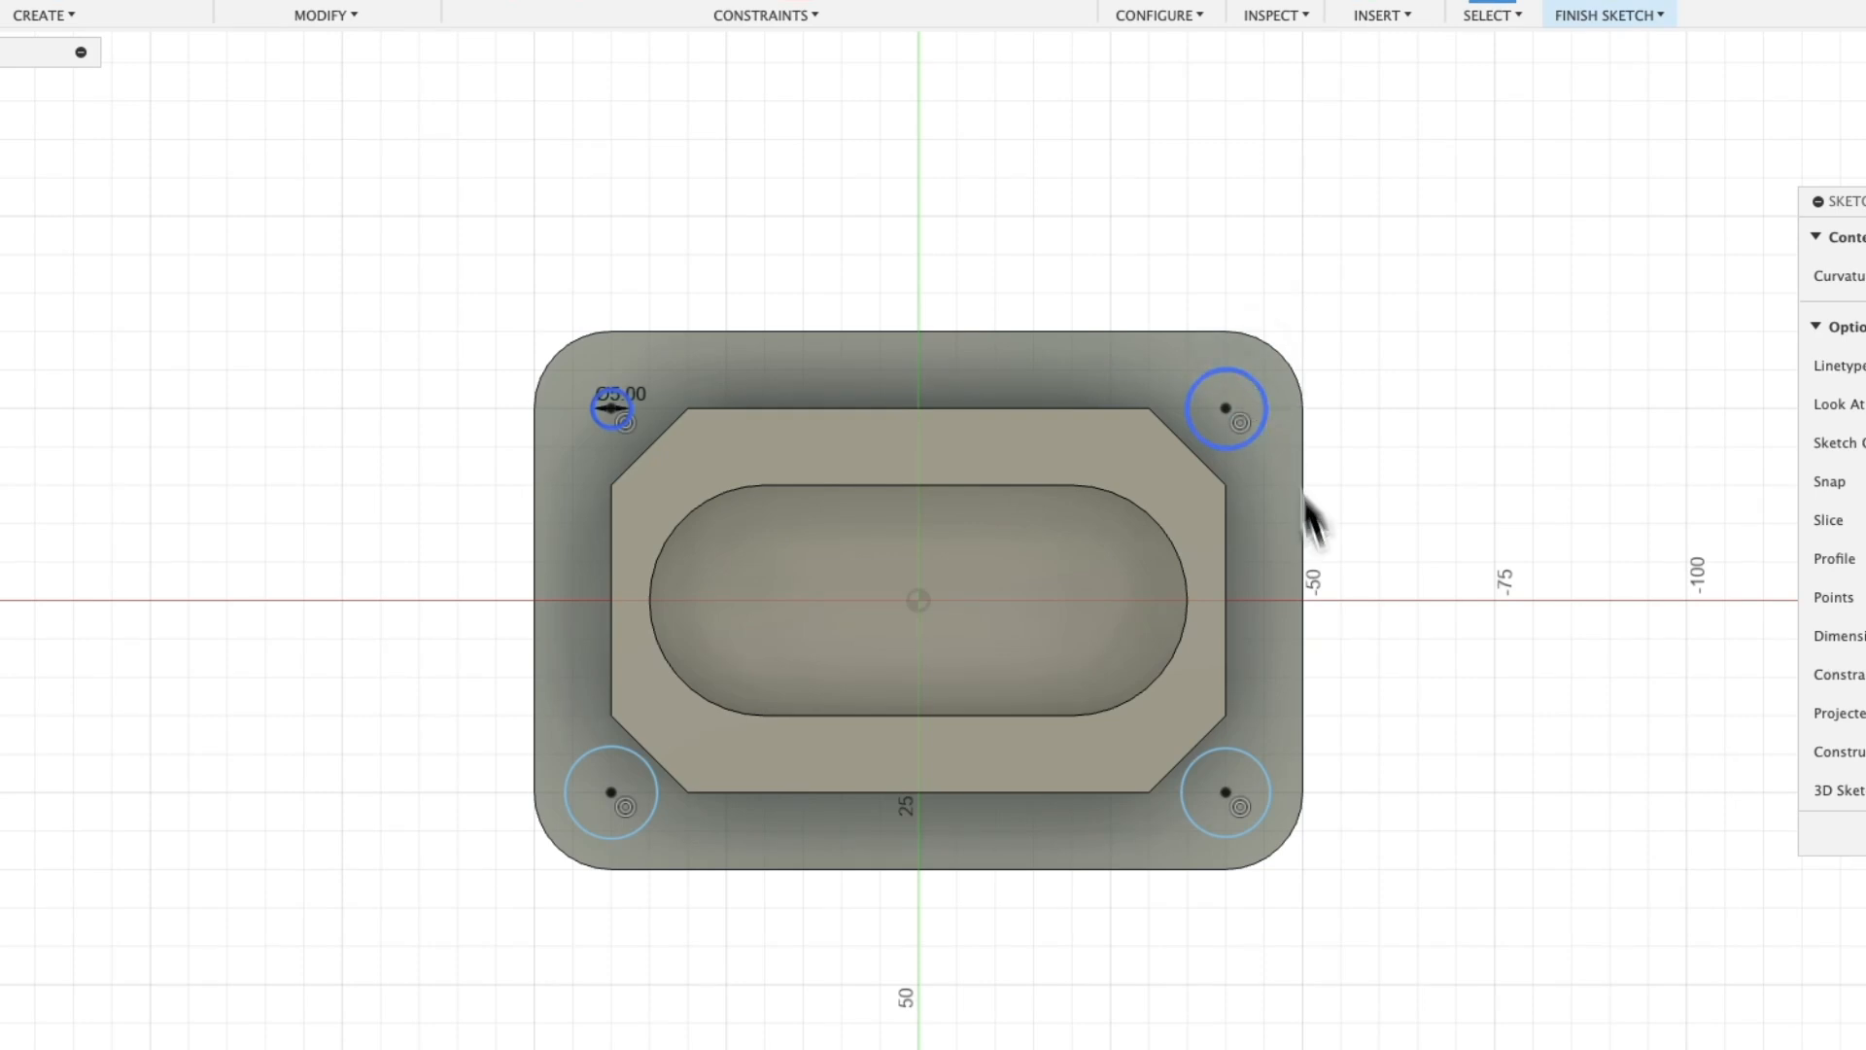
{"action": "left_click", "coordinate": [1253, 759], "text": "shift"}
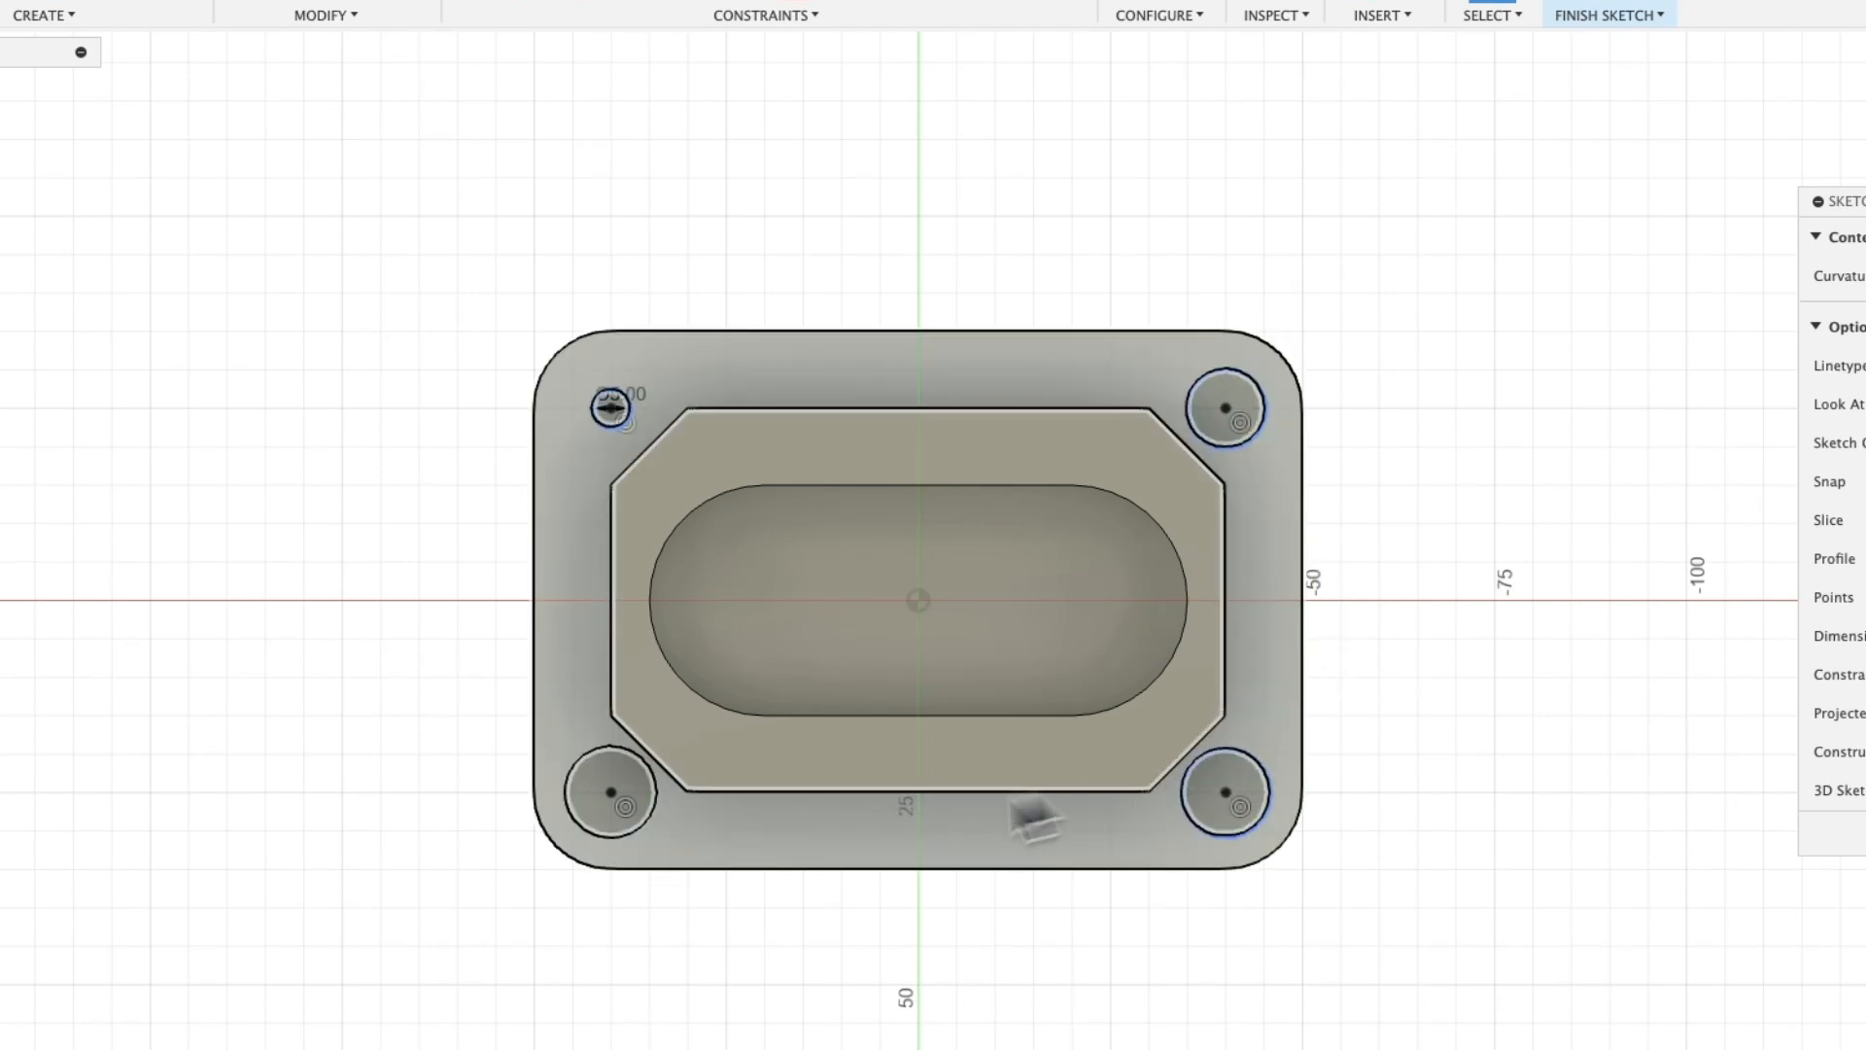
{"action": "left_click", "coordinate": [649, 824], "text": "shift"}
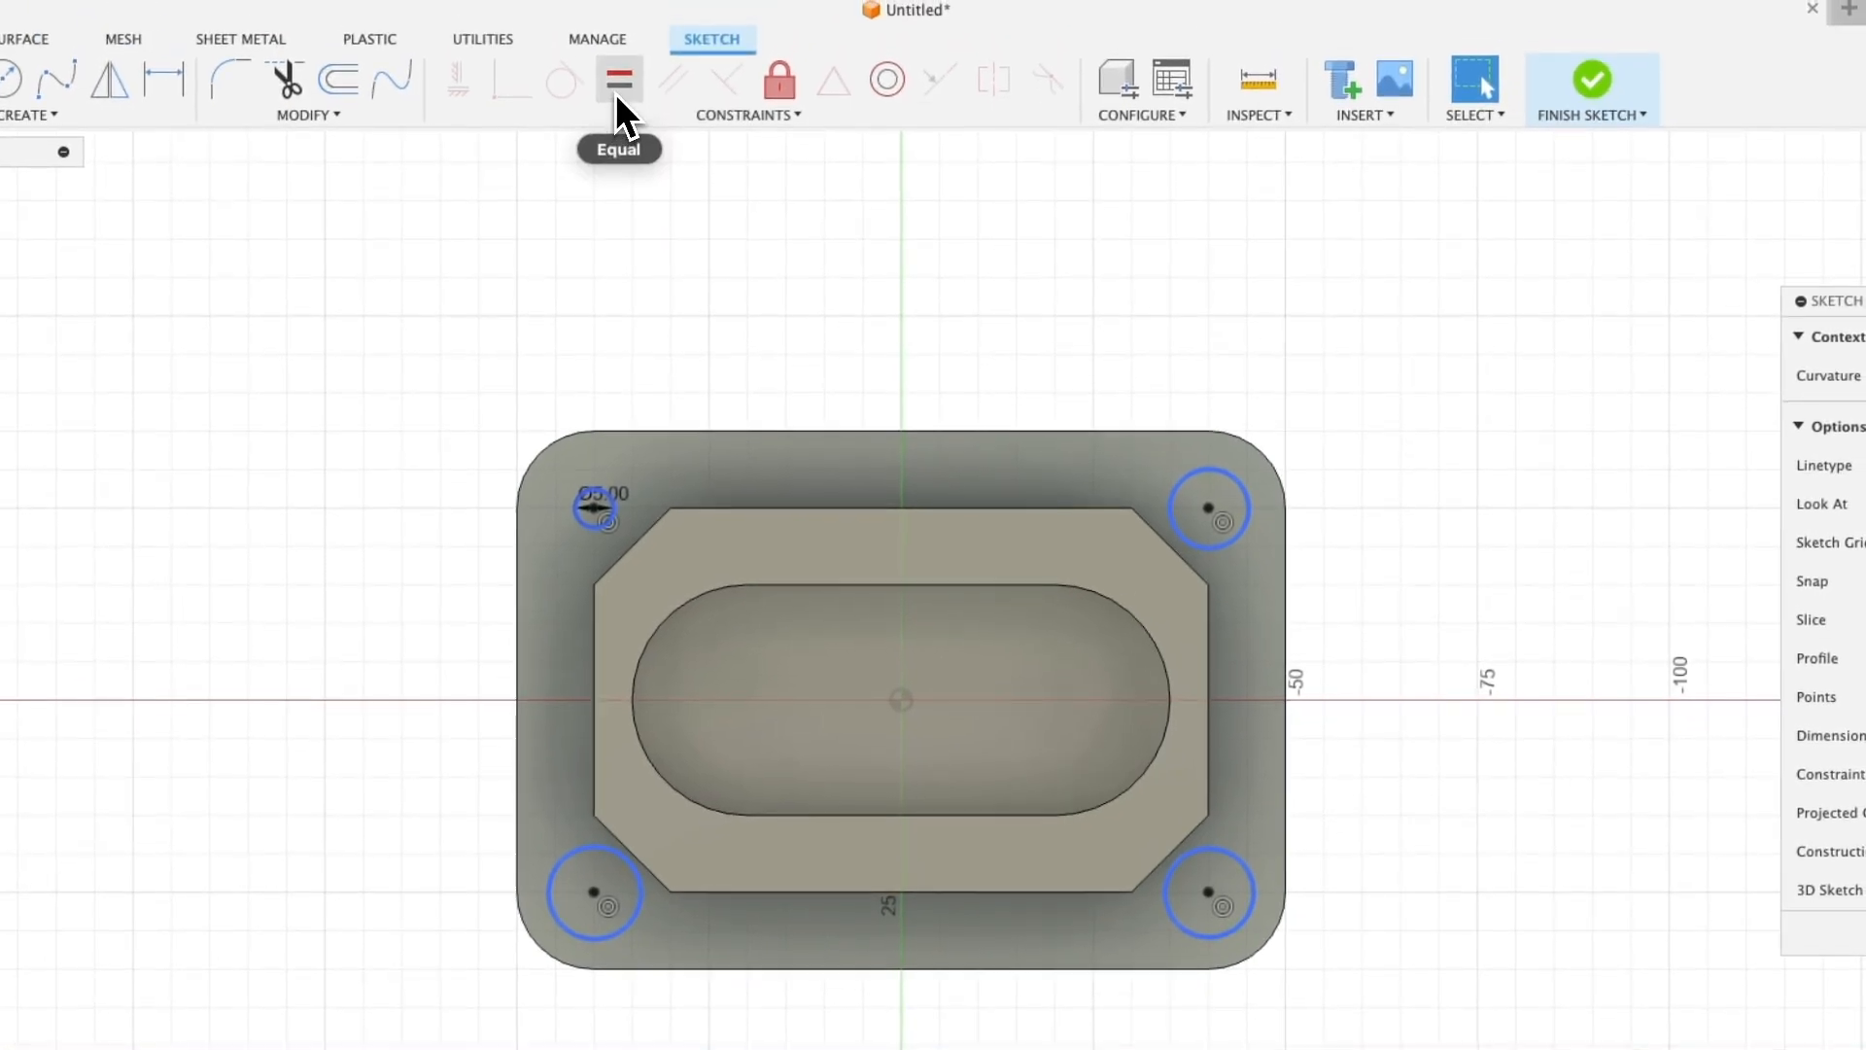
{"action": "left_click", "coordinate": [615, 94]}
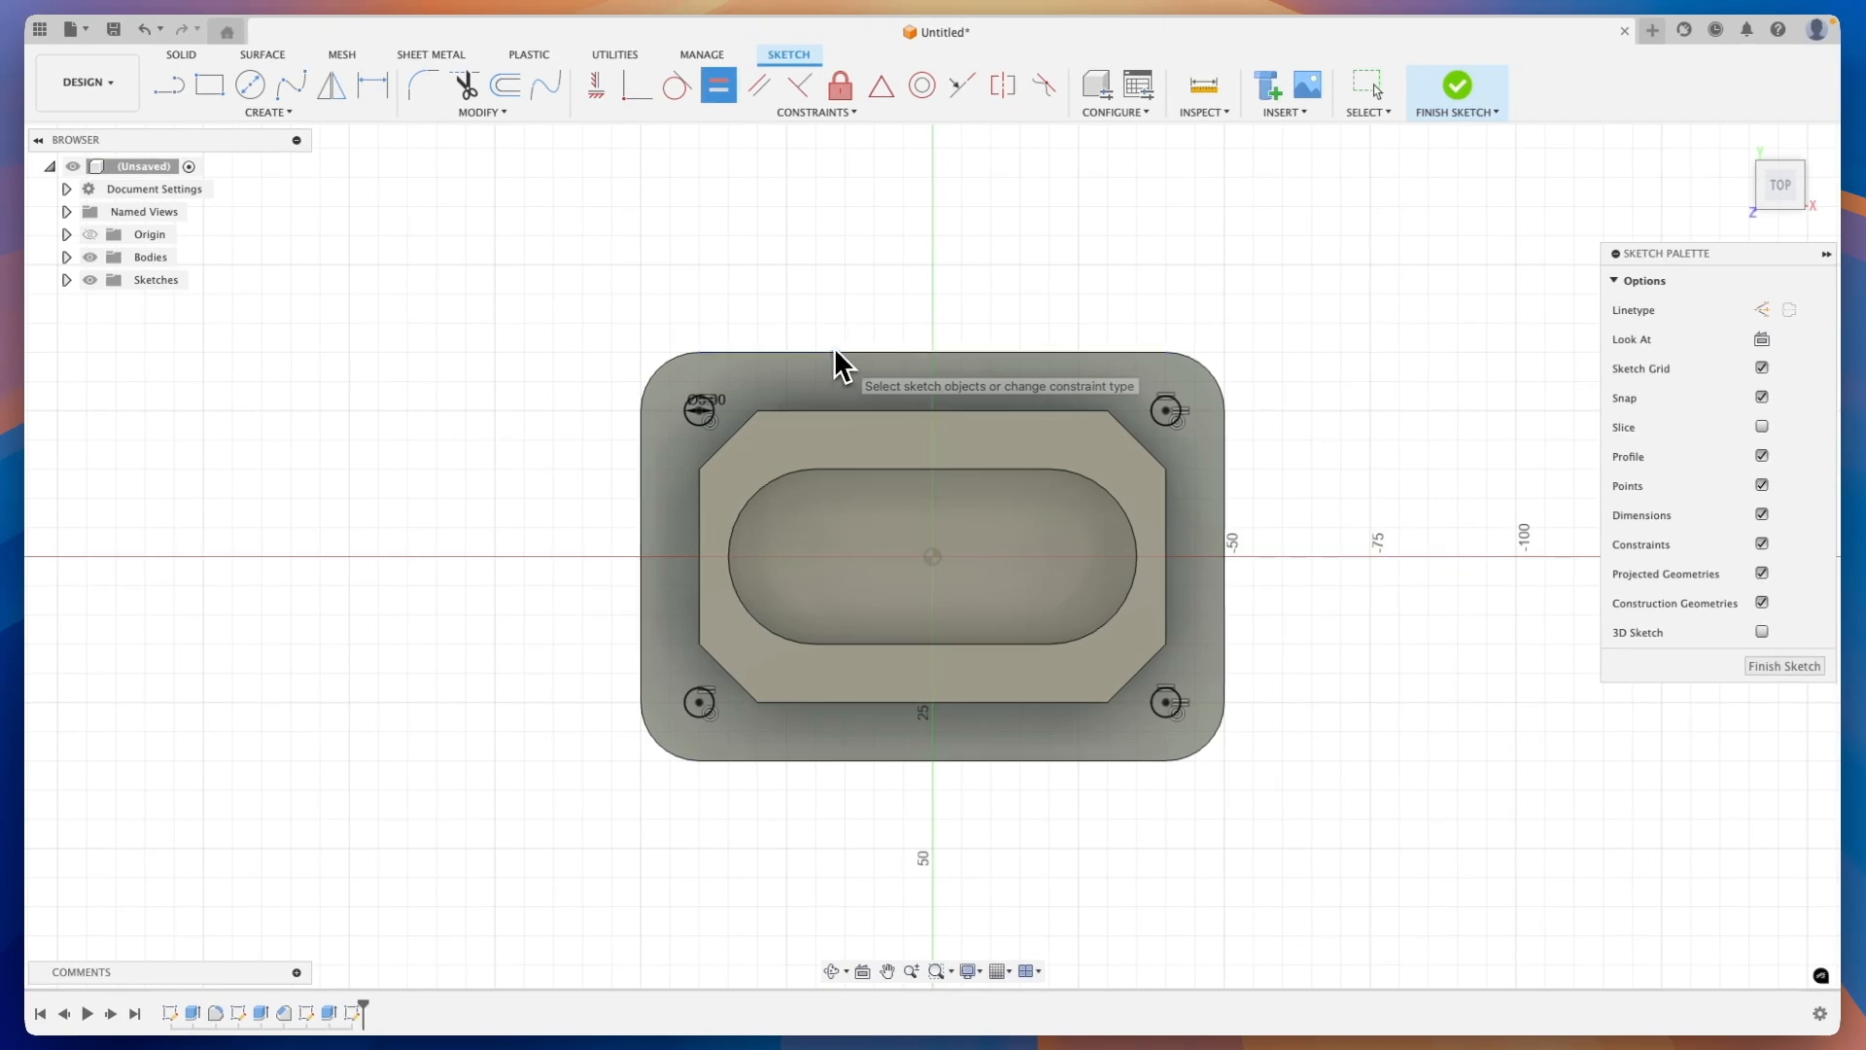
{"action": "key", "text": "Escape"}
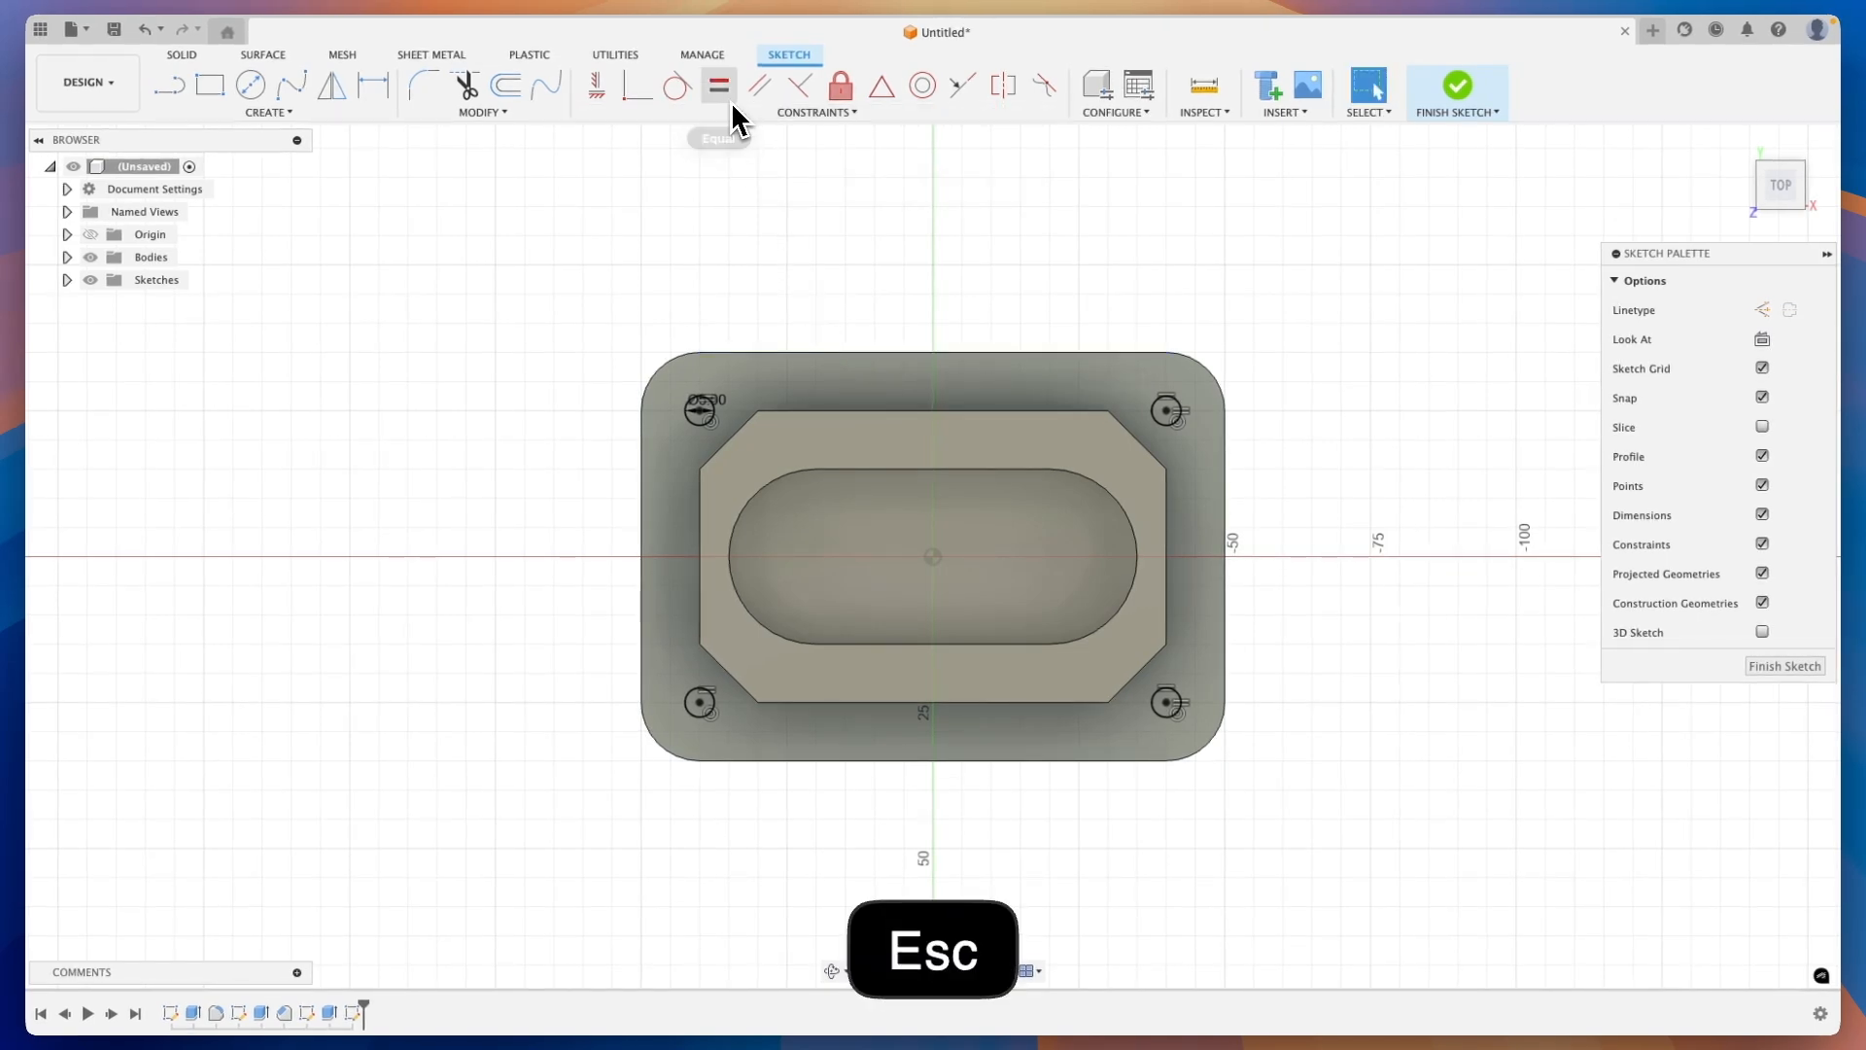
Move the upper-left circle's diameter dimension clear of the circle, set it to 8 mm and finish the sketch
{"action": "left_click", "coordinate": [725, 399]}
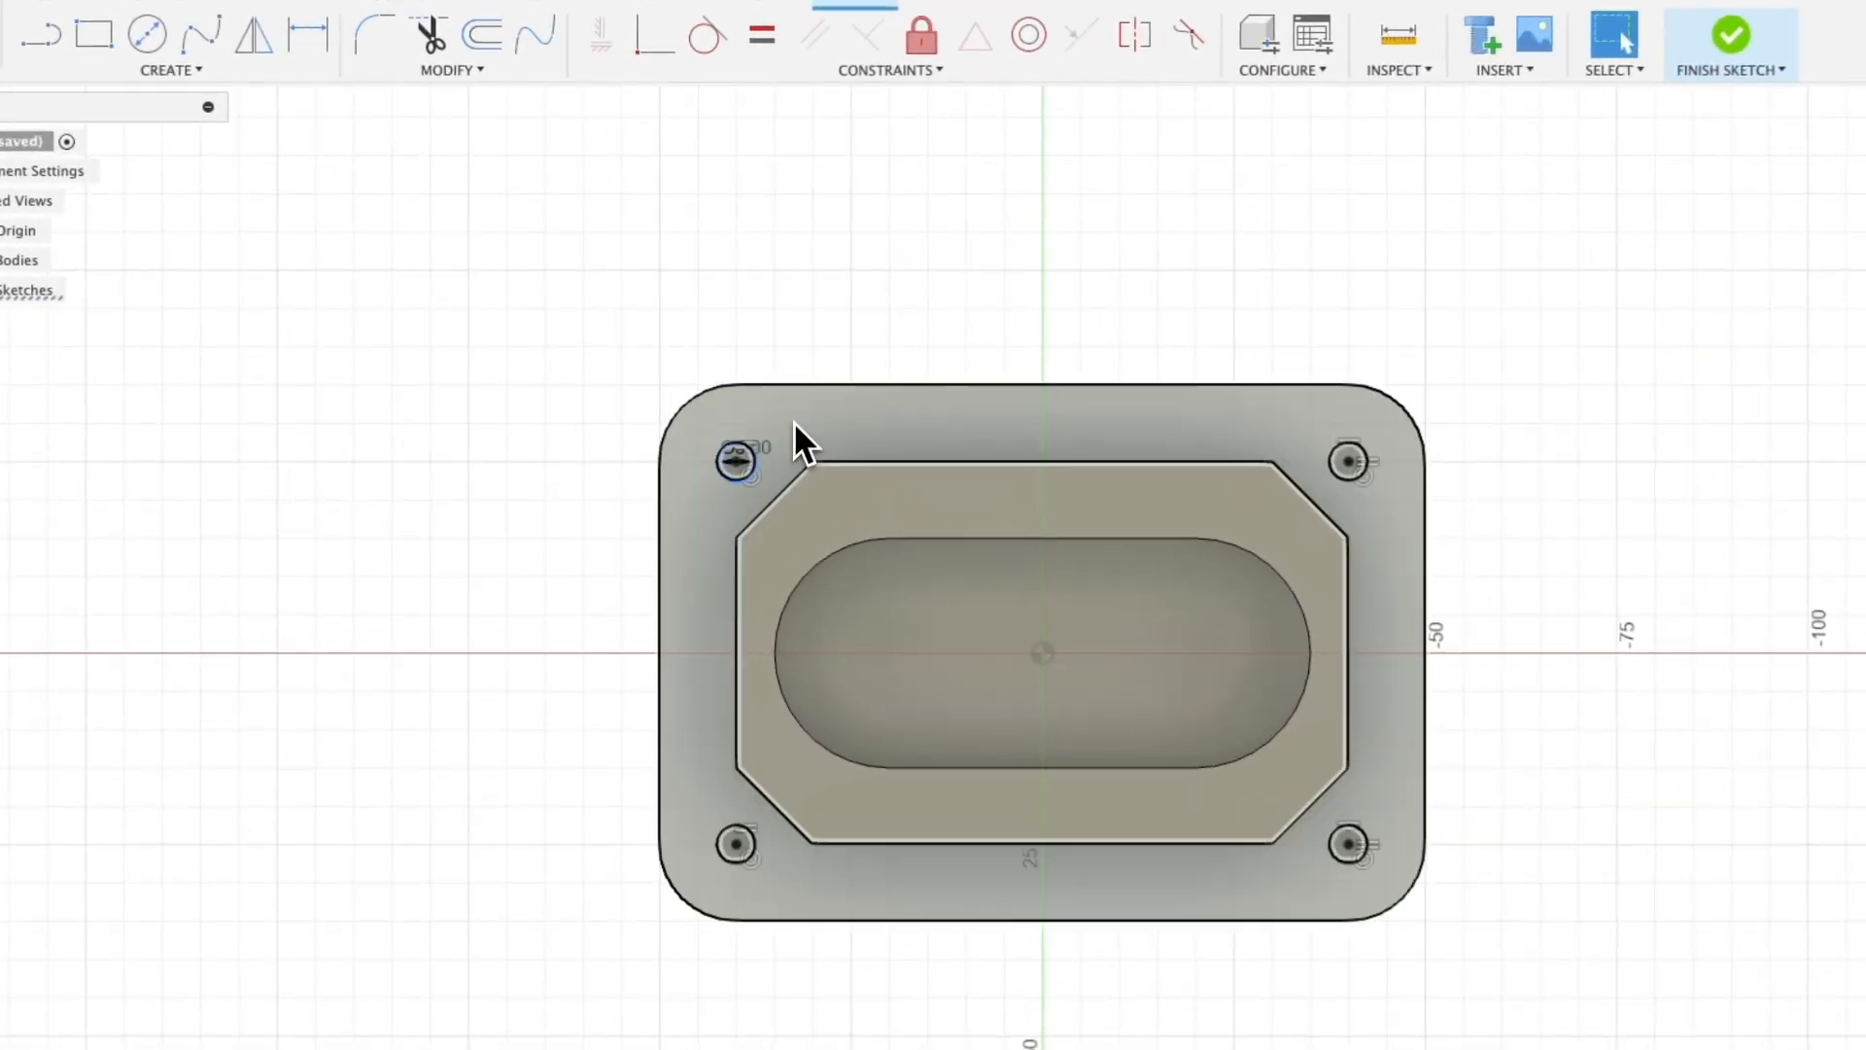
{"action": "left_click", "coordinate": [795, 426]}
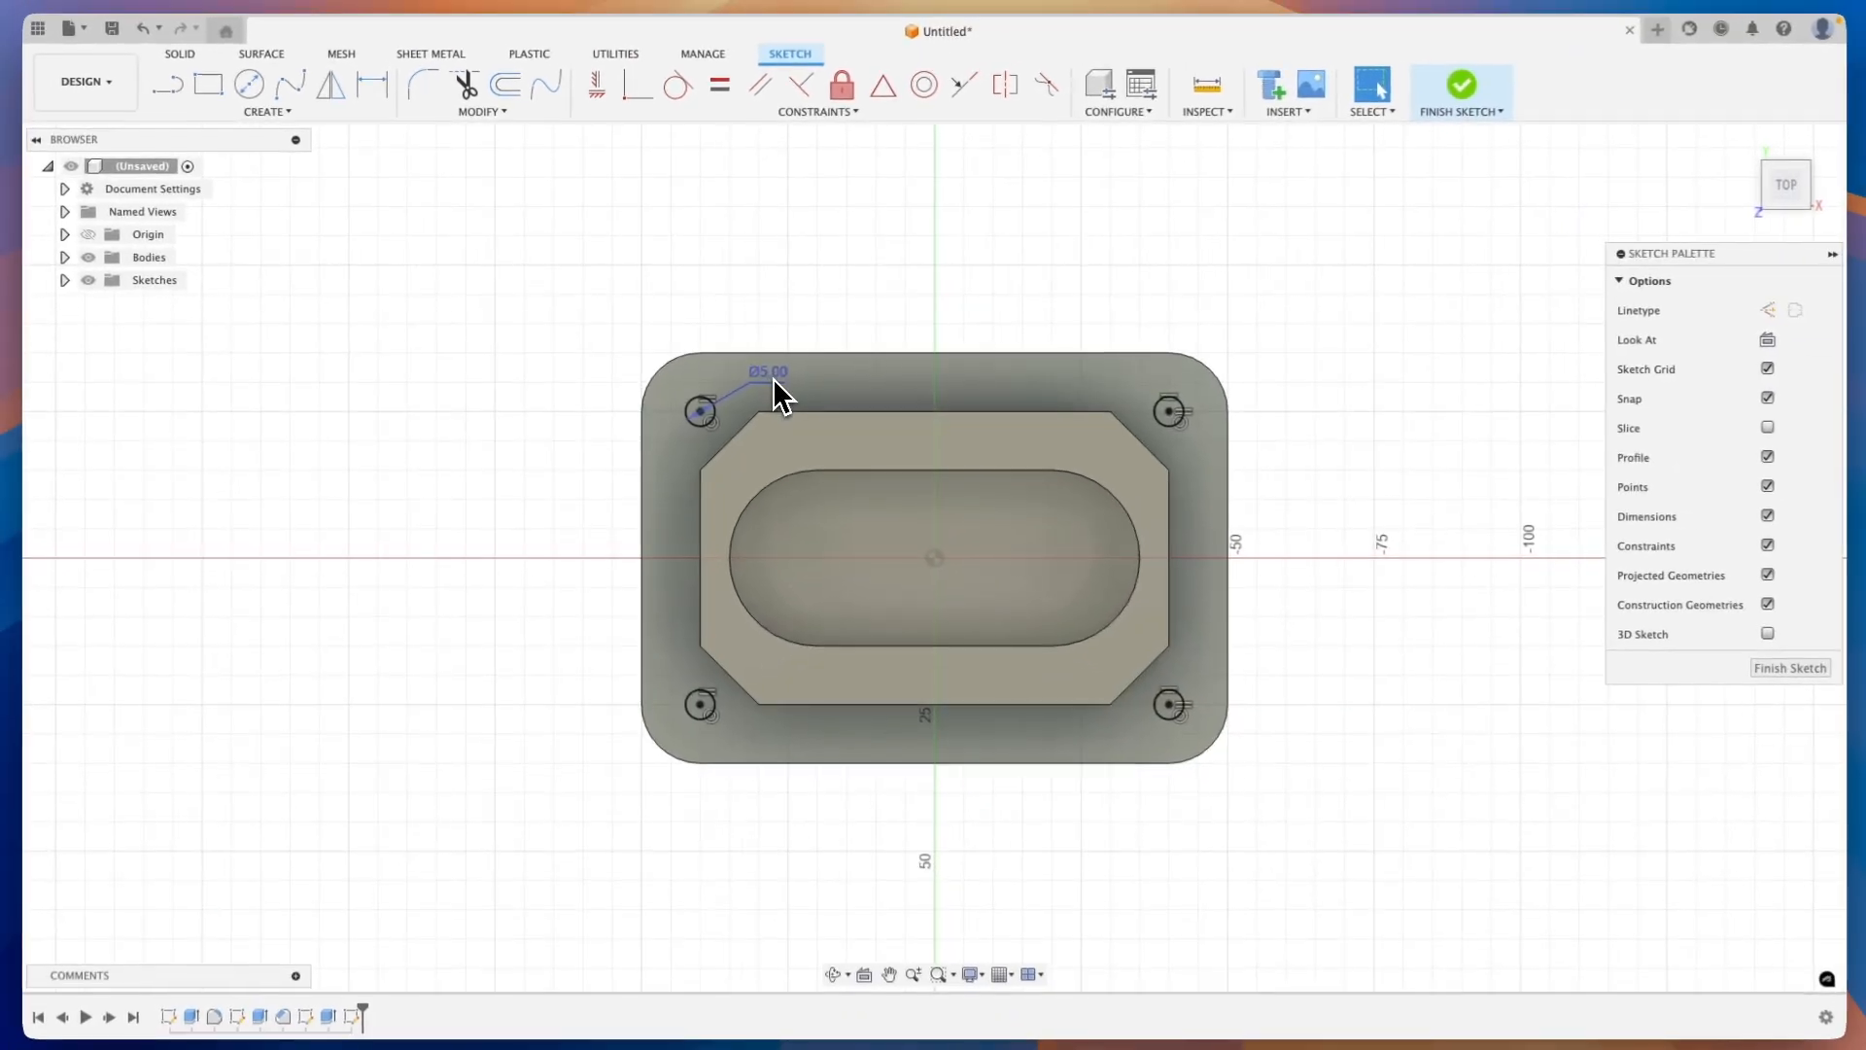
{"action": "left_click", "coordinate": [773, 377]}
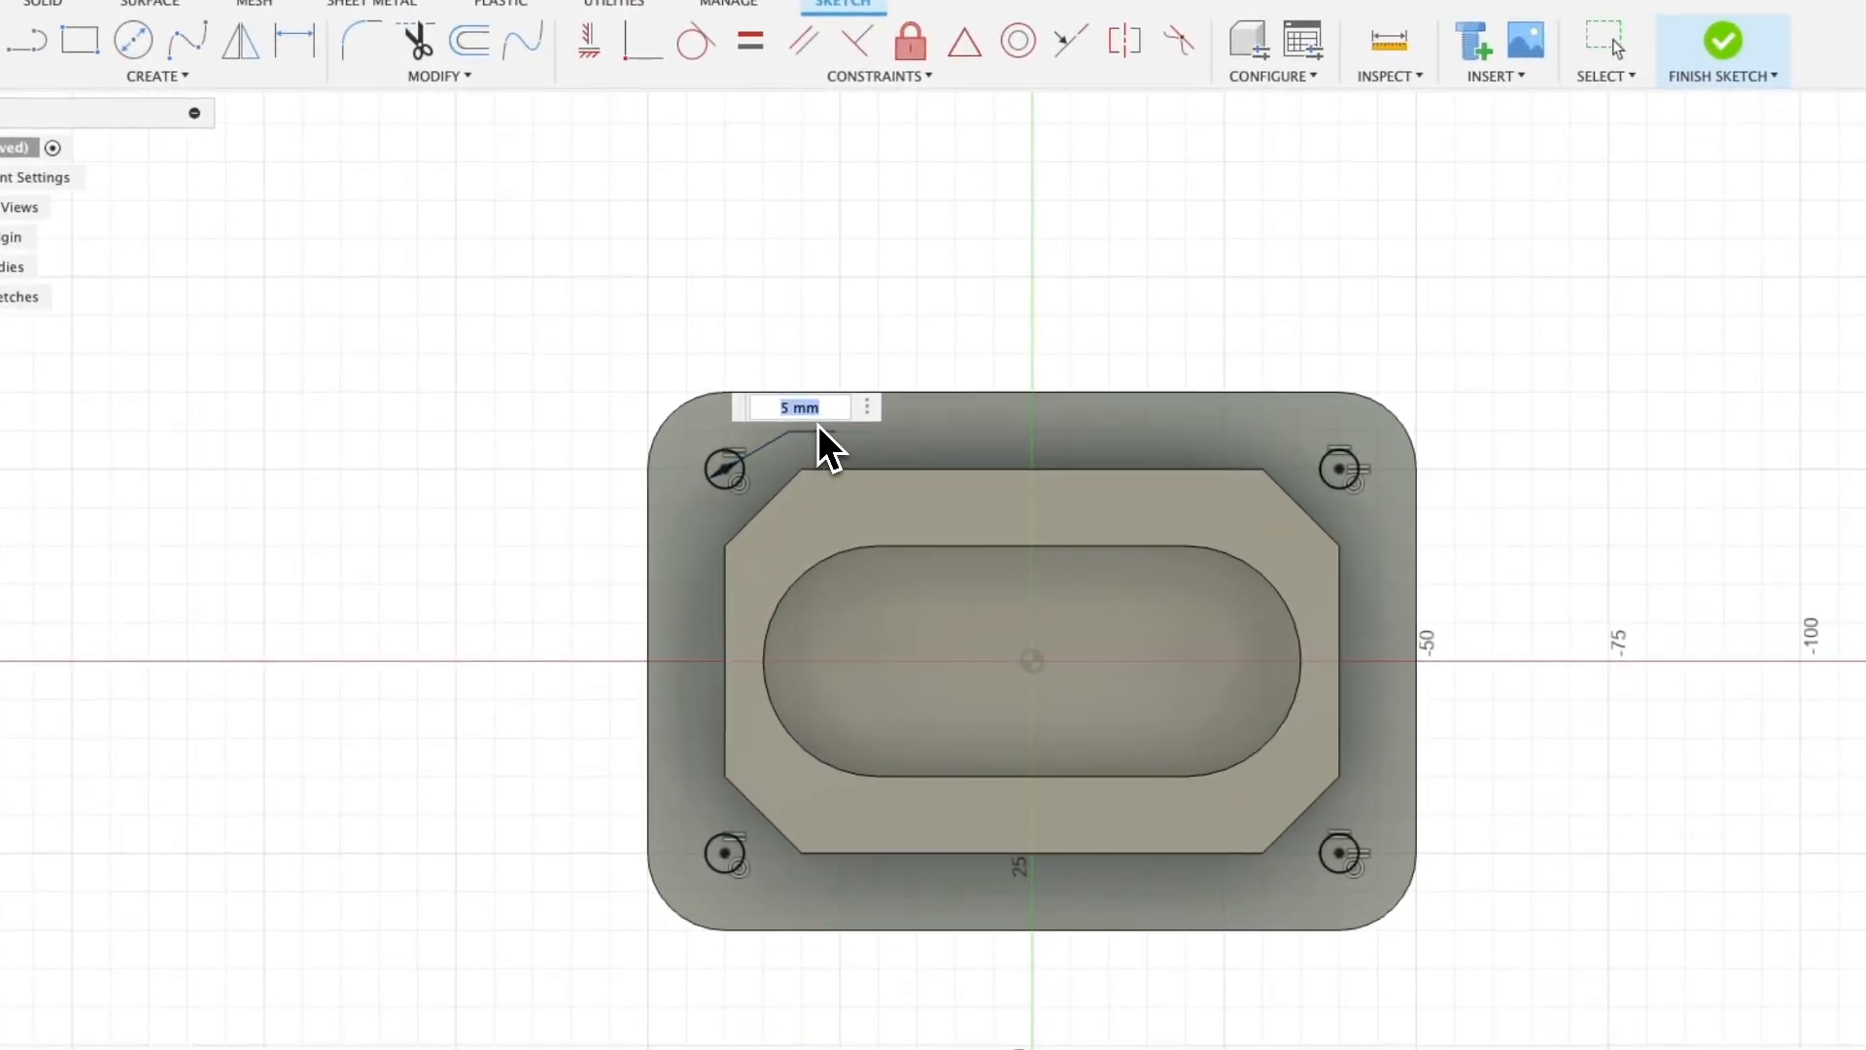
{"action": "type", "text": "8"}
{"action": "key", "text": "Return"}
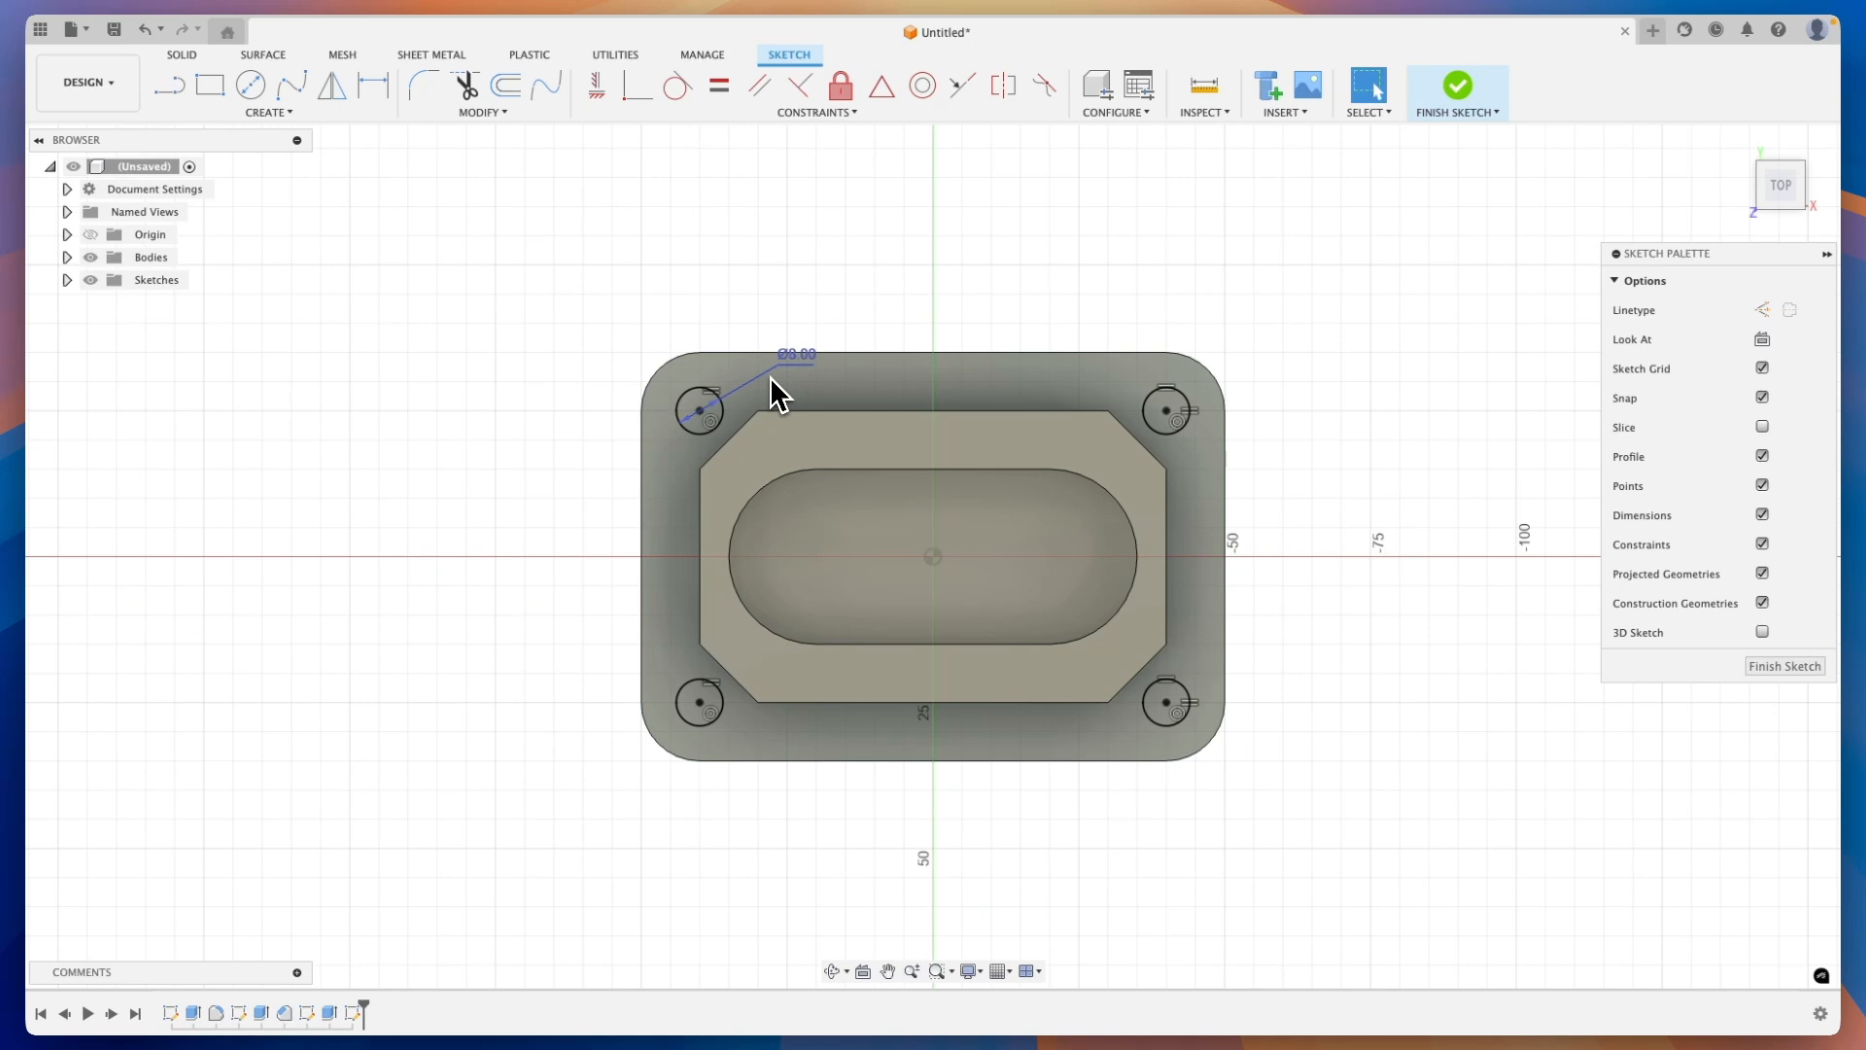
{"action": "left_click", "coordinate": [1766, 668]}
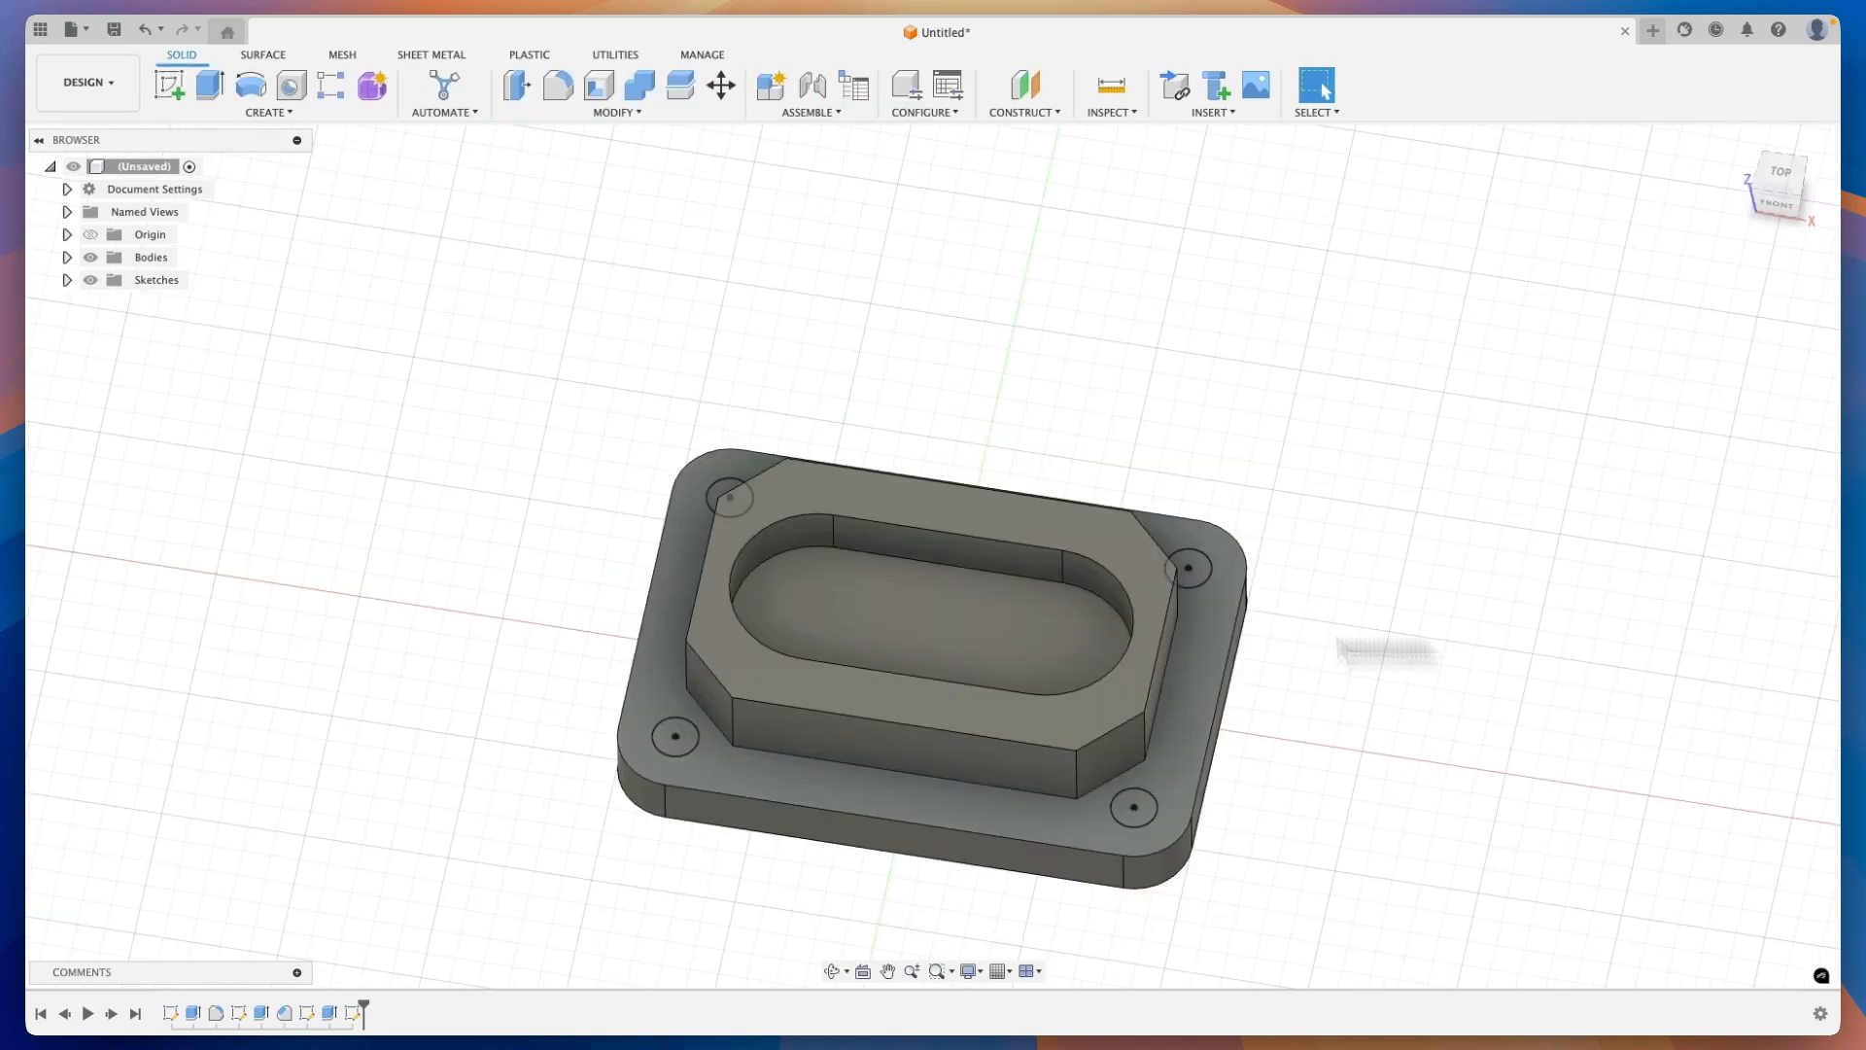
Extrude the four corner circles by -25 mm as a cut through the base
{"action": "left_click", "coordinate": [667, 750]}
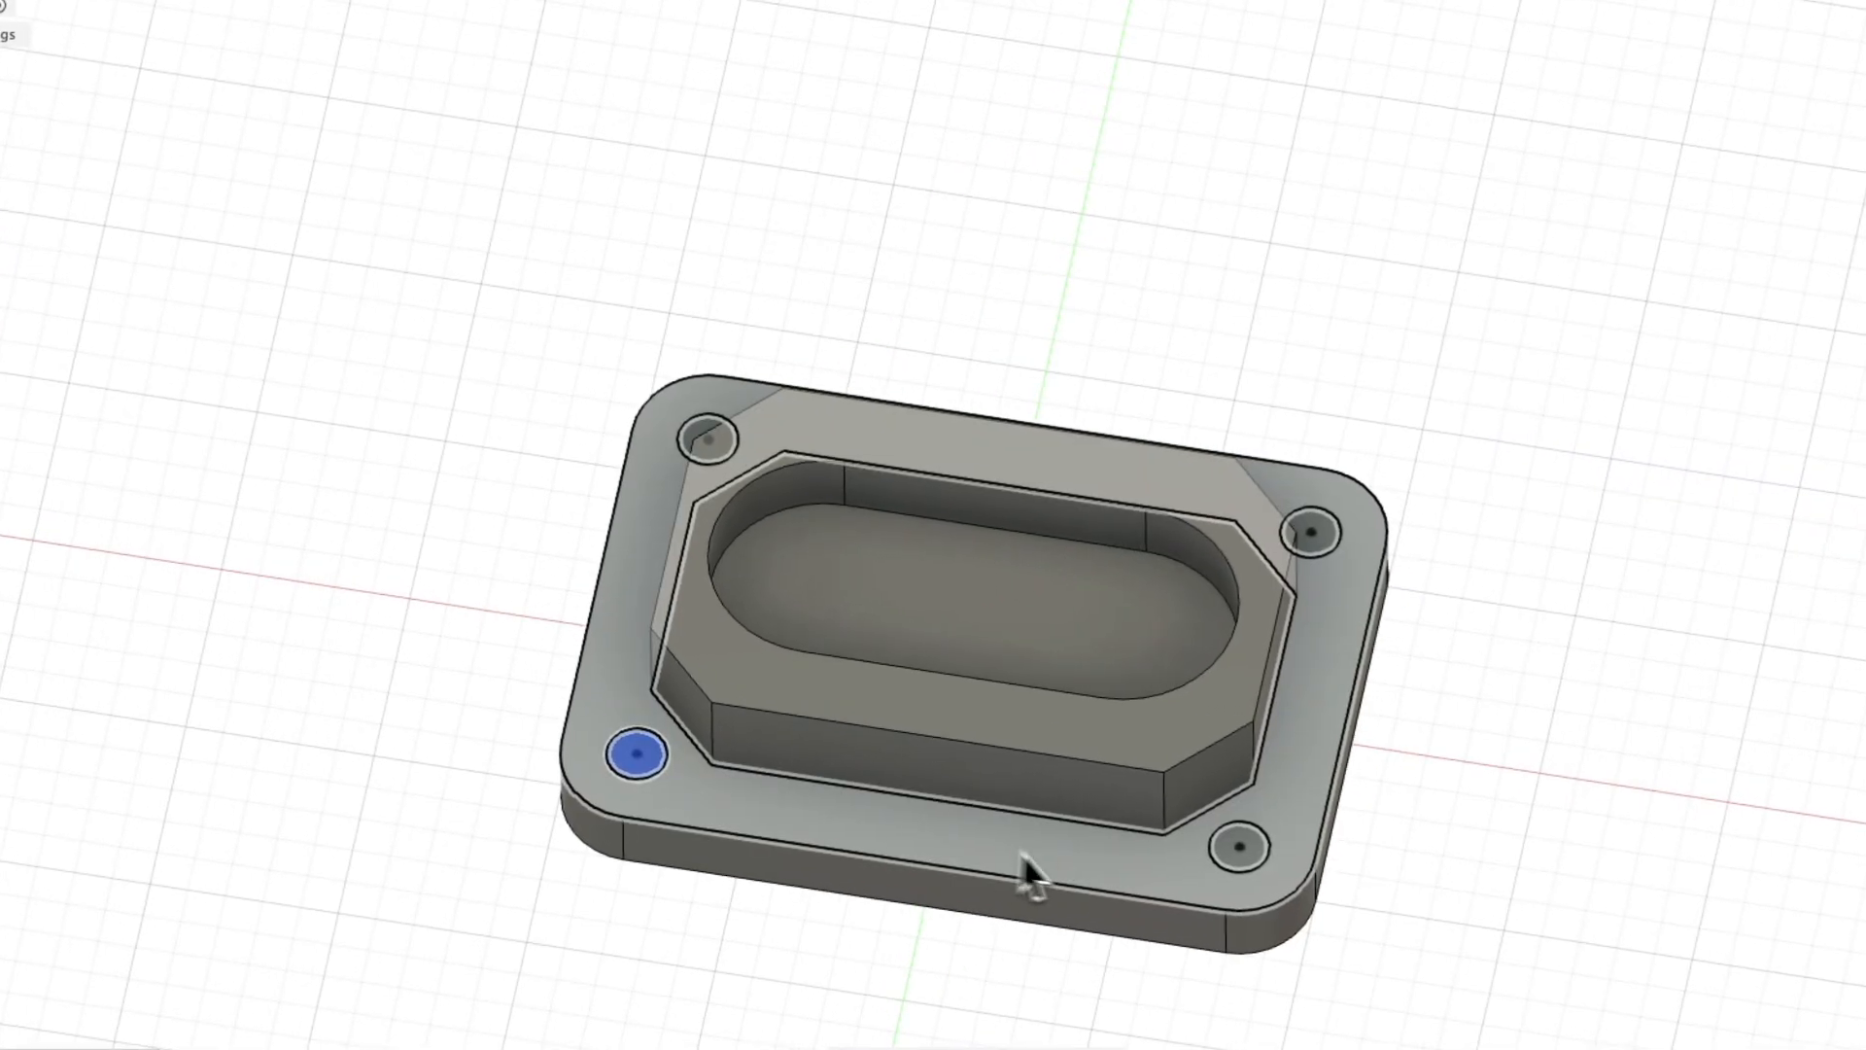
{"action": "left_click", "coordinate": [1254, 850]}
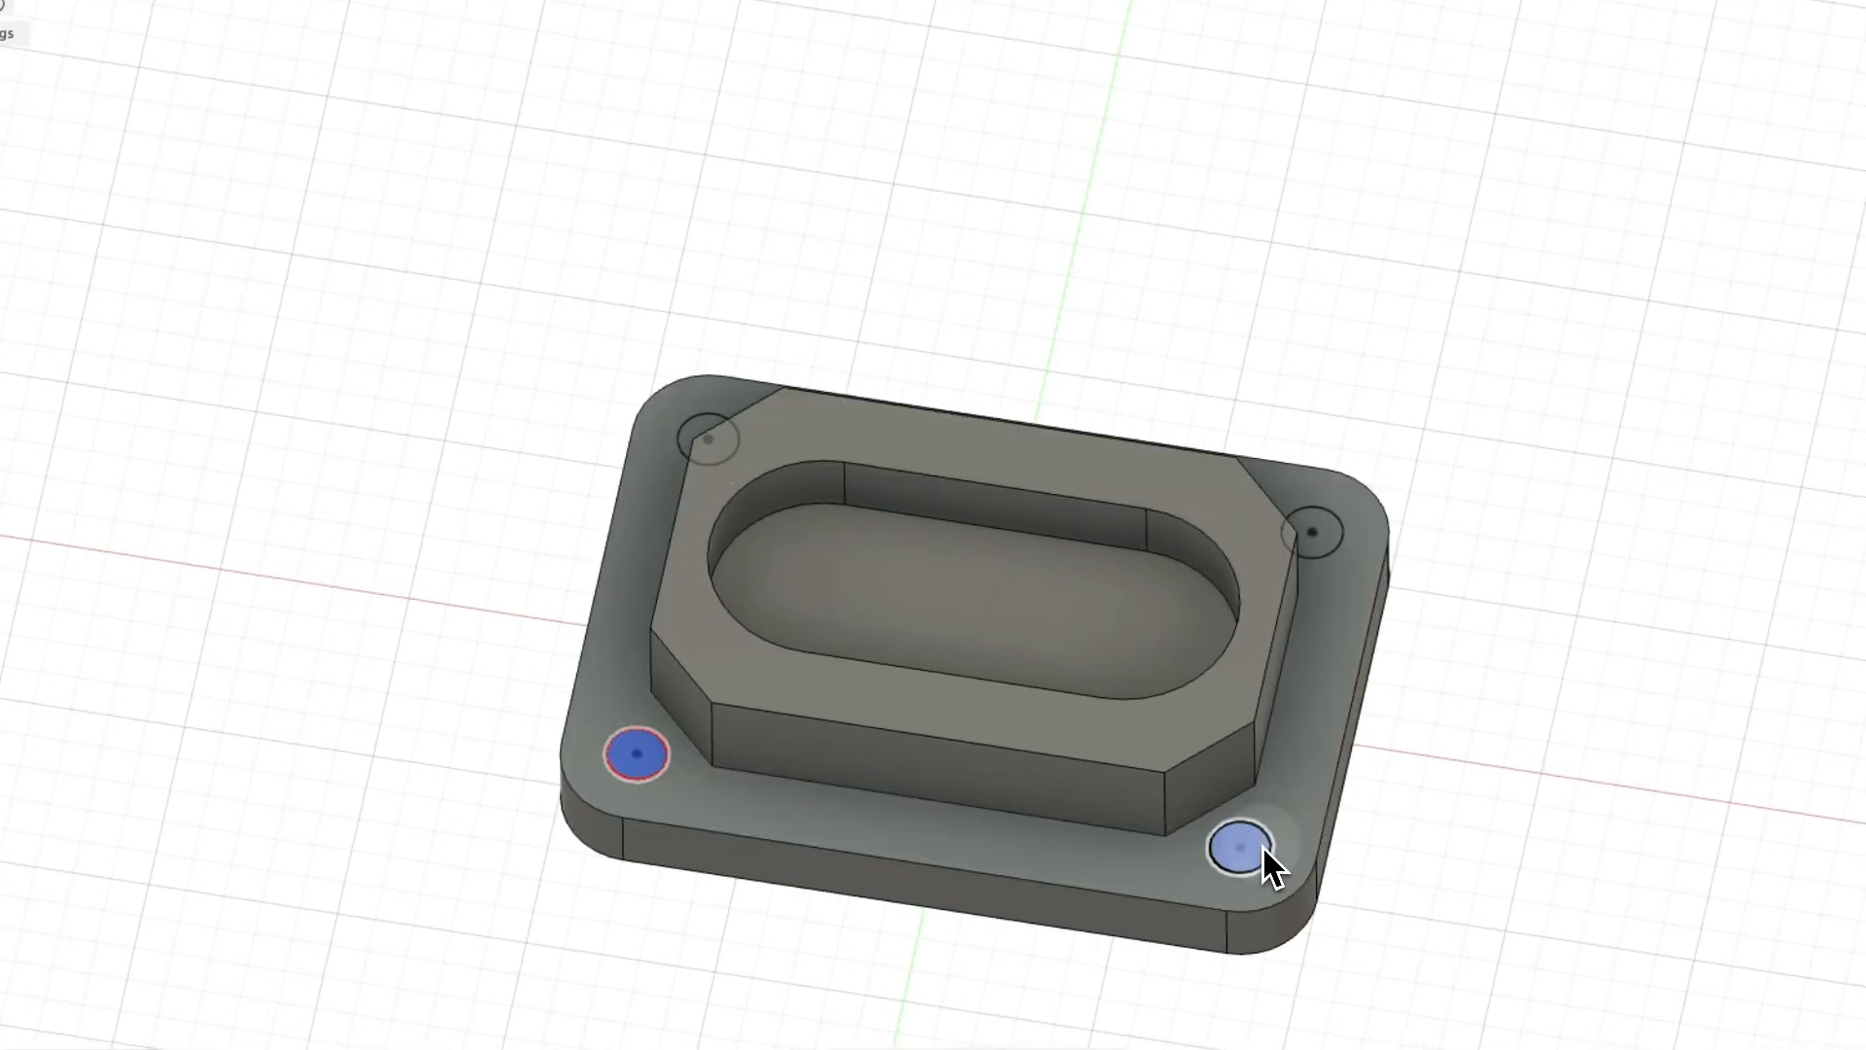
{"action": "left_click", "coordinate": [1329, 536]}
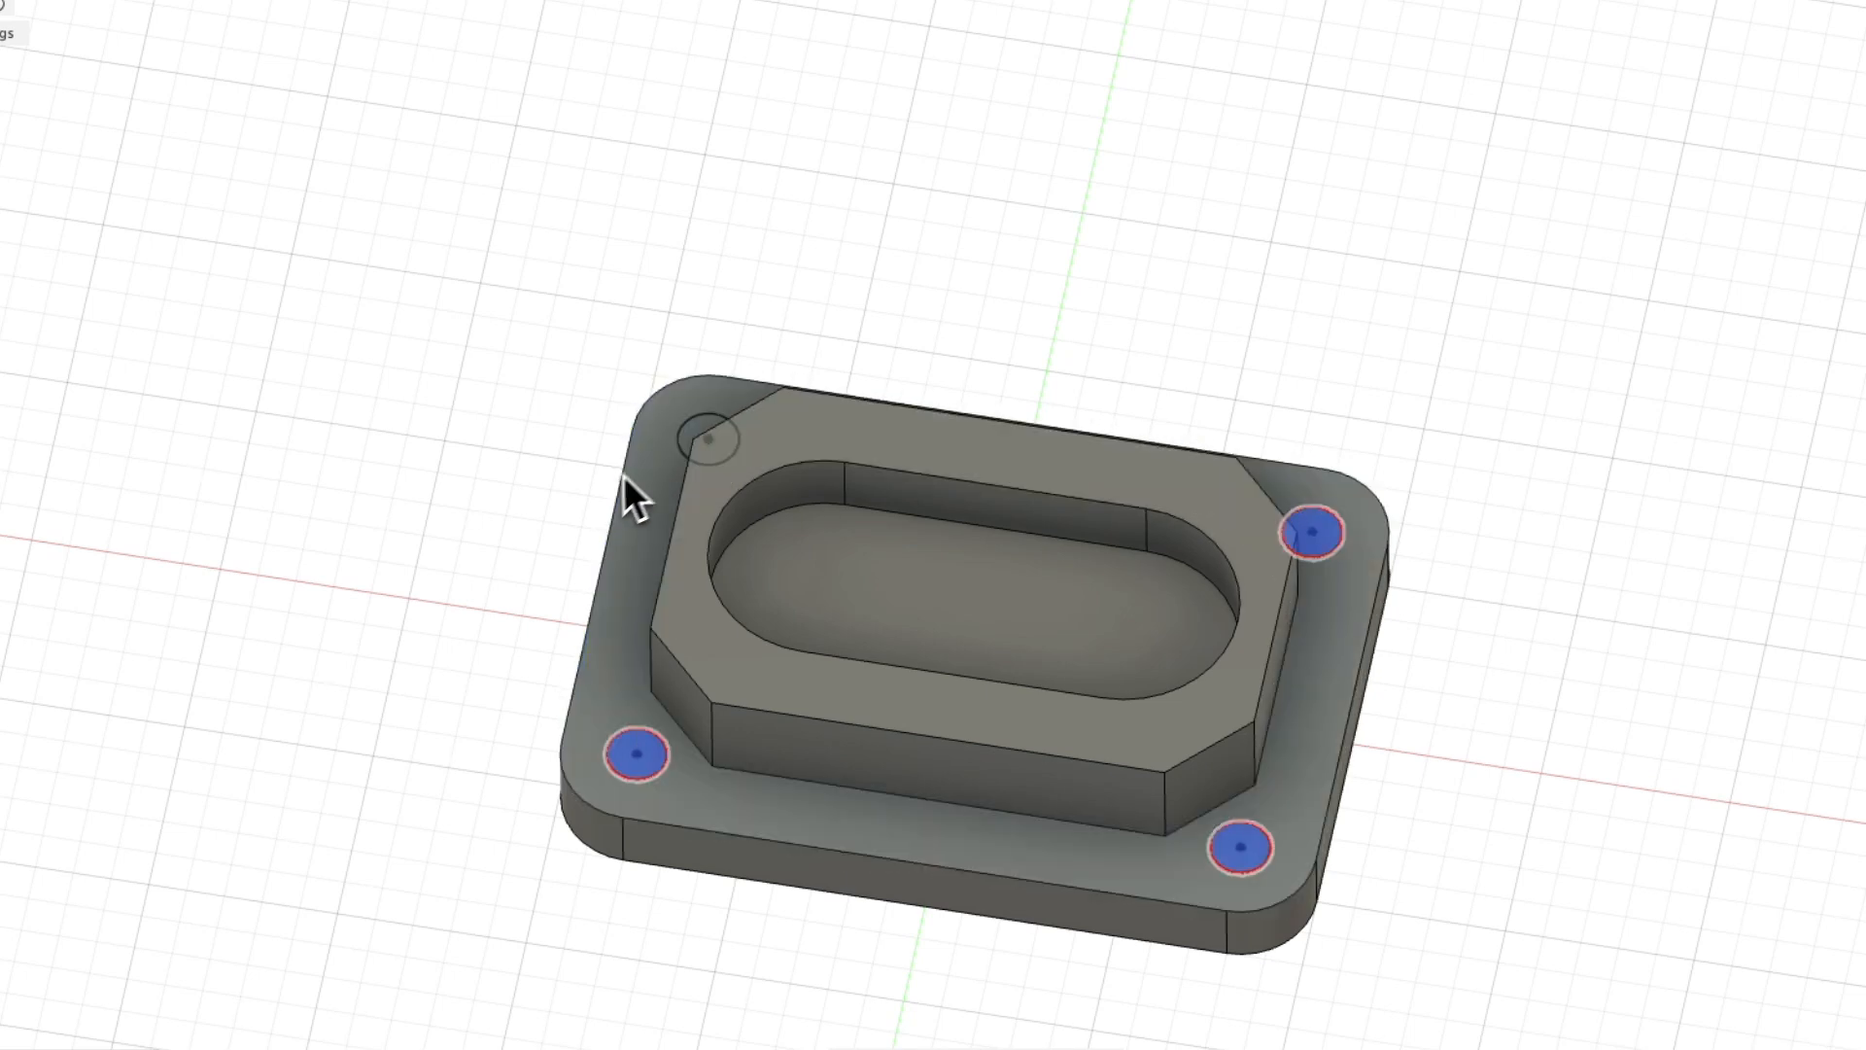
{"action": "middle_click_drag", "start_coordinate": [622, 476], "coordinate": [639, 519], "text": "shift"}
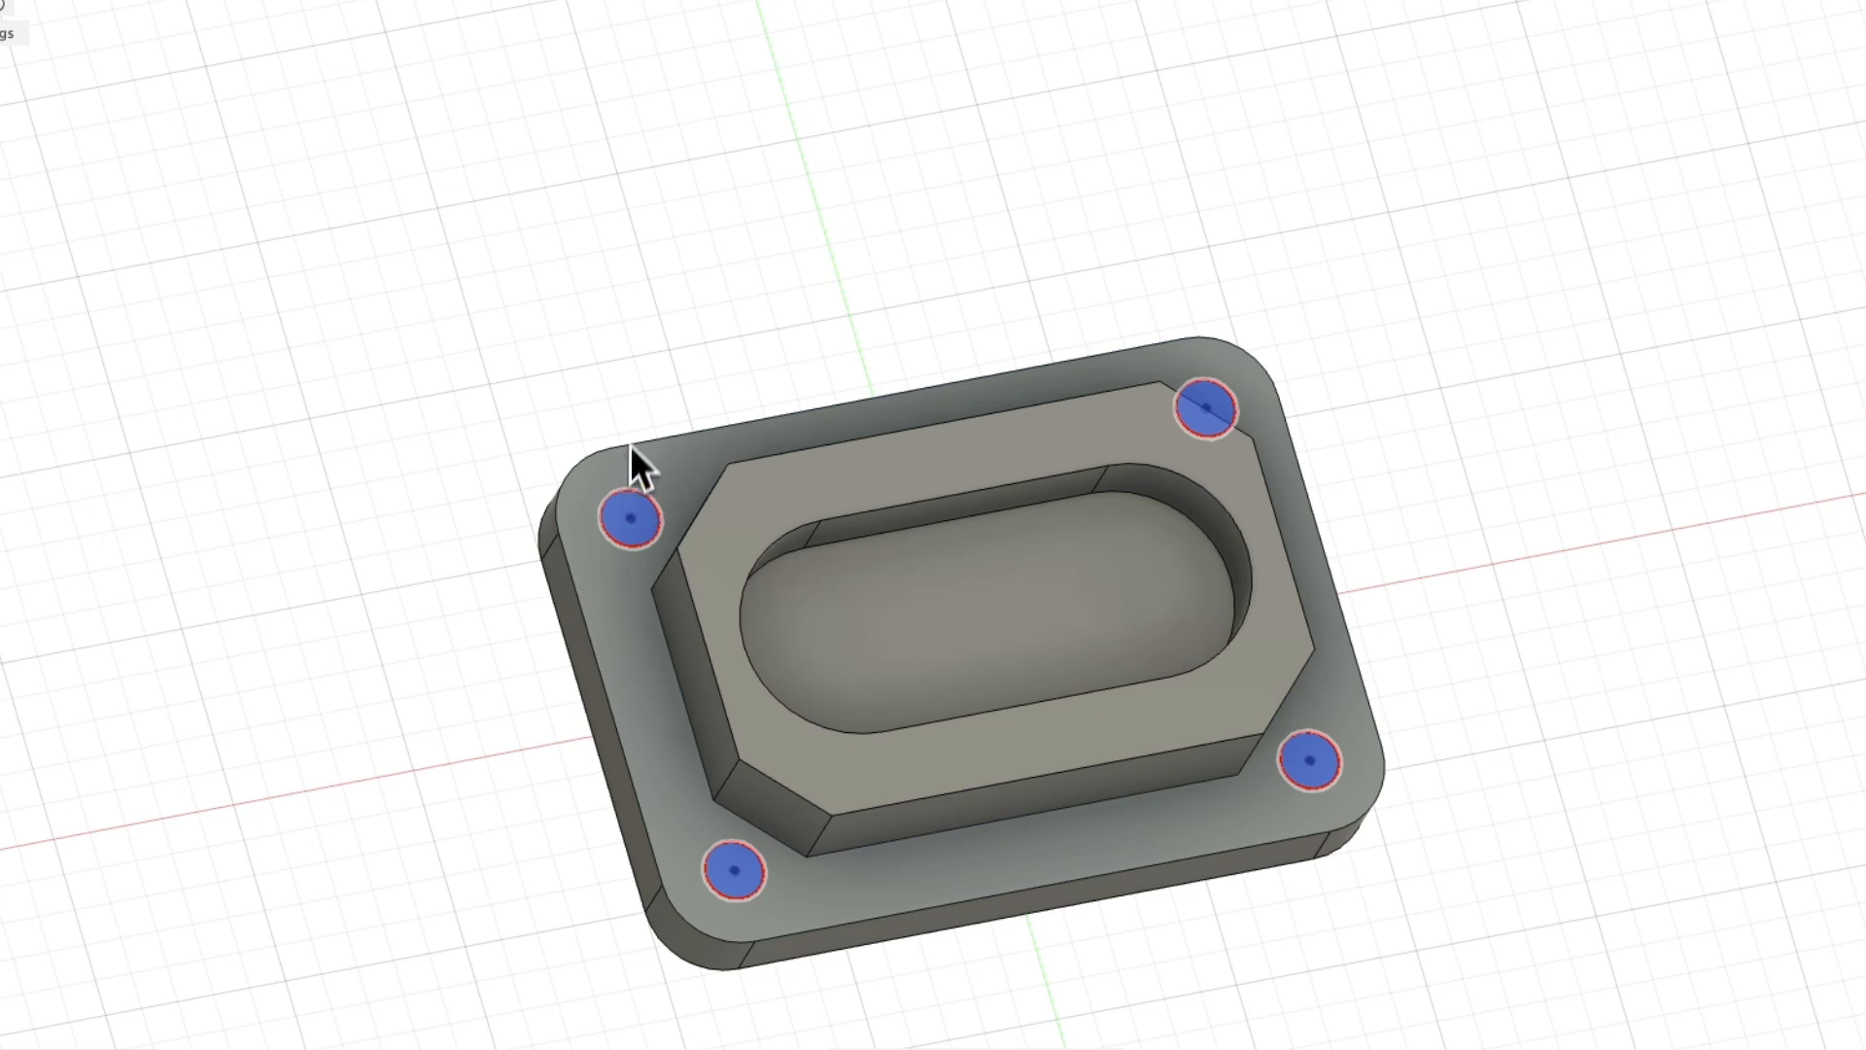
{"action": "key", "text": "e"}
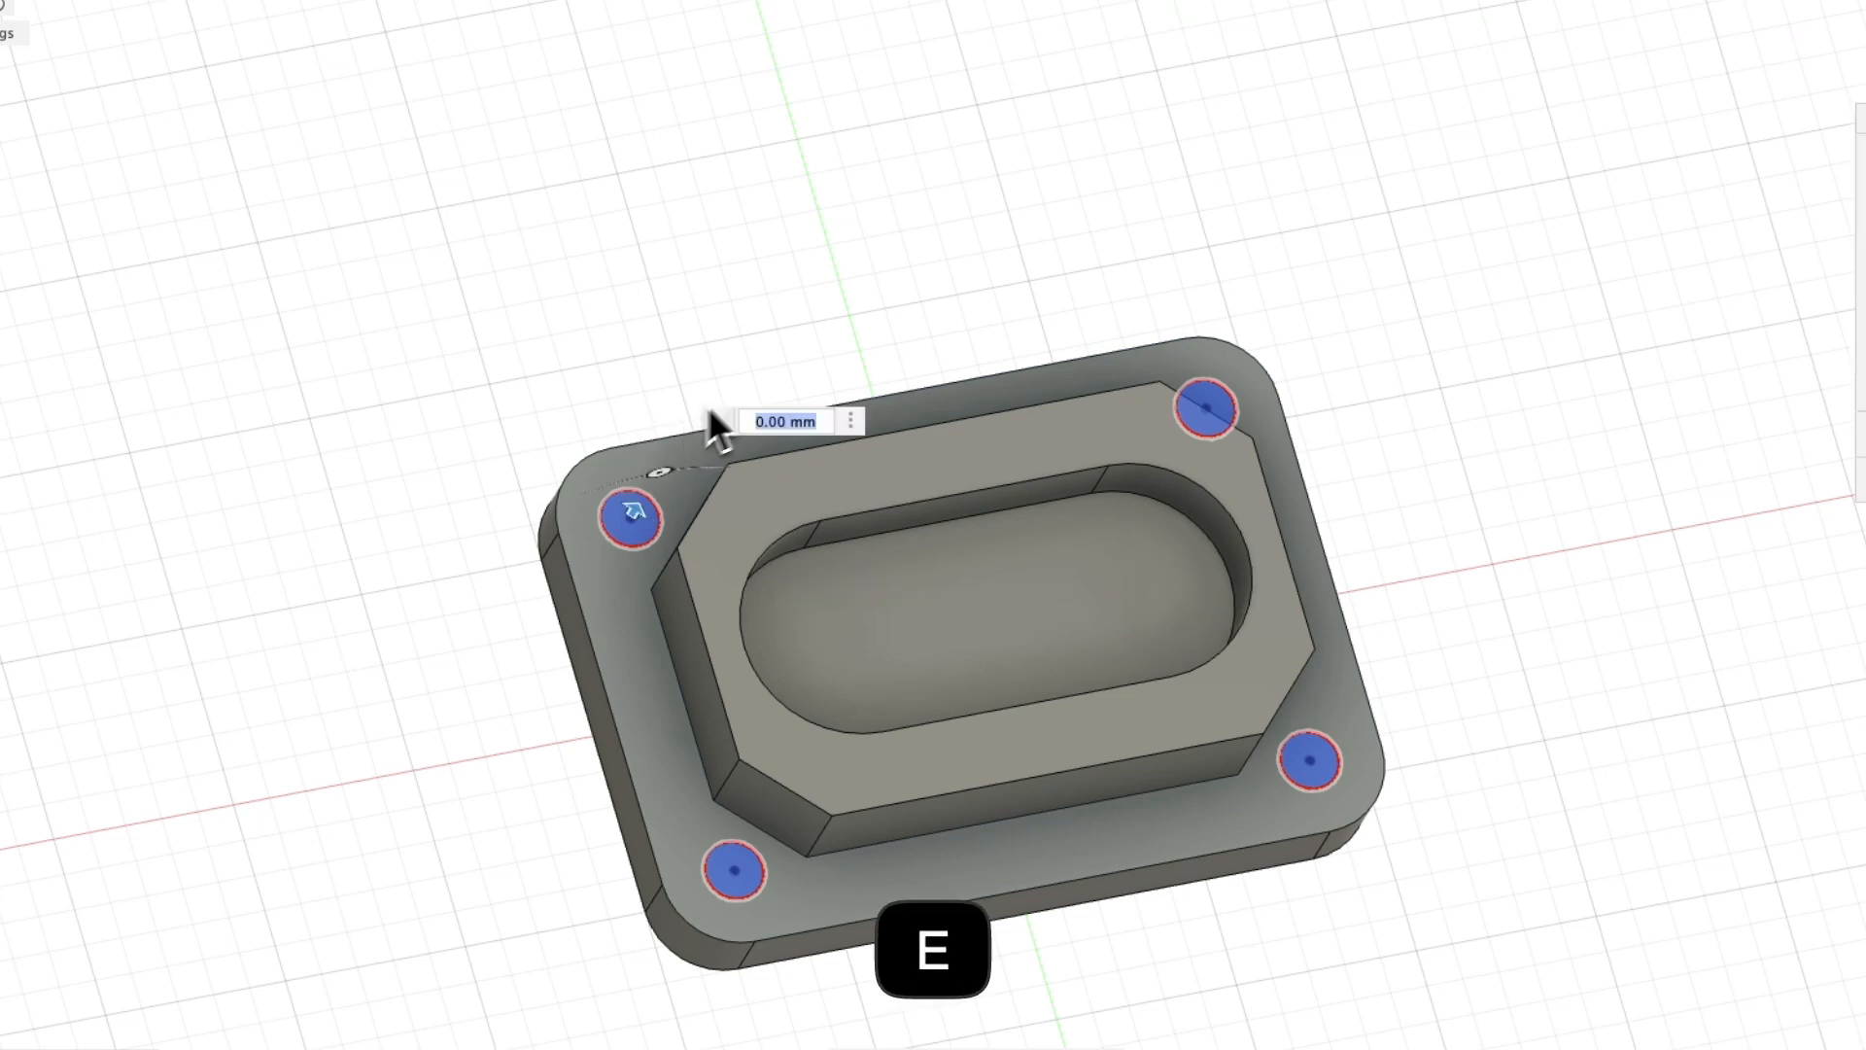
{"action": "middle_click_drag", "start_coordinate": [1083, 376], "coordinate": [1078, 309], "text": "shift"}
{"action": "left_click_drag", "start_coordinate": [642, 520], "coordinate": [588, 685]}
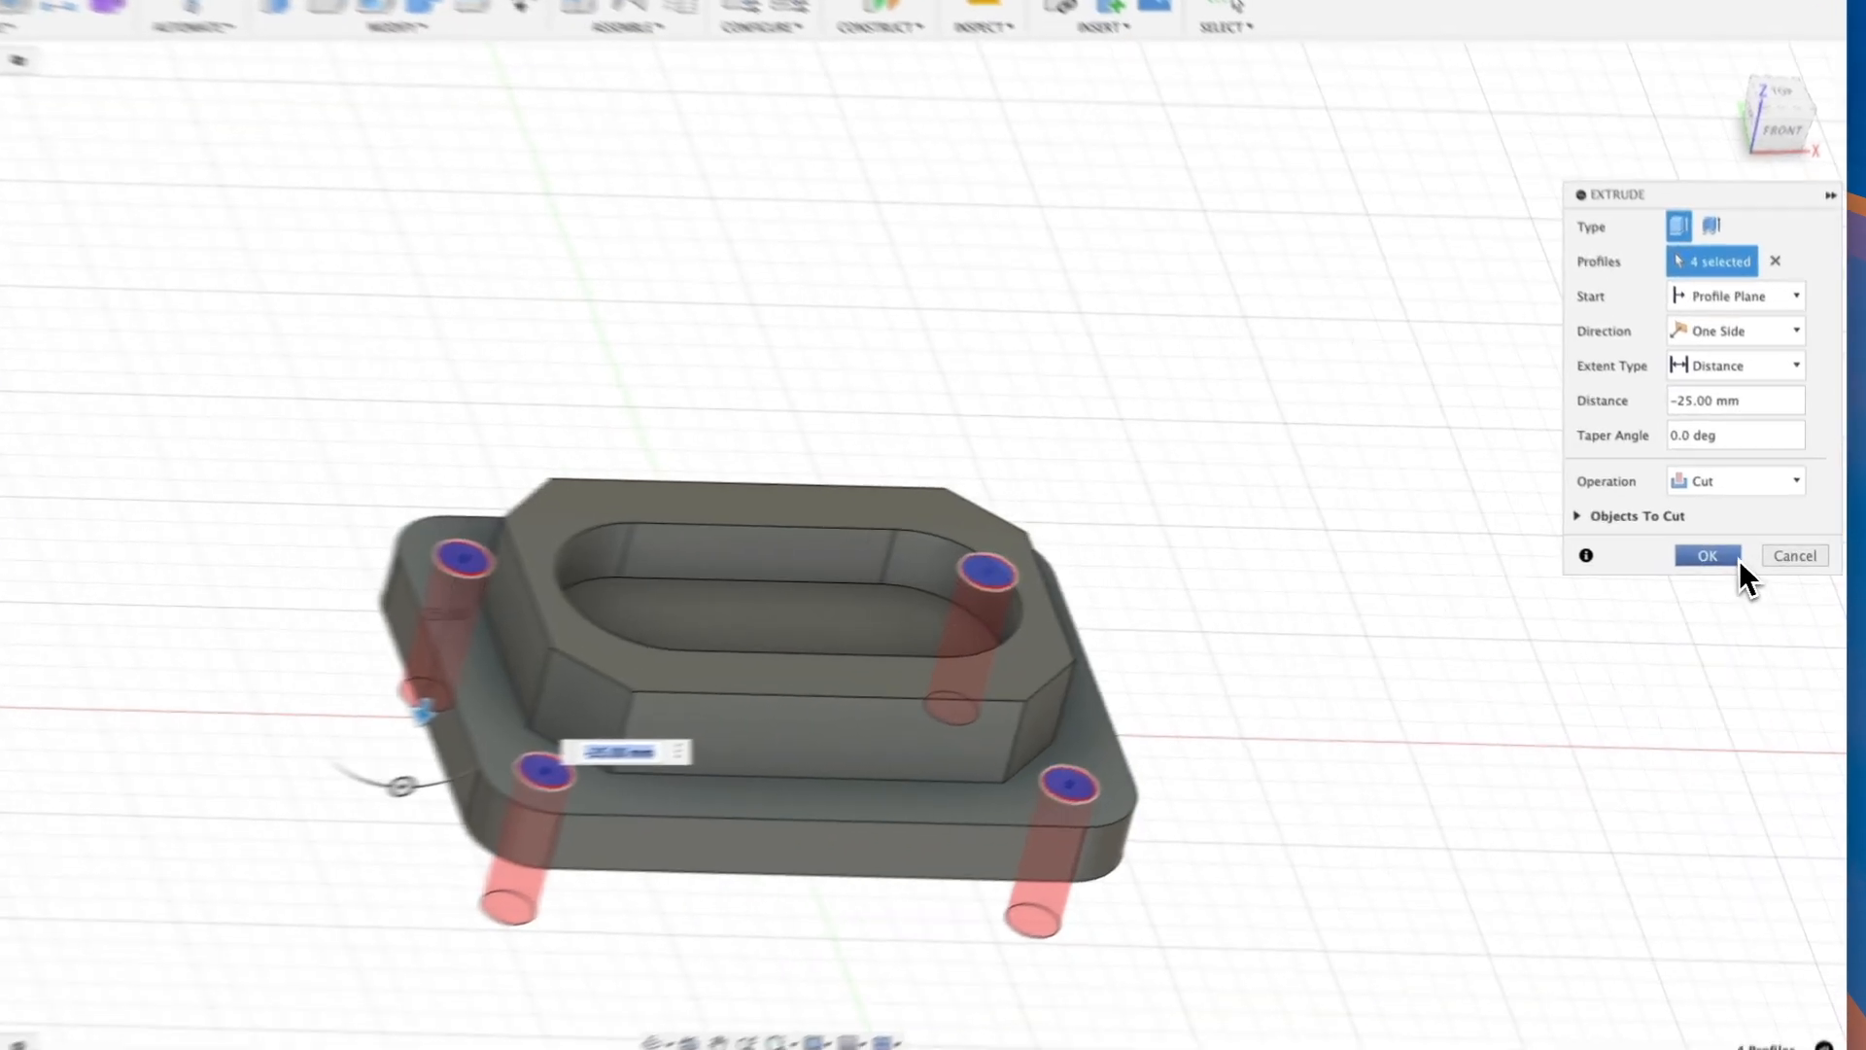
{"action": "left_click", "coordinate": [1722, 558]}
{"action": "mouse_move", "coordinate": [958, 446]}
{"action": "middle_mouse_down", "text": "shift"}
{"action": "mouse_move", "coordinate": [908, 476]}
{"action": "mouse_move", "coordinate": [995, 473]}
{"action": "mouse_move", "coordinate": [971, 510]}
{"action": "mouse_move", "coordinate": [987, 454]}
{"action": "mouse_move", "coordinate": [971, 450]}
{"action": "middle_mouse_up", "text": "shift"}
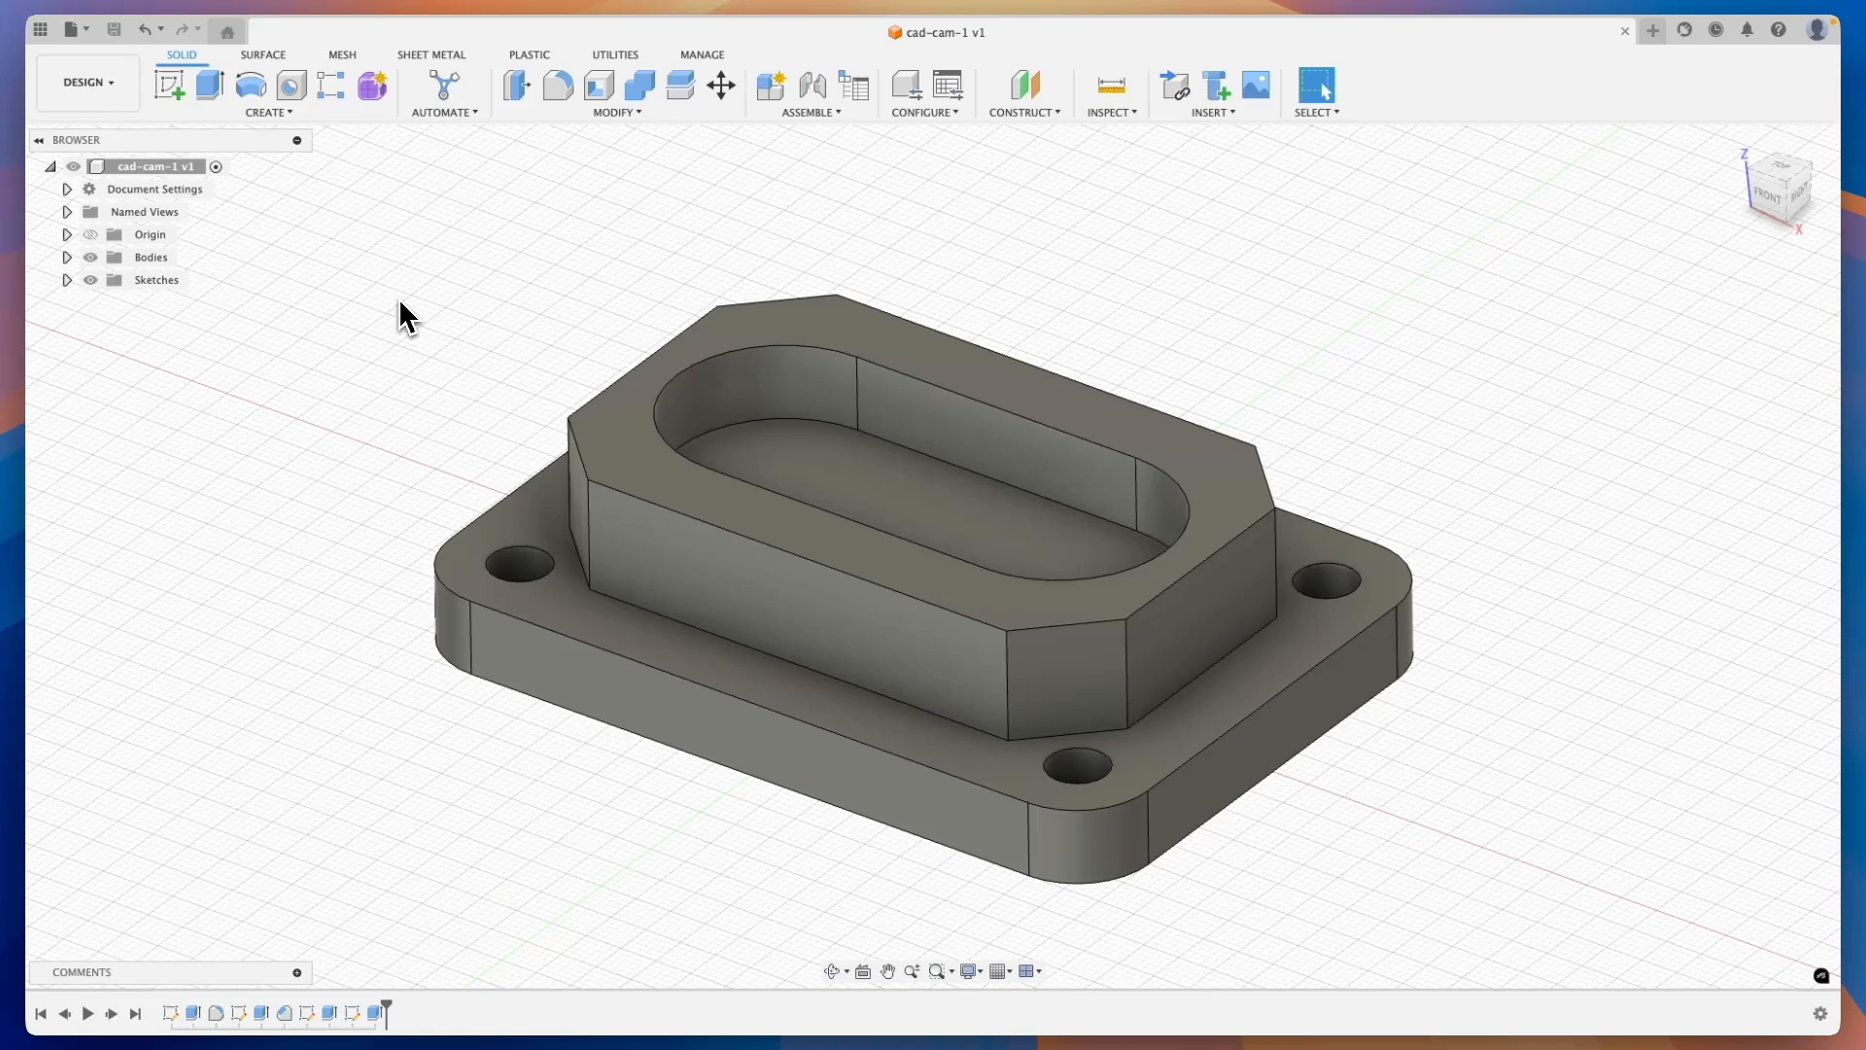
Switch to the Manufacture workspace and start a new milling setup for the block
{"action": "left_click", "coordinate": [121, 102]}
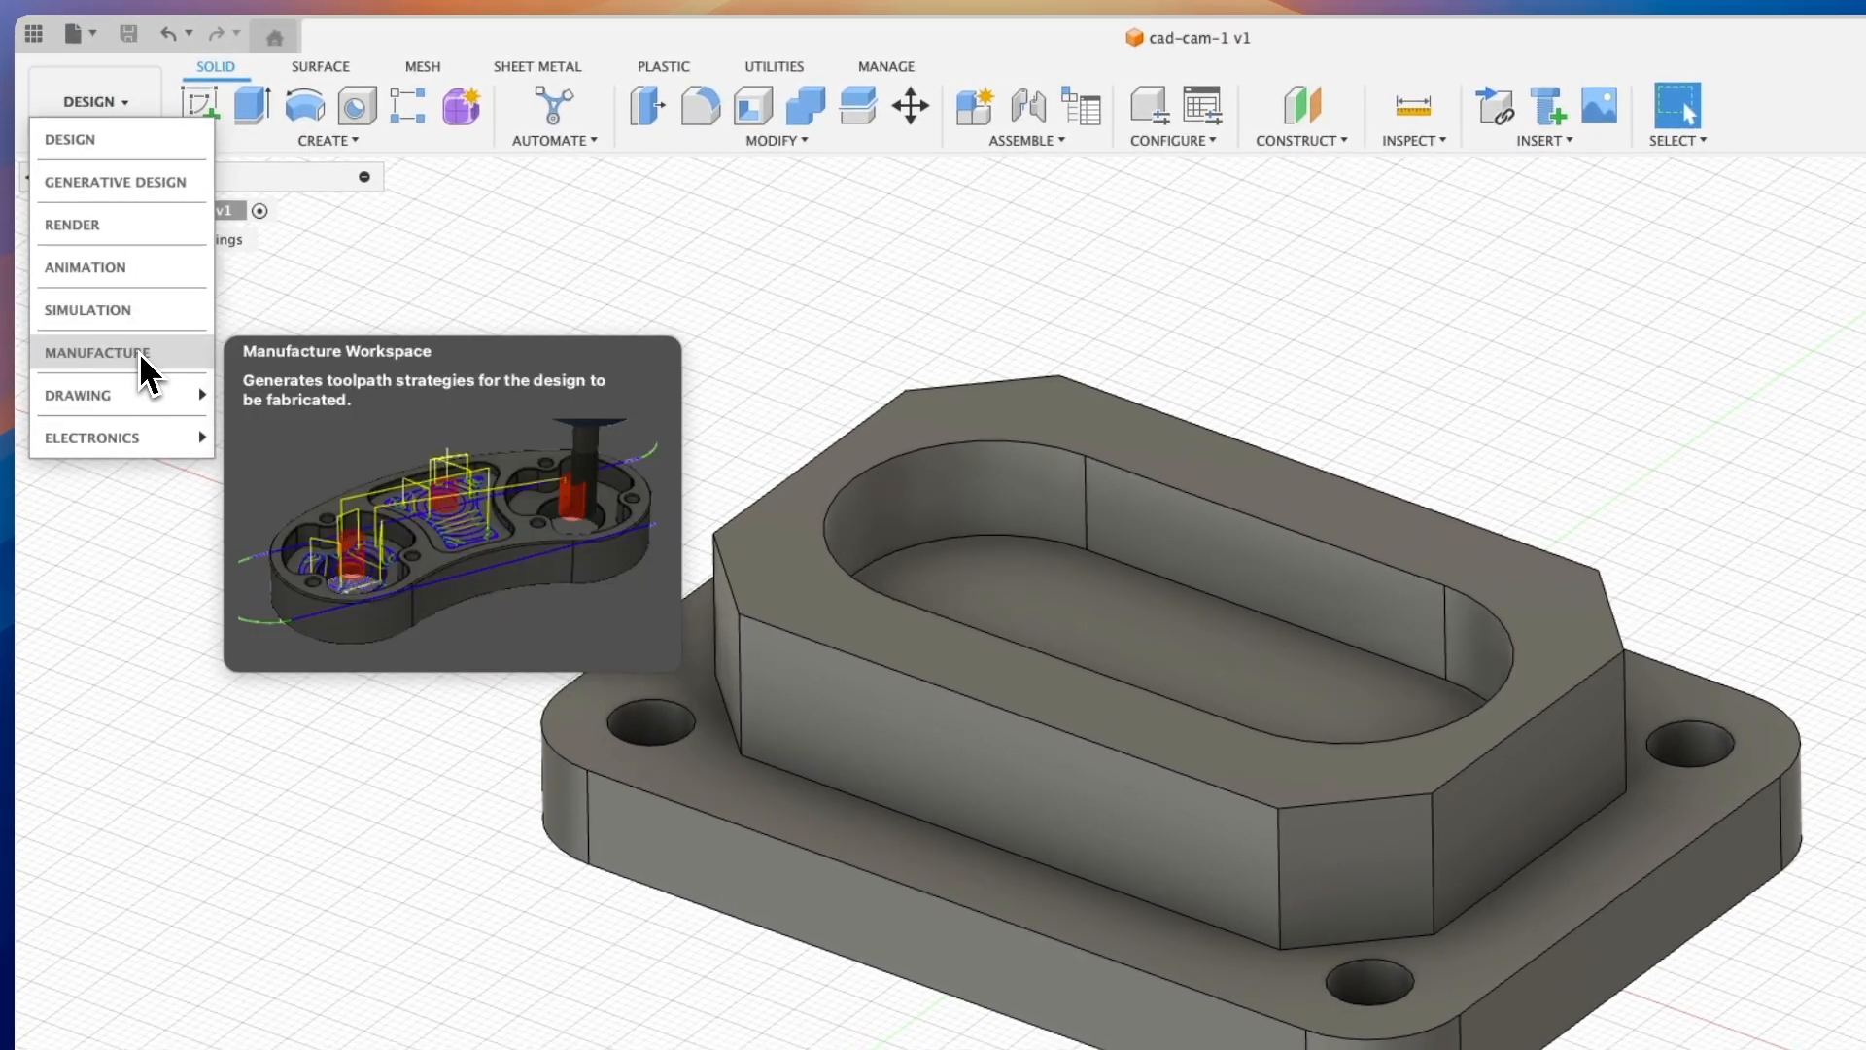
{"action": "left_click", "coordinate": [138, 352]}
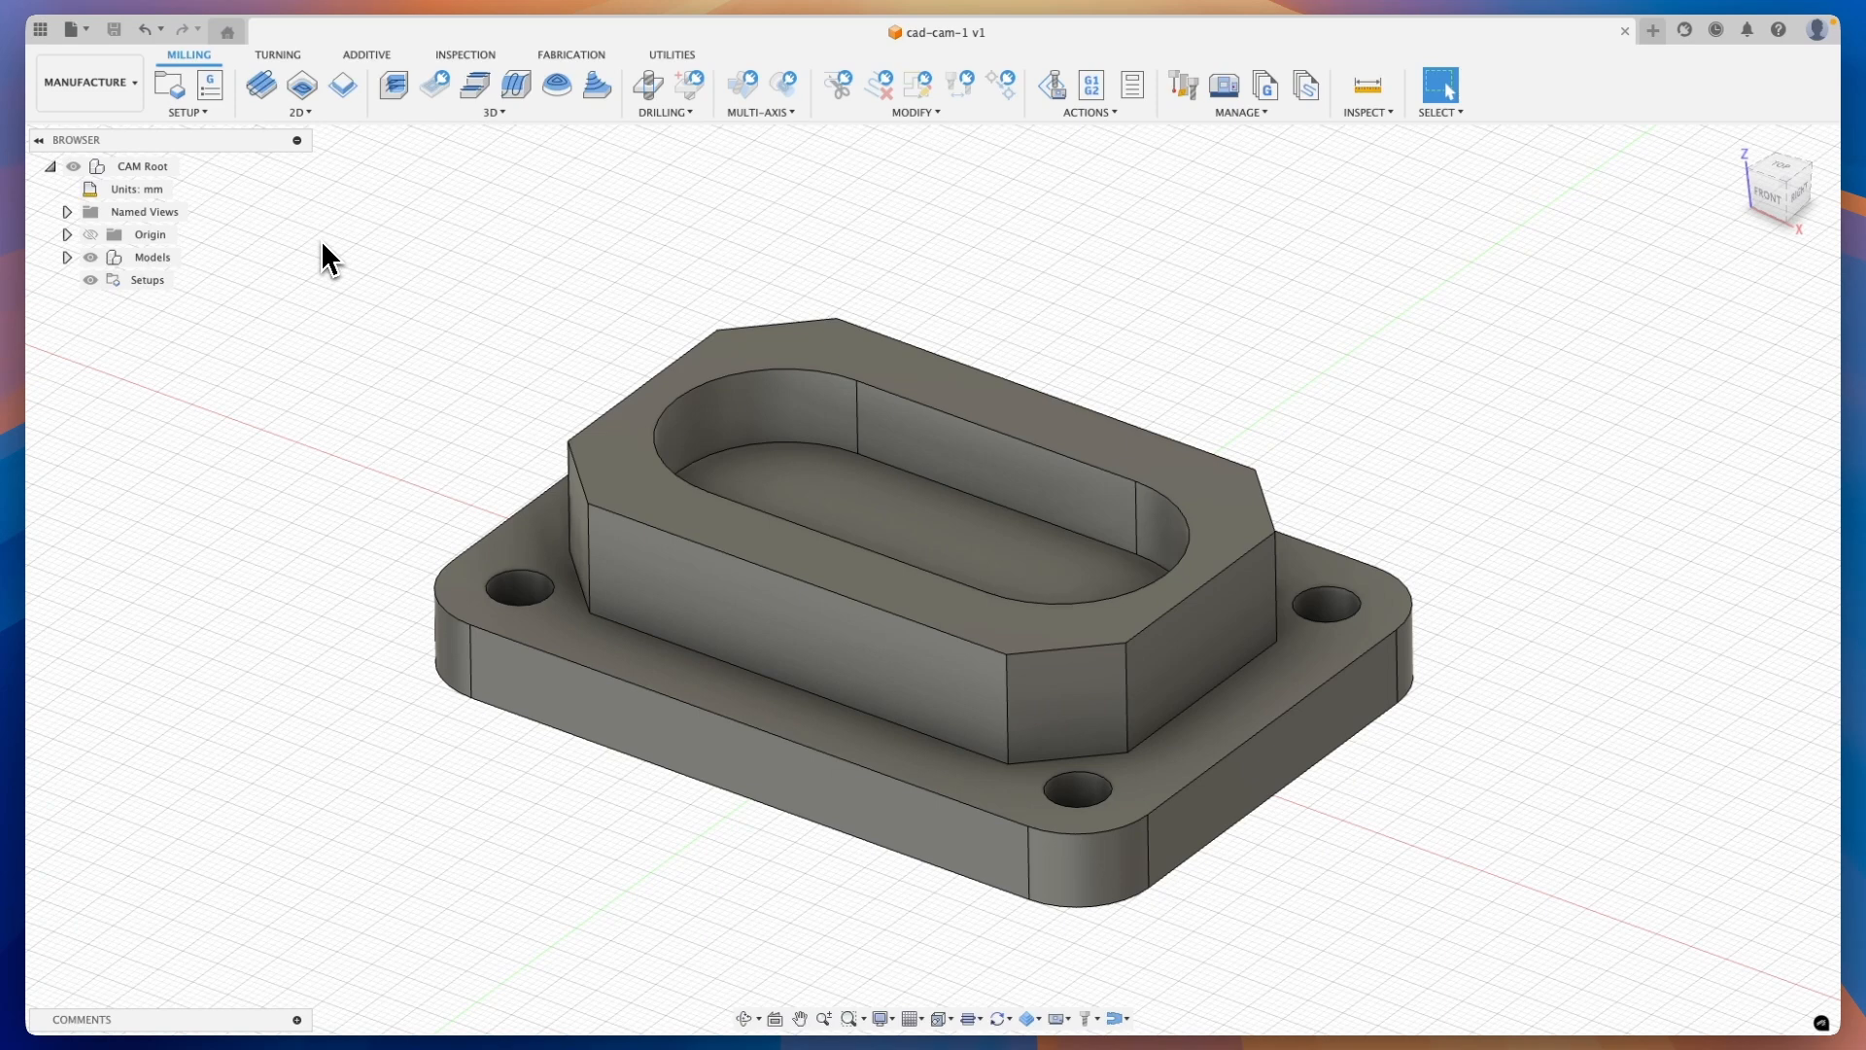
{"action": "left_click", "coordinate": [178, 97]}
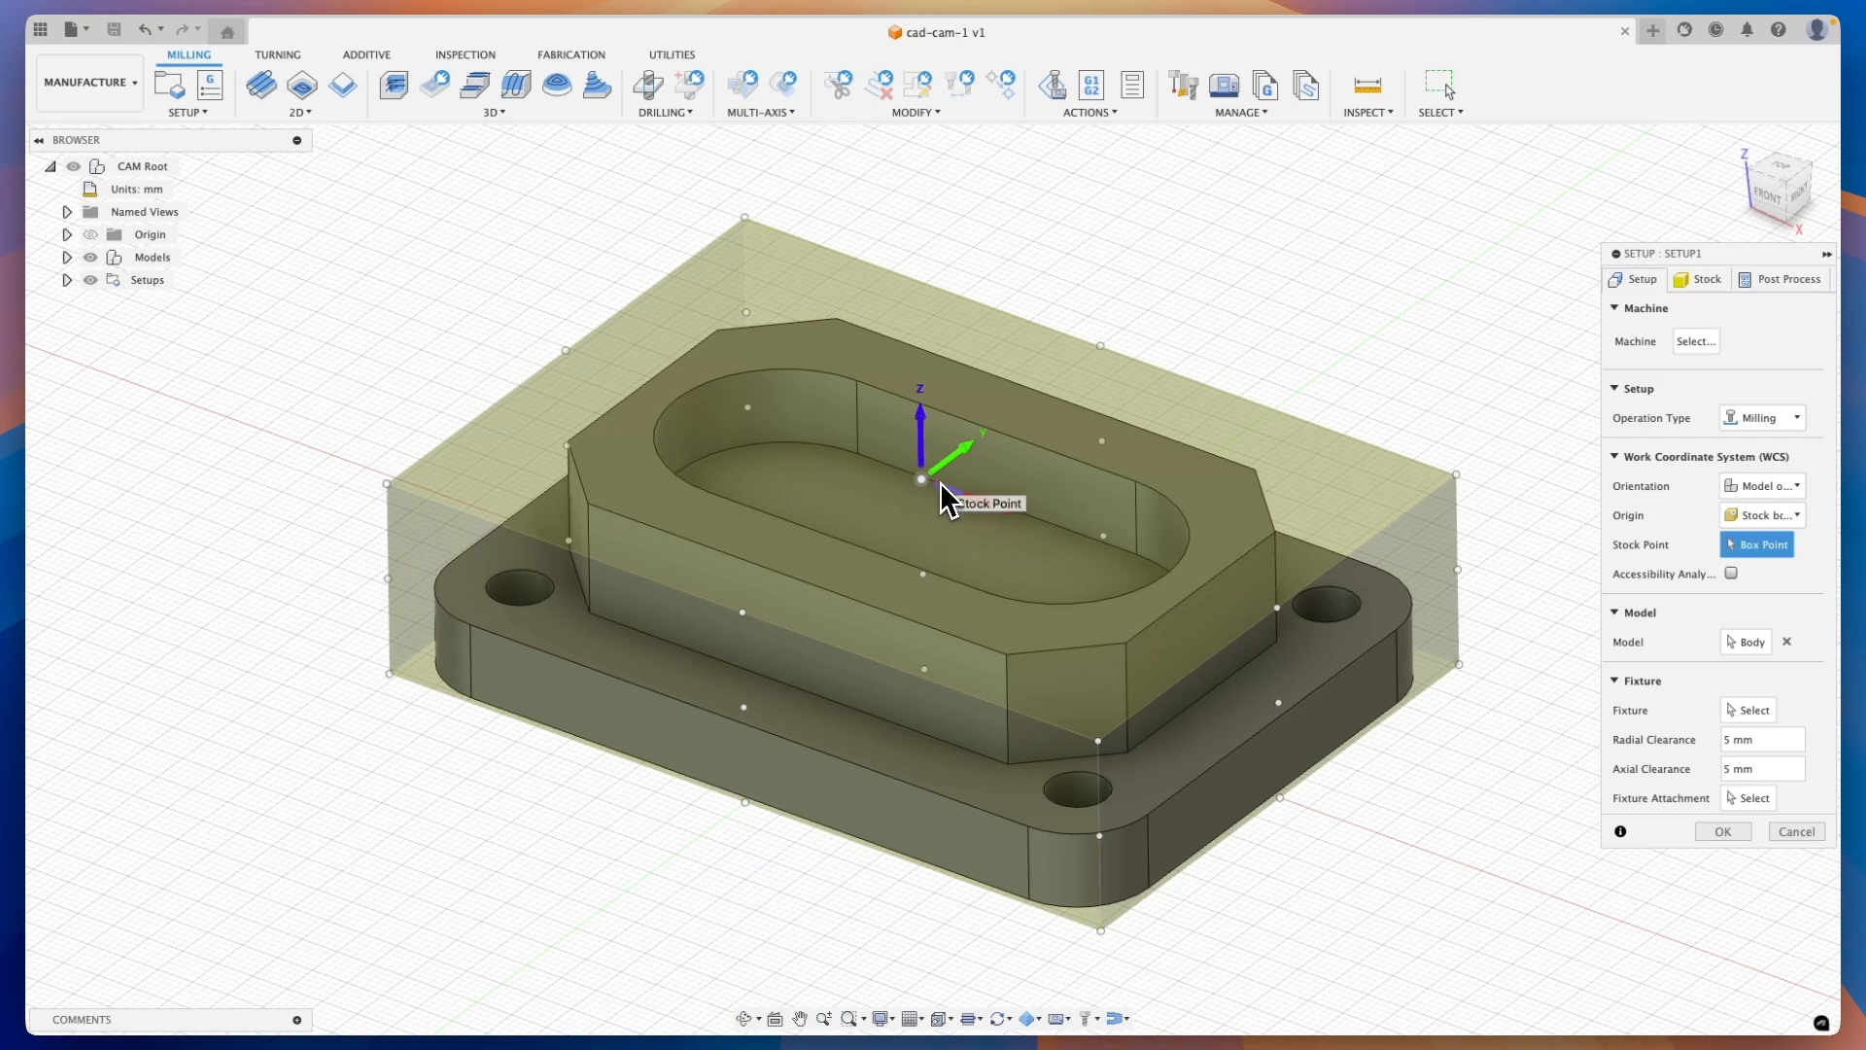
Try the work coordinate origin at the middle and lower points of the stock's left corner, and return it to the stock's top centre
{"action": "scroll", "coordinate": [963, 418], "scroll_direction": "down", "scroll_amount": 5, "text": "shift"}
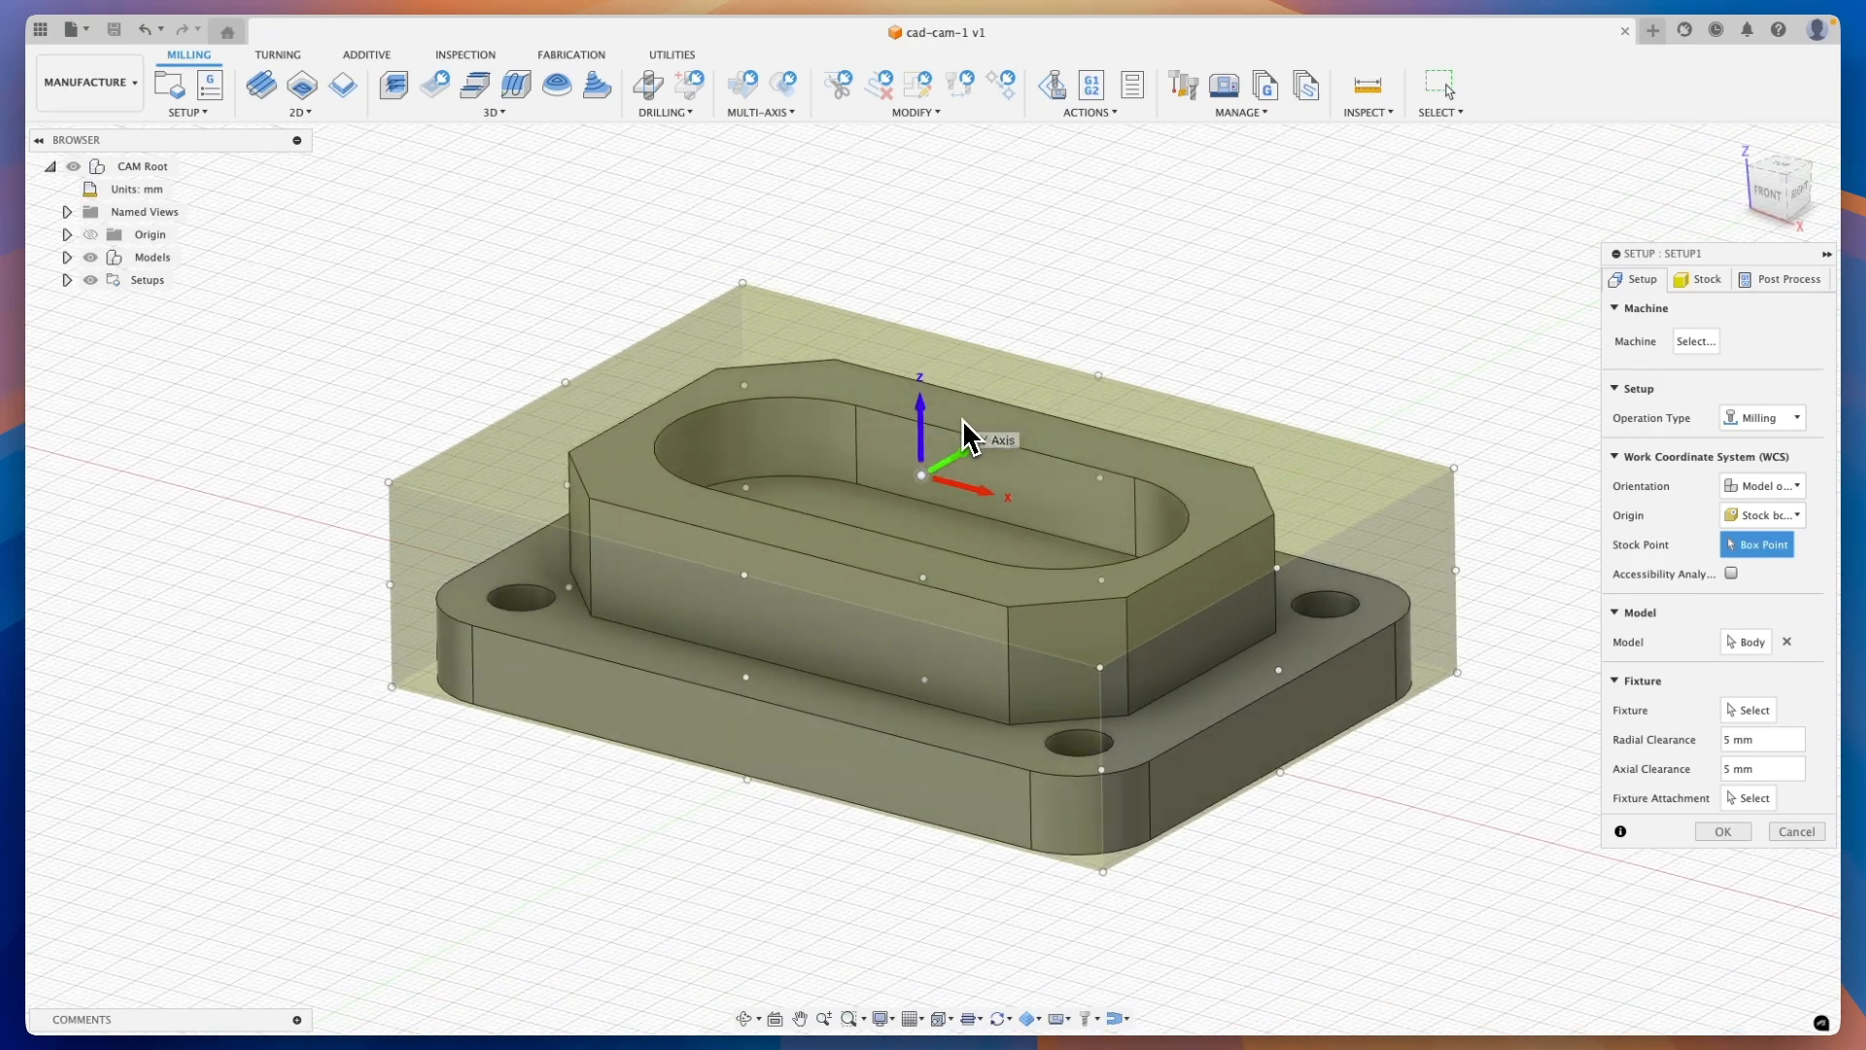
{"action": "scroll", "coordinate": [960, 418], "scroll_direction": "down", "scroll_amount": 3, "text": "shift"}
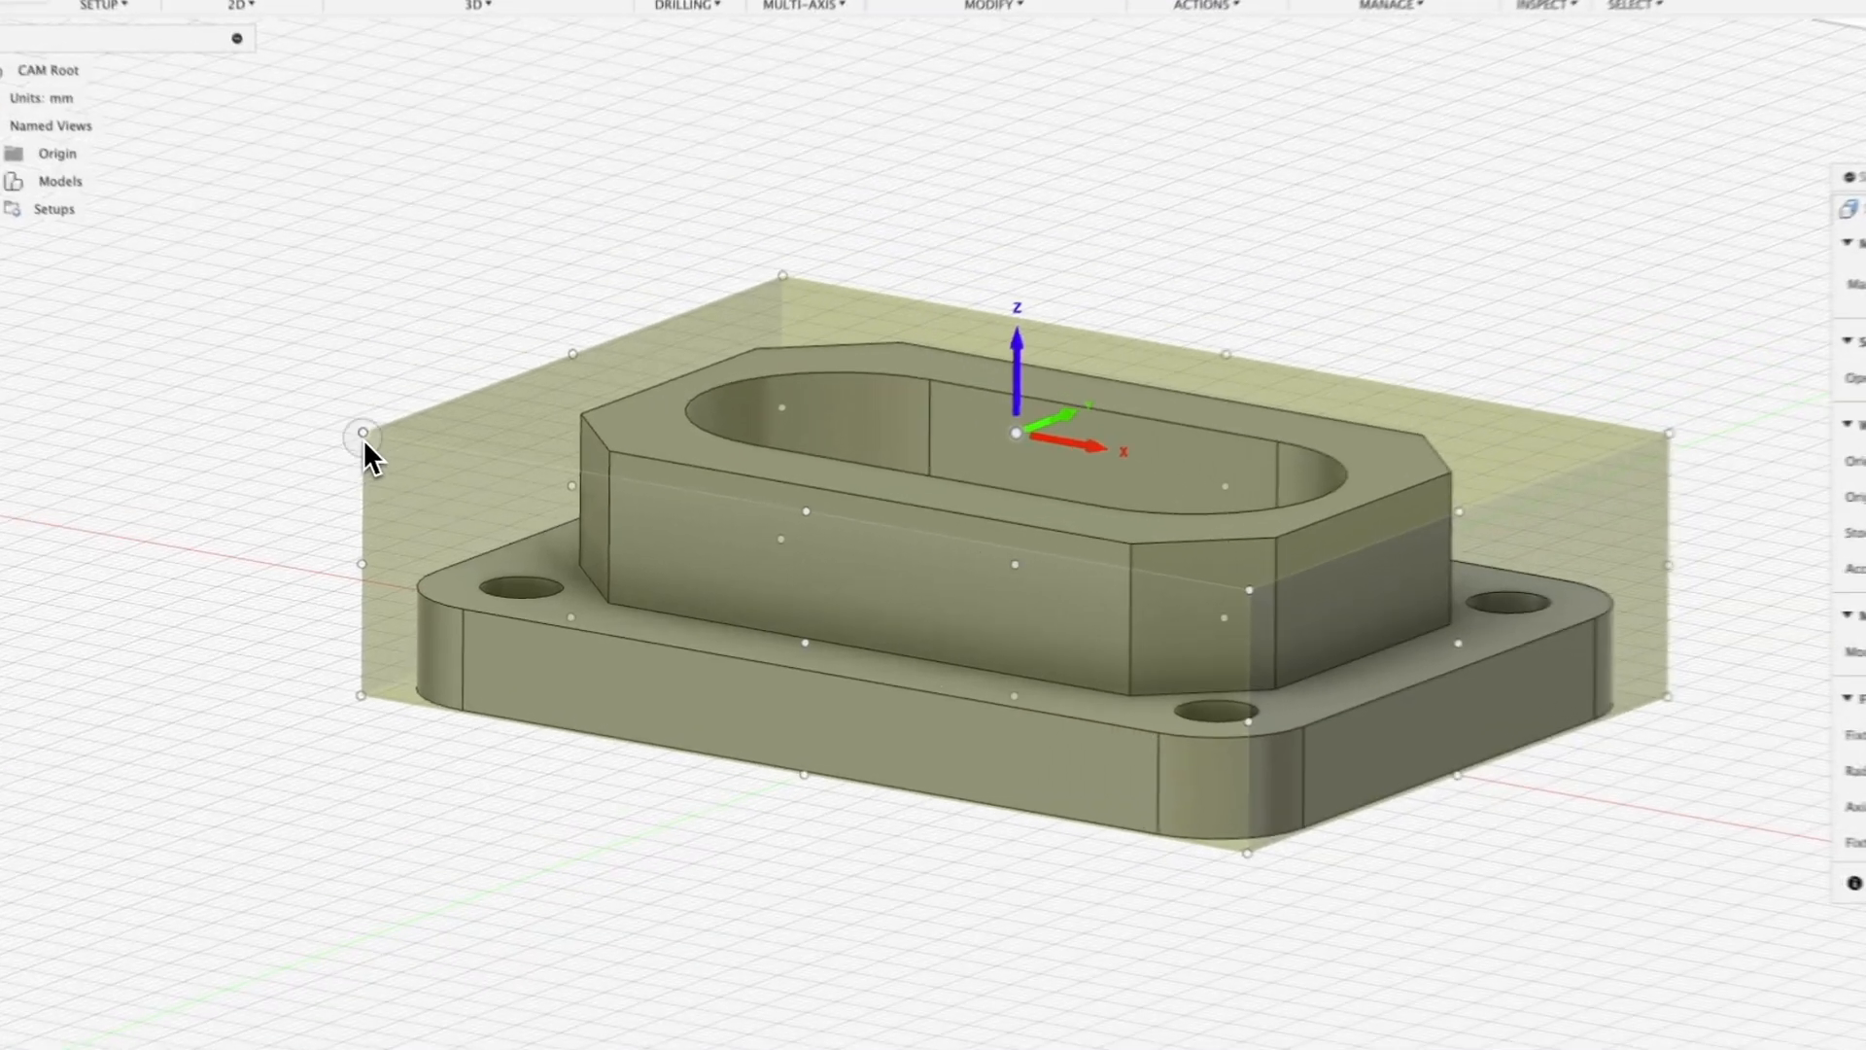
{"action": "left_click", "coordinate": [362, 562]}
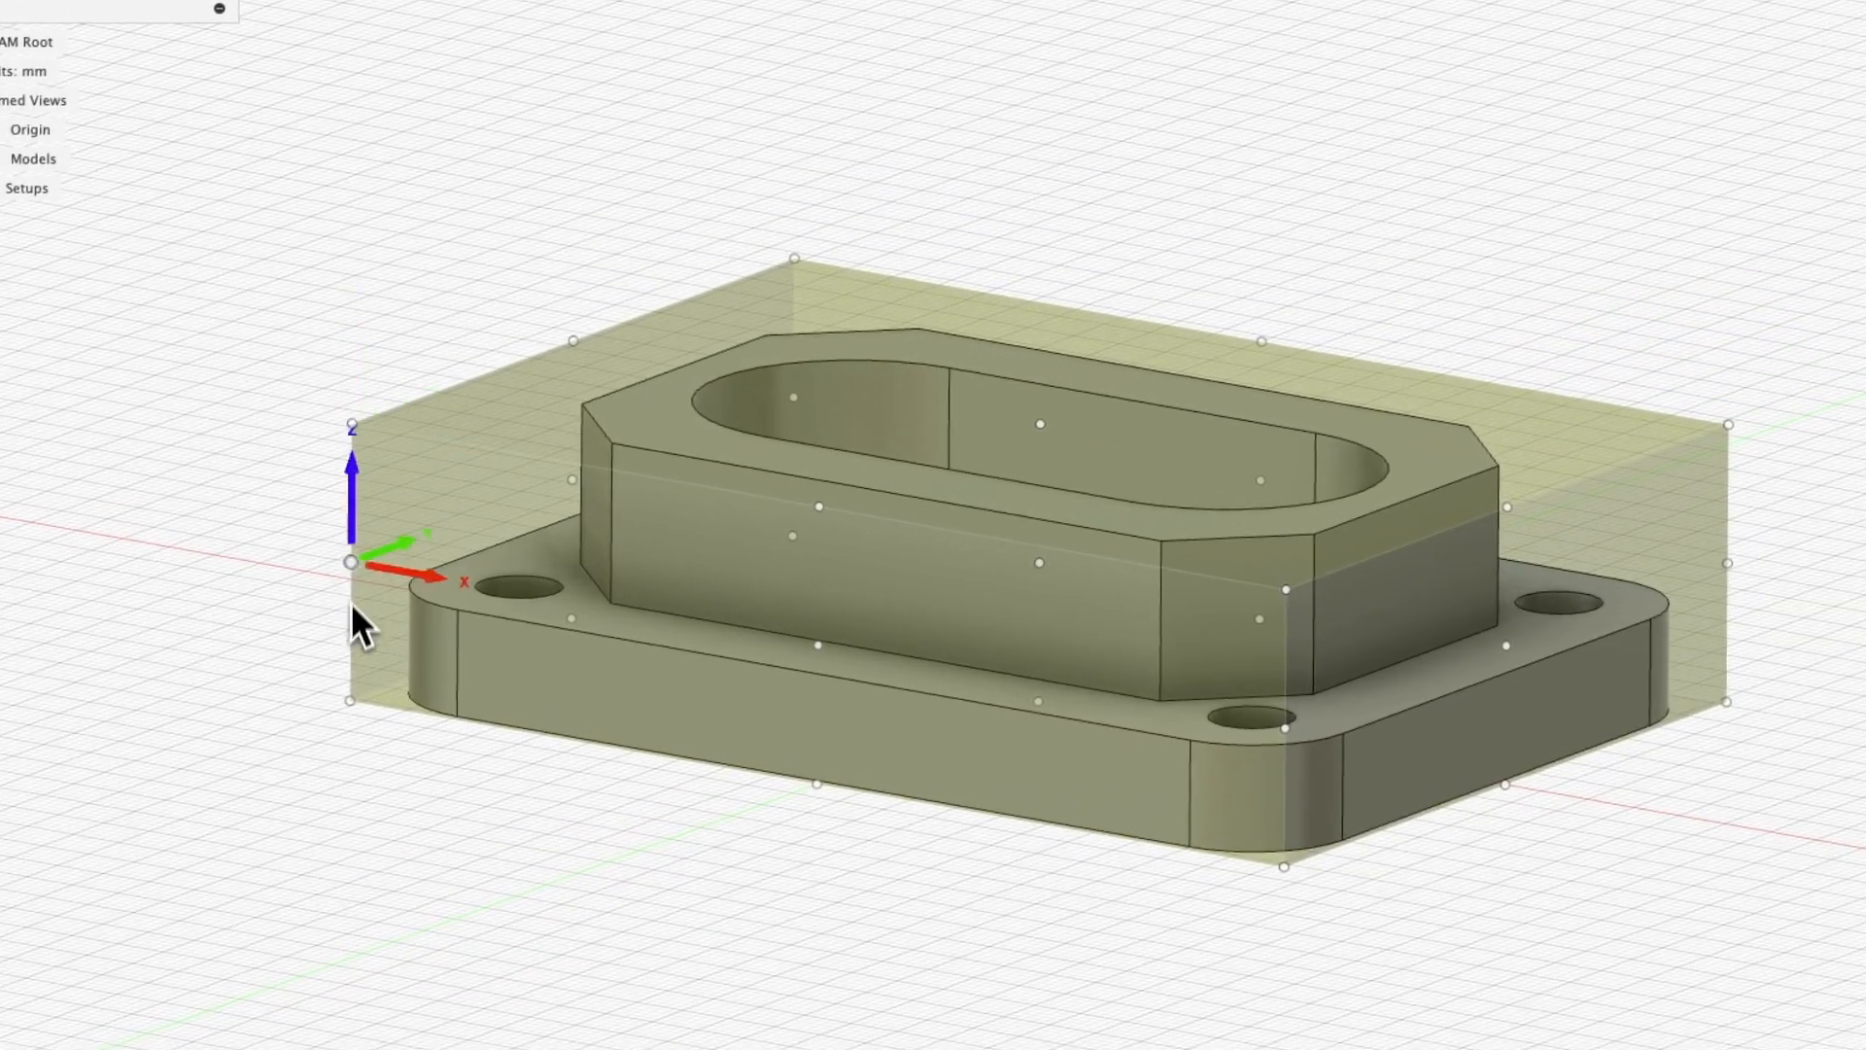
{"action": "left_click", "coordinate": [353, 702]}
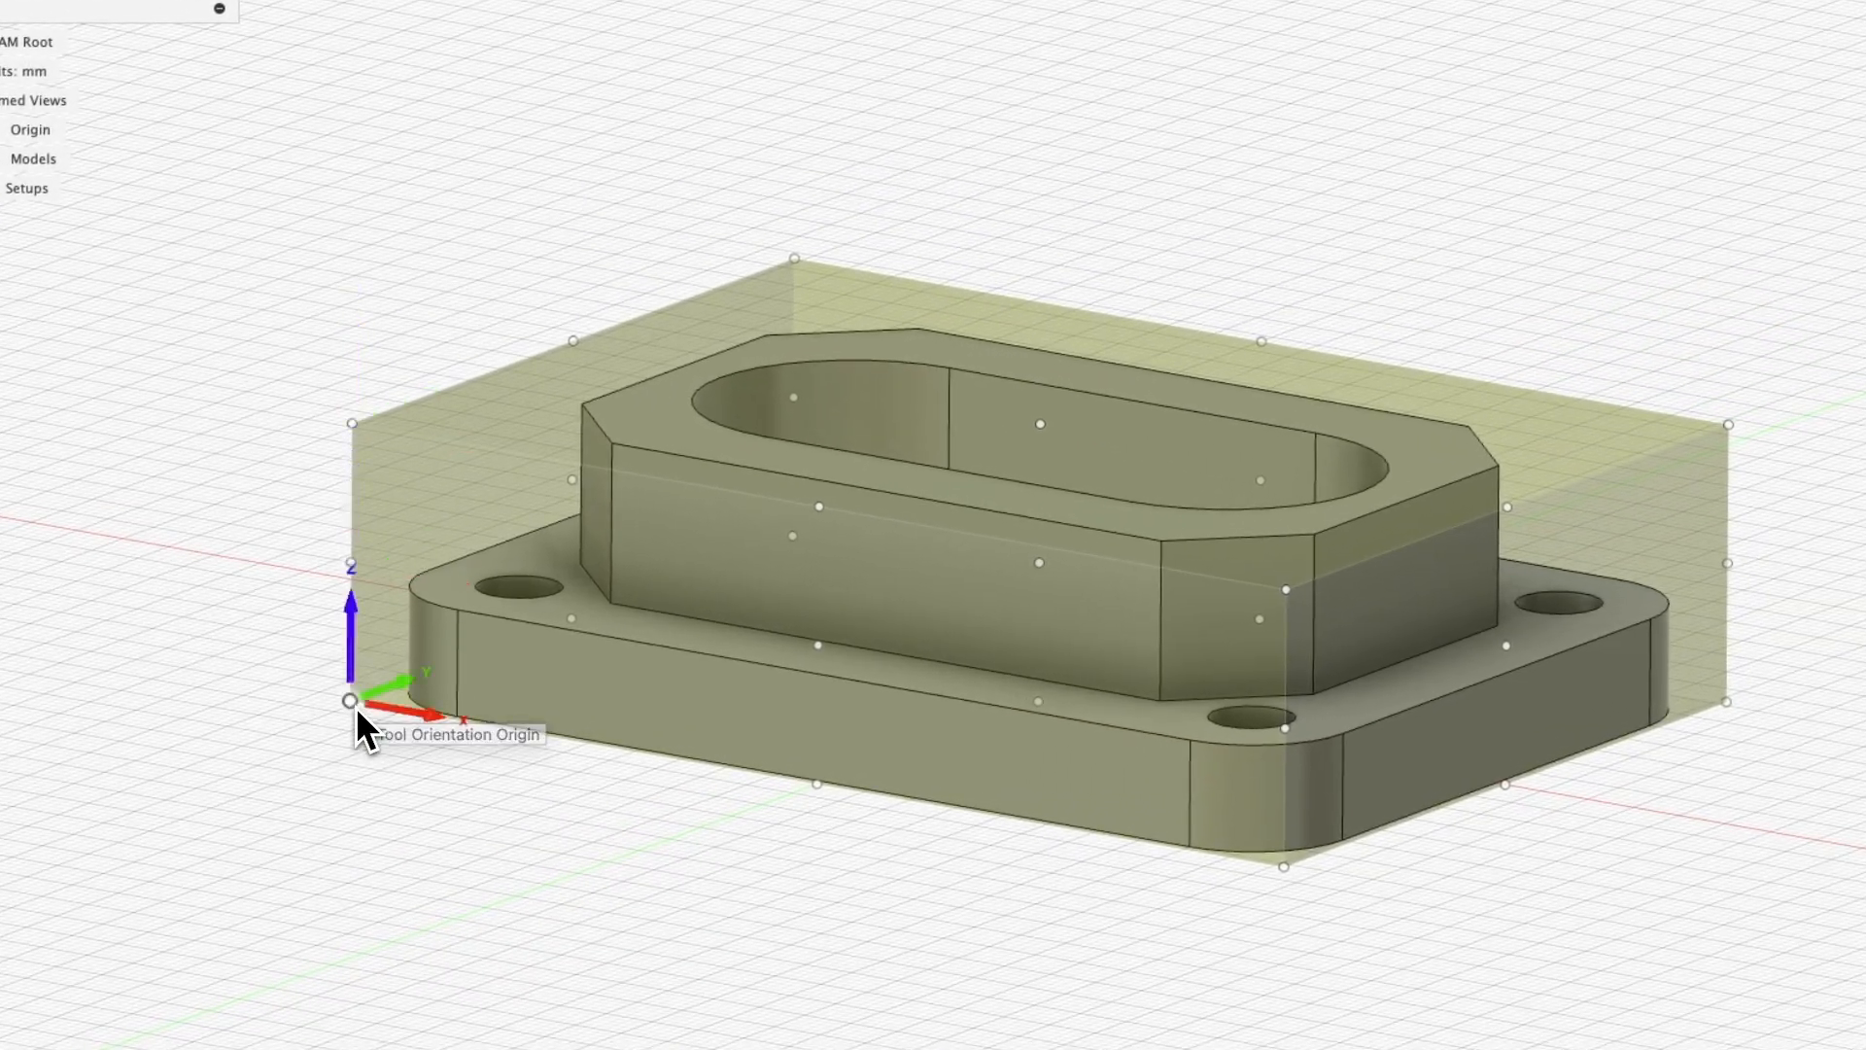
{"action": "left_click", "coordinate": [1040, 425]}
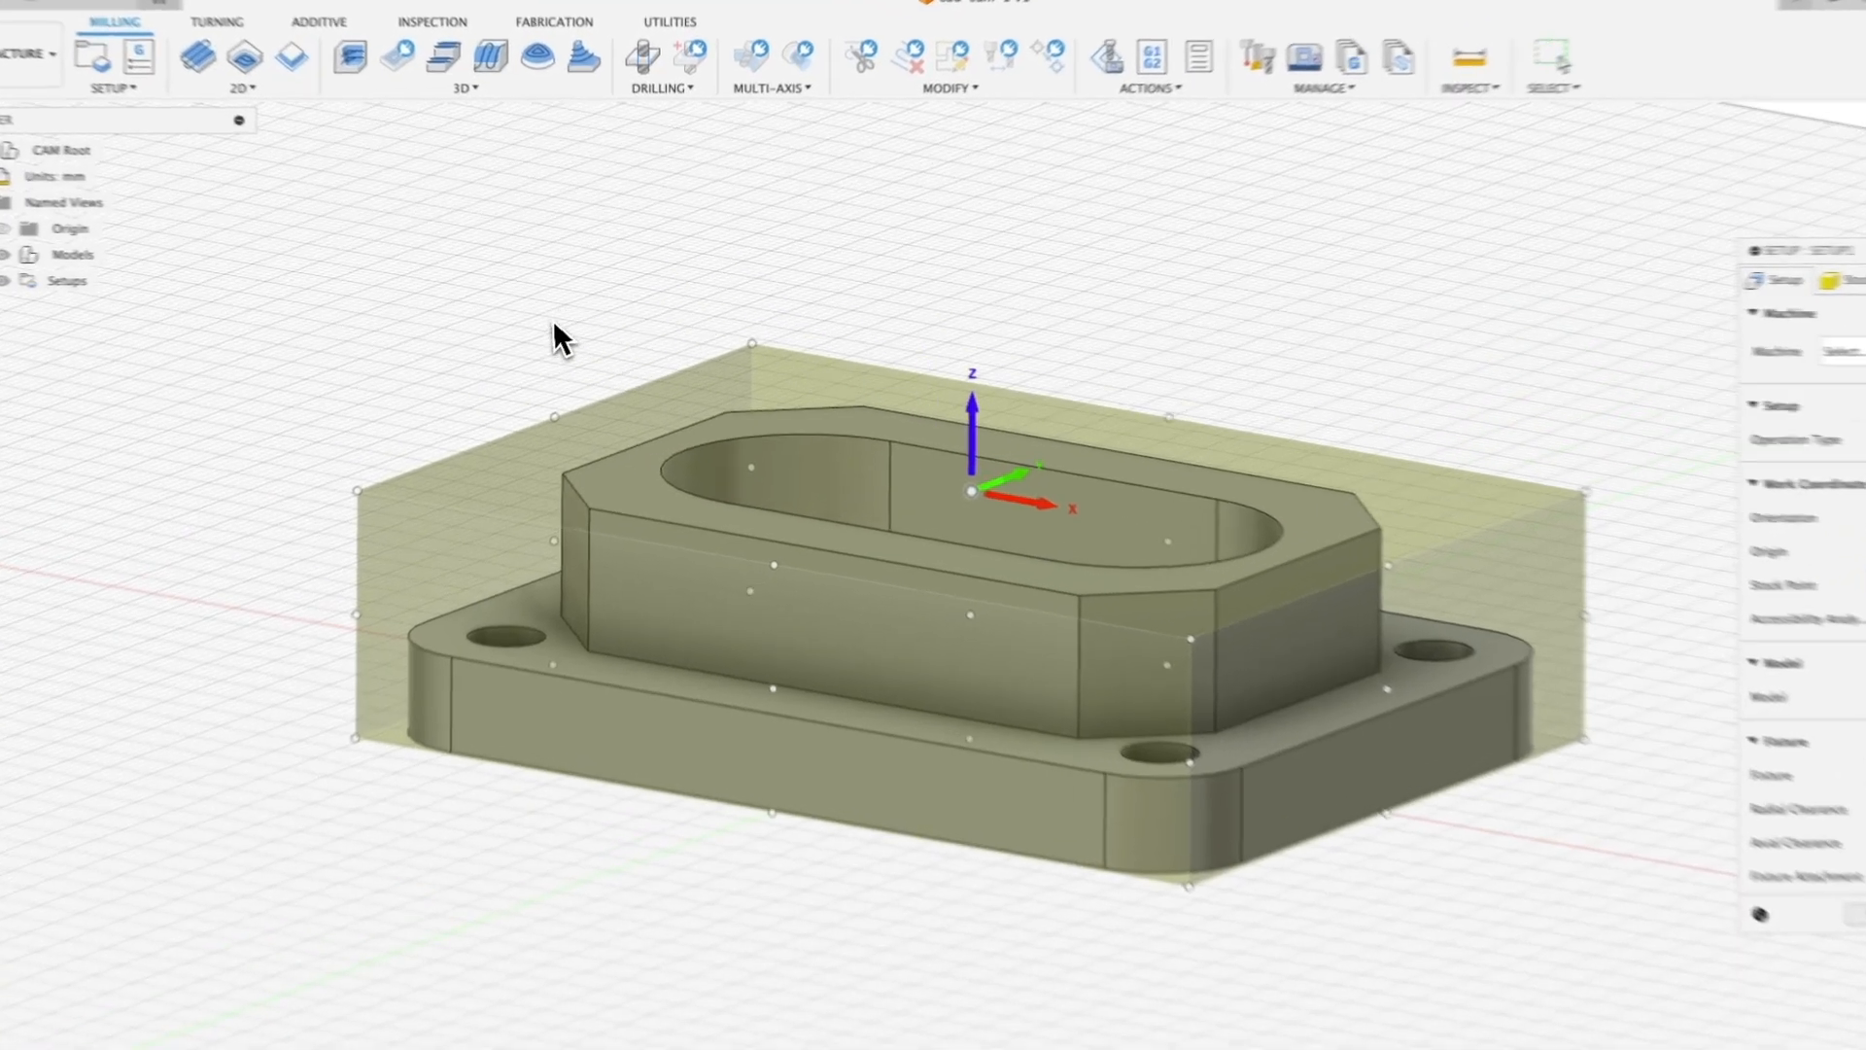
{"action": "middle_click_drag", "start_coordinate": [563, 295], "coordinate": [539, 314], "text": "shift"}
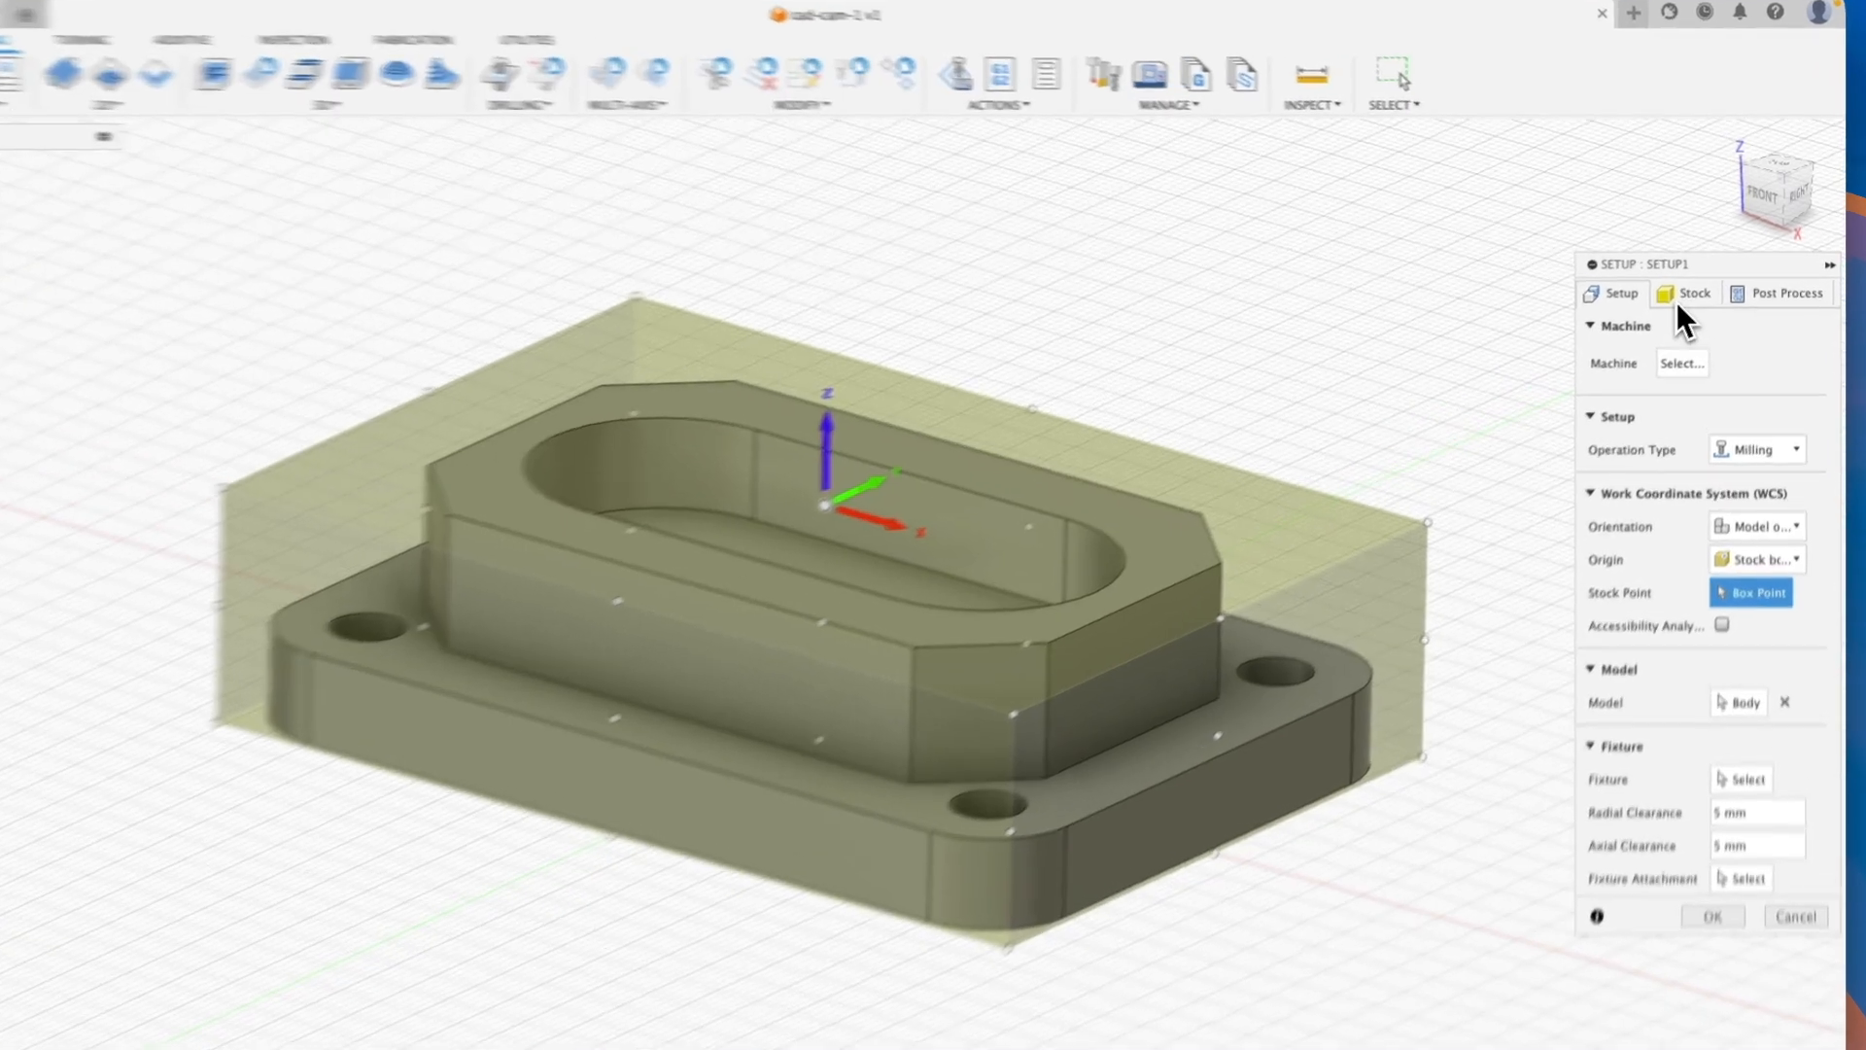
Open the setup's stock settings and review the available stock modes, keeping the relative size box
{"action": "left_click", "coordinate": [1699, 281]}
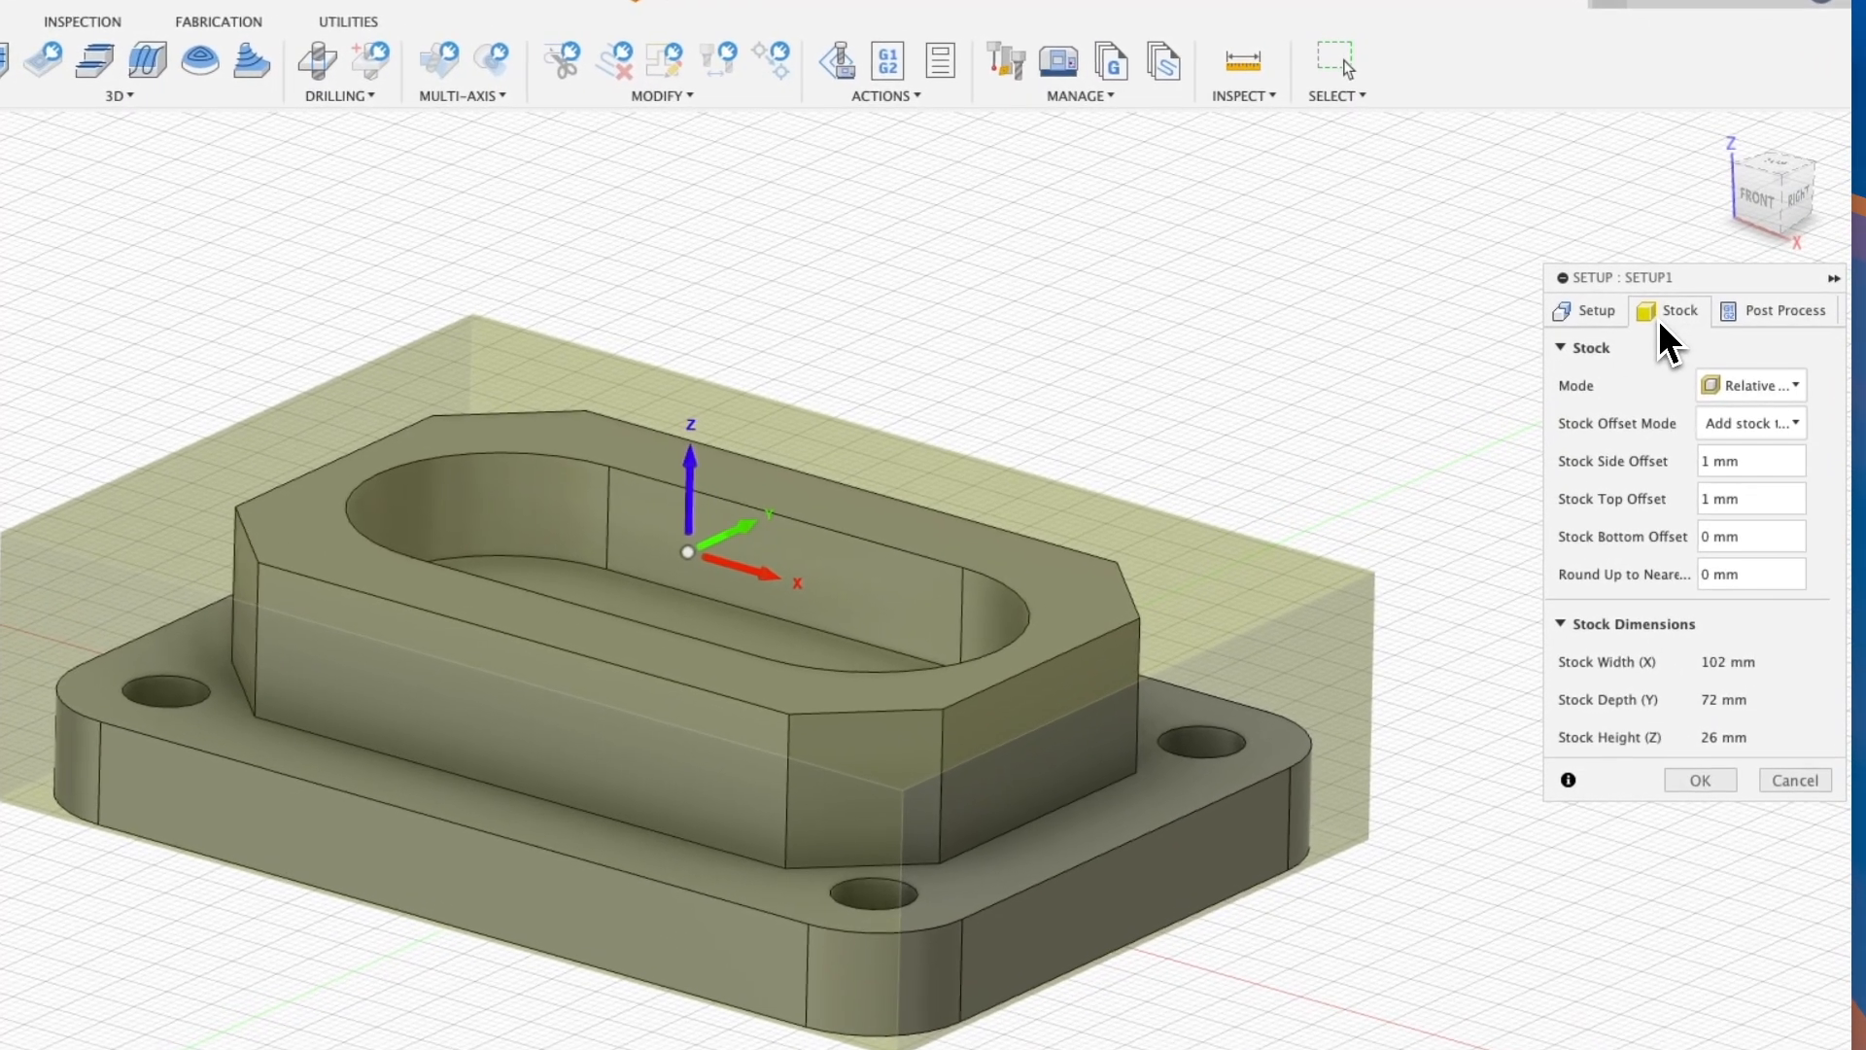
{"action": "left_click", "coordinate": [1740, 388]}
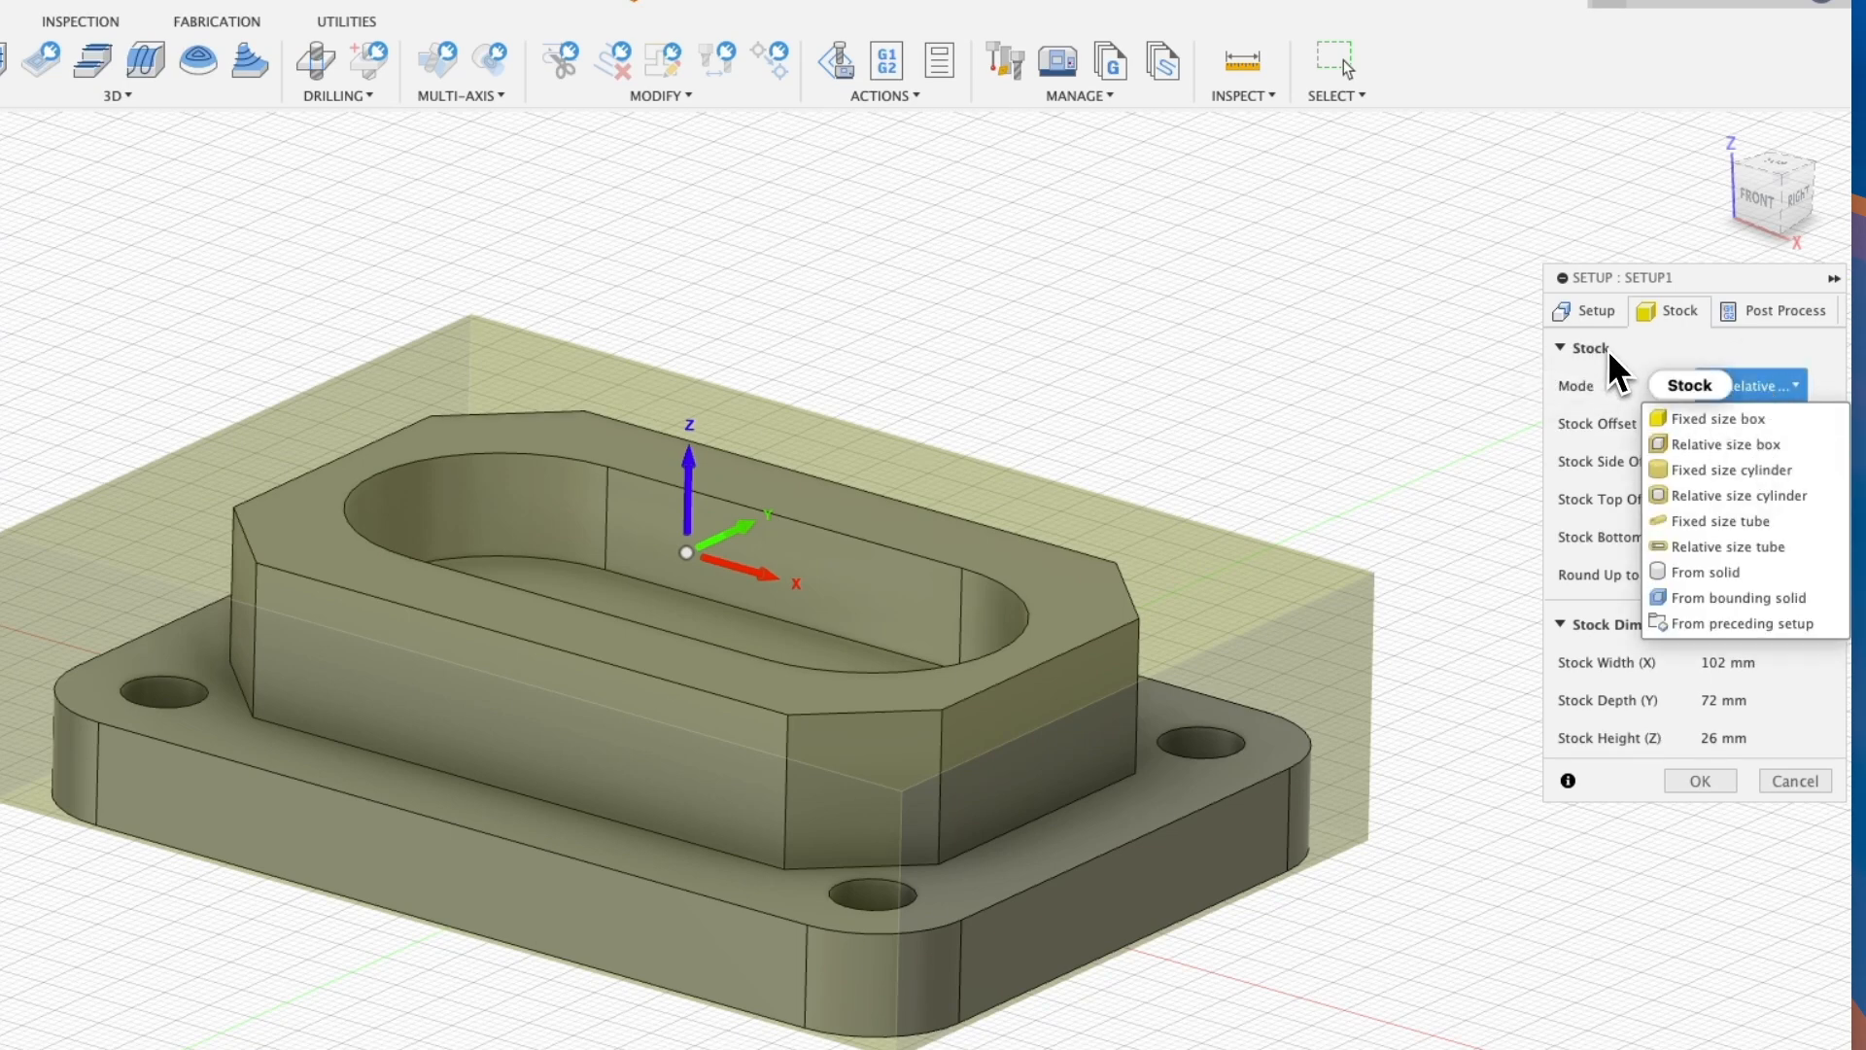
{"action": "left_click", "coordinate": [1629, 365]}
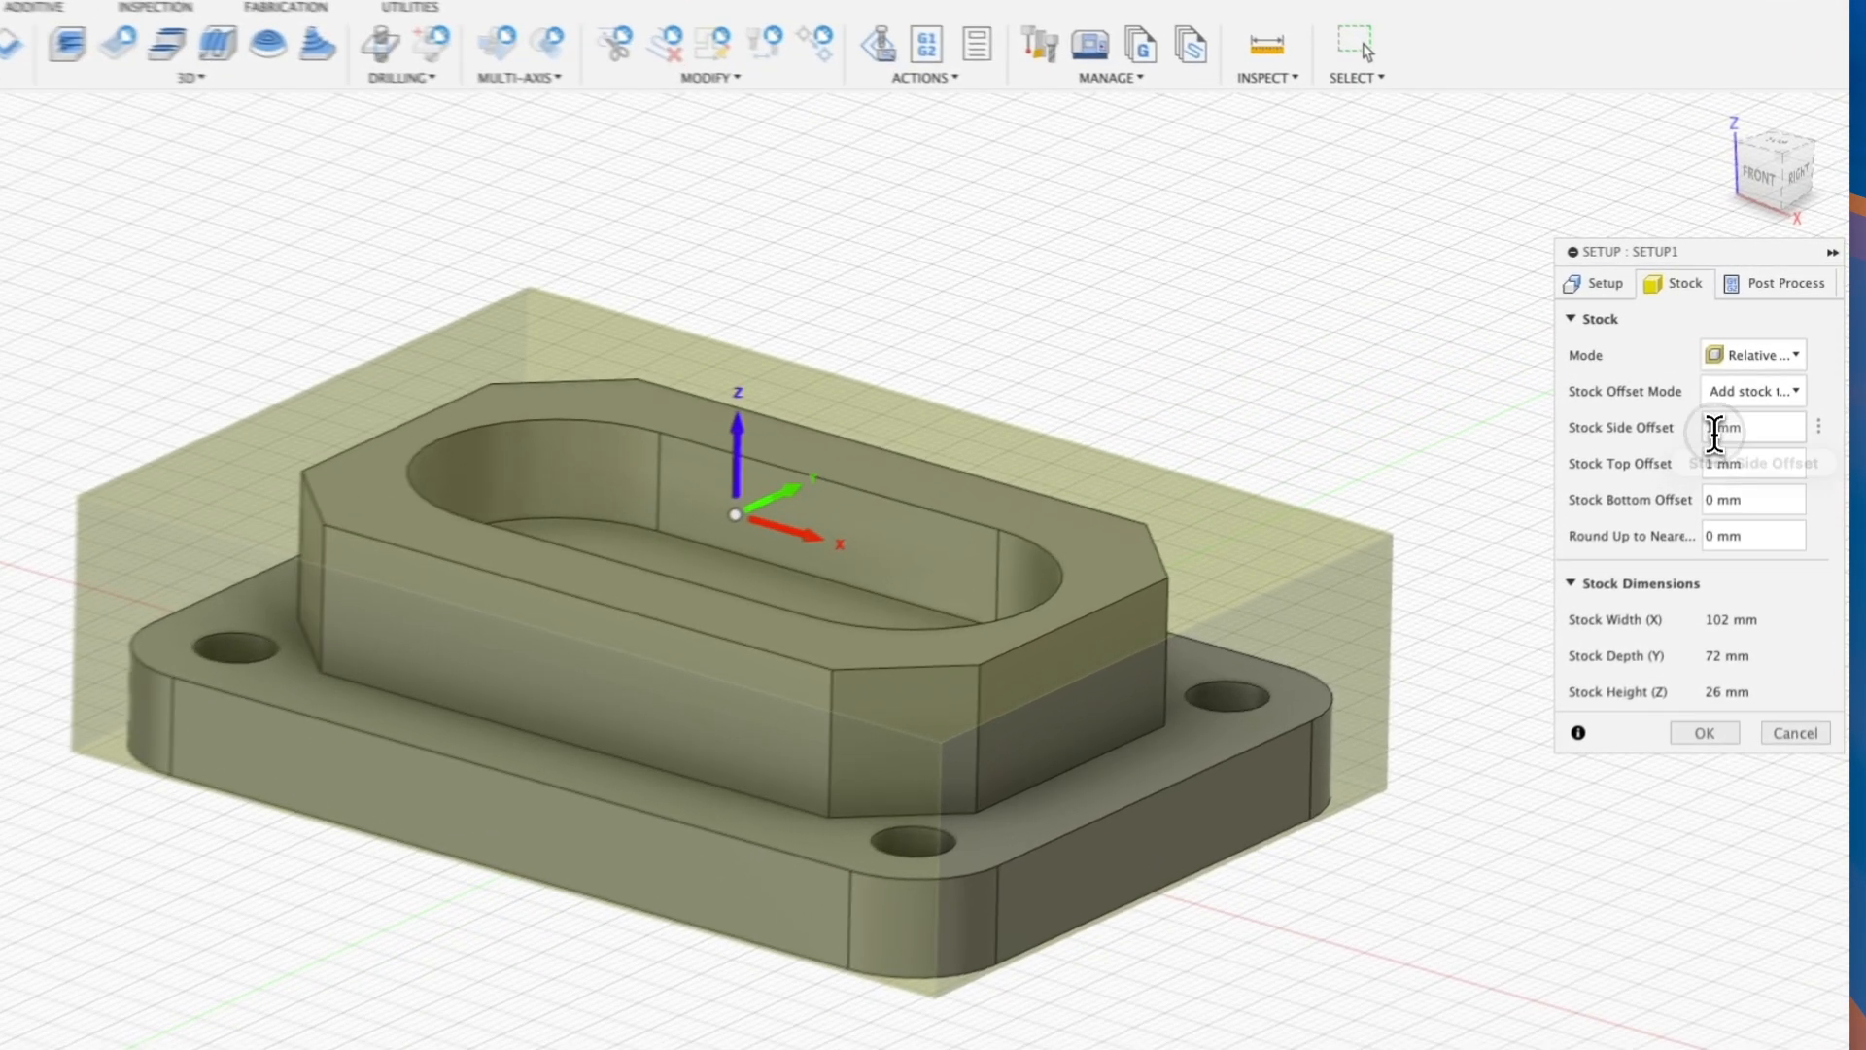
Try a 10 mm stock side offset and a 10 mm stock top offset, returning each to 1 mm
{"action": "type", "text": "0"}
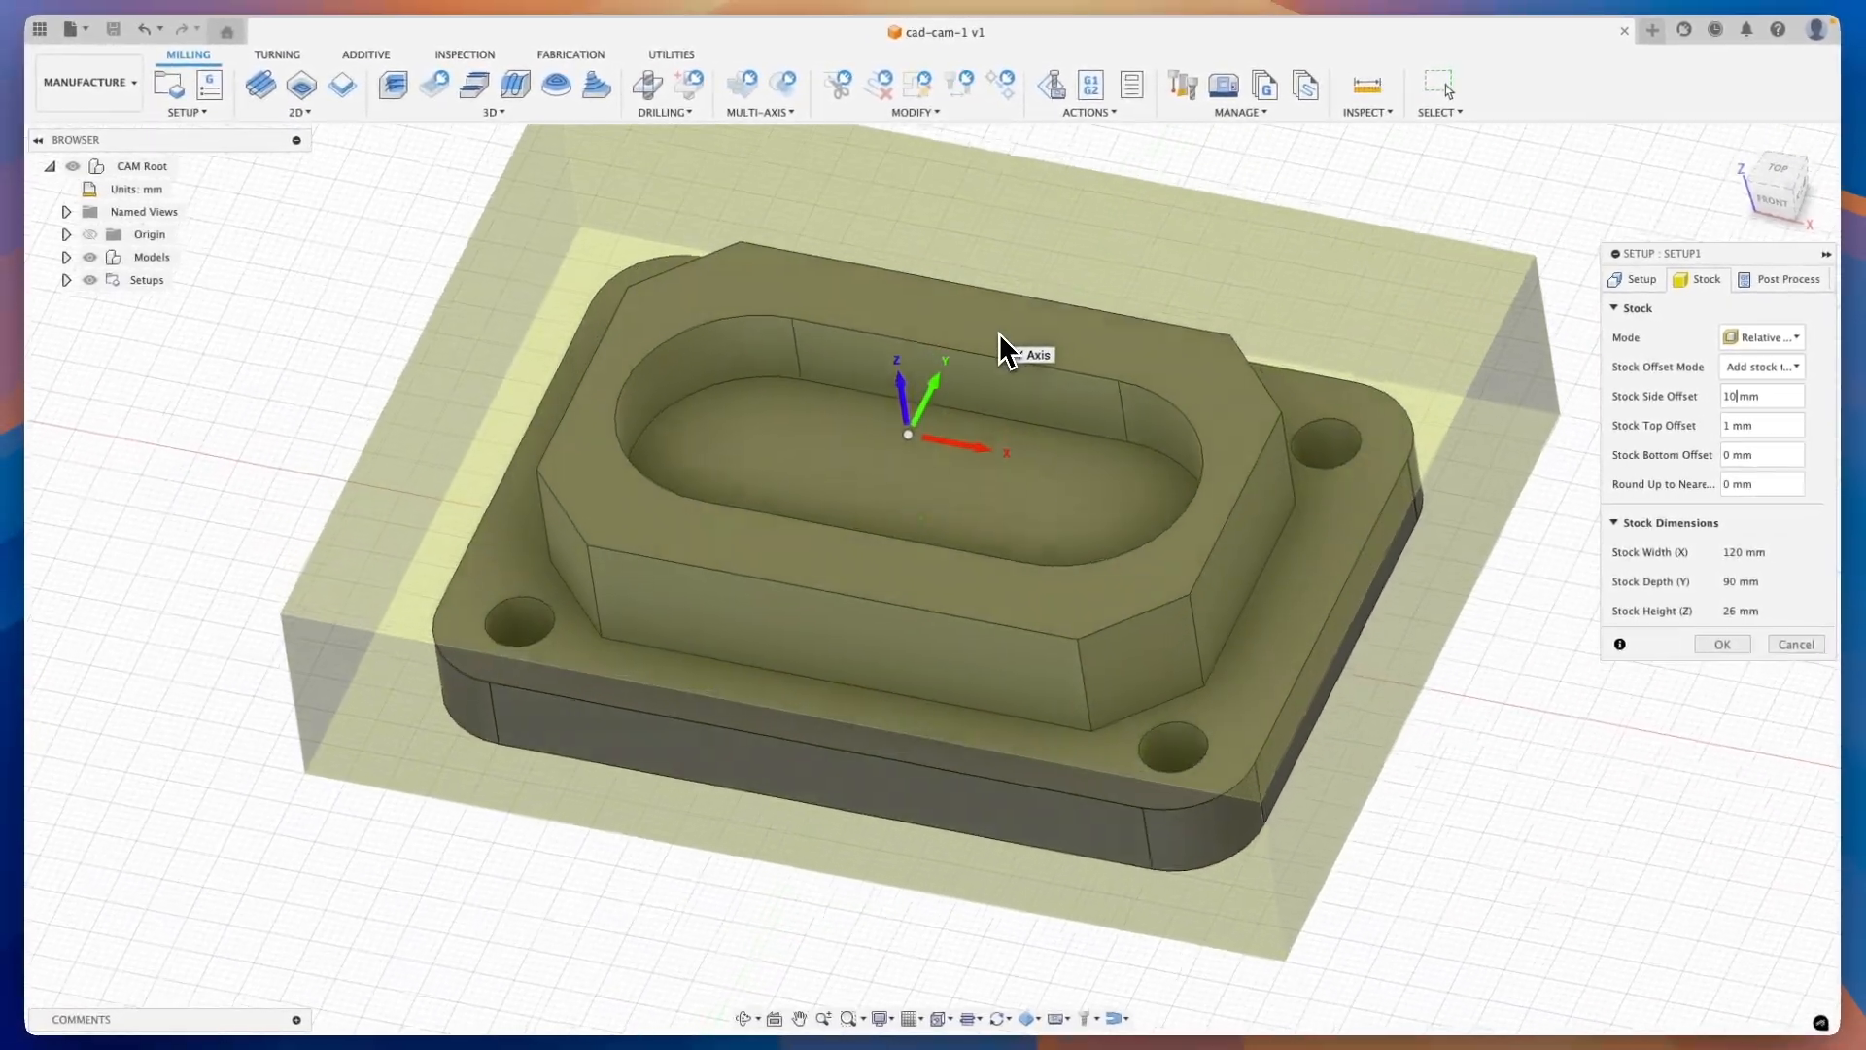
{"action": "middle_click_drag", "start_coordinate": [999, 333], "coordinate": [1217, 518], "text": "shift"}
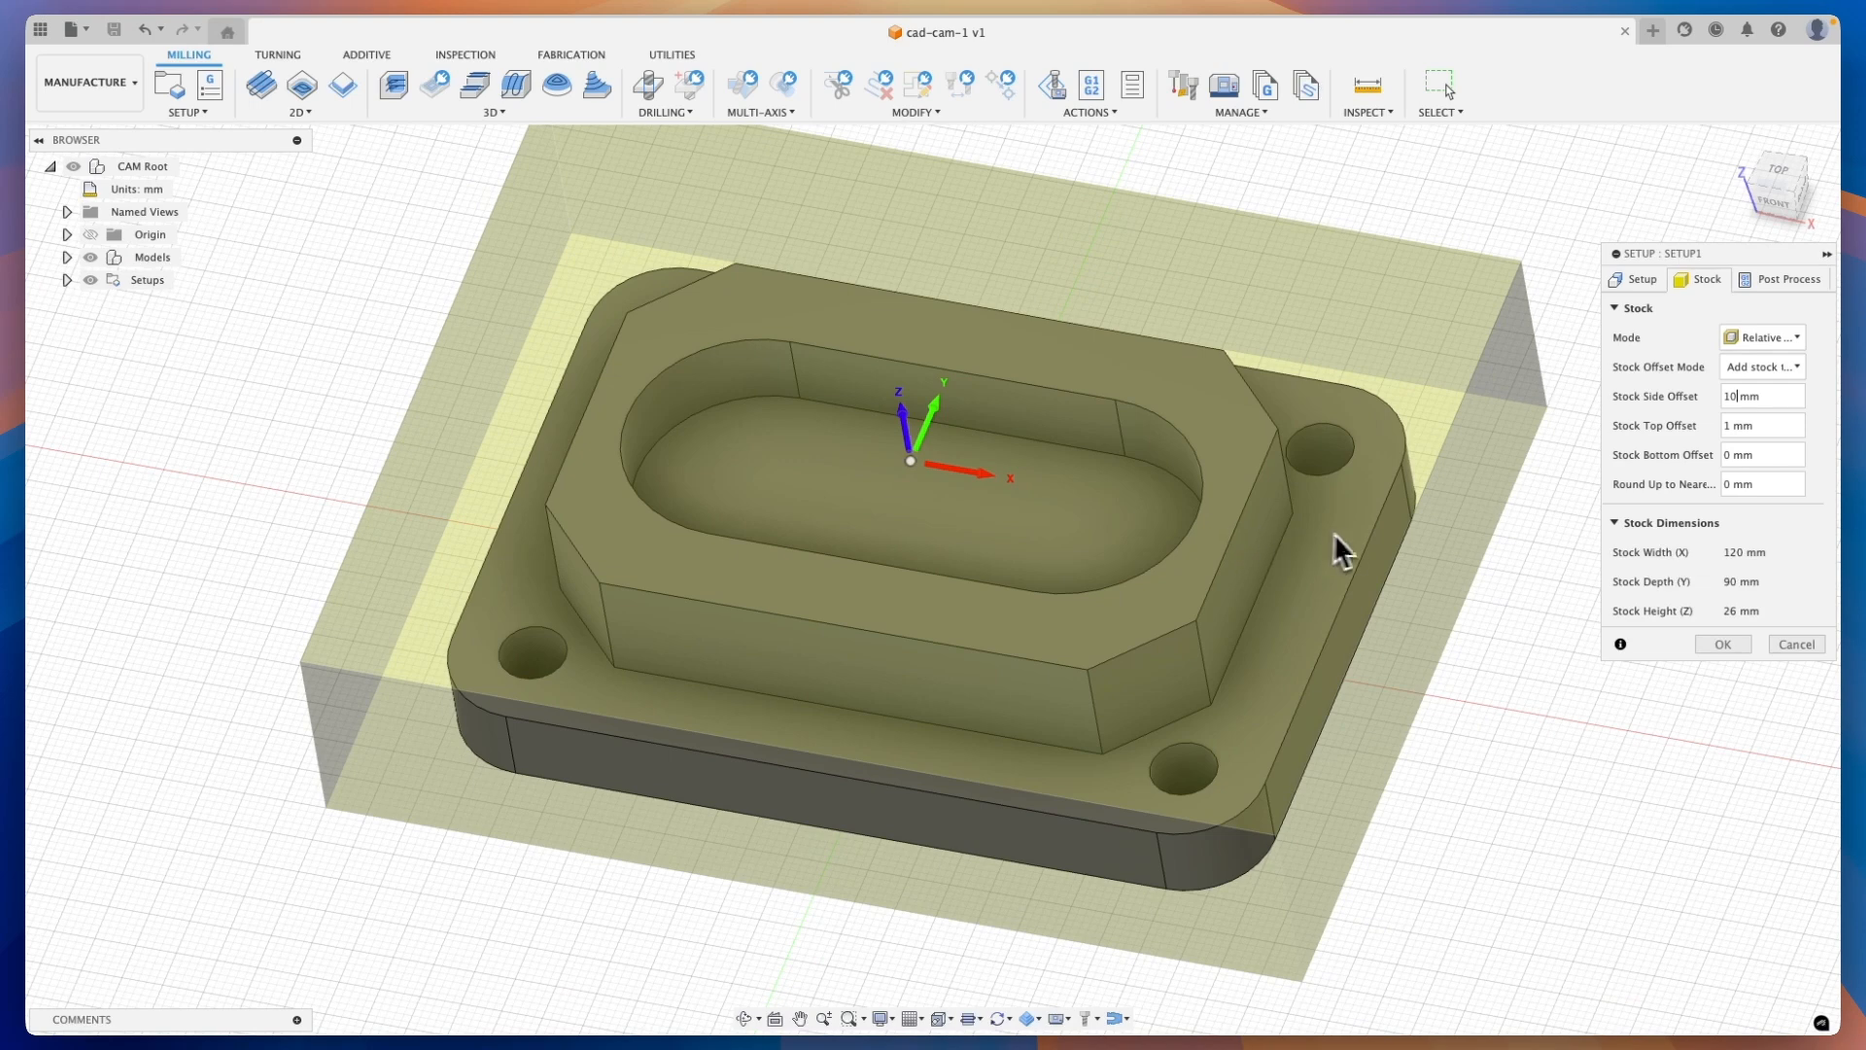
{"action": "middle_click_drag", "start_coordinate": [1333, 533], "coordinate": [1406, 538], "text": "shift"}
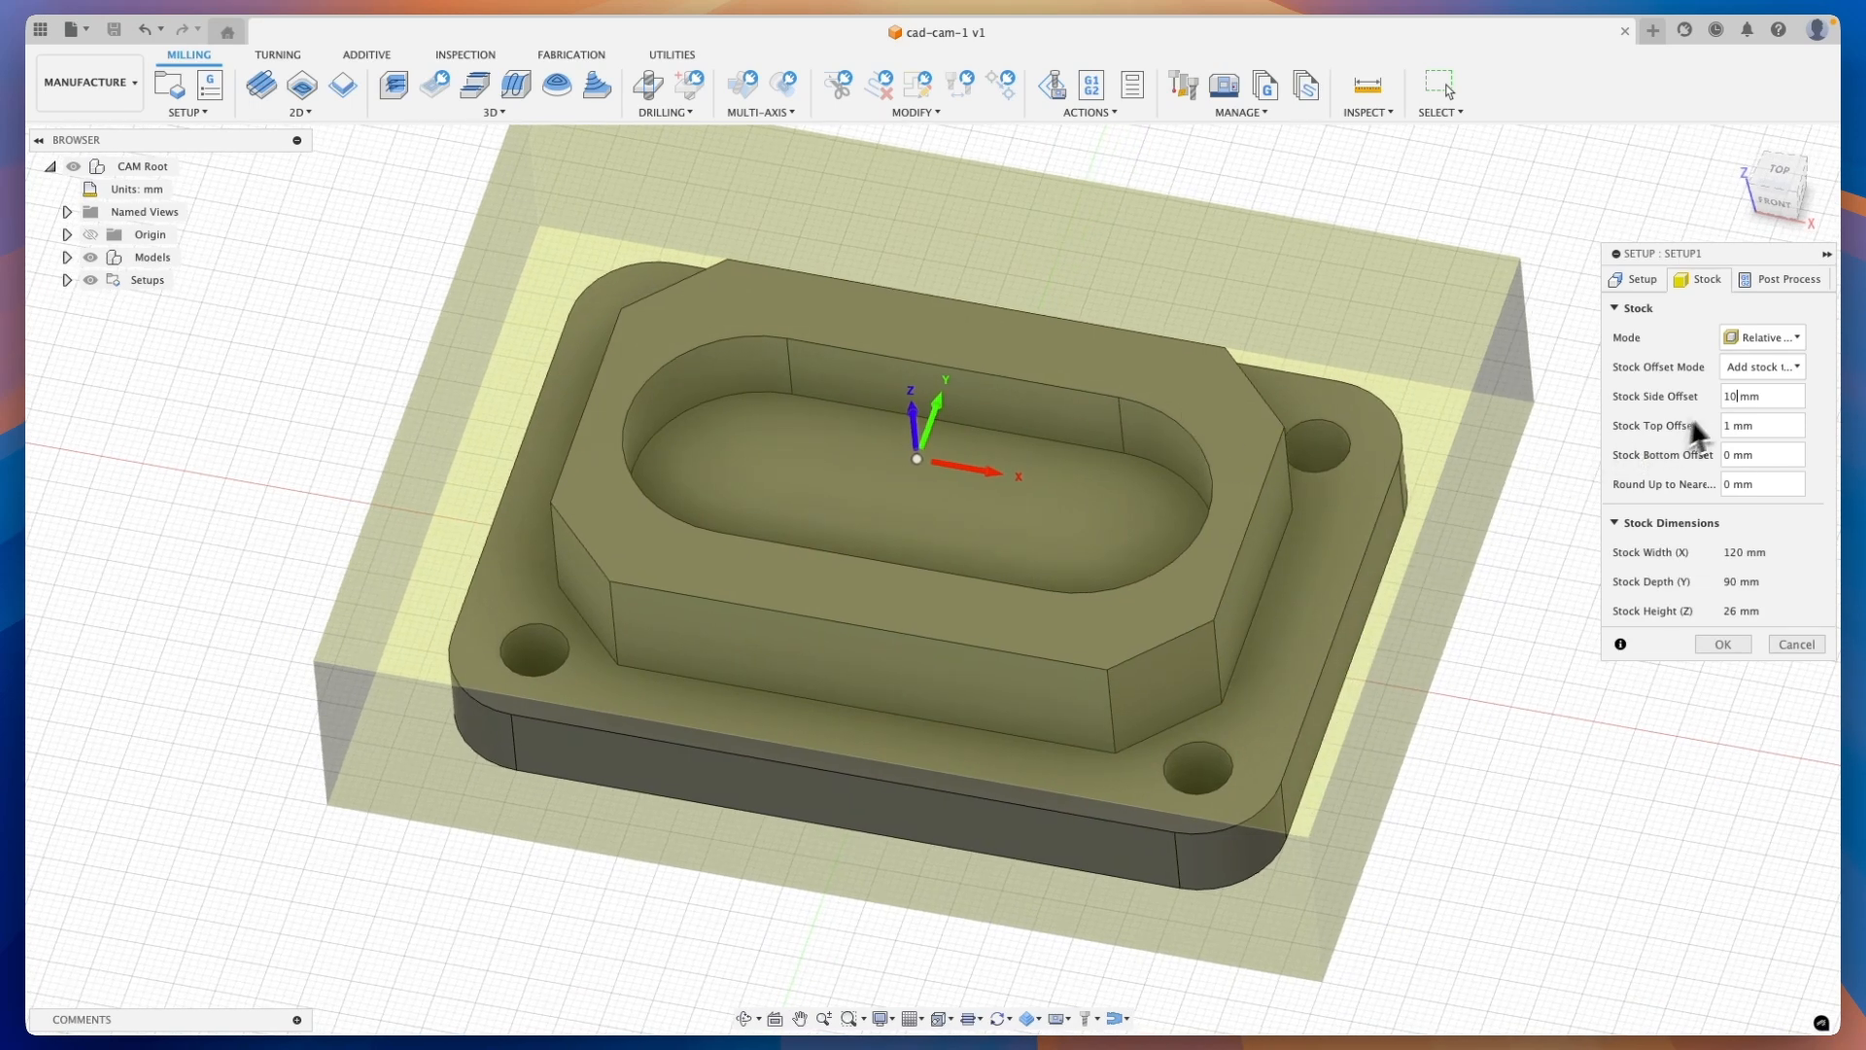
{"action": "key", "text": "BackSpace"}
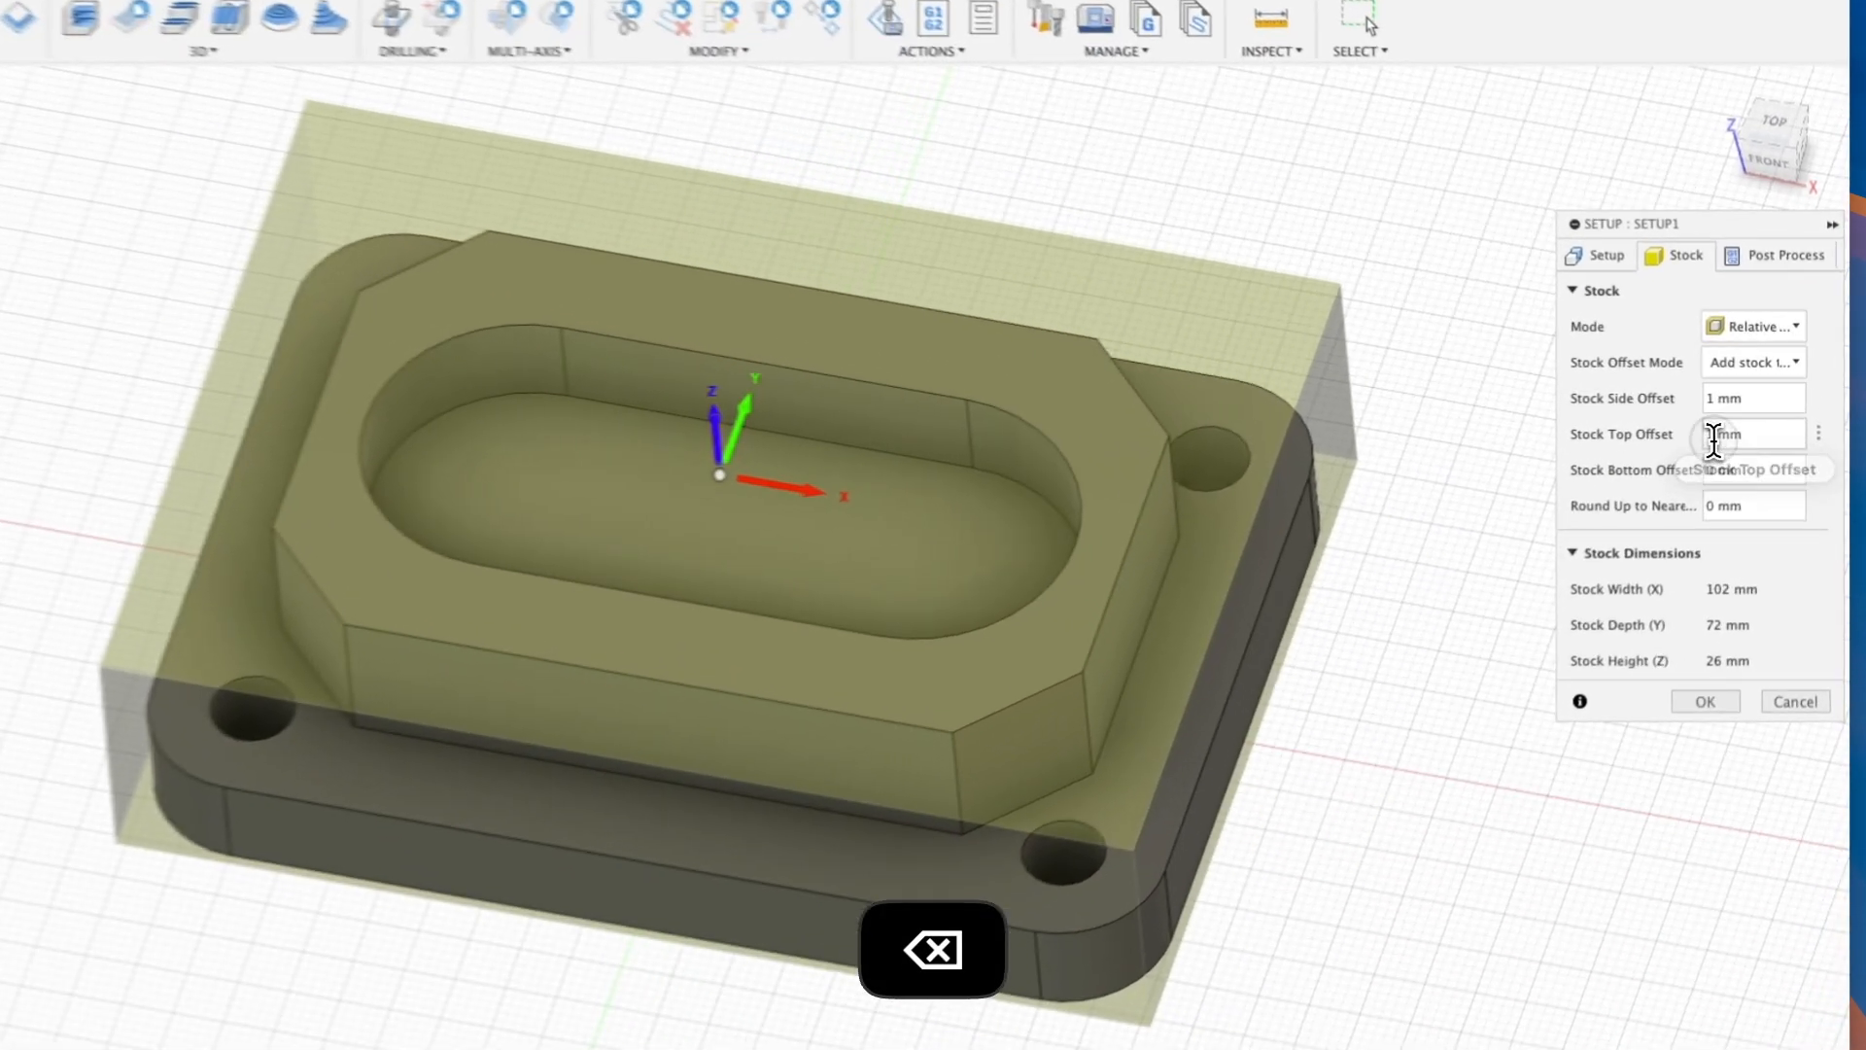
{"action": "type", "text": "0"}
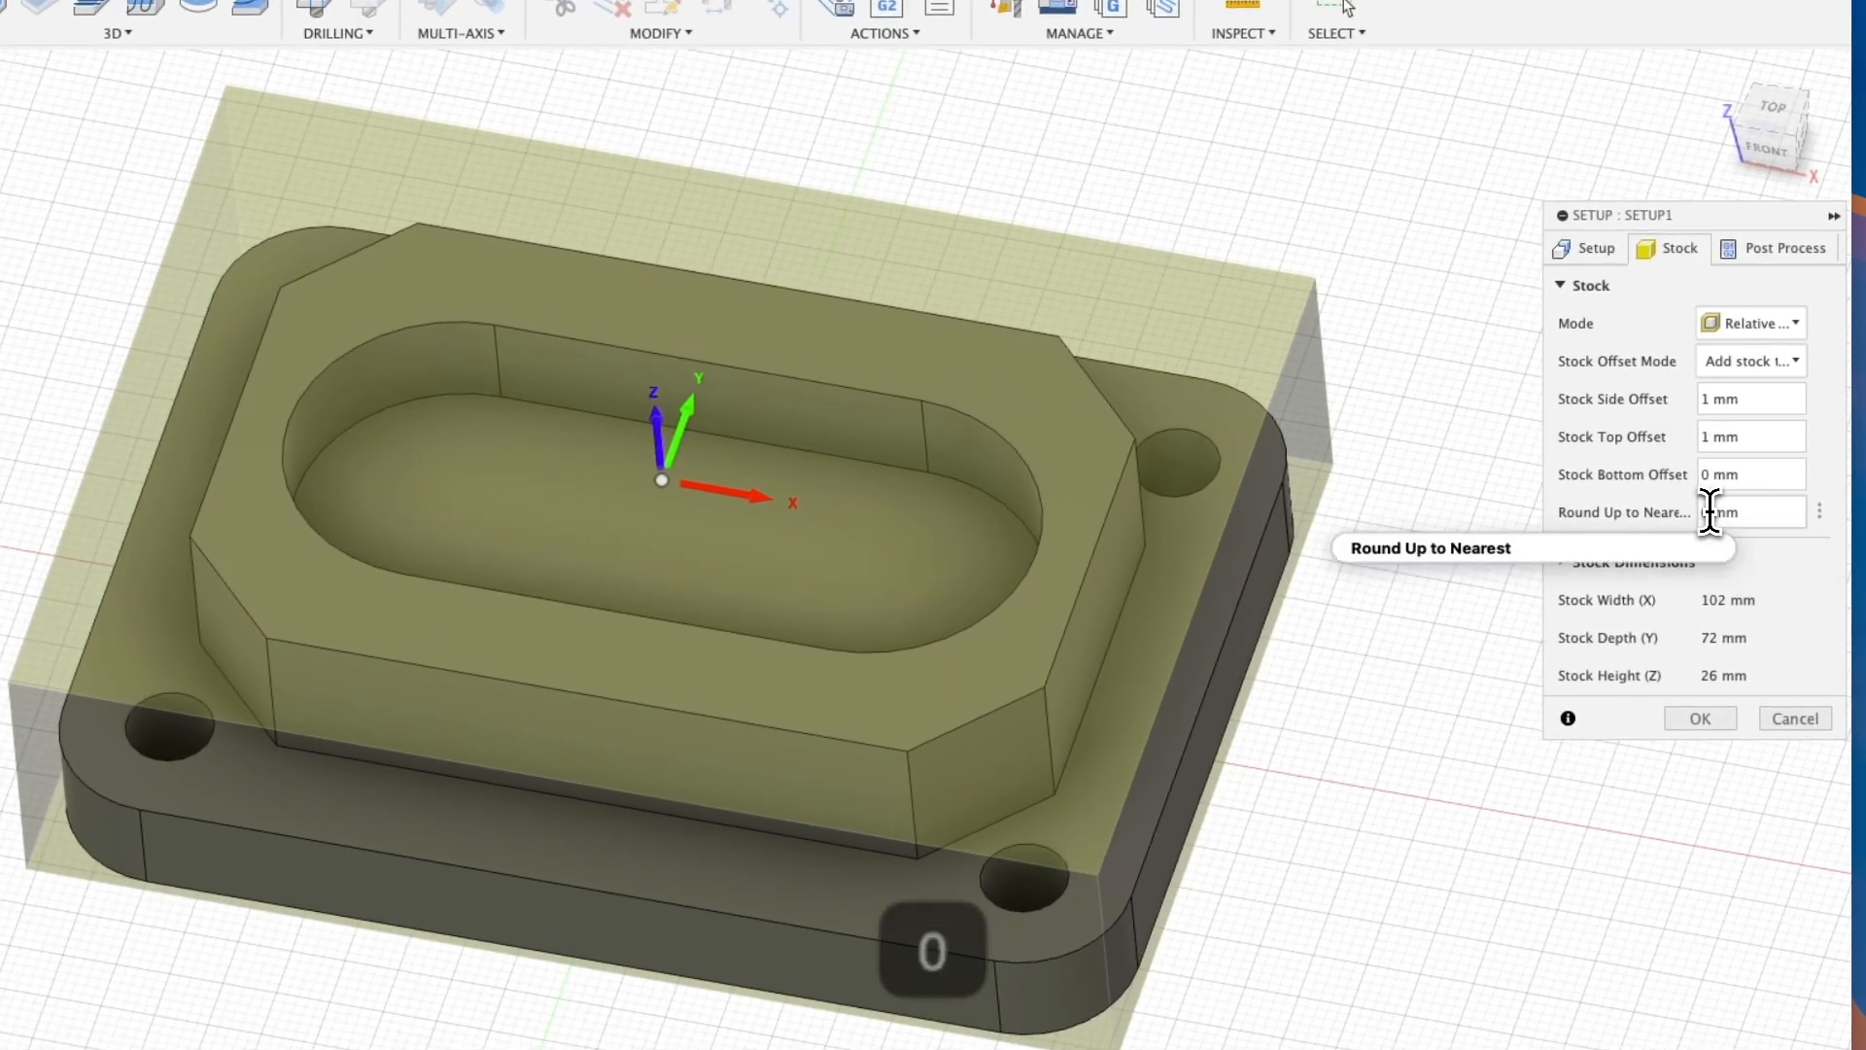
{"action": "middle_click_drag", "start_coordinate": [1461, 528], "coordinate": [1423, 513], "text": "shift"}
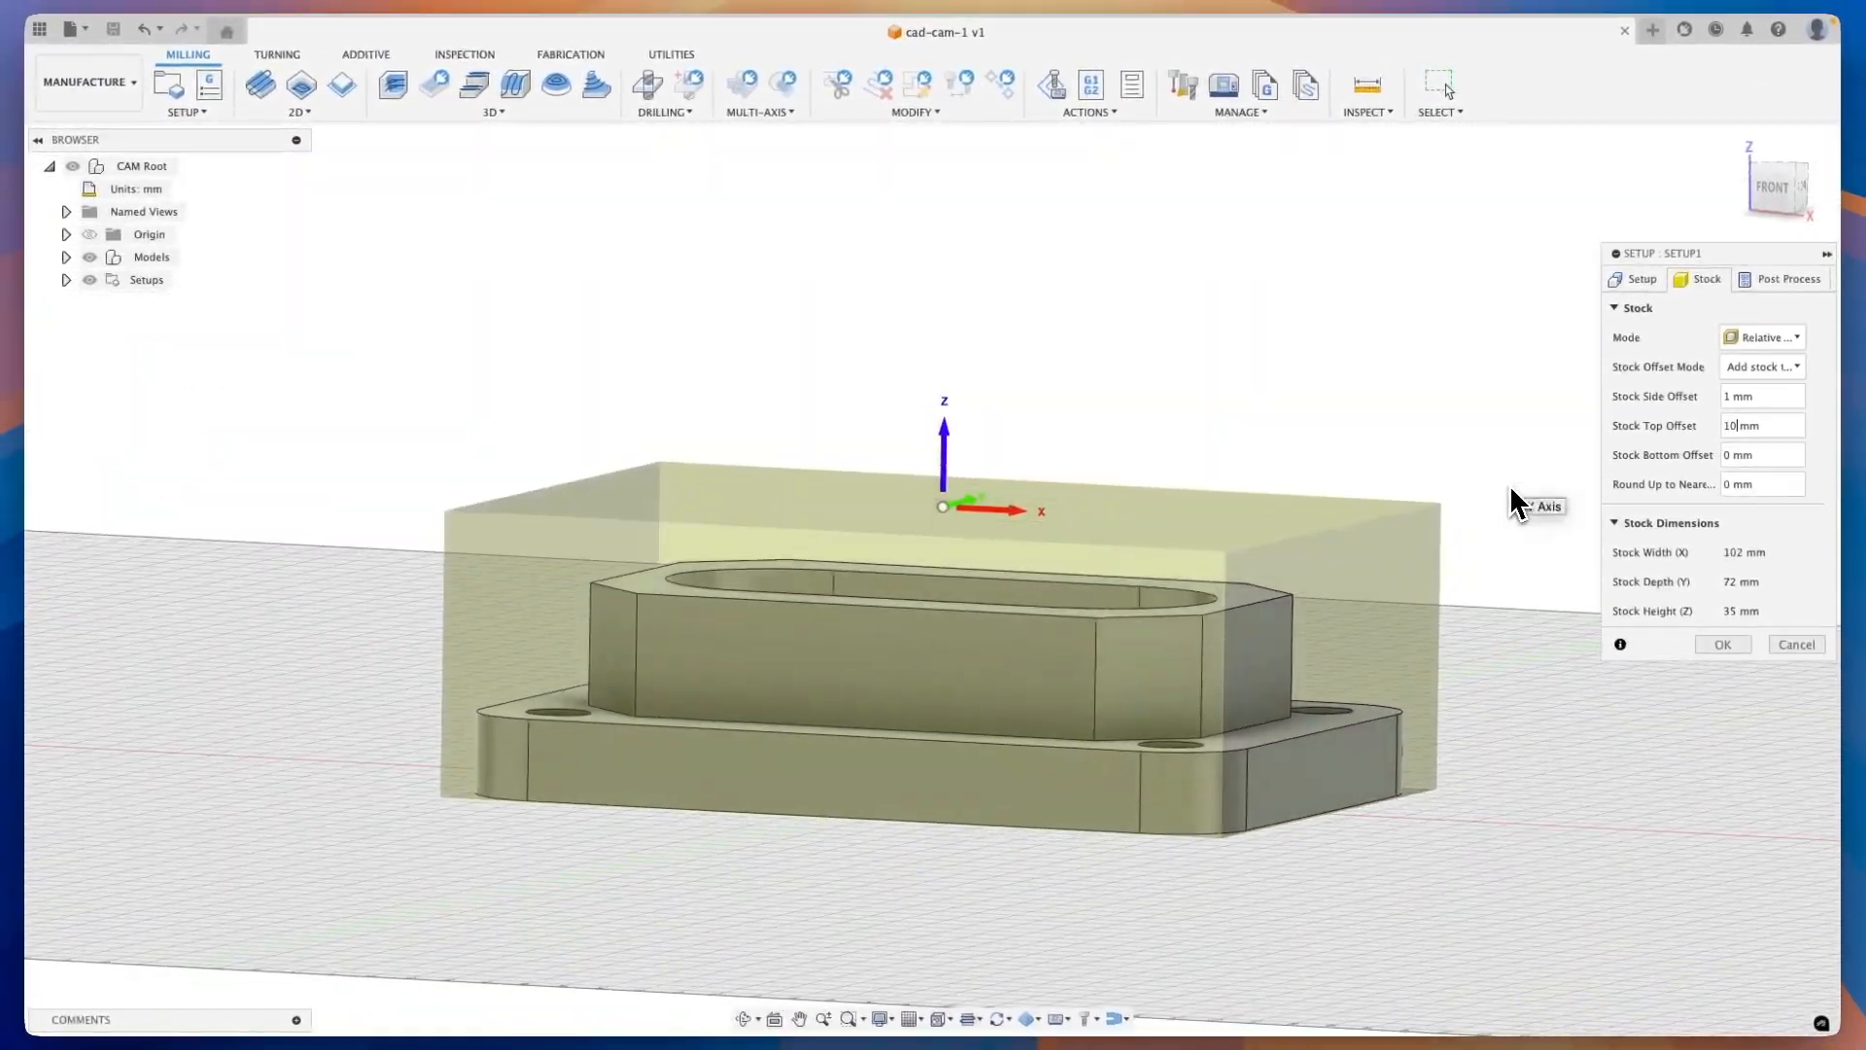
{"action": "key", "text": "BackSpace"}
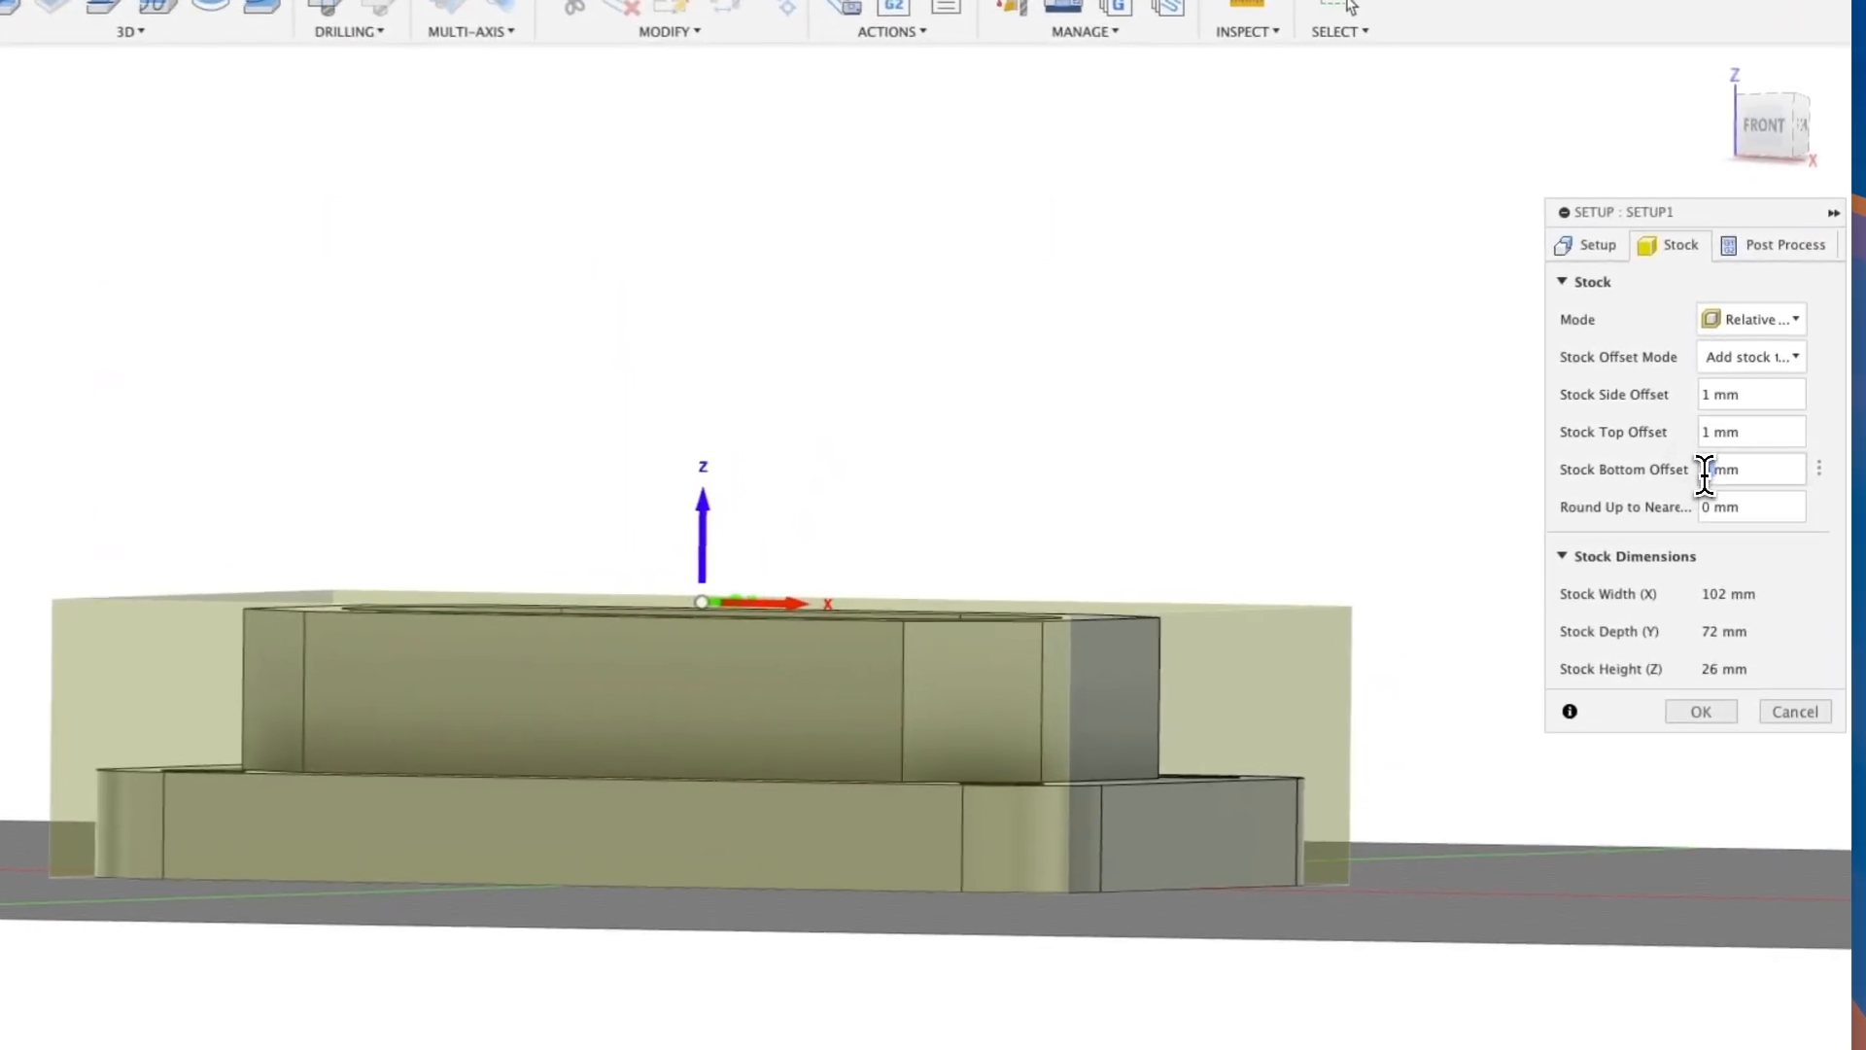
Set the stock bottom offset to 5 mm and accept the setup after checking its post-process settings
{"action": "double_click", "coordinate": [1727, 459]}
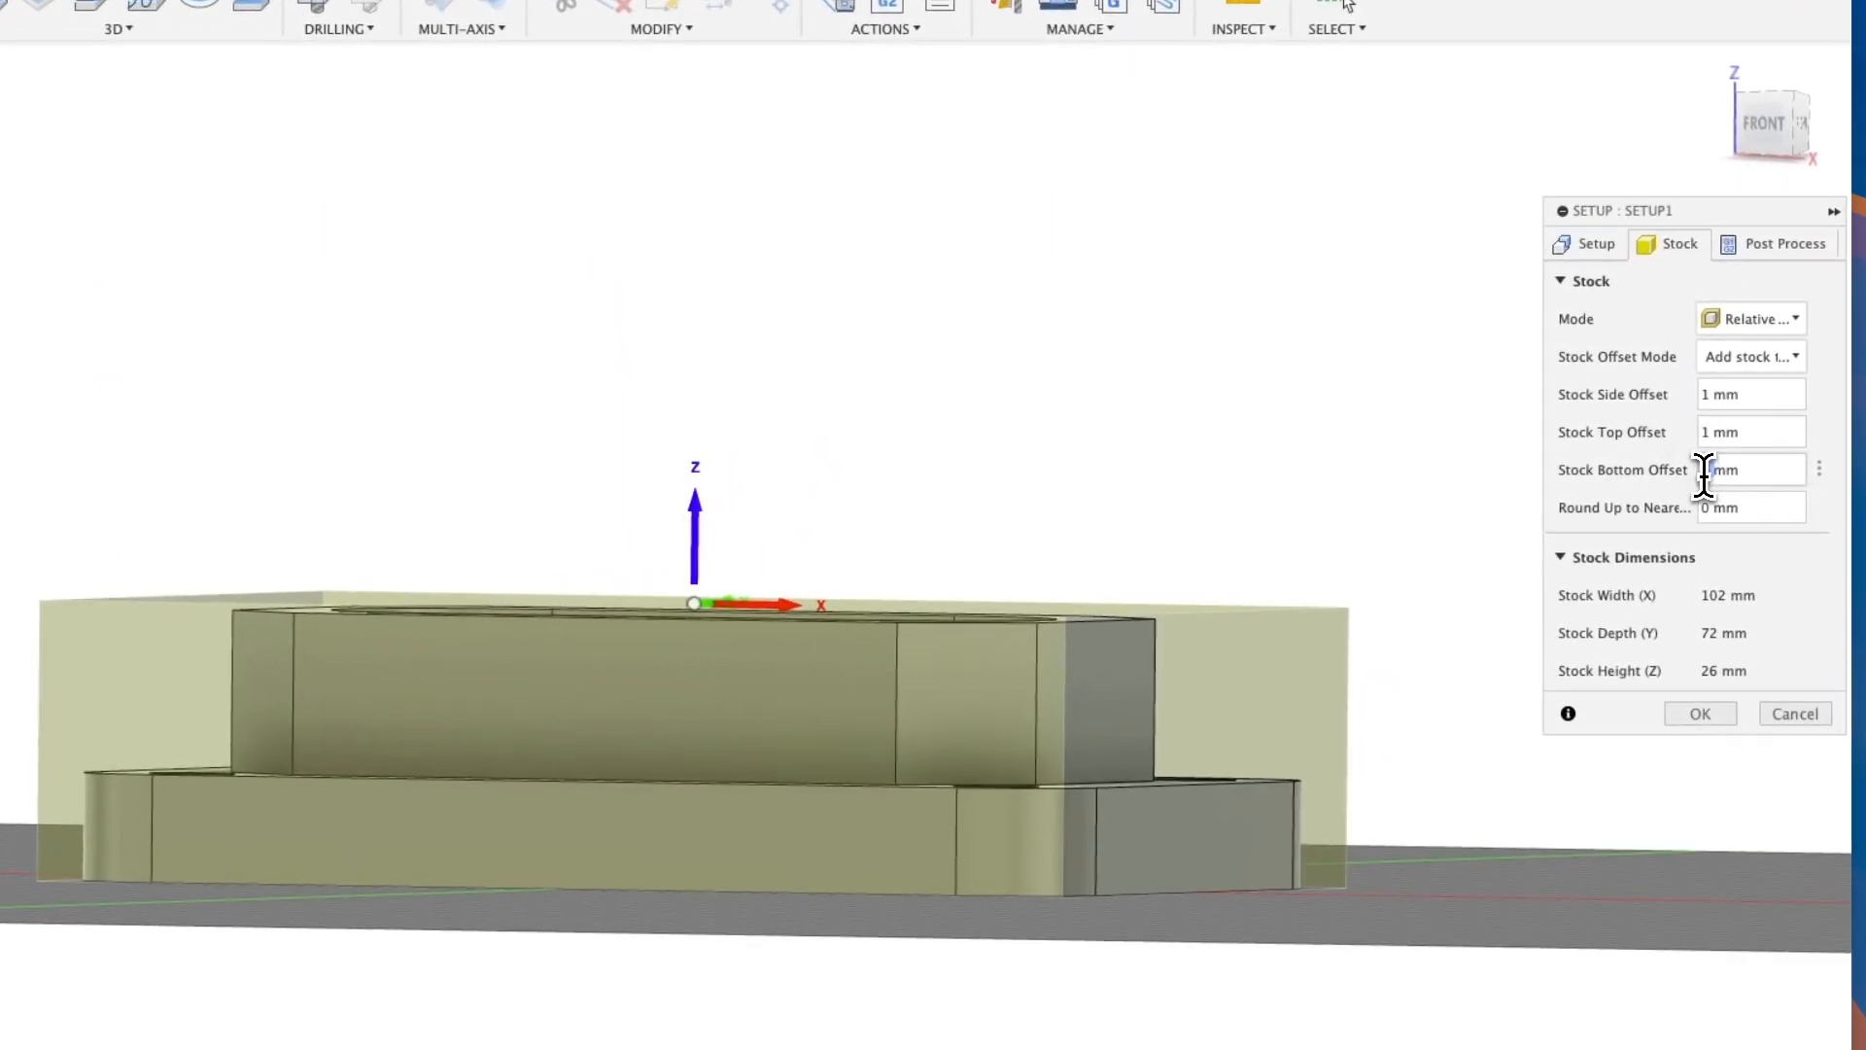
{"action": "type", "text": "5"}
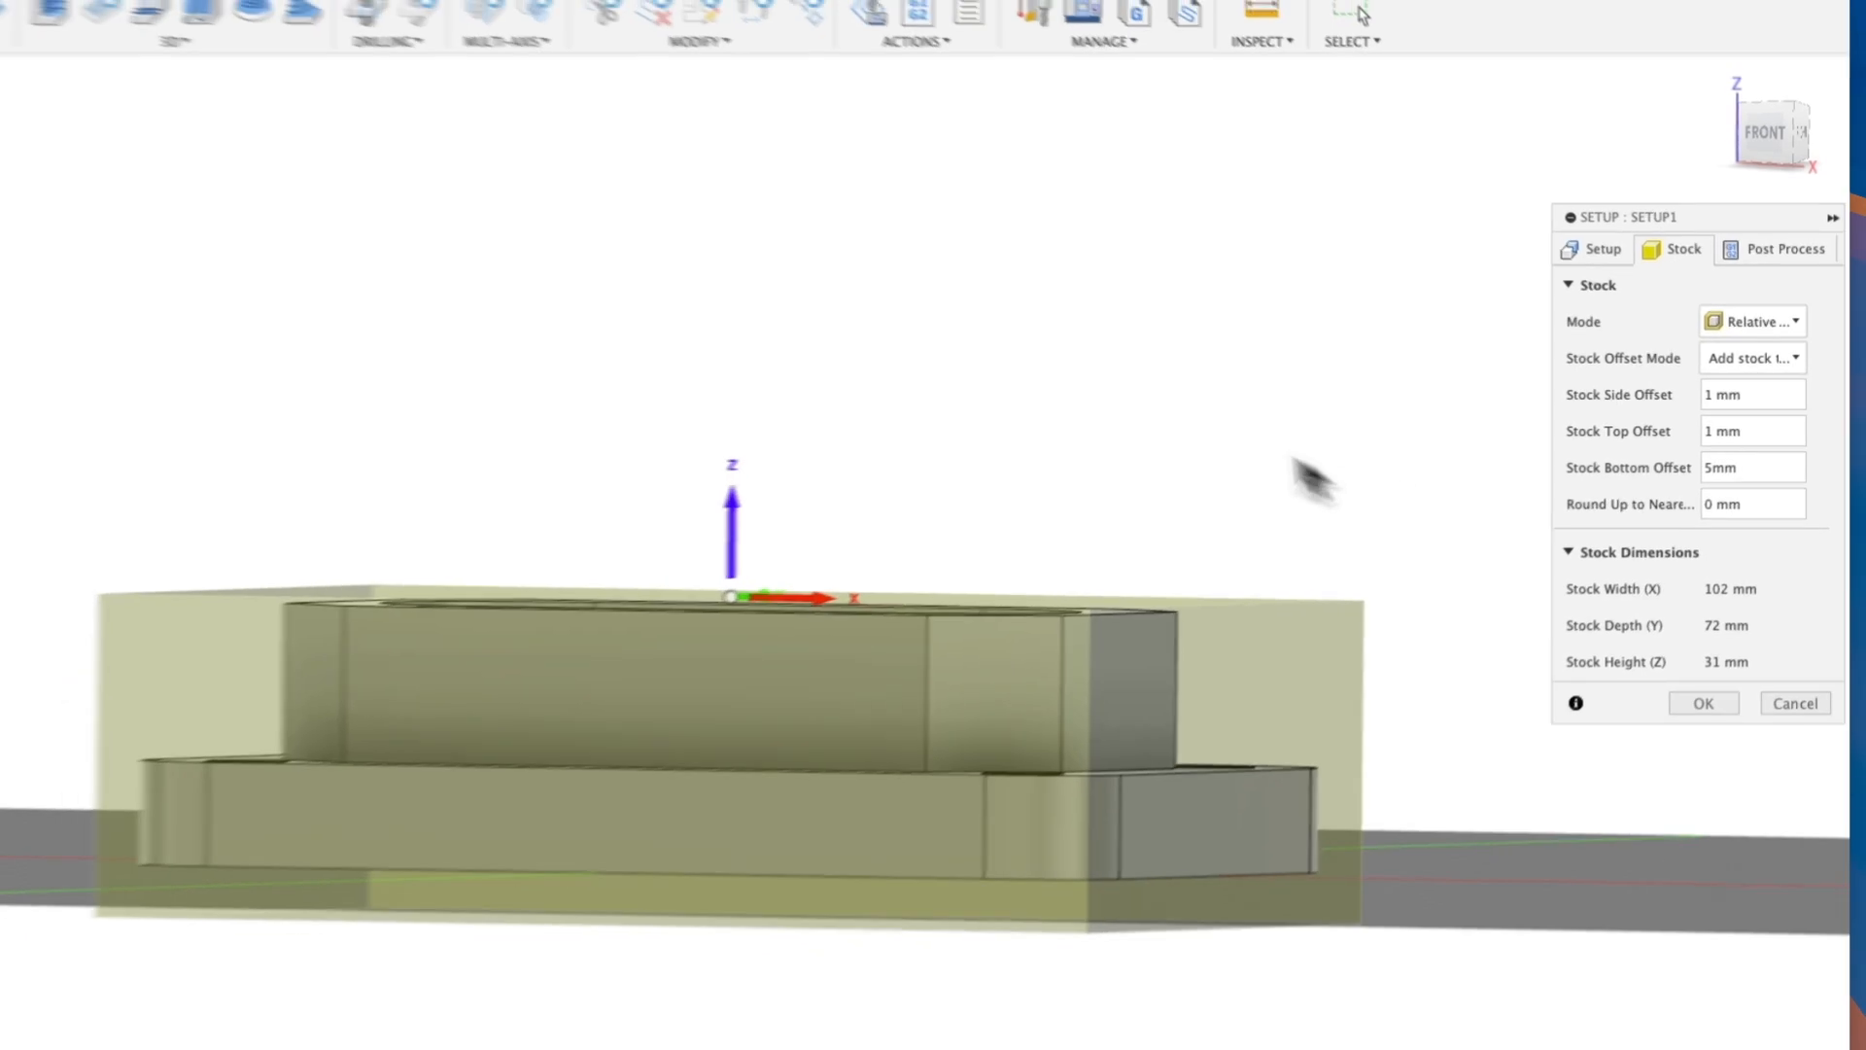
{"action": "scroll", "coordinate": [1171, 433], "scroll_direction": "up", "scroll_amount": 5, "text": "shift"}
{"action": "scroll", "coordinate": [1176, 431], "scroll_direction": "right", "scroll_amount": 5, "text": "shift"}
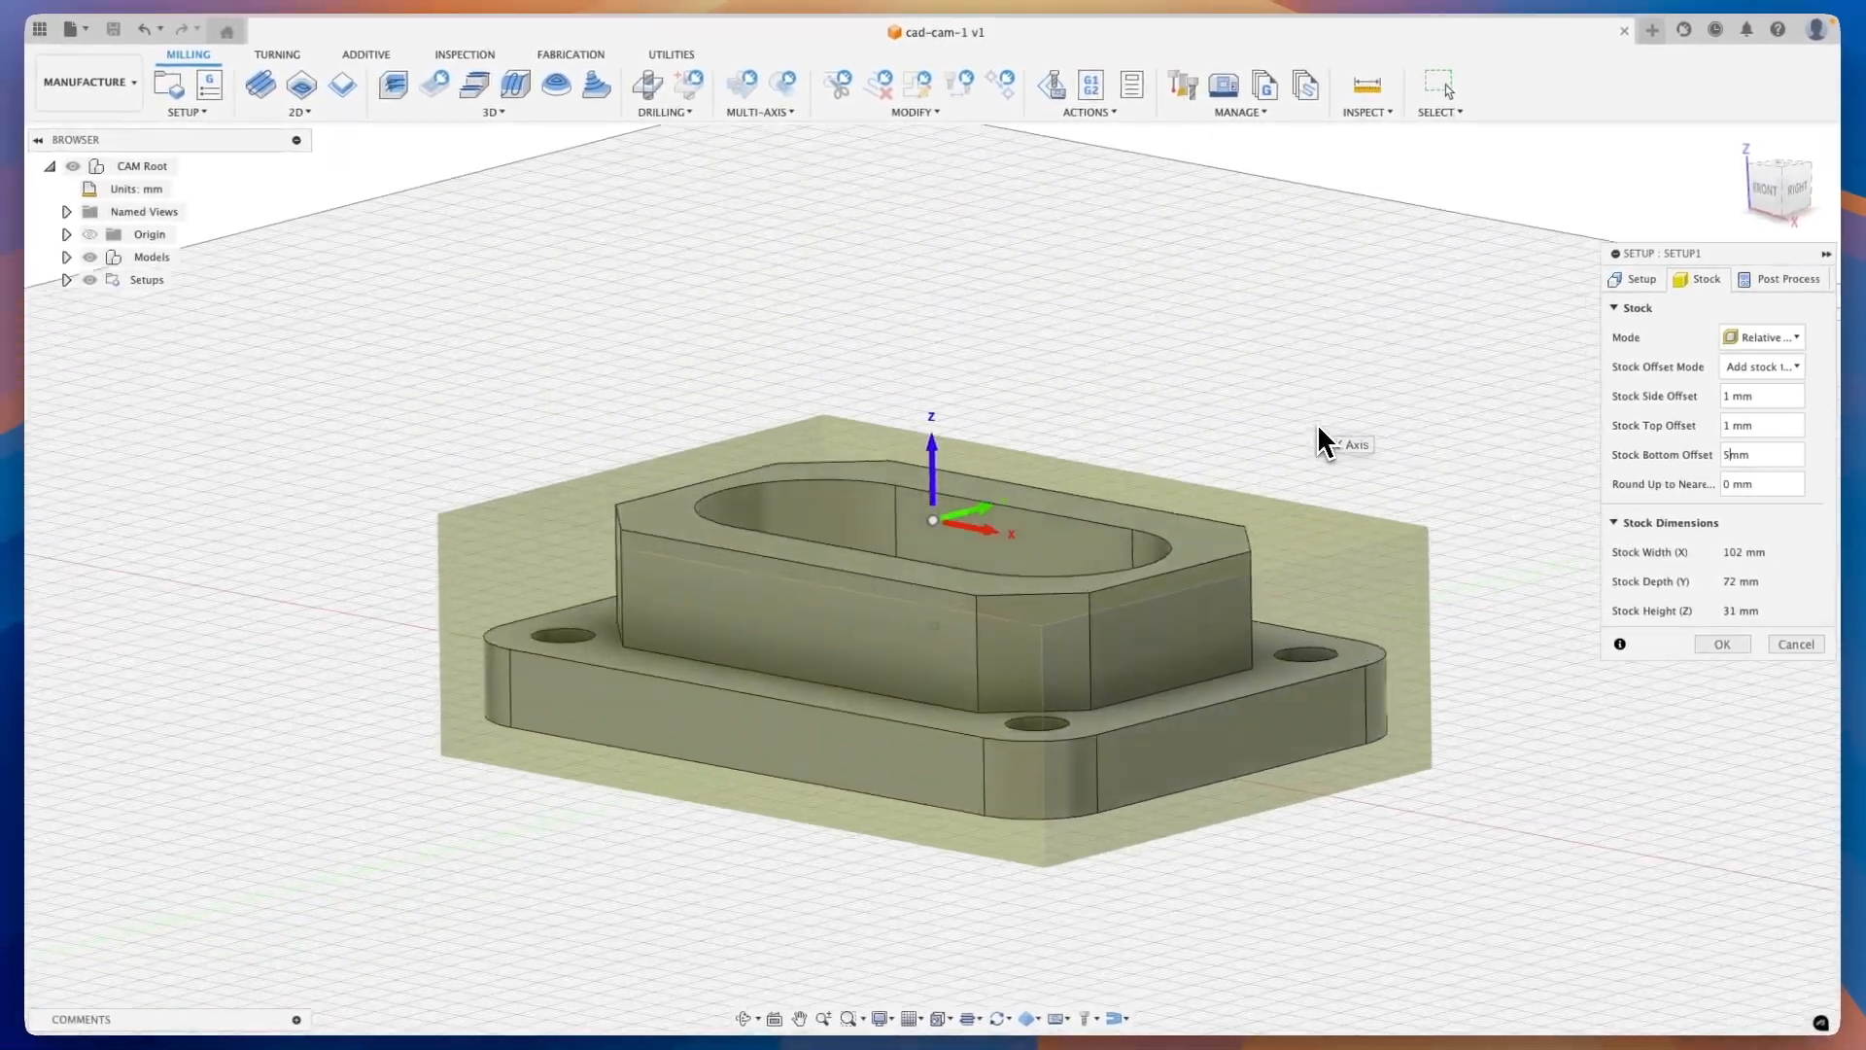
{"action": "scroll", "coordinate": [1318, 426], "scroll_direction": "up", "scroll_amount": 5, "text": "shift"}
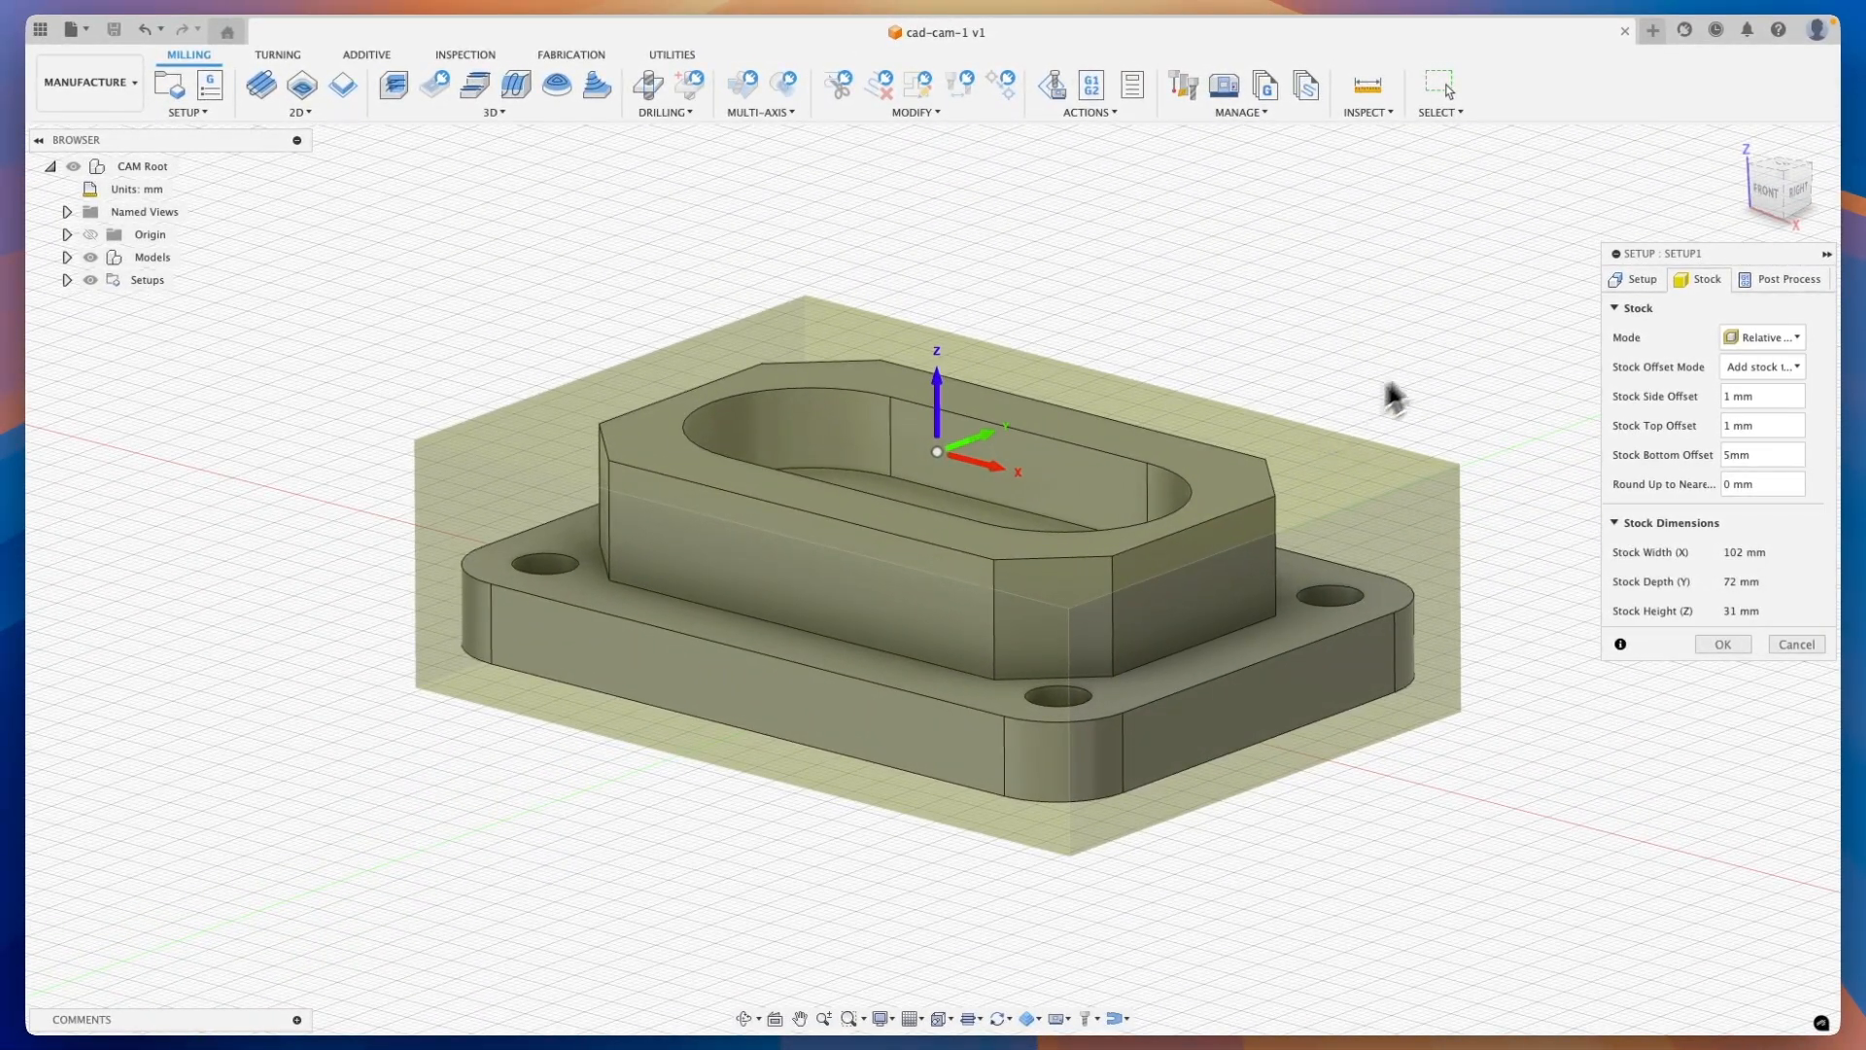
{"action": "left_click", "coordinate": [1778, 281]}
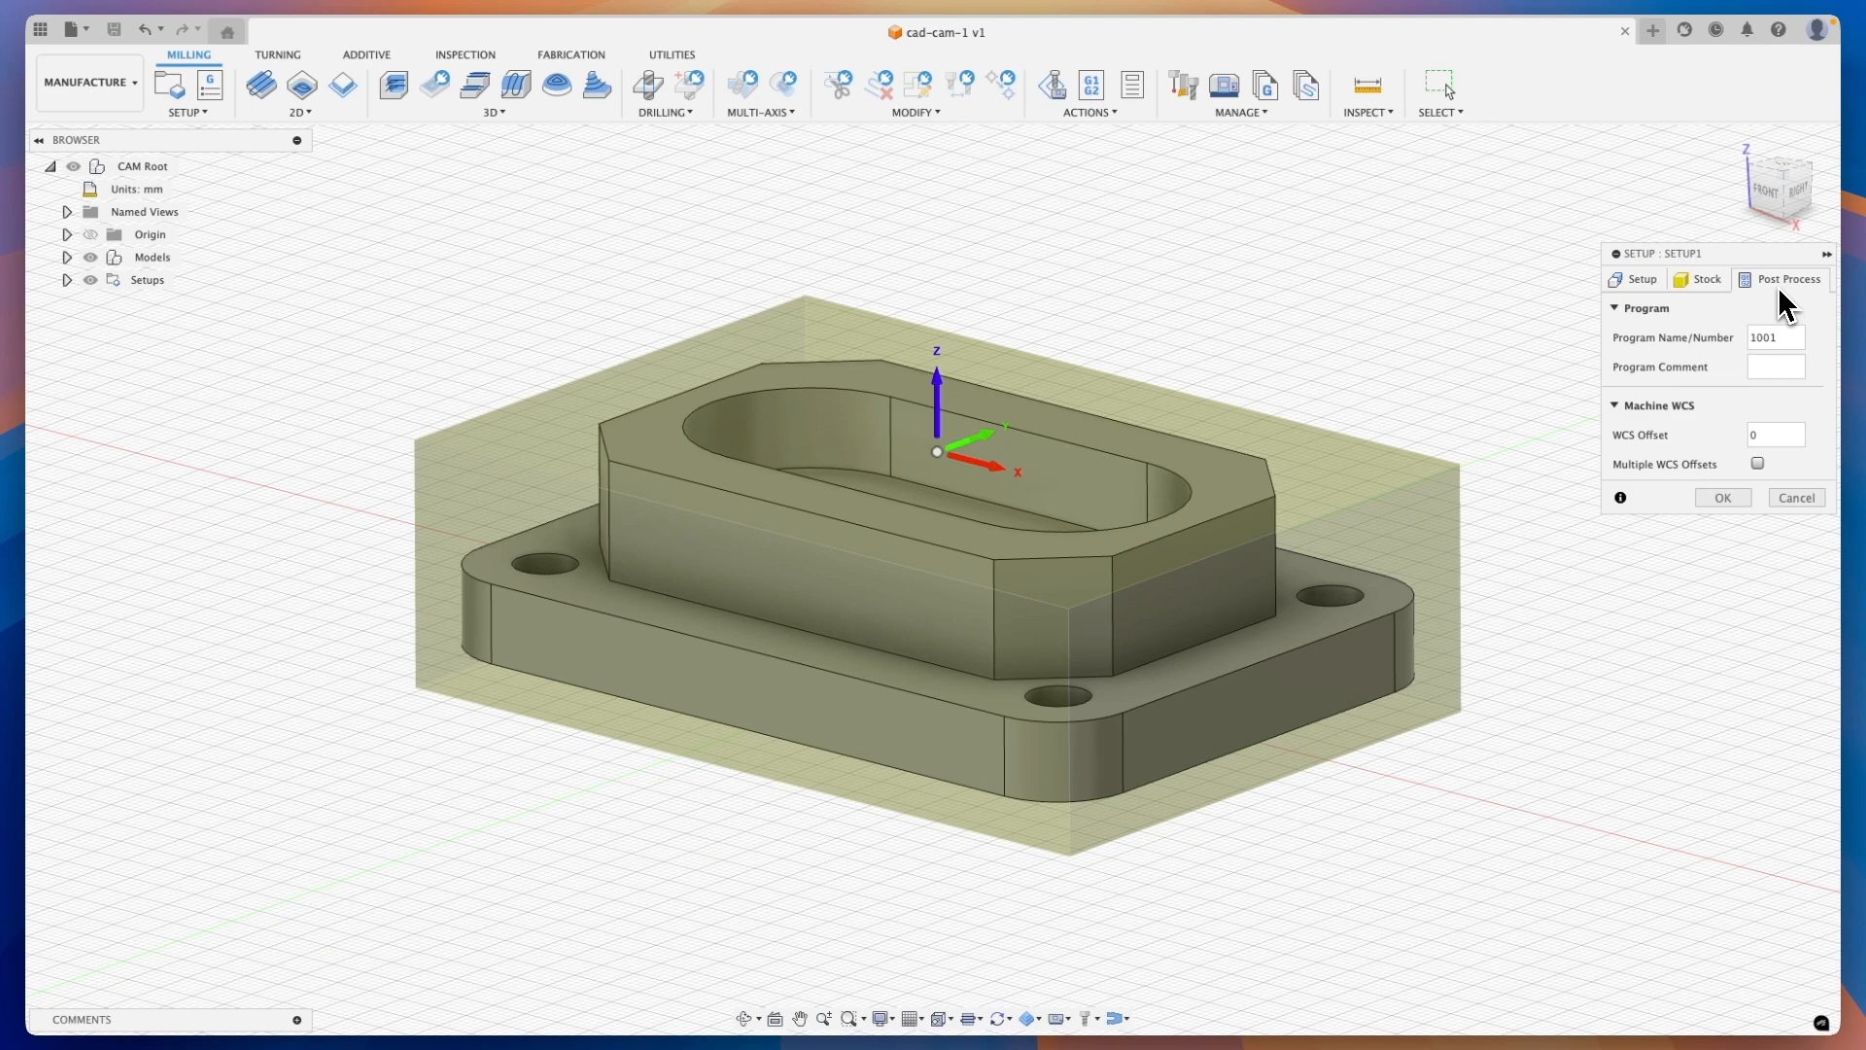
{"action": "left_click", "coordinate": [1723, 498]}
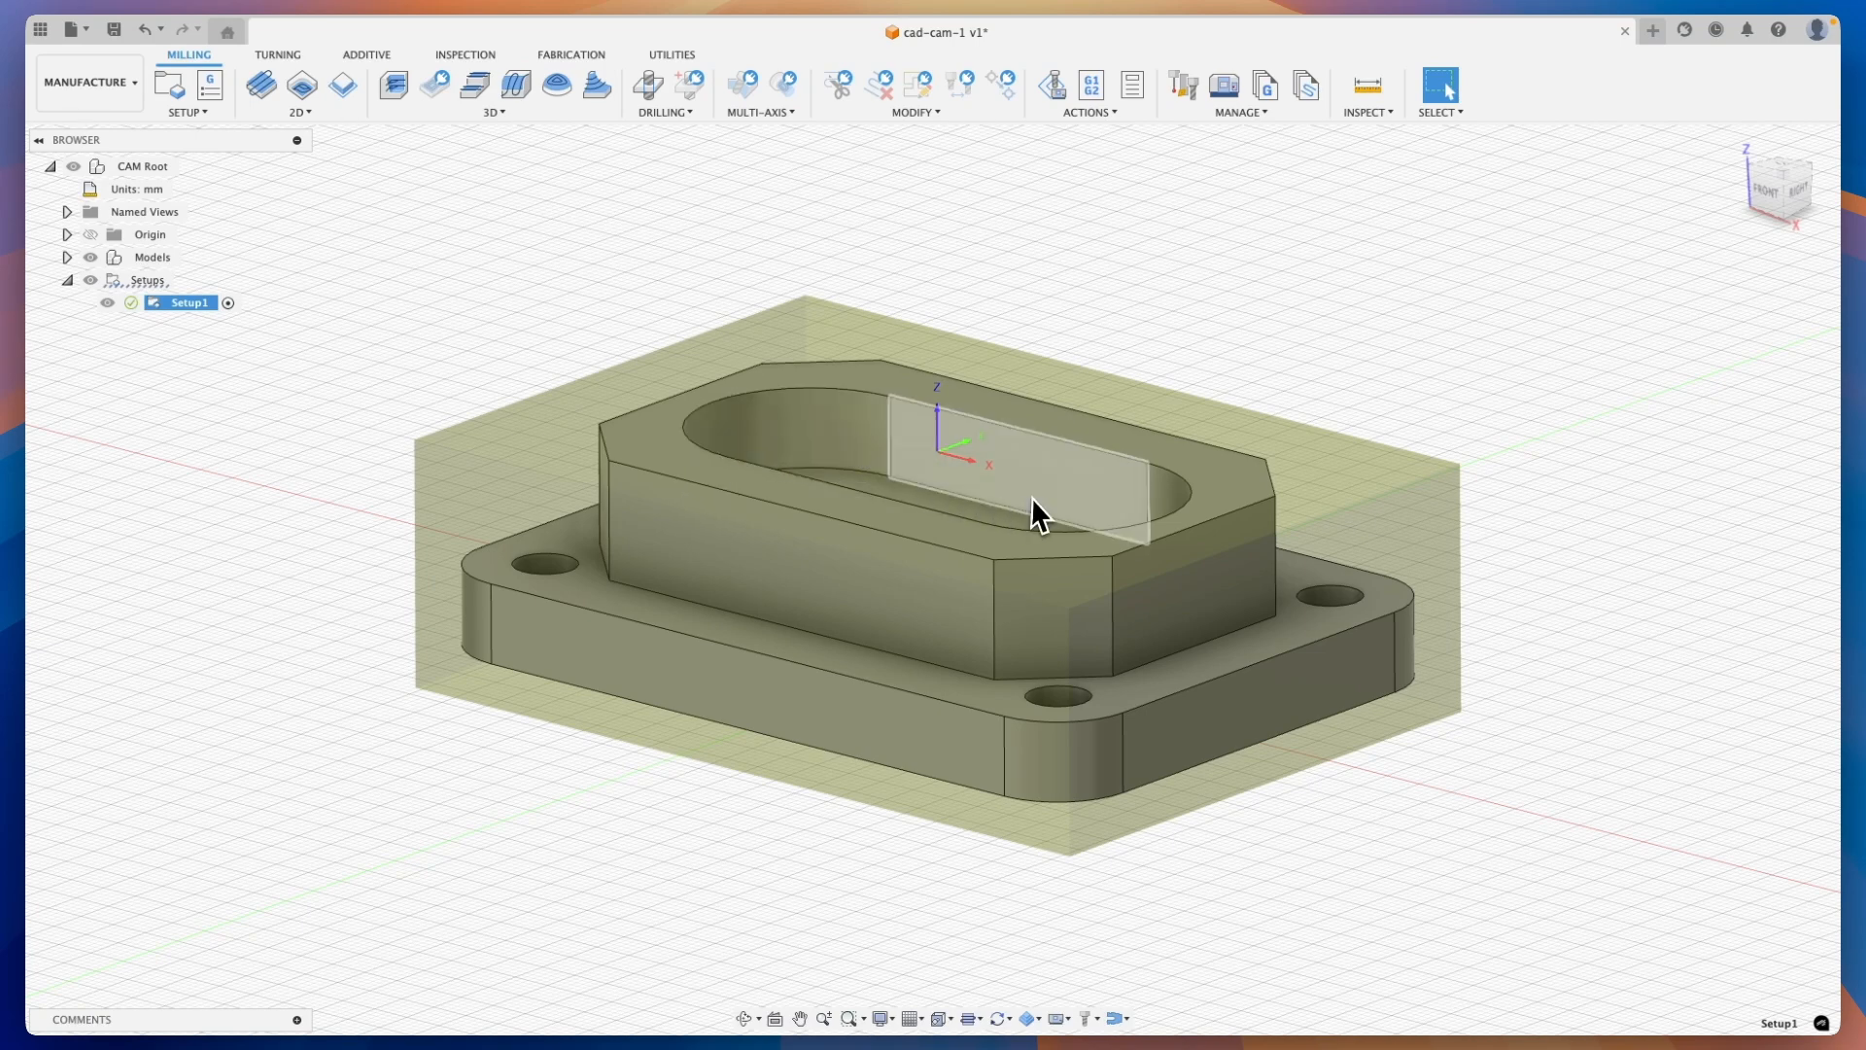
Examine the stock allowance above, around and below the block from low and raised angles
{"action": "scroll", "coordinate": [467, 312], "scroll_direction": "down", "scroll_amount": 5, "text": "shift"}
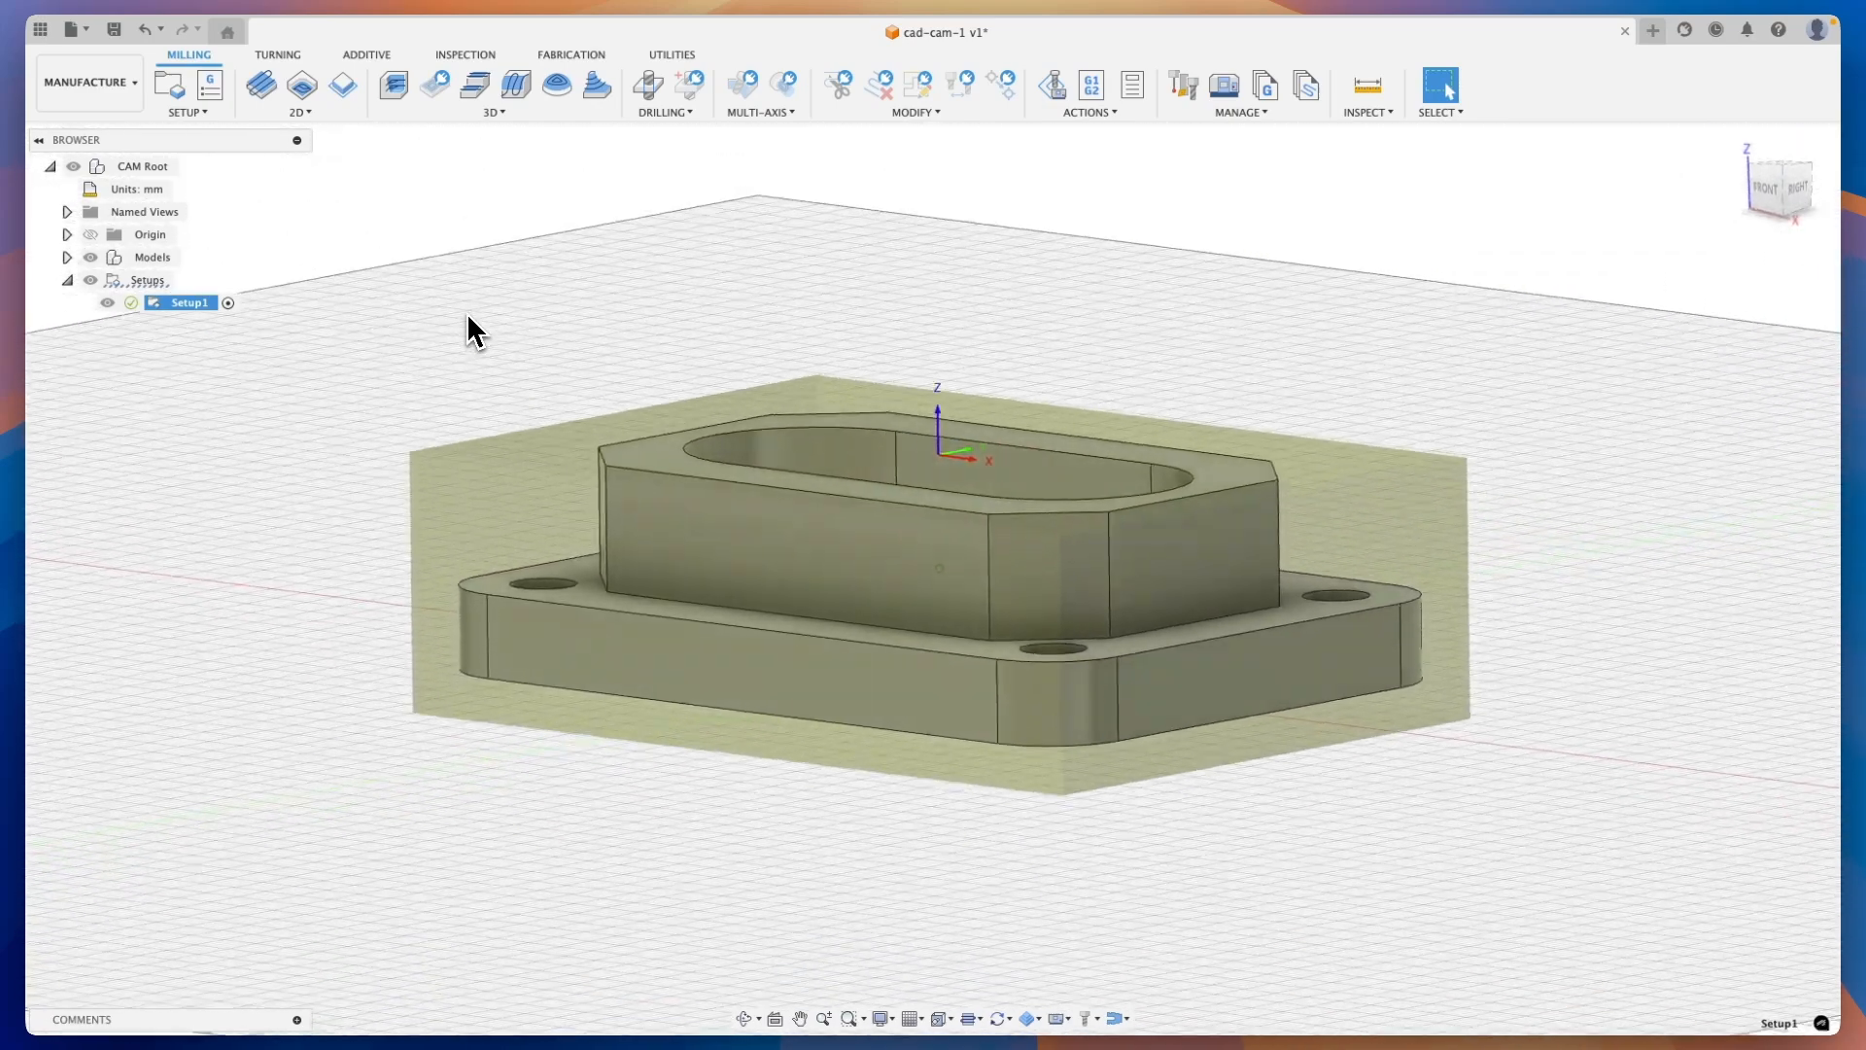
{"action": "scroll", "coordinate": [467, 324], "scroll_direction": "down", "scroll_amount": 5, "text": "shift"}
{"action": "scroll", "coordinate": [913, 423], "scroll_direction": "up", "scroll_amount": 2, "text": "shift"}
{"action": "scroll", "coordinate": [1028, 466], "scroll_direction": "up", "scroll_amount": 2, "text": "shift"}
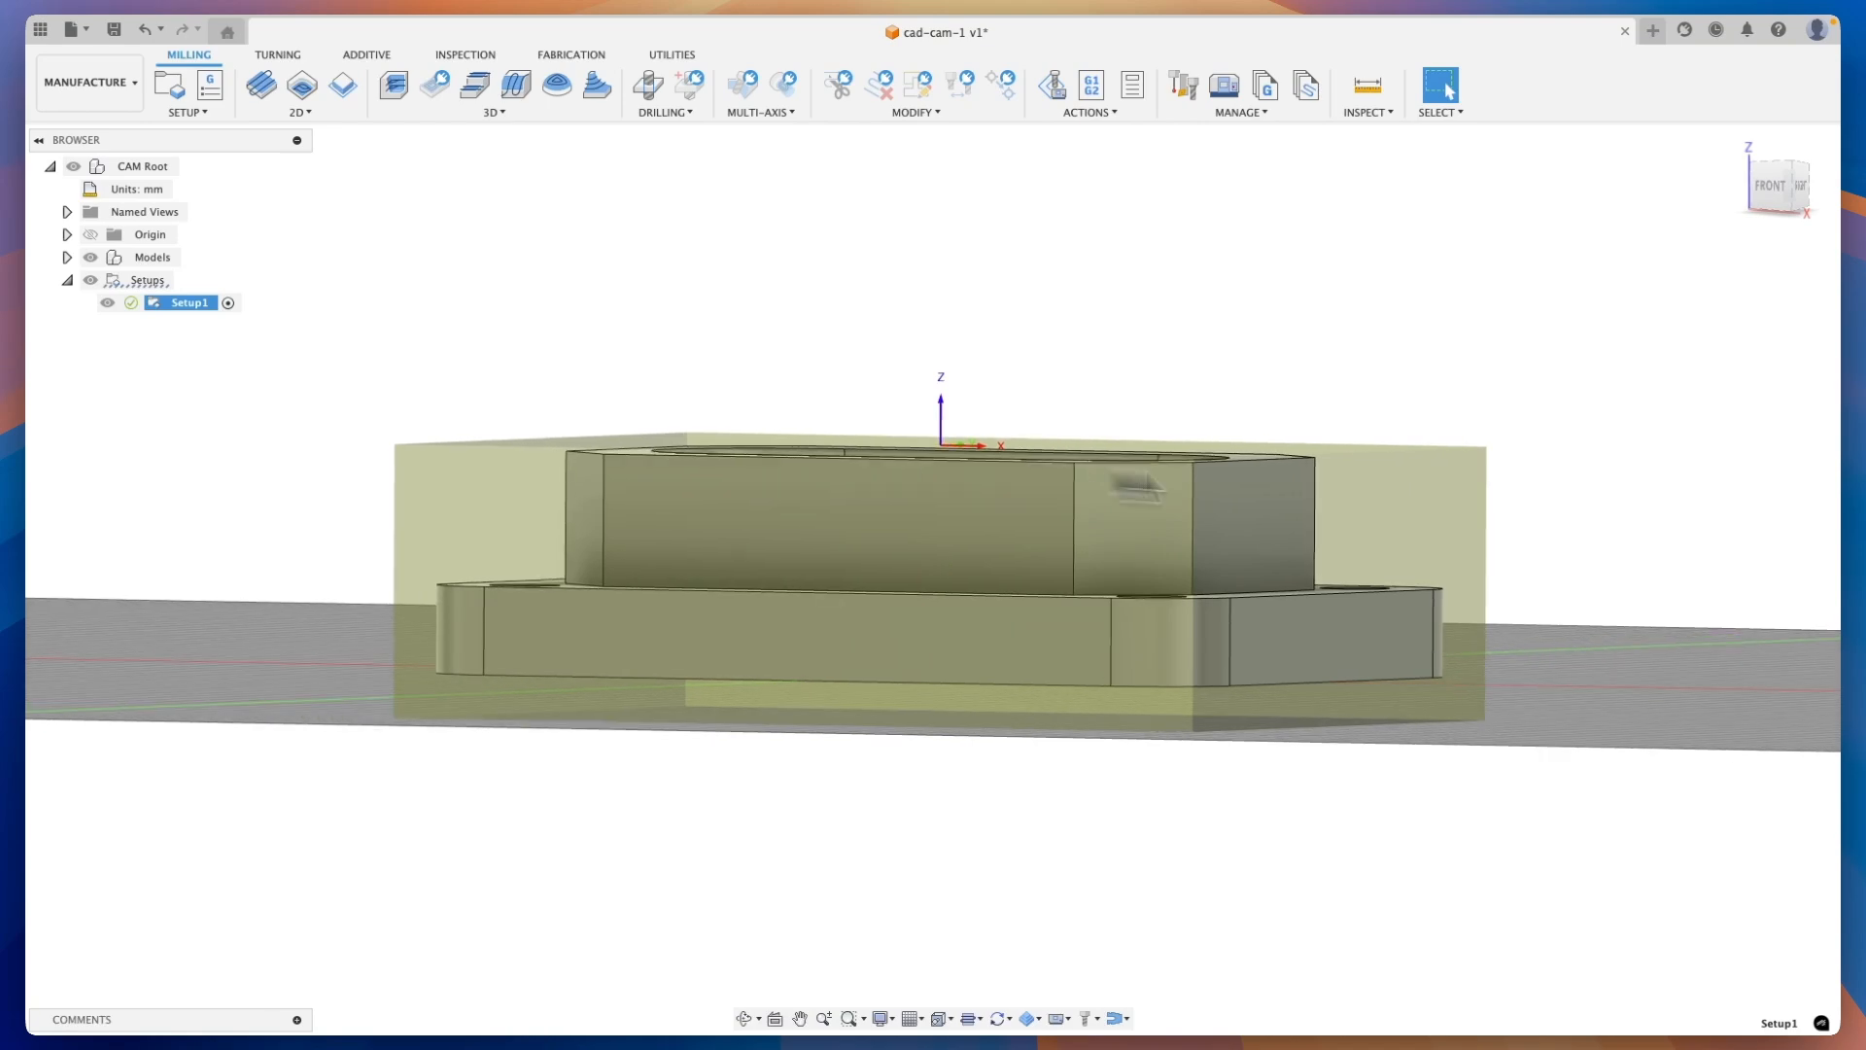
{"action": "scroll", "coordinate": [821, 441], "scroll_direction": "up", "scroll_amount": 4, "text": "shift"}
{"action": "scroll", "coordinate": [820, 441], "scroll_direction": "up", "scroll_amount": 5, "text": "shift"}
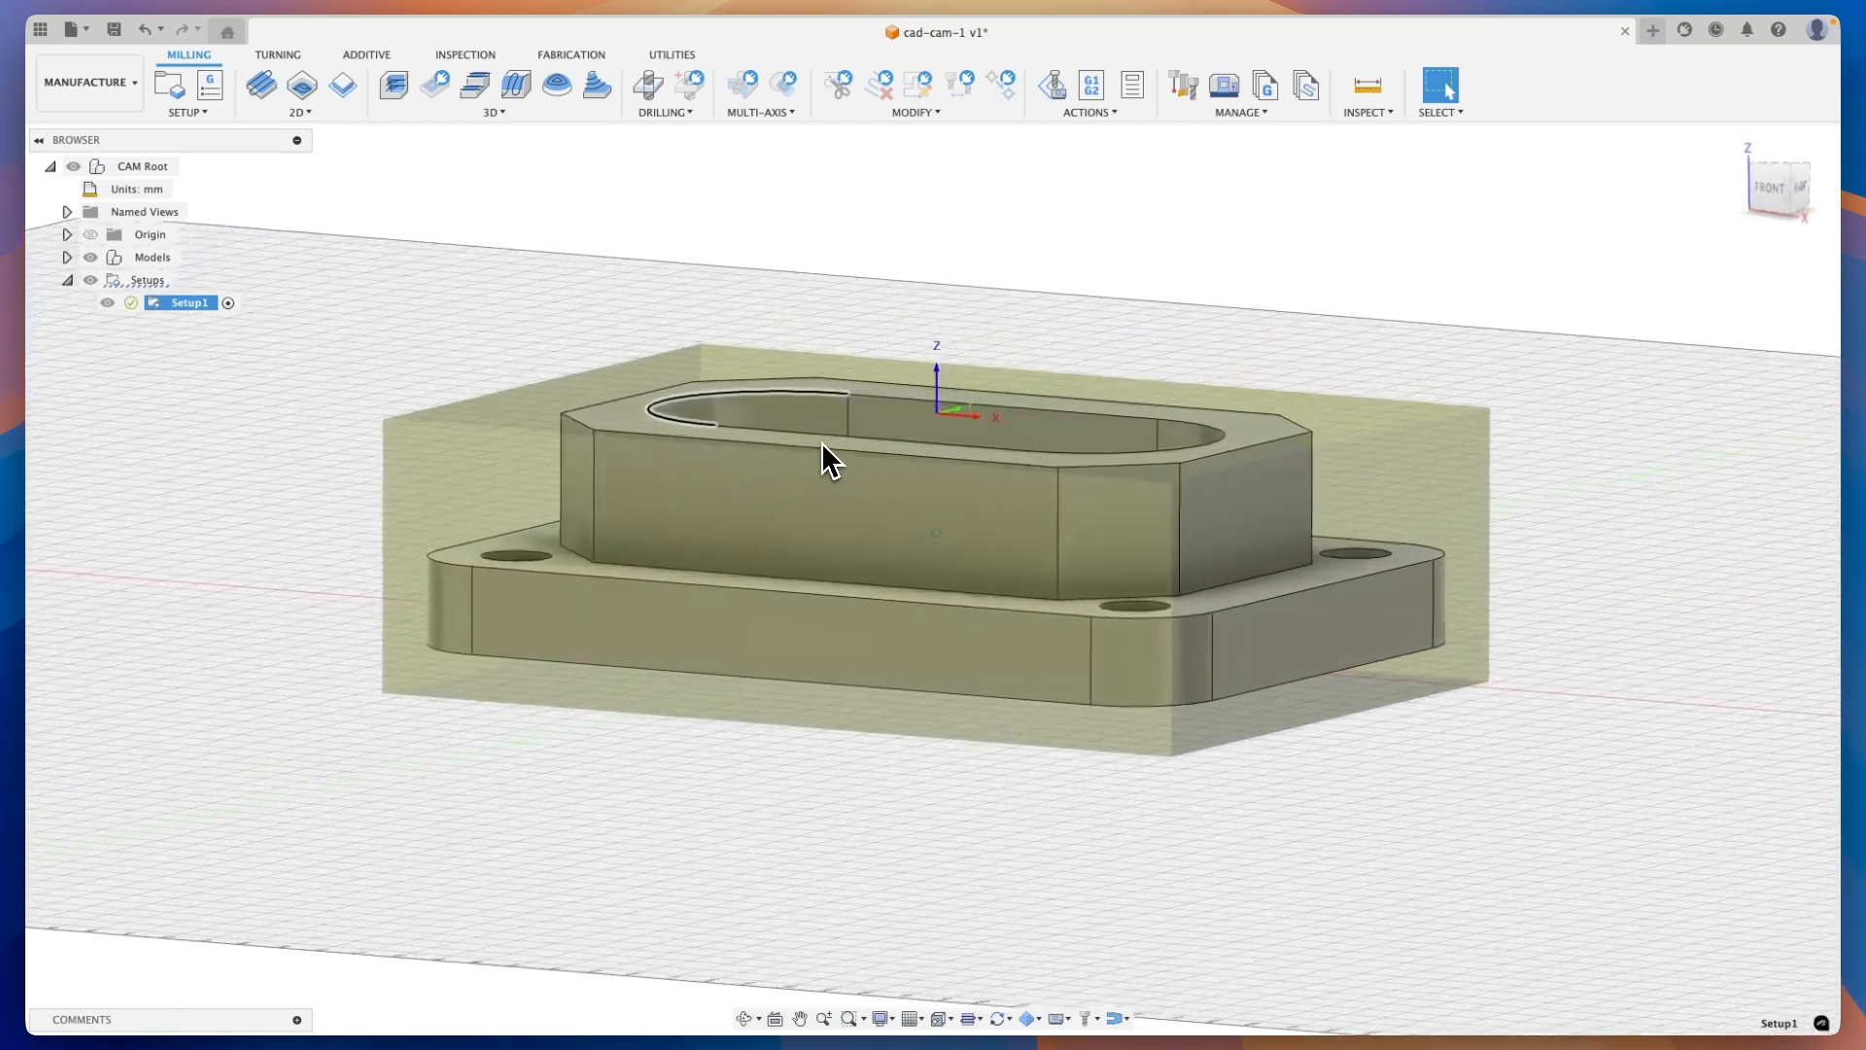
{"action": "scroll", "coordinate": [820, 441], "scroll_direction": "up", "scroll_amount": 5, "text": "shift"}
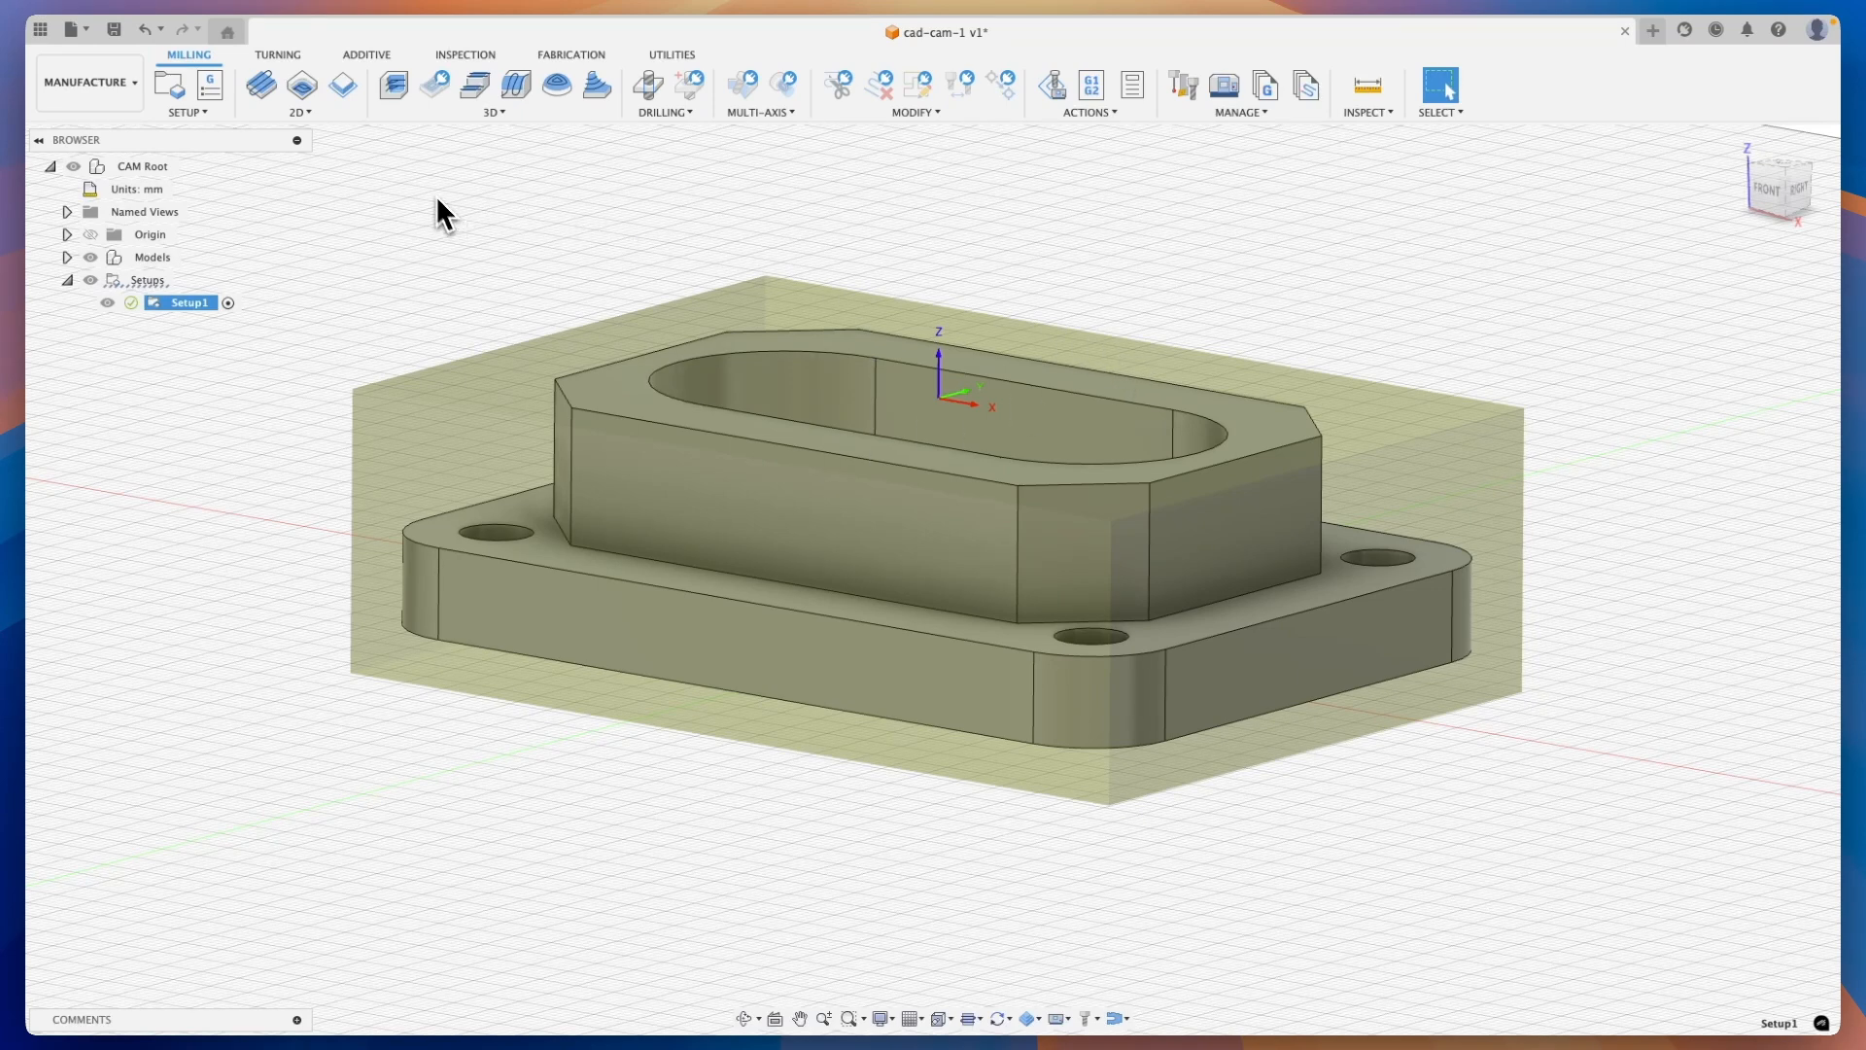
Start a 2D Face operation and open the Milling Tools (Metric) library to choose its tool
{"action": "left_click", "coordinate": [348, 117]}
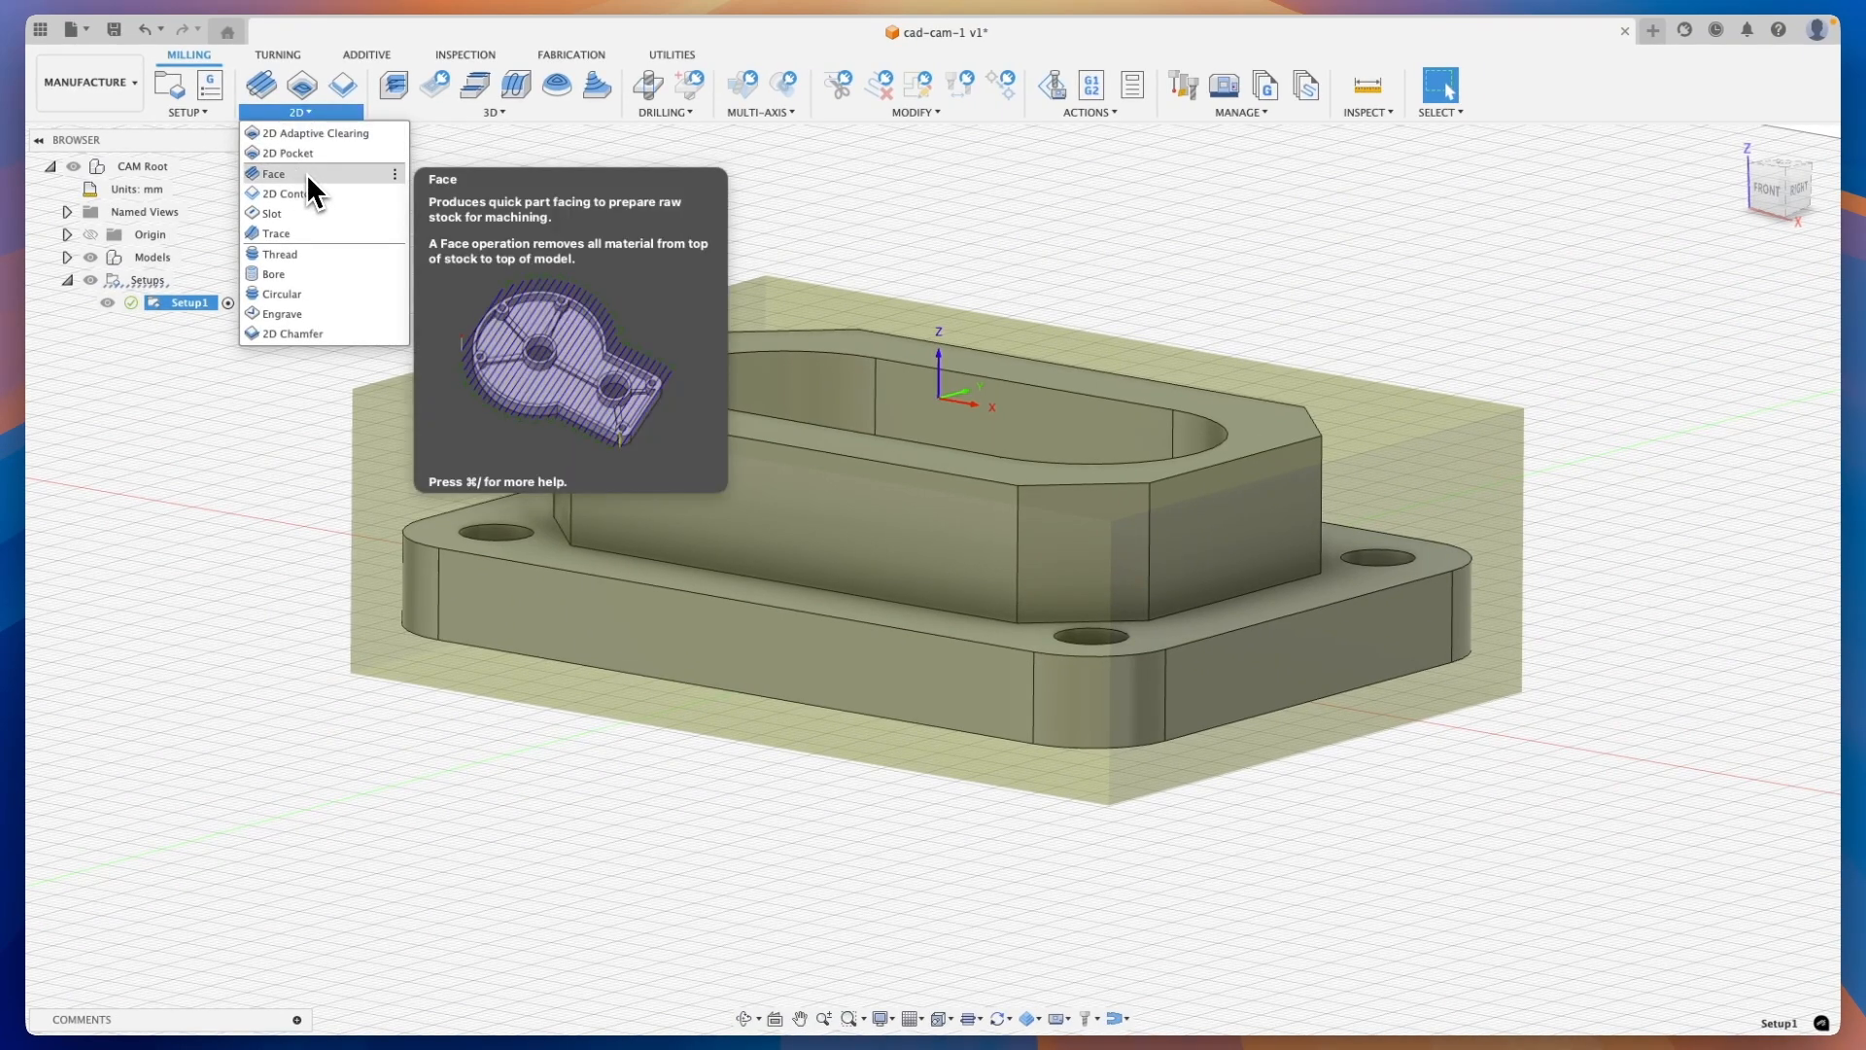
{"action": "left_click", "coordinate": [266, 101]}
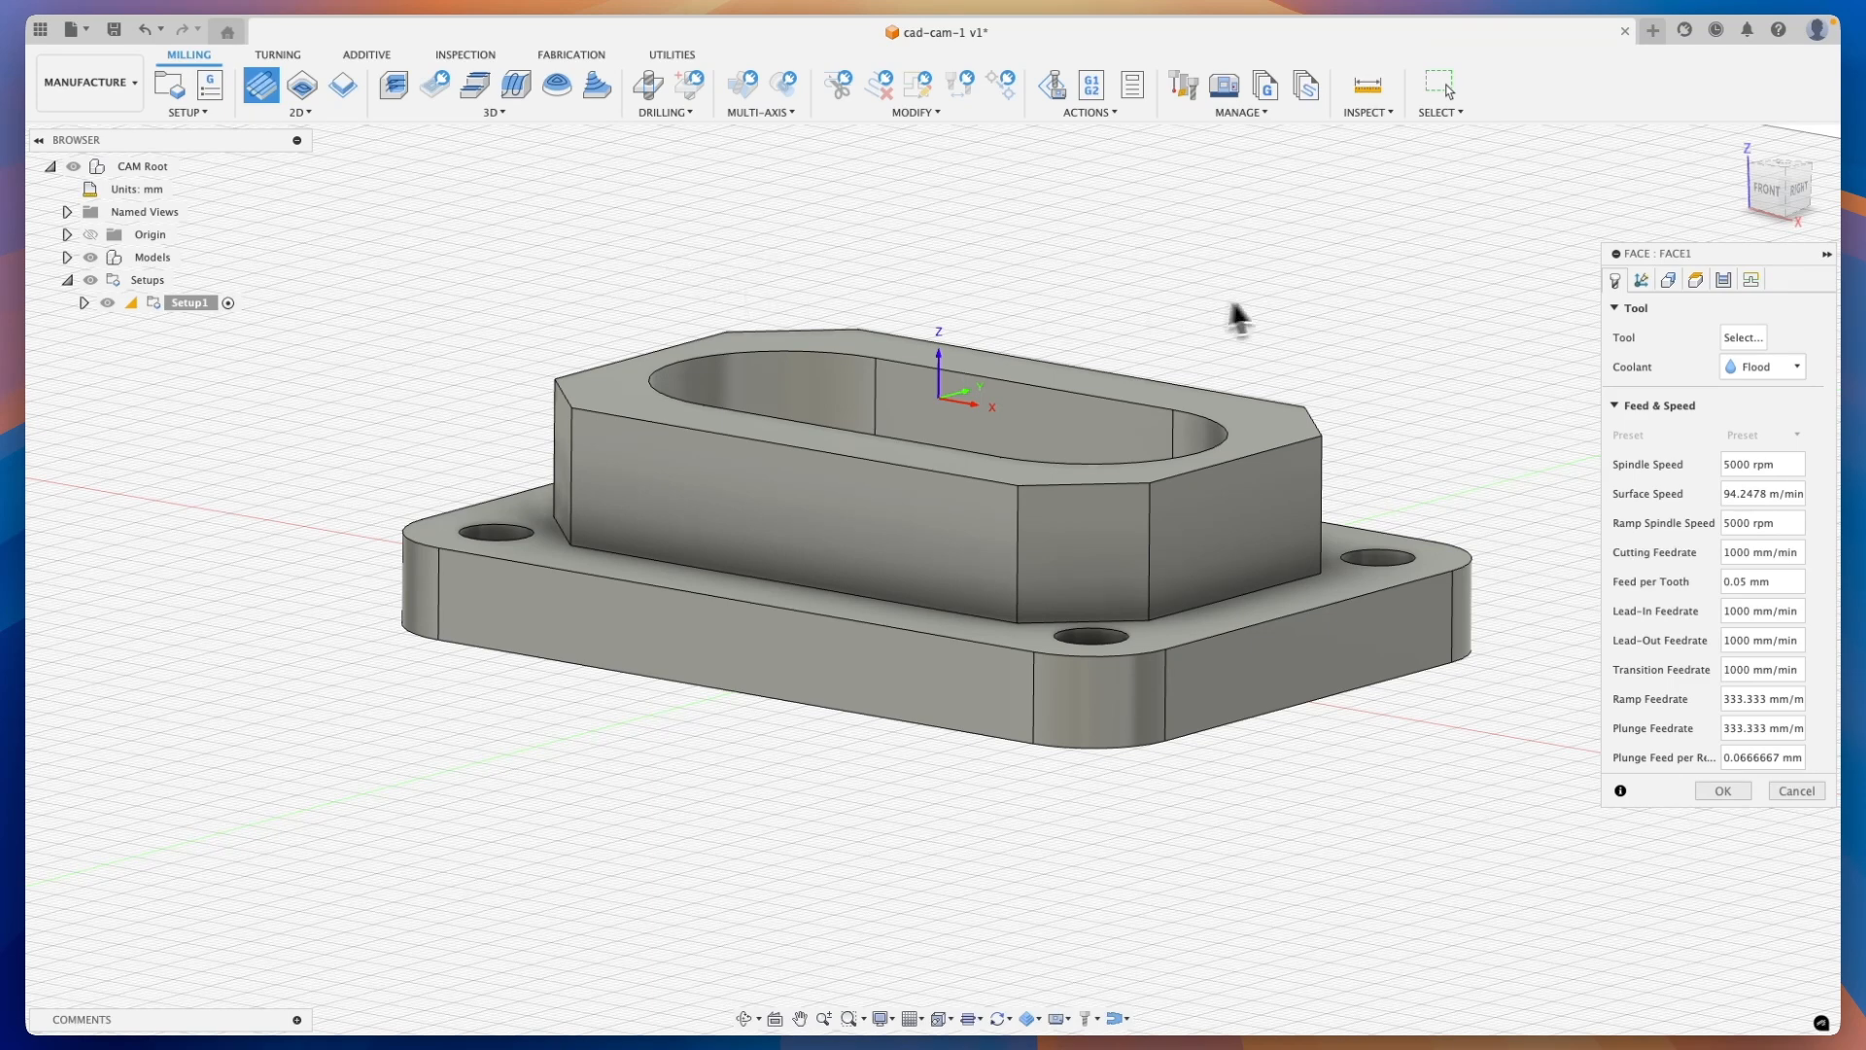
{"action": "left_click", "coordinate": [1742, 337]}
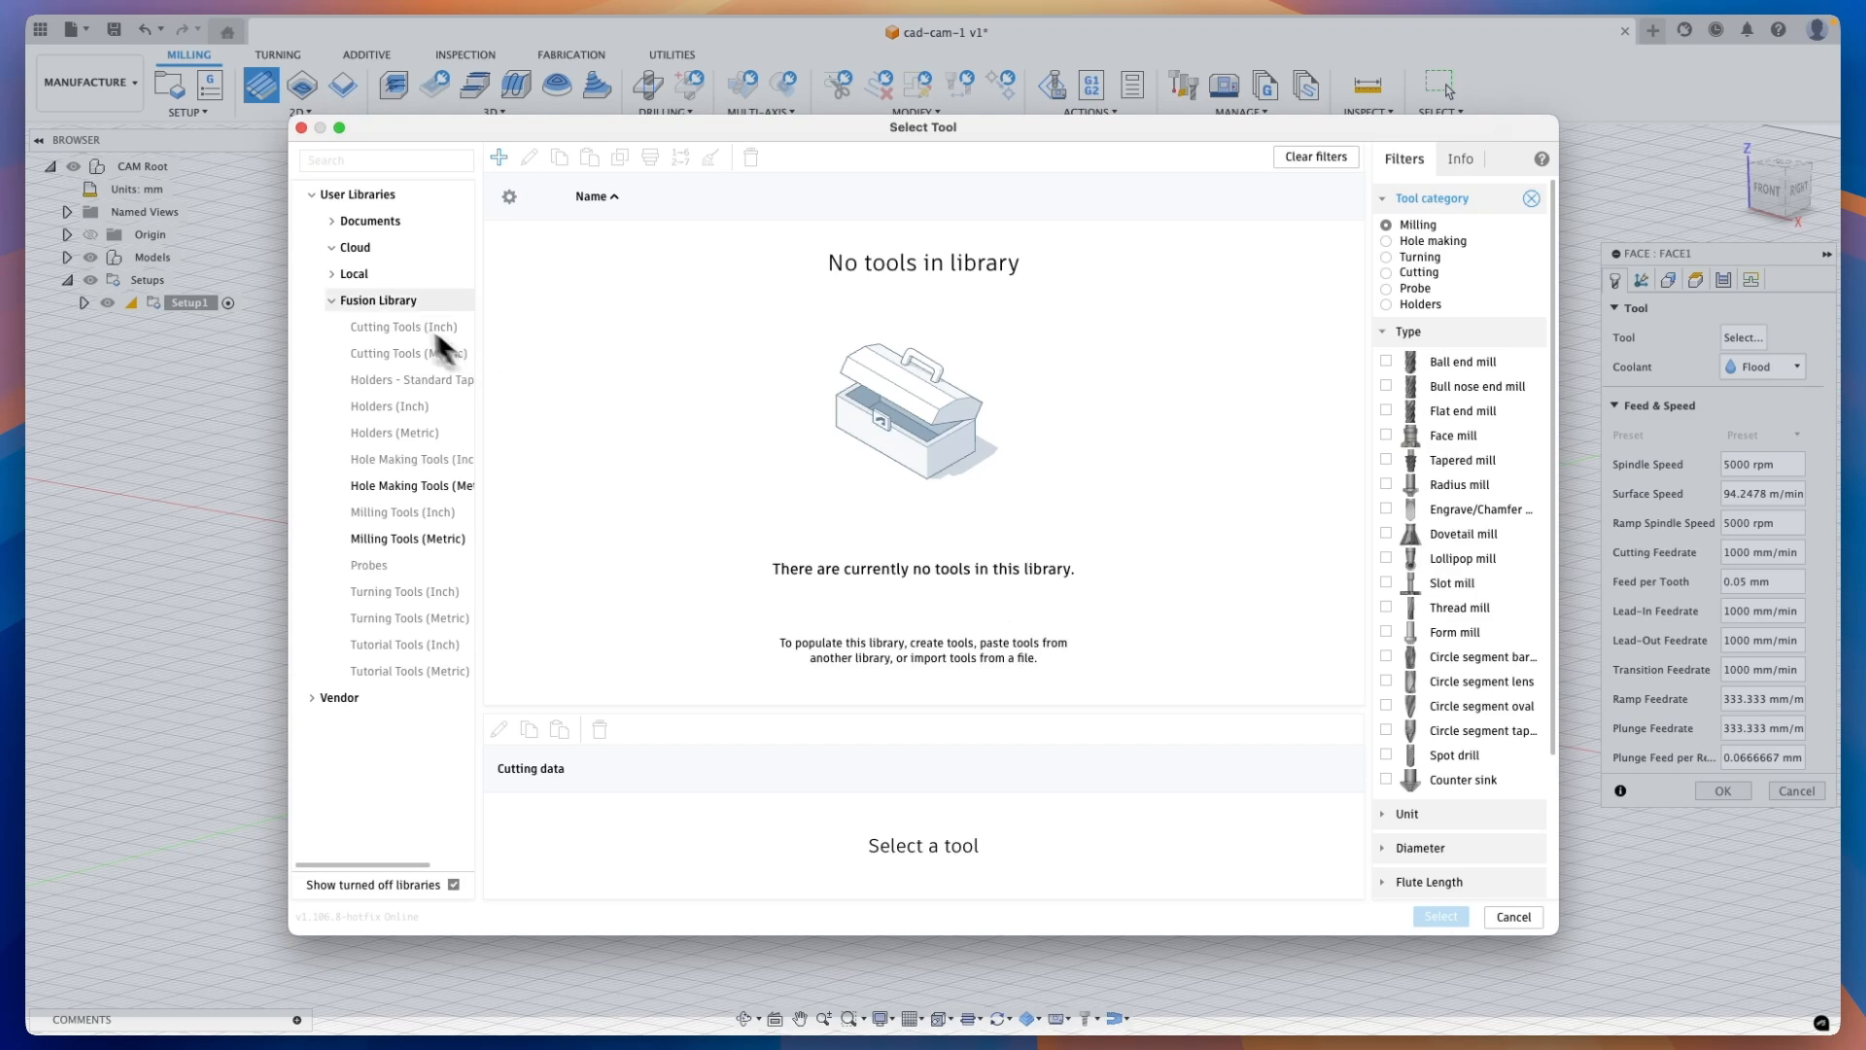
{"action": "left_click", "coordinate": [407, 539]}
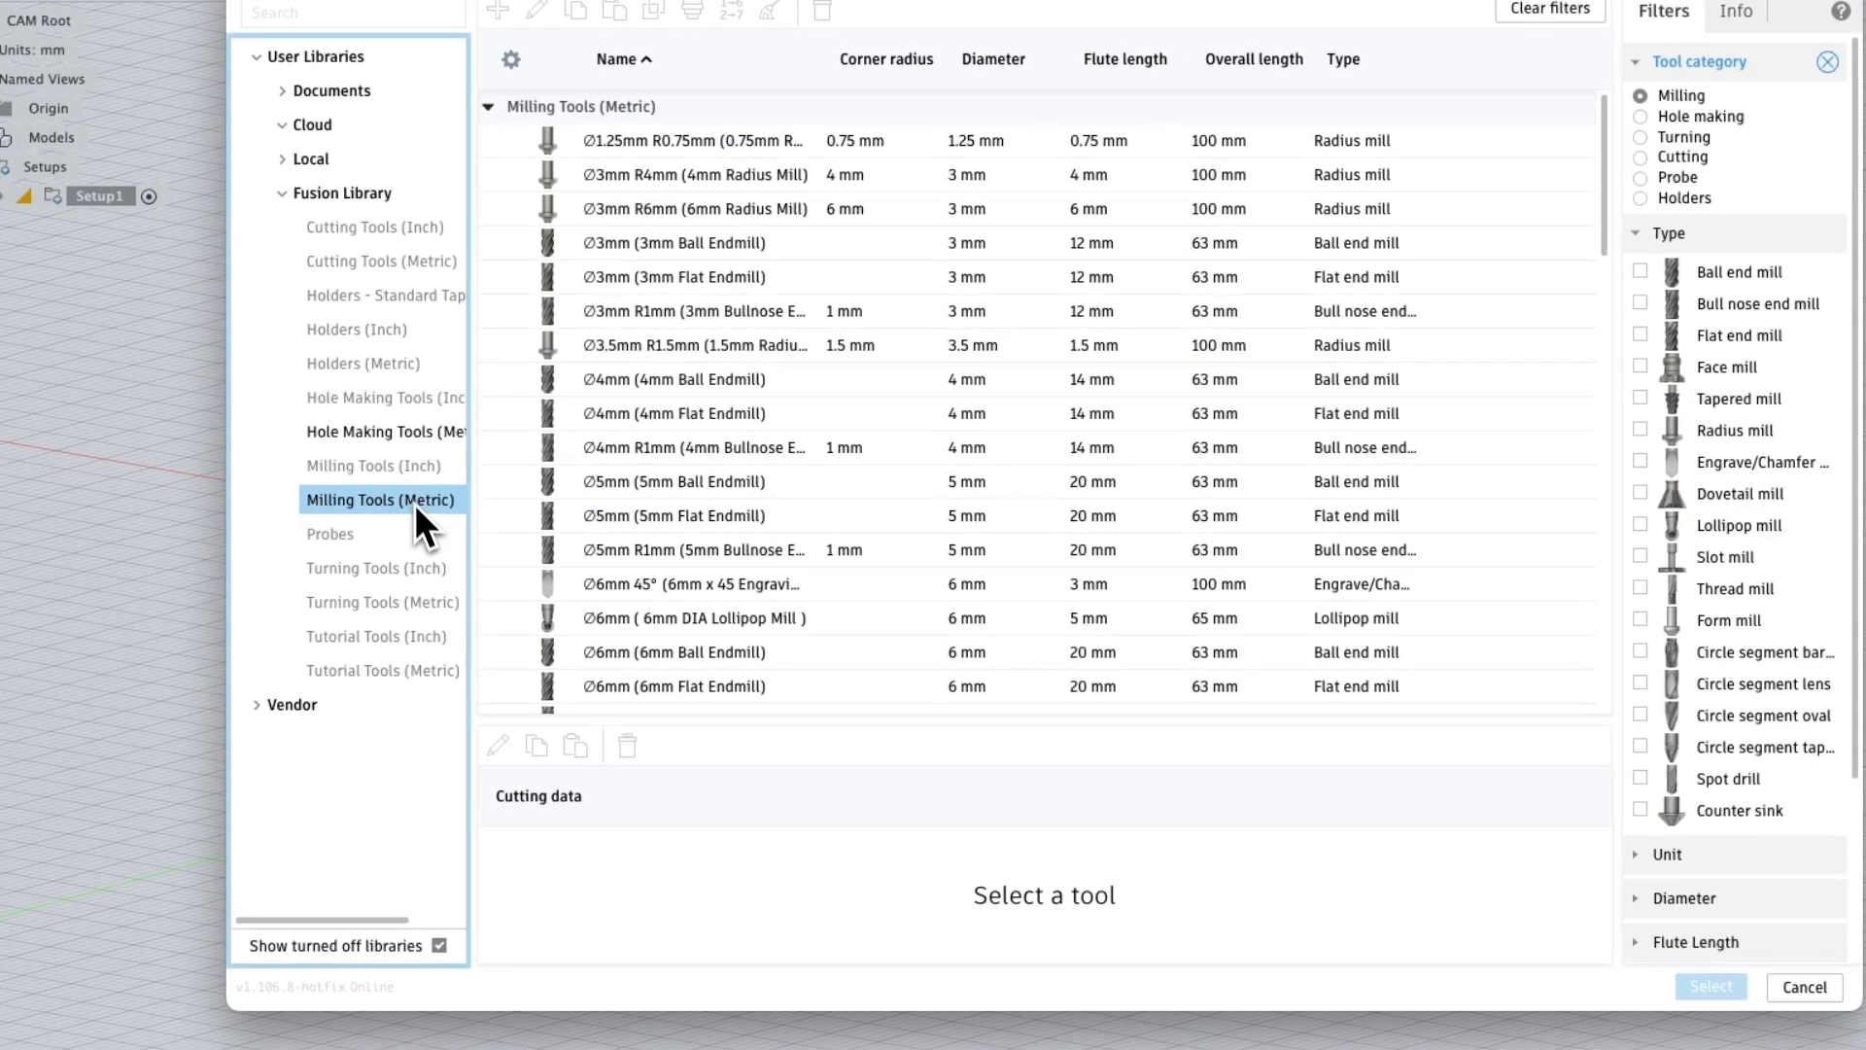
{"action": "left_click", "coordinate": [361, 470]}
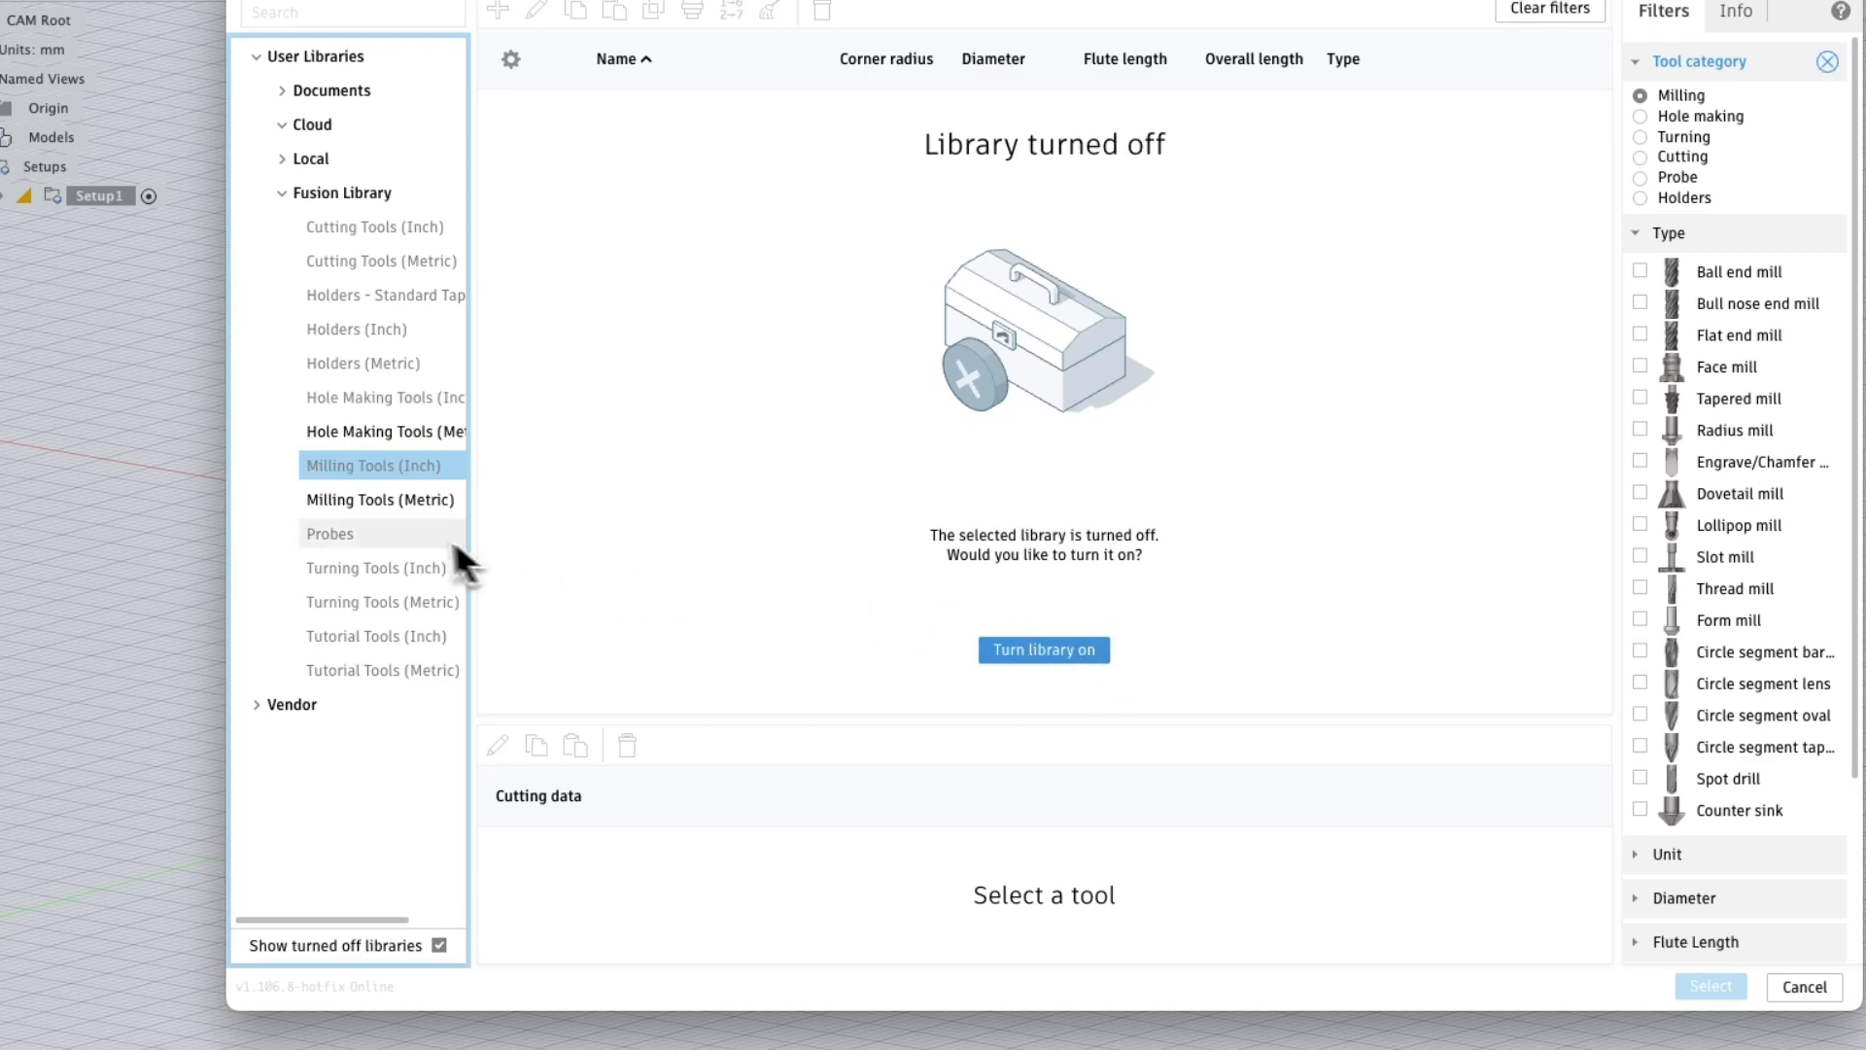
{"action": "left_click", "coordinate": [392, 510]}
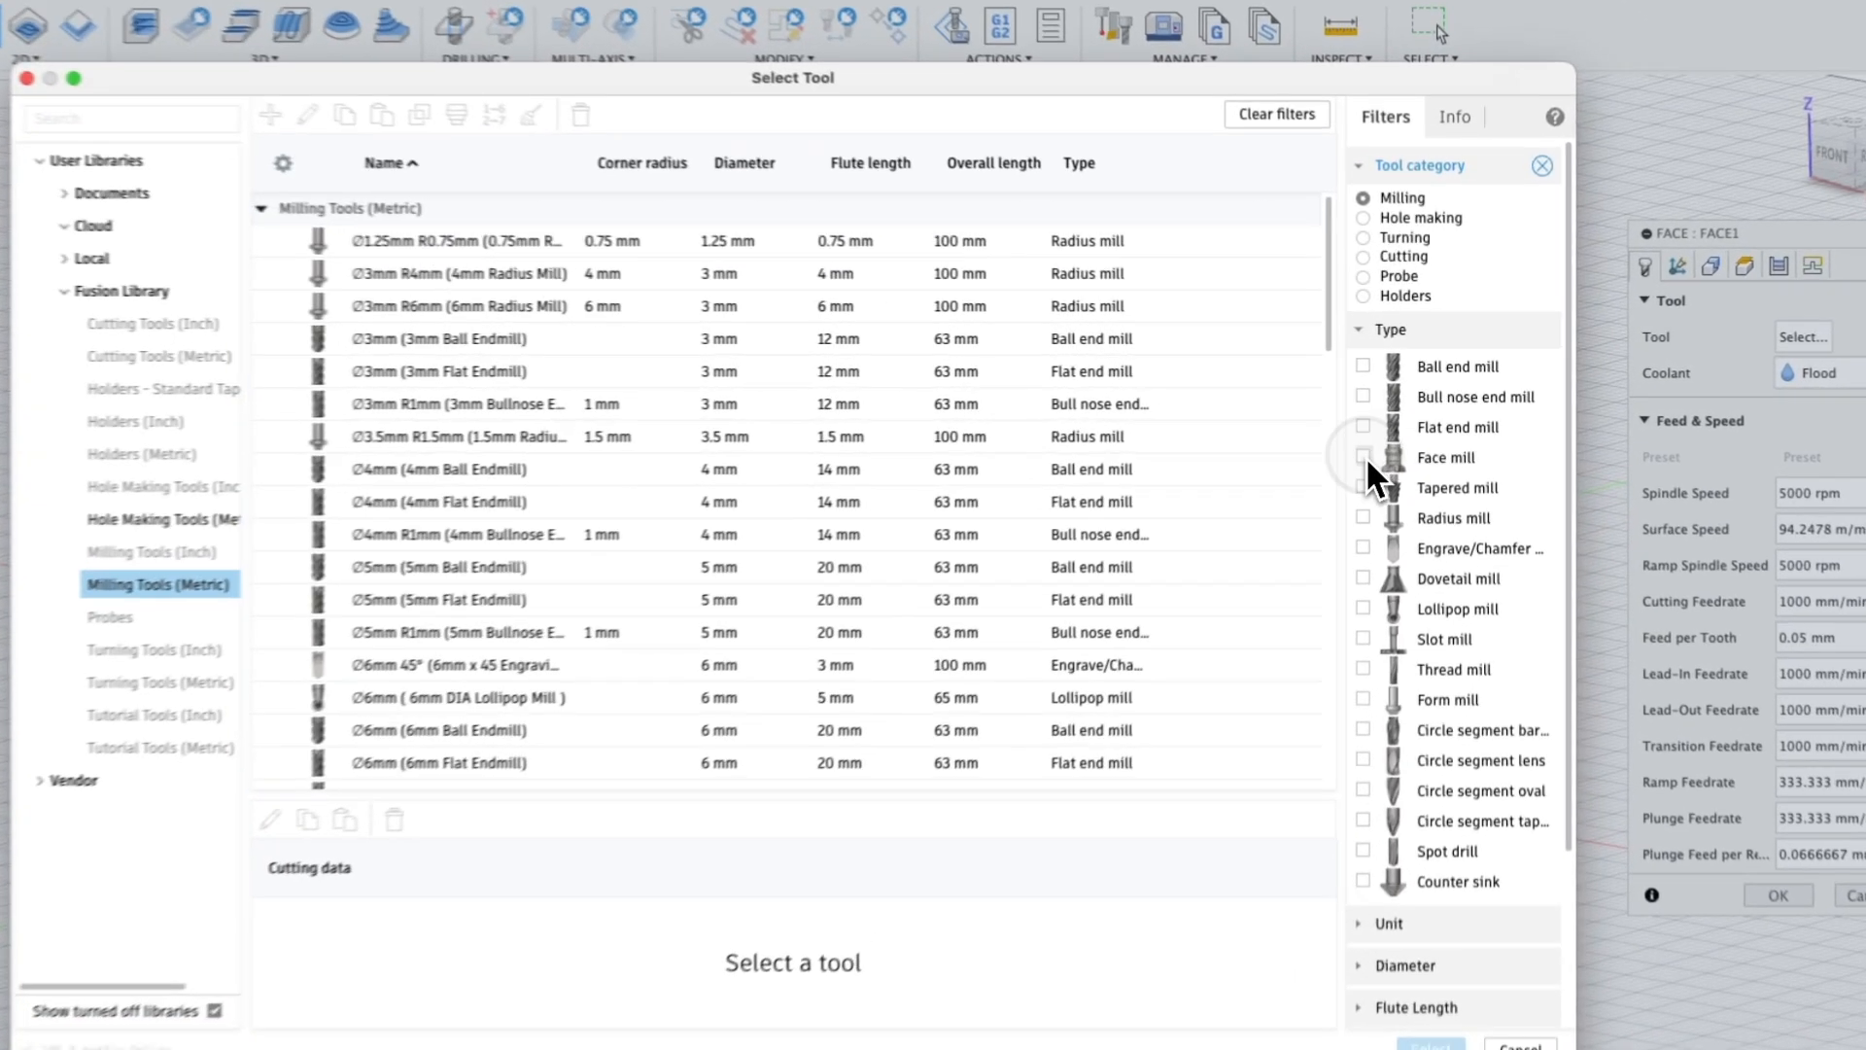
Filter the tool library to face mills and assign the 50 mm face mill to the facing operation
{"action": "left_click", "coordinate": [1387, 435]}
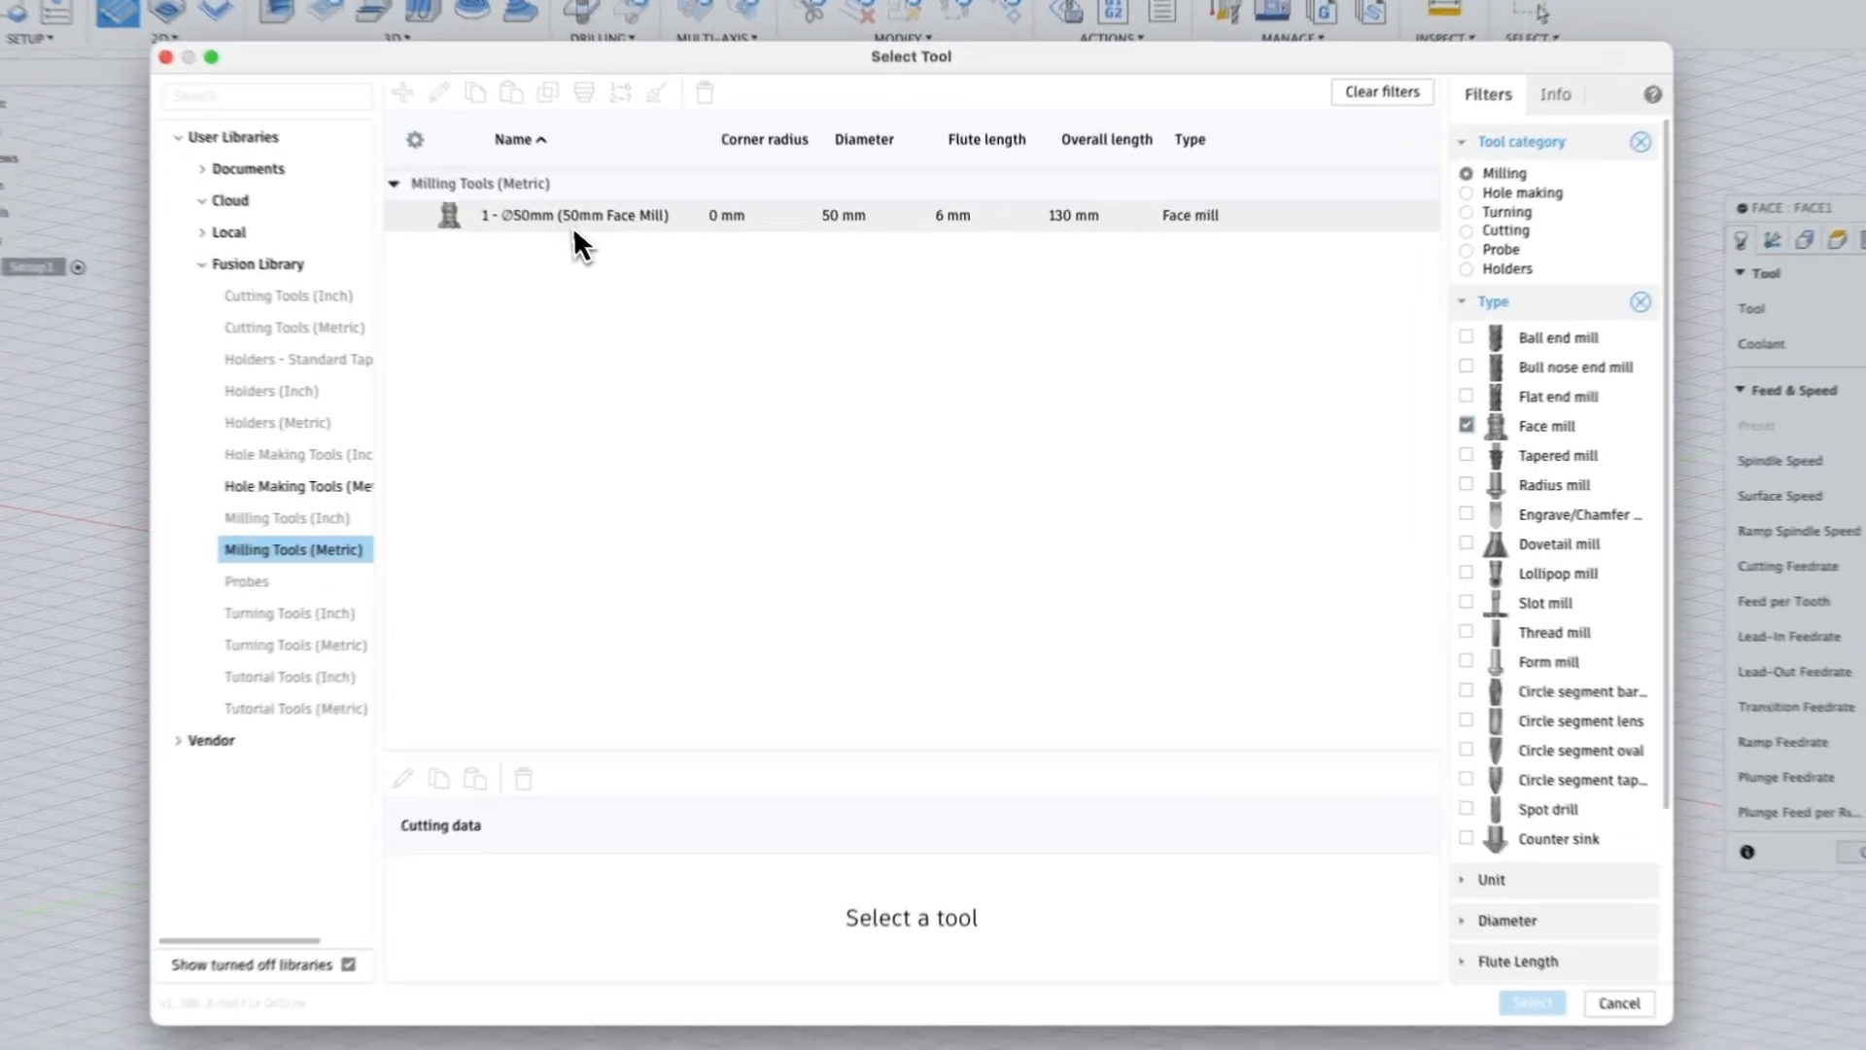
{"action": "left_click", "coordinate": [665, 264]}
{"action": "left_click", "coordinate": [581, 210]}
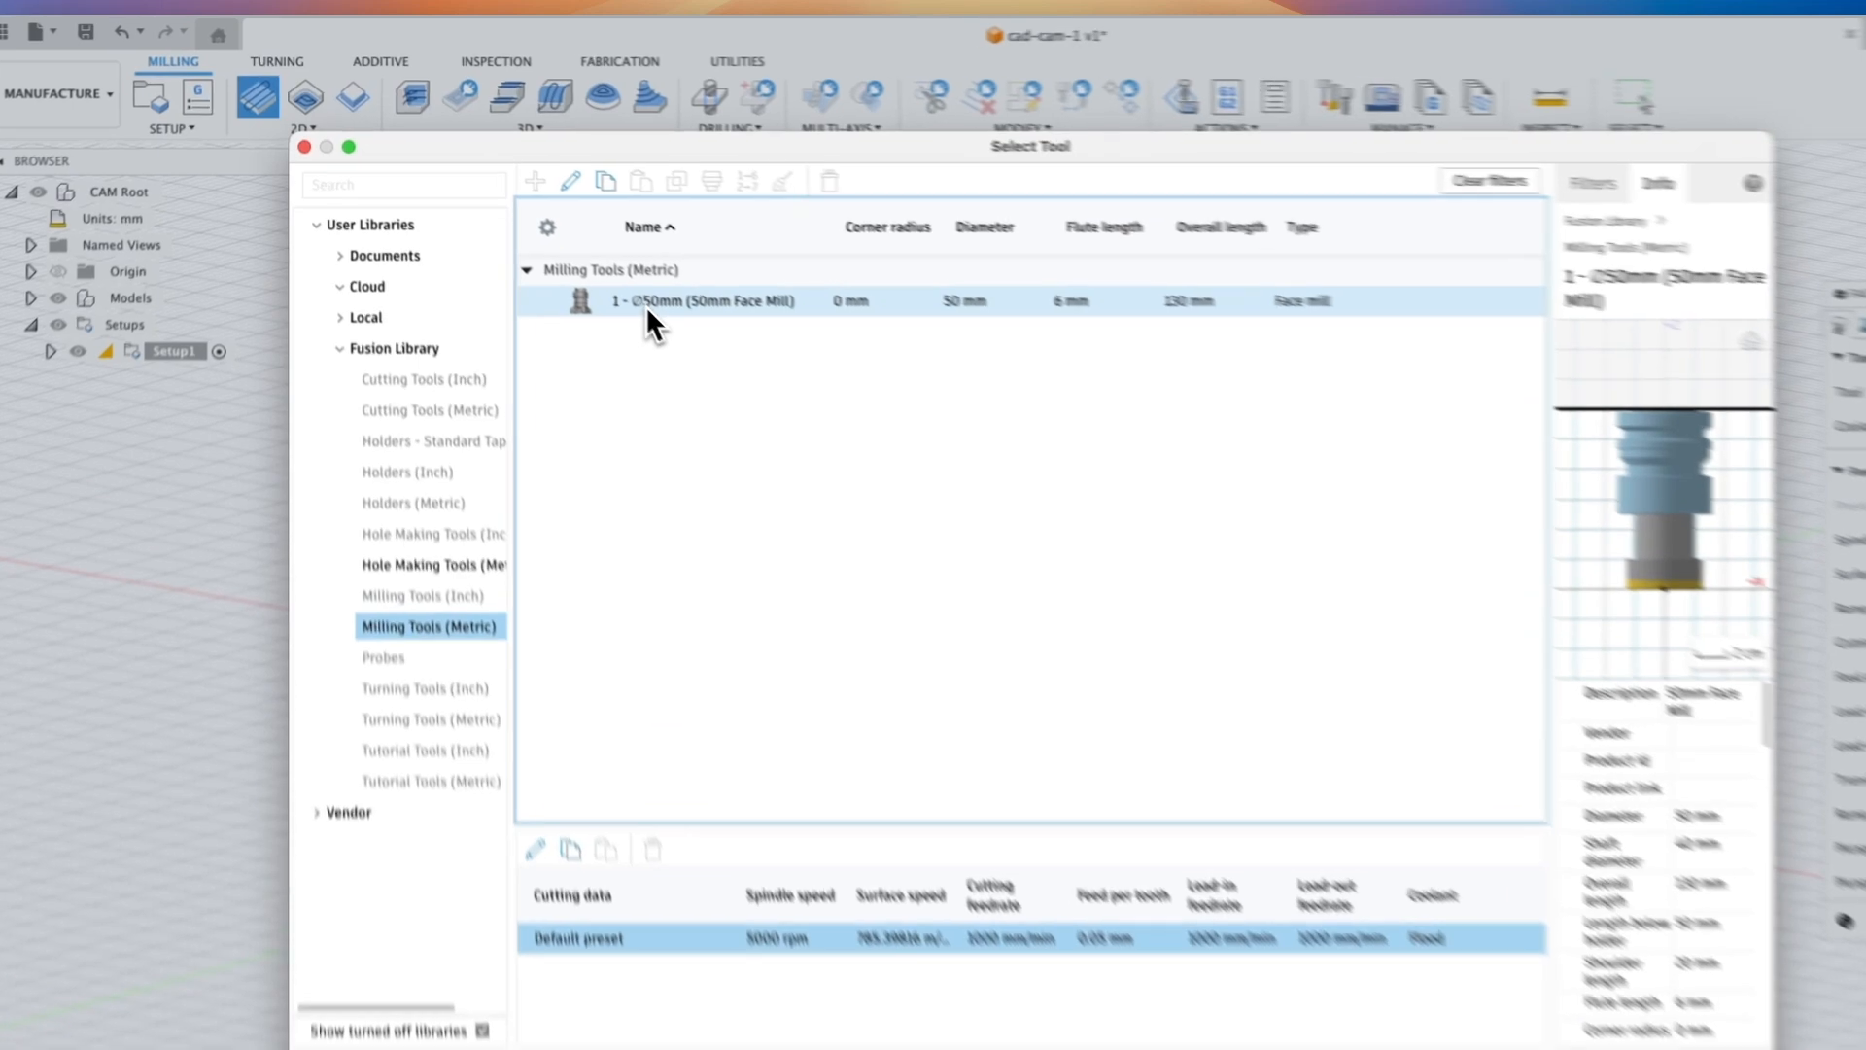
{"action": "double_click", "coordinate": [593, 264]}
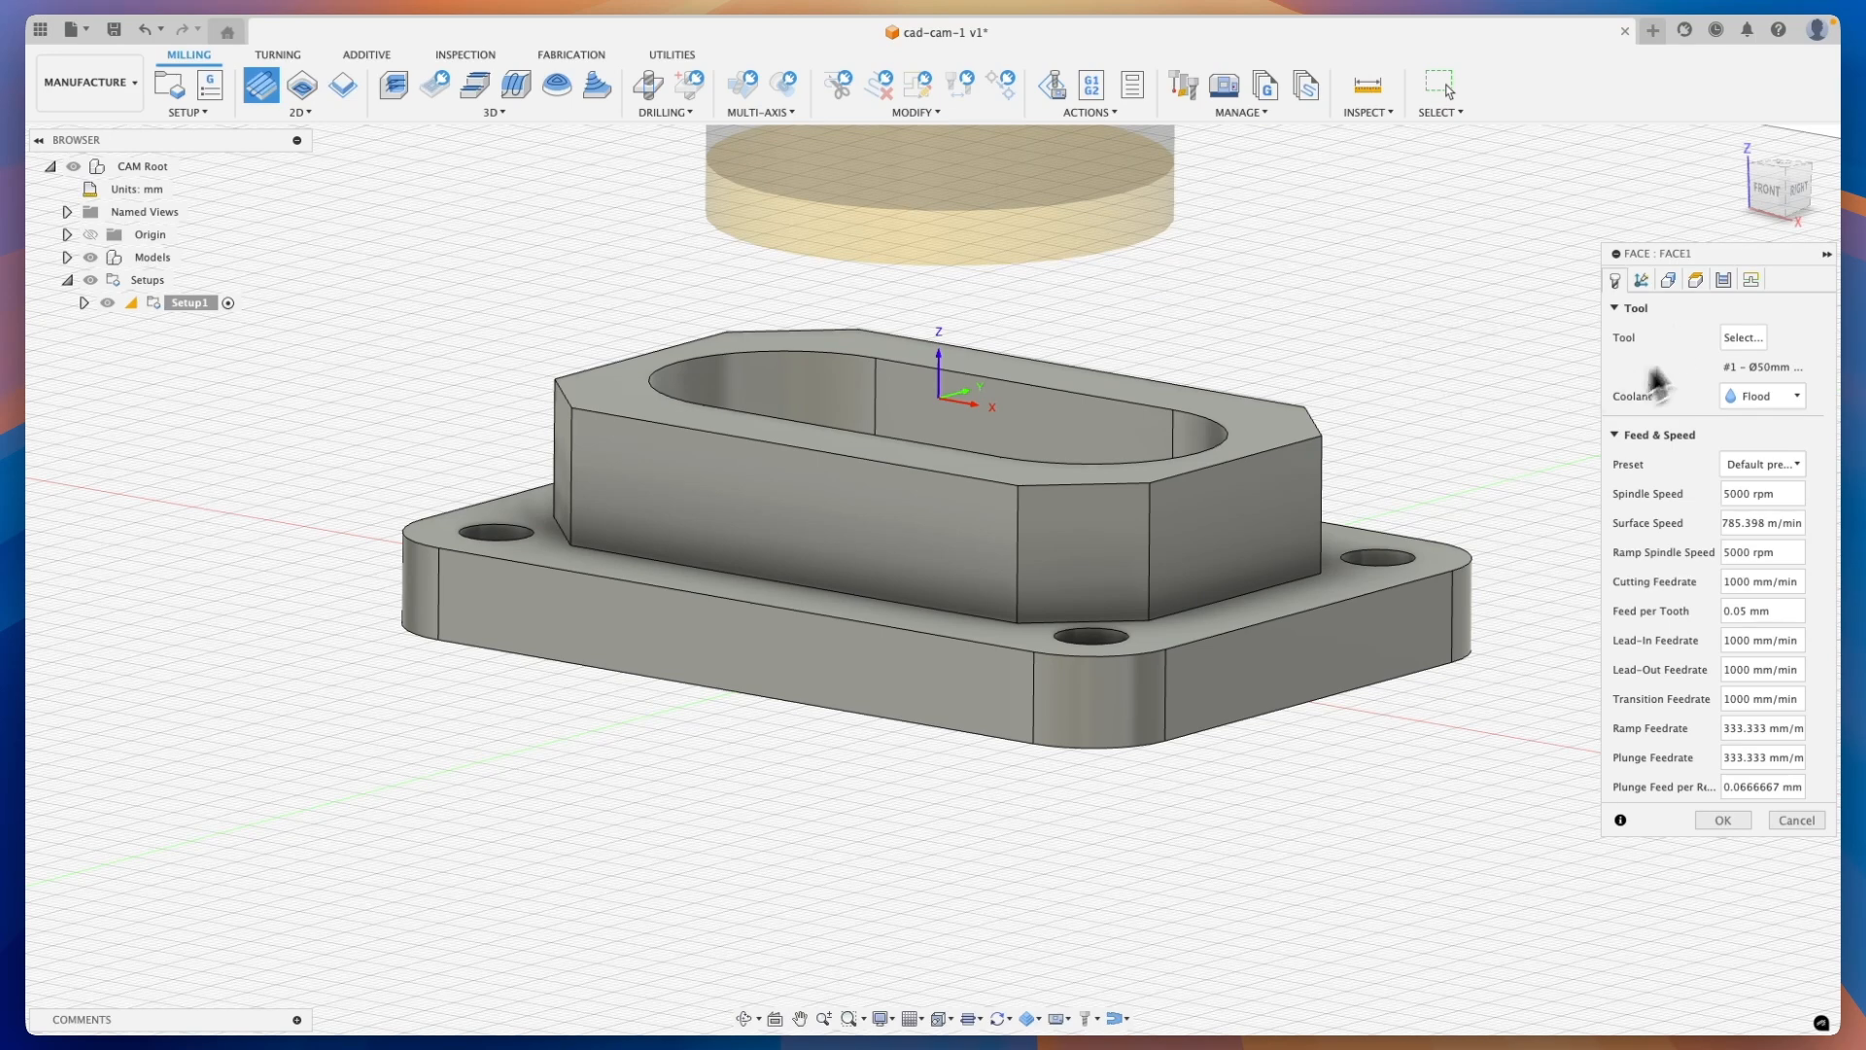
Review the facing operation's tool orientation and stock contour, and examine its clearance, retract, feed, top and bottom height planes
{"action": "left_click", "coordinate": [1661, 283]}
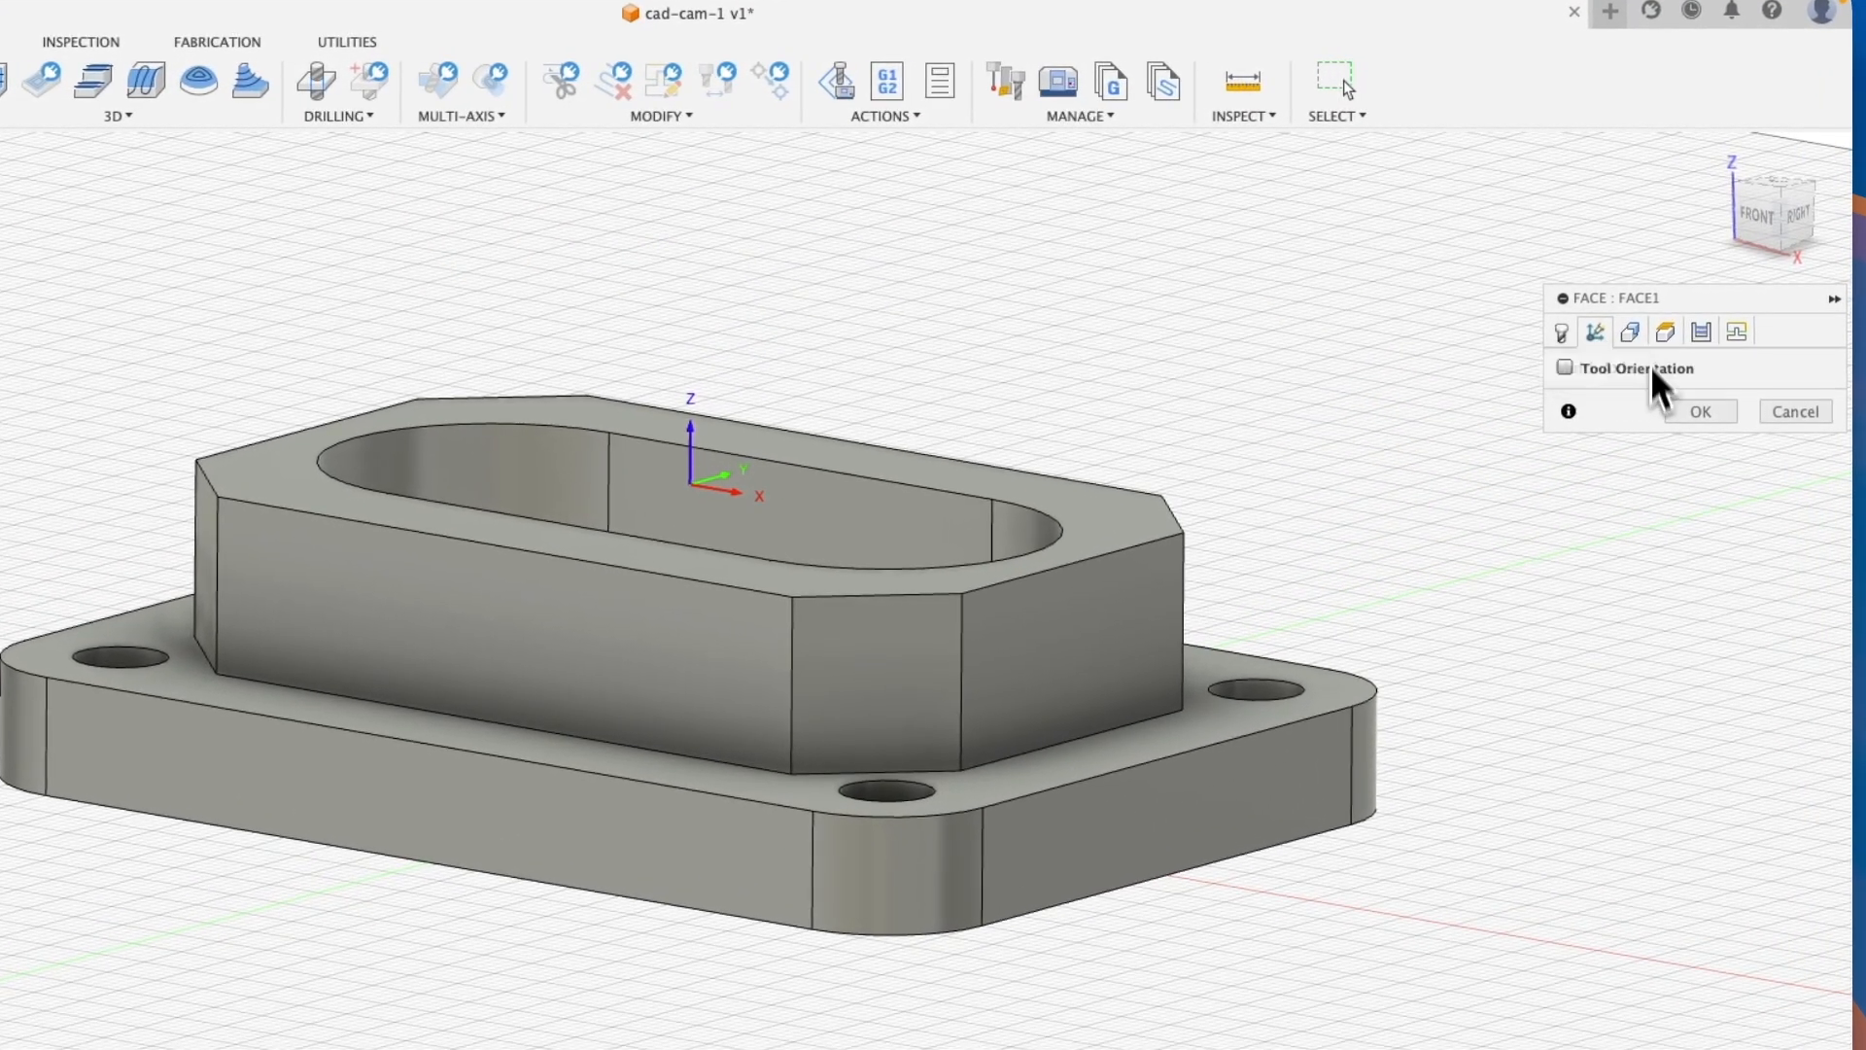
{"action": "left_click", "coordinate": [1633, 335]}
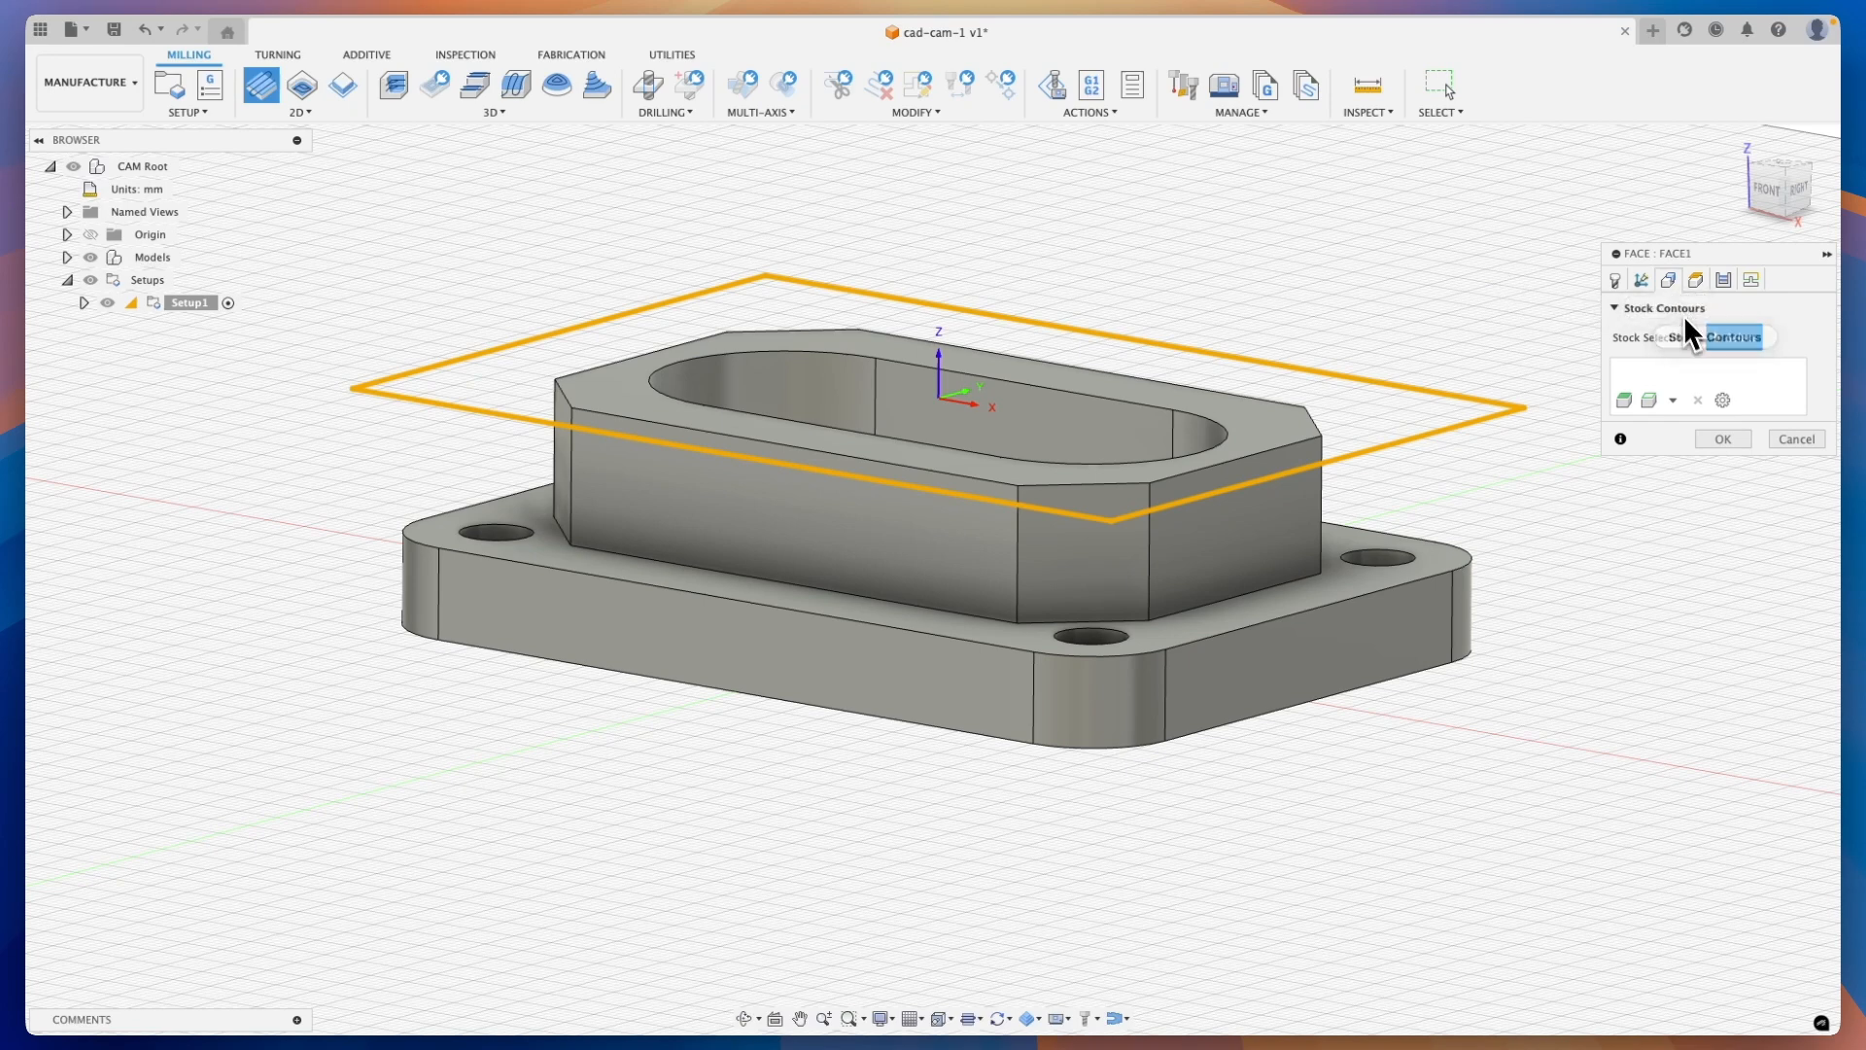
{"action": "left_click", "coordinate": [1699, 290]}
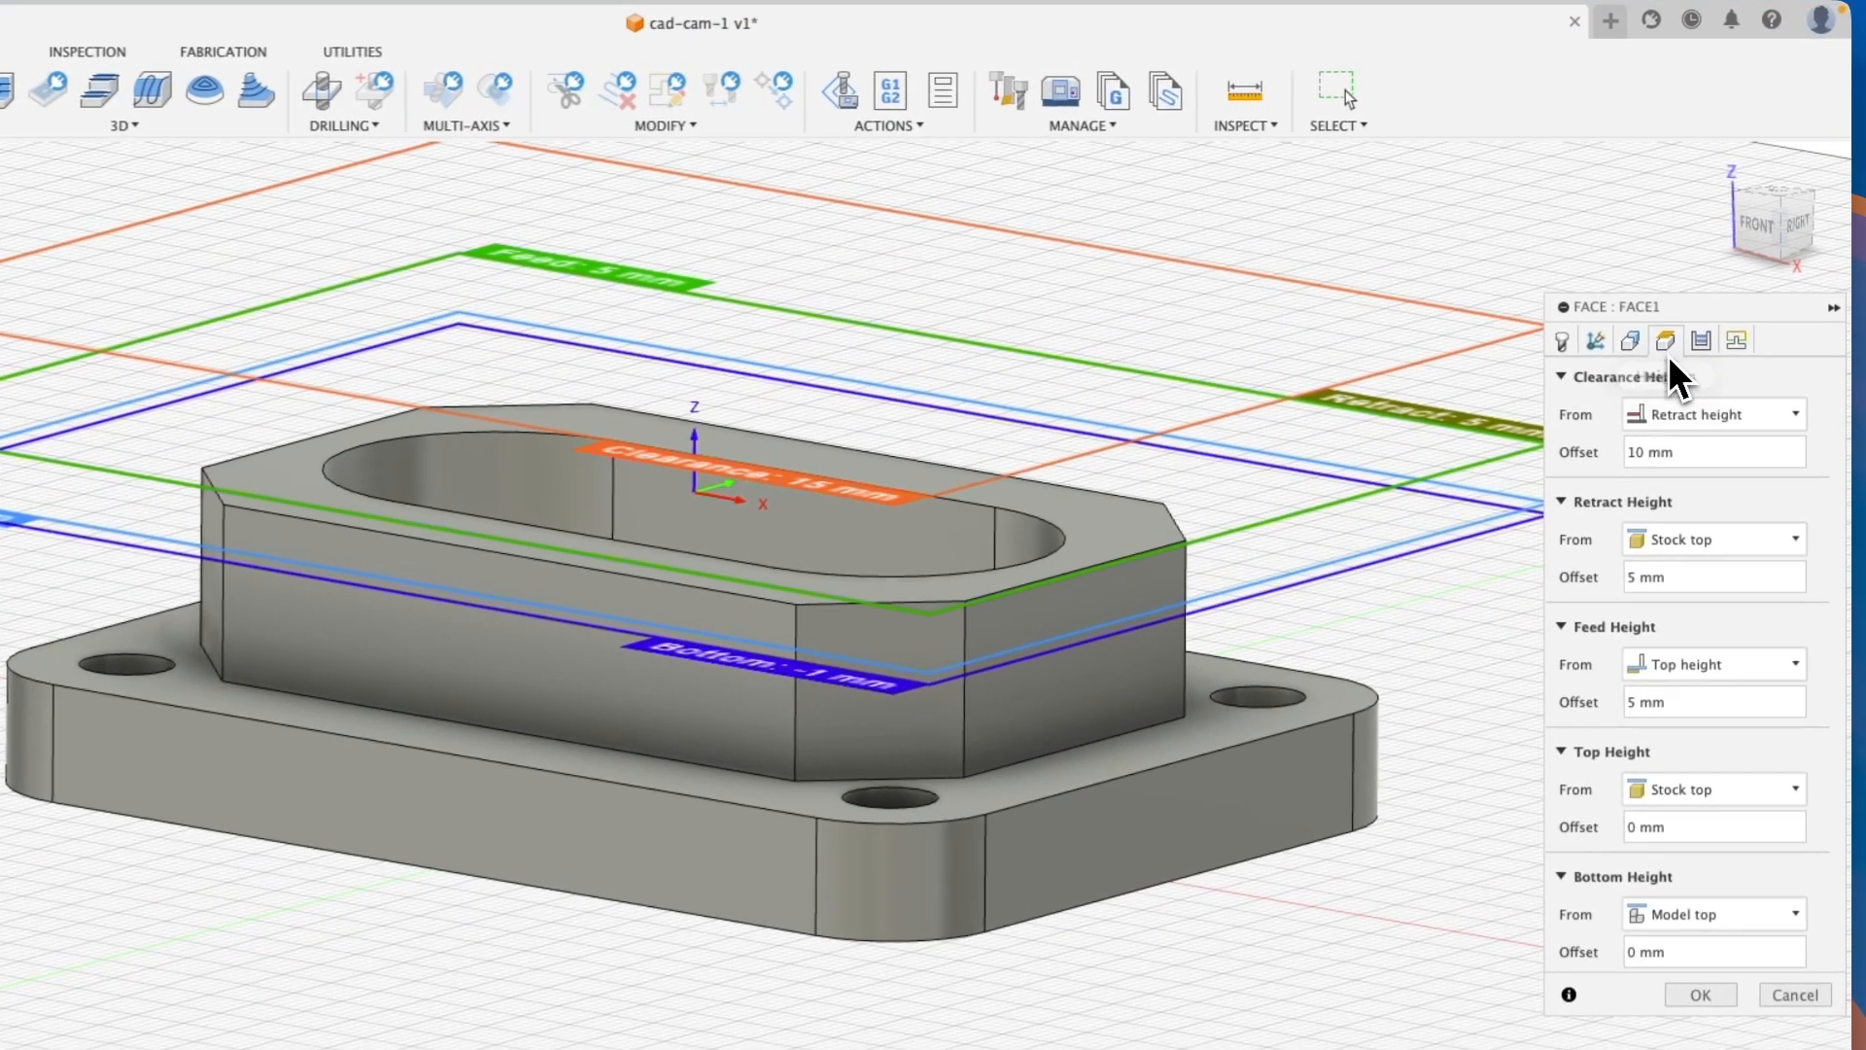
{"action": "scroll", "coordinate": [1355, 376], "scroll_direction": "down", "scroll_amount": 10, "text": "shift"}
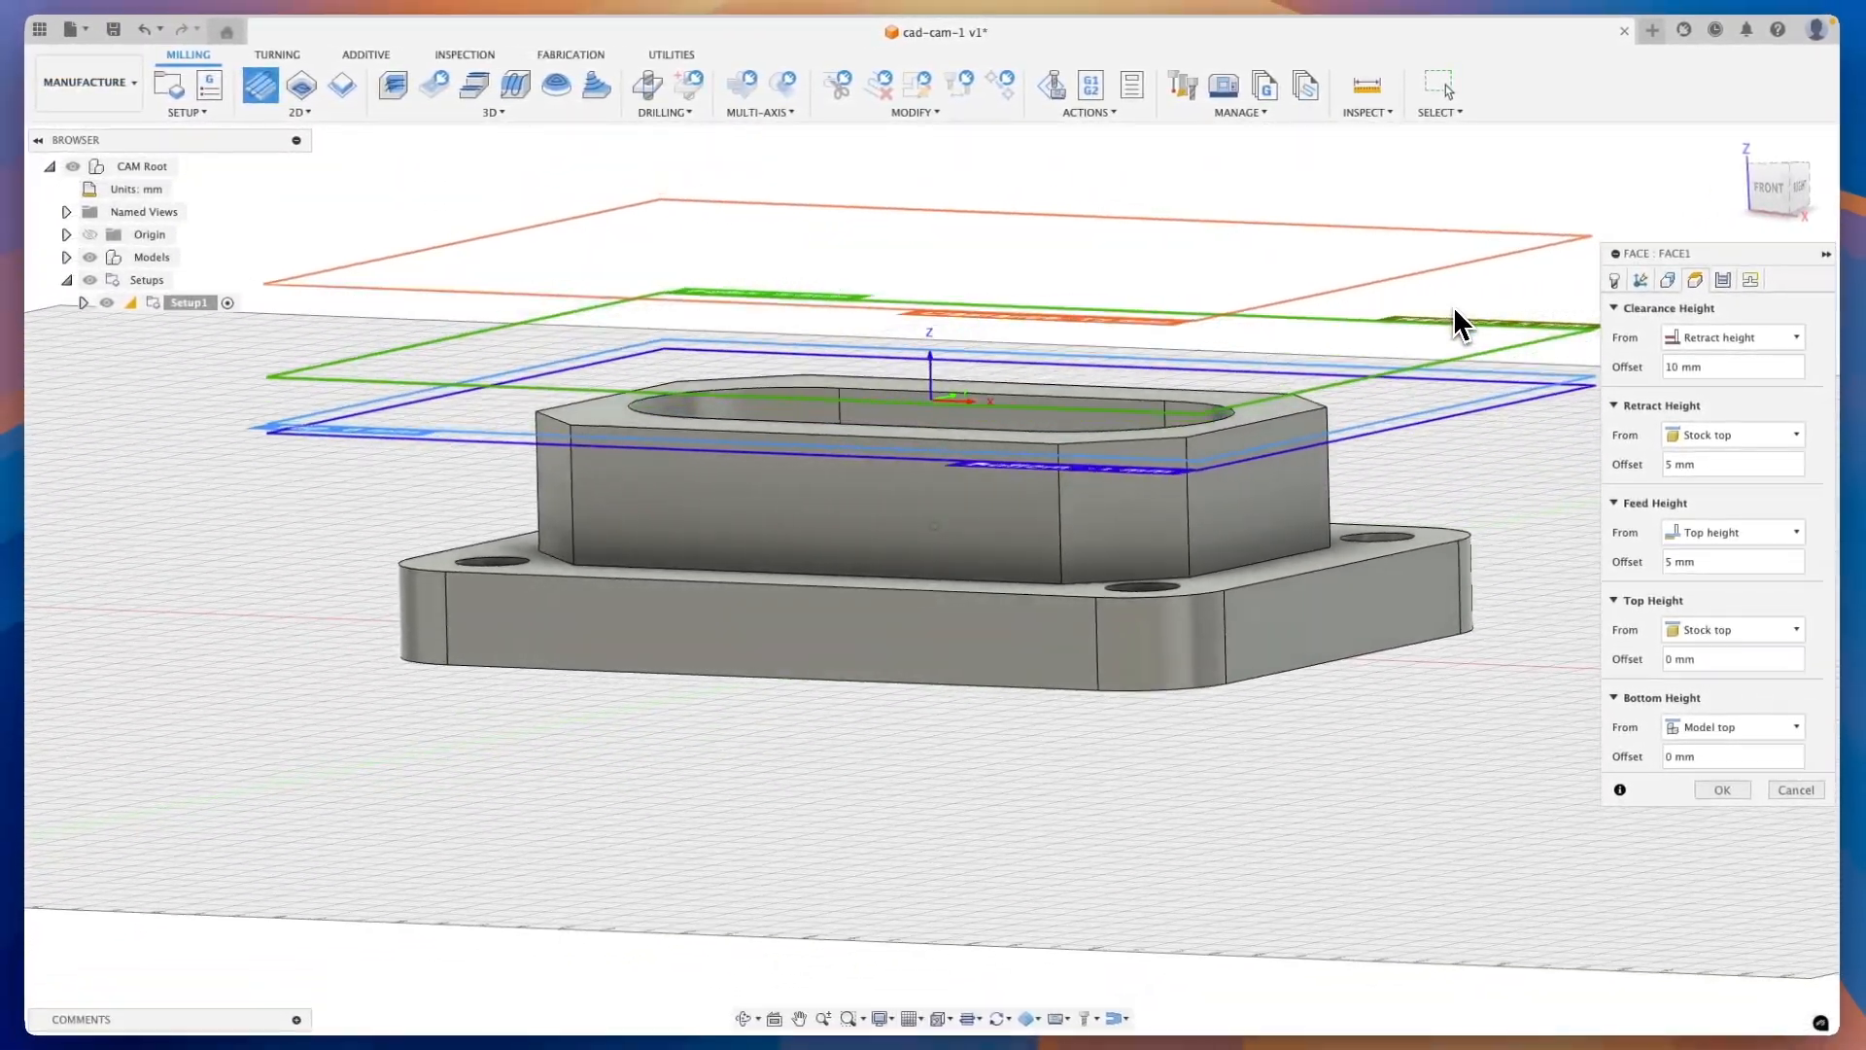
{"action": "scroll", "coordinate": [1454, 307], "scroll_direction": "down", "scroll_amount": 5, "text": "shift"}
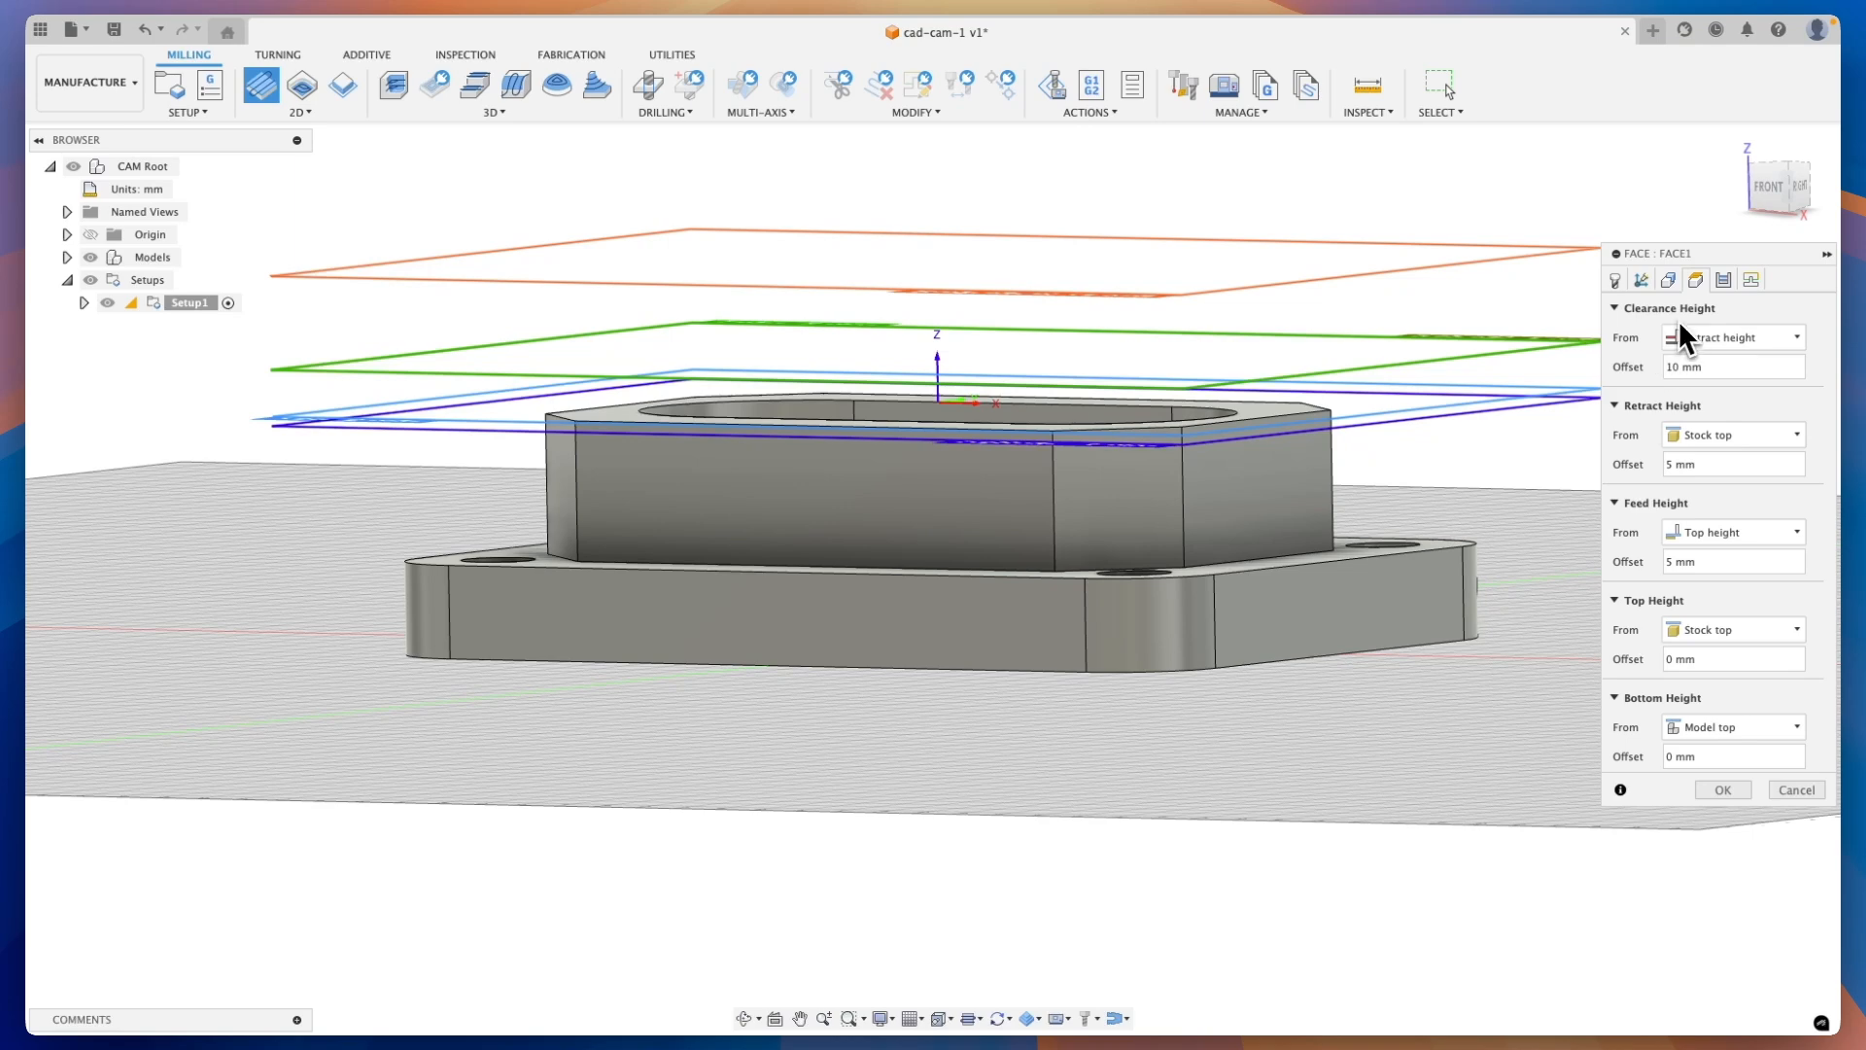
{"action": "middle_click_drag", "start_coordinate": [1057, 390], "coordinate": [937, 416], "text": "shift"}
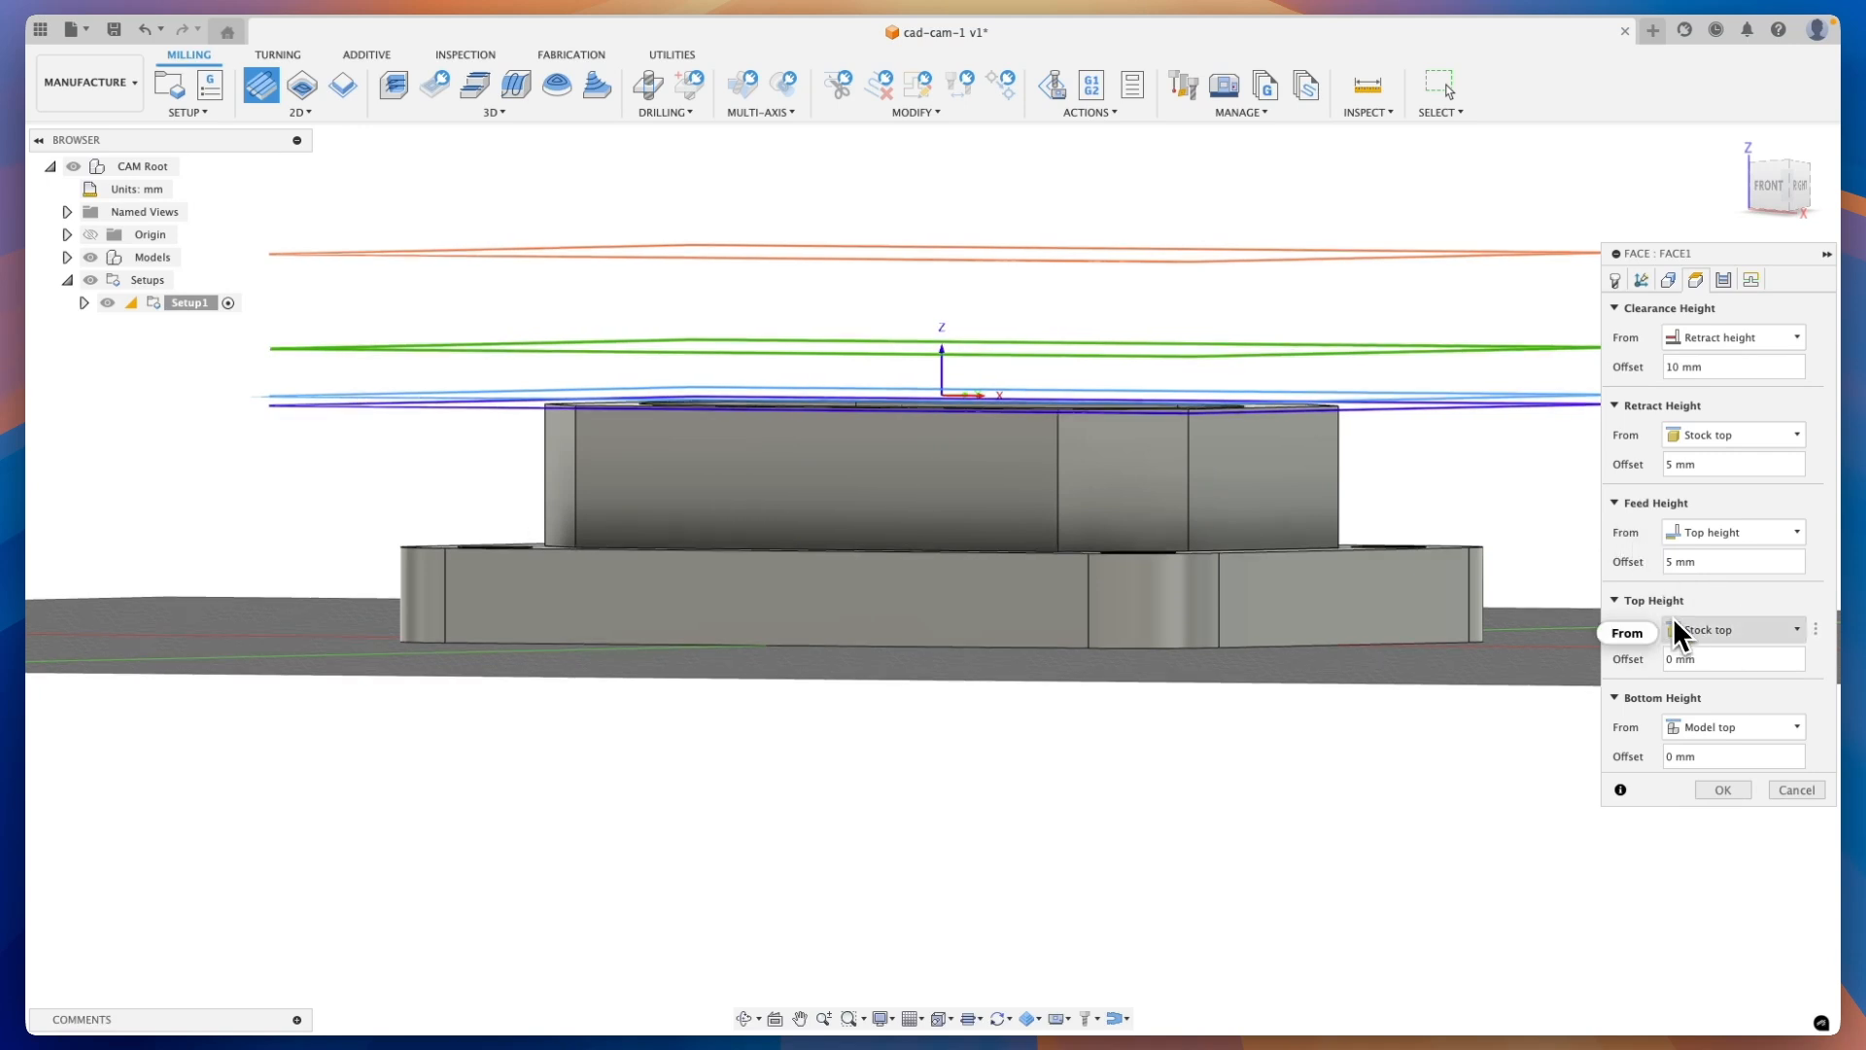
Examine the facing operation's top and bottom height planes against the block from a low angle and the right side
{"action": "middle_click_drag", "start_coordinate": [1677, 616], "coordinate": [1644, 586], "text": "shift"}
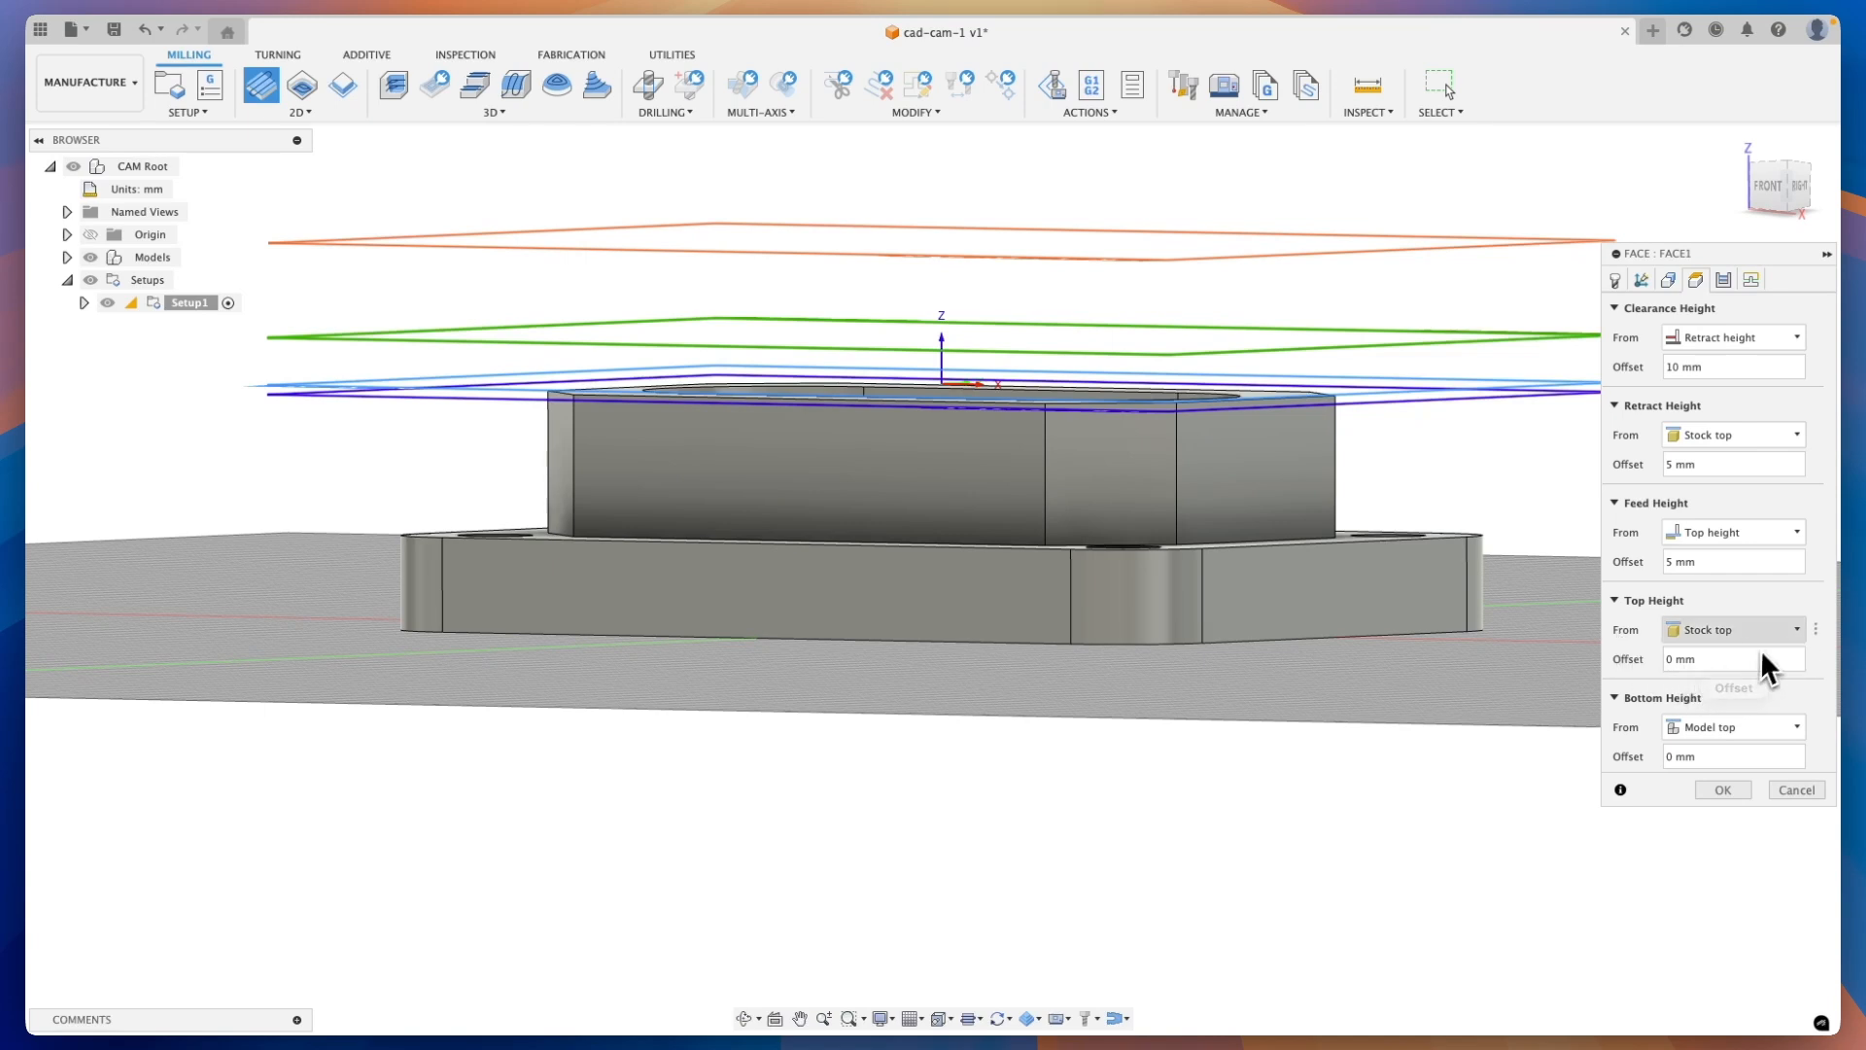
{"action": "mouse_move", "coordinate": [1740, 633]}
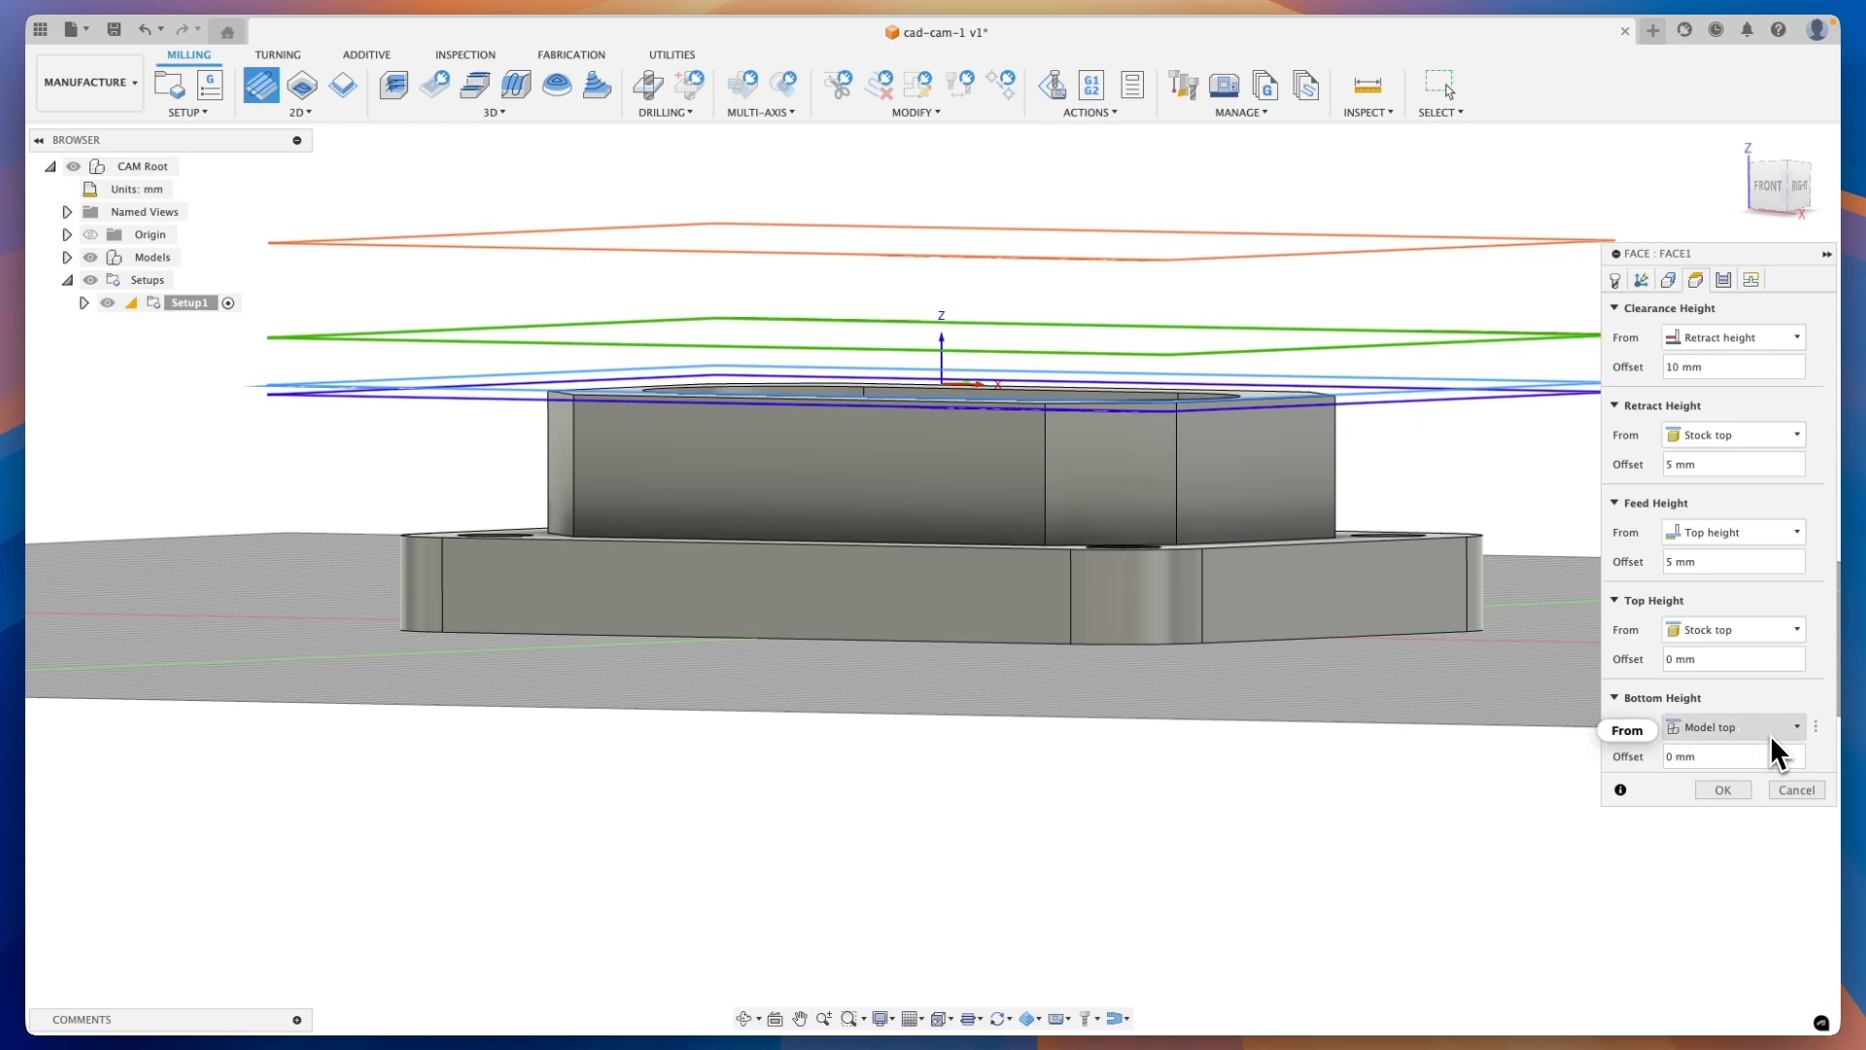
{"action": "mouse_move", "coordinate": [1735, 729]}
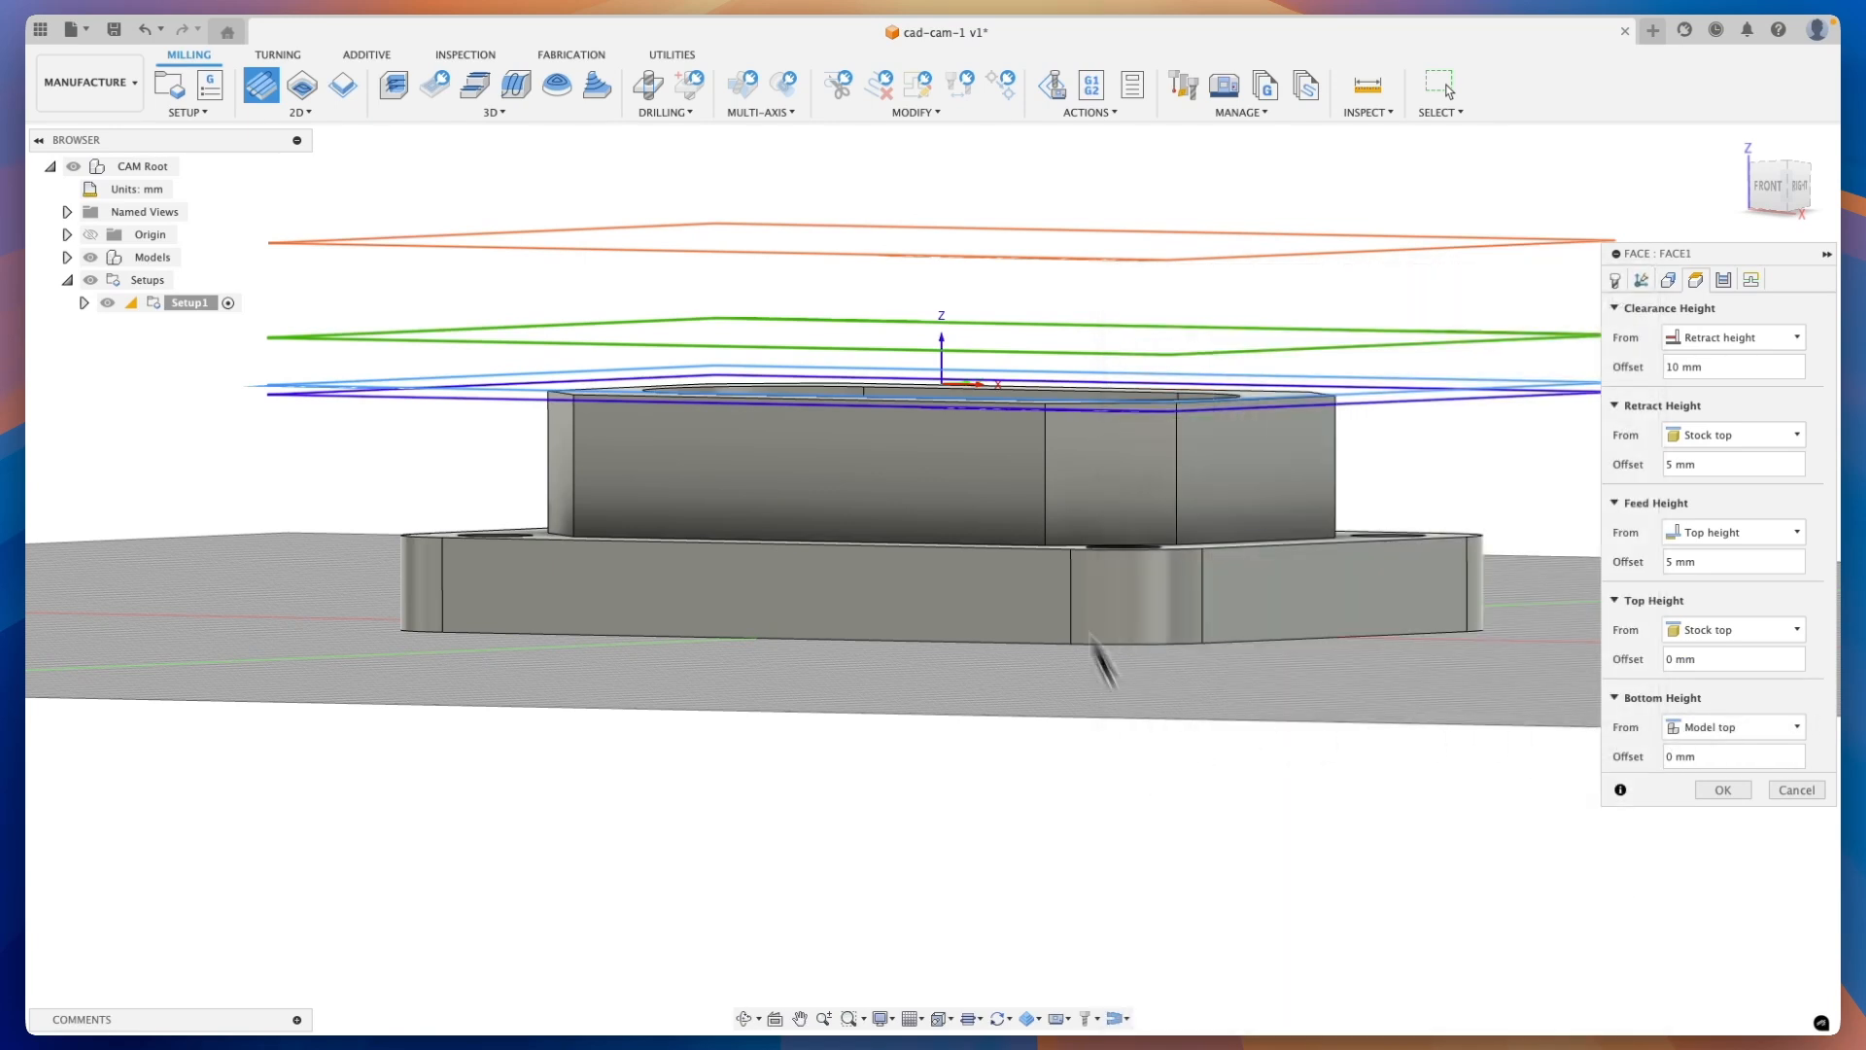
{"action": "key", "text": "r"}
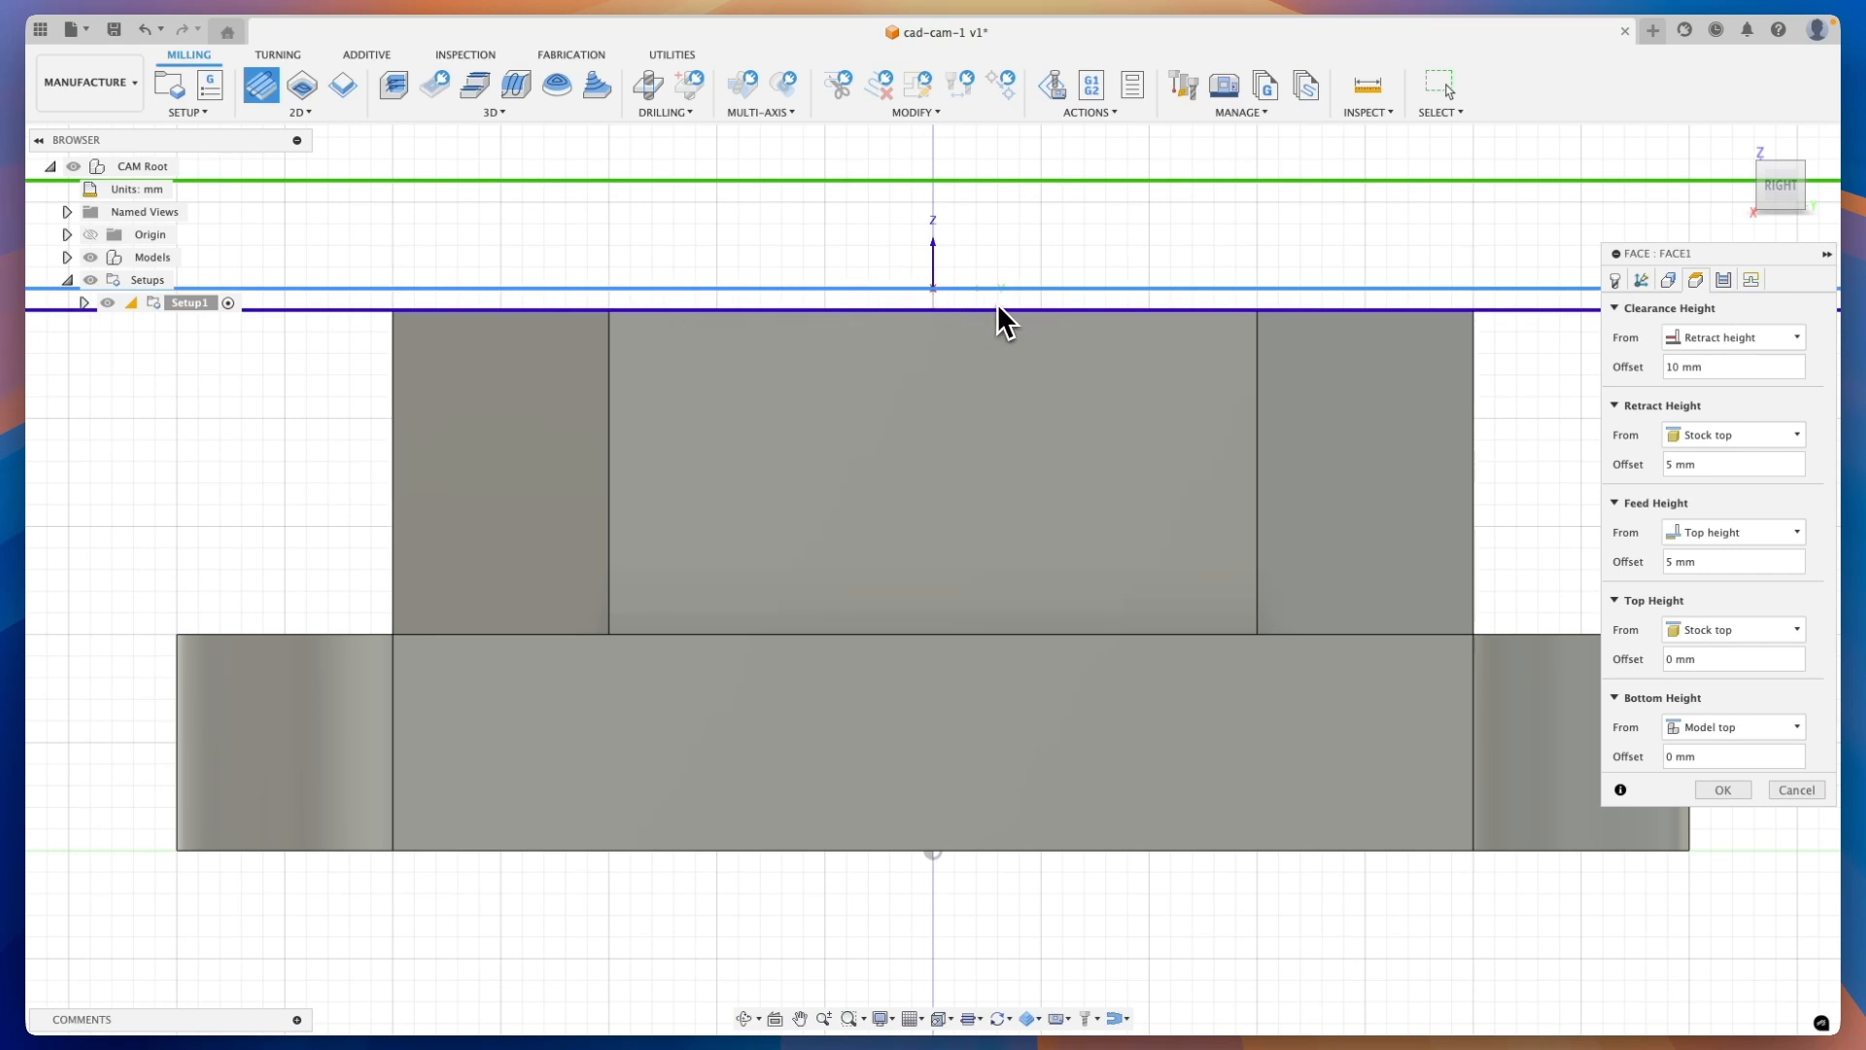
{"action": "scroll", "coordinate": [1005, 291], "scroll_direction": "down", "scroll_amount": 3}
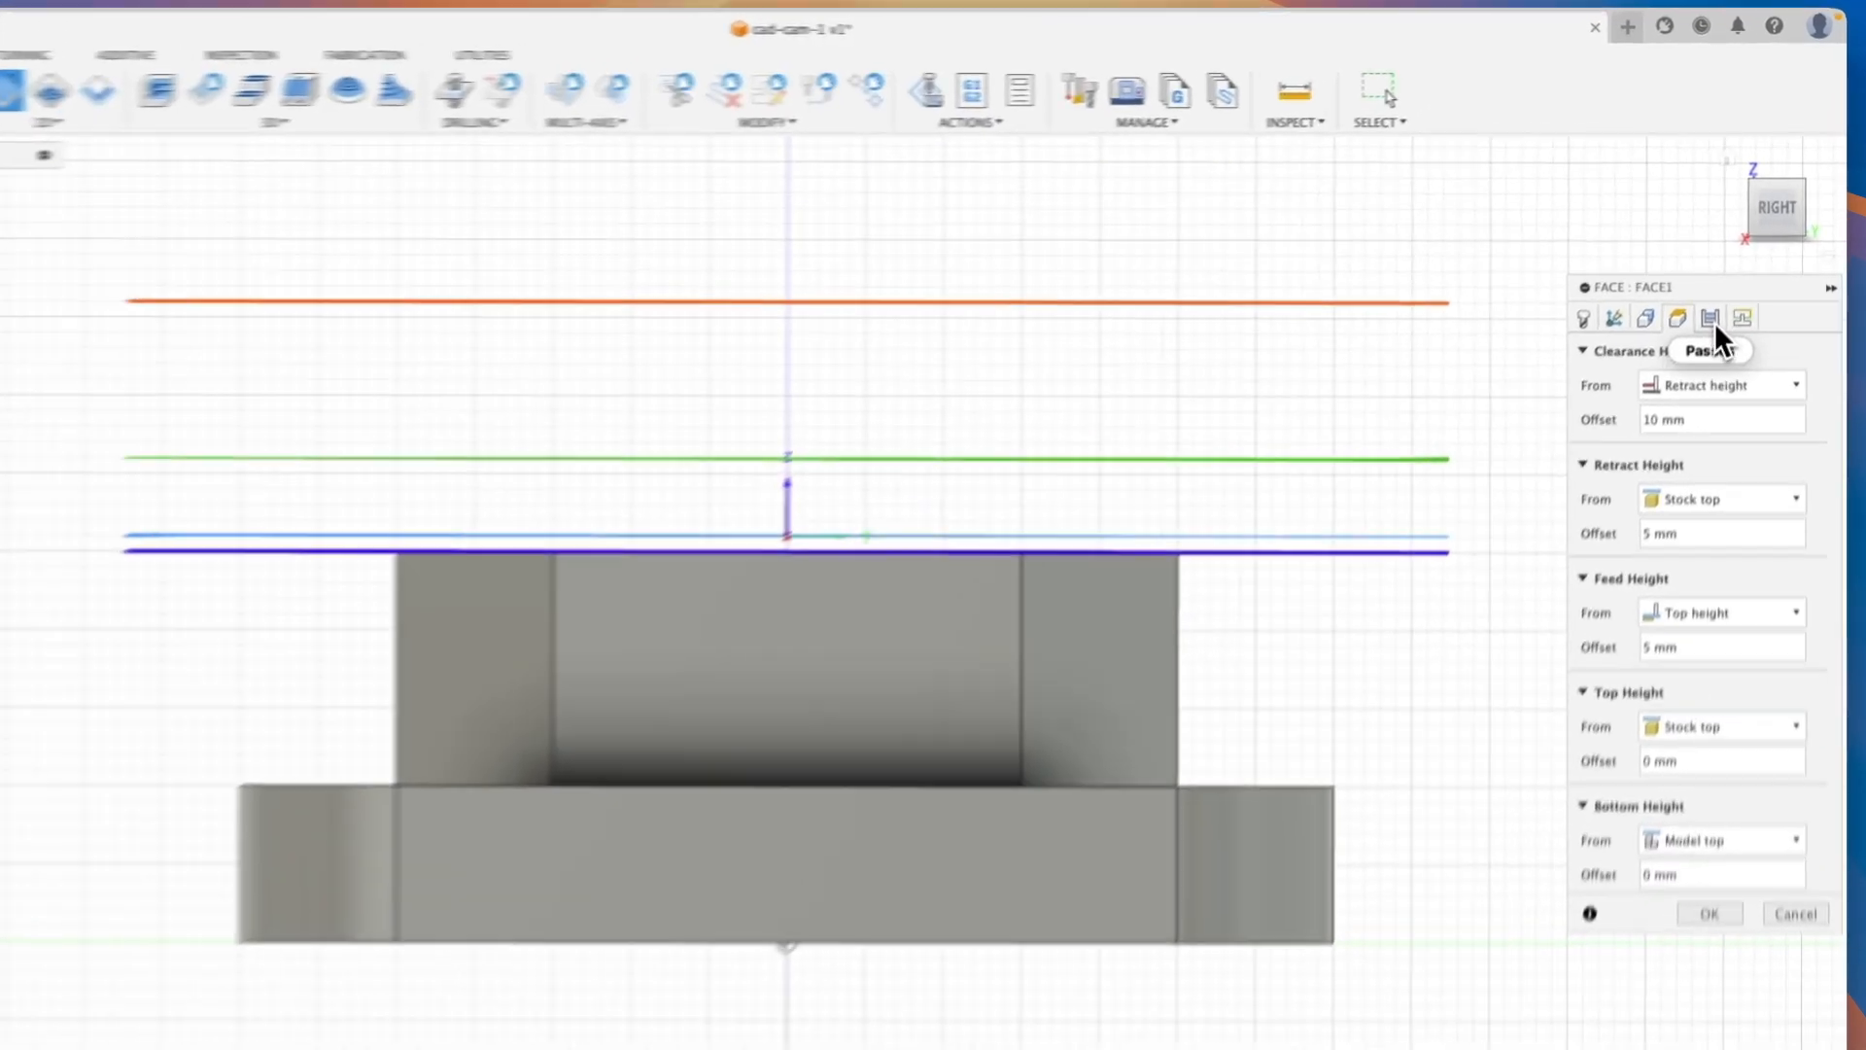
Review the facing operation's pass settings and accept the operation to generate its toolpath
{"action": "left_click", "coordinate": [1725, 282]}
{"action": "scroll", "coordinate": [1425, 365], "scroll_direction": "up", "scroll_amount": 10, "text": "shift"}
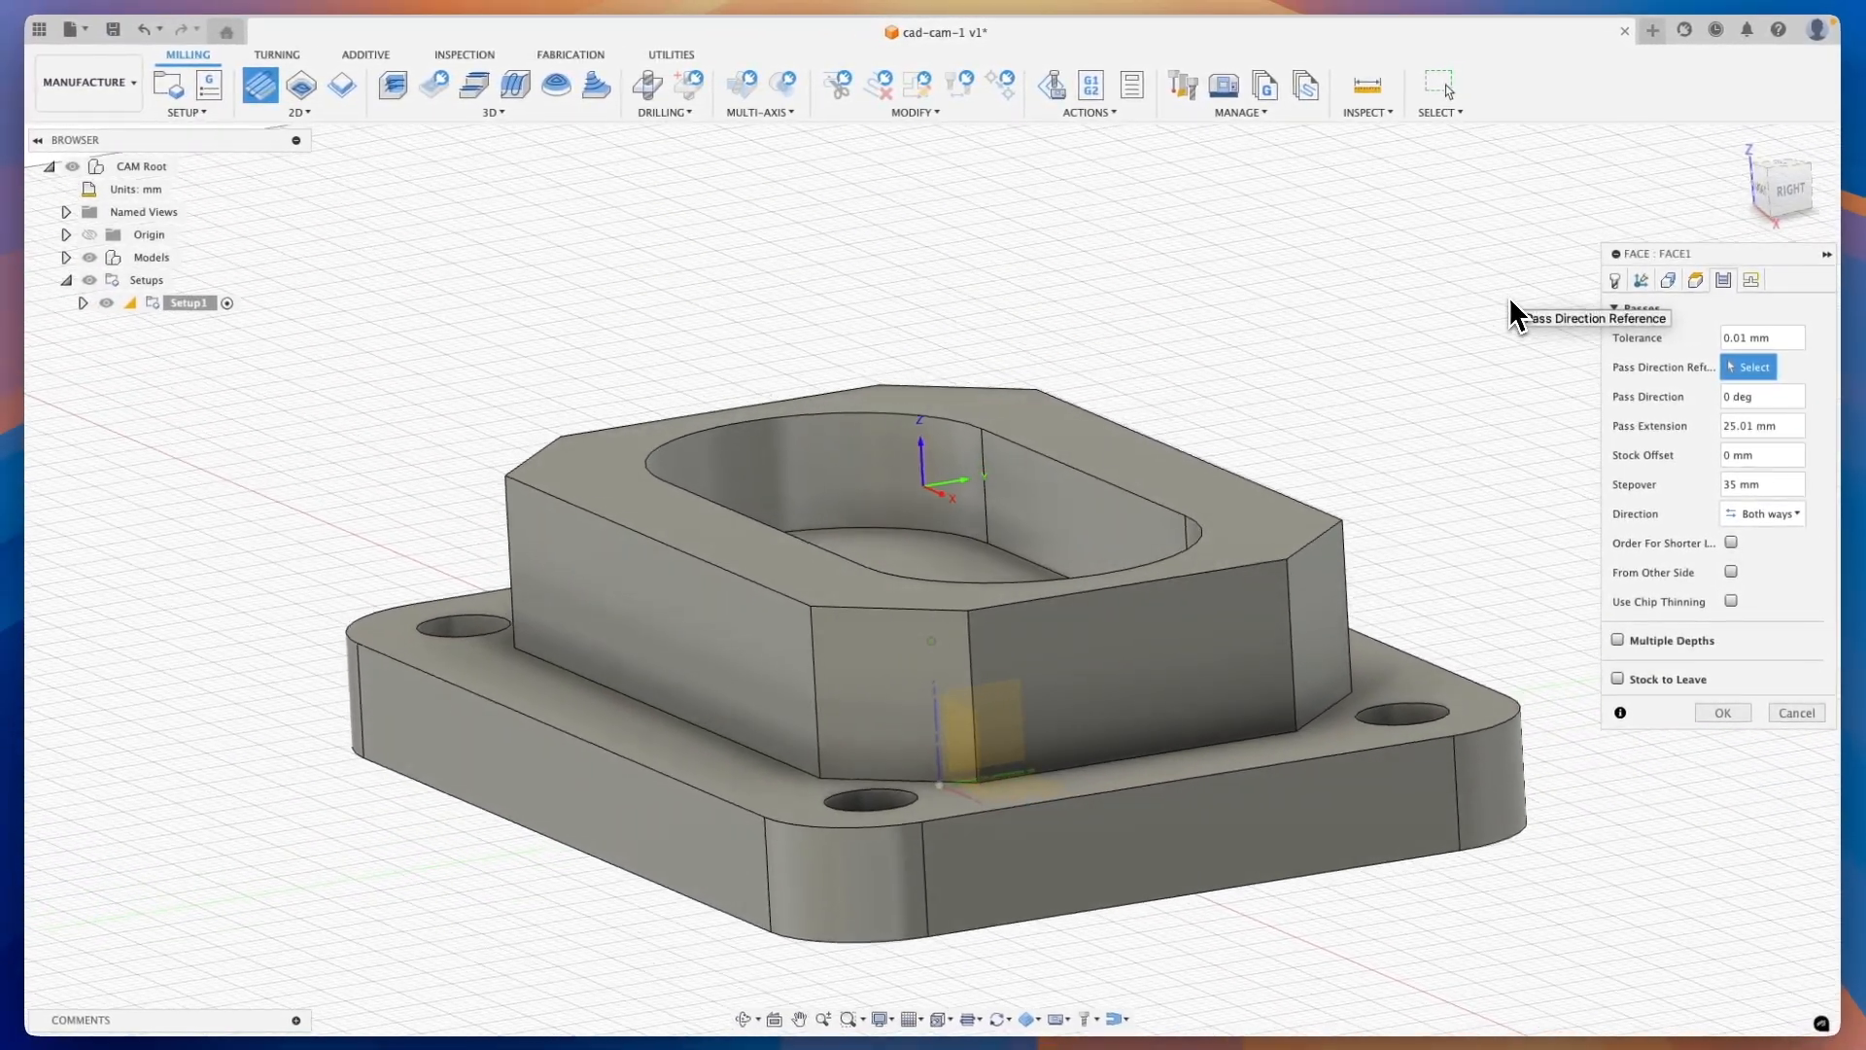
{"action": "scroll", "coordinate": [1508, 296], "scroll_direction": "up", "scroll_amount": 2, "text": "shift"}
{"action": "scroll", "coordinate": [1508, 296], "scroll_direction": "down", "scroll_amount": 3}
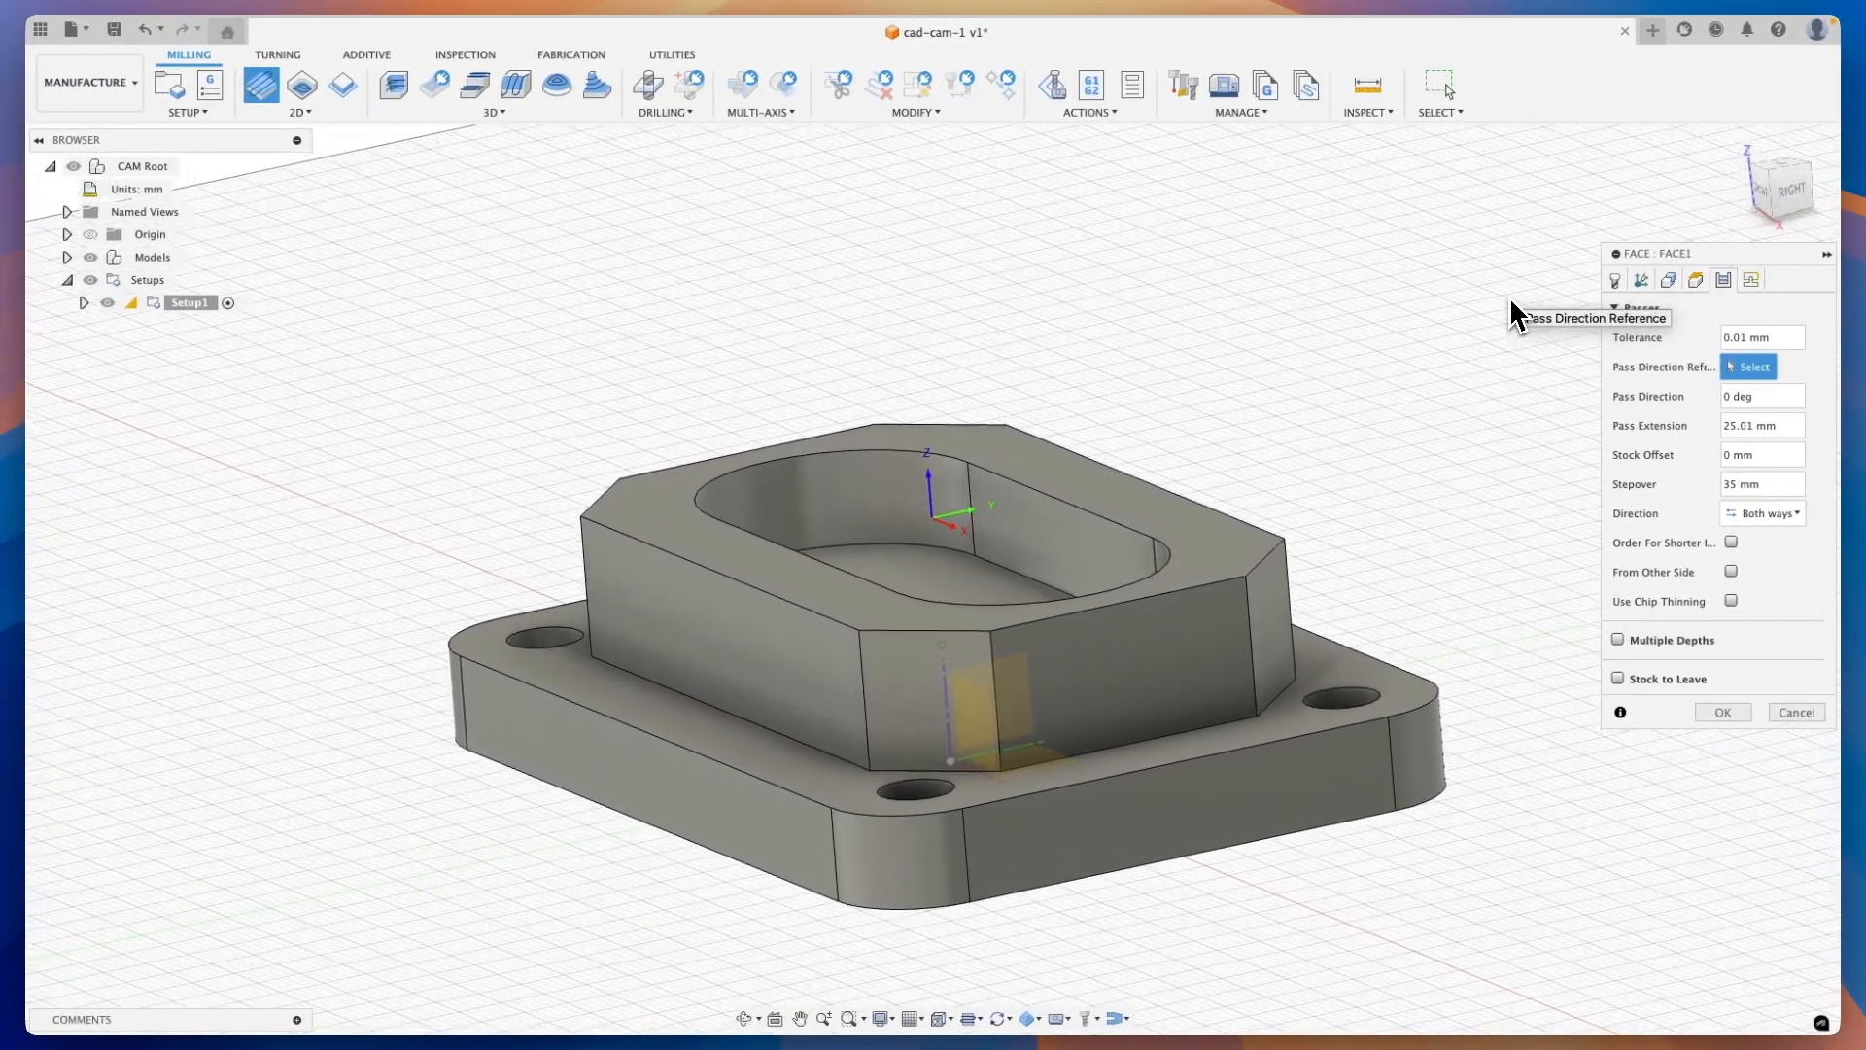
{"action": "scroll", "coordinate": [1509, 297], "scroll_direction": "down", "scroll_amount": 1}
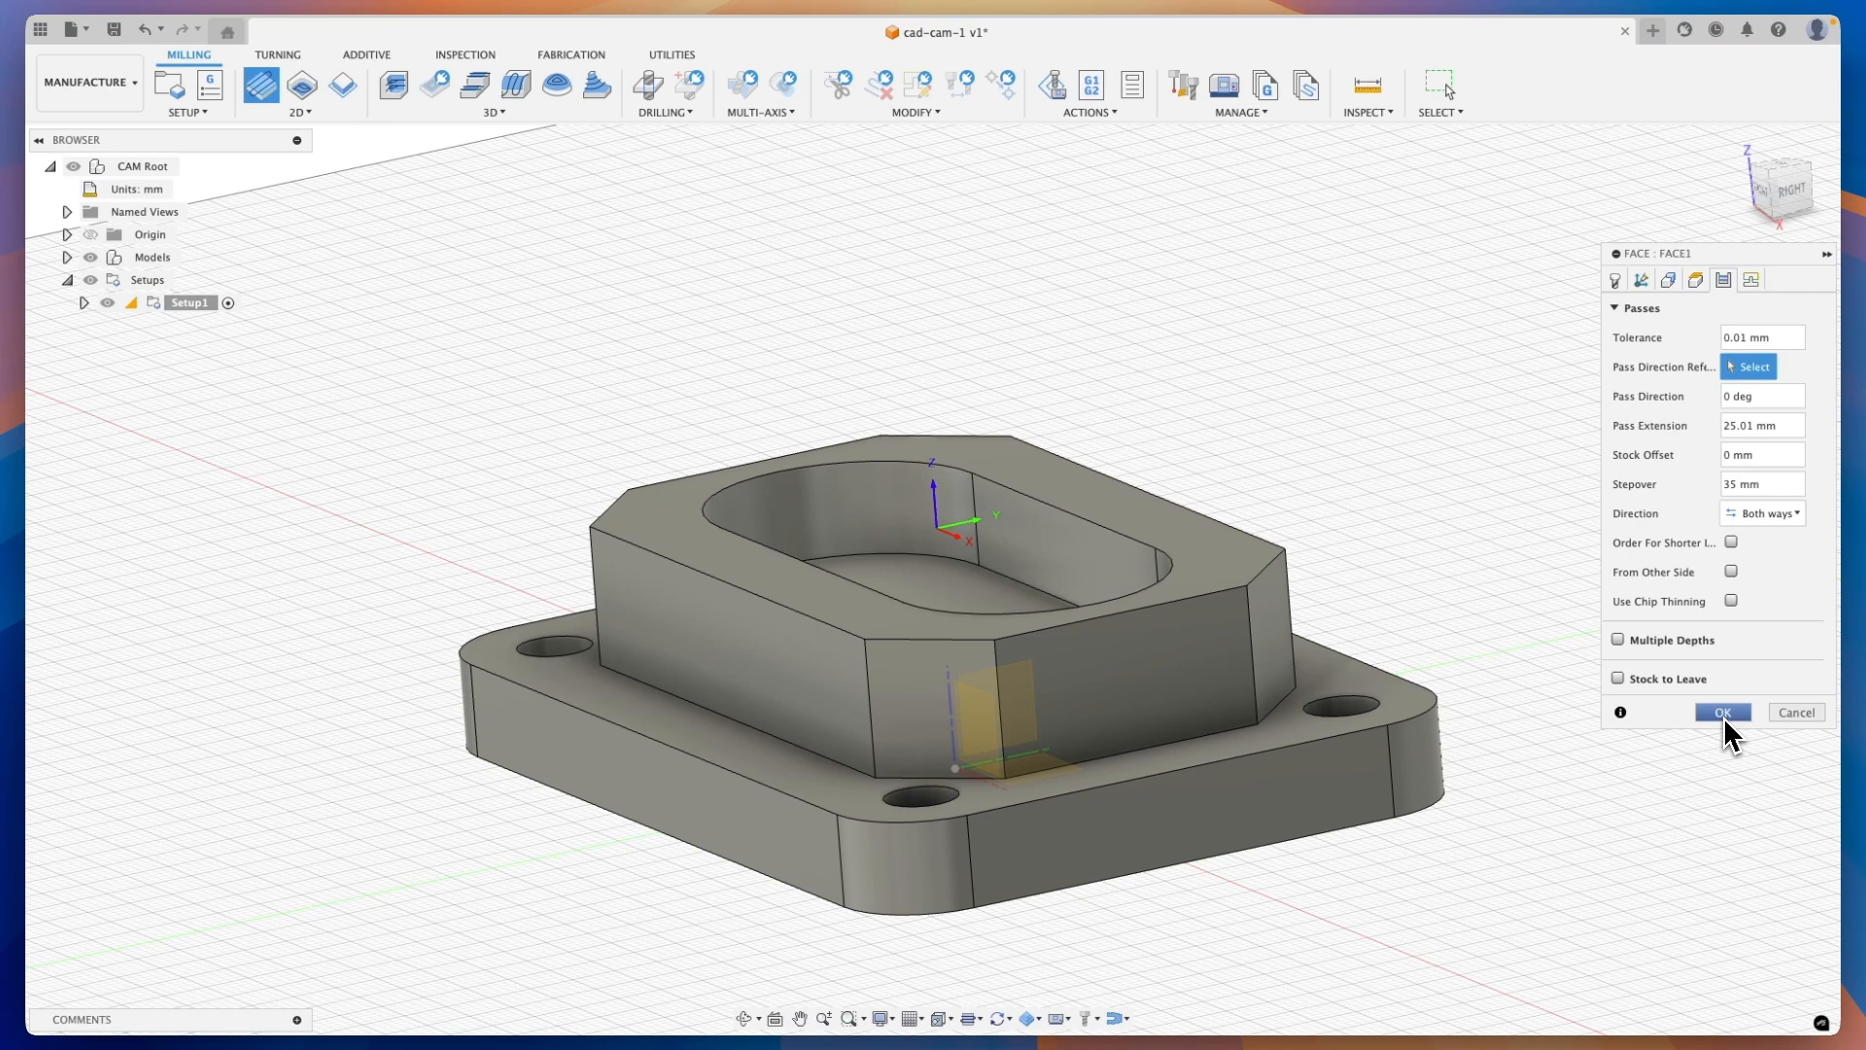
{"action": "left_click", "coordinate": [1723, 715]}
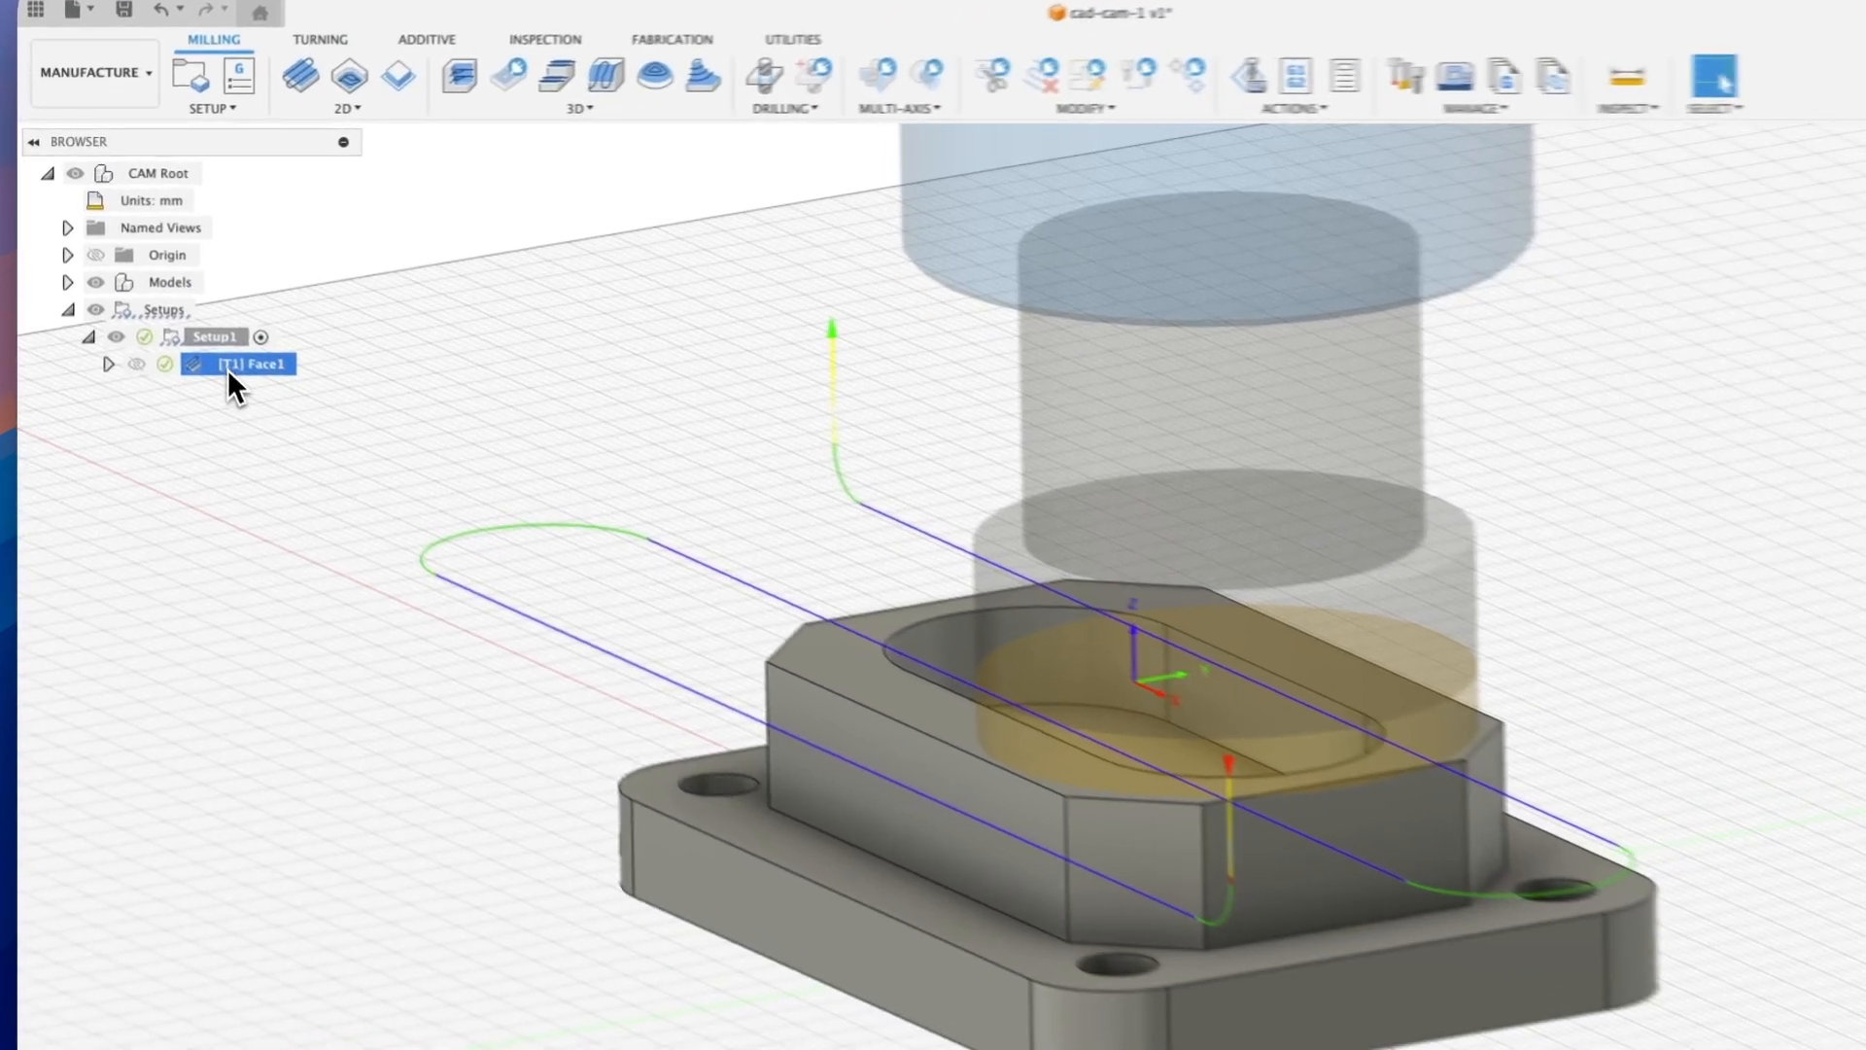
Simulate the facing operation, step through its moves across the stock, and exit the simulation
{"action": "right_click", "coordinate": [203, 330]}
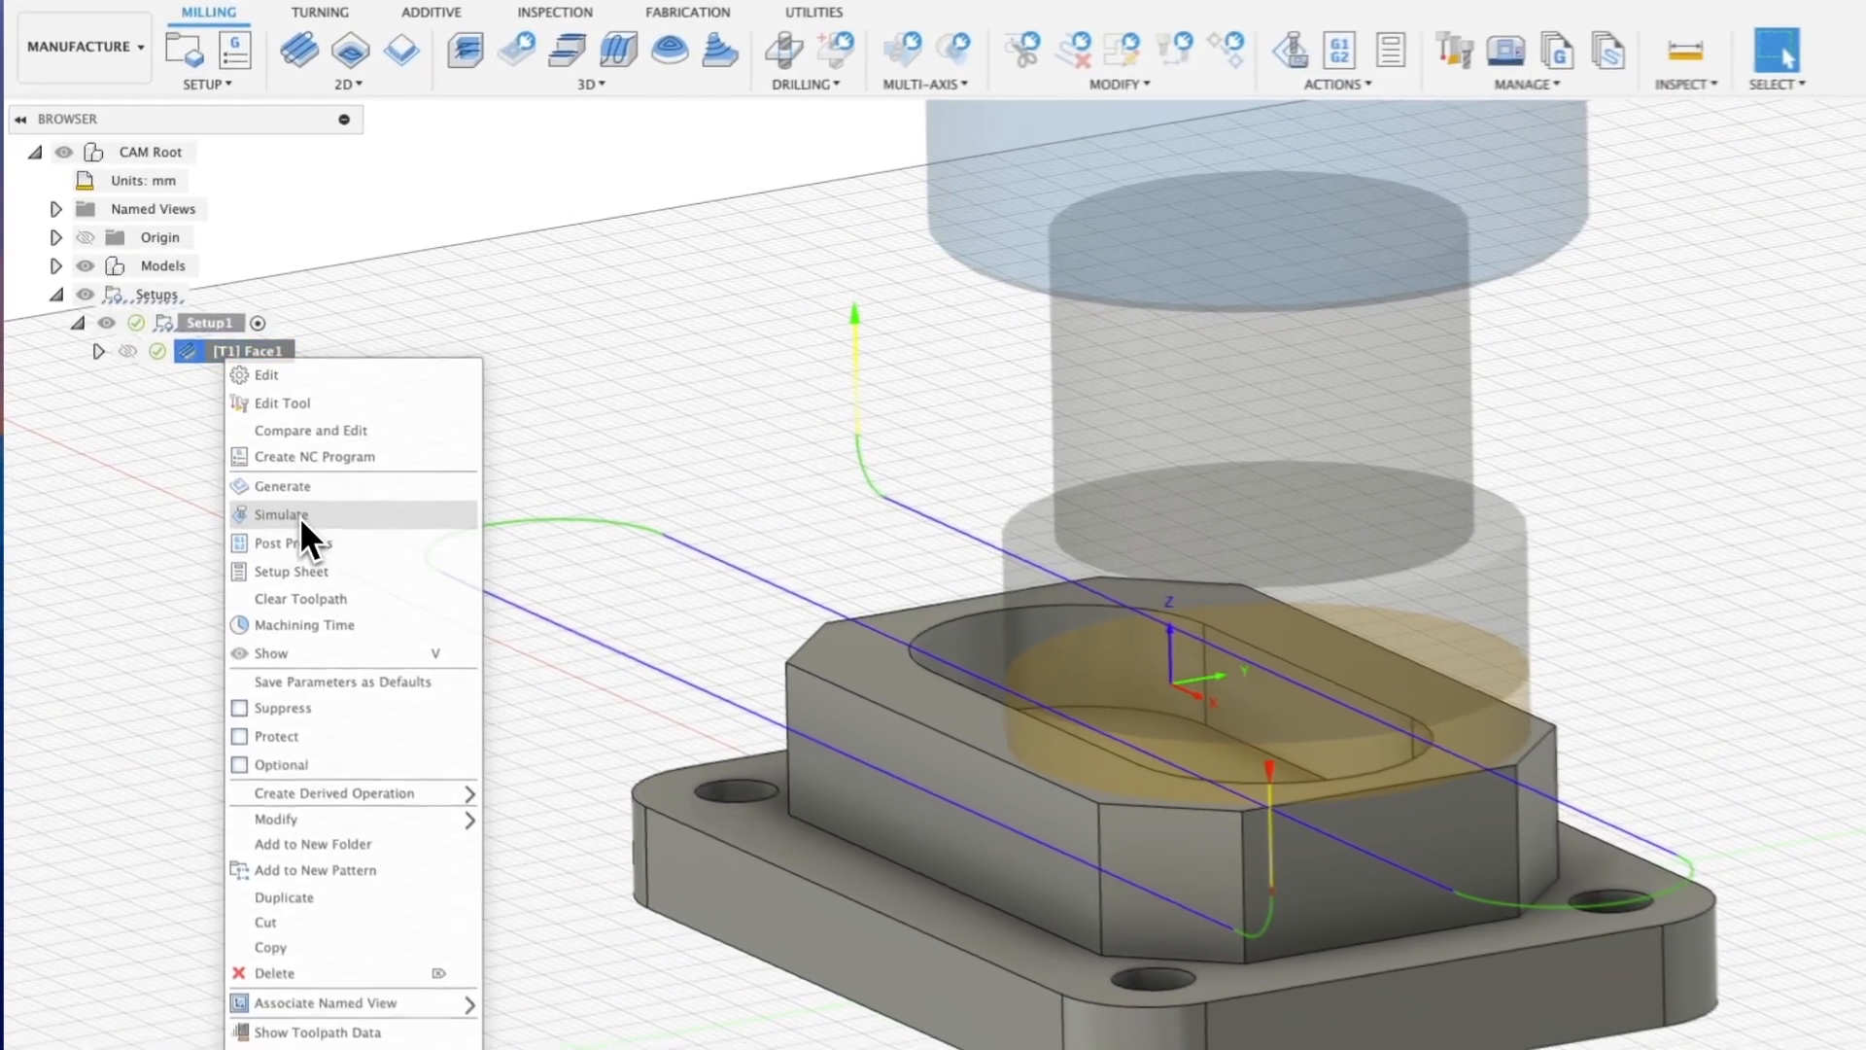
{"action": "left_click", "coordinate": [263, 456]}
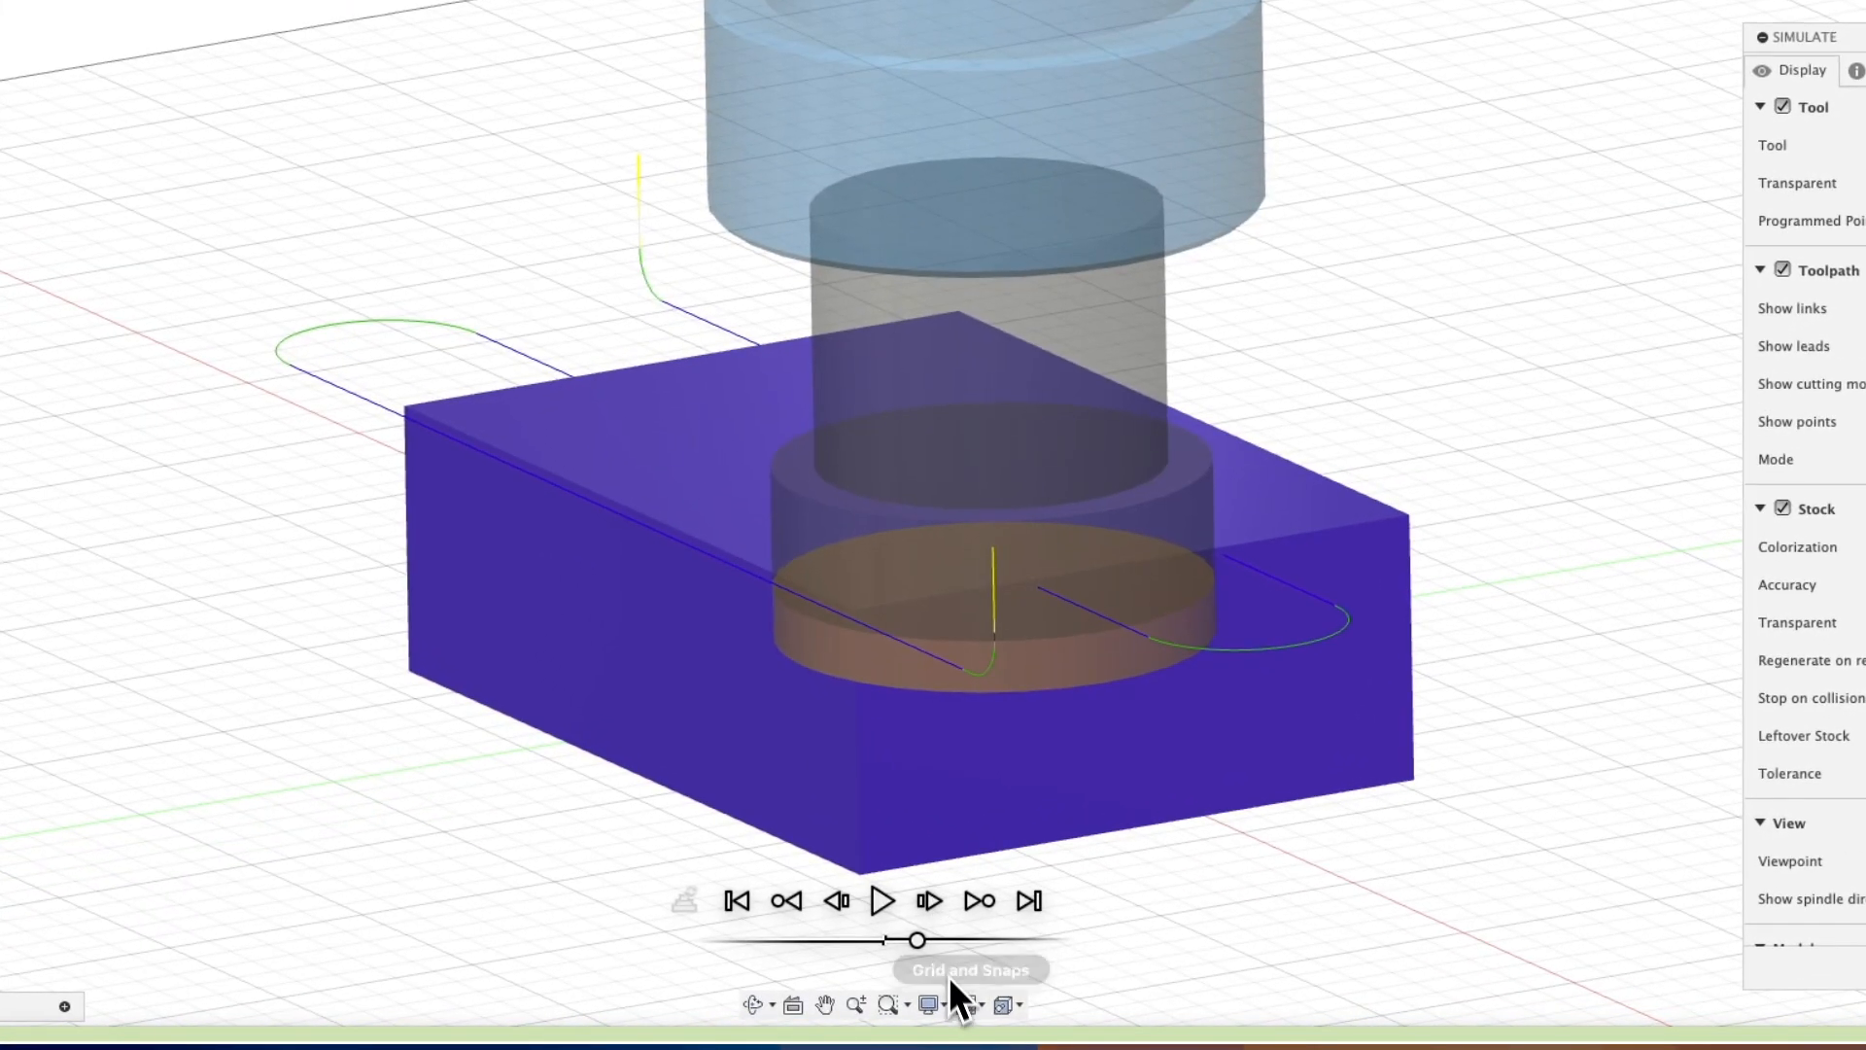
{"action": "left_click", "coordinate": [930, 902]}
{"action": "left_click", "coordinate": [930, 902]}
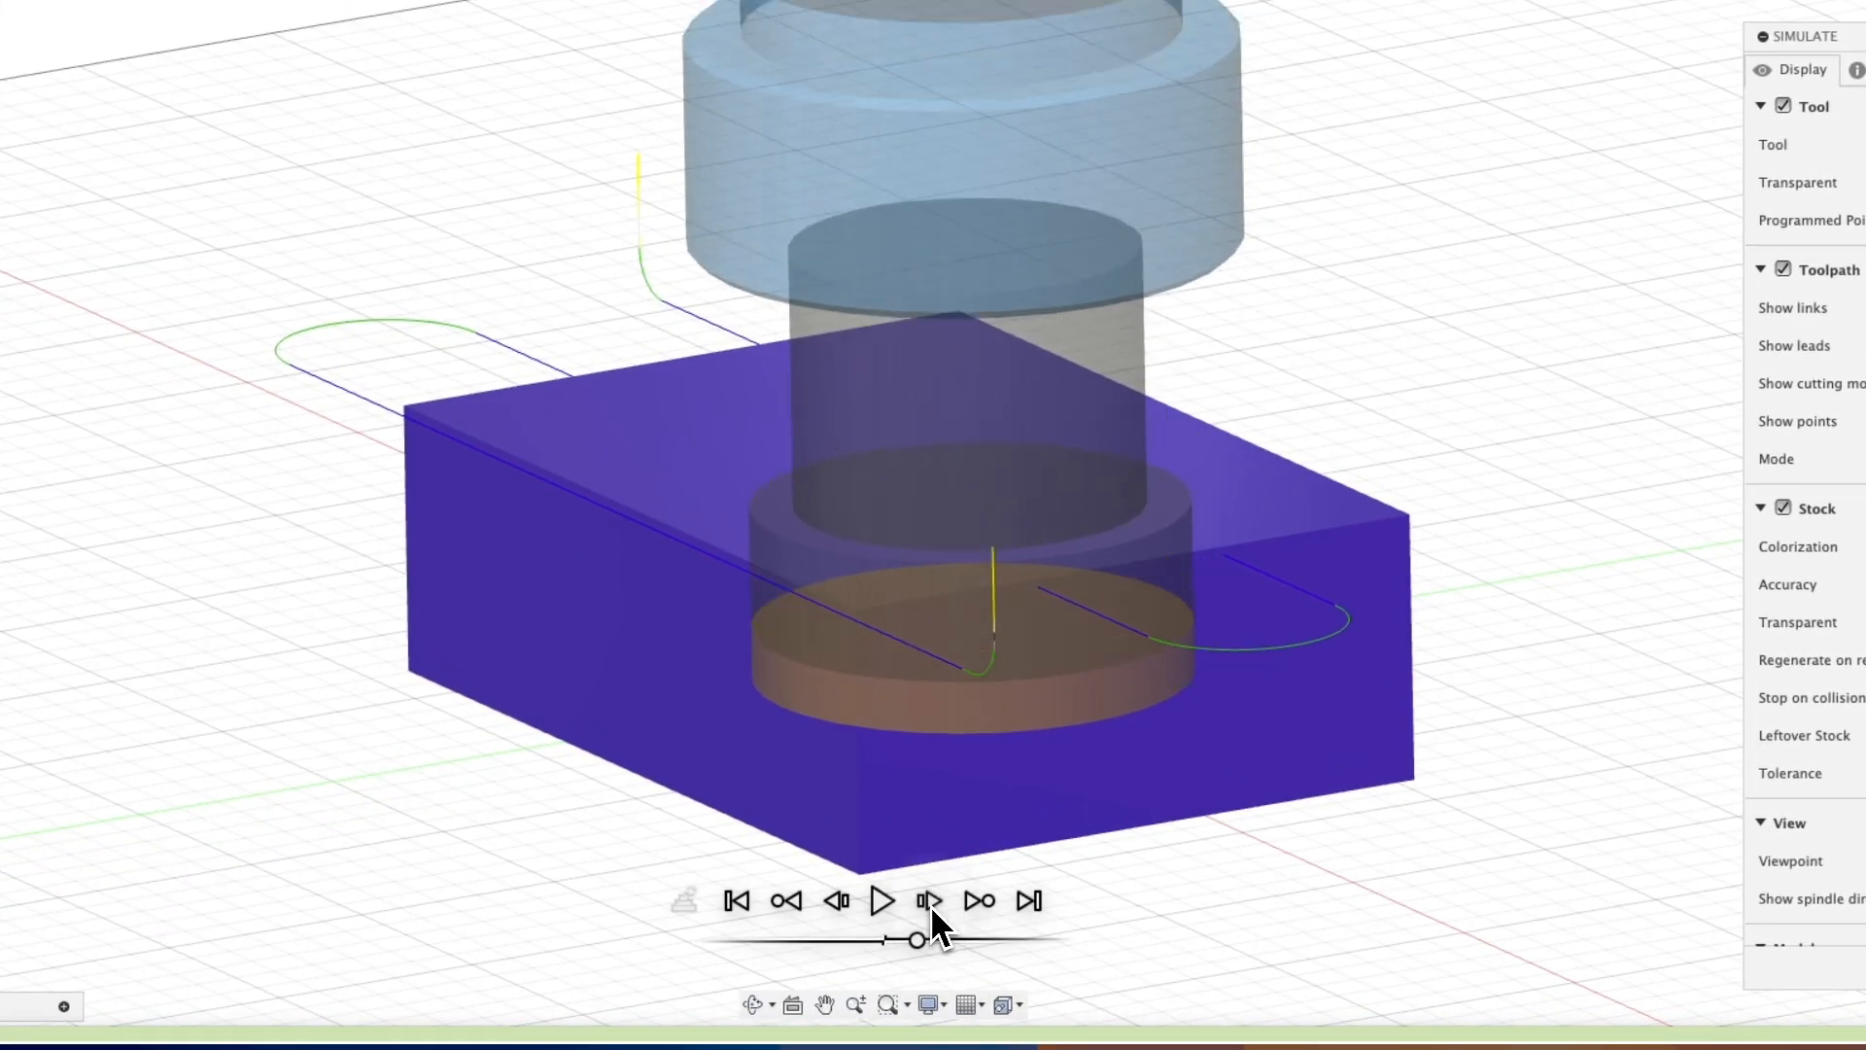
{"action": "left_click", "coordinate": [931, 900]}
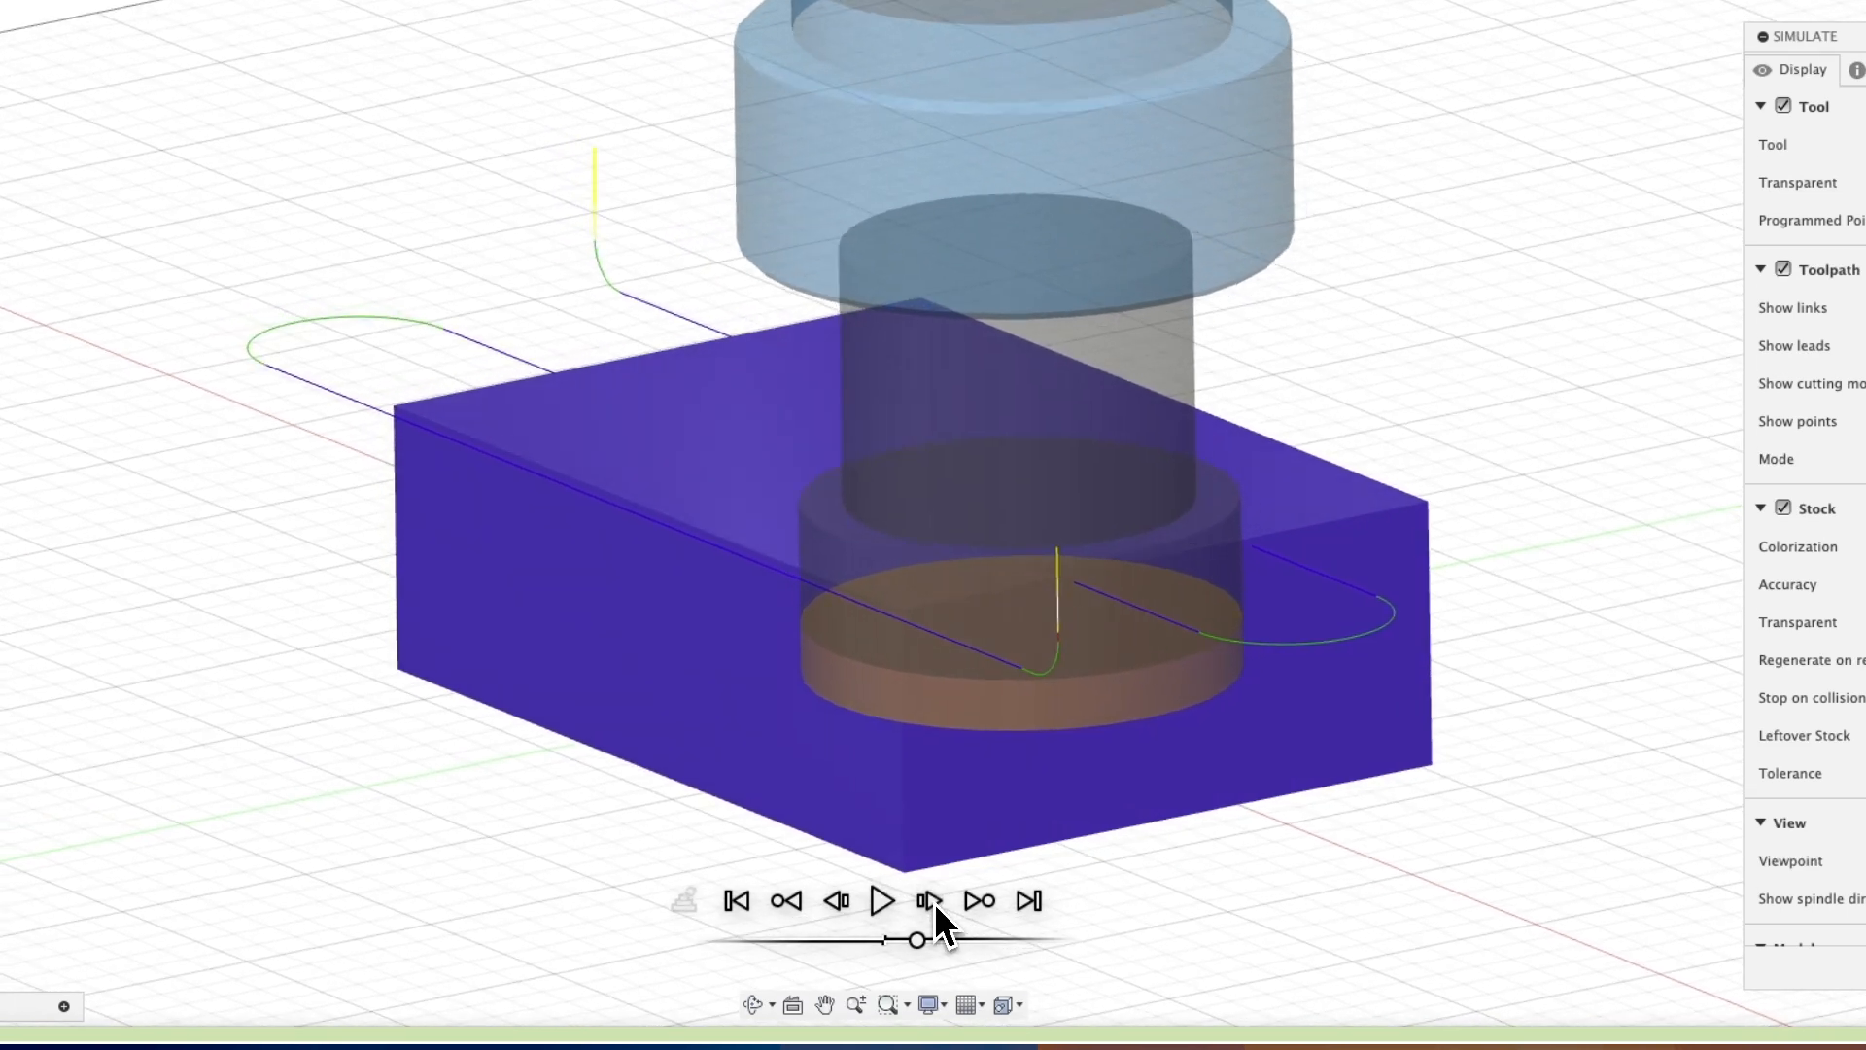
{"action": "left_click", "coordinate": [935, 902]}
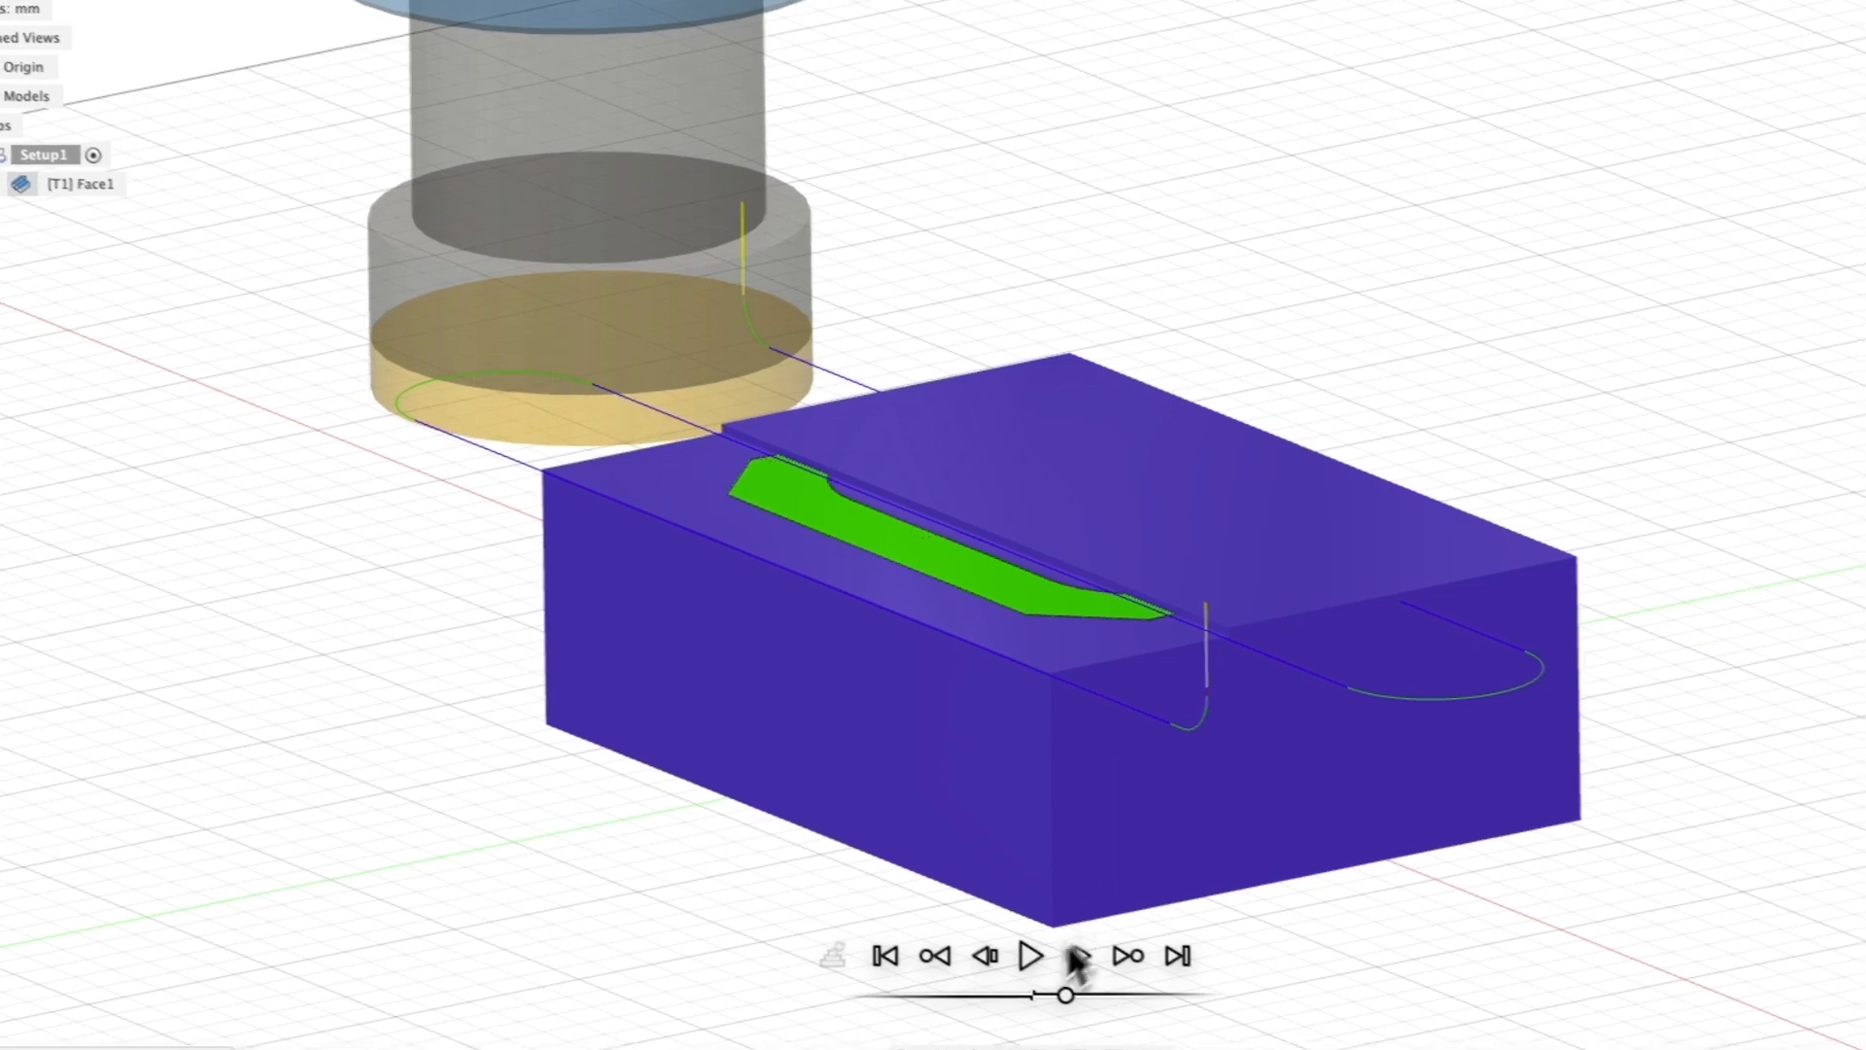
{"action": "left_click", "coordinate": [1007, 933]}
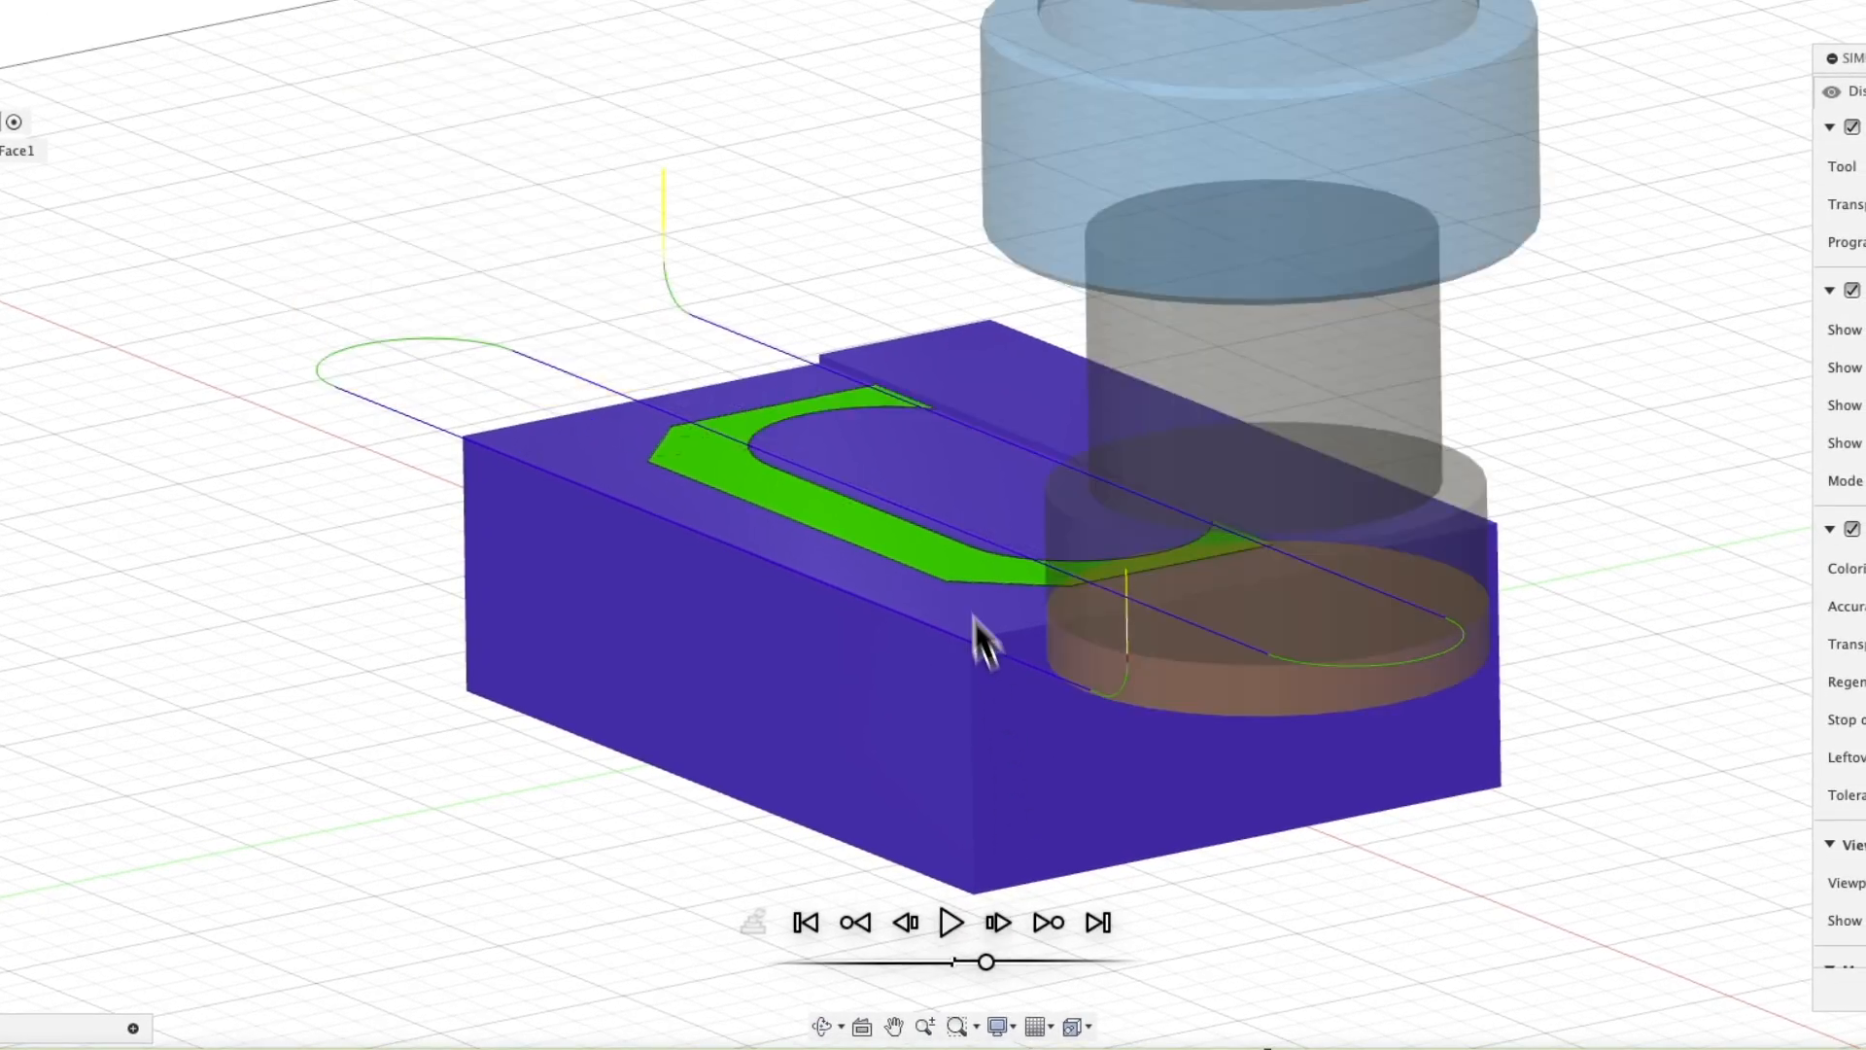
{"action": "left_click", "coordinate": [997, 923]}
{"action": "left_click", "coordinate": [1003, 925]}
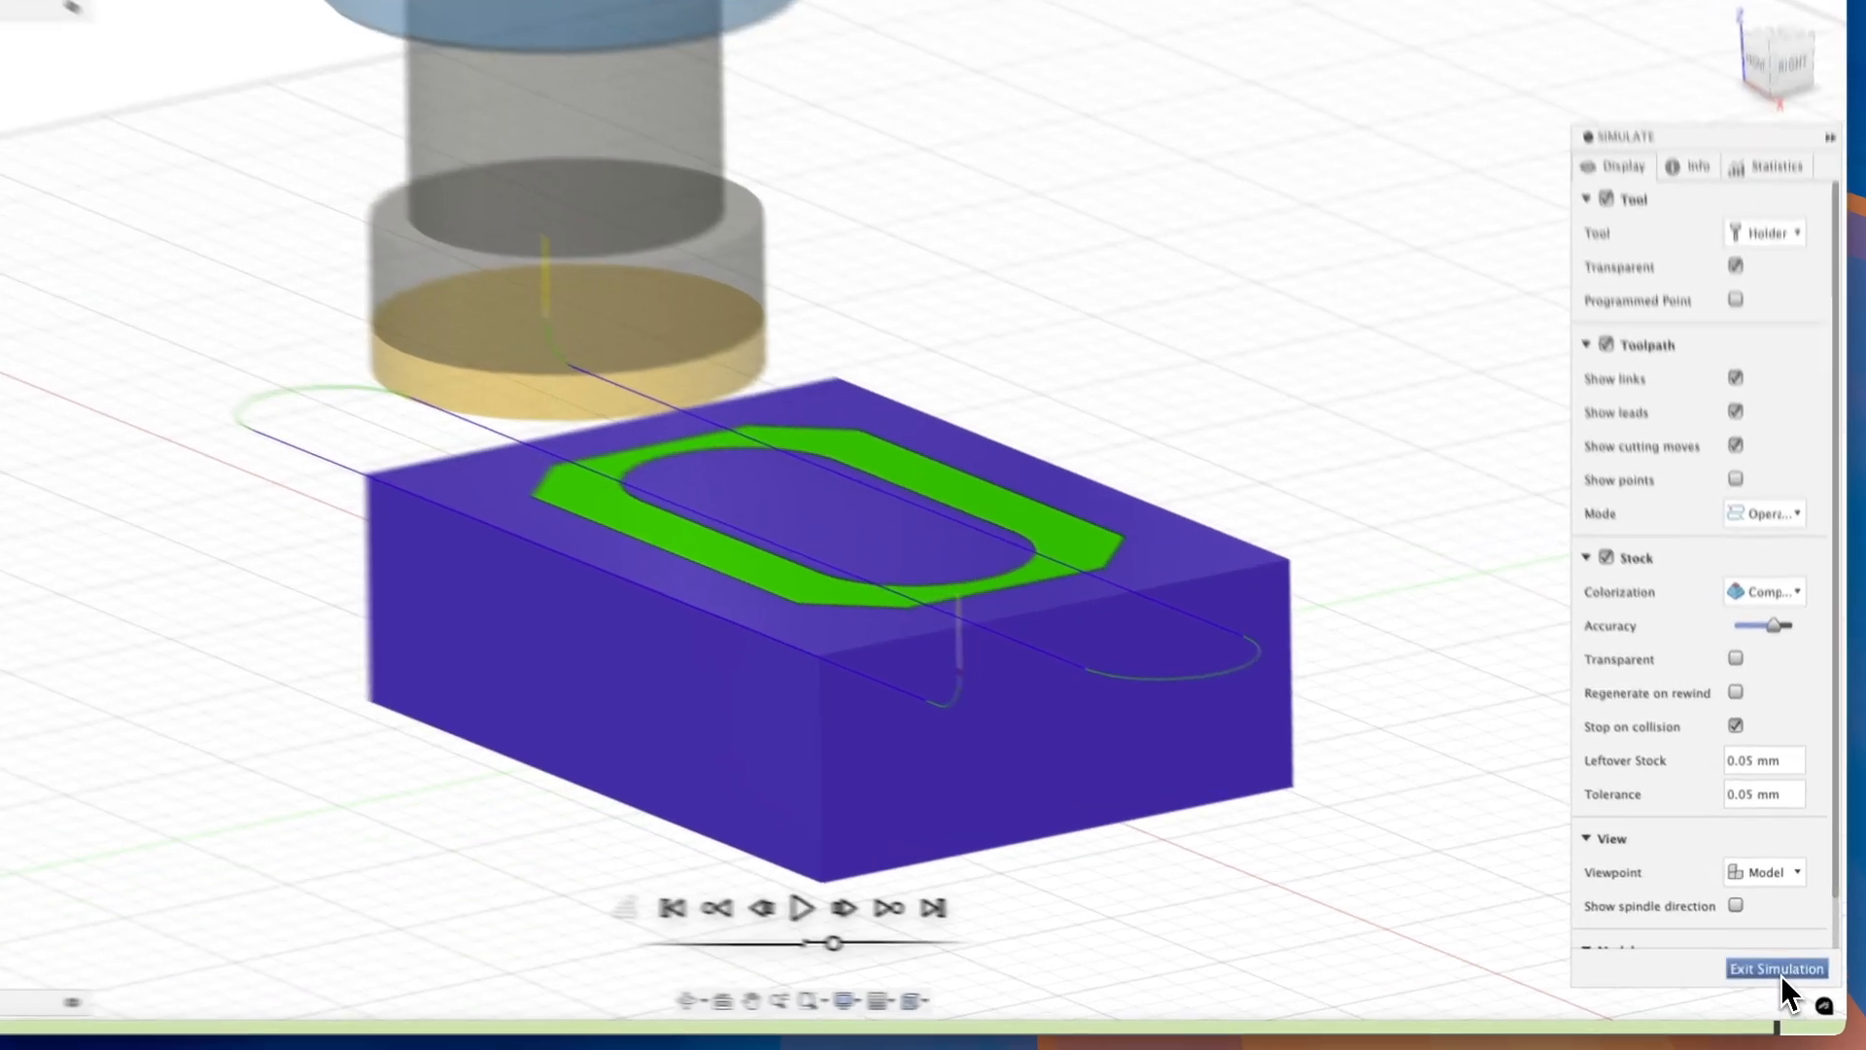
{"action": "left_click", "coordinate": [1780, 977]}
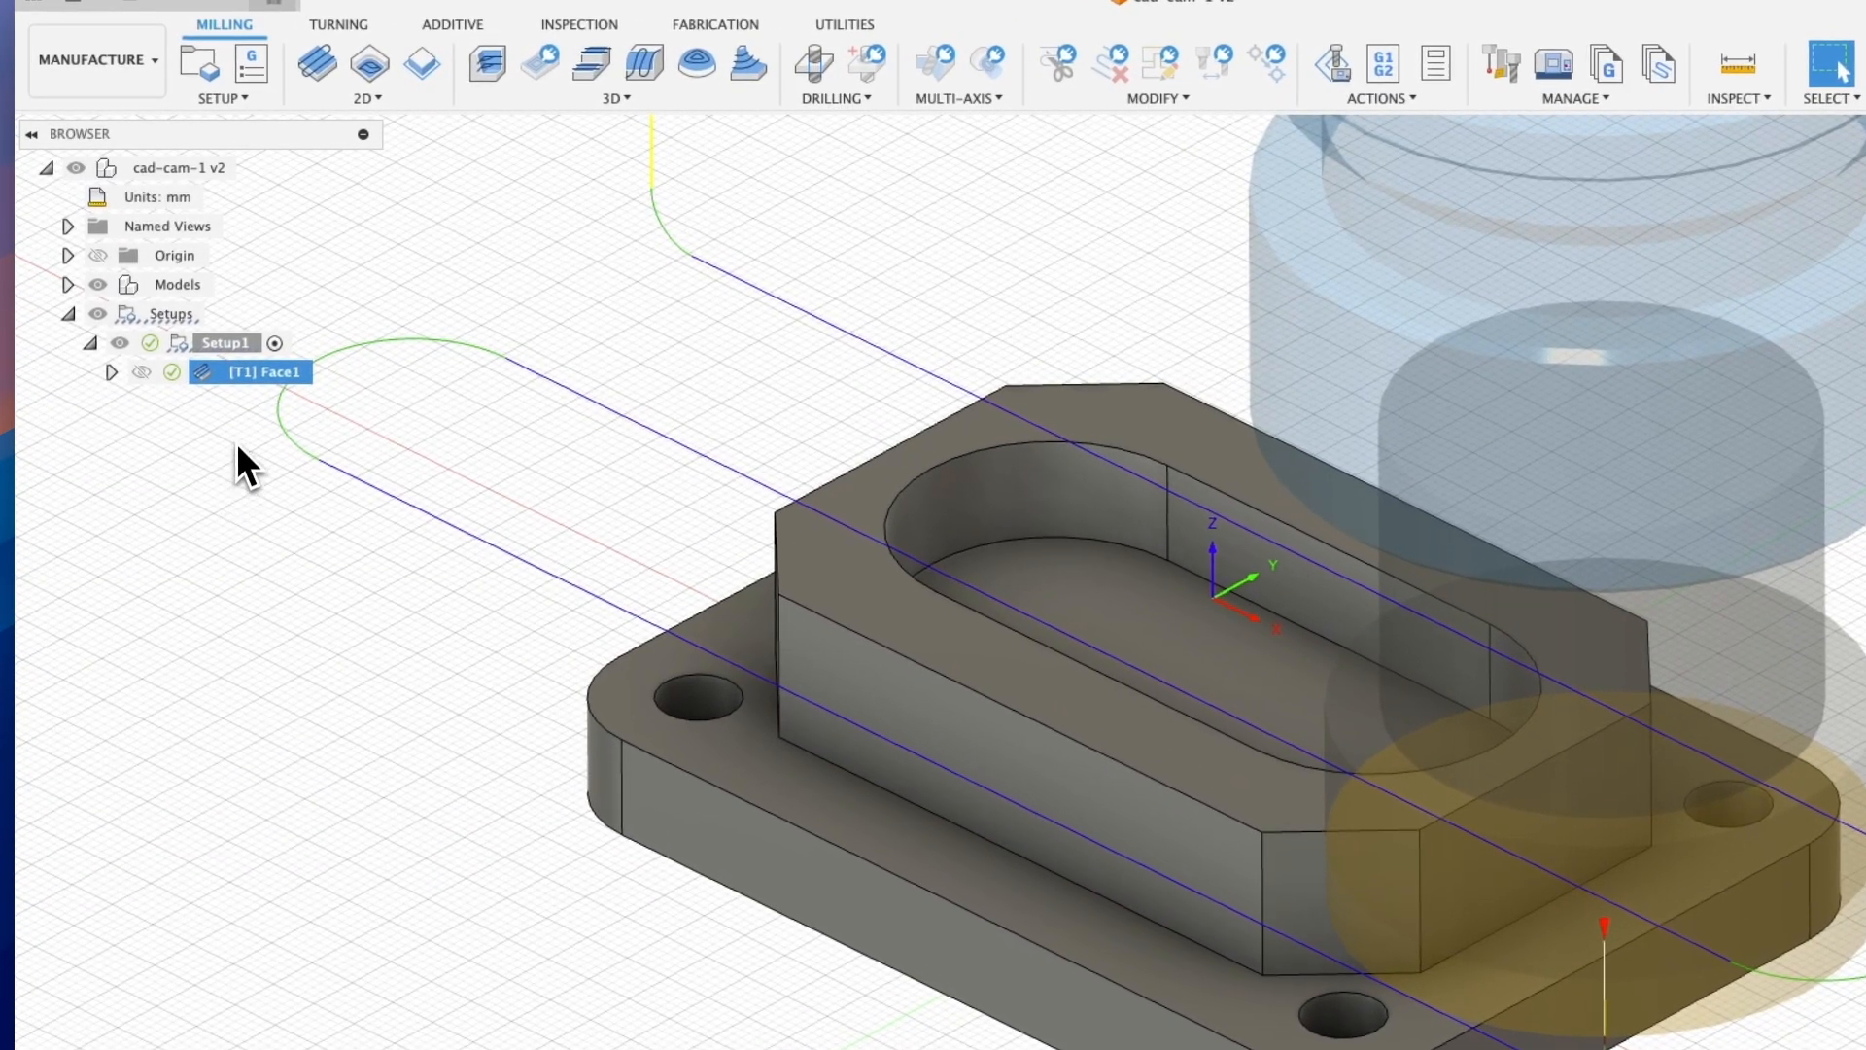
Set the facing operation's pass extension to 55.01 mm, regenerate it, and examine the toolpath around the block
{"action": "right_click", "coordinate": [250, 380]}
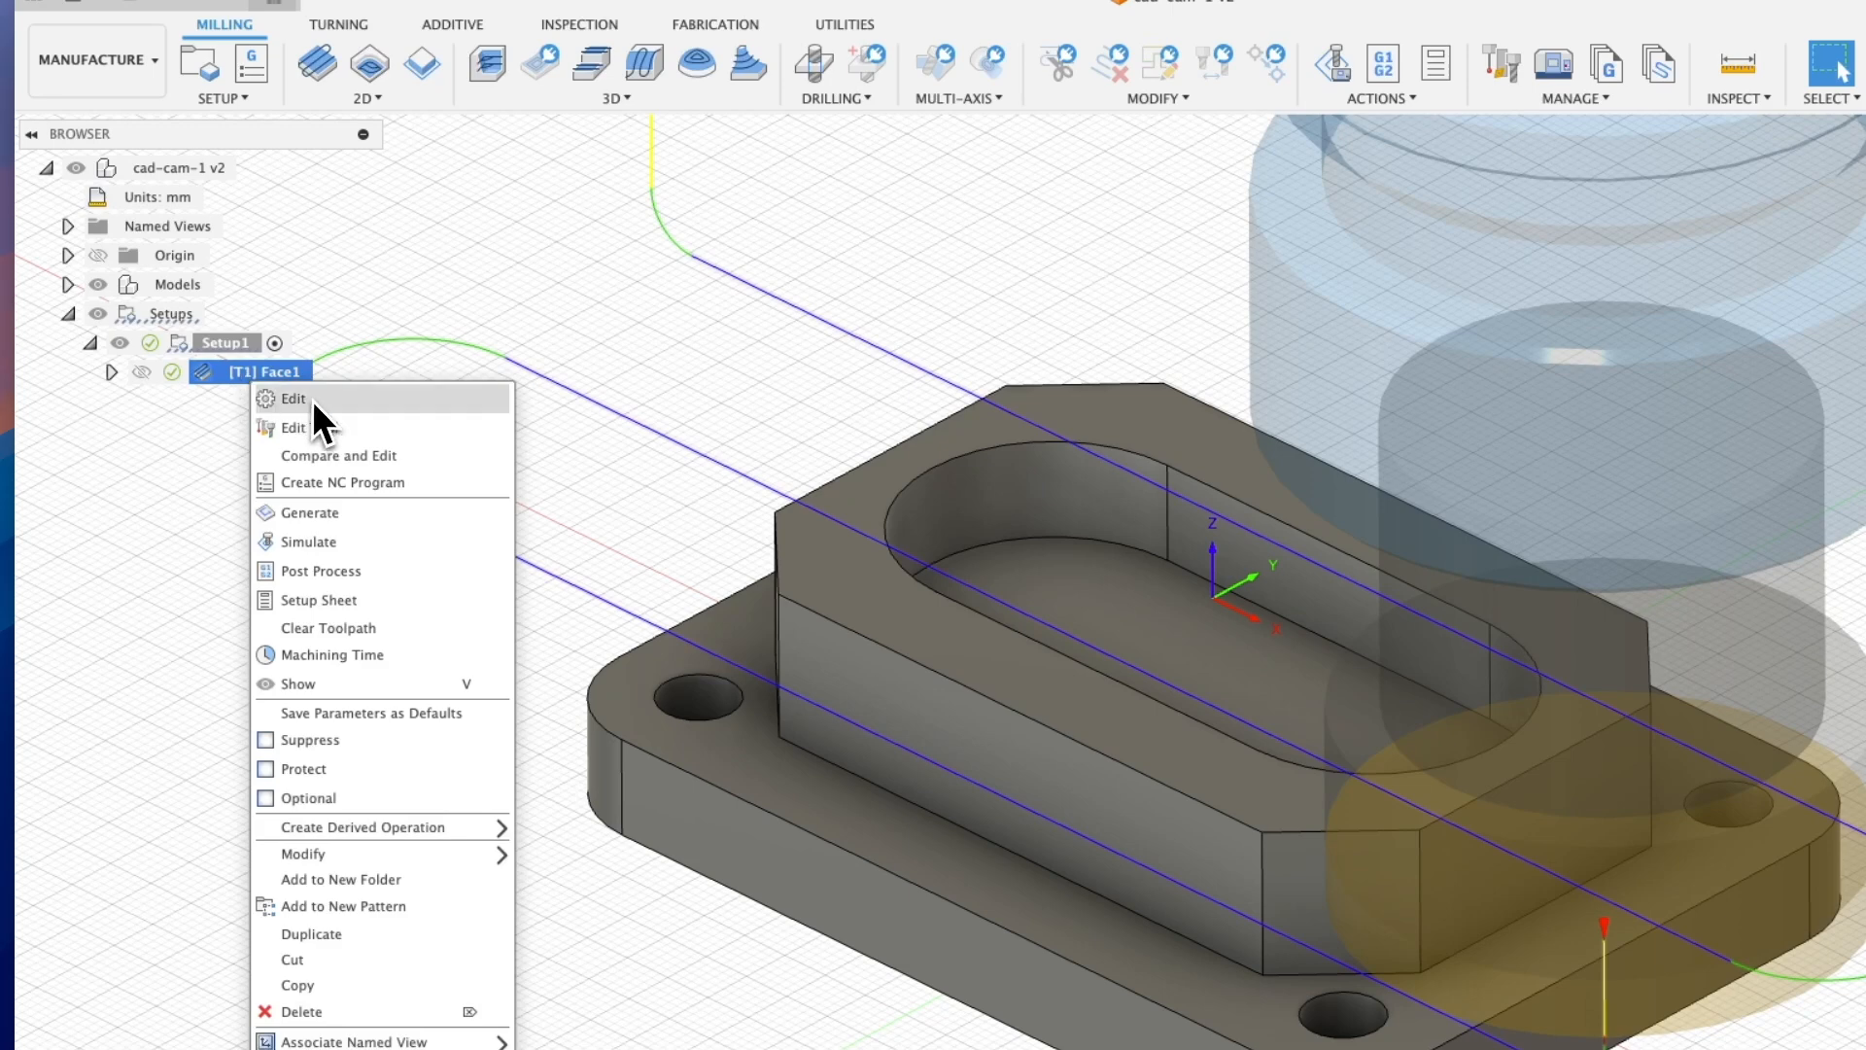
{"action": "left_click", "coordinate": [215, 416]}
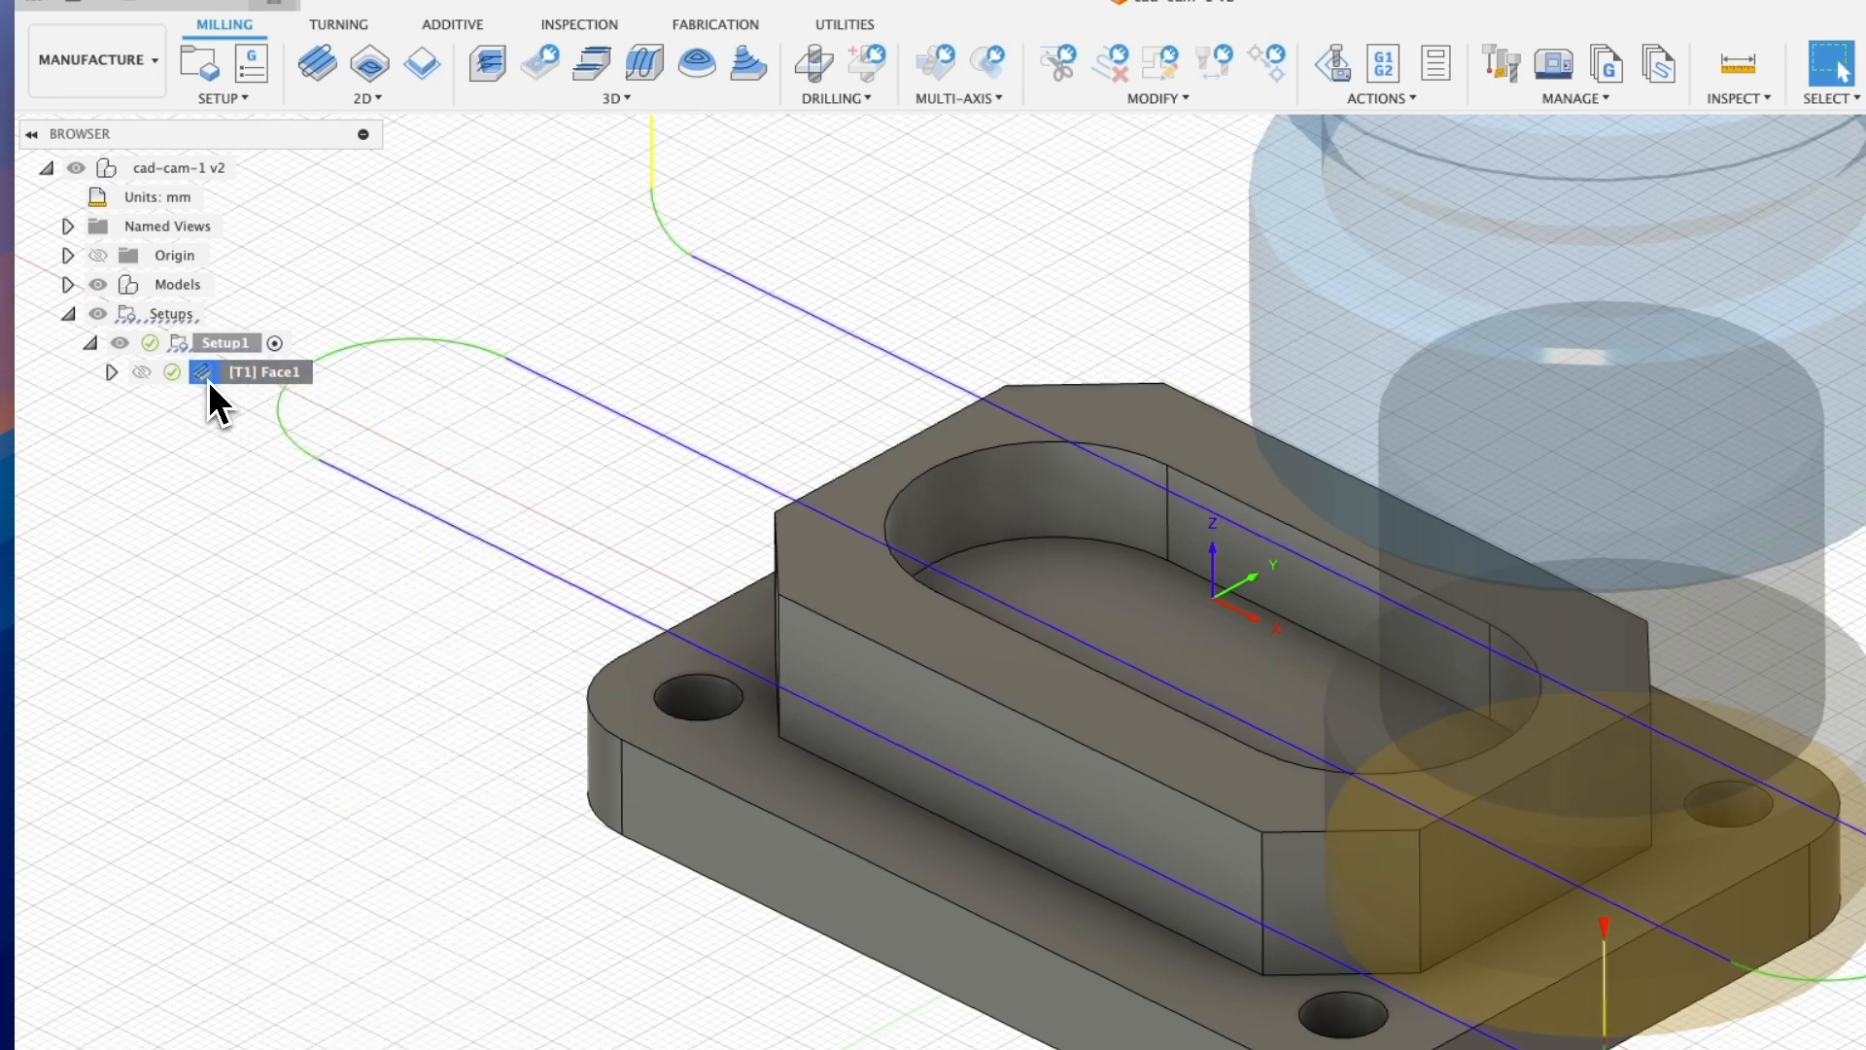
{"action": "double_click", "coordinate": [208, 381]}
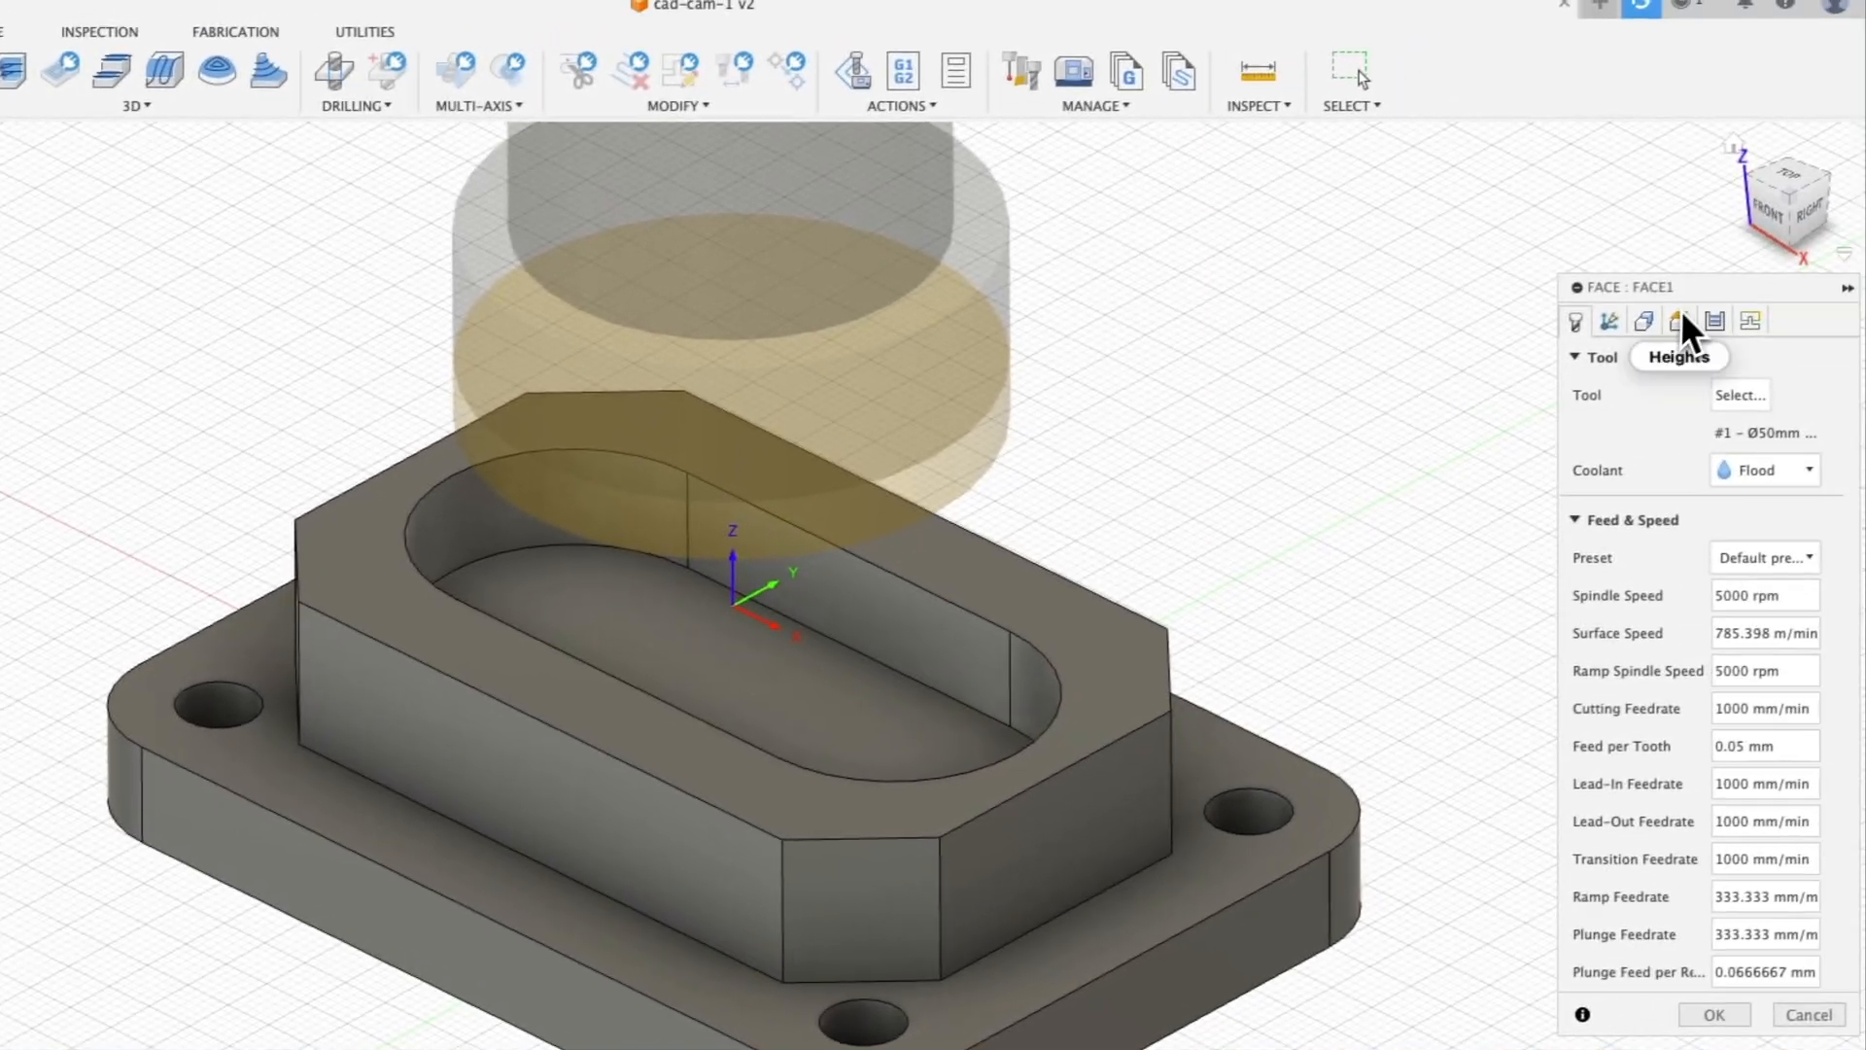
{"action": "left_click", "coordinate": [1845, 296]}
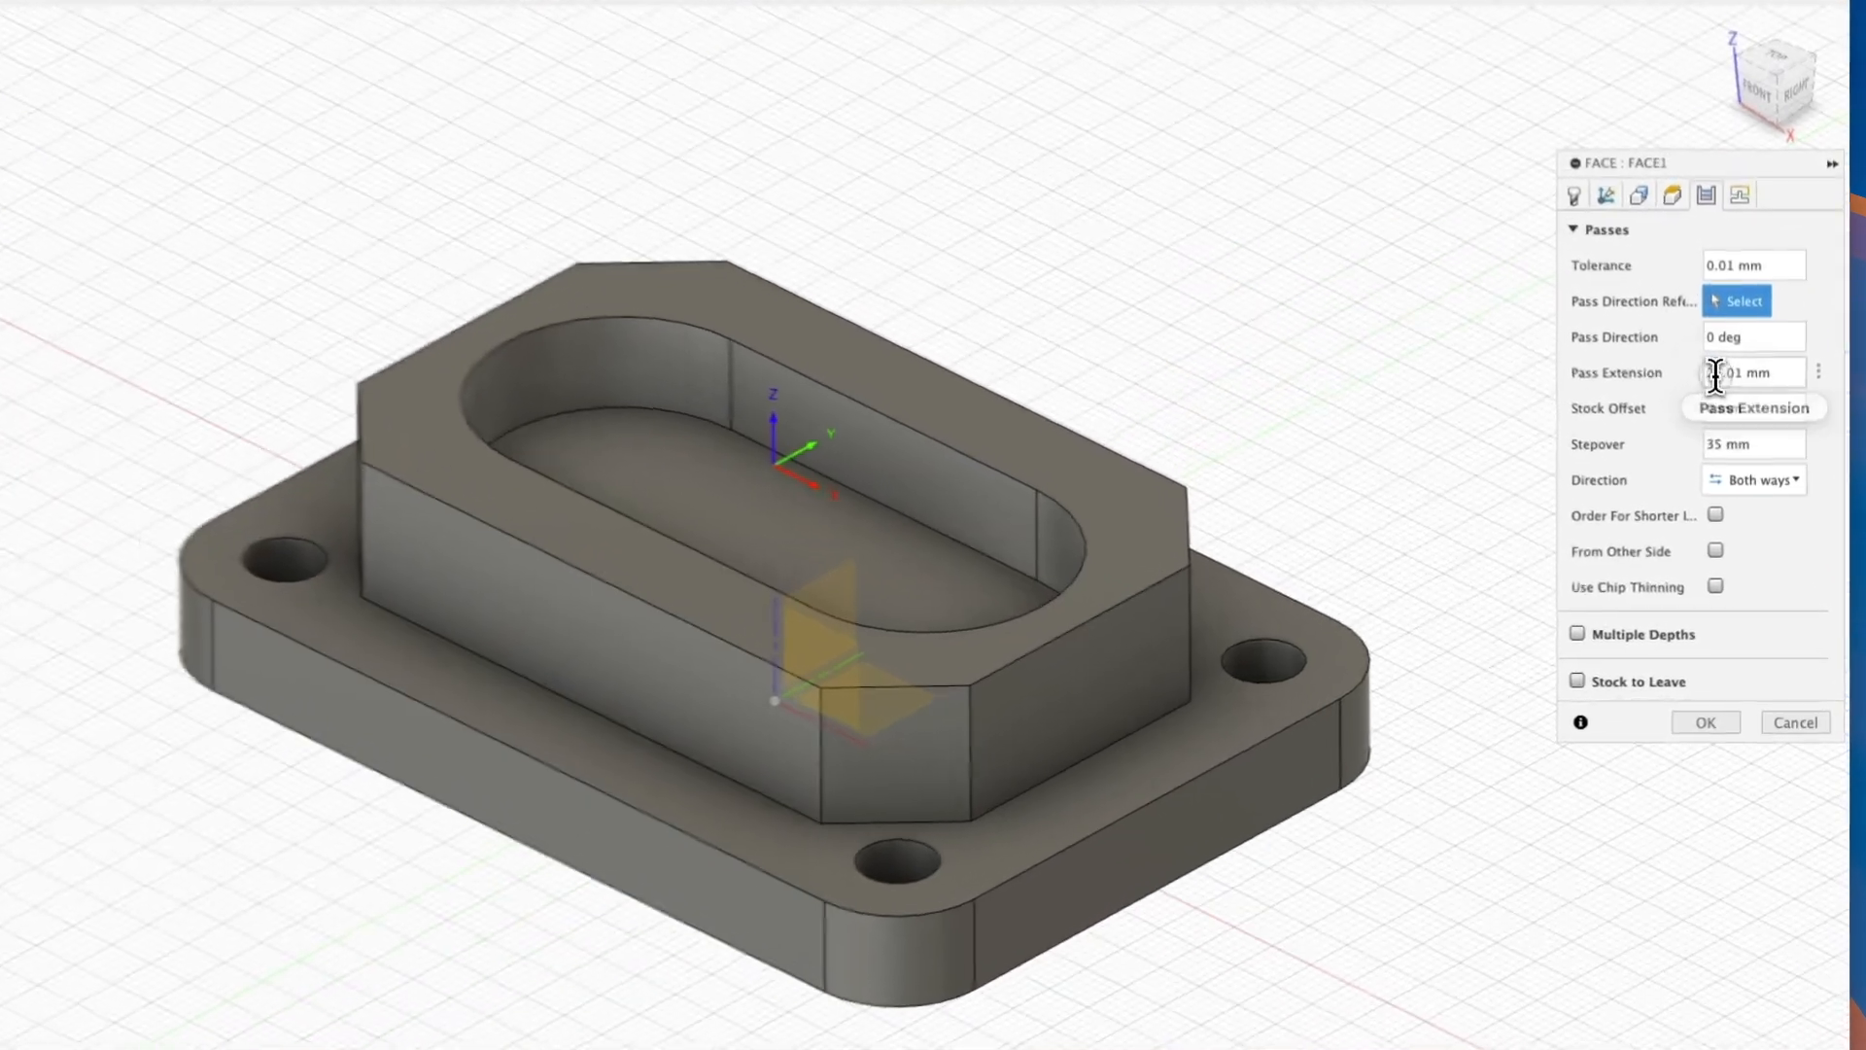
{"action": "left_click_drag", "start_coordinate": [1706, 358], "coordinate": [1700, 360]}
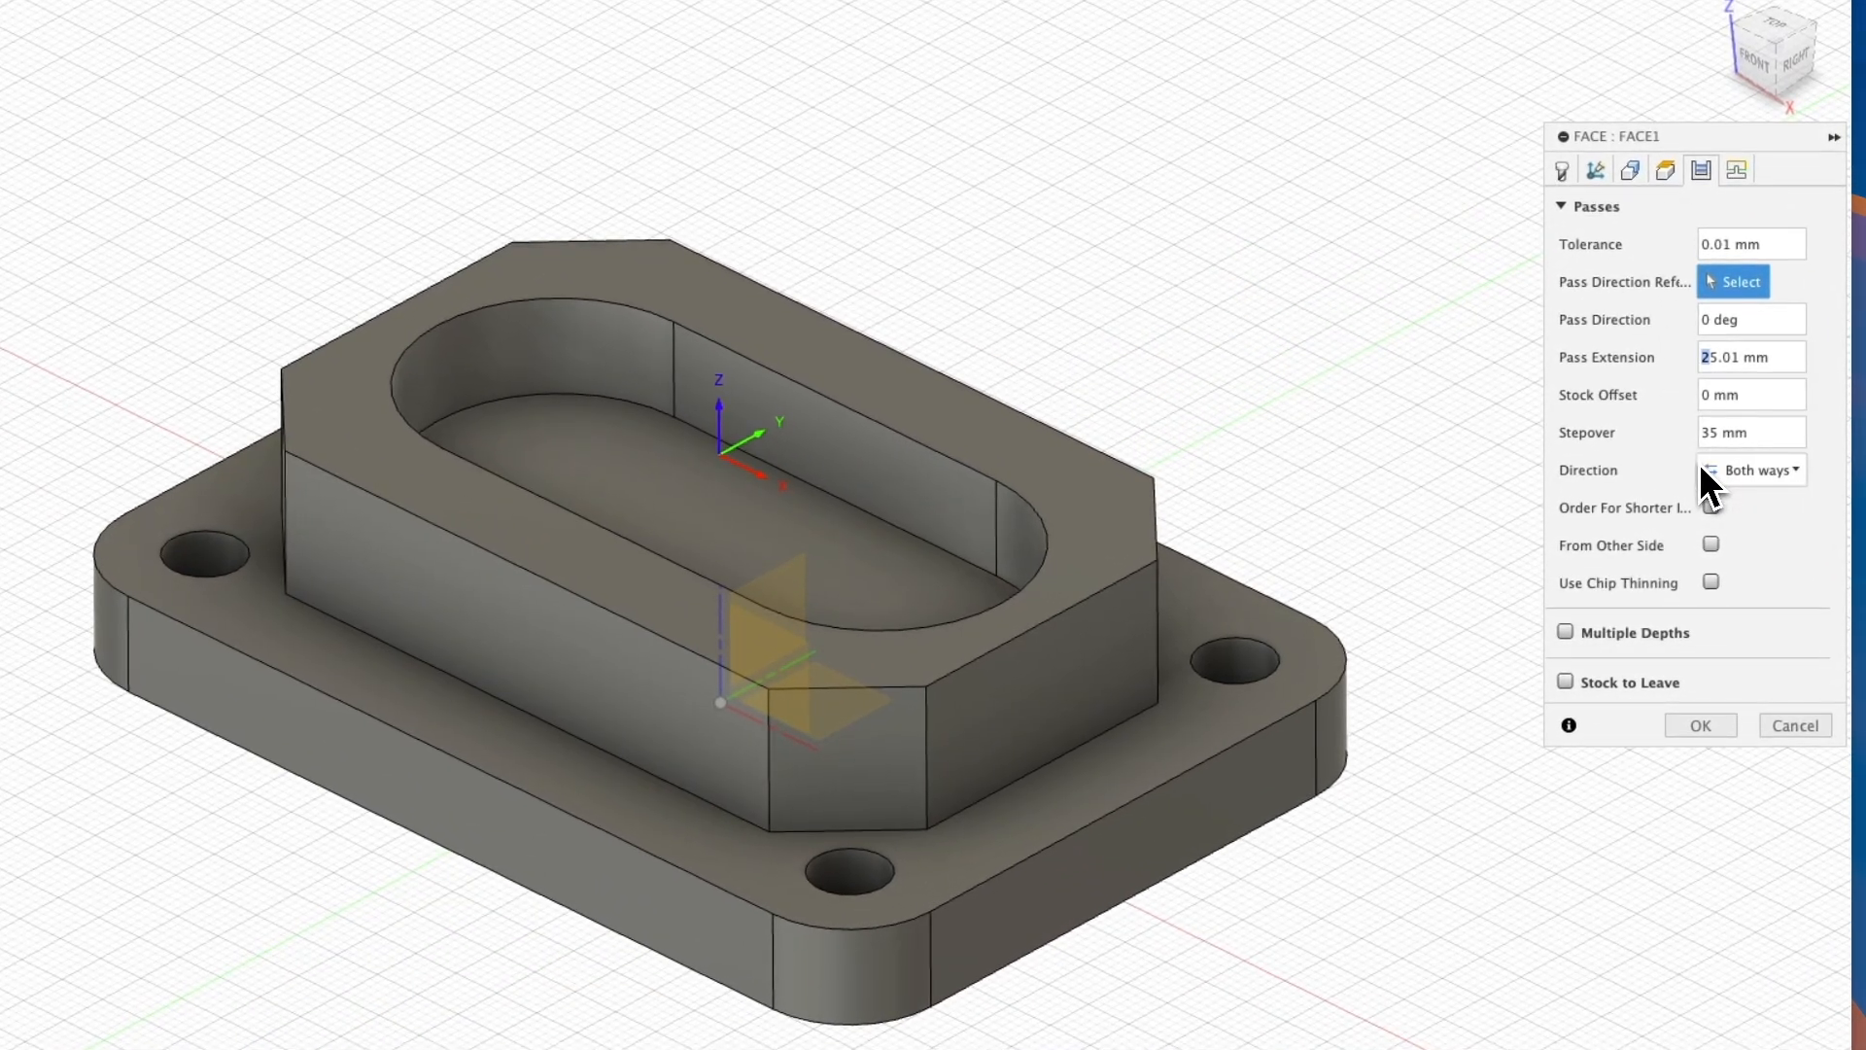
{"action": "type", "text": "5"}
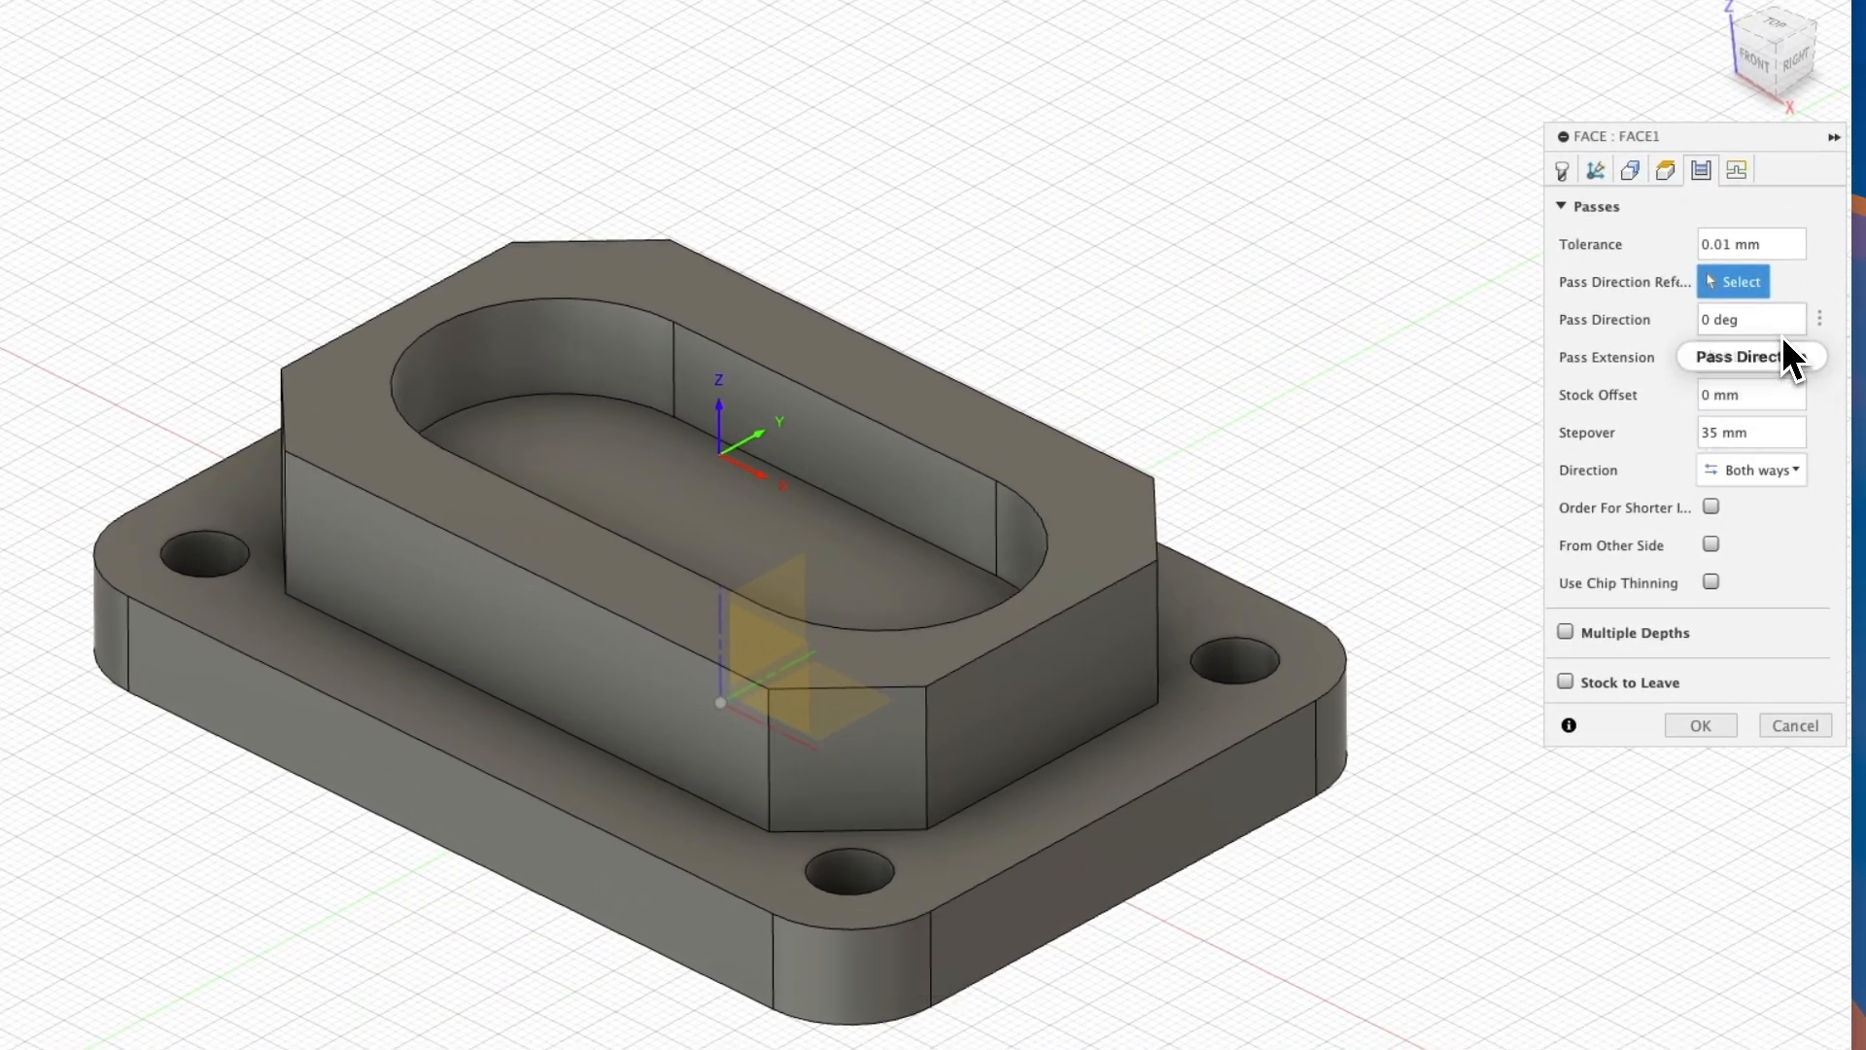
{"action": "left_click", "coordinate": [1694, 727]}
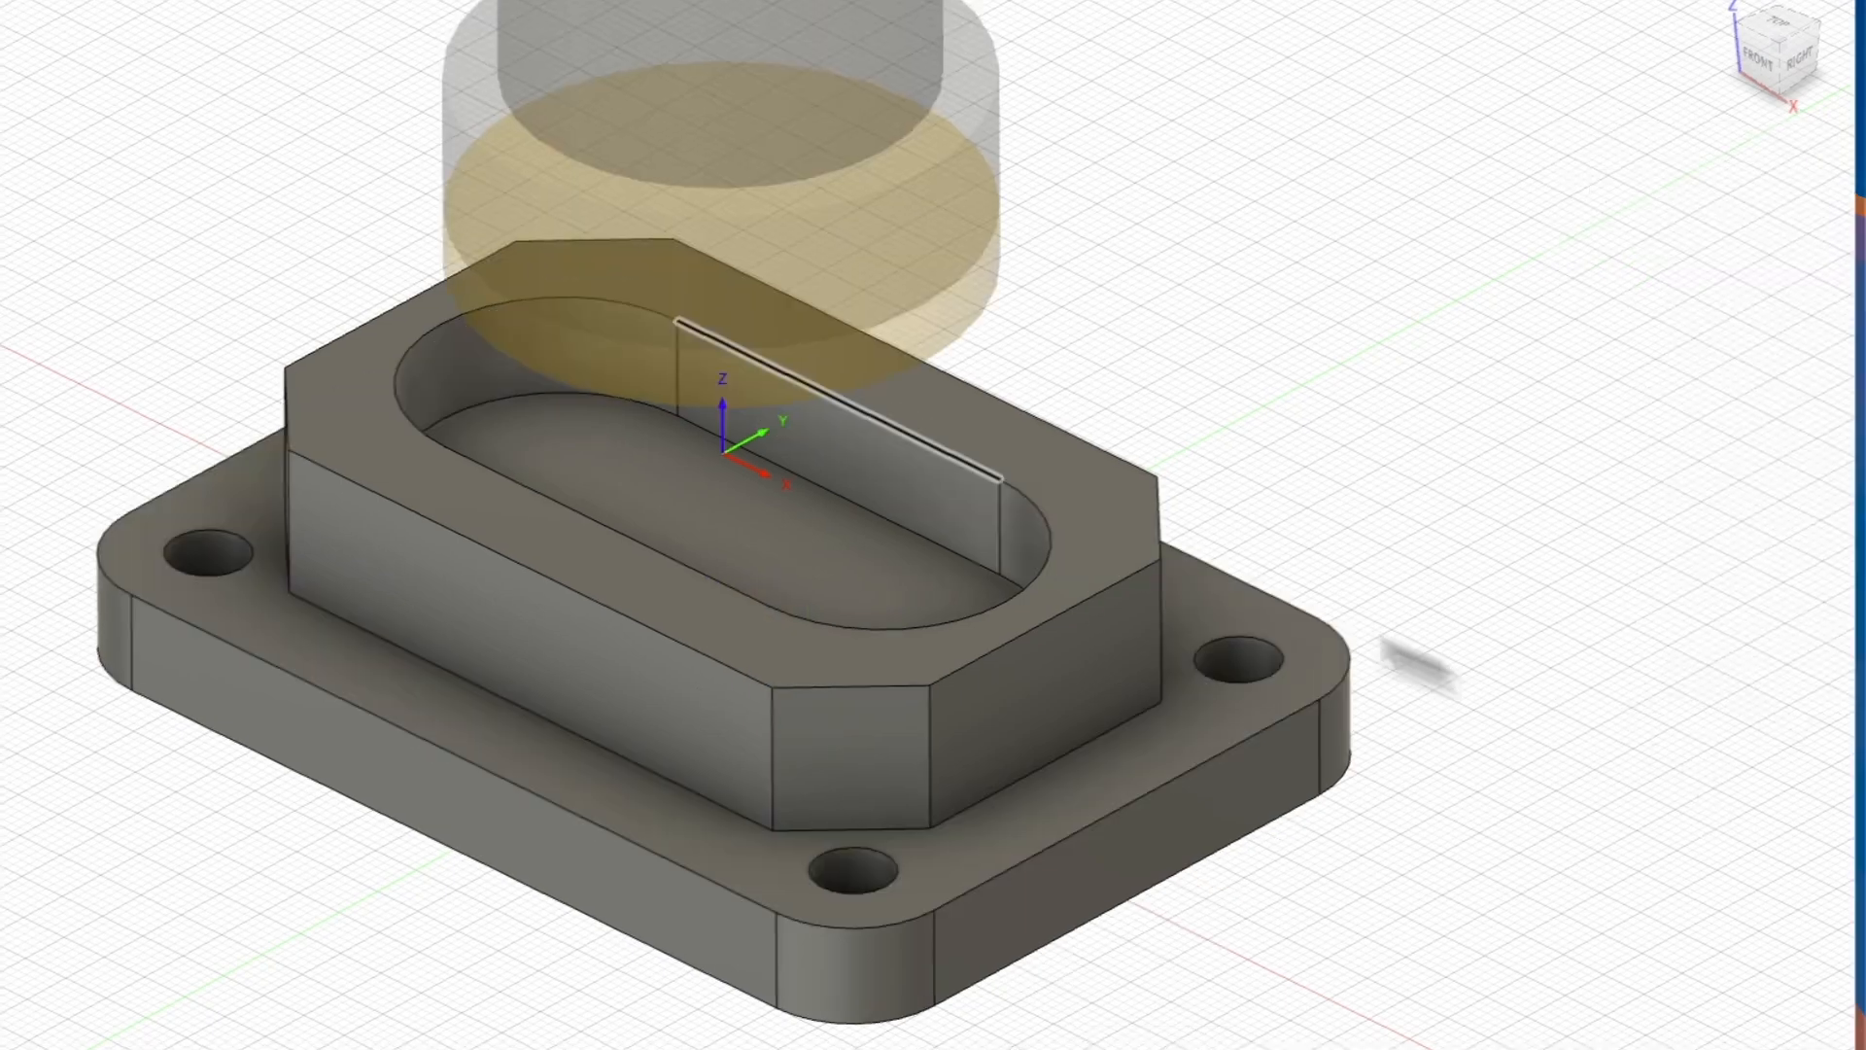
{"action": "scroll", "coordinate": [871, 583], "scroll_direction": "up", "scroll_amount": 4}
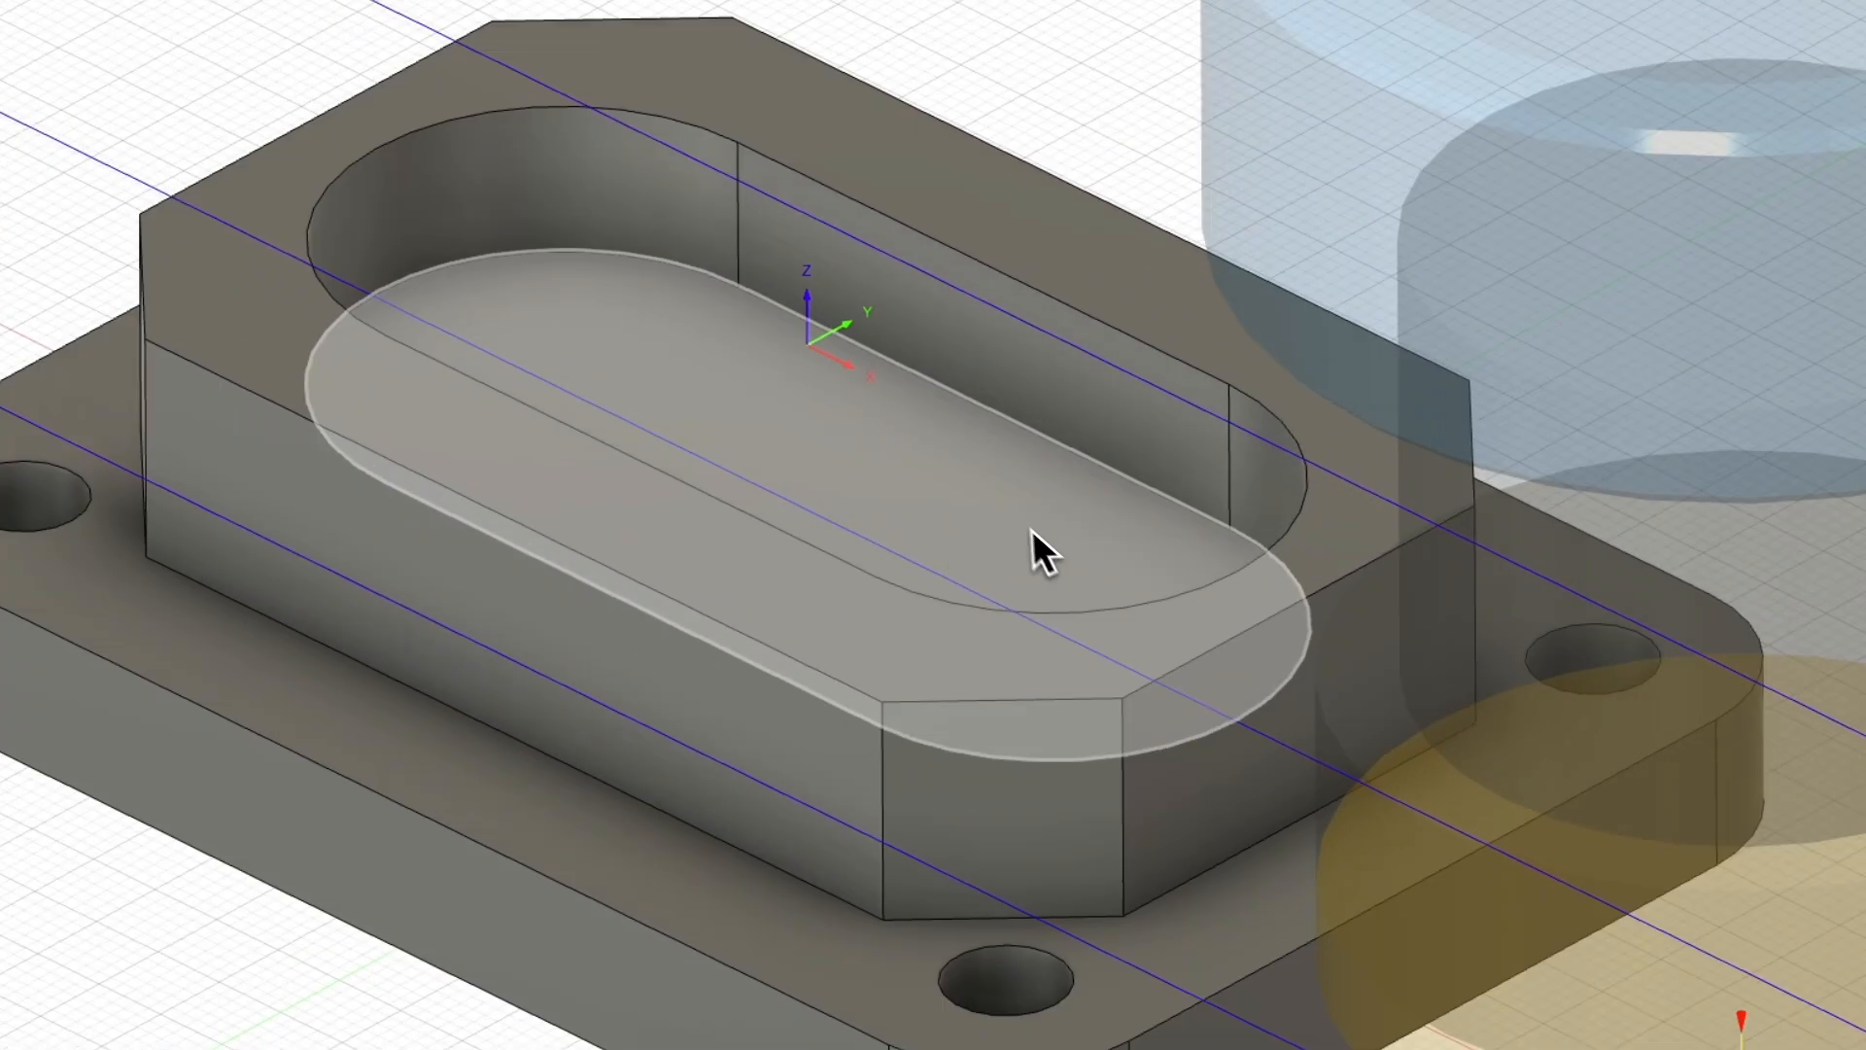
{"action": "scroll", "coordinate": [1032, 529], "scroll_direction": "down", "scroll_amount": 5}
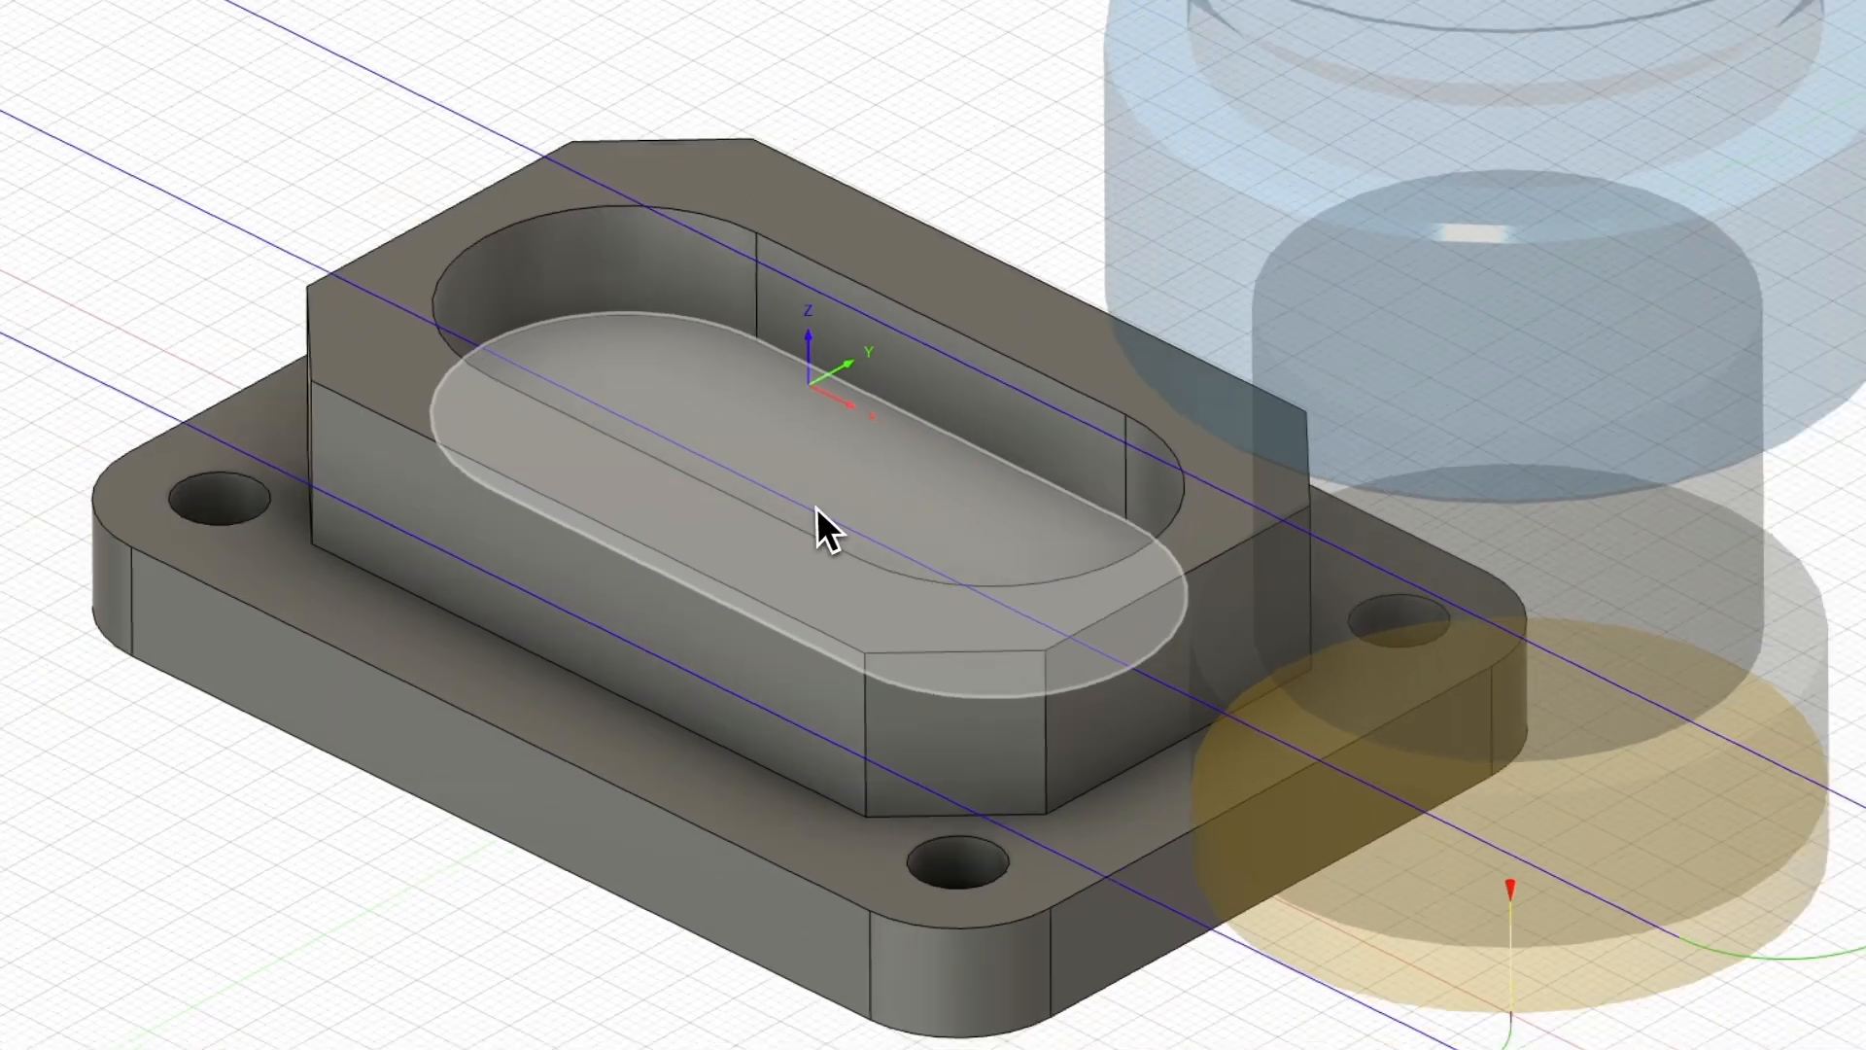
{"action": "middle_click_drag", "start_coordinate": [944, 909], "coordinate": [975, 947], "text": "shift"}
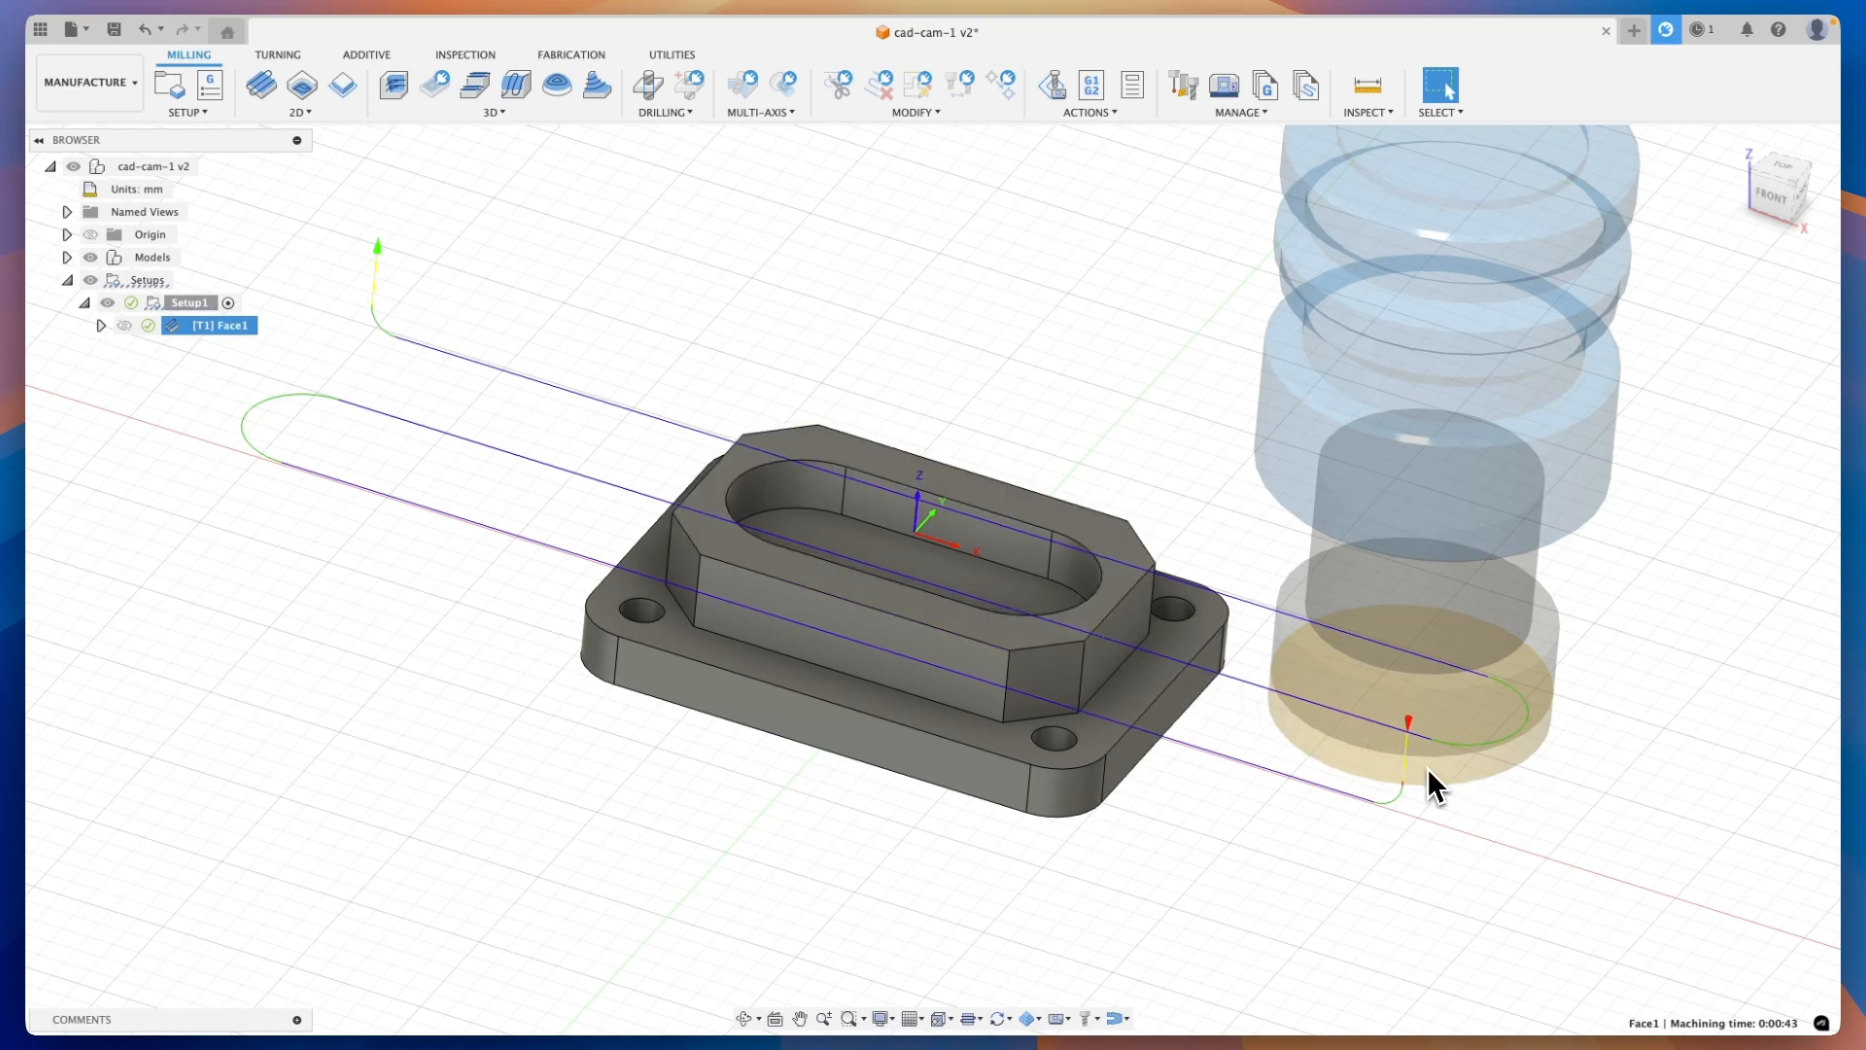
Set the facing operation's pass extension to 25.01 mm and its stepover to 5 mm, and regenerate the toolpath
{"action": "right_click", "coordinate": [179, 334]}
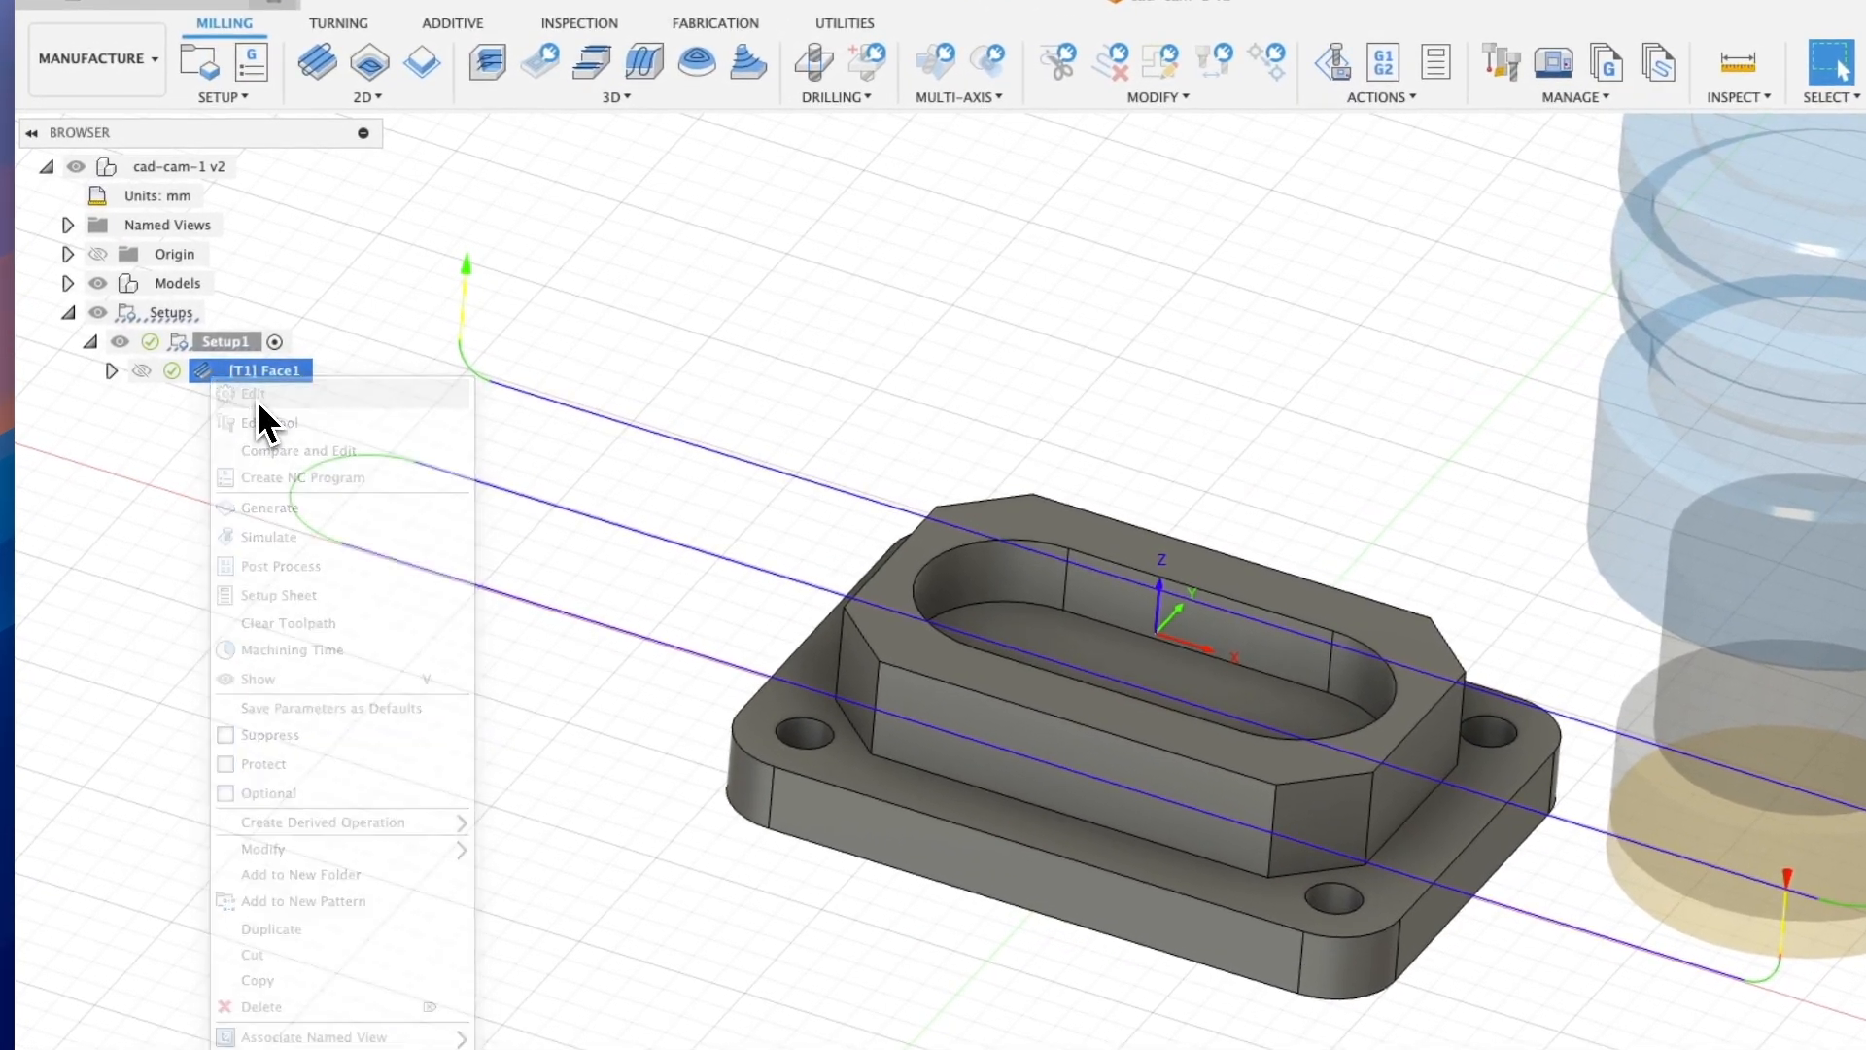
{"action": "left_click", "coordinate": [256, 399]}
{"action": "left_click", "coordinate": [1701, 266]}
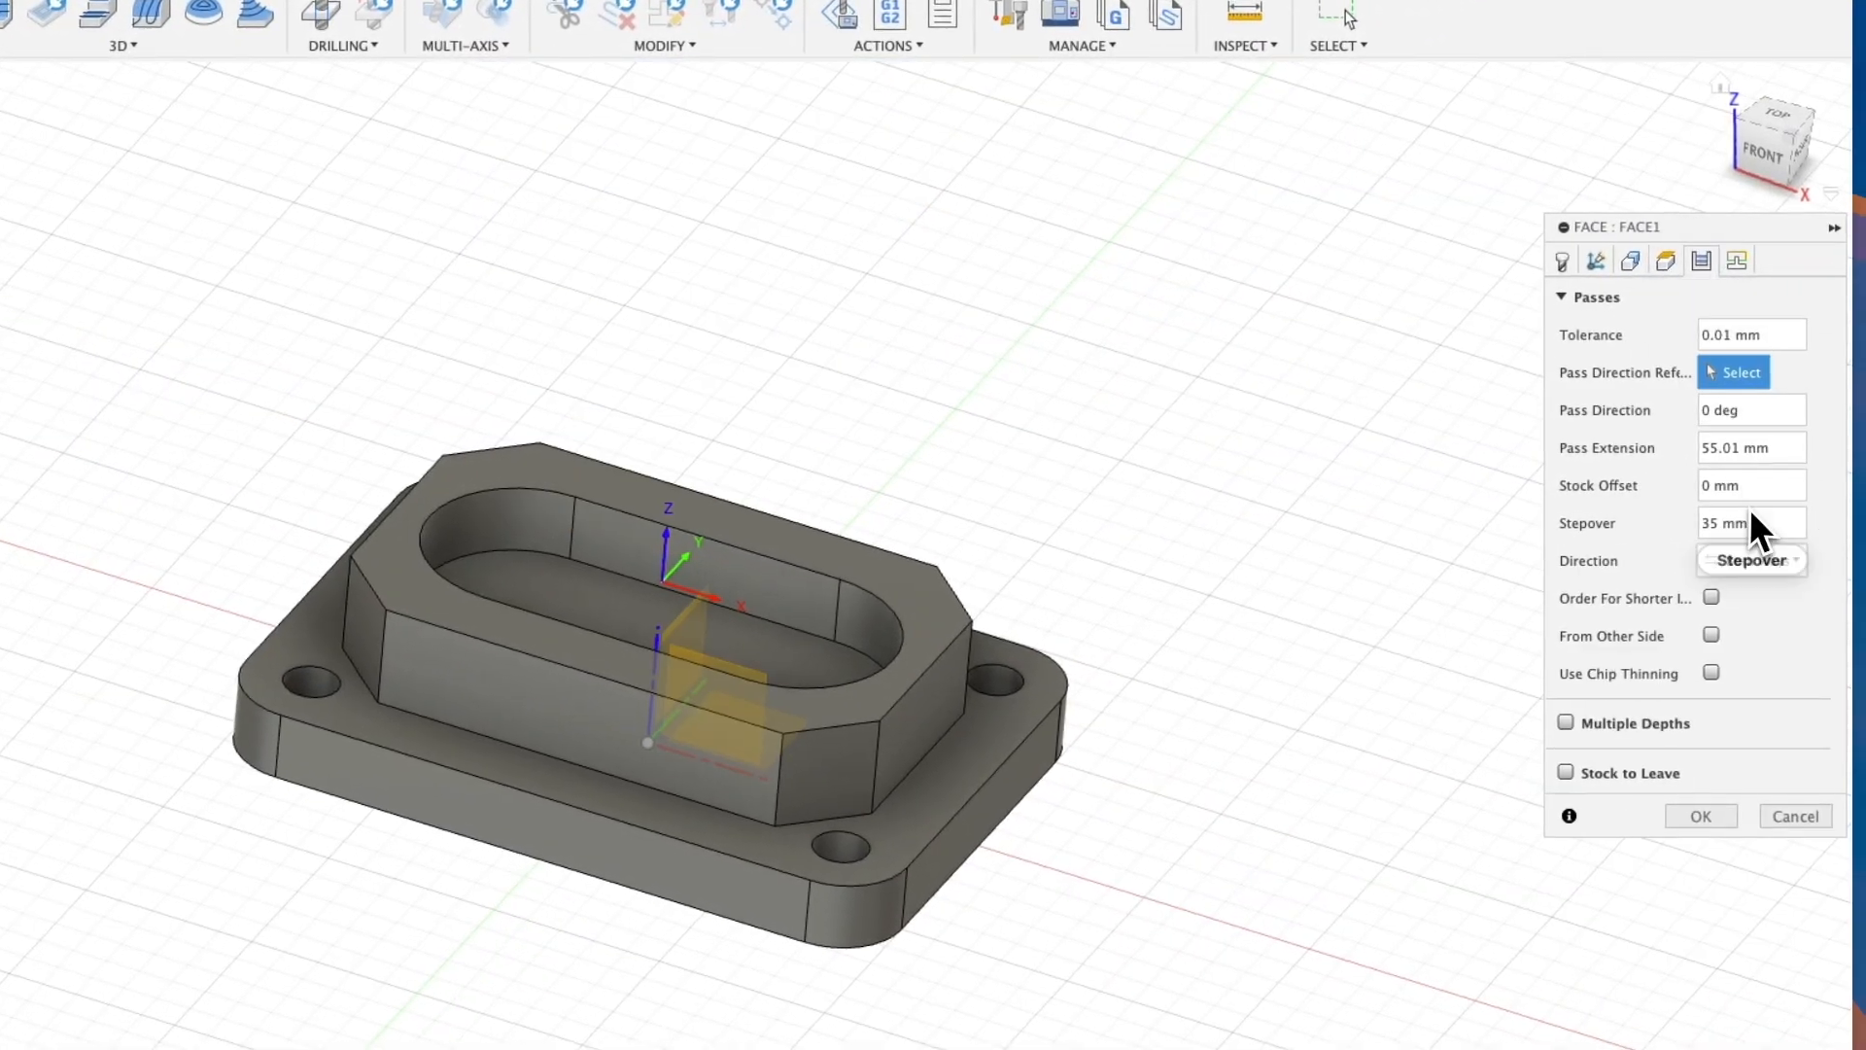
{"action": "left_click", "coordinate": [1704, 447]}
{"action": "type", "text": "2"}
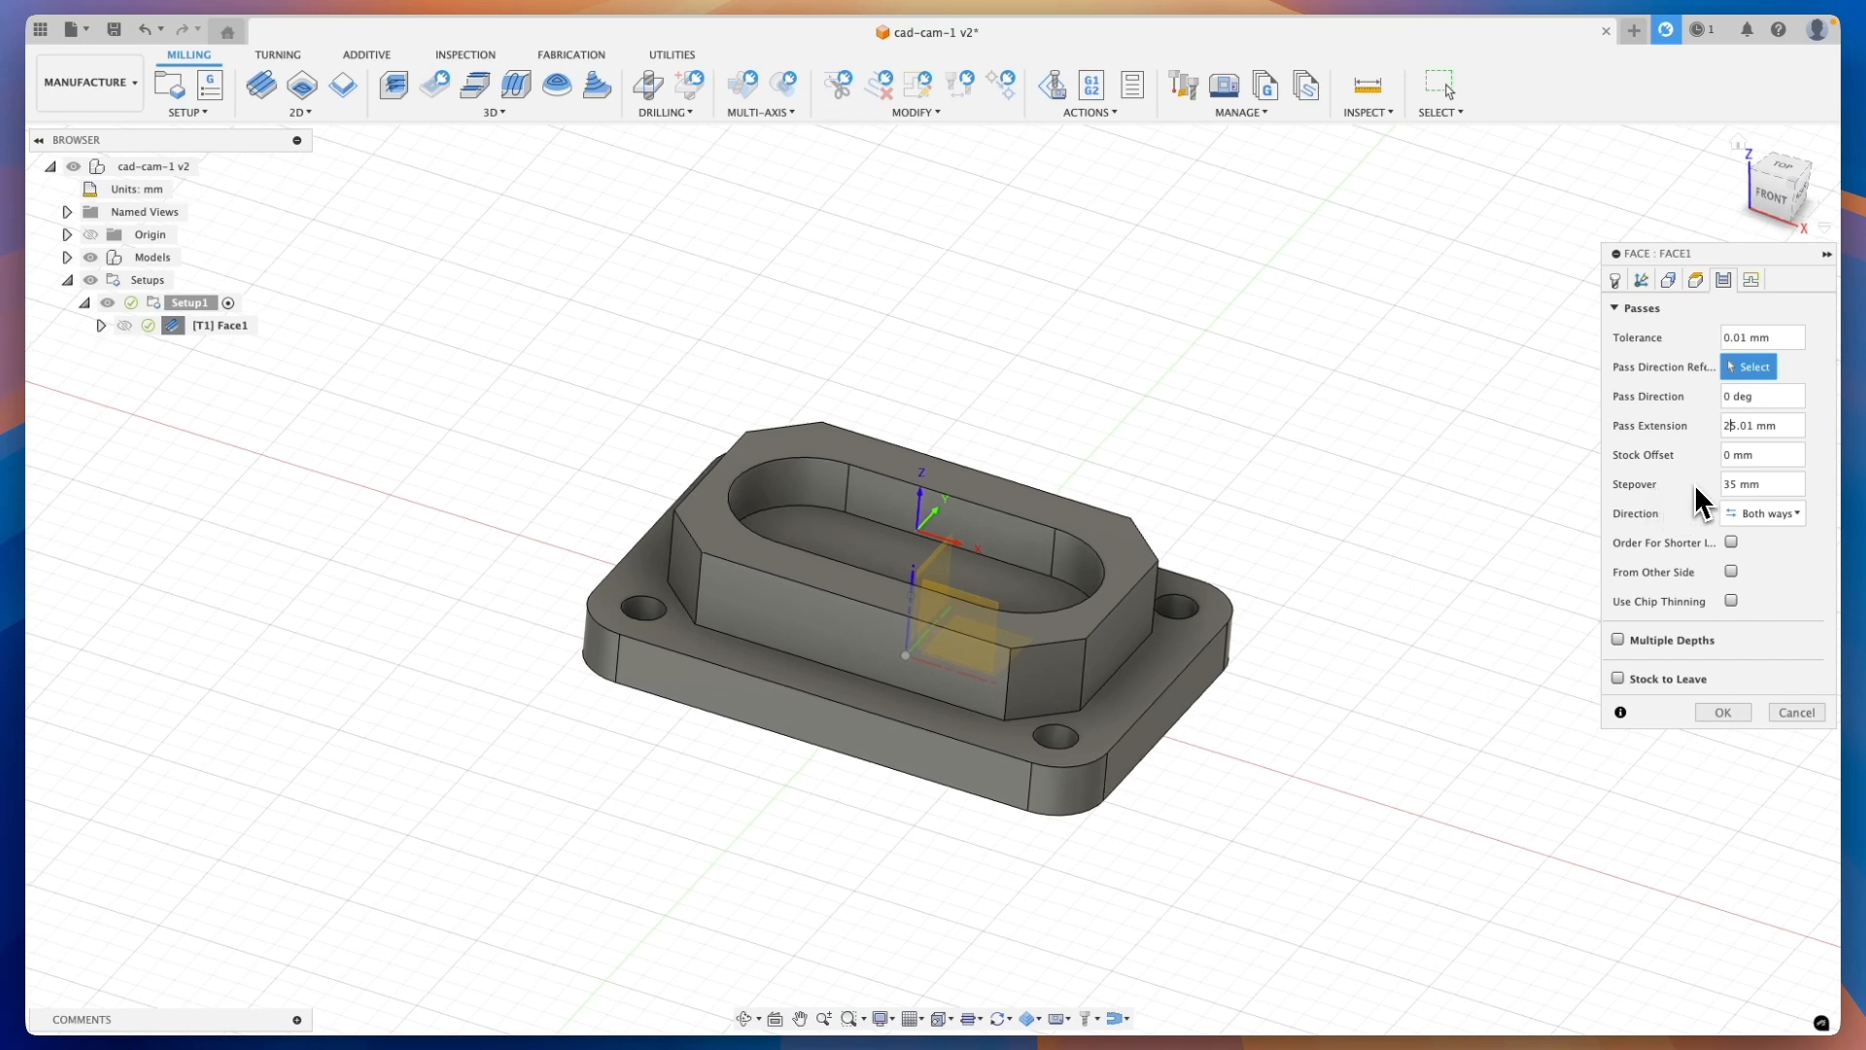
{"action": "left_click", "coordinate": [1741, 485]}
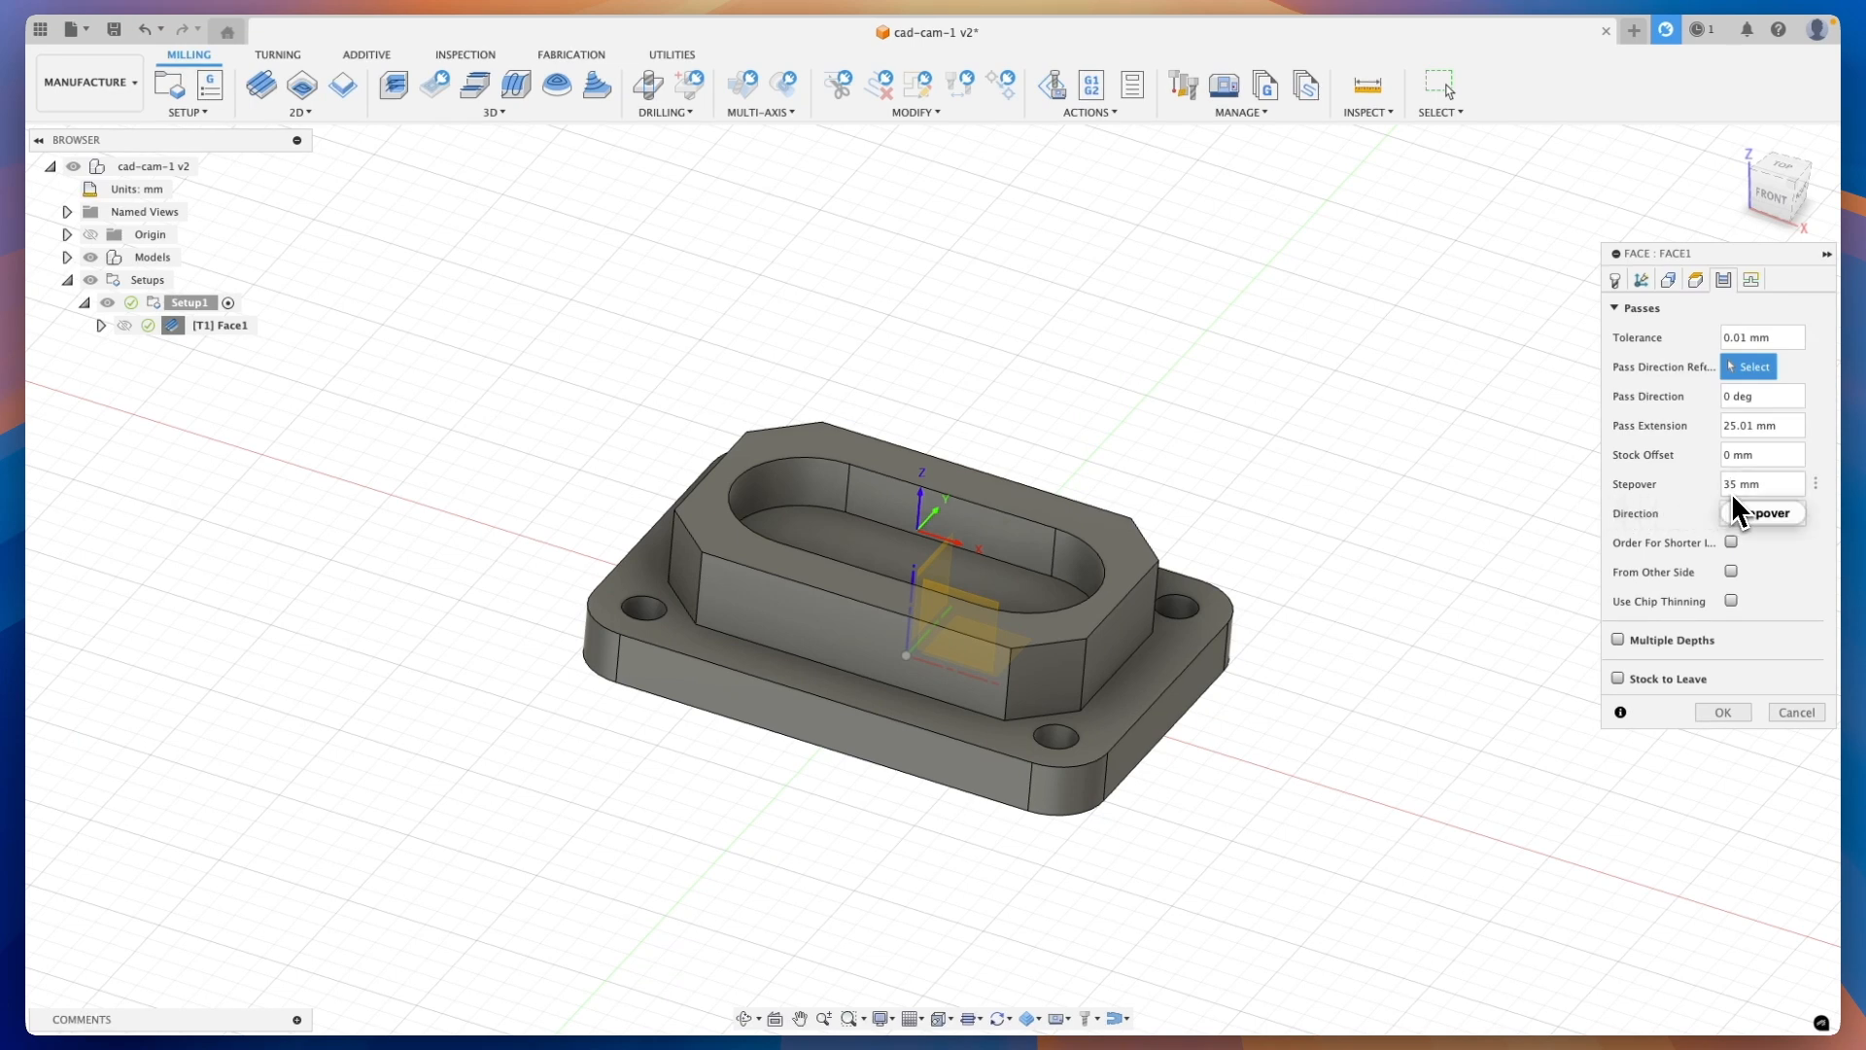
{"action": "key", "text": "BackSpace"}
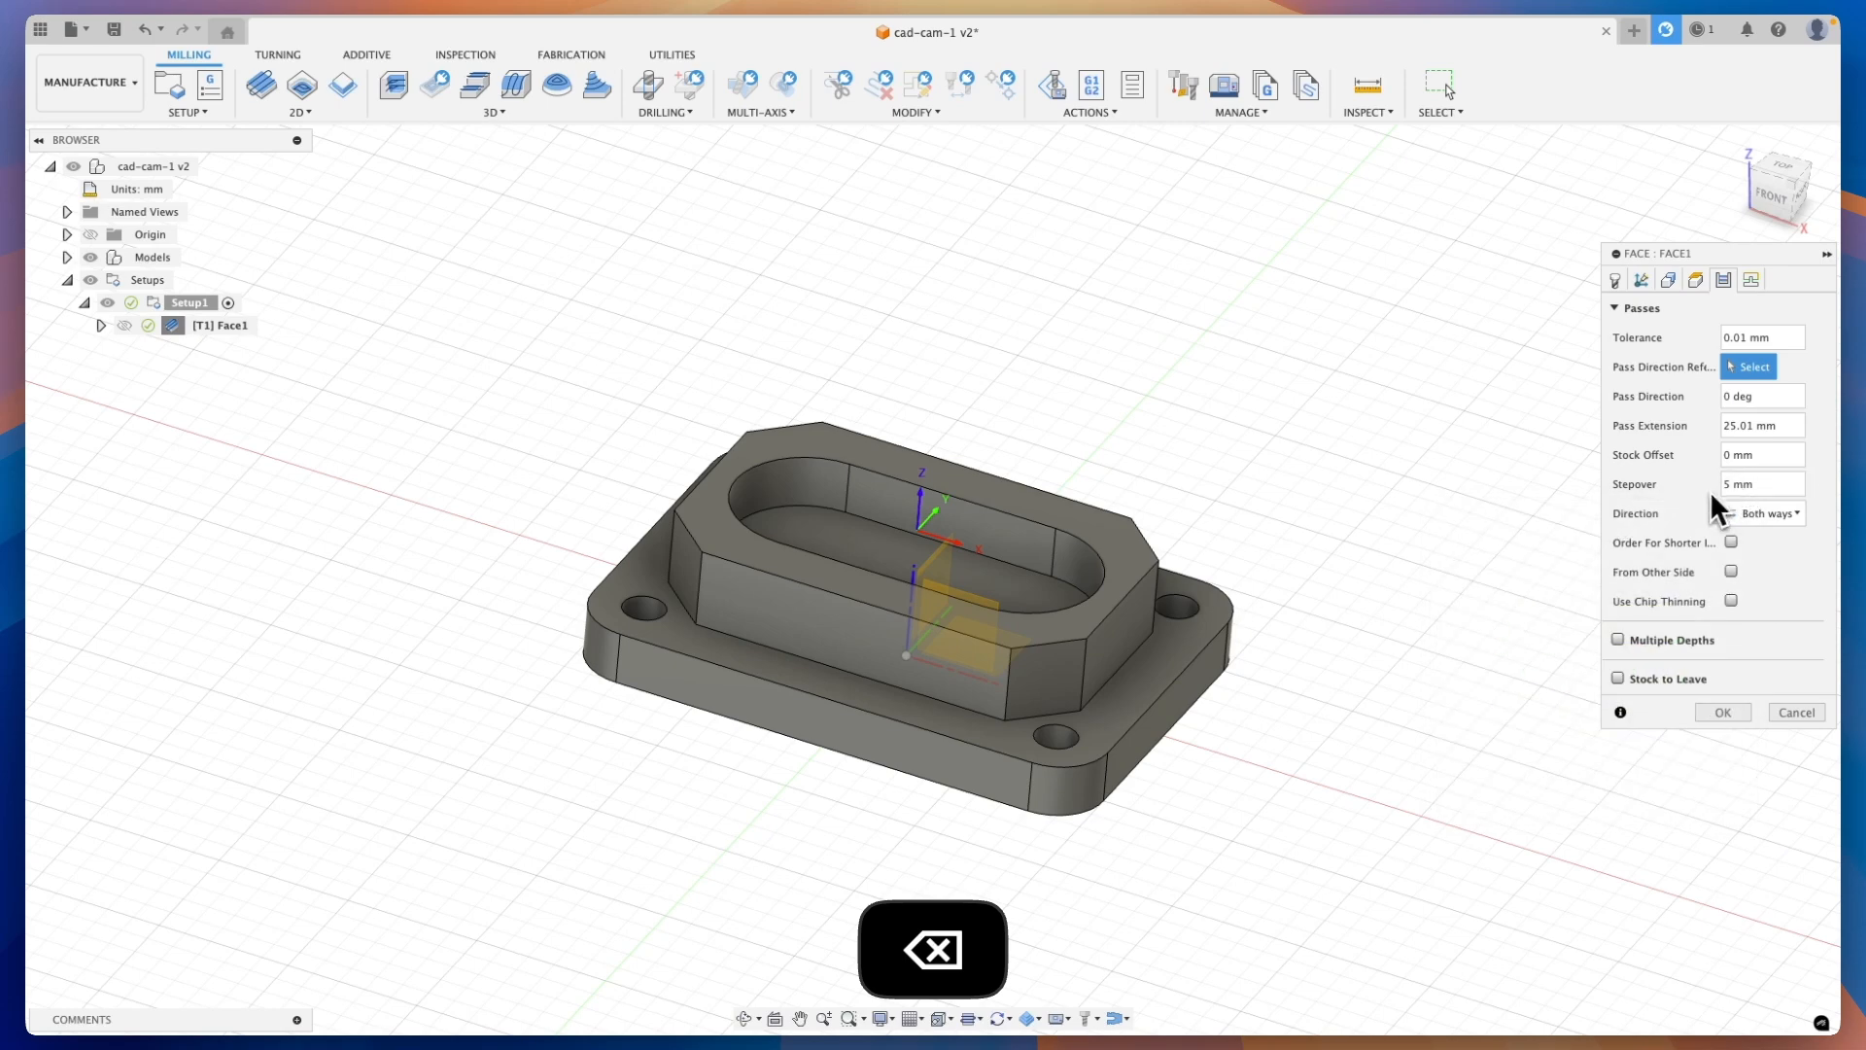
{"action": "left_click", "coordinate": [1723, 712]}
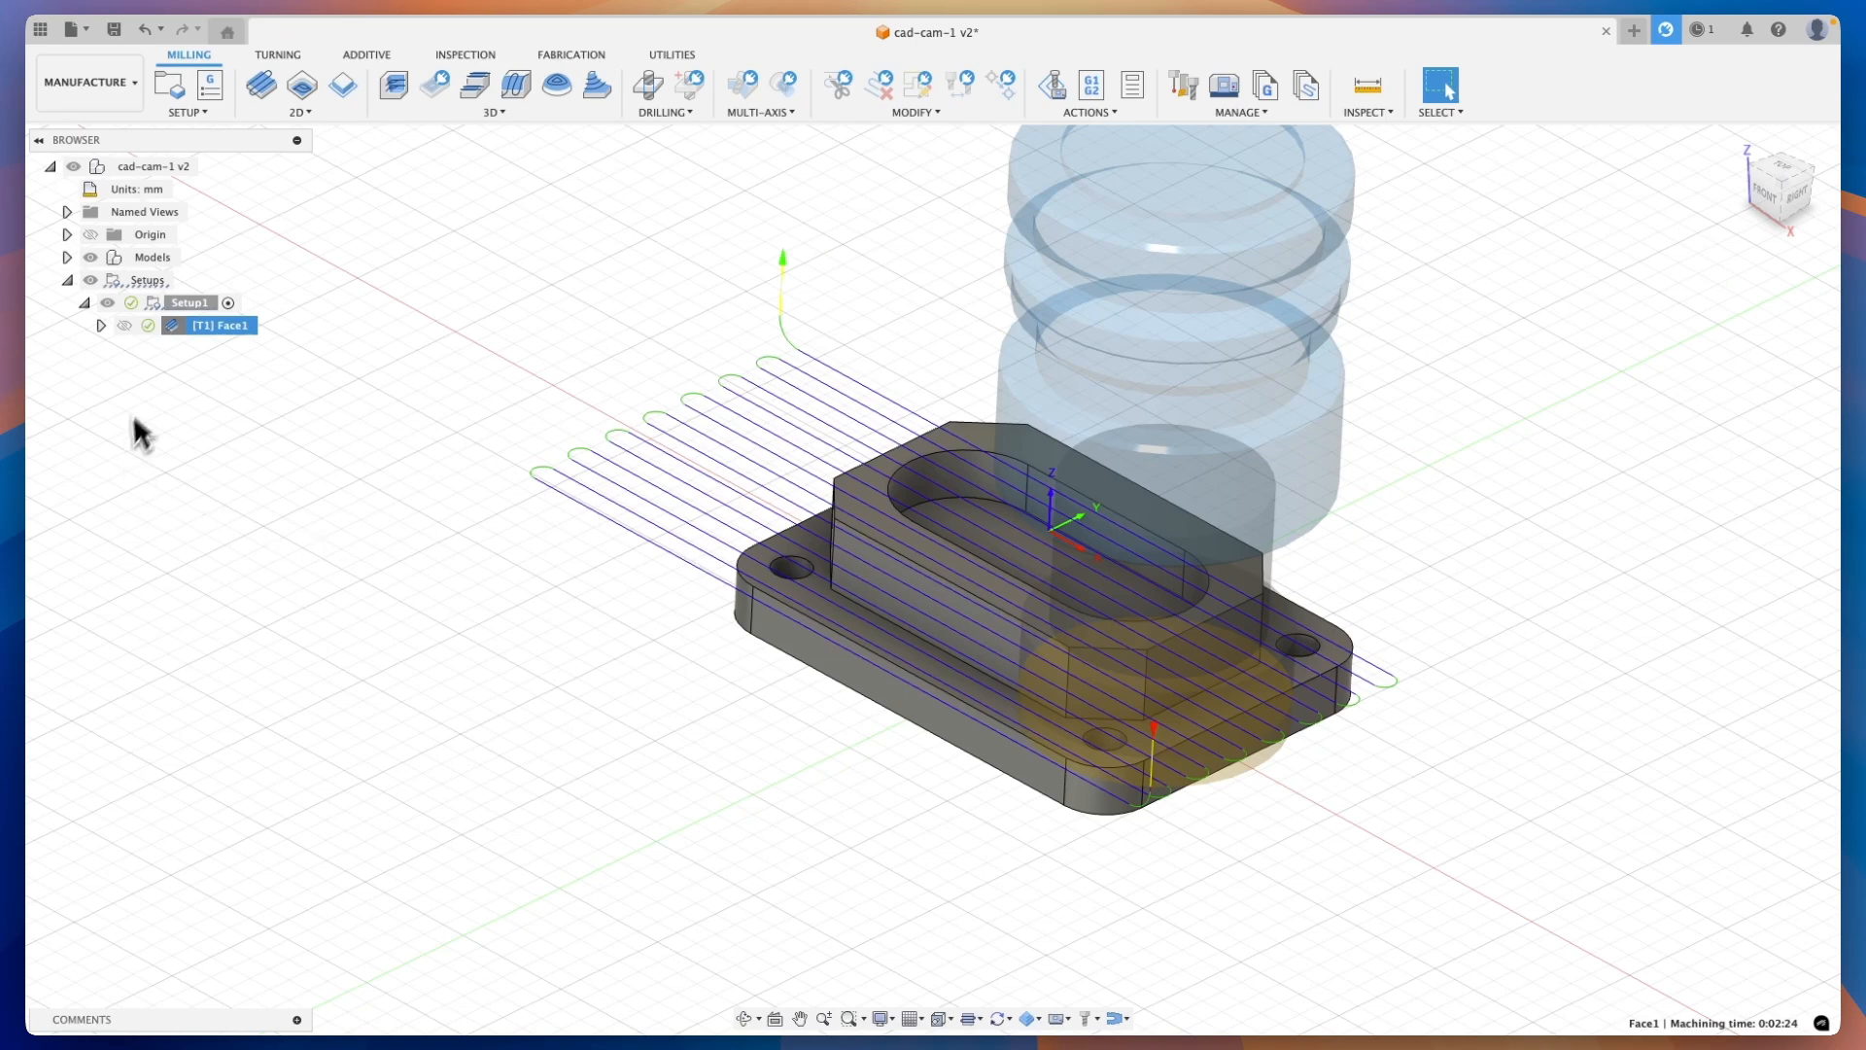
Set the facing operation's stepover to 35 mm and its cutting direction to Climb, and regenerate the toolpath
{"action": "double_click", "coordinate": [177, 327]}
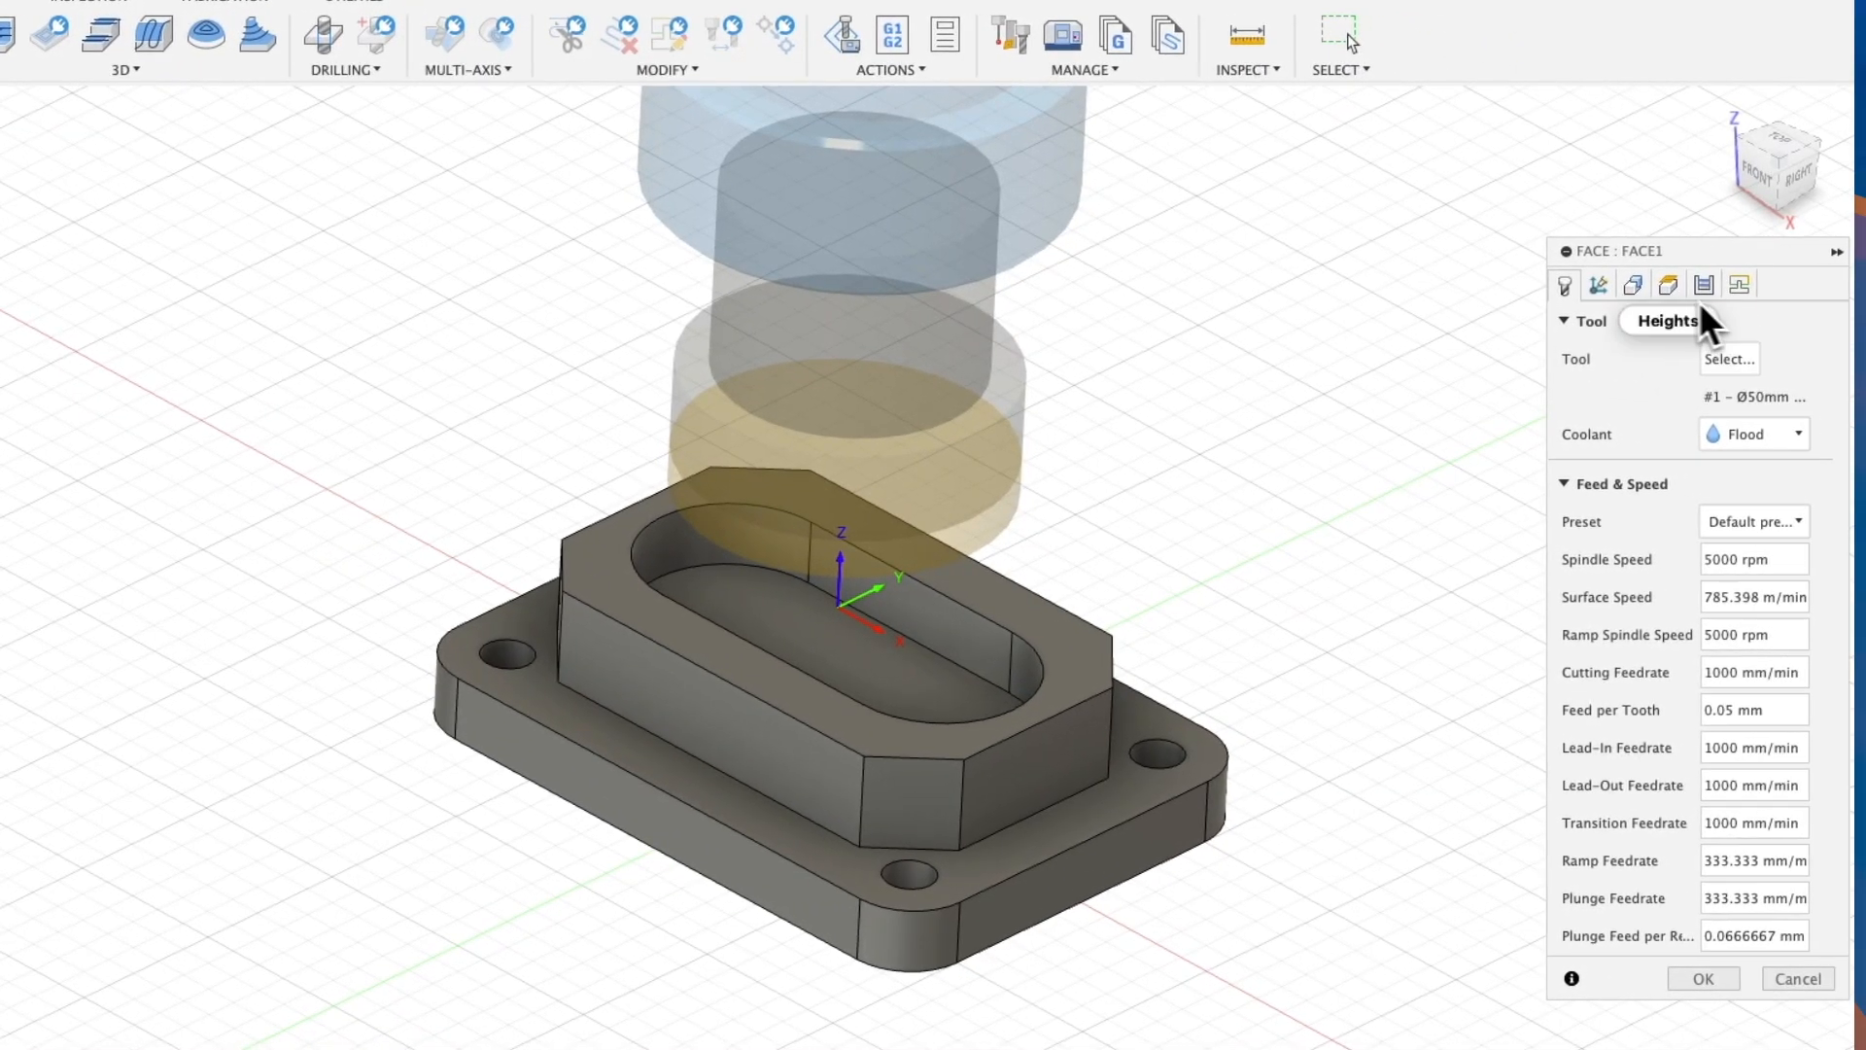
{"action": "left_click", "coordinate": [1701, 286]}
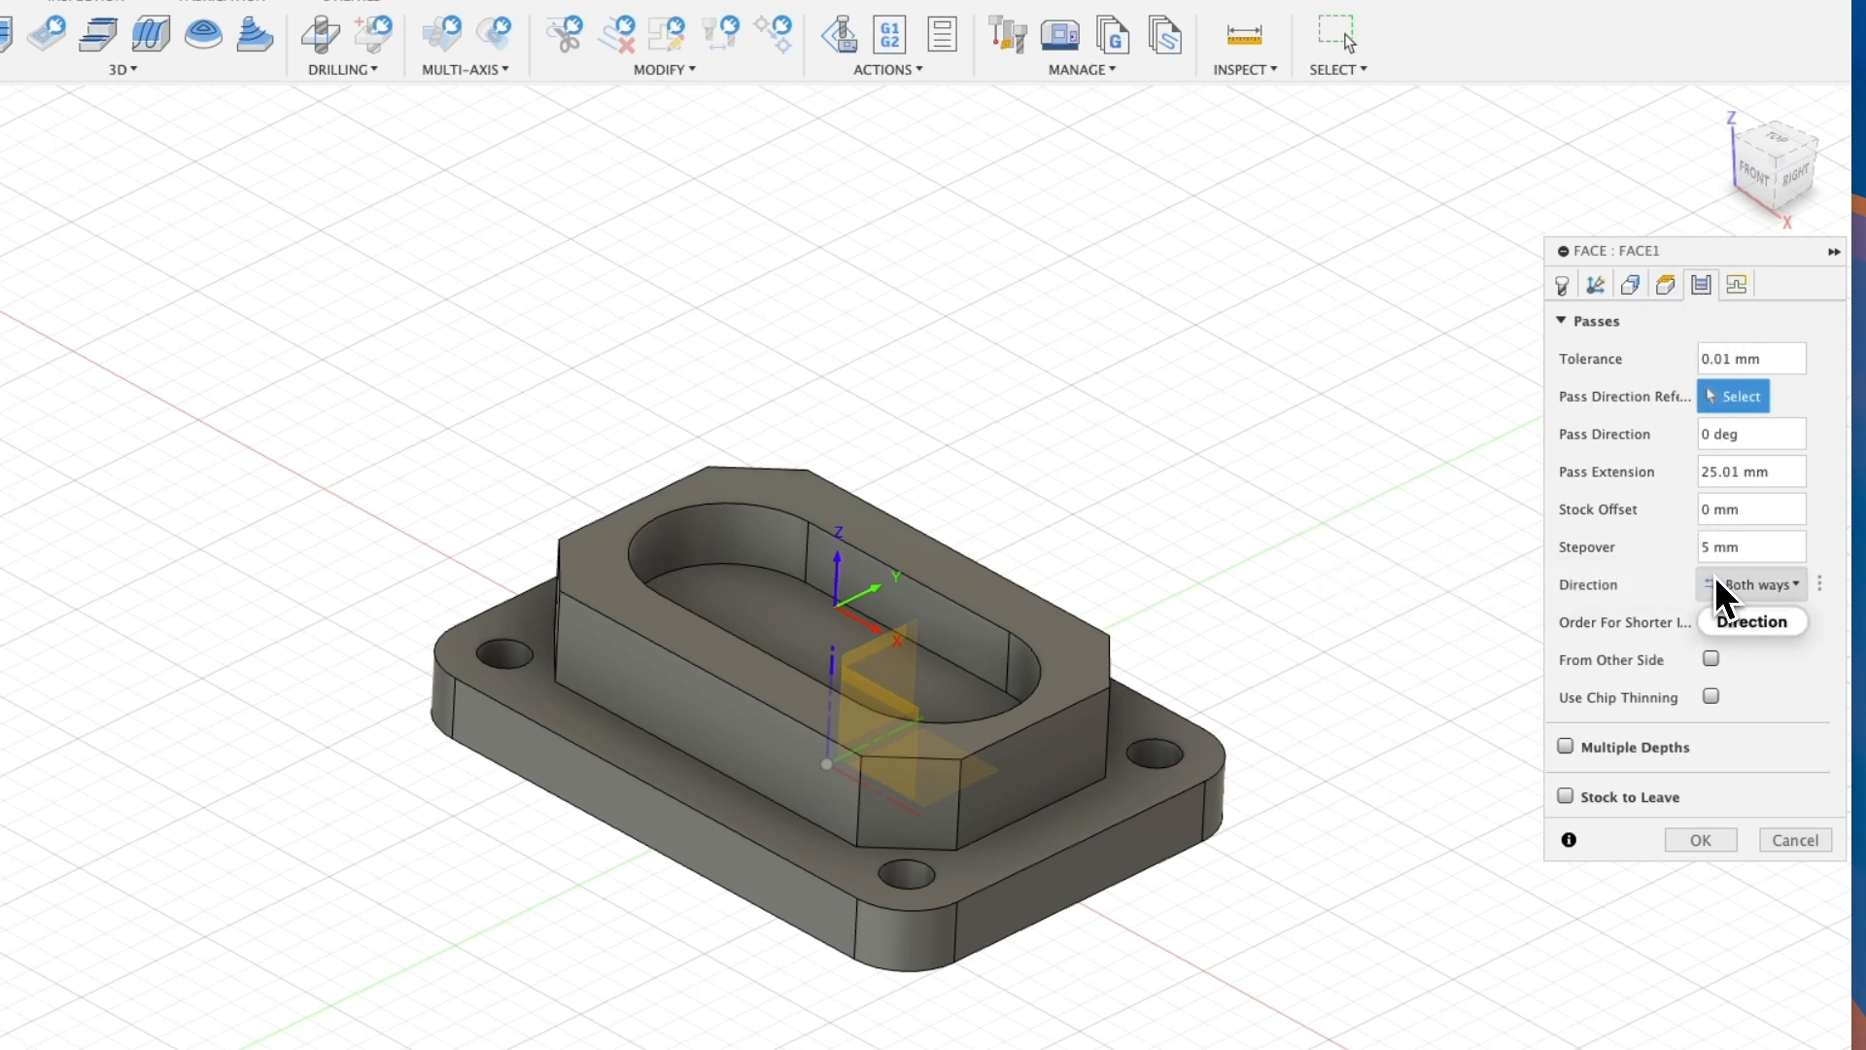
{"action": "type", "text": "3"}
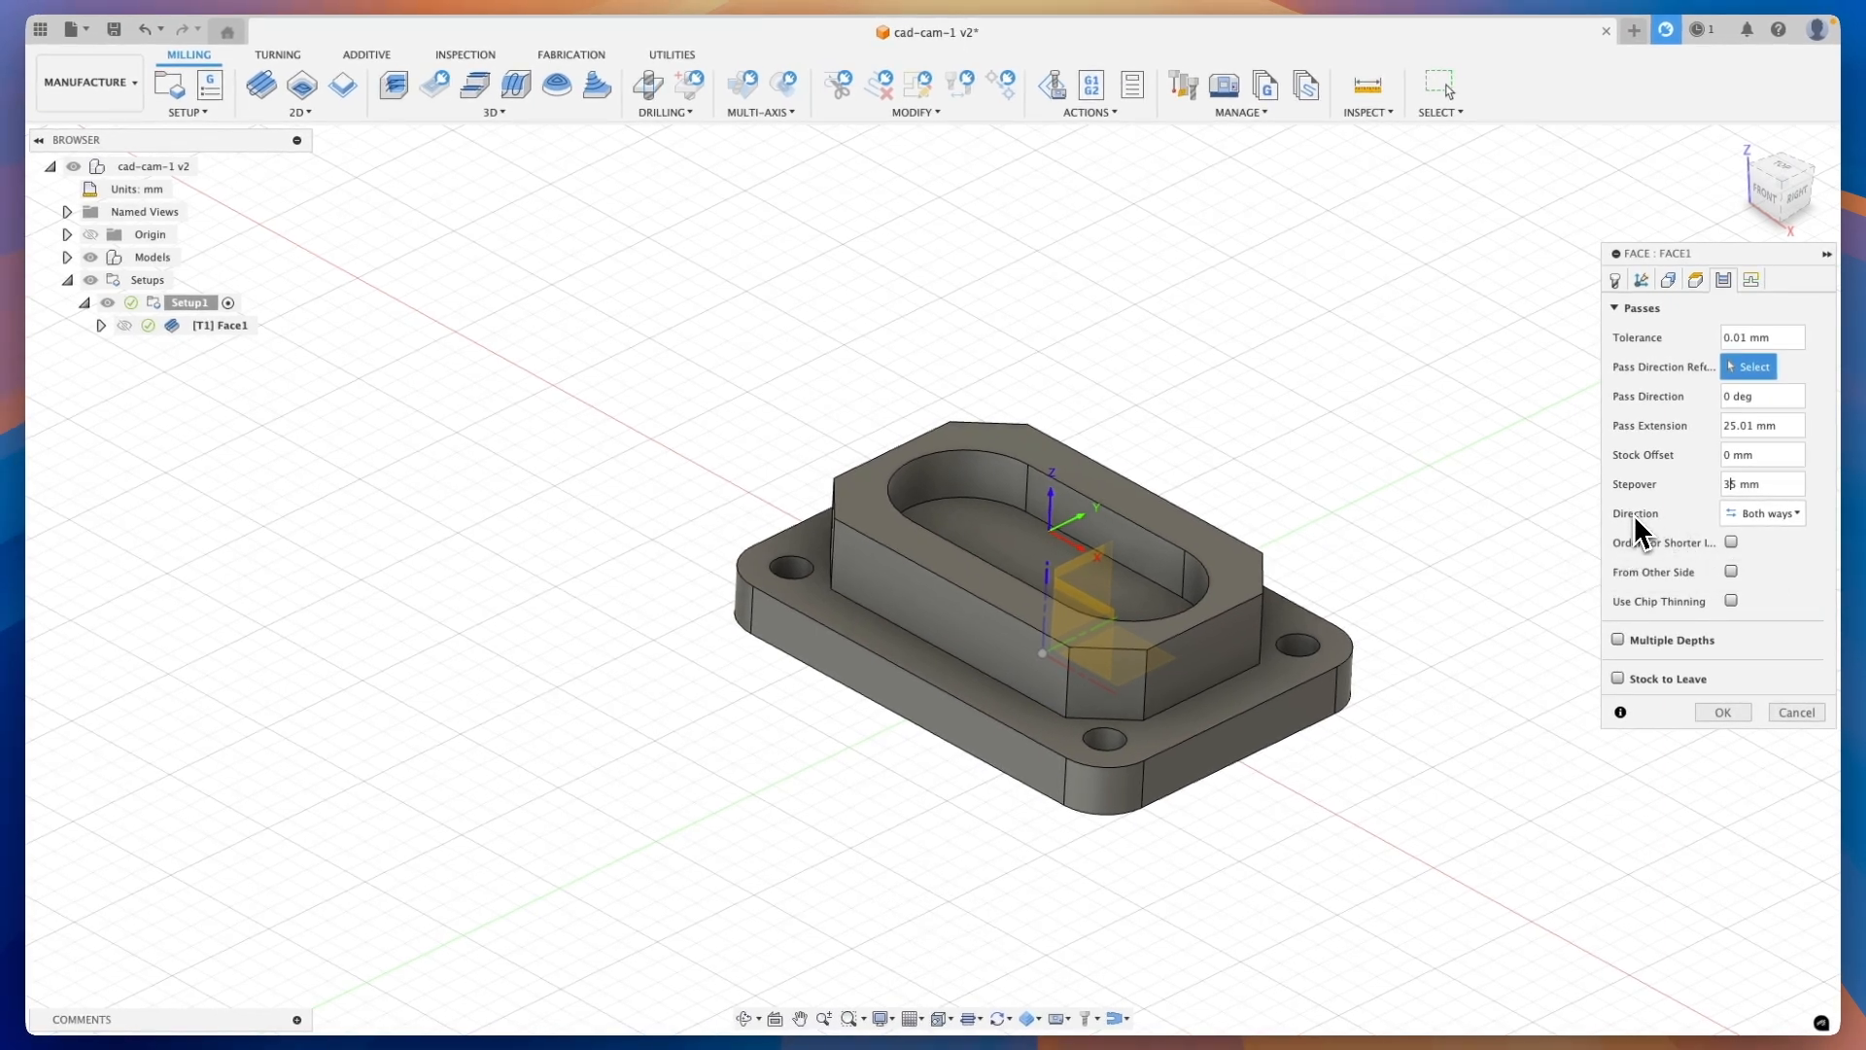
{"action": "left_click", "coordinate": [1767, 517]}
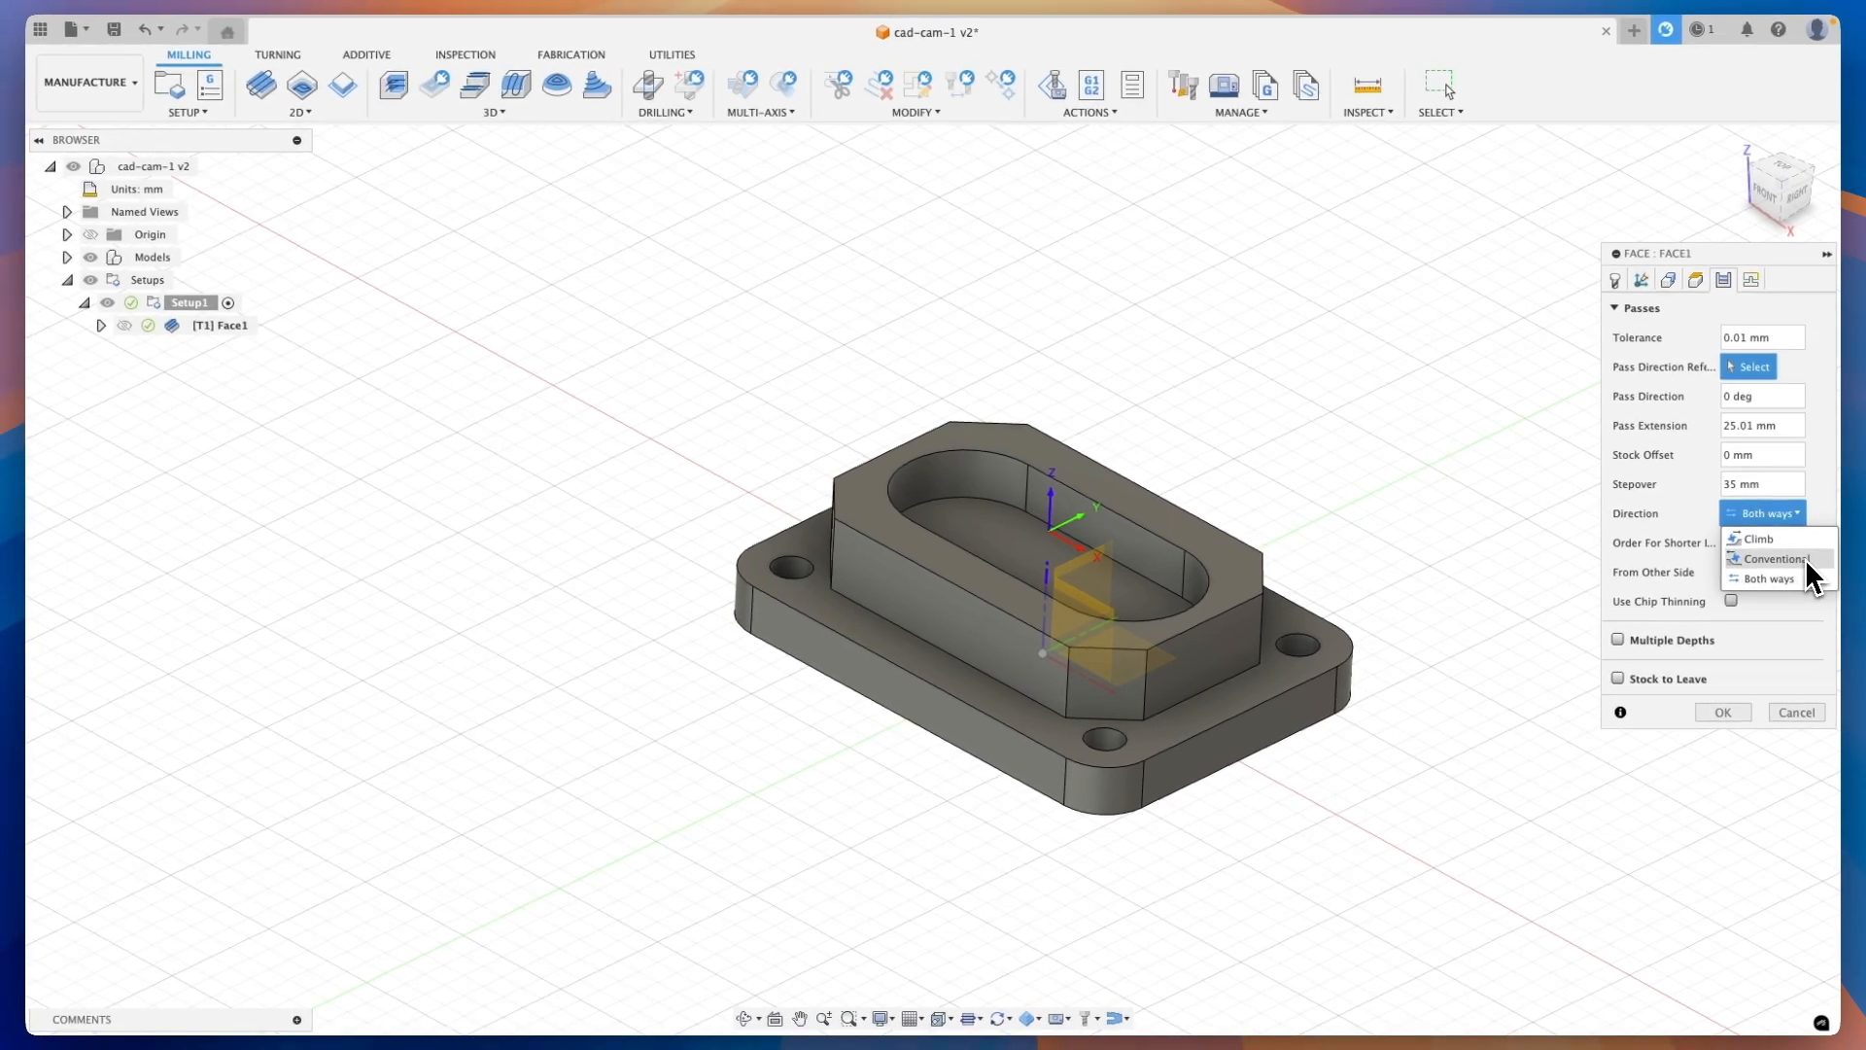
{"action": "left_click", "coordinate": [1783, 538]}
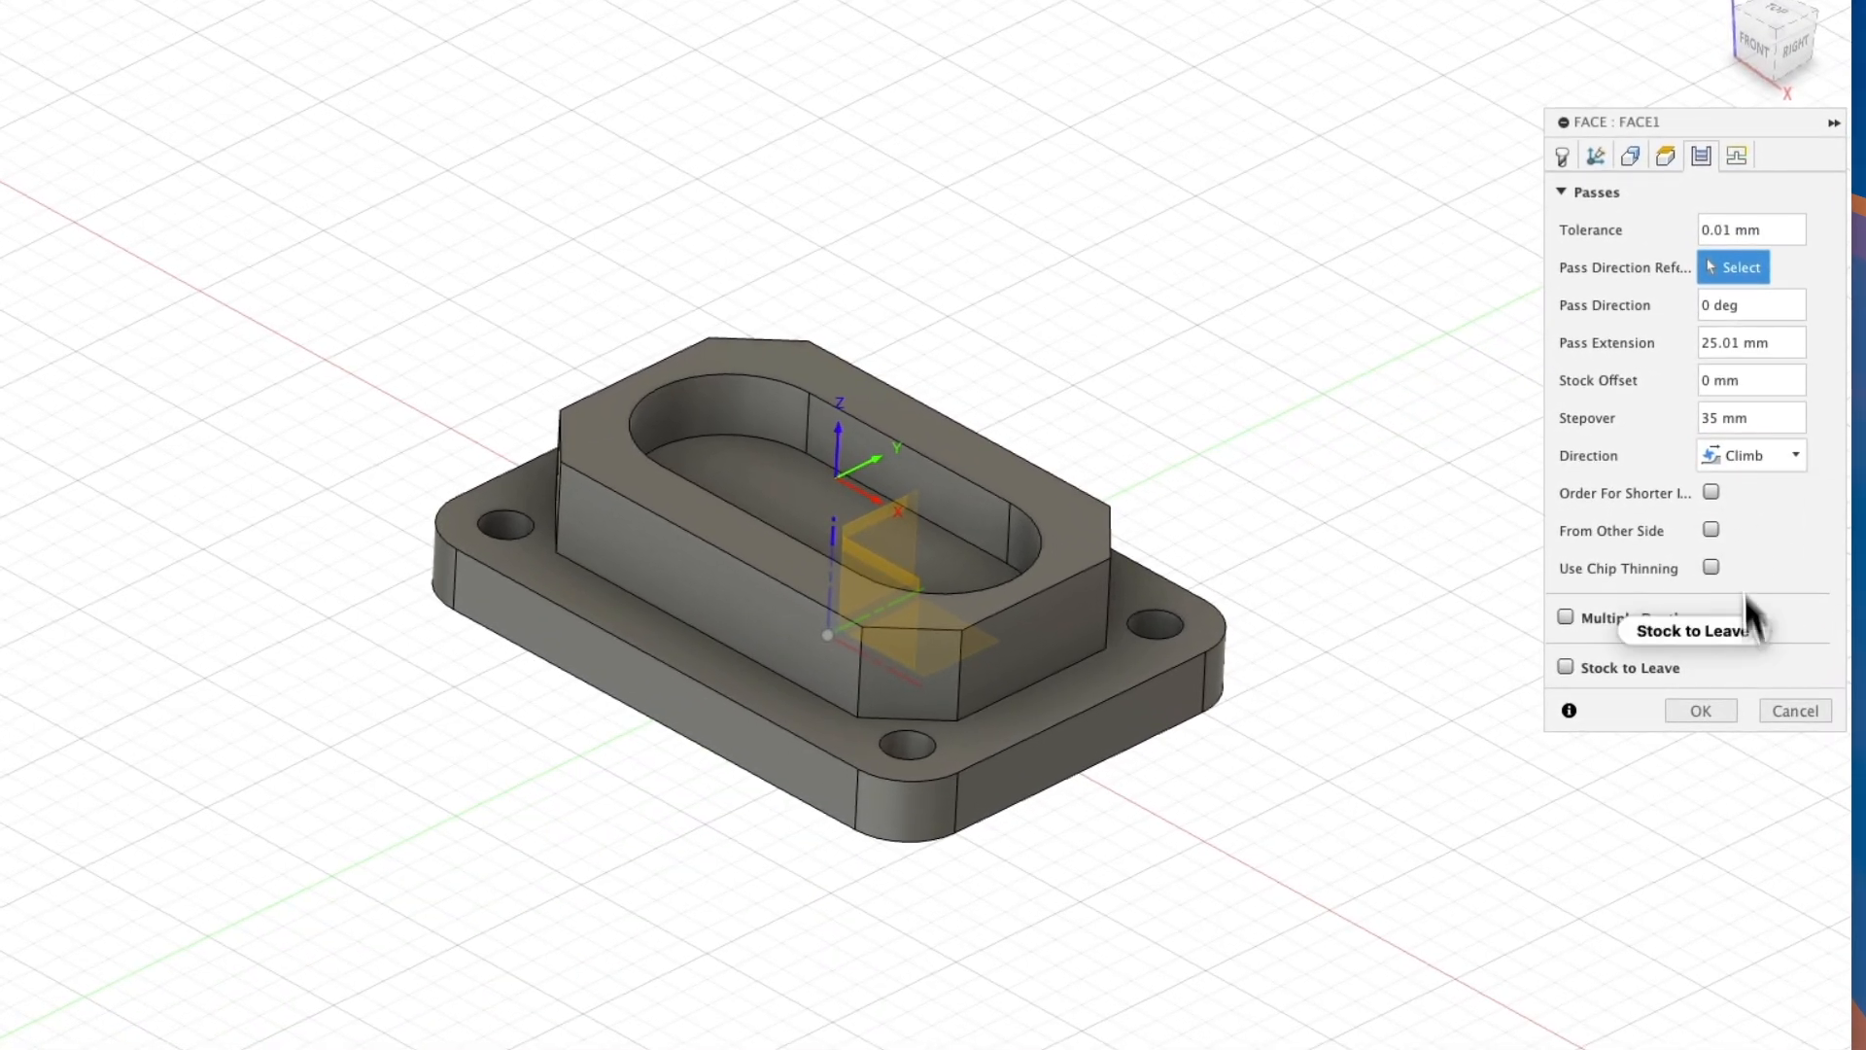
{"action": "left_click", "coordinate": [1713, 713]}
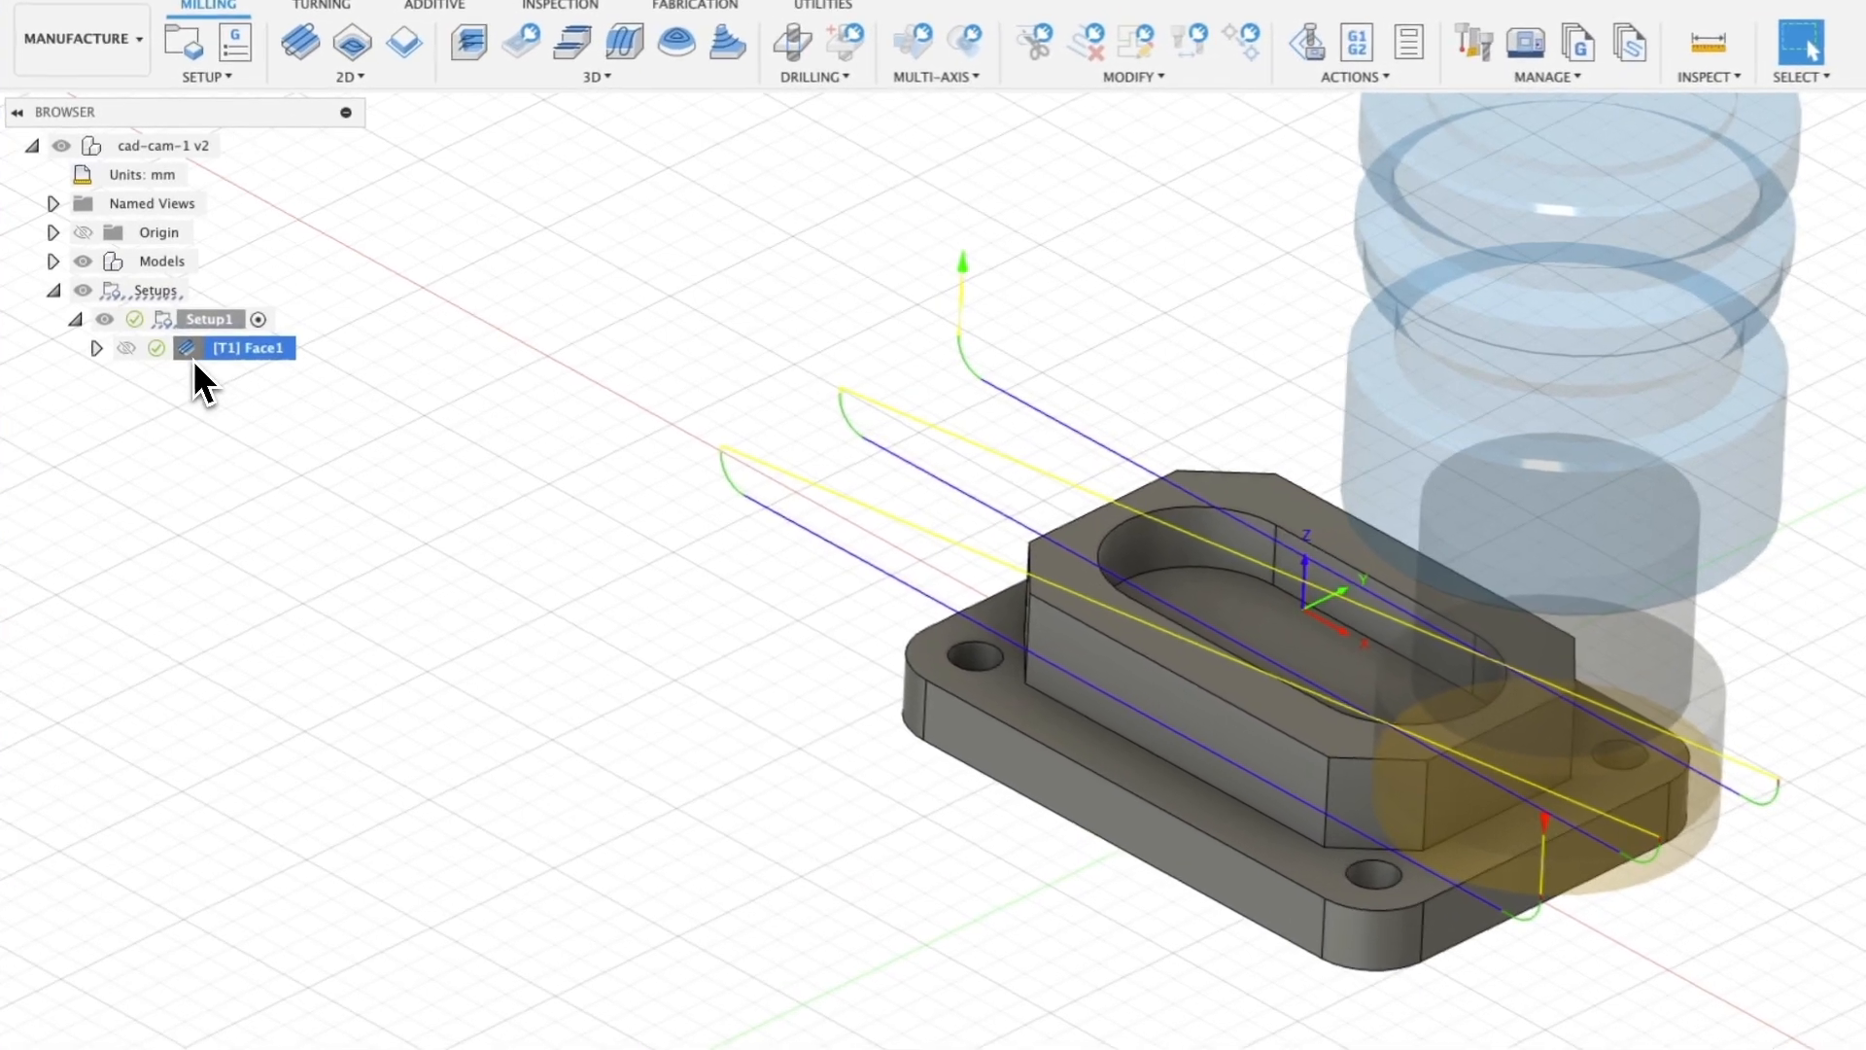
Set the facing operation's cutting direction to Both ways and regenerate the toolpath
{"action": "left_click", "coordinate": [179, 337]}
{"action": "double_click", "coordinate": [195, 350]}
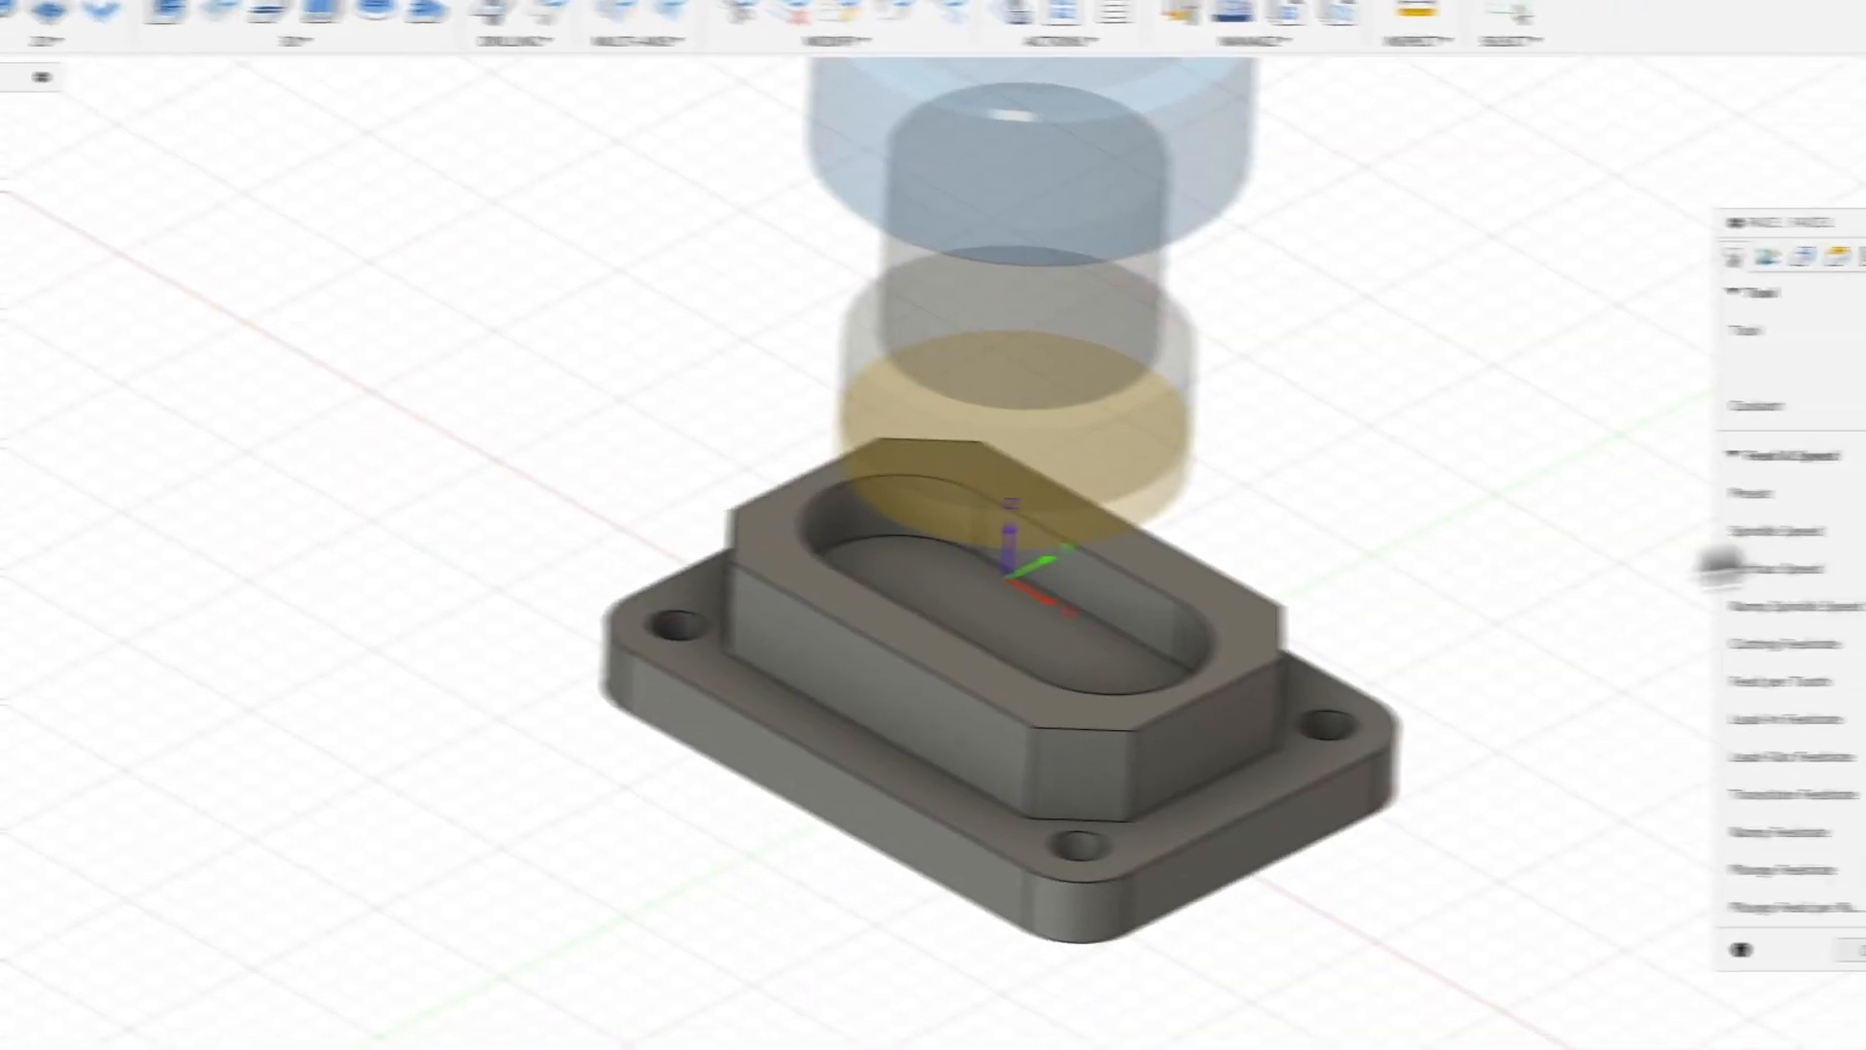
{"action": "left_click", "coordinate": [1665, 264]}
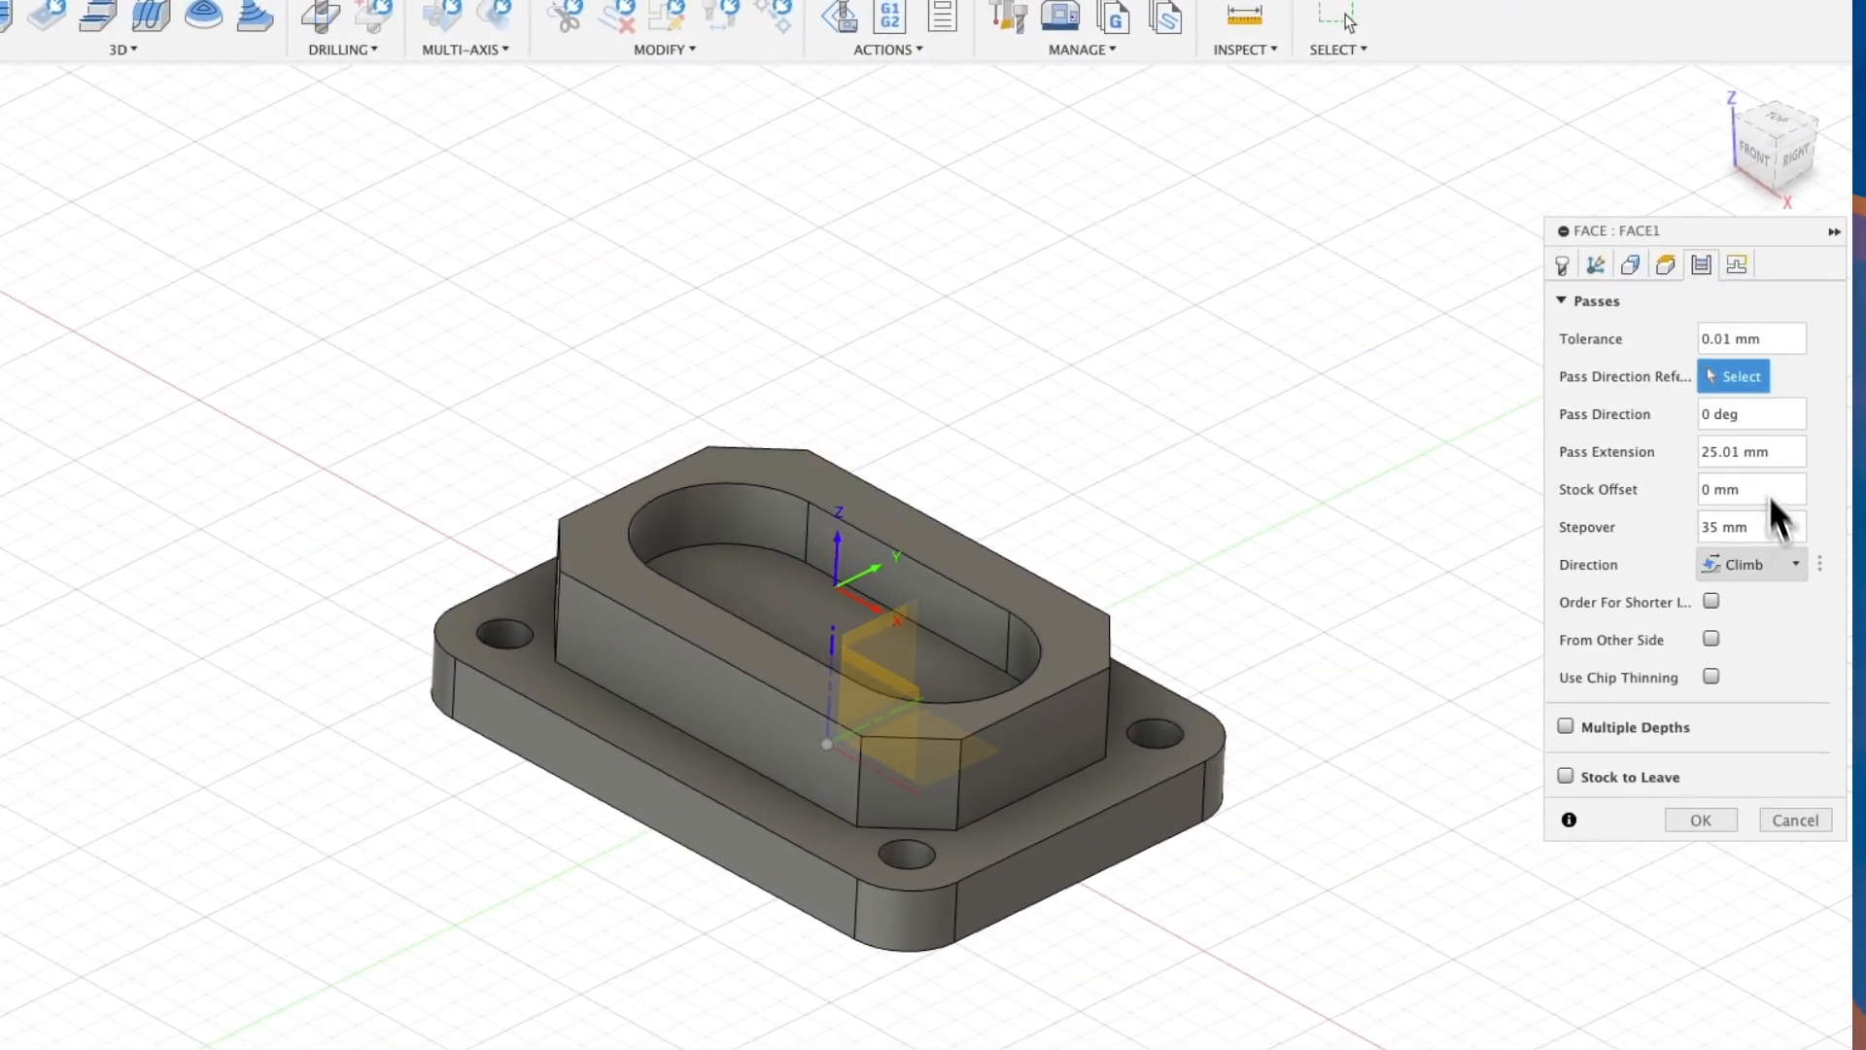
{"action": "left_click", "coordinate": [1778, 563]}
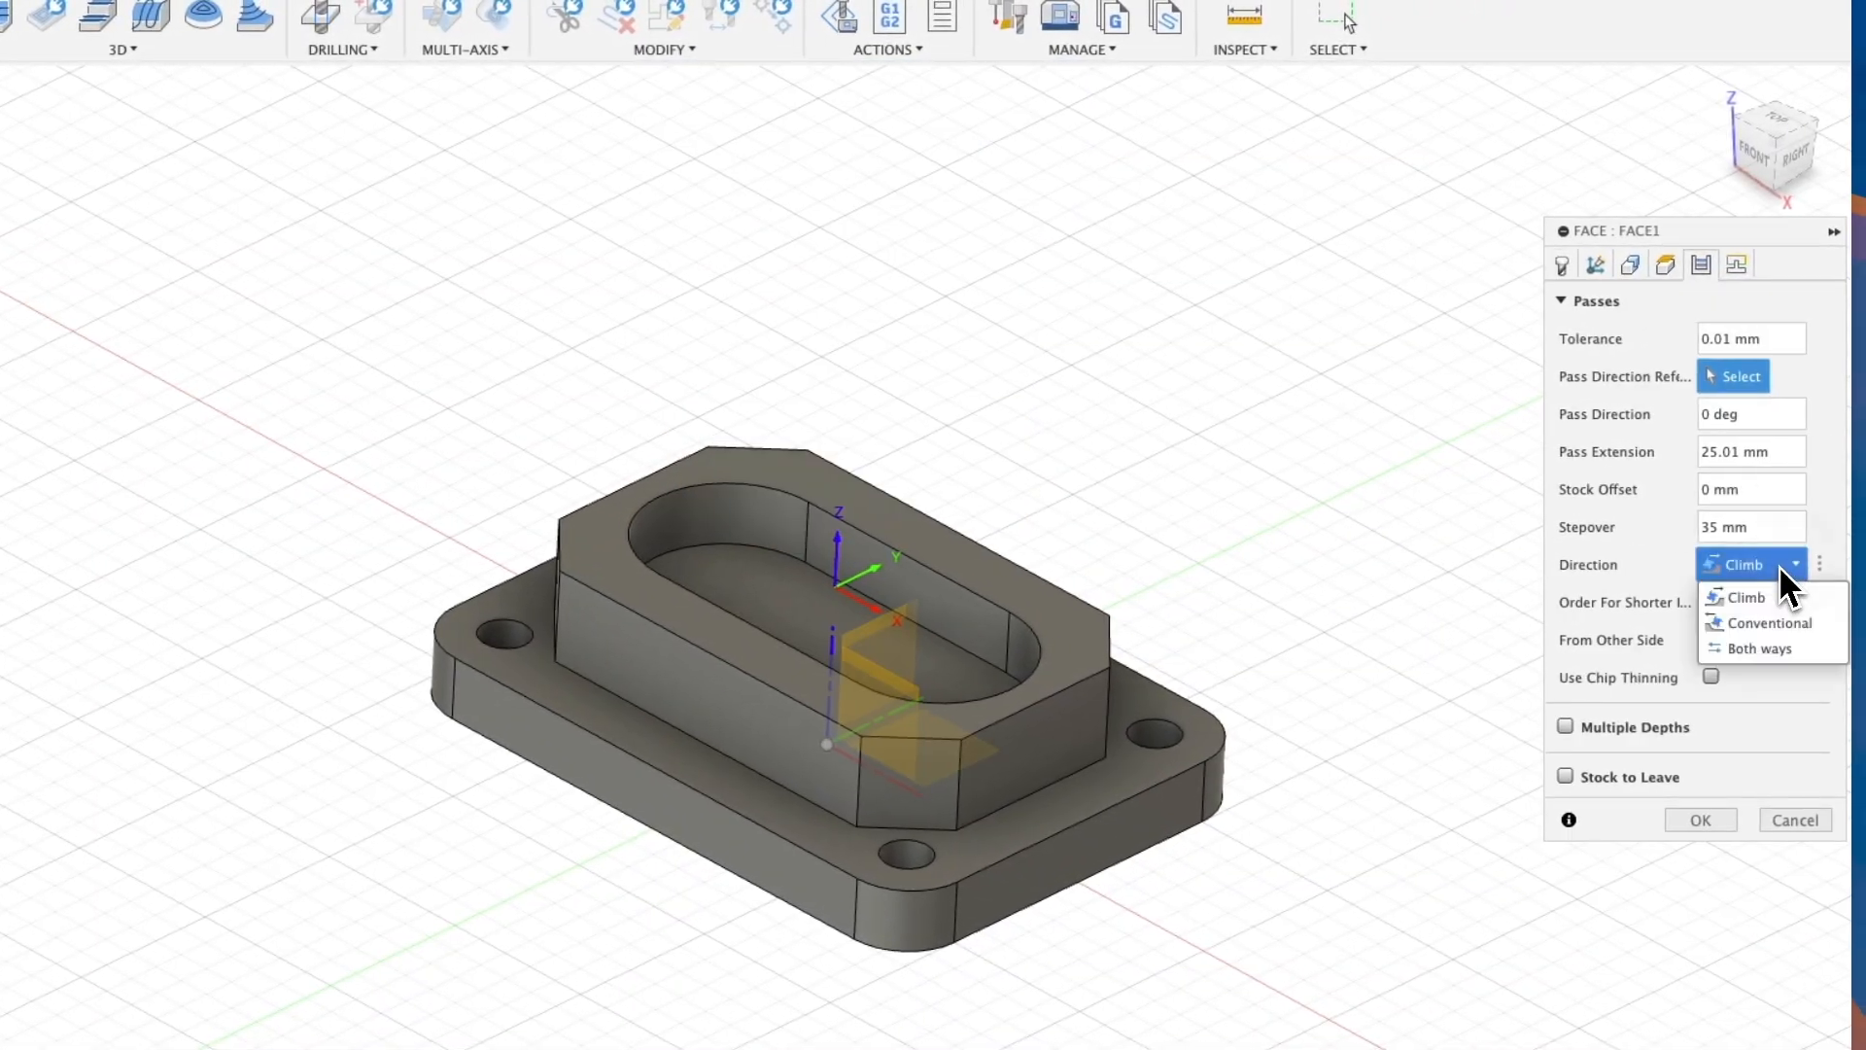
{"action": "left_click", "coordinate": [1776, 649]}
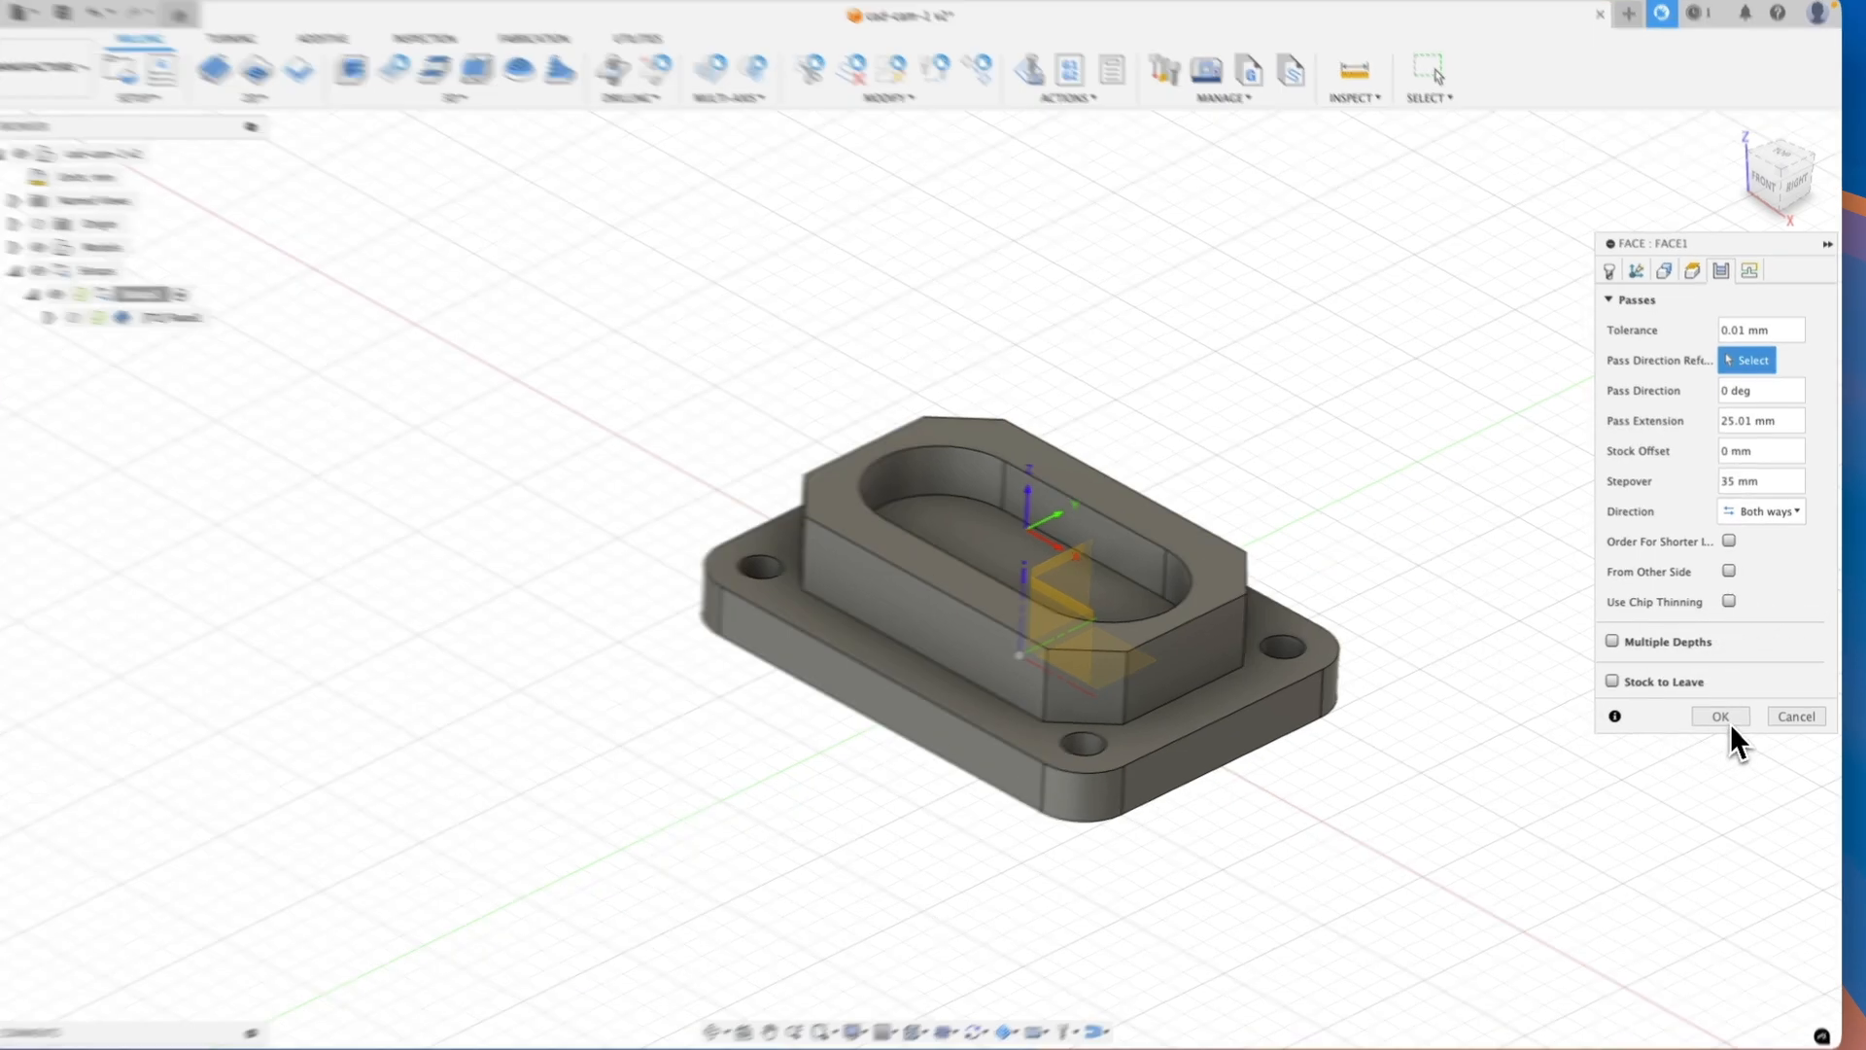
{"action": "left_click", "coordinate": [1722, 712]}
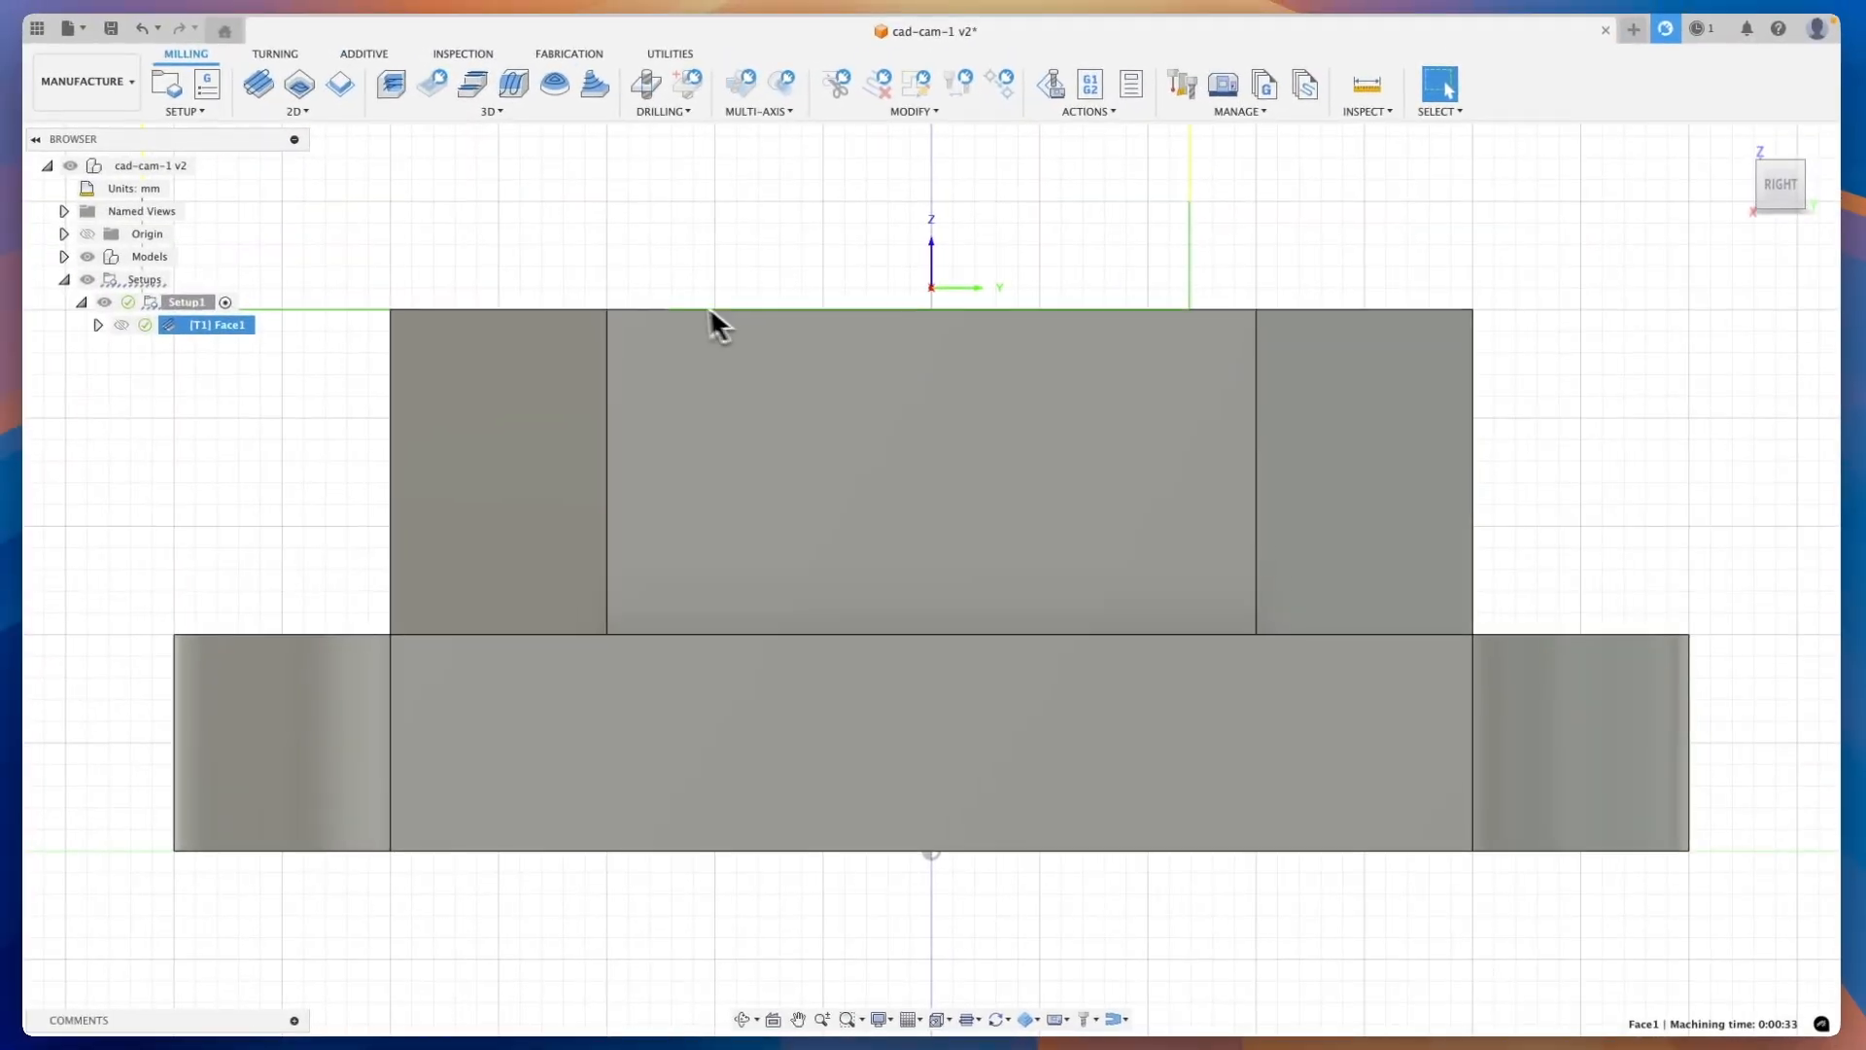
Enable multiple depths for the facing operation, add a finishing step with a 0.2 mm finishing stepdown, and regenerate the toolpath
{"action": "scroll", "coordinate": [684, 307], "scroll_direction": "down", "scroll_amount": 5}
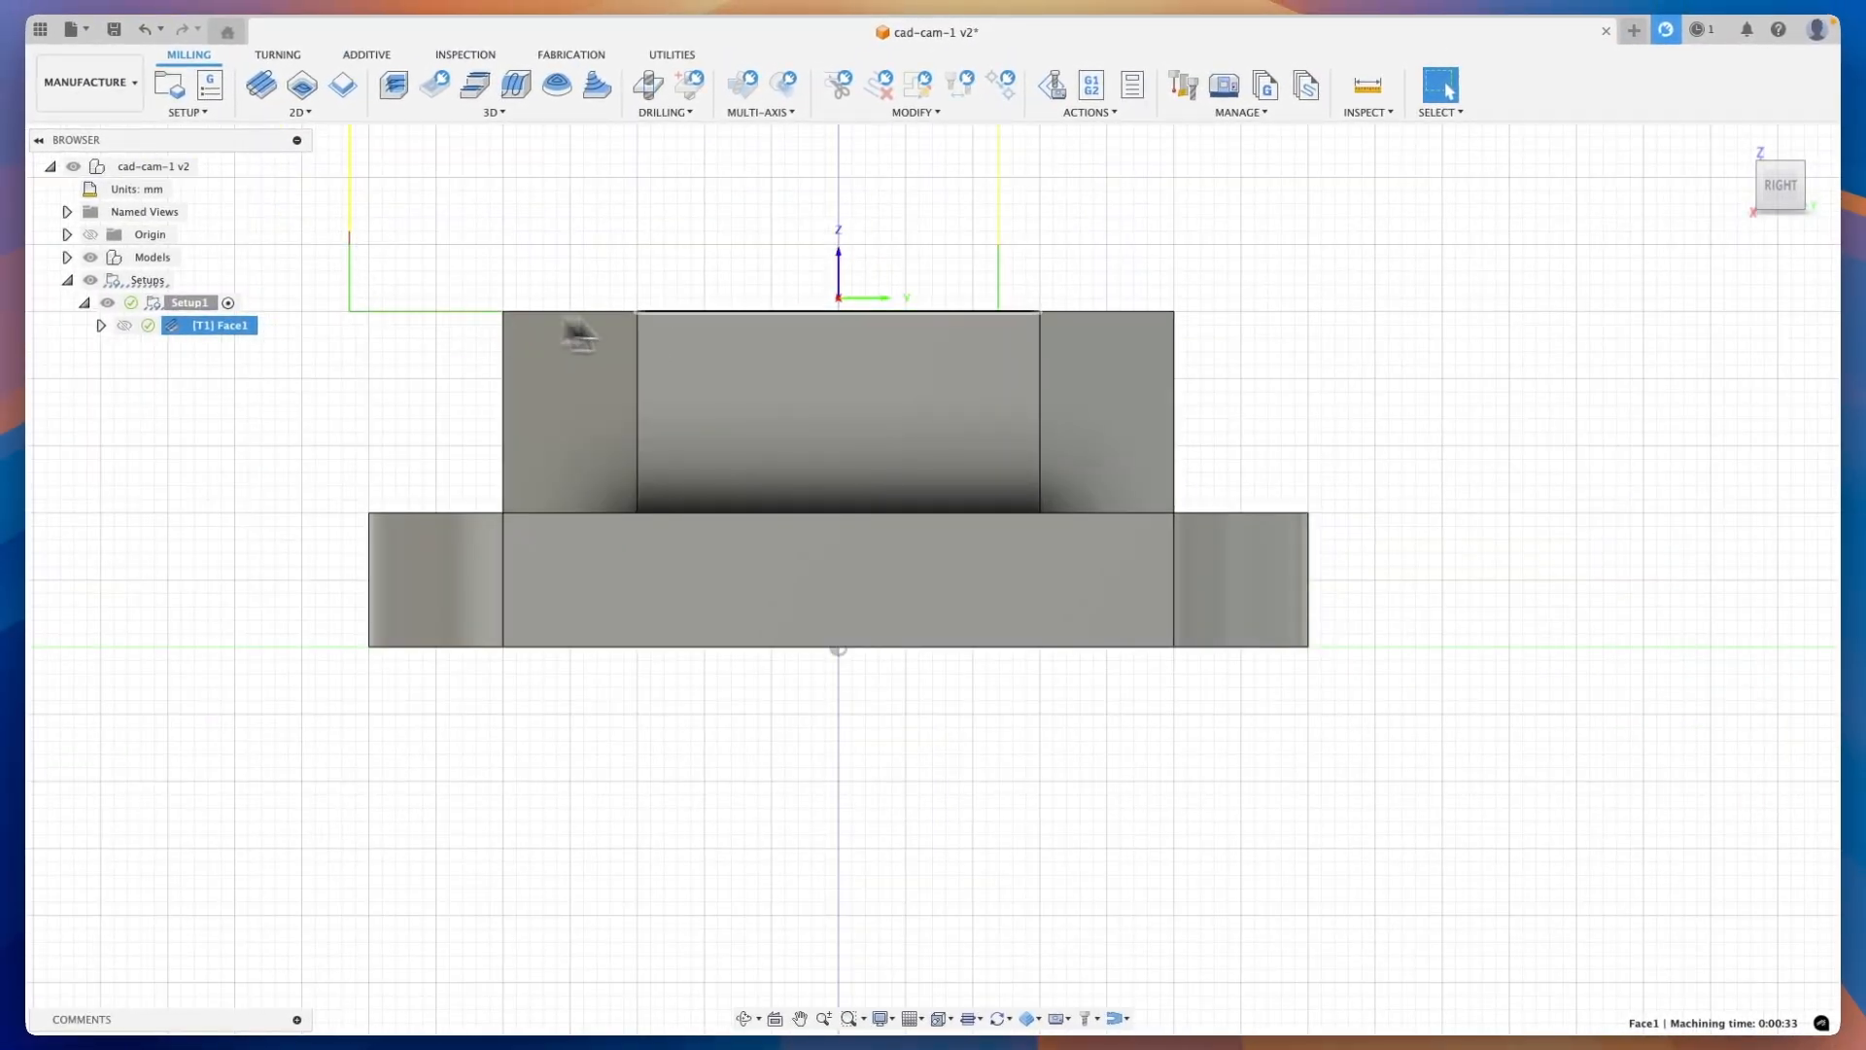
{"action": "middle_click_drag", "start_coordinate": [738, 329], "coordinate": [713, 332], "text": "shift"}
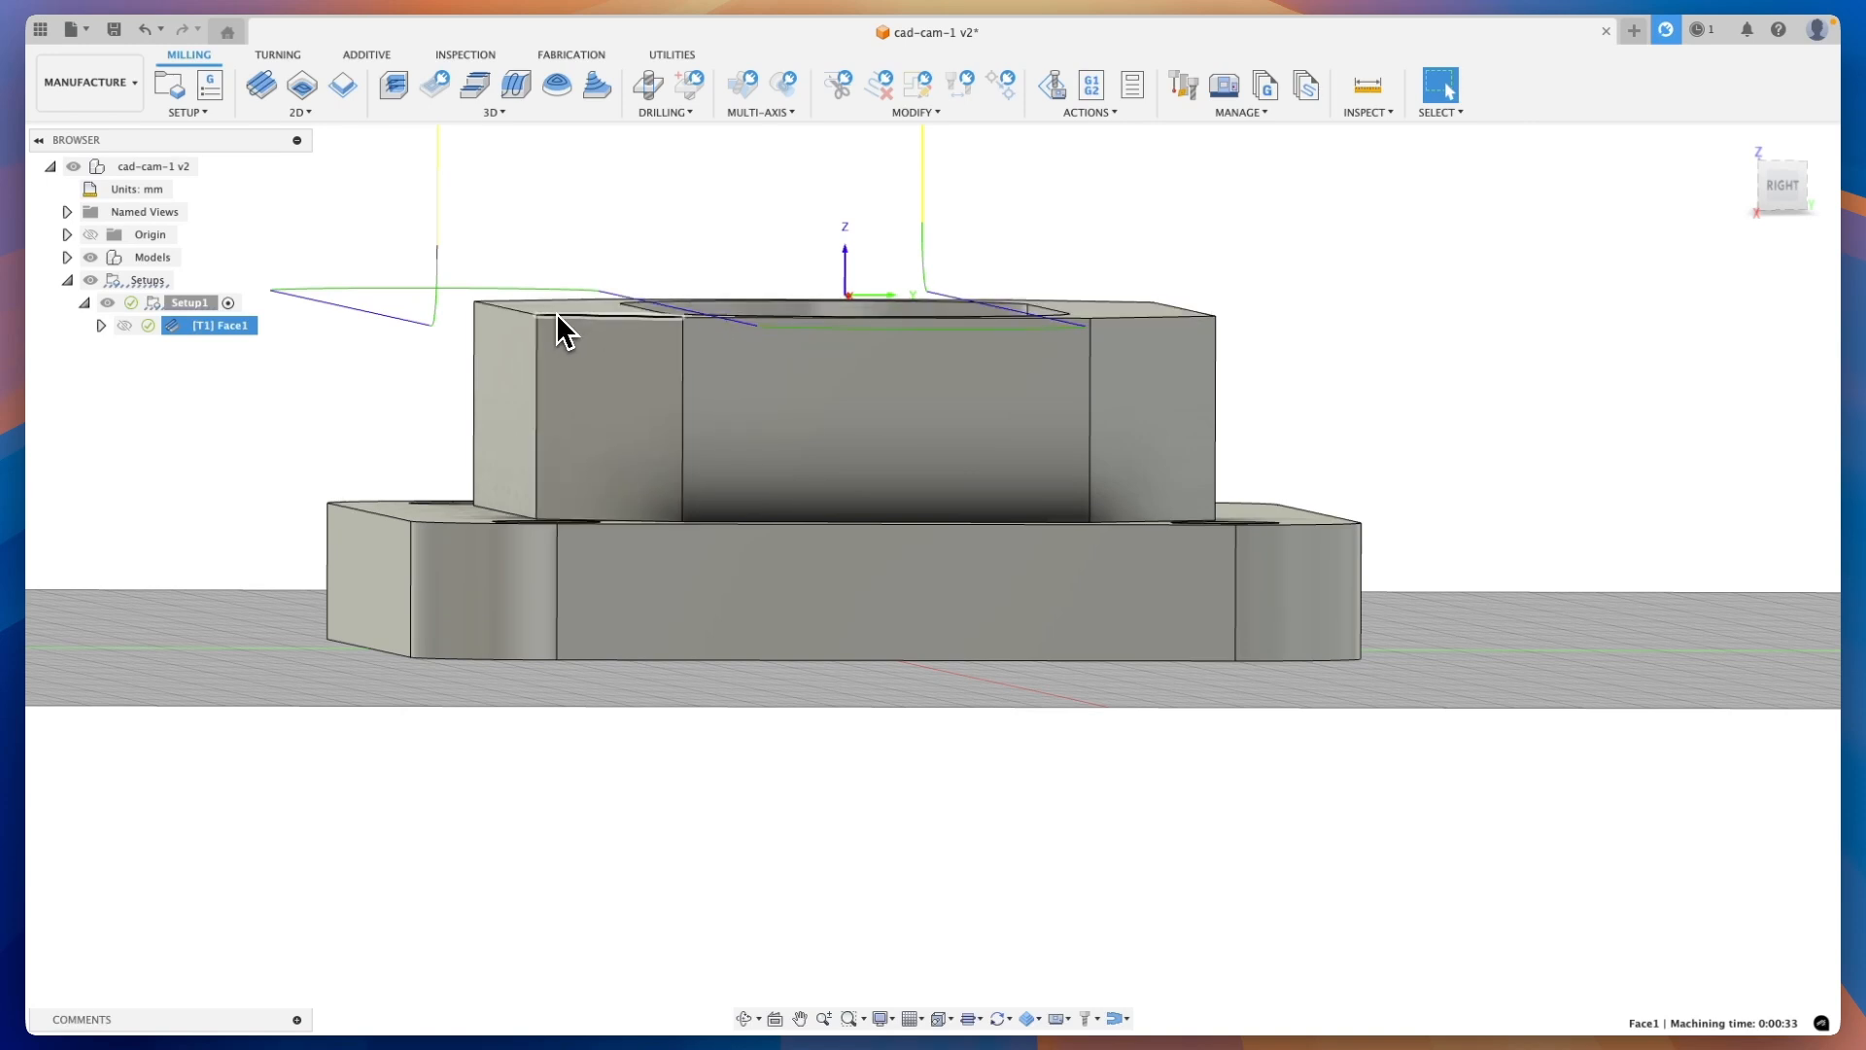
{"action": "double_click", "coordinate": [173, 330]}
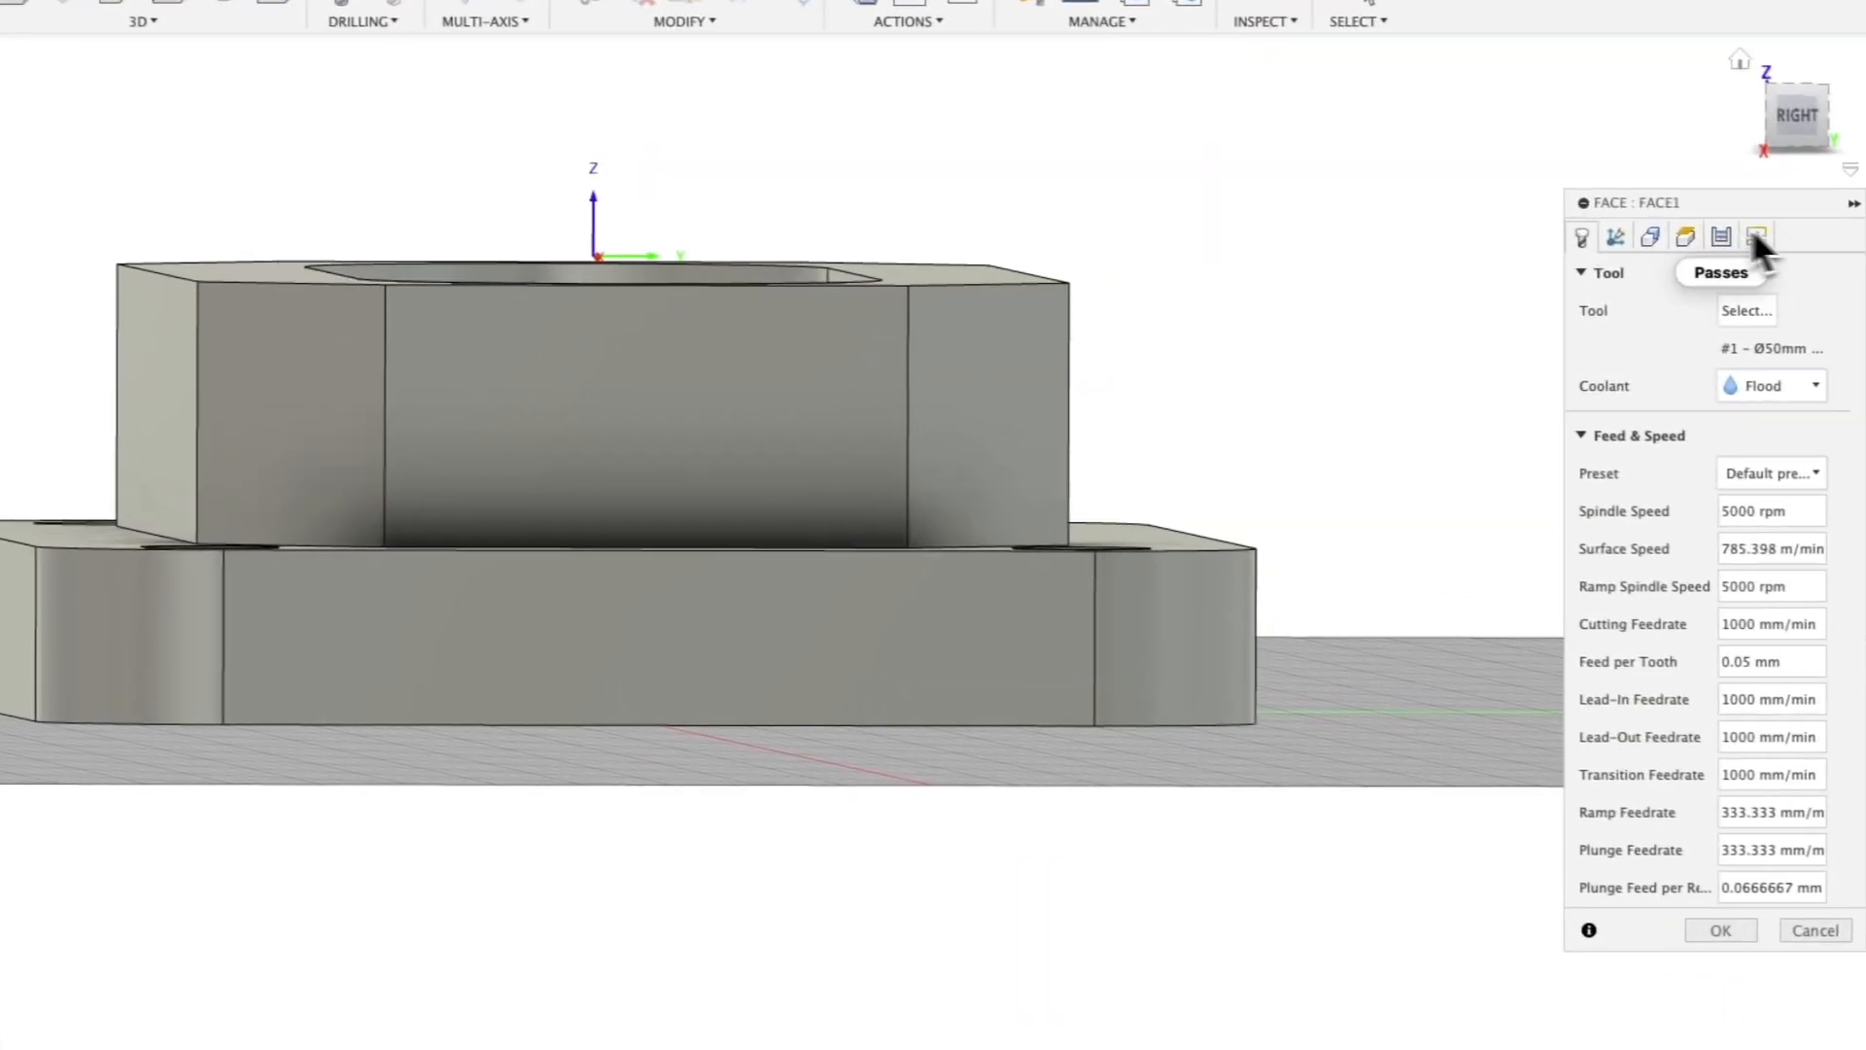
{"action": "left_click", "coordinate": [1700, 238]}
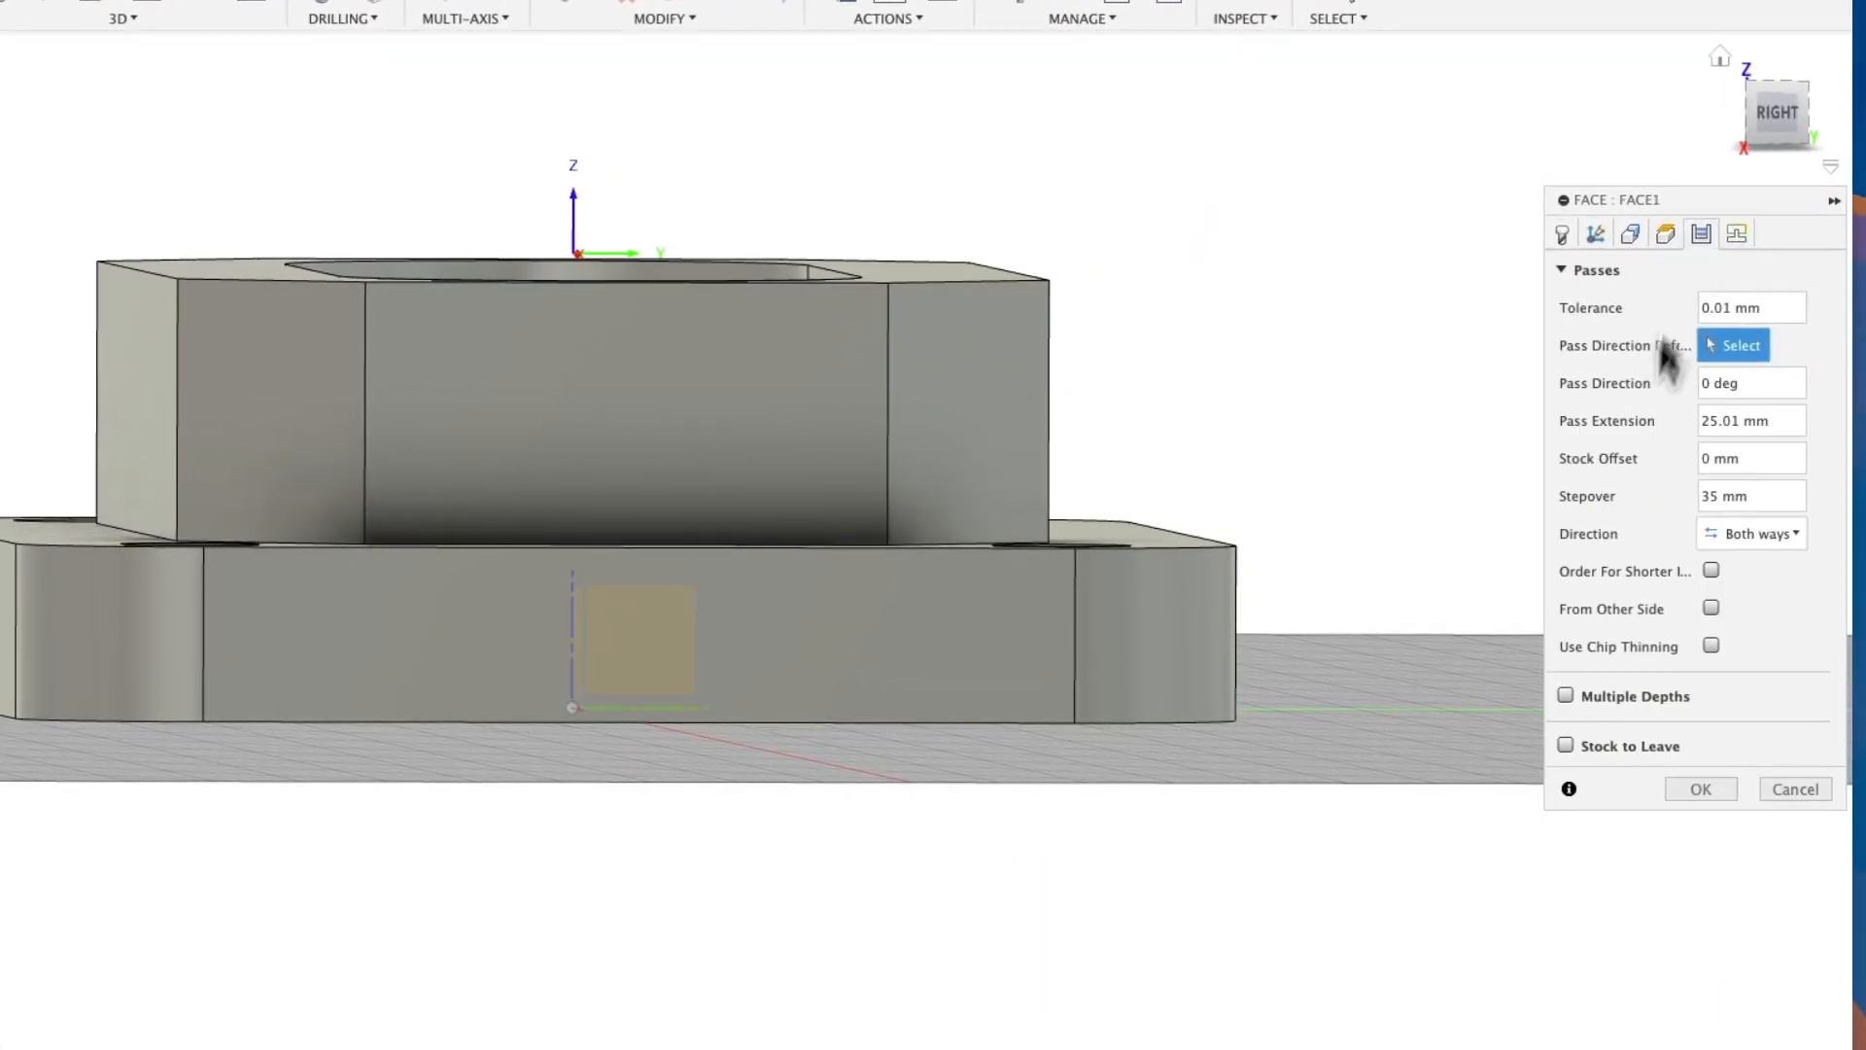
{"action": "left_click", "coordinate": [1566, 698]}
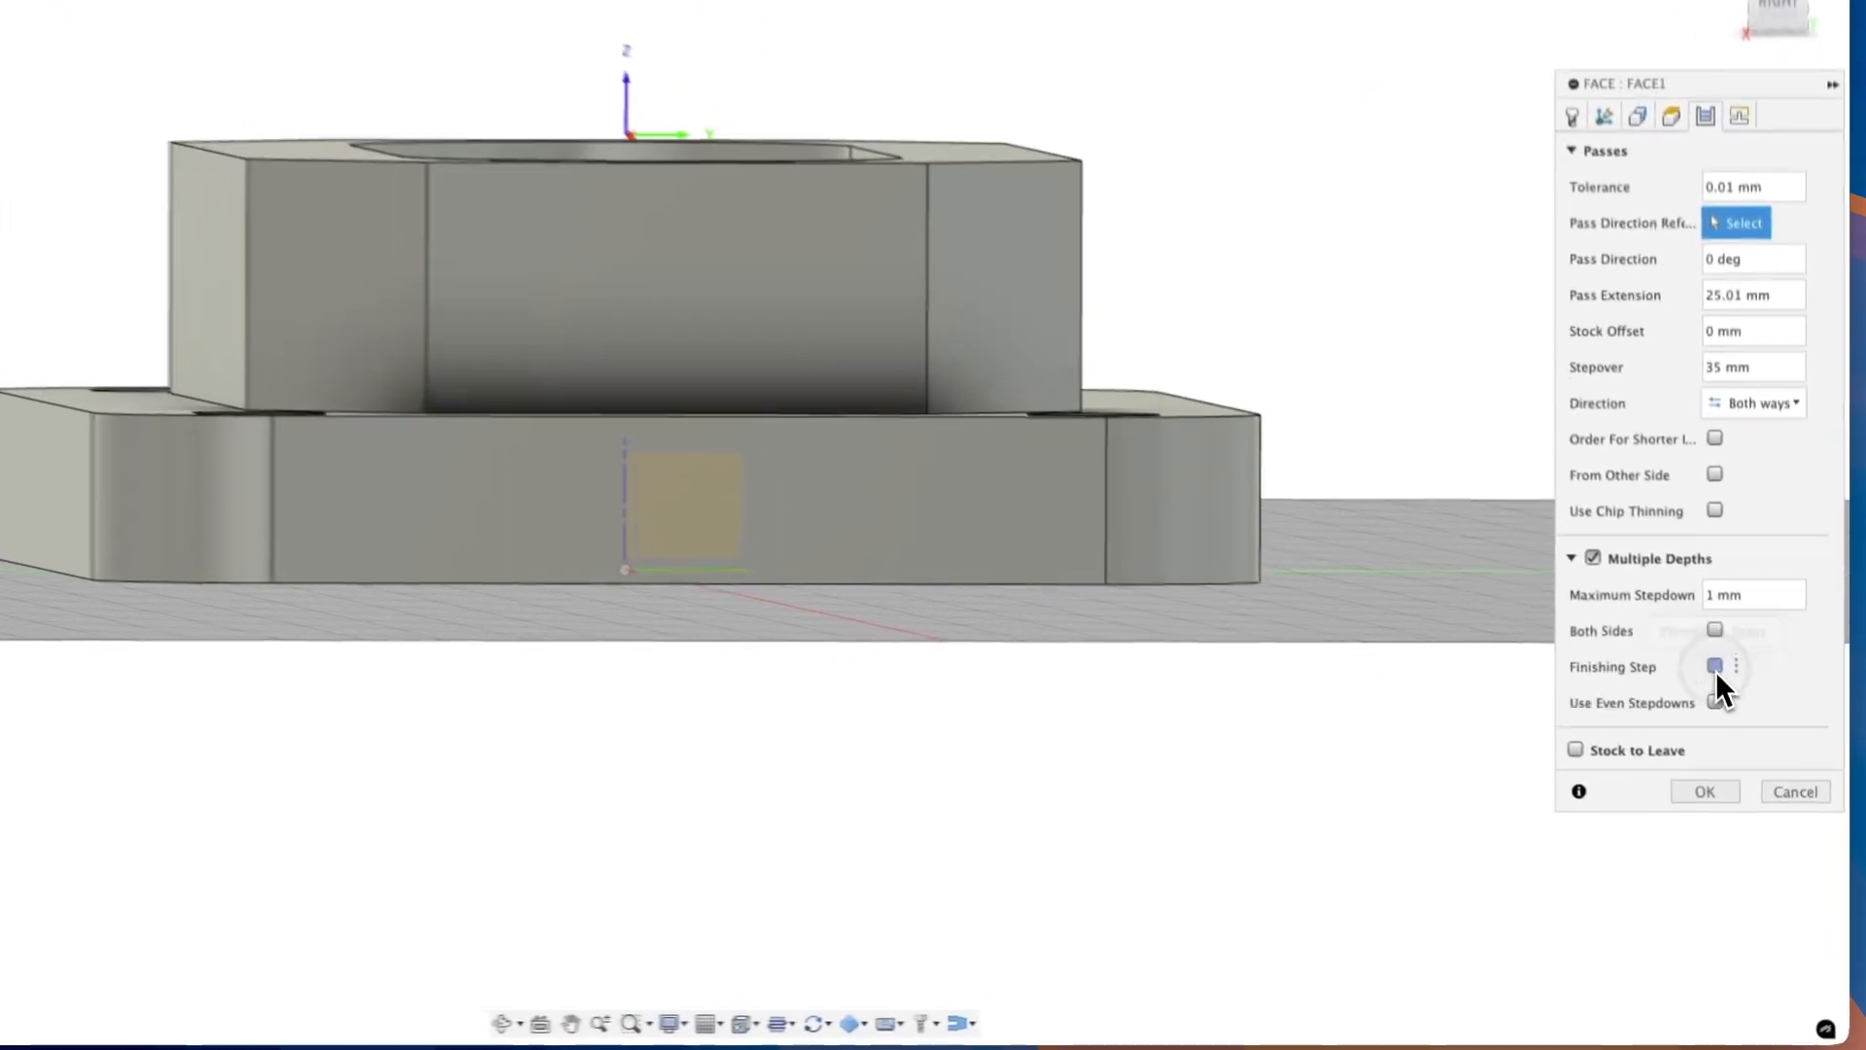
{"action": "left_click", "coordinate": [1731, 727]}
{"action": "left_click_drag", "start_coordinate": [1714, 729], "coordinate": [1703, 731]}
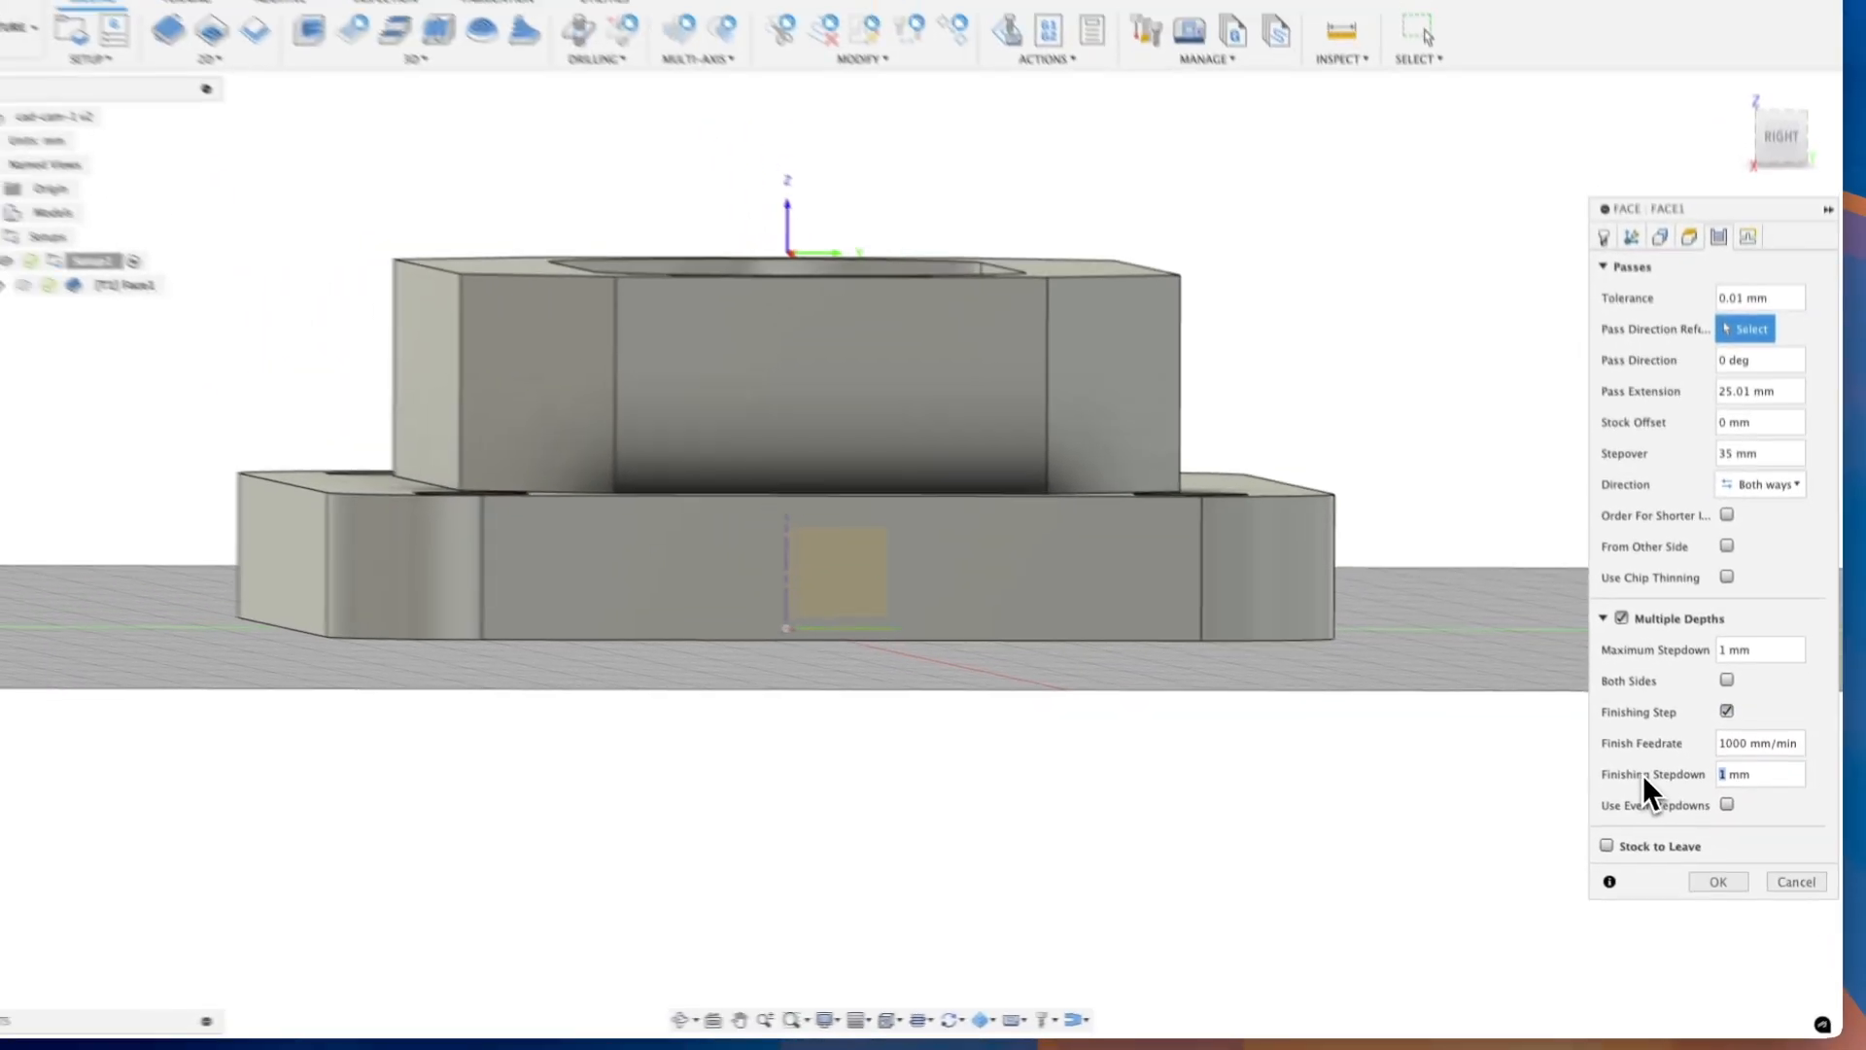
{"action": "type", "text": "0."}
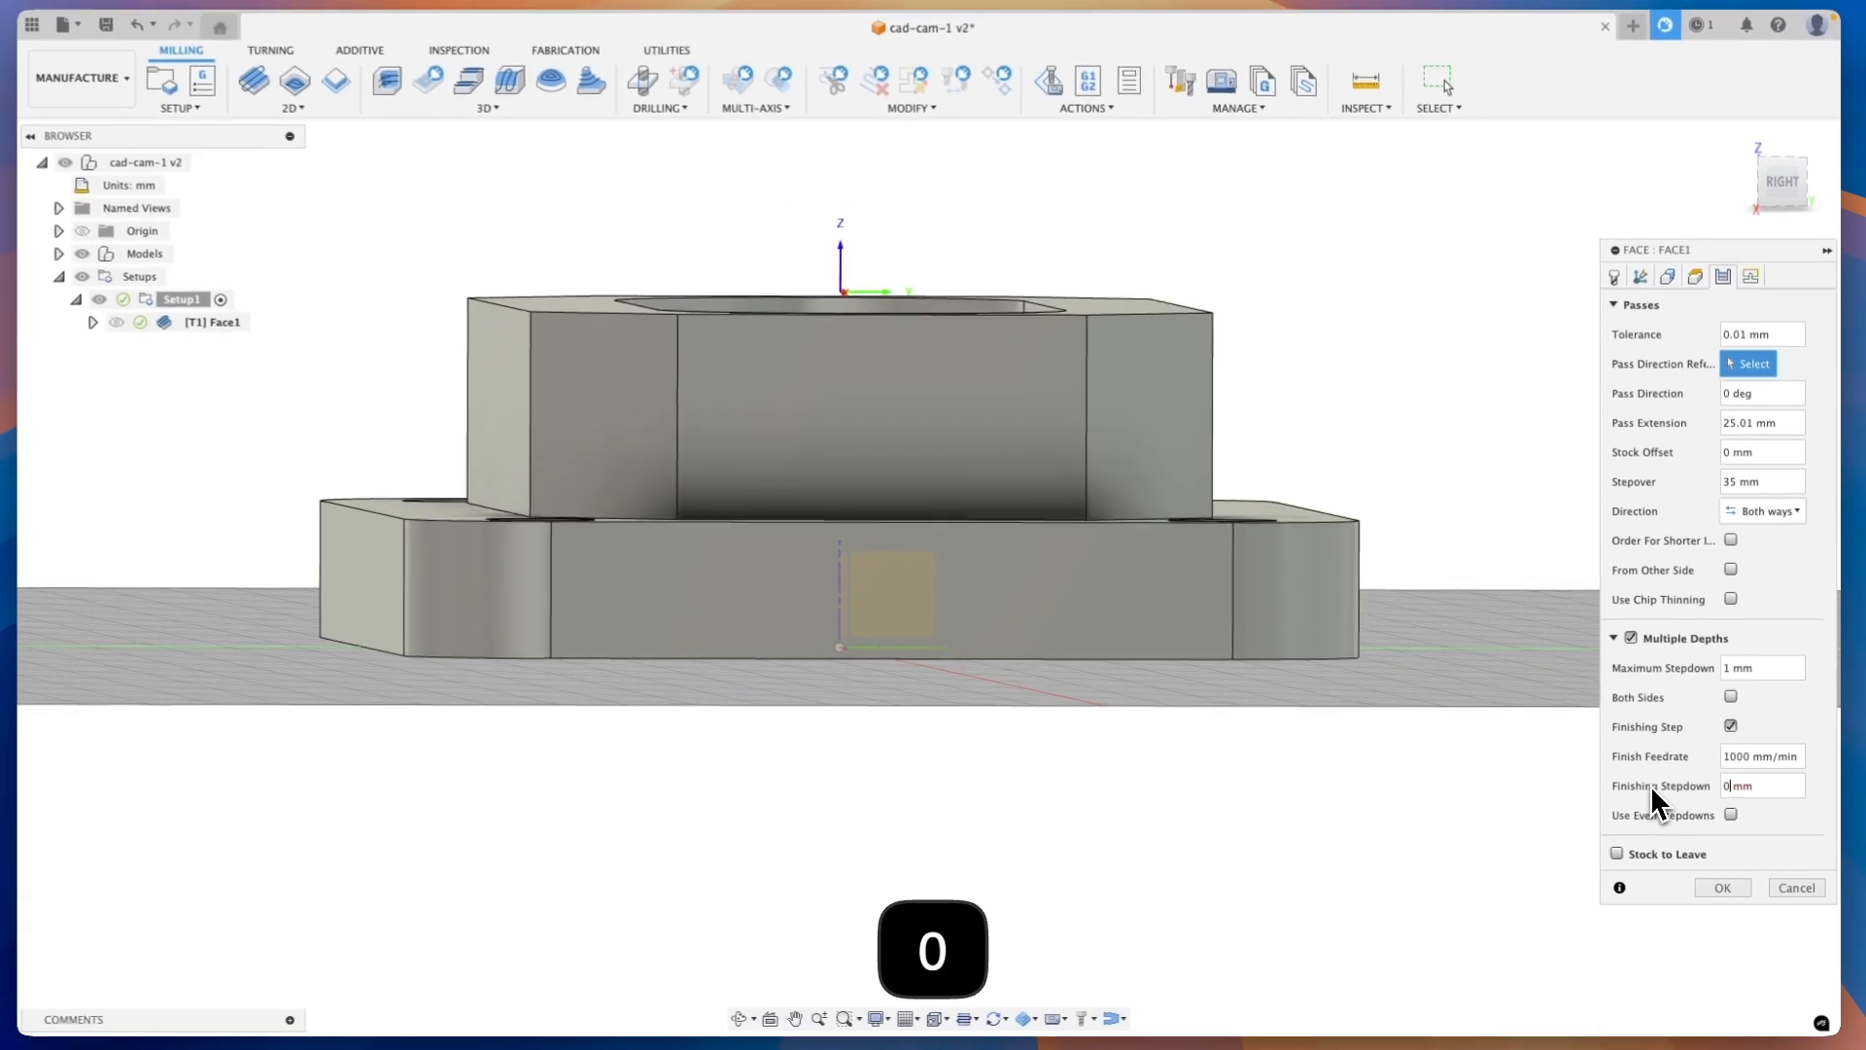
{"action": "type", "text": "2"}
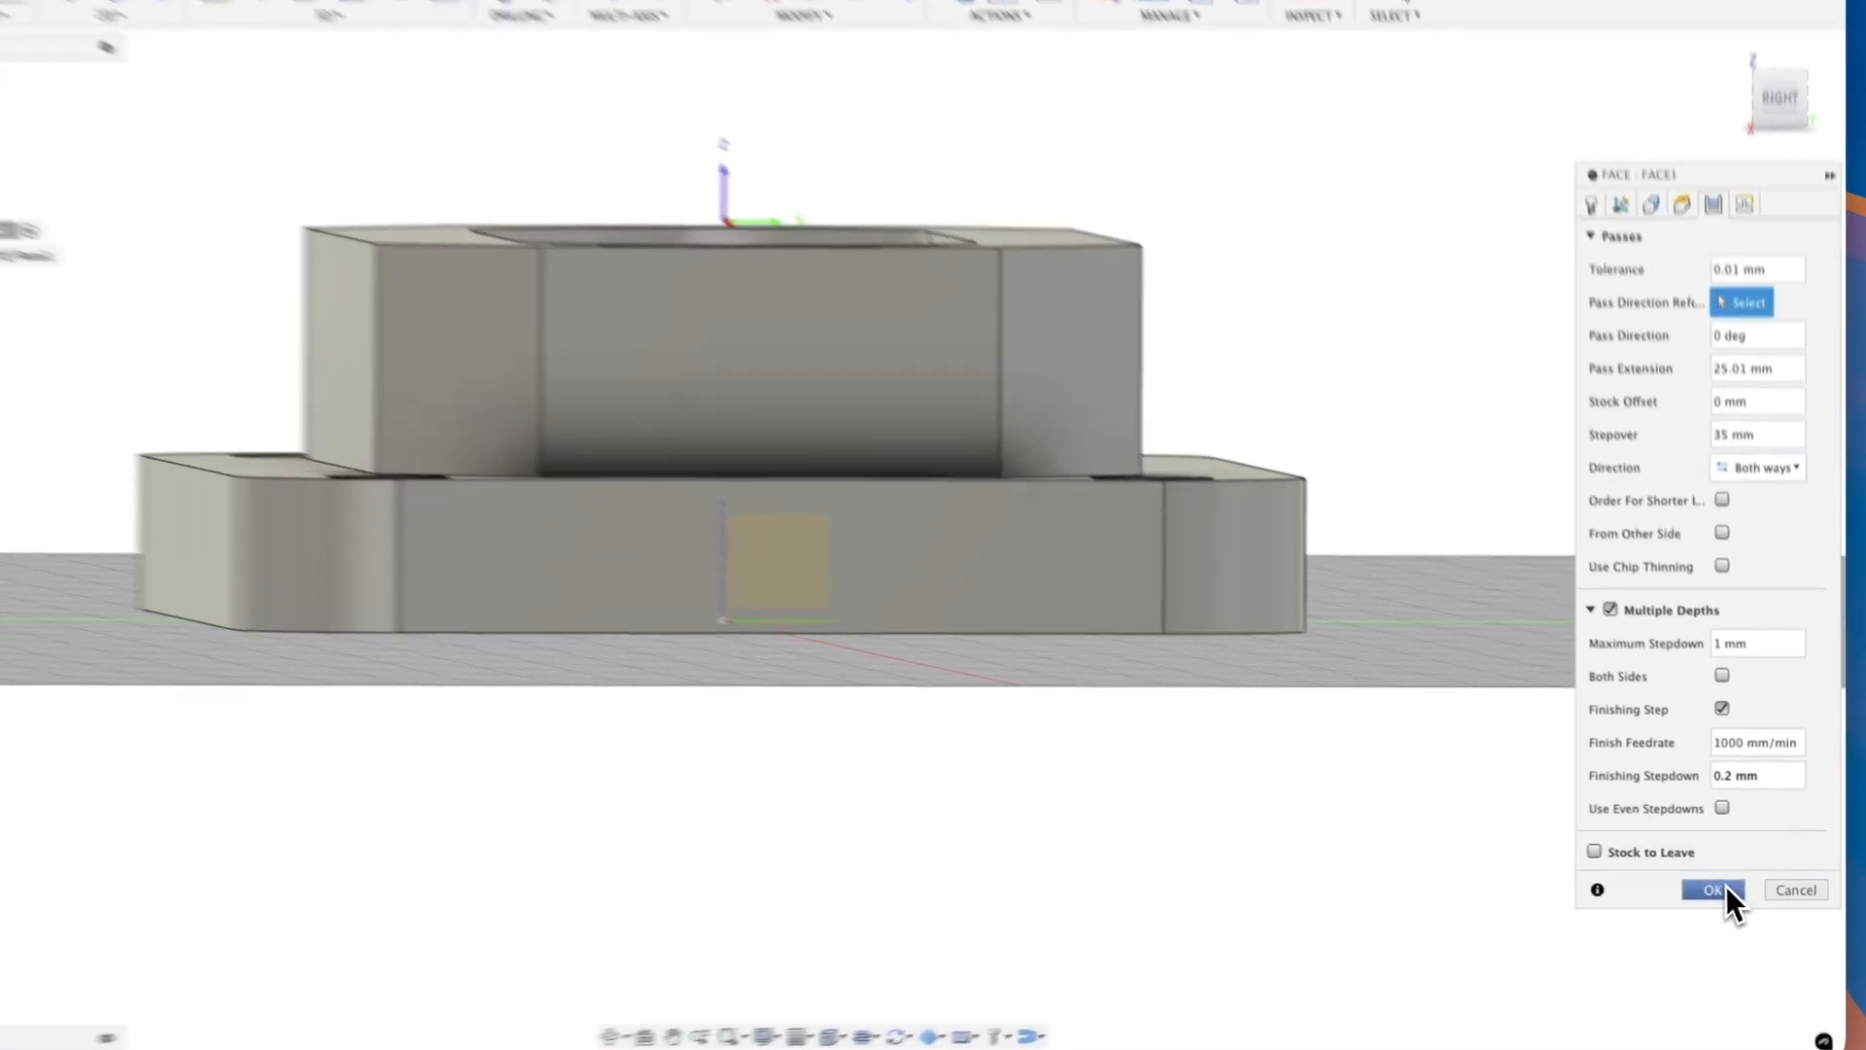
{"action": "left_click", "coordinate": [1722, 887]}
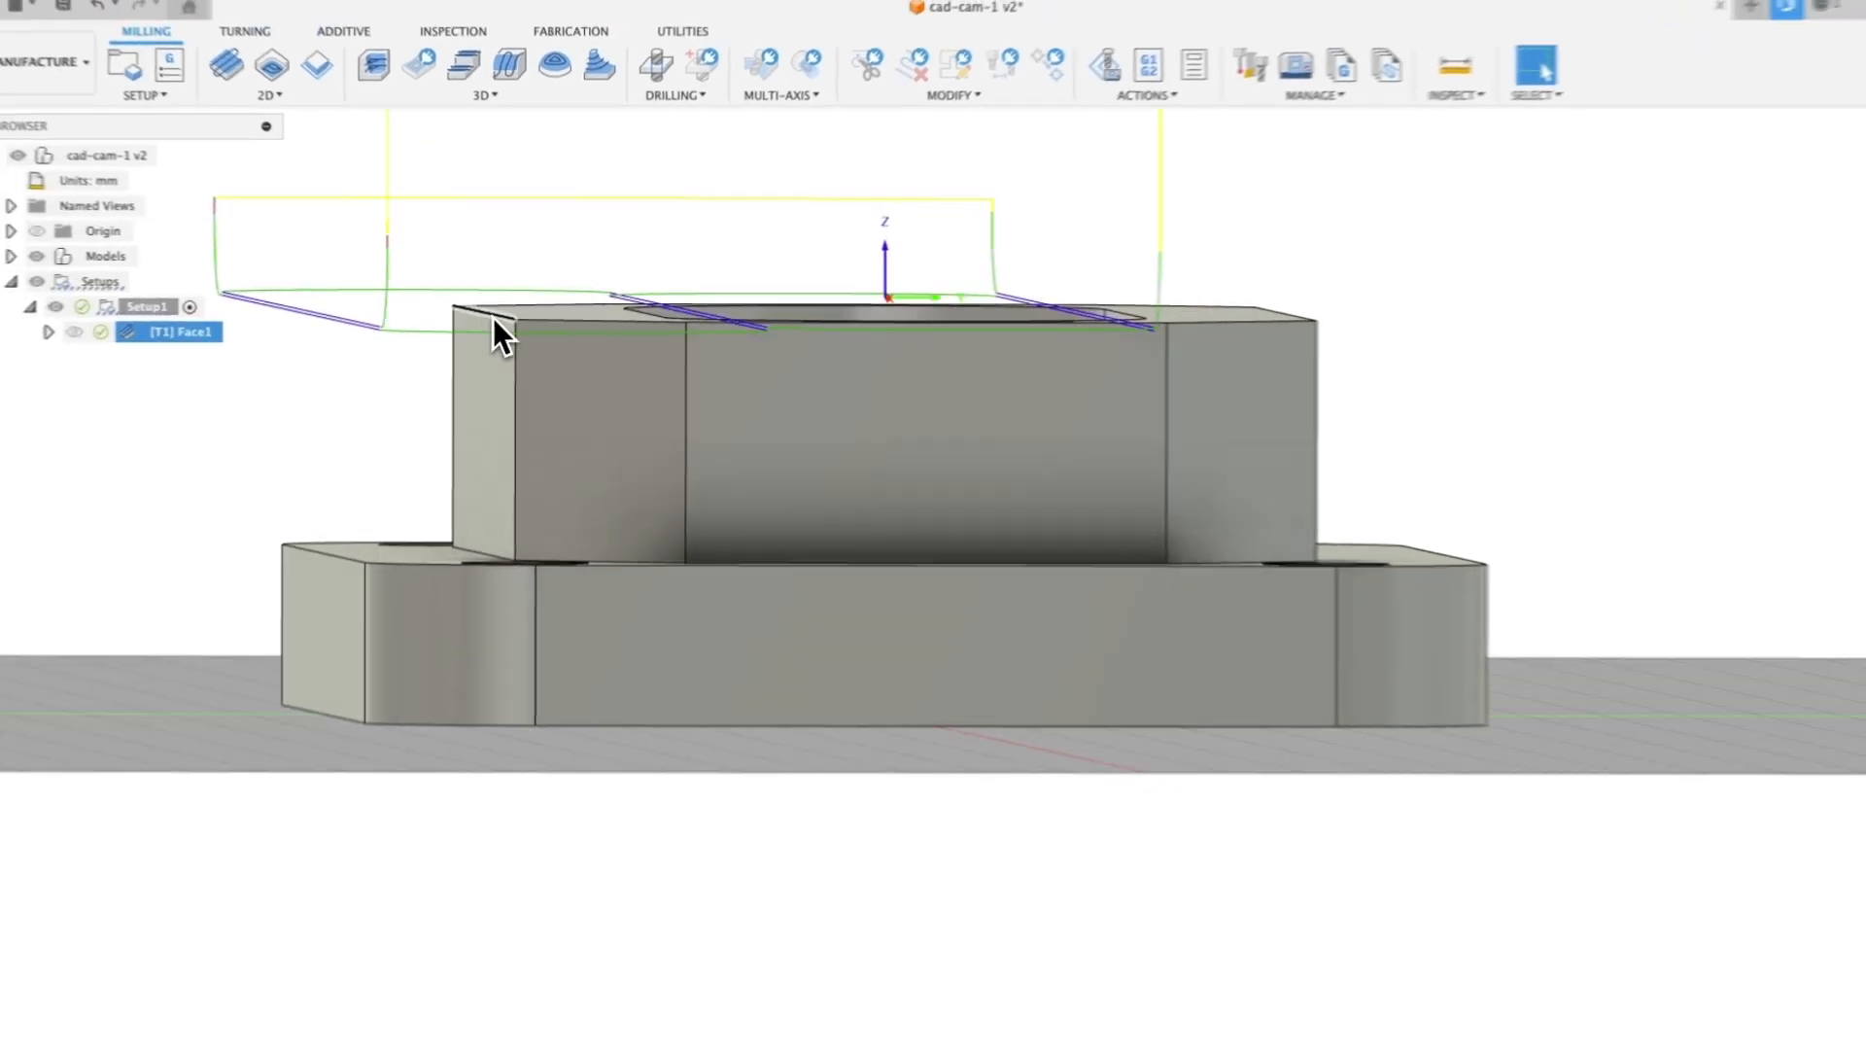
Examine the spacing of the facing toolpath's depth passes above the block's top face, close up and from several angles
{"action": "scroll", "coordinate": [493, 318], "scroll_direction": "down", "scroll_amount": 3, "text": "shift"}
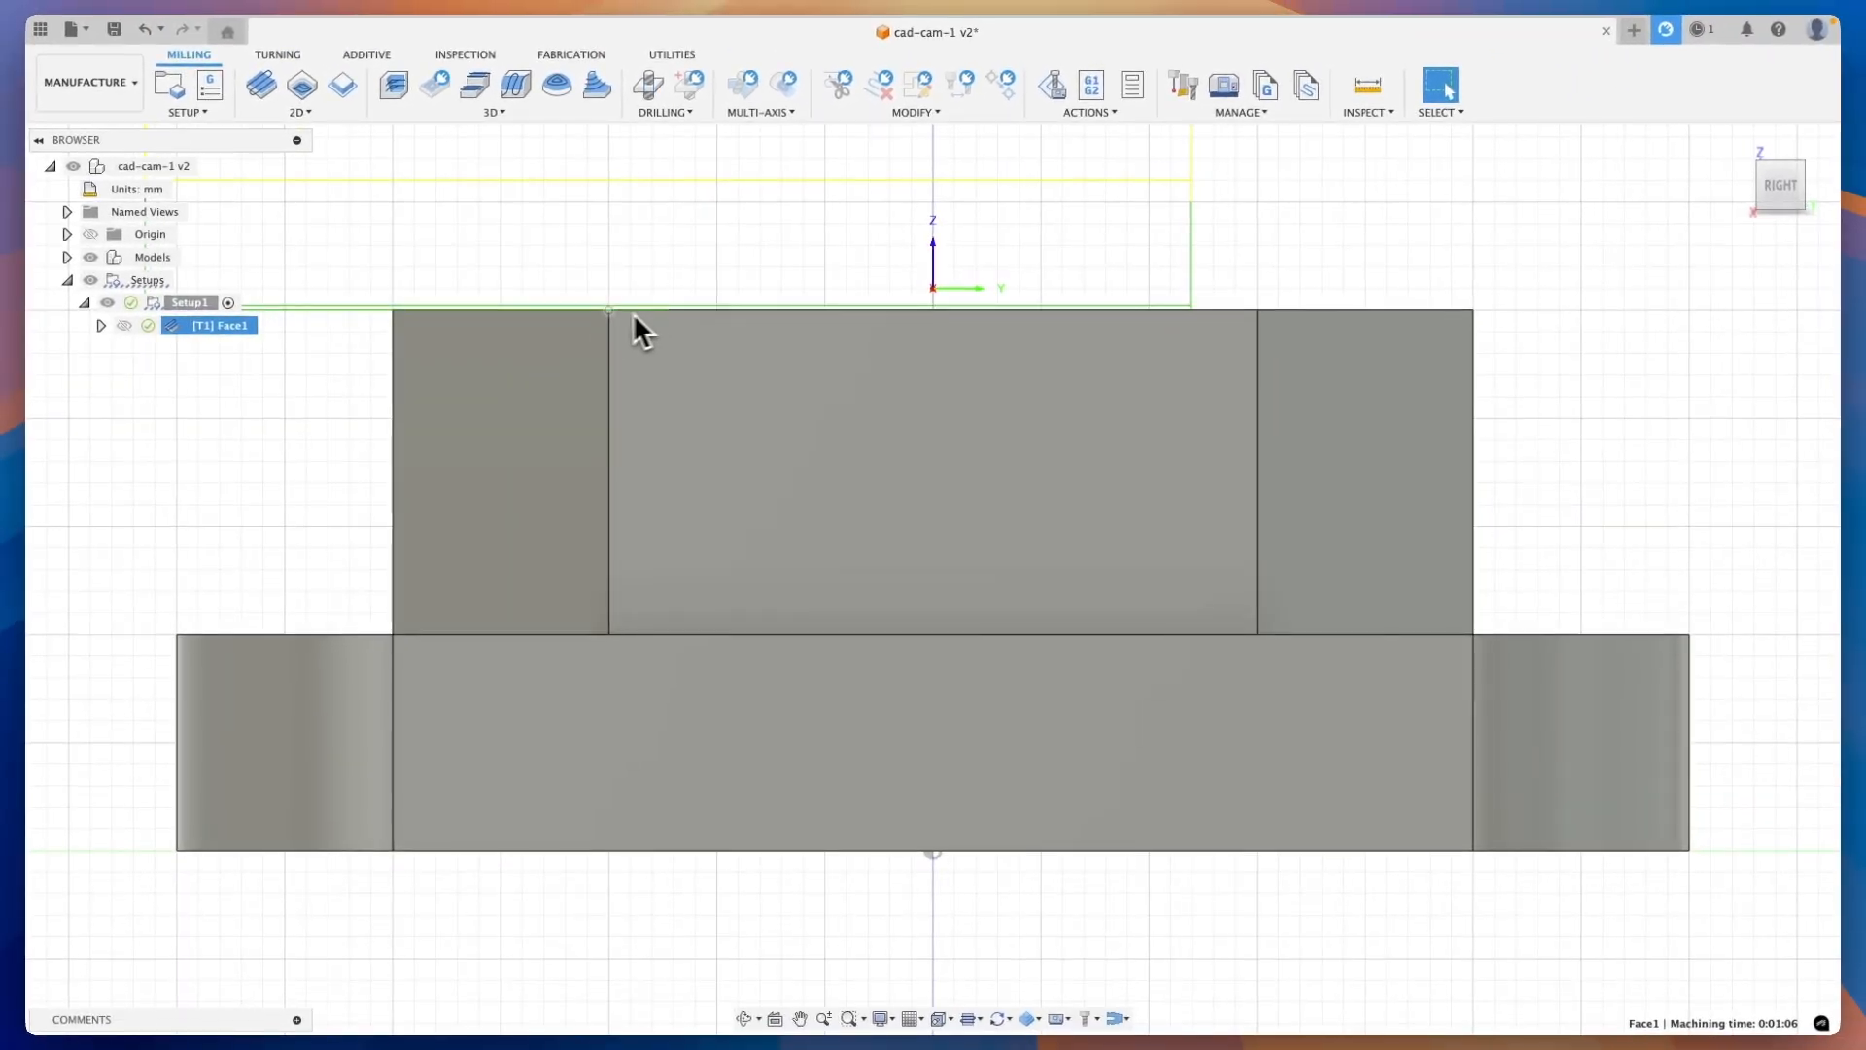
{"action": "scroll", "coordinate": [601, 320], "scroll_direction": "left", "scroll_amount": 2, "text": "shift"}
{"action": "middle_click_drag", "start_coordinate": [600, 318], "coordinate": [687, 317], "text": "shift"}
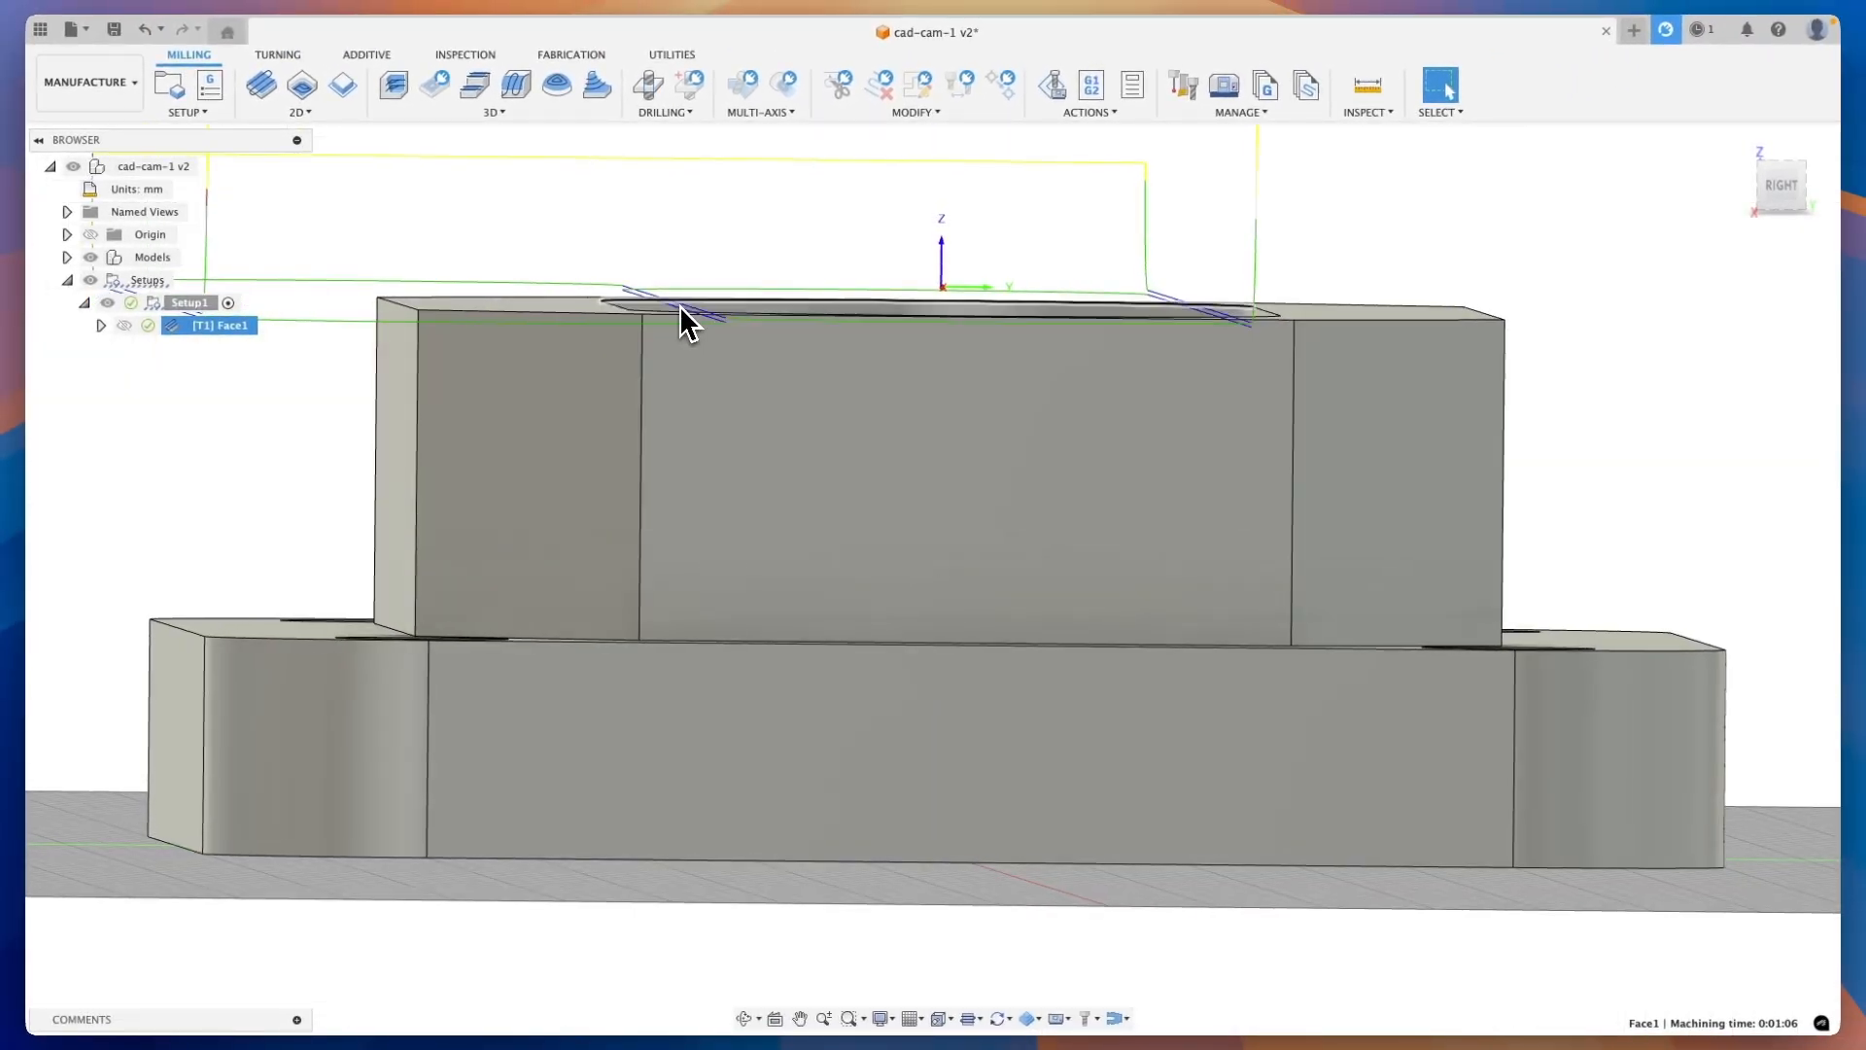
{"action": "scroll", "coordinate": [677, 306], "scroll_direction": "down", "scroll_amount": 2}
{"action": "scroll", "coordinate": [678, 311], "scroll_direction": "up", "scroll_amount": 8}
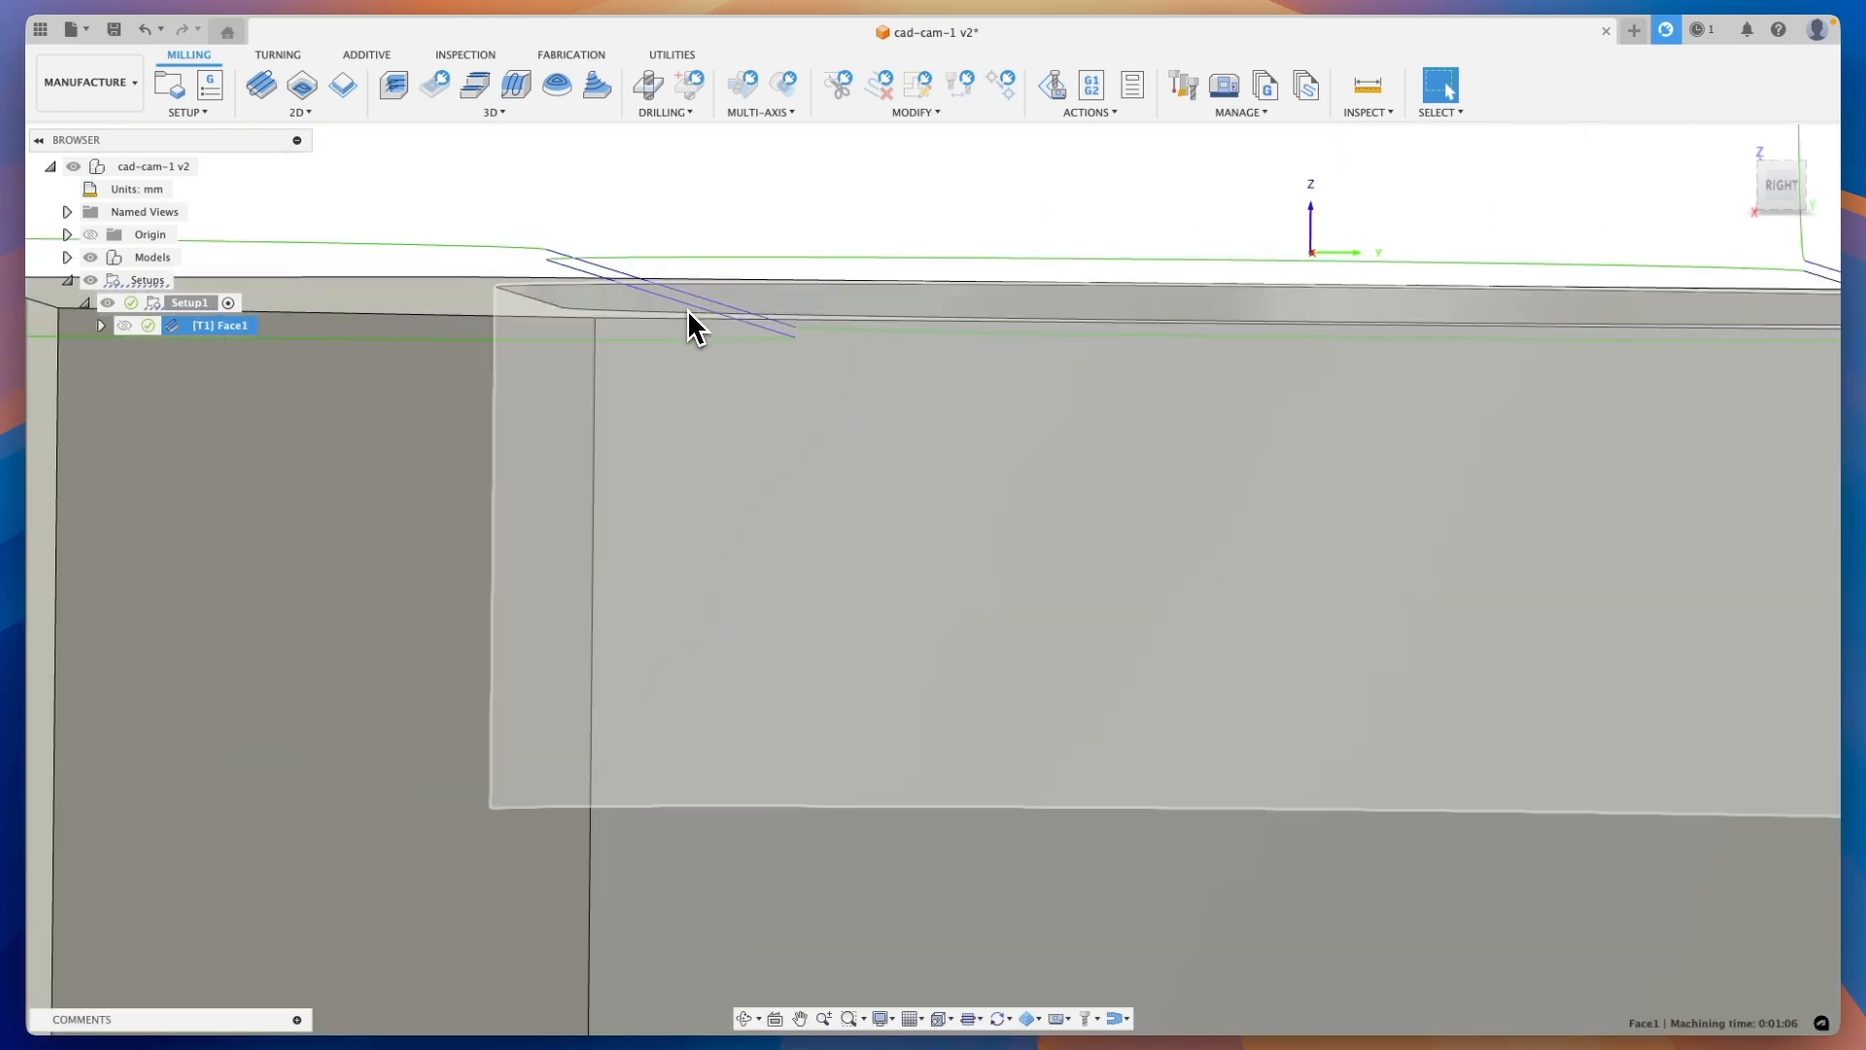
{"action": "scroll", "coordinate": [686, 309], "scroll_direction": "down", "scroll_amount": 2}
{"action": "scroll", "coordinate": [687, 311], "scroll_direction": "down", "scroll_amount": 3}
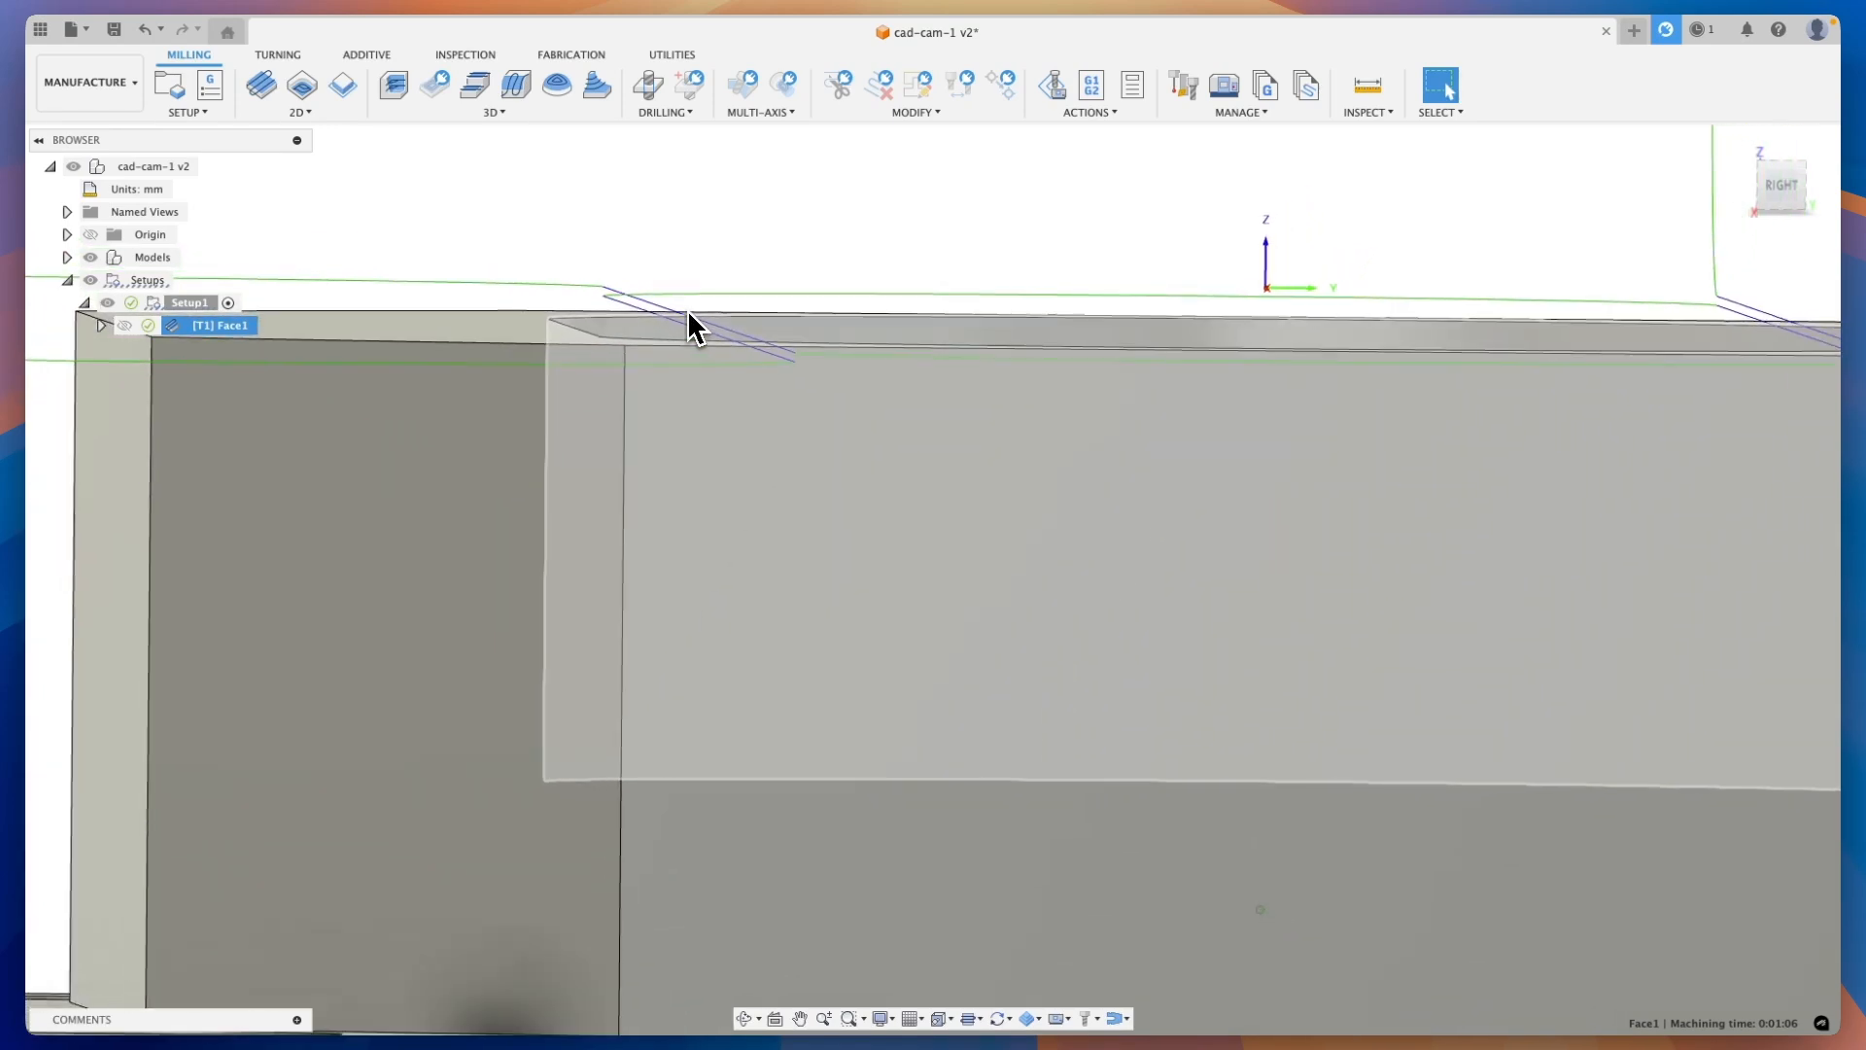
{"action": "scroll", "coordinate": [686, 309], "scroll_direction": "down", "scroll_amount": 4}
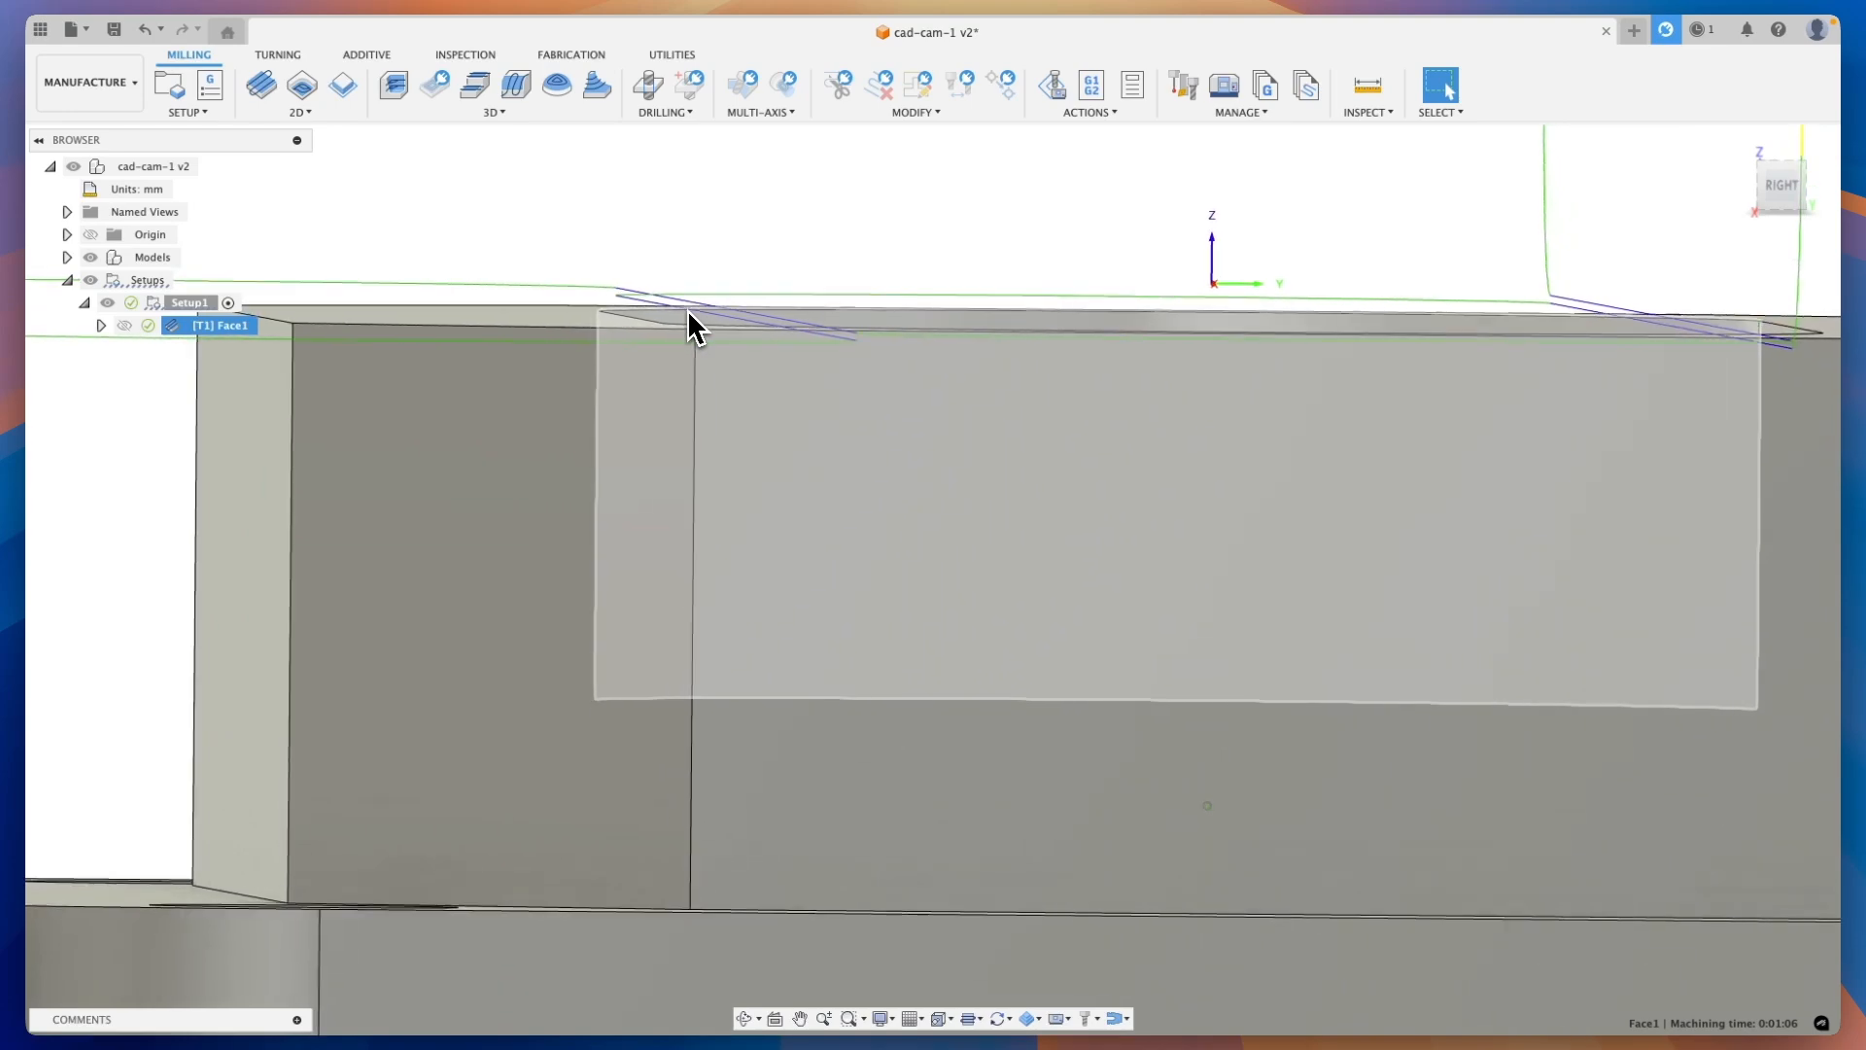
{"action": "scroll", "coordinate": [686, 309], "scroll_direction": "down", "scroll_amount": 5}
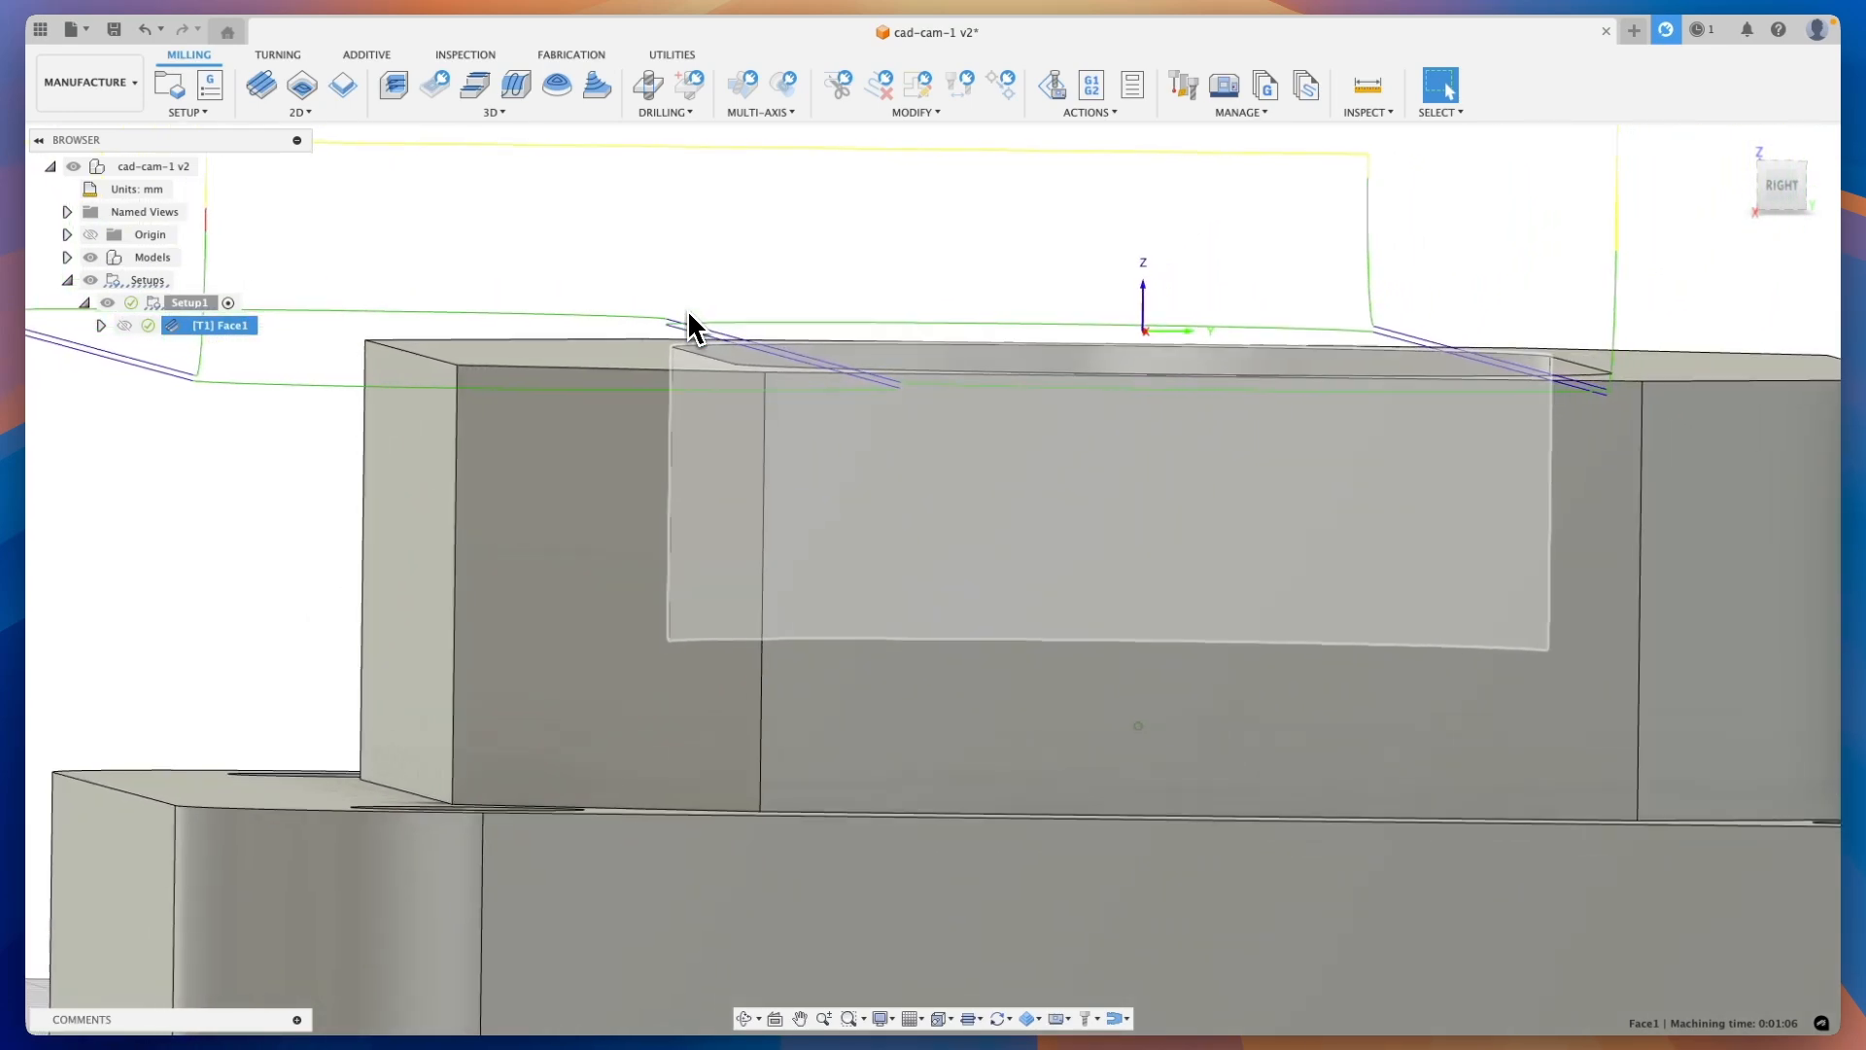
{"action": "scroll", "coordinate": [686, 309], "scroll_direction": "down", "scroll_amount": 5}
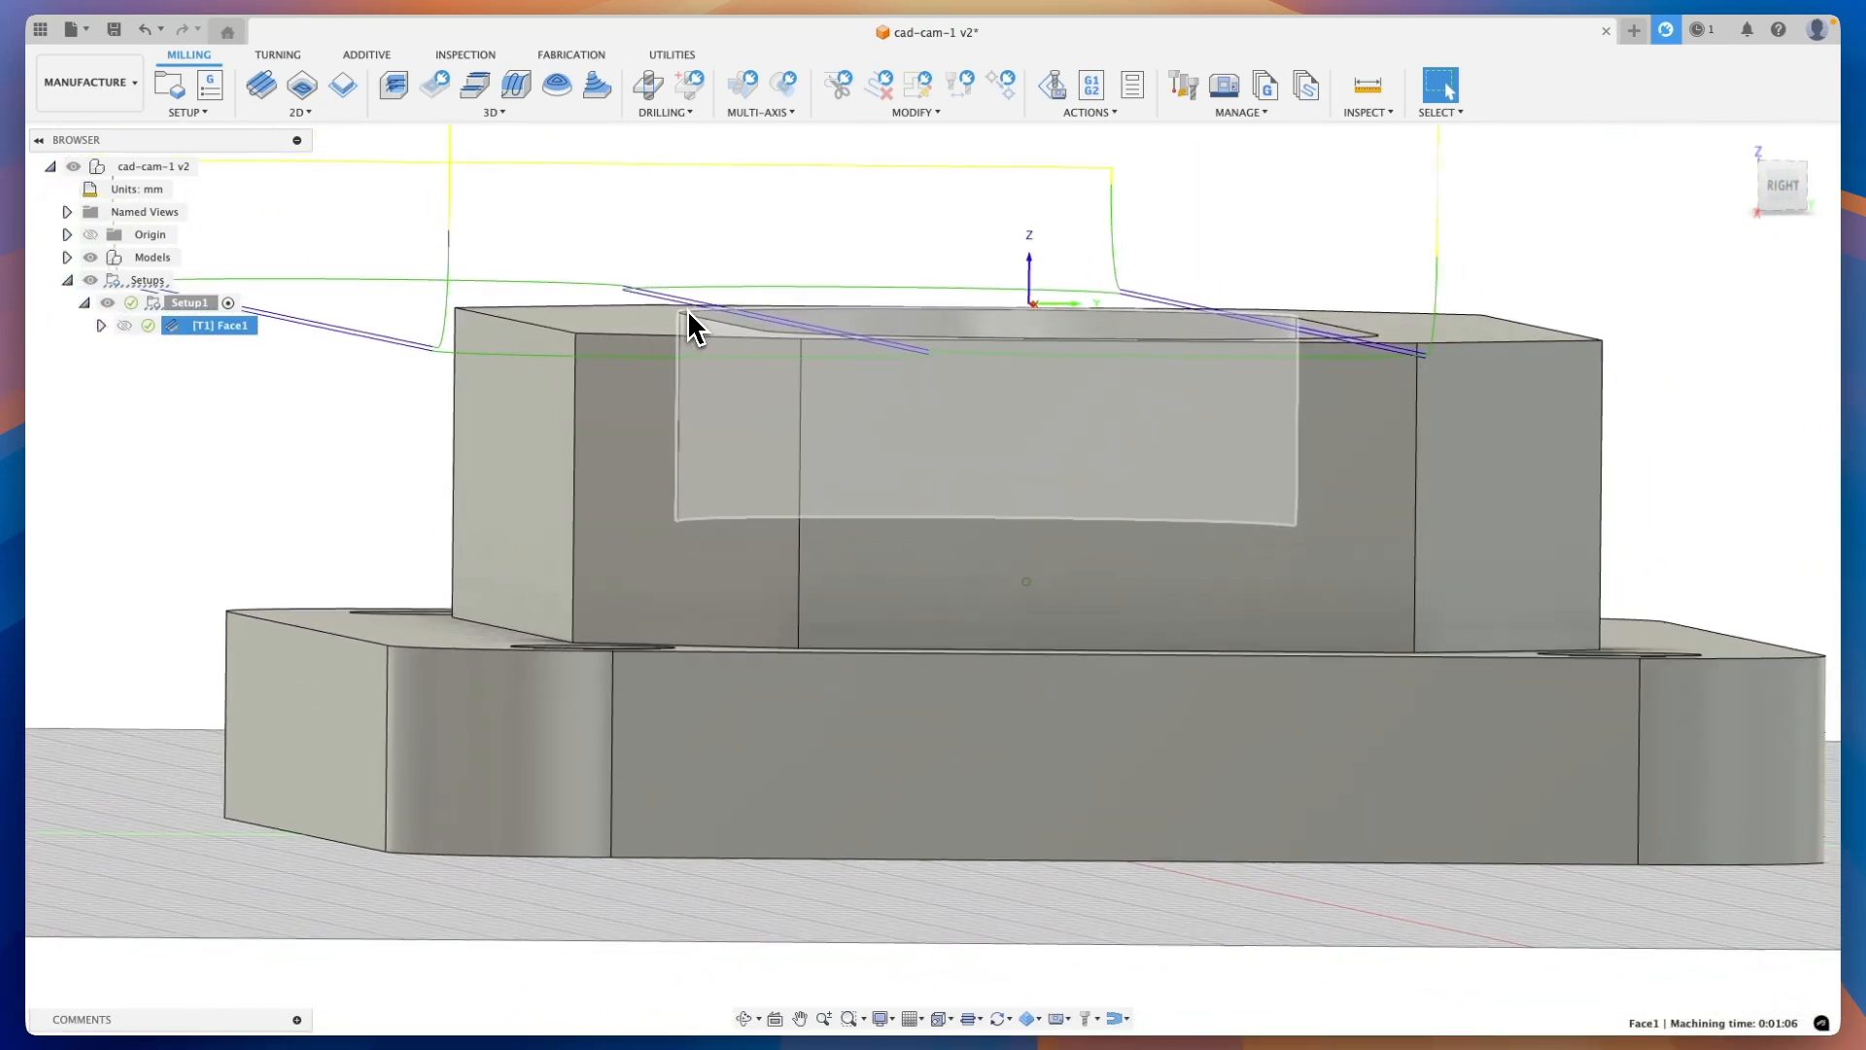
{"action": "scroll", "coordinate": [686, 309], "scroll_direction": "up", "scroll_amount": 2, "text": "shift"}
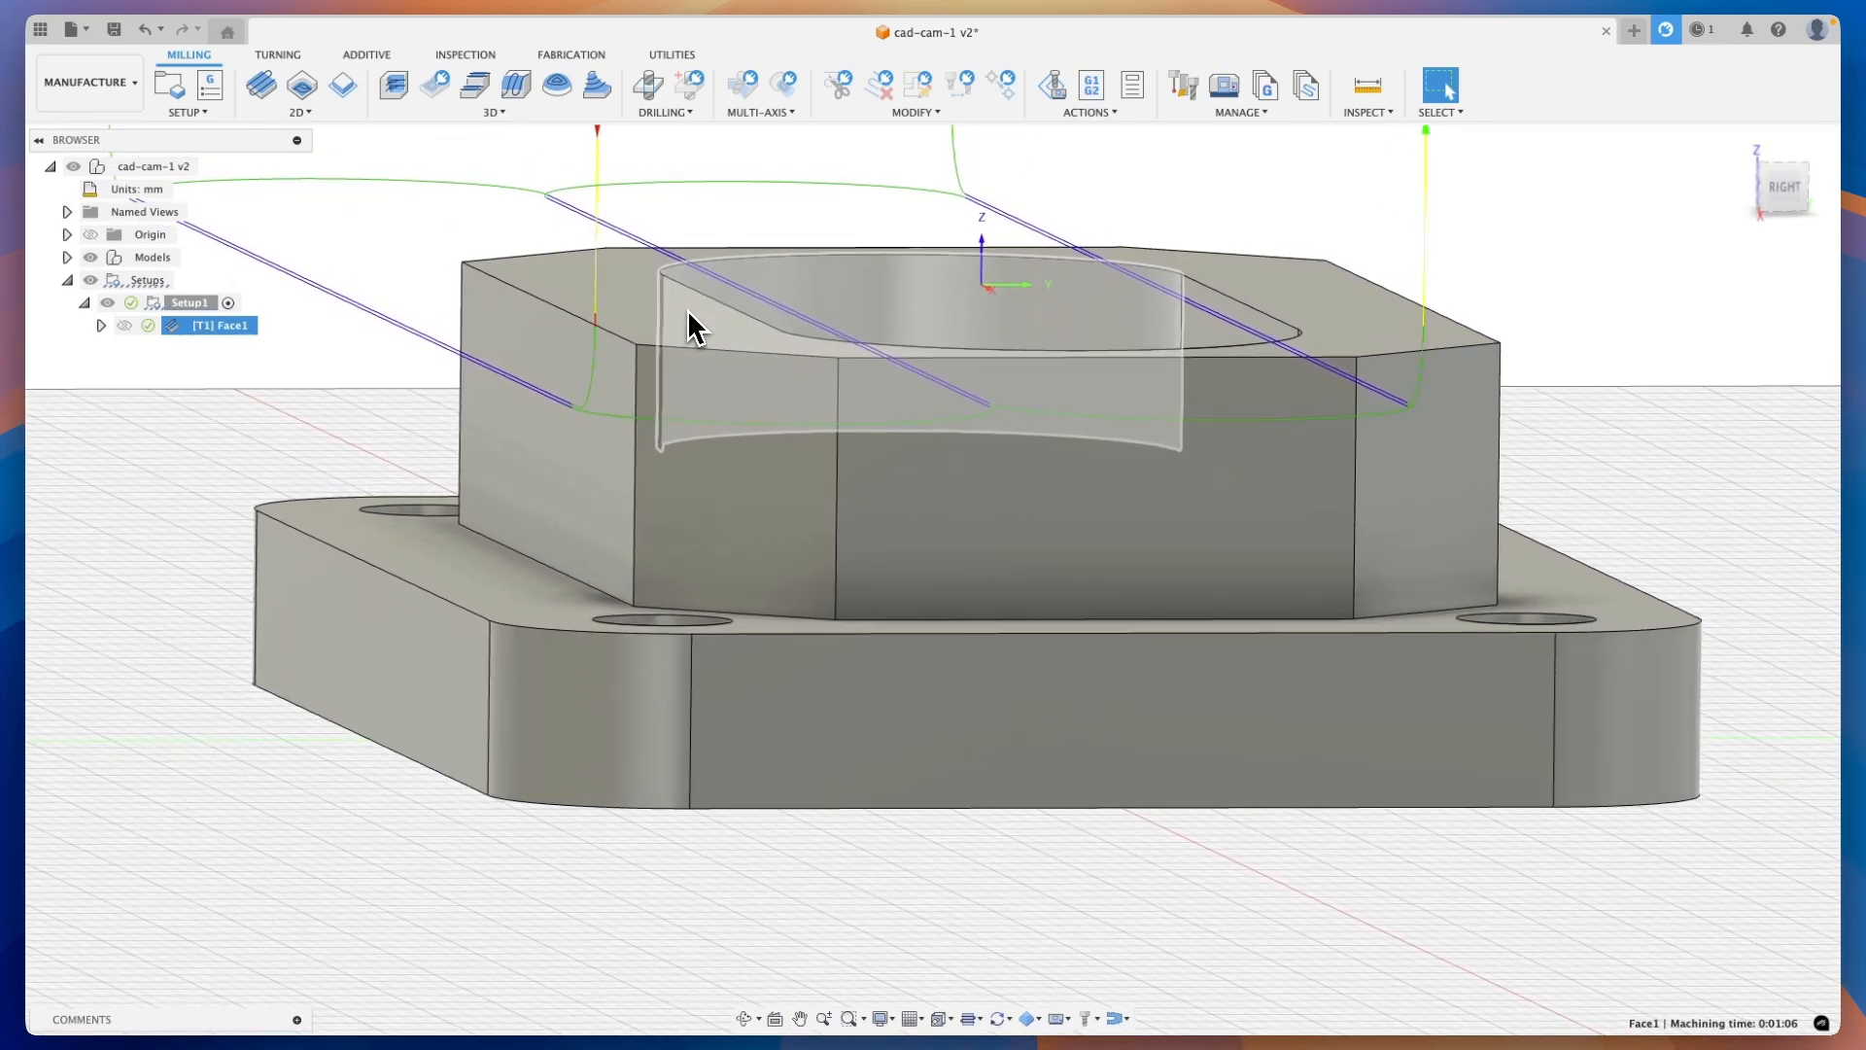
{"action": "scroll", "coordinate": [686, 309], "scroll_direction": "up", "scroll_amount": 3, "text": "shift"}
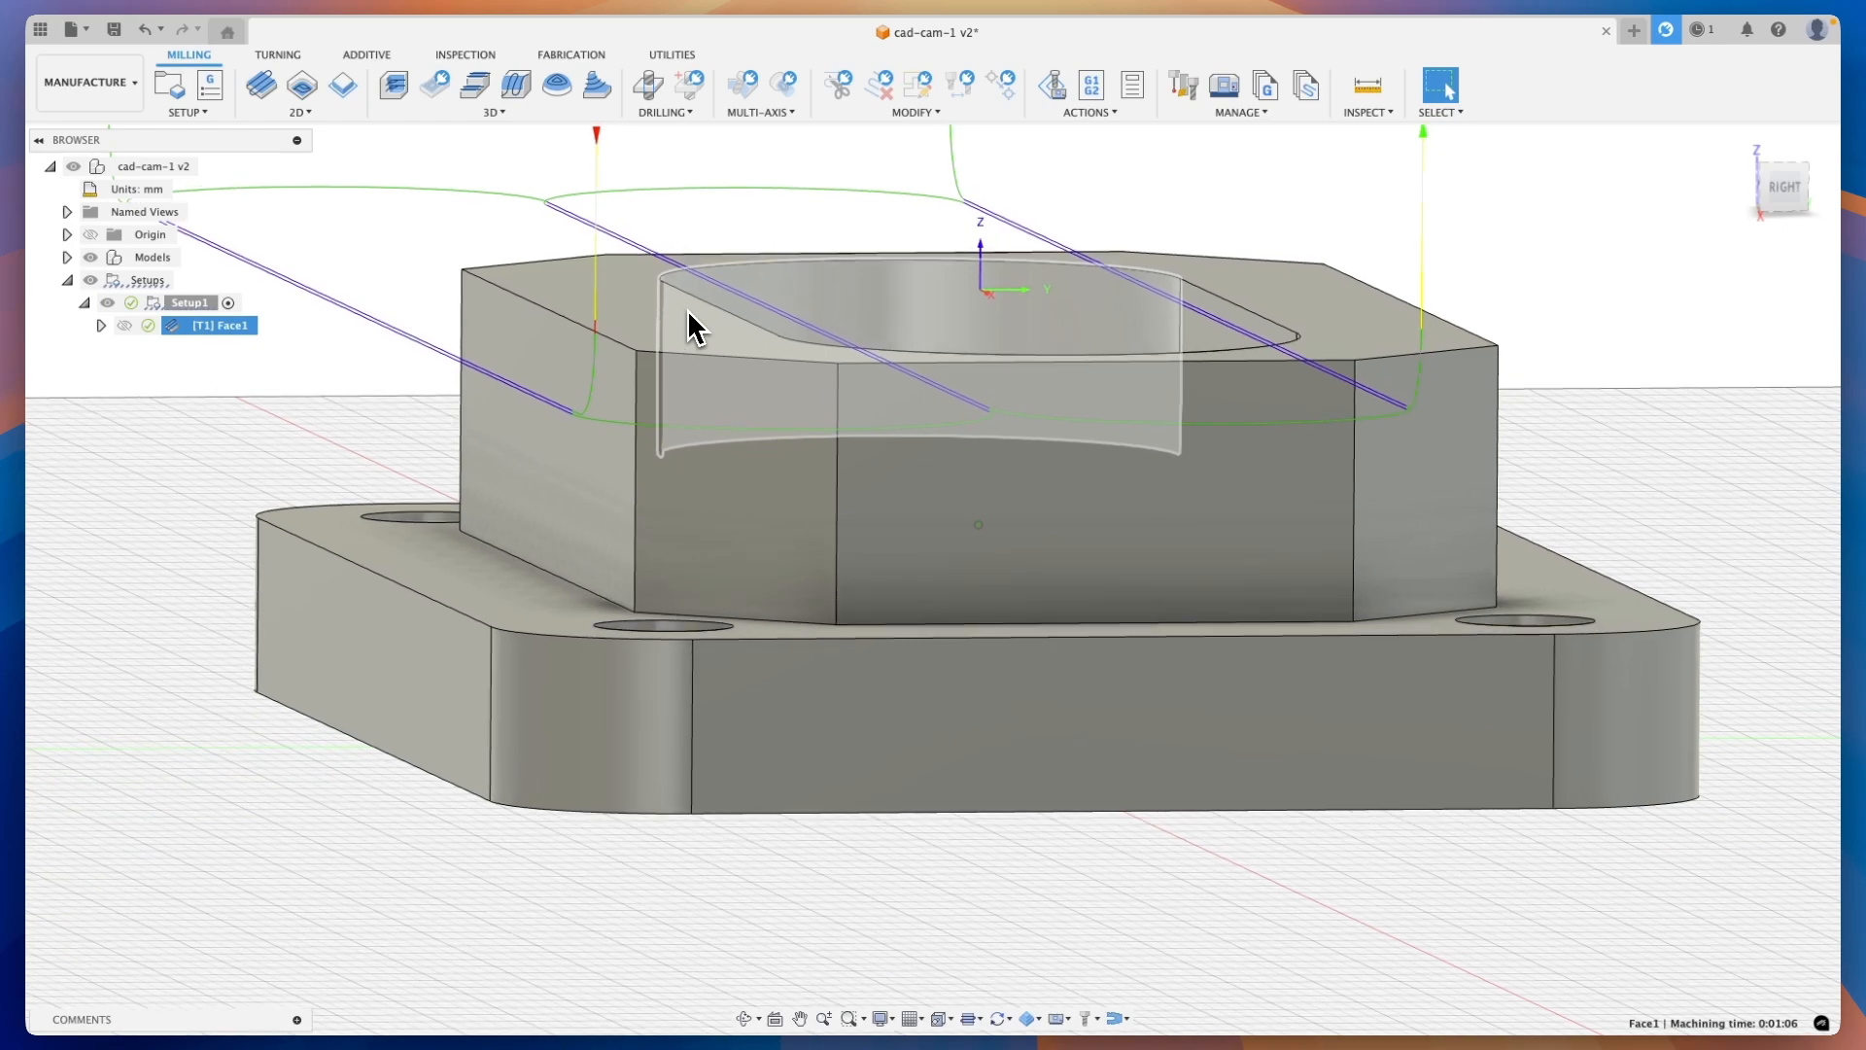
{"action": "scroll", "coordinate": [686, 309], "scroll_direction": "up", "scroll_amount": 3, "text": "shift"}
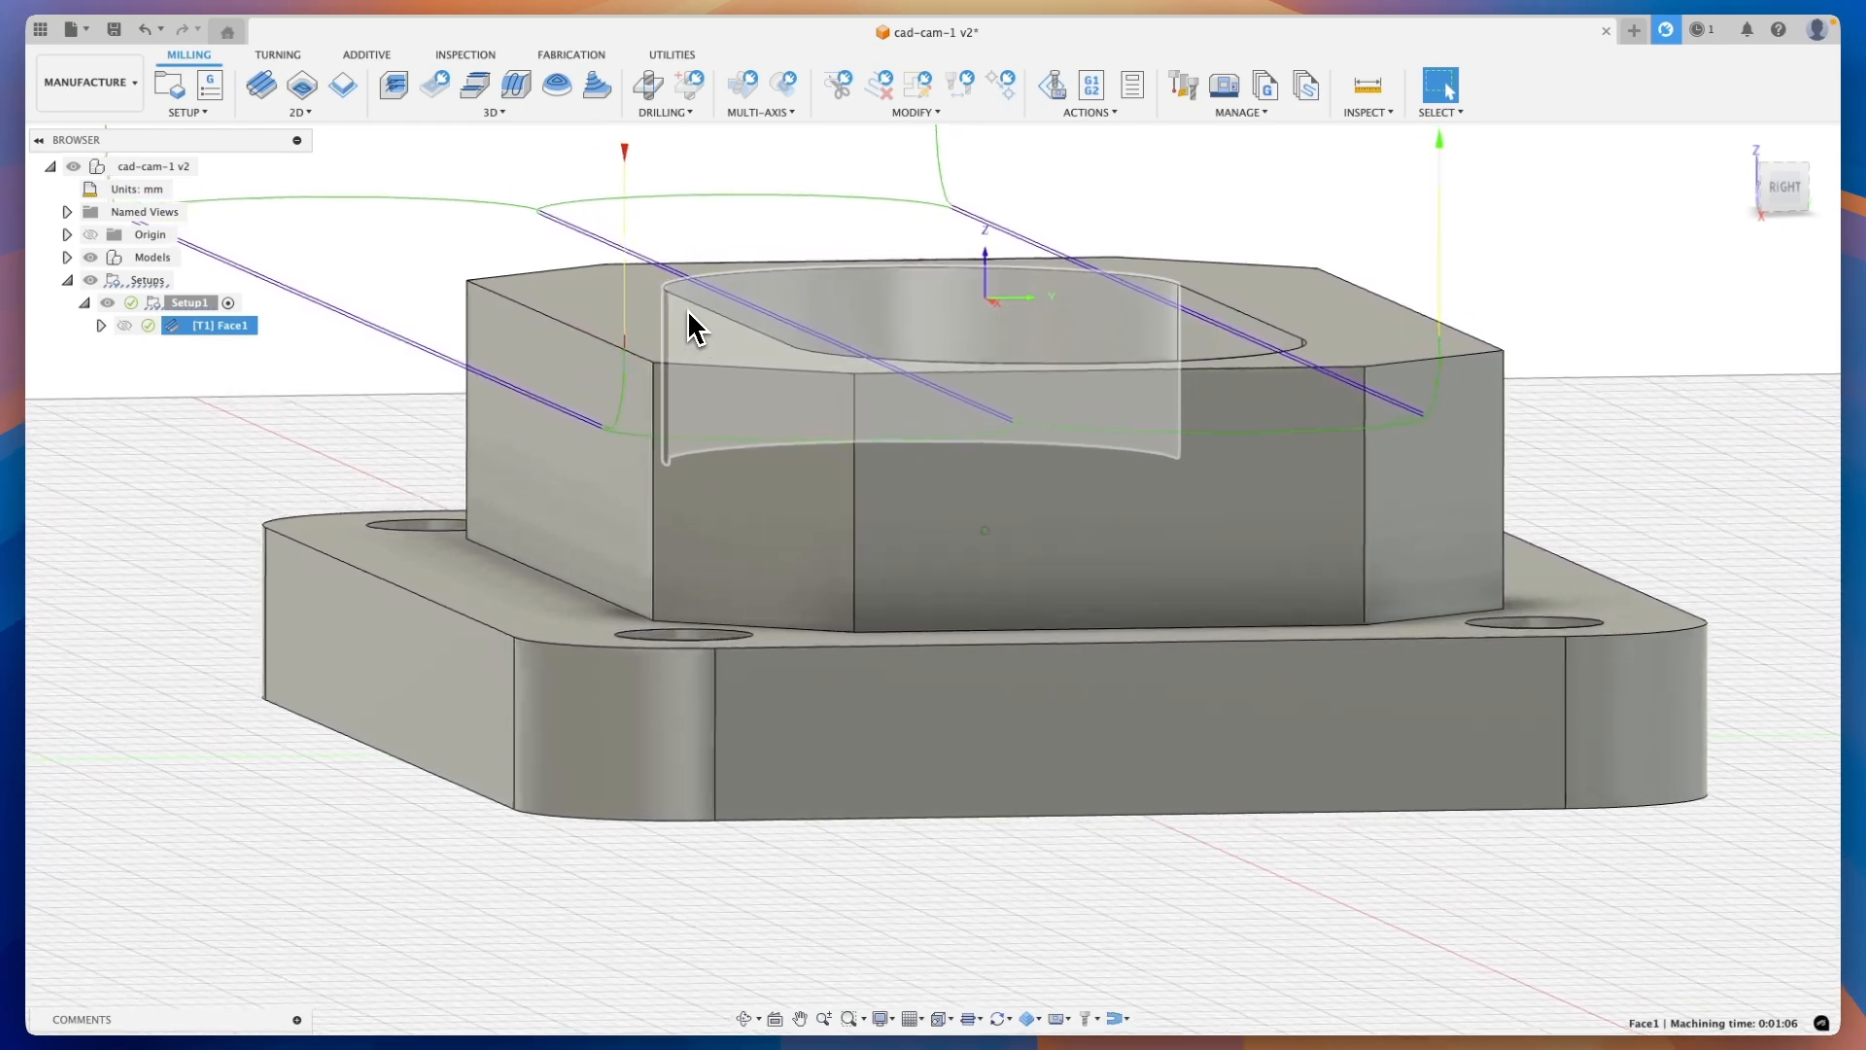
{"action": "scroll", "coordinate": [687, 309], "scroll_direction": "down", "scroll_amount": 5}
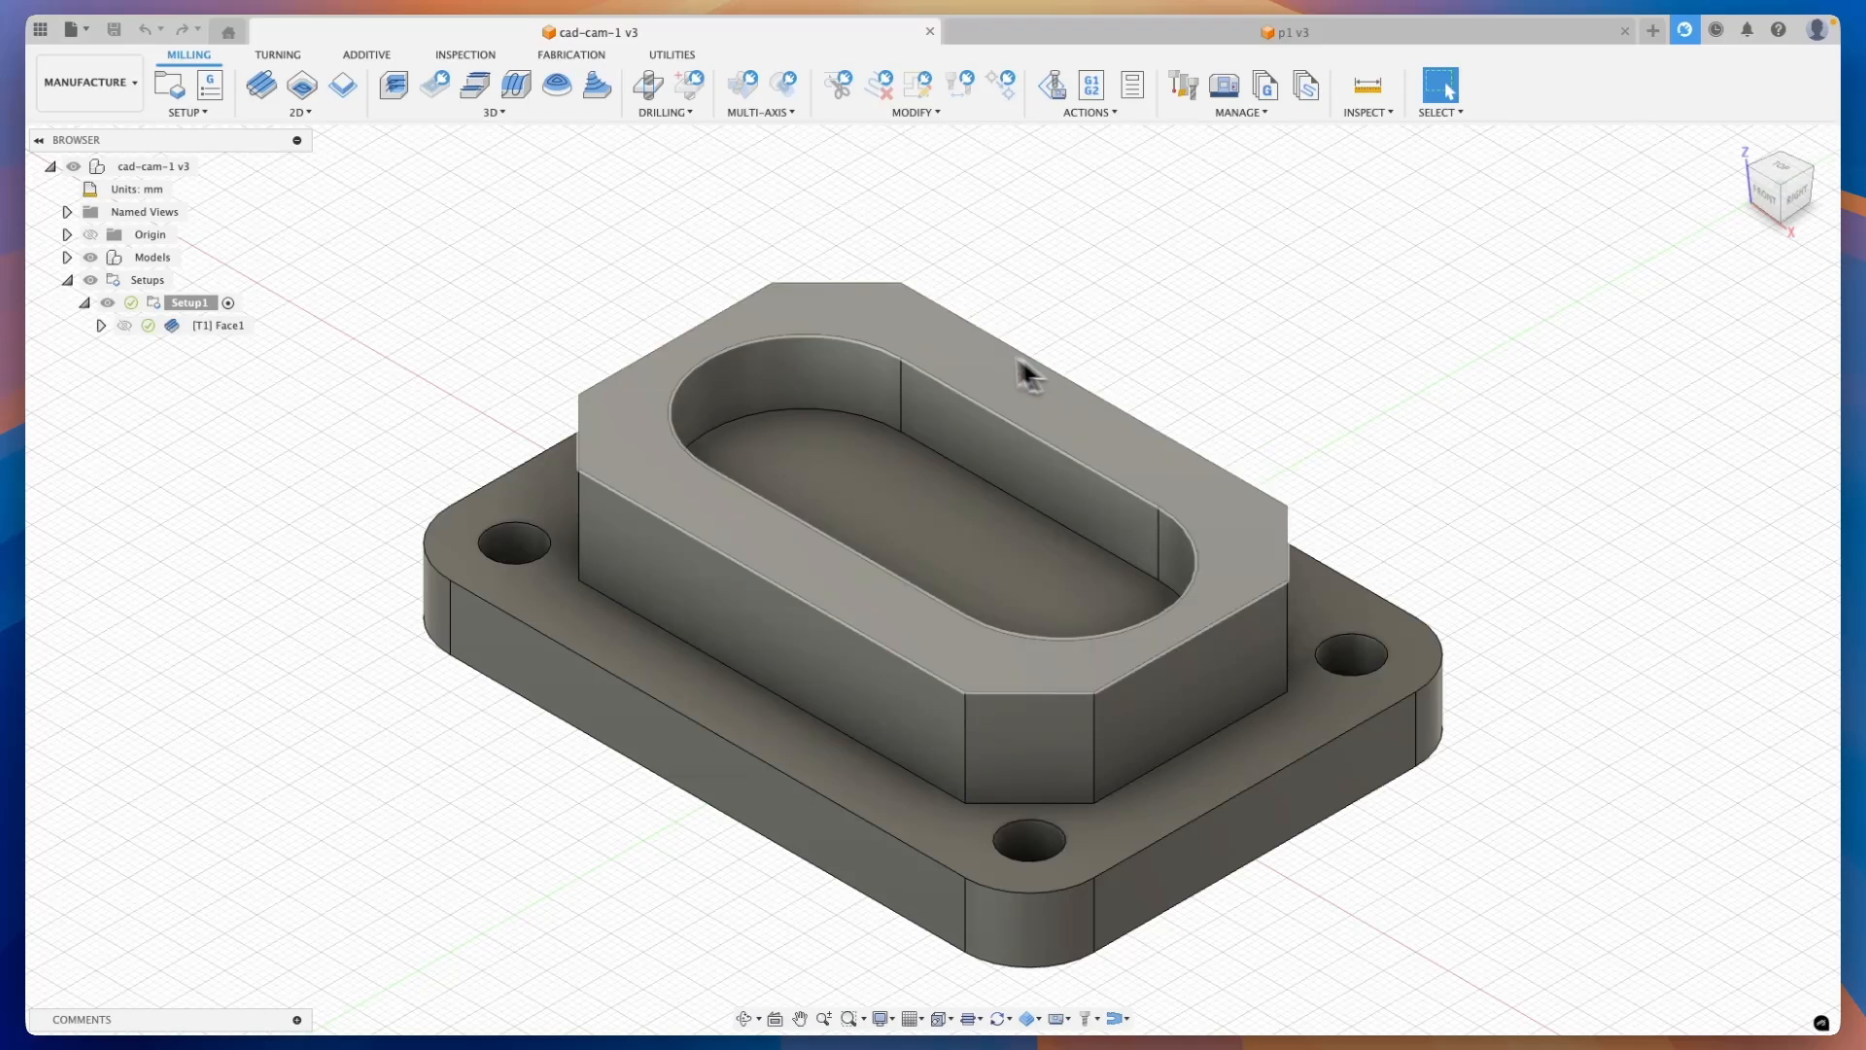
Start a 2D Contour operation and assign it the 12 mm flat endmill from the Milling Tools (Metric) library
{"action": "left_click", "coordinate": [342, 118]}
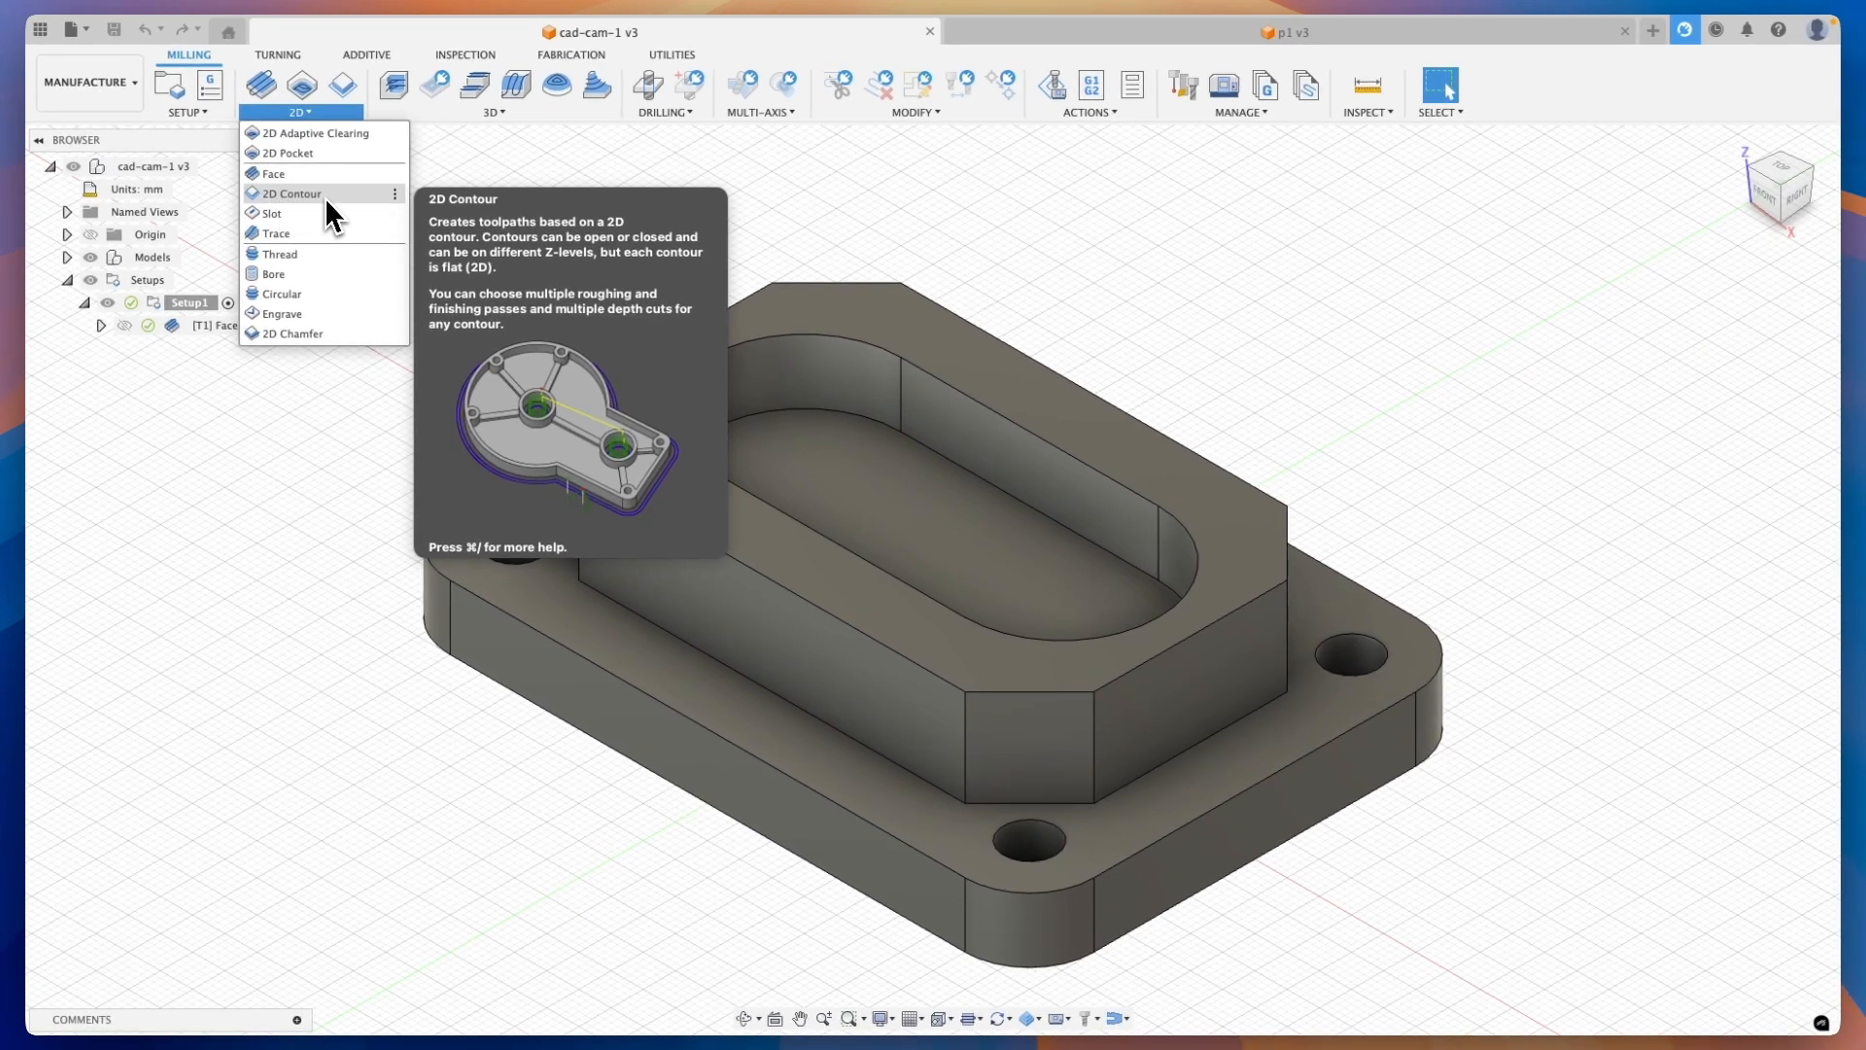
{"action": "left_click", "coordinate": [346, 97]}
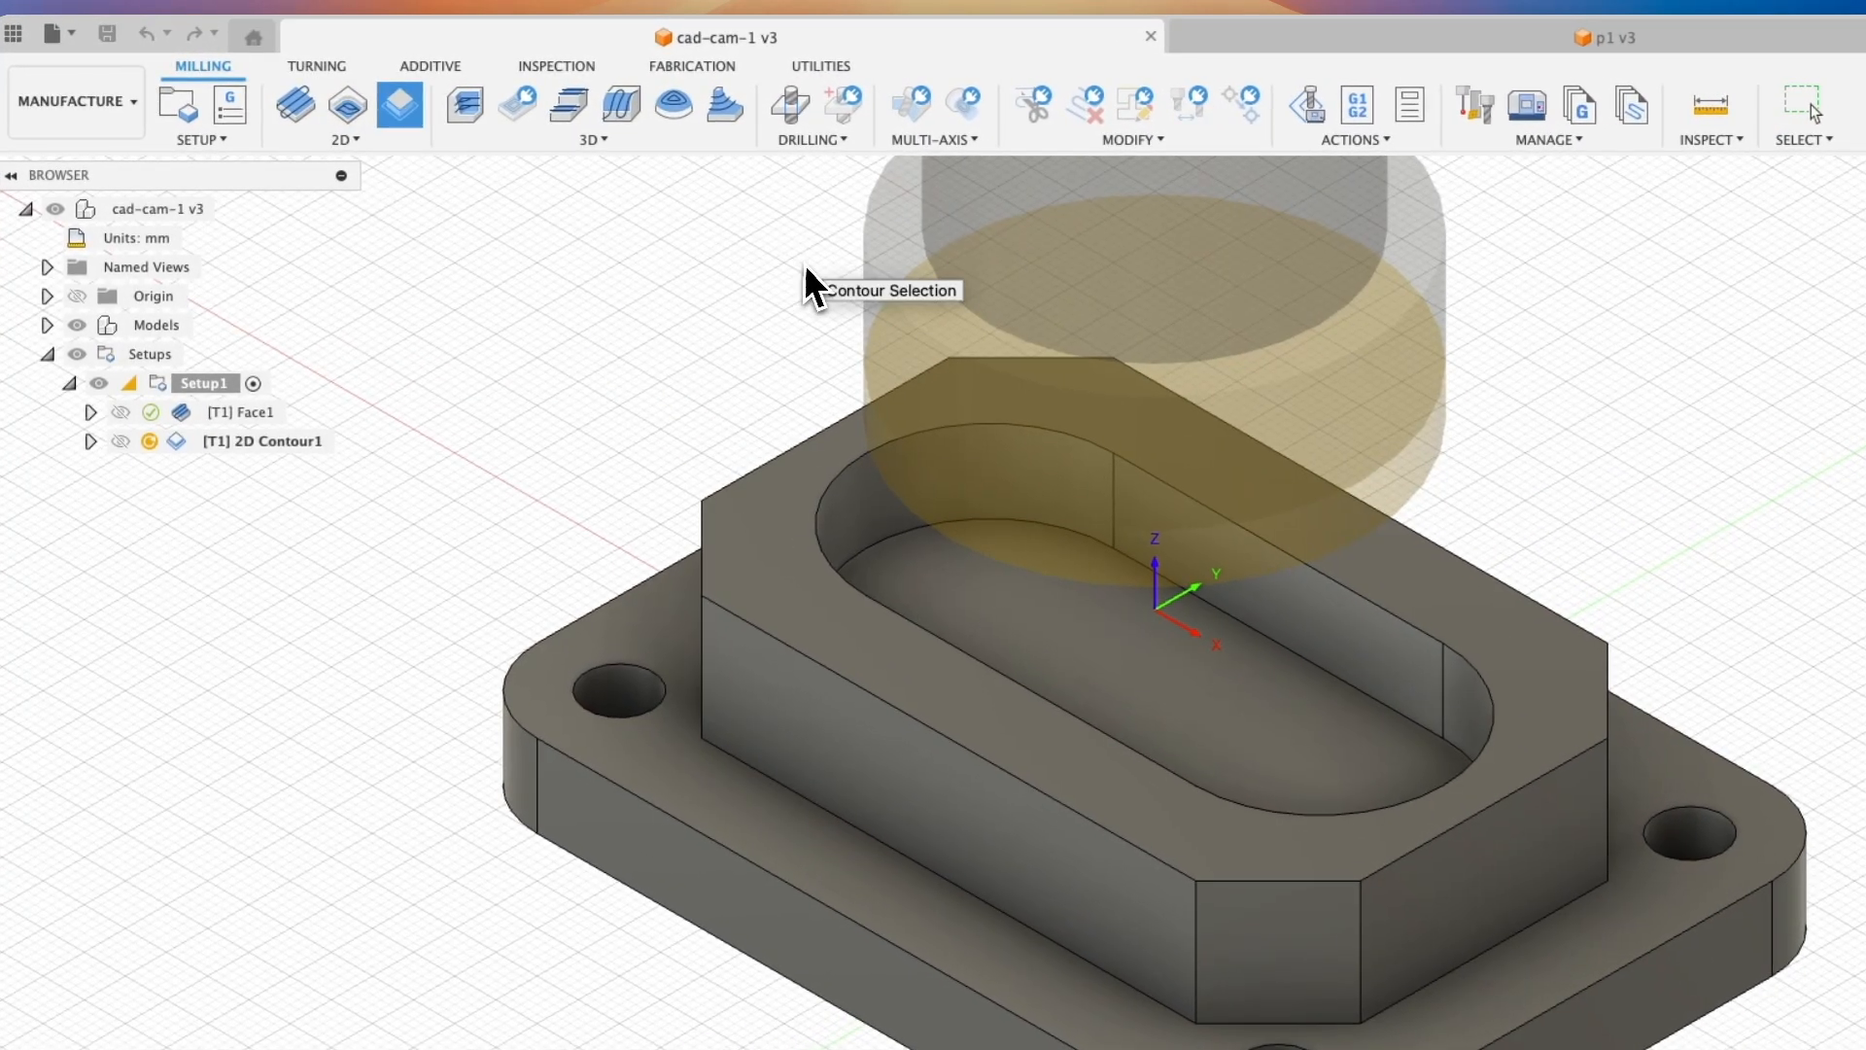
{"action": "scroll", "coordinate": [843, 367], "scroll_direction": "down", "scroll_amount": 5}
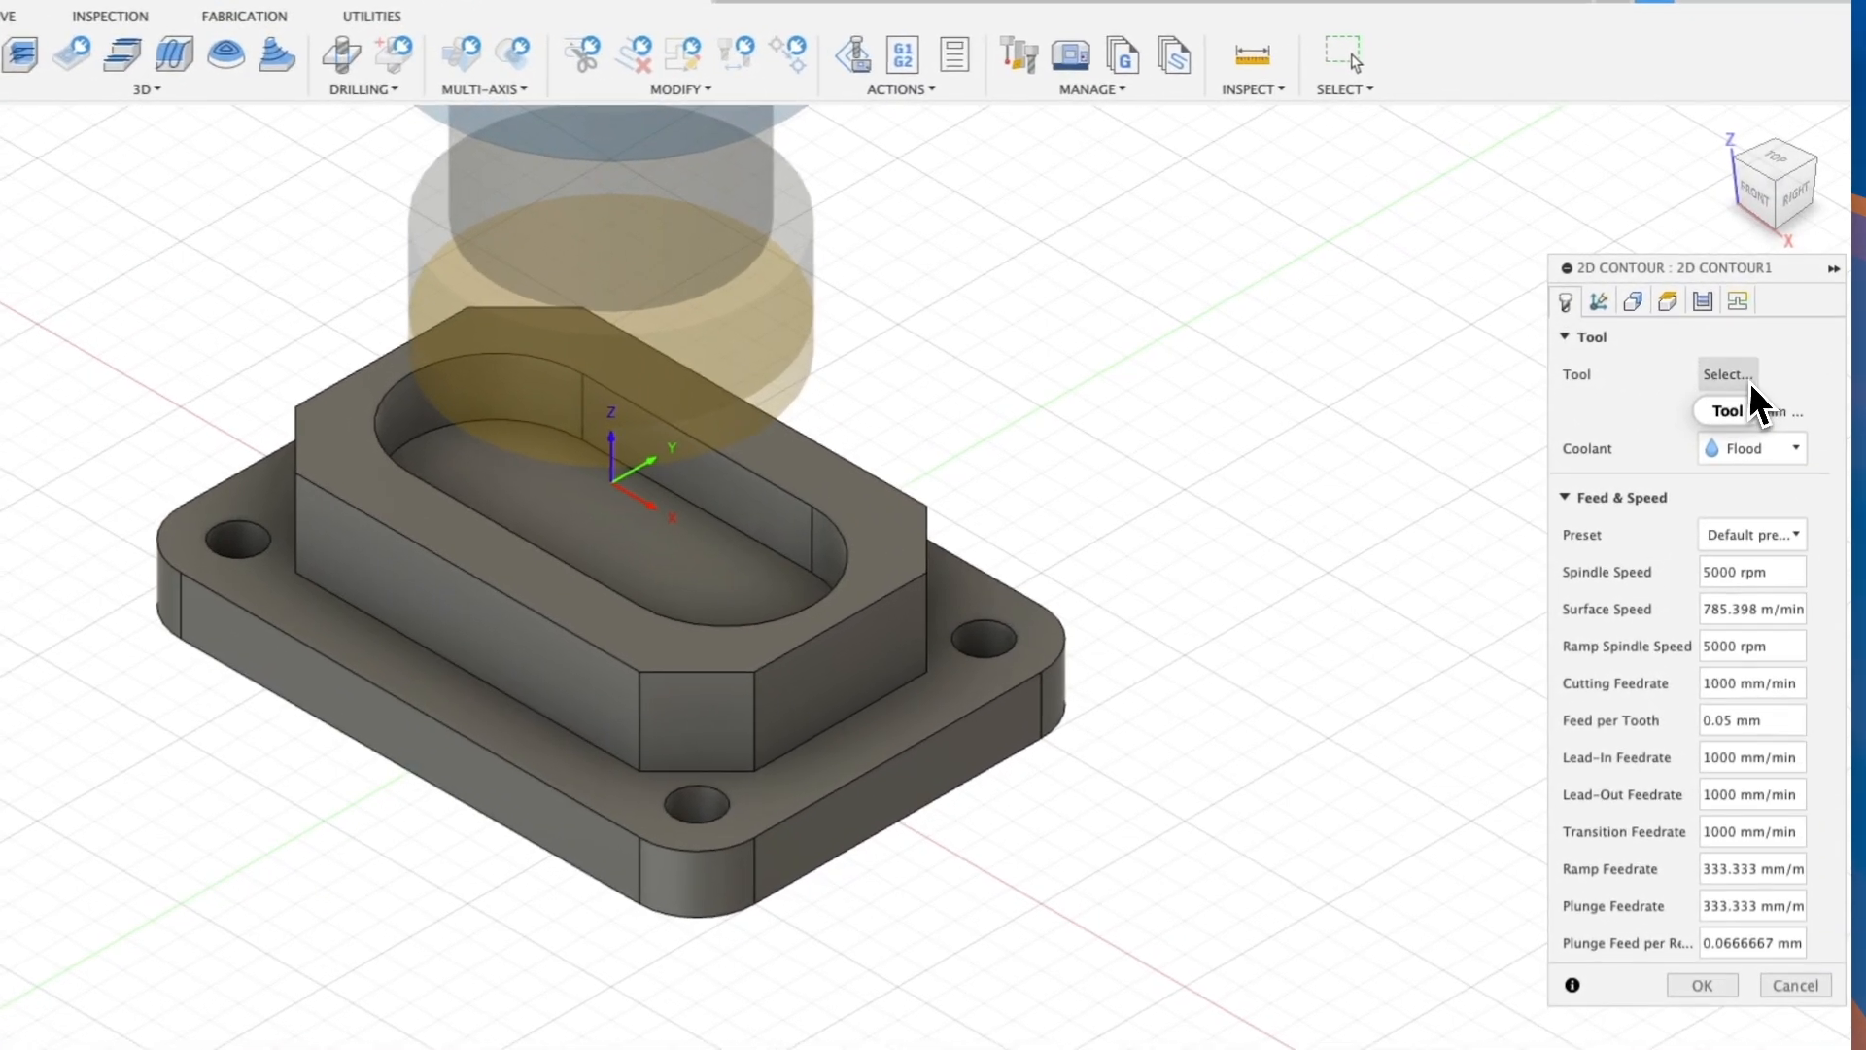
{"action": "left_click", "coordinate": [1743, 337]}
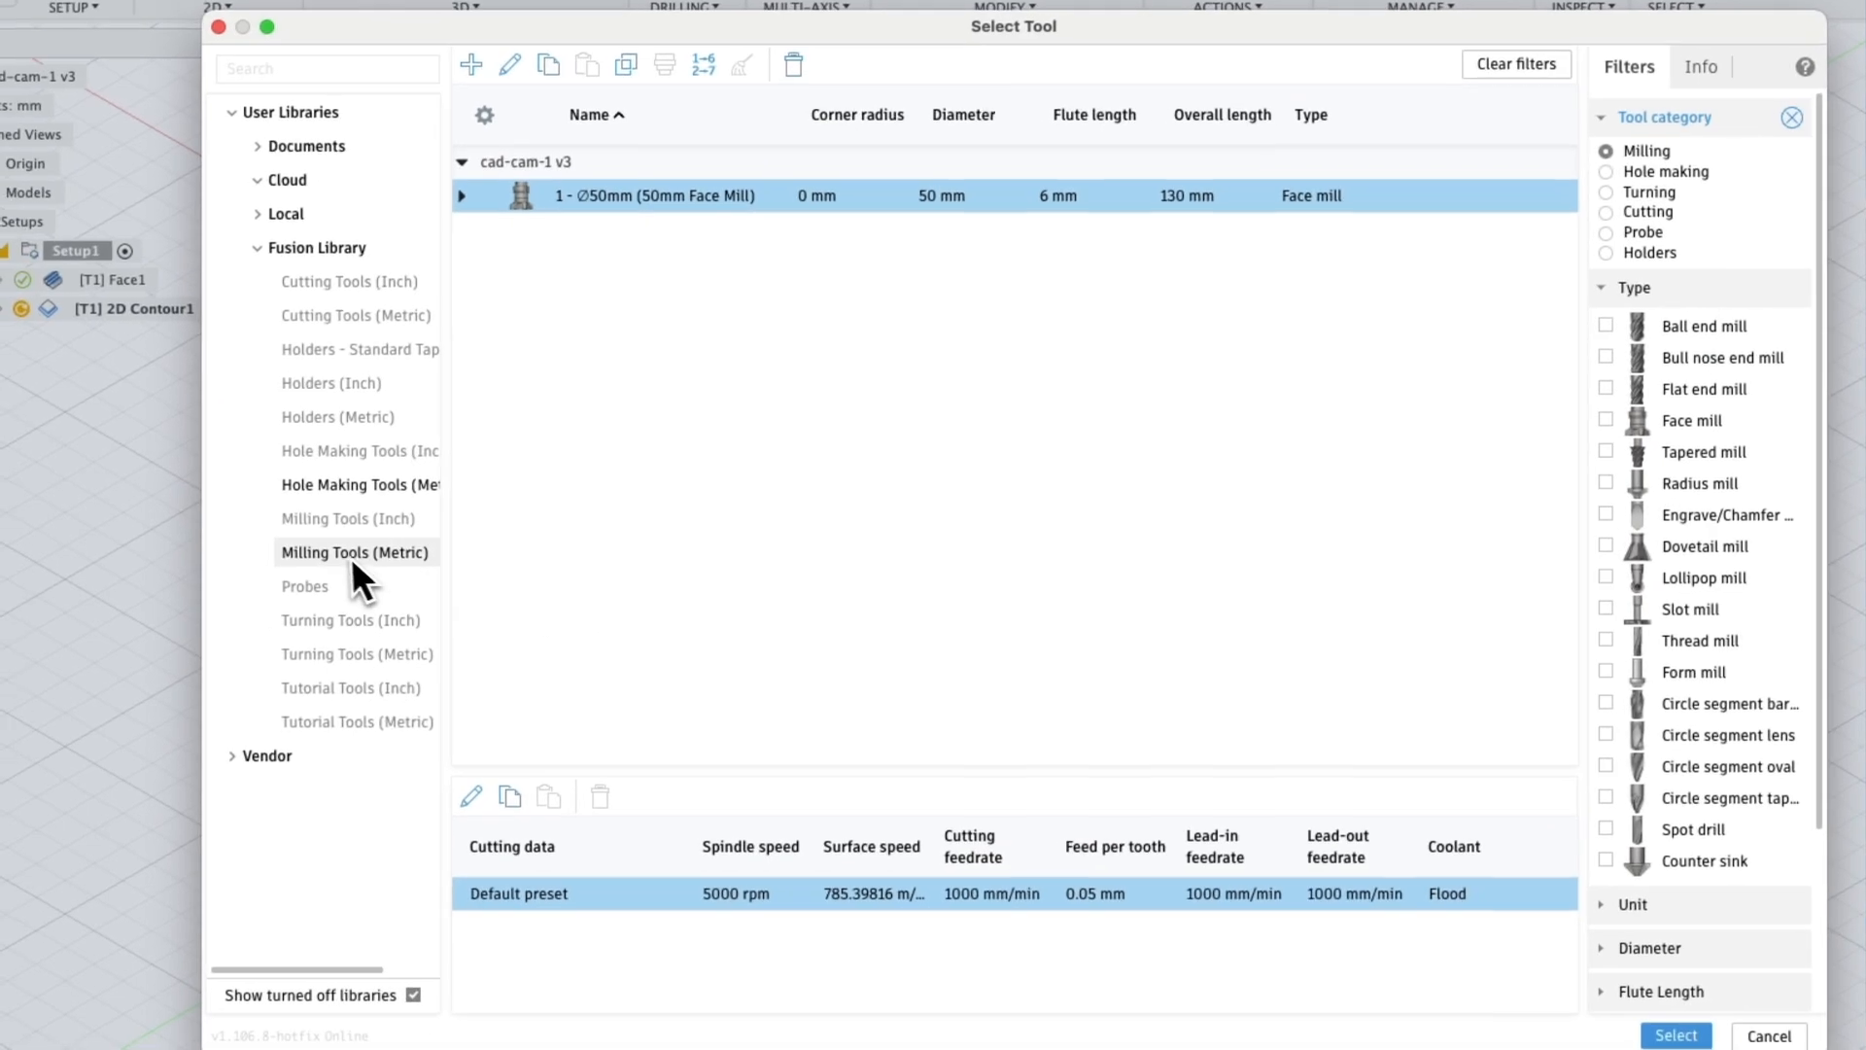
{"action": "left_click", "coordinate": [346, 562]}
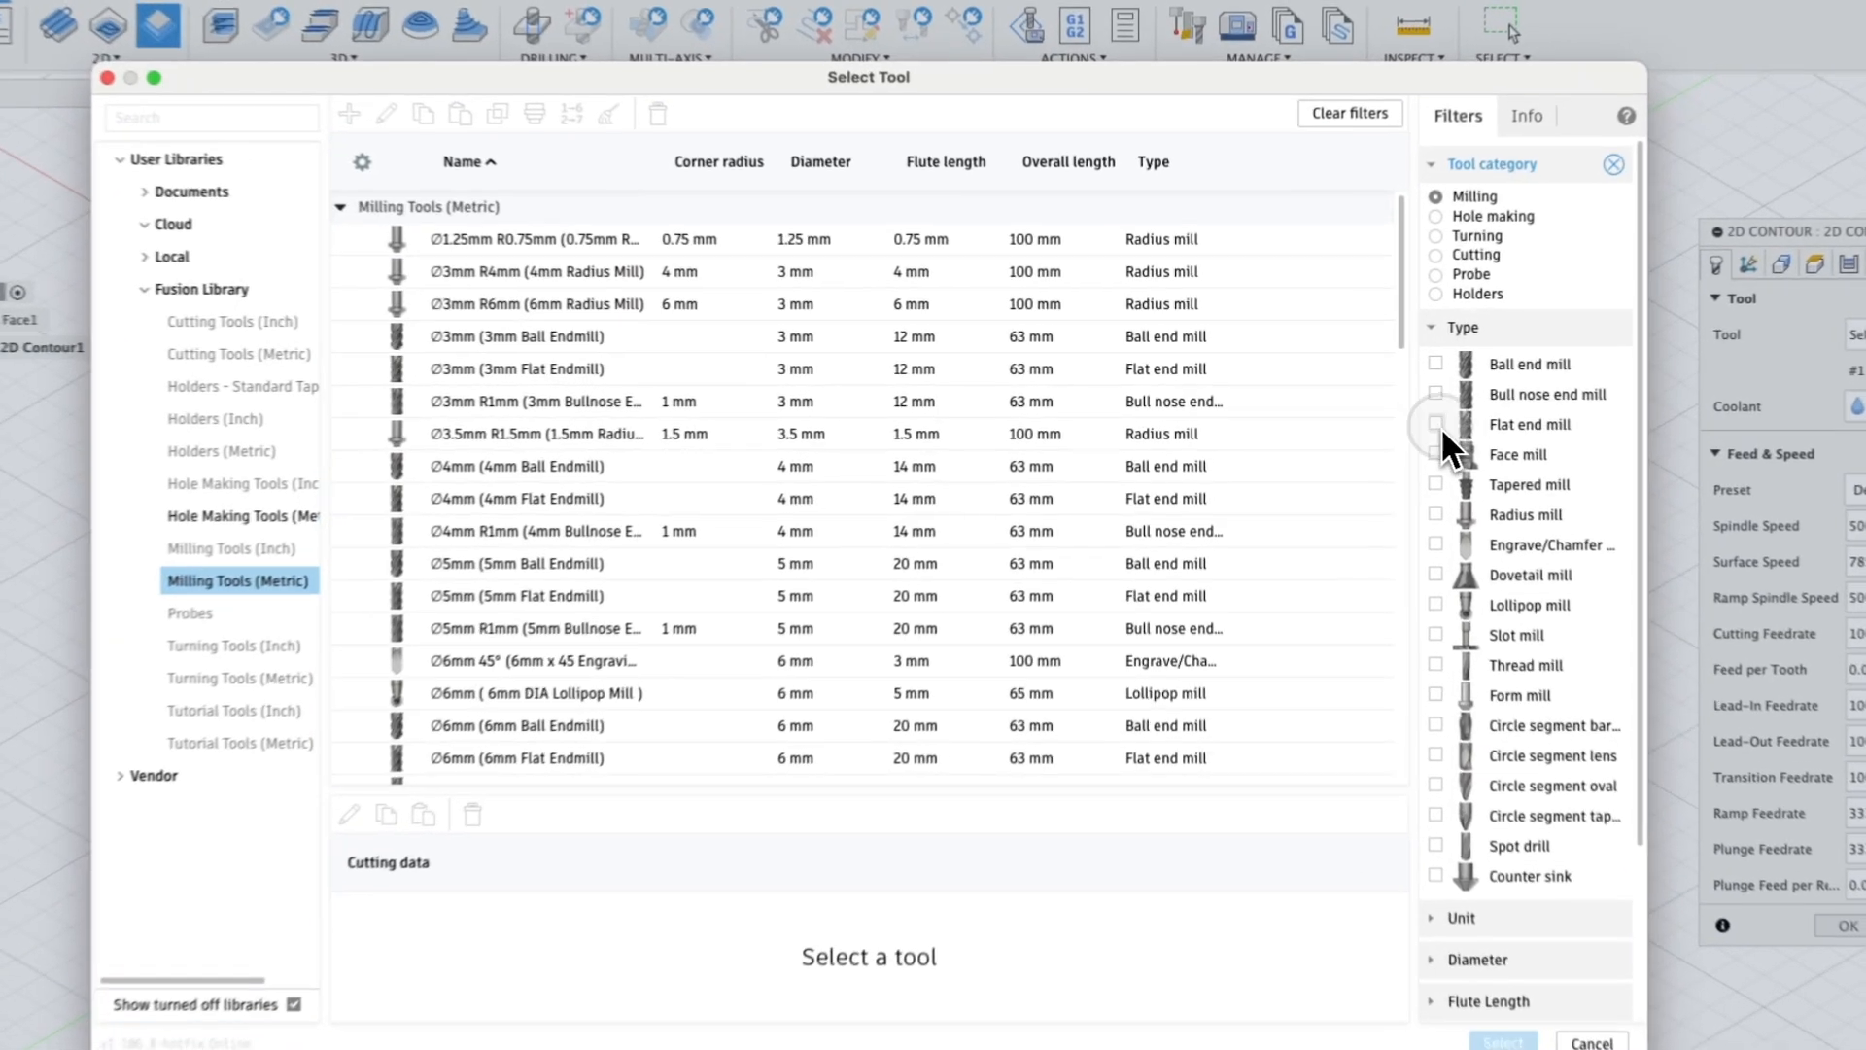
{"action": "left_click", "coordinate": [1392, 411]}
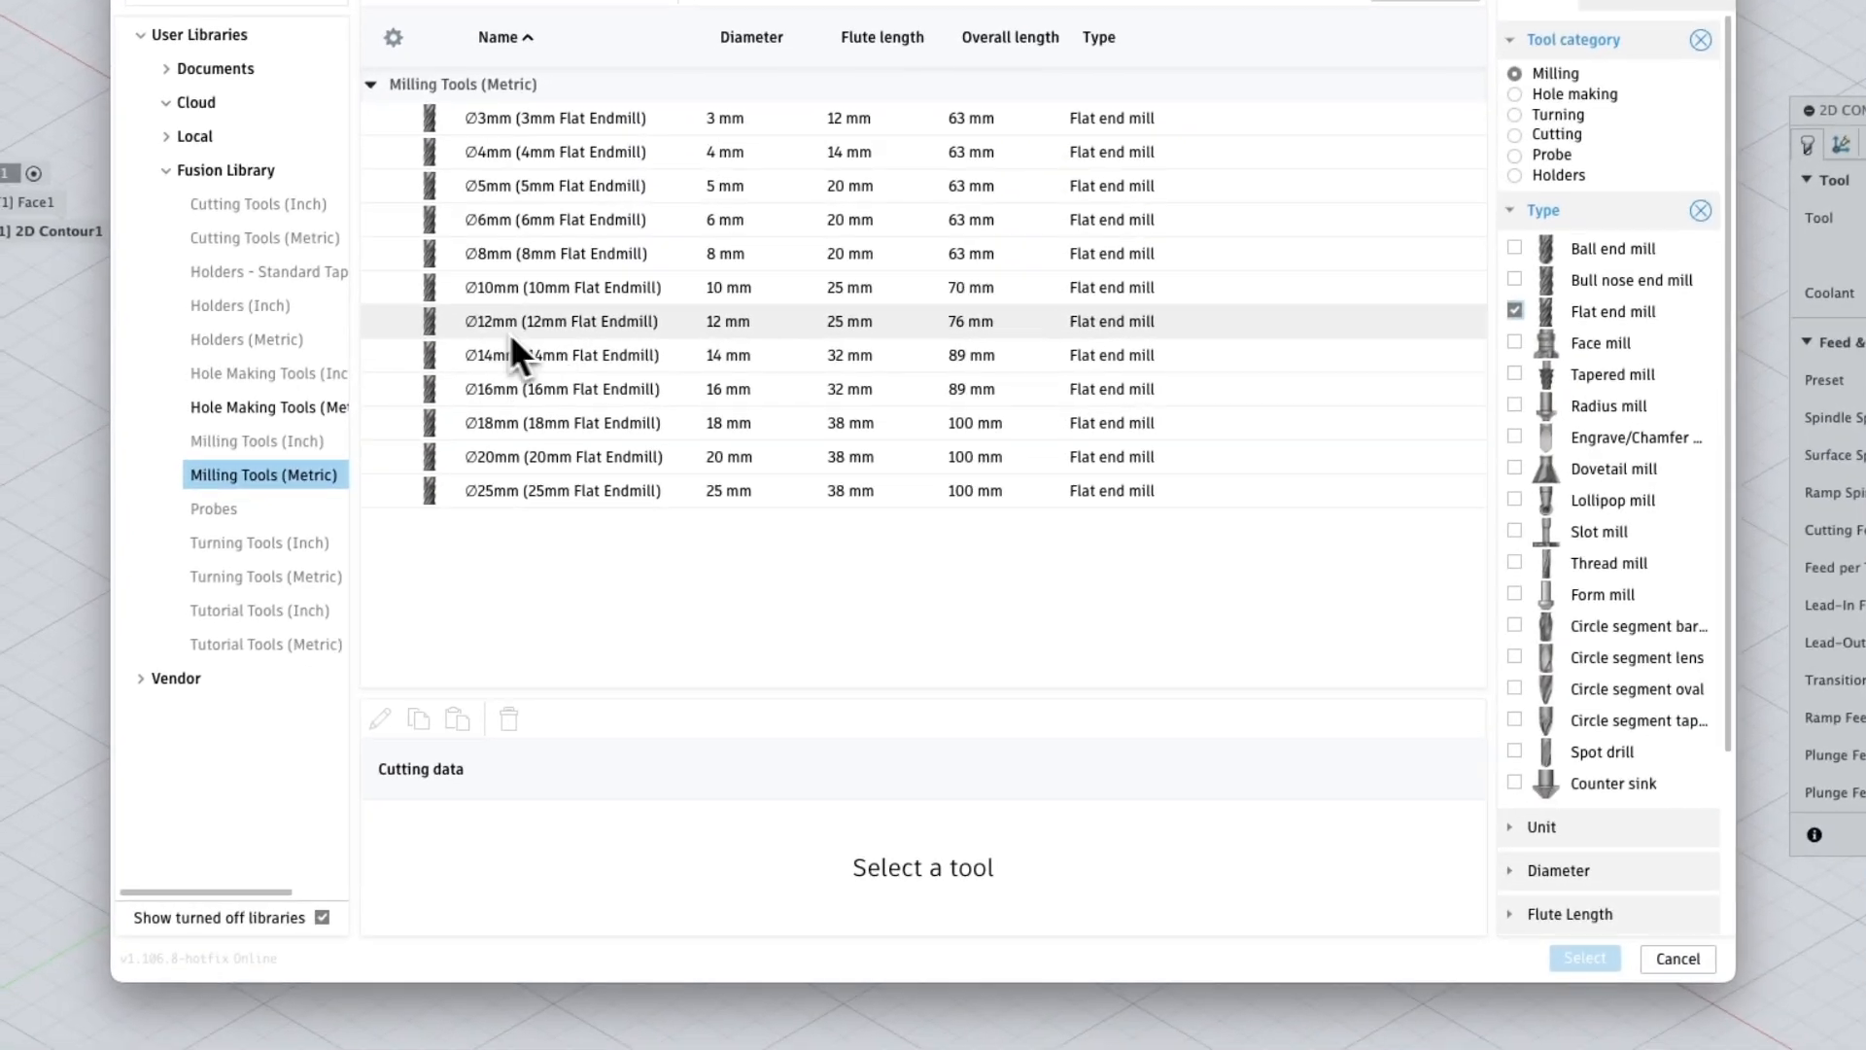
{"action": "left_click", "coordinate": [529, 320]}
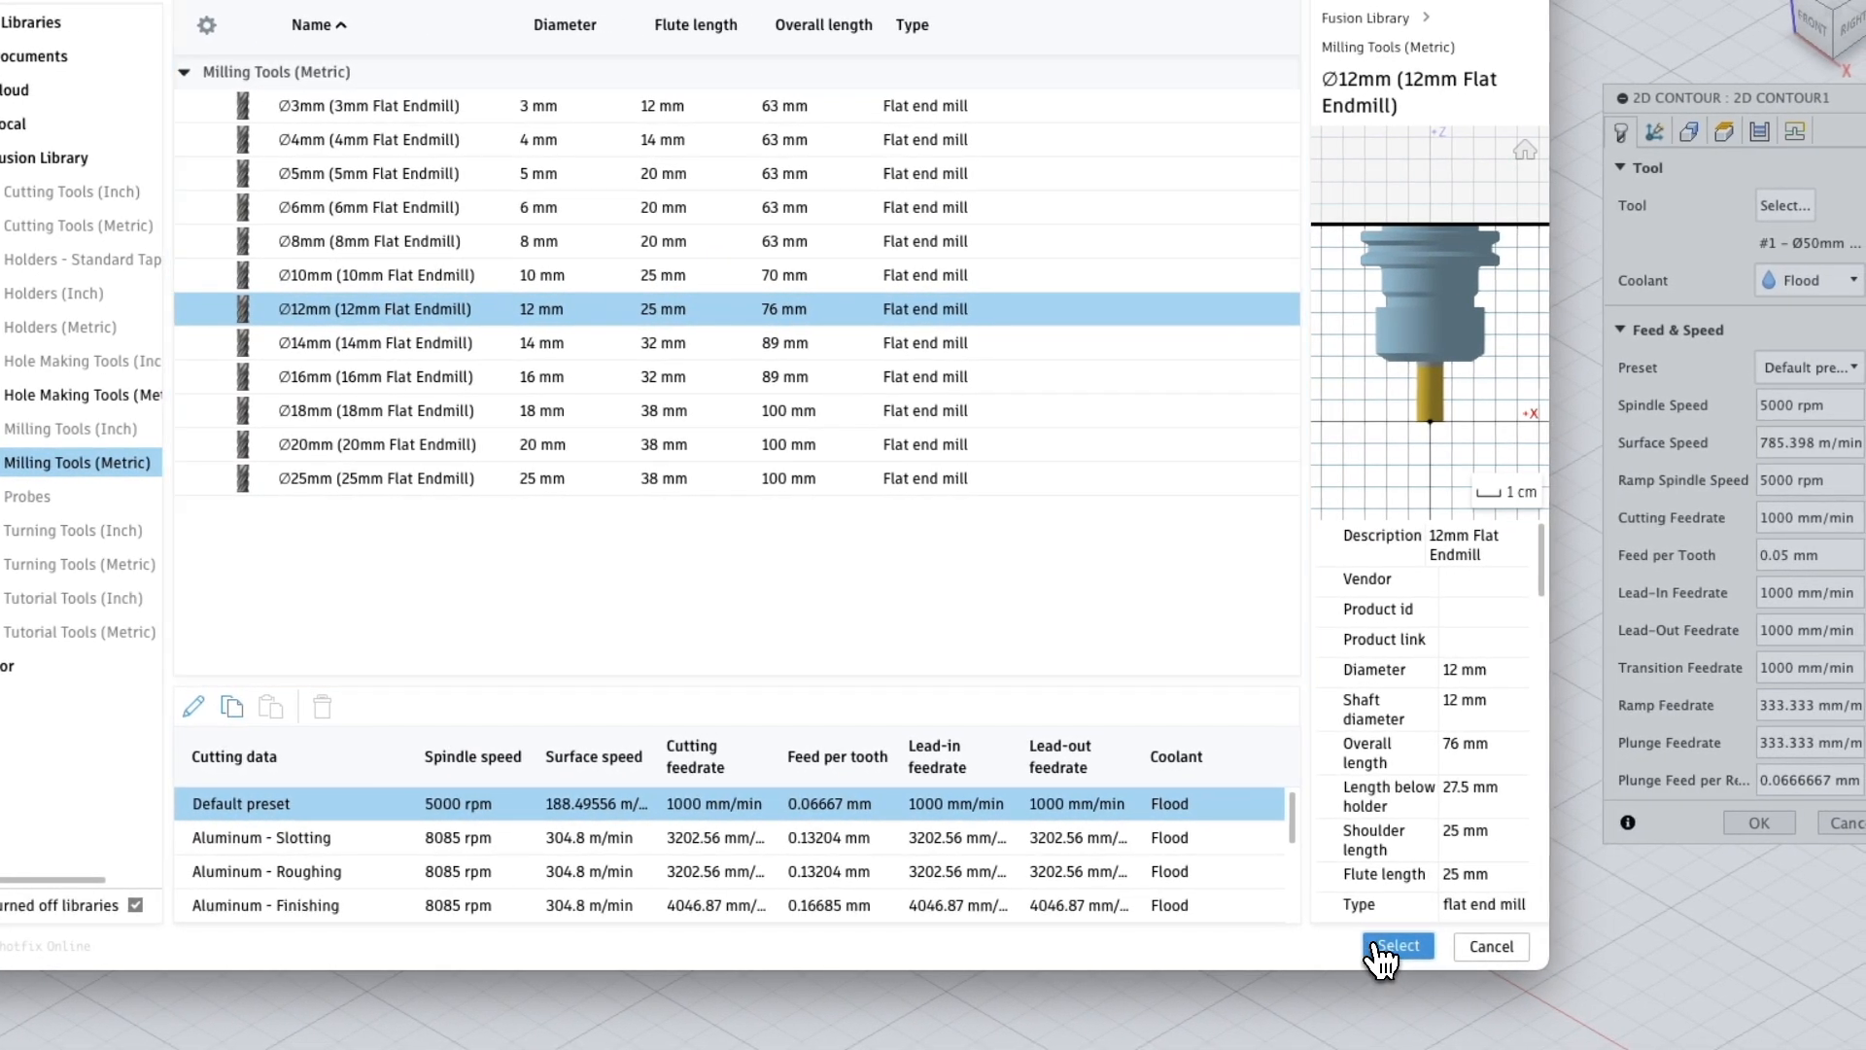
{"action": "left_click", "coordinate": [1586, 954]}
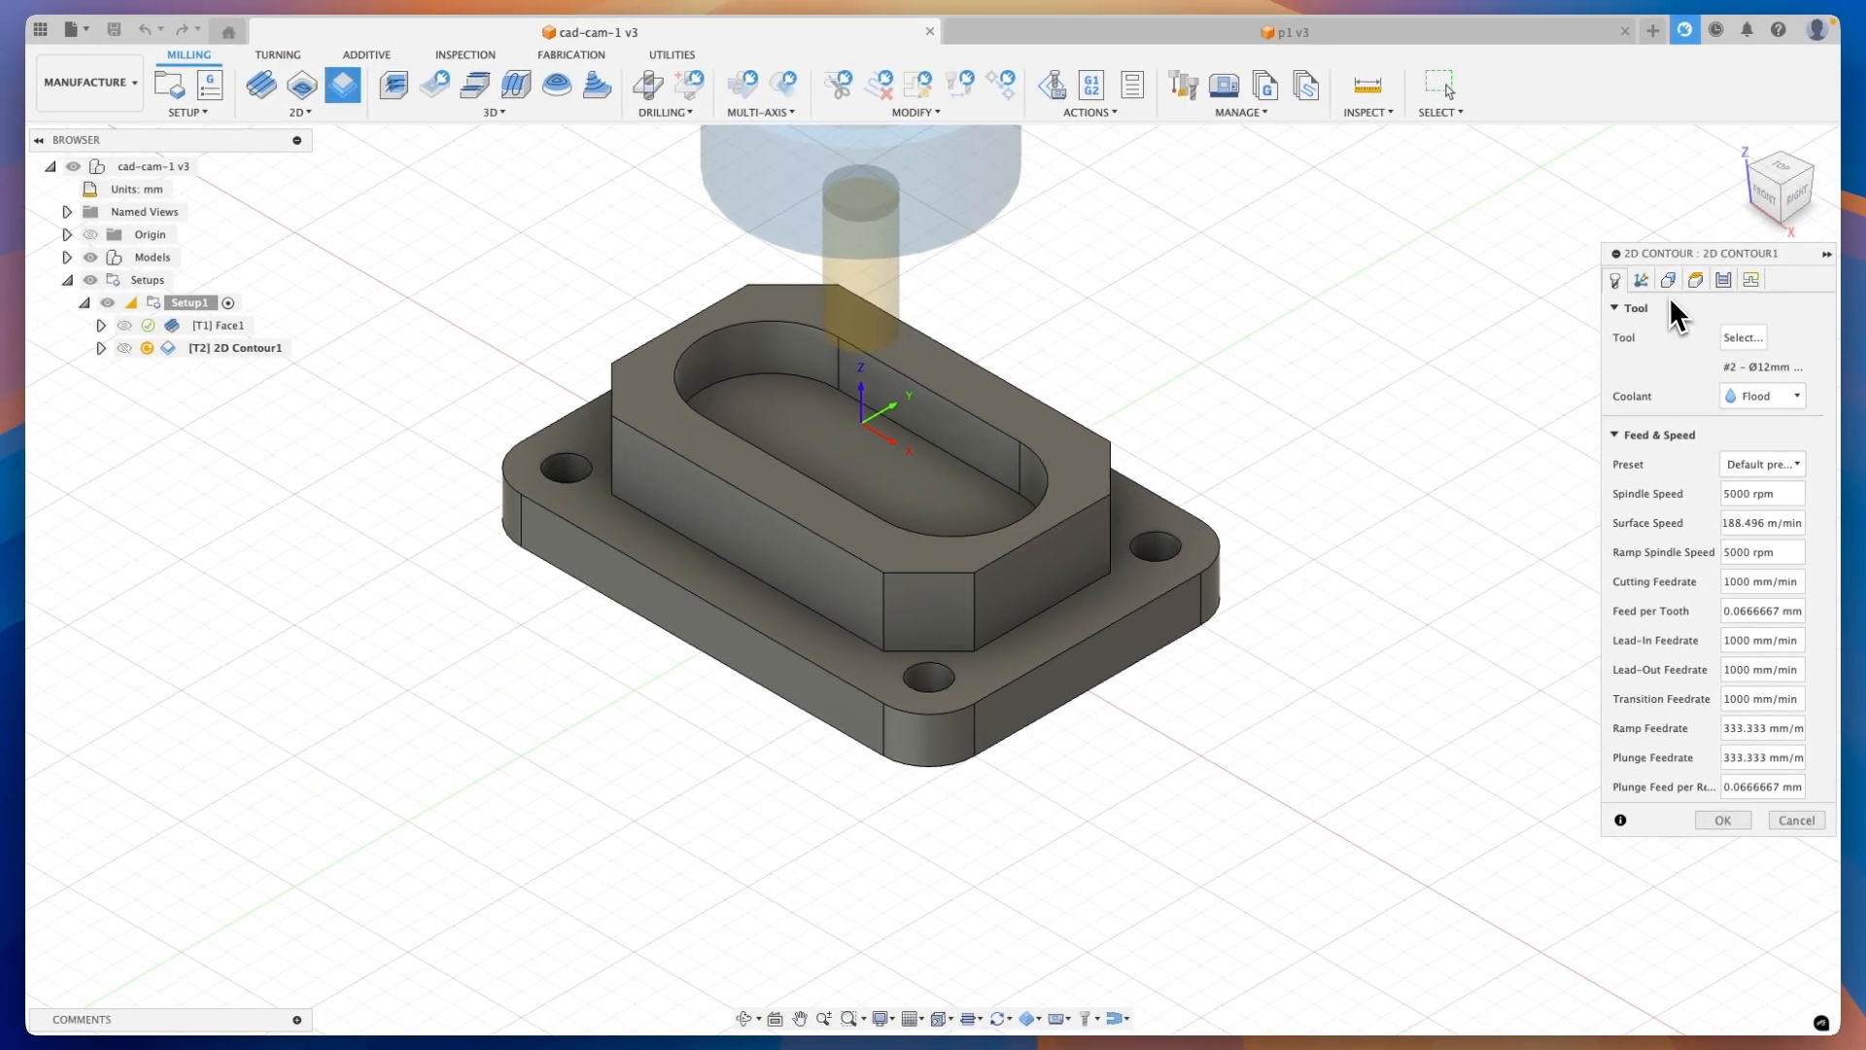
Select the closed edge chain around the foot of the raised block as the contour geometry
{"action": "left_click", "coordinate": [1668, 280]}
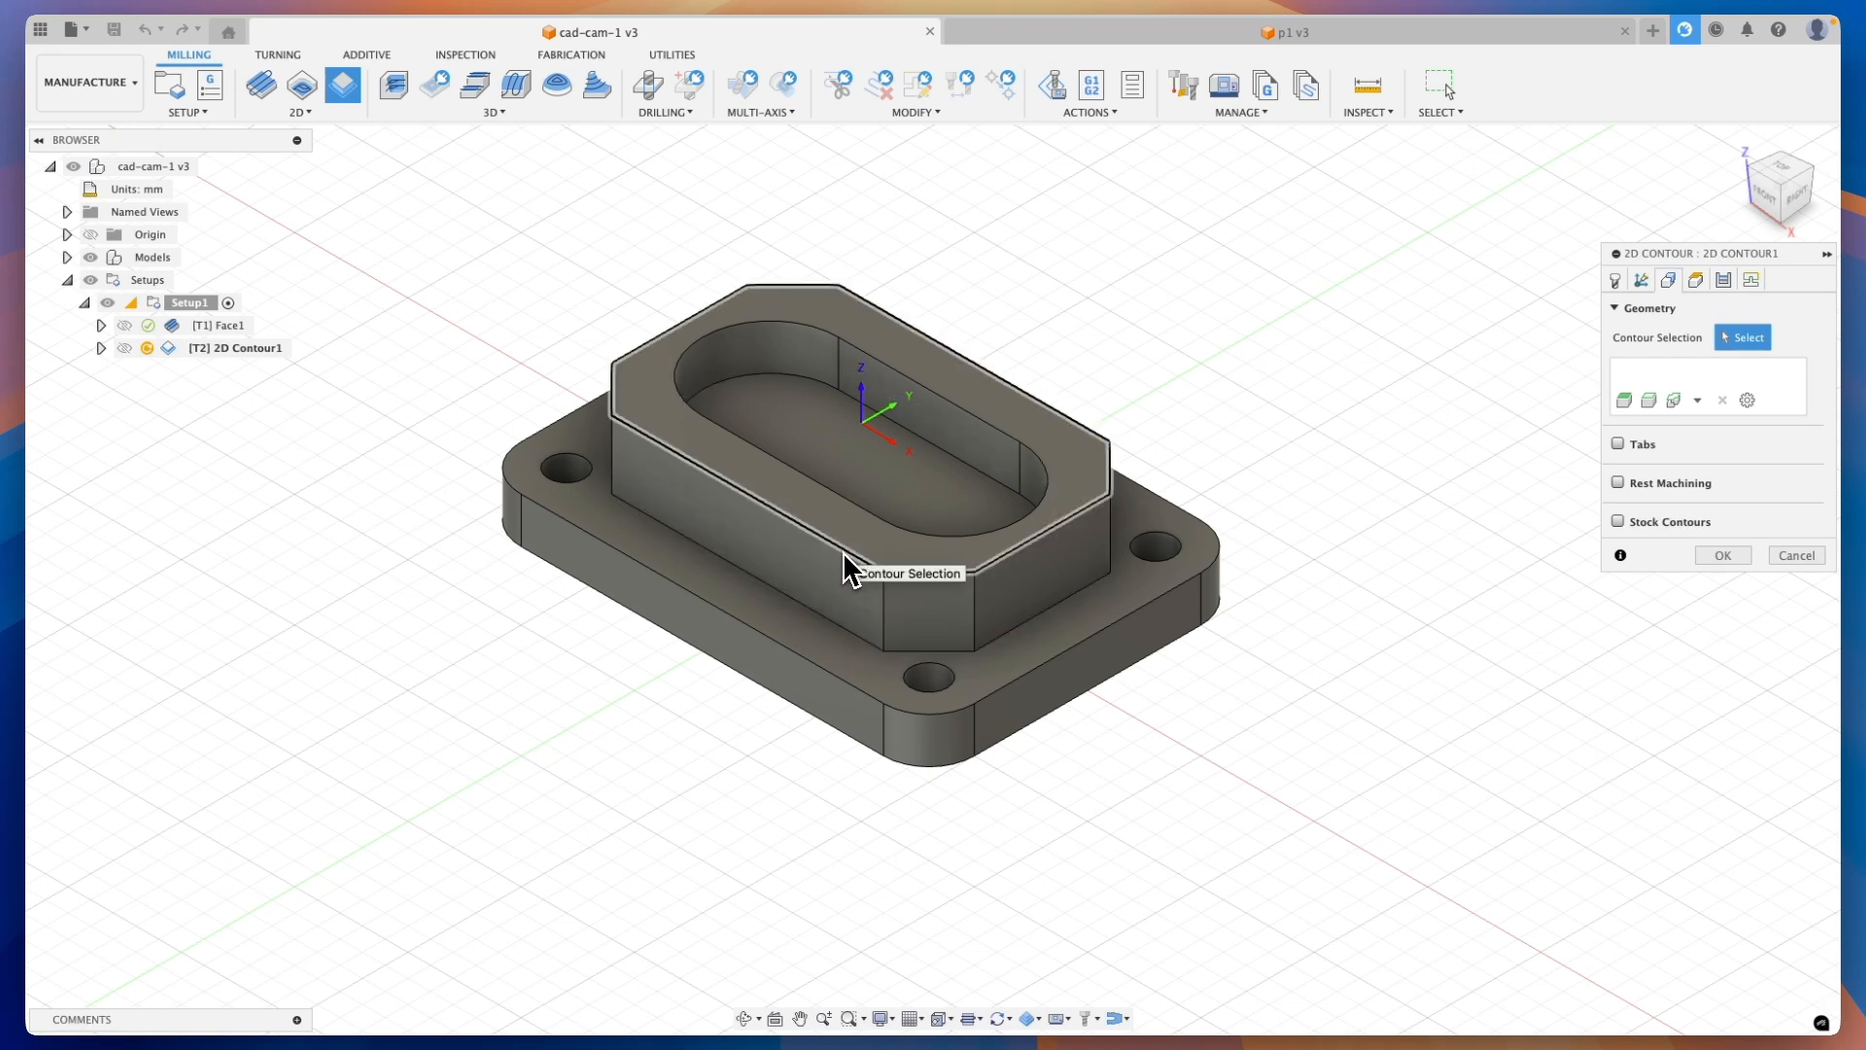
{"action": "left_click", "coordinate": [832, 626]}
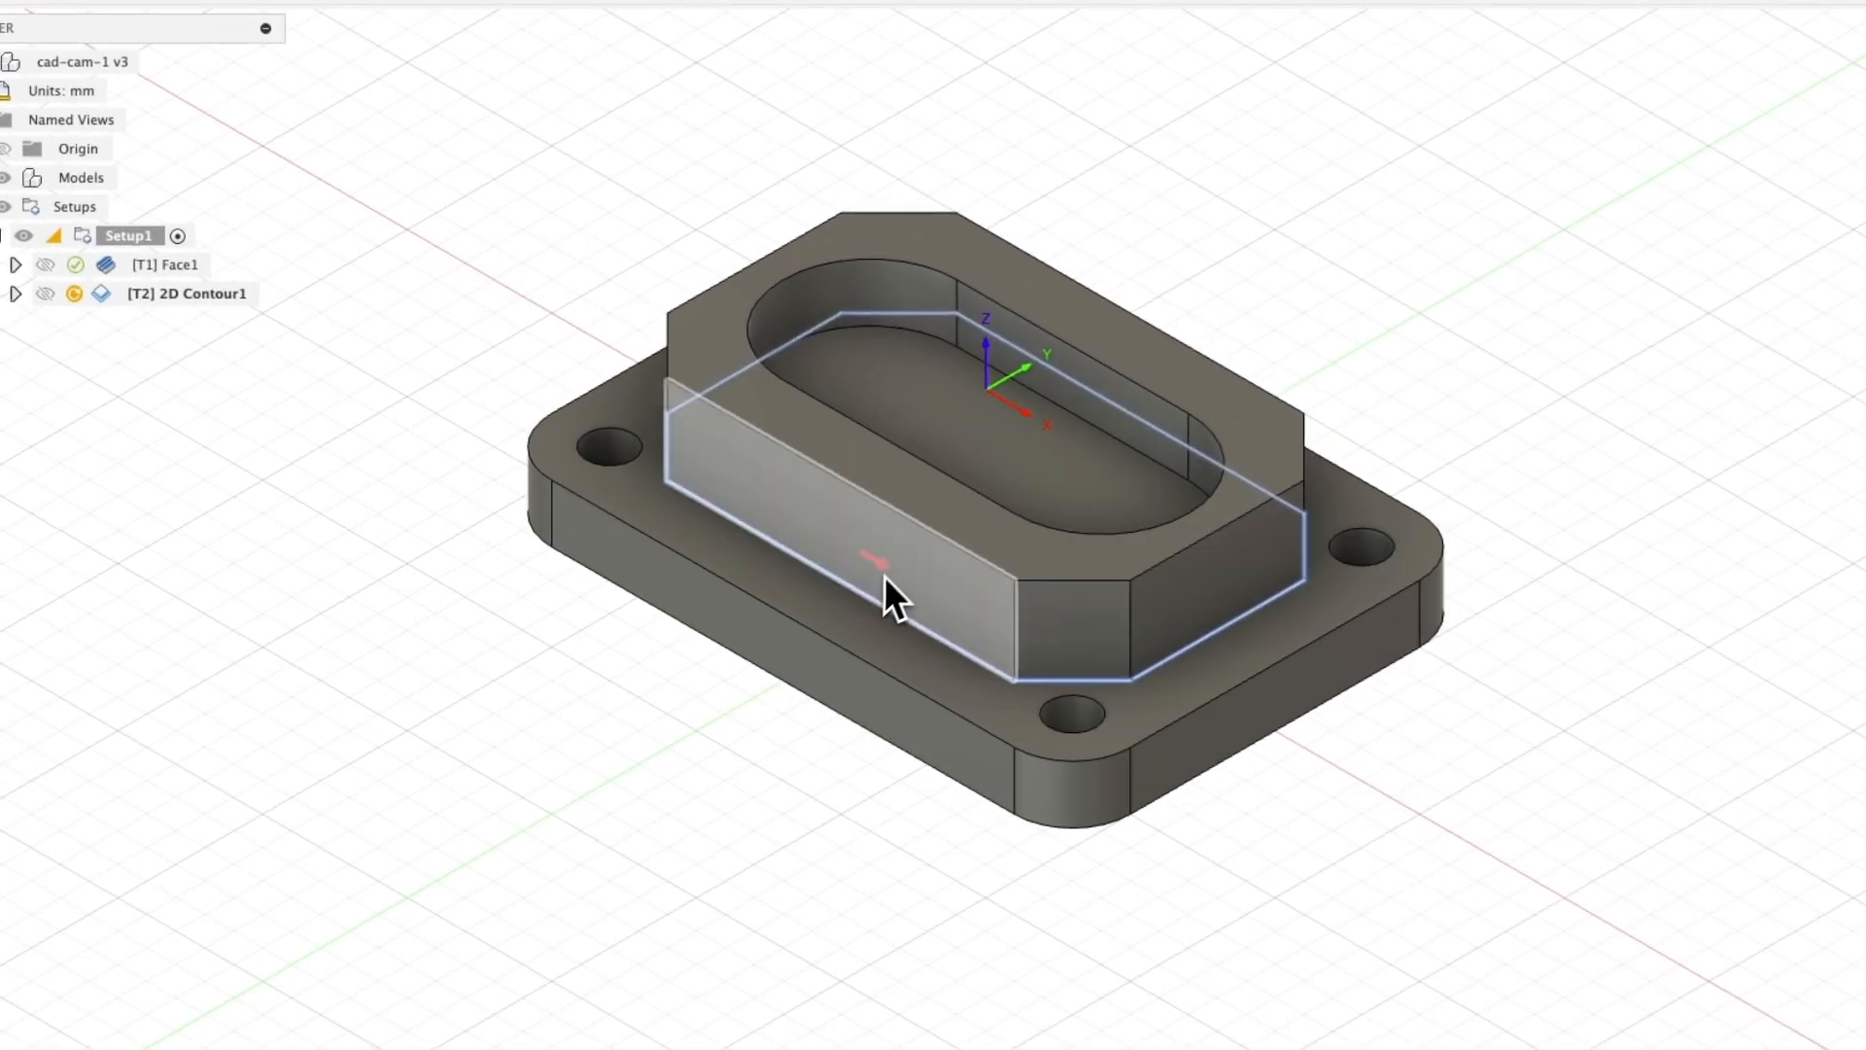
{"action": "left_click", "coordinate": [884, 571]}
{"action": "middle_click_drag", "start_coordinate": [929, 480], "coordinate": [853, 539], "text": "shift"}
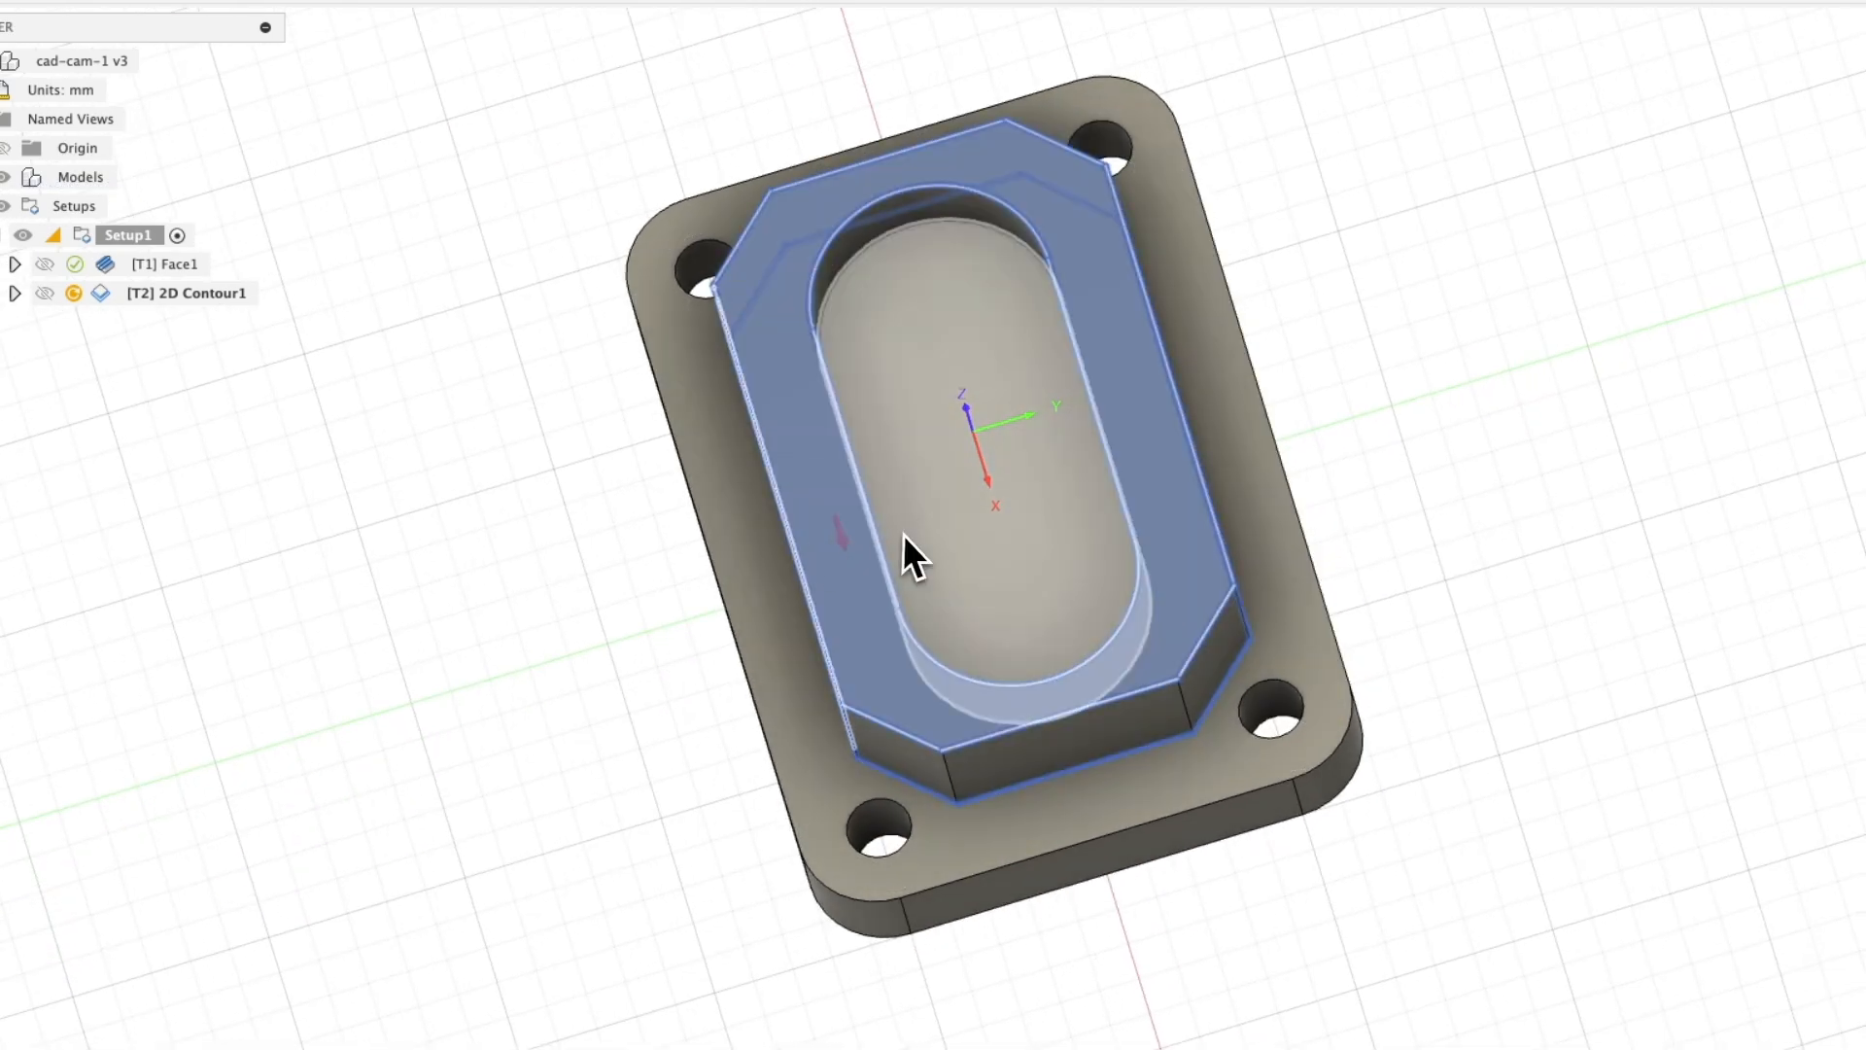
{"action": "middle_click_drag", "start_coordinate": [902, 534], "coordinate": [844, 486], "text": "shift"}
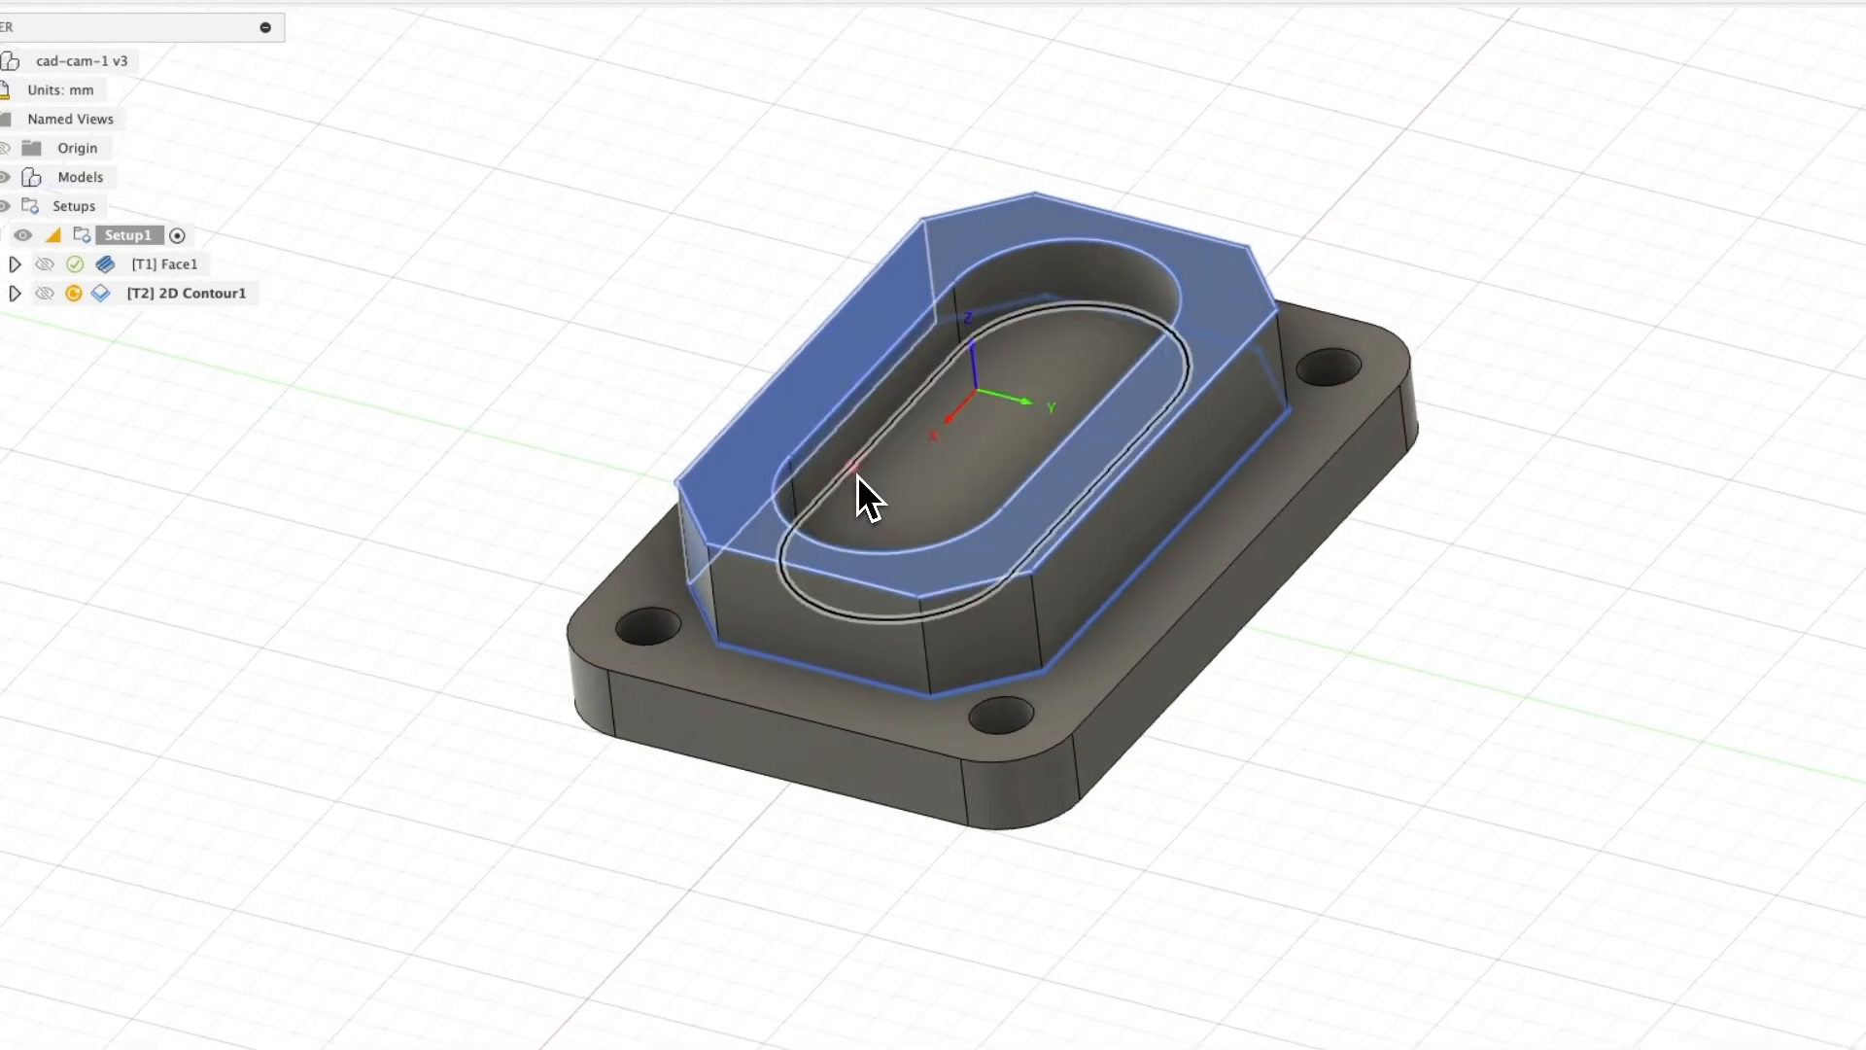
{"action": "scroll", "coordinate": [857, 475], "scroll_direction": "up", "scroll_amount": 10}
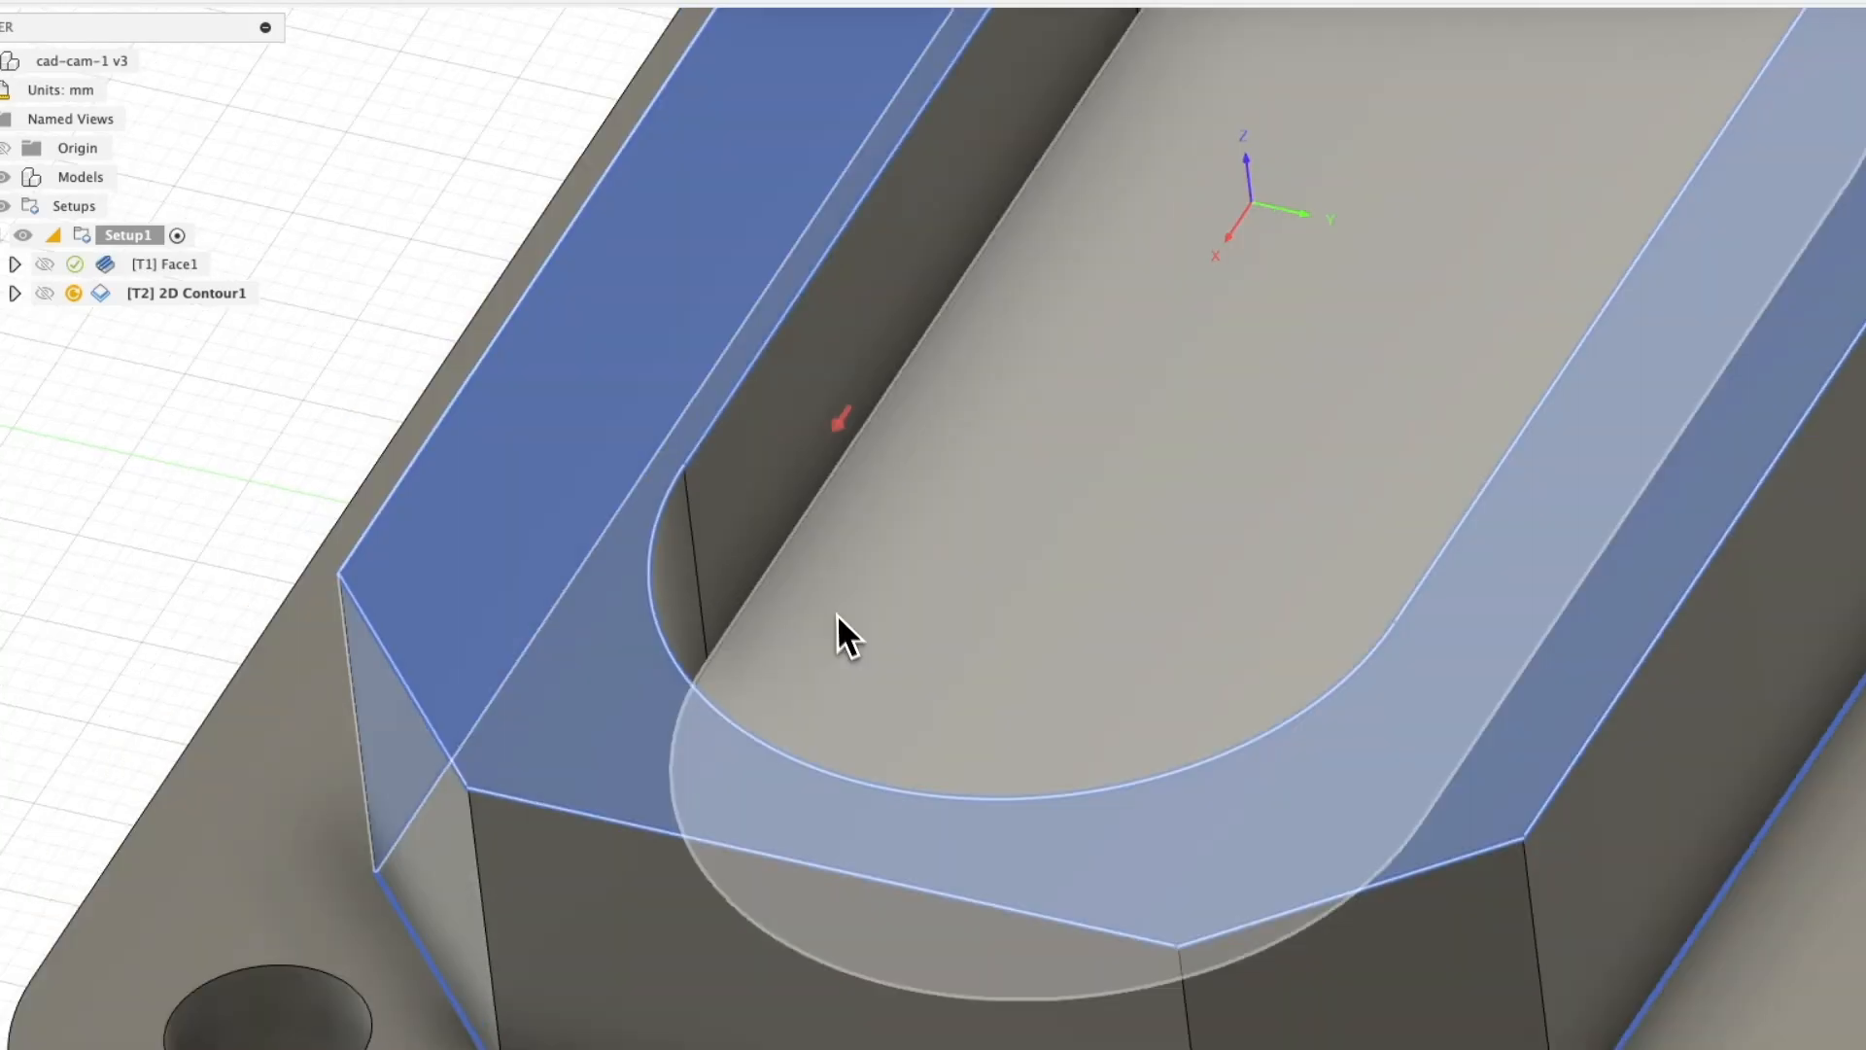
{"action": "middle_click_drag", "start_coordinate": [837, 615], "coordinate": [993, 586], "text": "shift"}
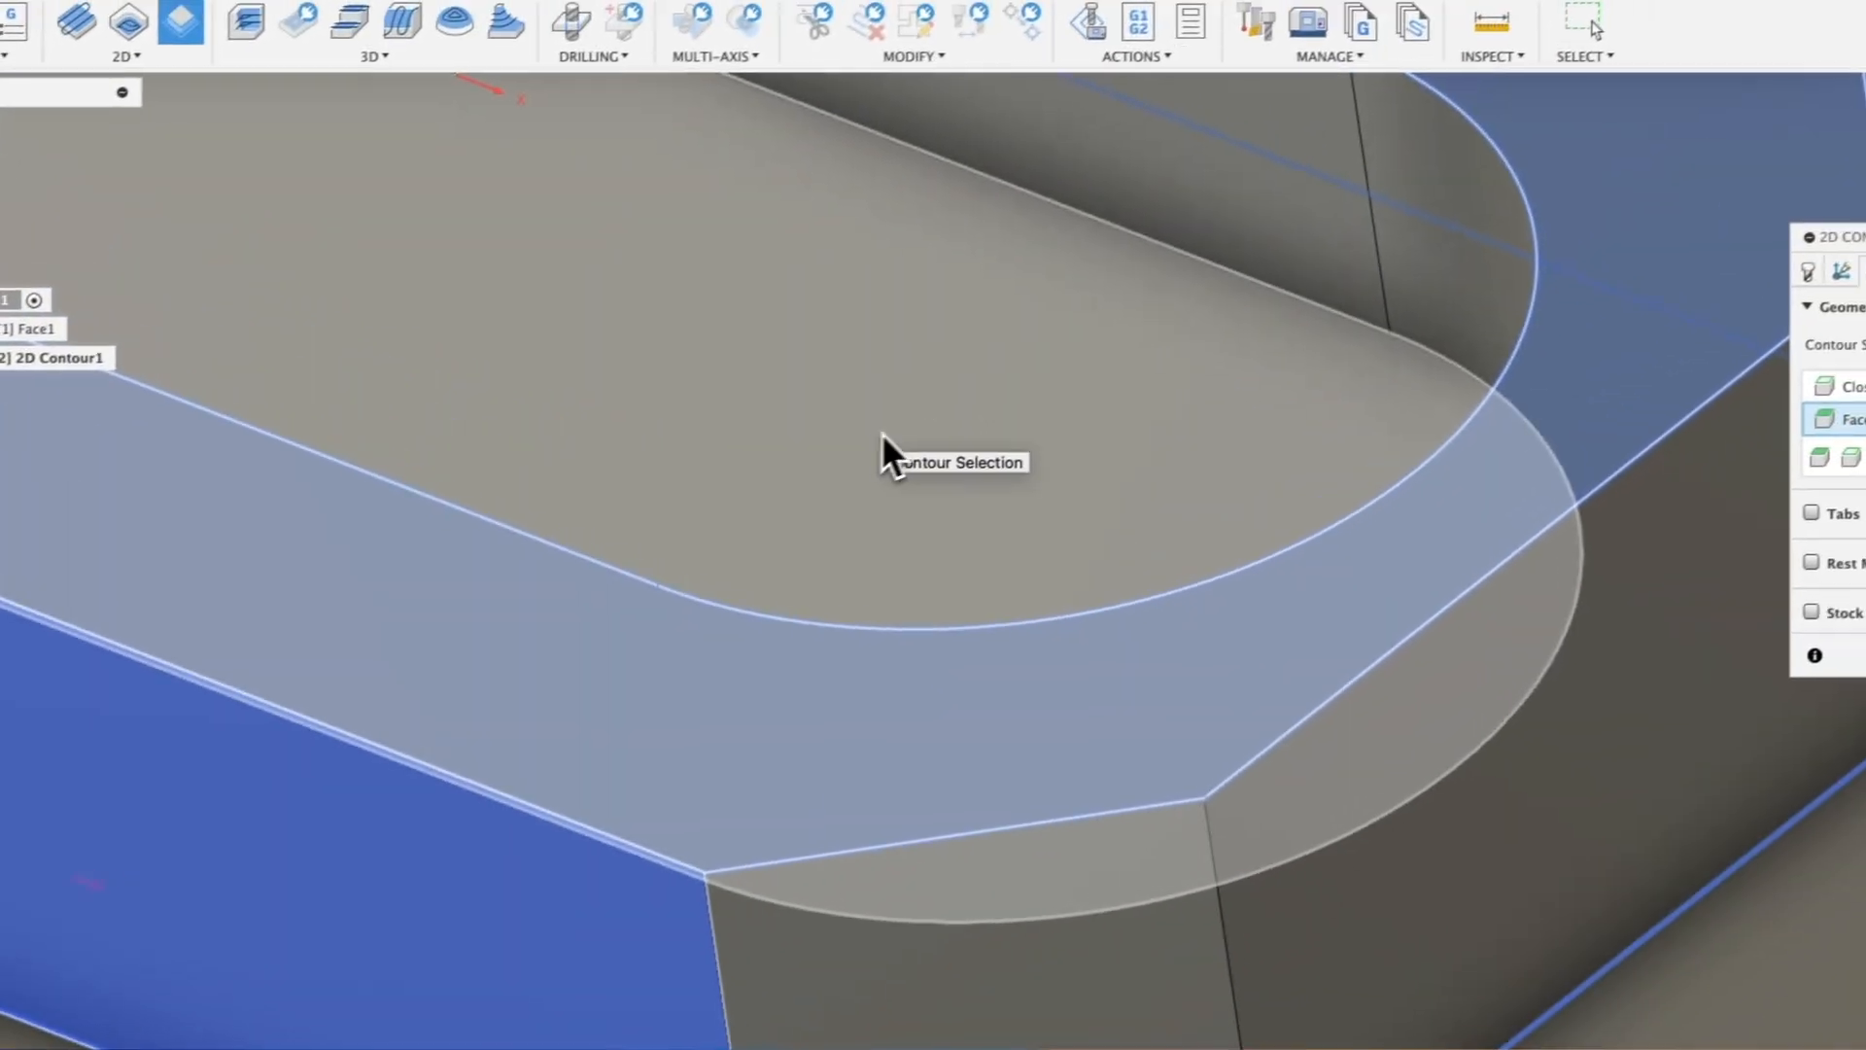
{"action": "scroll", "coordinate": [1016, 423], "scroll_direction": "down", "scroll_amount": 6}
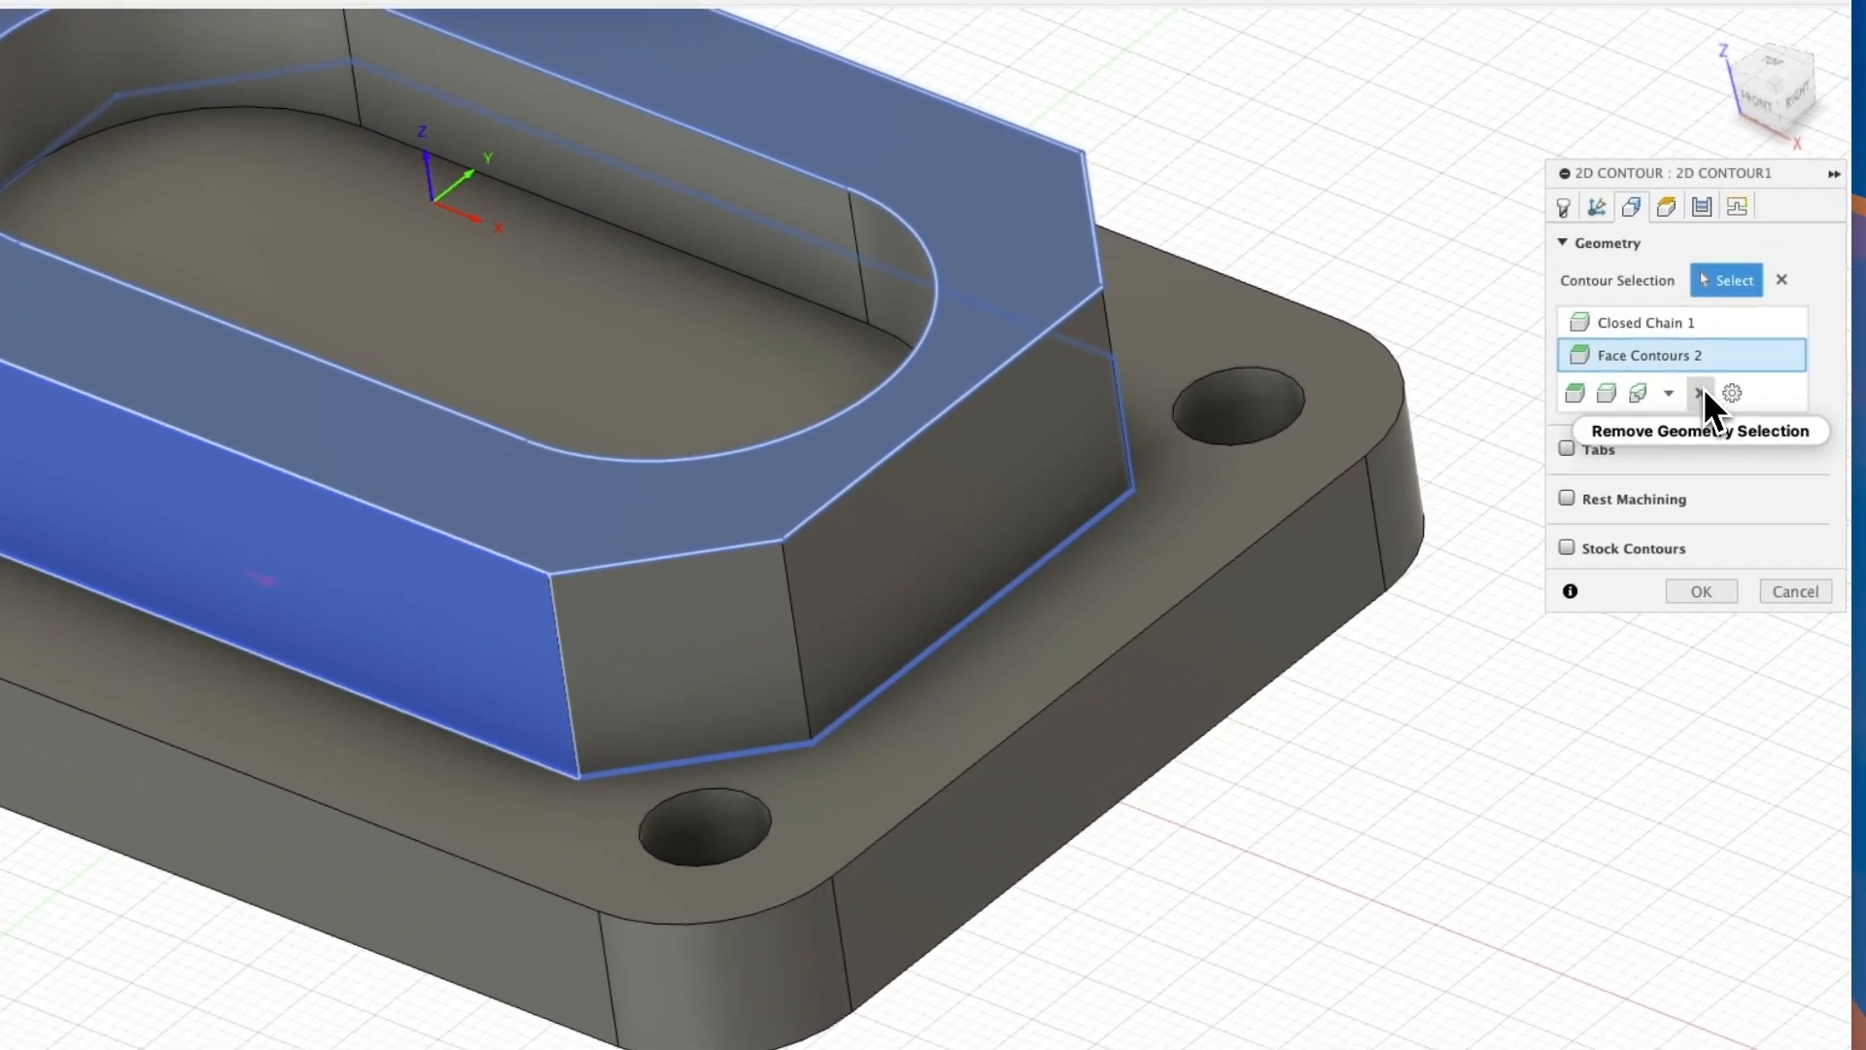
{"action": "left_click", "coordinate": [1702, 393]}
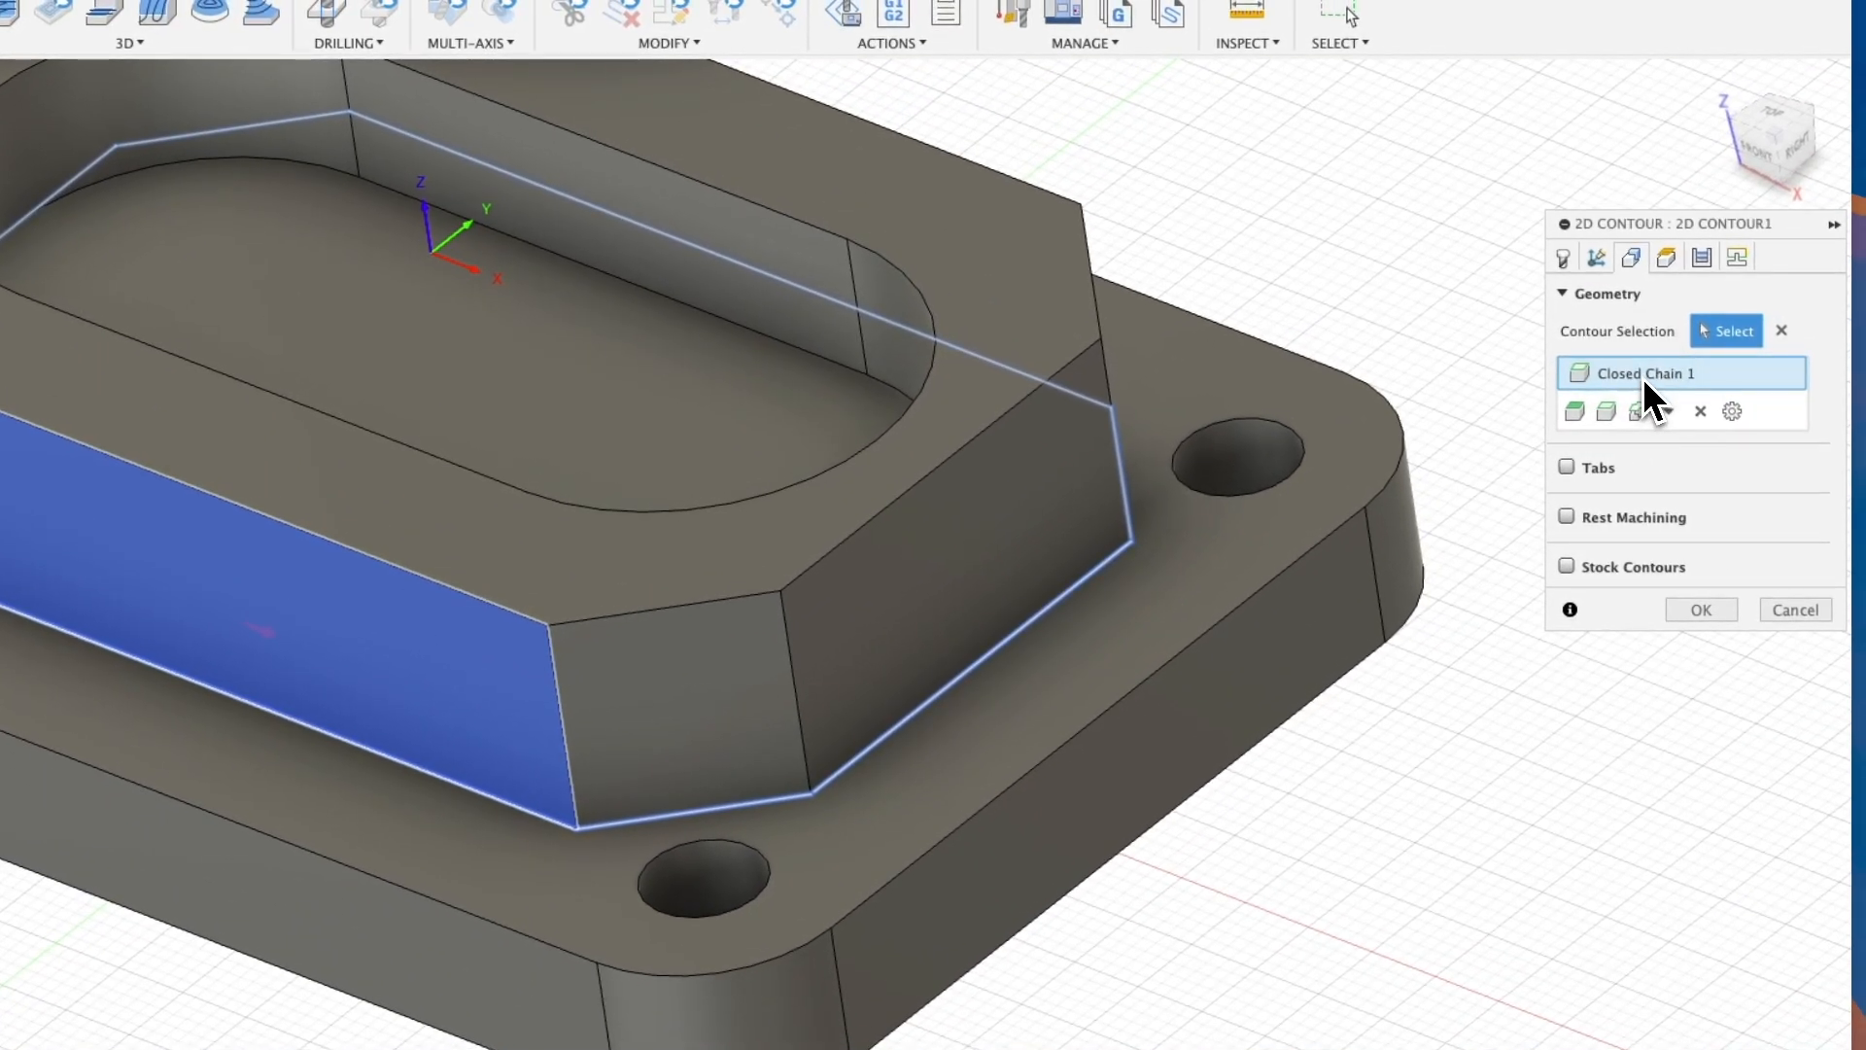
Flip the direction of the selected closed chain so its machining side points outside the raised block
{"action": "right_click", "coordinate": [1653, 376]}
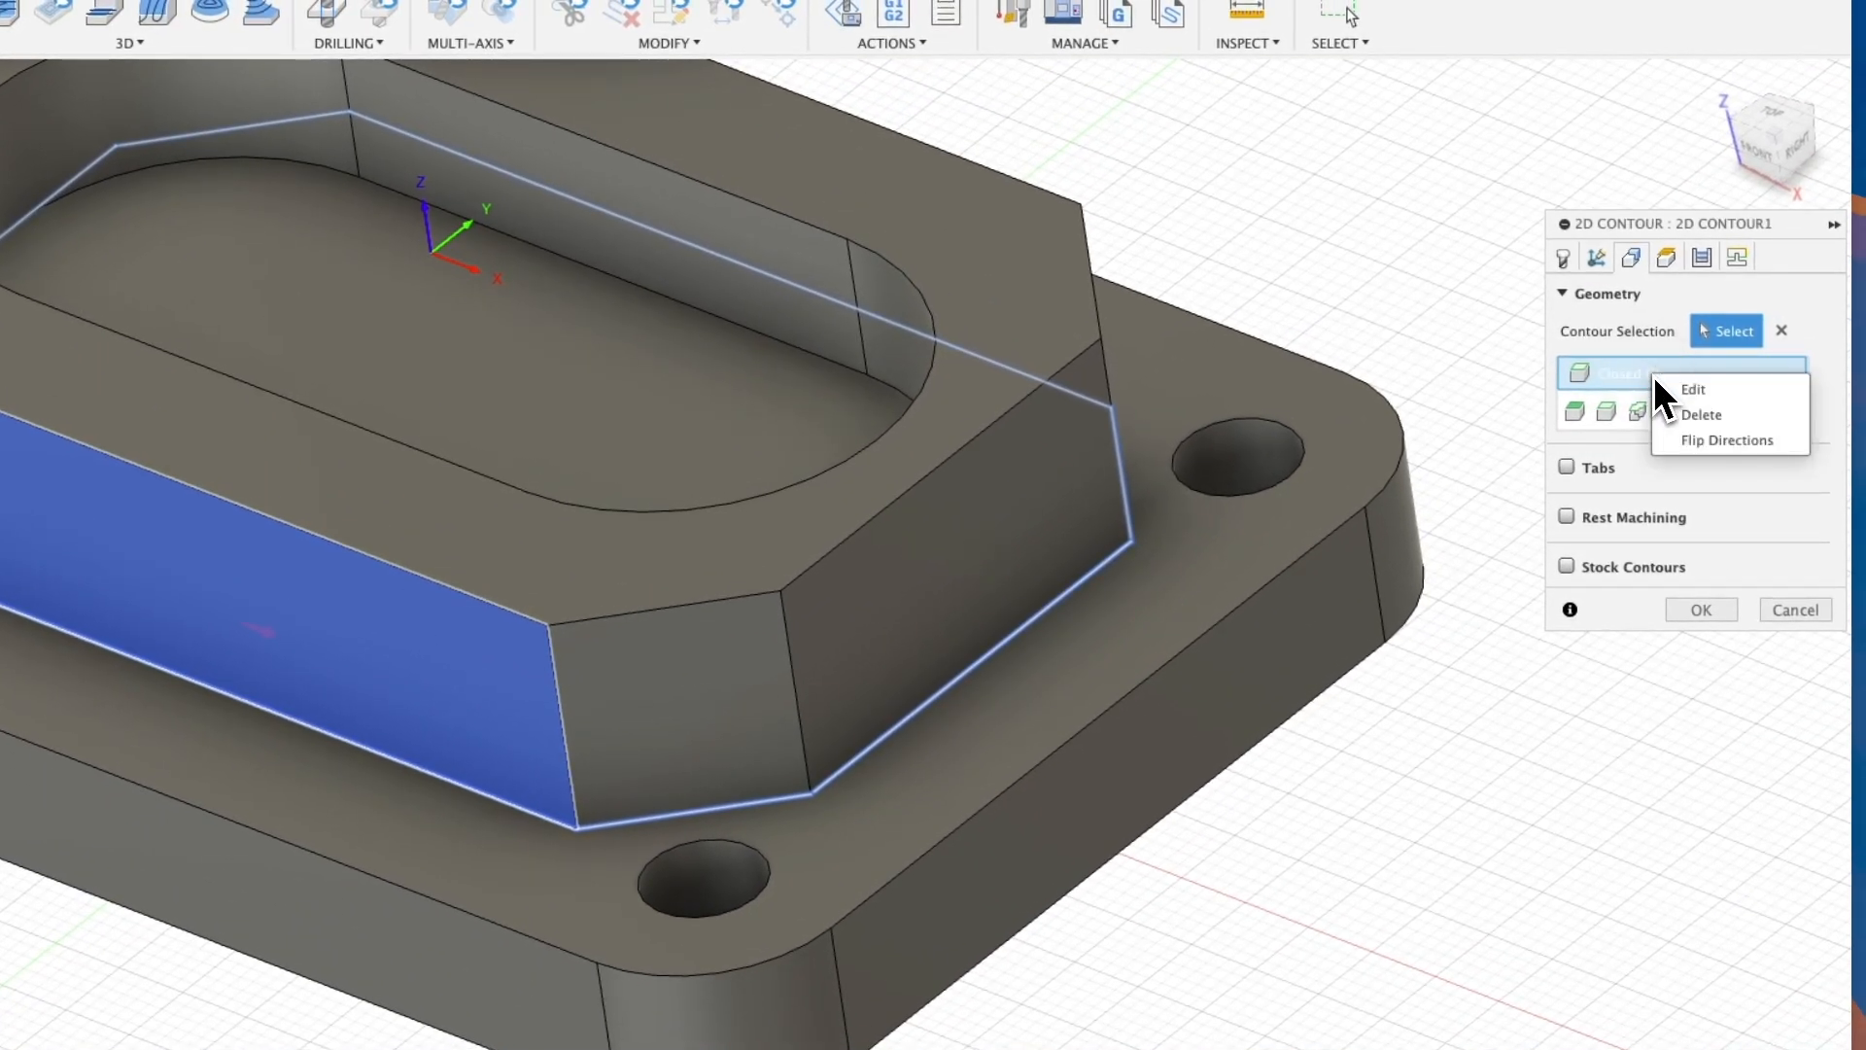
{"action": "left_click", "coordinate": [1710, 442]}
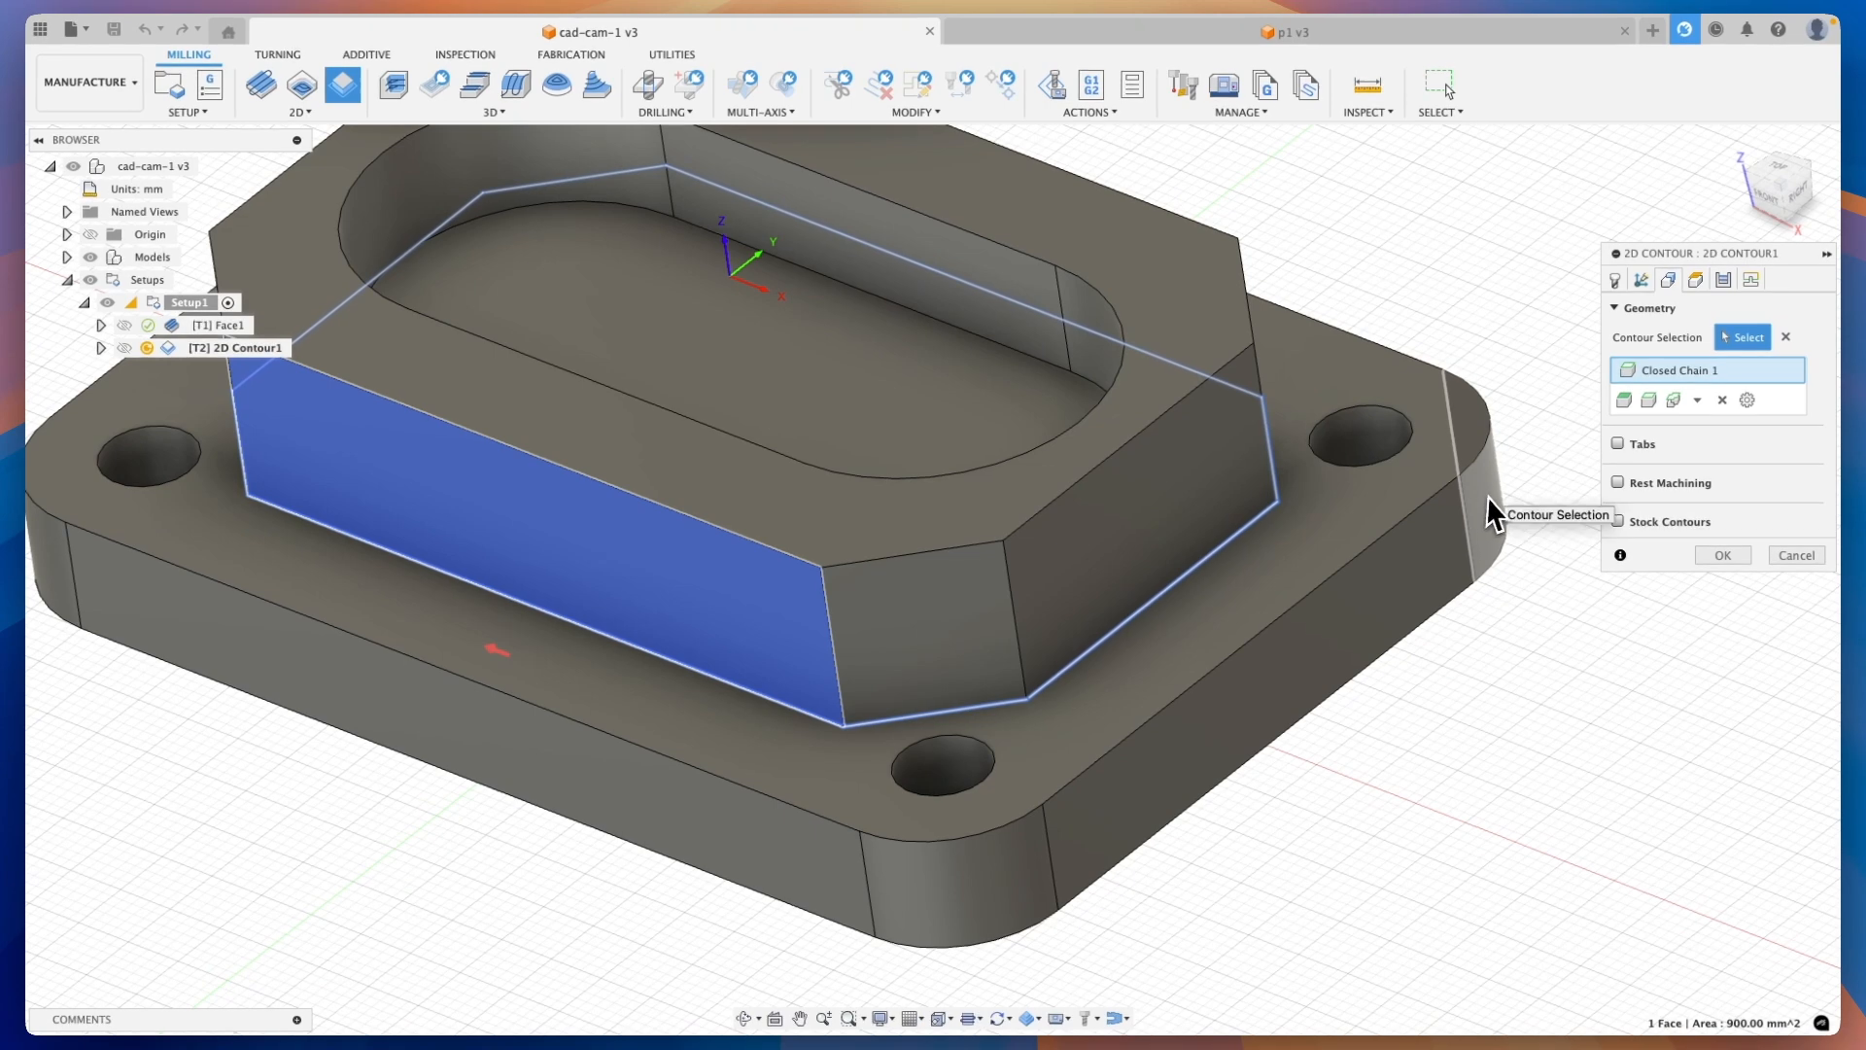
Set the 2D contour operation's top height to Model top and generate the toolpath
{"action": "left_click", "coordinate": [1696, 280]}
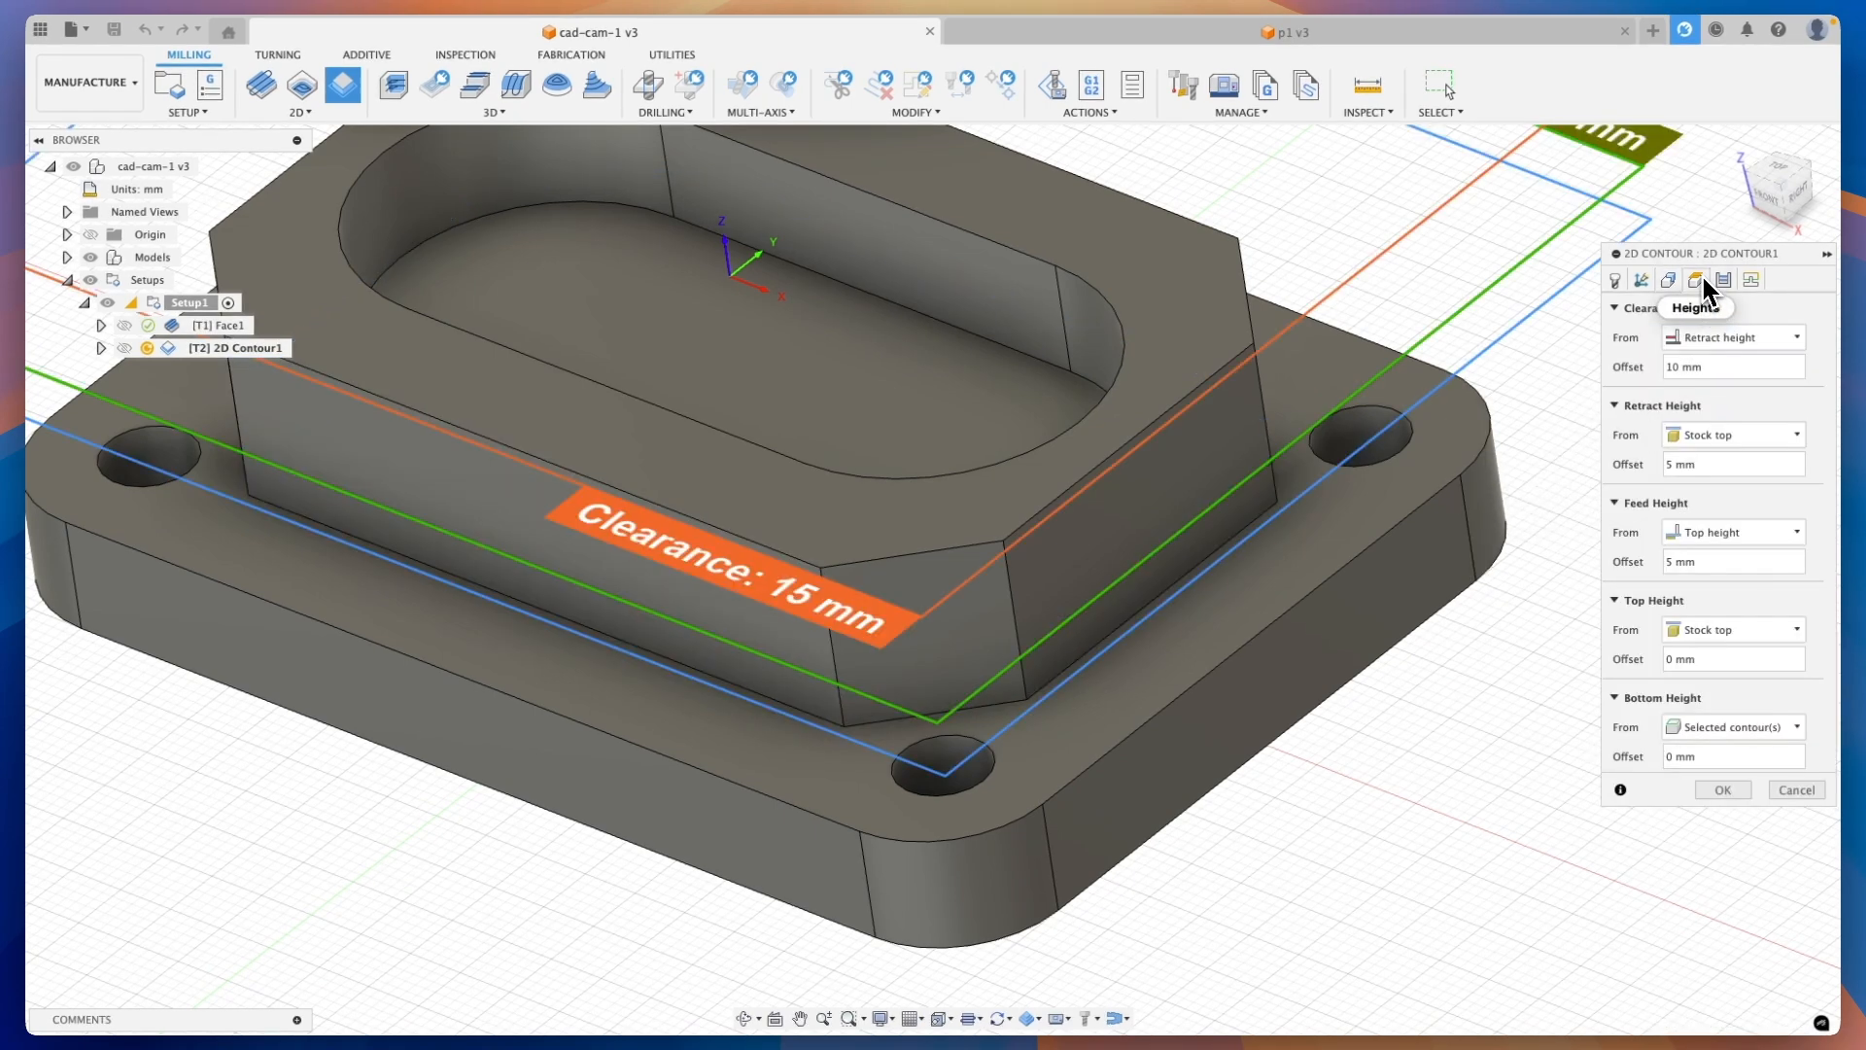
{"action": "scroll", "coordinate": [1502, 386], "scroll_direction": "down", "scroll_amount": 5}
{"action": "scroll", "coordinate": [1496, 393], "scroll_direction": "down", "scroll_amount": 5, "text": "shift"}
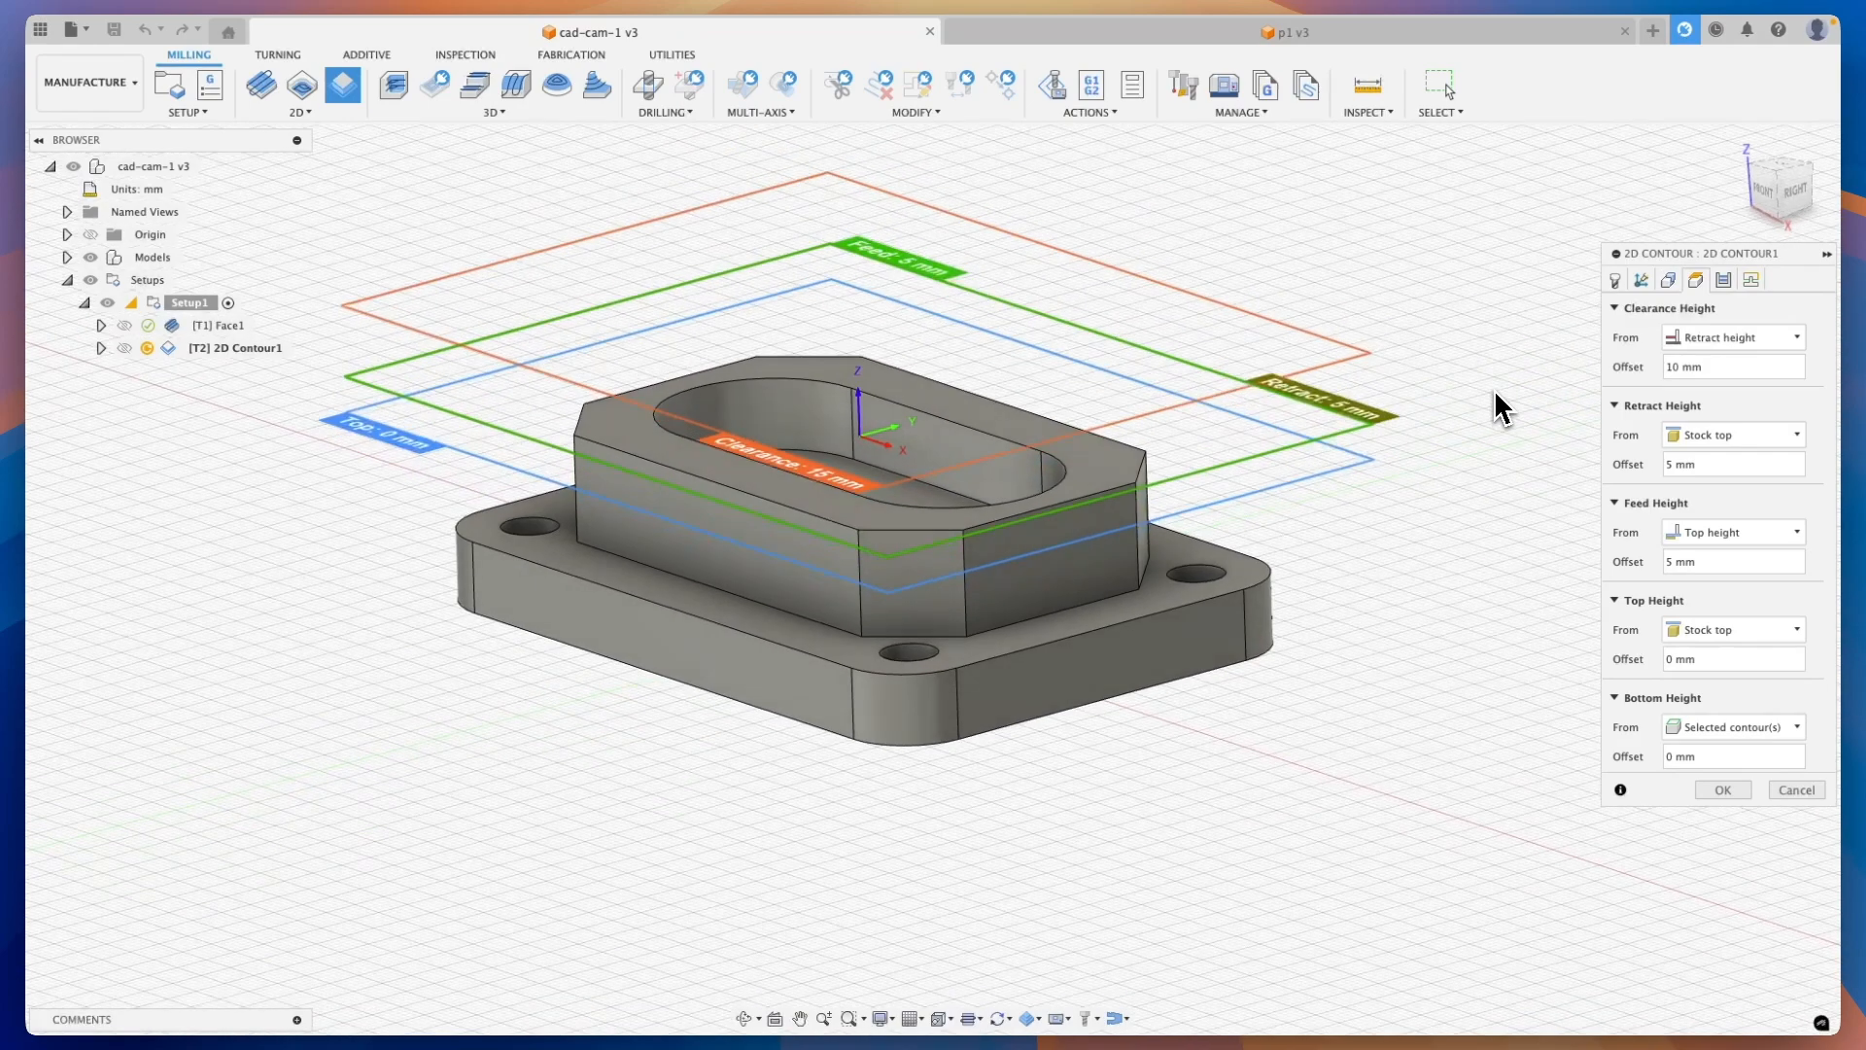
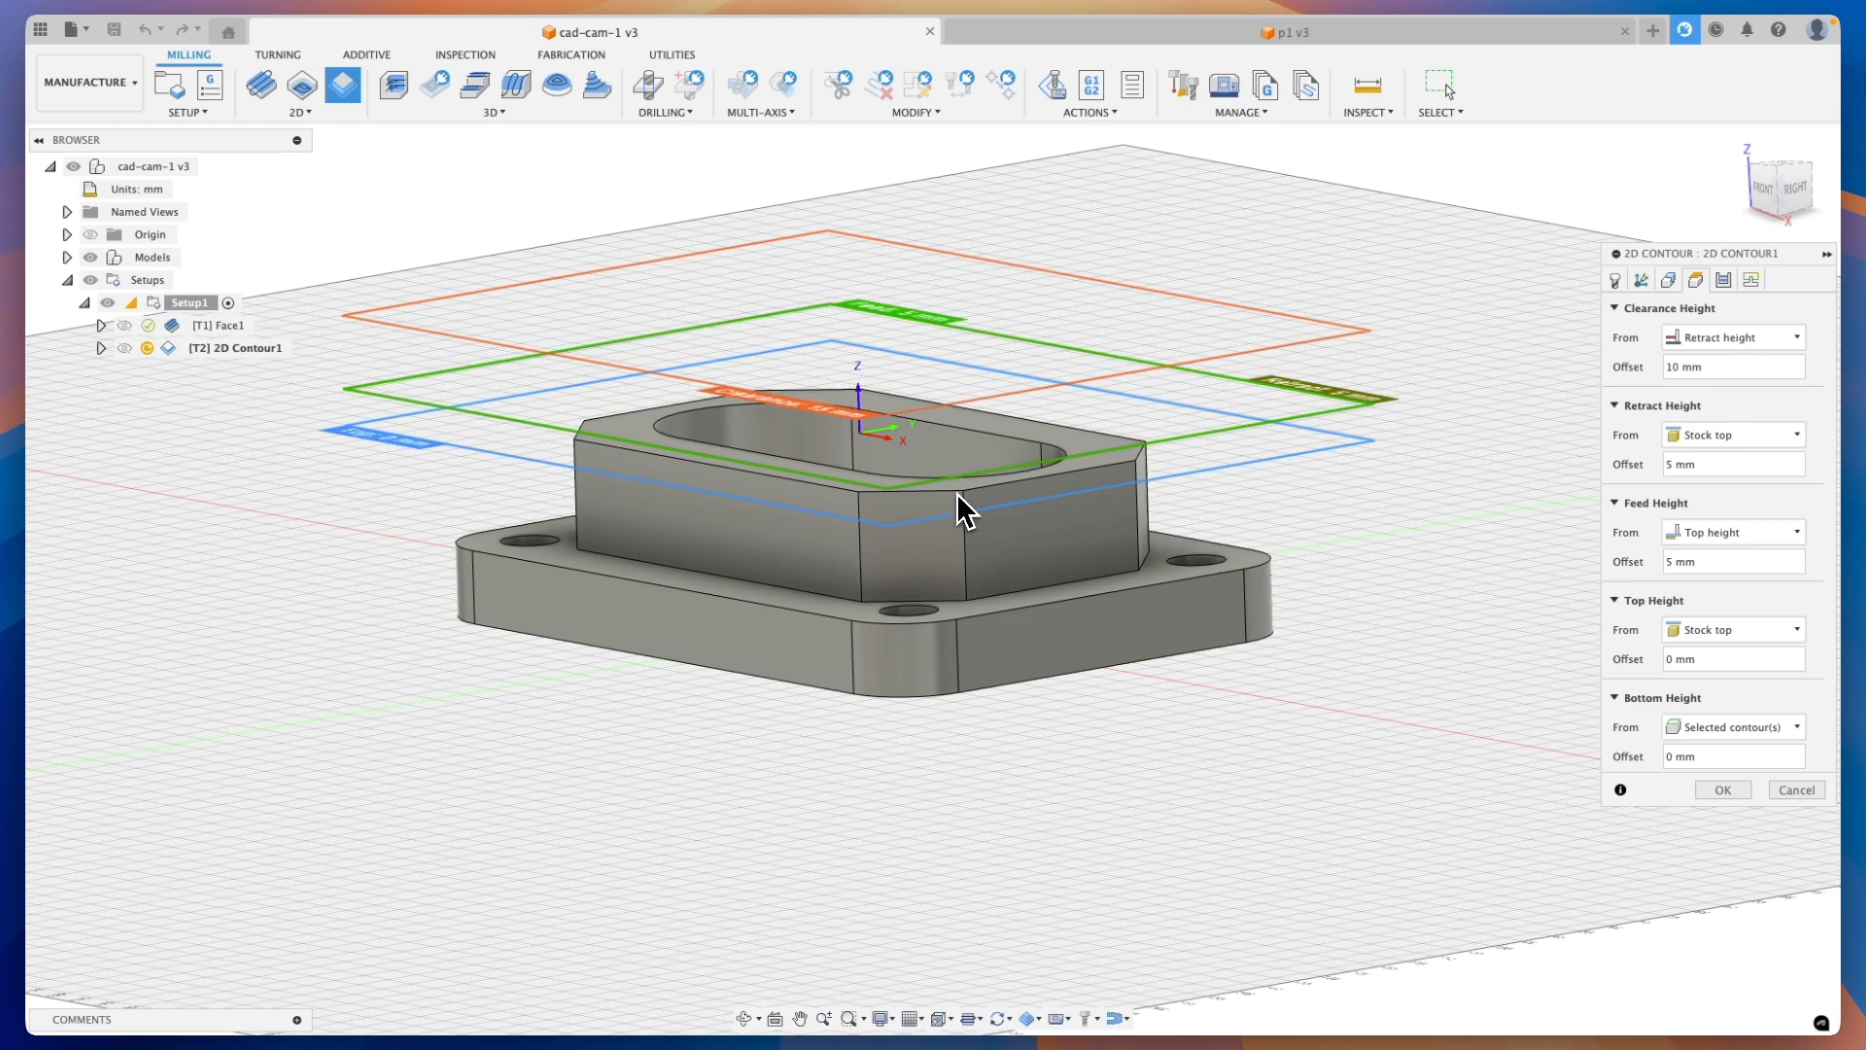
{"action": "left_click", "coordinate": [1721, 630]}
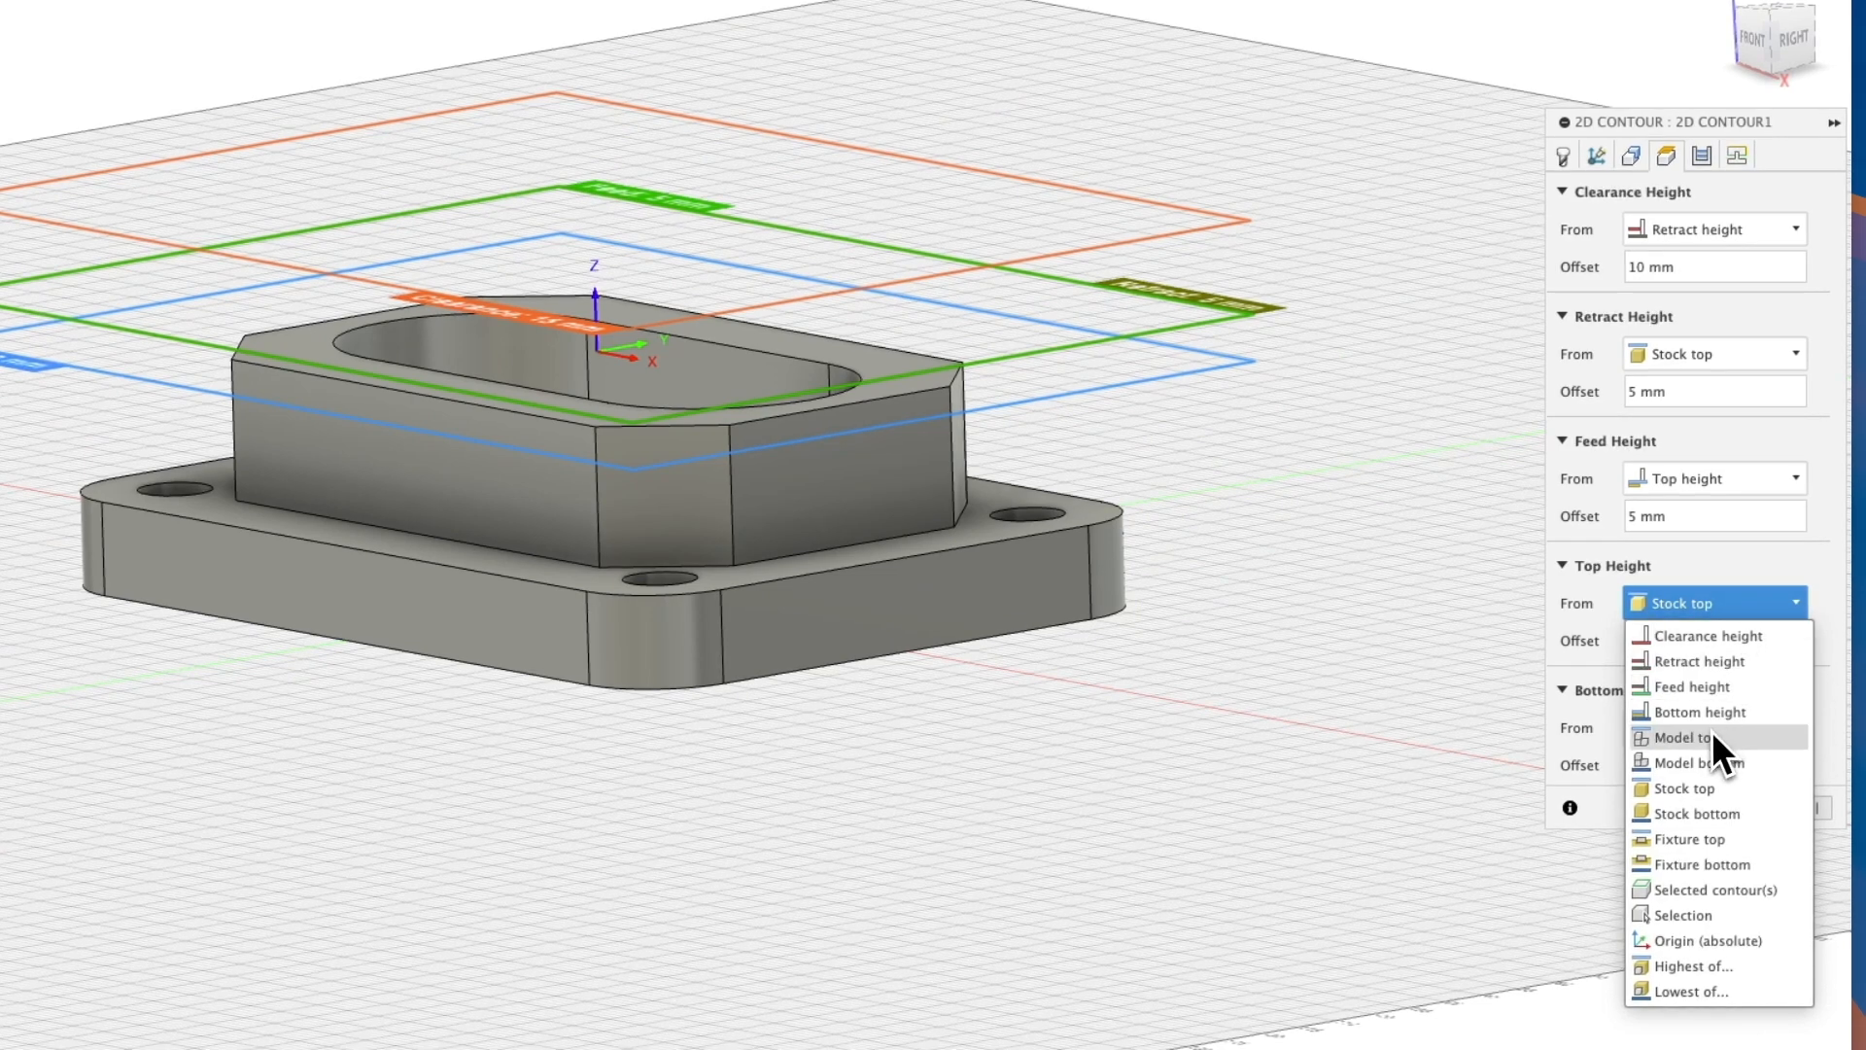
{"action": "left_click", "coordinate": [1711, 737]}
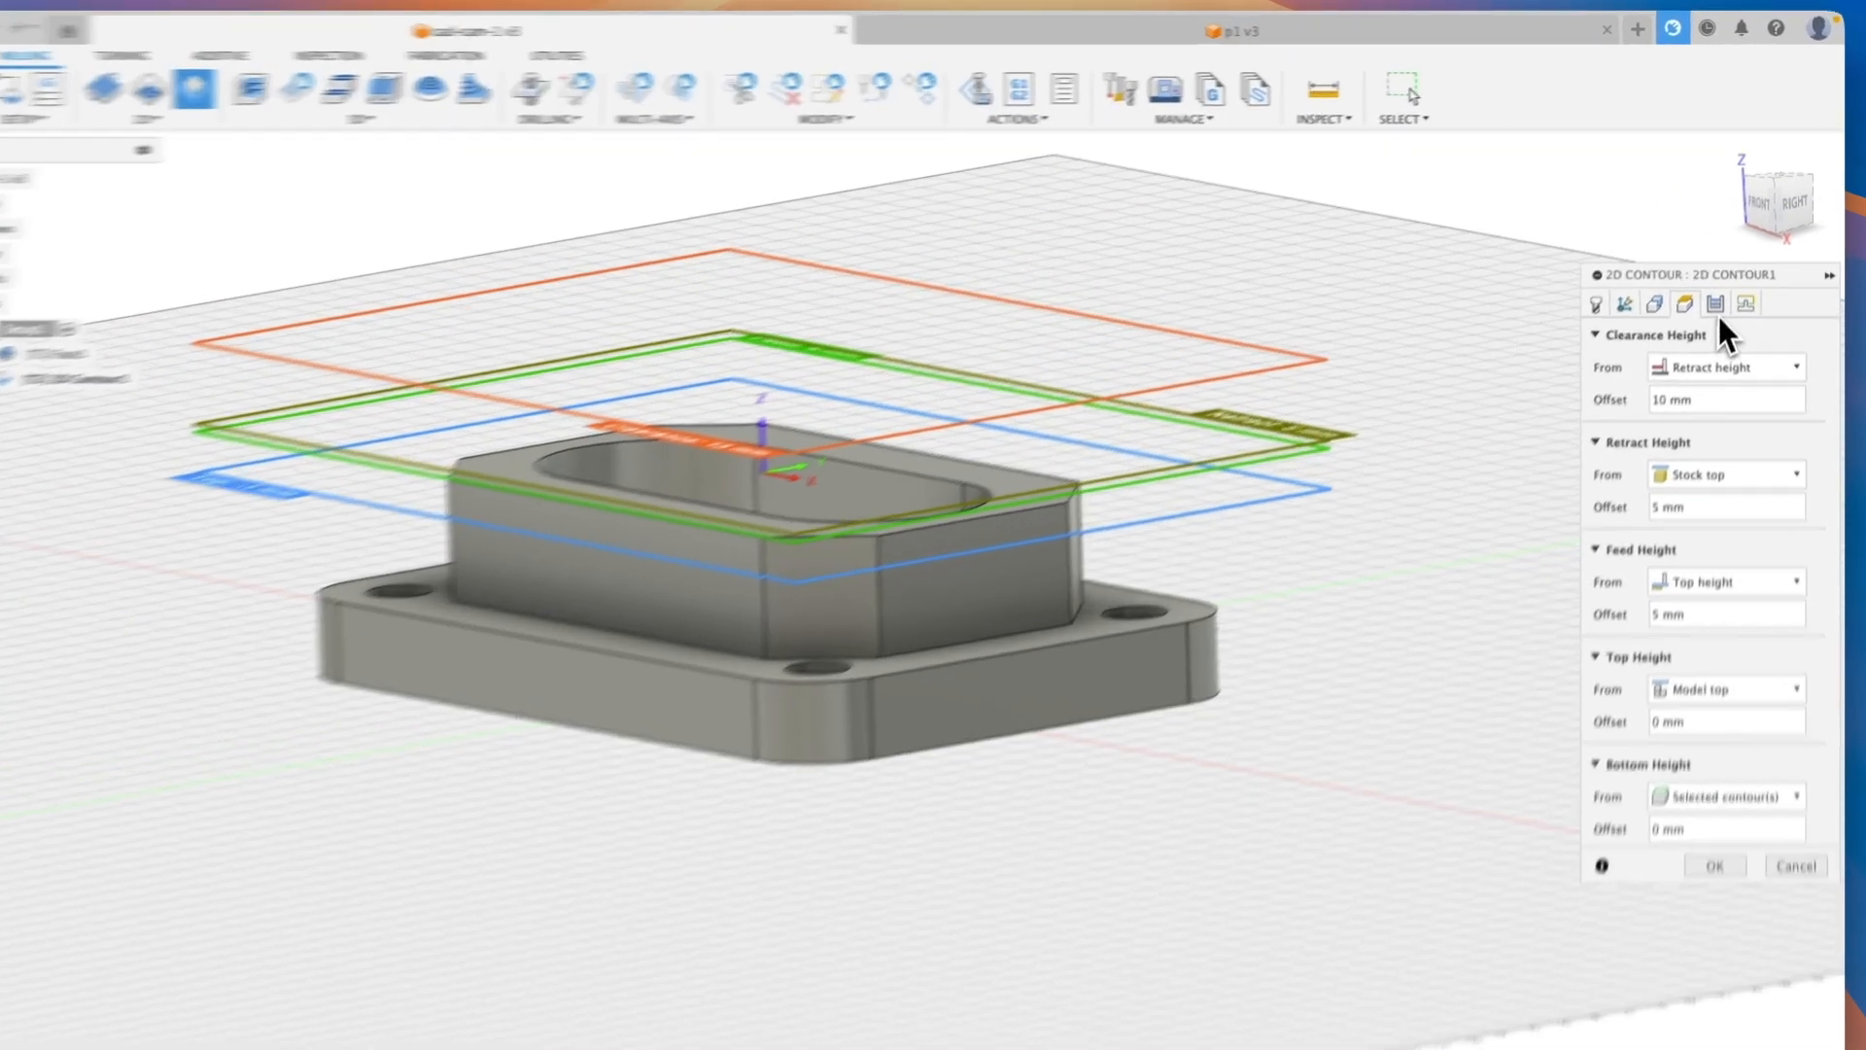
{"action": "left_click", "coordinate": [1723, 280]}
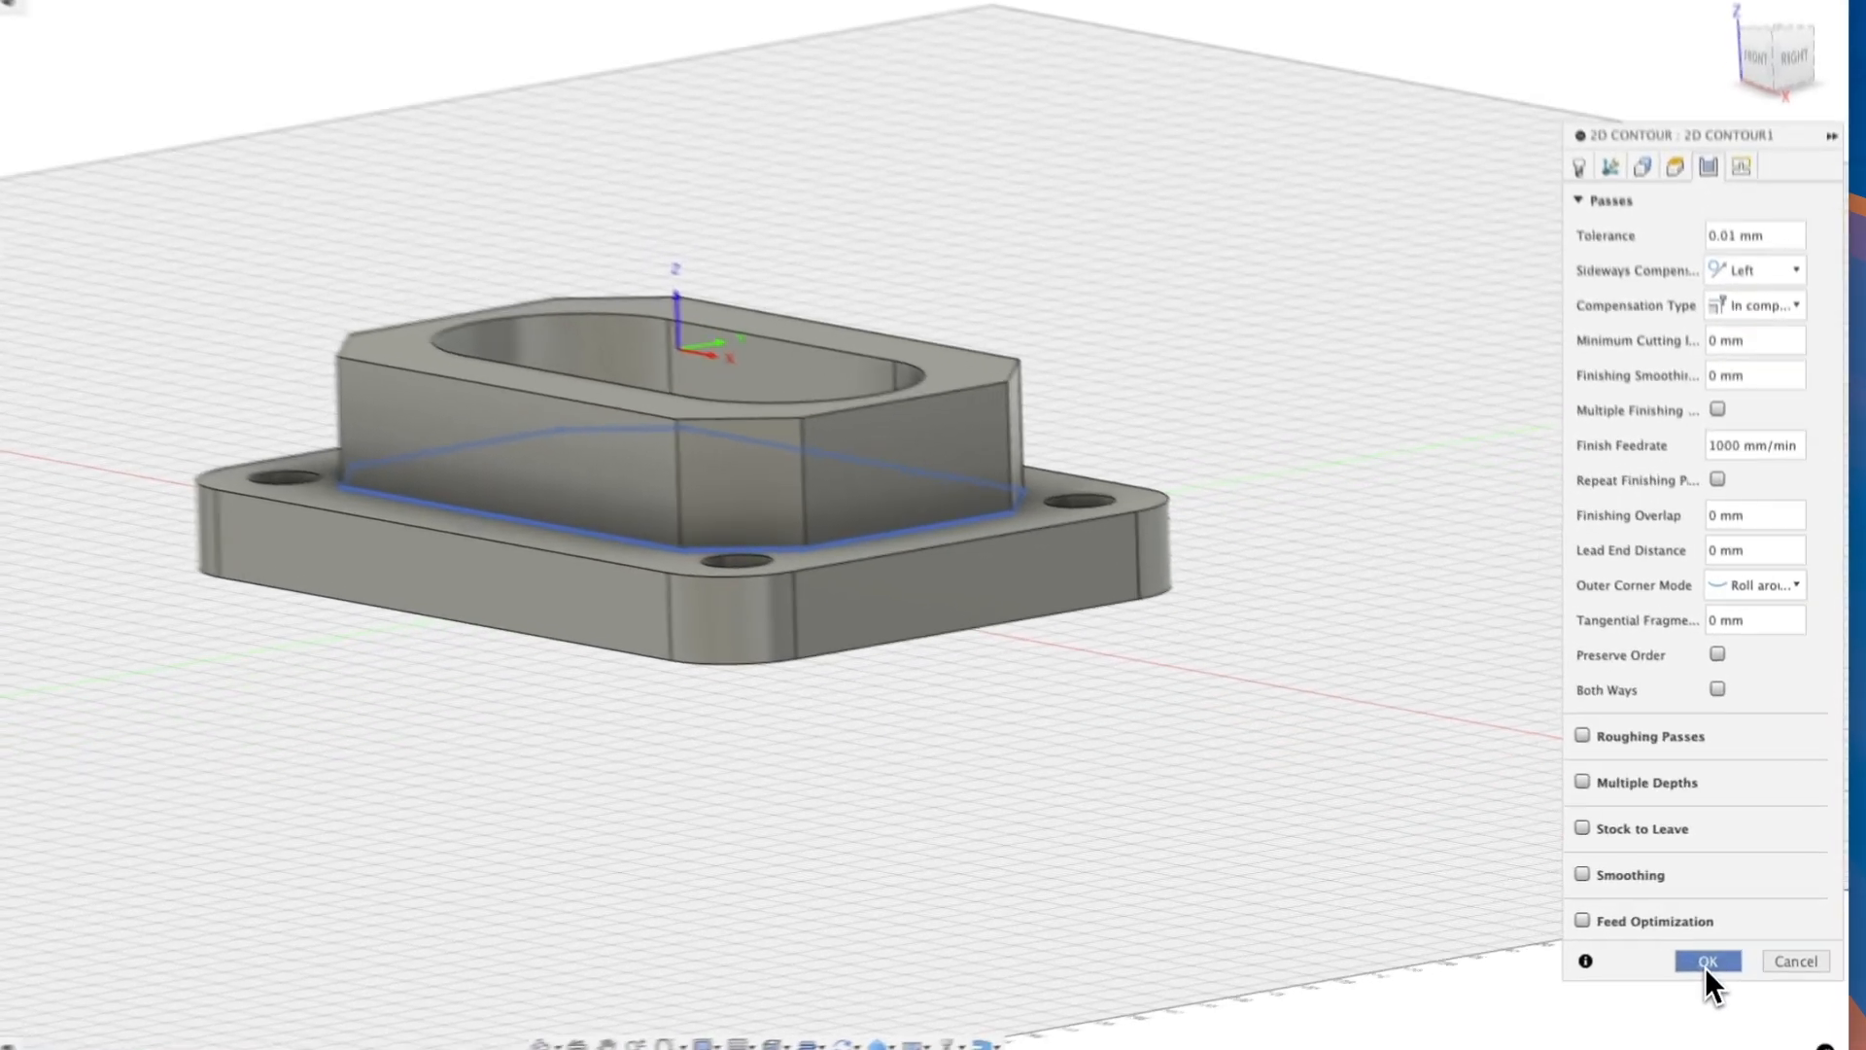
{"action": "left_click", "coordinate": [1708, 962]}
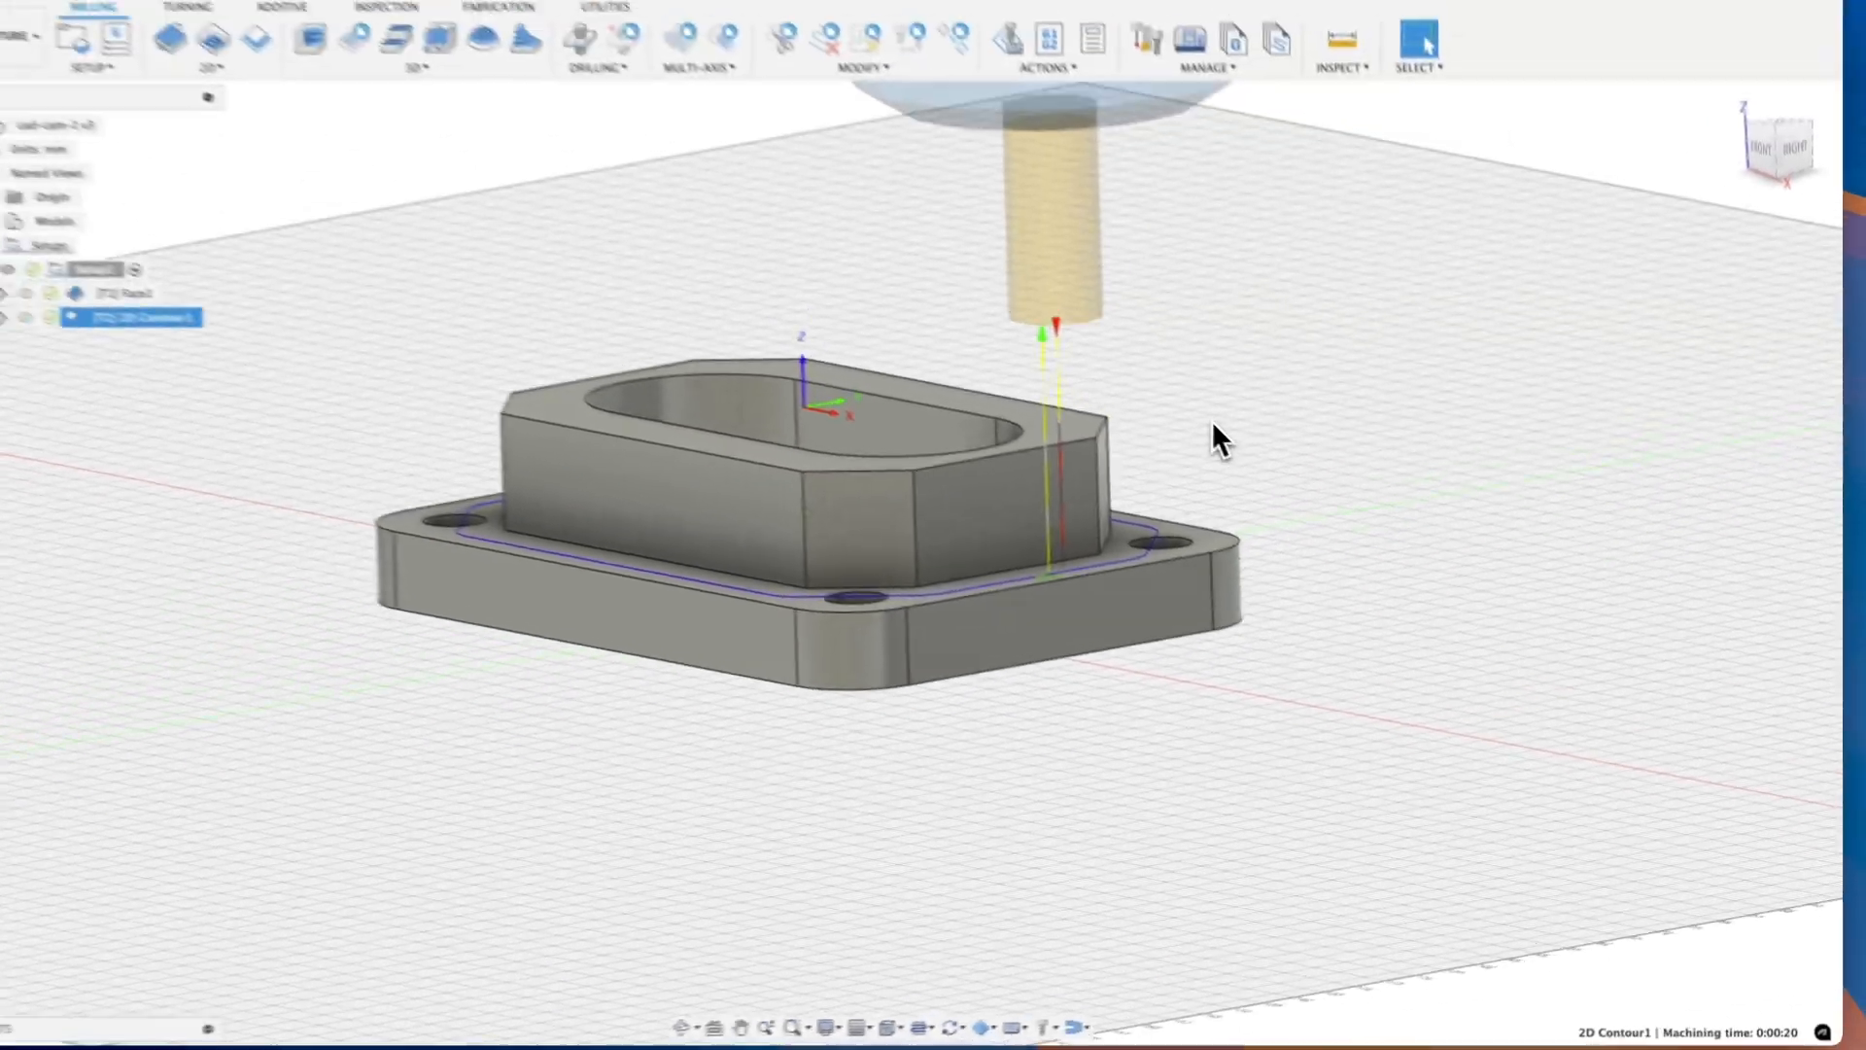
Simulate the 2D contour toolpath on the stock at an increased playback speed, and exit the simulation
{"action": "scroll", "coordinate": [1088, 329], "scroll_direction": "up", "scroll_amount": 5, "text": "shift"}
{"action": "scroll", "coordinate": [1244, 445], "scroll_direction": "left", "scroll_amount": 3, "text": "shift"}
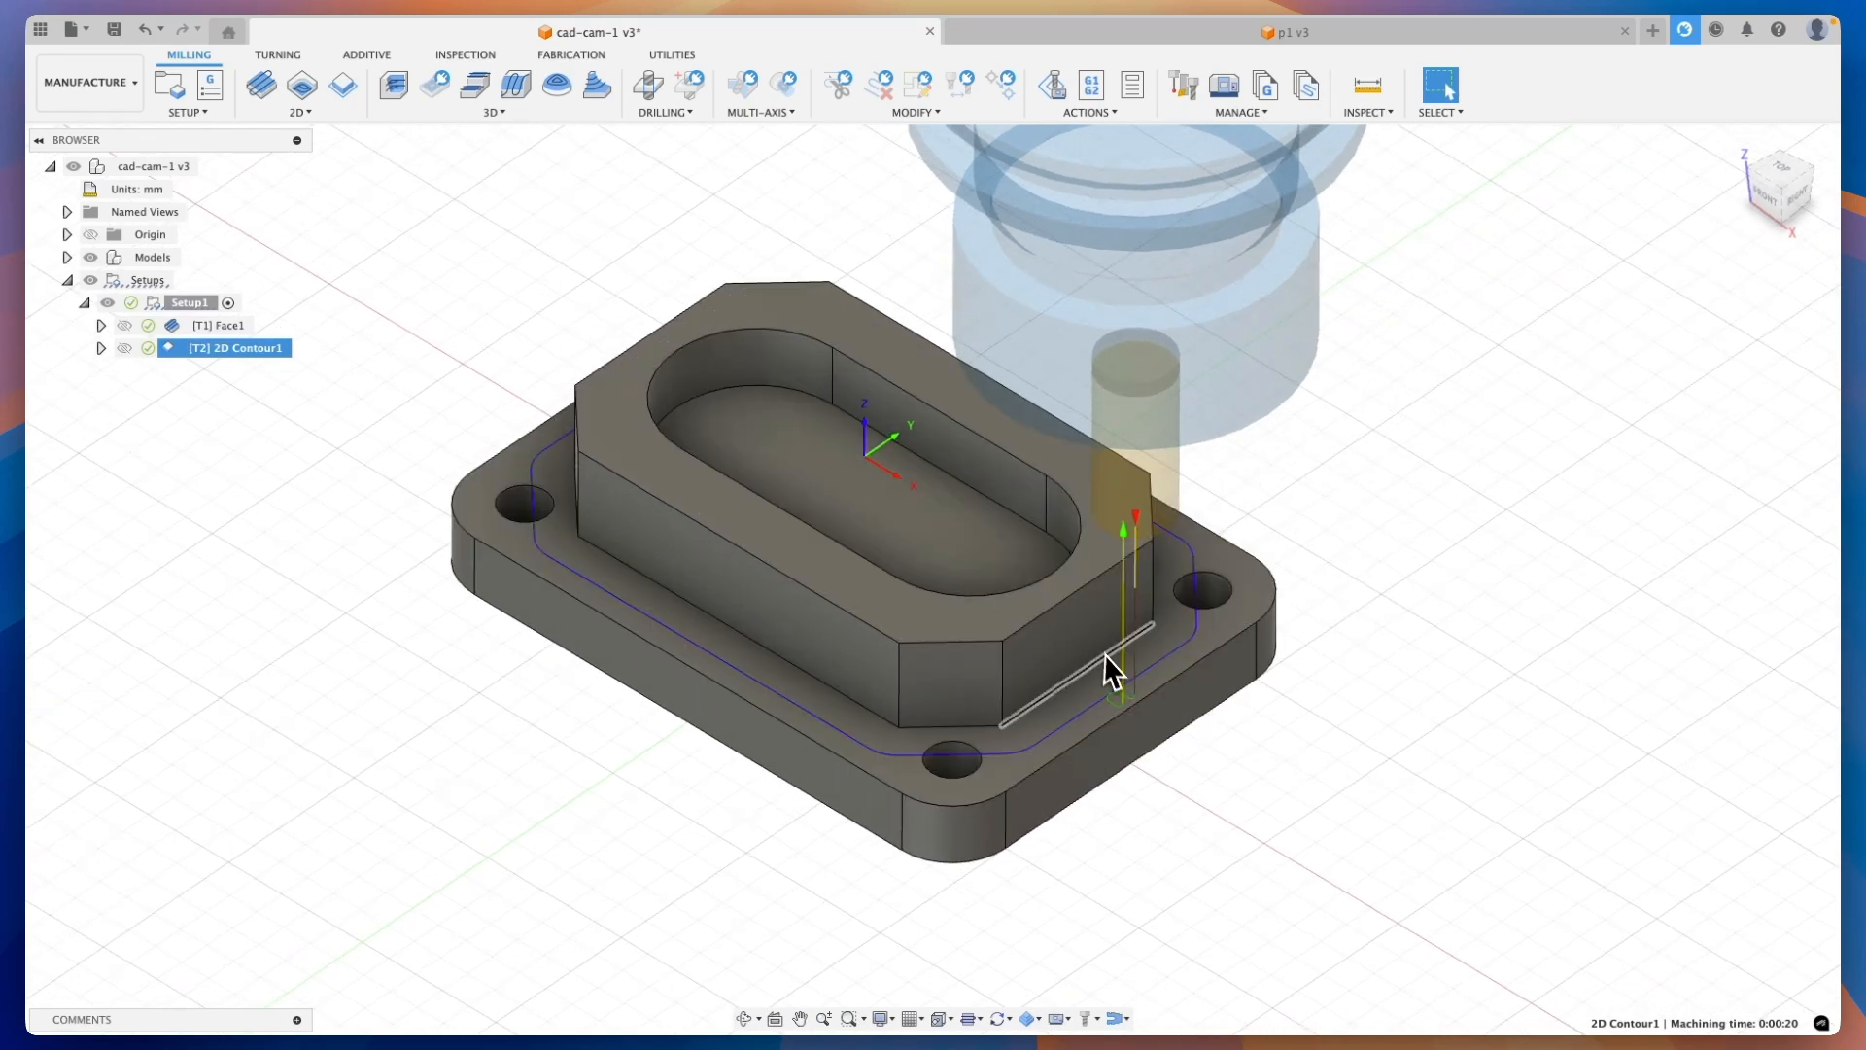
{"action": "scroll", "coordinate": [1108, 659], "scroll_direction": "down", "scroll_amount": 5, "text": "shift"}
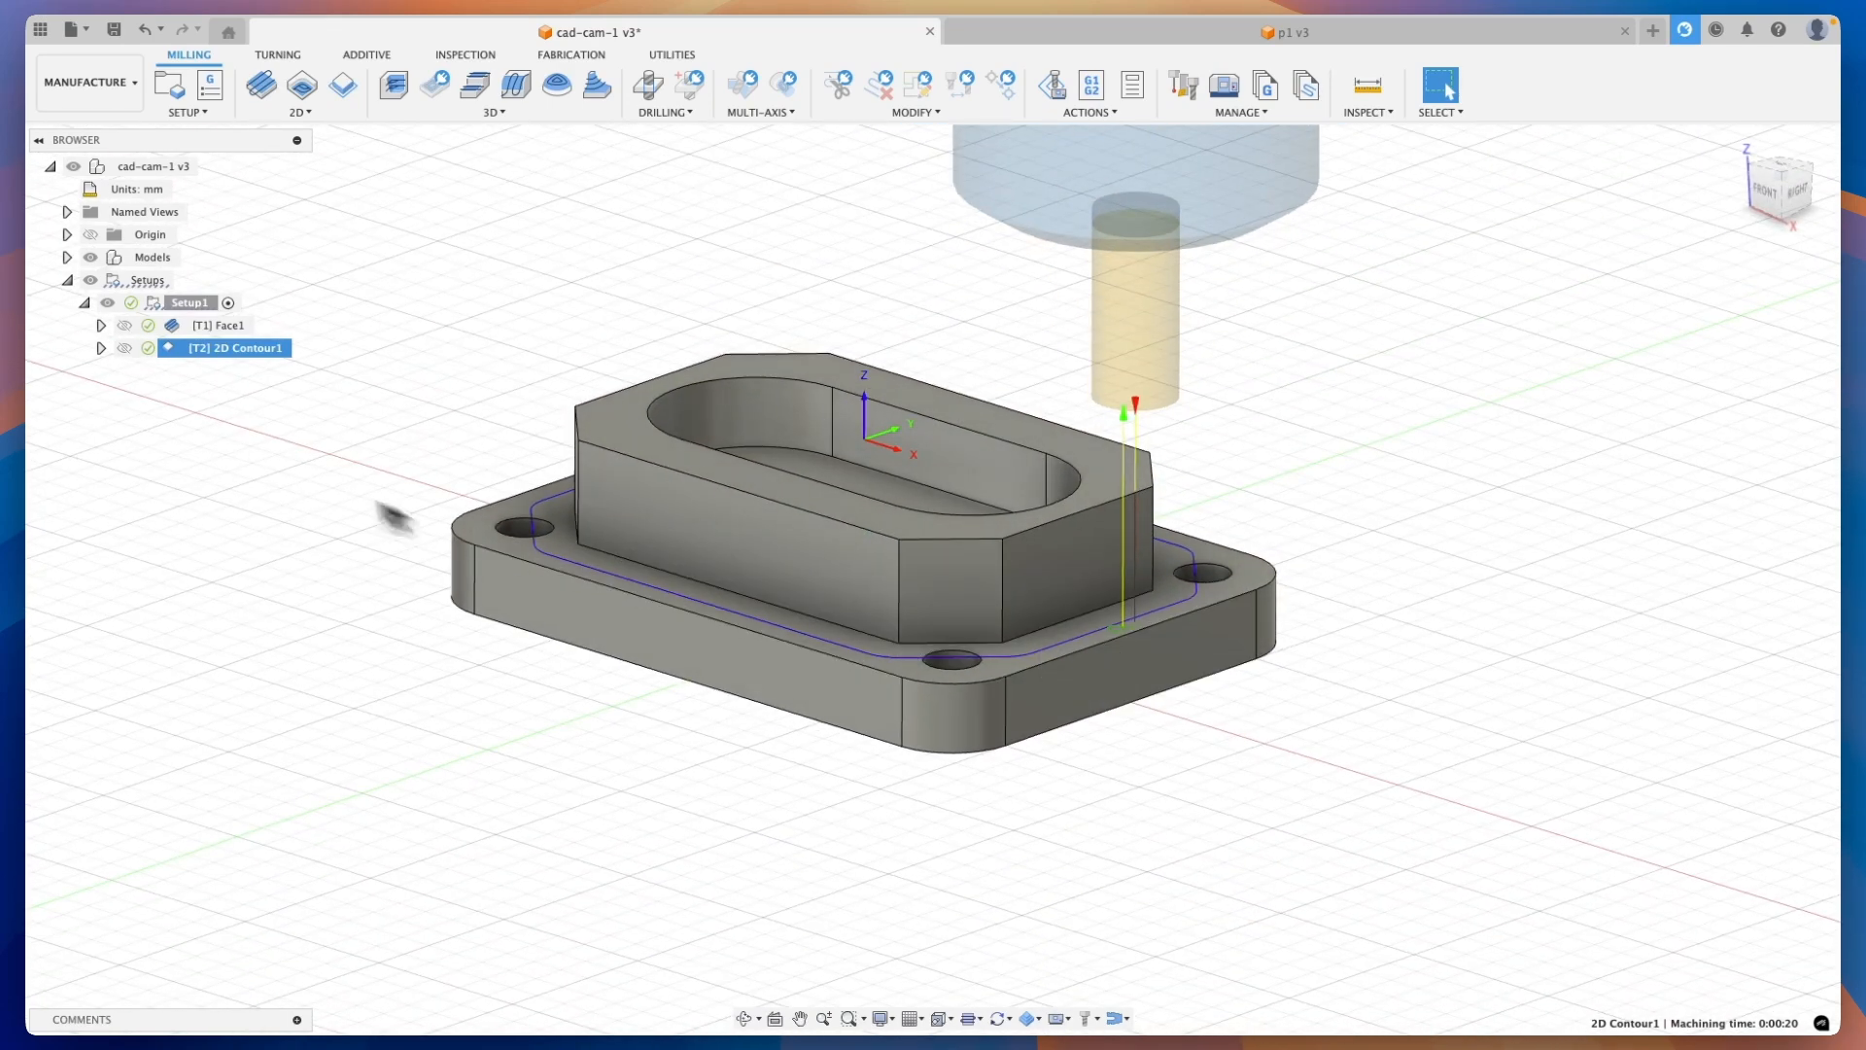
{"action": "right_click", "coordinate": [187, 349]}
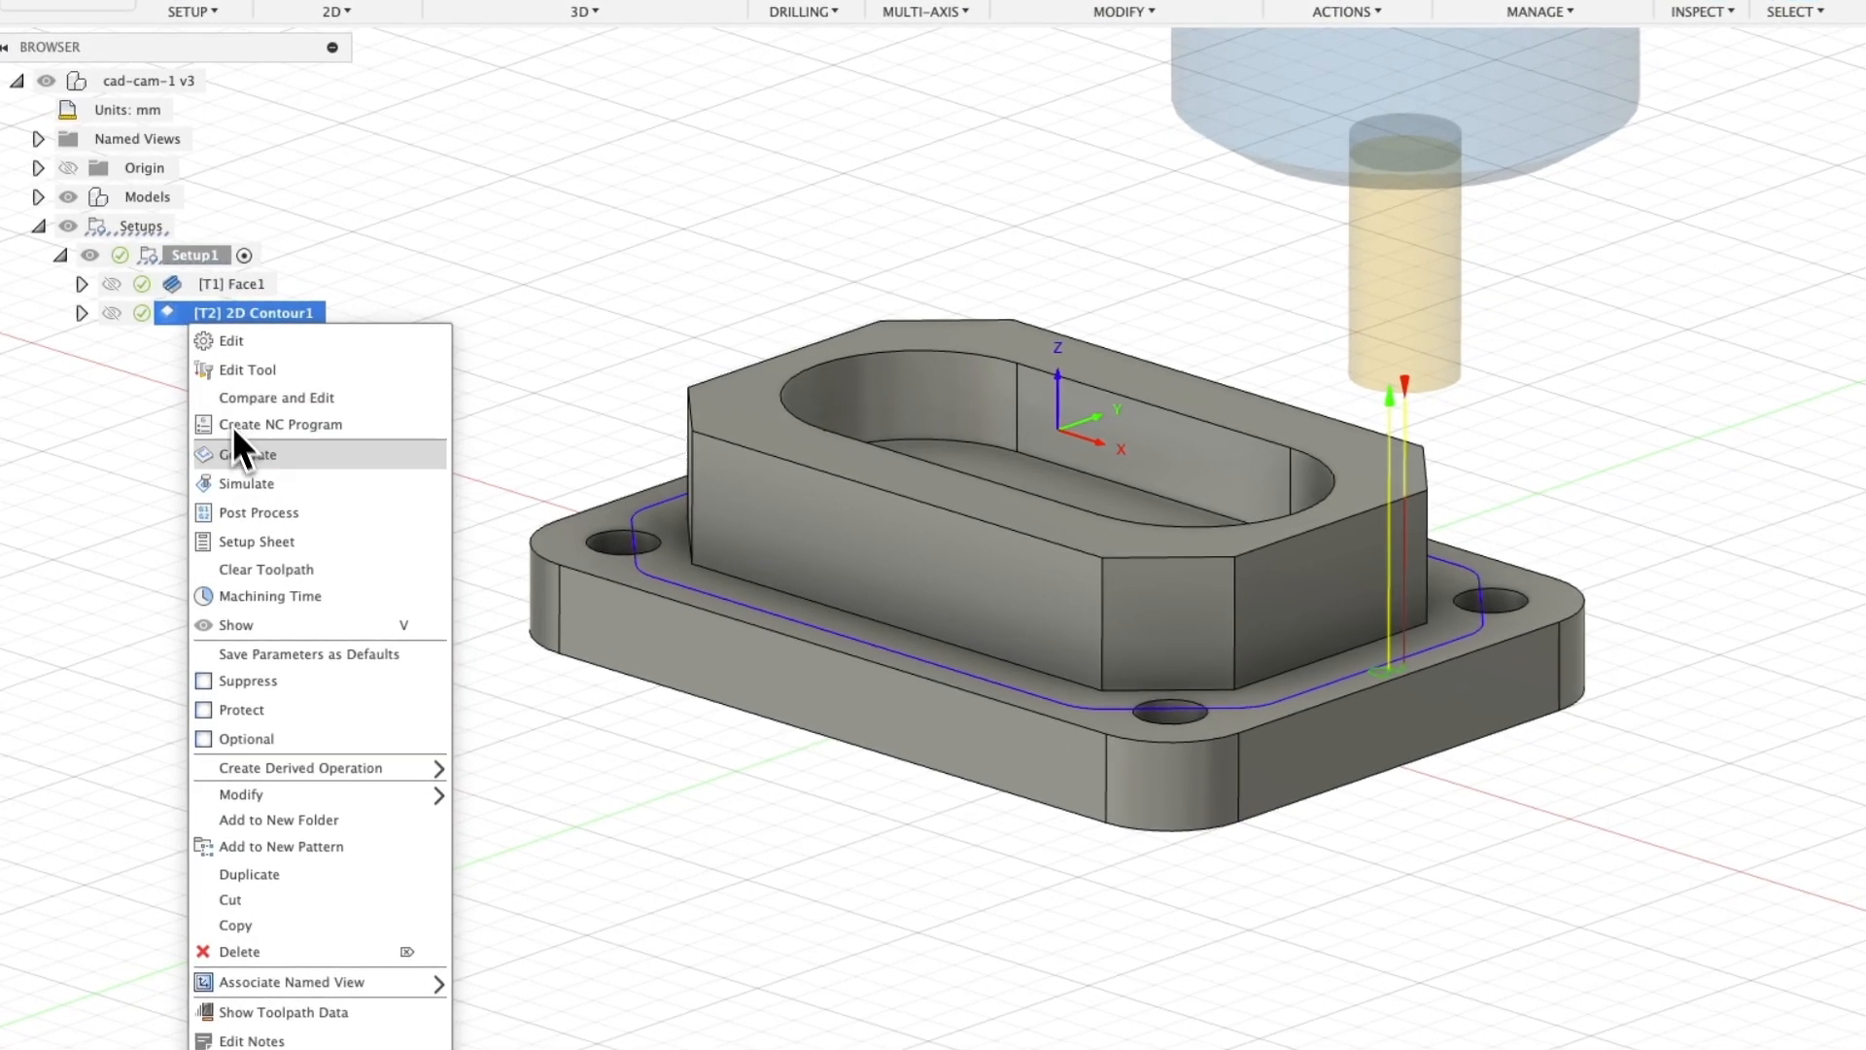
{"action": "left_click", "coordinate": [249, 485]}
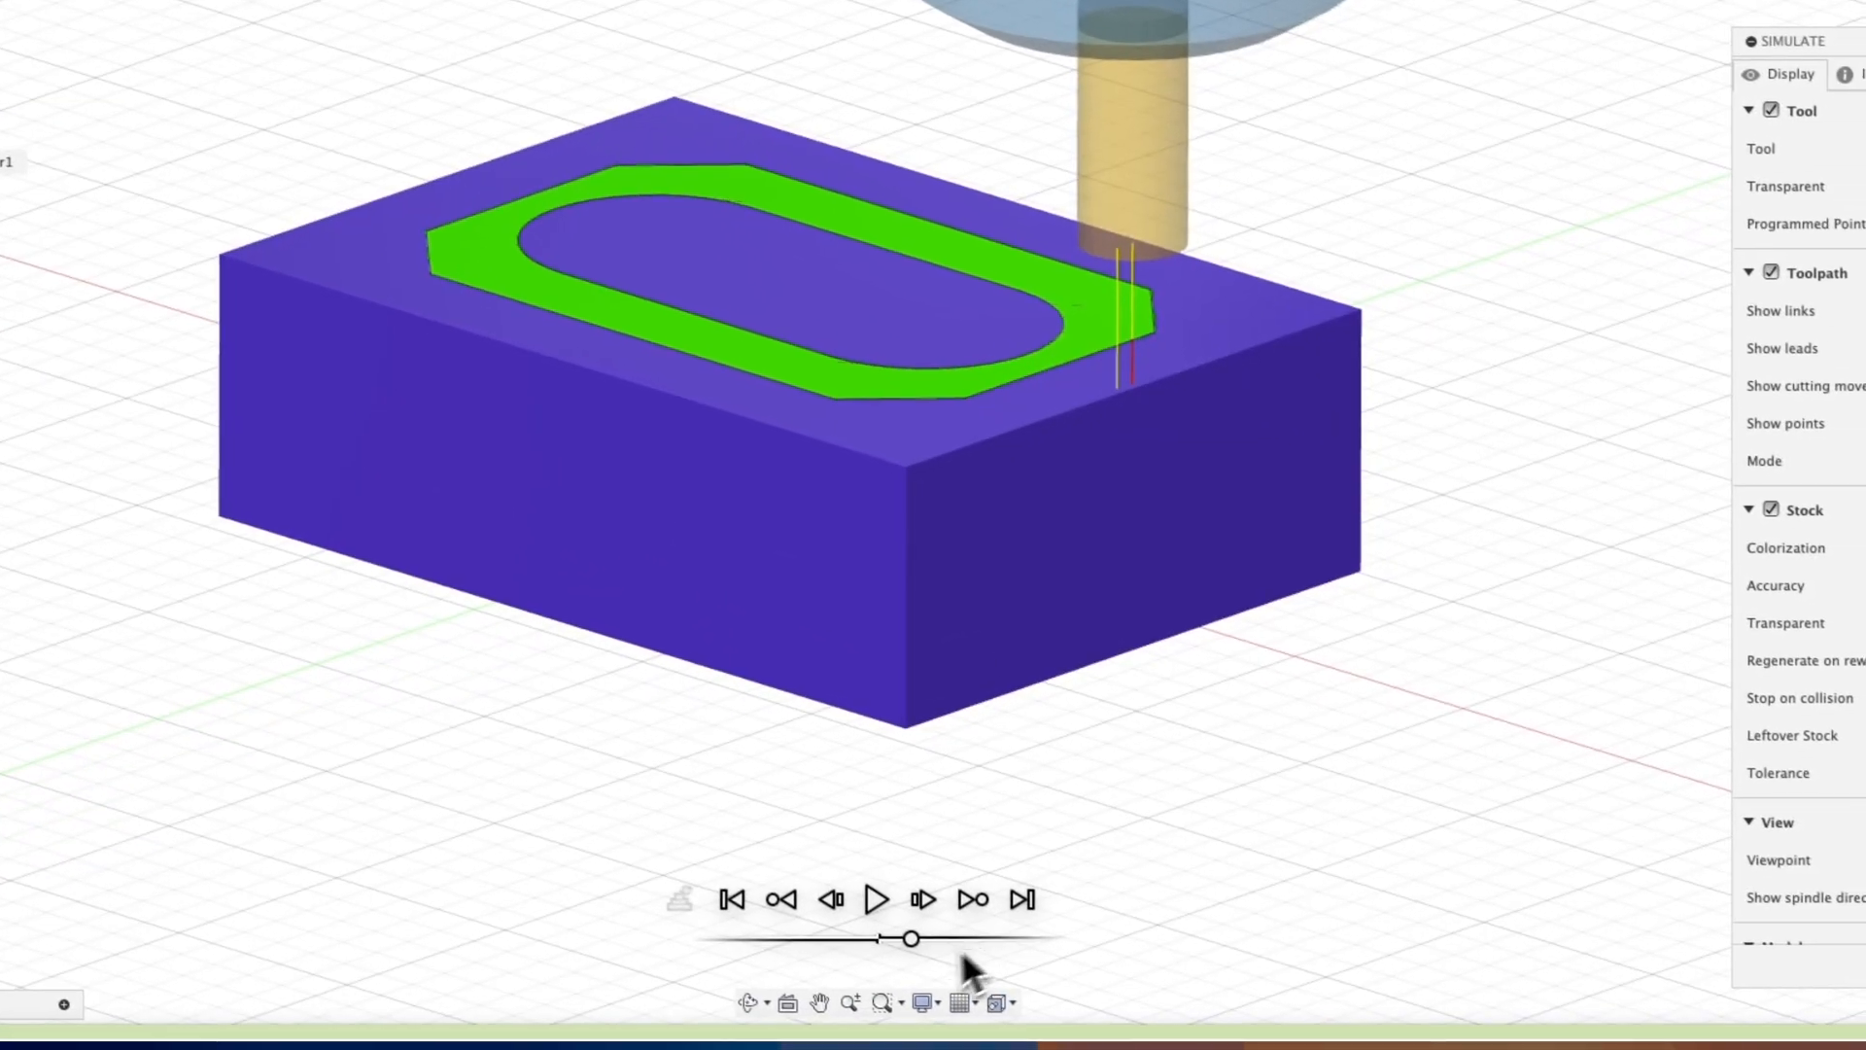
{"action": "left_click", "coordinate": [992, 962]}
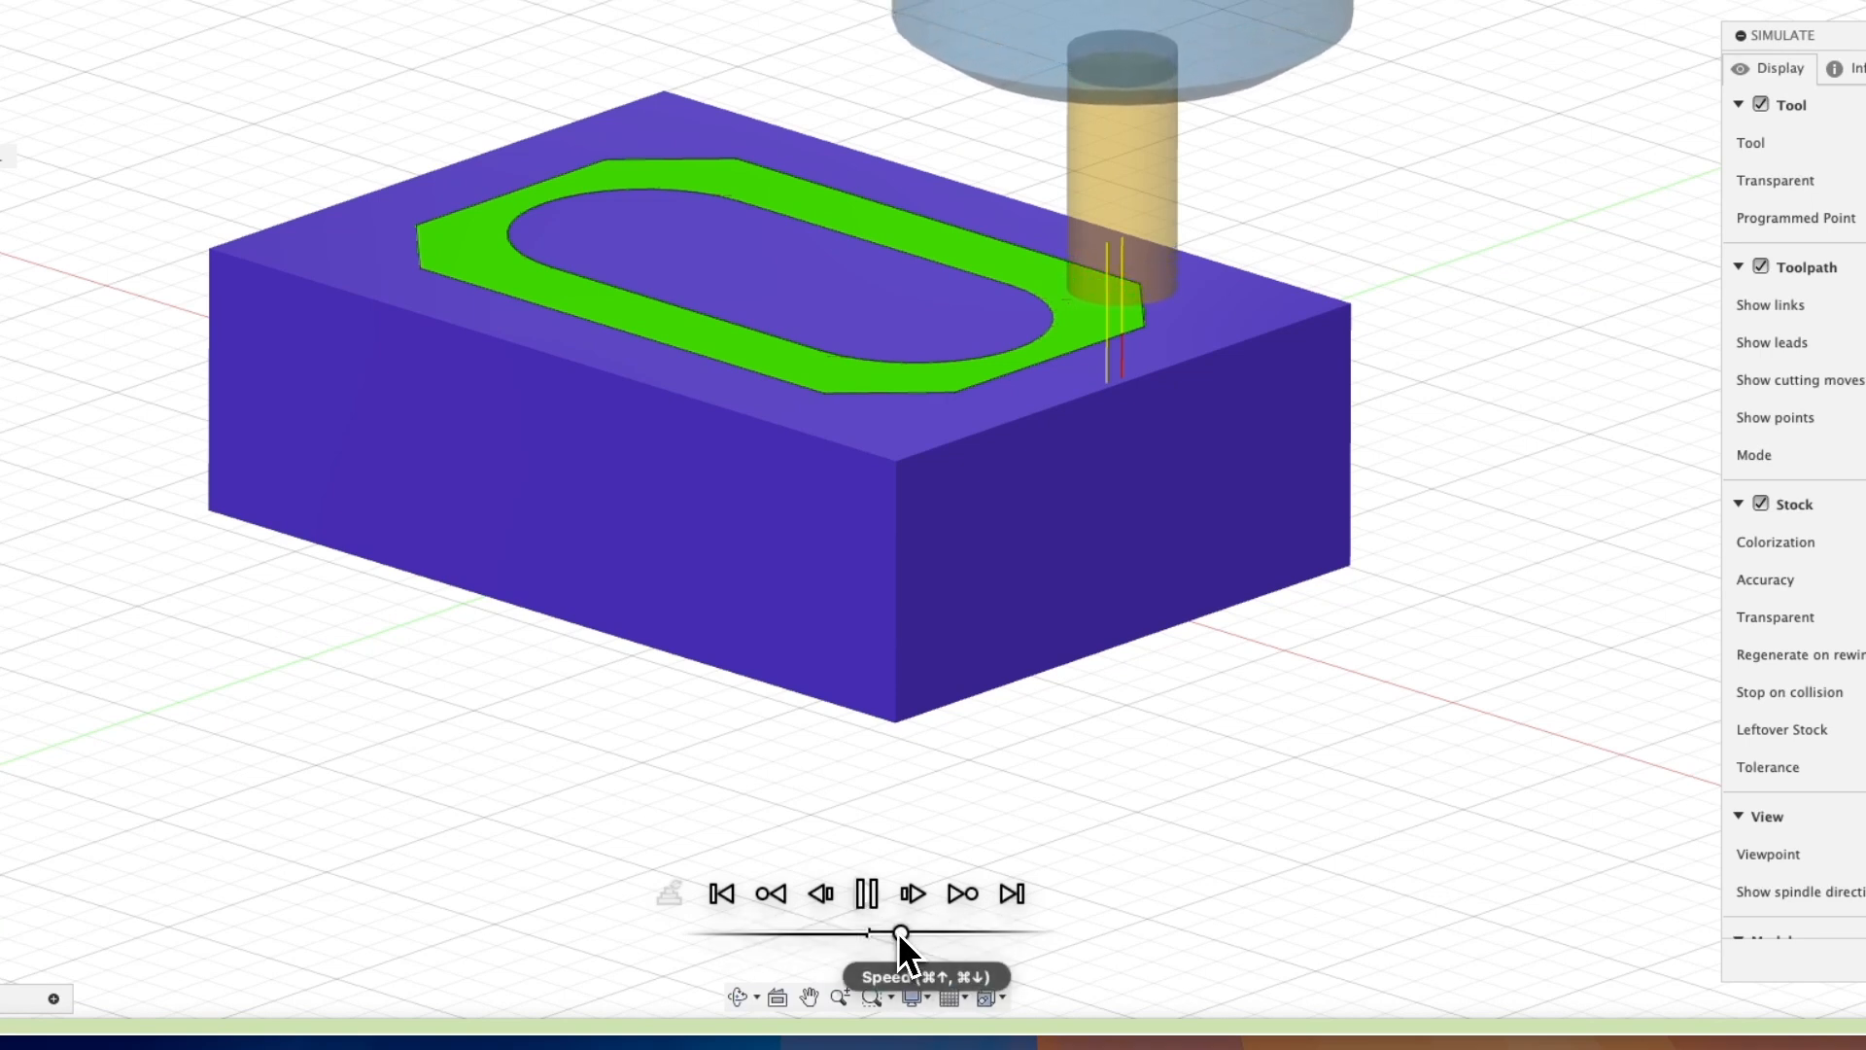
{"action": "left_click_drag", "start_coordinate": [898, 931], "coordinate": [922, 935]}
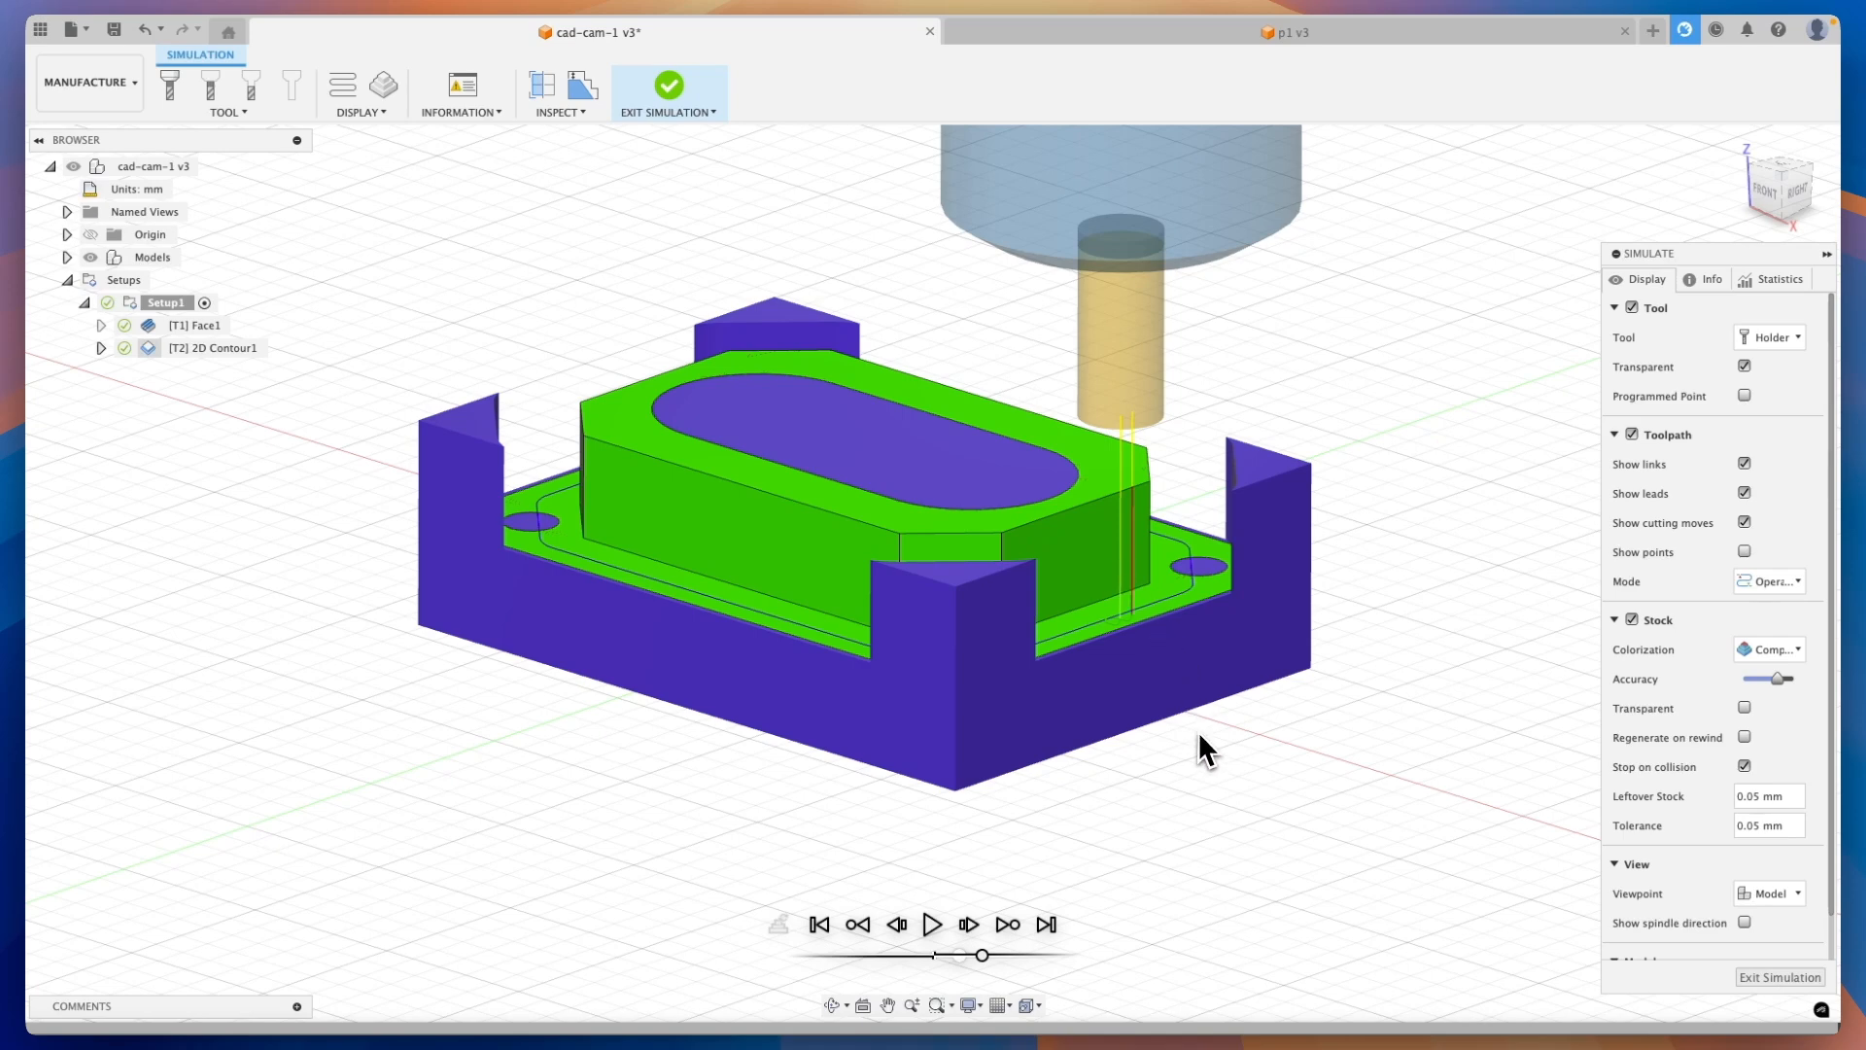
{"action": "left_click", "coordinate": [1779, 976]}
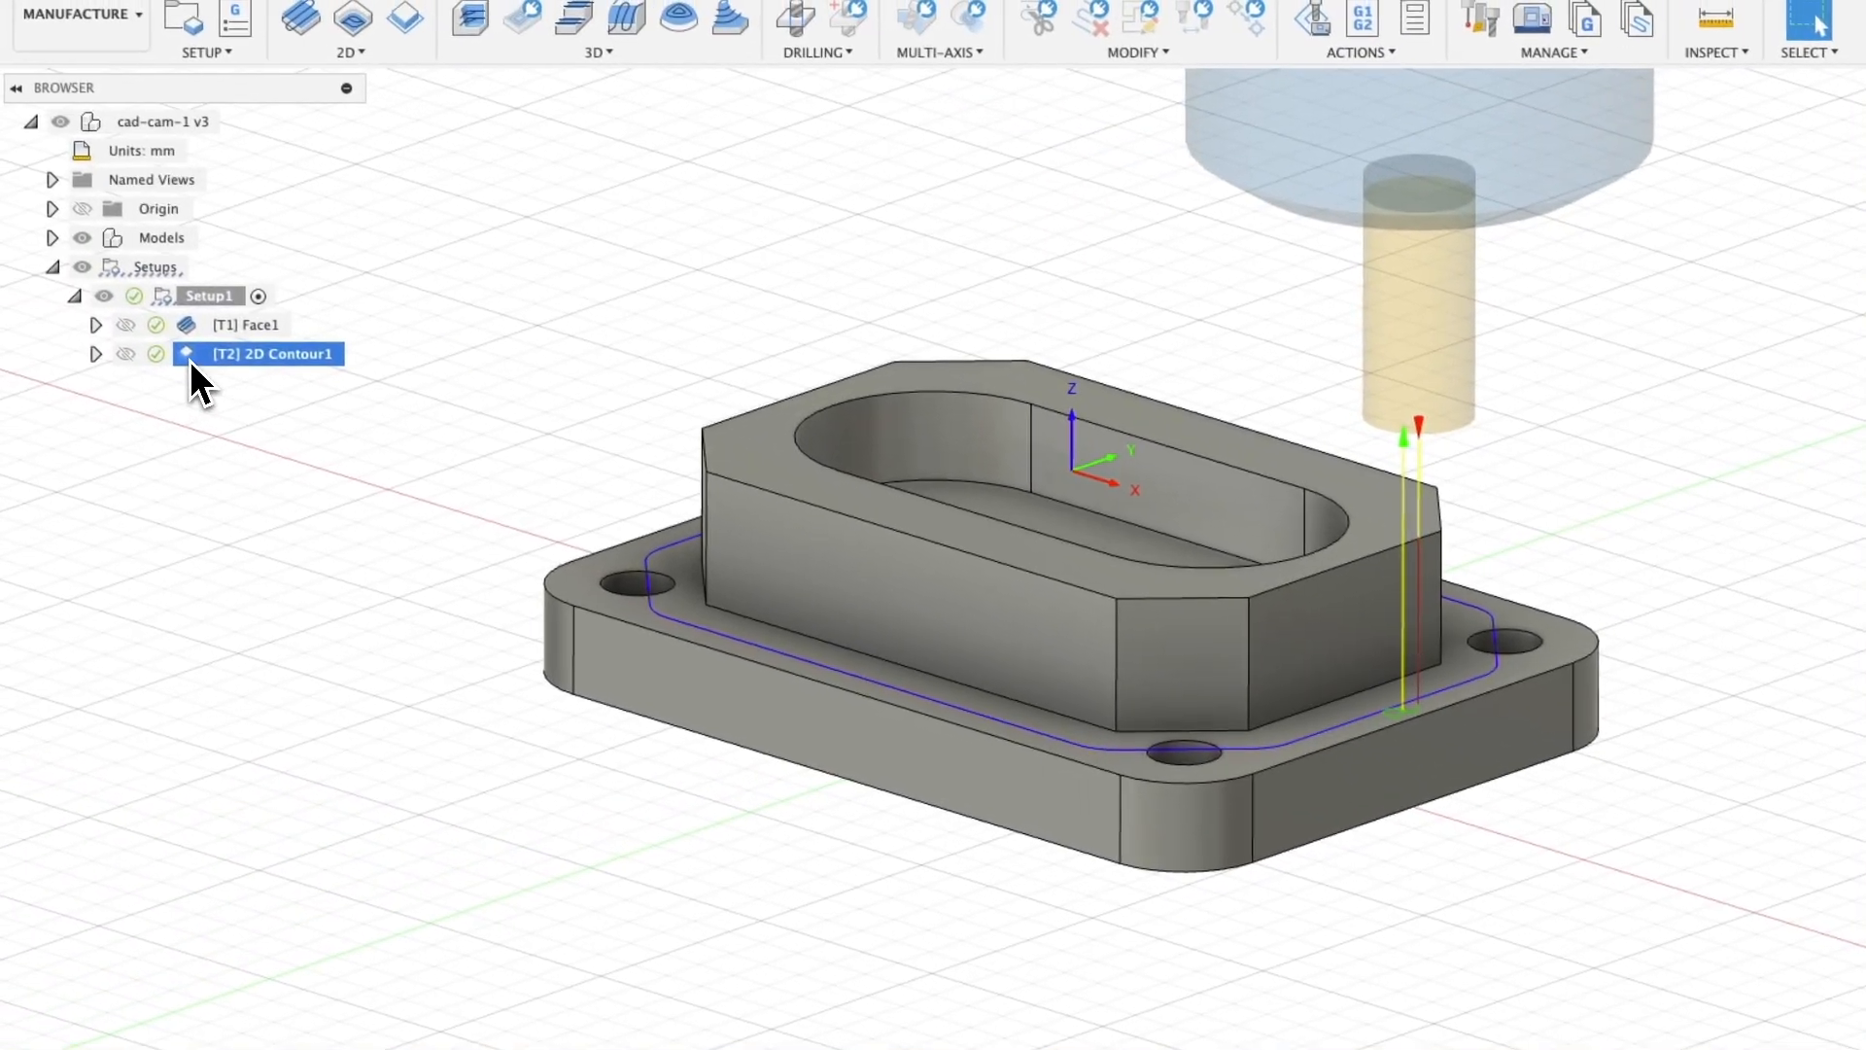
Enable roughing passes in the 2D contour operation, keeping the default stepover values, and regenerate the toolpath
{"action": "double_click", "coordinate": [193, 362]}
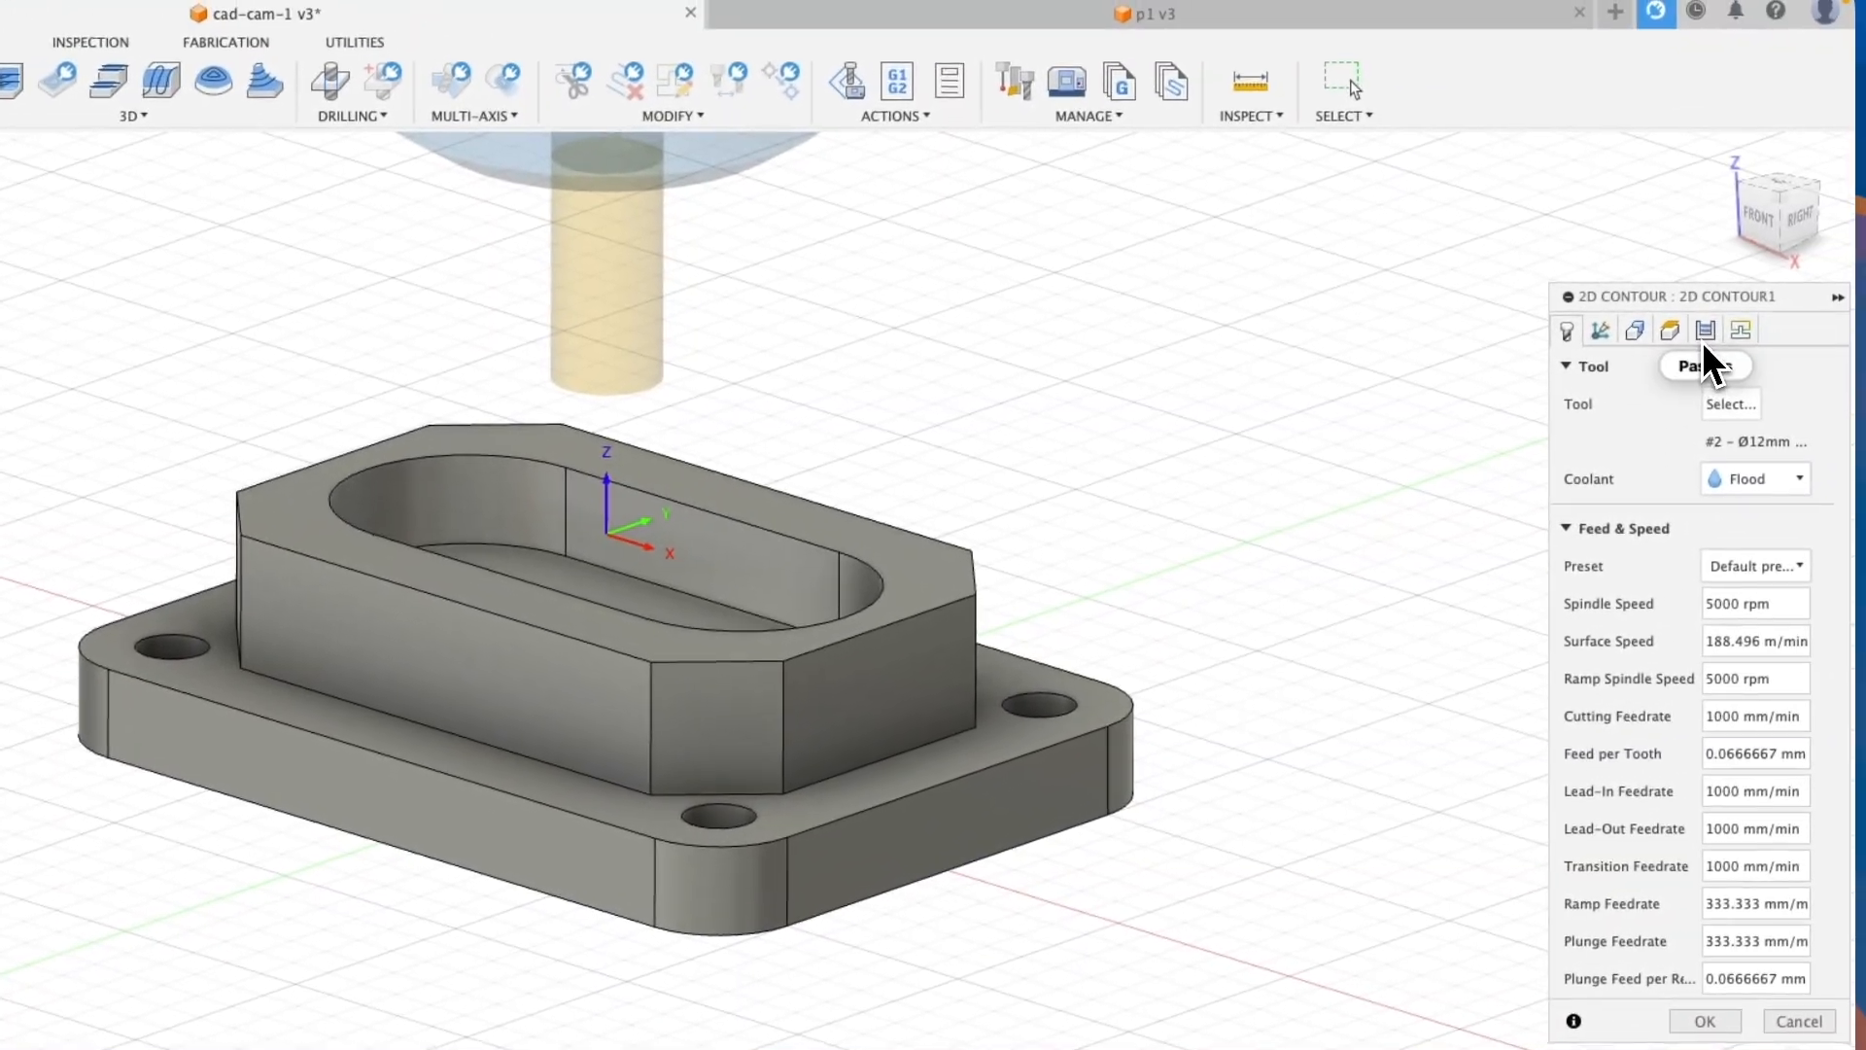
{"action": "left_click", "coordinate": [1701, 333]}
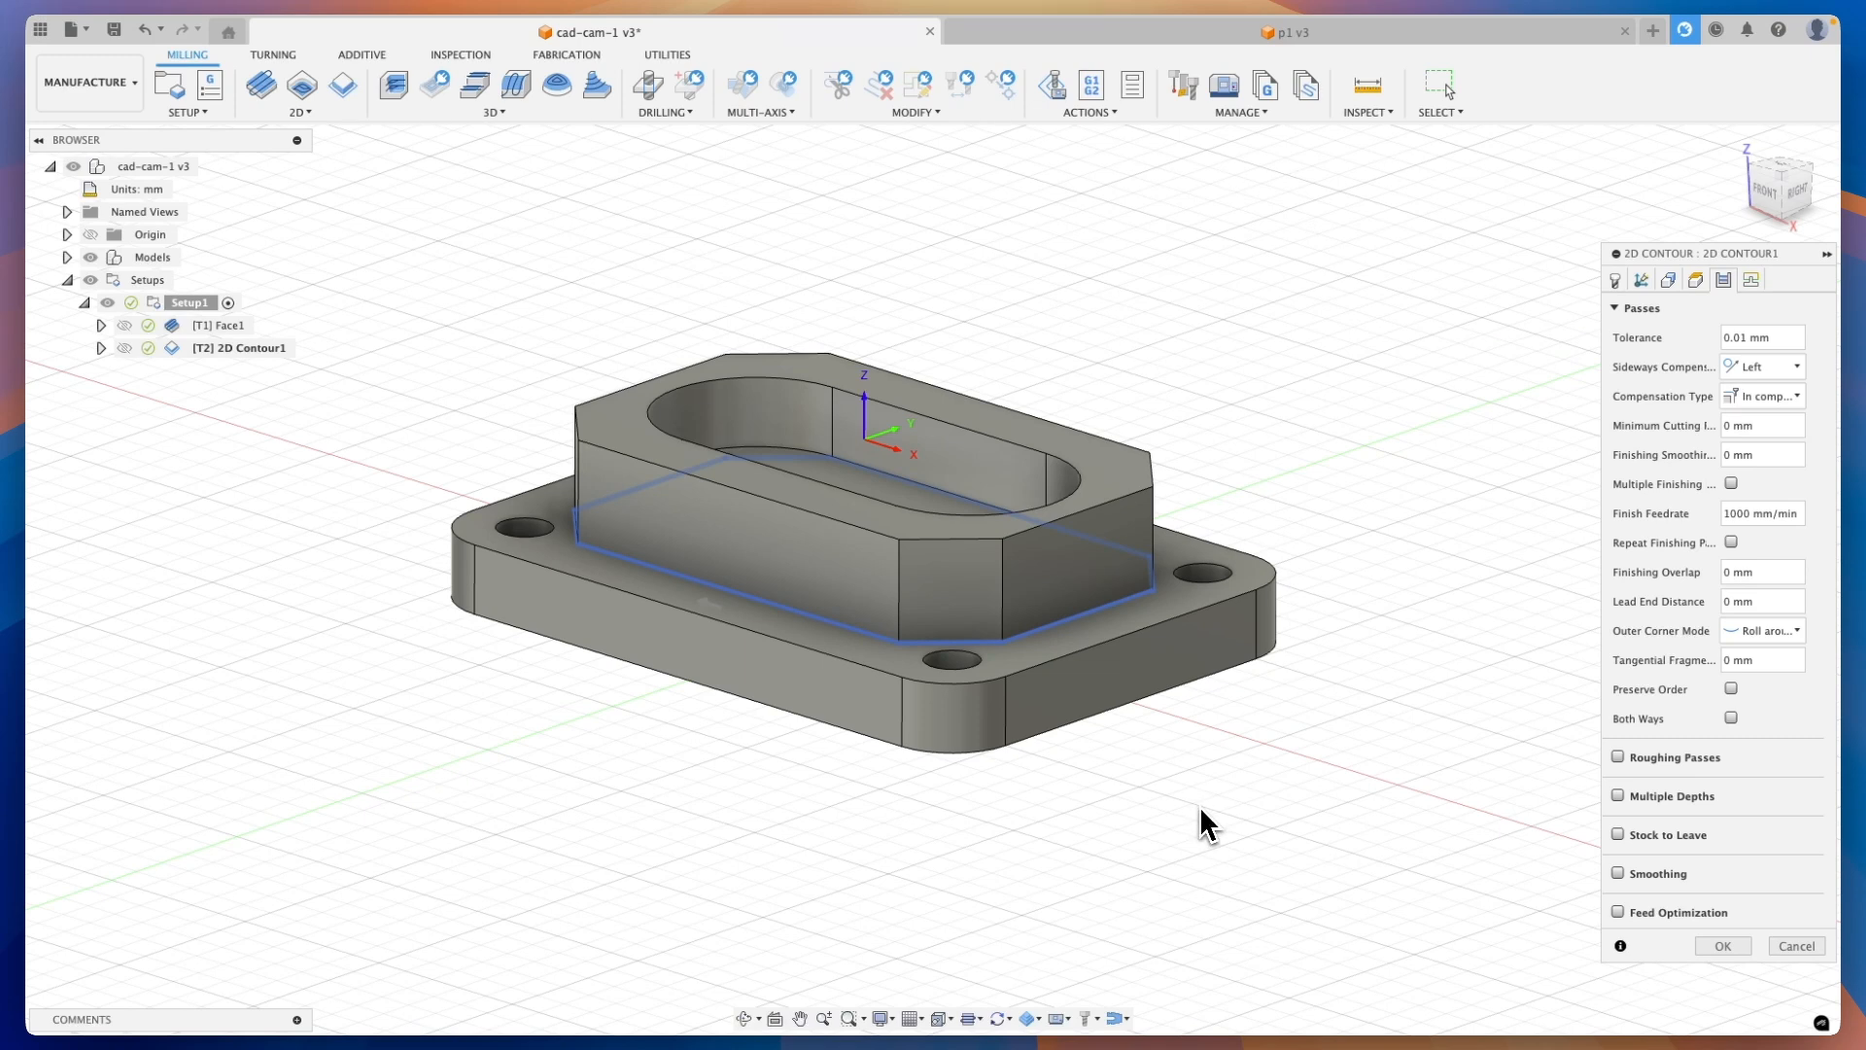
{"action": "left_click", "coordinate": [1617, 757]}
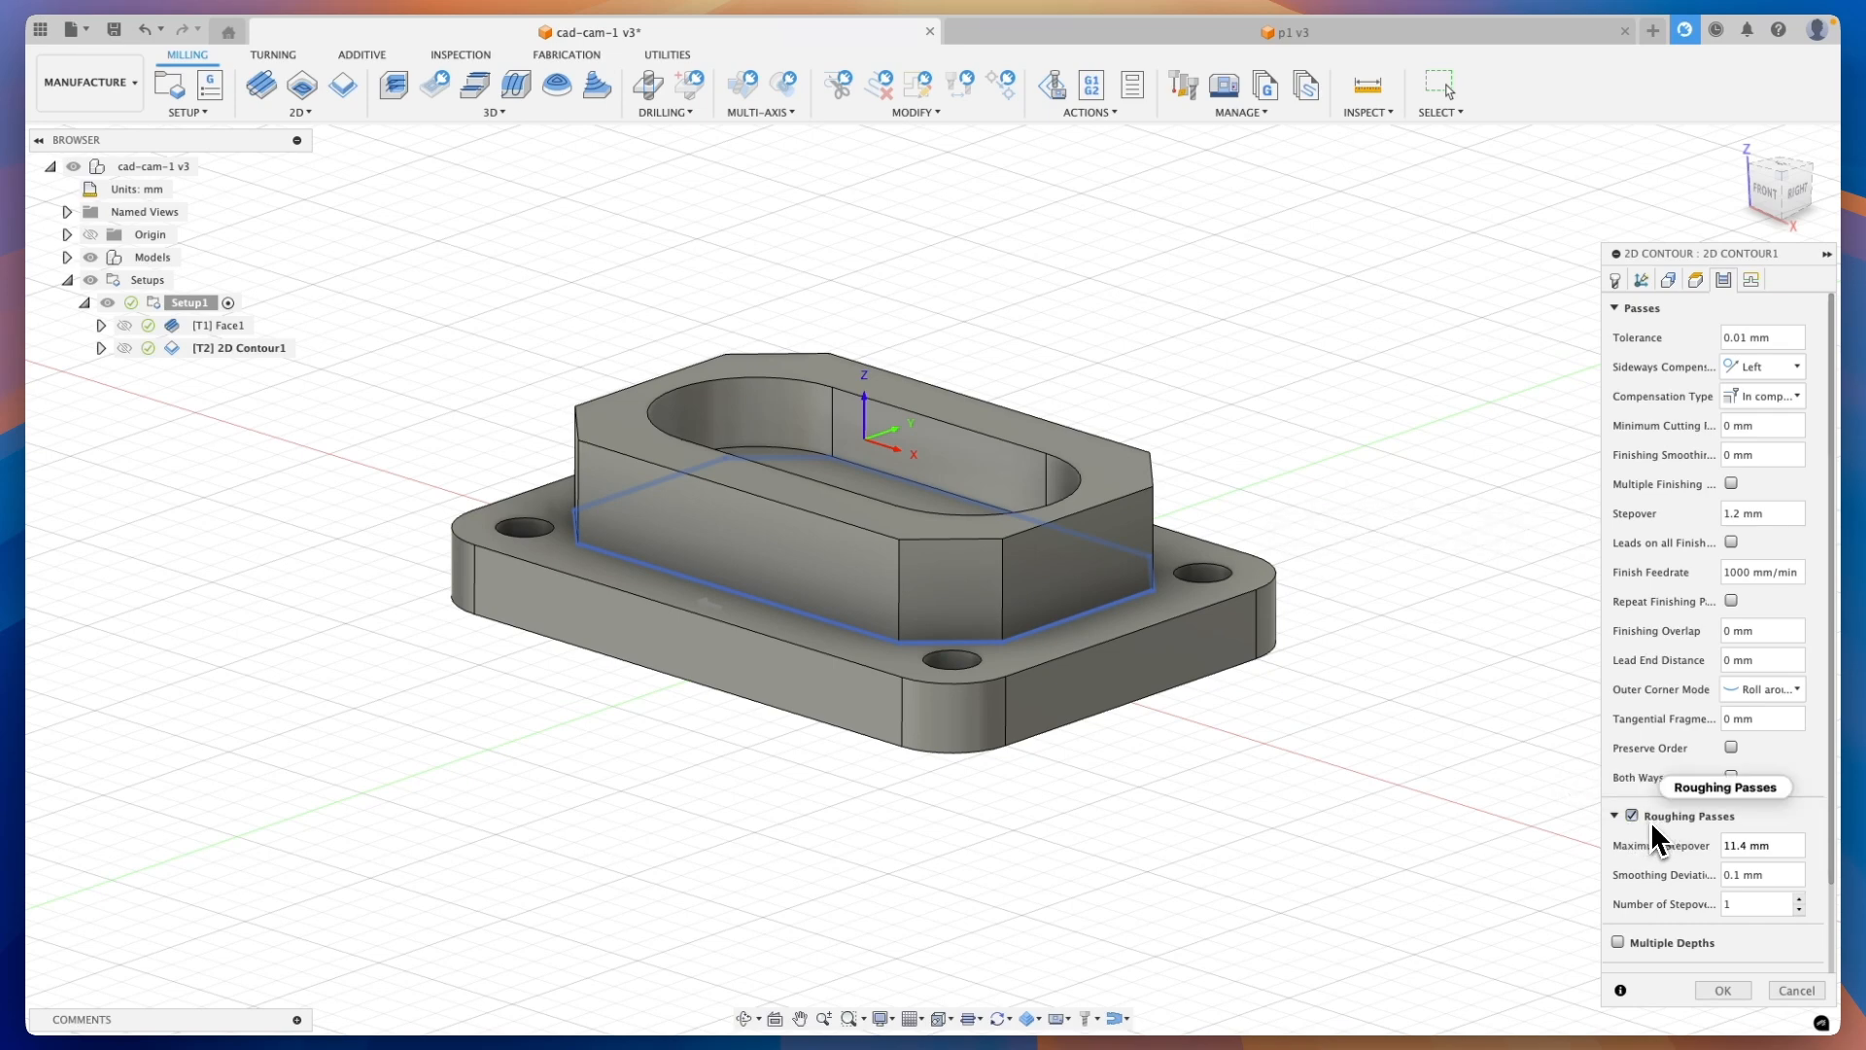
{"action": "left_click", "coordinate": [1722, 989]}
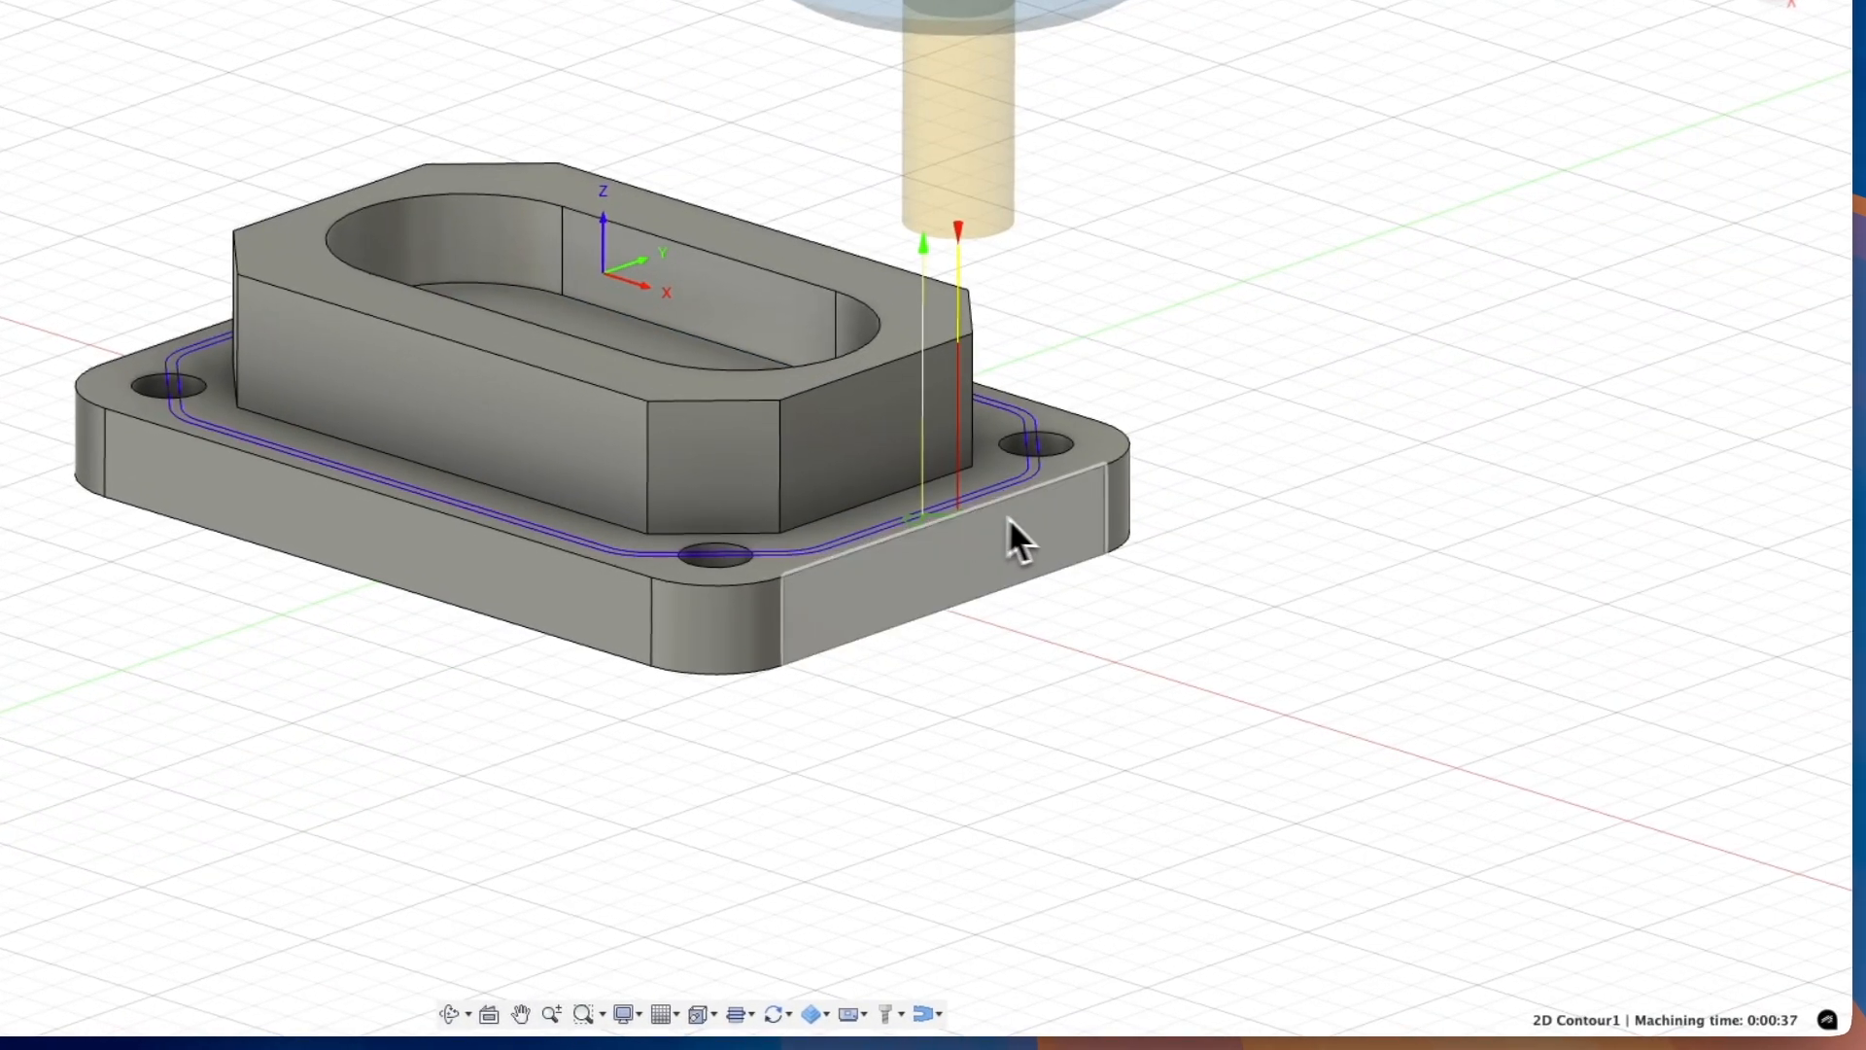
{"action": "scroll", "coordinate": [1007, 517], "scroll_direction": "down", "scroll_amount": 2}
{"action": "scroll", "coordinate": [941, 505], "scroll_direction": "up", "scroll_amount": 3}
{"action": "scroll", "coordinate": [931, 516], "scroll_direction": "up", "scroll_amount": 3}
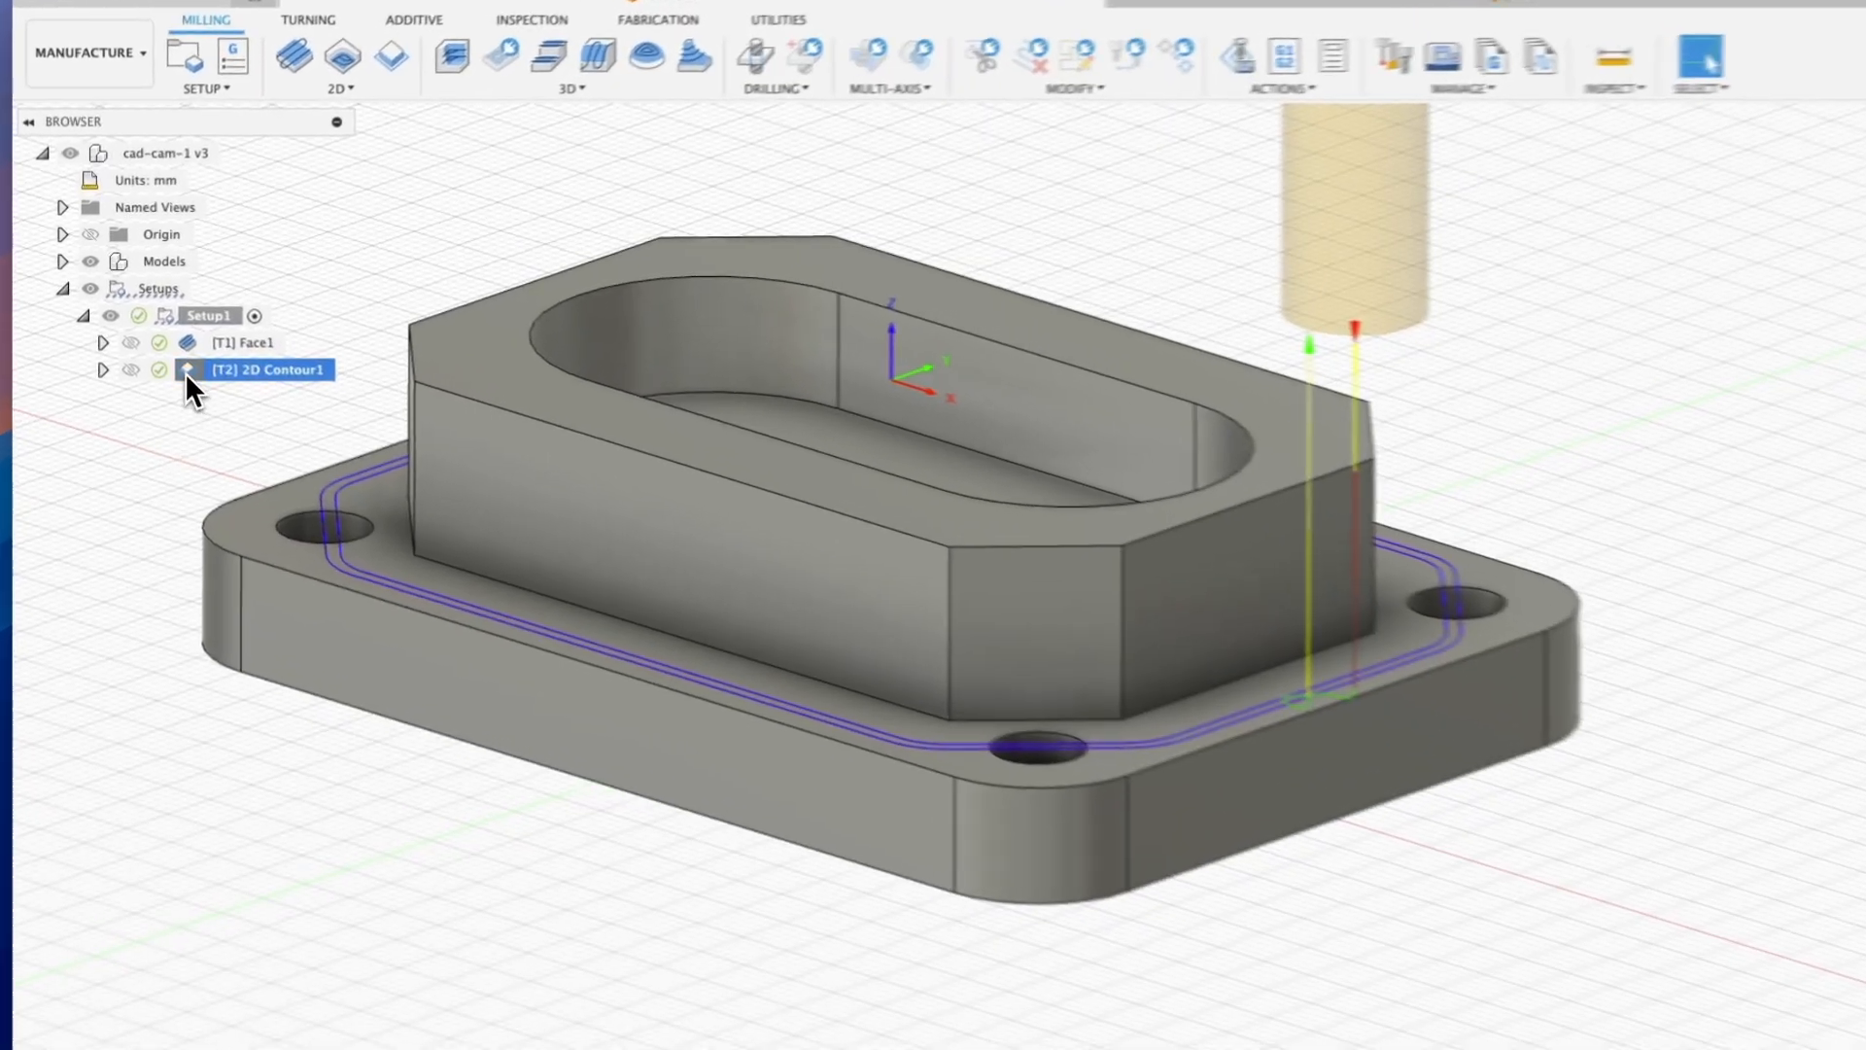
Set the 2D contour's number of roughing stepovers to 10 and regenerate the toolpath
{"action": "double_click", "coordinate": [173, 349]}
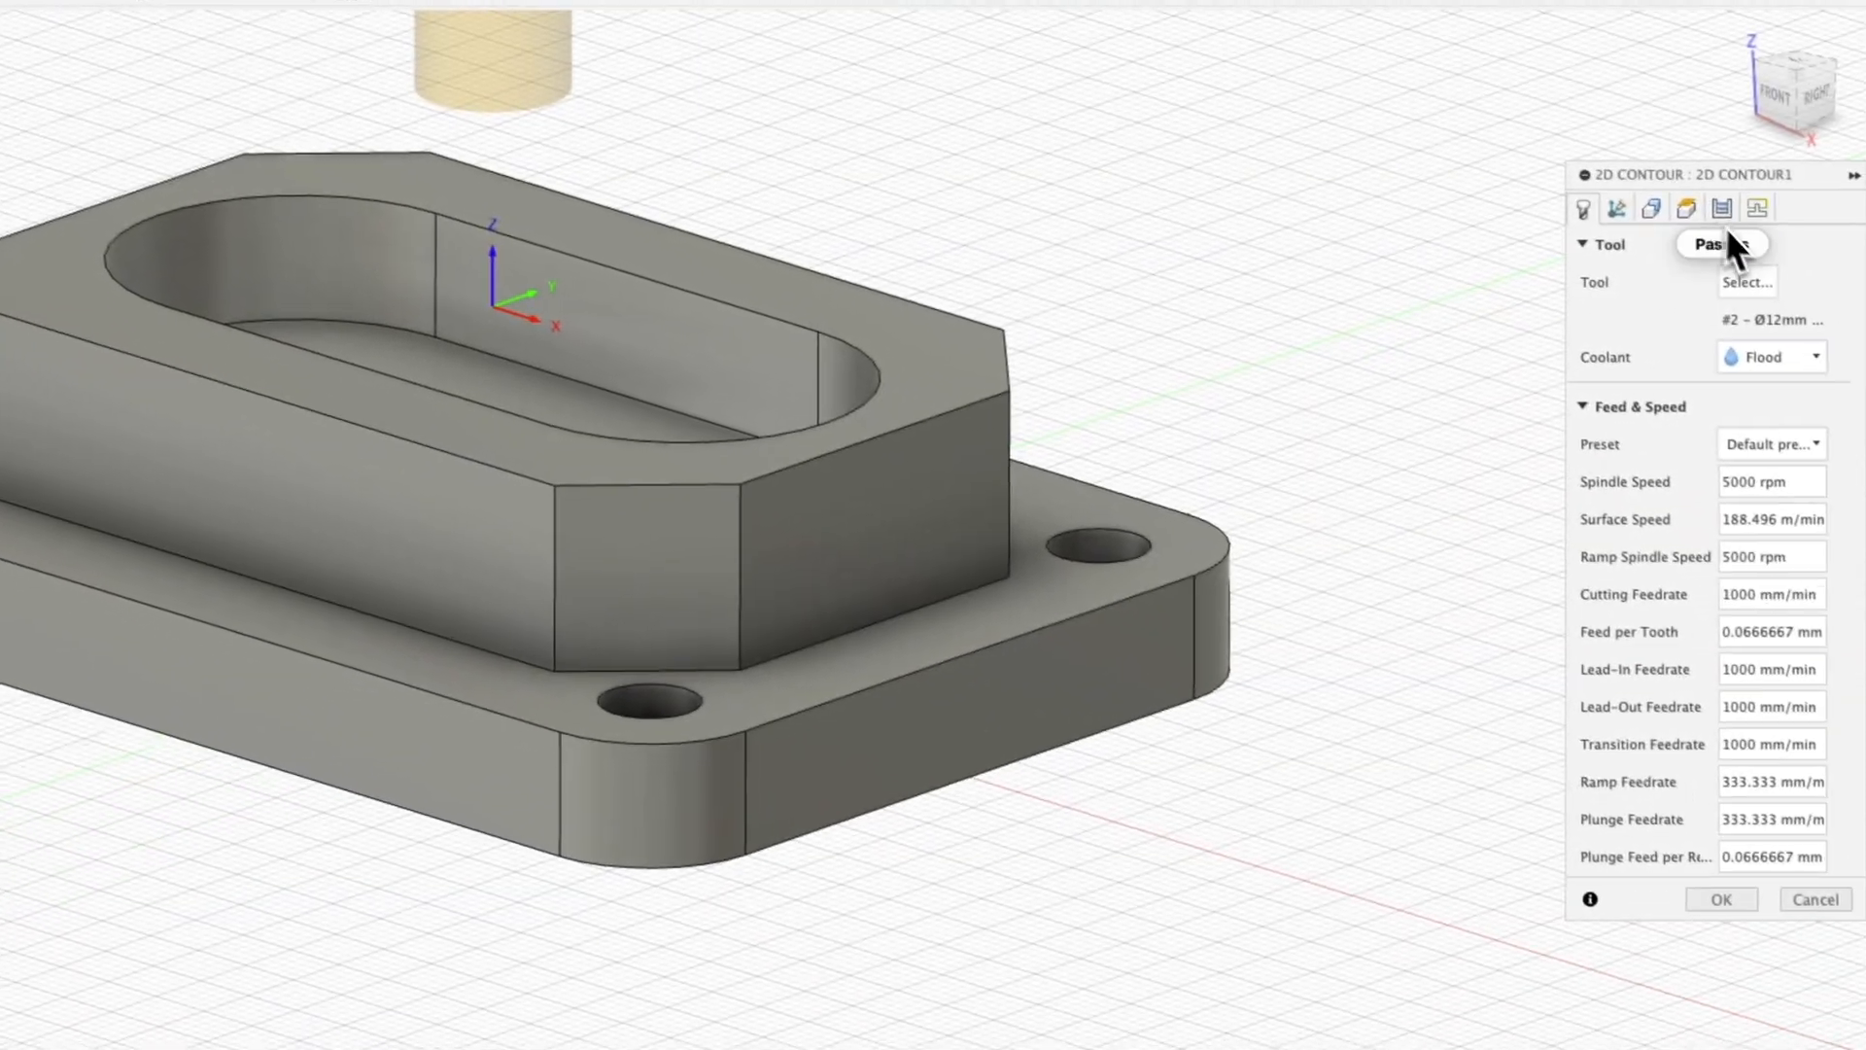
{"action": "left_click", "coordinate": [1720, 206]}
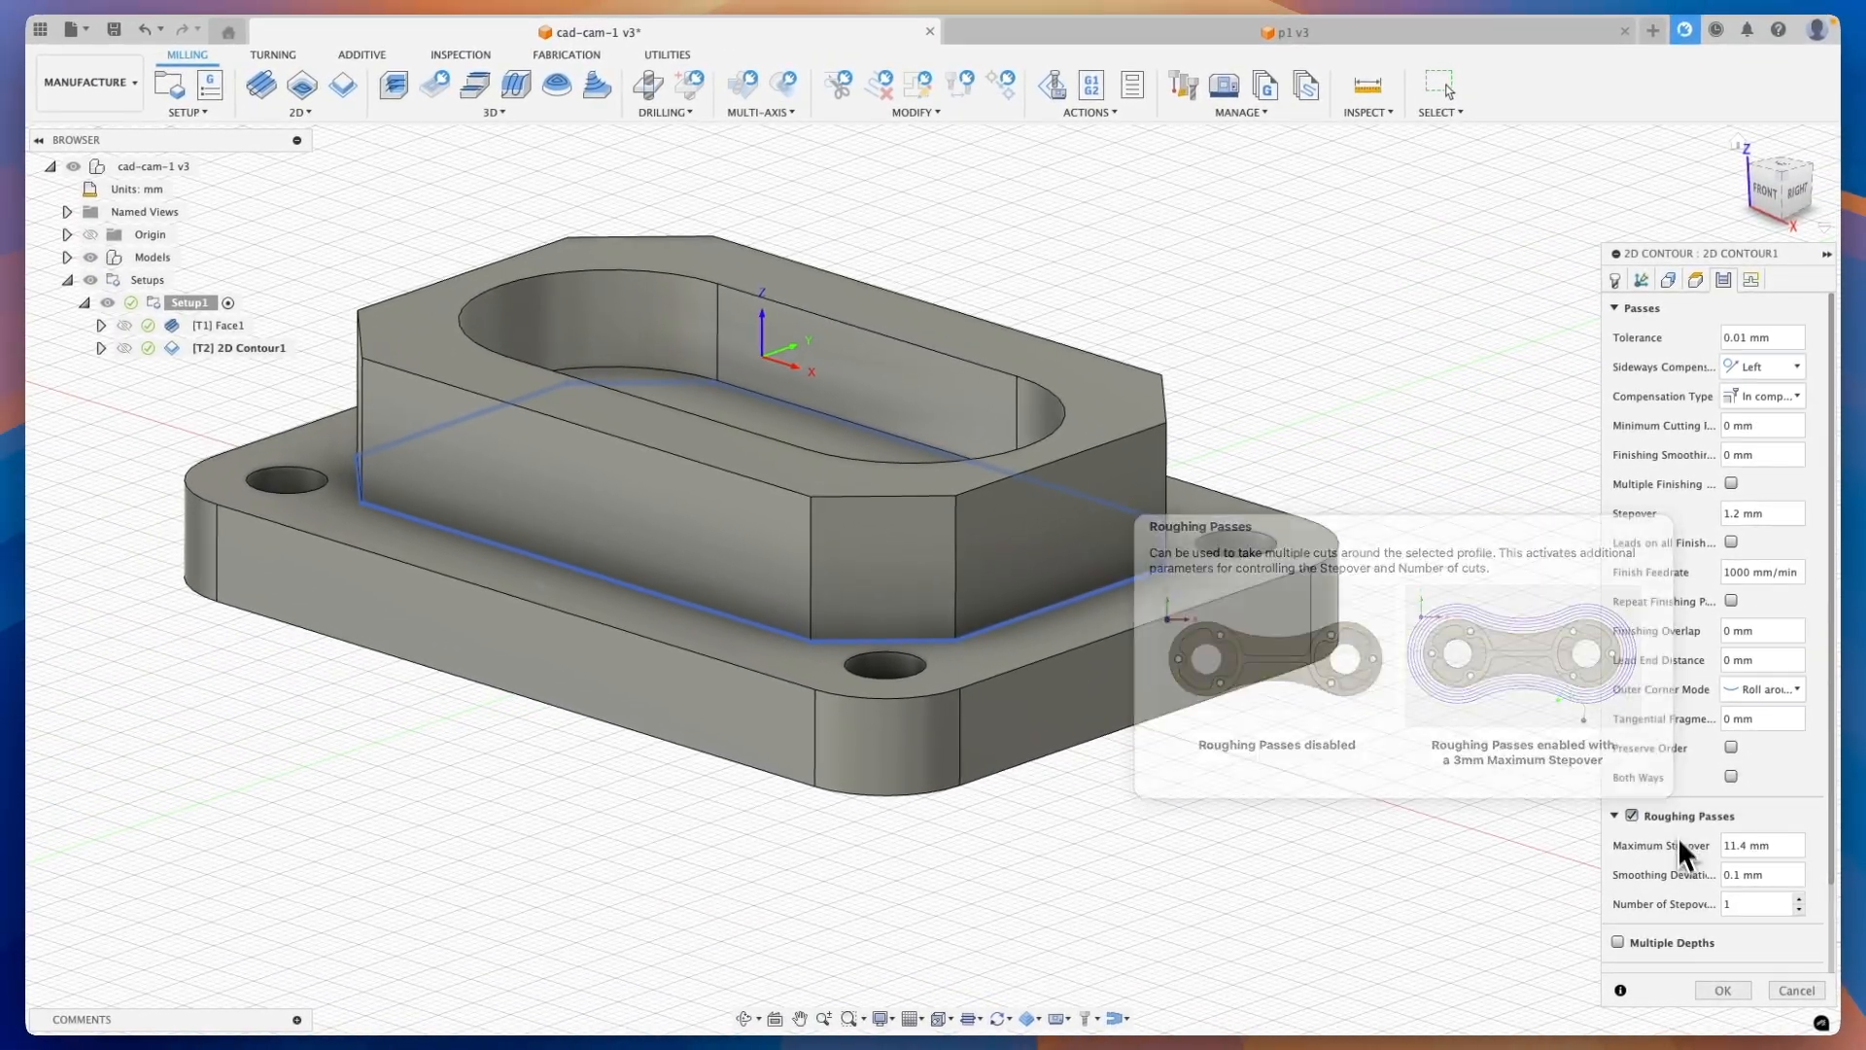
{"action": "left_click_drag", "start_coordinate": [1735, 905], "coordinate": [1698, 915]}
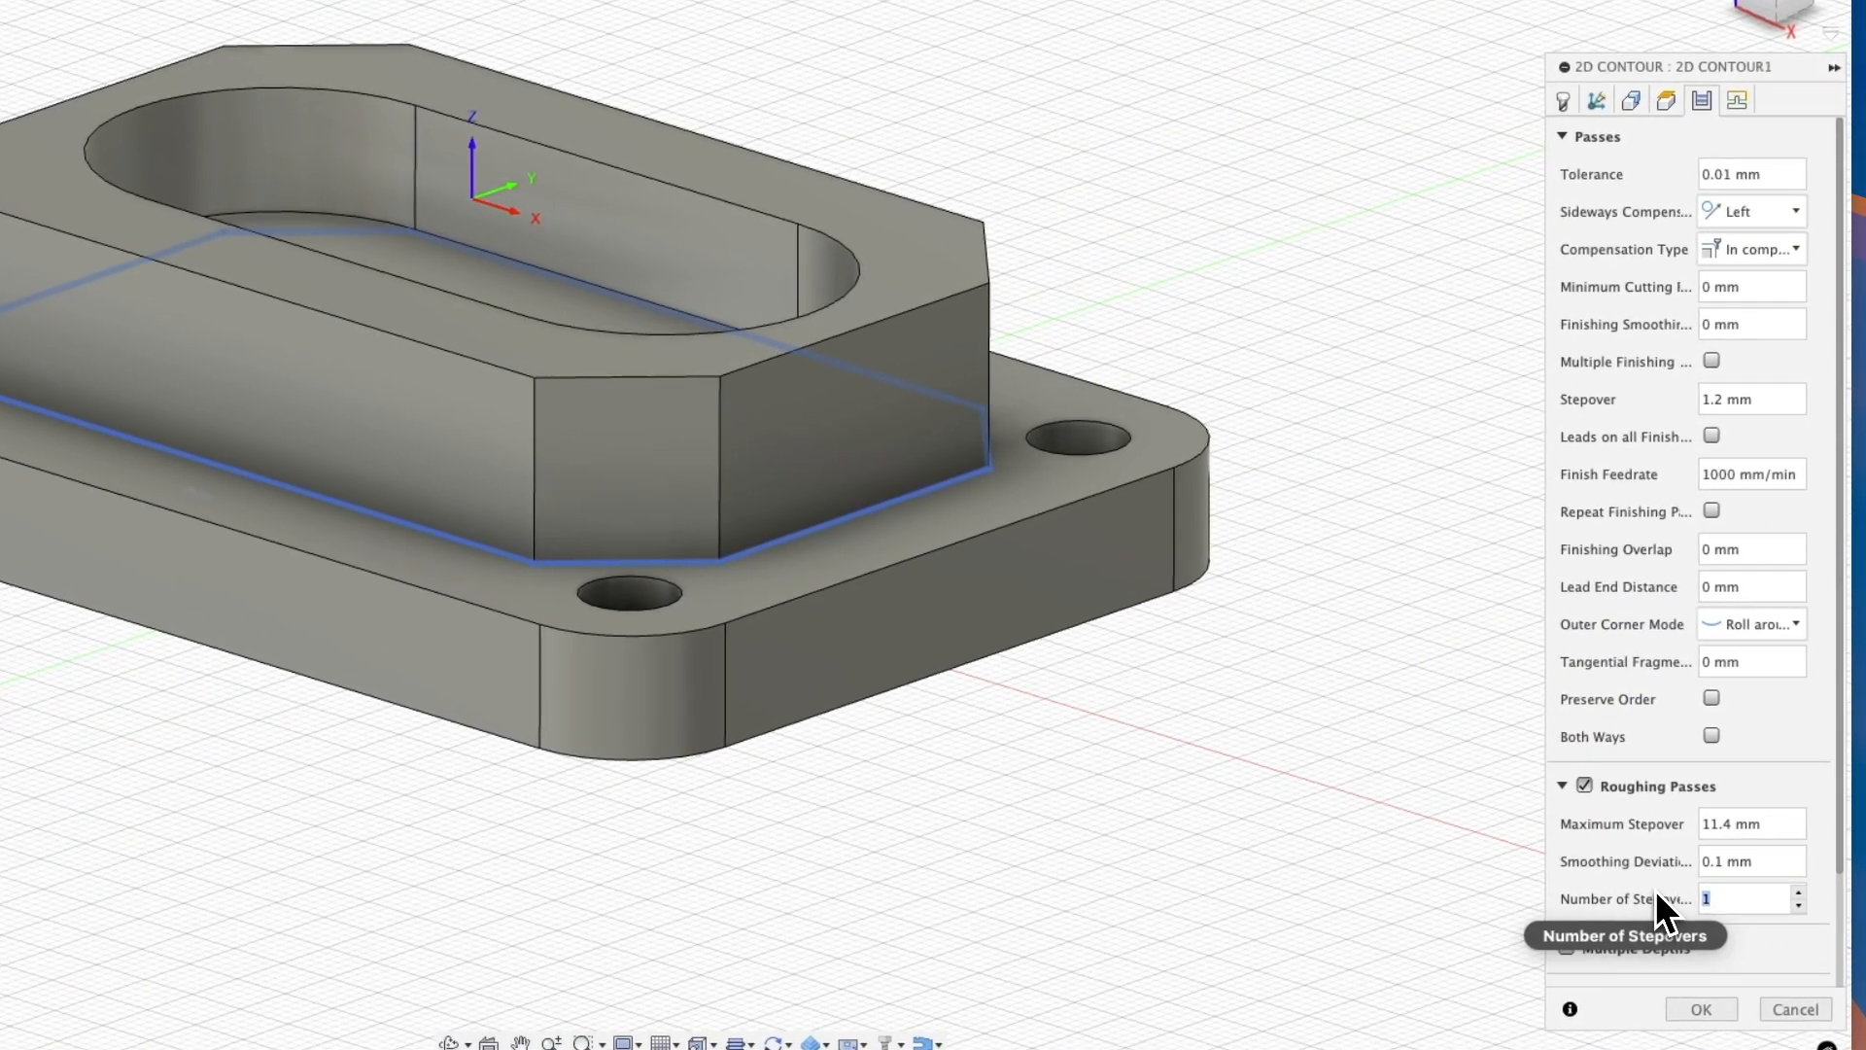
{"action": "type", "text": "10"}
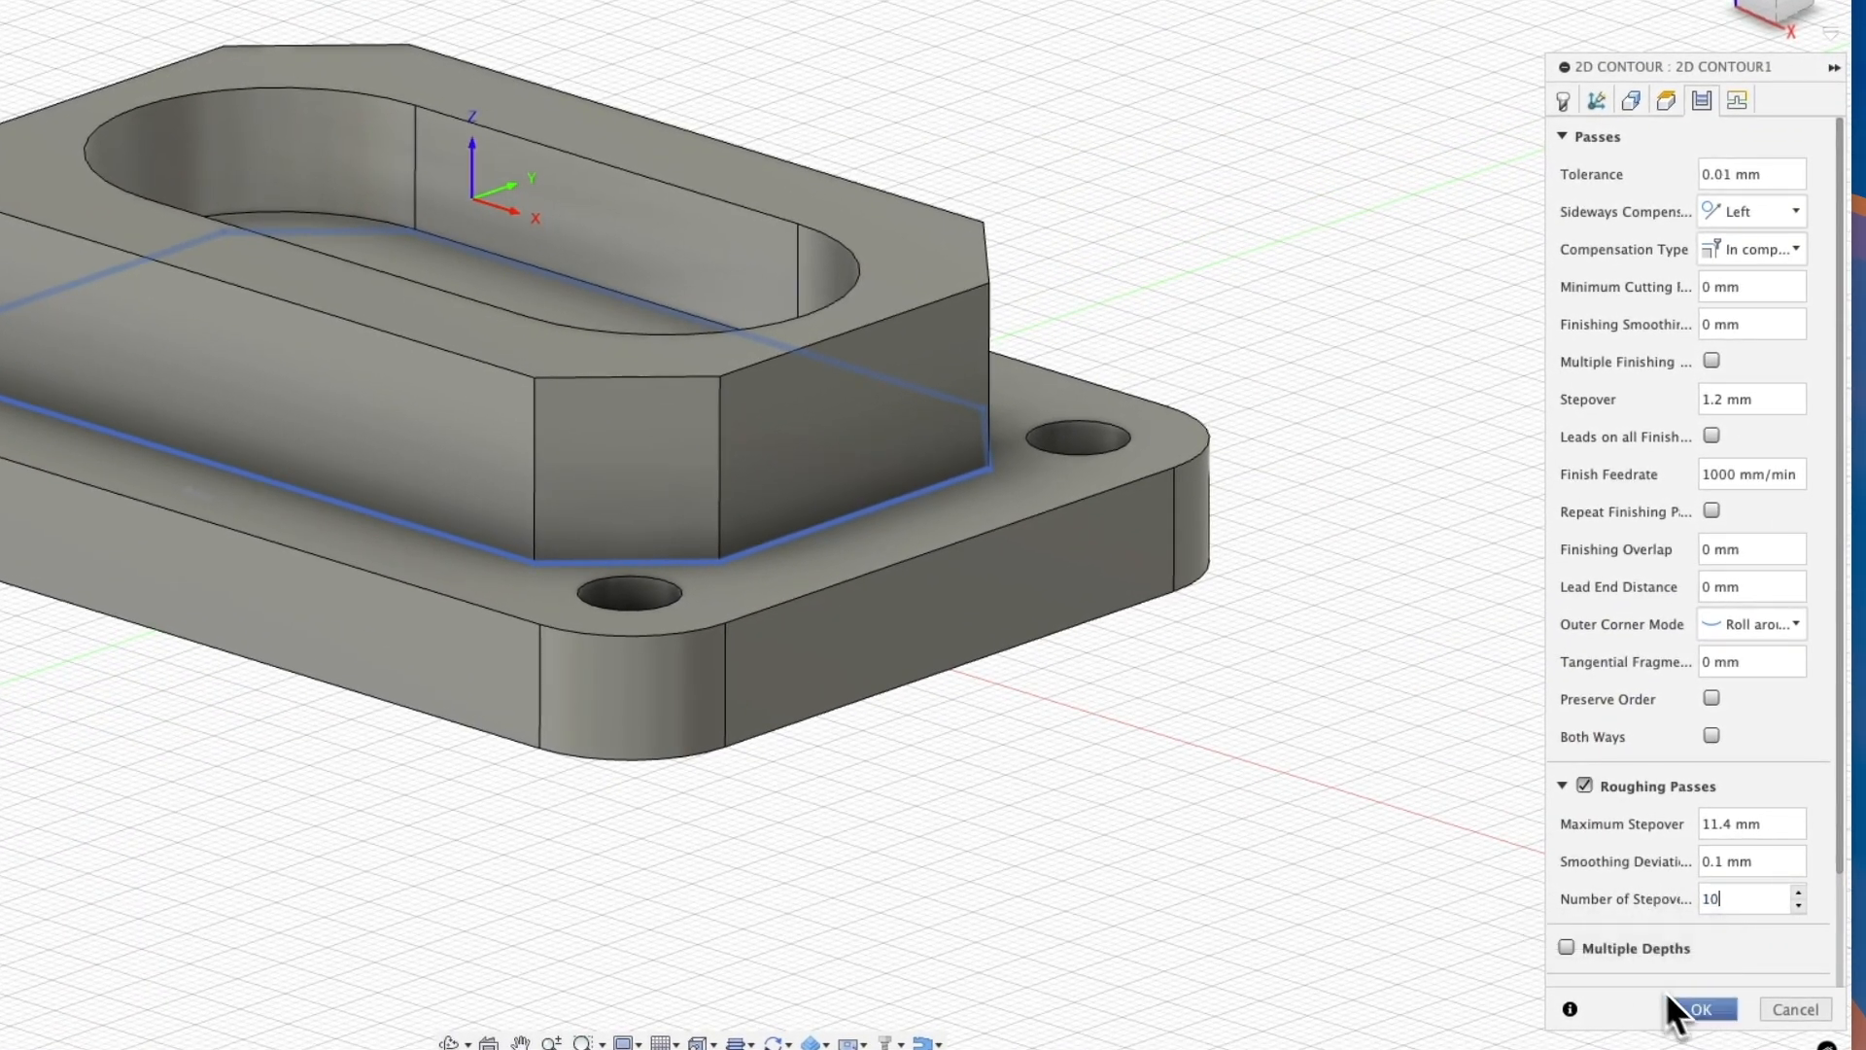
{"action": "left_click", "coordinate": [1699, 1009]}
{"action": "scroll", "coordinate": [1118, 384], "scroll_direction": "up", "scroll_amount": 5}
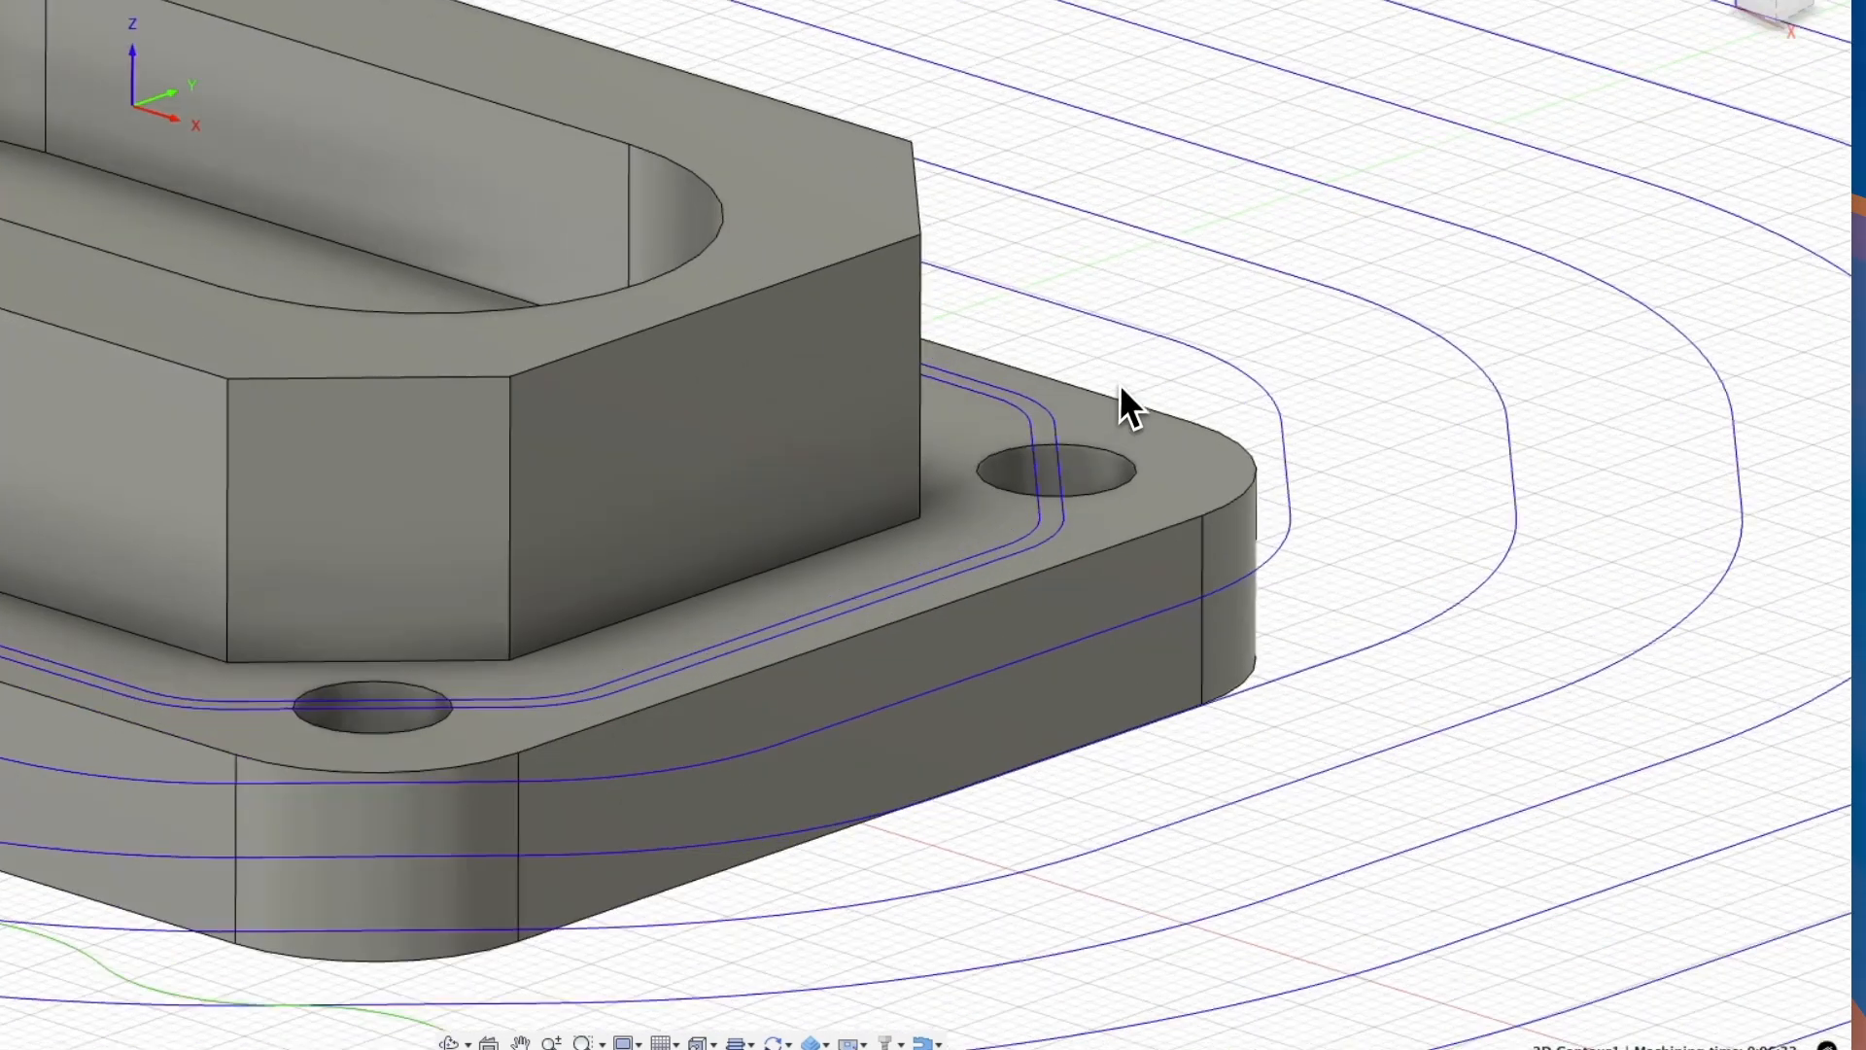
{"action": "scroll", "coordinate": [1118, 373], "scroll_direction": "down", "scroll_amount": 8}
{"action": "middle_click_drag", "start_coordinate": [1072, 394], "coordinate": [1020, 375], "text": "shift"}
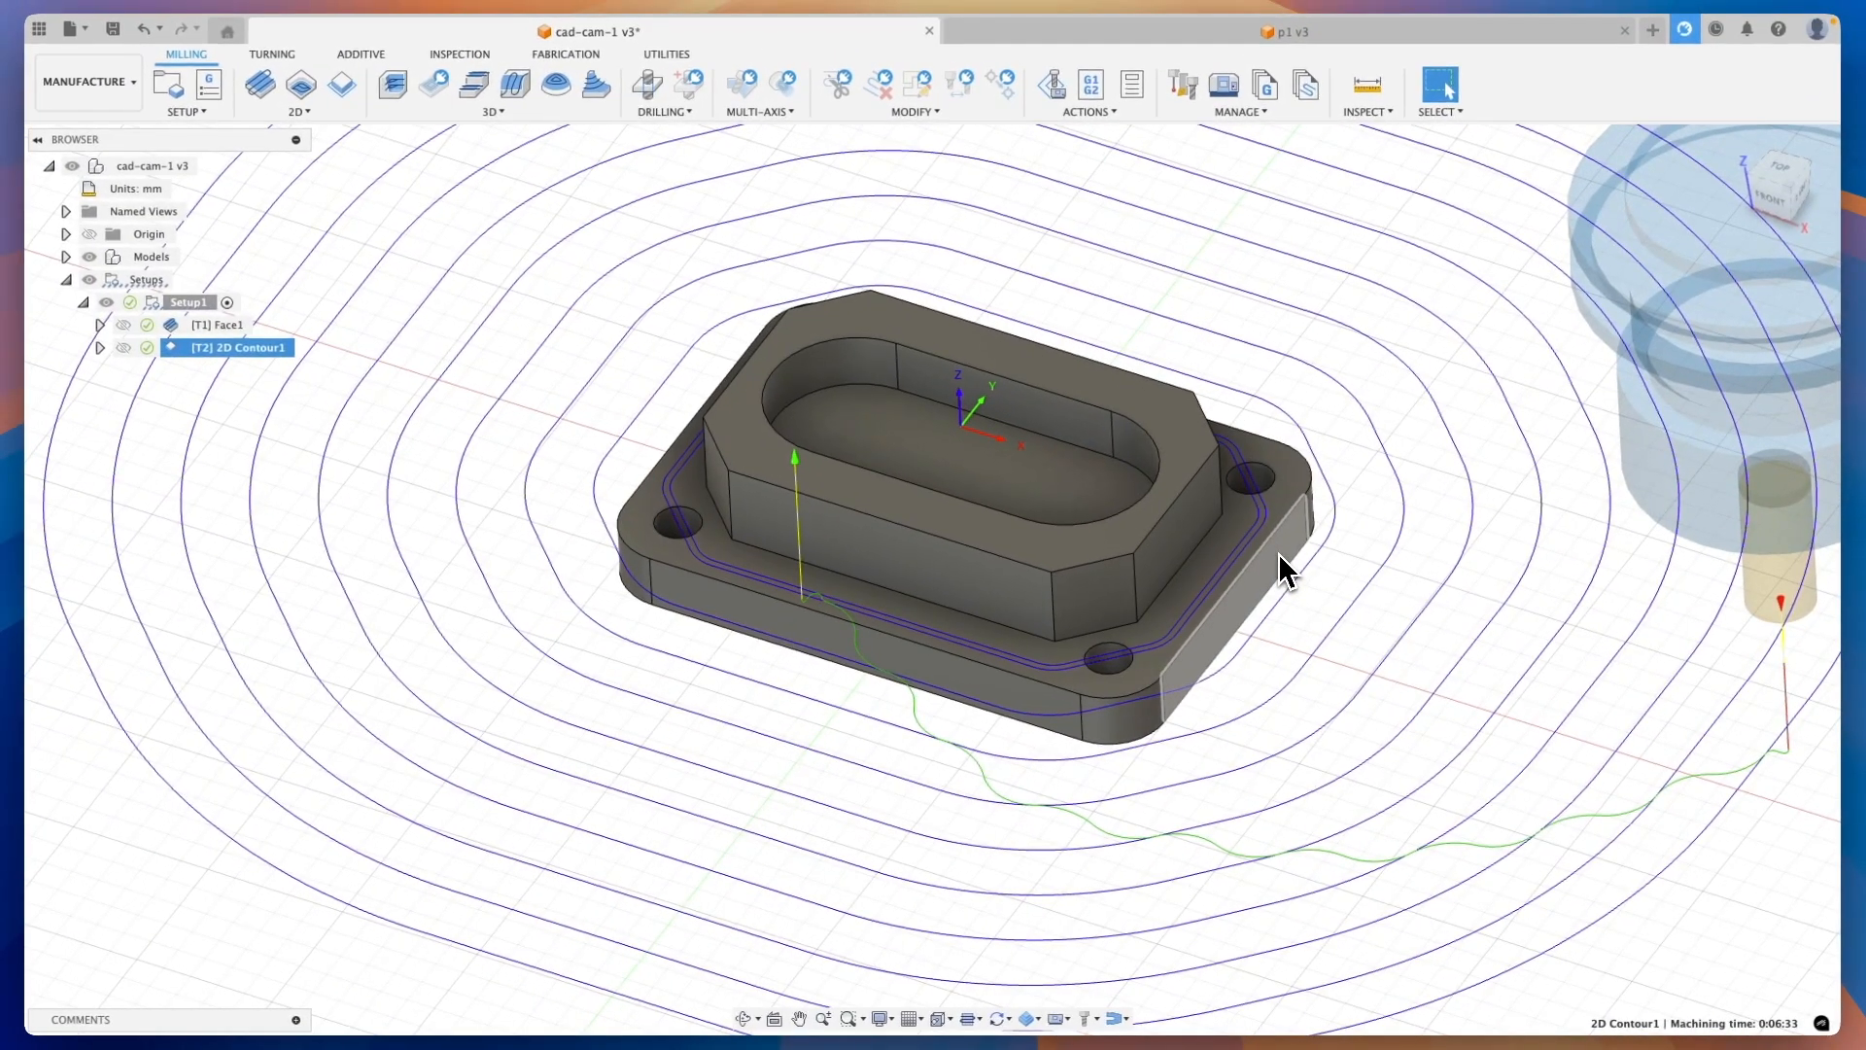
Set the maximum stepover of the 2D contour's roughing passes to 2 mm and regenerate the toolpath
{"action": "right_click", "coordinate": [170, 360]}
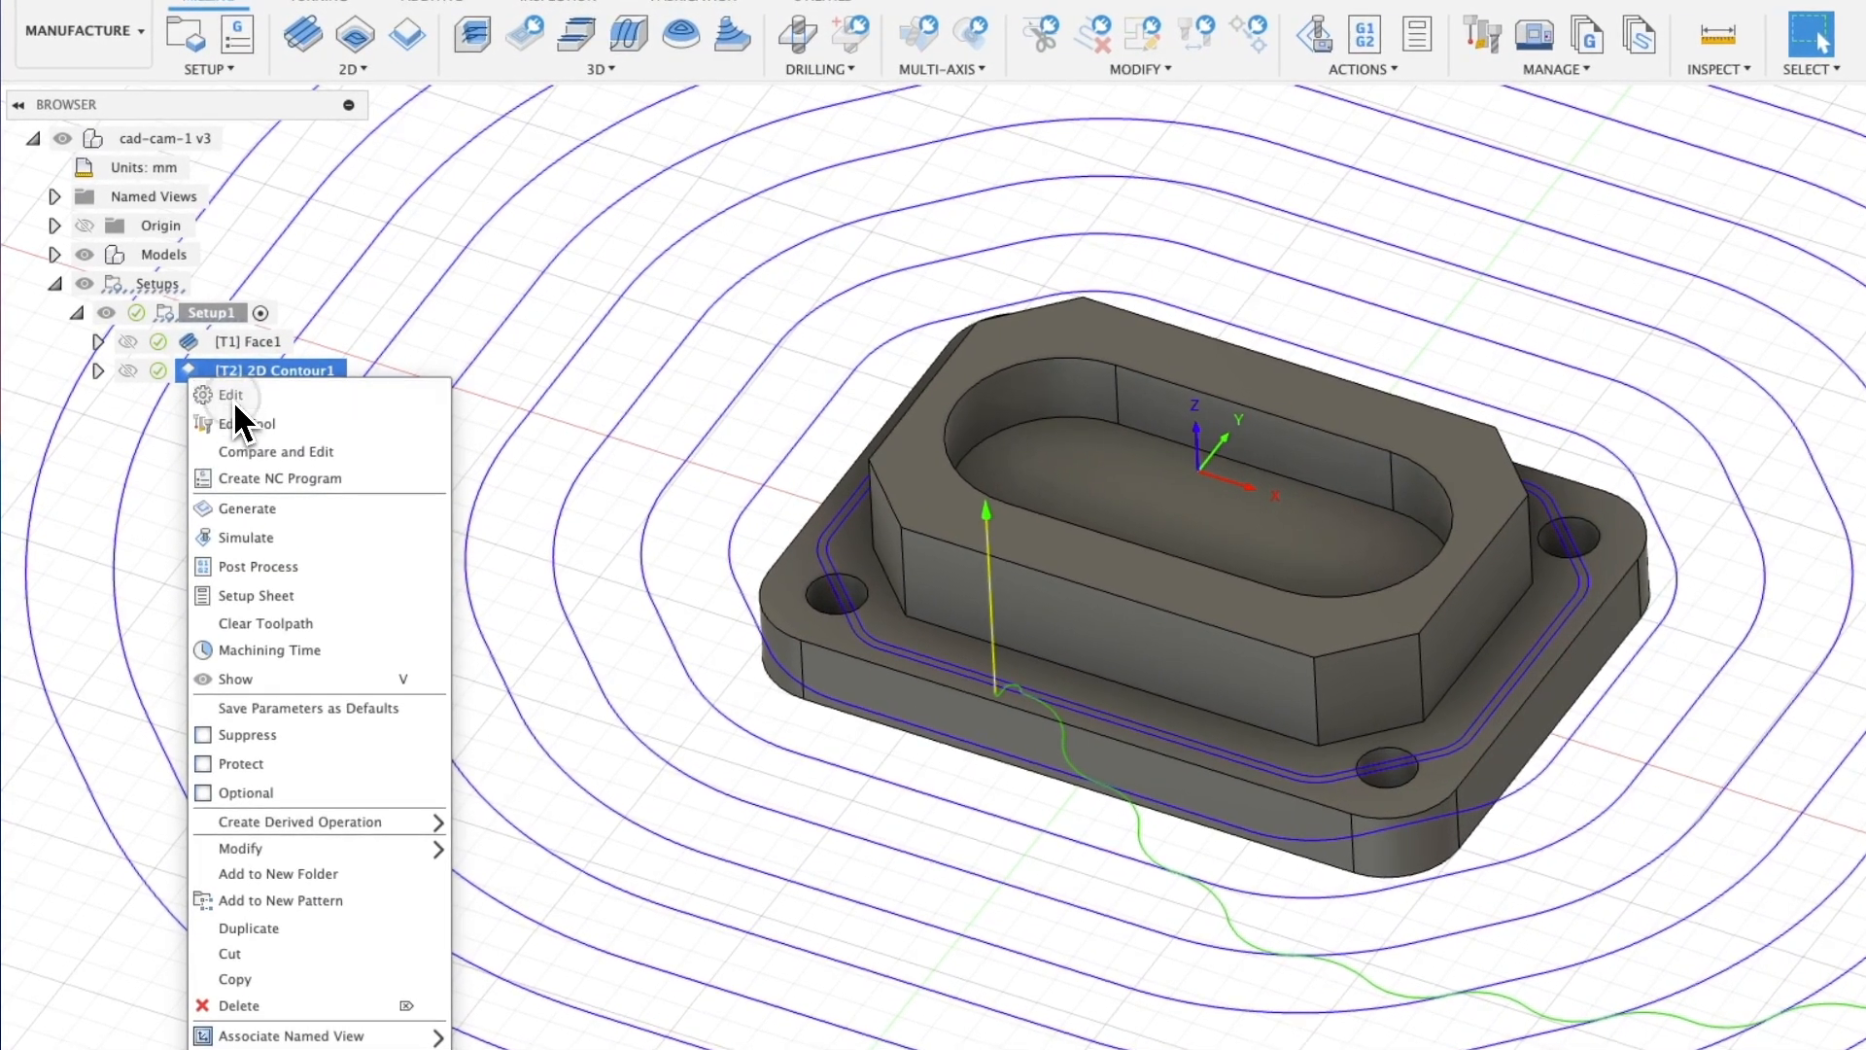
{"action": "left_click", "coordinate": [233, 397]}
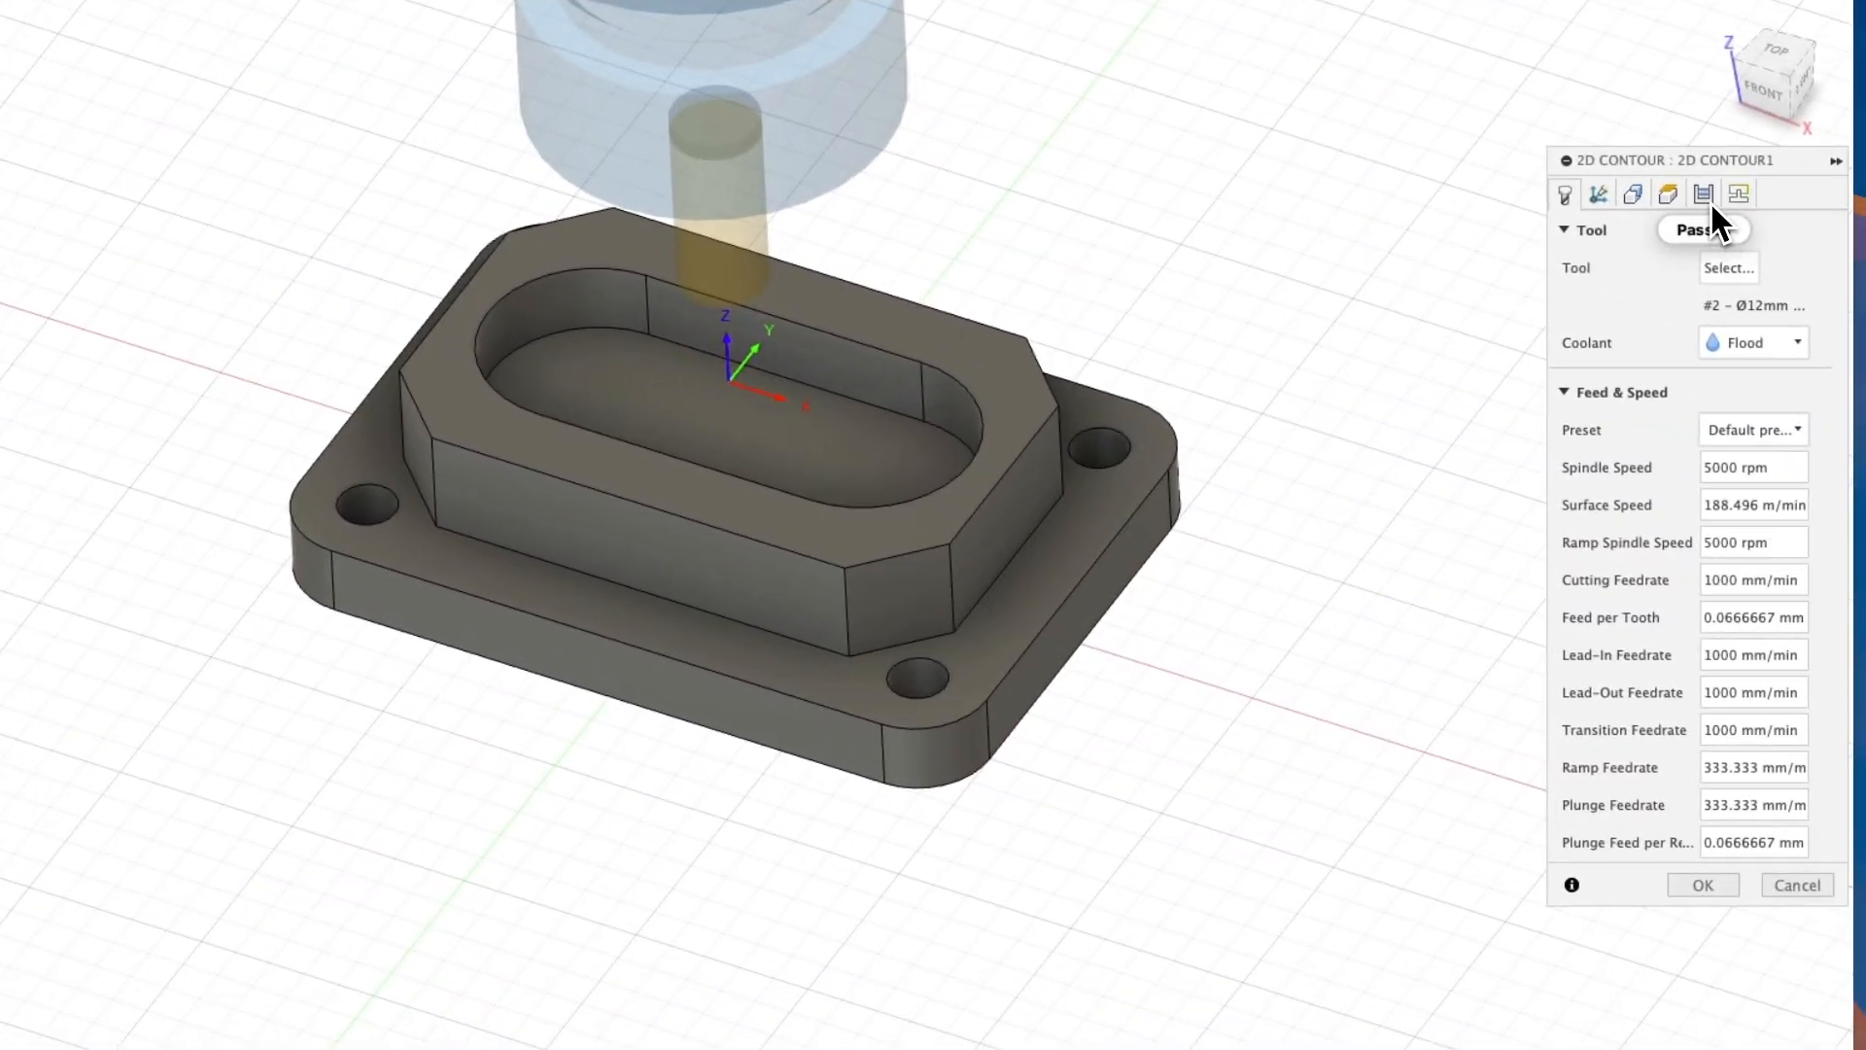
{"action": "left_click", "coordinate": [1703, 194]}
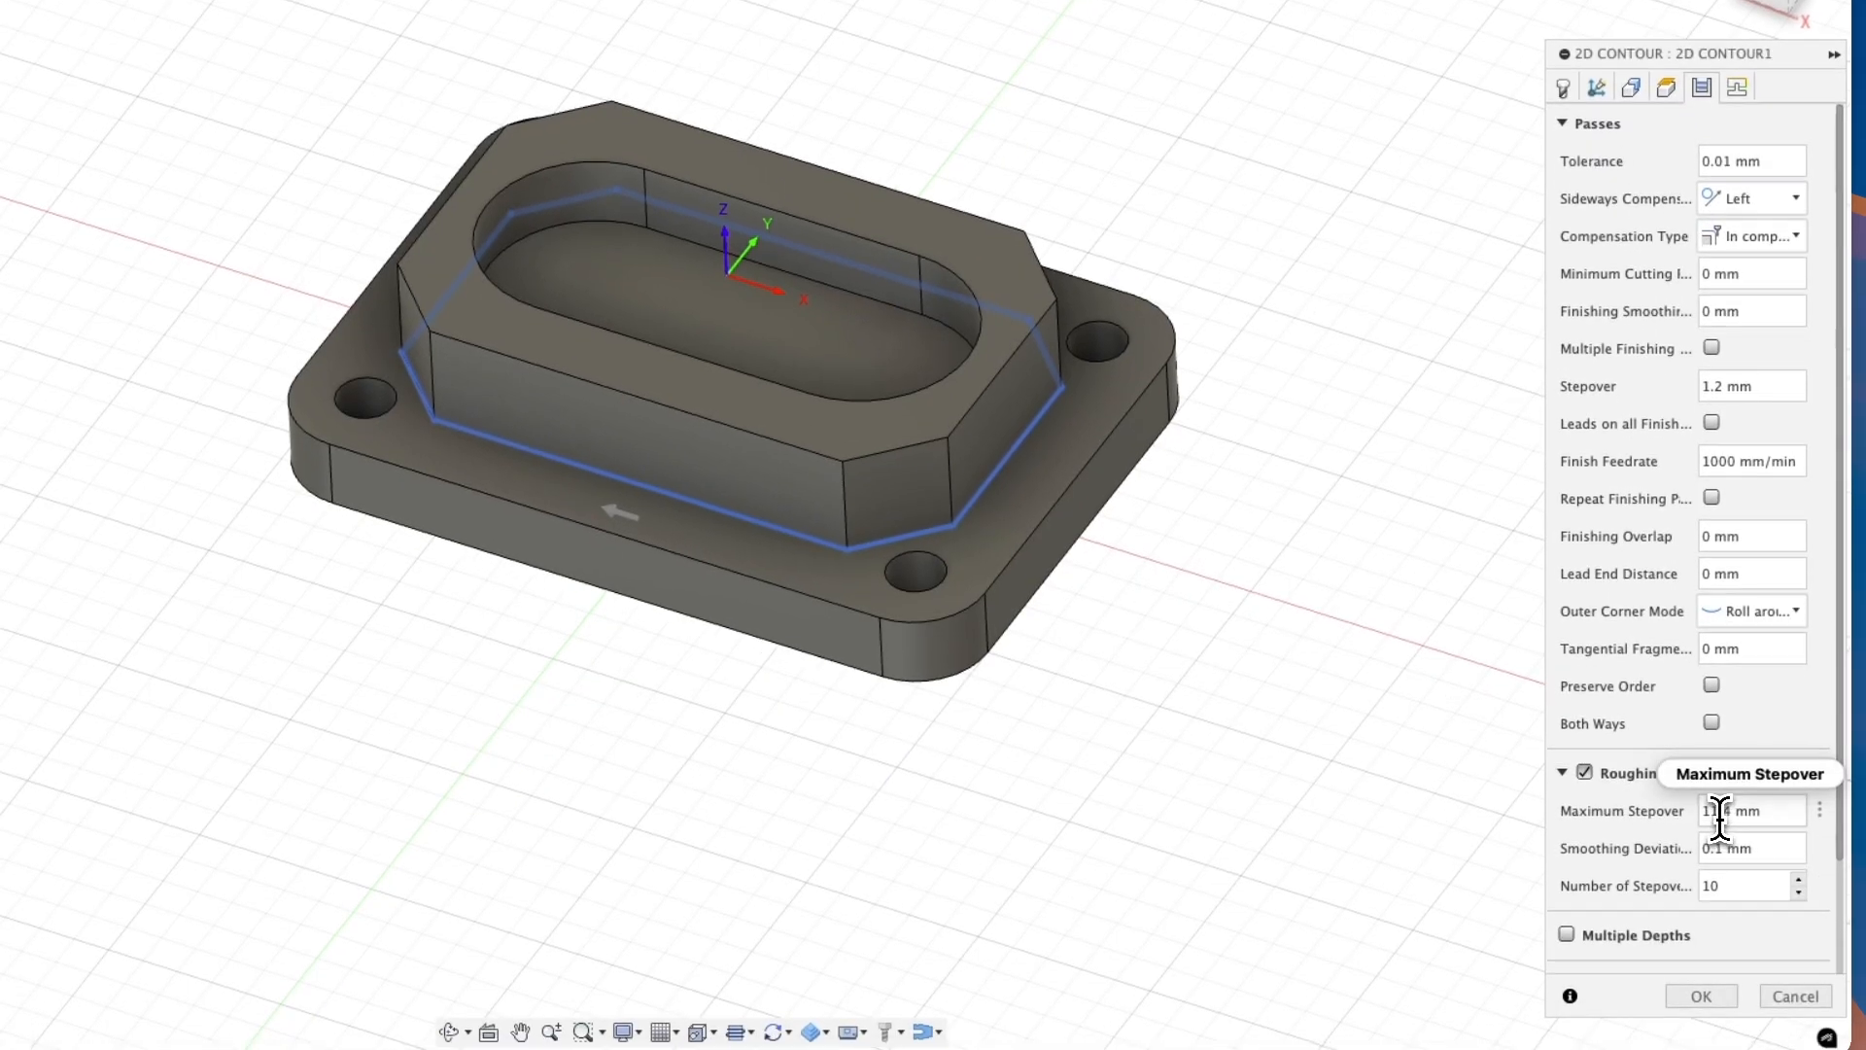
{"action": "left_click_drag", "start_coordinate": [1730, 813], "coordinate": [1698, 809]}
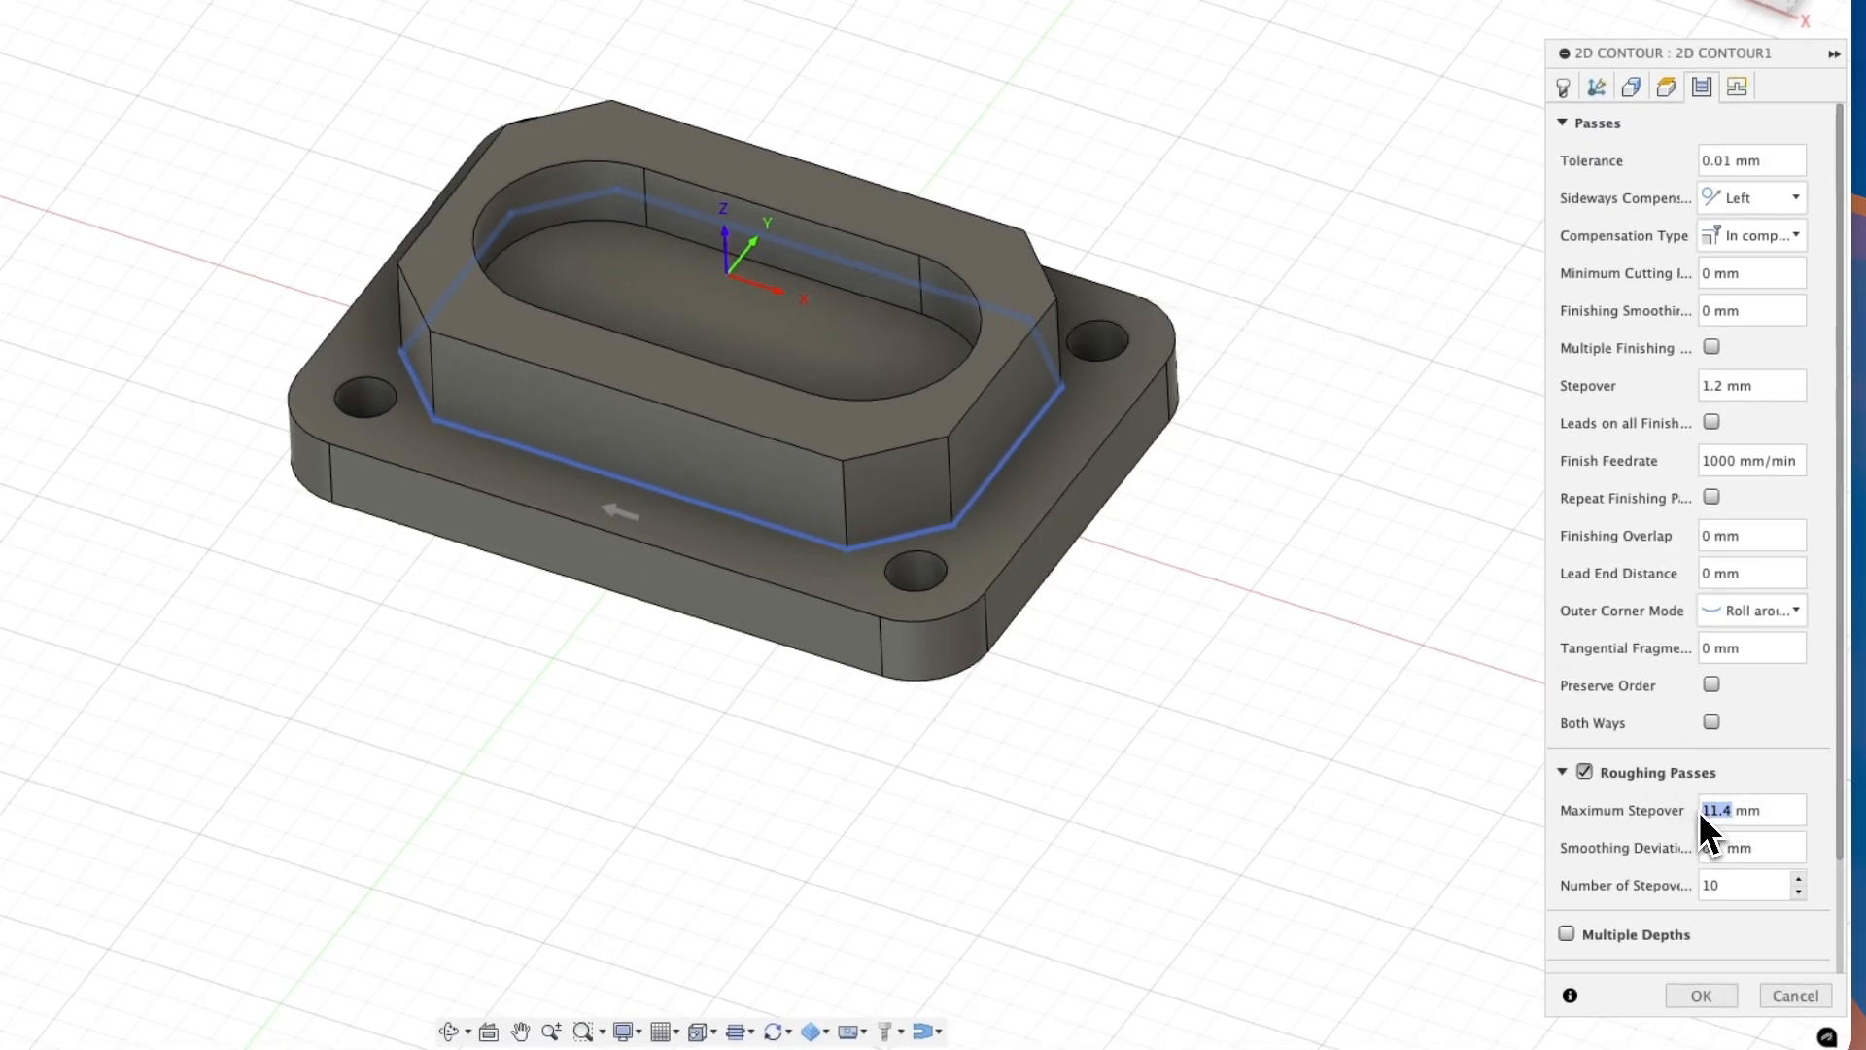
{"action": "type", "text": "2"}
{"action": "left_click", "coordinate": [1674, 1003]}
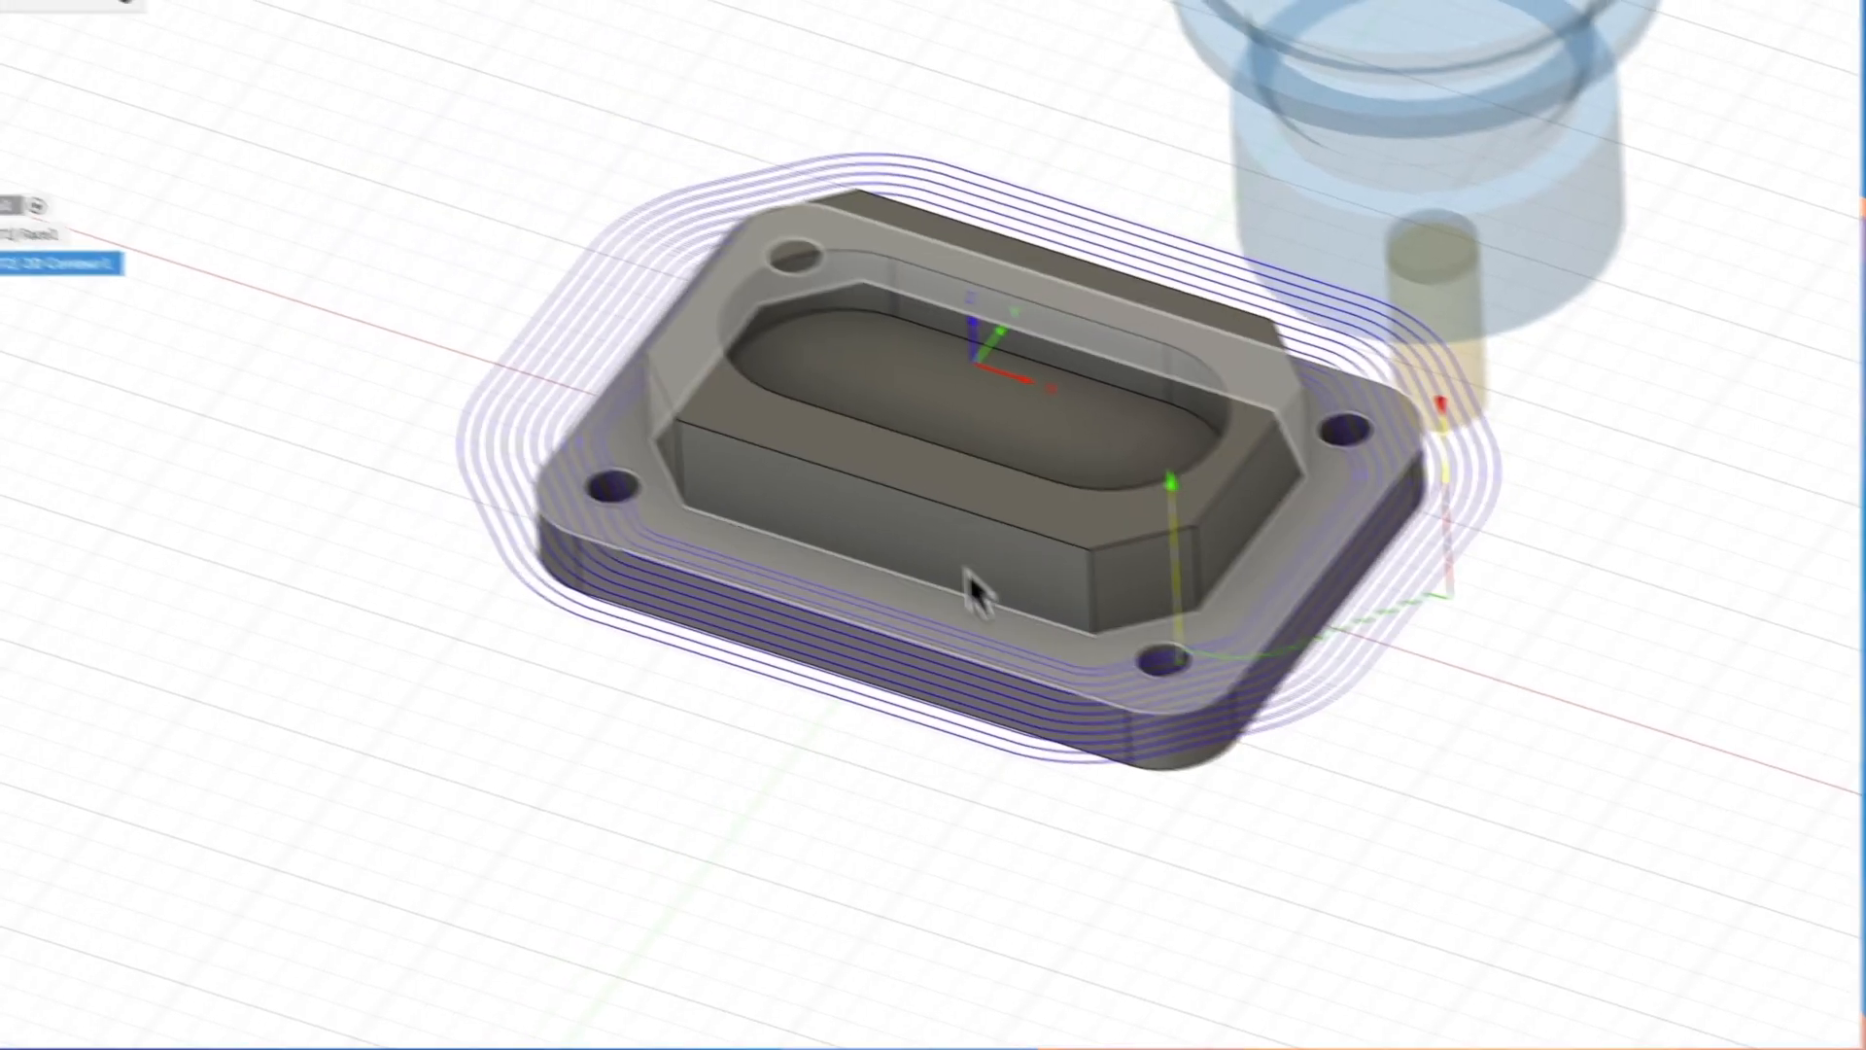
{"action": "mouse_move", "coordinate": [972, 588]}
{"action": "middle_mouse_down", "text": "shift"}
{"action": "mouse_move", "coordinate": [950, 534]}
{"action": "mouse_move", "coordinate": [1000, 541]}
{"action": "mouse_move", "coordinate": [984, 599]}
{"action": "middle_mouse_up", "text": "shift"}
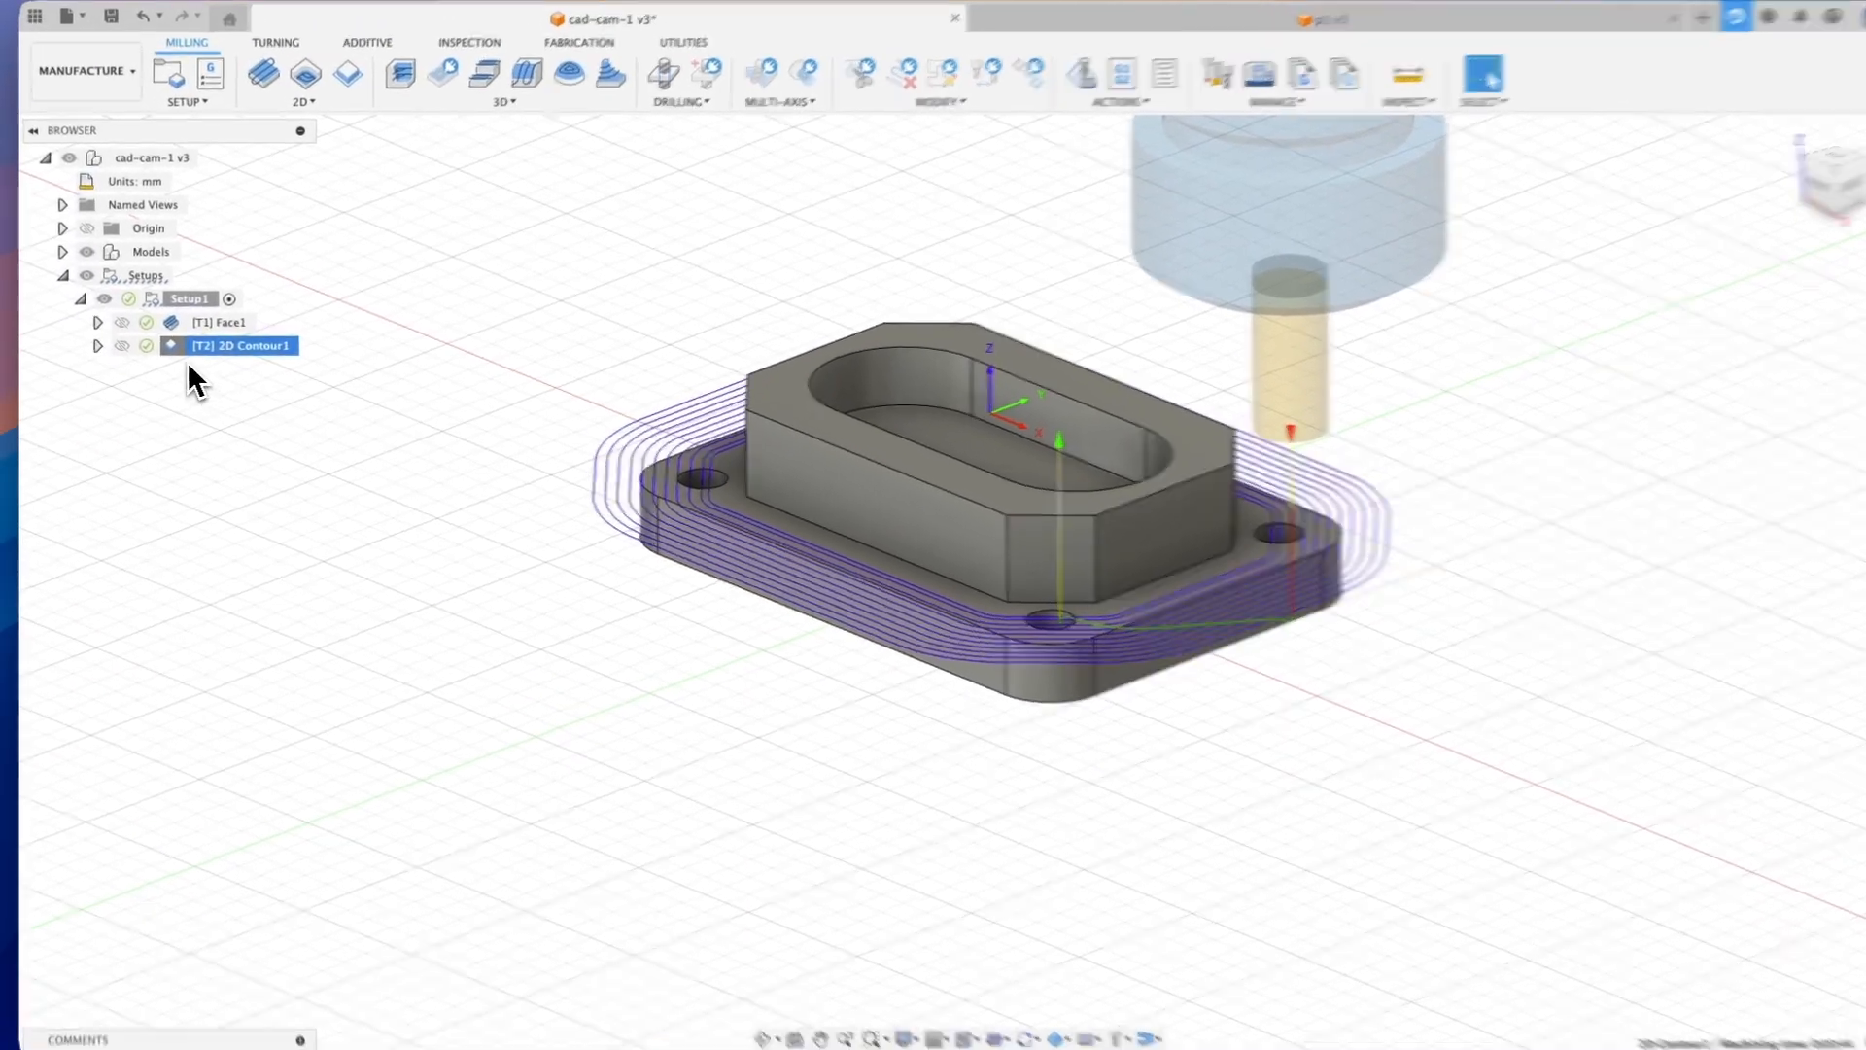
Simulate the 2D contour toolpath with its roughing passes on the stock, and exit the simulation
{"action": "right_click", "coordinate": [191, 352]}
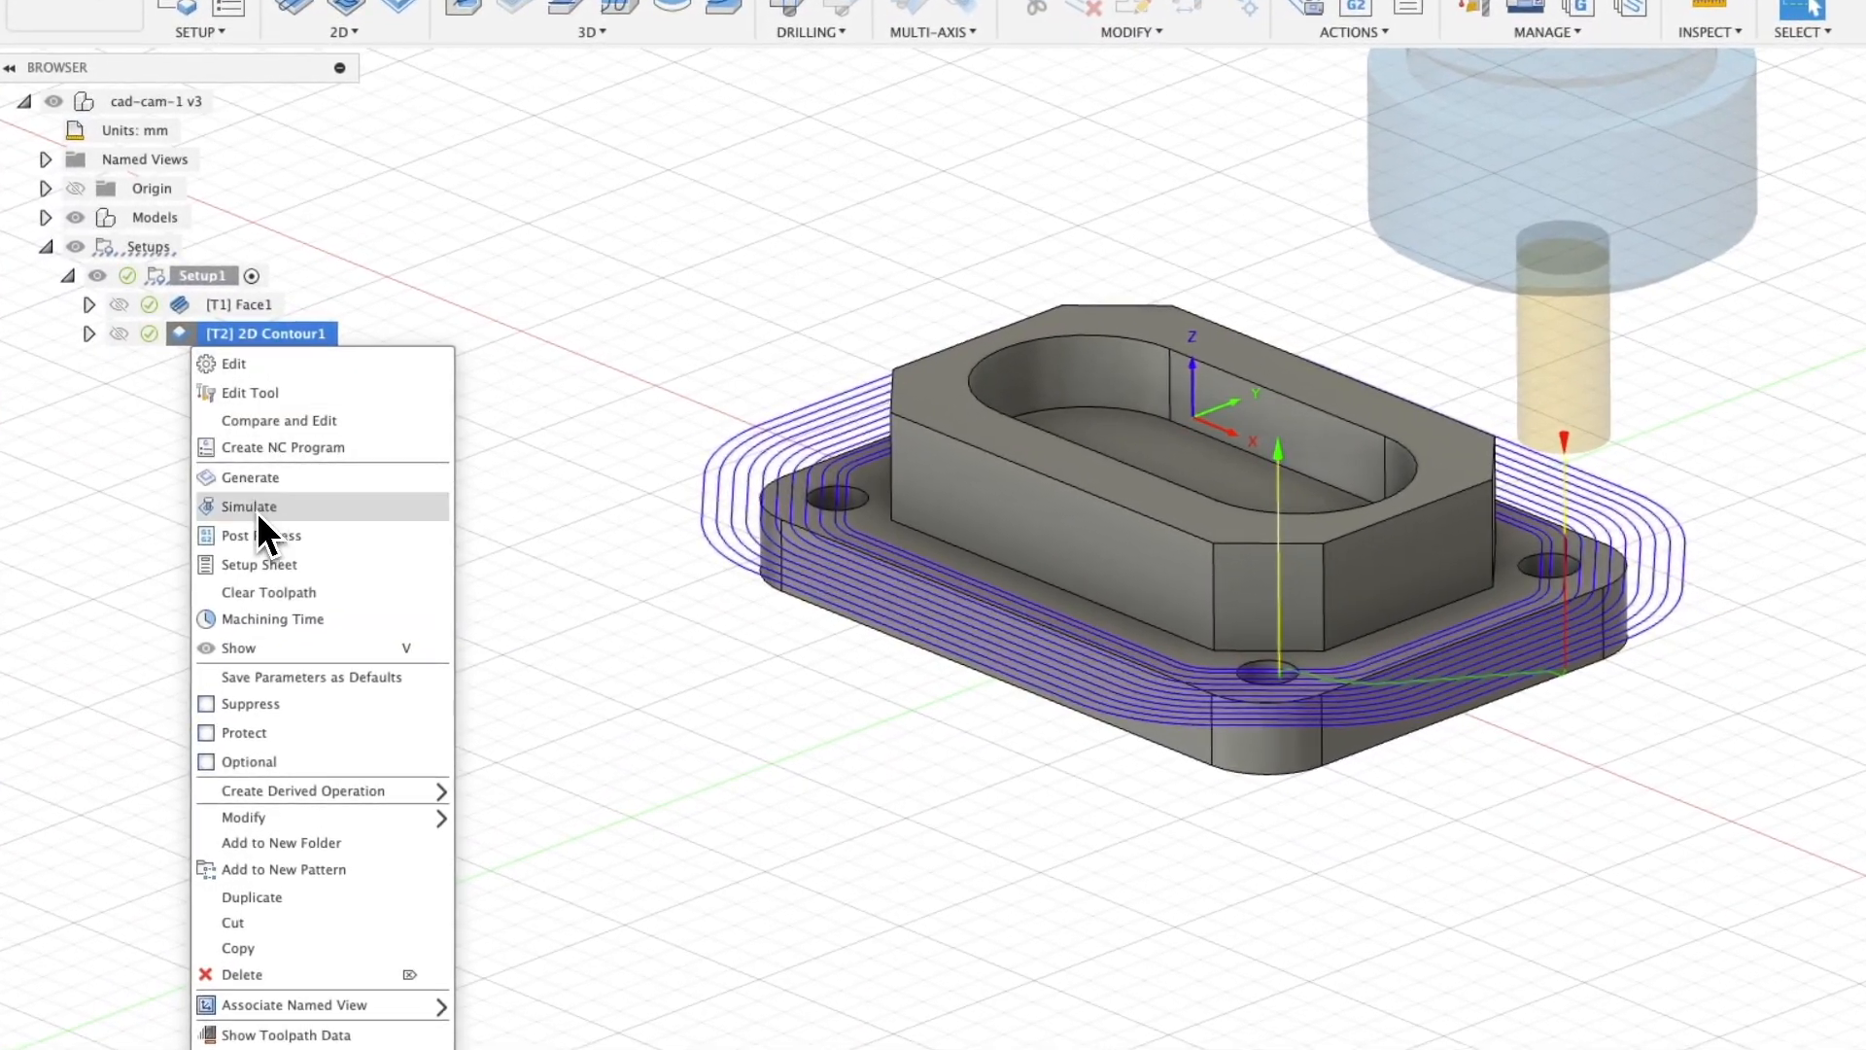
{"action": "left_click", "coordinate": [249, 507]}
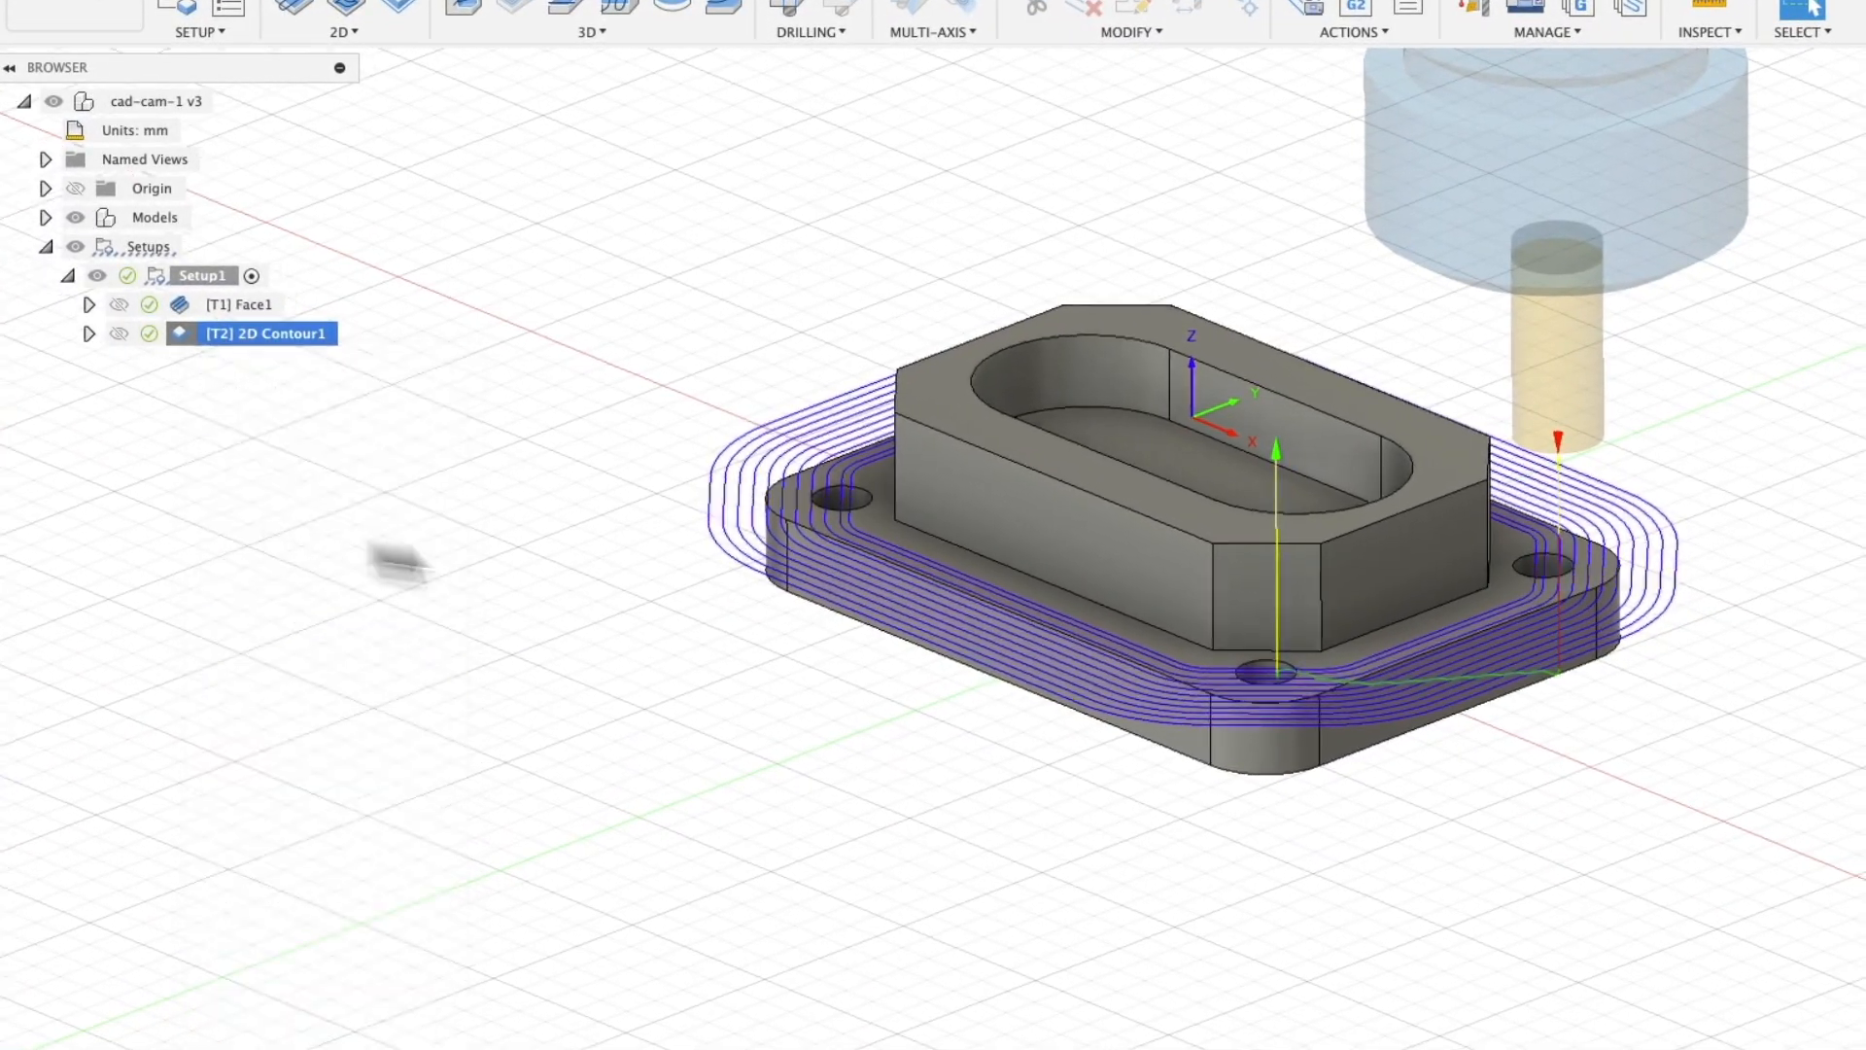
{"action": "left_click", "coordinate": [838, 917]}
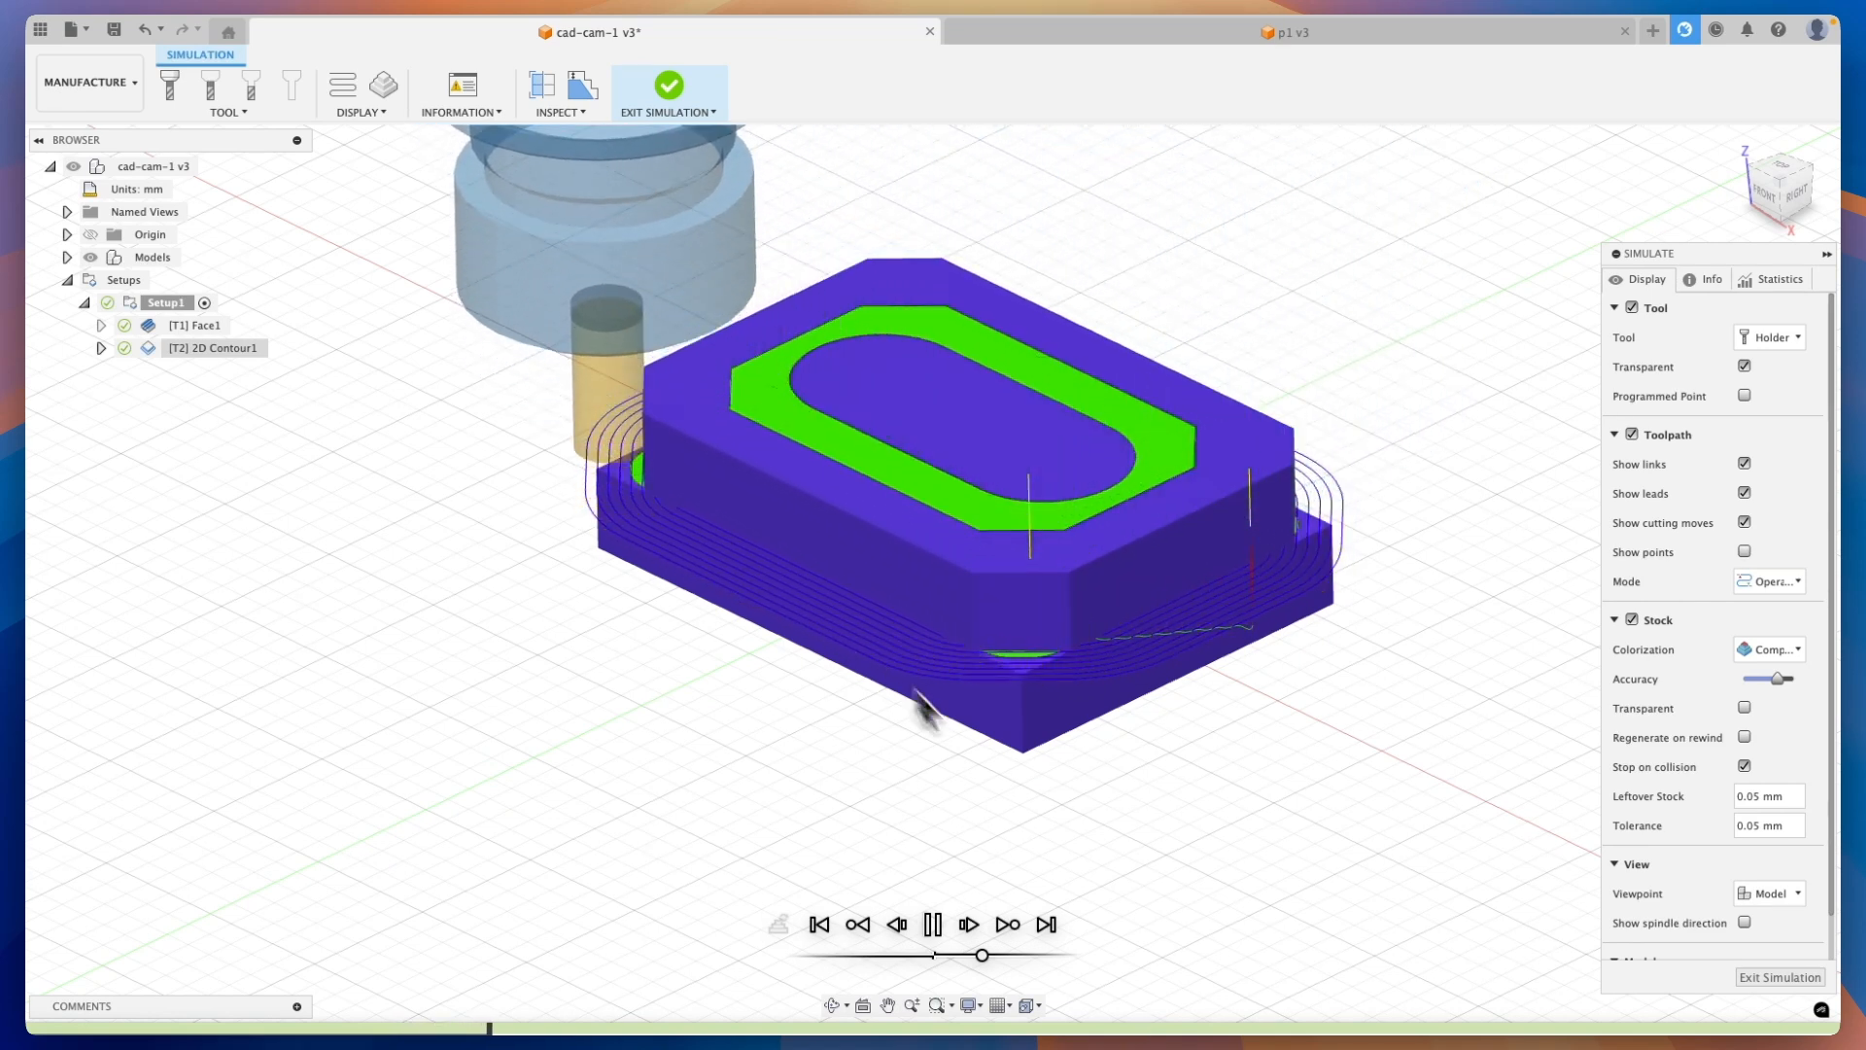
{"action": "left_click", "coordinate": [1770, 980]}
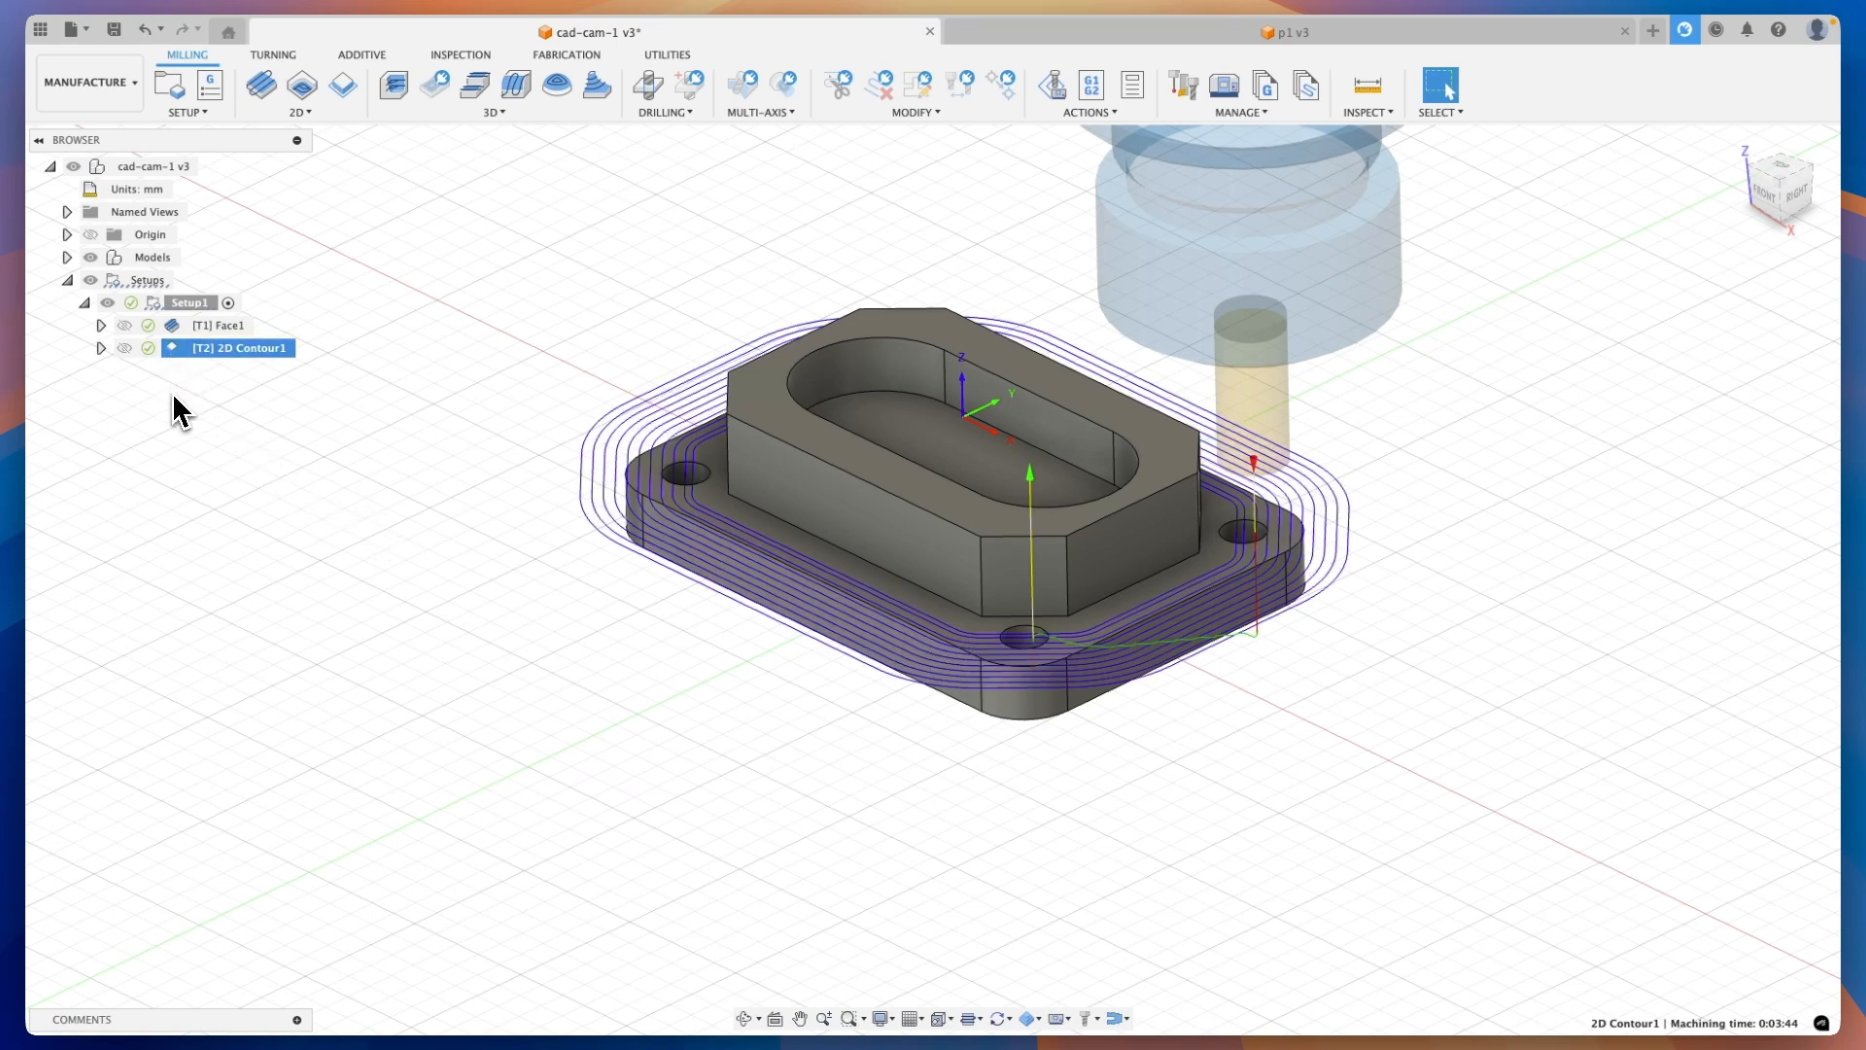
Reopen the 2D contour operation for editing and turn off its roughing passes
{"action": "right_click", "coordinate": [175, 351]}
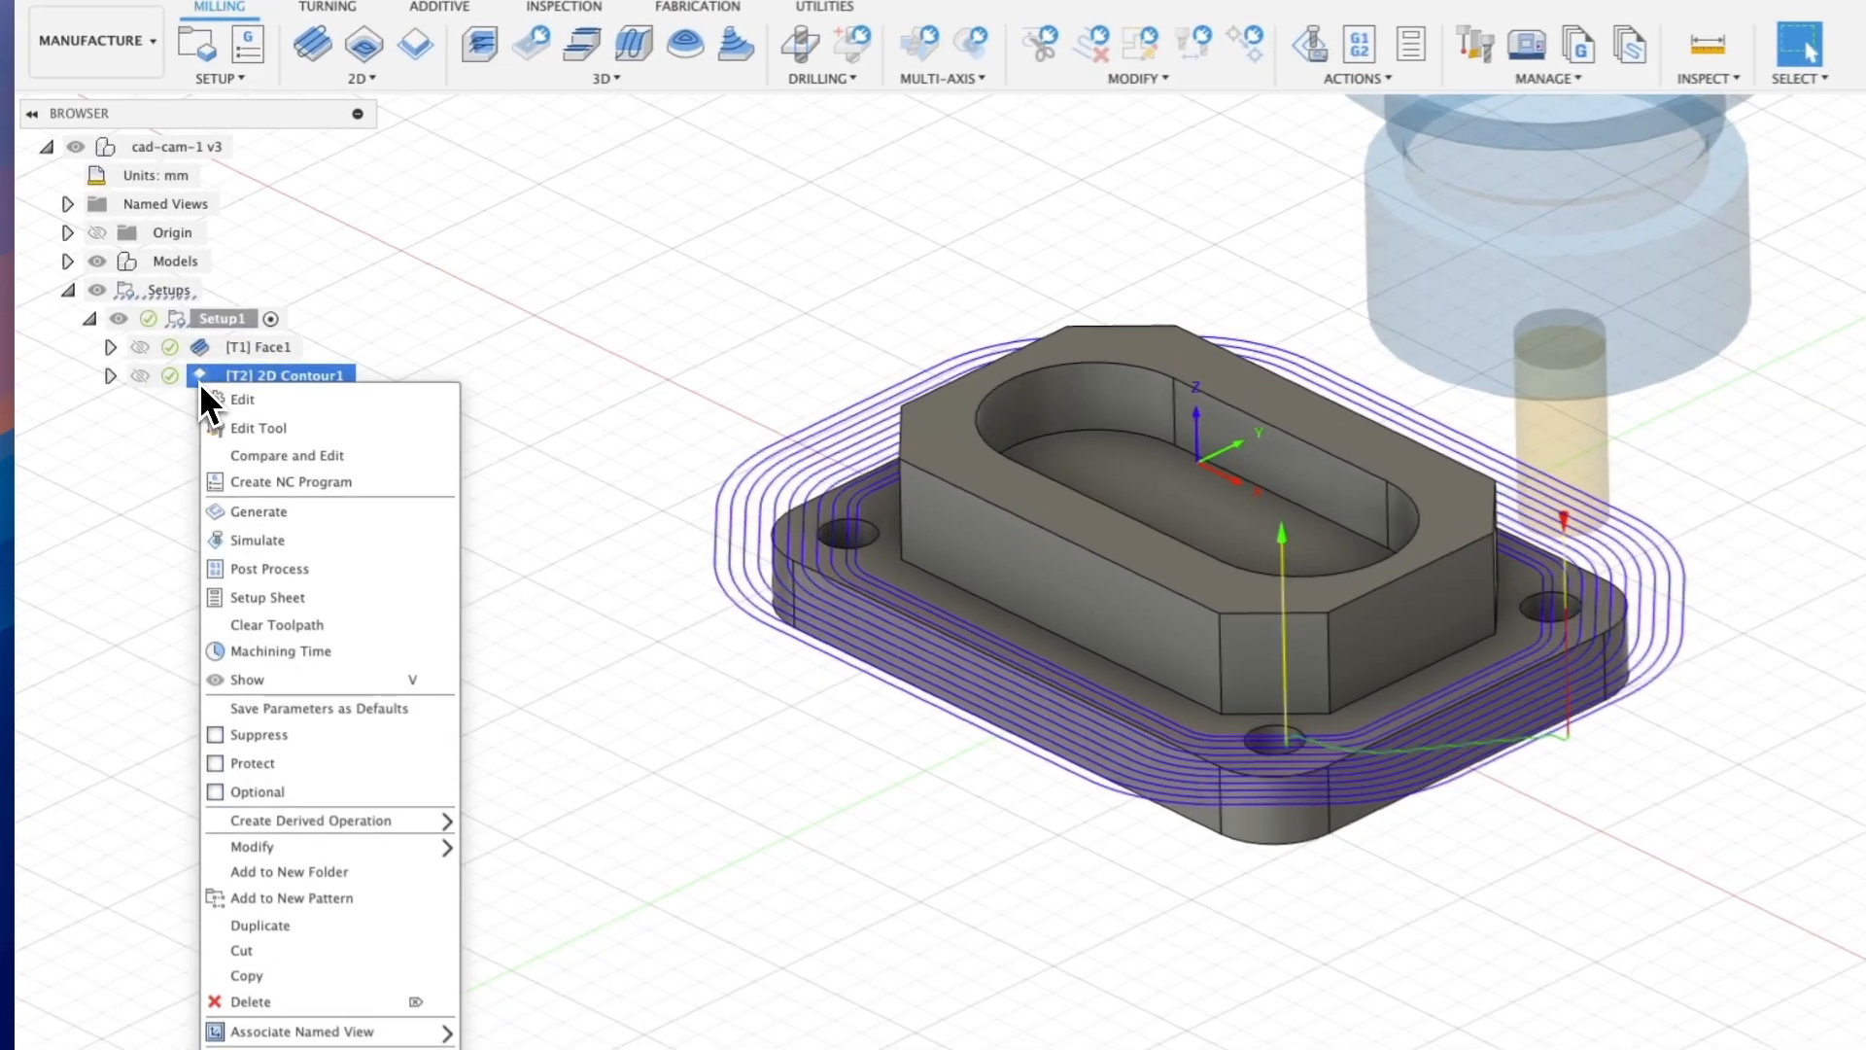
{"action": "left_click", "coordinate": [259, 401]}
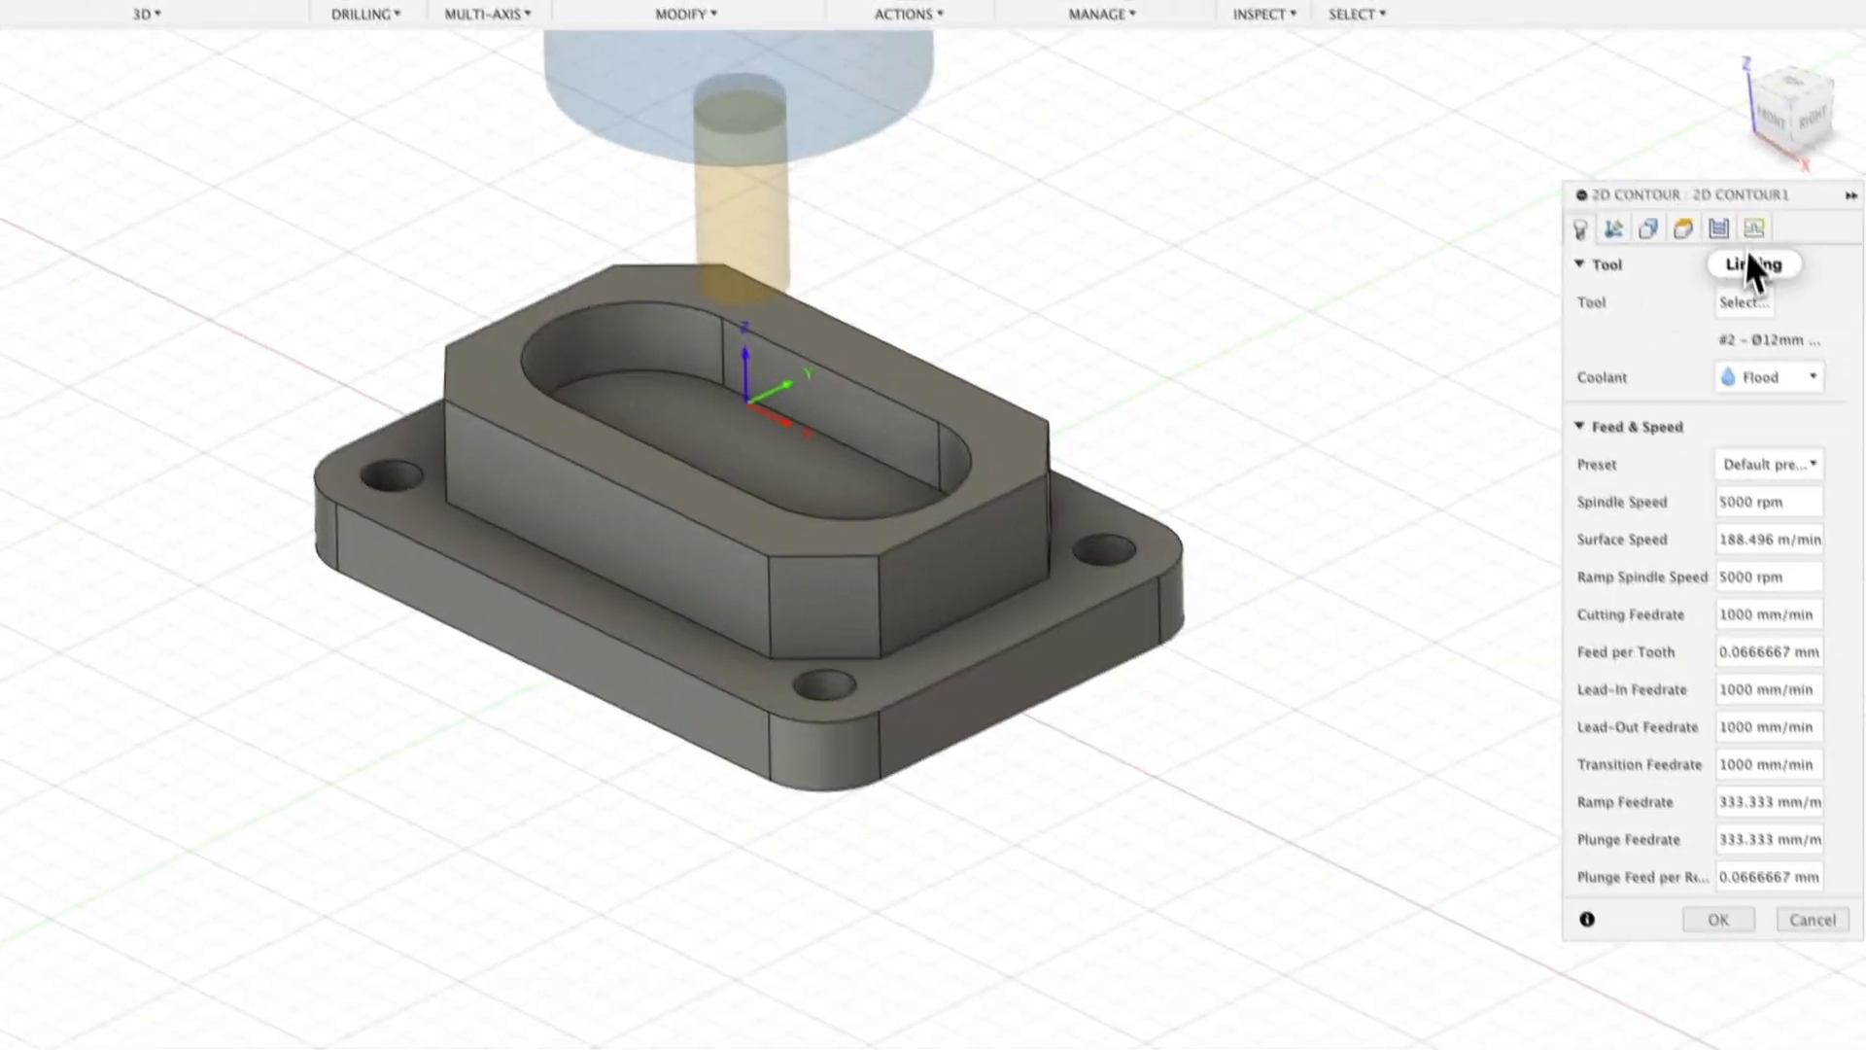
{"action": "left_click", "coordinate": [1701, 197]}
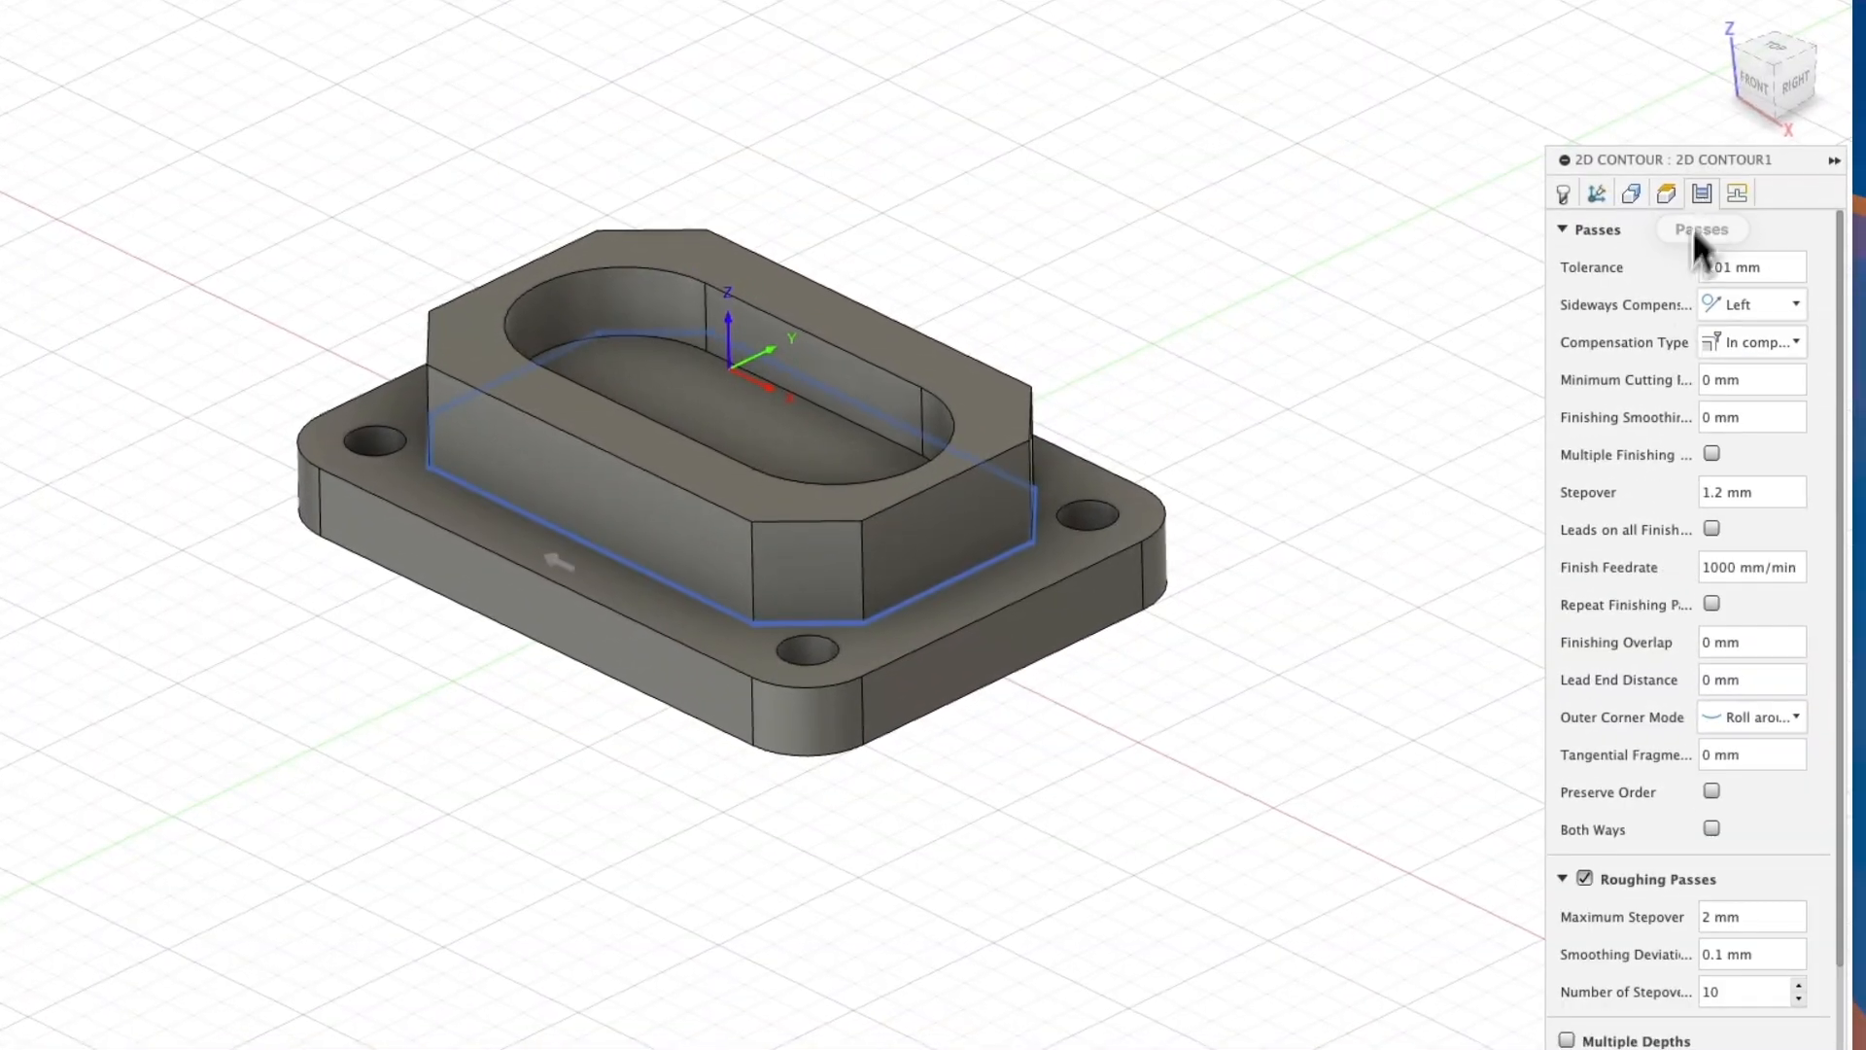
{"action": "left_click", "coordinate": [1584, 878]}
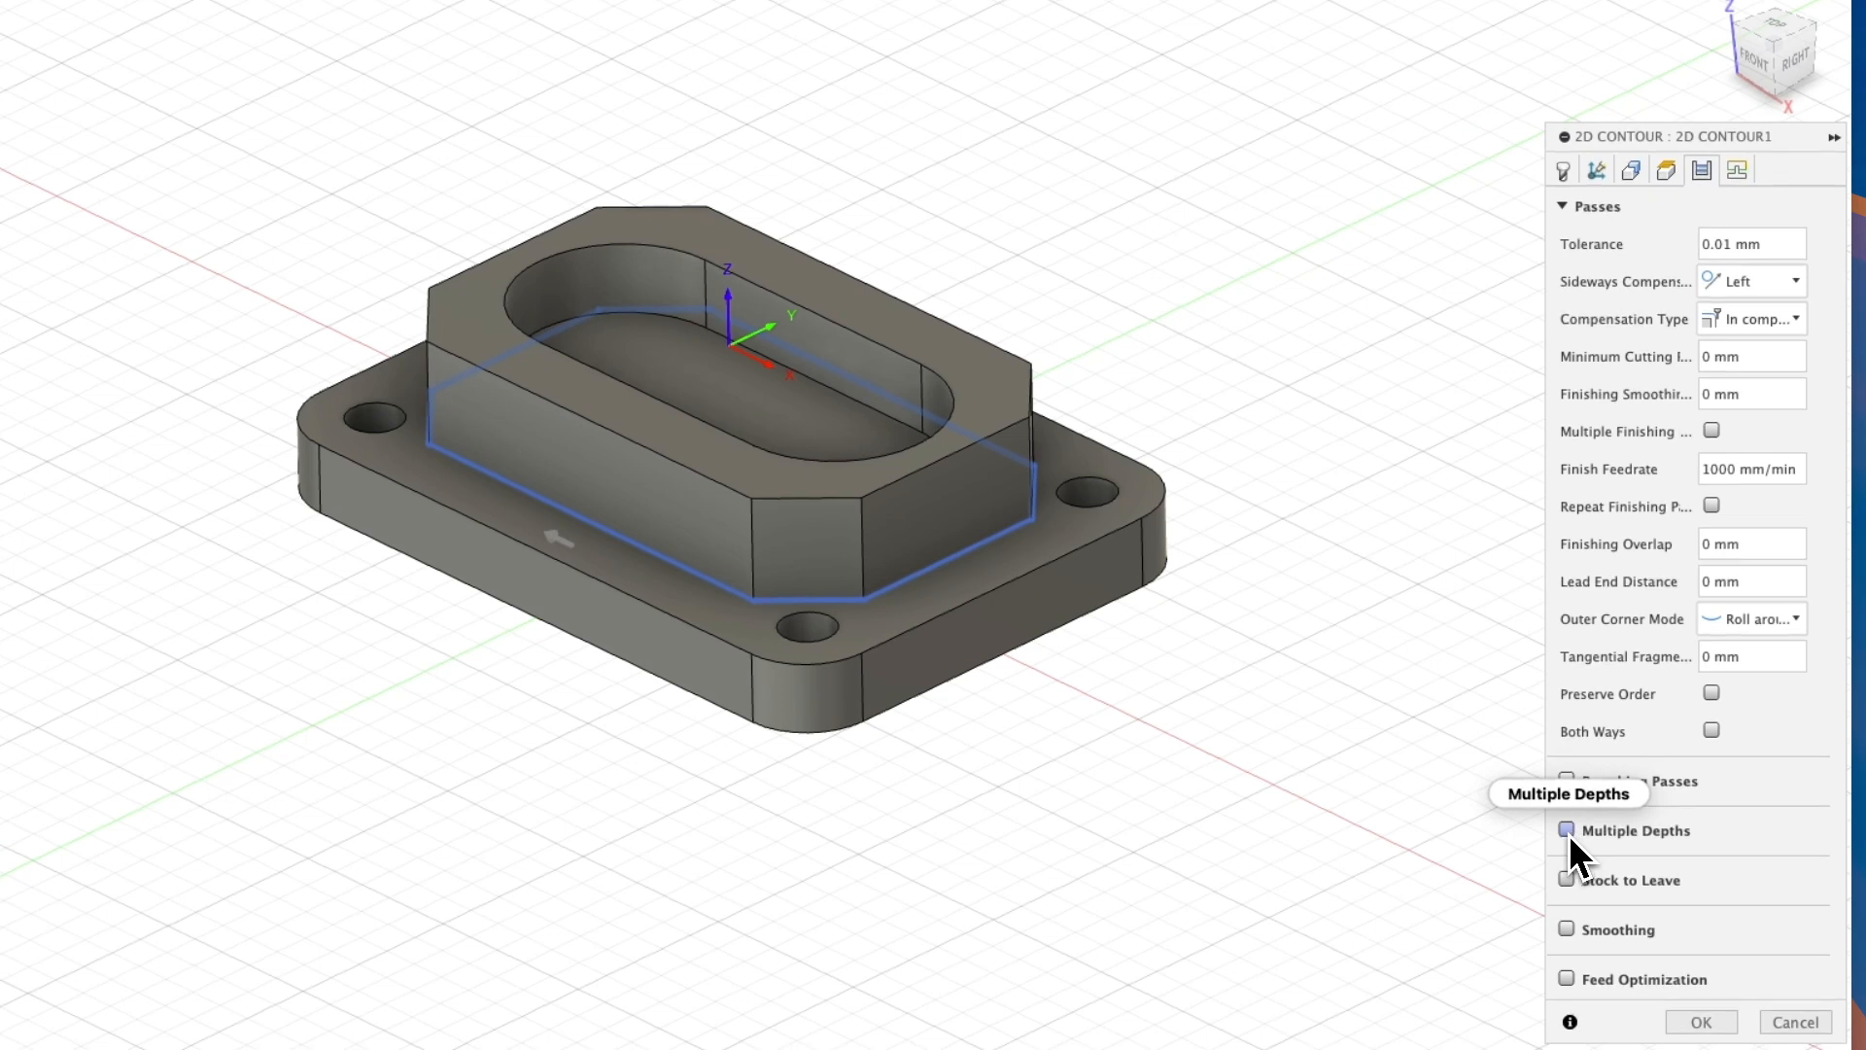
Enable multiple depths with a maximum roughing stepdown of 2 mm and regenerate the 2D contour toolpath
{"action": "left_click", "coordinate": [1566, 830]}
{"action": "scroll", "coordinate": [1766, 768], "scroll_direction": "down", "scroll_amount": 3}
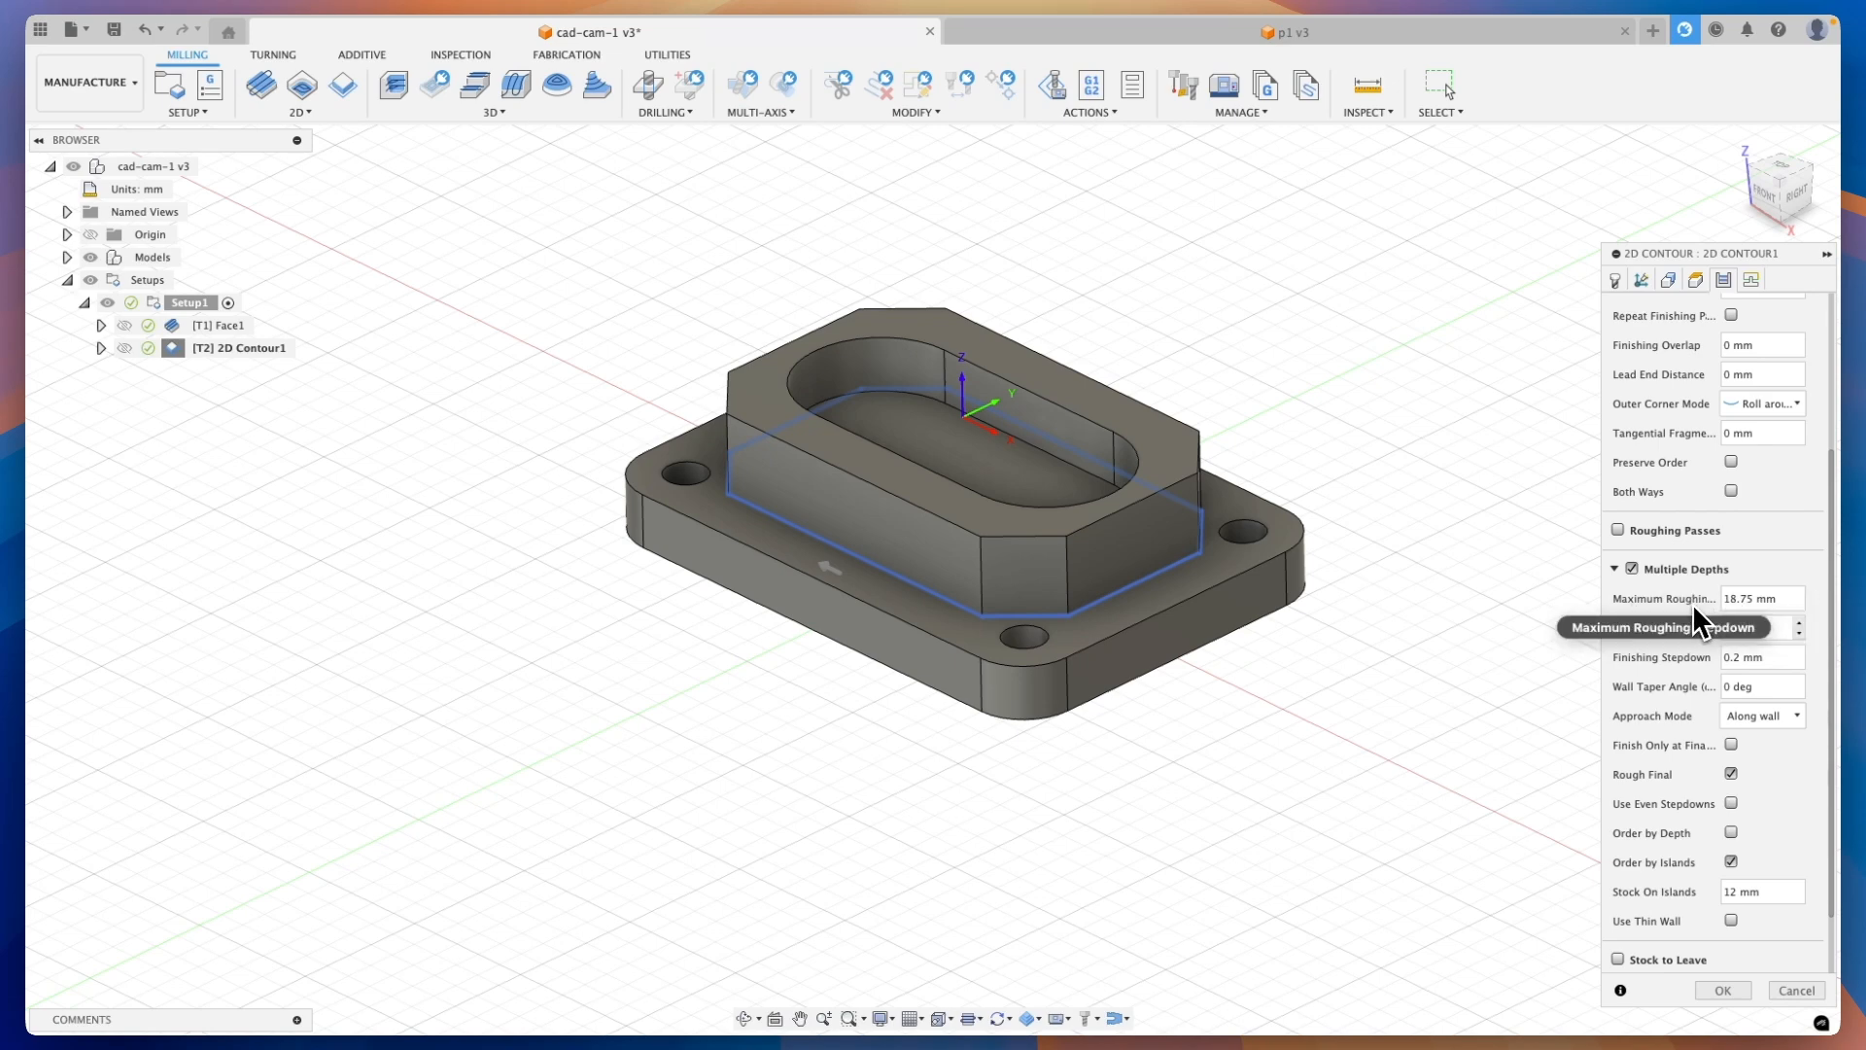
{"action": "double_click", "coordinate": [1722, 598]}
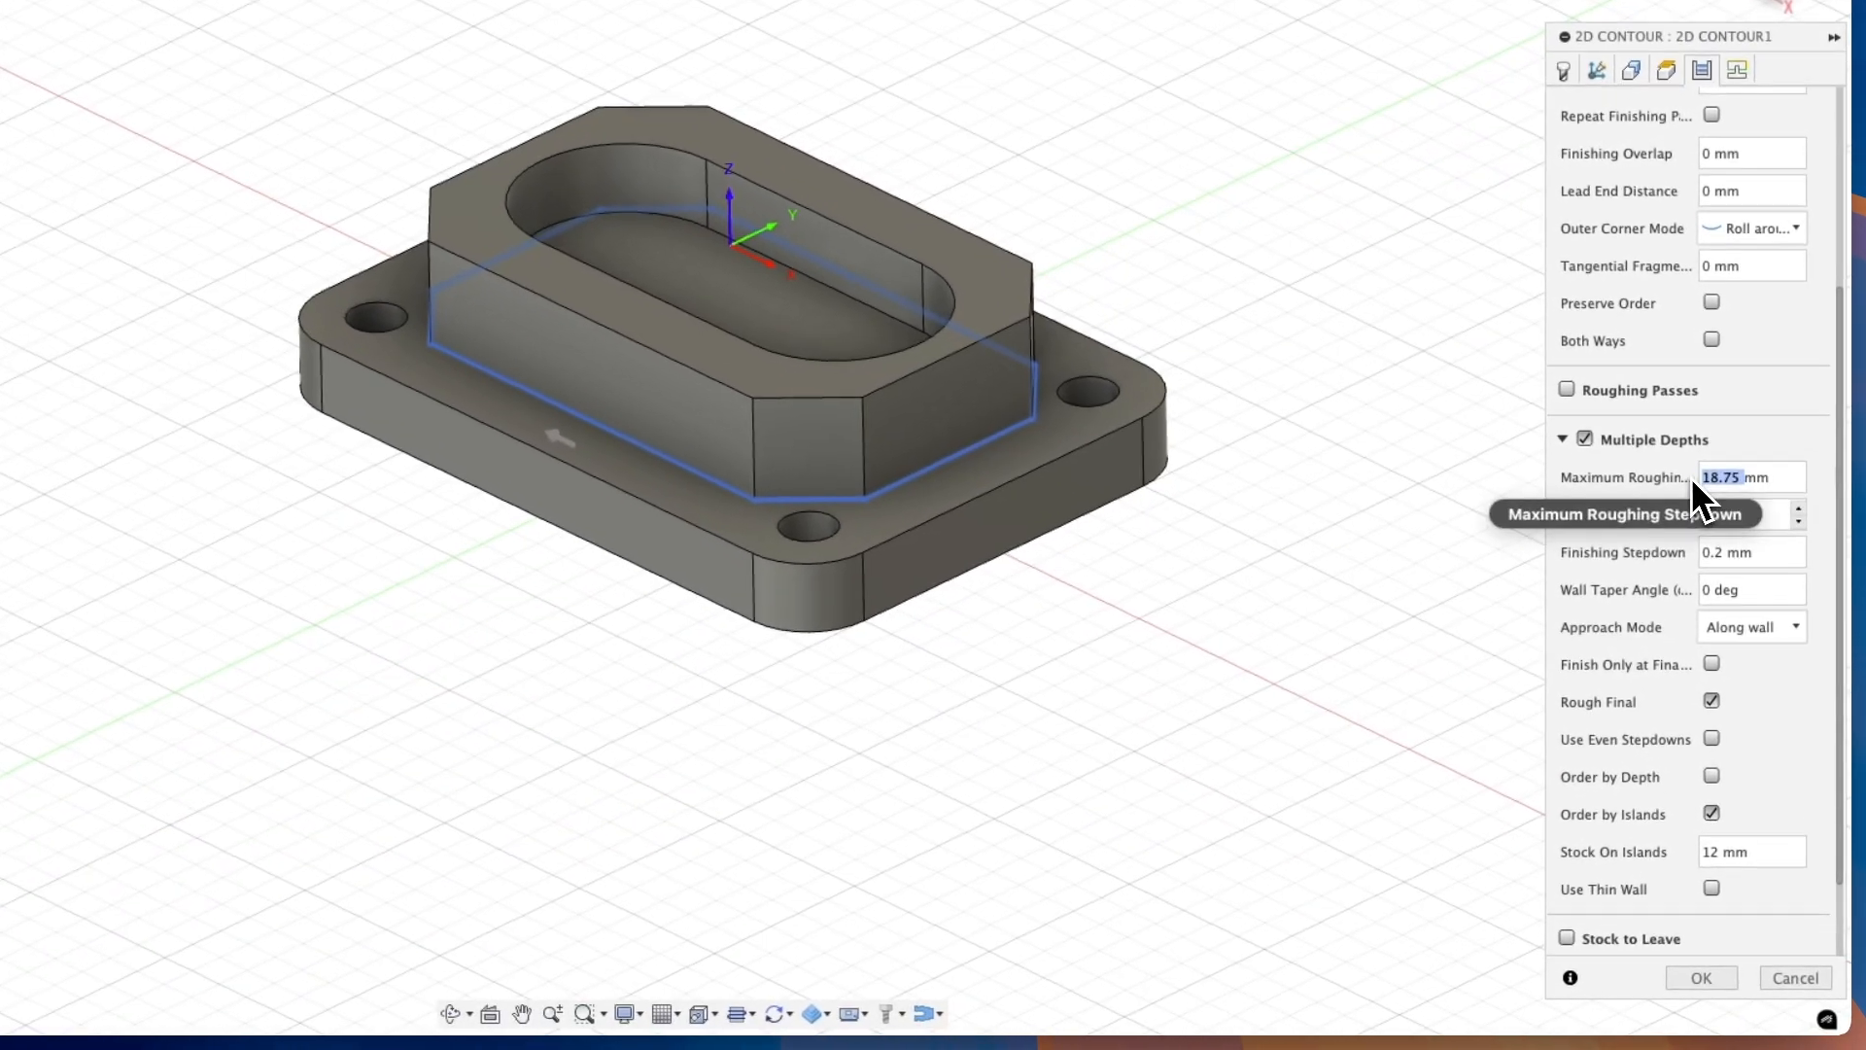
{"action": "type", "text": "2"}
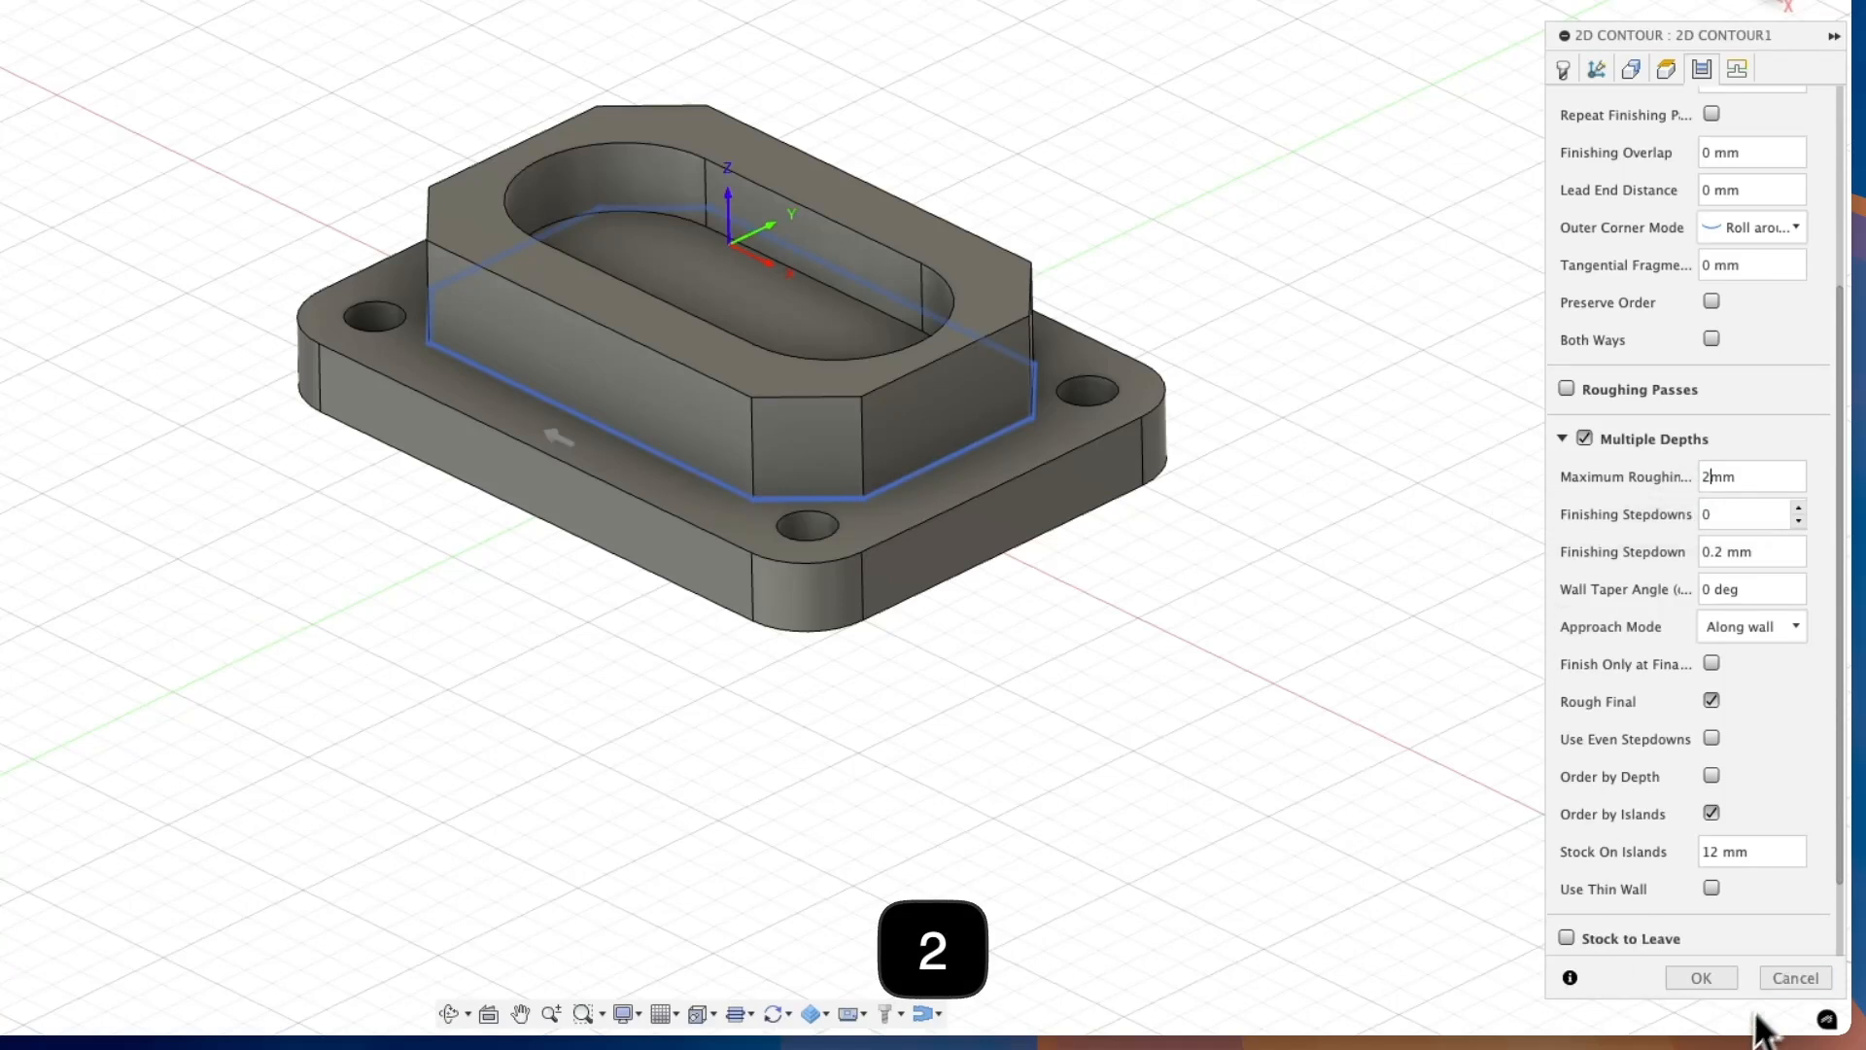
{"action": "left_click", "coordinate": [1733, 978]}
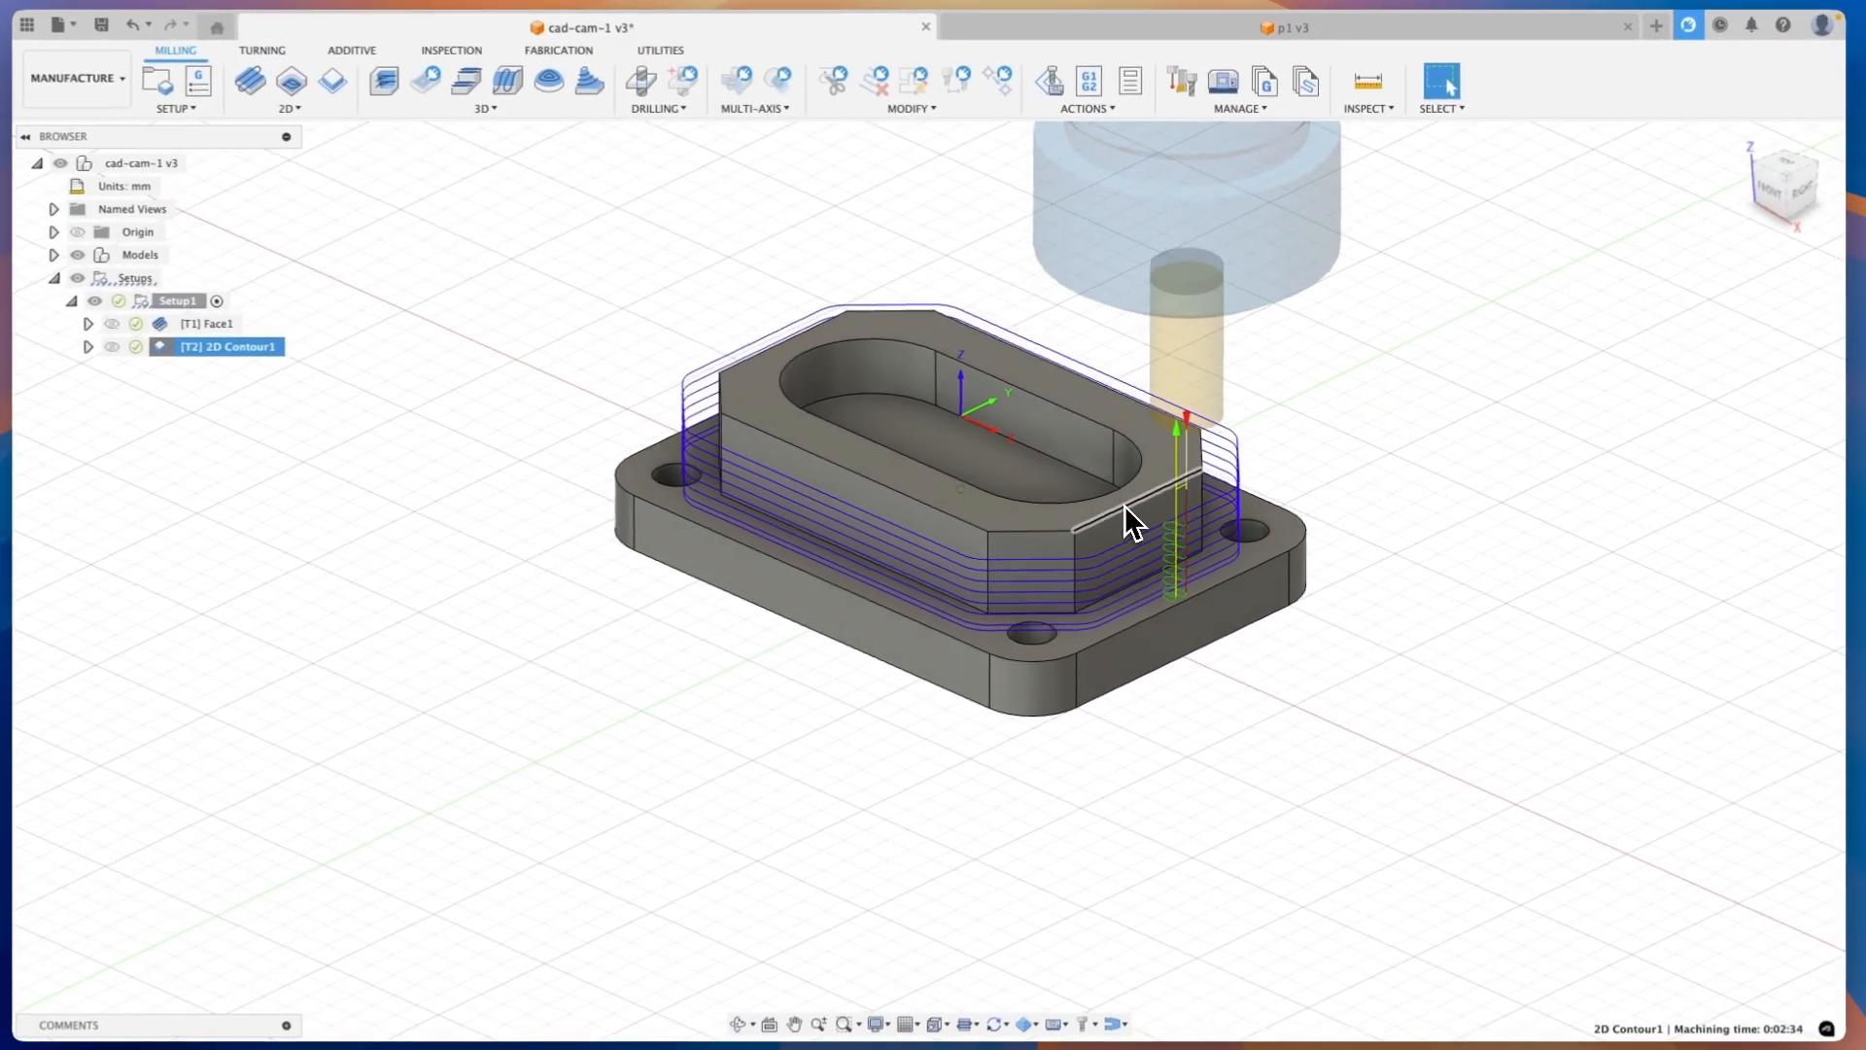
{"action": "middle_click_drag", "start_coordinate": [1124, 504], "coordinate": [1174, 541], "text": "shift"}
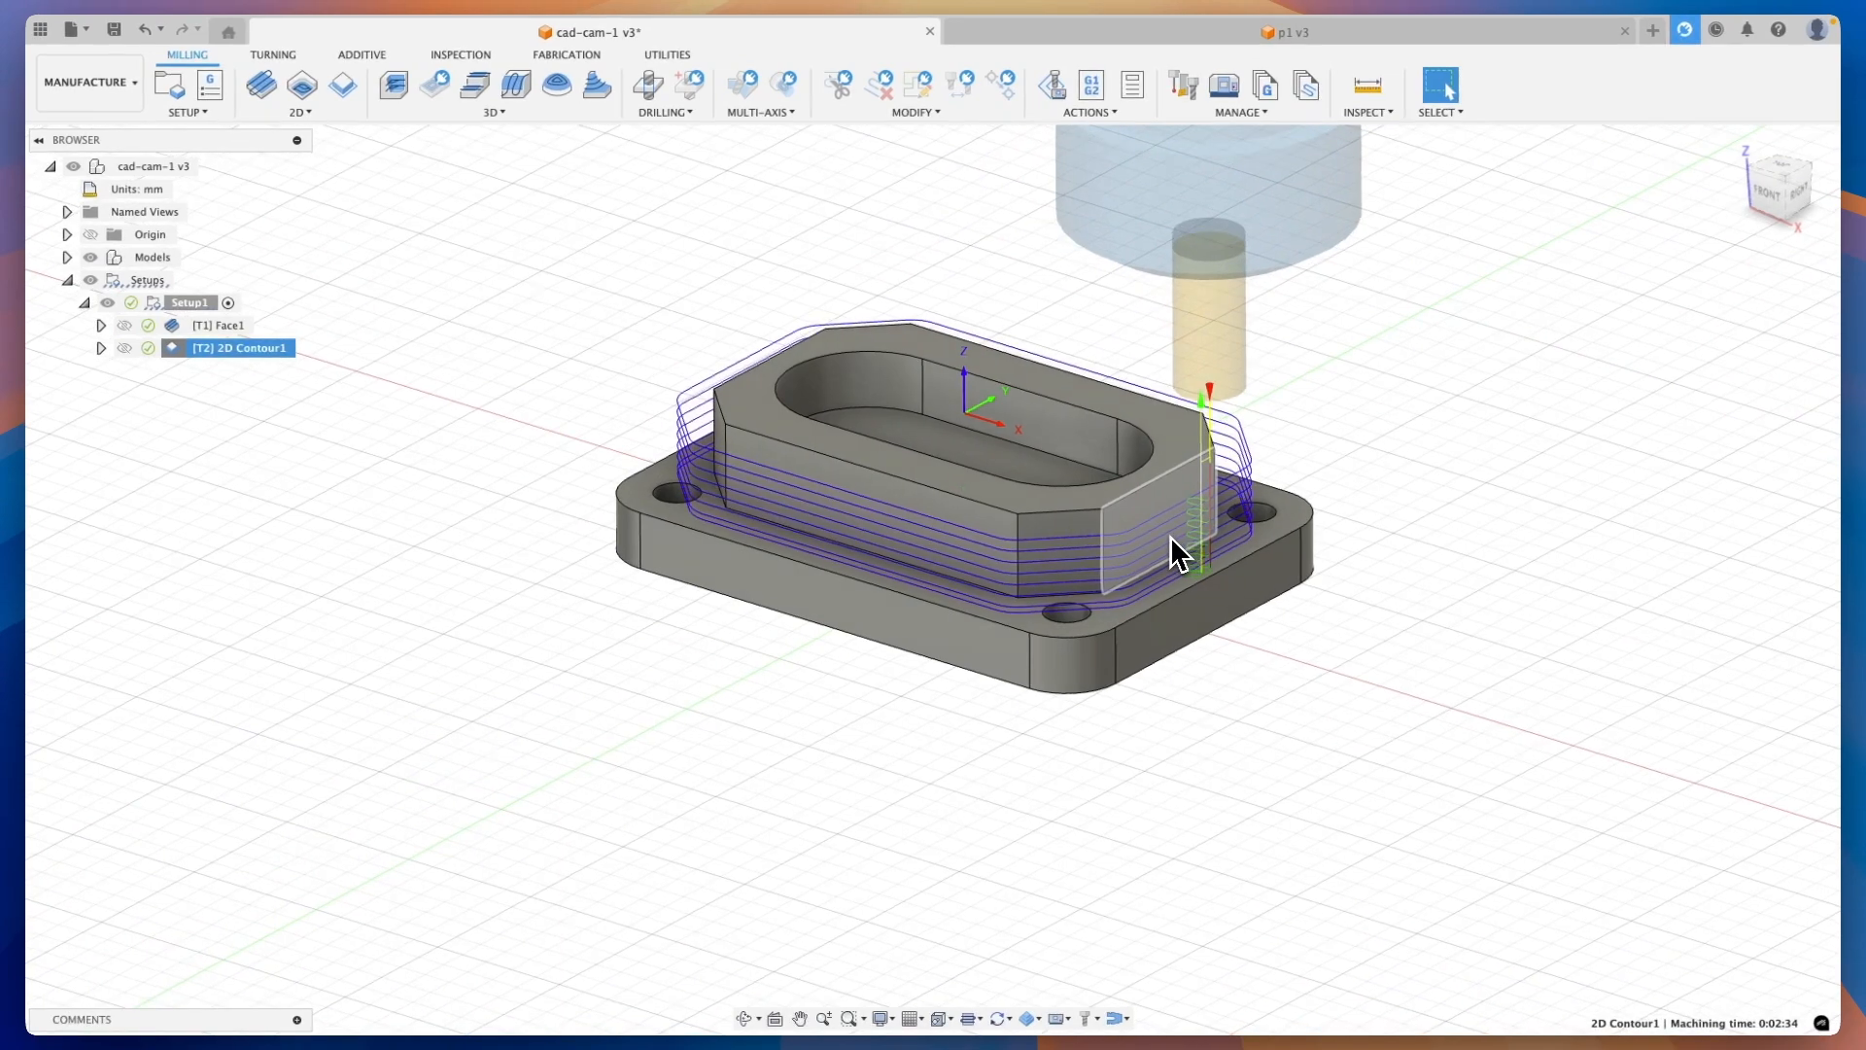
{"action": "scroll", "coordinate": [1170, 534], "scroll_direction": "left", "scroll_amount": 1}
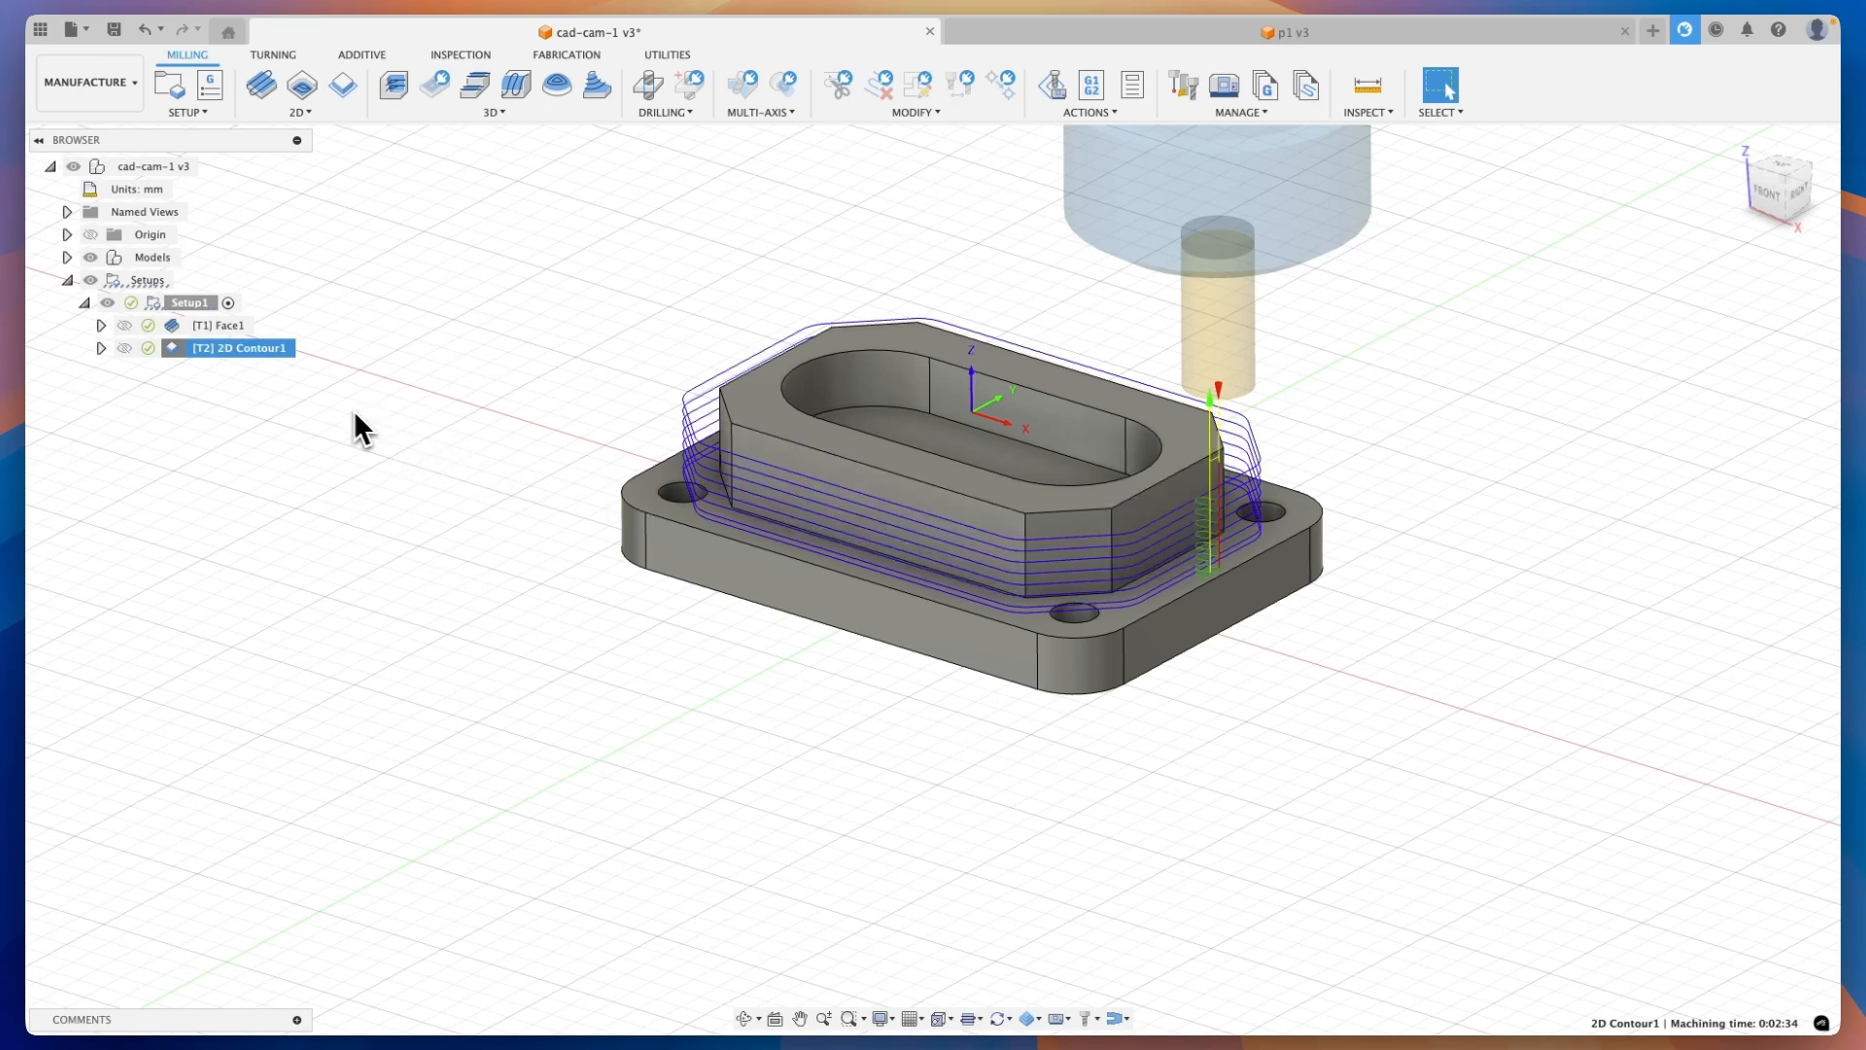
Reopen the first 2D contour operation, enable roughing passes with 5 stepovers alongside the multiple depths, and regenerate the toolpath
{"action": "right_click", "coordinate": [172, 353]}
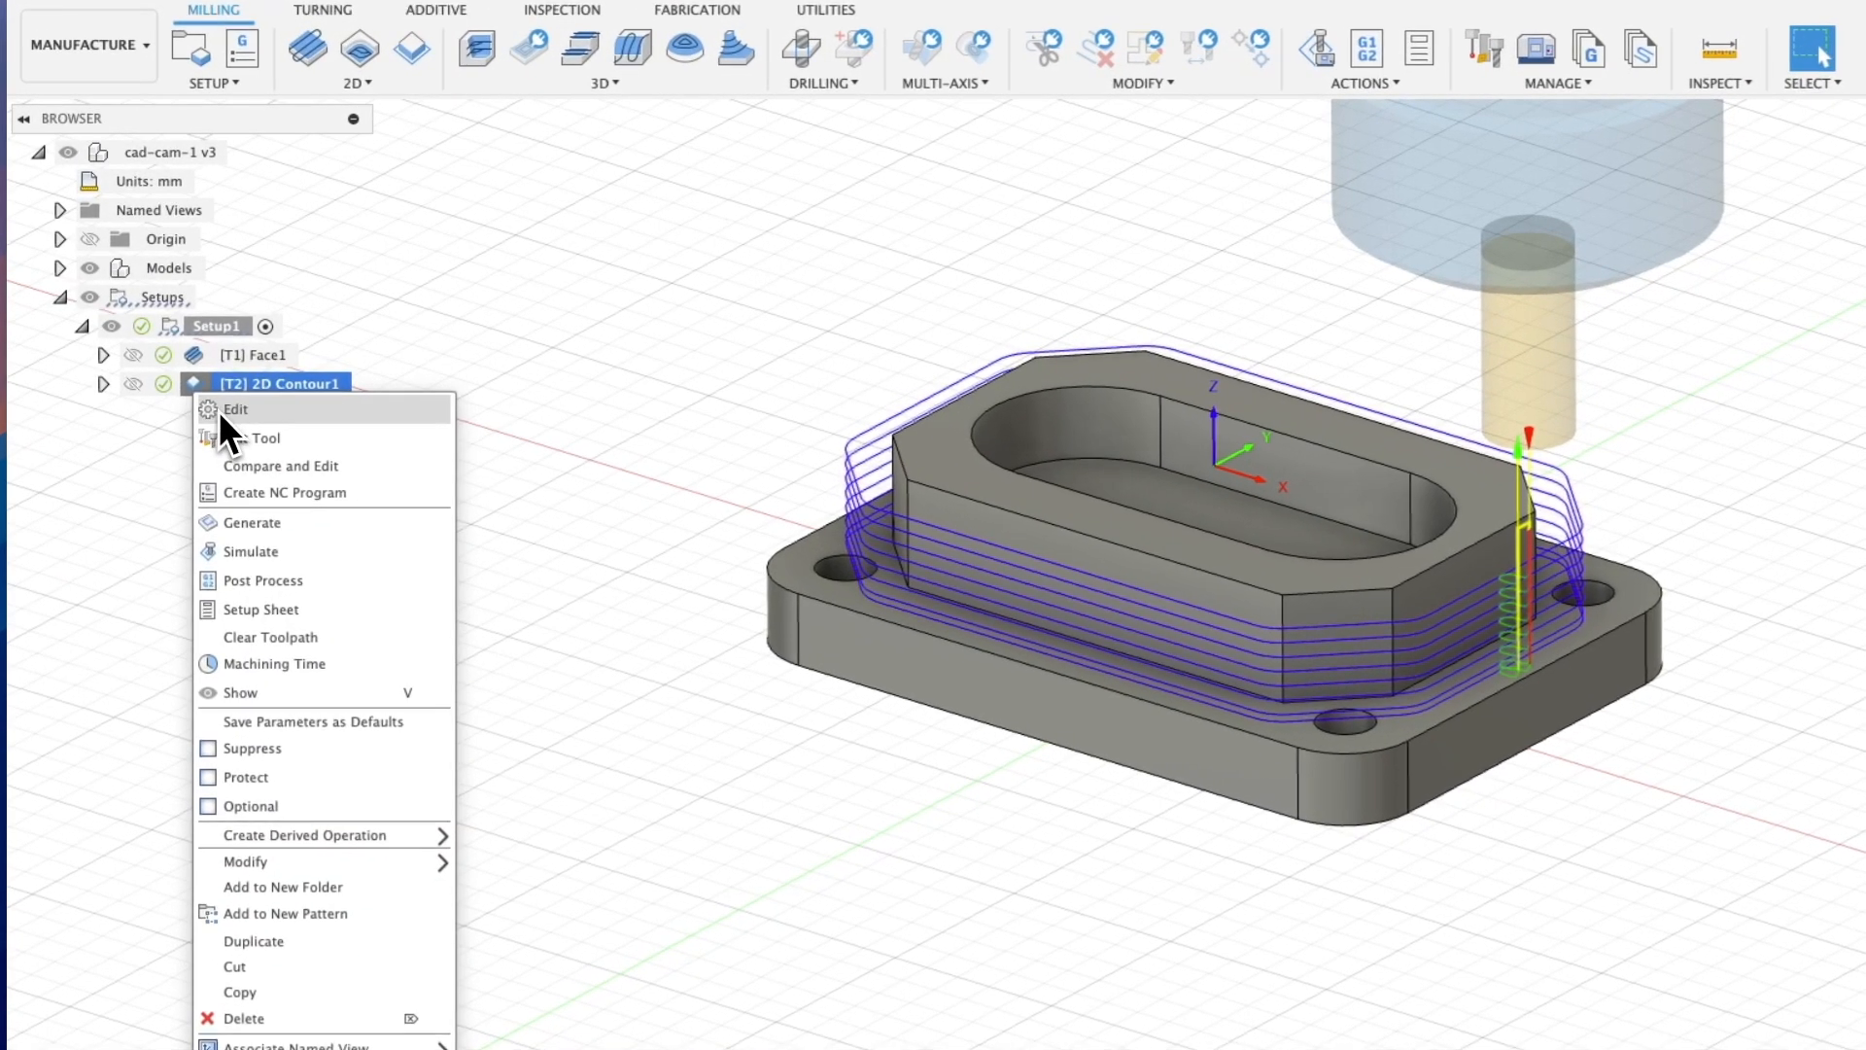
{"action": "left_click", "coordinate": [229, 409]}
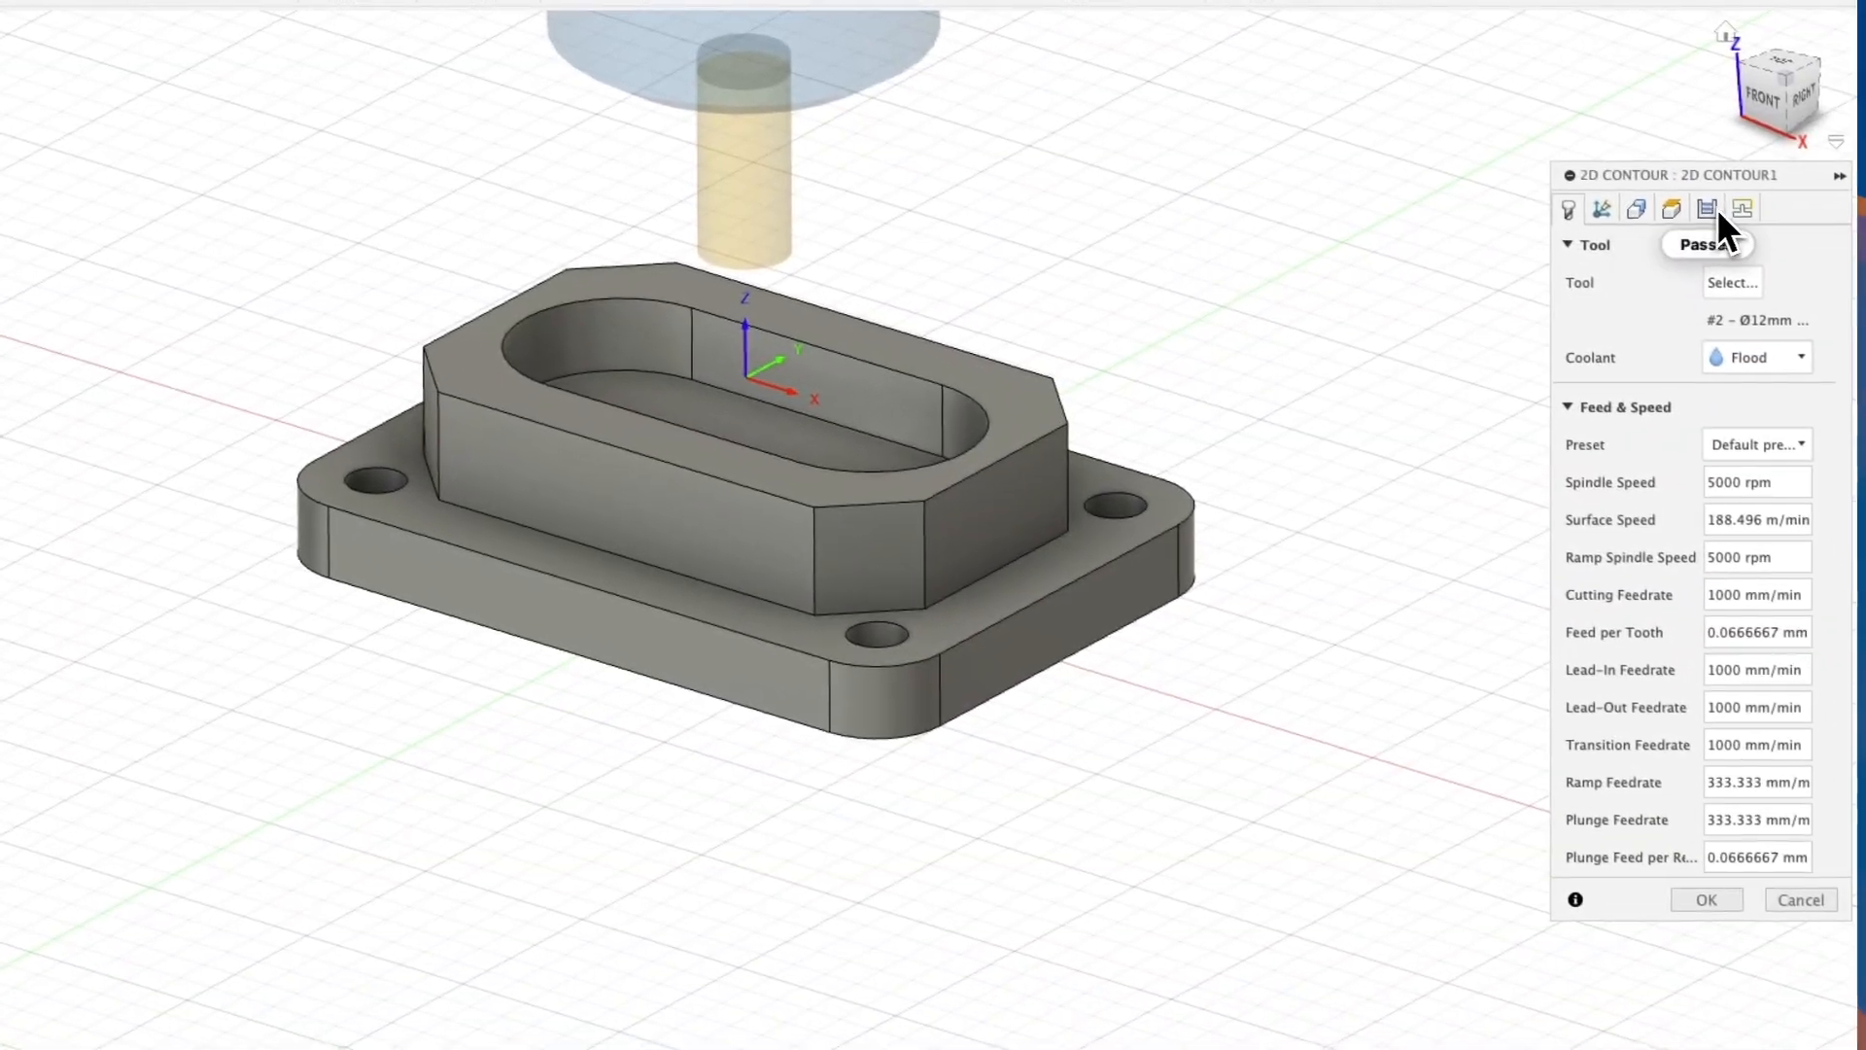
{"action": "left_click", "coordinate": [1702, 206]}
{"action": "left_click", "coordinate": [1567, 816]}
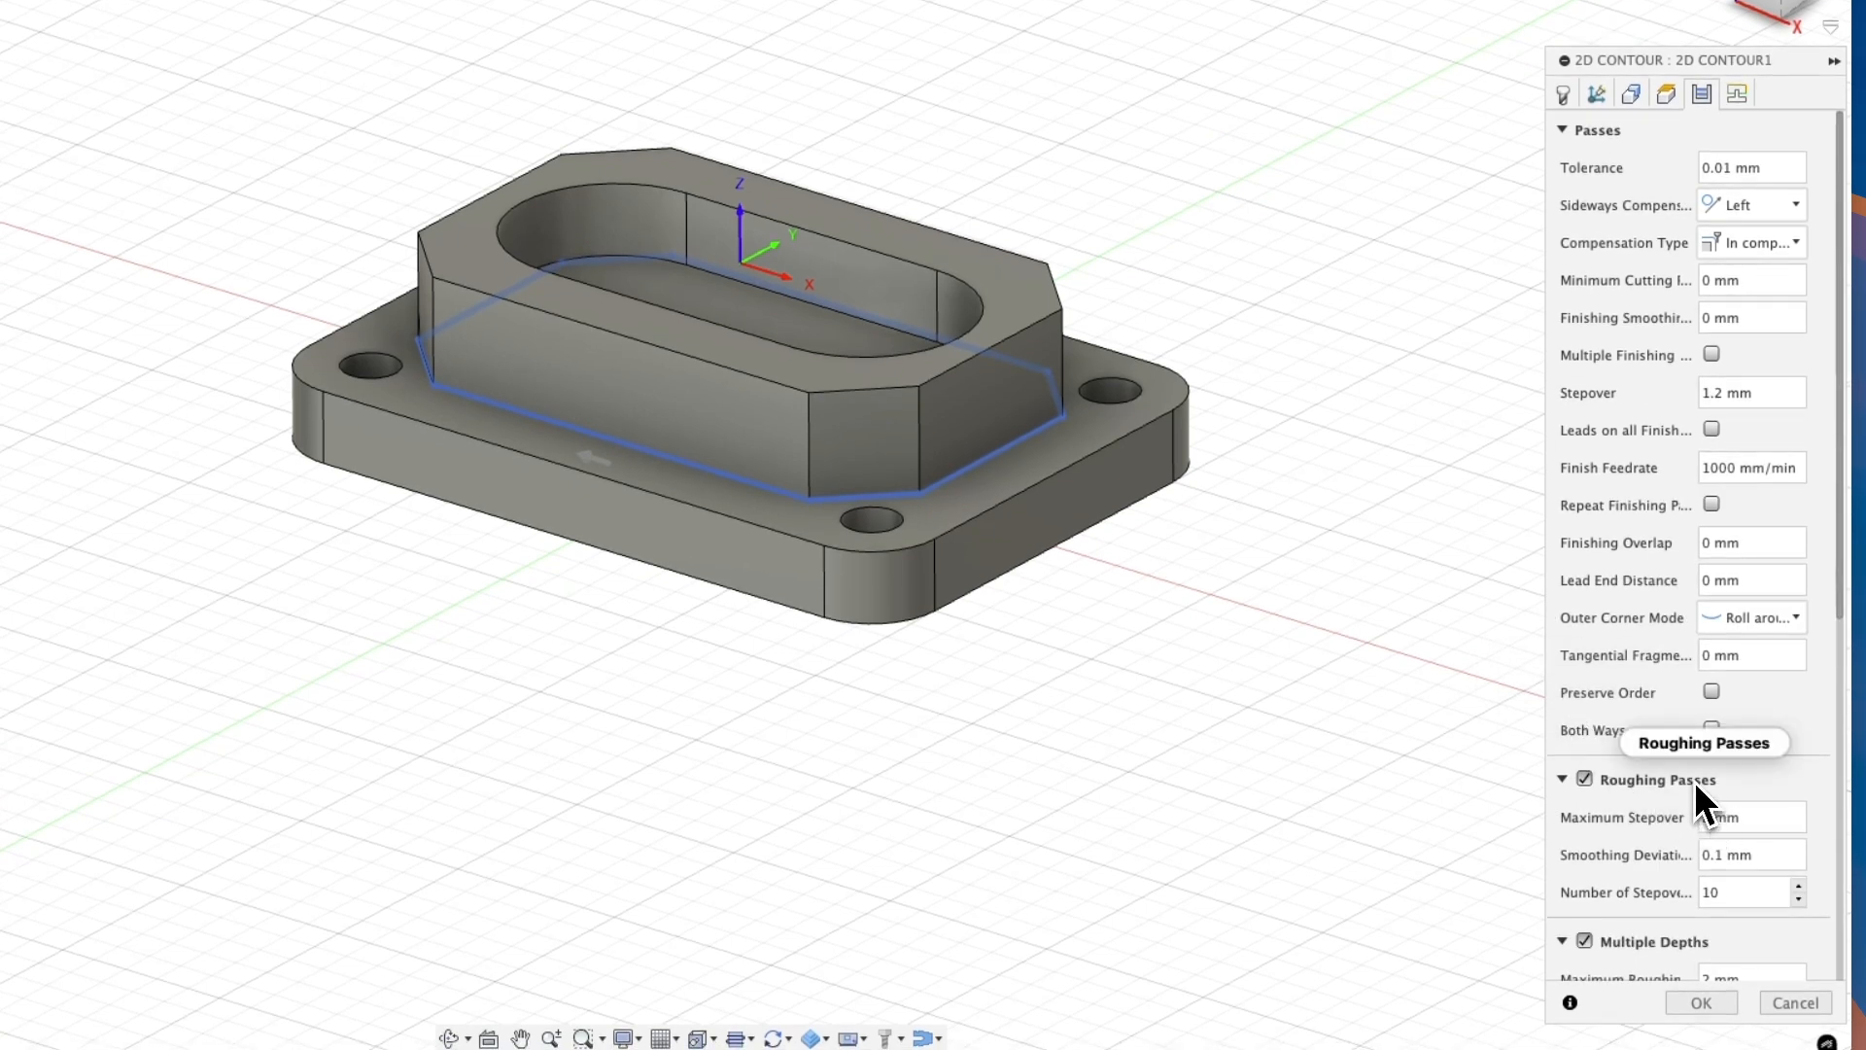
{"action": "scroll", "coordinate": [1702, 801], "scroll_direction": "down", "scroll_amount": 3}
{"action": "left_click", "coordinate": [1797, 754]}
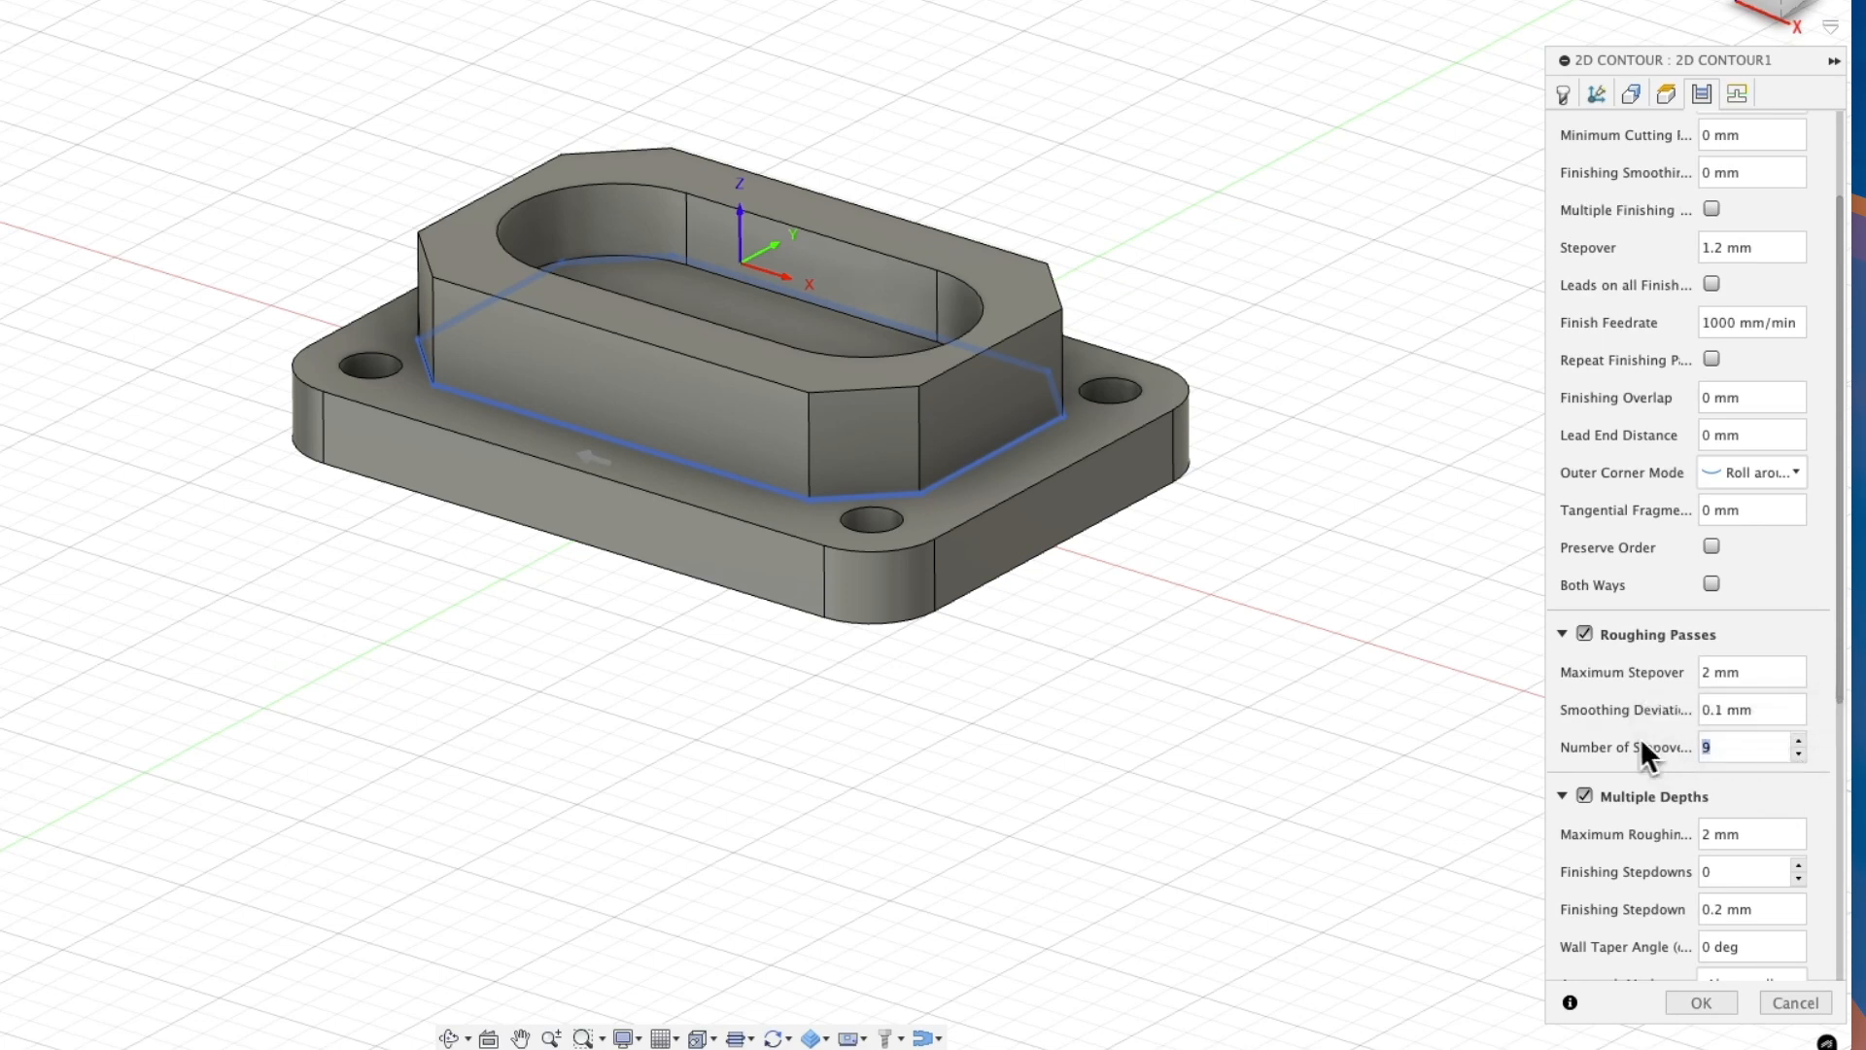
{"action": "type", "text": "5"}
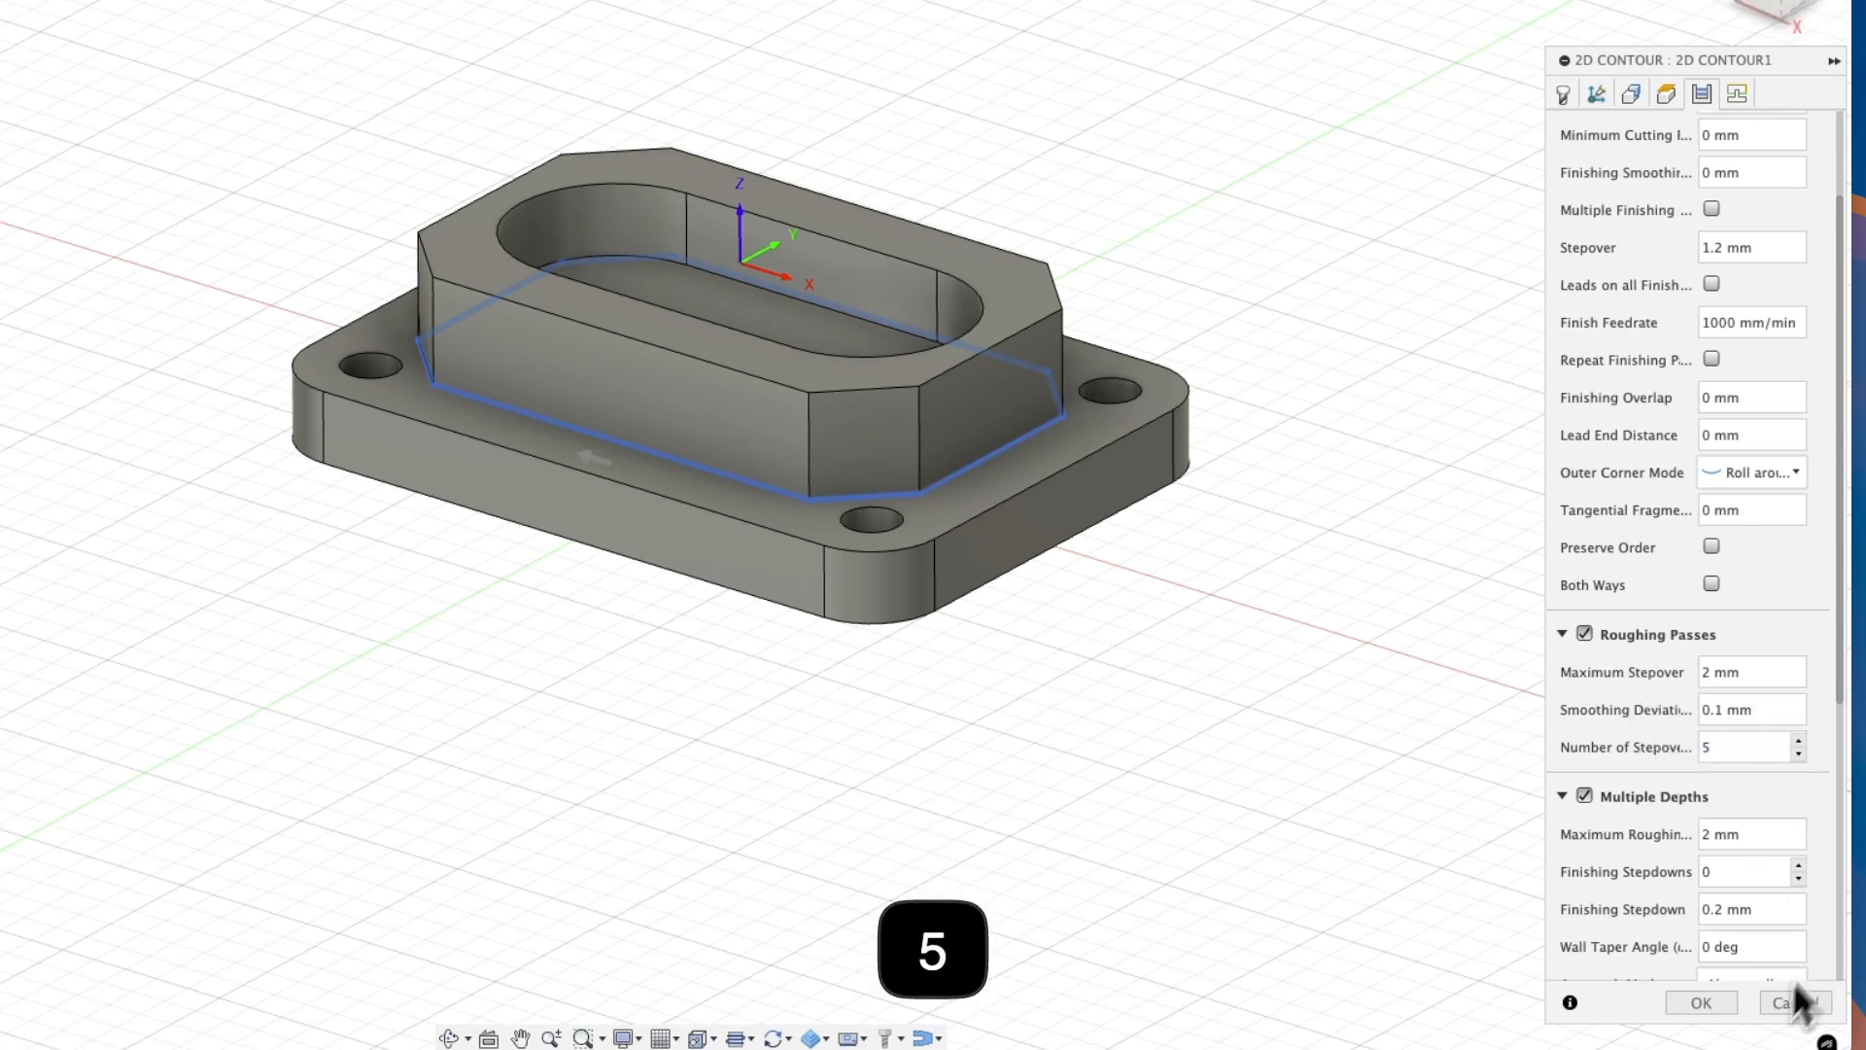
{"action": "left_click", "coordinate": [1701, 1002]}
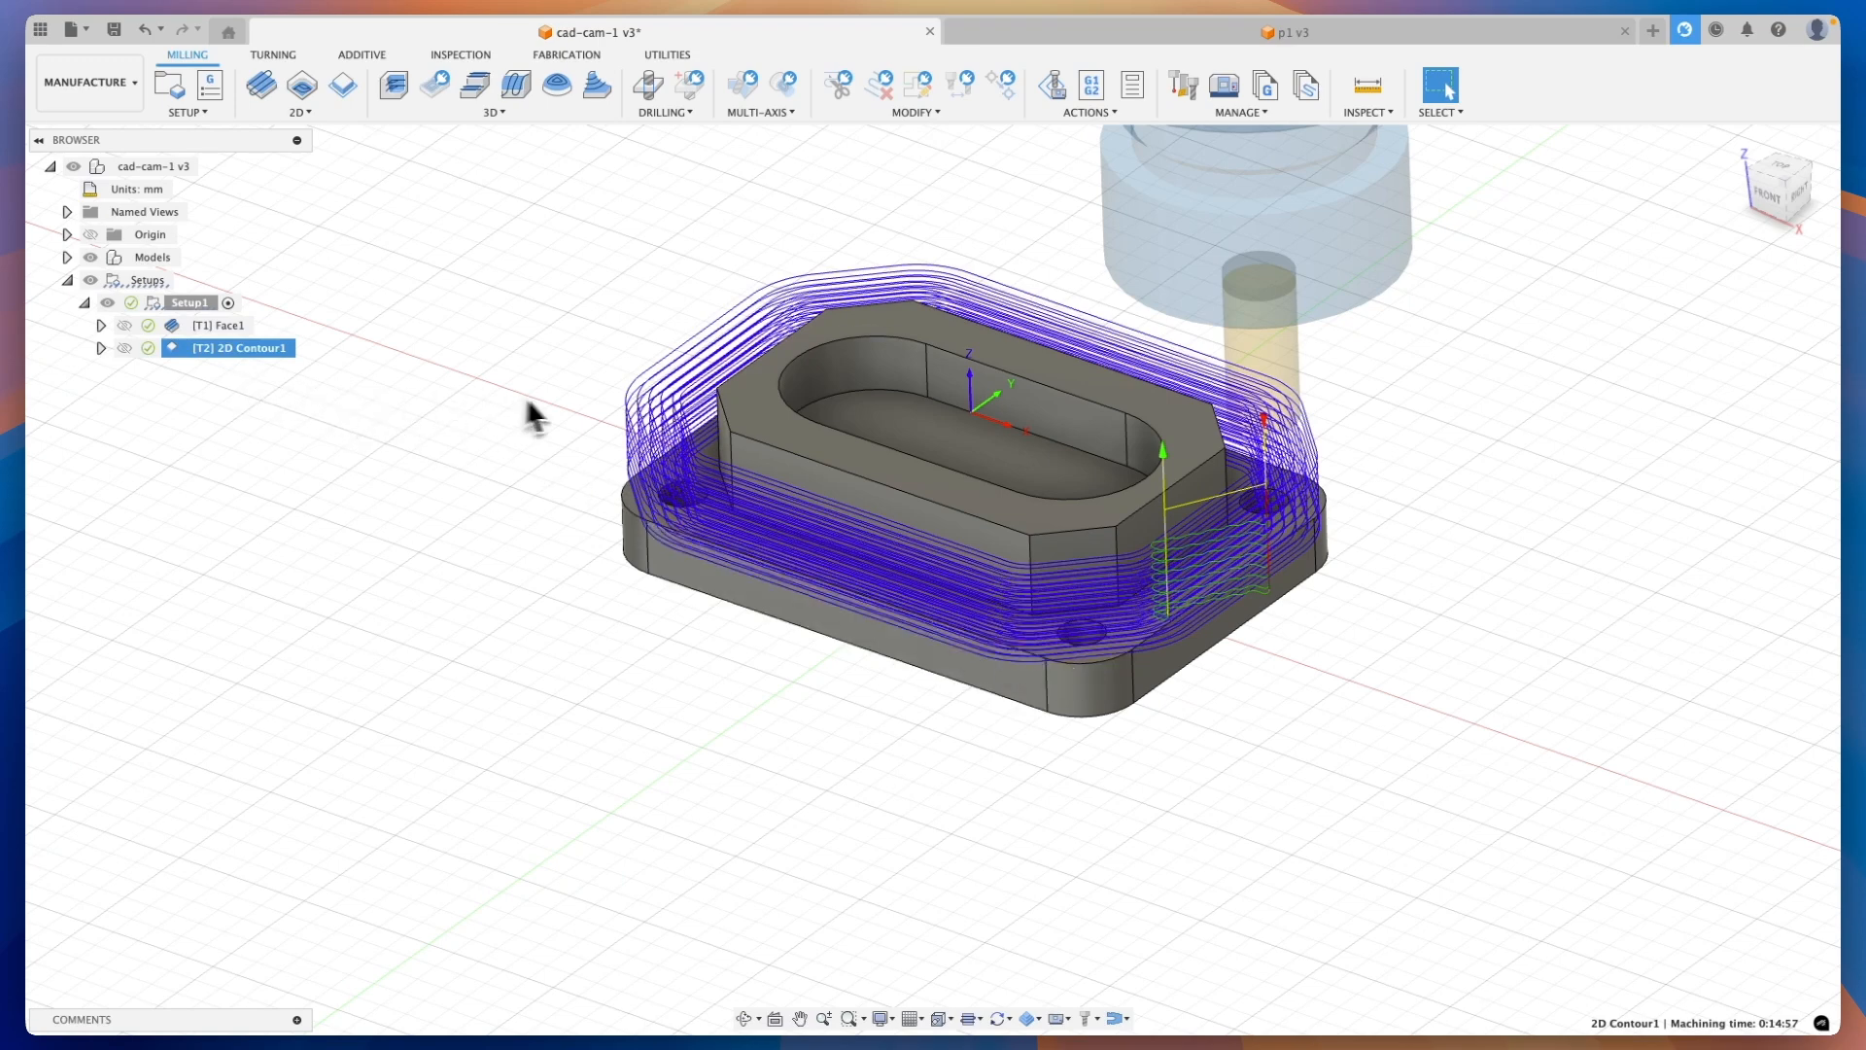
{"action": "left_click", "coordinate": [529, 404]}
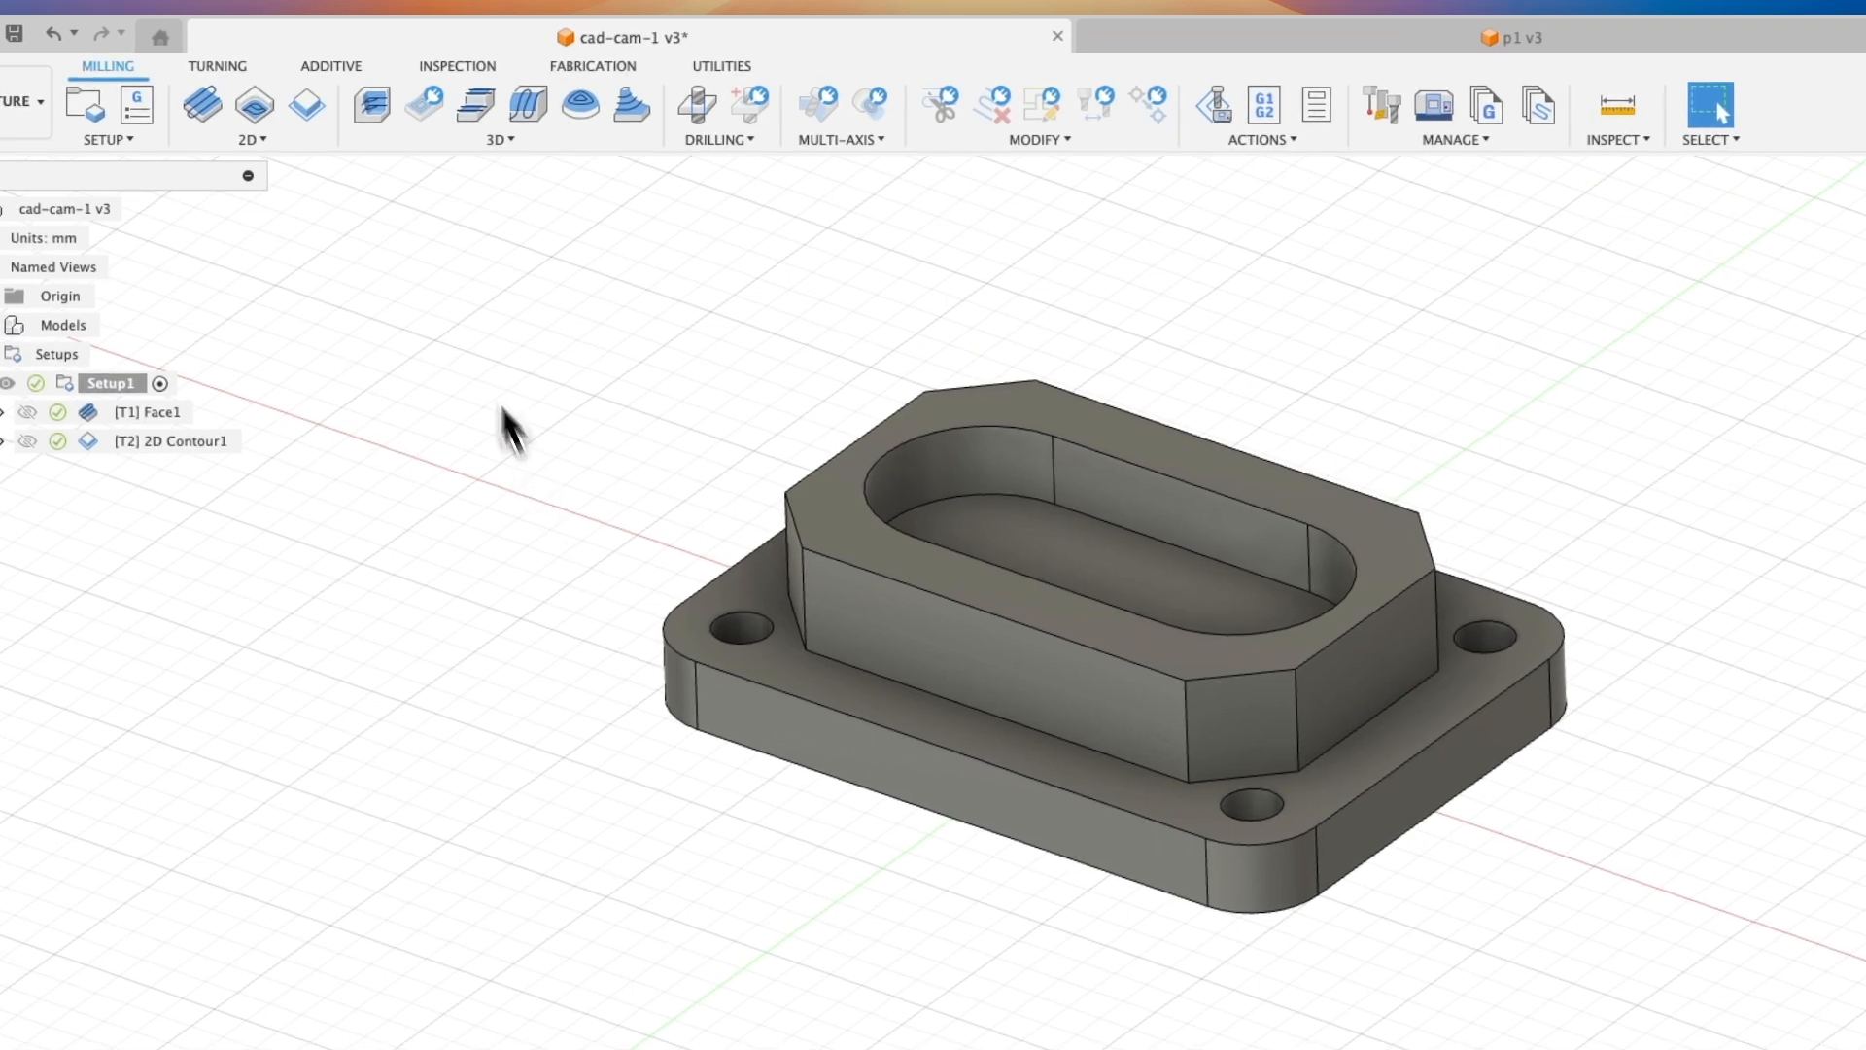
Start a second 2D contour operation and select the closed chain around the raised block's base from a corner chamfer's bottom edge
{"action": "left_click", "coordinate": [317, 119]}
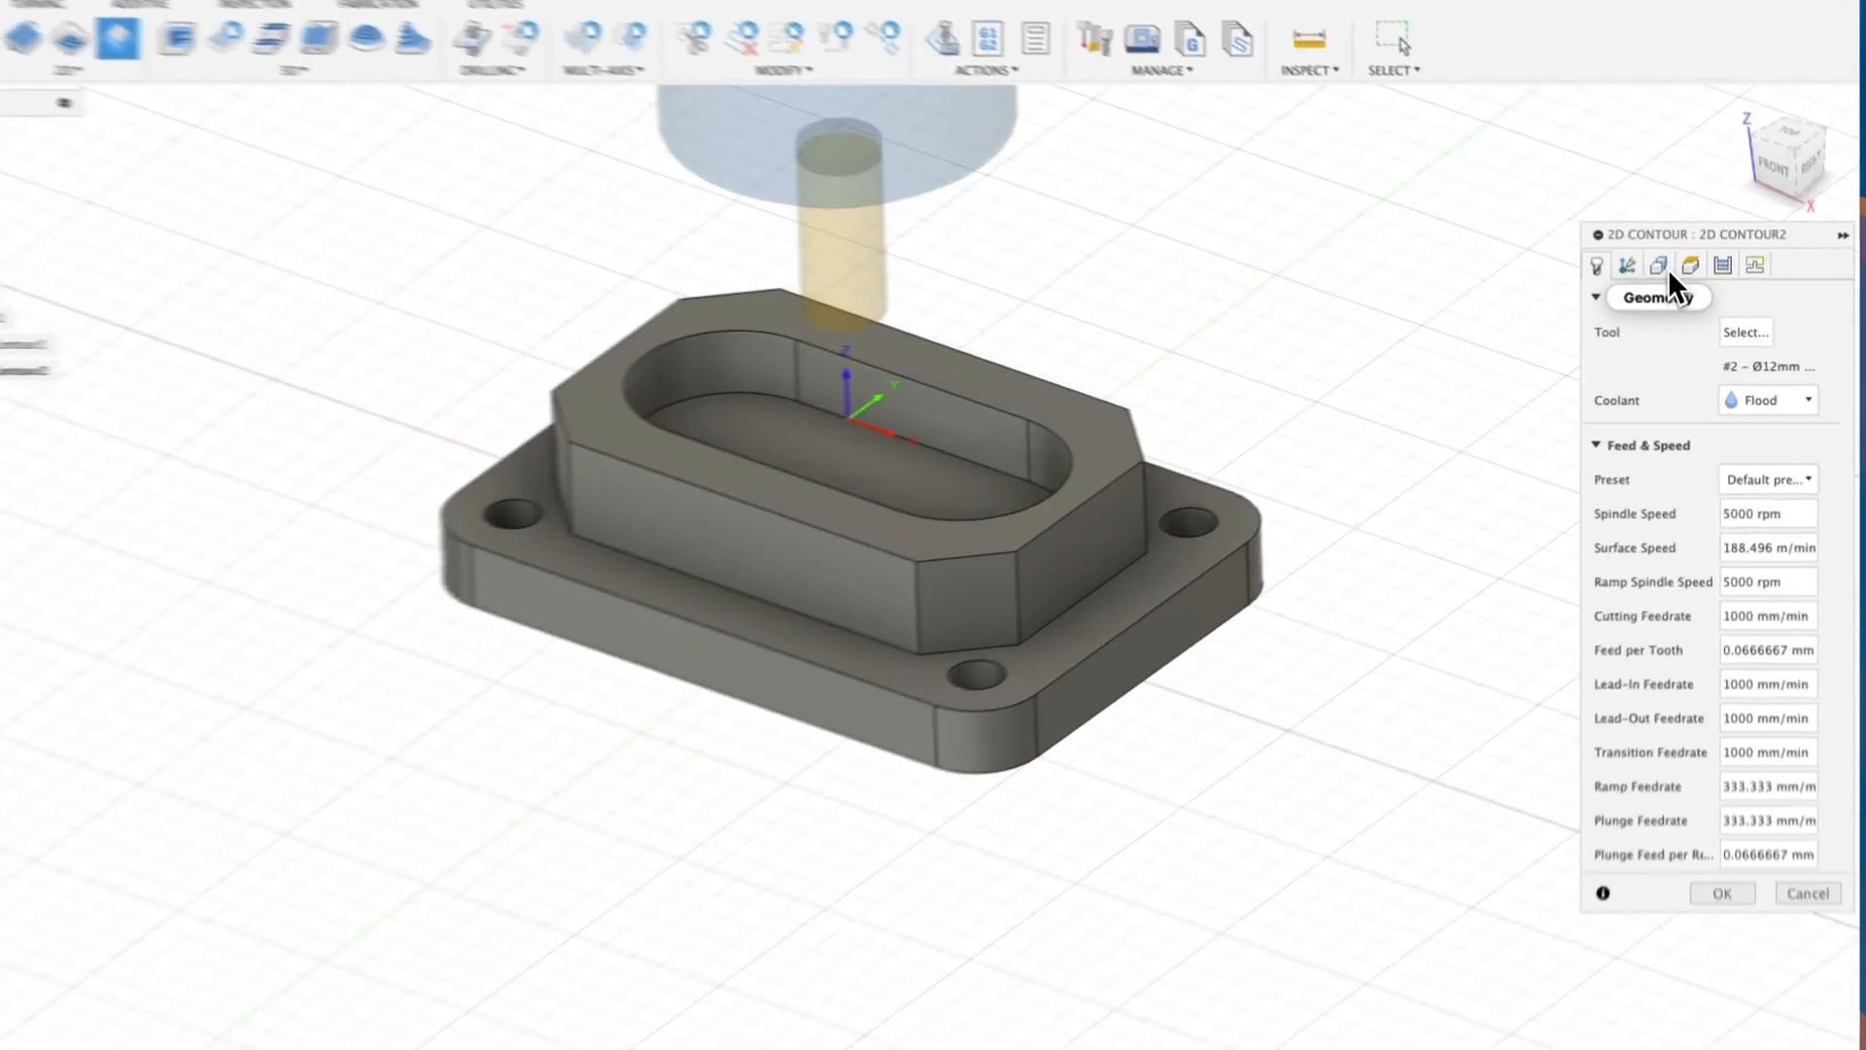
{"action": "left_click", "coordinate": [1672, 281]}
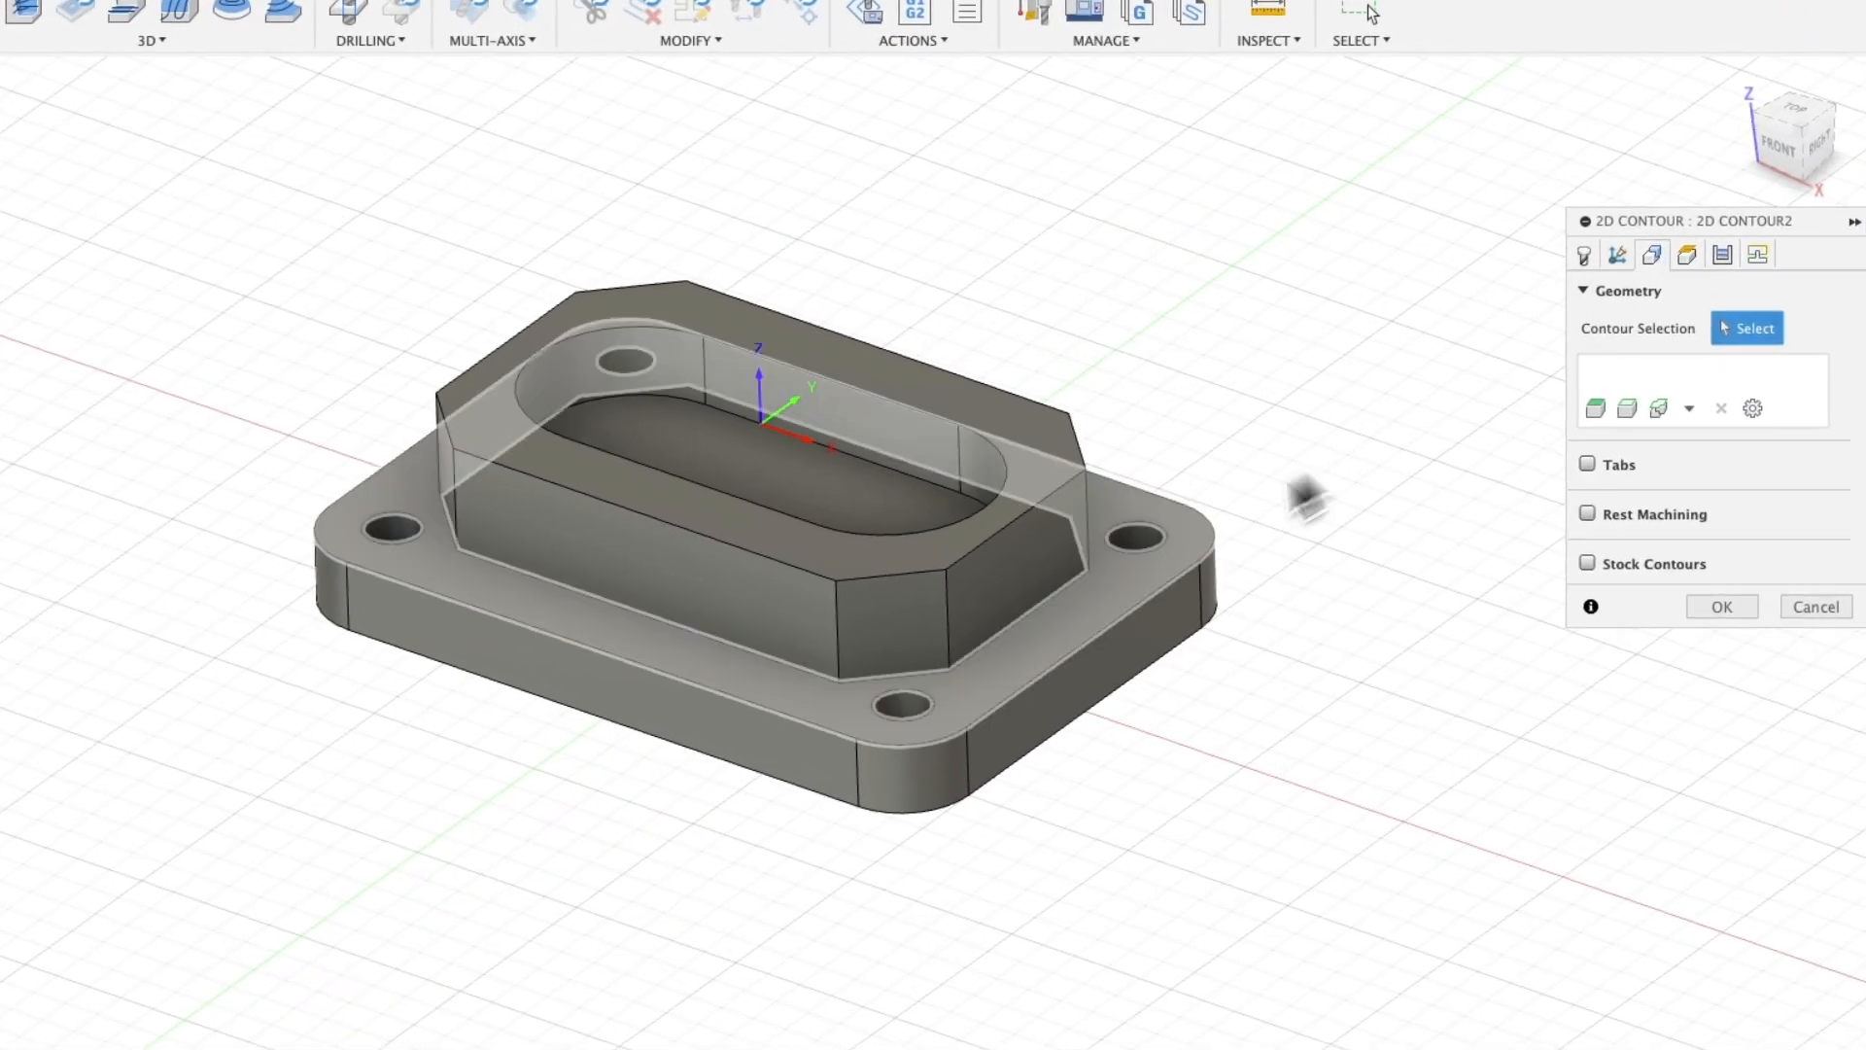
{"action": "left_click", "coordinate": [925, 681]}
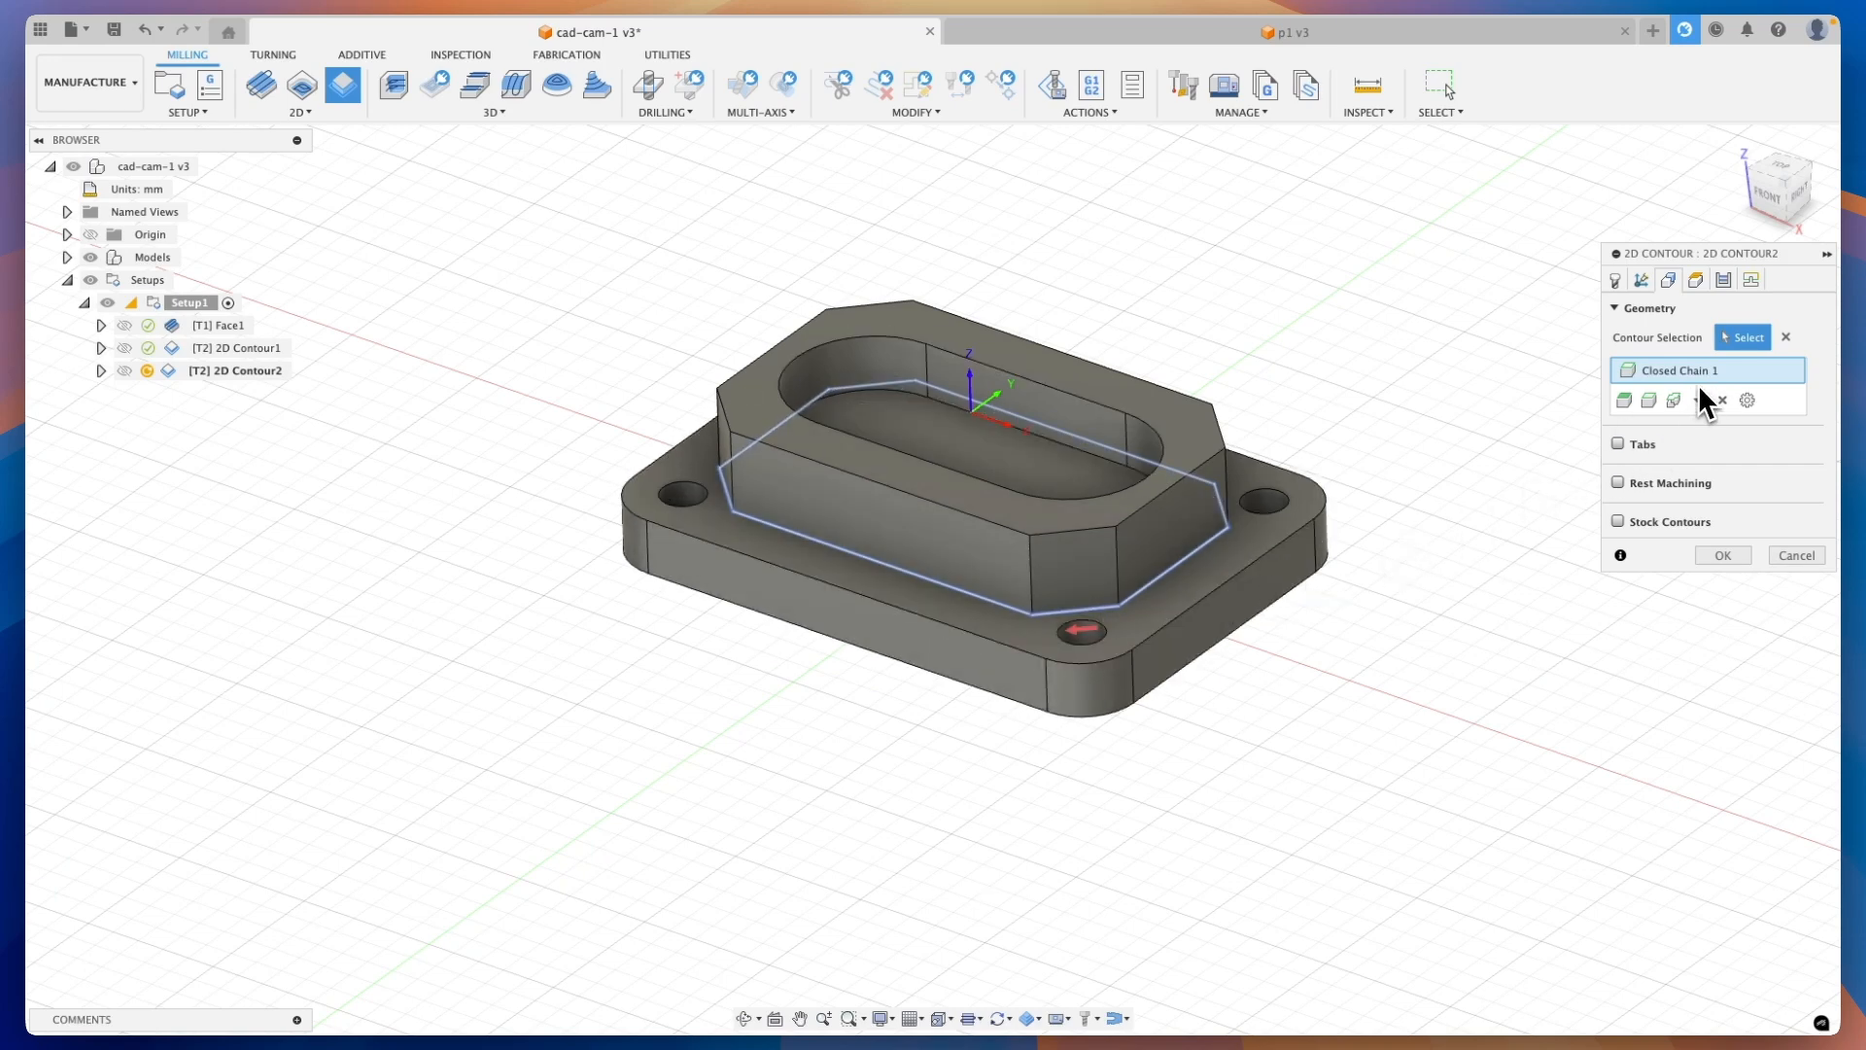
Change the selected contour to an open chain on the chamfer's bottom edge, with tangent start and end extensions of 2 mm
{"action": "left_click", "coordinate": [1699, 399]}
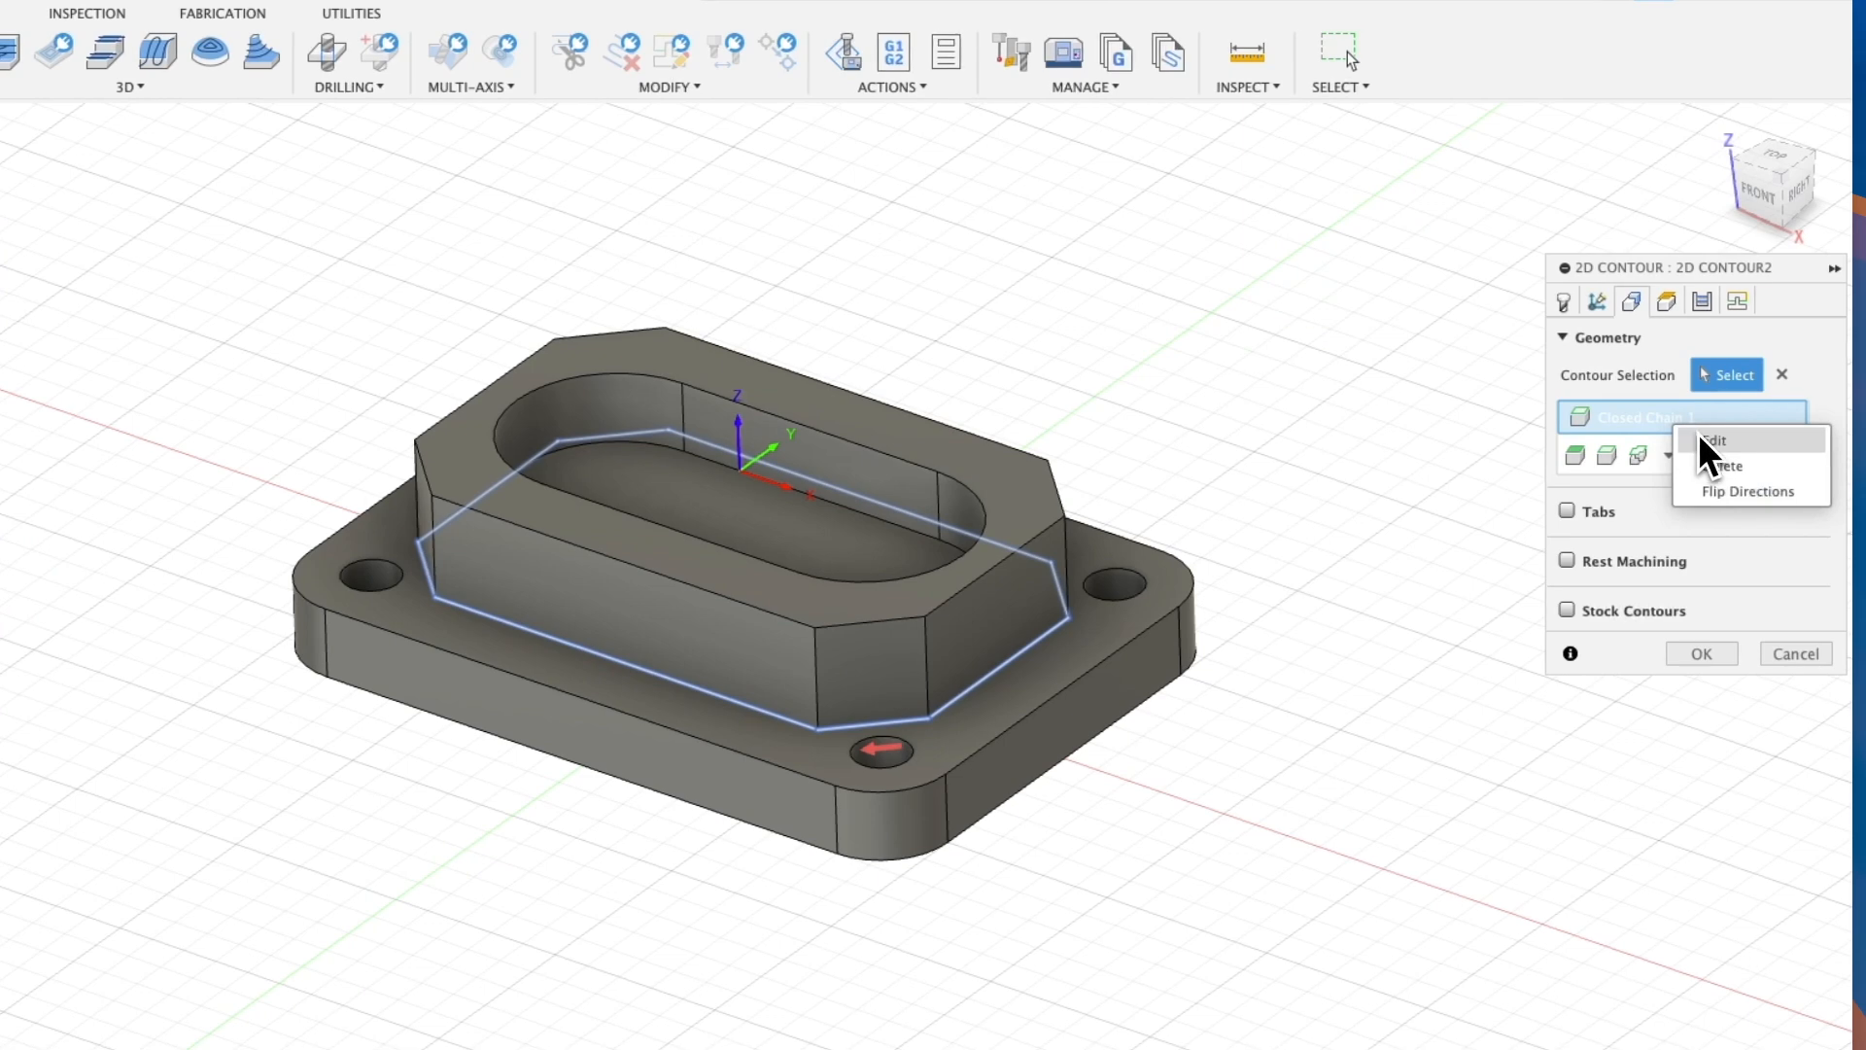
{"action": "left_click", "coordinate": [1709, 440]}
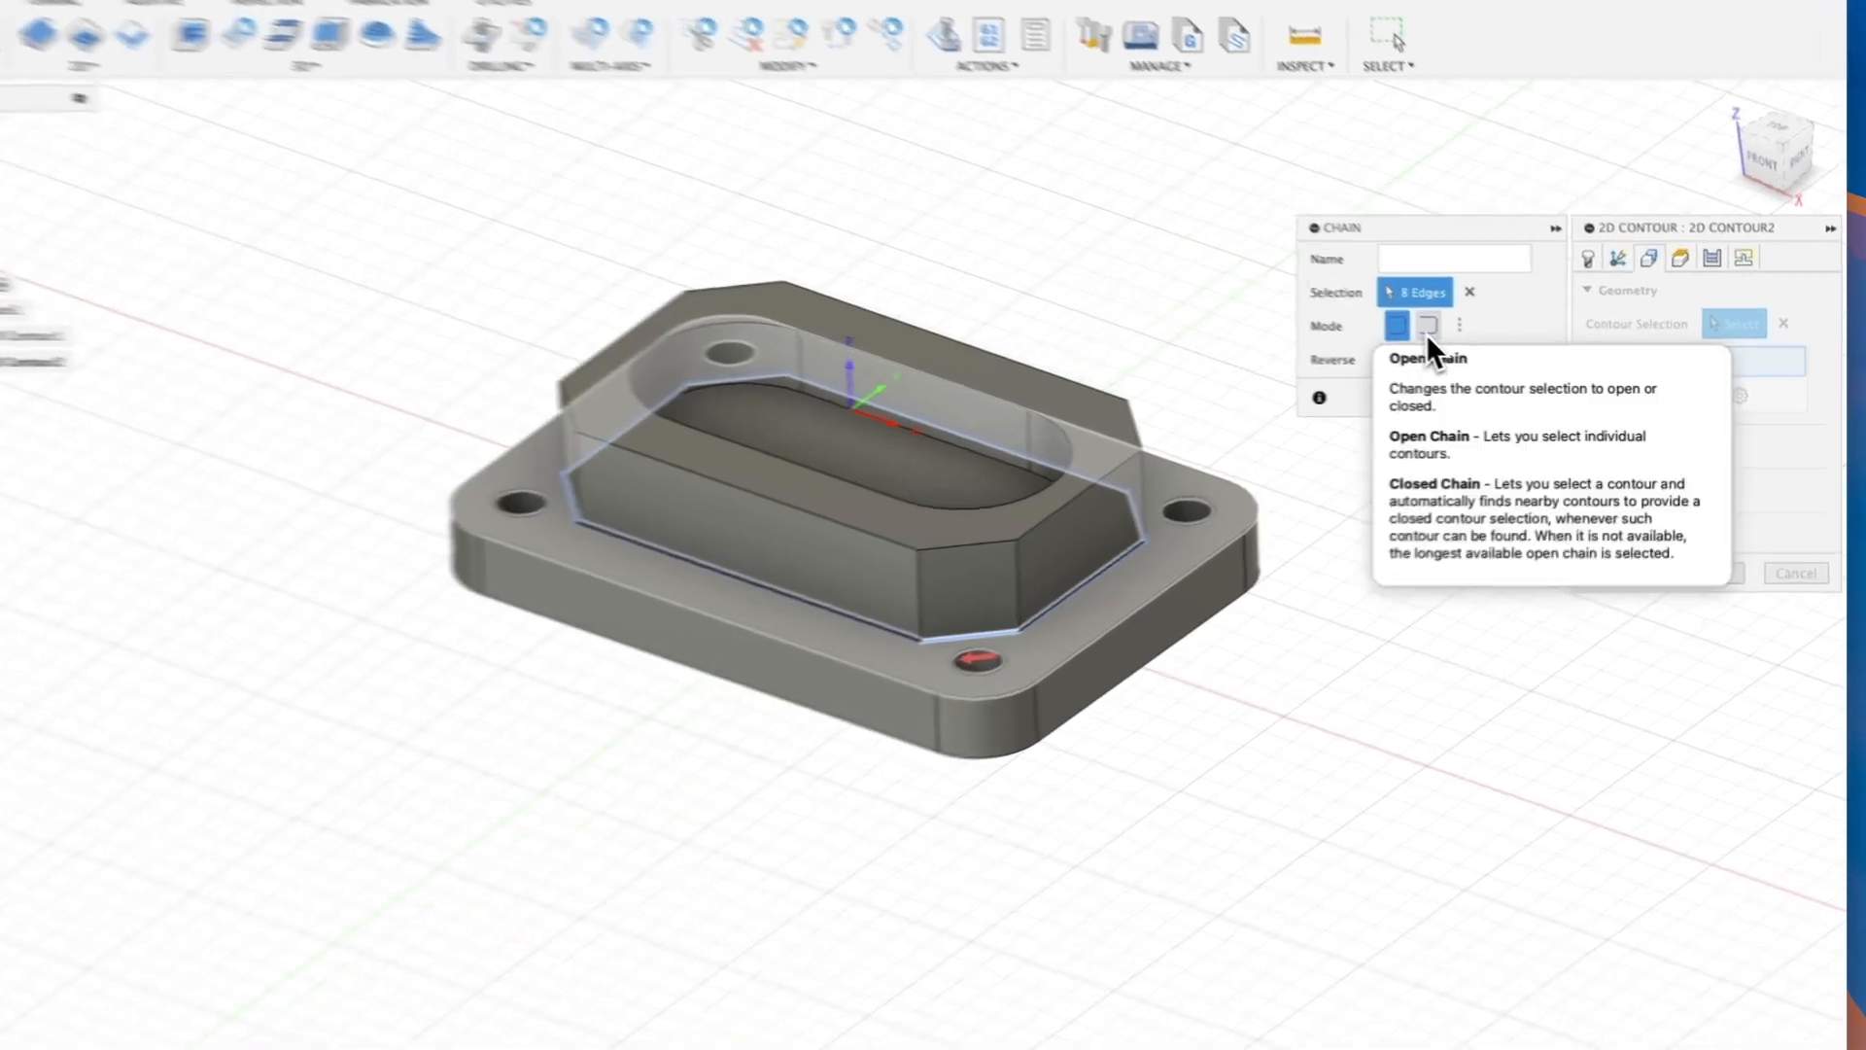
{"action": "left_click", "coordinate": [1474, 338]}
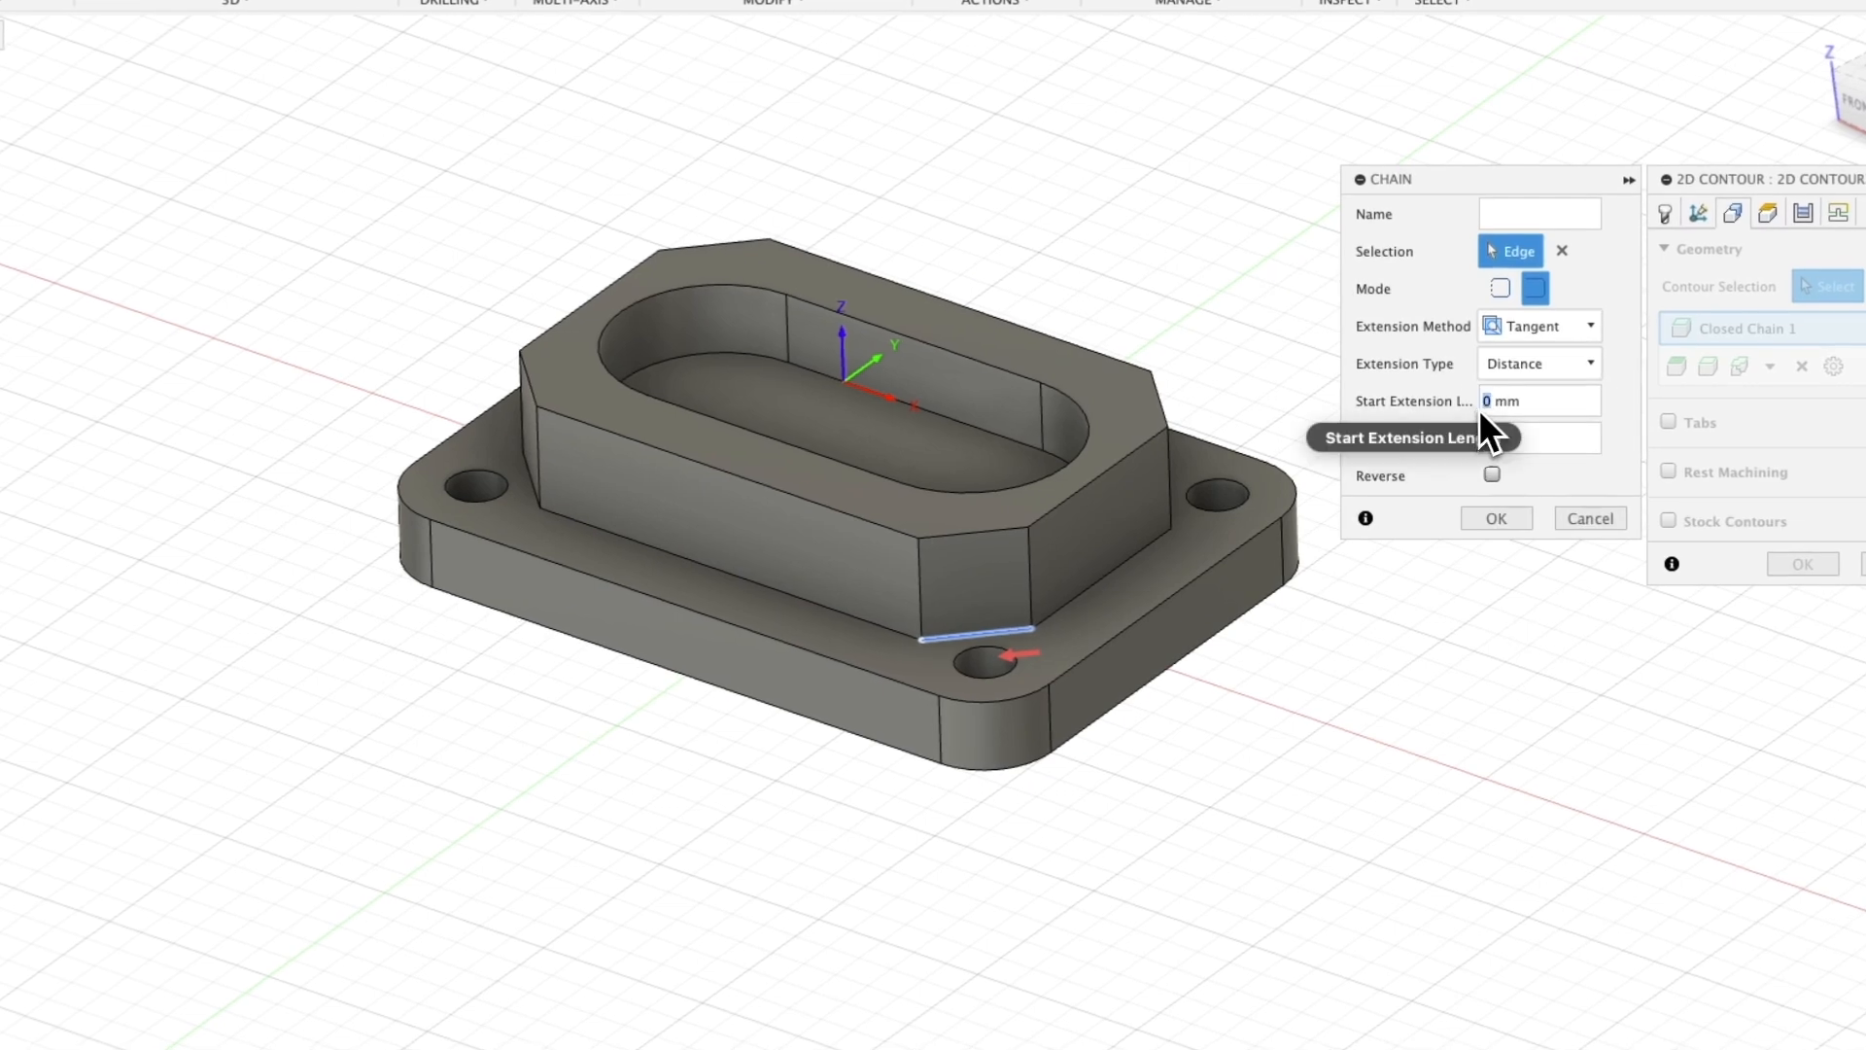
{"action": "type", "text": "2"}
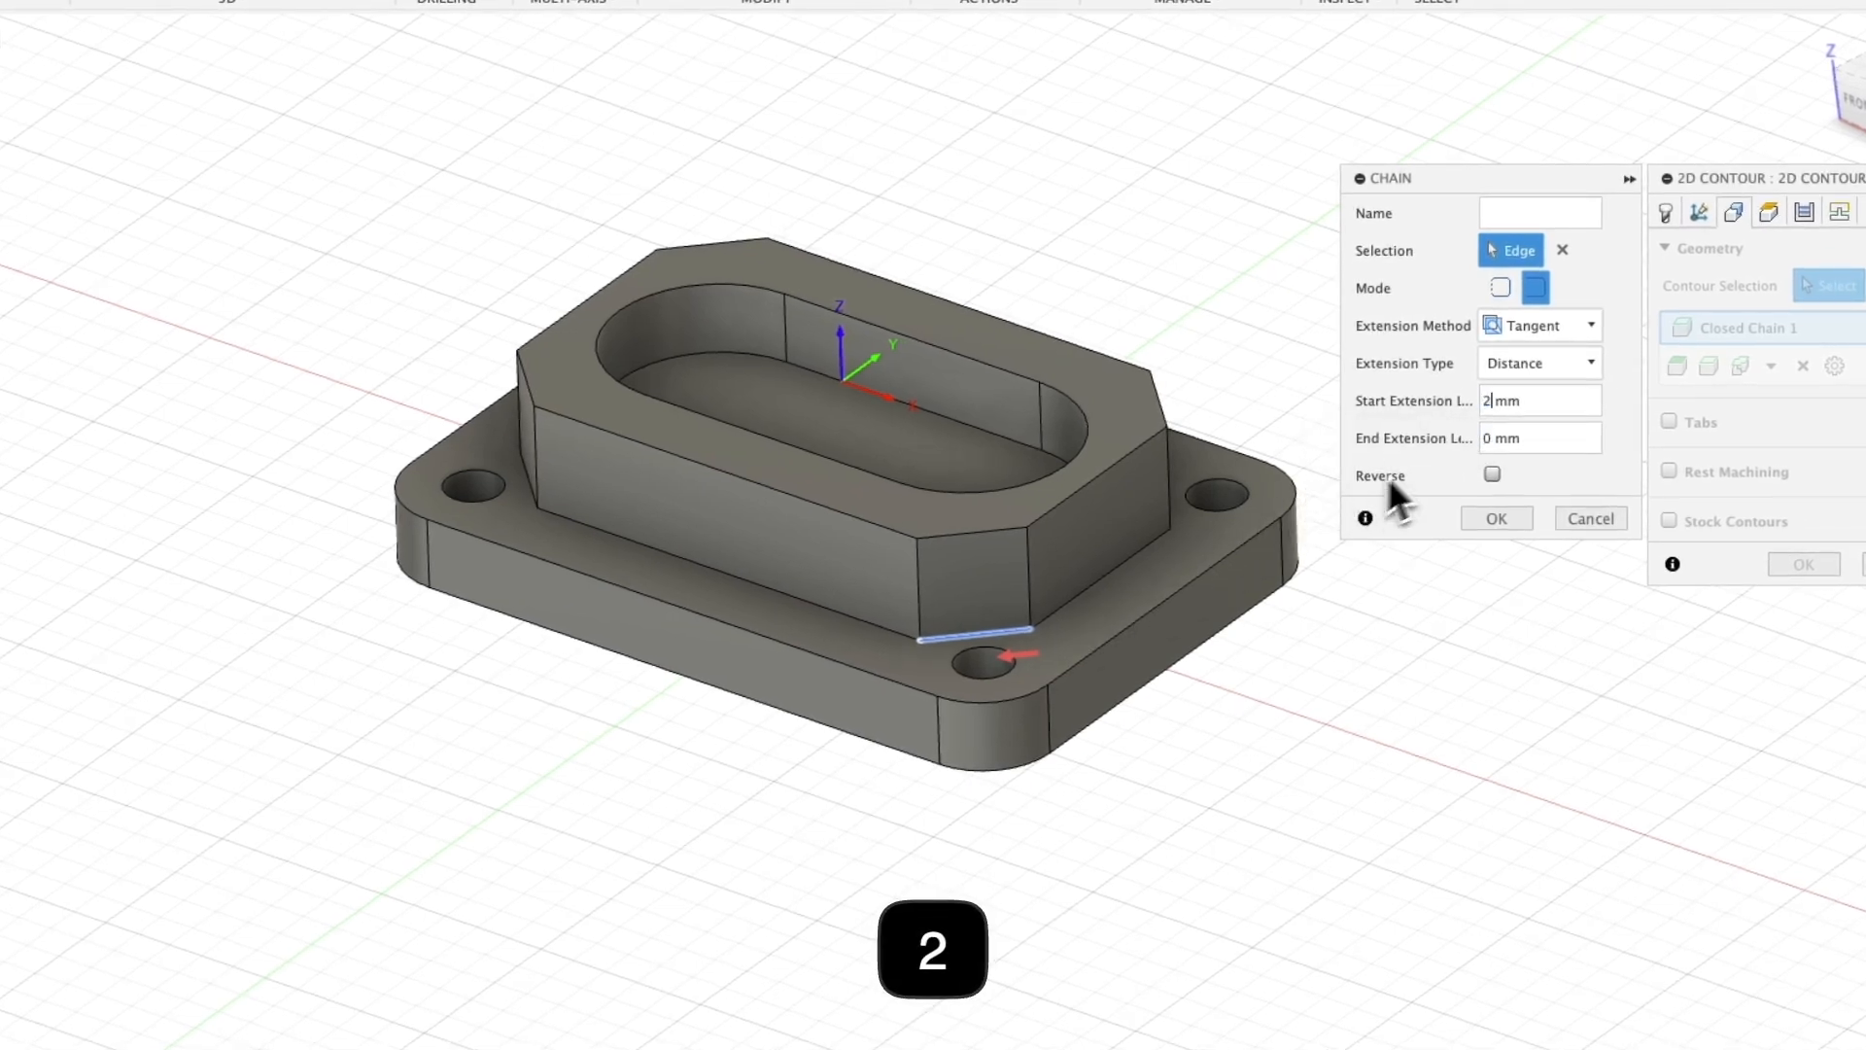
{"action": "left_click", "coordinate": [1541, 437]}
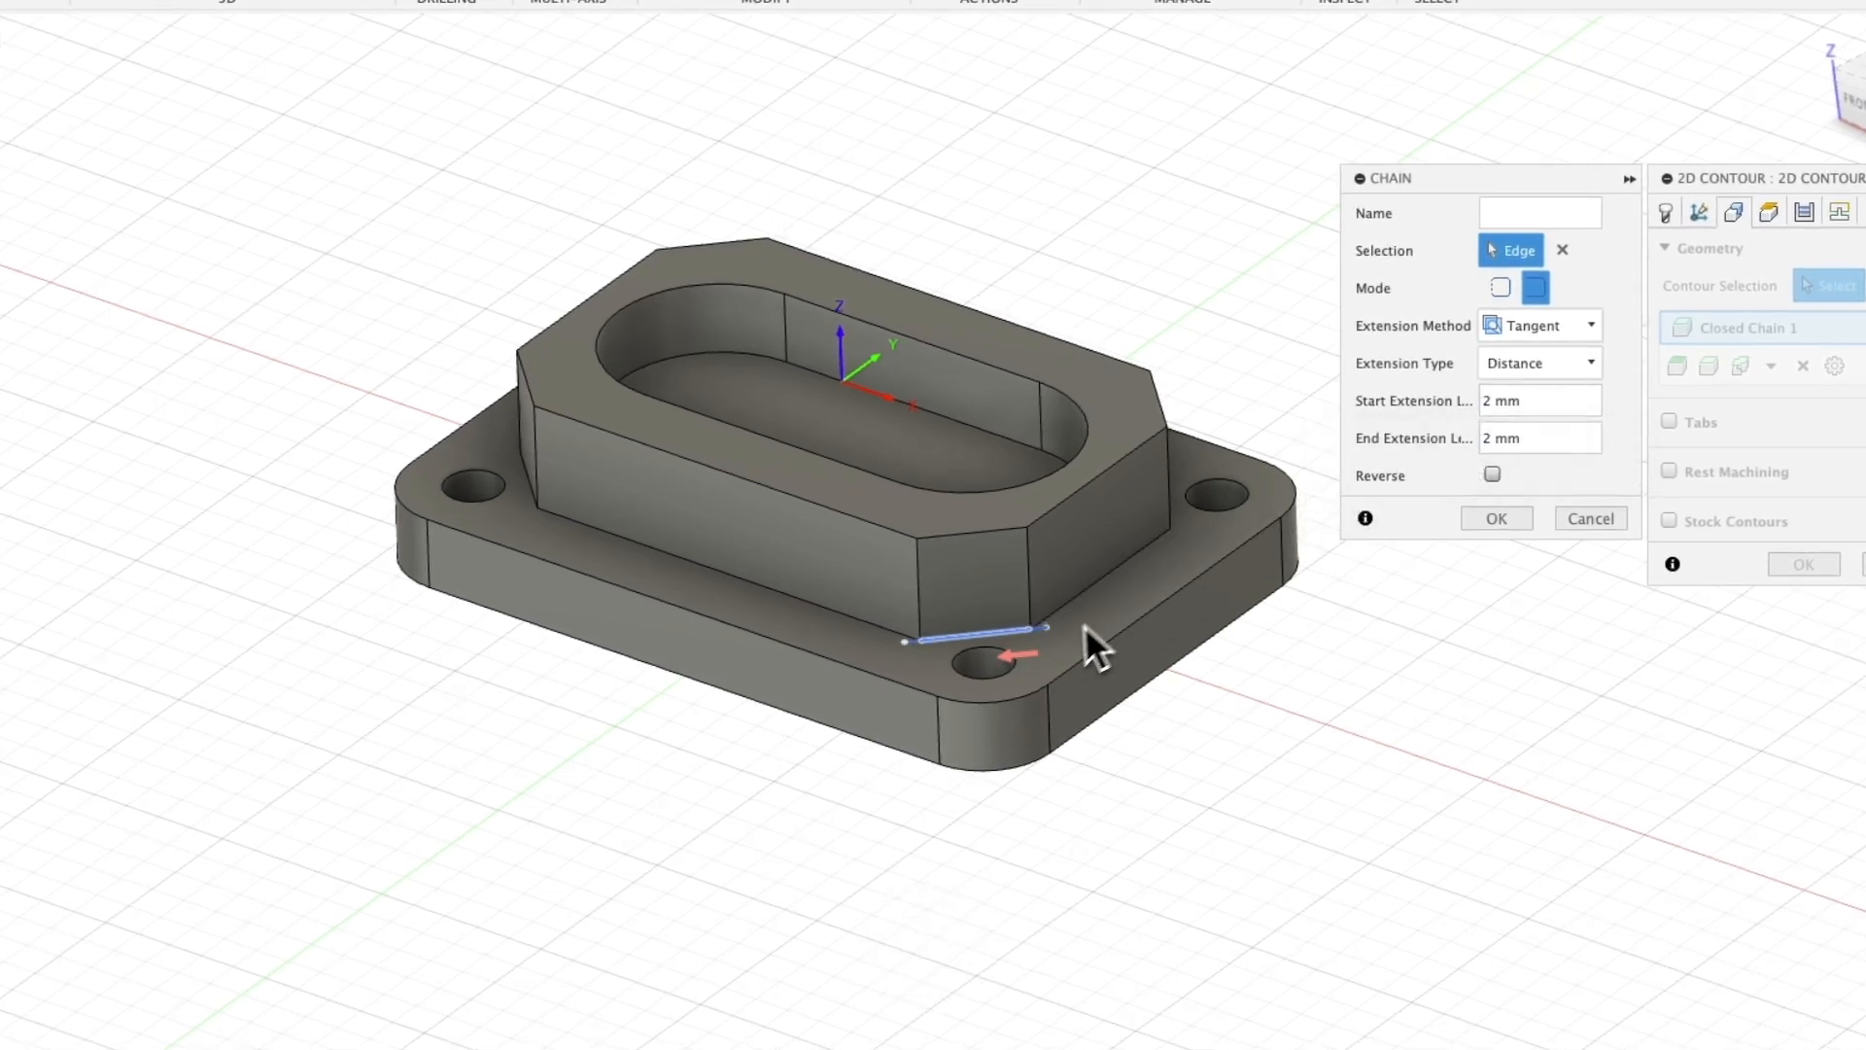
{"action": "left_click", "coordinate": [1501, 517]}
Add the bottom edges of the next two corner chamfers to the contour selection as open chains
{"action": "left_click", "coordinate": [673, 464]}
{"action": "middle_click_drag", "start_coordinate": [674, 462], "coordinate": [1028, 632], "text": "shift"}
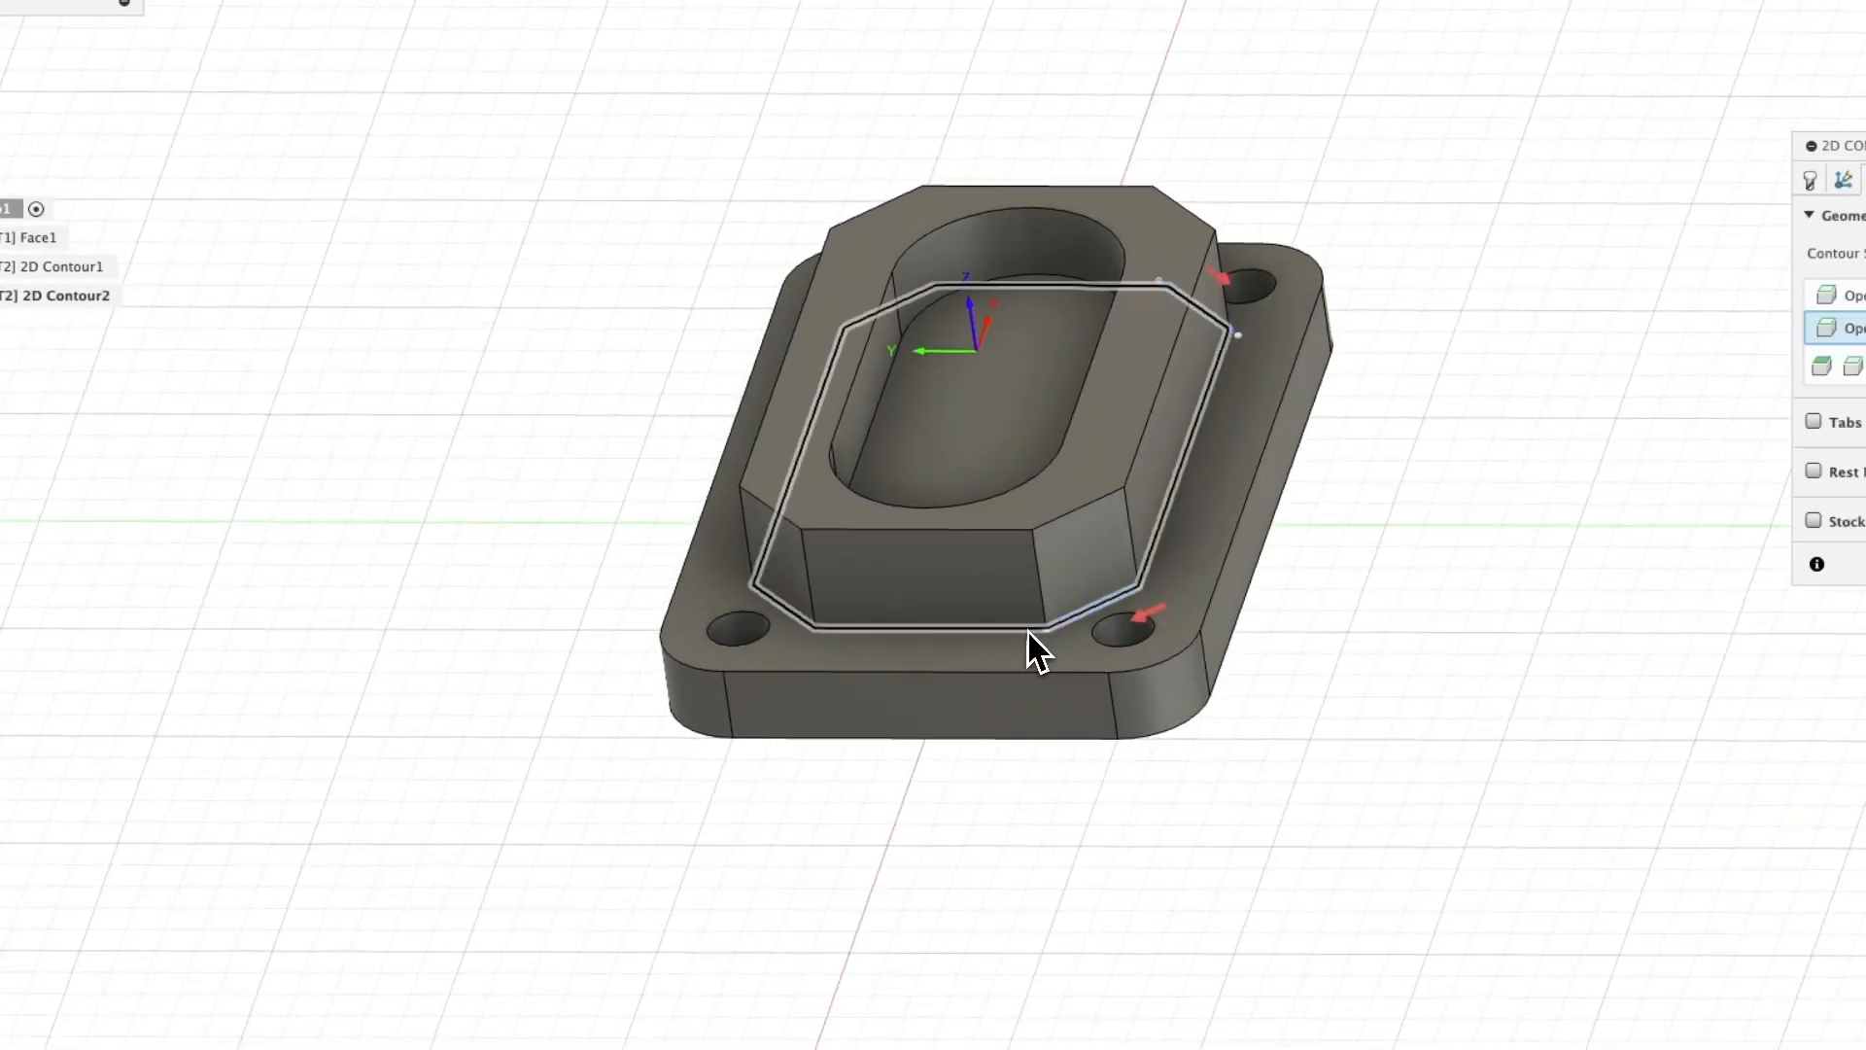
{"action": "left_click", "coordinate": [797, 619]}
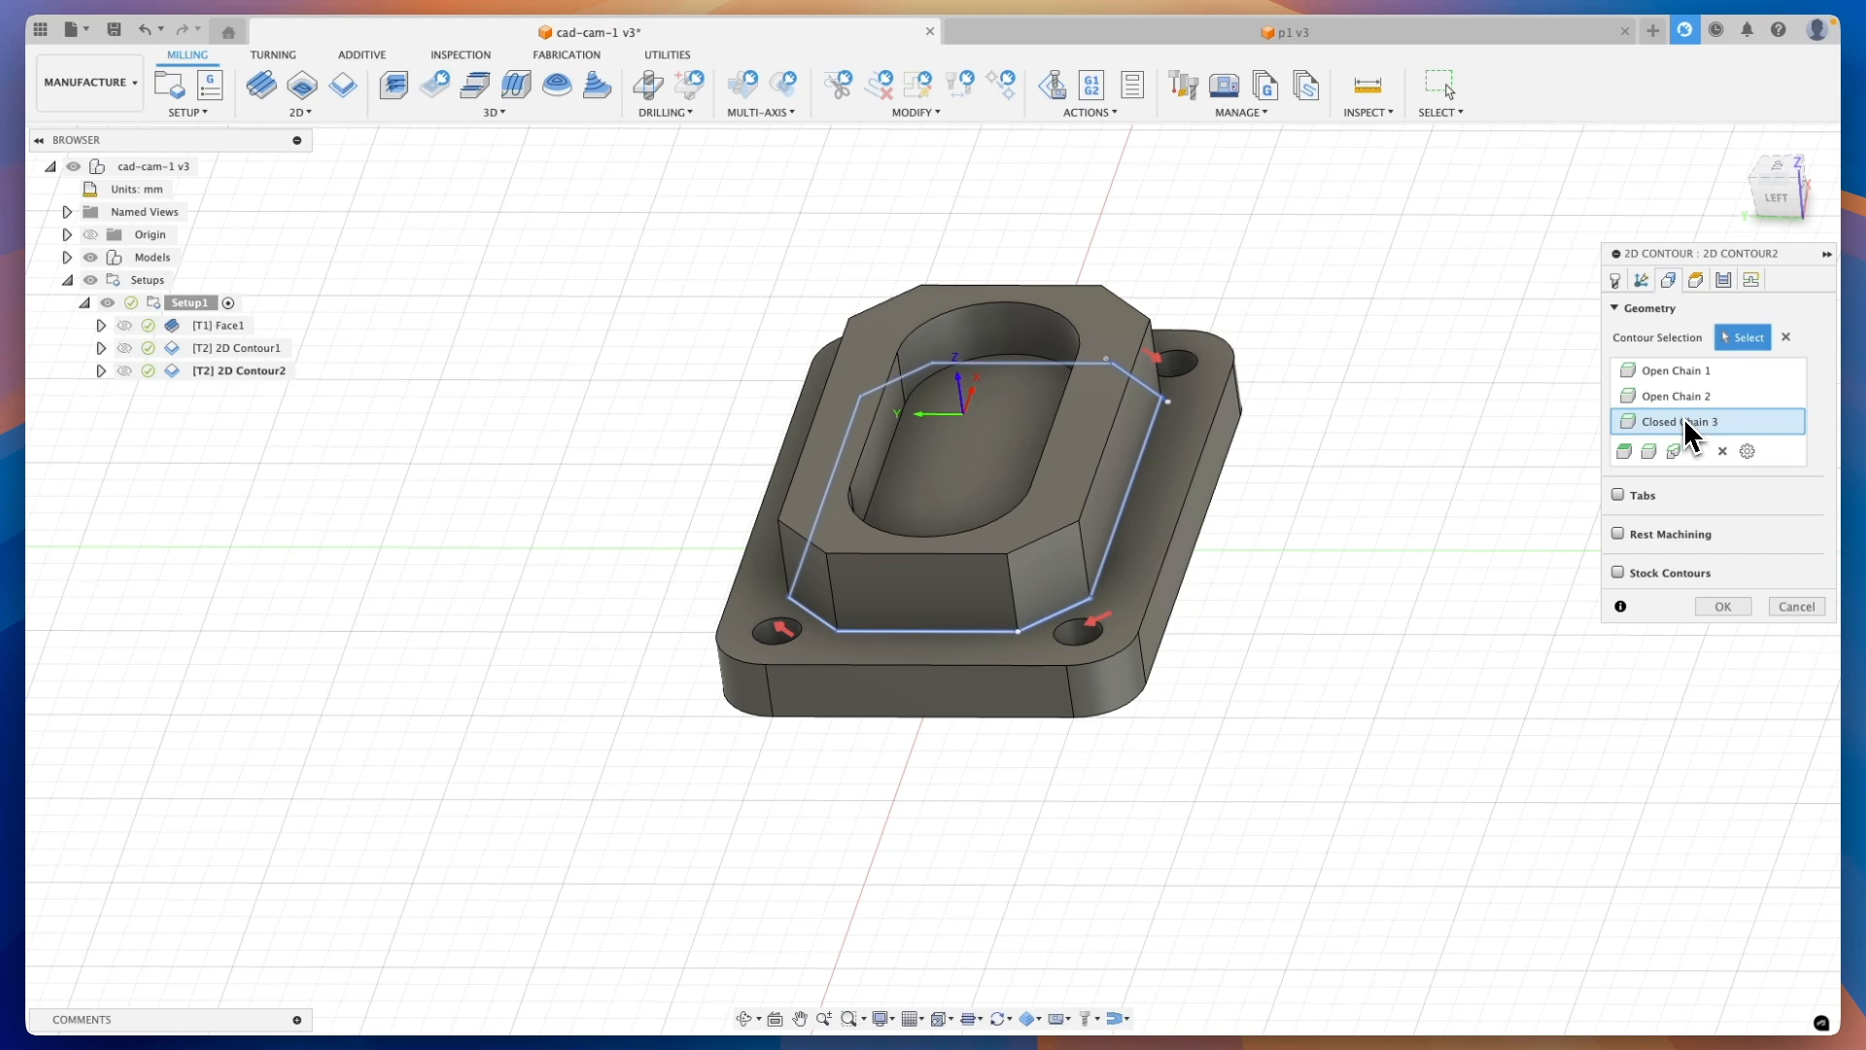
{"action": "right_click", "coordinate": [1685, 422]}
{"action": "left_click", "coordinate": [1728, 437]}
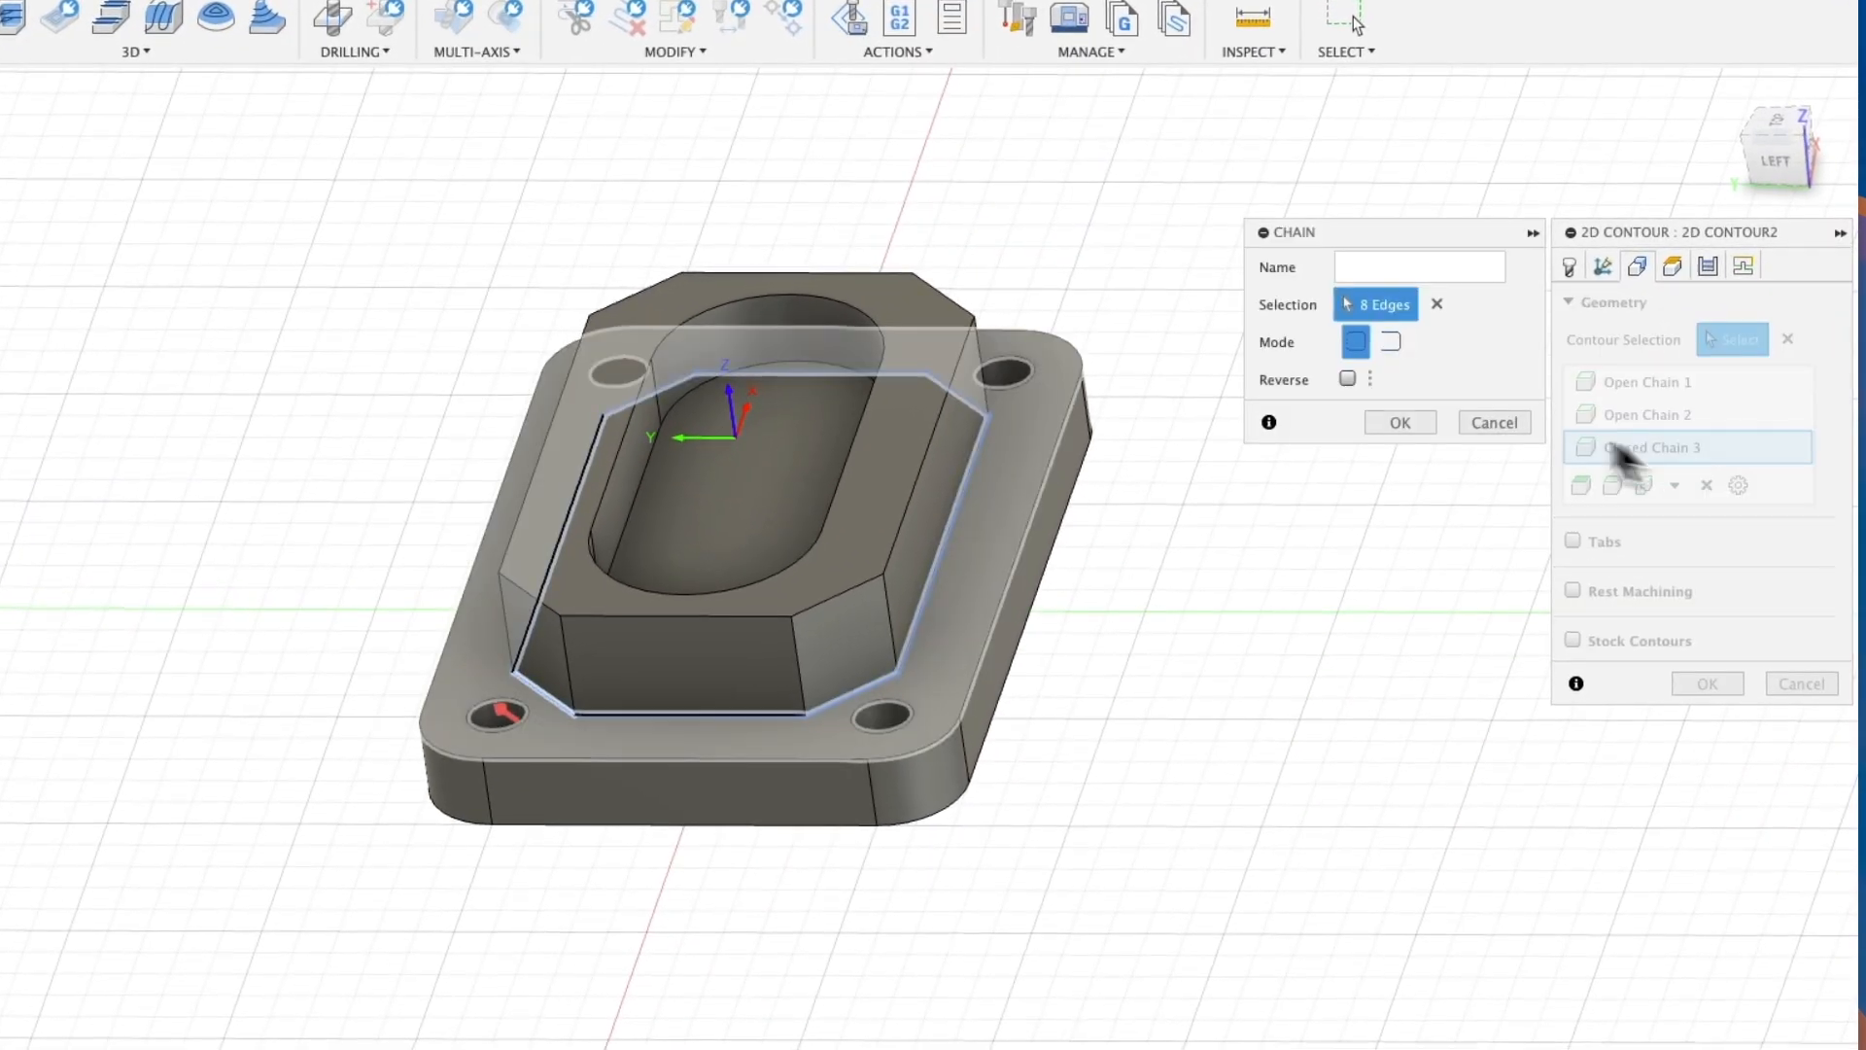
{"action": "left_click", "coordinate": [1392, 341]}
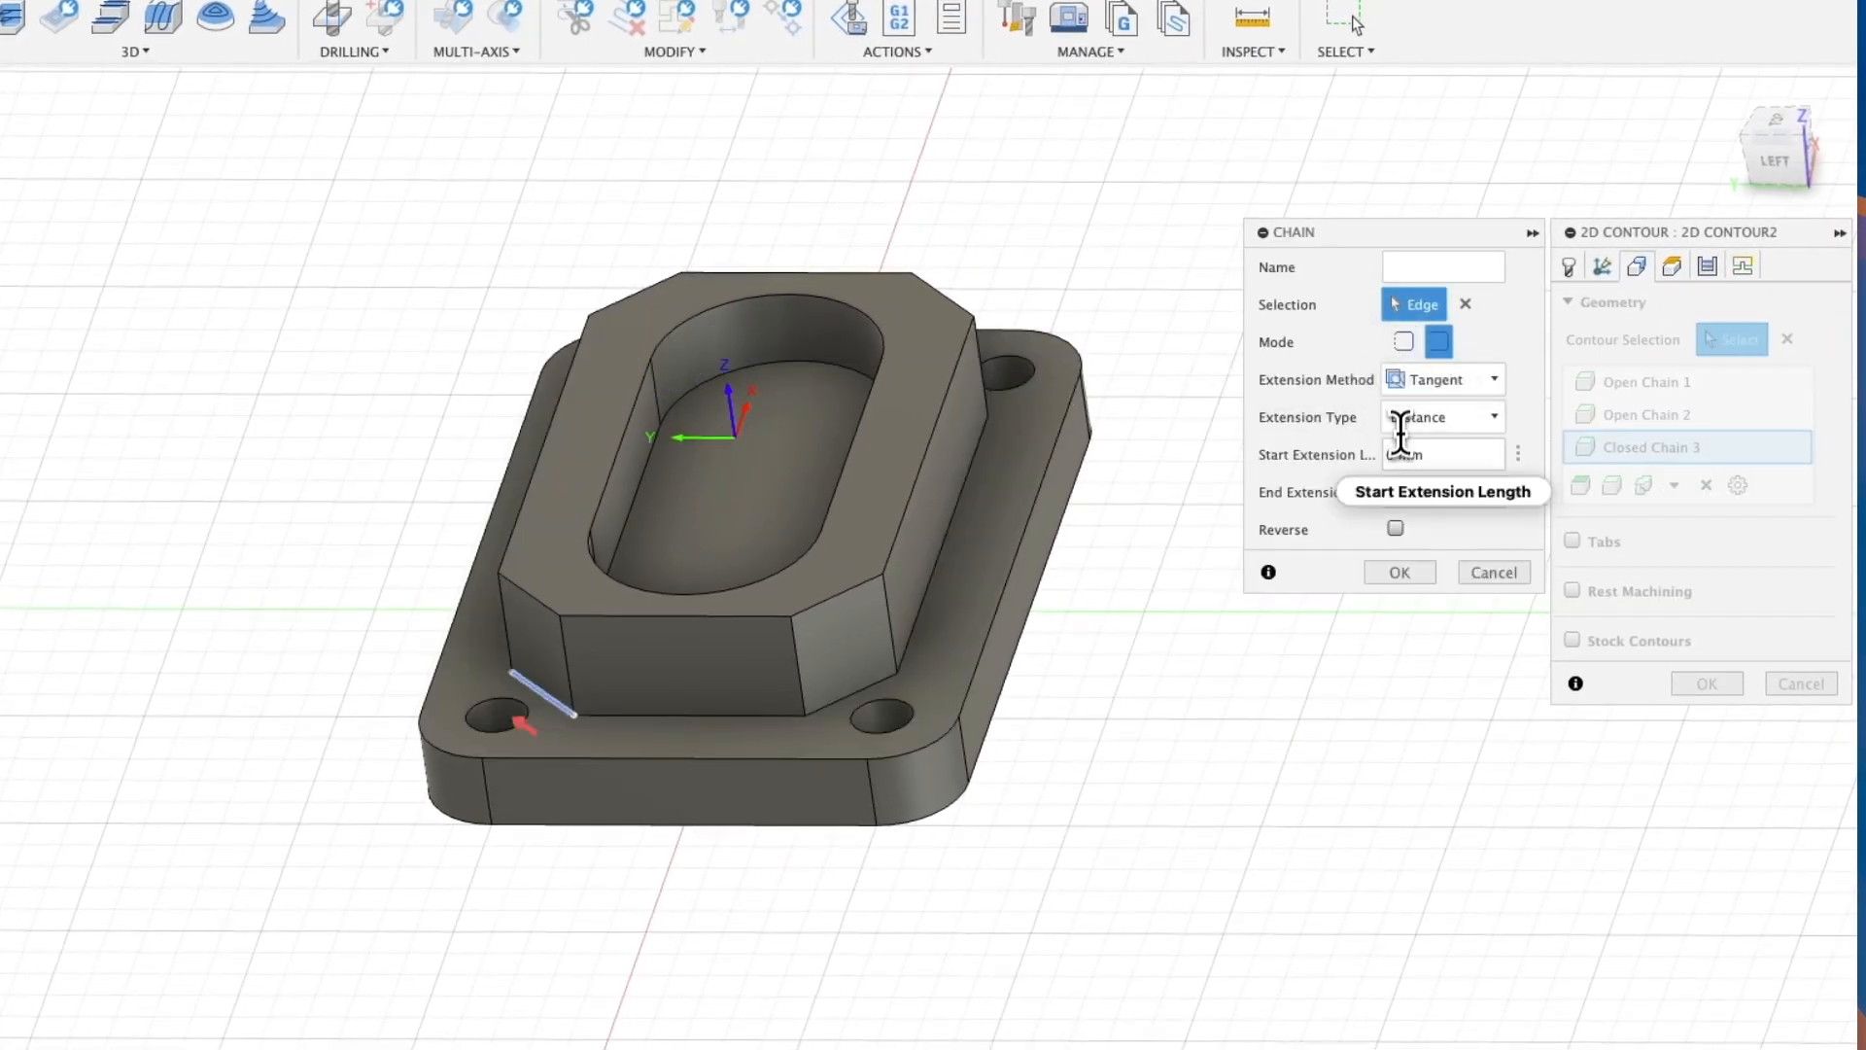
Set the start and end extension lengths of Open Chains 3 and 2 to 2 mm in the 2D contour geometry
{"action": "type", "text": "2"}
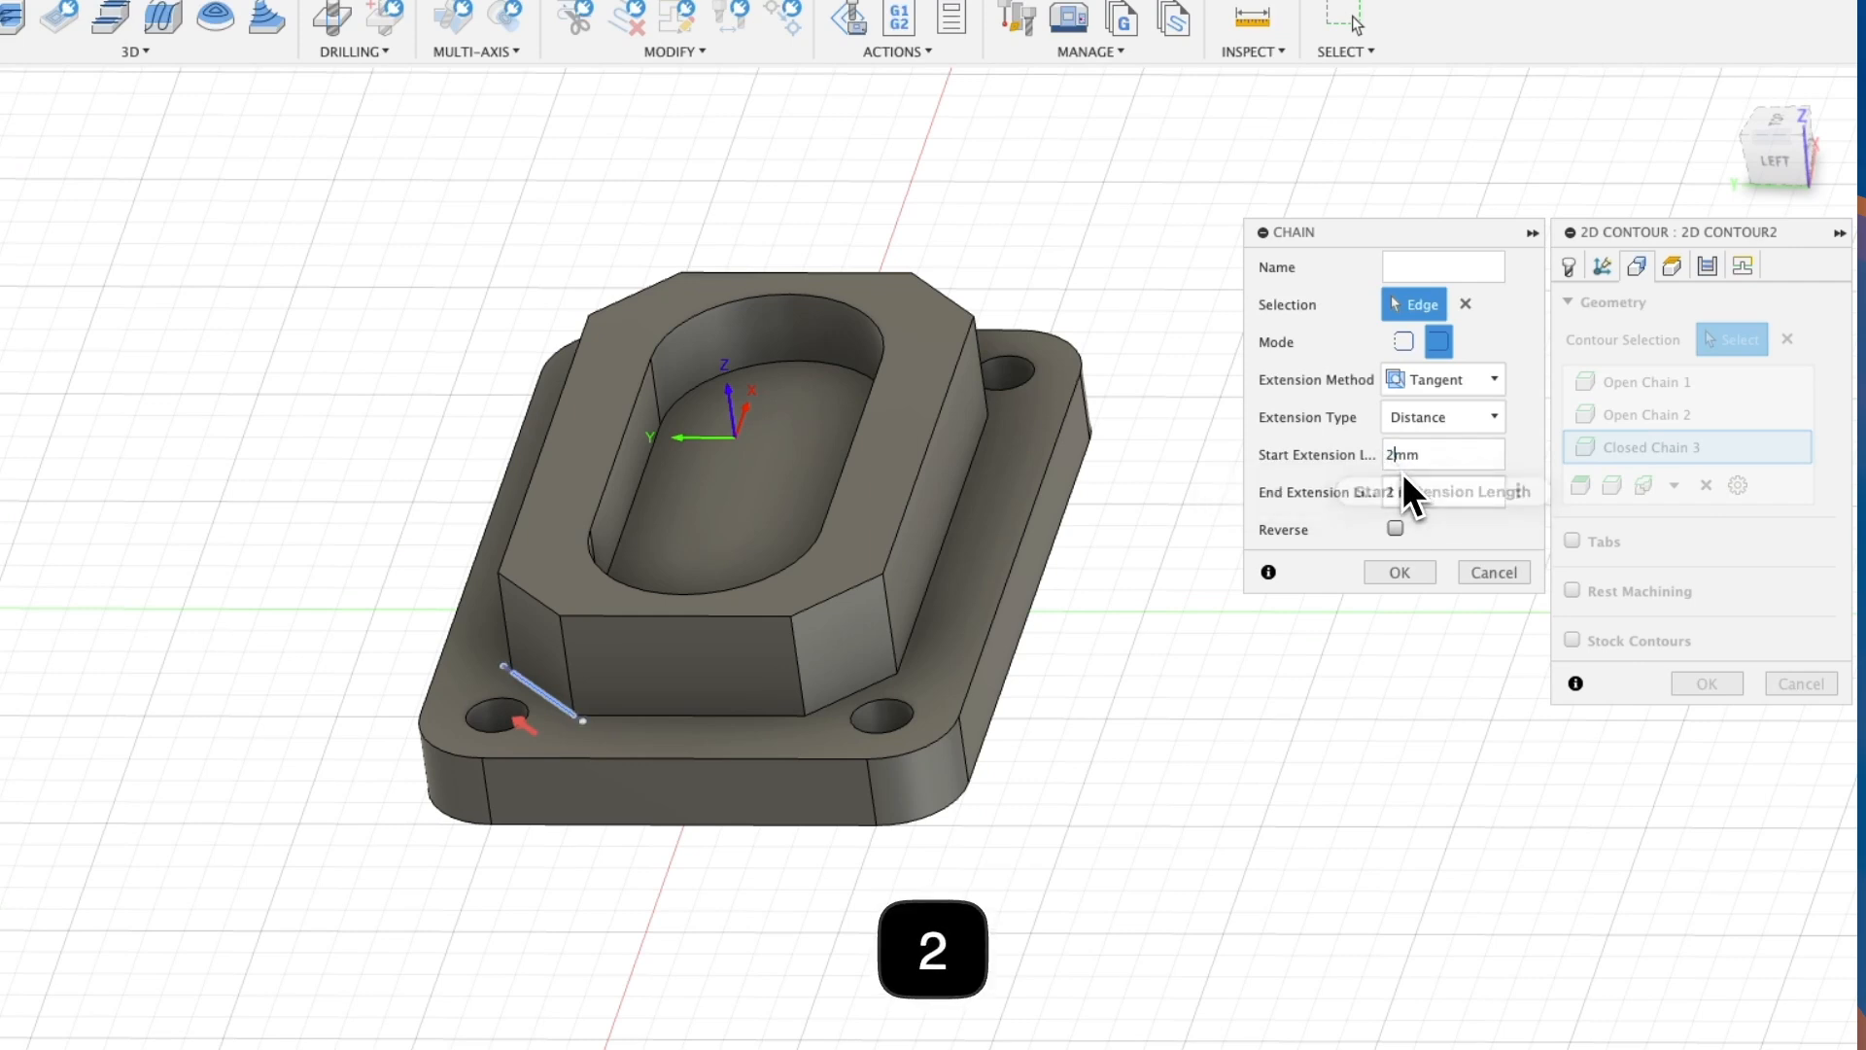
{"action": "left_click", "coordinate": [1401, 571]}
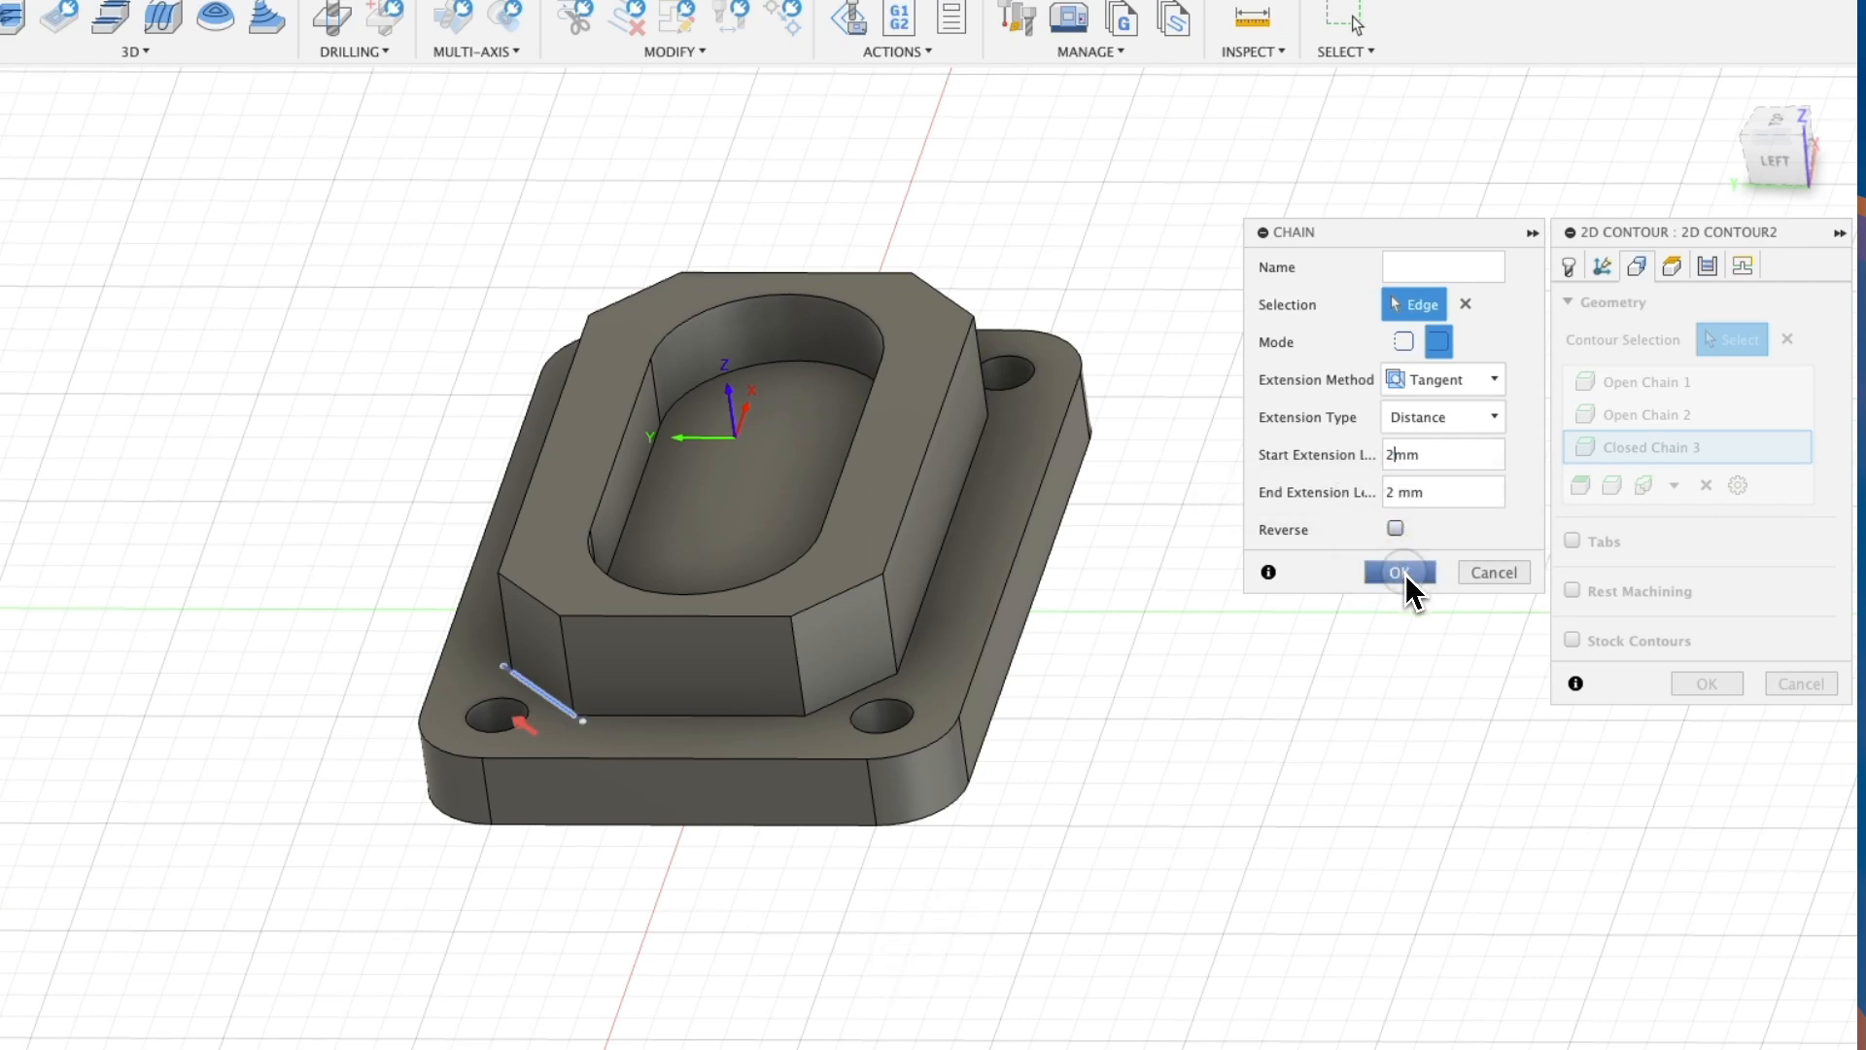
{"action": "right_click", "coordinate": [1643, 422]}
{"action": "left_click", "coordinate": [1695, 445]}
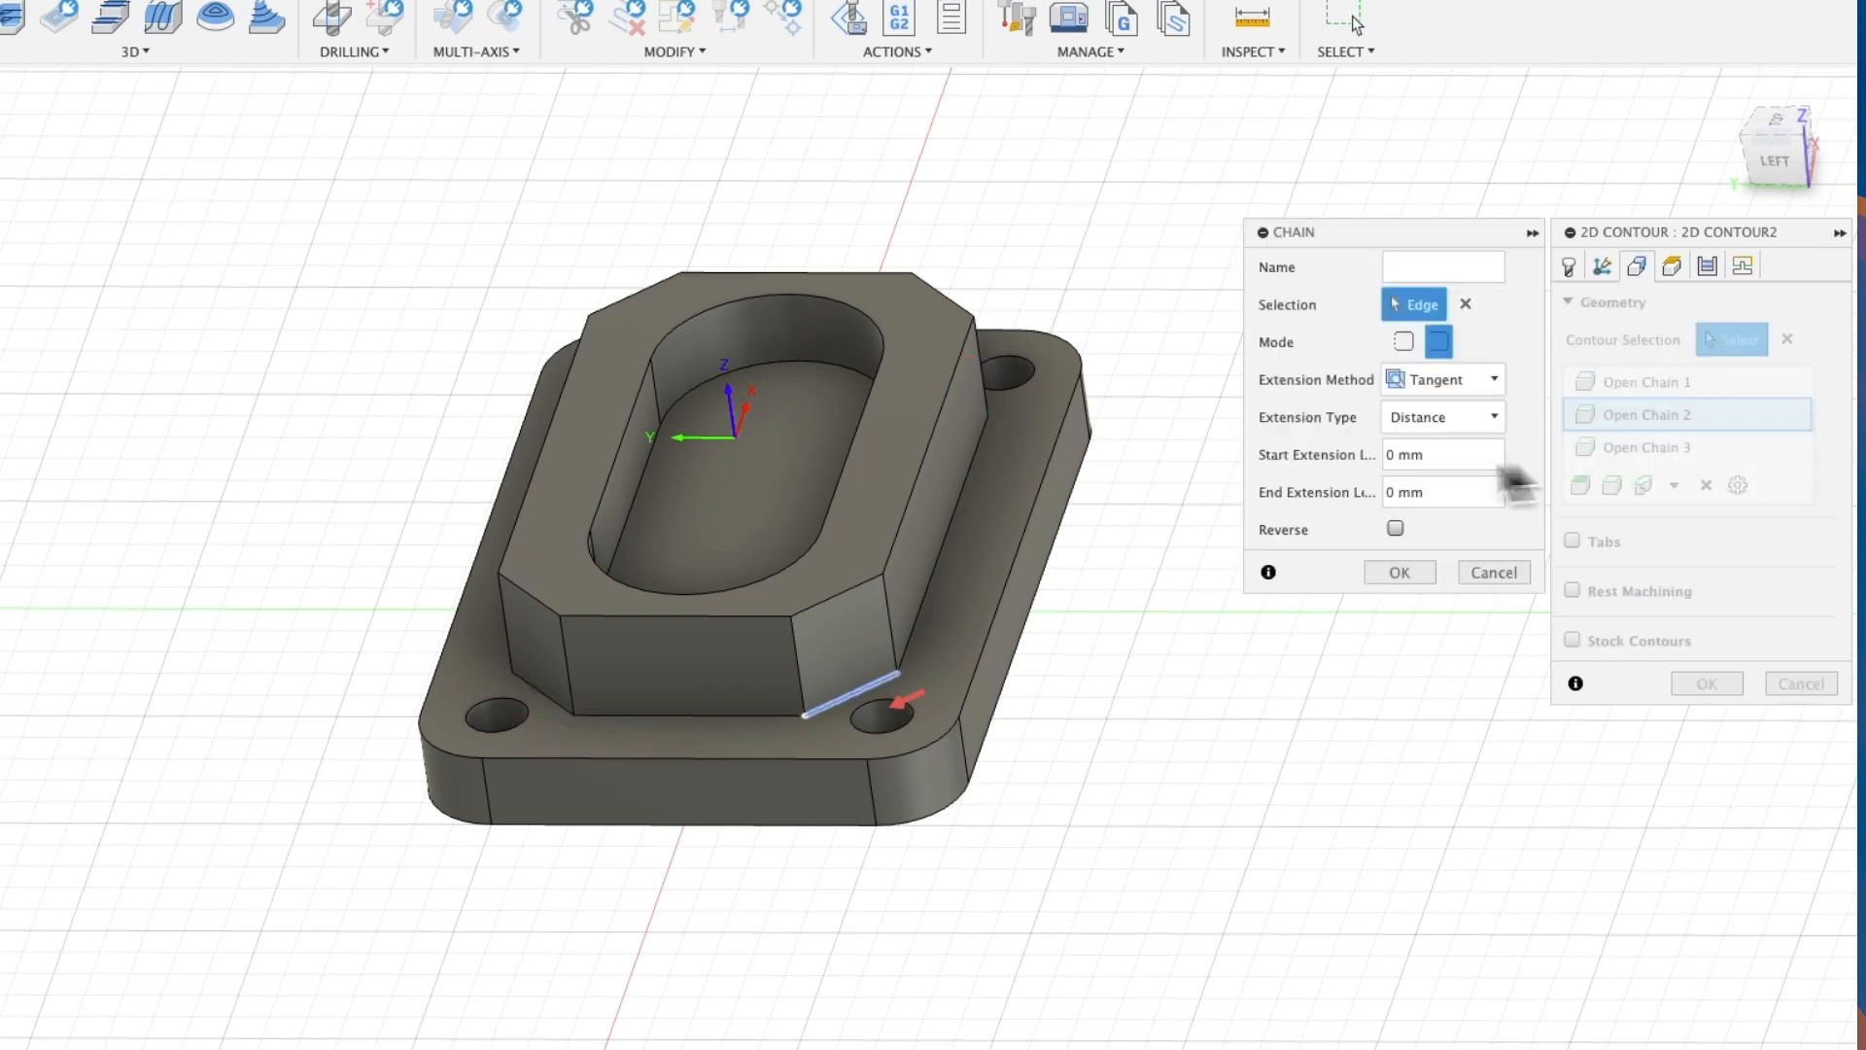
{"action": "double_click", "coordinate": [1392, 455]}
{"action": "type", "text": "2"}
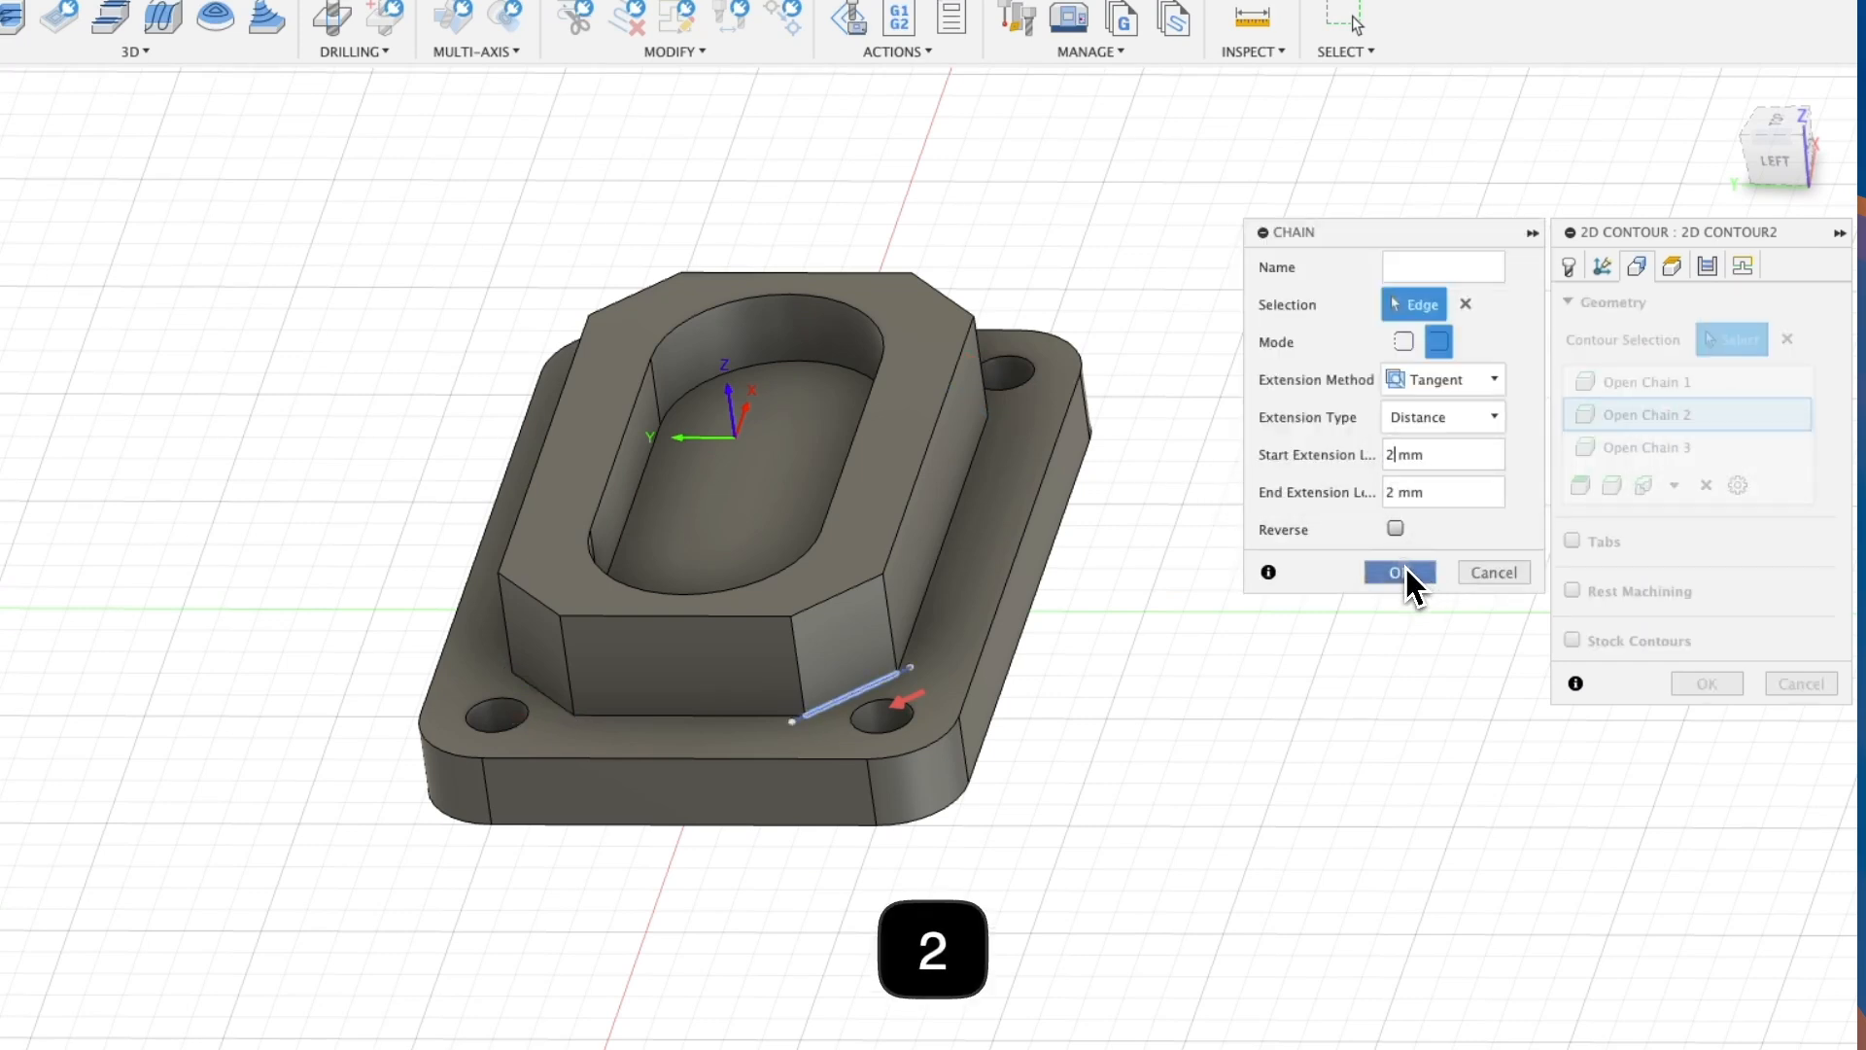
{"action": "left_click", "coordinate": [1400, 571]}
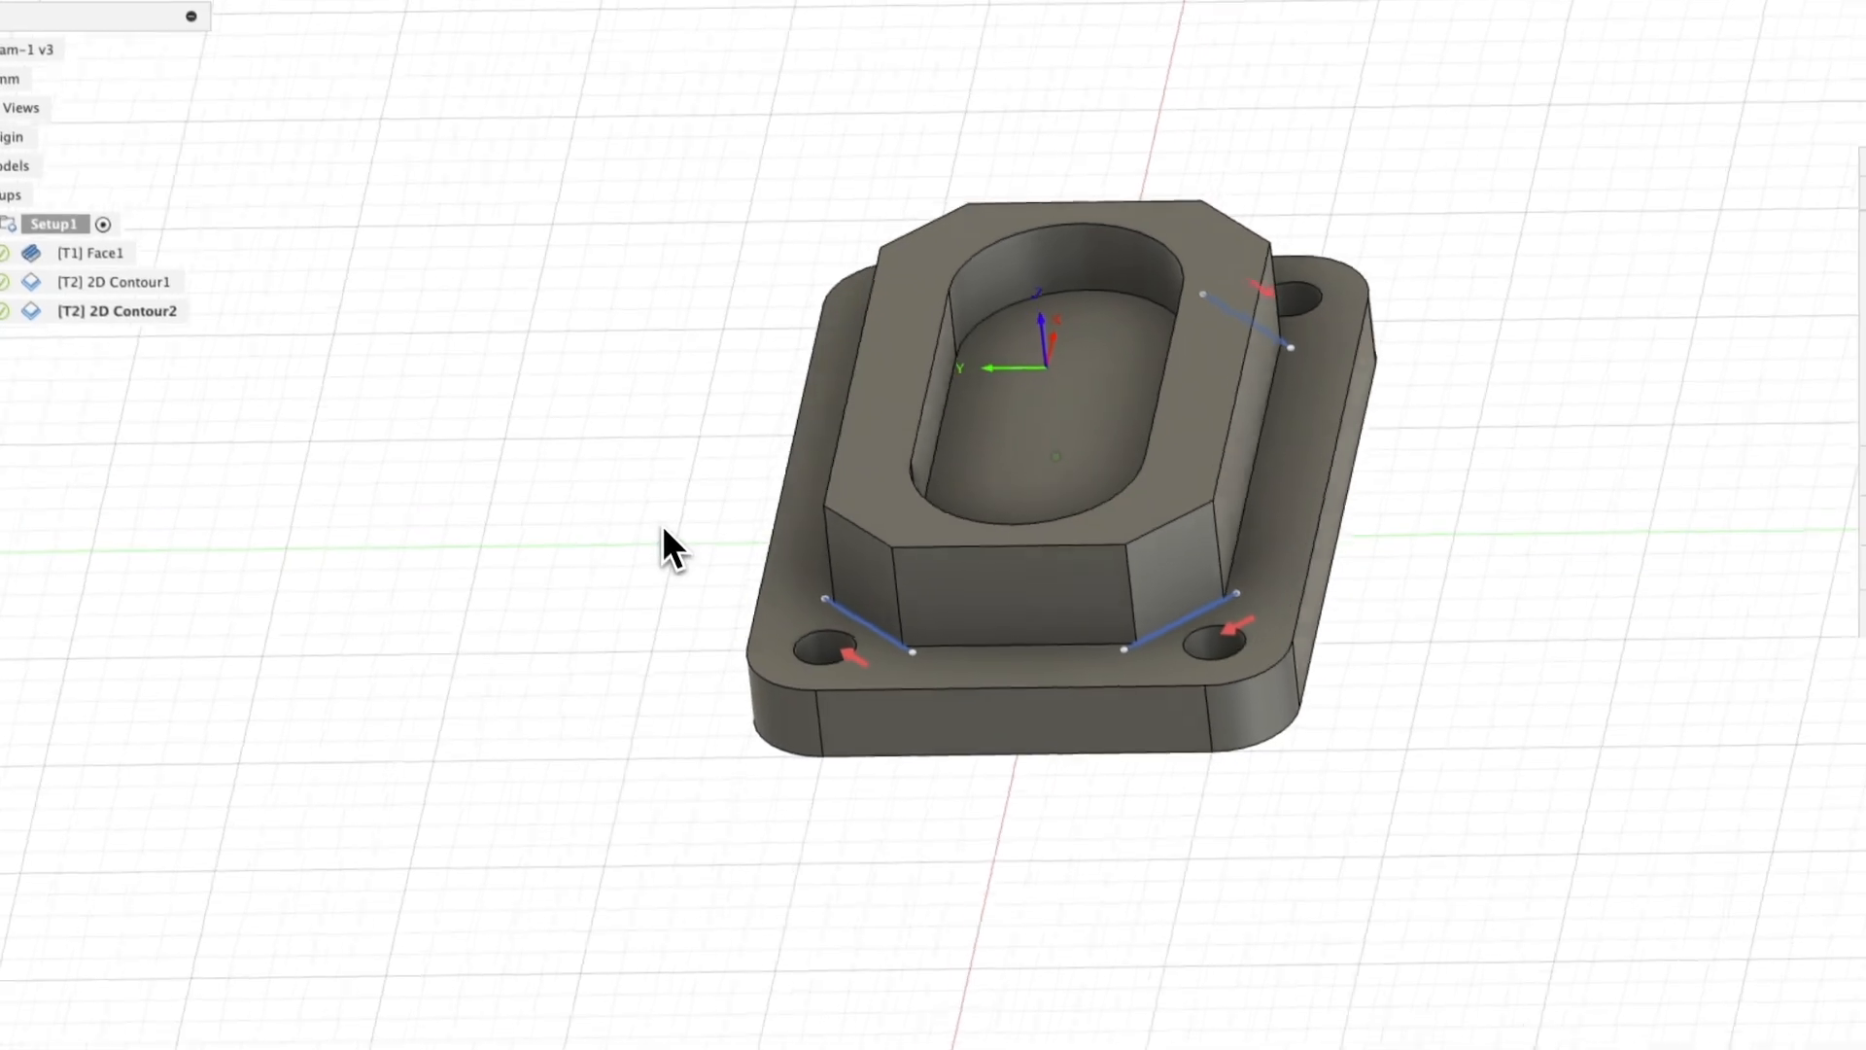
Add the remaining chamfered corner's base edge as an open contour with 2 mm extensions at both ends, and generate the 2D Contour2 toolpath
{"action": "scroll", "coordinate": [663, 525], "scroll_direction": "left", "scroll_amount": 10, "text": "shift"}
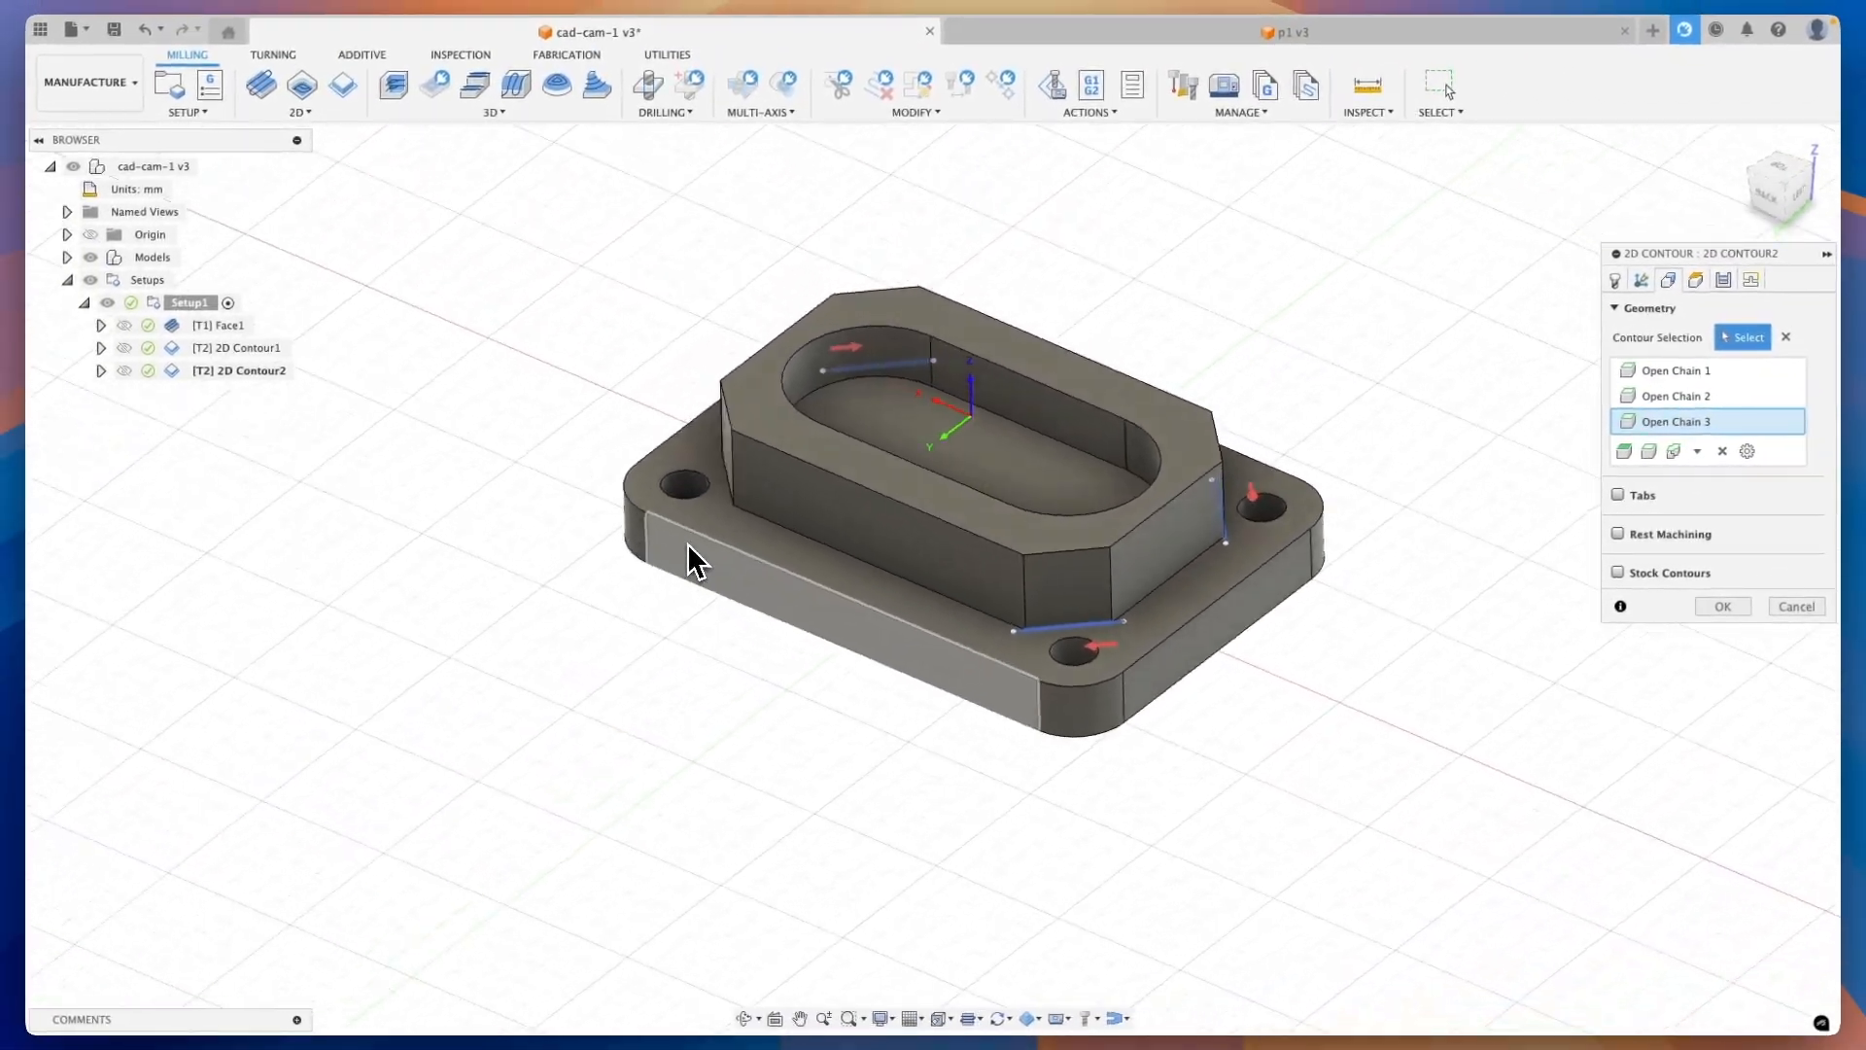
{"action": "scroll", "coordinate": [688, 545], "scroll_direction": "left", "scroll_amount": 5, "text": "shift"}
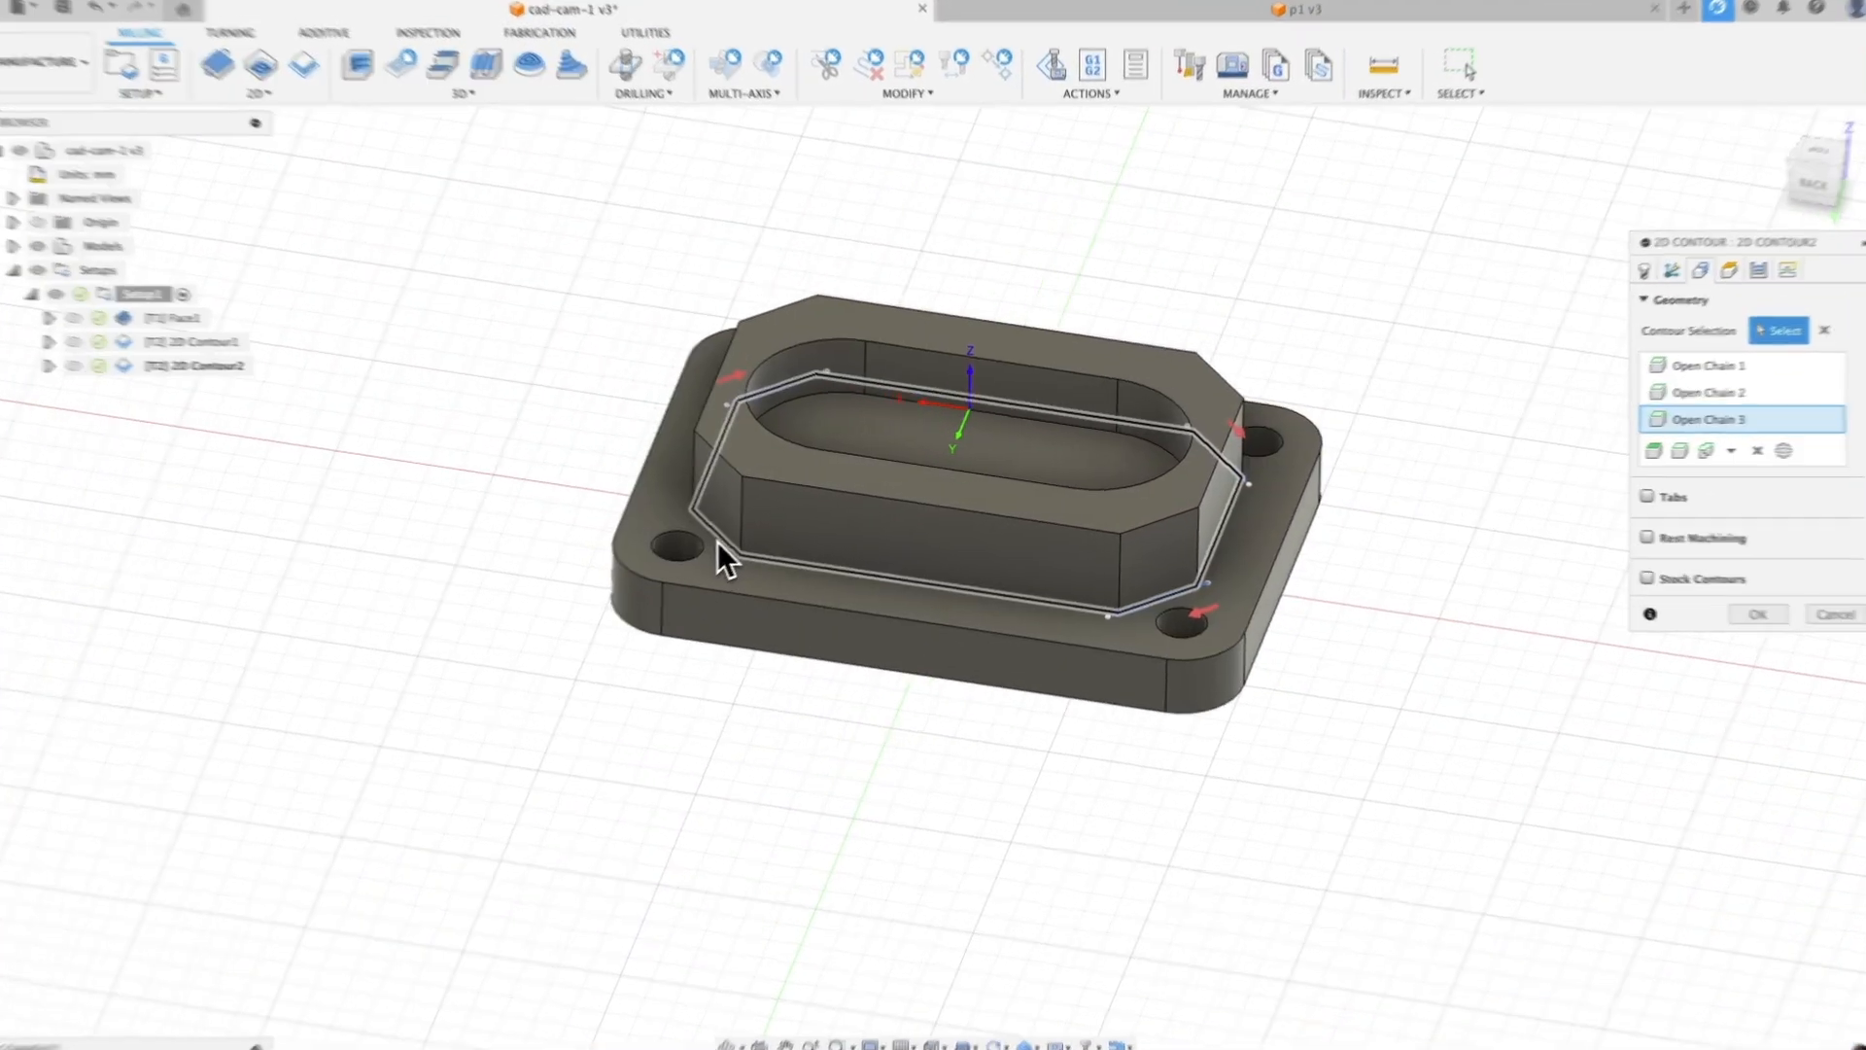
{"action": "left_click", "coordinate": [729, 534]}
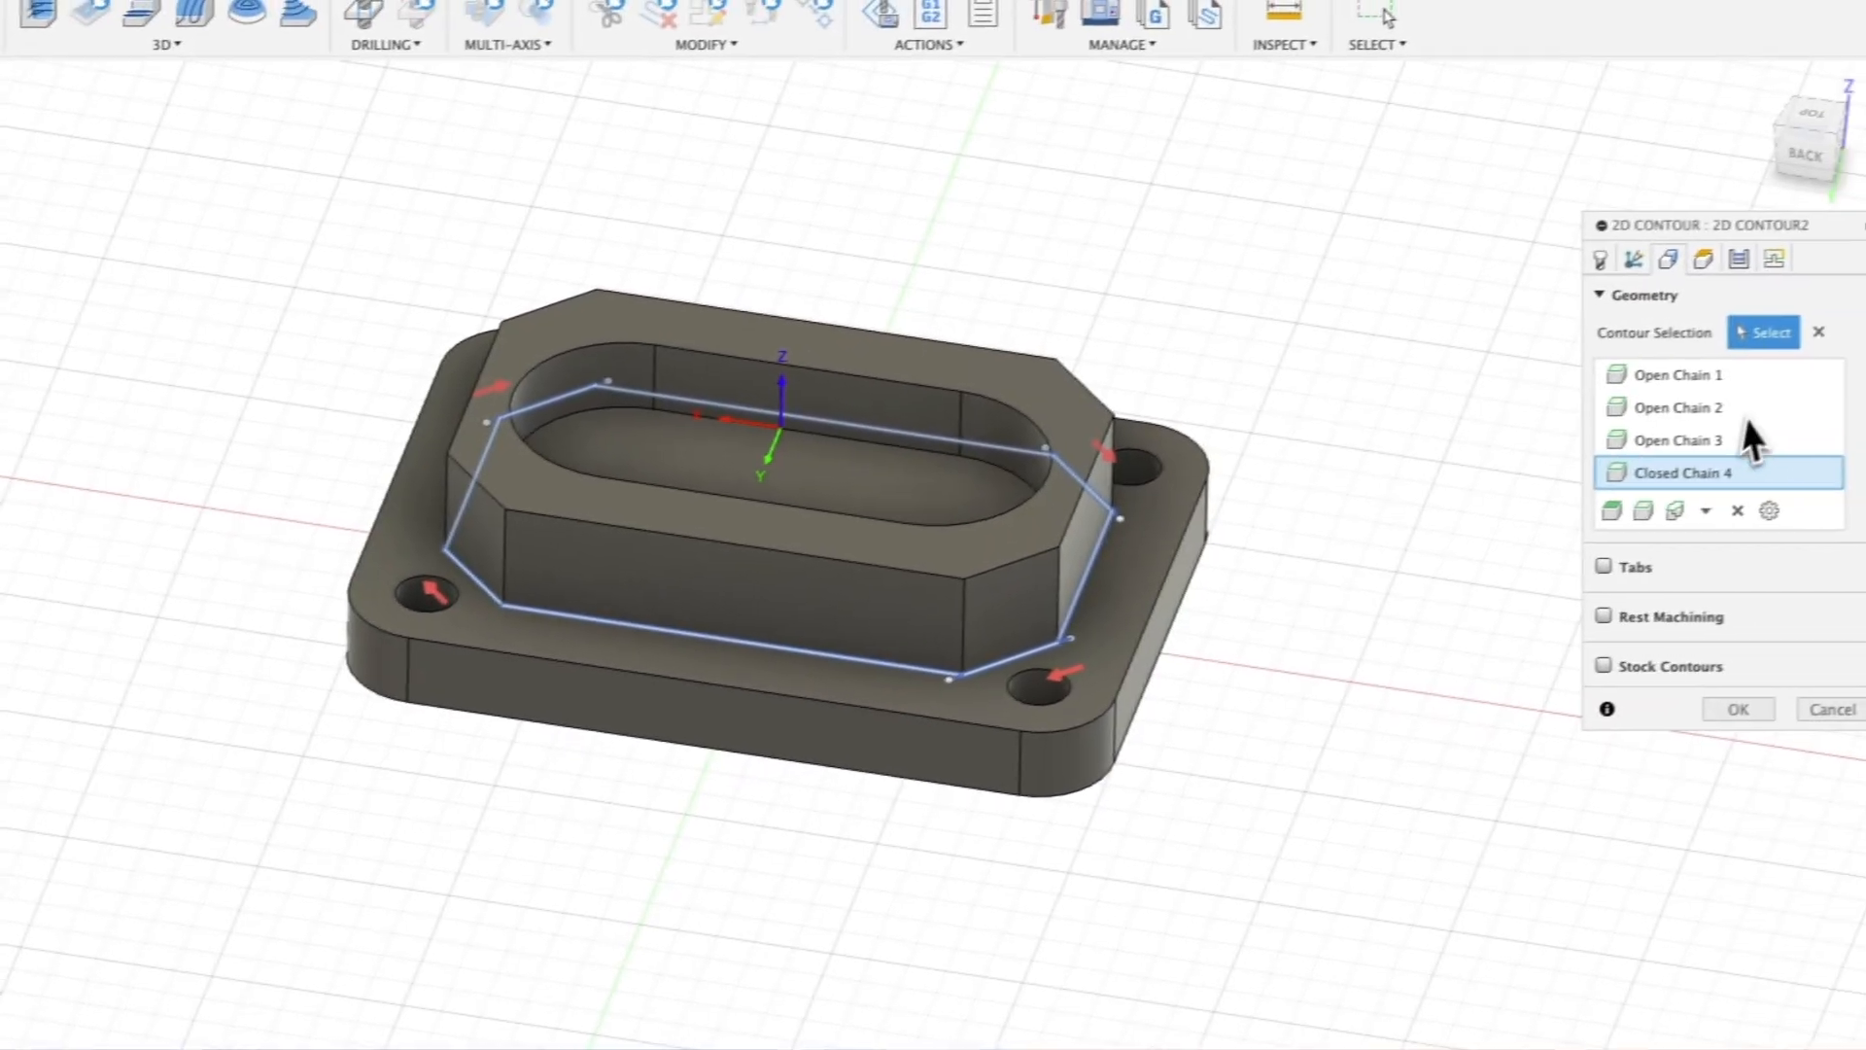
{"action": "right_click", "coordinate": [1719, 481]}
{"action": "left_click", "coordinate": [1741, 498]}
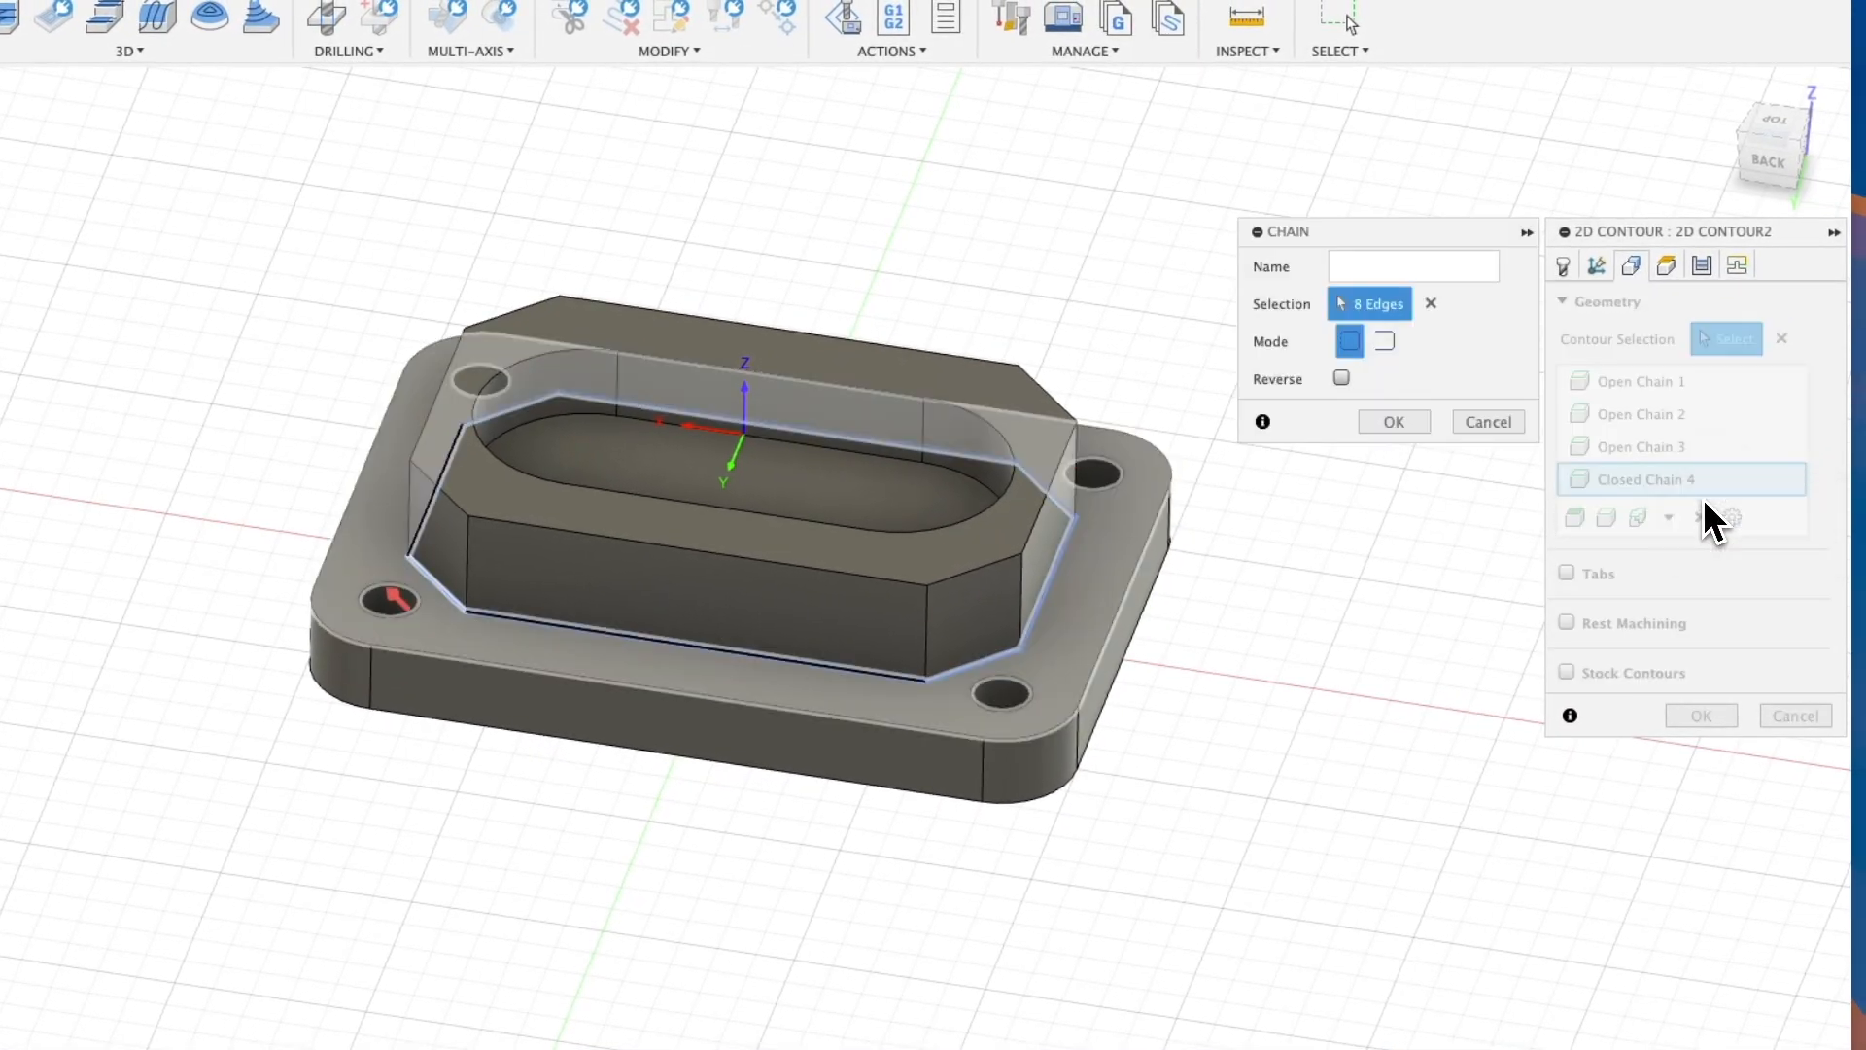
{"action": "left_click", "coordinate": [1384, 340]}
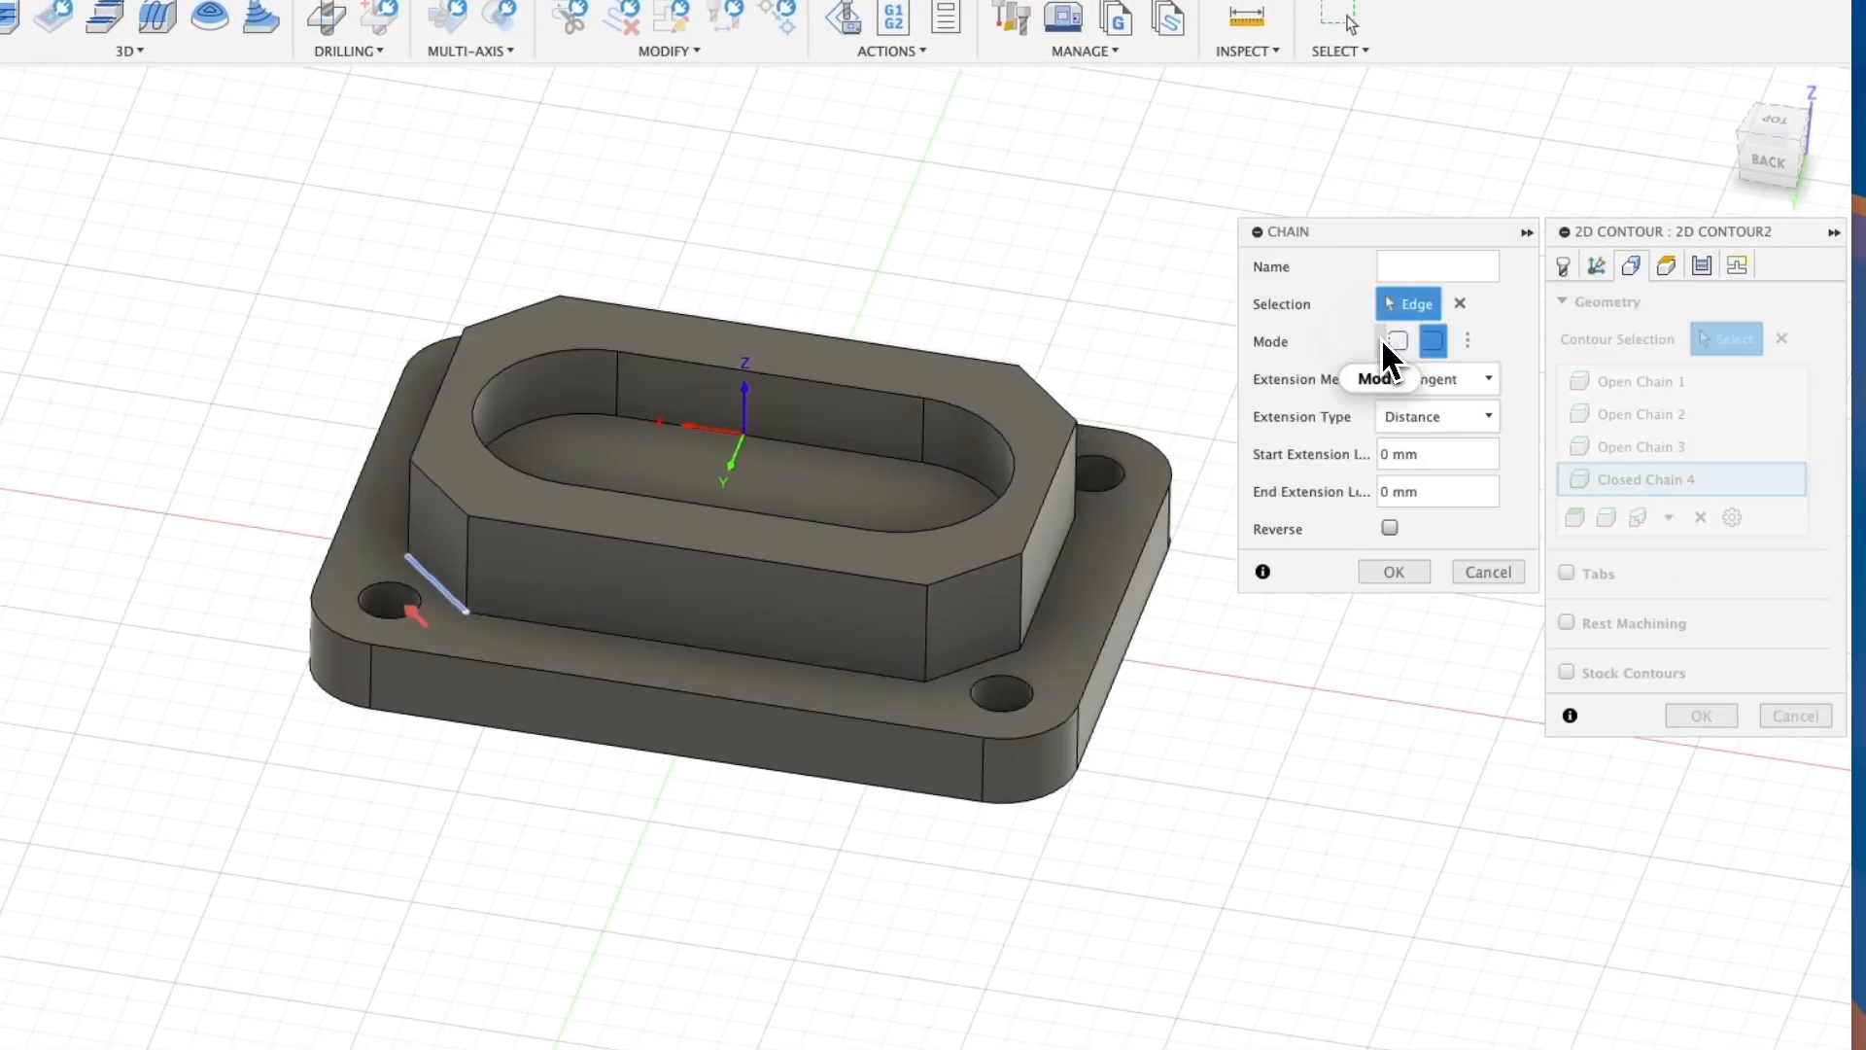
{"action": "double_click", "coordinate": [1381, 454]}
{"action": "type", "text": "2"}
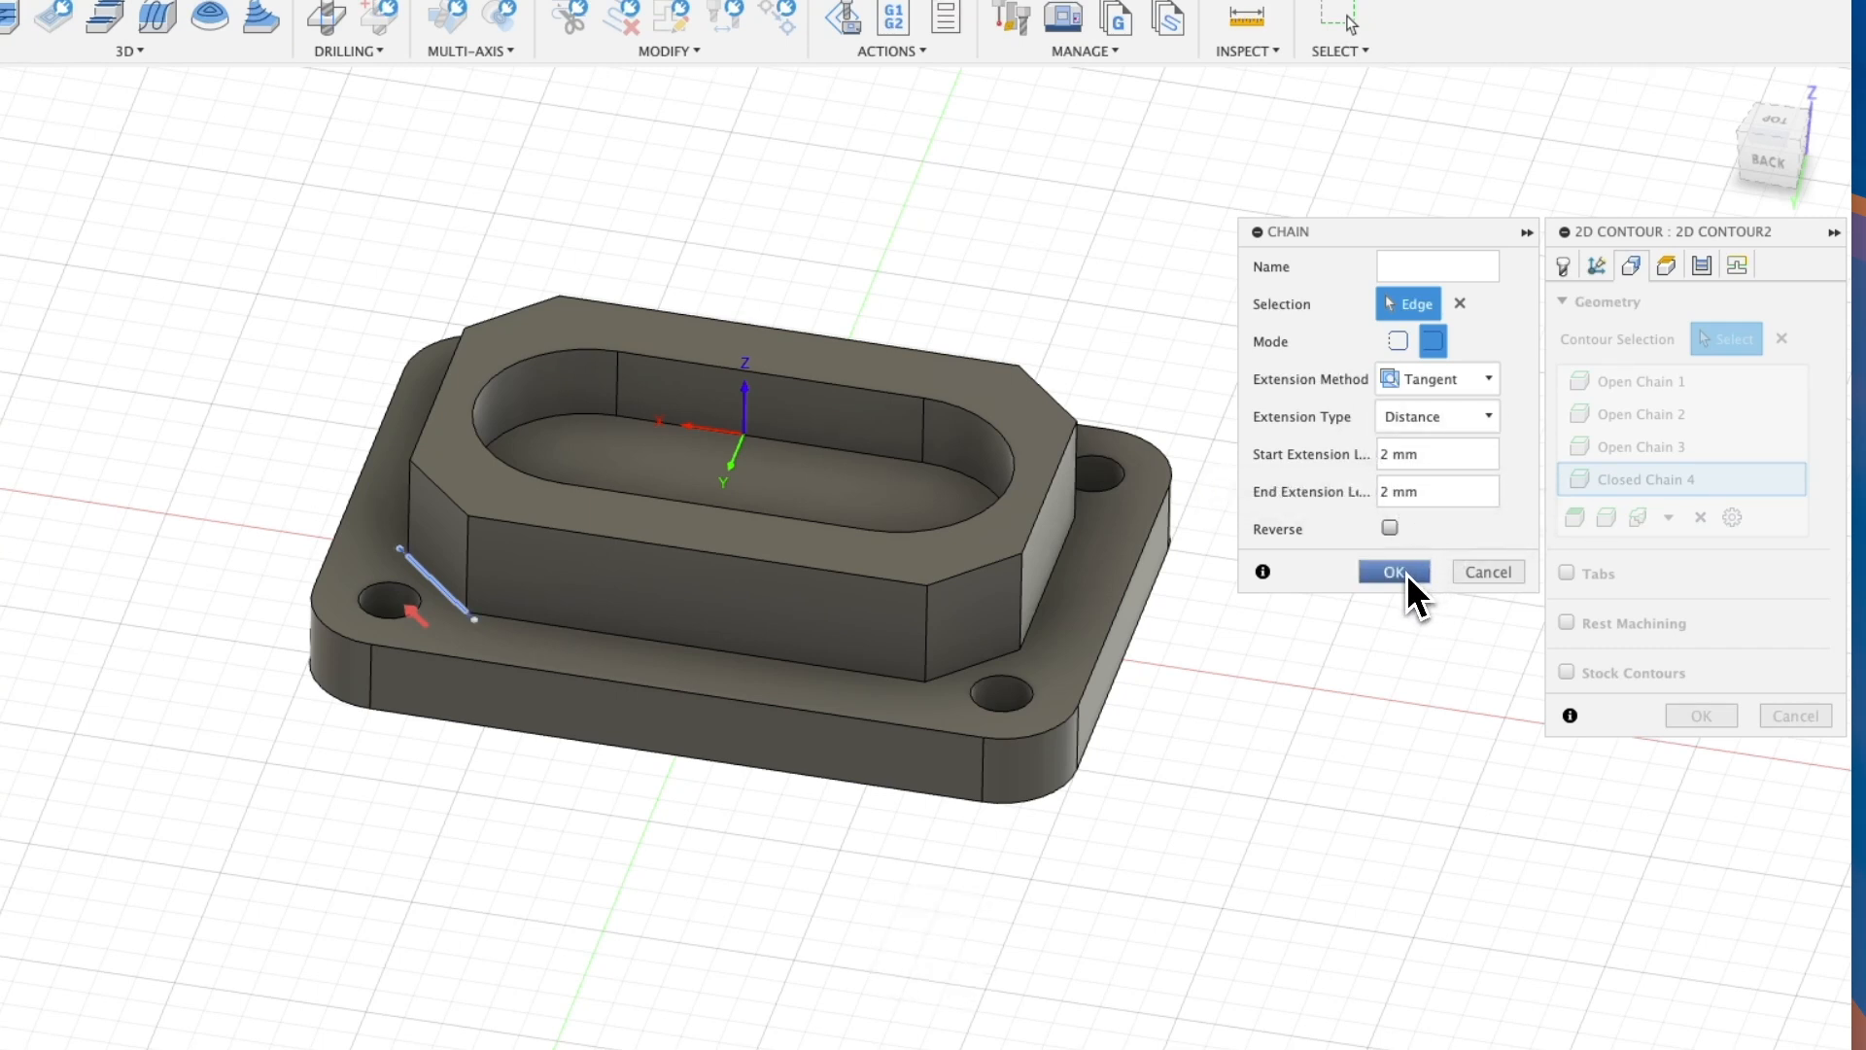
{"action": "left_click", "coordinate": [1406, 573]}
{"action": "middle_click_drag", "start_coordinate": [1265, 451], "coordinate": [1448, 433], "text": "shift"}
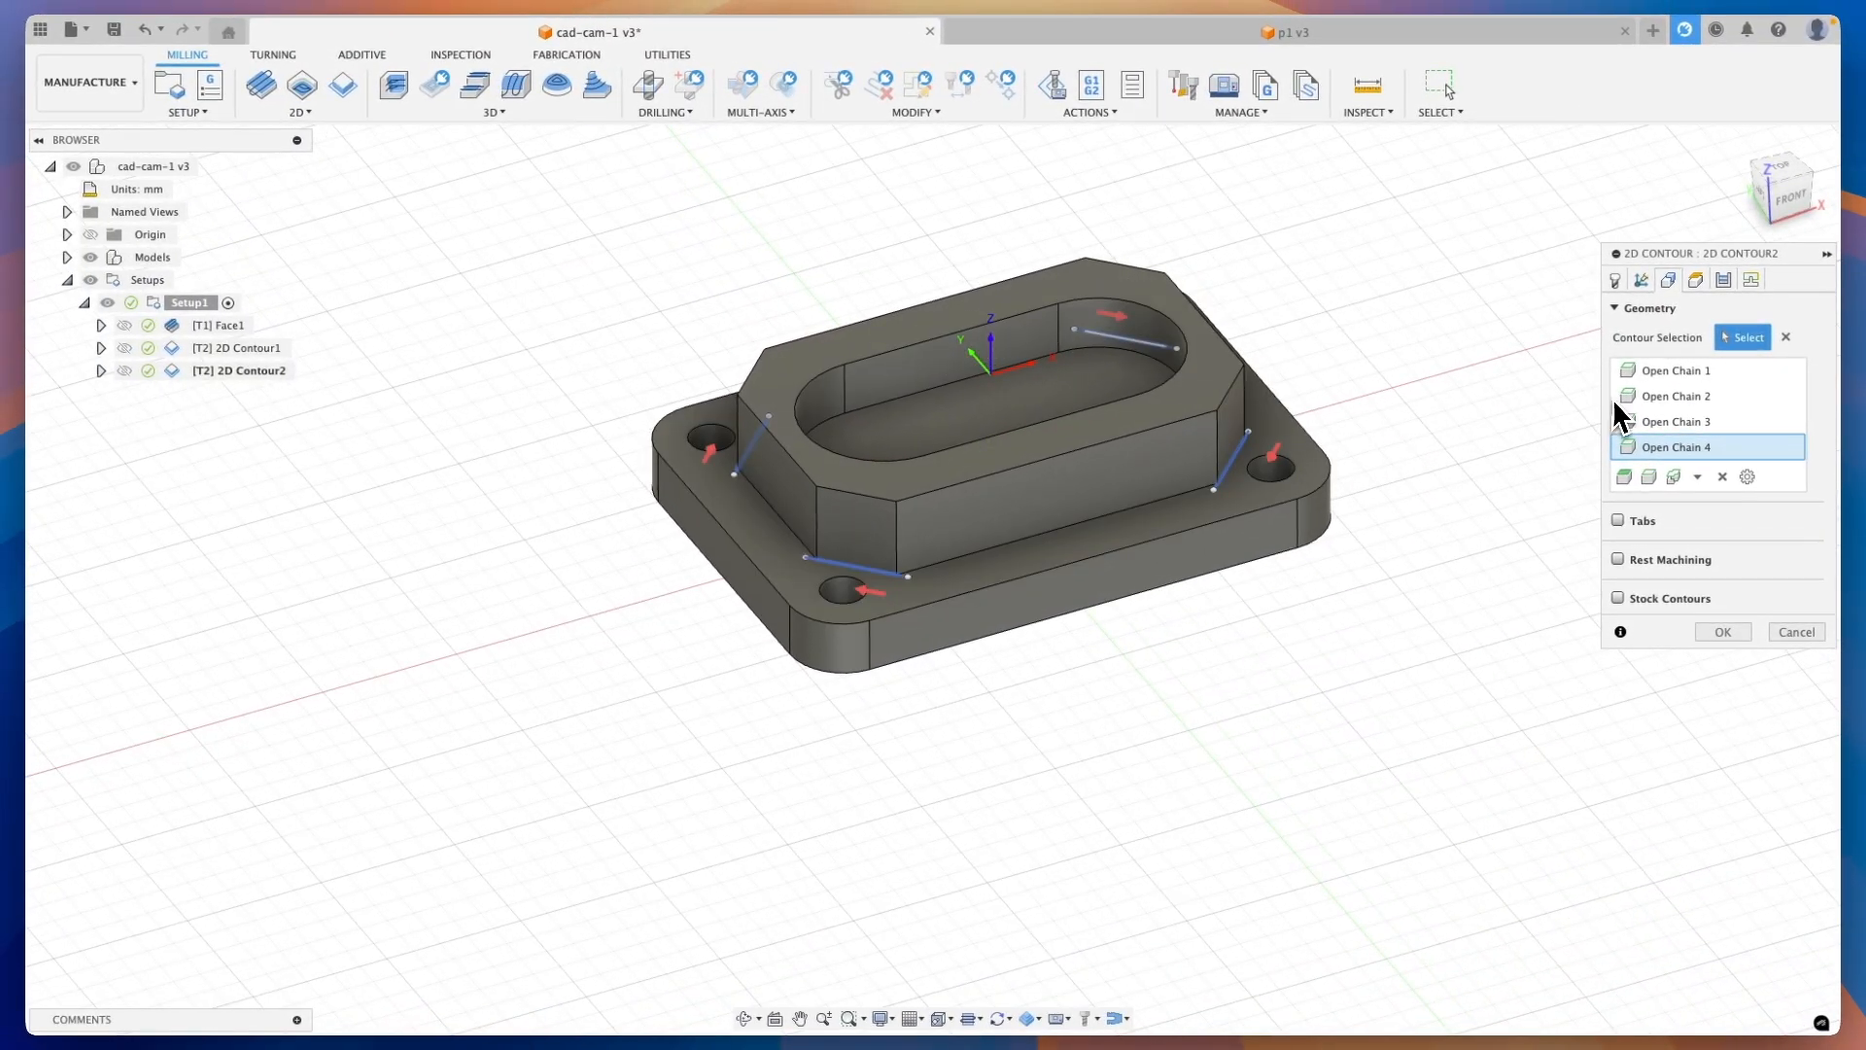
{"action": "left_click", "coordinate": [1719, 639]}
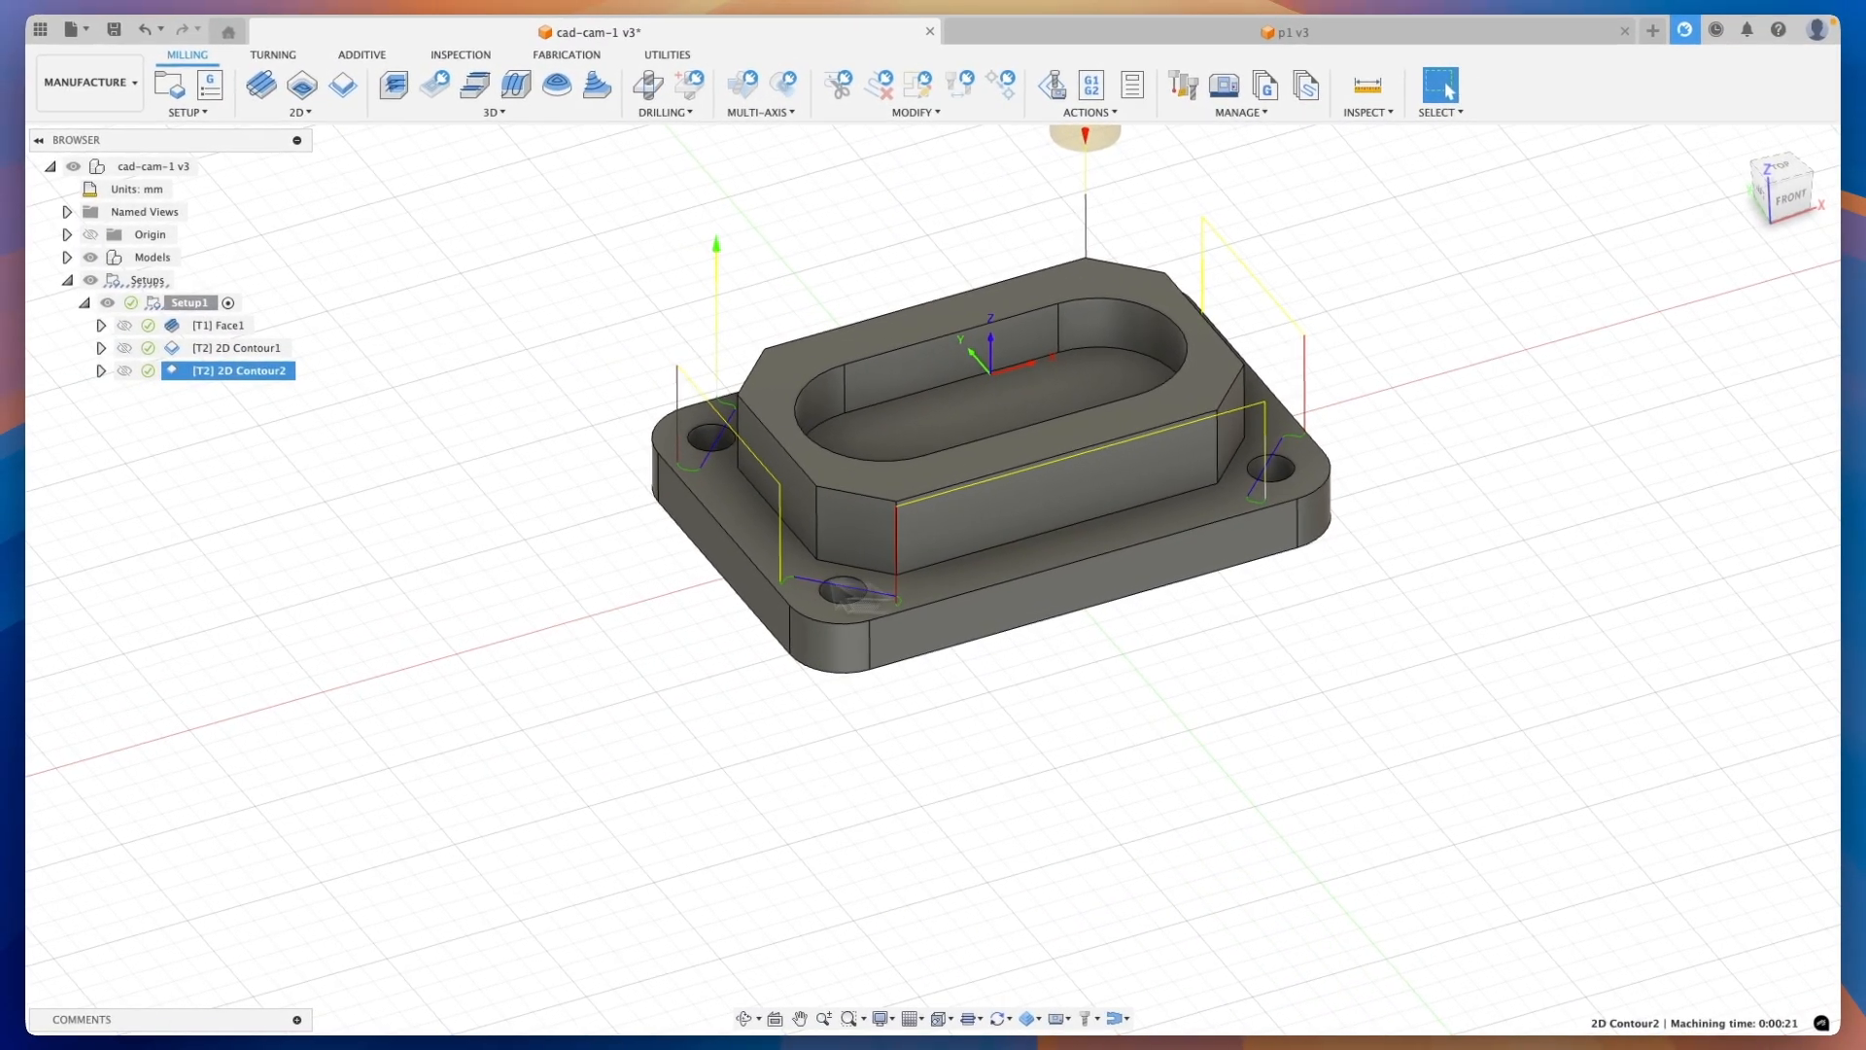
Enable roughing passes in 2D Contour2 with a maximum stepover of 2 mm and 4 stepovers, and regenerate the toolpath
{"action": "right_click", "coordinate": [163, 374]}
{"action": "left_click", "coordinate": [211, 394]}
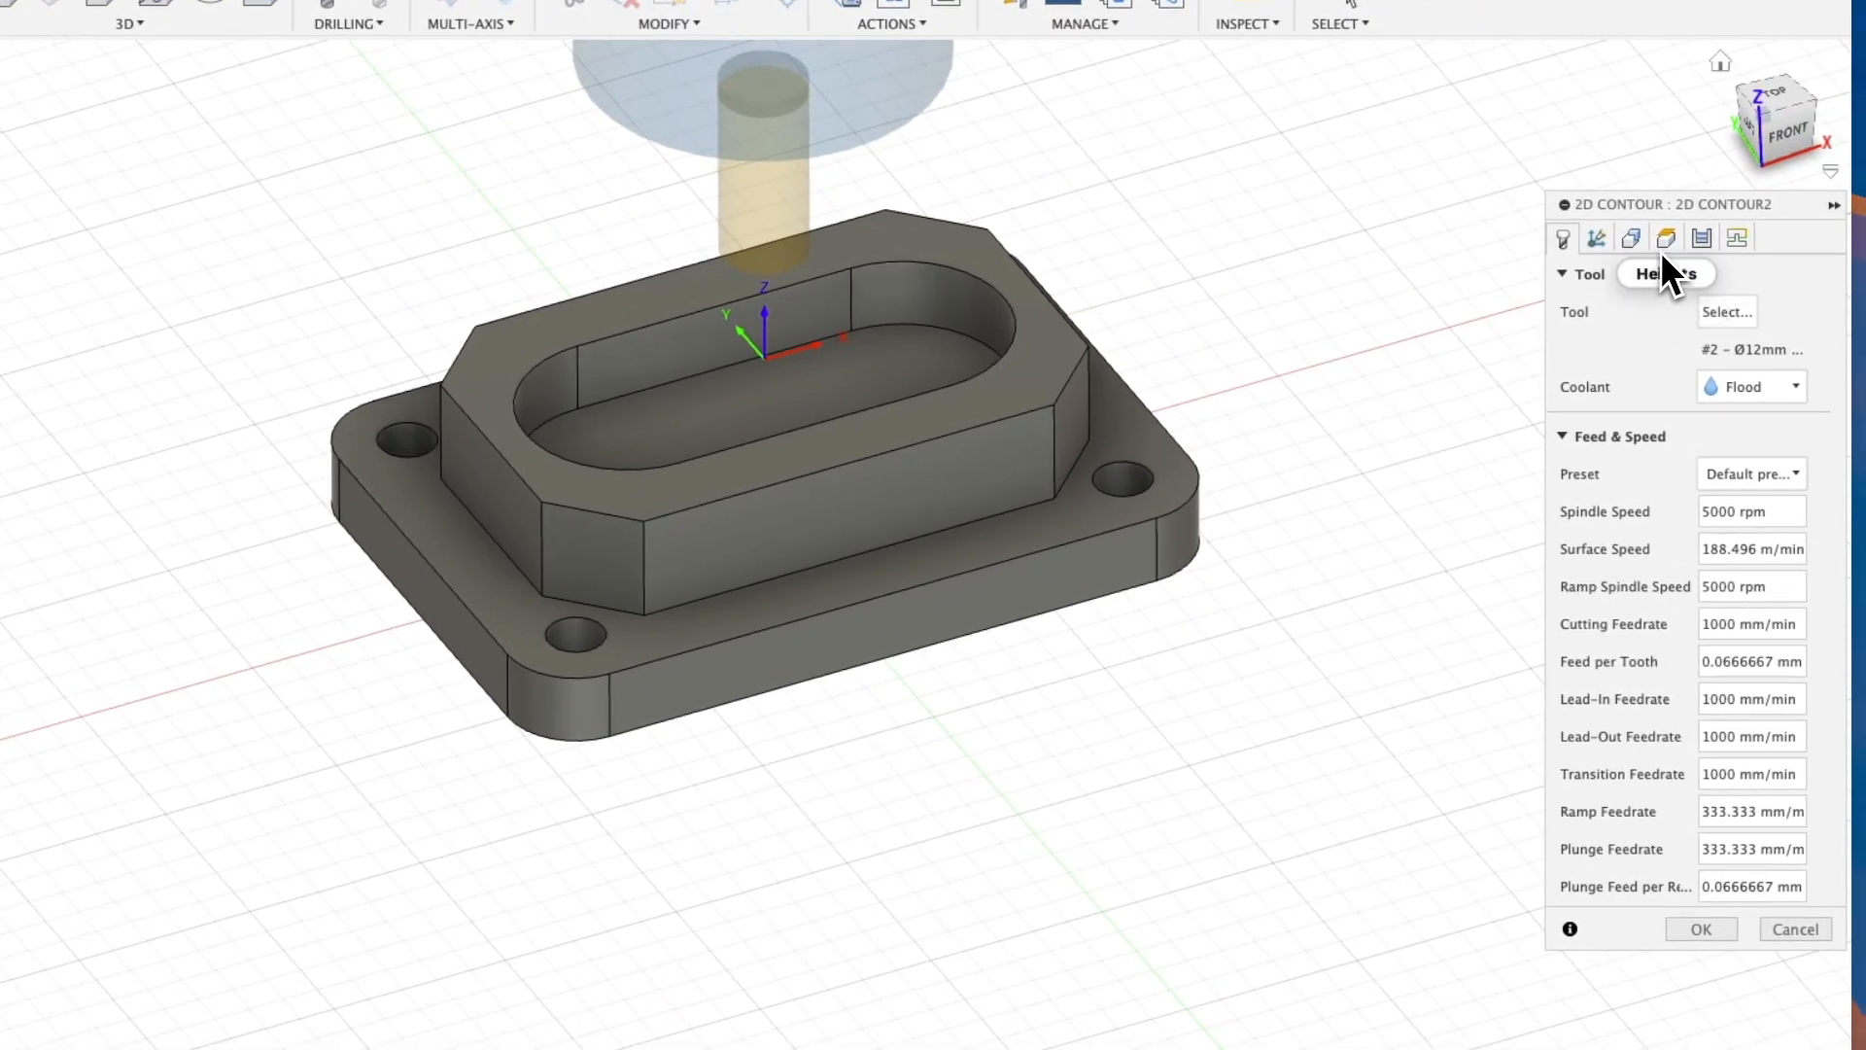
{"action": "left_click", "coordinate": [1701, 240]}
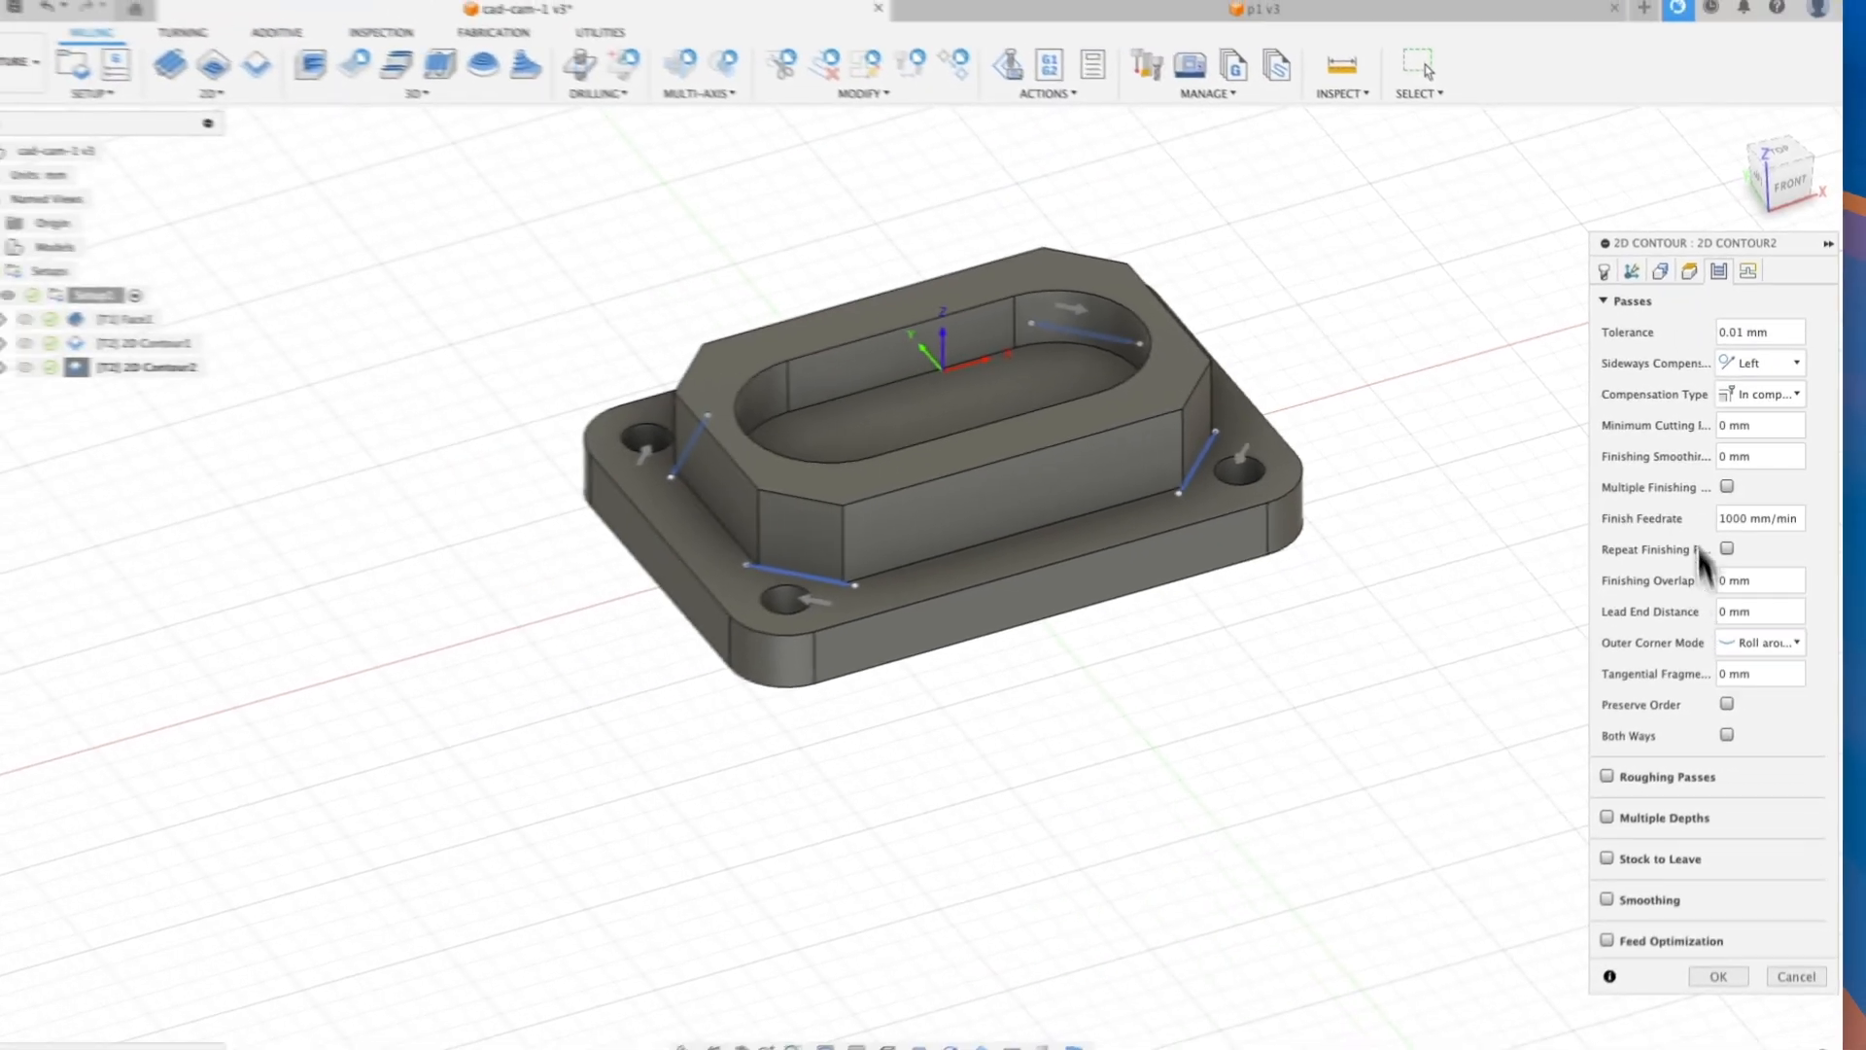
{"action": "left_click", "coordinate": [1606, 776]}
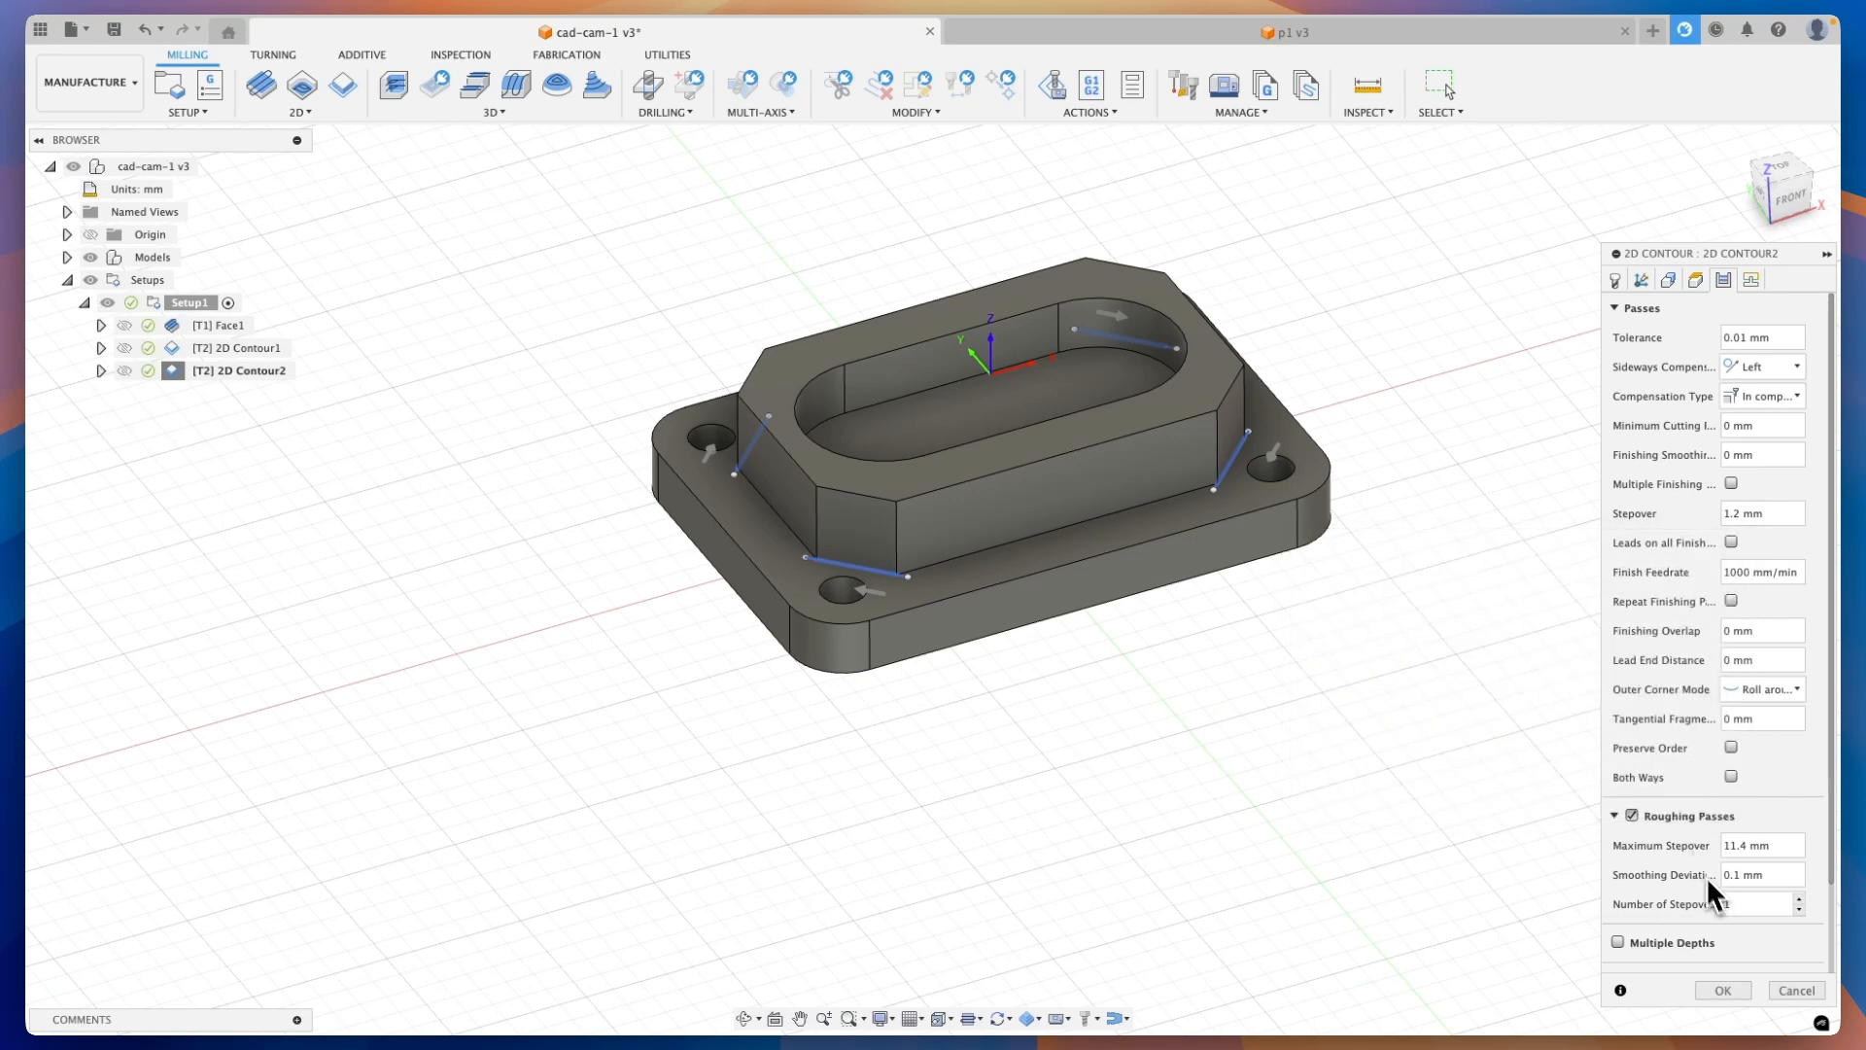
{"action": "double_click", "coordinate": [1731, 844]}
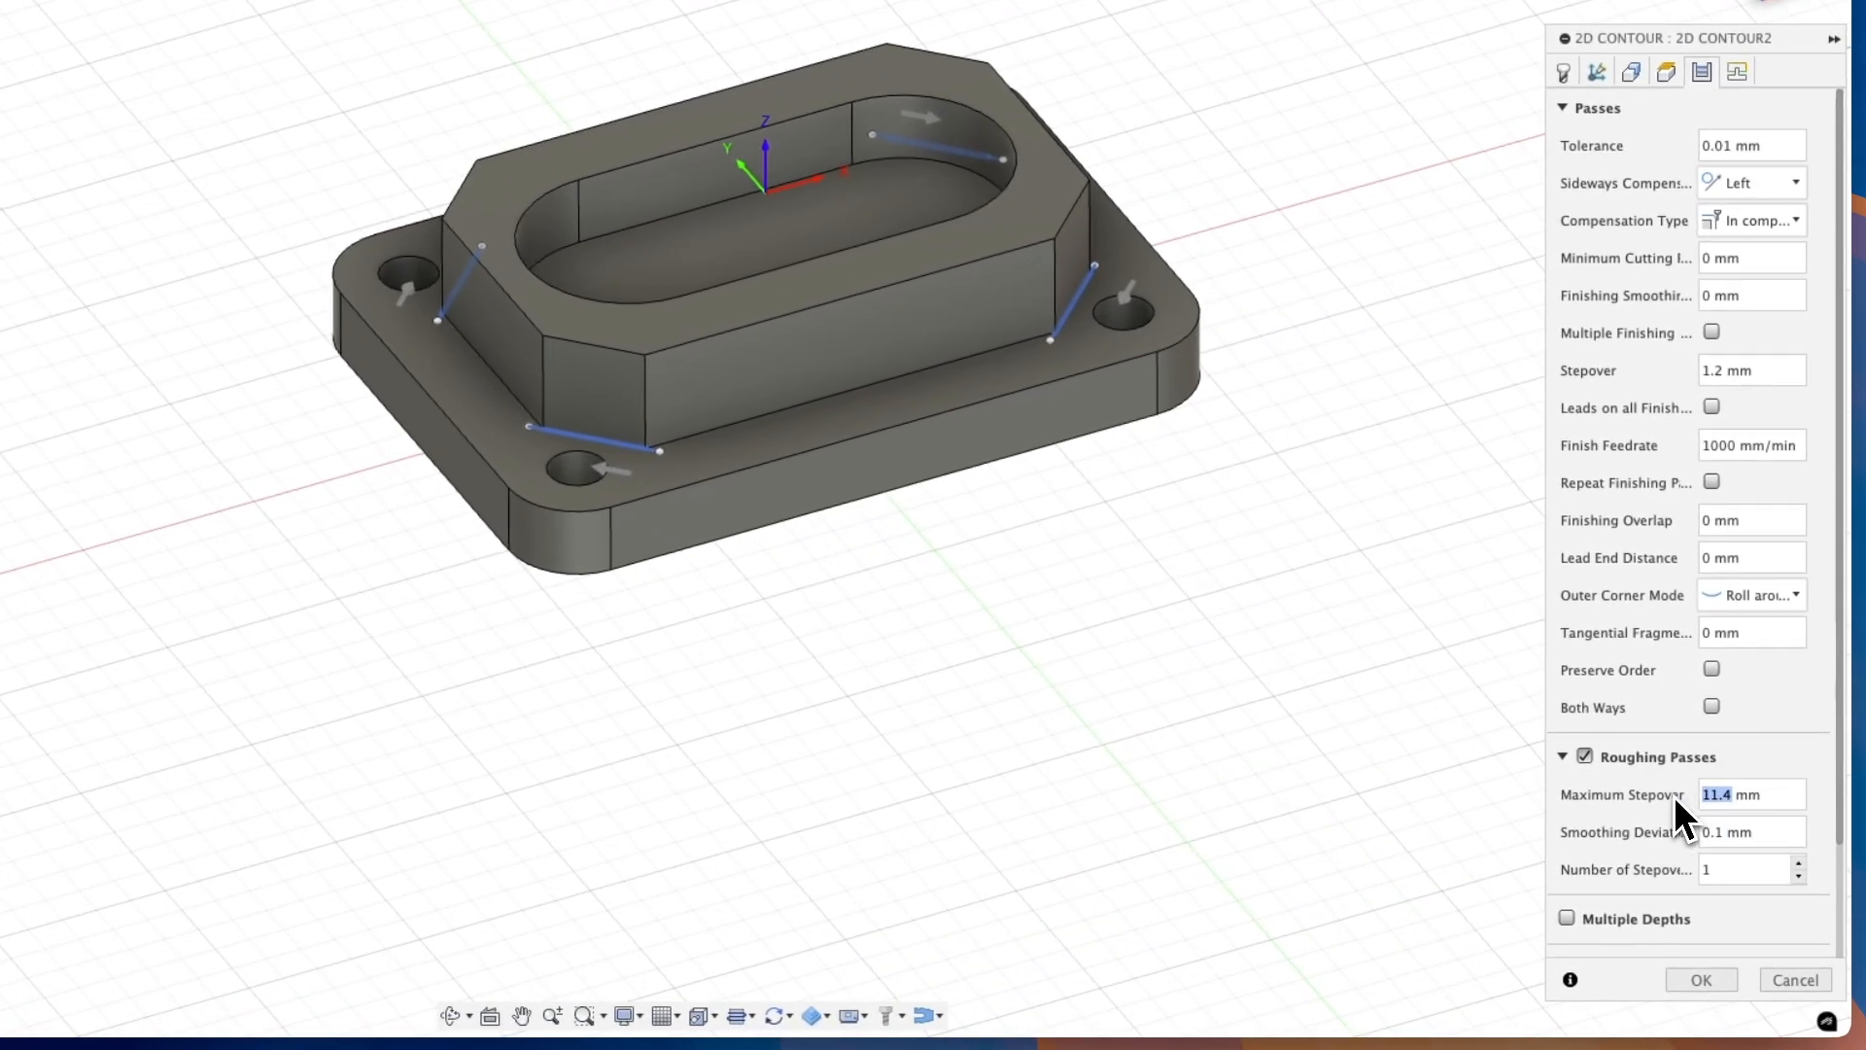
{"action": "type", "text": "2"}
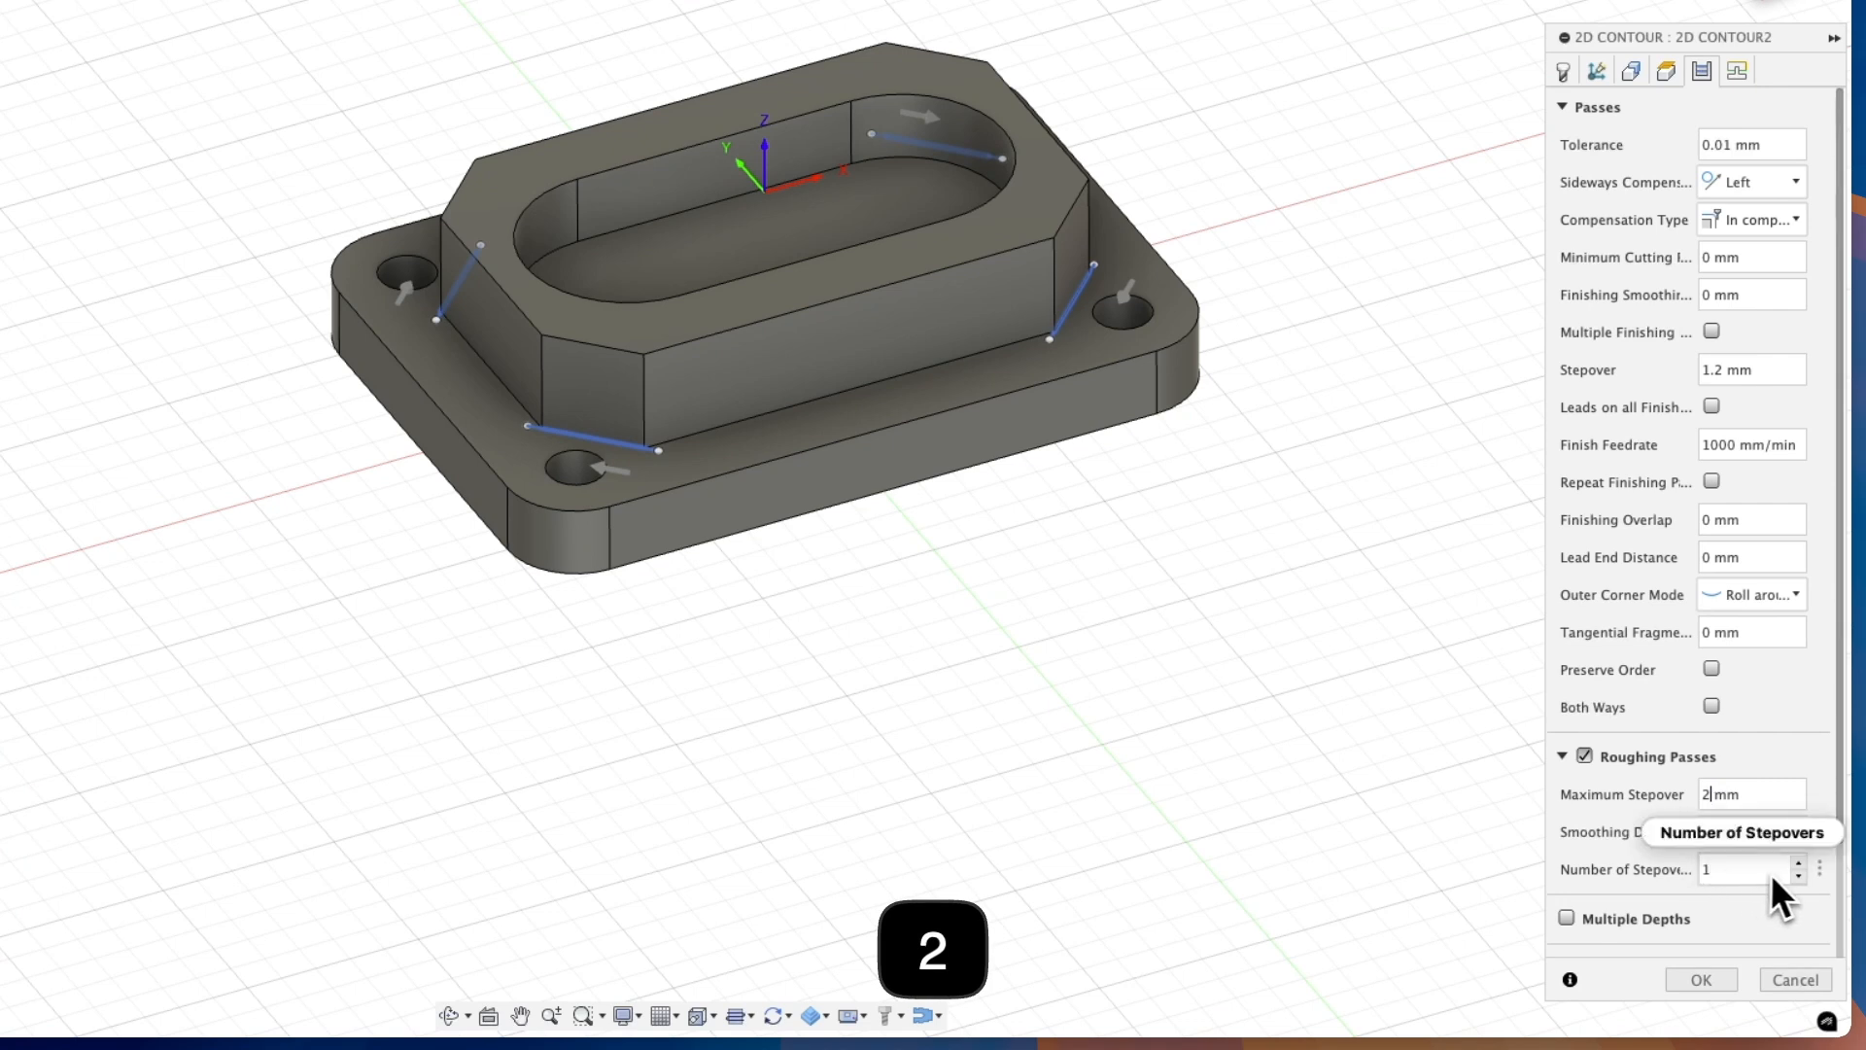
{"action": "double_click", "coordinate": [1703, 869]}
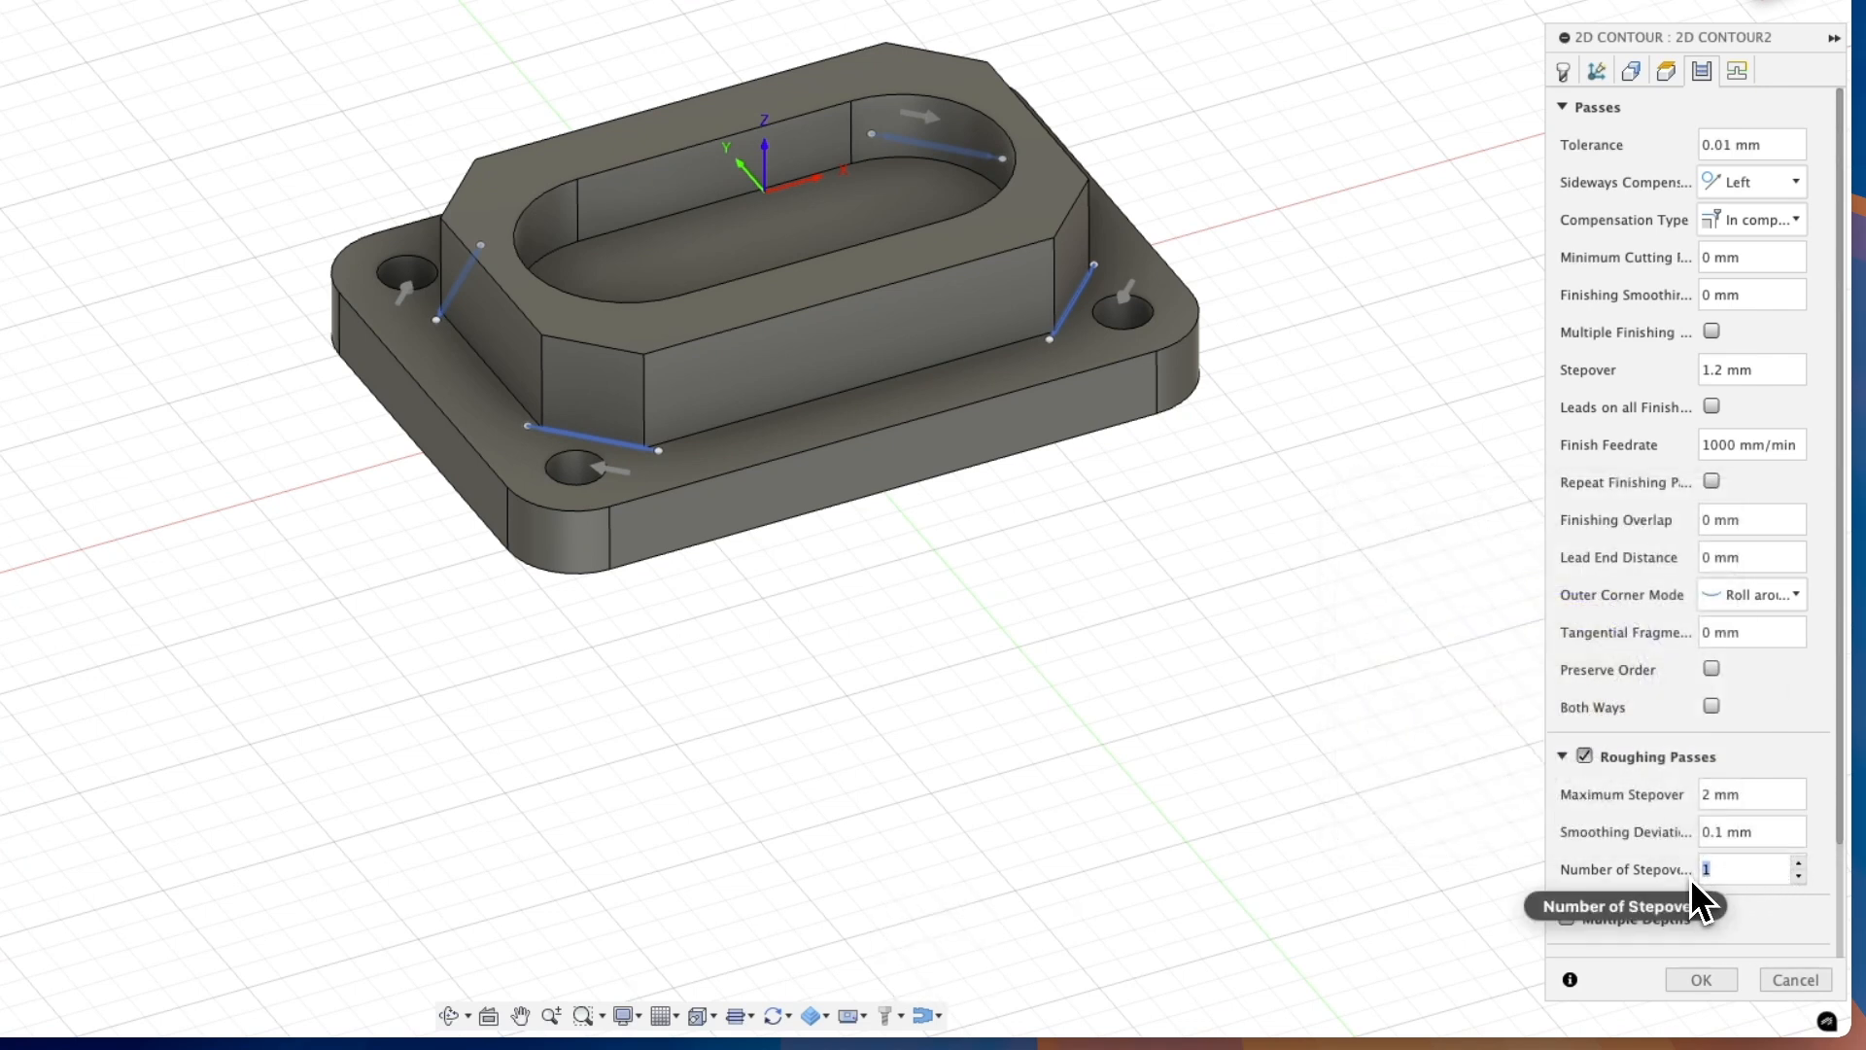
{"action": "type", "text": "4"}
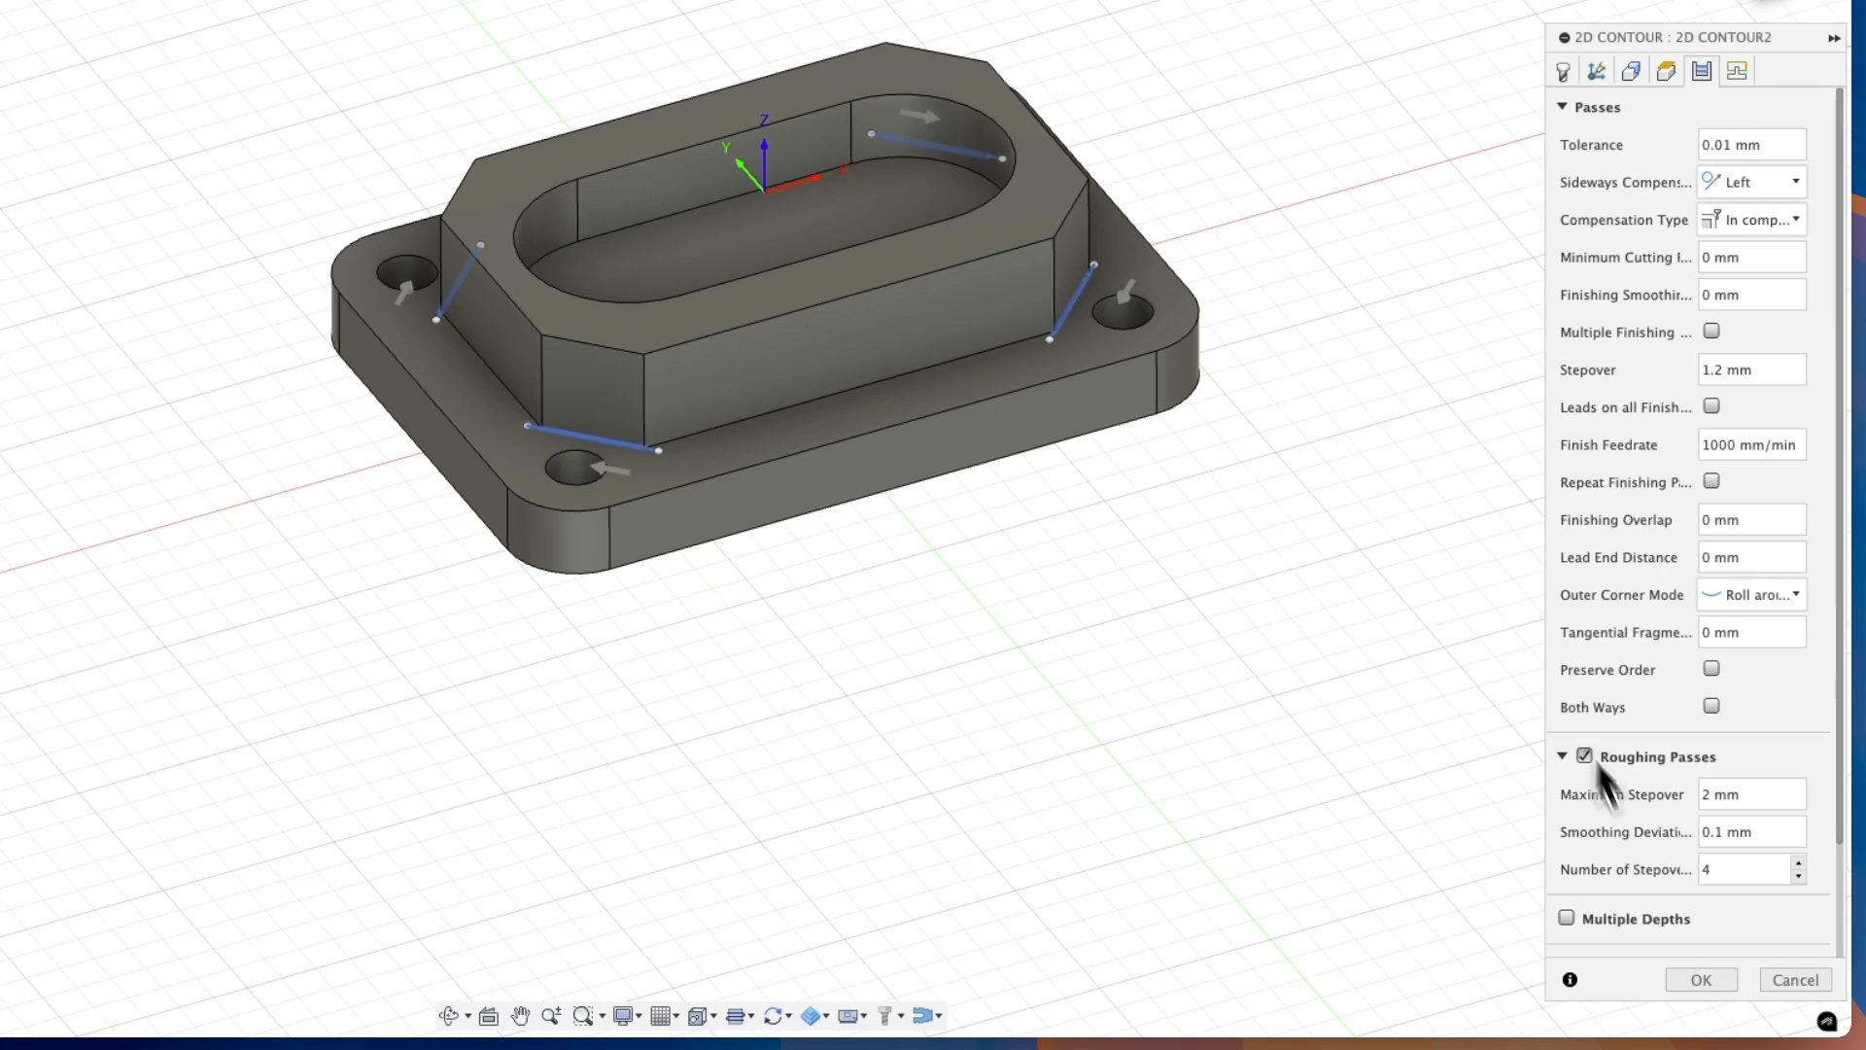
{"action": "left_click", "coordinate": [1701, 979]}
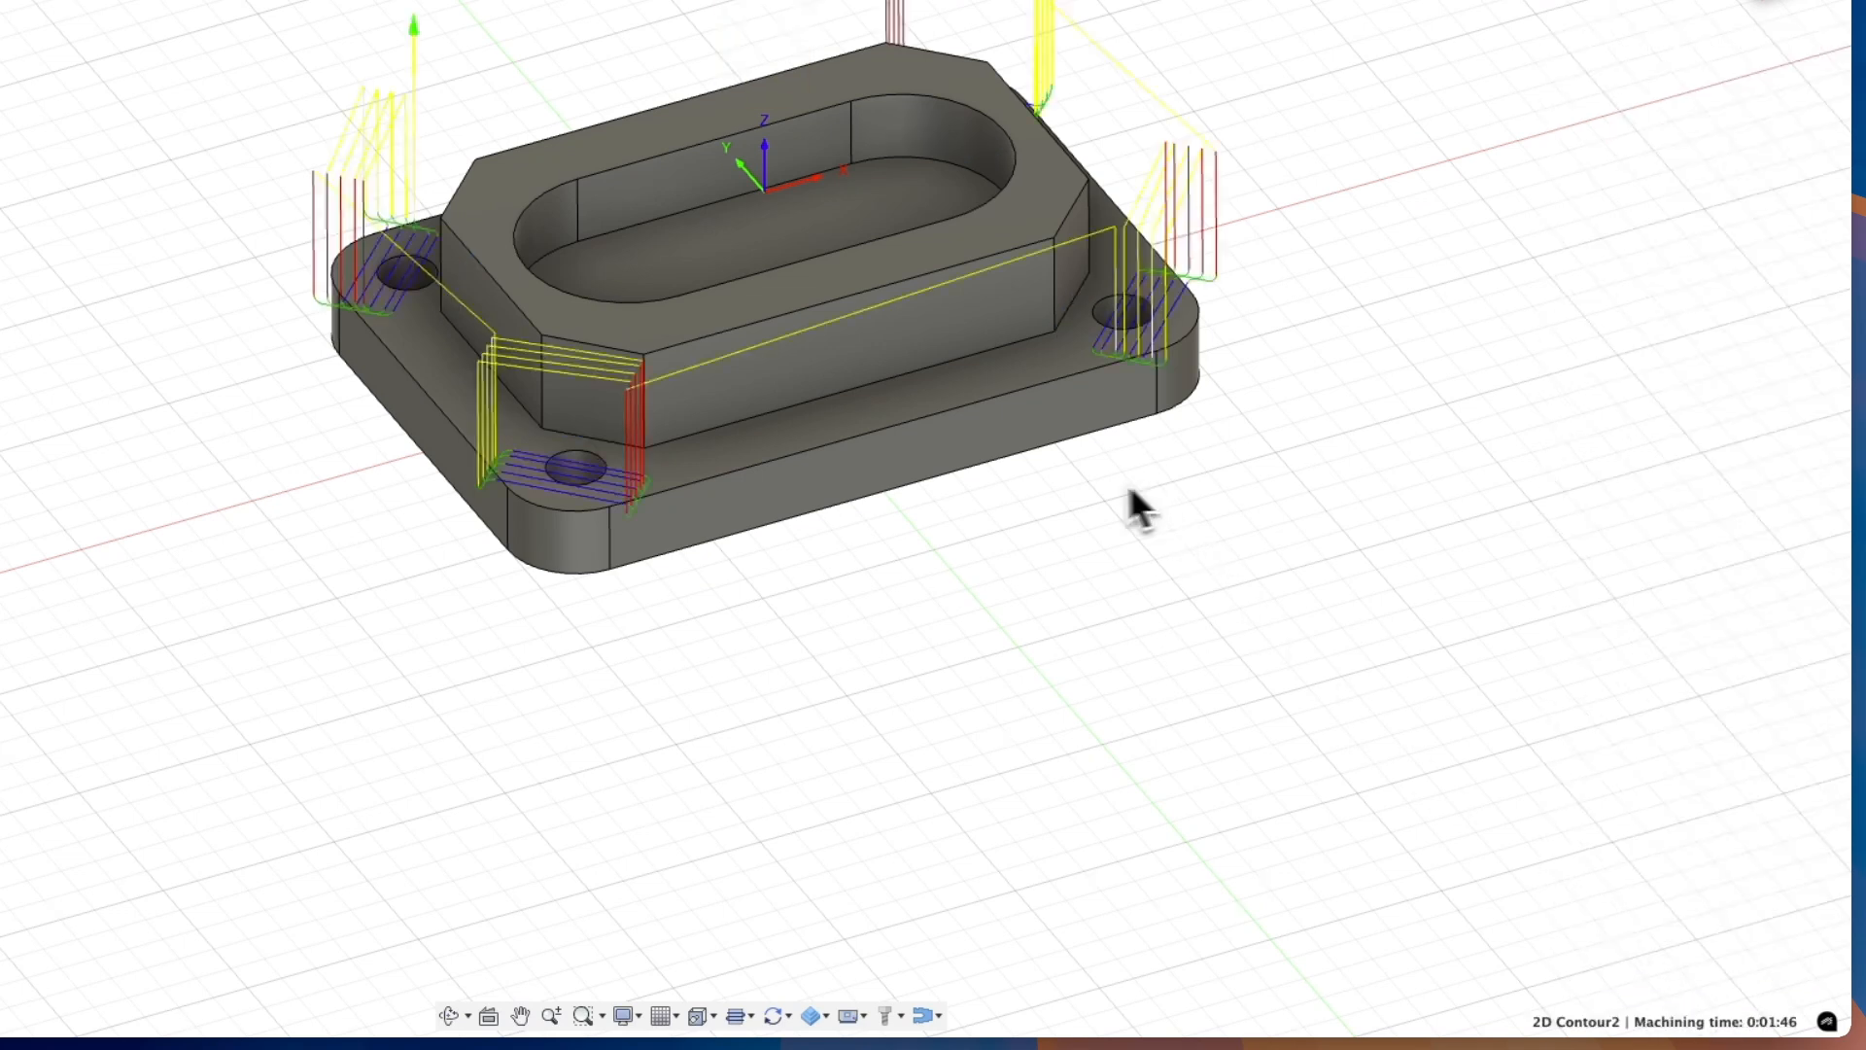
Simulate 2D Contour2 to check the material removal at the corners, and exit the simulation
{"action": "right_click_drag", "start_coordinate": [1122, 476], "coordinate": [1077, 638]}
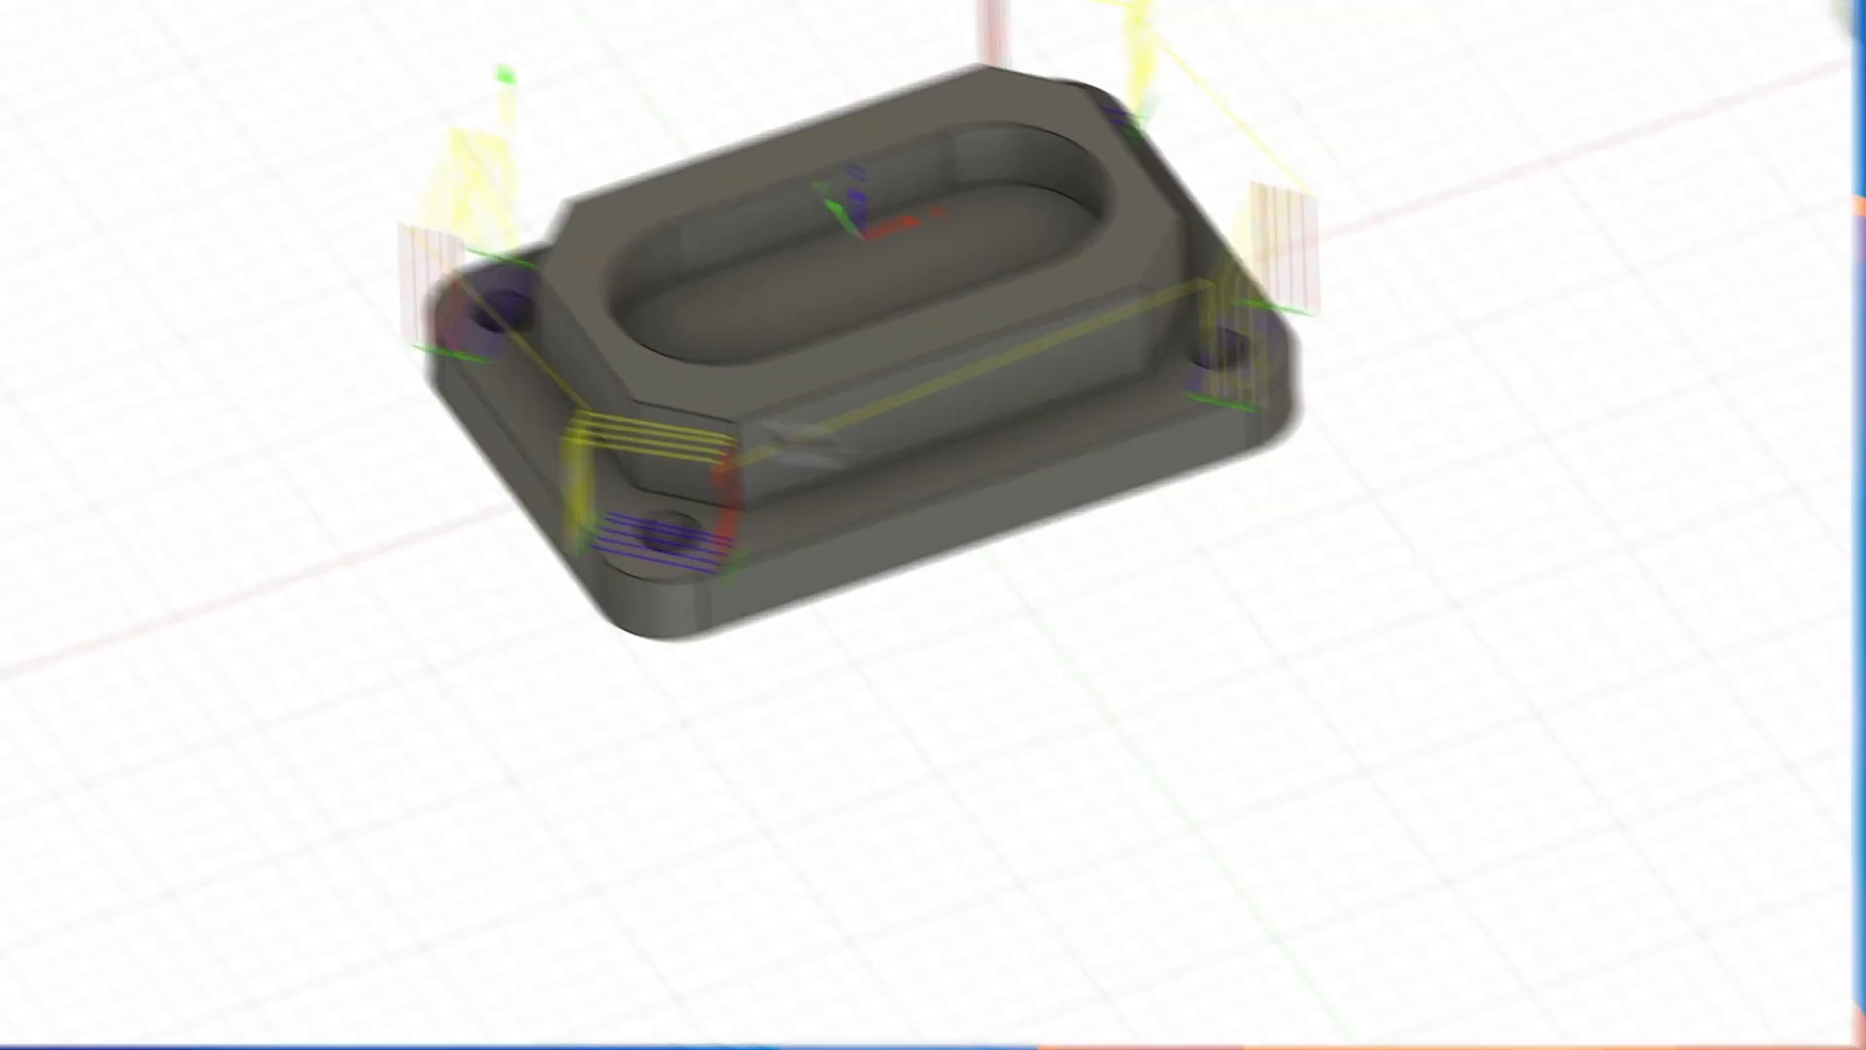
{"action": "right_click", "coordinate": [208, 393]}
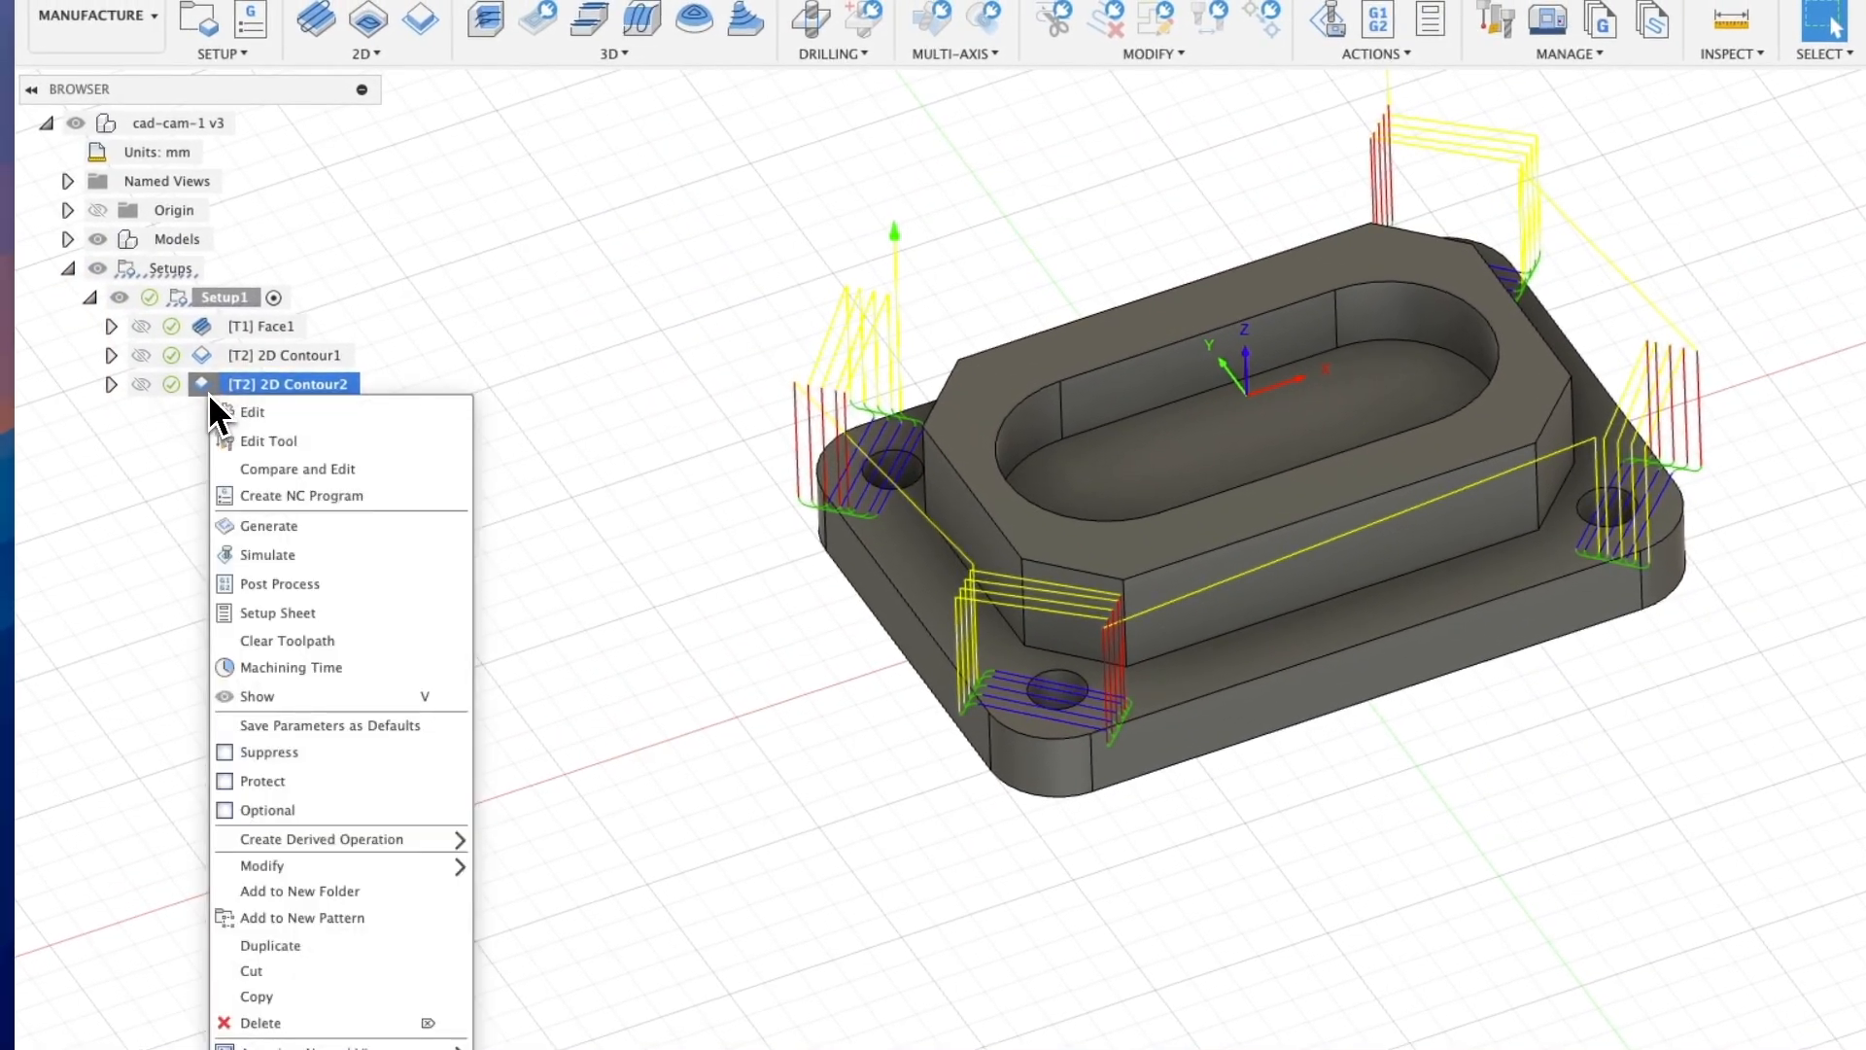
{"action": "left_click", "coordinate": [277, 554]}
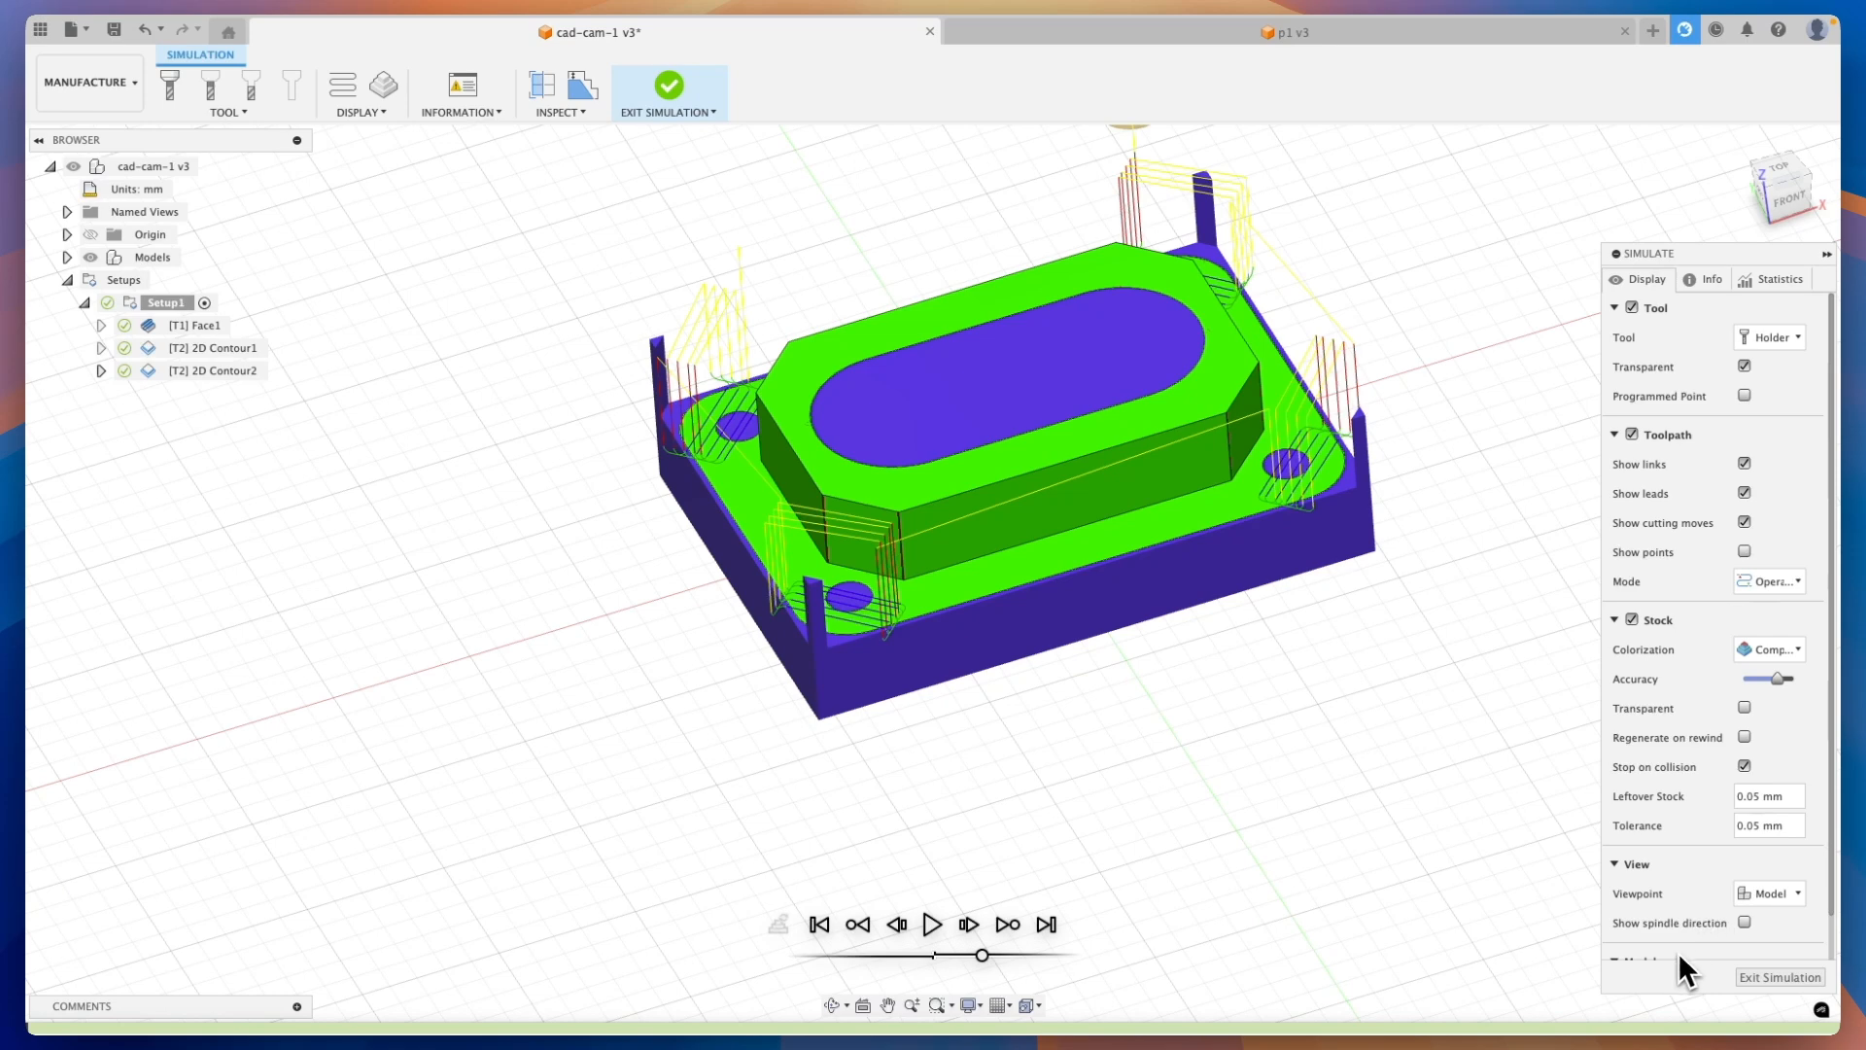
{"action": "left_click", "coordinate": [1778, 977]}
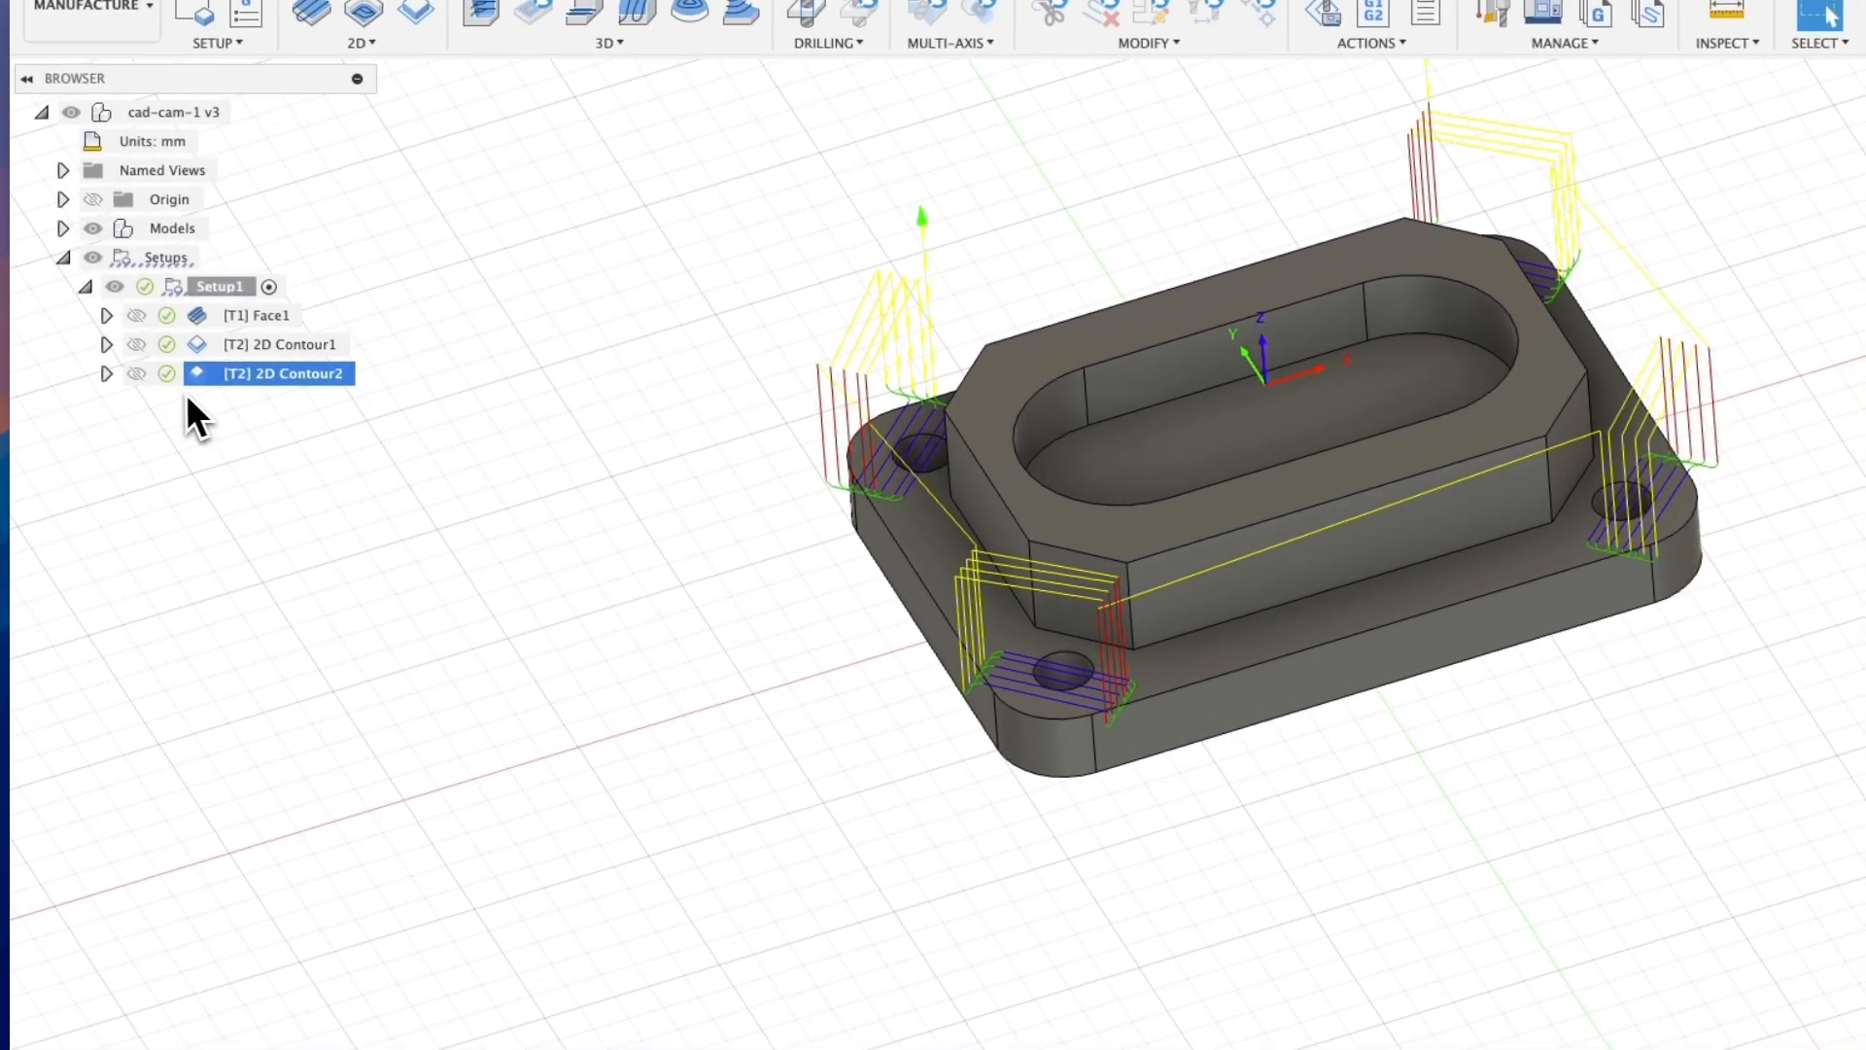
Reorder the operations in Setup1 so 2D Contour2 comes before 2D Contour1, and check both toolpaths
{"action": "mouse_move", "coordinate": [103, 347]}
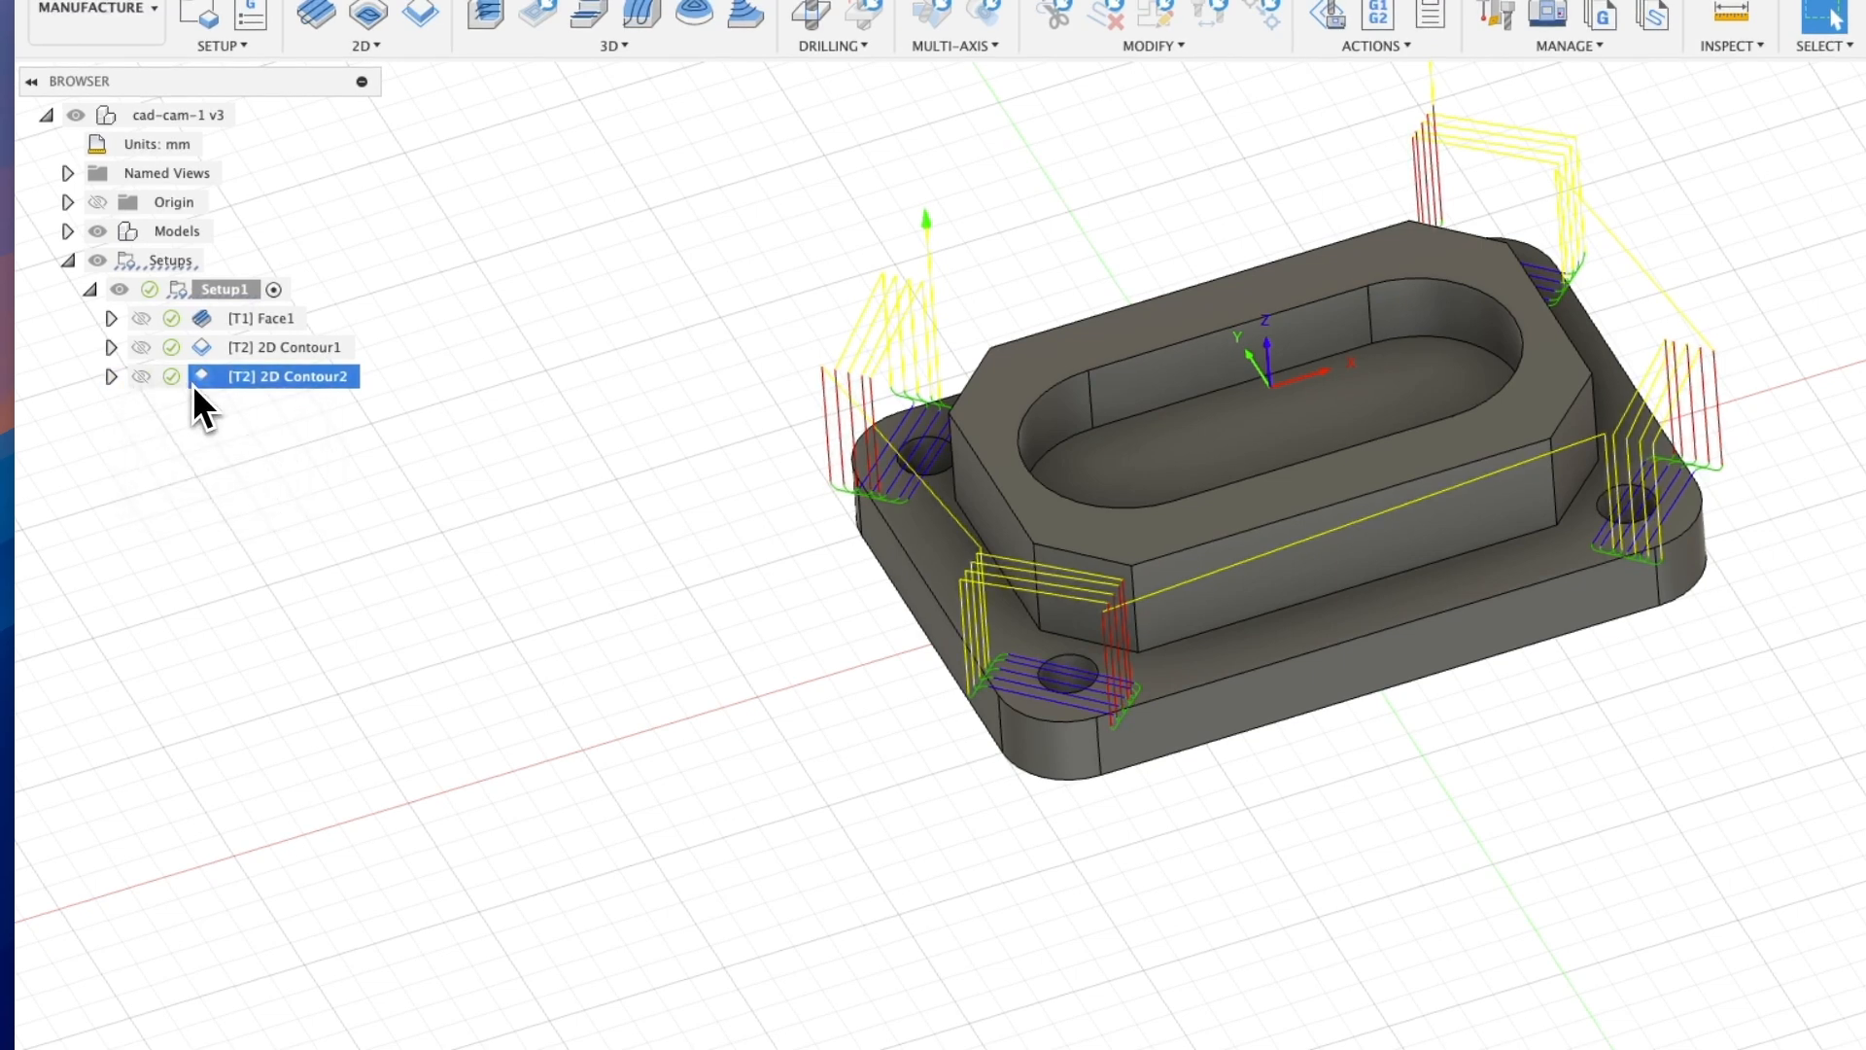
{"action": "left_click_drag", "start_coordinate": [202, 381], "coordinate": [236, 342]}
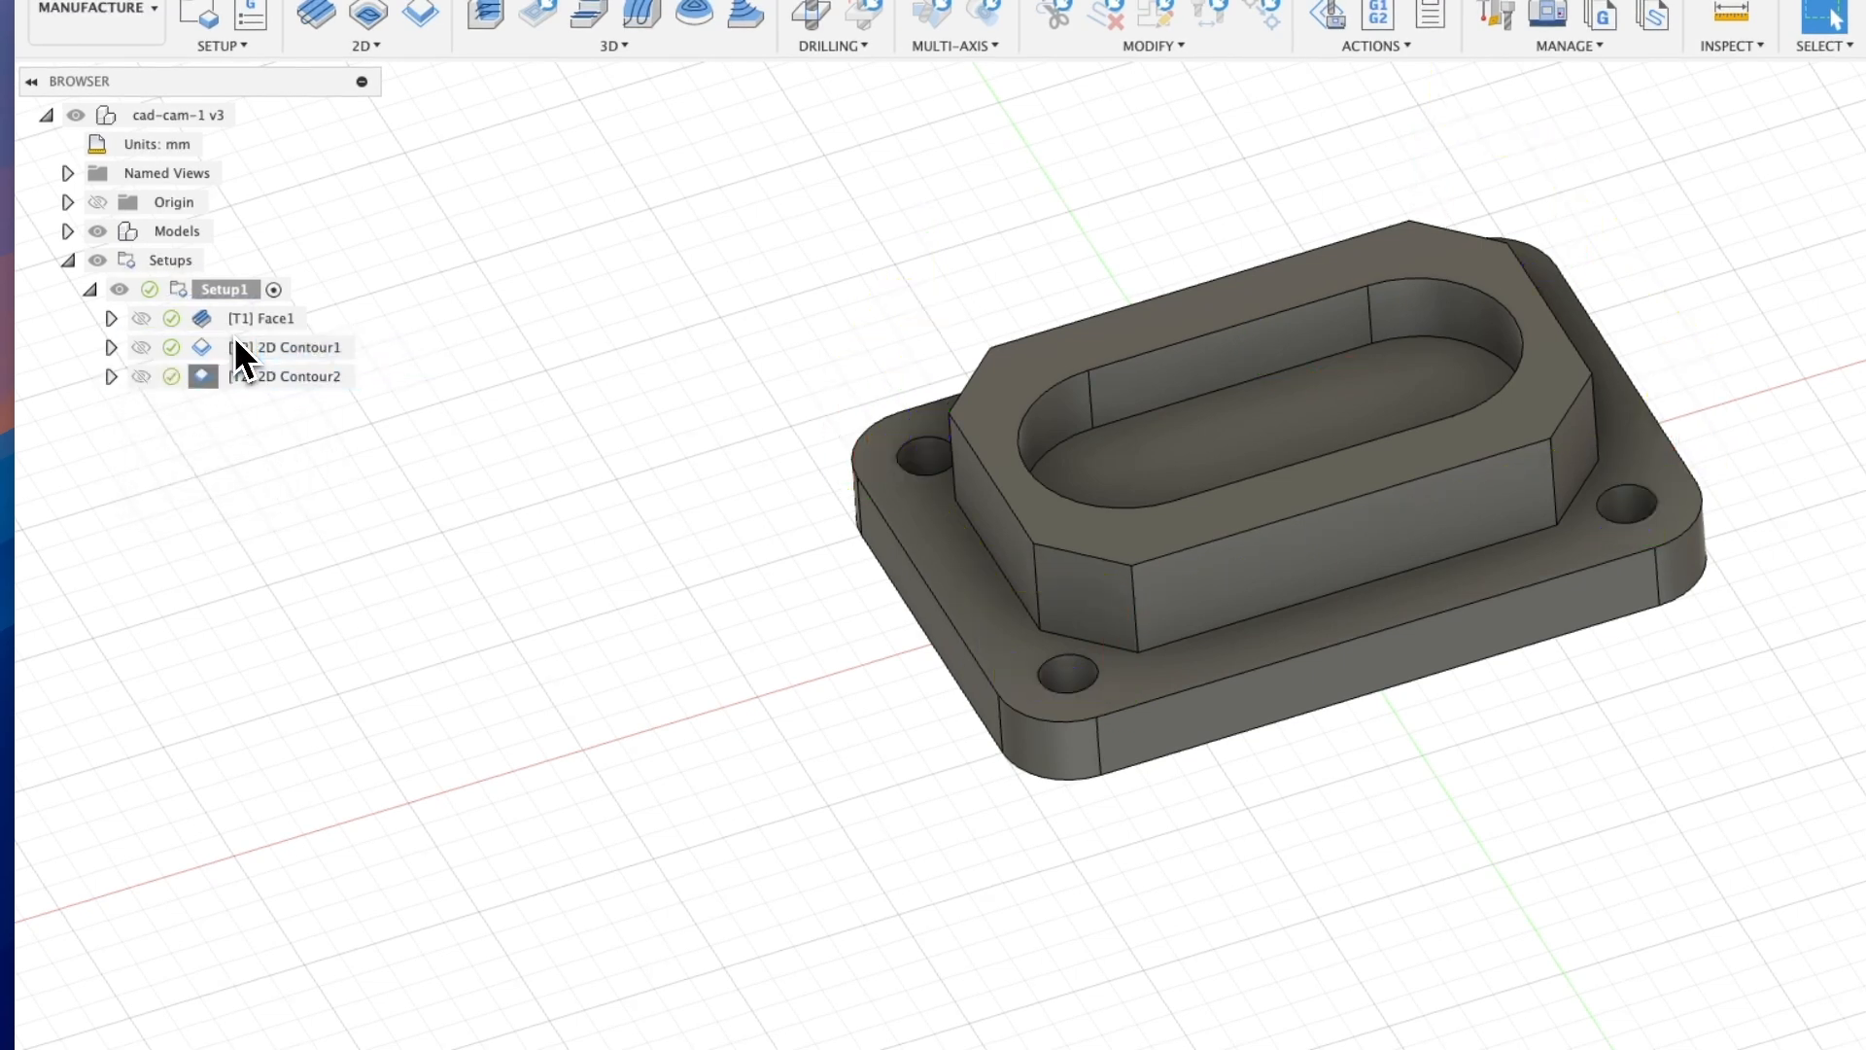
{"action": "left_click", "coordinate": [264, 353]}
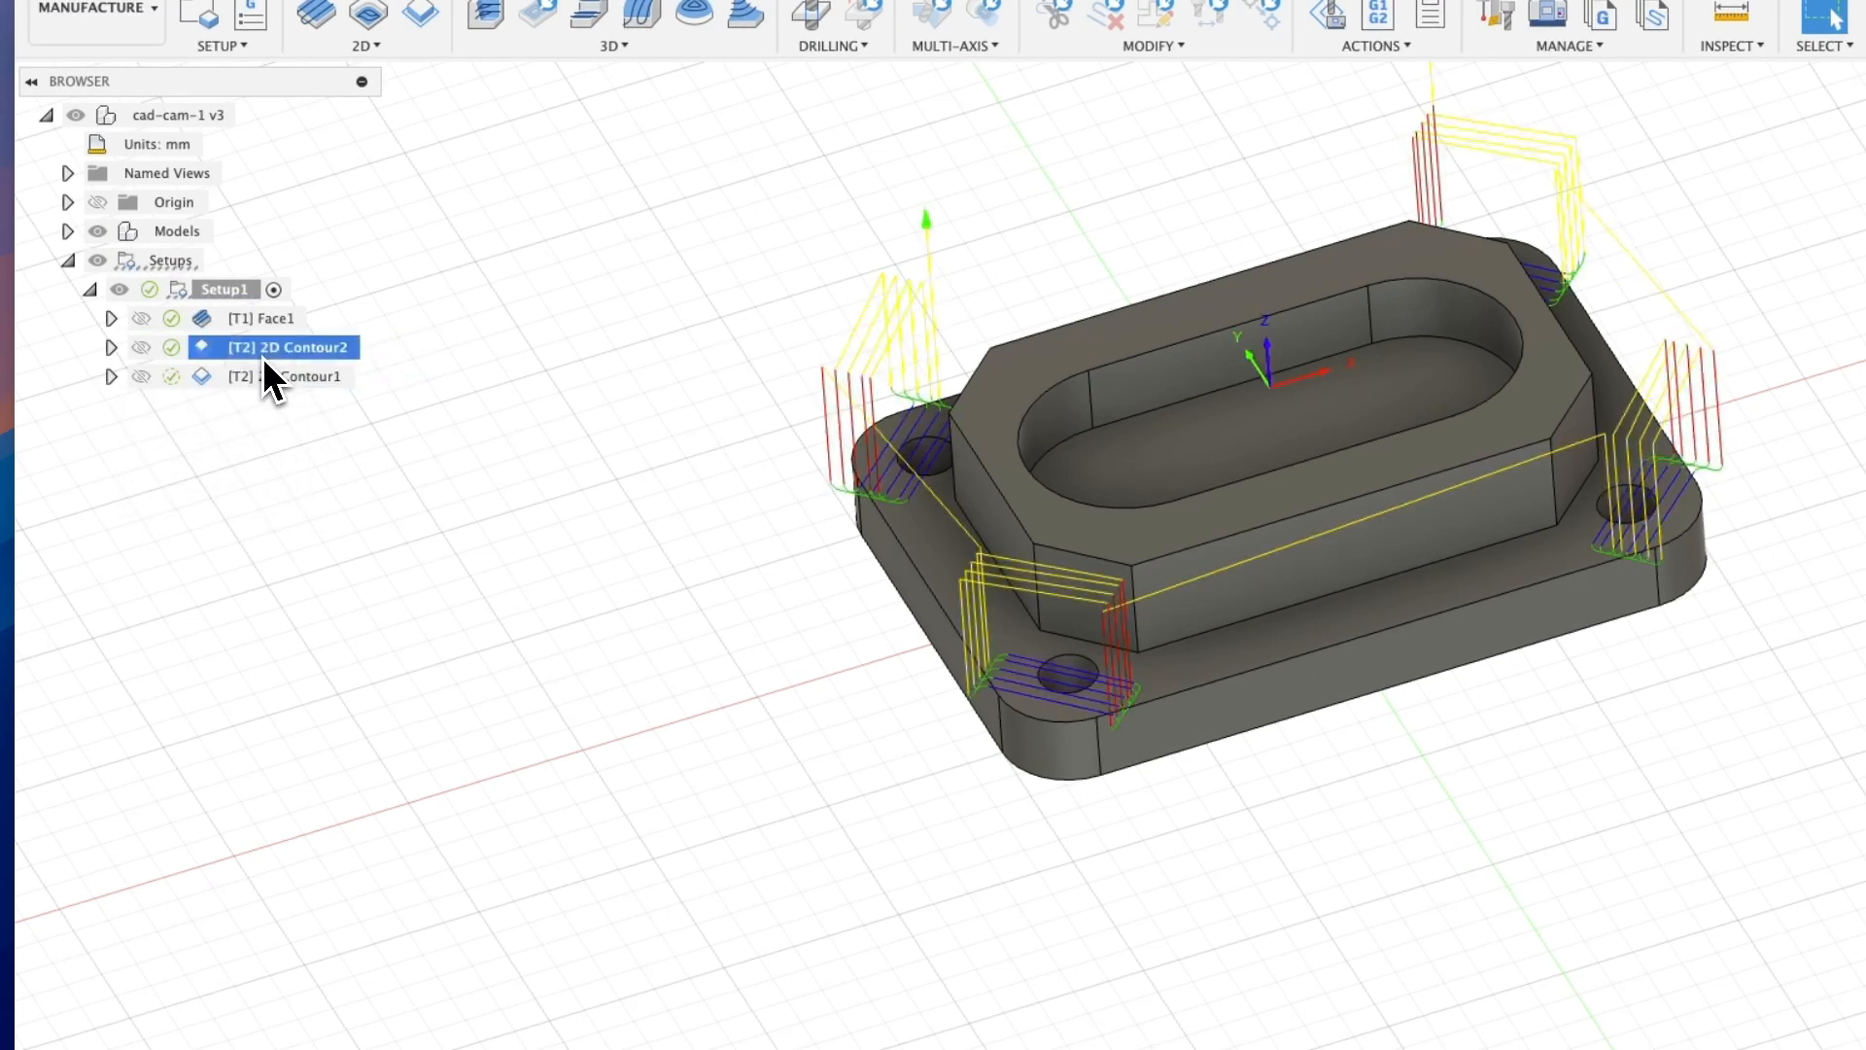
{"action": "left_click", "coordinate": [268, 379]}
{"action": "left_click", "coordinate": [270, 352]}
Play the simulation of the reordered 2D Contour2 operation to inspect its corner cuts, and exit the simulation
{"action": "right_click", "coordinate": [218, 353]}
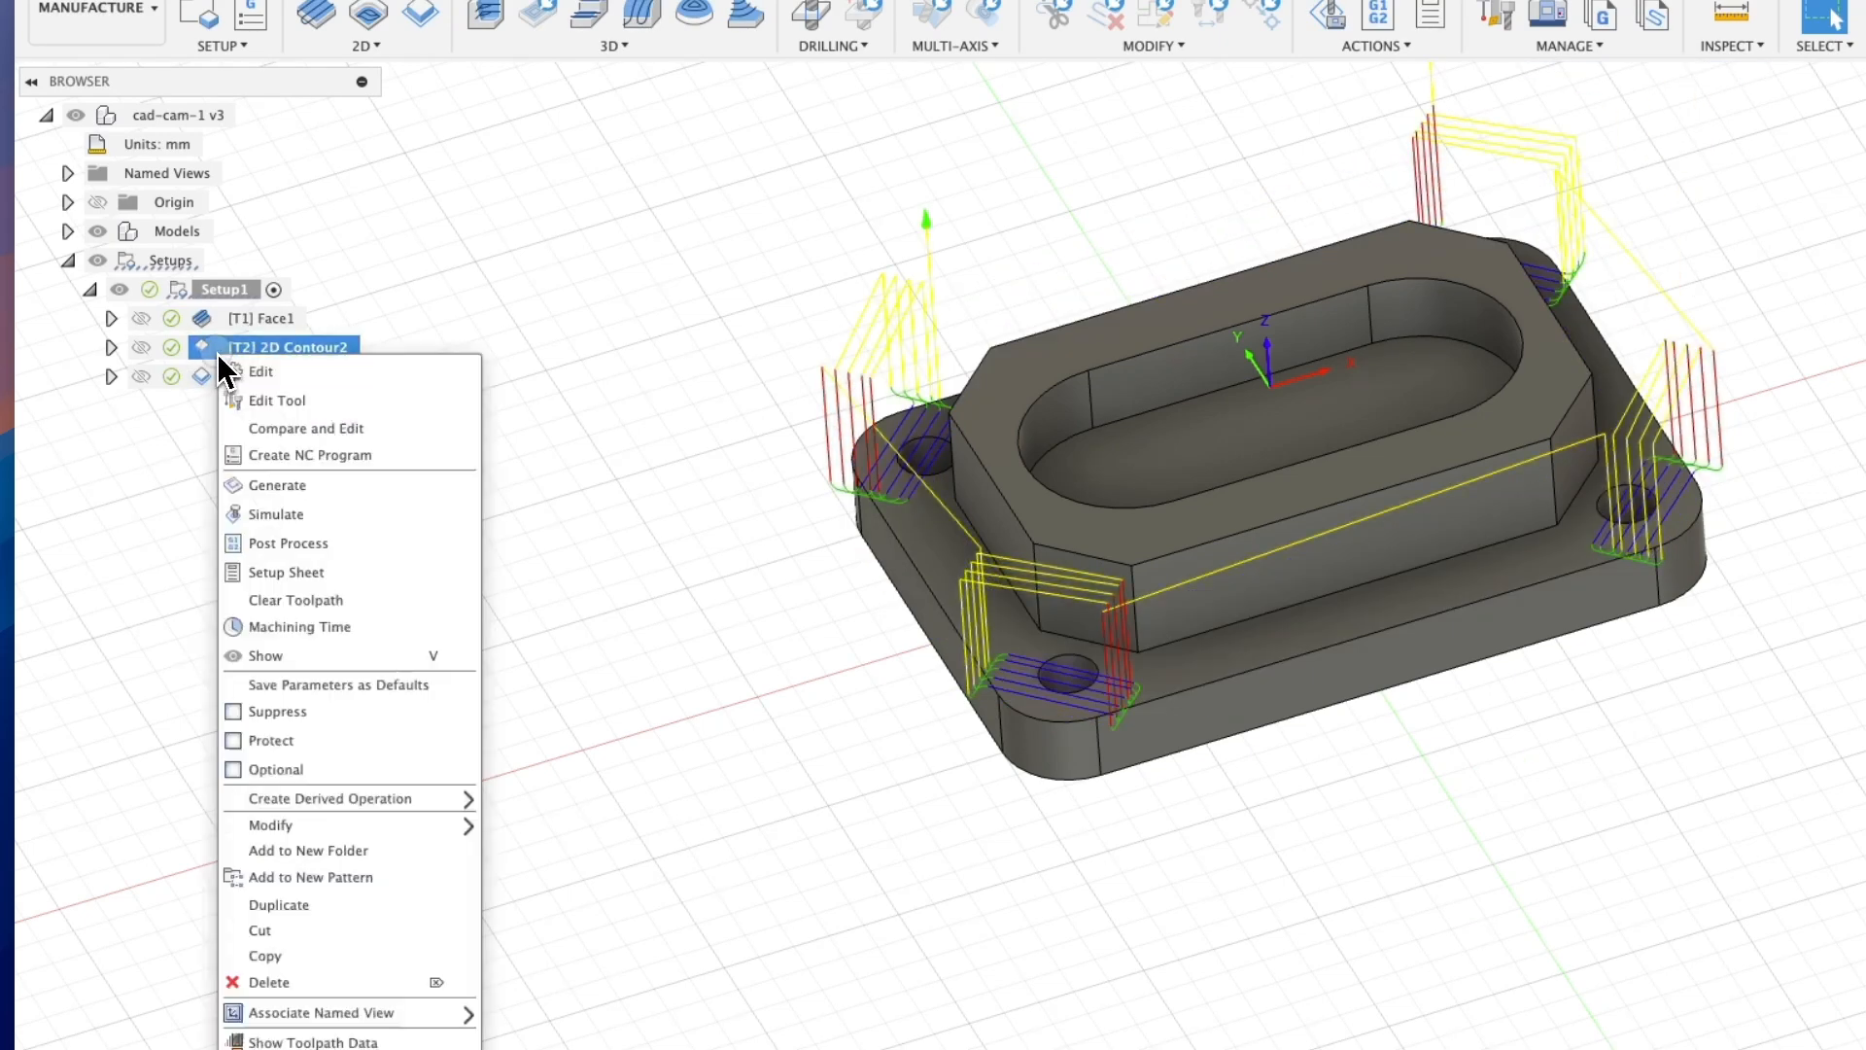
{"action": "left_click", "coordinate": [271, 514]}
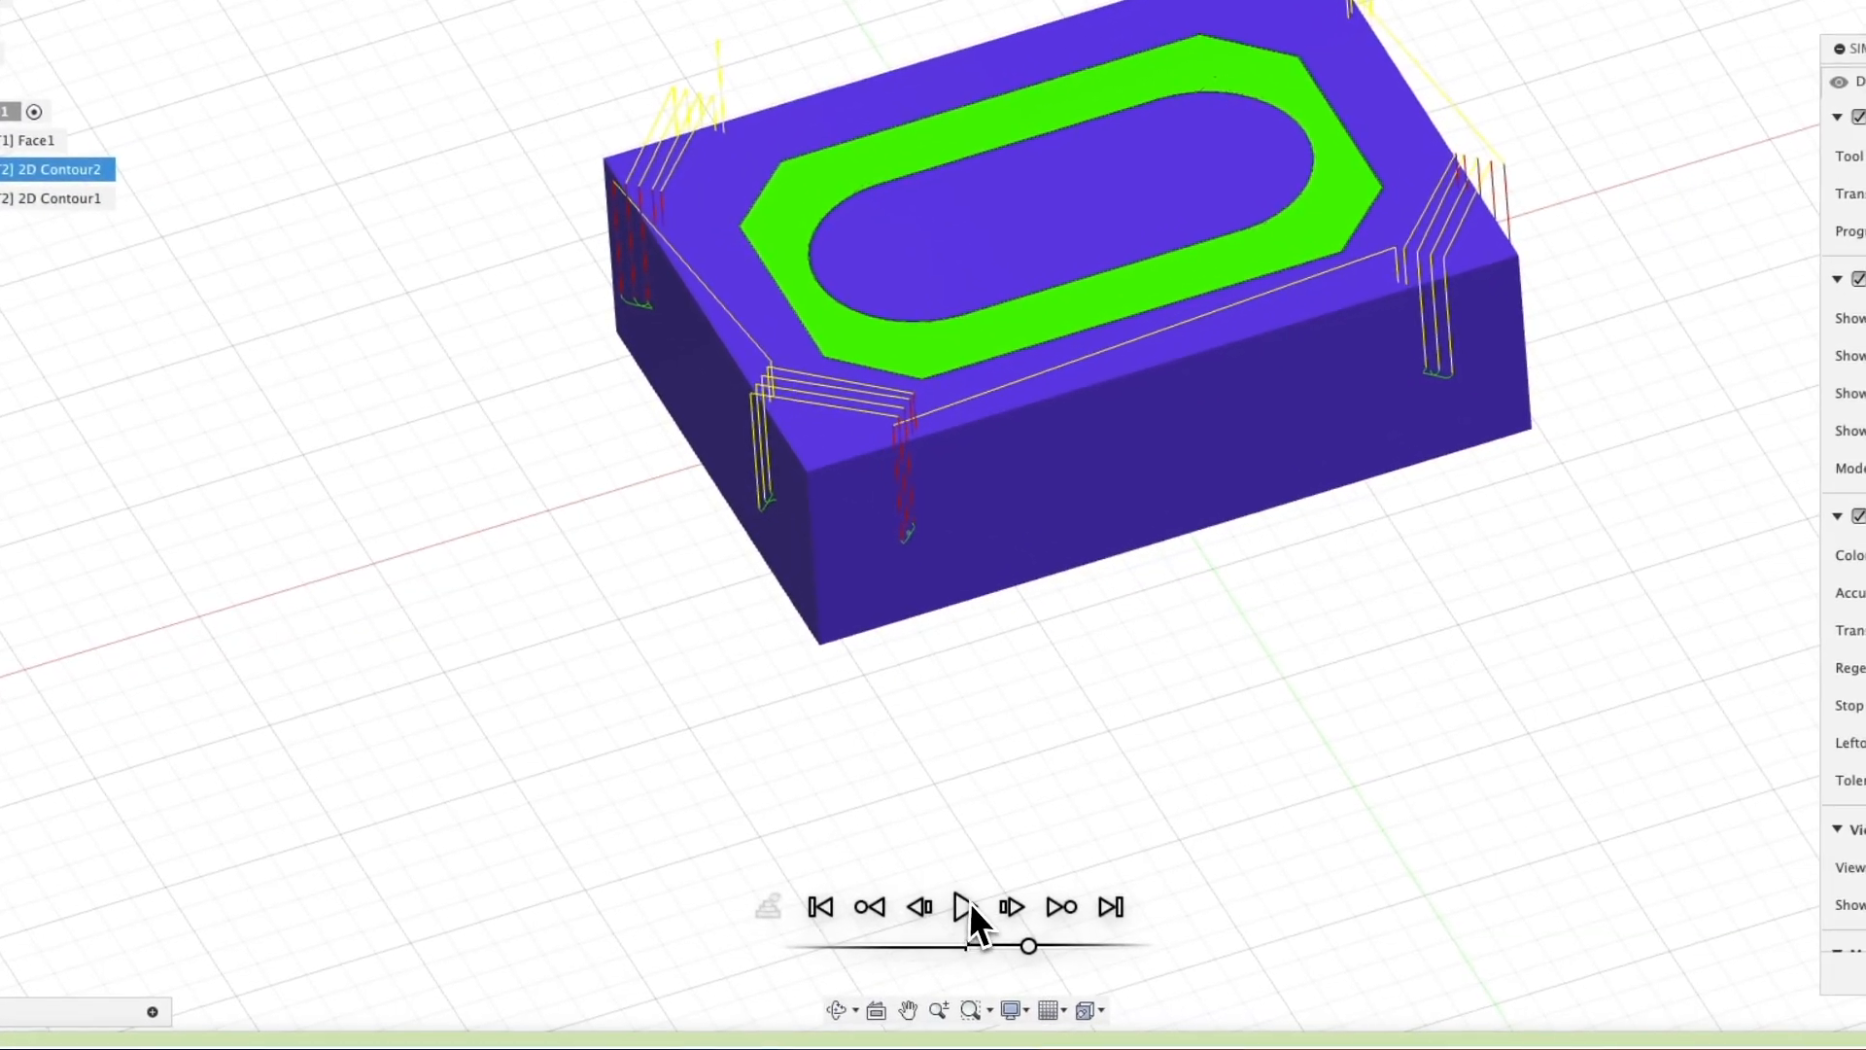
{"action": "left_click", "coordinate": [964, 906]}
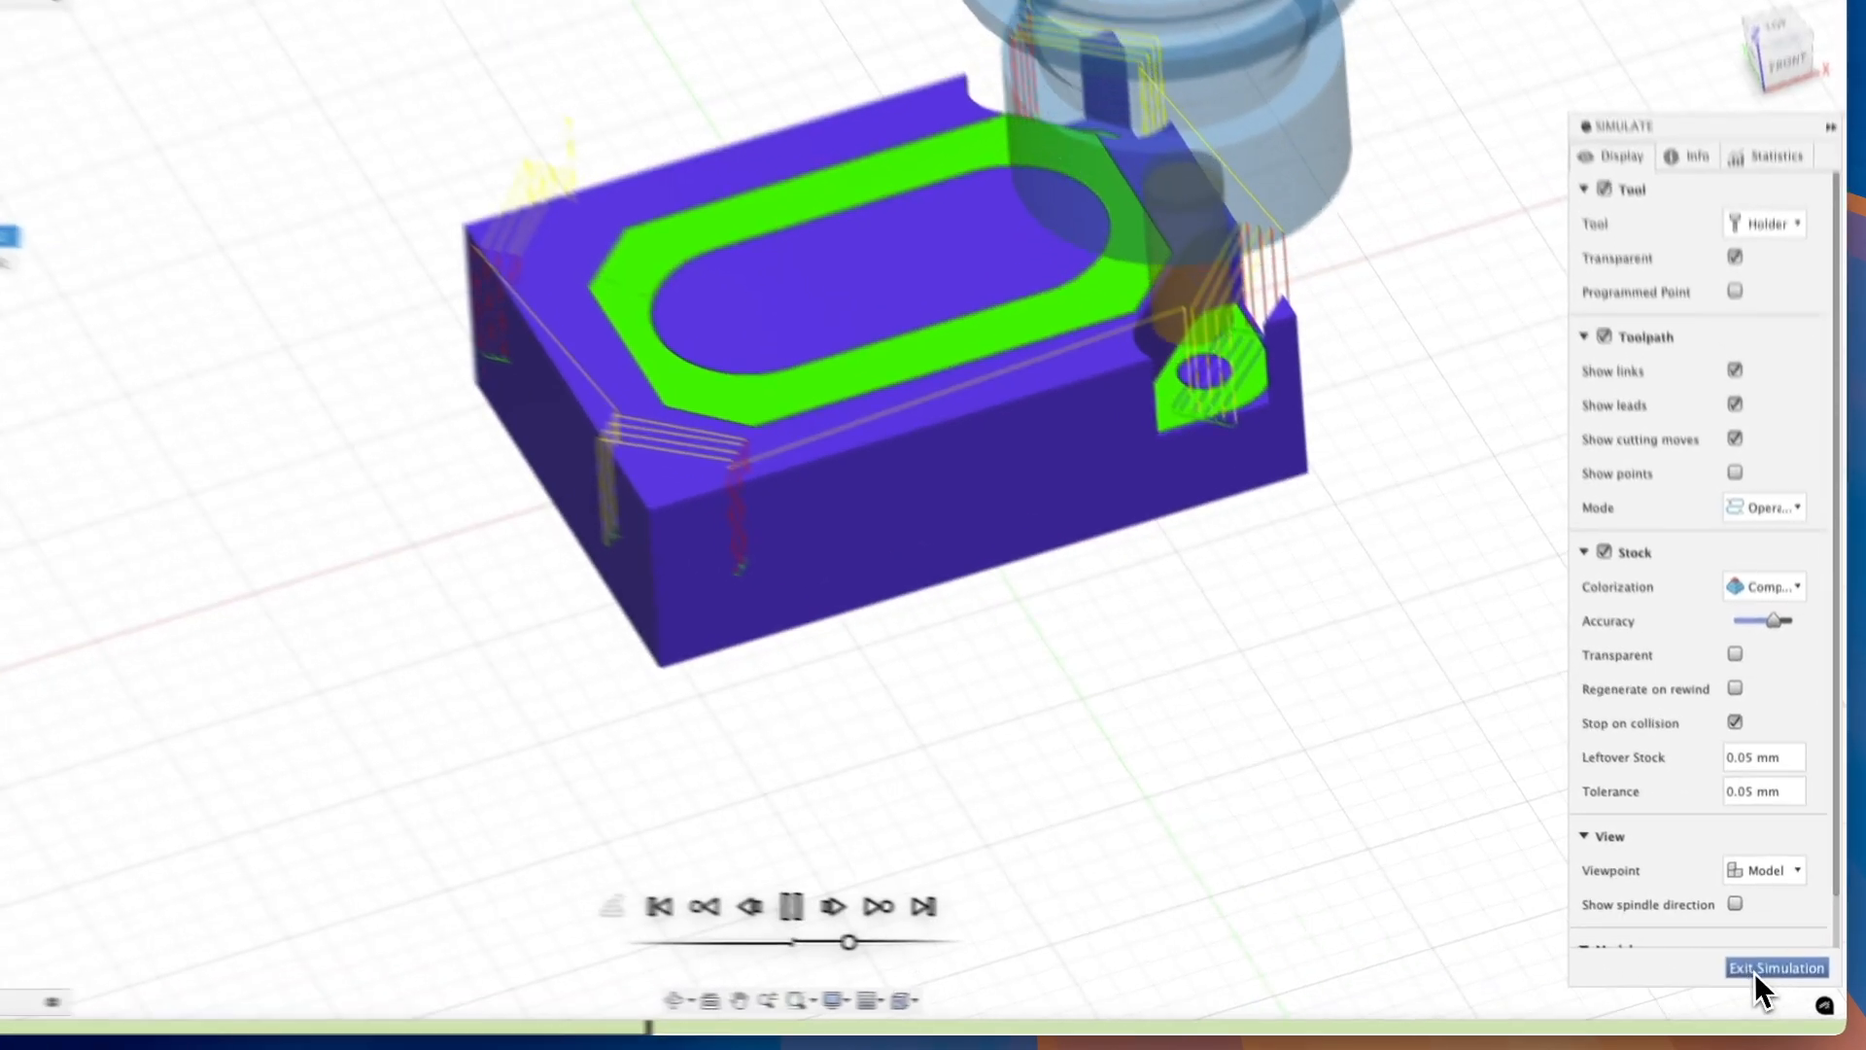
{"action": "left_click", "coordinate": [1773, 978]}
Set the number of roughing stepovers in 2D Contour2 to 10 and regenerate the toolpath
{"action": "right_click", "coordinate": [227, 445]}
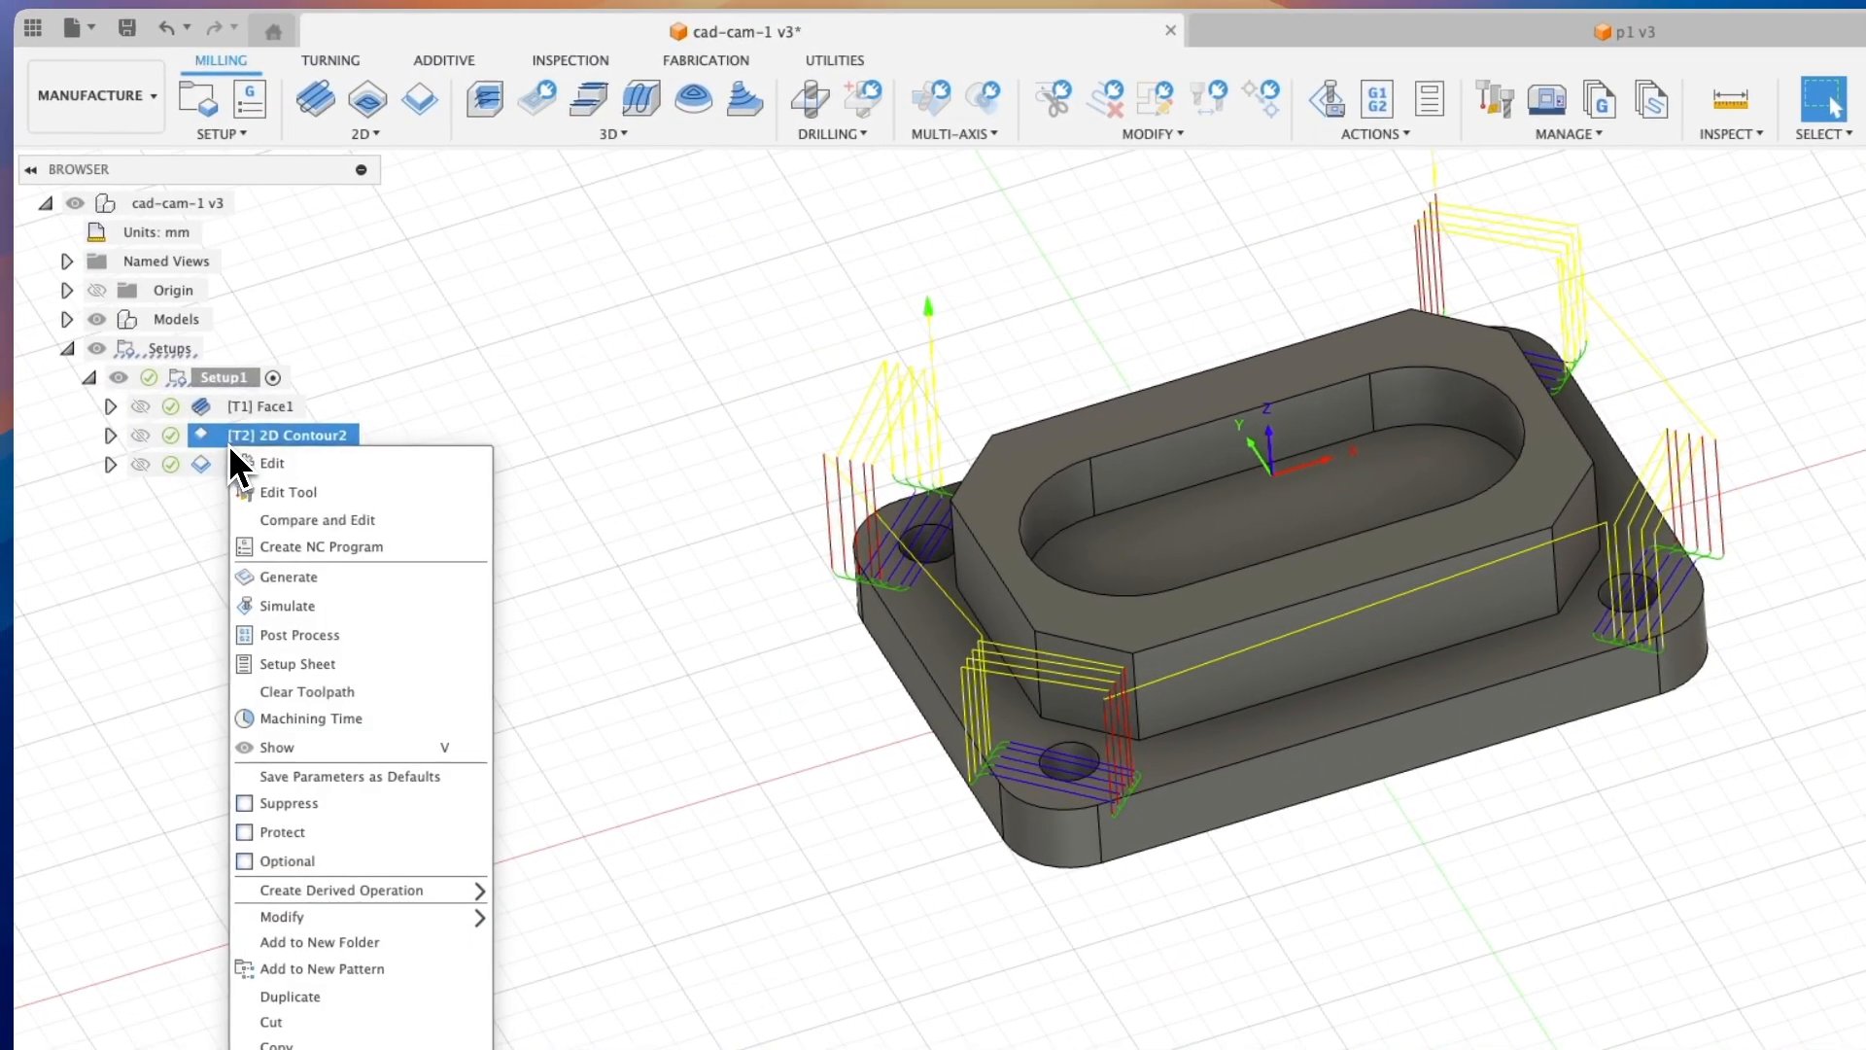
{"action": "left_click", "coordinate": [291, 464]}
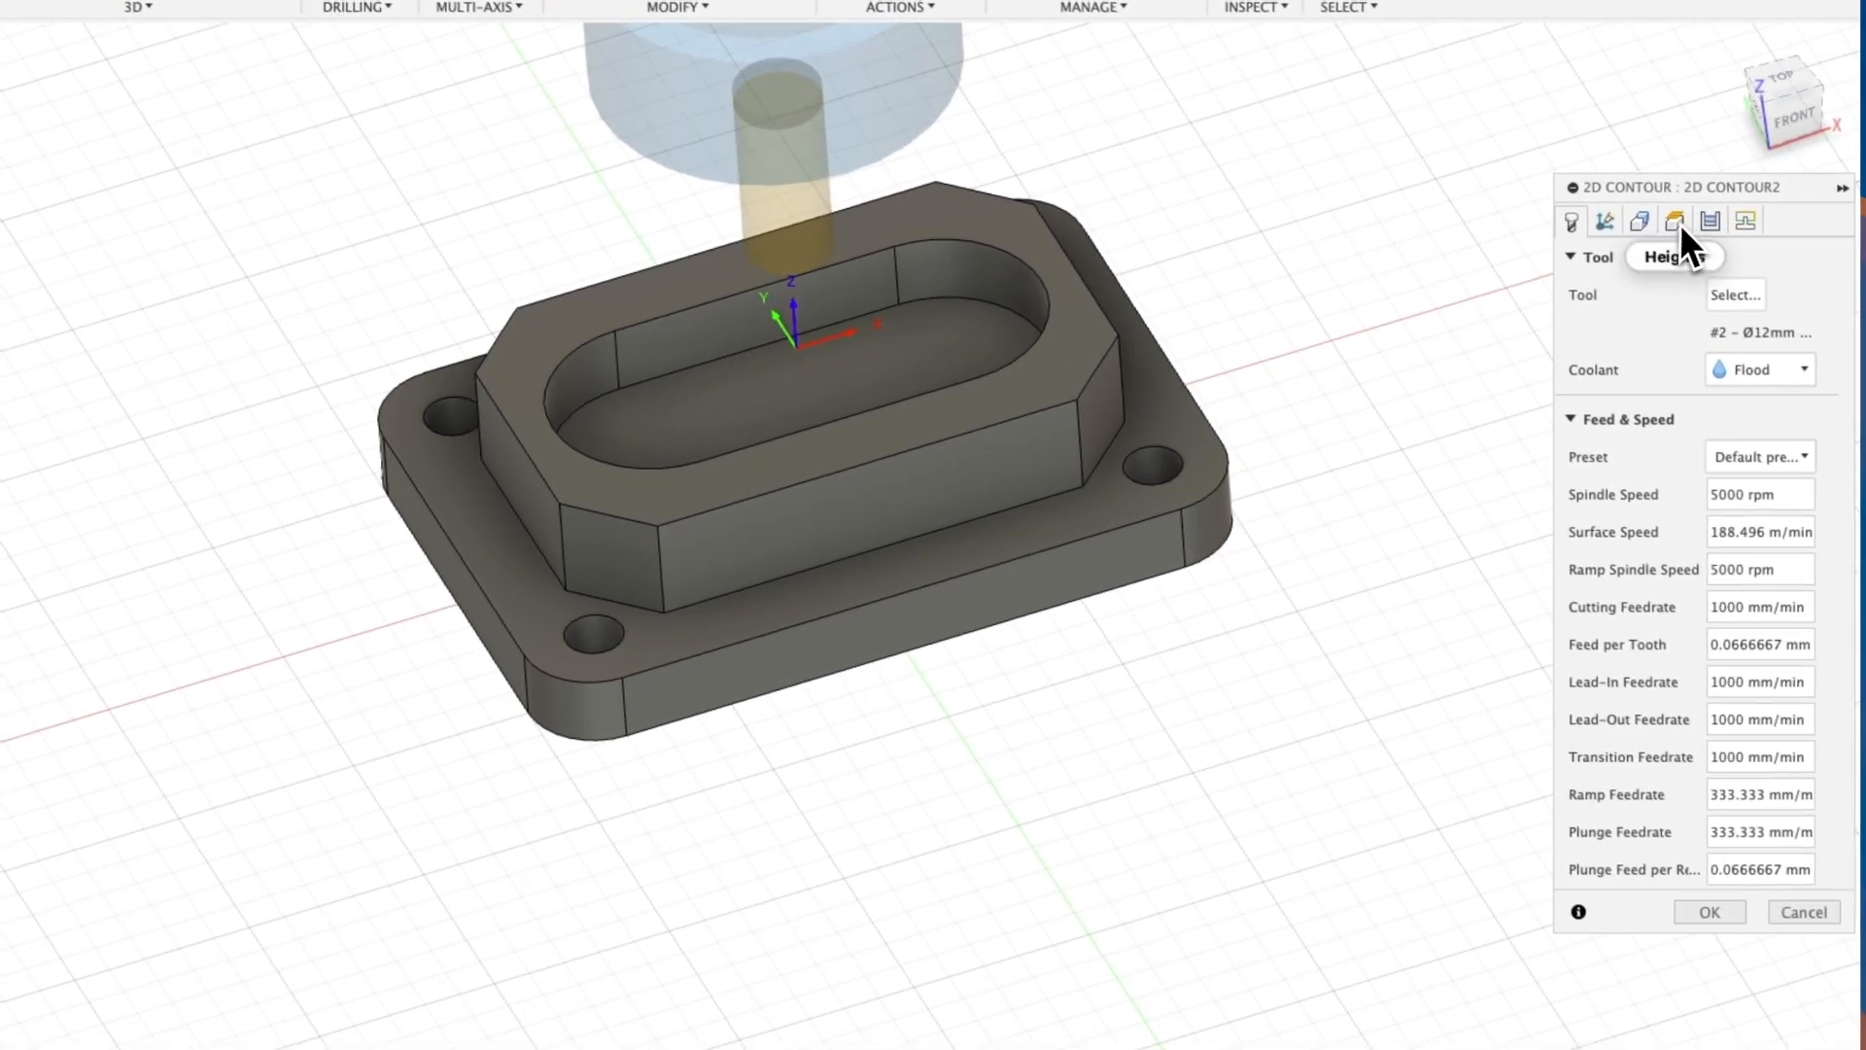
{"action": "left_click", "coordinate": [1803, 272]}
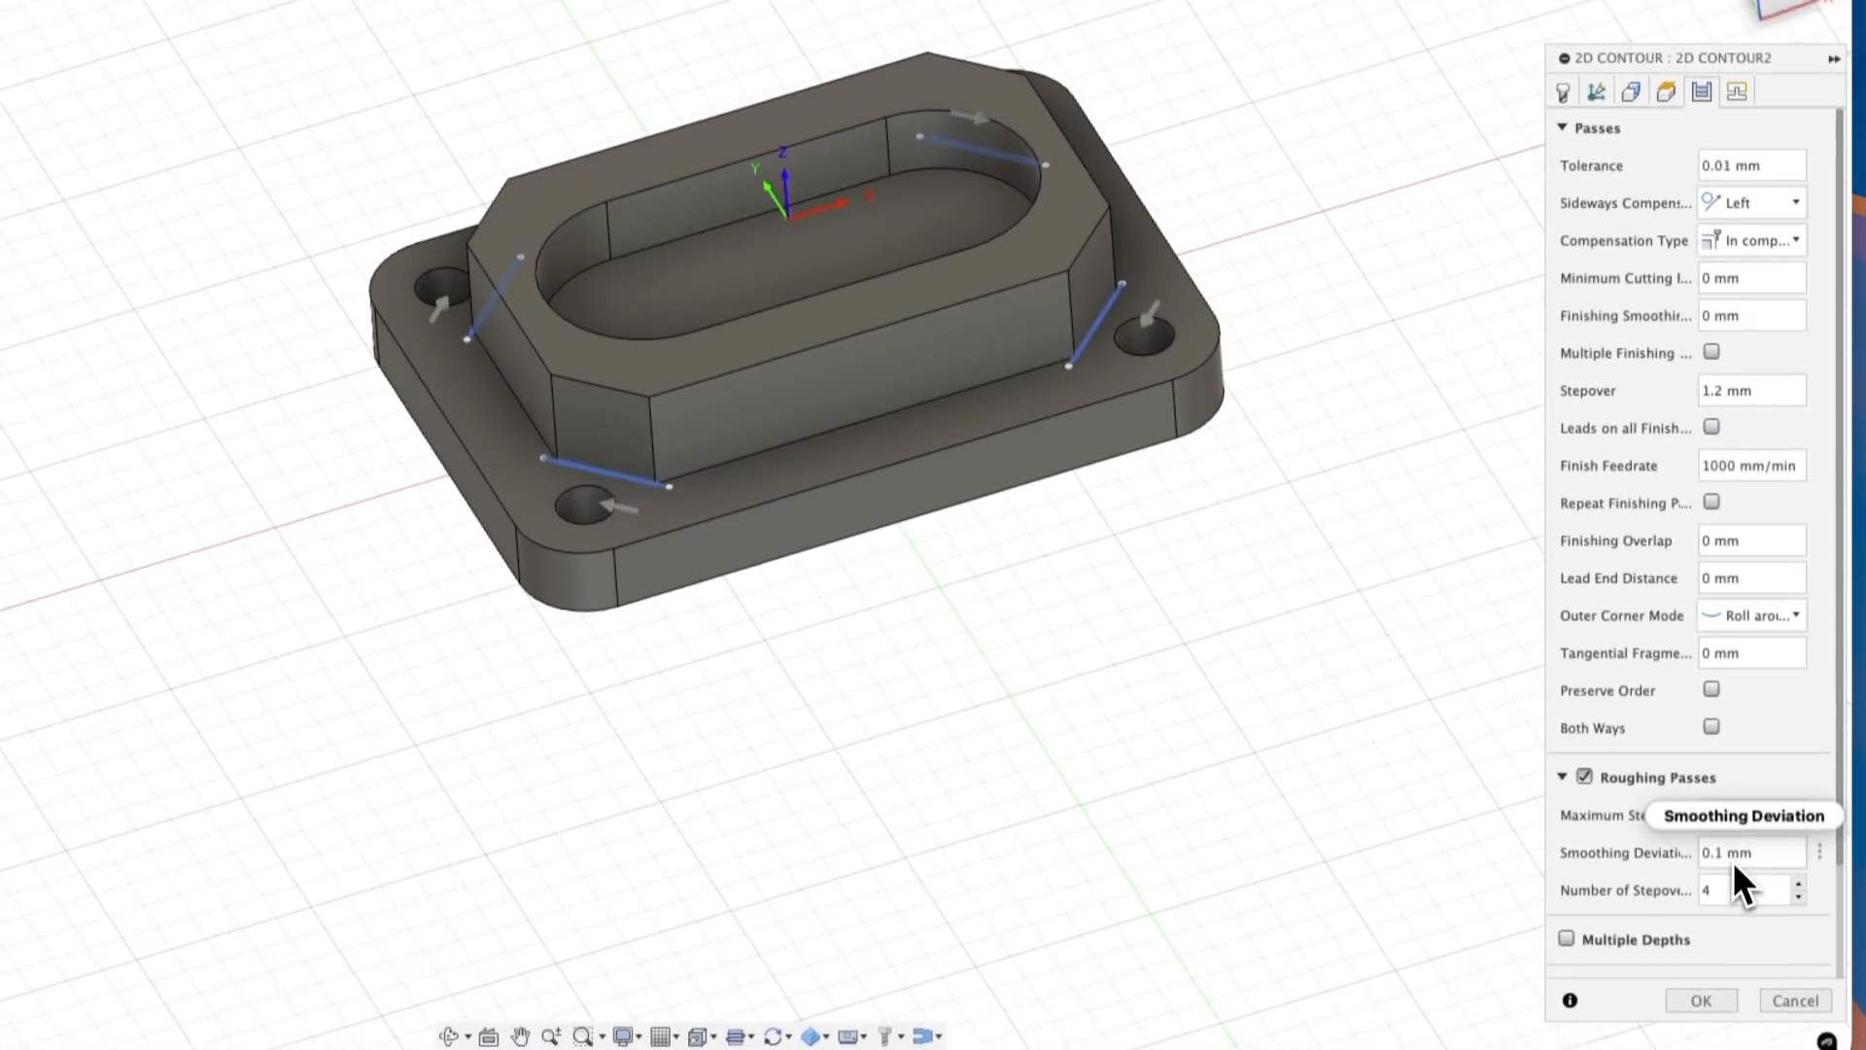
{"action": "left_click", "coordinate": [1712, 1014]}
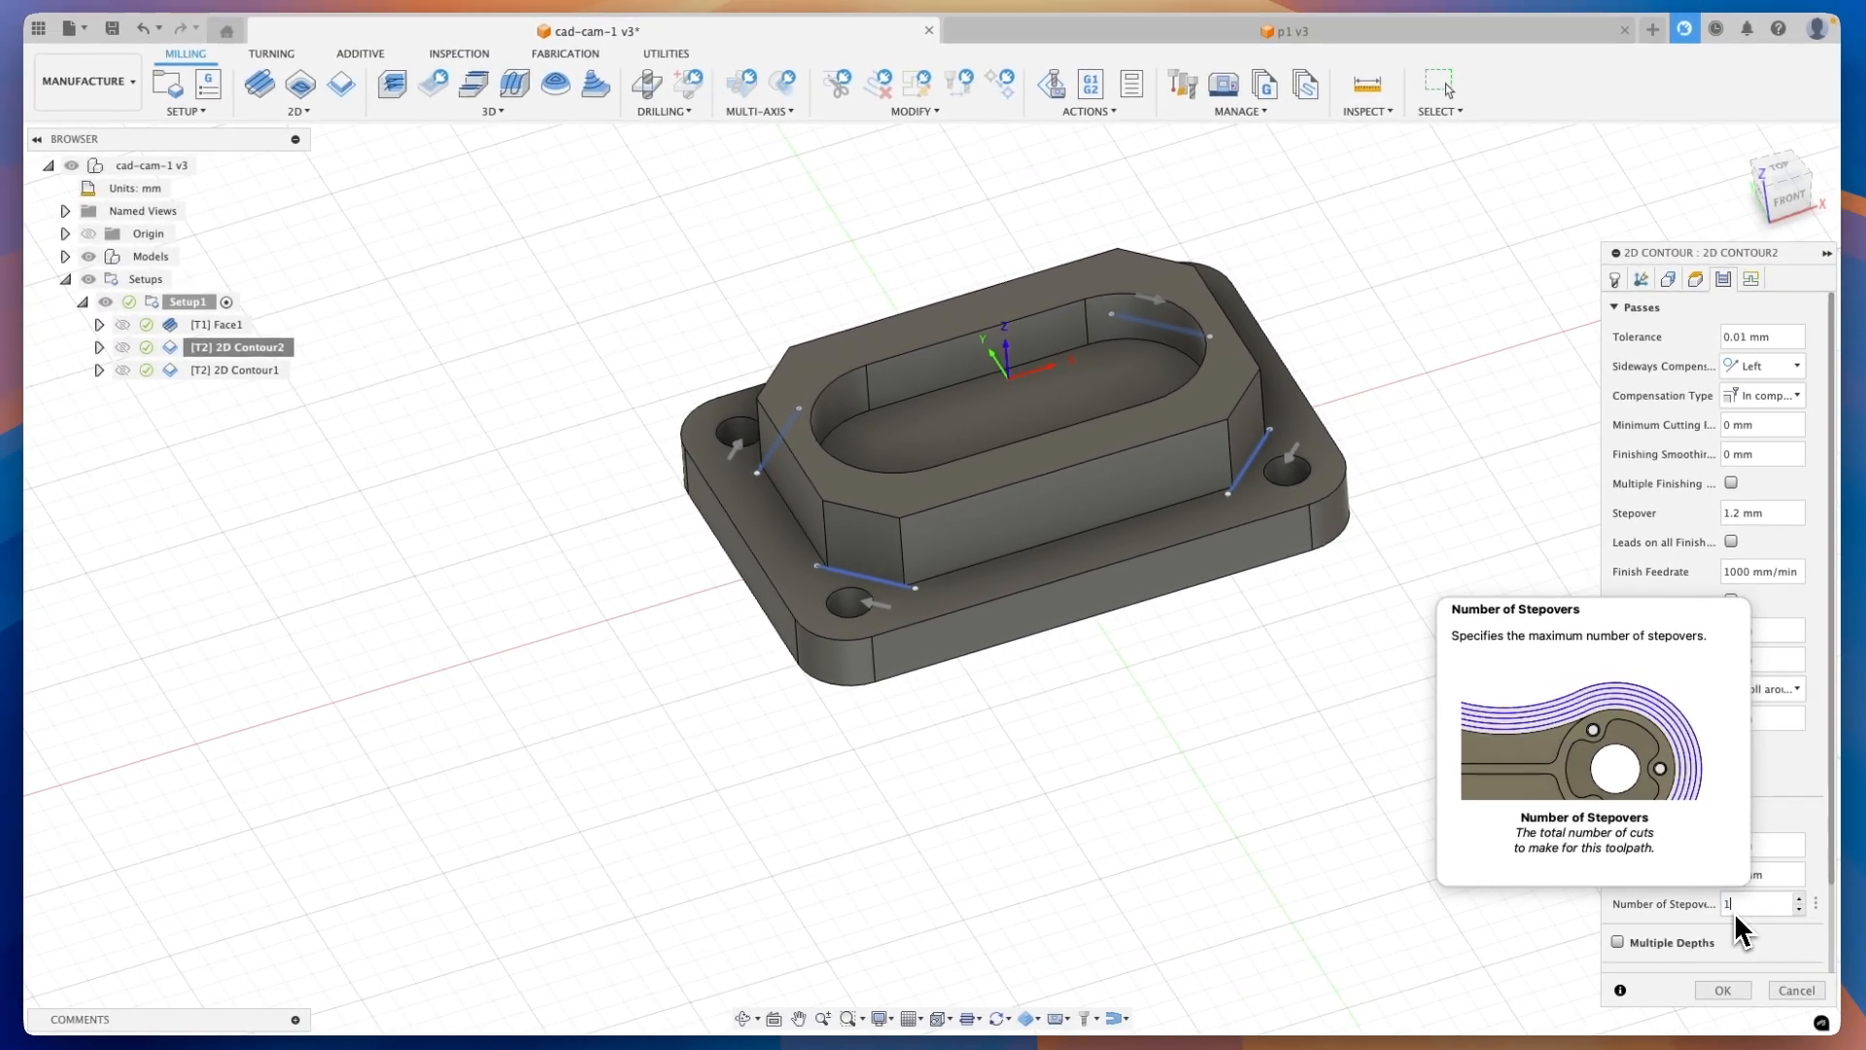
{"action": "type", "text": "10"}
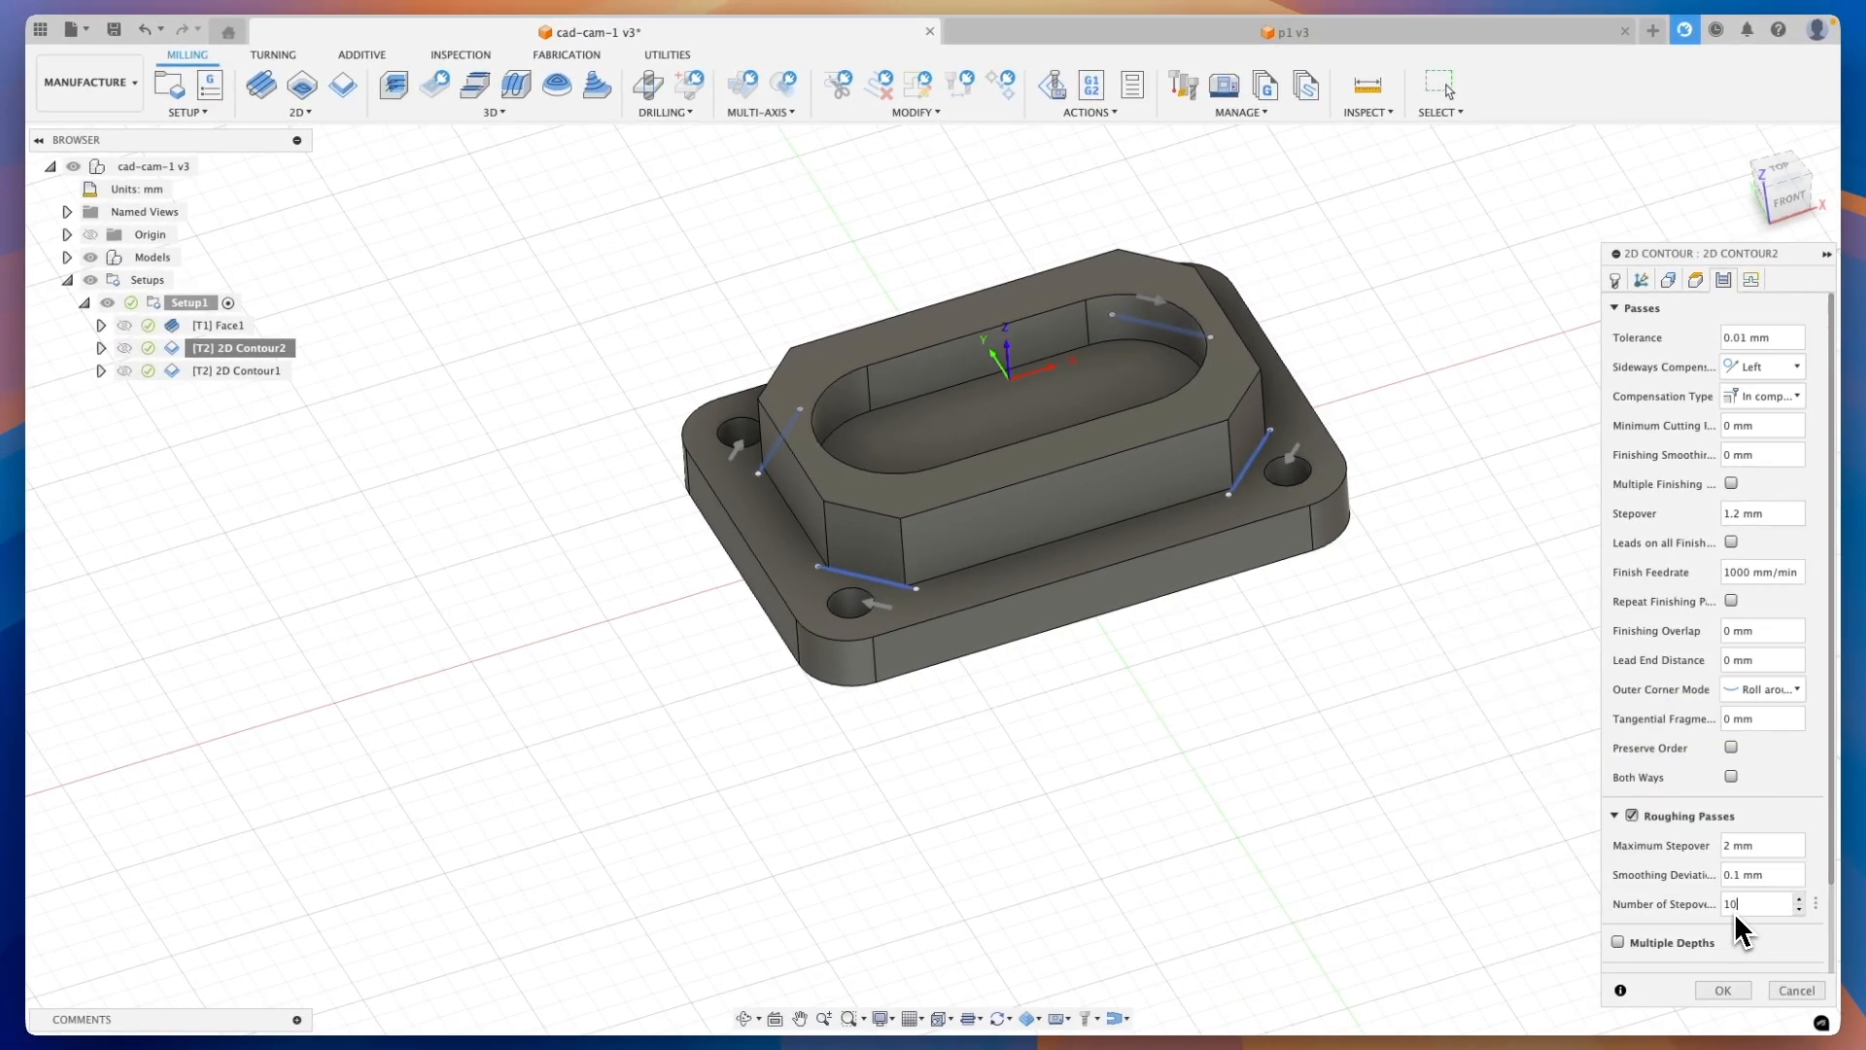
{"action": "left_click", "coordinate": [1722, 989]}
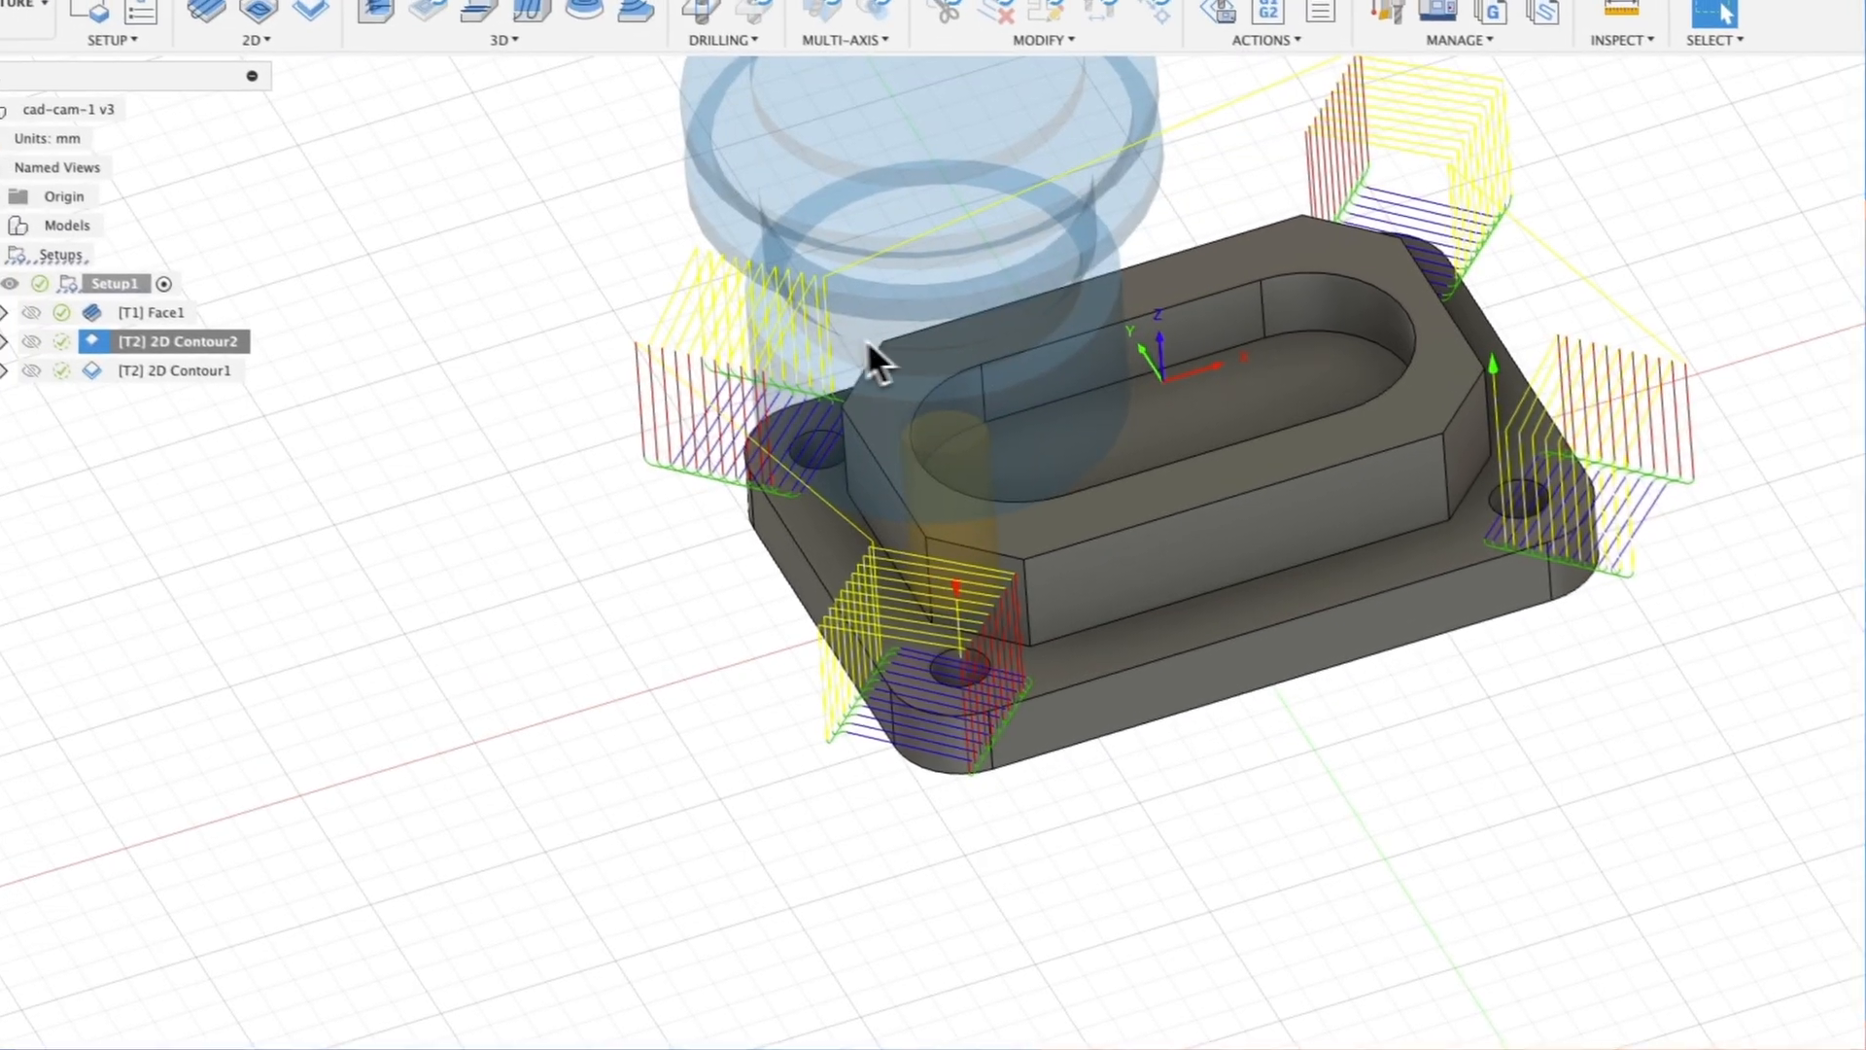
Play the simulation of 2D Contour2 with its added stepovers to check the corner cuts, and exit the simulation
{"action": "right_click", "coordinate": [163, 350]}
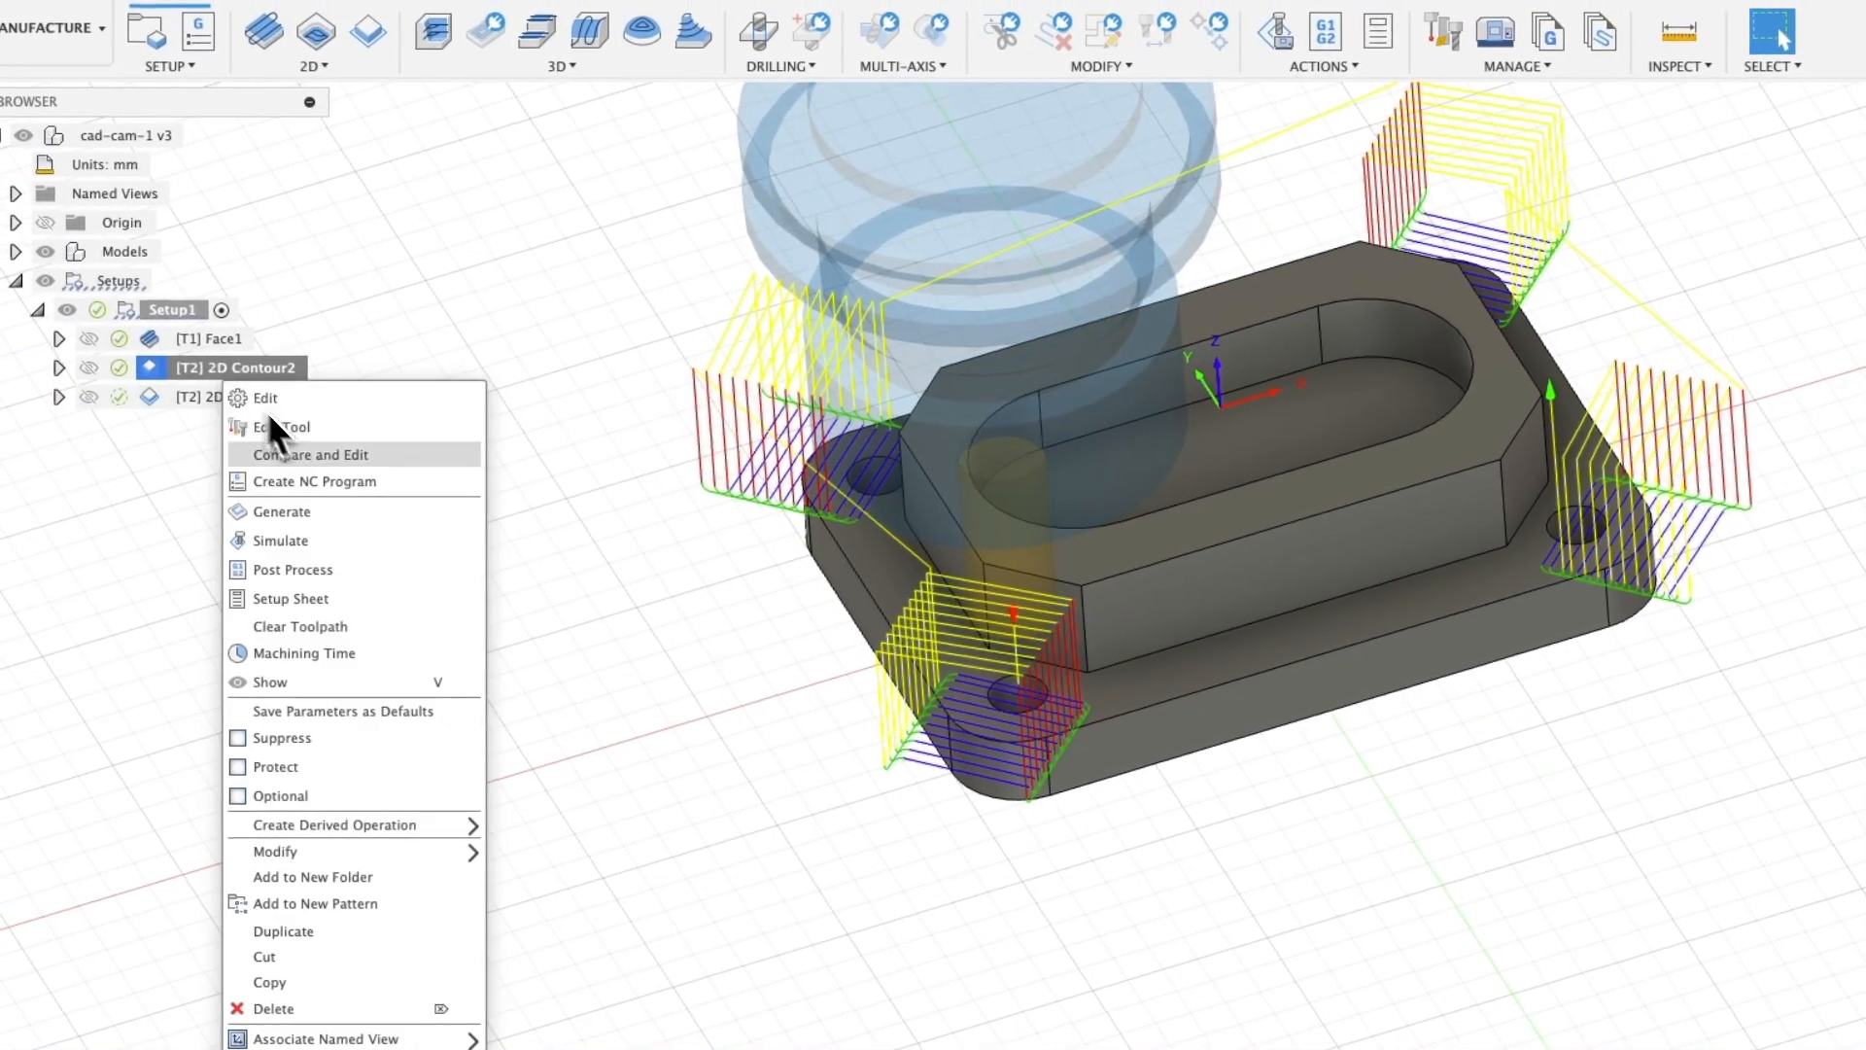
{"action": "left_click", "coordinate": [290, 544]}
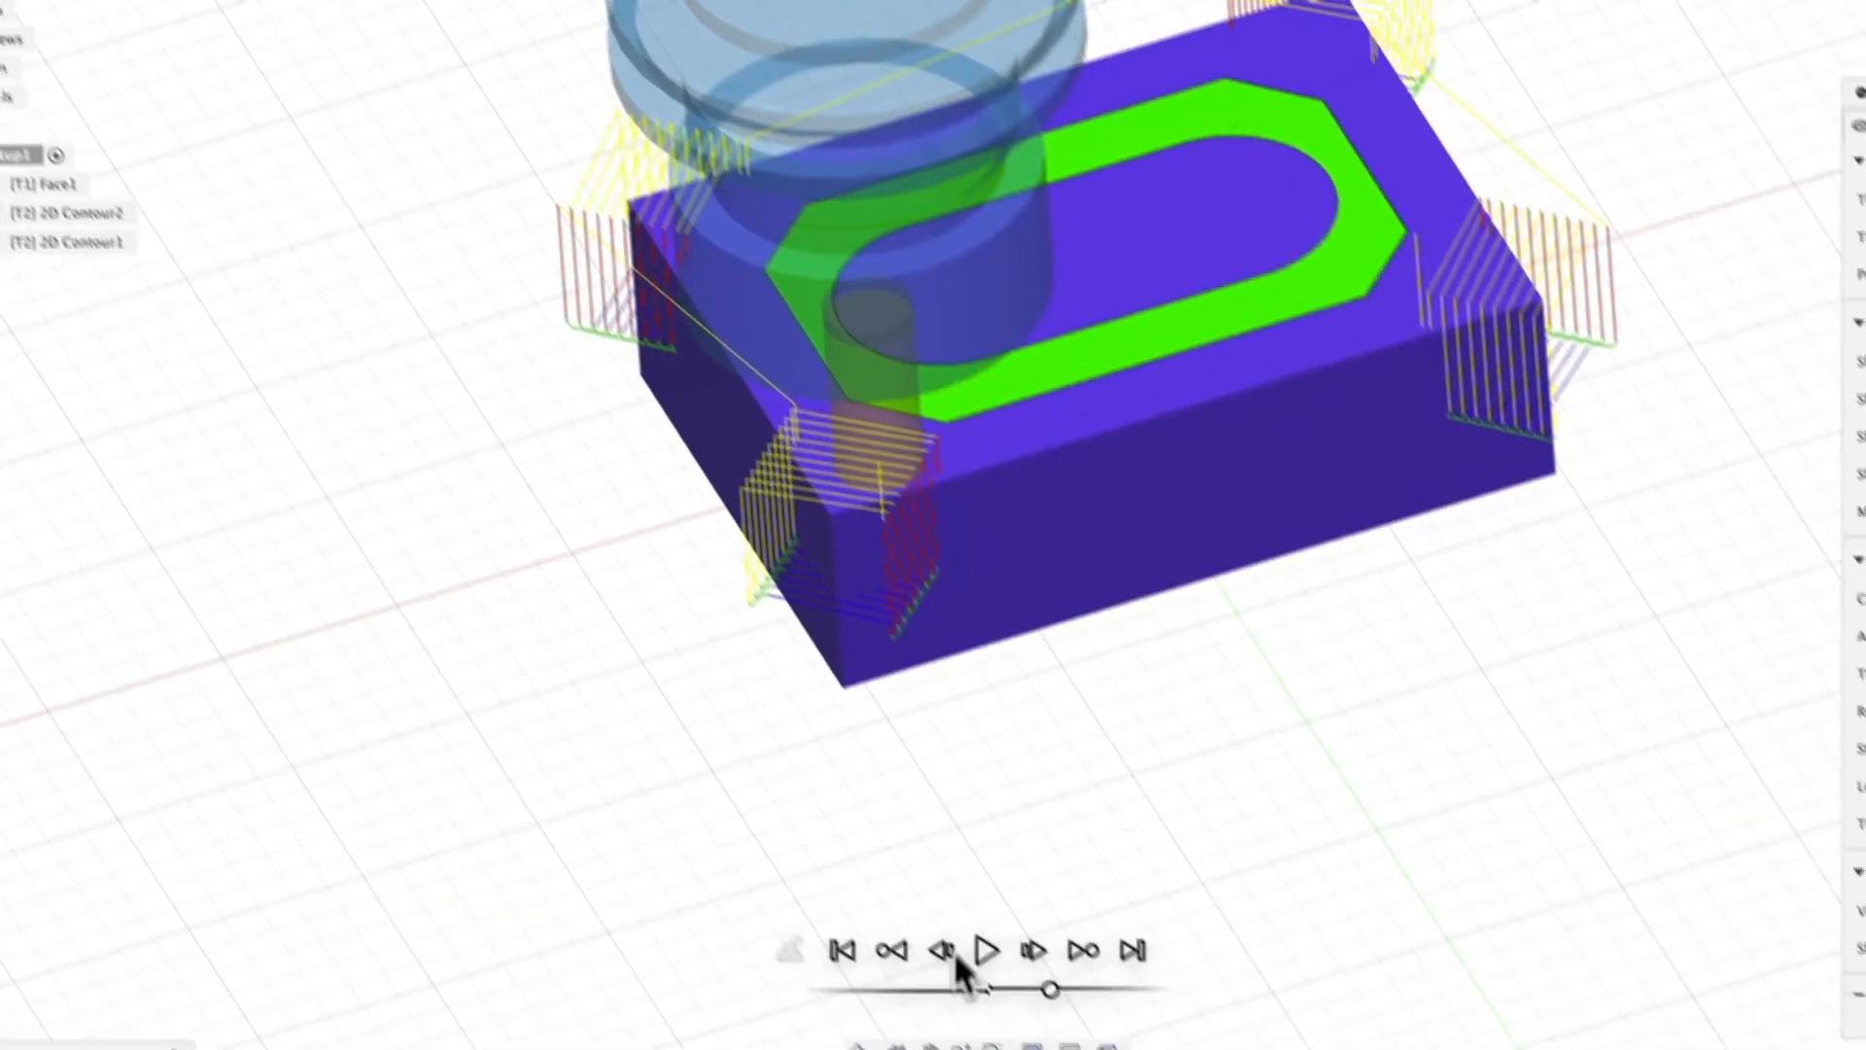
{"action": "left_click", "coordinate": [944, 906]}
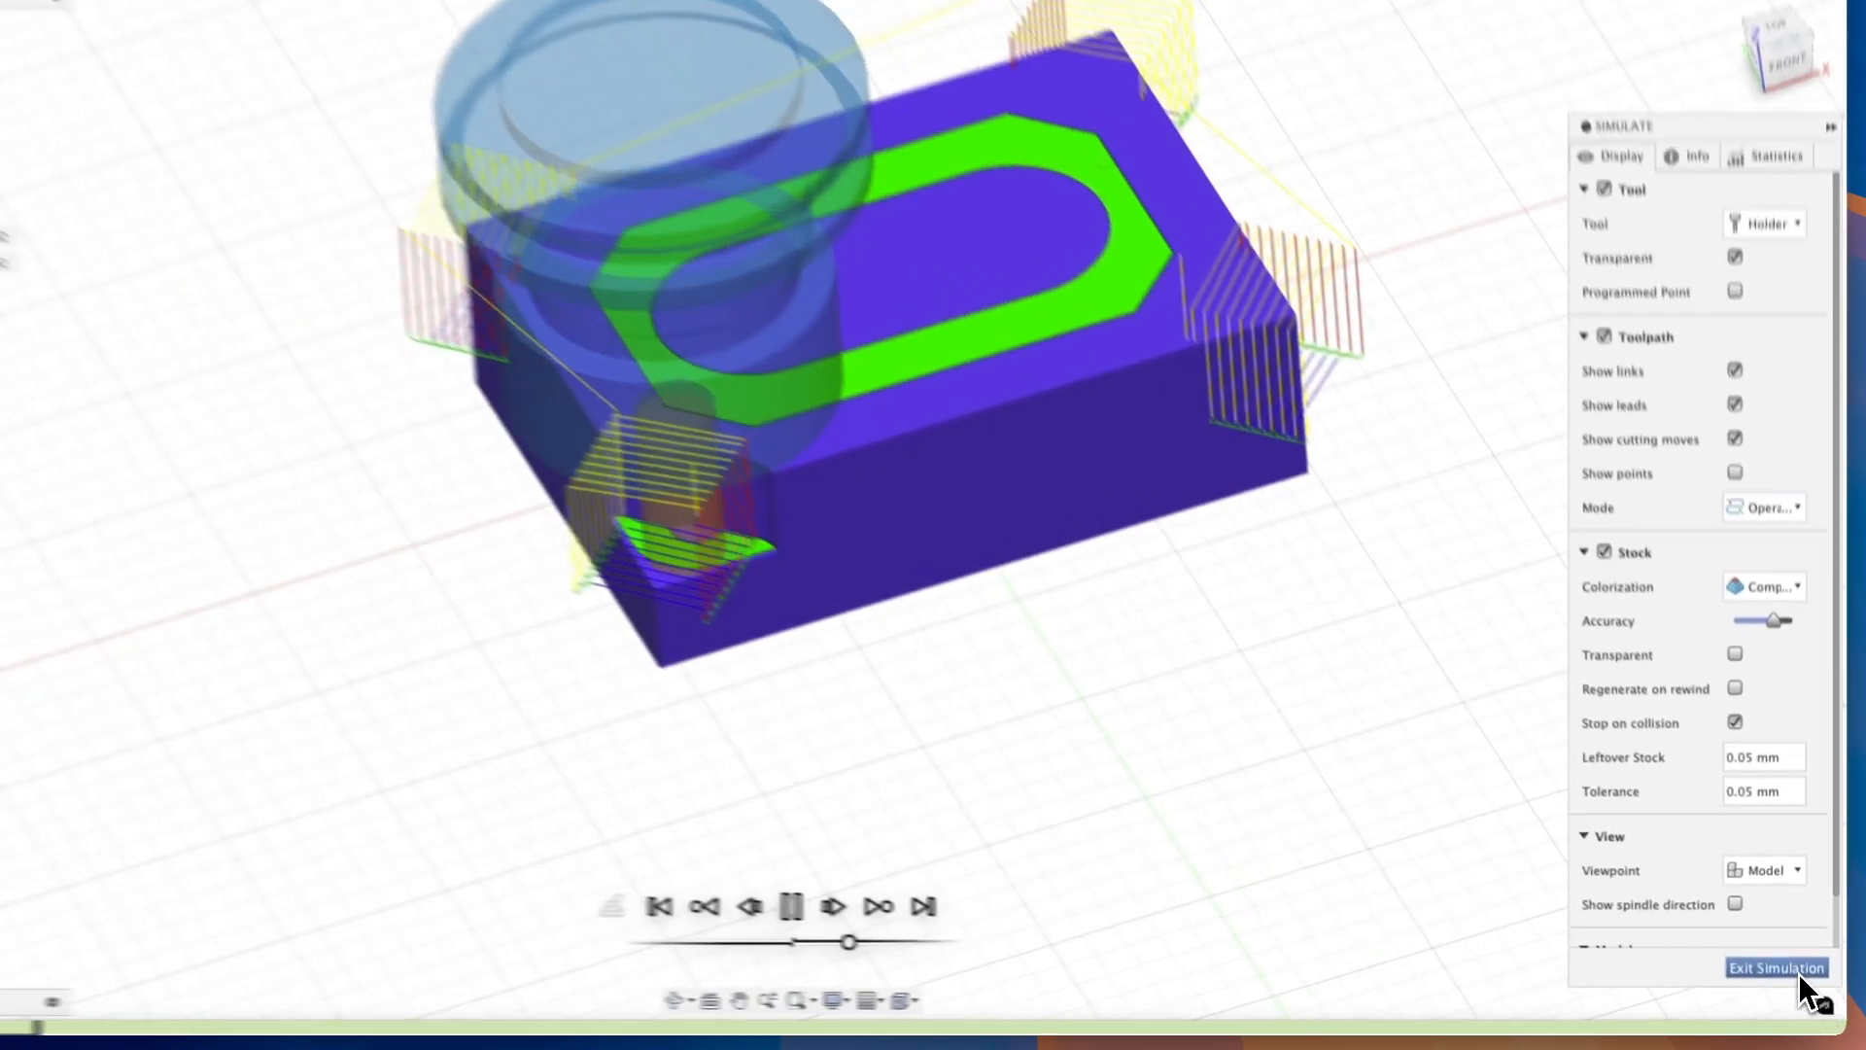
{"action": "left_click", "coordinate": [1781, 977]}
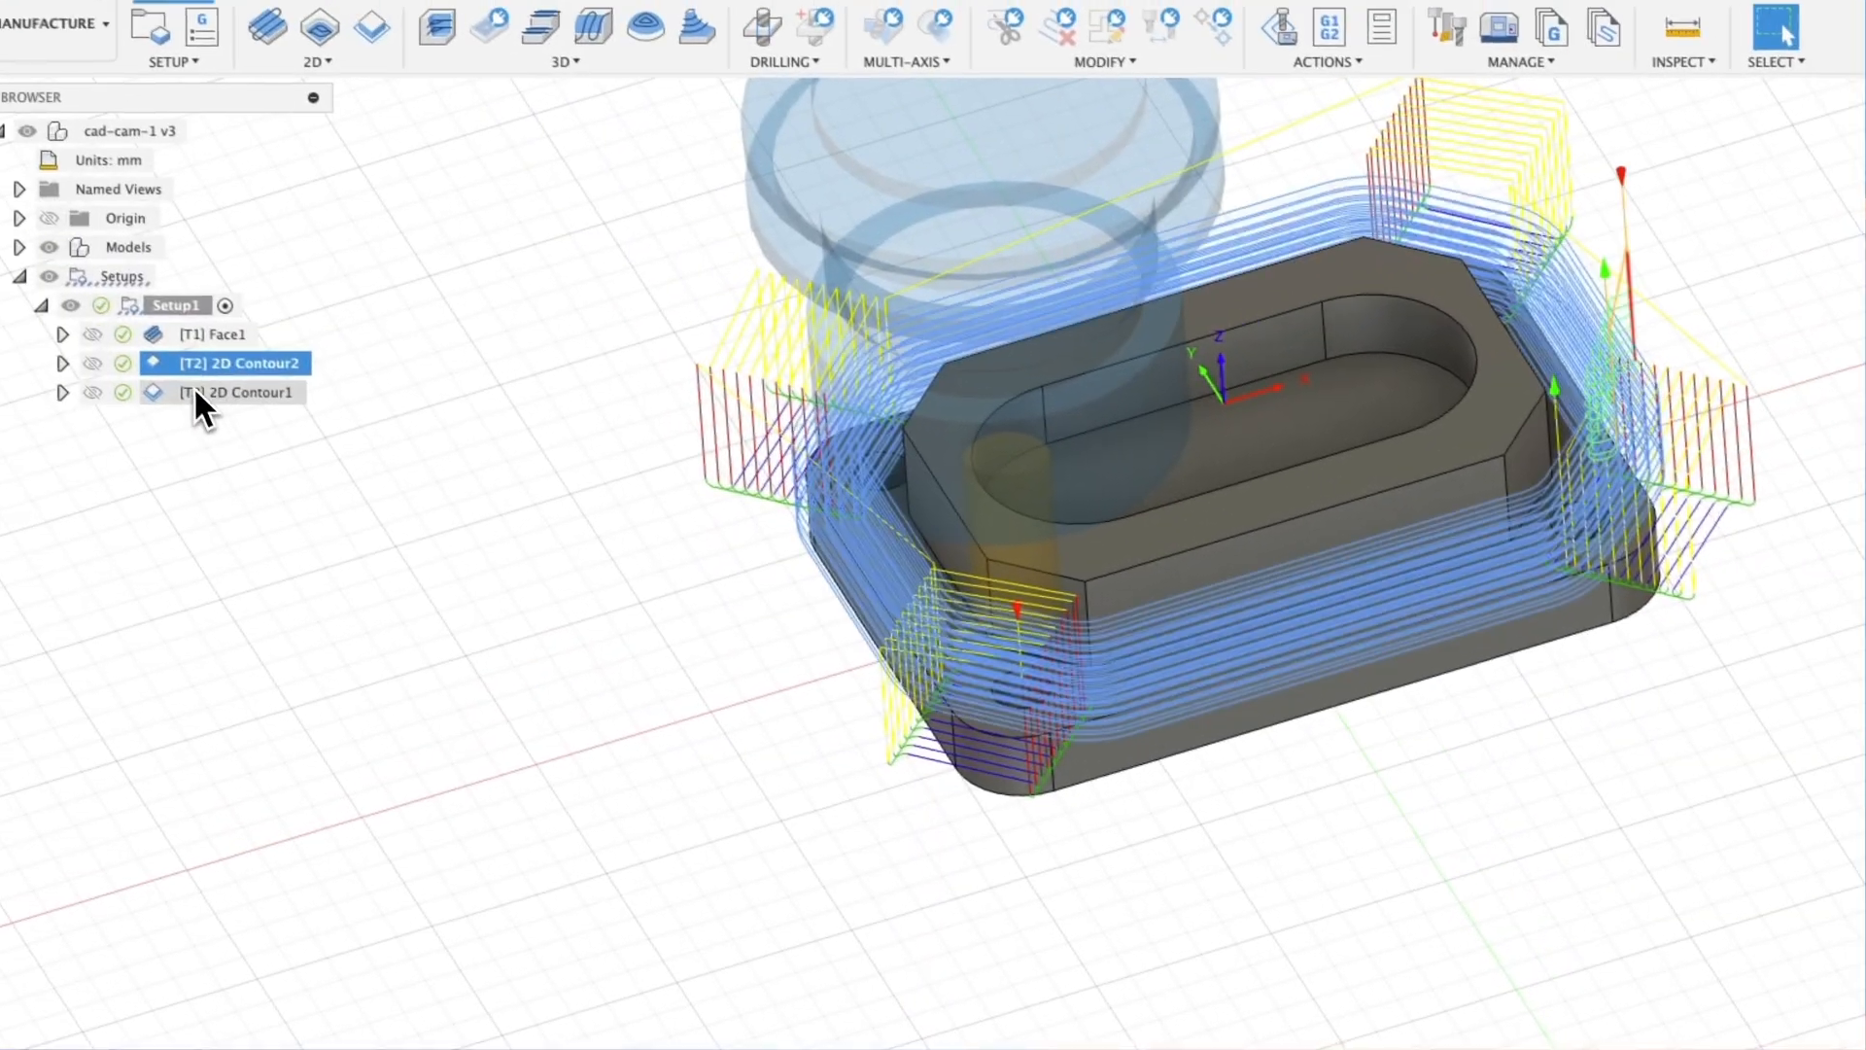
Set the maximum roughing stepdown of 2D Contour1 to 7 mm, regenerate it, and inspect the toolpath around the boss
{"action": "left_click", "coordinate": [195, 392]}
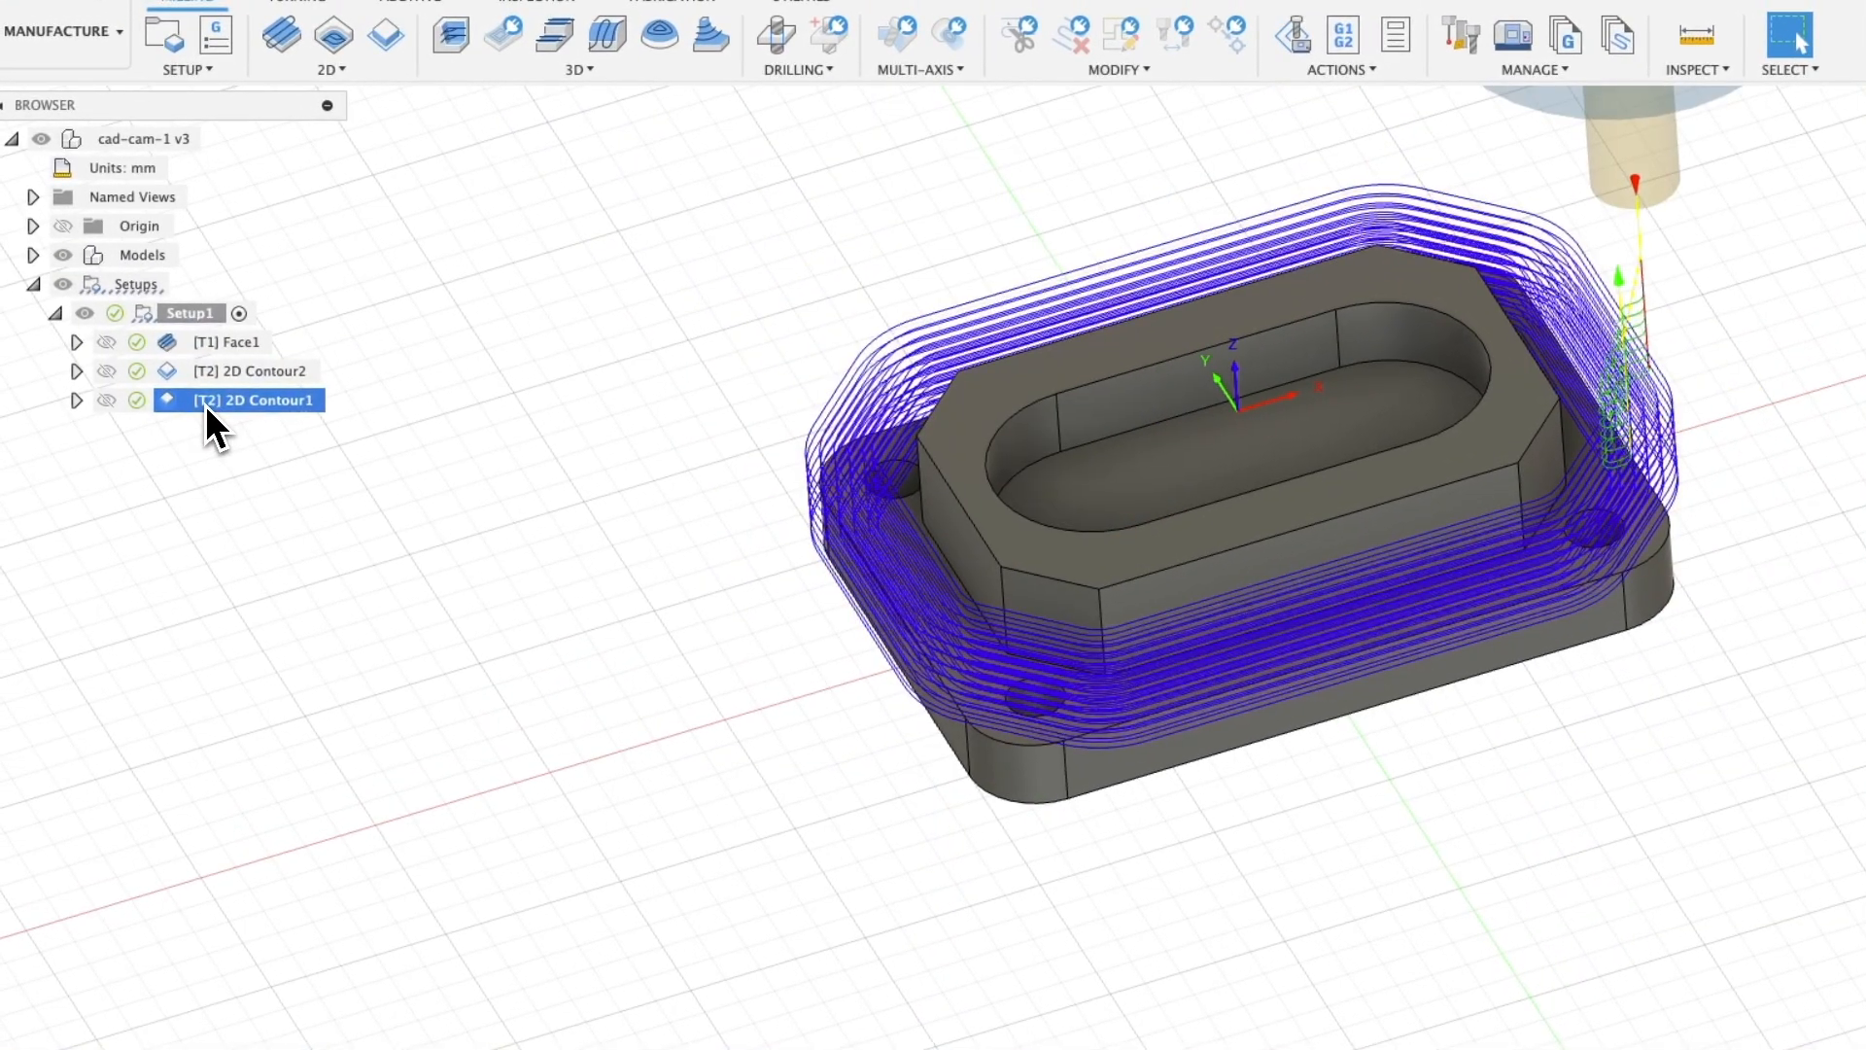
{"action": "right_click", "coordinate": [216, 407]}
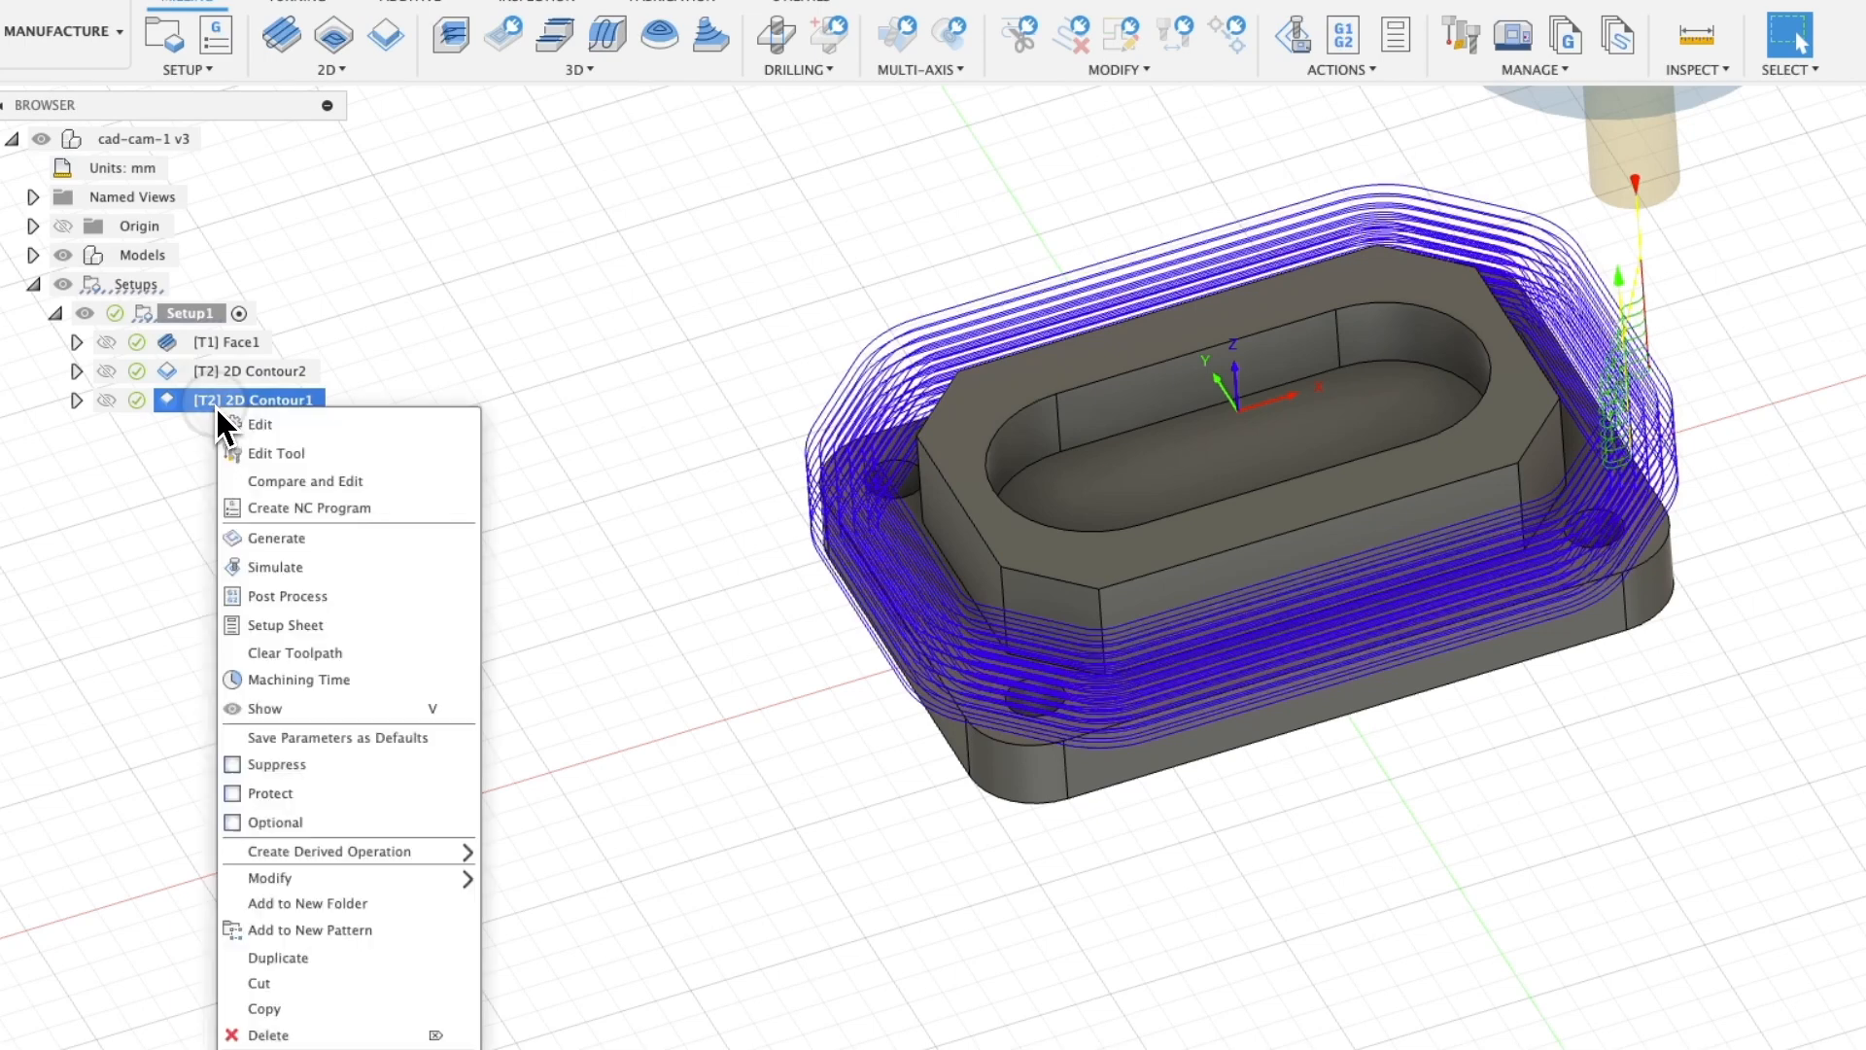
{"action": "left_click", "coordinate": [249, 421]}
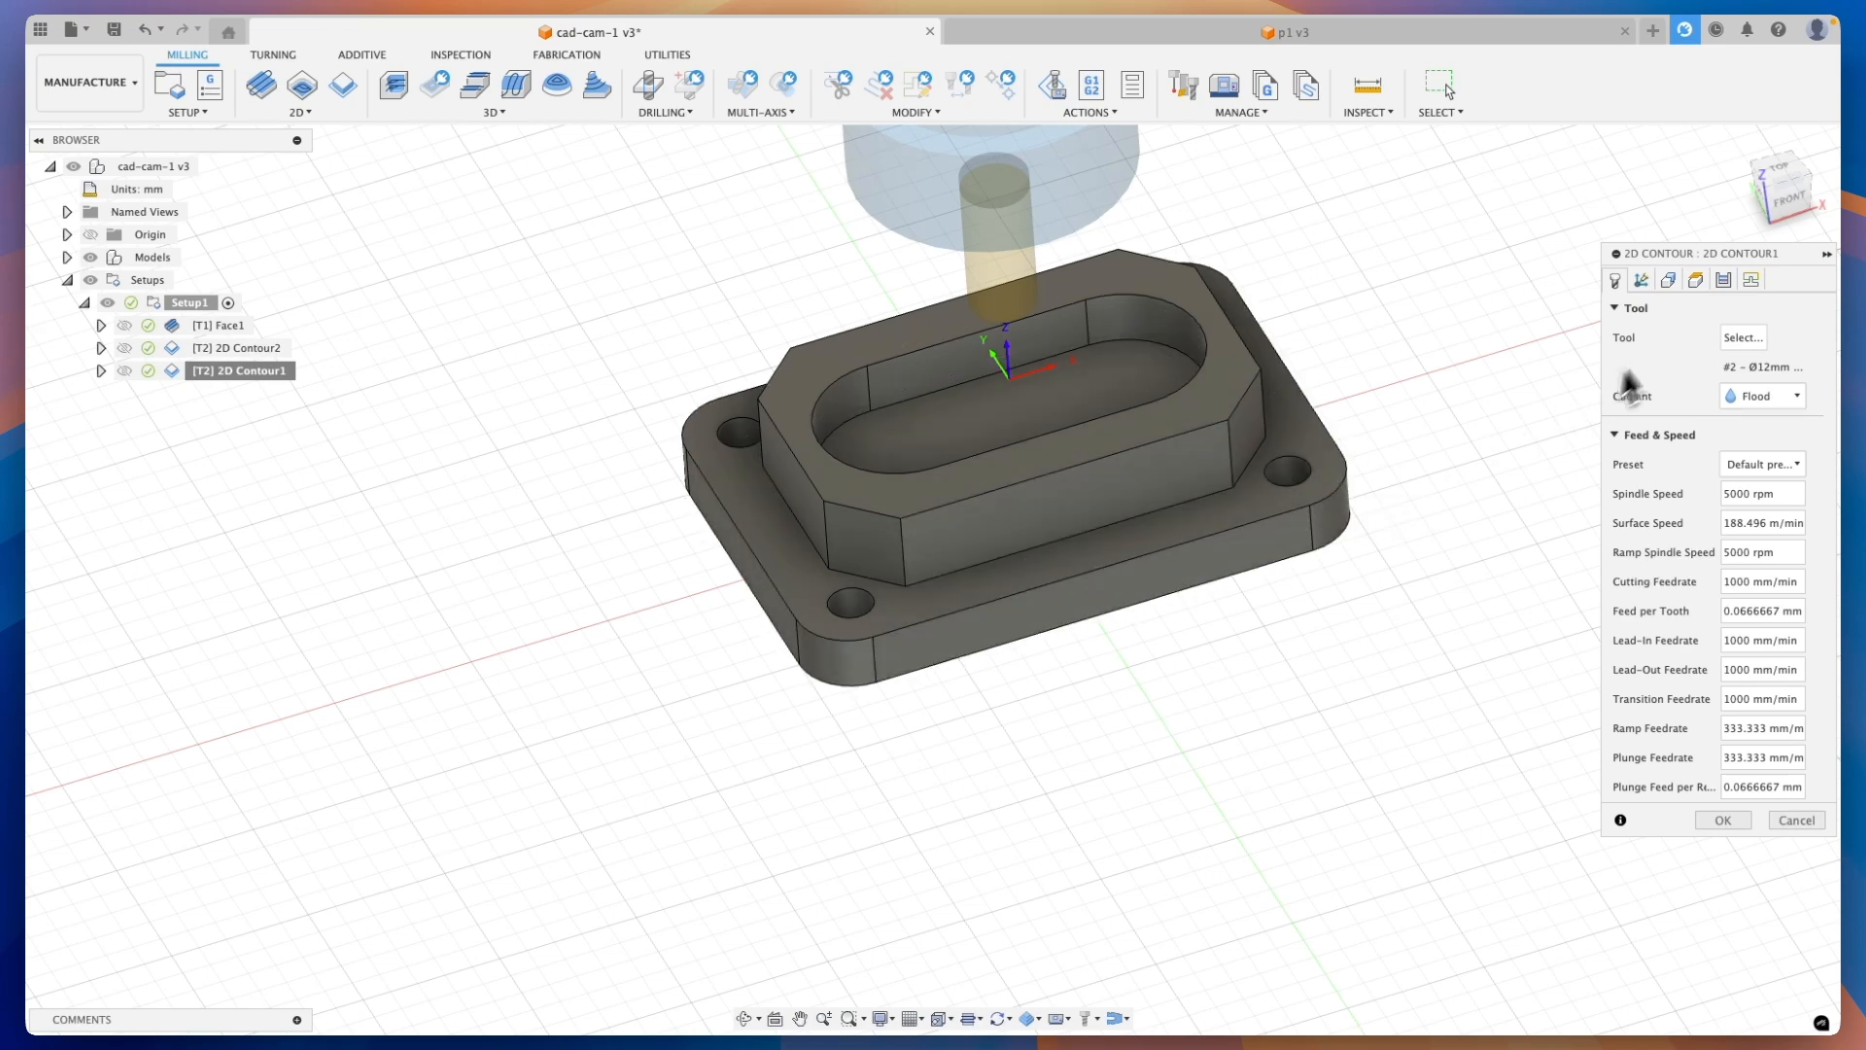
{"action": "left_click", "coordinate": [1723, 280]}
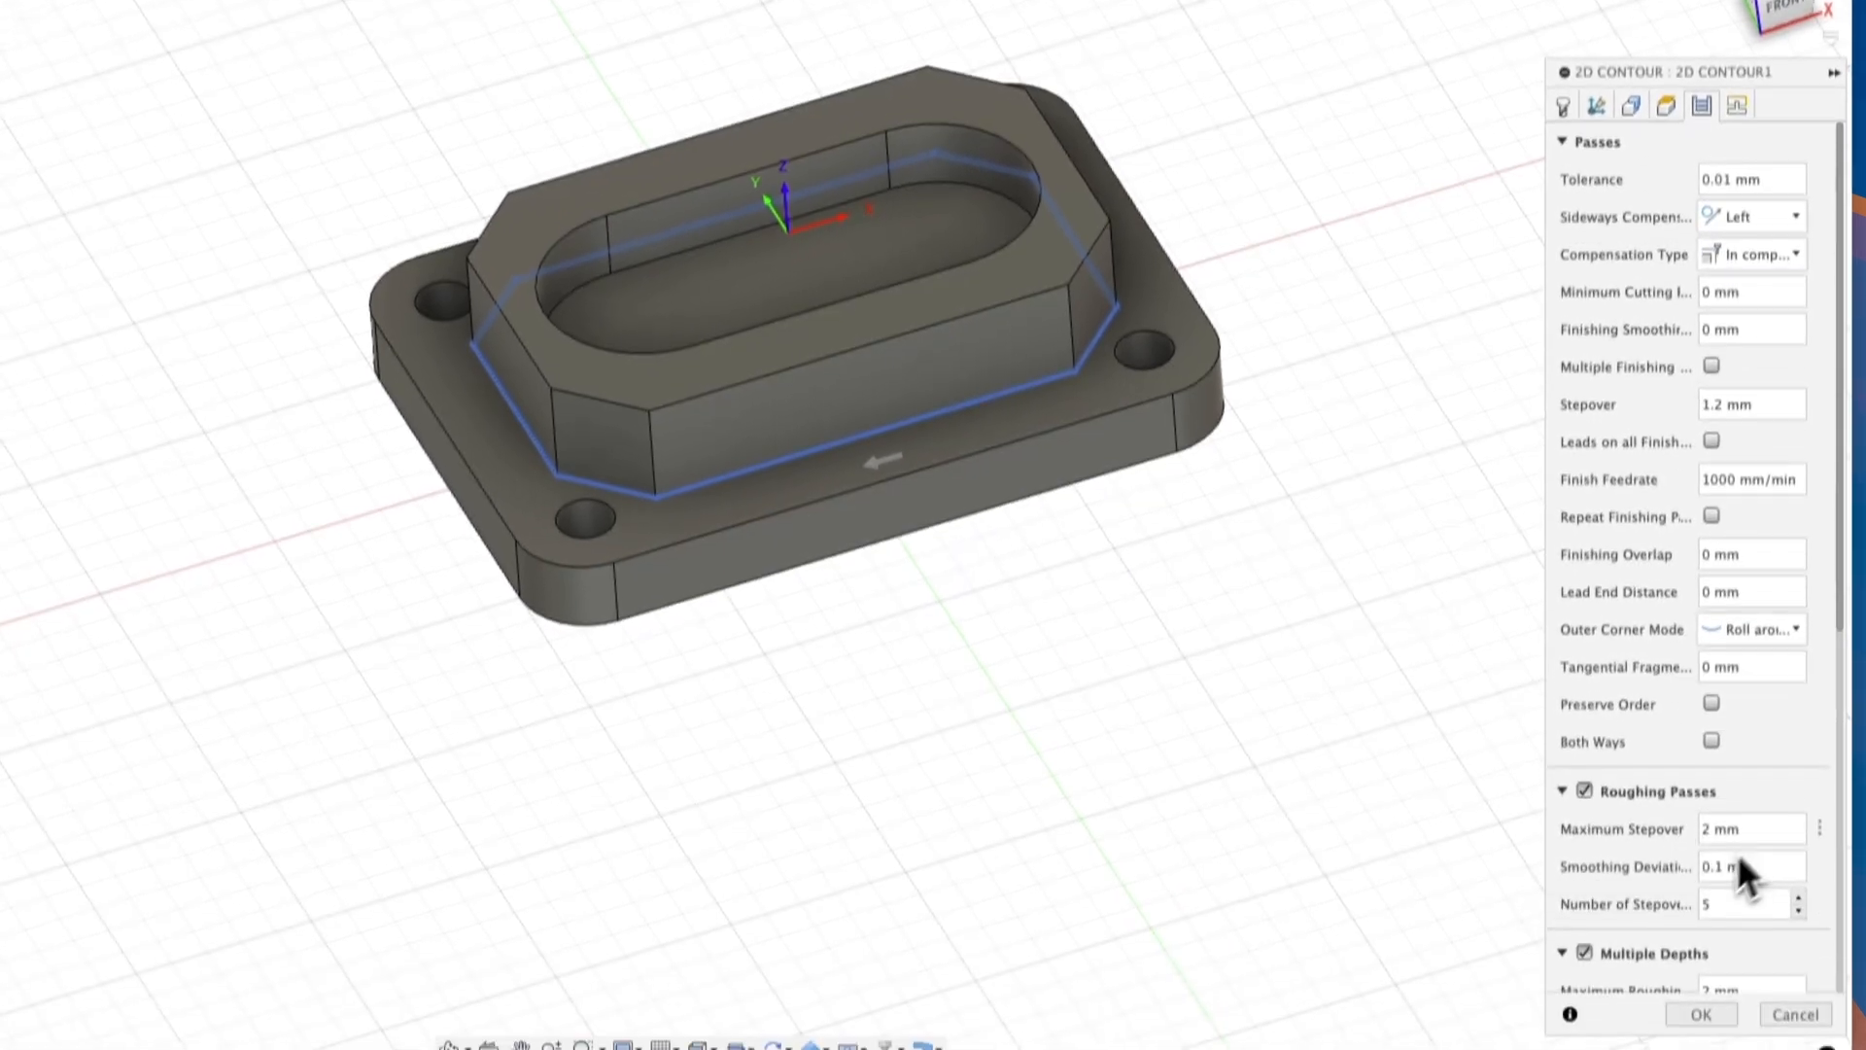
{"action": "scroll", "coordinate": [1753, 836], "scroll_direction": "down", "scroll_amount": 2}
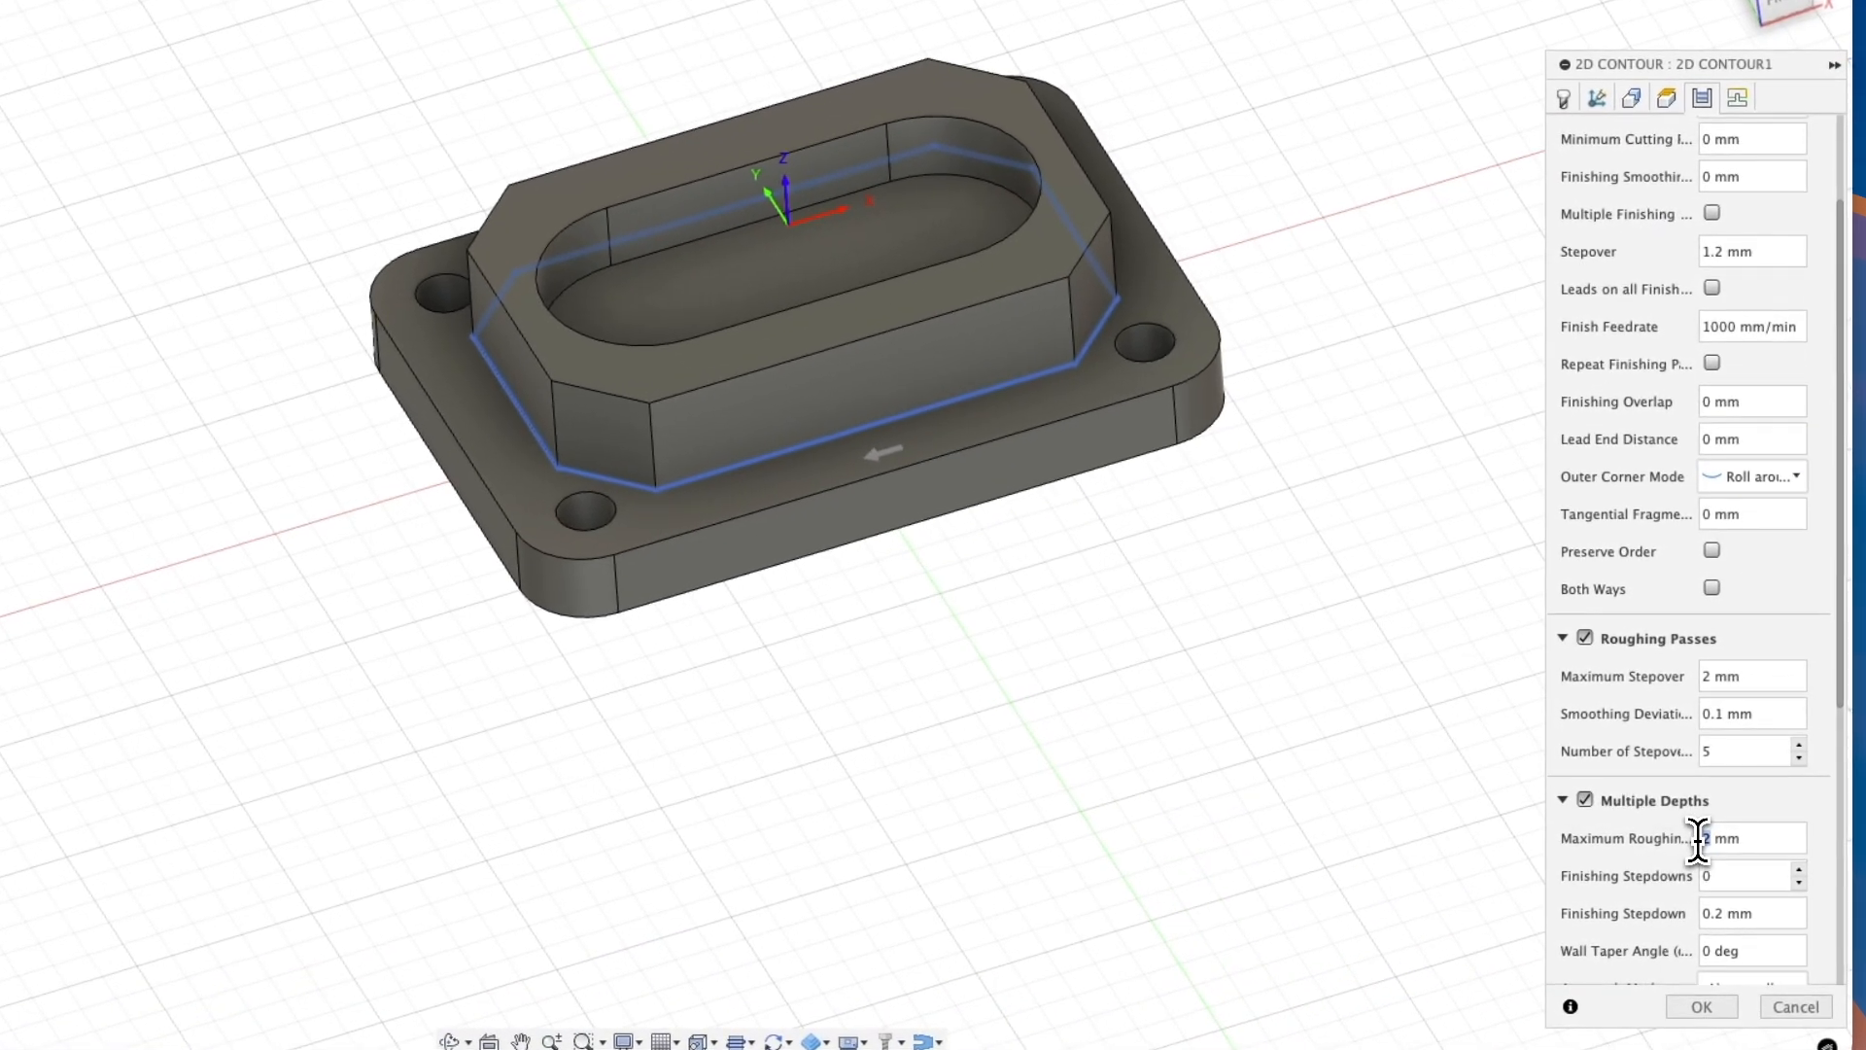
{"action": "type", "text": "7"}
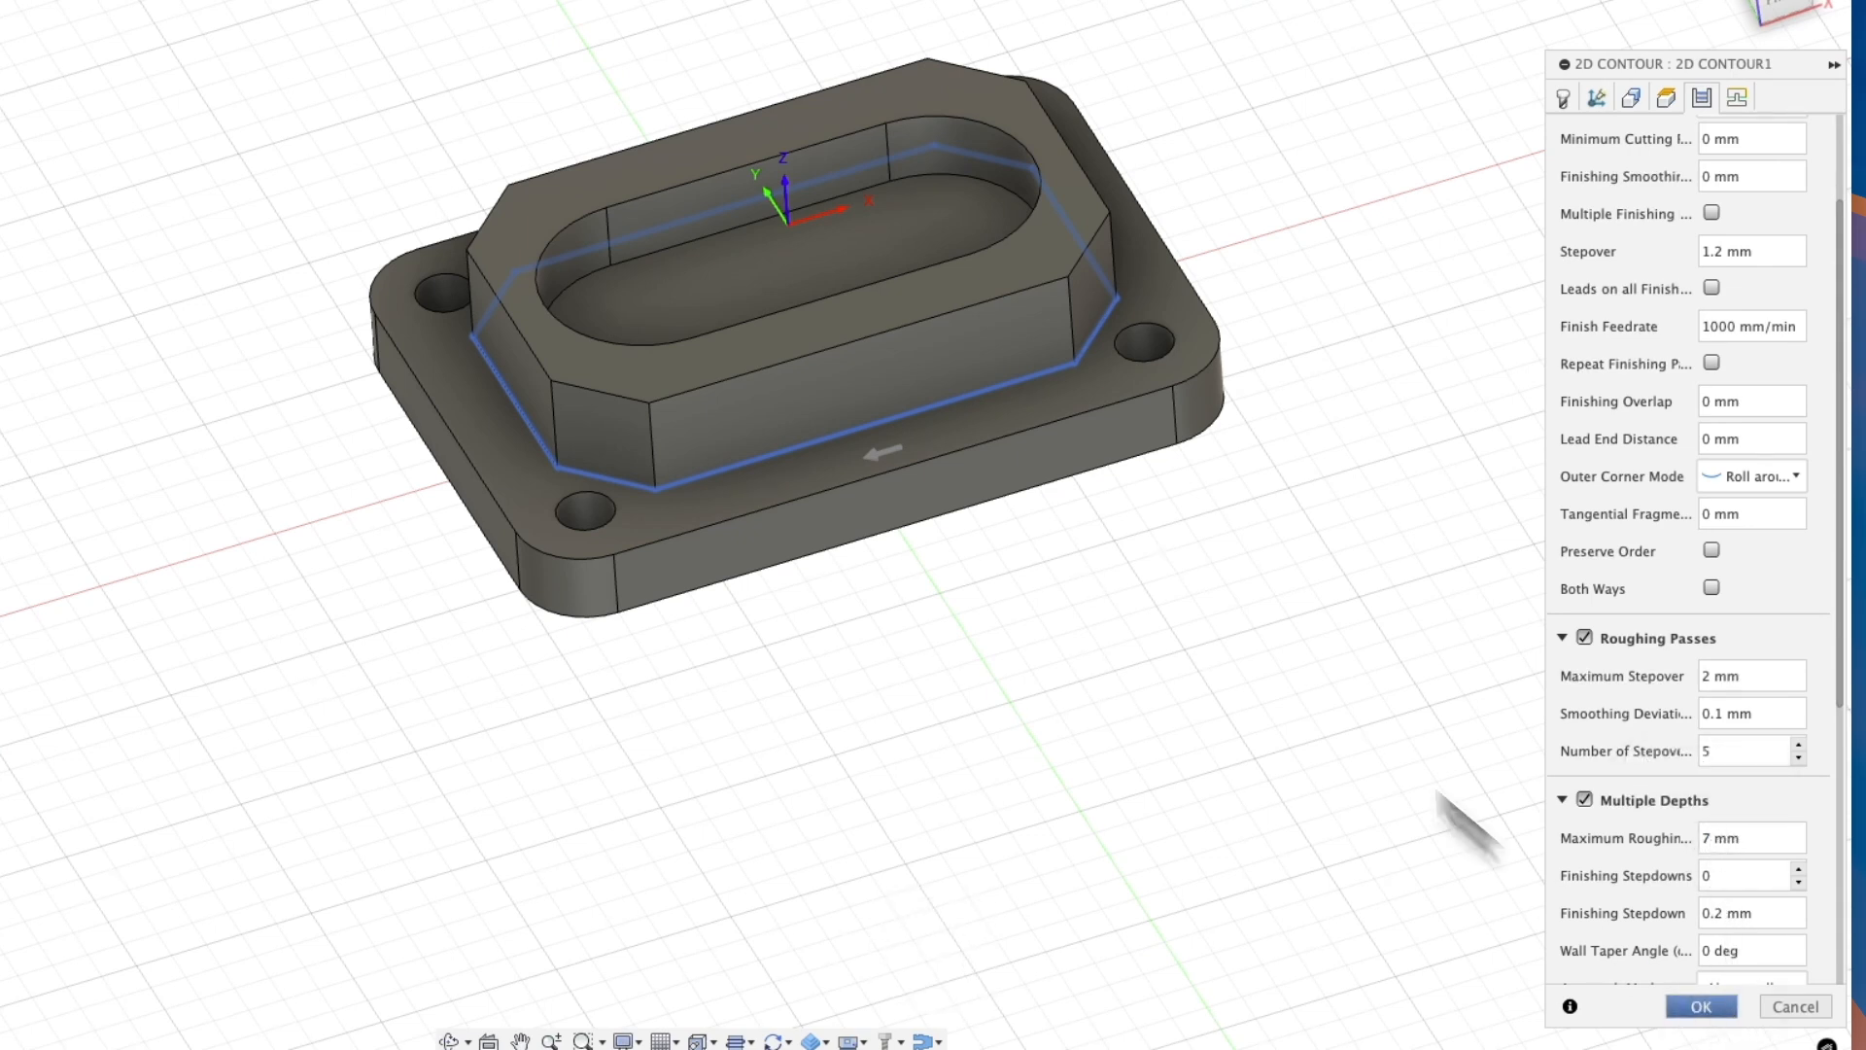
{"action": "key", "text": "Return"}
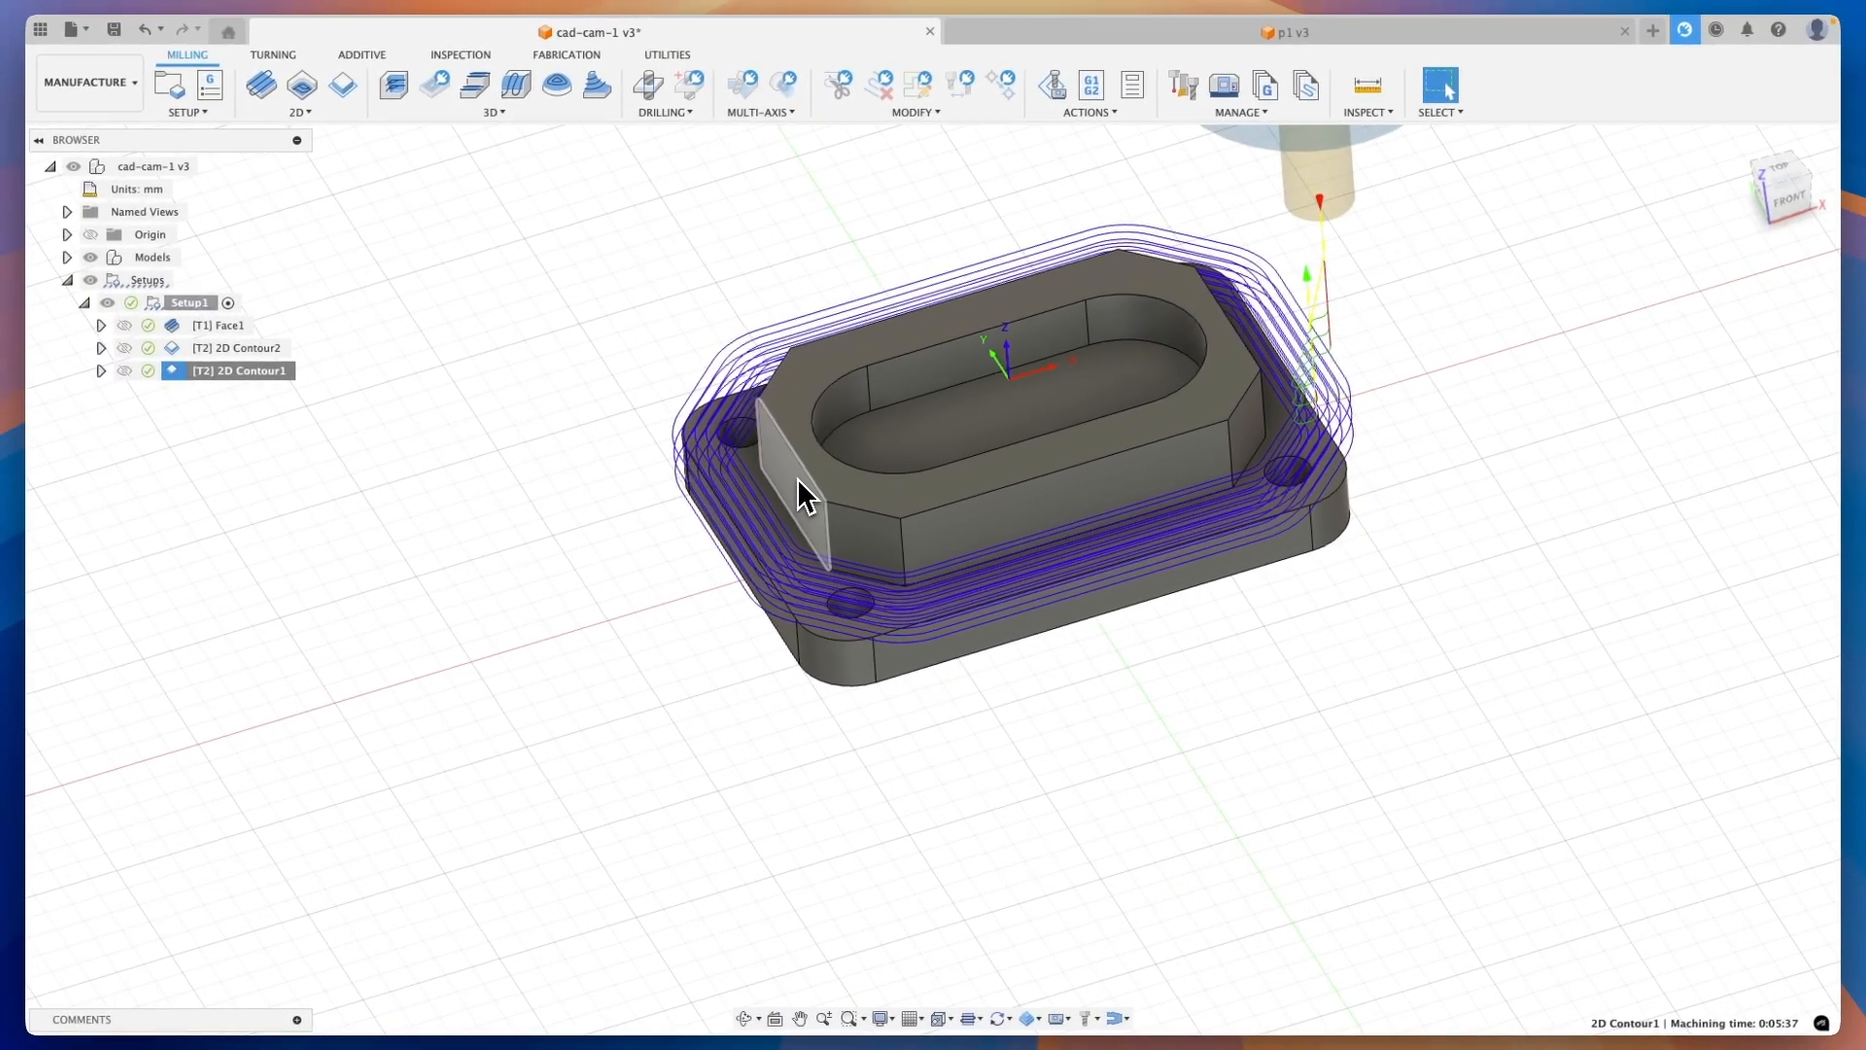
{"action": "scroll", "coordinate": [798, 480], "scroll_direction": "right", "scroll_amount": 10, "text": "shift"}
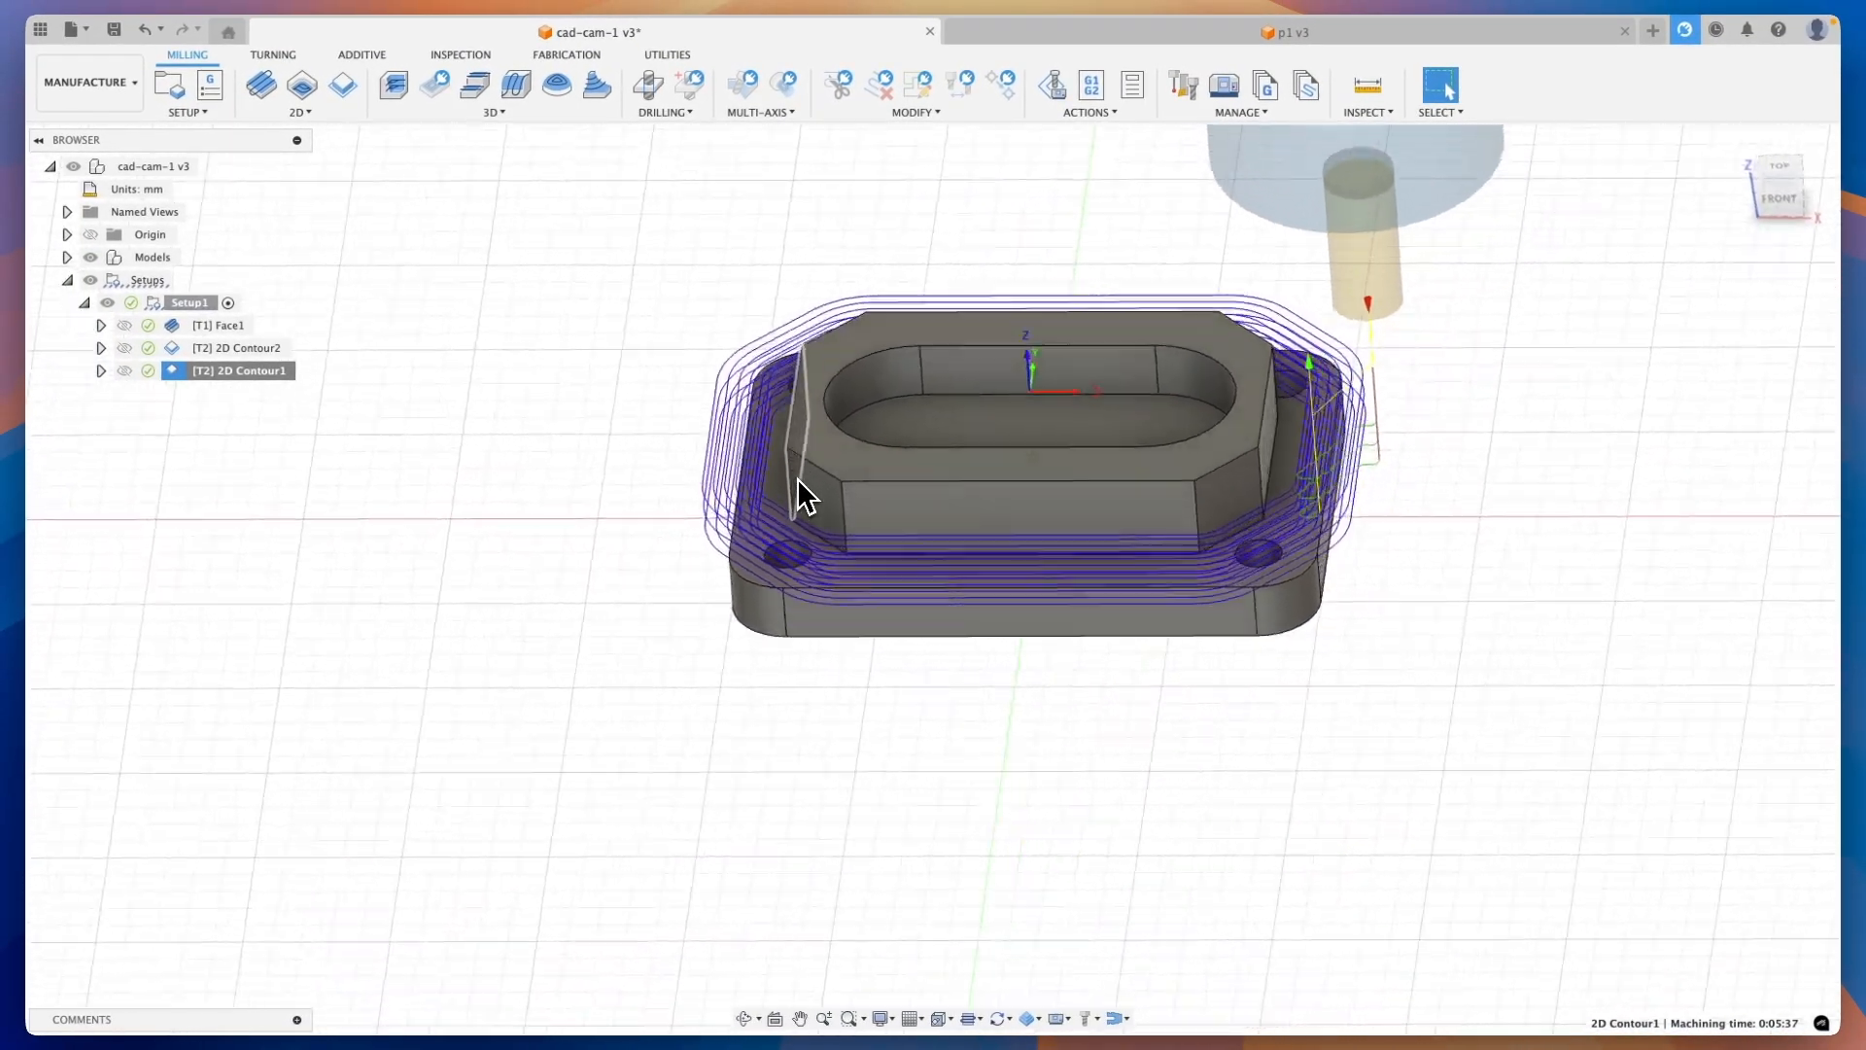
{"action": "scroll", "coordinate": [797, 476], "scroll_direction": "right", "scroll_amount": 5, "text": "shift"}
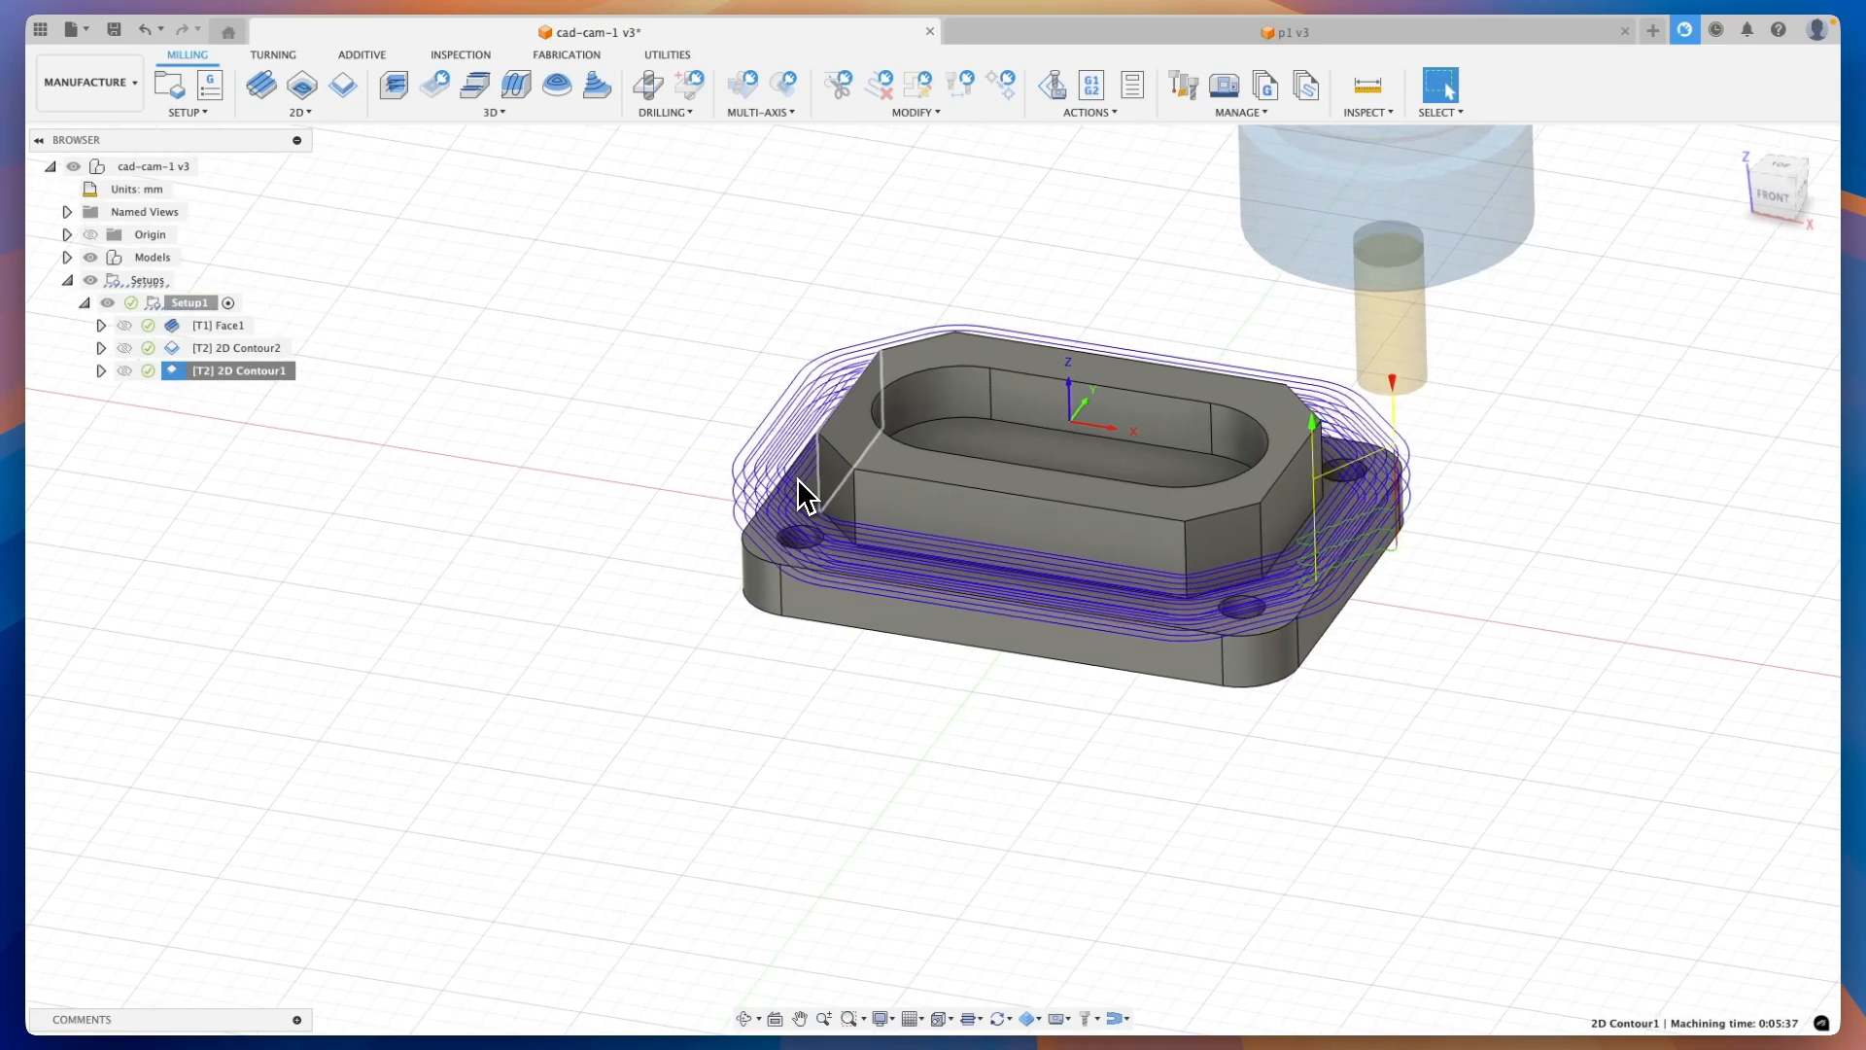
{"action": "scroll", "coordinate": [797, 477], "scroll_direction": "right", "scroll_amount": 8, "text": "shift"}
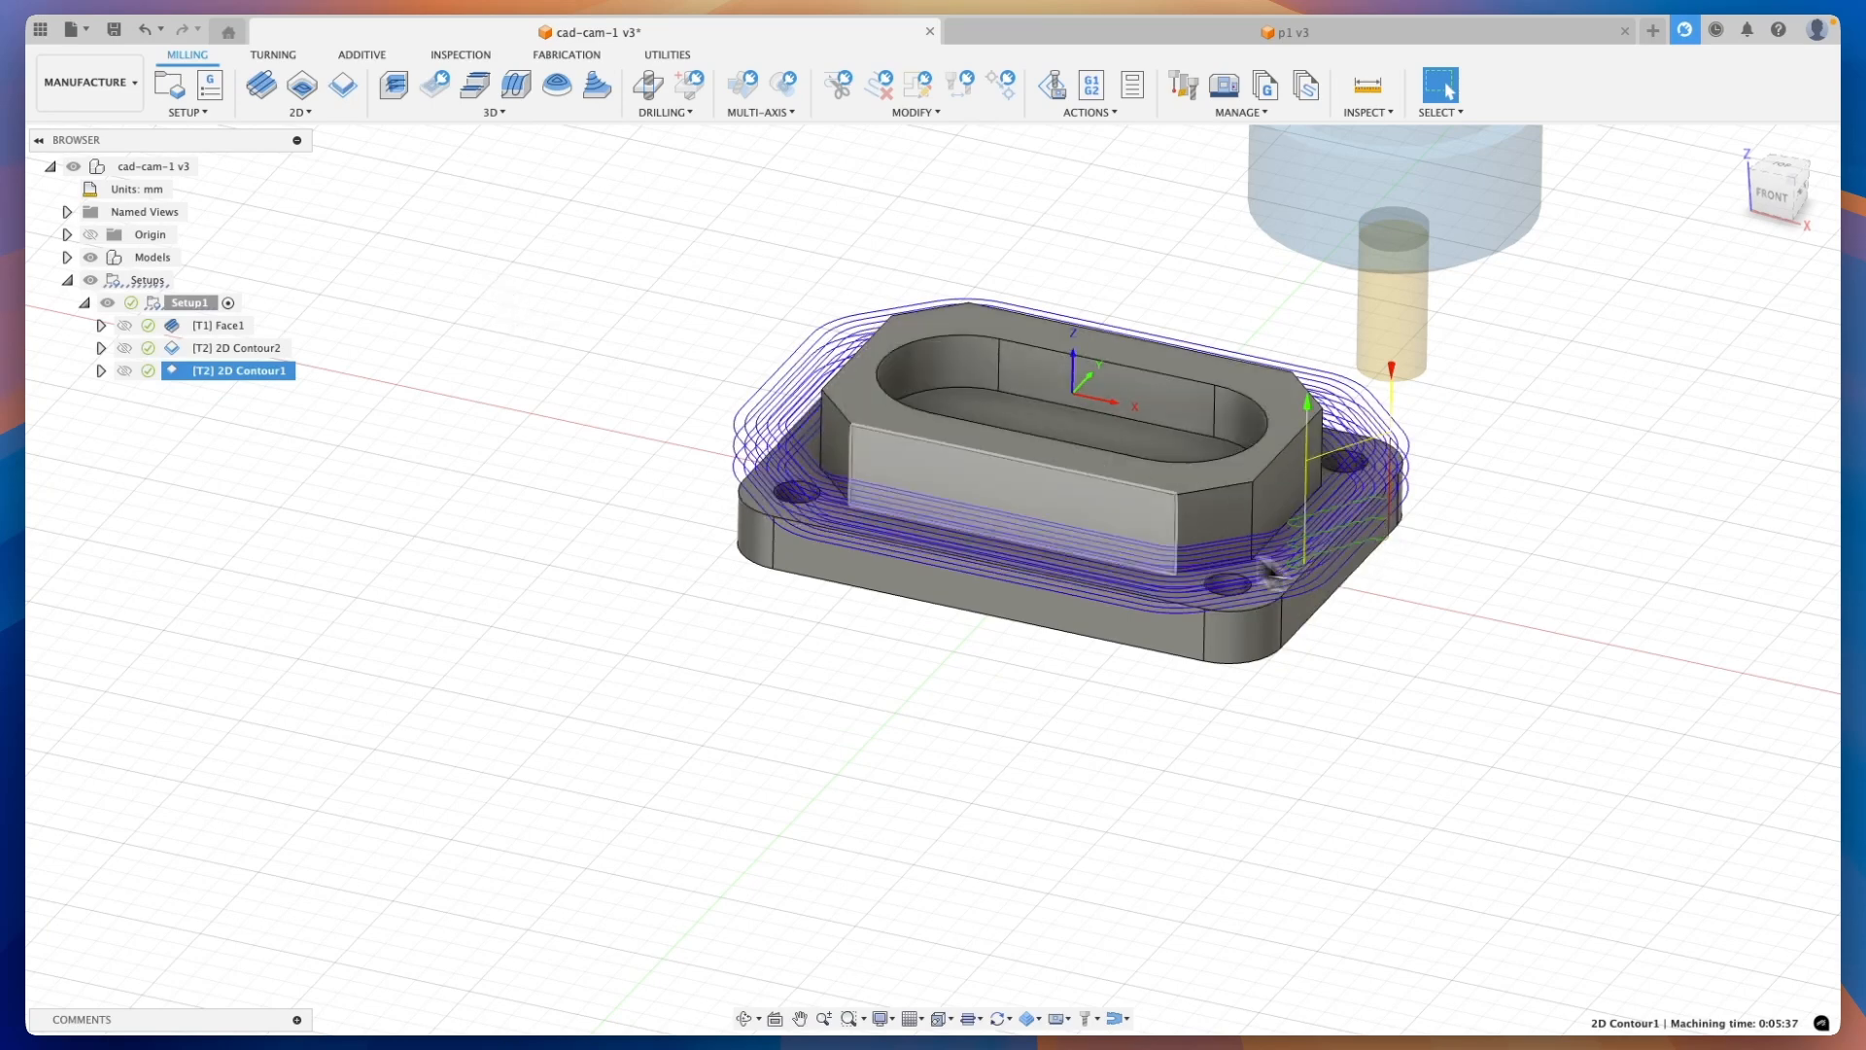
Create a new 2D contour operation along the boss's closed bottom edge with the Ø12 mm tool, and inspect its lead-in and lead-out
{"action": "left_click", "coordinate": [653, 368]}
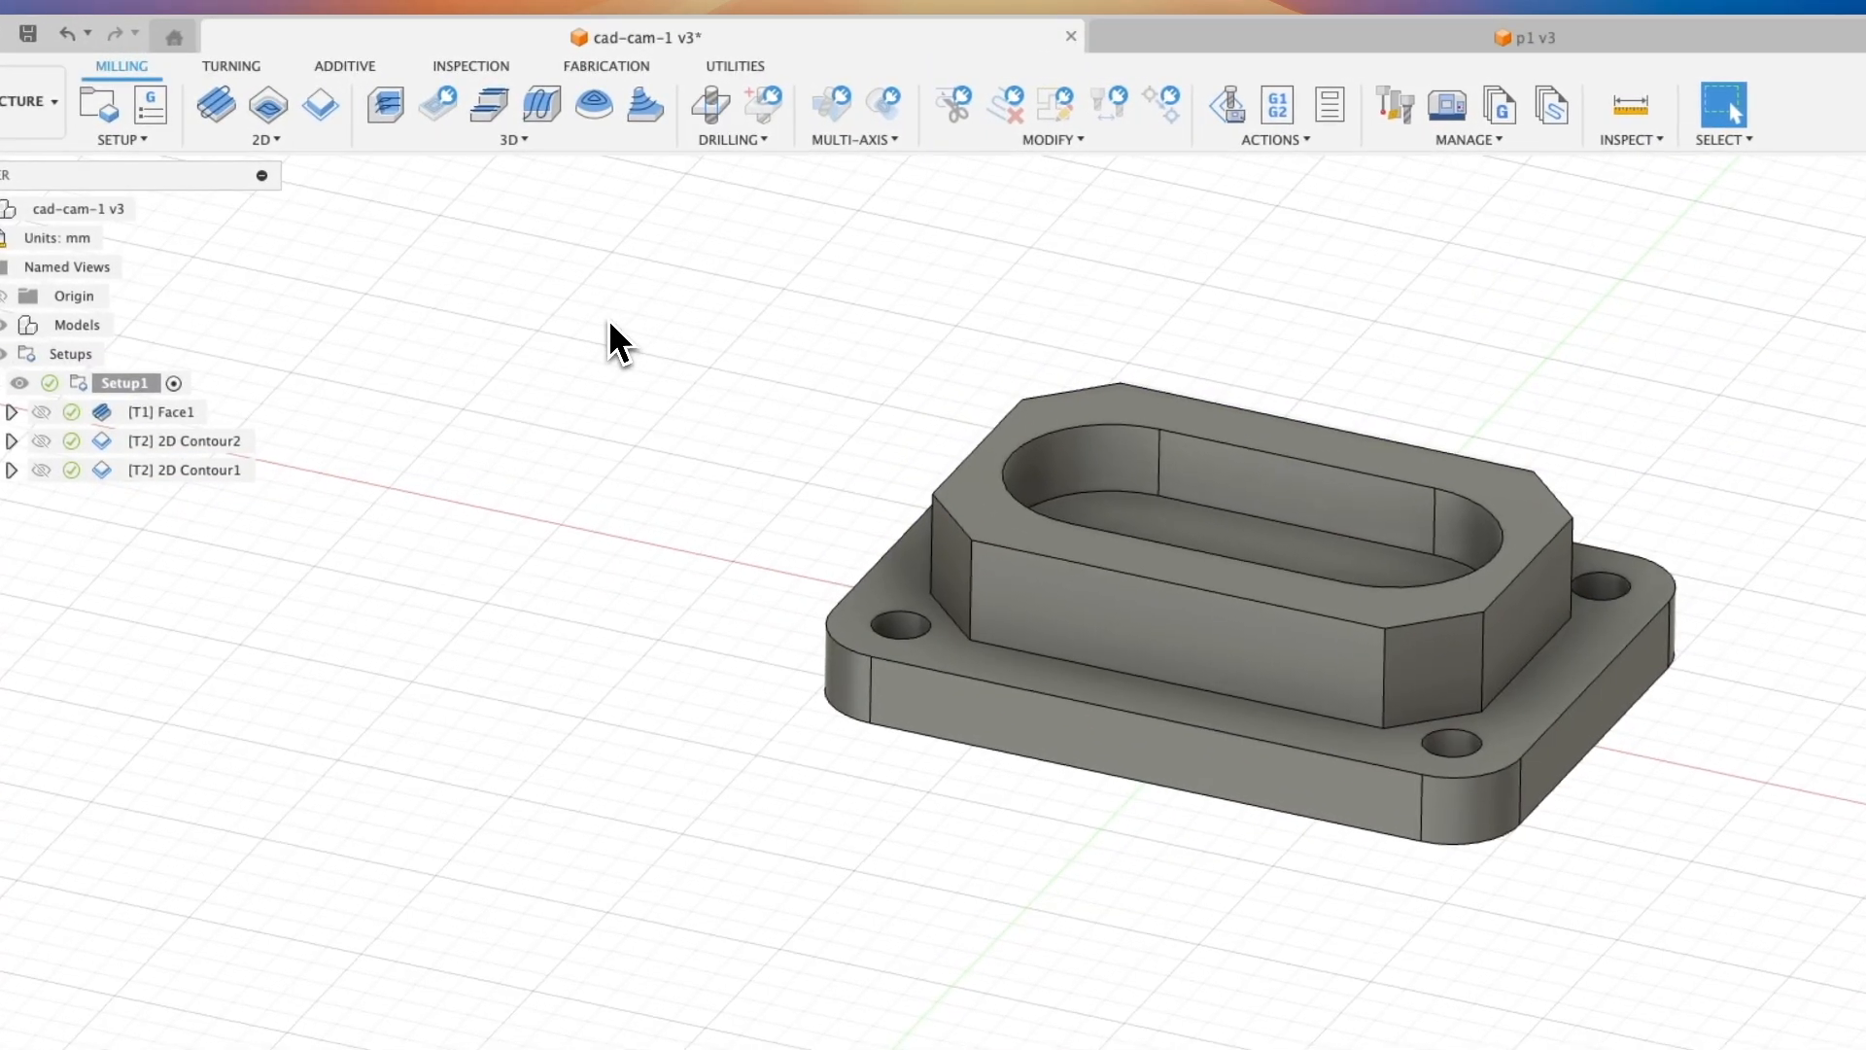
{"action": "left_click", "coordinate": [320, 105]}
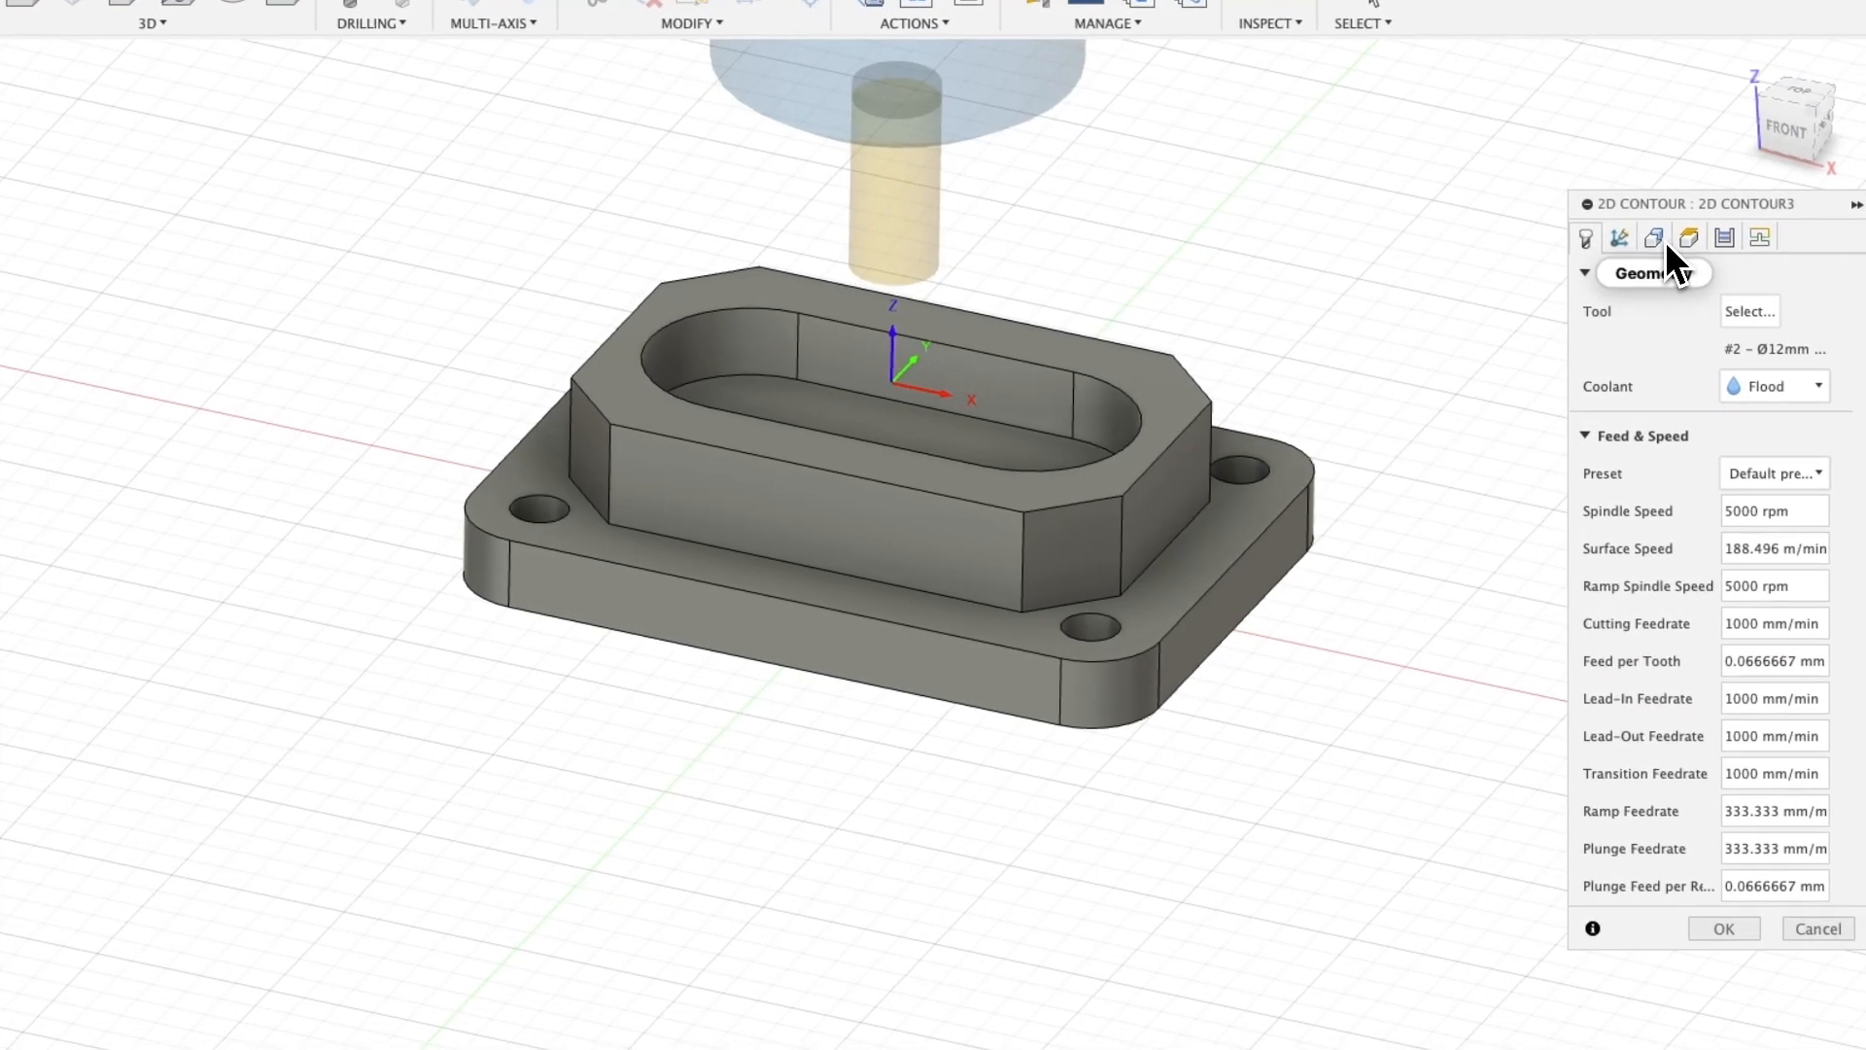
{"action": "left_click", "coordinate": [1815, 290]}
{"action": "left_click", "coordinate": [911, 594]}
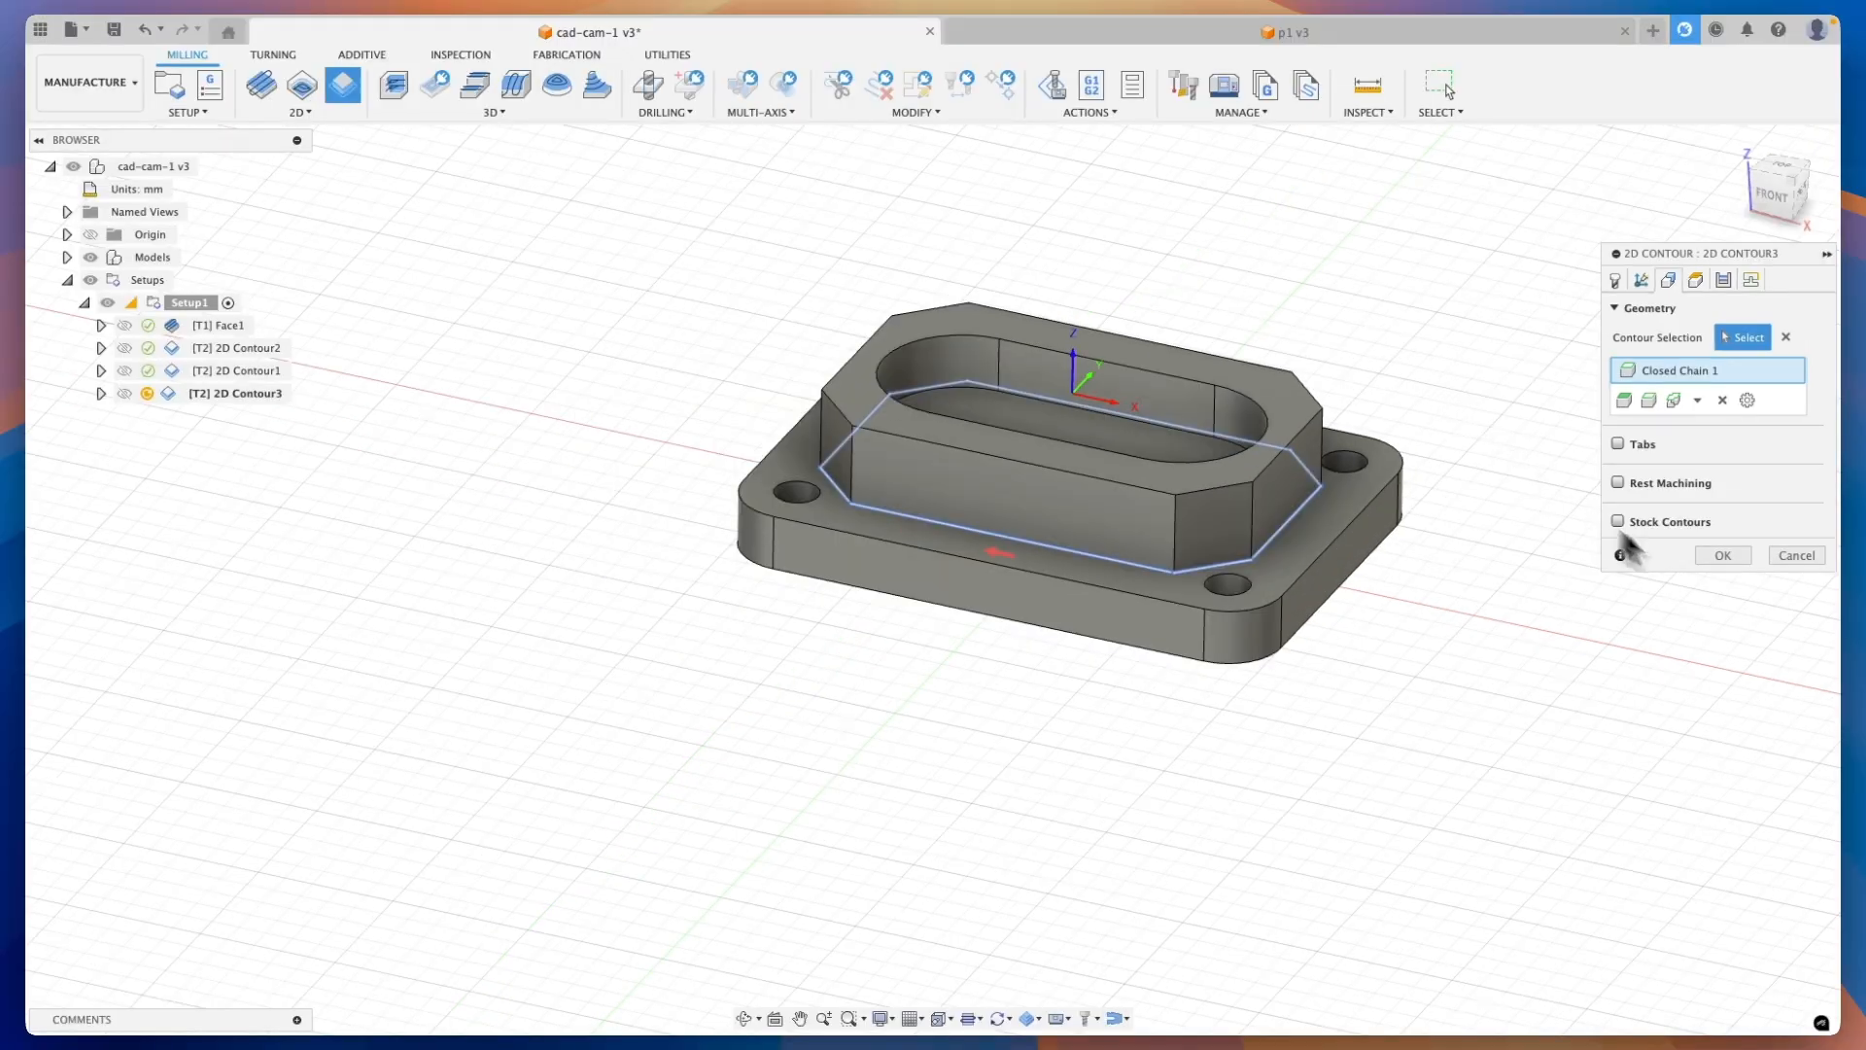
{"action": "left_click", "coordinate": [1722, 555]}
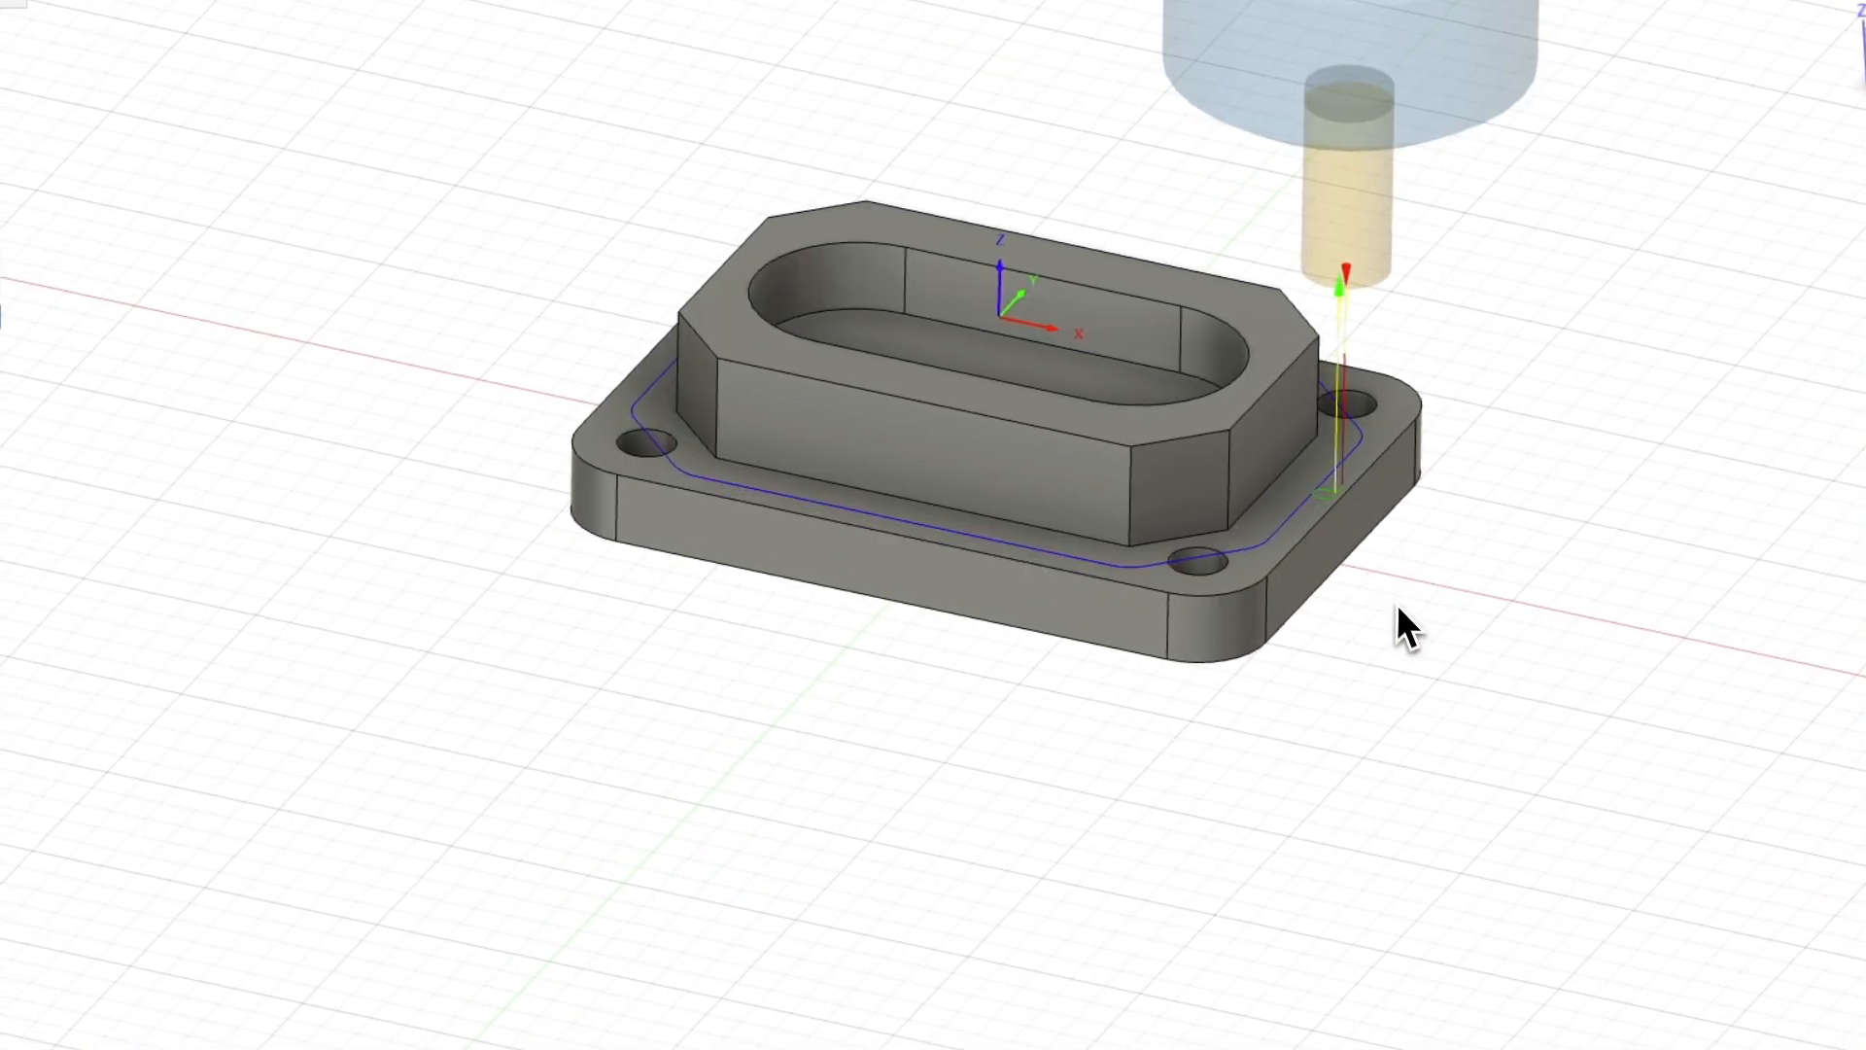
{"action": "middle_click_drag", "start_coordinate": [1415, 585], "coordinate": [1392, 579], "text": "shift"}
{"action": "scroll", "coordinate": [1314, 548], "scroll_direction": "down", "scroll_amount": 3}
{"action": "scroll", "coordinate": [1310, 544], "scroll_direction": "up", "scroll_amount": 2}
{"action": "scroll", "coordinate": [1310, 544], "scroll_direction": "up", "scroll_amount": 5}
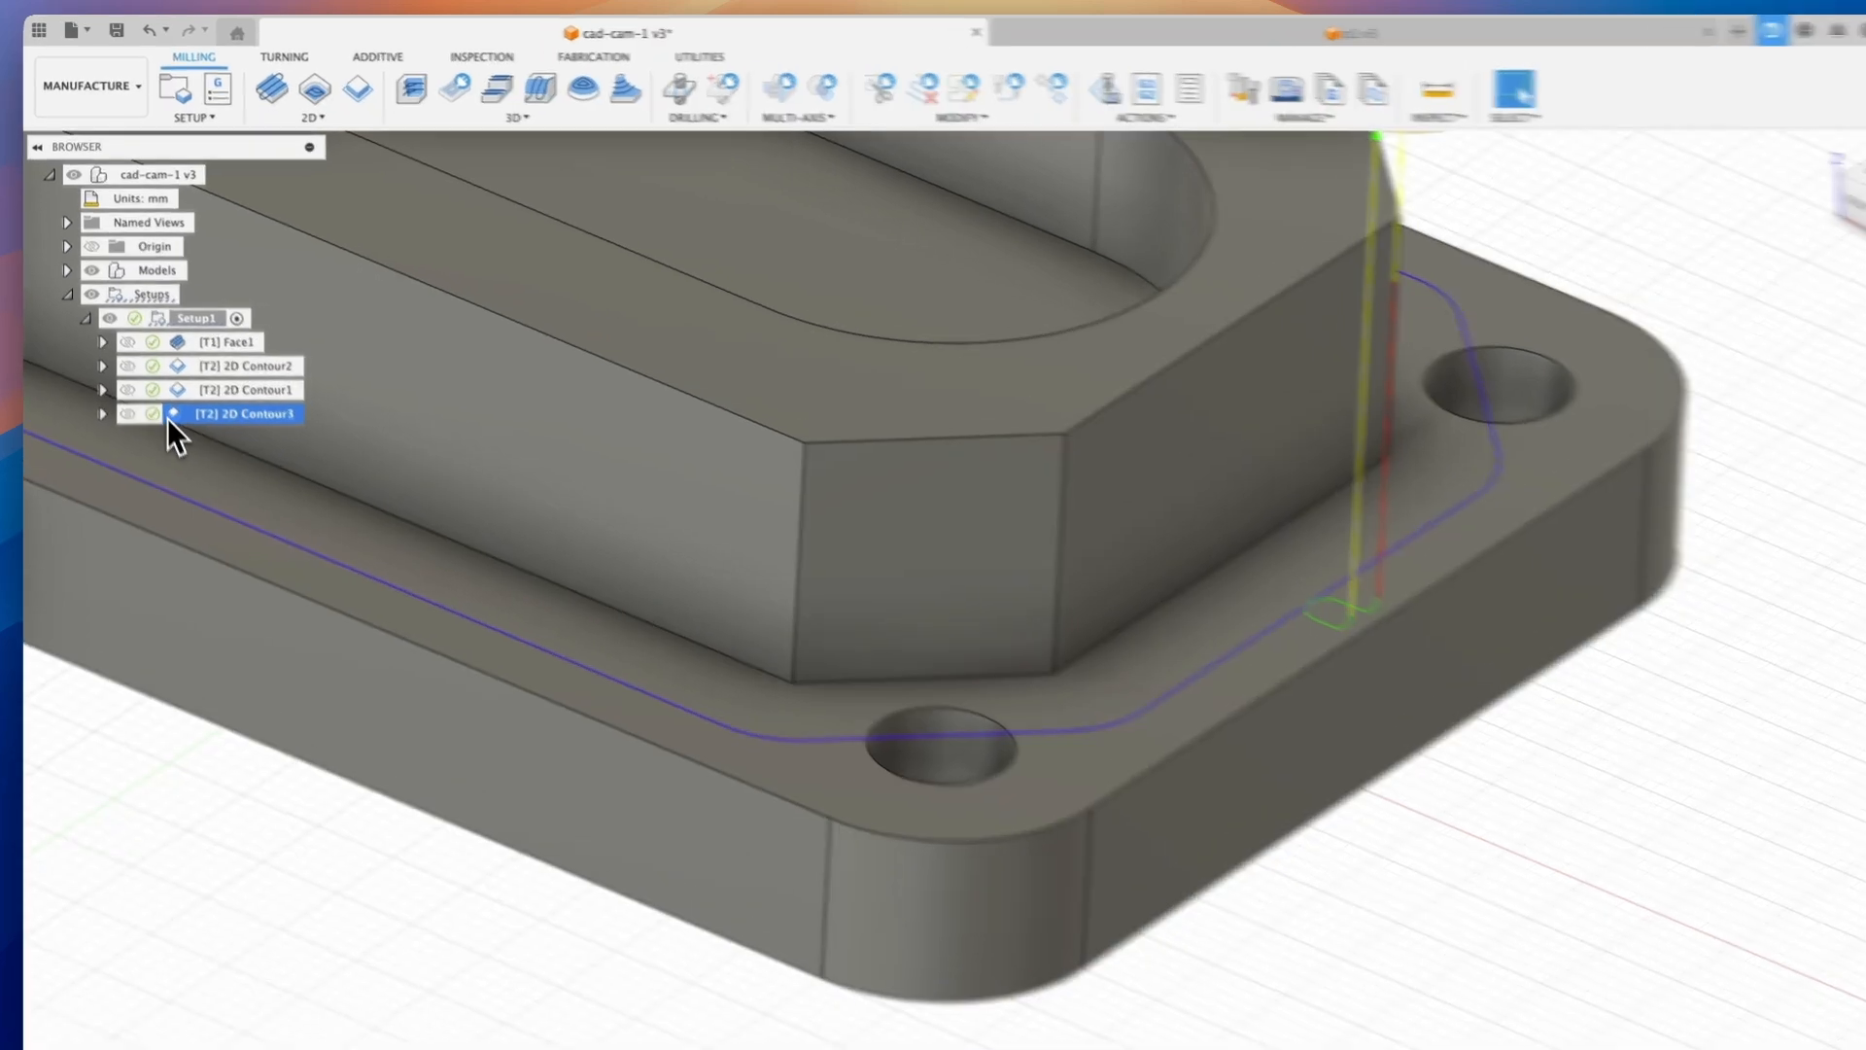
Set the horizontal lead-in radius of 2D Contour3 to 5 mm and its linear lead-in distance to 10 mm, then check the regenerated toolpath
{"action": "right_click", "coordinate": [171, 416]}
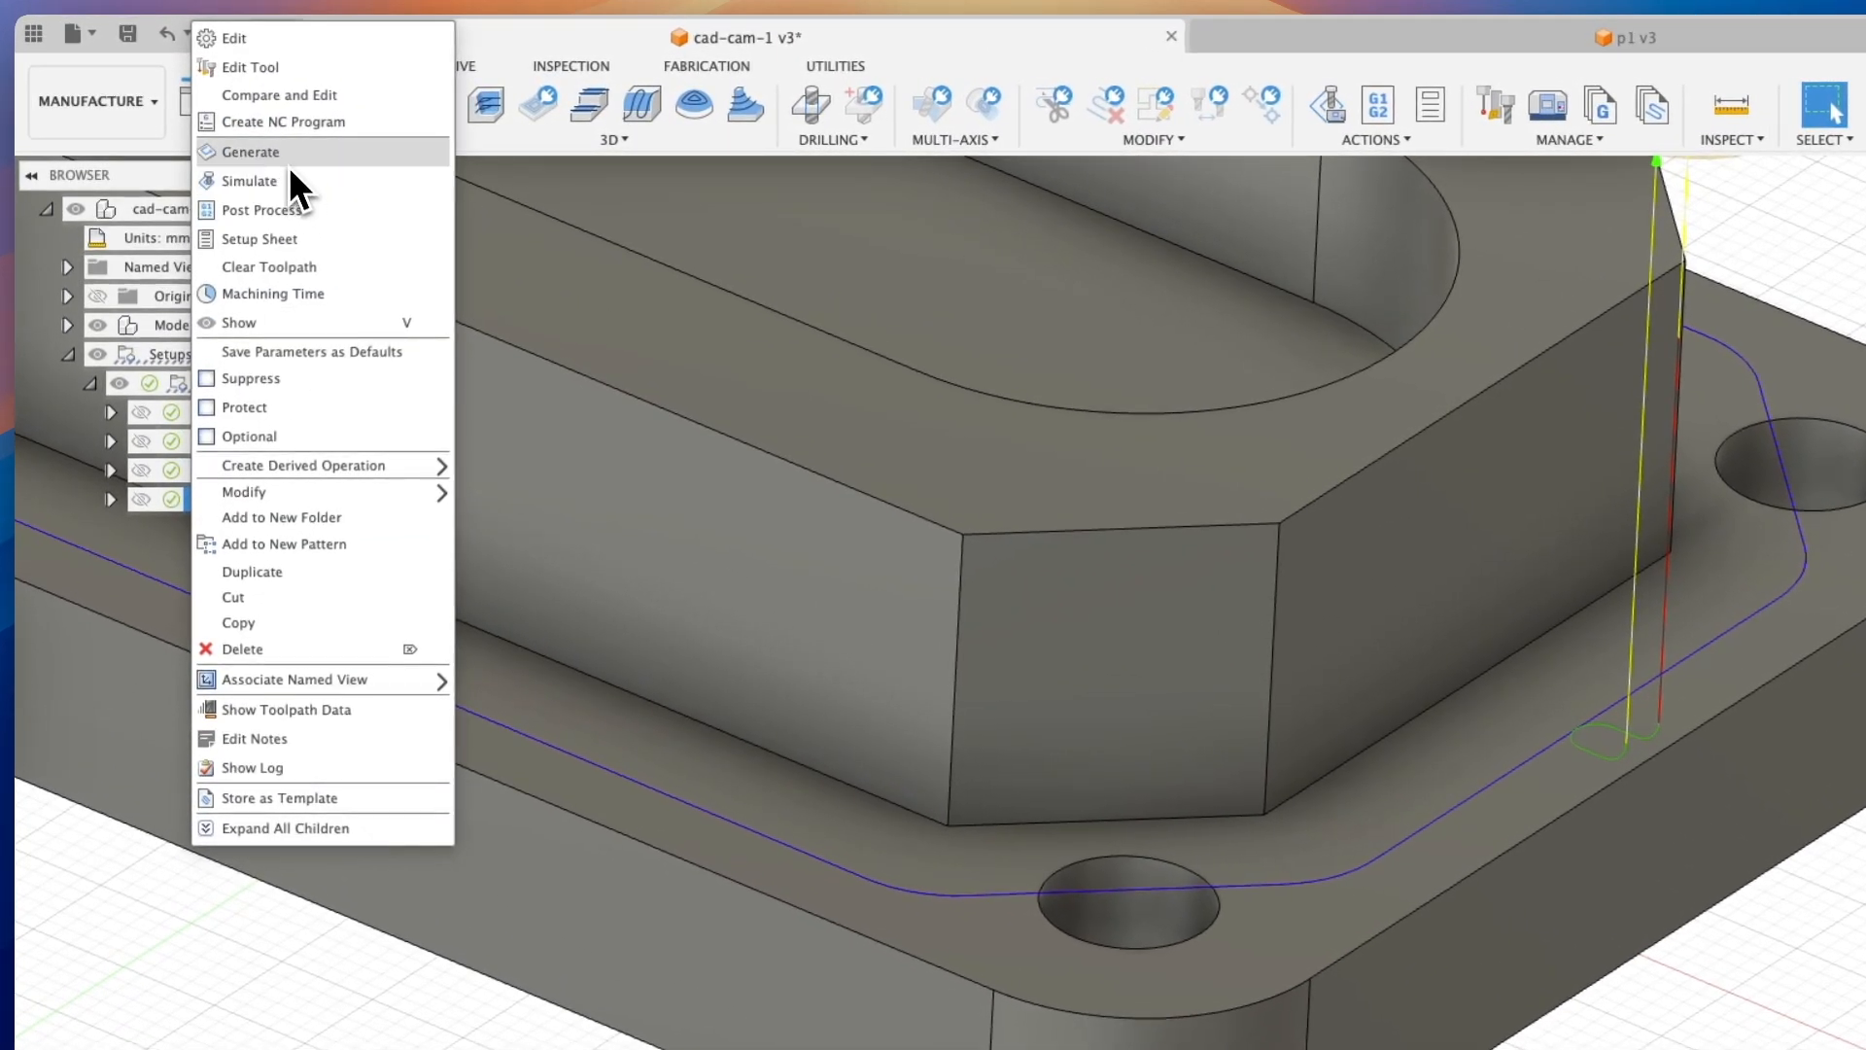
{"action": "left_click", "coordinate": [253, 47]}
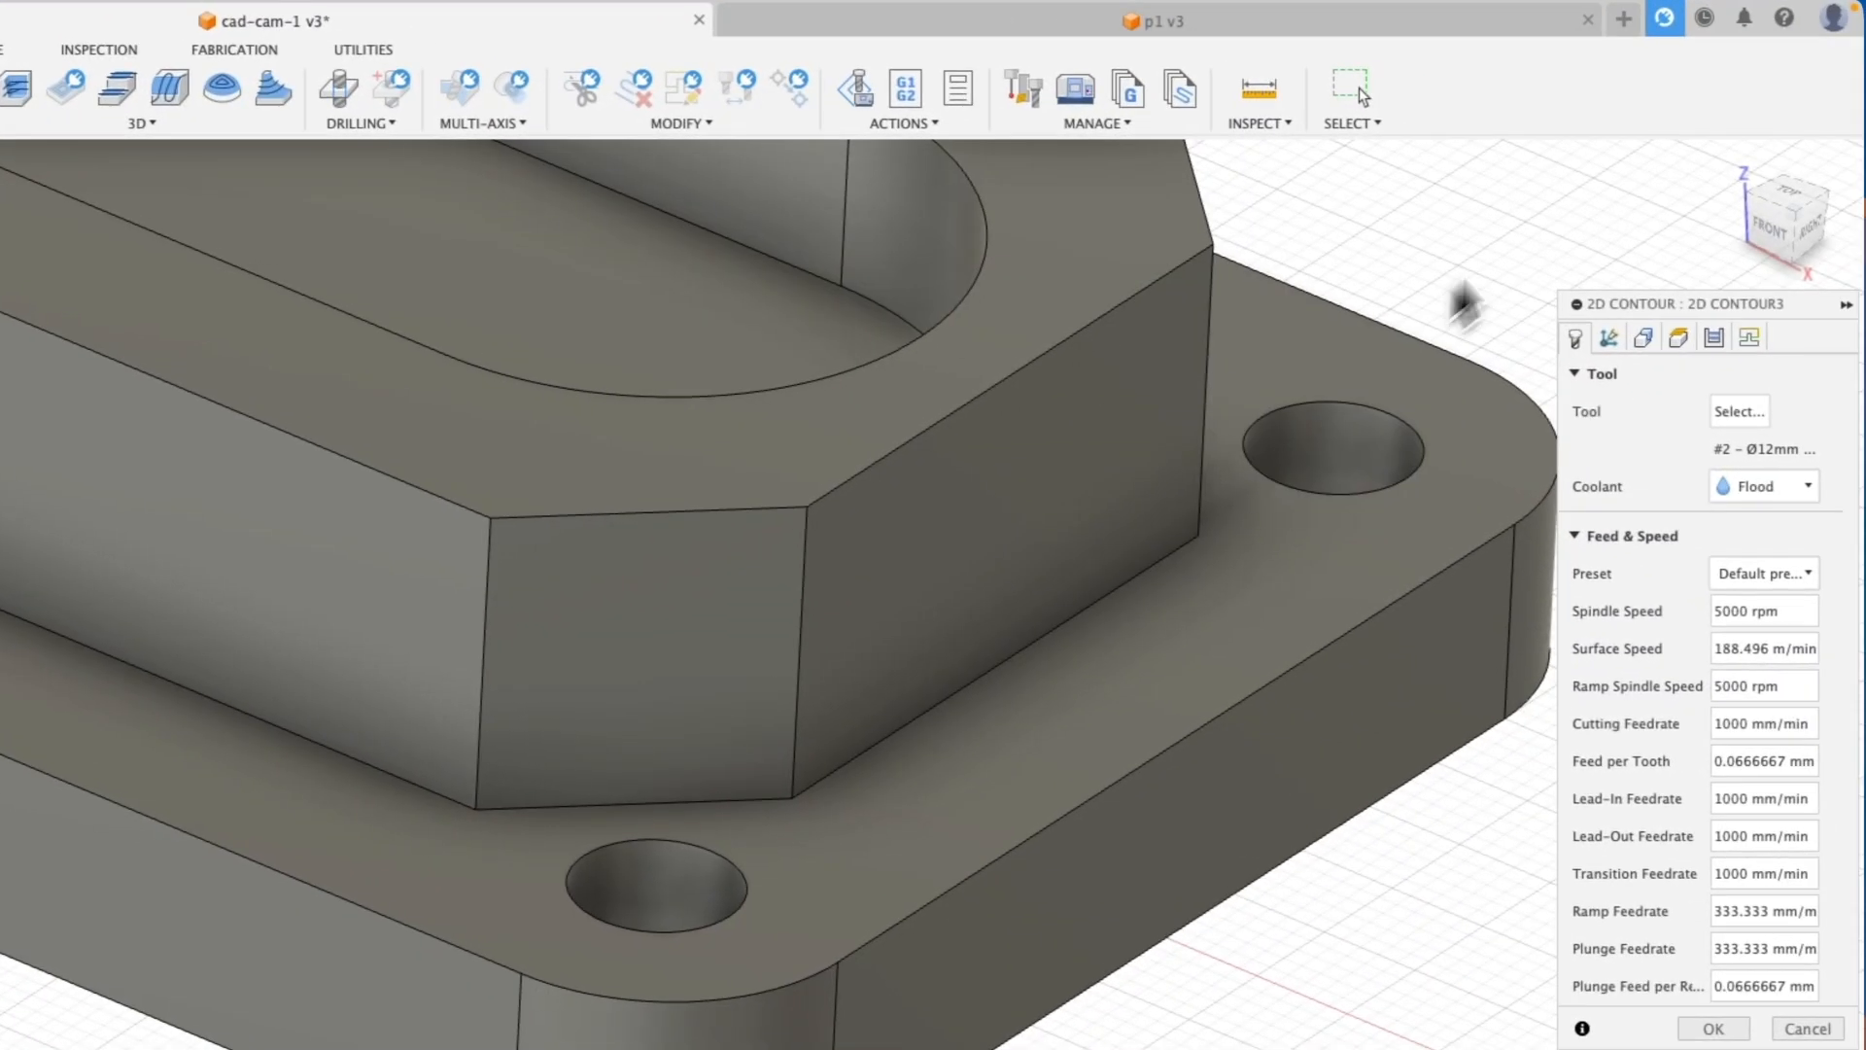
{"action": "left_click", "coordinate": [1737, 336]}
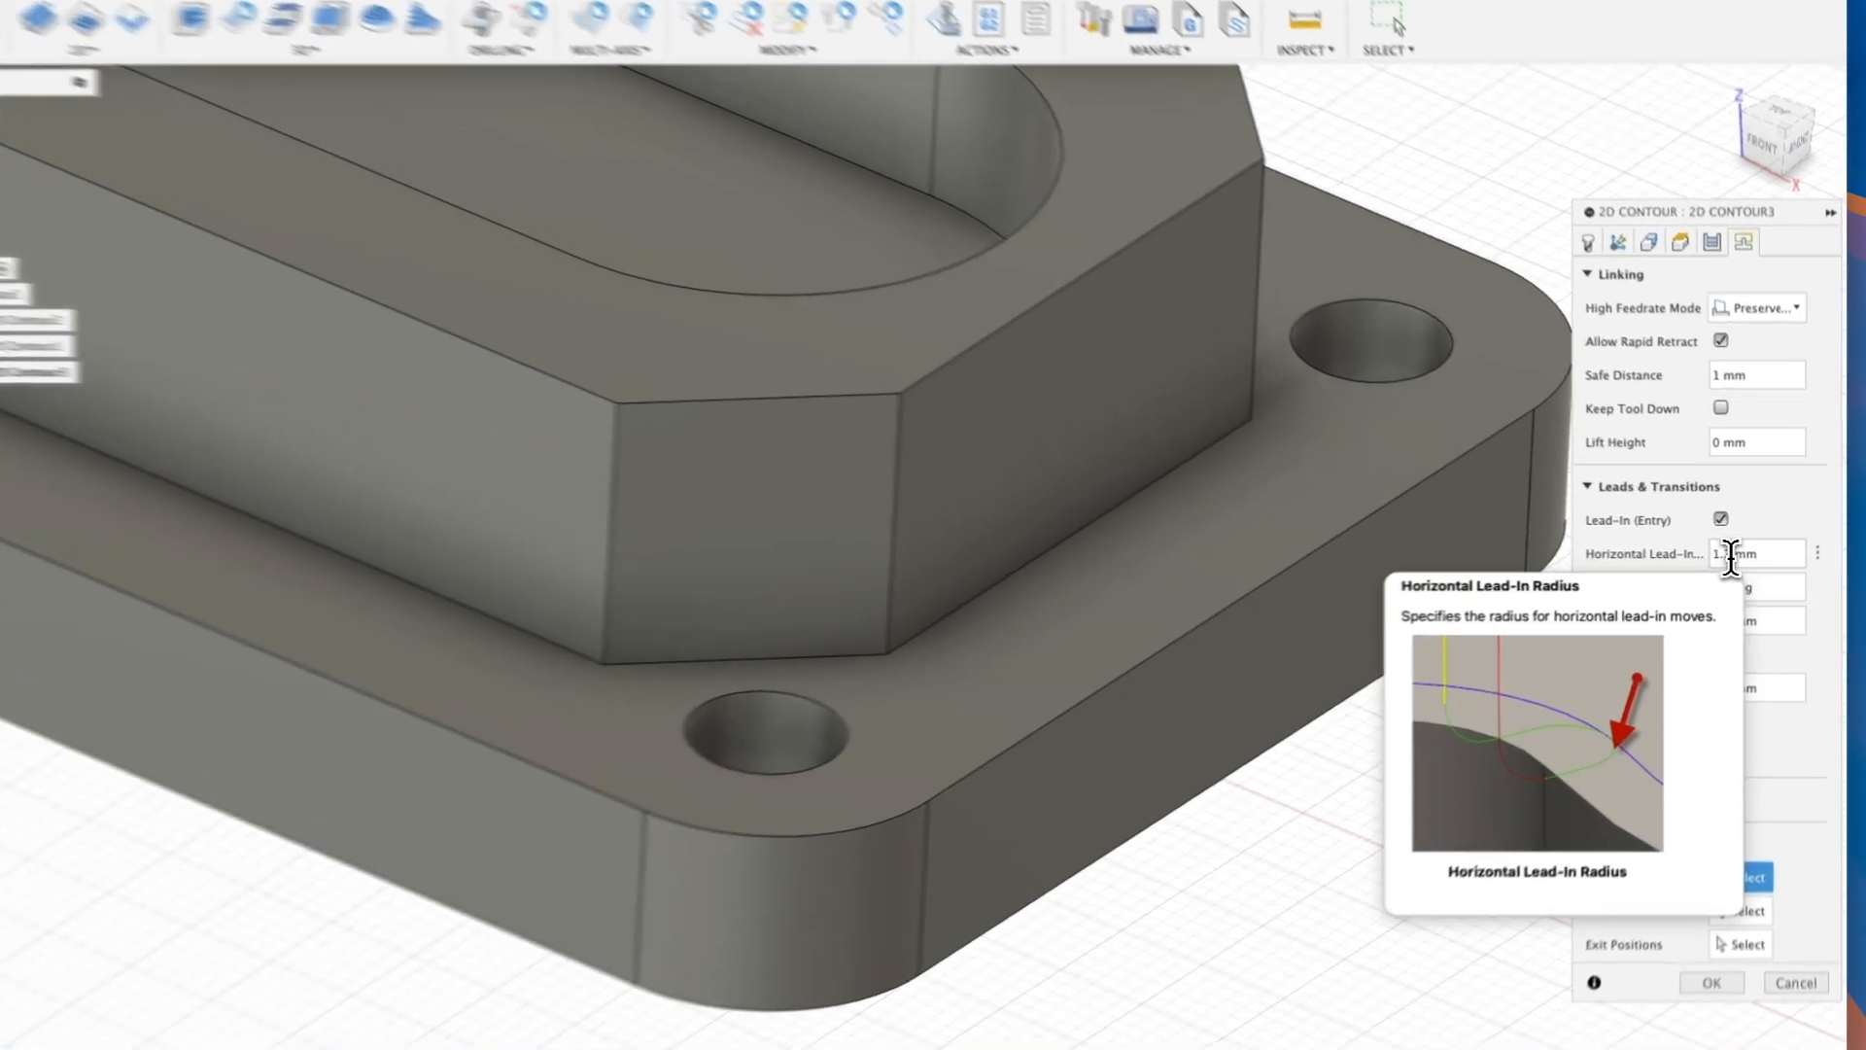
{"action": "double_click", "coordinate": [1720, 560]}
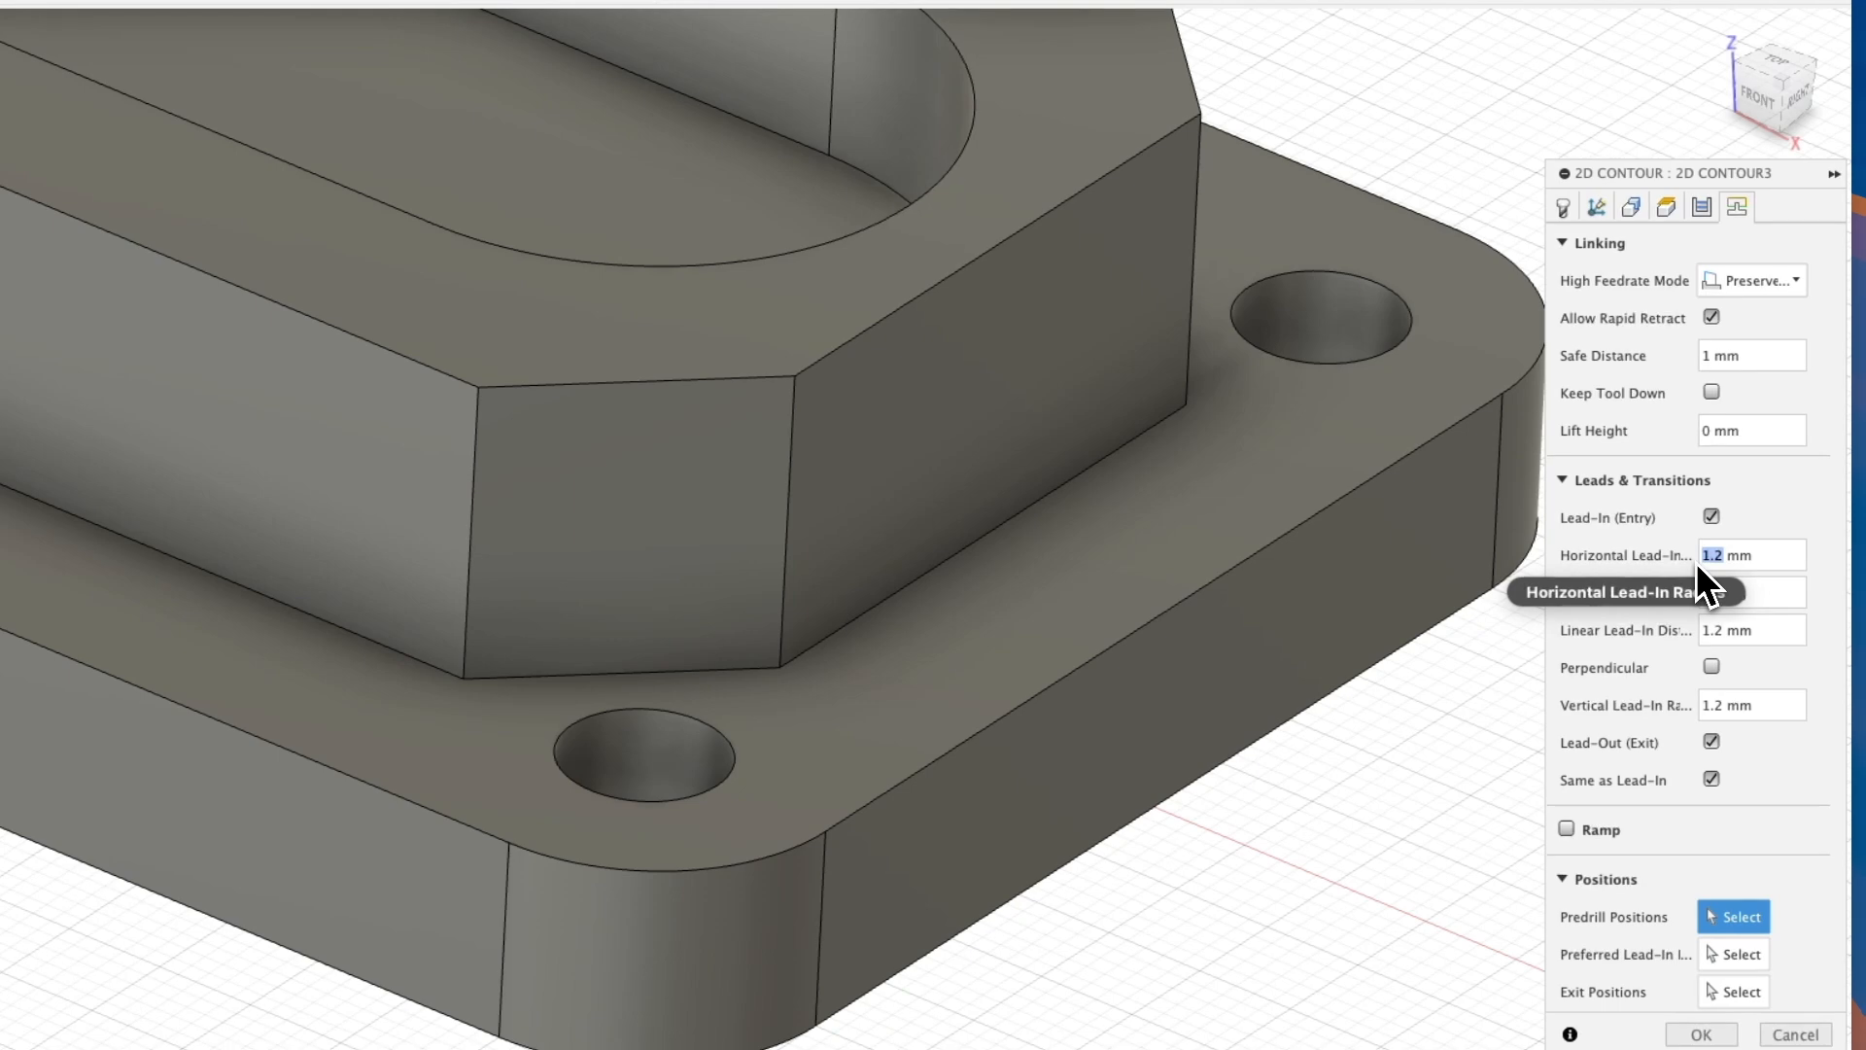
{"action": "type", "text": "5"}
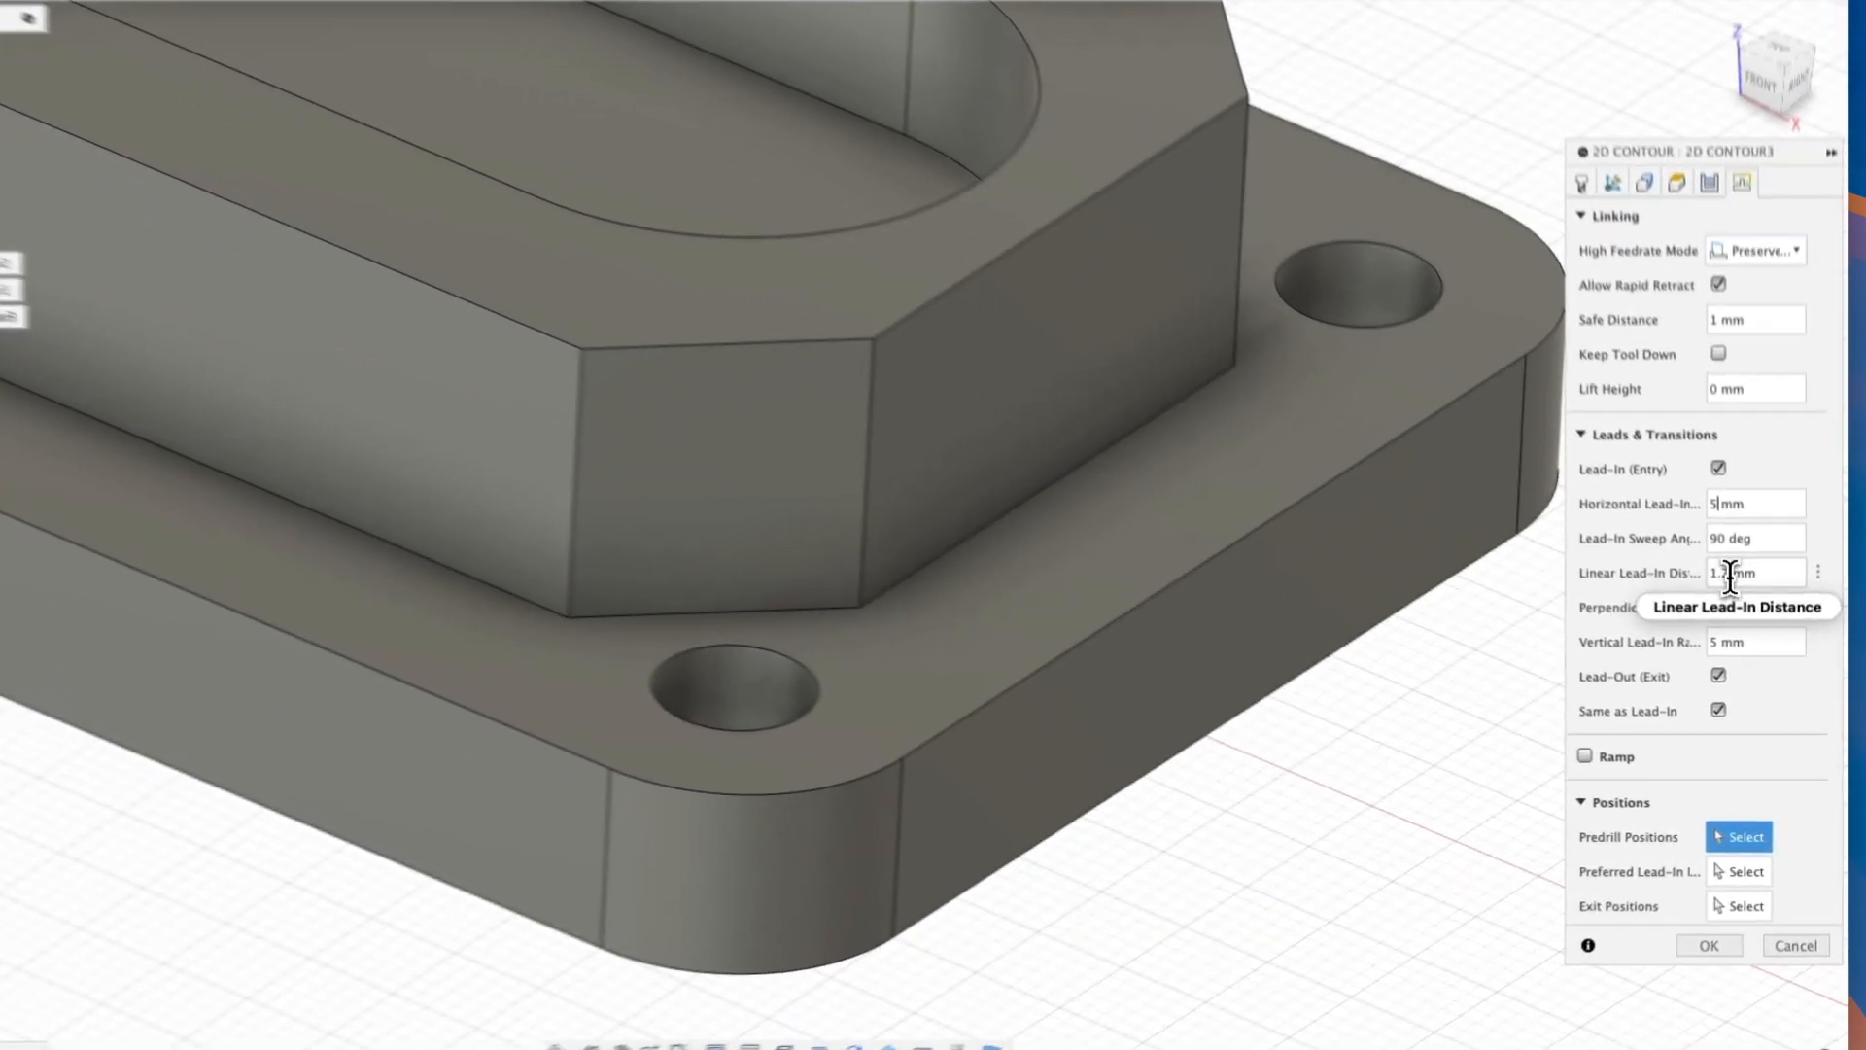
{"action": "double_click", "coordinate": [1731, 612]}
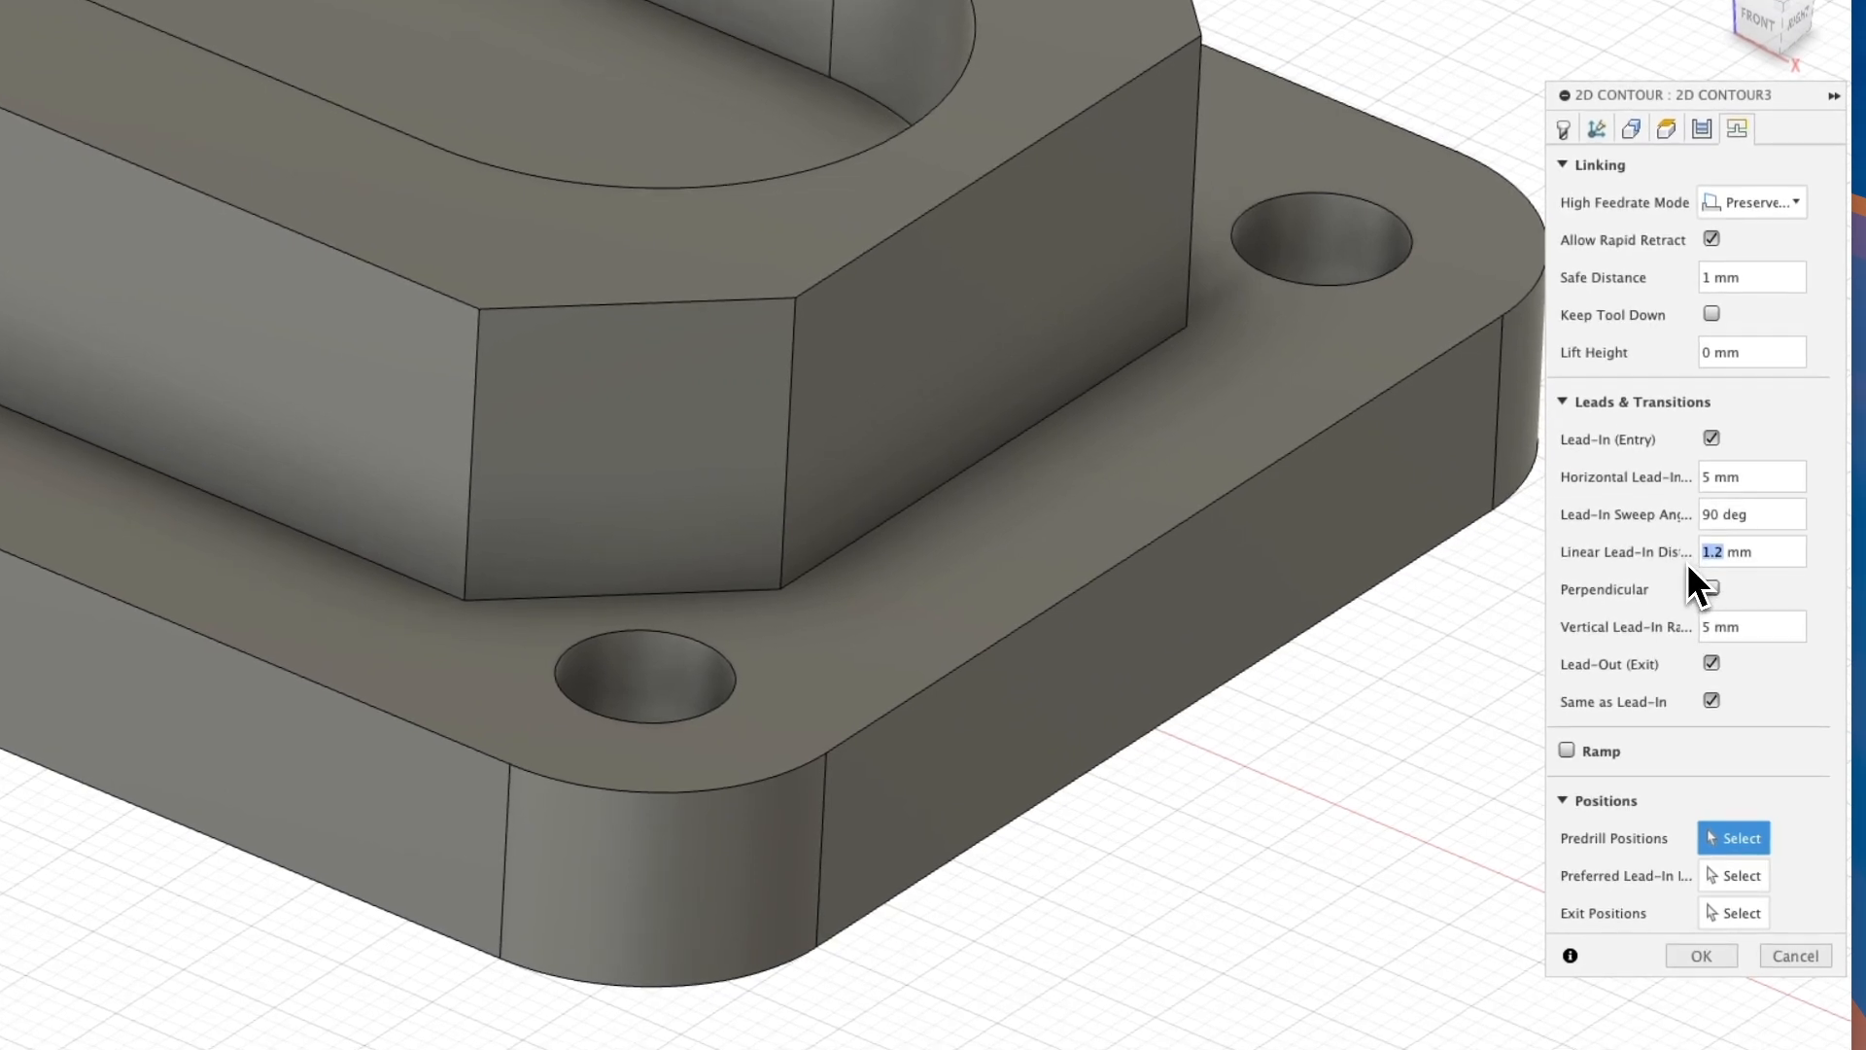
{"action": "type", "text": "10"}
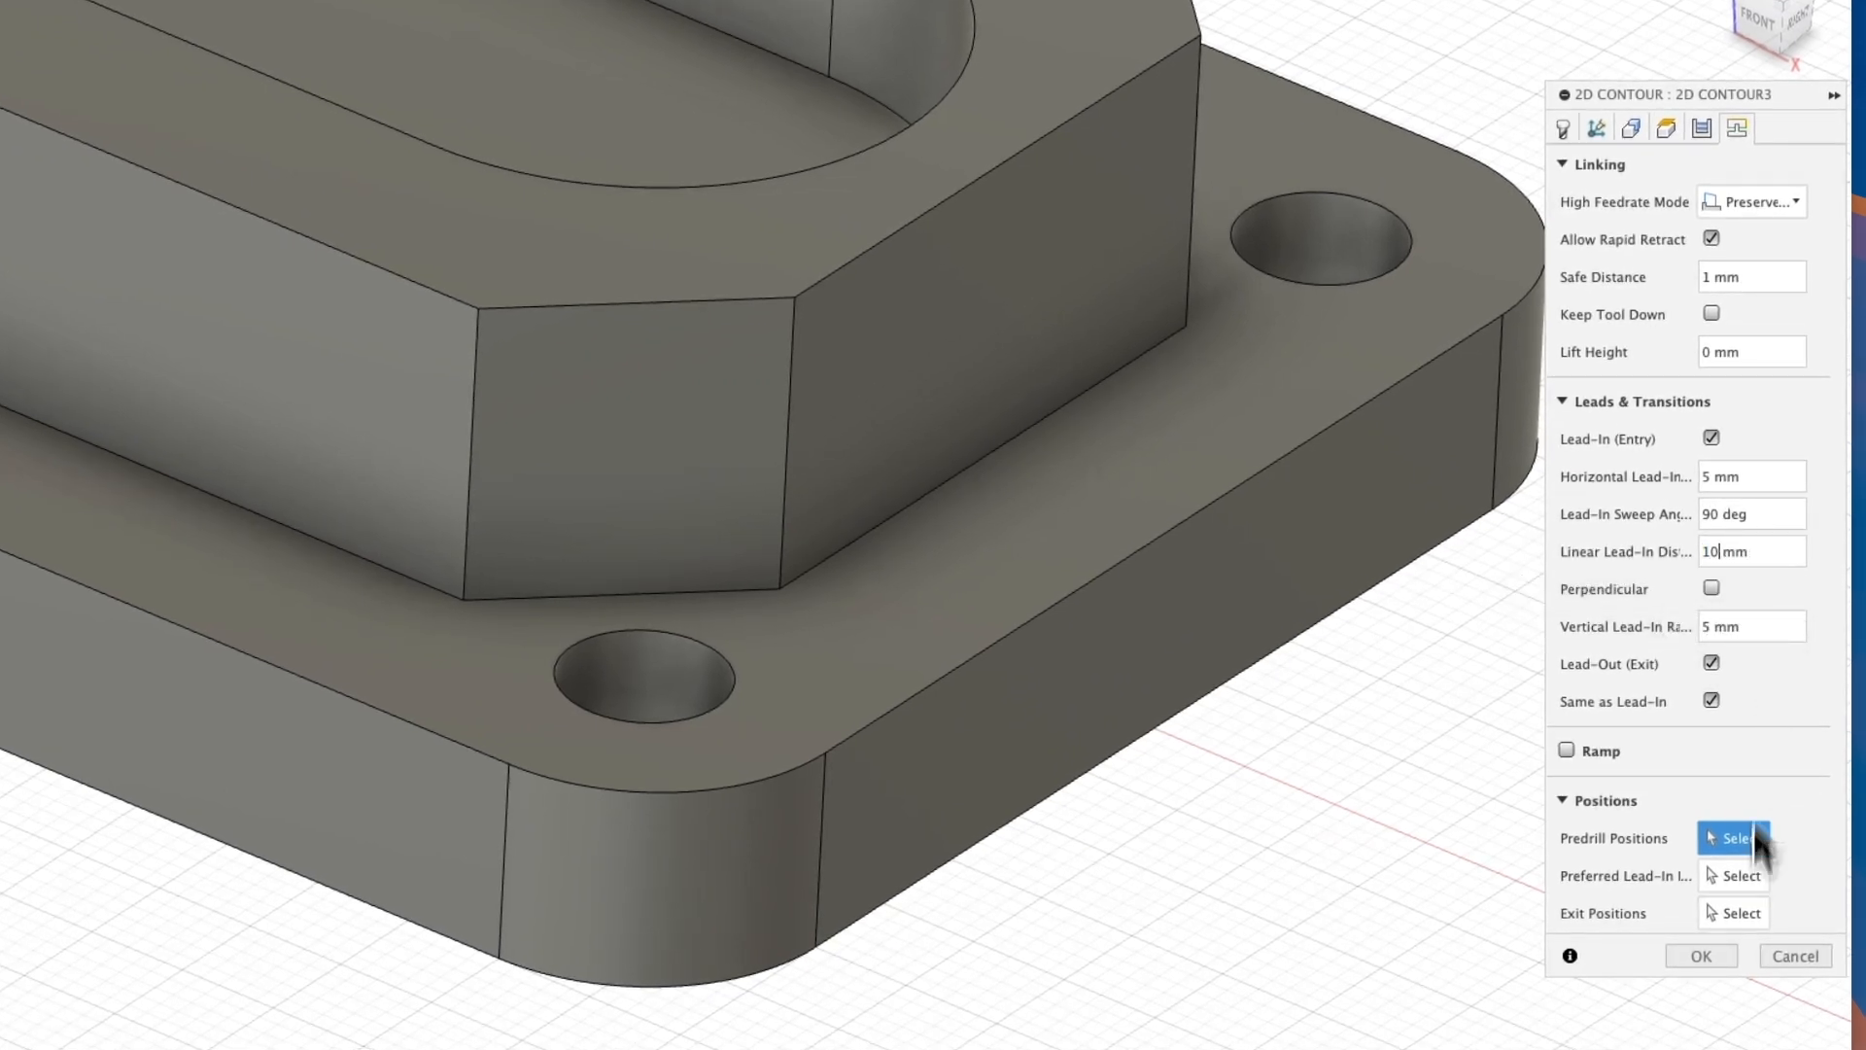
{"action": "left_click", "coordinate": [1709, 957]}
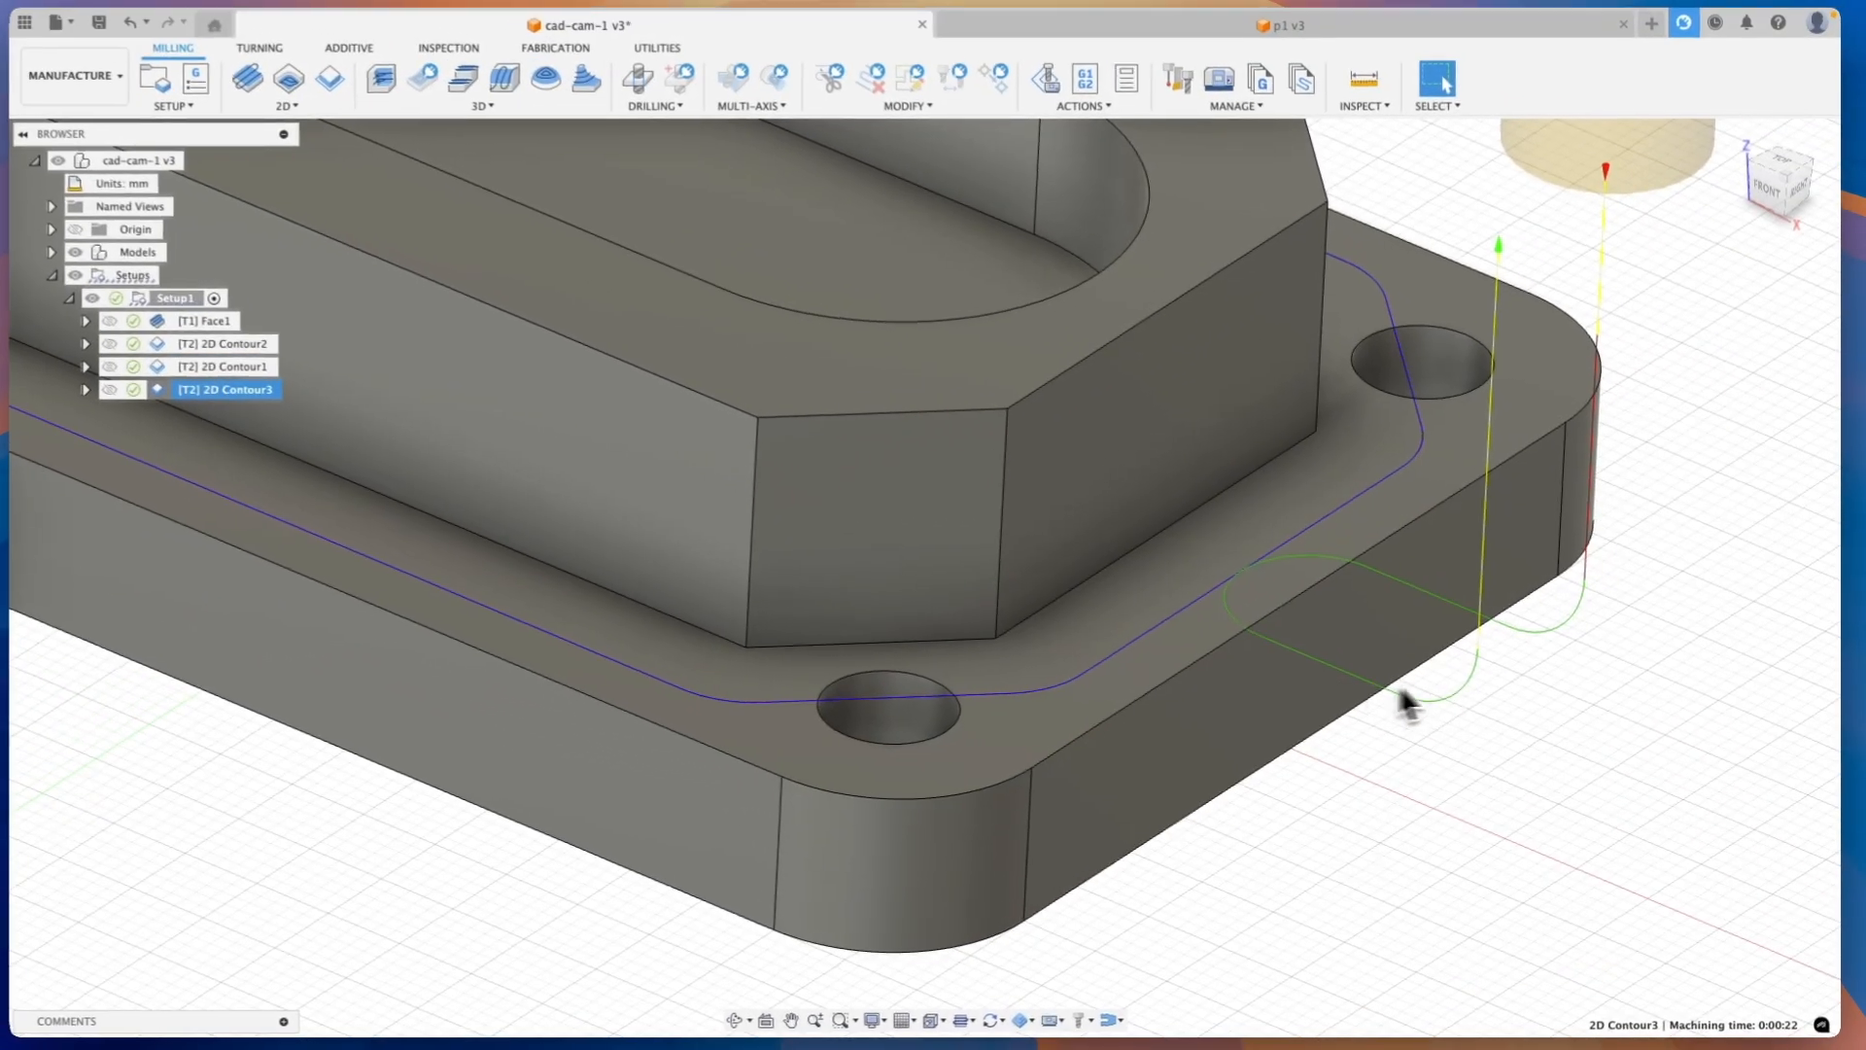
{"action": "scroll", "coordinate": [1319, 573], "scroll_direction": "up", "scroll_amount": 2}
{"action": "scroll", "coordinate": [1361, 591], "scroll_direction": "down", "scroll_amount": 5}
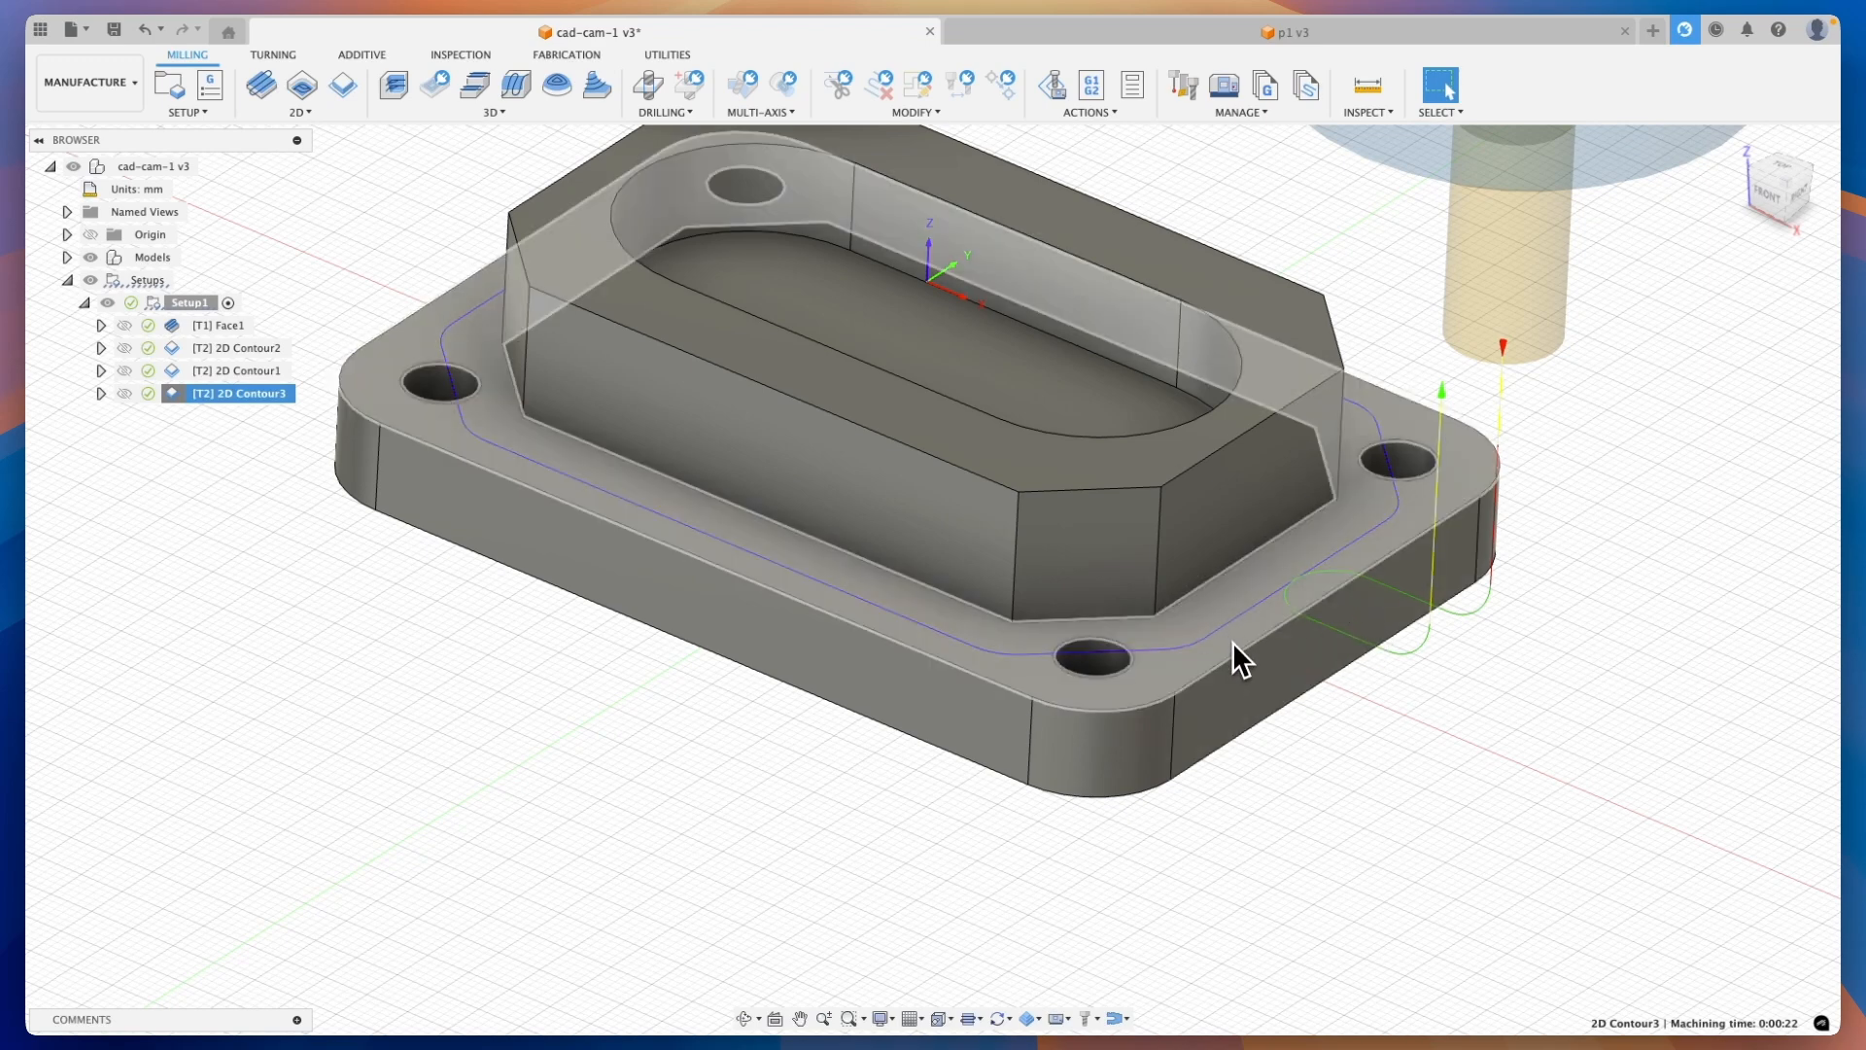
Enable stock to leave in the passes settings of 2D Contour2 and set its axial stock to leave to 0 mm
{"action": "right_click", "coordinate": [205, 402]}
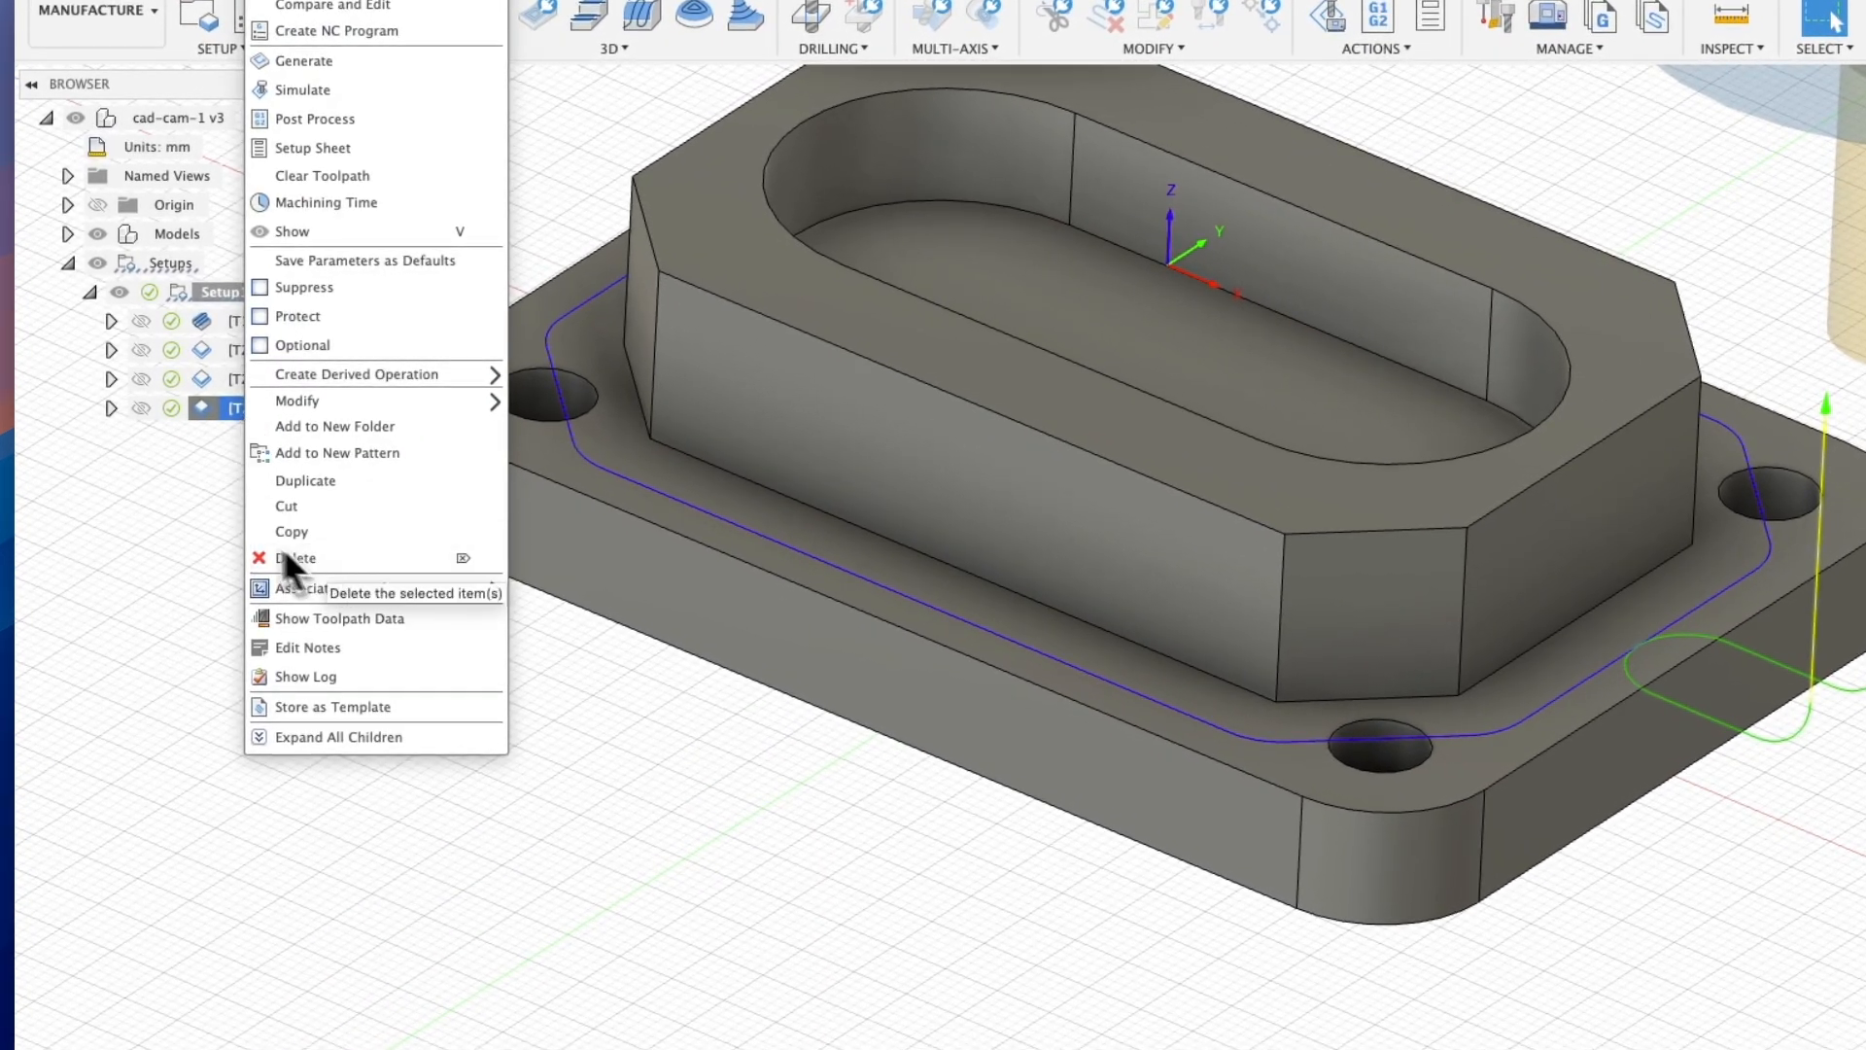
{"action": "left_click", "coordinate": [188, 506]}
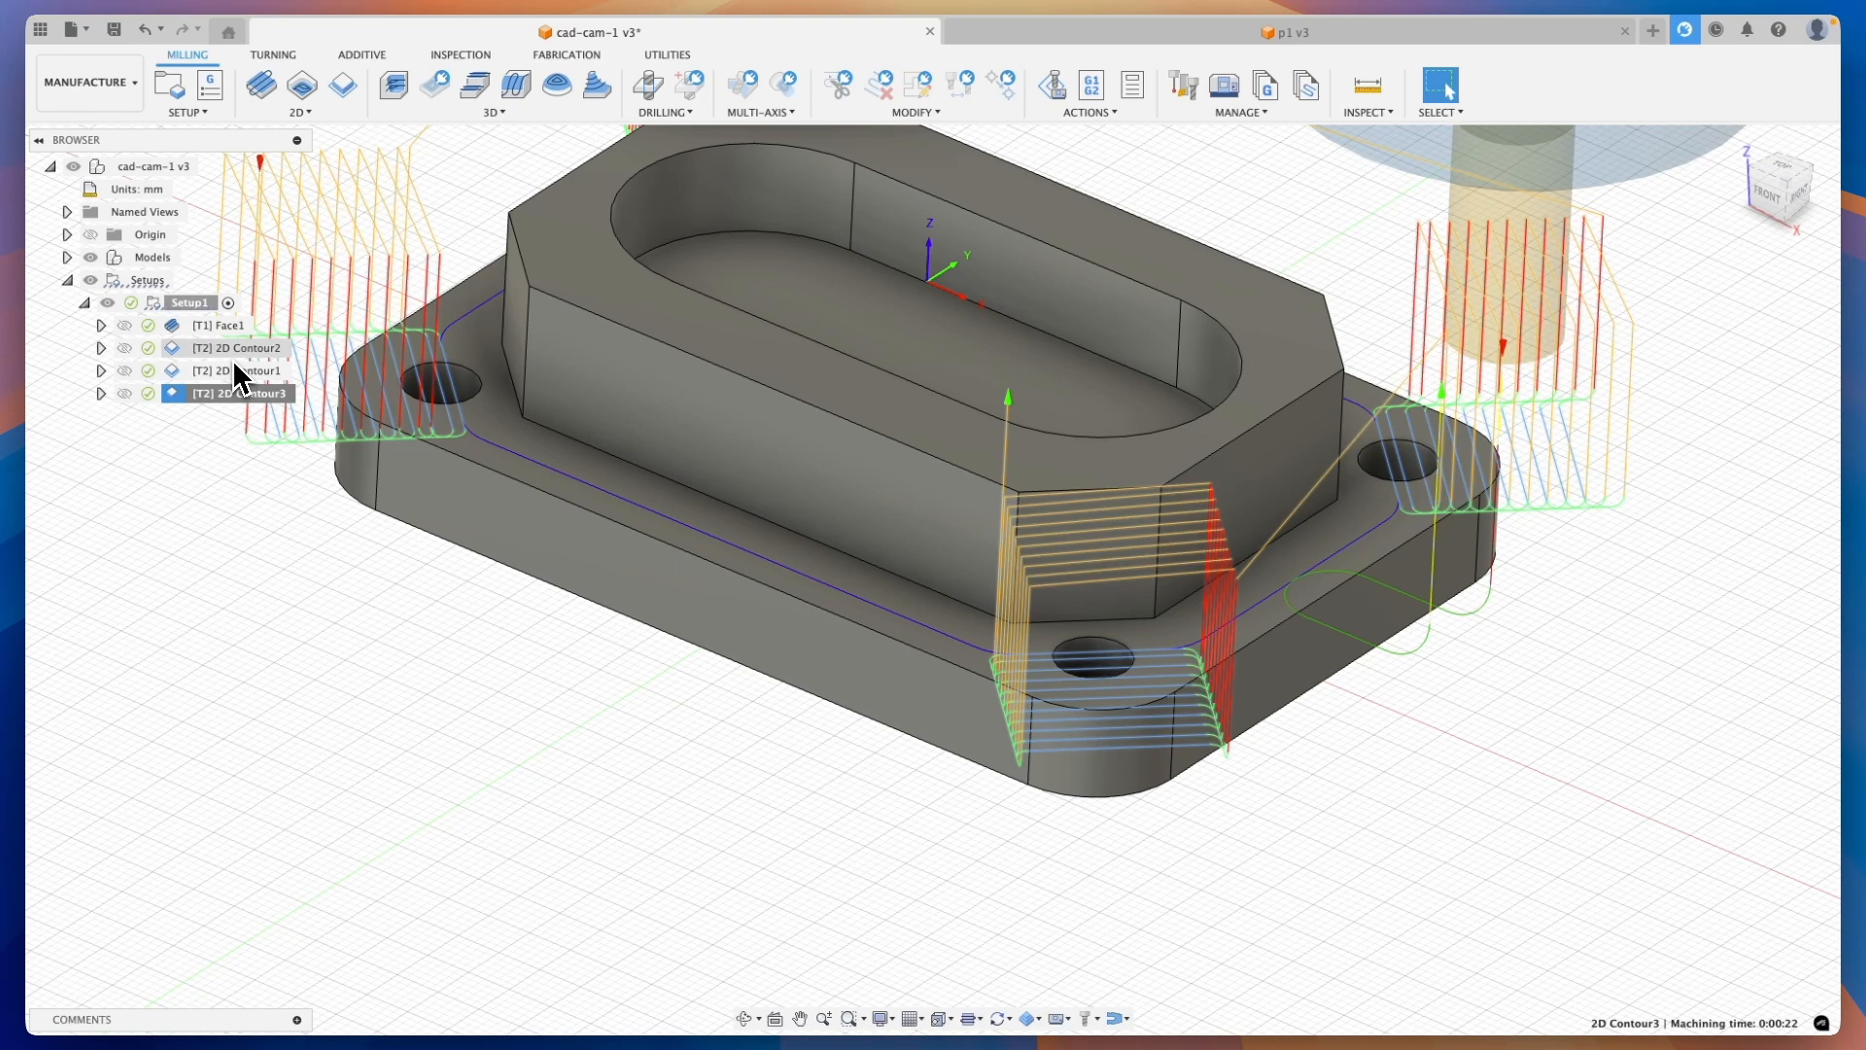
{"action": "left_click", "coordinate": [231, 352]}
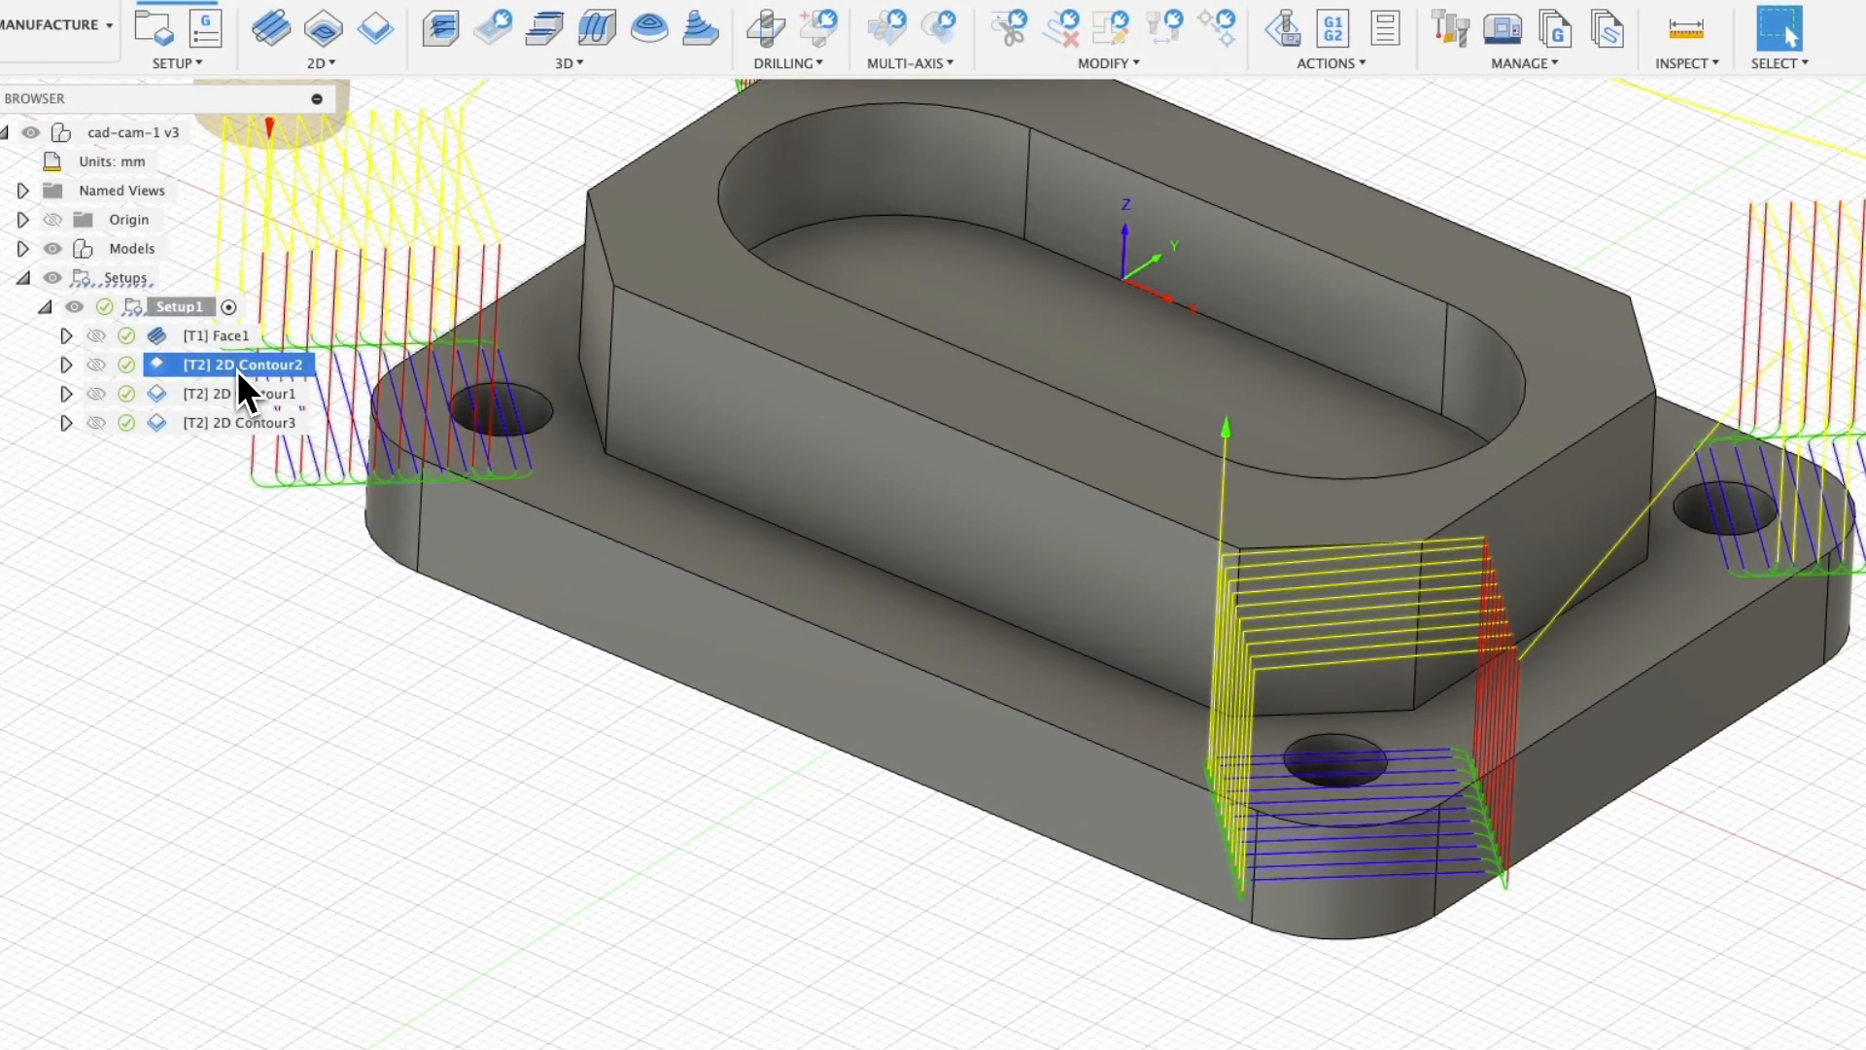
{"action": "right_click", "coordinate": [238, 375]}
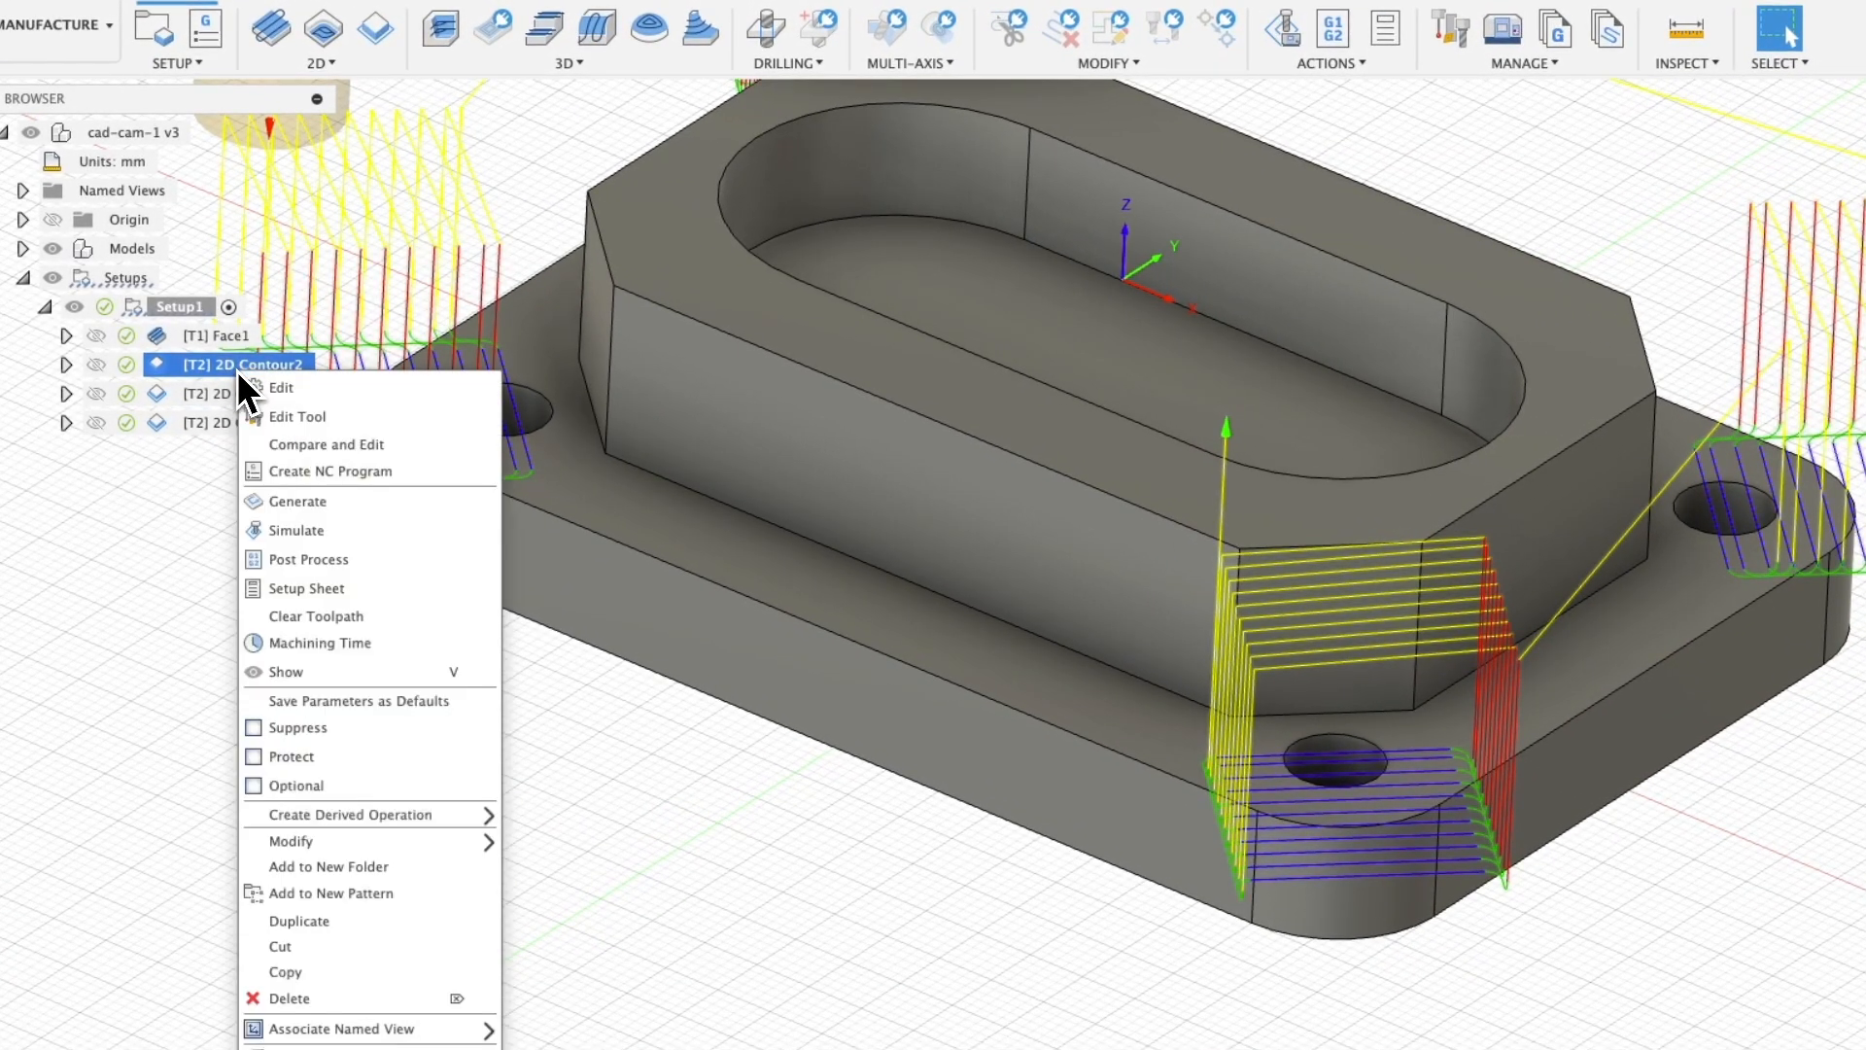
{"action": "left_click", "coordinate": [311, 388]}
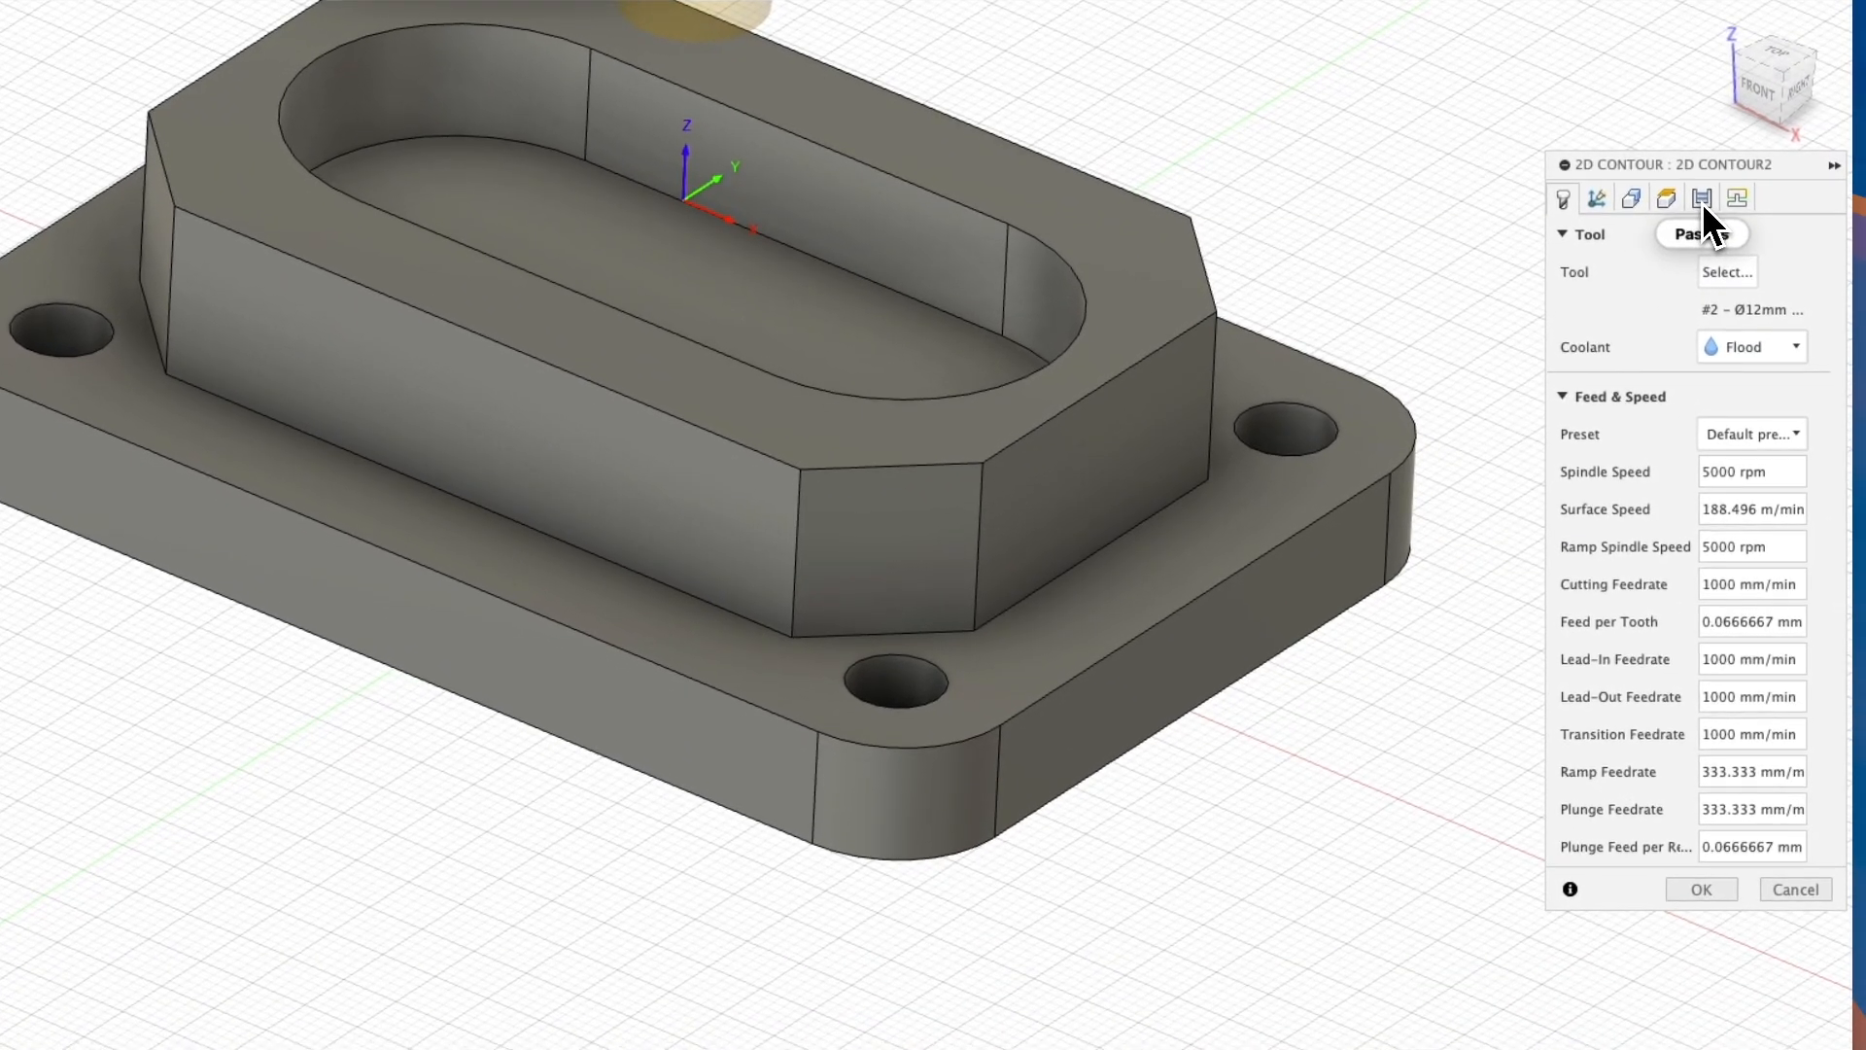
{"action": "left_click", "coordinate": [1759, 300]}
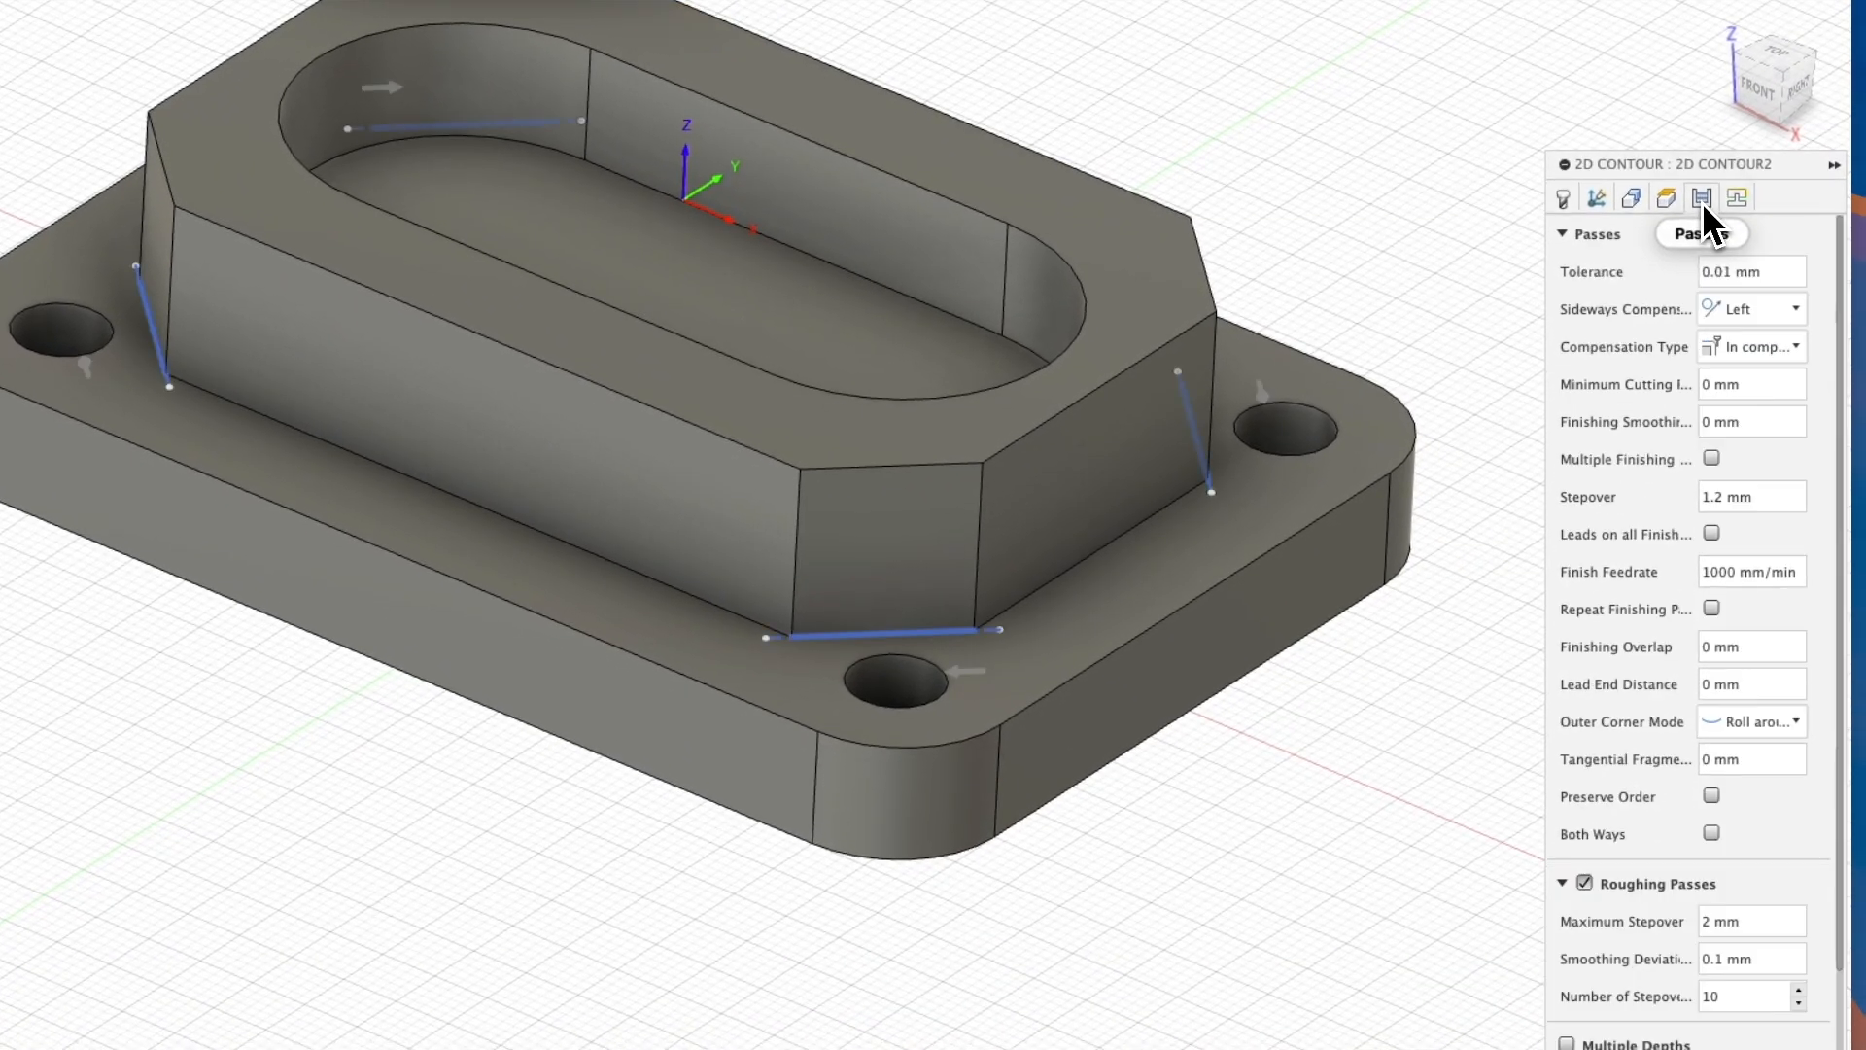
{"action": "scroll", "coordinate": [1621, 762], "scroll_direction": "down", "scroll_amount": 3}
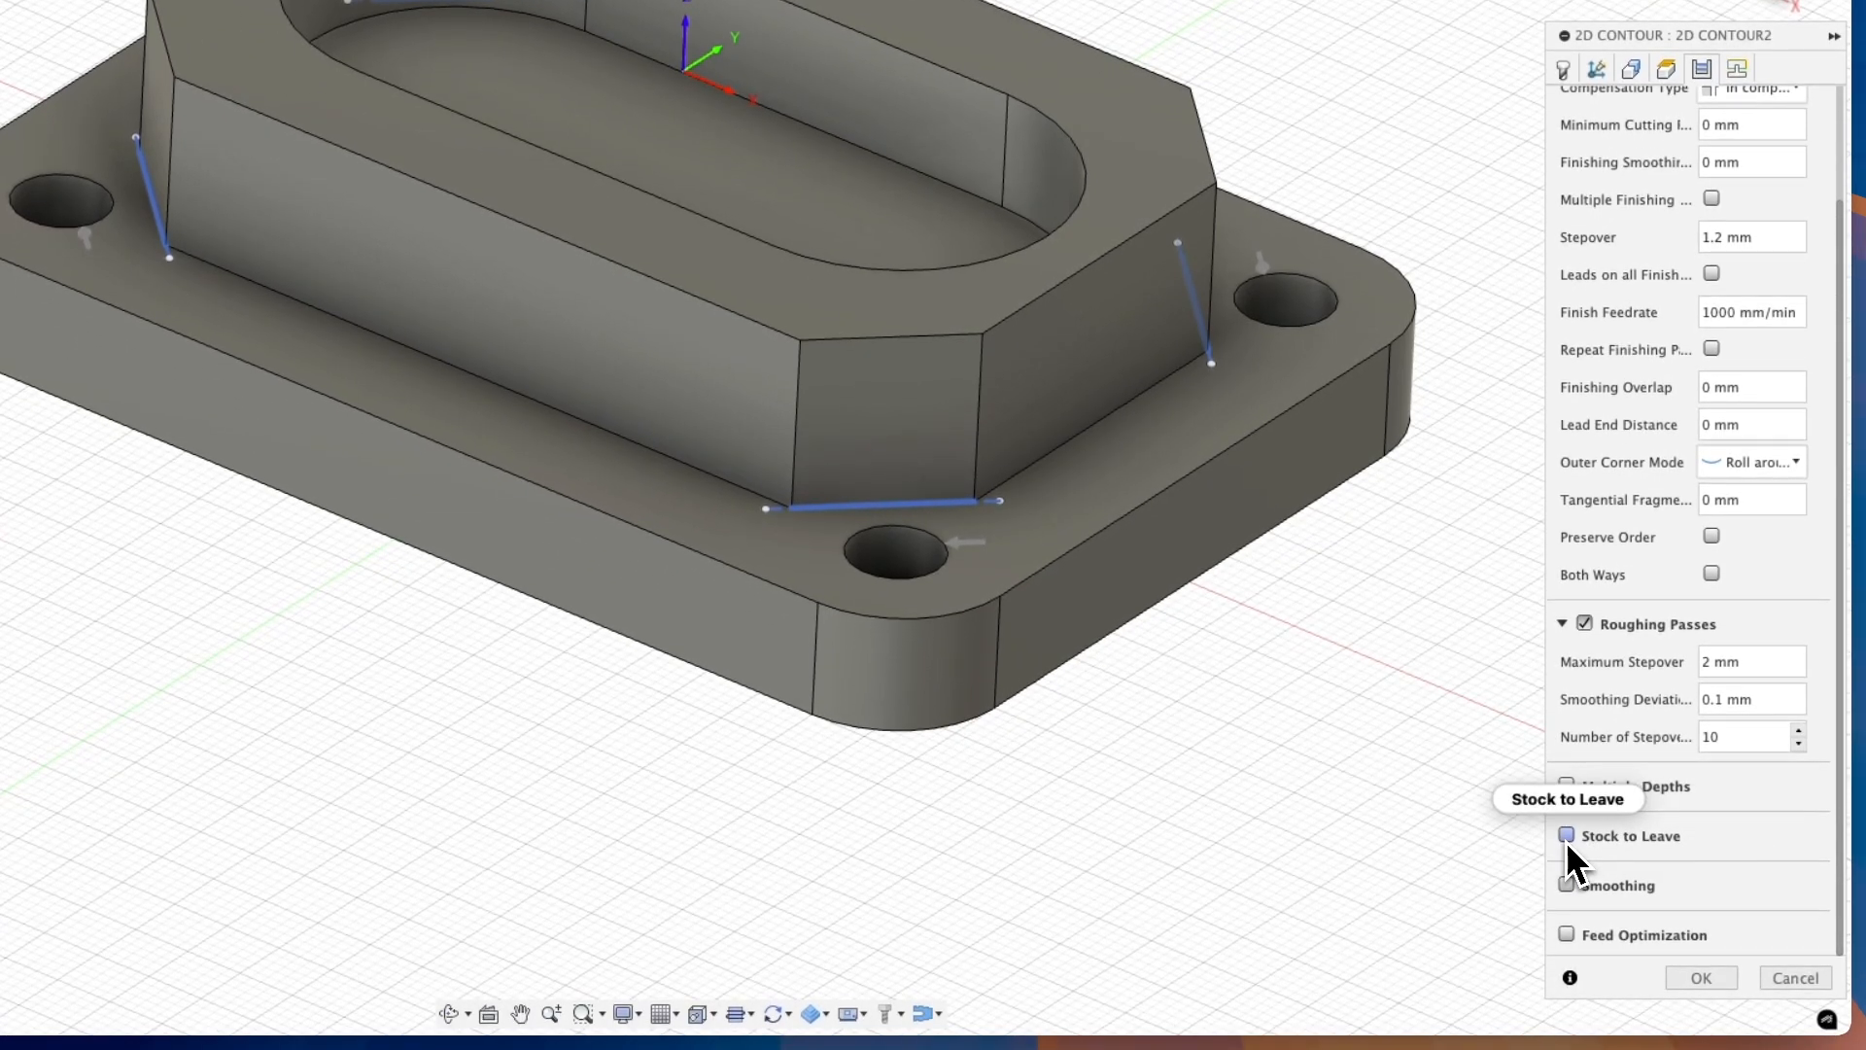
{"action": "left_click", "coordinate": [1566, 839]}
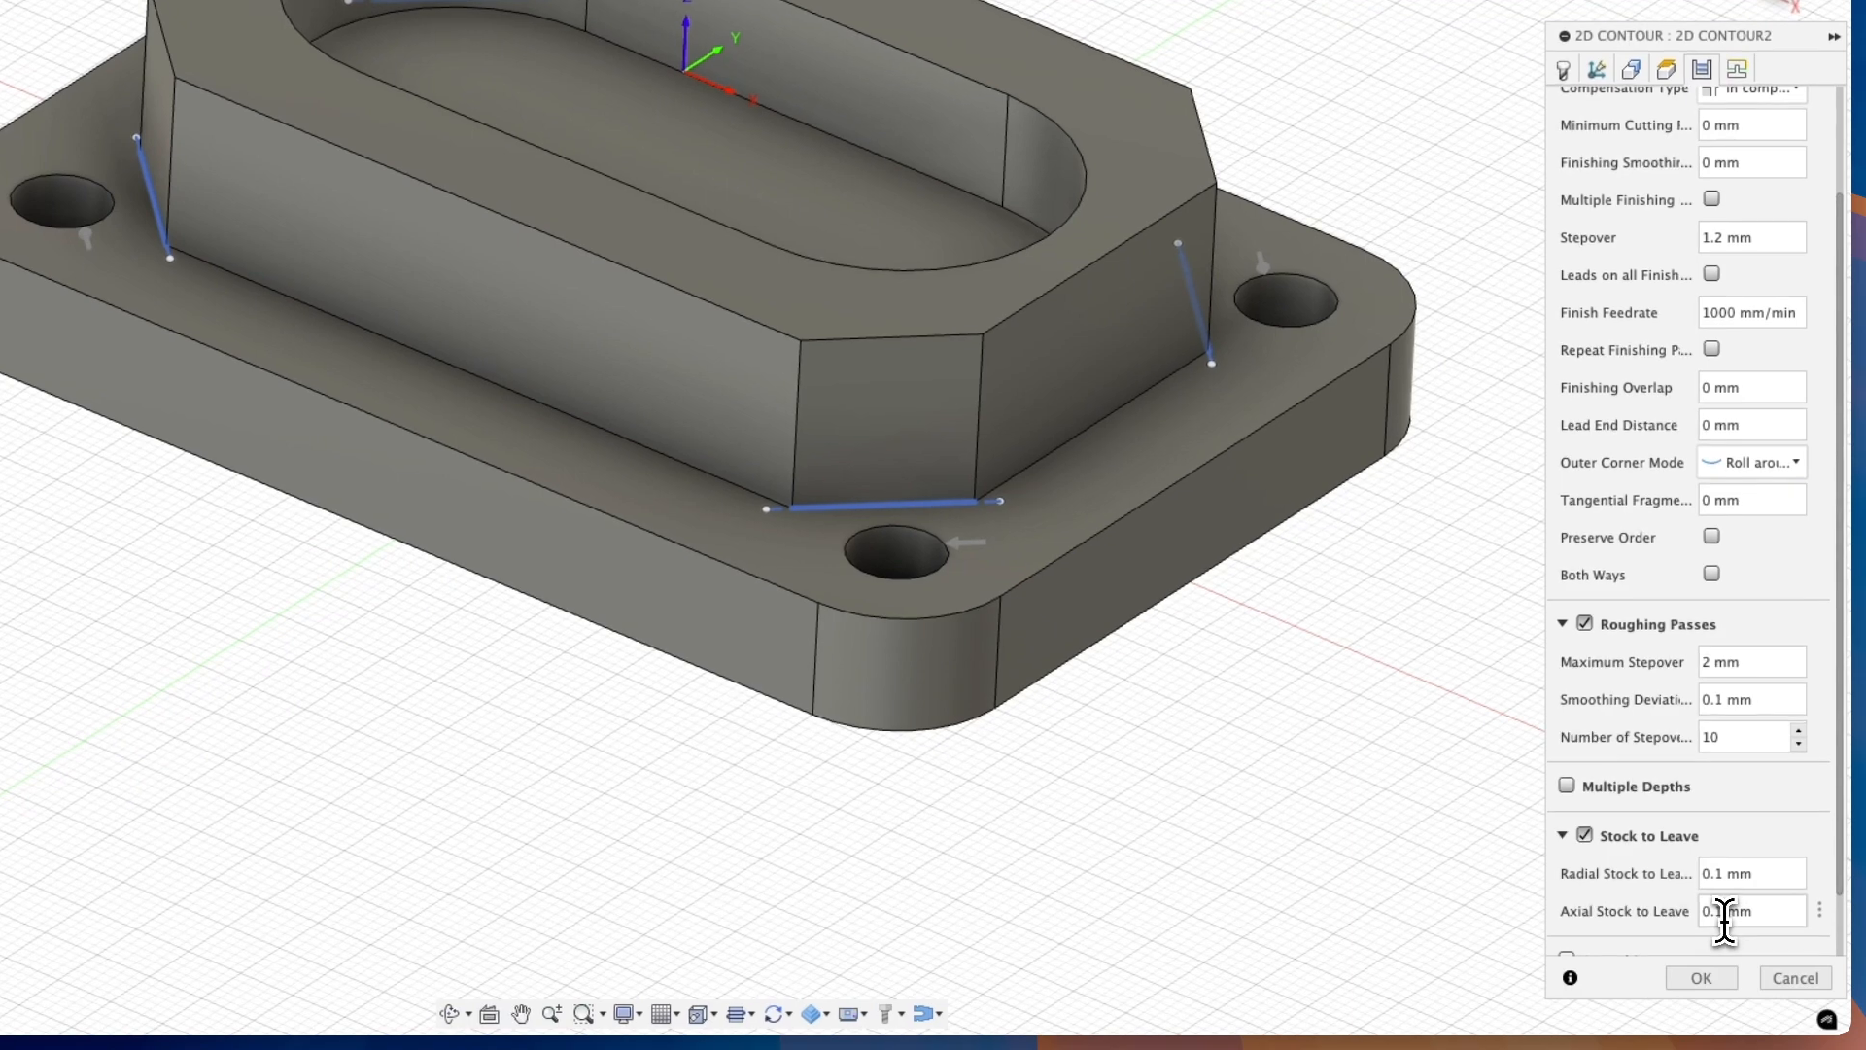
{"action": "left_click", "coordinate": [1724, 913]}
{"action": "key", "text": "BackSpace"}
{"action": "key", "text": "BackSpace"}
Set the radial stock to leave of 2D Contour2 to 0.5 mm and regenerate the toolpath
{"action": "left_click", "coordinate": [1724, 875]}
{"action": "key", "text": "BackSpace"}
{"action": "key", "text": "BackSpace"}
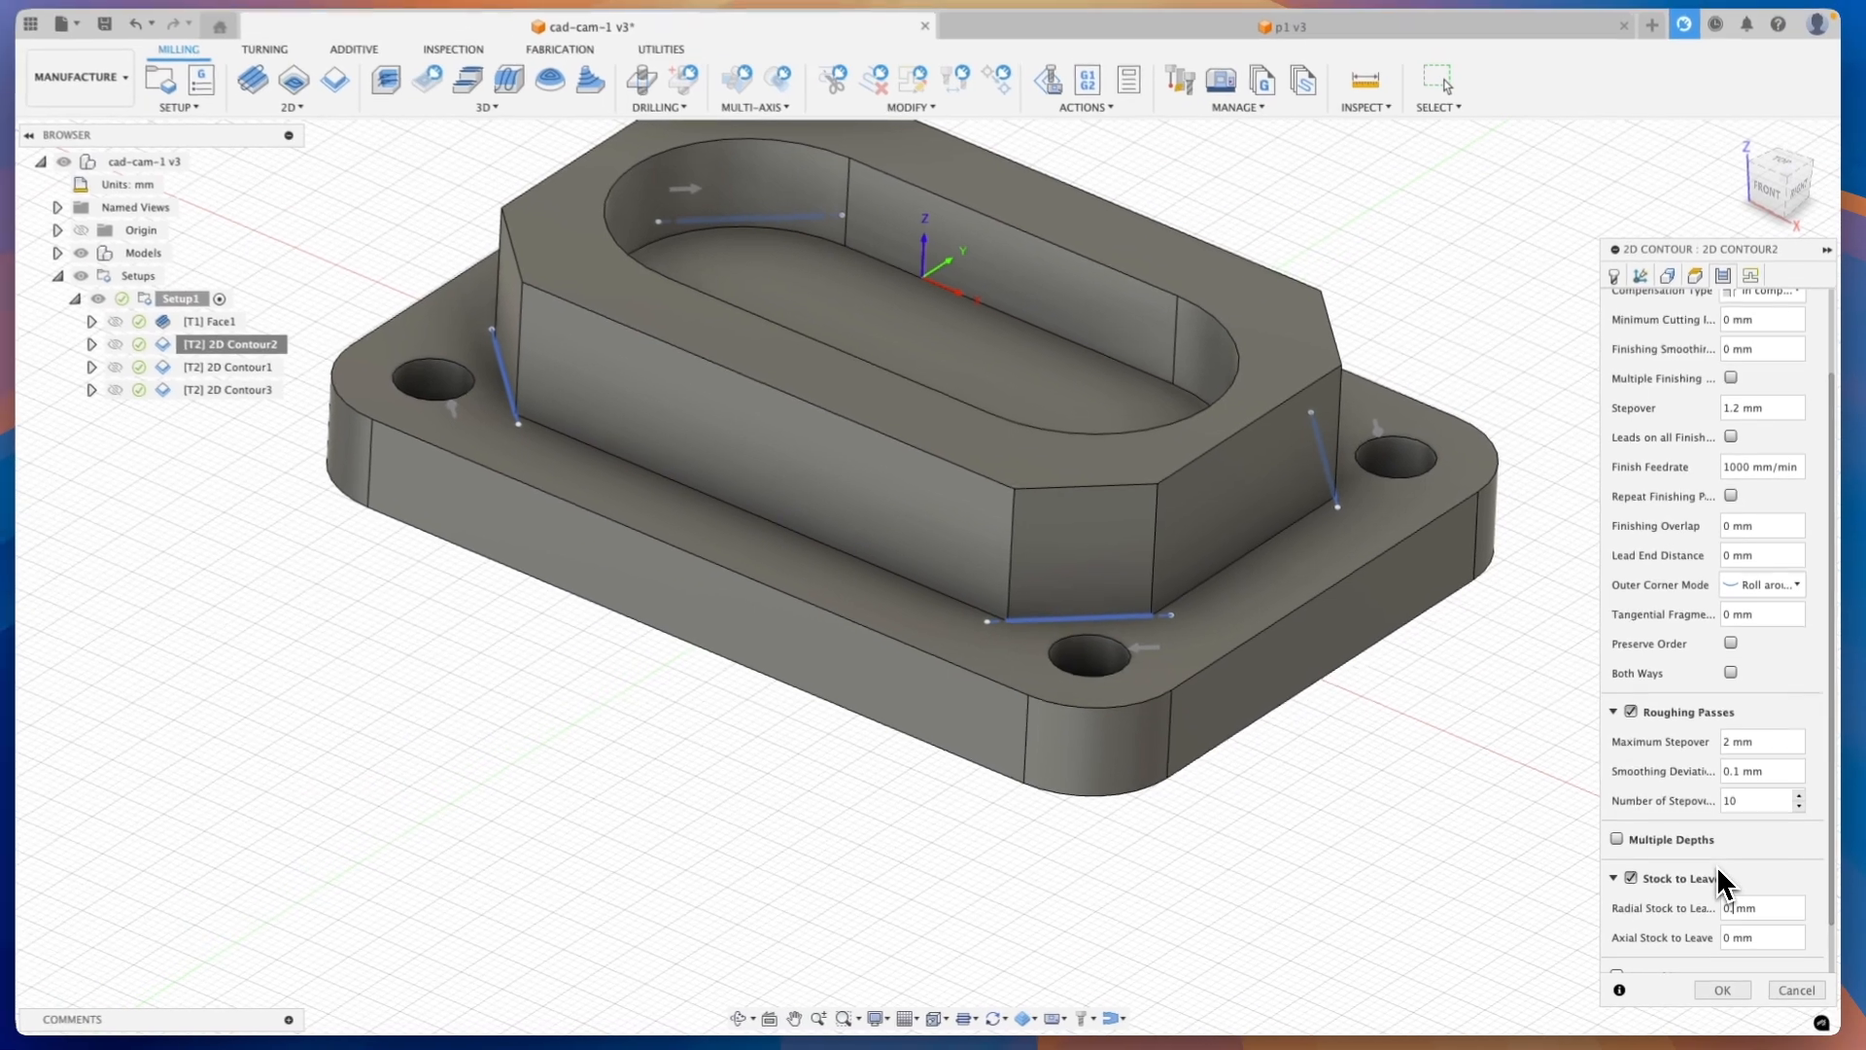
{"action": "type", "text": "5"}
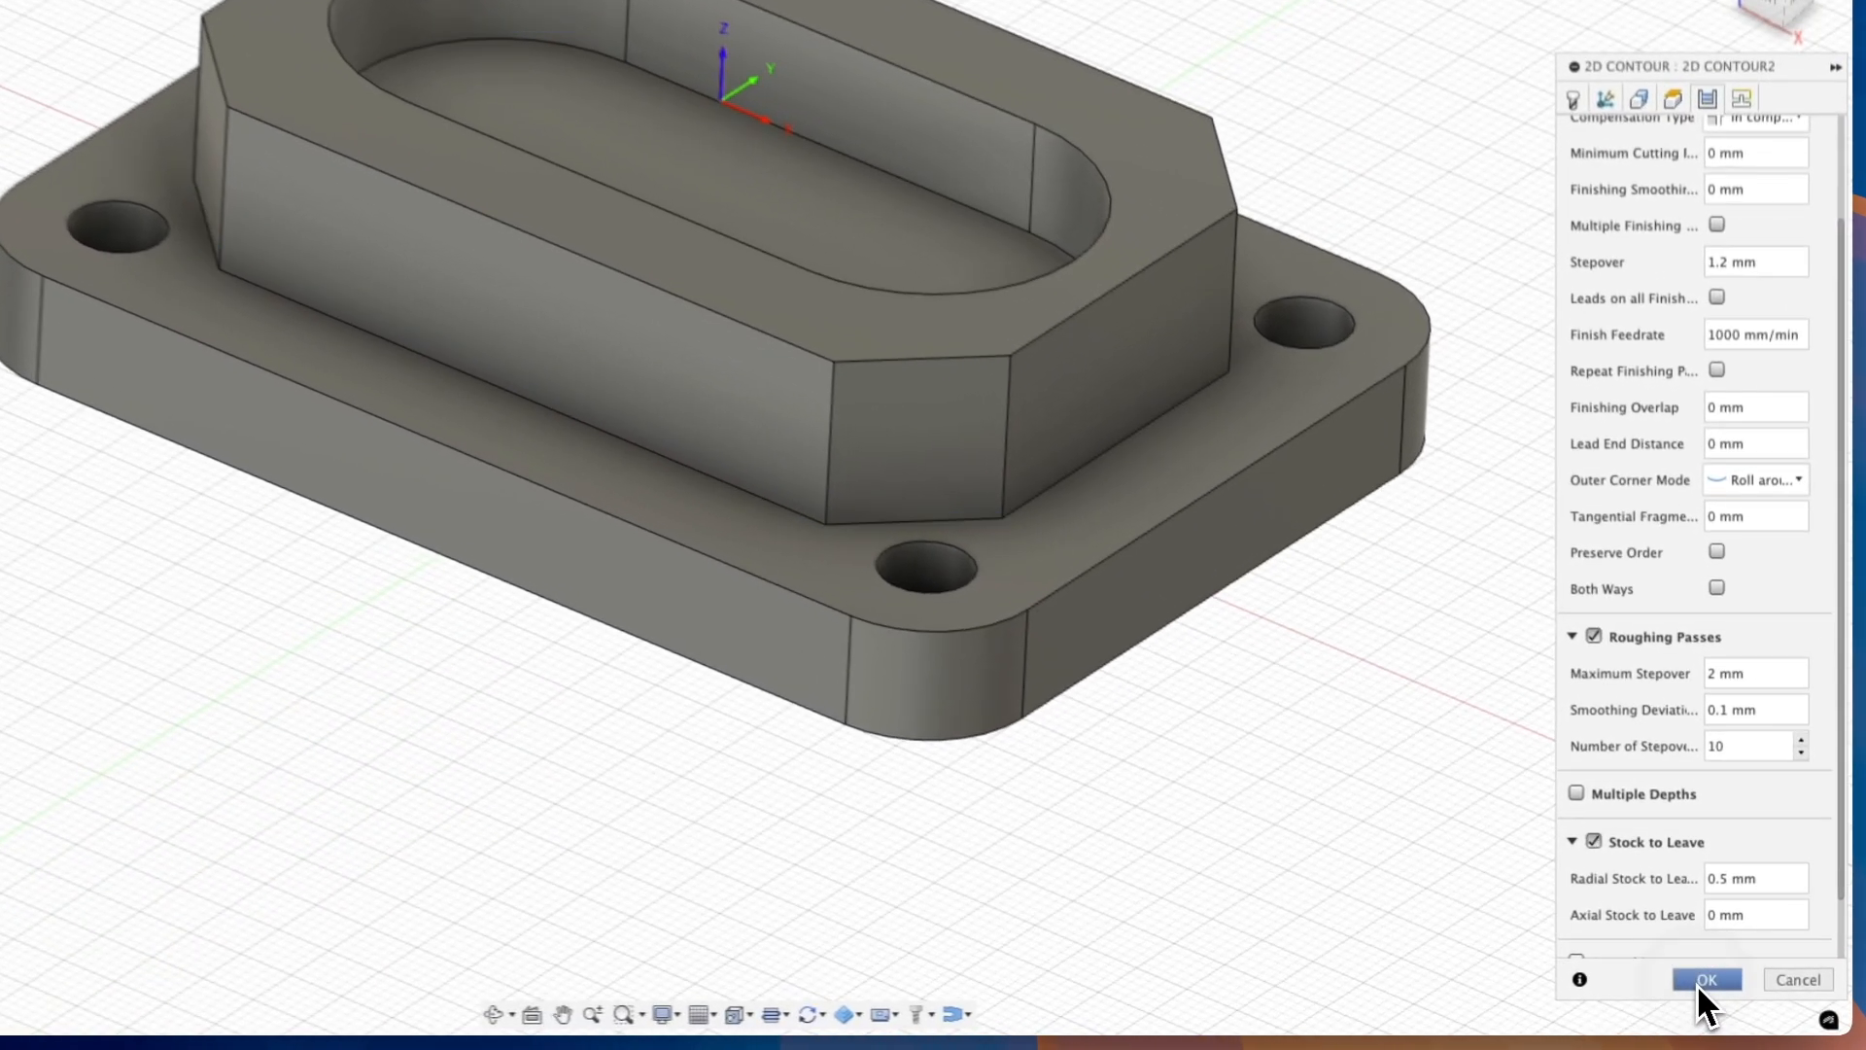
{"action": "left_click", "coordinate": [1716, 990]}
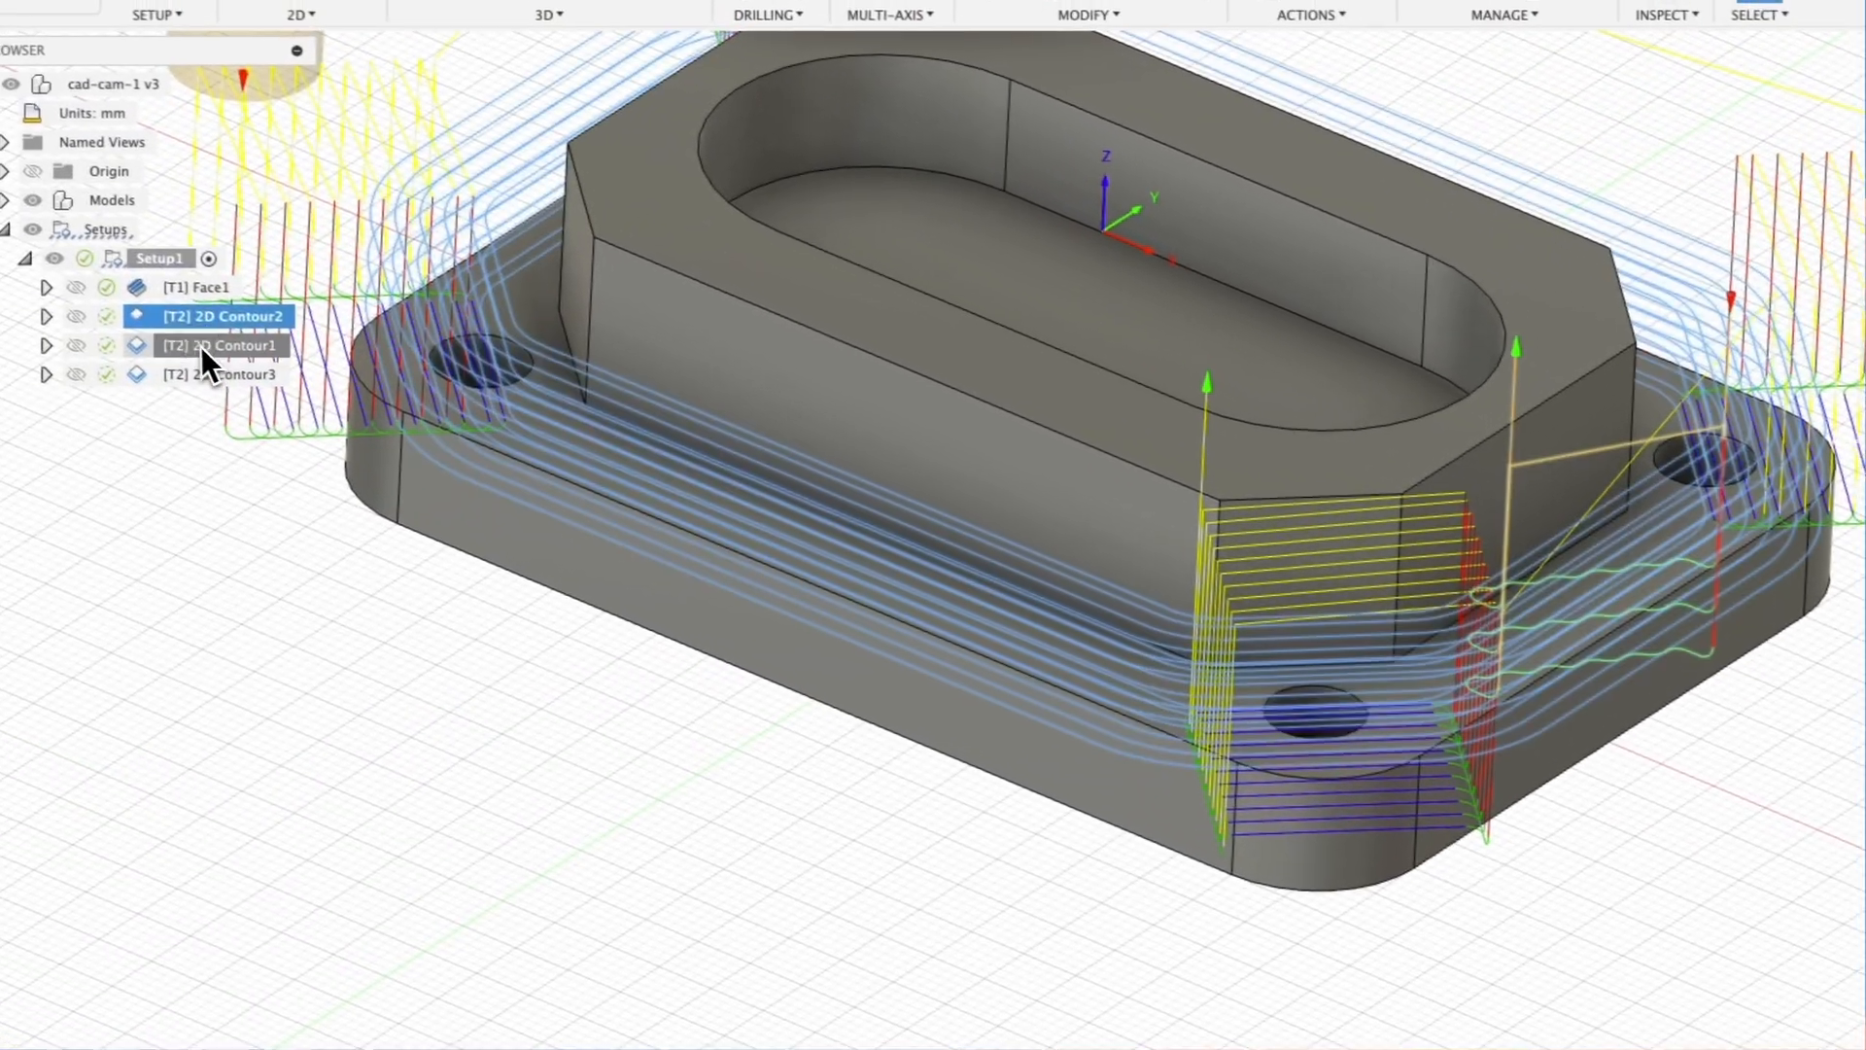
Enable stock to leave on 2D Contour1 with 0.5 mm radial and 0 mm axial stock, and regenerate the toolpath
{"action": "left_click", "coordinate": [218, 352]}
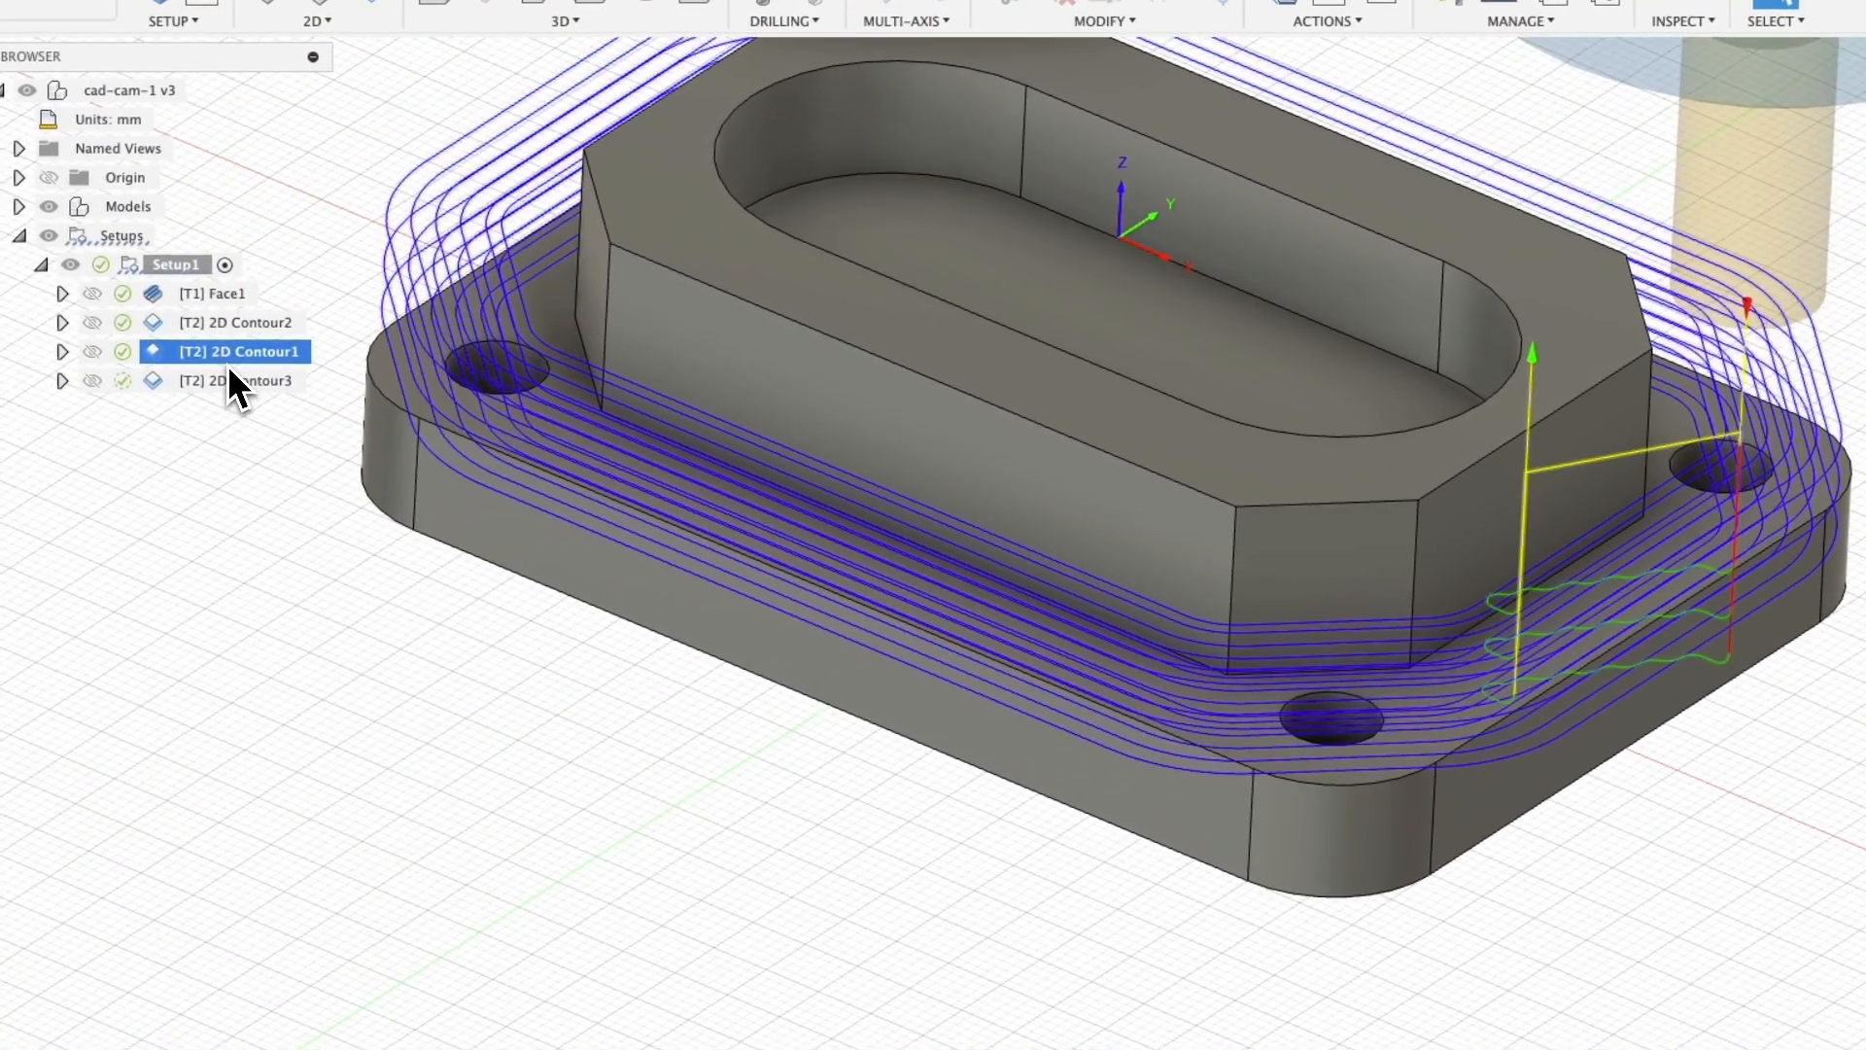
{"action": "right_click", "coordinate": [226, 360]}
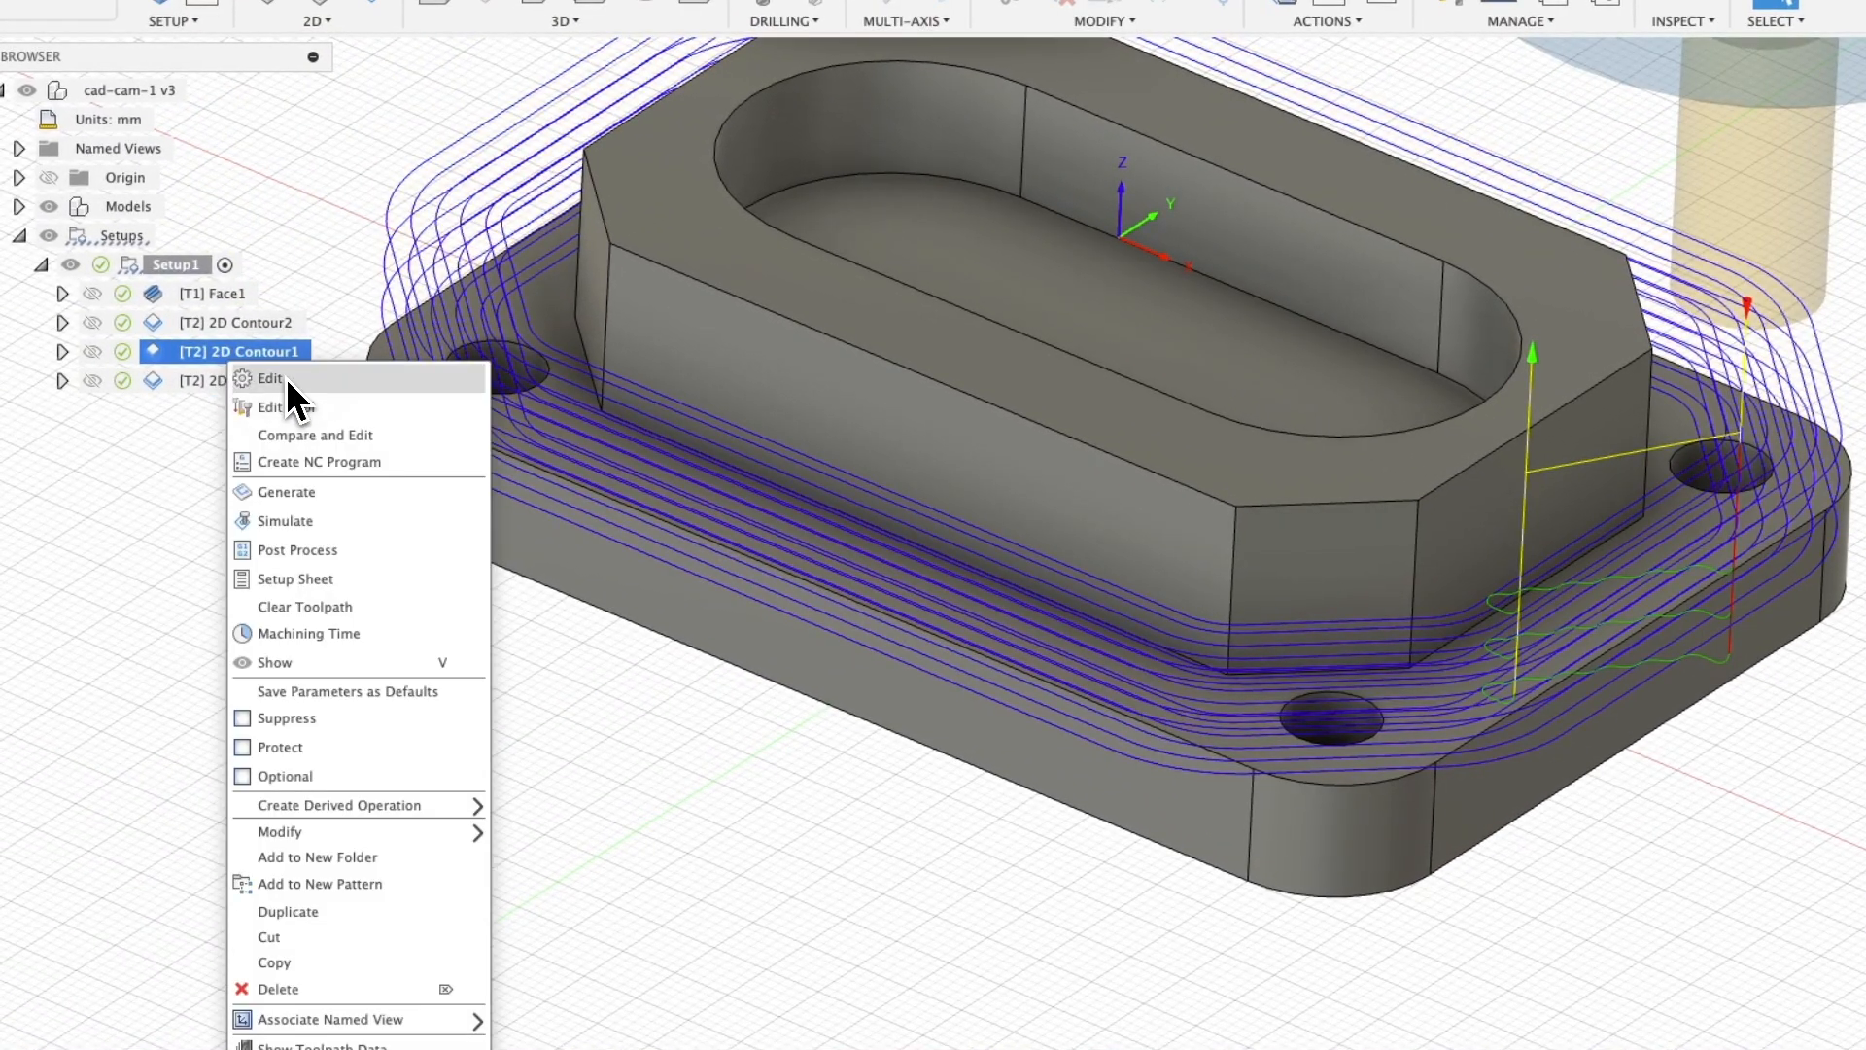
{"action": "left_click", "coordinate": [286, 379]}
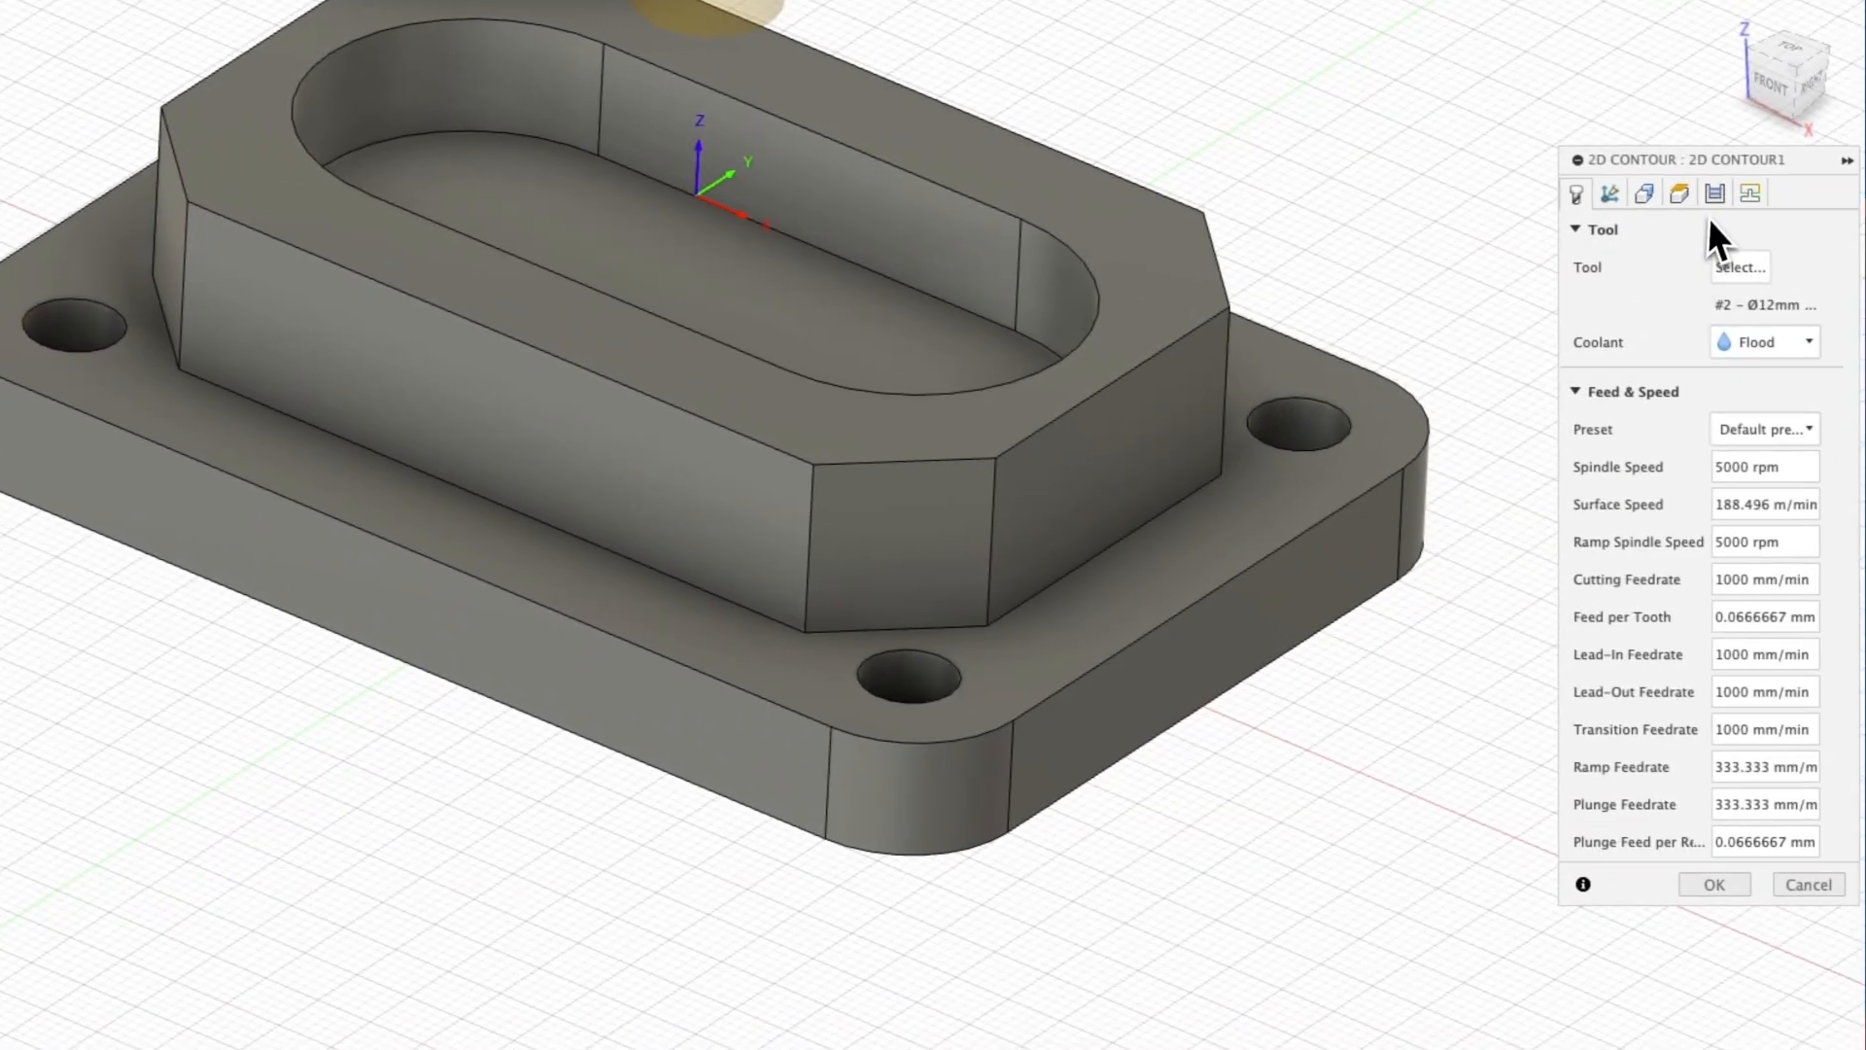
{"action": "left_click", "coordinate": [1705, 198]}
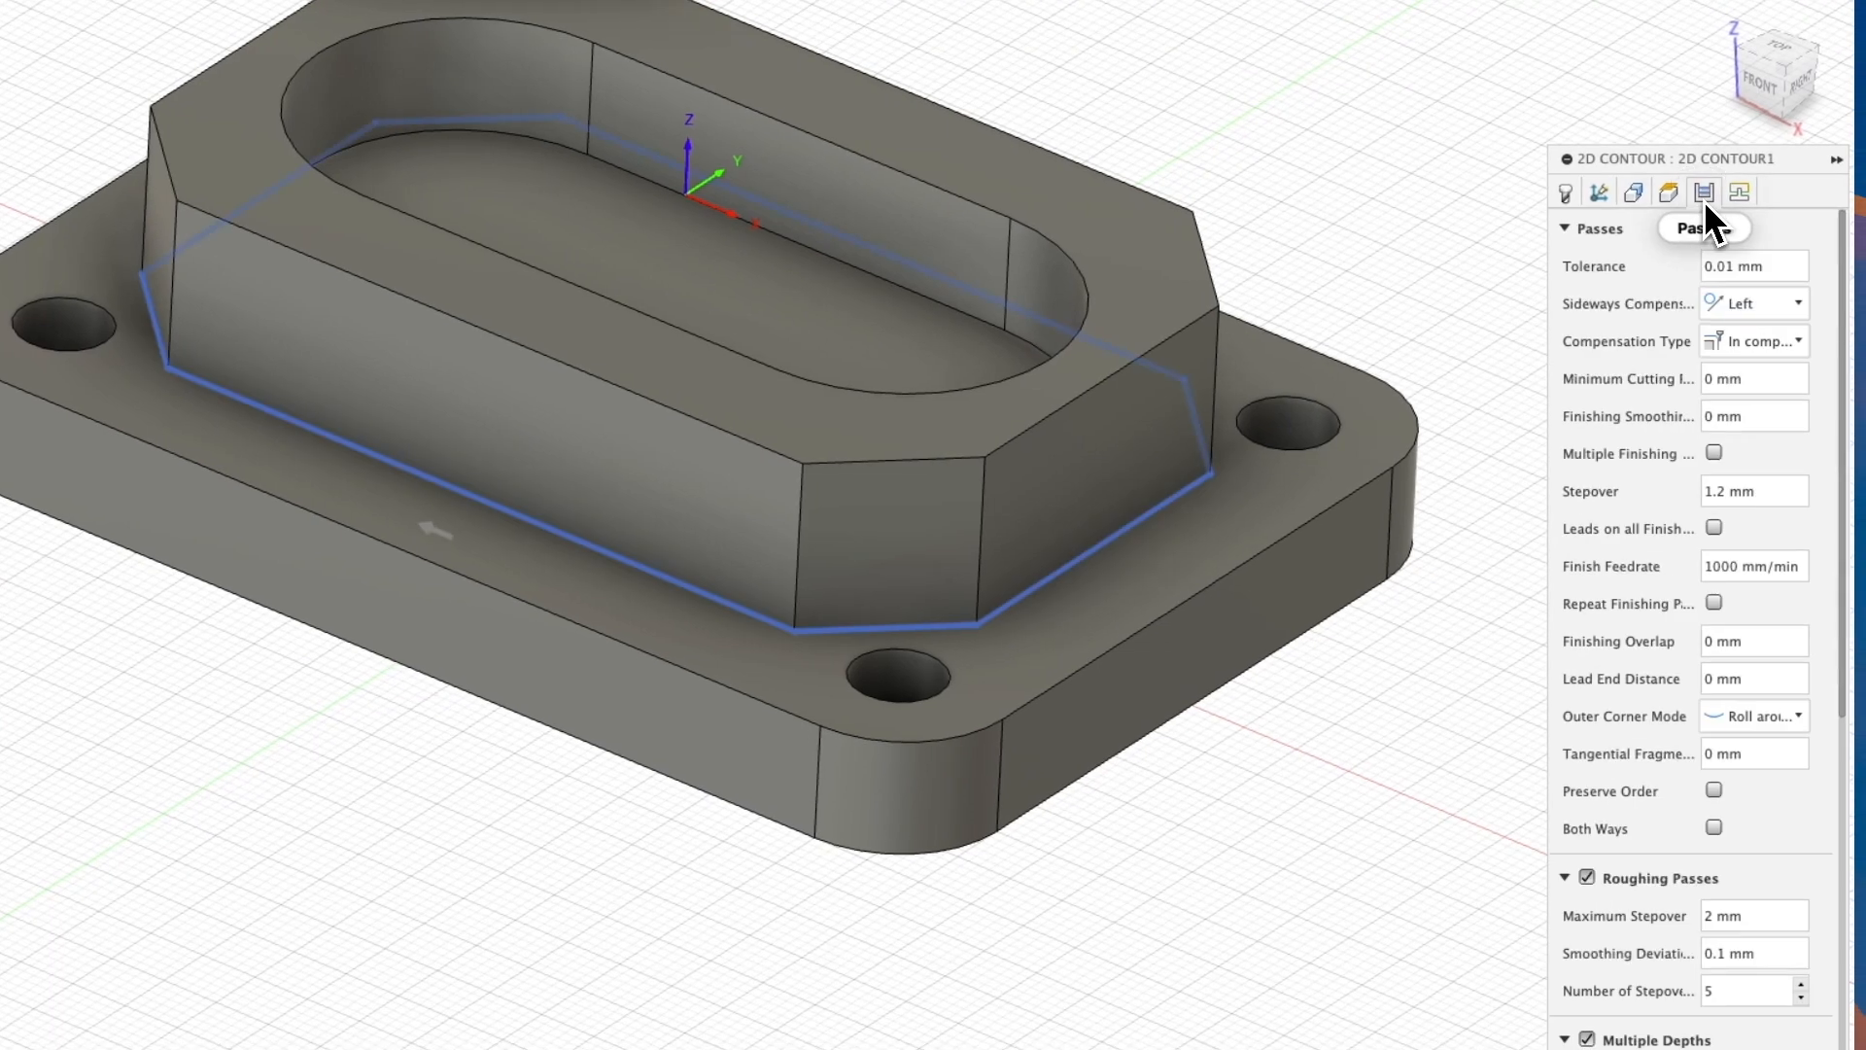
{"action": "scroll", "coordinate": [1672, 564], "scroll_direction": "down", "scroll_amount": 10}
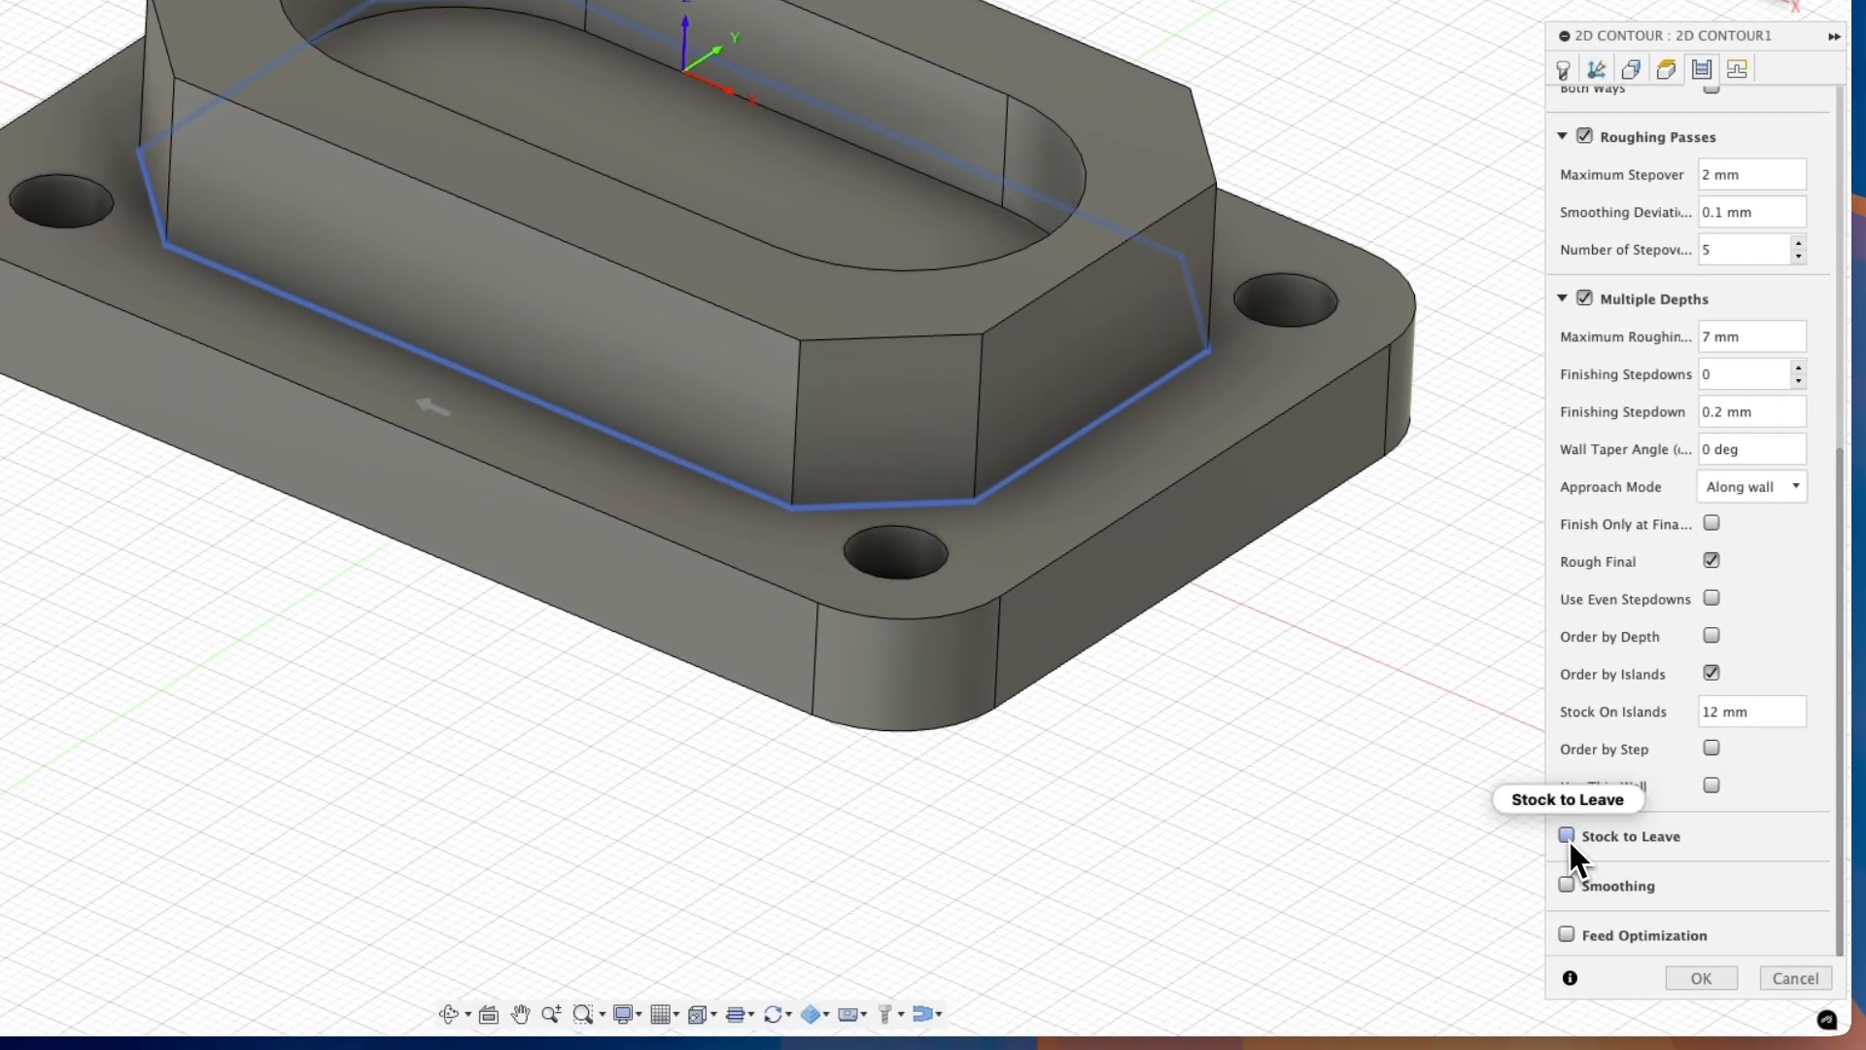
{"action": "left_click", "coordinate": [1570, 961]}
{"action": "left_click", "coordinate": [1722, 911]}
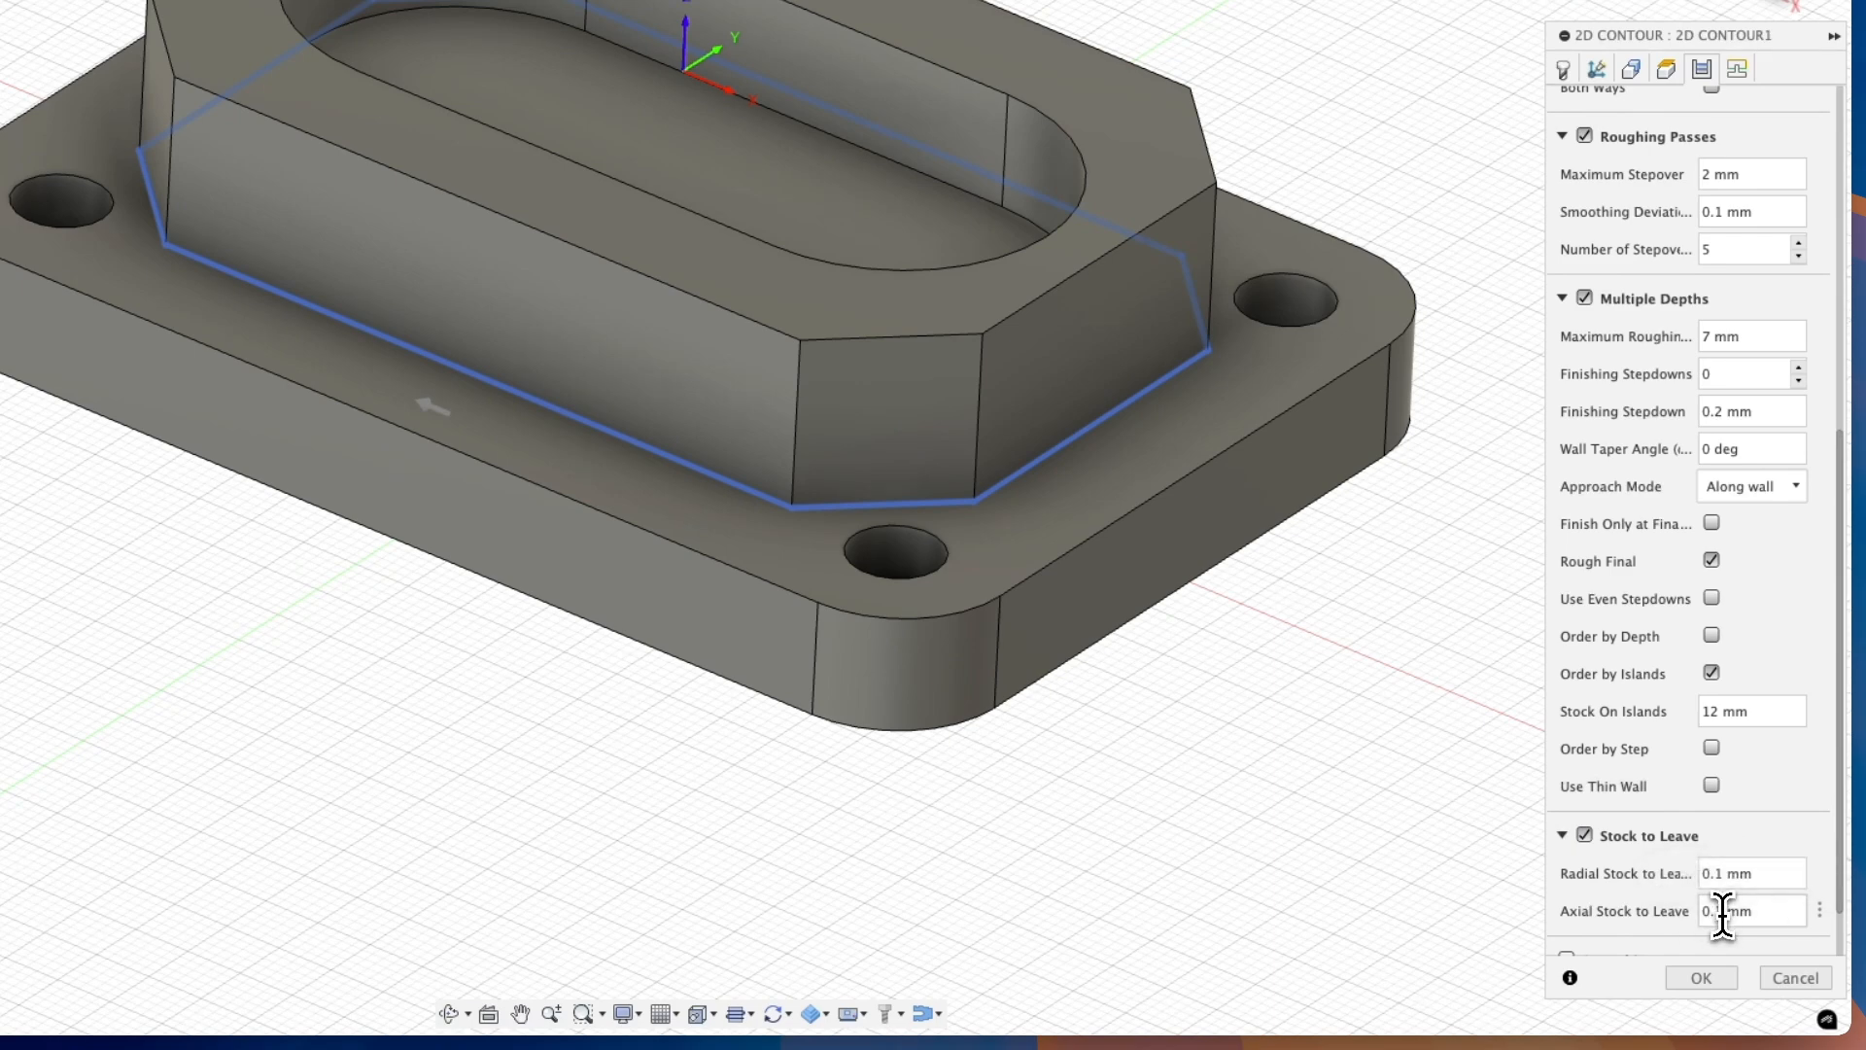
{"action": "key", "text": "BackSpace"}
{"action": "key", "text": "BackSpace"}
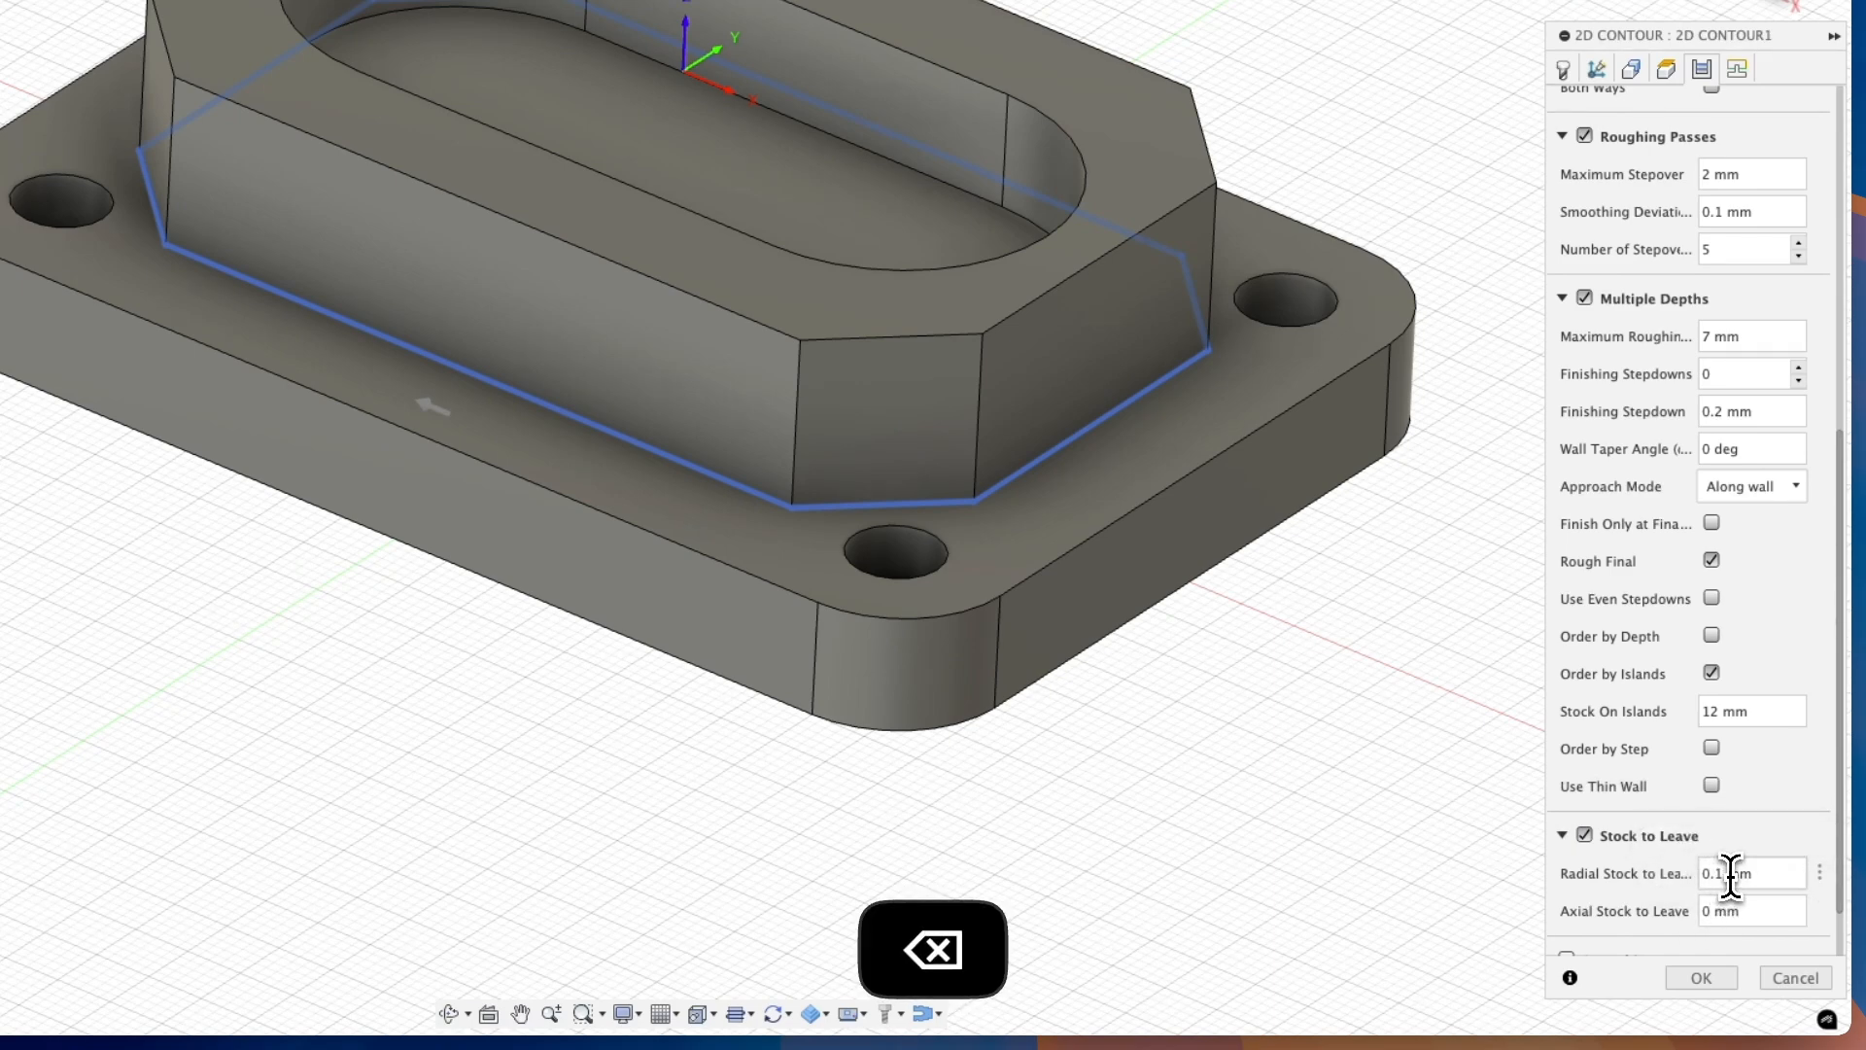
{"action": "key", "text": "BackSpace"}
{"action": "type", "text": "5"}
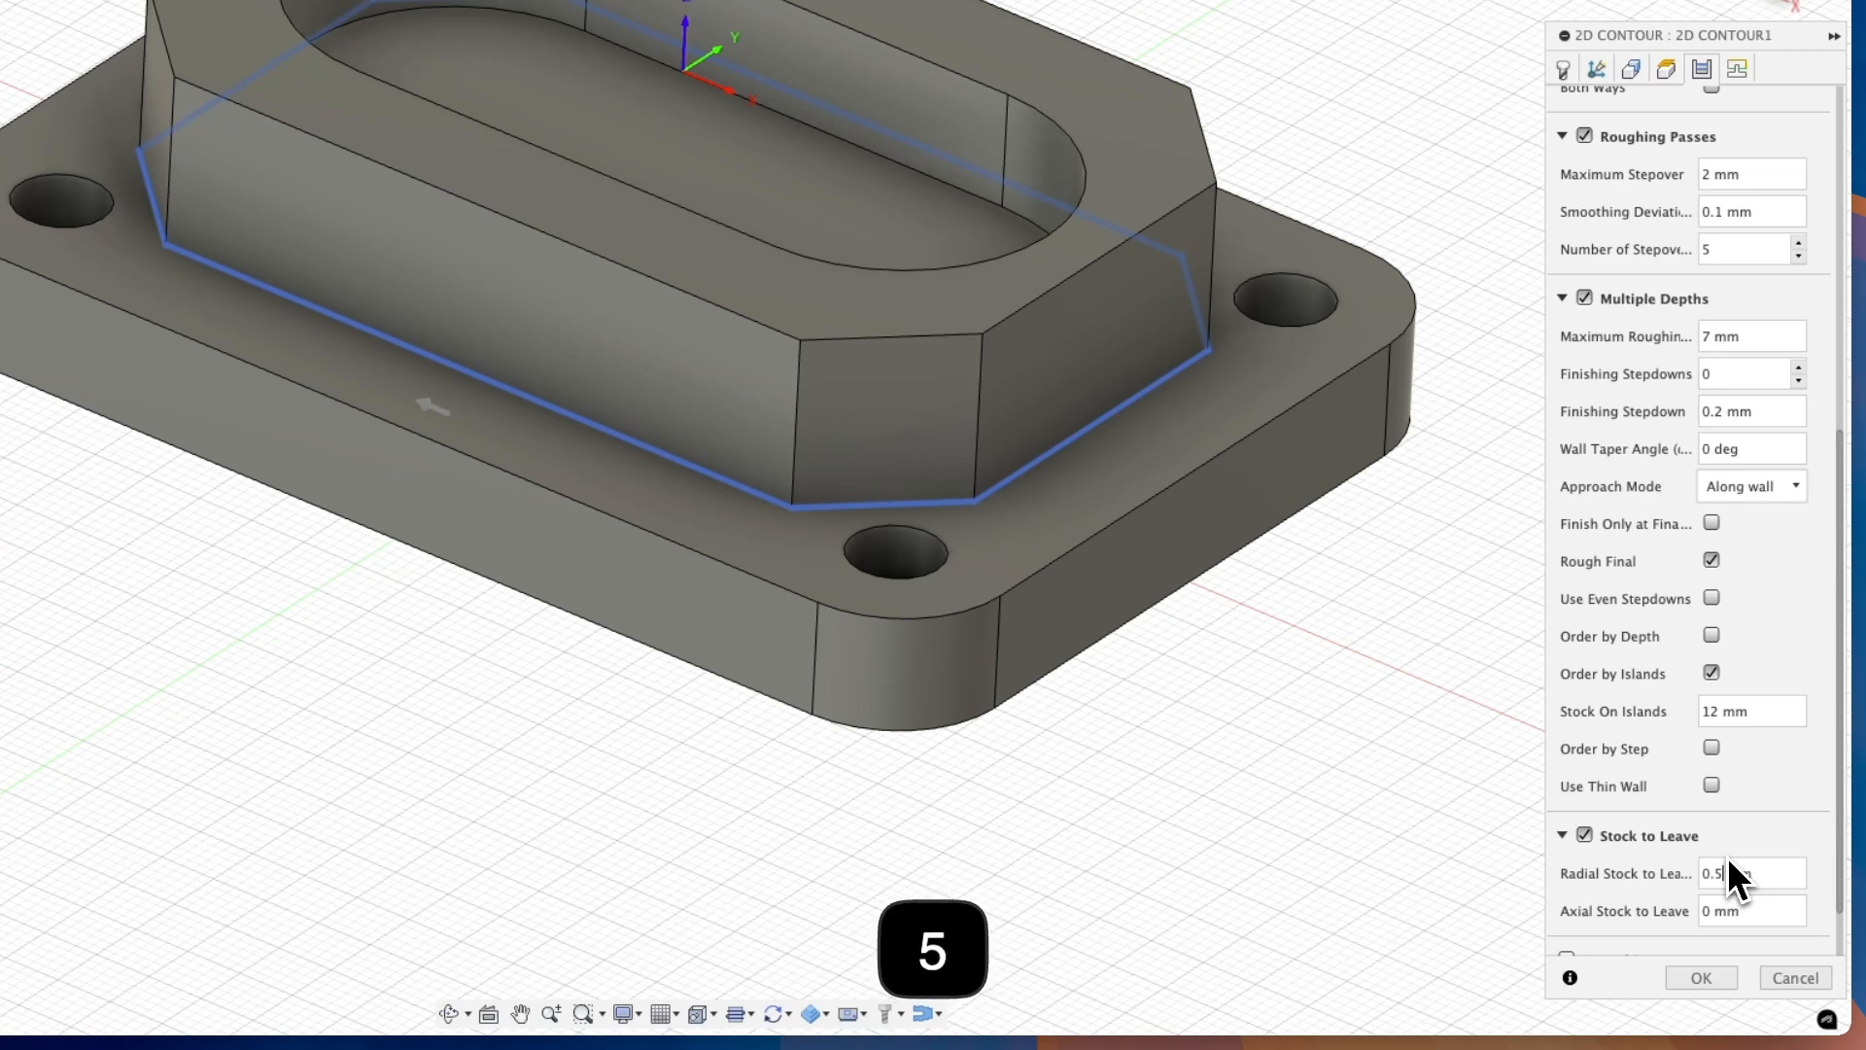
{"action": "left_click", "coordinate": [1684, 981]}
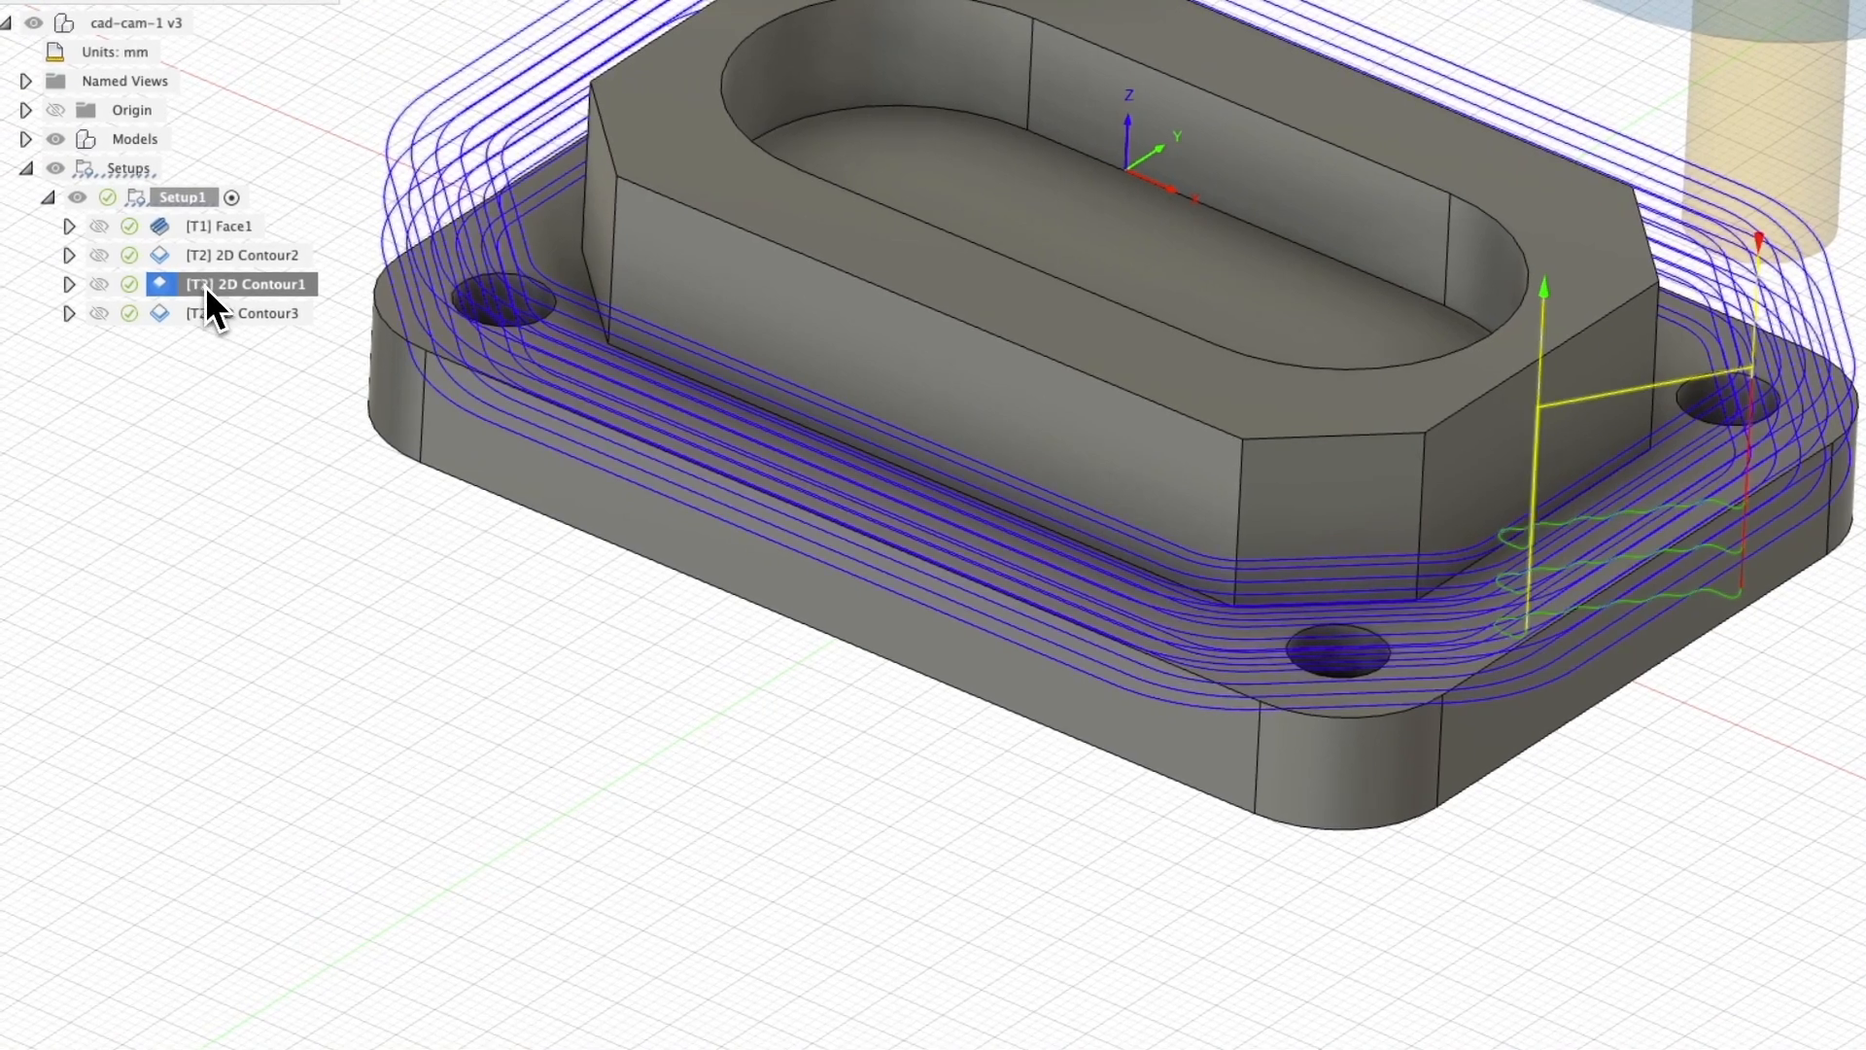
Simulate 2D Contour1 through to its end to check the roughing around the boss, and exit the simulation
{"action": "right_click", "coordinate": [206, 286]}
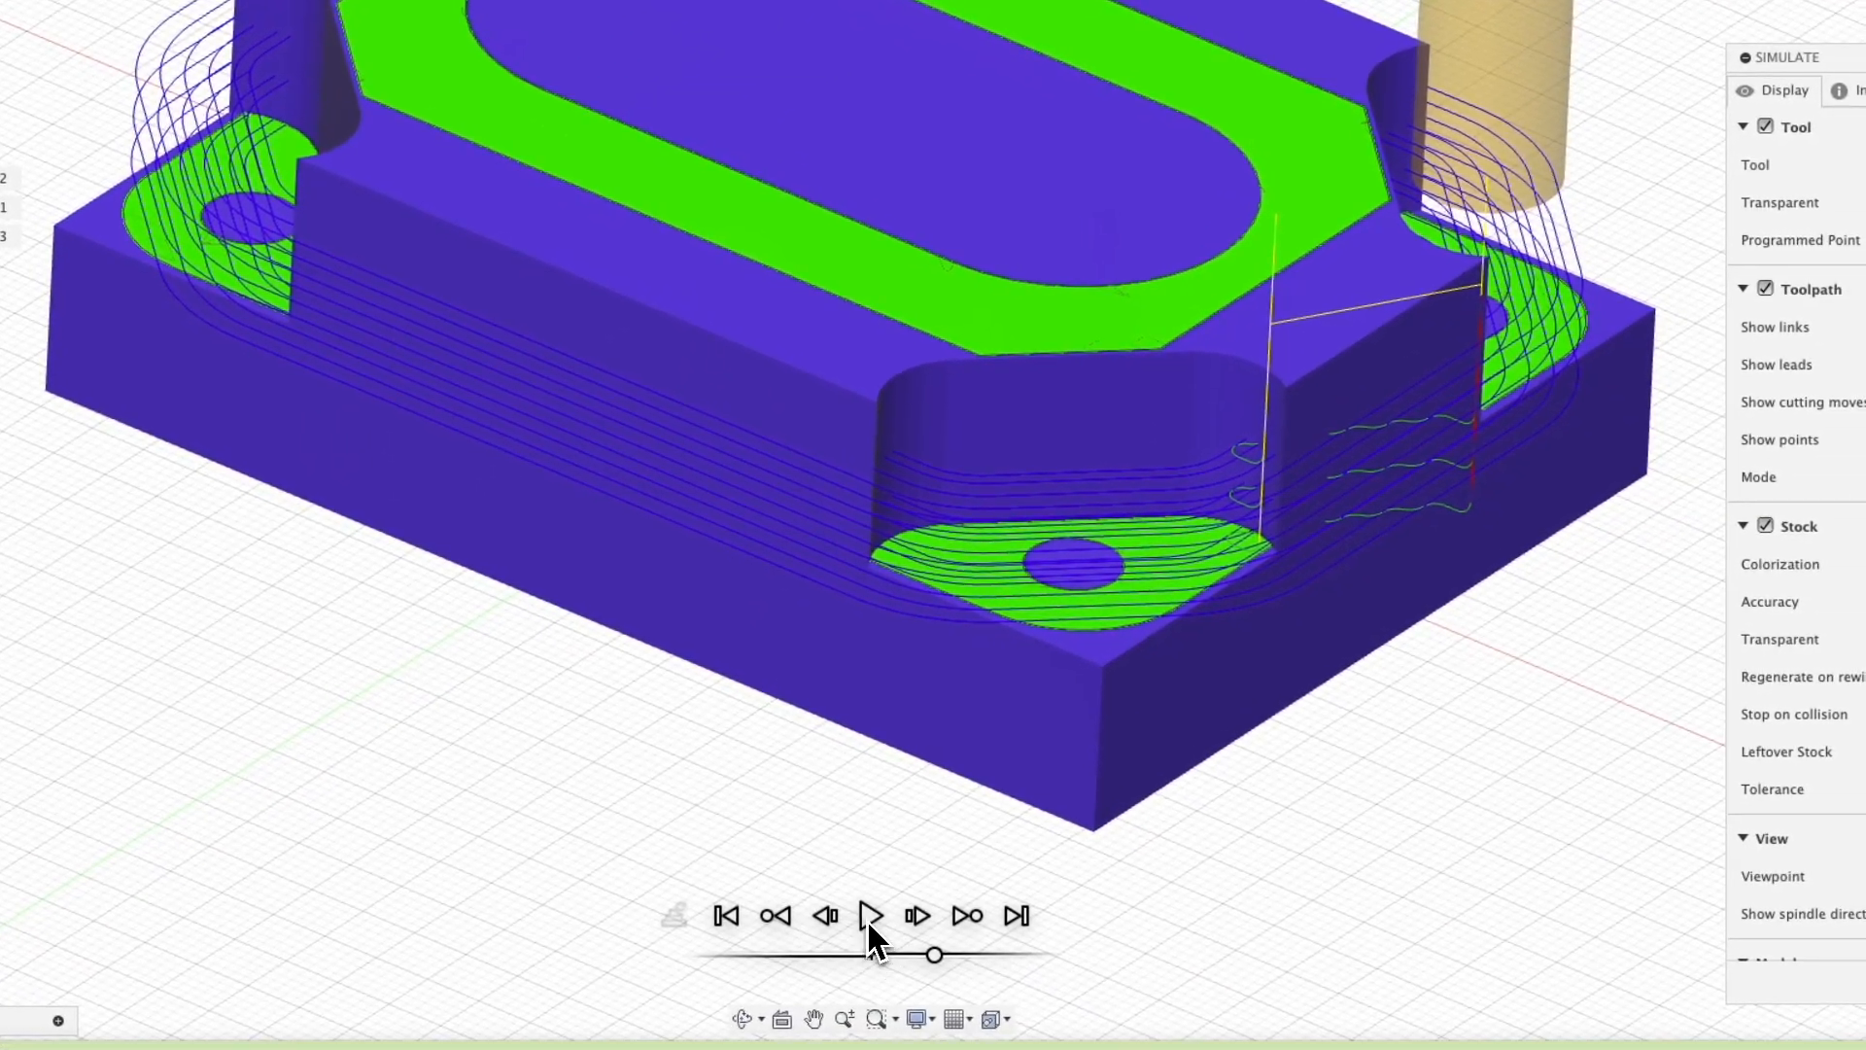
{"action": "left_click", "coordinate": [873, 917]}
{"action": "left_click_drag", "start_coordinate": [935, 955], "coordinate": [1068, 951]}
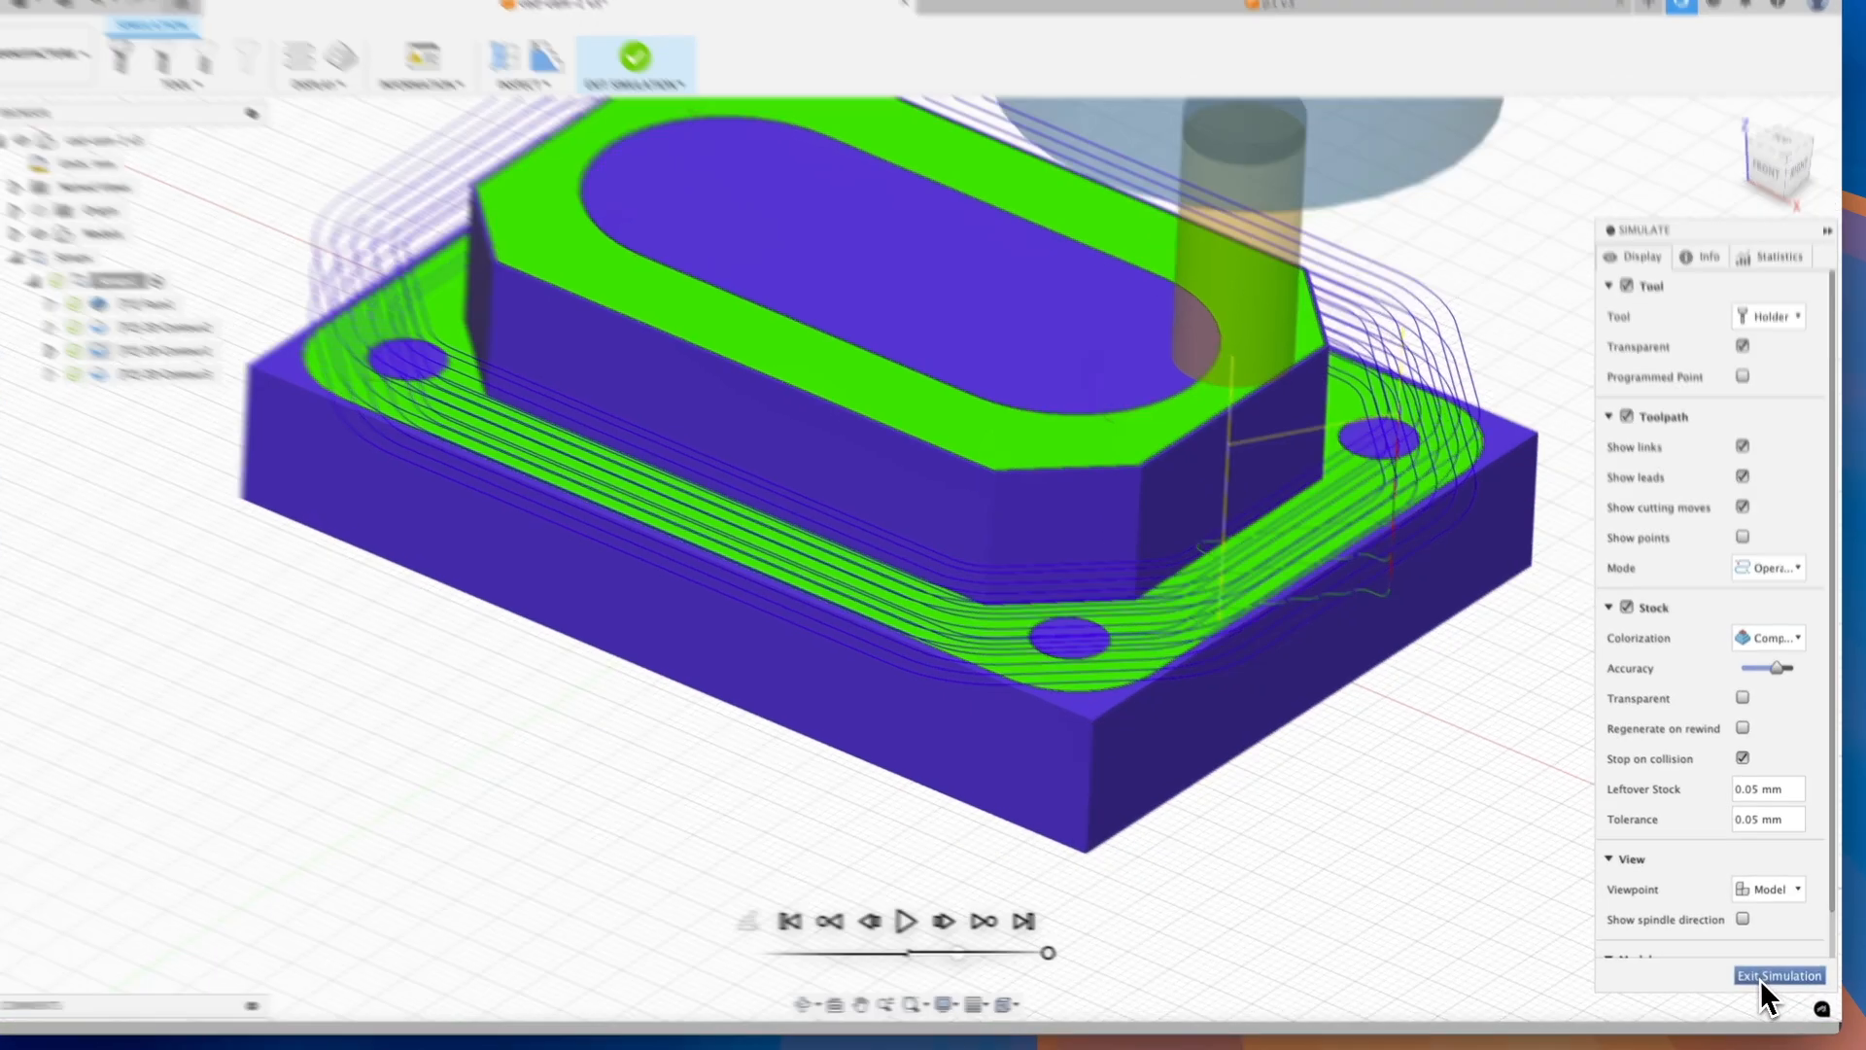
{"action": "left_click", "coordinate": [1777, 977]}
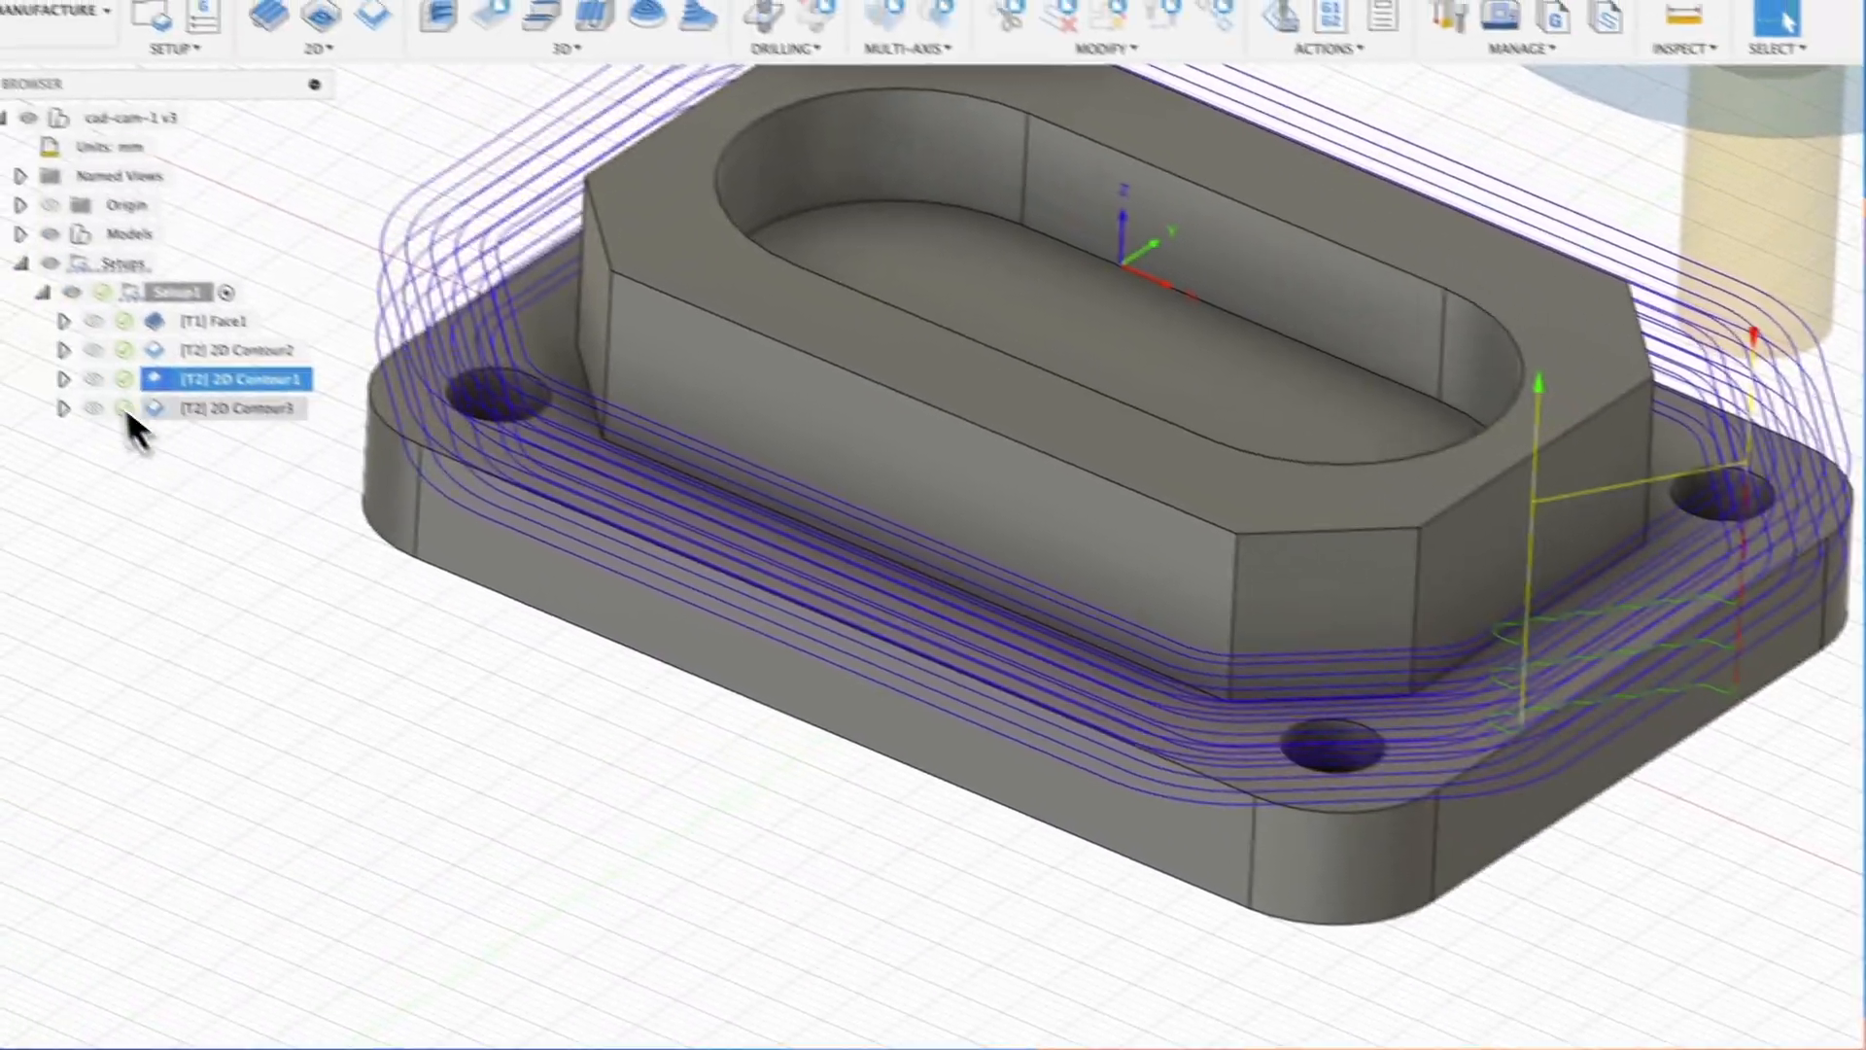
Simulate 2D Contour3 to check the finishing pass along the boss's side walls, and exit the simulation
{"action": "left_click", "coordinate": [219, 409]}
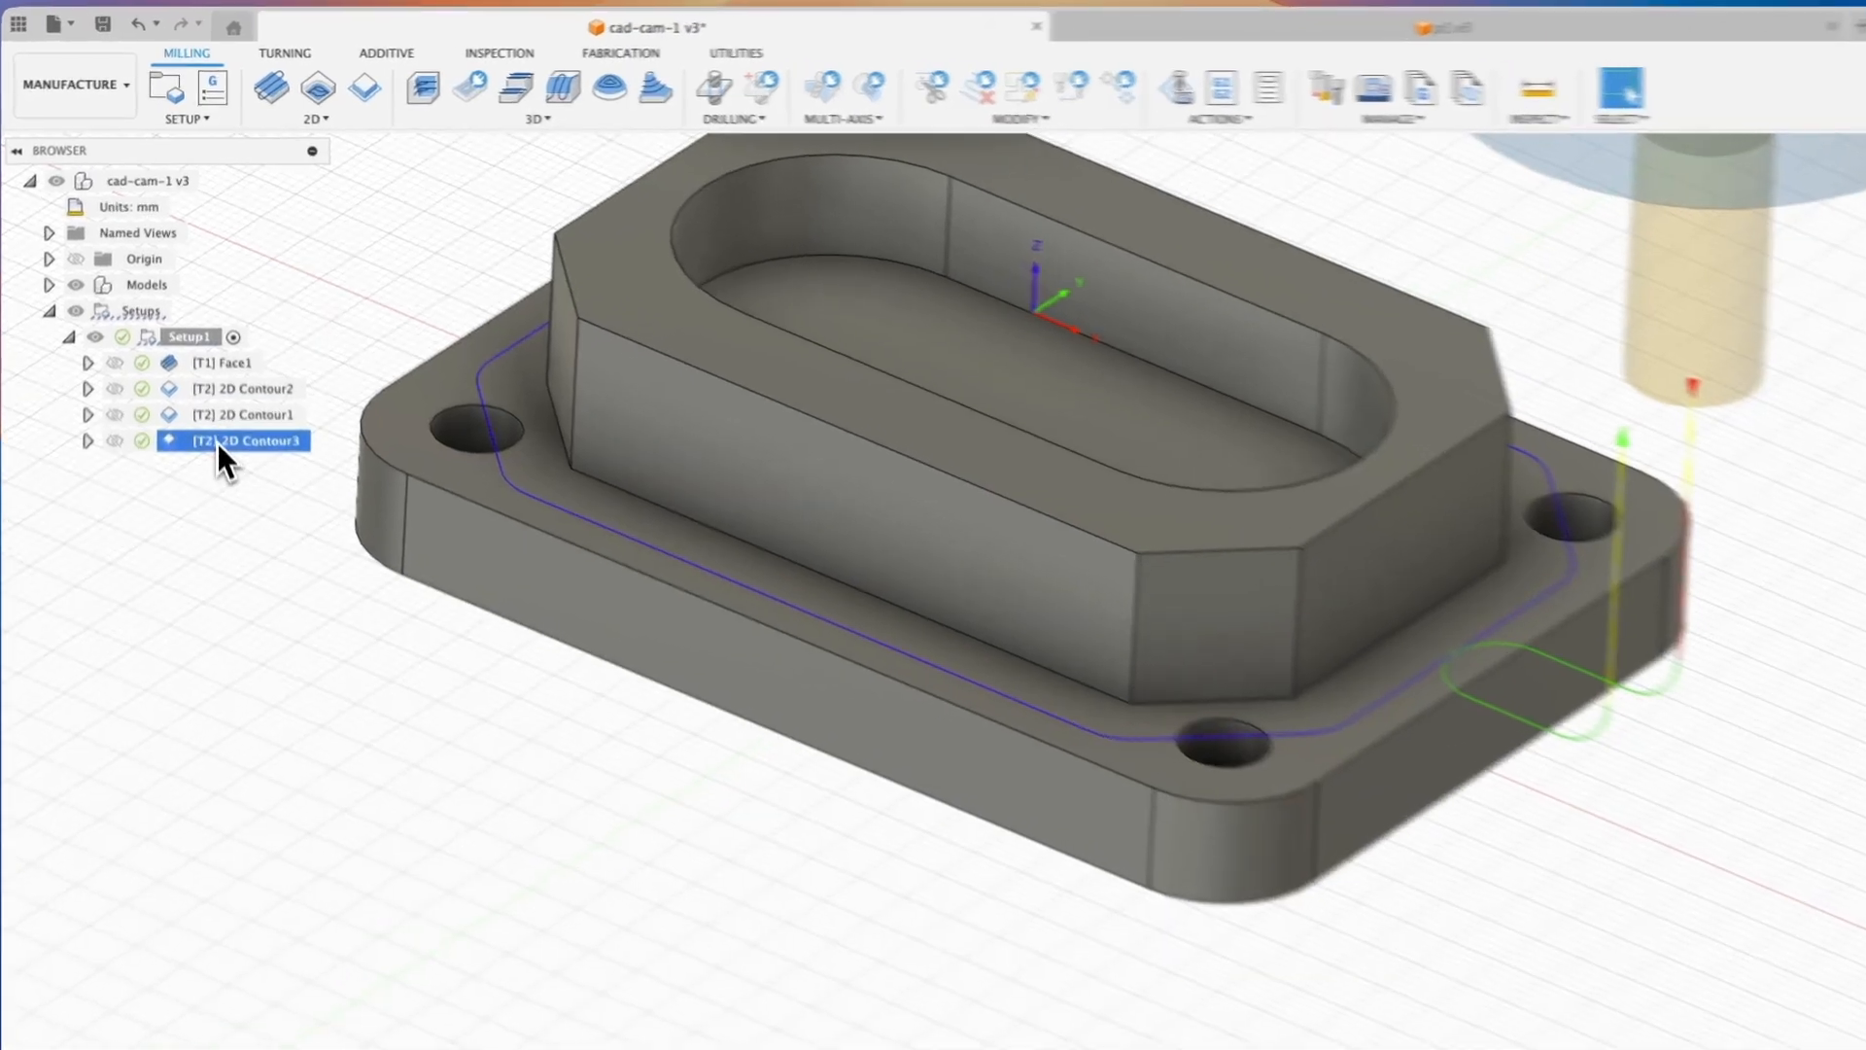
{"action": "right_click", "coordinate": [212, 393]}
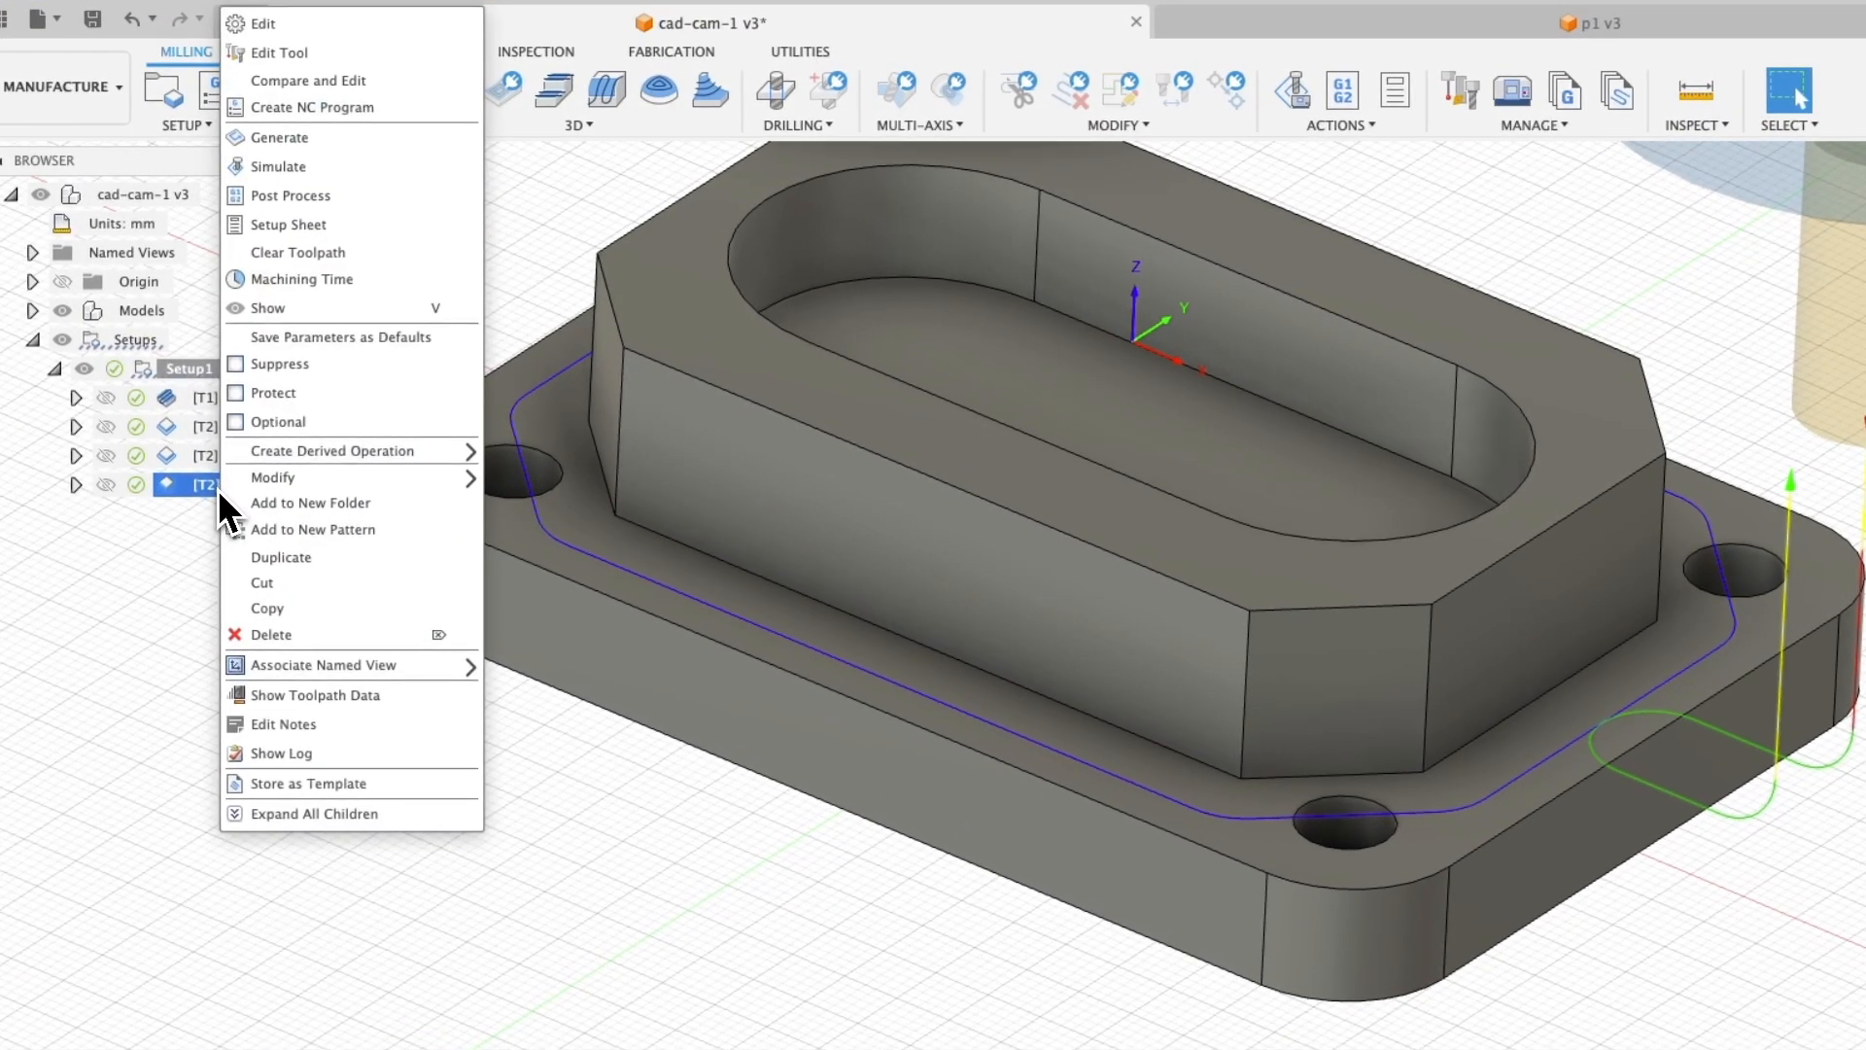
{"action": "left_click", "coordinate": [325, 176]}
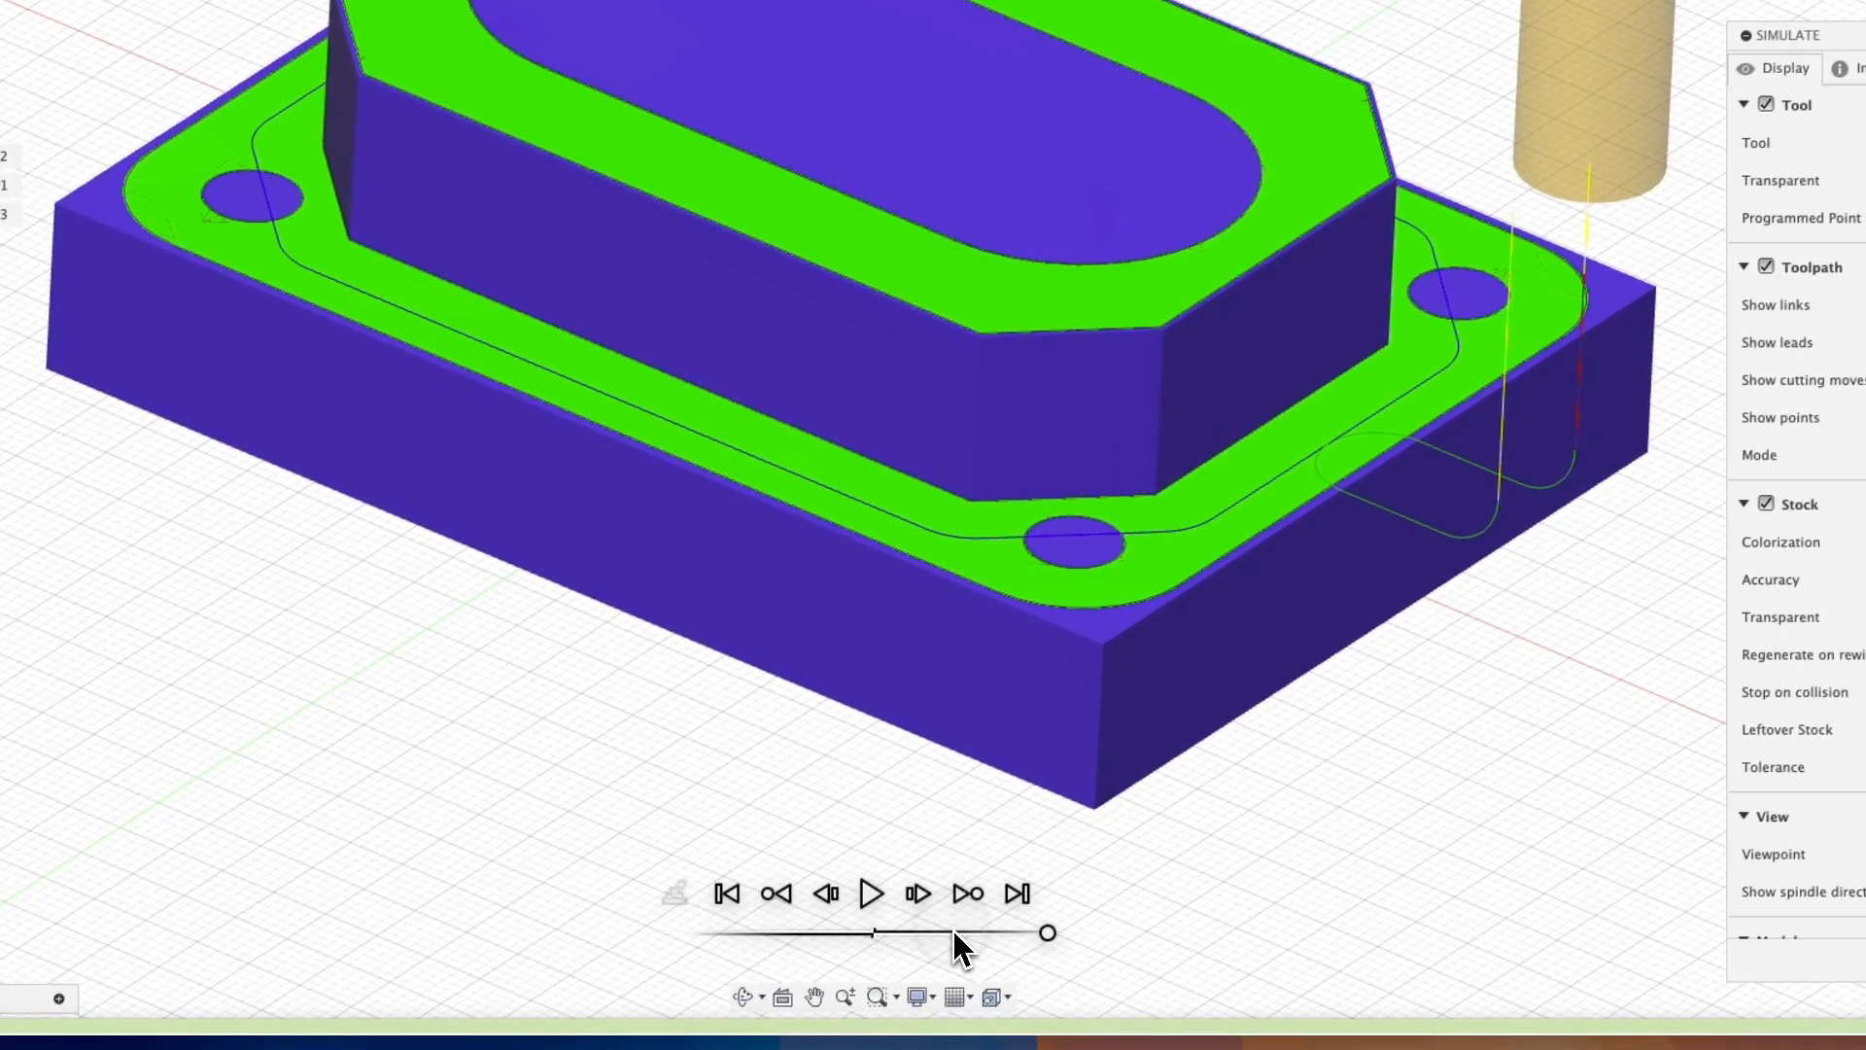
{"action": "left_click", "coordinate": [951, 933]}
{"action": "left_click", "coordinate": [872, 894]}
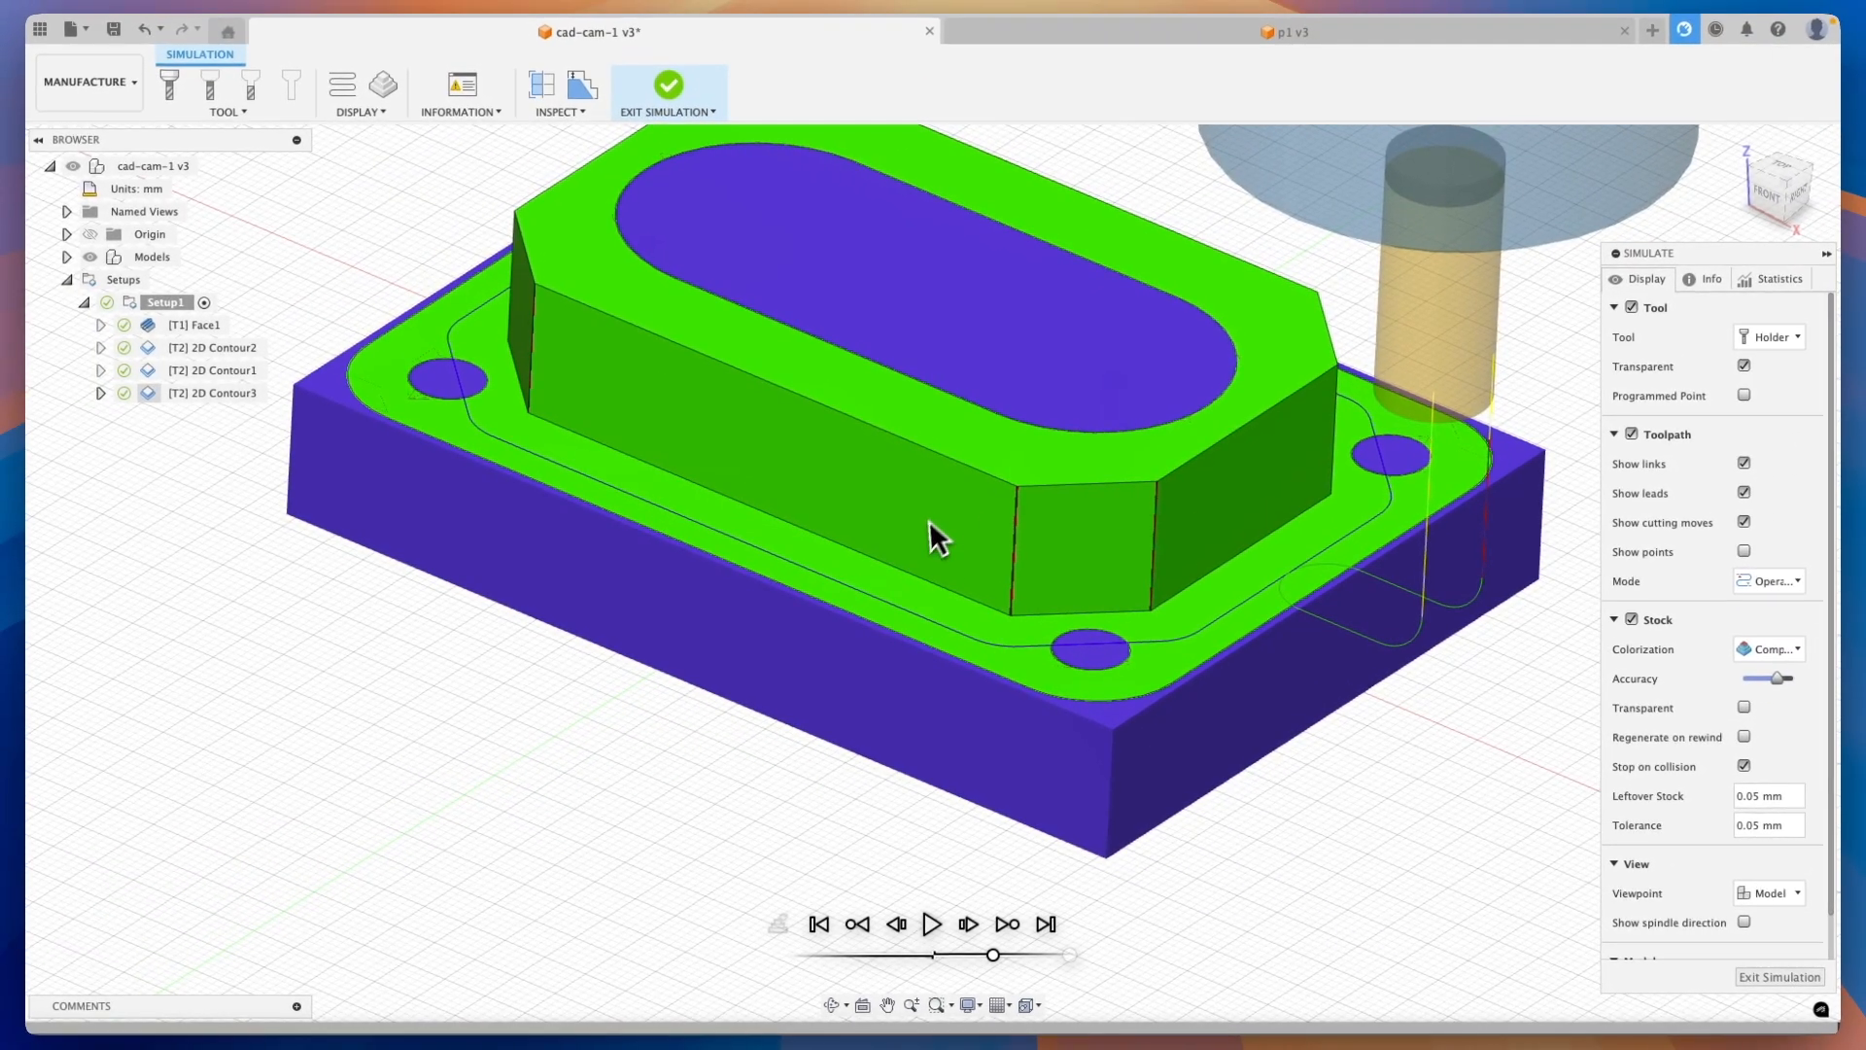
{"action": "left_click", "coordinate": [1780, 977]}
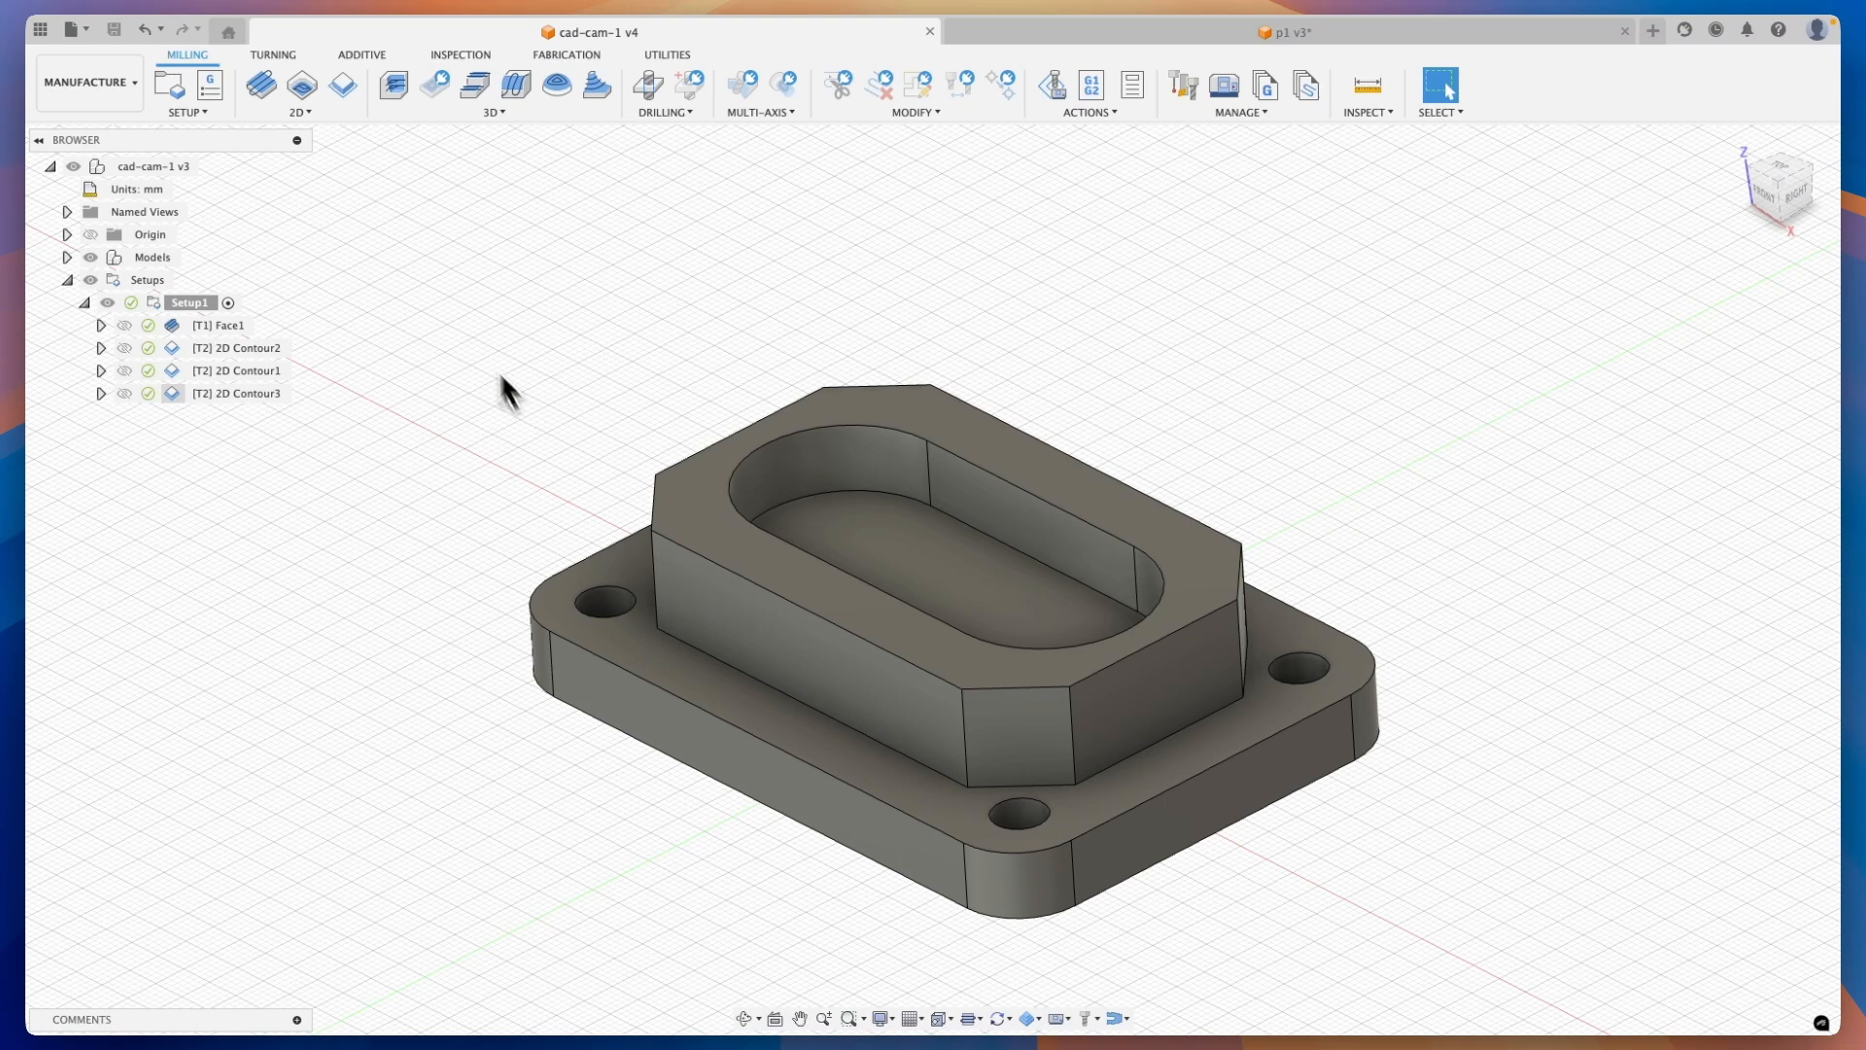
Create a 2D Pocket operation and select the floor of the boss's rounded pocket as its geometry
{"action": "left_click", "coordinate": [333, 117]}
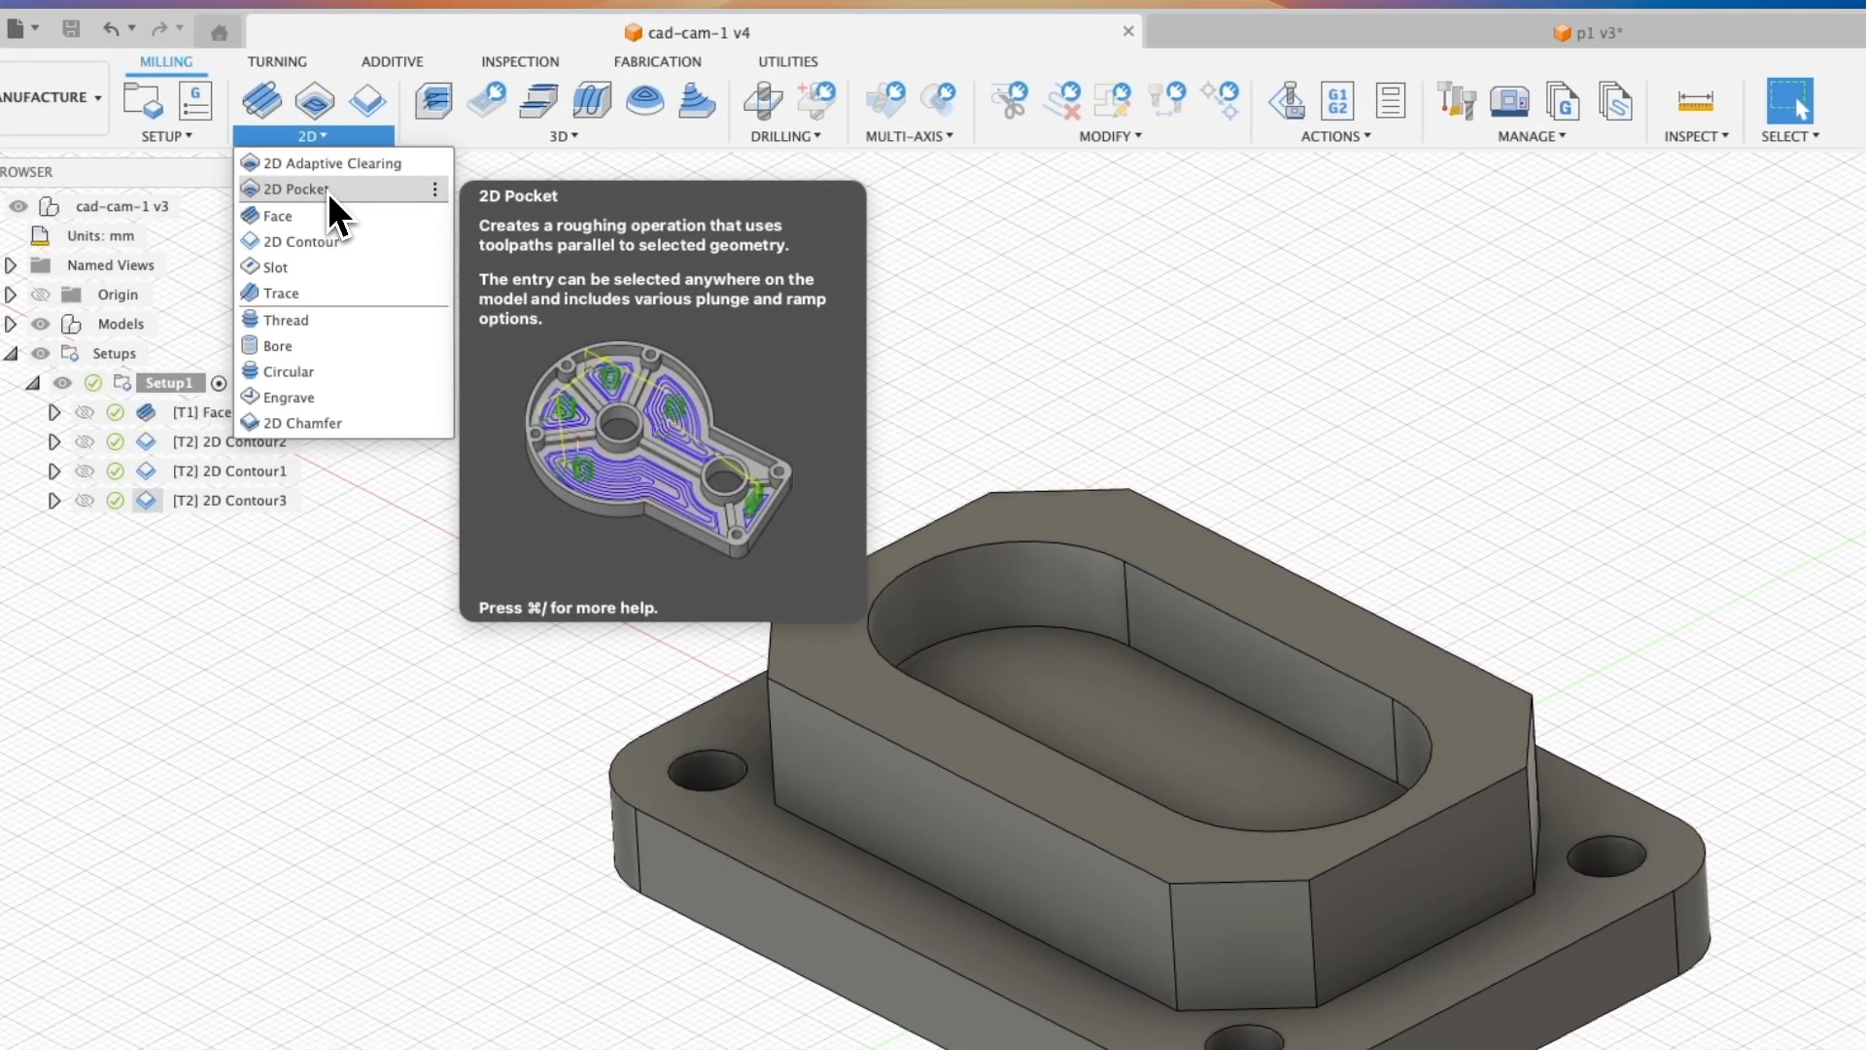
{"action": "left_click", "coordinate": [312, 156]}
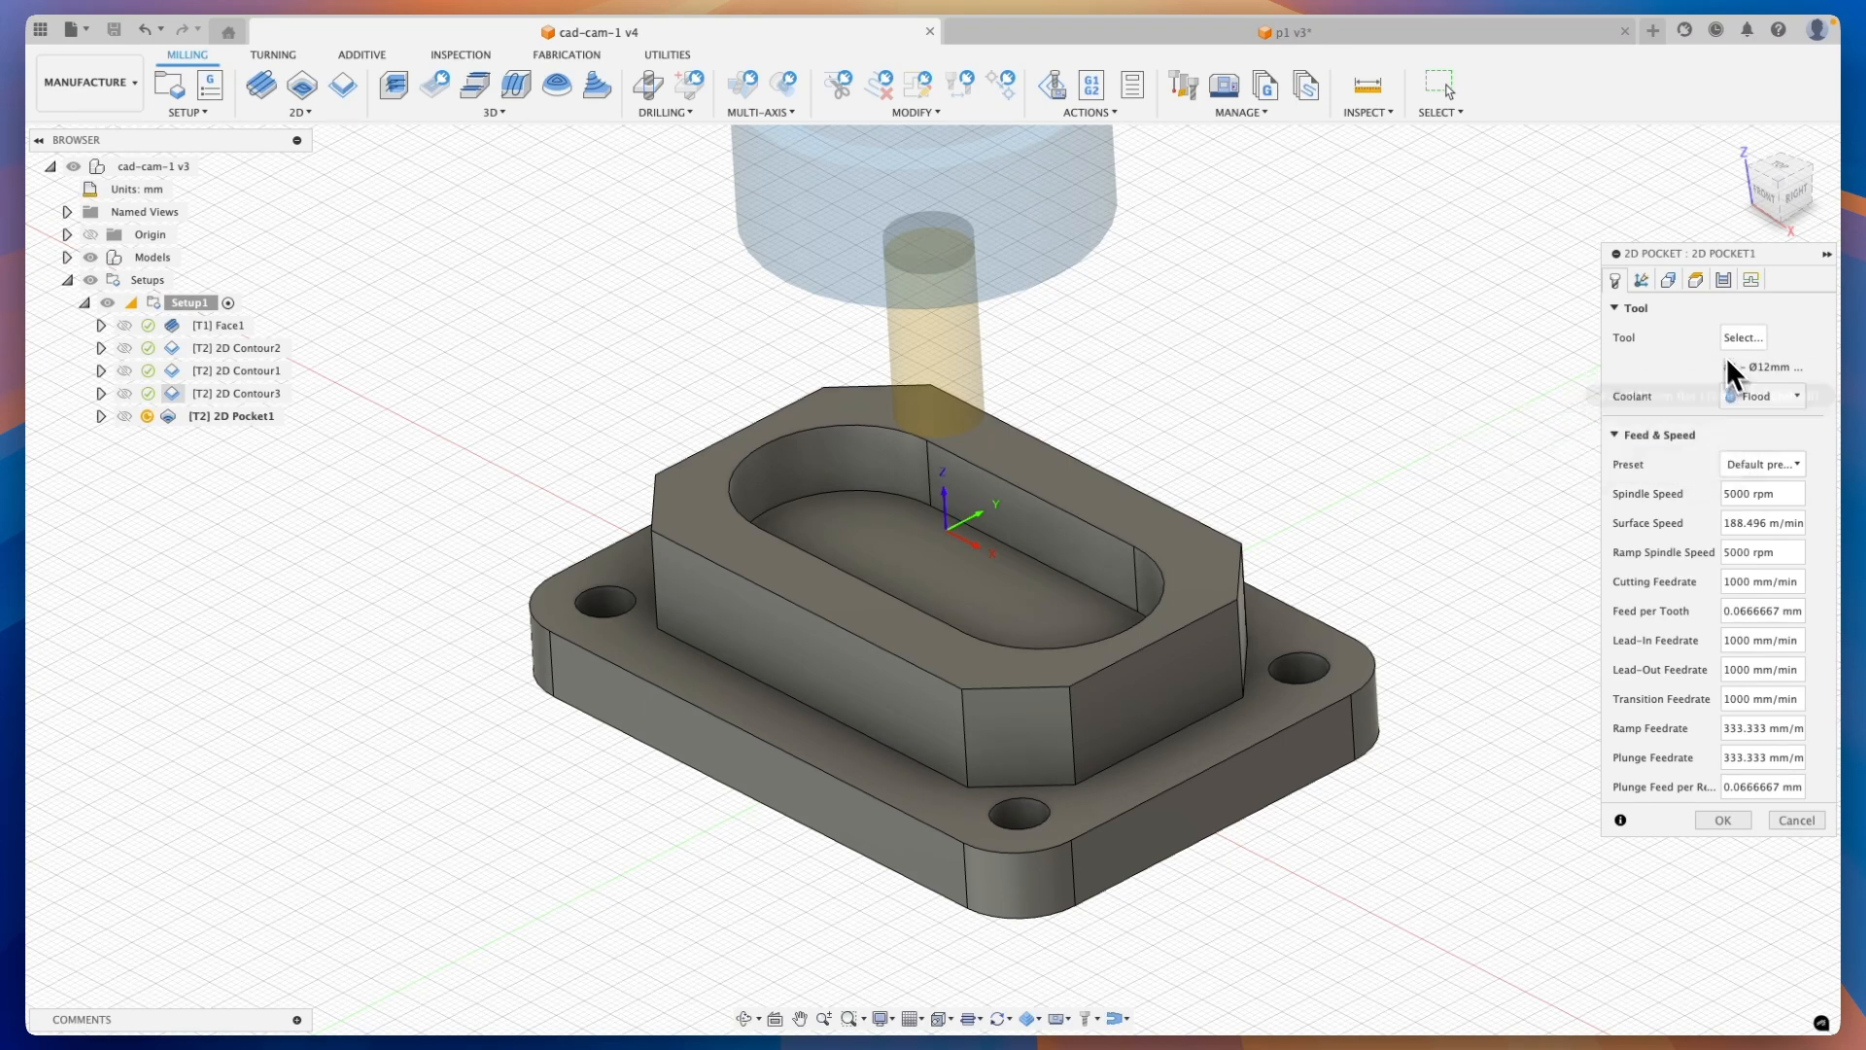
{"action": "left_click", "coordinate": [1669, 284]}
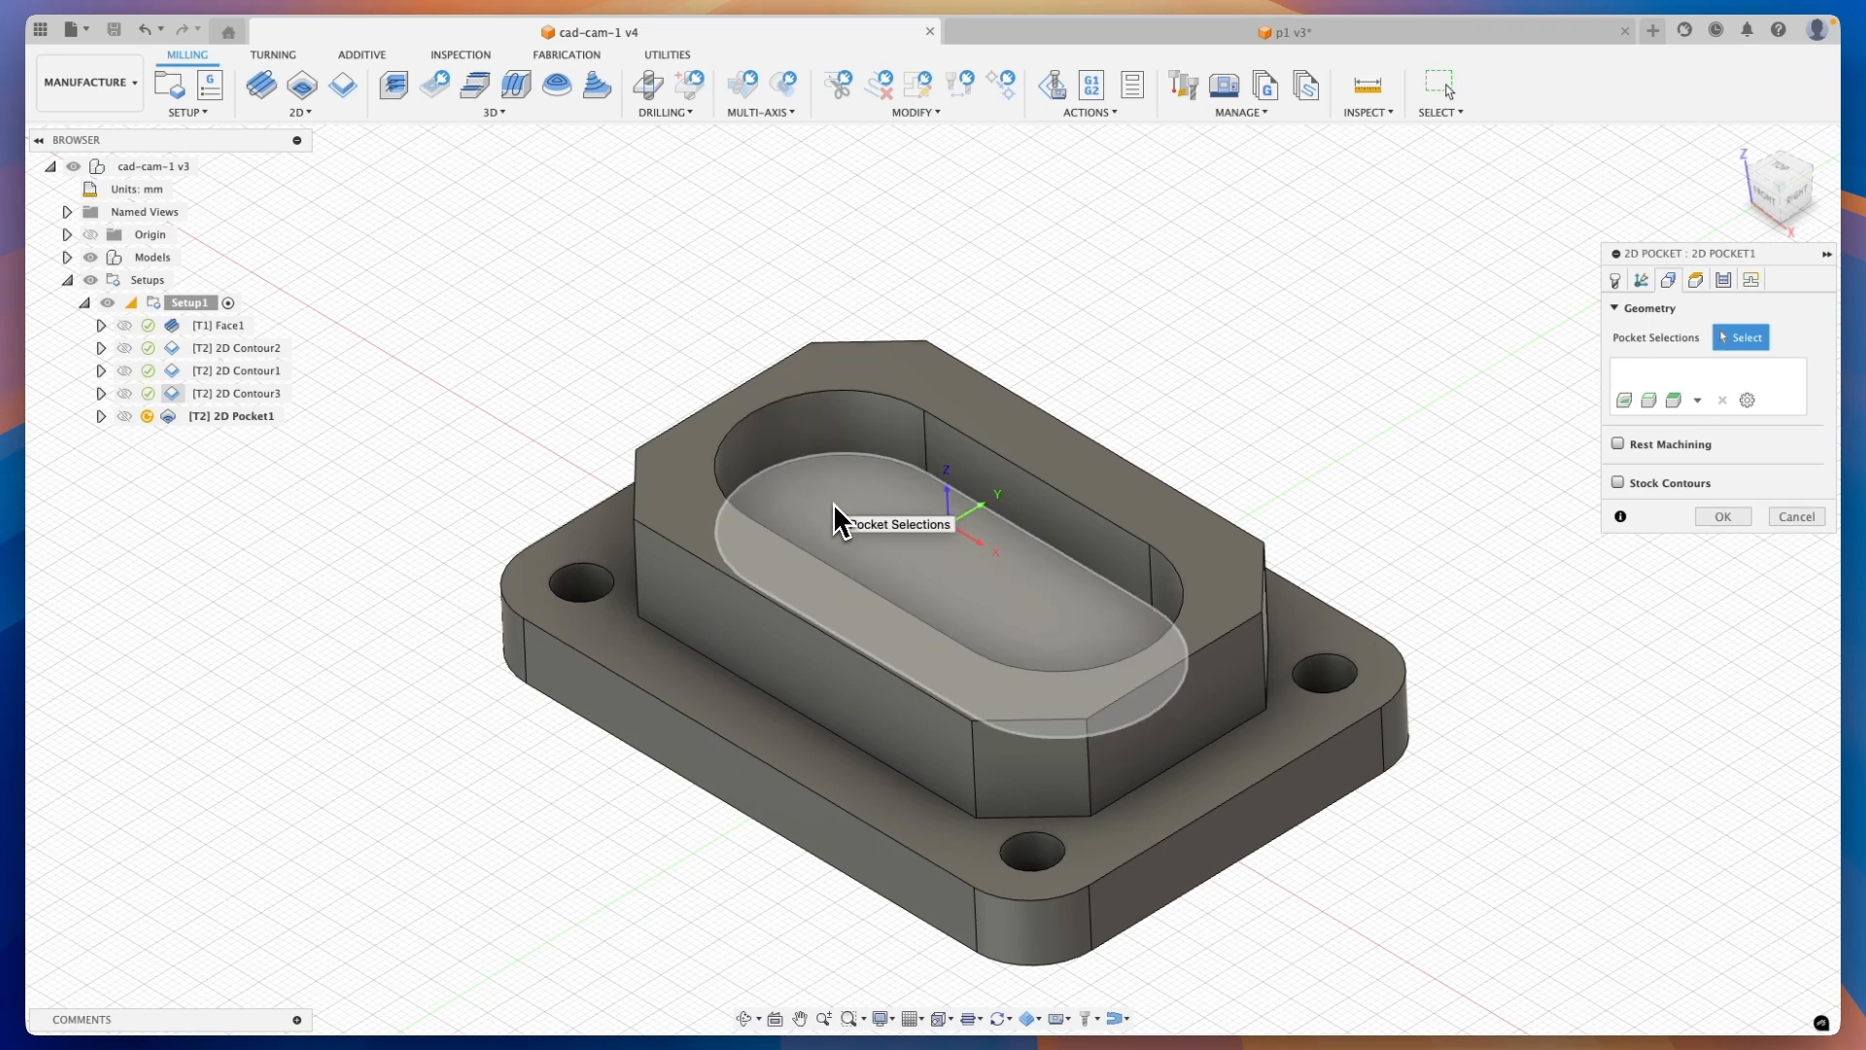
{"action": "left_click", "coordinate": [834, 506]}
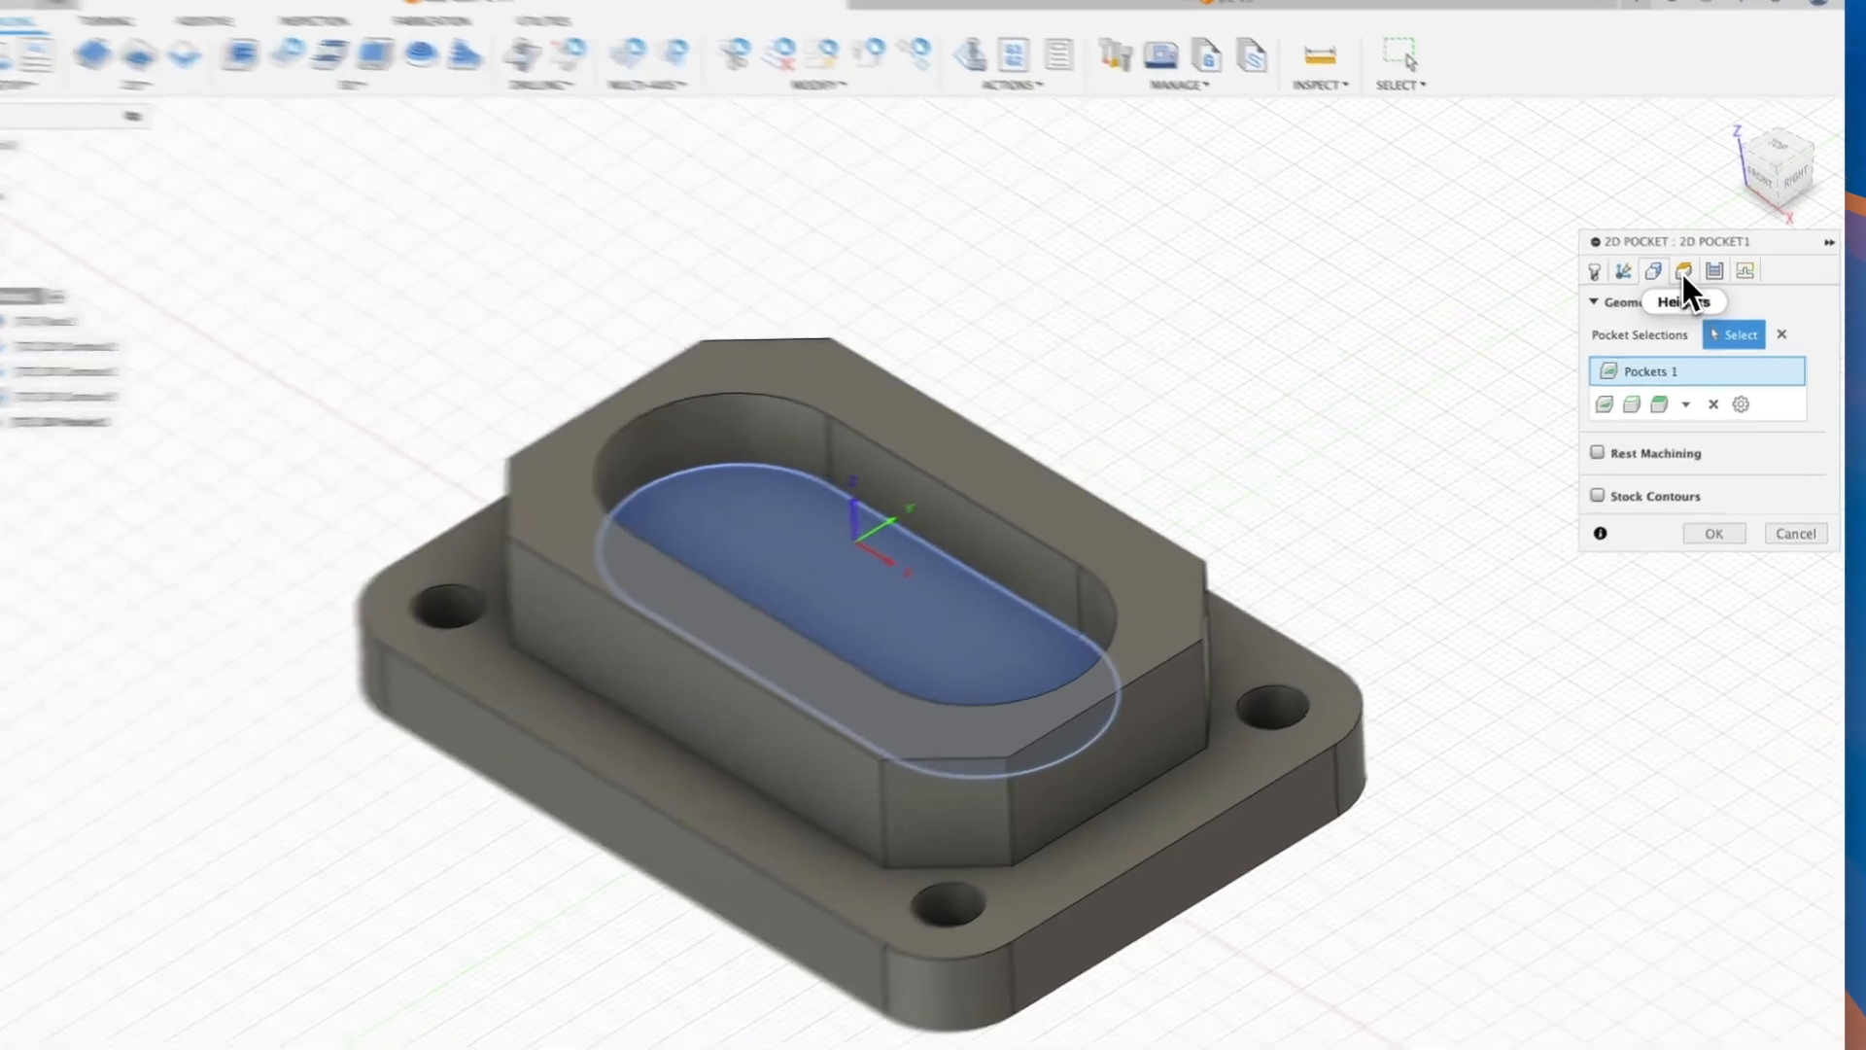
Set the top height reference of the 2D Pocket operation to Model top
{"action": "left_click", "coordinate": [1682, 272]}
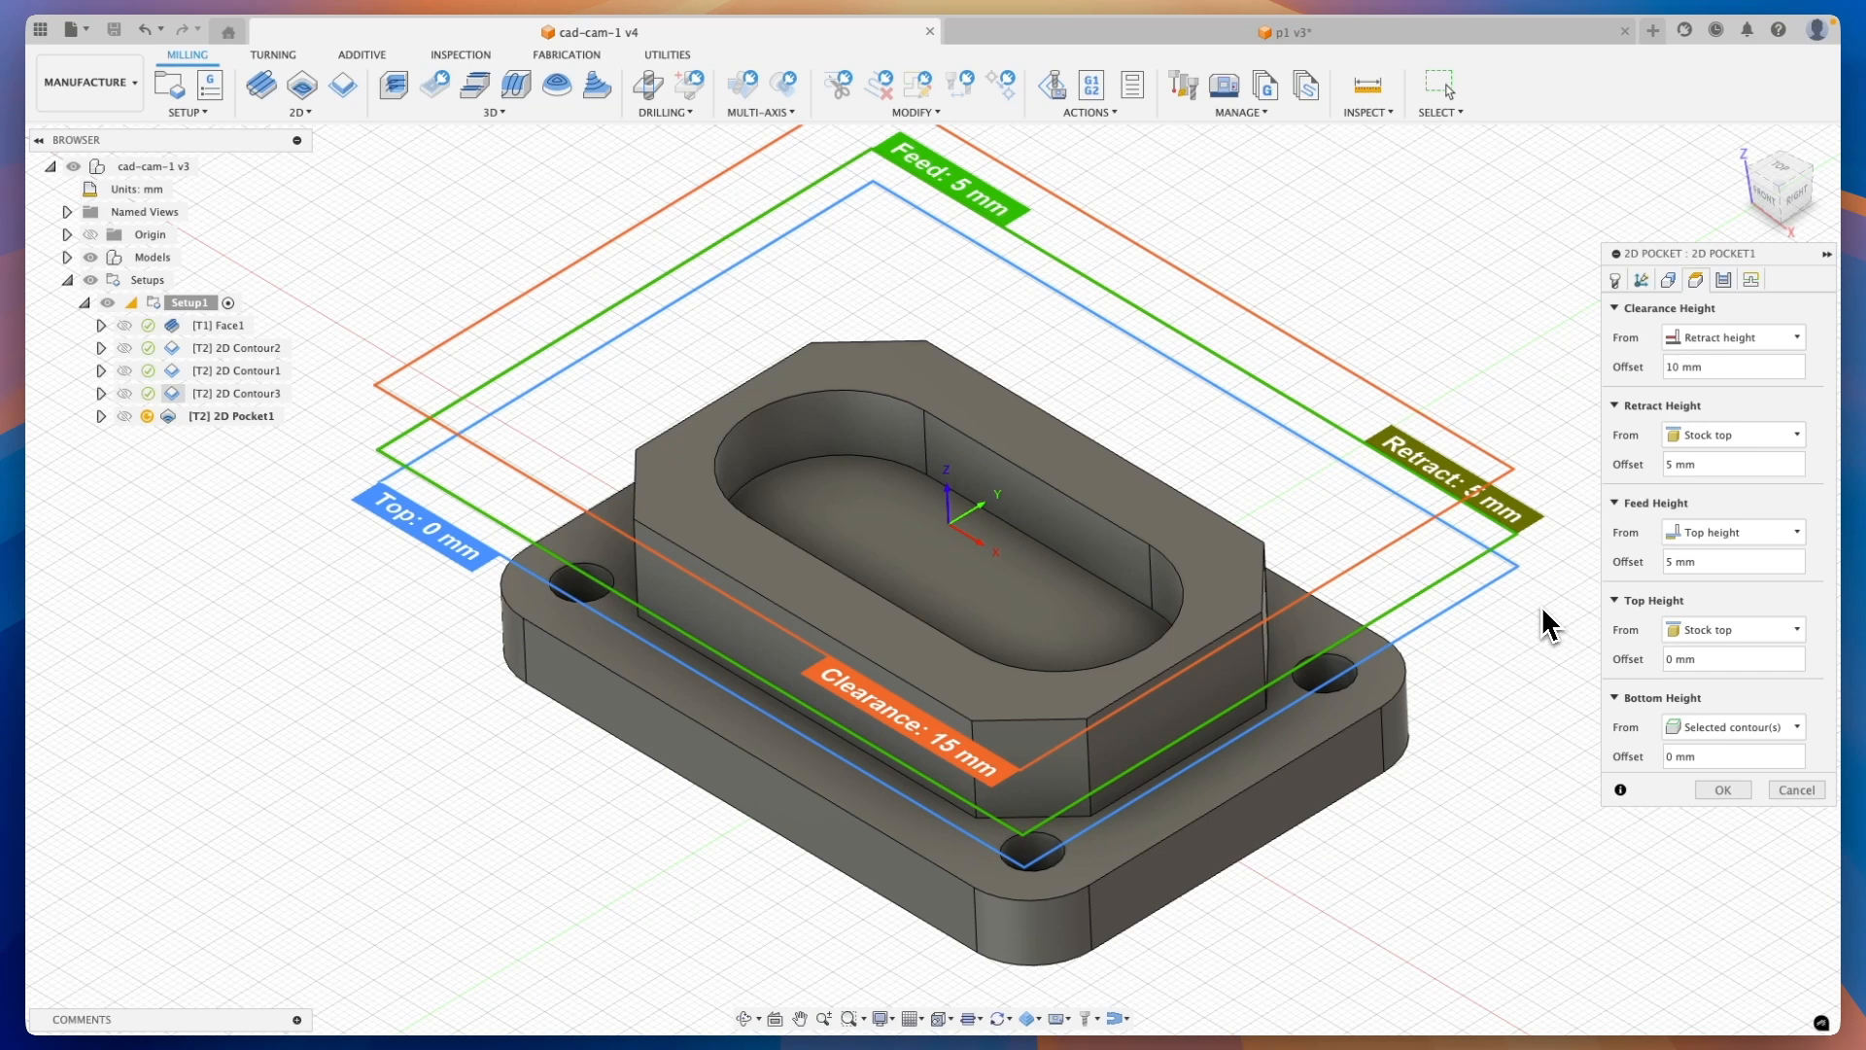
{"action": "left_click", "coordinate": [1689, 624]}
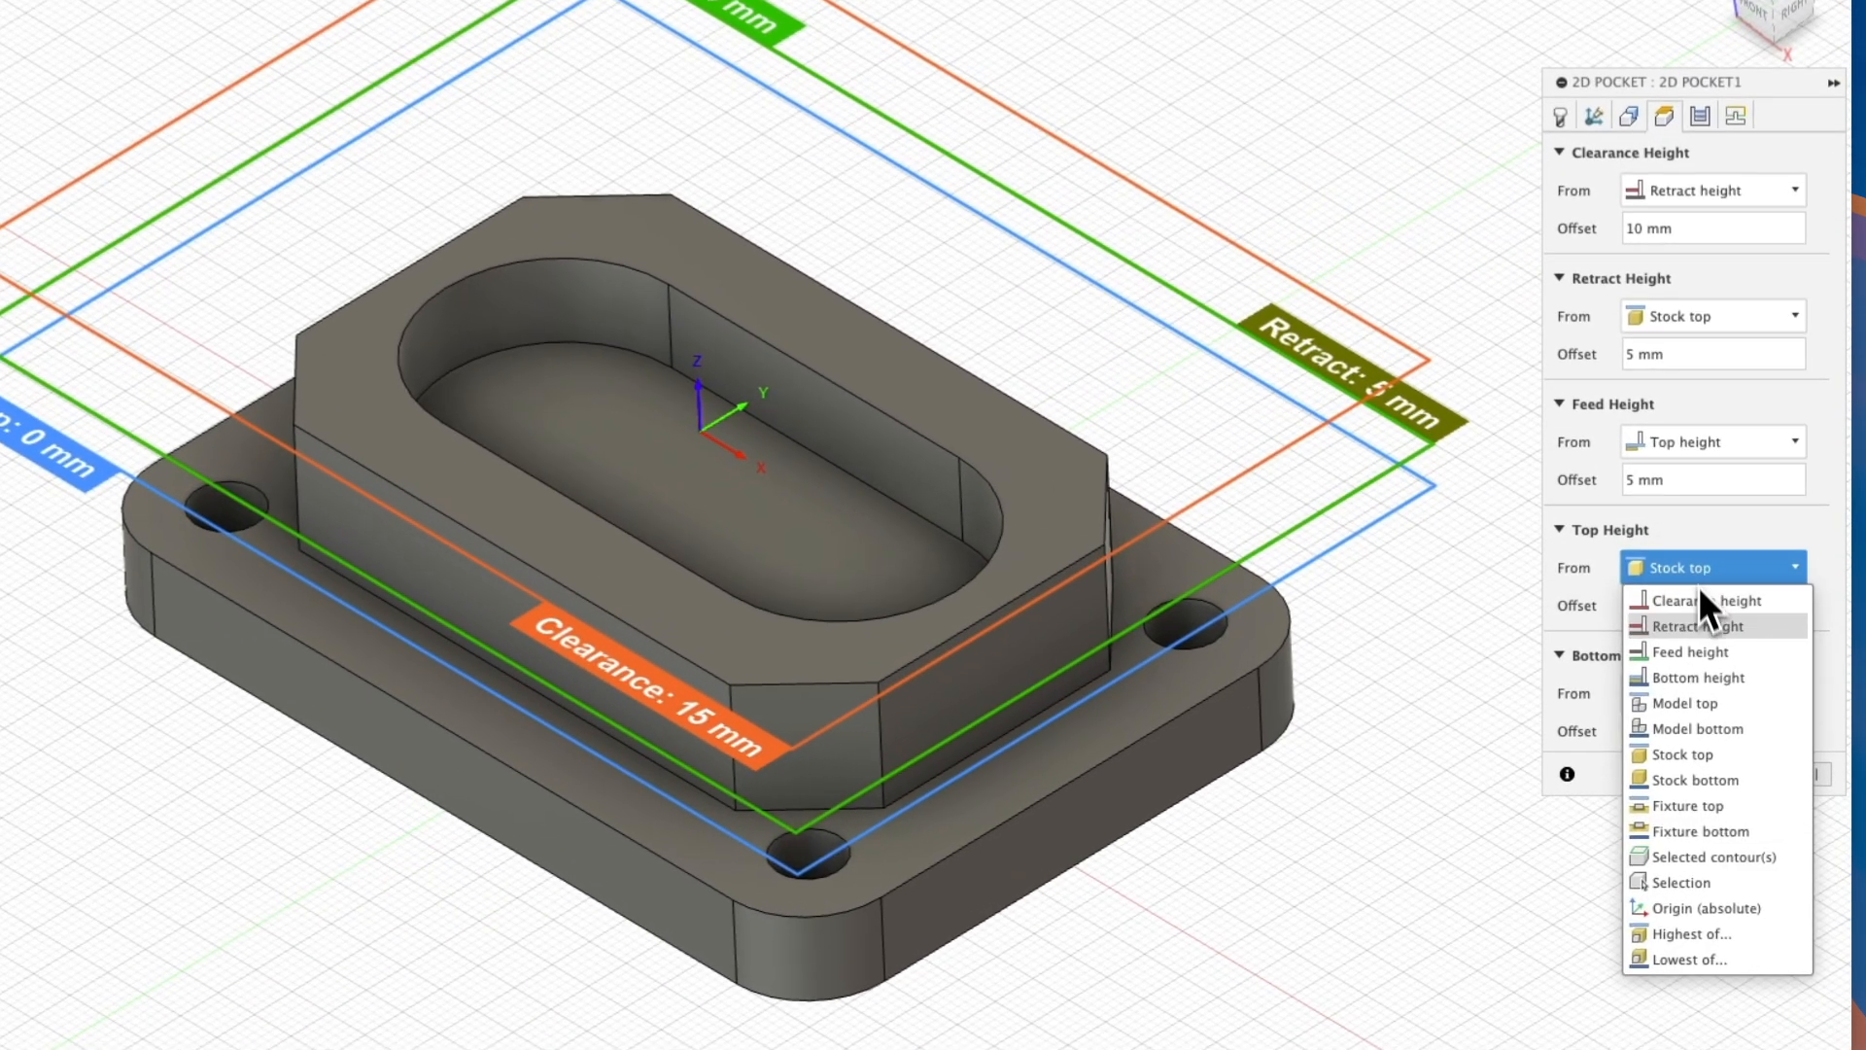
{"action": "left_click", "coordinate": [1737, 735]}
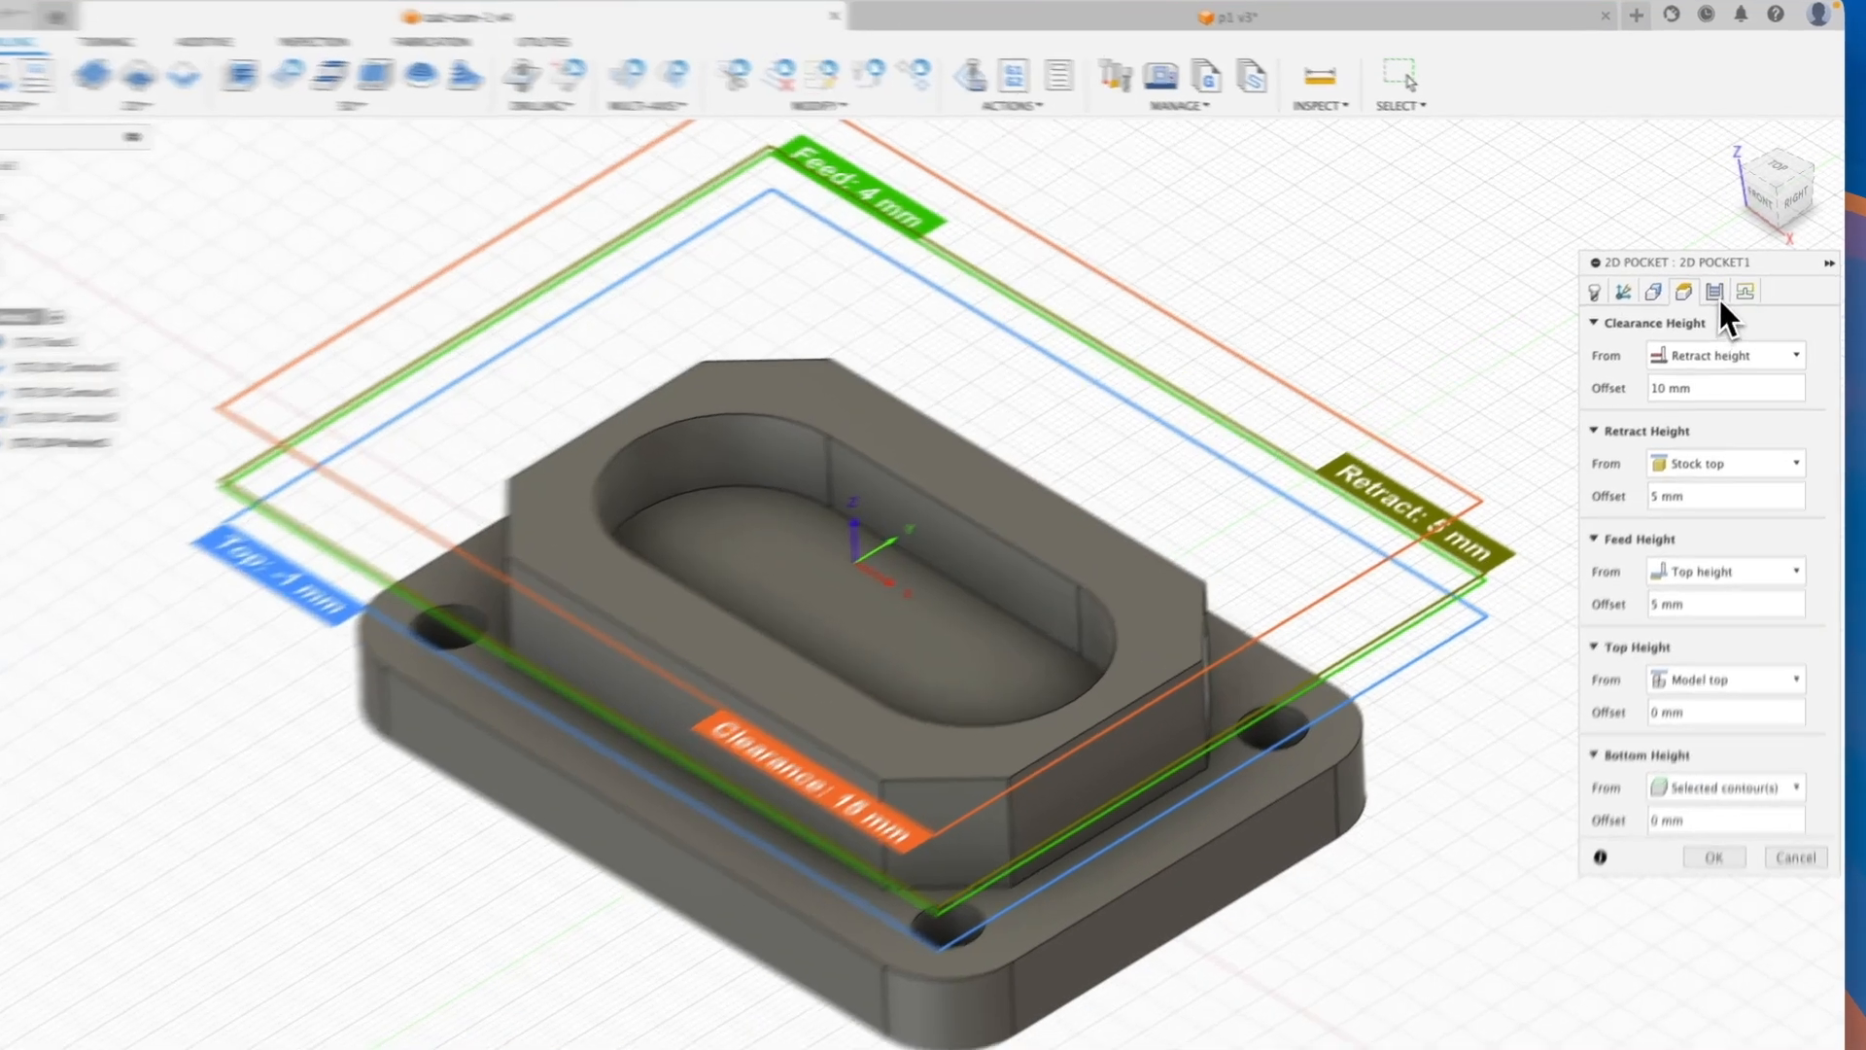
Accept the 2D Pocket operation with 0.5 mm radial and axial stock to leave, and inspect the generated toolpath
{"action": "left_click", "coordinate": [1723, 280]}
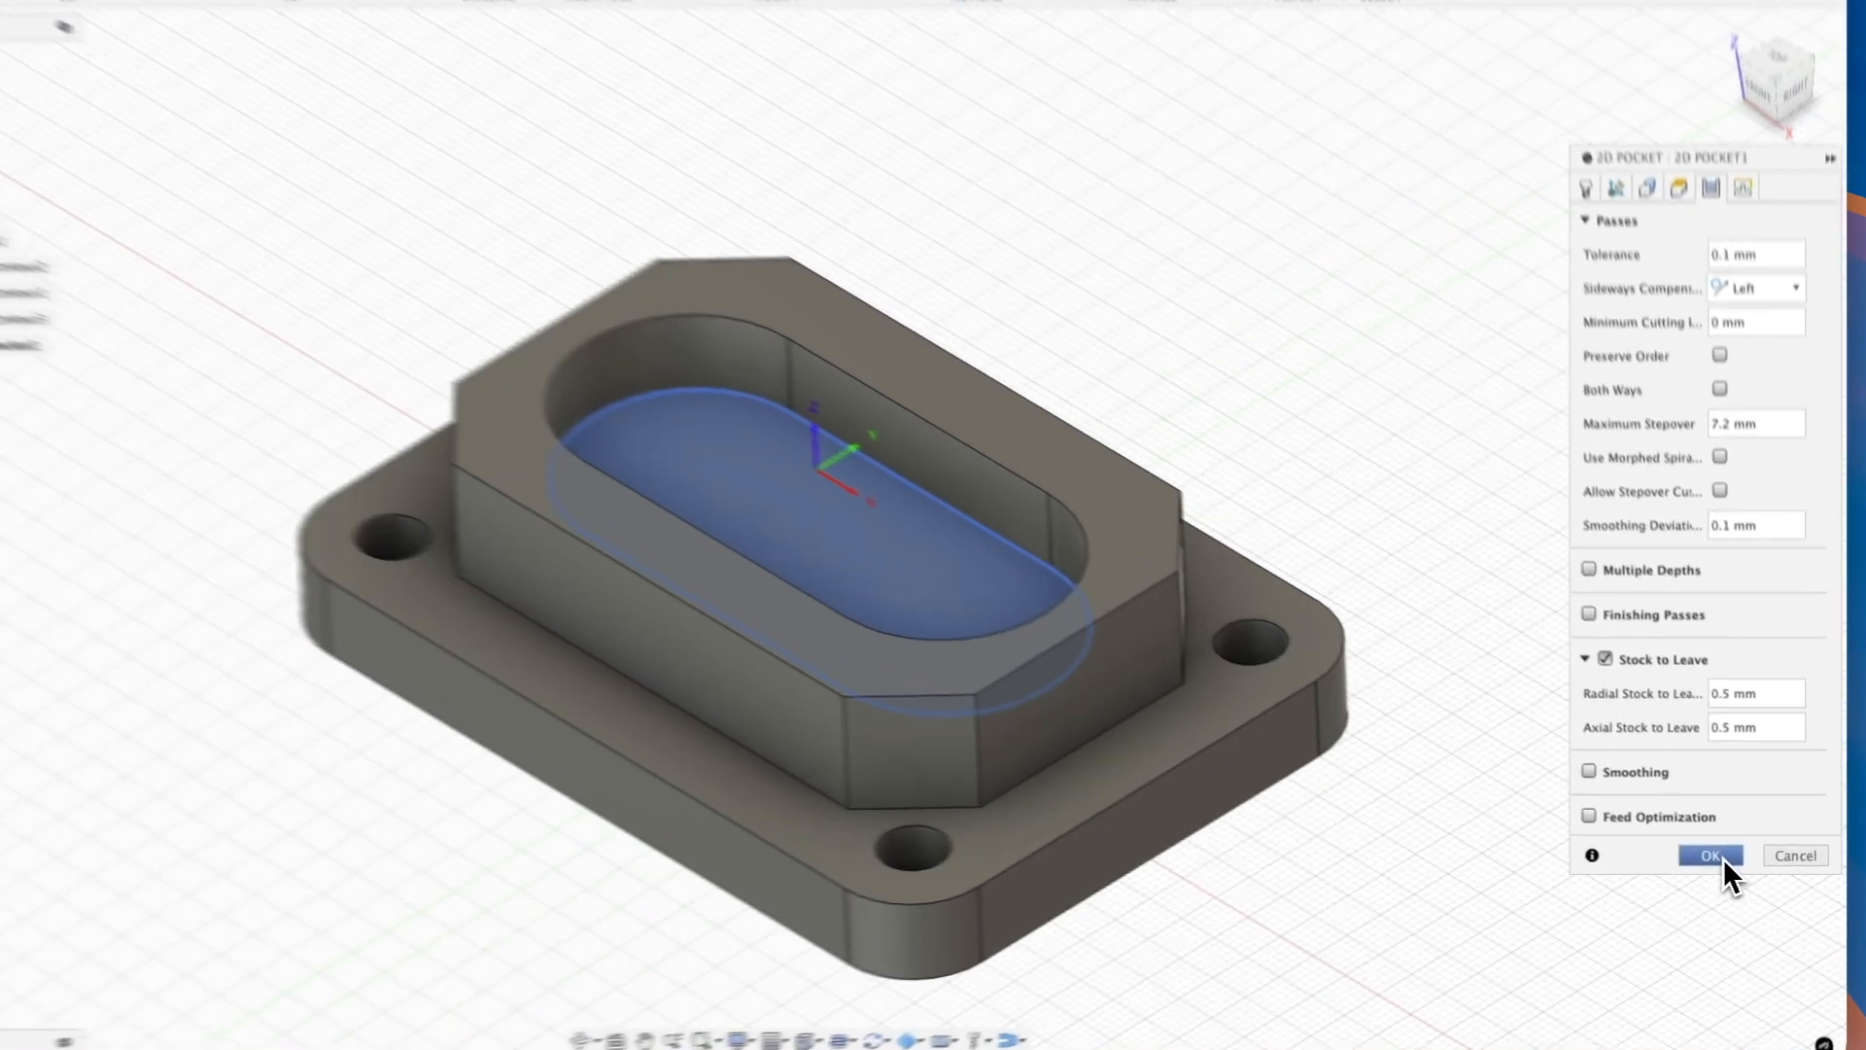
{"action": "left_click", "coordinate": [1718, 856]}
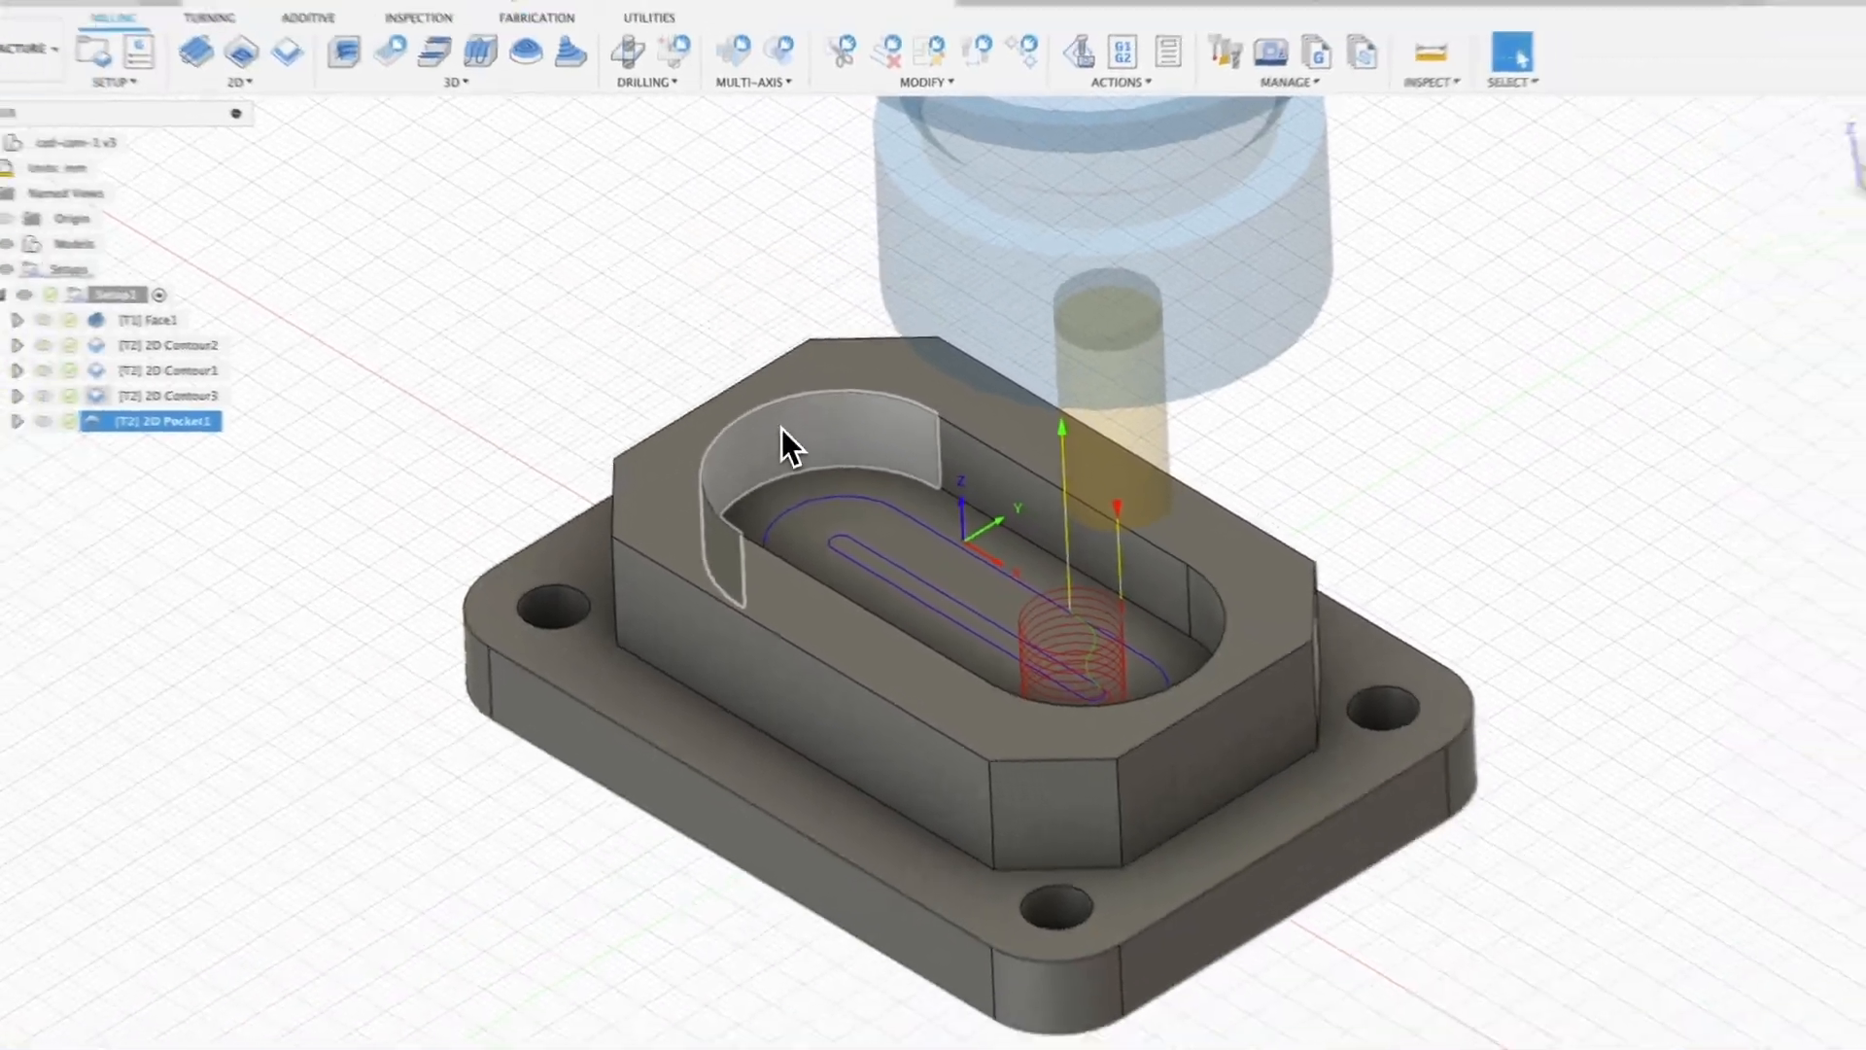
{"action": "scroll", "coordinate": [786, 422], "scroll_direction": "left", "scroll_amount": 5, "text": "shift"}
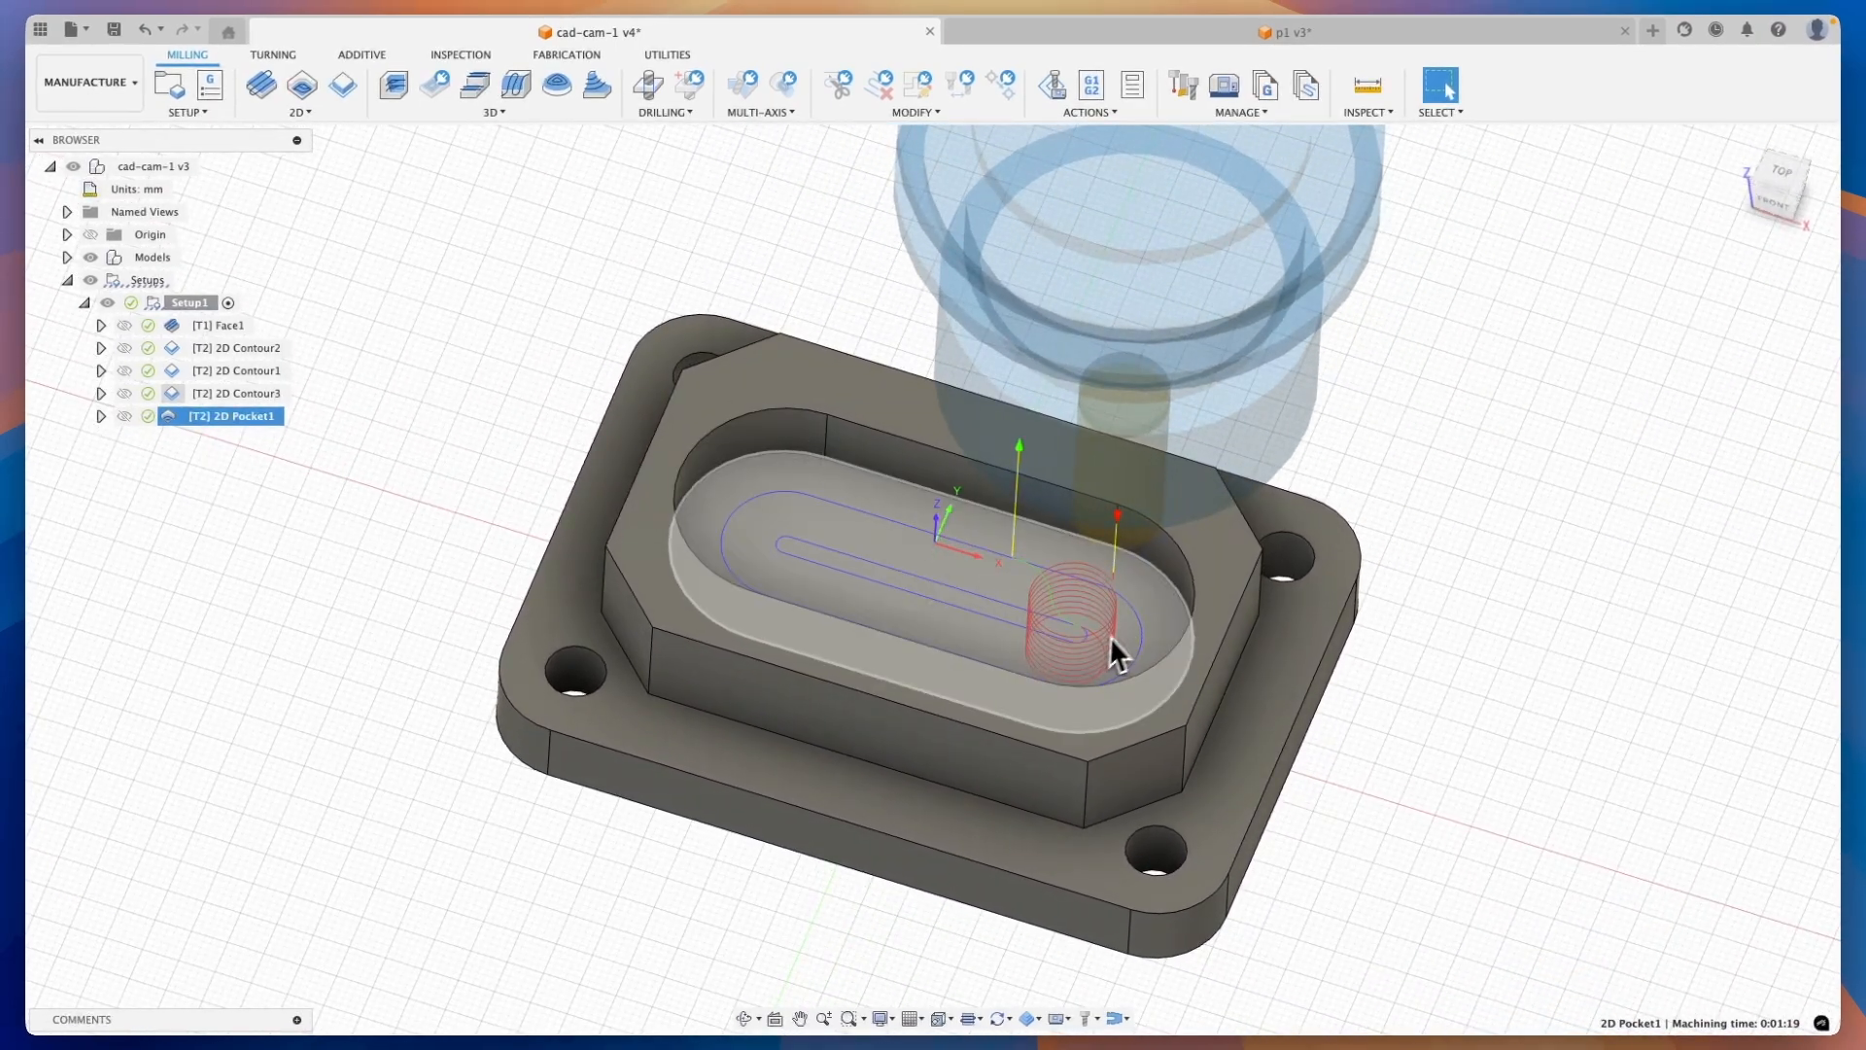
{"action": "middle_click_drag", "start_coordinate": [1093, 624], "coordinate": [1104, 542], "text": "shift"}
{"action": "scroll", "coordinate": [1100, 542], "scroll_direction": "up", "scroll_amount": 3}
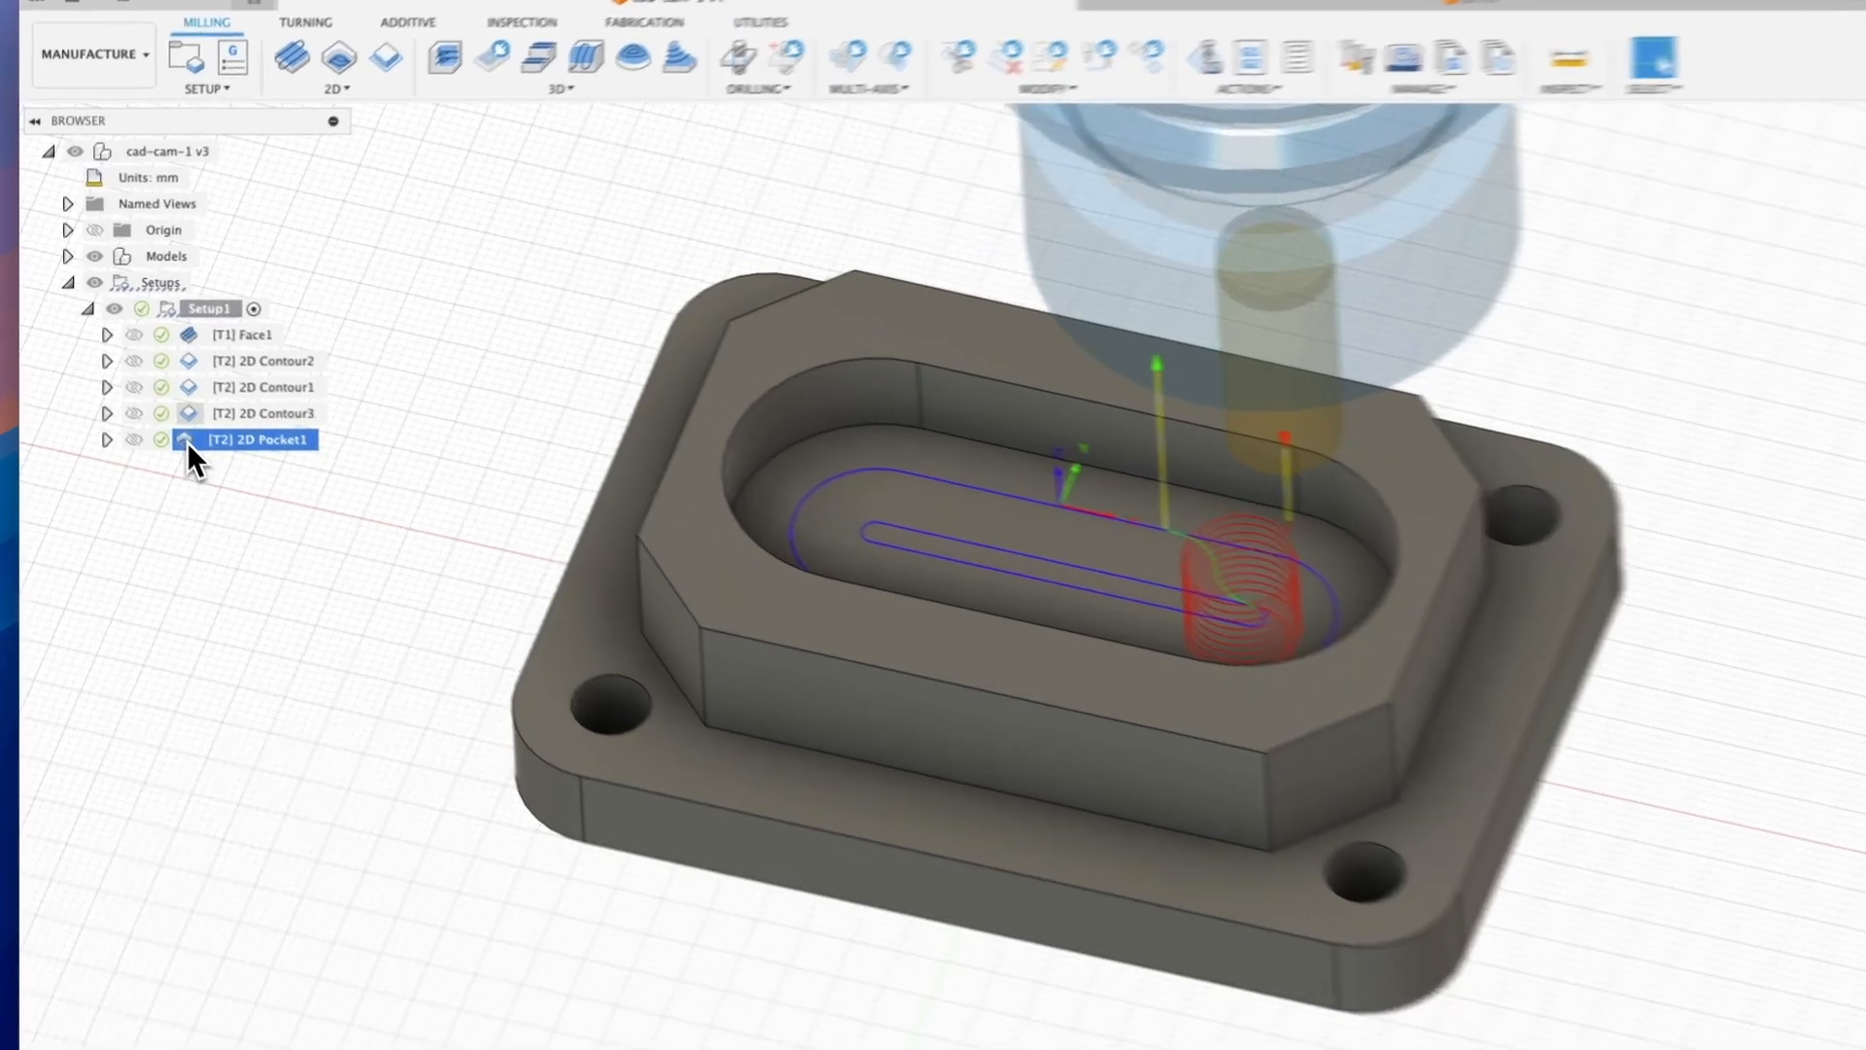
Reopen 2D Pocket1, review its linking and ramp settings, and set the axial stock to leave to 0 mm
{"action": "double_click", "coordinate": [171, 417]}
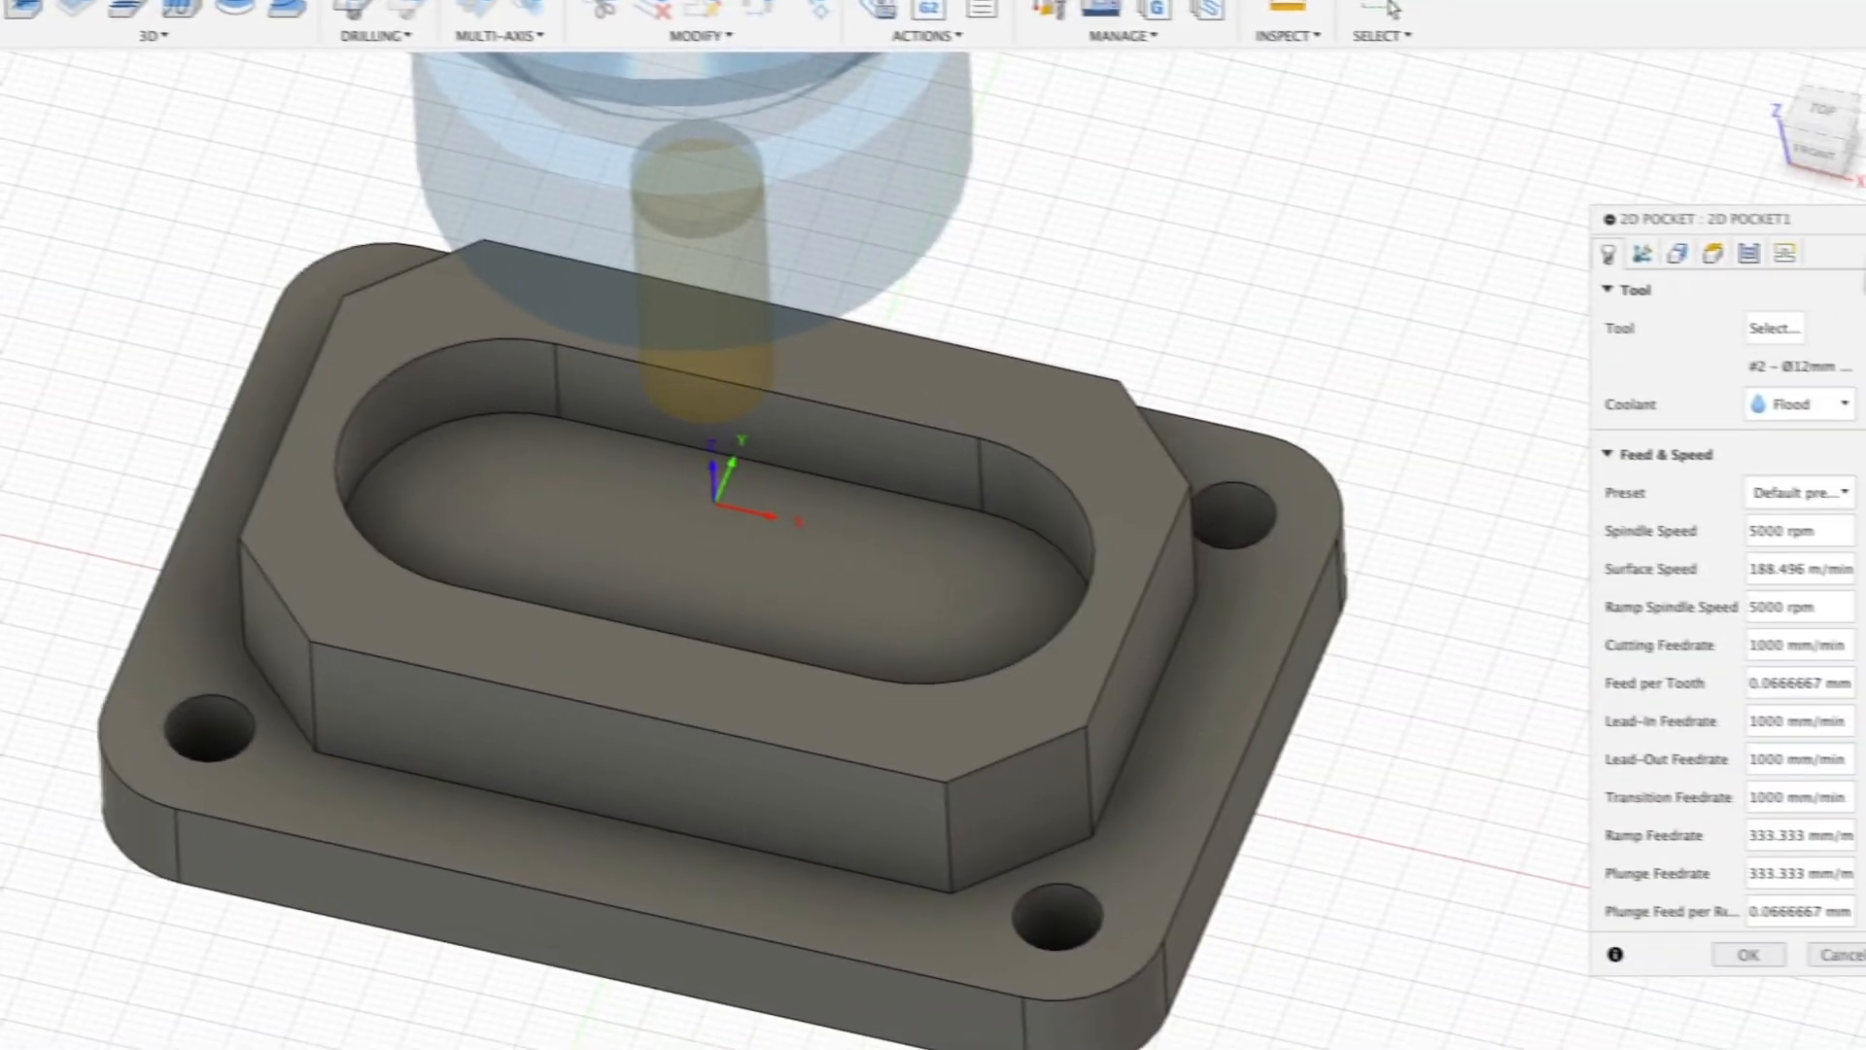
{"action": "left_click", "coordinate": [1793, 255]}
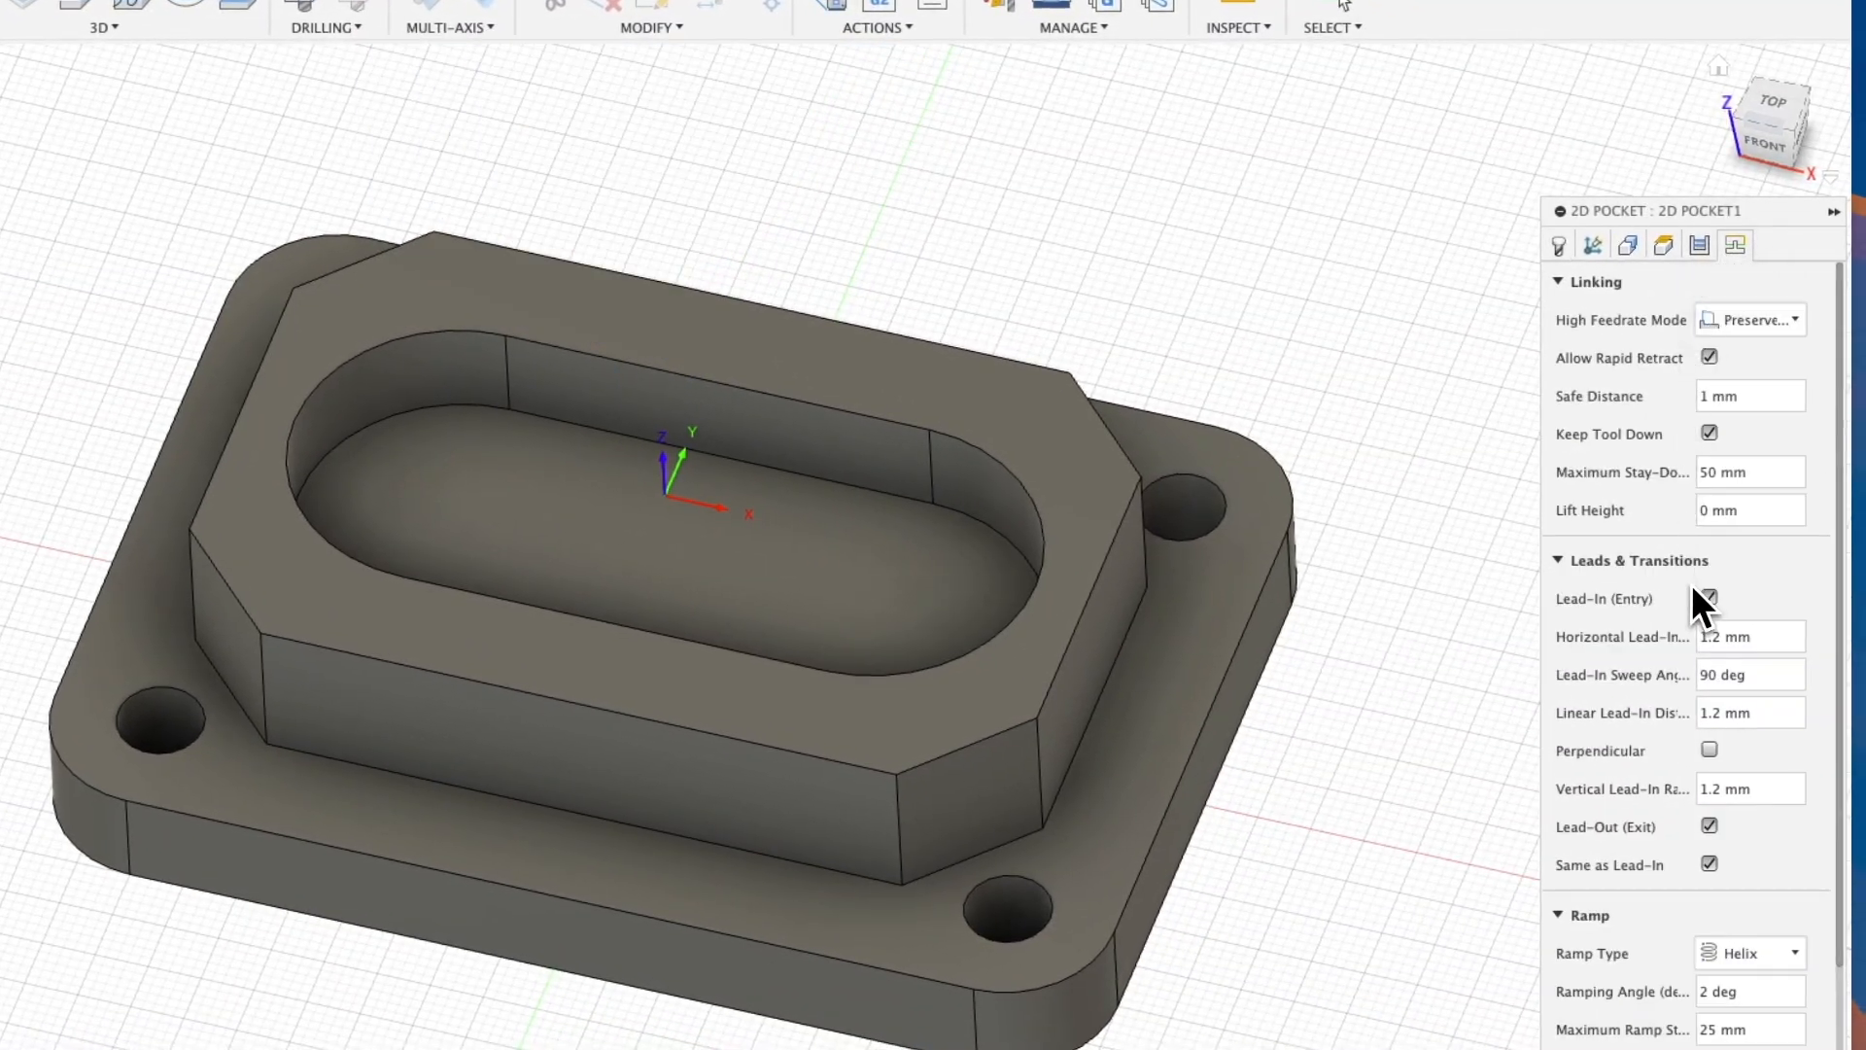
{"action": "scroll", "coordinate": [1691, 583], "scroll_direction": "down", "scroll_amount": 5}
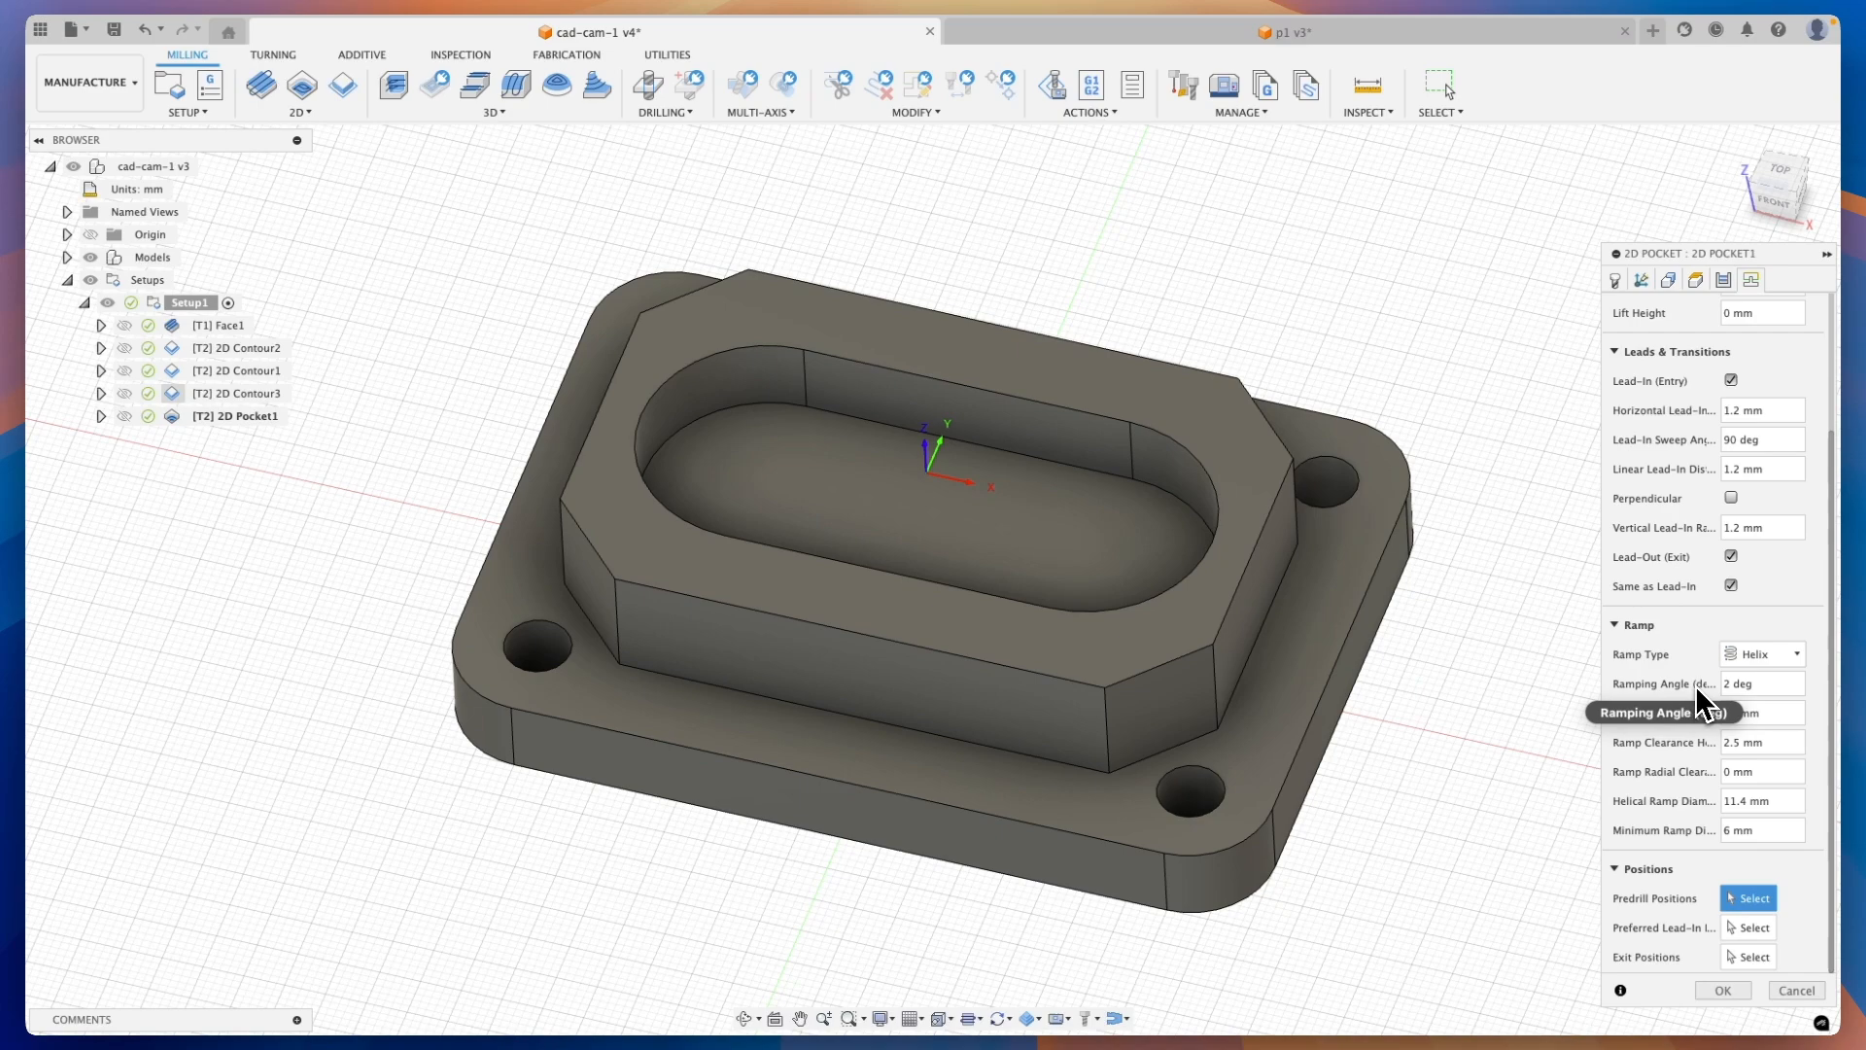
{"action": "left_click", "coordinate": [1726, 279]}
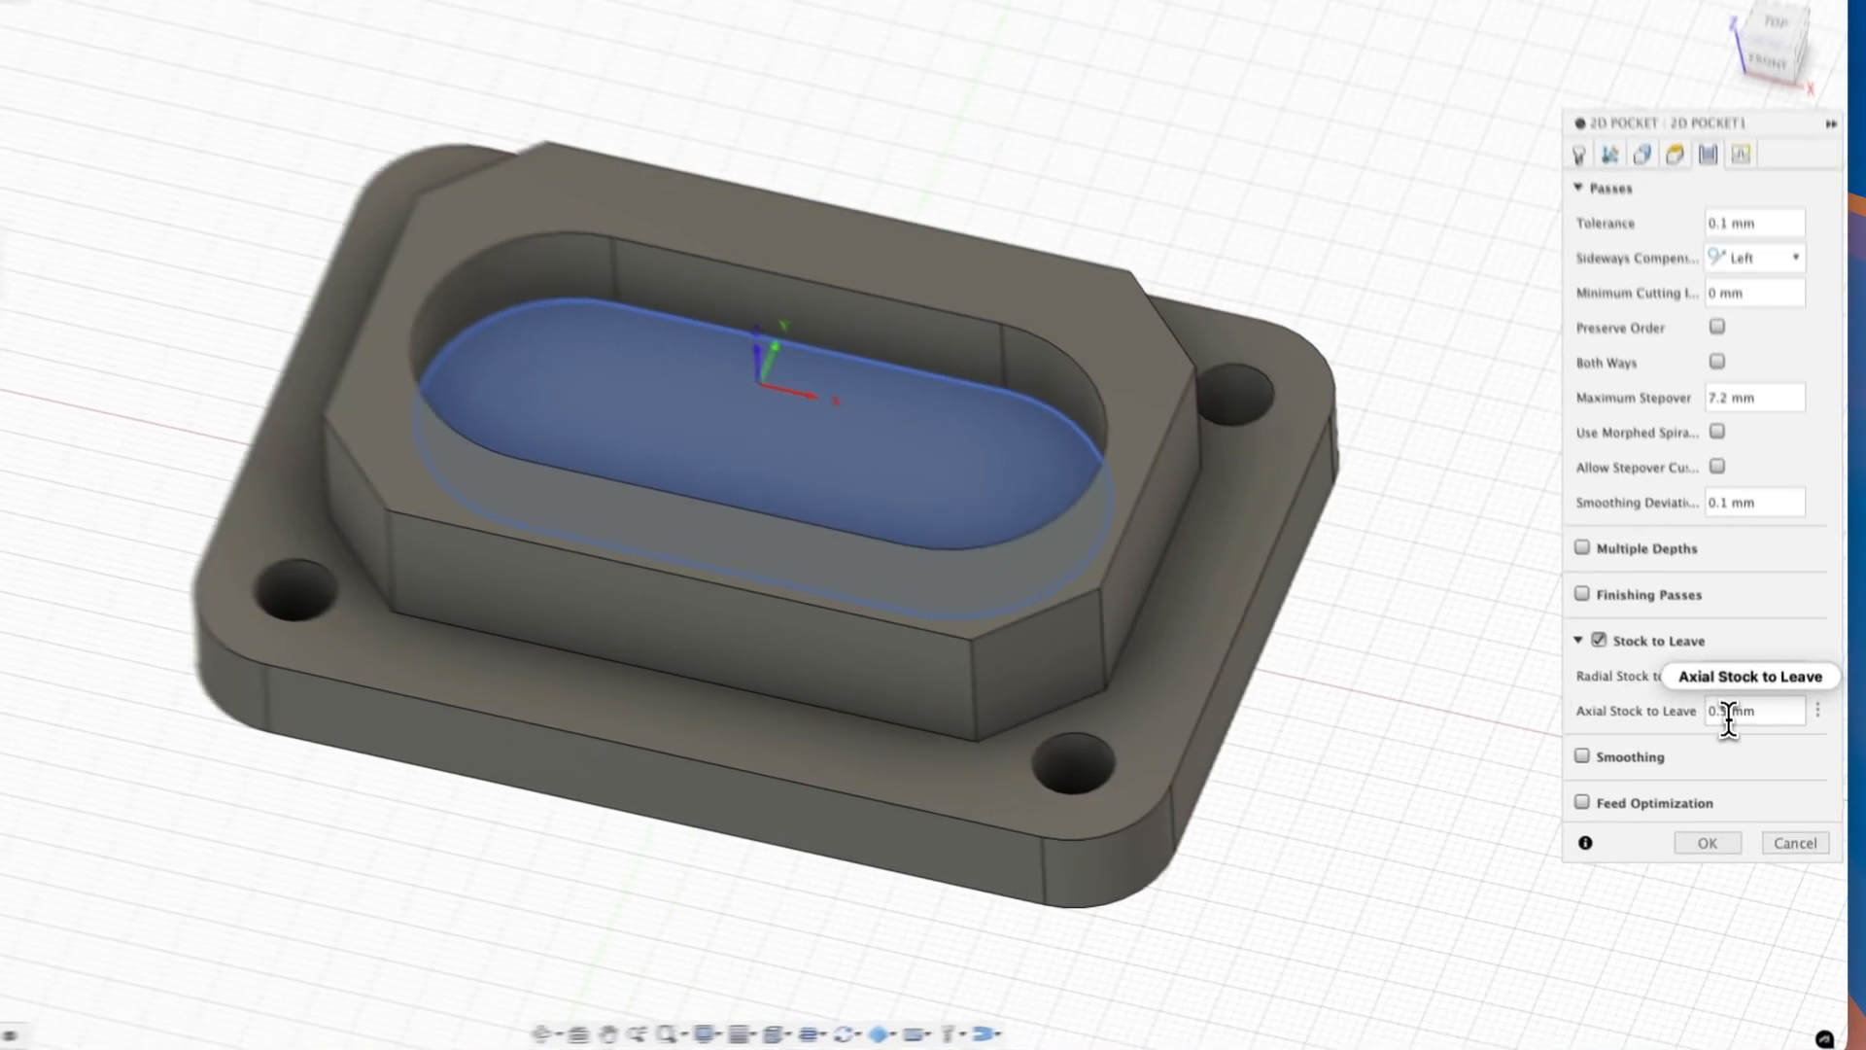
{"action": "key", "text": "BackSpace"}
{"action": "key", "text": "BackSpace"}
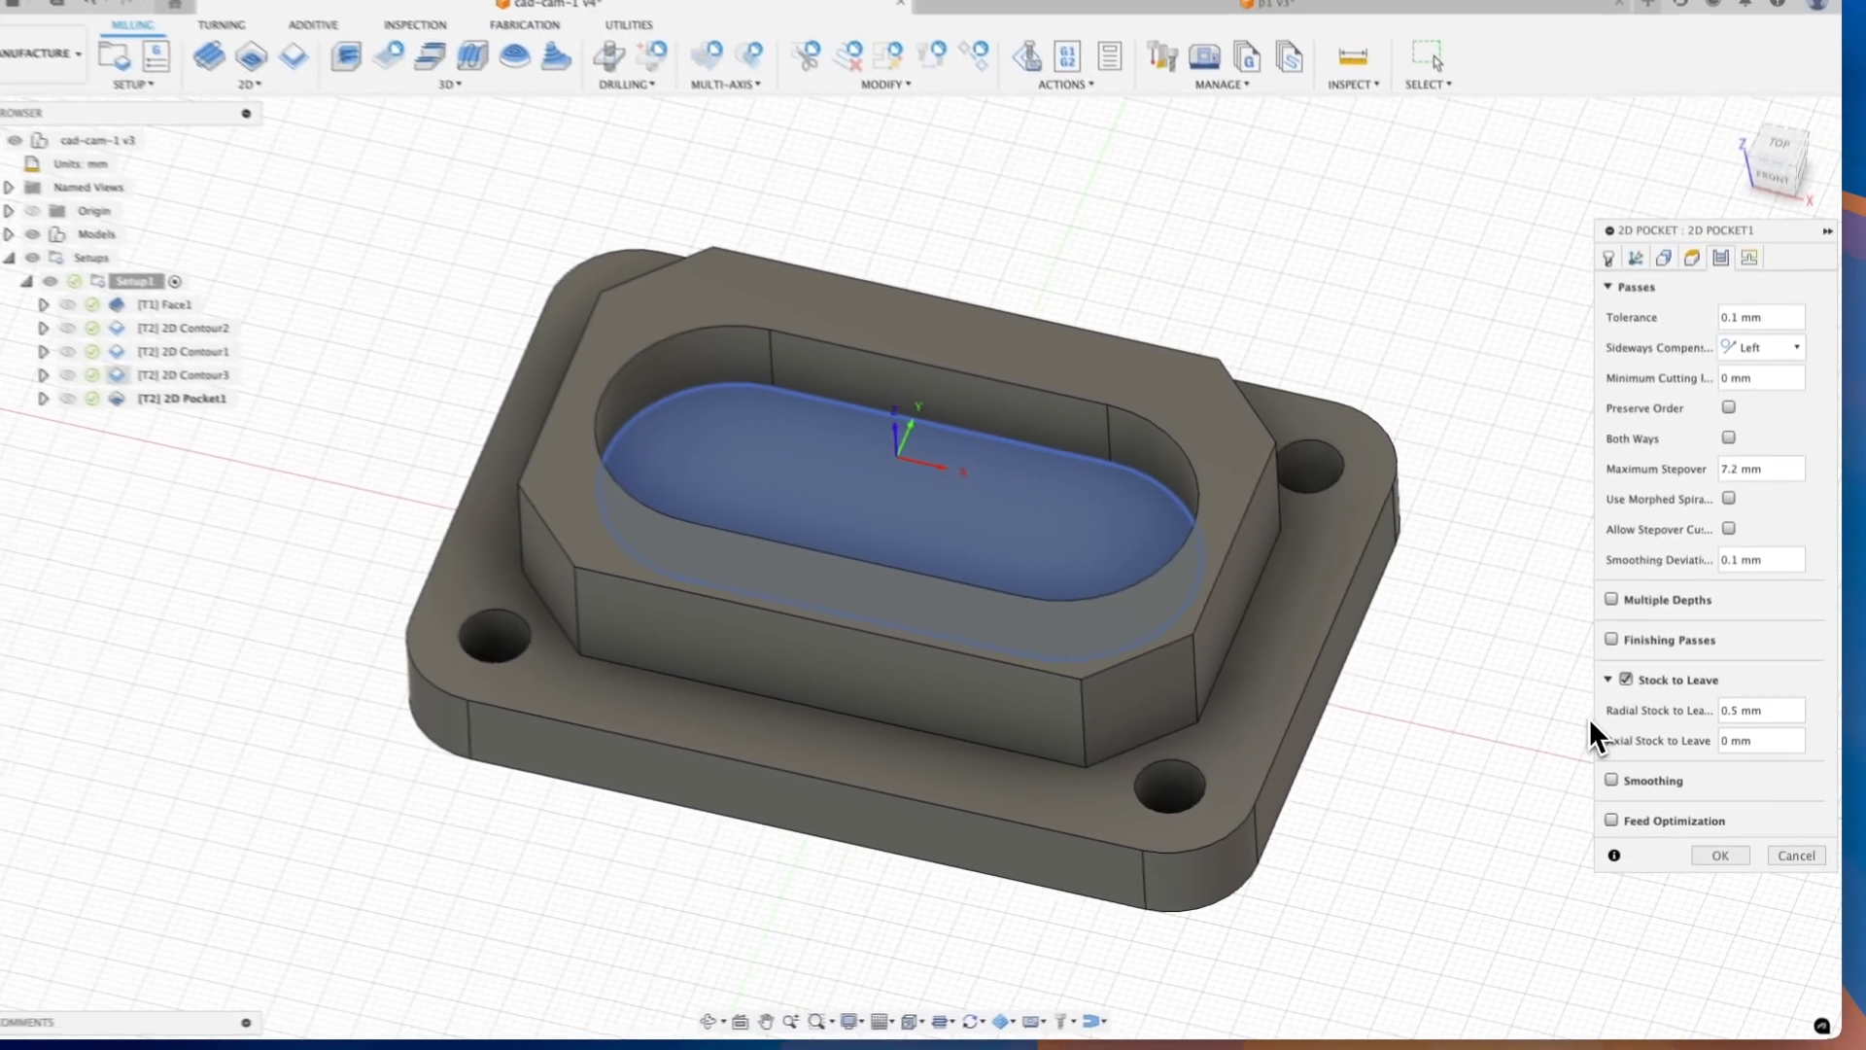
{"action": "mouse_move", "coordinate": [1744, 722]}
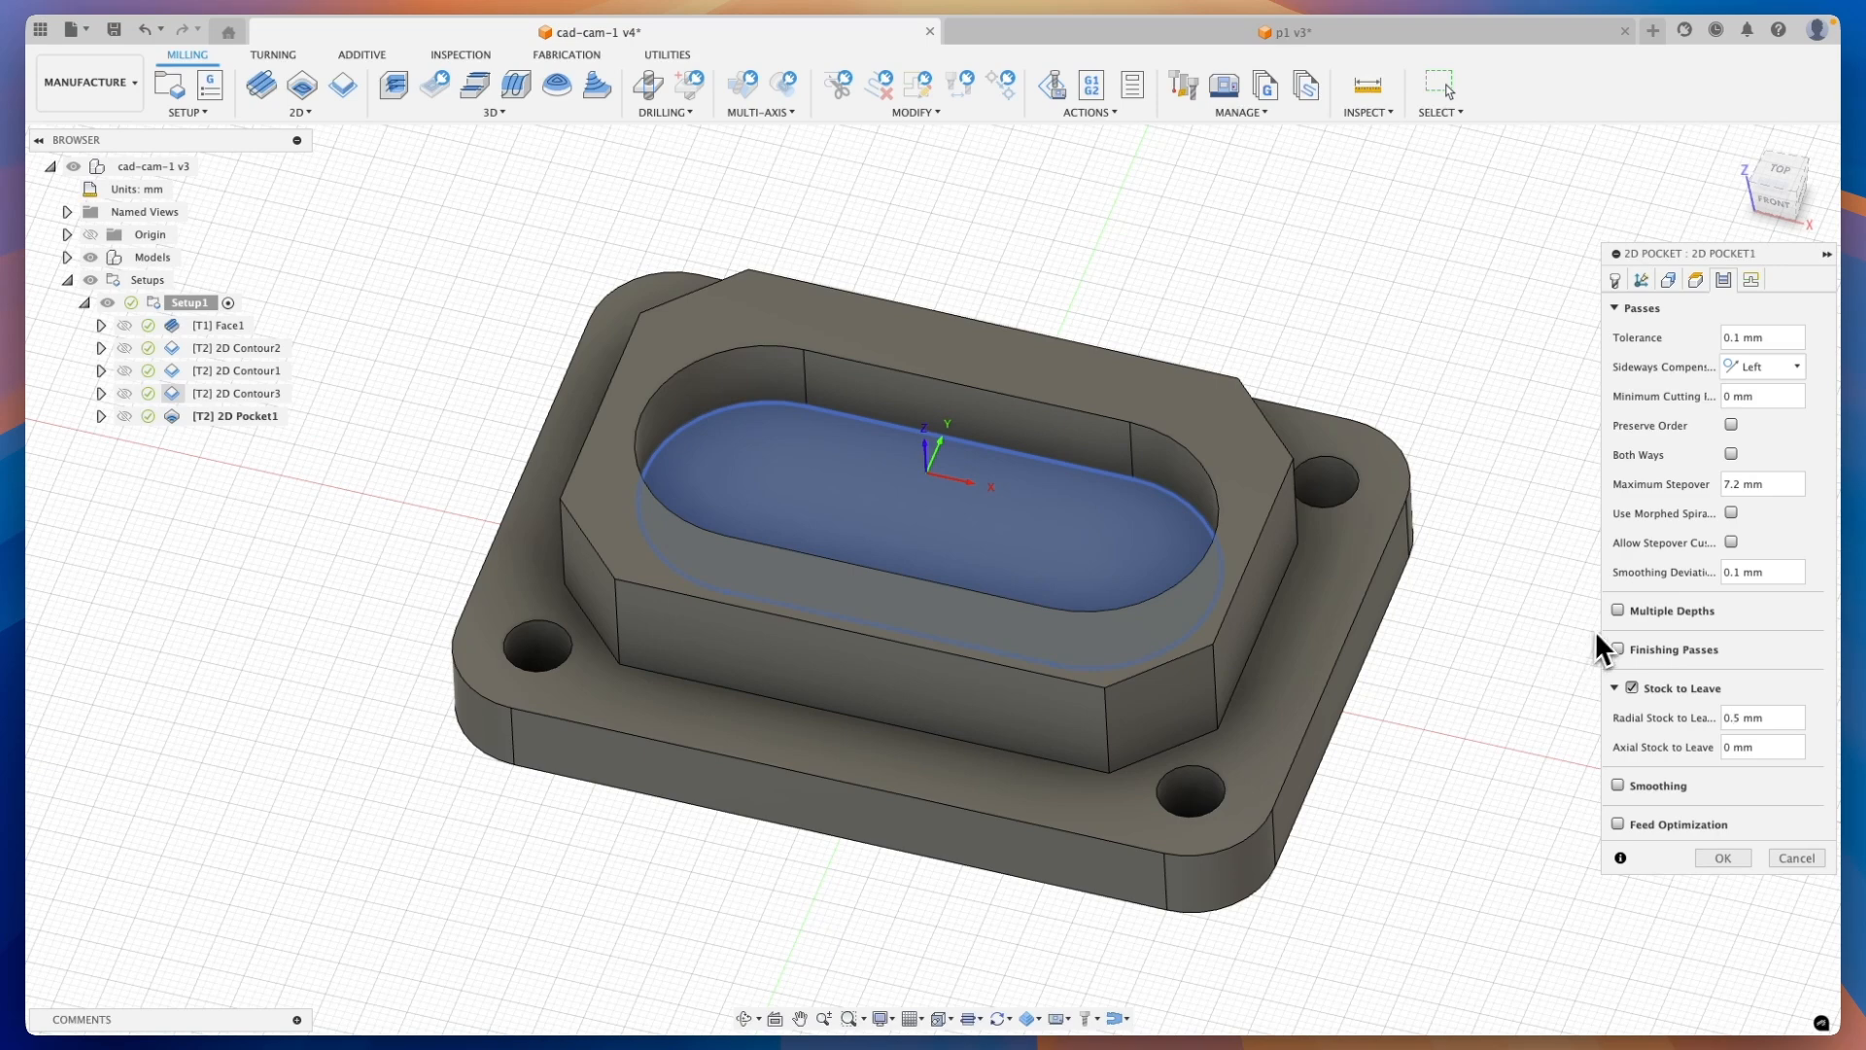
Enable multiple depths with a 1.2 mm maximum roughing stepdown, regenerate 2D Pocket1, and inspect the layered toolpath
{"action": "left_click", "coordinate": [1621, 612]}
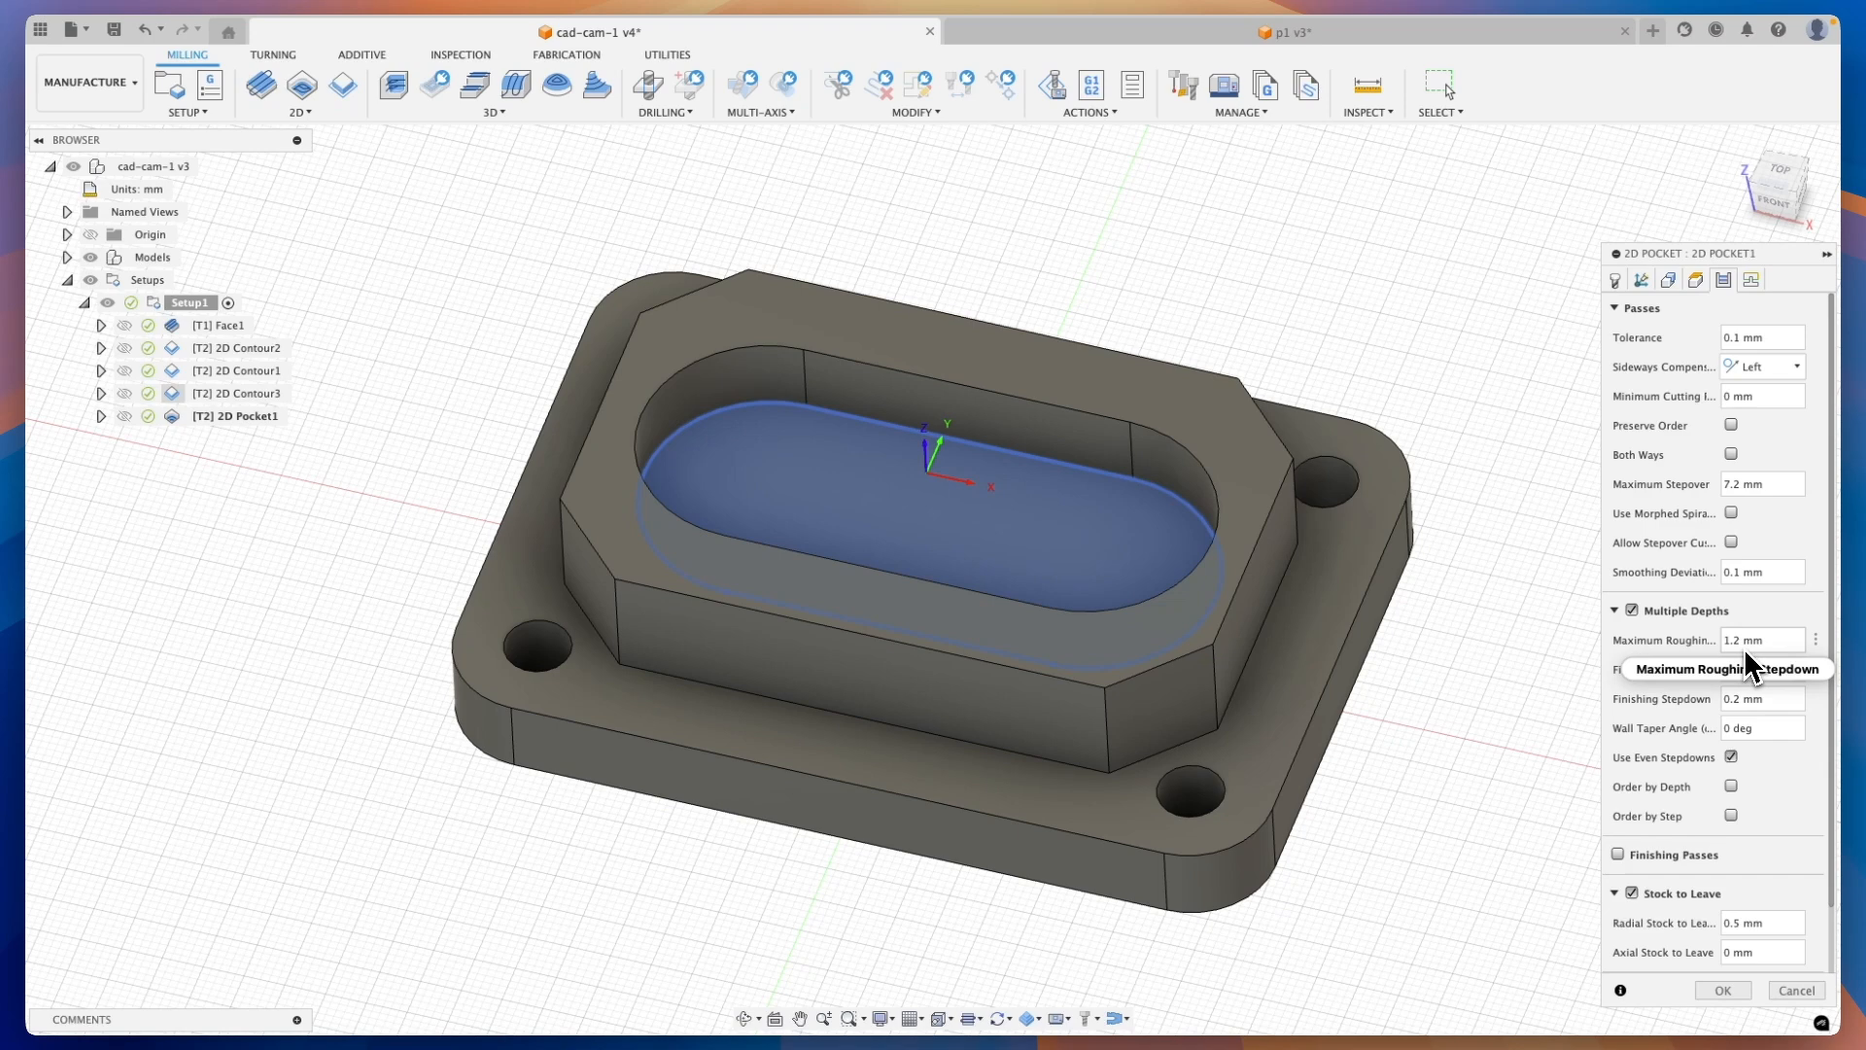
{"action": "mouse_move", "coordinate": [1746, 654]}
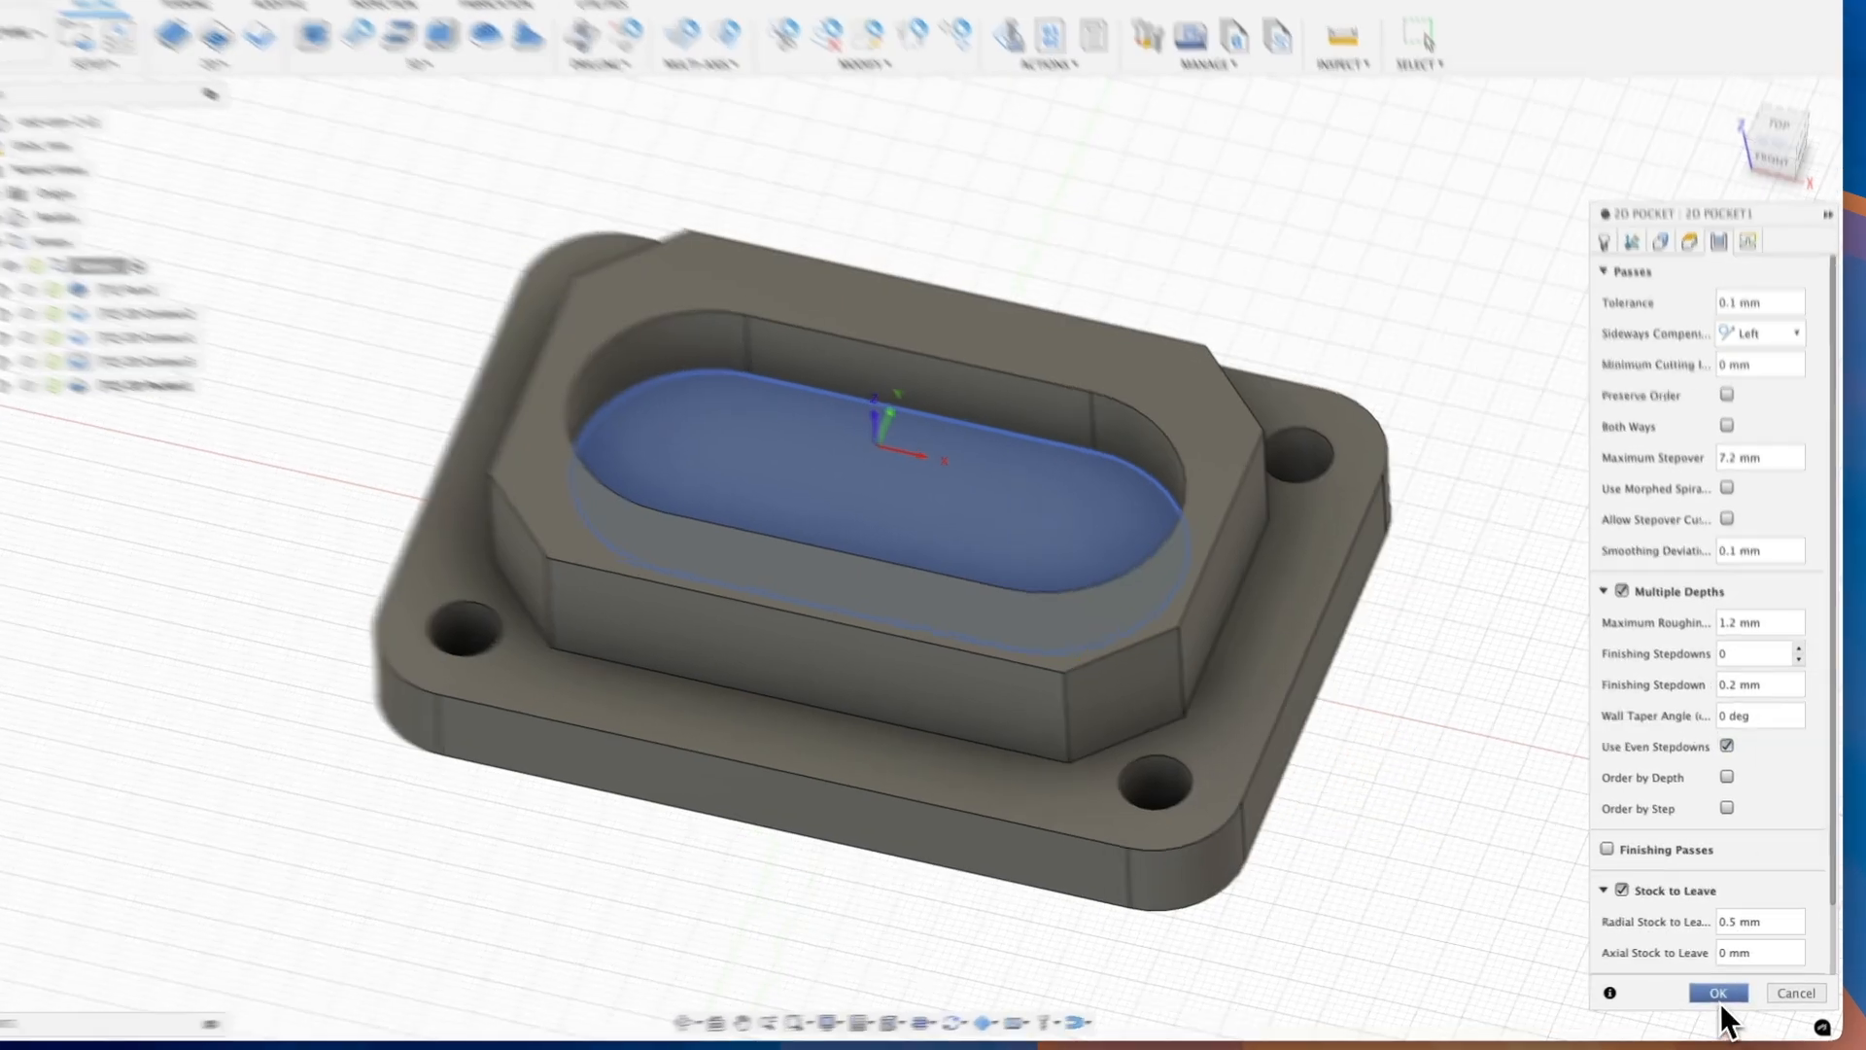
{"action": "left_click", "coordinate": [1718, 993]}
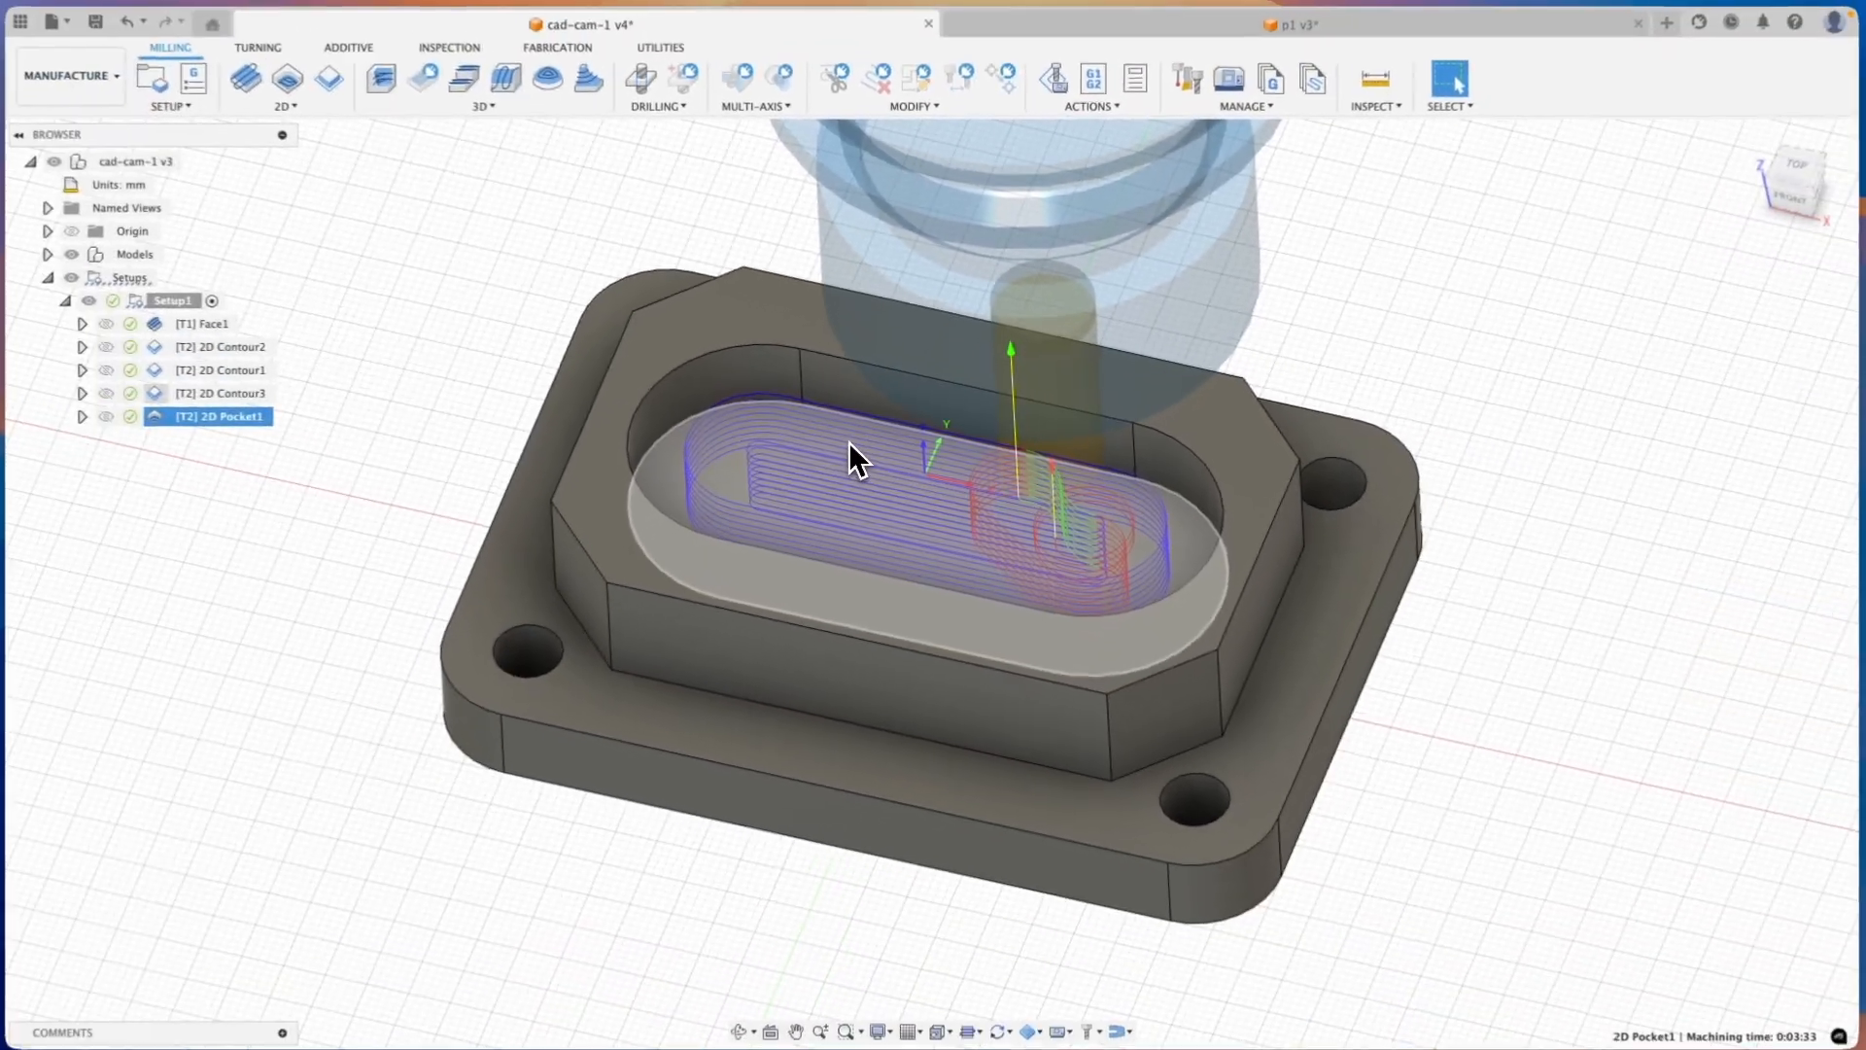
{"action": "scroll", "coordinate": [851, 443], "scroll_direction": "up", "scroll_amount": 2}
{"action": "scroll", "coordinate": [850, 439], "scroll_direction": "up", "scroll_amount": 3}
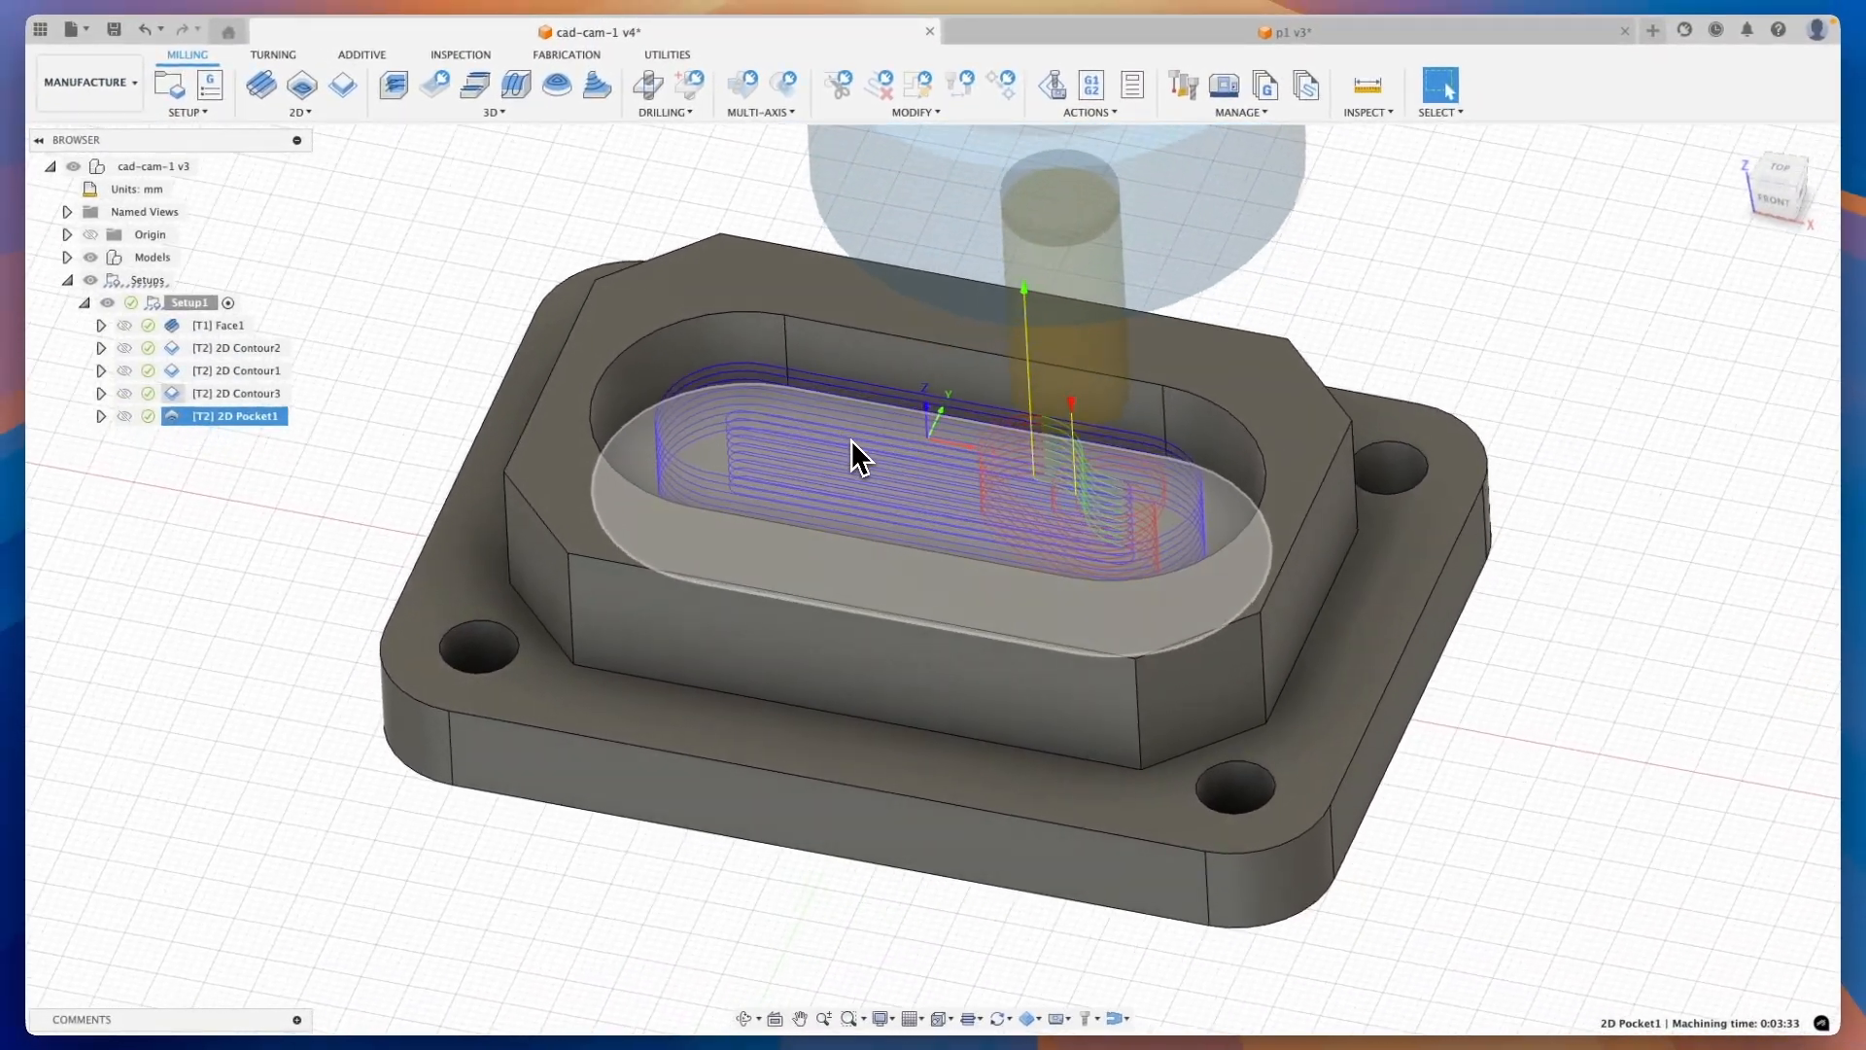
{"action": "scroll", "coordinate": [850, 439], "scroll_direction": "up", "scroll_amount": 5, "text": "shift"}
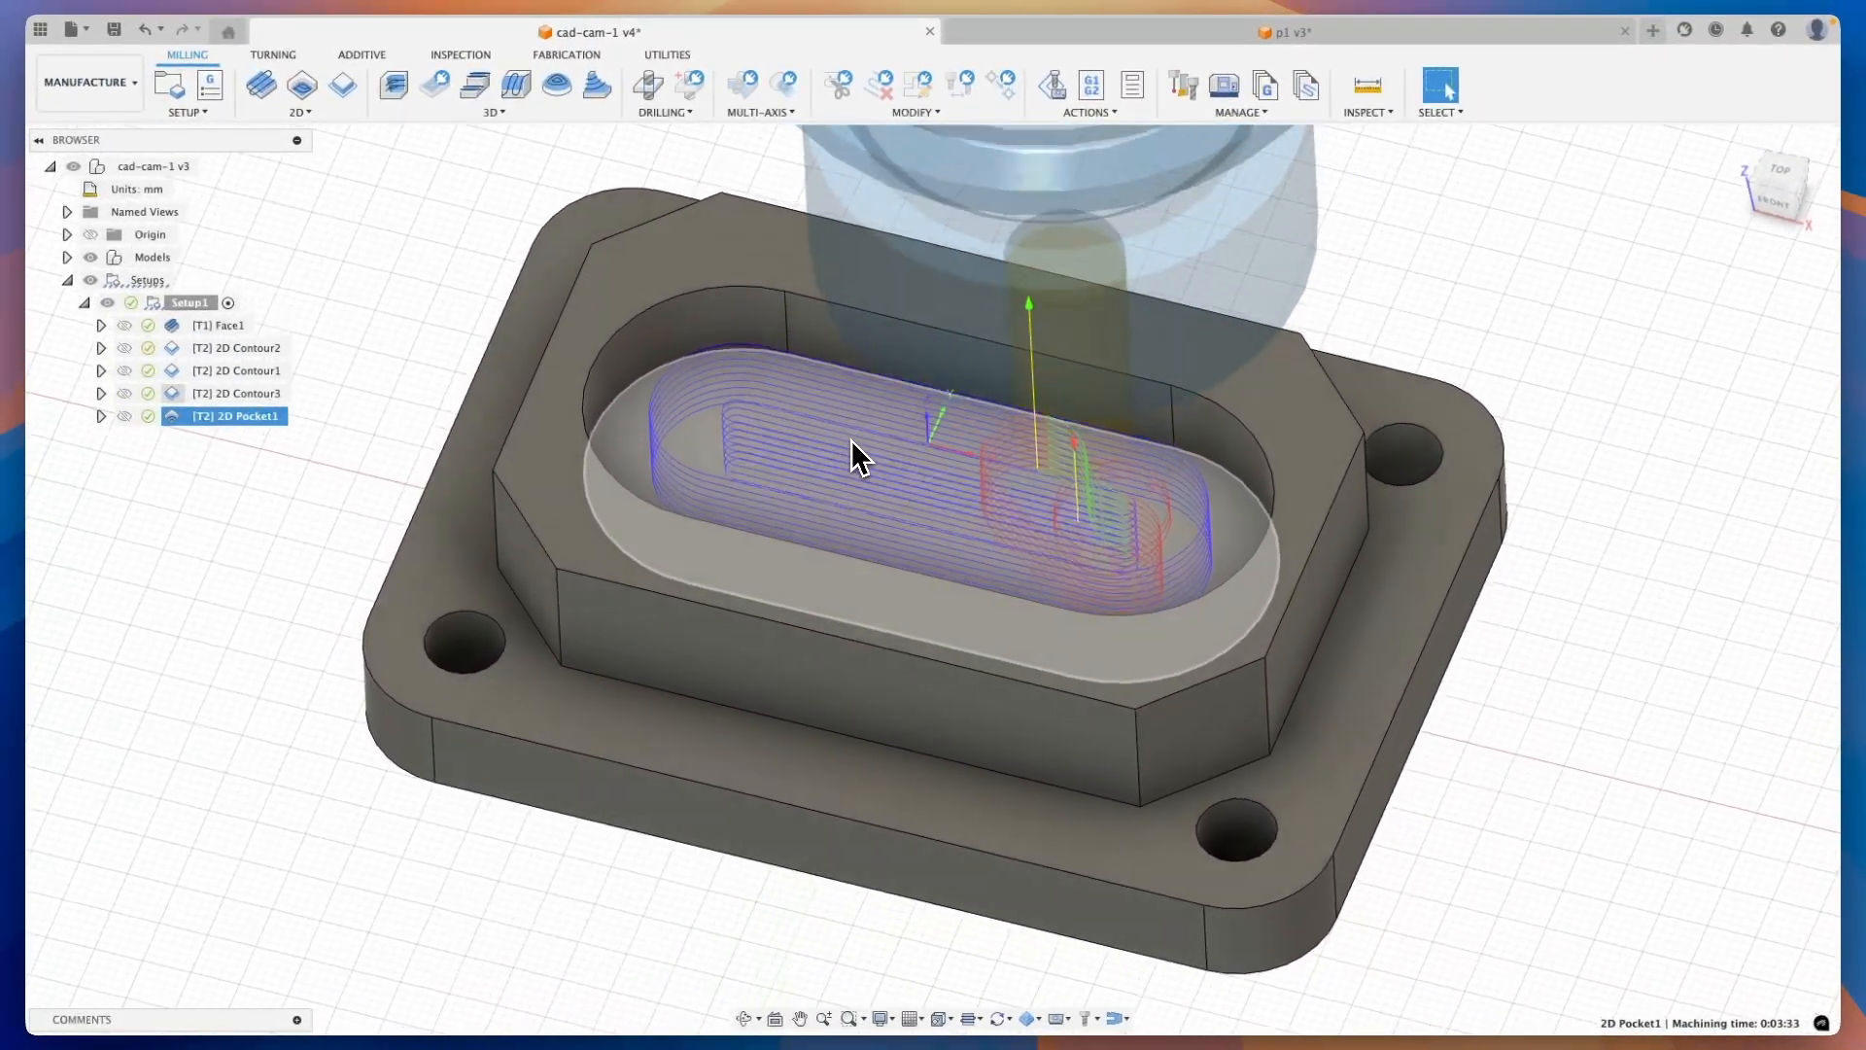
{"action": "scroll", "coordinate": [849, 439], "scroll_direction": "down", "scroll_amount": 1}
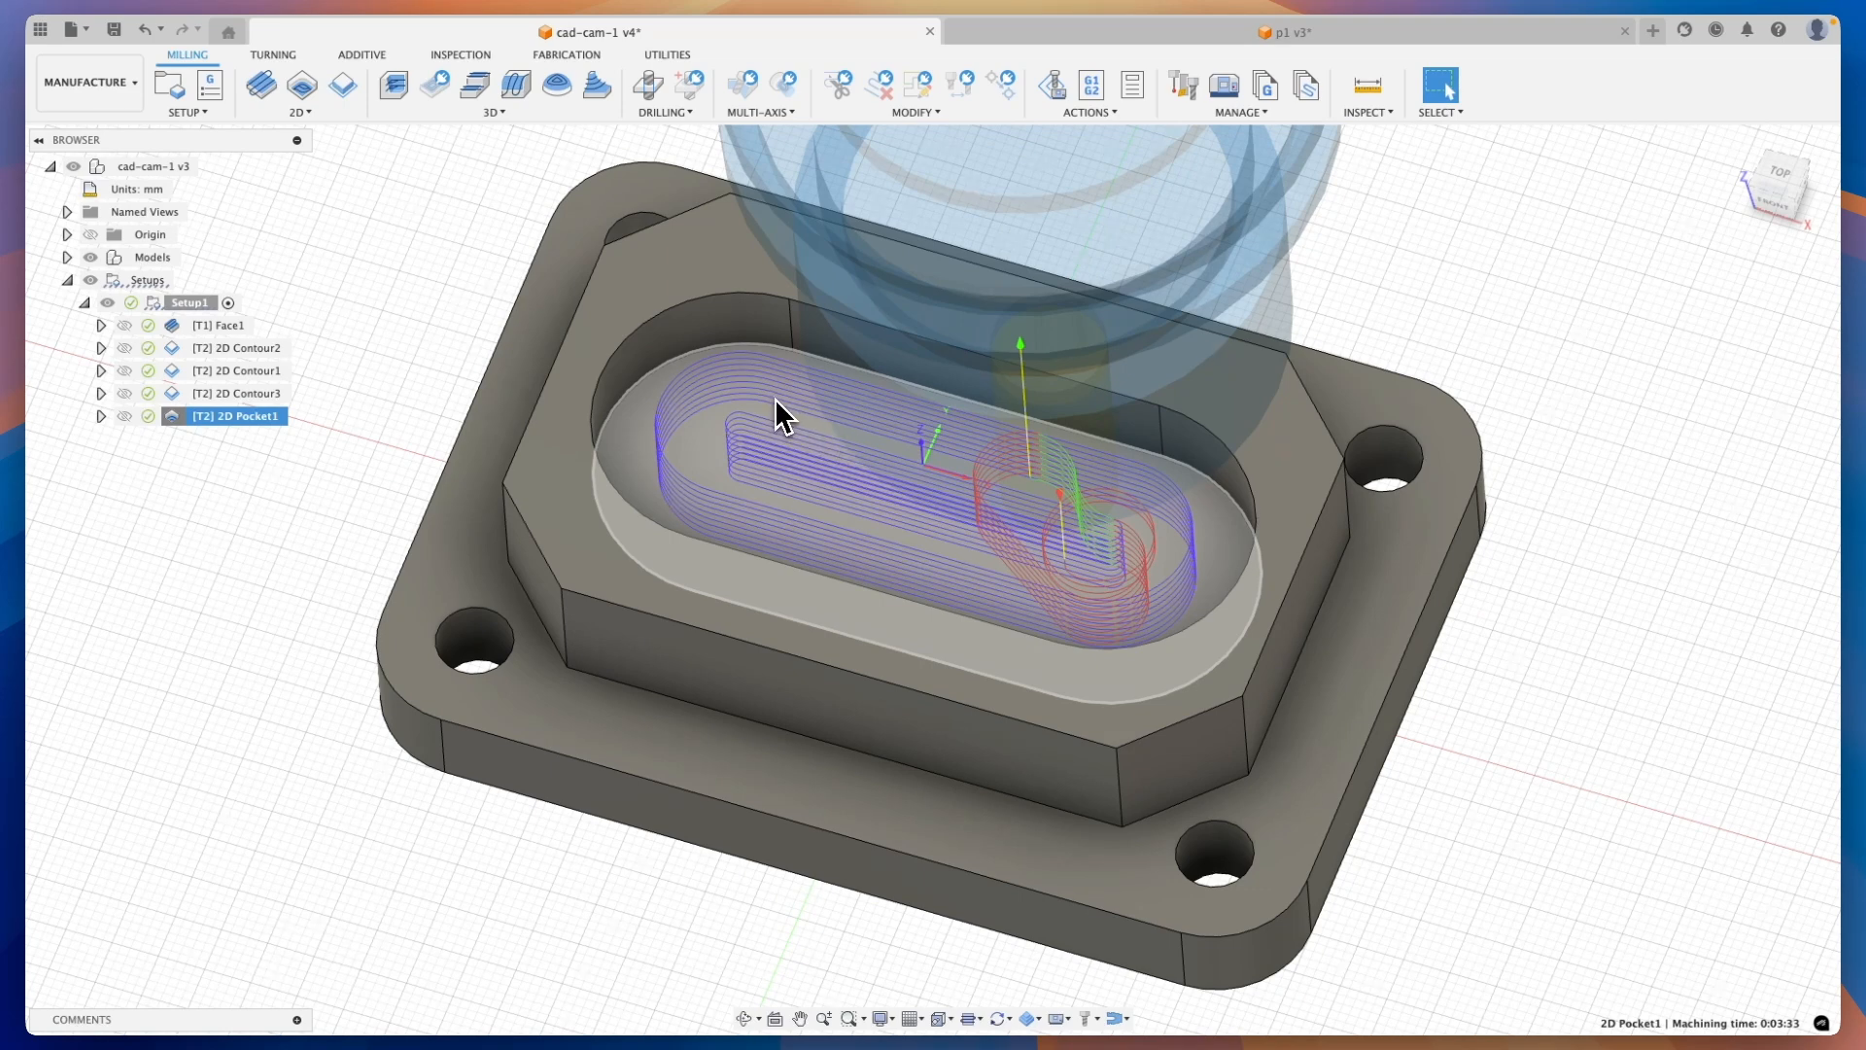
Set the maximum stepover of 2D Pocket1 to 4 mm, regenerate it, and inspect the denser toolpath
{"action": "double_click", "coordinate": [171, 421]}
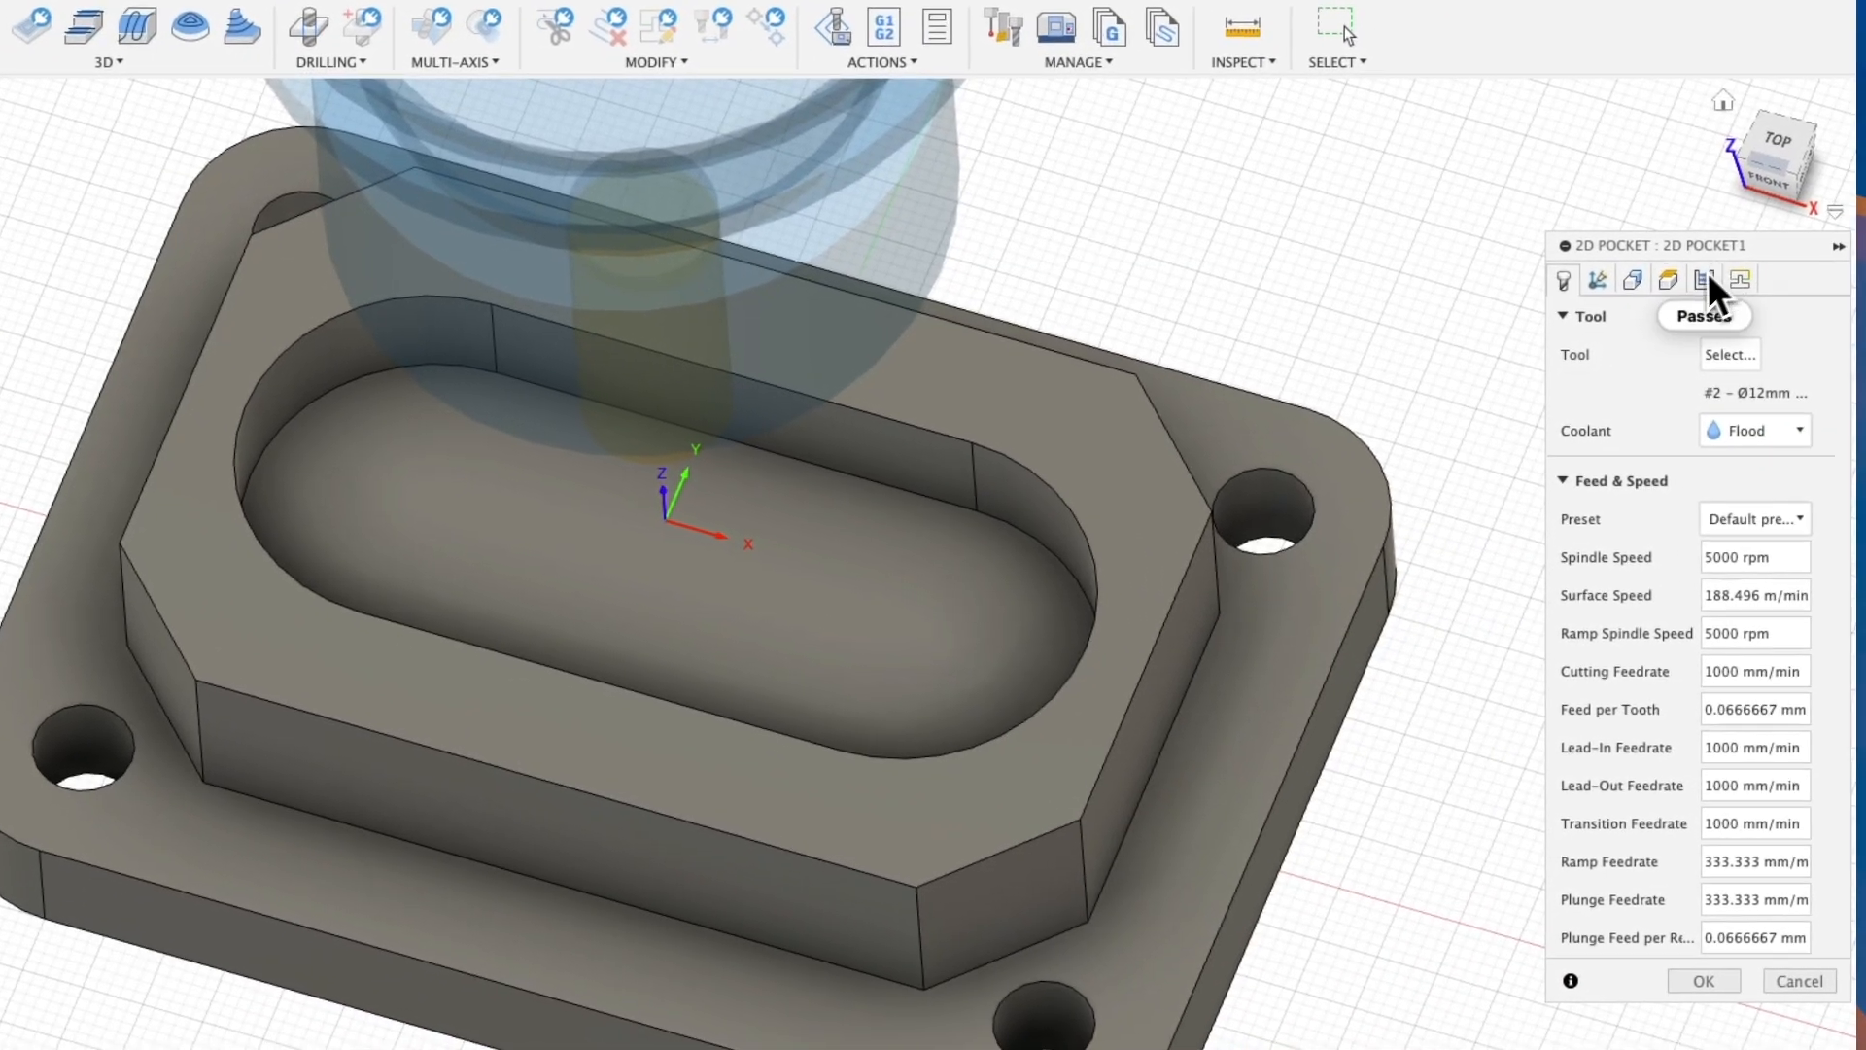
{"action": "left_click", "coordinate": [1763, 295]}
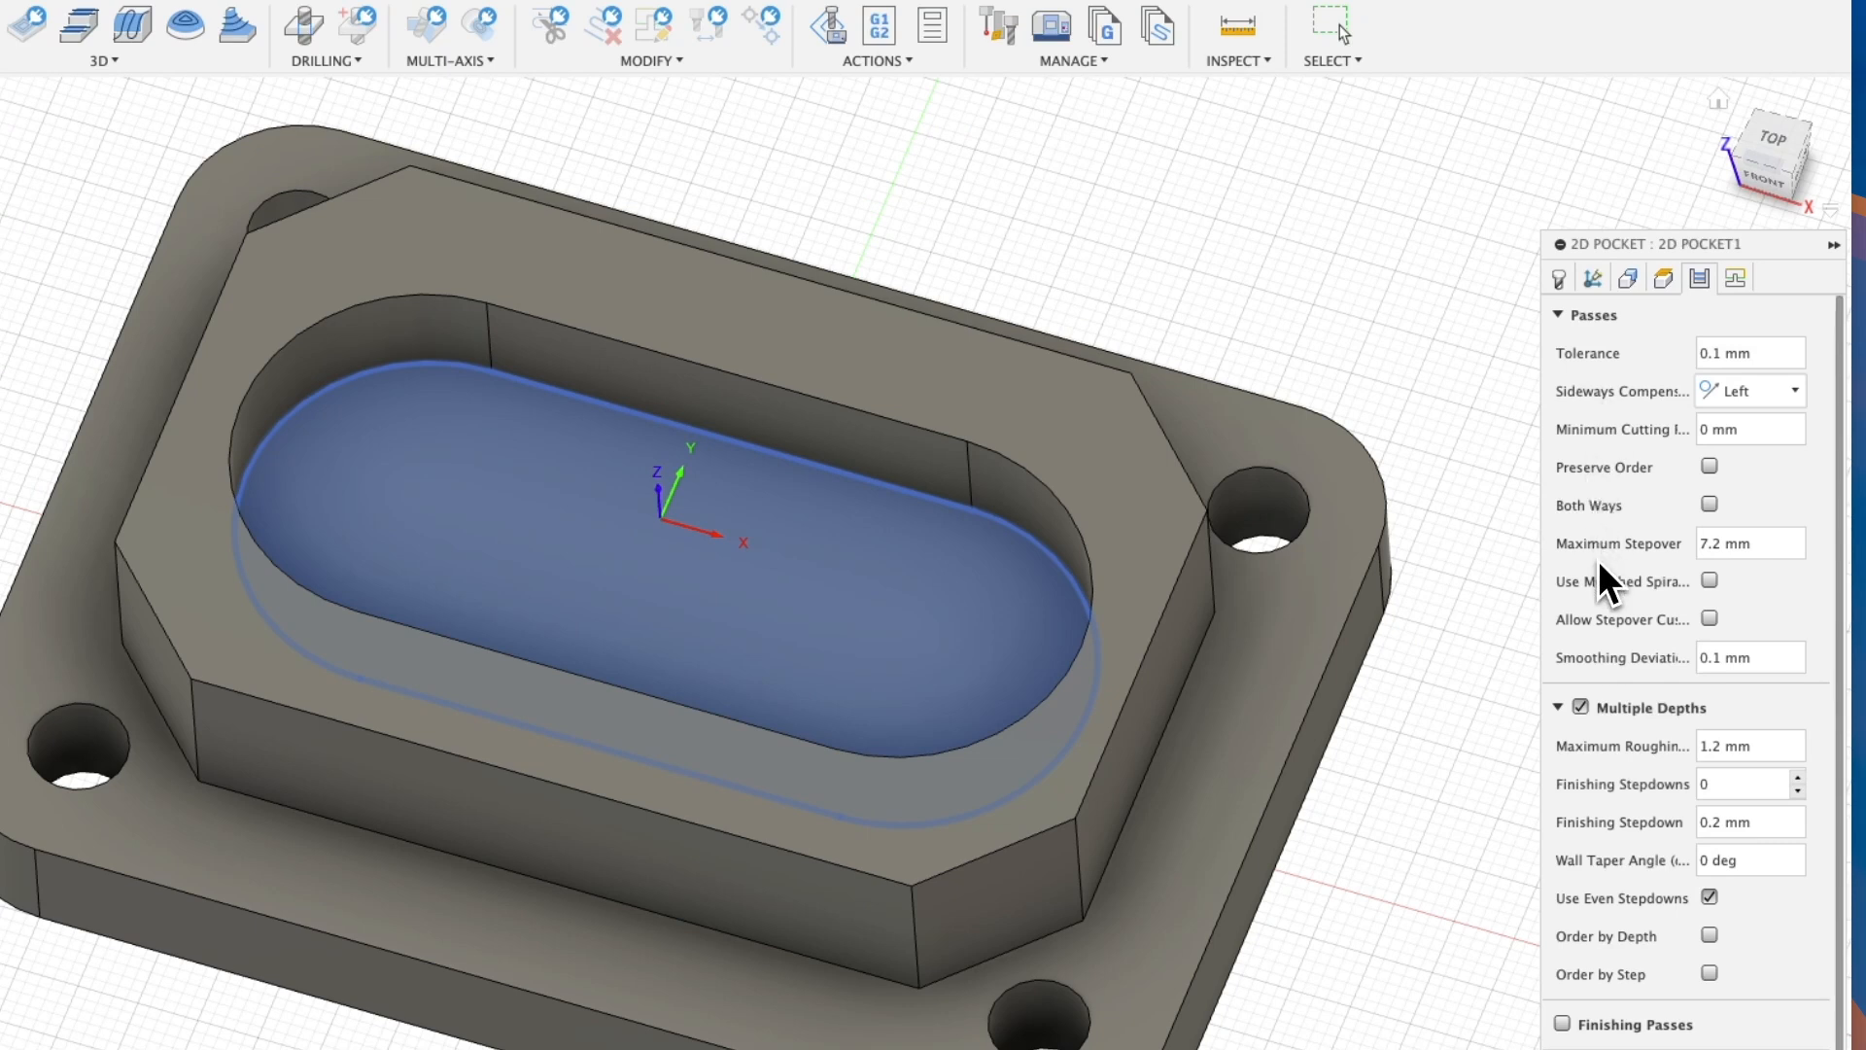
{"action": "left_click", "coordinate": [1720, 551]}
{"action": "type", "text": "4"}
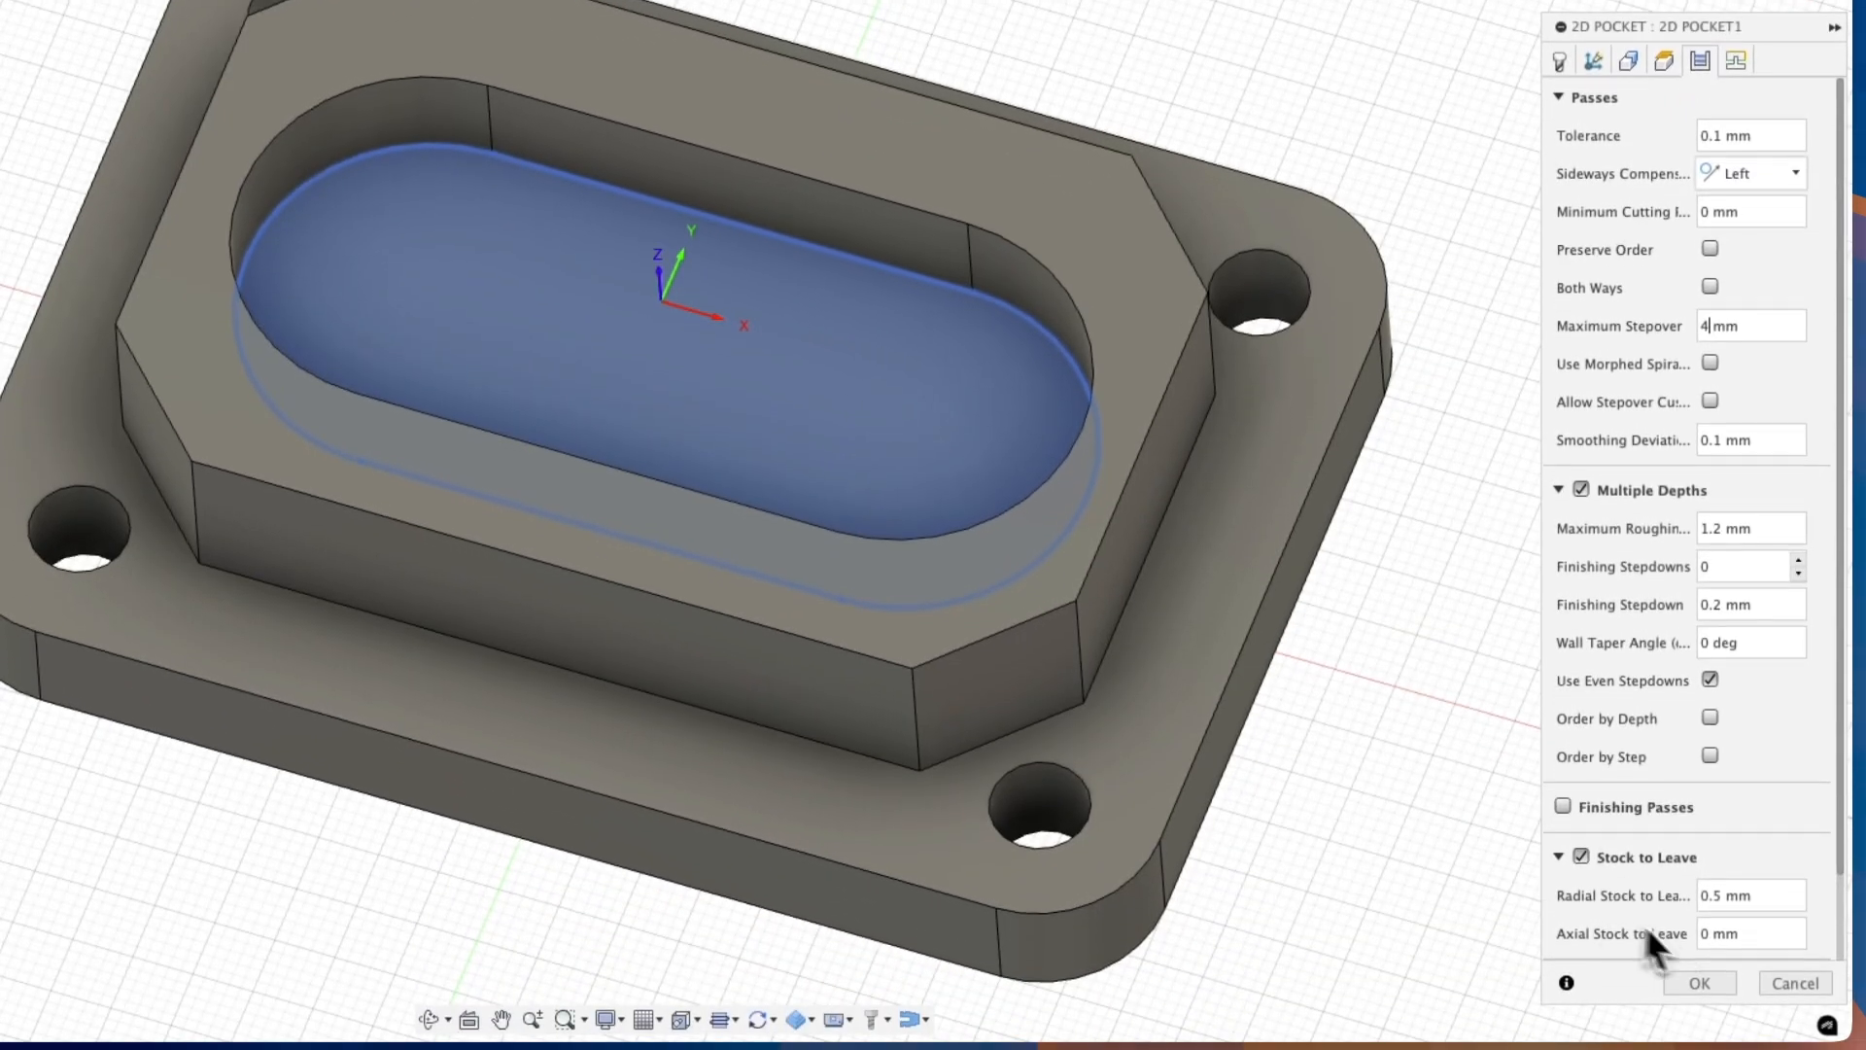
{"action": "left_click", "coordinate": [1697, 976]}
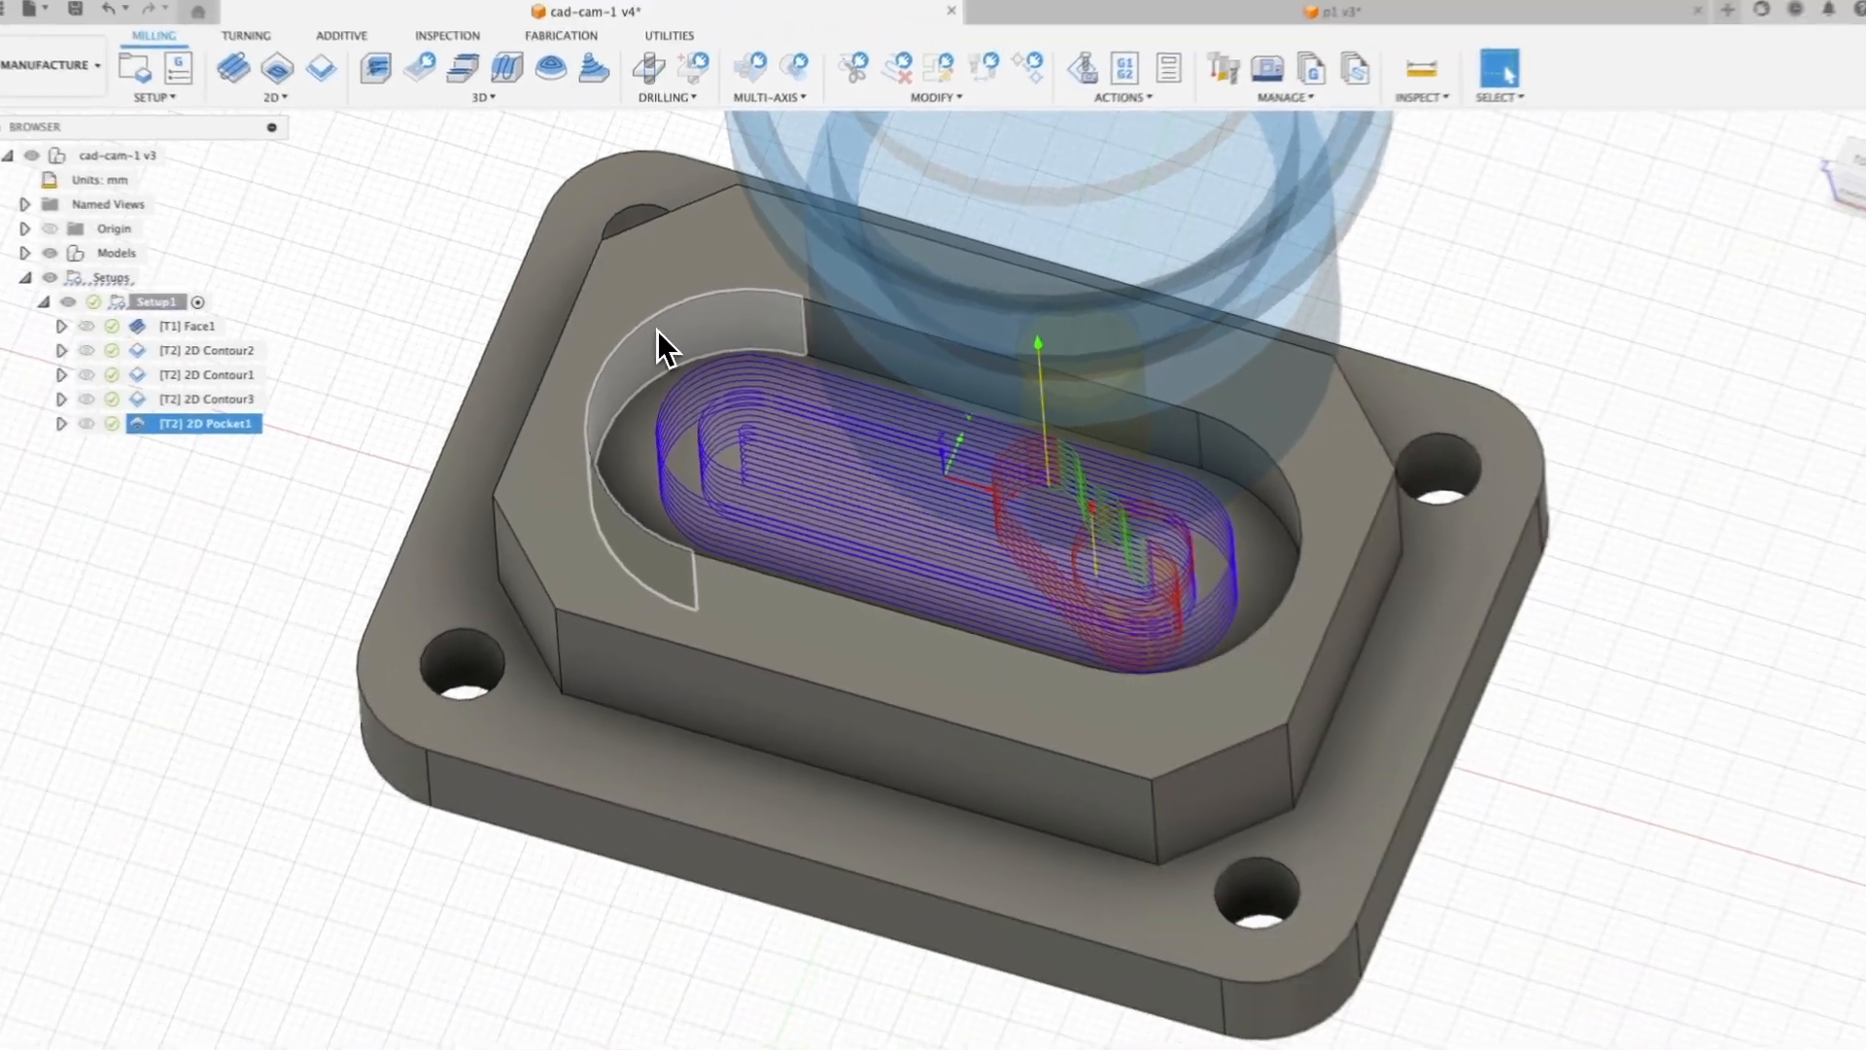
{"action": "scroll", "coordinate": [661, 332], "scroll_direction": "up", "scroll_amount": 5, "text": "shift"}
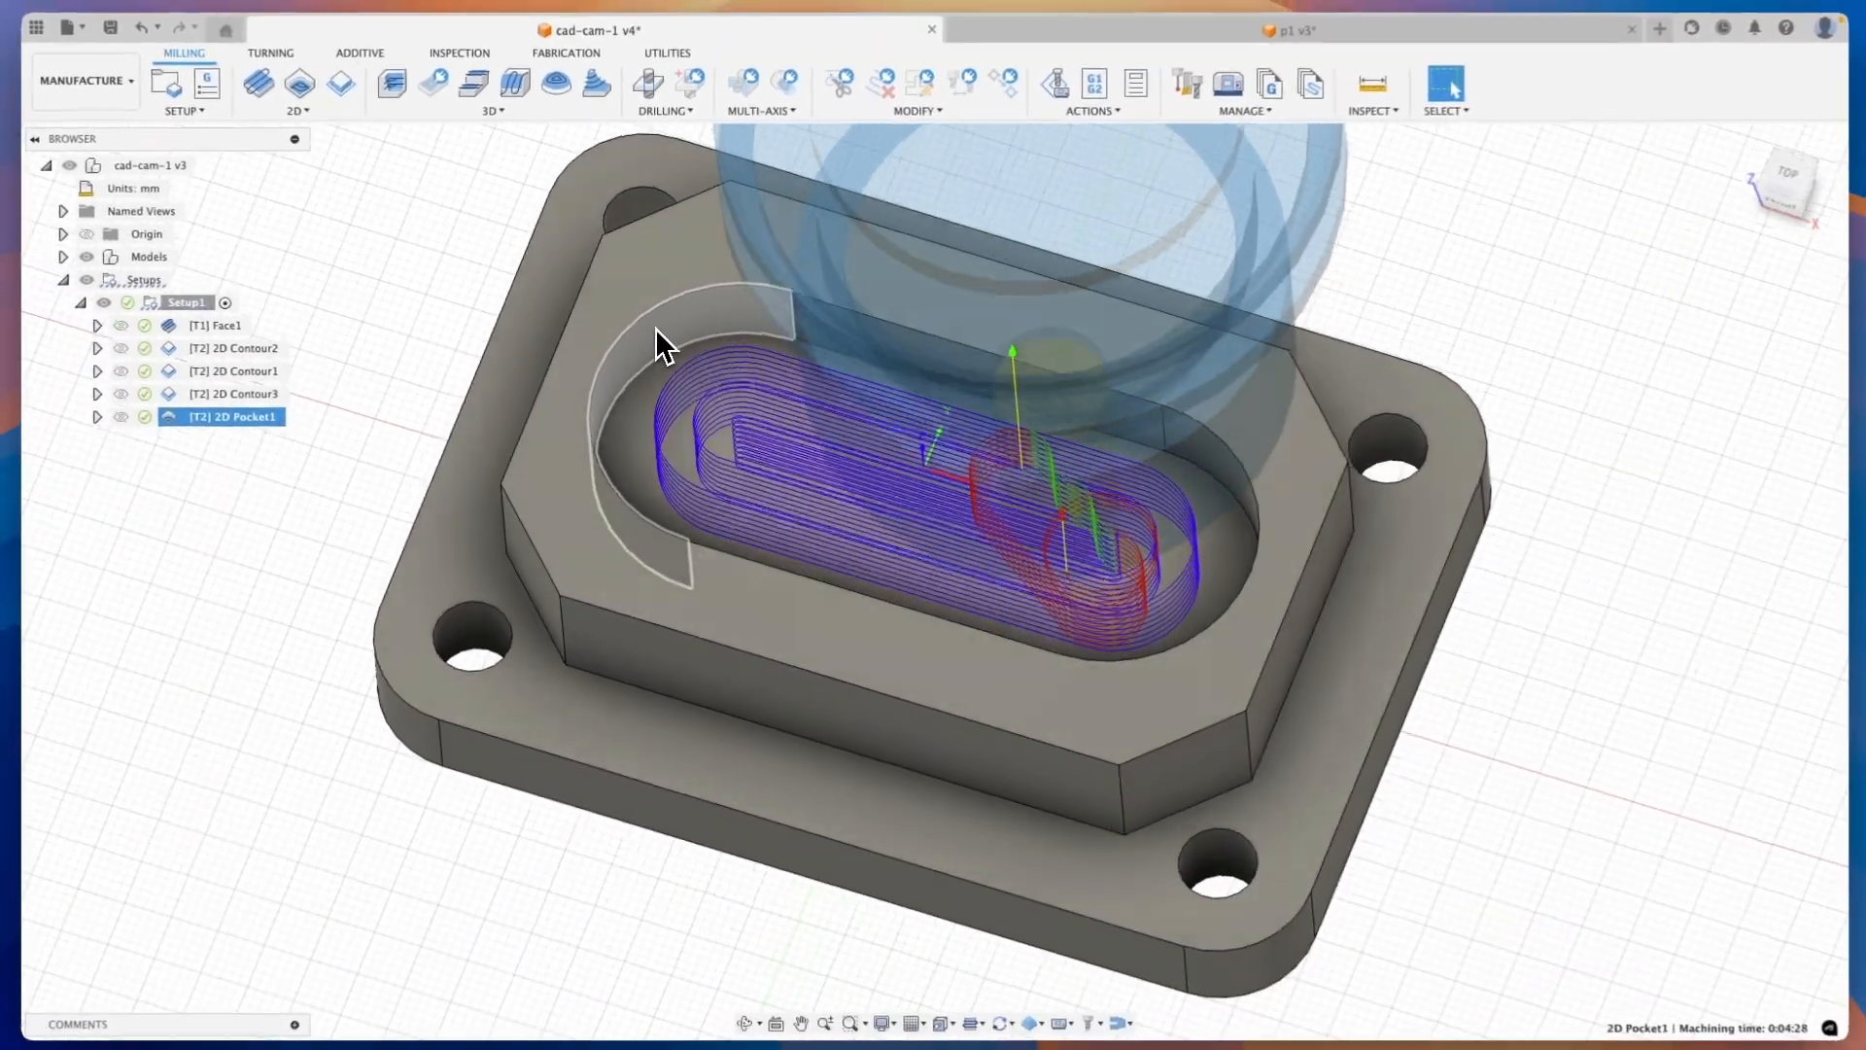
{"action": "scroll", "coordinate": [978, 499], "scroll_direction": "down", "scroll_amount": 5, "text": "shift"}
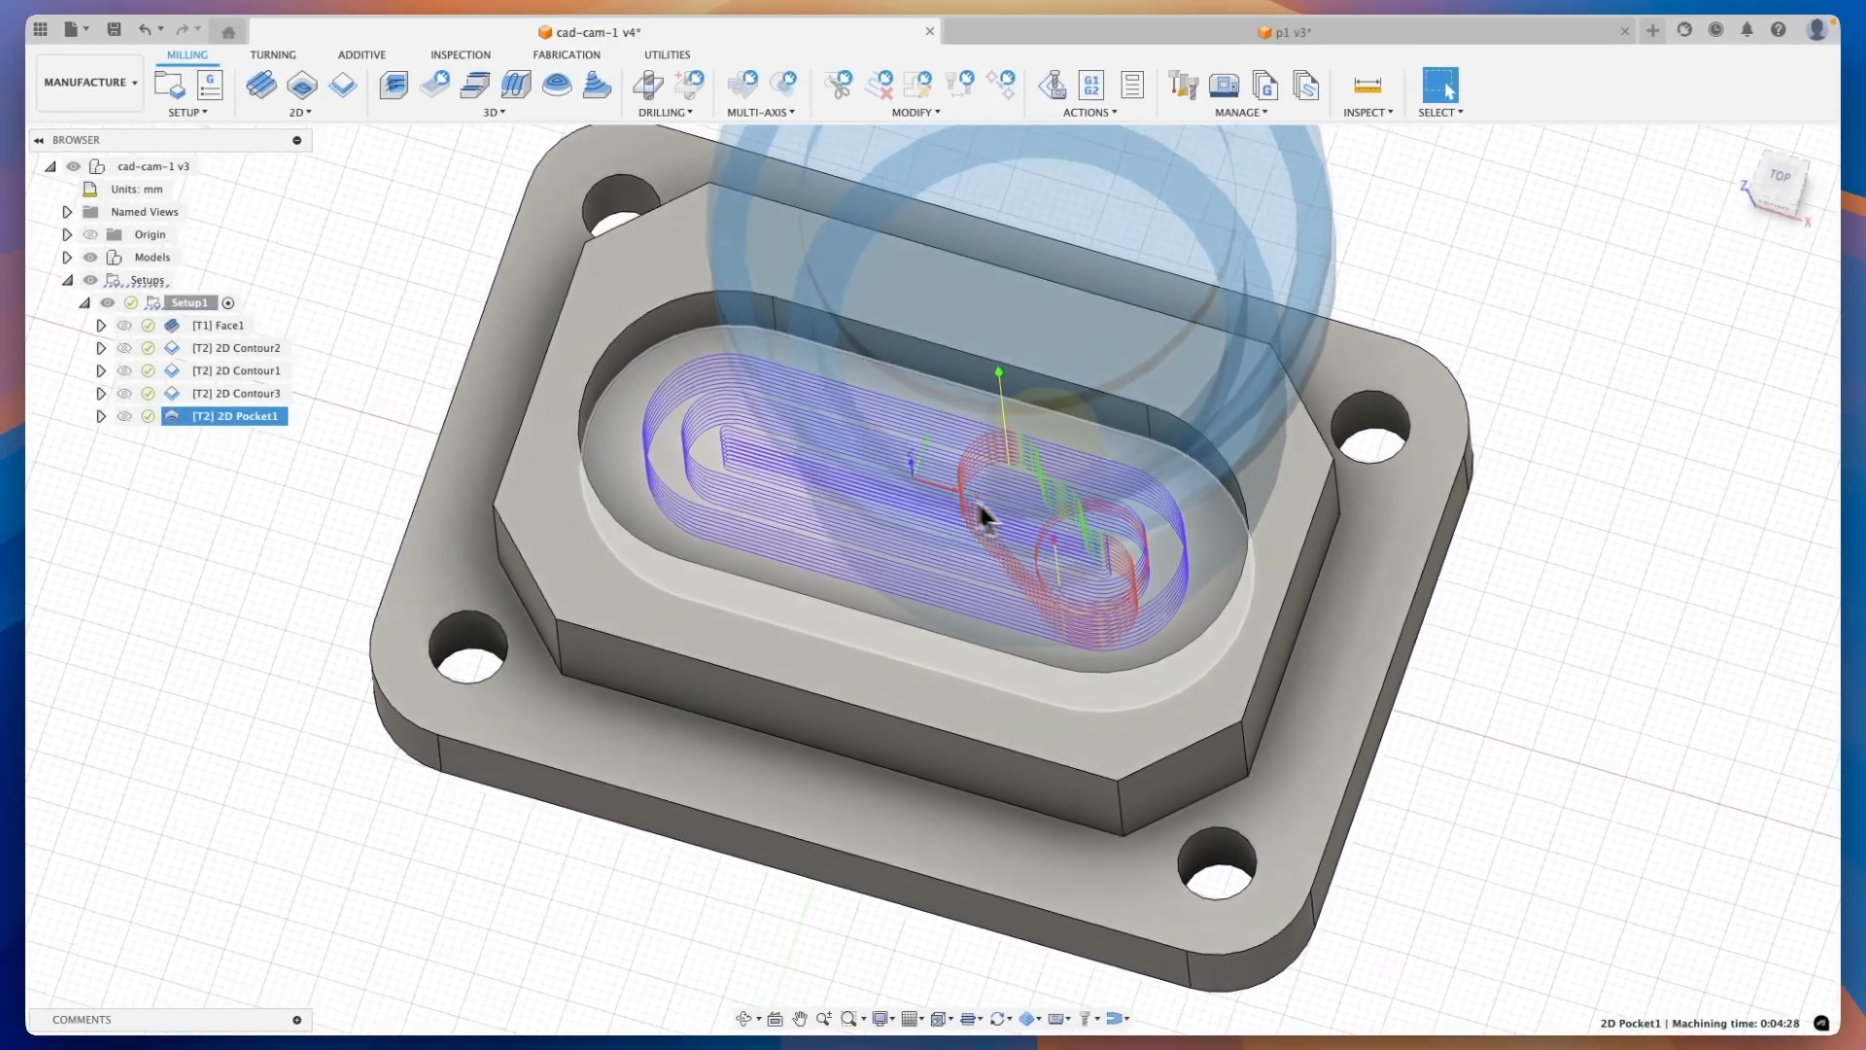
{"action": "scroll", "coordinate": [1025, 513], "scroll_direction": "down", "scroll_amount": 4, "text": "shift"}
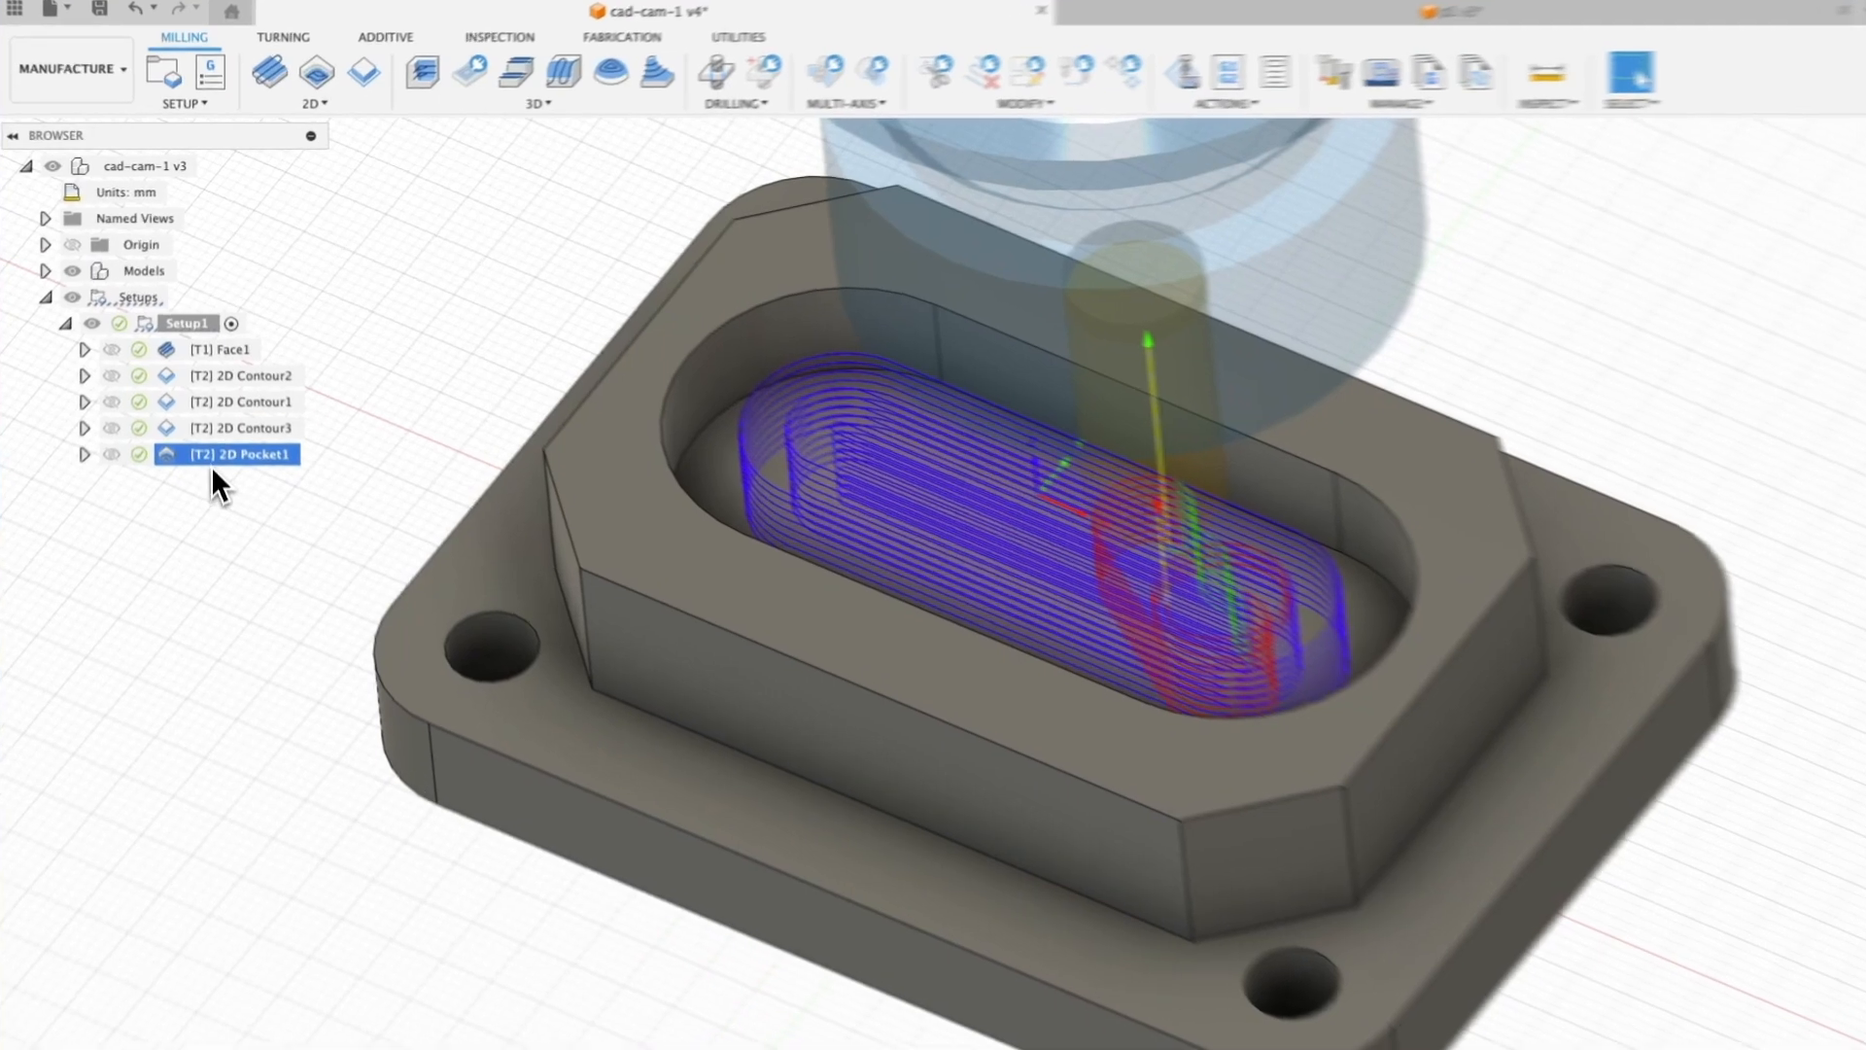
Simulate 2D Pocket1 at increased playback speed to check the pocket clearing, and exit the simulation
{"action": "right_click", "coordinate": [229, 416]}
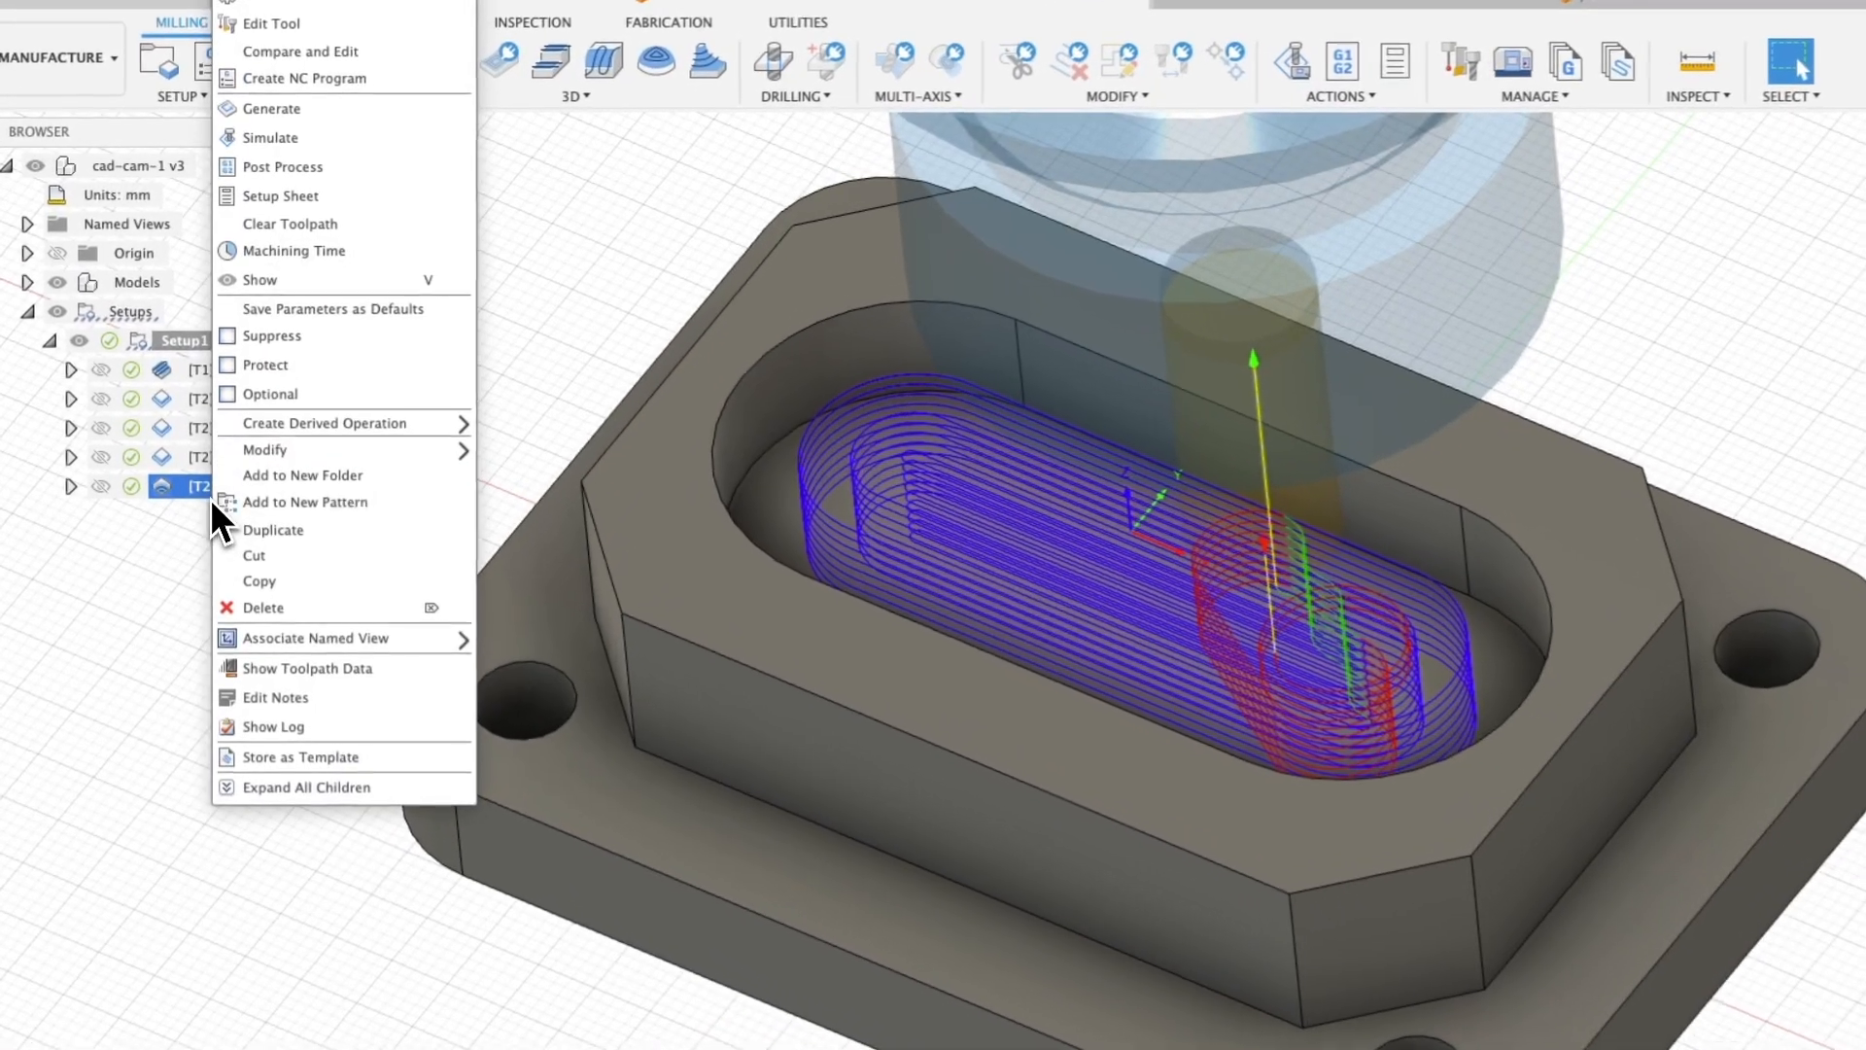
{"action": "left_click", "coordinate": [301, 141]}
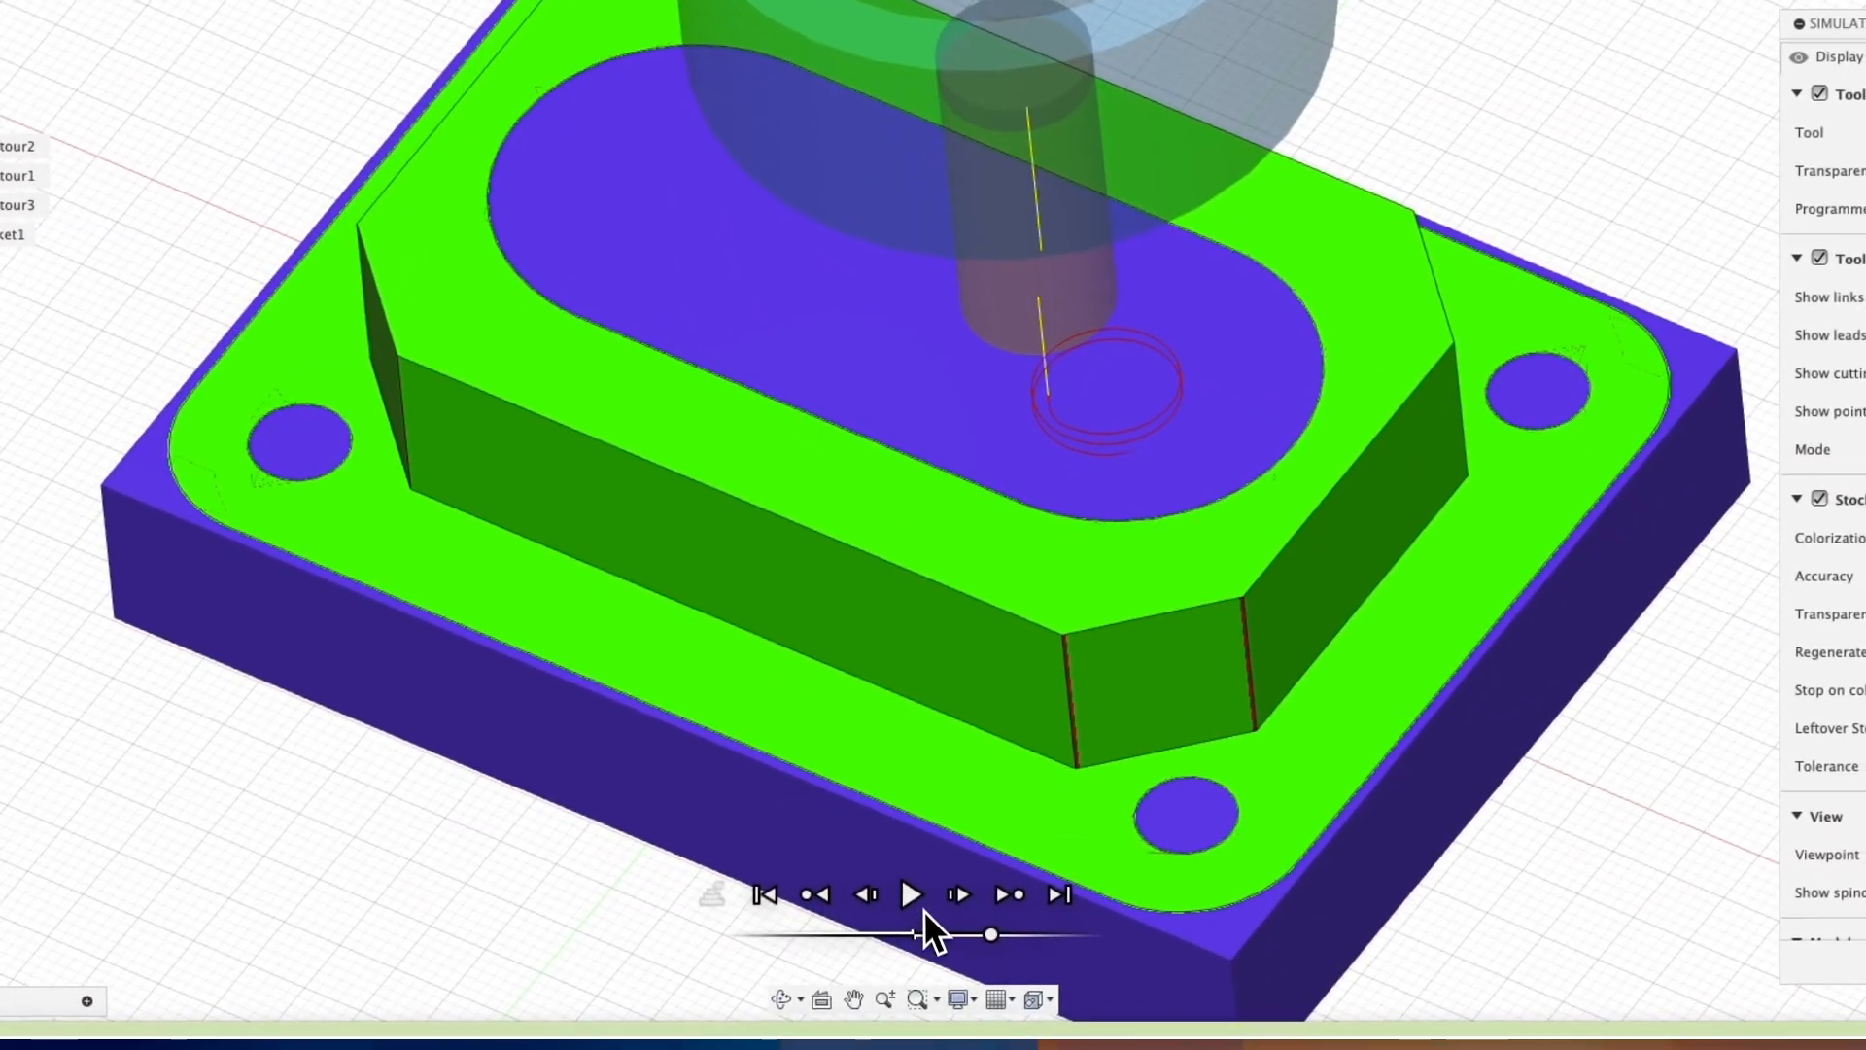
{"action": "left_click", "coordinate": [910, 892]}
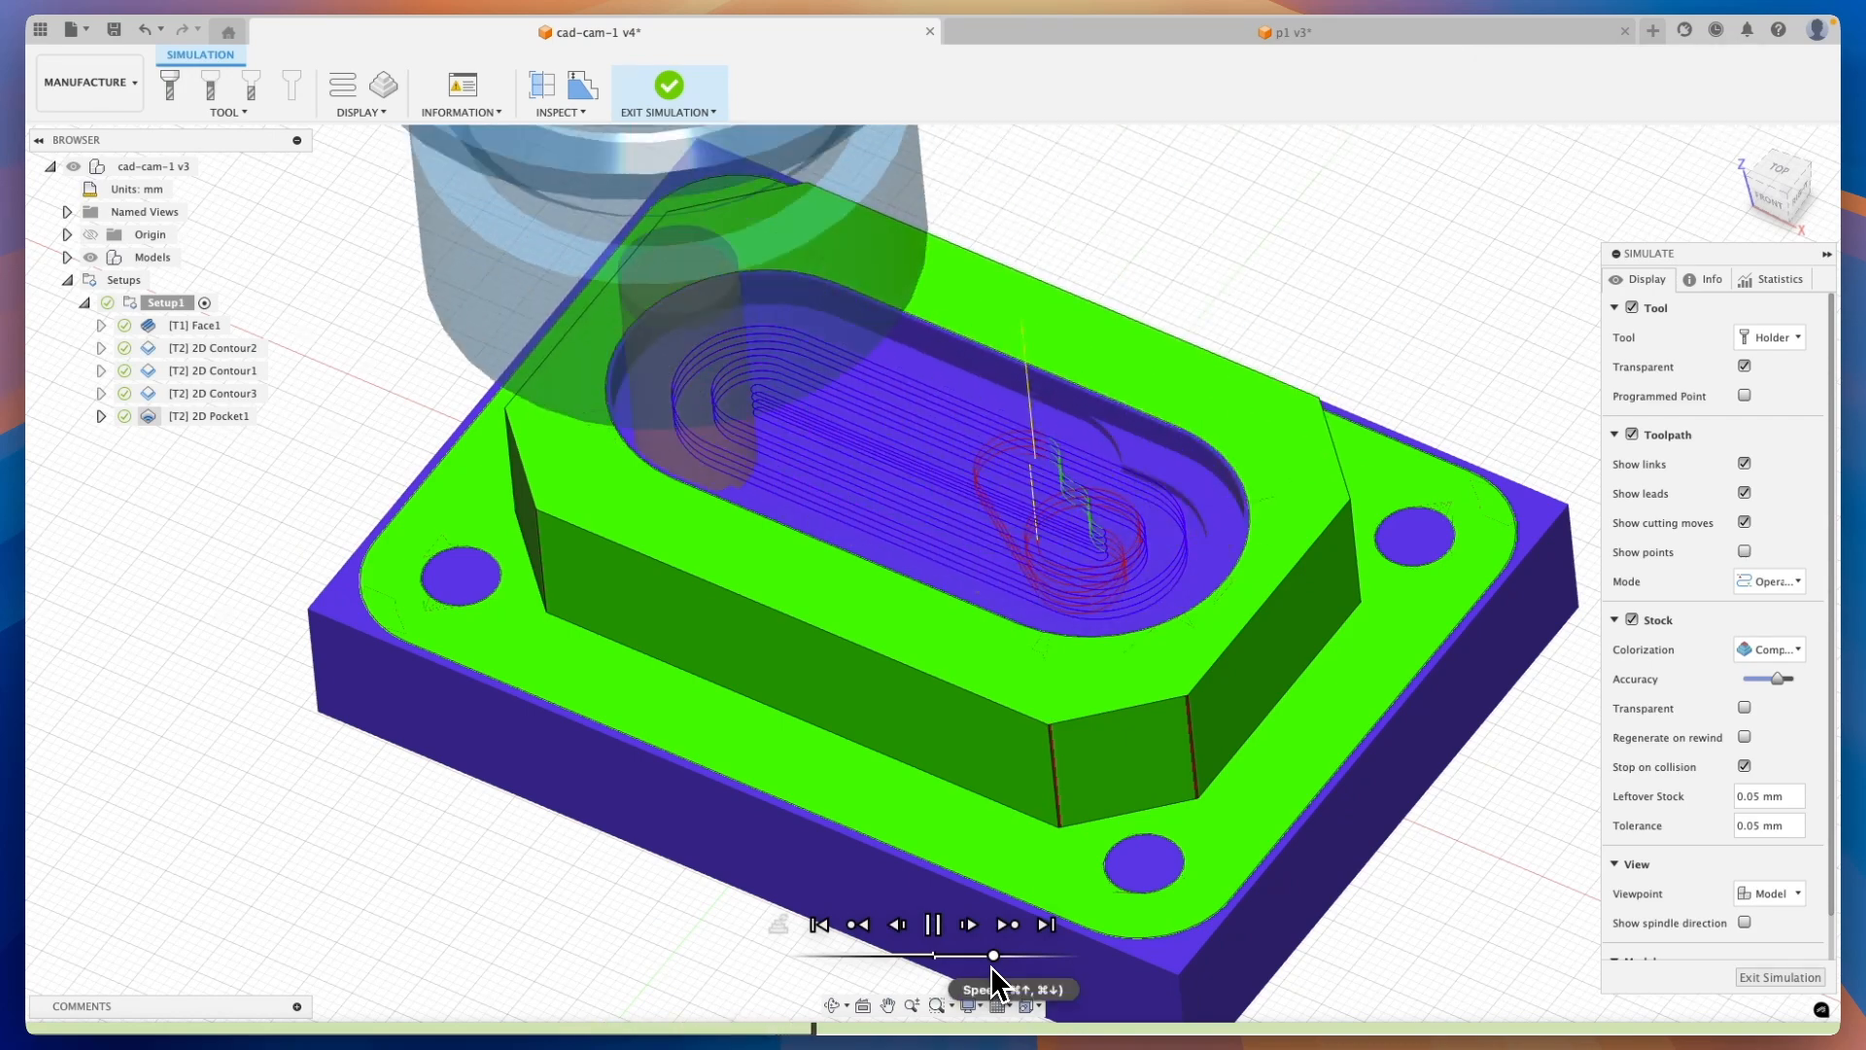
{"action": "left_click_drag", "start_coordinate": [993, 955], "coordinate": [1070, 955]}
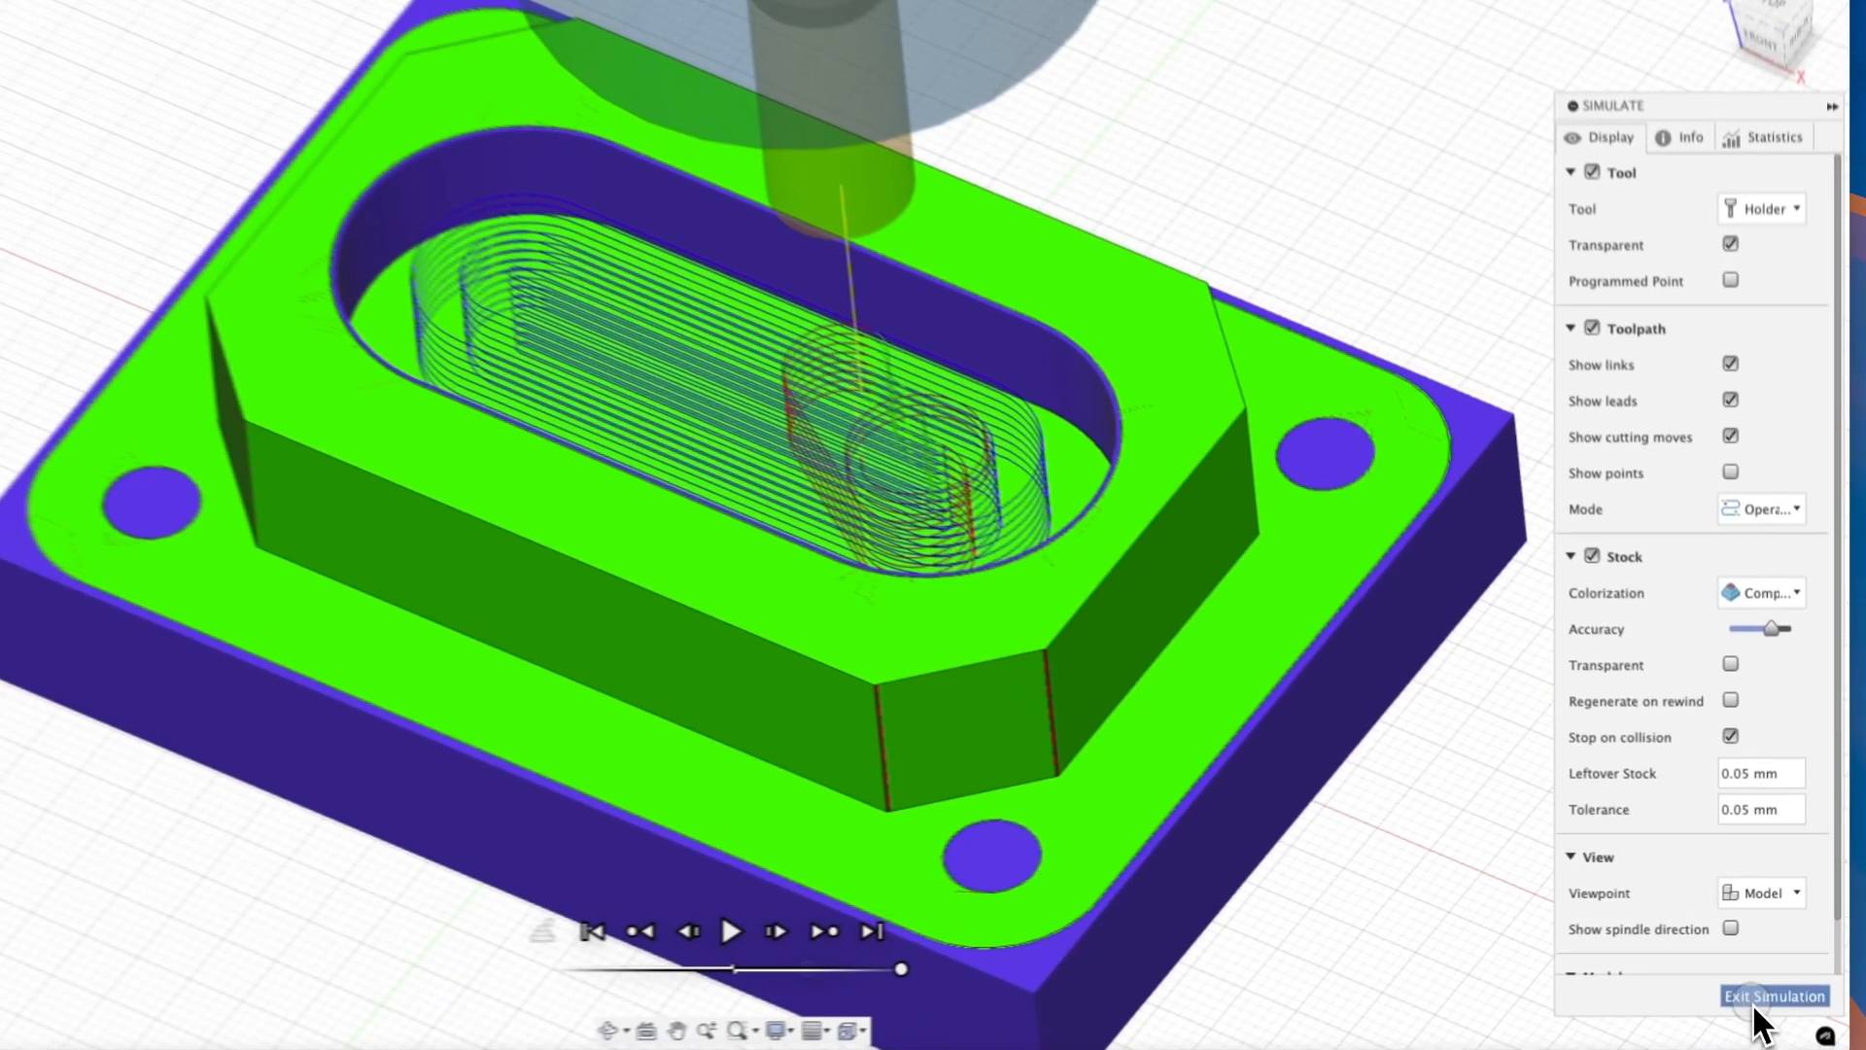
{"action": "left_click", "coordinate": [1768, 979]}
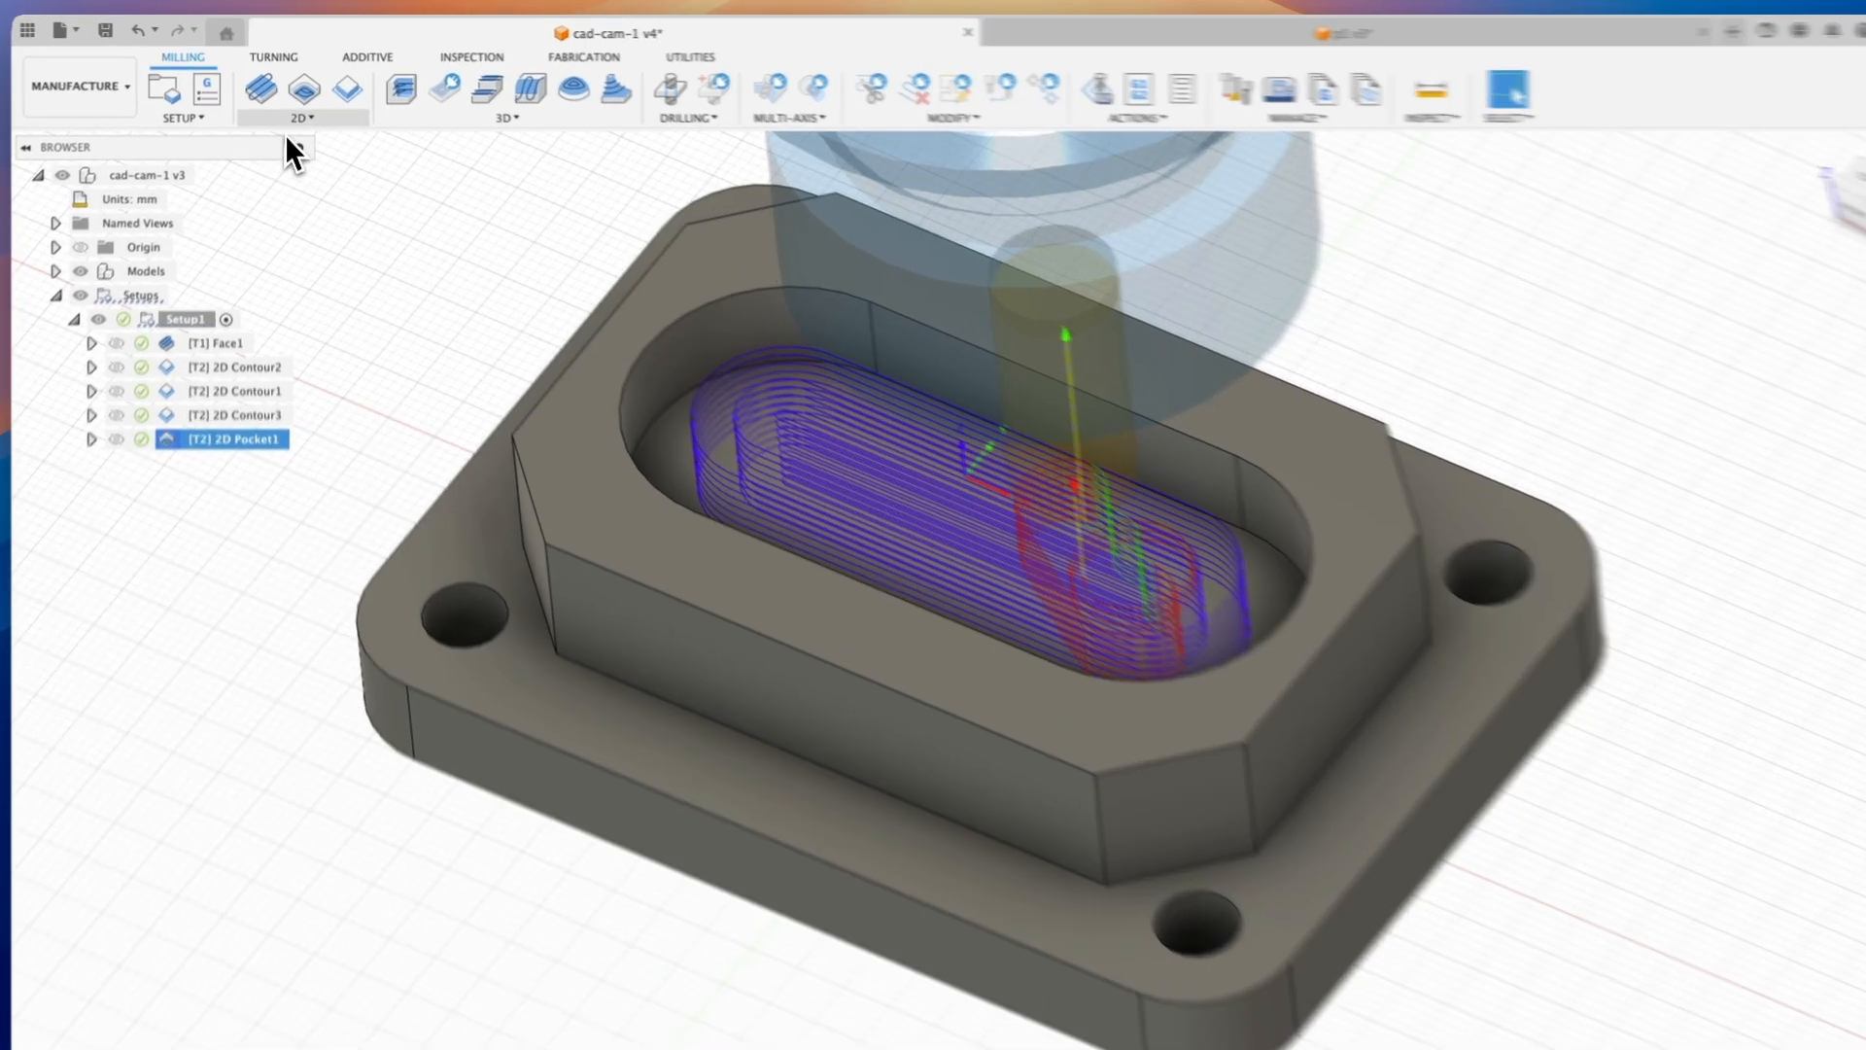
Try a second 2D Pocket operation on the rounded pocket's floor with default settings, and delete it
{"action": "left_click", "coordinate": [300, 112]}
{"action": "left_click", "coordinate": [307, 199]}
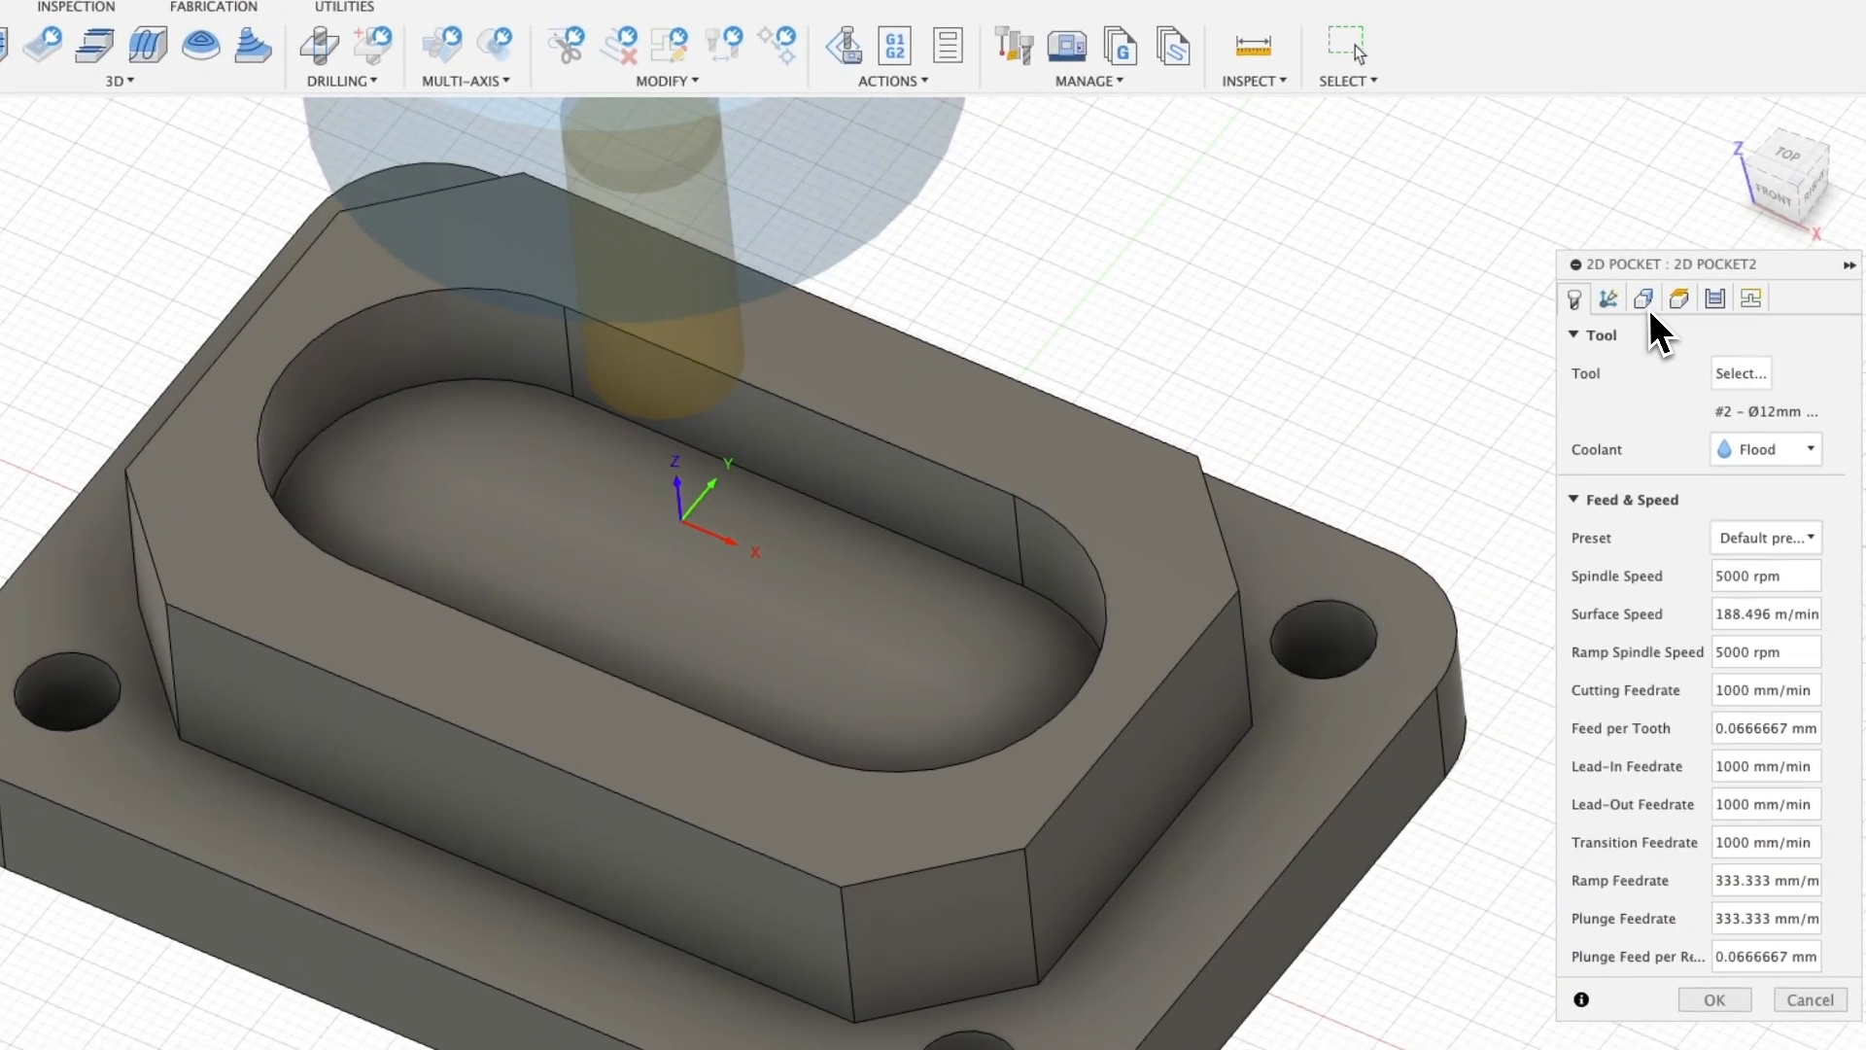
{"action": "left_click", "coordinate": [1647, 307]}
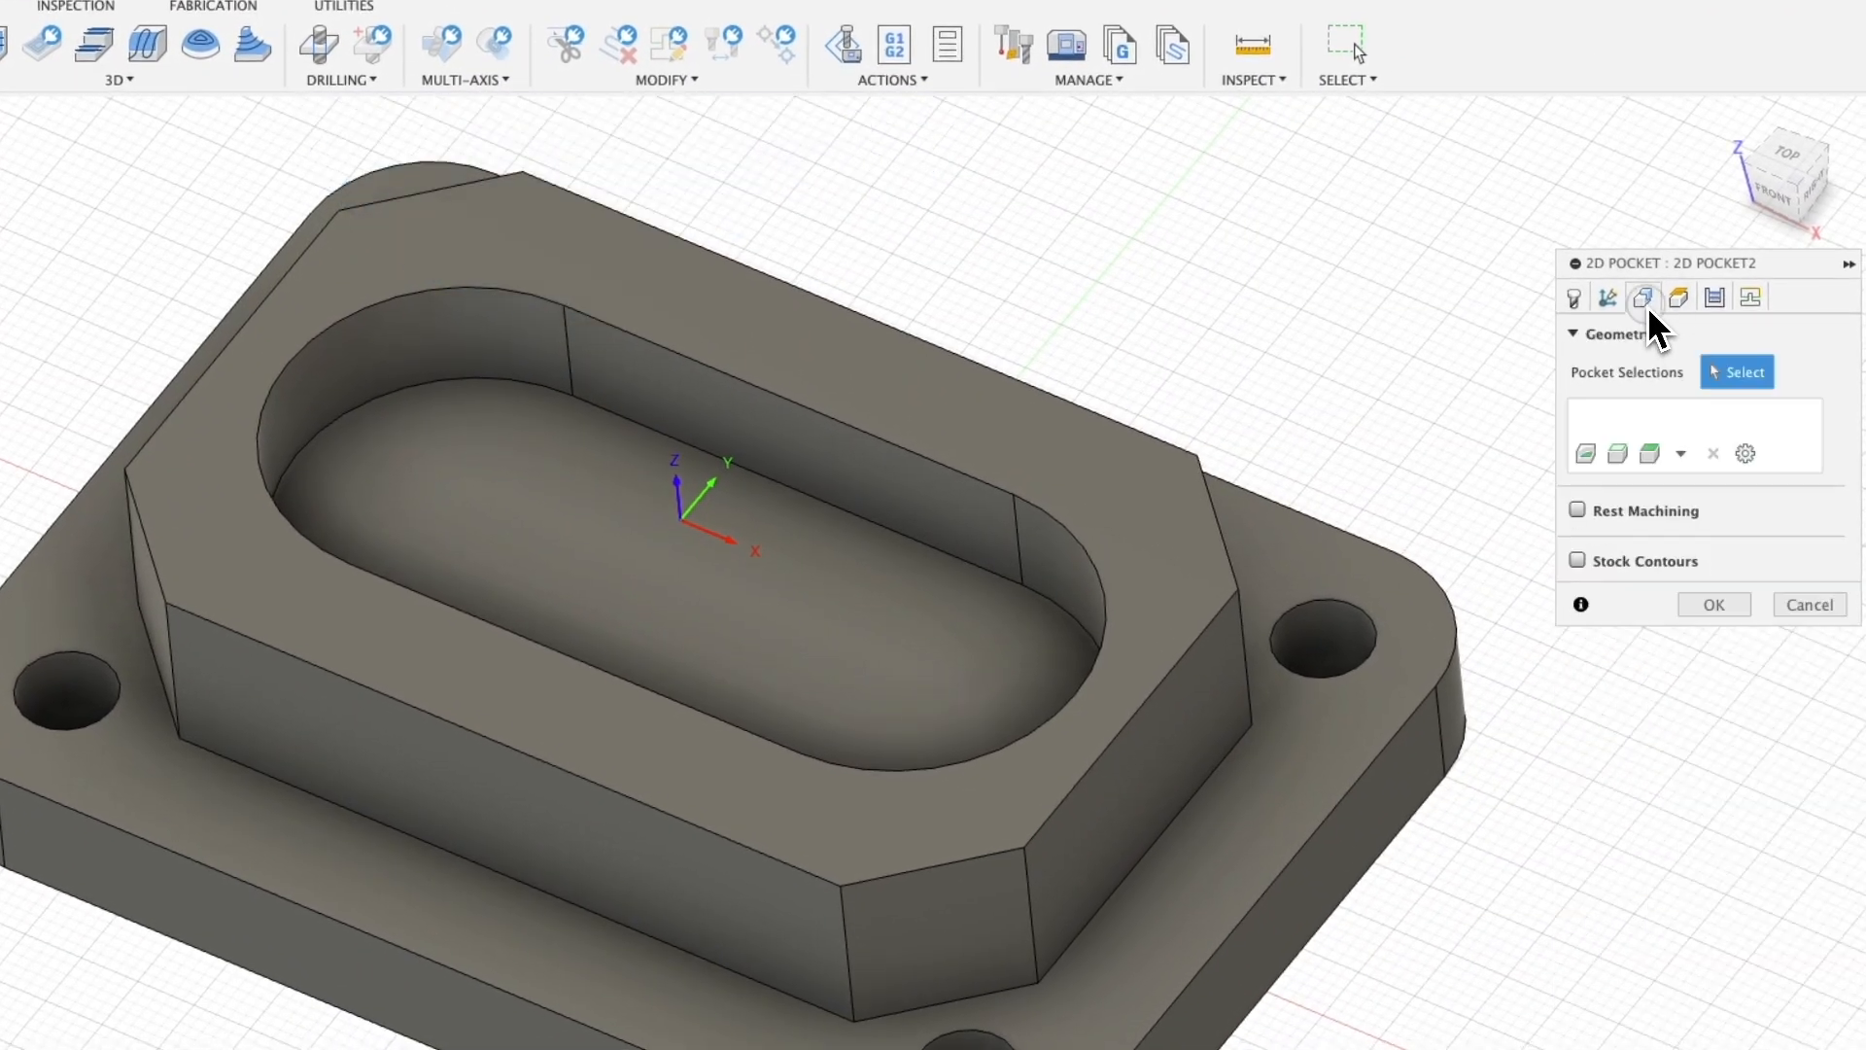
{"action": "left_click", "coordinate": [825, 515]}
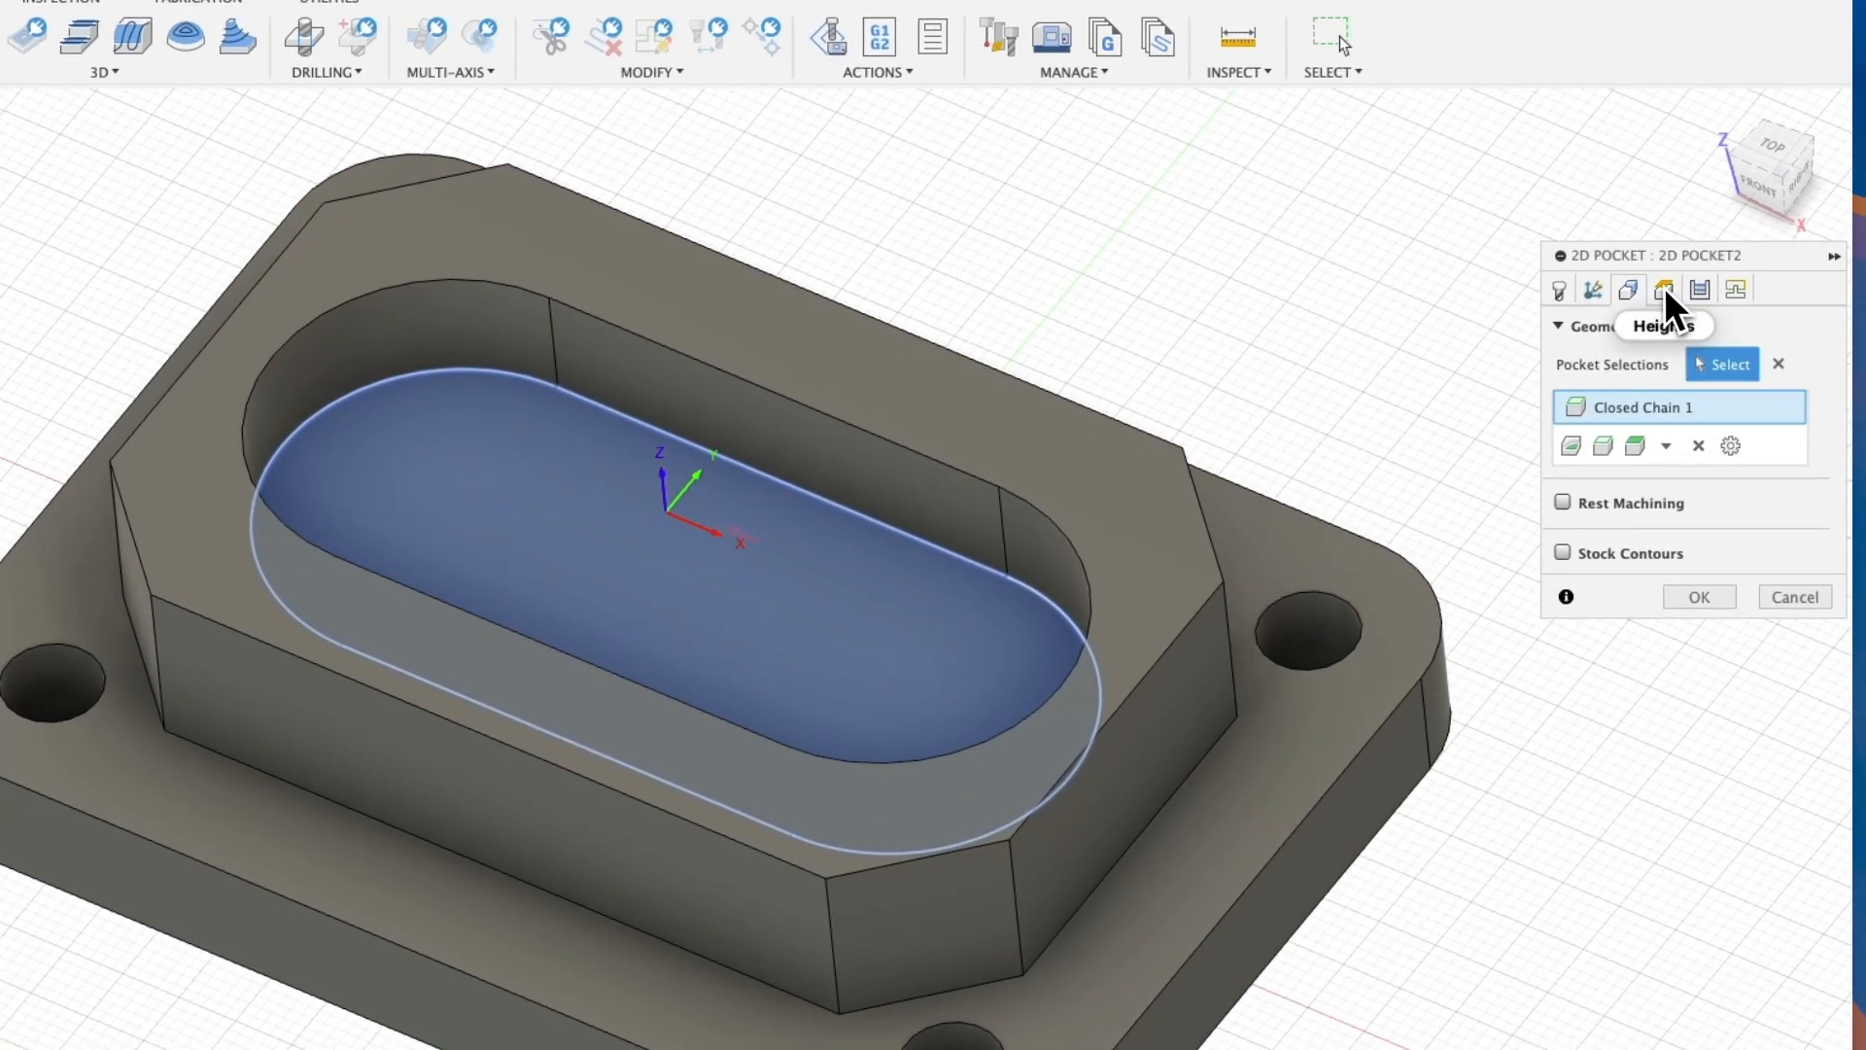
{"action": "left_click", "coordinate": [1699, 596]}
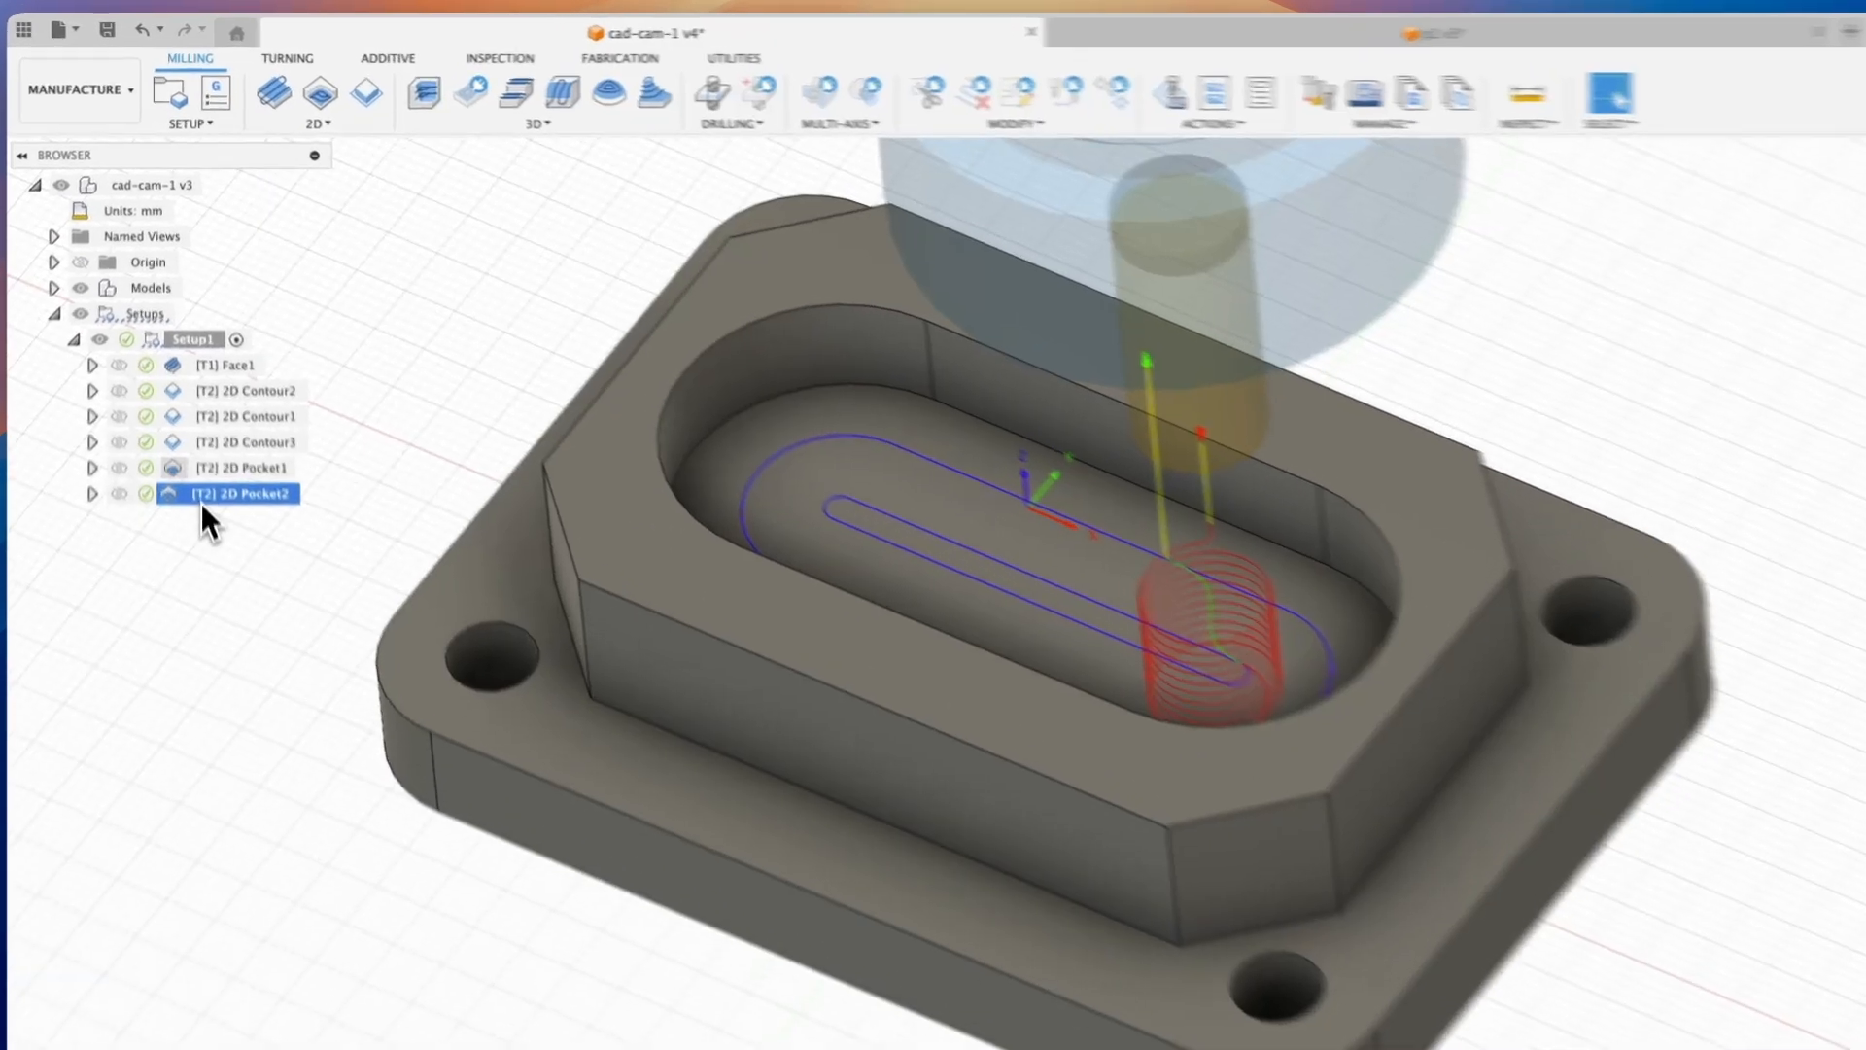
{"action": "right_click", "coordinate": [197, 442]}
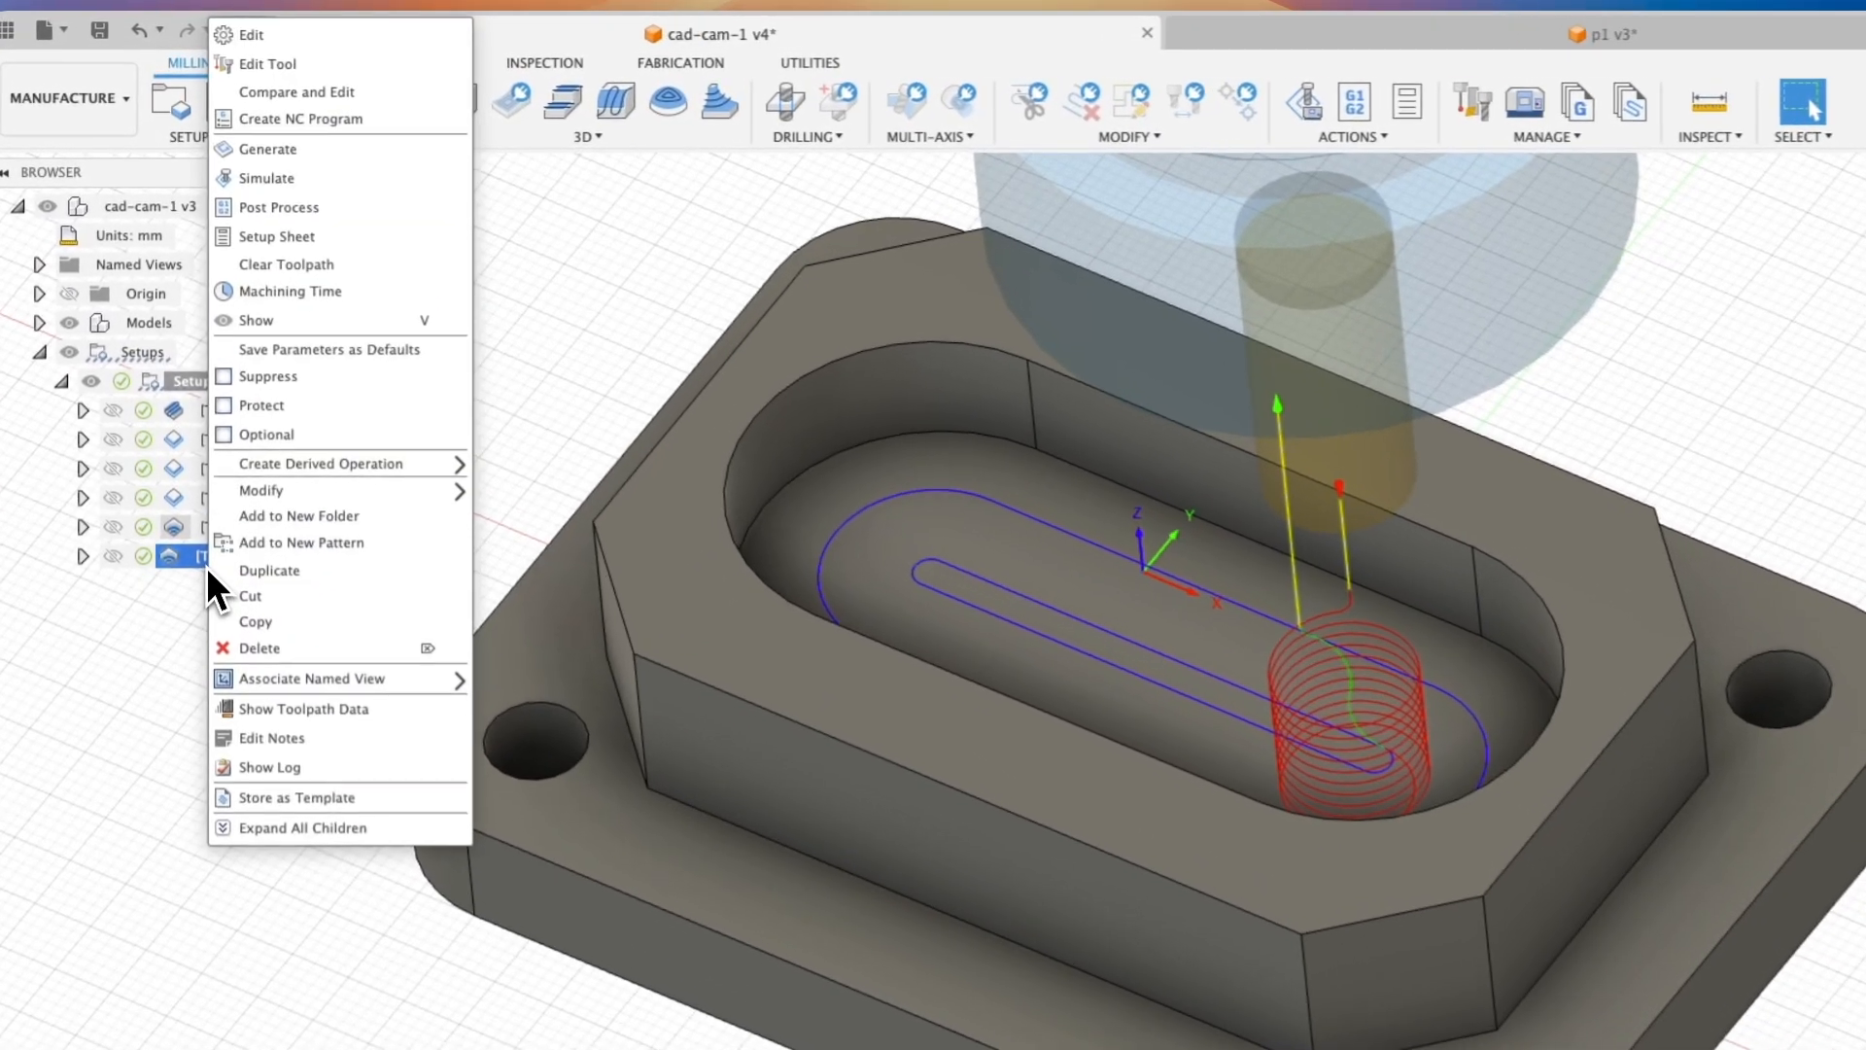
{"action": "left_click", "coordinate": [269, 656]}
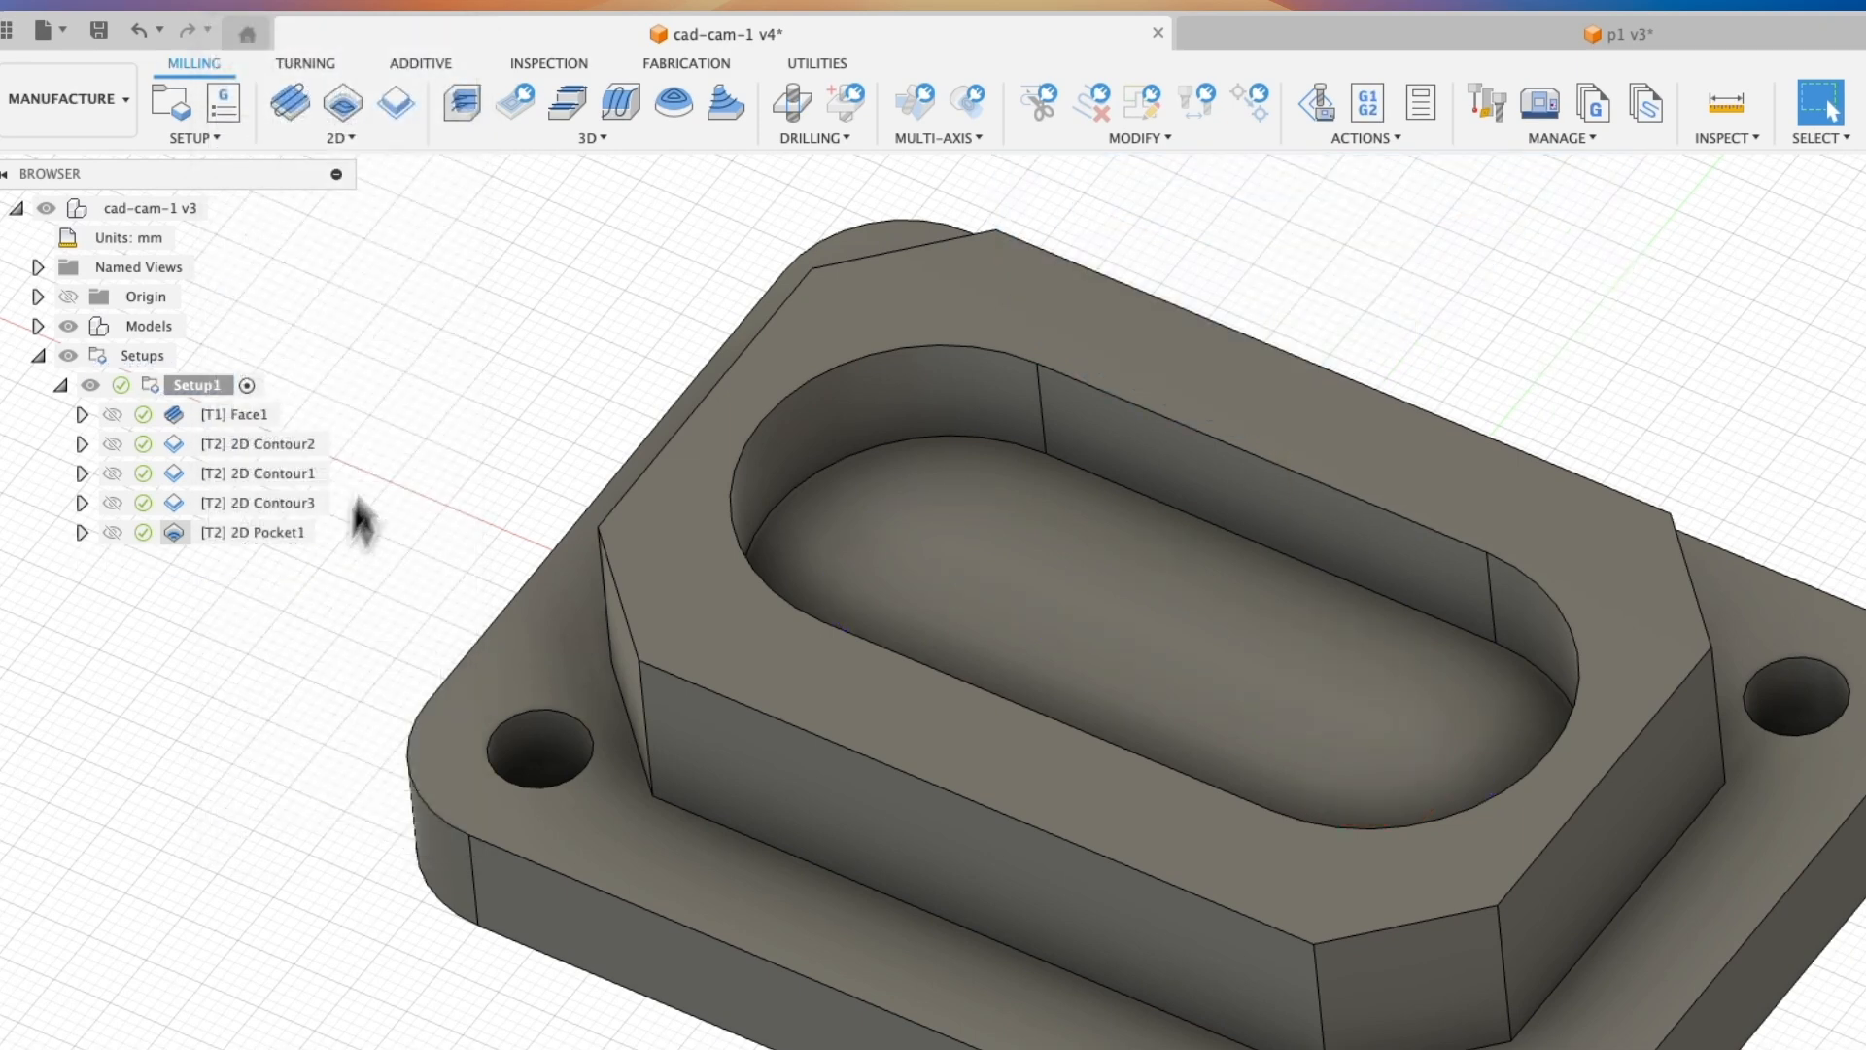
Create a 2D Contour operation along the closed bottom edge of the rounded inner pocket with default settings
{"action": "left_click", "coordinate": [373, 136]}
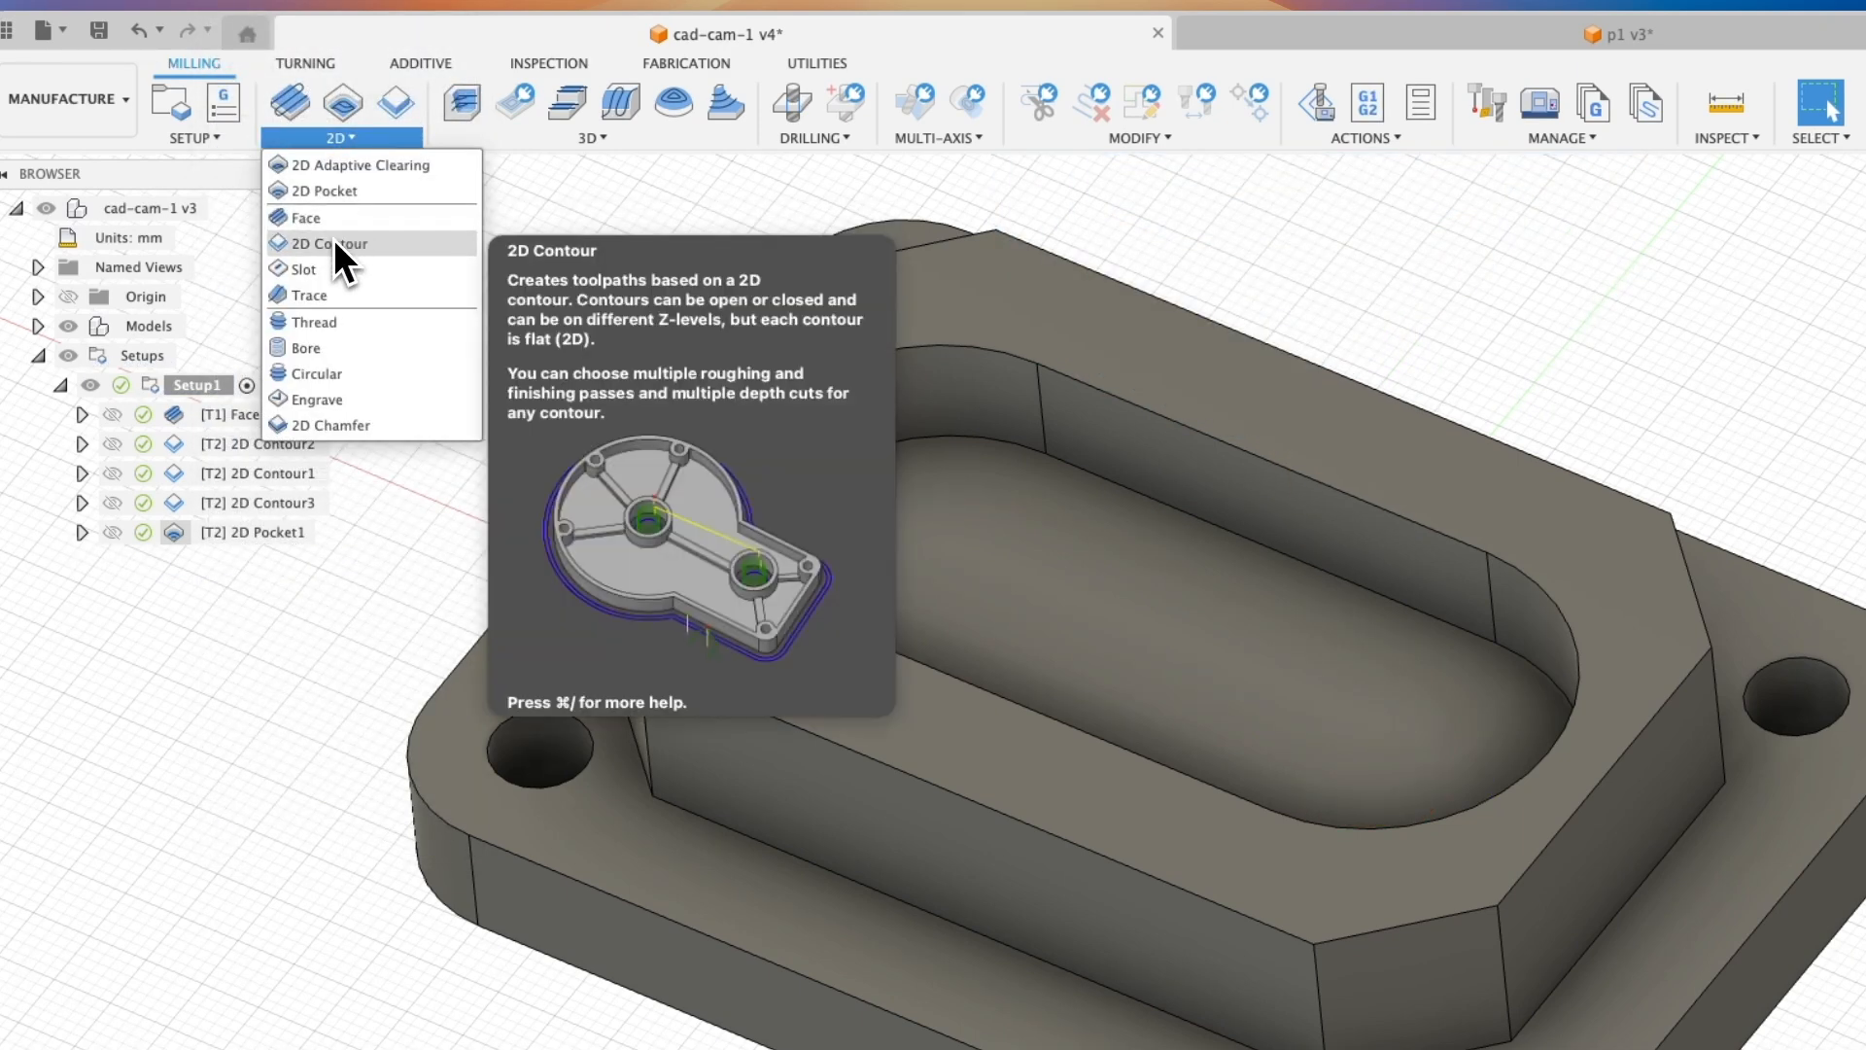
{"action": "left_click", "coordinate": [335, 243]}
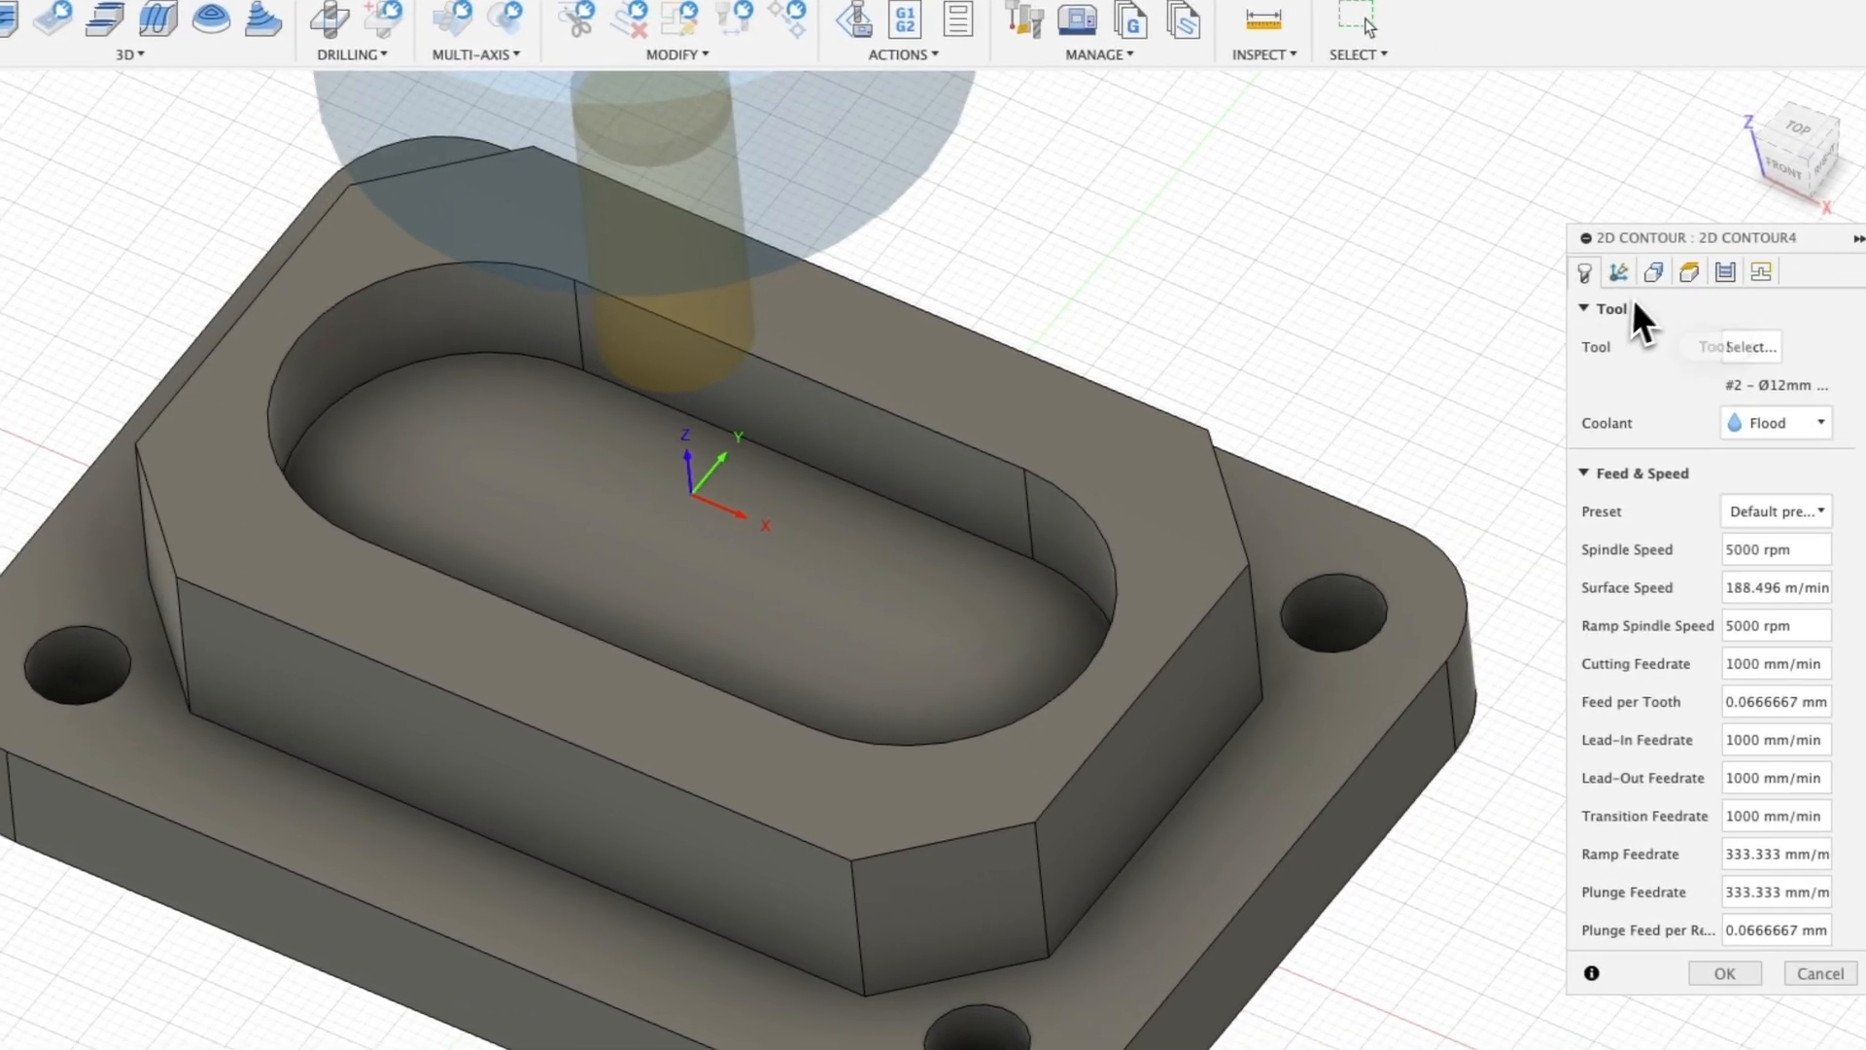
{"action": "left_click", "coordinate": [1646, 273]}
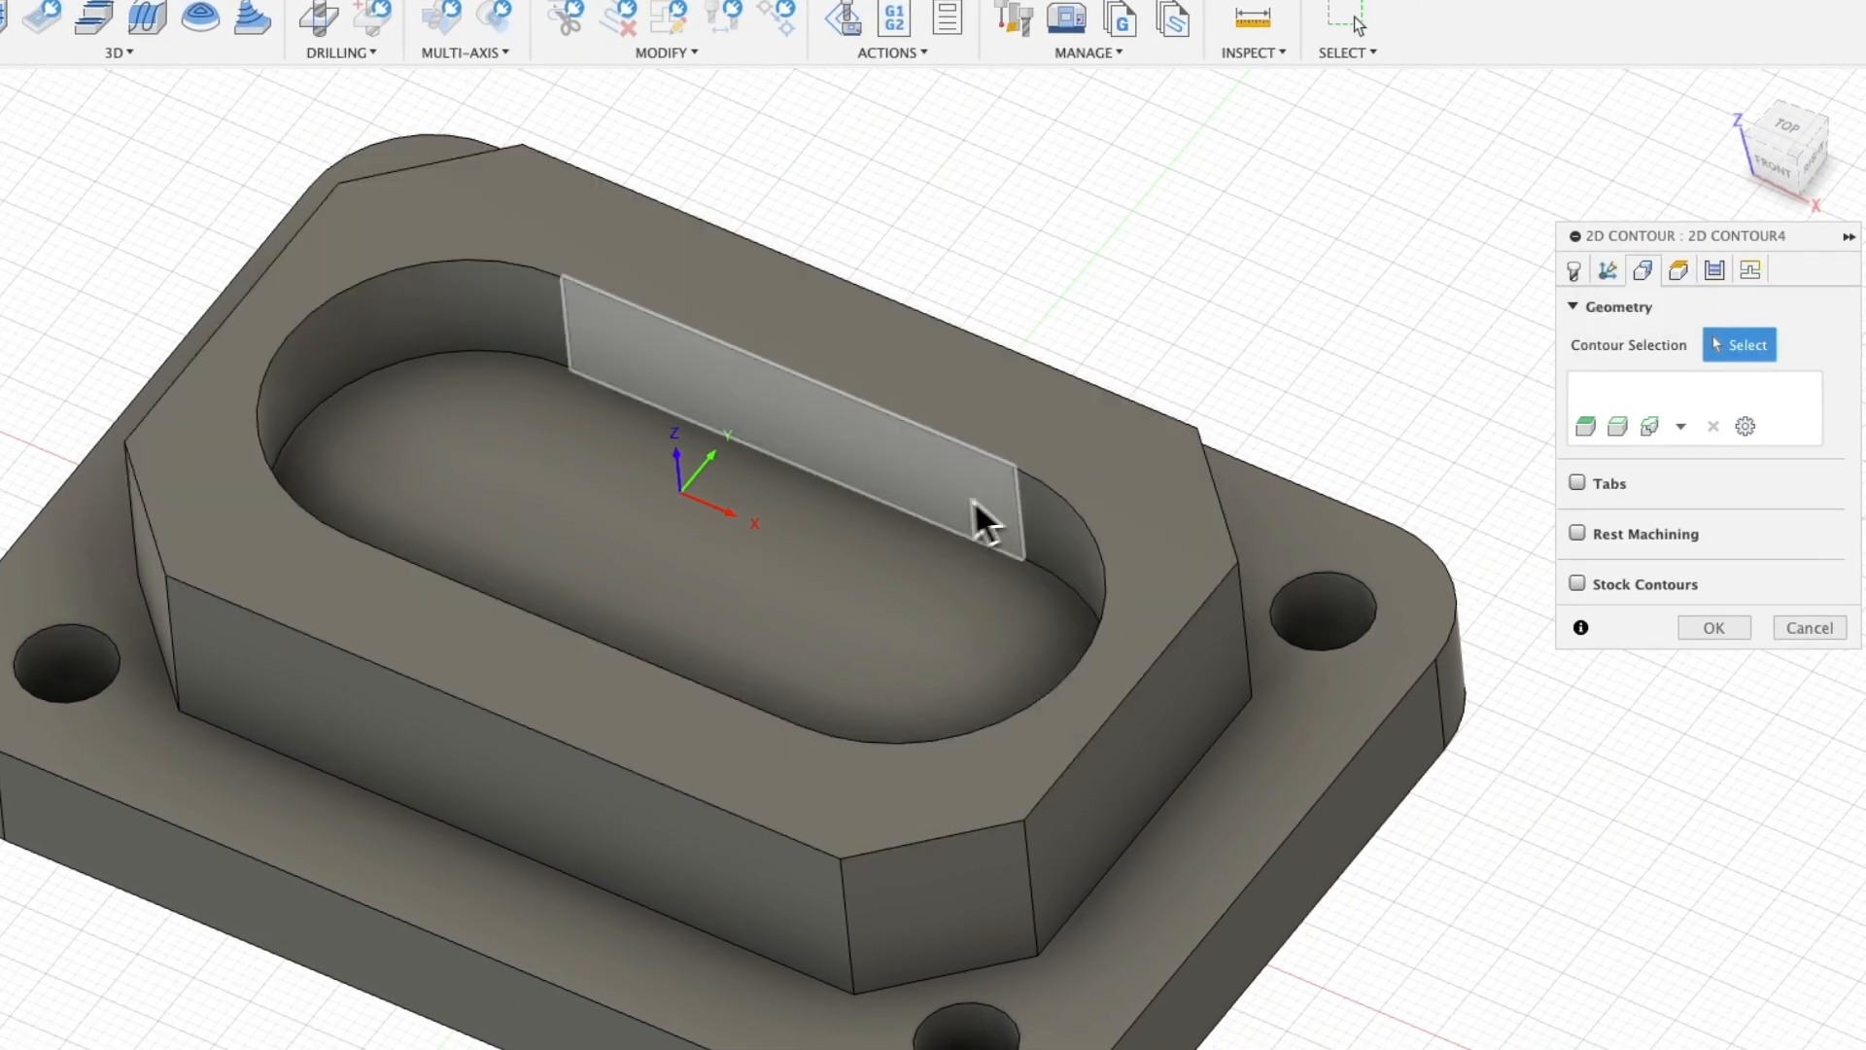
{"action": "left_click", "coordinate": [889, 508]}
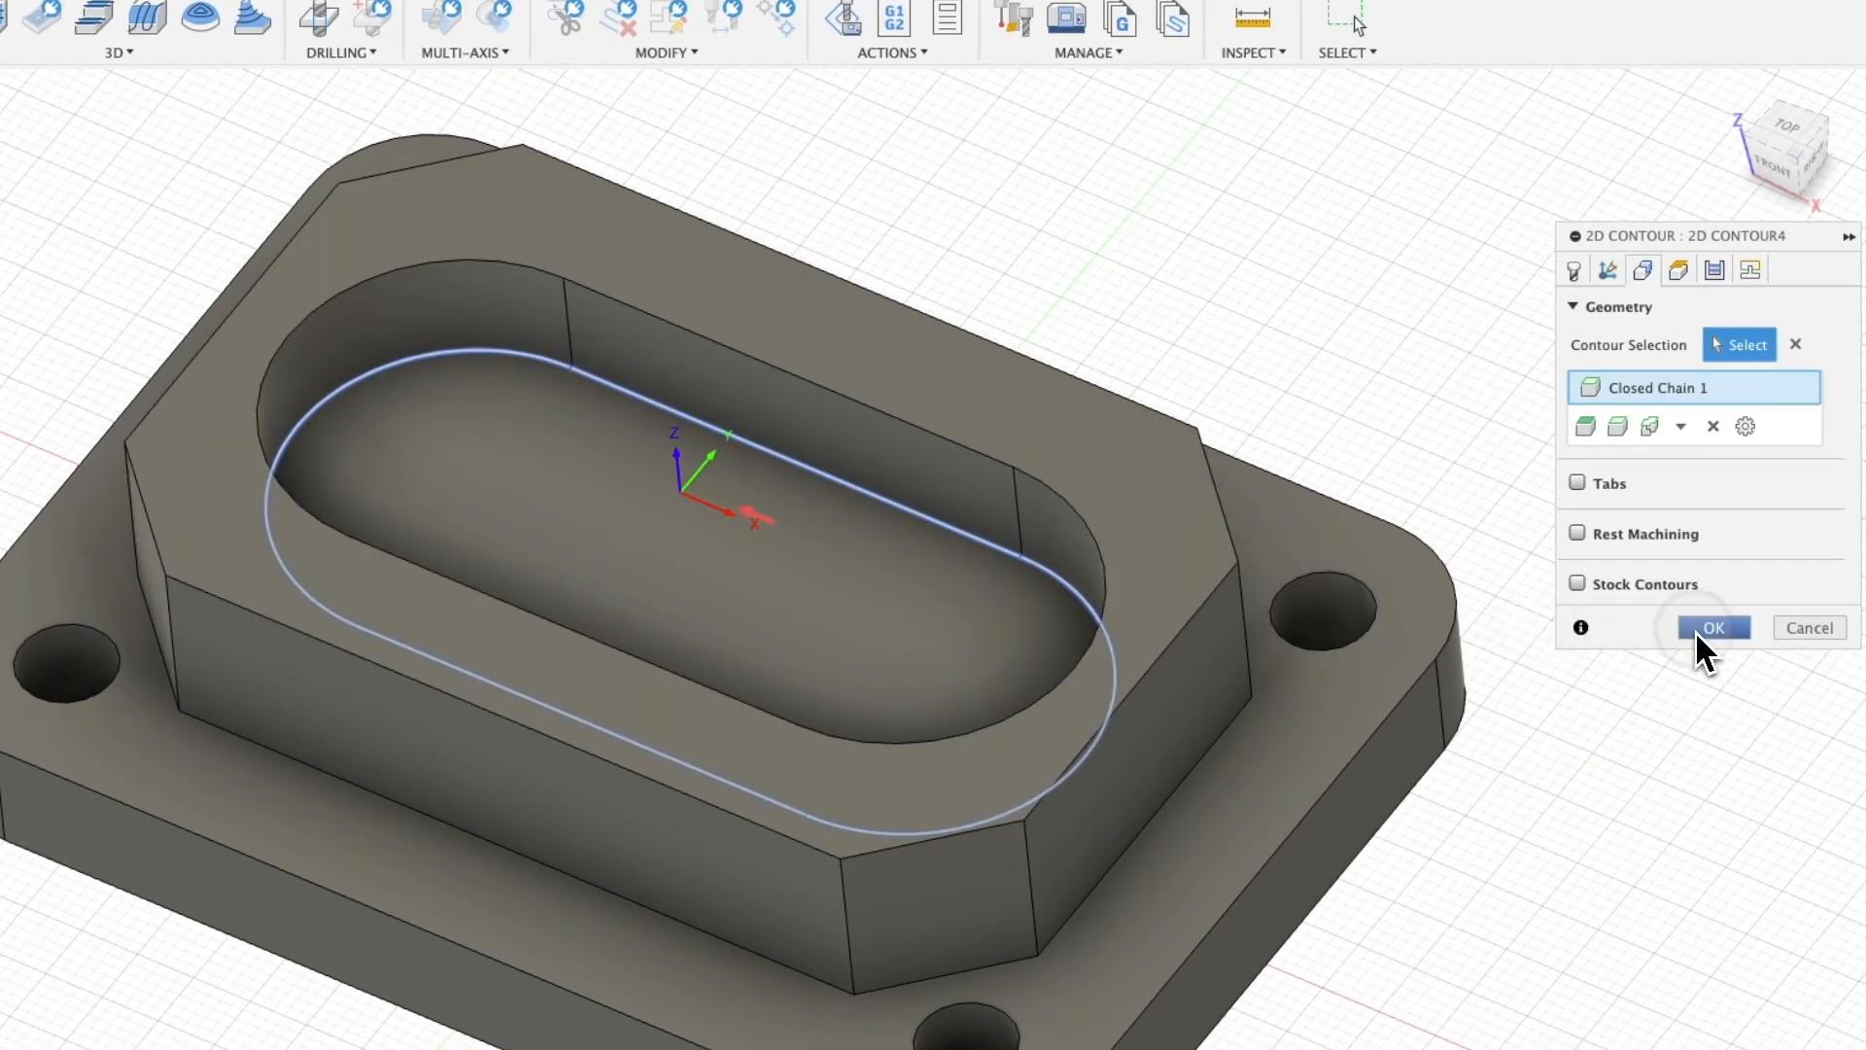
{"action": "left_click", "coordinate": [1703, 632]}
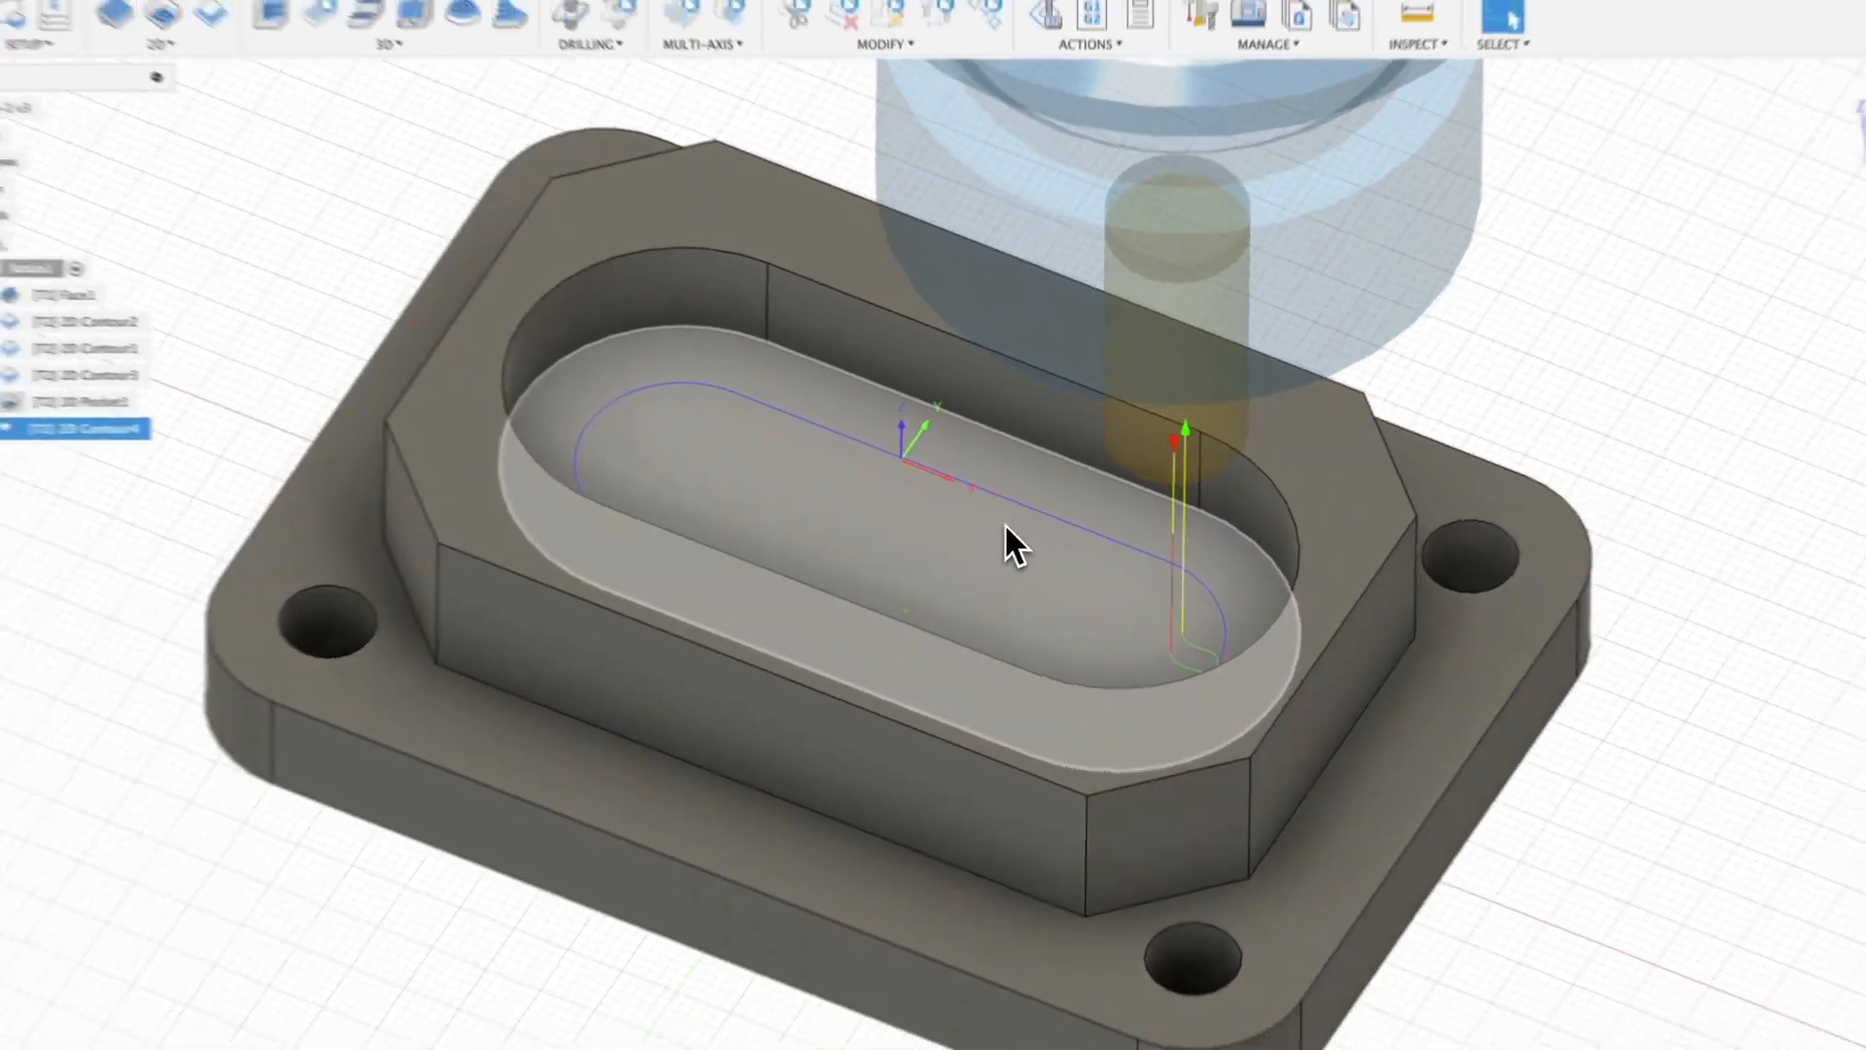
Examine the pocket wall's finishing toolpath from several angles, checking where the tool enters and exits
{"action": "scroll", "coordinate": [1005, 522], "scroll_direction": "left", "scroll_amount": 5, "text": "shift"}
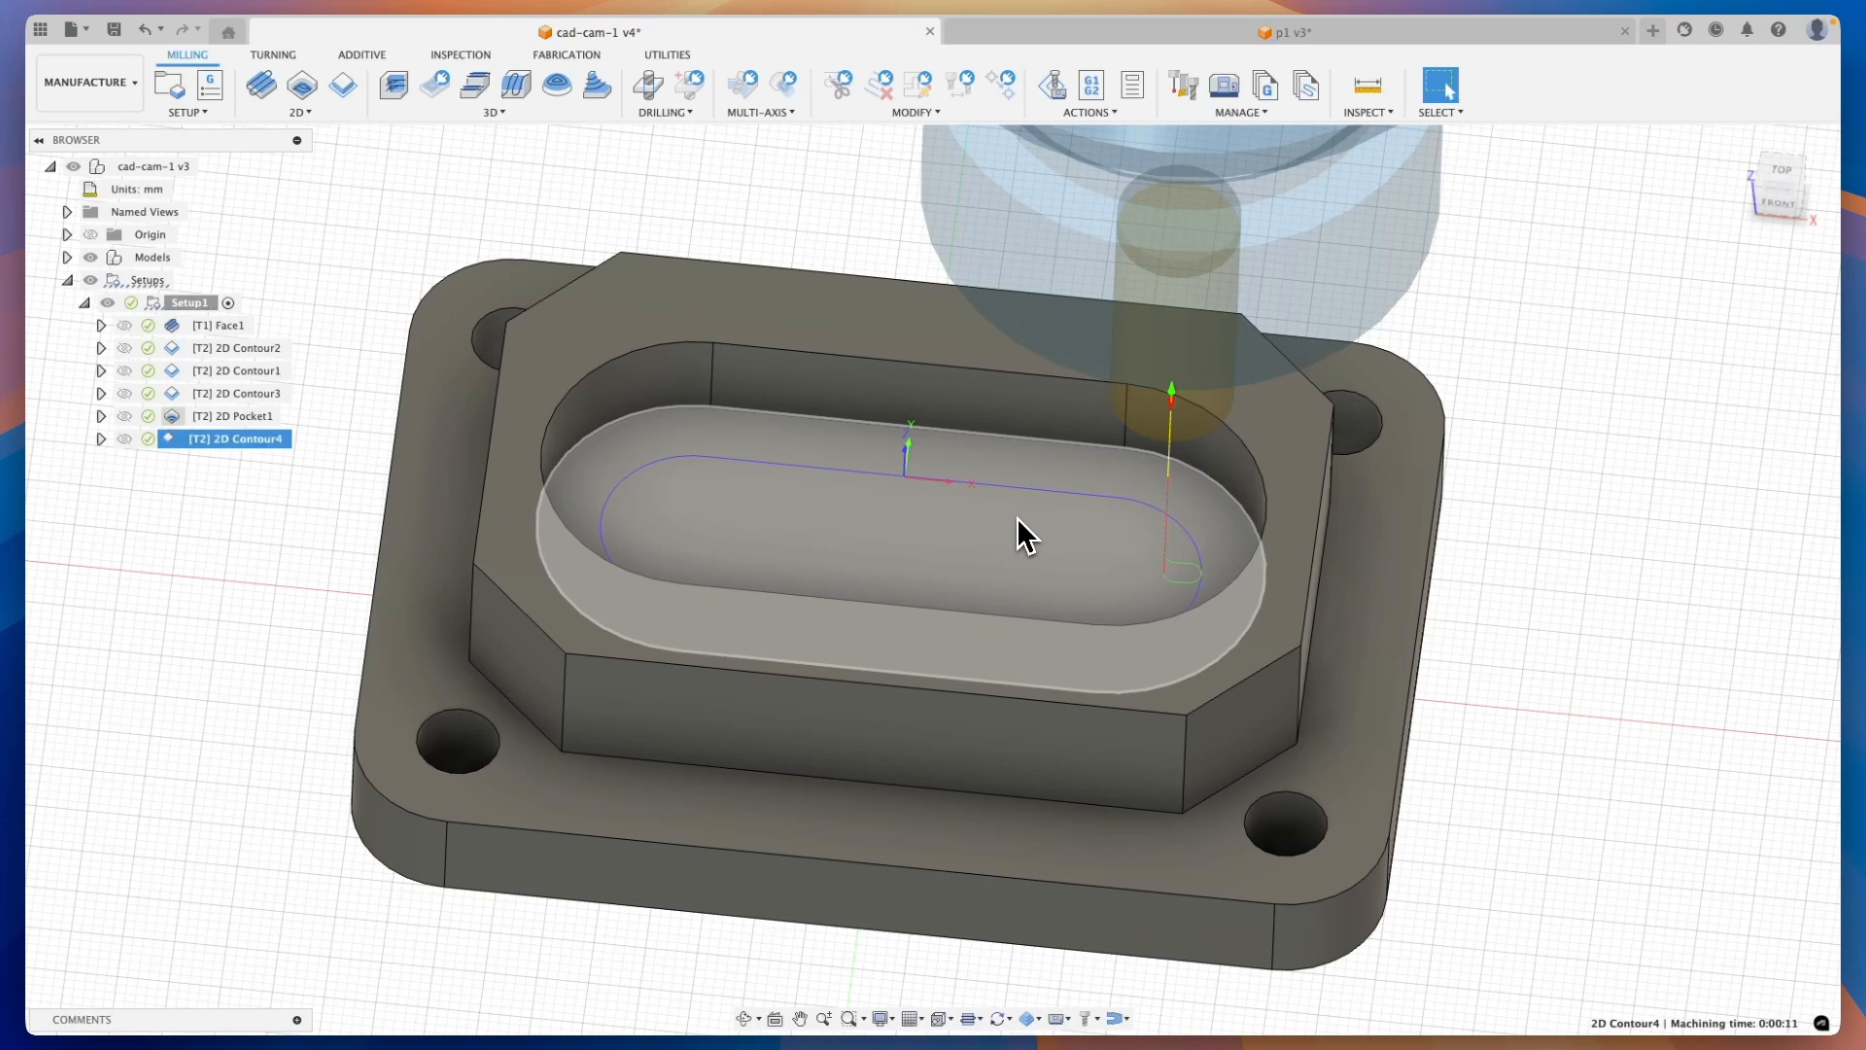
{"action": "scroll", "coordinate": [1017, 517], "scroll_direction": "right", "scroll_amount": 2, "text": "shift"}
{"action": "scroll", "coordinate": [1017, 517], "scroll_direction": "down", "scroll_amount": 1}
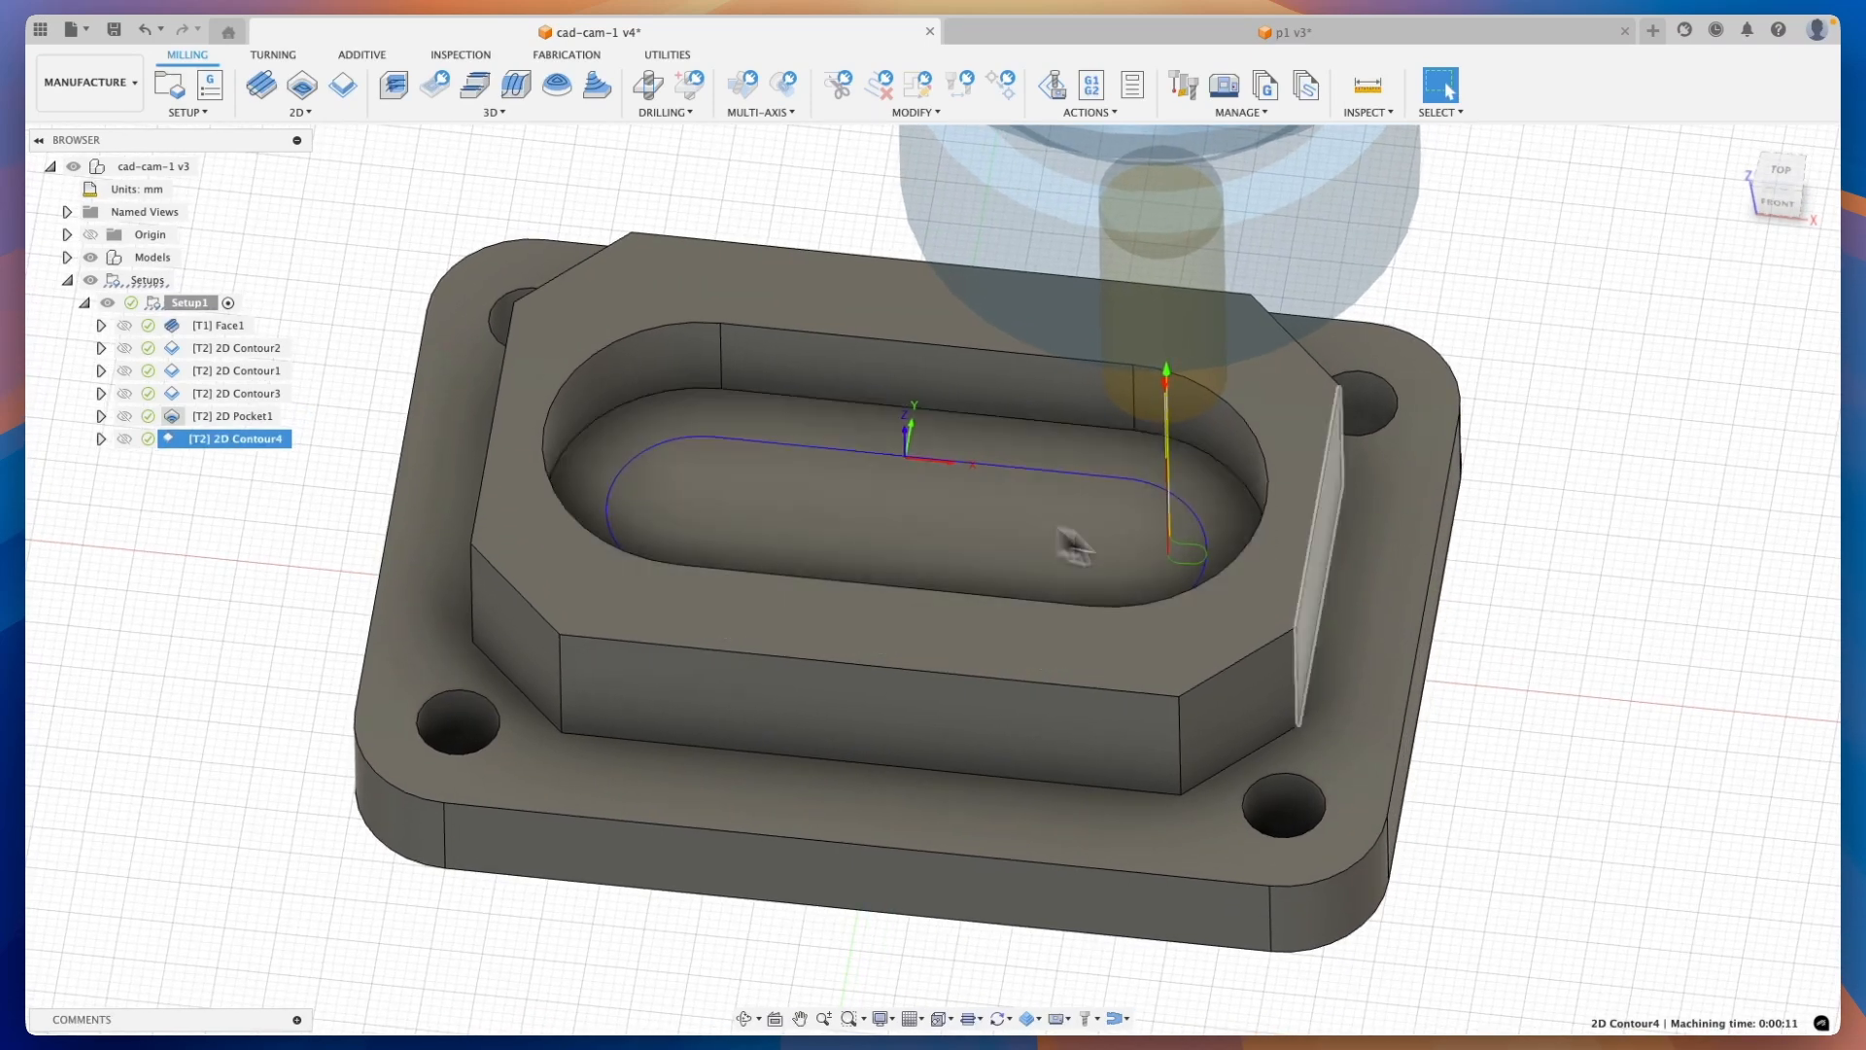
{"action": "scroll", "coordinate": [1197, 549], "scroll_direction": "right", "scroll_amount": 3, "text": "shift"}
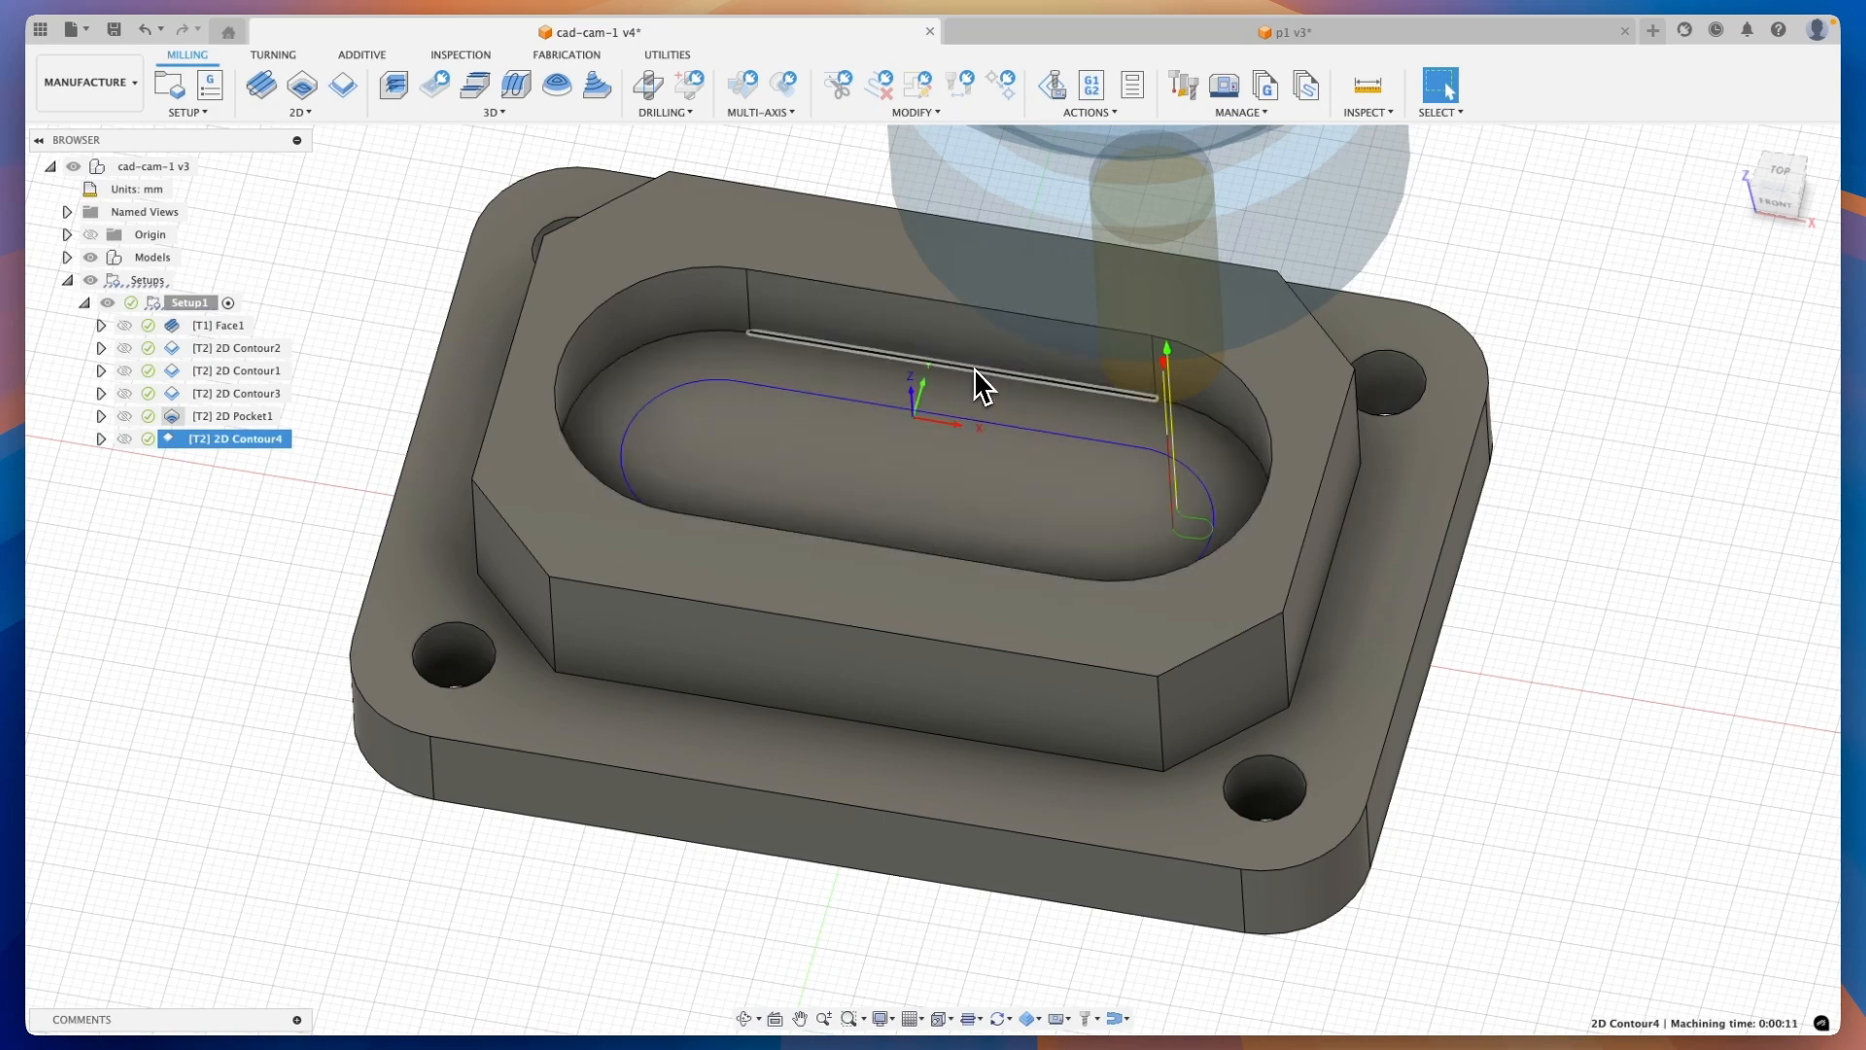
{"action": "scroll", "coordinate": [886, 563], "scroll_direction": "right", "scroll_amount": 10, "text": "shift"}
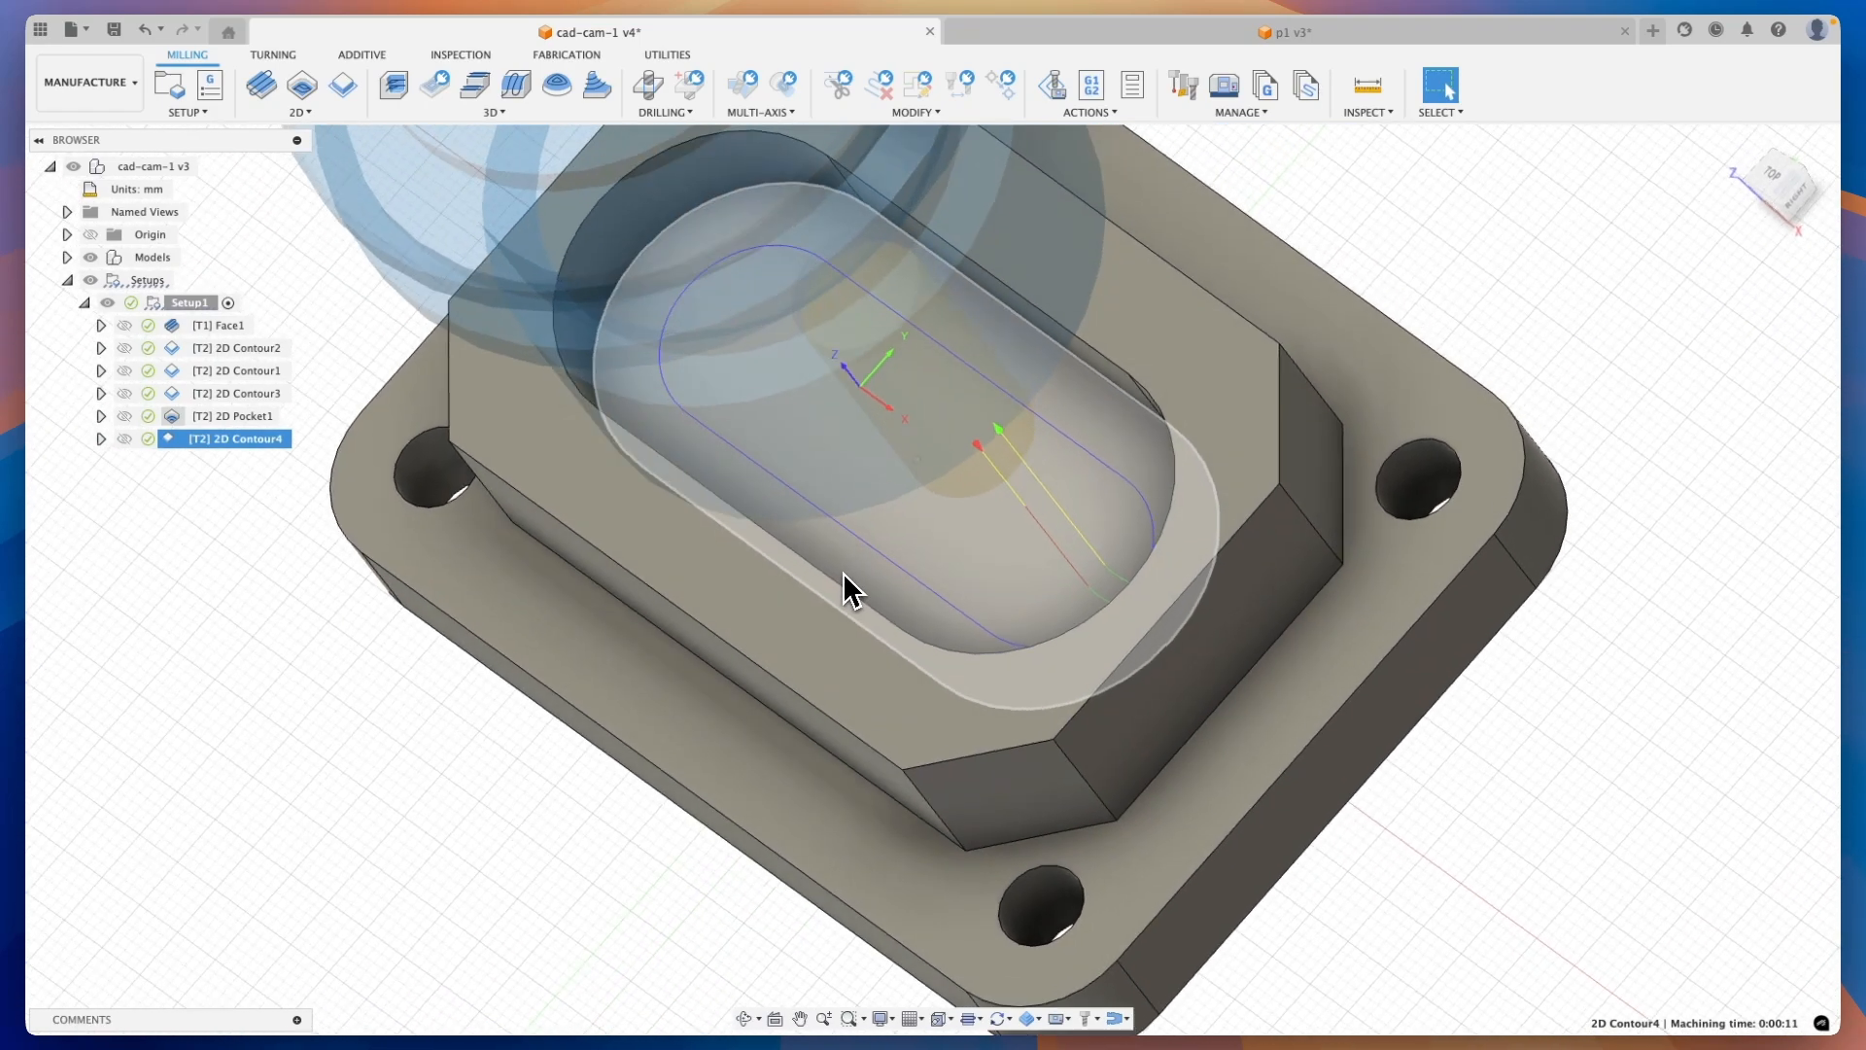
{"action": "scroll", "coordinate": [845, 571], "scroll_direction": "up", "scroll_amount": 3, "text": "shift"}
{"action": "scroll", "coordinate": [845, 569], "scroll_direction": "down", "scroll_amount": 4, "text": "shift"}
{"action": "scroll", "coordinate": [846, 570], "scroll_direction": "left", "scroll_amount": 8, "text": "shift"}
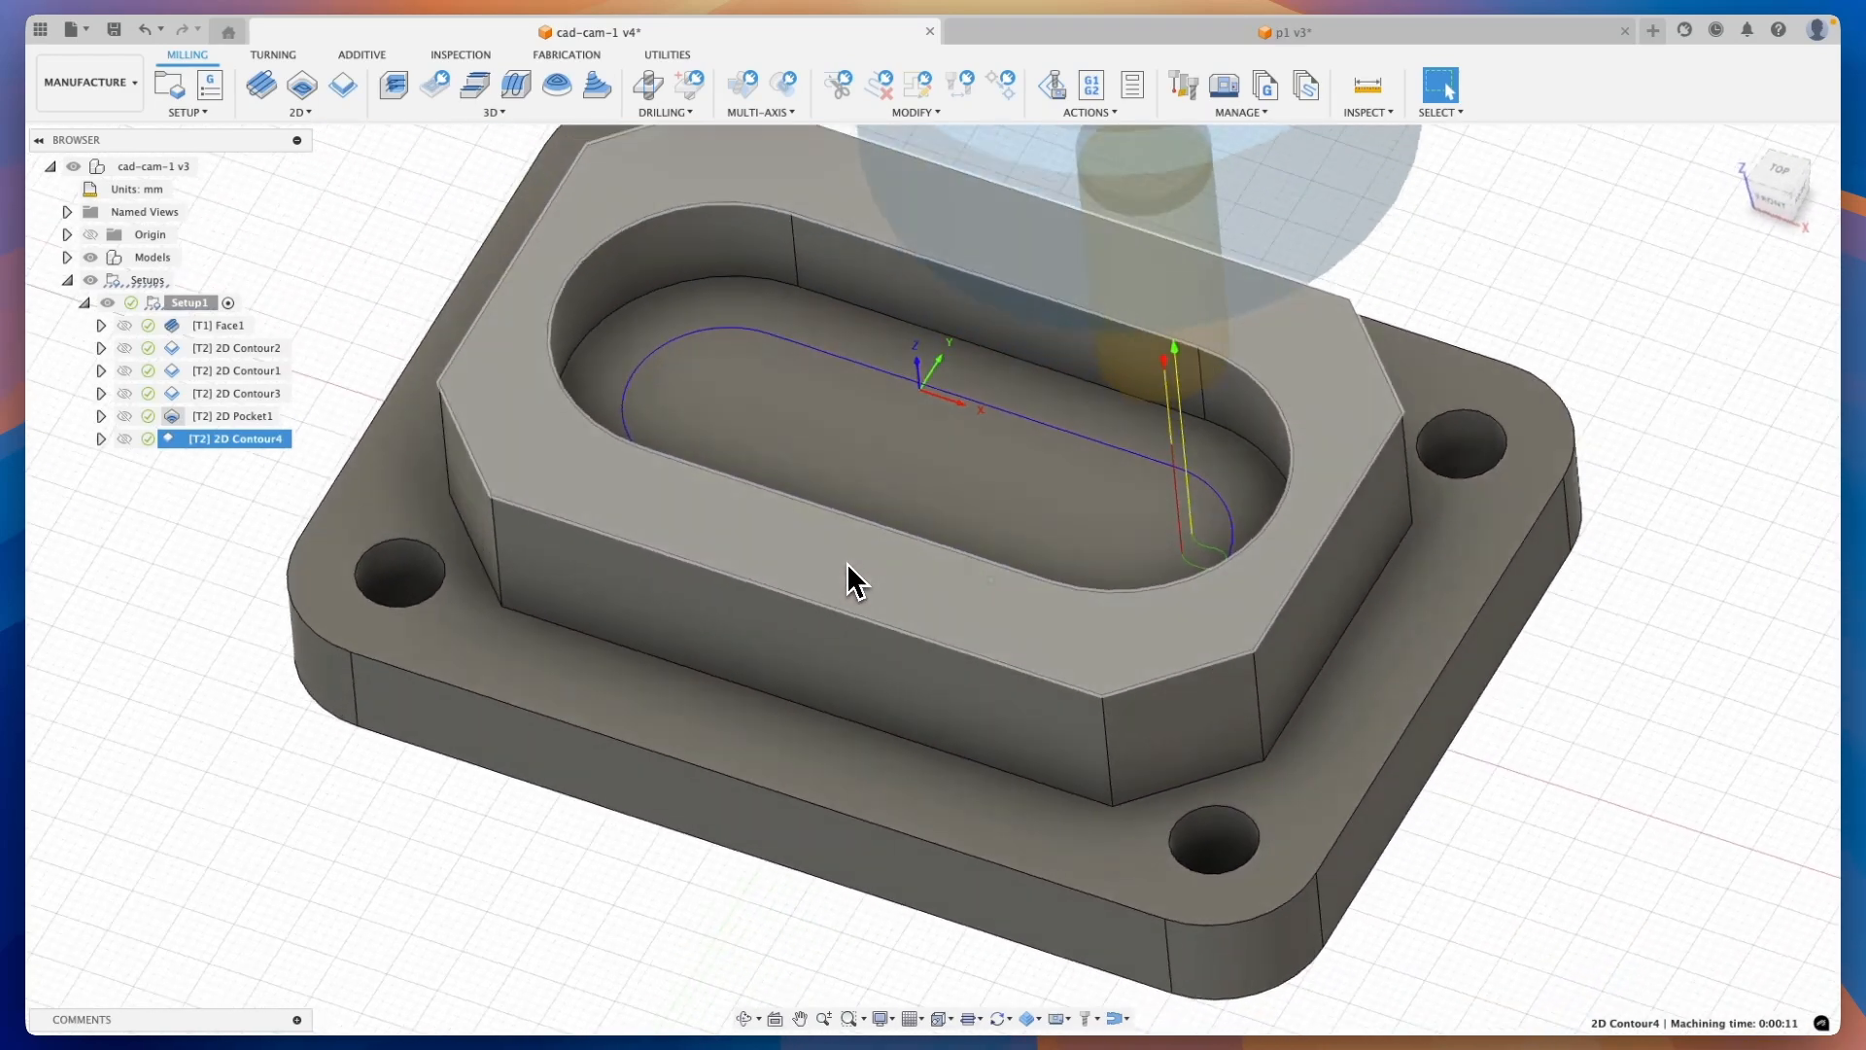
Set the preferred lead-in position of 2D Contour4 to the midpoint of the pocket floor's rear straight edge, and regenerate it
{"action": "double_click", "coordinate": [166, 445]}
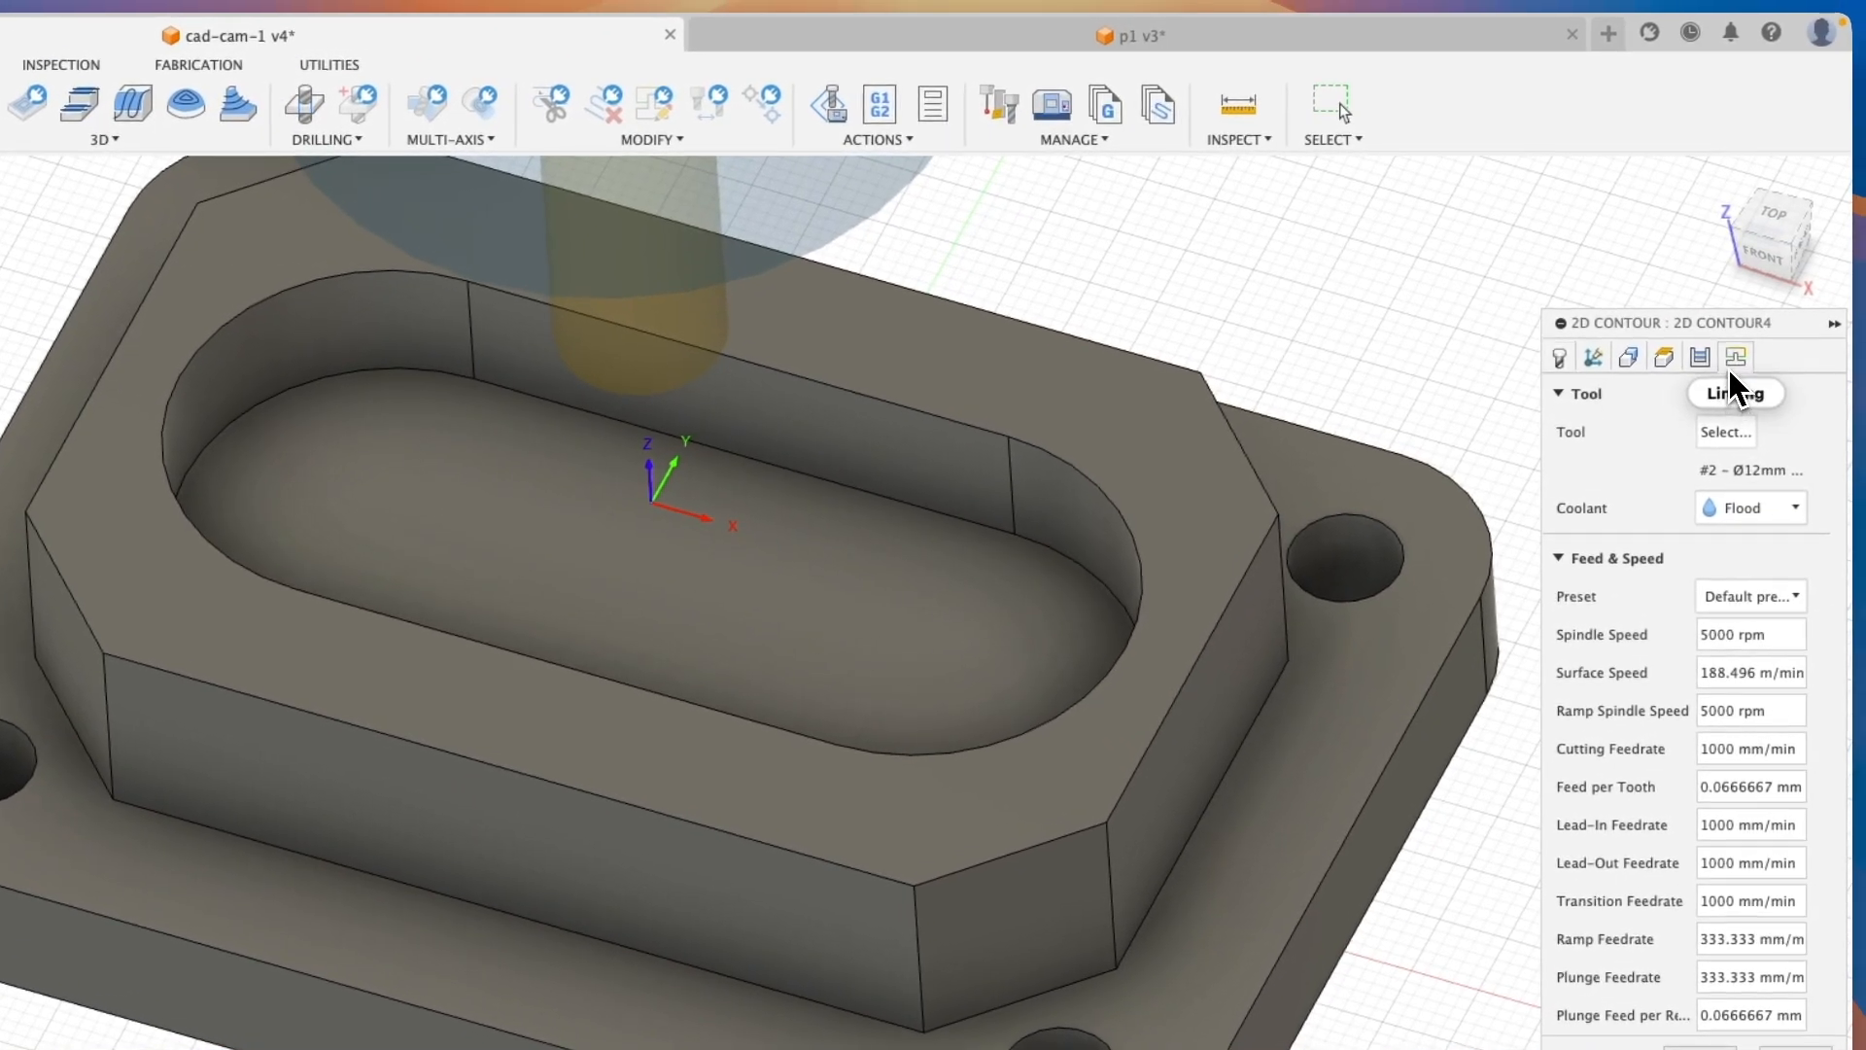
{"action": "left_click", "coordinate": [1734, 359]}
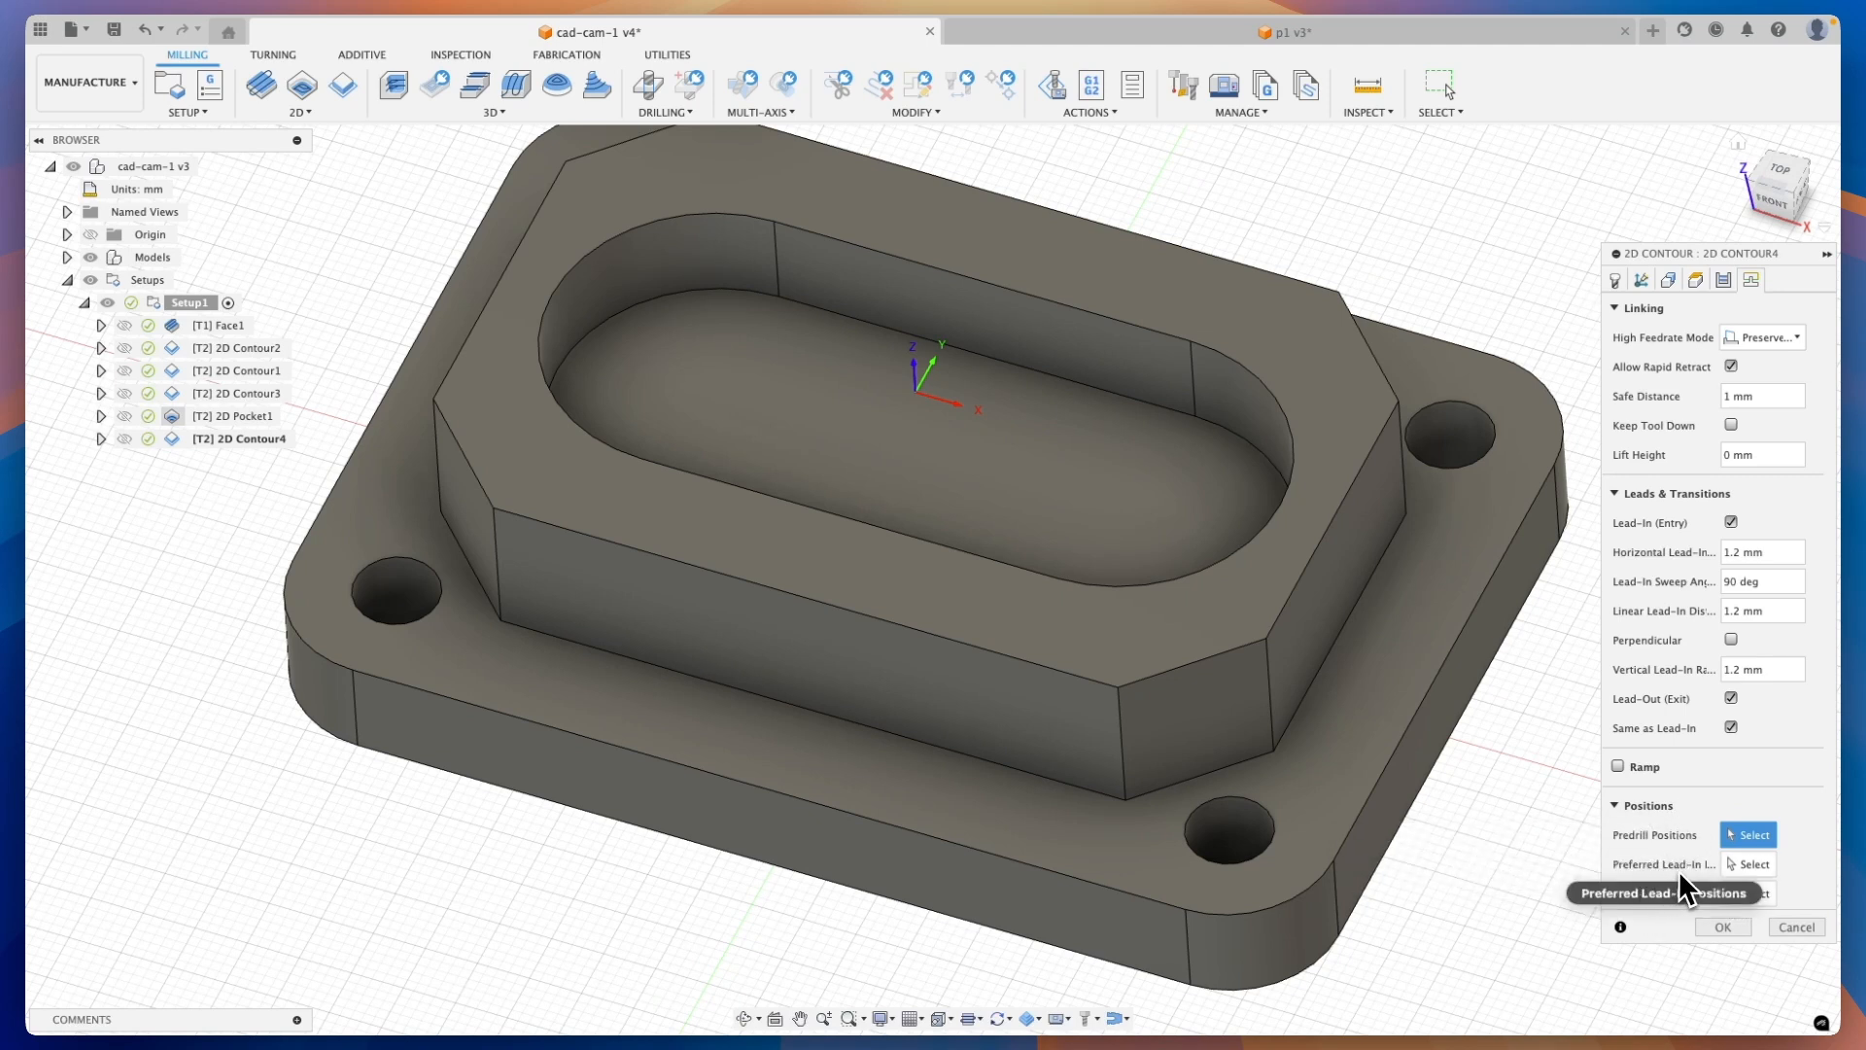
{"action": "left_click", "coordinate": [1749, 865]}
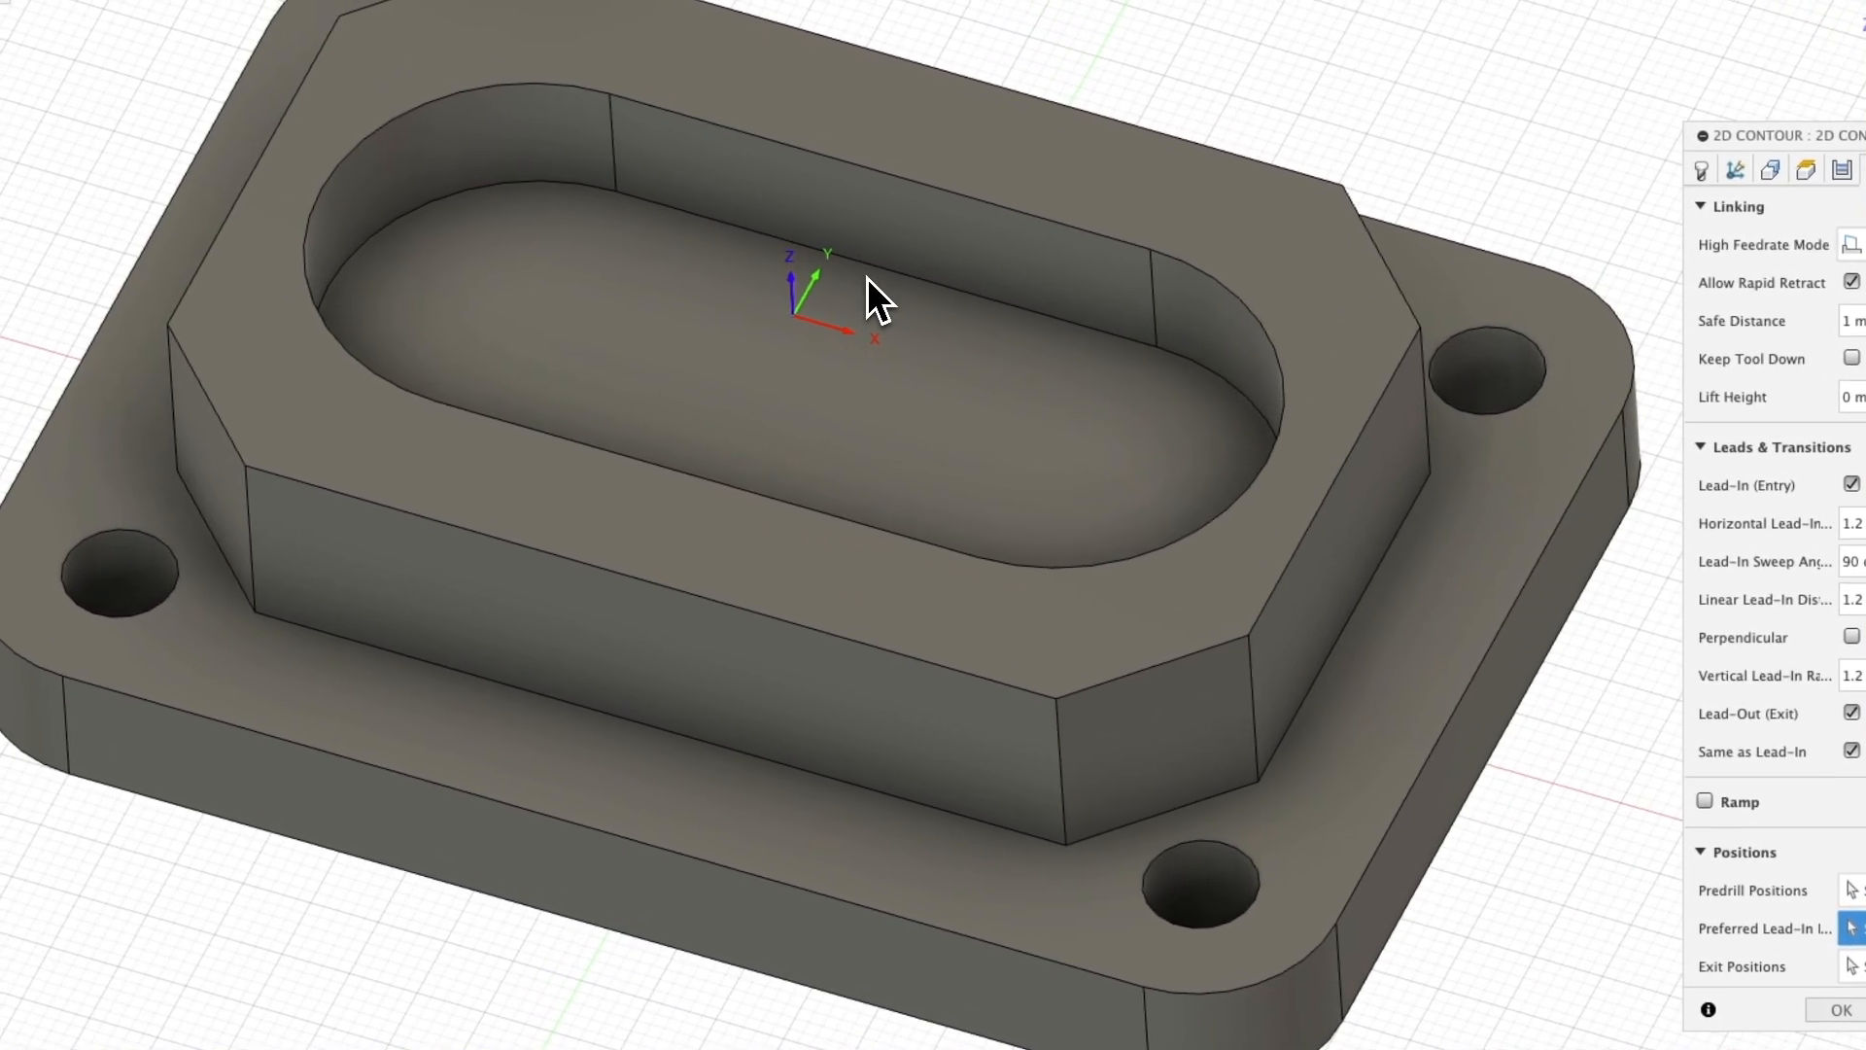
{"action": "left_click", "coordinate": [872, 273]}
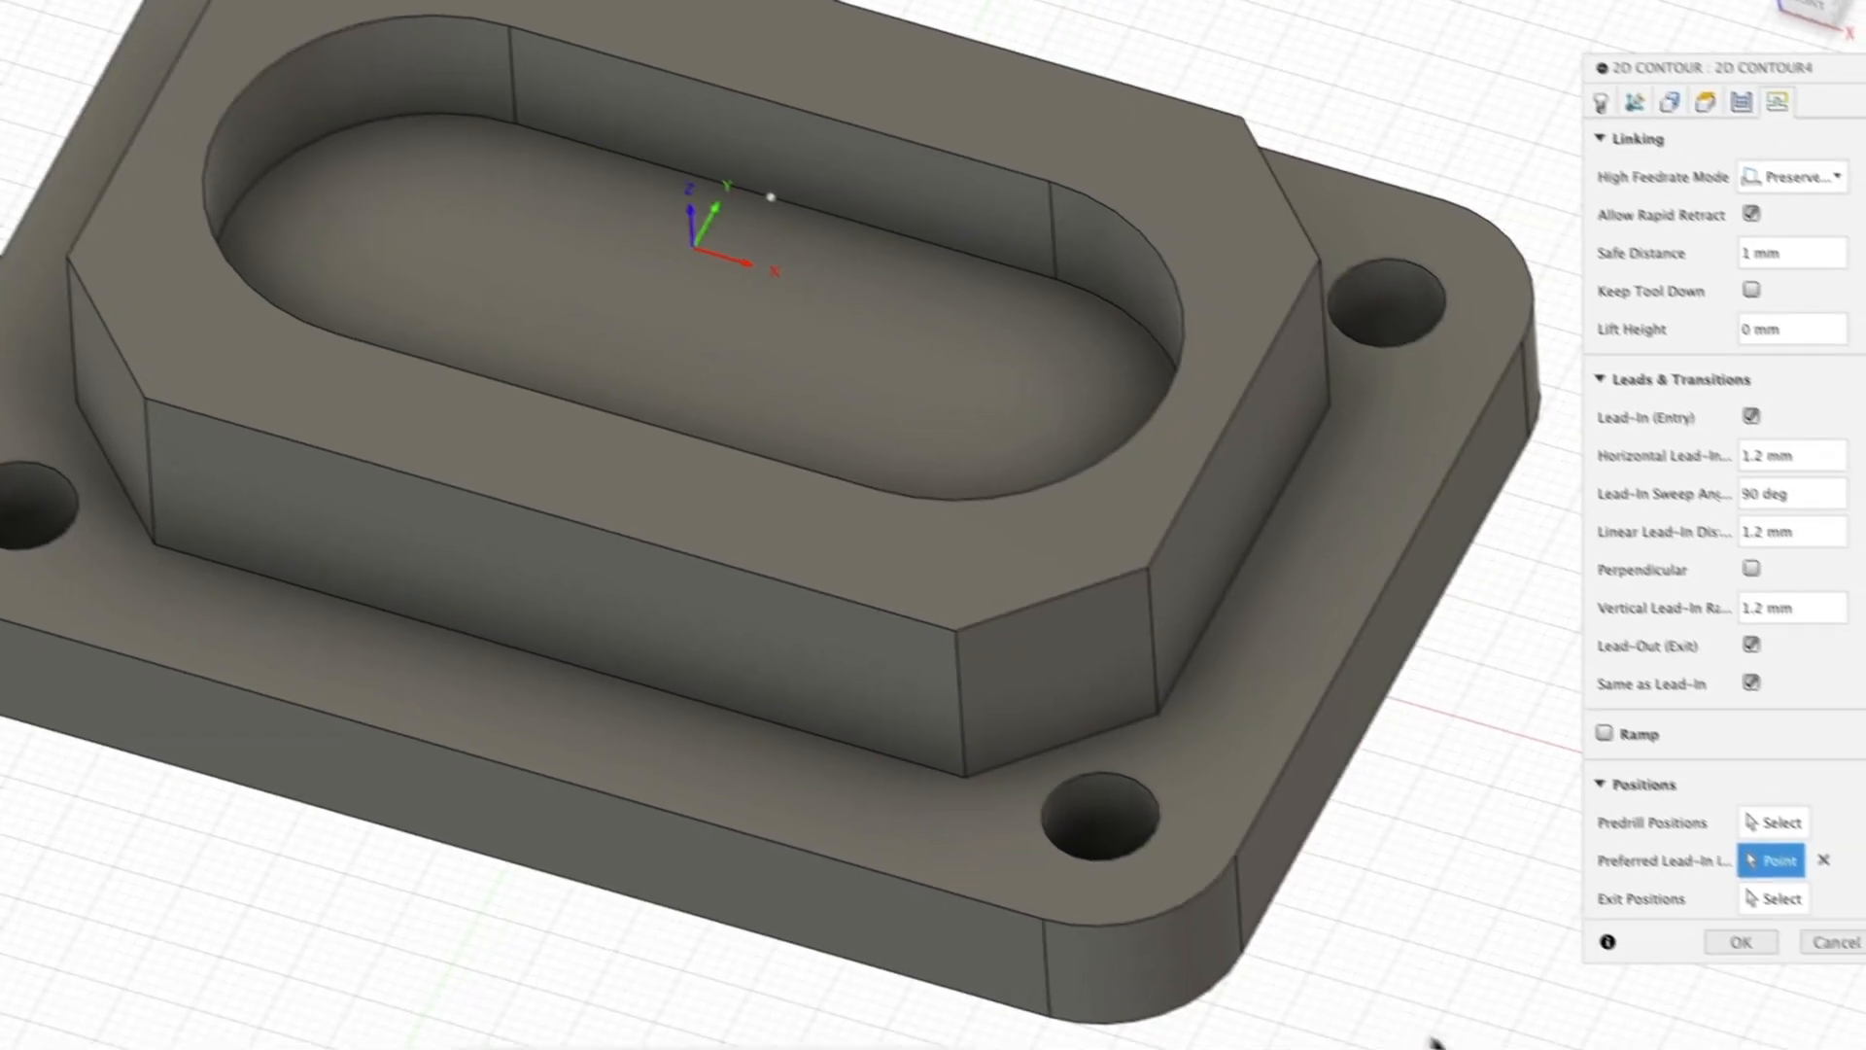
{"action": "left_click", "coordinate": [1741, 942]}
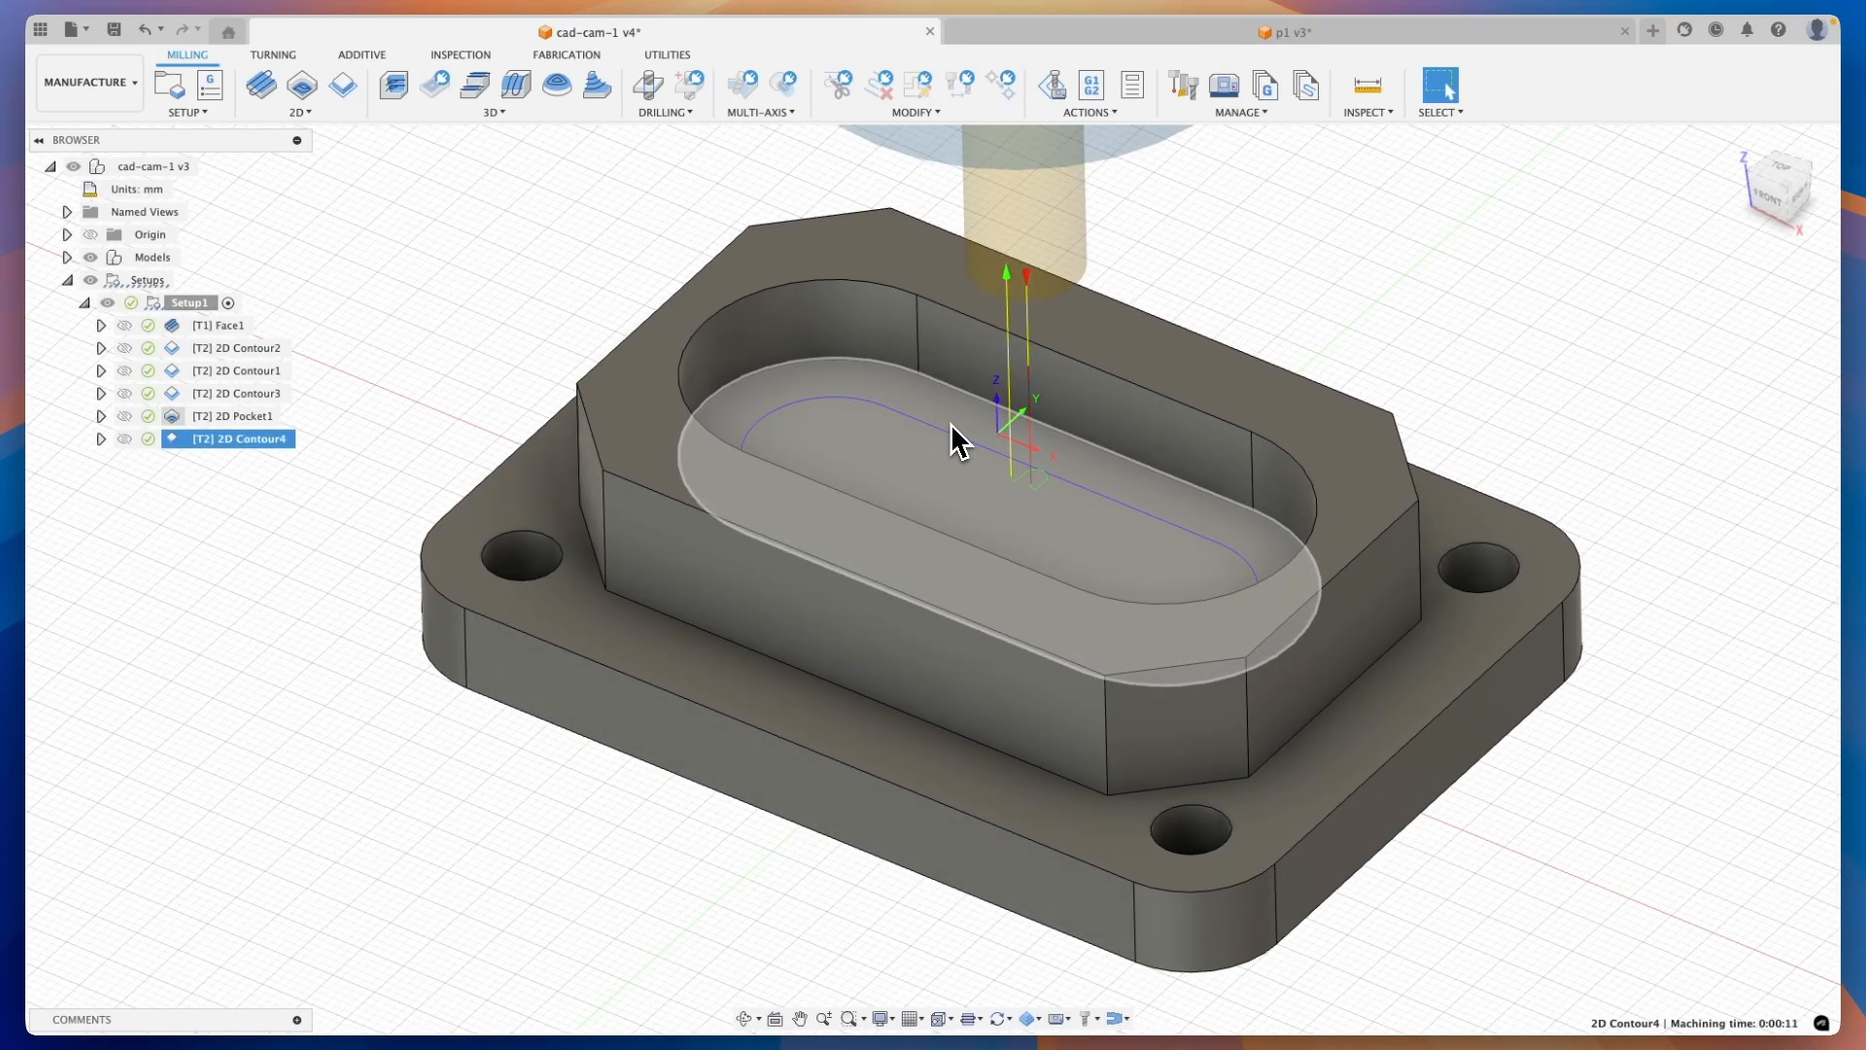
Deselect 2D Contour4, check the radius of a corner hole in the base plate, and clear the selection
{"action": "key", "text": "Escape"}
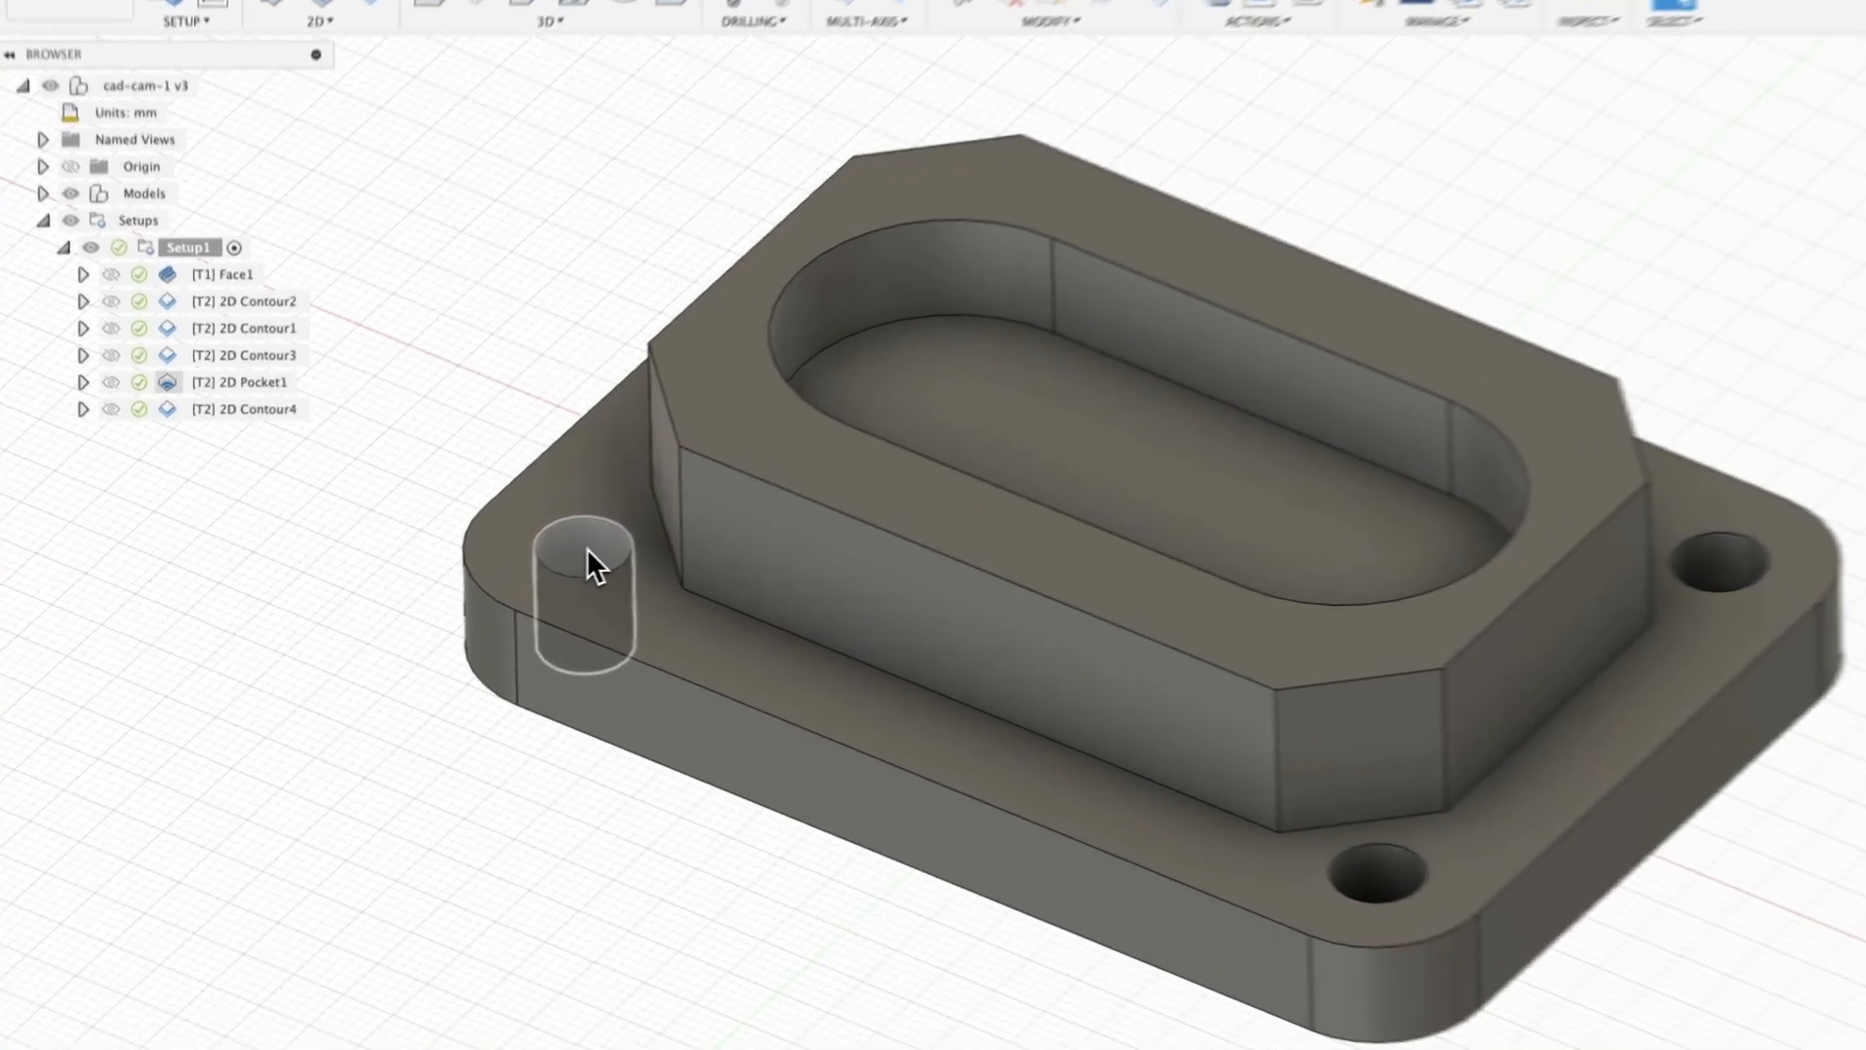
{"action": "left_click", "coordinate": [530, 566]}
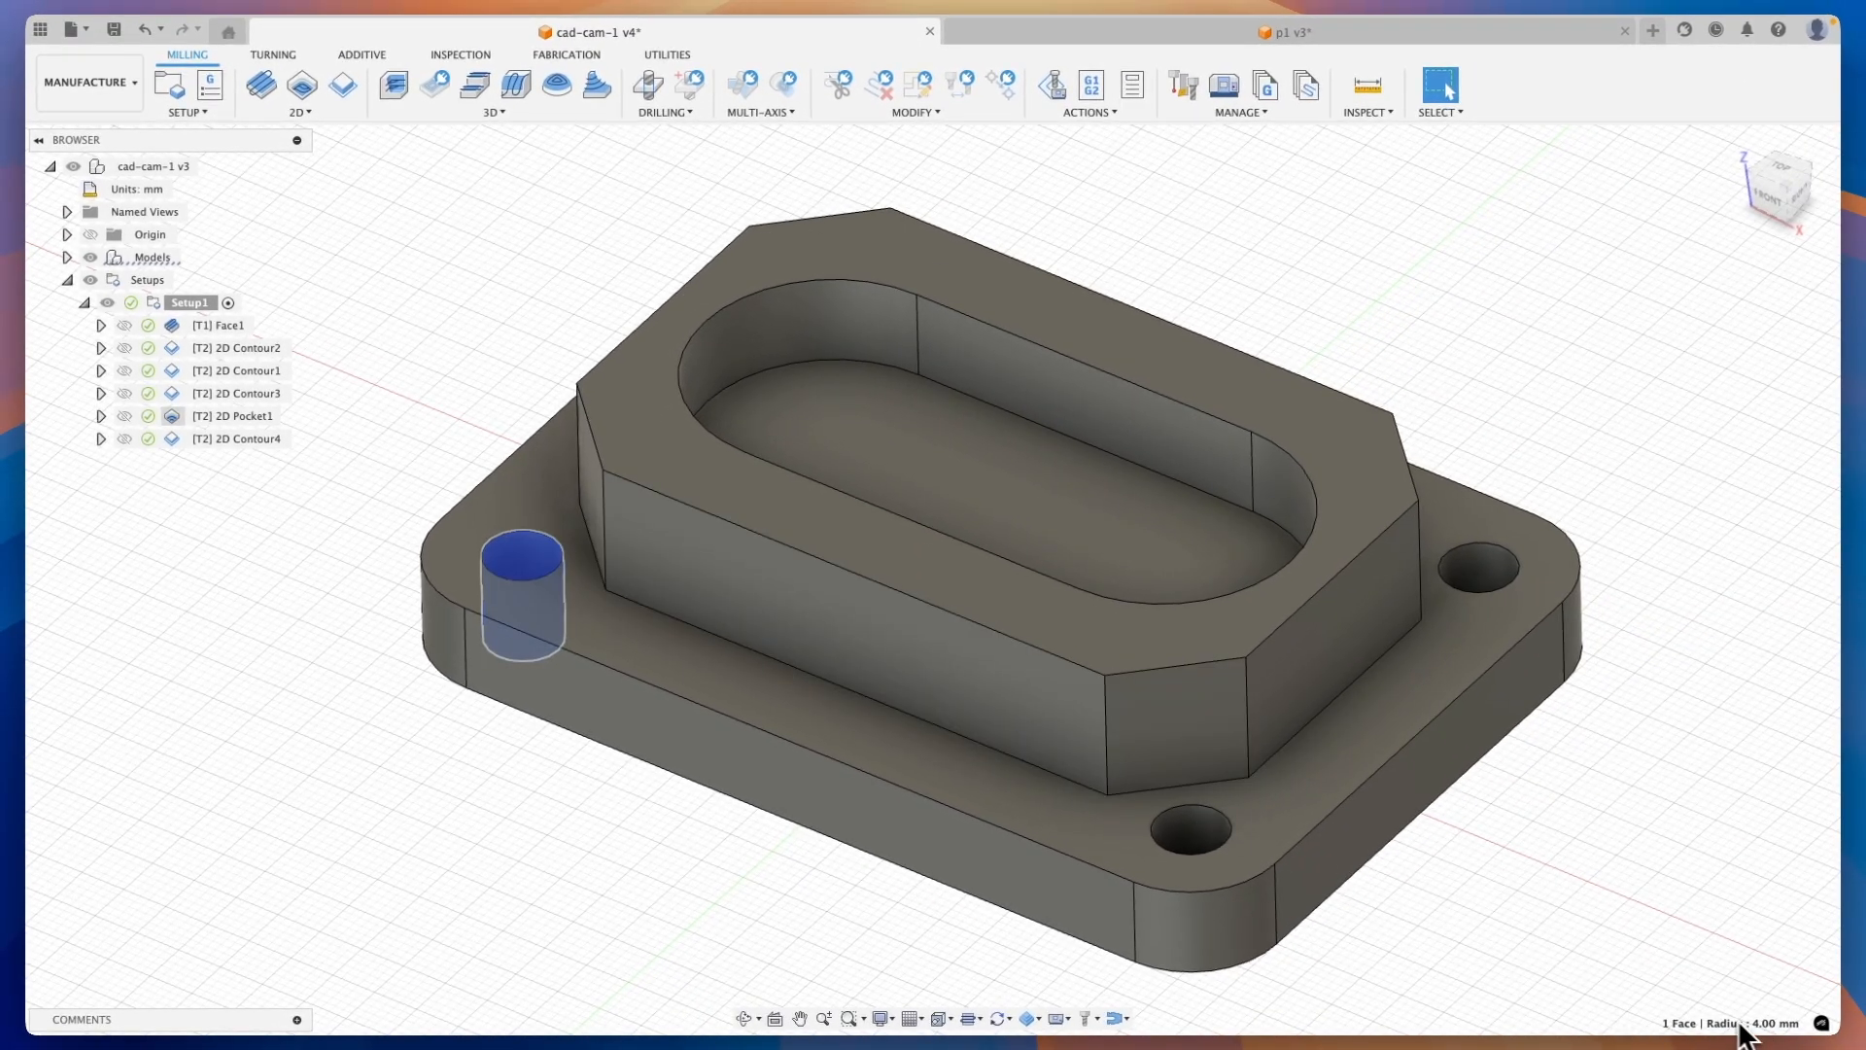
{"action": "left_click", "coordinate": [597, 242]}
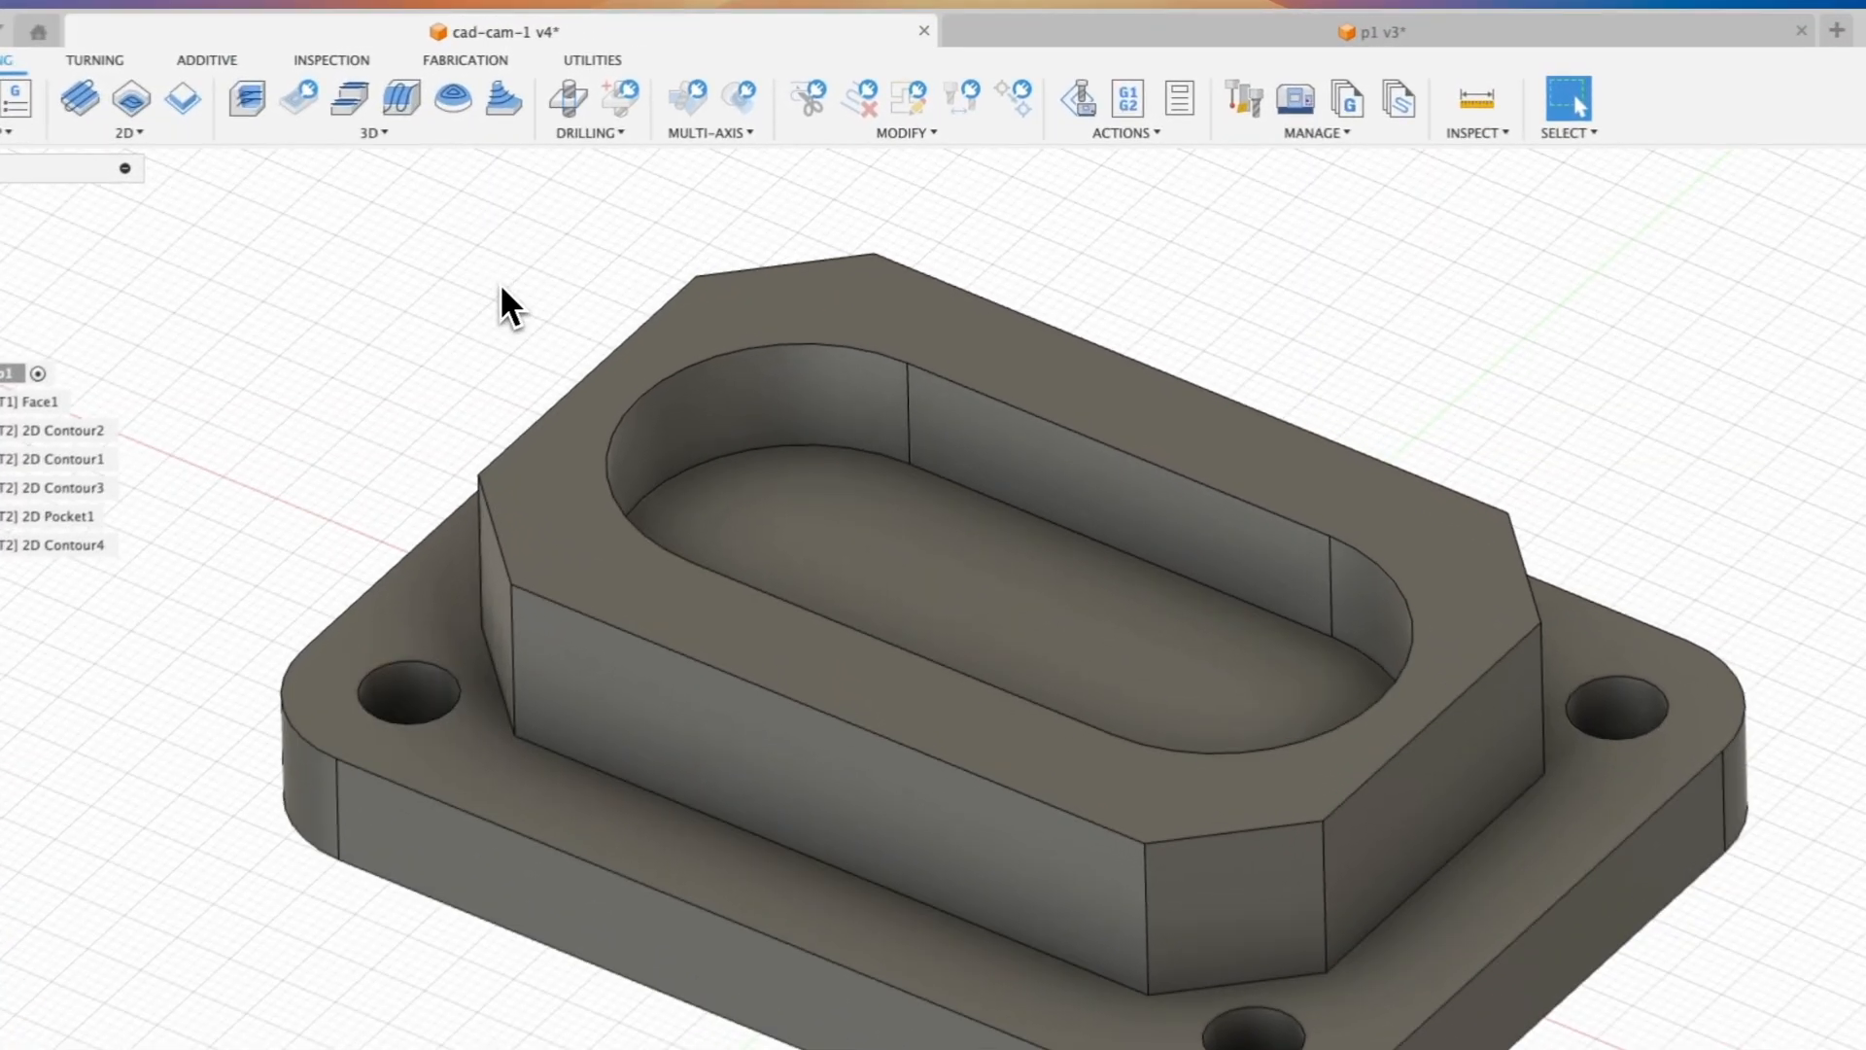
Start a Drill operation and assign the 10 mm 120° spot drill from the Milling Tools (Metric) library
{"action": "left_click", "coordinate": [564, 105]}
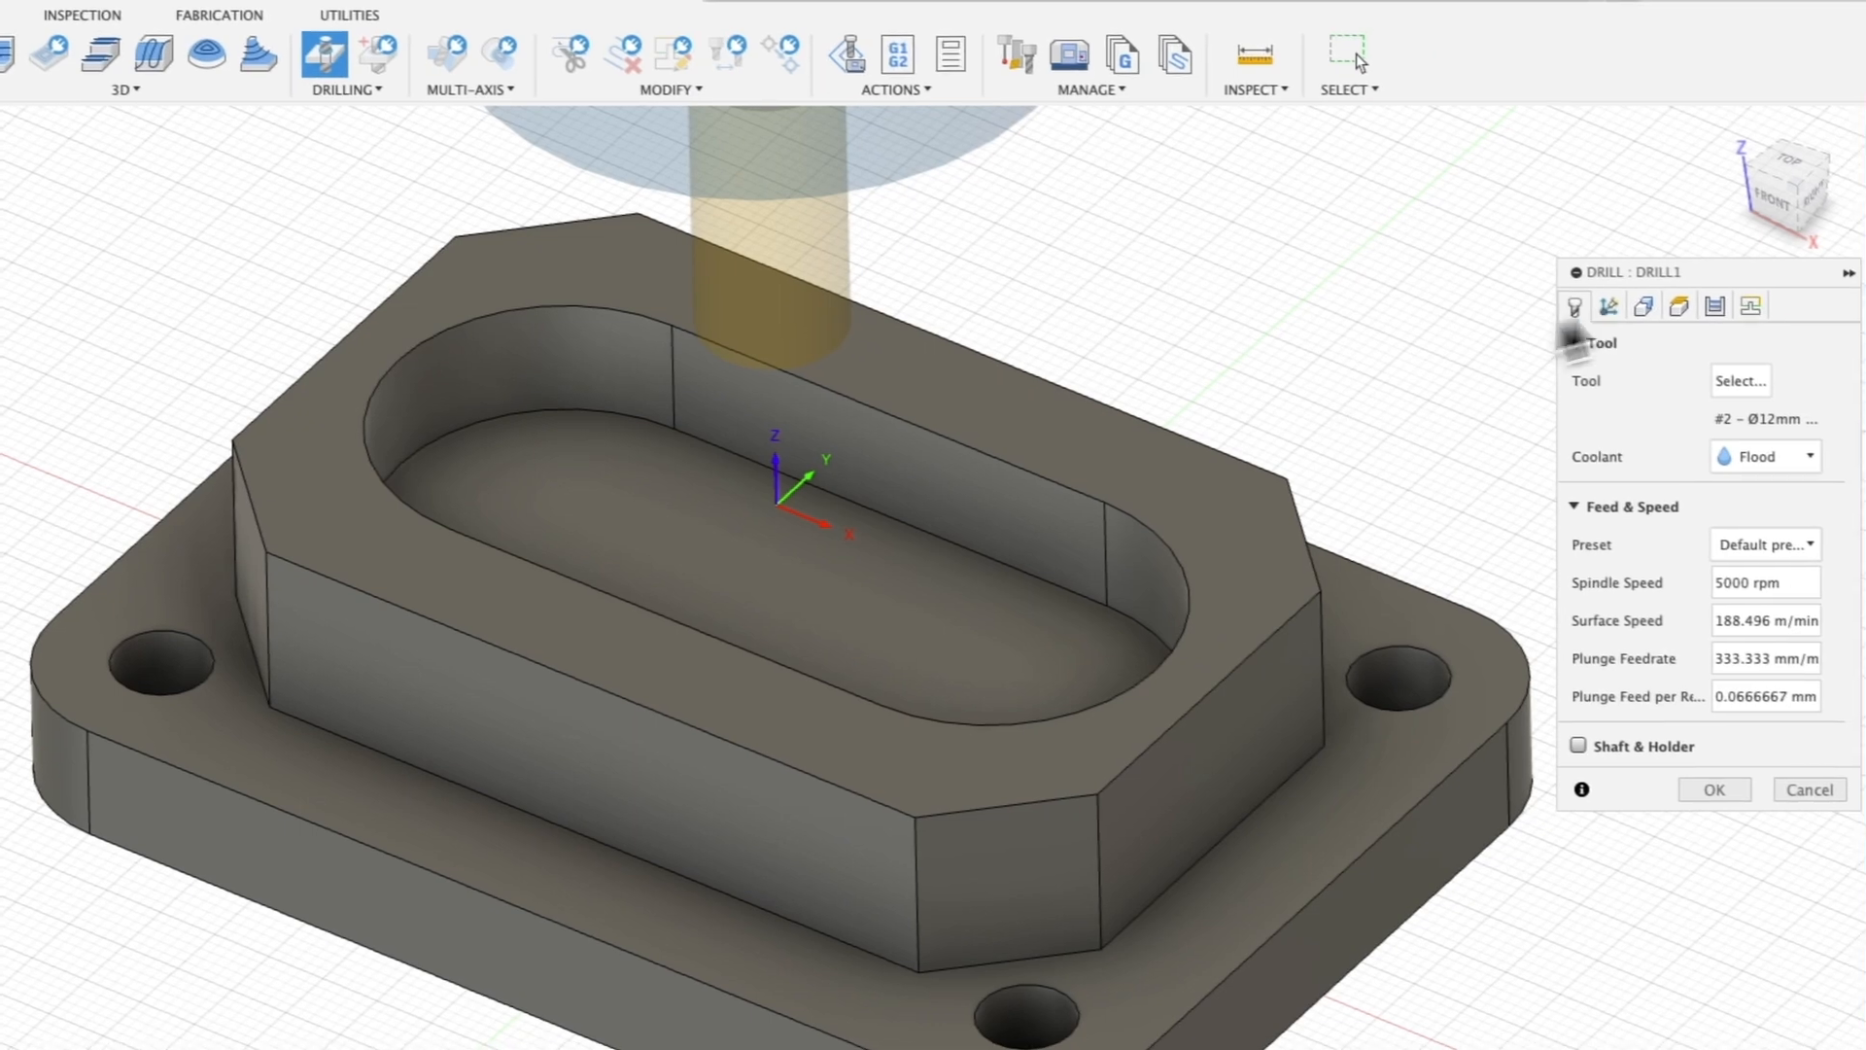
{"action": "left_click", "coordinate": [1729, 378]}
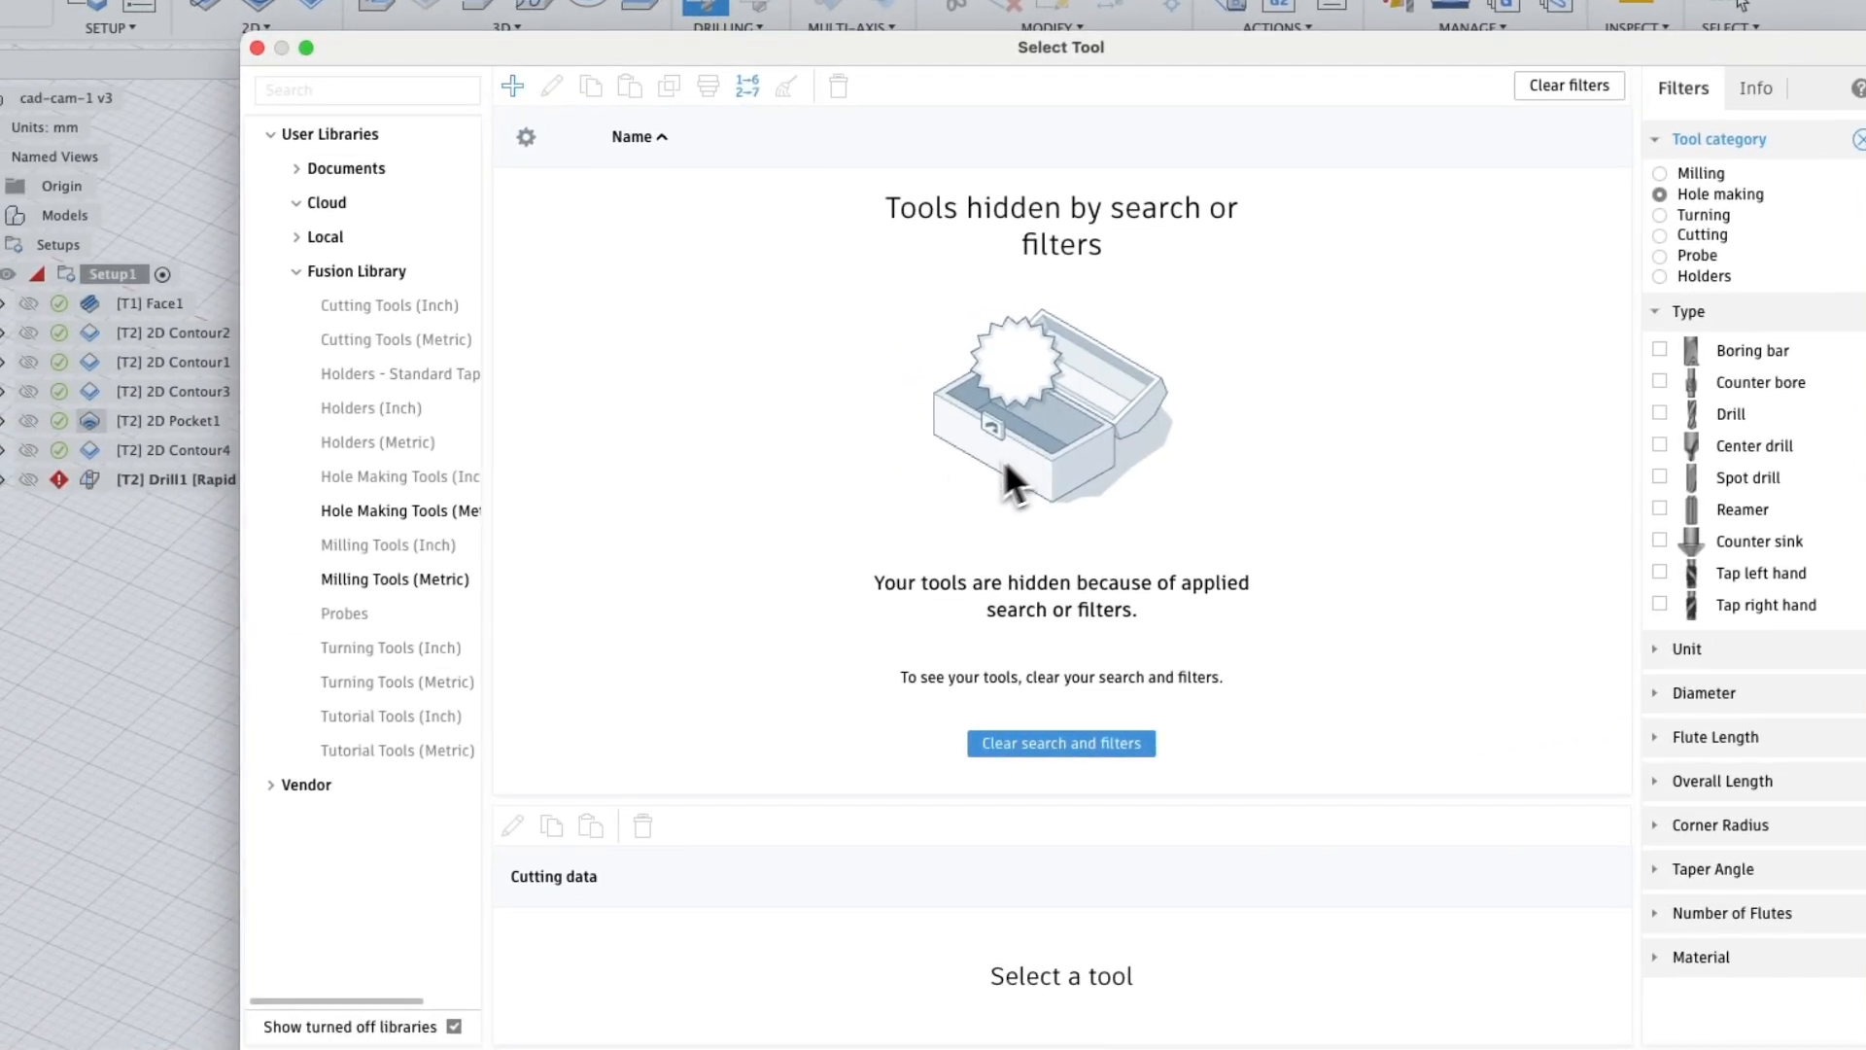
{"action": "left_click", "coordinate": [358, 515]}
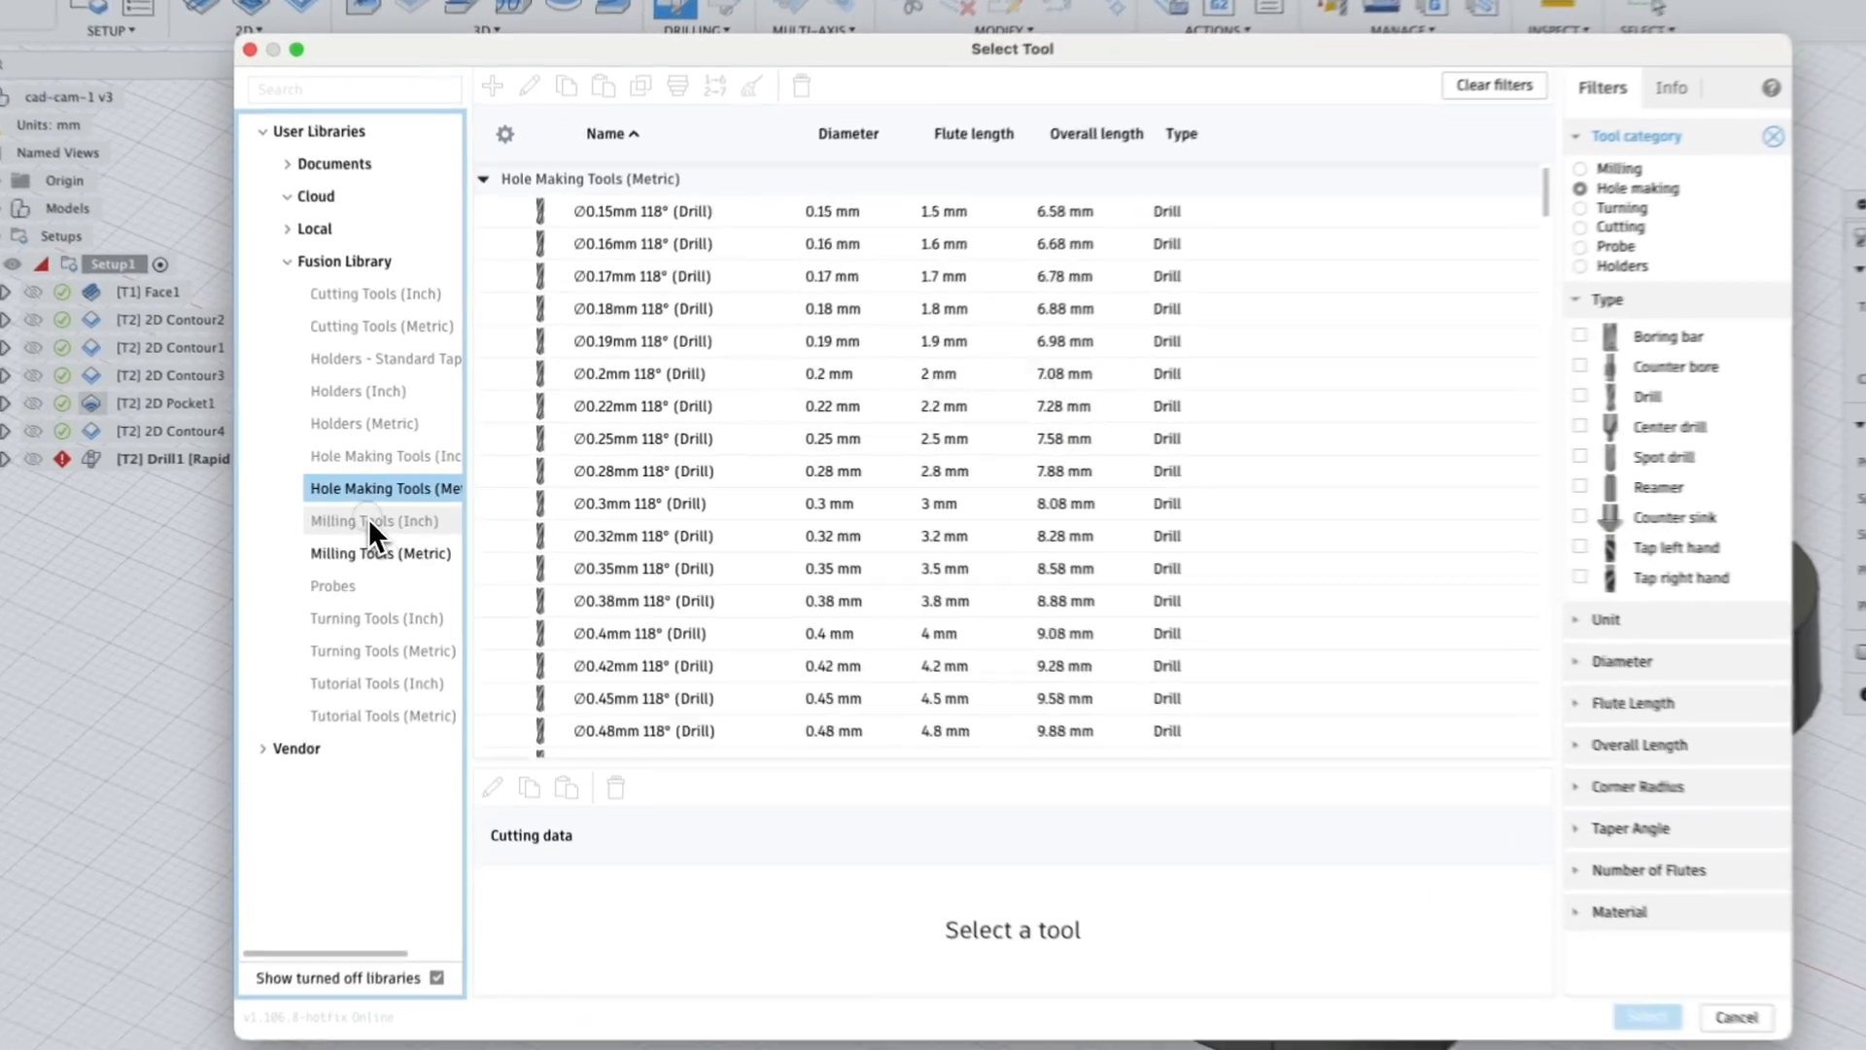
{"action": "left_click", "coordinate": [398, 513]}
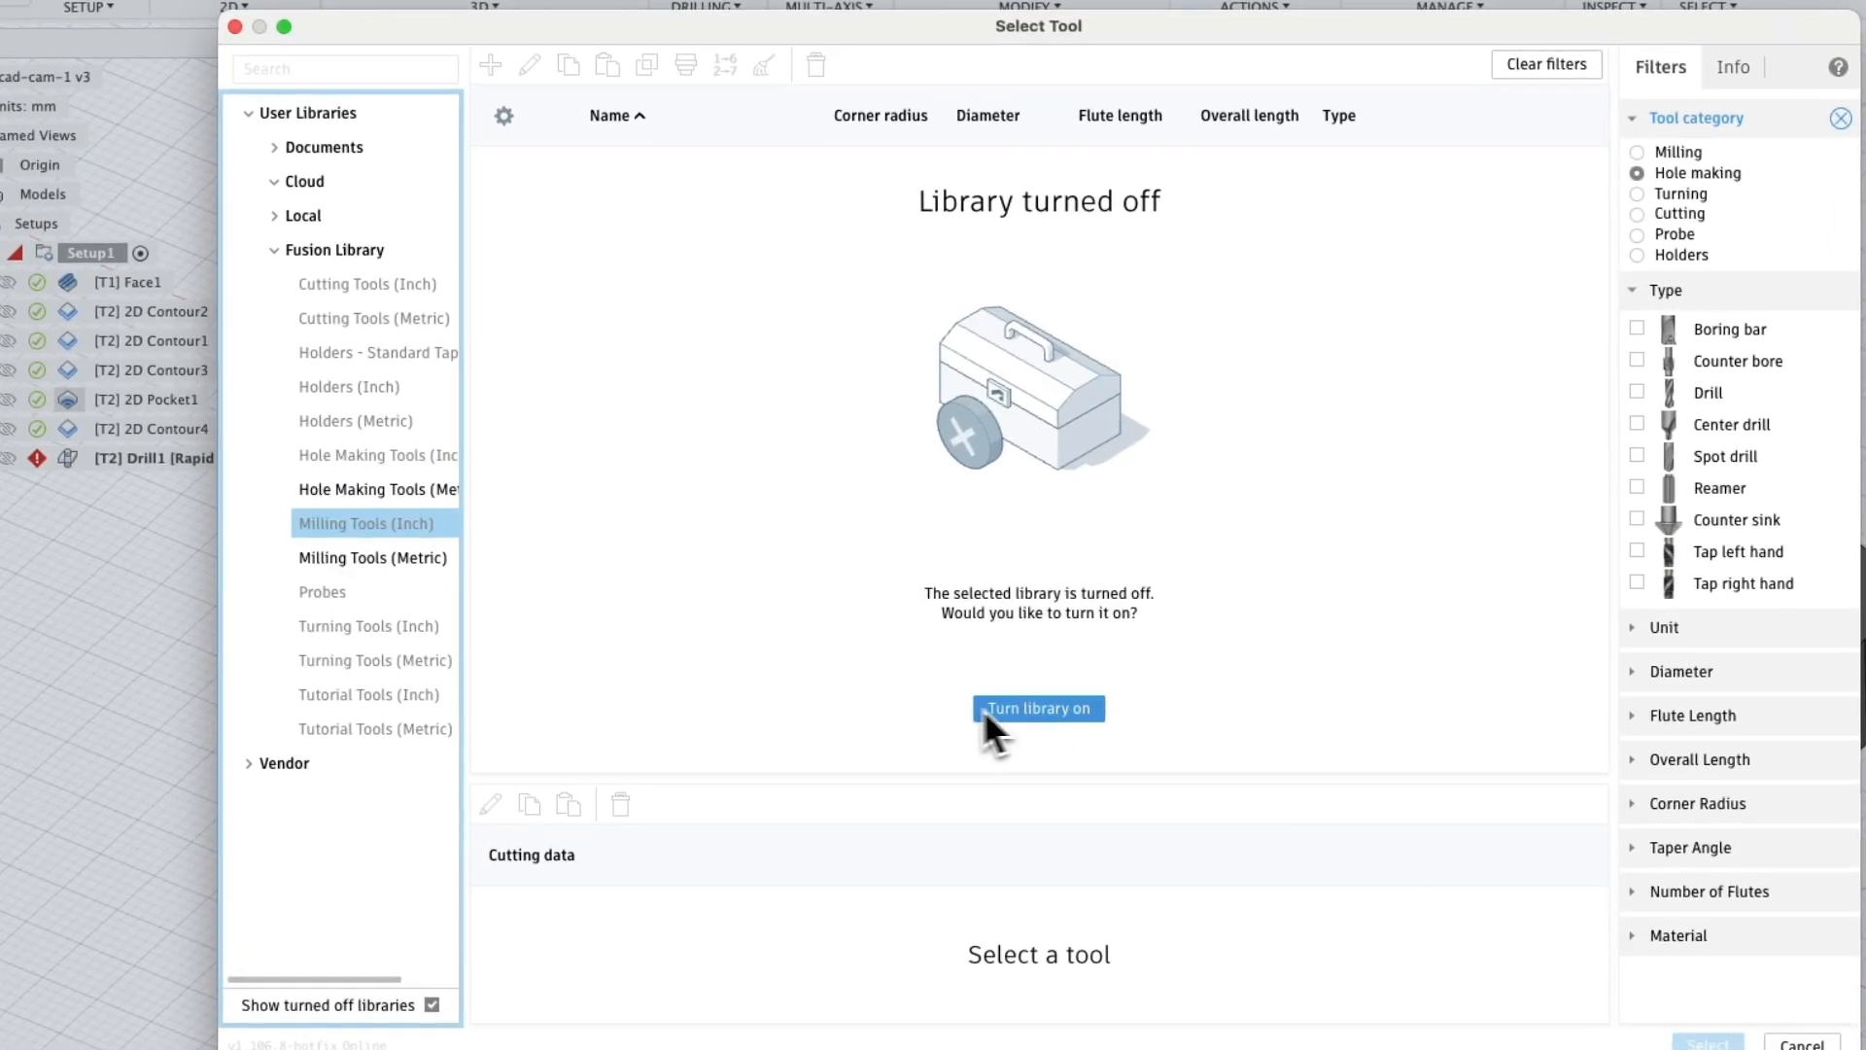
{"action": "left_click", "coordinate": [393, 491]}
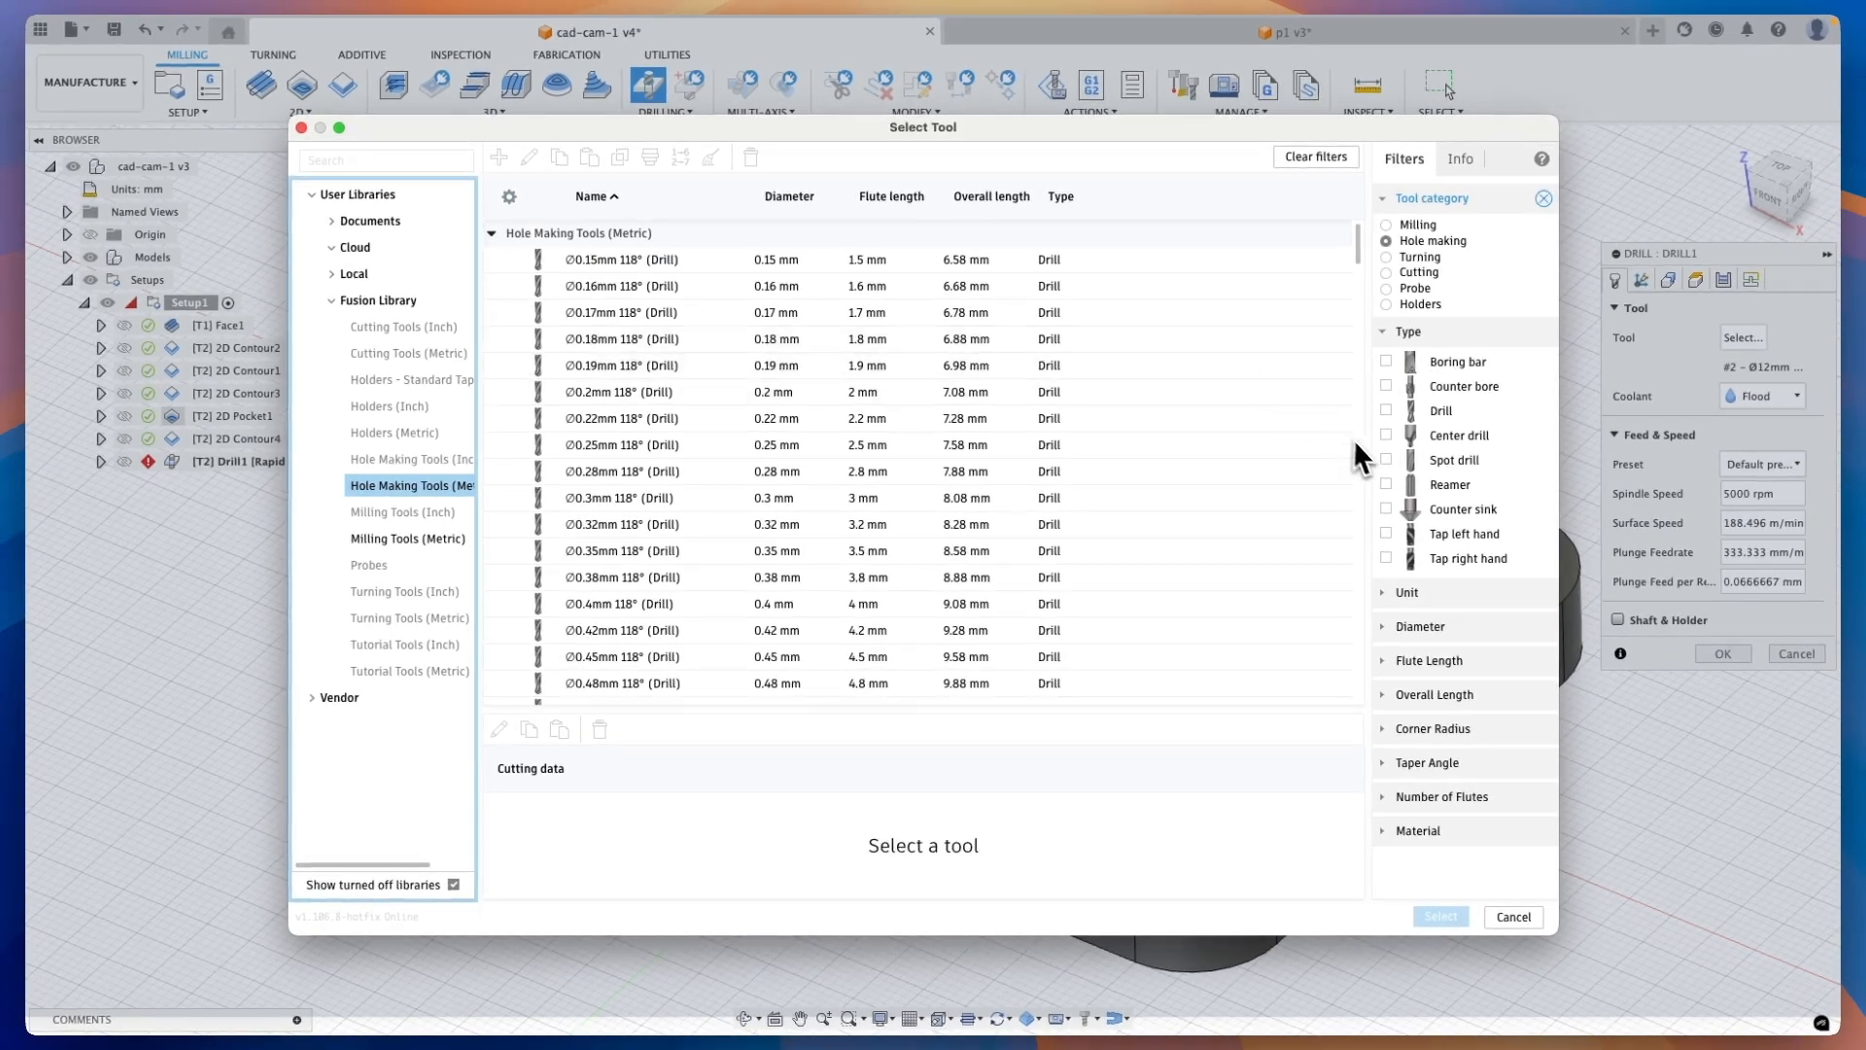
{"action": "left_click", "coordinate": [1385, 459]}
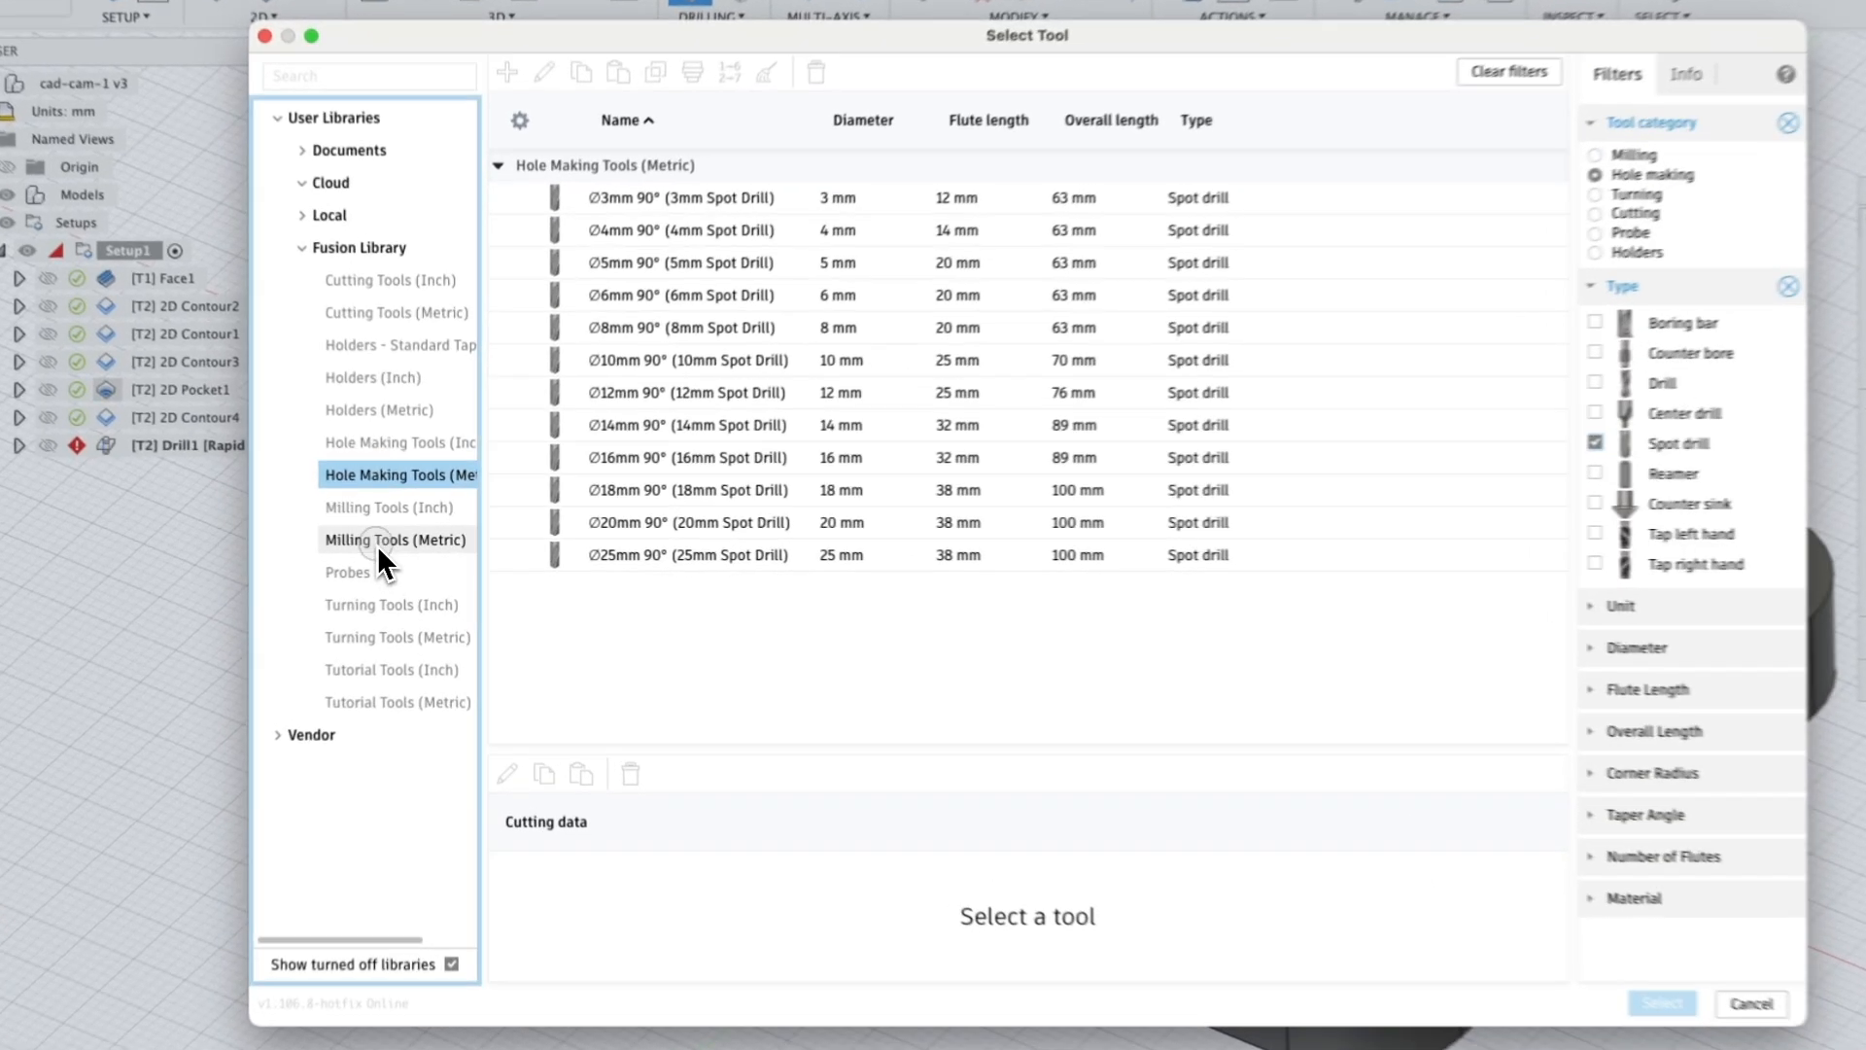
{"action": "left_click", "coordinate": [398, 541]}
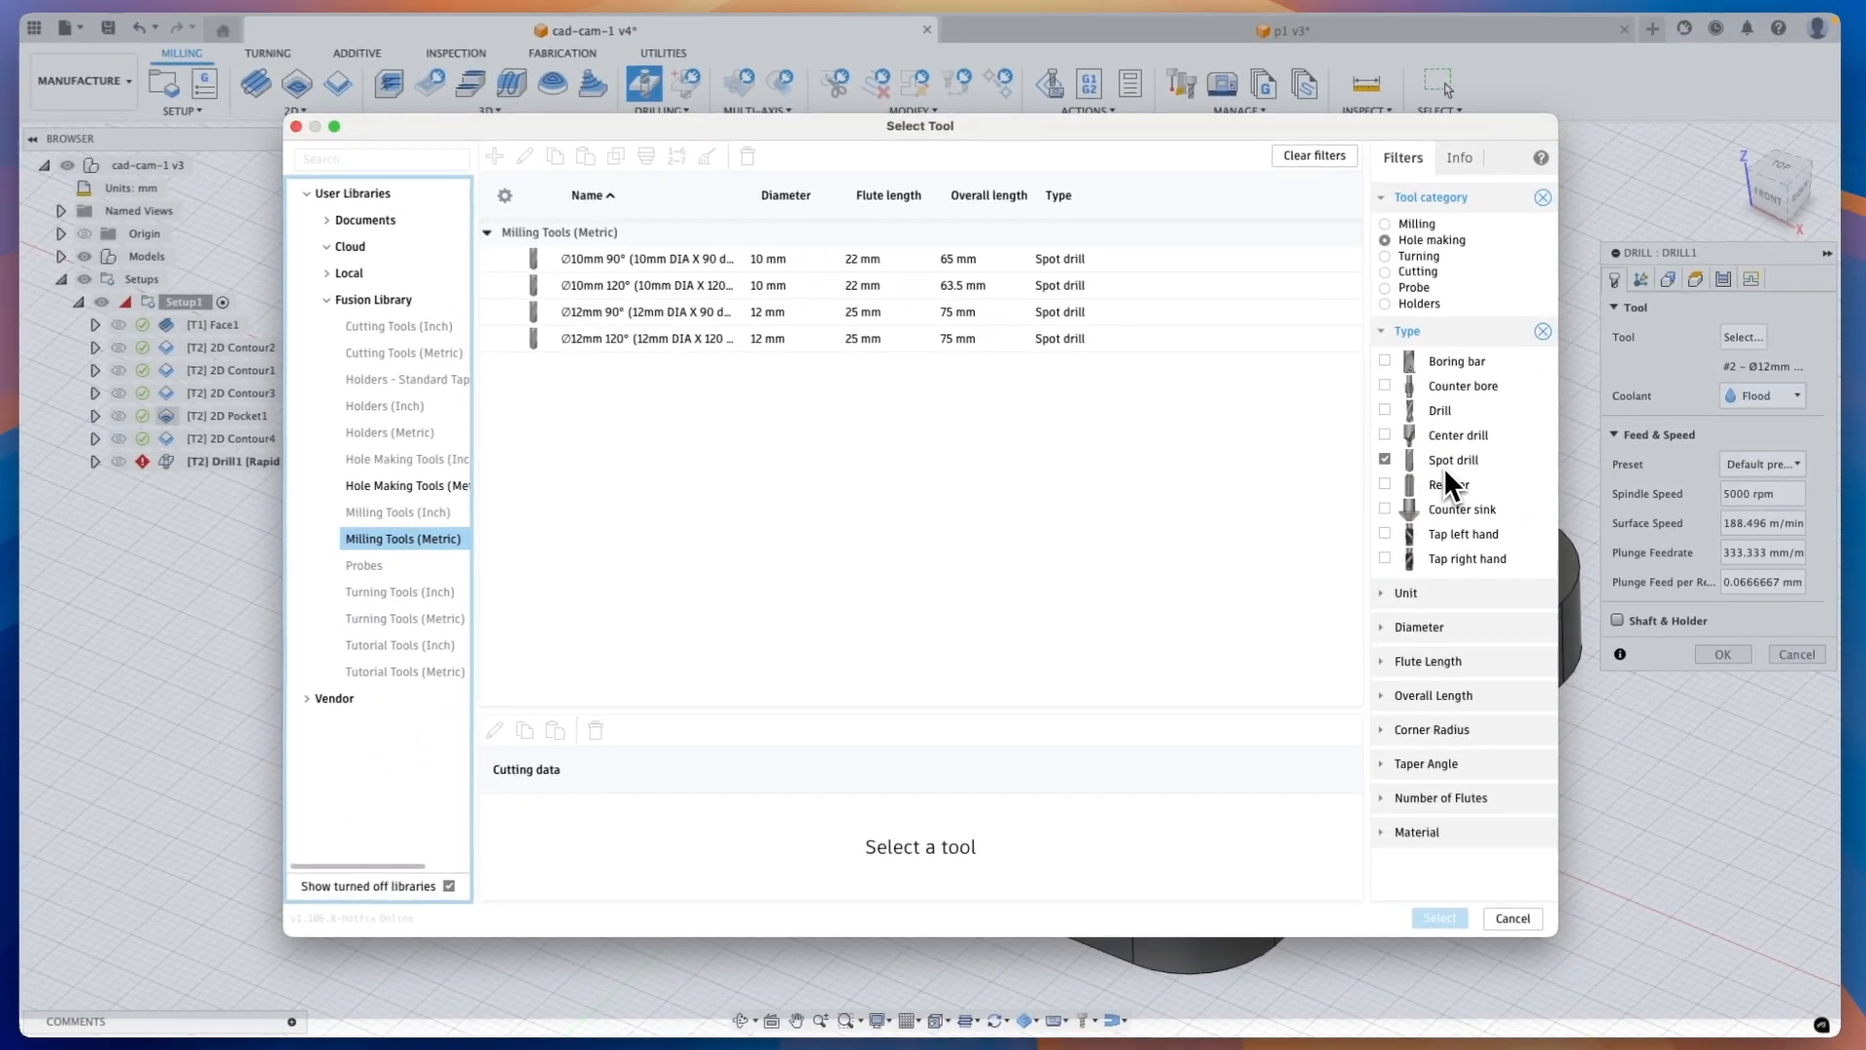
{"action": "left_click", "coordinate": [610, 287]}
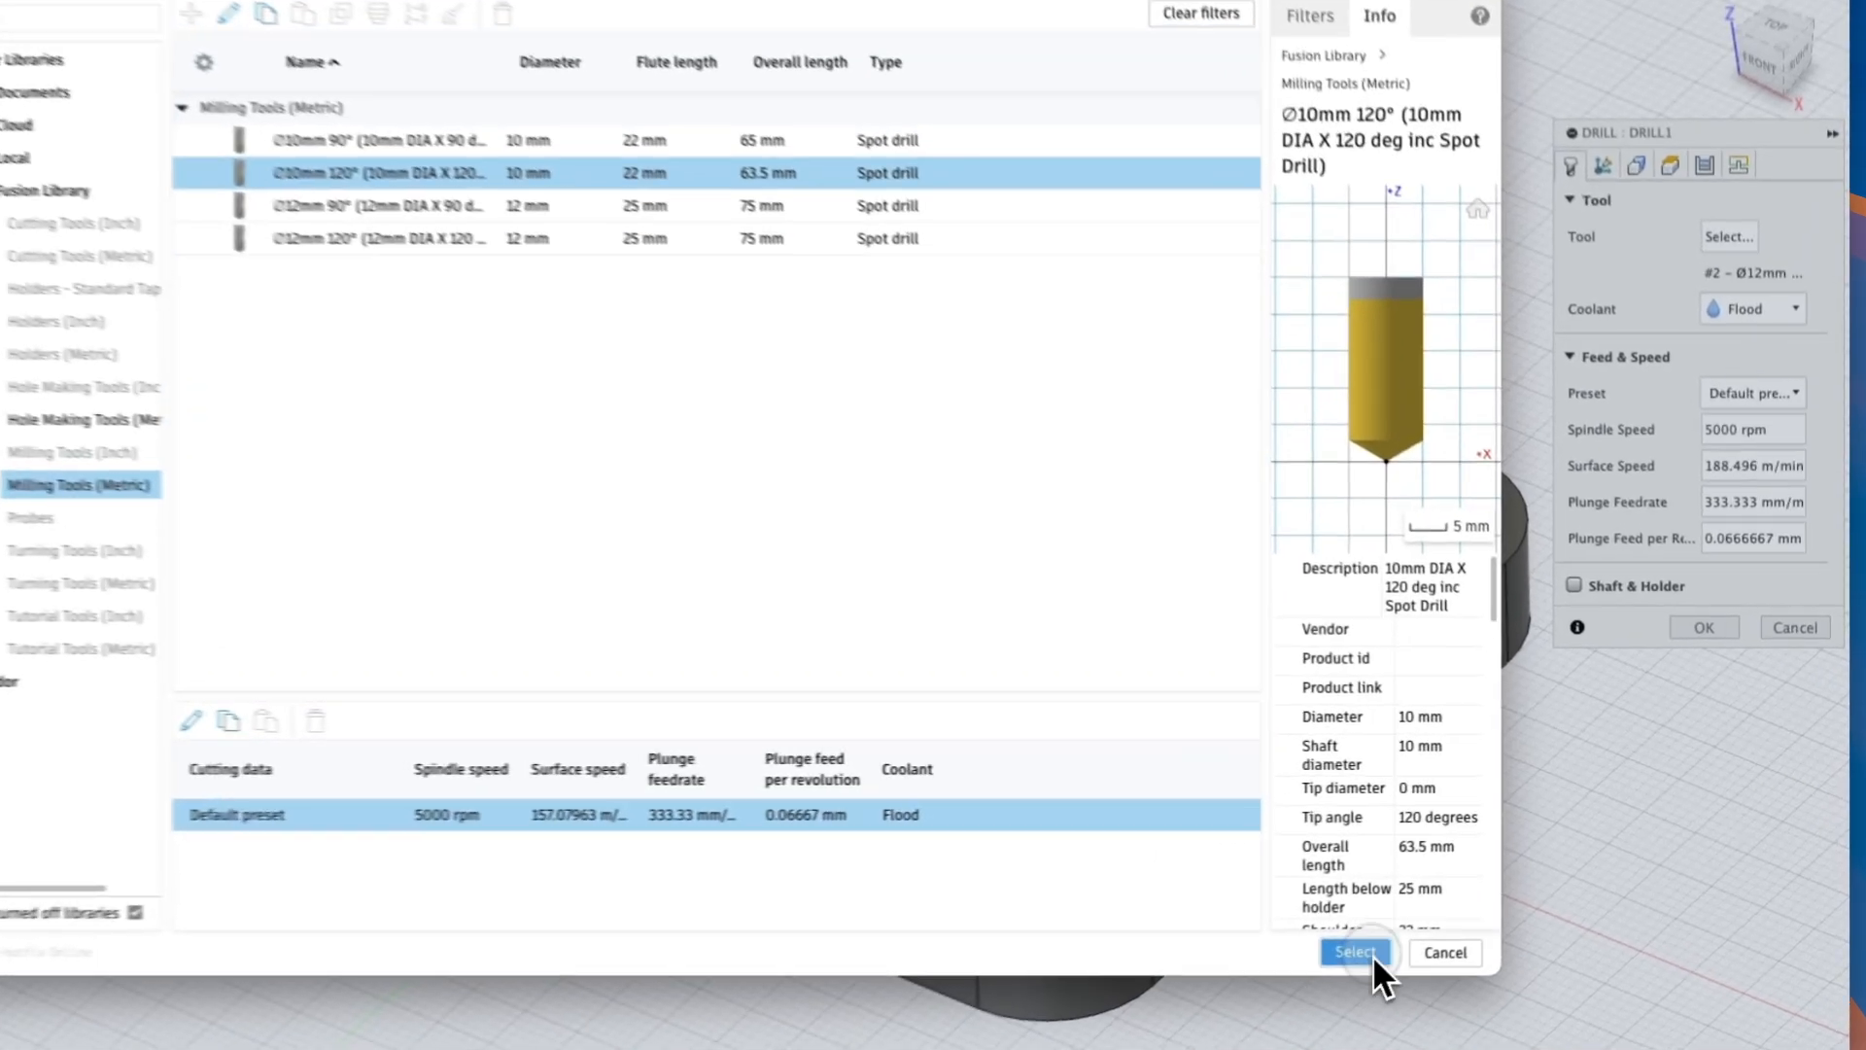
{"action": "left_click", "coordinate": [1455, 924]}
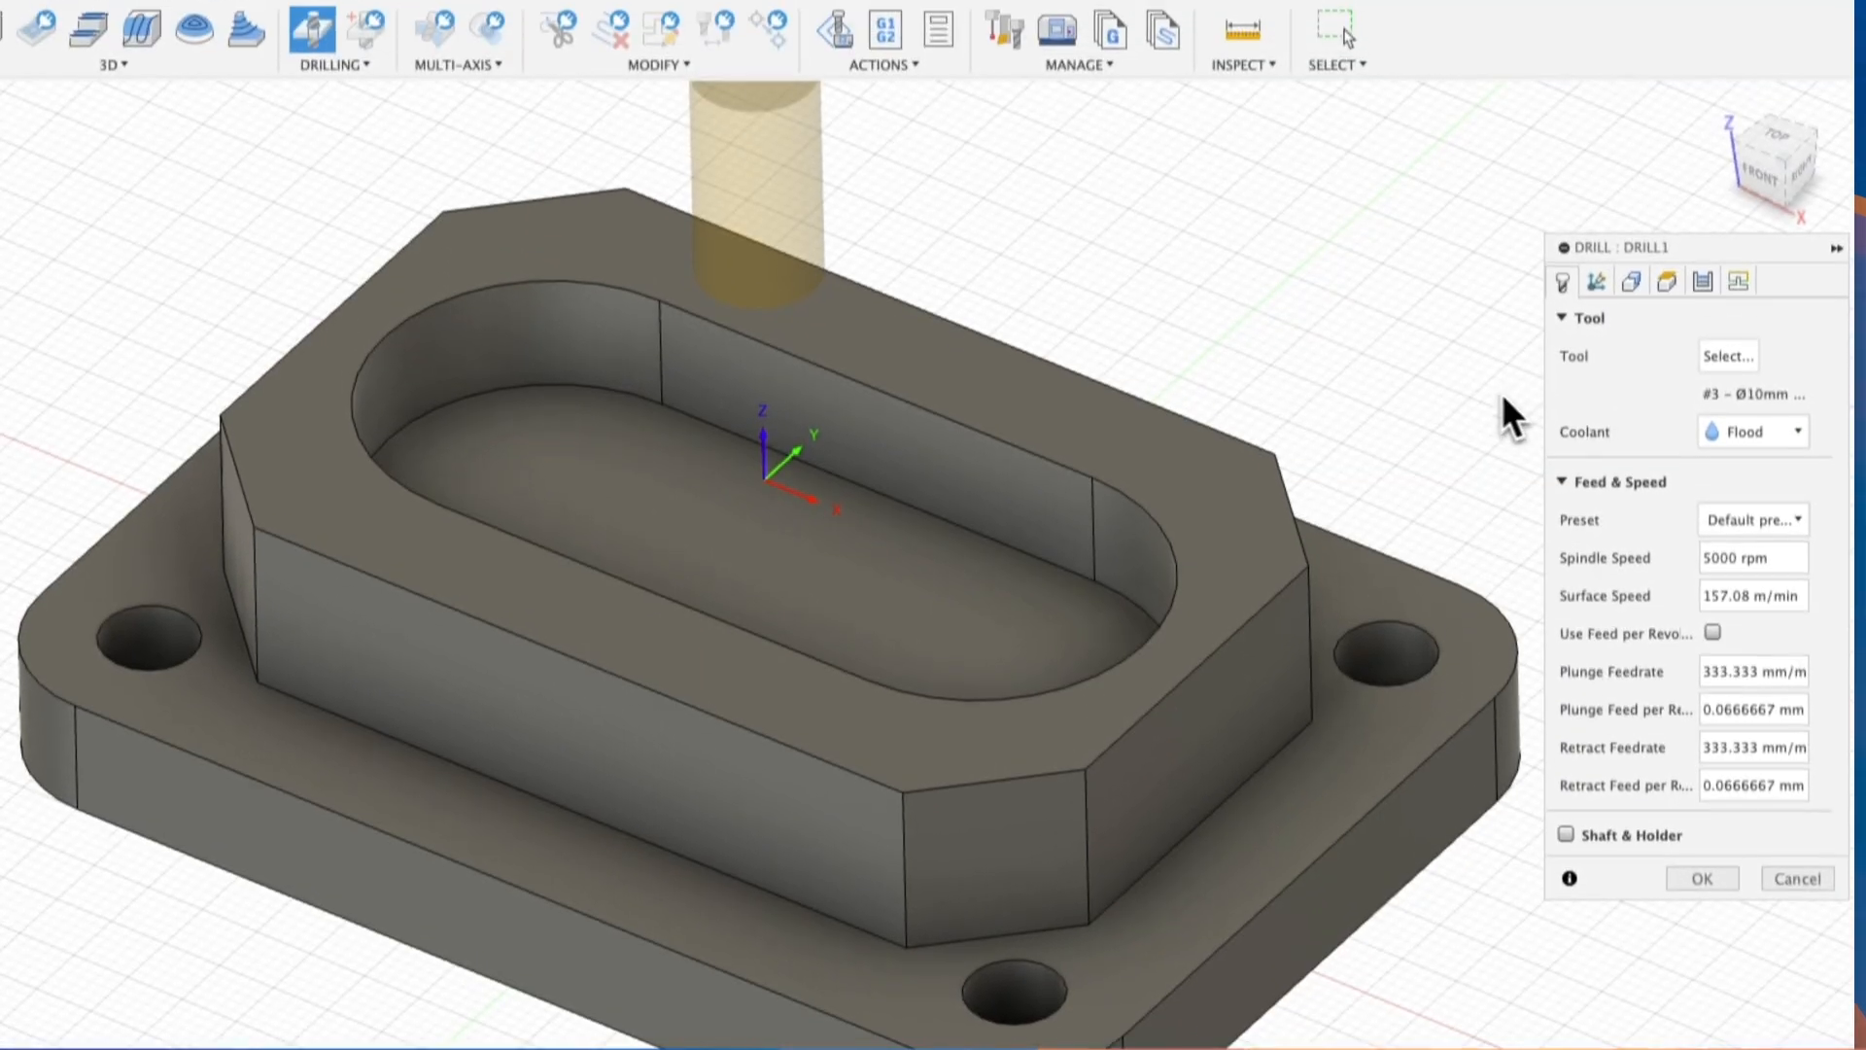
Choose the four corner hole faces of the base plate as drilling geometry, generate Drill1, and inspect its toolpath
{"action": "left_click", "coordinate": [1632, 284]}
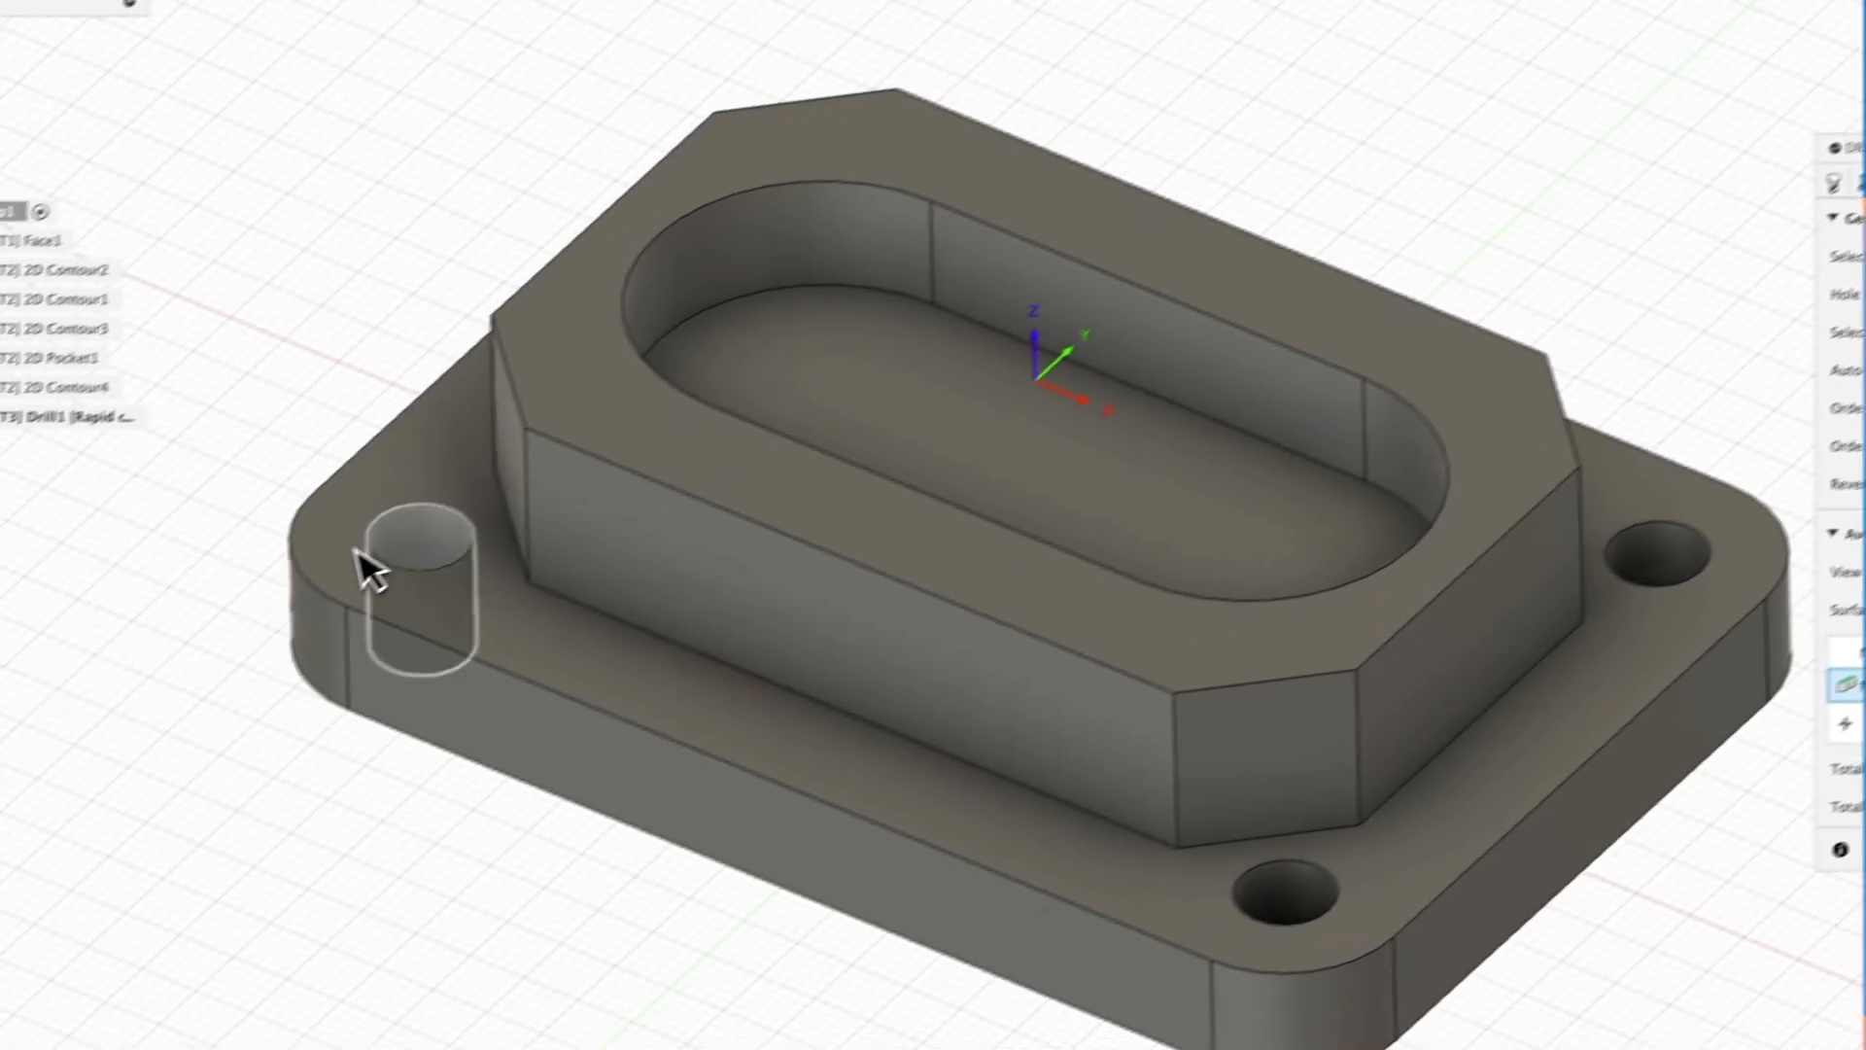
{"action": "left_click", "coordinate": [146, 671]}
{"action": "left_click", "coordinate": [1307, 904]}
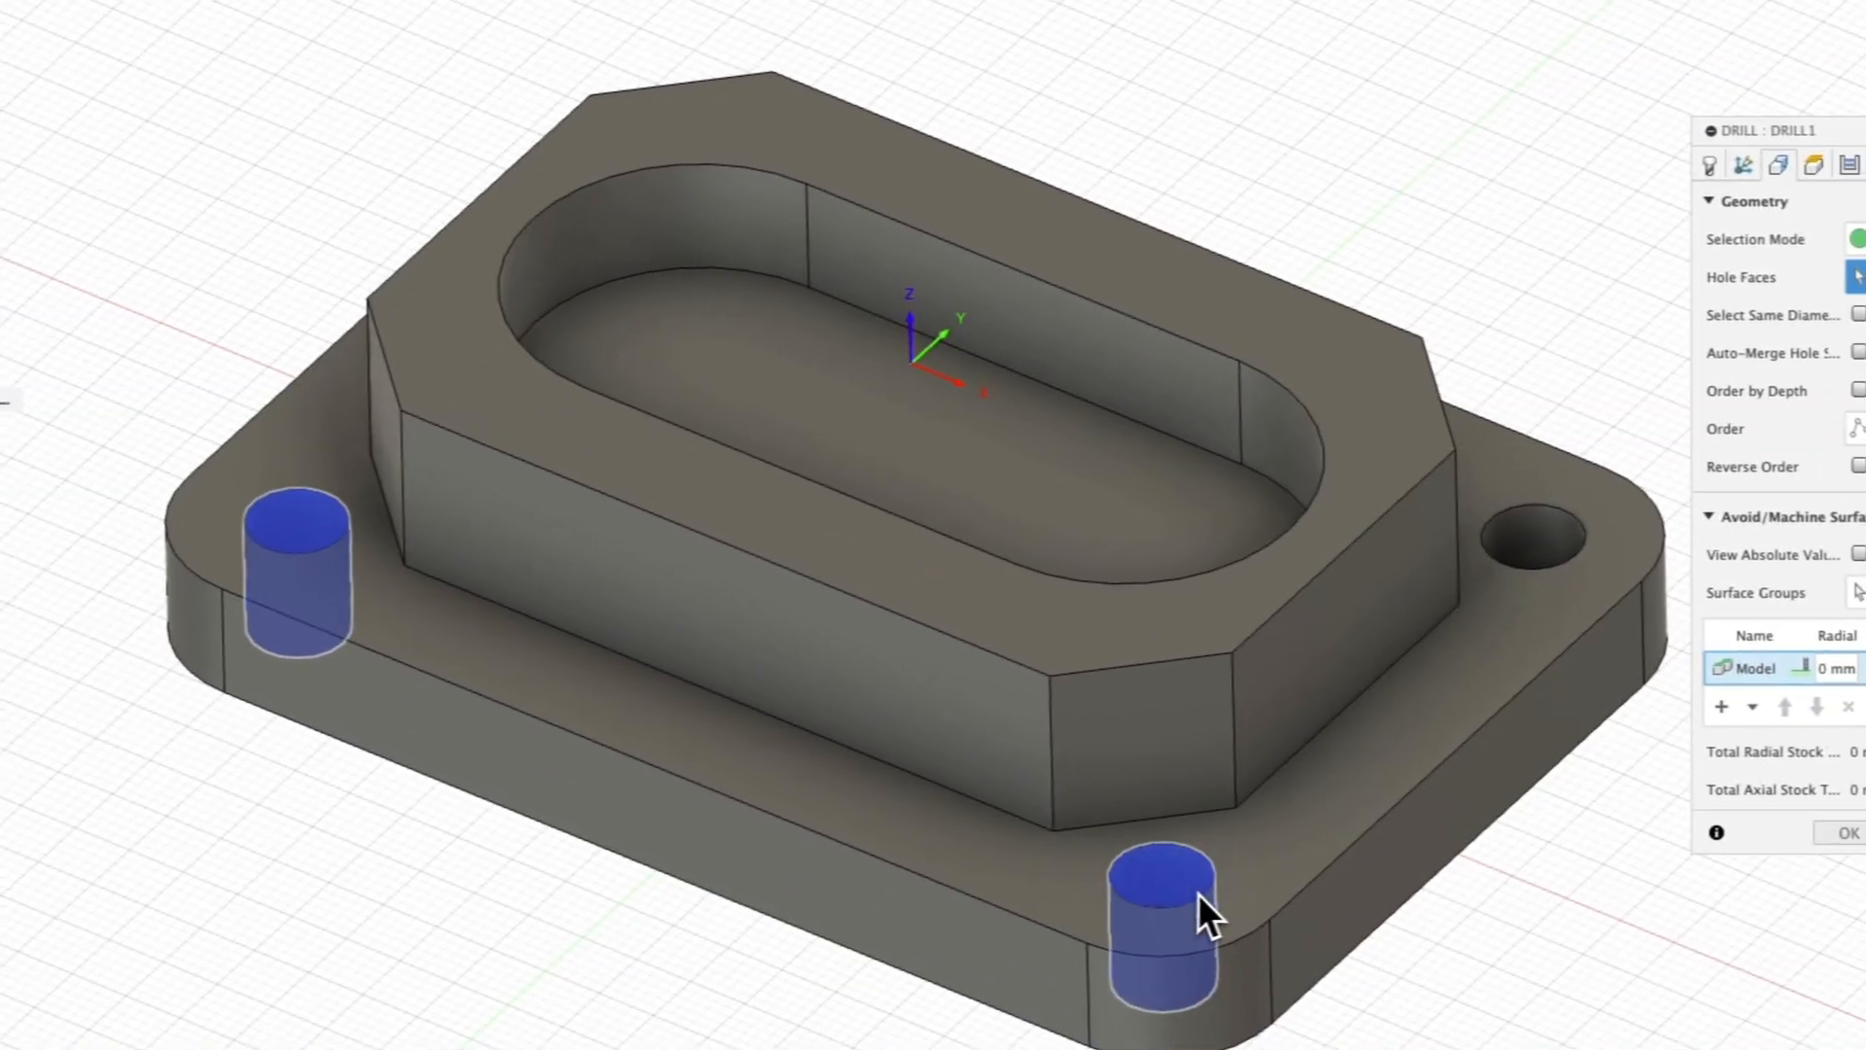
{"action": "left_click", "coordinate": [1736, 534]}
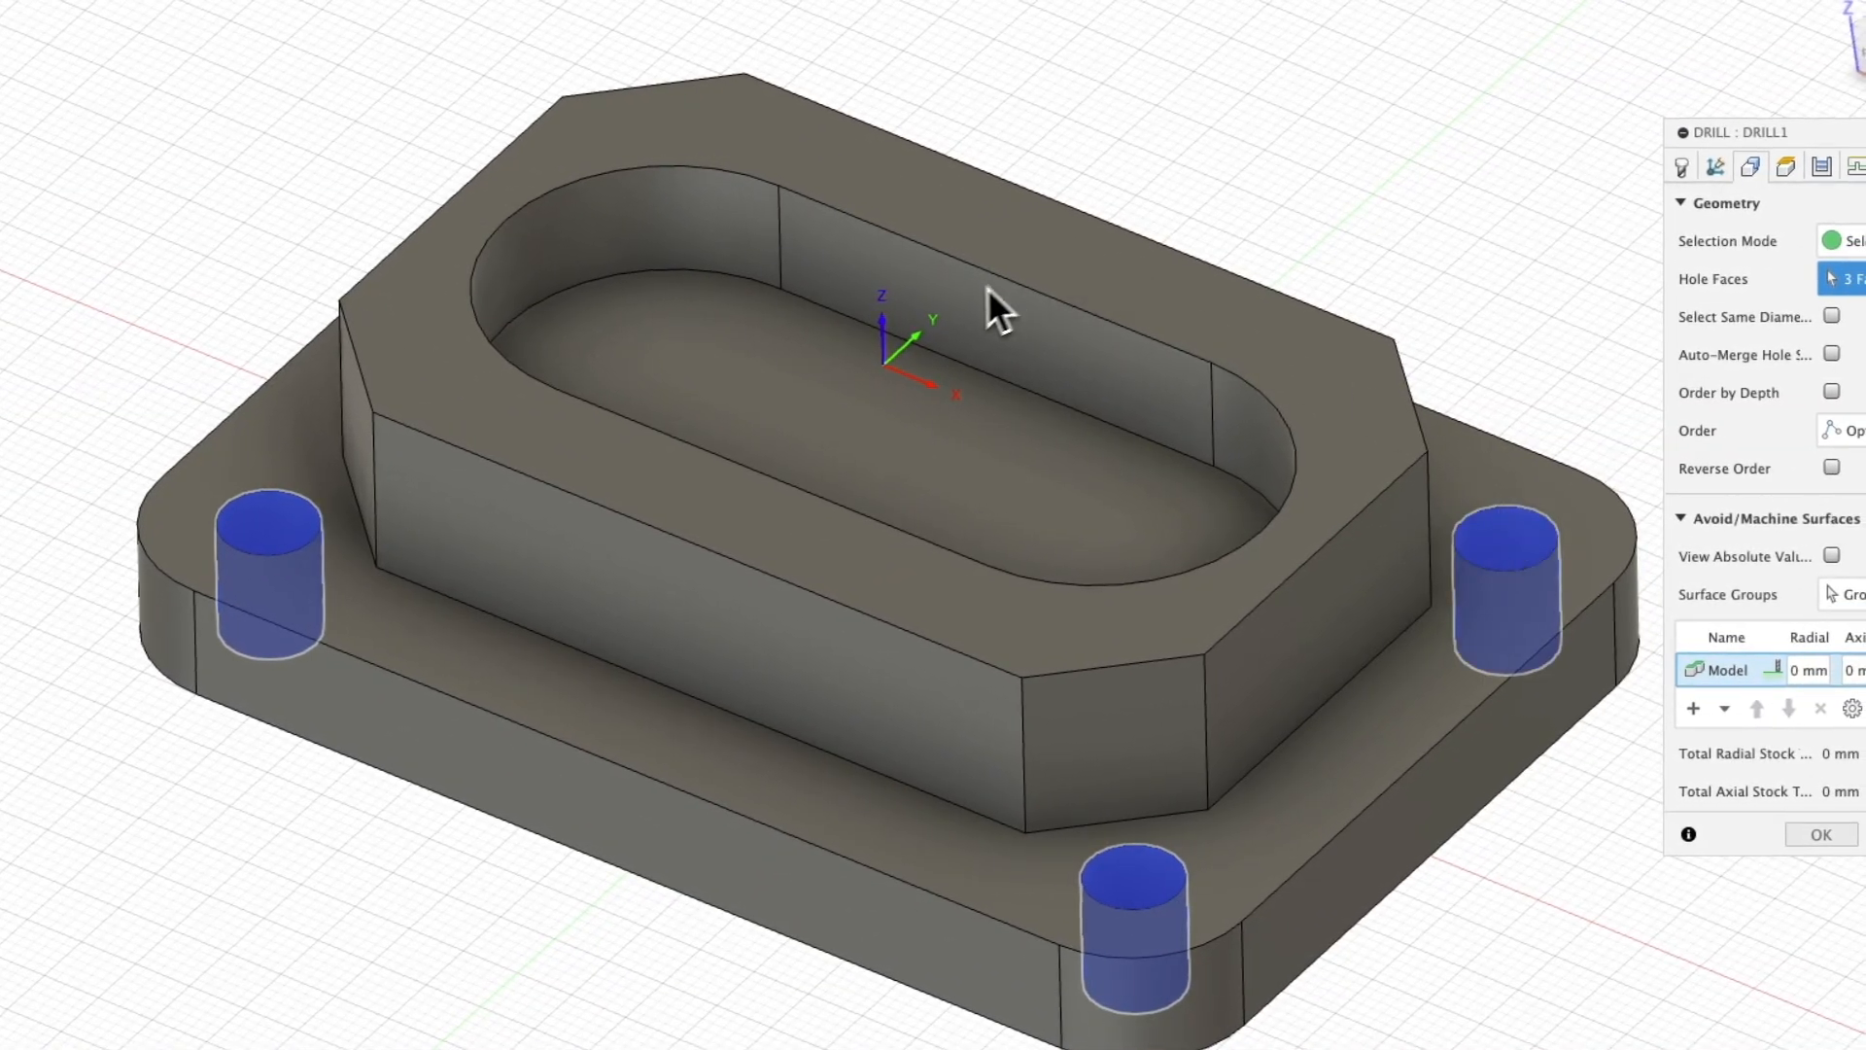
{"action": "middle_click_drag", "start_coordinate": [988, 288], "coordinate": [744, 409], "text": "shift"}
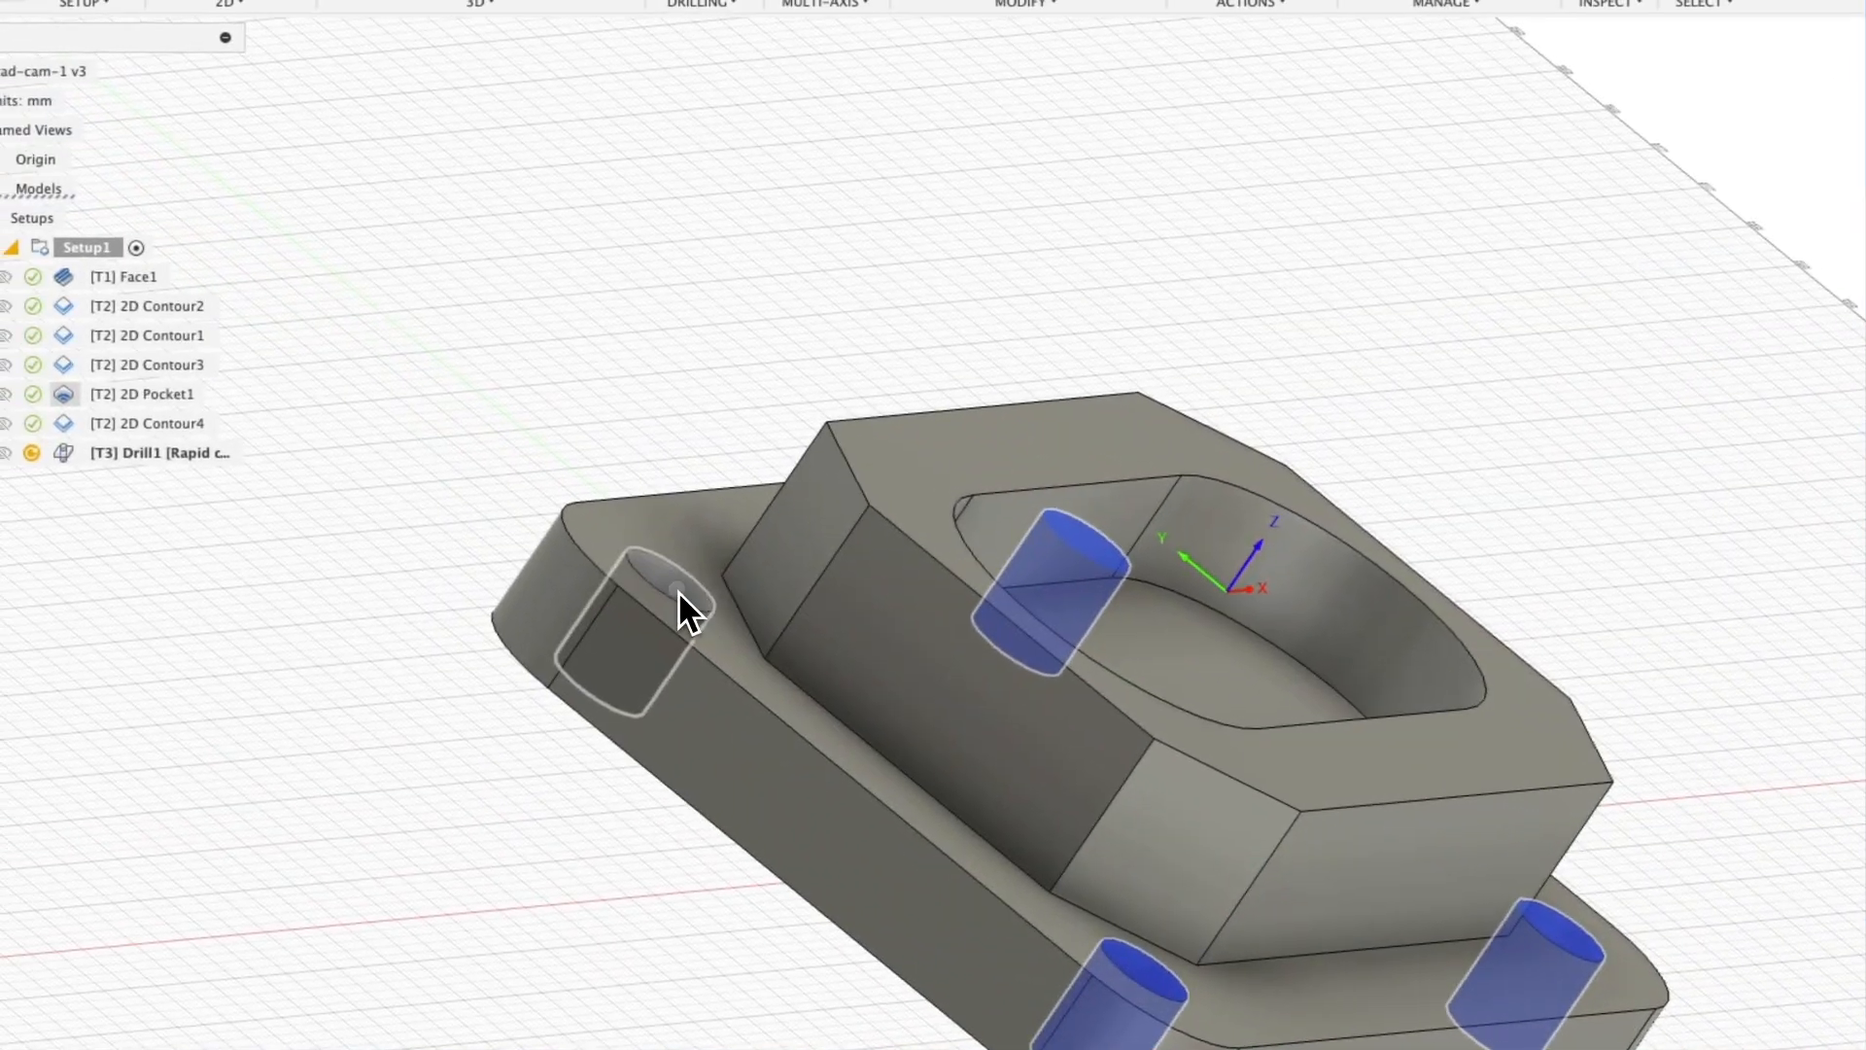
{"action": "left_click", "coordinate": [678, 591]}
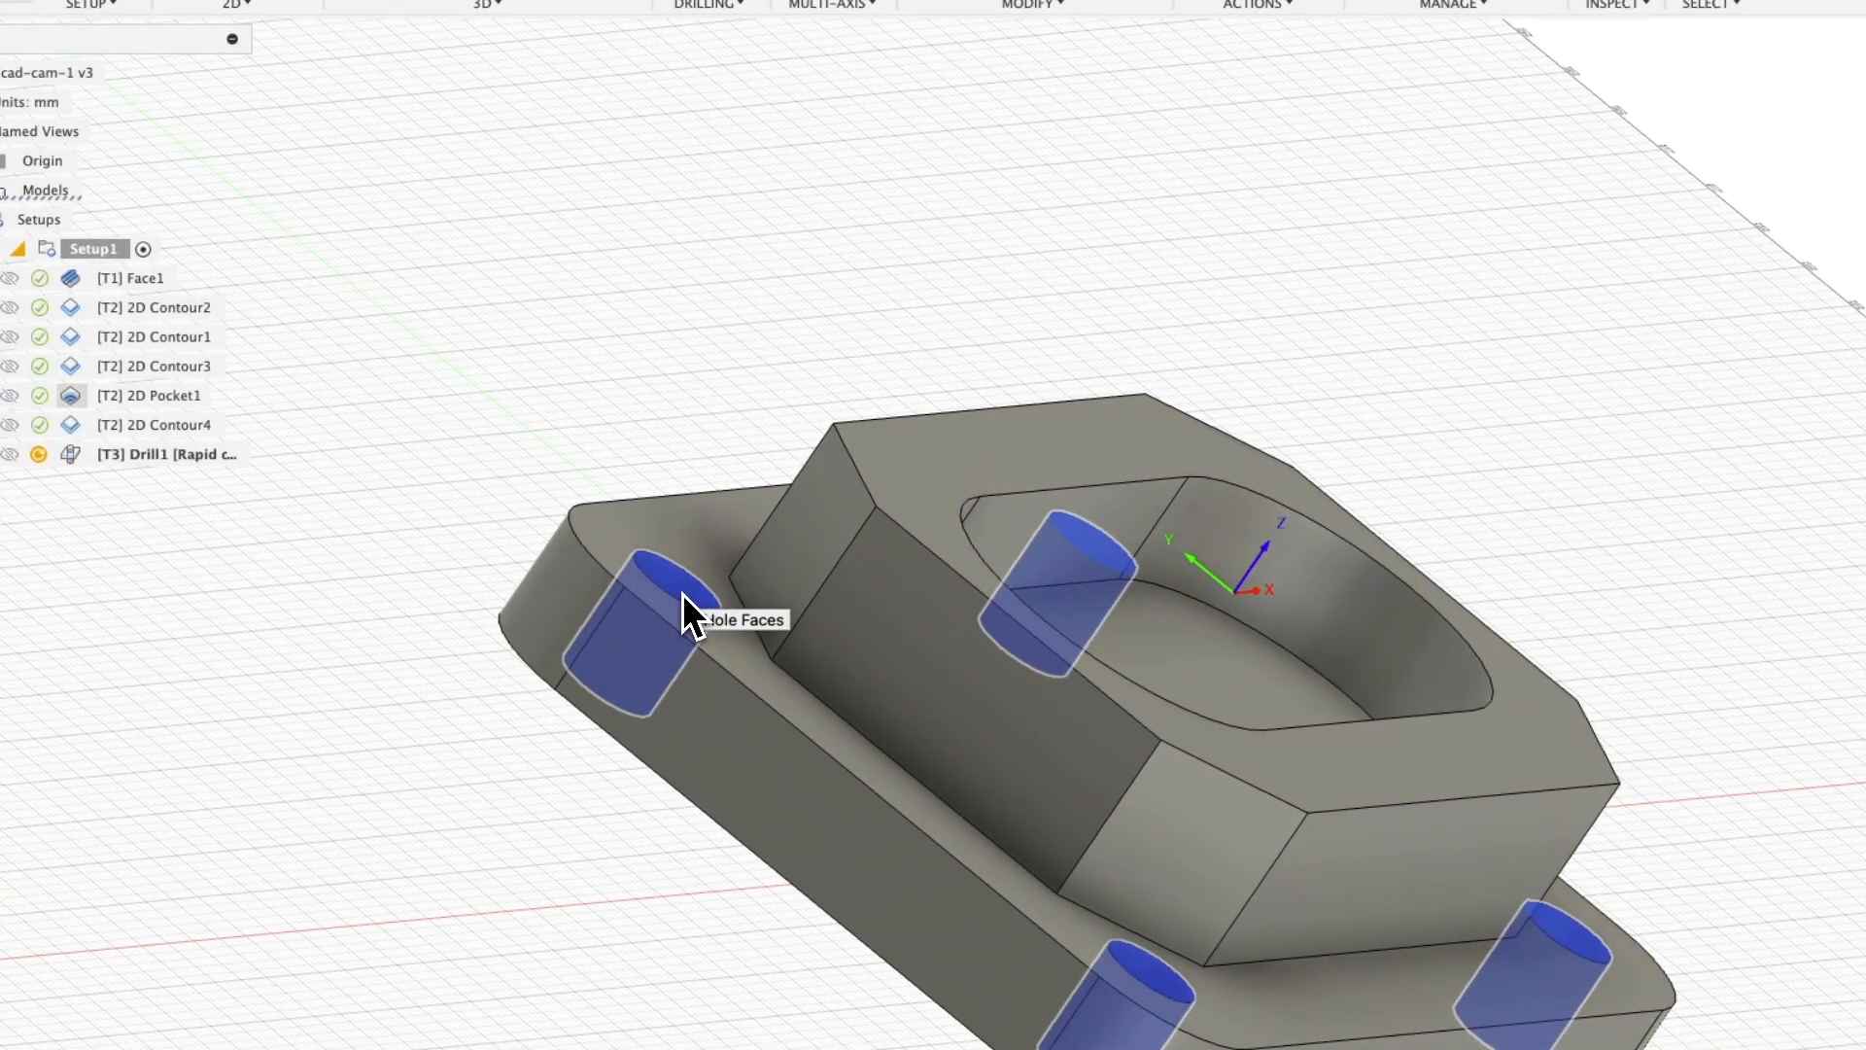
{"action": "middle_click_drag", "start_coordinate": [682, 593], "coordinate": [1241, 341], "text": "shift"}
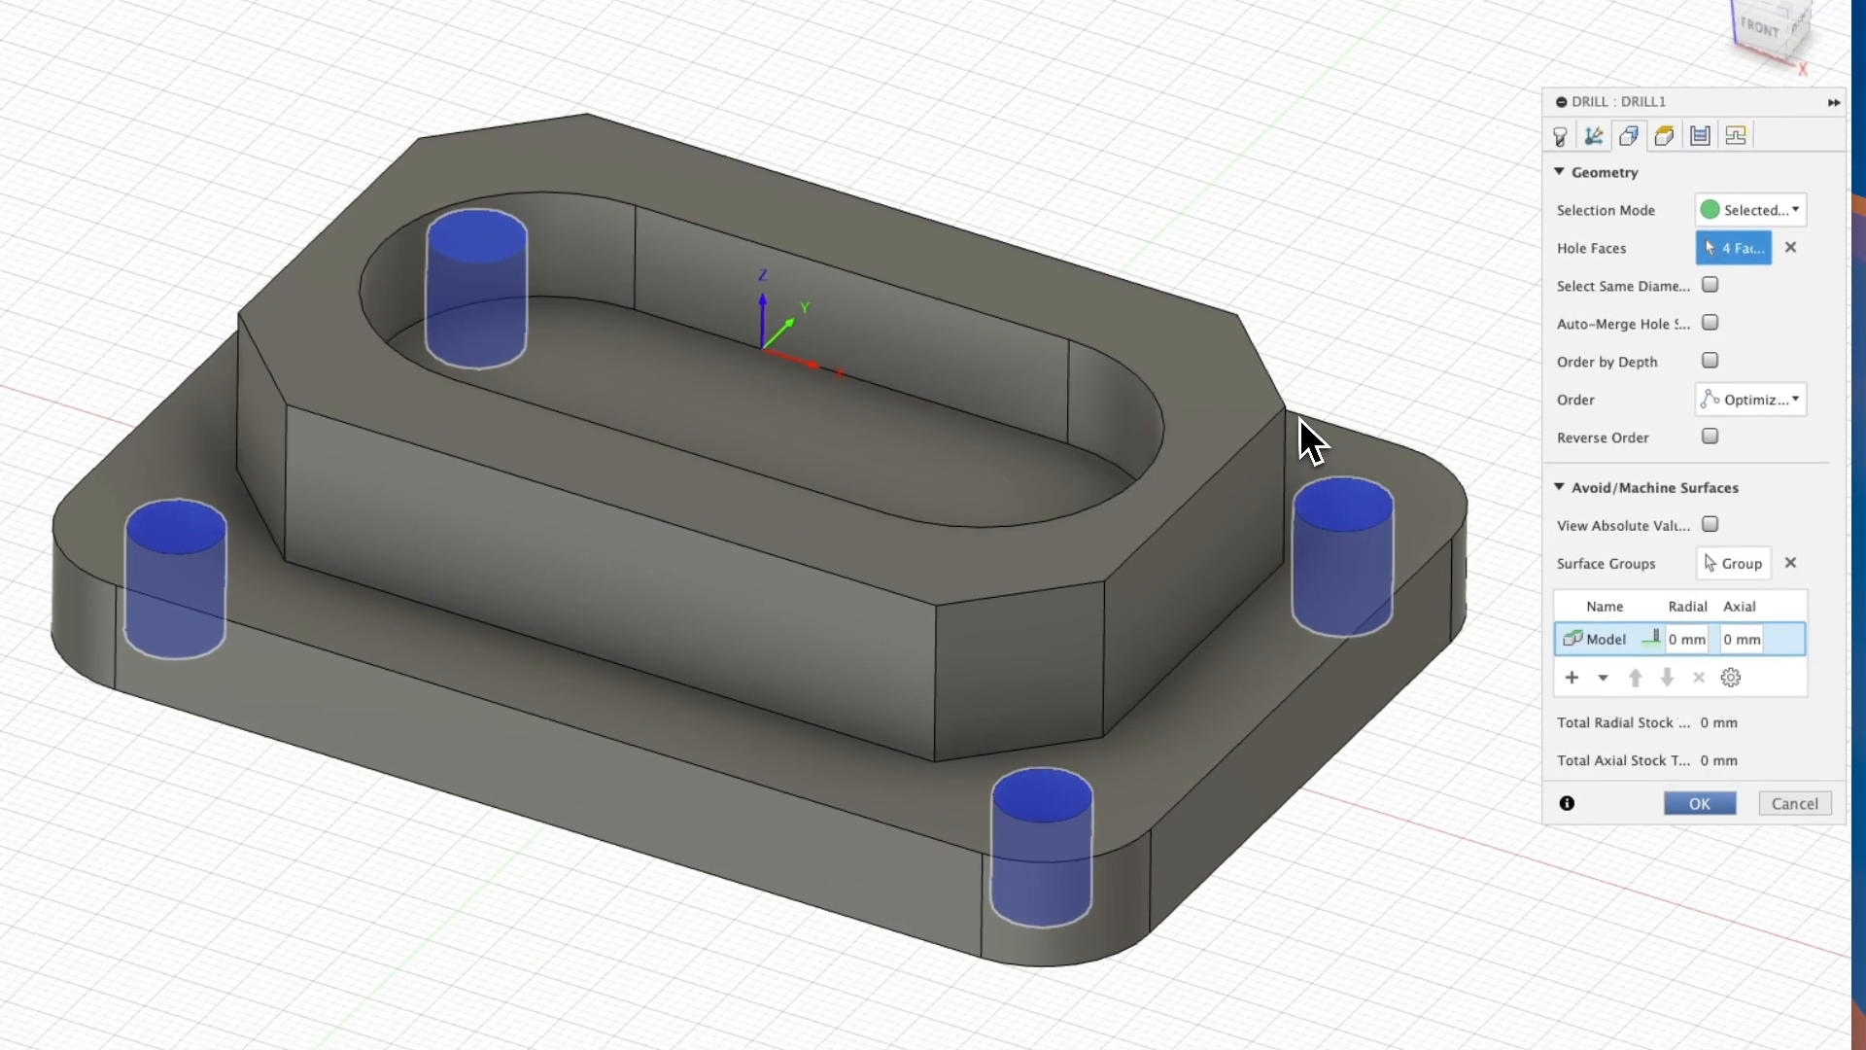
{"action": "key", "text": "Return"}
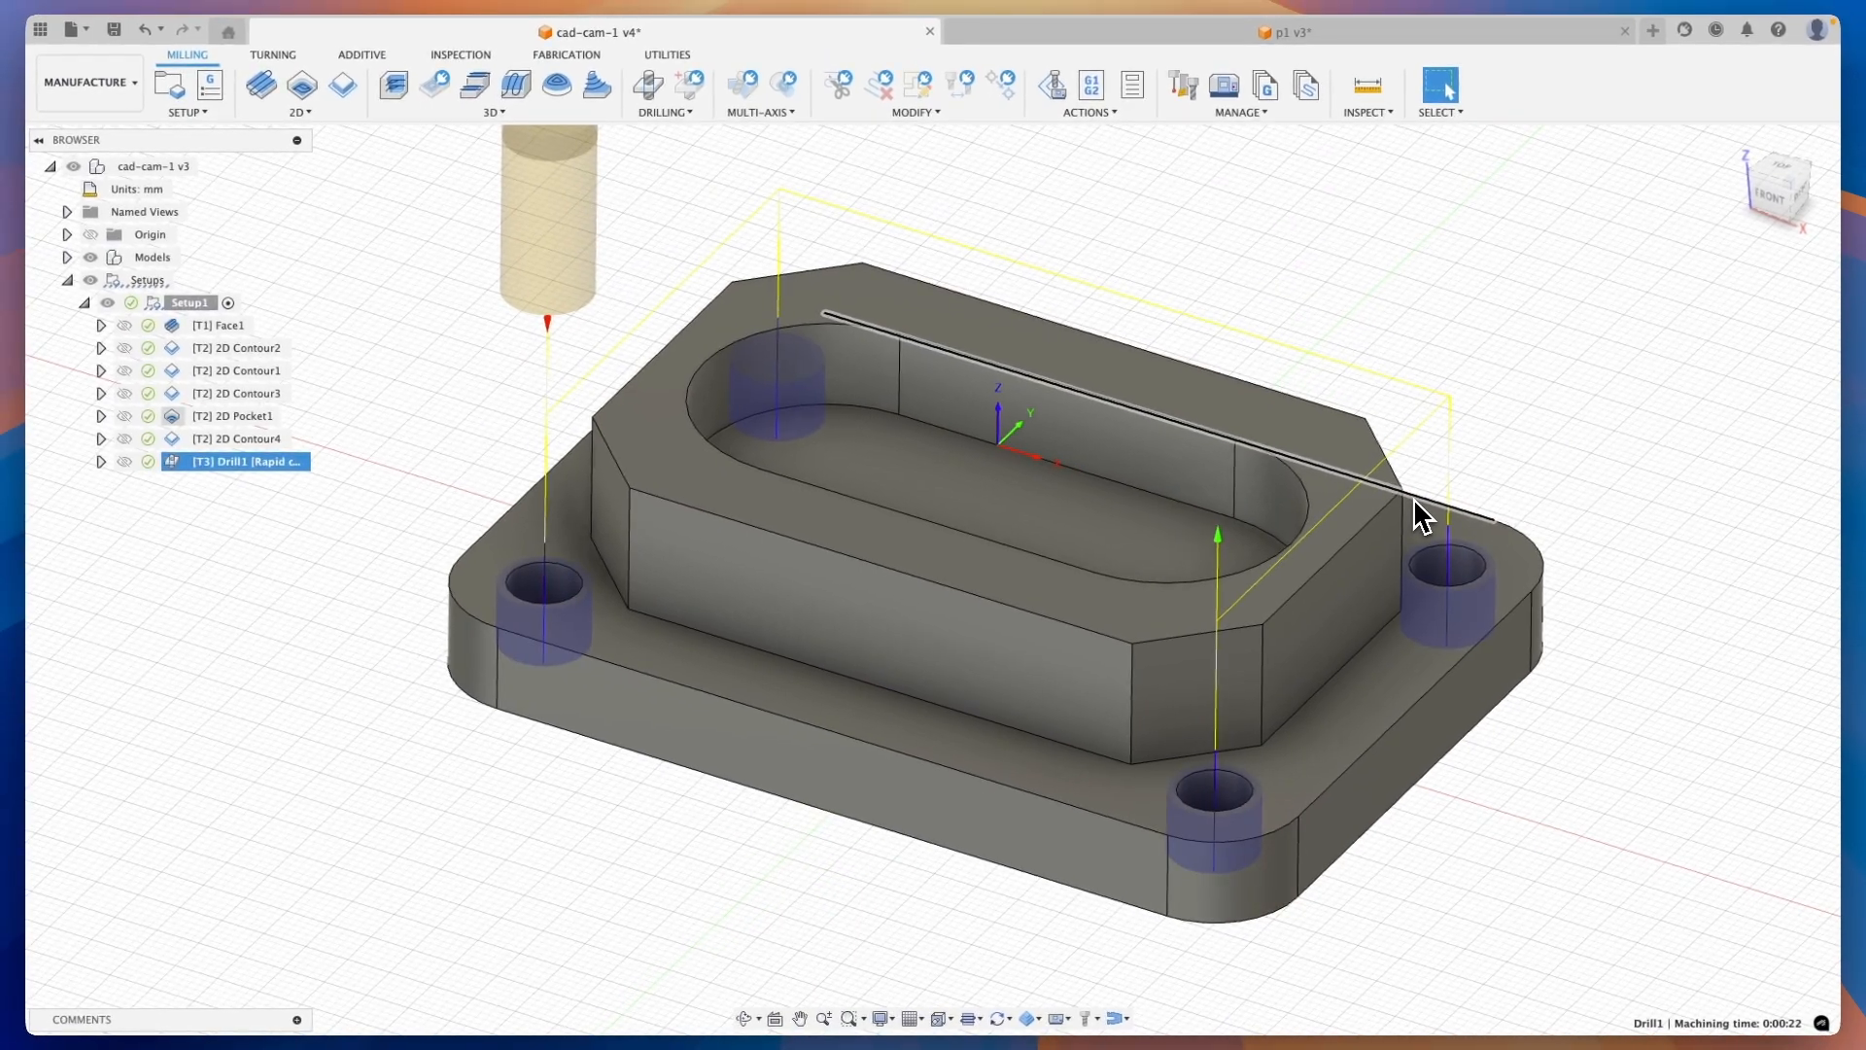
{"action": "scroll", "coordinate": [1413, 498], "scroll_direction": "down", "scroll_amount": 5, "text": "shift"}
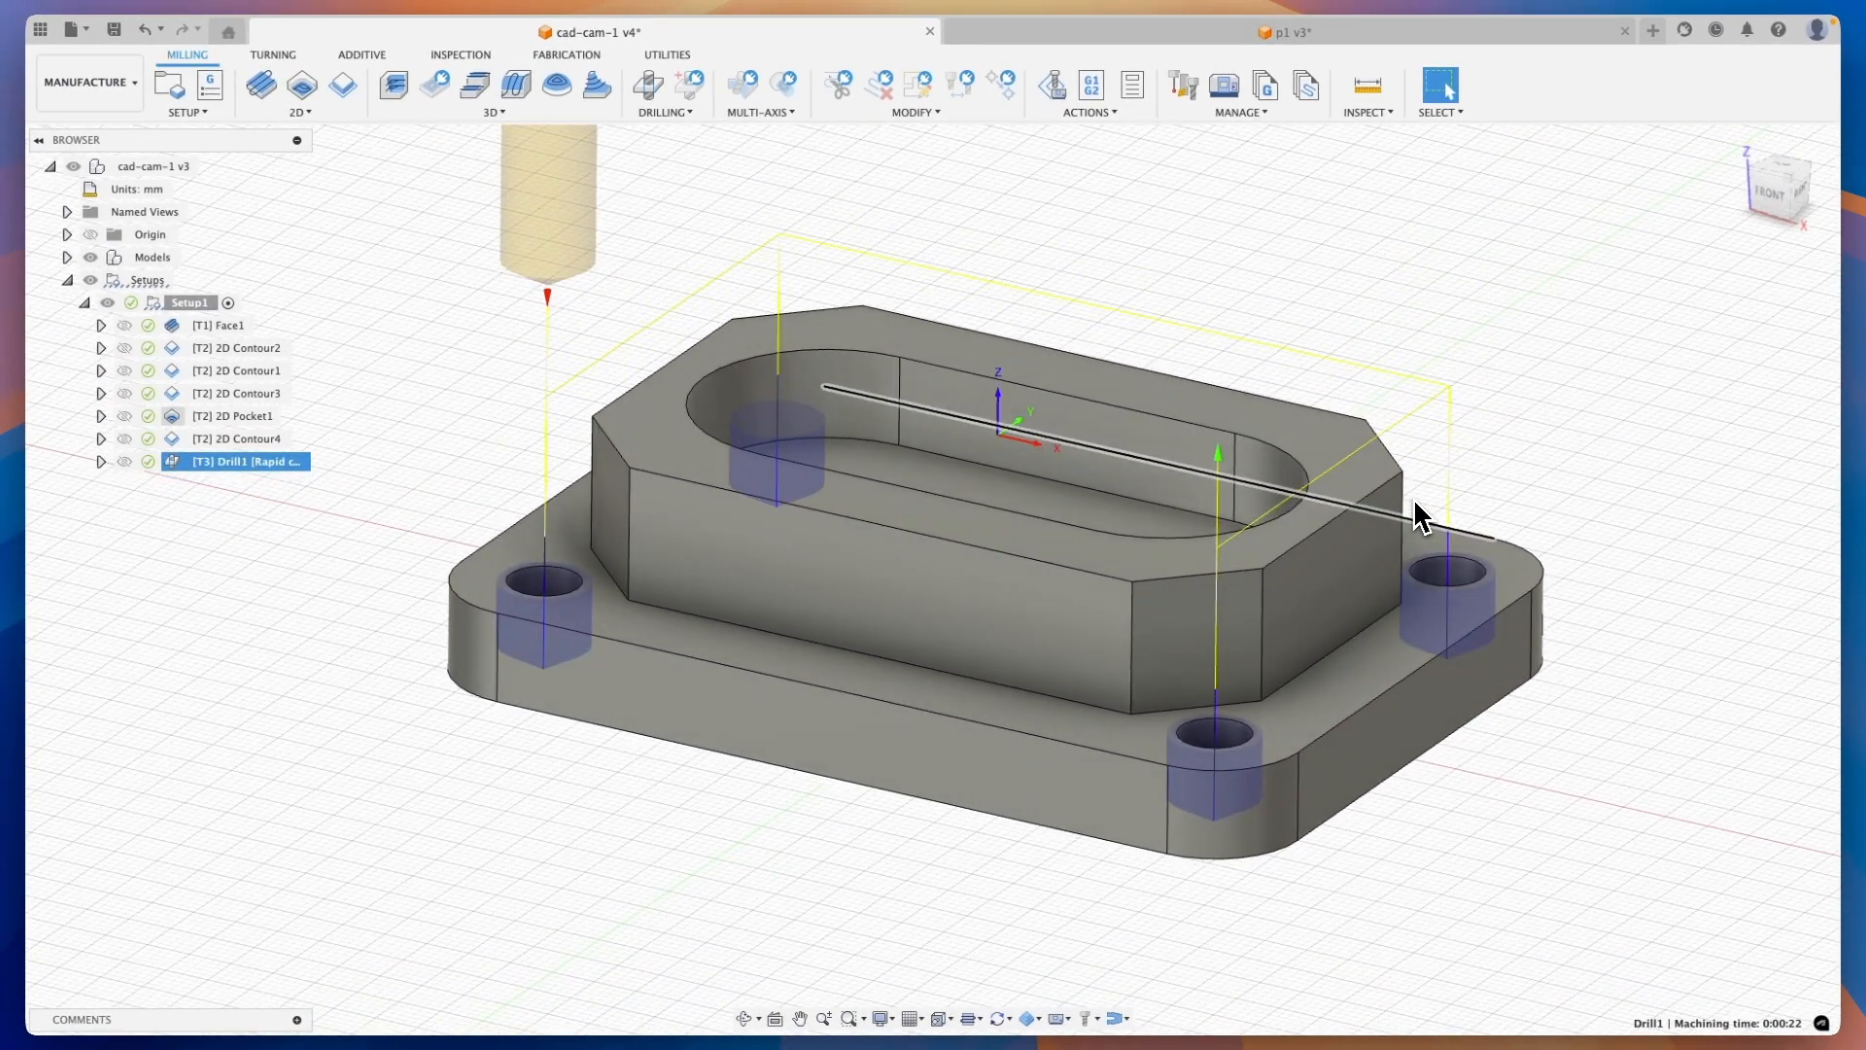
Check how deep Drill1 reaches in the corner holes, then set its bottom height reference to Hole top and regenerate it
{"action": "scroll", "coordinate": [1413, 497], "scroll_direction": "down", "scroll_amount": 5, "text": "shift"}
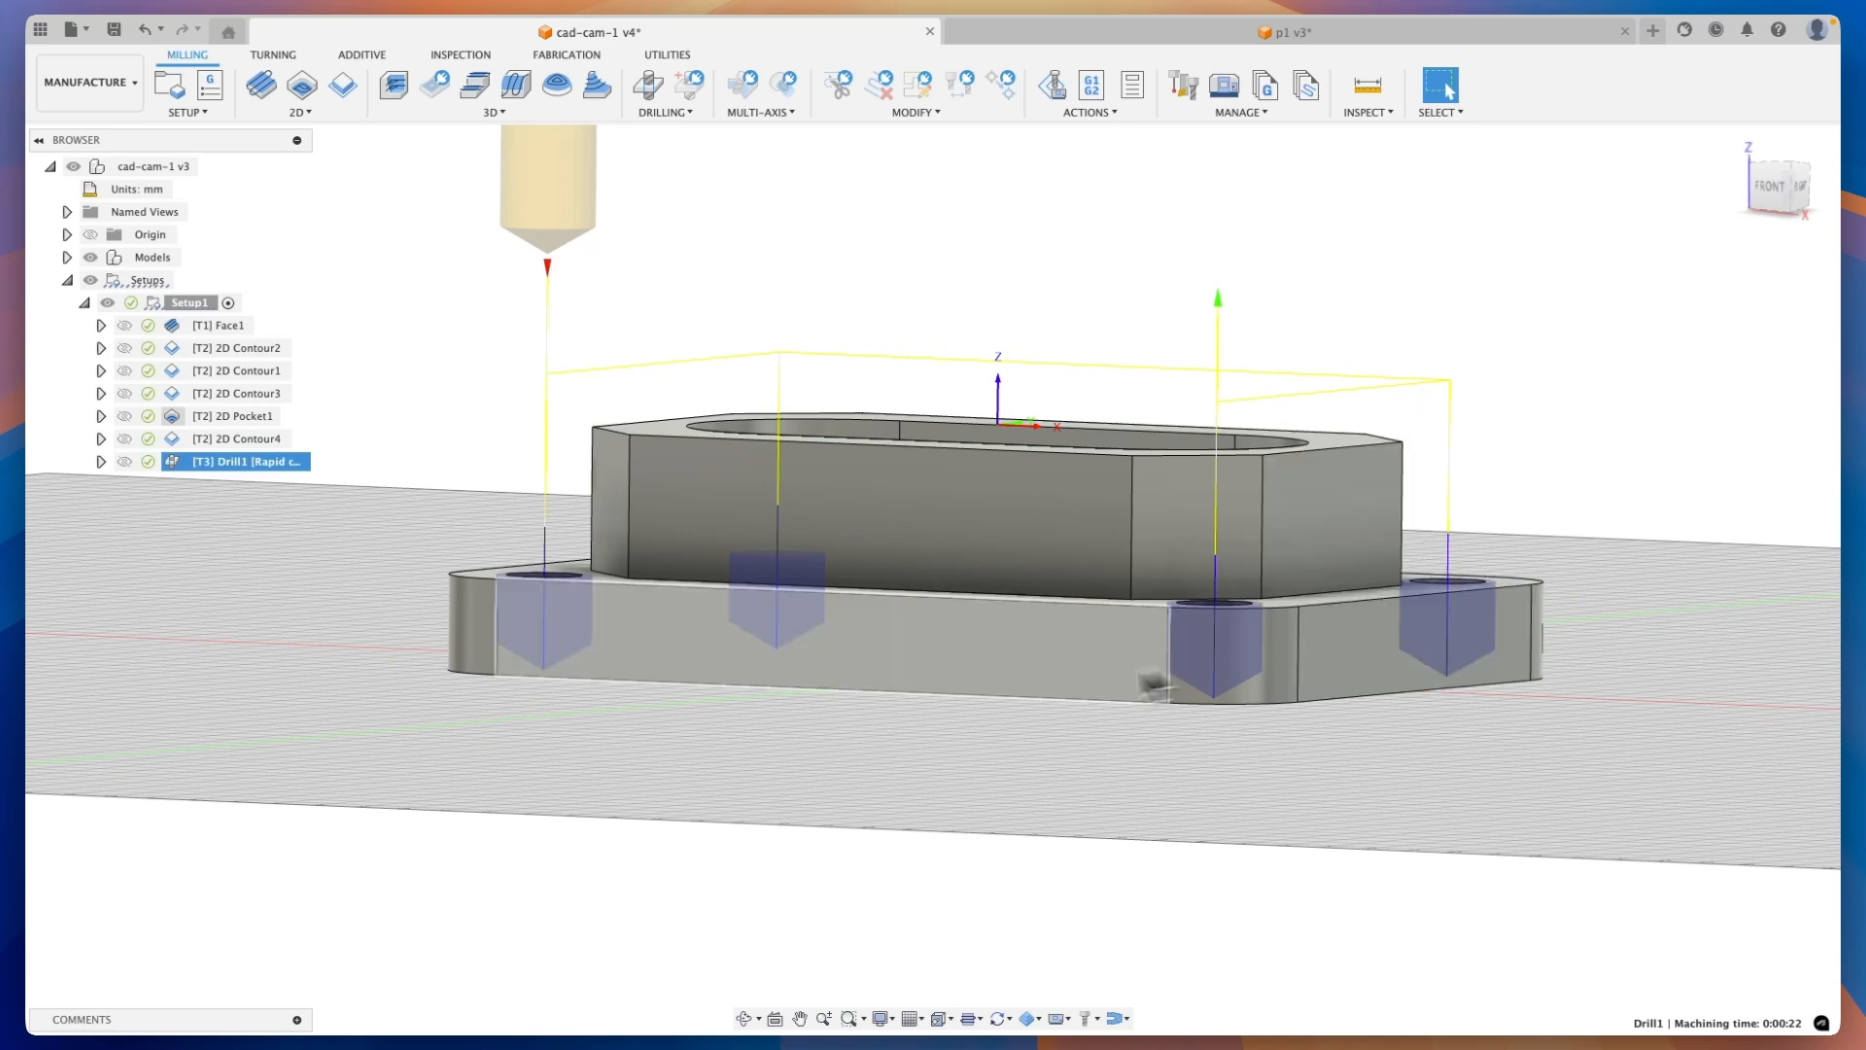
{"action": "scroll", "coordinate": [1275, 697], "scroll_direction": "up", "scroll_amount": 10, "text": "shift"}
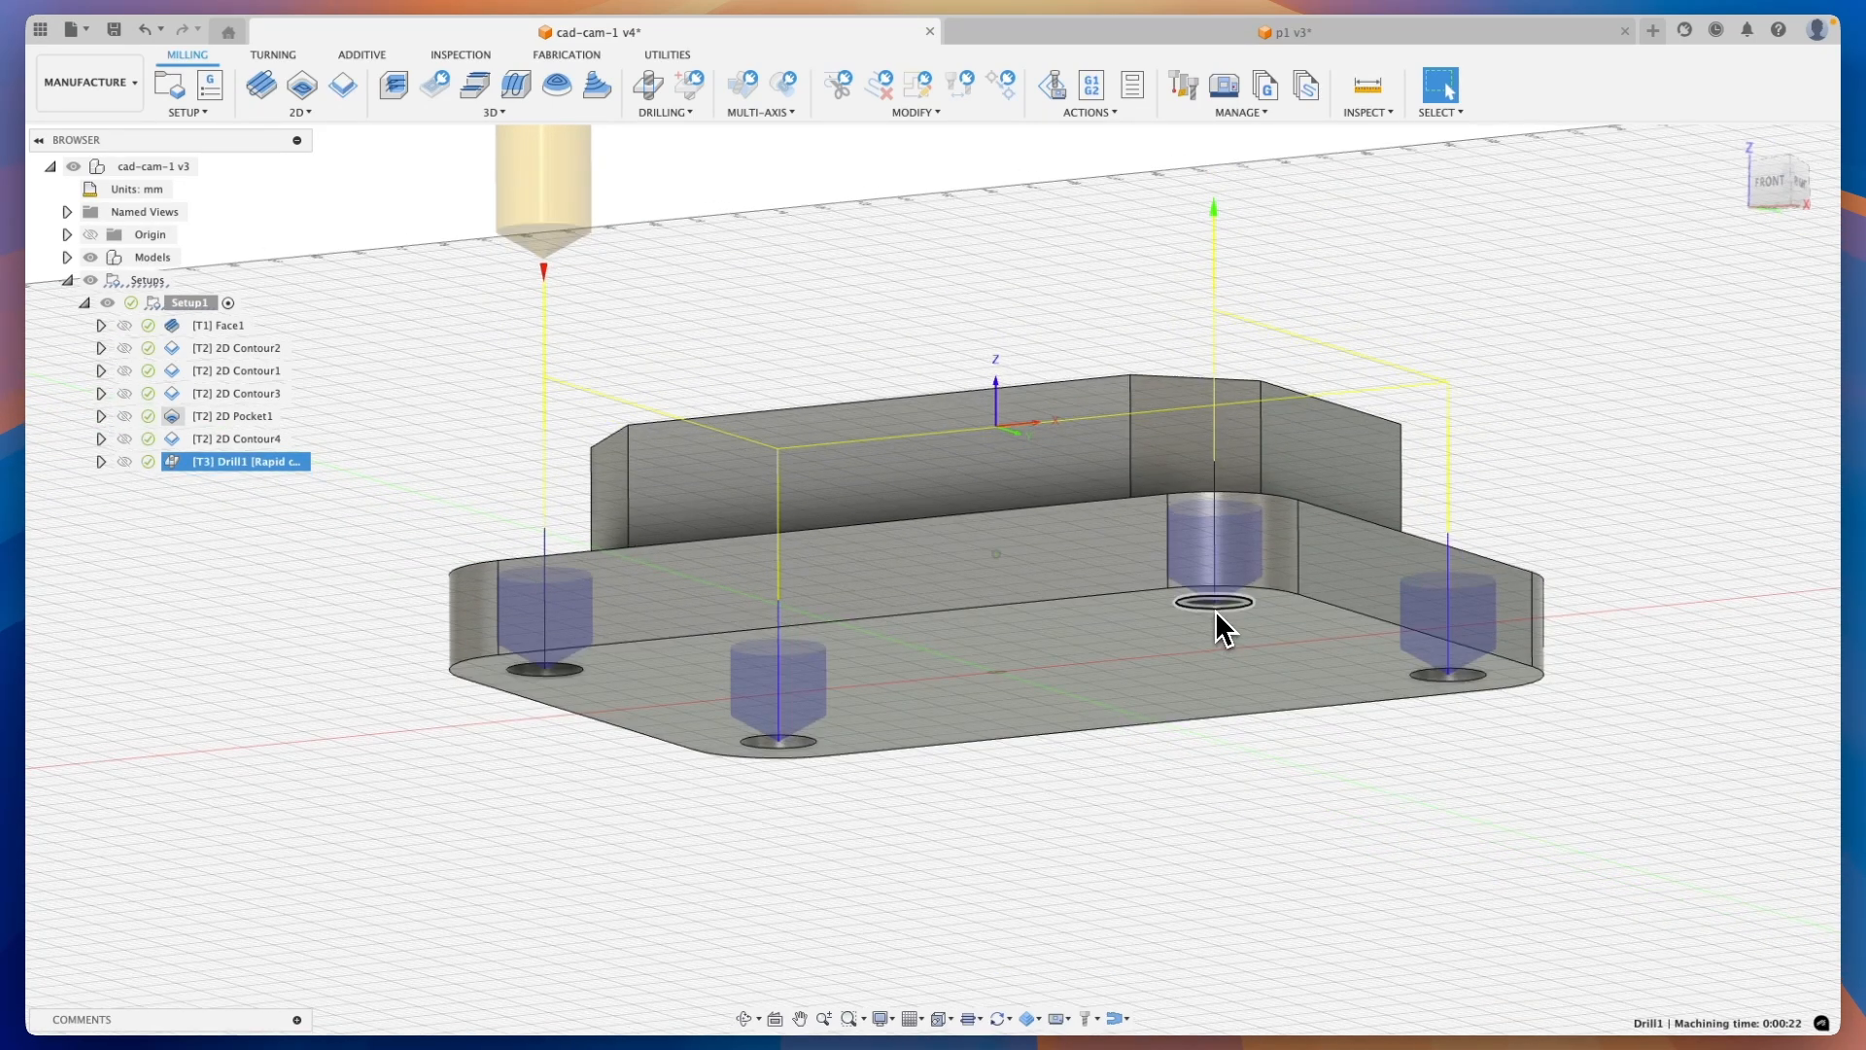
{"action": "scroll", "coordinate": [1215, 617], "scroll_direction": "down", "scroll_amount": 5, "text": "shift"}
{"action": "scroll", "coordinate": [1215, 583], "scroll_direction": "down", "scroll_amount": 3, "text": "shift"}
{"action": "scroll", "coordinate": [1214, 576], "scroll_direction": "up", "scroll_amount": 10, "text": "shift"}
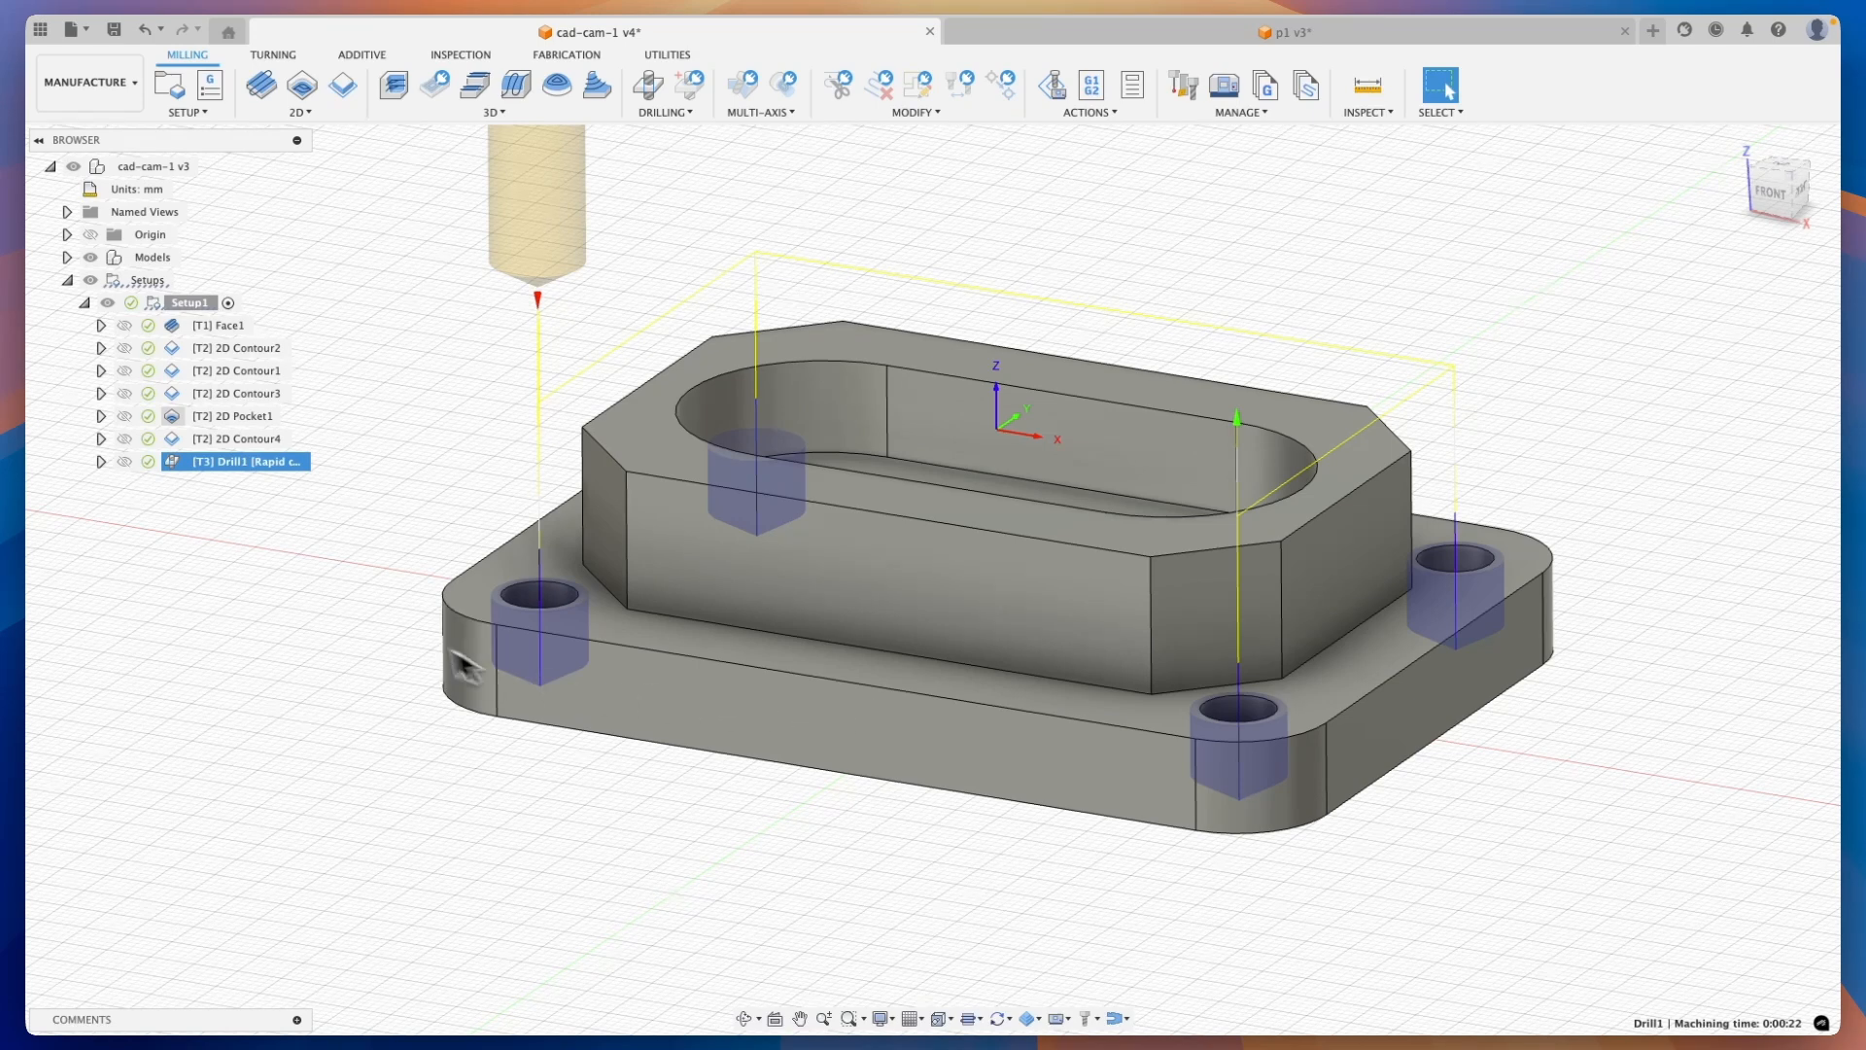
{"action": "double_click", "coordinate": [167, 465]}
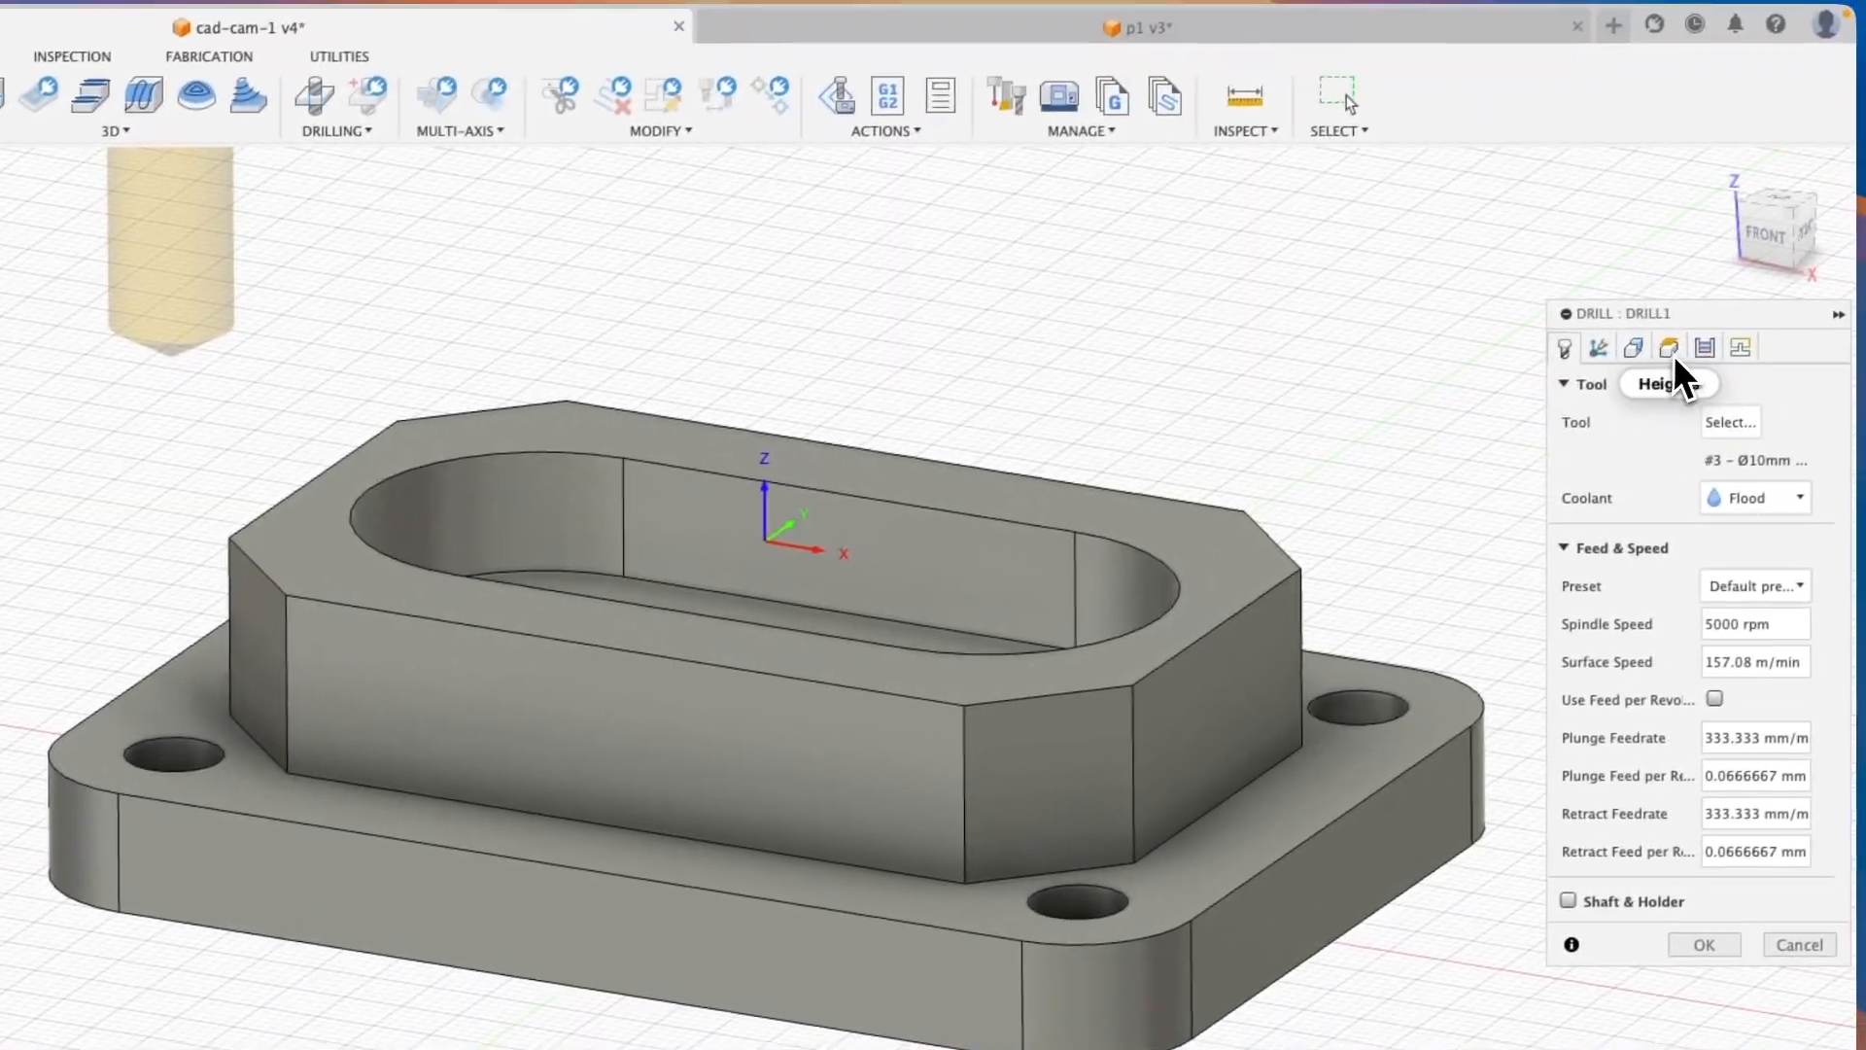
{"action": "left_click", "coordinate": [1666, 352]}
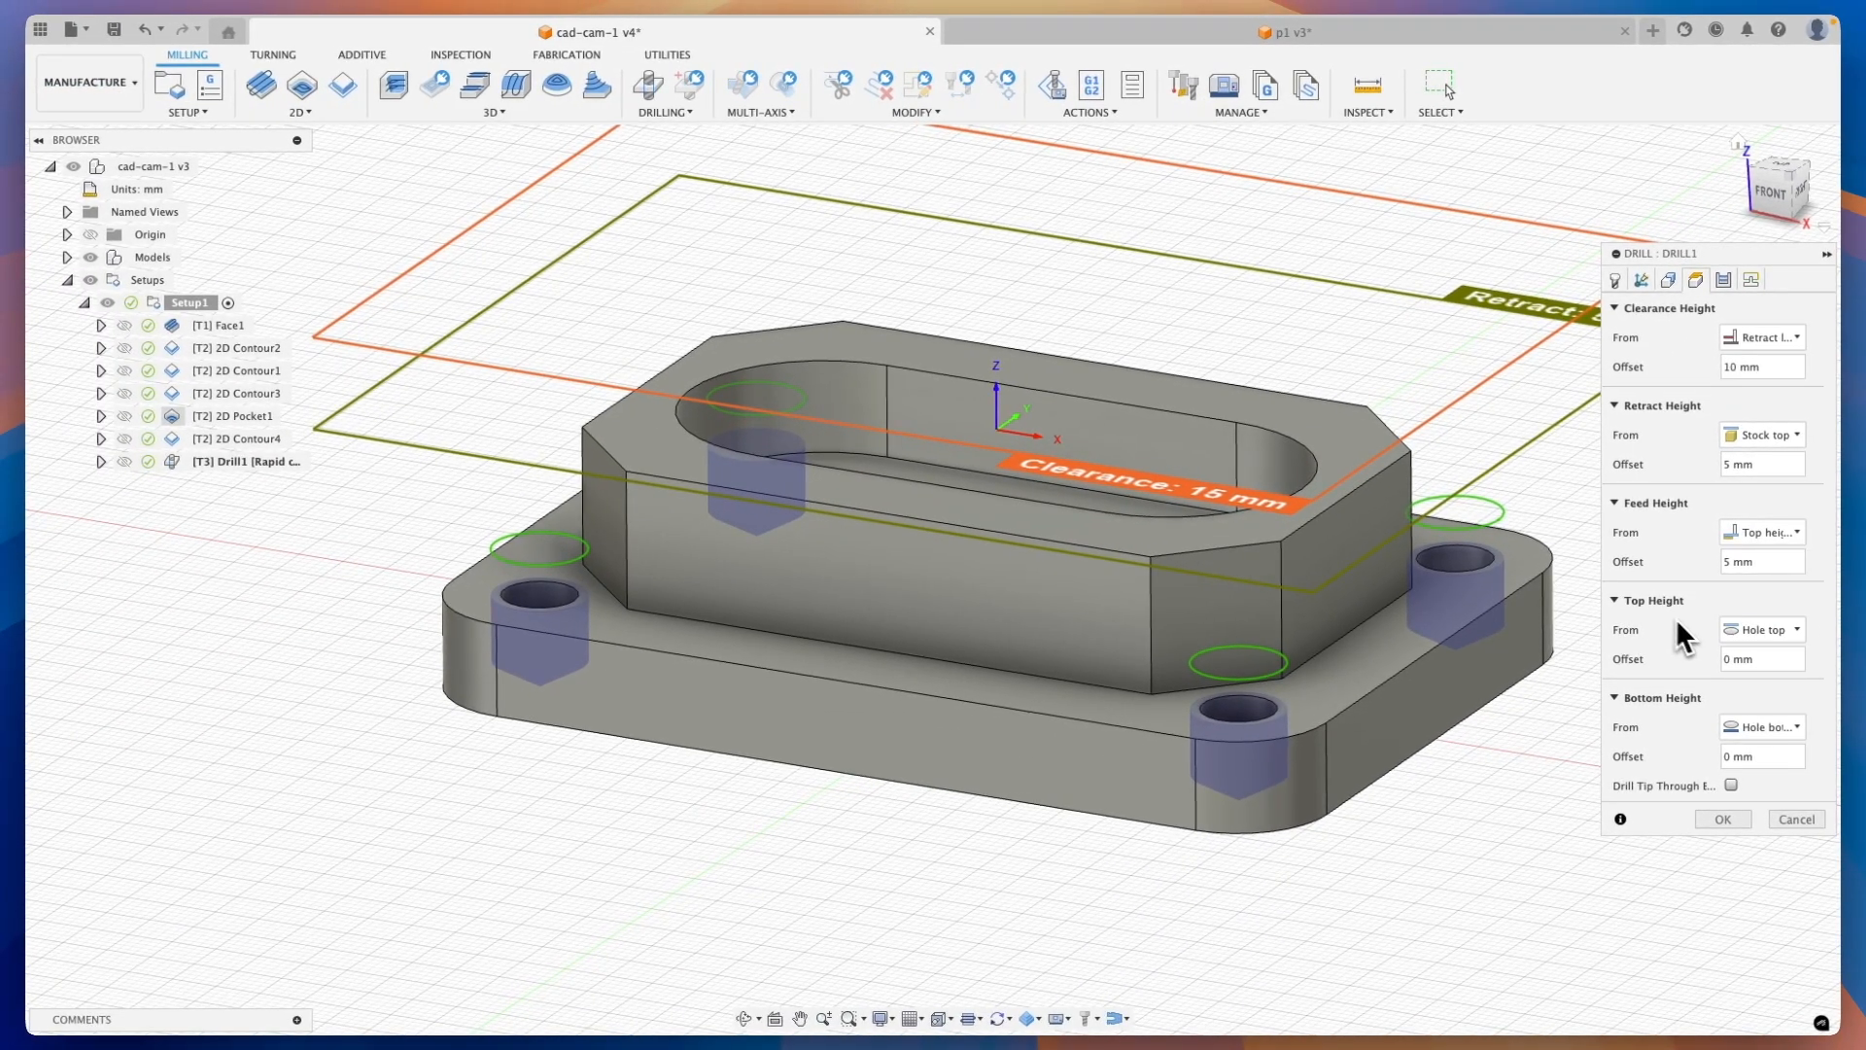
{"action": "mouse_move", "coordinate": [1770, 626]}
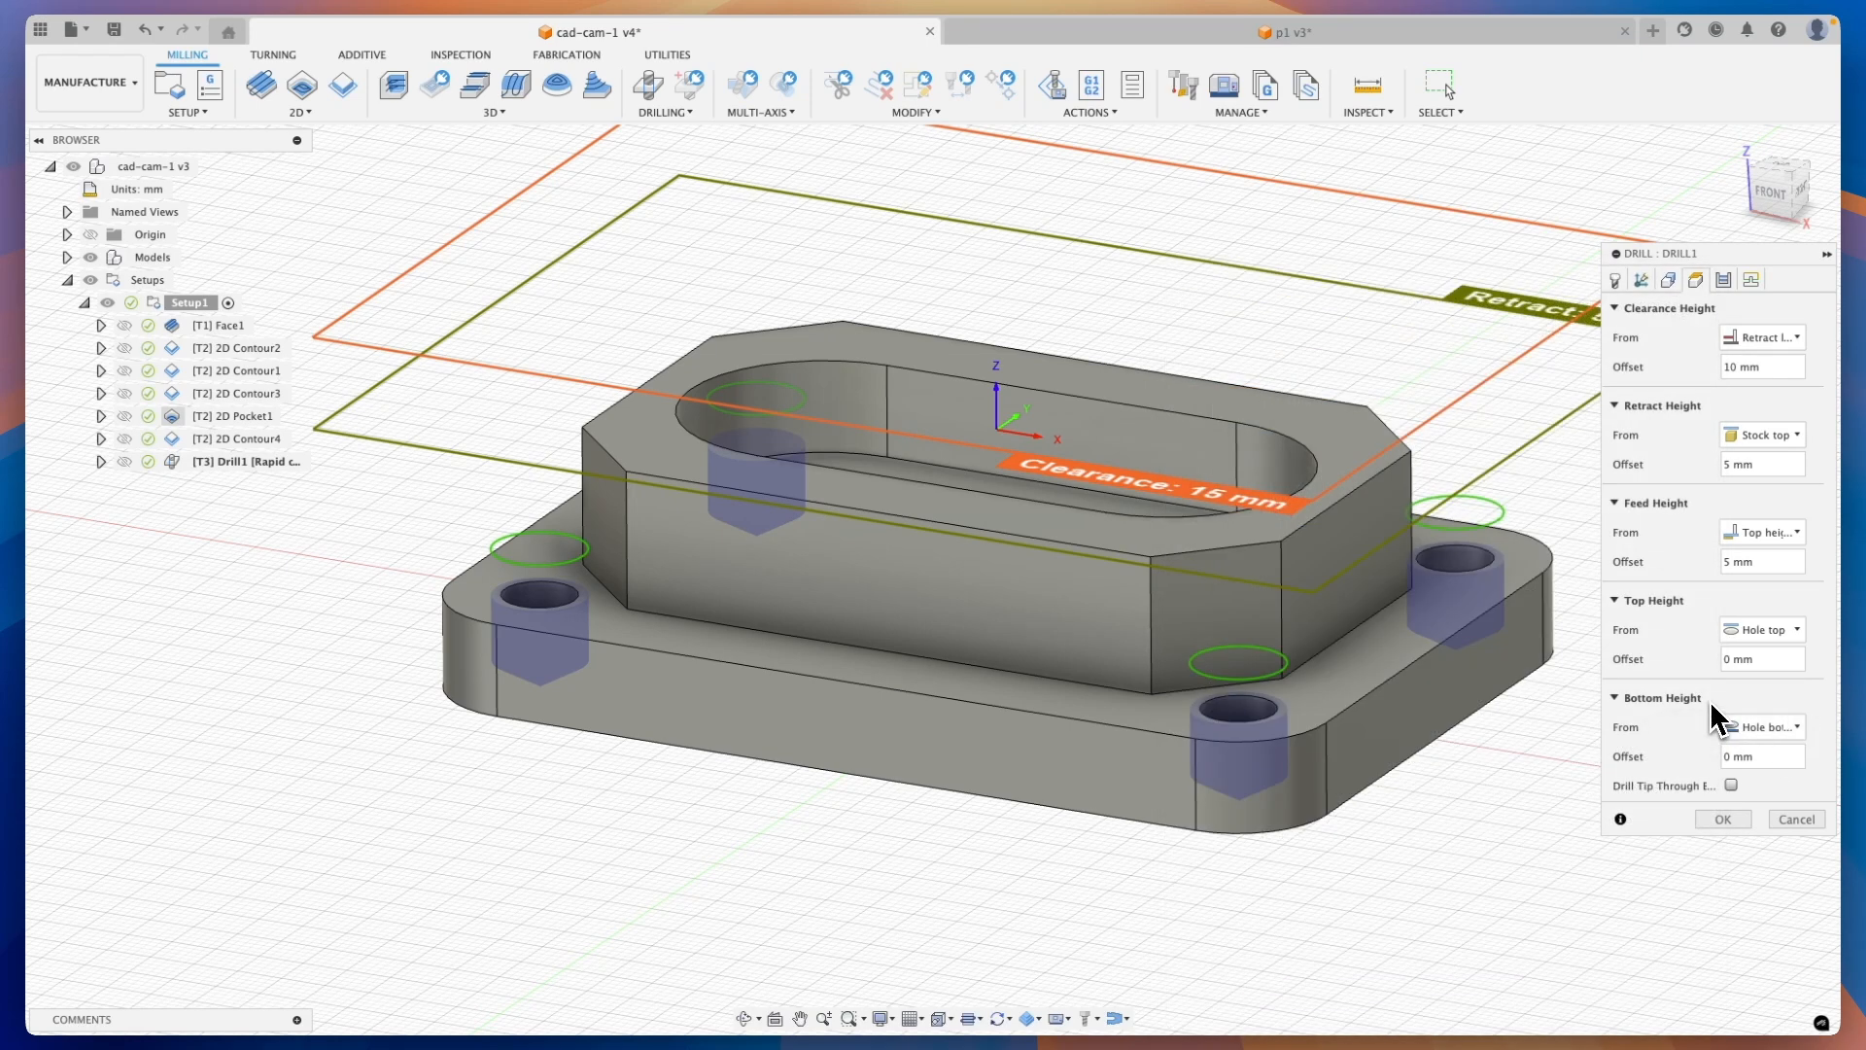
{"action": "left_click", "coordinate": [1744, 727]}
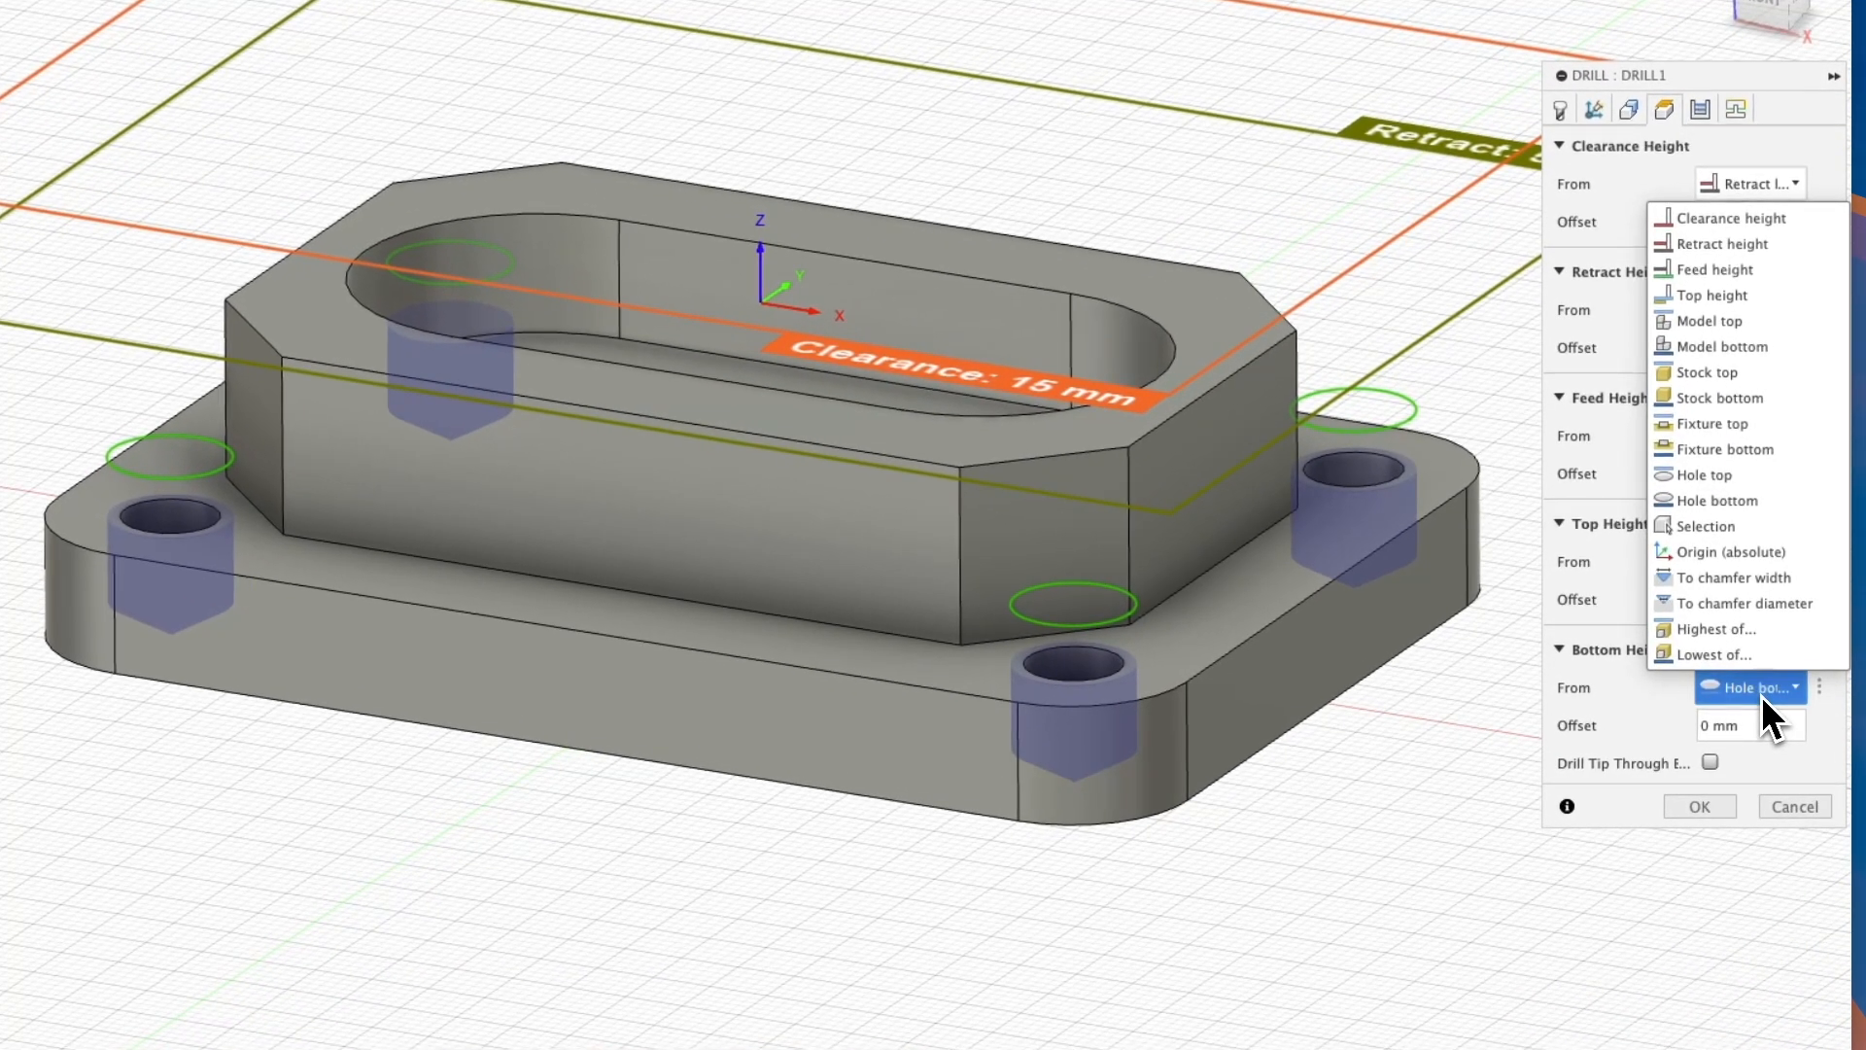
{"action": "left_click", "coordinate": [1720, 477]}
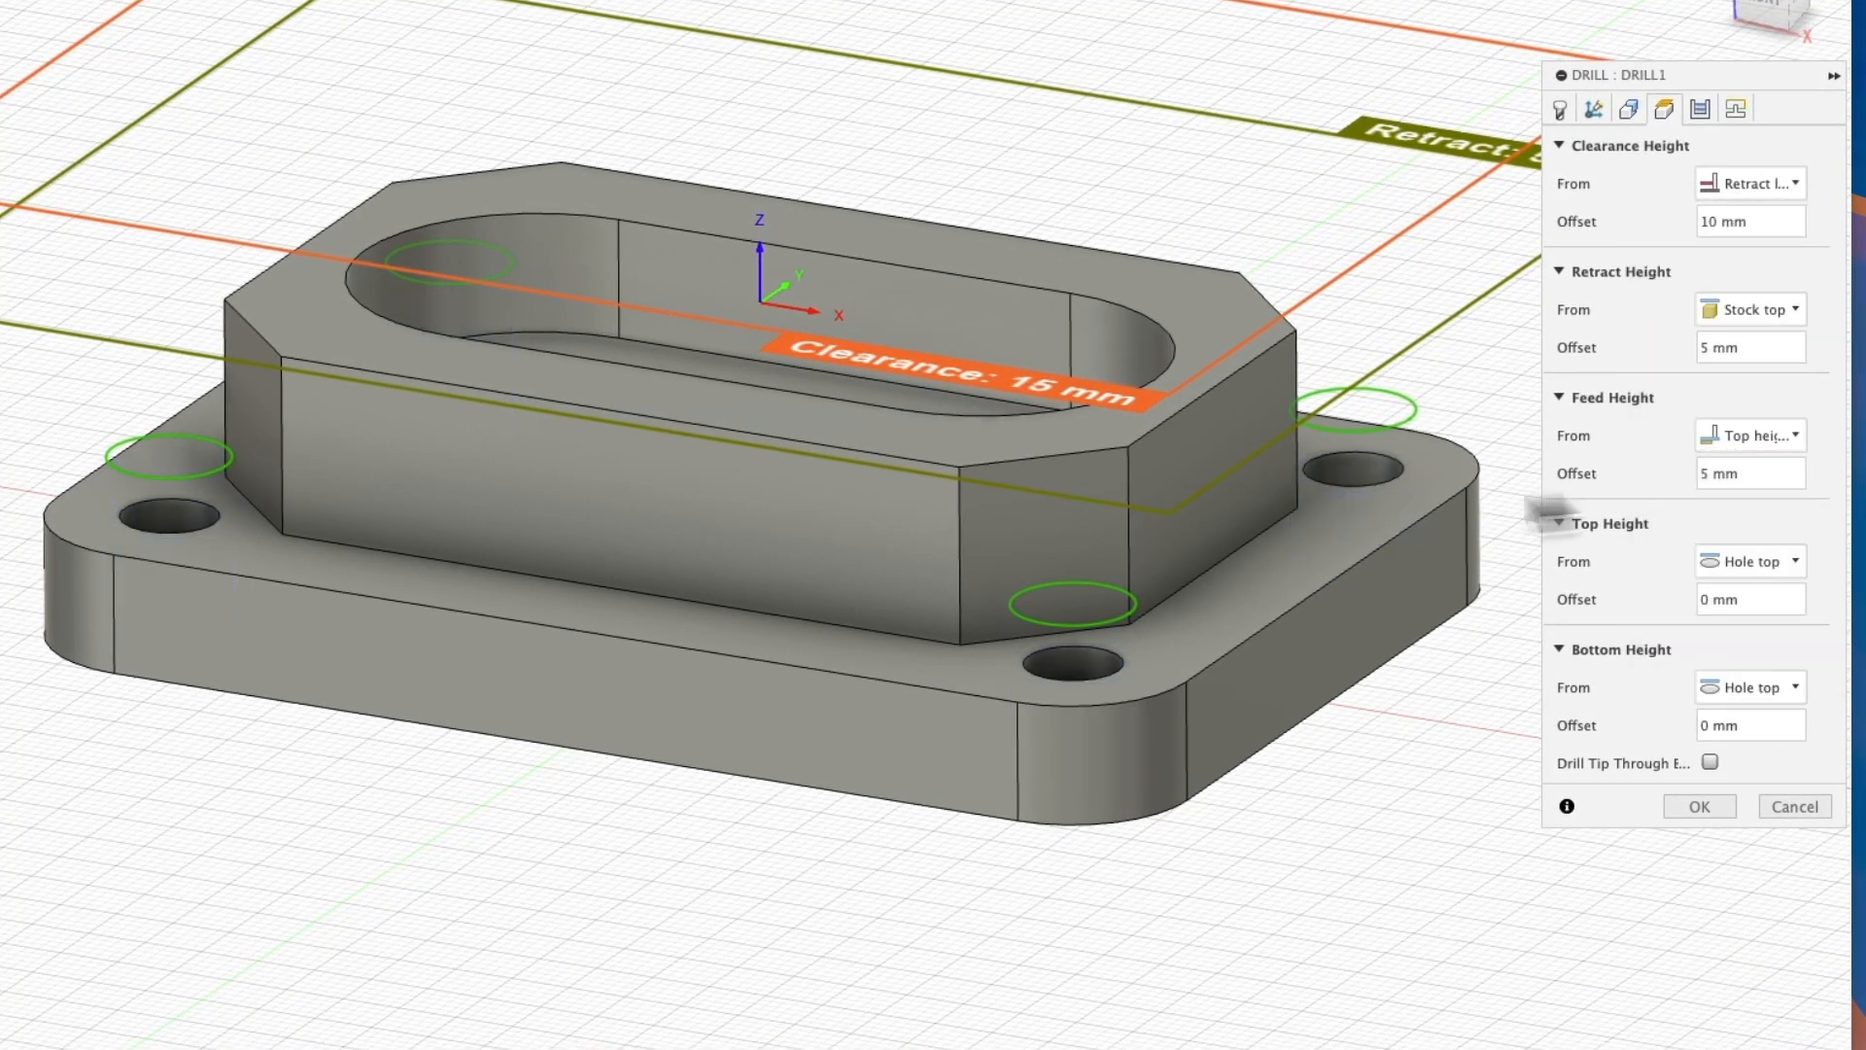
{"action": "left_click", "coordinate": [1687, 812]}
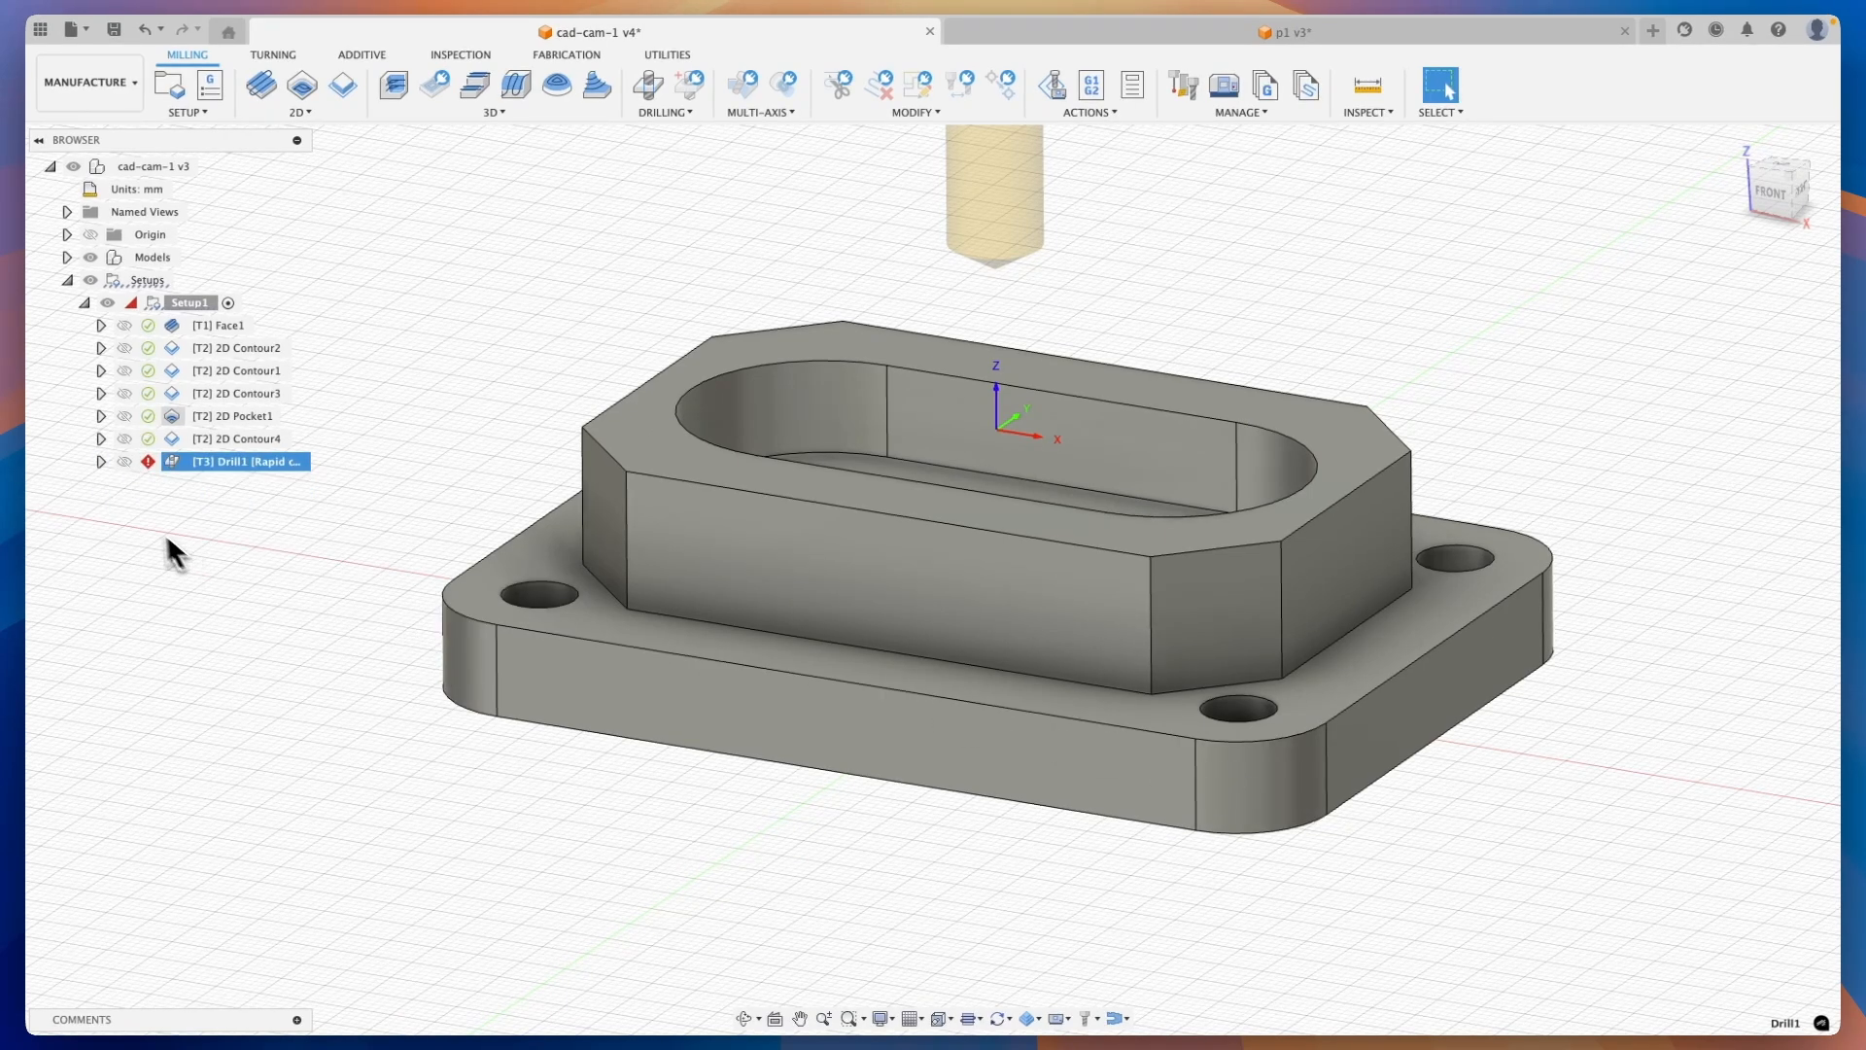
Set Drill1's bottom height offset to -1 mm from the hole top and regenerate the toolpath
{"action": "double_click", "coordinate": [180, 469]}
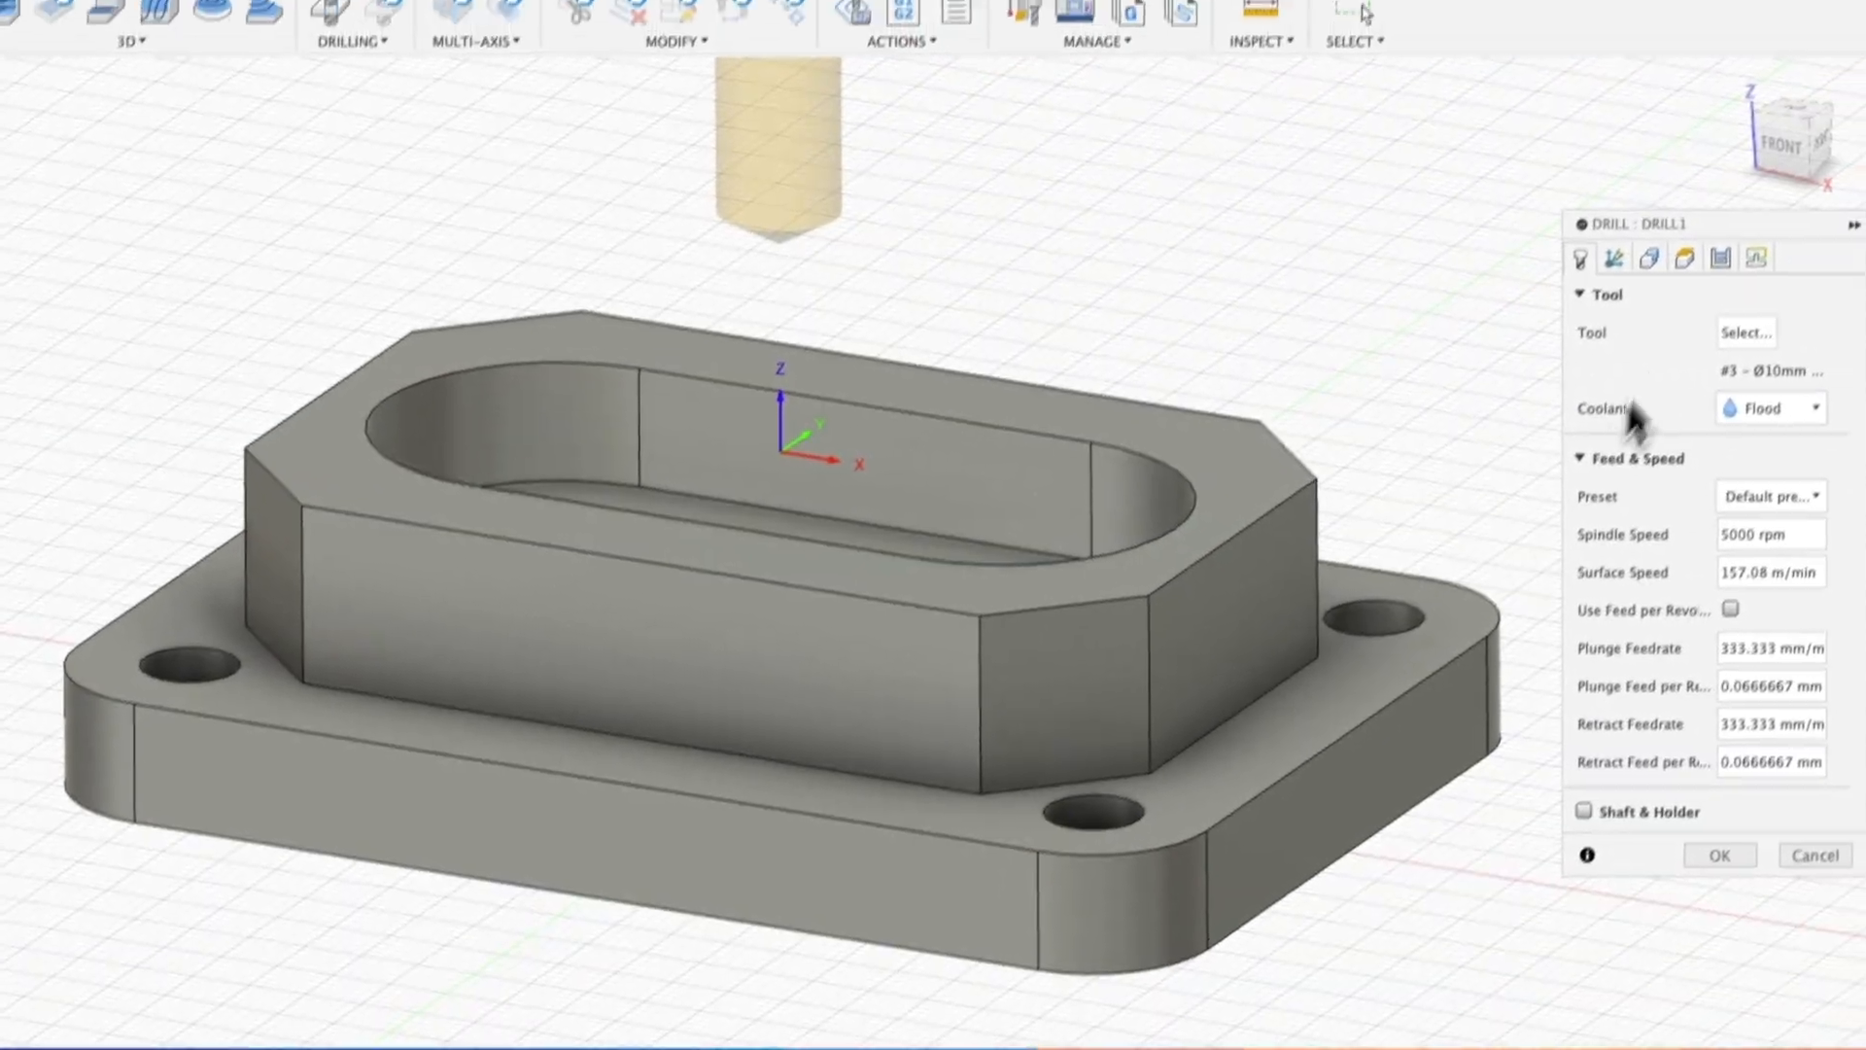
{"action": "left_click", "coordinate": [1755, 211]}
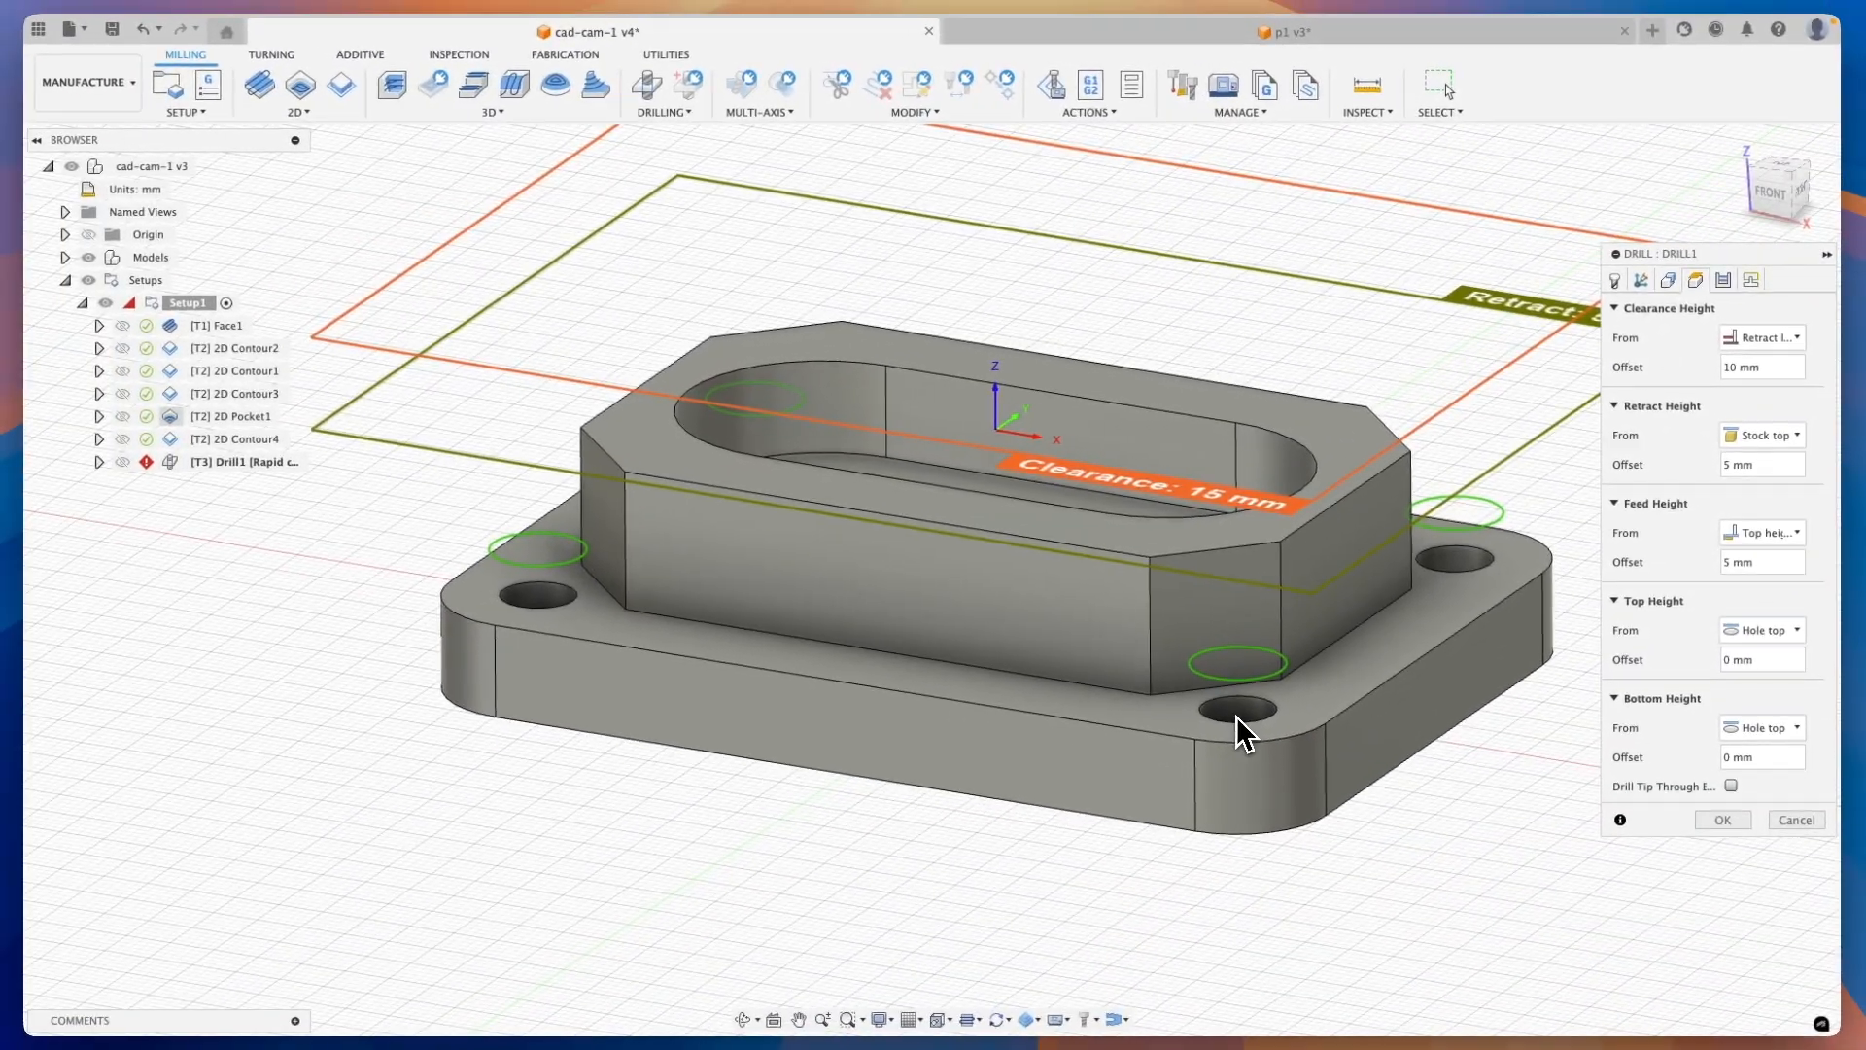
{"action": "double_click", "coordinate": [1722, 762]}
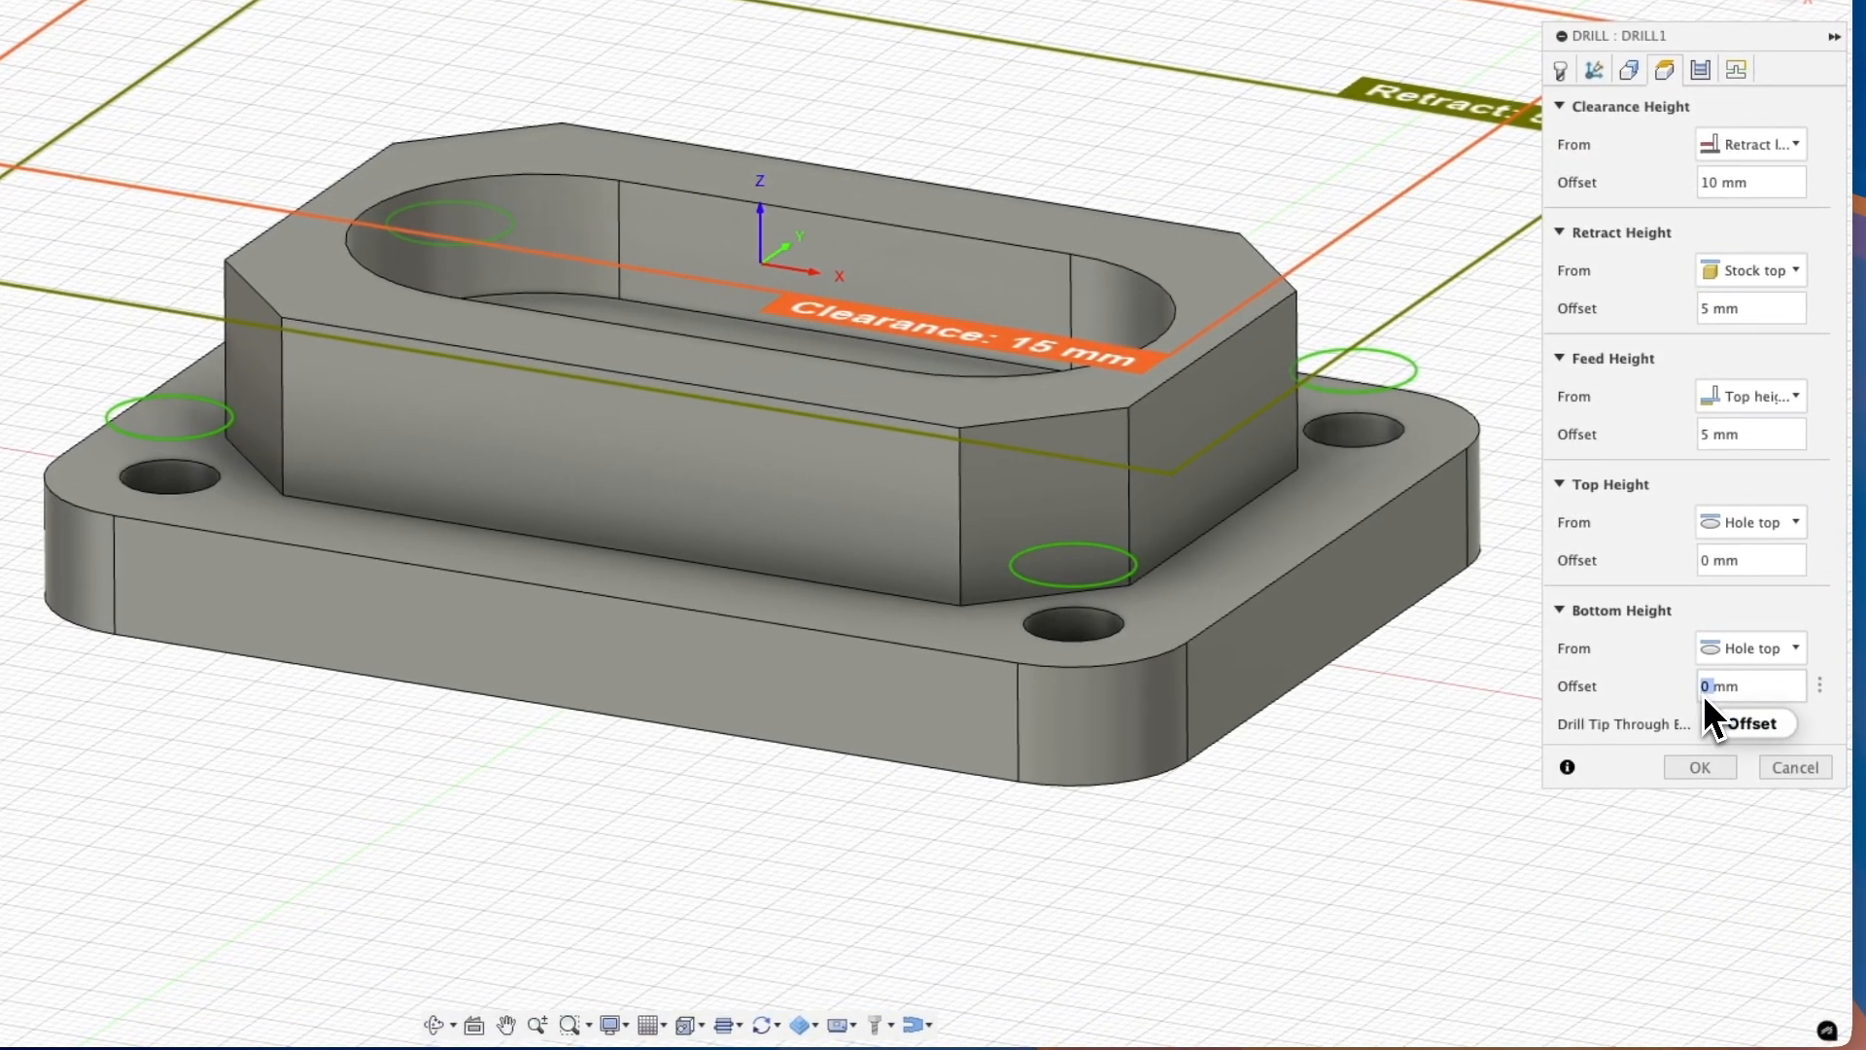
{"action": "type", "text": "-1"}
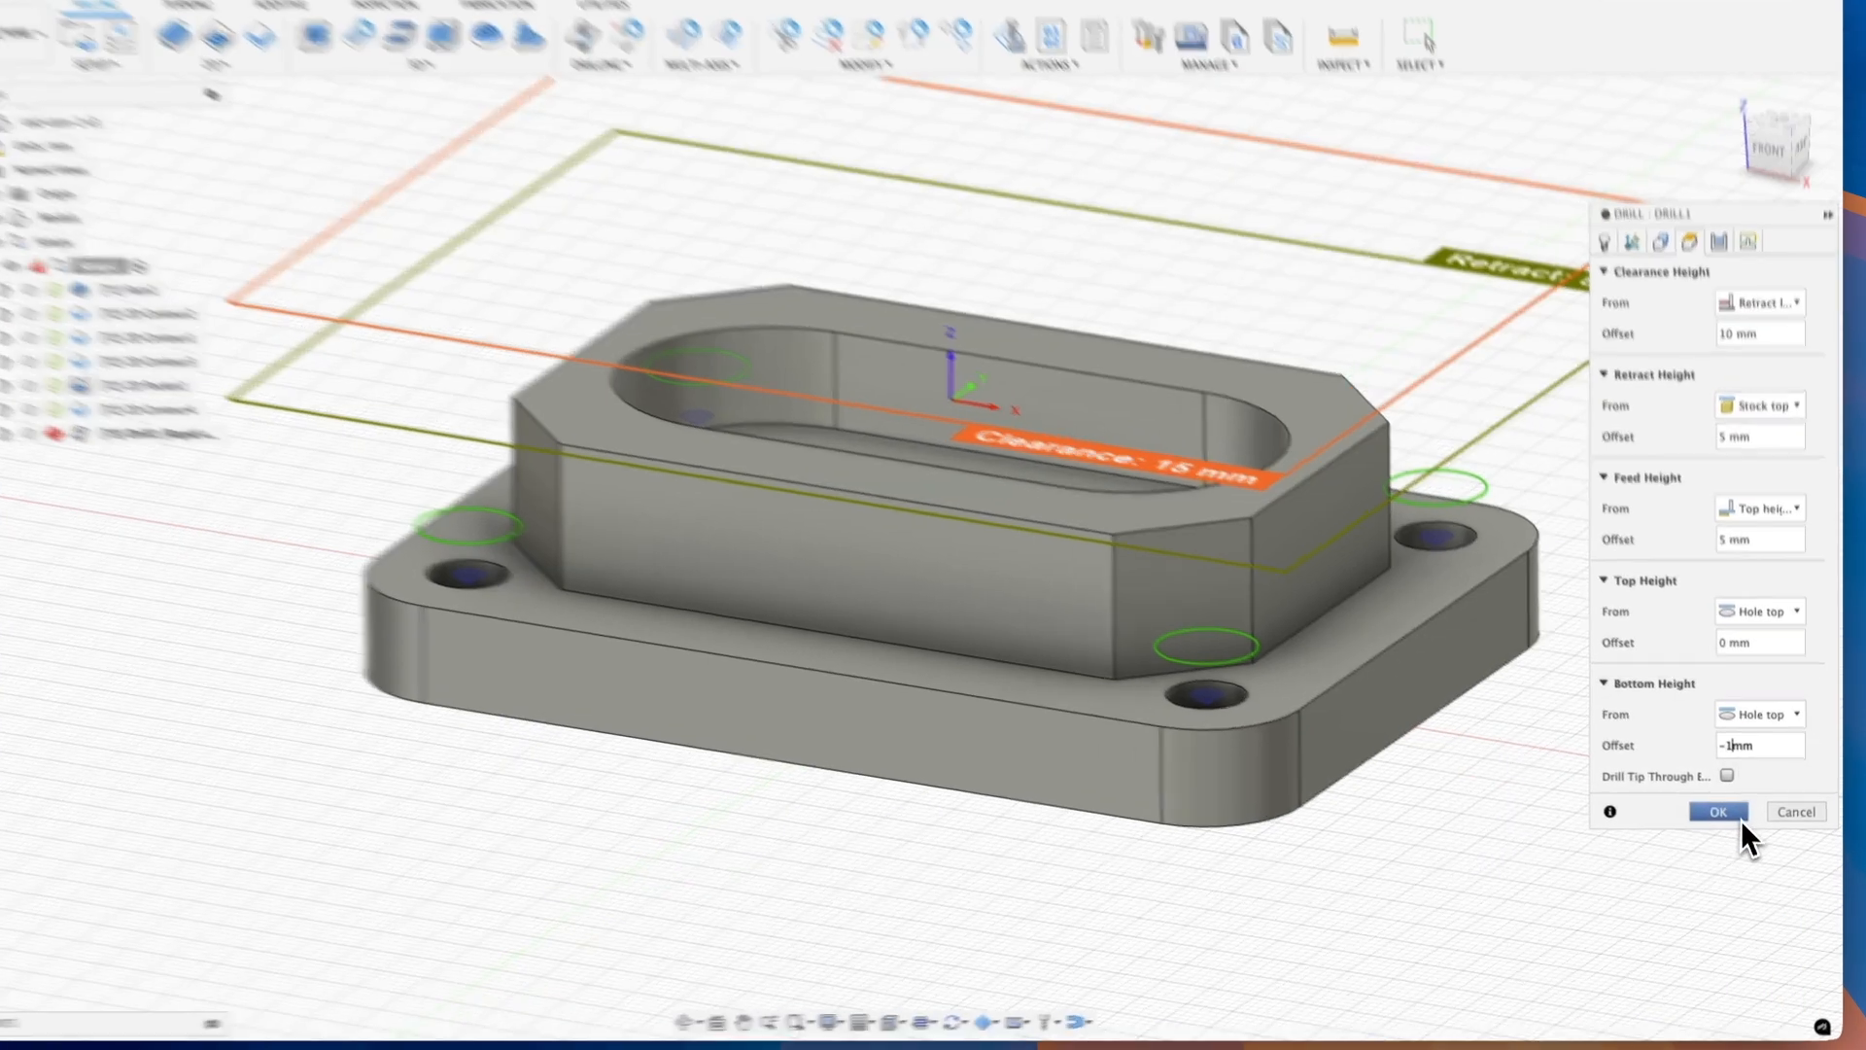
{"action": "left_click", "coordinate": [1722, 819]}
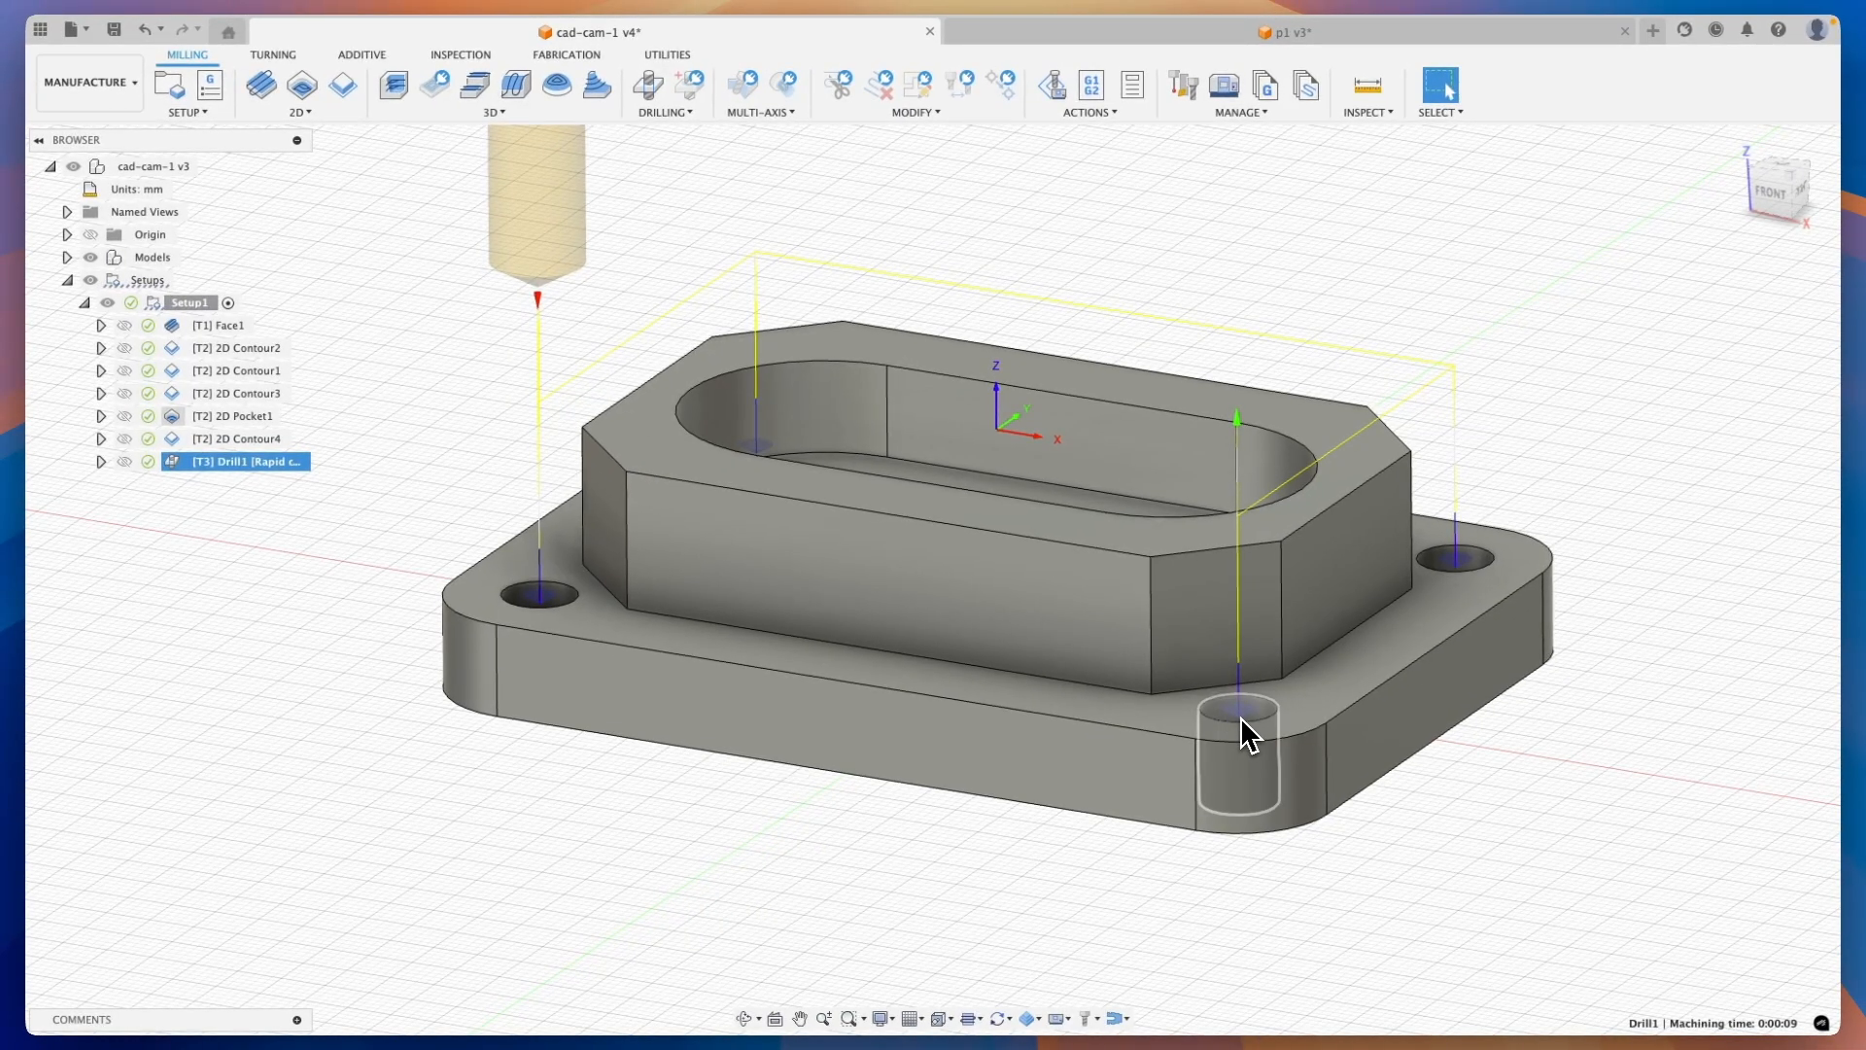
Inspect Drill1's toolpath depth from the side, simulate the spot drilling on the stock, and exit the simulation
{"action": "scroll", "coordinate": [1240, 707], "scroll_direction": "down", "scroll_amount": 10, "text": "shift"}
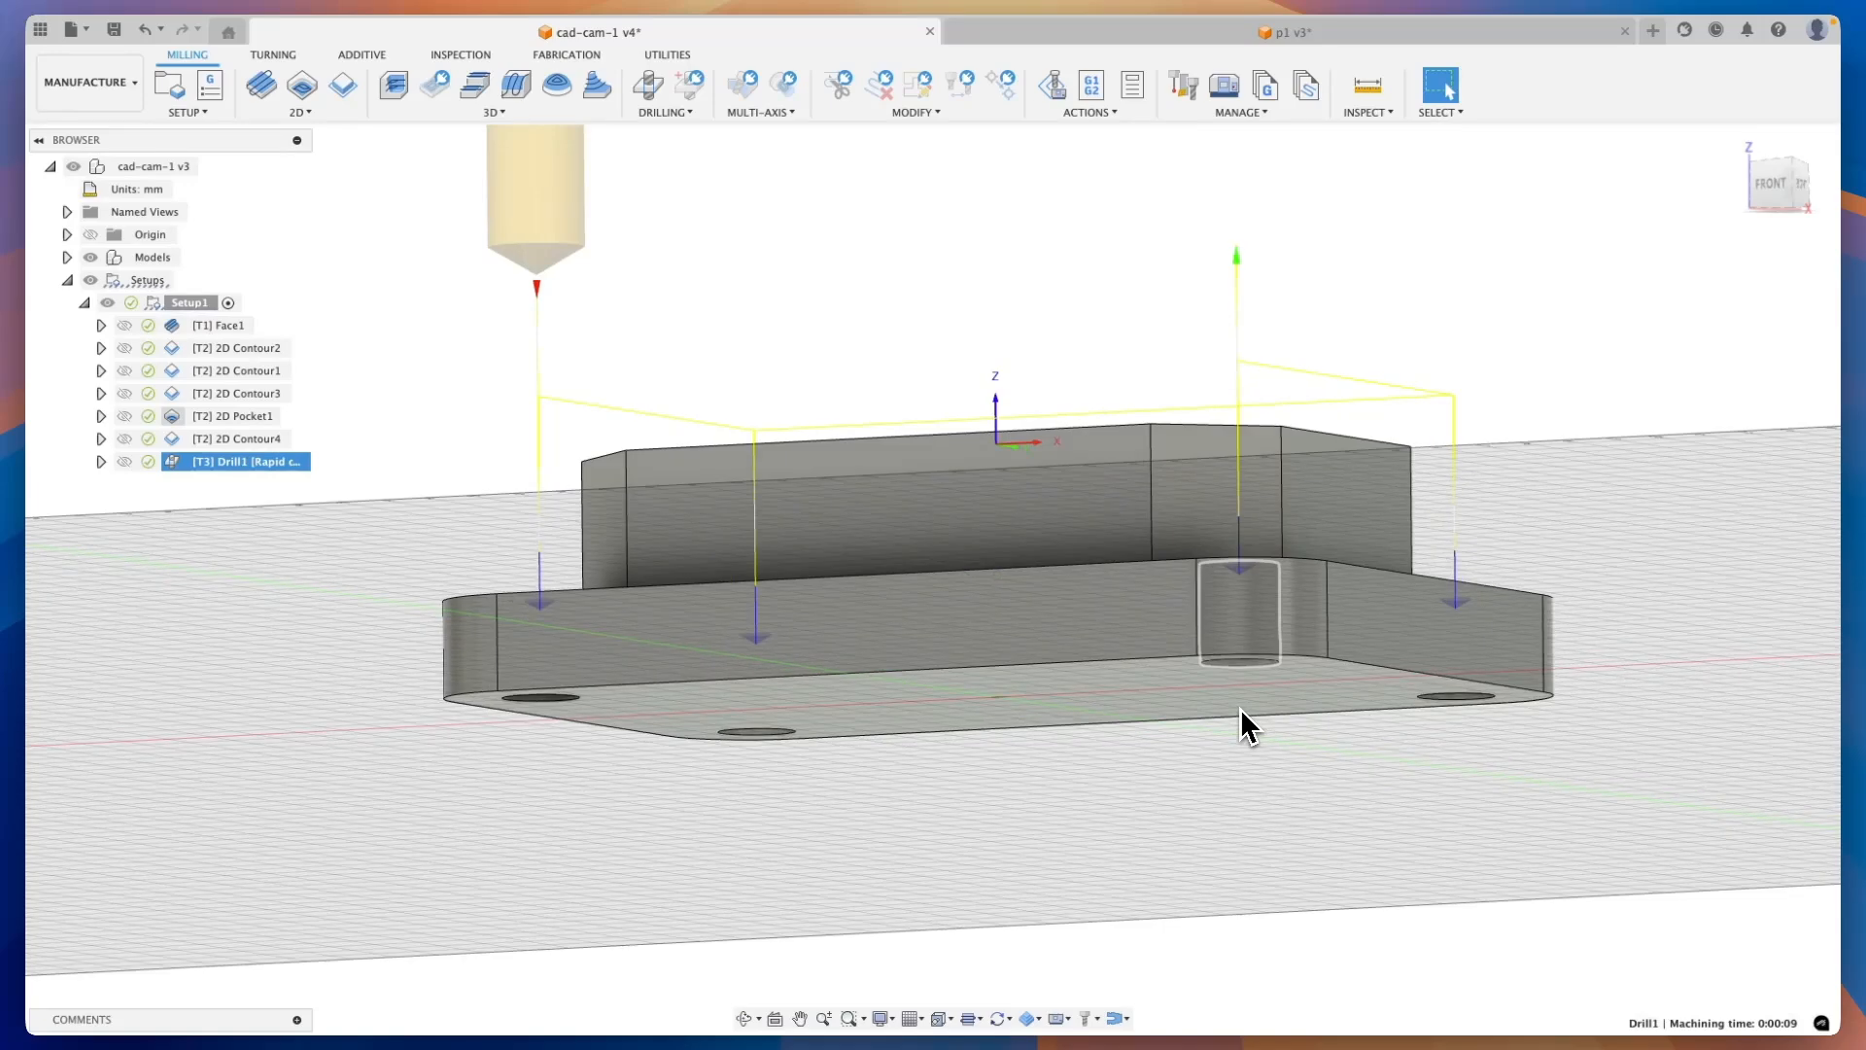
{"action": "scroll", "coordinate": [1239, 707], "scroll_direction": "up", "scroll_amount": 4, "text": "shift"}
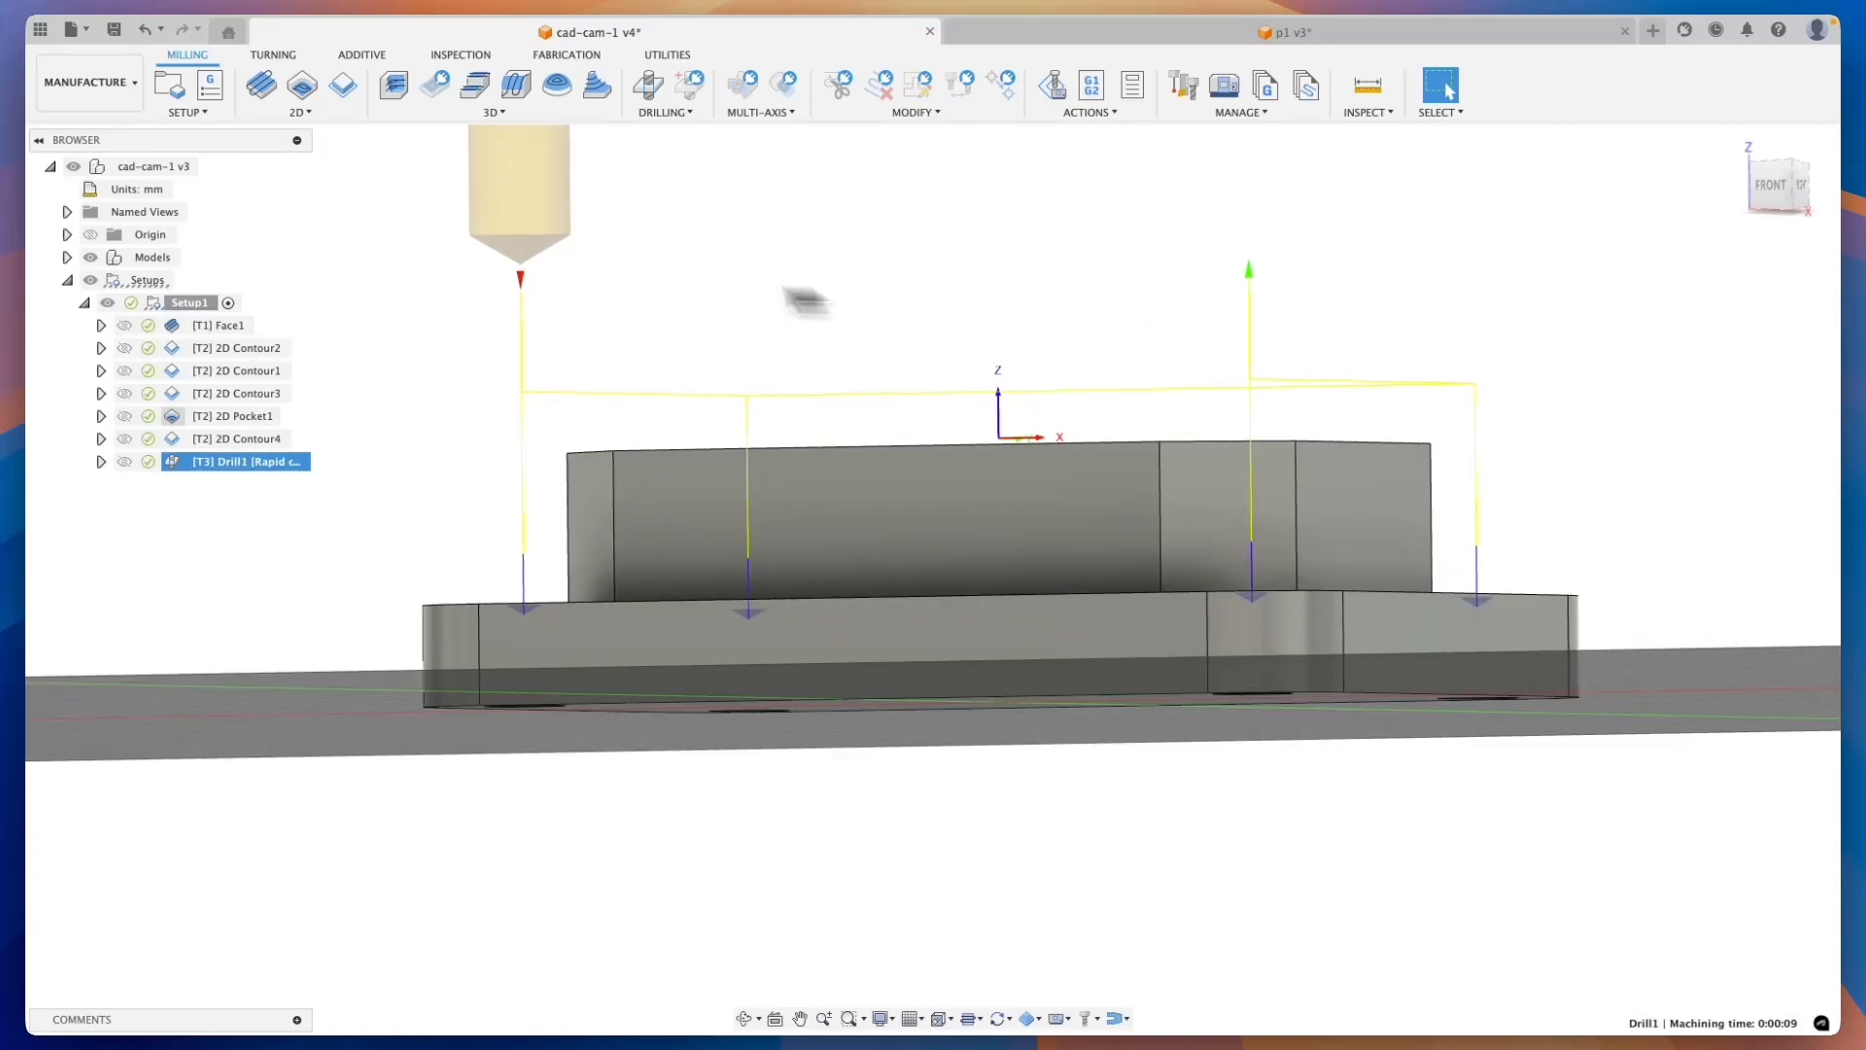
{"action": "scroll", "coordinate": [787, 430], "scroll_direction": "up", "scroll_amount": 5, "text": "shift"}
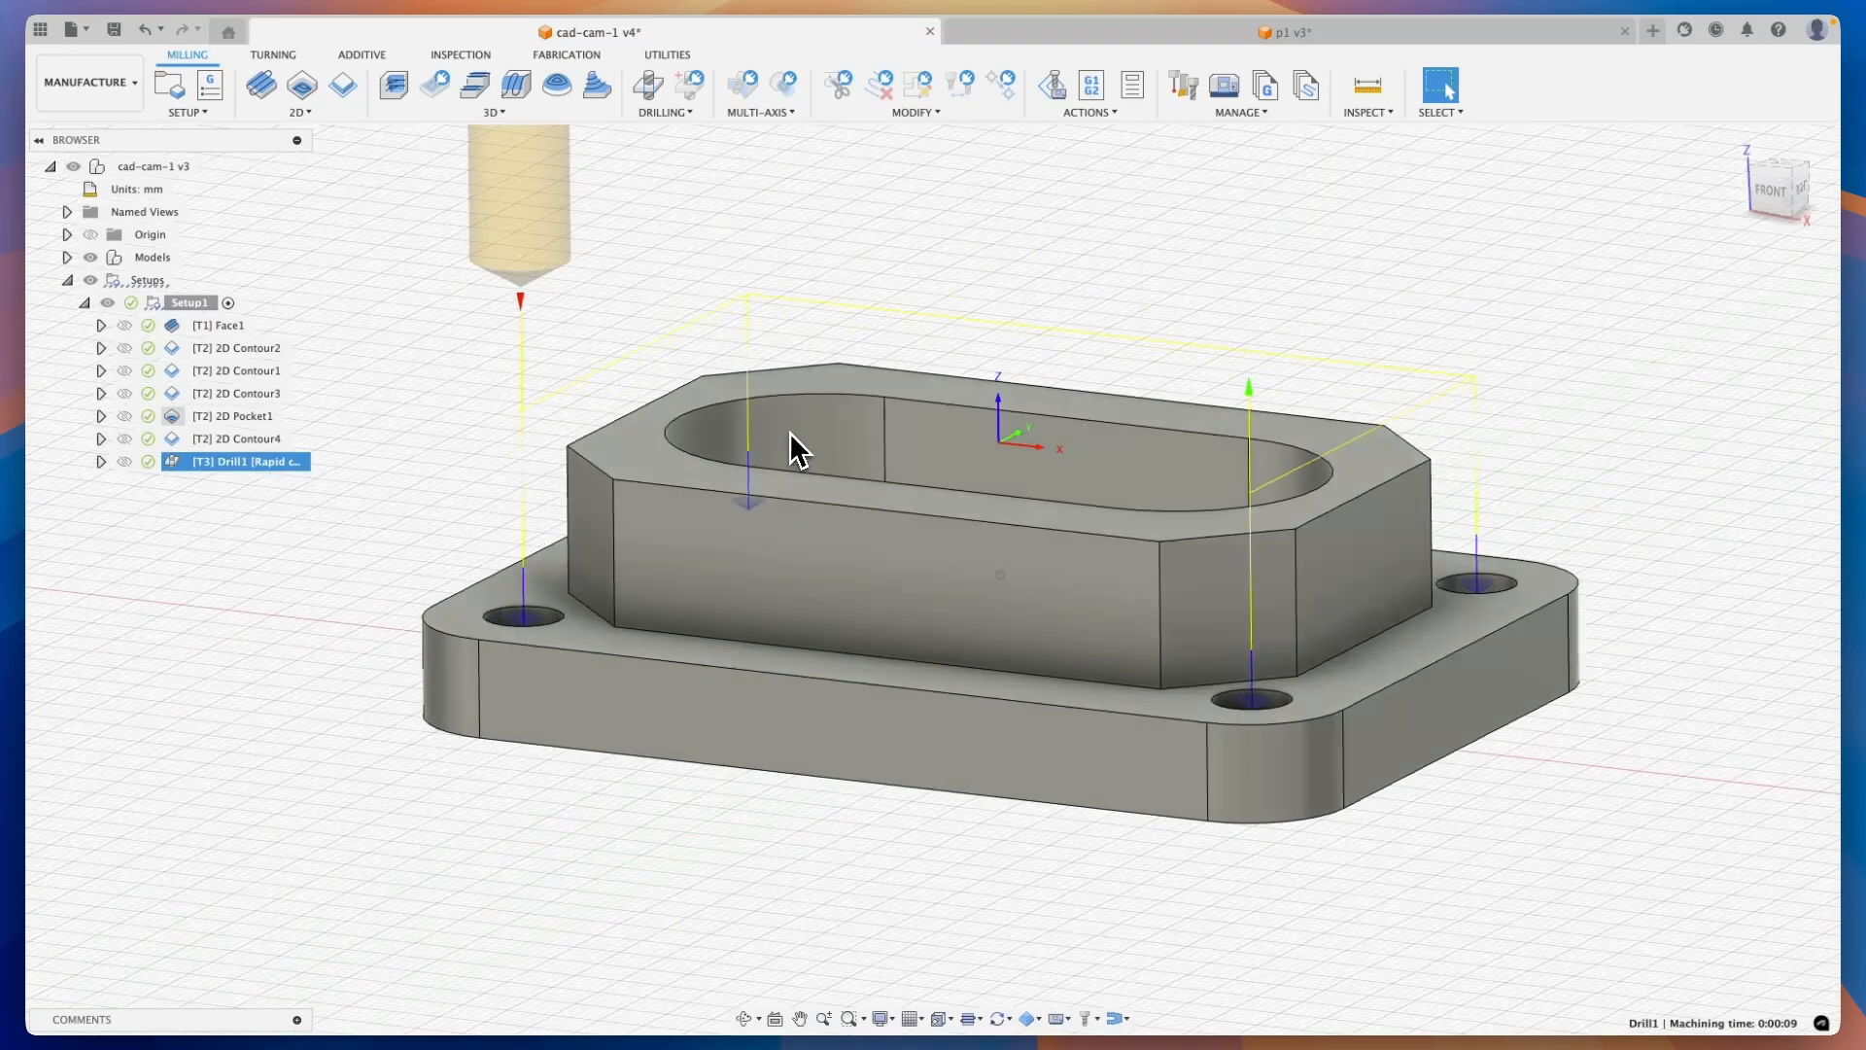
{"action": "scroll", "coordinate": [767, 446], "scroll_direction": "down", "scroll_amount": 2}
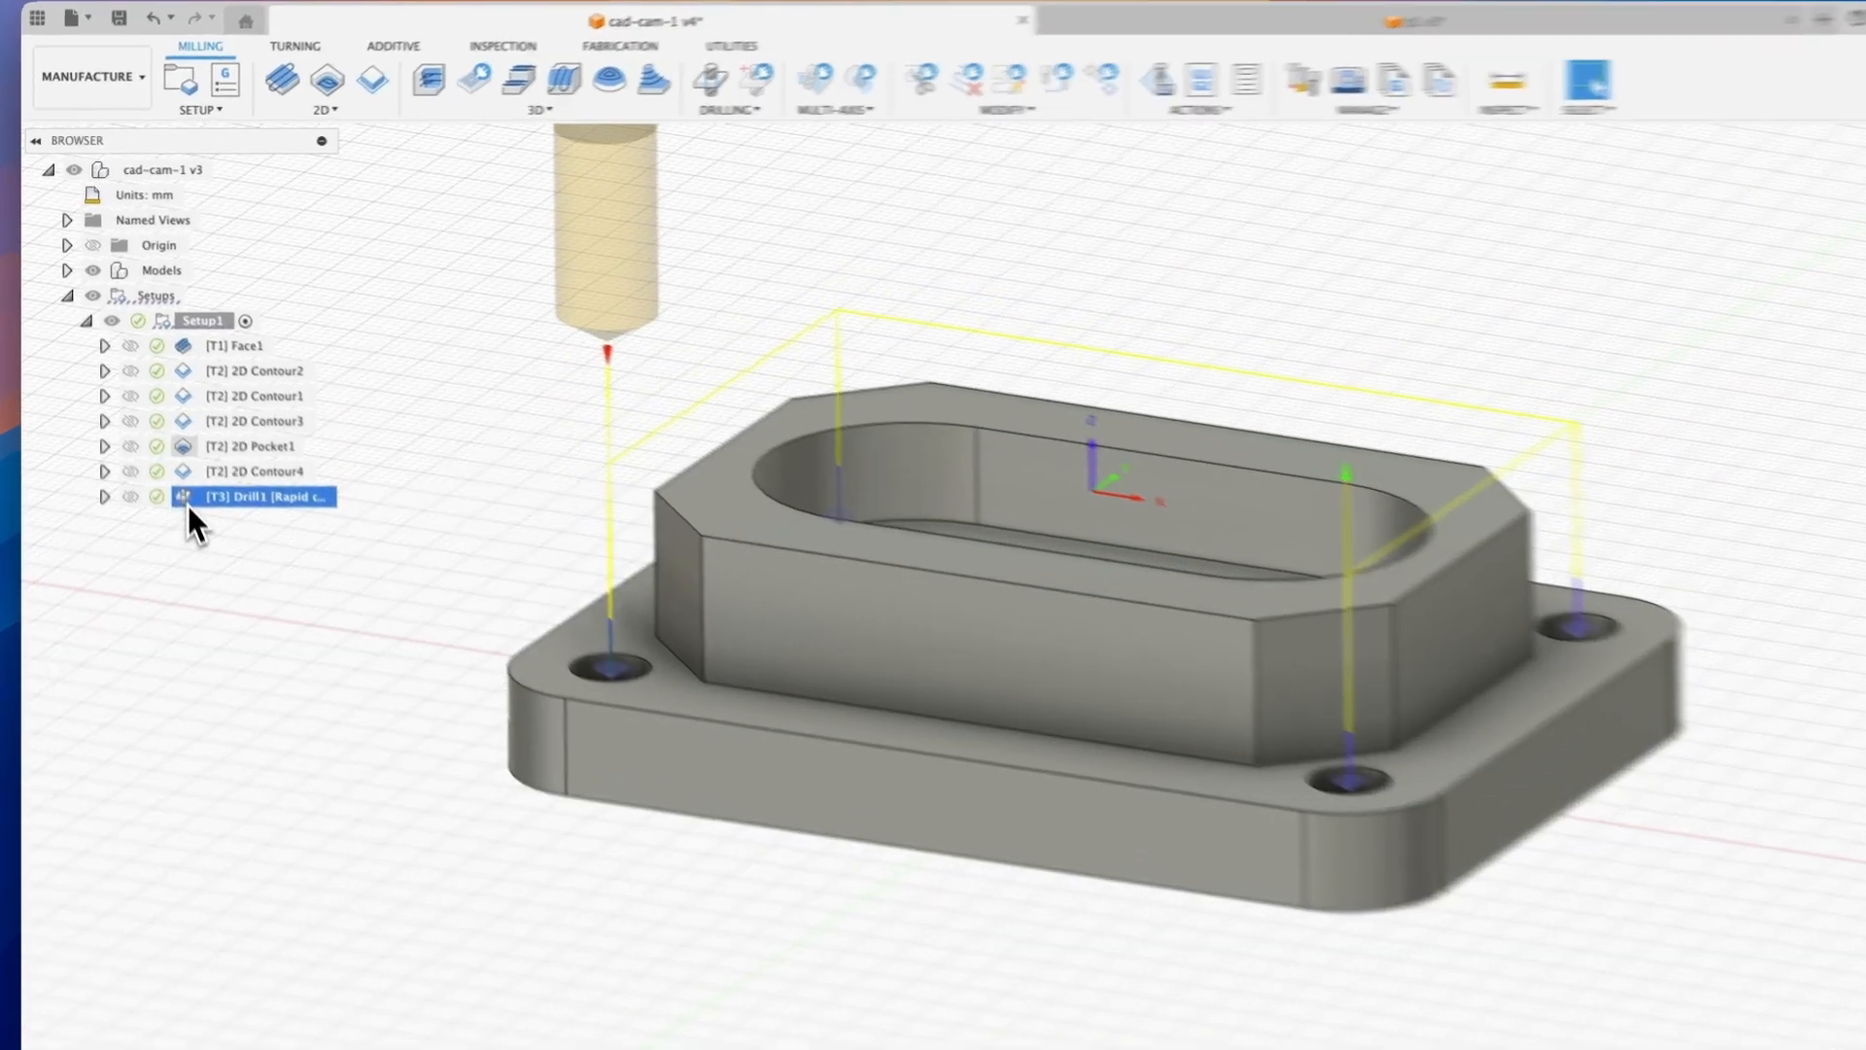
{"action": "right_click", "coordinate": [188, 505]}
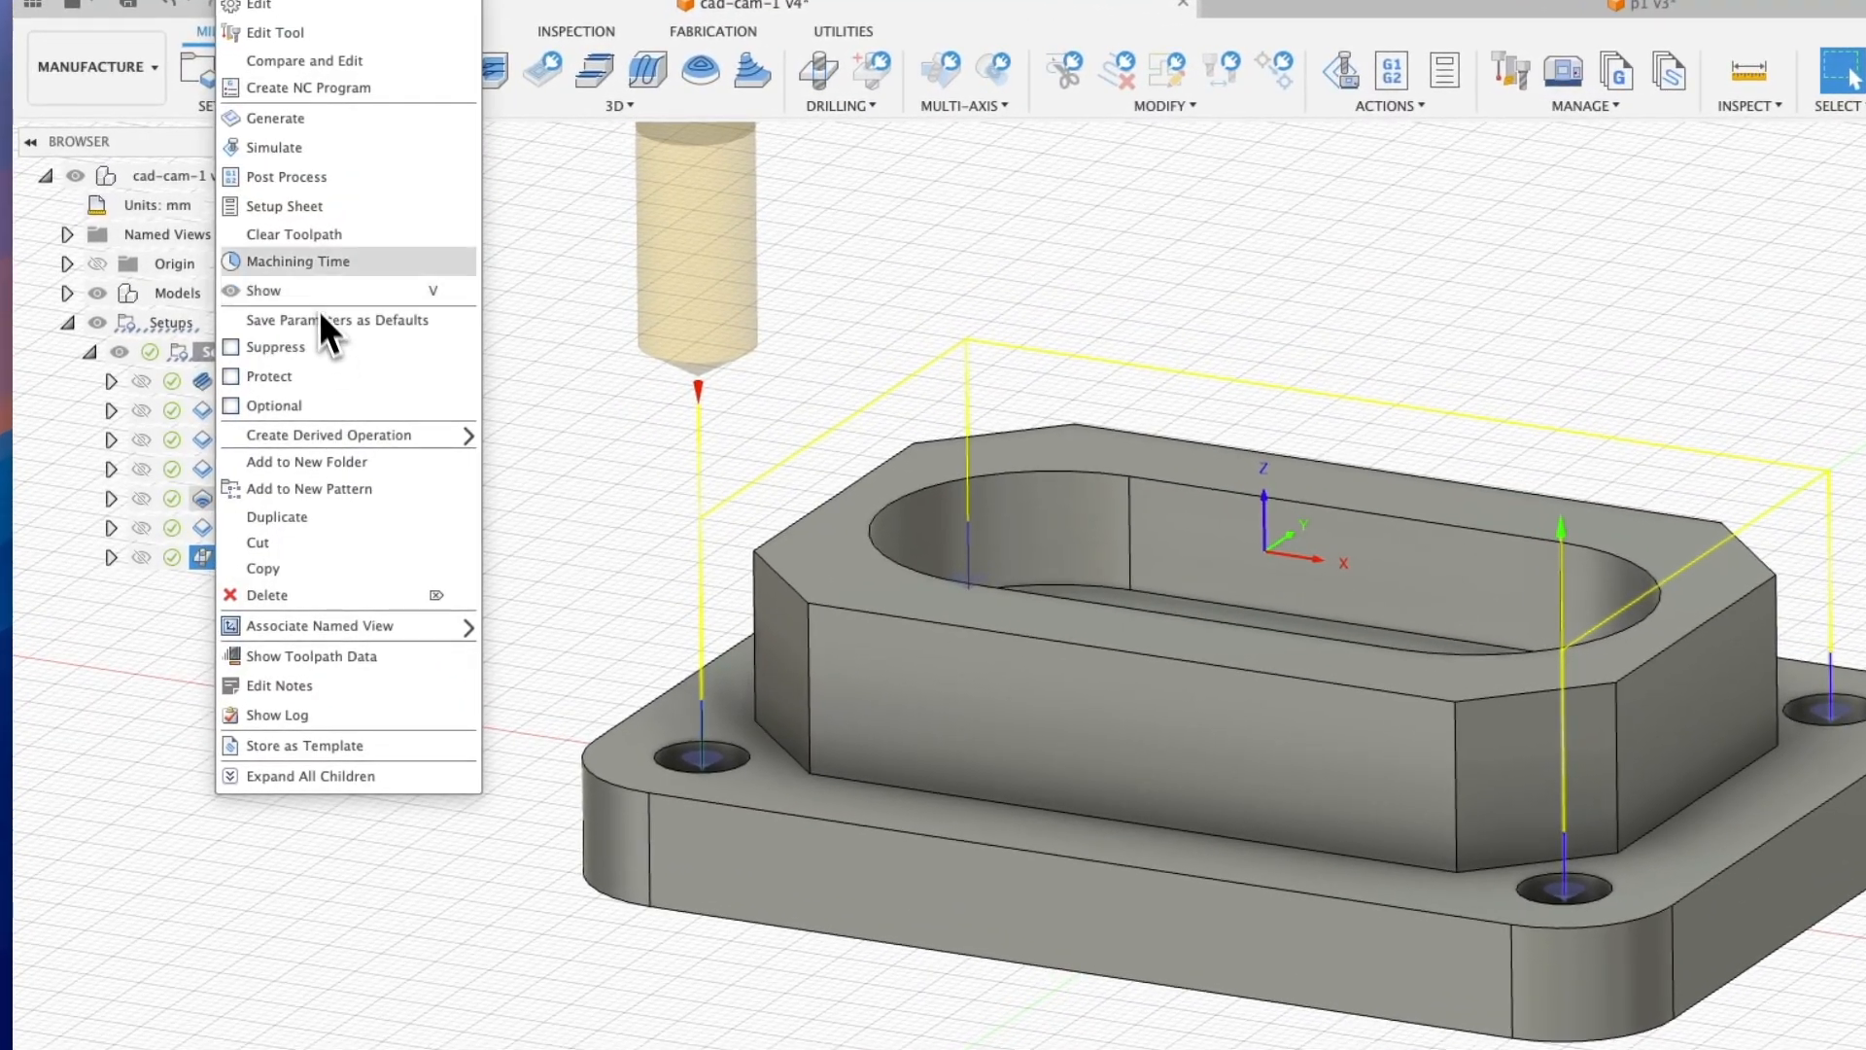
{"action": "left_click", "coordinate": [297, 147]}
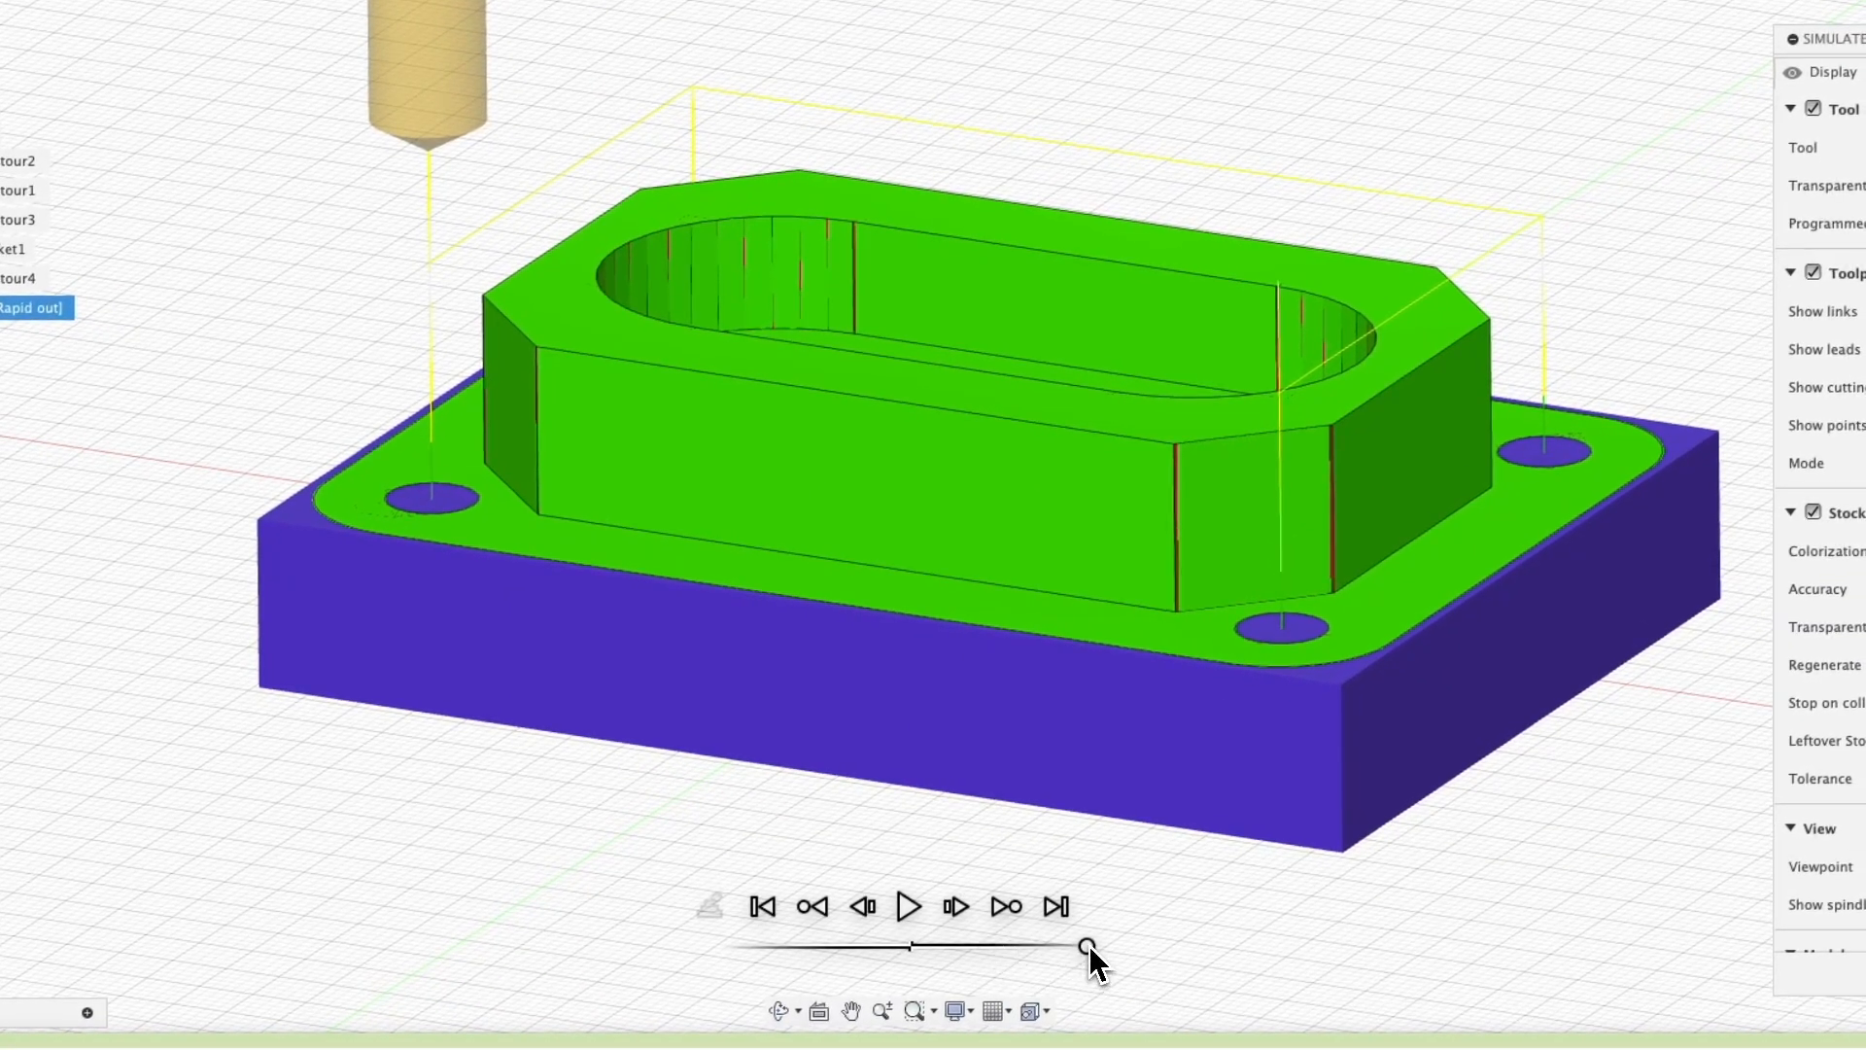
{"action": "left_click", "coordinate": [911, 906]}
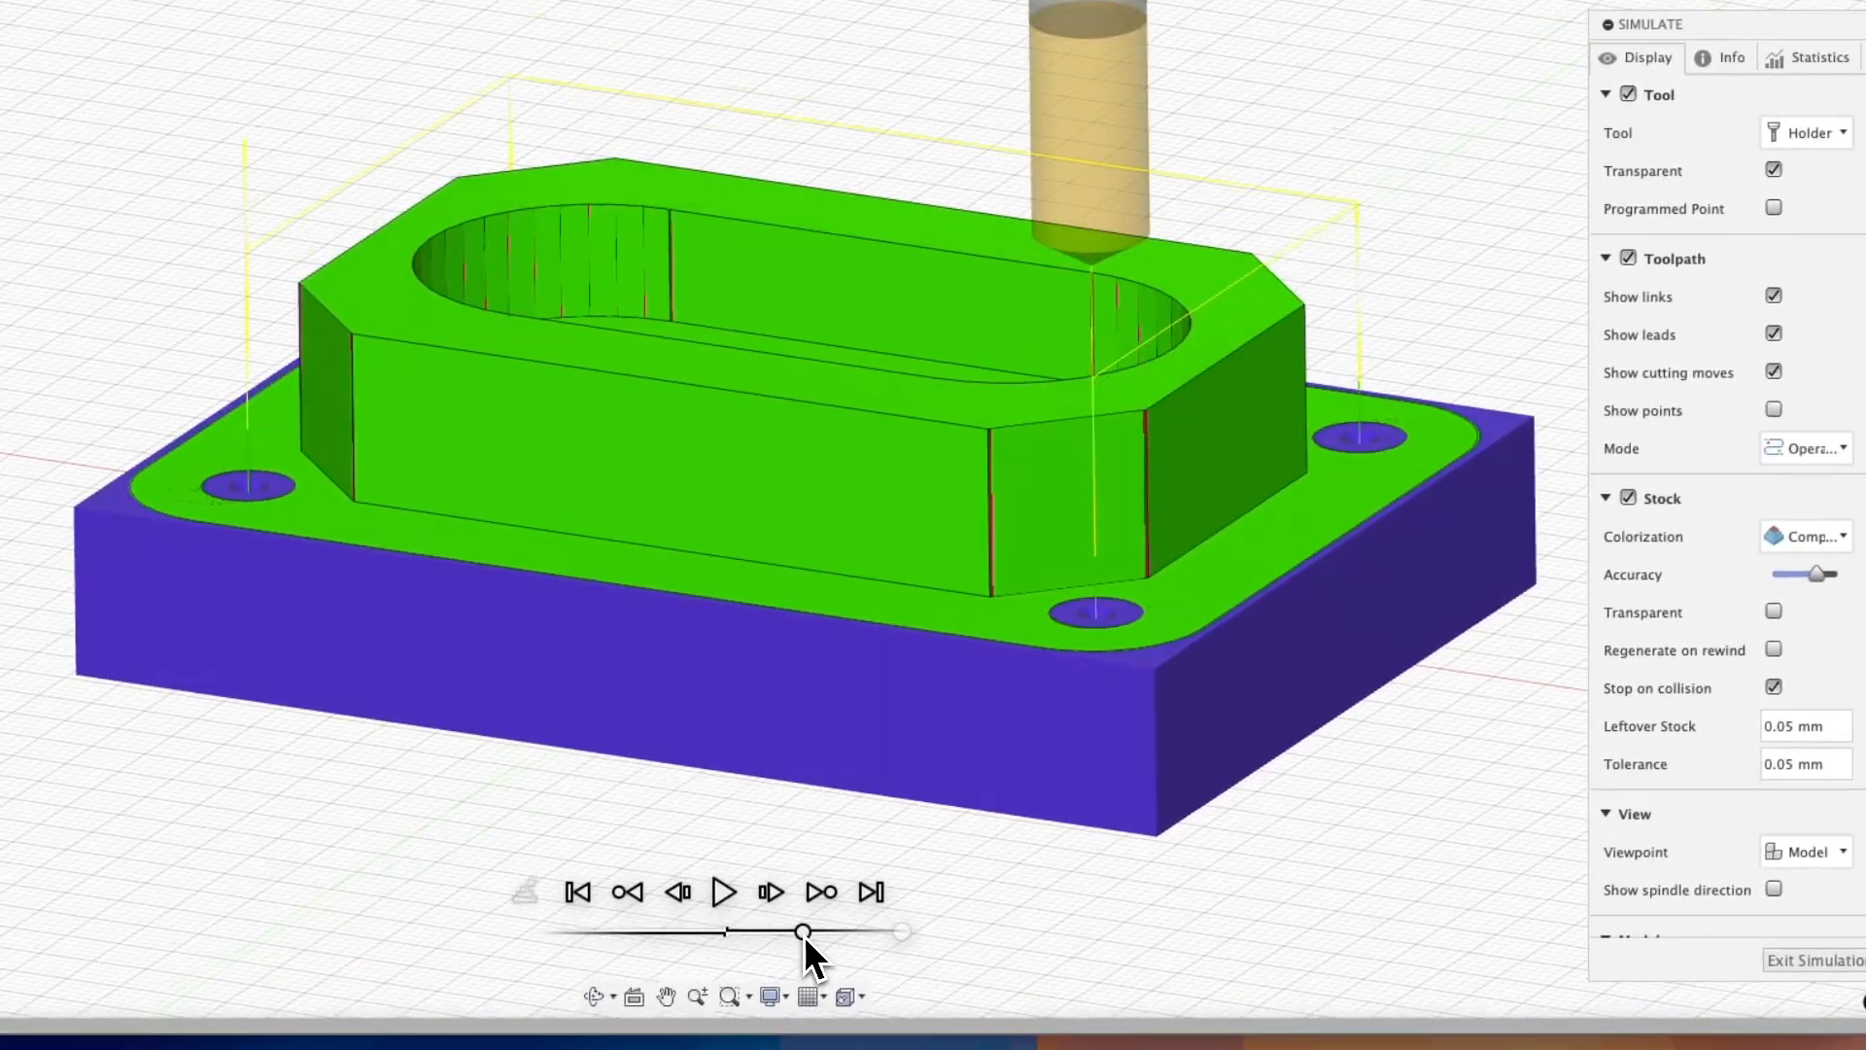
{"action": "scroll", "coordinate": [805, 935], "scroll_direction": "left", "scroll_amount": 2, "text": "shift"}
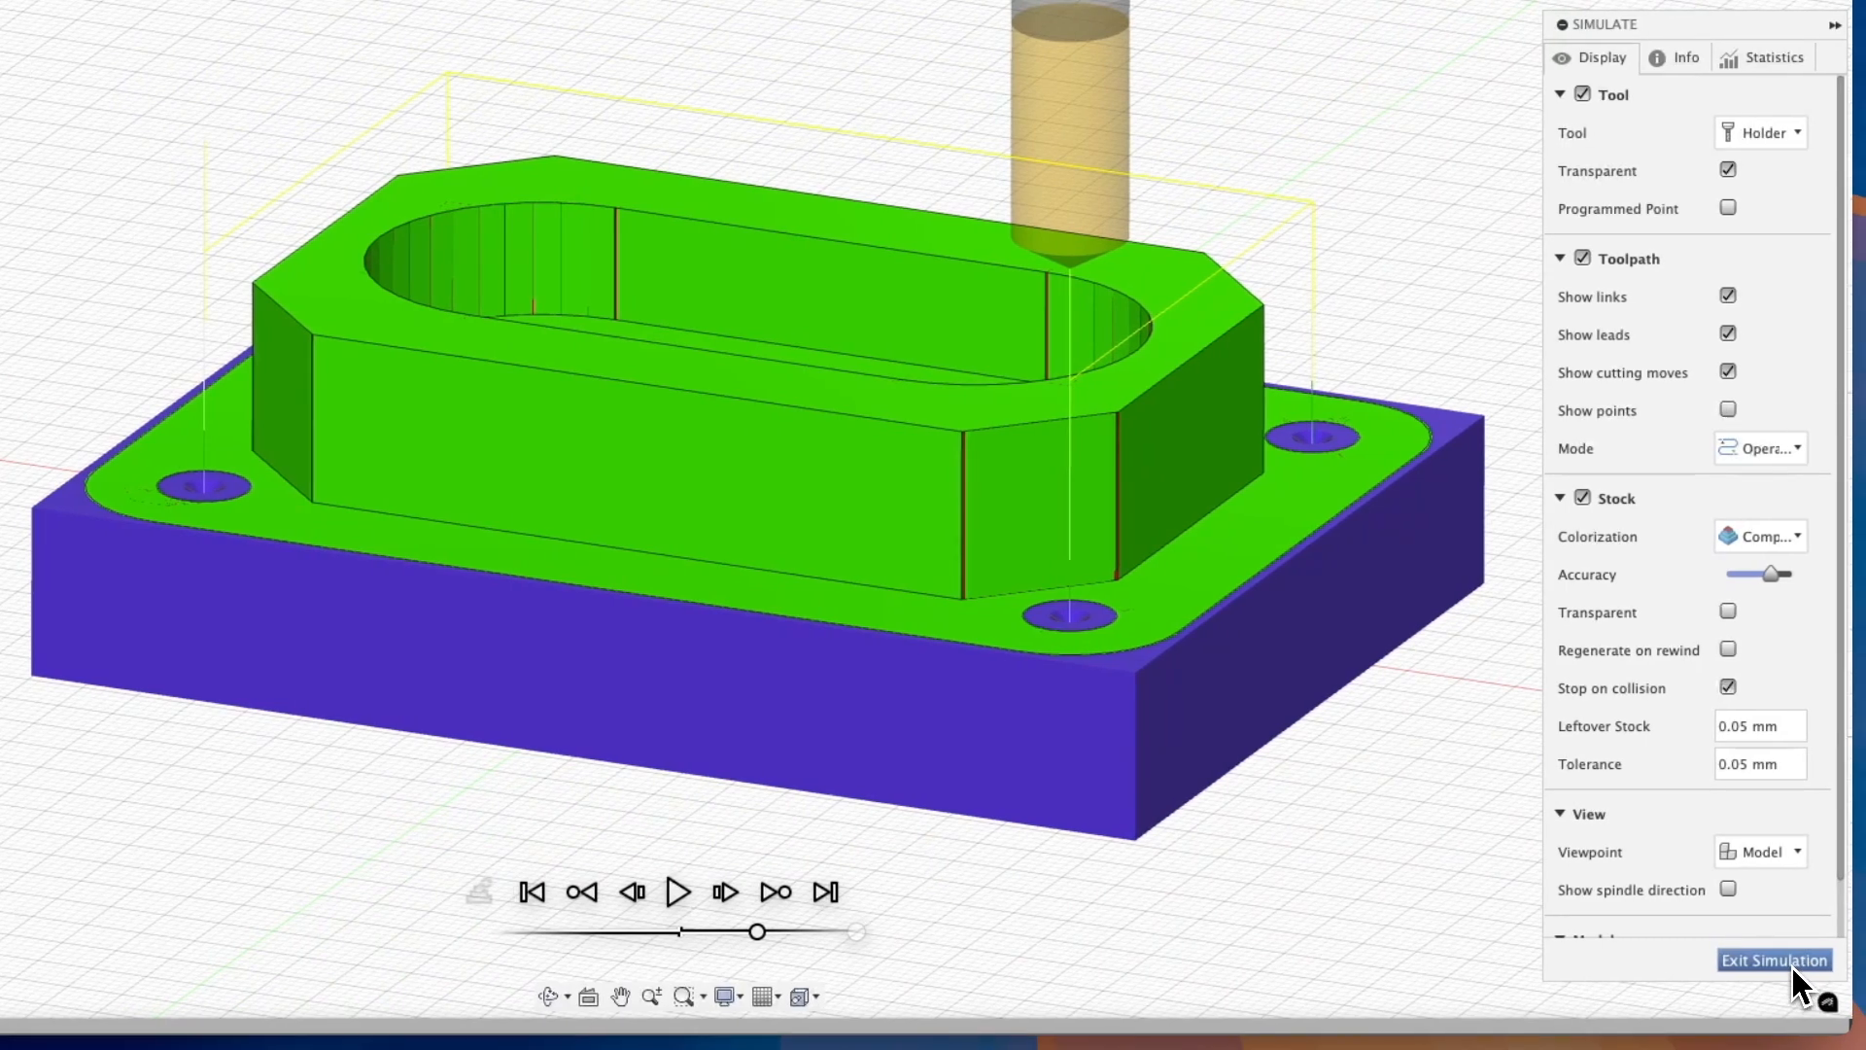
{"action": "left_click", "coordinate": [1827, 962]}
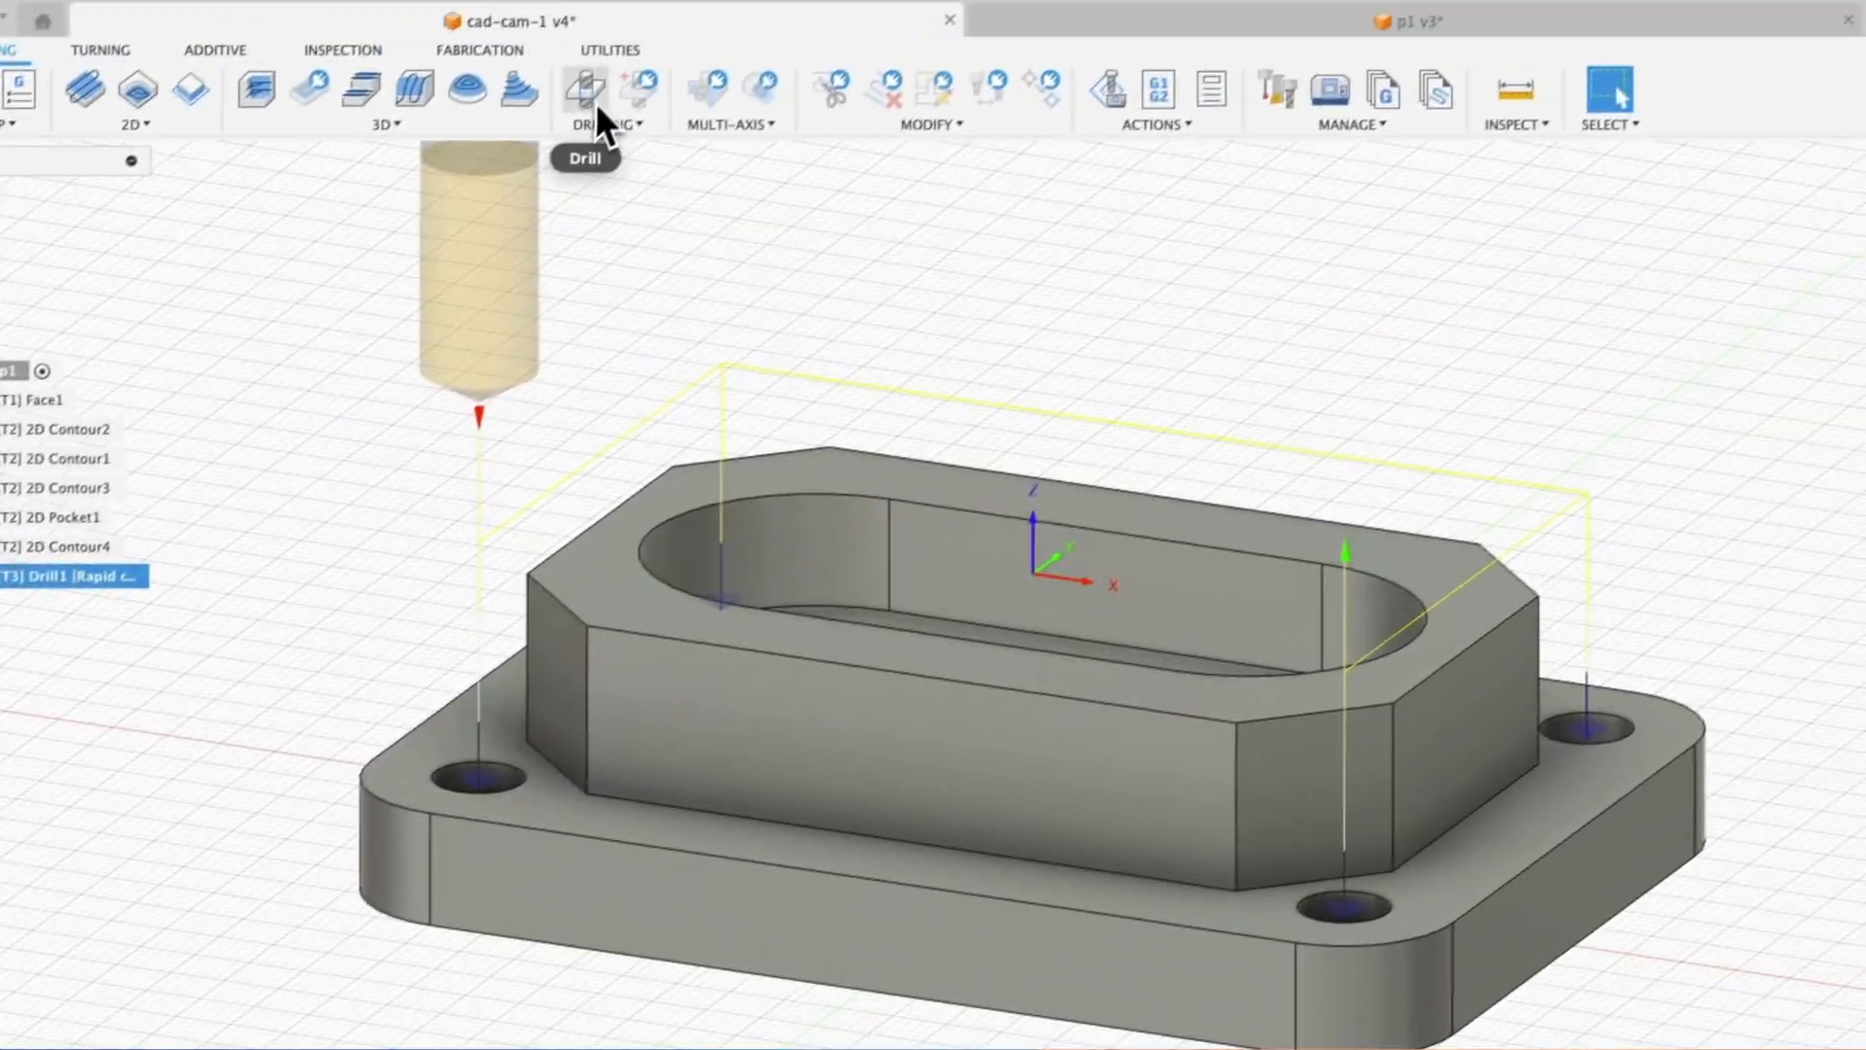
Start another Drill operation and assign the 8 mm 118° drill from the Hole Making Tools (Metric) library, filtering by Drill type and diameter 8
{"action": "left_click", "coordinate": [591, 97]}
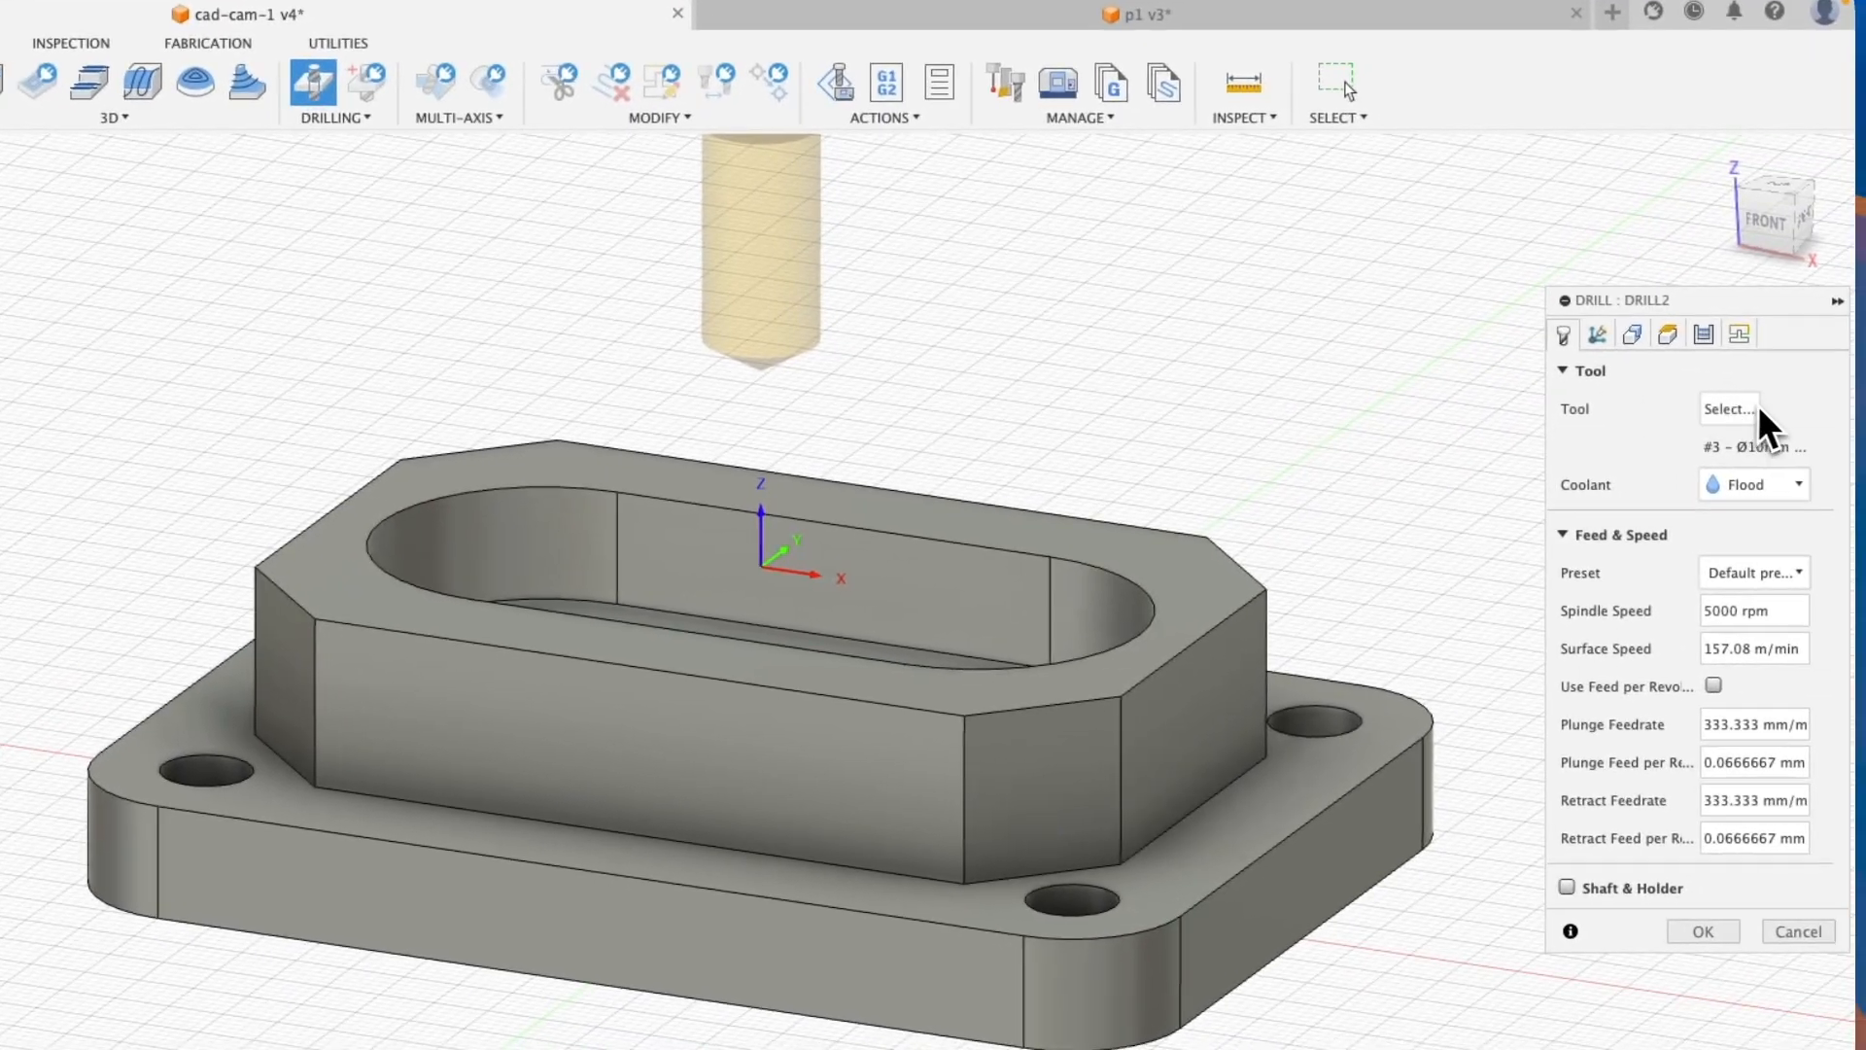
{"action": "left_click", "coordinate": [1740, 410]}
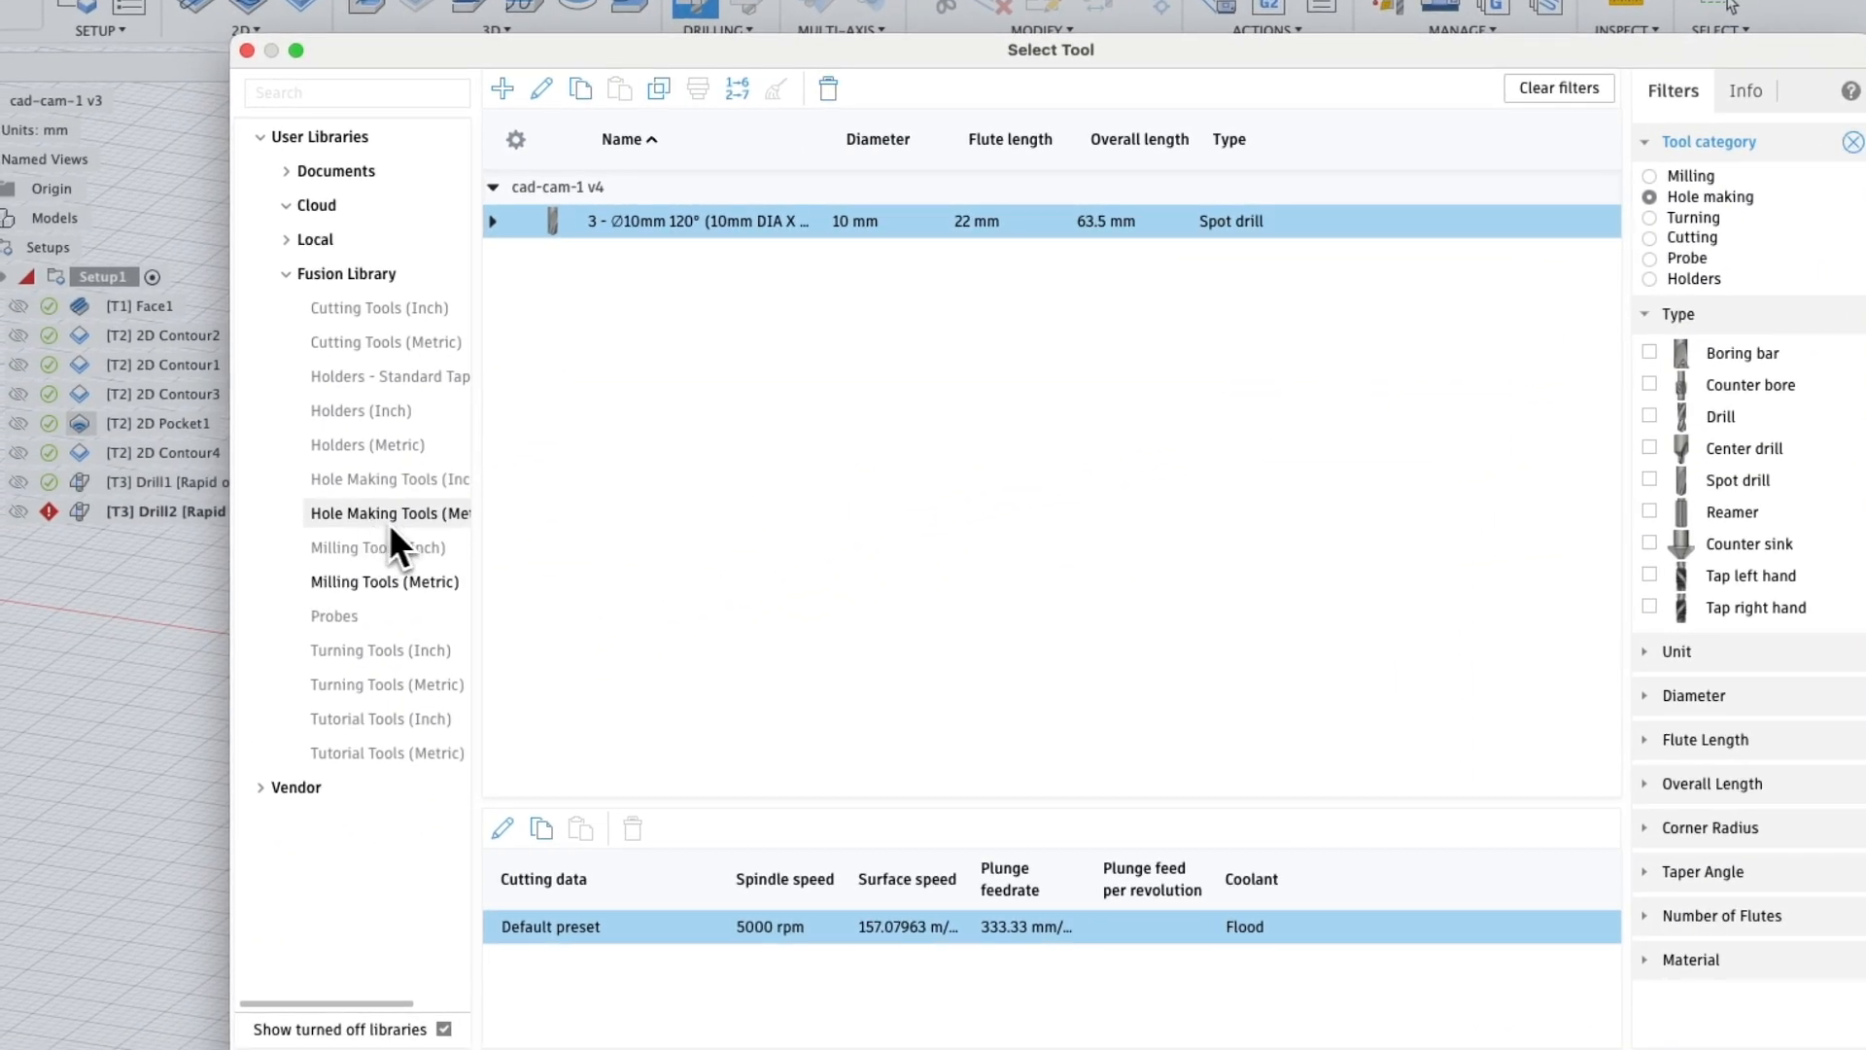
{"action": "left_click", "coordinate": [379, 514]}
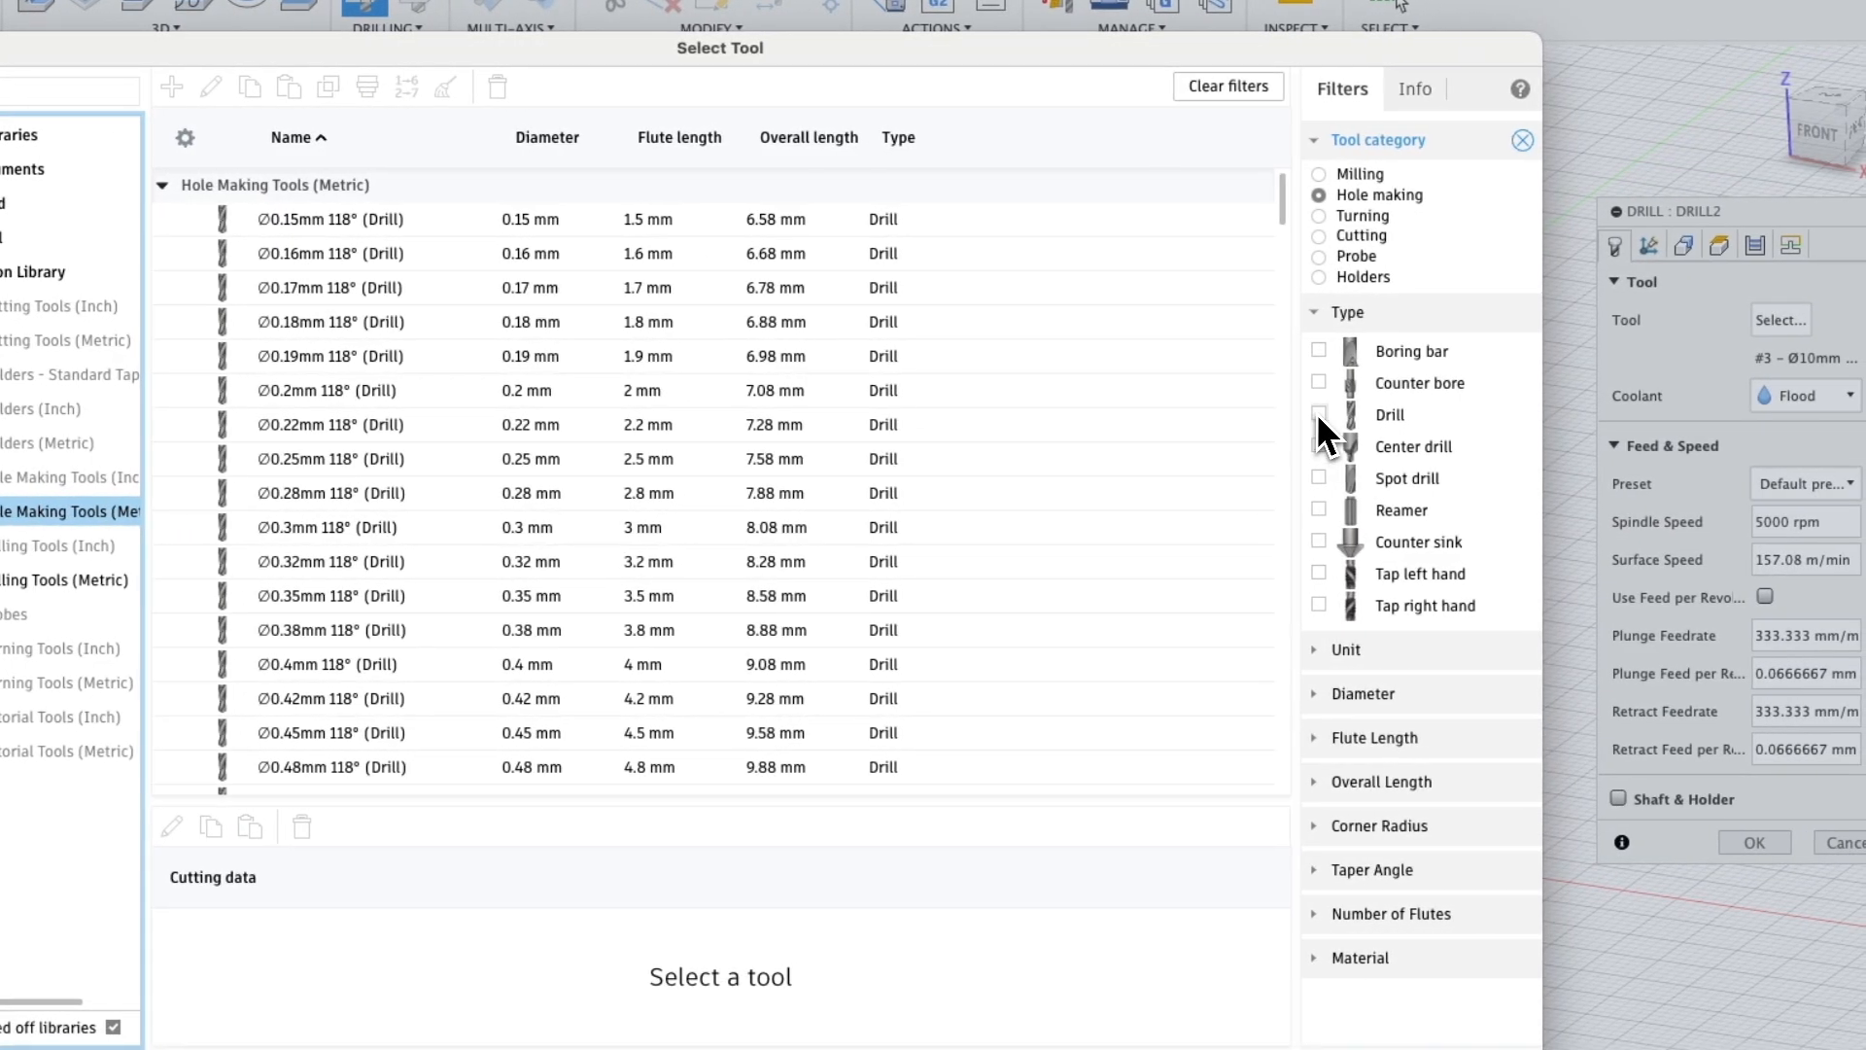
{"action": "left_click", "coordinate": [1318, 414]}
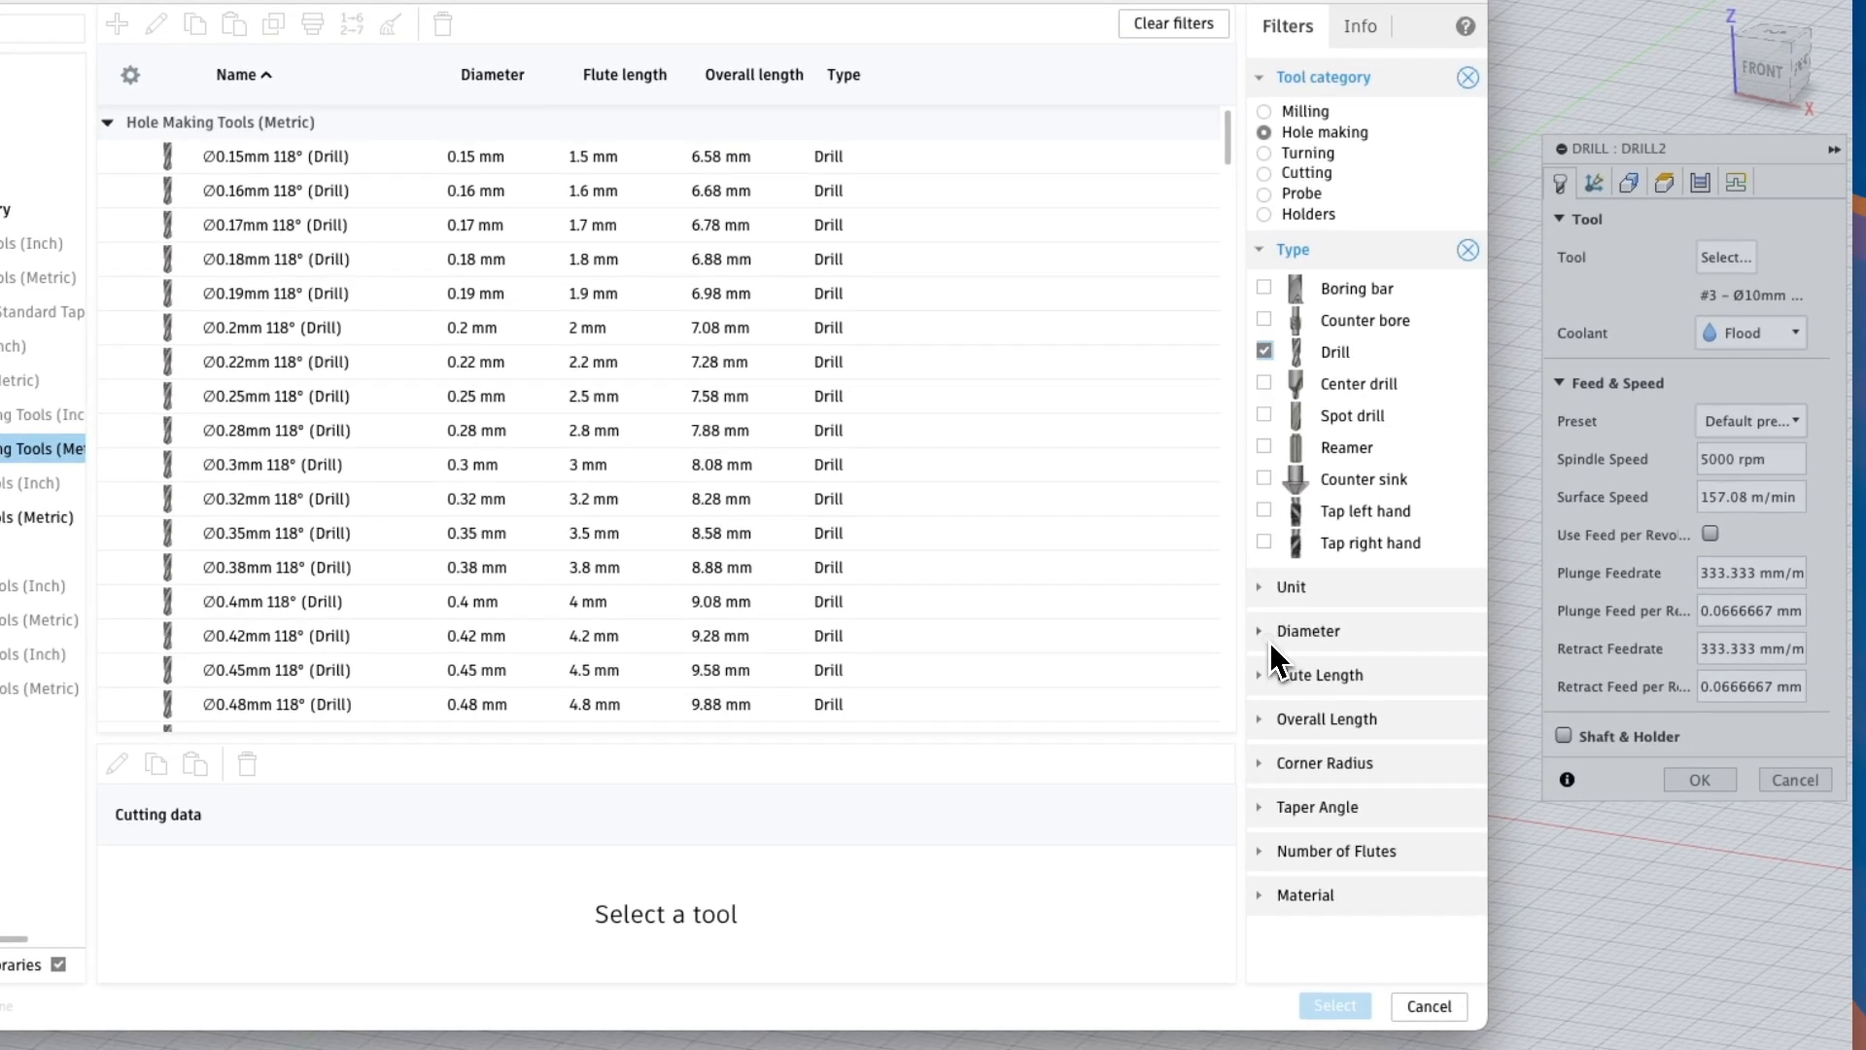
{"action": "left_click", "coordinate": [1347, 698]}
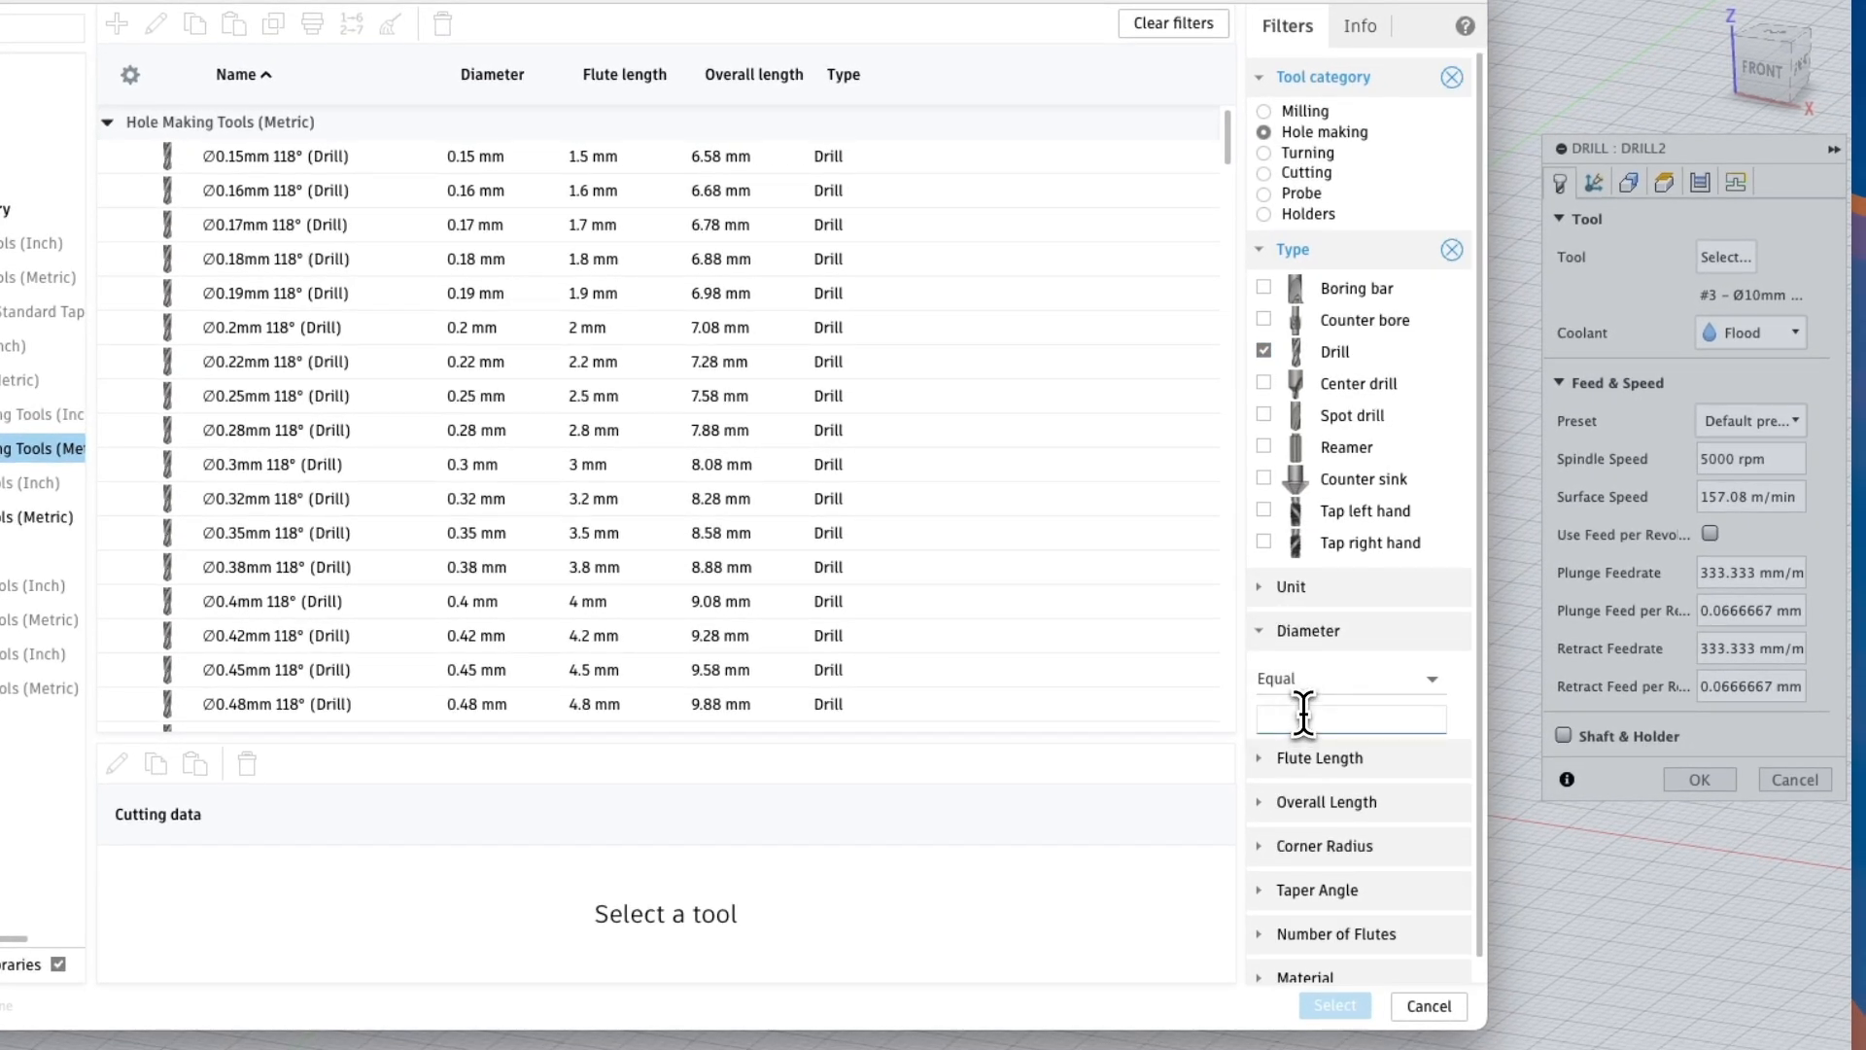
{"action": "type", "text": "8"}
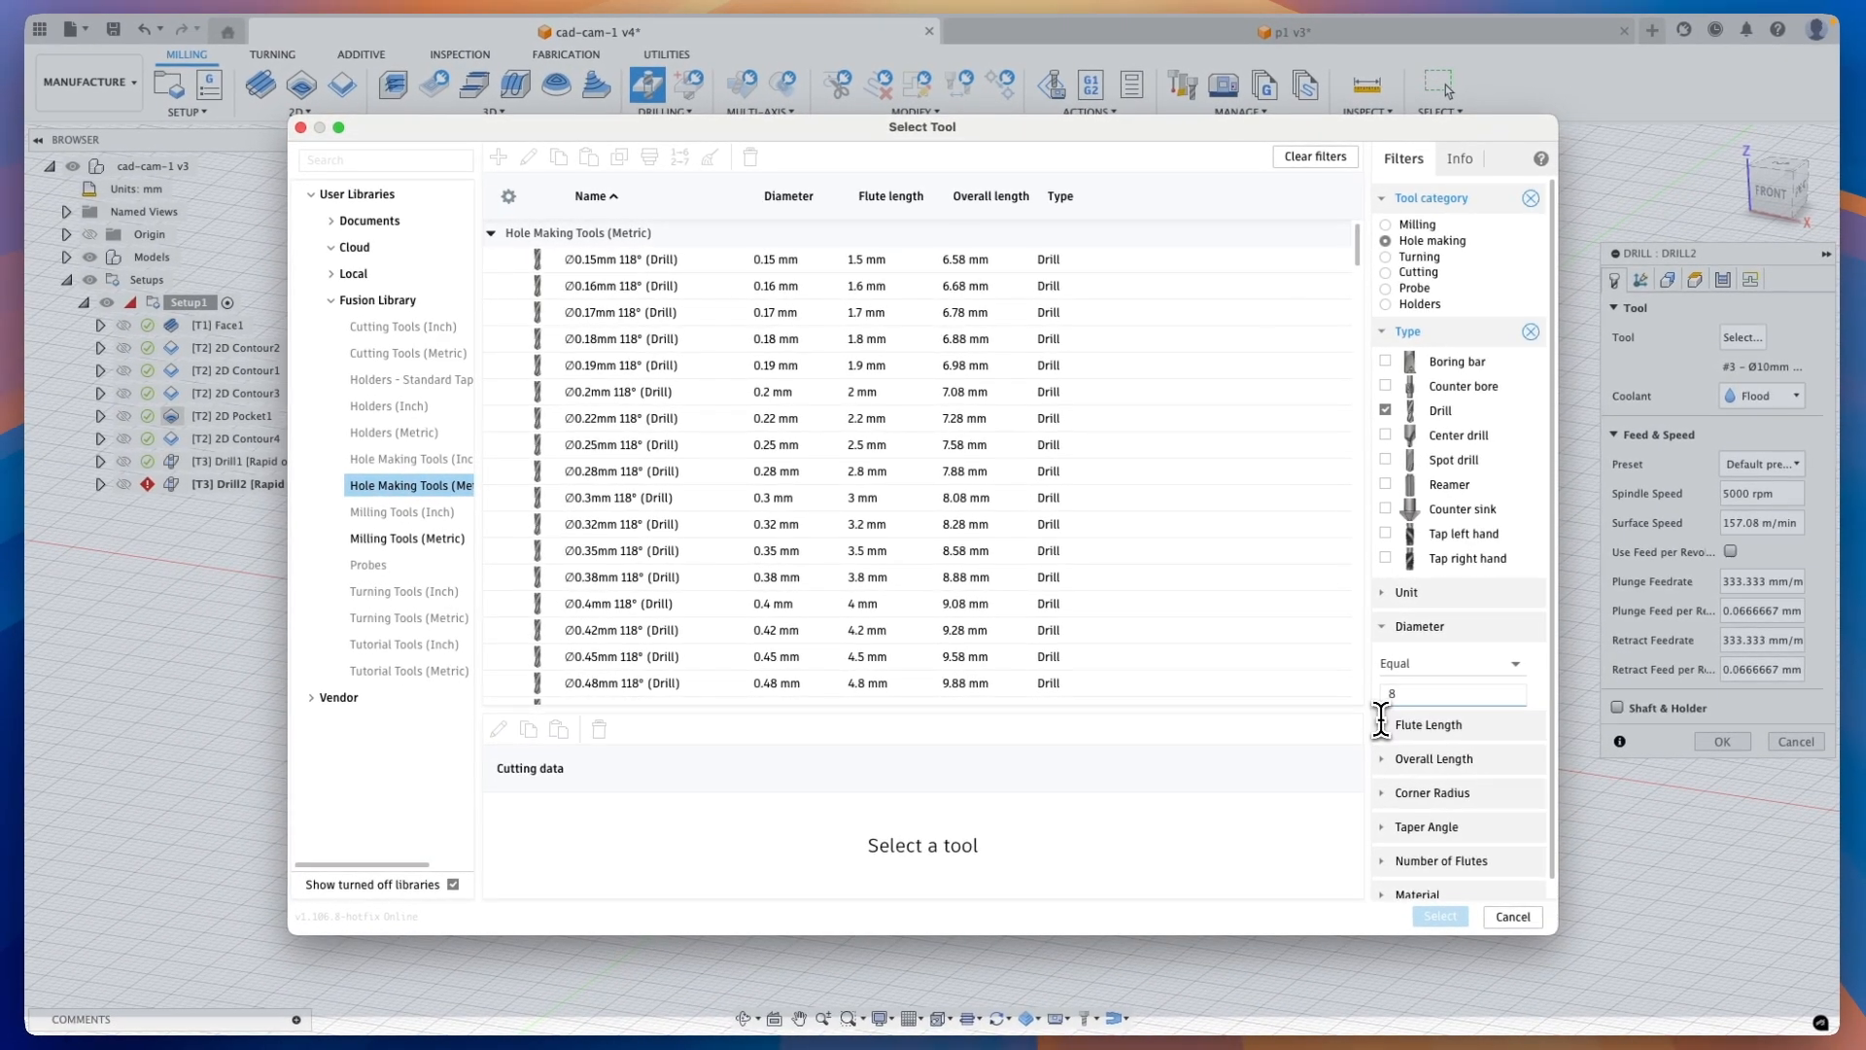
{"action": "key", "text": "Return"}
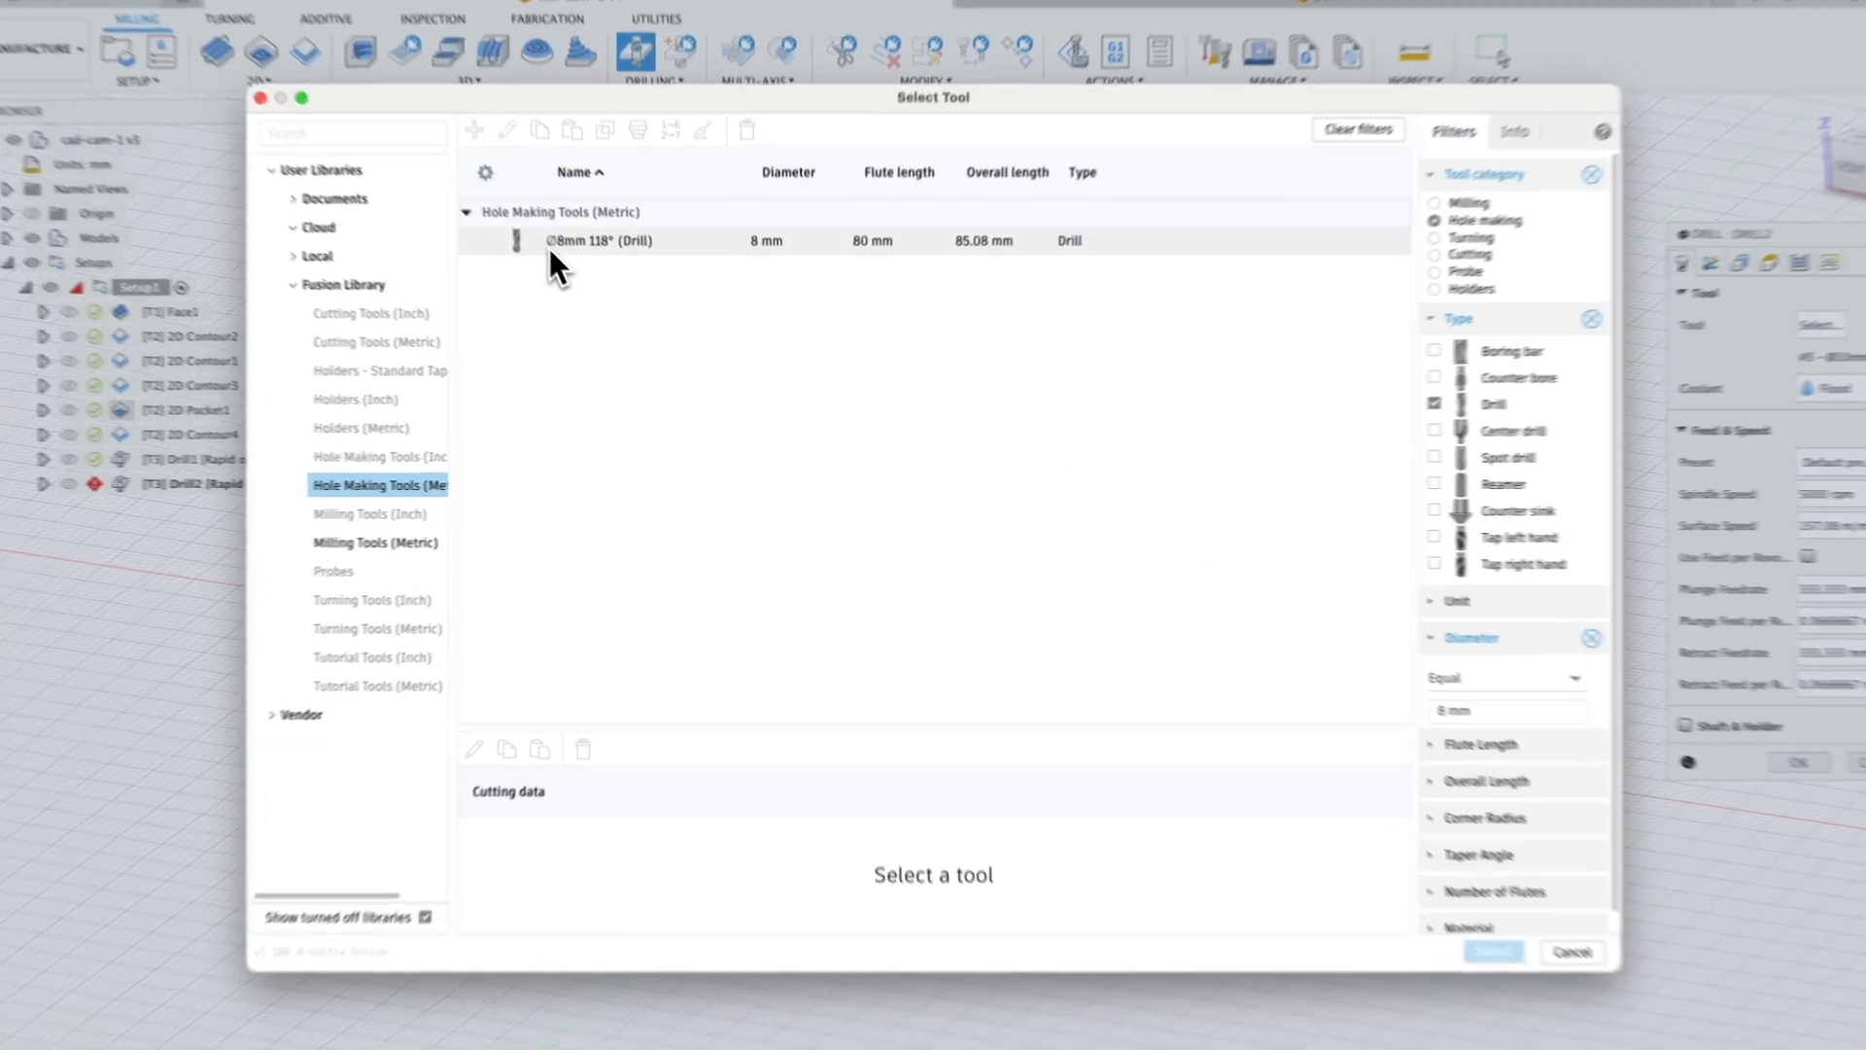
{"action": "left_click", "coordinate": [550, 257]}
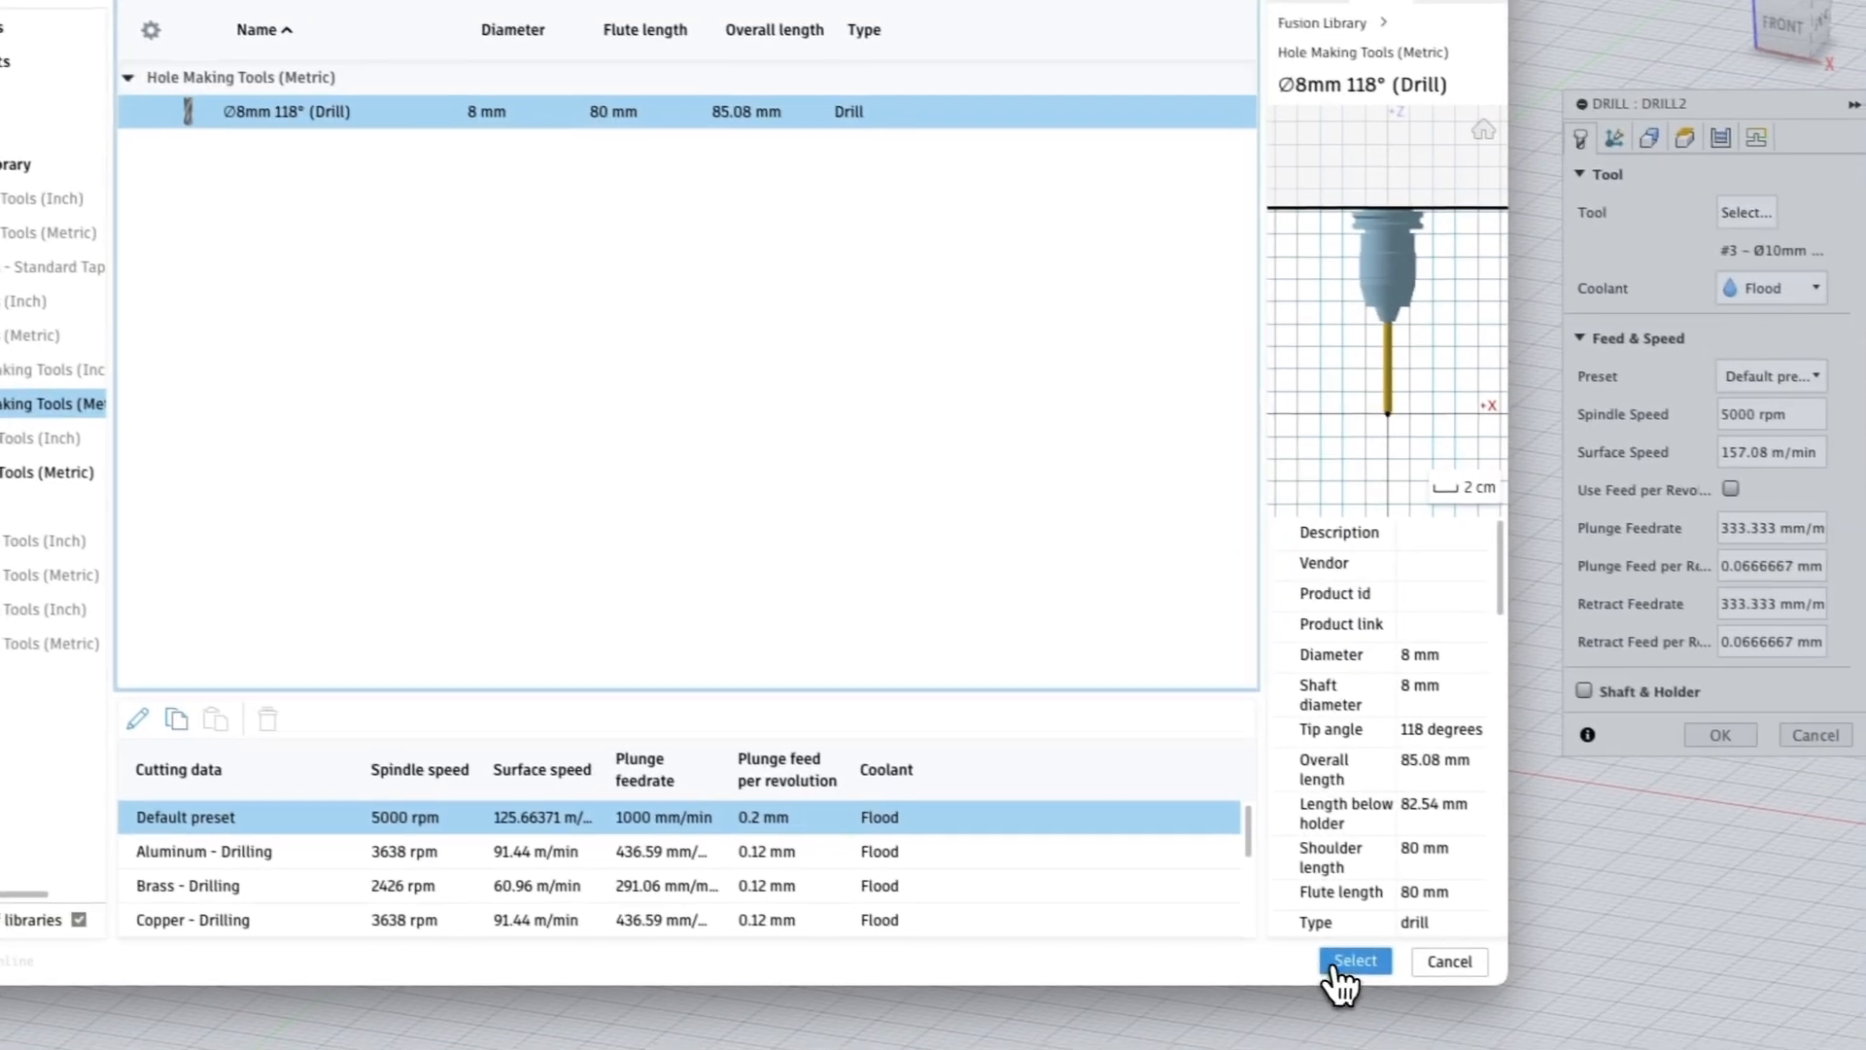
{"action": "left_click", "coordinate": [1531, 1014]}
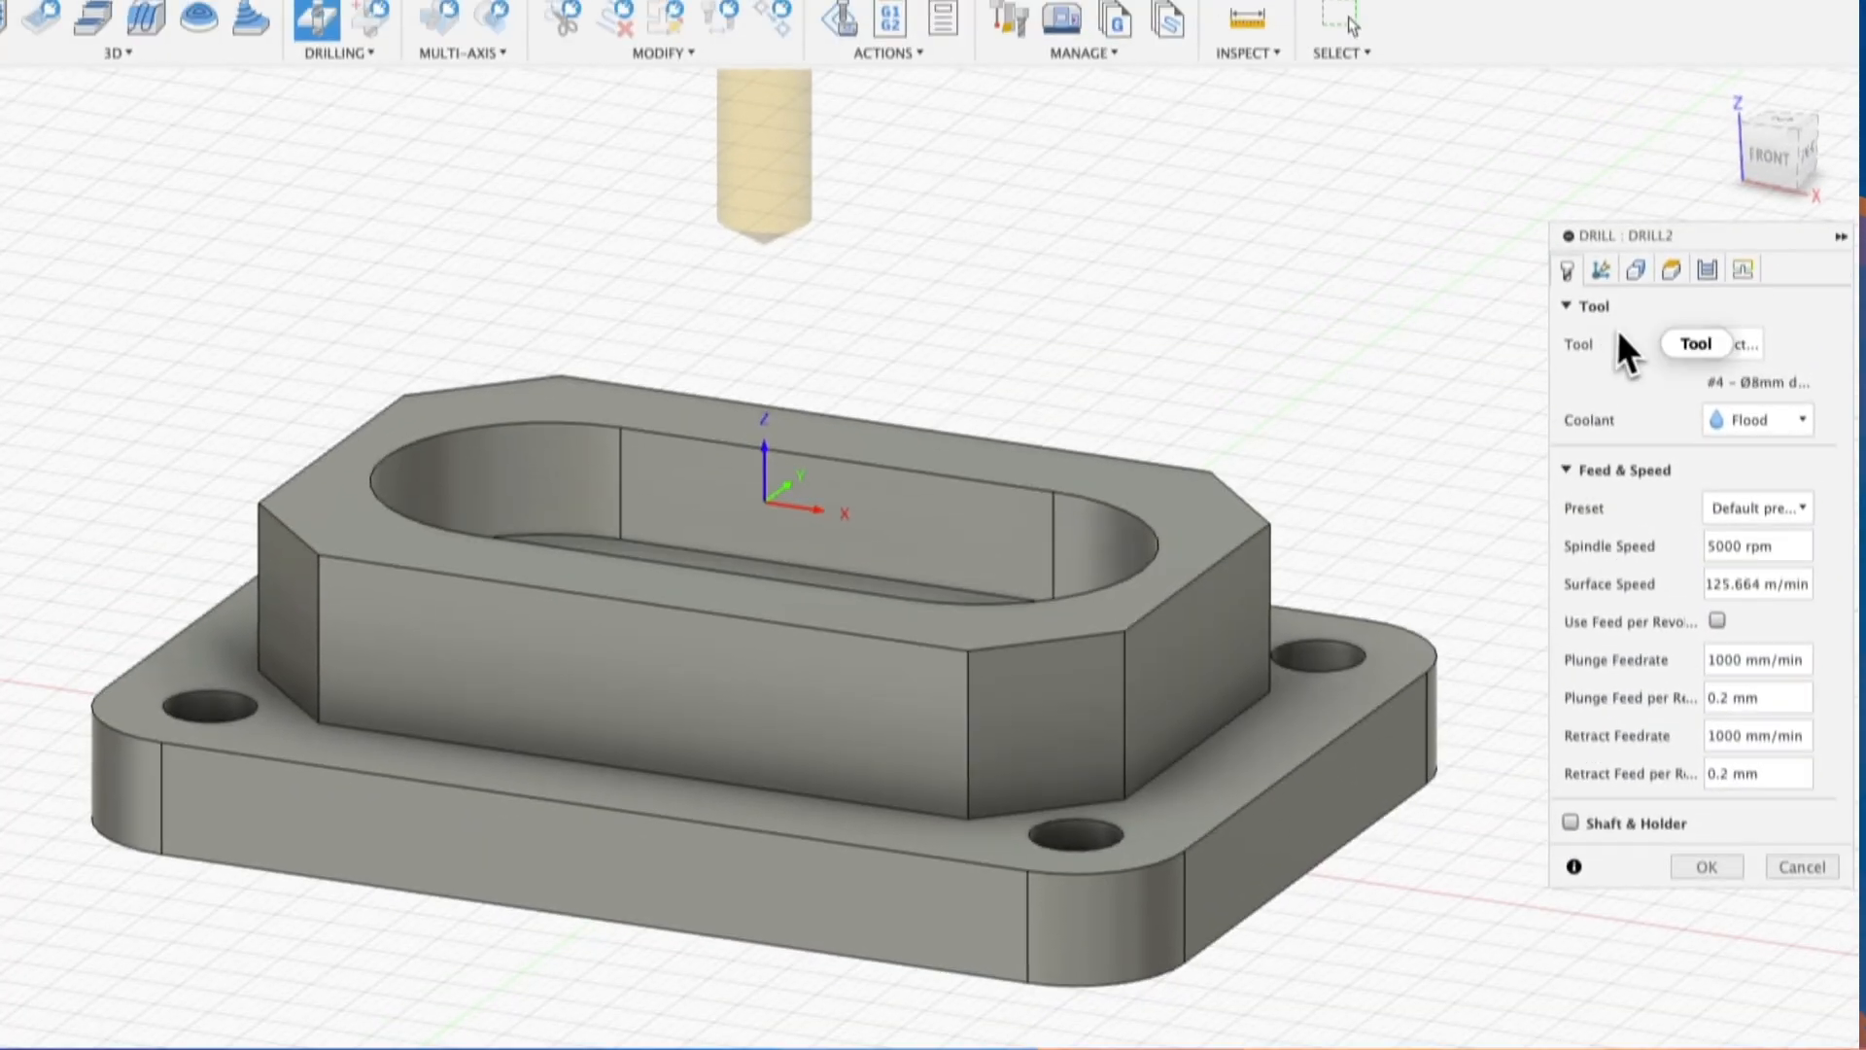
Select the faces of the four corner holes as Drill2's geometry and generate its toolpath
{"action": "left_click", "coordinate": [1629, 132]}
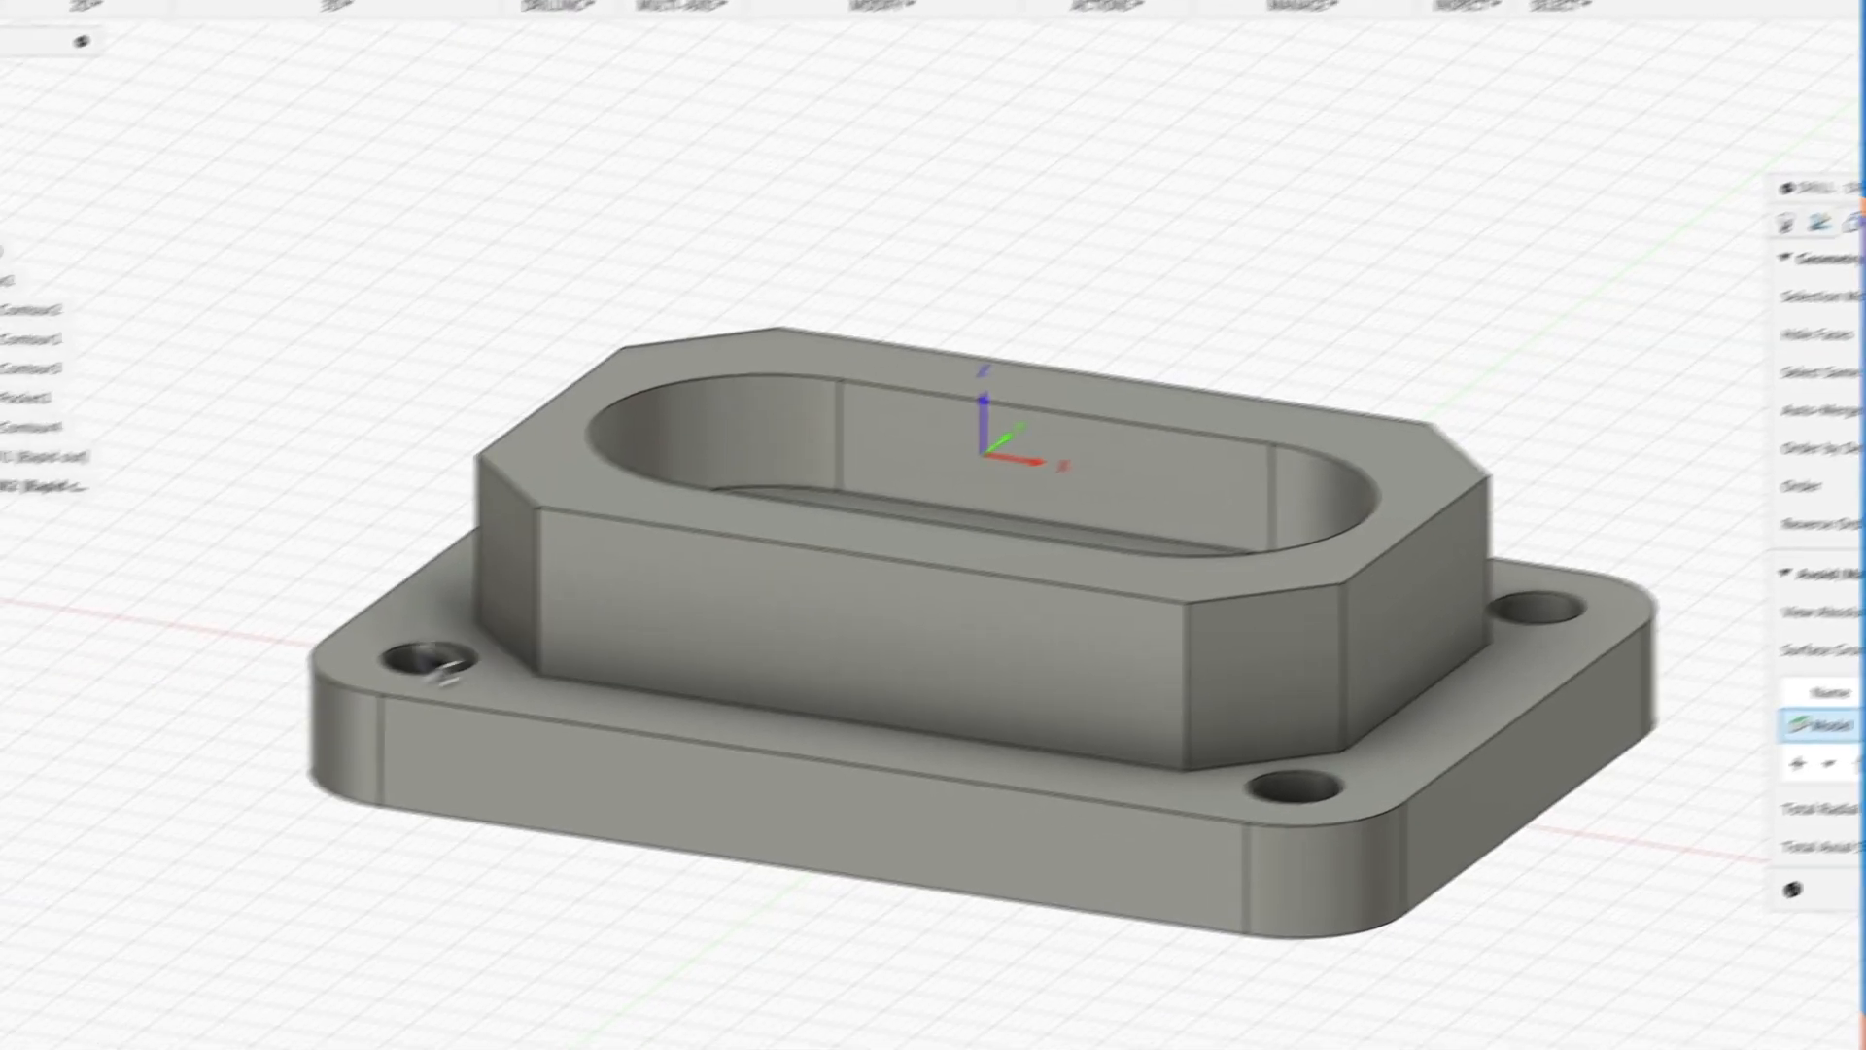
{"action": "left_click", "coordinate": [209, 748]}
{"action": "left_click", "coordinate": [1404, 748]}
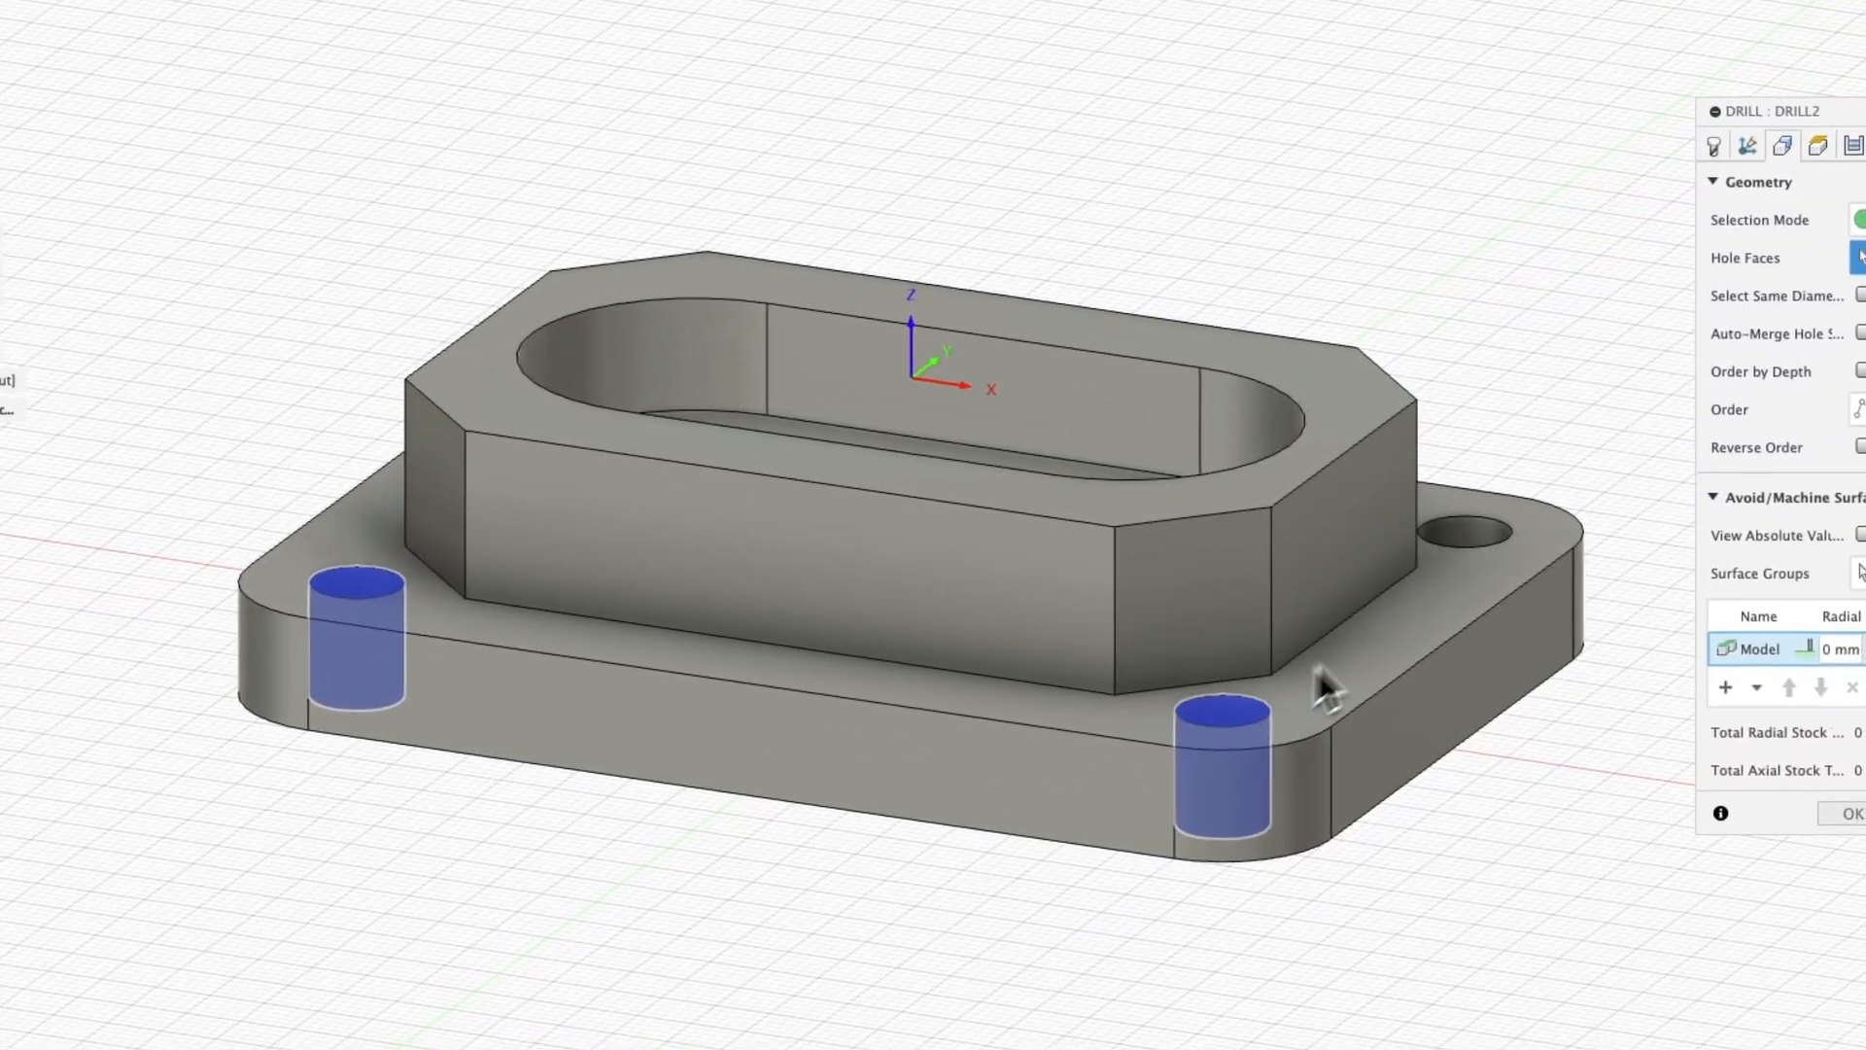
{"action": "left_click", "coordinate": [1650, 575]}
{"action": "middle_click_drag", "start_coordinate": [1370, 563], "coordinate": [972, 545], "text": "shift"}
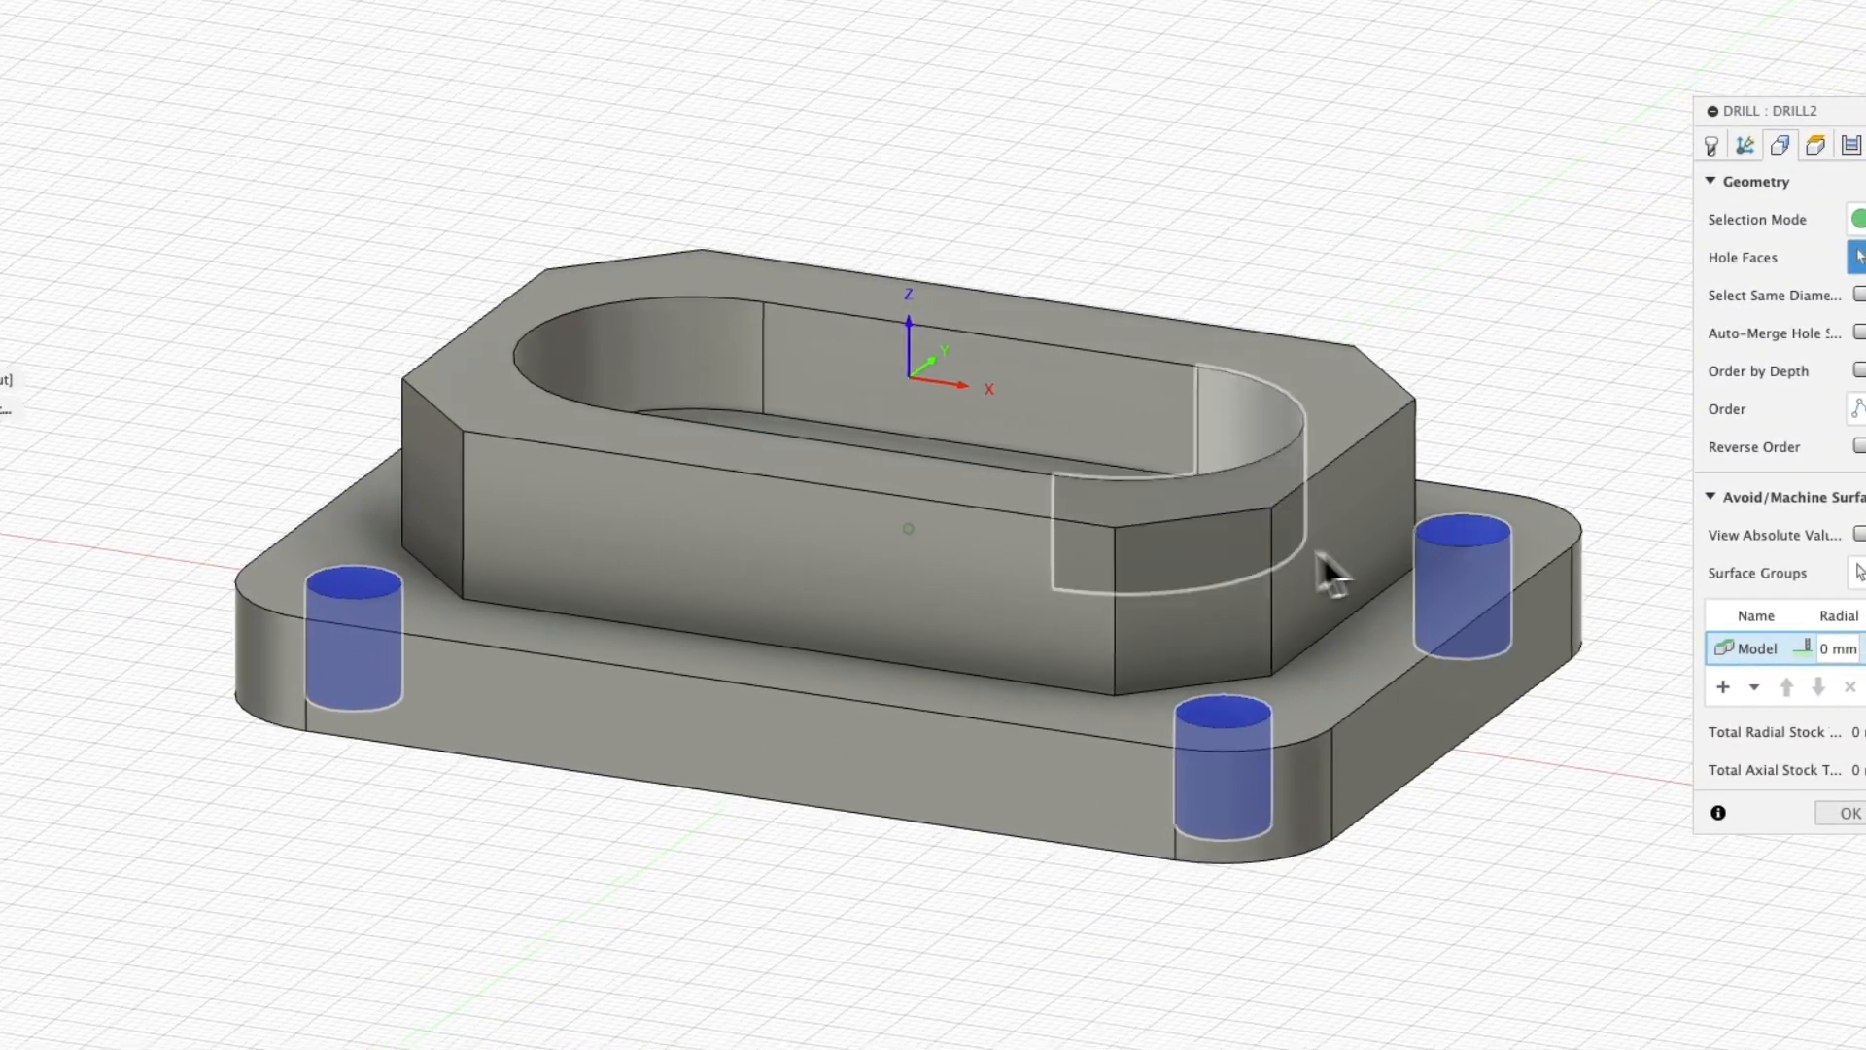
{"action": "middle_click_drag", "start_coordinate": [569, 457], "coordinate": [500, 443], "text": "shift"}
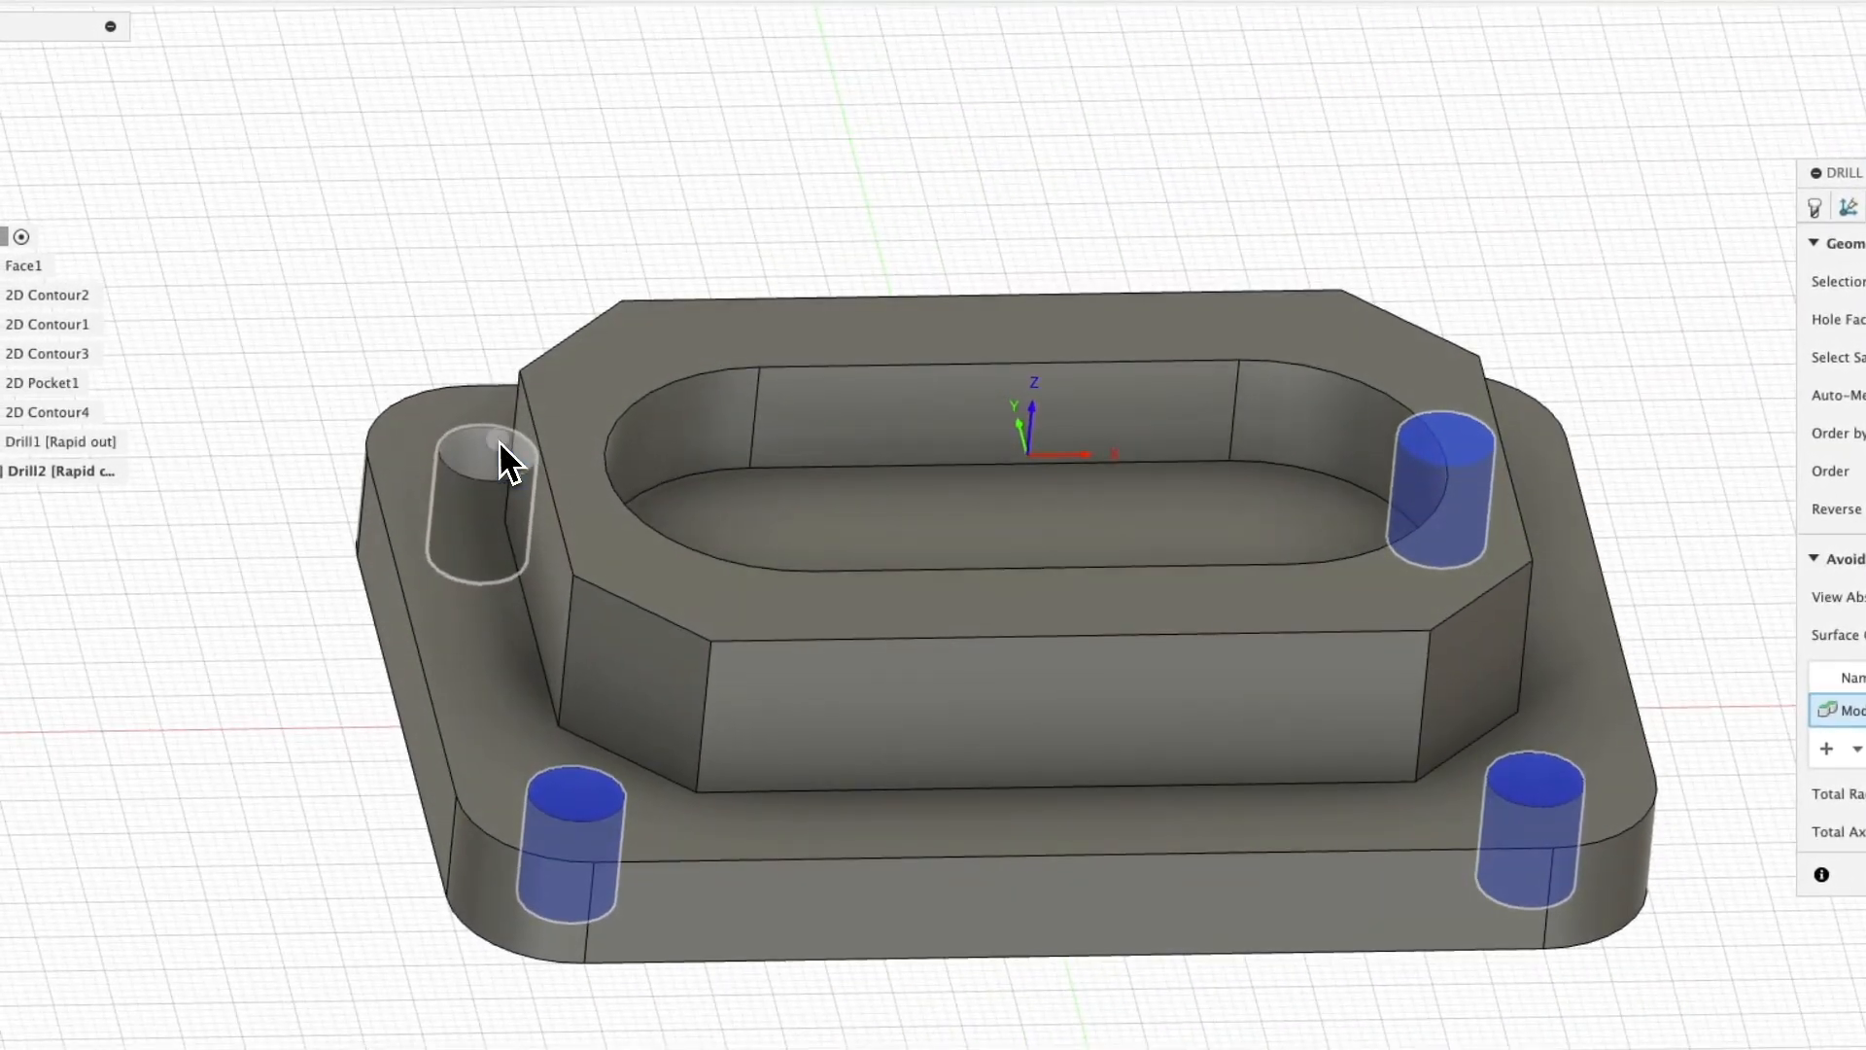
{"action": "left_click", "coordinate": [500, 444]}
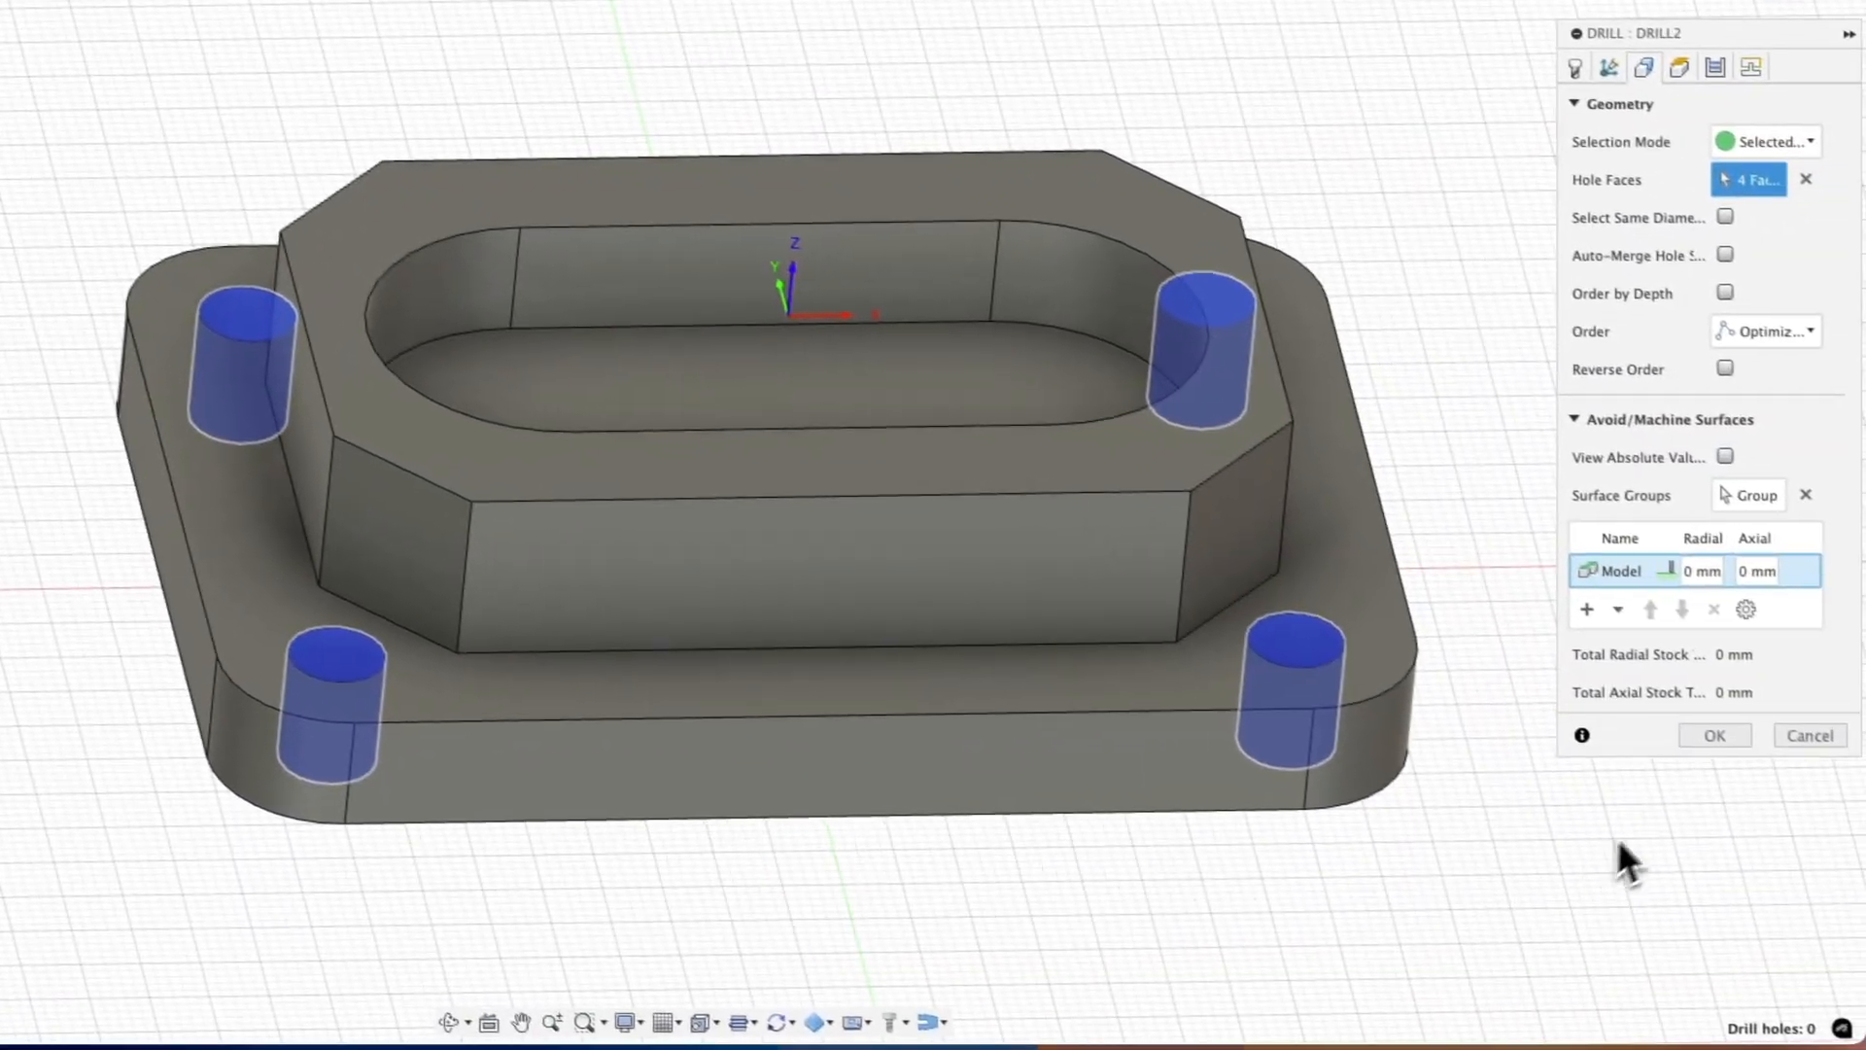
{"action": "left_click", "coordinate": [1708, 731]}
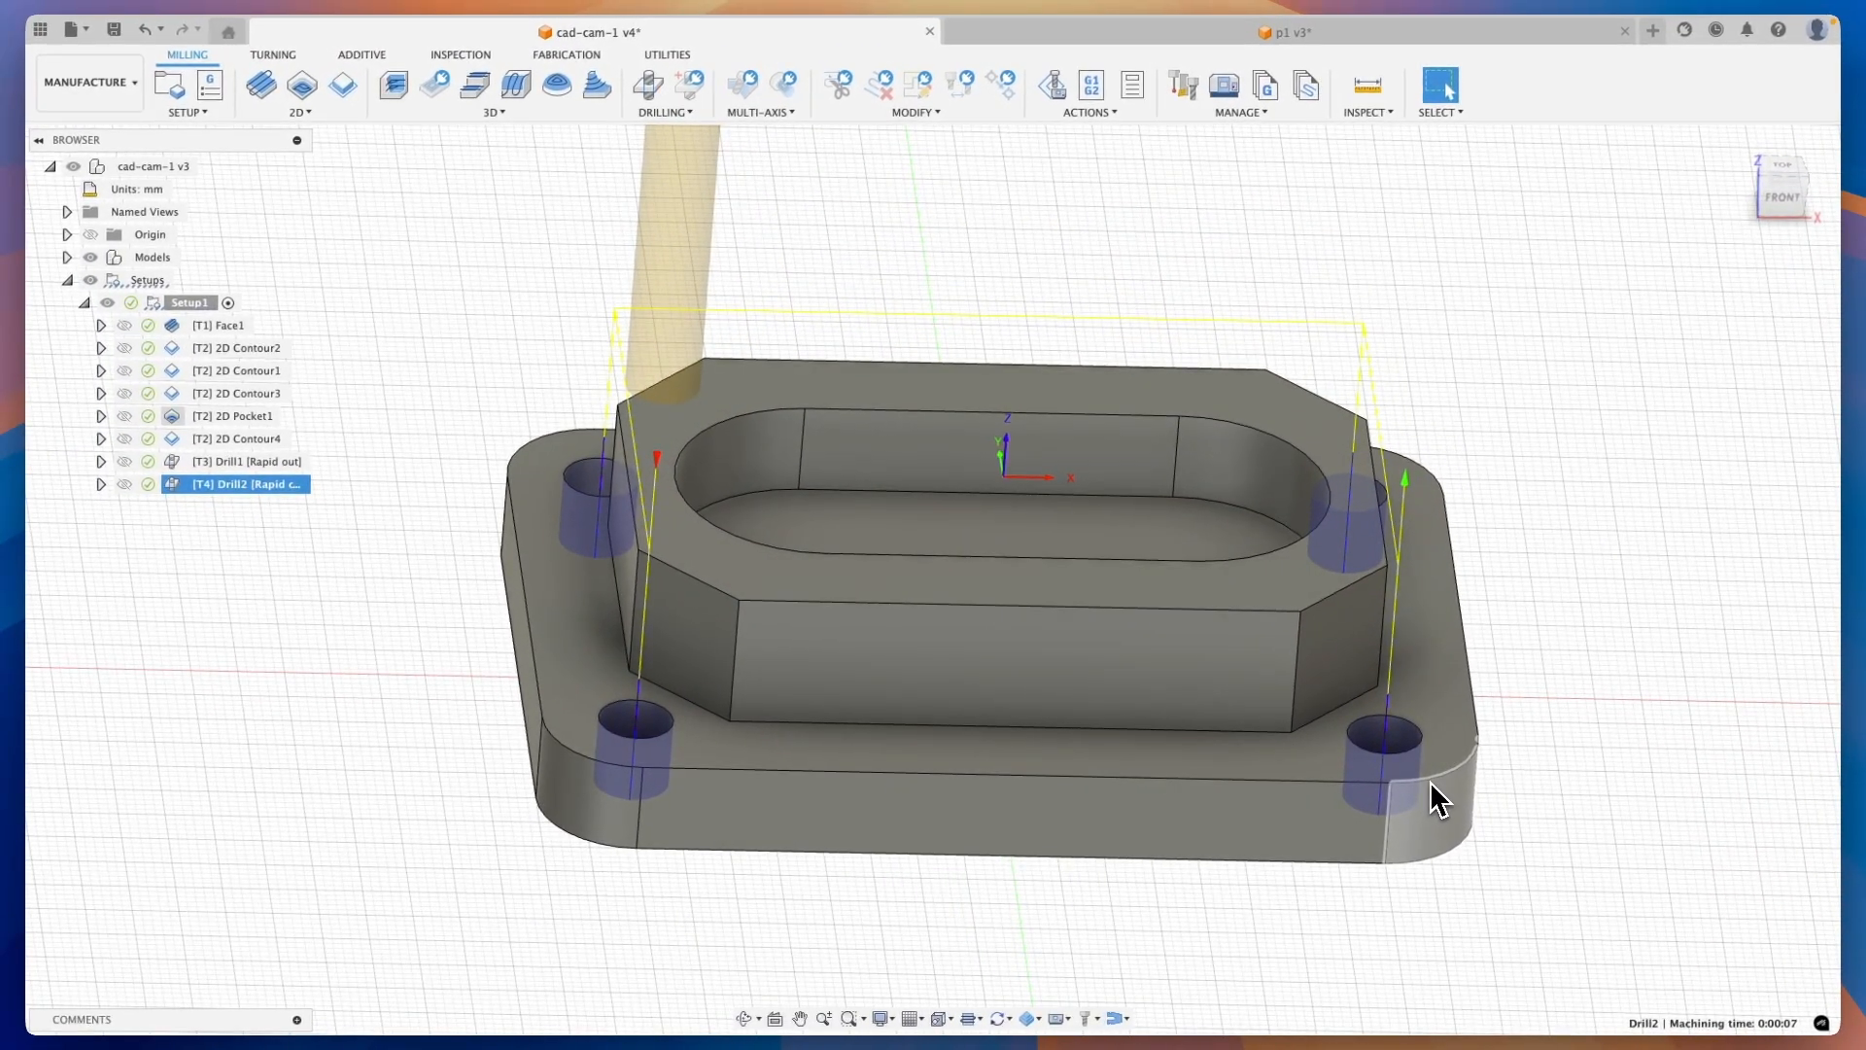
Inspect from the front how deep Drill2's toolpath reaches relative to the bottom of the plate
{"action": "key", "text": "f"}
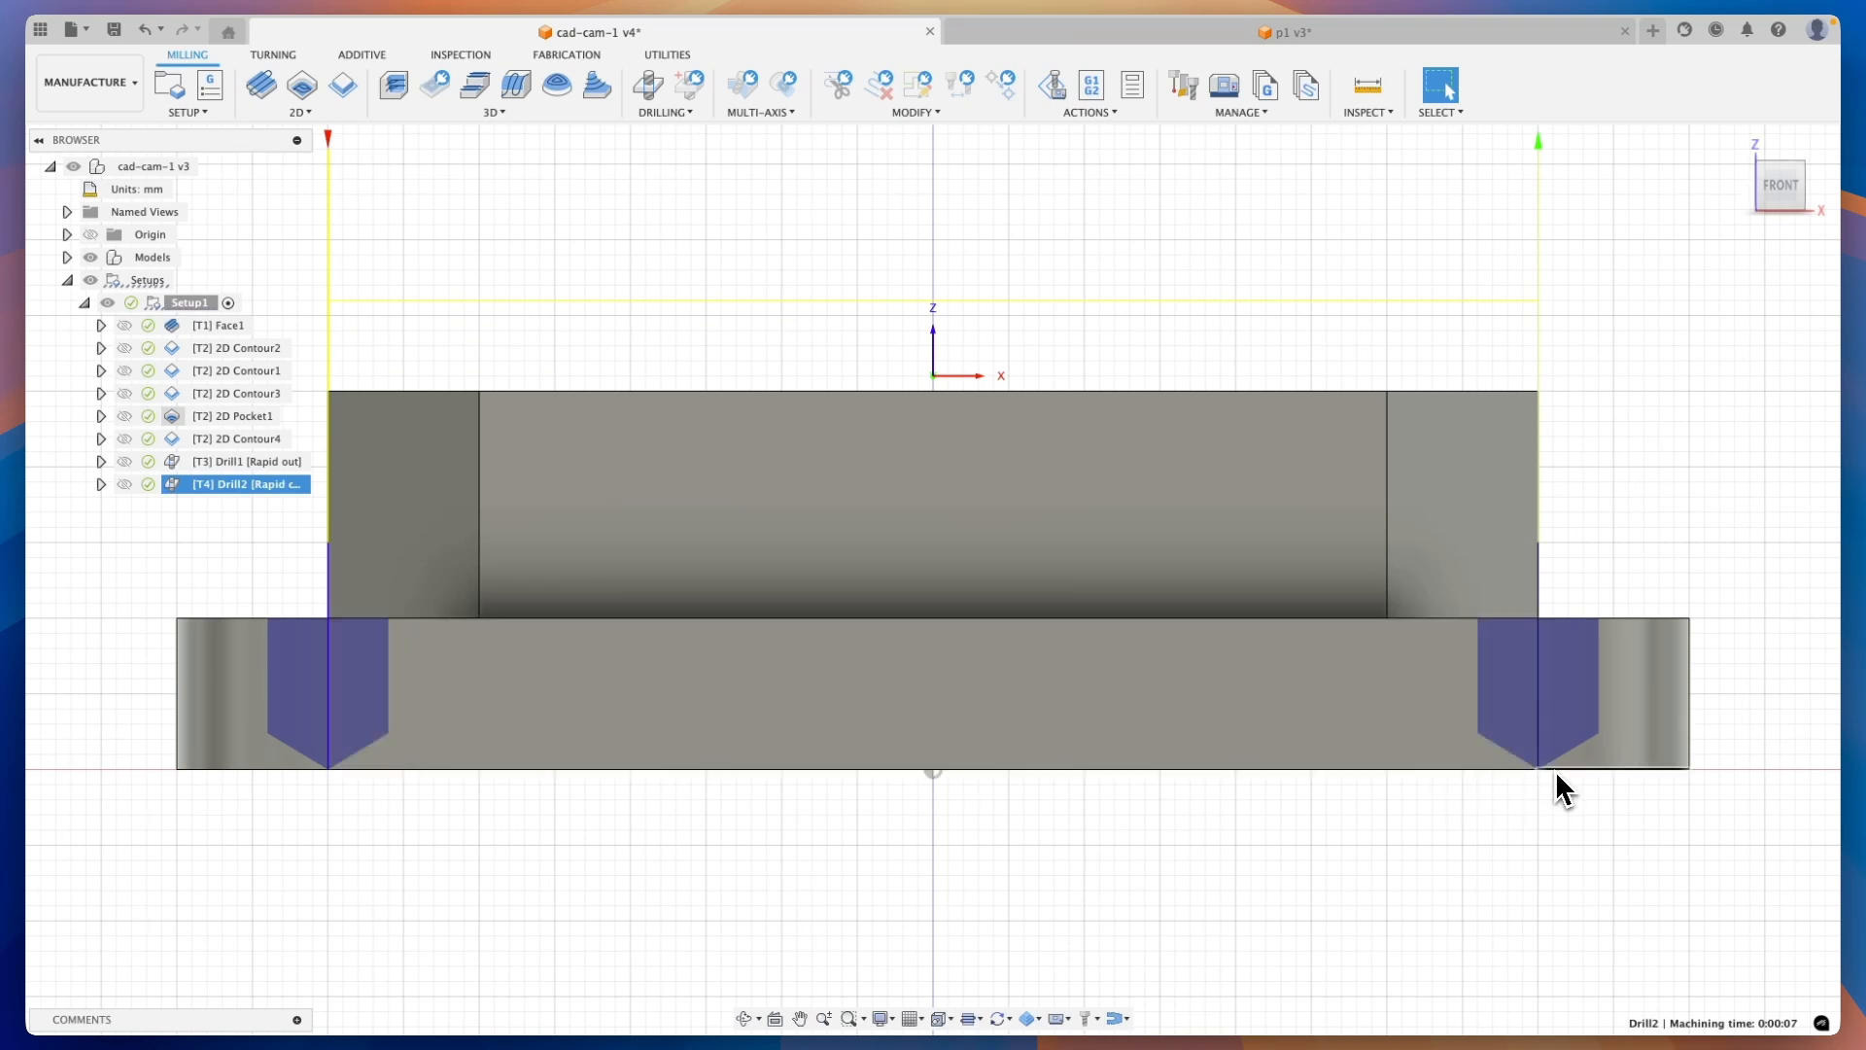
{"action": "scroll", "coordinate": [1540, 773], "scroll_direction": "up", "scroll_amount": 5, "text": "shift"}
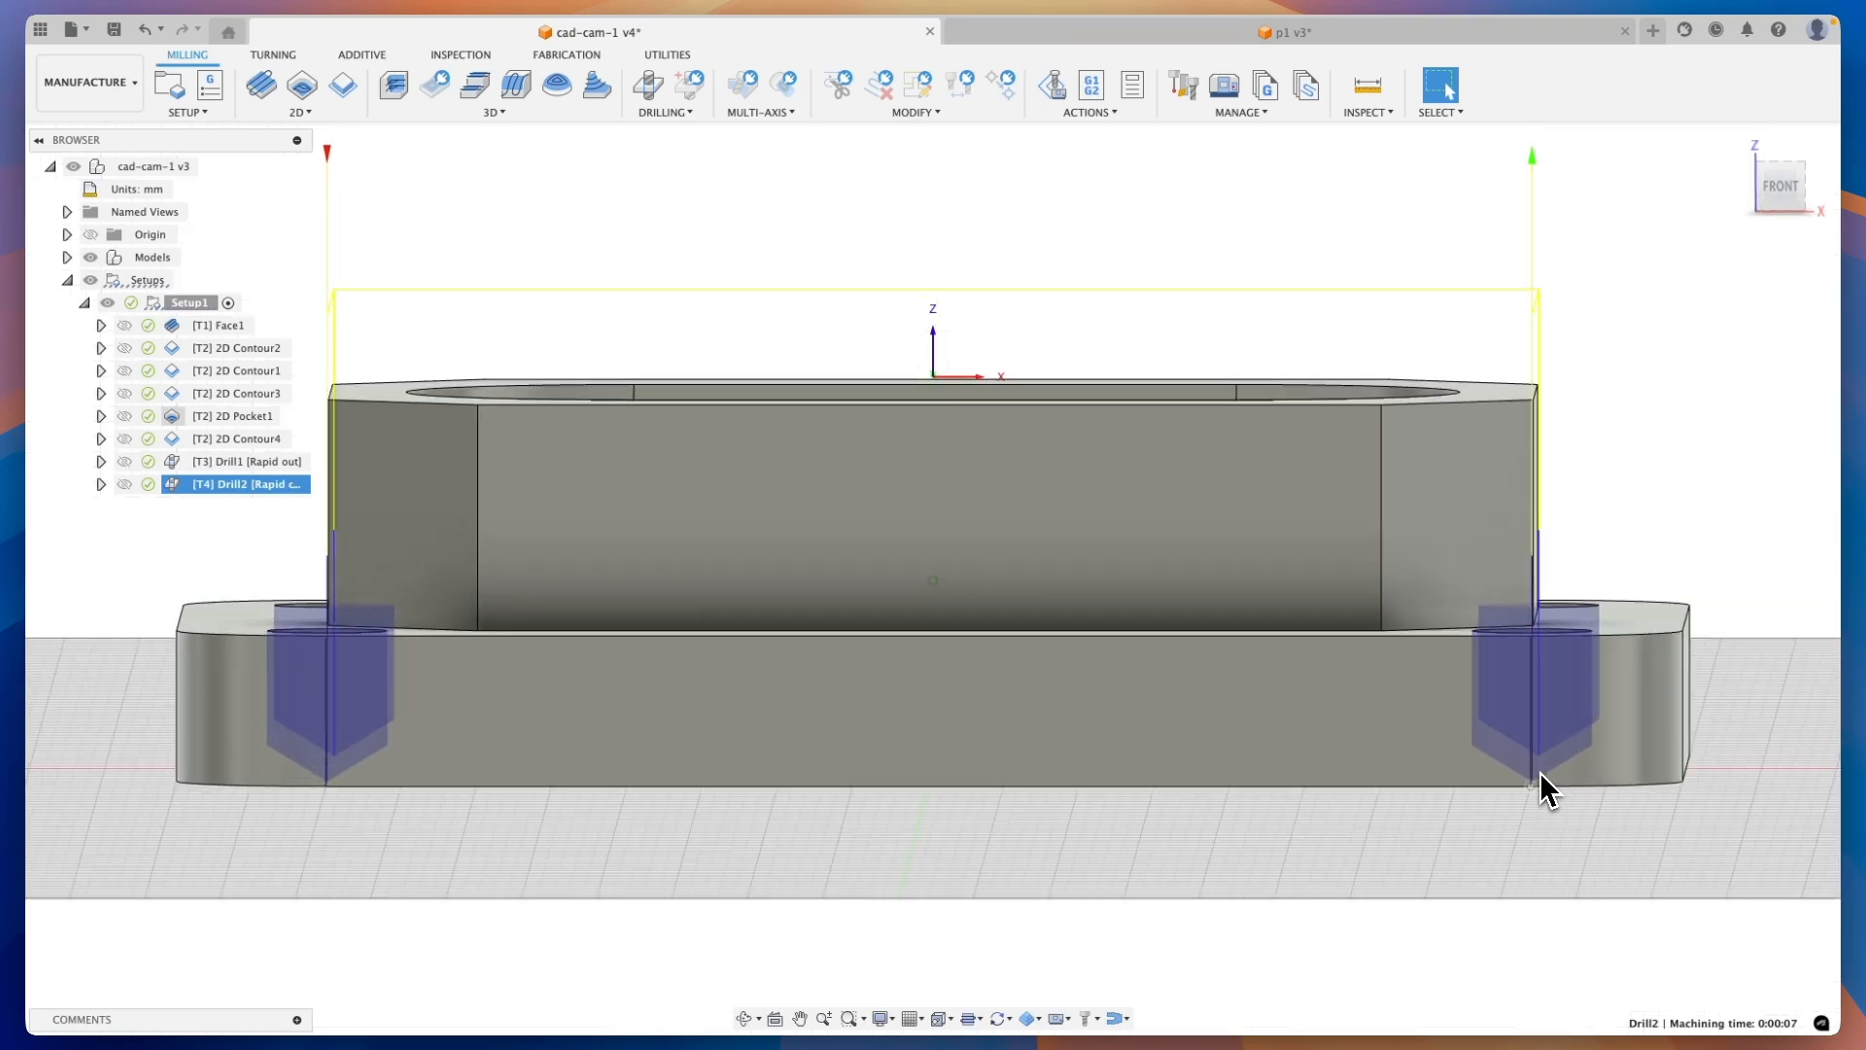
{"action": "scroll", "coordinate": [1560, 743], "scroll_direction": "up", "scroll_amount": 5, "text": "shift"}
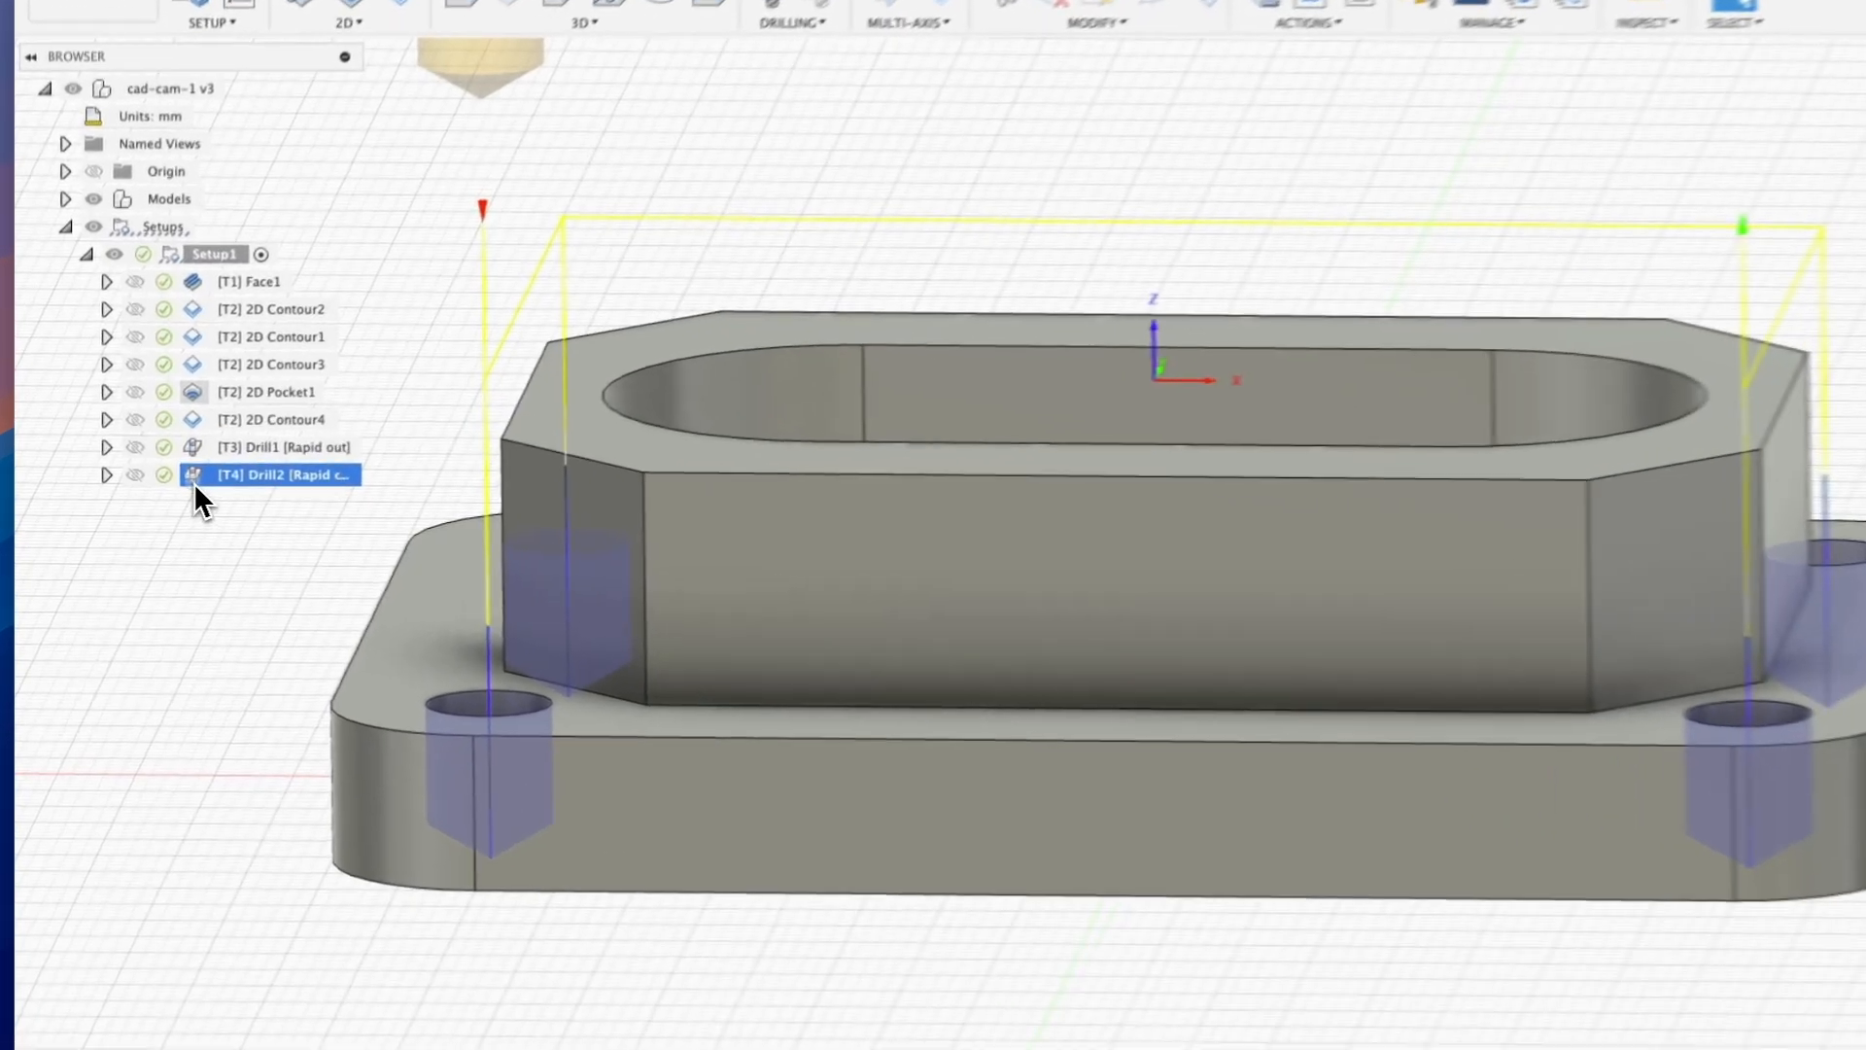
Enable Drill Tip Through Bottom for Drill2 and set its bottom height offset to -1 mm from the hole bottom
{"action": "double_click", "coordinate": [173, 490]}
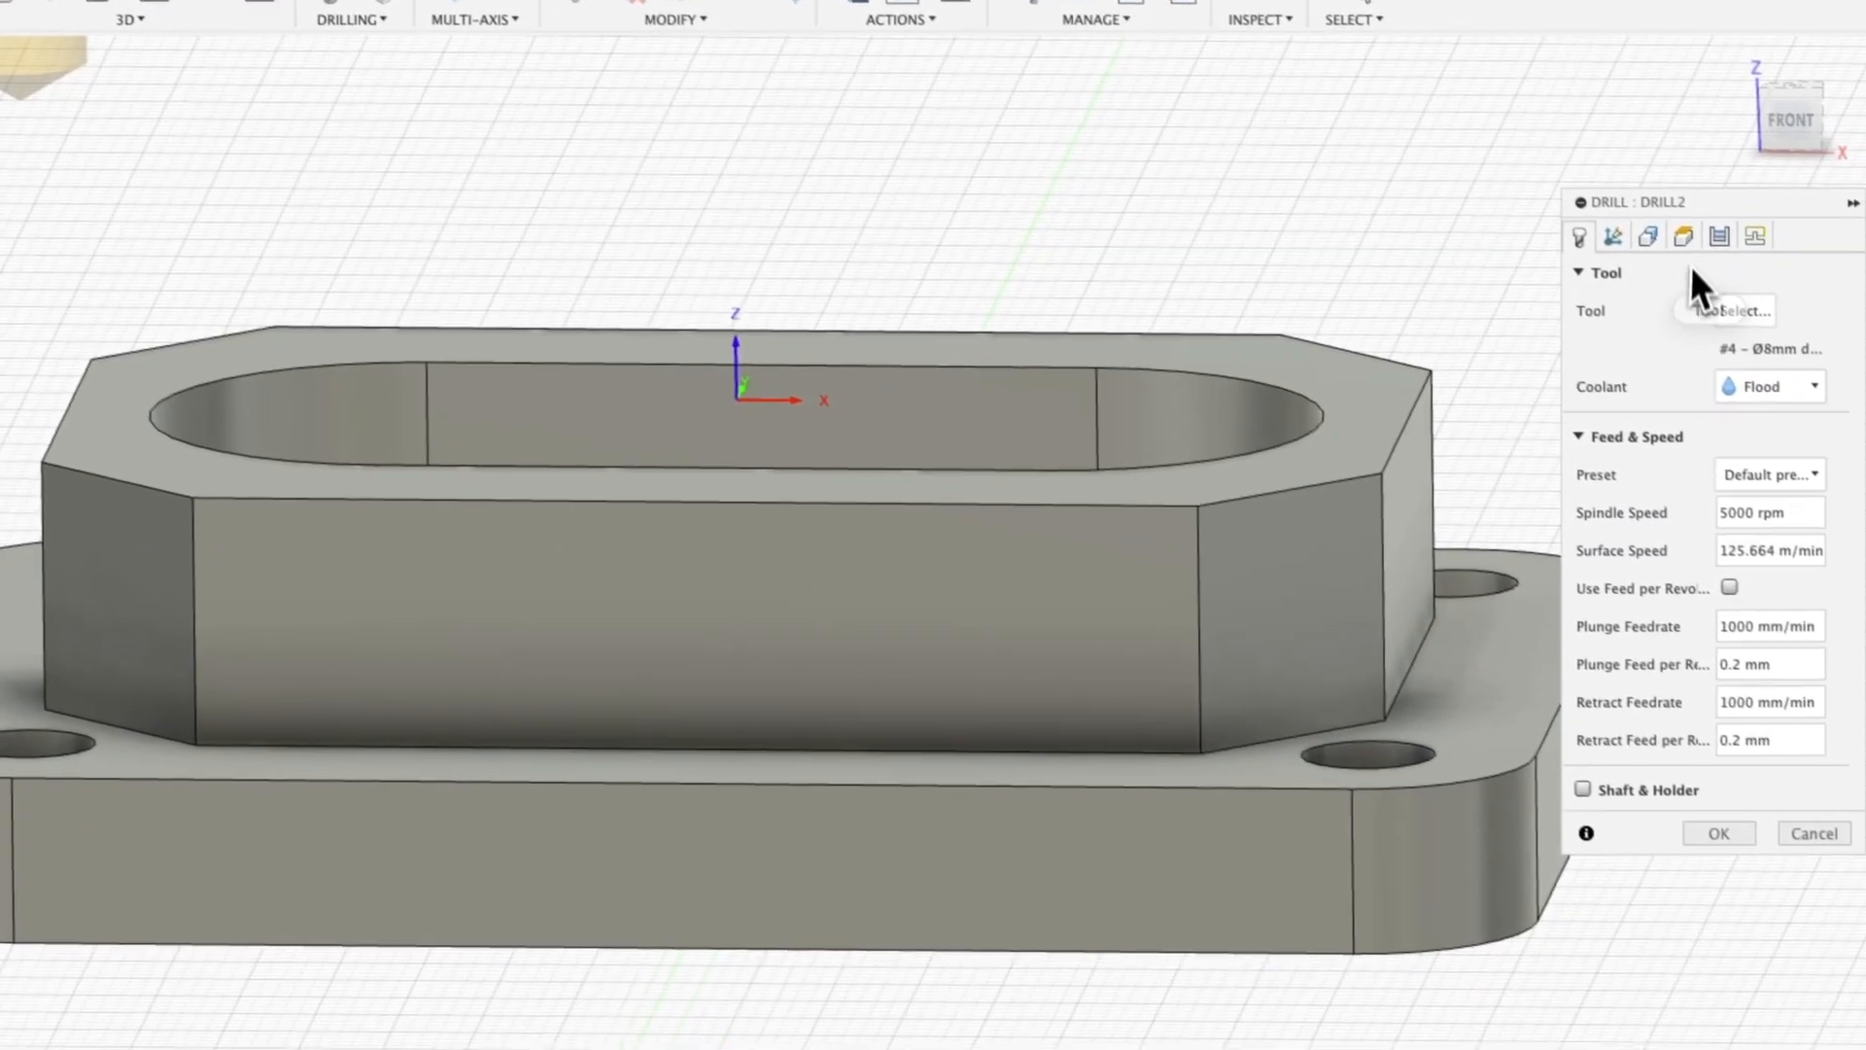
{"action": "left_click", "coordinate": [1665, 218]}
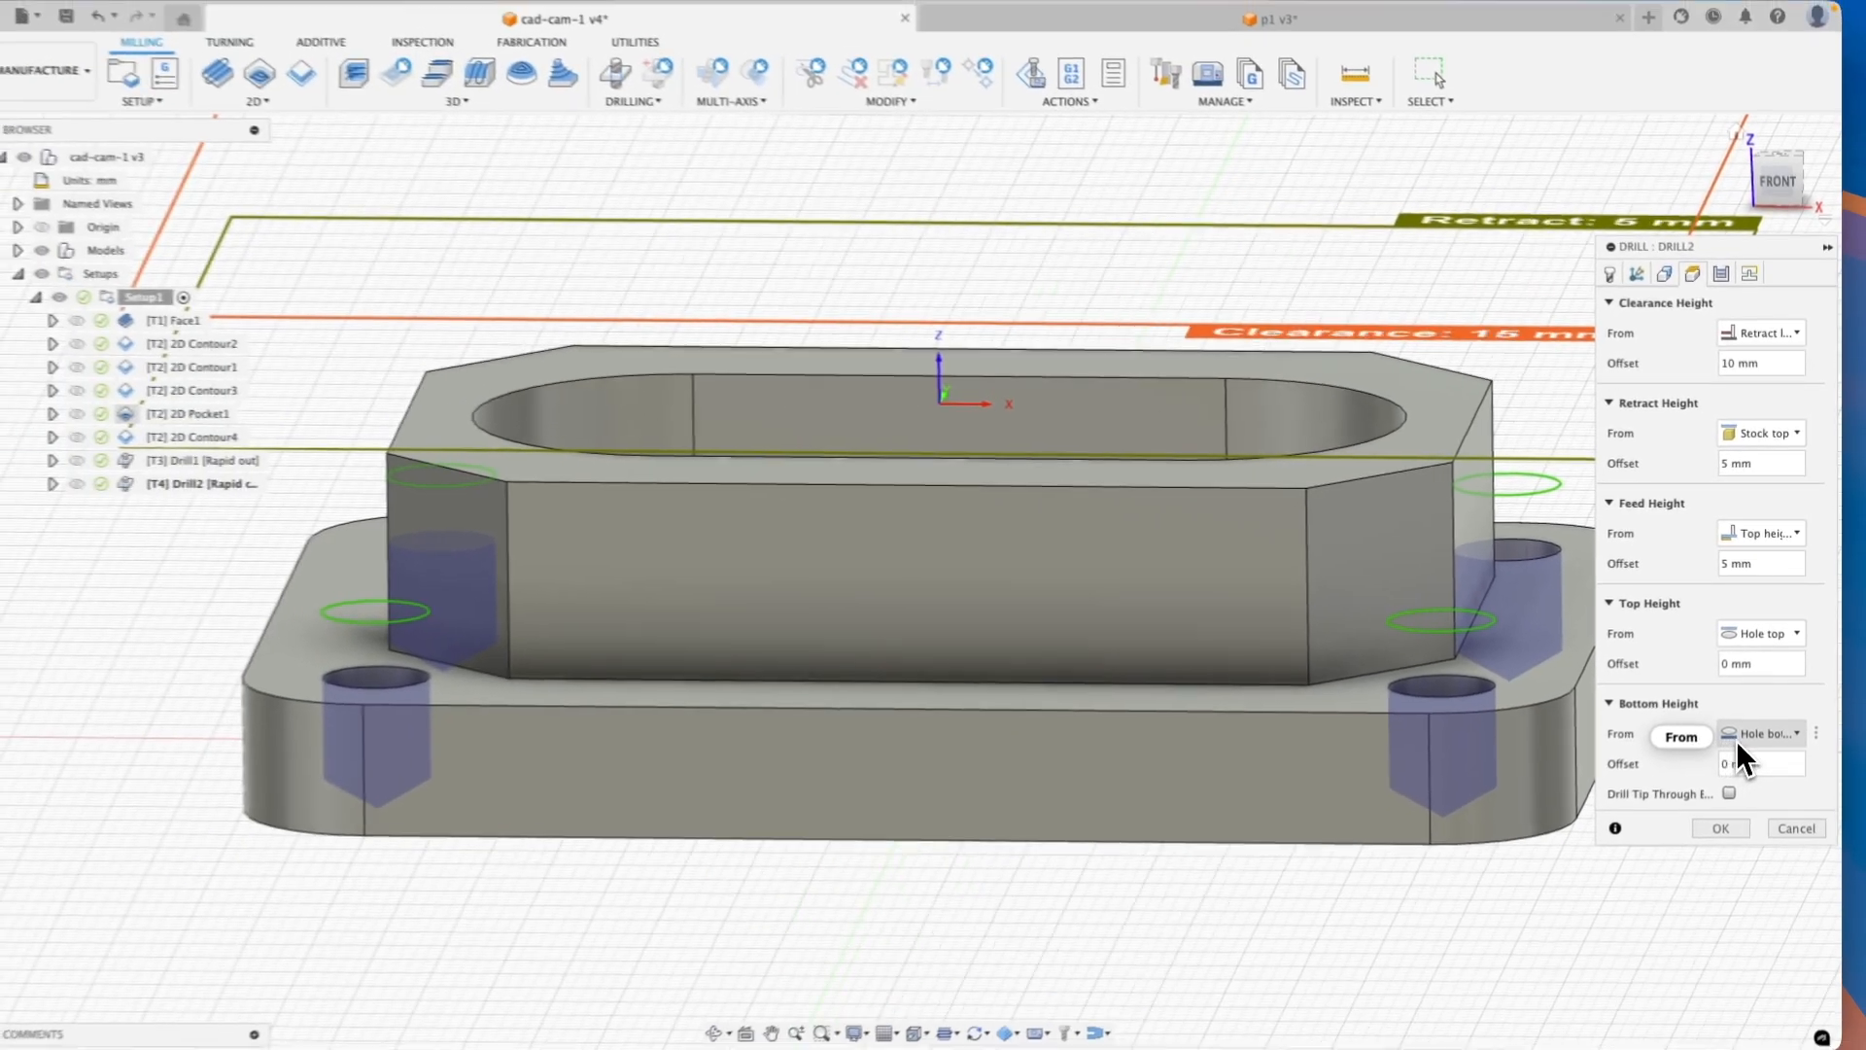
{"action": "mouse_move", "coordinate": [1767, 805]}
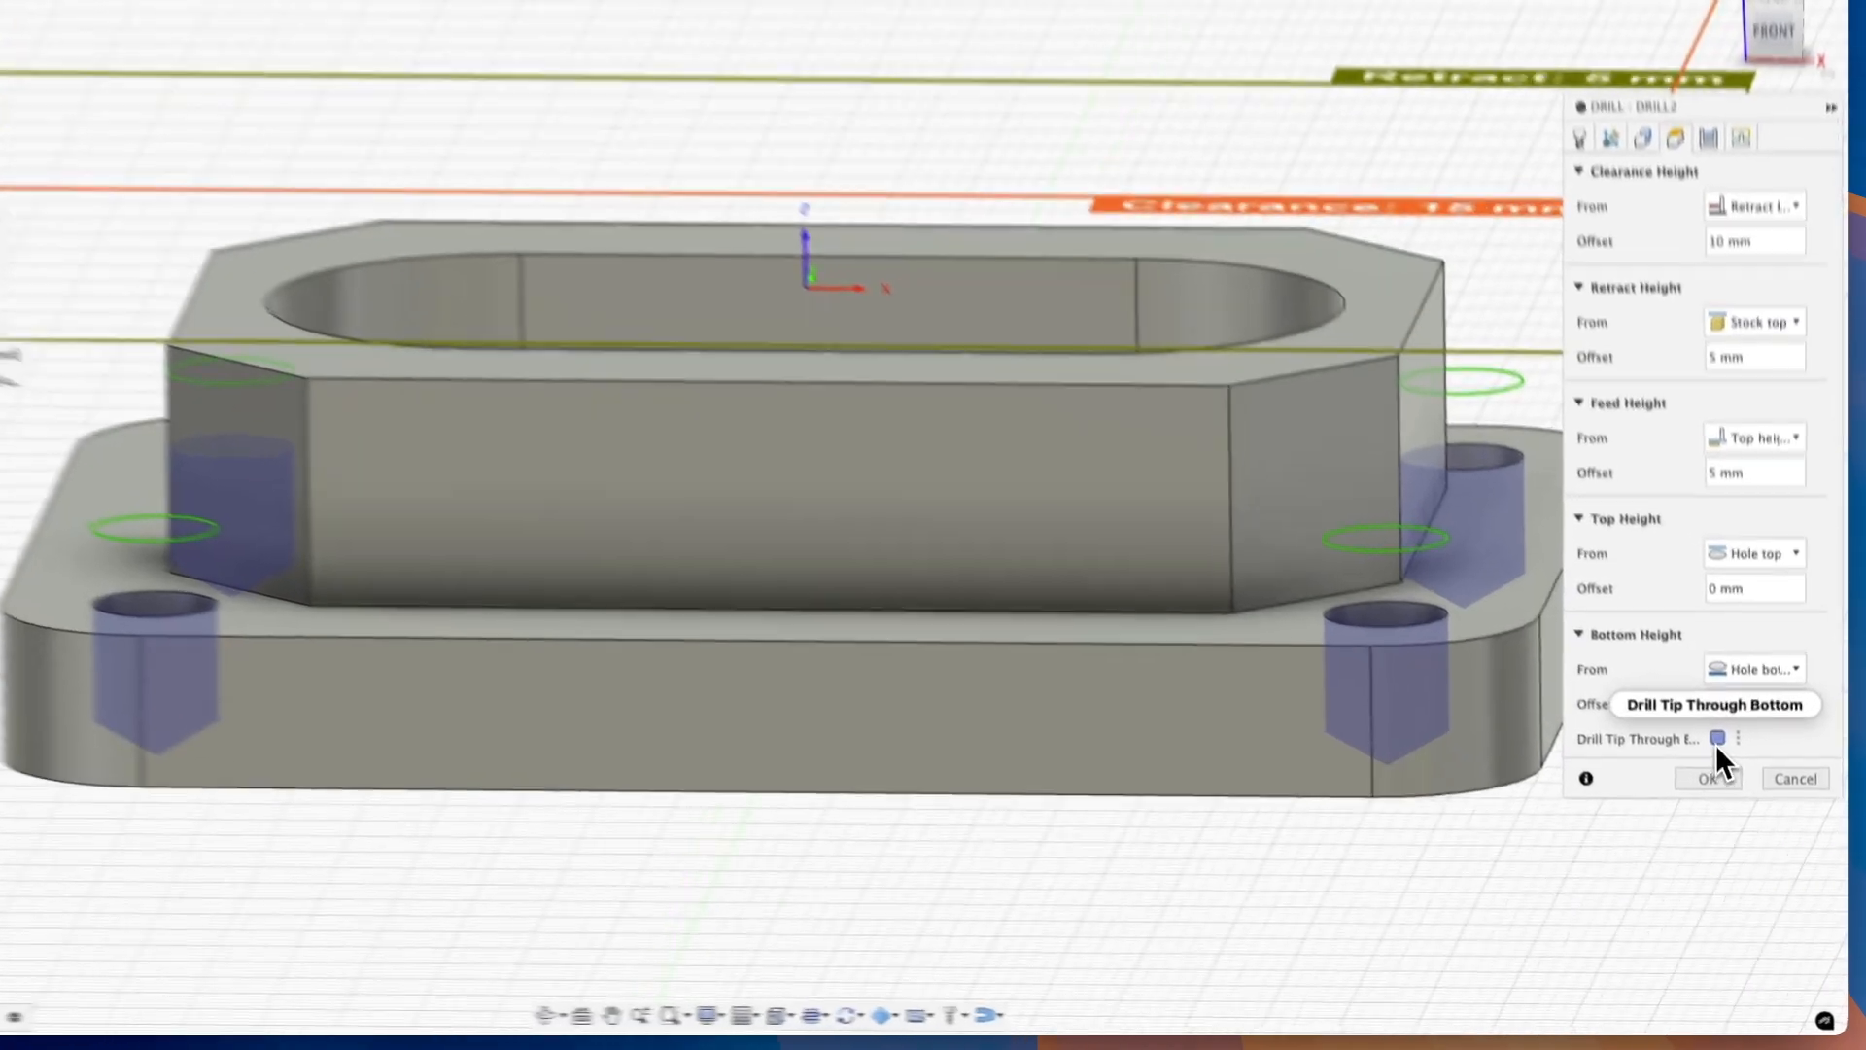
{"action": "left_click", "coordinate": [1730, 785]}
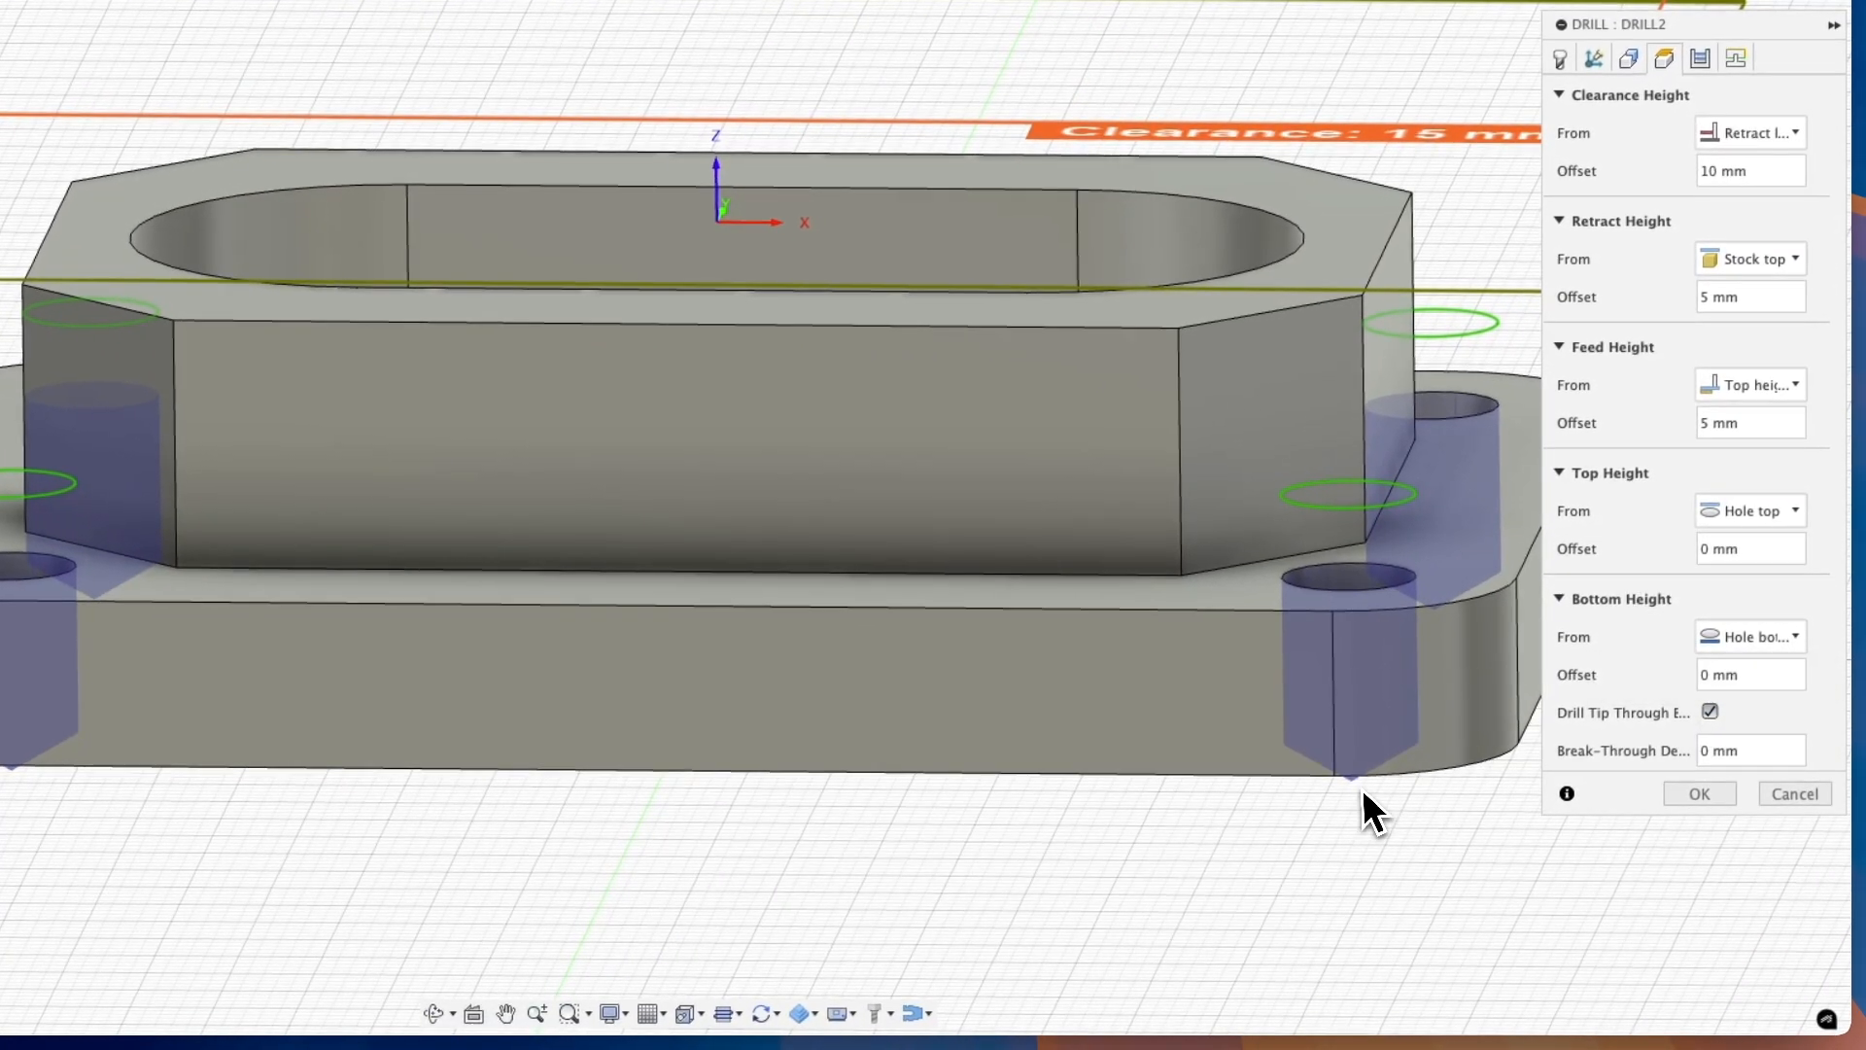
{"action": "scroll", "coordinate": [1361, 790], "scroll_direction": "down", "scroll_amount": 5, "text": "shift"}
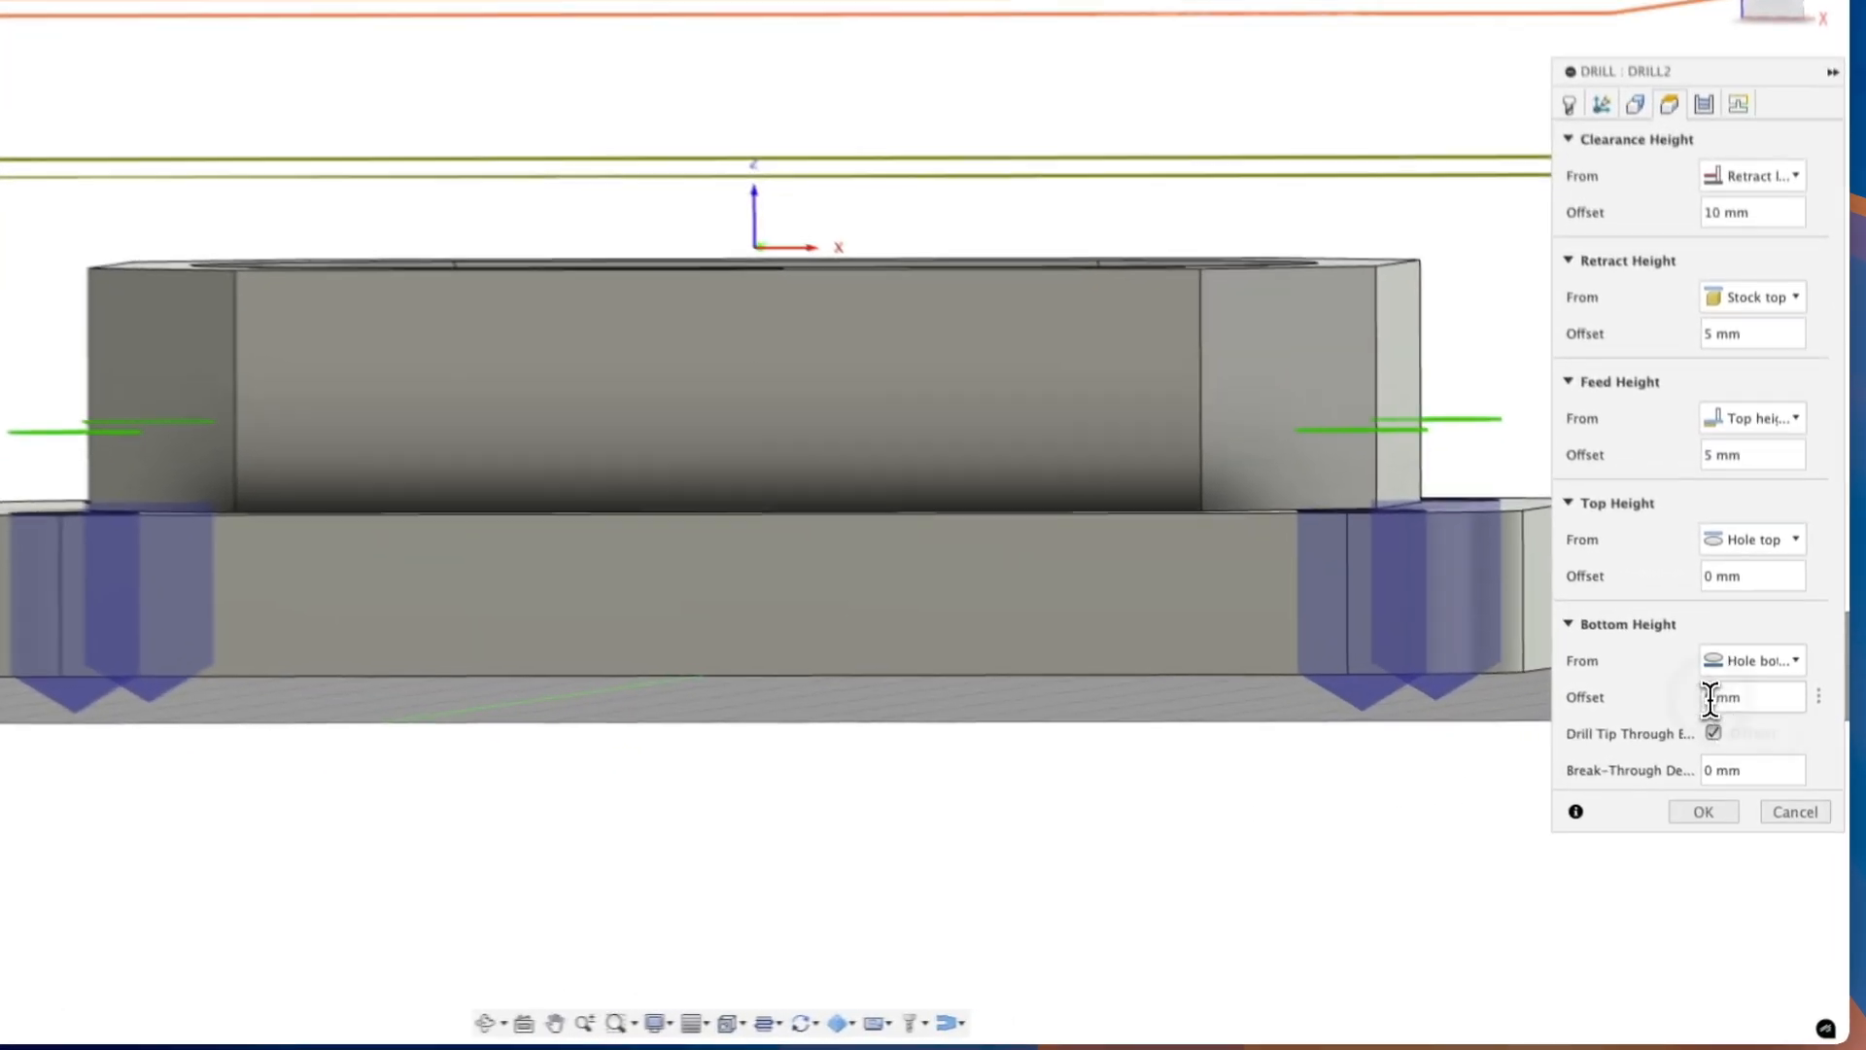
{"action": "key", "text": "BackSpace"}
{"action": "type", "text": "-1"}
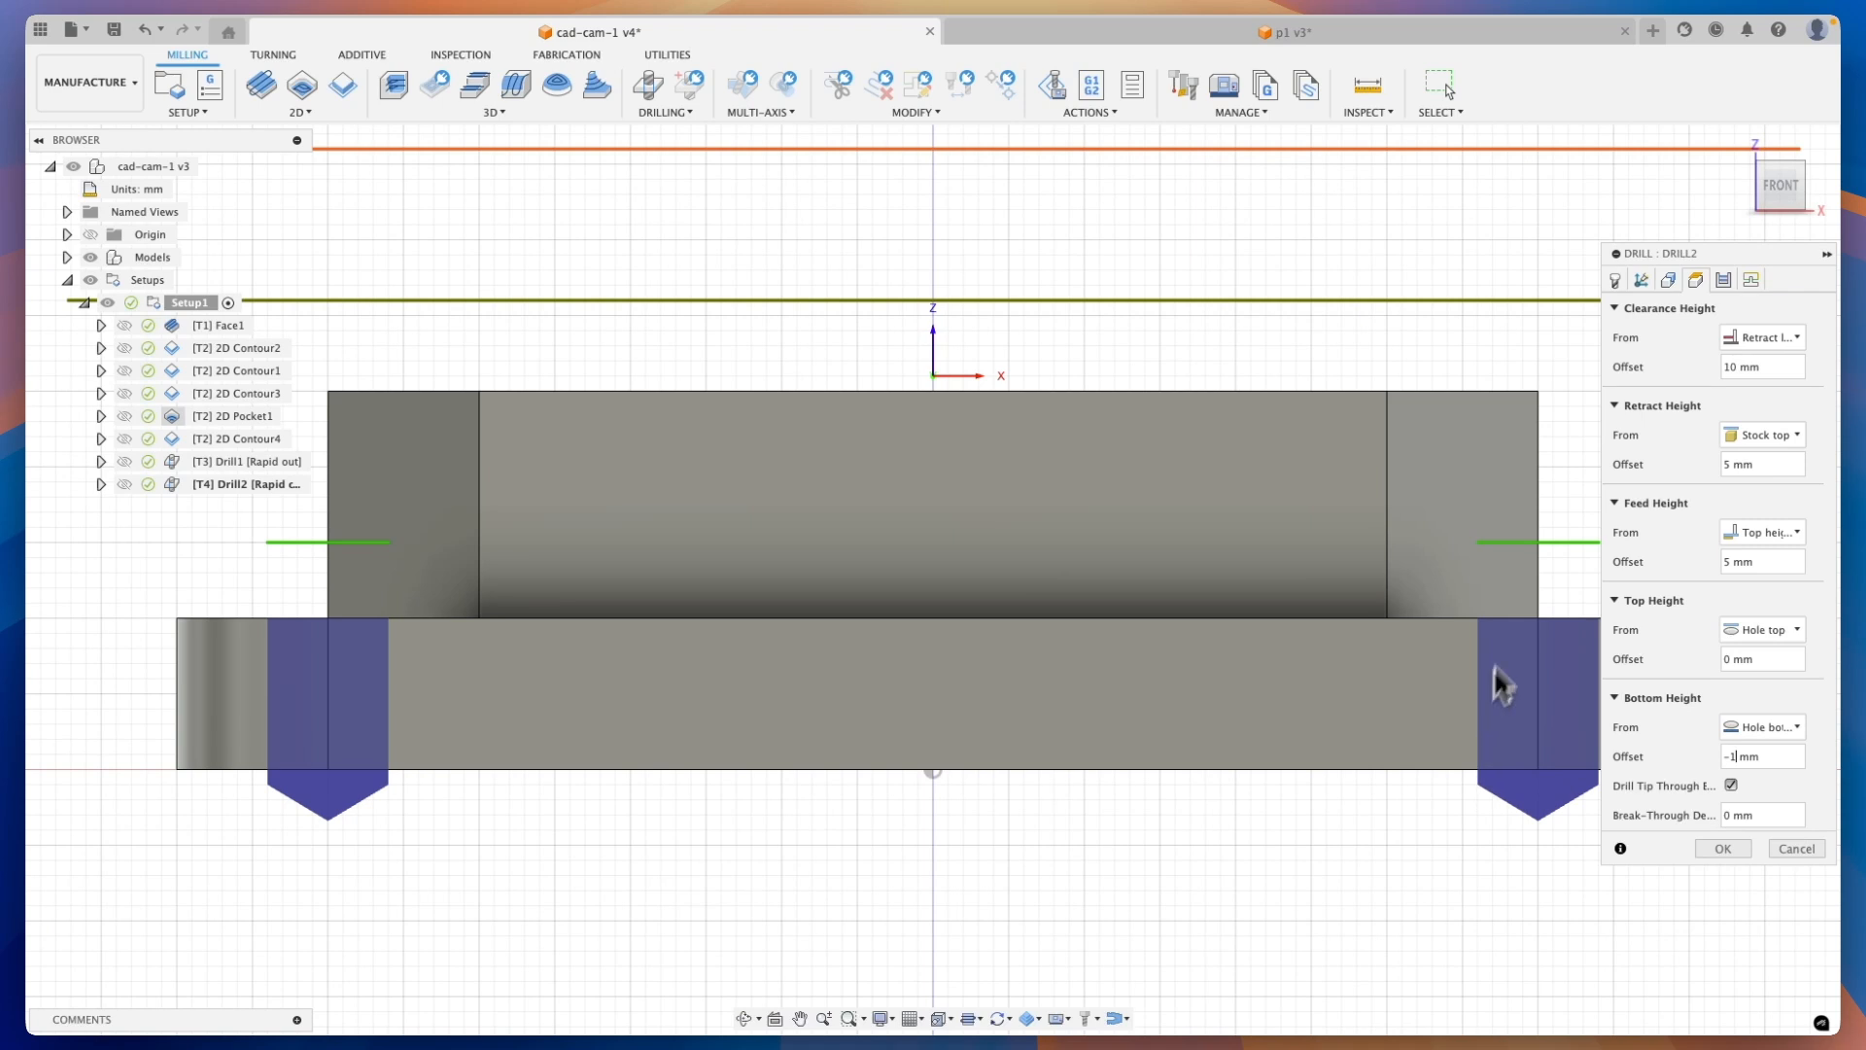
Try the Deep drilling – full retract cycle type for Drill2 and switch back to Drilling – rapid out
{"action": "left_click", "coordinate": [1721, 284]}
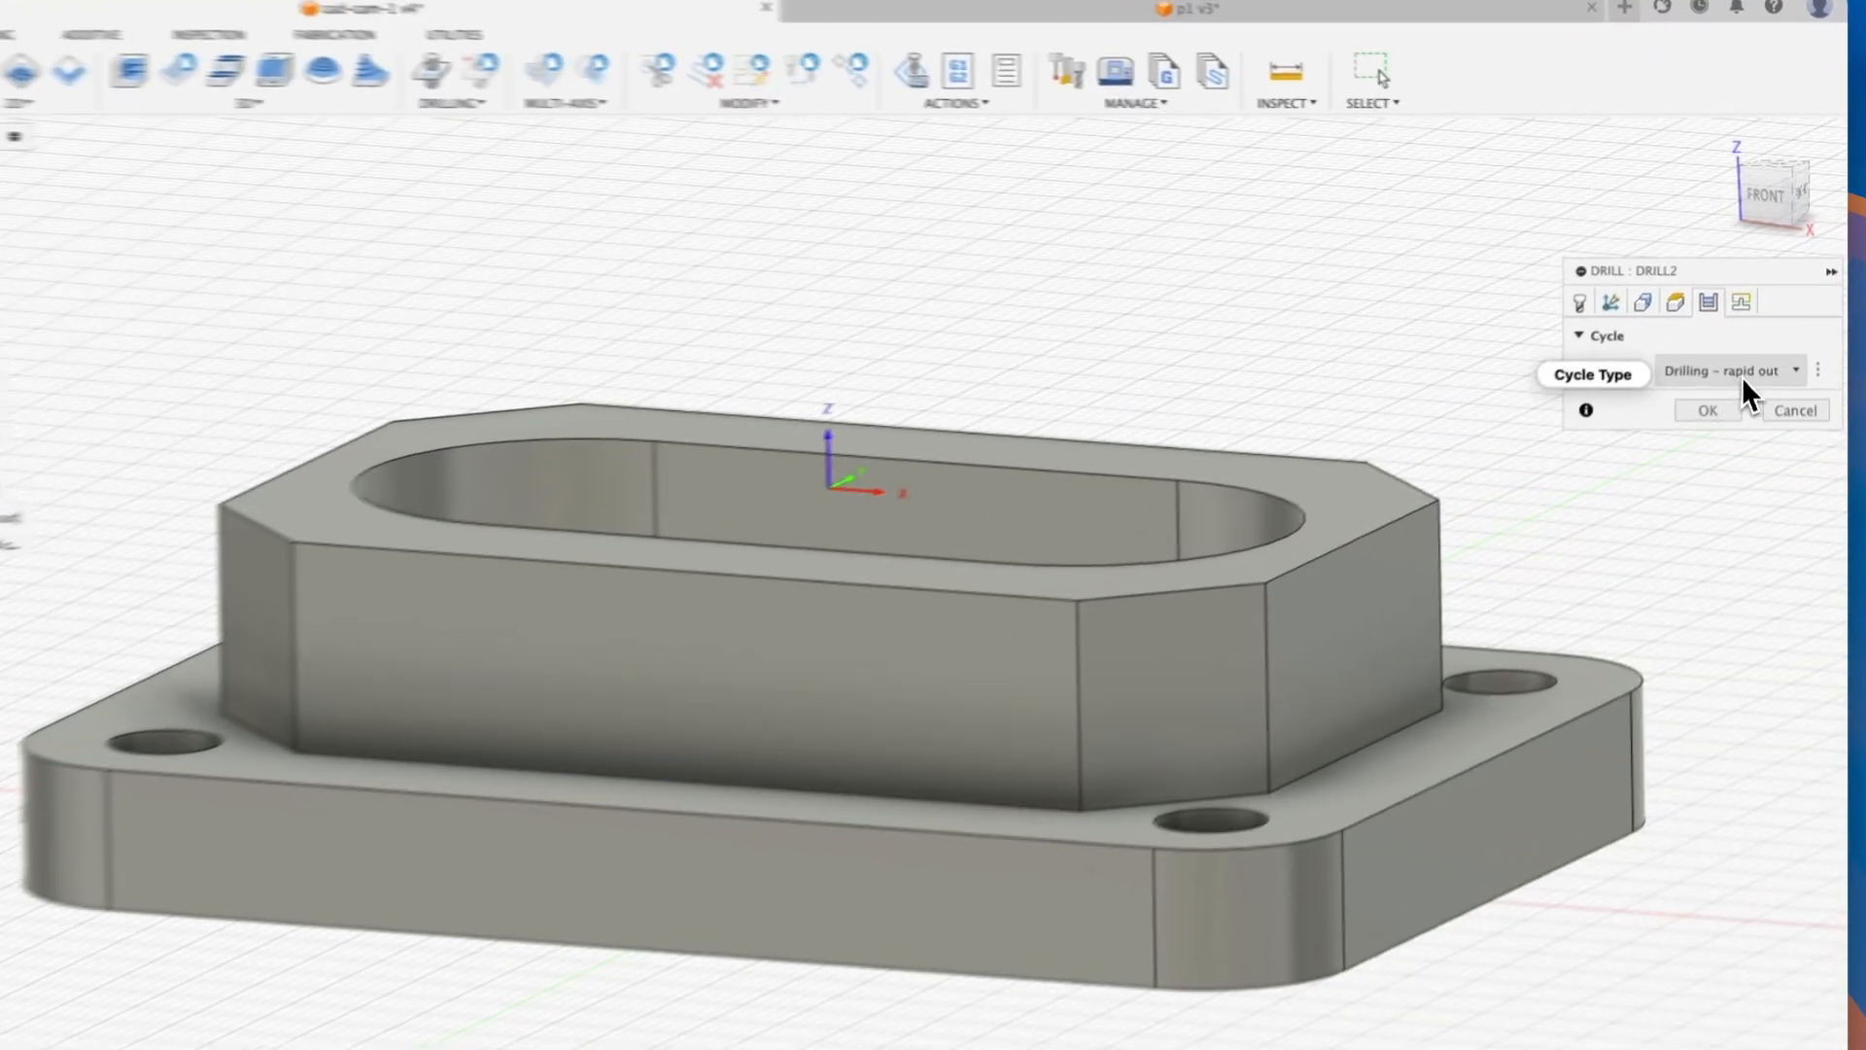
{"action": "left_click", "coordinate": [1750, 339]}
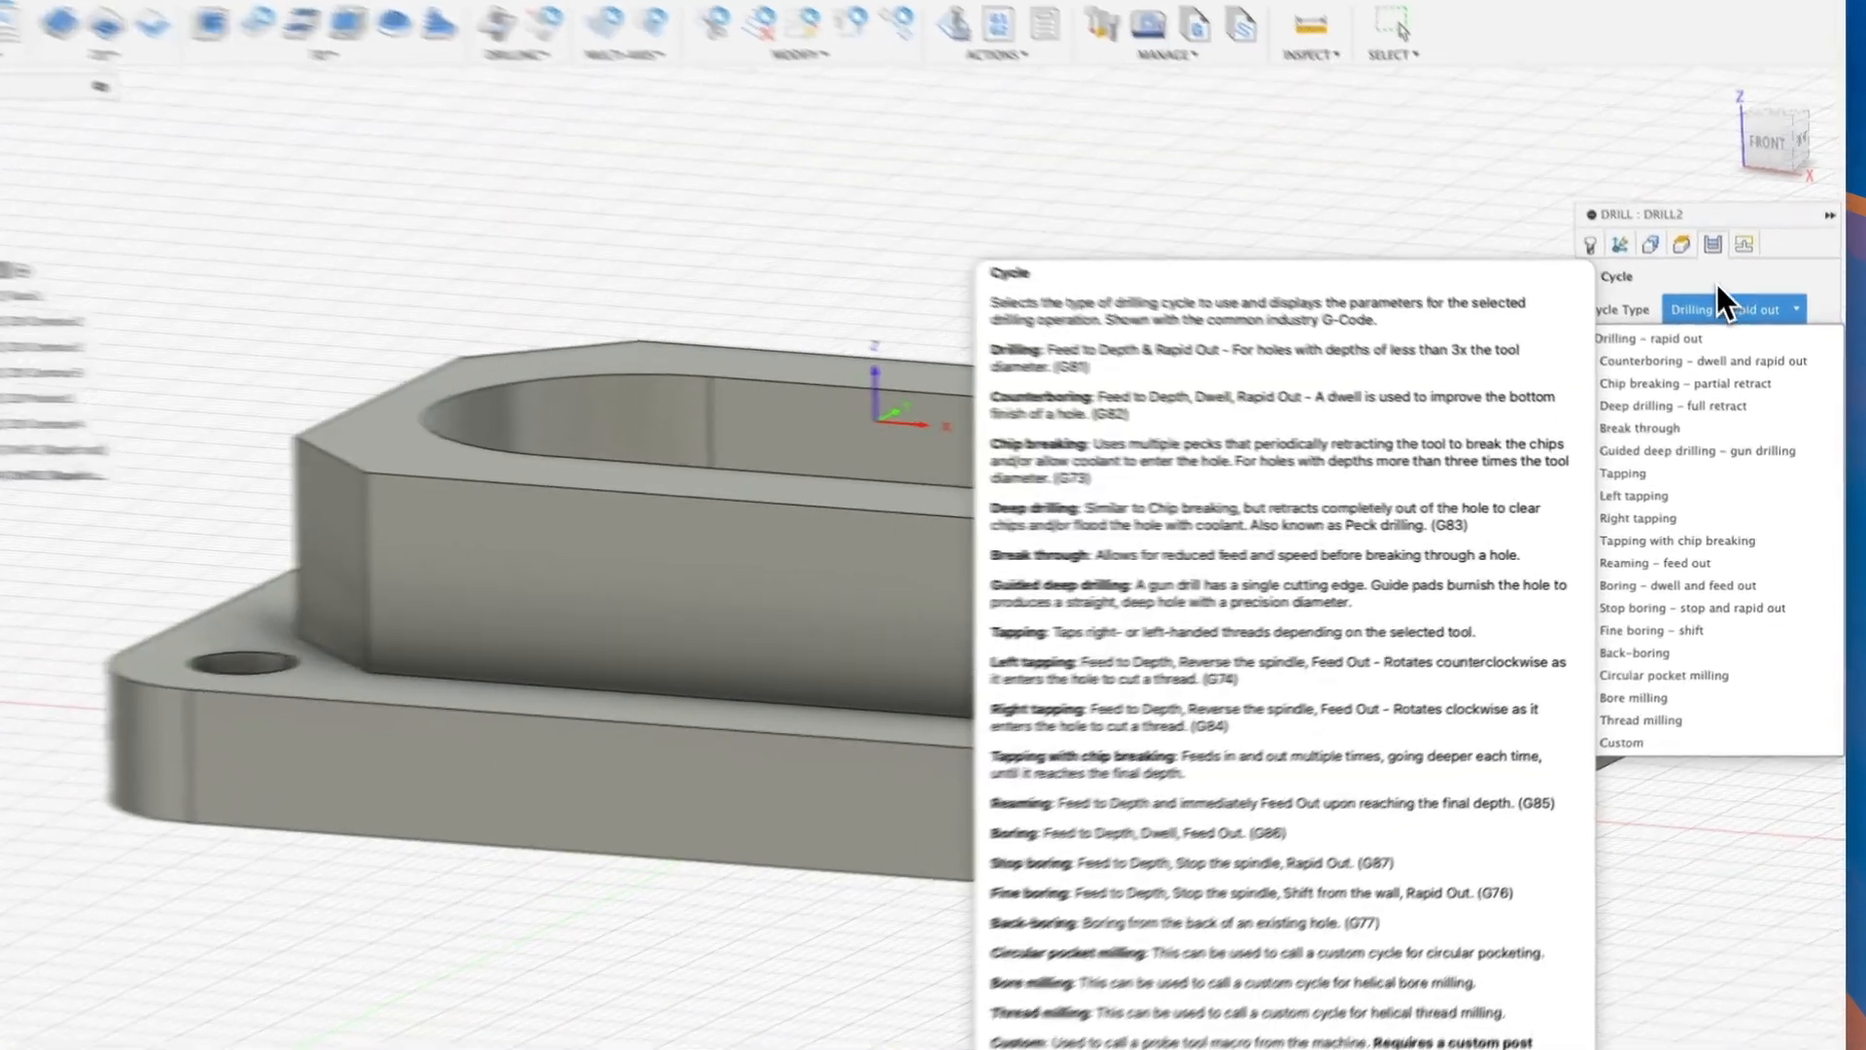
{"action": "left_click", "coordinate": [1729, 319]}
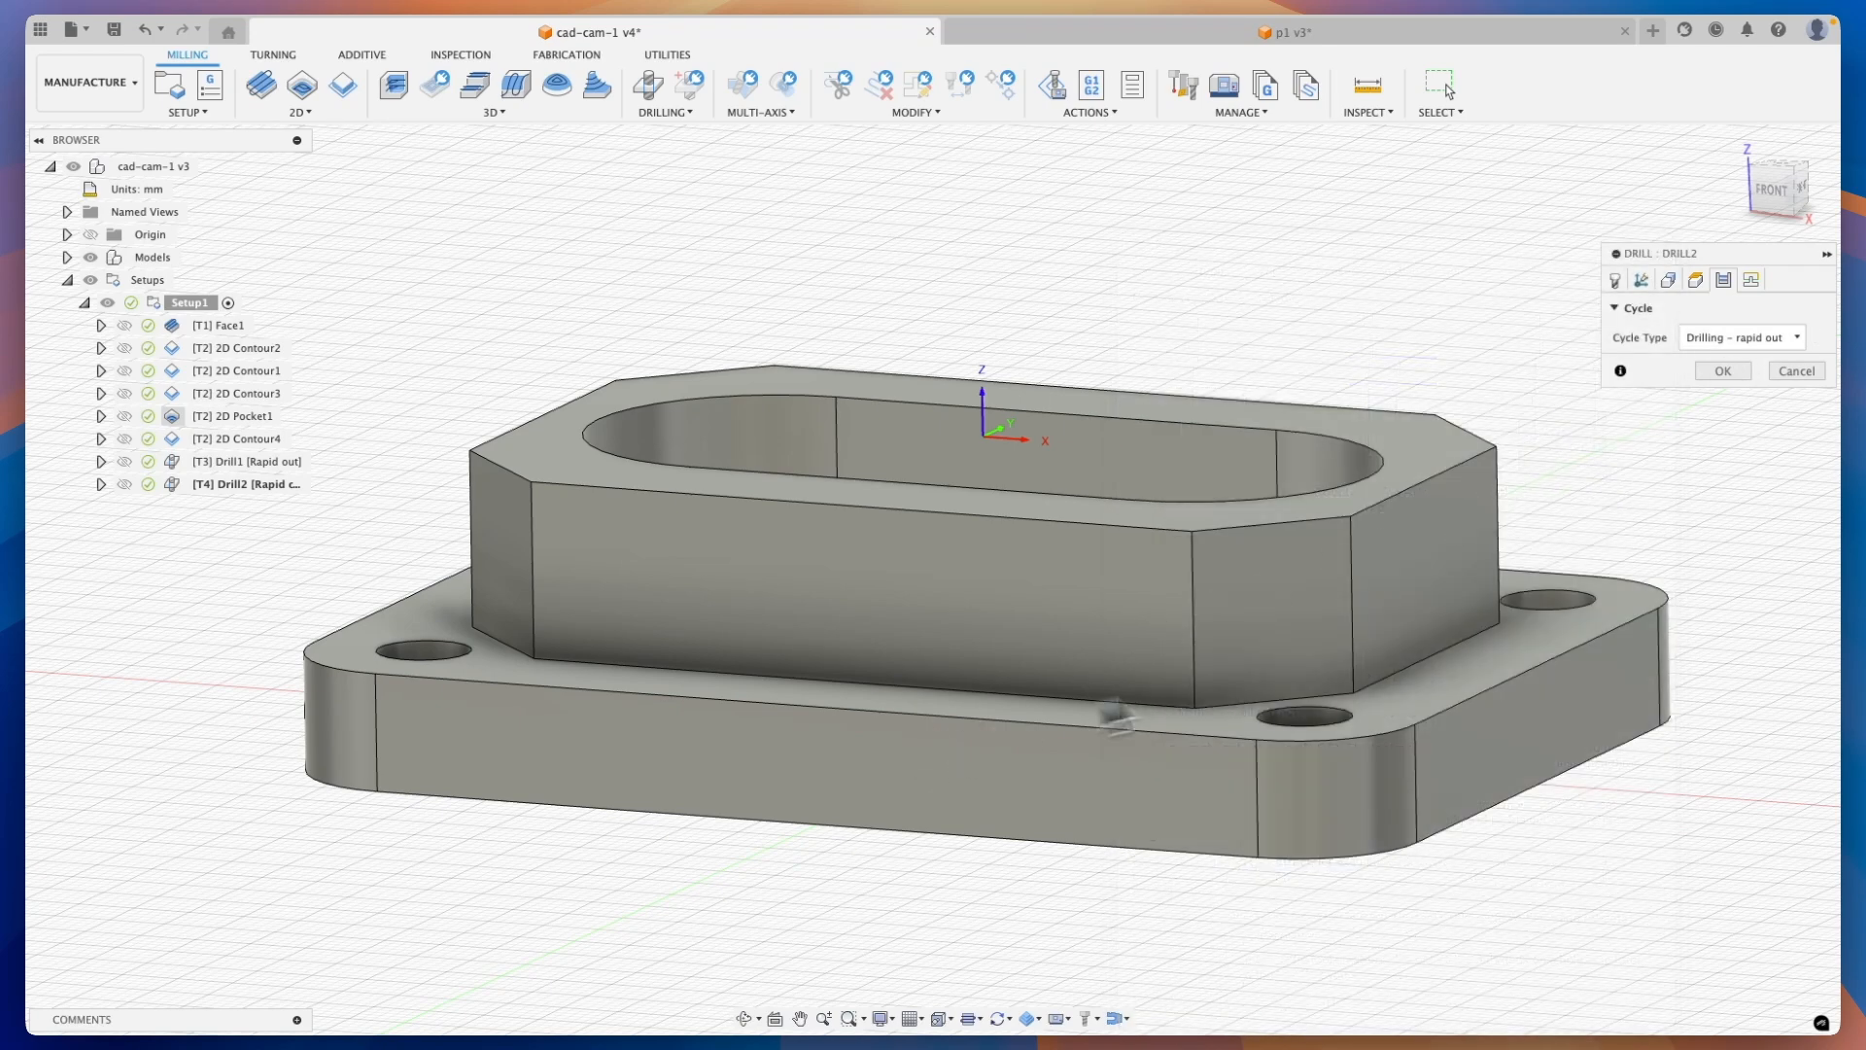
{"action": "left_click", "coordinate": [1758, 340]}
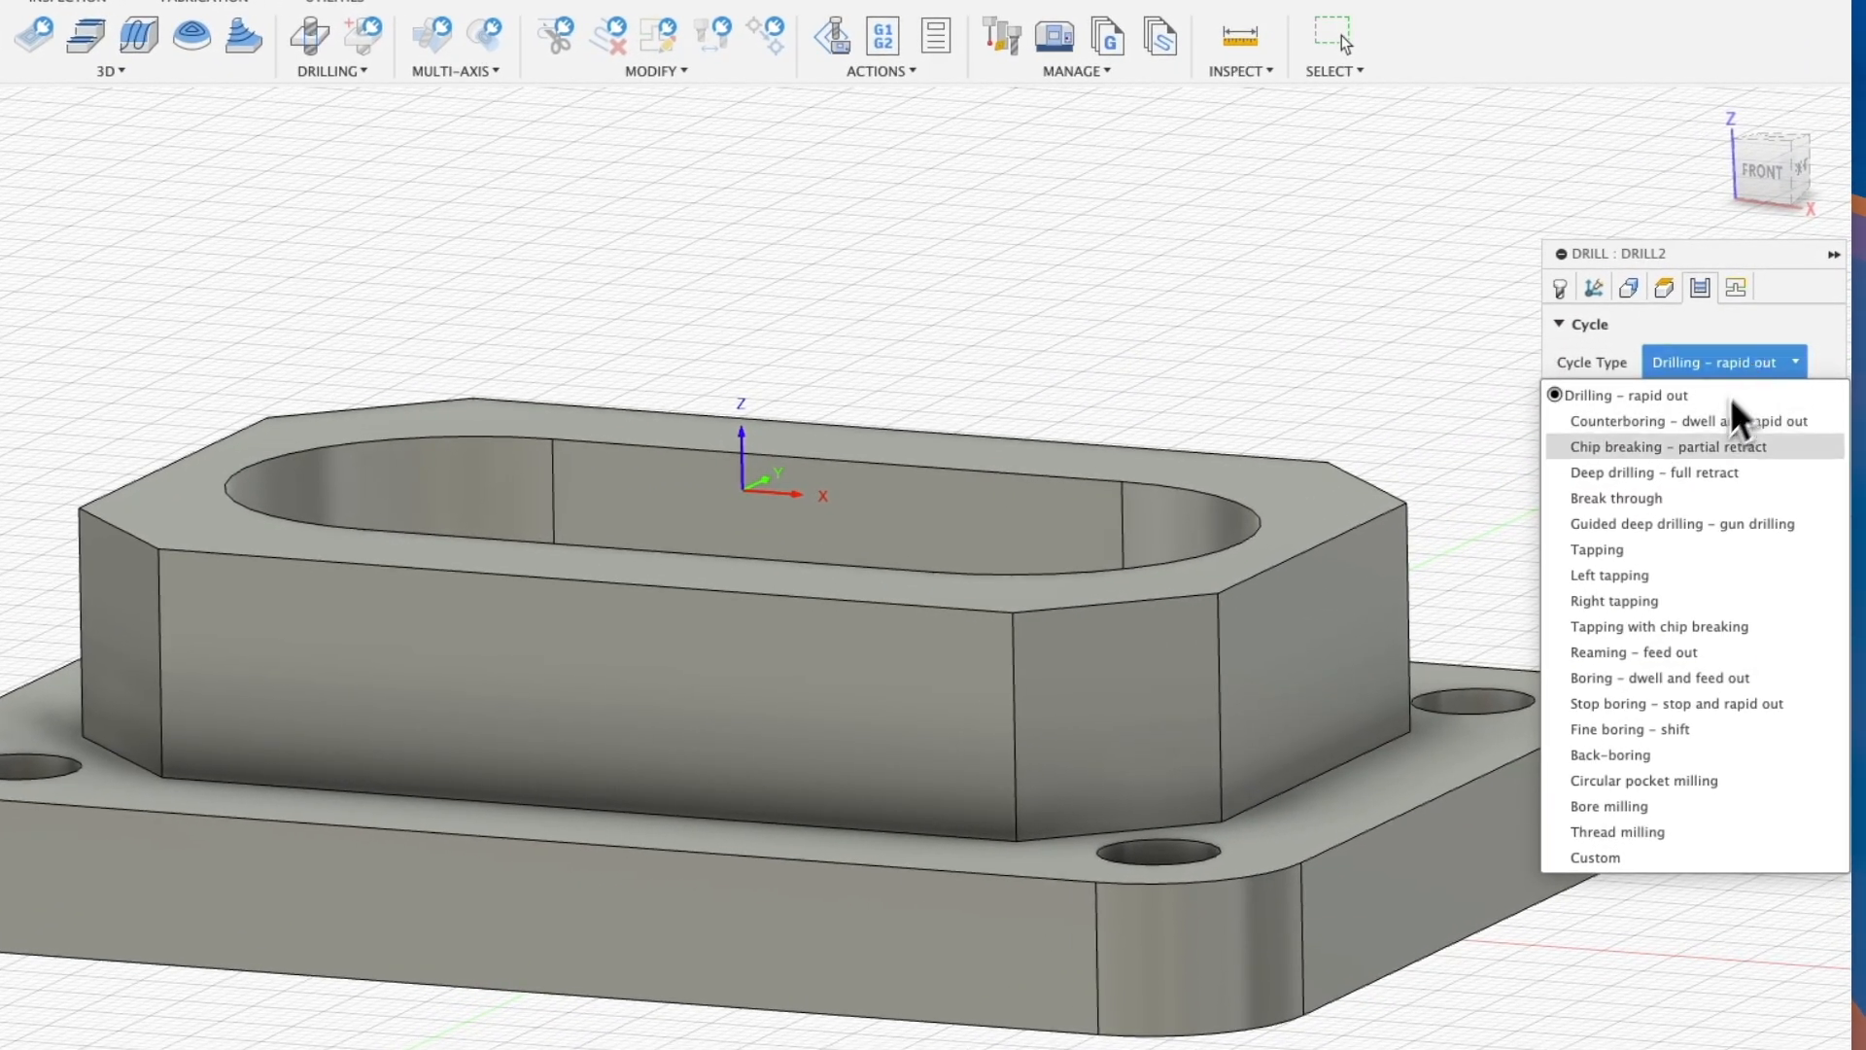
{"action": "left_click", "coordinate": [1701, 482]}
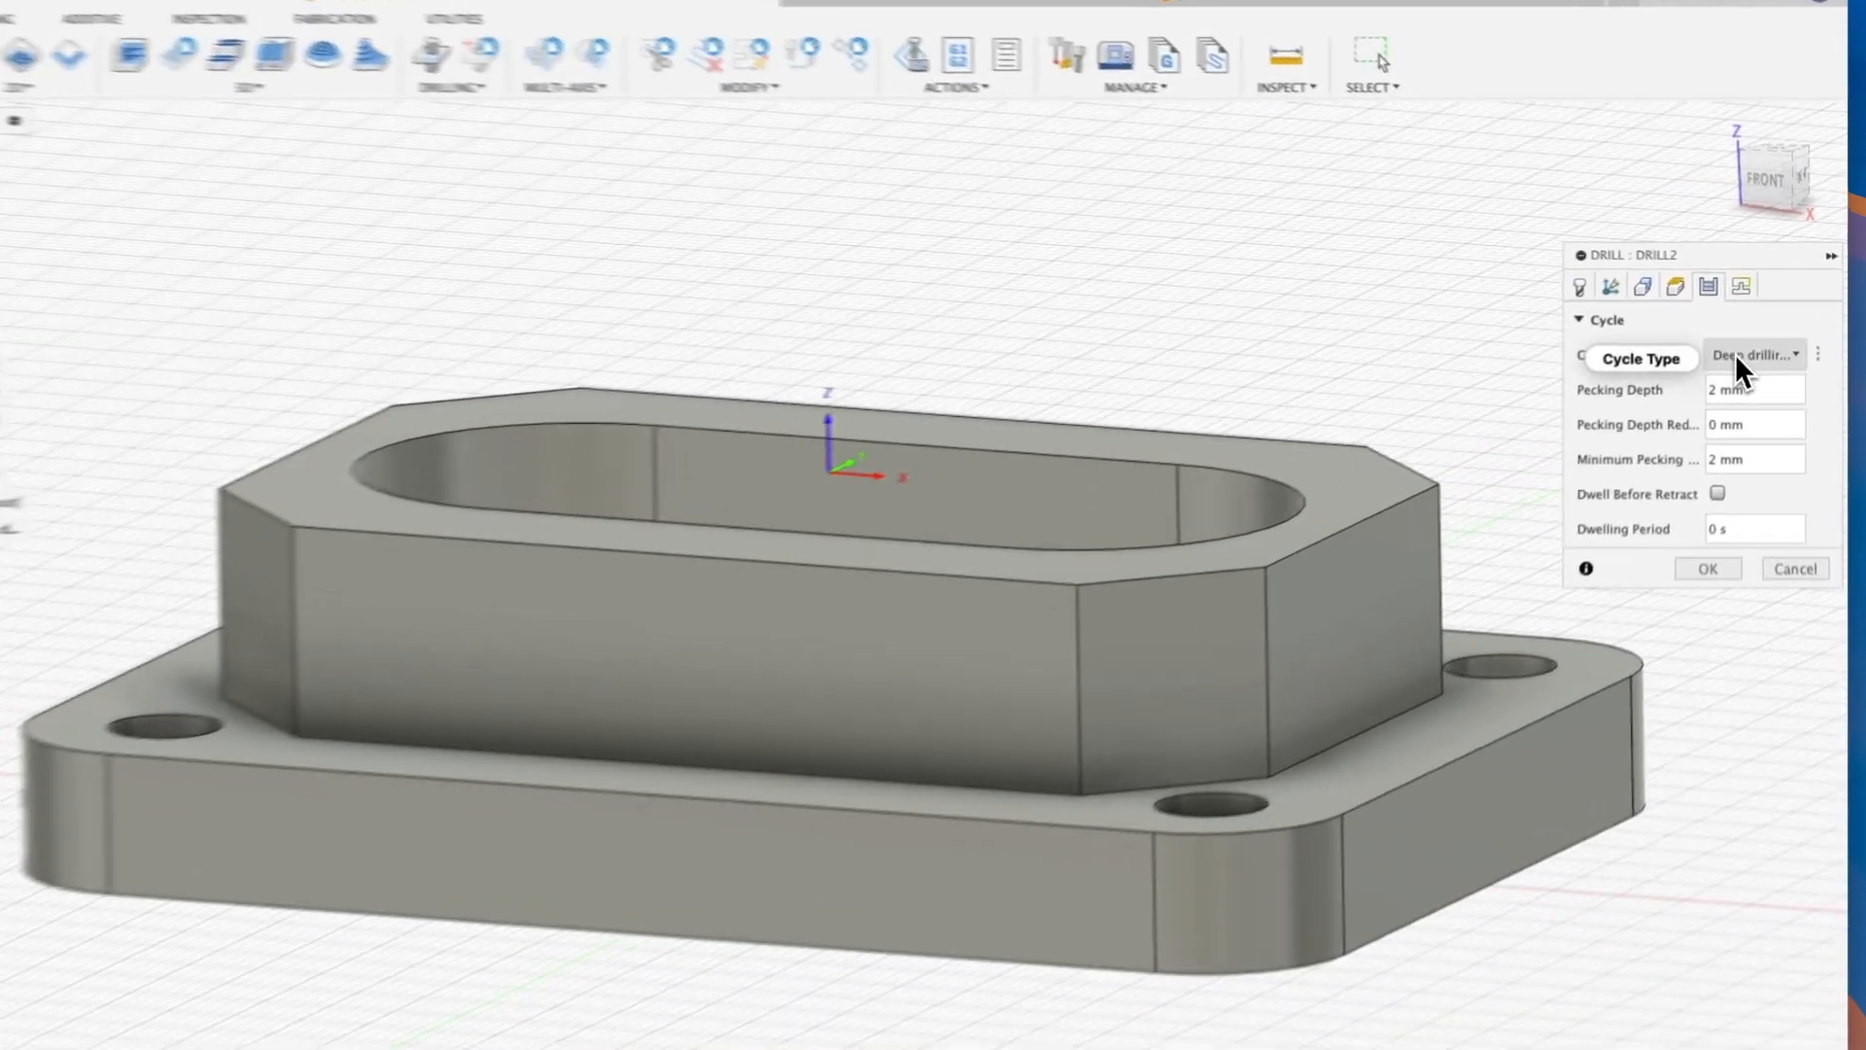
{"action": "left_click", "coordinate": [1754, 337]}
{"action": "left_click", "coordinate": [1668, 364]}
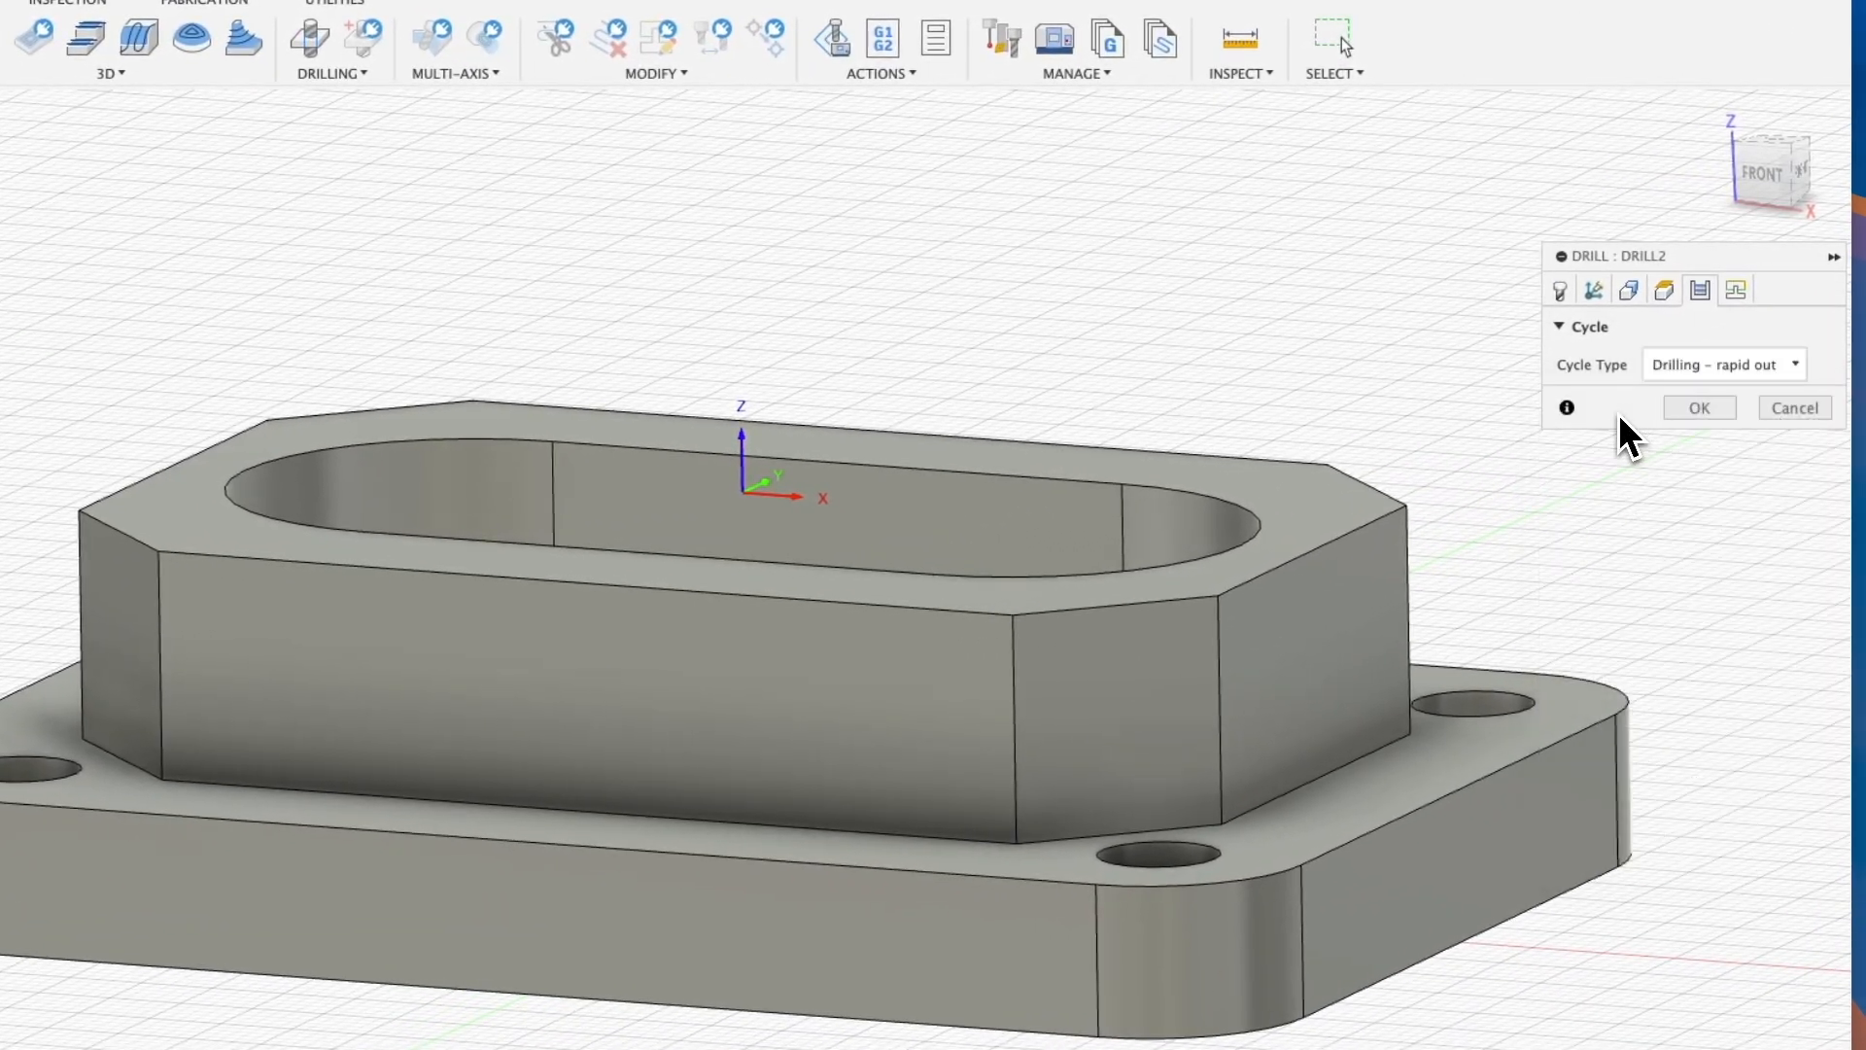
Regenerate Drill2 with the through-bottom settings and simulate the rapid-out drilling of the corner holes on the stock
{"action": "left_click", "coordinate": [1697, 411]}
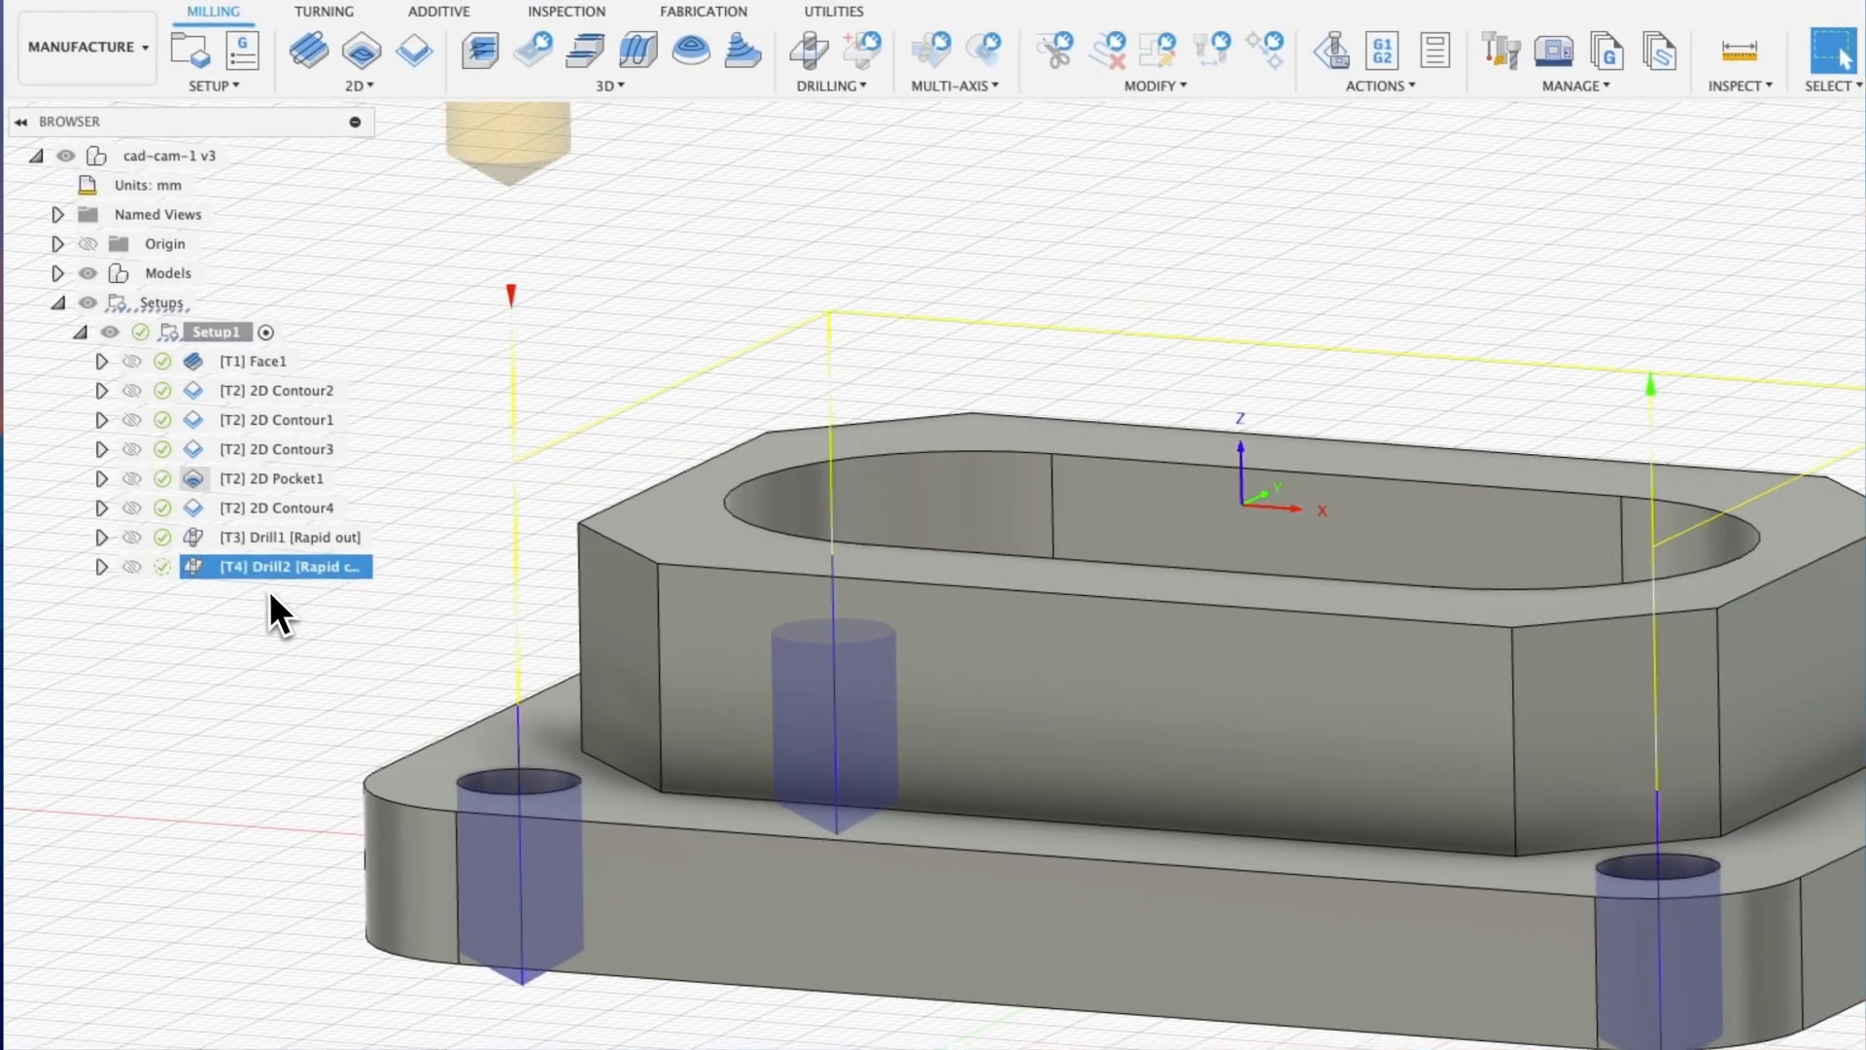
{"action": "right_click", "coordinate": [180, 518]}
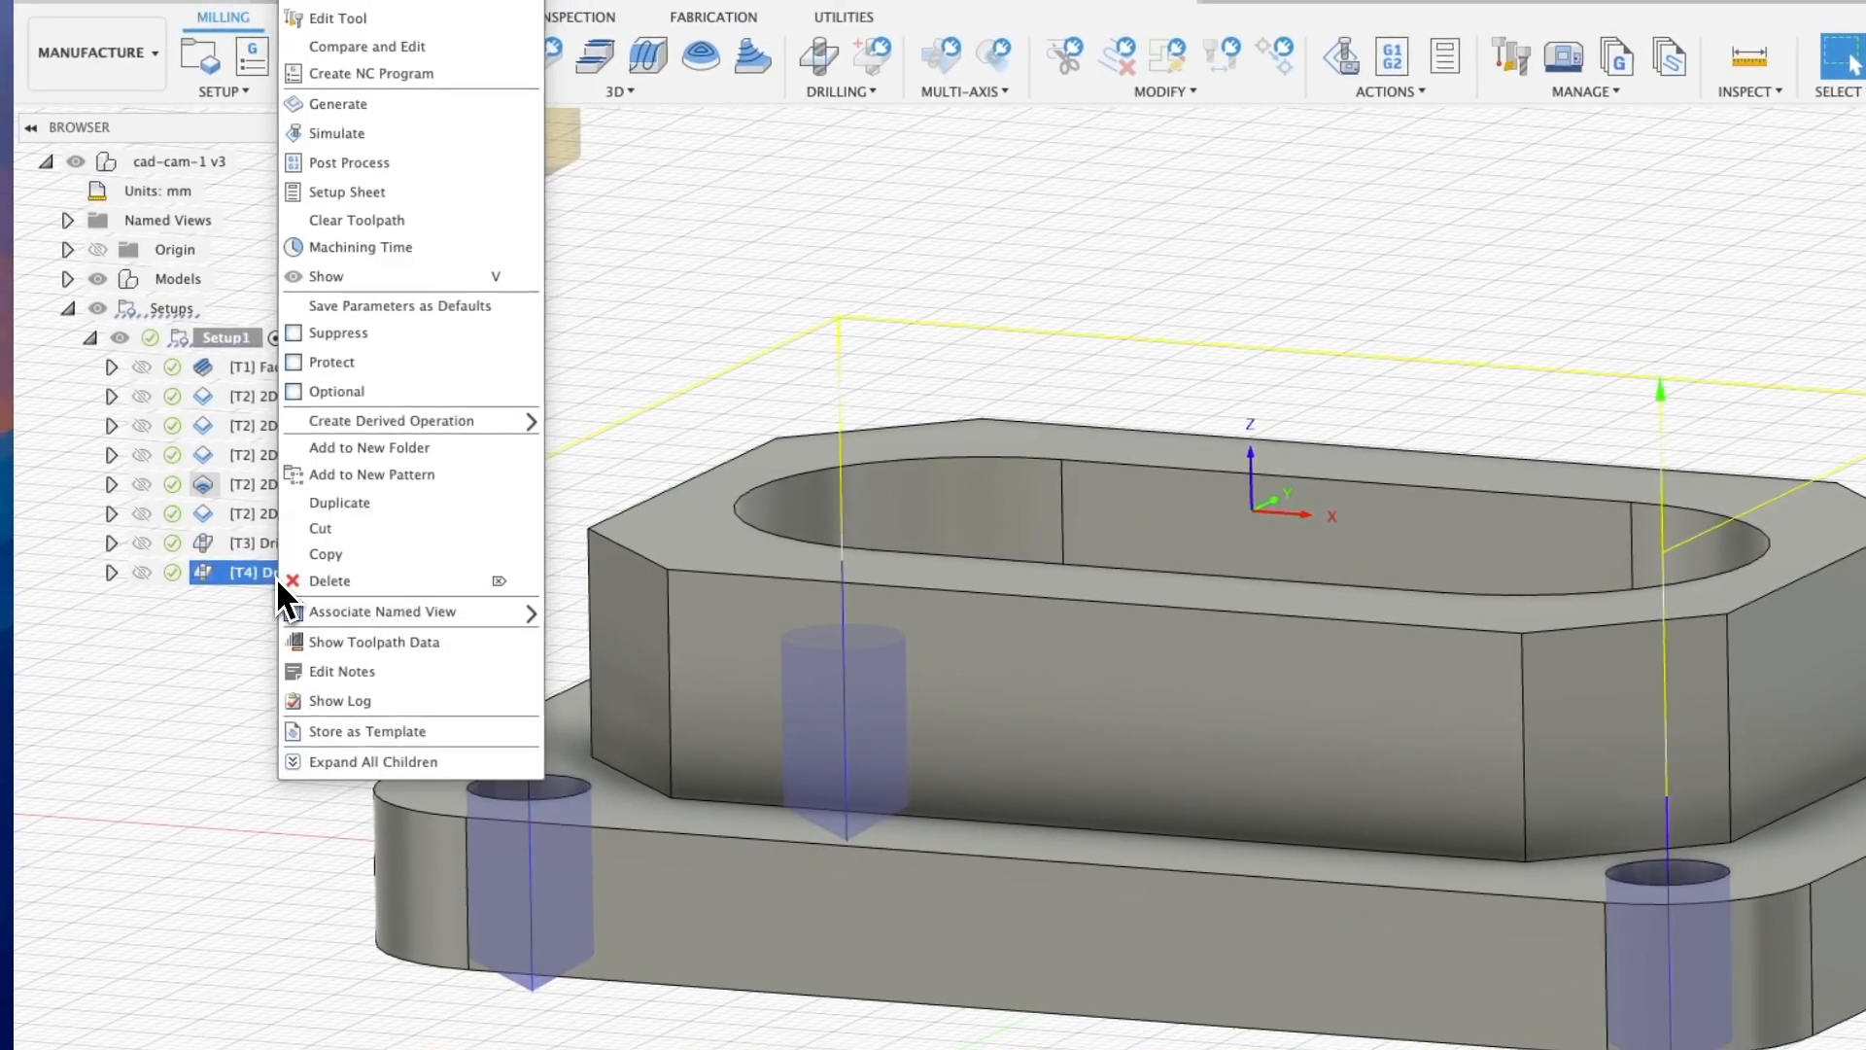
{"action": "left_click", "coordinate": [350, 134]}
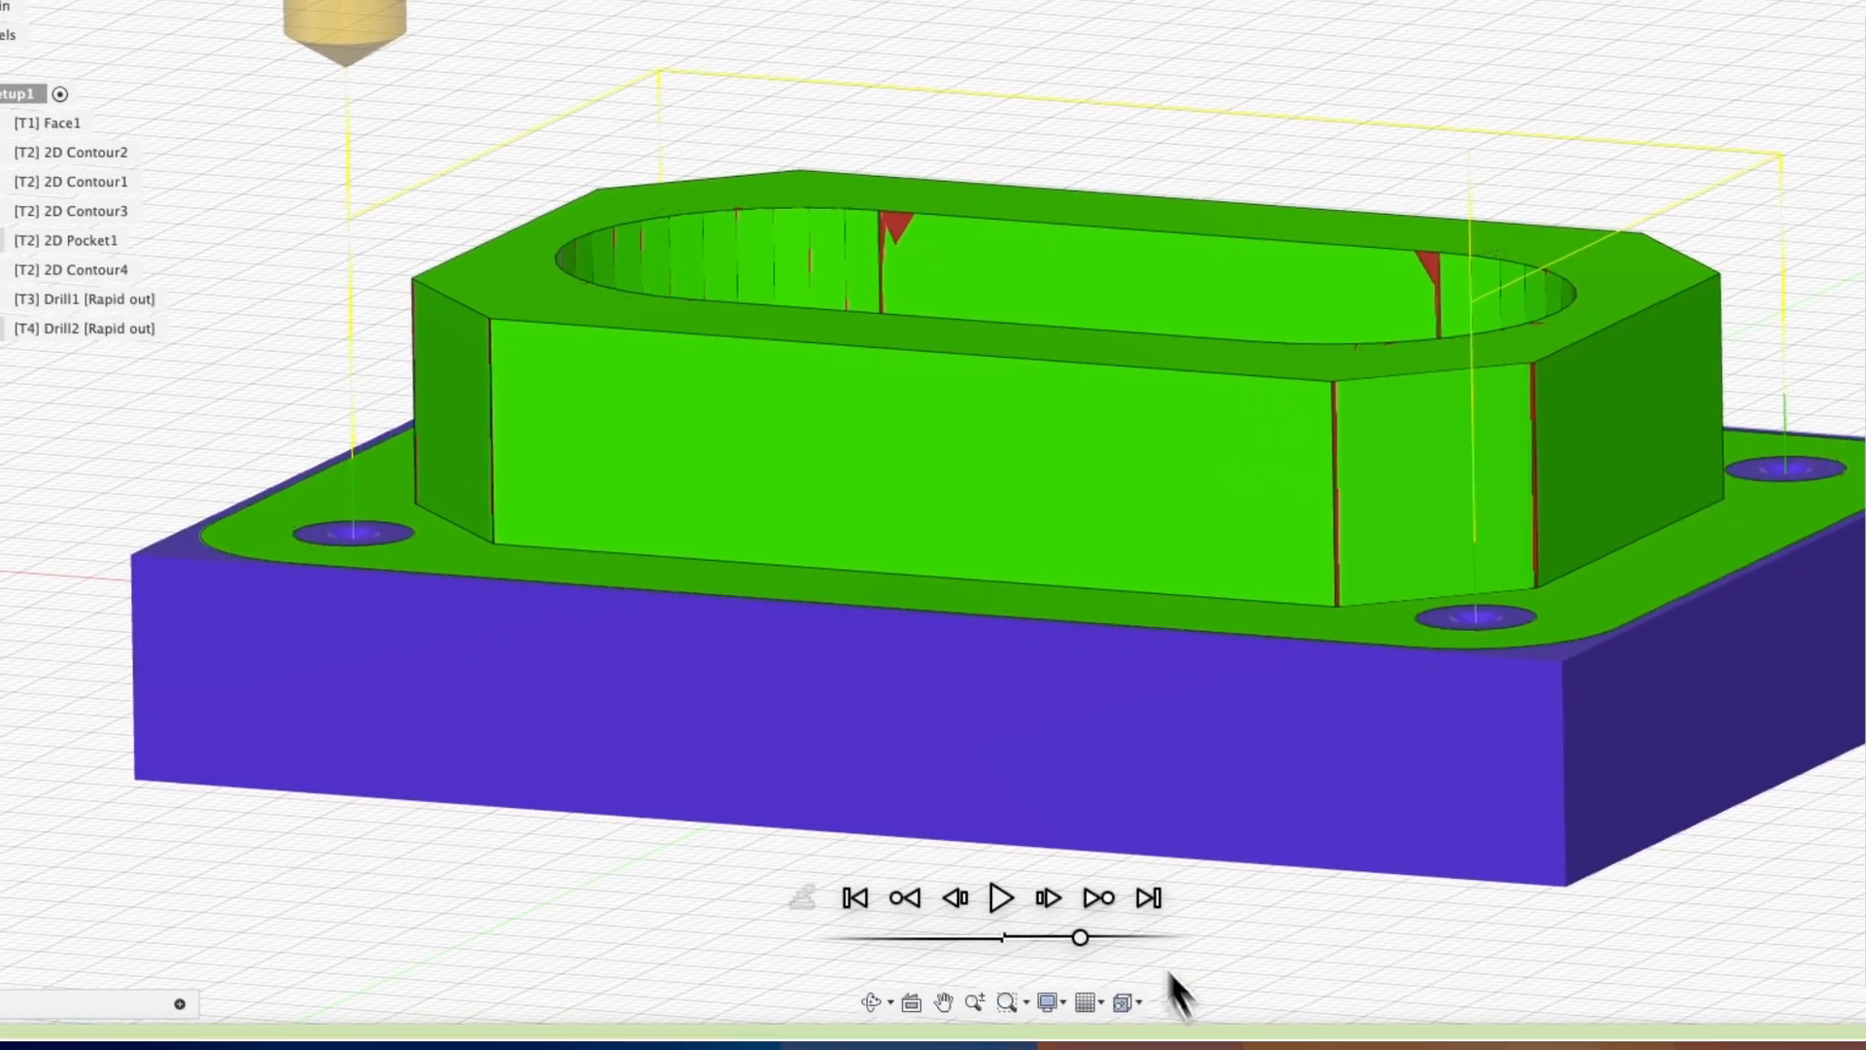
{"action": "left_click", "coordinate": [997, 893]}
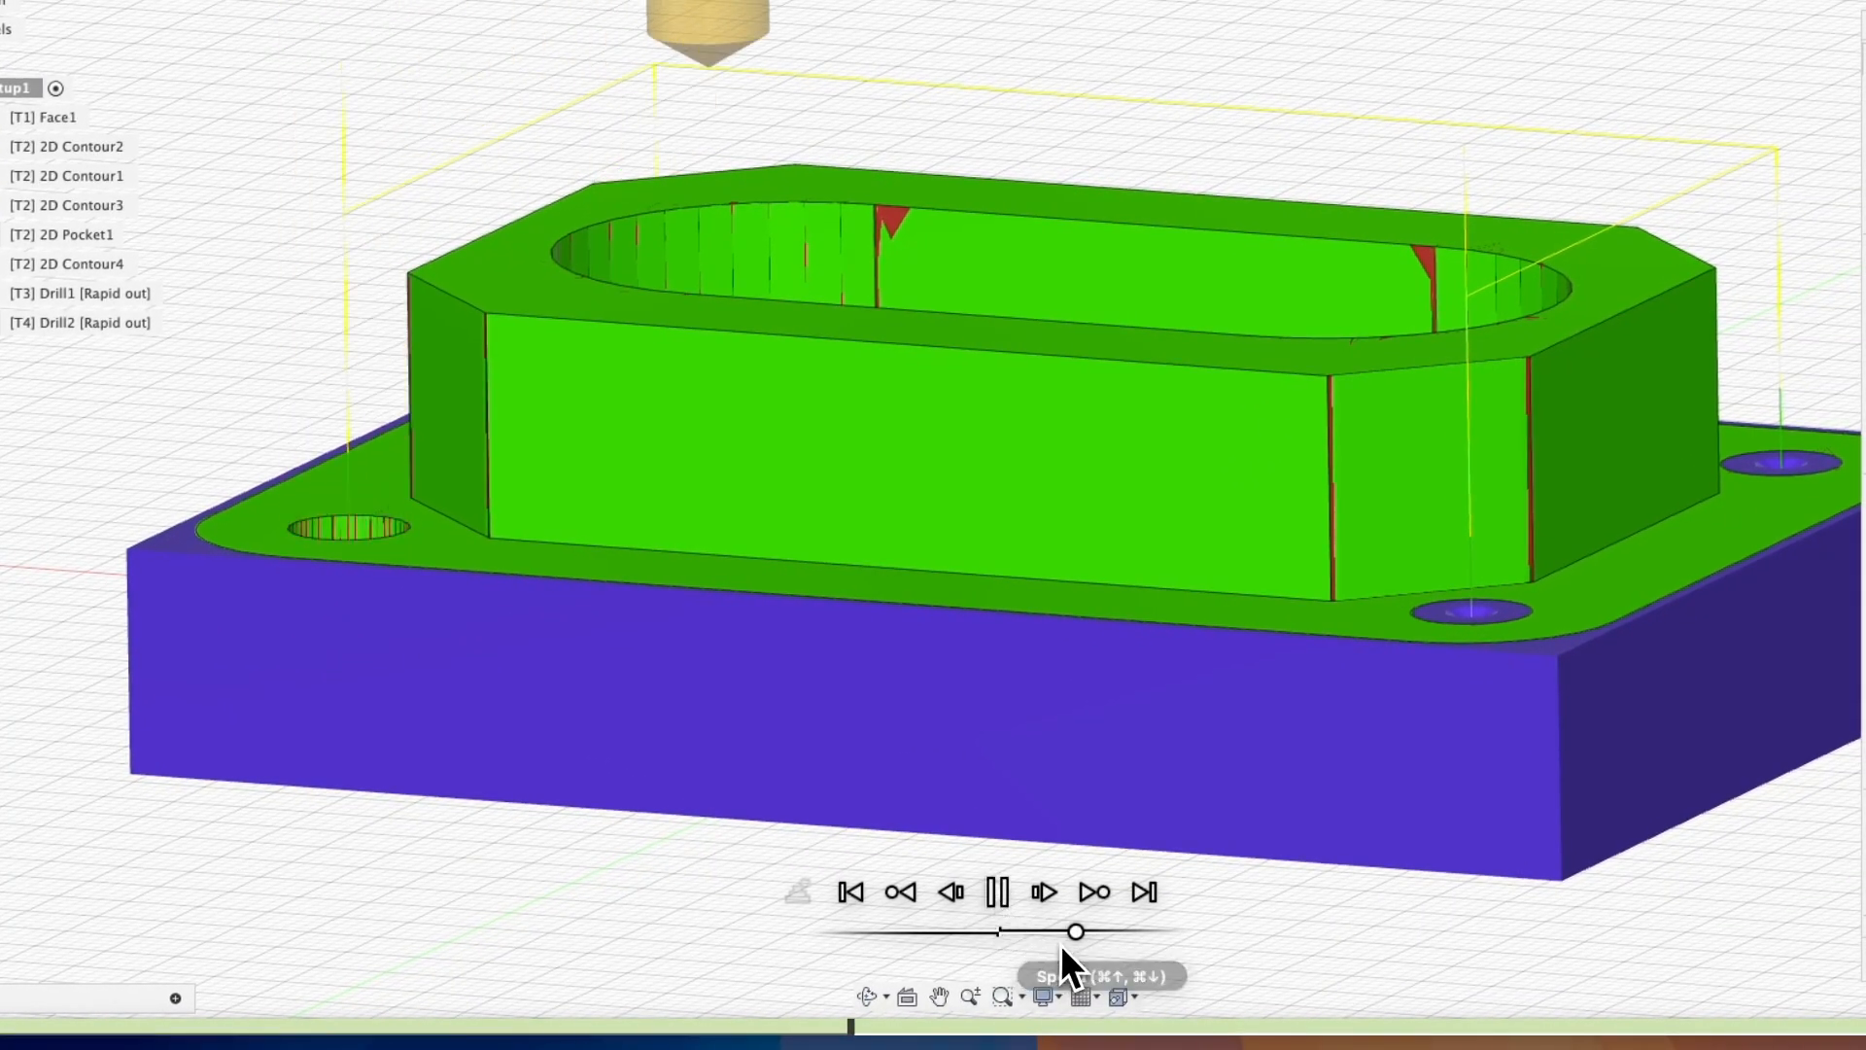
{"action": "left_click_drag", "start_coordinate": [1069, 932], "coordinate": [1045, 931]}
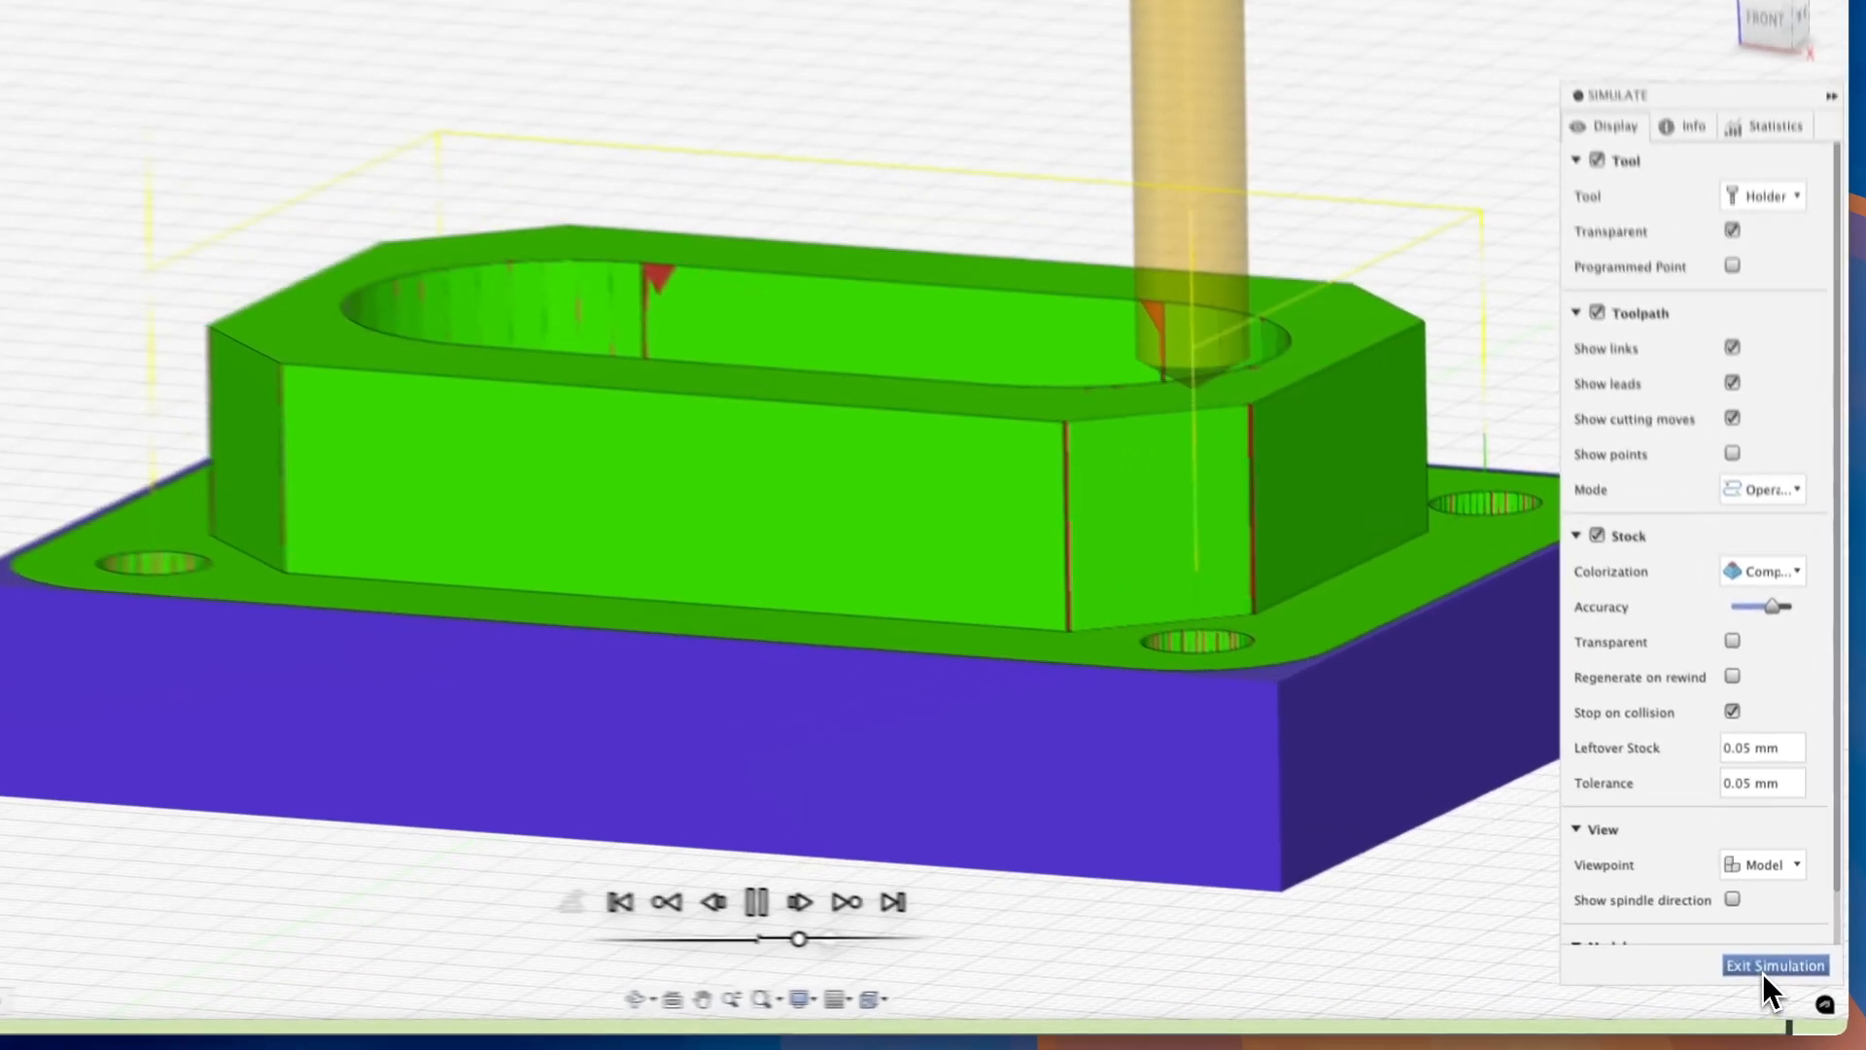
{"action": "left_click", "coordinate": [1780, 977]}
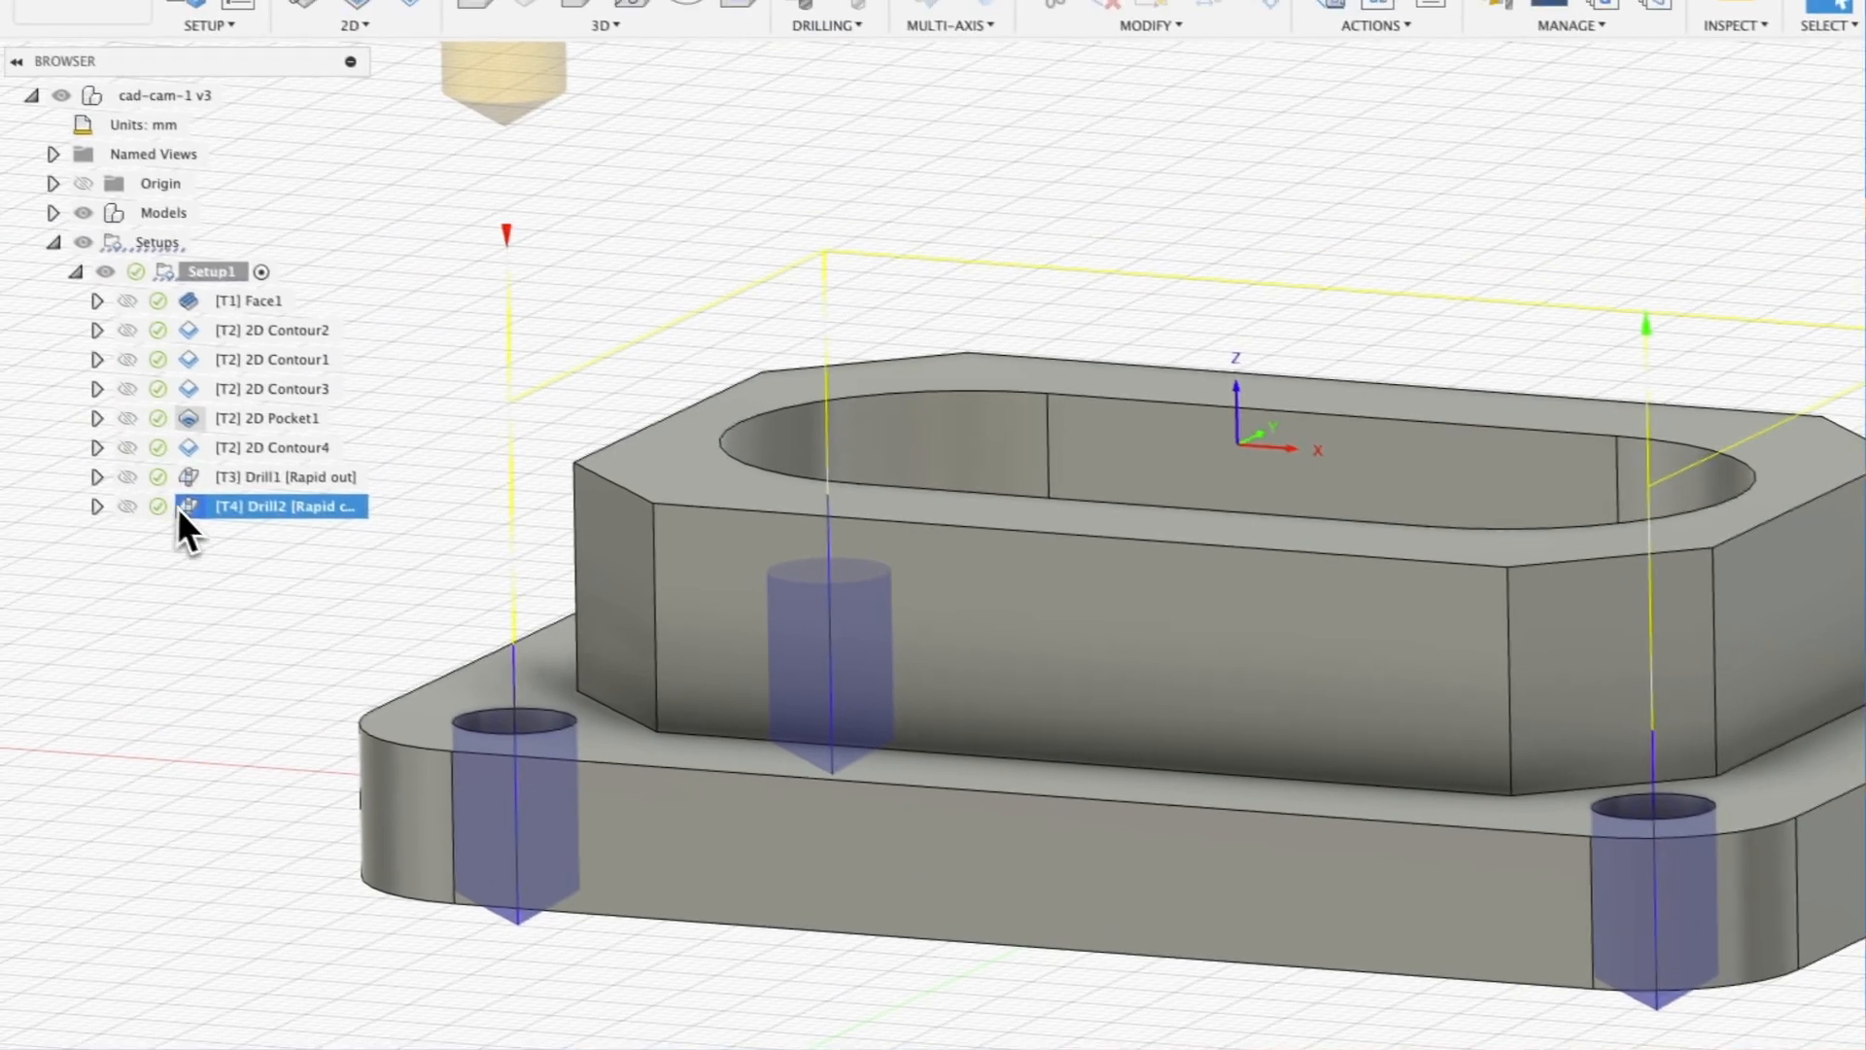
Set Drill2's cycle type to Deep drilling – full retract and regenerate the toolpath
{"action": "left_click", "coordinate": [191, 519]}
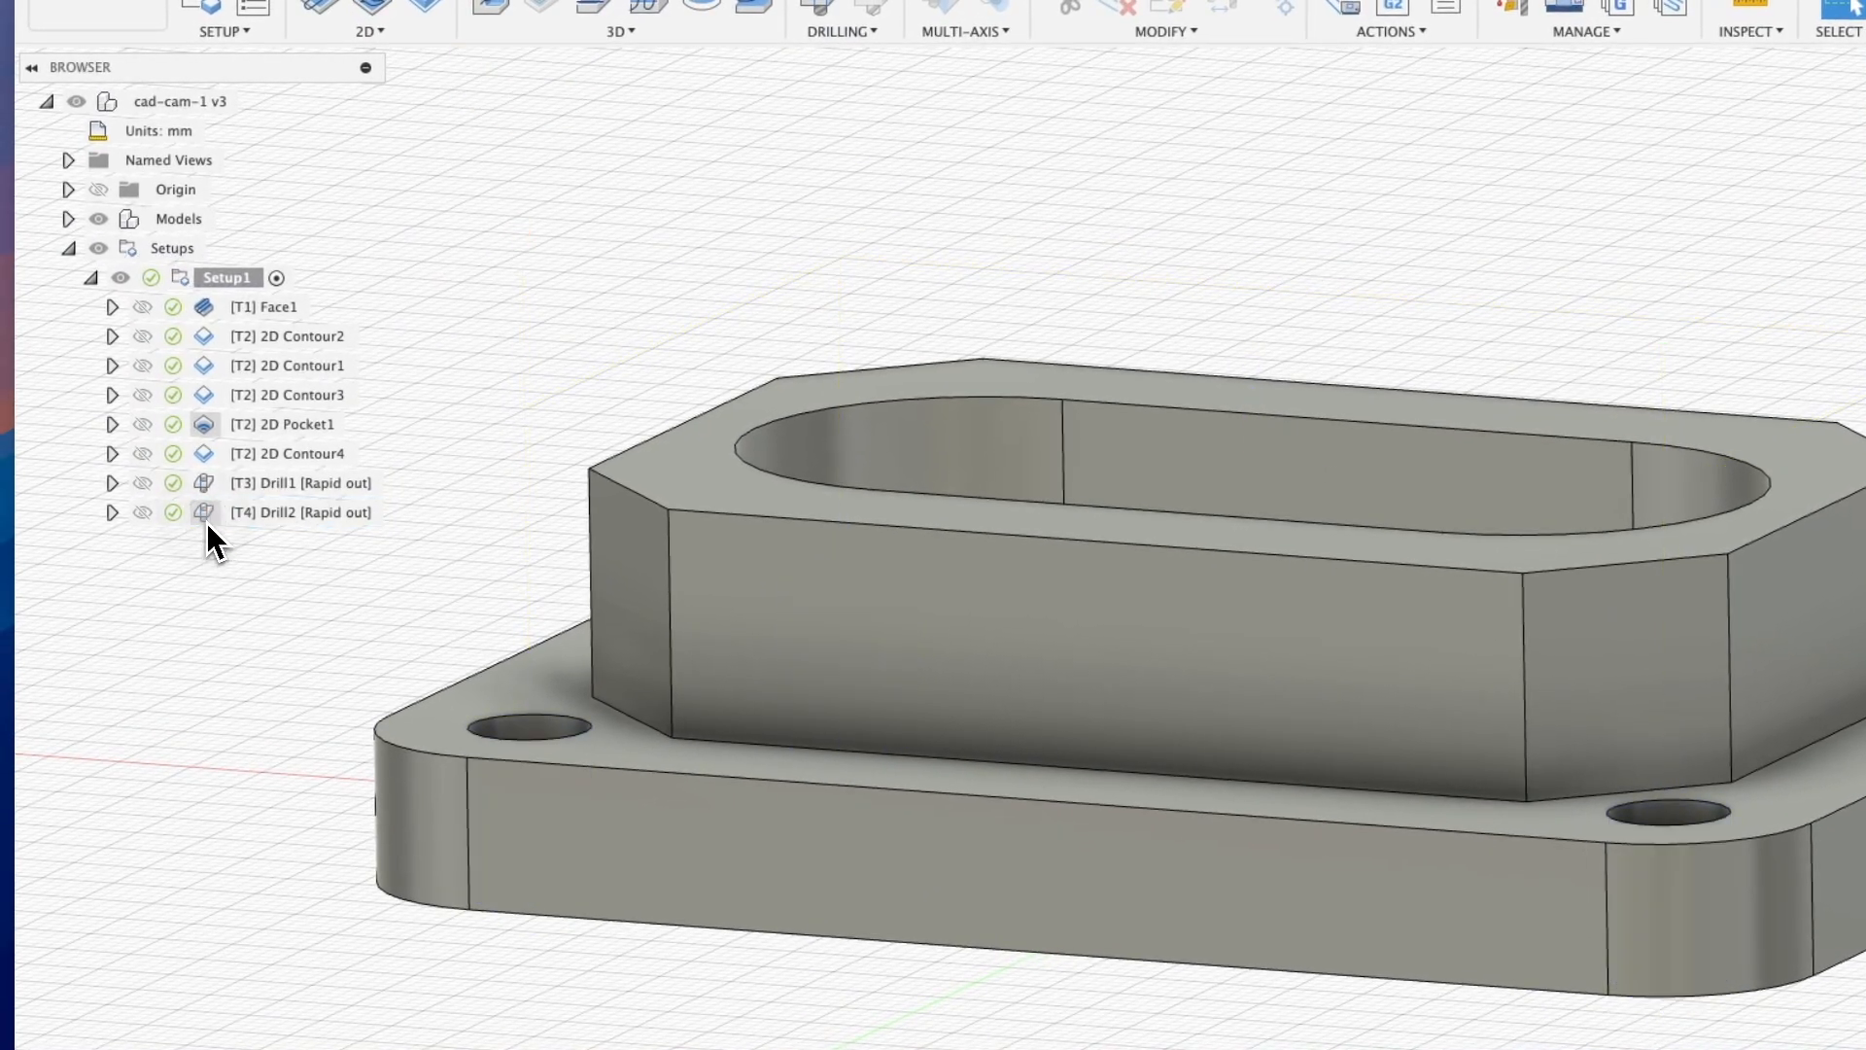
{"action": "double_click", "coordinate": [230, 515]}
{"action": "left_click", "coordinate": [1699, 301]}
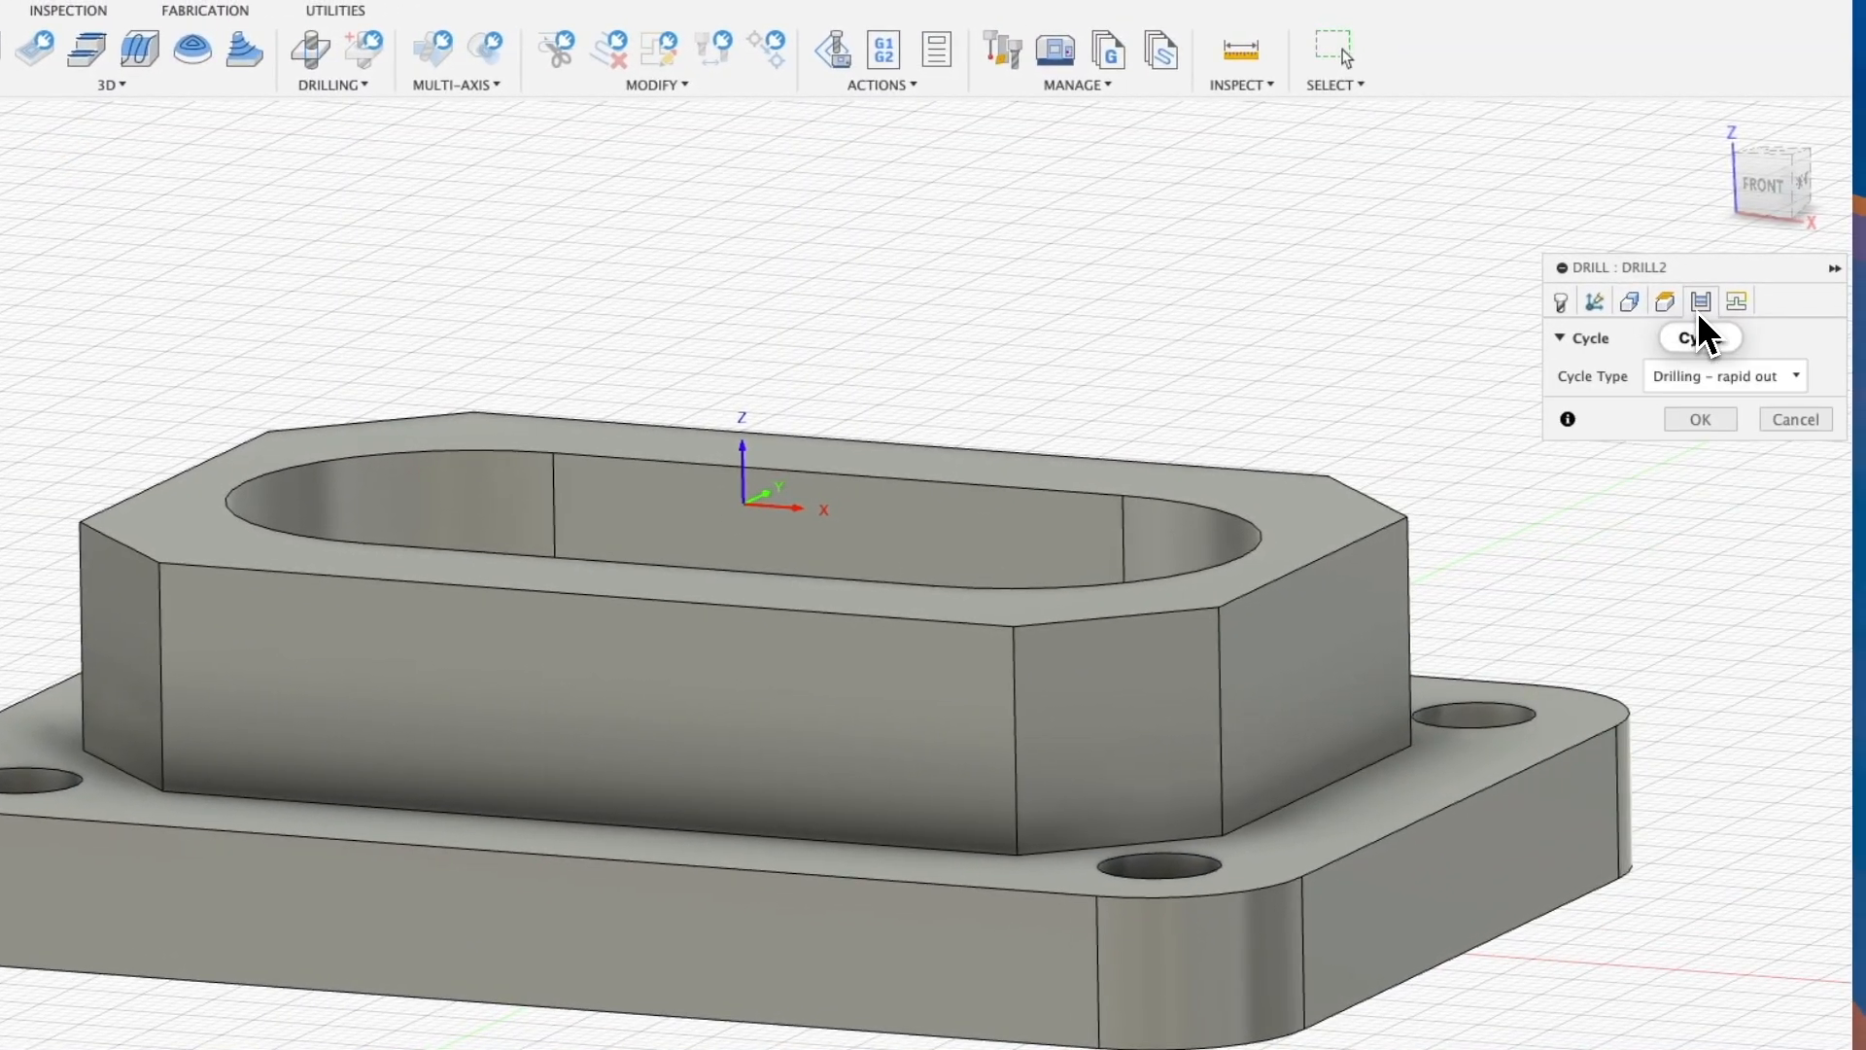
{"action": "left_click", "coordinate": [1673, 377]}
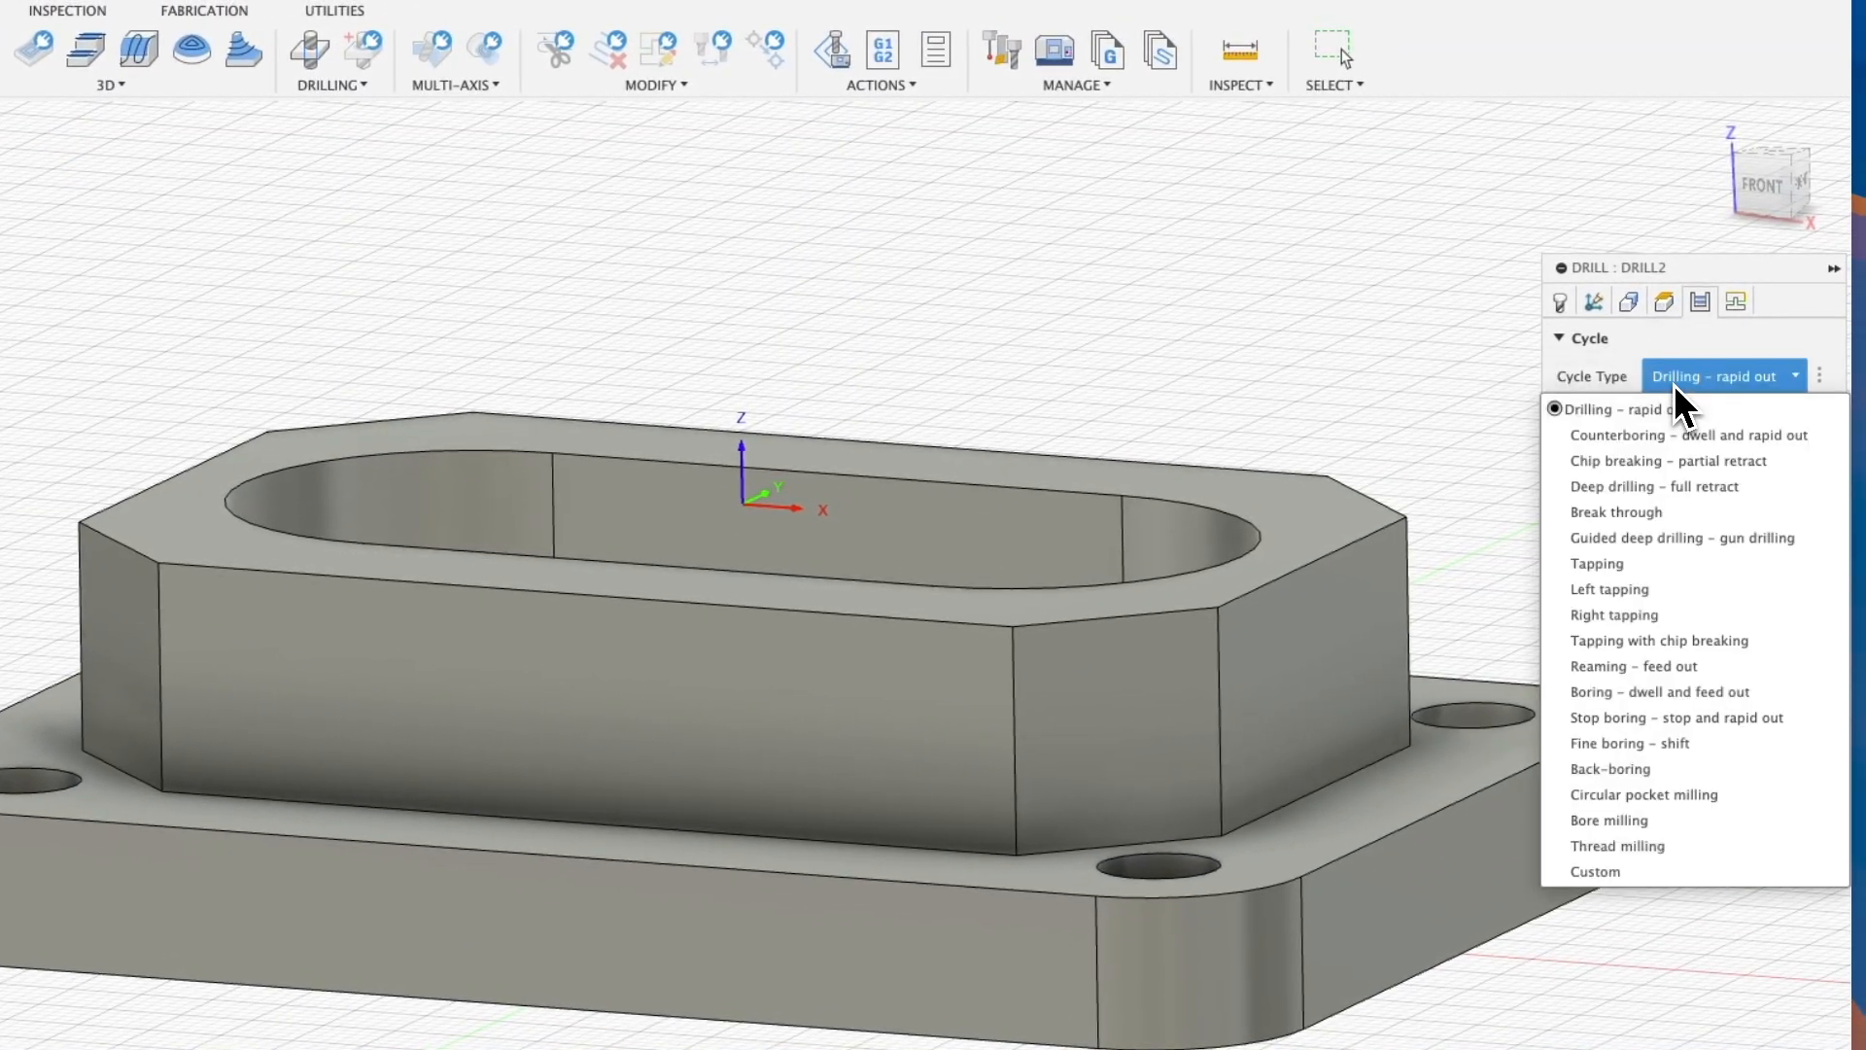
{"action": "left_click", "coordinate": [1636, 484]}
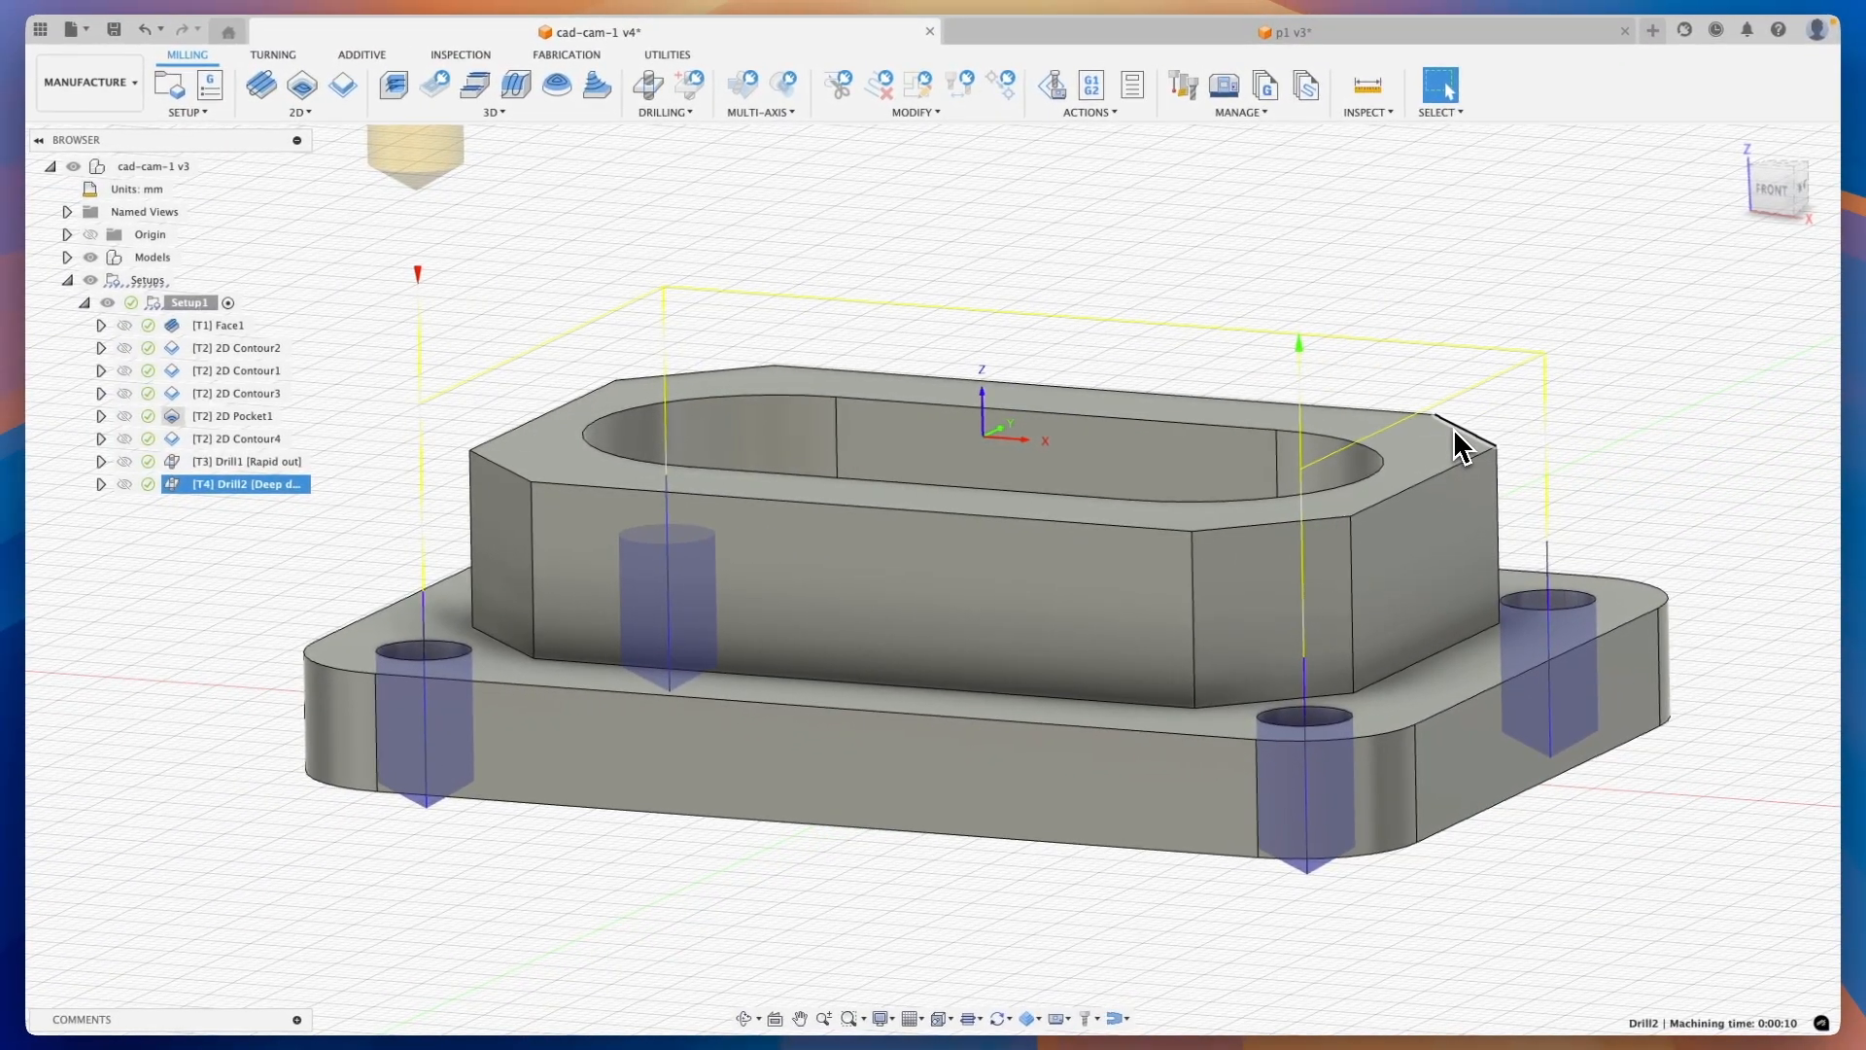
Simulate Drill2's deep drilling cycle on the stock to check the pecking motion in the corner holes
{"action": "right_click", "coordinate": [185, 489]}
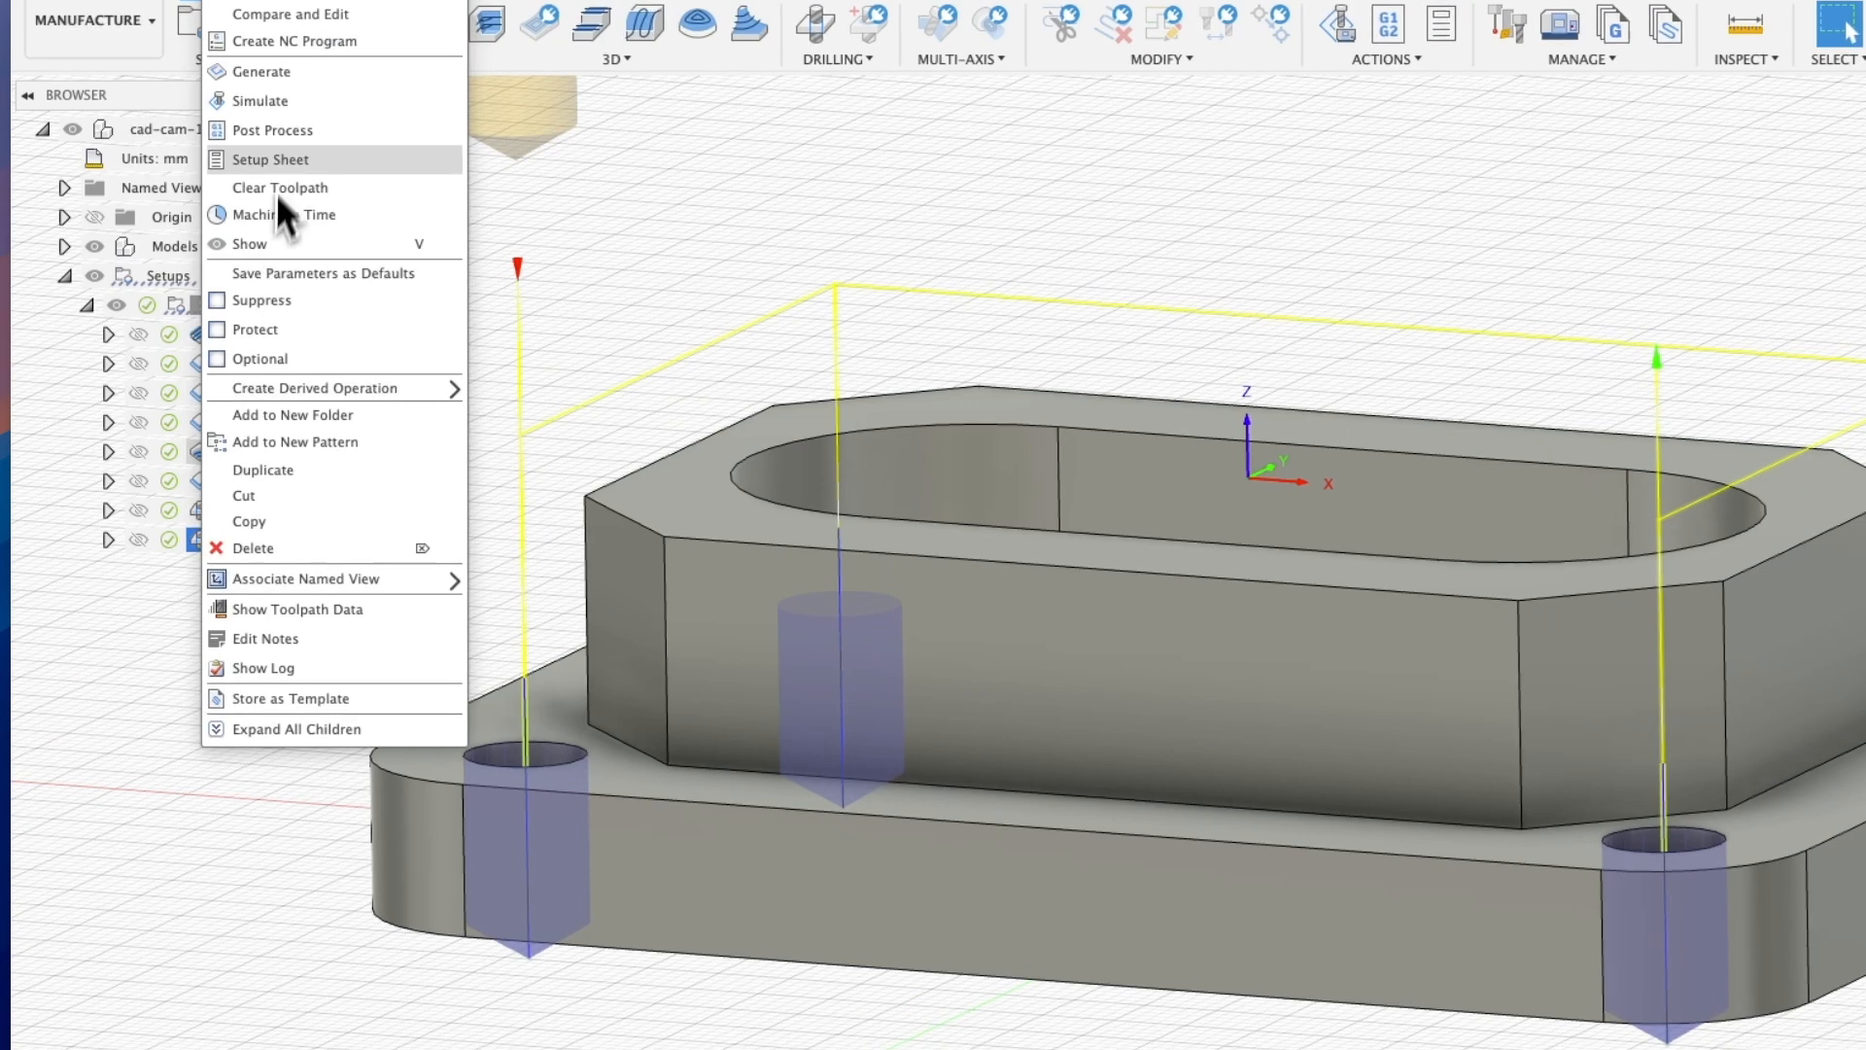
{"action": "left_click", "coordinate": [255, 101]}
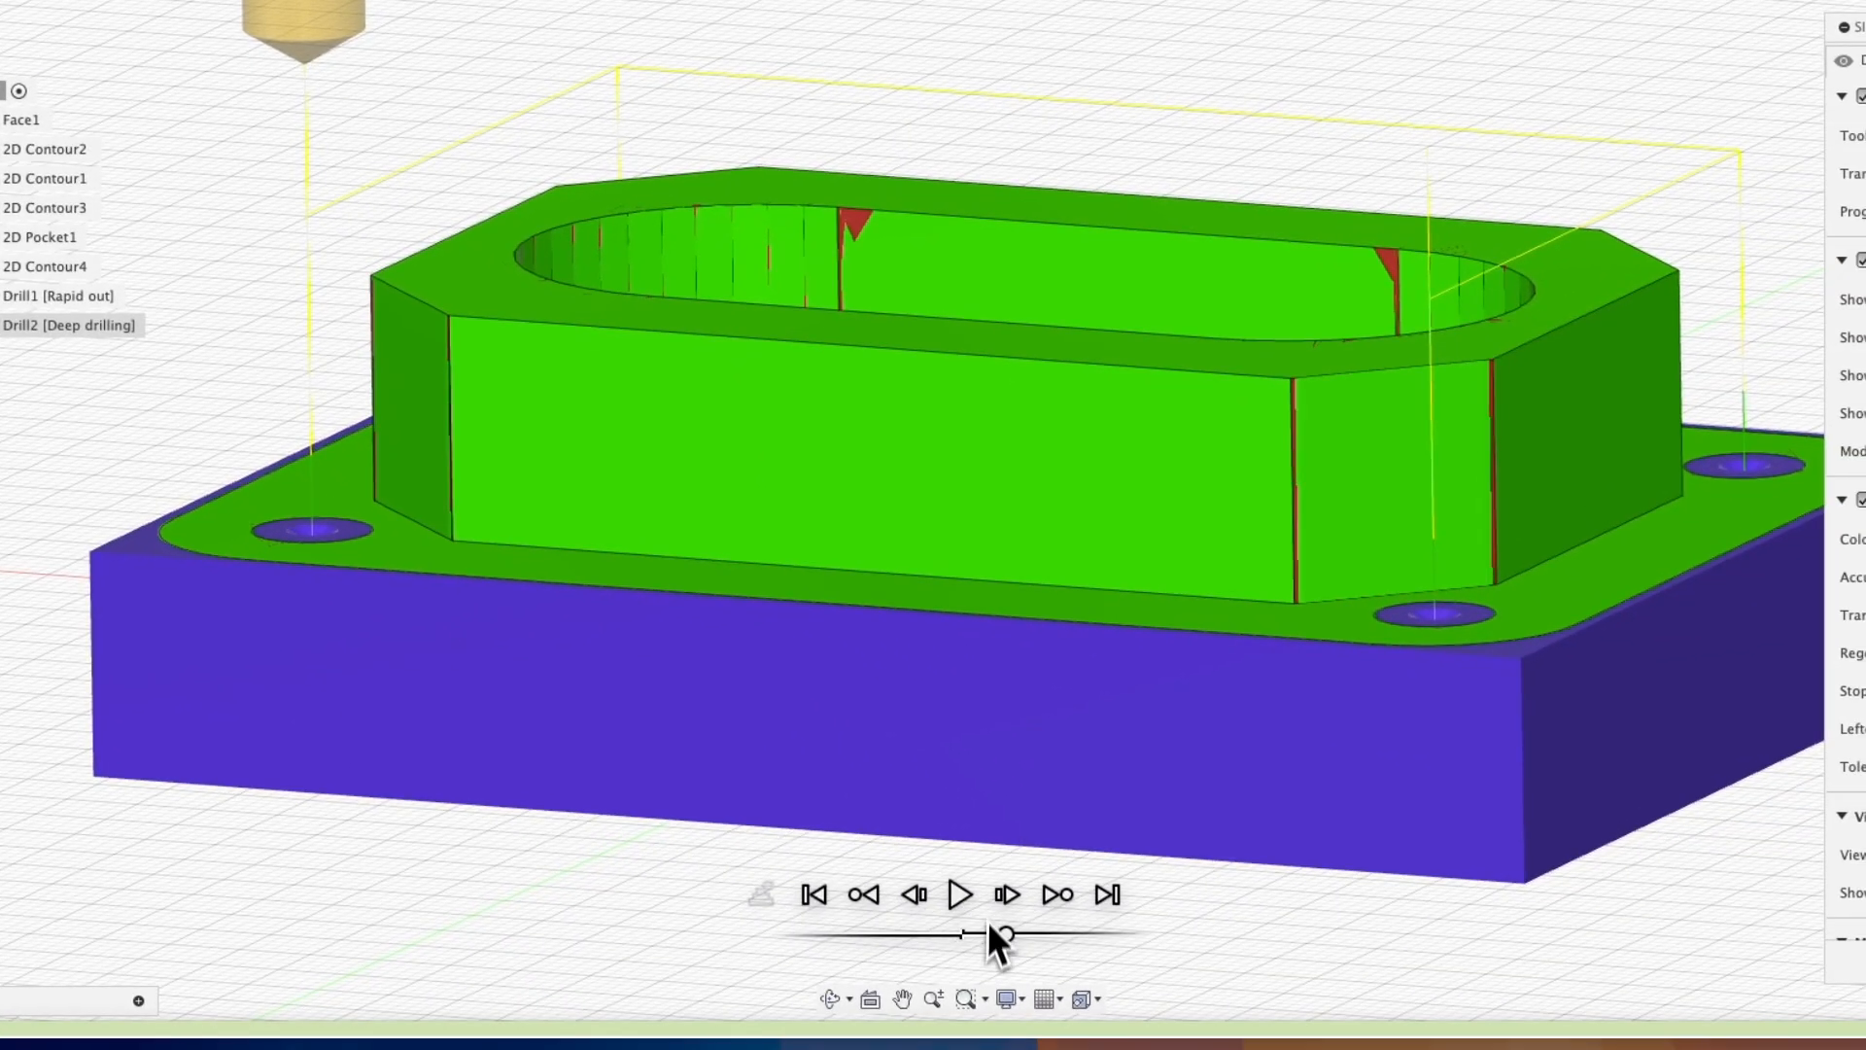
{"action": "left_click", "coordinate": [963, 894]}
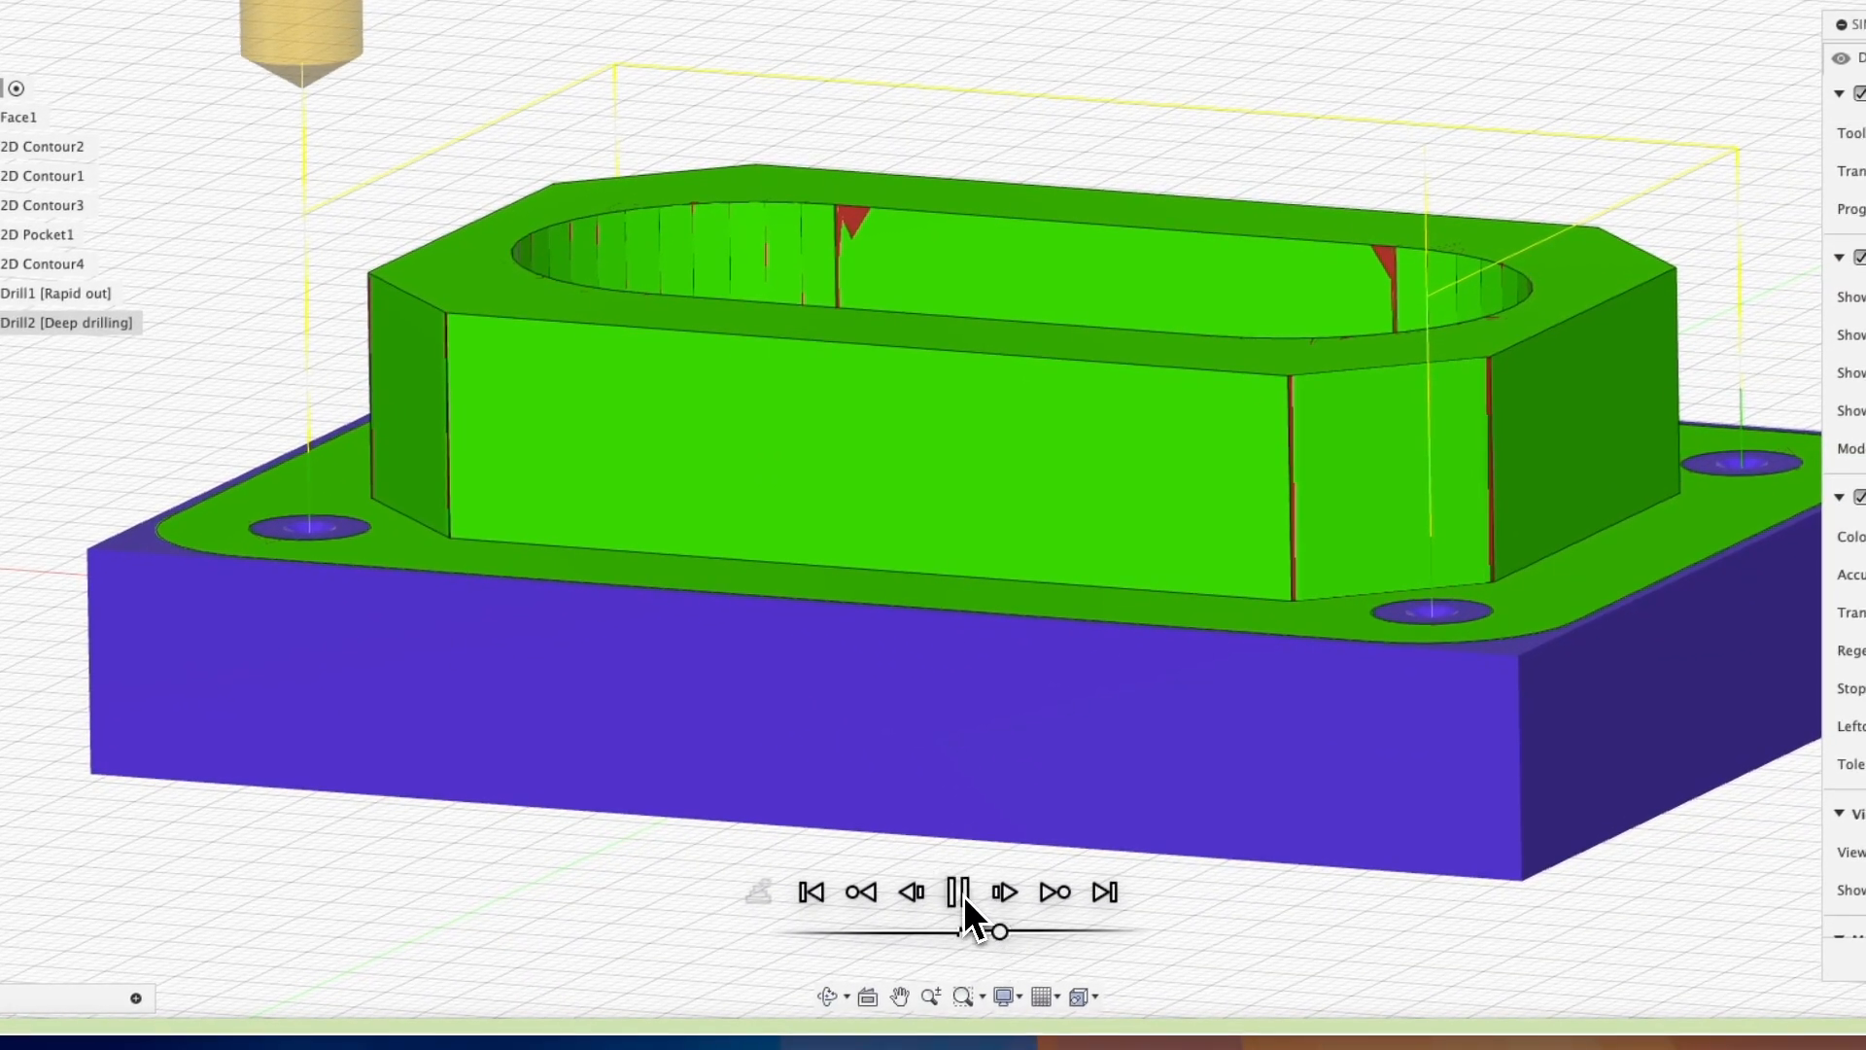
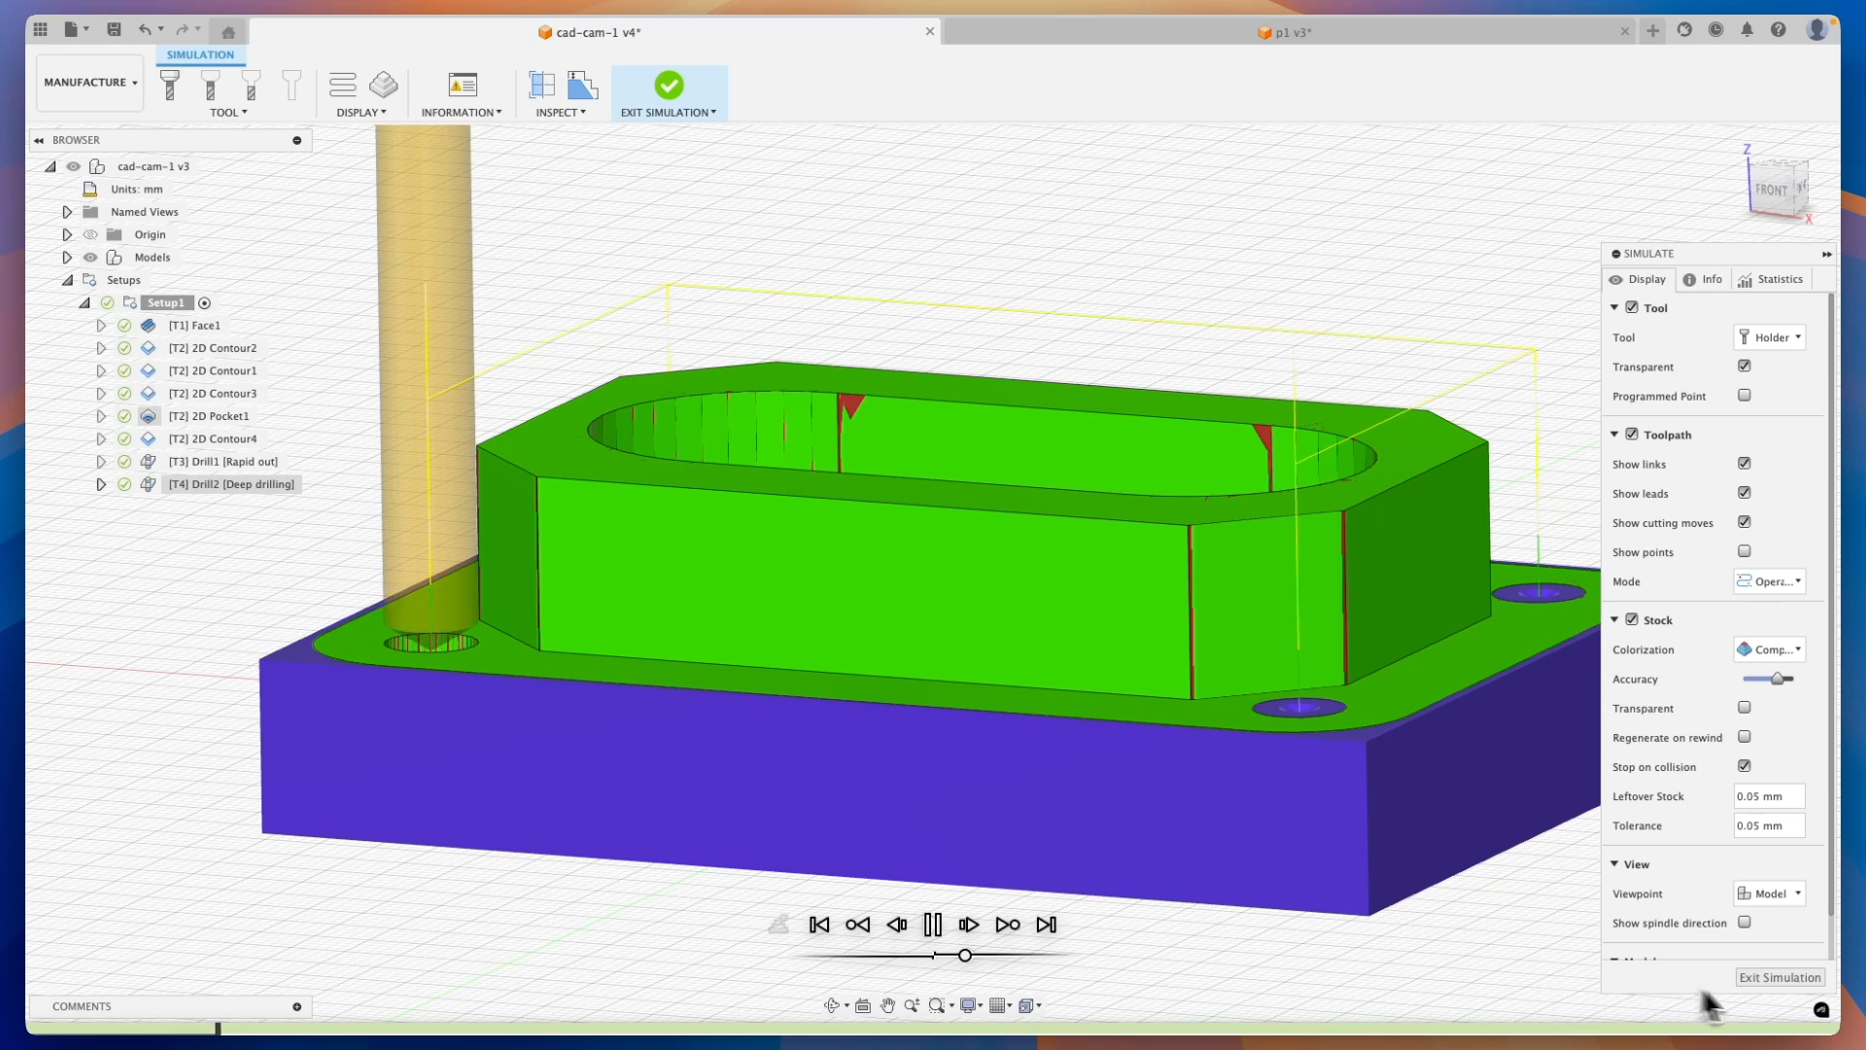
Exit the simulation and start a 2D Chamfer operation using the 10 mm 90° counter sink from Milling Tools (Metric)
{"action": "left_click", "coordinate": [1781, 978]}
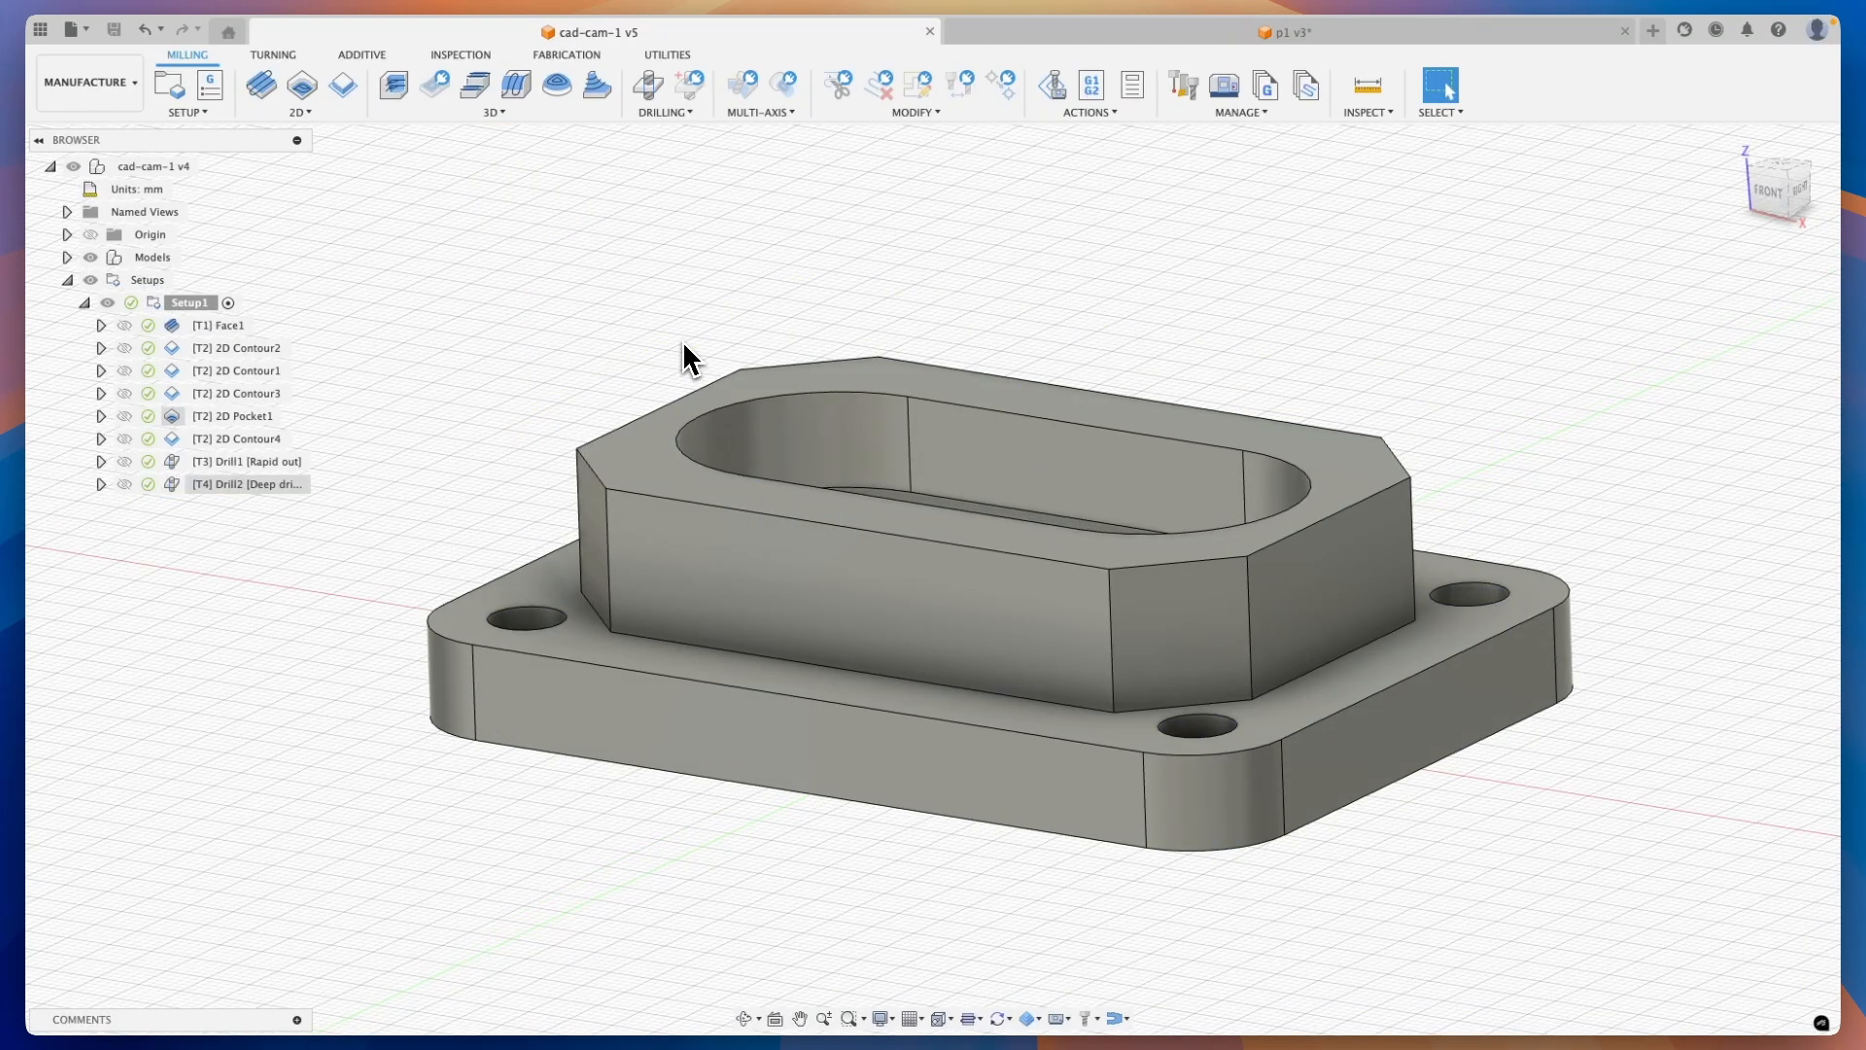
{"action": "scroll", "coordinate": [683, 340], "scroll_direction": "up", "scroll_amount": 5, "text": "shift"}
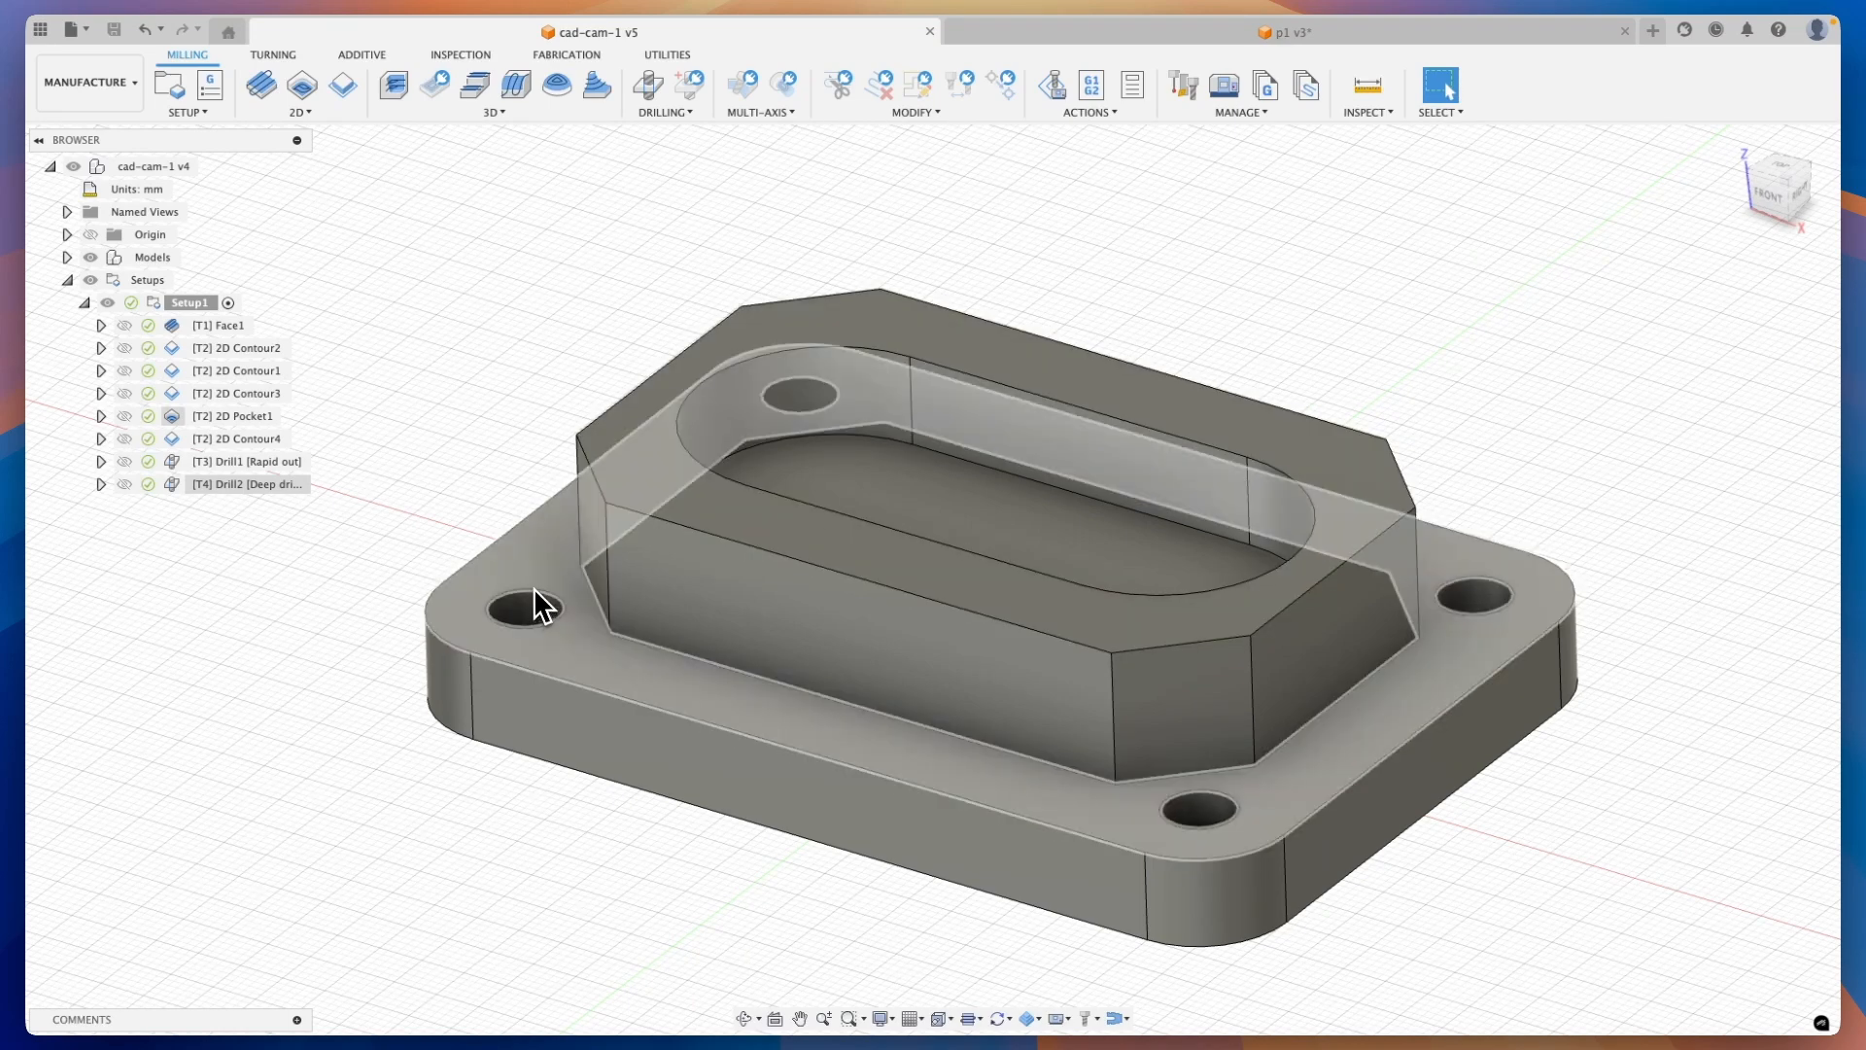
{"action": "left_click", "coordinate": [307, 113]}
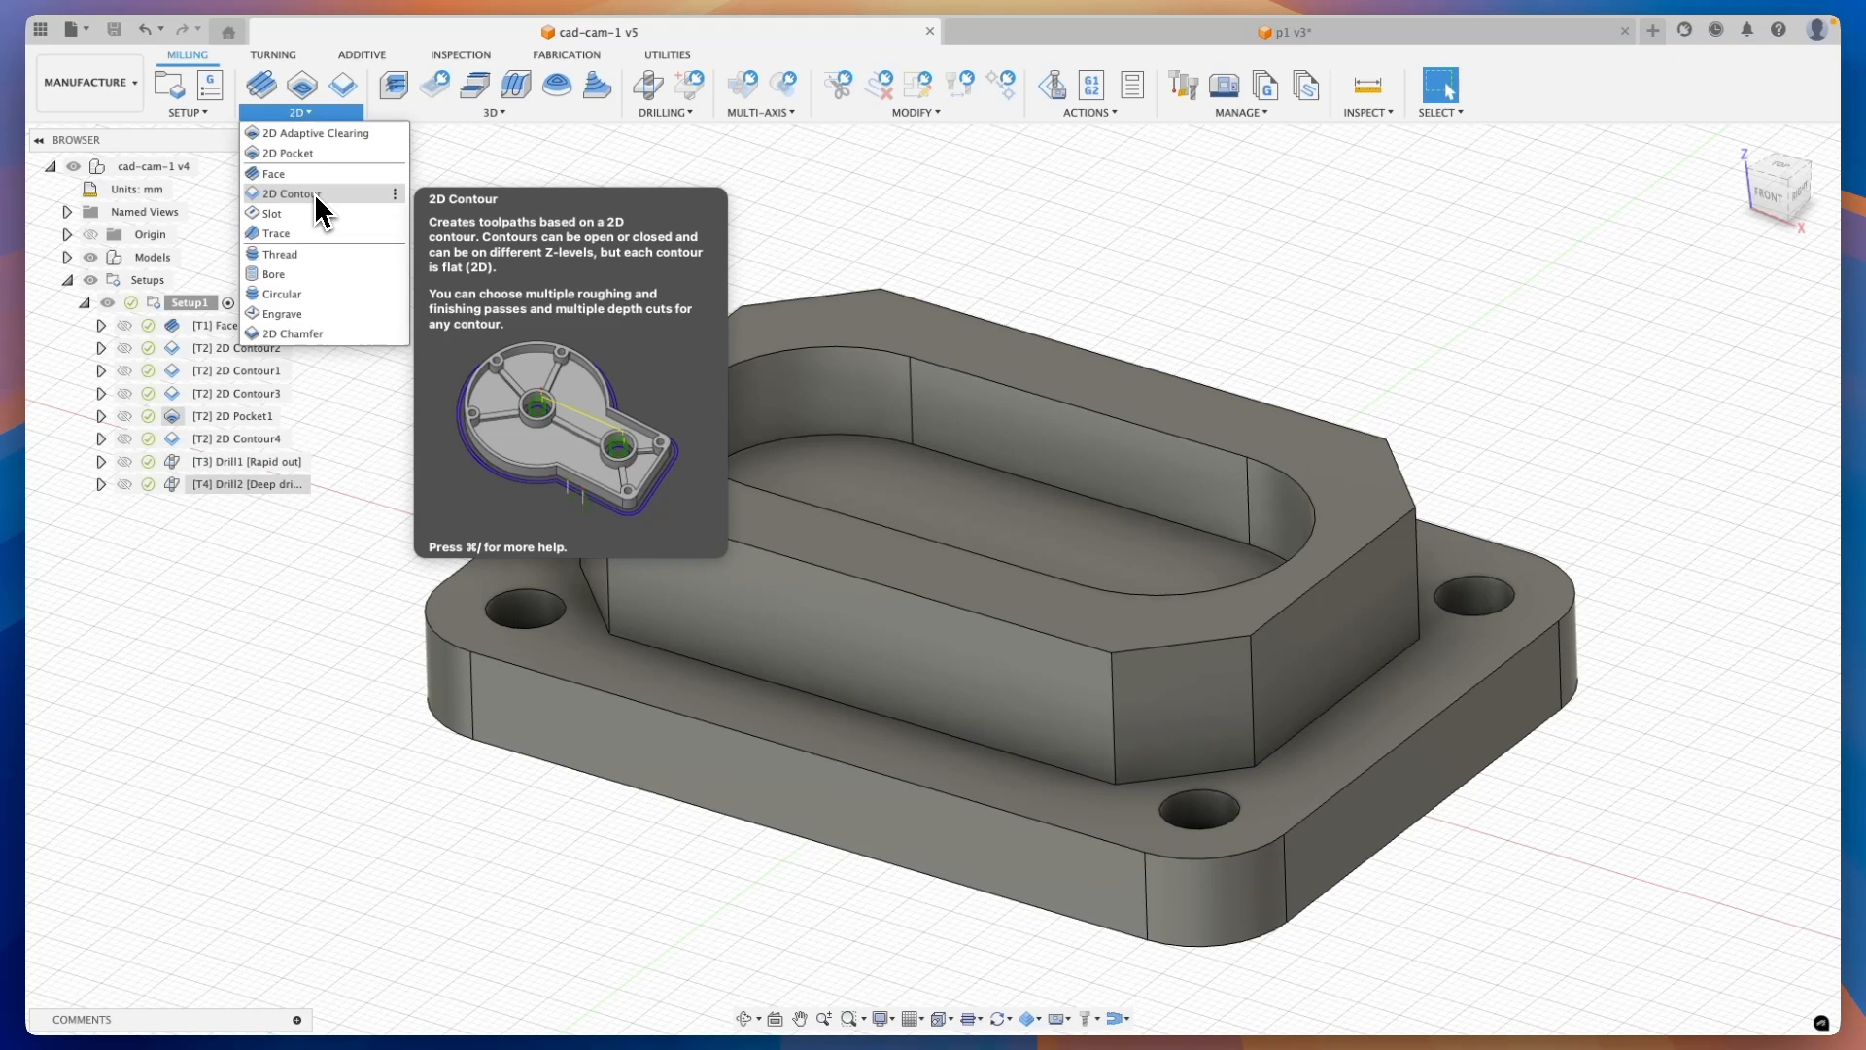
{"action": "left_click", "coordinate": [317, 337]}
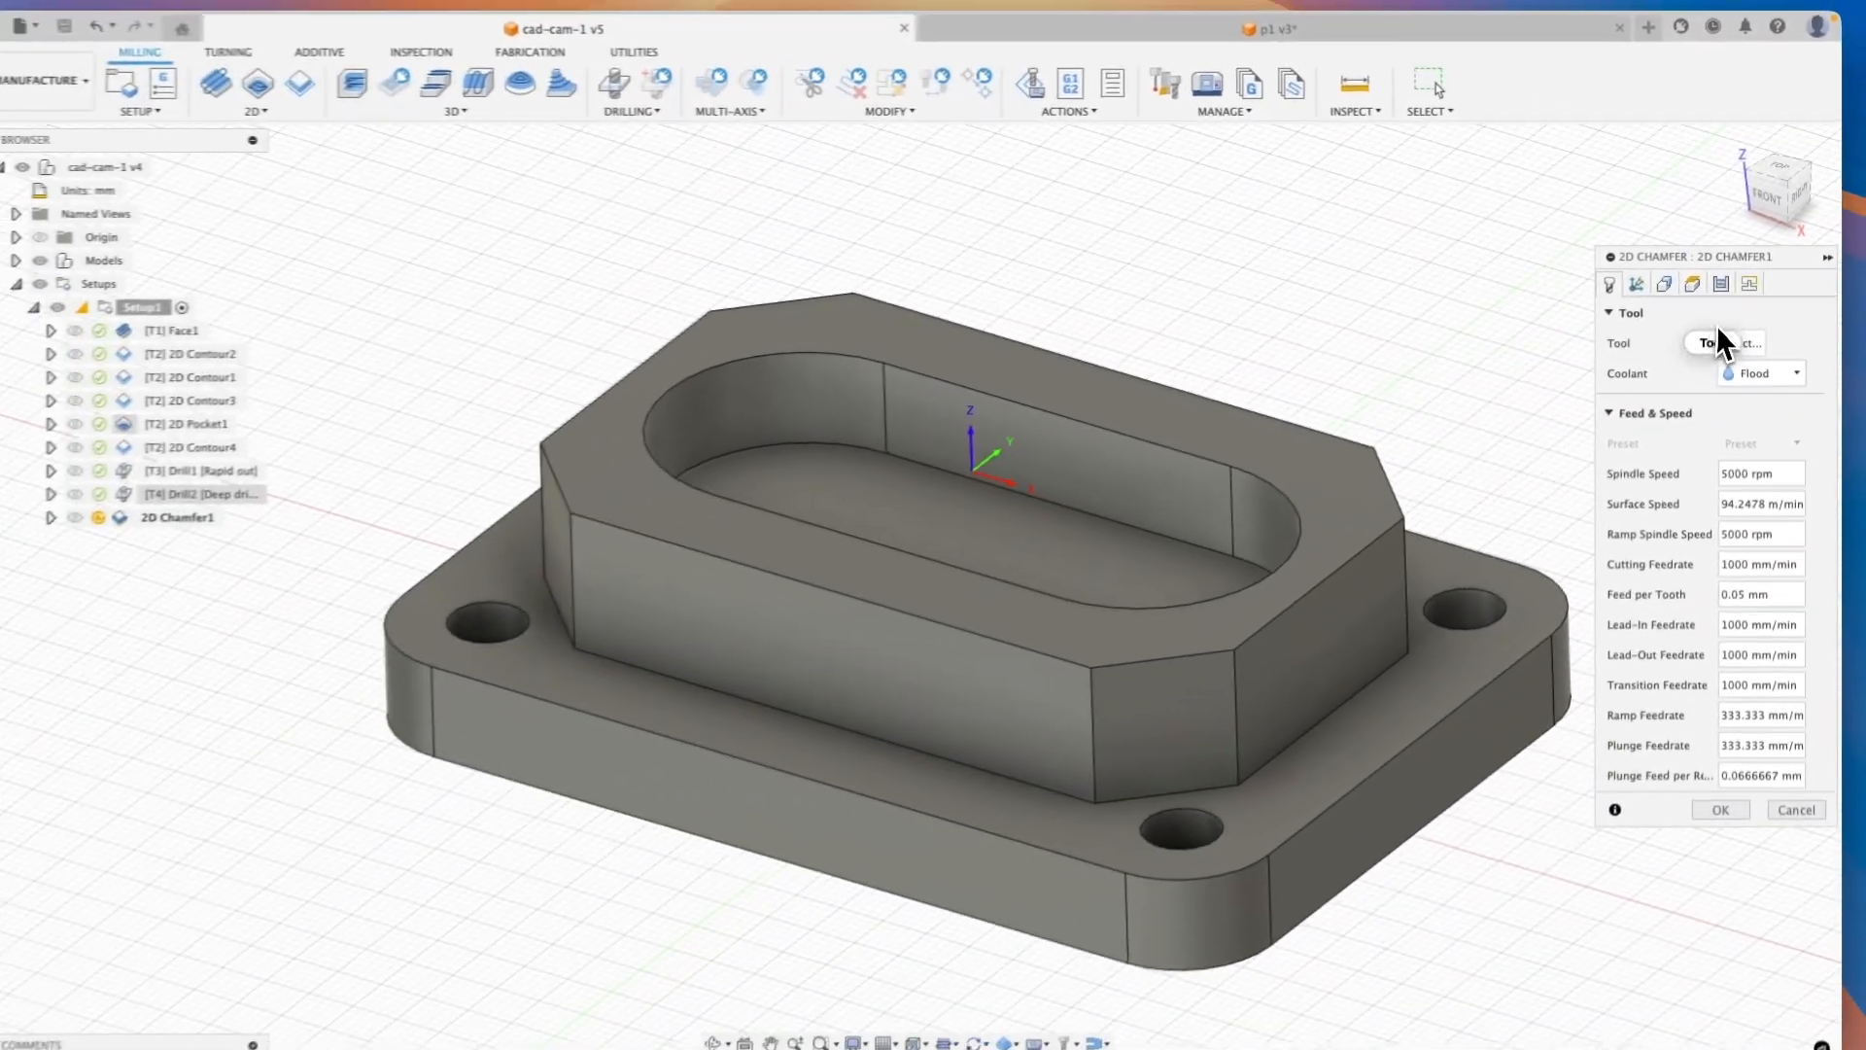
{"action": "left_click", "coordinate": [1735, 342]}
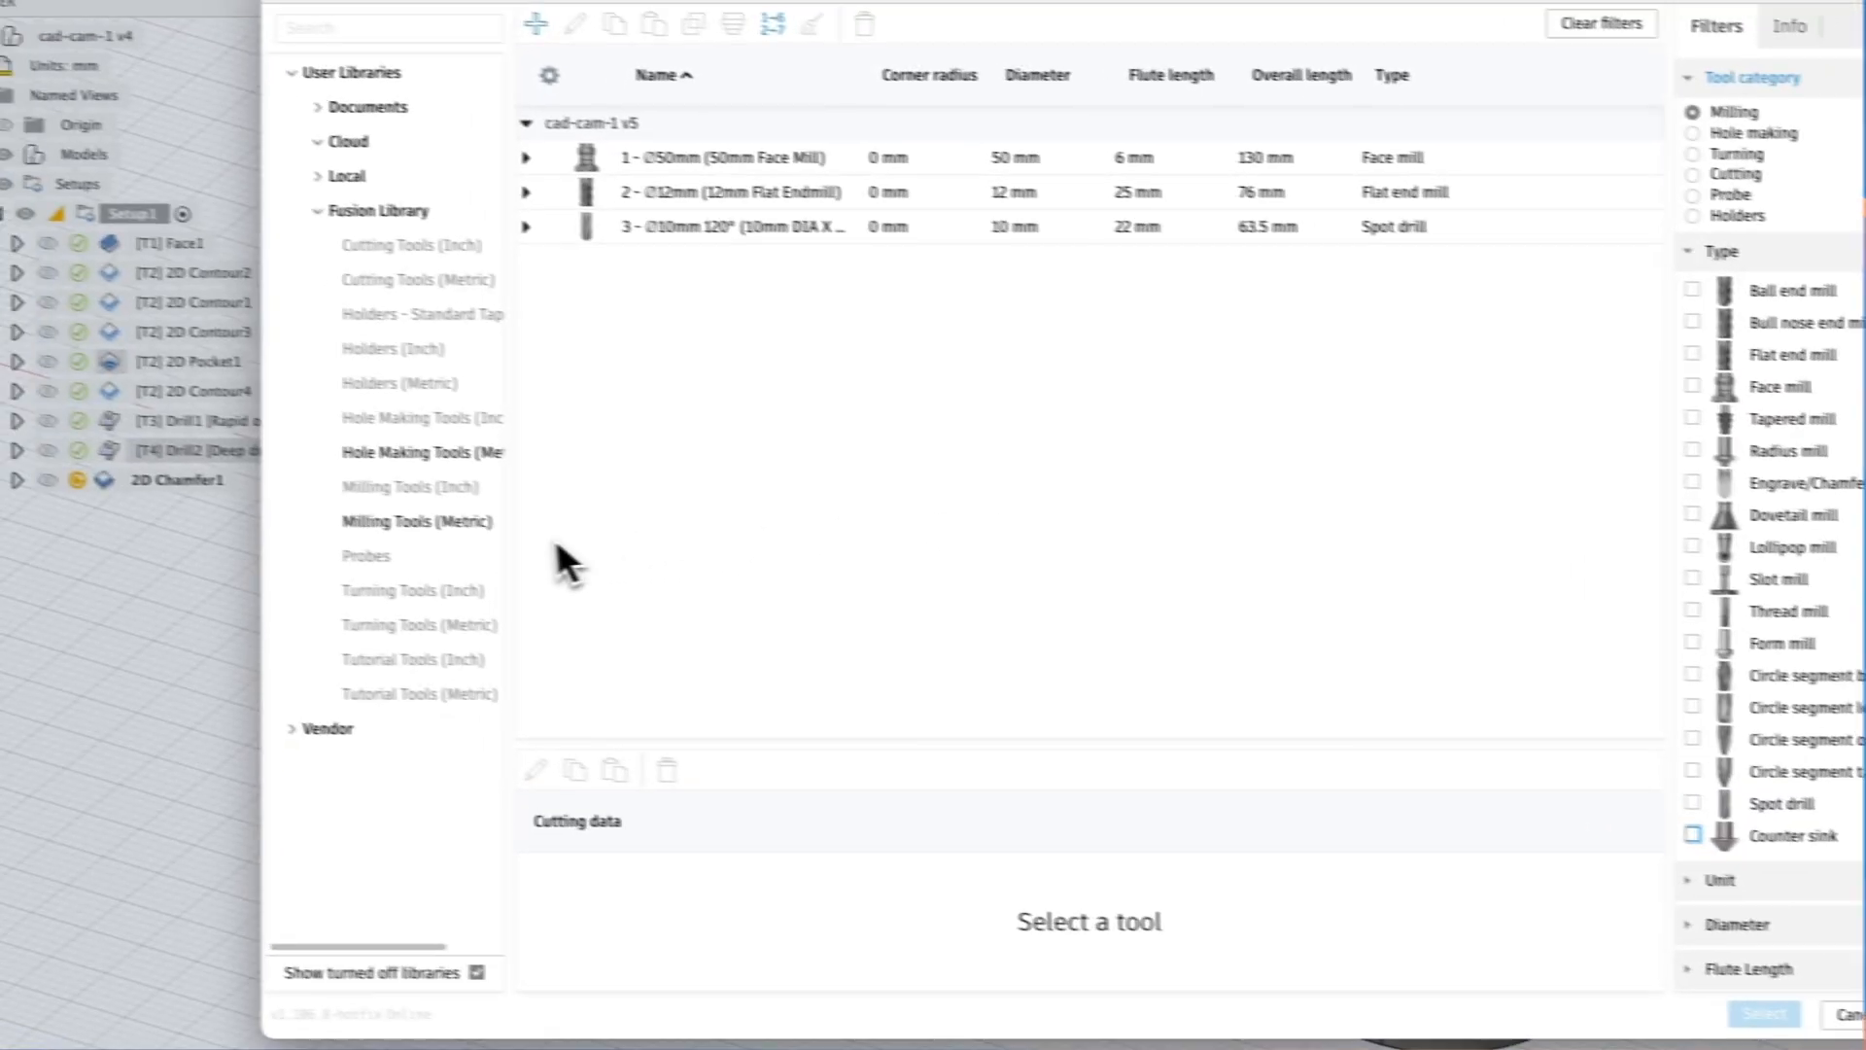
{"action": "left_click", "coordinate": [427, 523]}
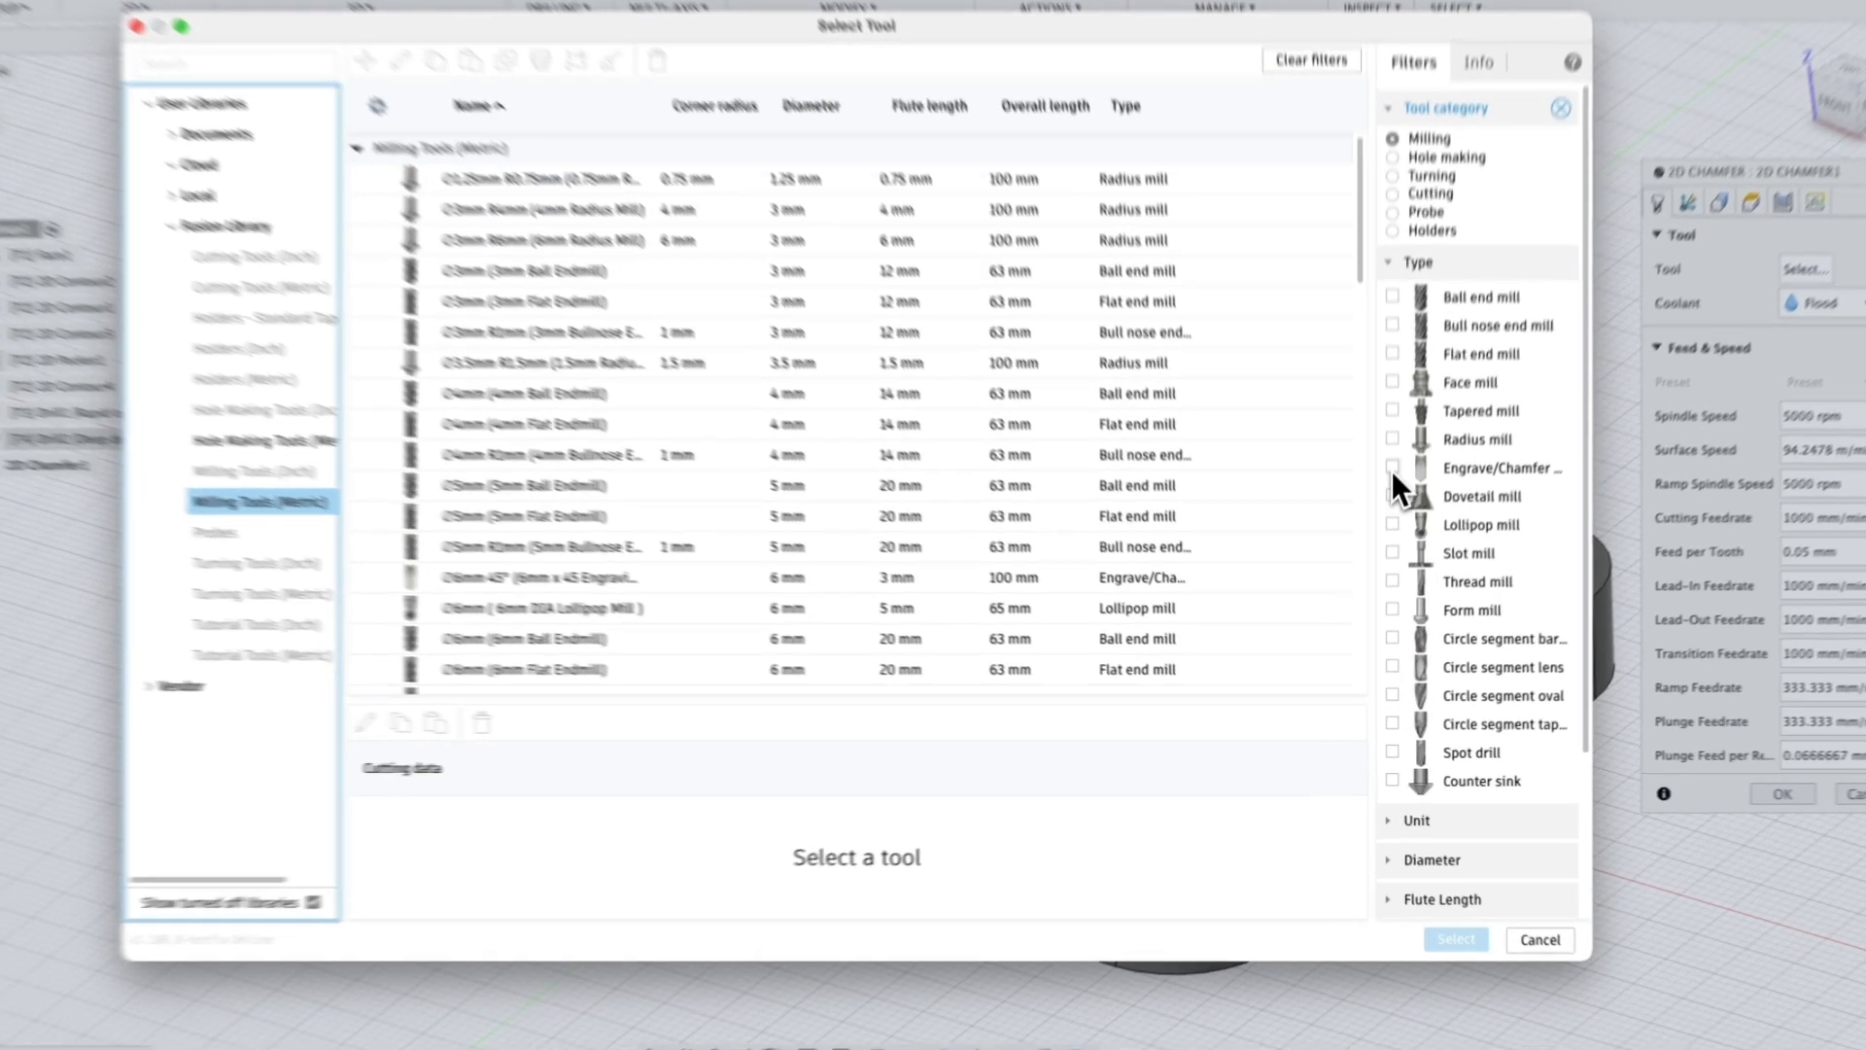
{"action": "left_click", "coordinate": [1391, 469]}
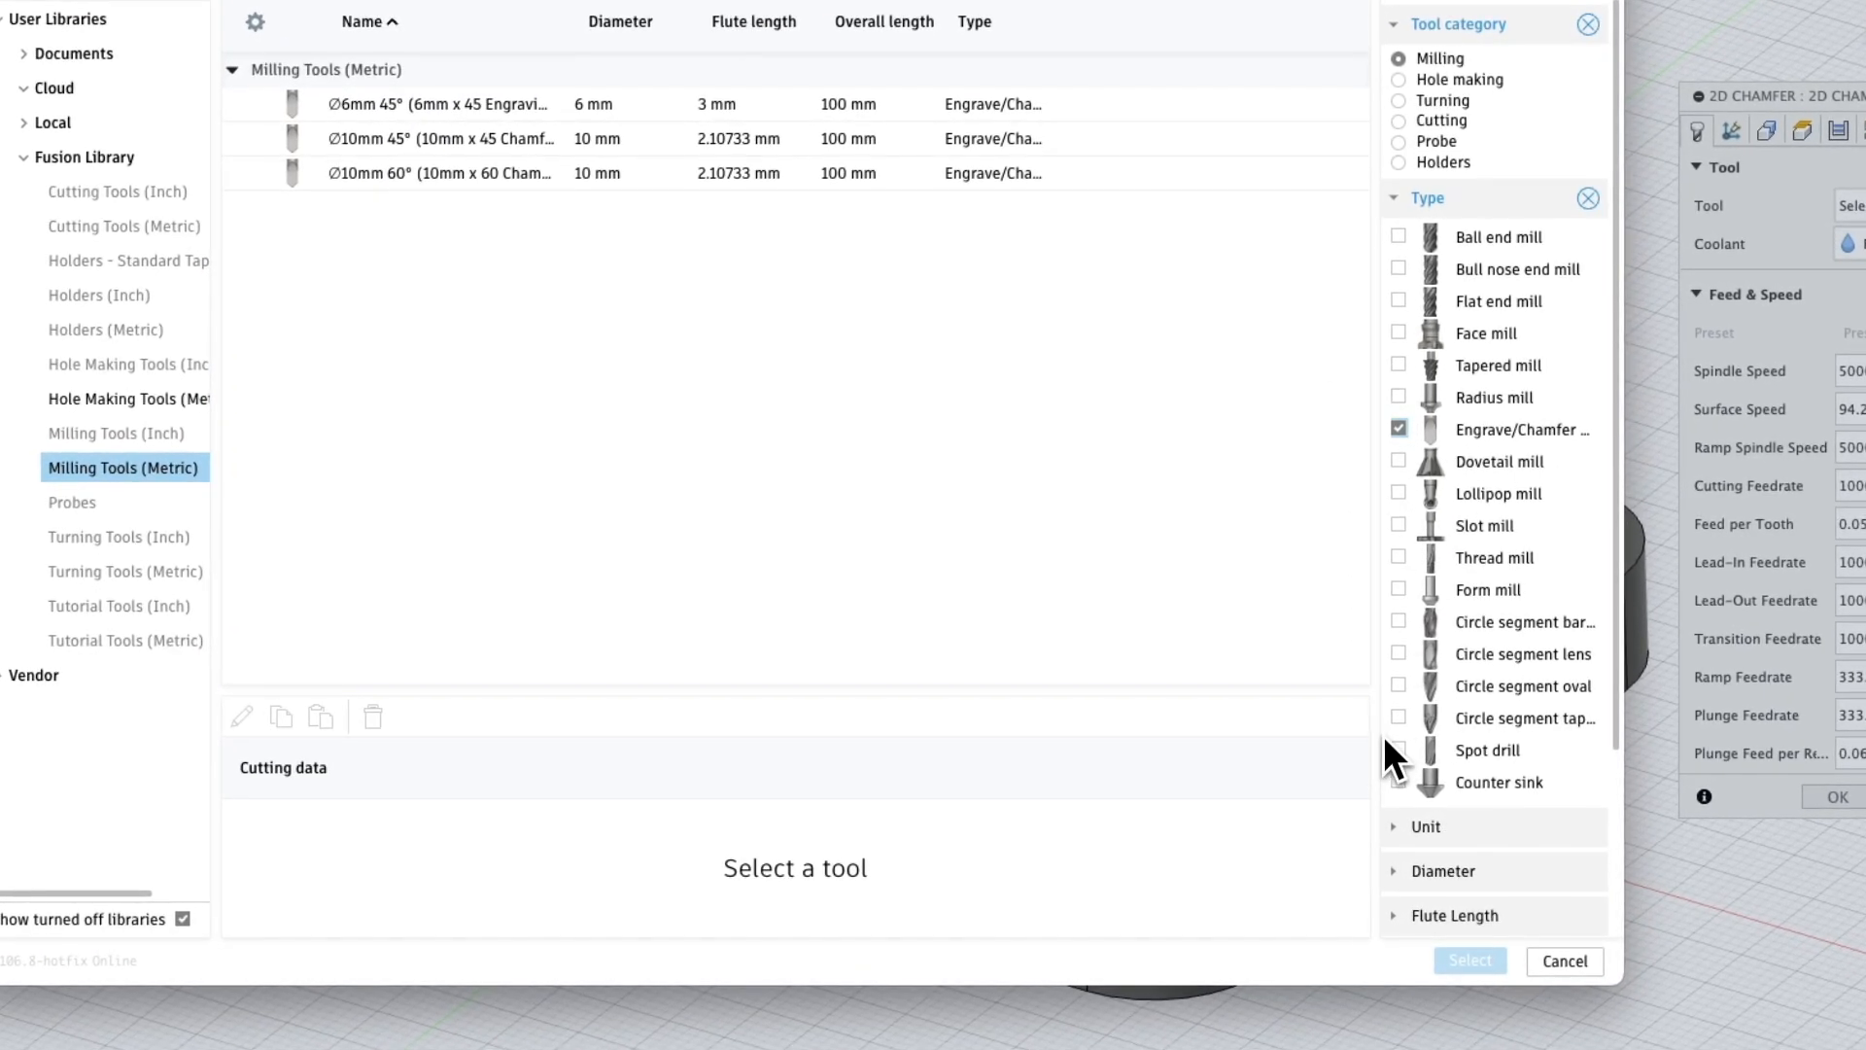
{"action": "left_click", "coordinate": [1399, 783]}
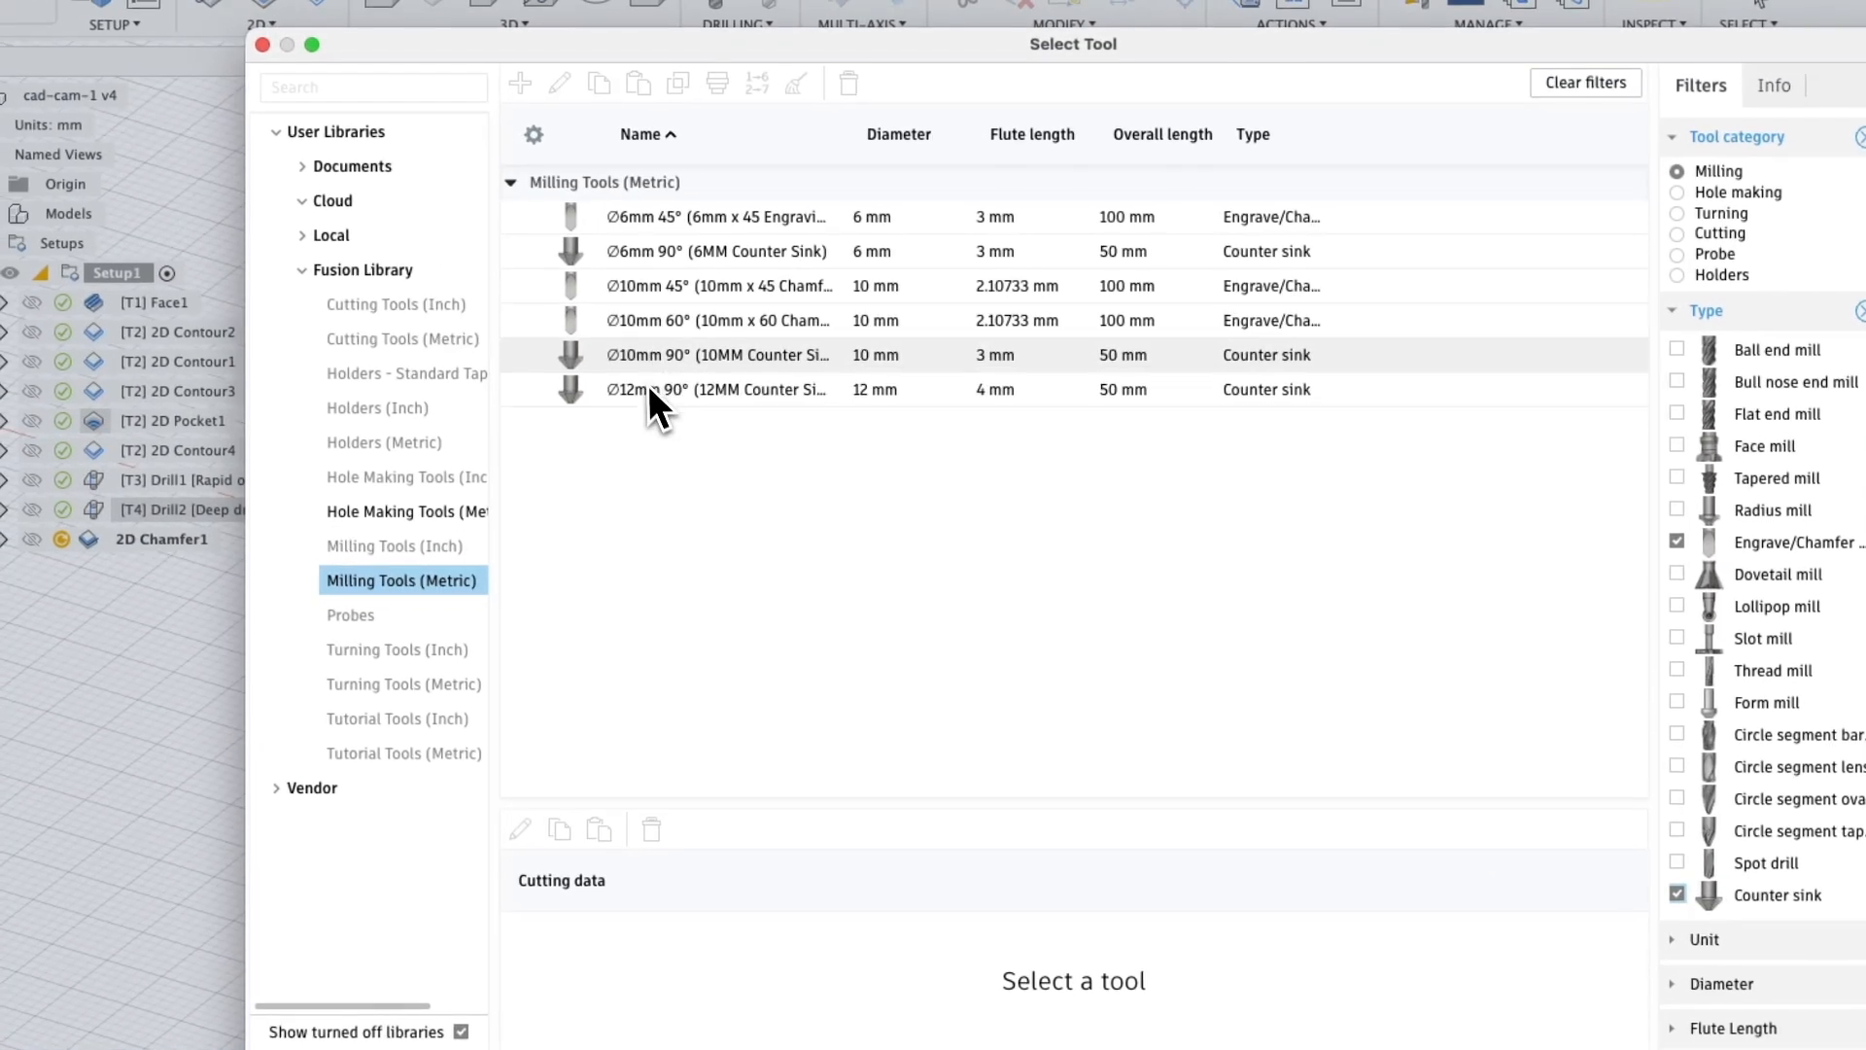
{"action": "left_click", "coordinate": [639, 360]}
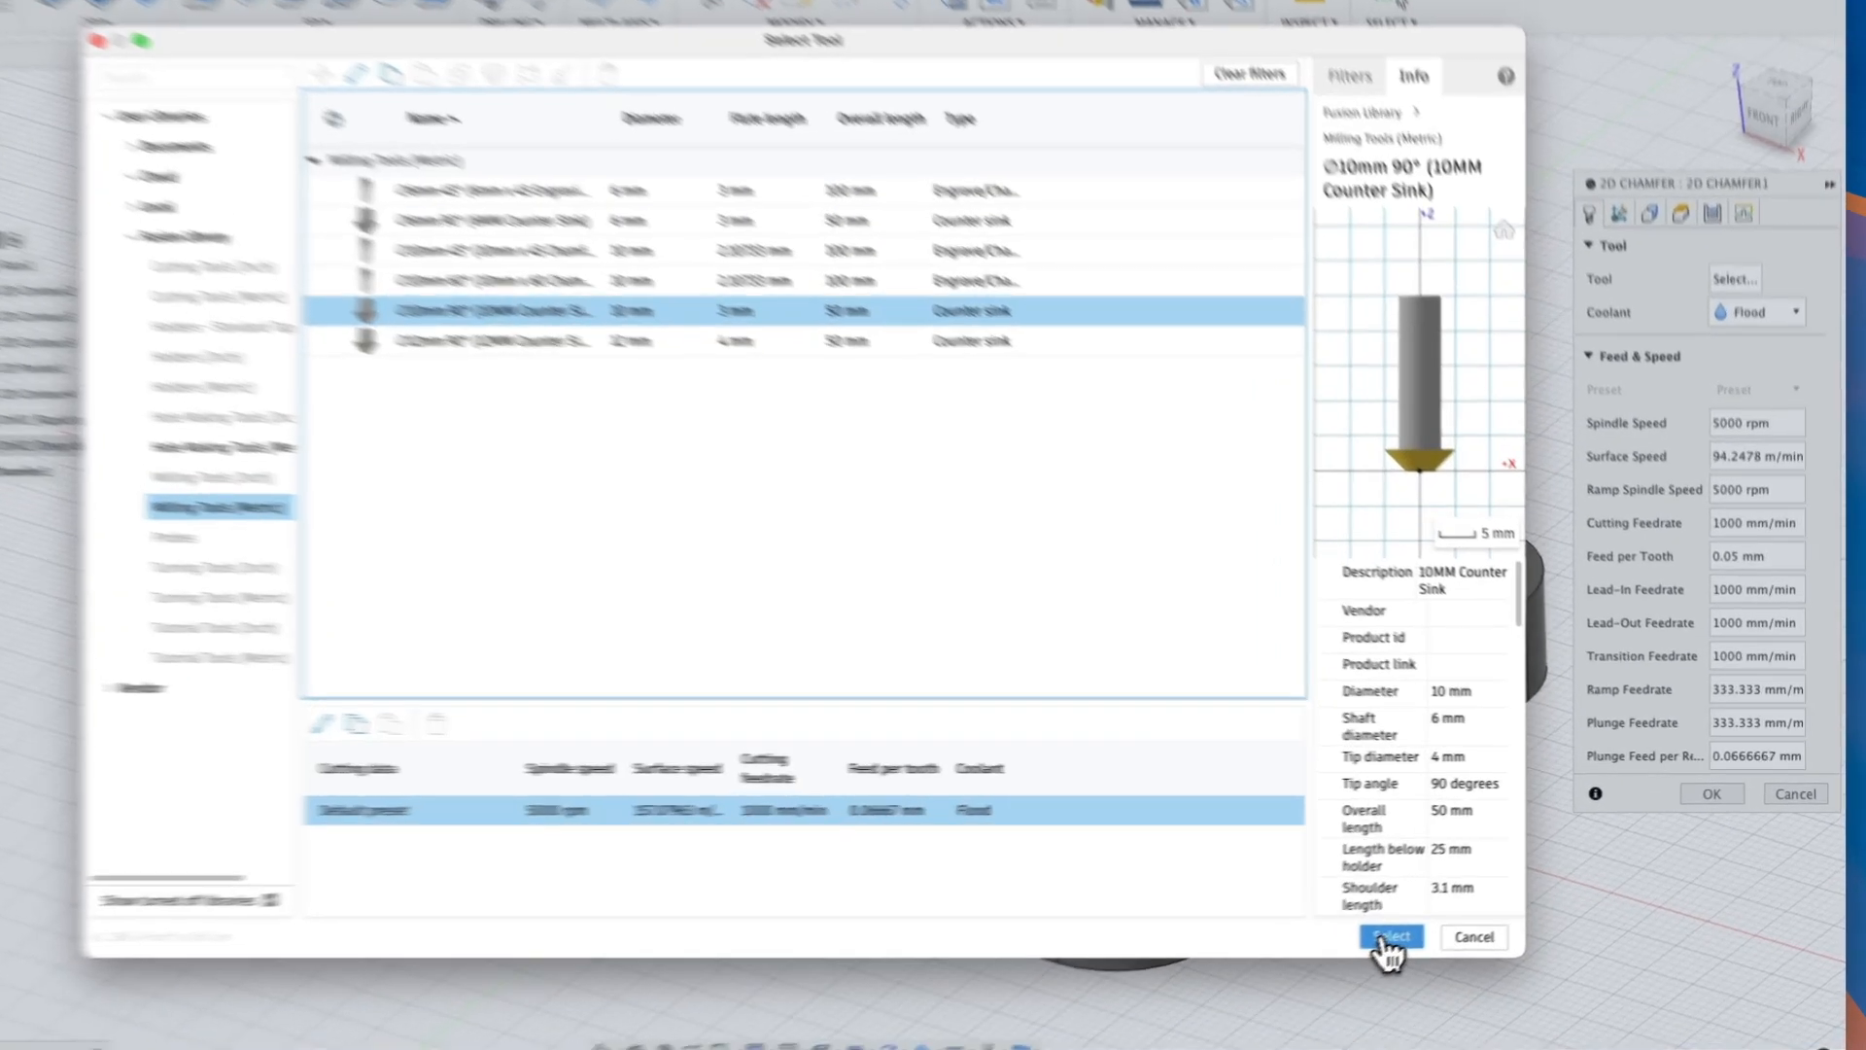
{"action": "left_click", "coordinate": [1439, 916]}
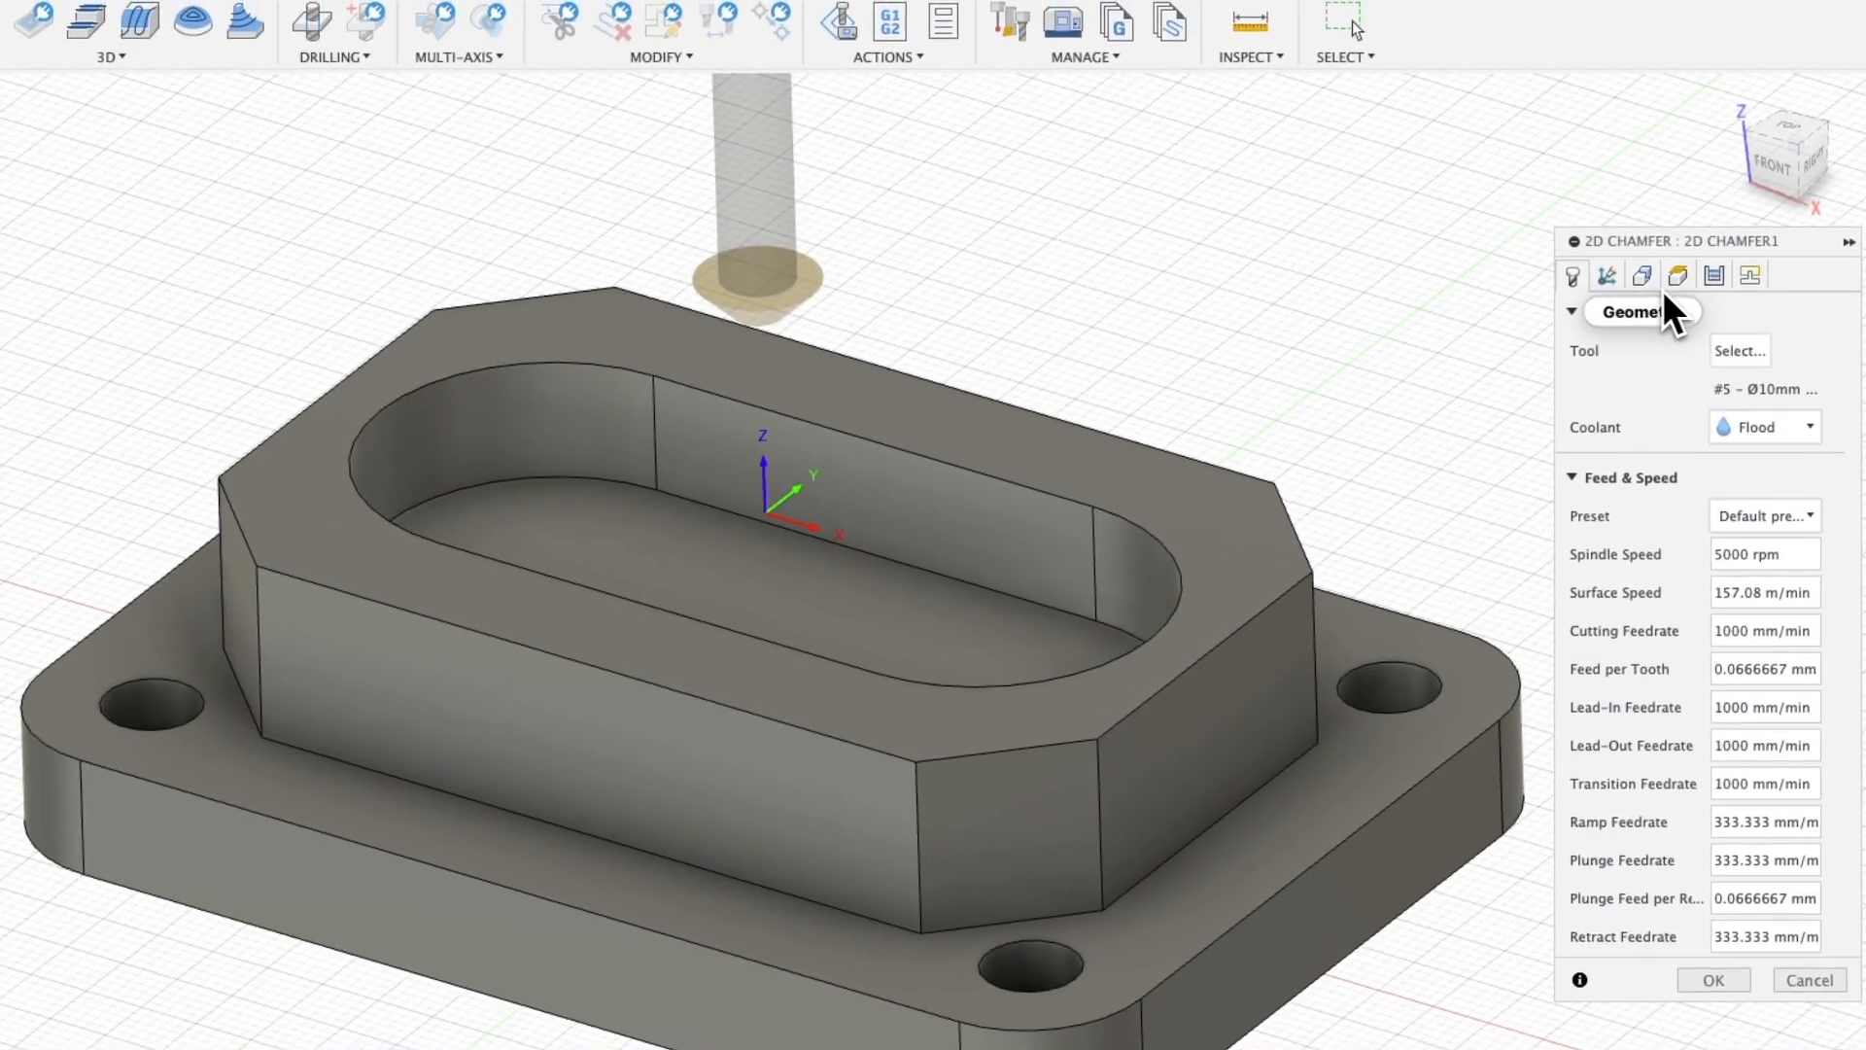
Select the pocket's upper edge and the boss's outer top edge as chamfer contours and generate the toolpath
{"action": "left_click", "coordinate": [1627, 132]}
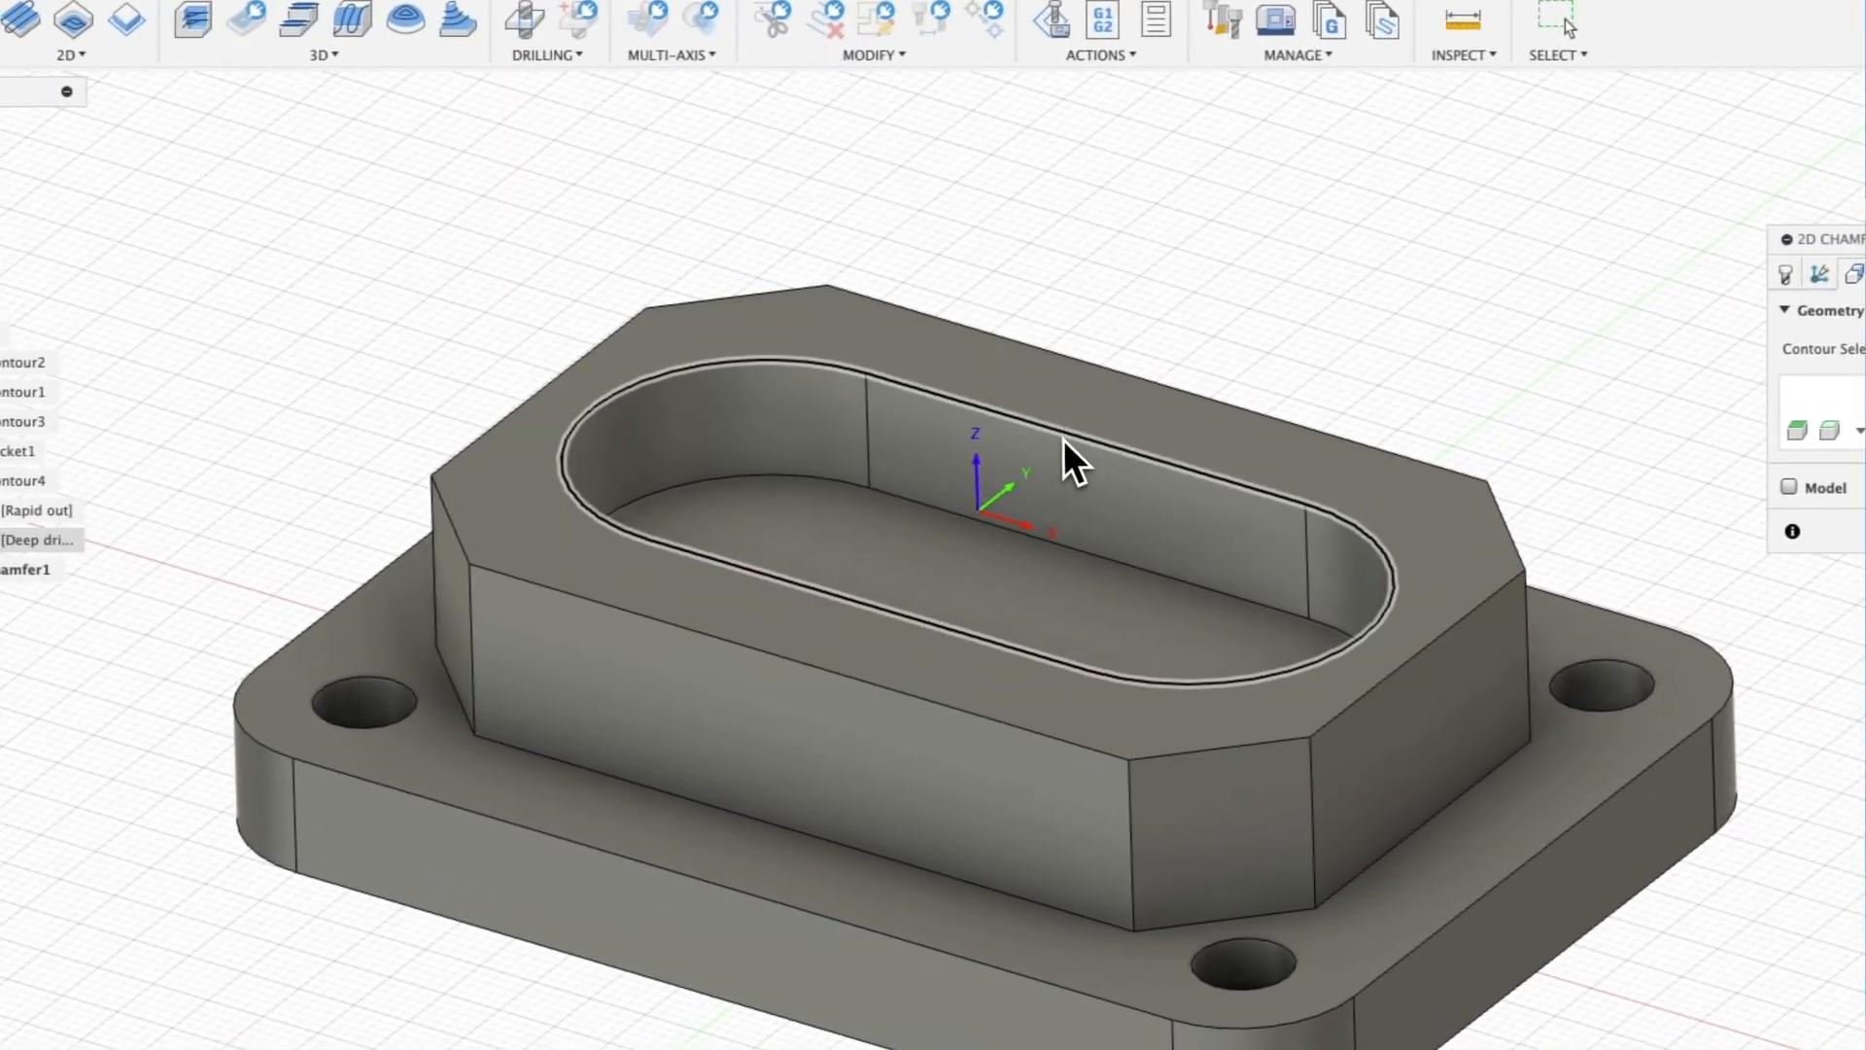
{"action": "left_click", "coordinate": [1069, 442]}
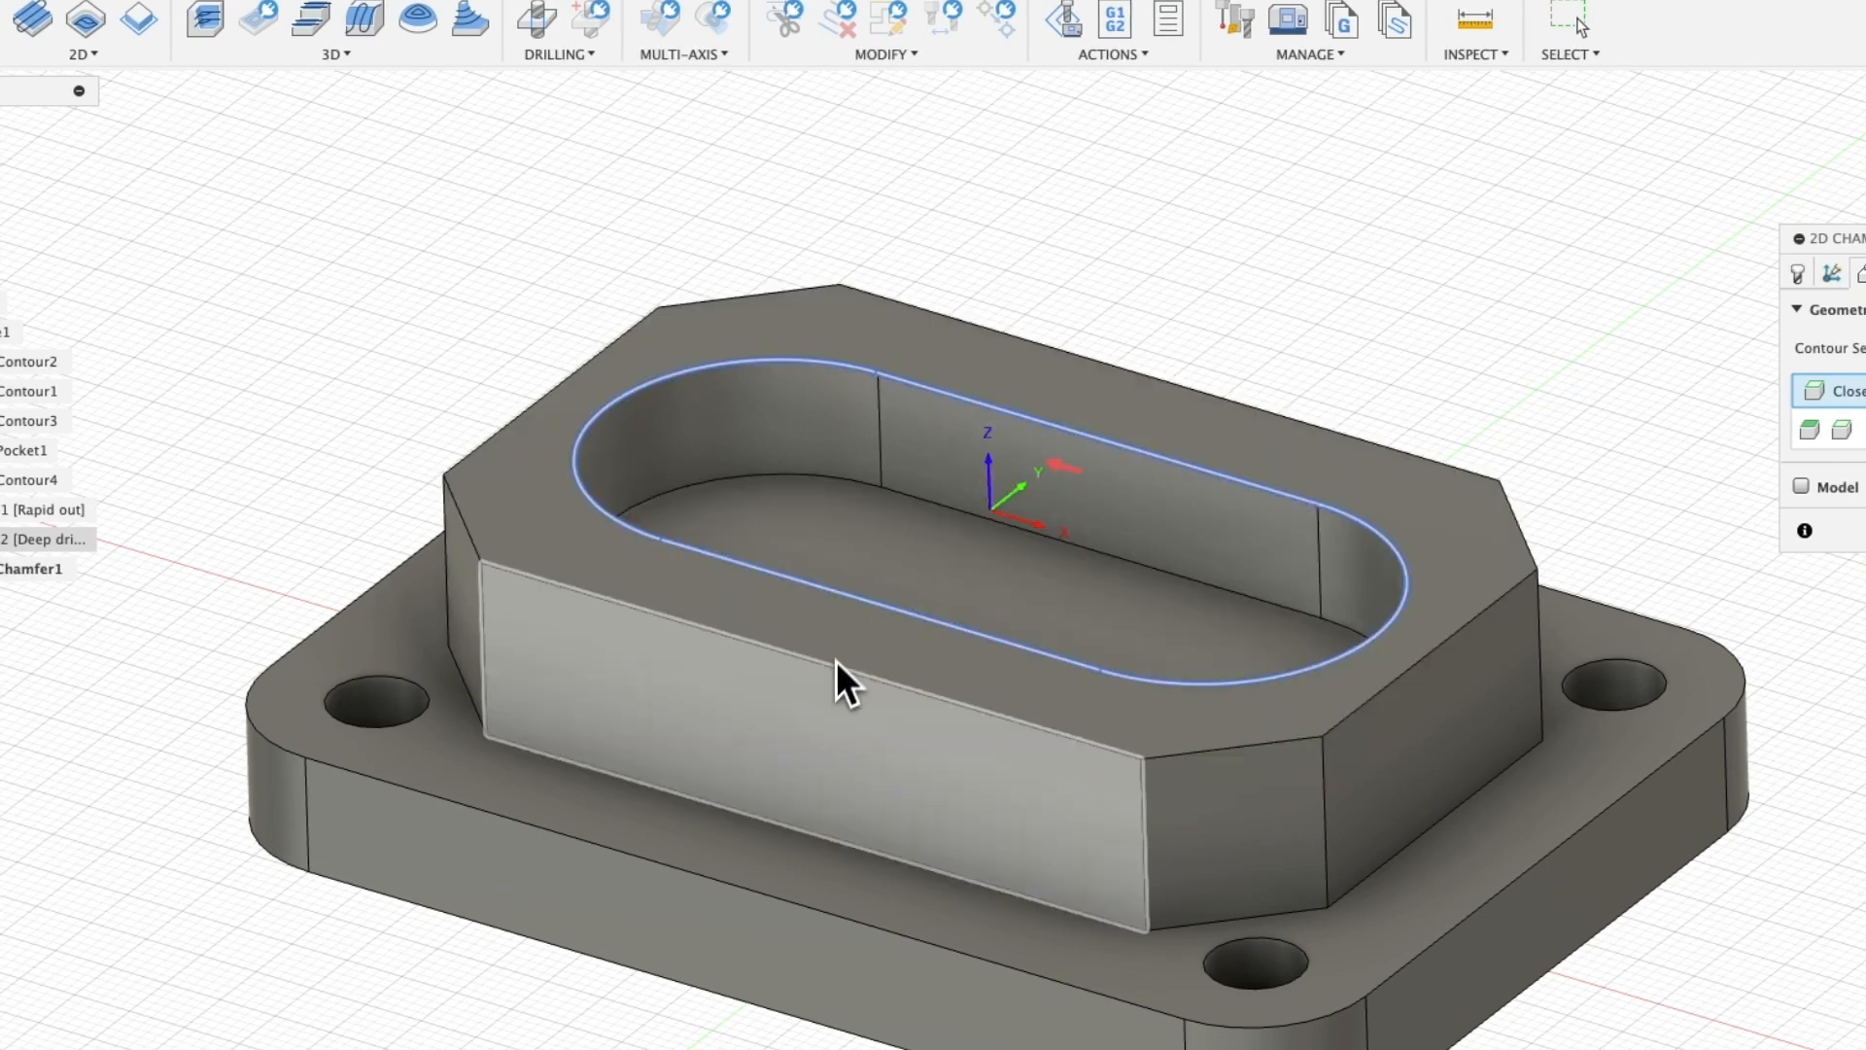
{"action": "left_click", "coordinate": [829, 668]}
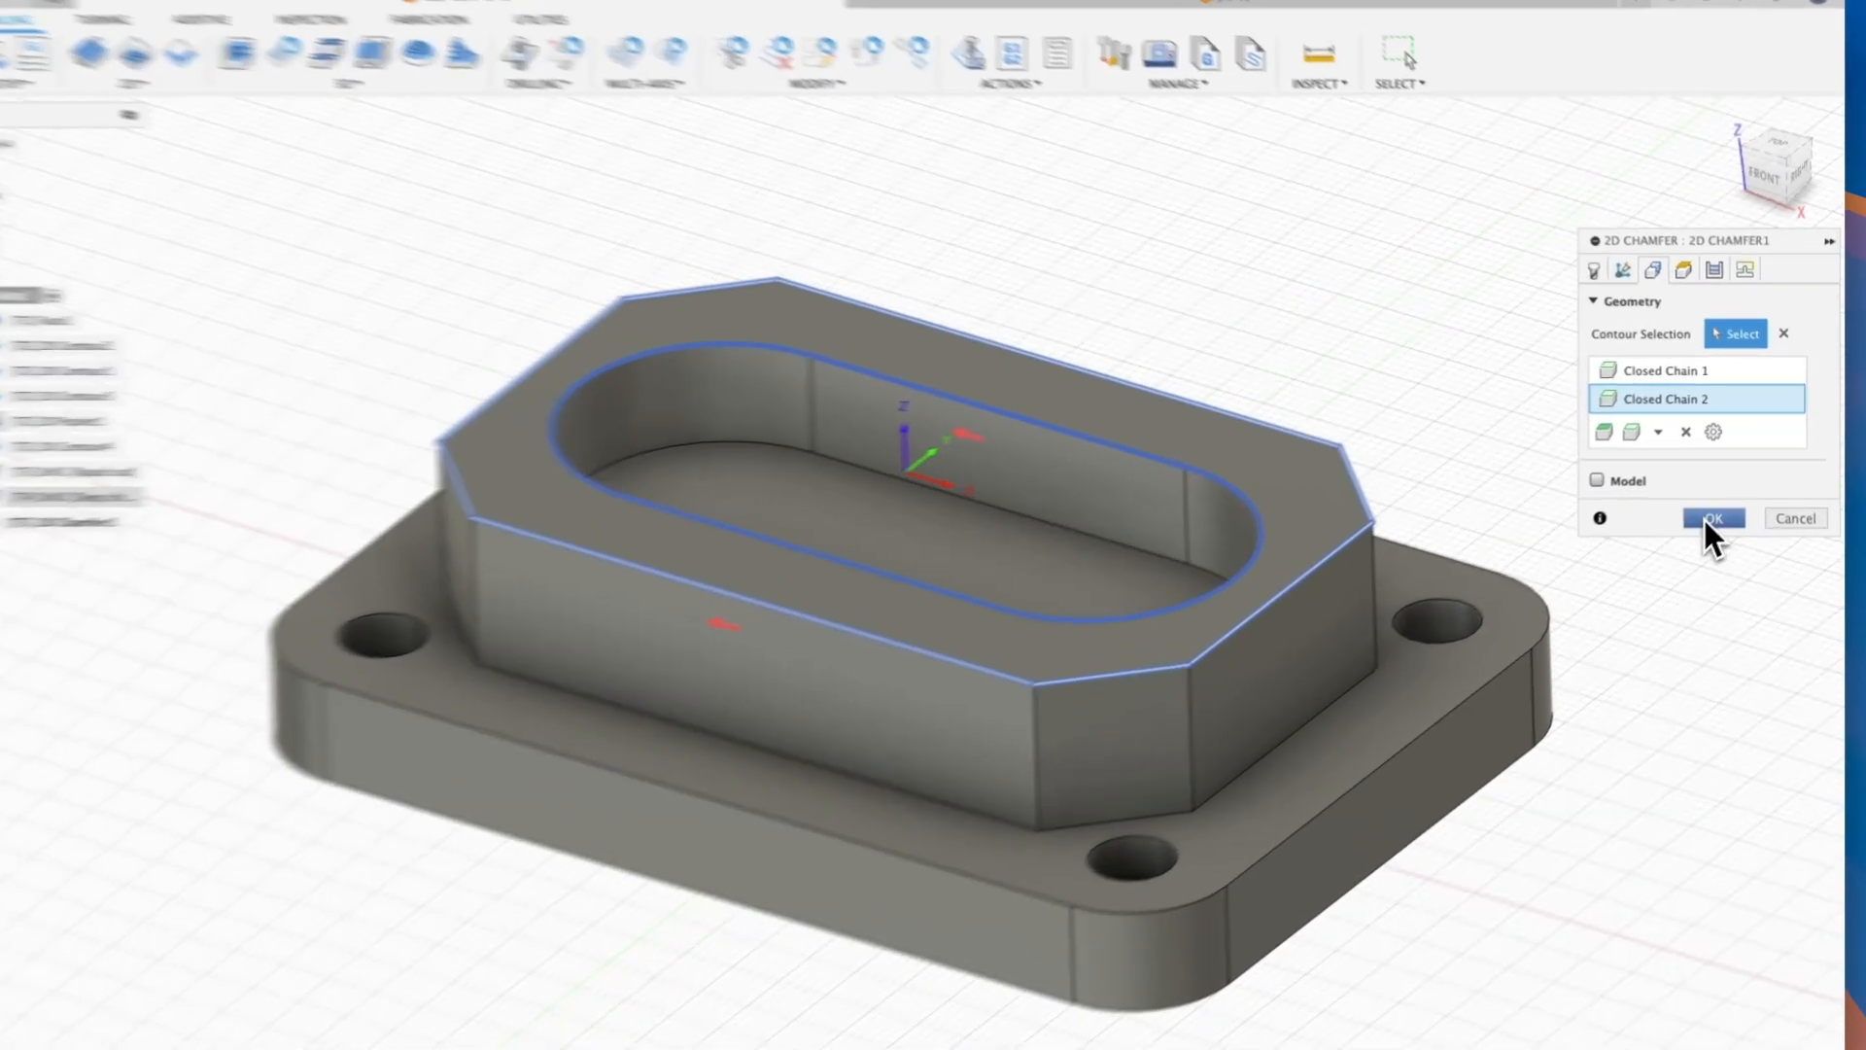
{"action": "left_click", "coordinate": [1718, 503]}
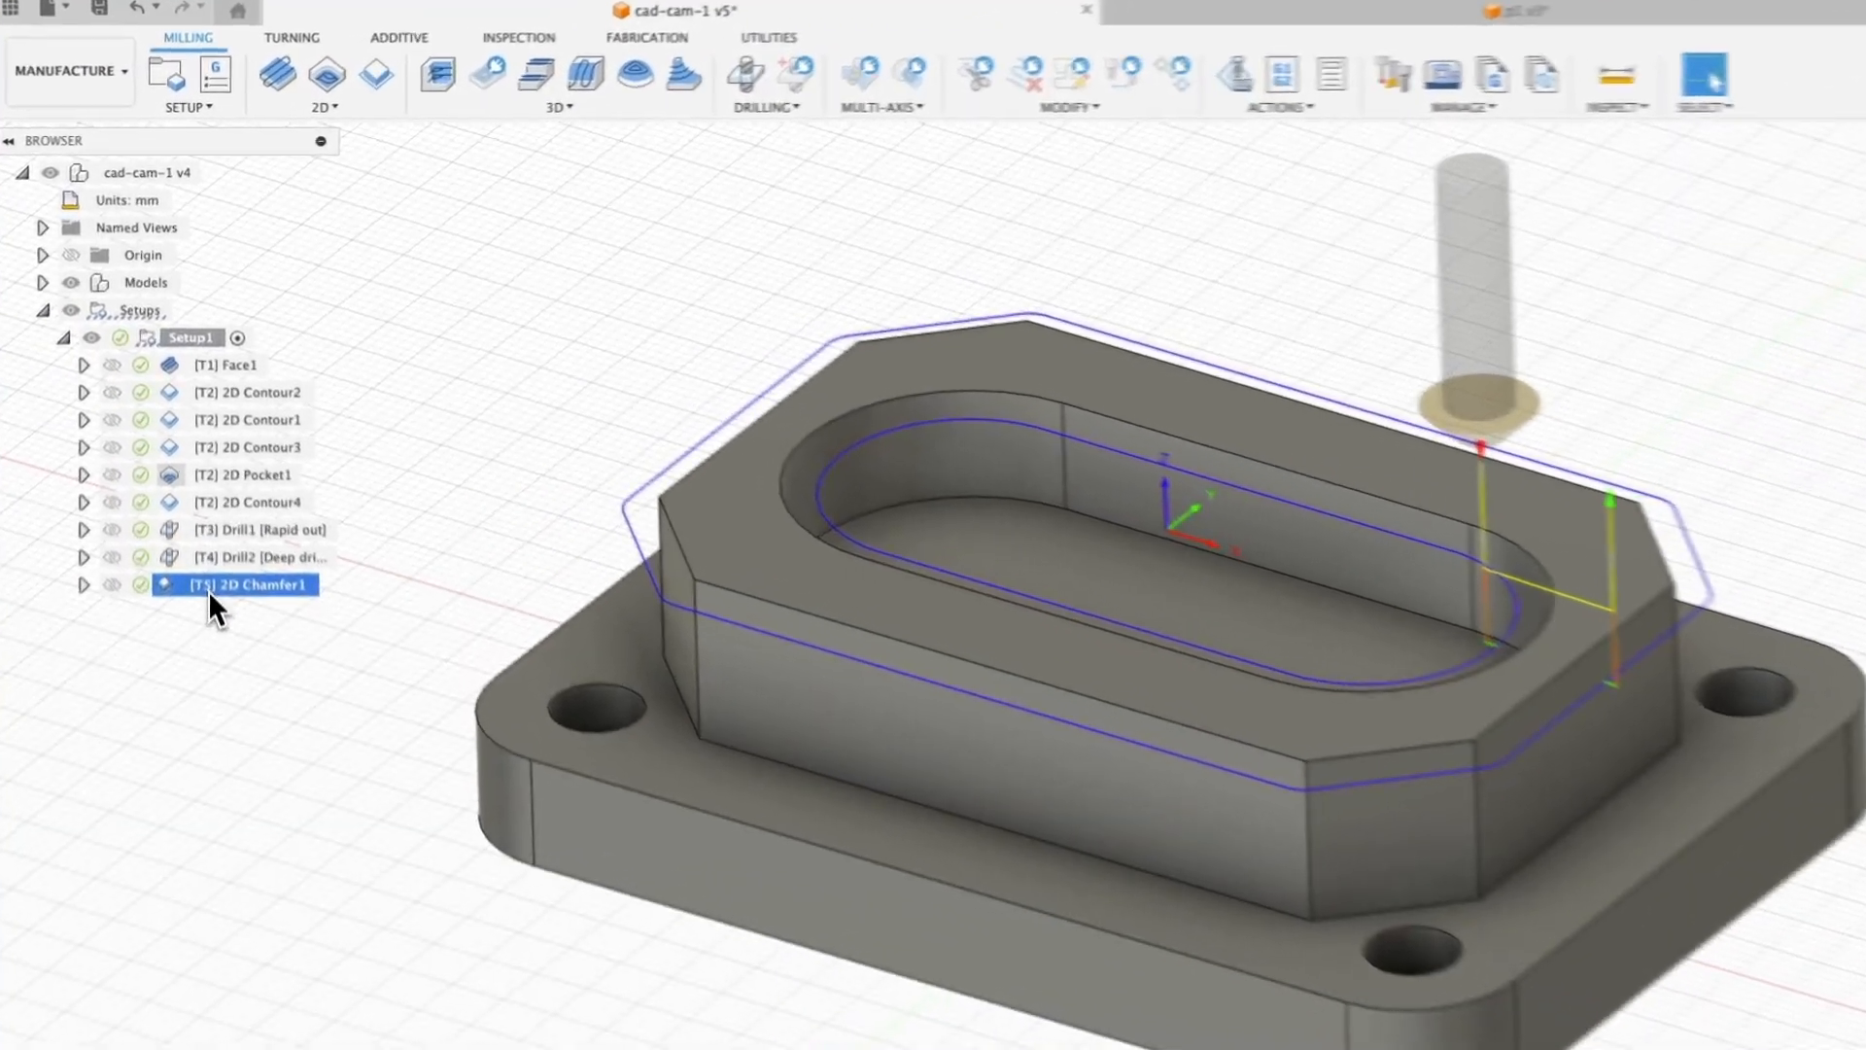
Simulate the 2D Chamfer toolpath and inspect from the side how the countersink tool meets the boss's top edge
{"action": "right_click", "coordinate": [208, 508]}
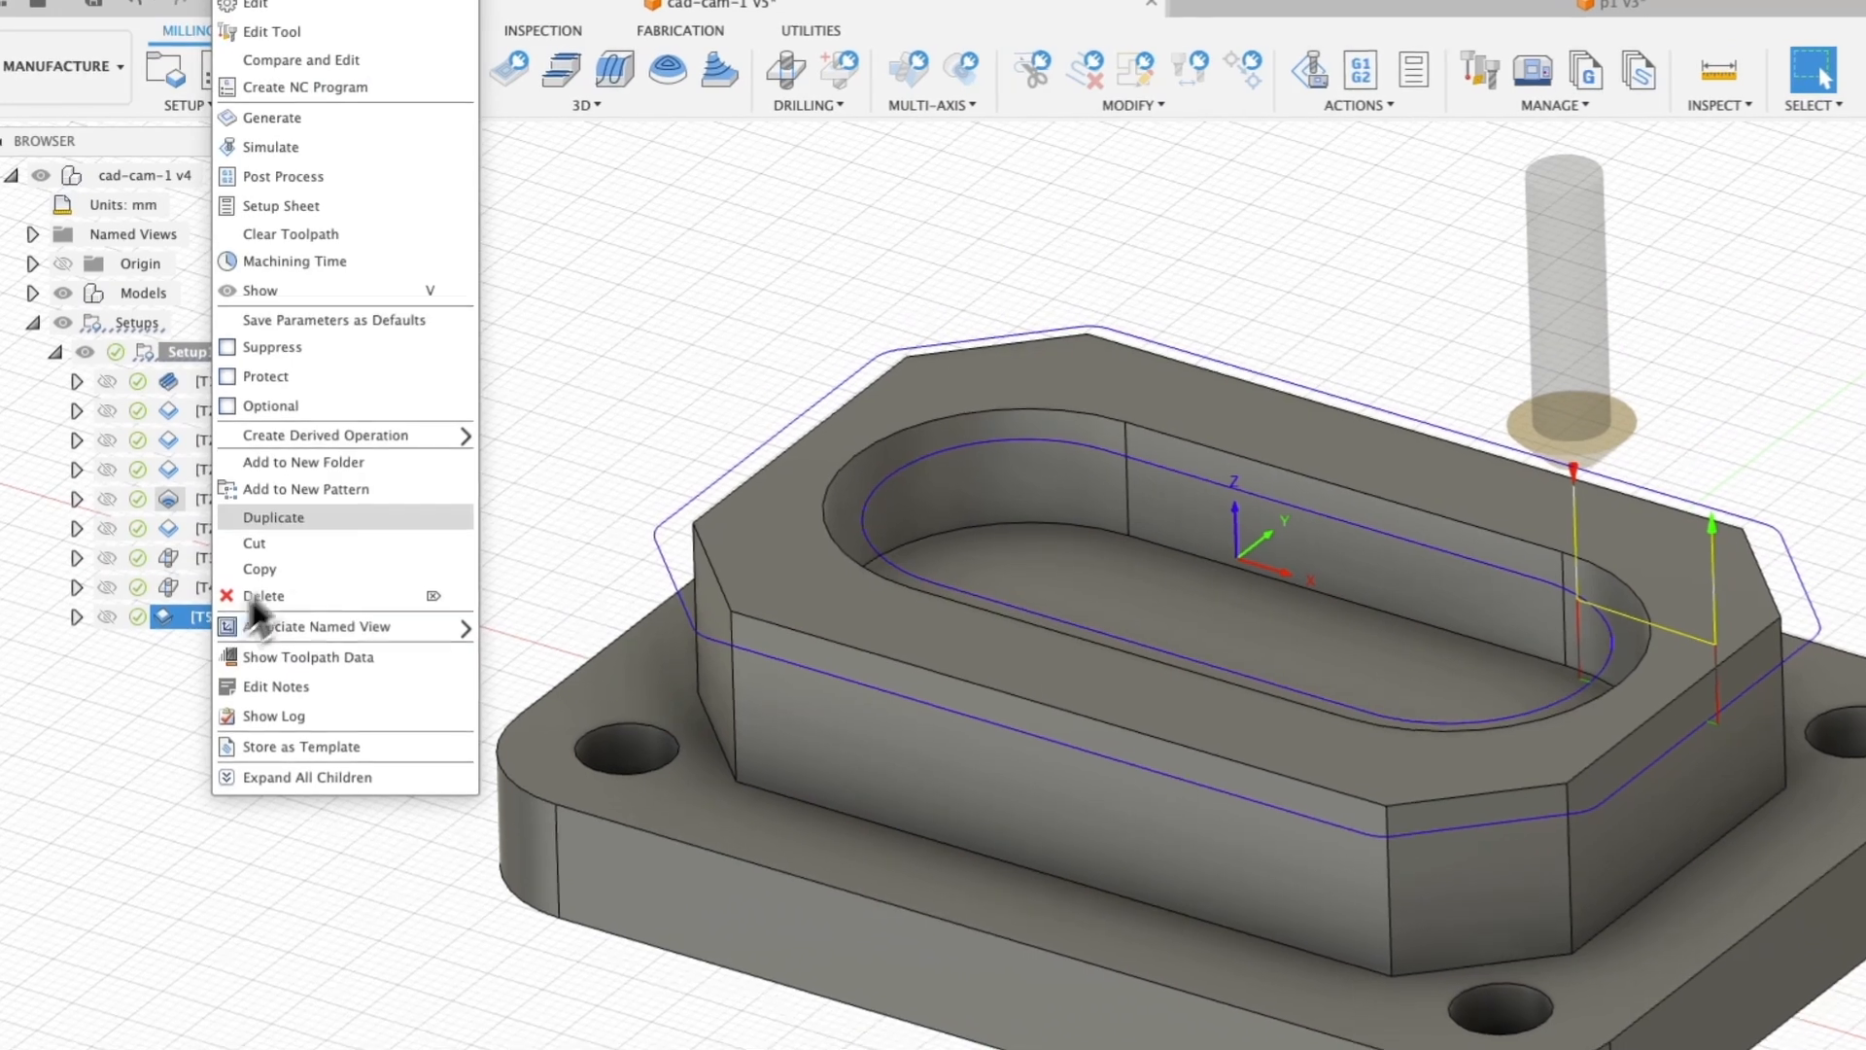
{"action": "left_click", "coordinate": [293, 147]}
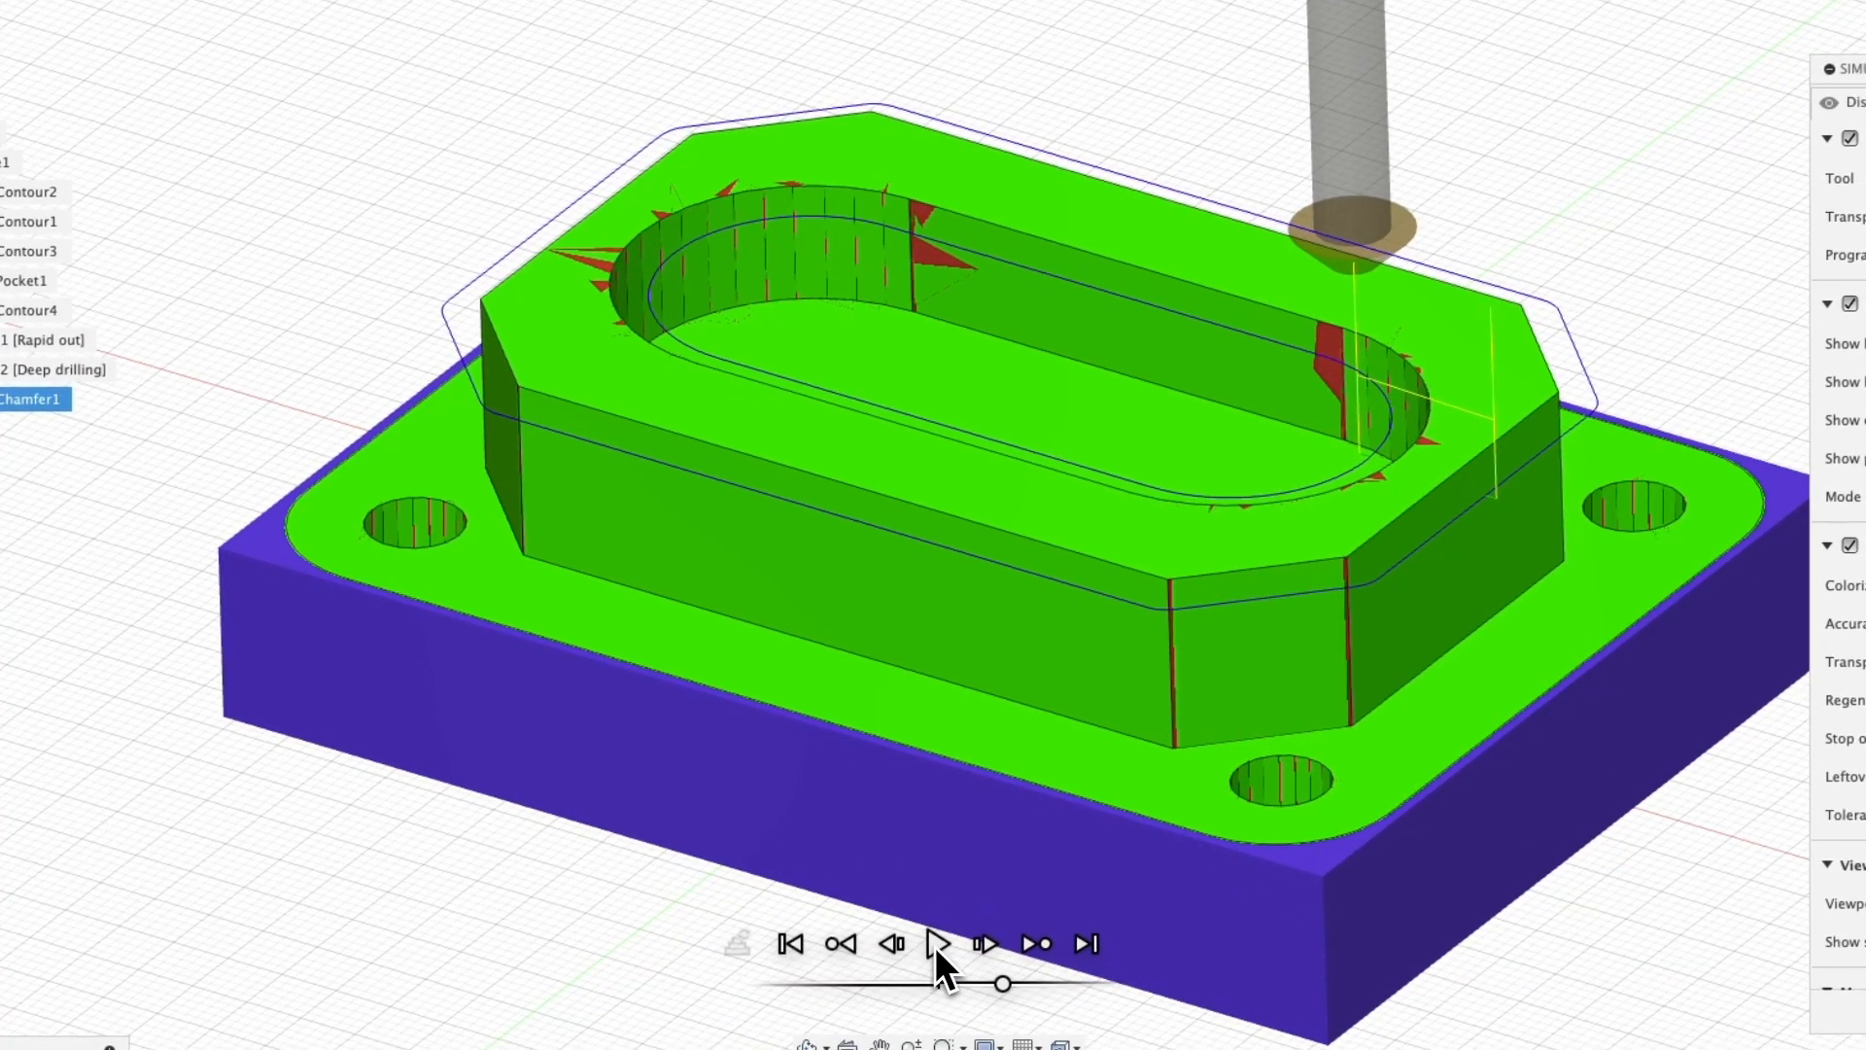
{"action": "left_click", "coordinate": [1001, 1006]}
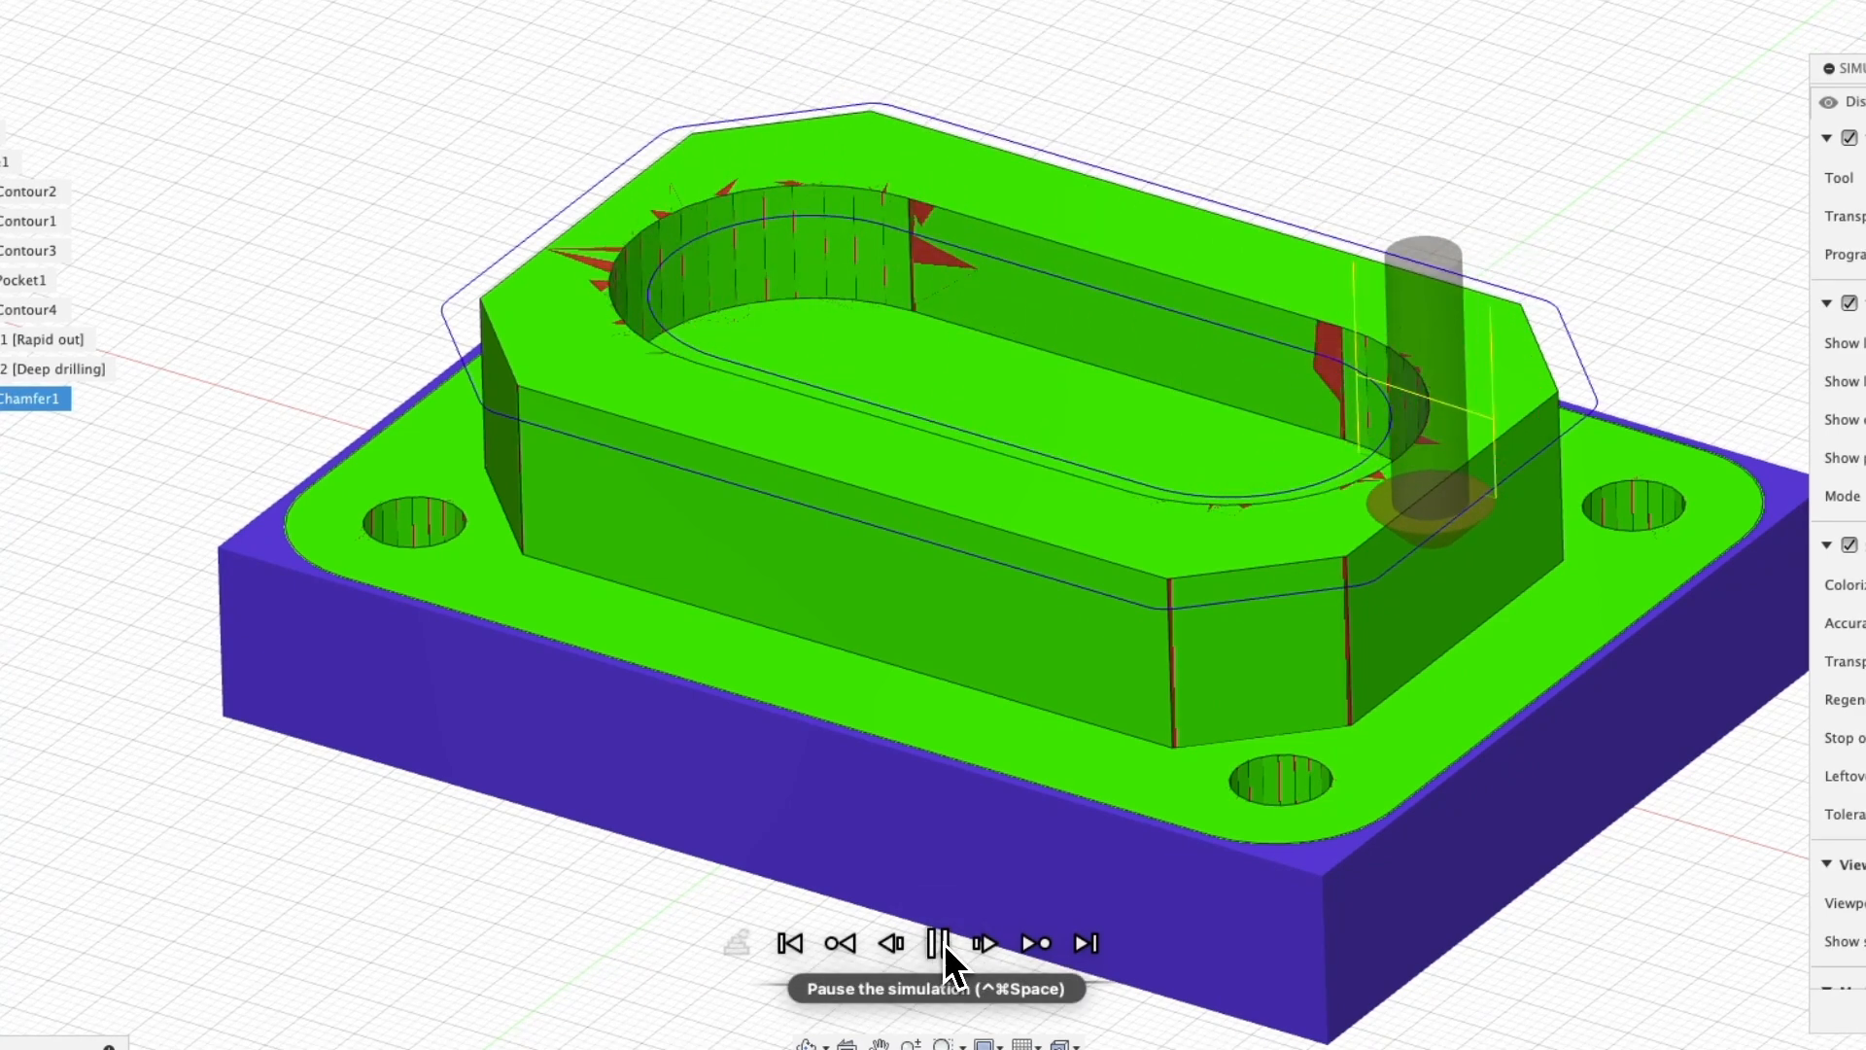
{"action": "left_click", "coordinate": [939, 943]}
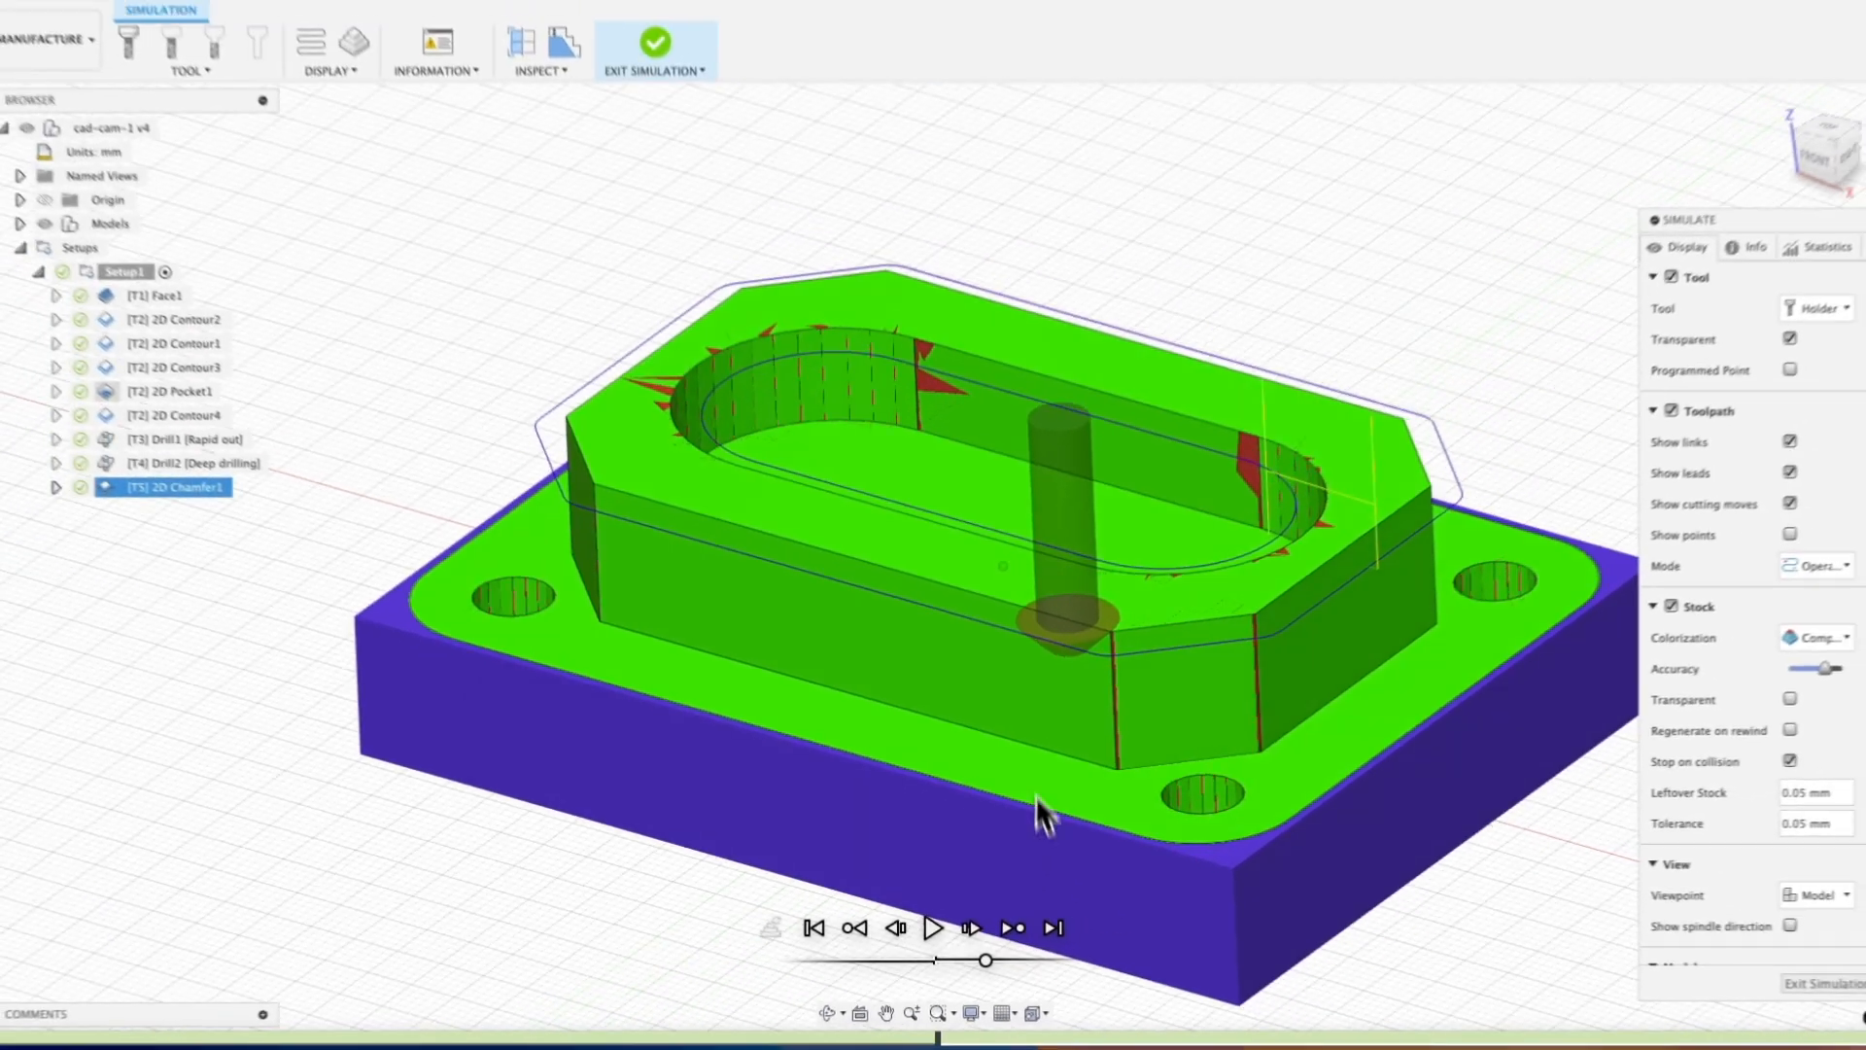
{"action": "middle_click_drag", "start_coordinate": [1038, 792], "coordinate": [884, 630], "text": "shift"}
{"action": "scroll", "coordinate": [862, 613], "scroll_direction": "down", "scroll_amount": 2}
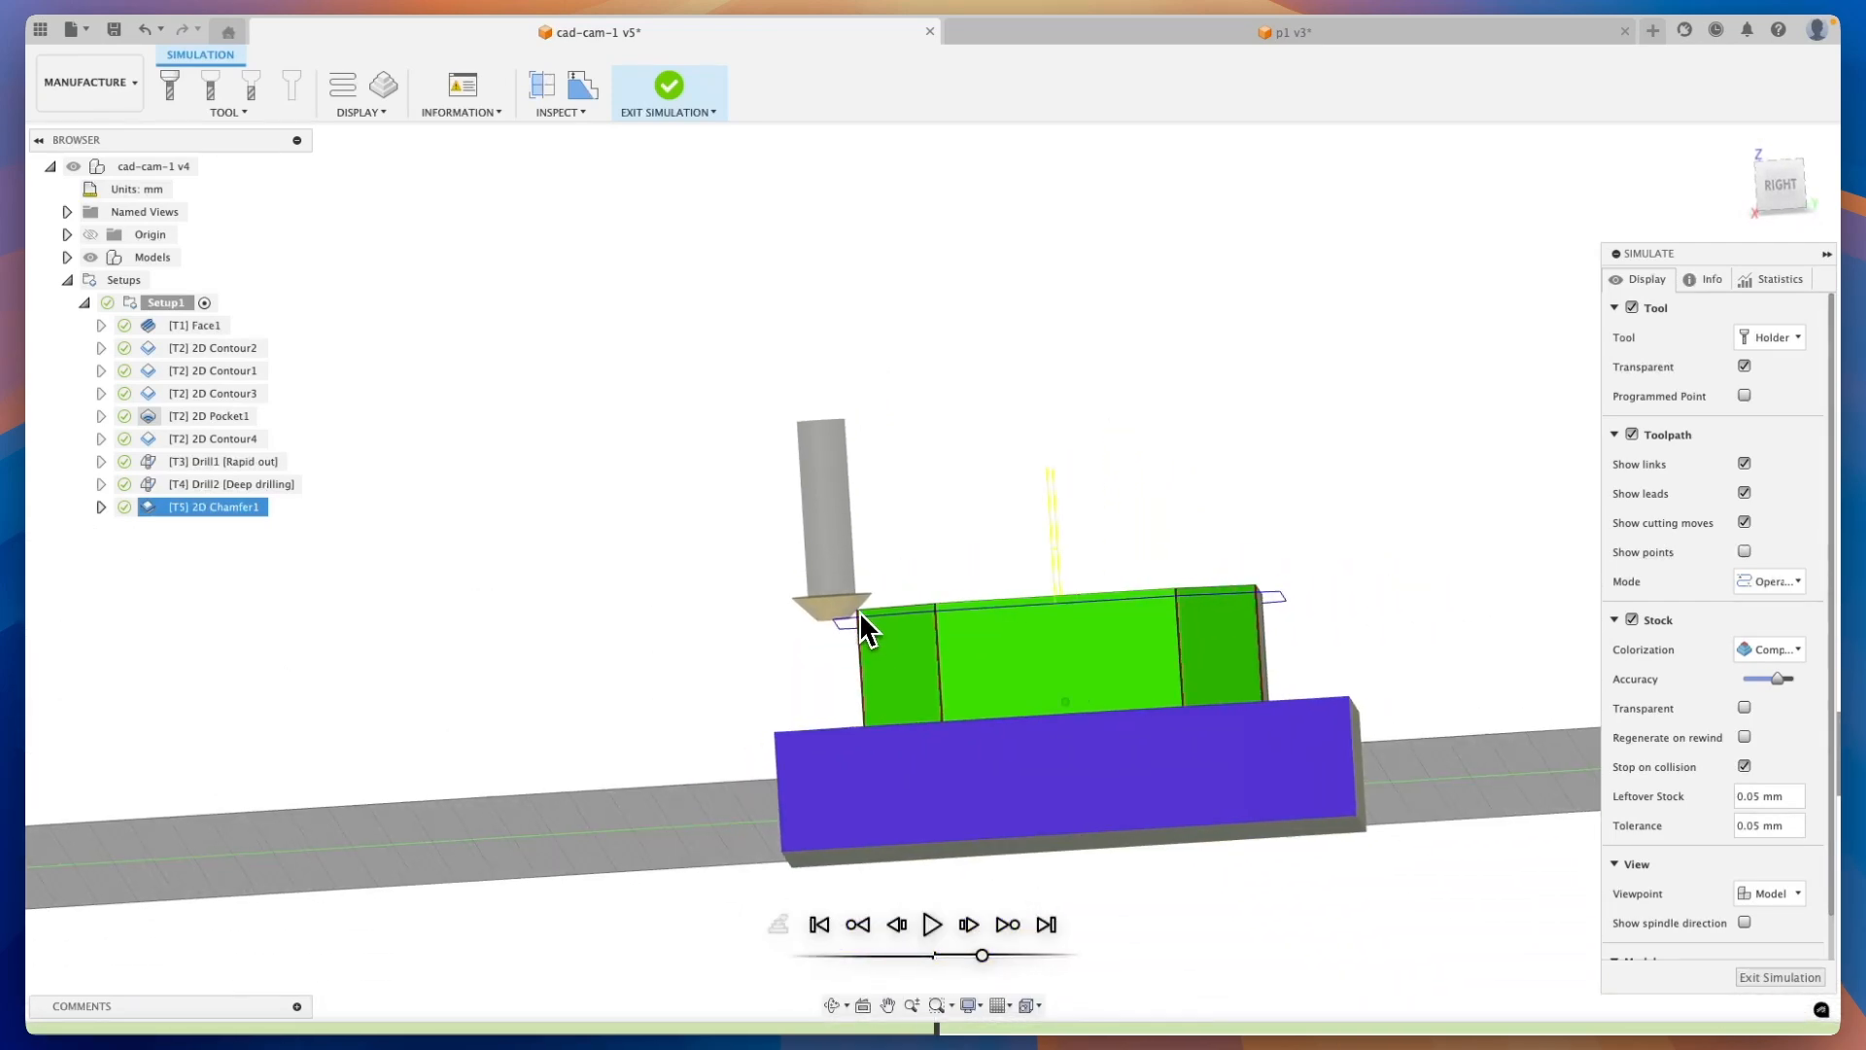
{"action": "scroll", "coordinate": [854, 612], "scroll_direction": "up", "scroll_amount": 6}
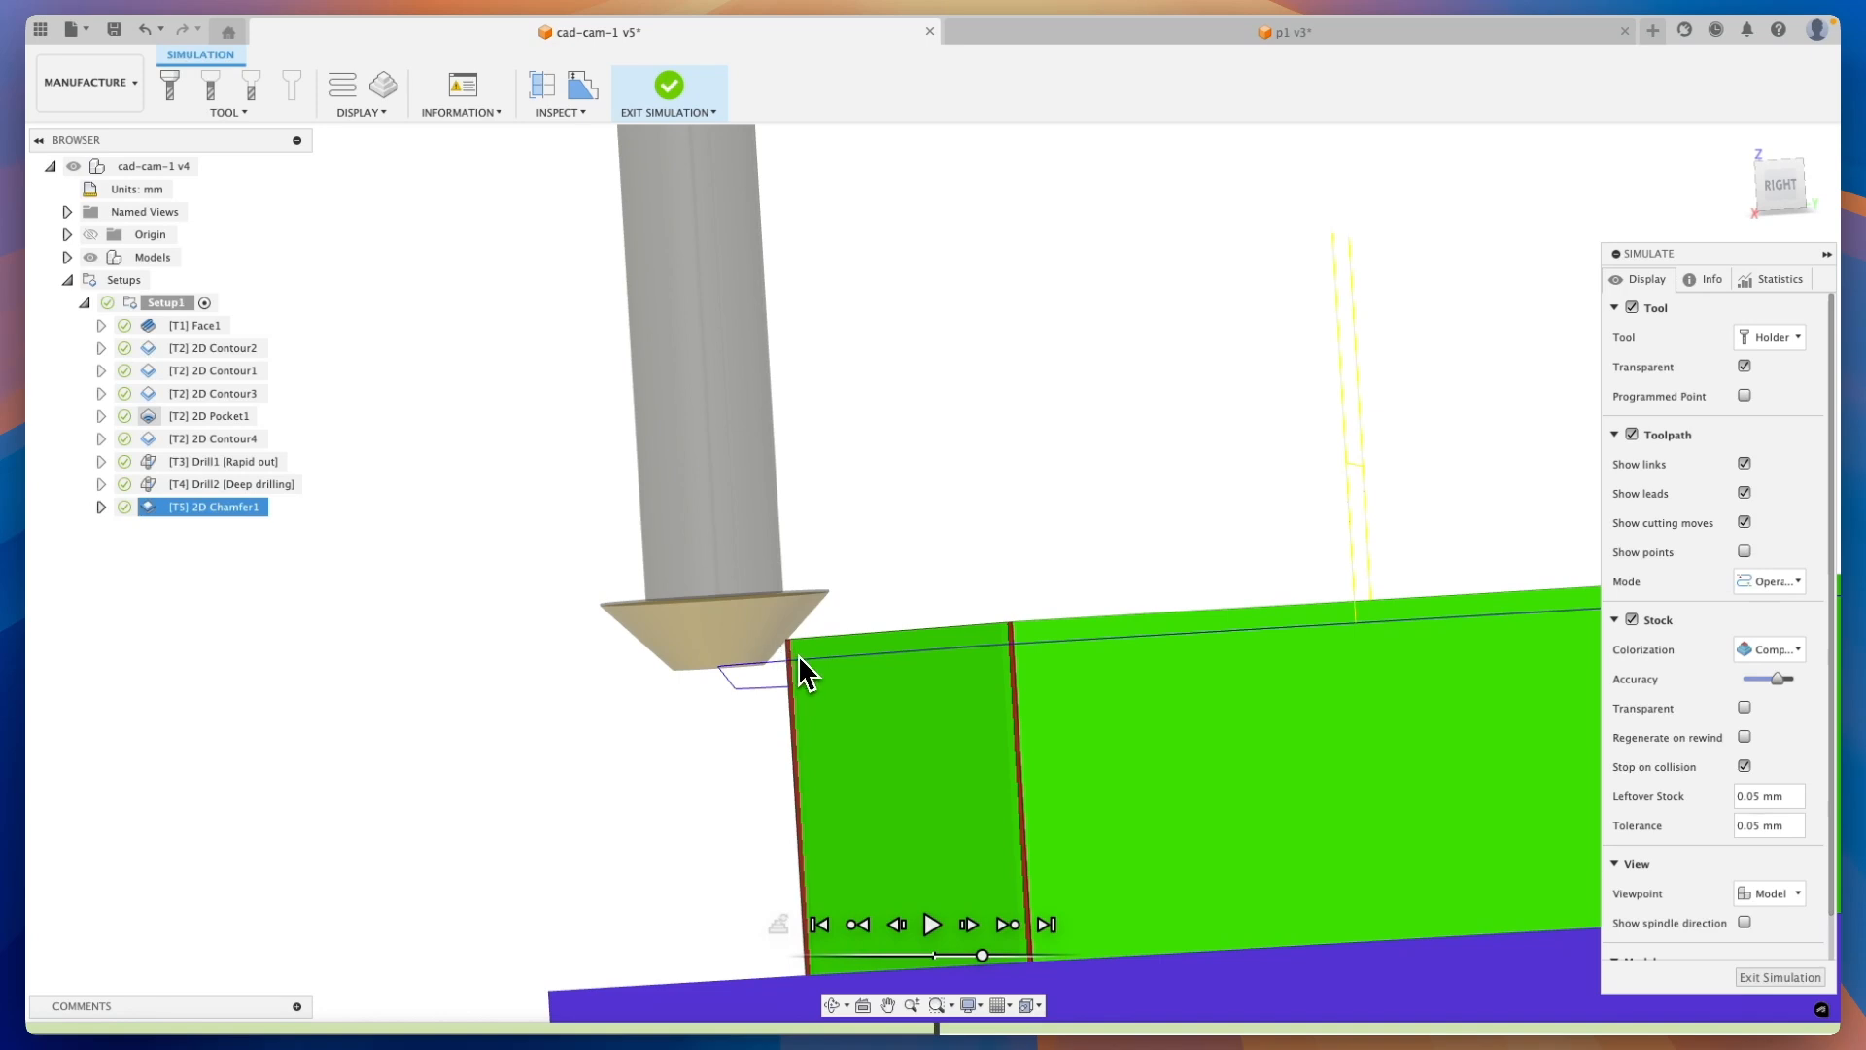
{"action": "left_click", "coordinate": [1813, 978]}
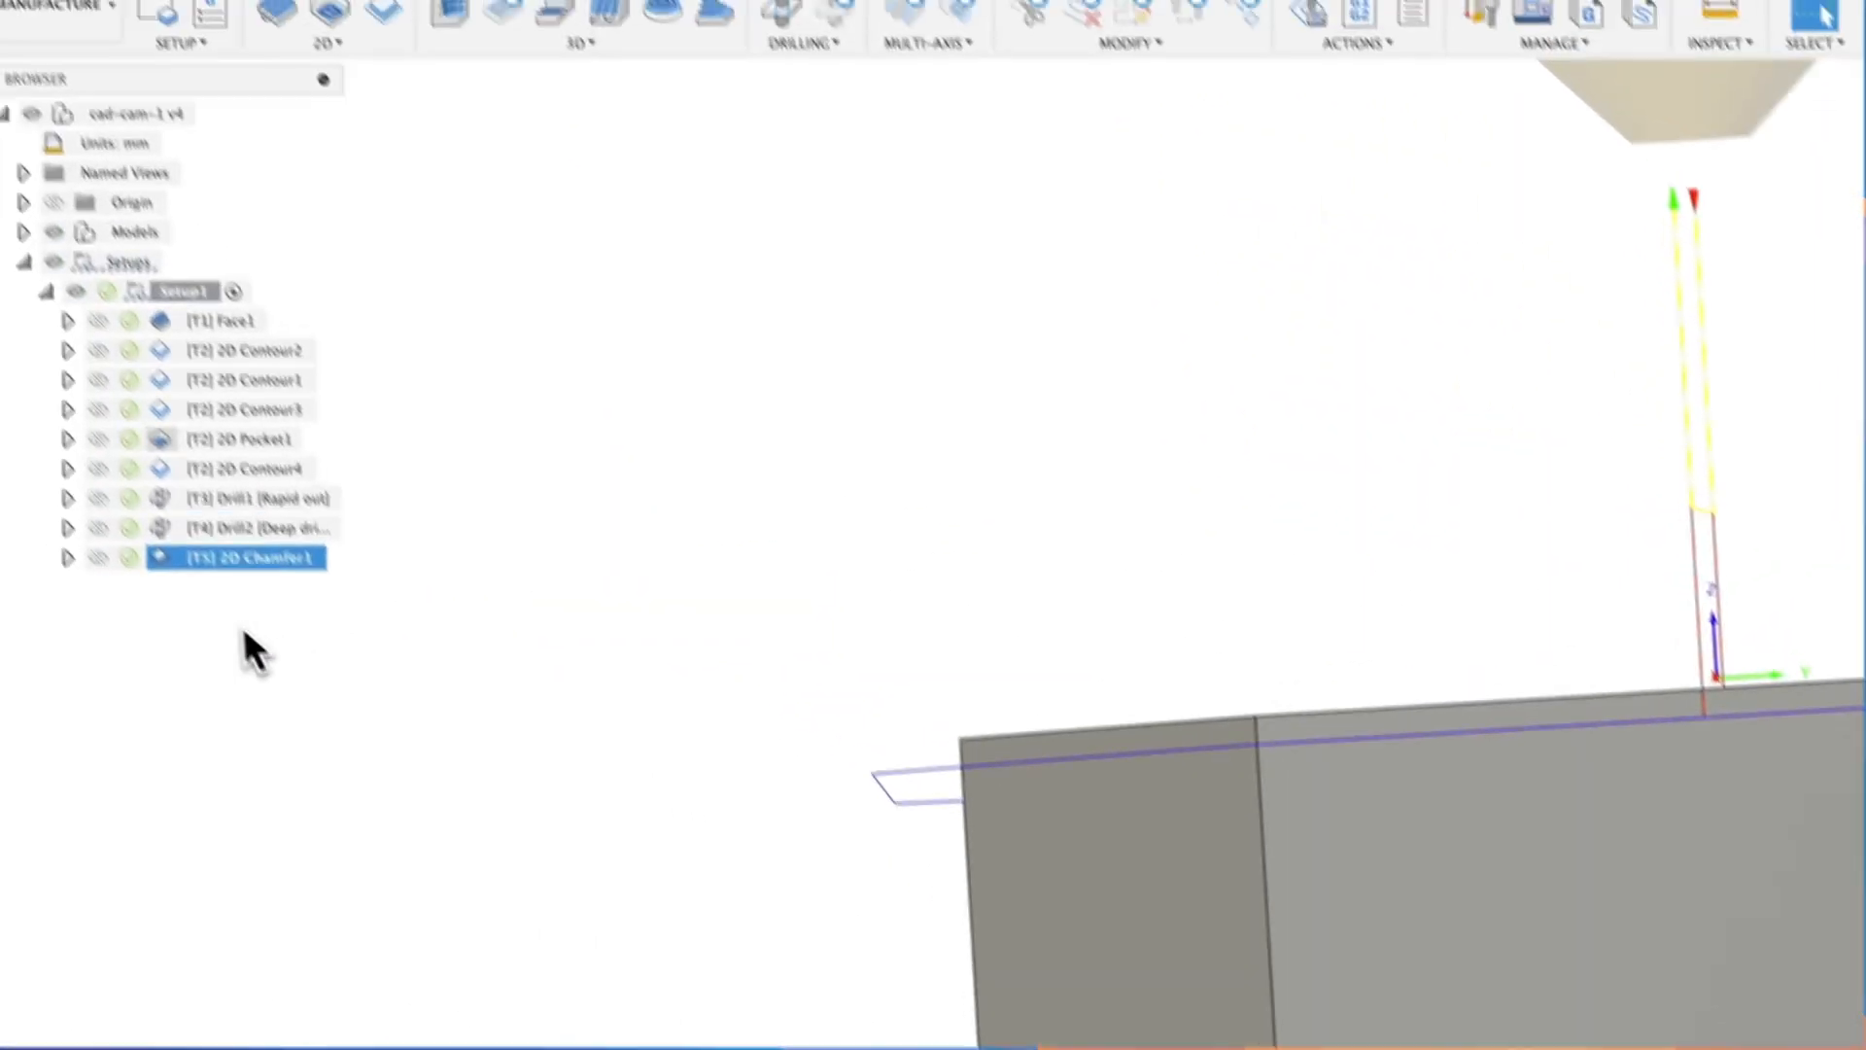
Set the 2D Chamfer operation's chamfer width to 1 mm and regenerate its toolpath
{"action": "right_click", "coordinate": [160, 558]}
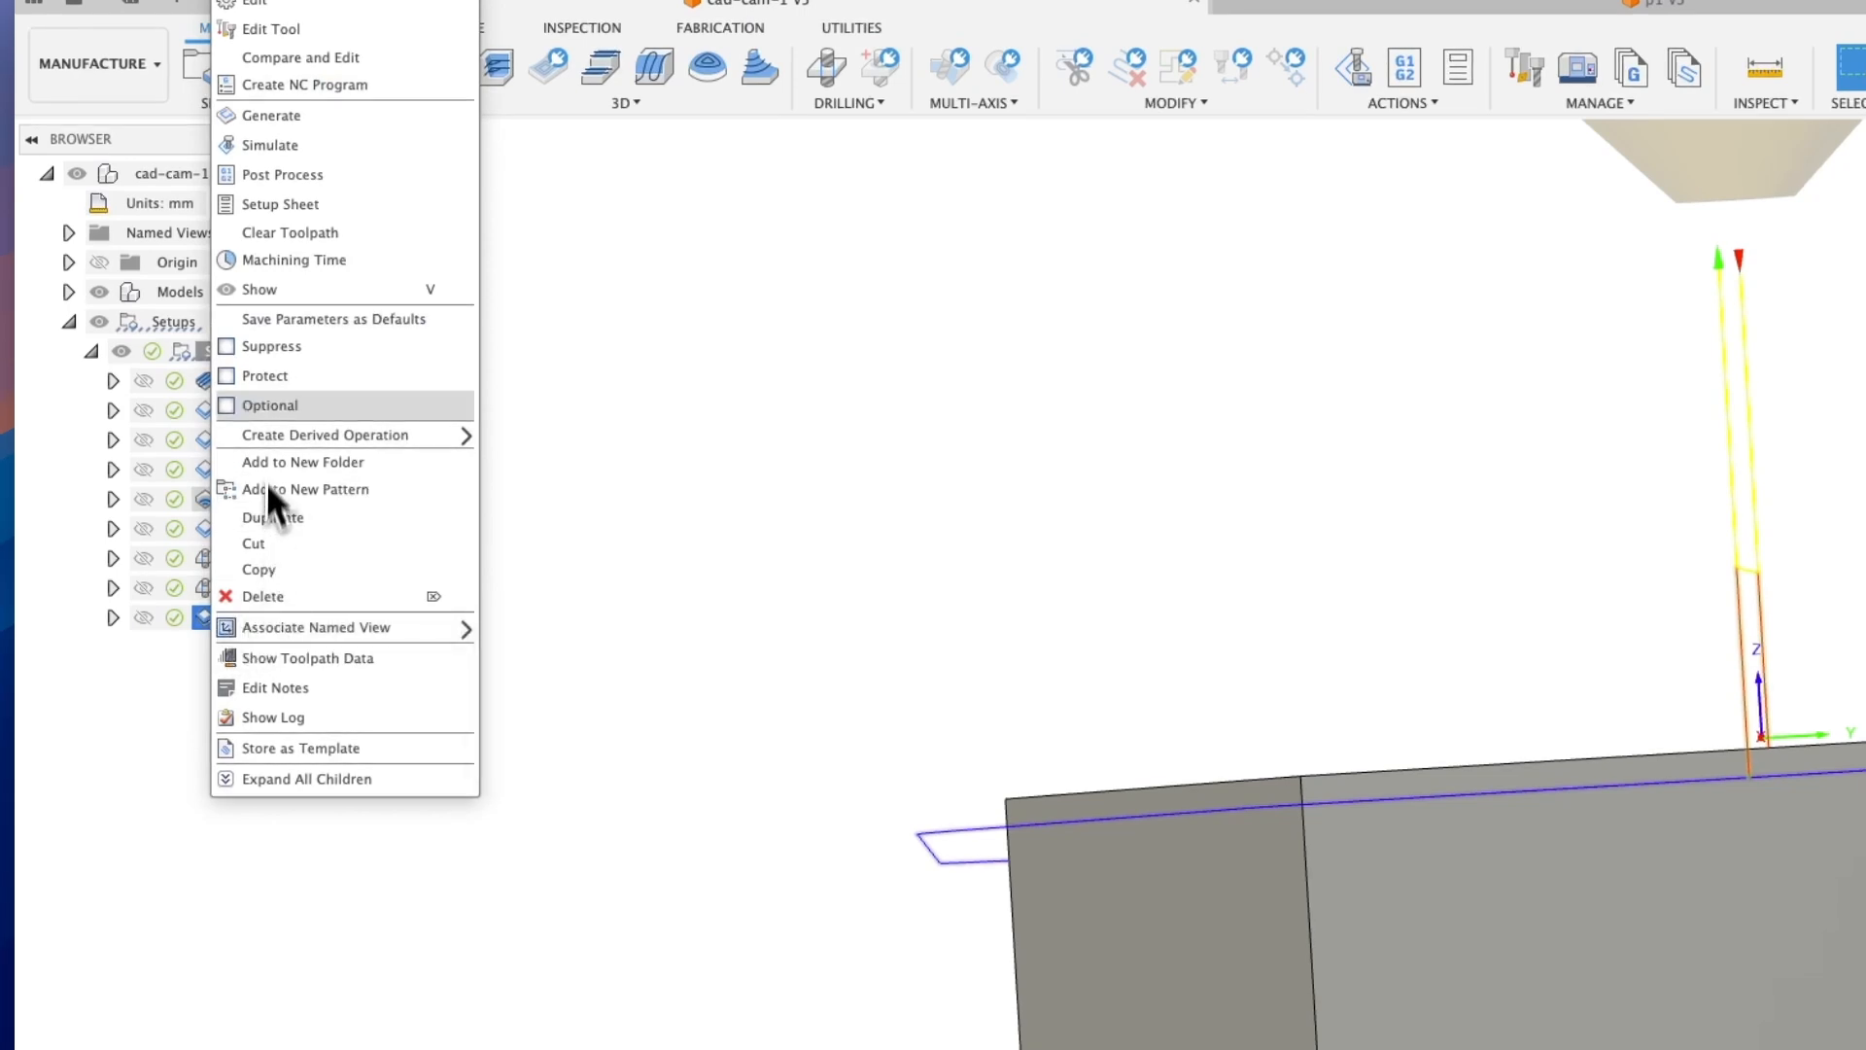
{"action": "key", "text": "Escape"}
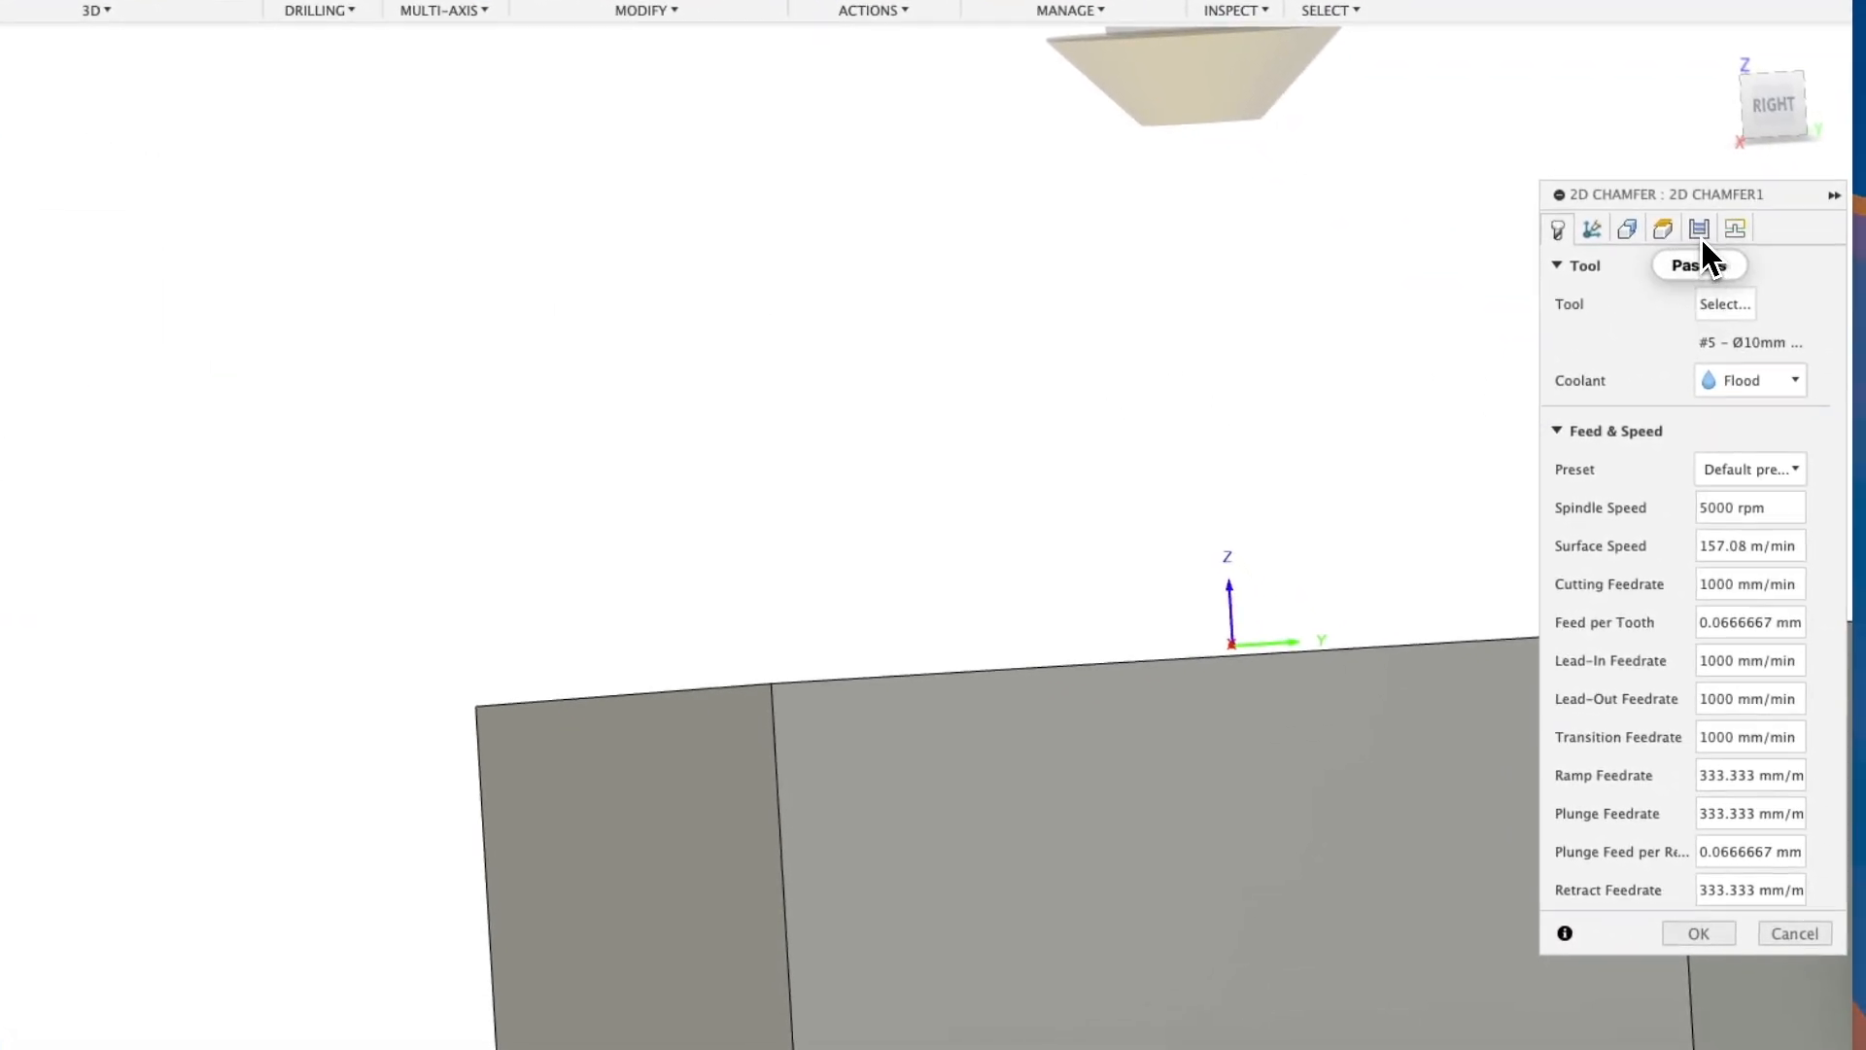
{"action": "left_click", "coordinate": [1699, 233]}
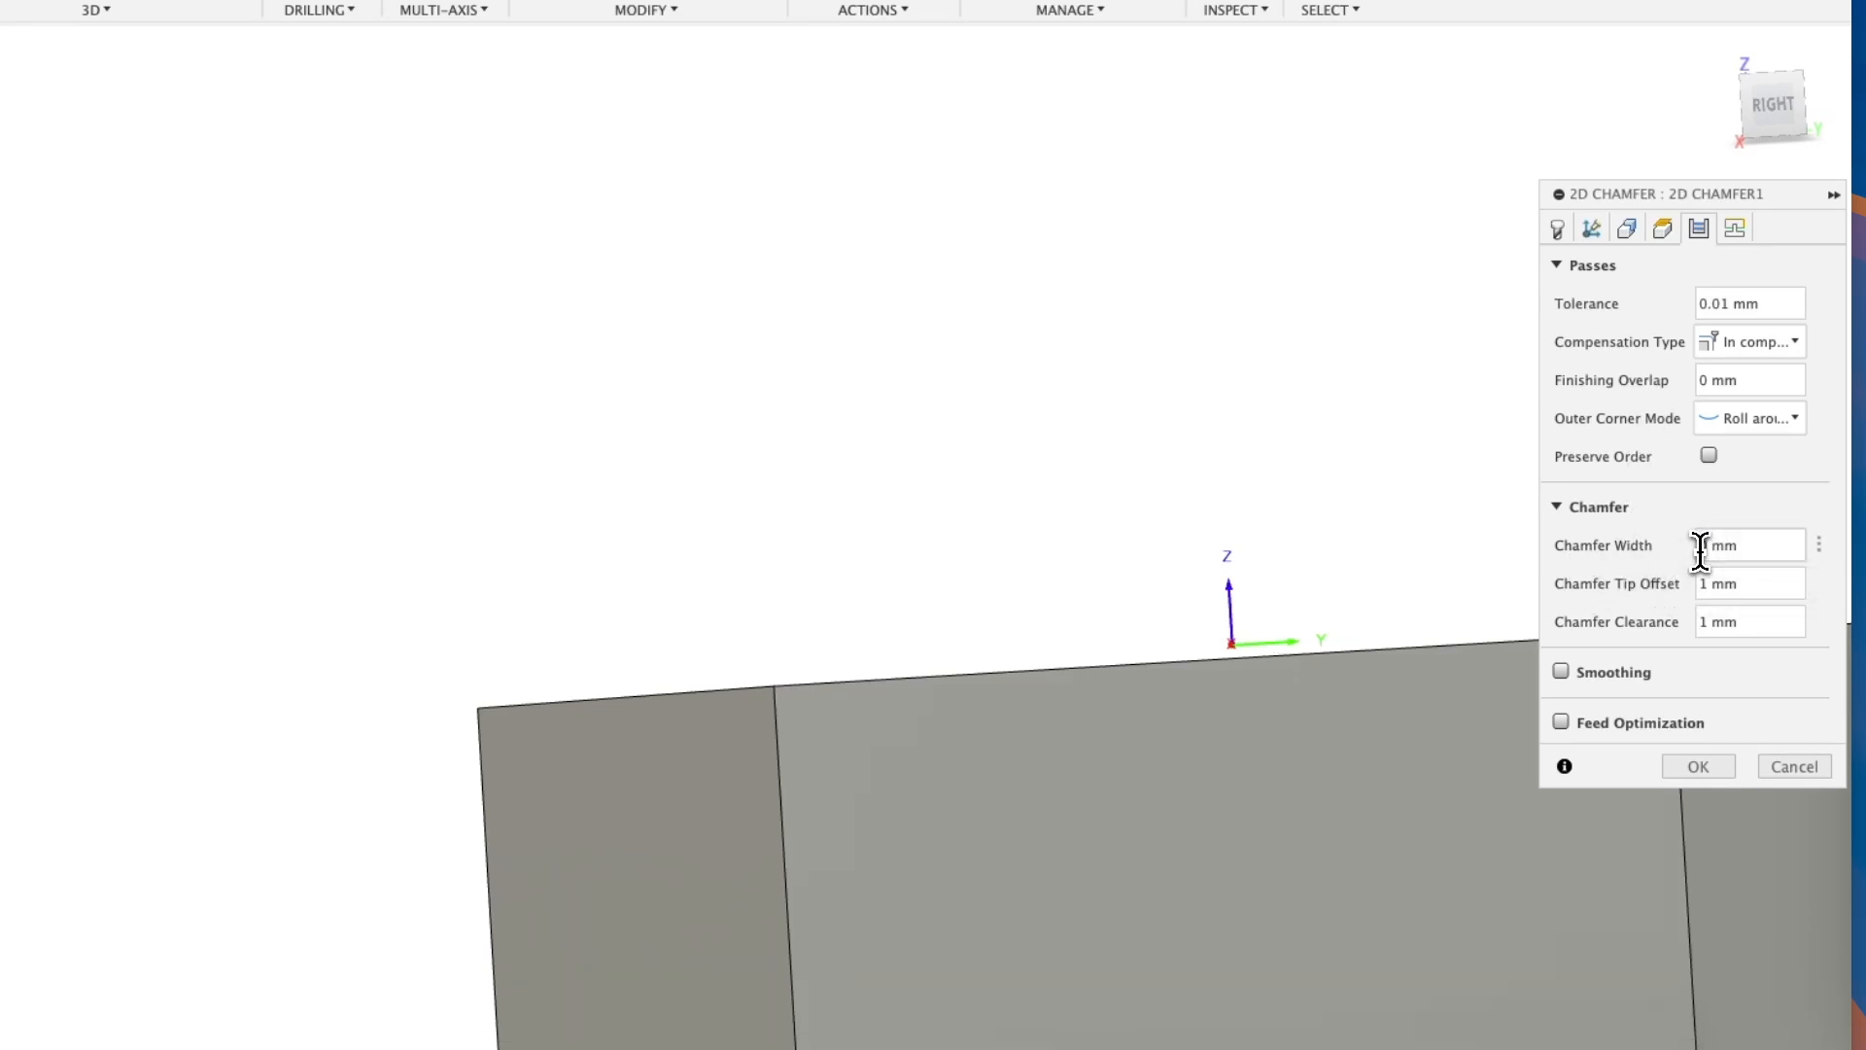
{"action": "type", "text": "1"}
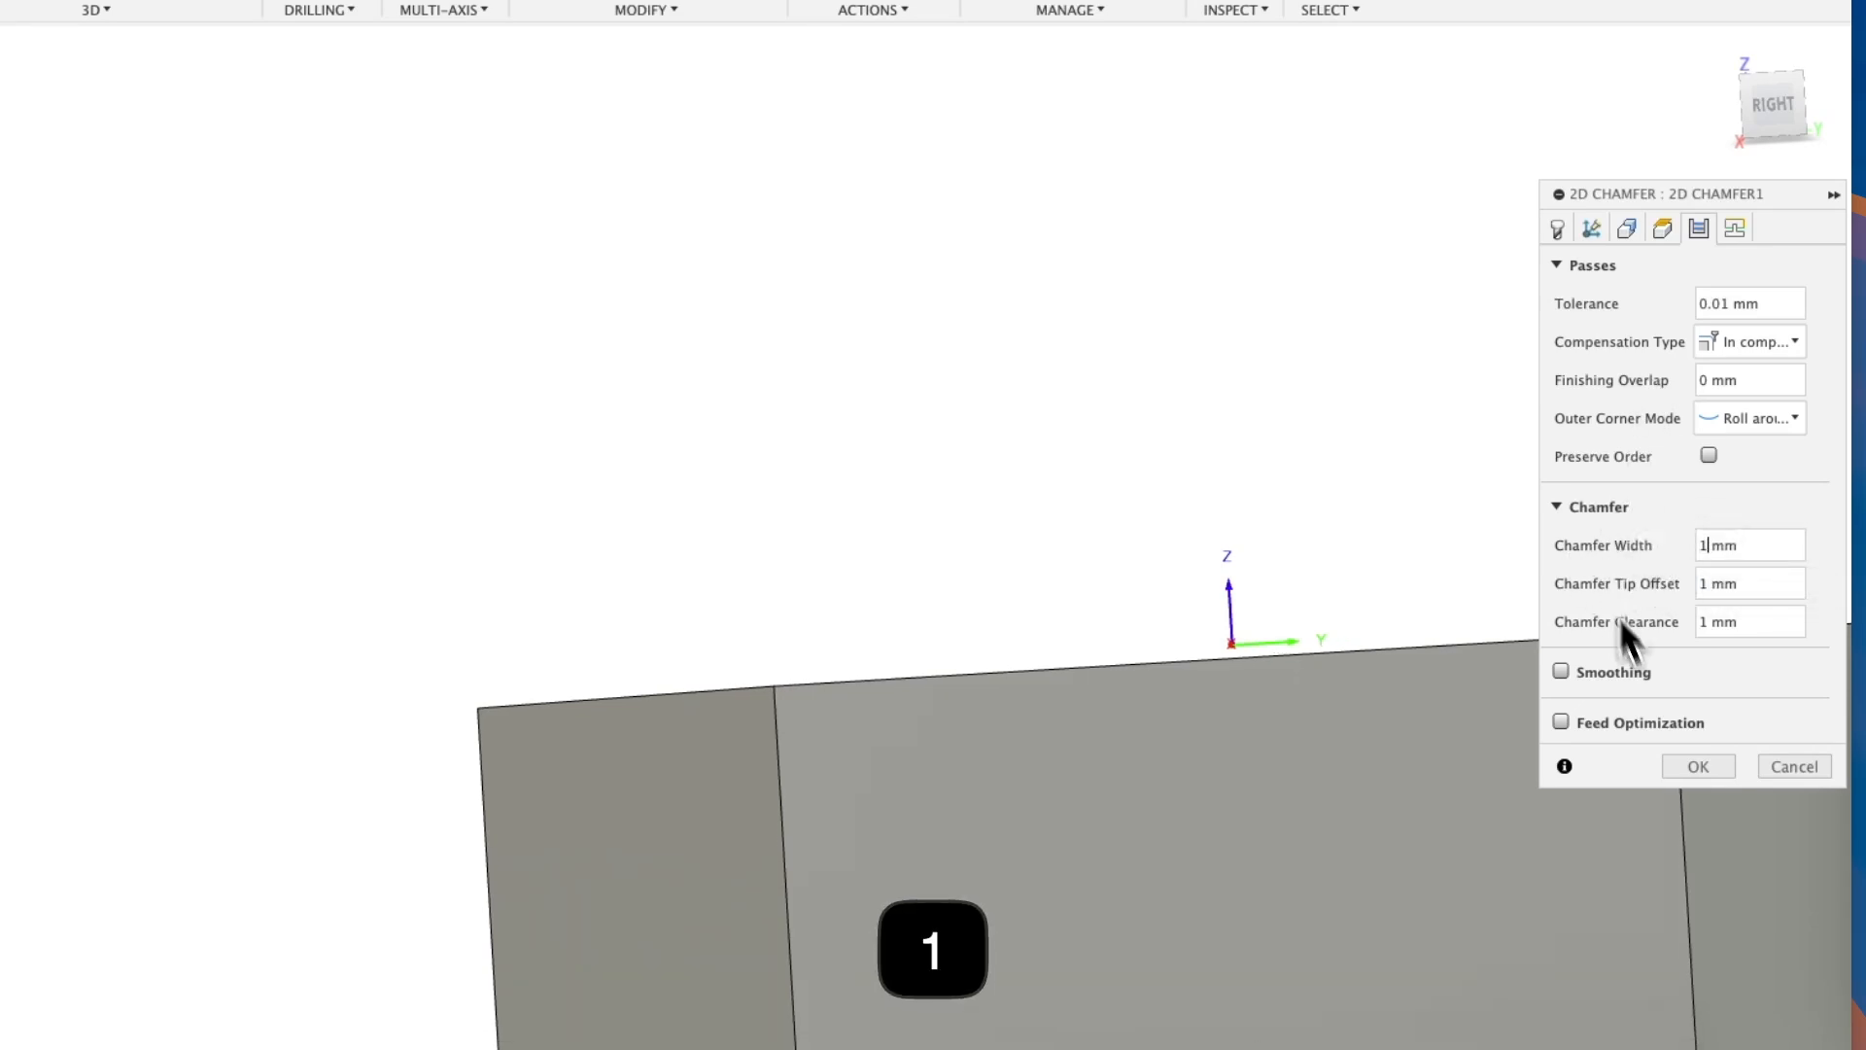
{"action": "left_click", "coordinate": [1696, 766]}
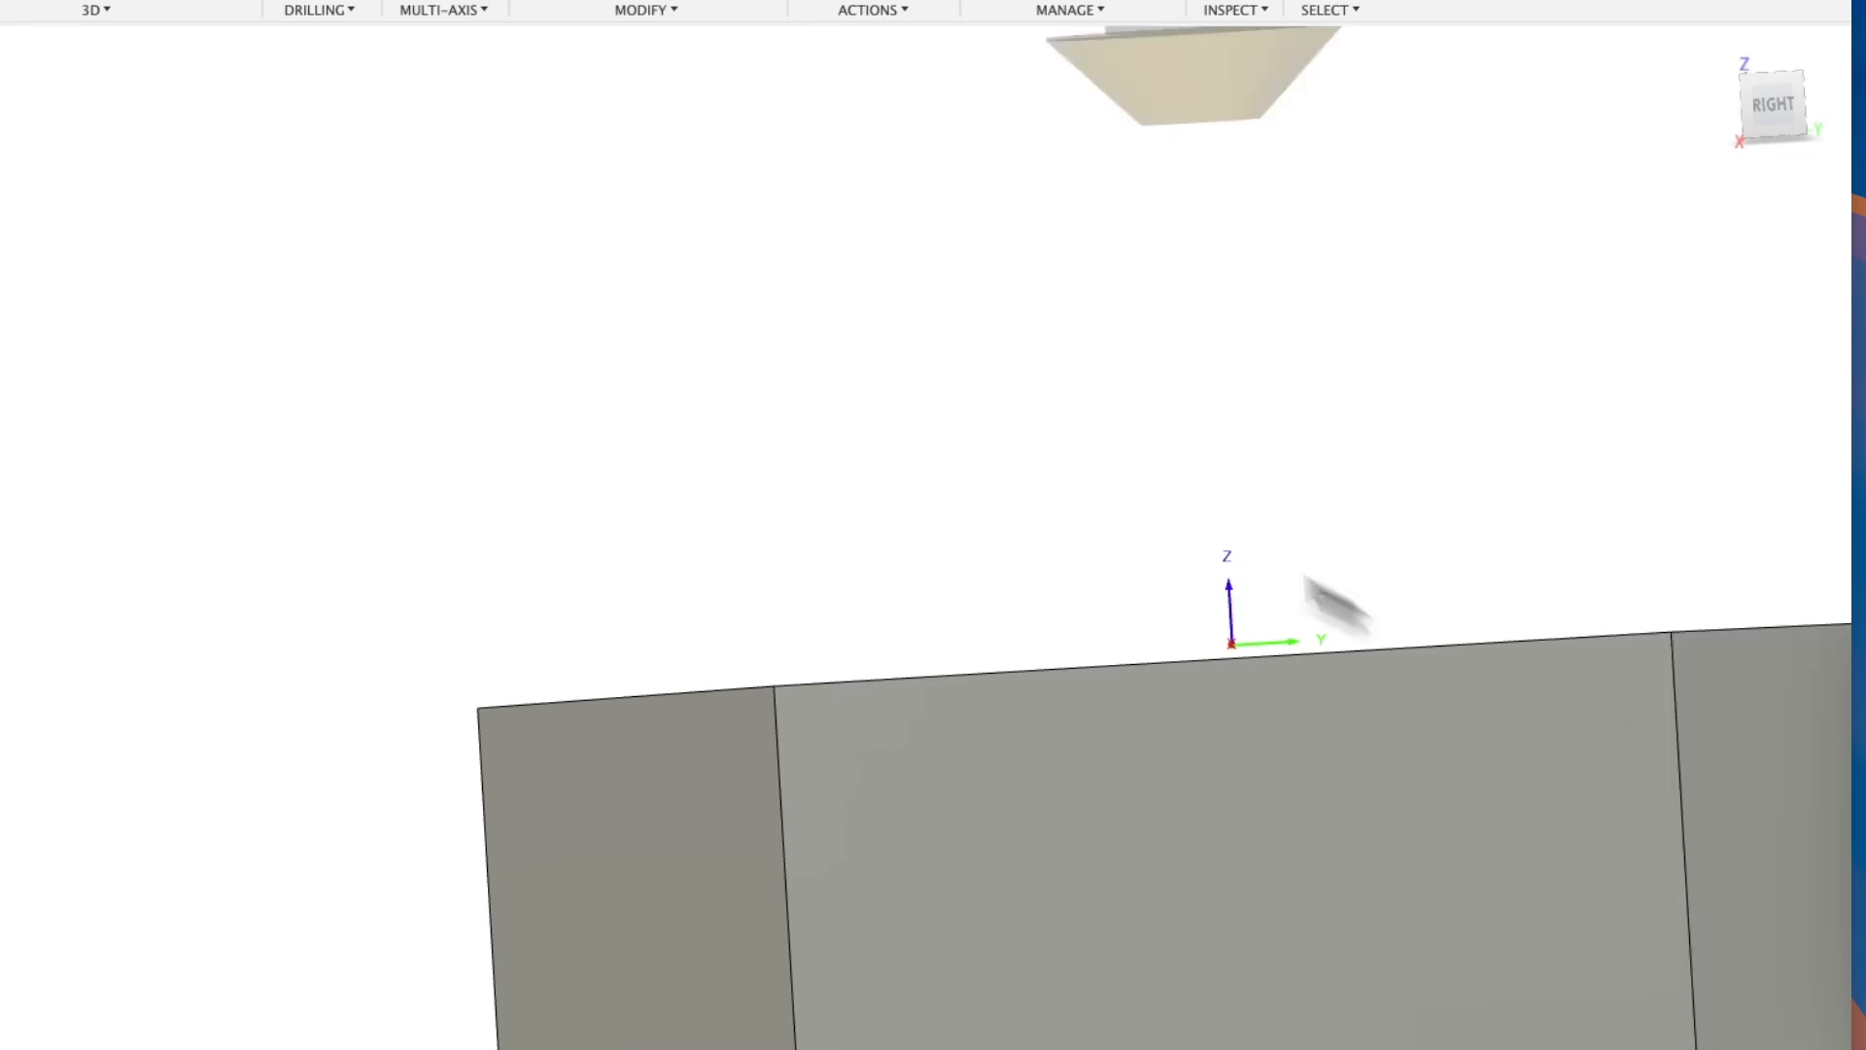
Simulate the 1 mm chamfering along the boss and pocket edges on the stock, and exit the simulation
{"action": "scroll", "coordinate": [925, 384], "scroll_direction": "left", "scroll_amount": 10, "text": "shift"}
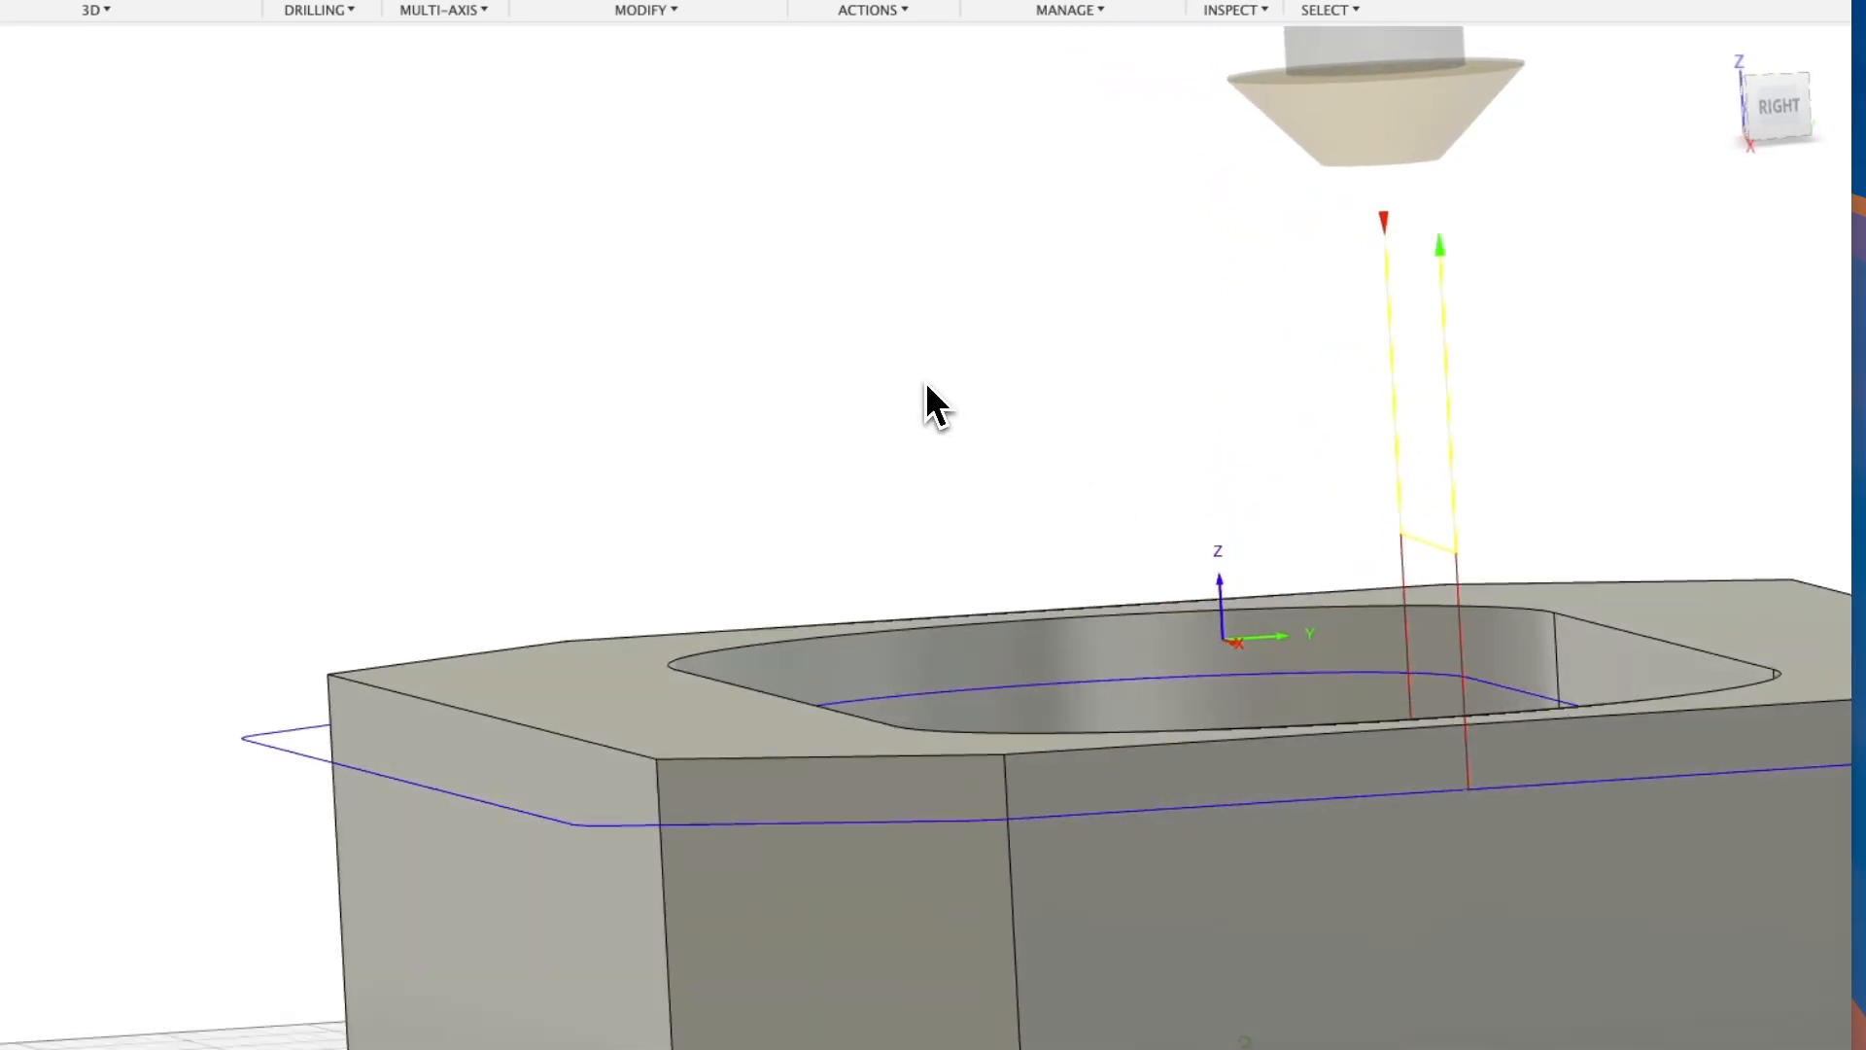
{"action": "scroll", "coordinate": [942, 563], "scroll_direction": "left", "scroll_amount": 10, "text": "shift"}
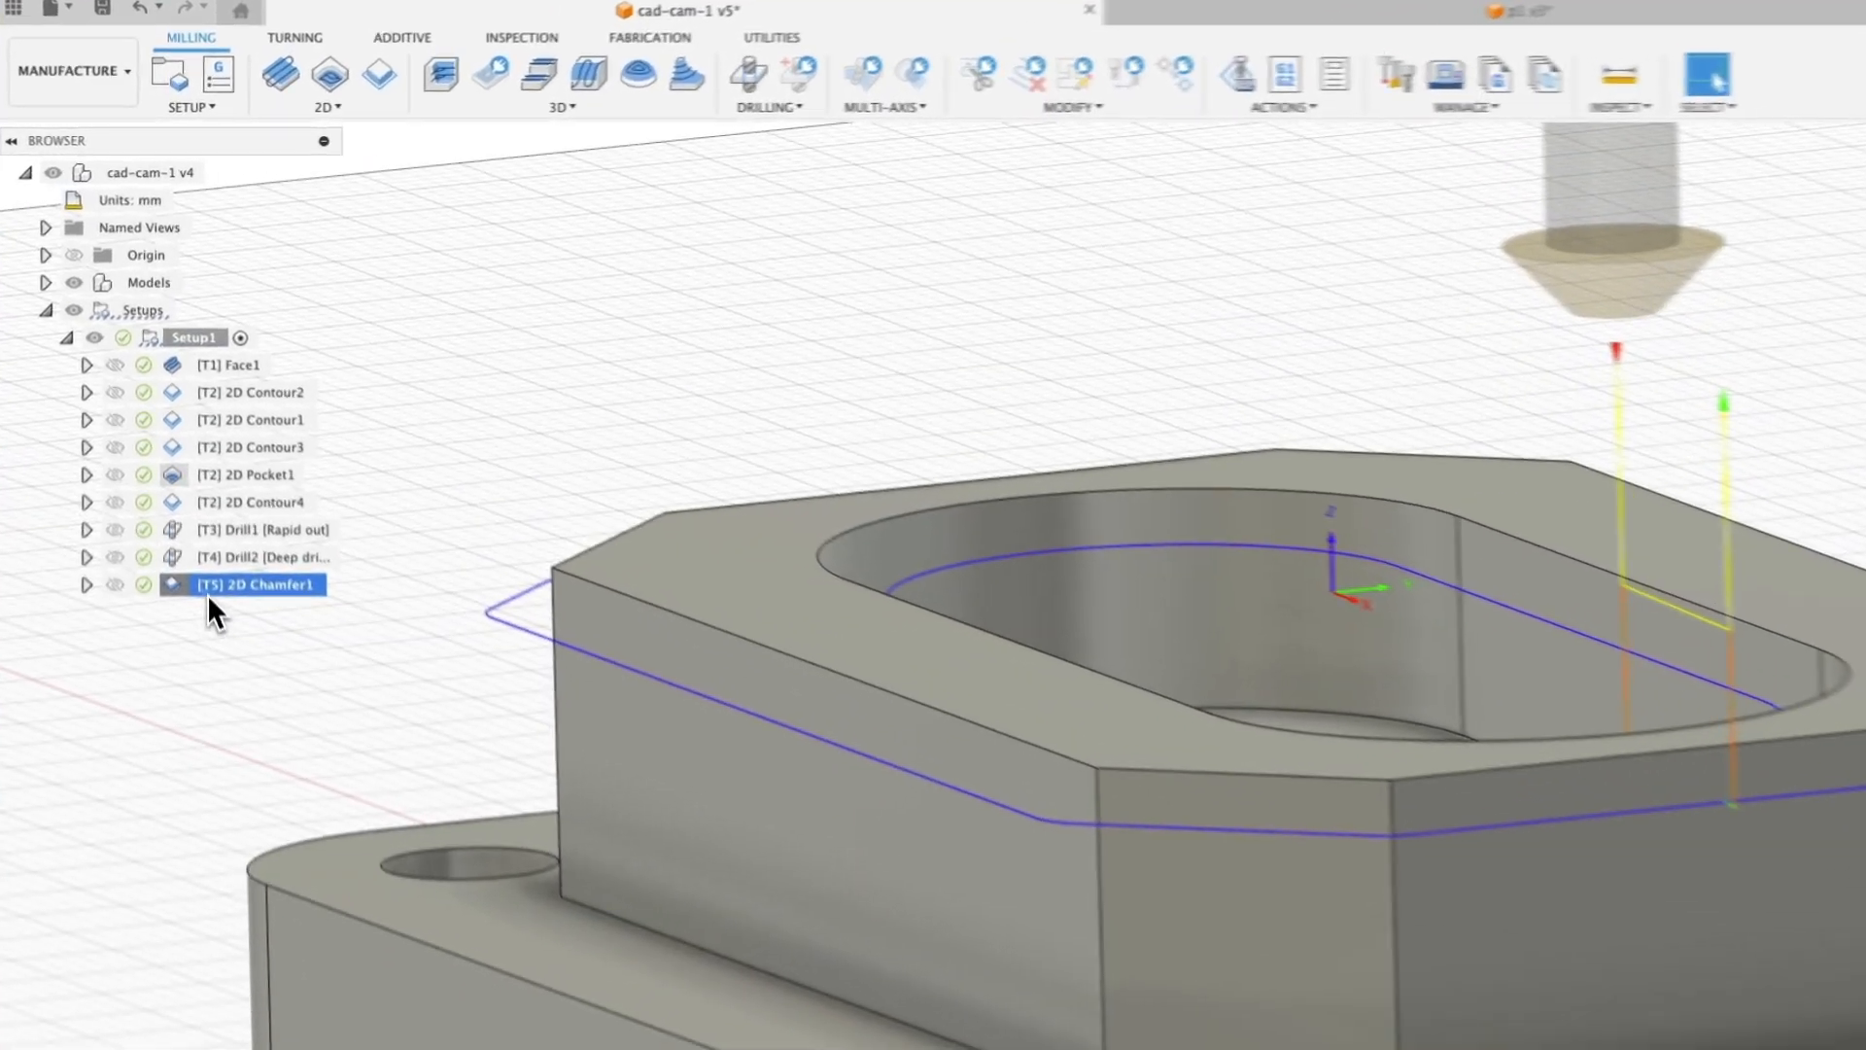
{"action": "right_click", "coordinate": [204, 507]}
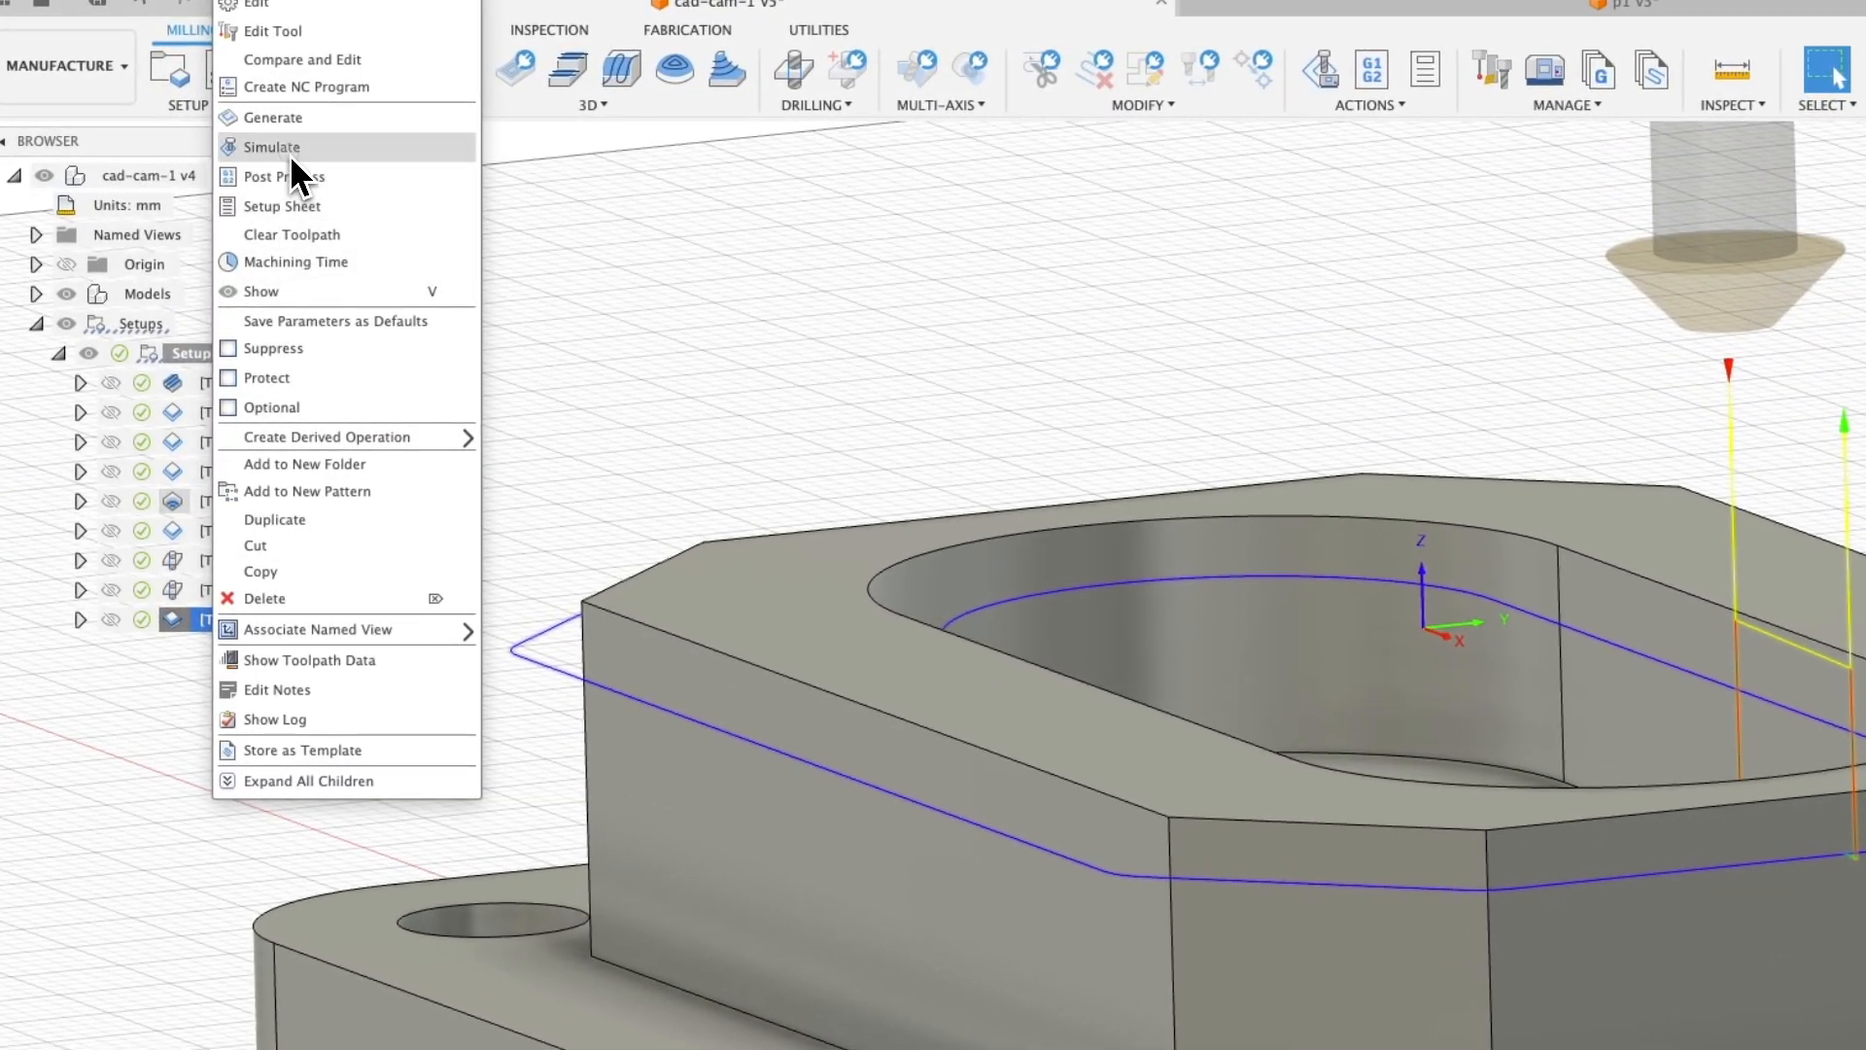
{"action": "left_click", "coordinate": [292, 147]}
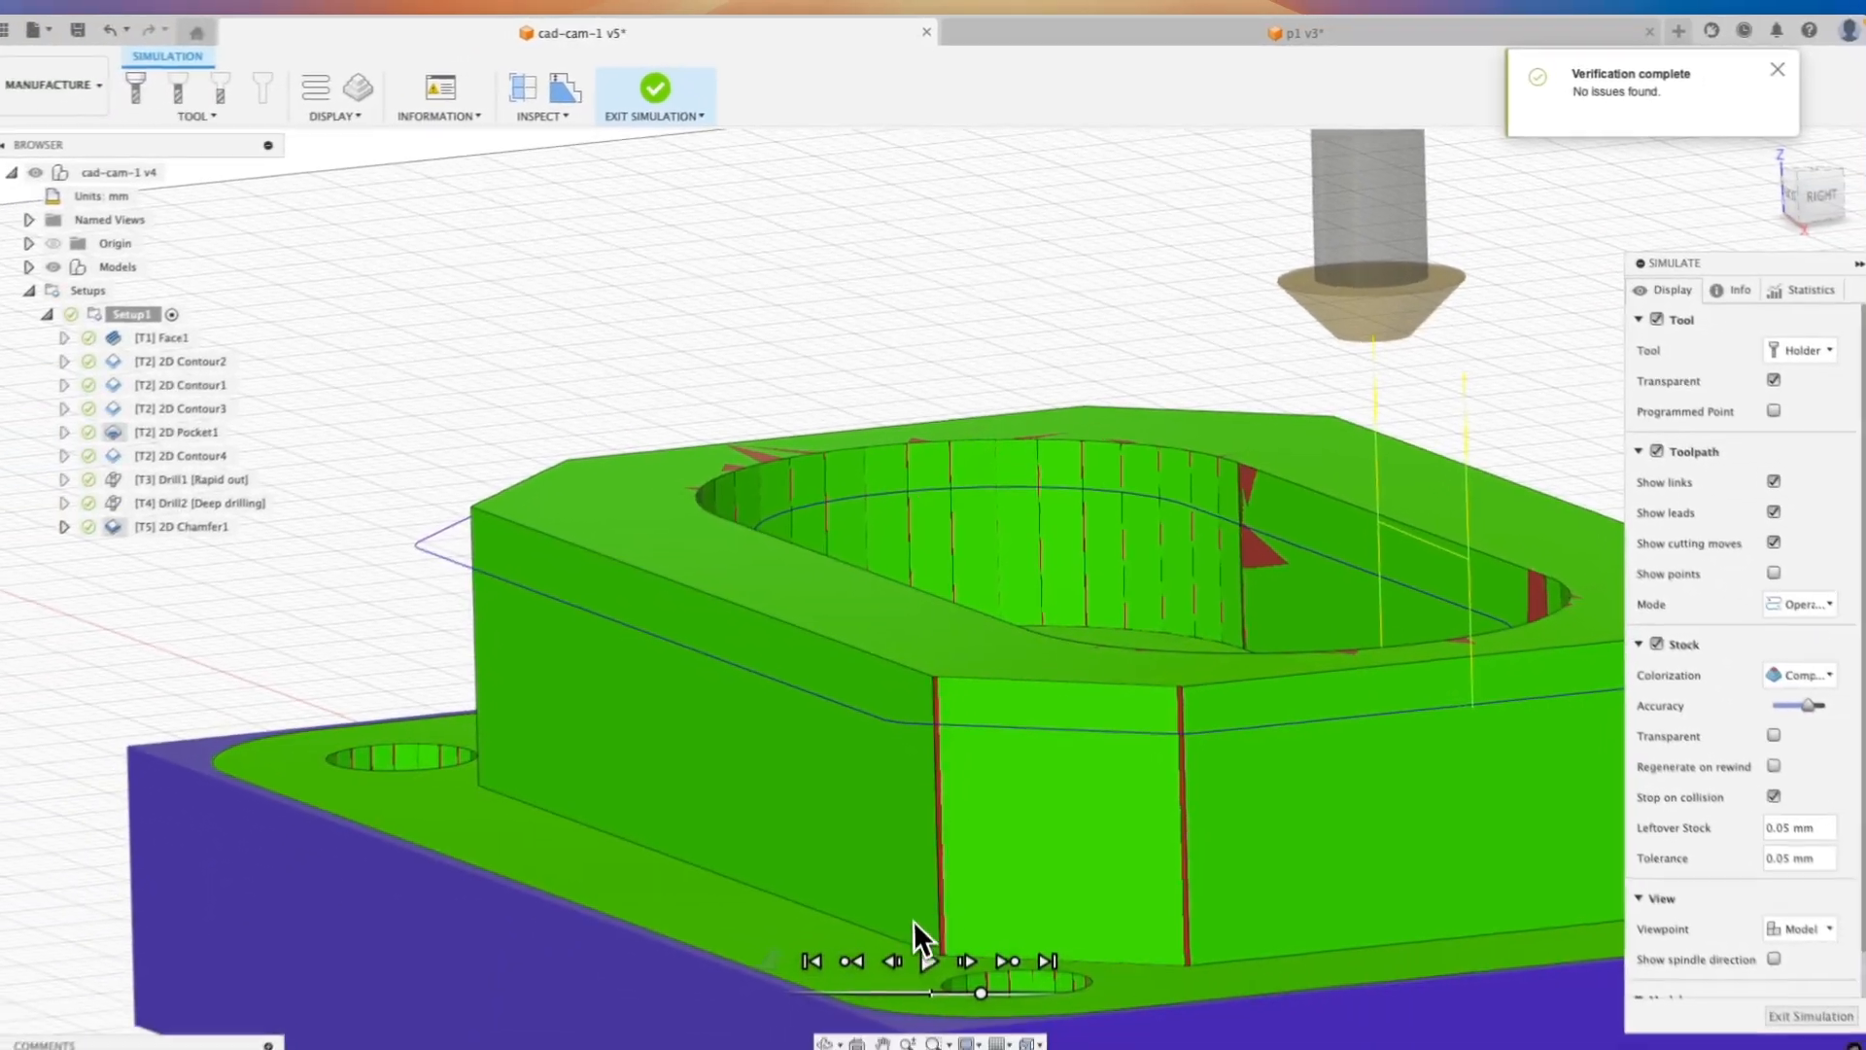
{"action": "left_click", "coordinate": [928, 960]}
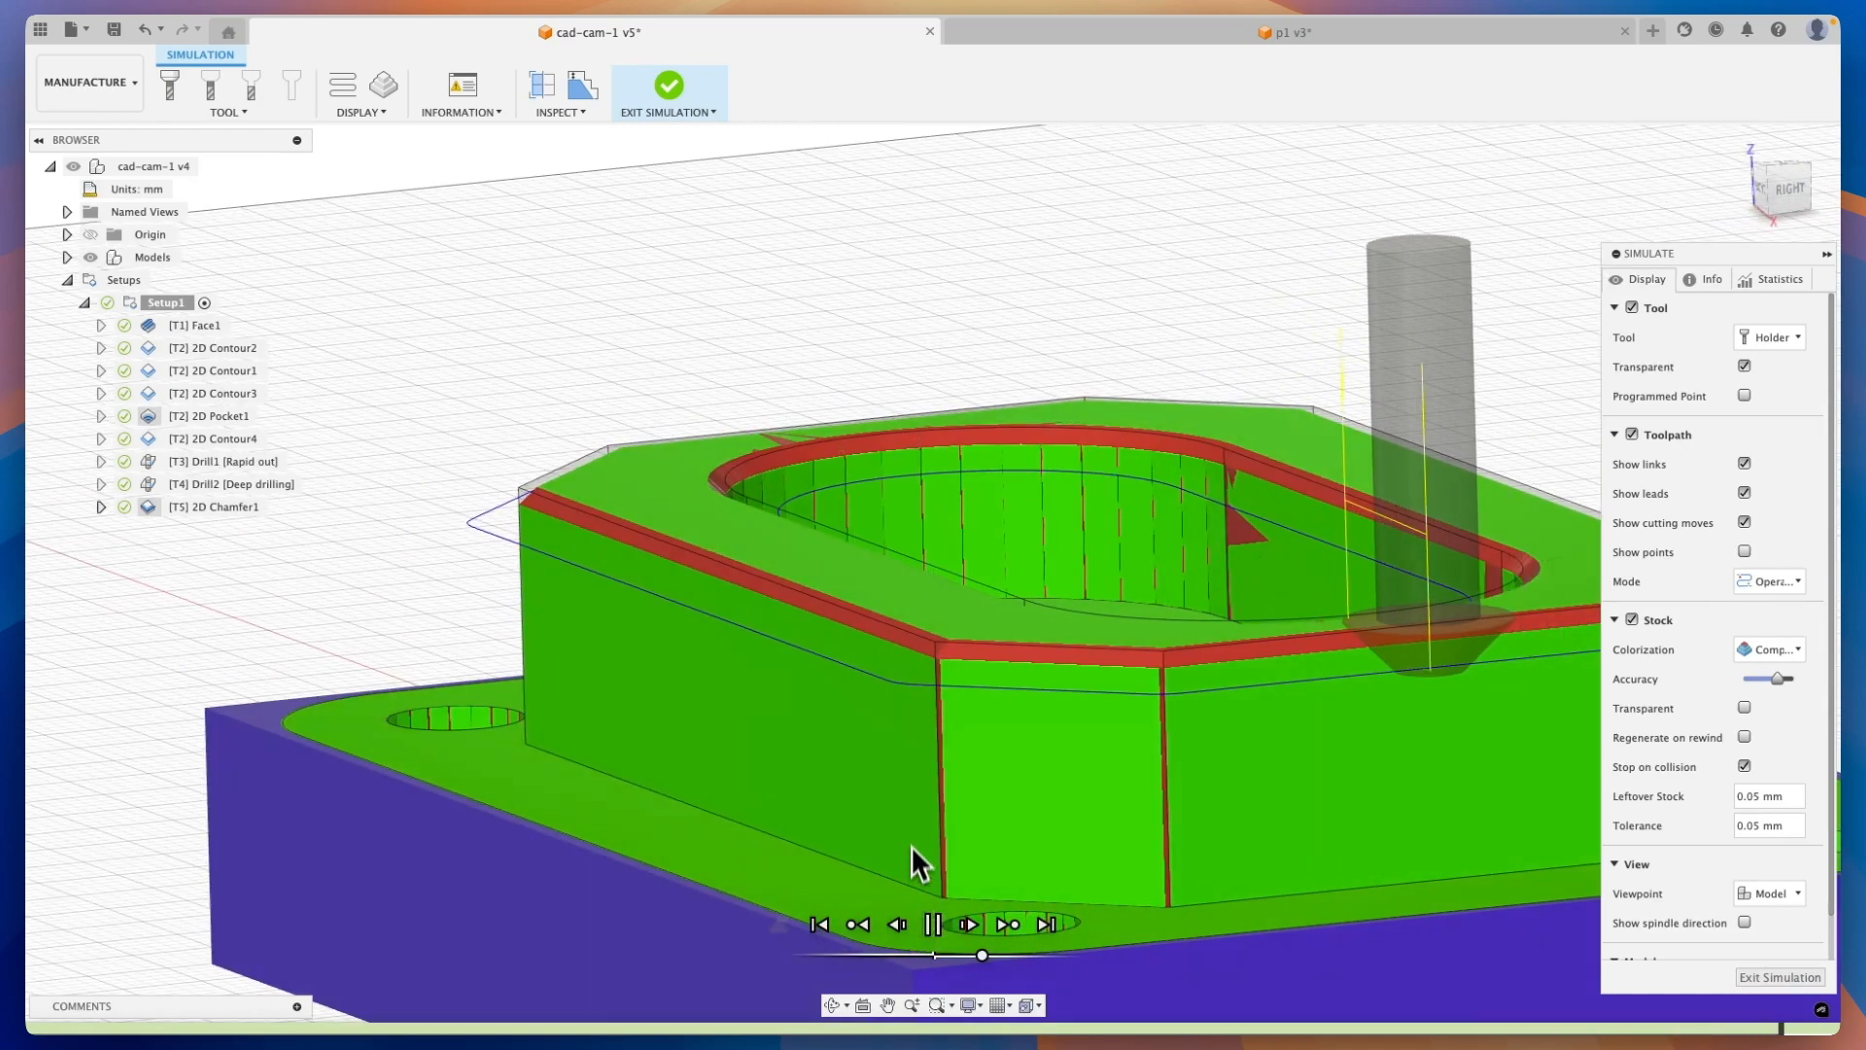
{"action": "left_click", "coordinate": [1771, 975]}
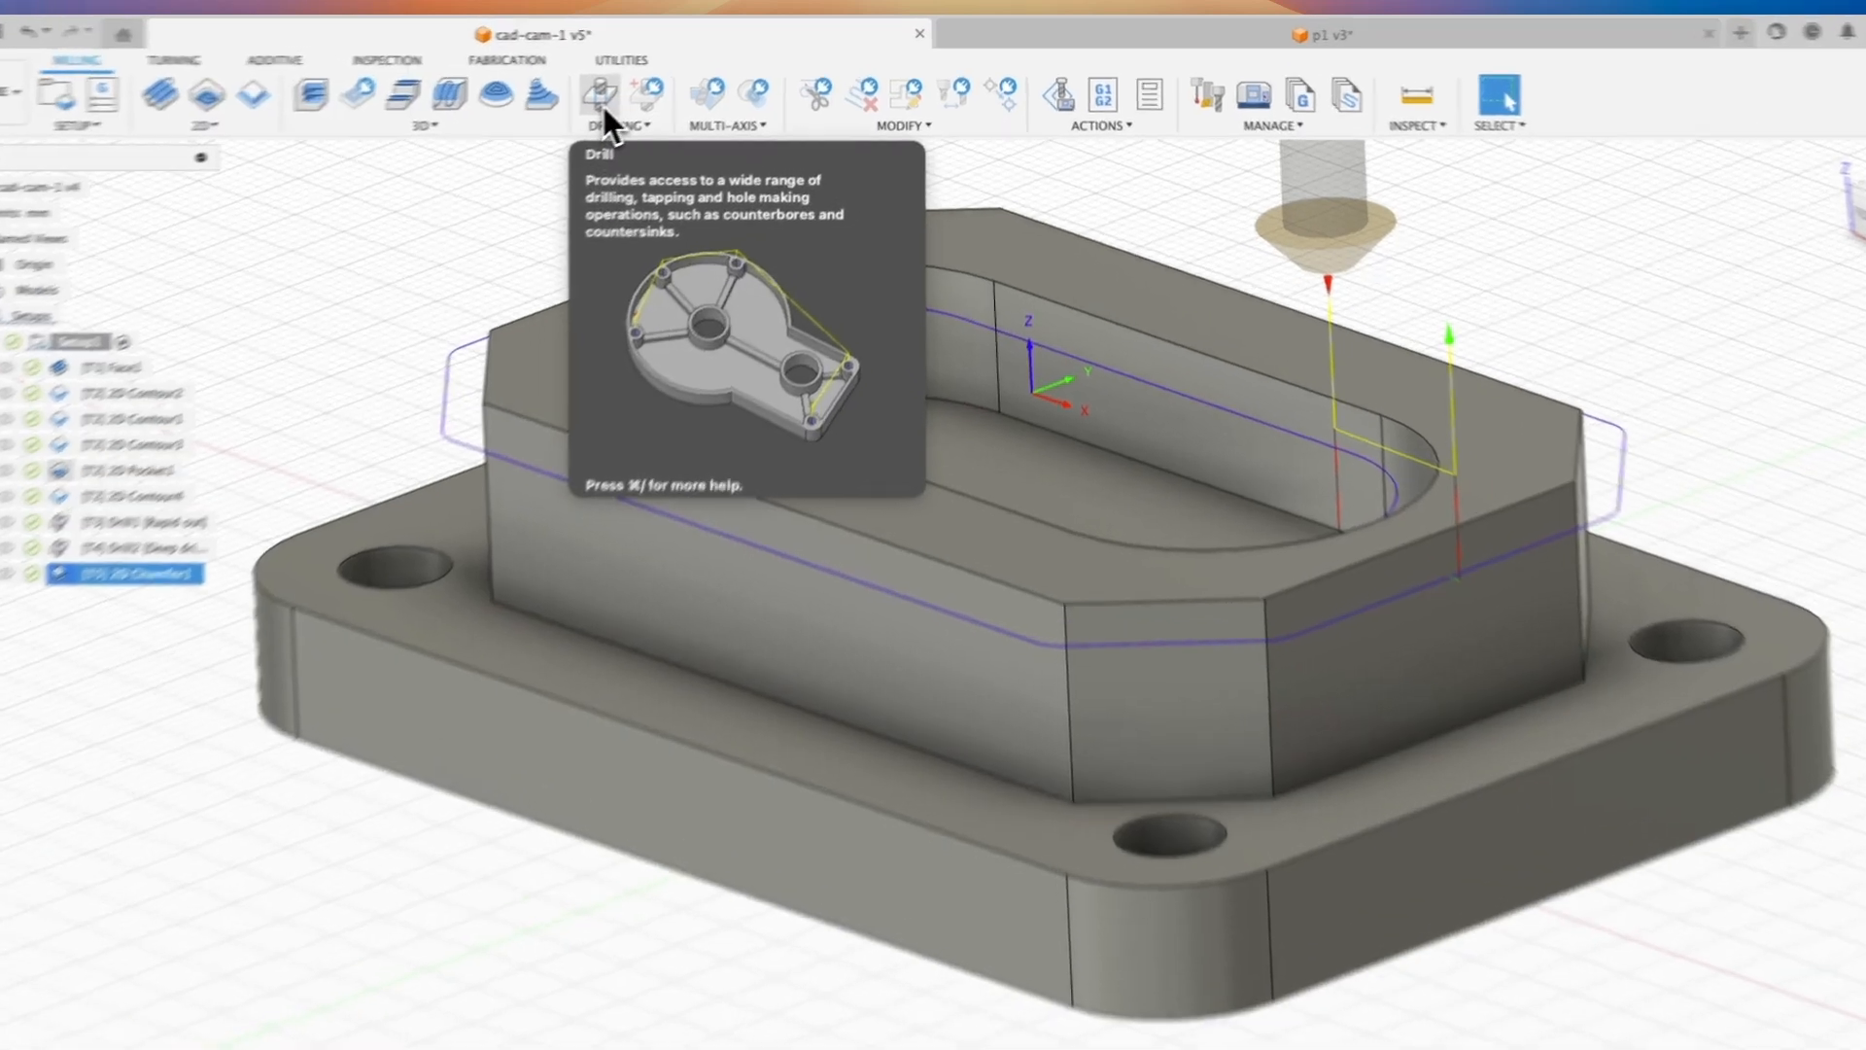
Create a Drill operation with the #5 Ø10 mm countersink tool on the four corner hole faces and generate its toolpath
{"action": "left_click", "coordinate": [650, 93]}
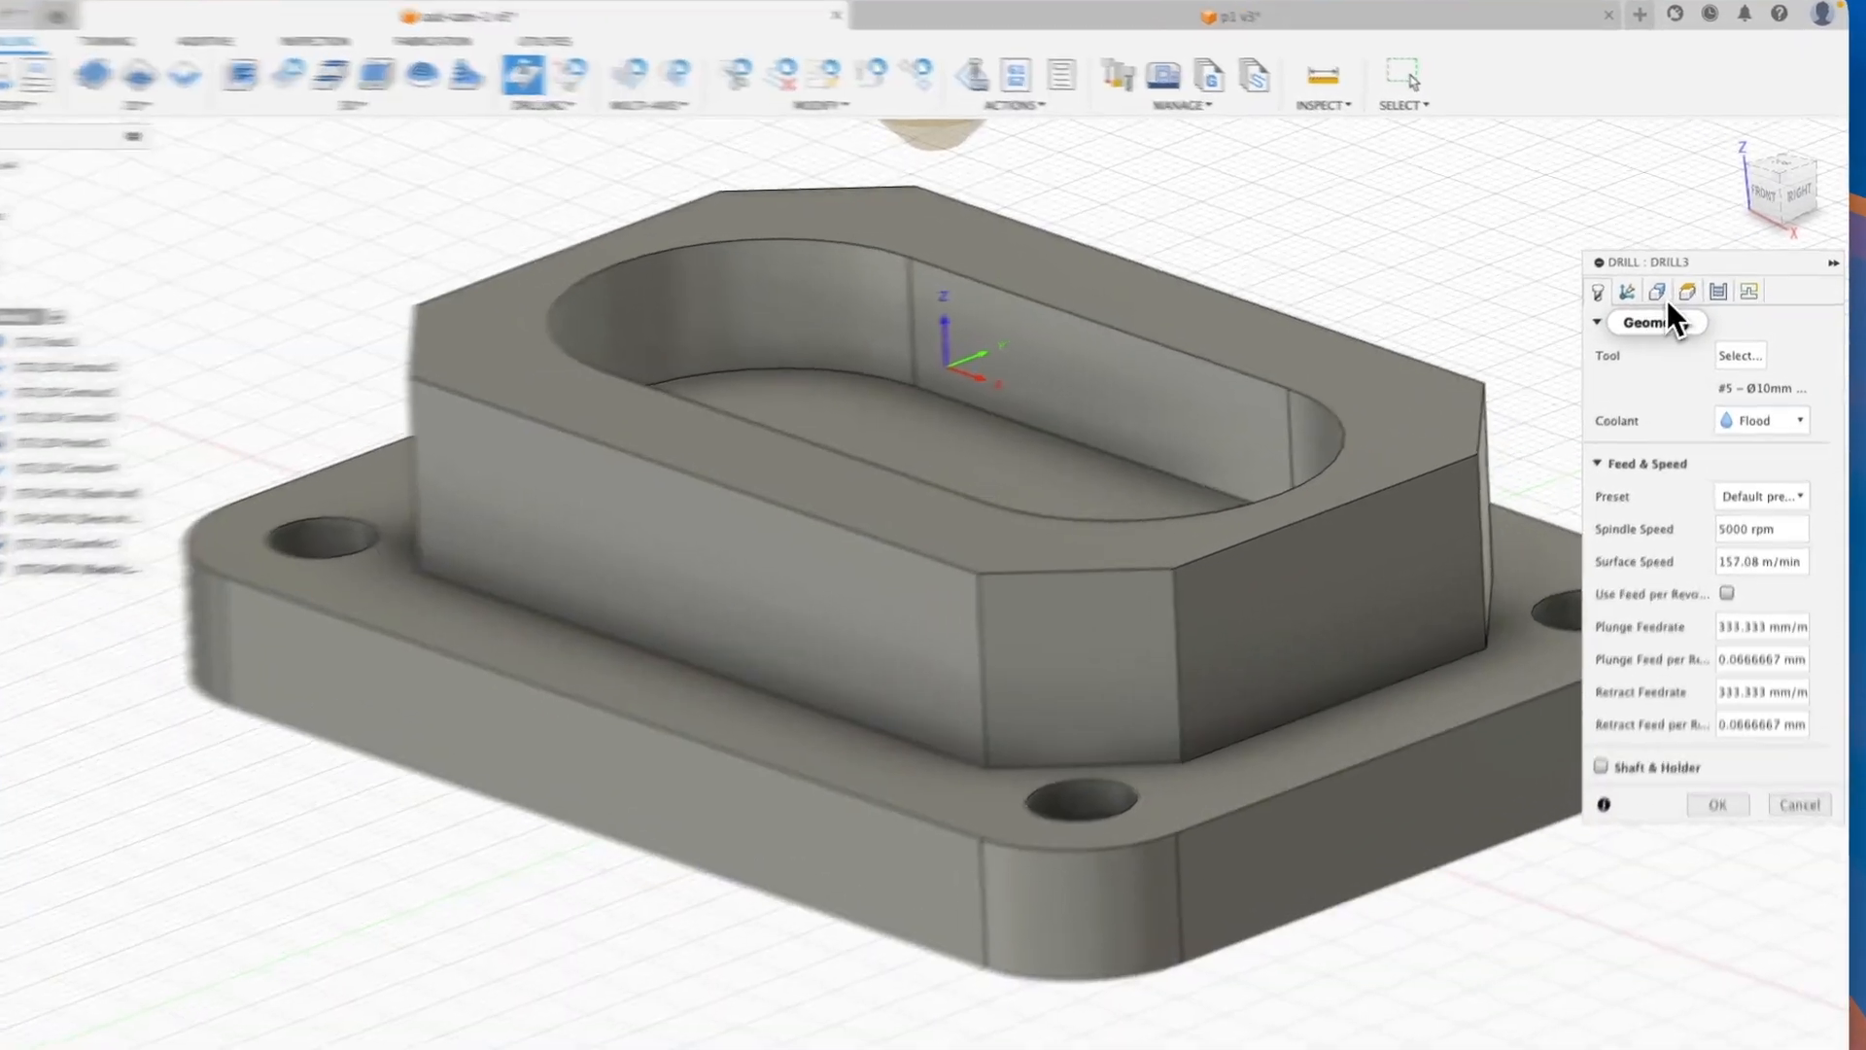
{"action": "left_click", "coordinate": [1665, 299]}
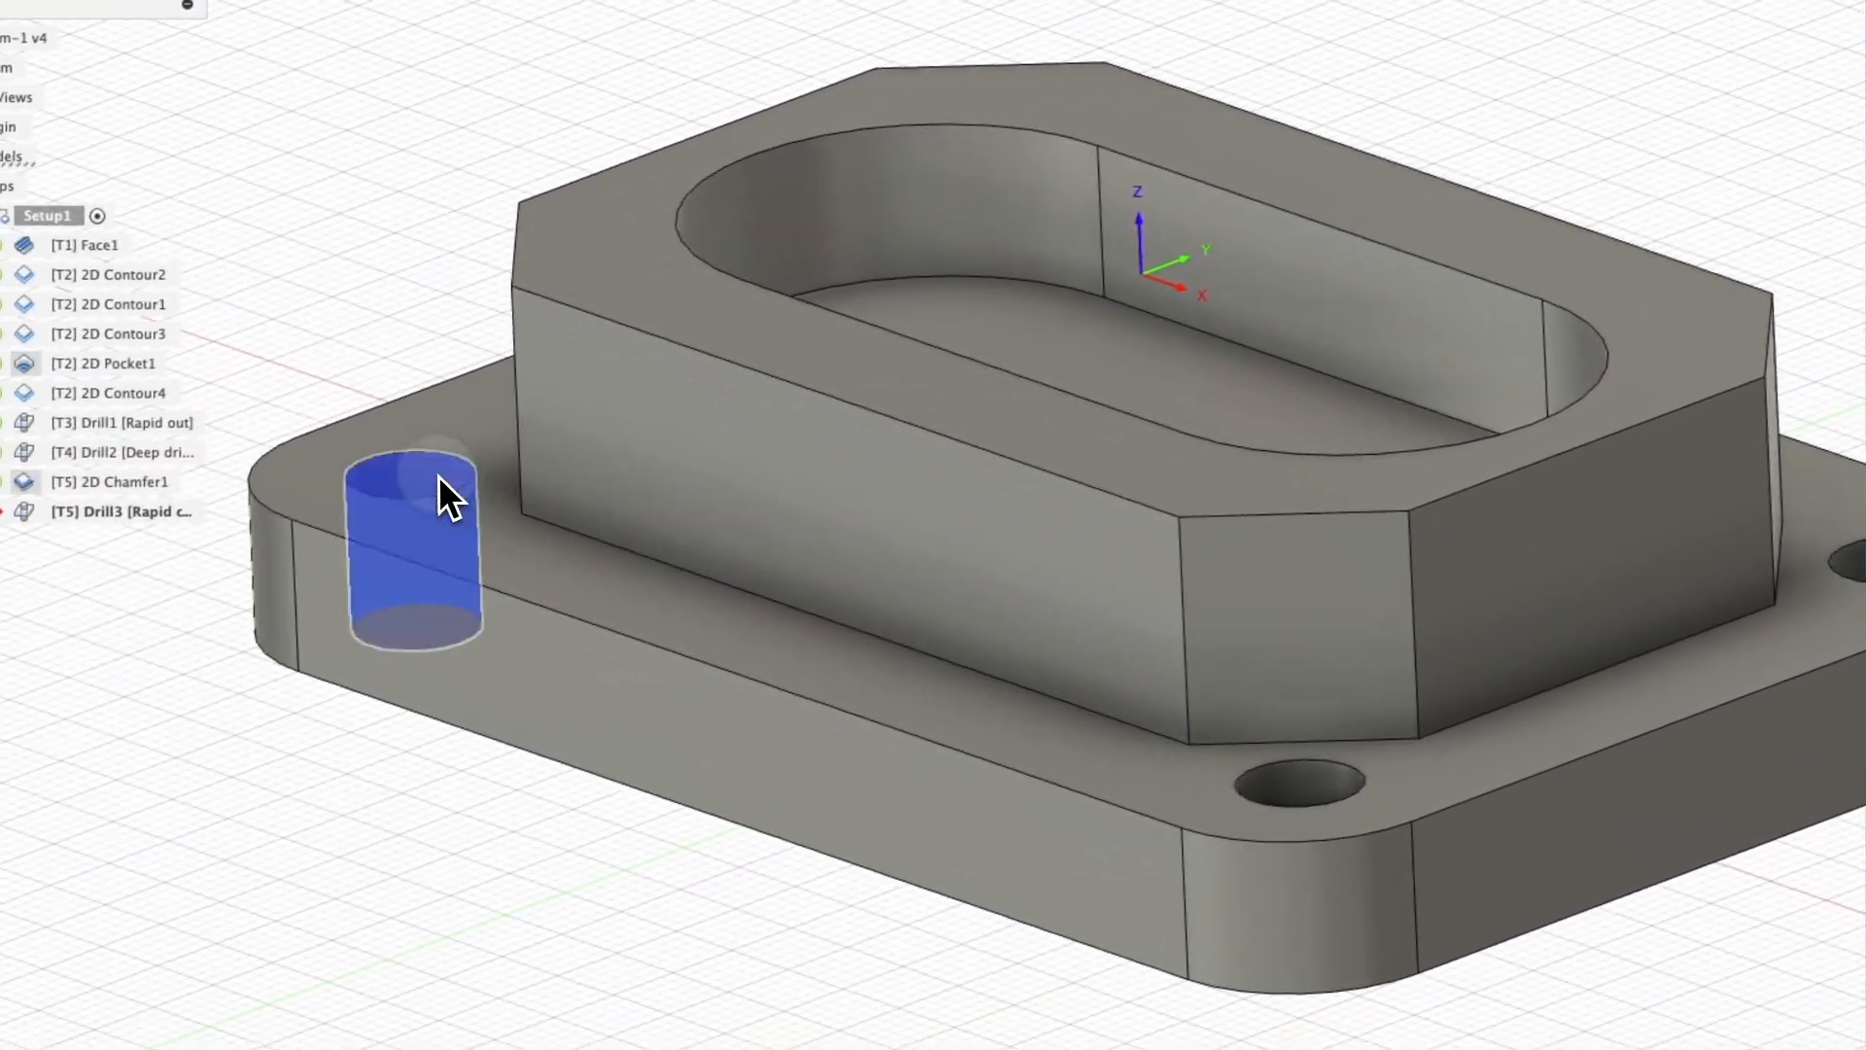
{"action": "left_click", "coordinate": [324, 535]}
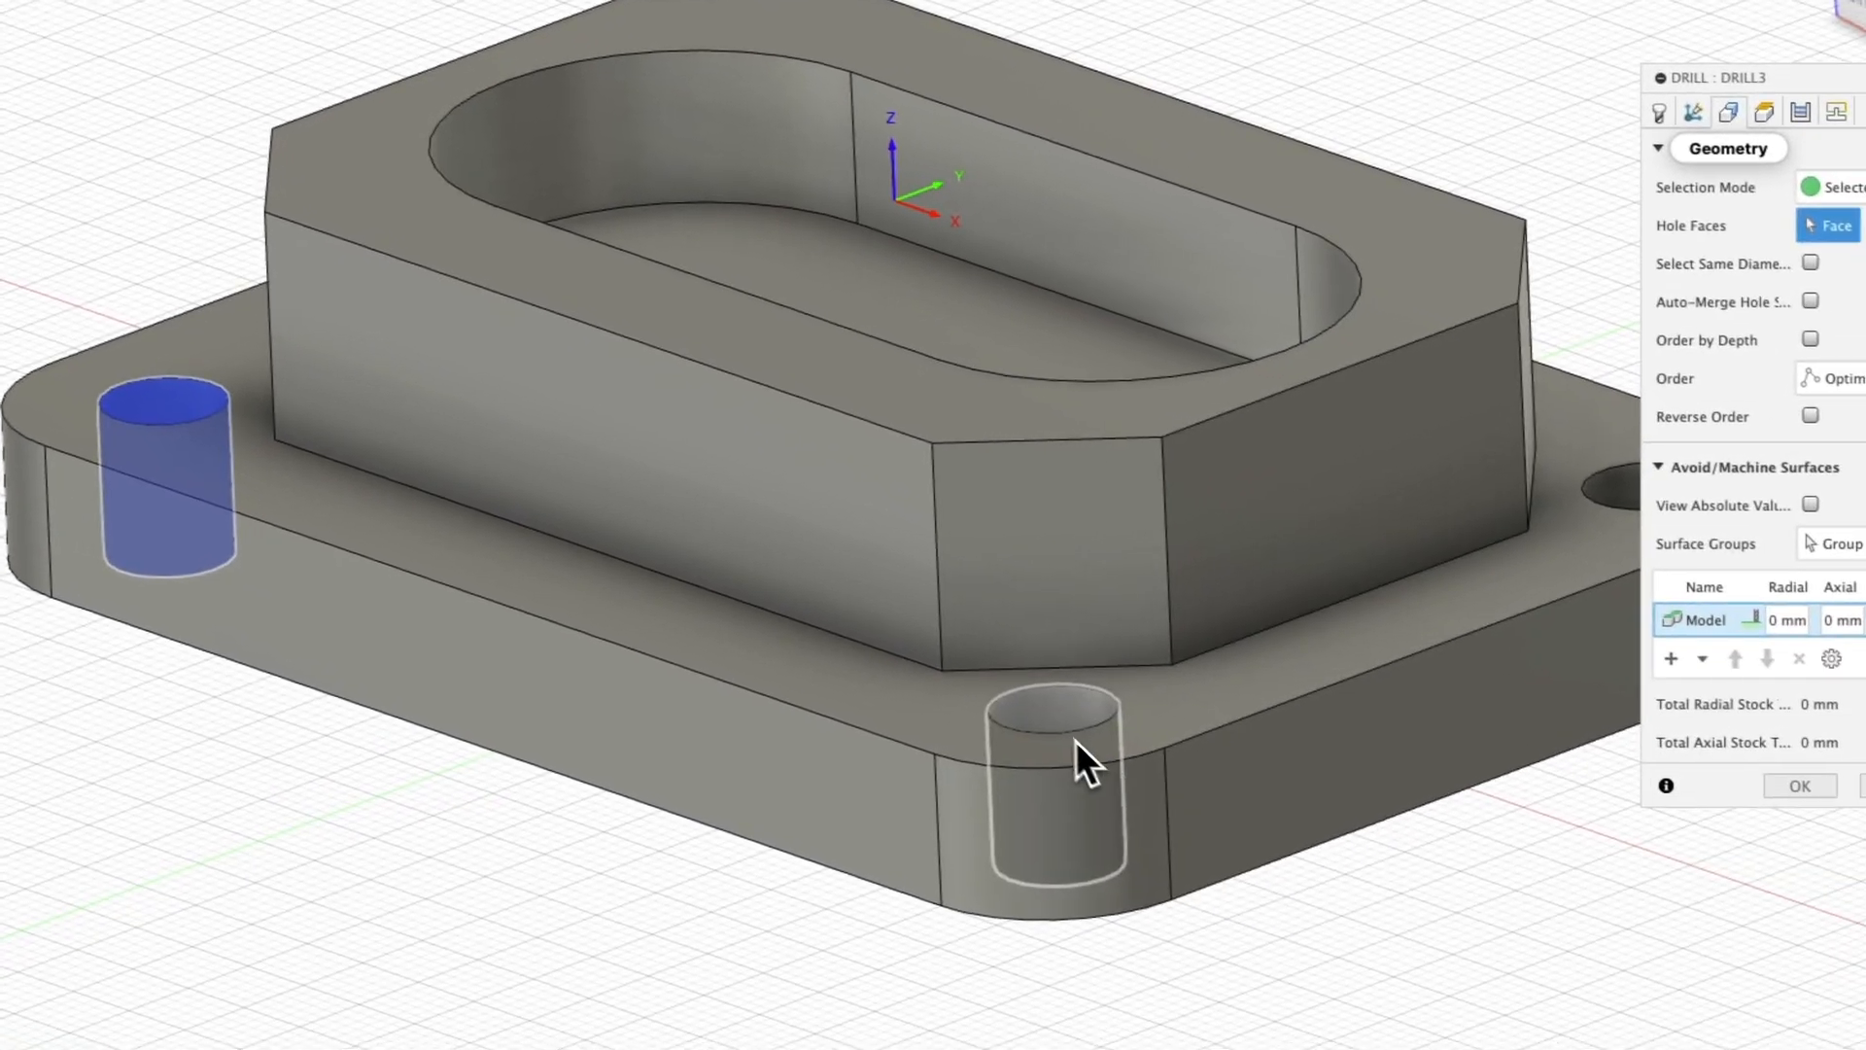
{"action": "left_click", "coordinate": [1178, 747]}
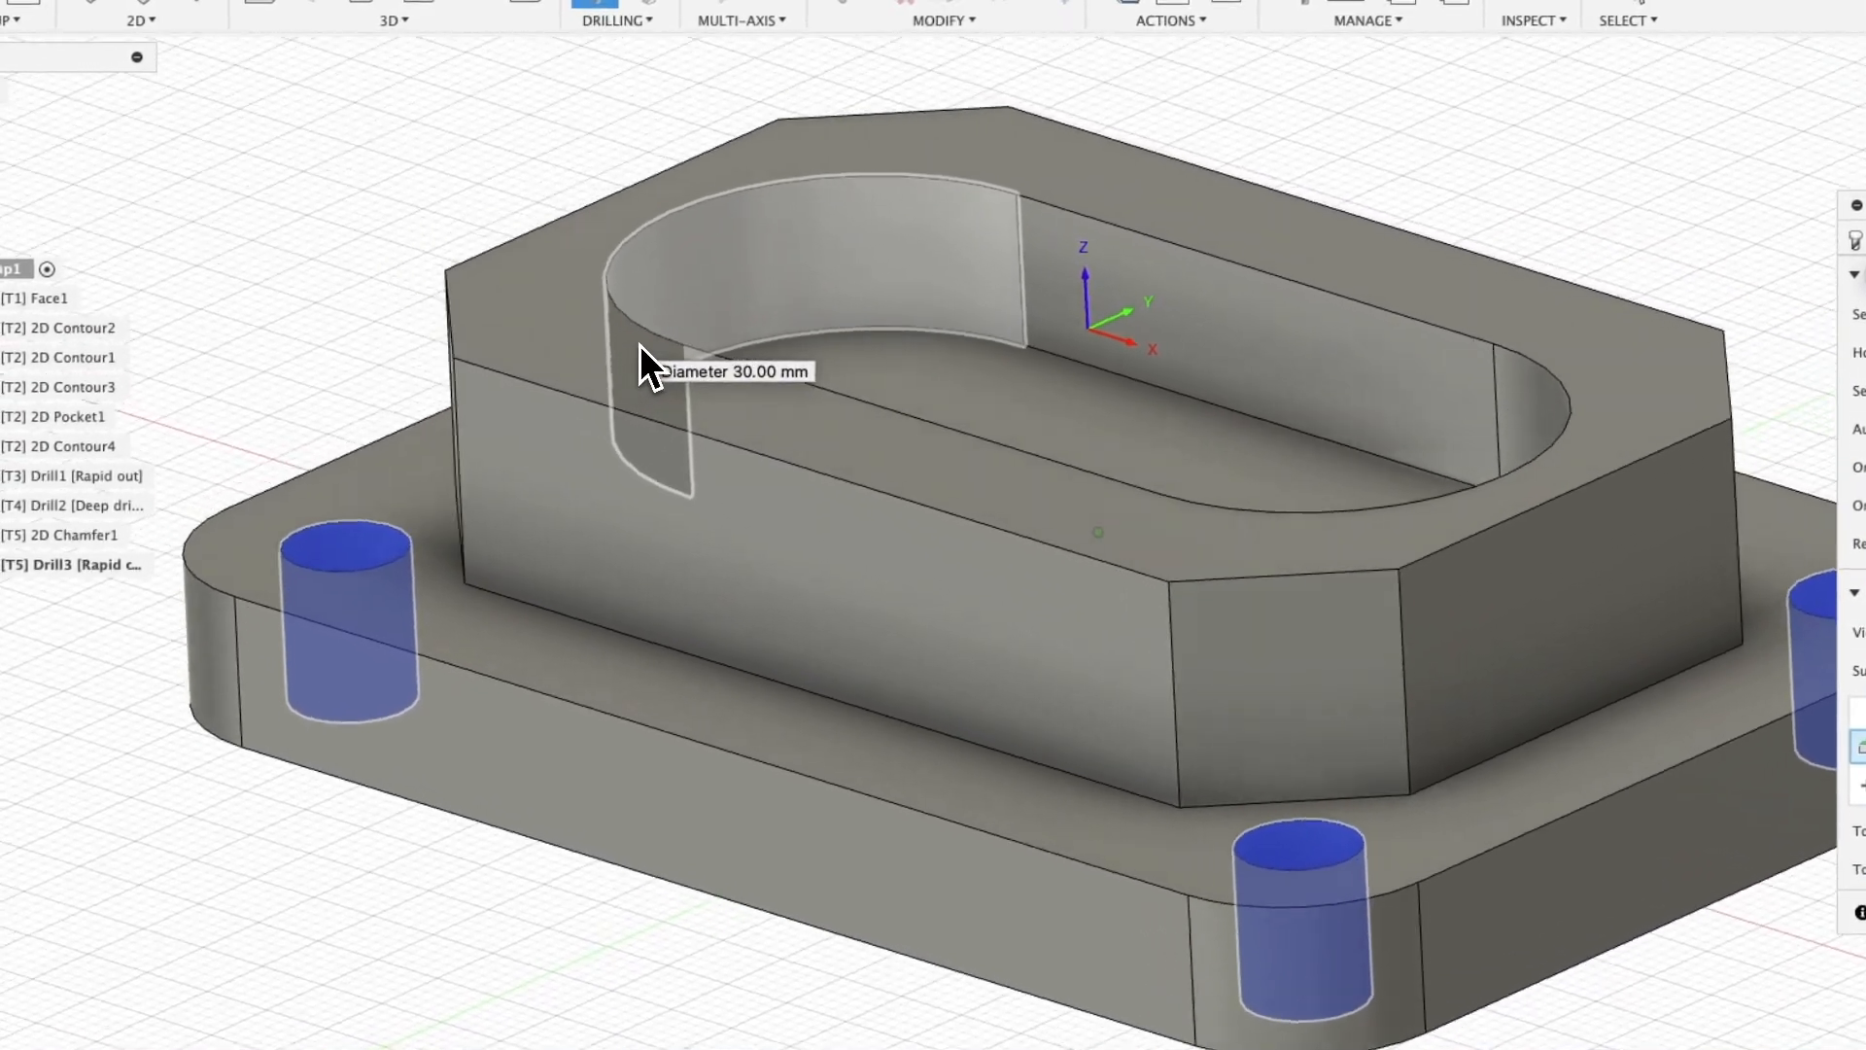
{"action": "scroll", "coordinate": [639, 344], "scroll_direction": "left", "scroll_amount": 10, "text": "shift"}
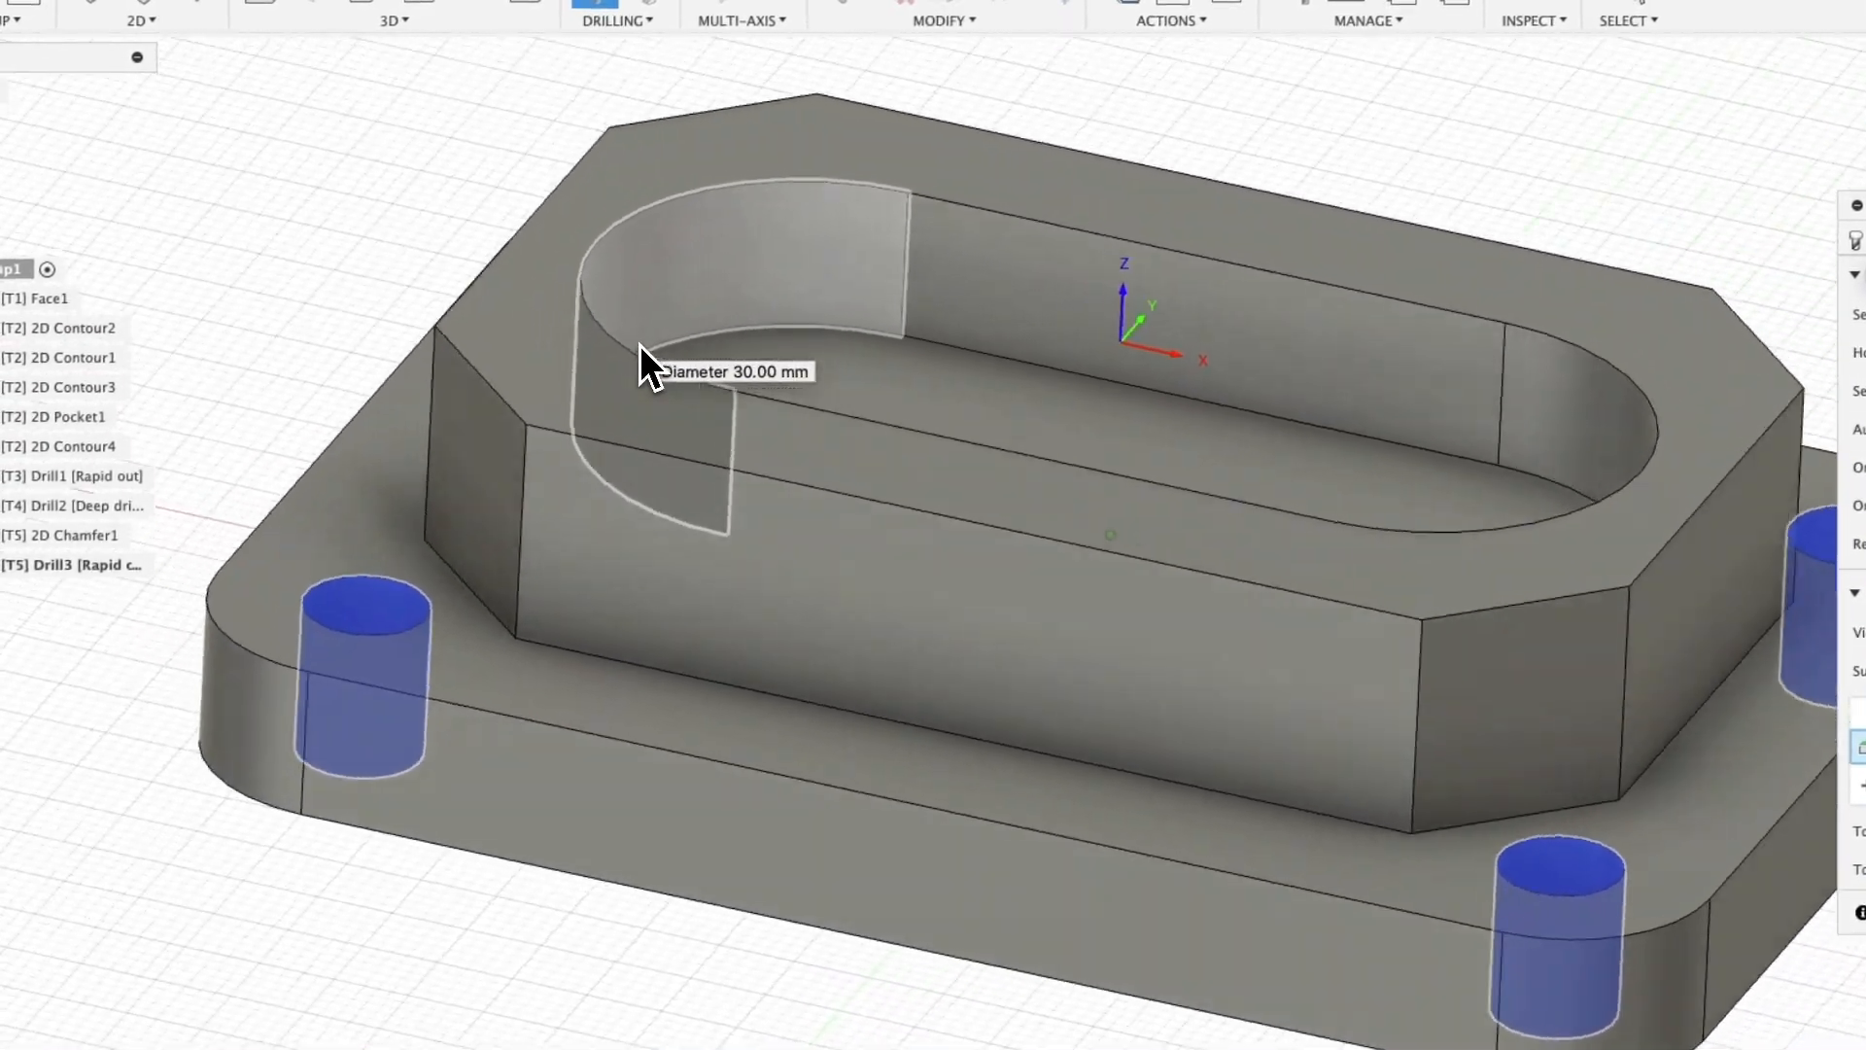
{"action": "left_click", "coordinate": [492, 350]}
{"action": "scroll", "coordinate": [492, 350], "scroll_direction": "right", "scroll_amount": 10, "text": "shift"}
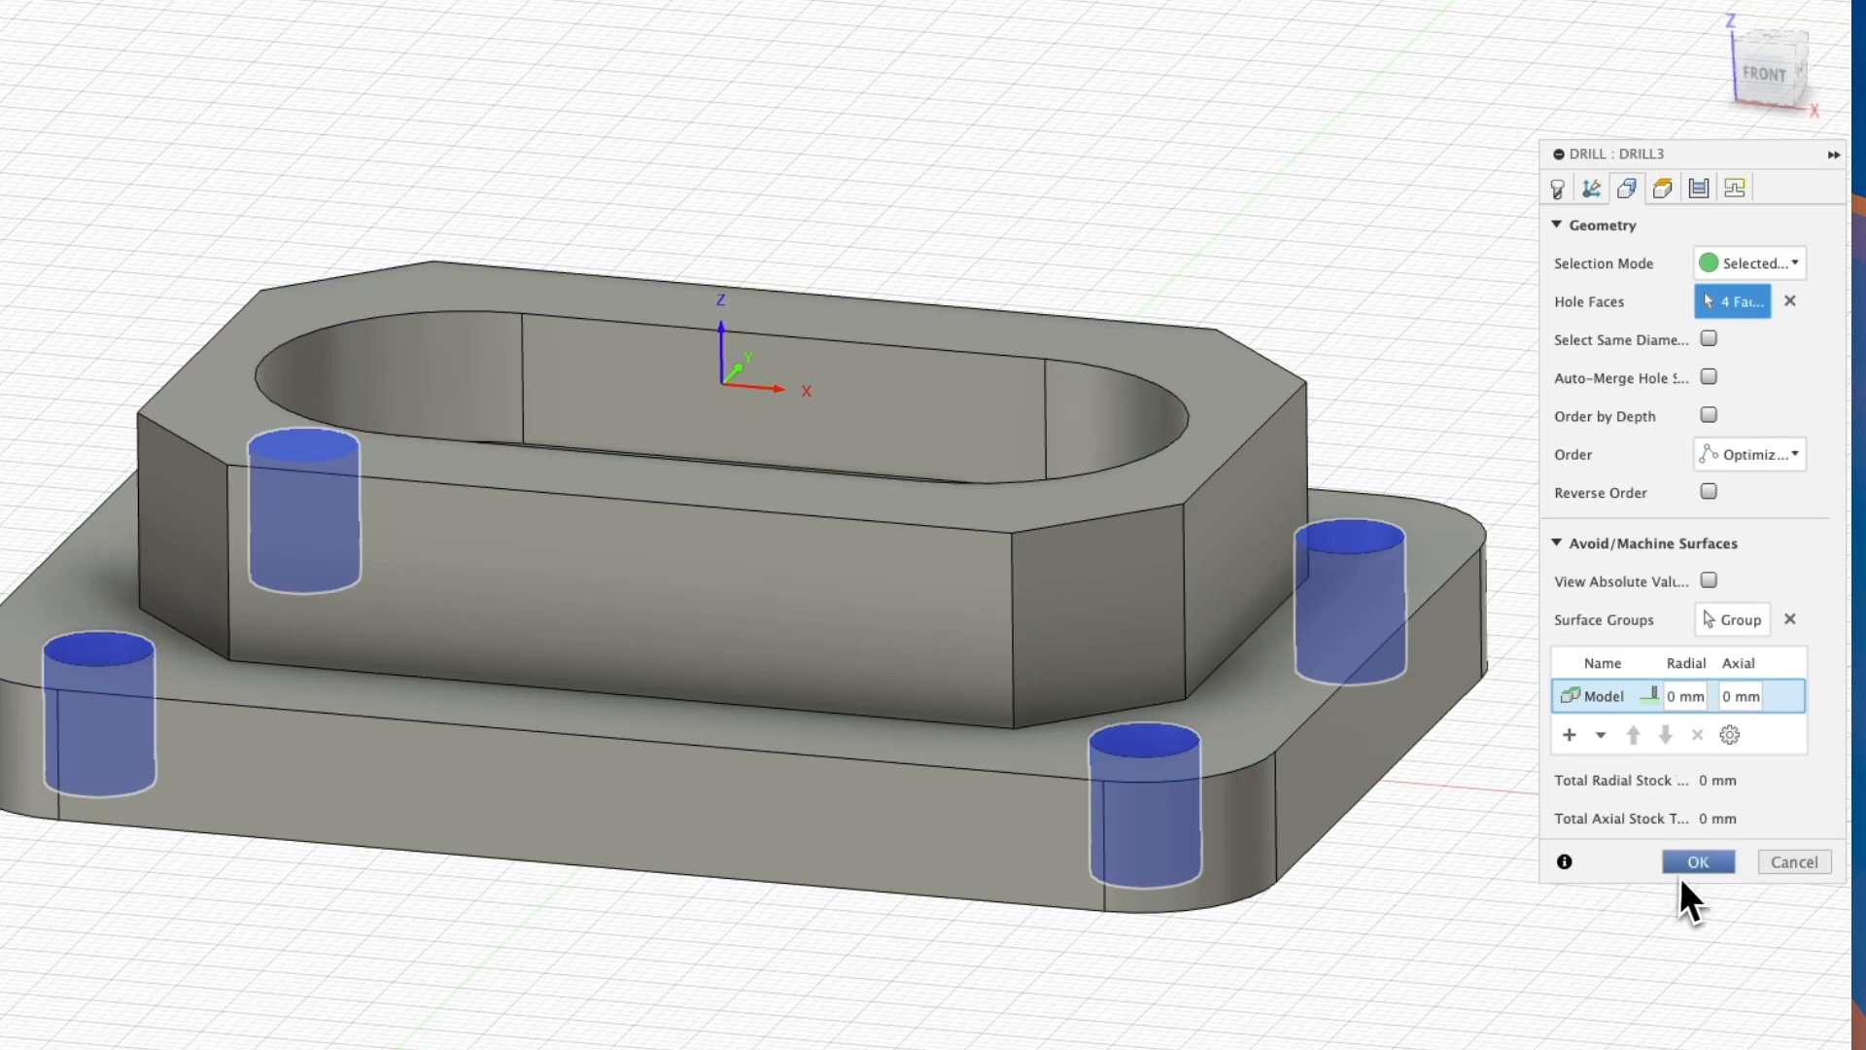
{"action": "left_click", "coordinate": [1689, 865]}
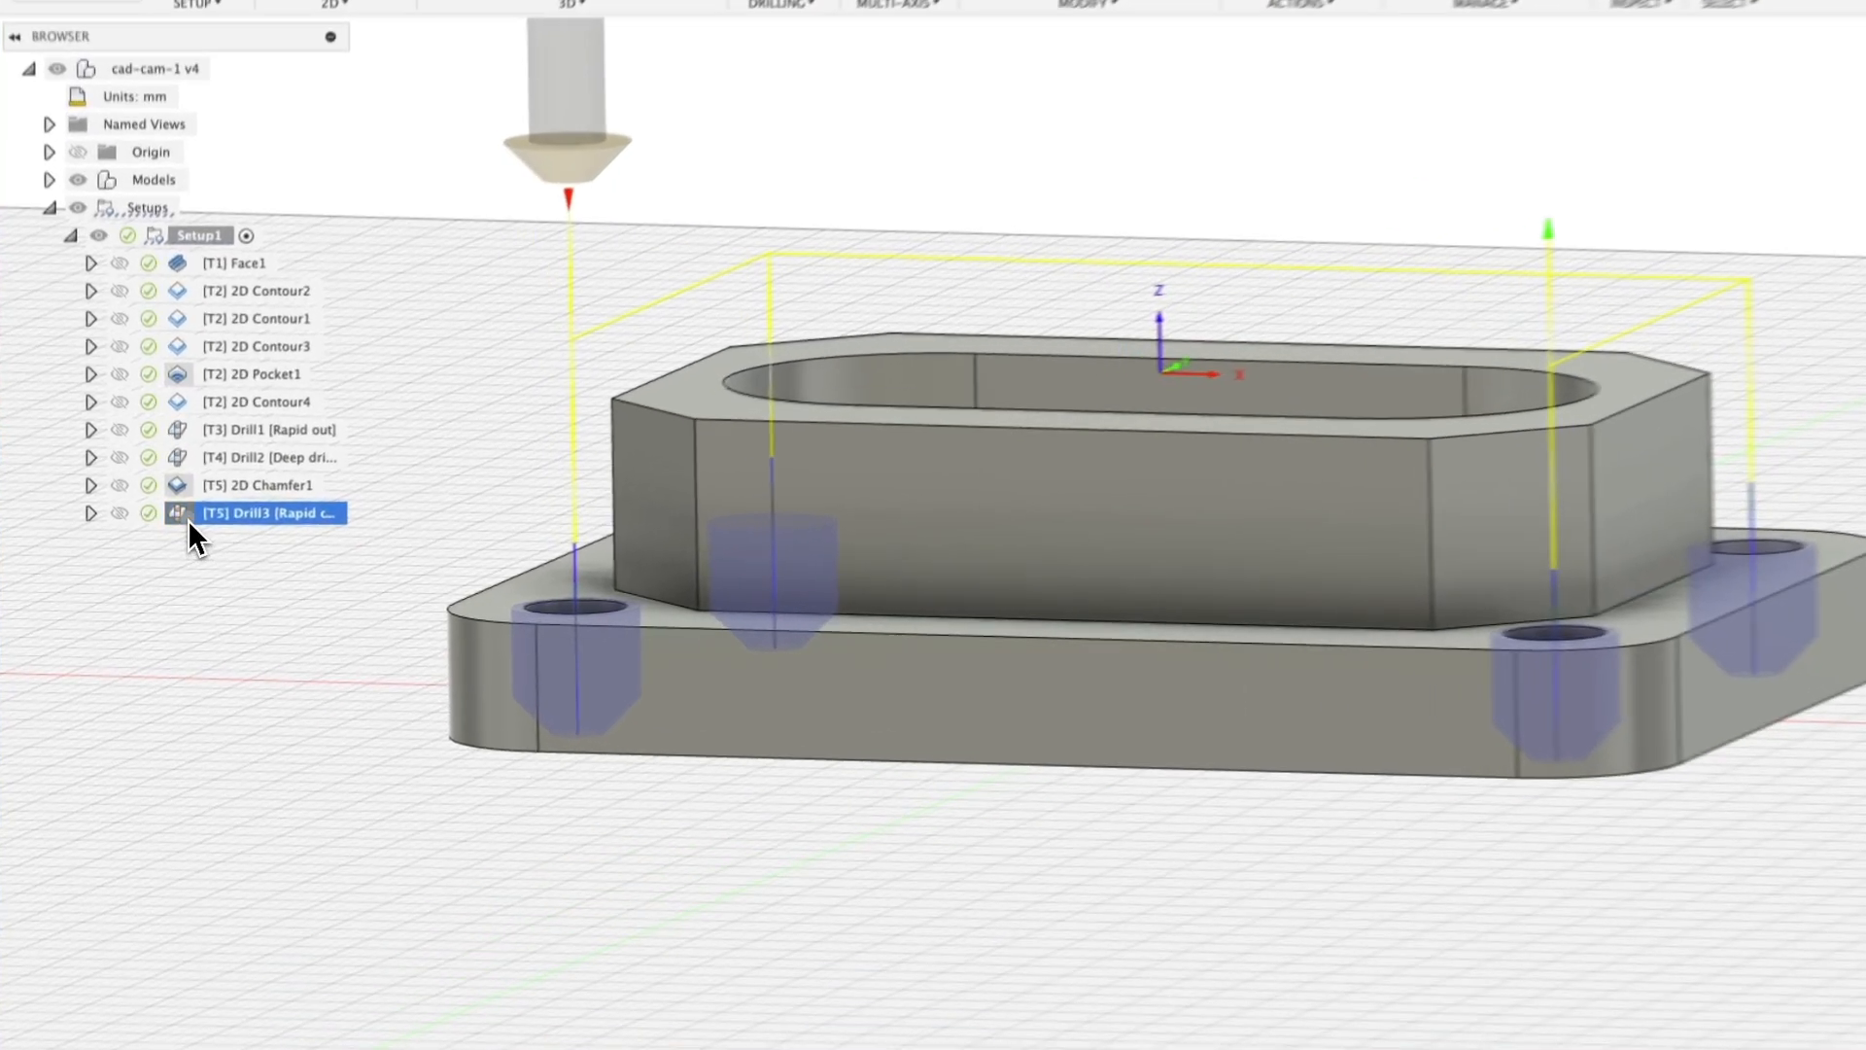
Set the countersinking Drill3 operation's bottom height to Hole top with a -2 mm offset and regenerate the toolpath
{"action": "double_click", "coordinate": [182, 535]}
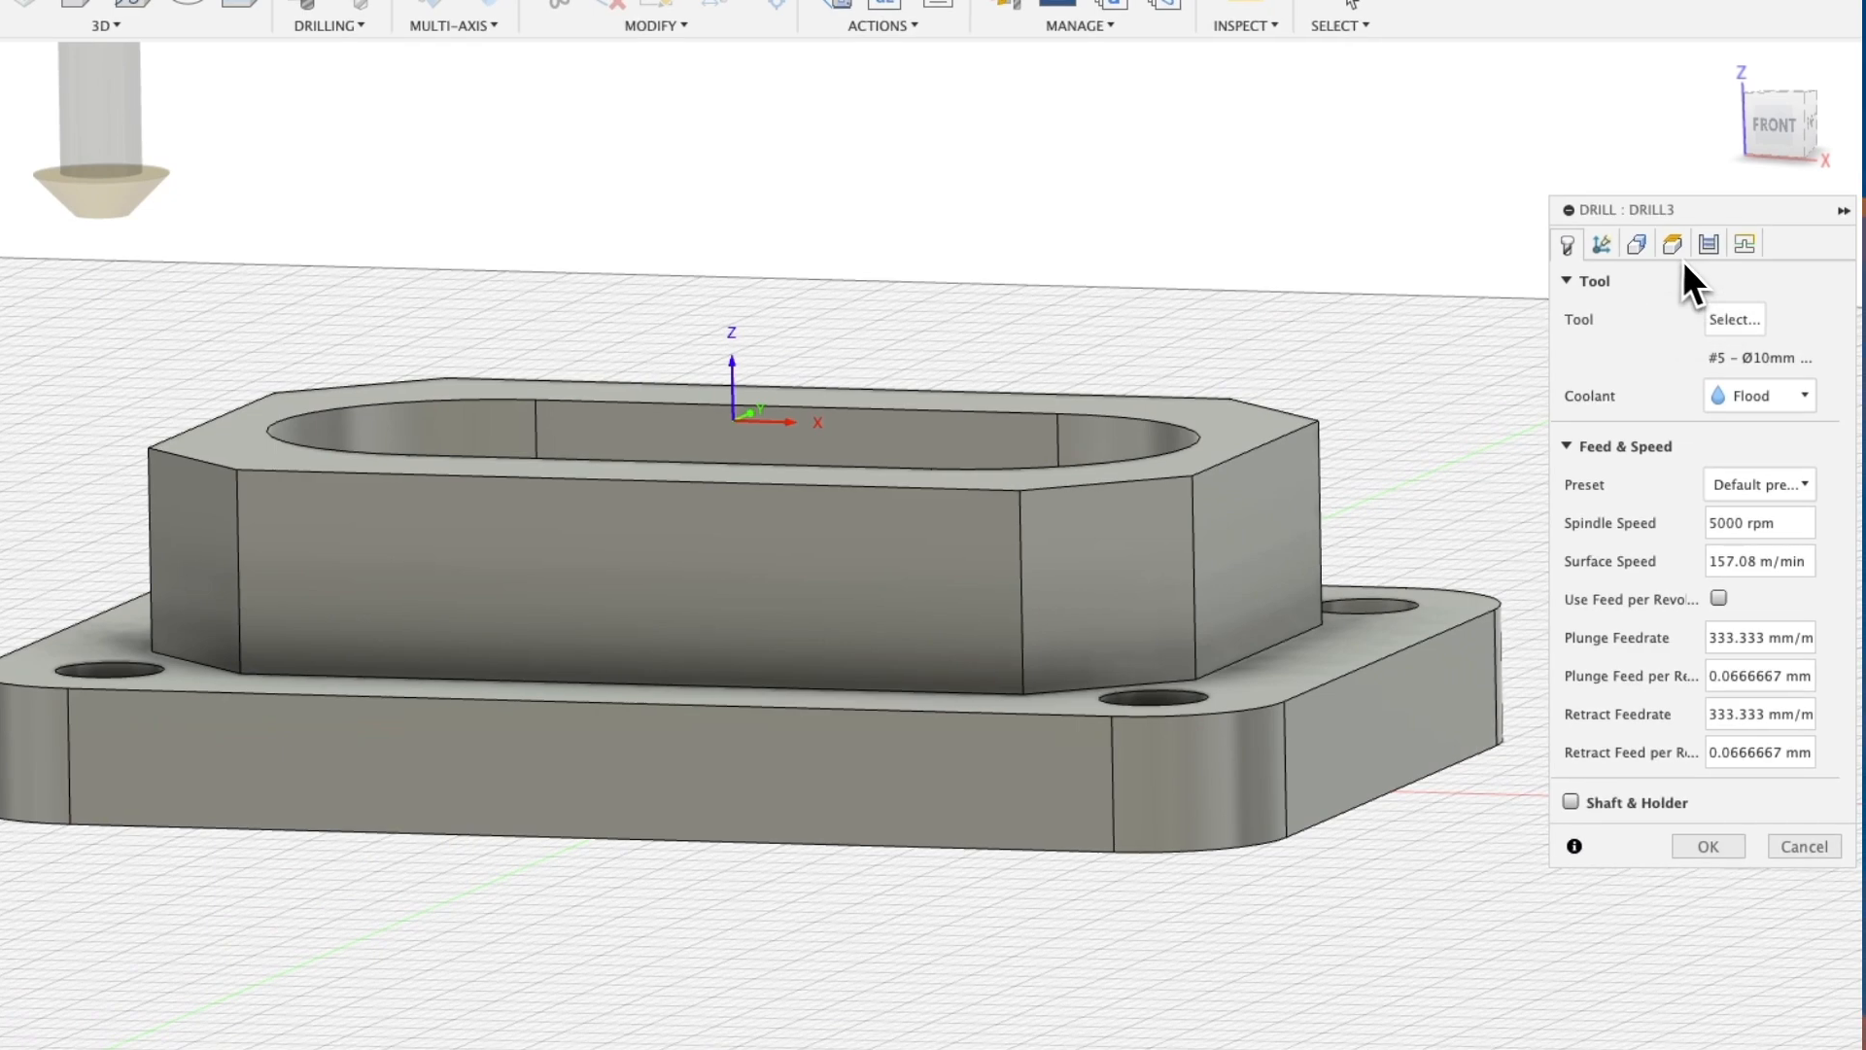
{"action": "left_click", "coordinate": [1669, 247]}
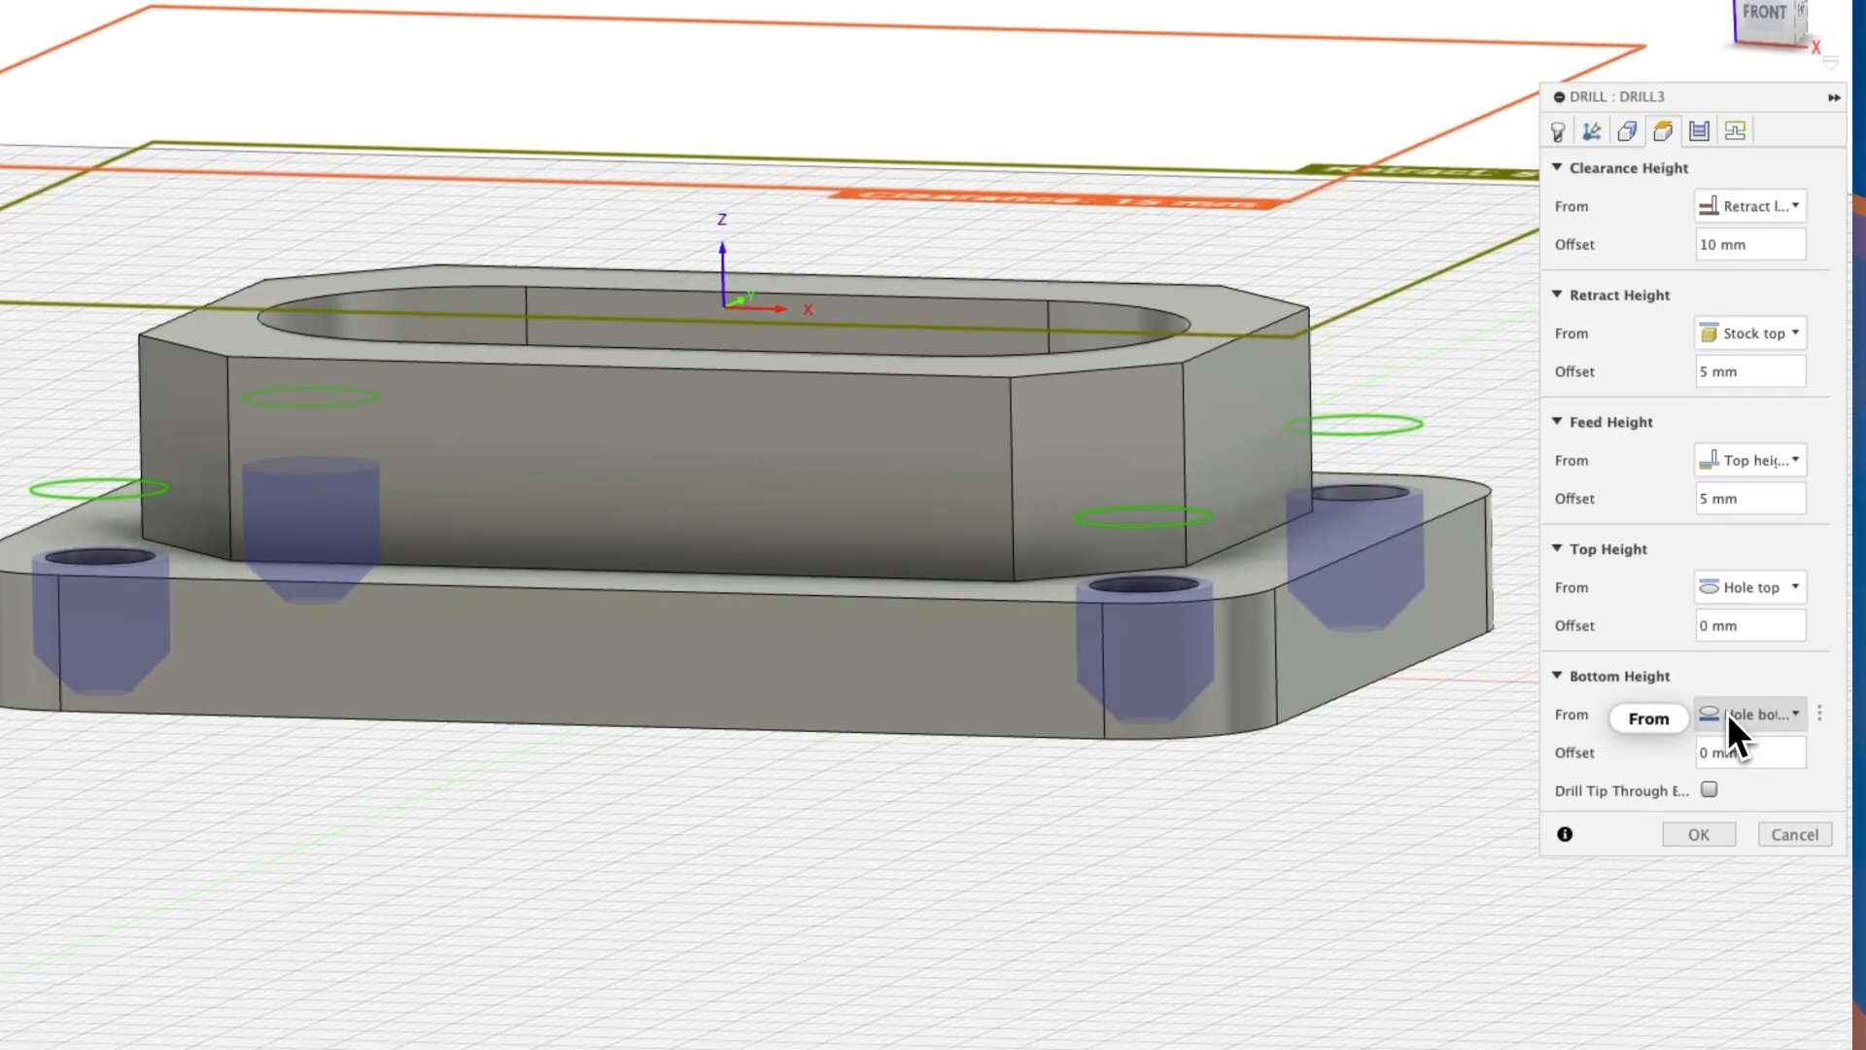
{"action": "left_click", "coordinate": [1739, 715]}
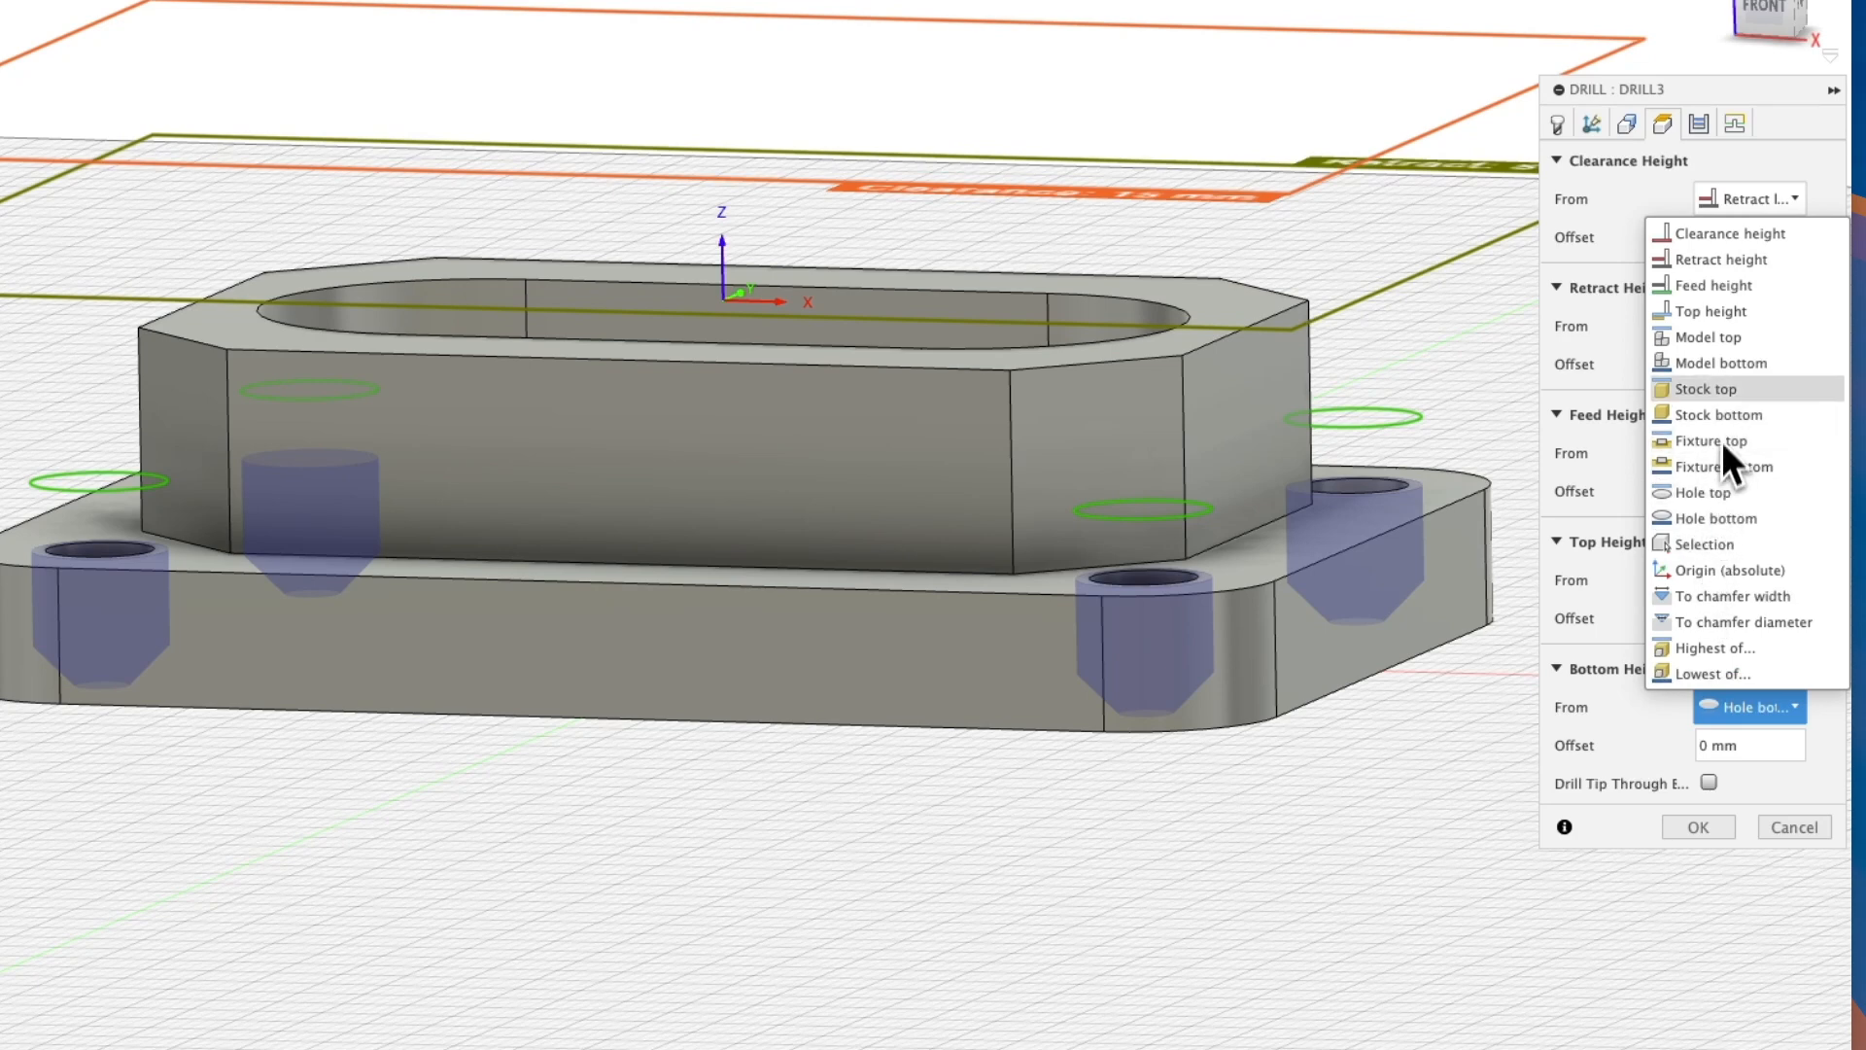
{"action": "left_click", "coordinate": [1747, 493]}
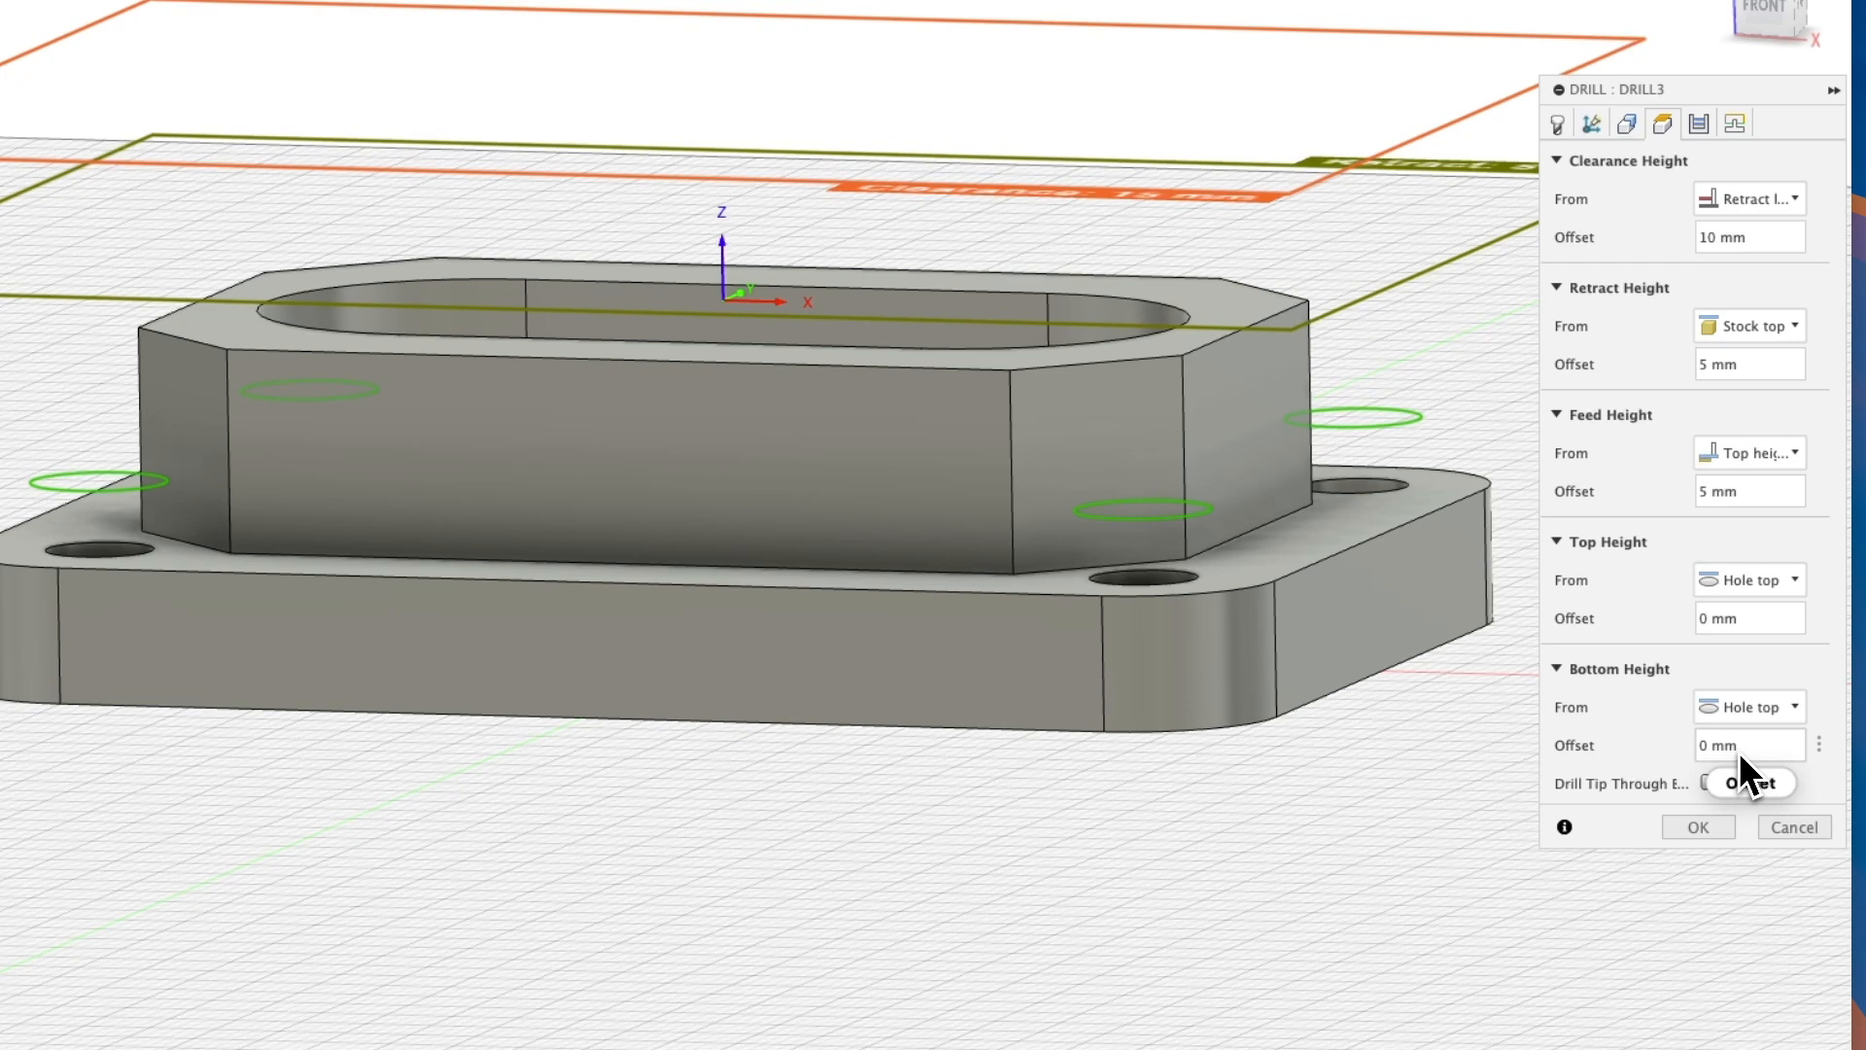
{"action": "double_click", "coordinate": [1701, 745]}
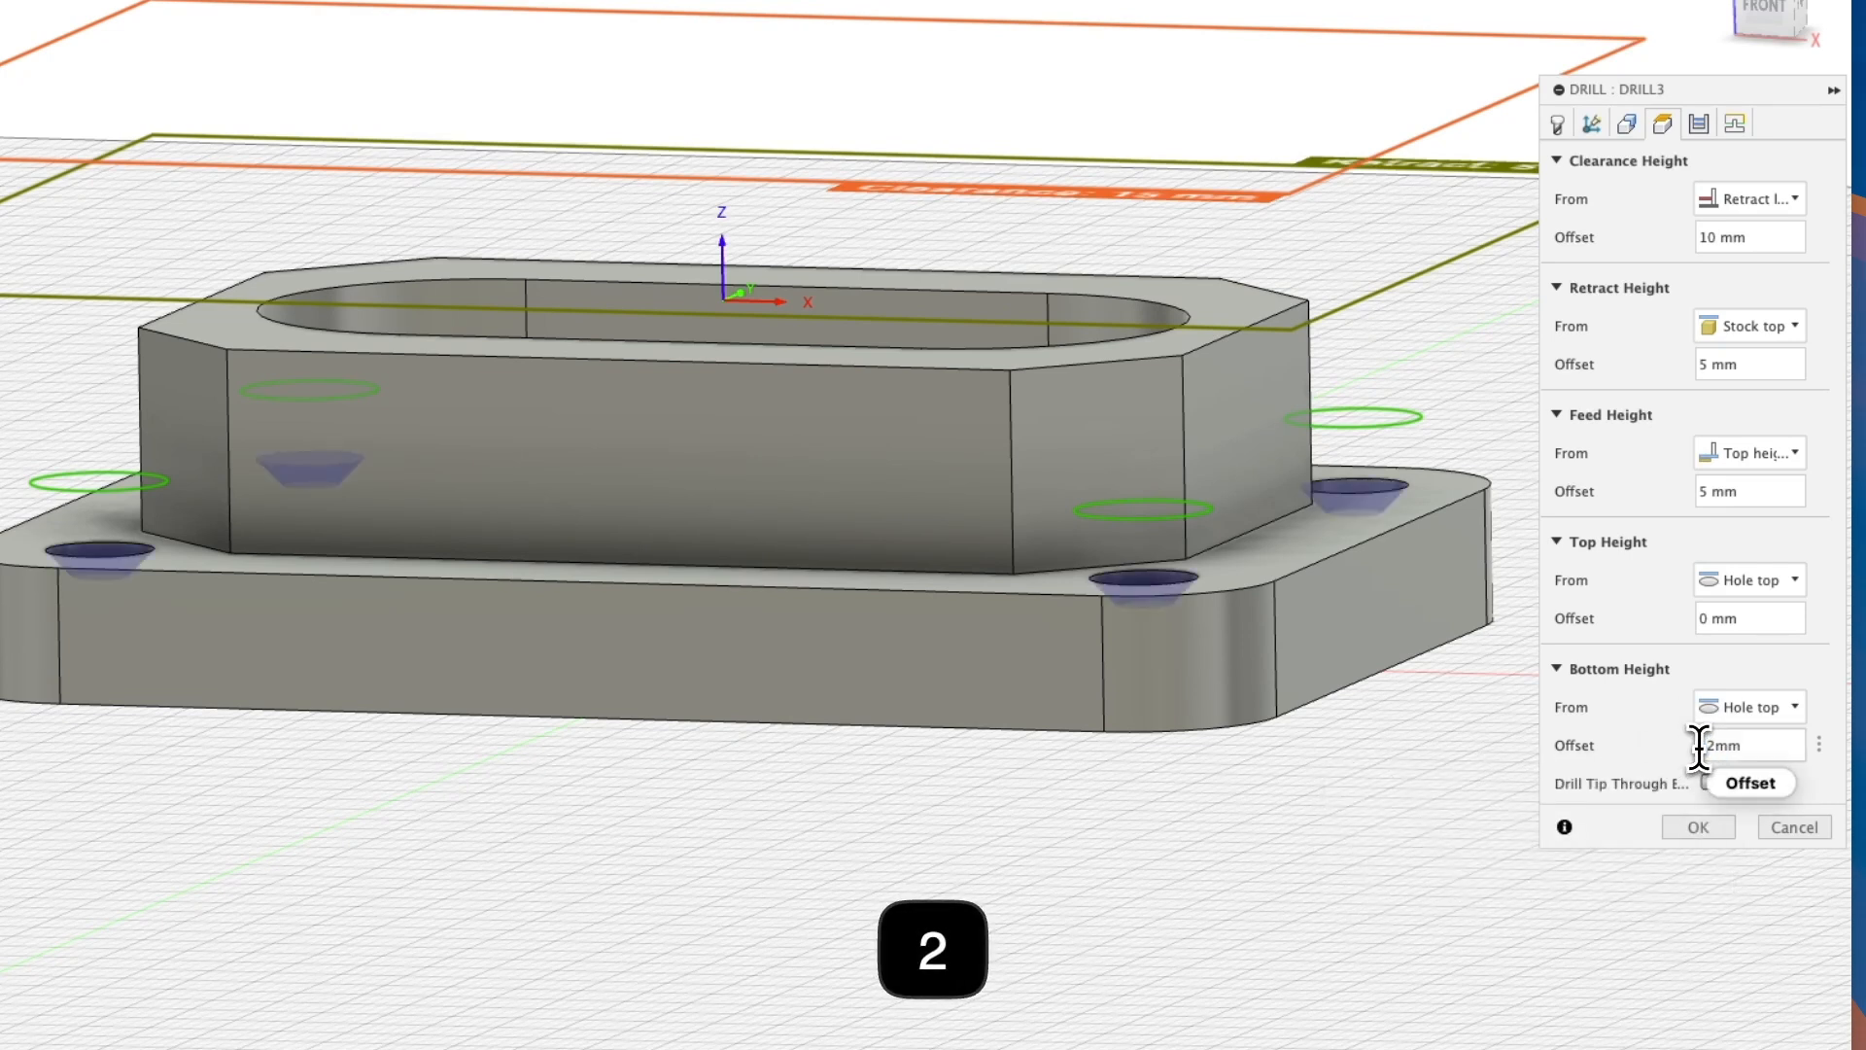
{"action": "left_click", "coordinate": [1697, 827]}
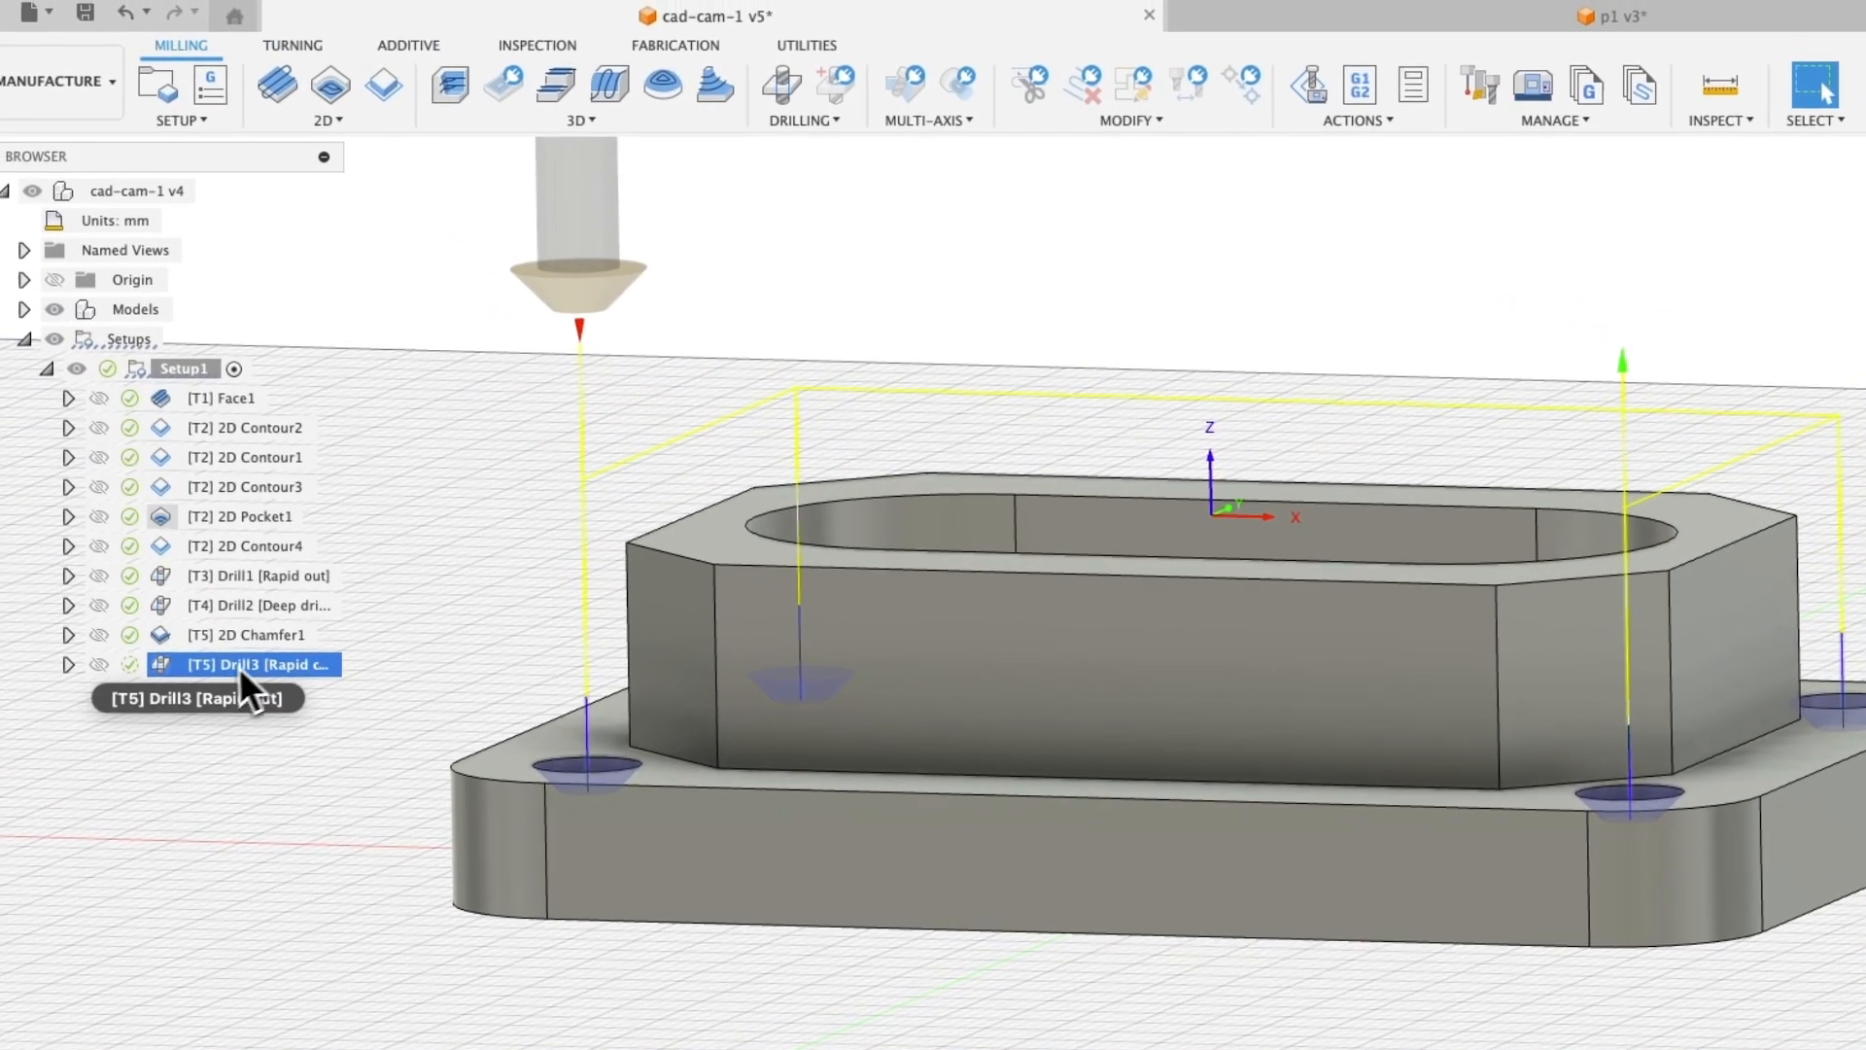
Simulate Drill3 at the -2 mm bottom offset on the stock, and exit the simulation
{"action": "right_click", "coordinate": [194, 643]}
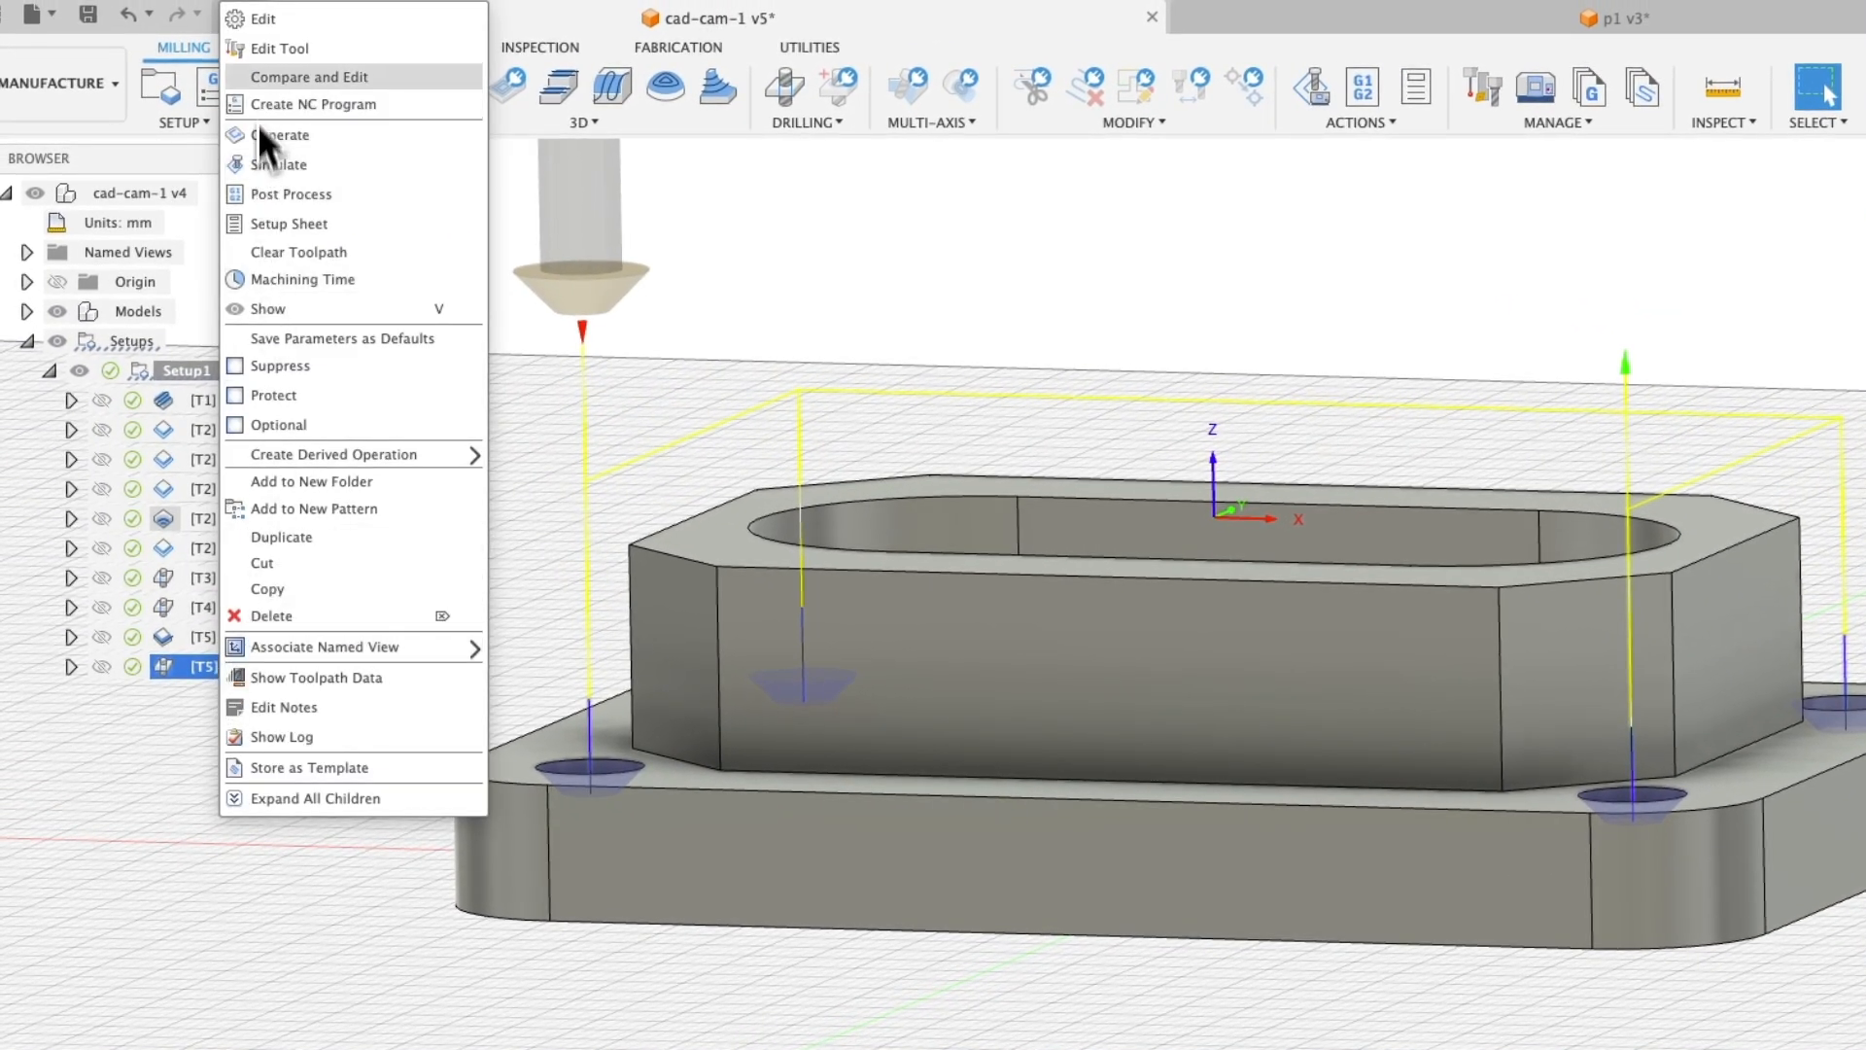
{"action": "left_click", "coordinate": [268, 166]}
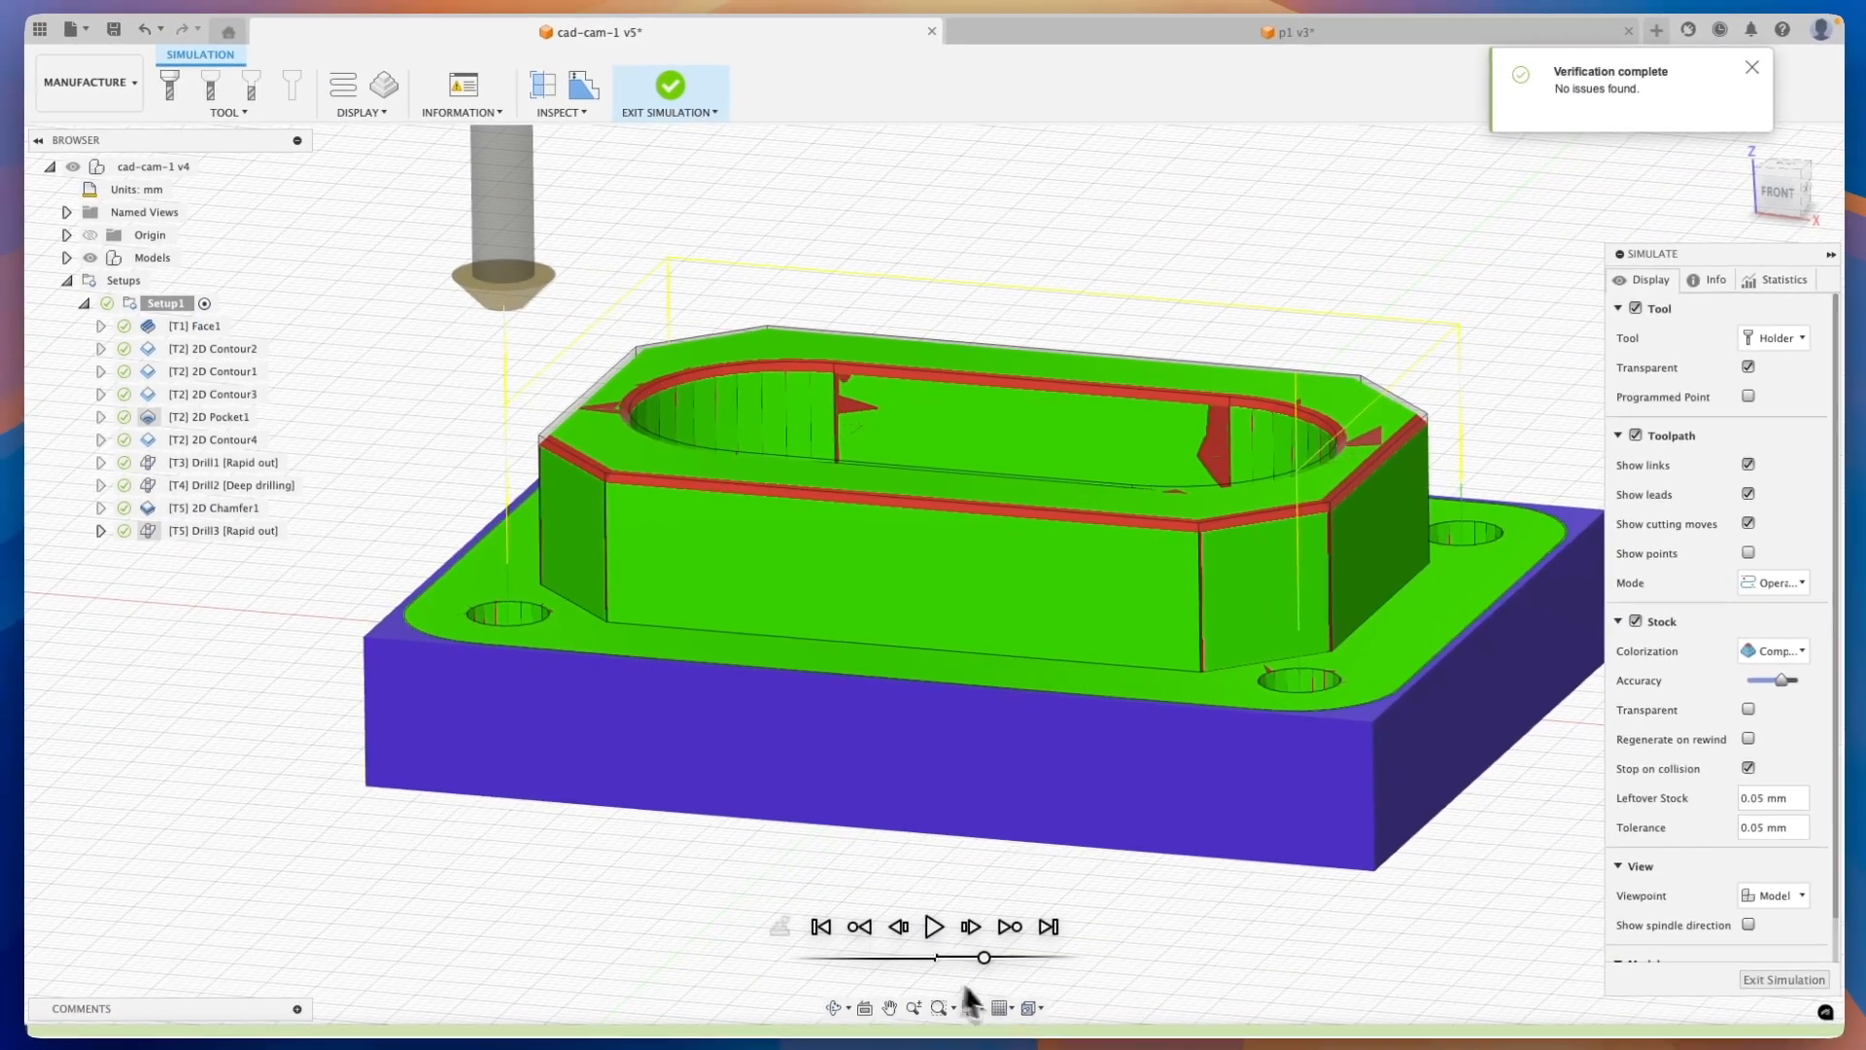
{"action": "left_click", "coordinate": [934, 926]}
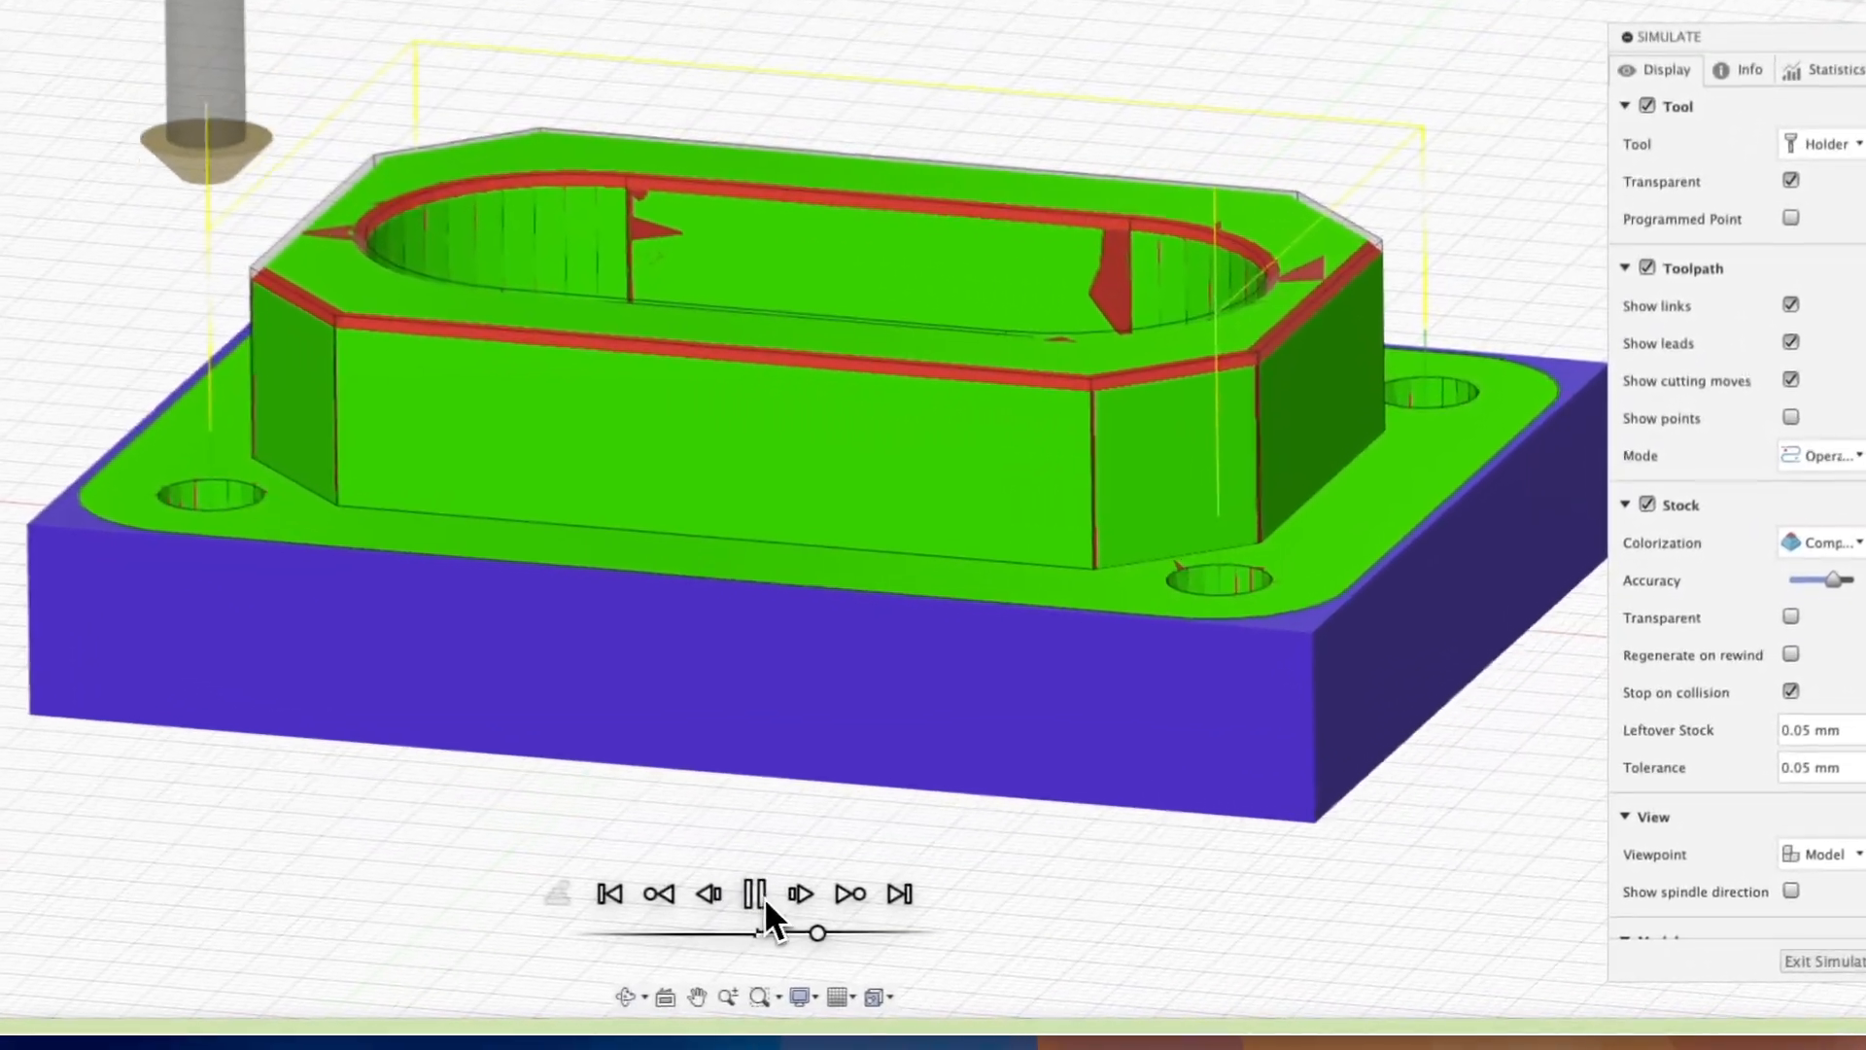
{"action": "left_click", "coordinate": [738, 890]}
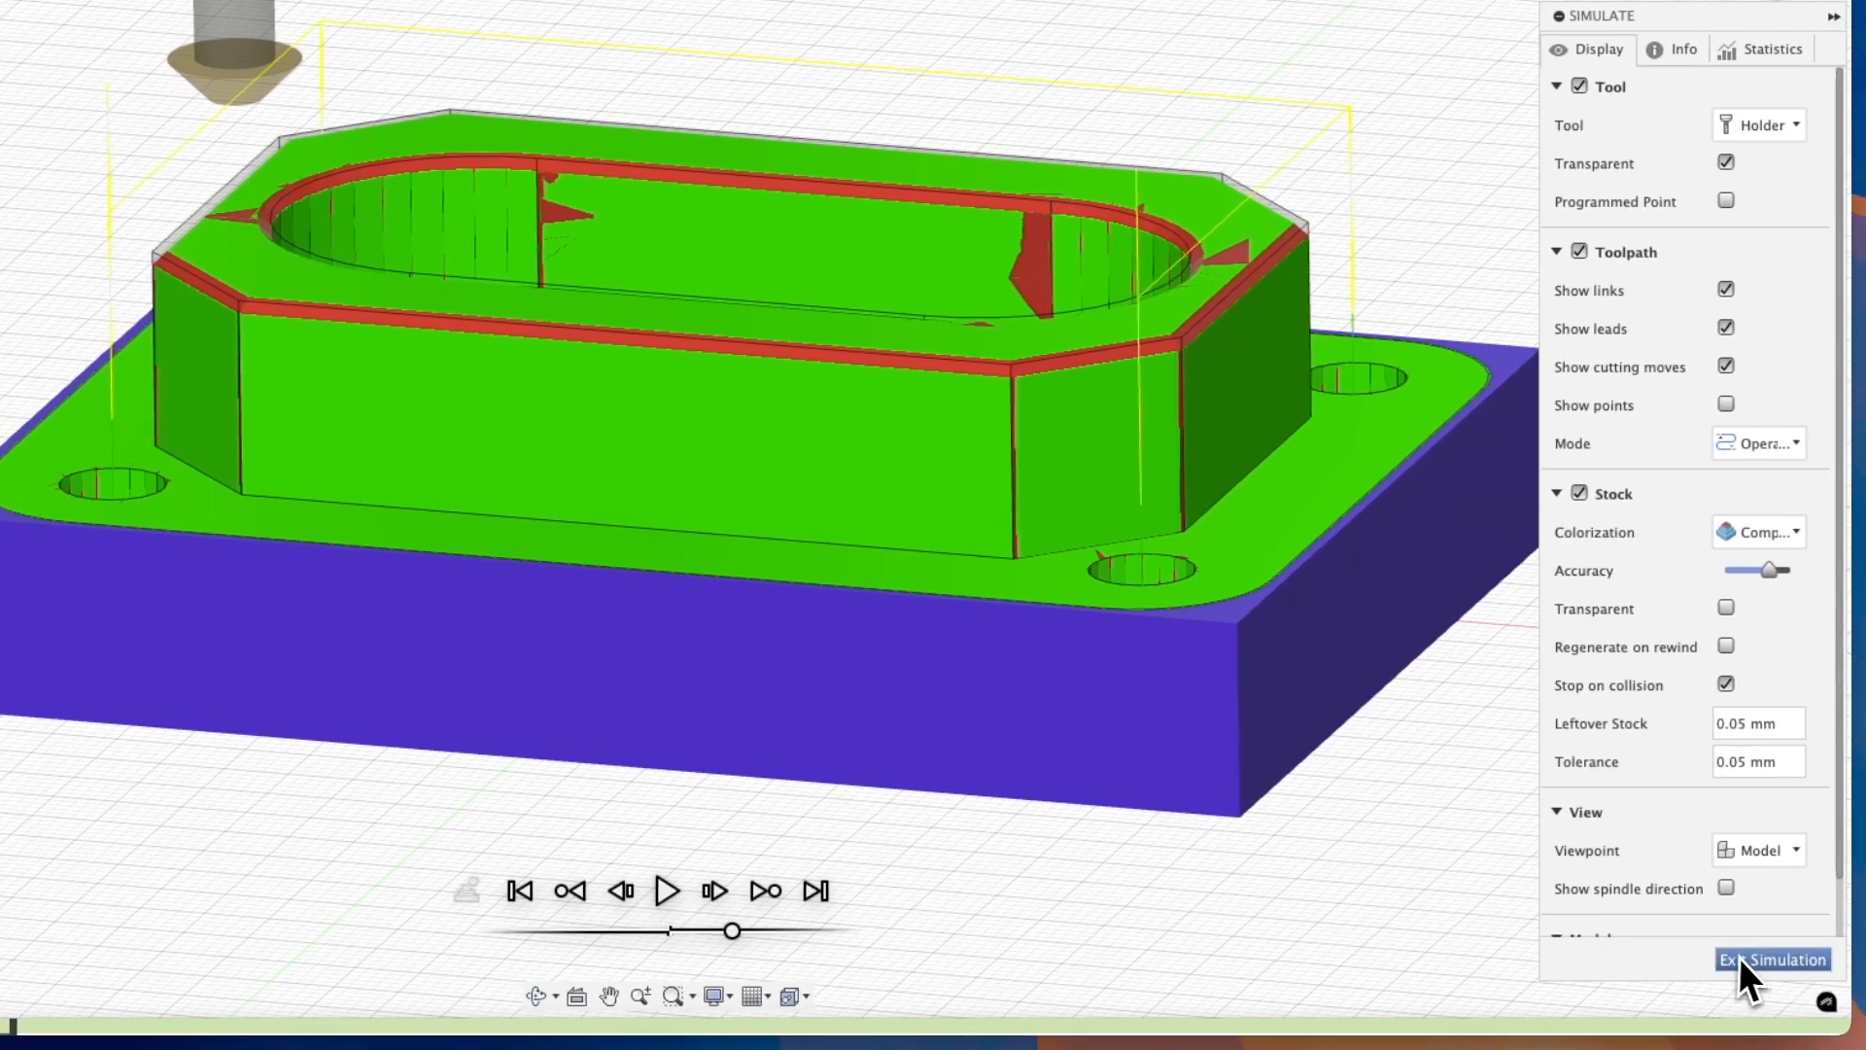
{"action": "left_click", "coordinate": [1749, 960]}
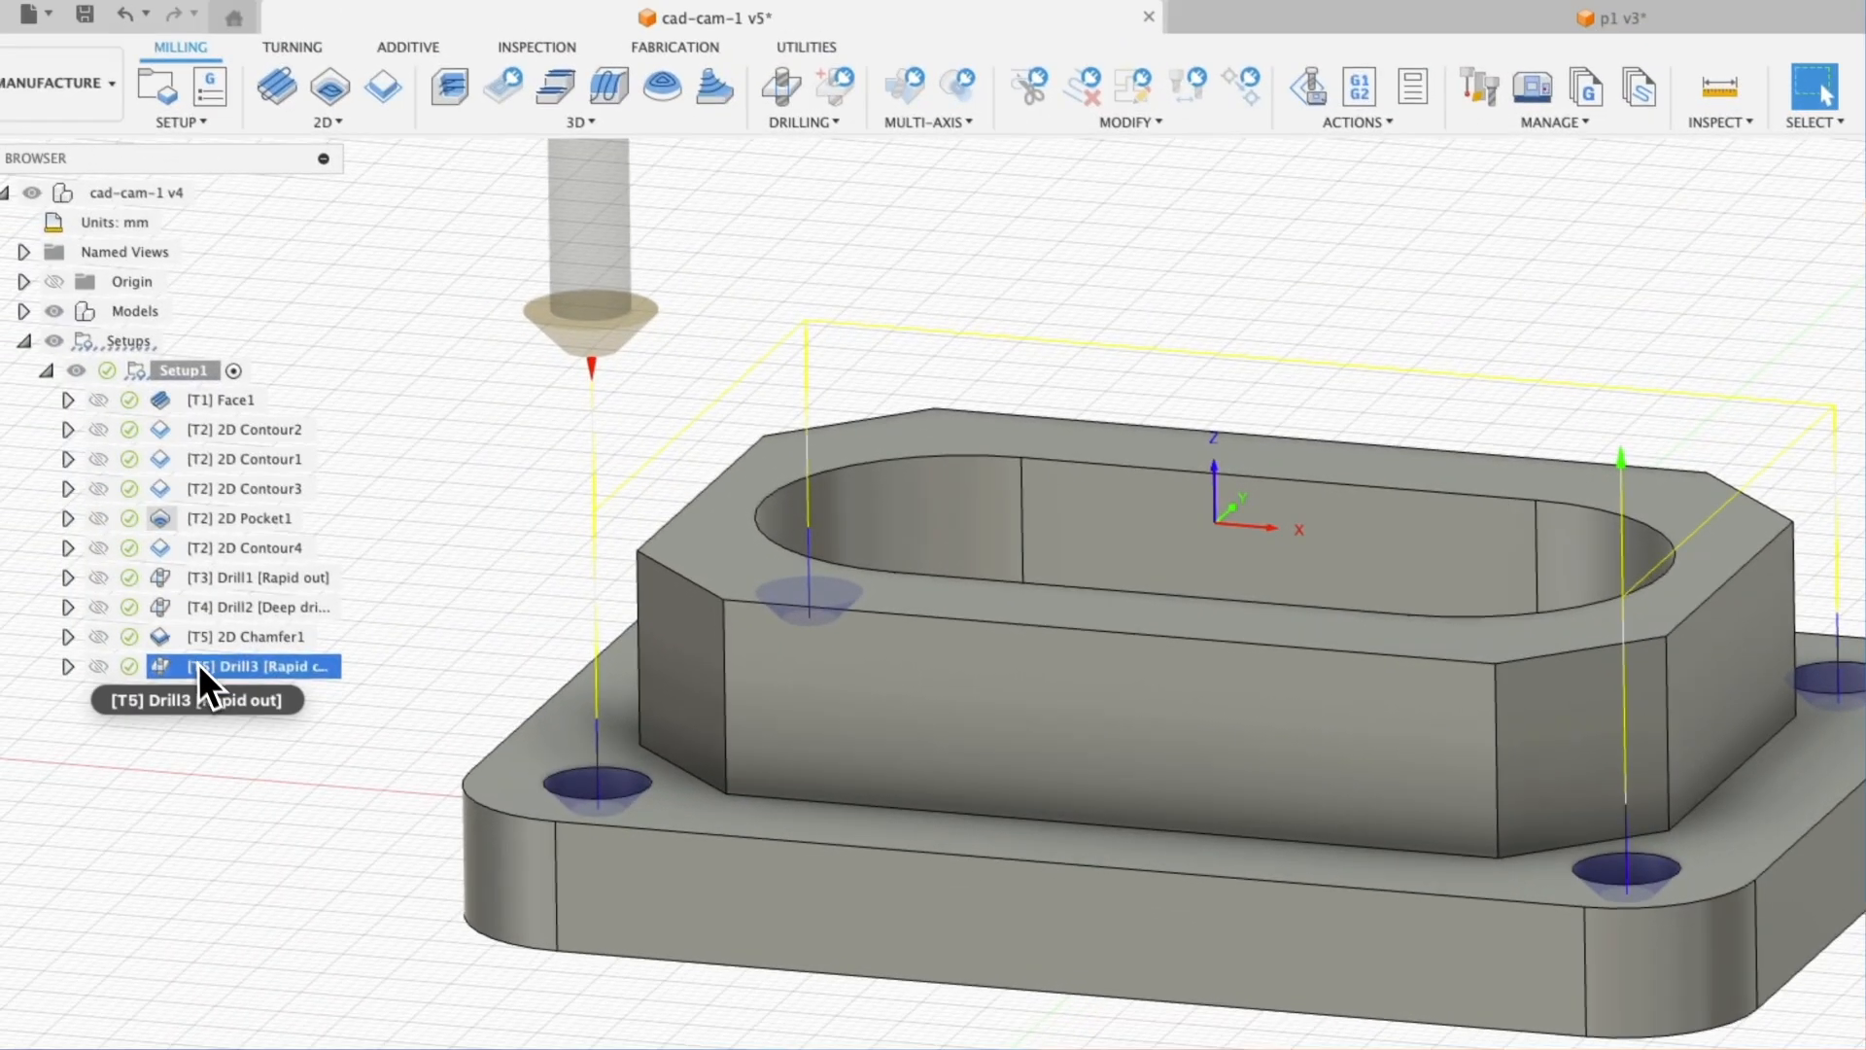
Change Drill3's bottom height offset to -6 mm from the hole top and regenerate the toolpath
{"action": "right_click", "coordinate": [204, 670]}
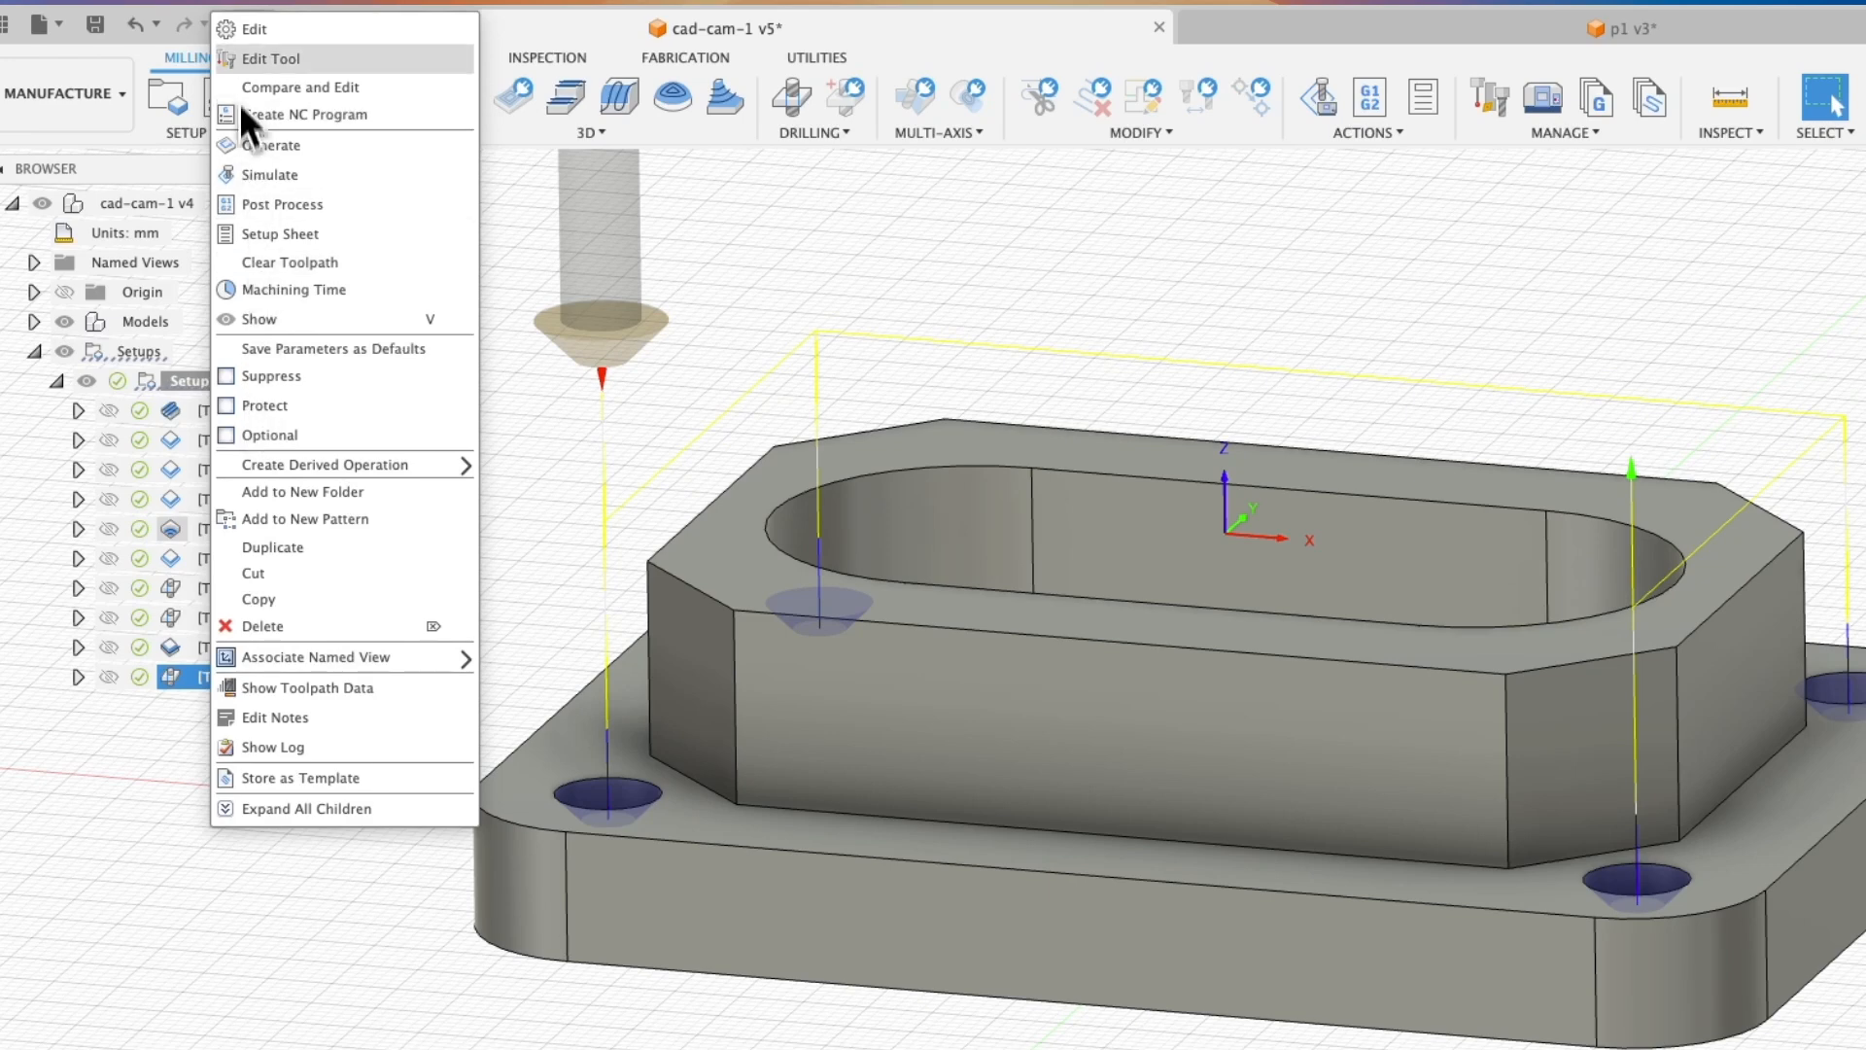
{"action": "left_click", "coordinate": [253, 39]}
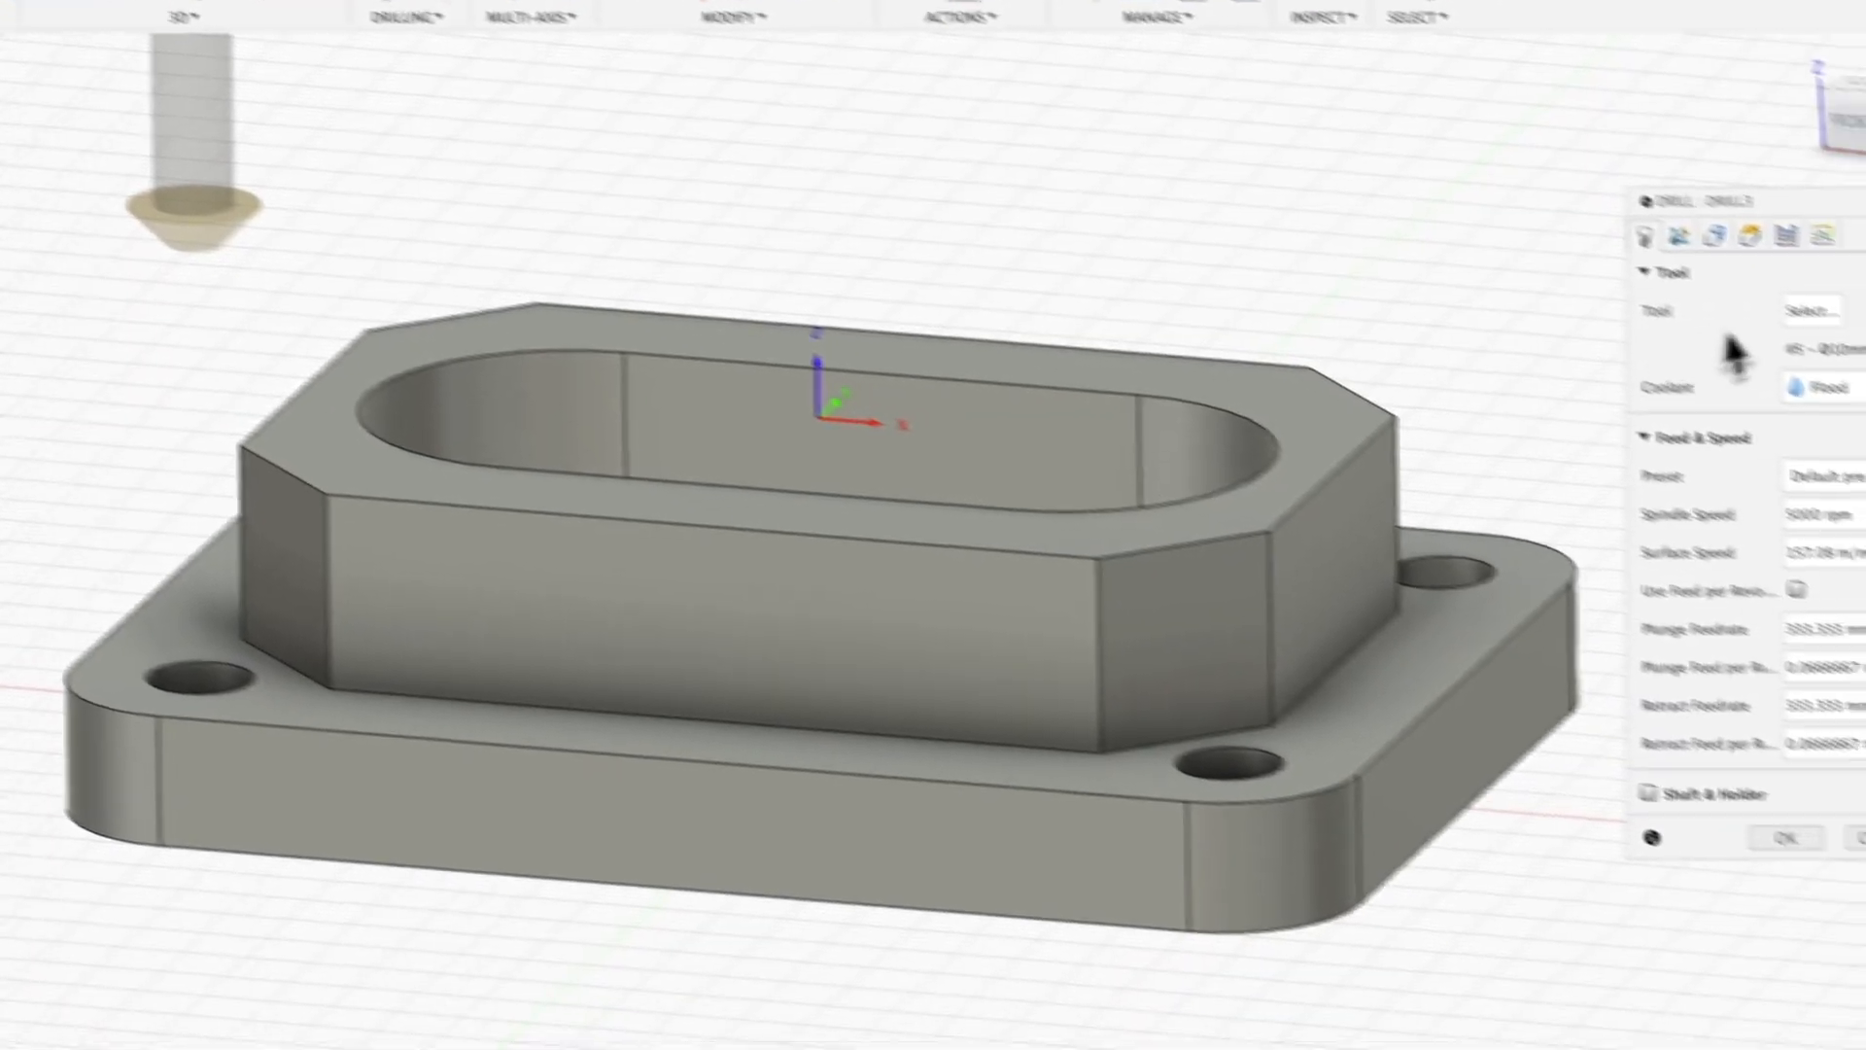
{"action": "left_click", "coordinate": [1679, 208]}
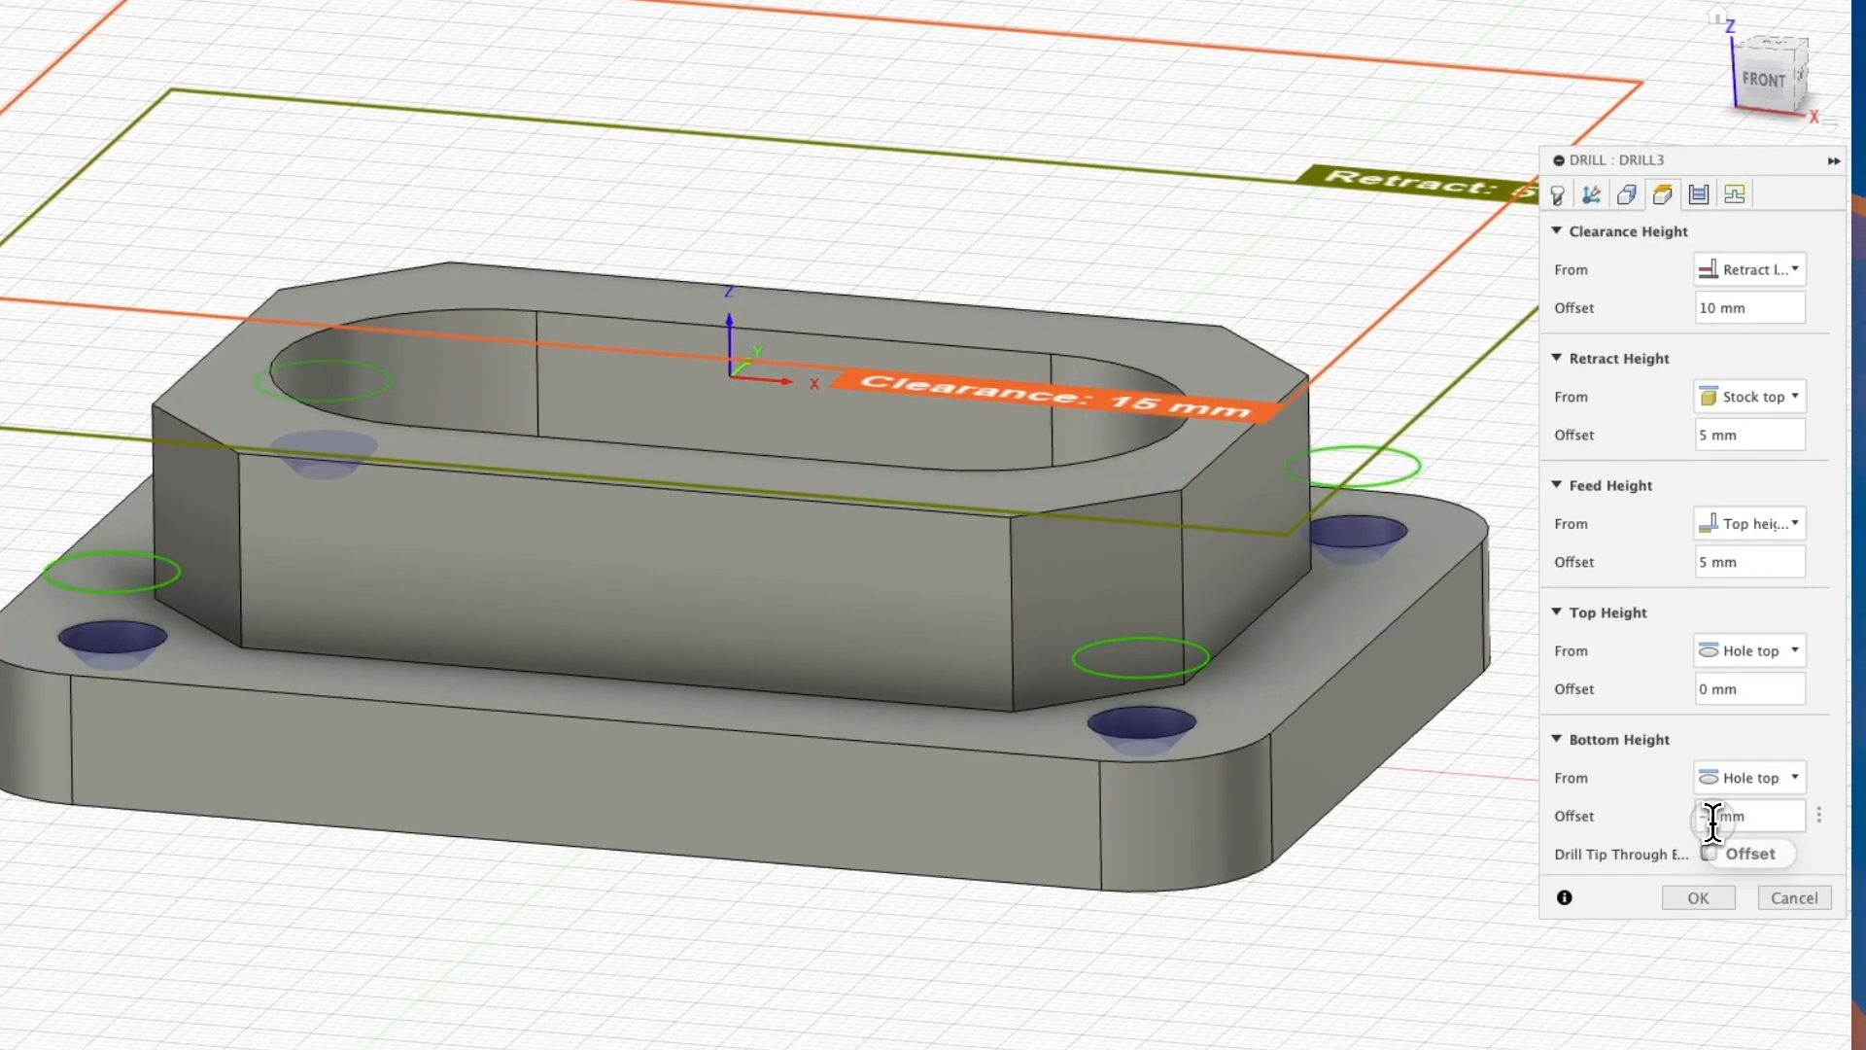
{"action": "key", "text": "BackSpace"}
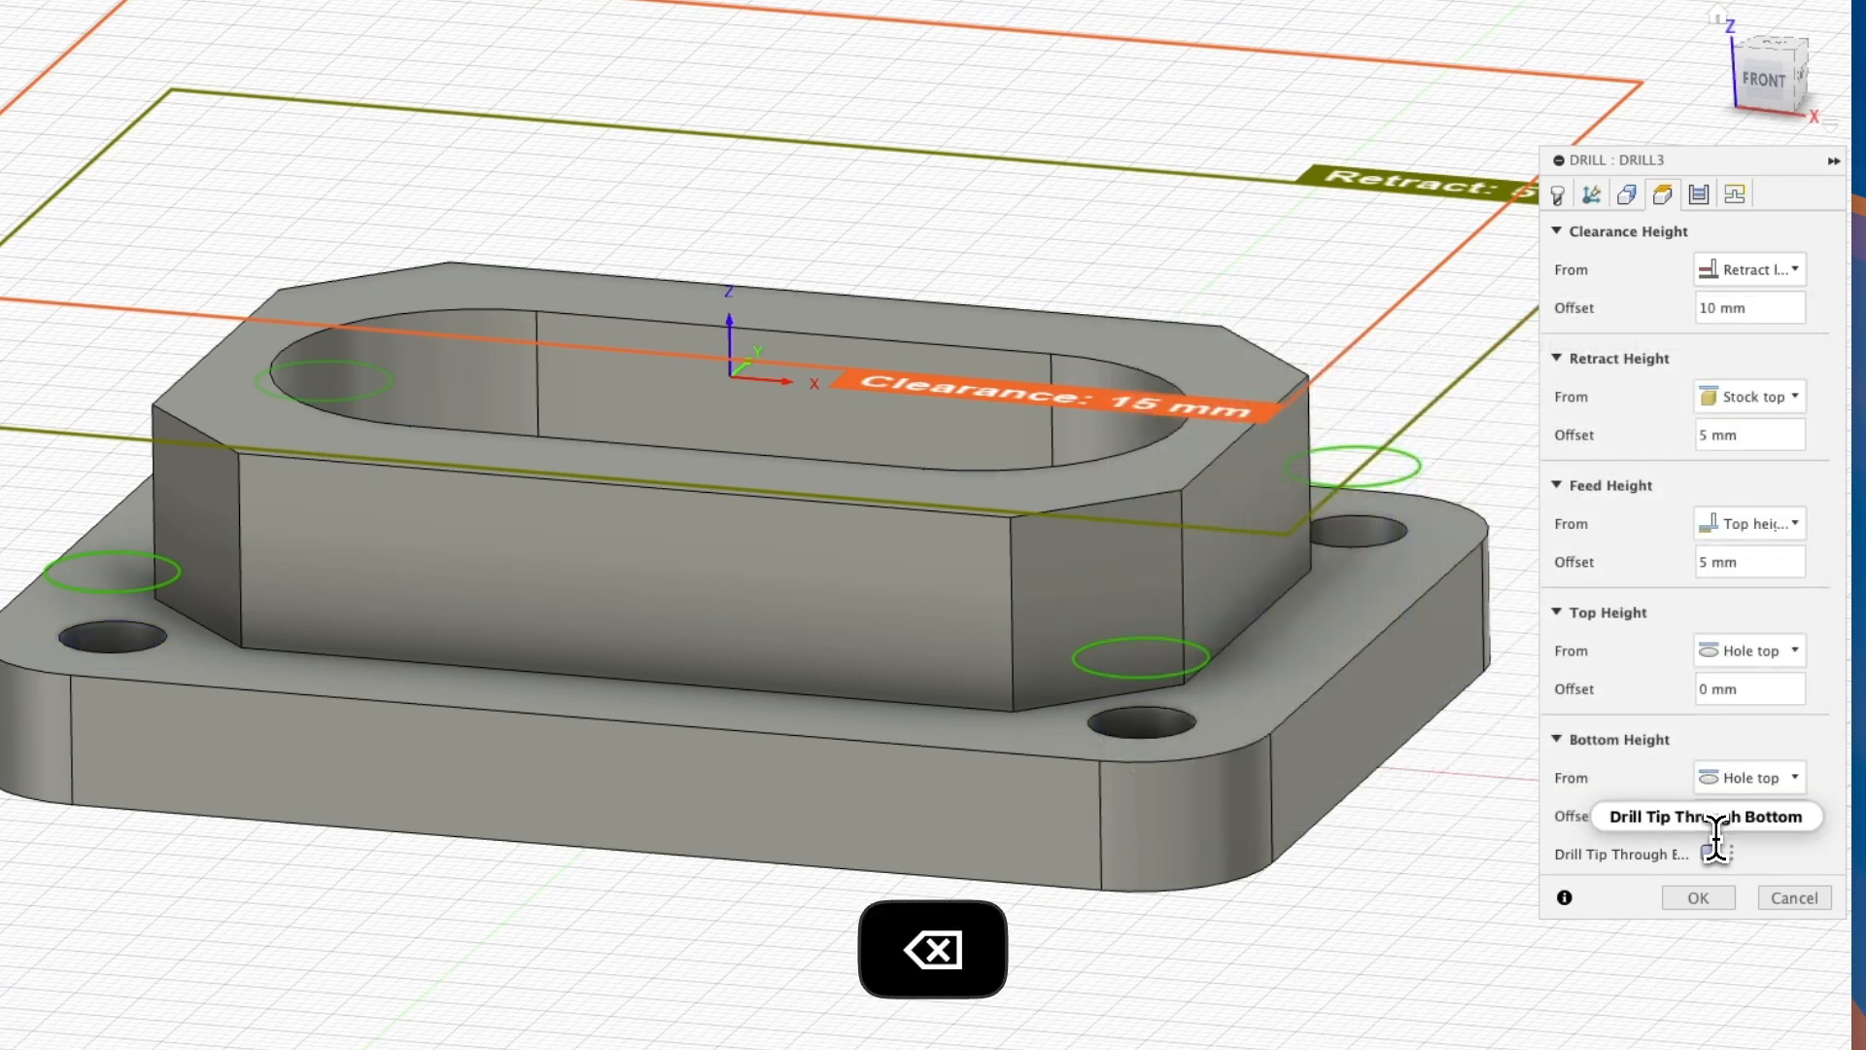
{"action": "type", "text": "5"}
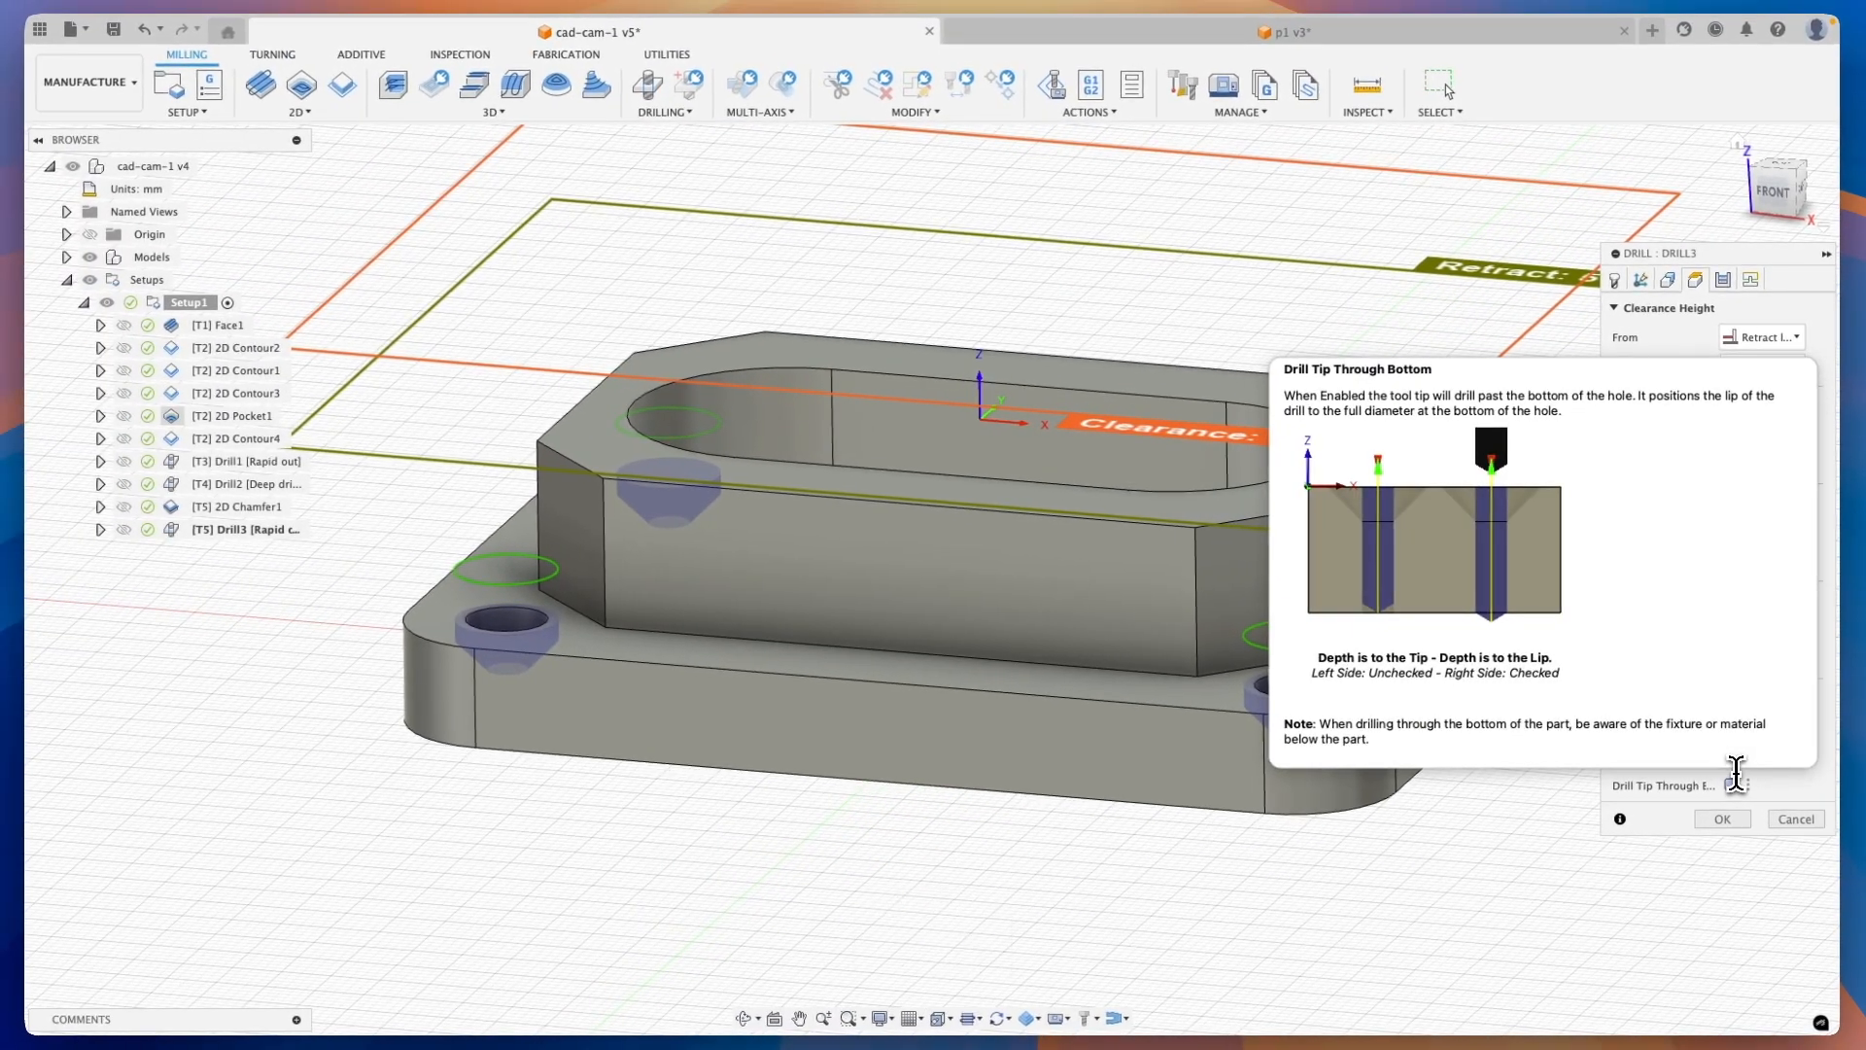
{"action": "key", "text": "BackSpace"}
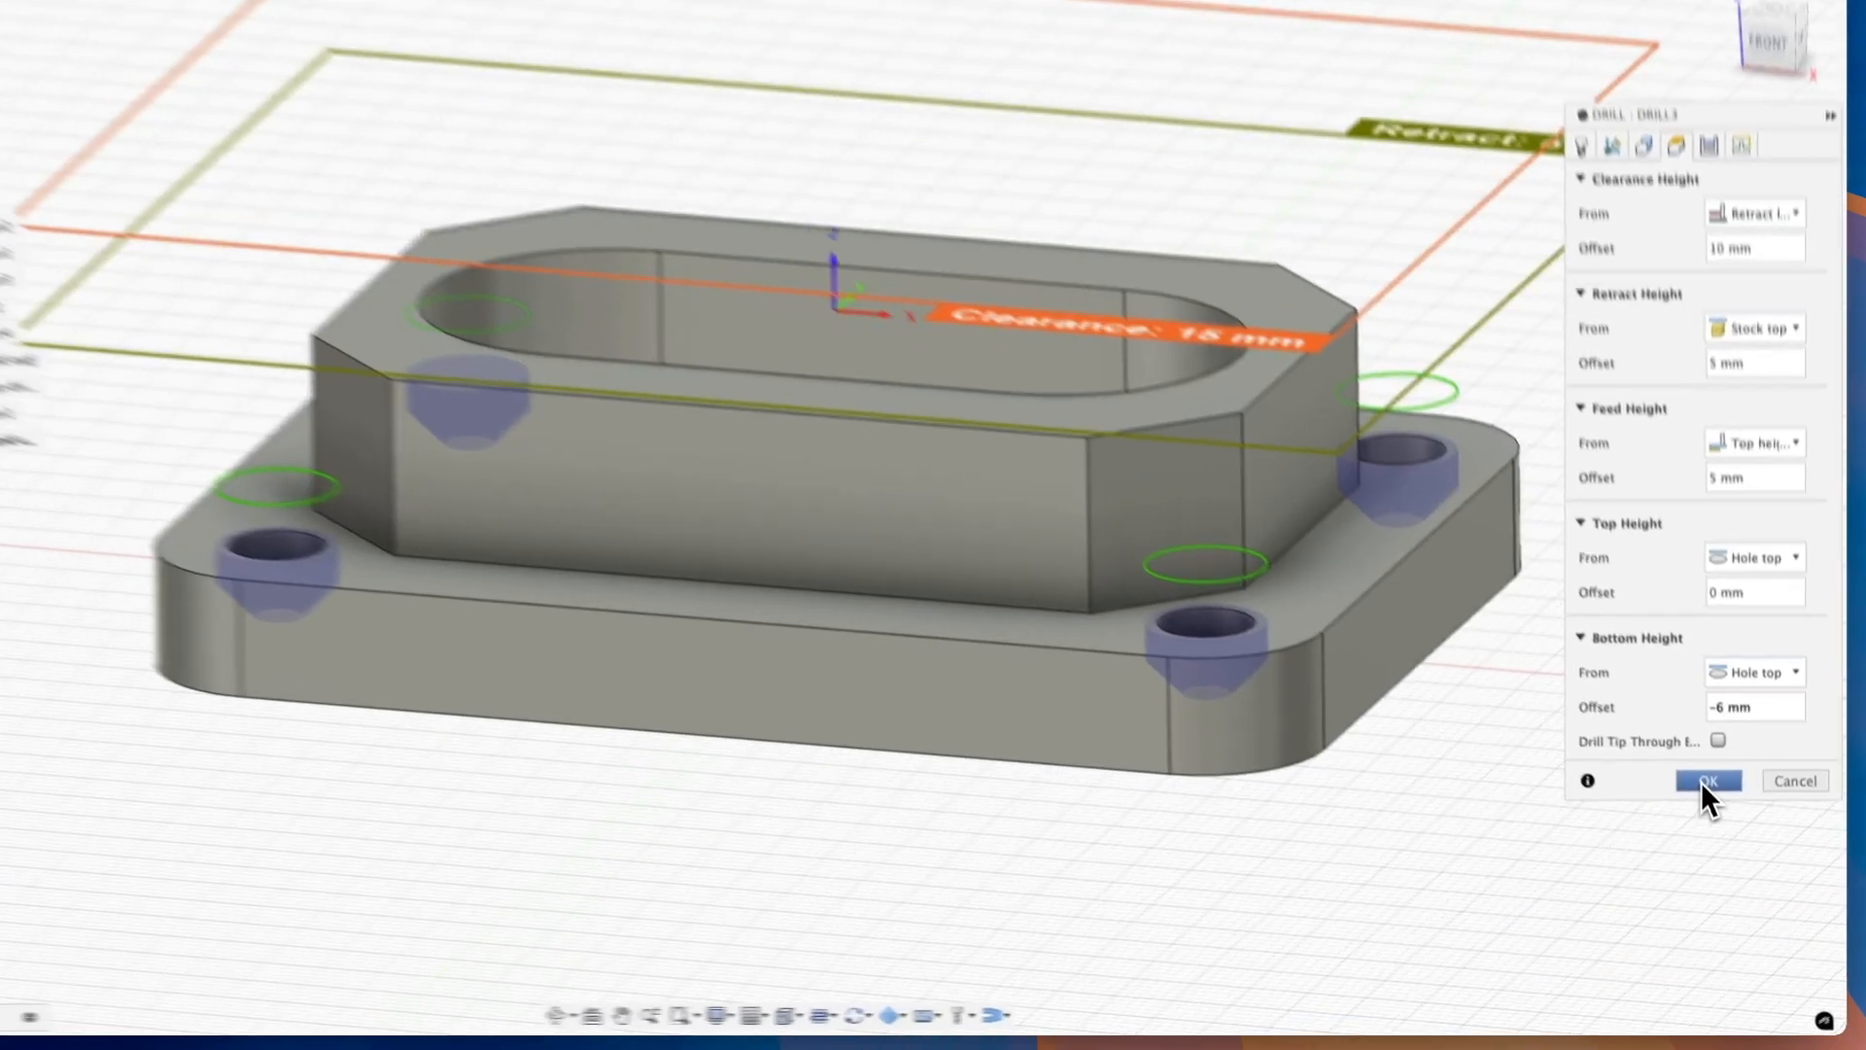
{"action": "left_click", "coordinate": [1720, 819]}
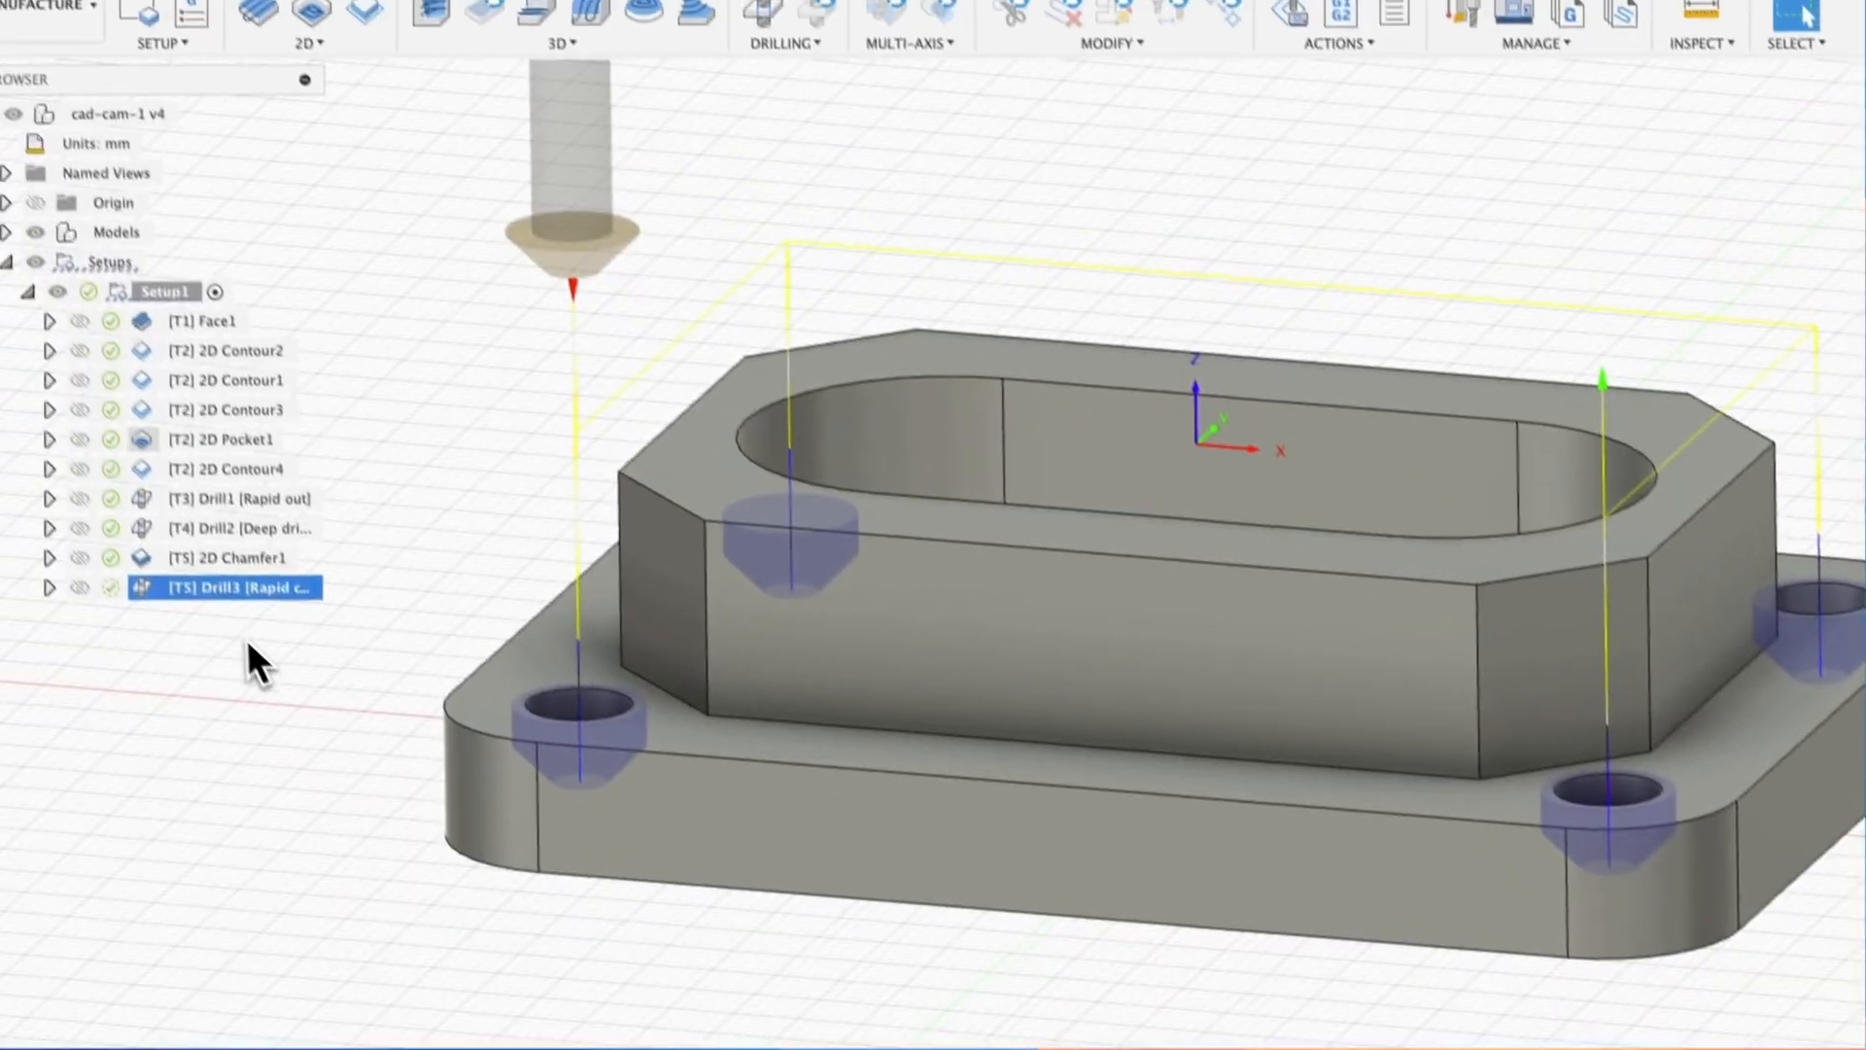
Simulate the deeper -6 mm countersinking at the first corner hole, pause it, and exit the simulation
{"action": "right_click", "coordinate": [65, 431]}
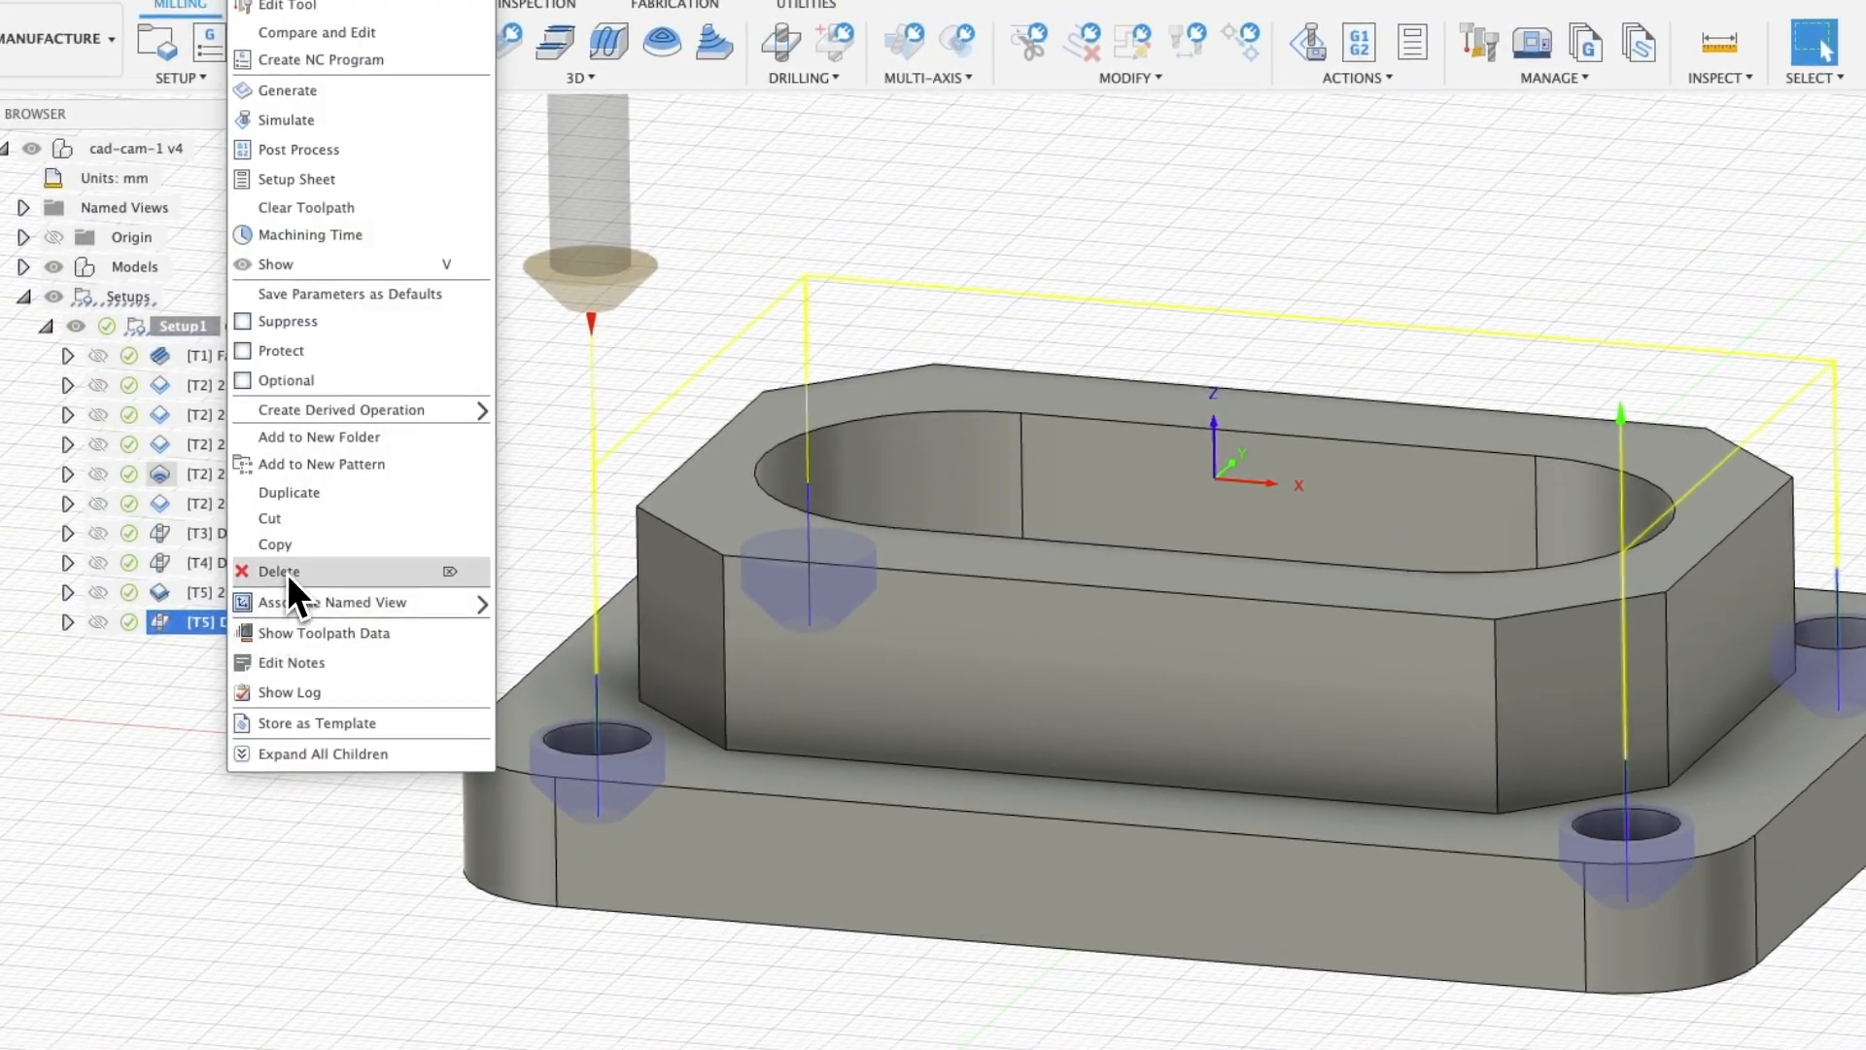
{"action": "left_click", "coordinate": [303, 130]}
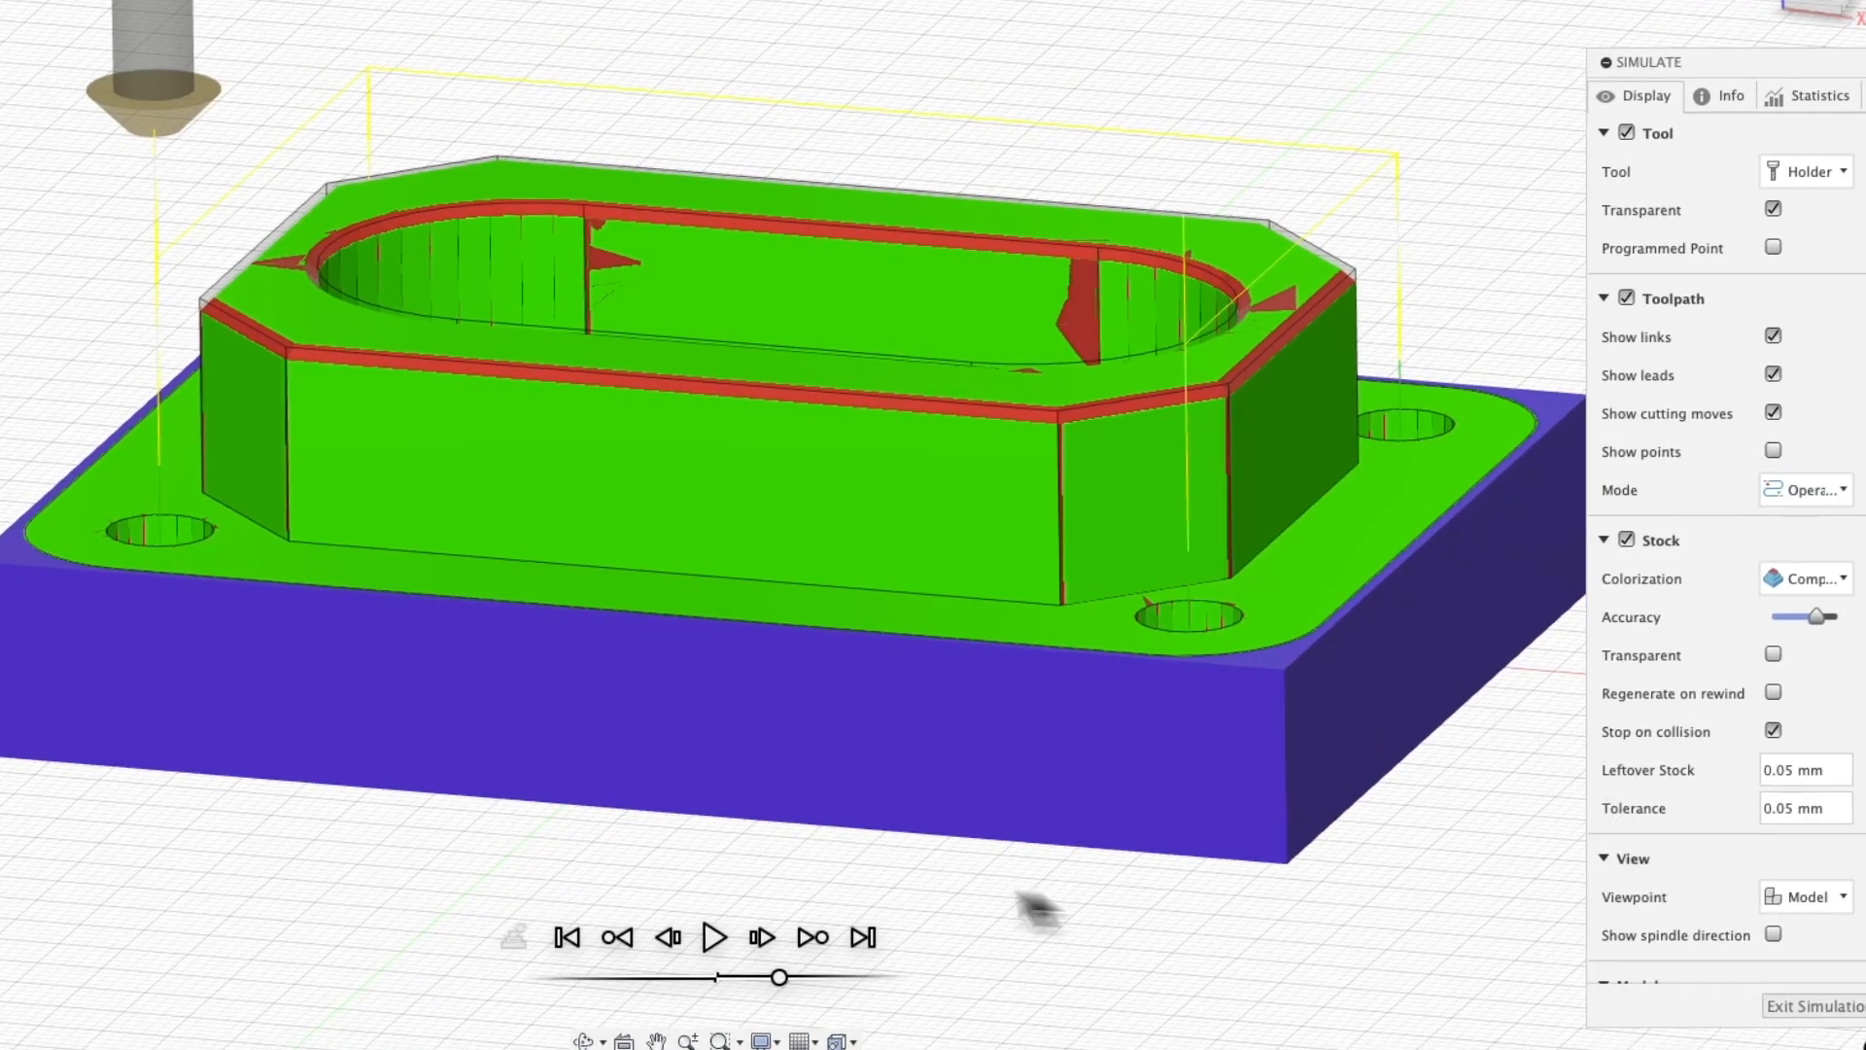
{"action": "left_click", "coordinate": [714, 937]}
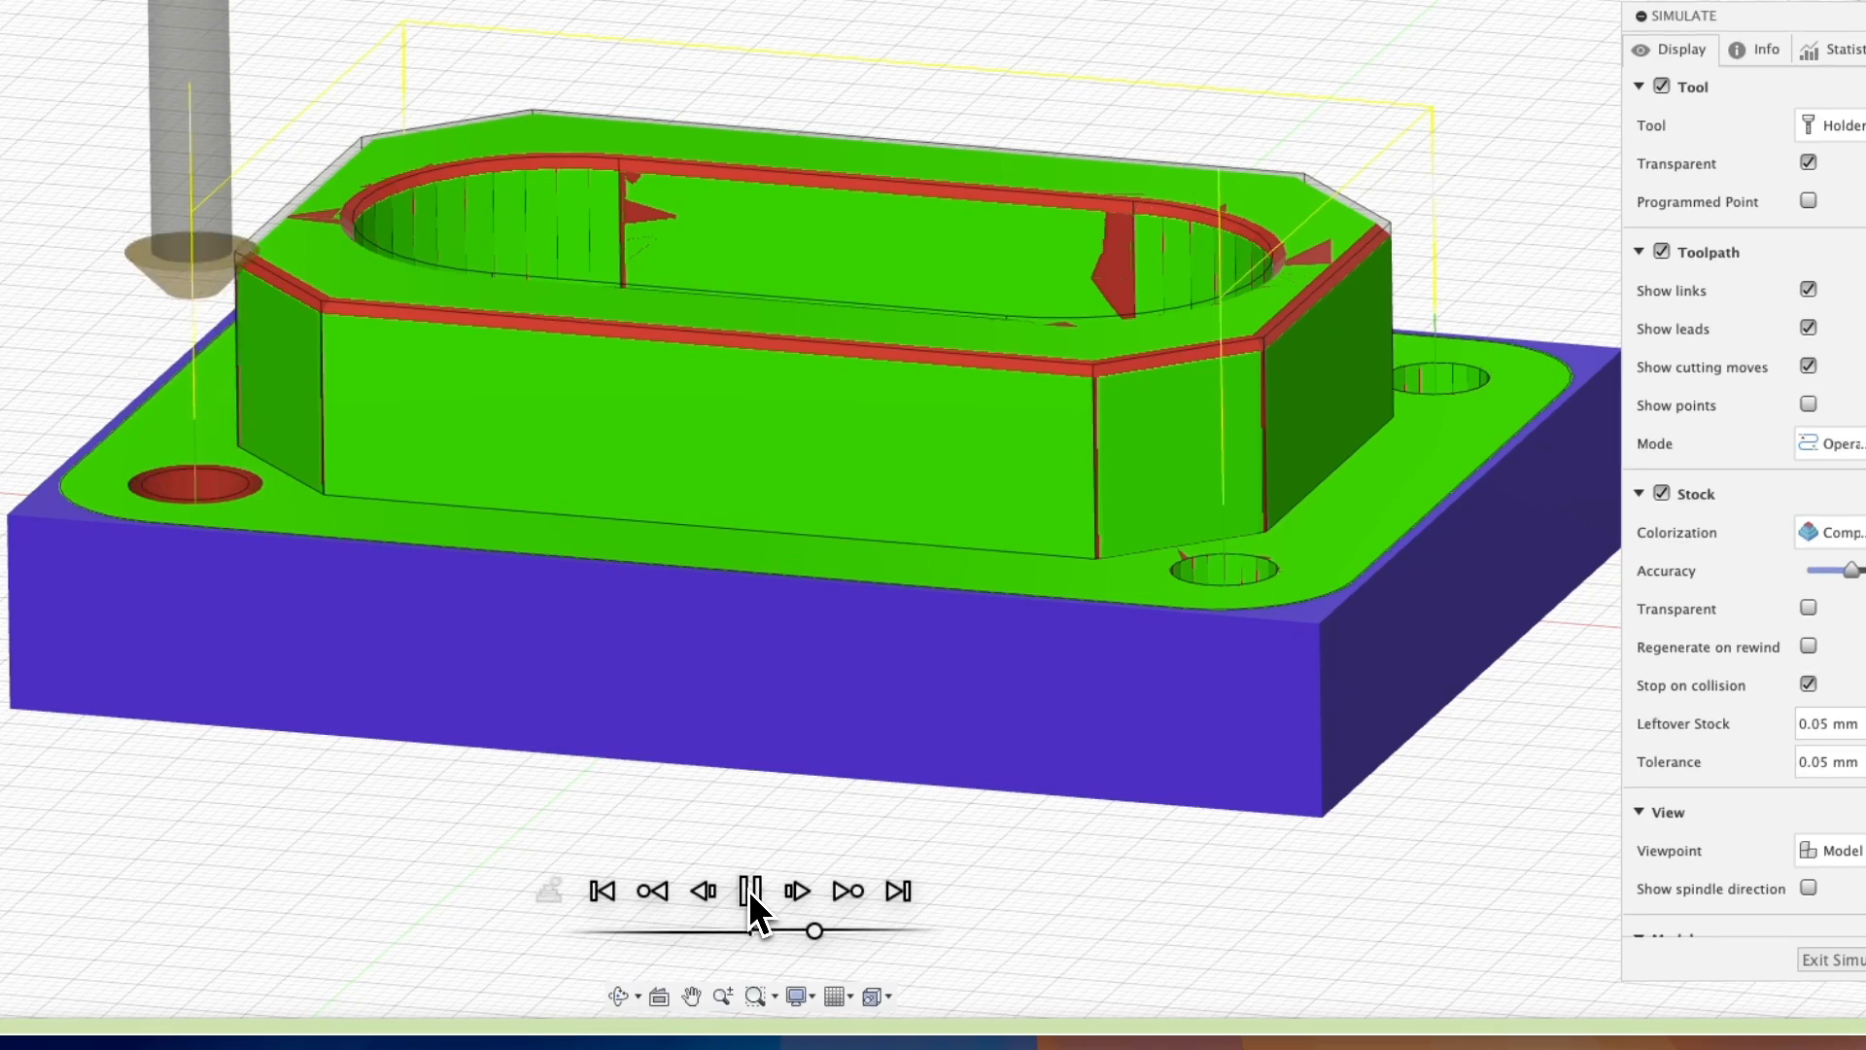
{"action": "left_click", "coordinate": [752, 899]}
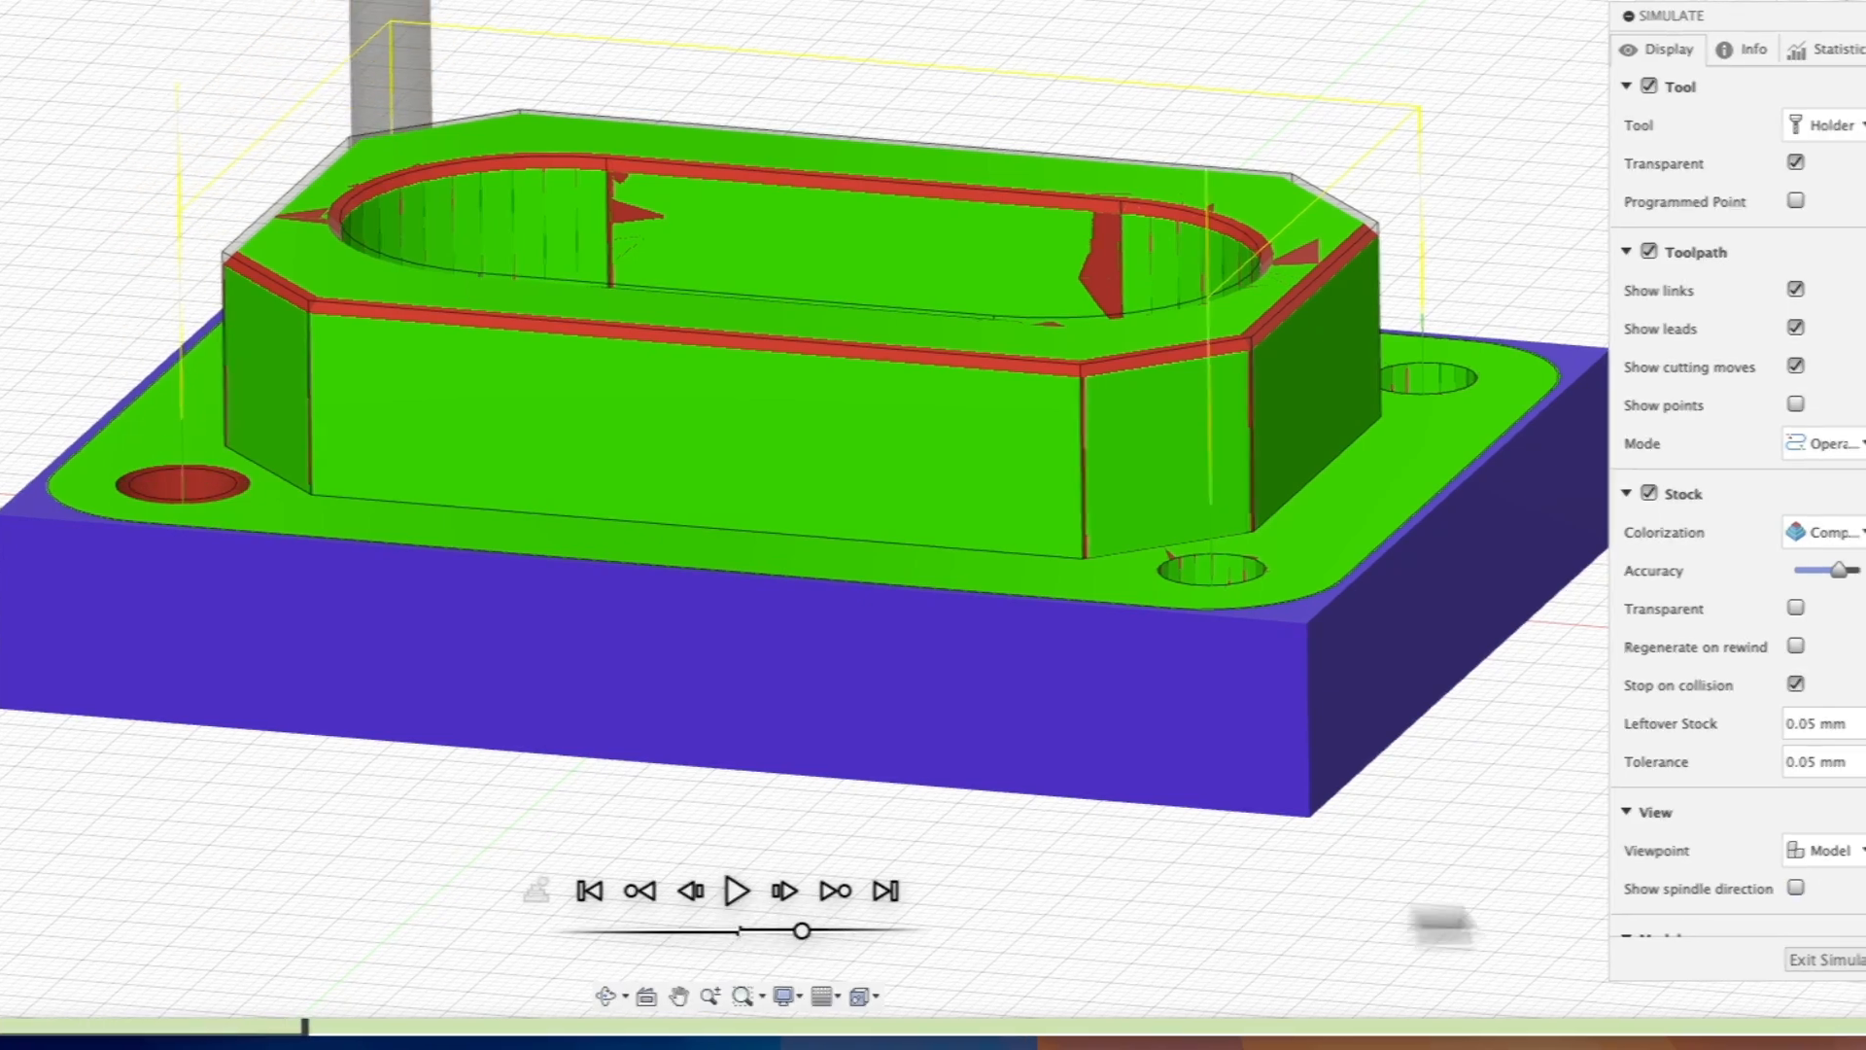
{"action": "left_click", "coordinate": [1825, 961]}
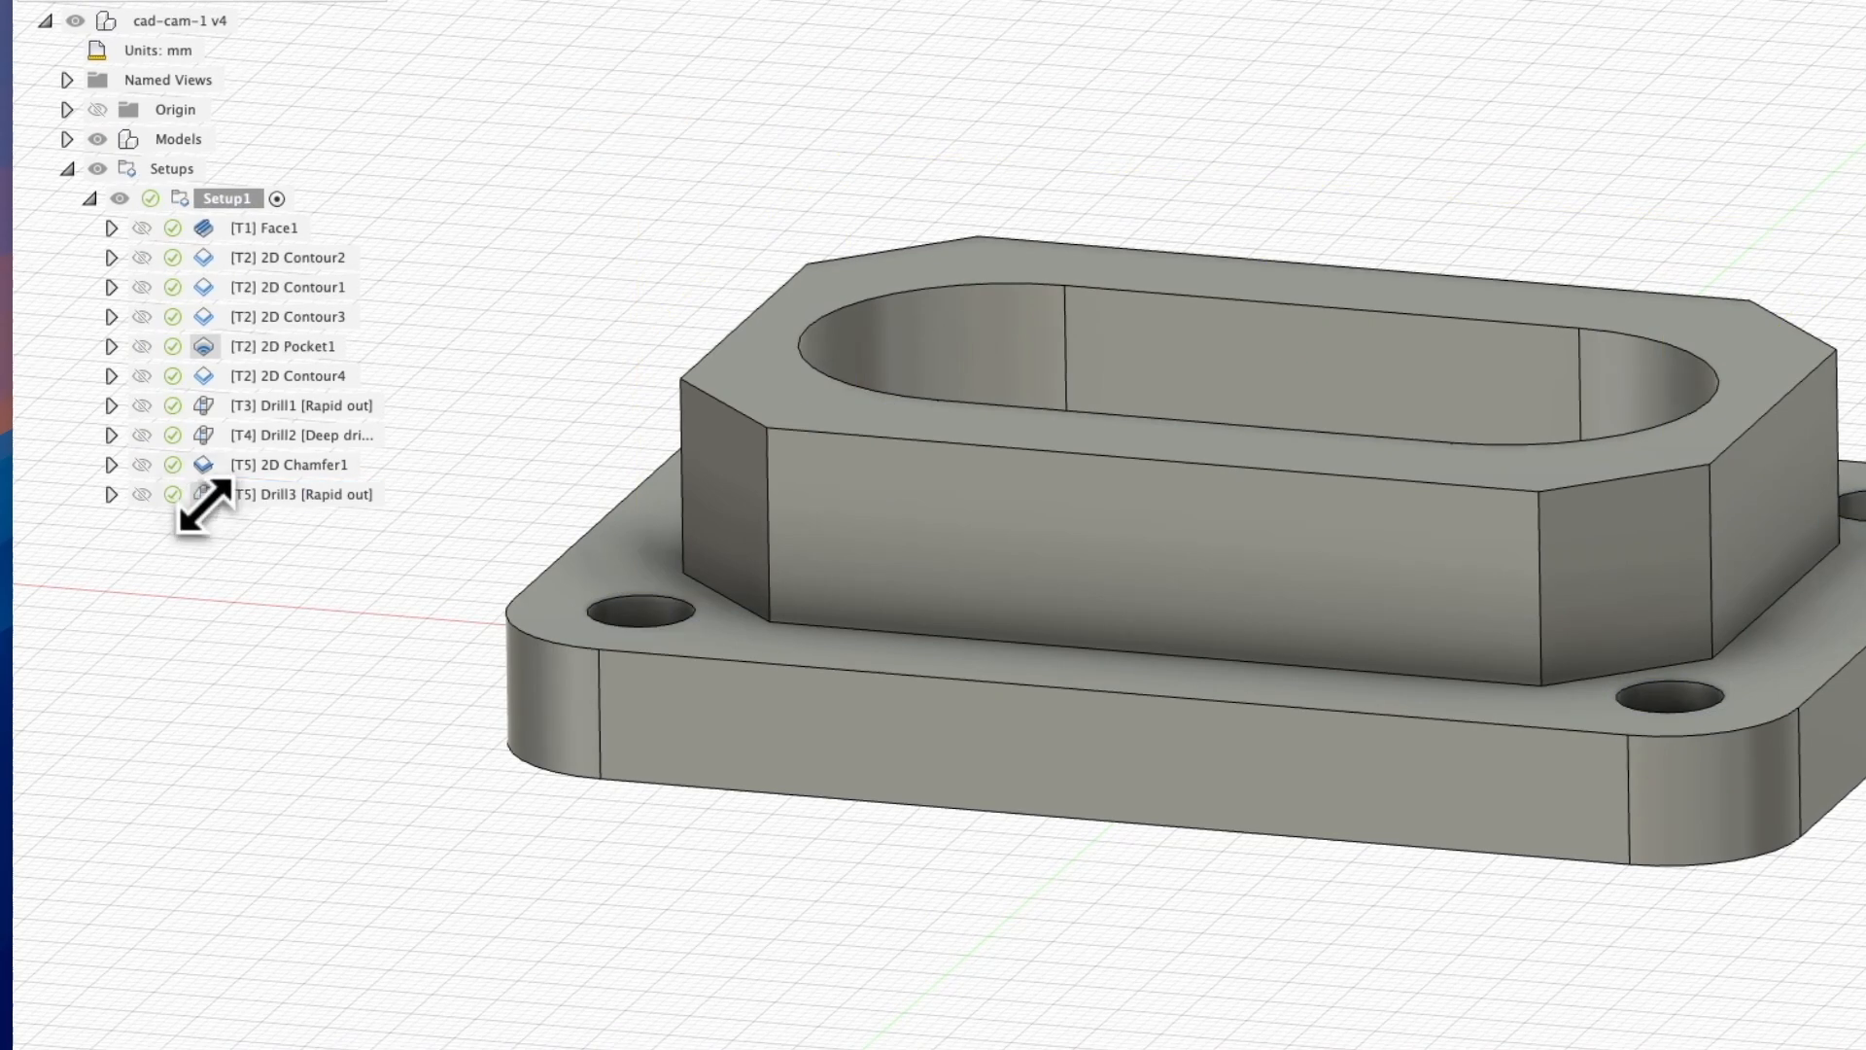
Set Drill3's bottom height offset to -3 mm from the hole top and regenerate the toolpath
{"action": "double_click", "coordinate": [204, 498]}
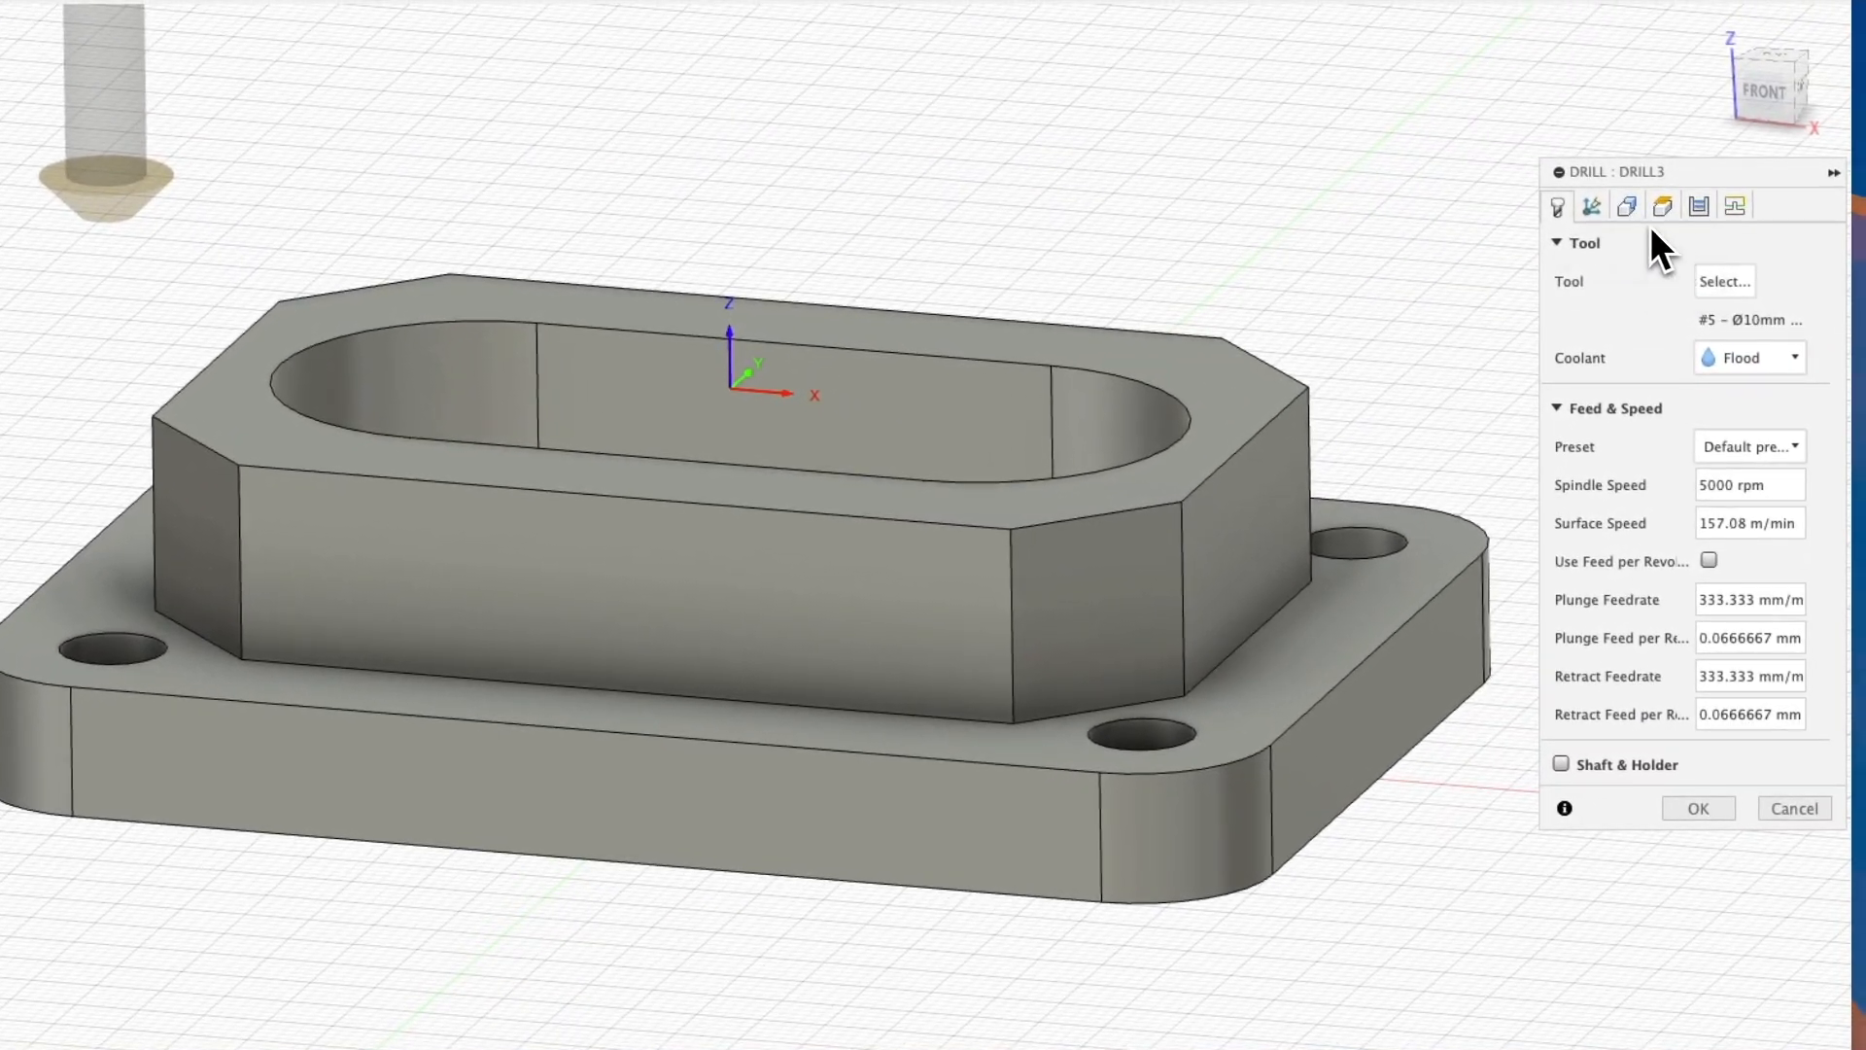
{"action": "left_click", "coordinate": [1658, 215]}
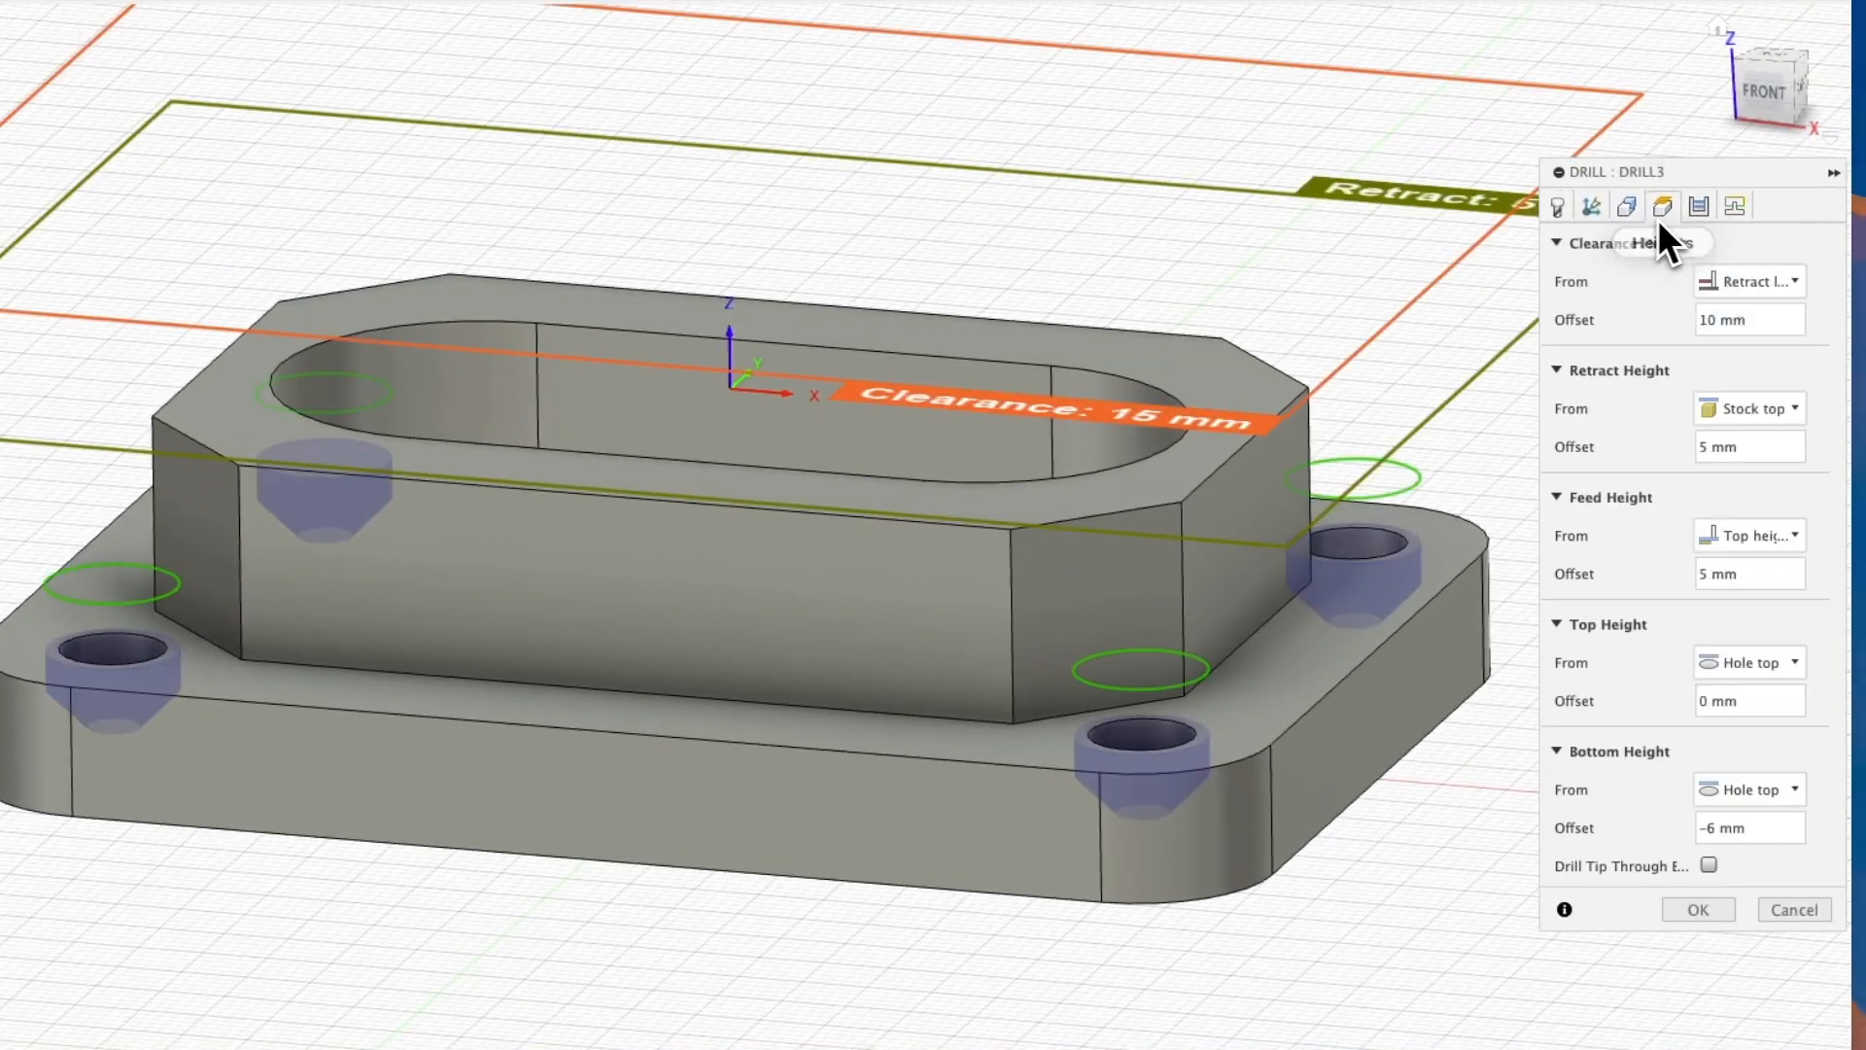
{"action": "left_click", "coordinate": [1713, 828]}
{"action": "key", "text": "BackSpace"}
{"action": "key", "text": "BackSpace"}
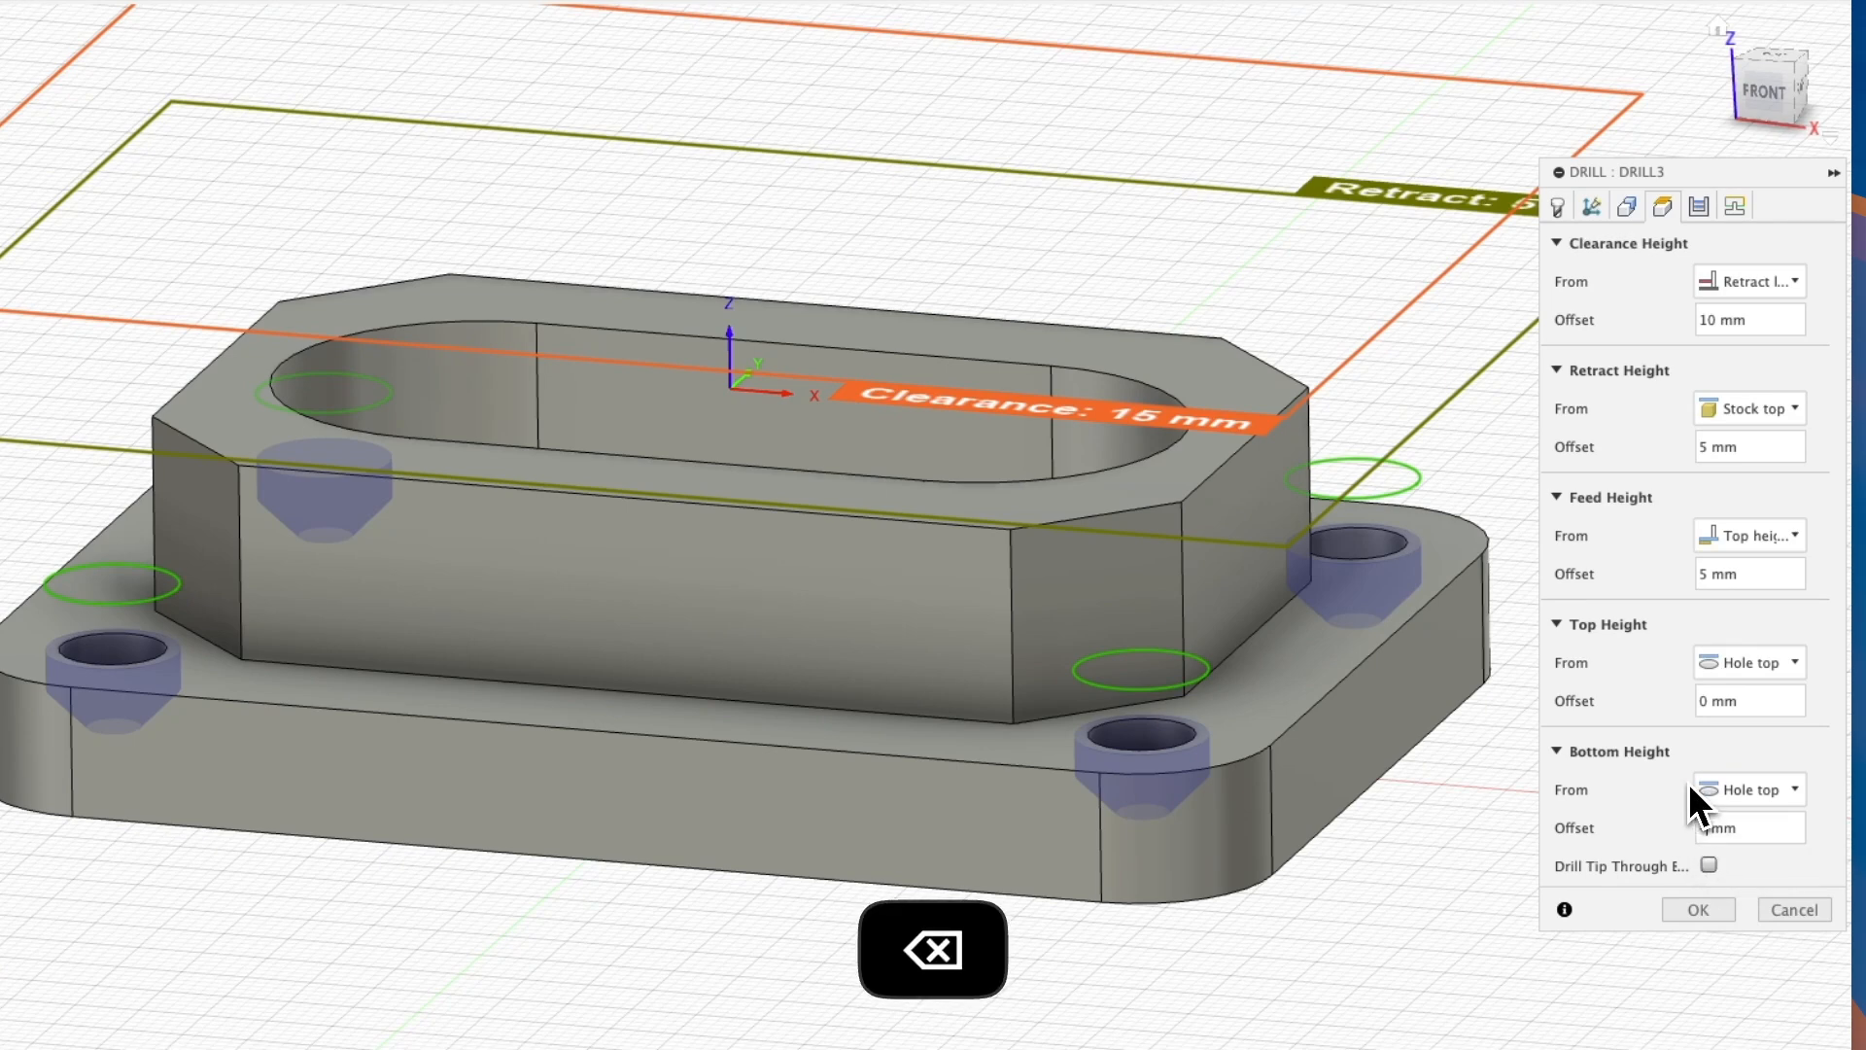
{"action": "type", "text": "3"}
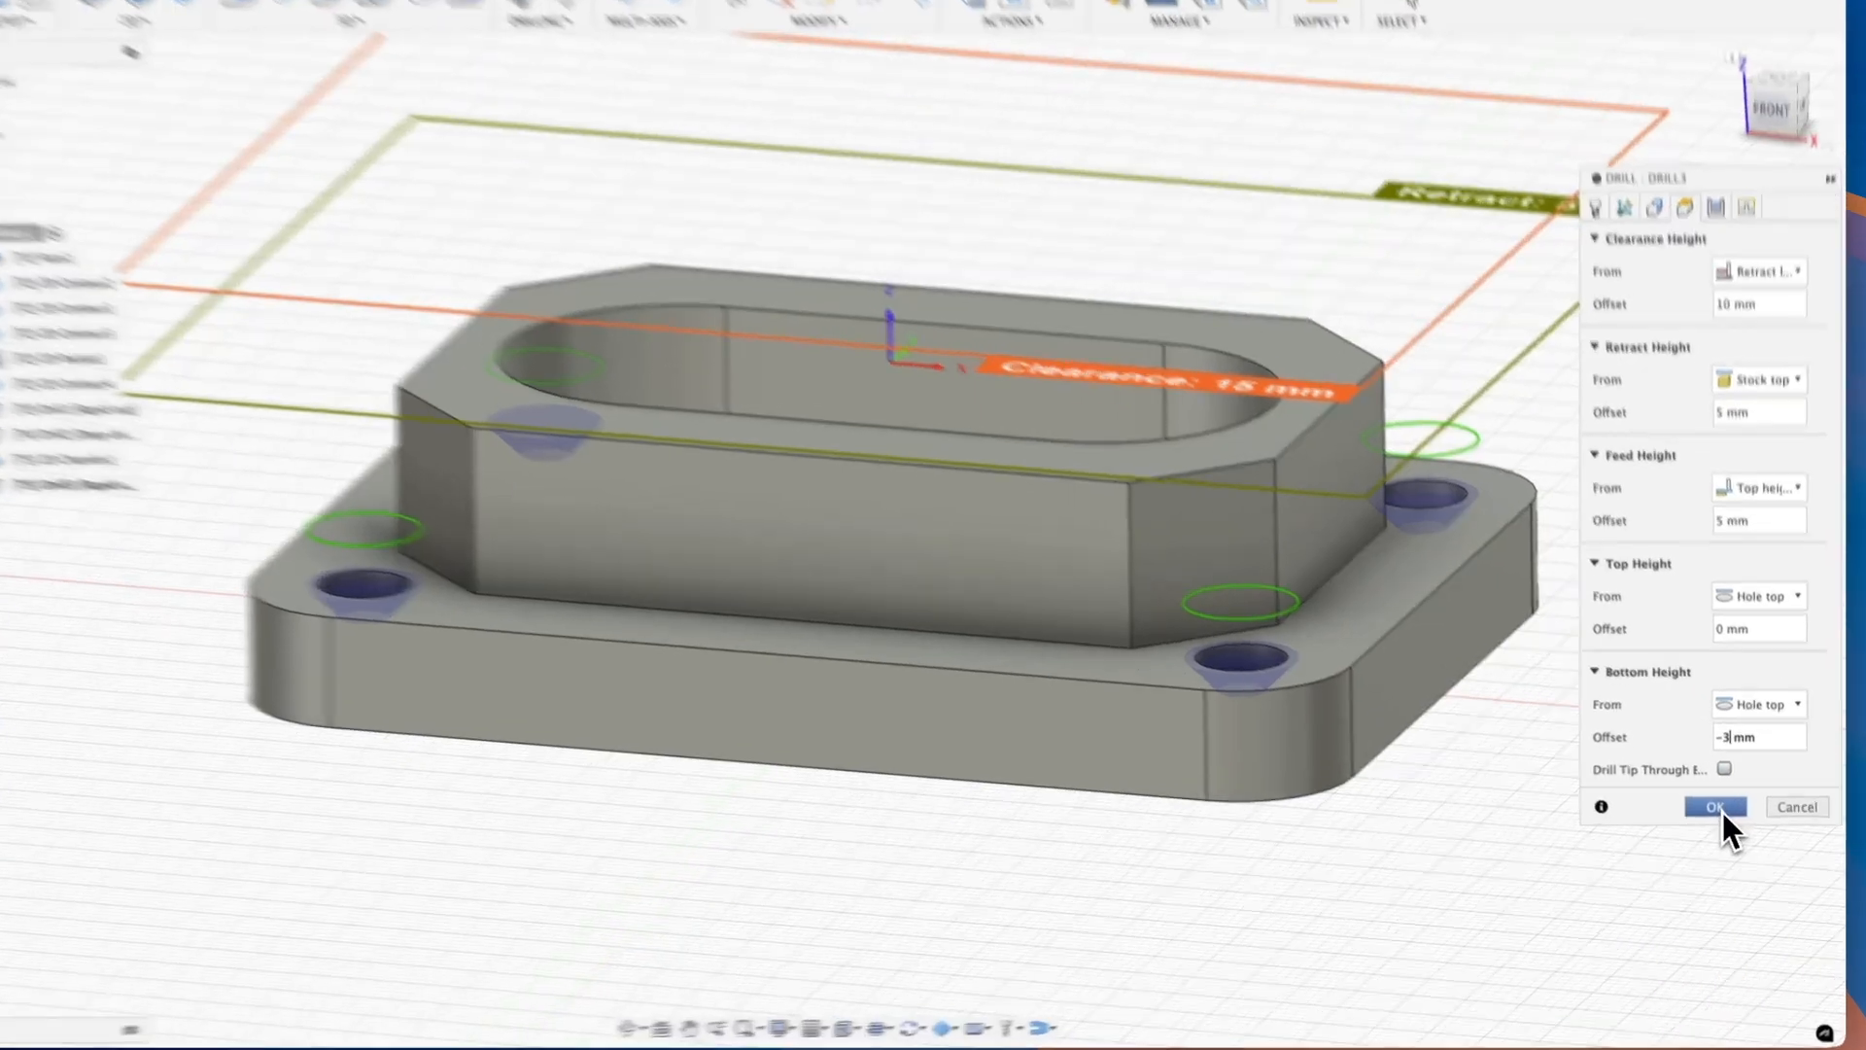
{"action": "left_click", "coordinate": [1723, 818]}
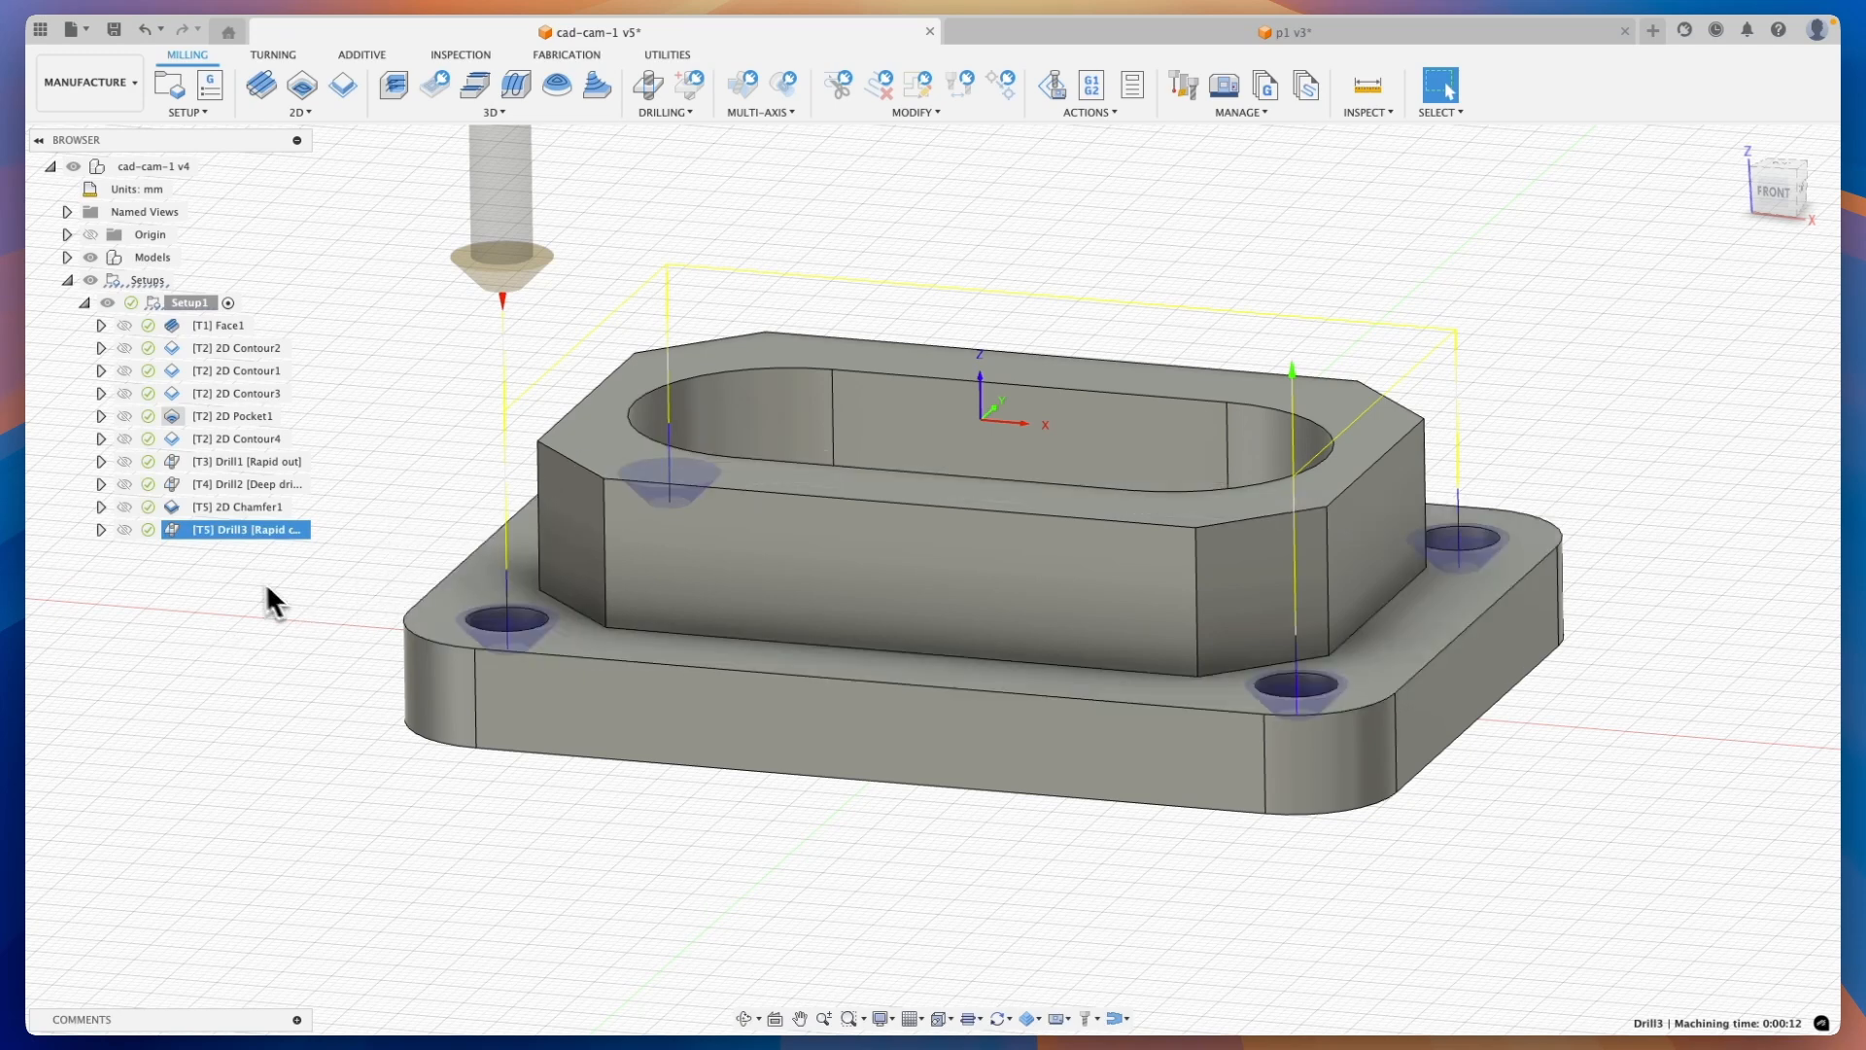
Simulate the -3 mm countersinking of all four corner holes on the stock, and exit the simulation
{"action": "right_click", "coordinate": [189, 533]}
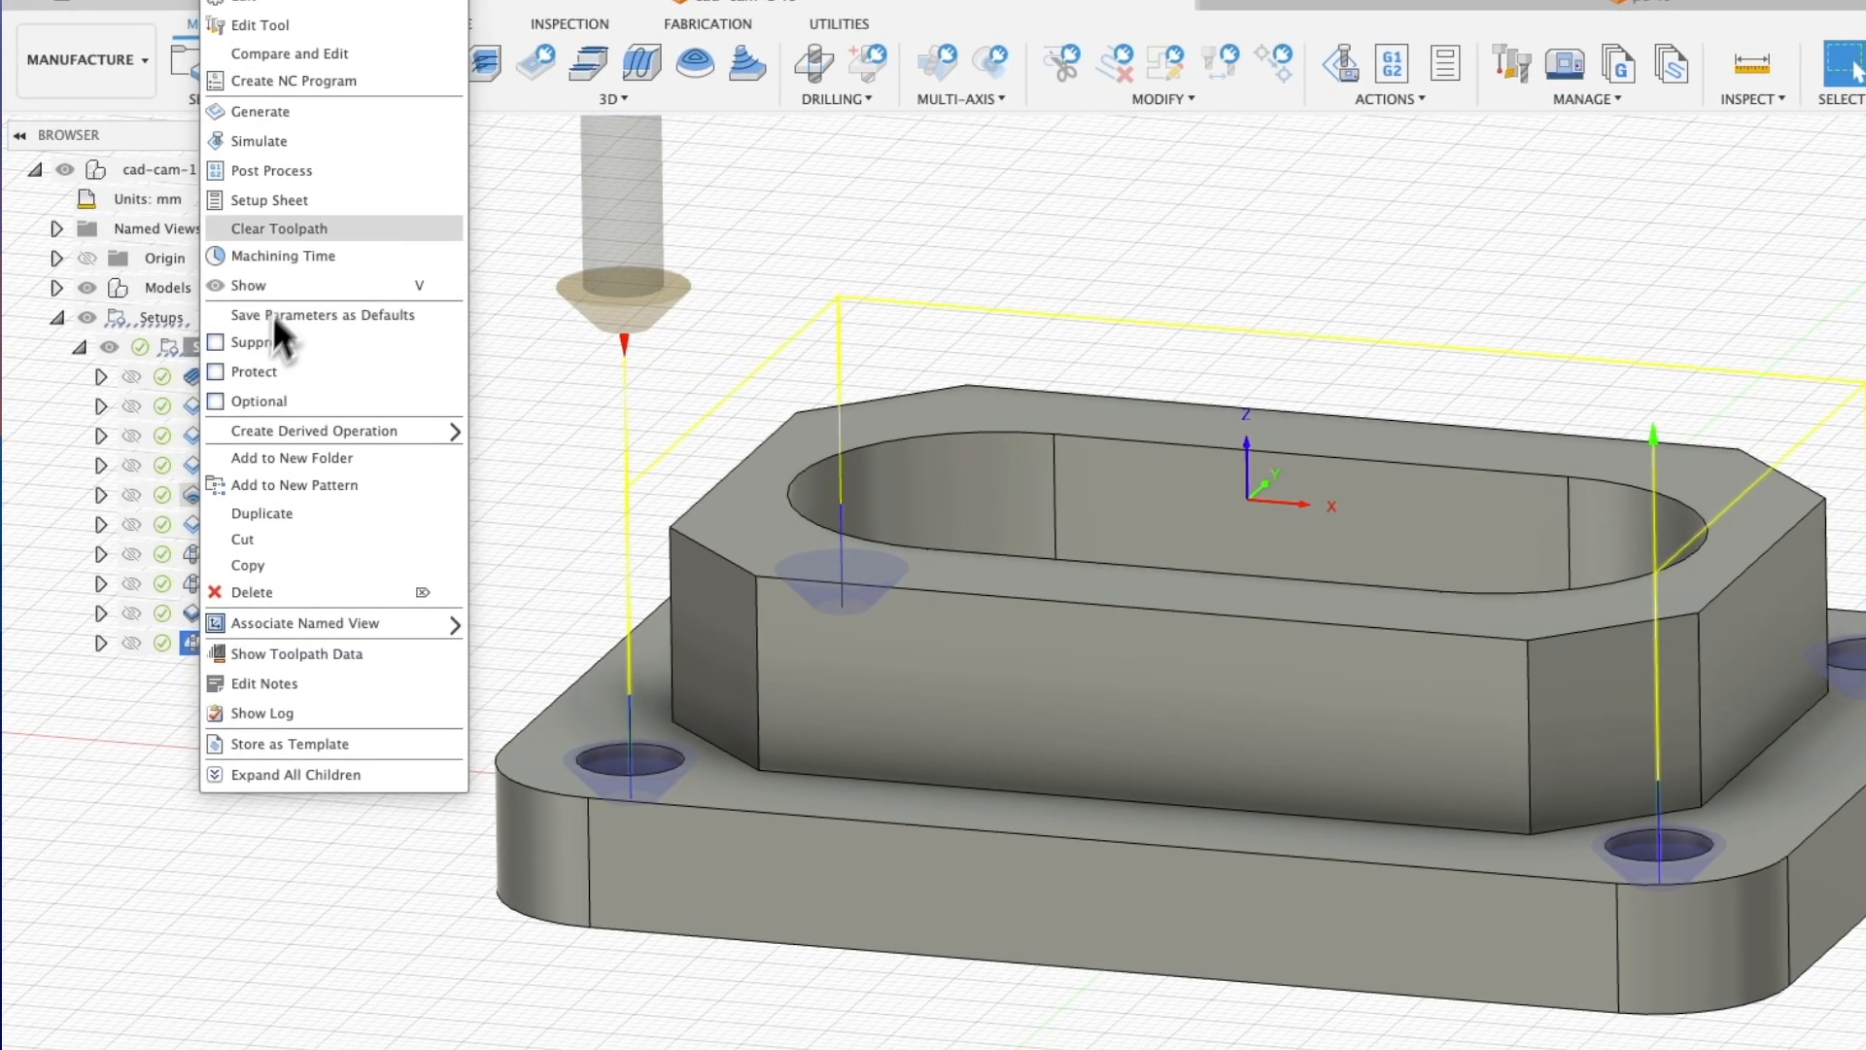
{"action": "left_click", "coordinate": [272, 143]}
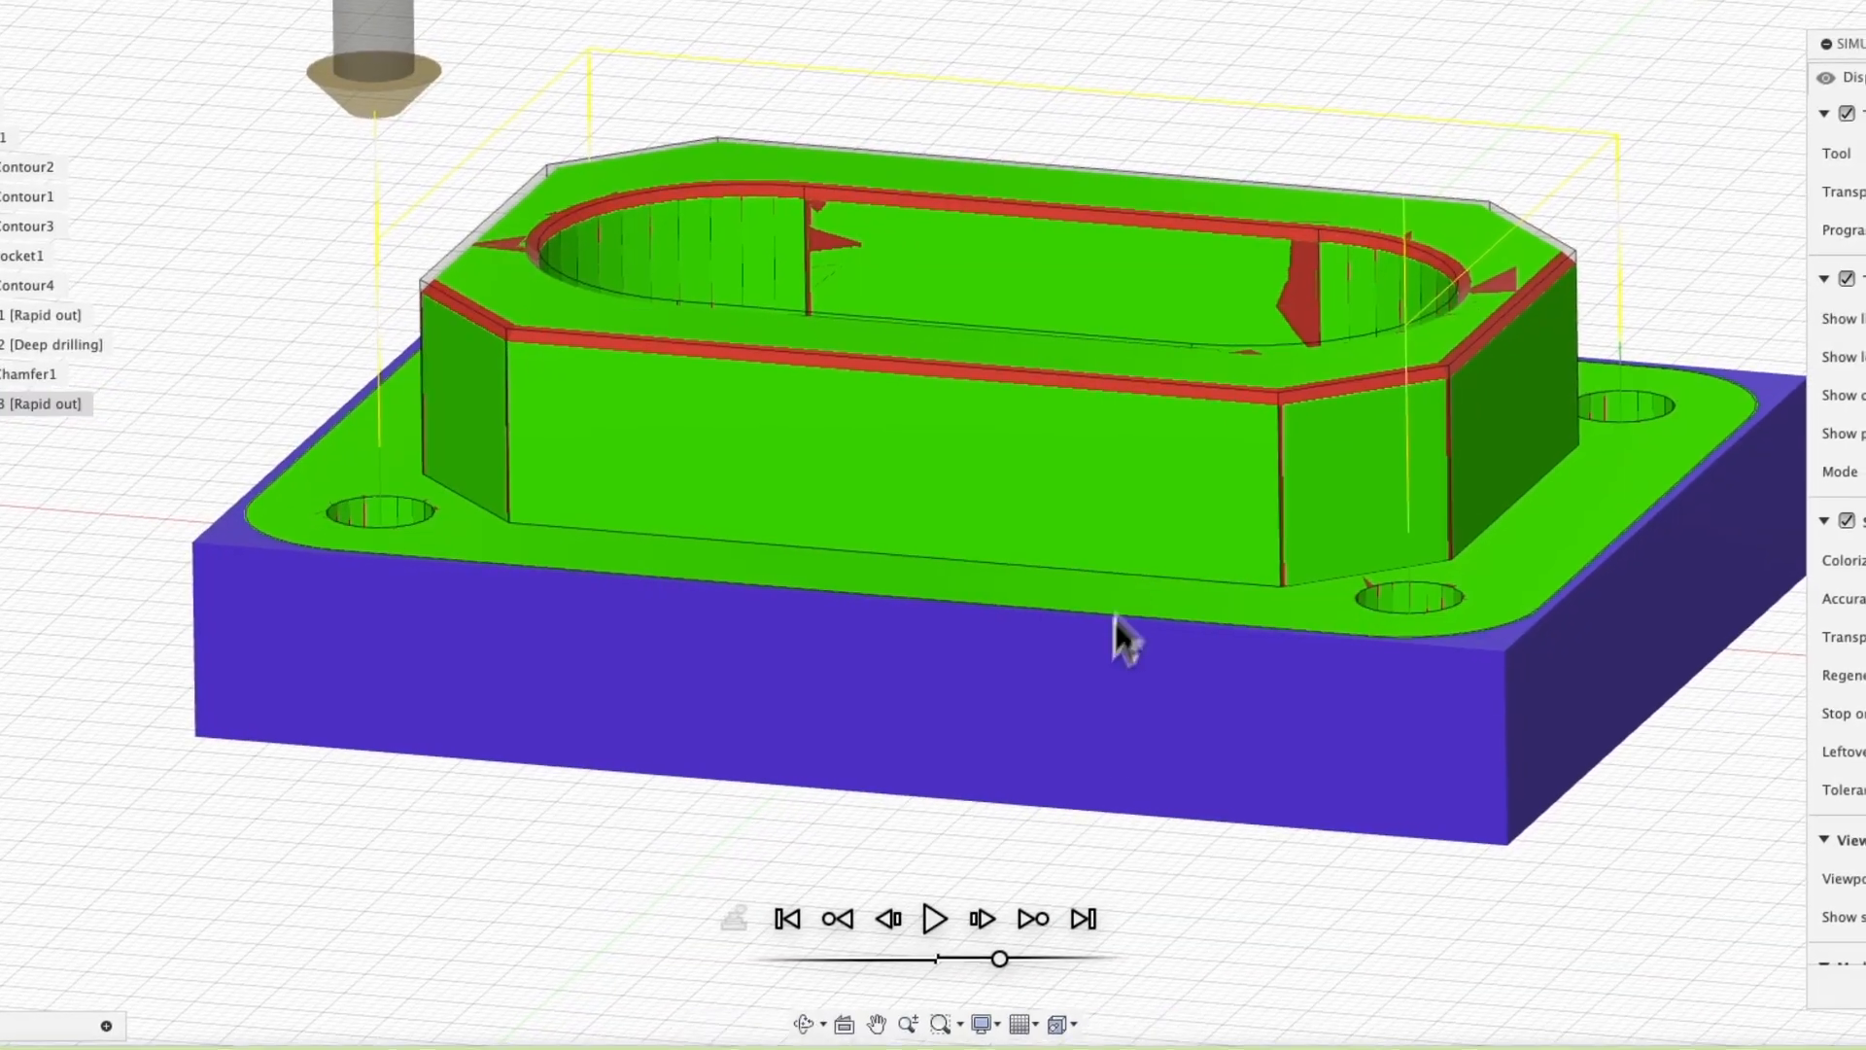
{"action": "left_click", "coordinate": [933, 919]}
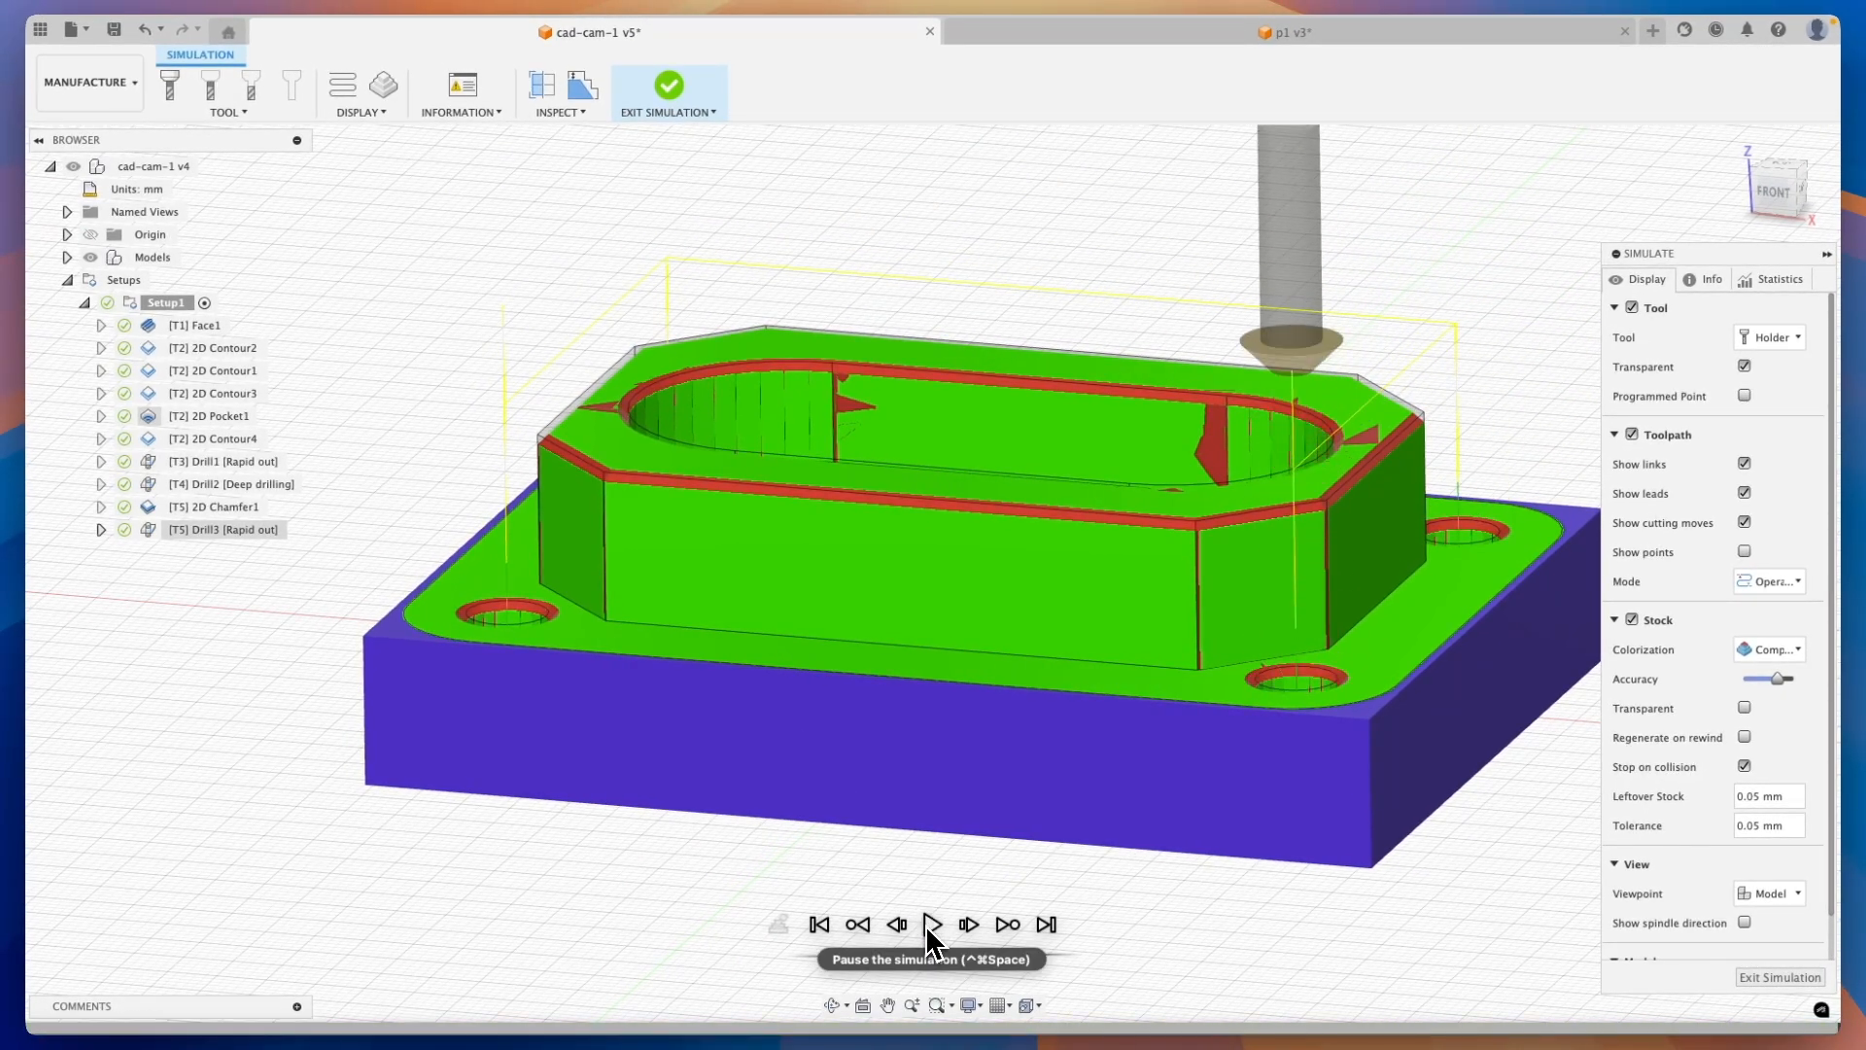
{"action": "left_click", "coordinate": [931, 928]}
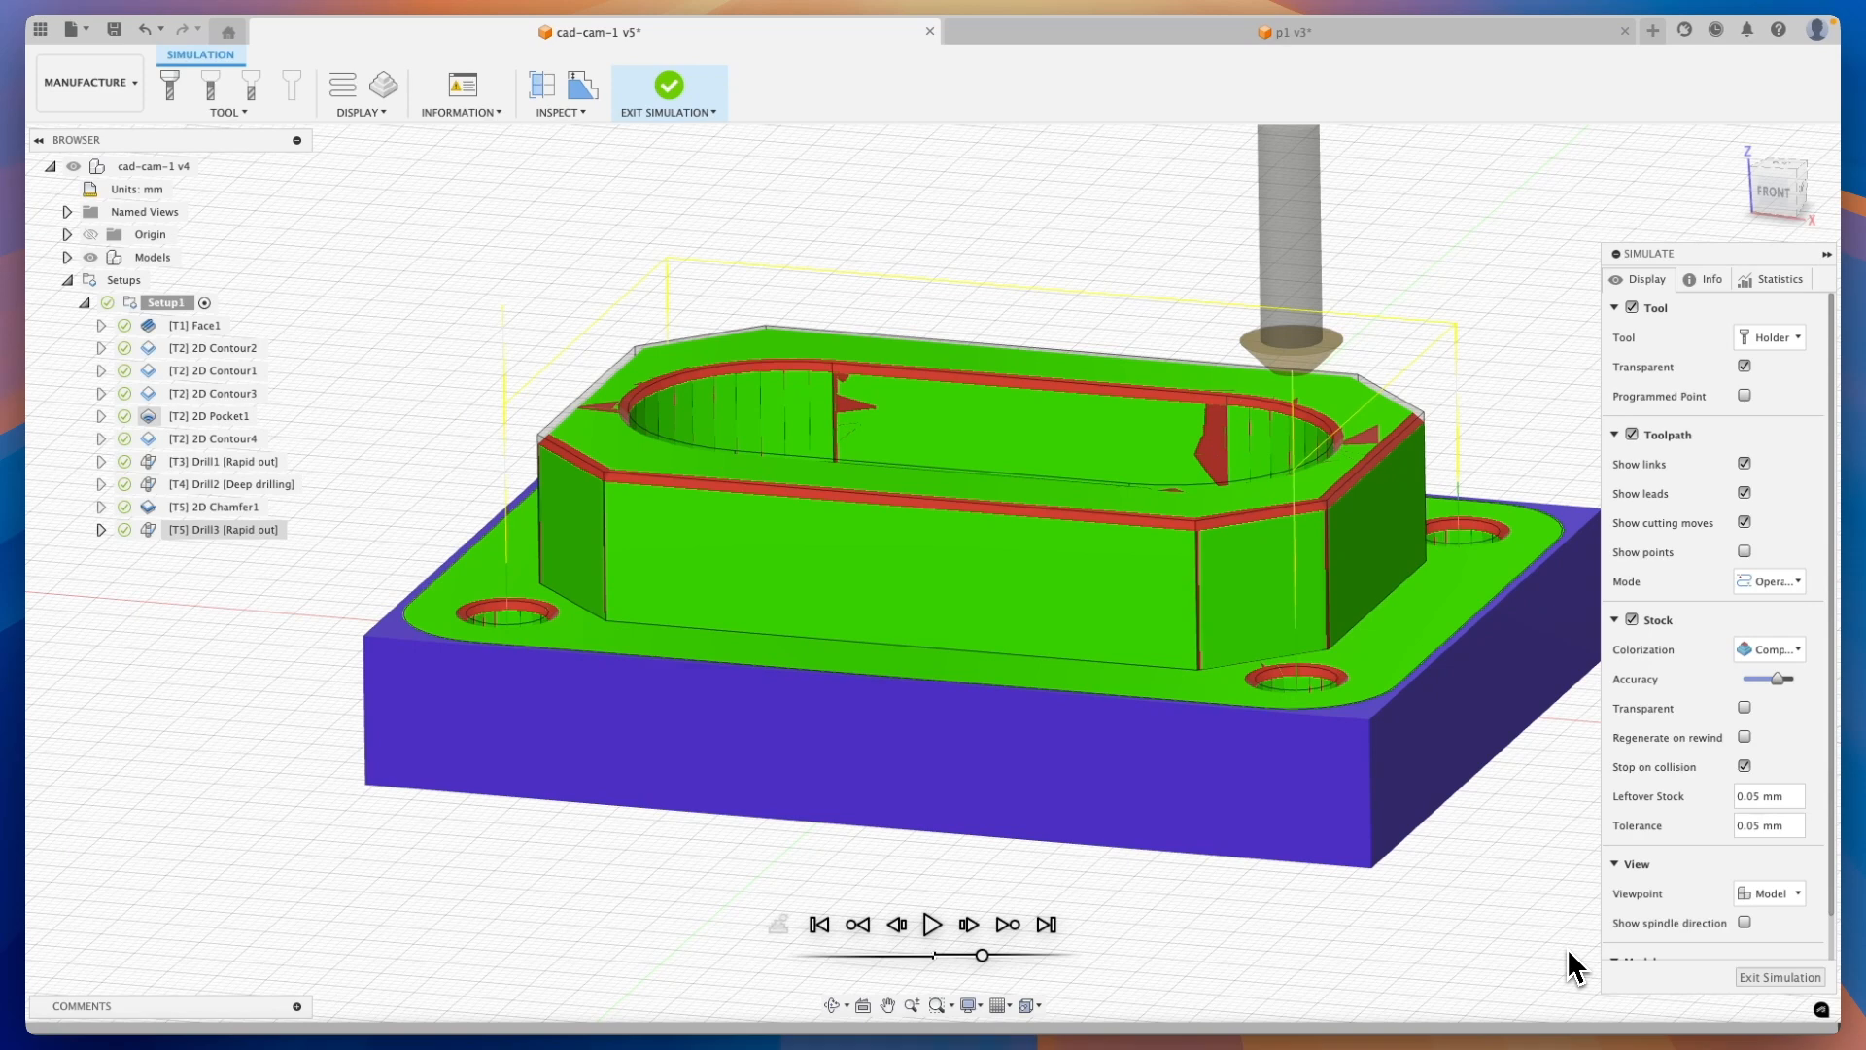
{"action": "left_click", "coordinate": [1764, 980]}
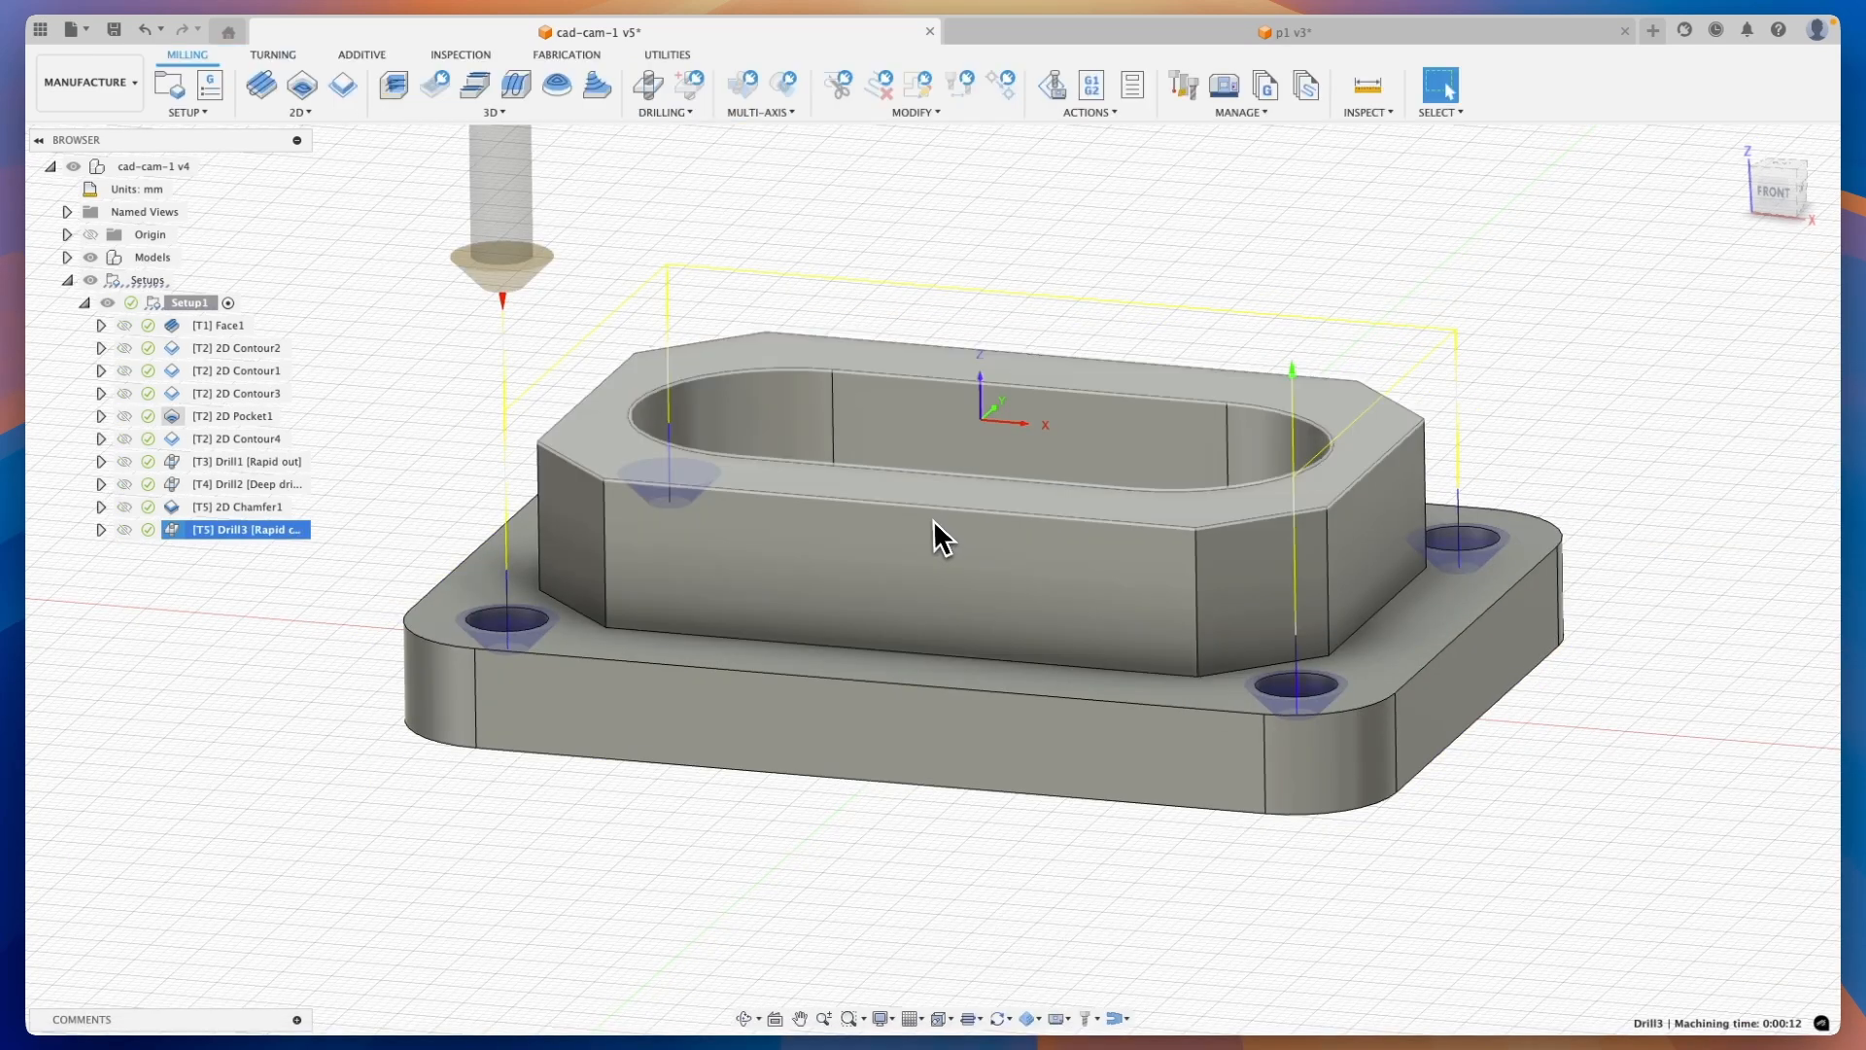